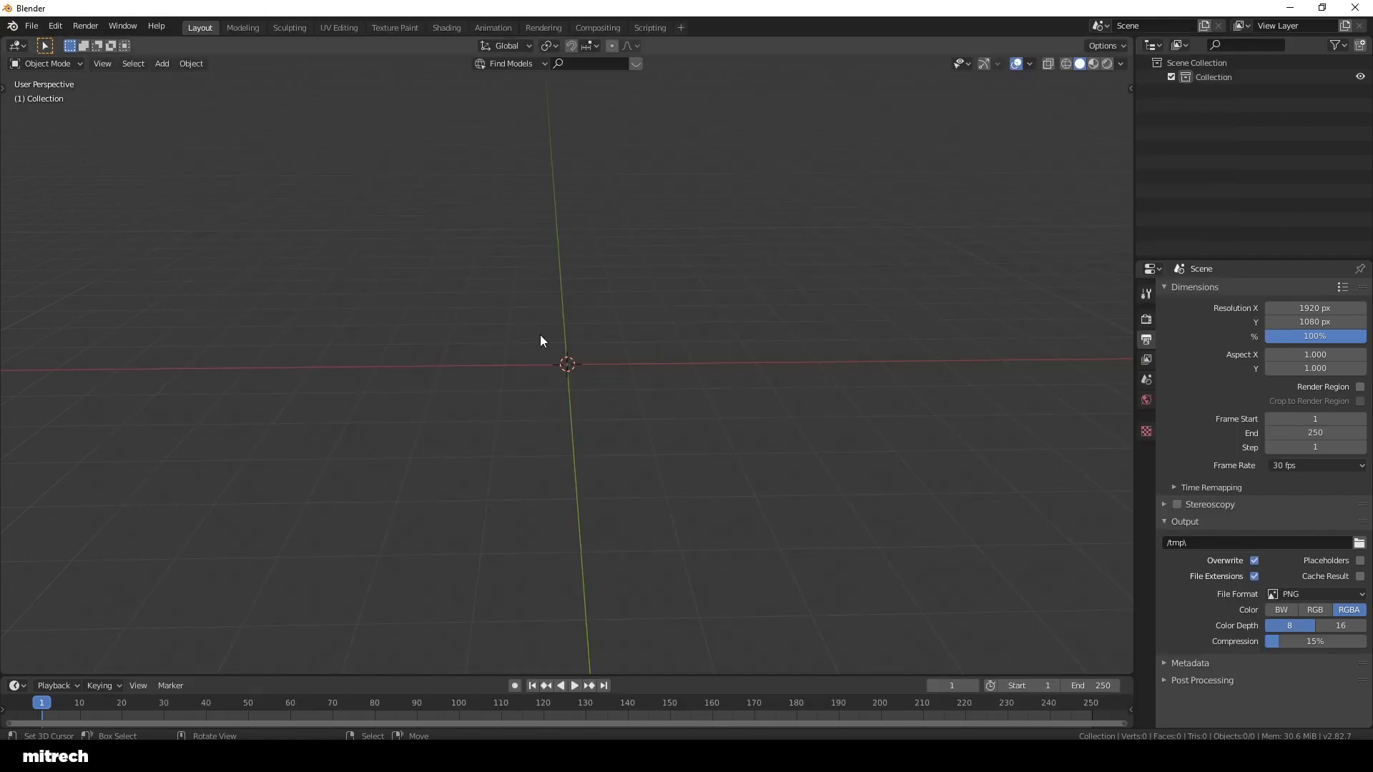
Step: Set the output frame rate to 30 fps and check the render engine settings
middle_drag(741, 356, 529, 396)
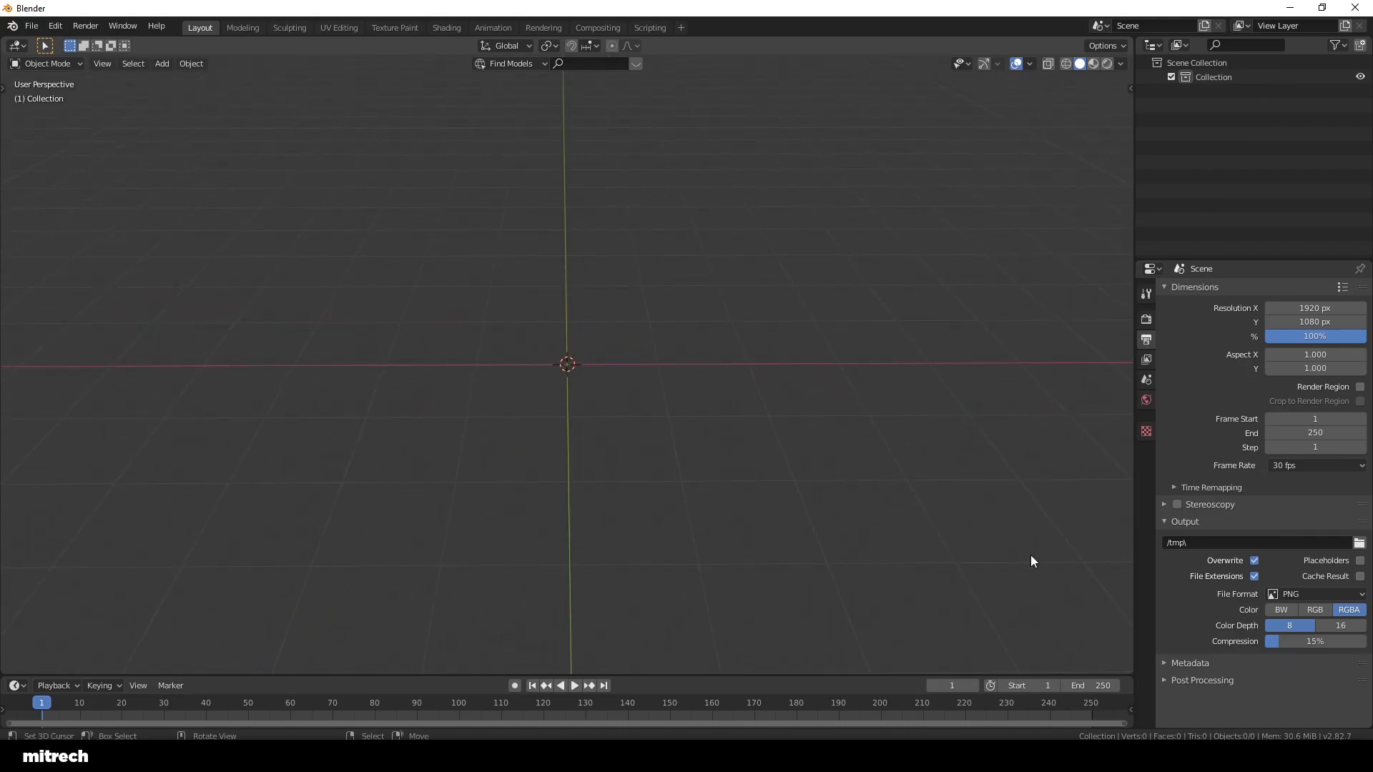
click(1300, 466)
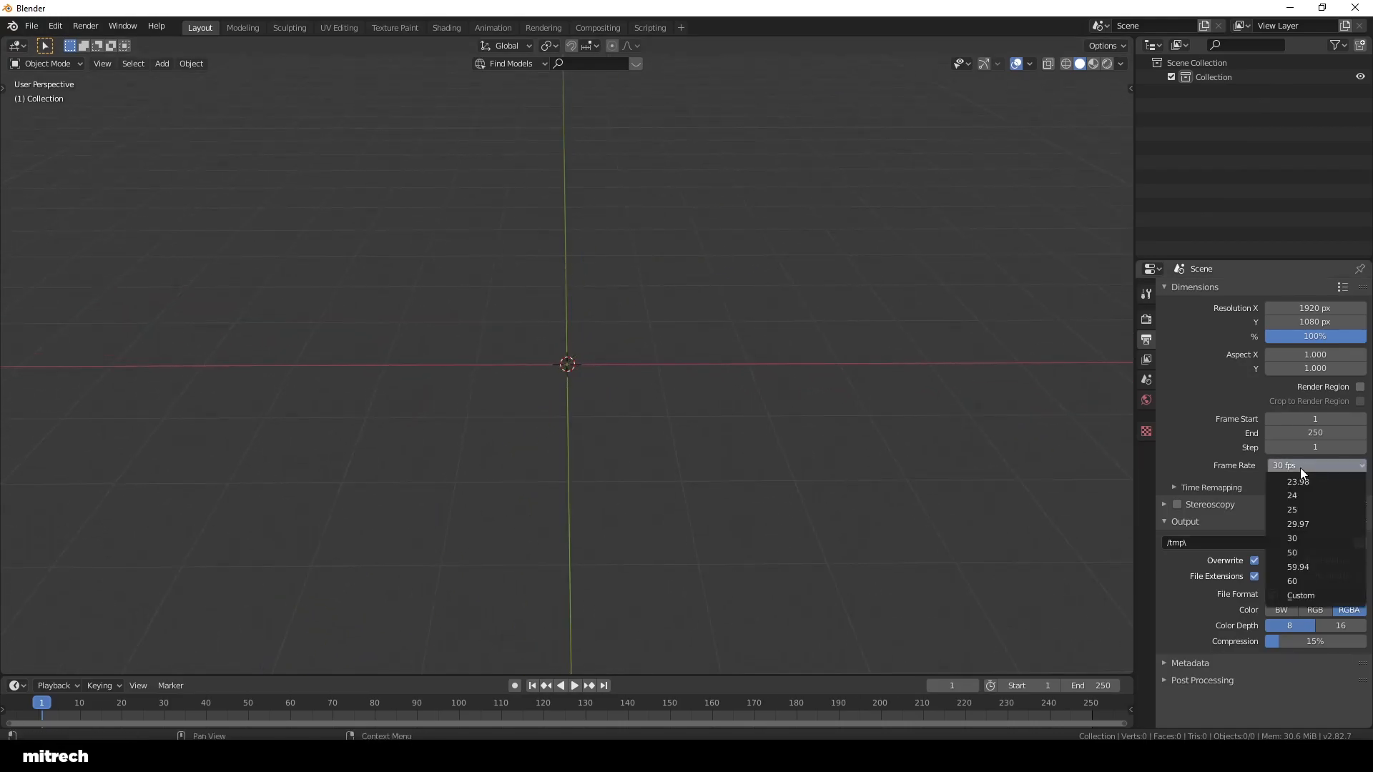
click(1305, 542)
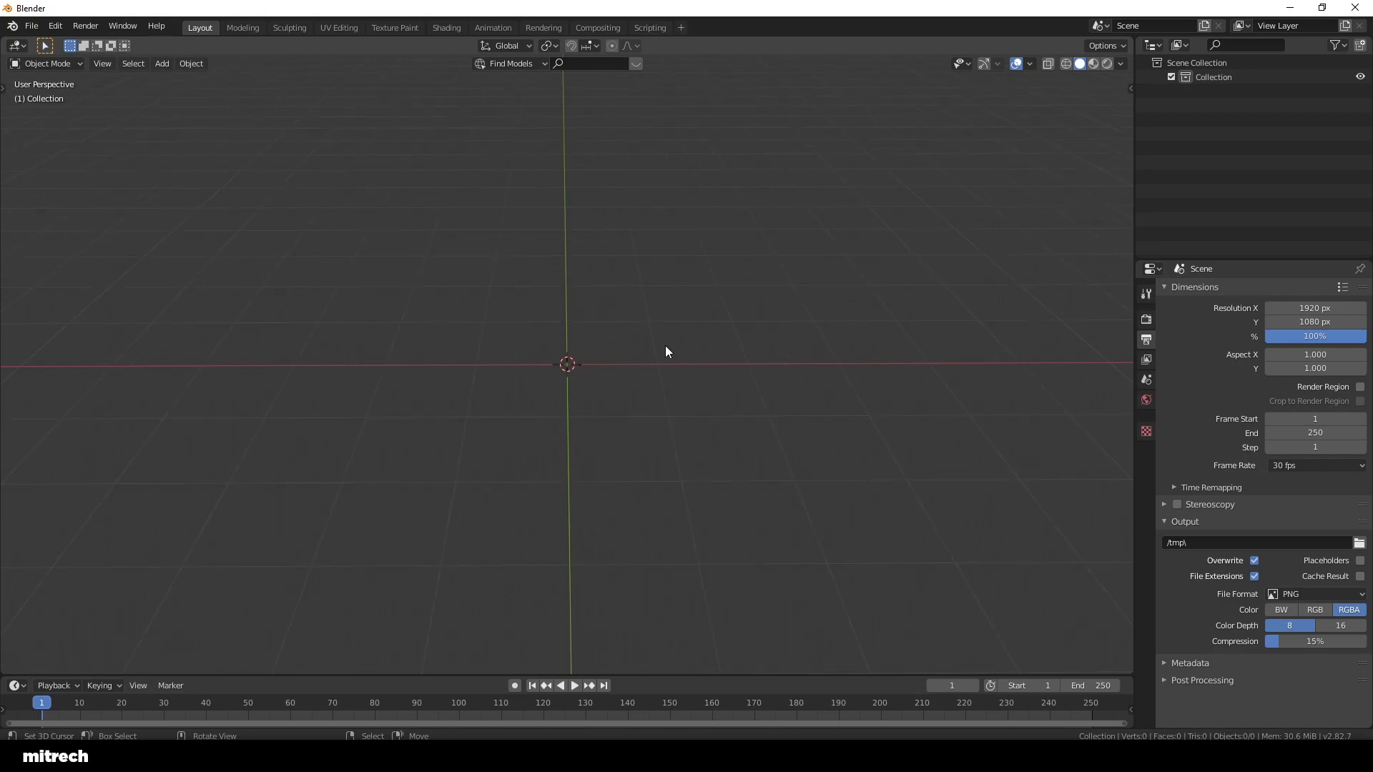
click(1146, 319)
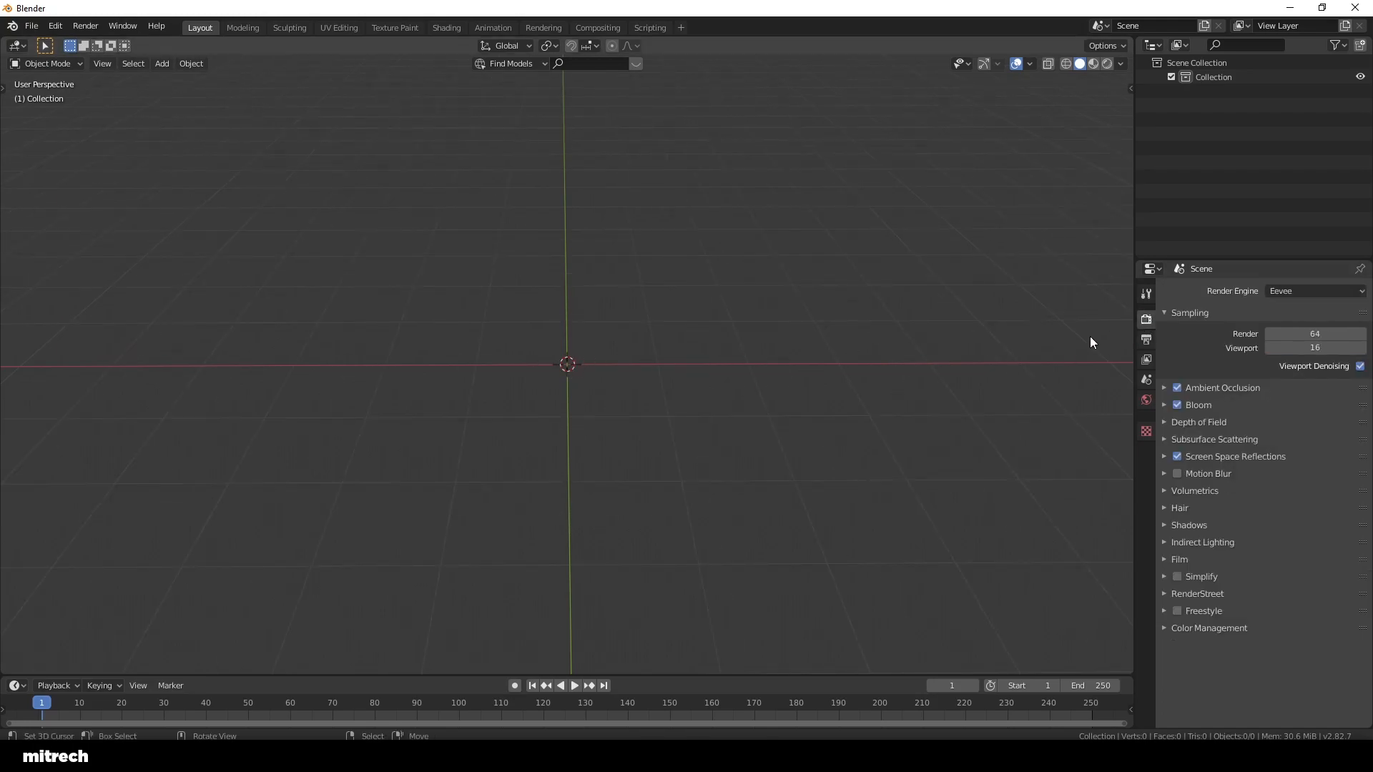
click(1146, 340)
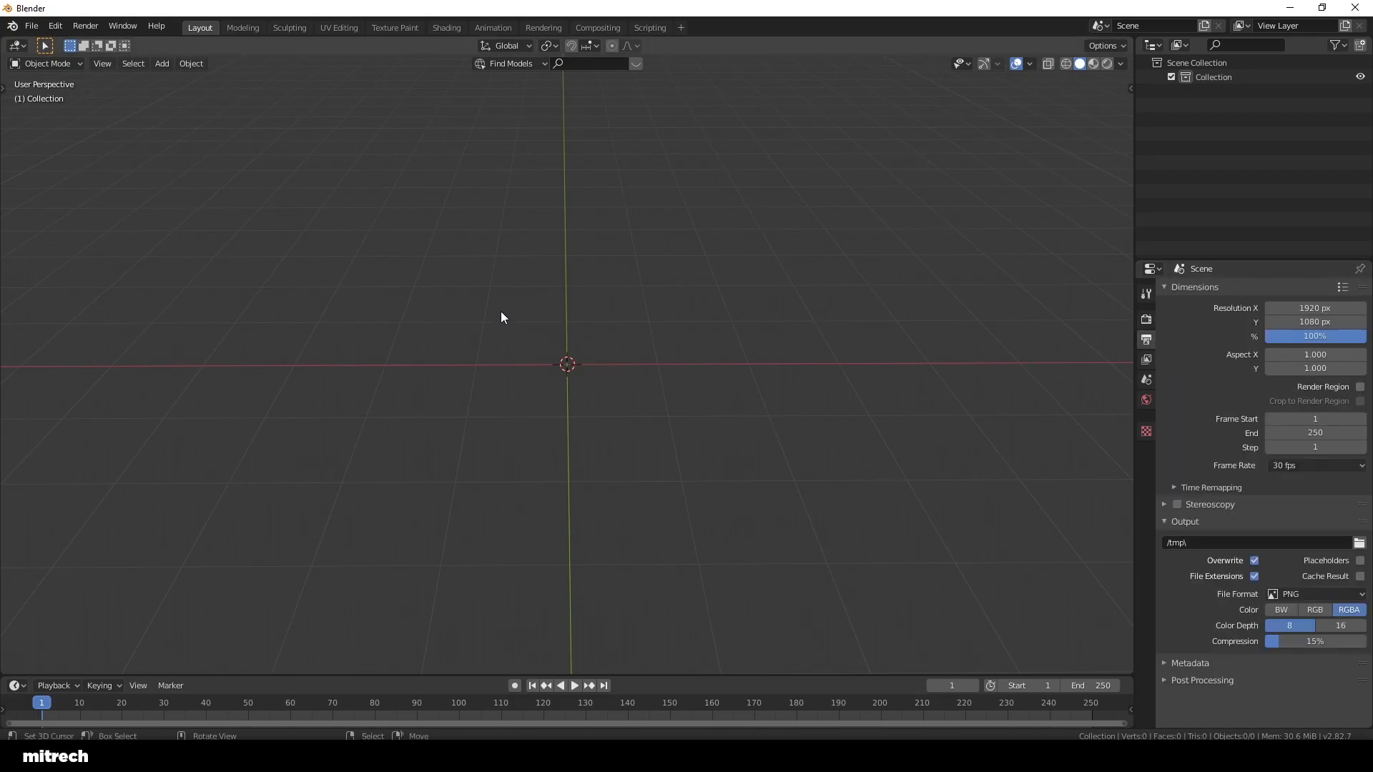
Step: Add a cube mesh at the world origin
key(shift+a)
mouse_move(495, 312)
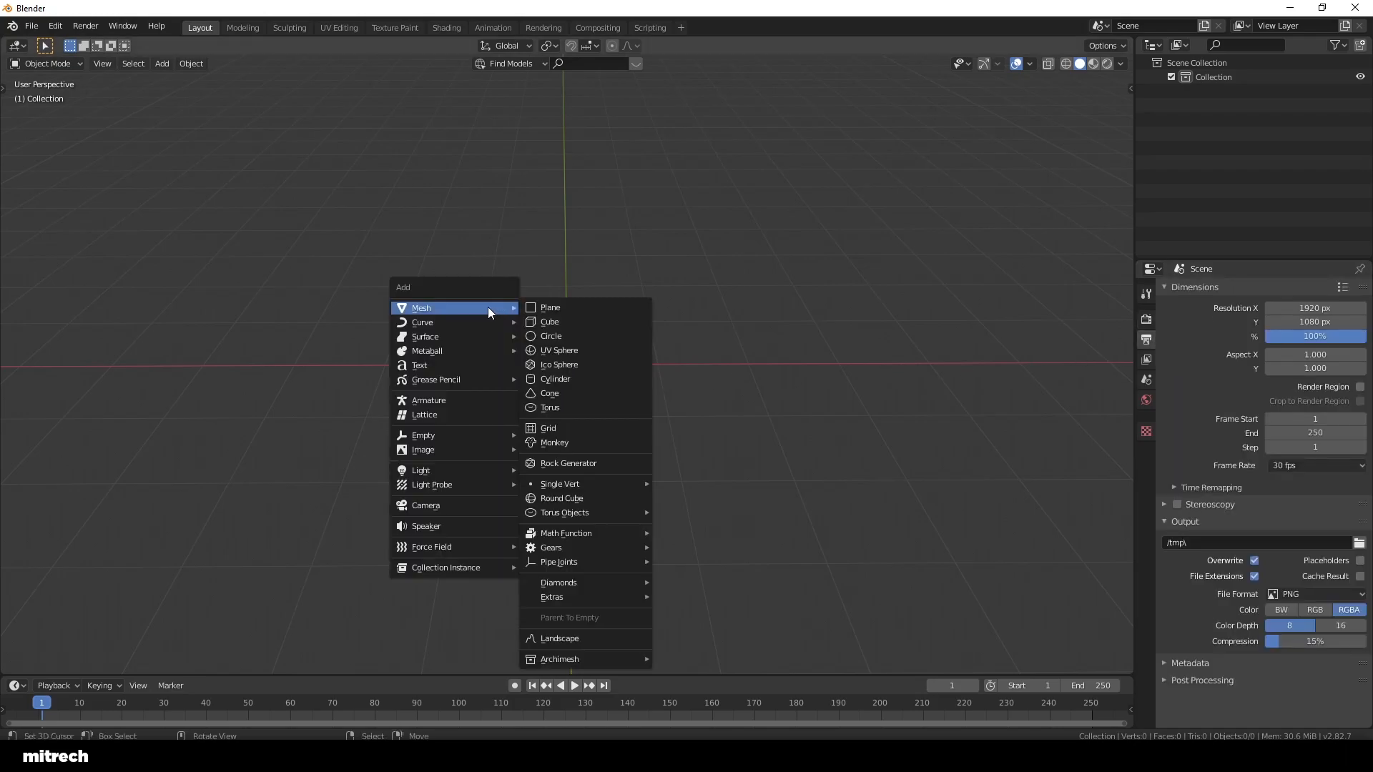
click(587, 323)
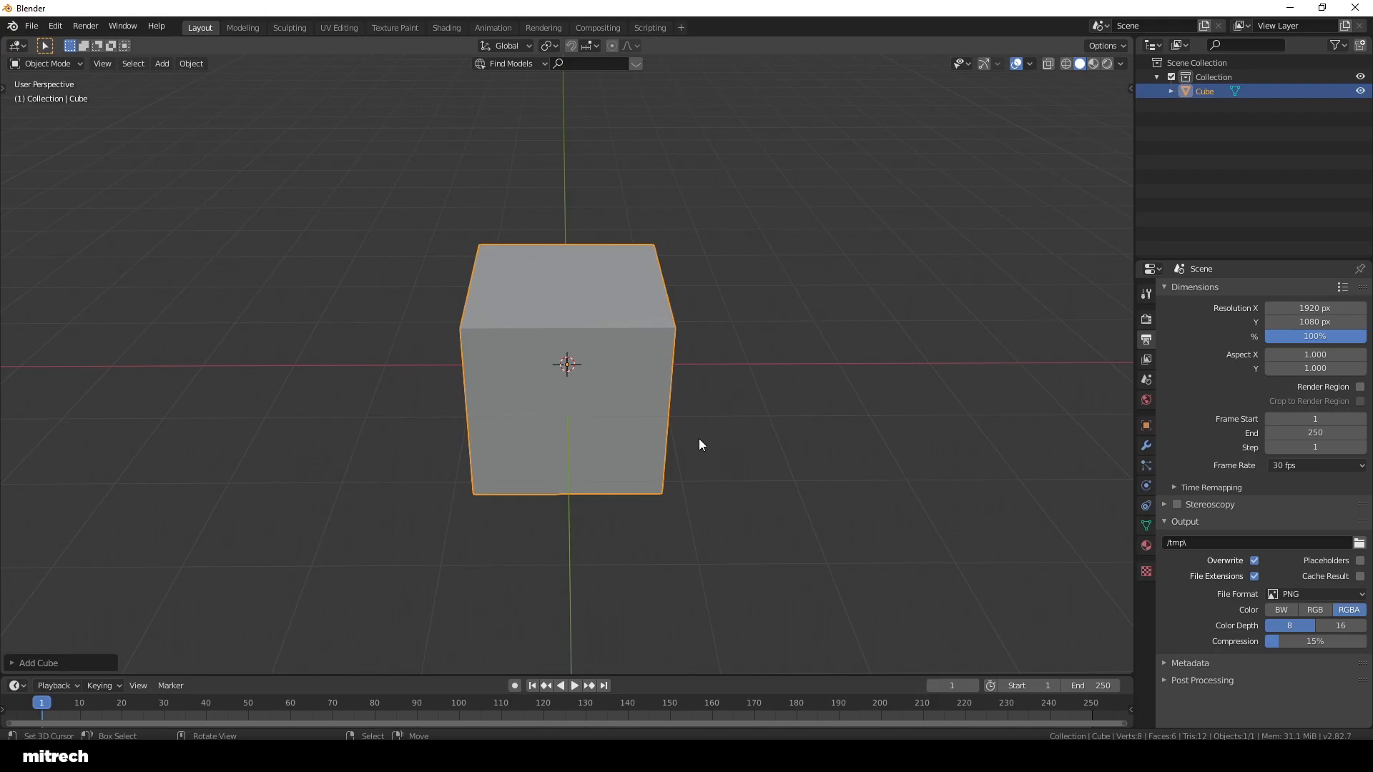
Step: Raise the cube's mesh along Z in Edit Mode so its base rests at the origin, and apply the object transform
key(Tab)
key(g)
key(z)
key(Return)
key(Tab)
key(ctrl+a)
click(760, 422)
middle_drag(760, 422, 555, 389)
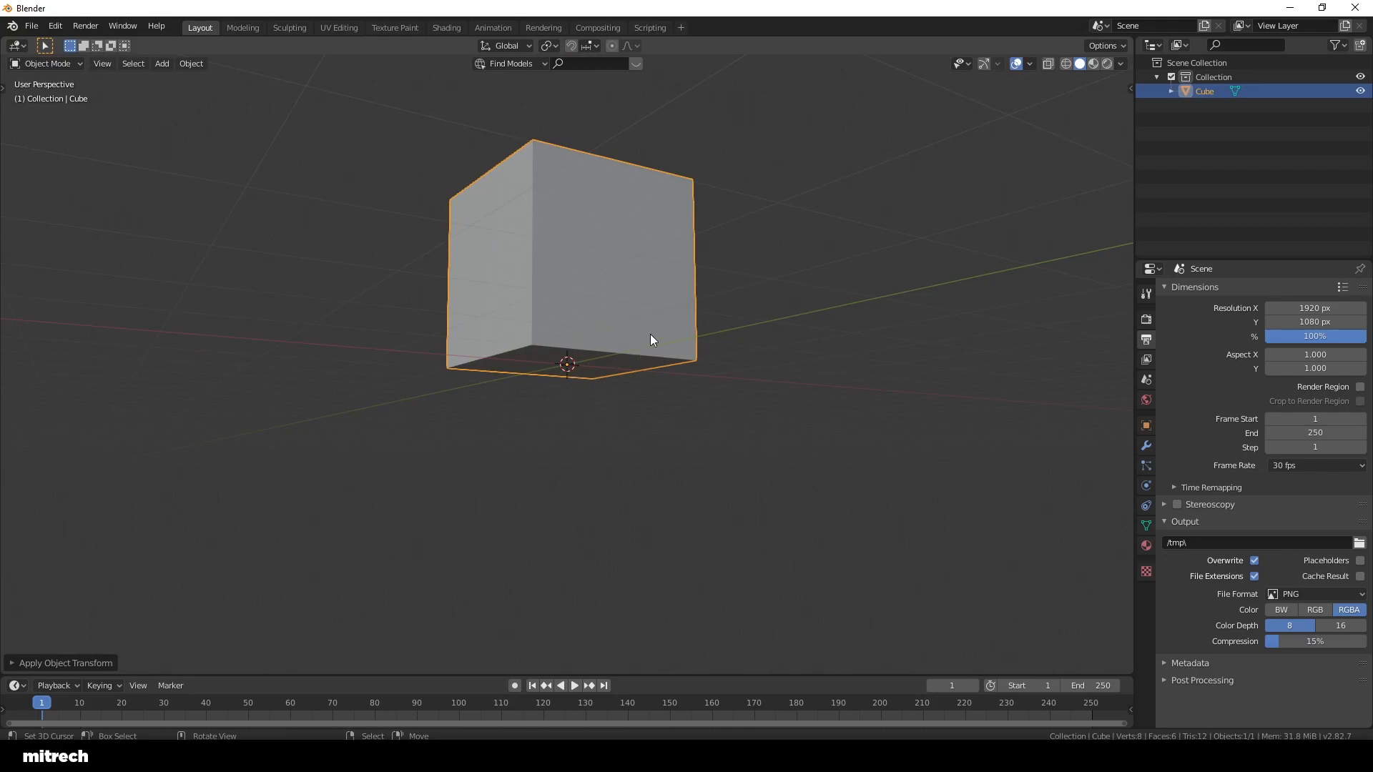
middle_drag(671, 349, 668, 410)
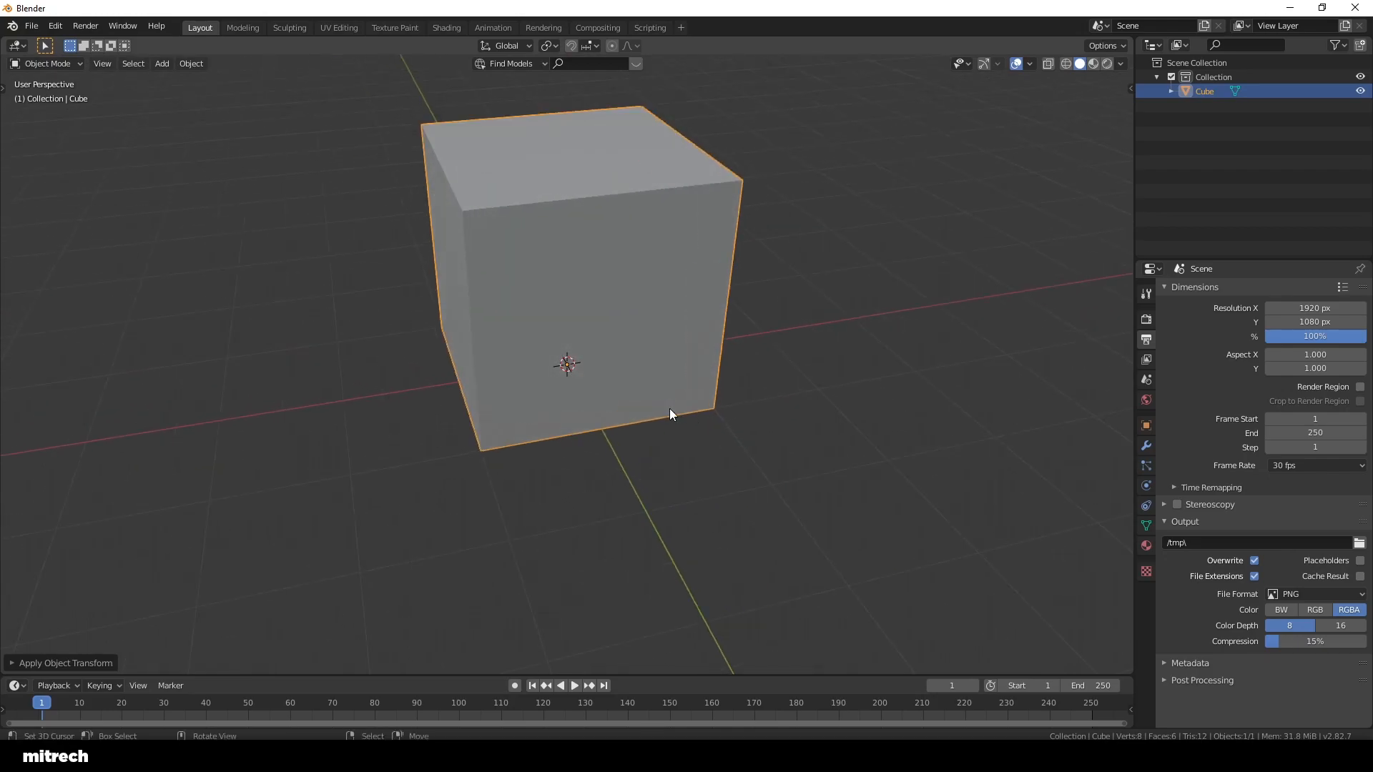
Step: Deselect the cube, search the add-on preferences for "scre" and enable the Screencast Keys add-on
key(alt+a)
shift+scroll(633, 365, up, 3)
click(37, 27)
mouse_move(54, 27)
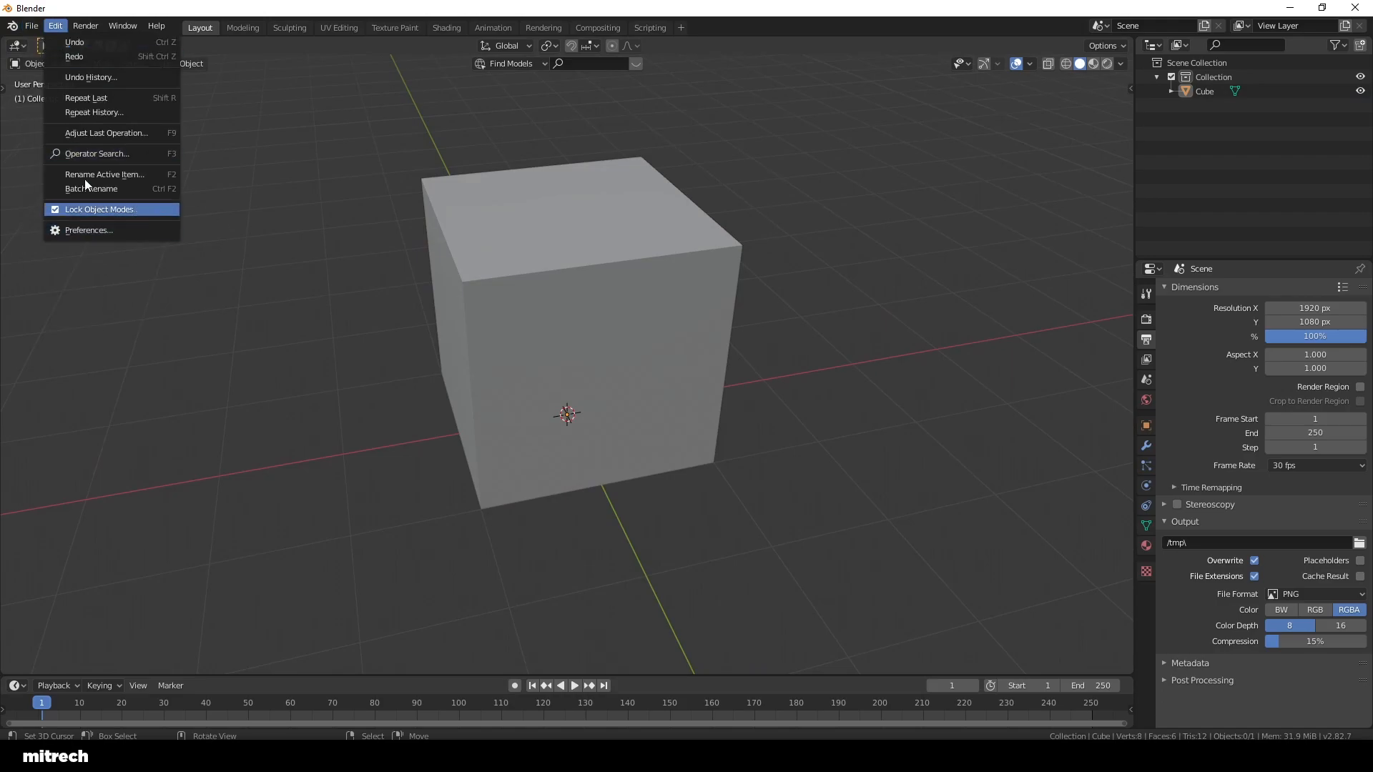
click(101, 231)
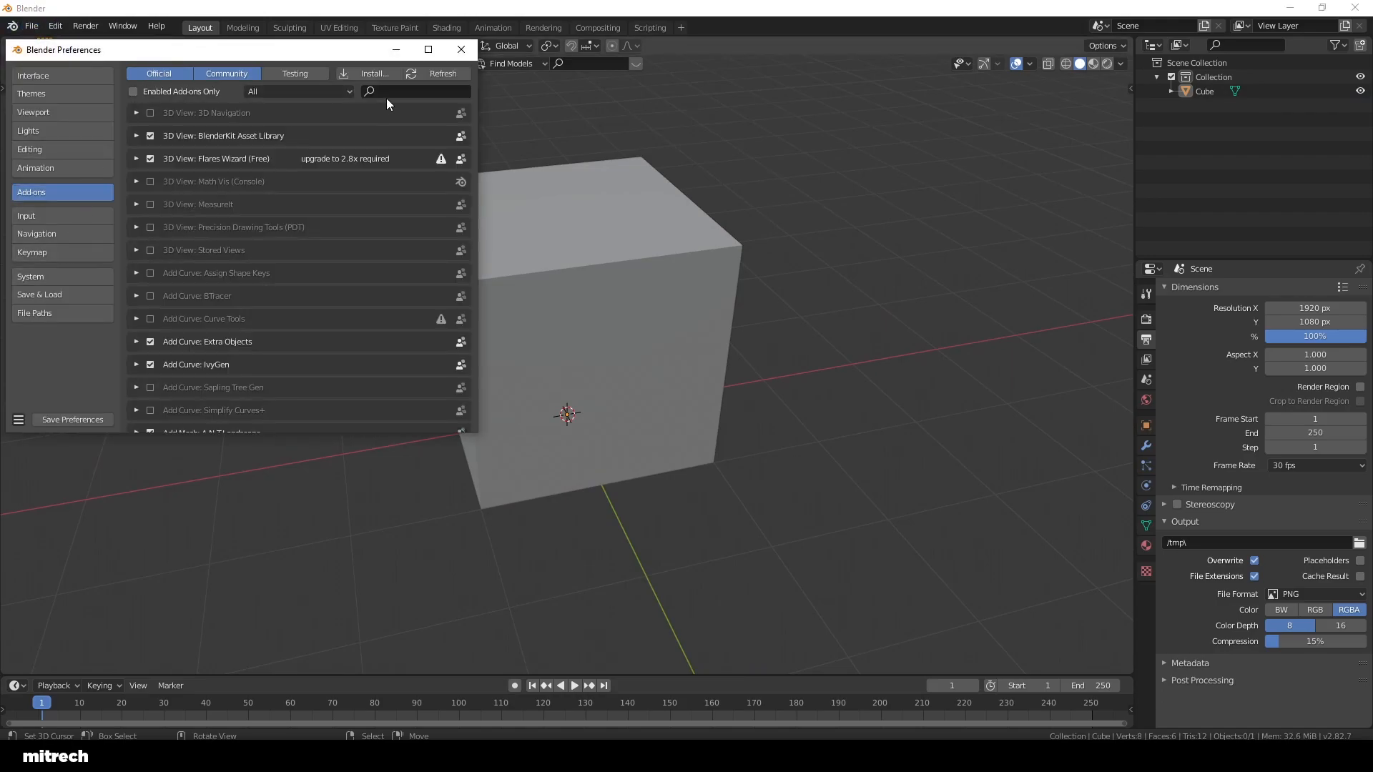
click(400, 94)
text(scre)
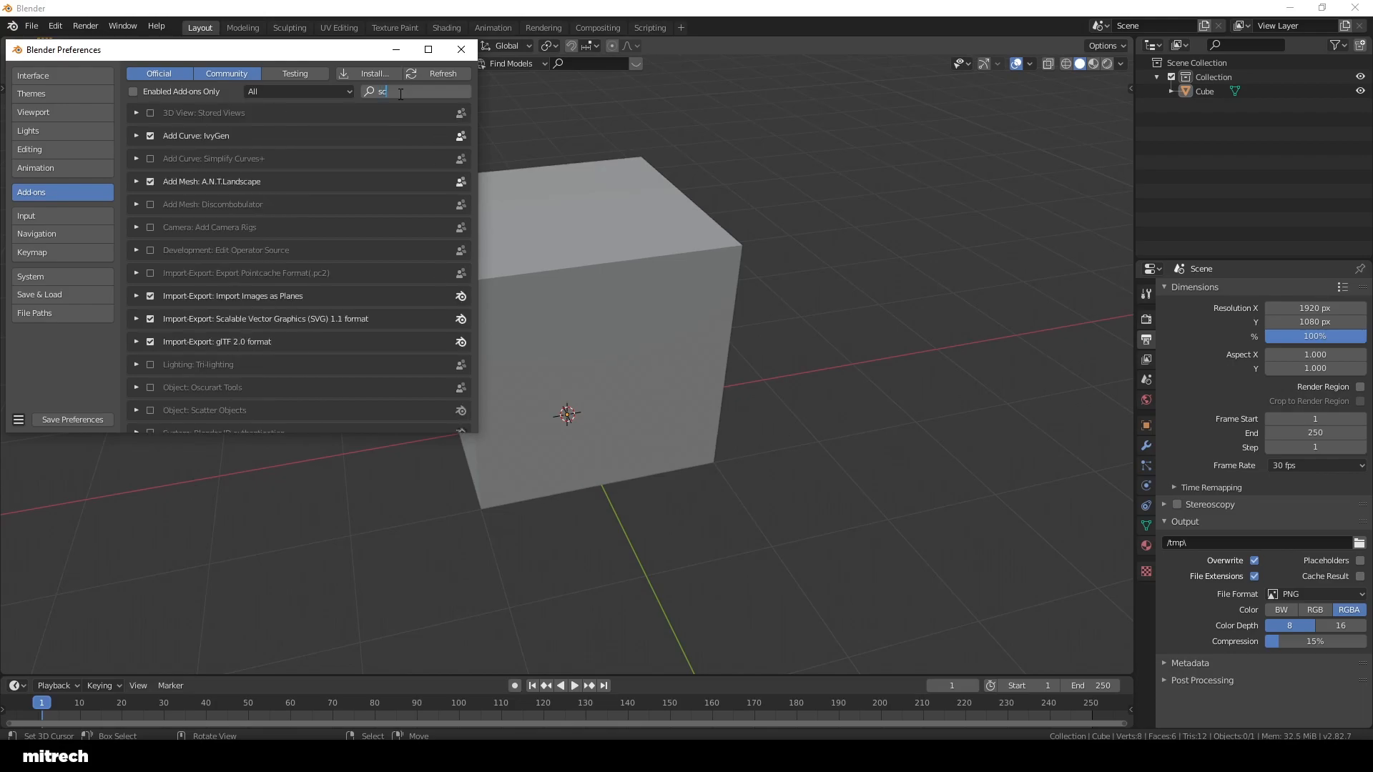
click(143, 164)
click(143, 163)
click(529, 89)
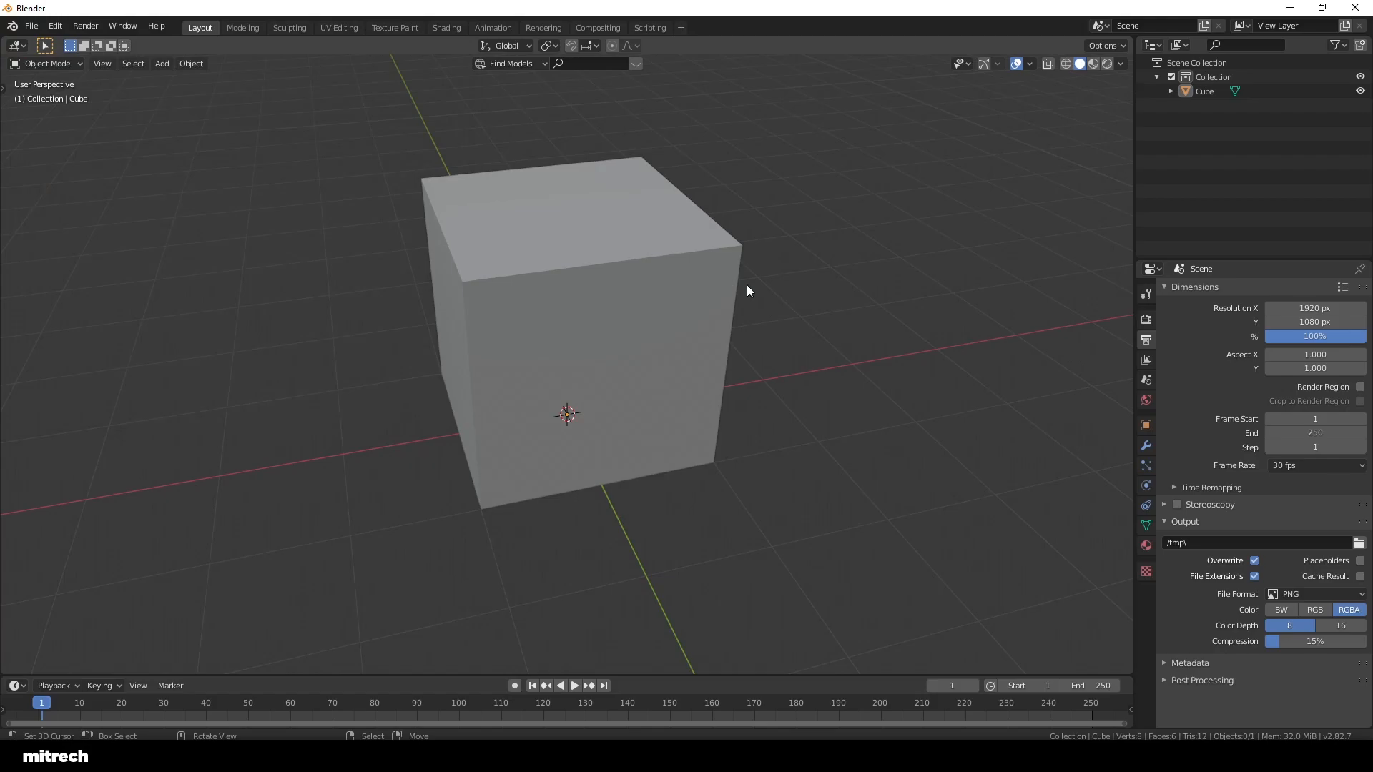
Step: Turn on Screencast Keys for the 3D viewport and test it with some mouse and keyboard input
key(n)
click(1125, 464)
click(1126, 440)
click(999, 82)
right_click(699, 294)
key(a)
middle_click(729, 295)
middle_click(729, 294)
middle_click(729, 294)
key(a)
key(a)
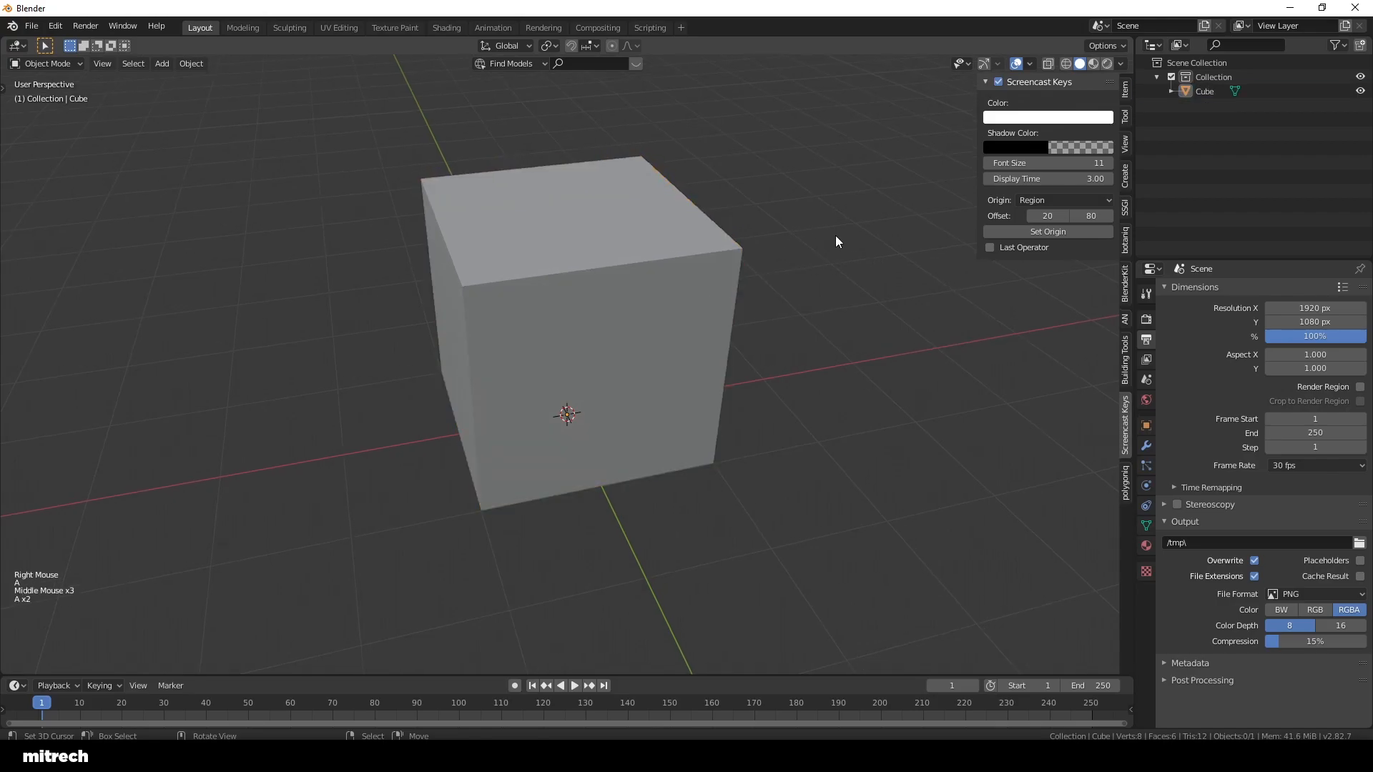
Step: Enlarge the Screencast Keys text, trying font size 15 and settling on 20
click(1076, 164)
text(15)
key(Return)
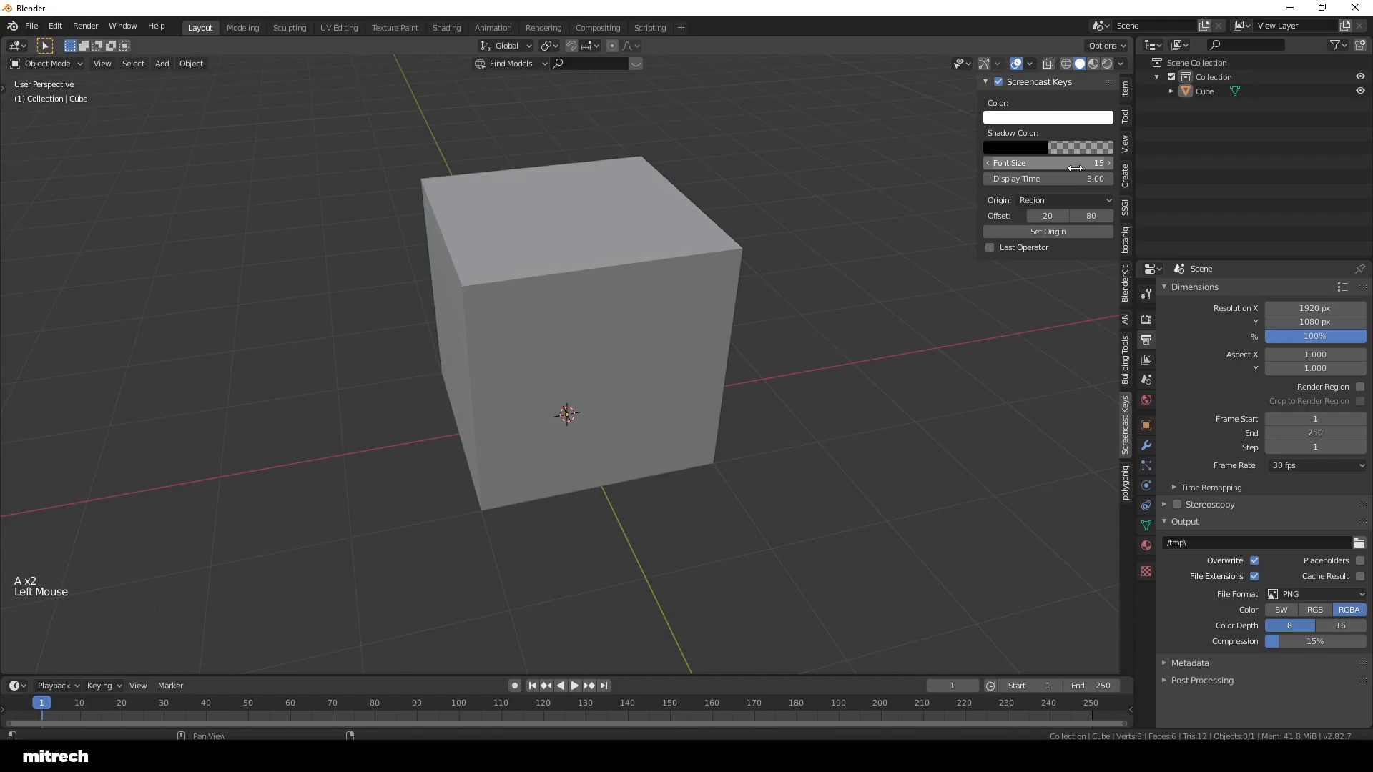
click(1075, 168)
text(20)
key(Return)
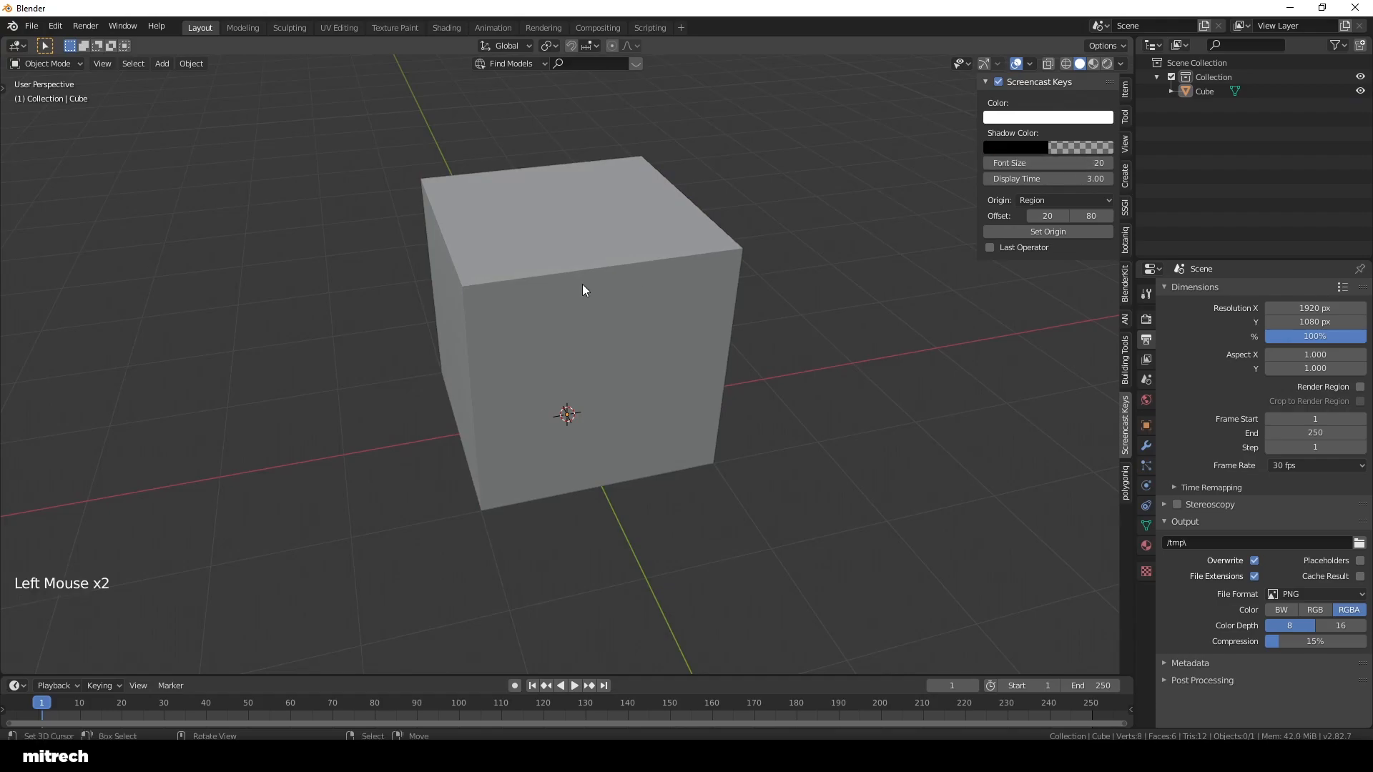
middle_drag(580, 283, 662, 262)
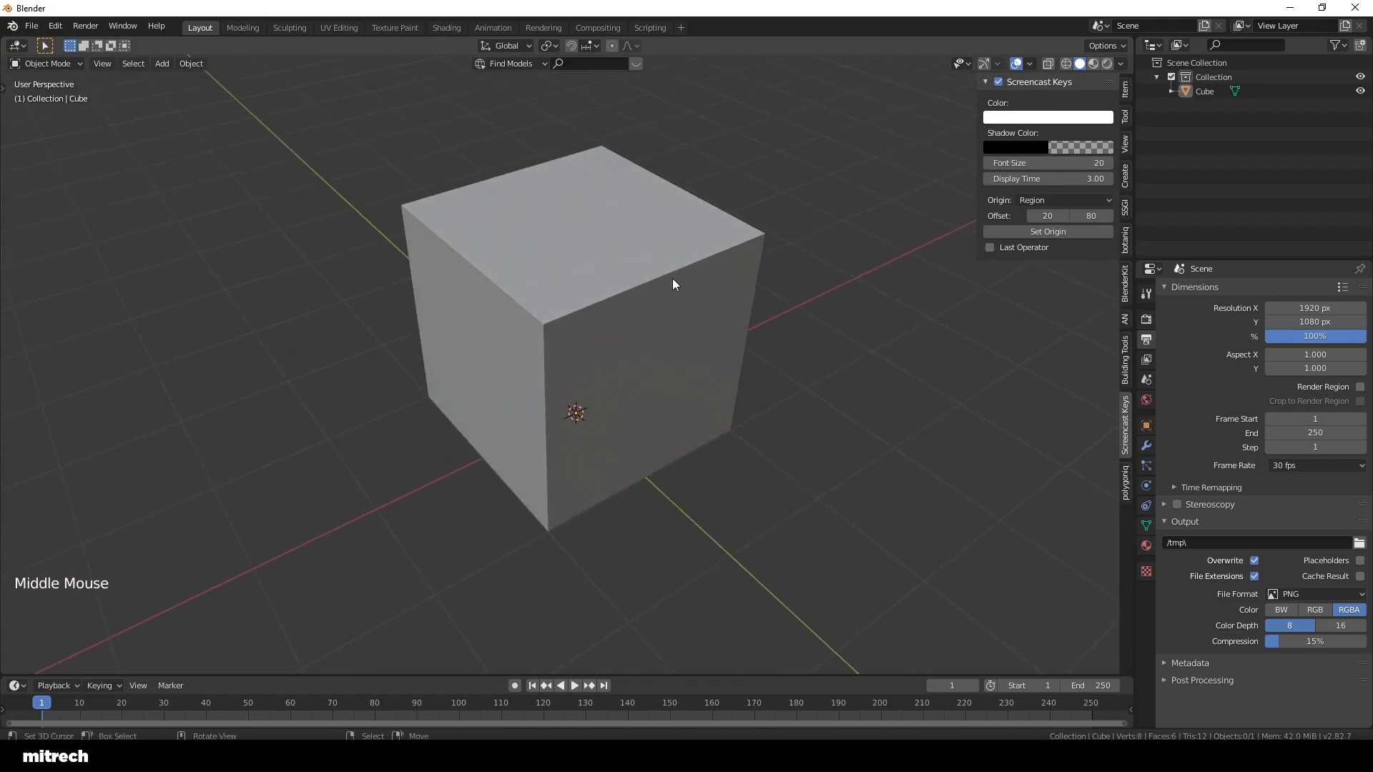
Step: Hide the sidebar, select the cube and apply its object transform
key(n)
key(KP_1)
middle_drag(653, 296, 626, 328)
right_click(627, 327)
key(ctrl+a)
click(626, 327)
Step: Compare the cube with the reference render of the blue pillow
middle_drag(707, 395, 670, 446)
scroll(672, 445, down, 2)
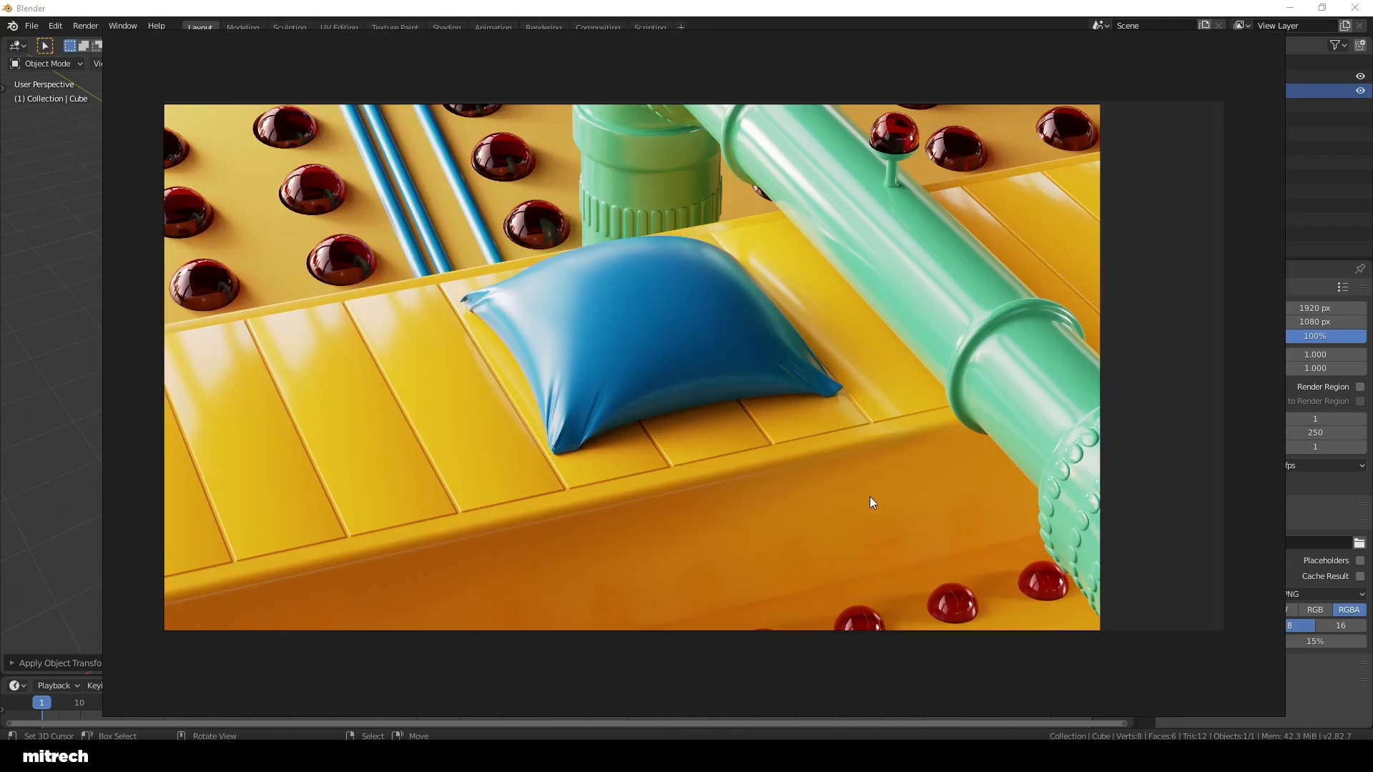
key(alt+Tab)
middle_drag(740, 439, 662, 386)
scroll(707, 445, up, 2)
right_click(661, 382)
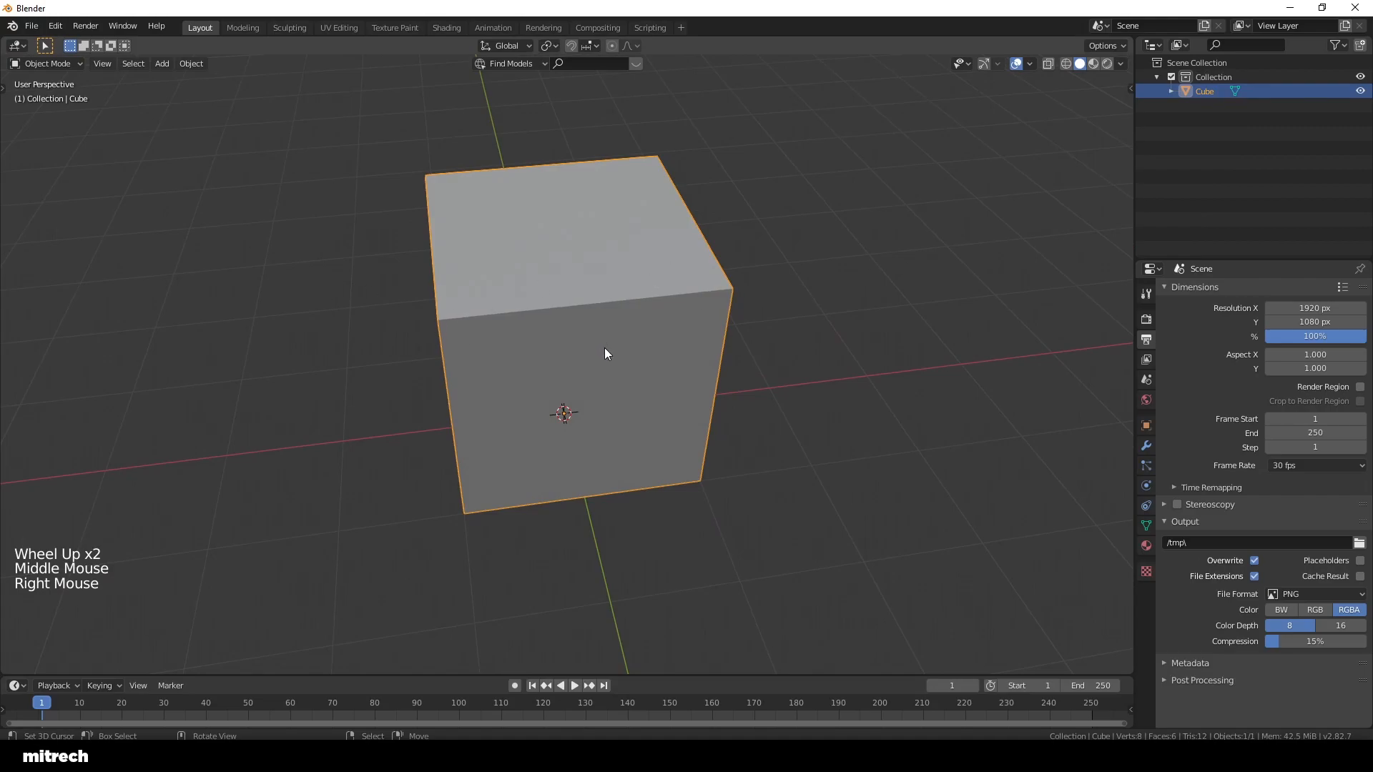
Step: Show the cube's transform properties and set its Z dimension to 0.2 m
key(n)
click(1126, 93)
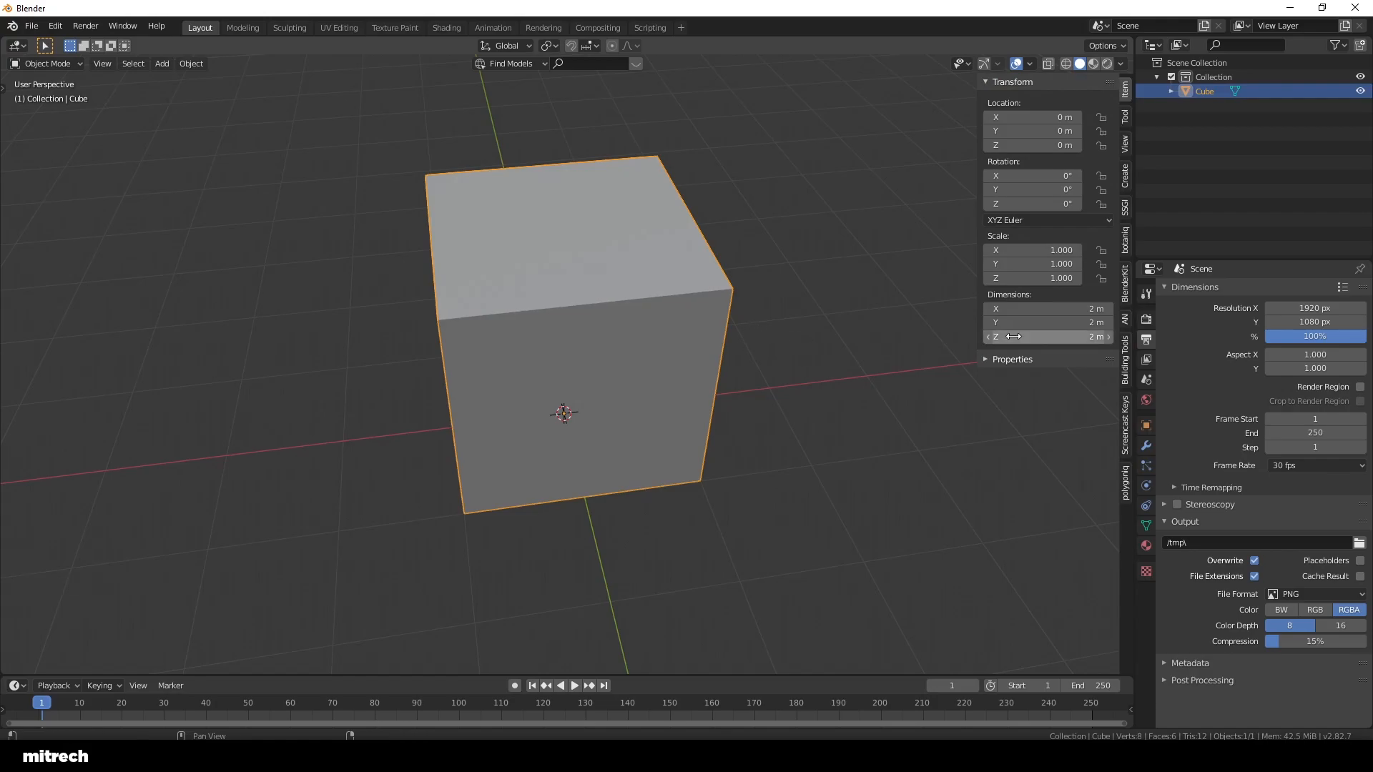
click(1047, 336)
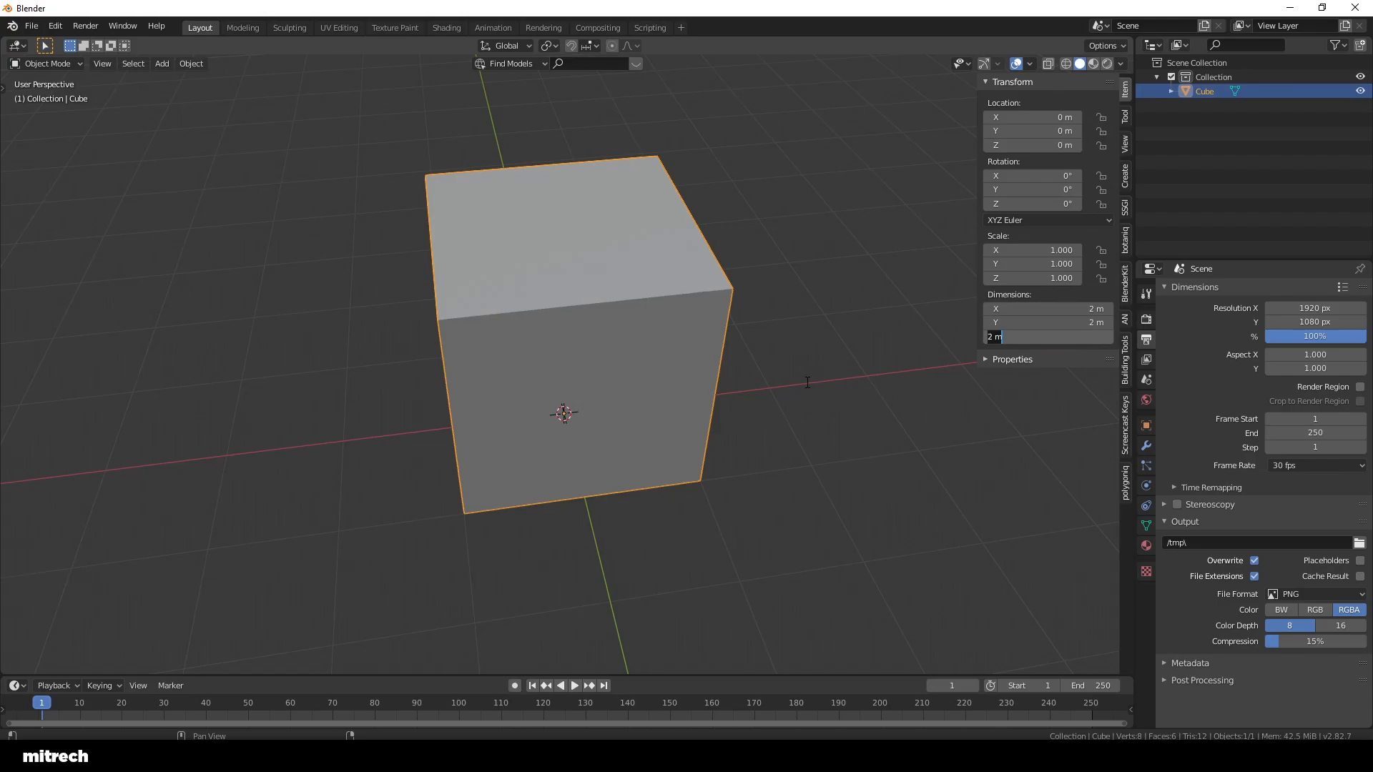
text(0.2)
key(Return)
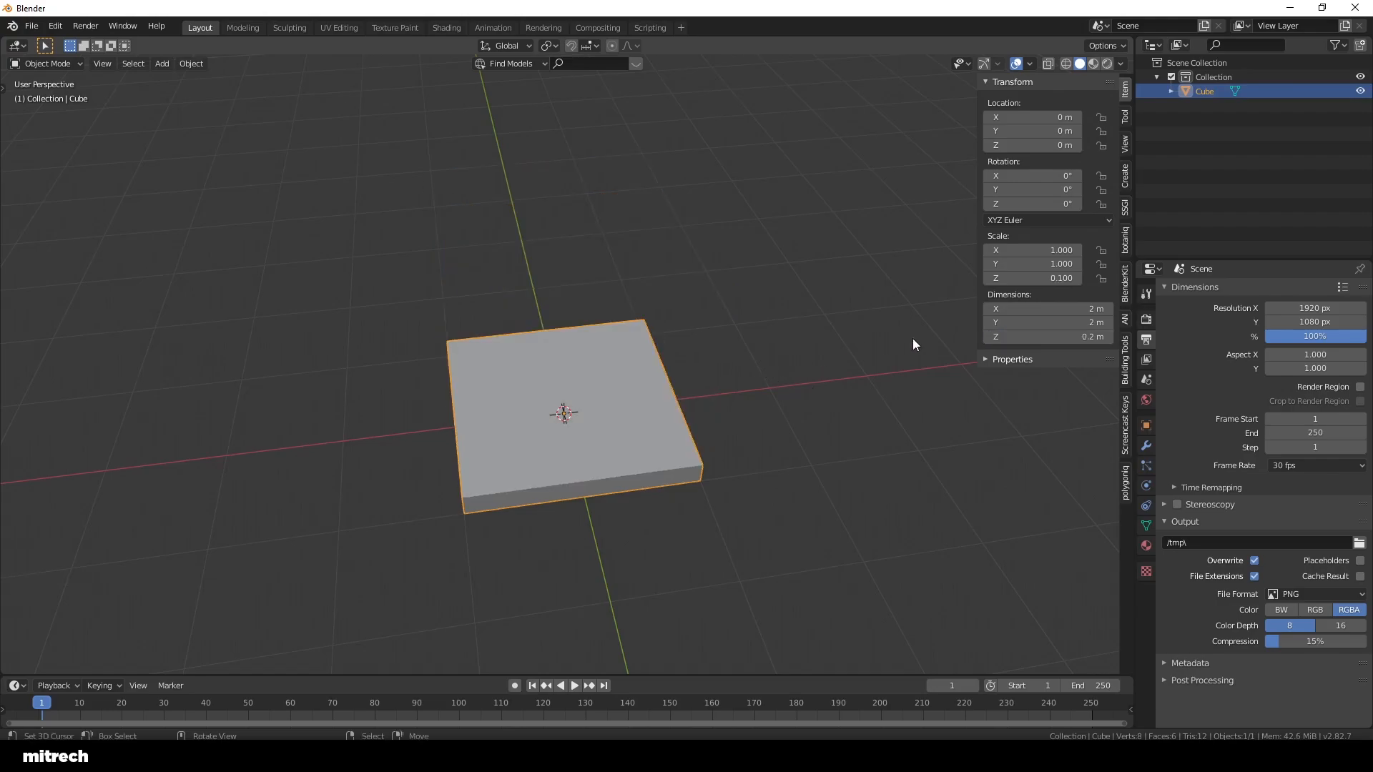
Step: Set the flattened cube's Z dimension to 0.5 m
click(1024, 331)
text(0.5)
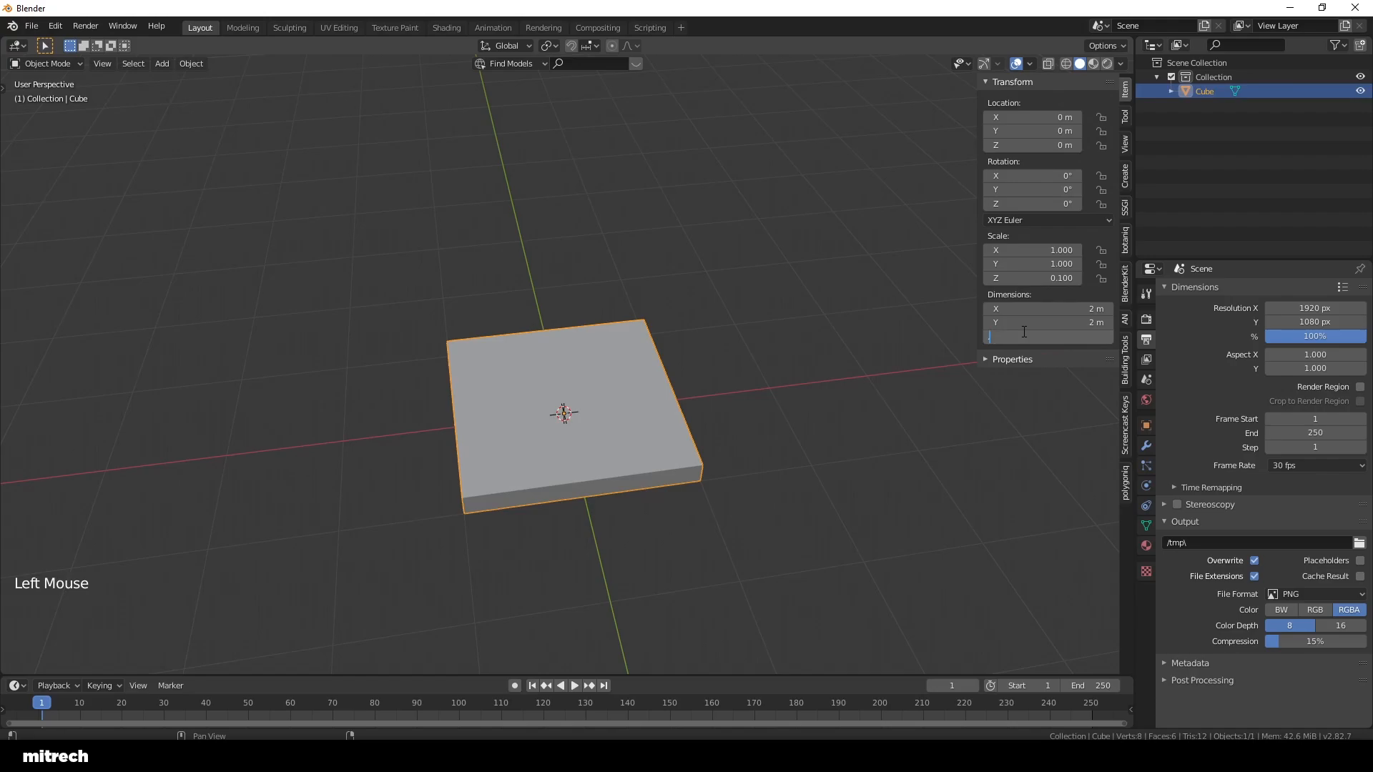
key(Return)
middle_drag(643, 404, 684, 386)
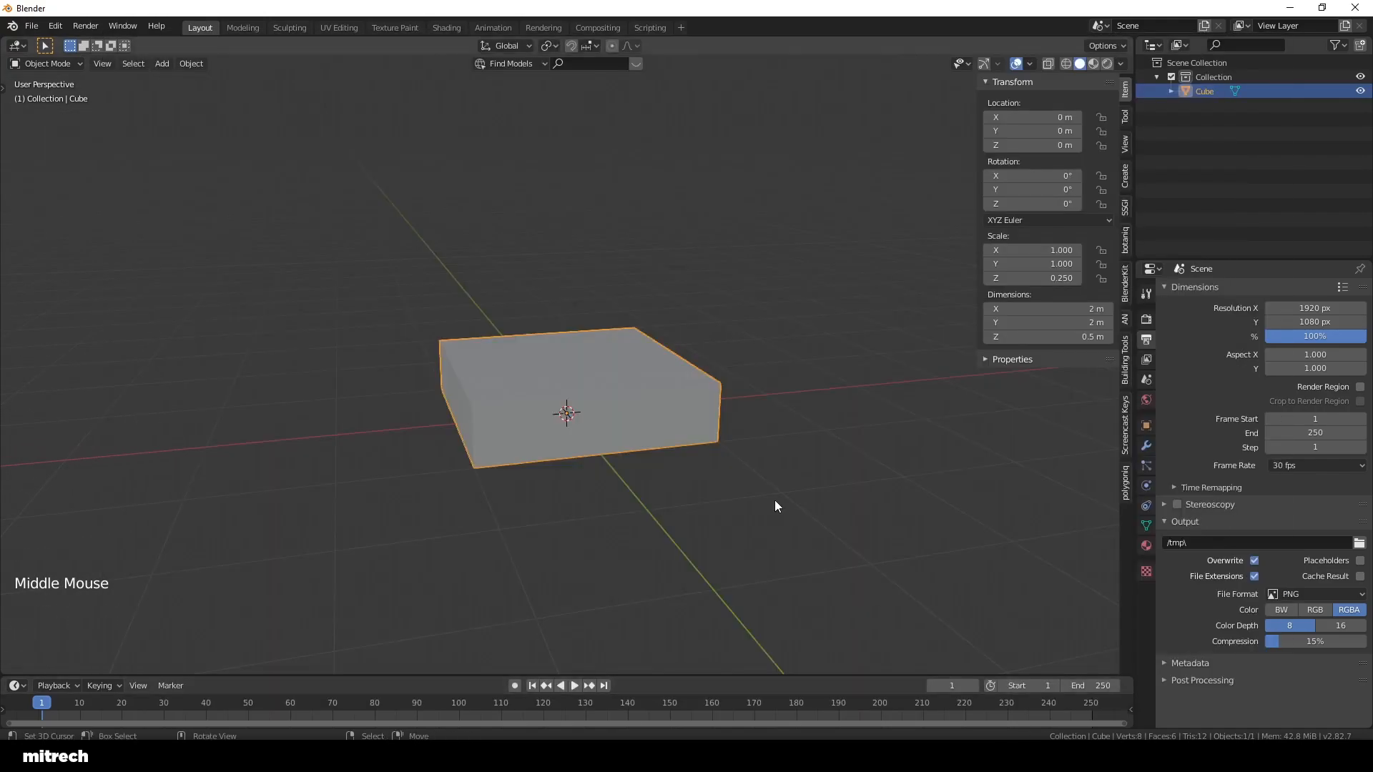
Step: Set the box's Z dimension to 1 m
middle_drag(774, 505, 781, 515)
click(1039, 336)
text(1)
key(Return)
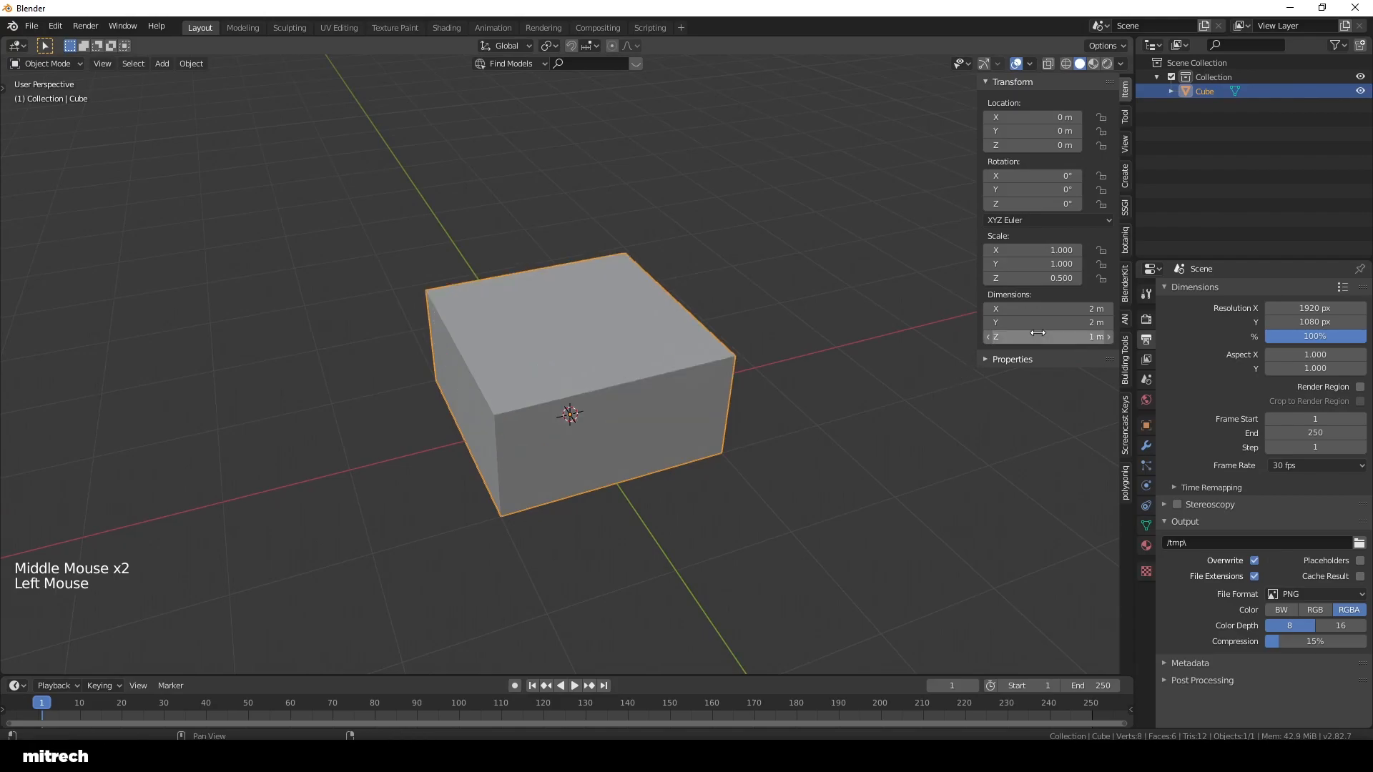
Step: Examine the box's proportions from several angles and compare them with the pillow reference render
middle_drag(939, 337, 748, 323)
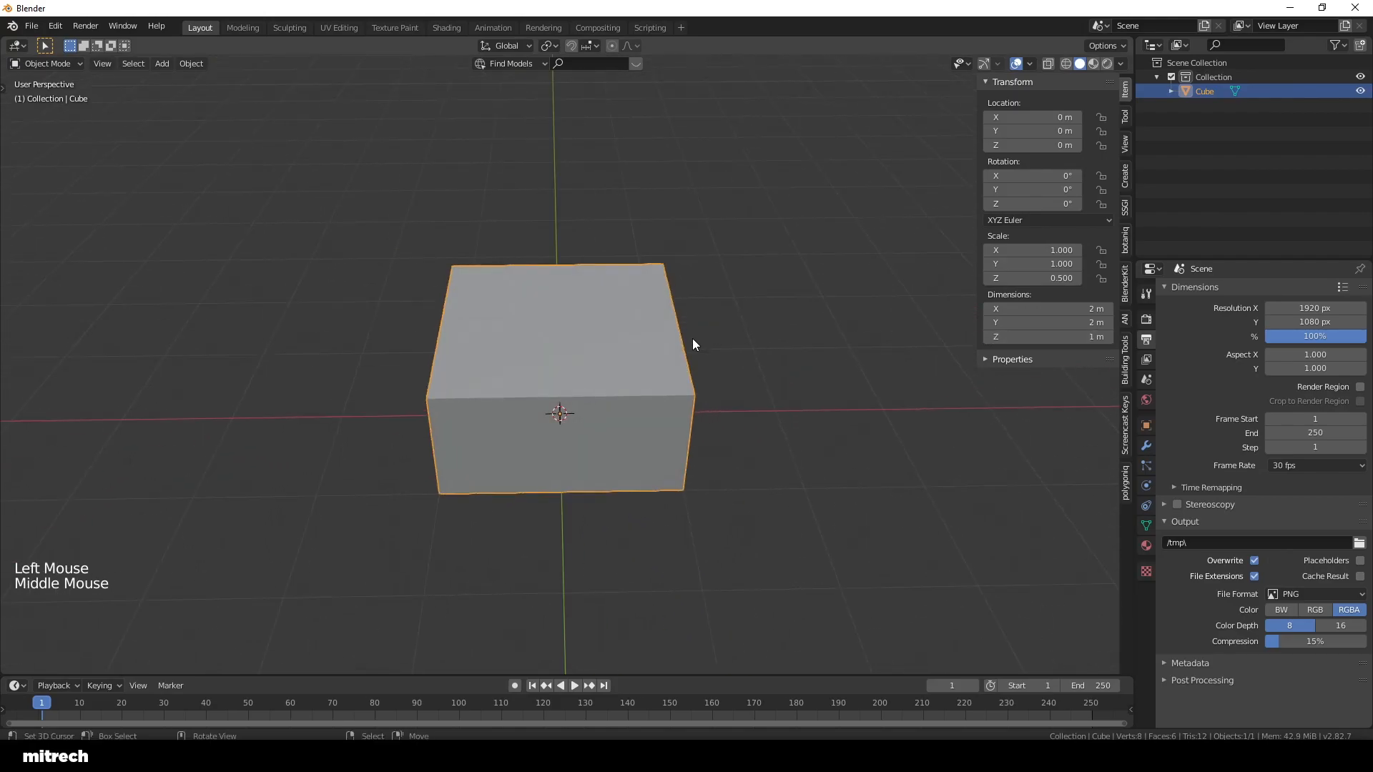
middle_drag(805, 527, 856, 512)
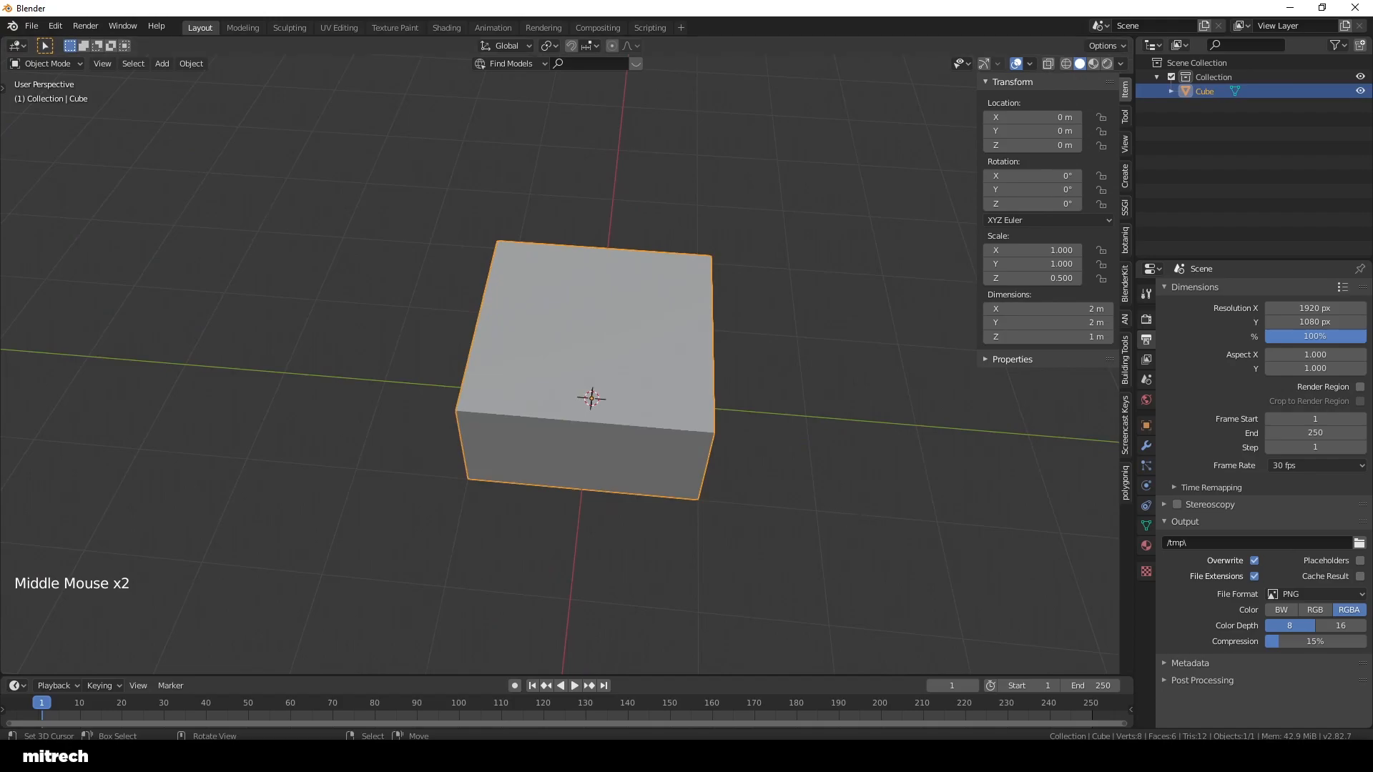
middle_drag(787, 463, 680, 466)
scroll(680, 466, up, 2)
middle_drag(603, 549, 668, 482)
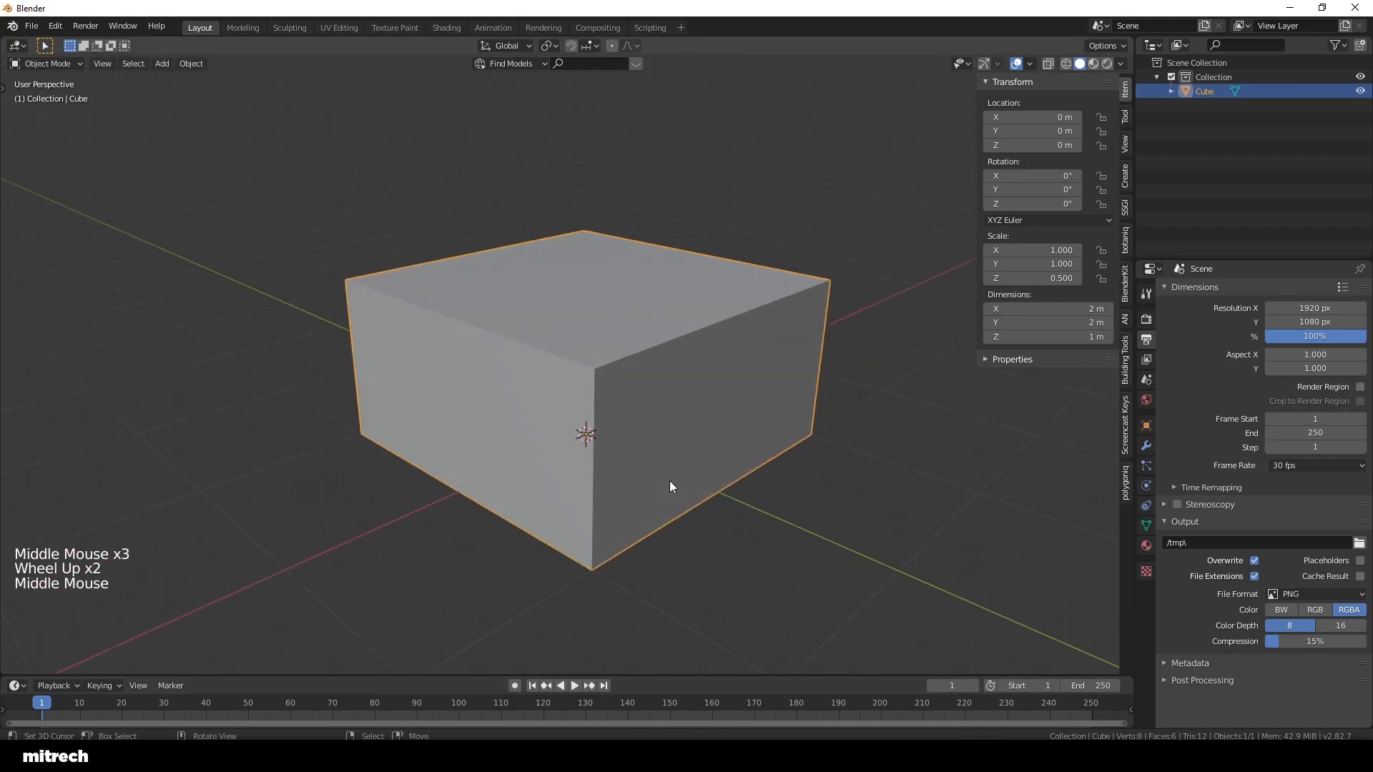
scroll(797, 499, down, 2)
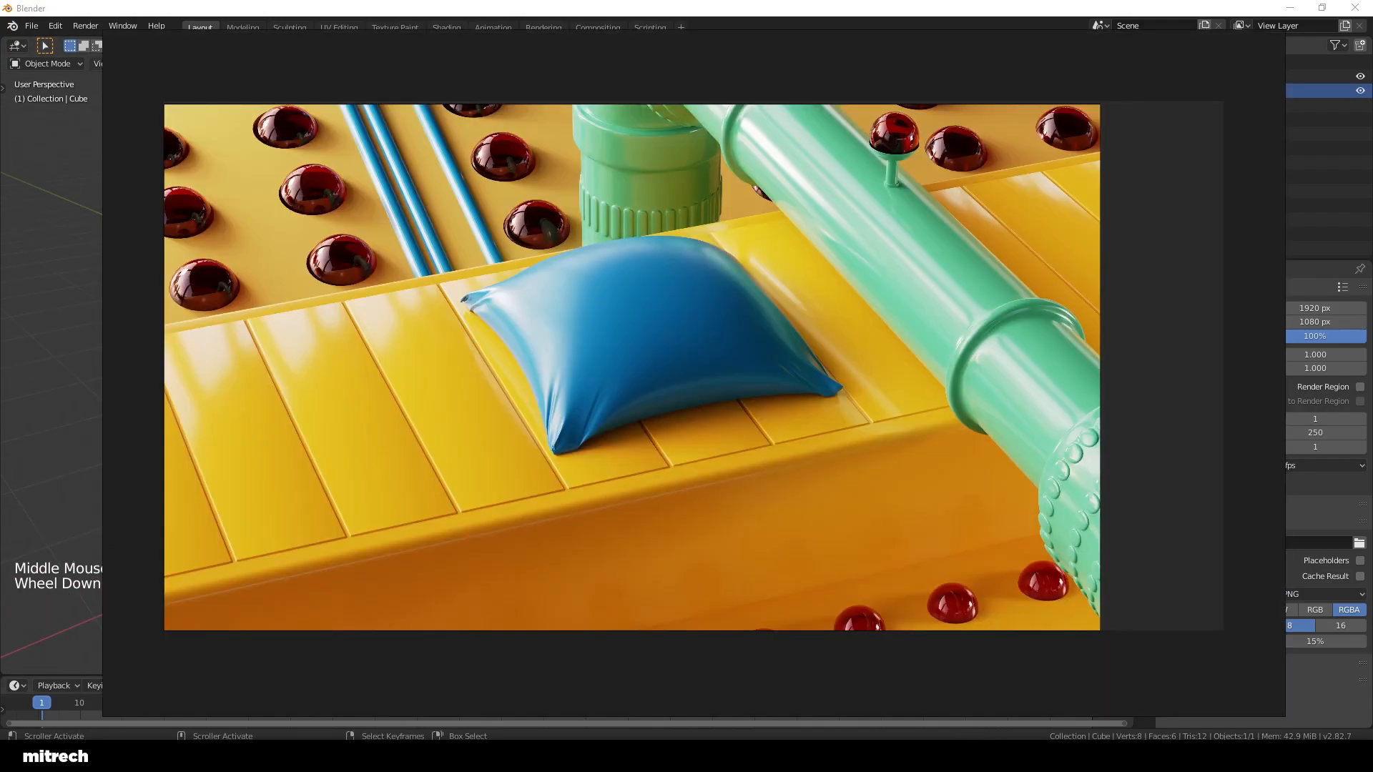
scroll(672, 515, up, 2)
scroll(689, 531, down, 1)
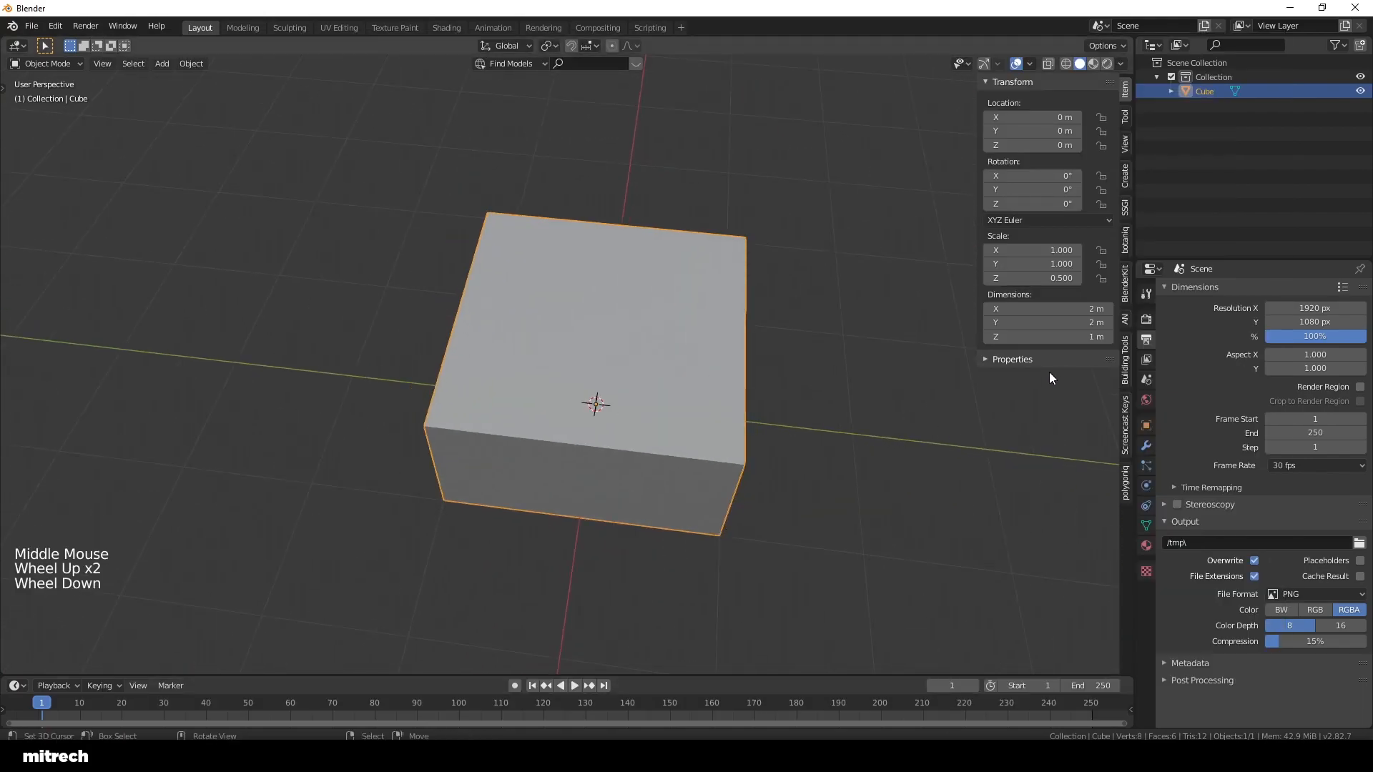
Step: Try Y dimensions of 1 m and 1.5 m on the box
click(1025, 322)
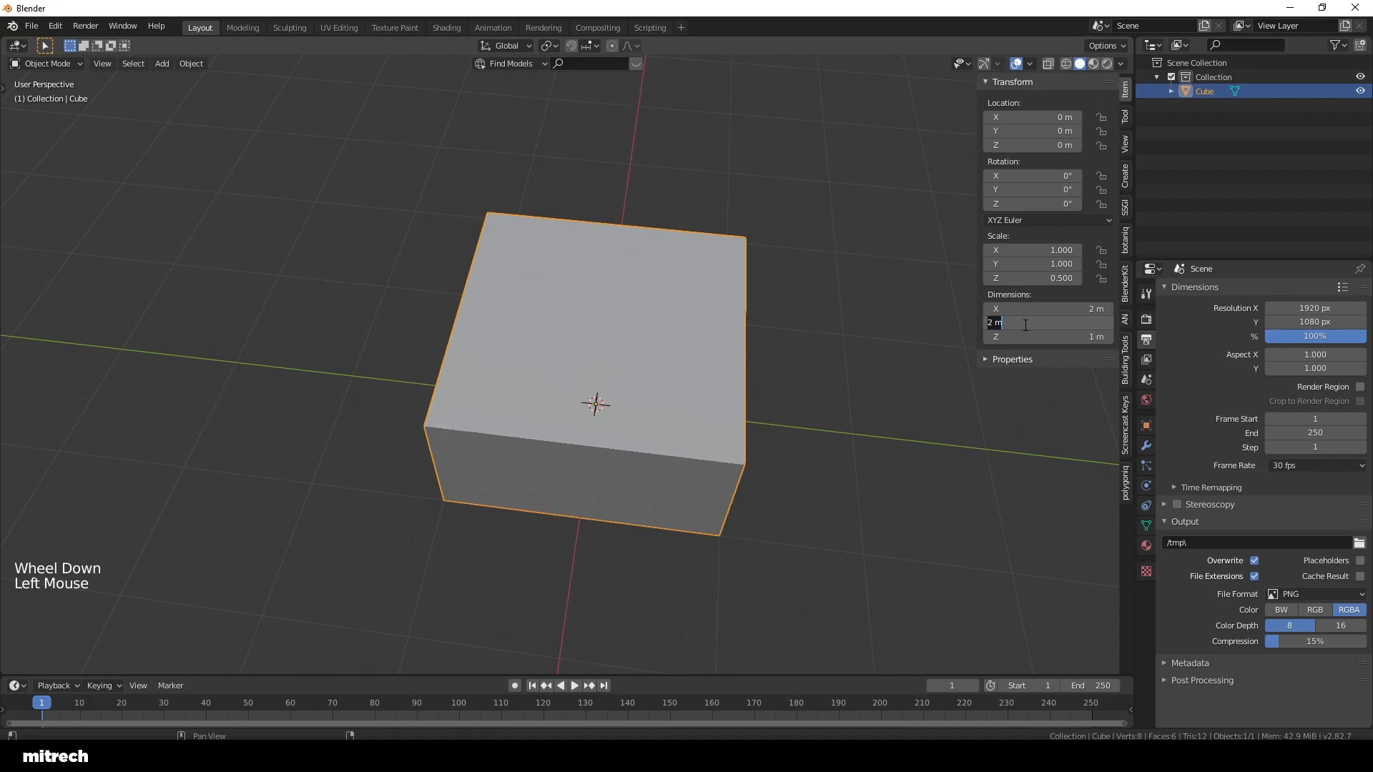
text(1)
key(Return)
click(1024, 322)
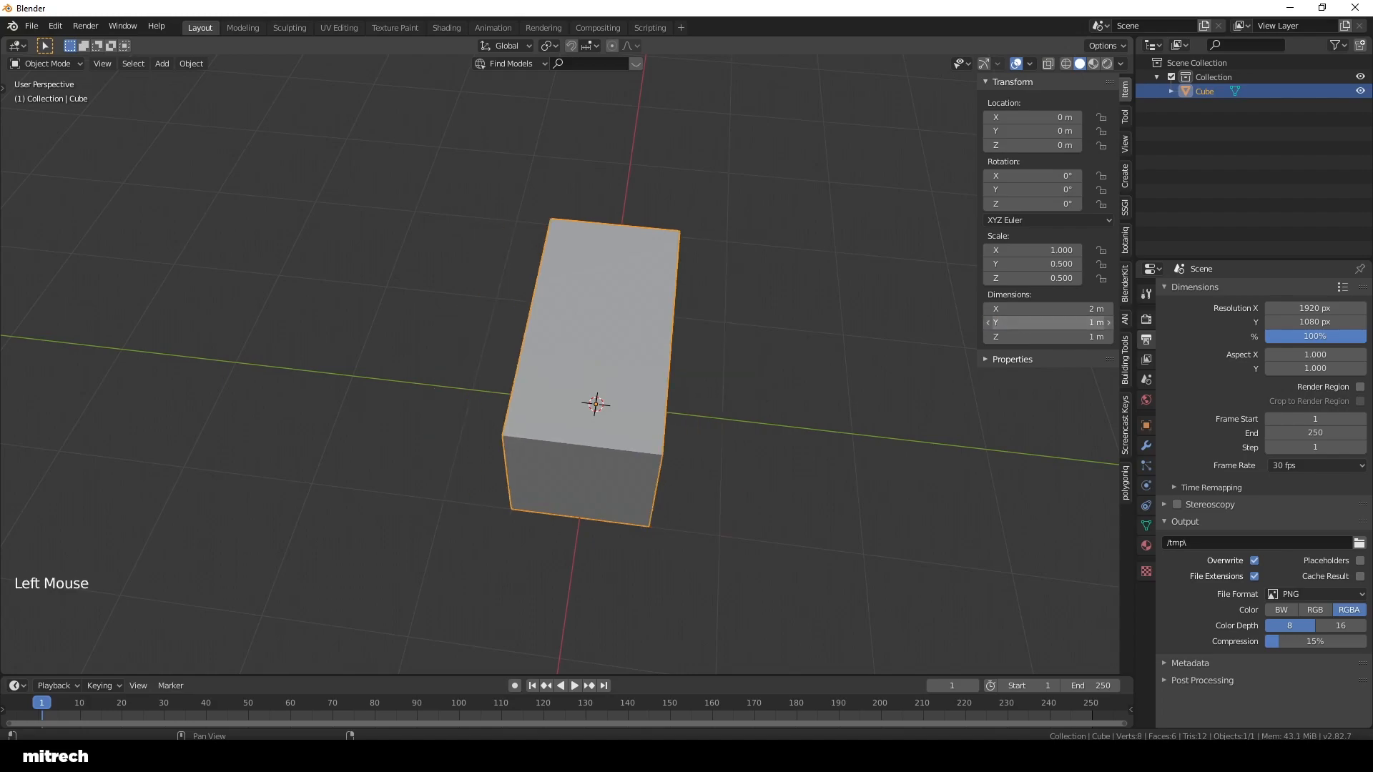
text(1.)
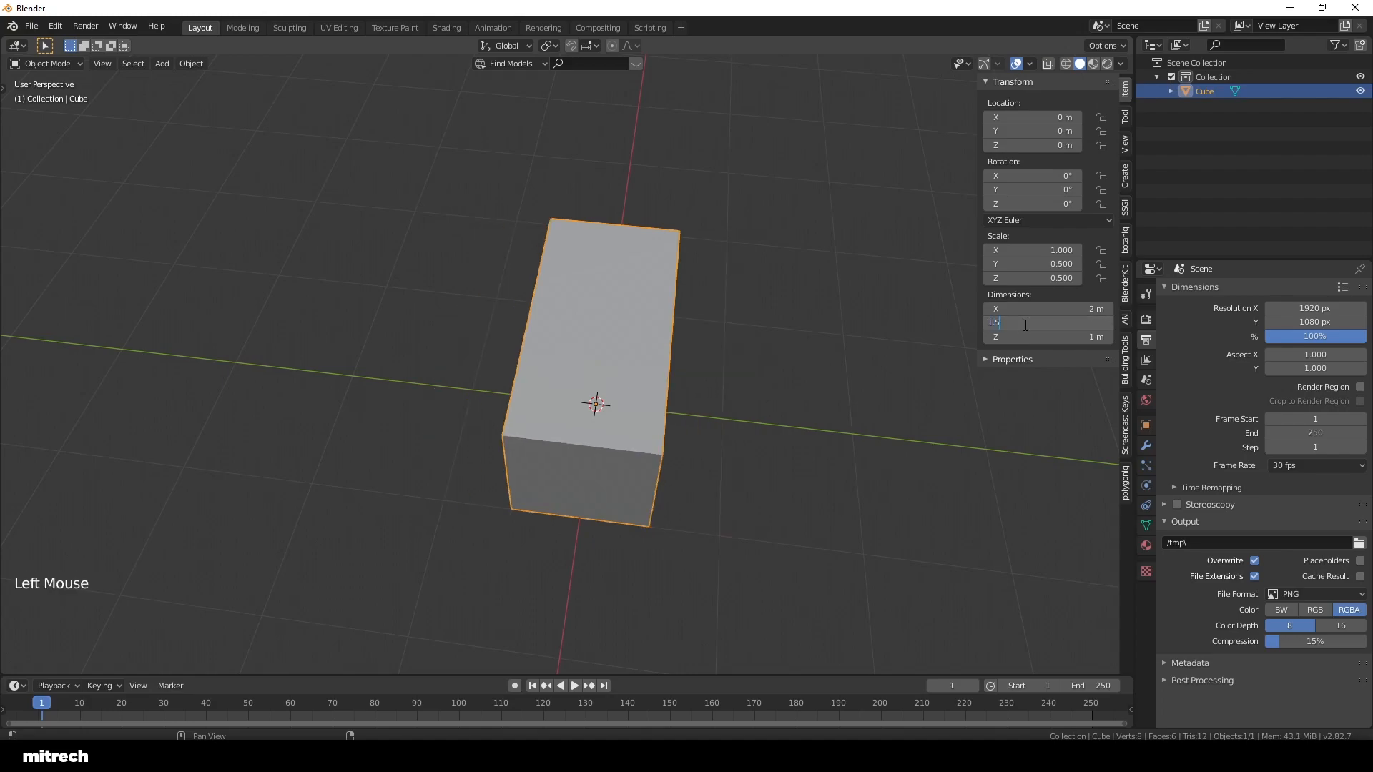
text(5)
key(Return)
Step: Set the box's Y dimension to 1.3 m
click(1024, 323)
text(1.3)
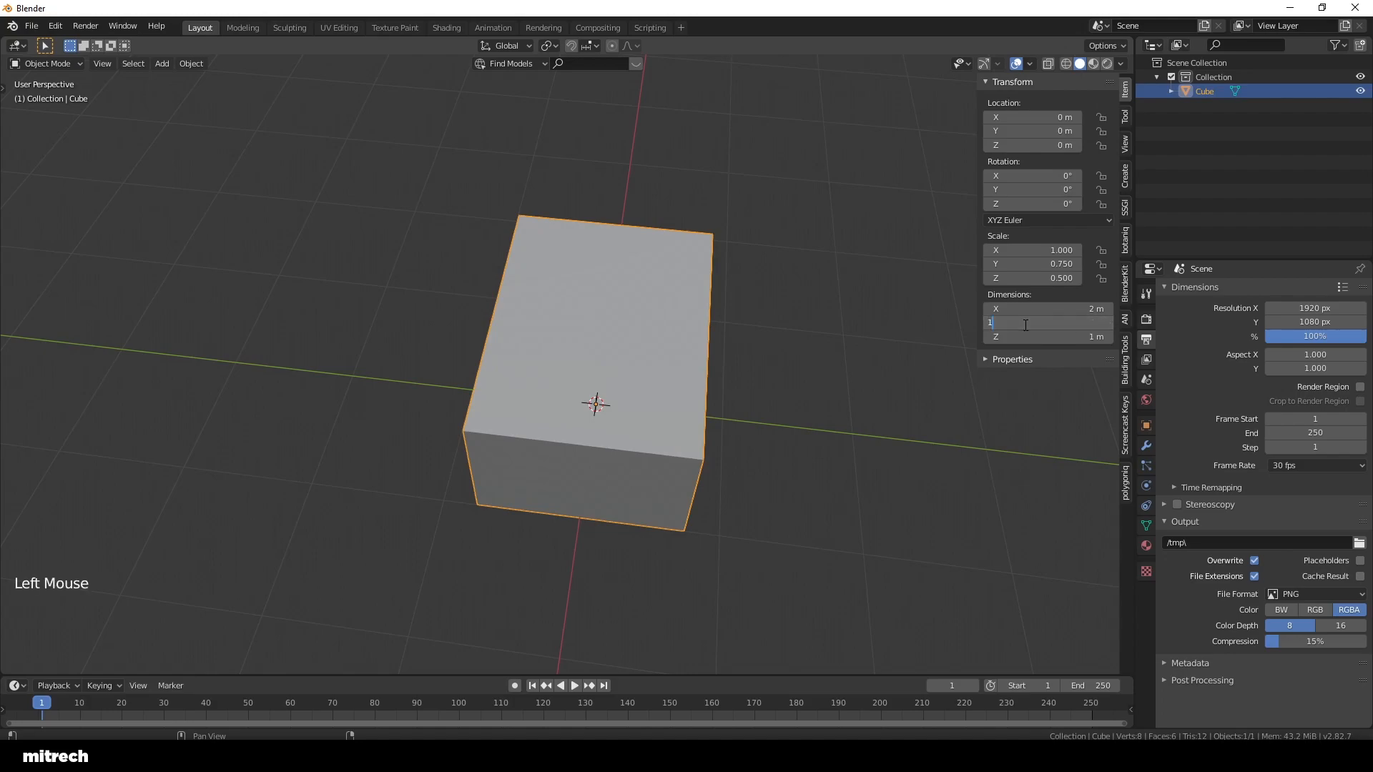
key(Return)
middle_drag(529, 343, 674, 322)
Step: Apply the box's transform, hide the sidebar and enter Edit Mode with face selection
key(ctrl+a)
click(620, 290)
key(n)
key(ctrl+a)
key(Tab)
key(3)
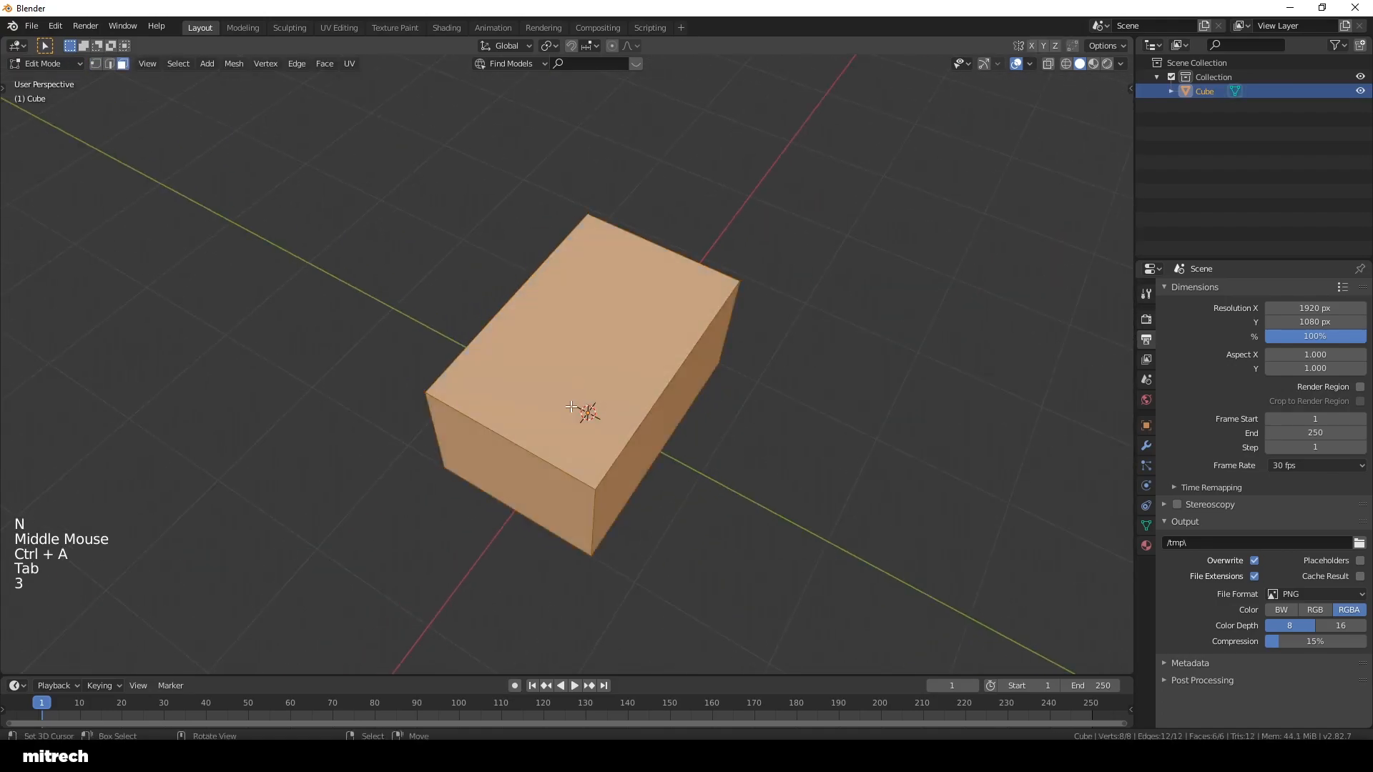
Step: Delete the box's two end faces and its bottom face, leaving only the top and the two long sides
middle_drag(614, 399, 643, 389)
right_click(615, 401)
middle_drag(768, 396, 650, 399)
shift+right_click(644, 398)
key(x)
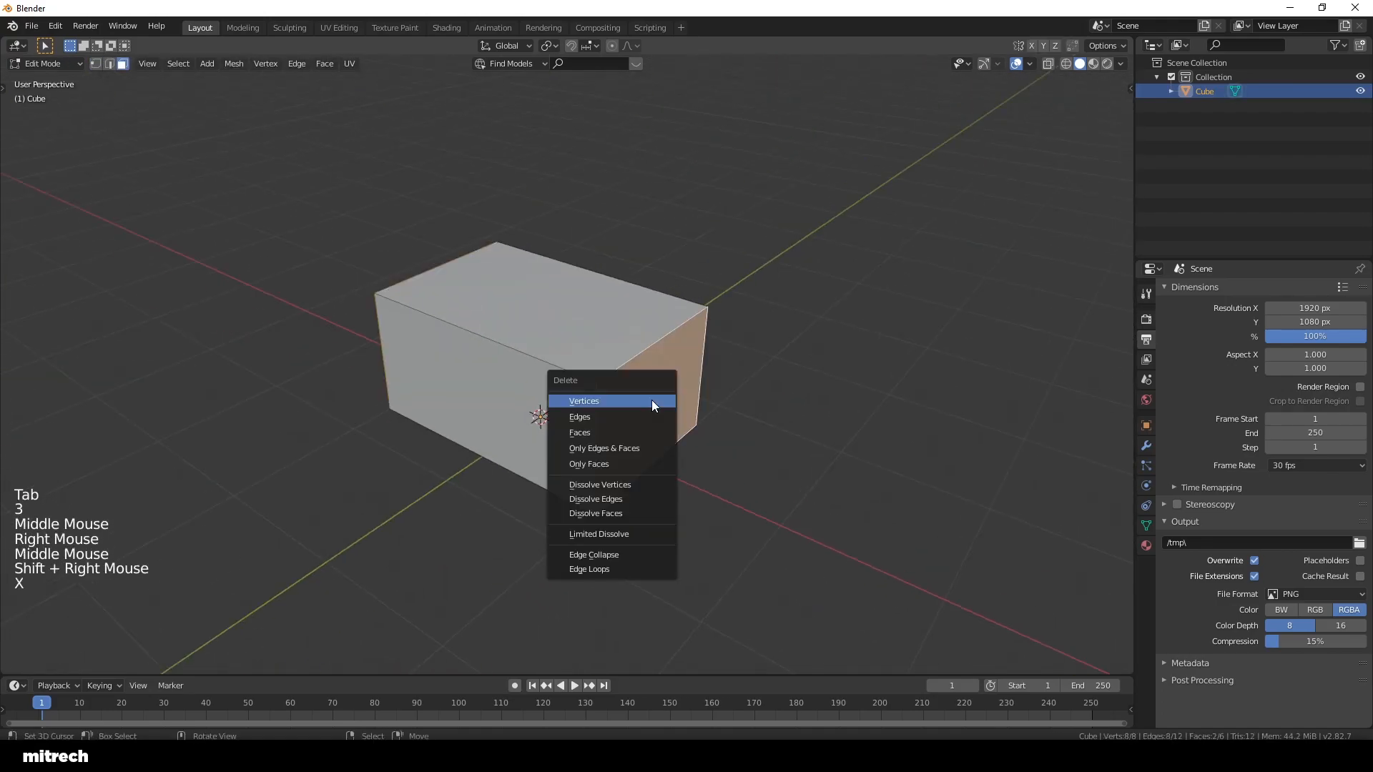
click(632, 431)
right_click(643, 444)
key(x)
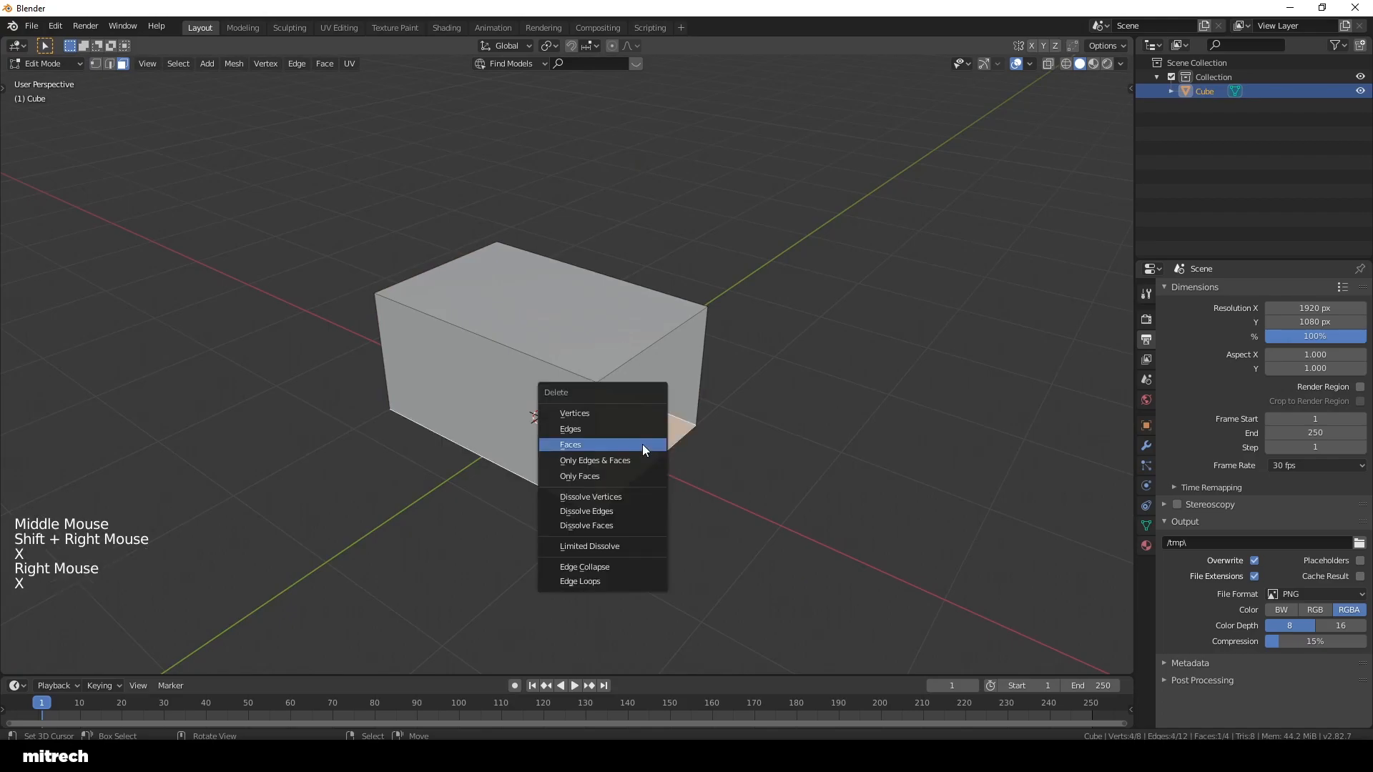
click(640, 444)
Step: Return to Object Mode and apply the open box's transform
key(Tab)
key(ctrl+a)
click(518, 359)
middle_drag(519, 358, 600, 359)
scroll(601, 358, down, 1)
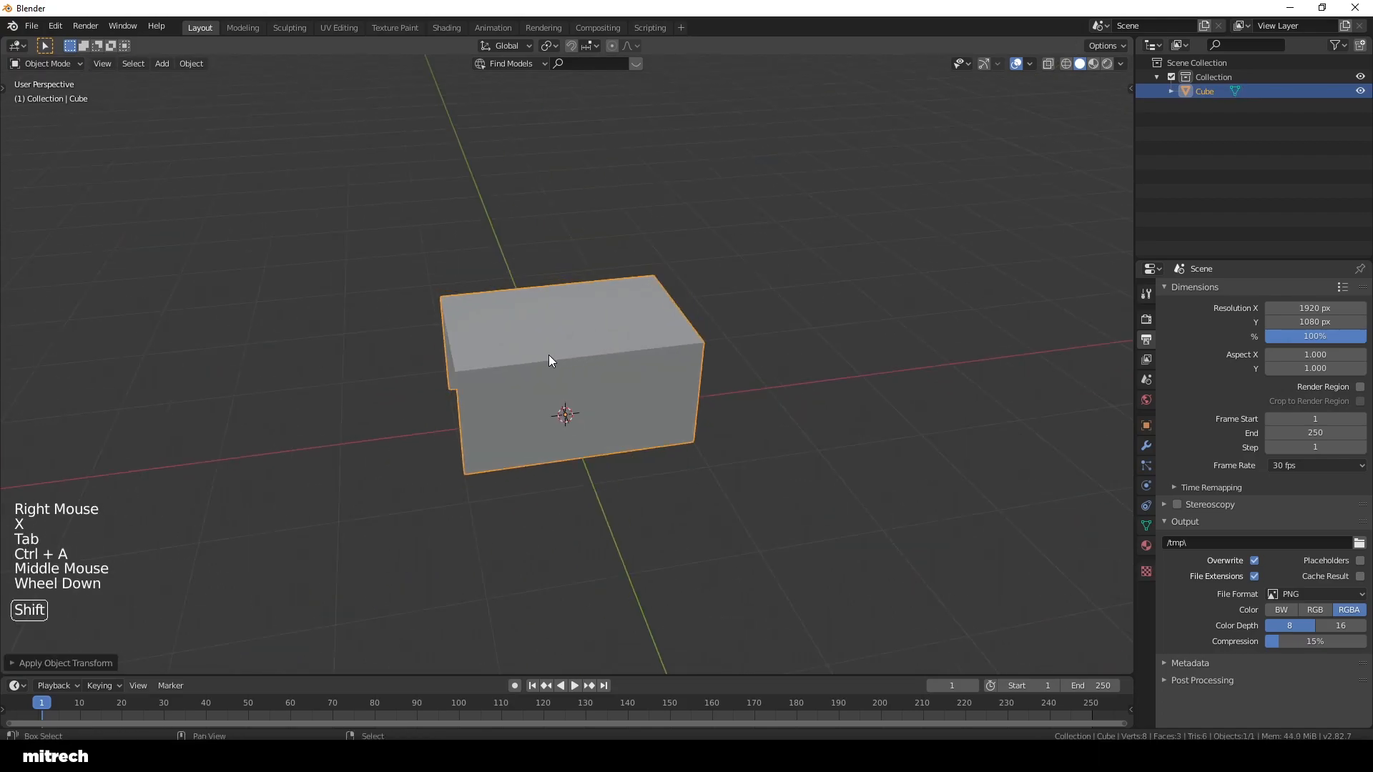
Step: Duplicate the open box three times end to end along X, spaced 2 m apart
key(shift+d)
click(797, 348)
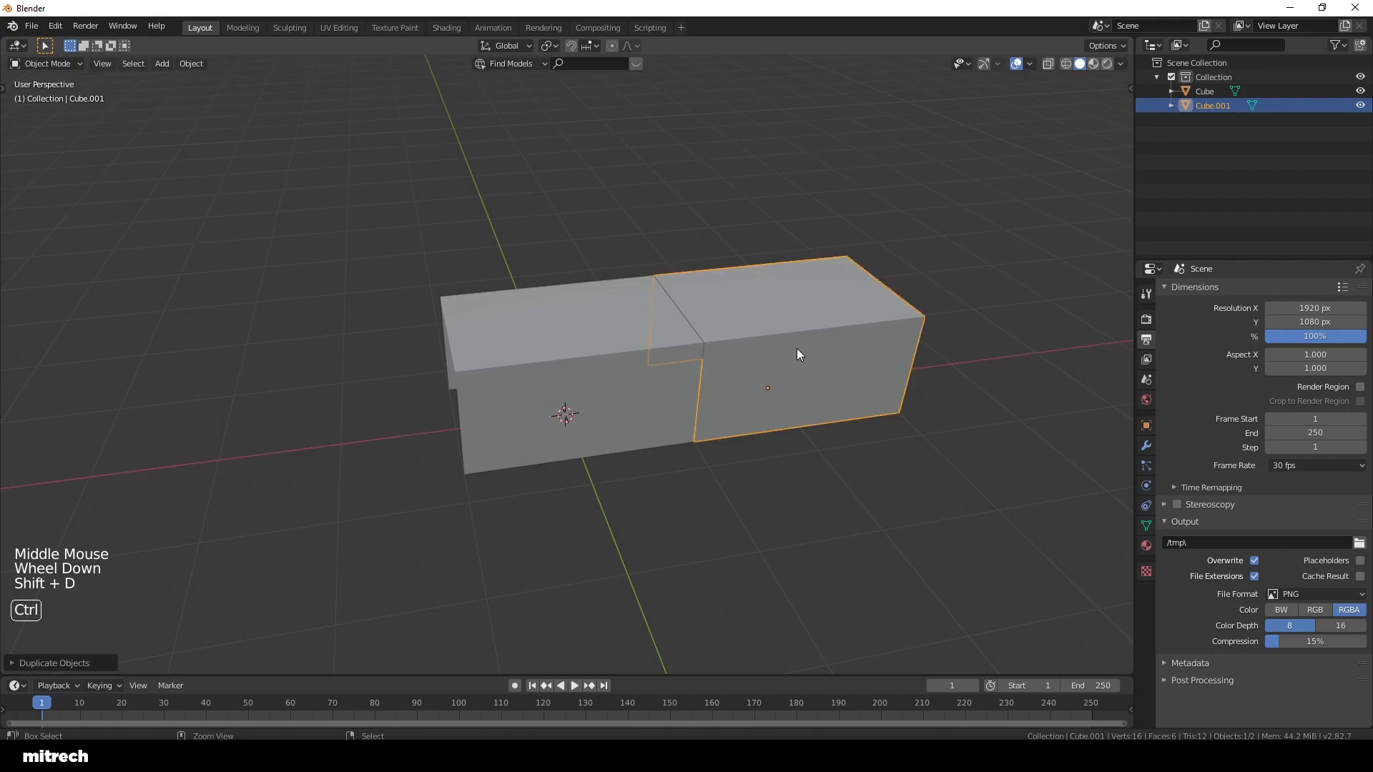
key(a)
shift+middle_drag(795, 387, 662, 374)
right_click(660, 370)
key(shift+d)
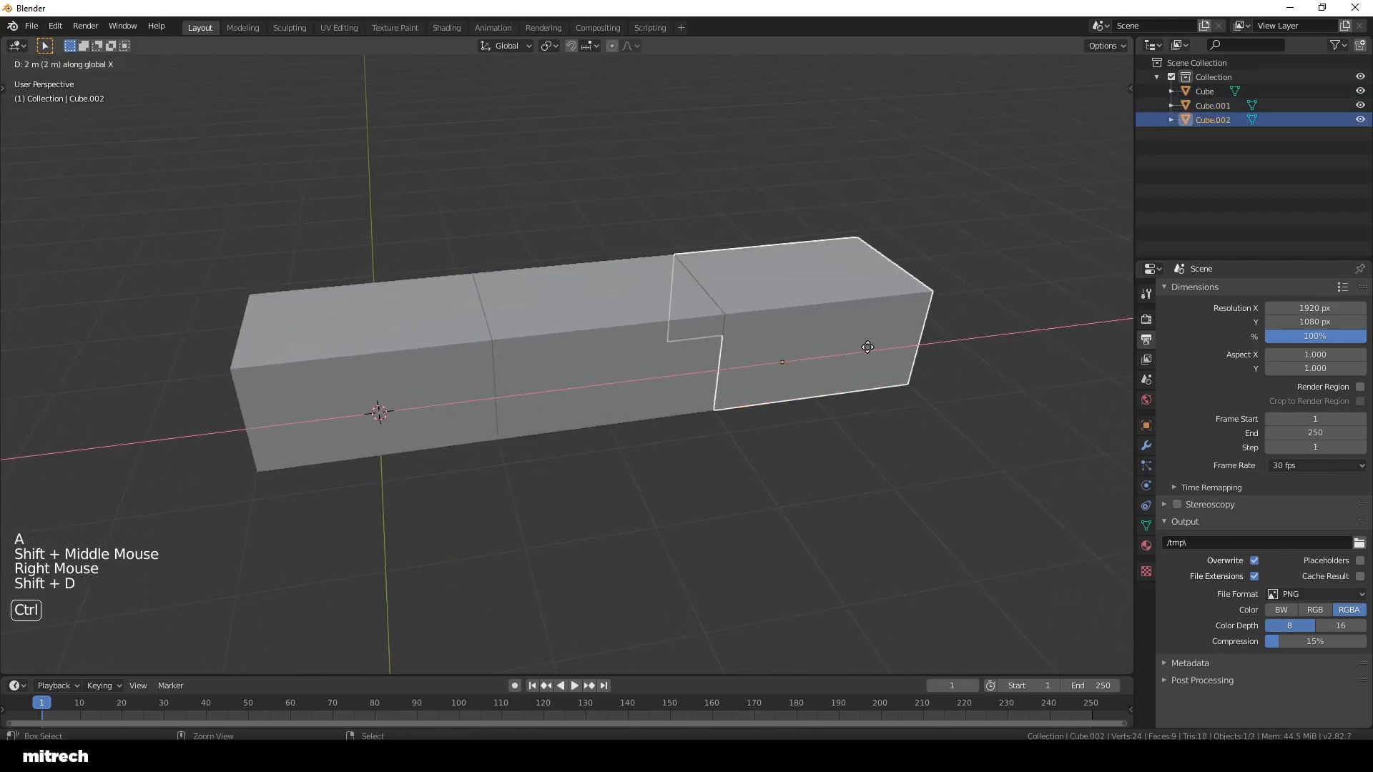
click(805, 375)
key(shift+r)
shift+middle_drag(804, 376, 791, 413)
key(a)
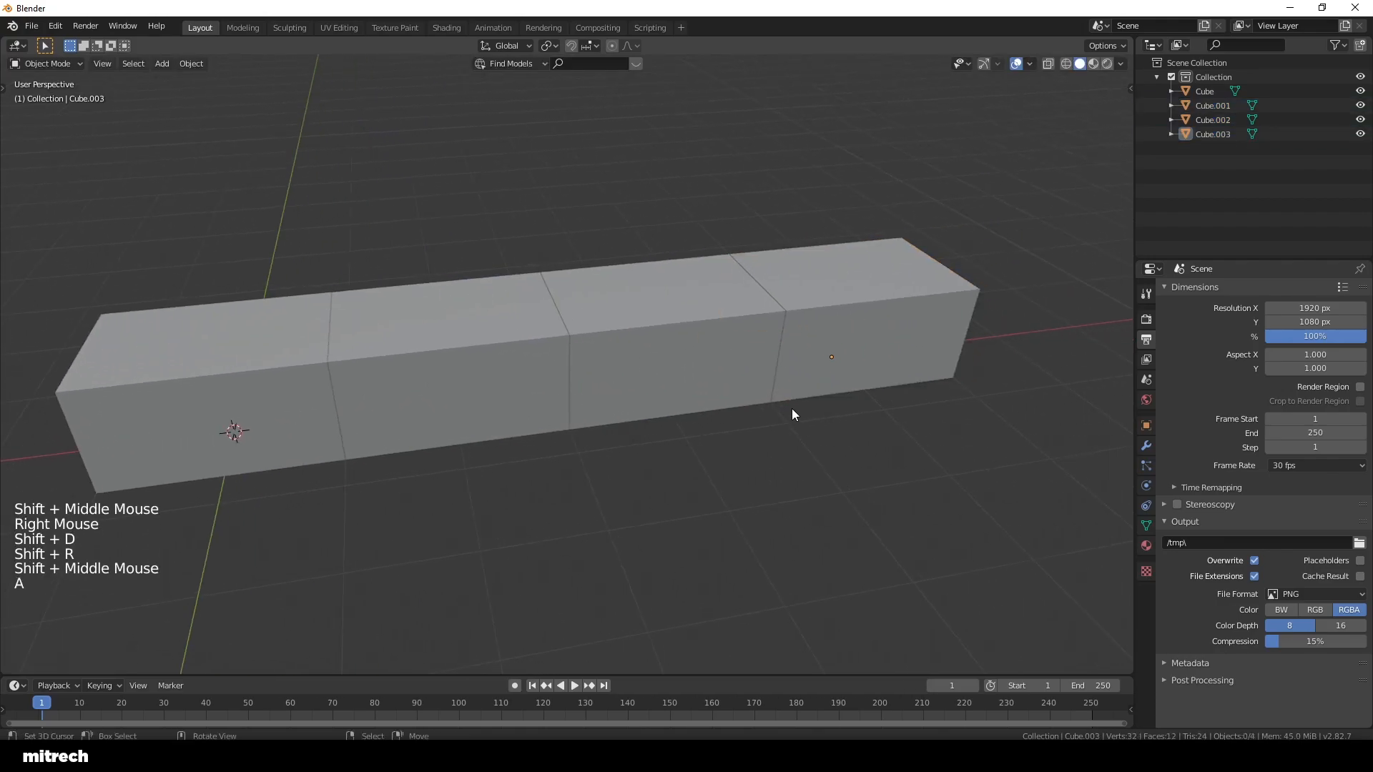
Step: Delete the three duplicated boxes and reapply the original box's transform
shift+right_click(855, 332)
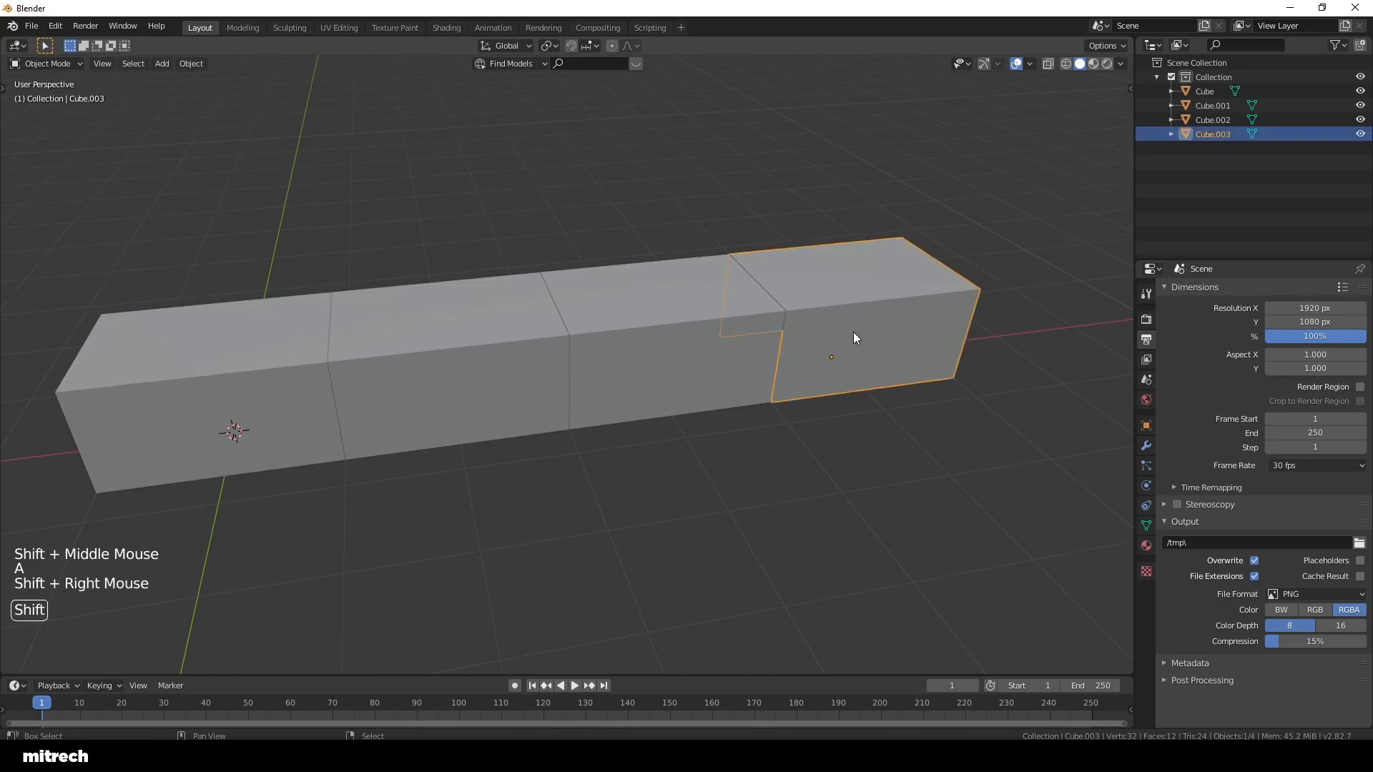
shift+right_click(672, 341)
shift+right_click(520, 342)
key(Delete)
right_click(306, 340)
key(ctrl+a)
click(306, 344)
key(KP_Decimal)
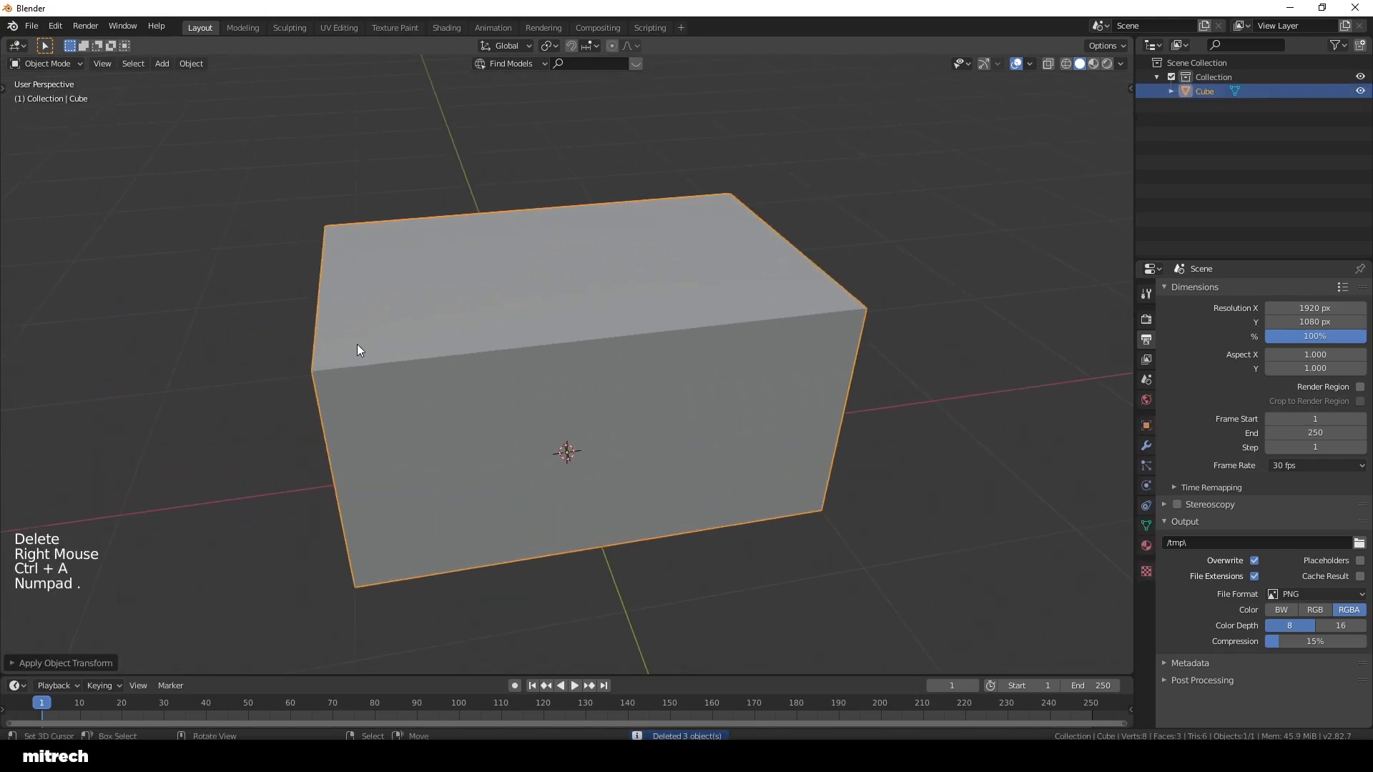
middle_drag(356, 345, 549, 386)
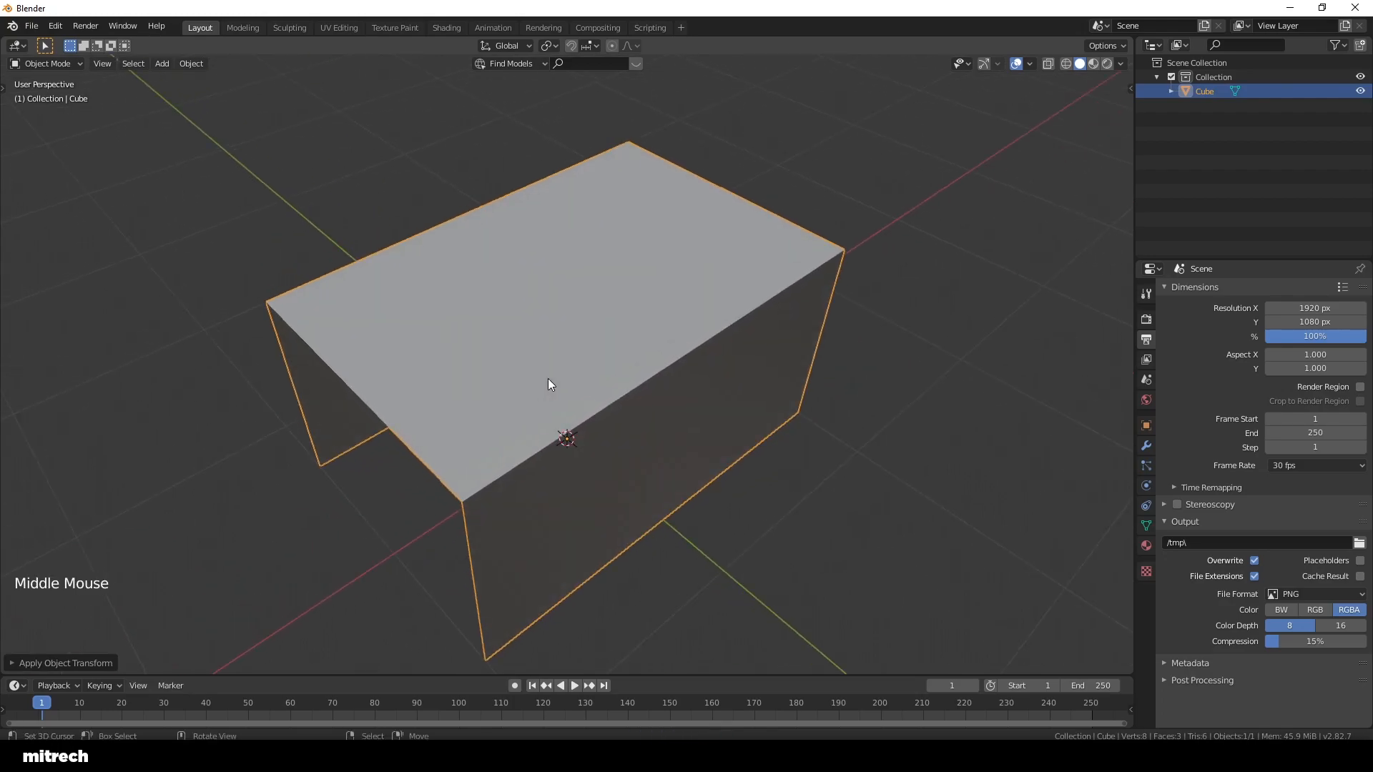
Step: Enter Edit Mode with nothing selected and add one centred loop cut running lengthwise along the top face
key(F15)
key(Tab)
key(a)
key(a)
key(a)
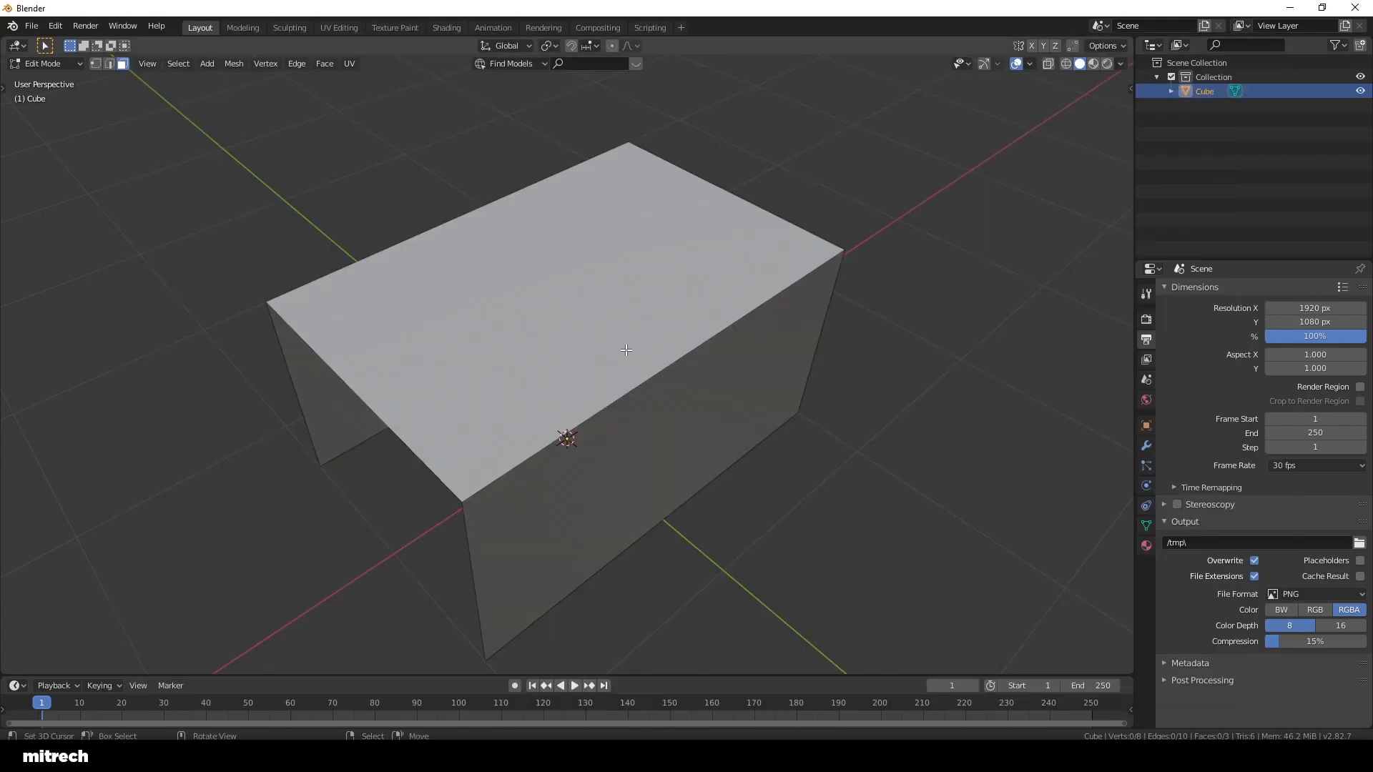
middle_drag(409, 356, 627, 419)
scroll(581, 471, down, 1)
key(ctrl+r)
click(581, 472)
right_click(582, 470)
Step: Bevel the central edge widely so only a narrow strip remains along each long edge of the top
key(ctrl+b)
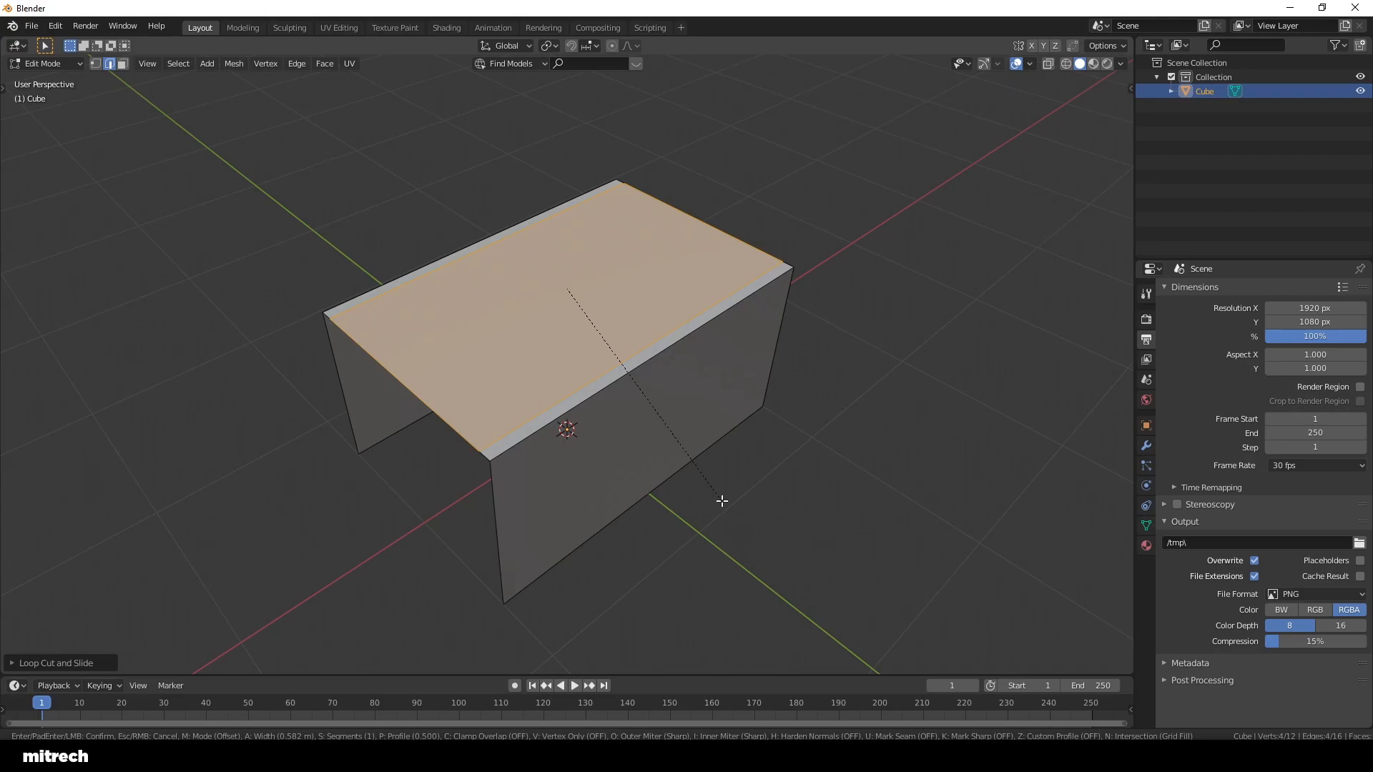
right_click(721, 501)
middle_drag(721, 501, 442, 399)
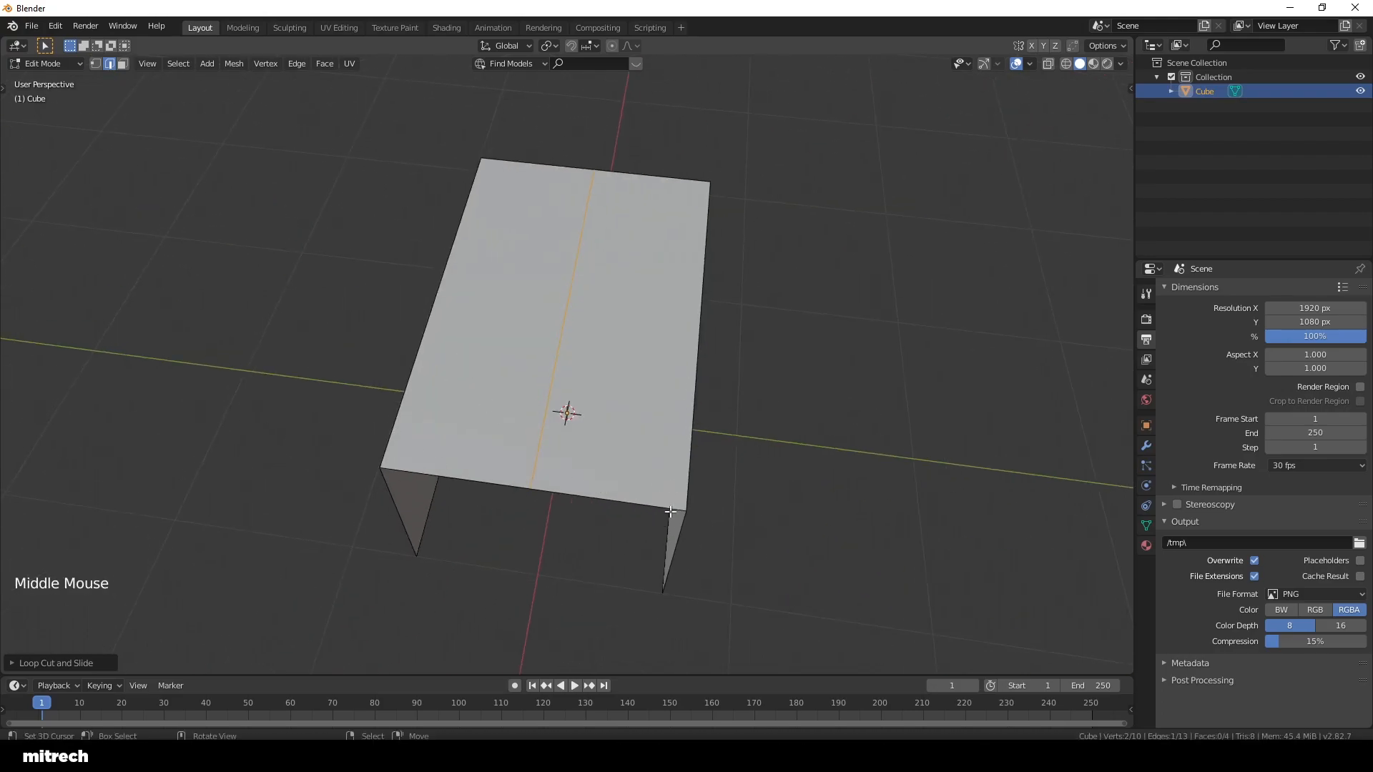
middle_drag(701, 470, 754, 436)
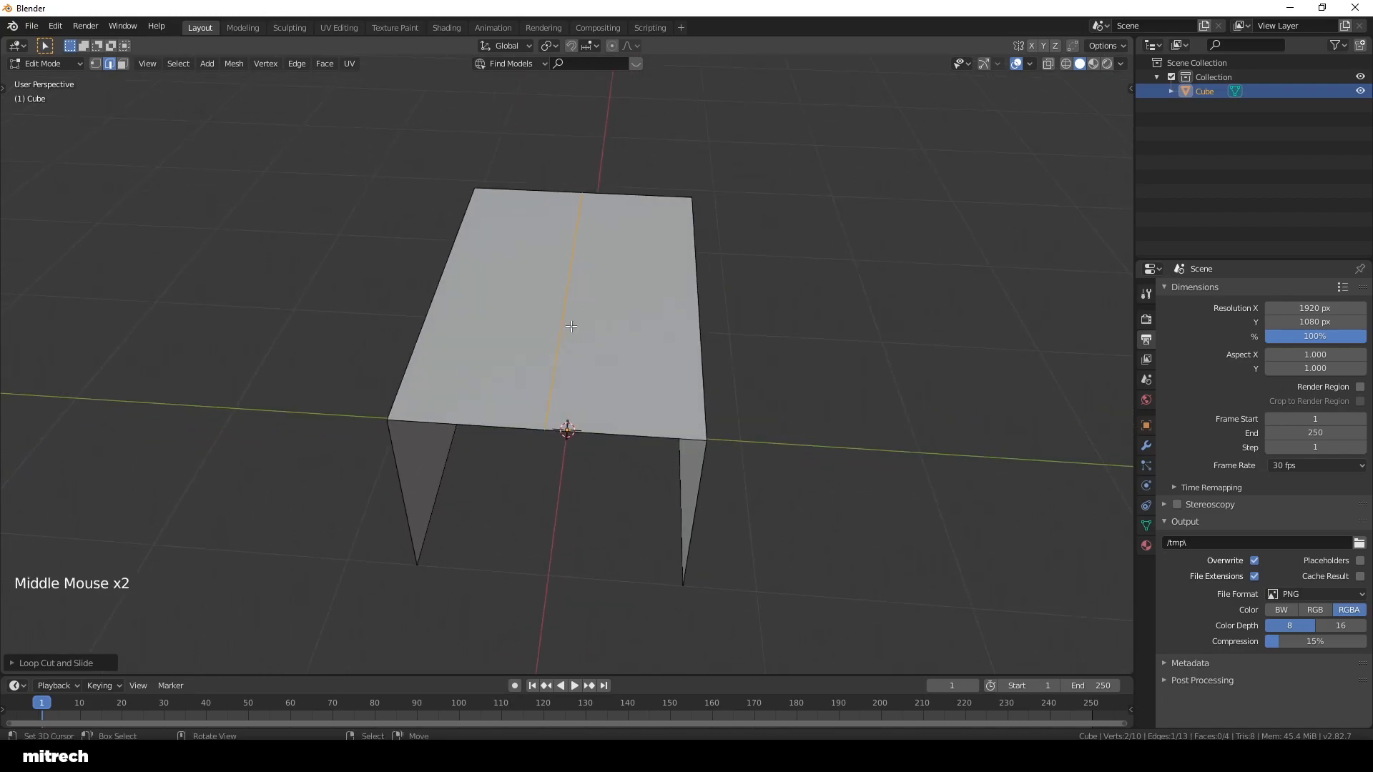
key(ctrl+b)
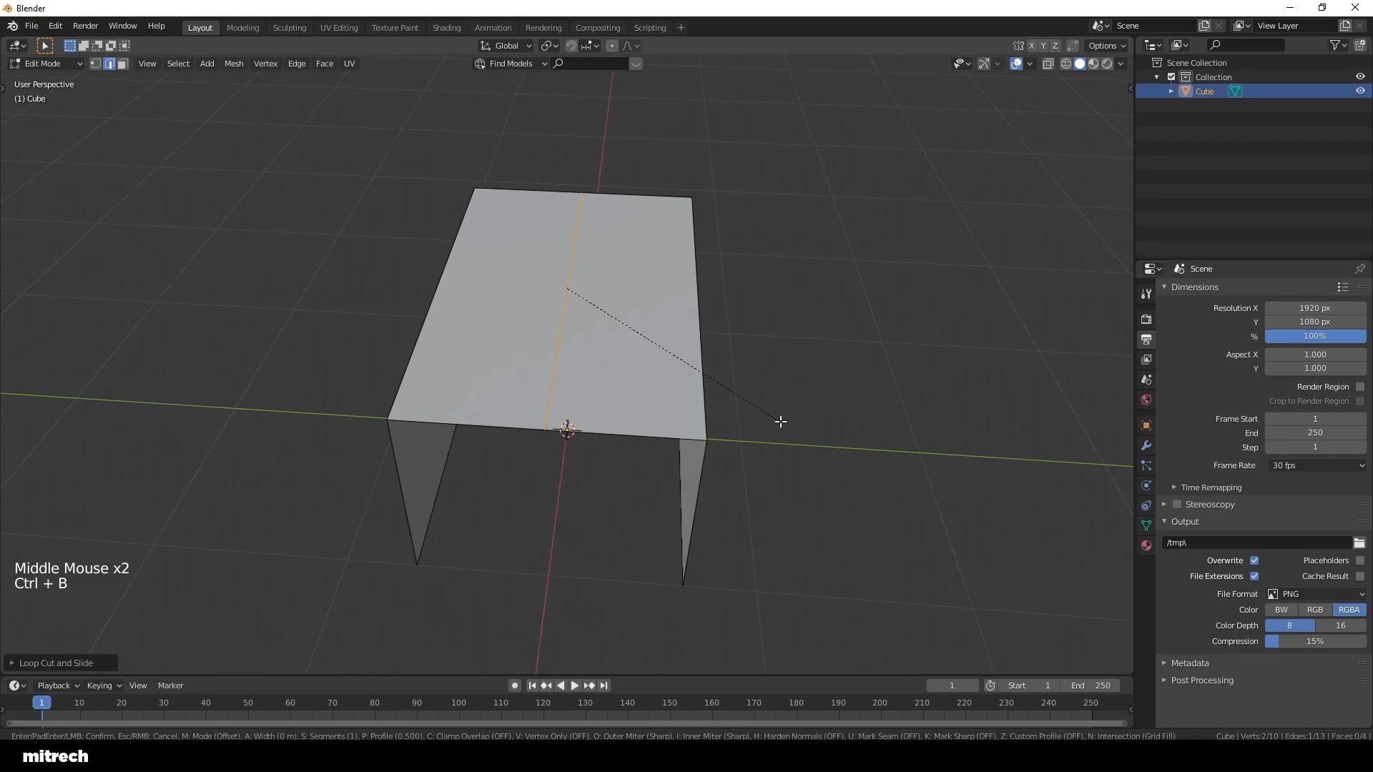
click(888, 474)
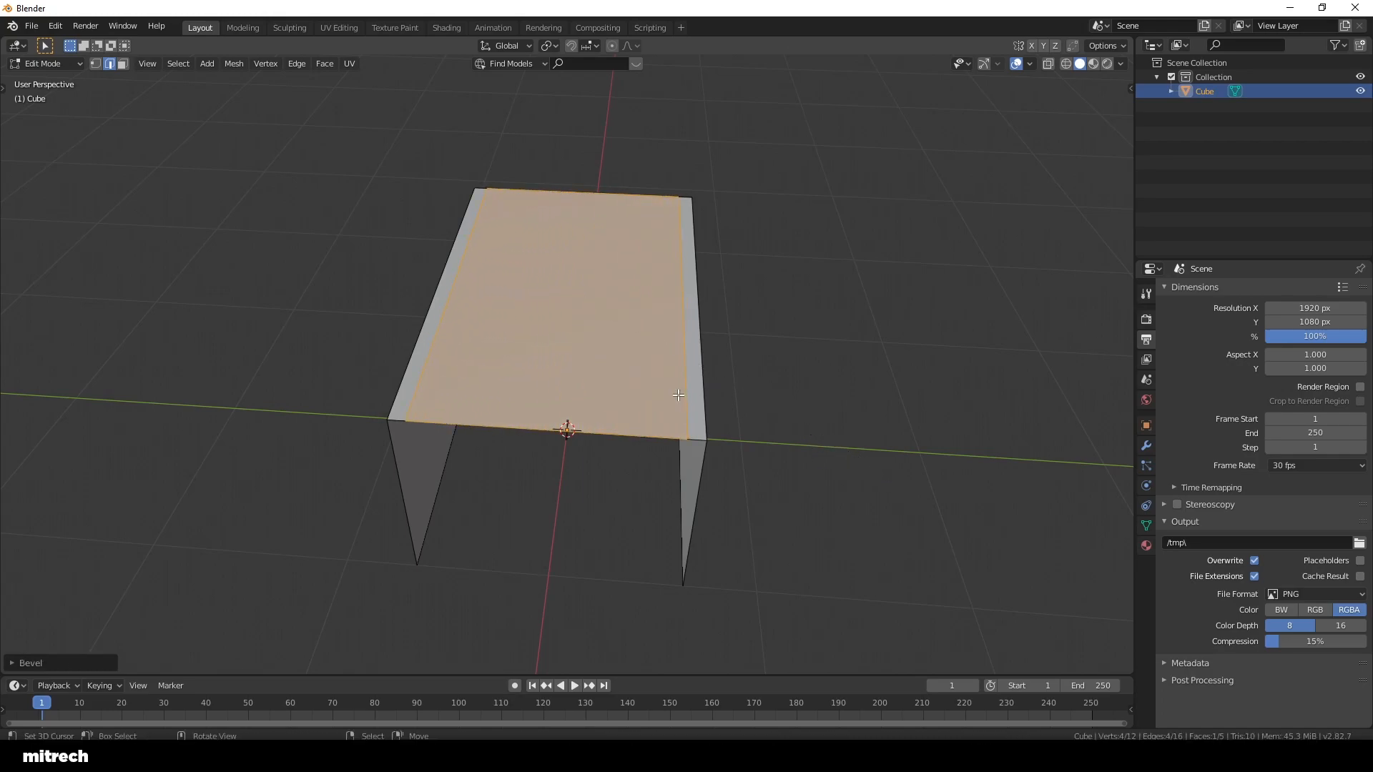
Step: Examine the two narrow border strips along the top's long edges using face selection
middle_drag(696, 383, 556, 418)
key(3)
right_click(421, 241)
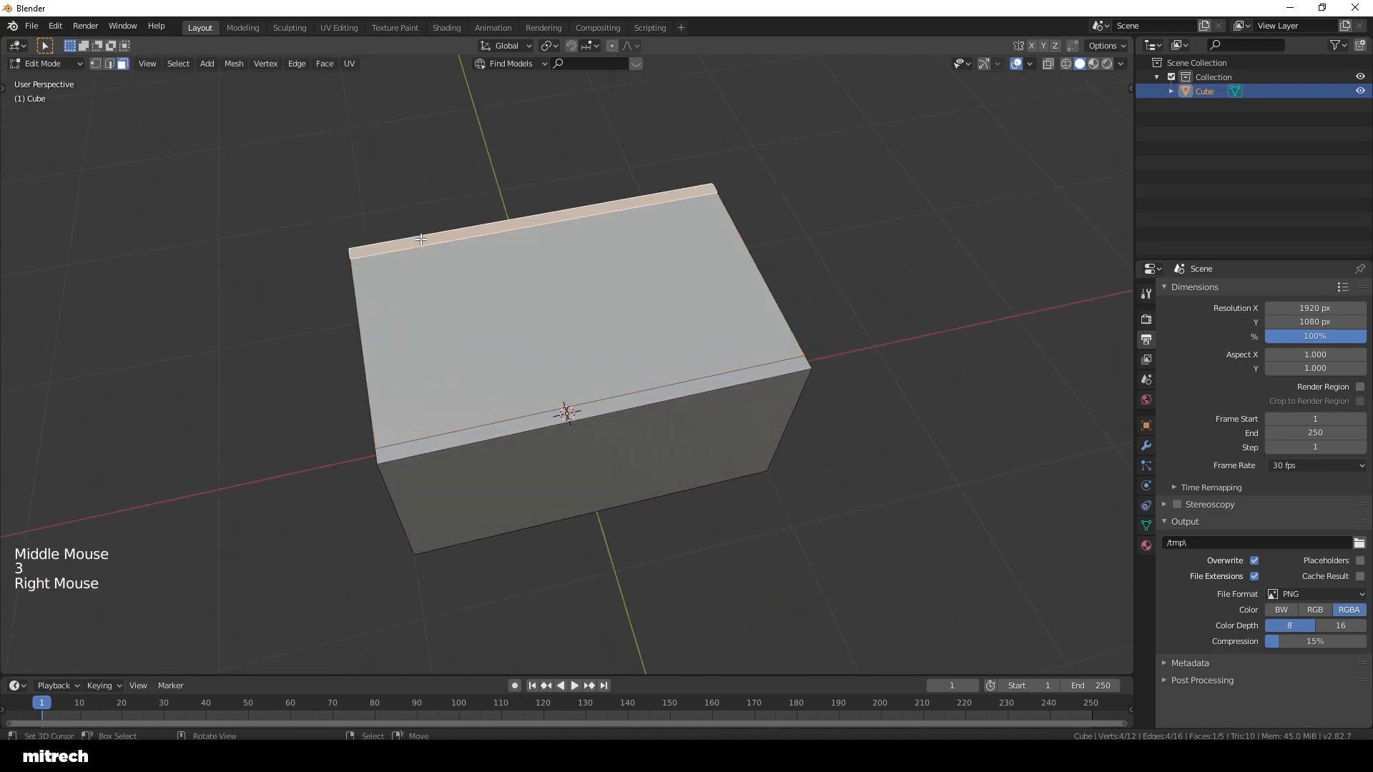
shift+right_click(557, 414)
middle_drag(478, 352, 734, 503)
key(a)
key(a)
key(a)
key(a)
middle_drag(660, 472, 586, 395)
key(a)
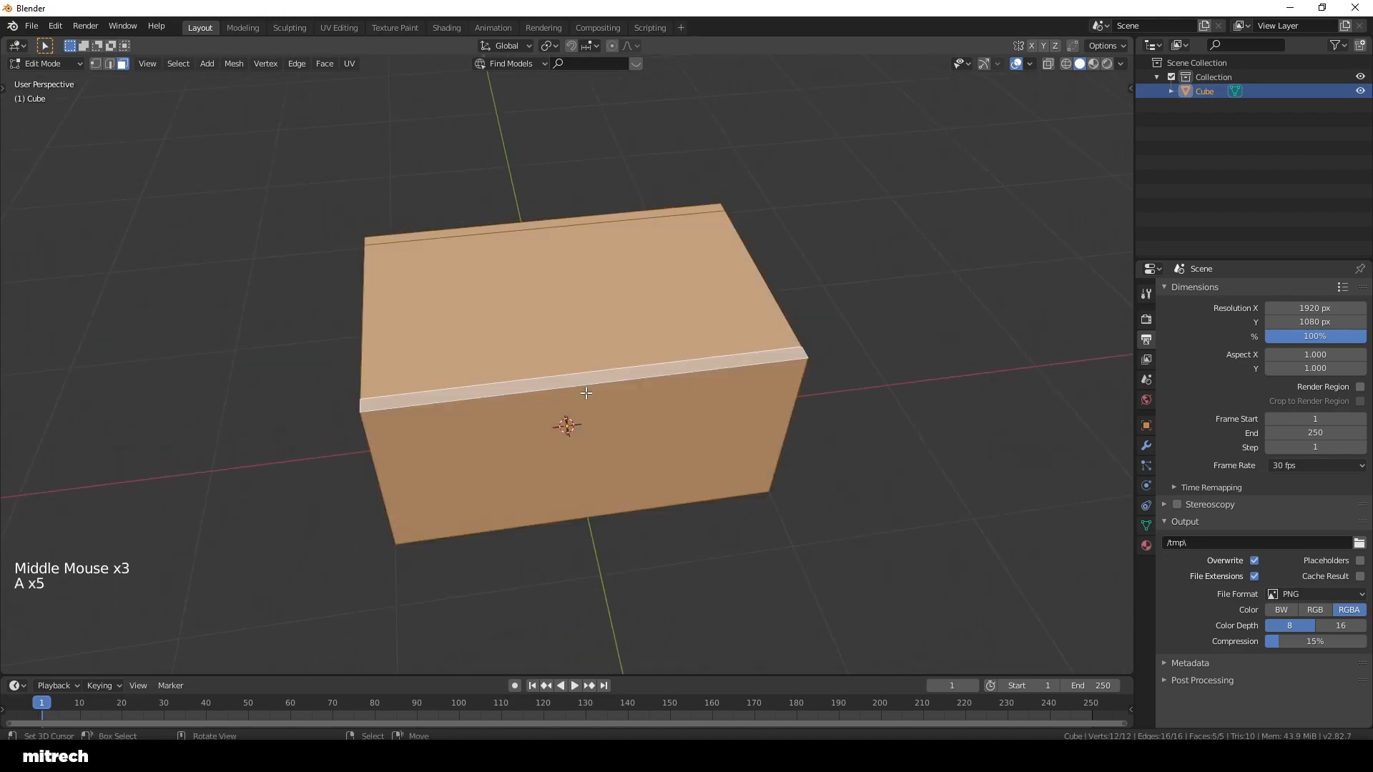
Step: Add four evenly spaced loop cuts across the box, dividing its length into five sections
key(a)
key(ctrl+r)
scroll(586, 392, up, 3)
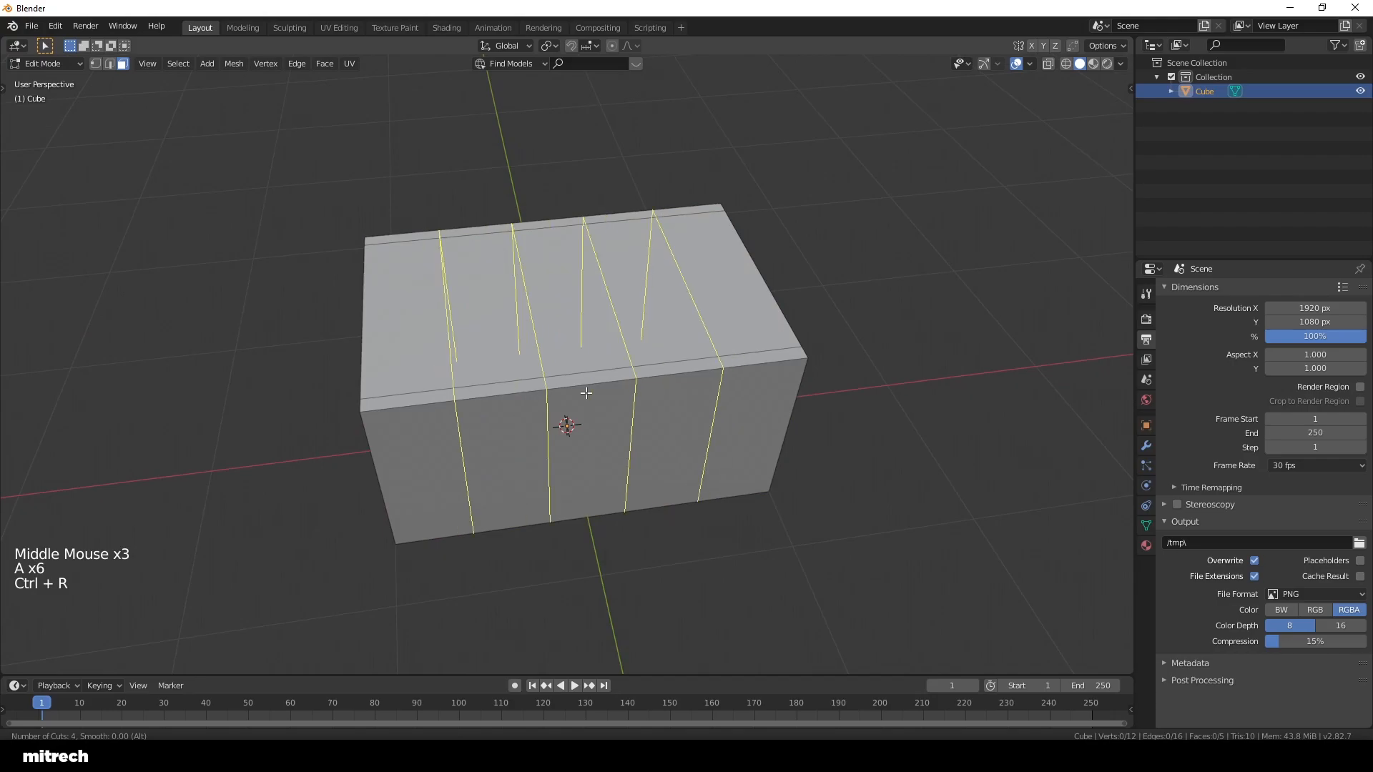
click(585, 393)
right_click(586, 393)
key(a)
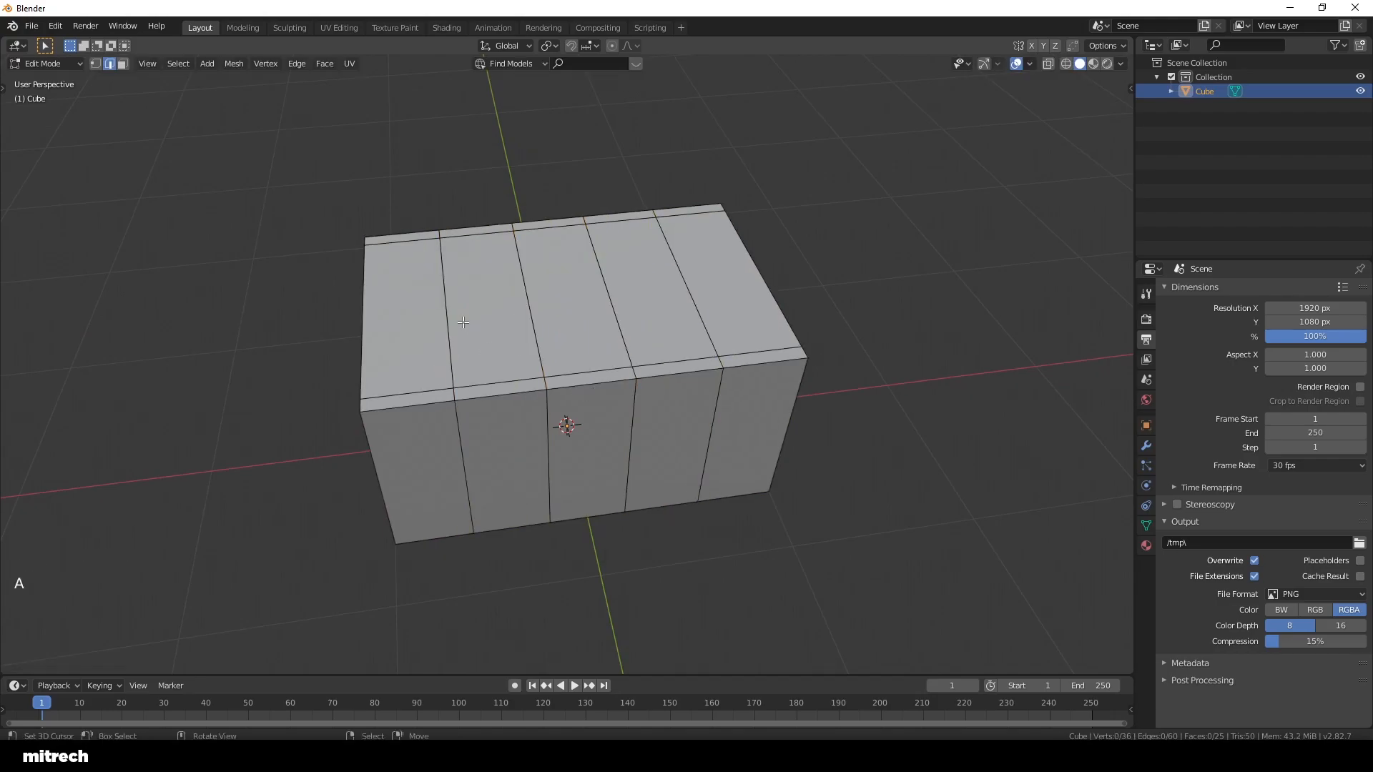
middle_drag(433, 358, 466, 408)
scroll(466, 408, up, 2)
key(3)
right_click(400, 475)
shift+right_click(466, 409)
shift+right_click(575, 316)
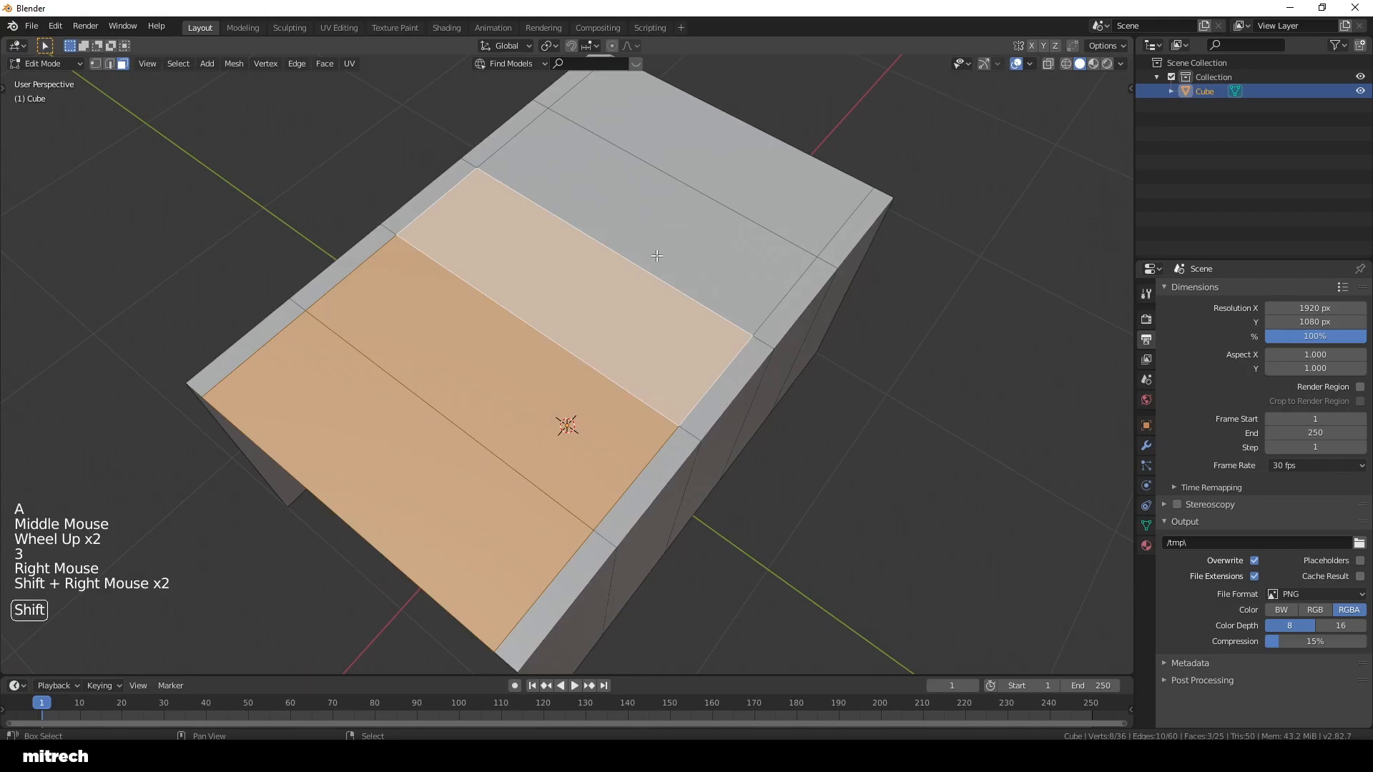
shift+right_click(656, 255)
shift+right_click(708, 172)
middle_drag(708, 171, 673, 256)
scroll(673, 256, up, 1)
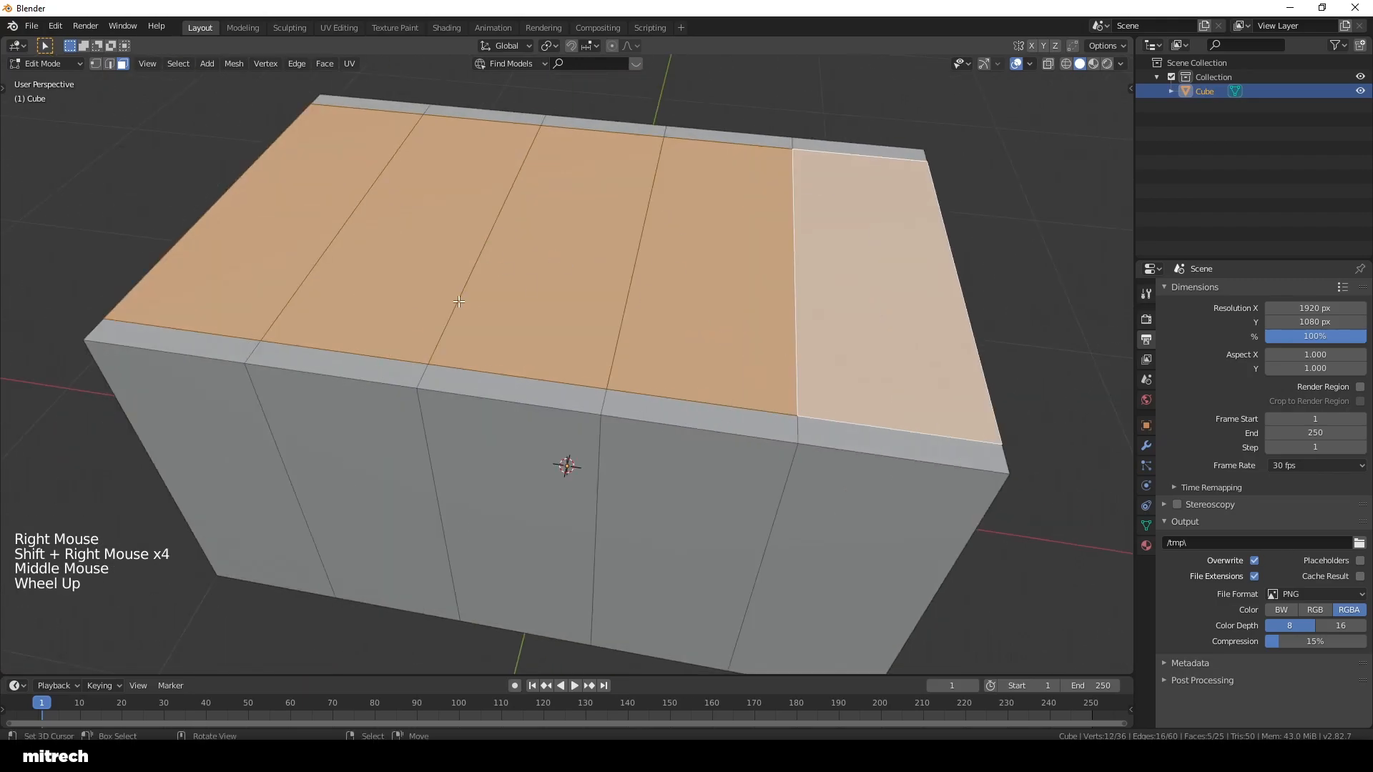
middle_drag(638, 331, 371, 328)
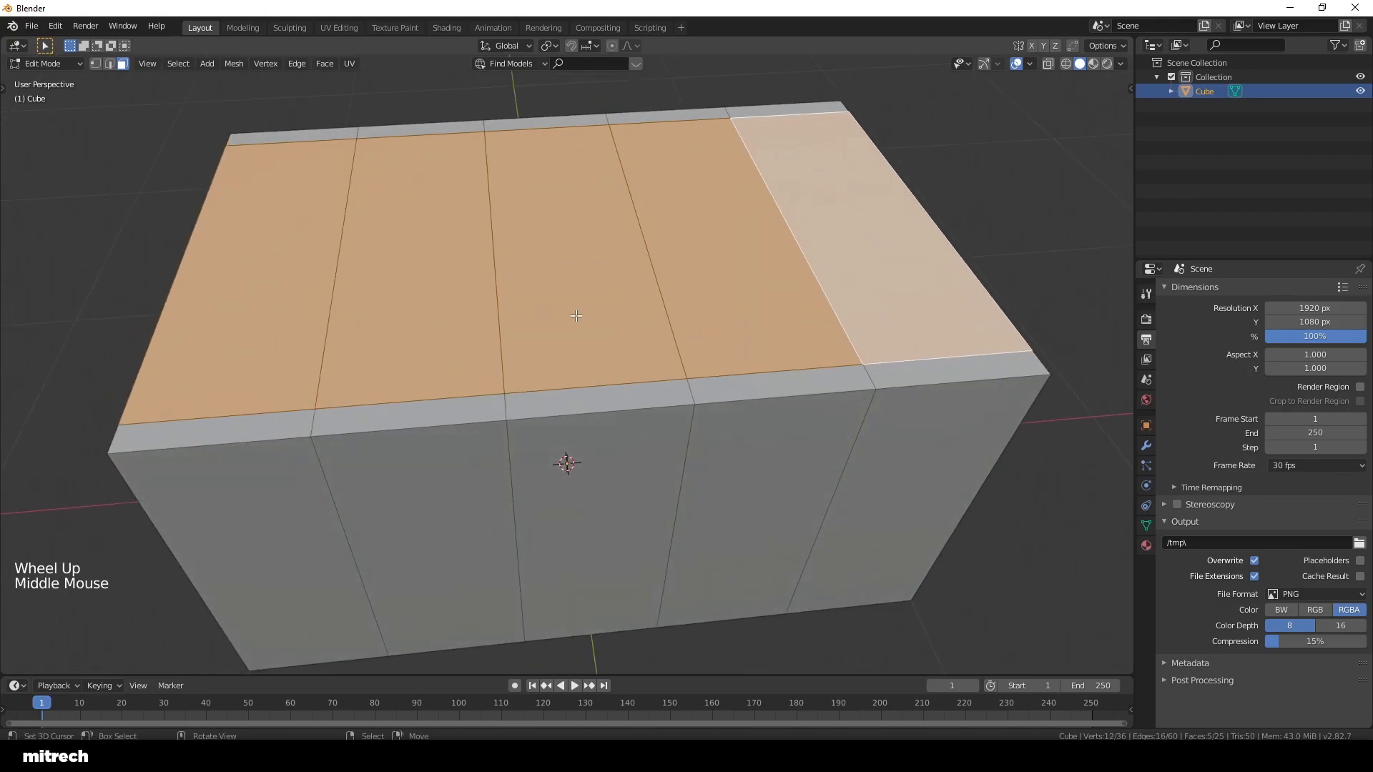
middle_drag(464, 308, 386, 347)
scroll(386, 347, down, 2)
key(a)
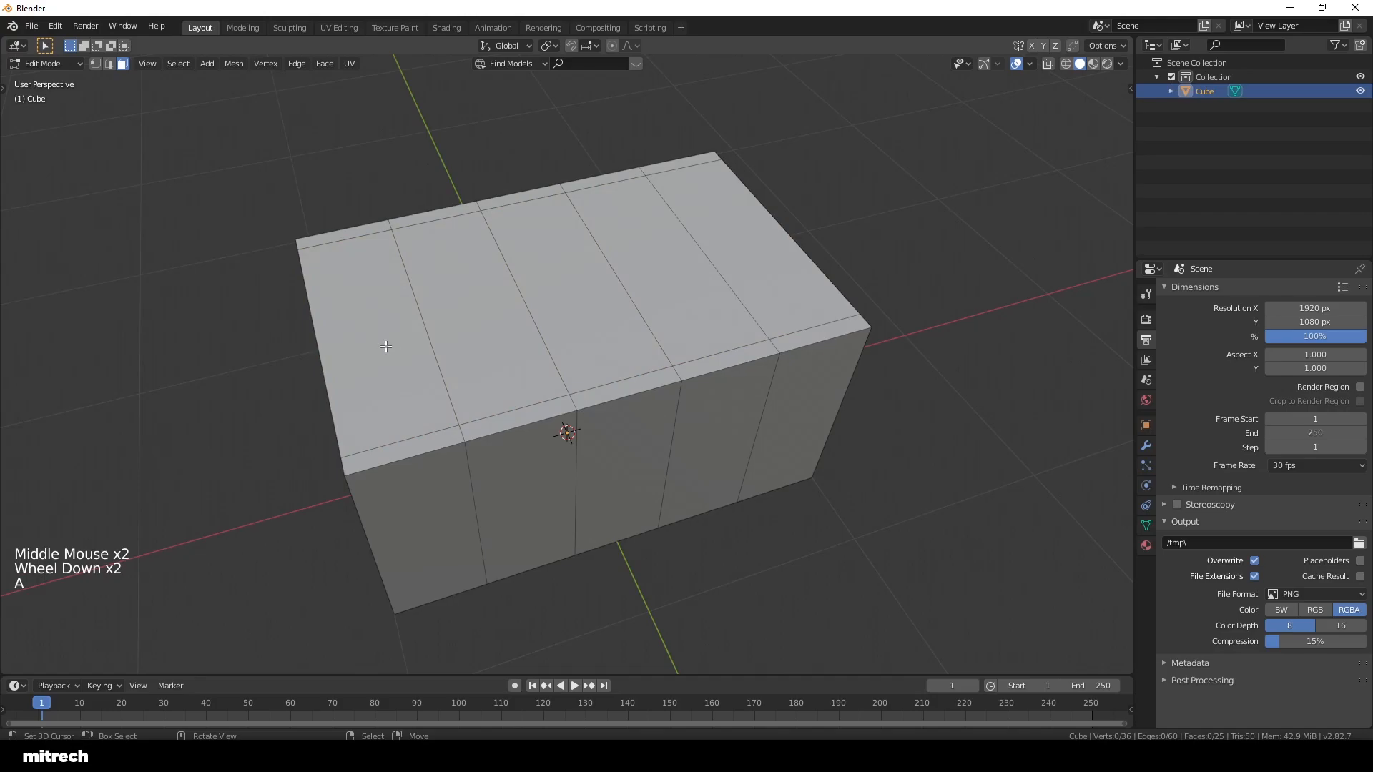
Step: Select the five large top faces between the border strips and inset them individually by about 0.011 m
key(c)
drag(574, 338, 768, 304)
right_click(722, 315)
middle_drag(708, 366, 607, 348)
middle_drag(659, 452, 770, 492)
key(i)
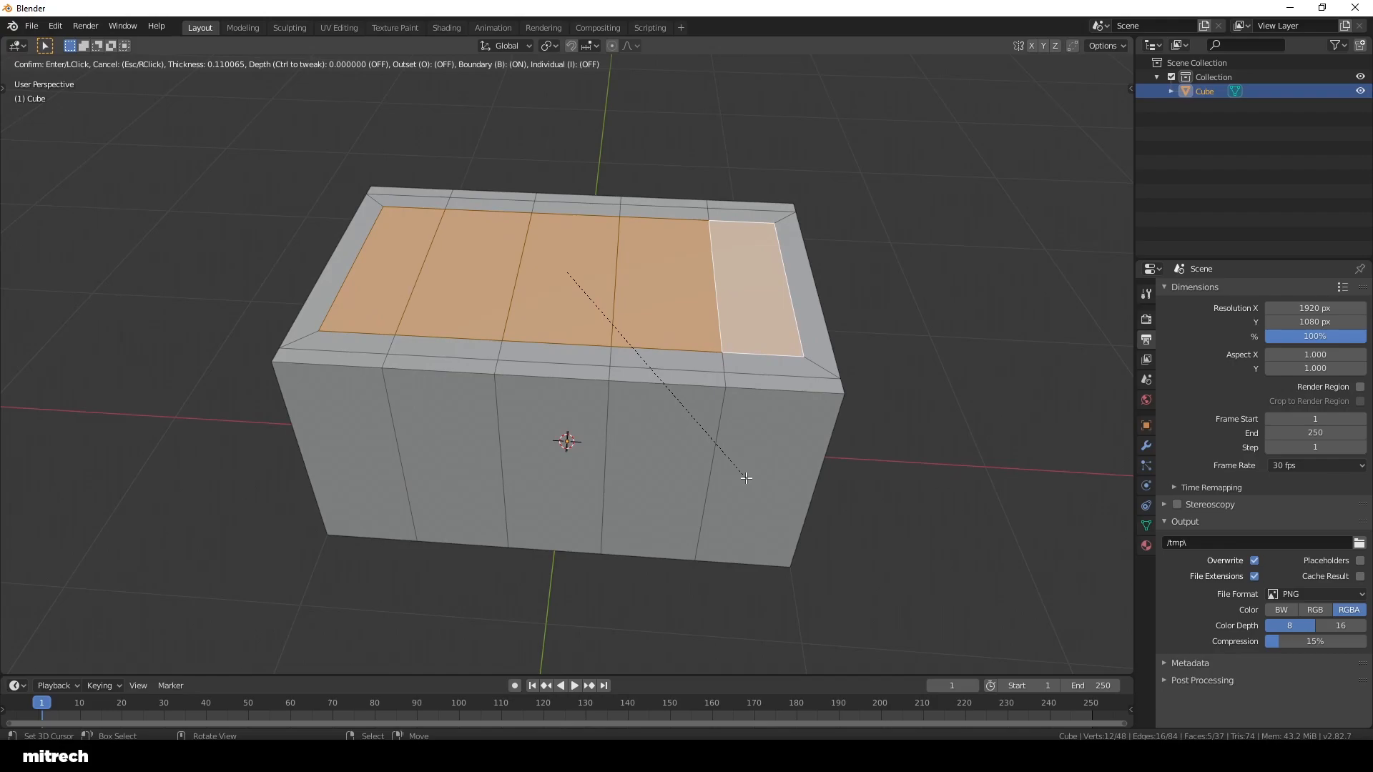
key(i)
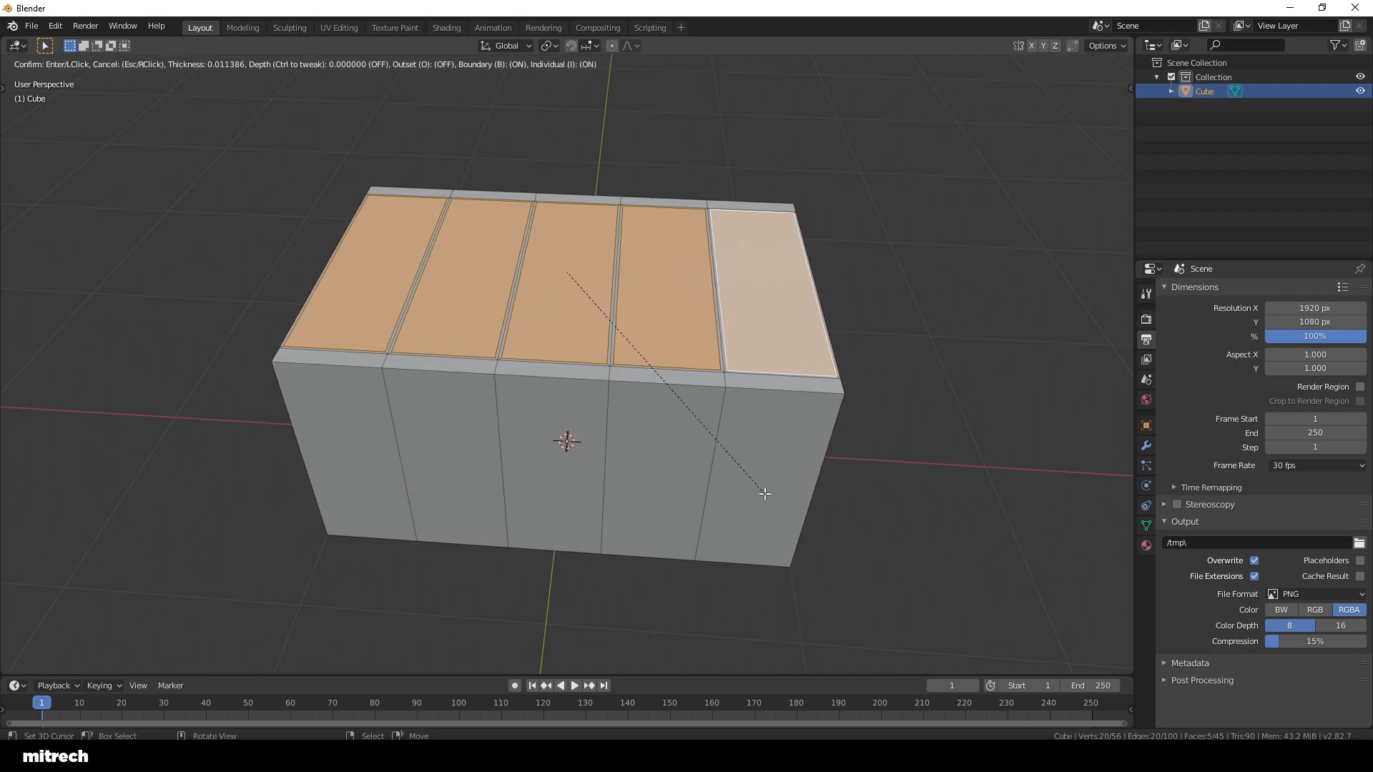
click(764, 493)
Step: Extrude the five inset top panels outward by 0.01 m and clear the selection
middle_drag(559, 435, 737, 389)
scroll(543, 436, up, 2)
scroll(715, 458, up, 4)
scroll(737, 389, down, 1)
key(e)
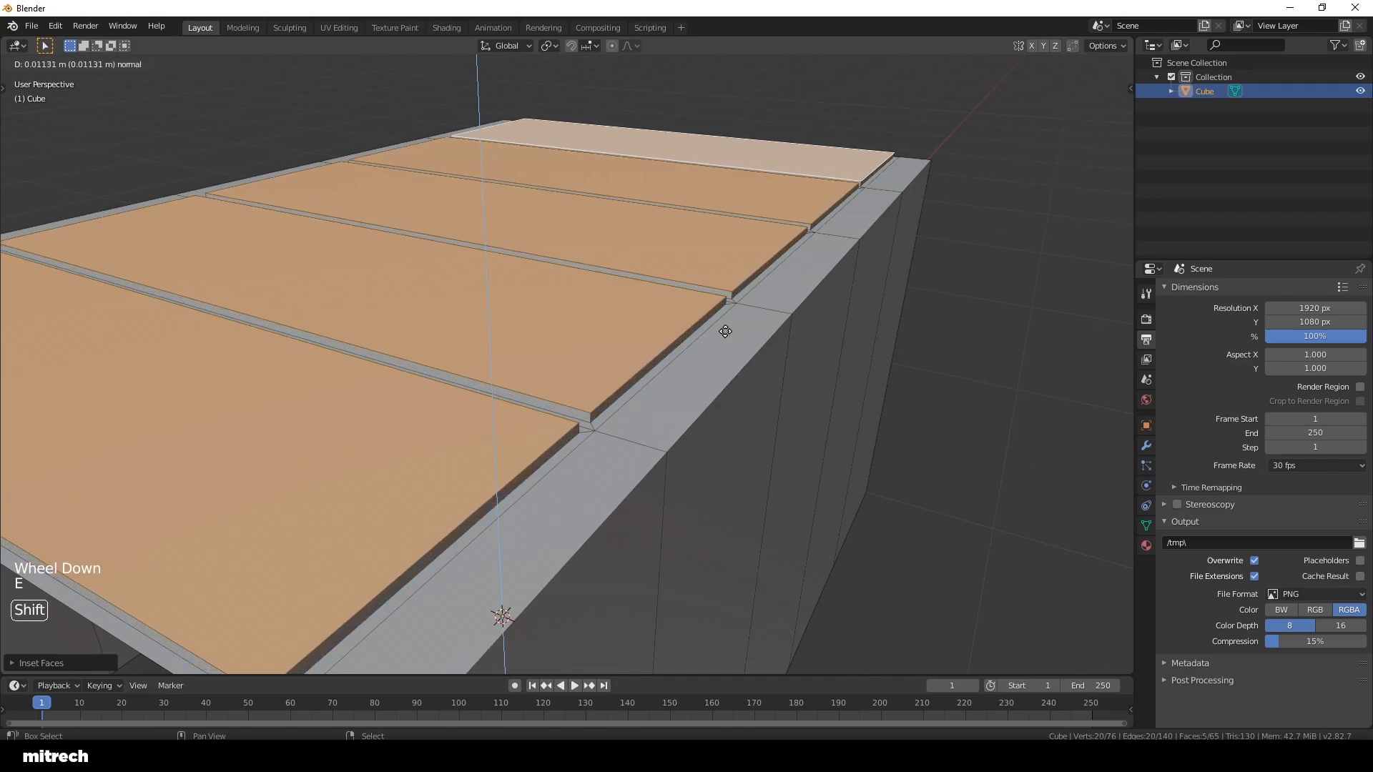
text(.01)
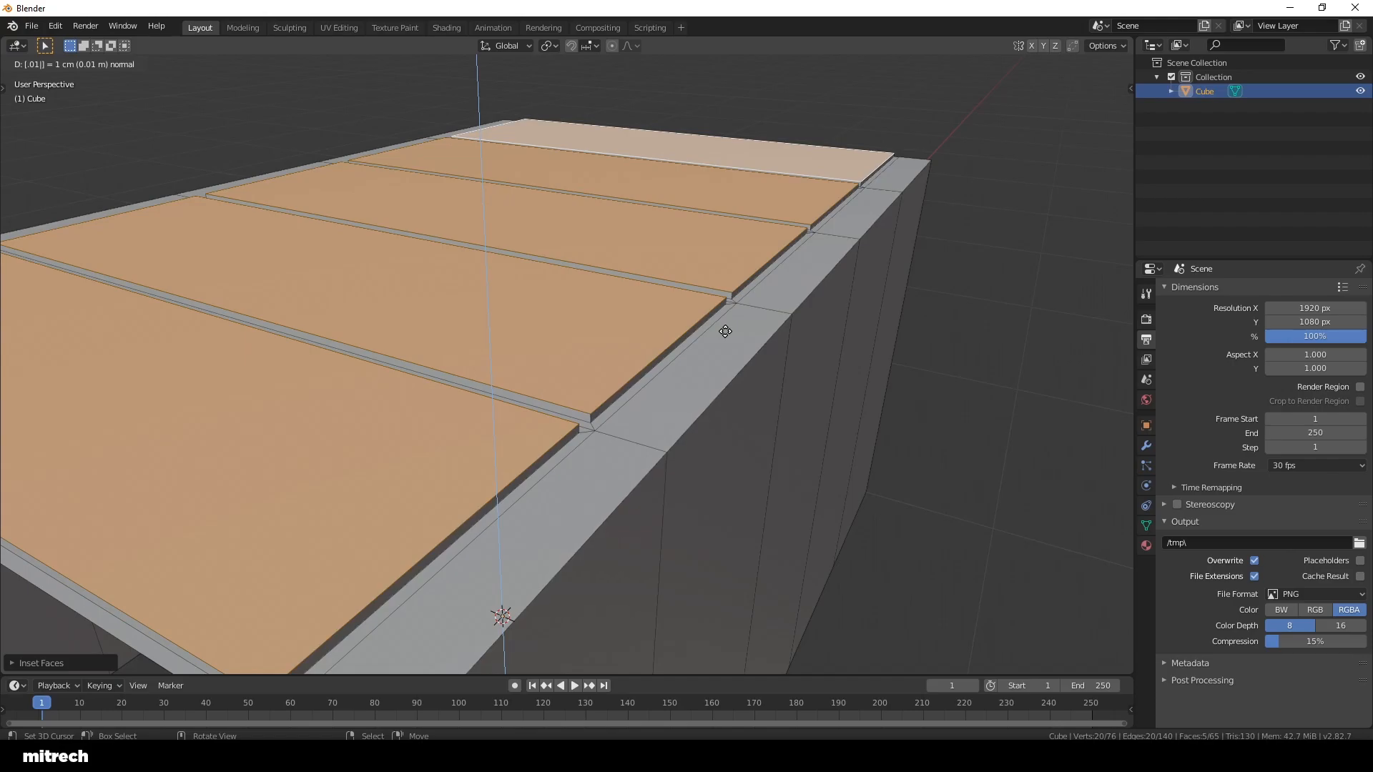
key(Return)
scroll(725, 331, down, 3)
key(a)
middle_drag(698, 337, 561, 368)
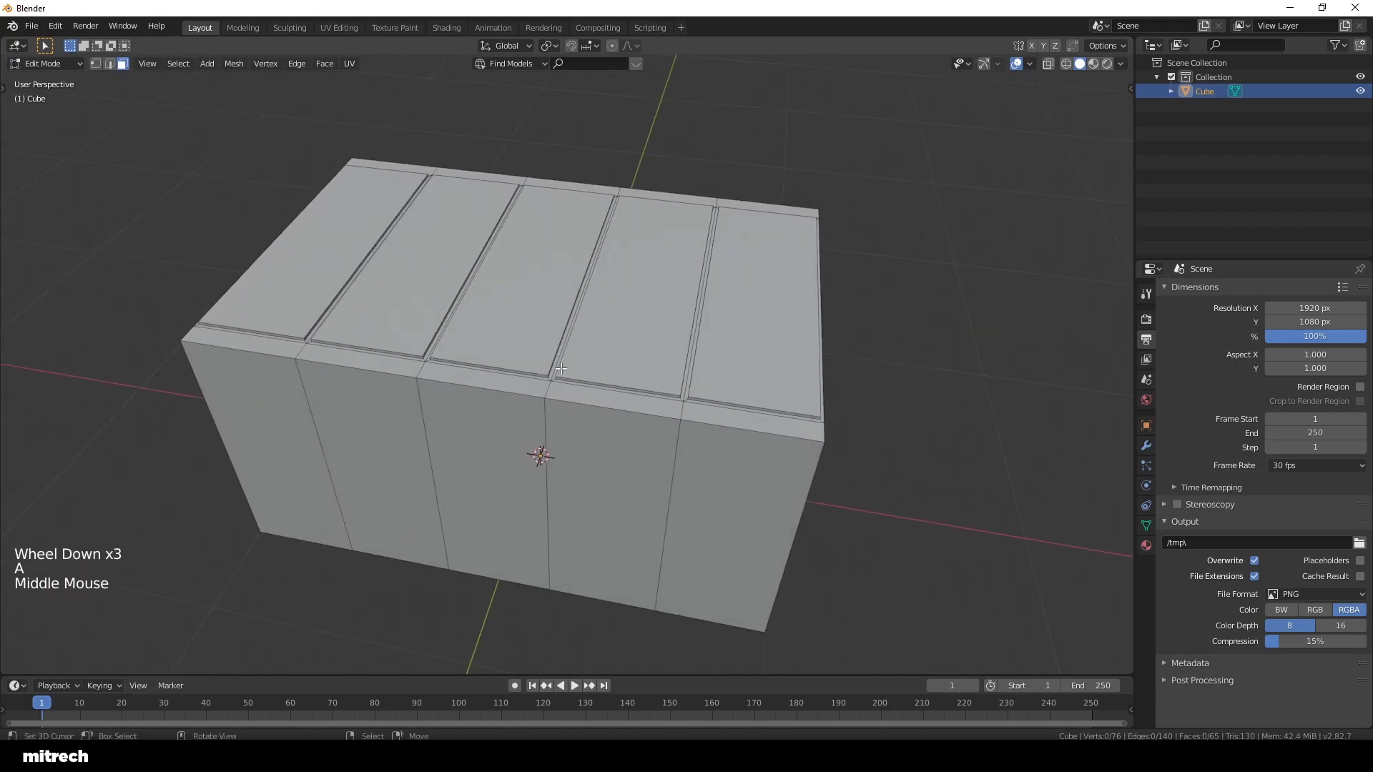
Step: Return to Object Mode, select the panelled box and apply its transform
key(Tab)
key(a)
right_click(550, 325)
key(ctrl+a)
click(551, 324)
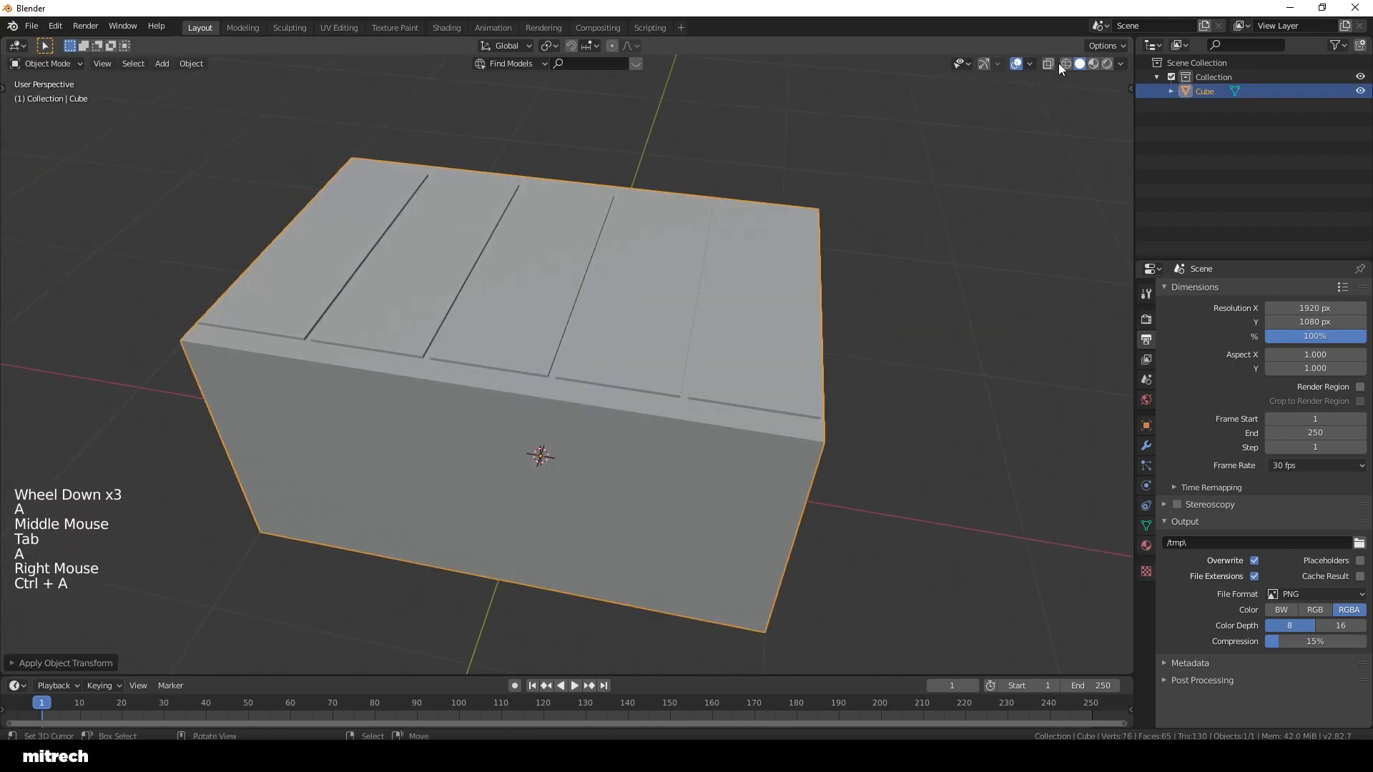
Step: Enable Cavity in the solid viewport shading and change the cavity type
click(1120, 63)
click(1071, 383)
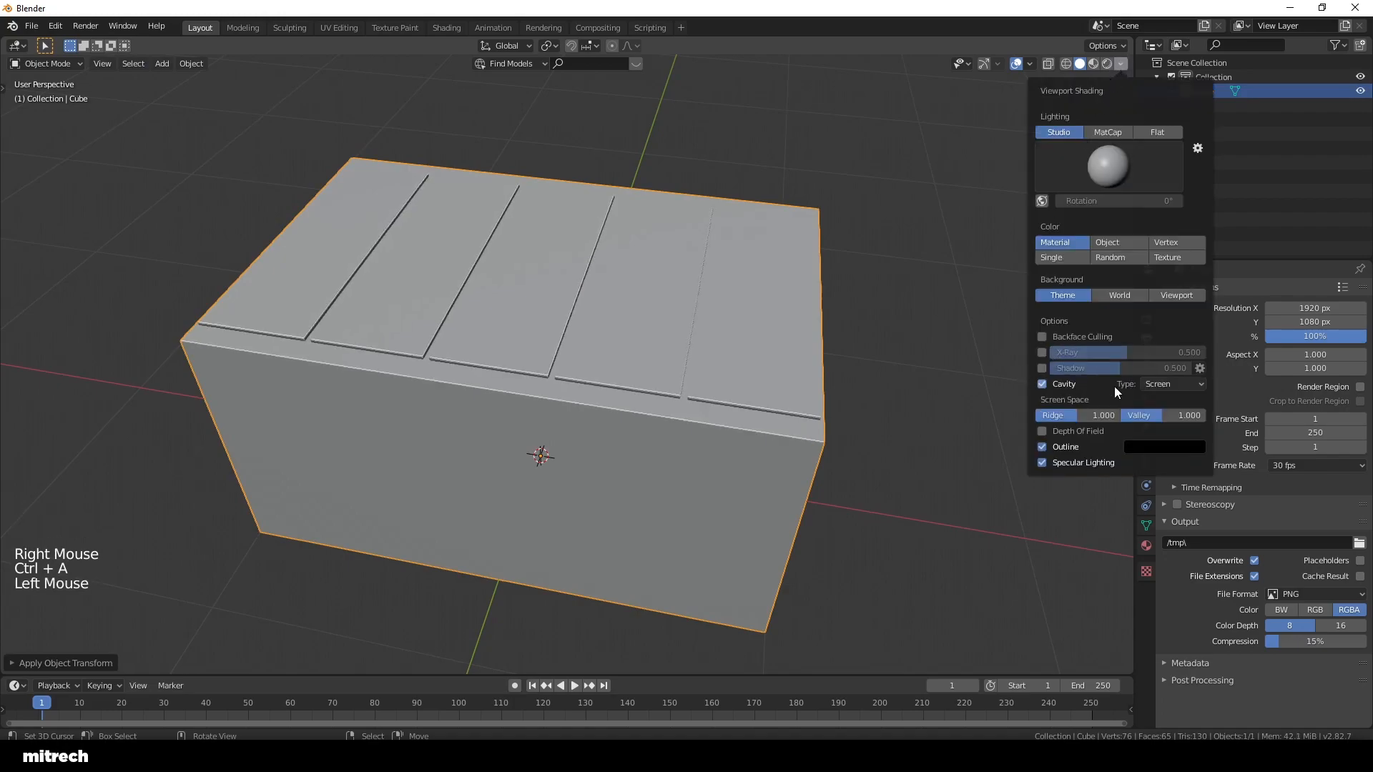
click(1158, 384)
click(1159, 429)
middle_drag(504, 392, 646, 389)
scroll(646, 389, up, 1)
Step: Reselect the box and reapply its transform
key(a)
right_click(620, 315)
key(ctrl+a)
scroll(459, 332, down, 4)
middle_drag(459, 333, 375, 342)
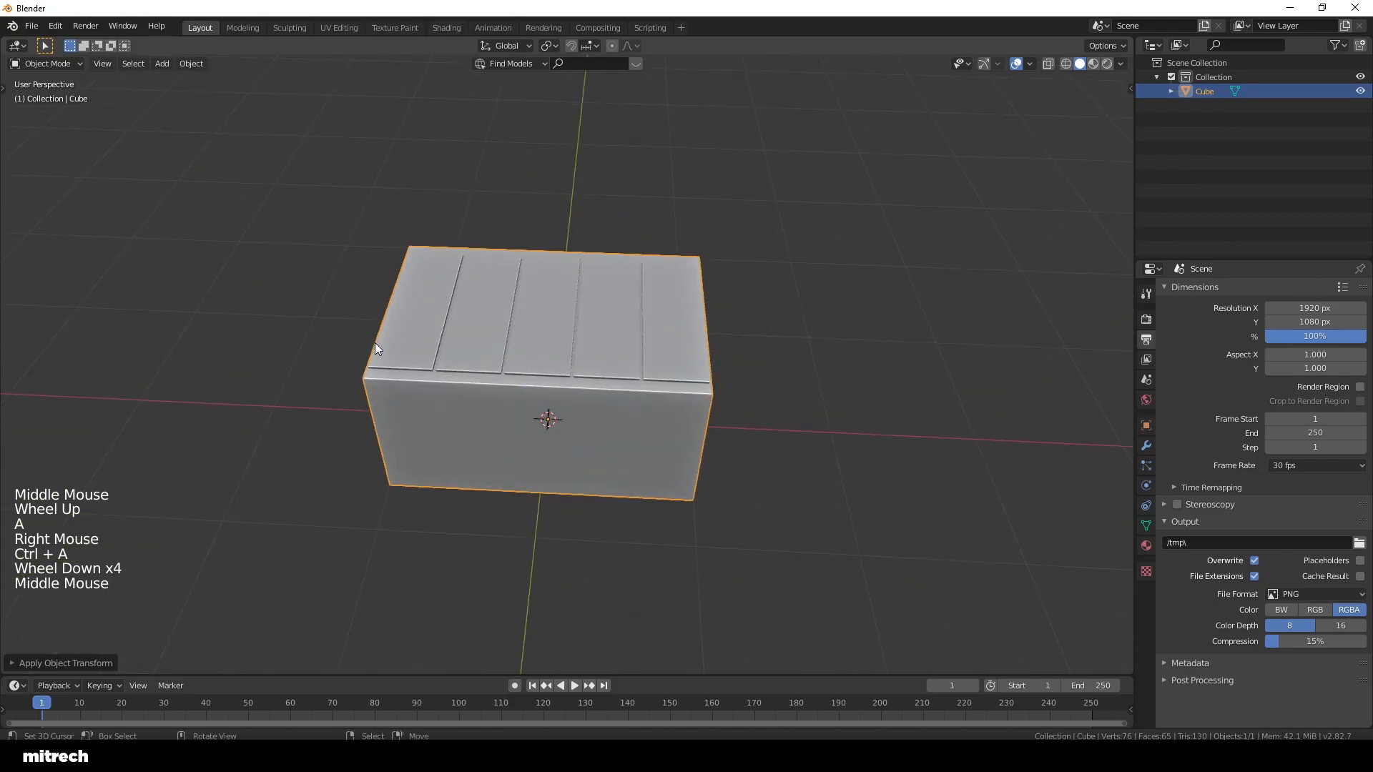
Step: Try placing a duplicate of the panelled box beside the original along X, and delete that copy
scroll(406, 379, up, 1)
key(shift+d)
key(x)
click(779, 398)
key(a)
scroll(624, 414, up, 2)
shift+middle_drag(842, 431, 582, 418)
scroll(582, 418, down, 3)
shift+middle_drag(444, 363, 681, 379)
right_click(680, 379)
key(shift+r)
key(a)
right_click(719, 400)
key(x)
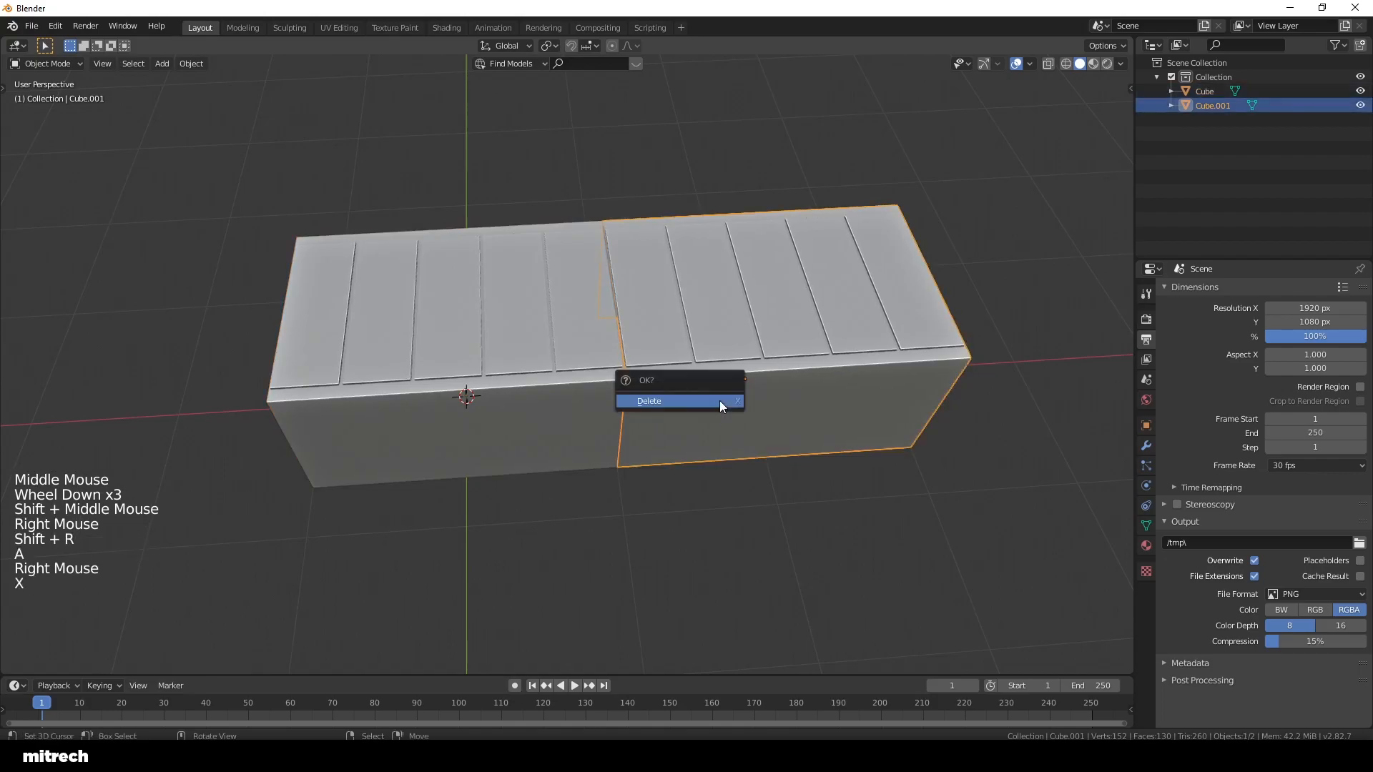
click(647, 396)
Step: Duplicate the panelled box end to end along X and repeat the duplication until there are three copies
right_click(552, 387)
key(shift+d)
click(831, 382)
middle_drag(830, 381, 619, 426)
key(shift+r)
key(shift+r)
key(a)
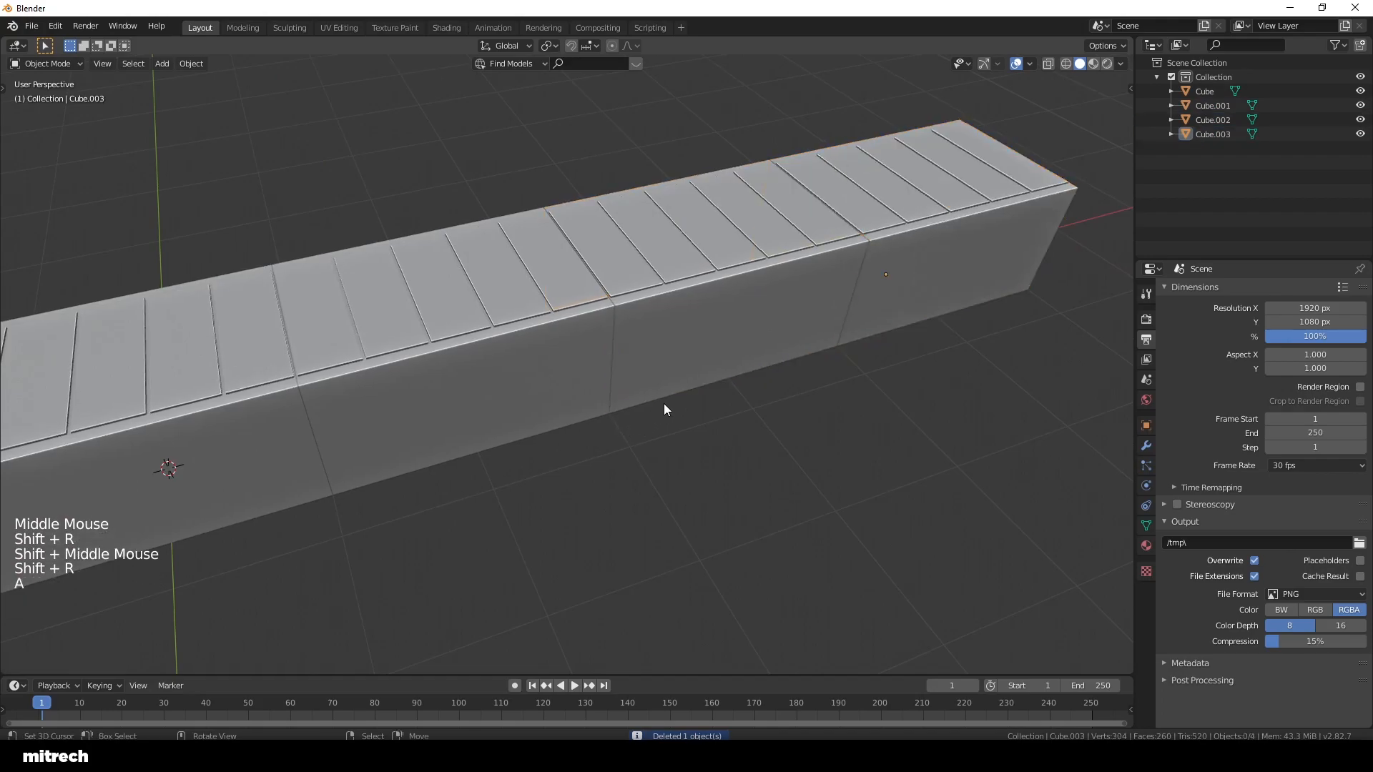
Step: Examine the row of panelled boxes in another viewport shading mode and return to Solid shading
shift+middle_drag(526, 396, 642, 370)
key(z)
click(526, 405)
mouse_move(480, 389)
middle_down()
mouse_move(516, 393)
mouse_move(586, 338)
mouse_move(490, 341)
mouse_move(481, 393)
middle_up()
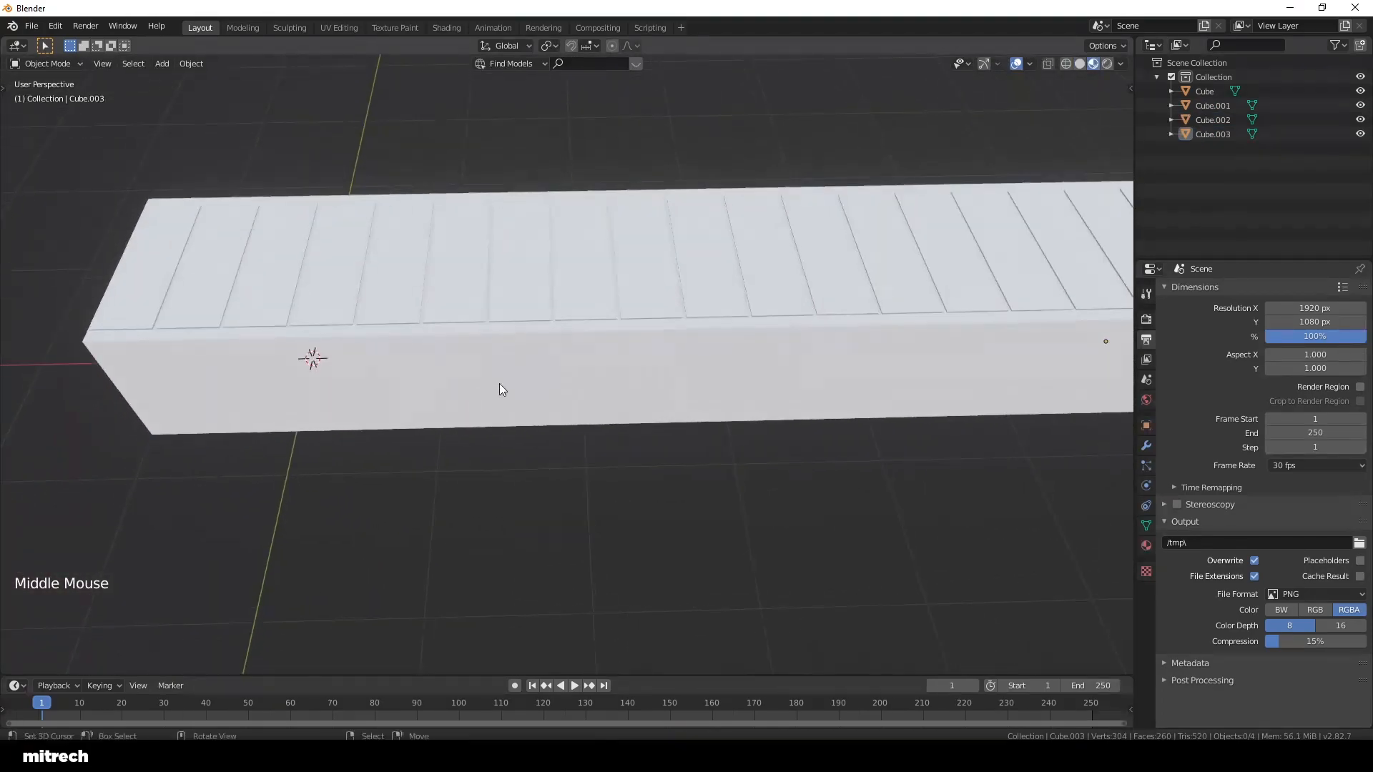
key(z)
shift+scroll(938, 377, down, 1)
scroll(979, 365, down, 2)
Step: Delete the three copies of the panelled box and frame the original in the view
shift+right_click(1019, 357)
shift+right_click(786, 336)
shift+right_click(574, 333)
key(x)
right_click(418, 337)
key(KP_Decimal)
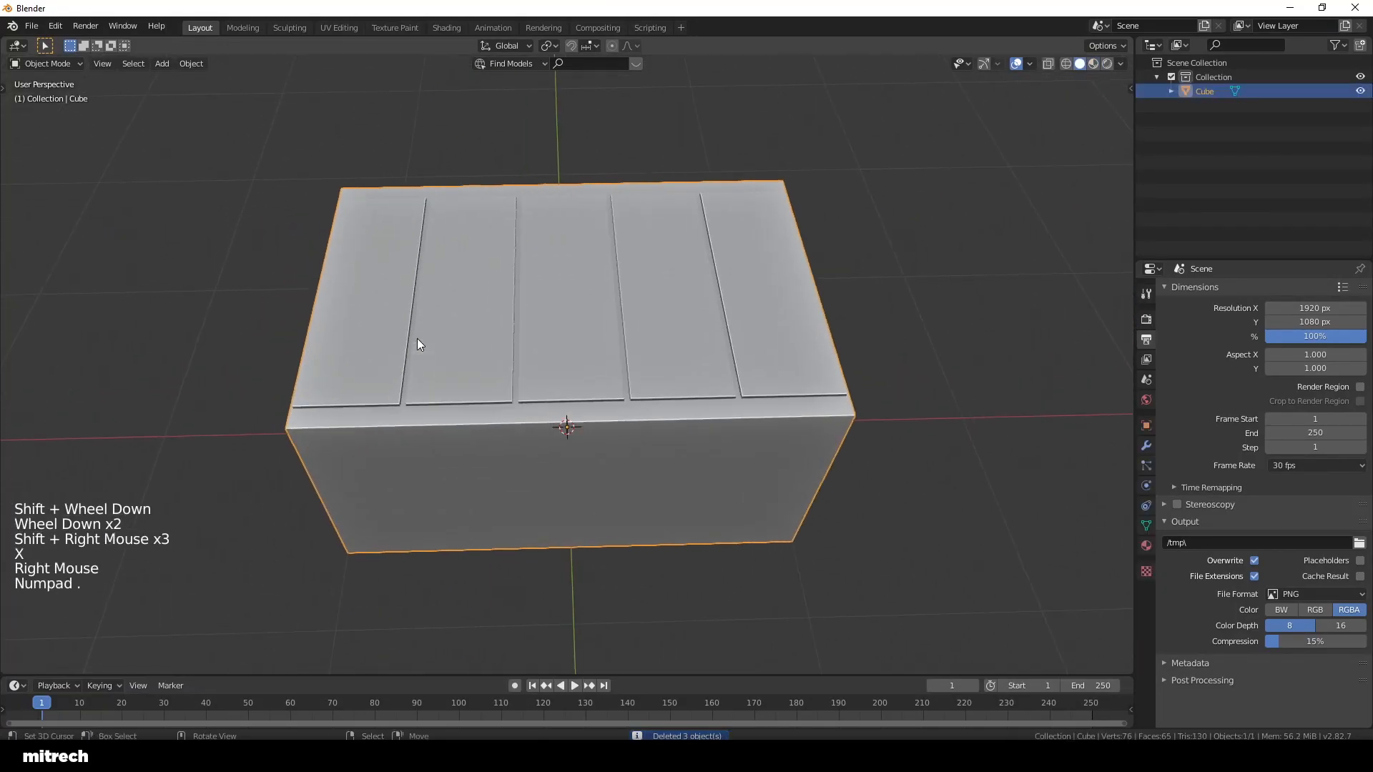
Step: Deselect everything and save the scene to the Desktop folder as Tutorial
key(a)
key(a)
key(a)
key(a)
key(a)
key(ctrl+s)
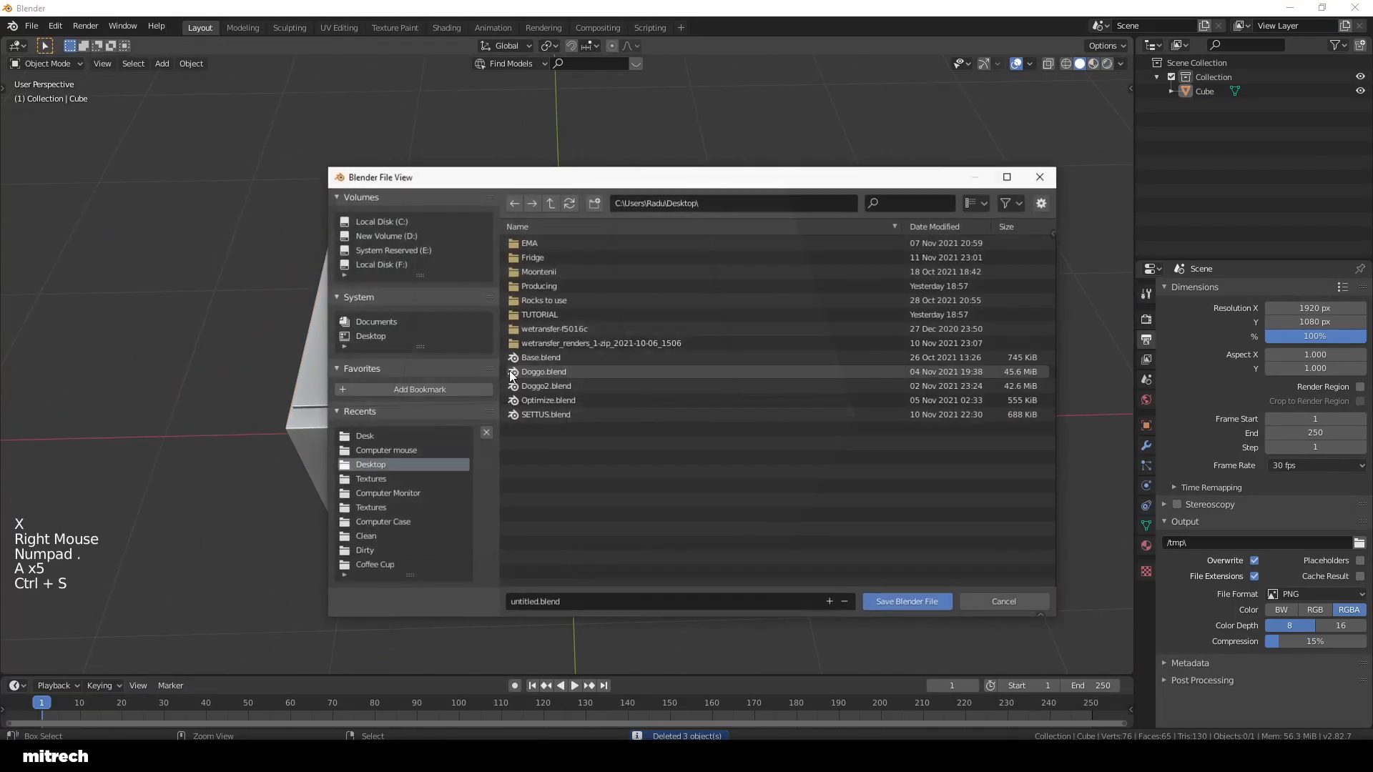
click(366, 435)
click(612, 601)
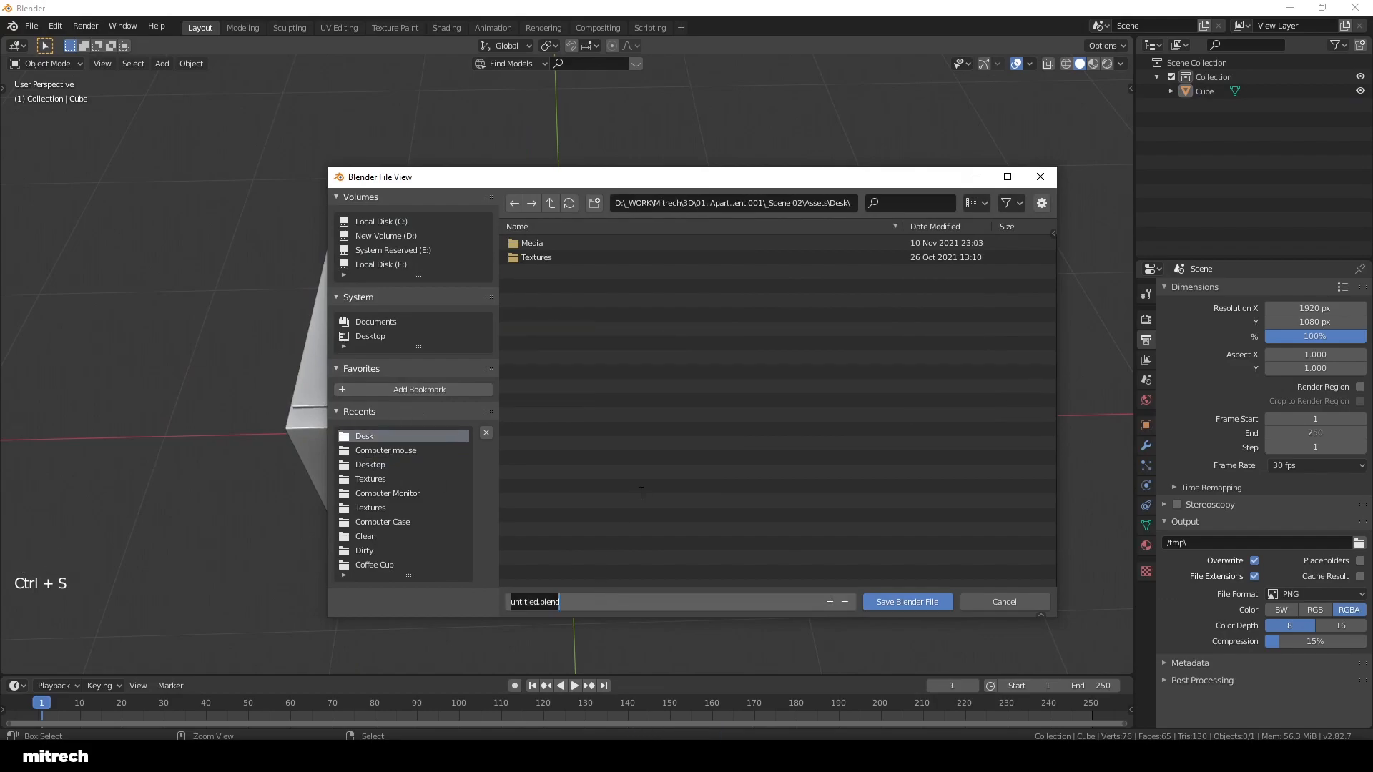
key(Escape)
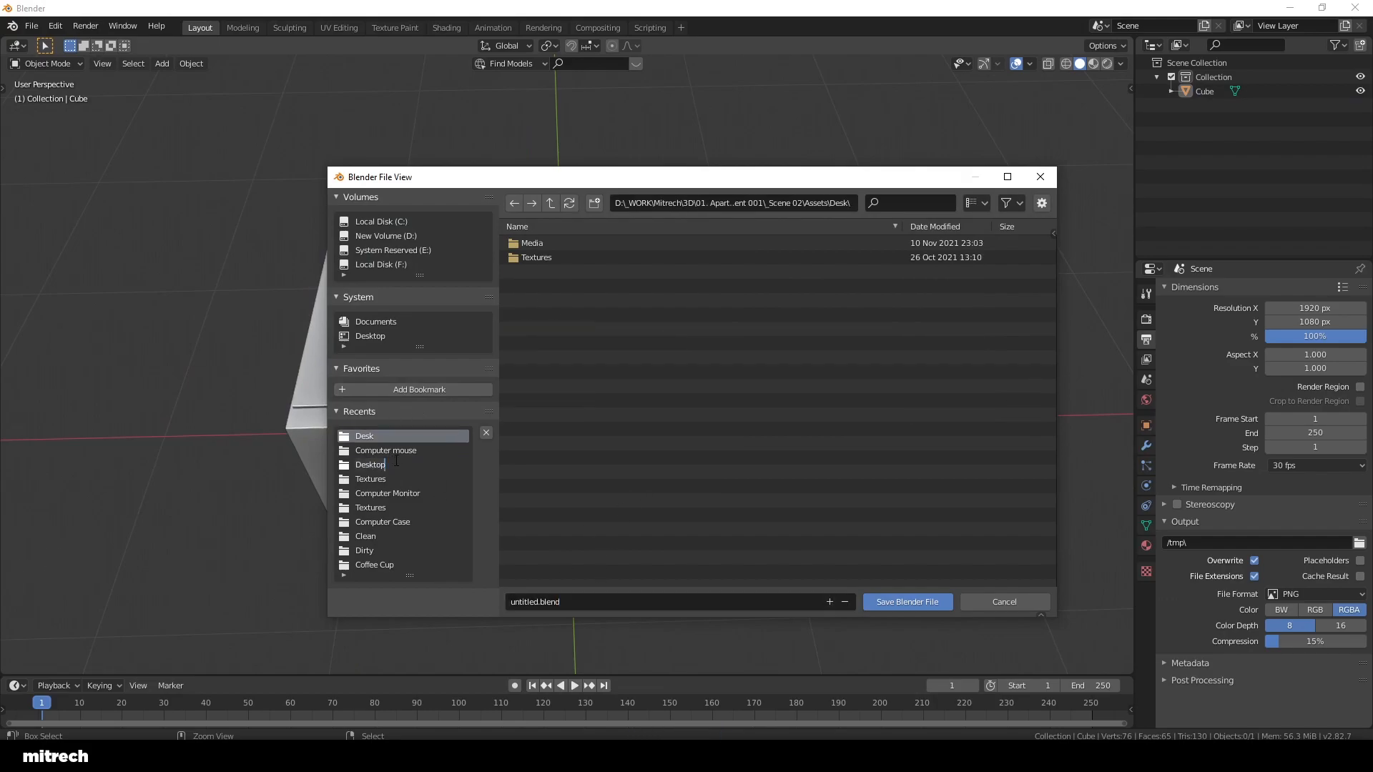
click(390, 464)
click(617, 601)
text(Tutorial)
key(Return)
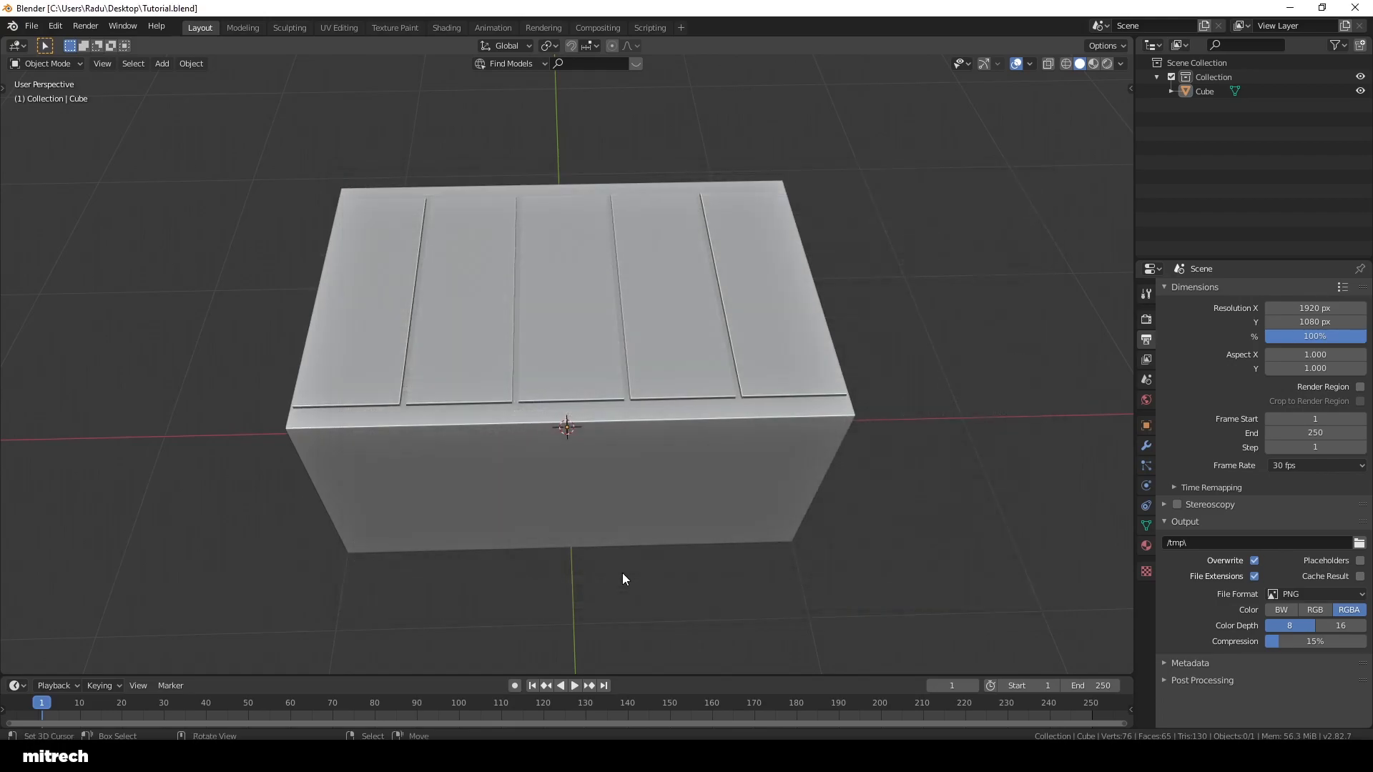
middle_drag(555, 380, 560, 359)
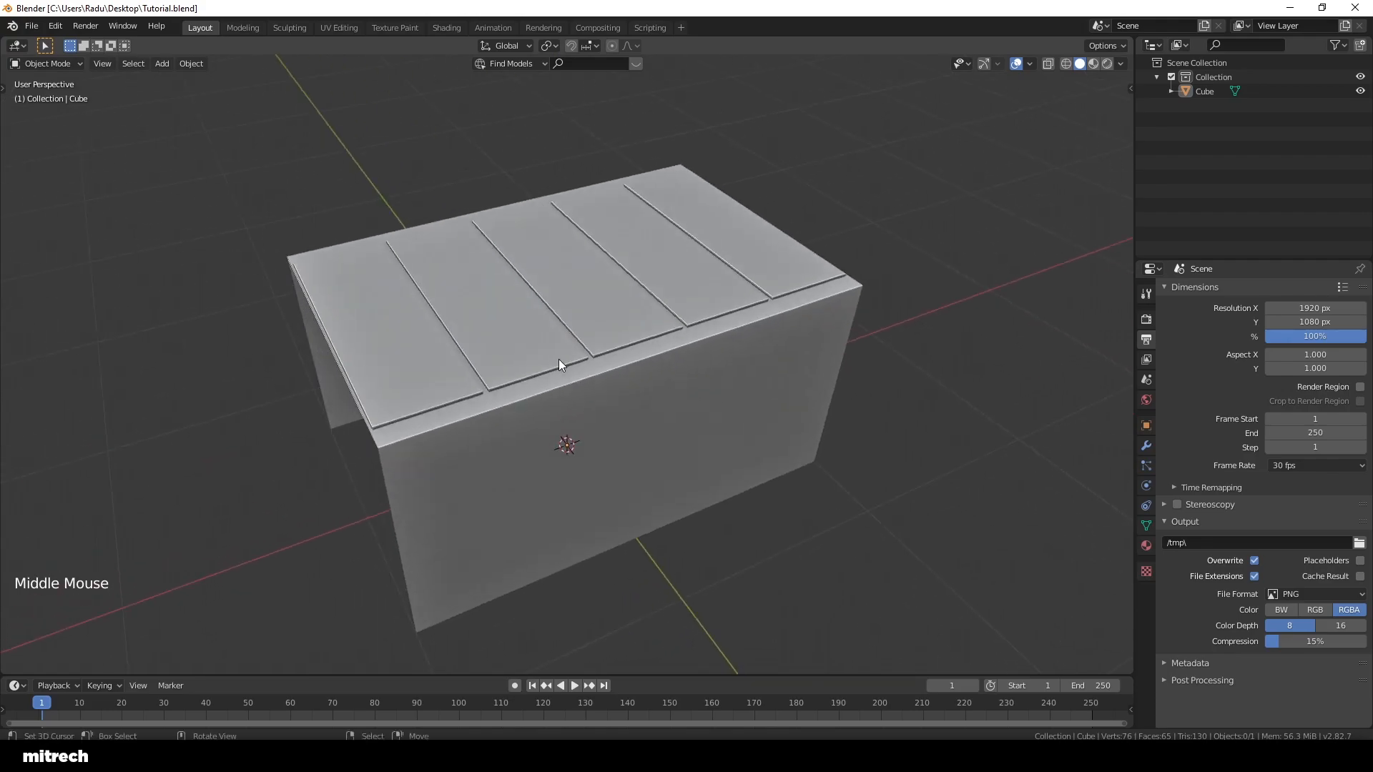
key(a)
key(a)
key(a)
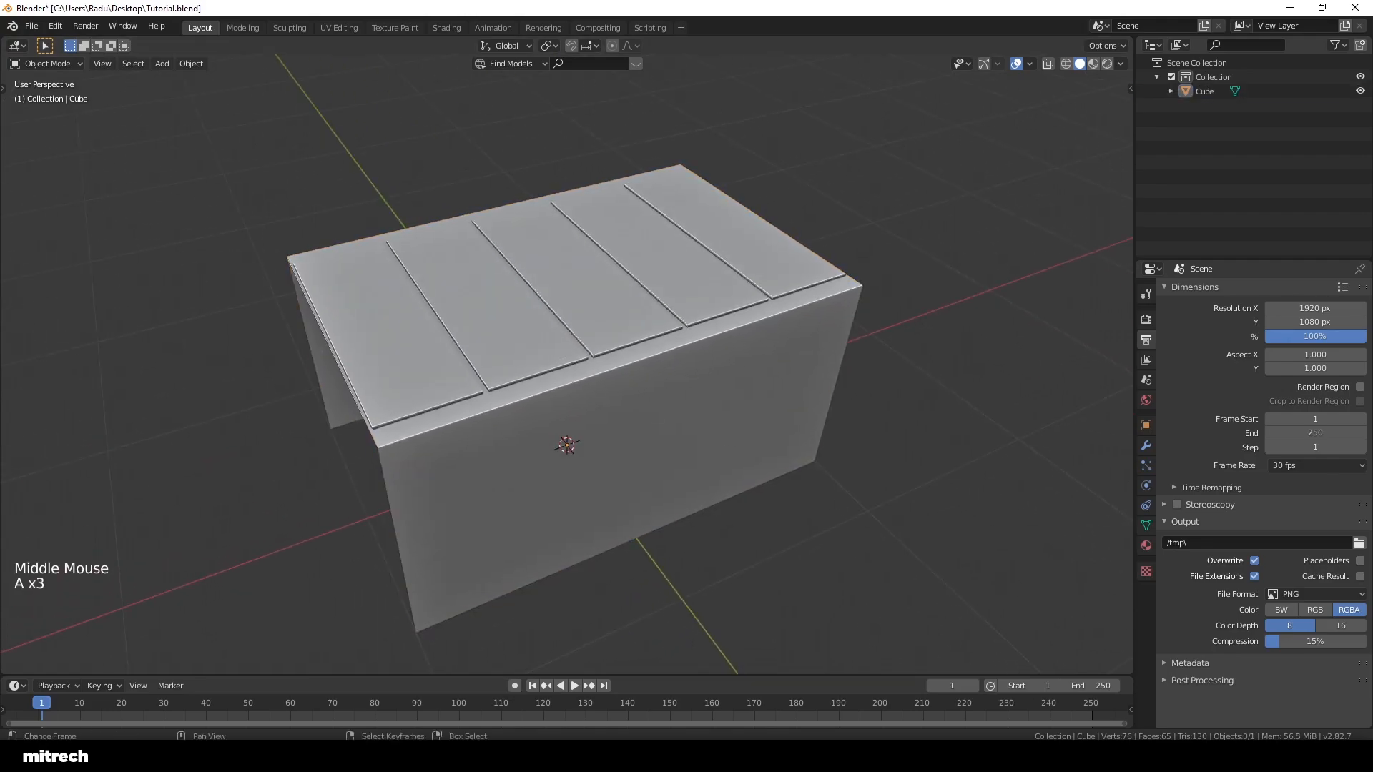
click(989, 752)
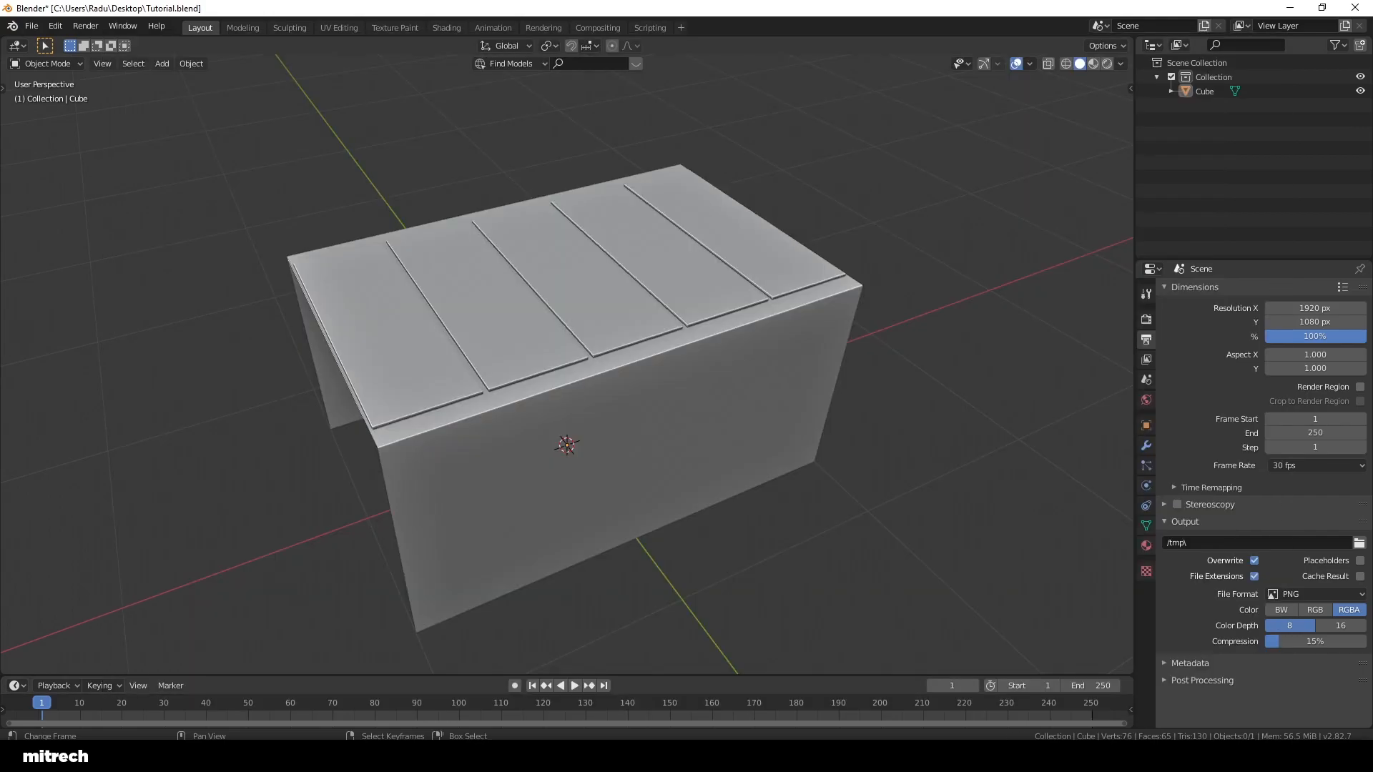
Step: Add a plane mesh to the scene
scroll(629, 417, down, 3)
key(shift+a)
mouse_move(579, 327)
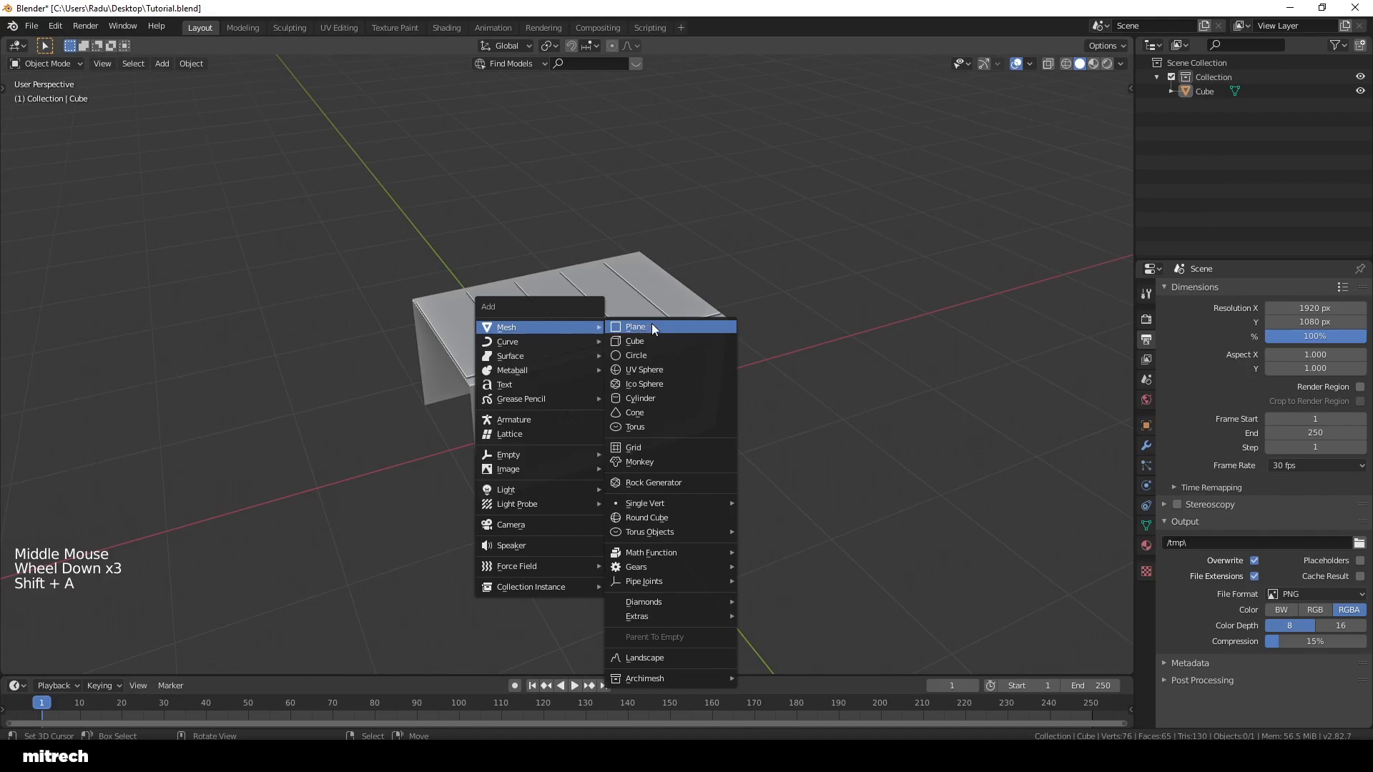
click(651, 327)
scroll(464, 394, down, 2)
scroll(533, 389, up, 2)
Step: Raise the new plane along Z so it crosses the panelled box's side walls about halfway up
middle_drag(464, 393, 493, 379)
key(g)
key(z)
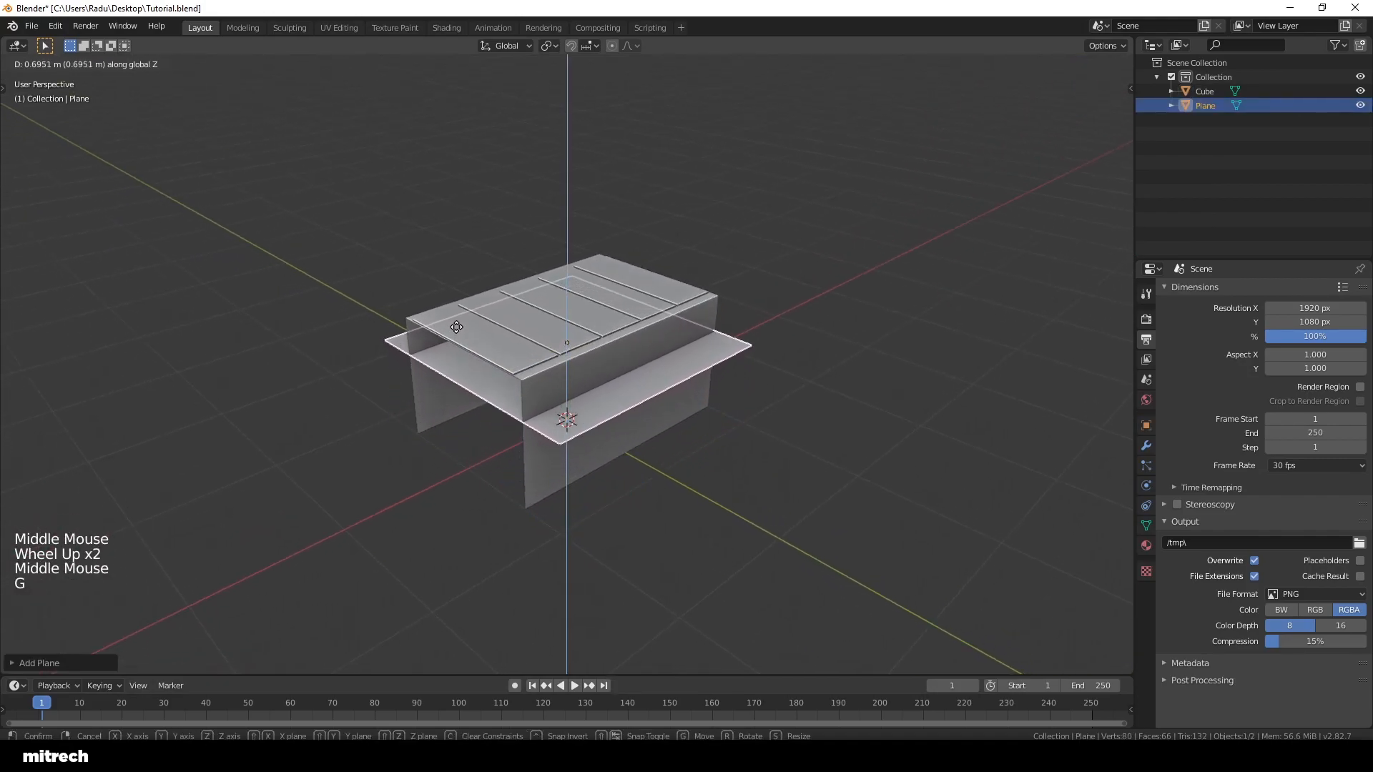
ctrl+click(459, 362)
key(g)
key(z)
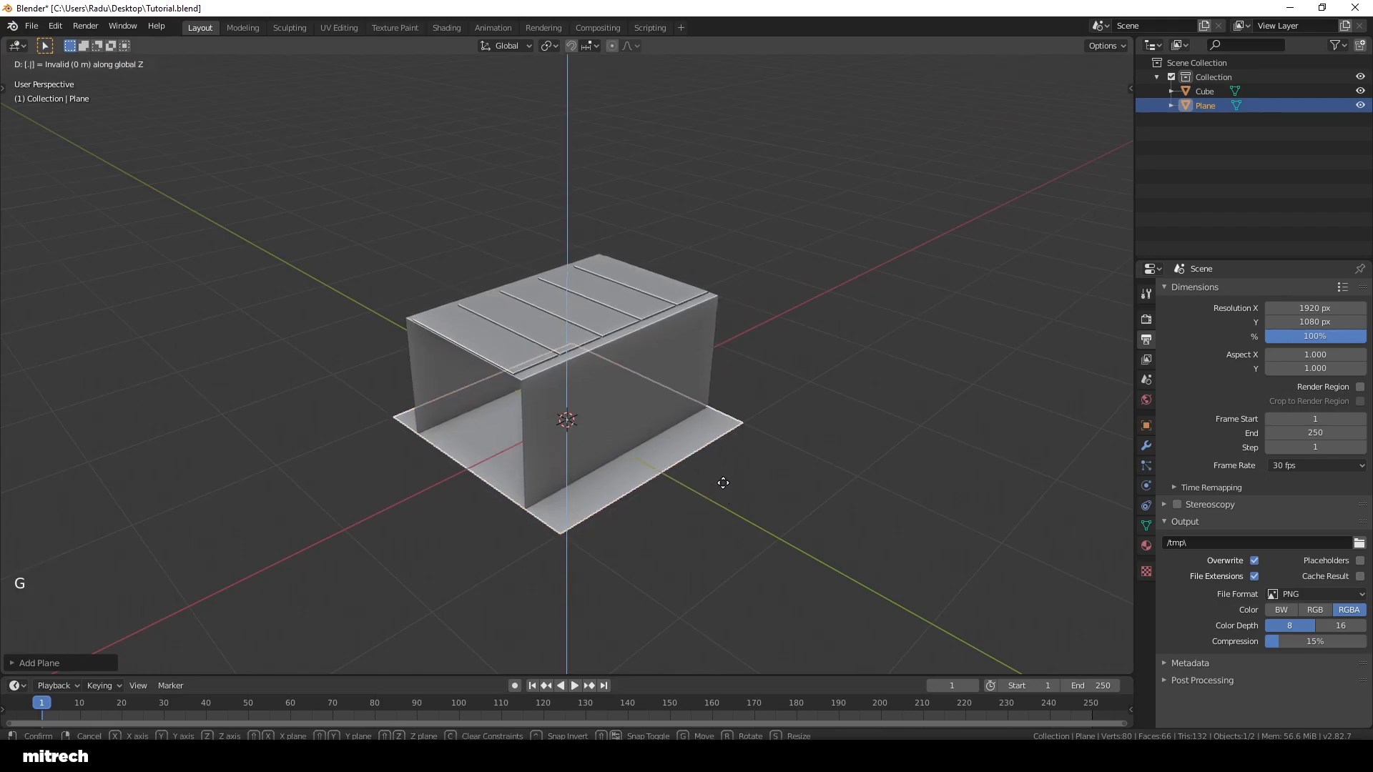
click(723, 483)
scroll(684, 456, down, 2)
middle_drag(684, 456, 613, 438)
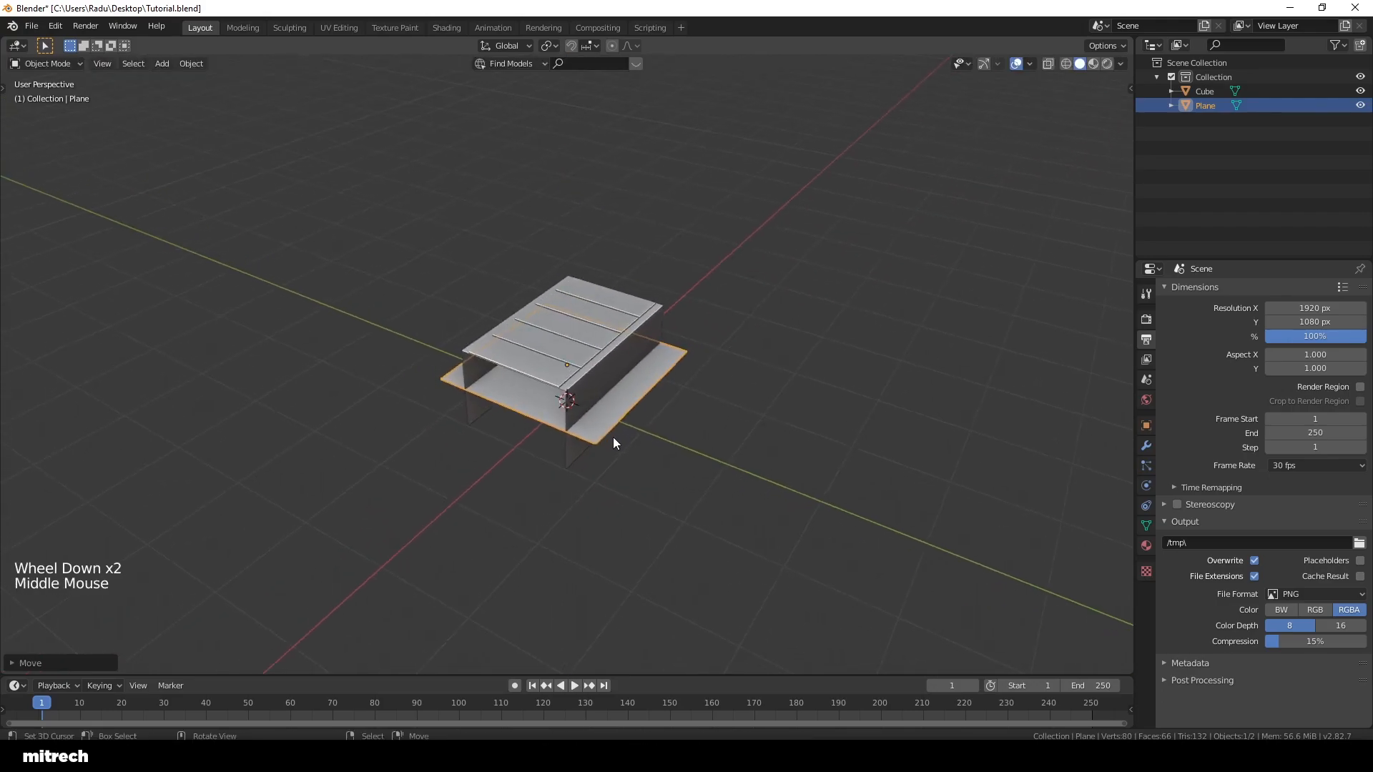
Step: Move the plane along negative Y so it extends outward from the box's front wall, and apply its object transform
scroll(727, 448, up, 1)
key(s)
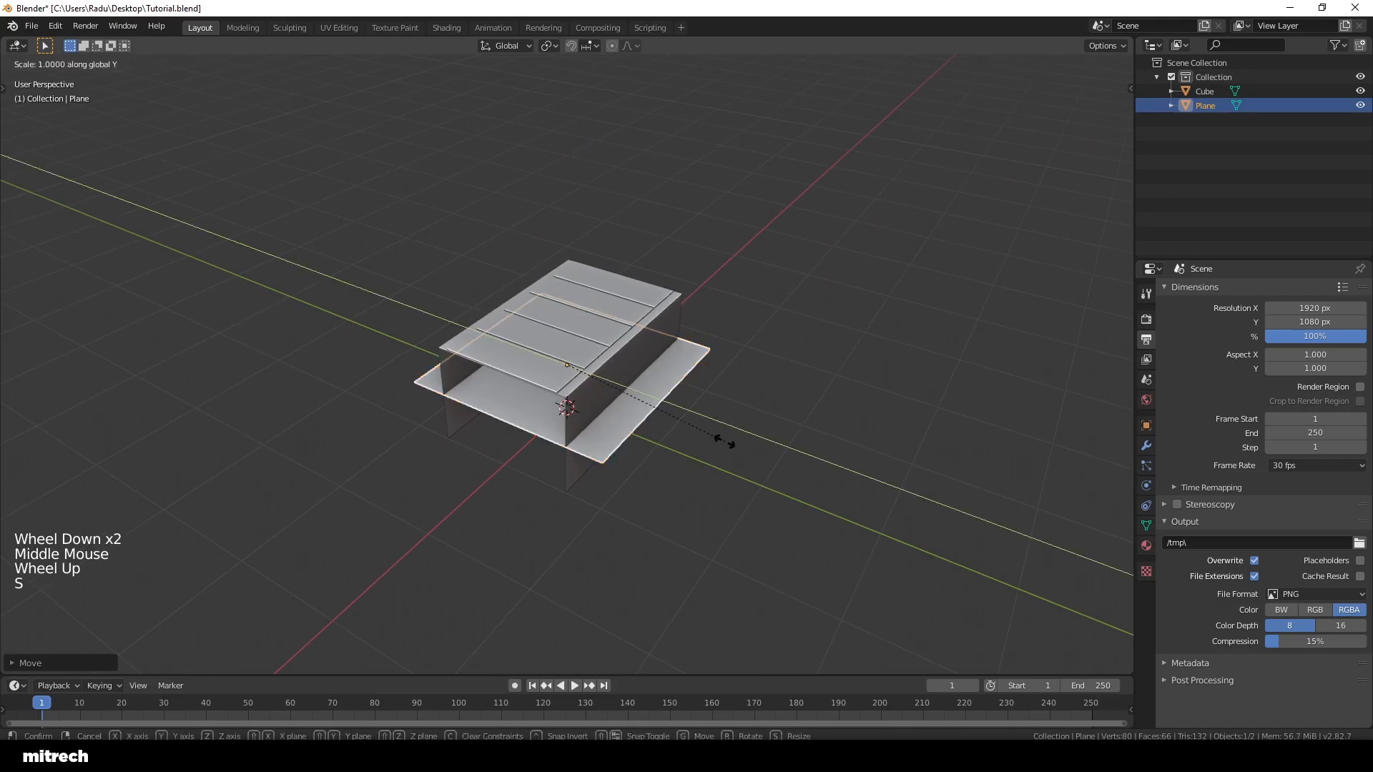
click(712, 440)
key(g)
key(x)
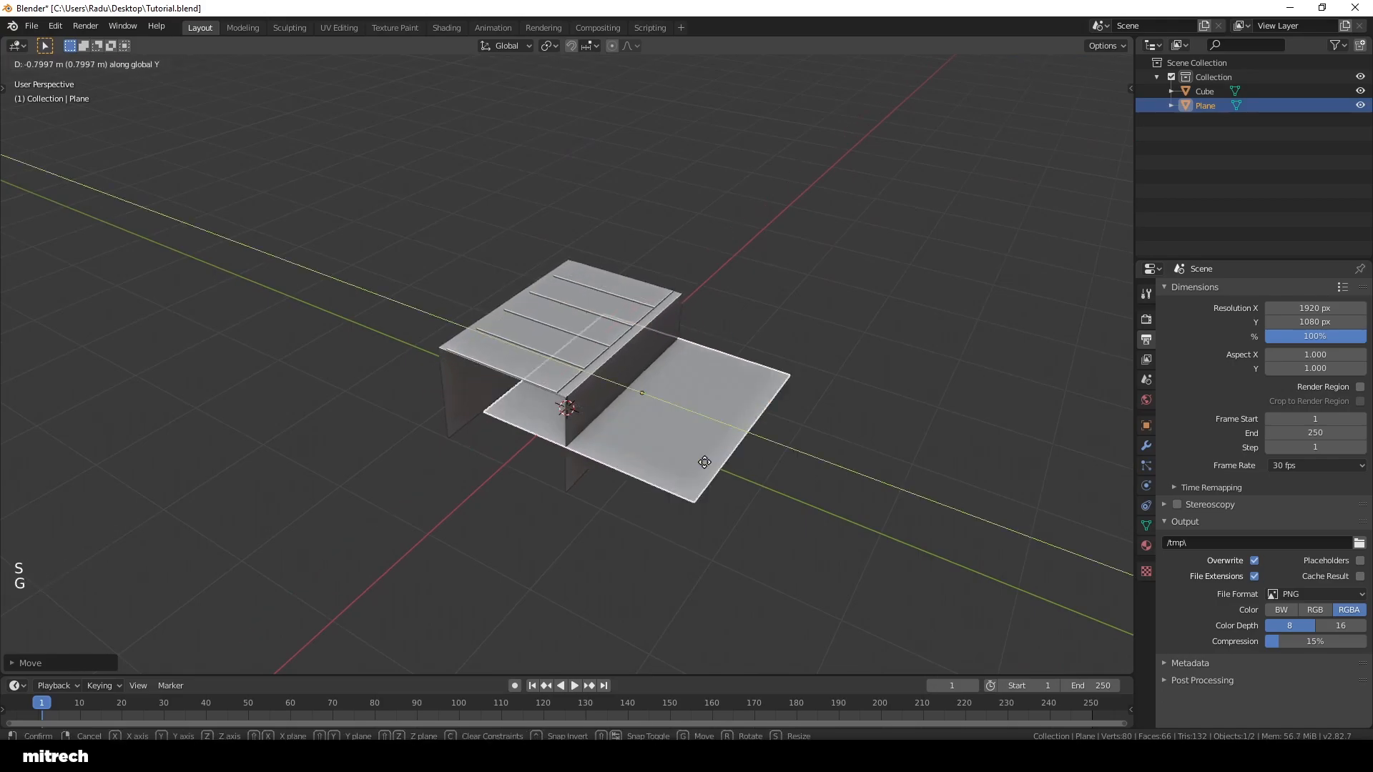
click(786, 461)
key(ctrl+a)
click(788, 449)
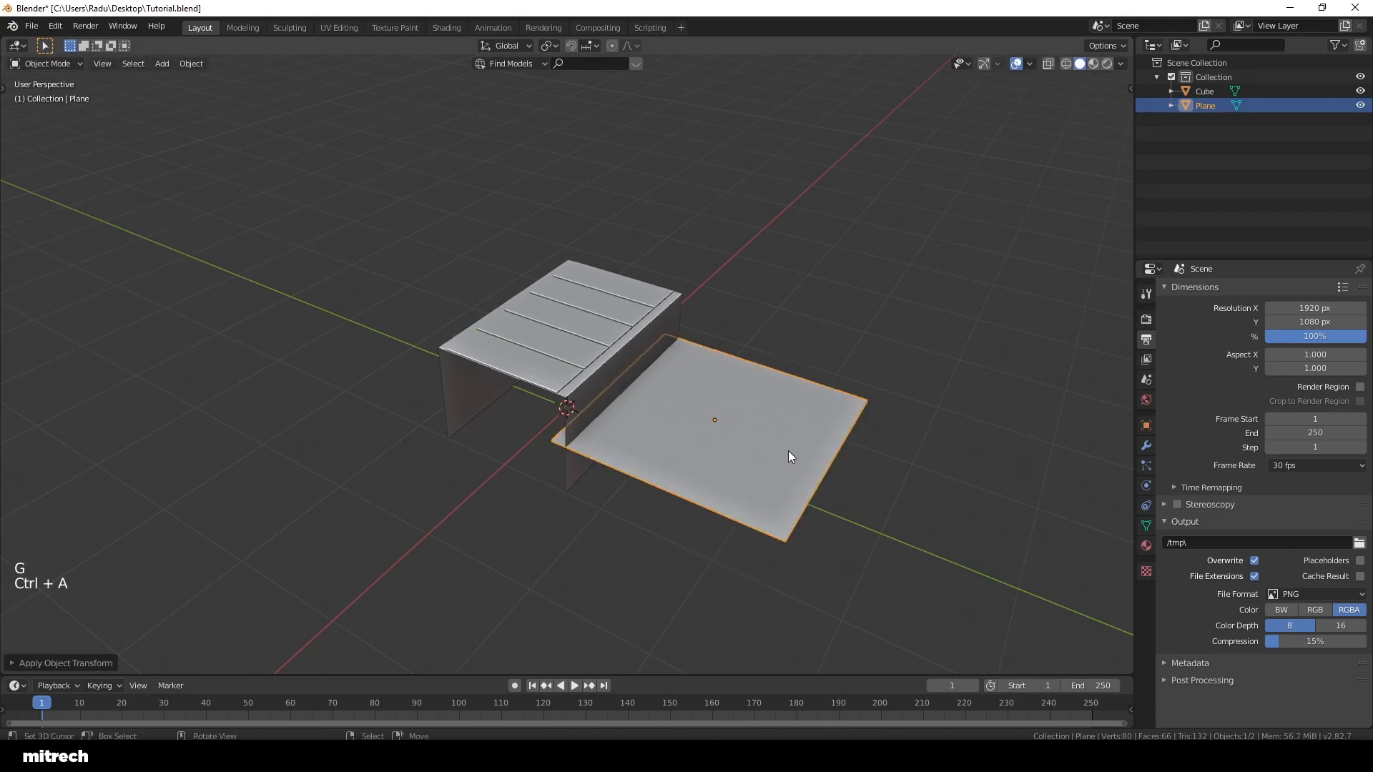
Step: Deselect all objects and save the file with the plane in place
scroll(787, 465, down, 2)
scroll(684, 483, up, 2)
middle_drag(787, 496, 602, 446)
key(a)
right_click(650, 480)
key(ctrl+a)
key(a)
key(a)
key(a)
key(a)
key(a)
key(ctrl+s)
scroll(604, 446, up, 1)
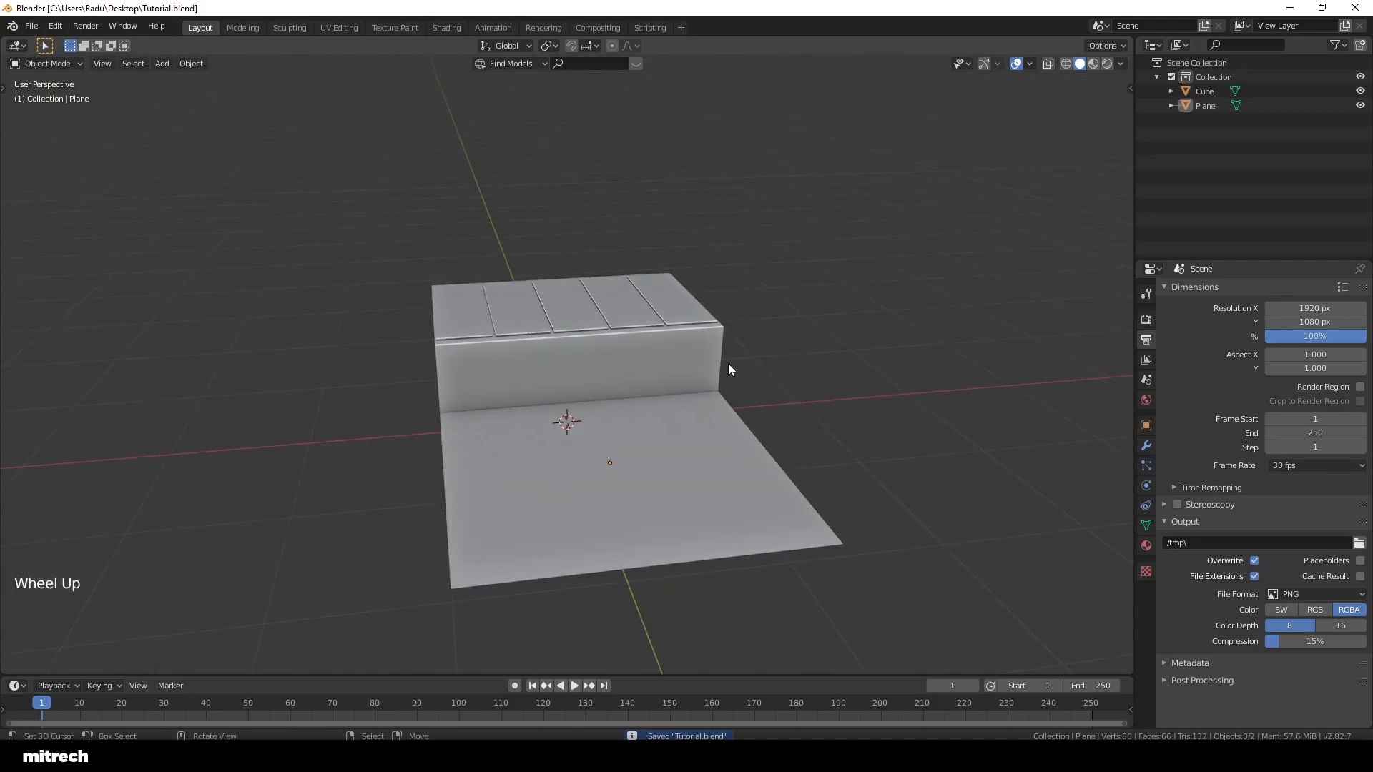
Step: Select the plane and the panelled box in turn, deselect everything and save the file again
right_click(635, 442)
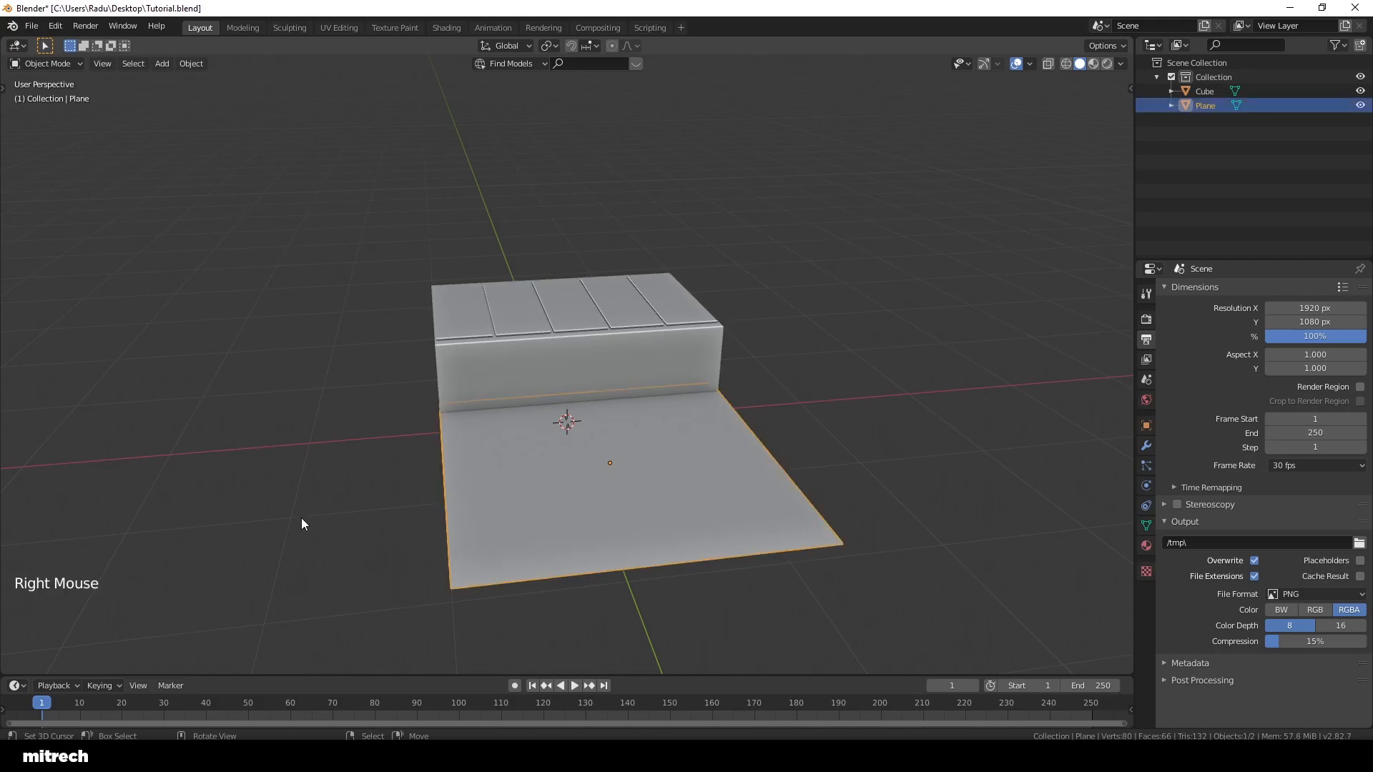
right_click(594, 344)
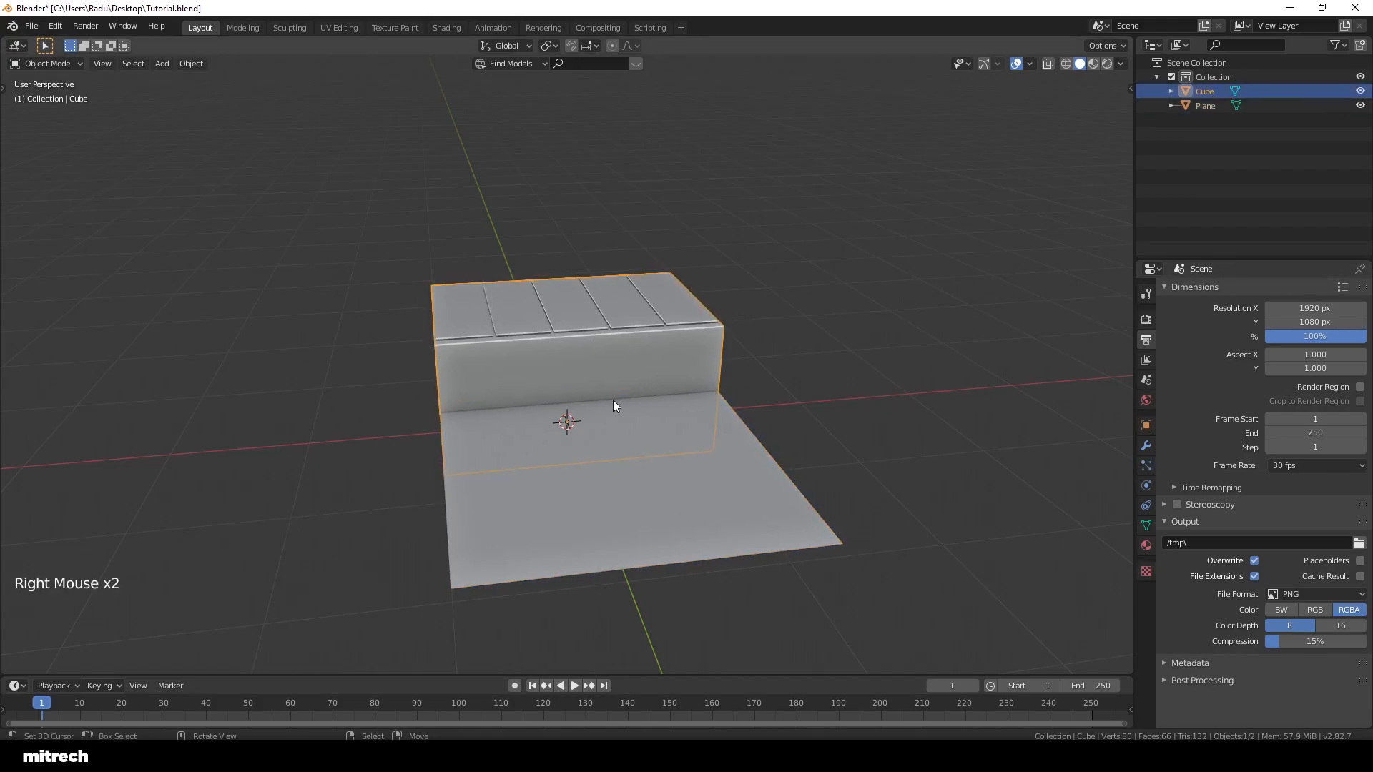
right_click(671, 435)
mouse_move(550, 436)
middle_down()
mouse_move(671, 435)
mouse_move(549, 417)
mouse_move(564, 432)
middle_up()
key(a)
key(a)
key(a)
key(a)
key(ctrl+s)
scroll(549, 417, down, 1)
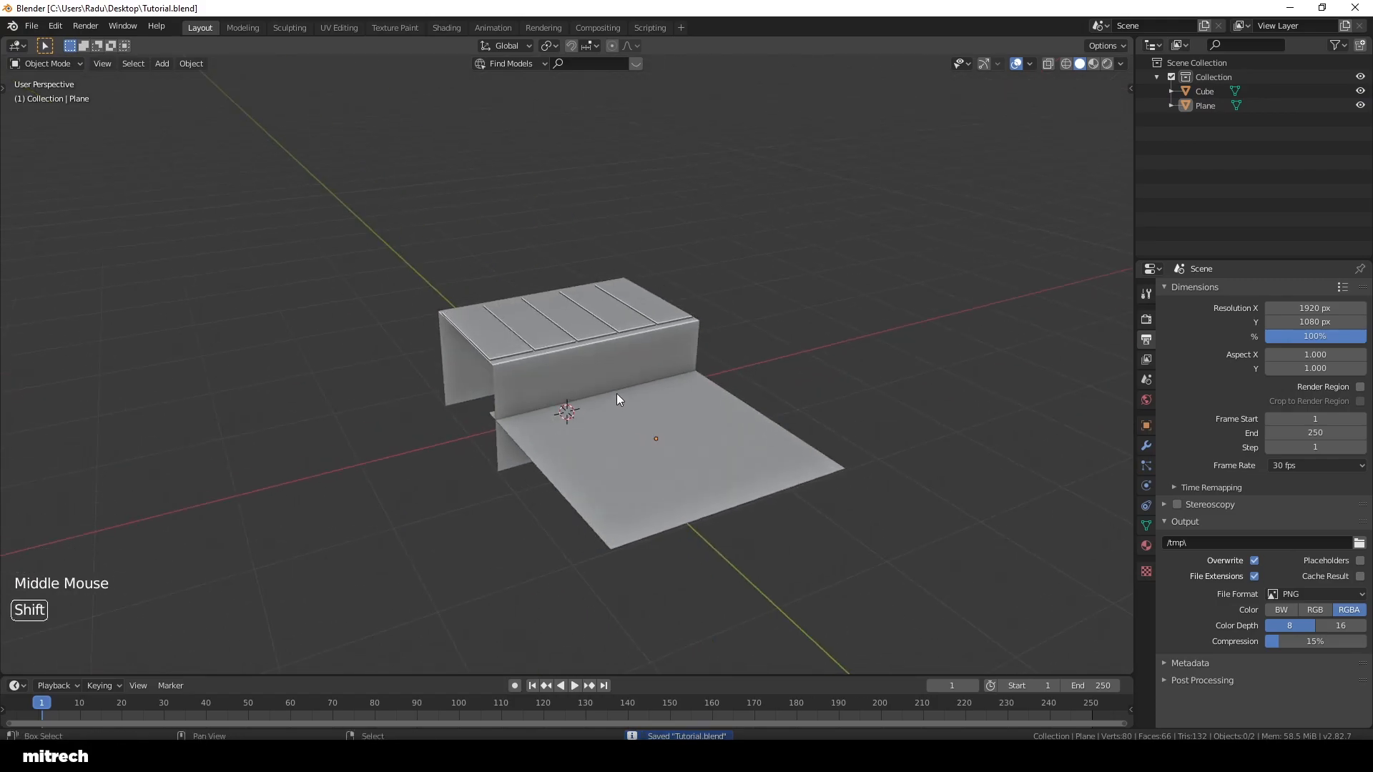
Step: Add a camera to the scene and switch to its view
key(shift+a)
mouse_move(582, 347)
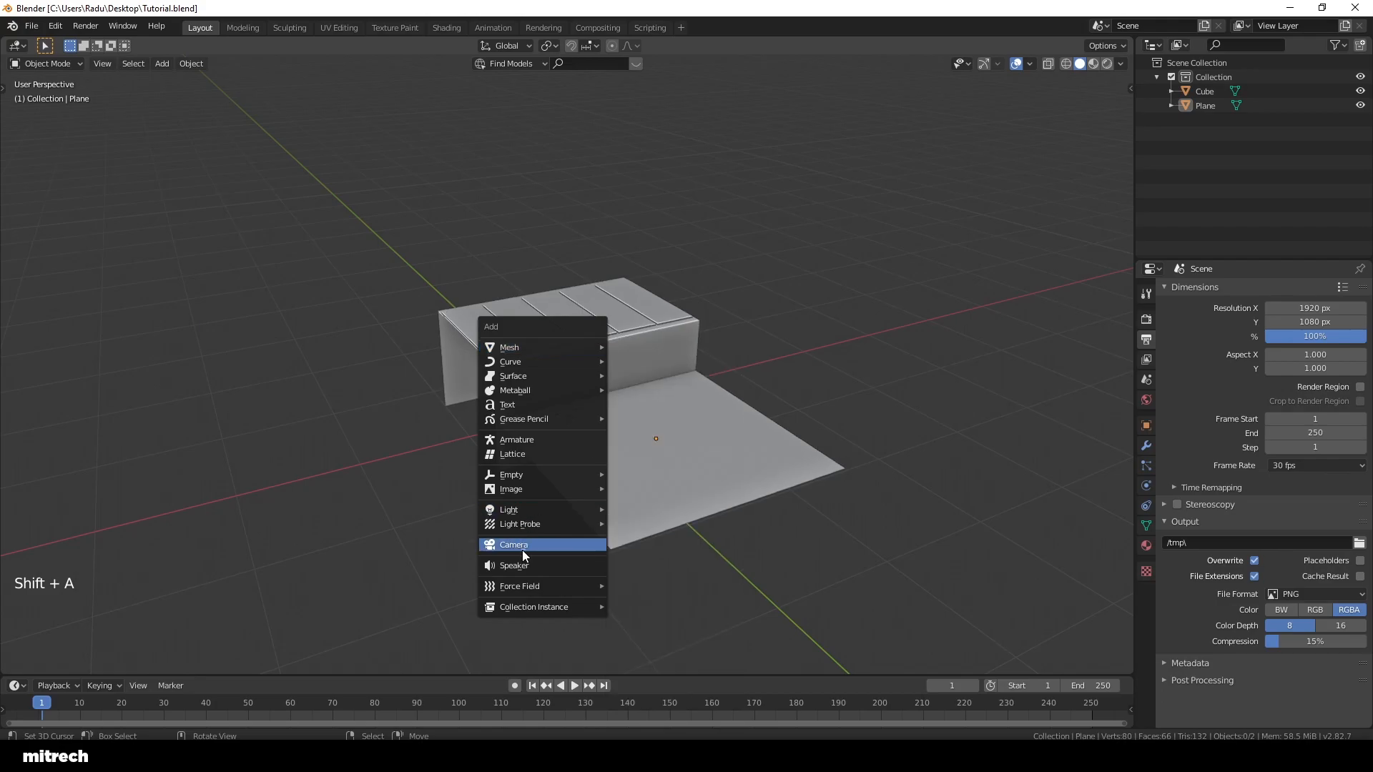
click(520, 547)
key(KP_0)
scroll(774, 411, up, 2)
key(KP_0)
middle_drag(717, 448, 812, 422)
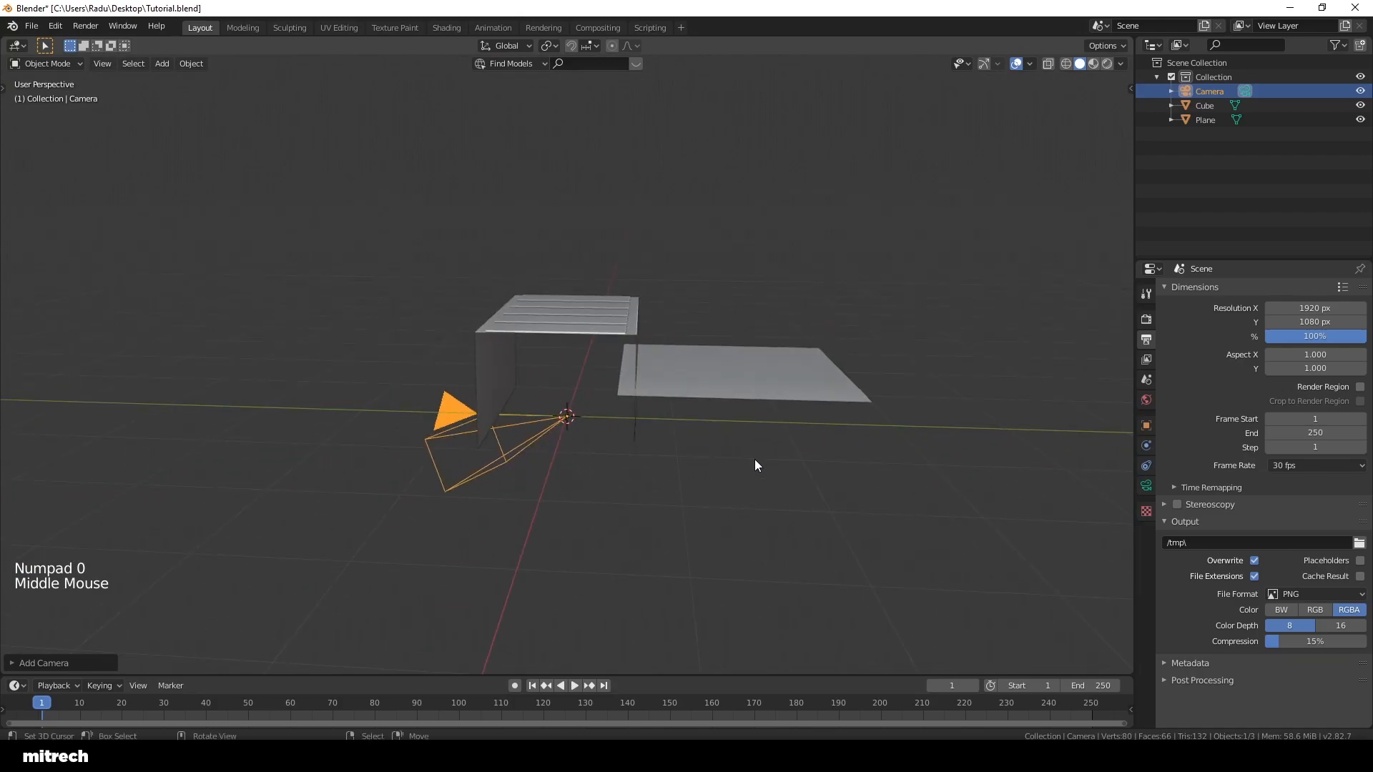
key(KP_0)
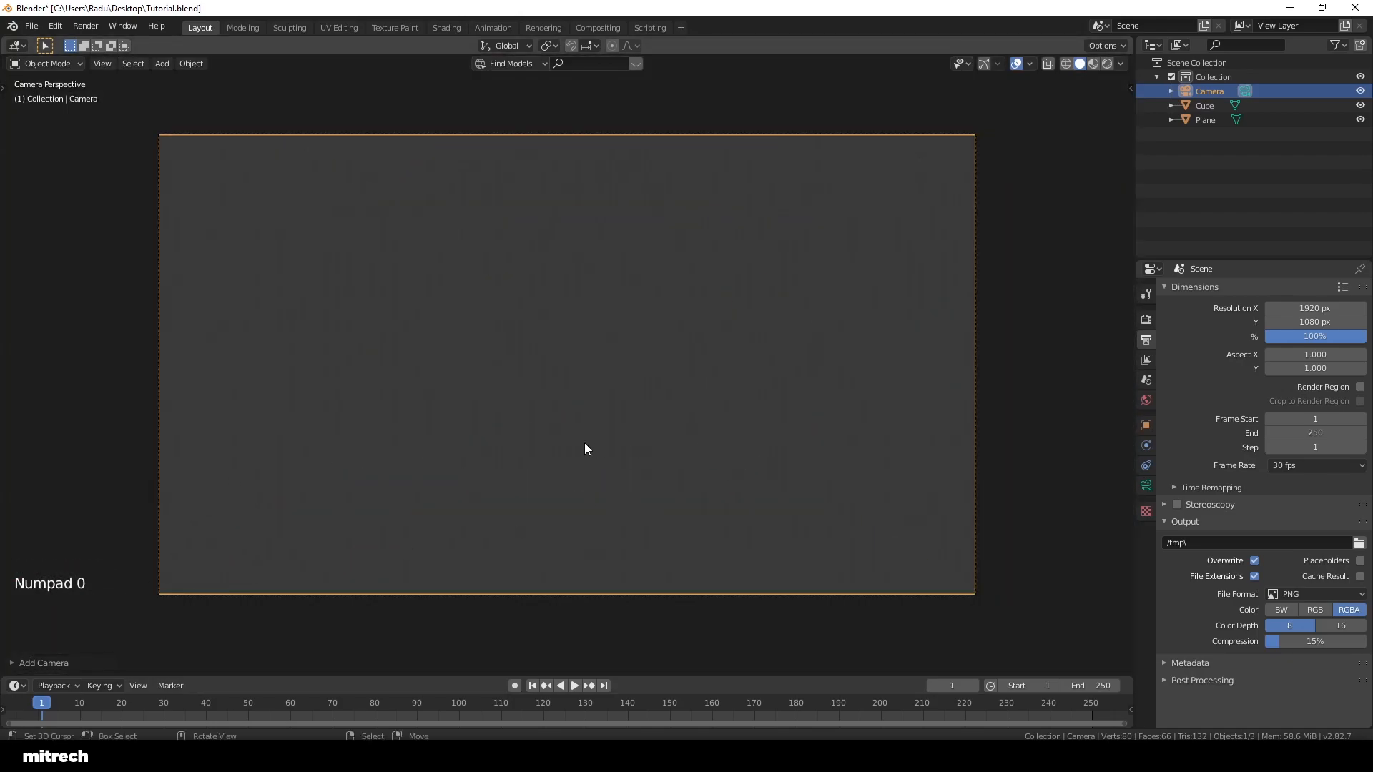
Step: Turn on Lock Camera to View so that navigating moves the camera
key(n)
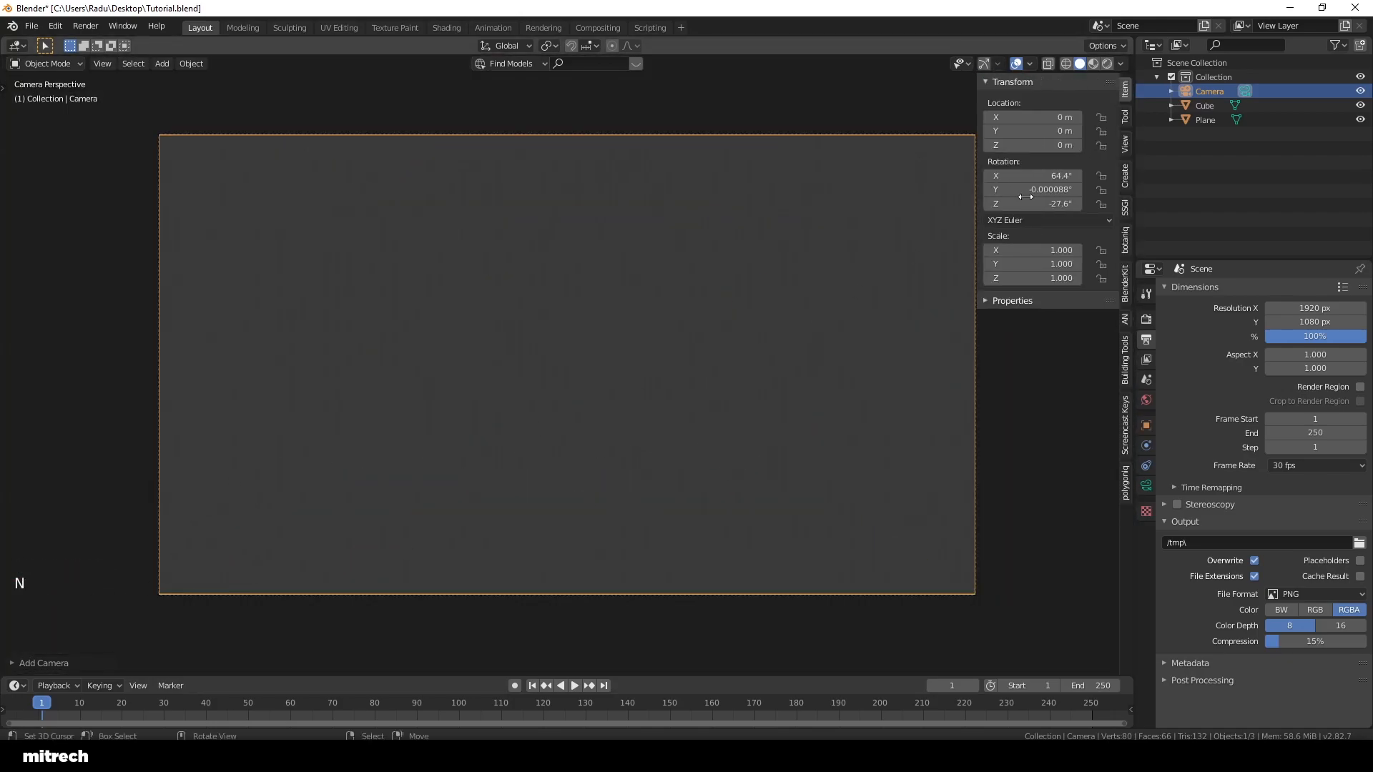
click(1124, 145)
click(1064, 258)
key(n)
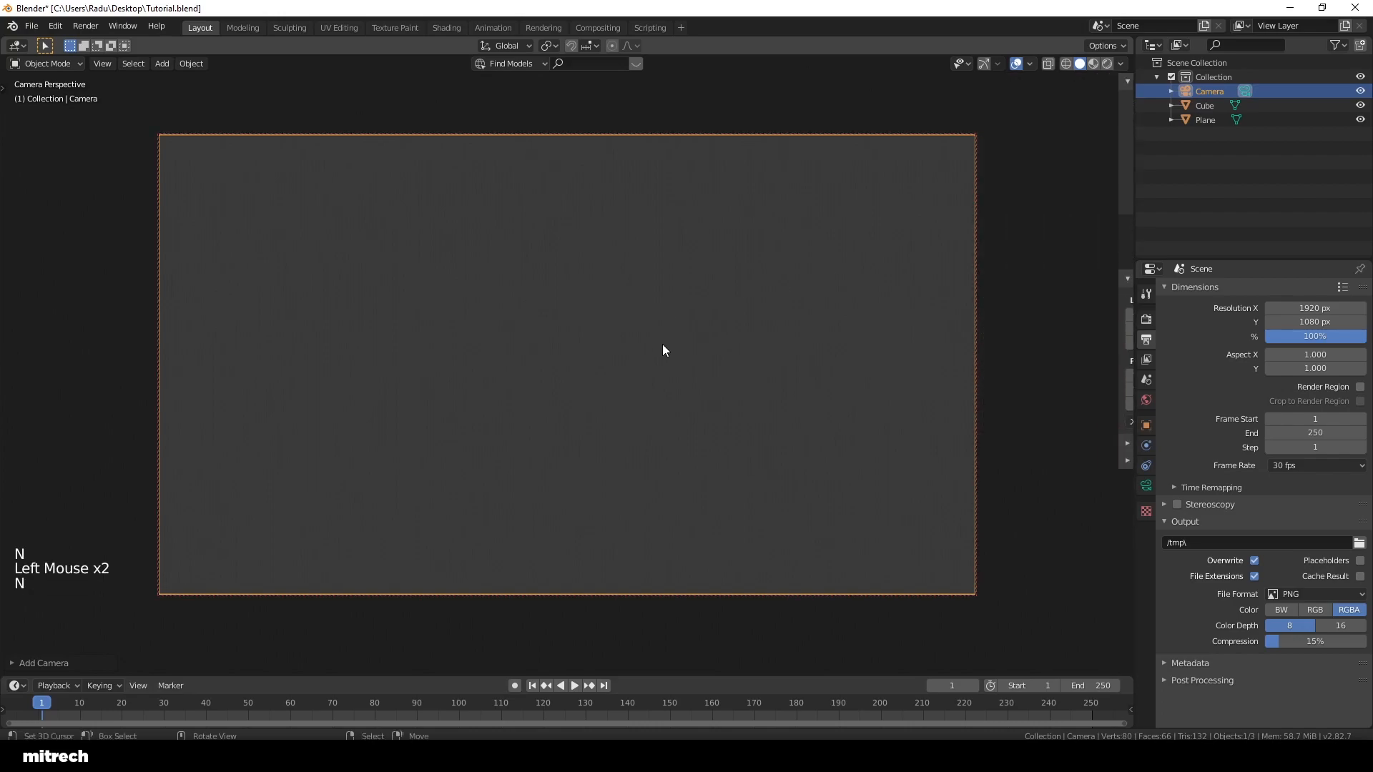
Step: Position the camera so the panelled box and the near part of the plane fill the frame
scroll(662, 344, down, 7)
scroll(643, 339, down, 6)
shift+middle_drag(643, 341, 546, 394)
scroll(626, 362, up, 1)
shift+scroll(626, 361, up, 1)
scroll(628, 366, up, 1)
shift+middle_drag(627, 361, 572, 377)
shift+middle_drag(572, 377, 644, 395)
scroll(640, 361, up, 1)
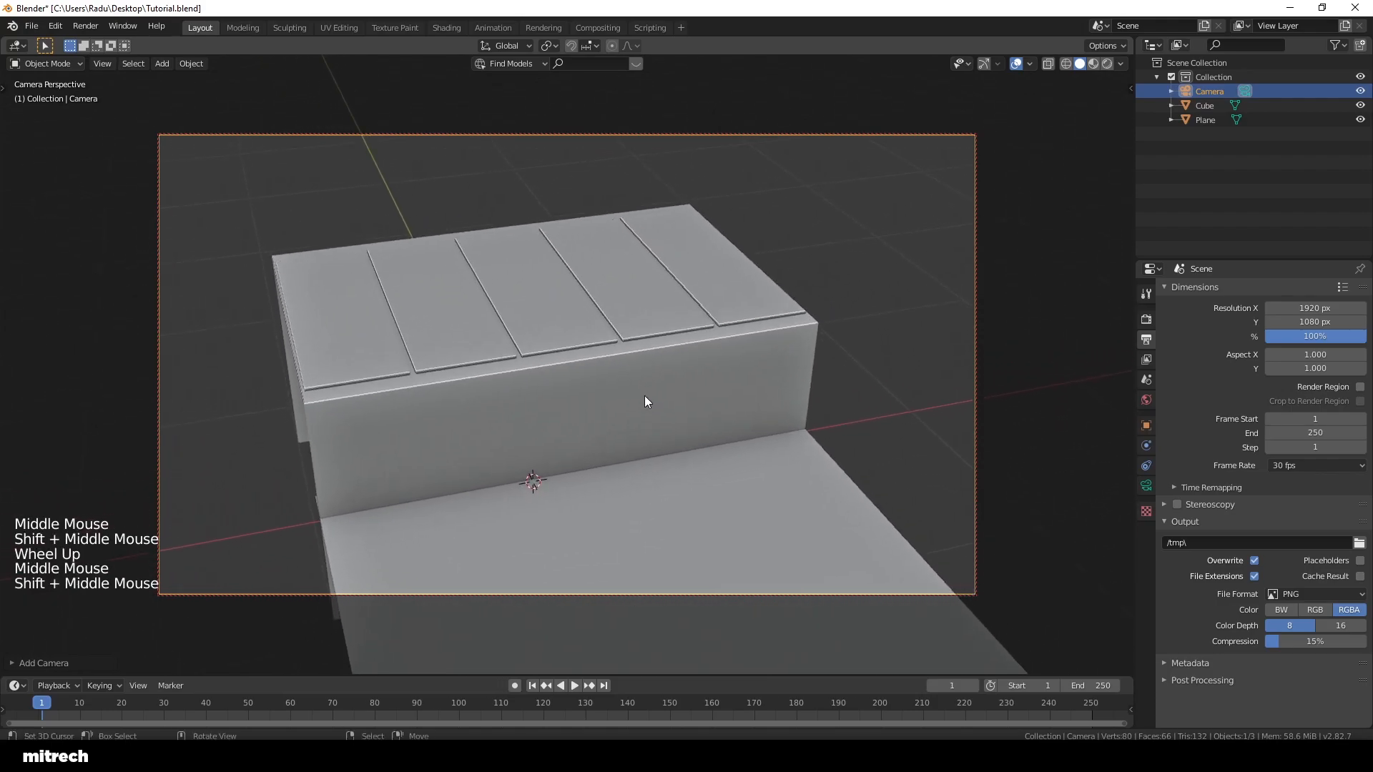
Step: Set the camera's focal length to 90 mm
click(1146, 486)
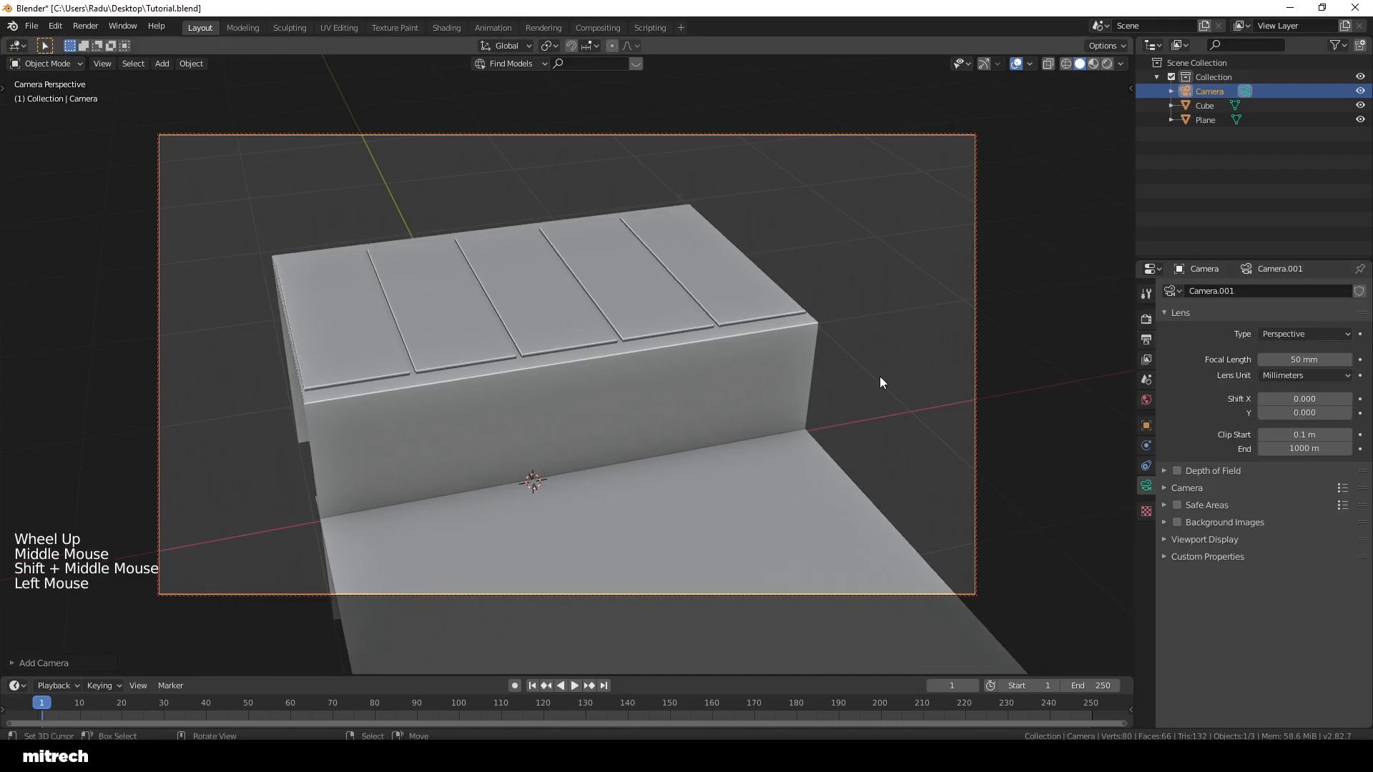
double_click(1309, 359)
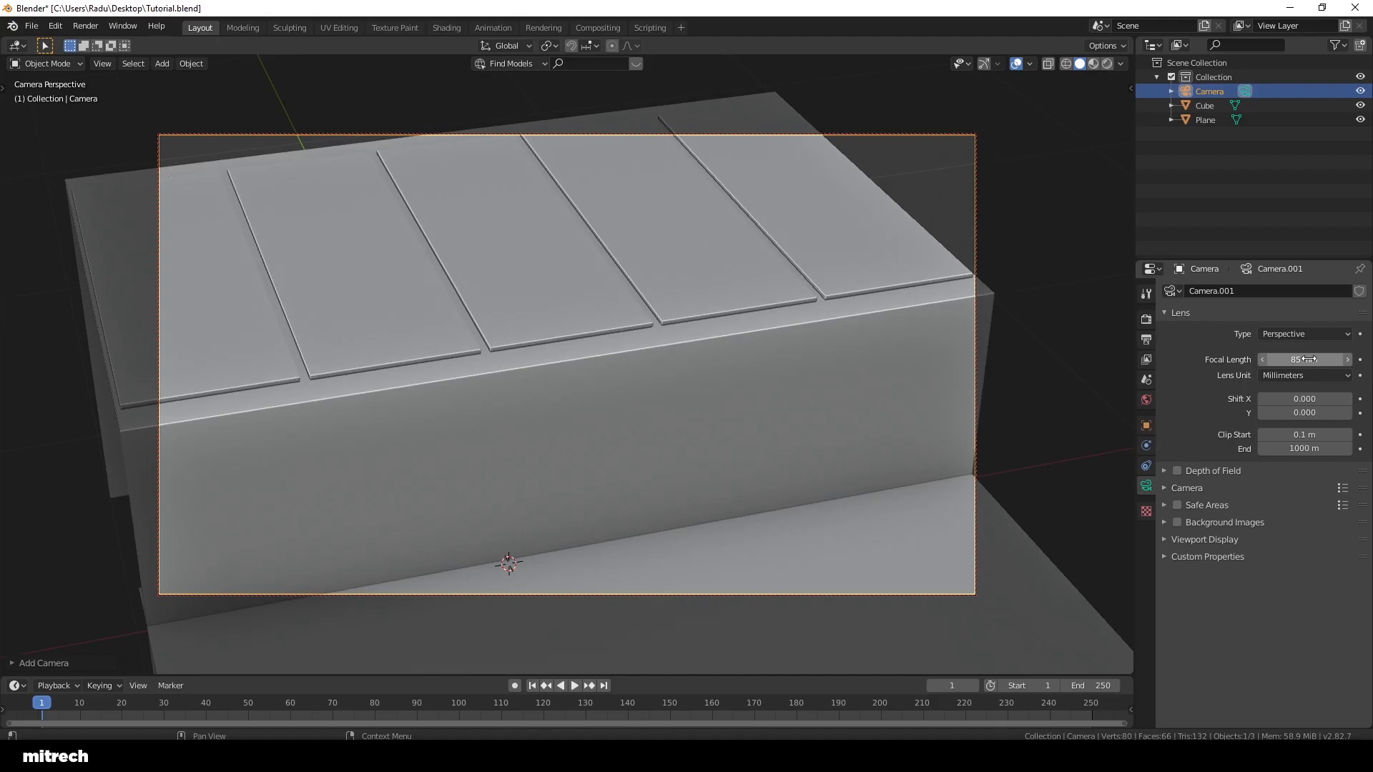
click(1301, 355)
text(90)
key(Return)
Step: Reframe the camera farther back and more from above, with the whole panelled top inside the frame
scroll(788, 458, down, 2)
middle_drag(788, 457, 730, 545)
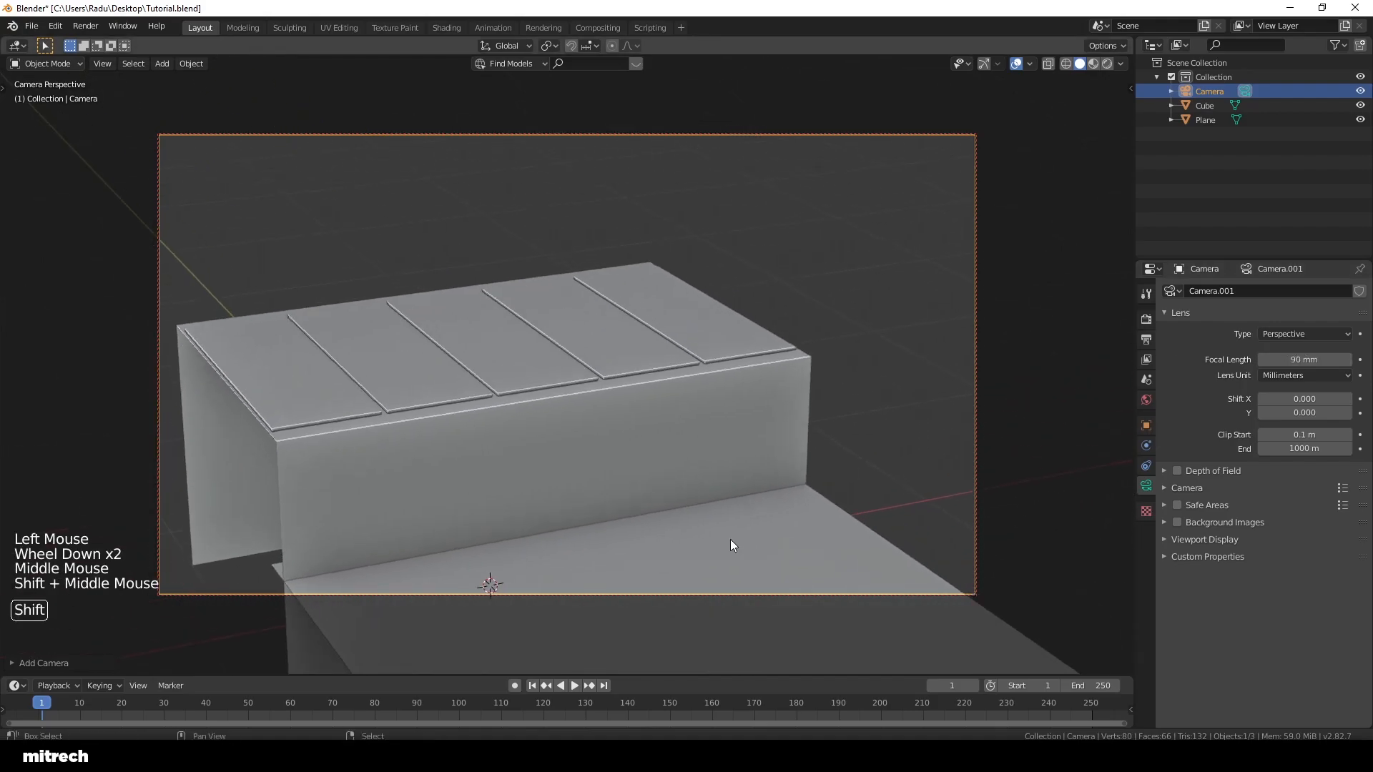
scroll(732, 491, up, 1)
middle_drag(732, 491, 655, 437)
scroll(694, 450, down, 1)
scroll(672, 436, up, 1)
scroll(661, 419, down, 1)
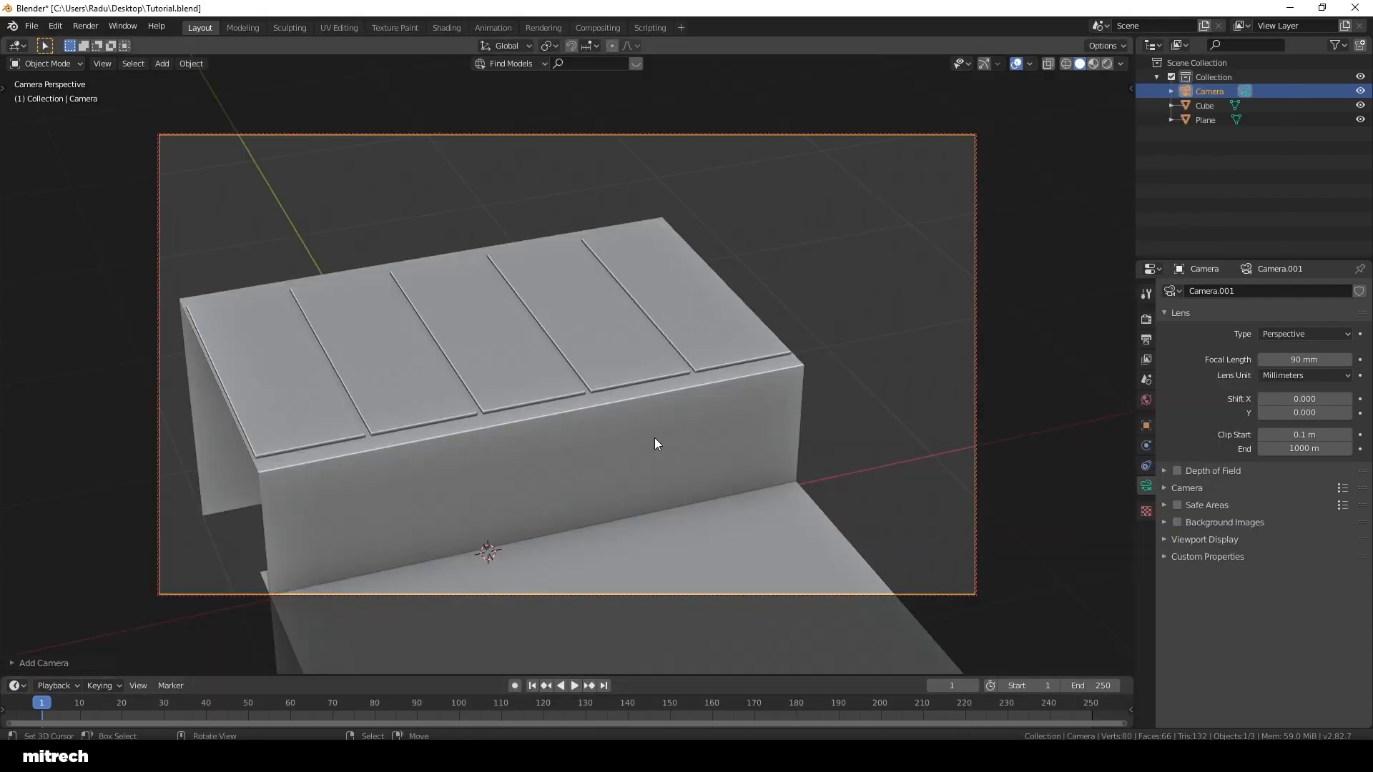
shift+middle_drag(554, 438, 584, 448)
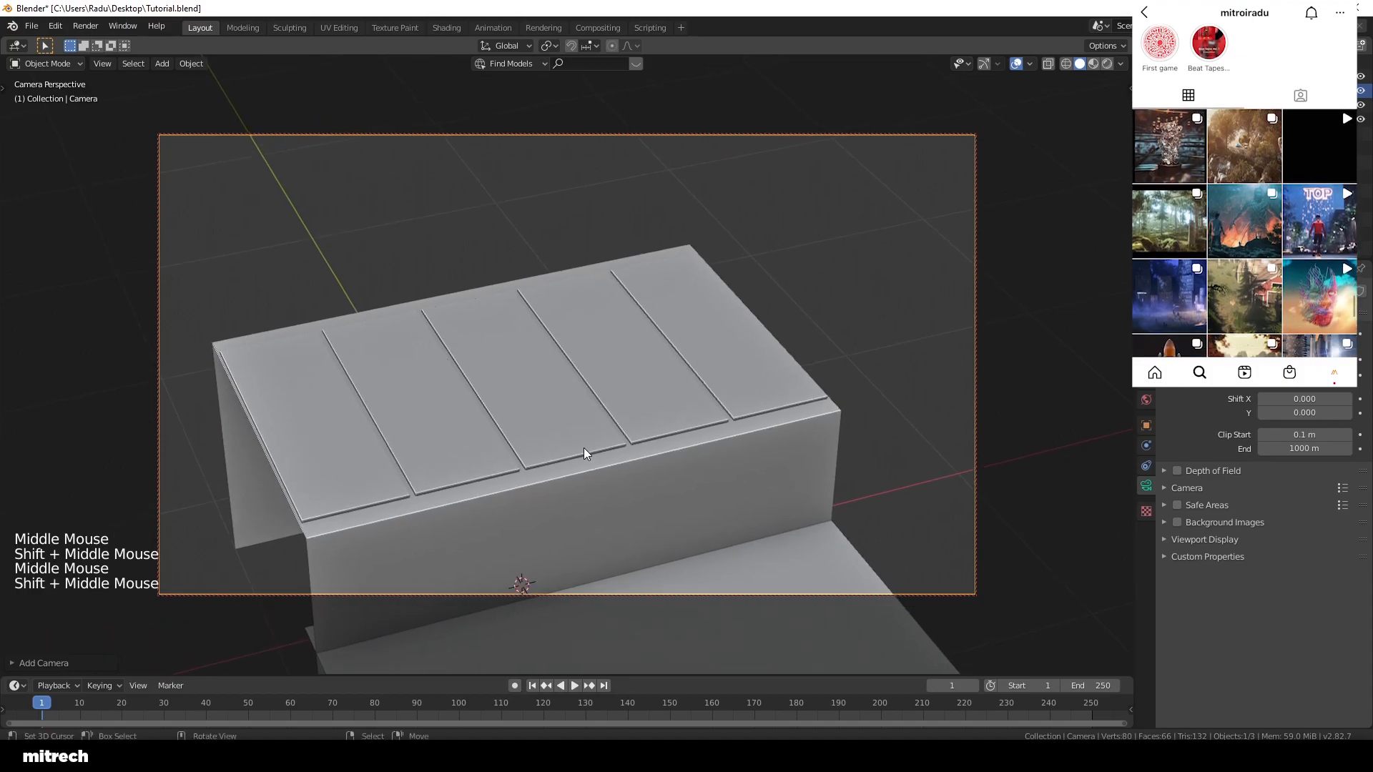
Step: Turn off Lock Camera to View, check the scene from outside the camera and return to the camera view
key(n)
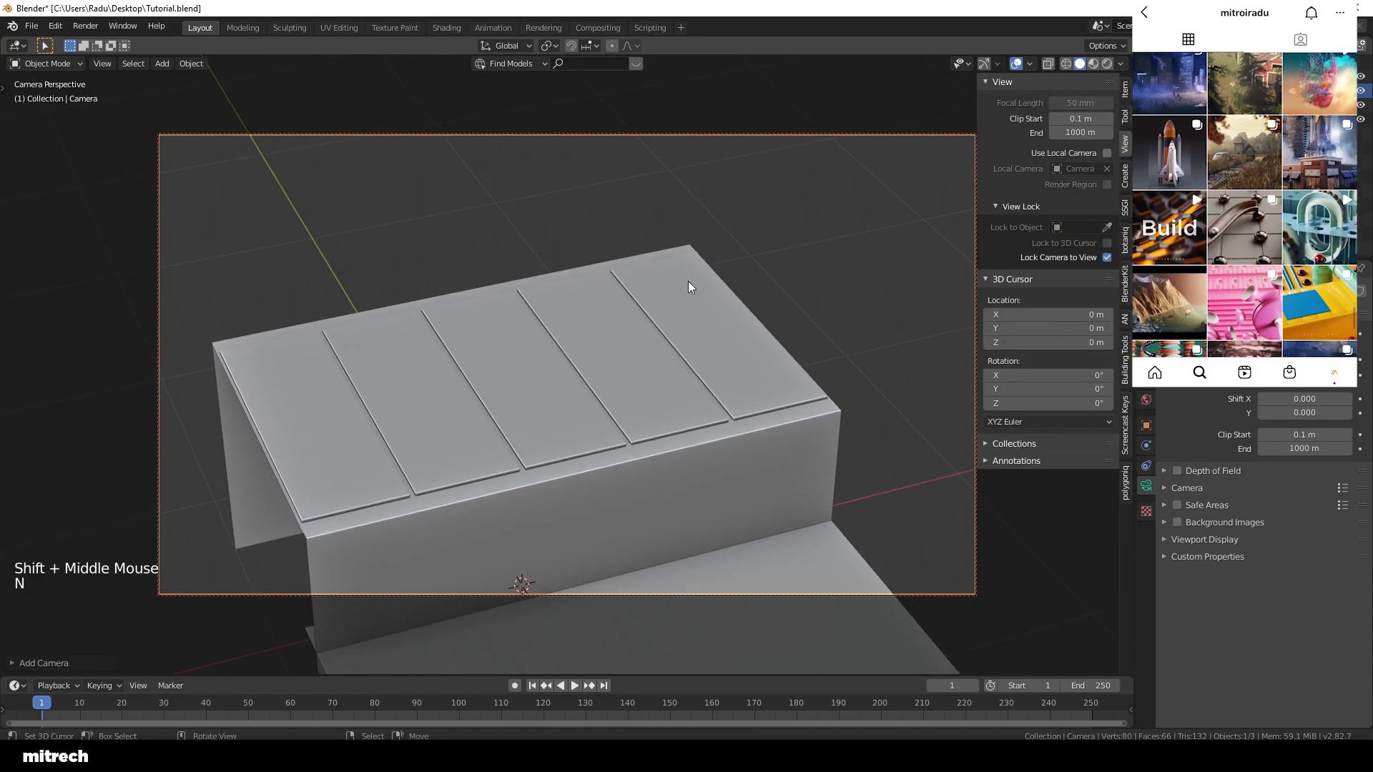
click(1062, 257)
key(n)
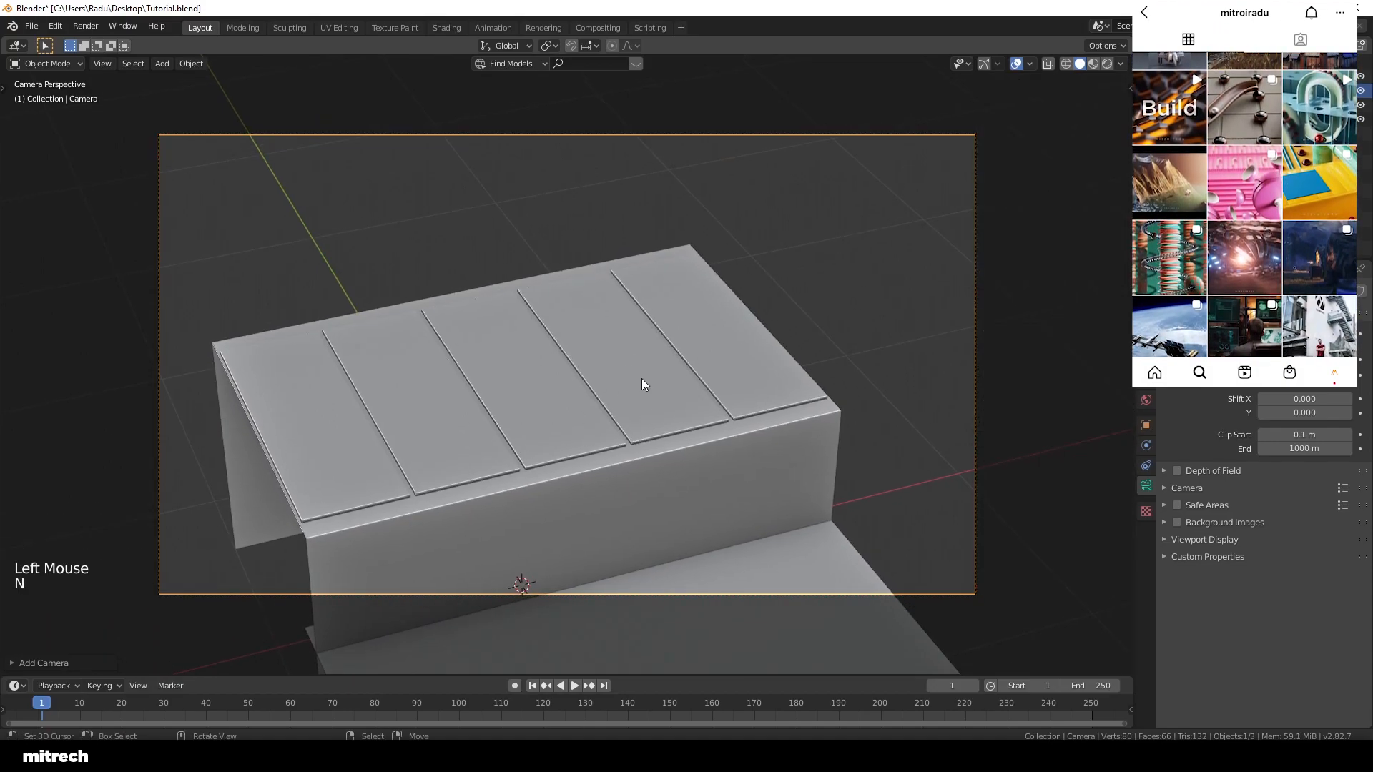
middle_drag(646, 379, 738, 378)
scroll(700, 356, down, 3)
key(KP_0)
Step: Set a render region around the whole camera frame and save the file
key(a)
key(ctrl+F15)
key(ctrl+b)
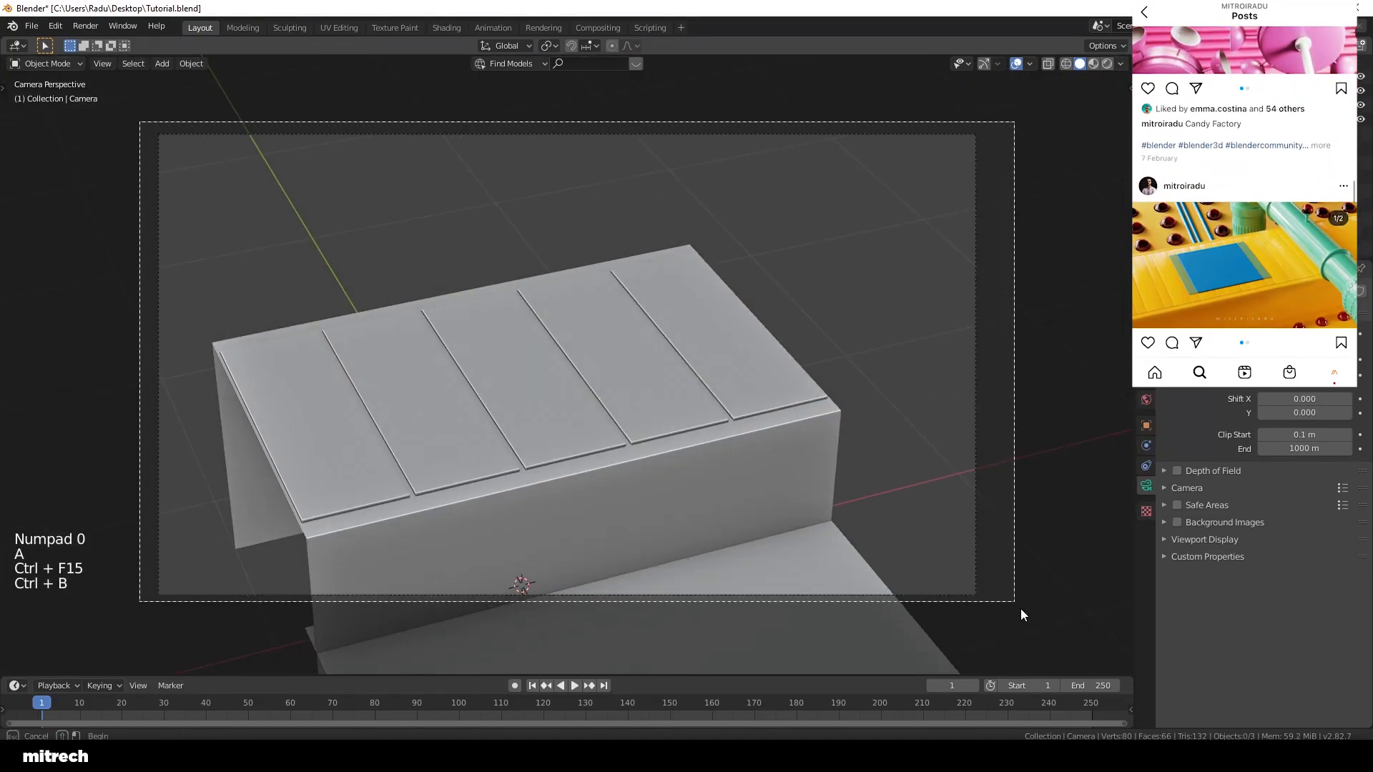
key(a)
key(a)
key(a)
key(a)
key(a)
key(a)
key(ctrl+s)
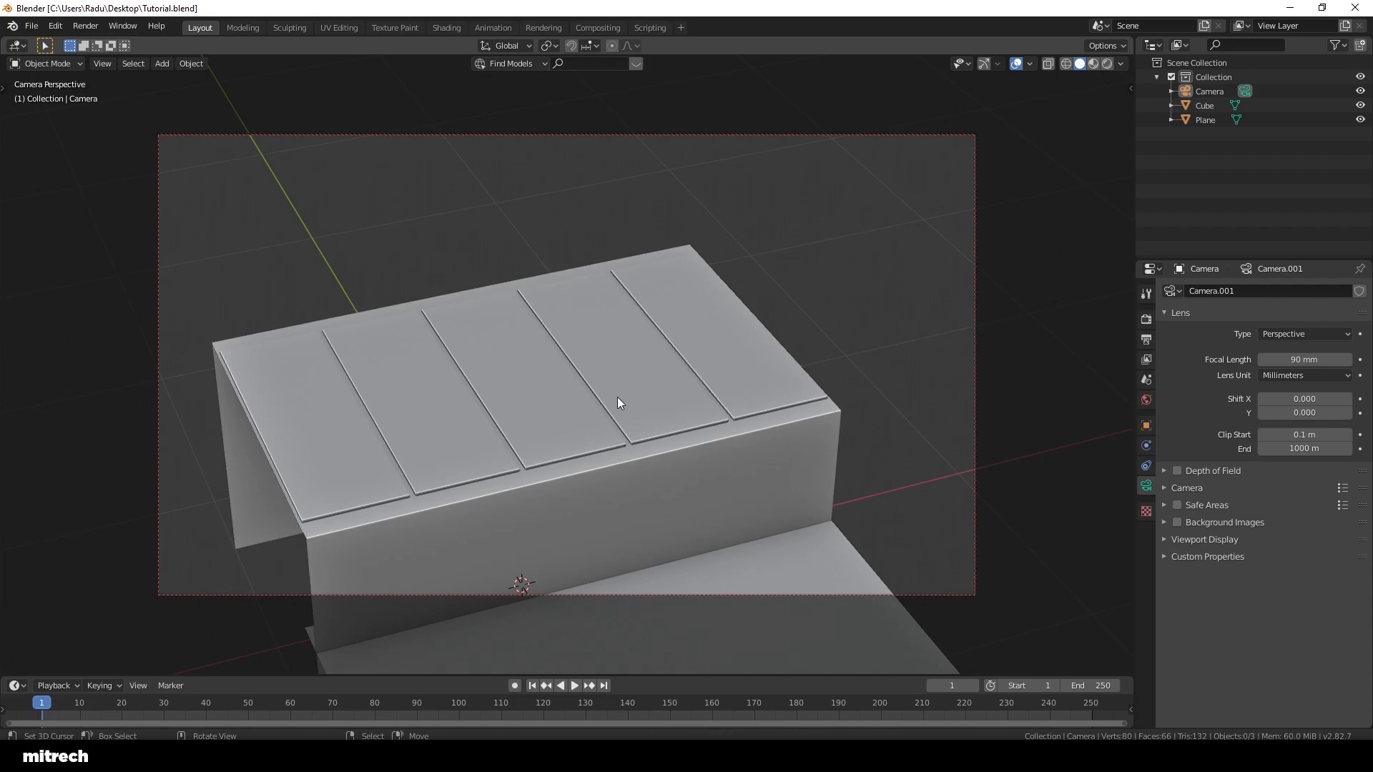
Step: Select the panelled box, clear the selection and save the file once more
right_click(638, 461)
key(a)
key(a)
key(a)
key(a)
key(a)
key(ctrl+s)
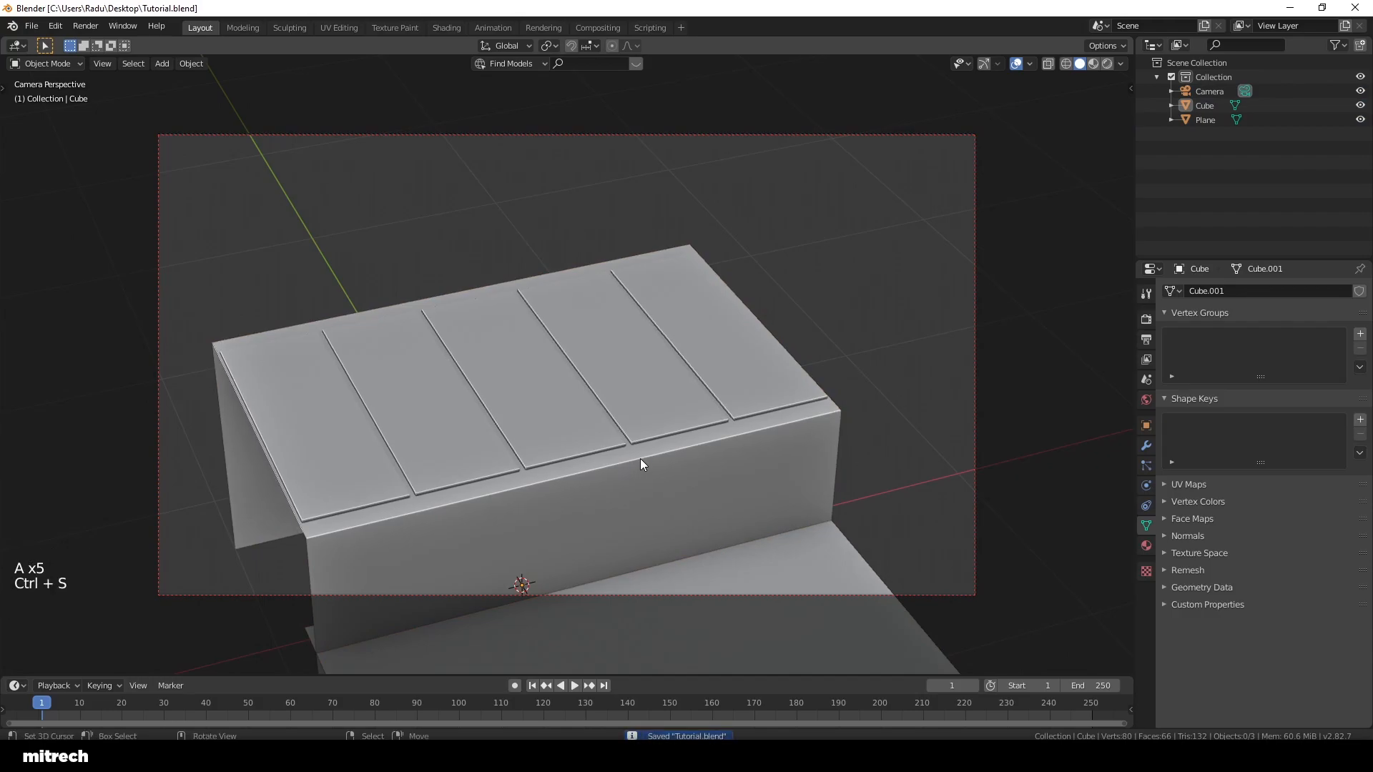
right_click(637, 442)
key(a)
key(a)
key(a)
key(a)
key(a)
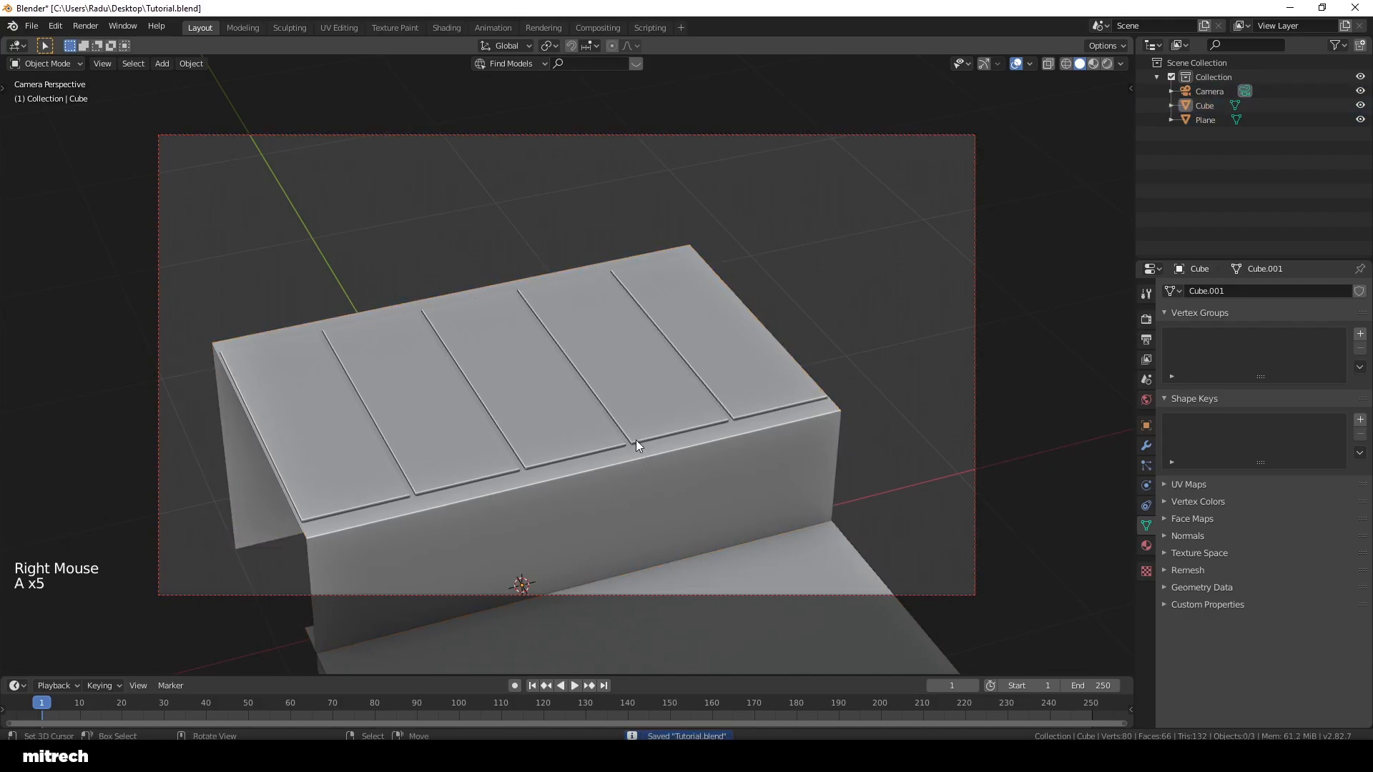
Step: Save the file and duplicate the panelled box 2 m along the positive X axis
key(ctrl+s)
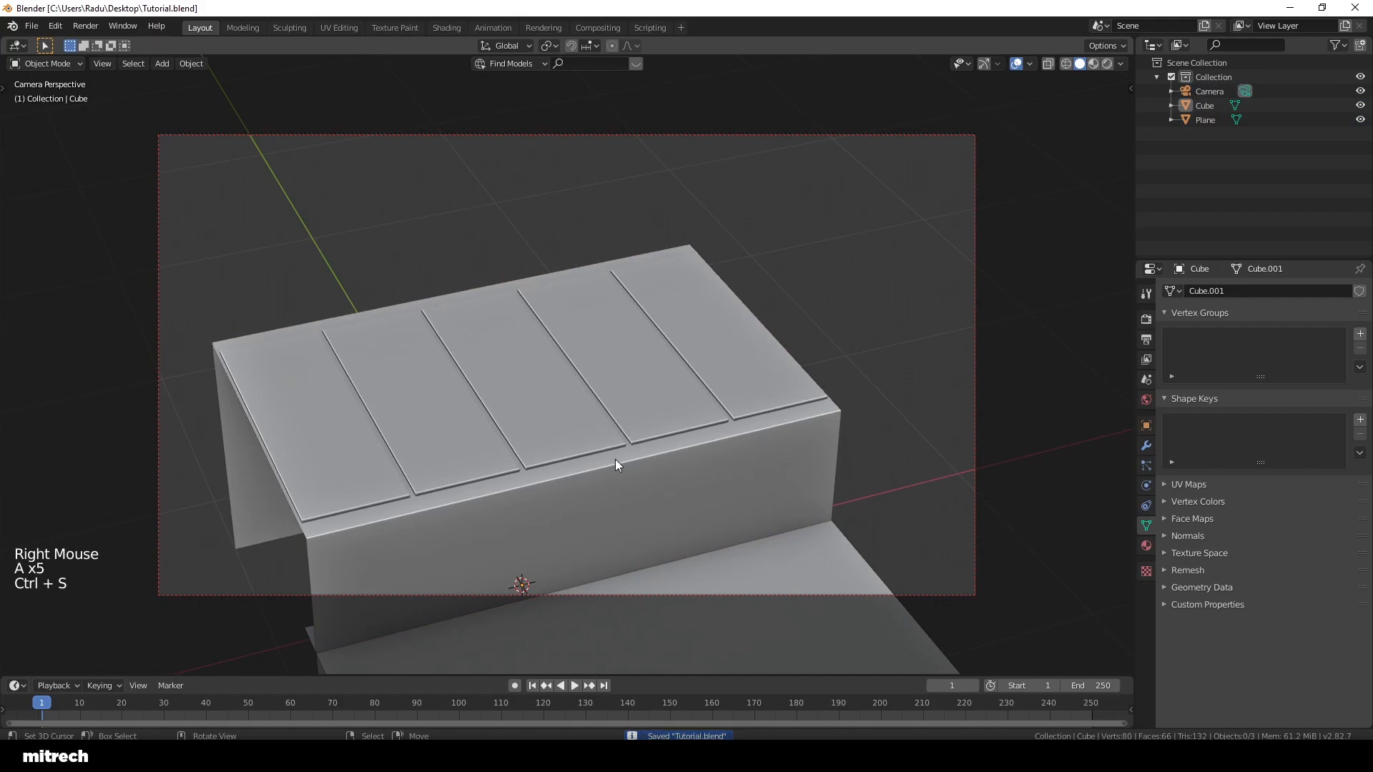
right_click(679, 442)
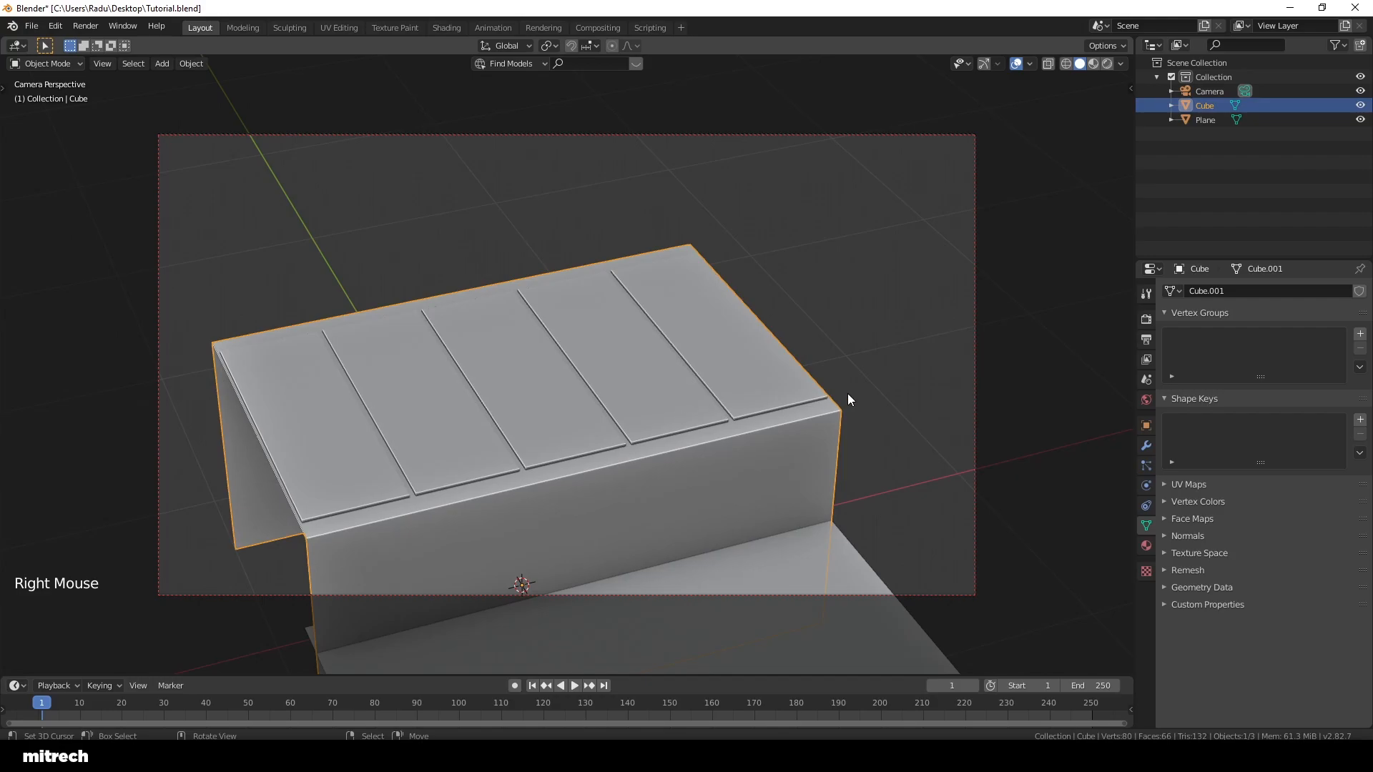
key(shift+d)
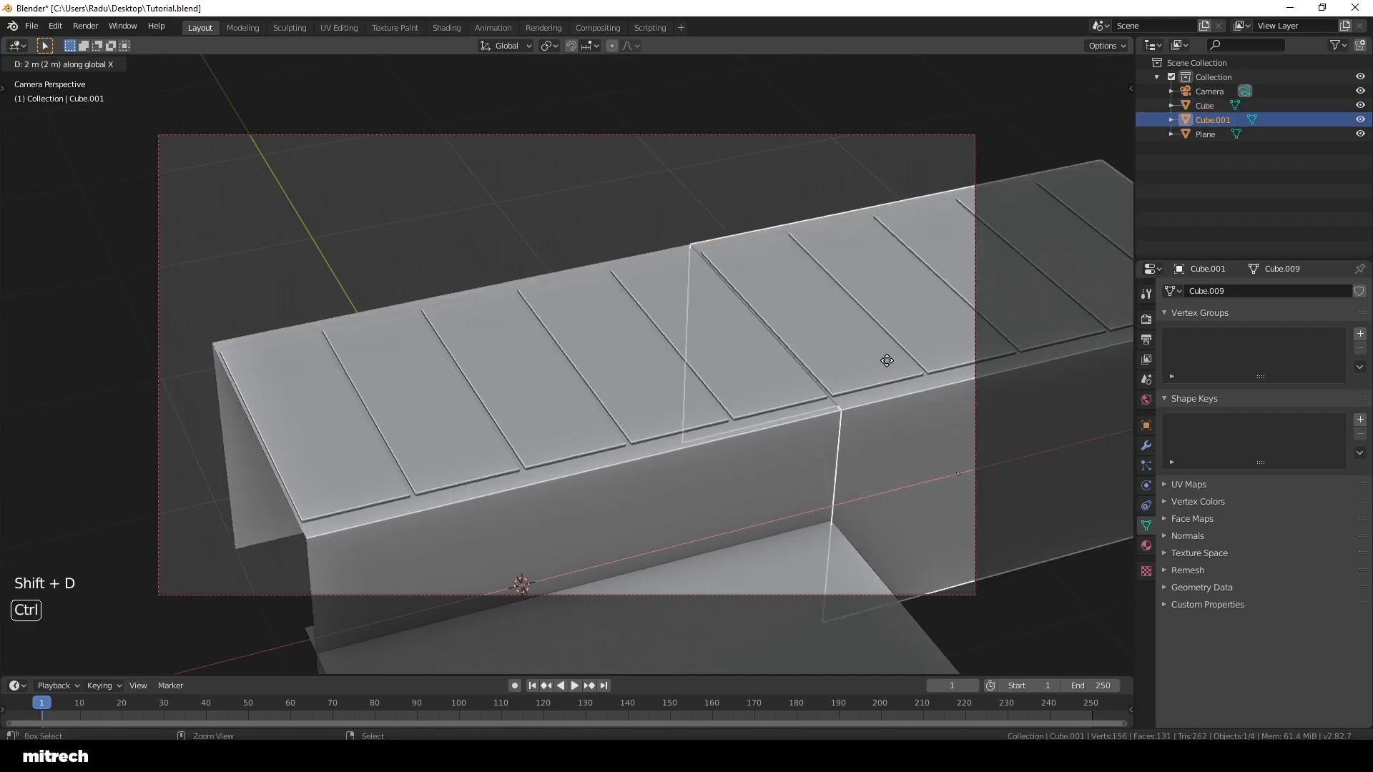
click(886, 361)
key(a)
Step: Duplicate the original panelled box 2 m along the negative X axis, clear the selection and save the file
right_click(629, 396)
key(shift+d)
key(x)
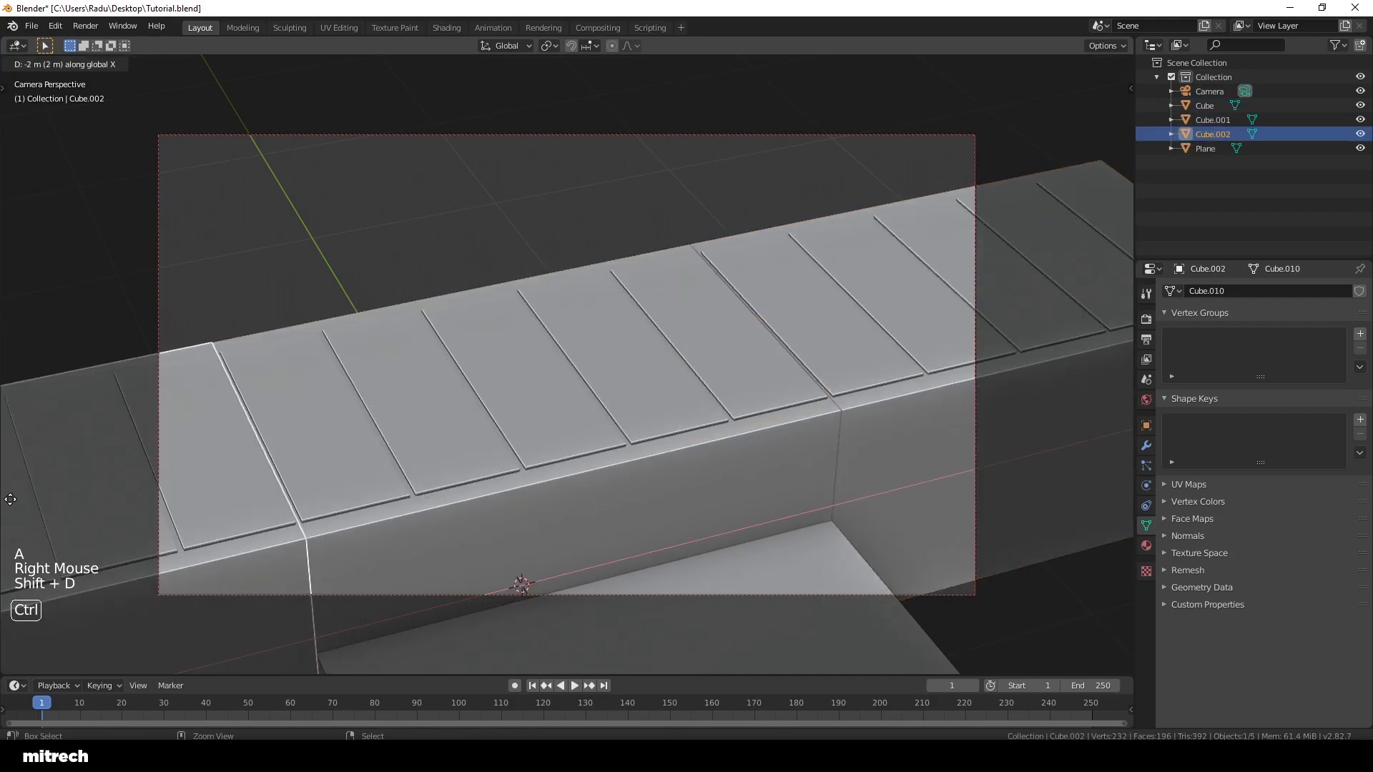
click(770, 380)
key(a)
key(a)
key(a)
key(a)
key(ctrl+s)
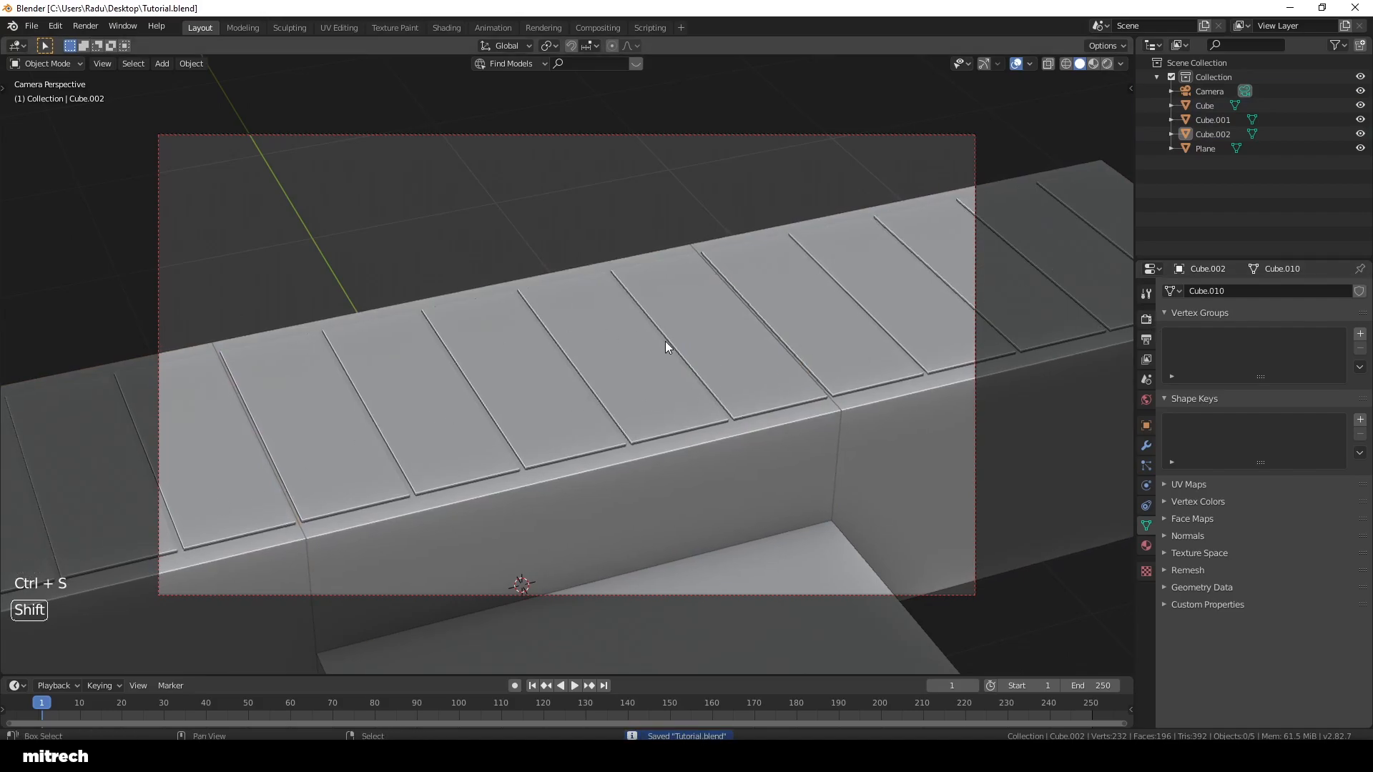
Step: Duplicate the front plane 2 m along the positive X axis, clear the selection and save the file
shift+middle_drag(665, 343, 681, 346)
scroll(681, 346, up, 1)
scroll(714, 374, down, 1)
right_click(798, 578)
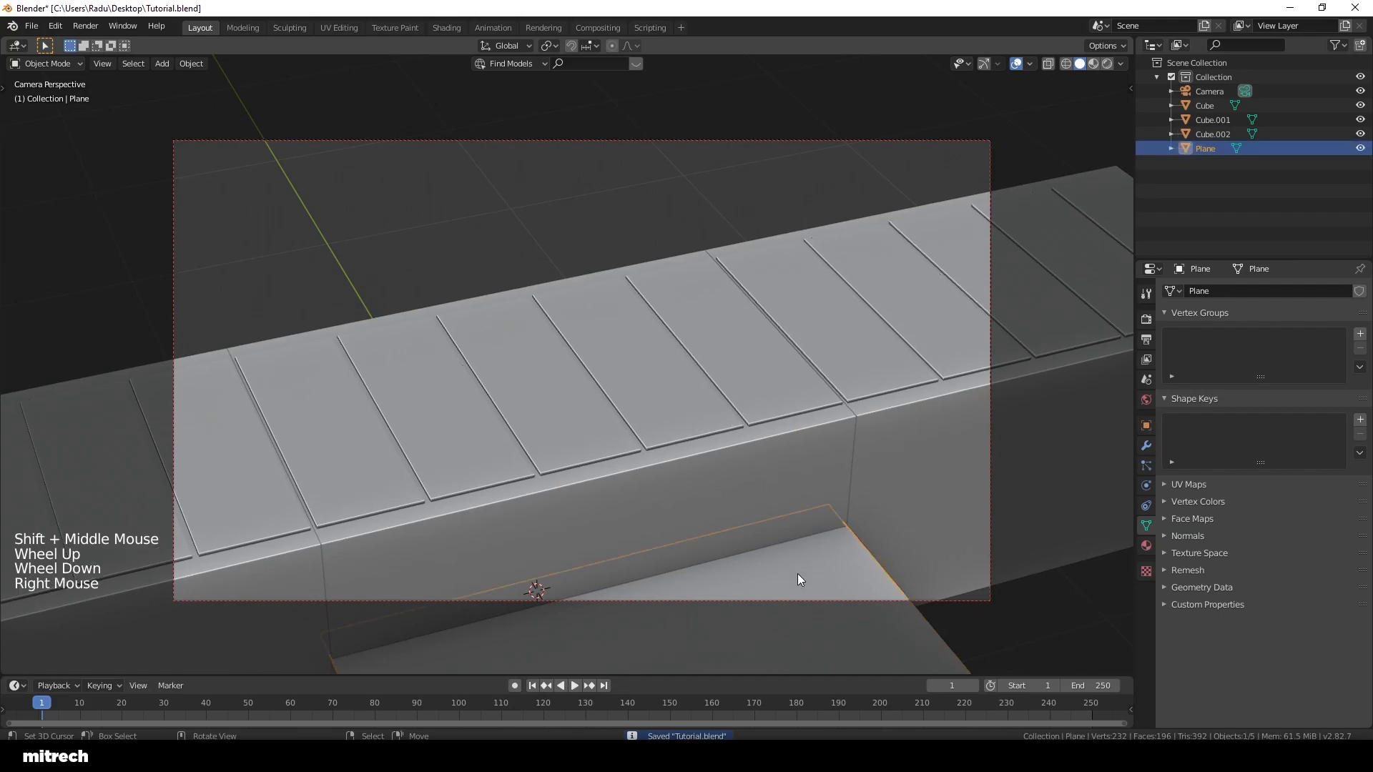
key(shift+d)
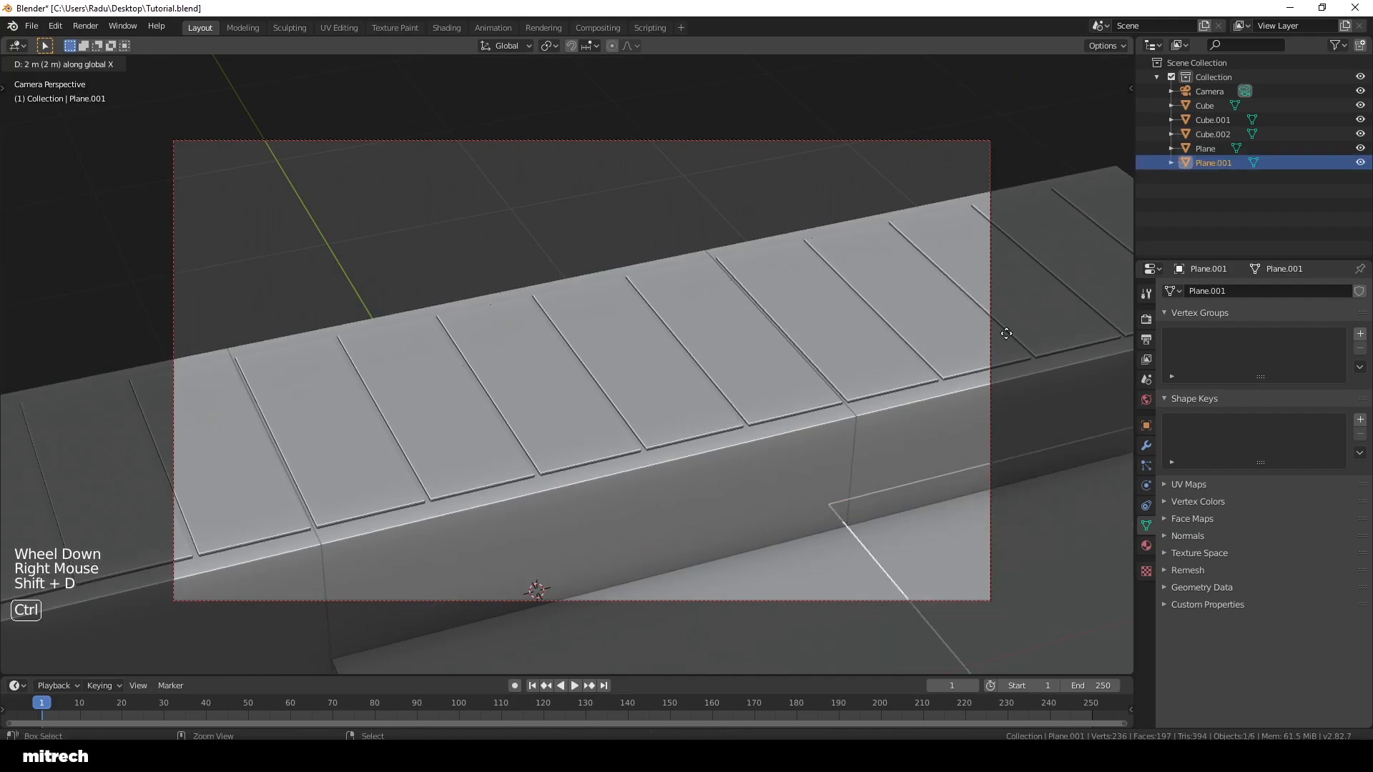
ctrl+click(1076, 313)
key(a)
key(ctrl+s)
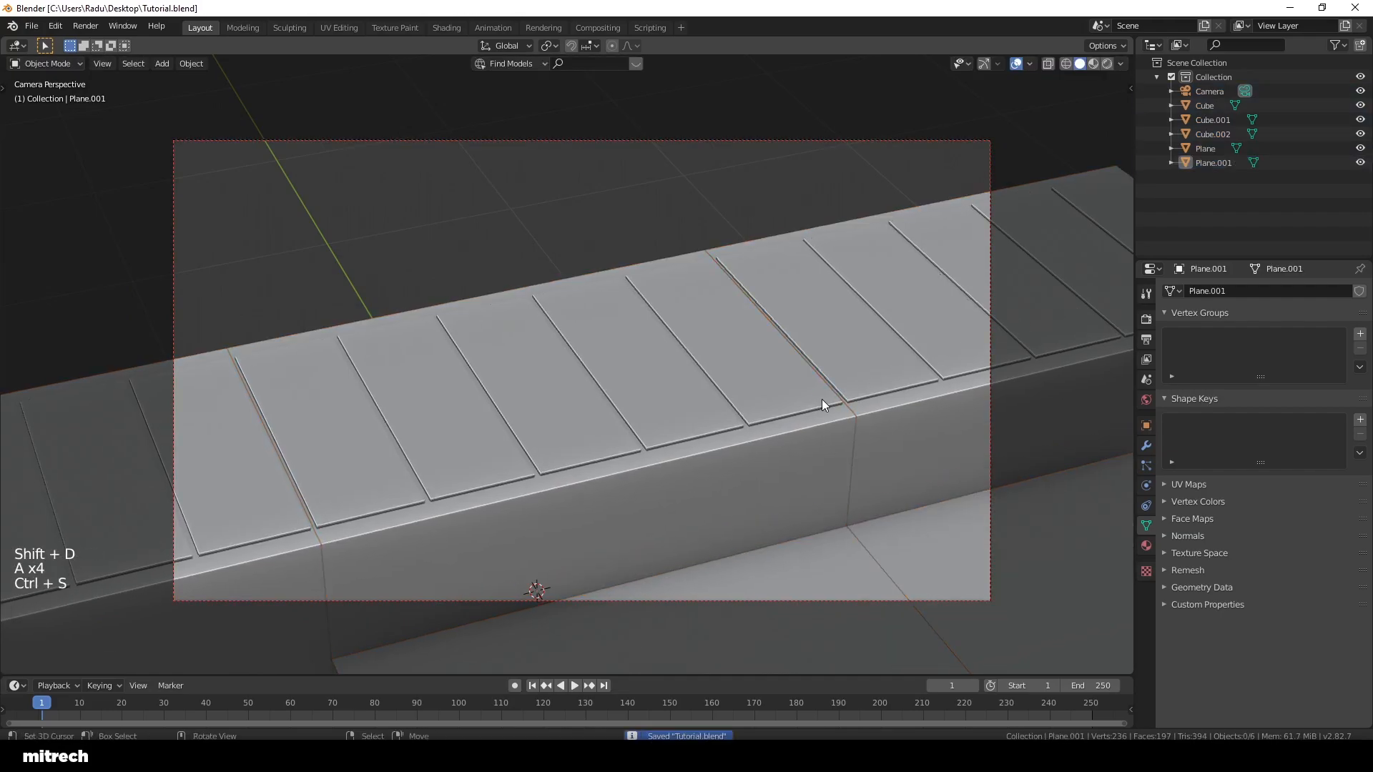
Step: Check the camera view in Material Preview shading, save the file and return to Solid shading with nothing selected
key(z)
key(z)
click(826, 445)
key(a)
key(a)
key(a)
key(ctrl+s)
key(z)
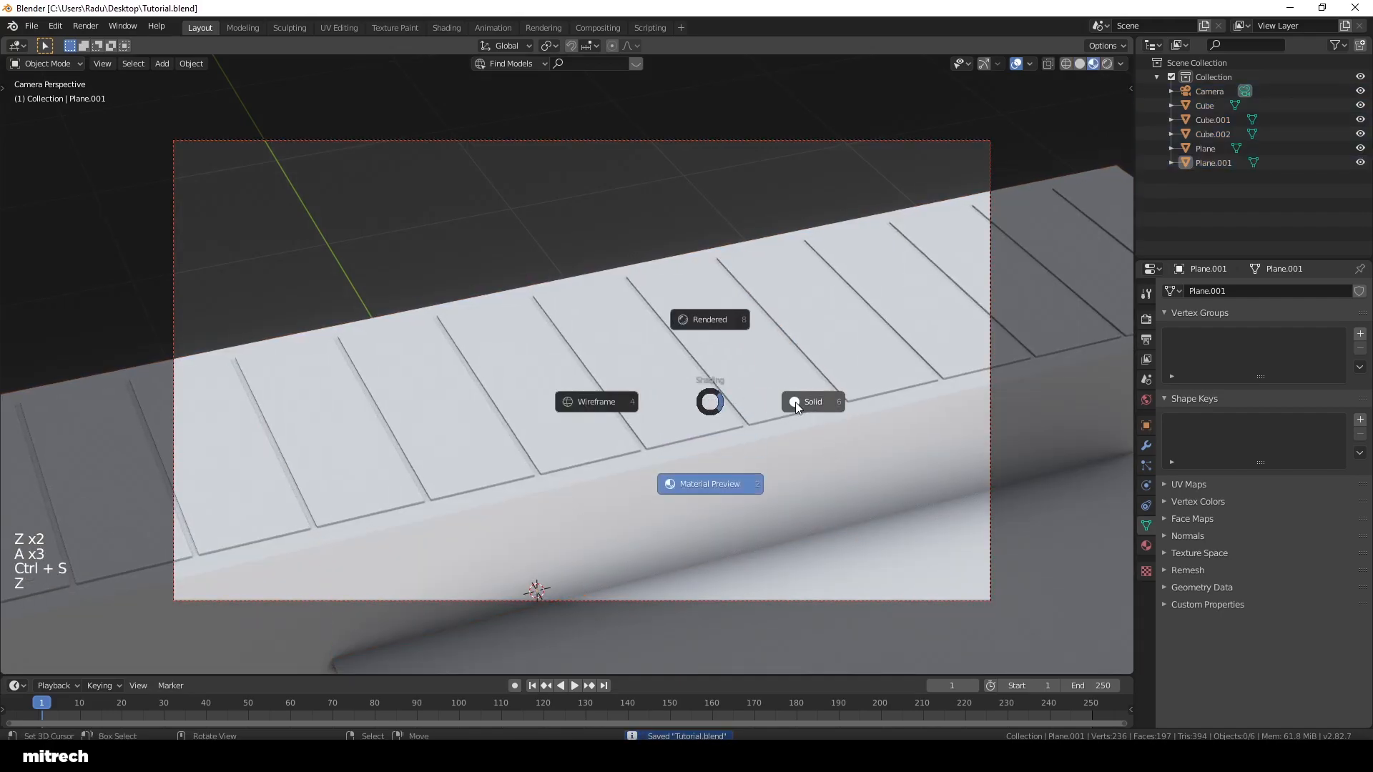
right_click(985, 166)
key(a)
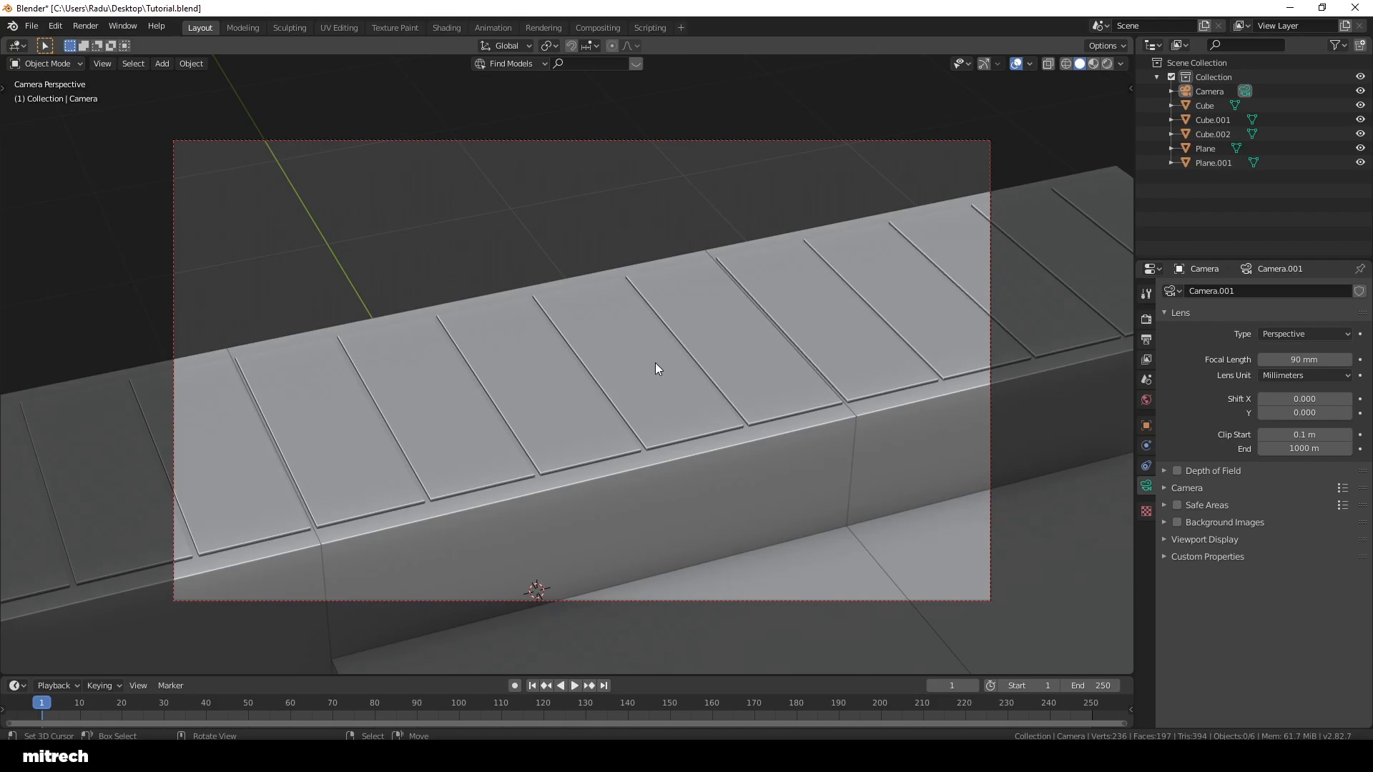
Step: Inspect the extended row of boxes from outside the camera, clear the selection and save the file
scroll(640, 367, down, 1)
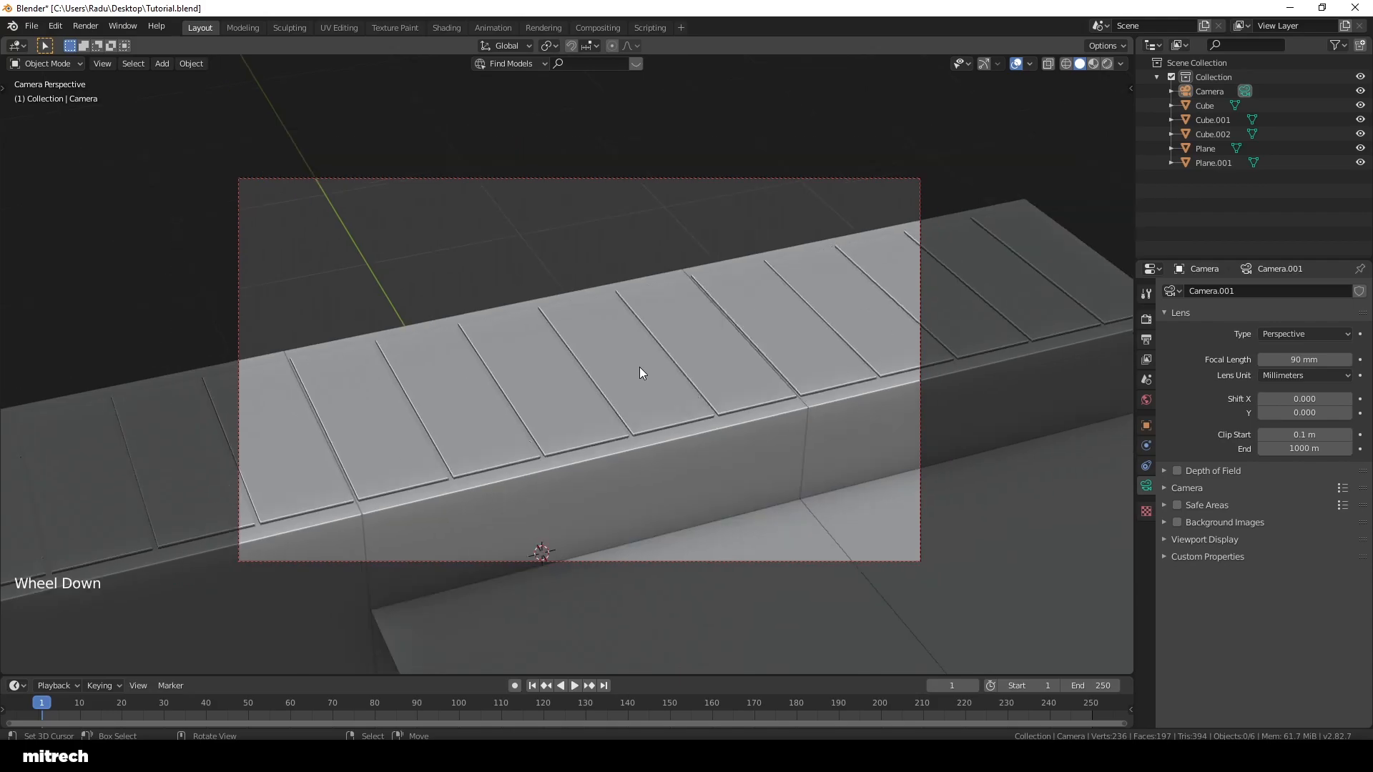
scroll(622, 370, up, 1)
right_click(636, 320)
middle_drag(597, 351, 653, 350)
key(a)
key(a)
key(a)
key(a)
key(a)
scroll(653, 349, up, 1)
key(ctrl+s)
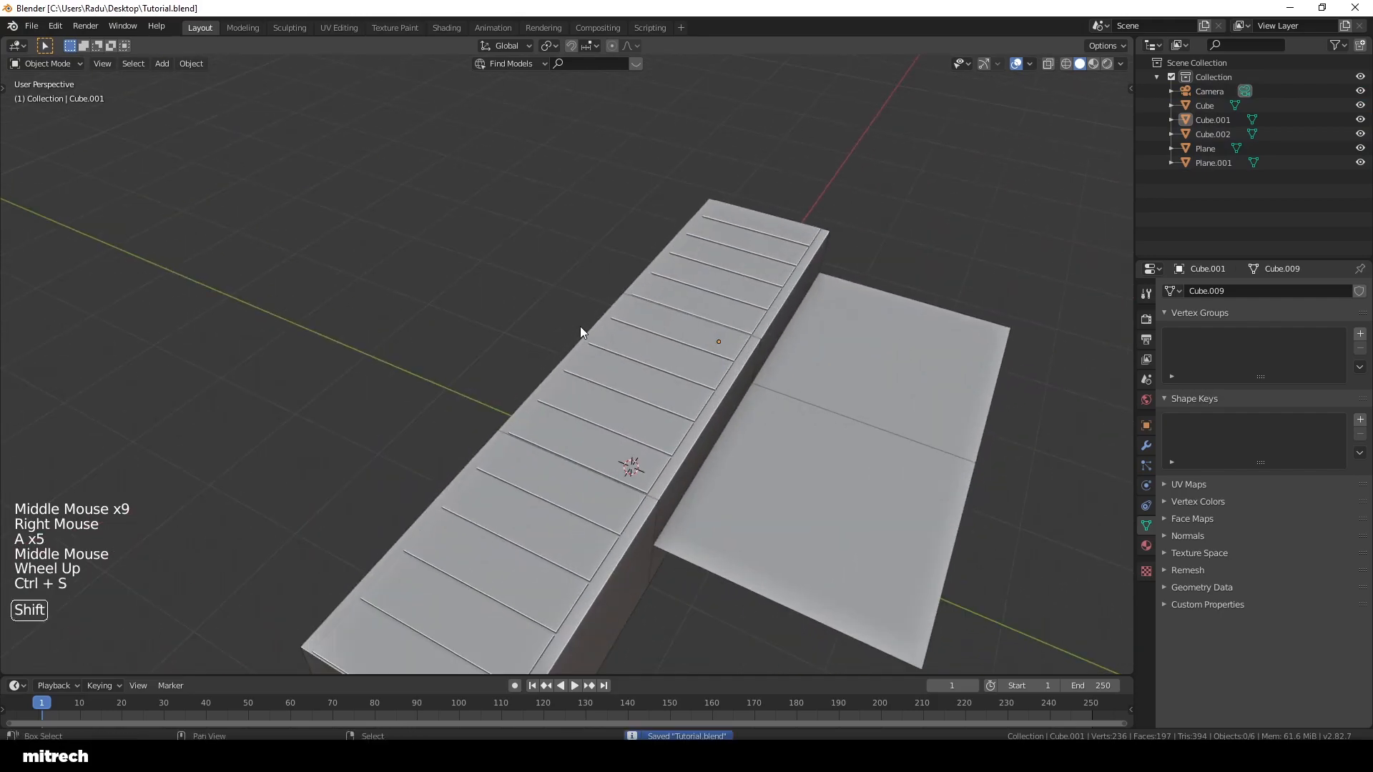
Step: Add a new mesh plane to the scene
key(shift+a)
mouse_move(546, 133)
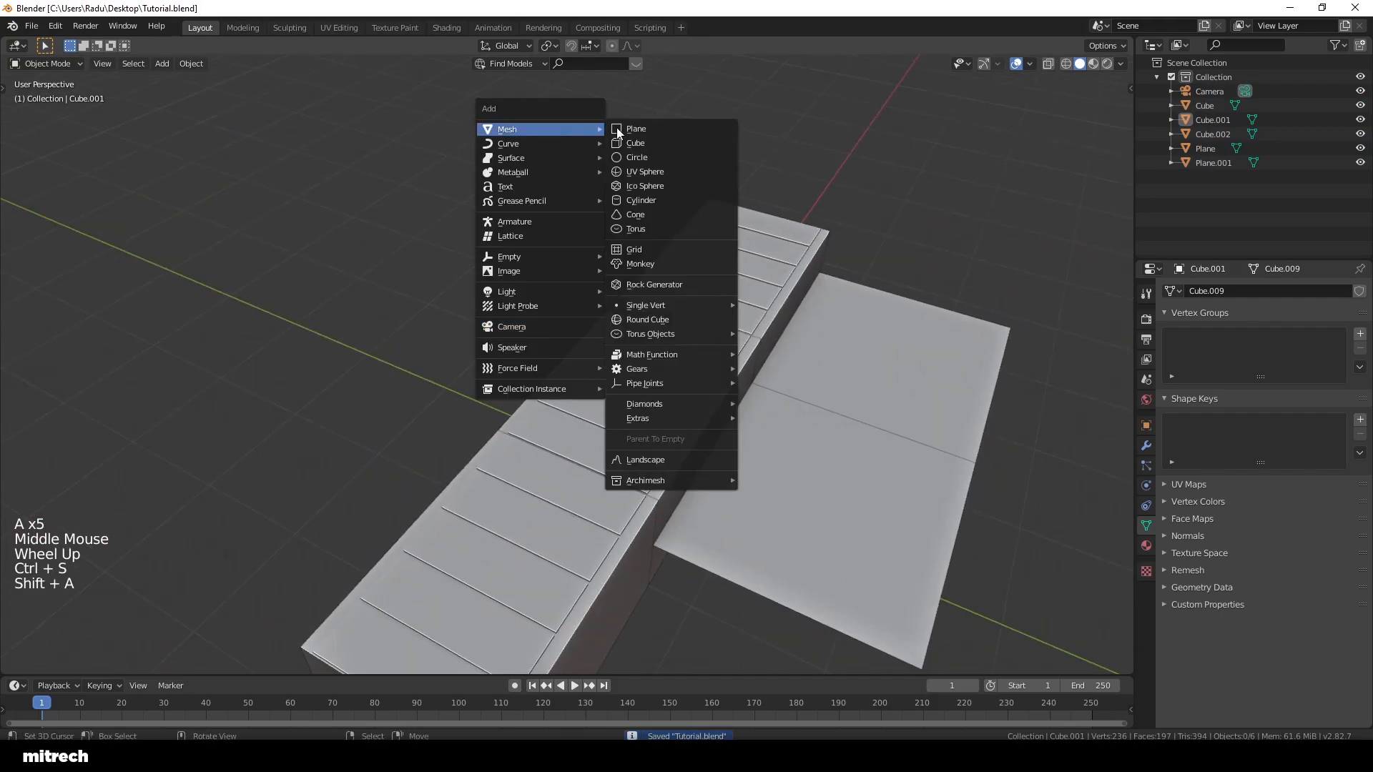
click(668, 130)
scroll(709, 424, down, 3)
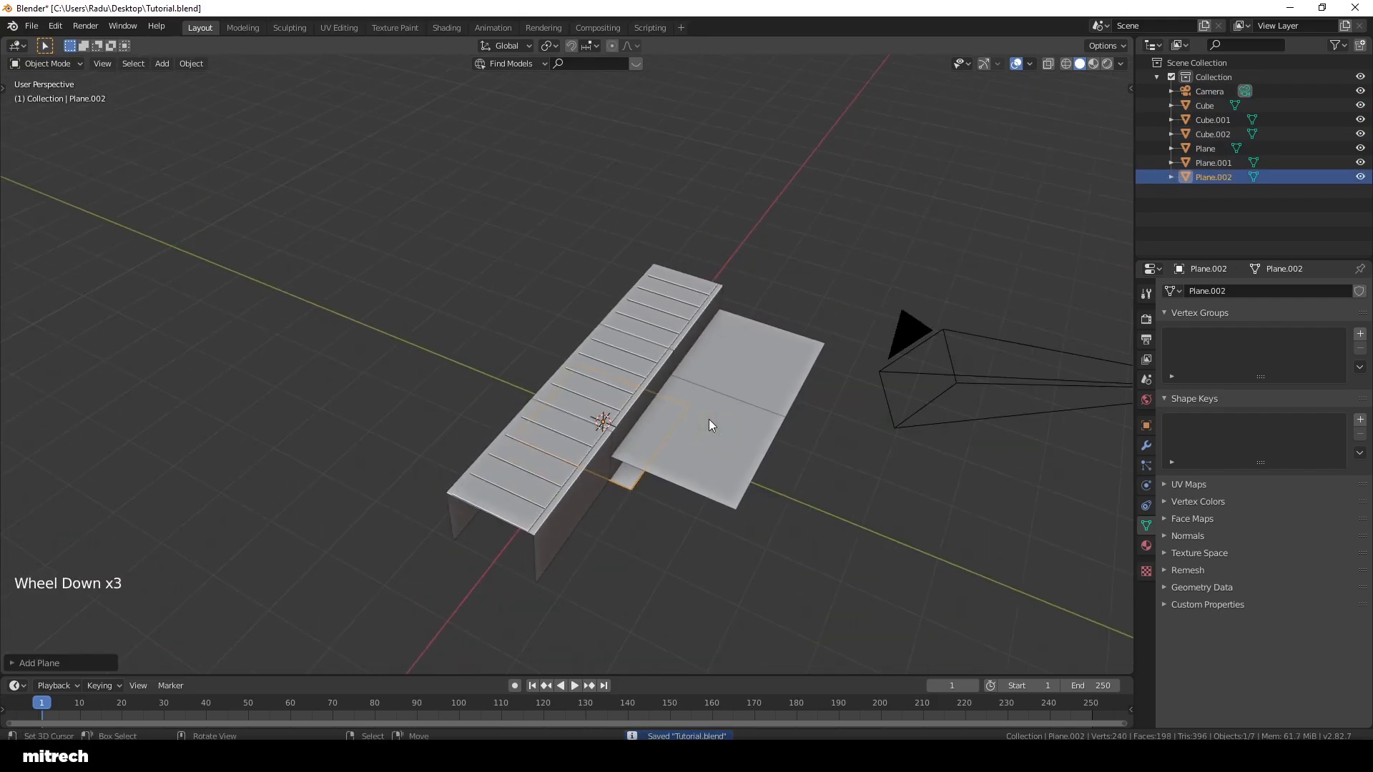
Step: Shift the new plane's mesh along Y in Edit Mode so its origin sits on one edge, and apply its object transform
middle_drag(710, 419, 772, 459)
scroll(773, 459, up, 2)
key(Tab)
key(a)
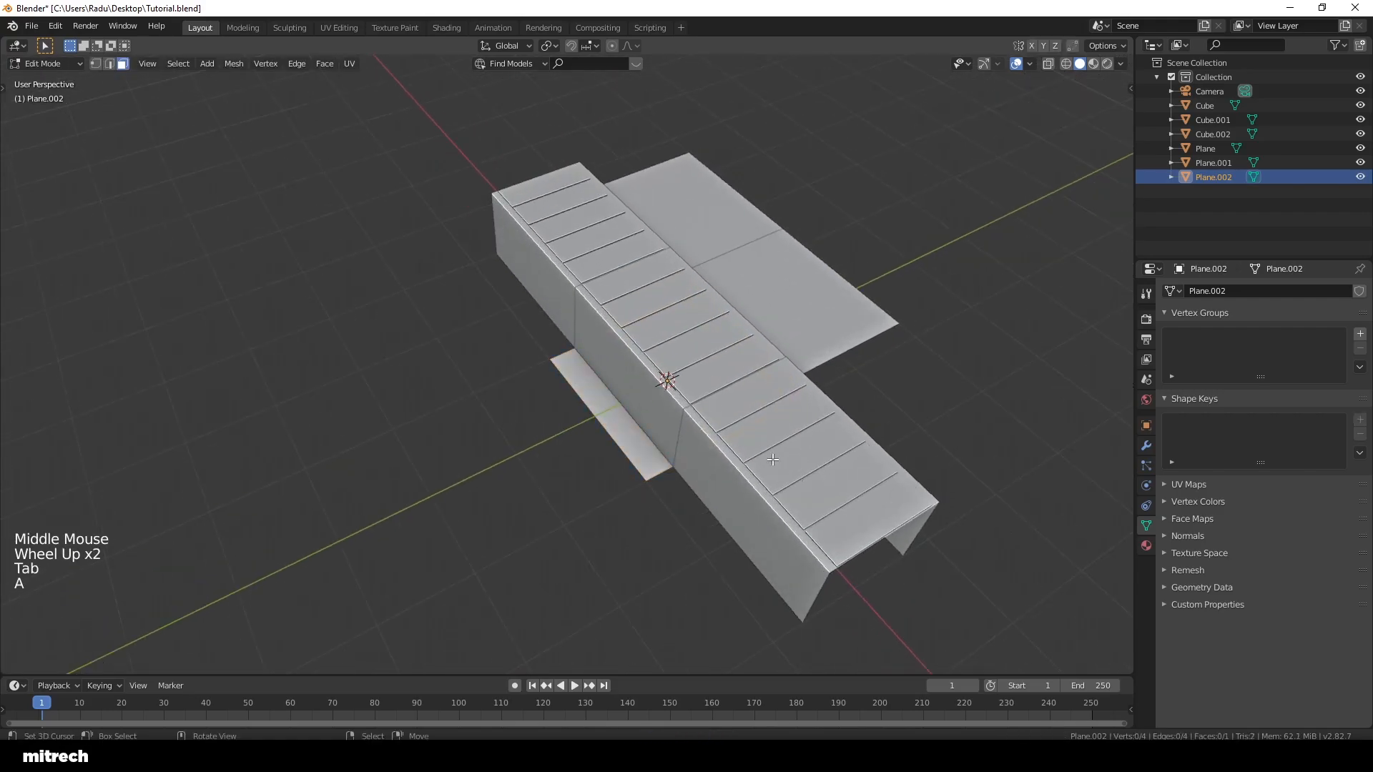
key(a)
key(a)
key(g)
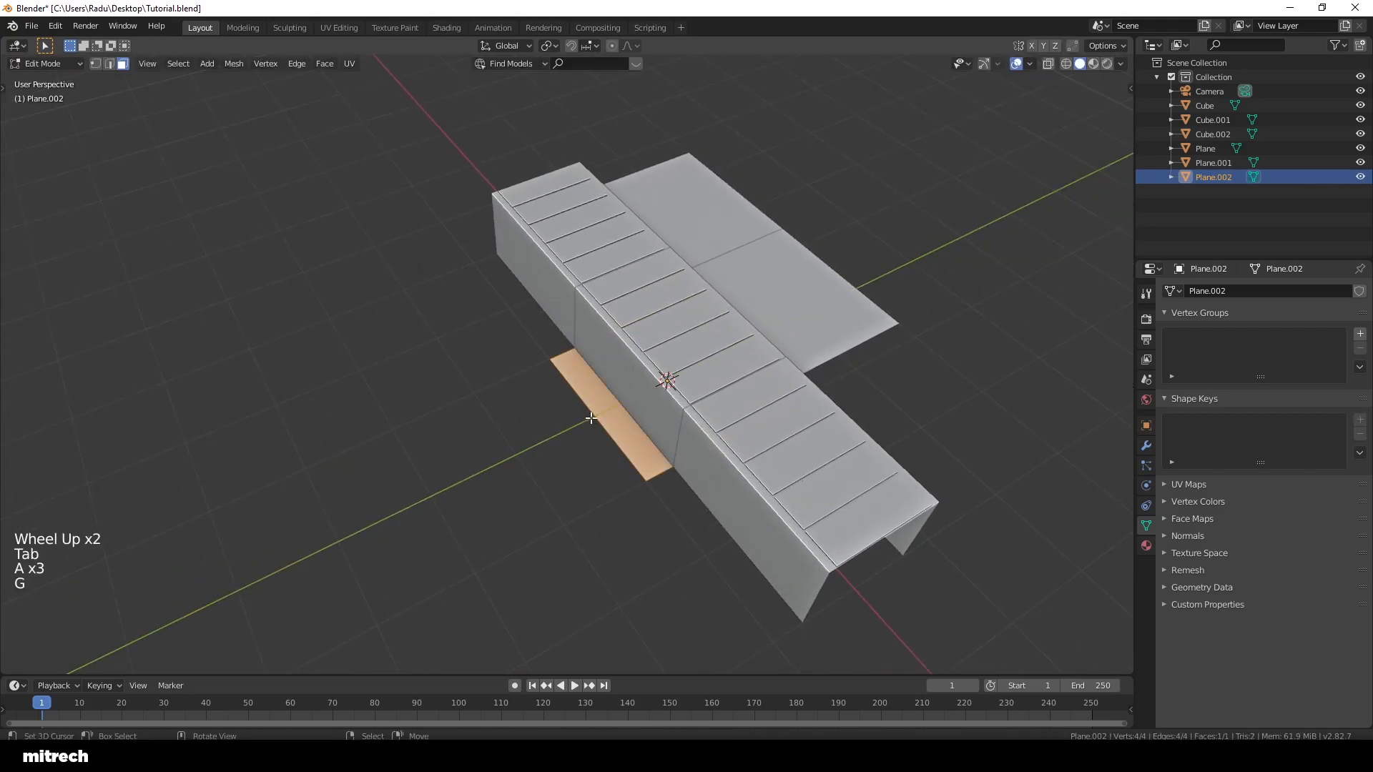
middle_drag(711, 496, 633, 479)
key(g)
key(y)
key(Tab)
key(ctrl+a)
click(697, 466)
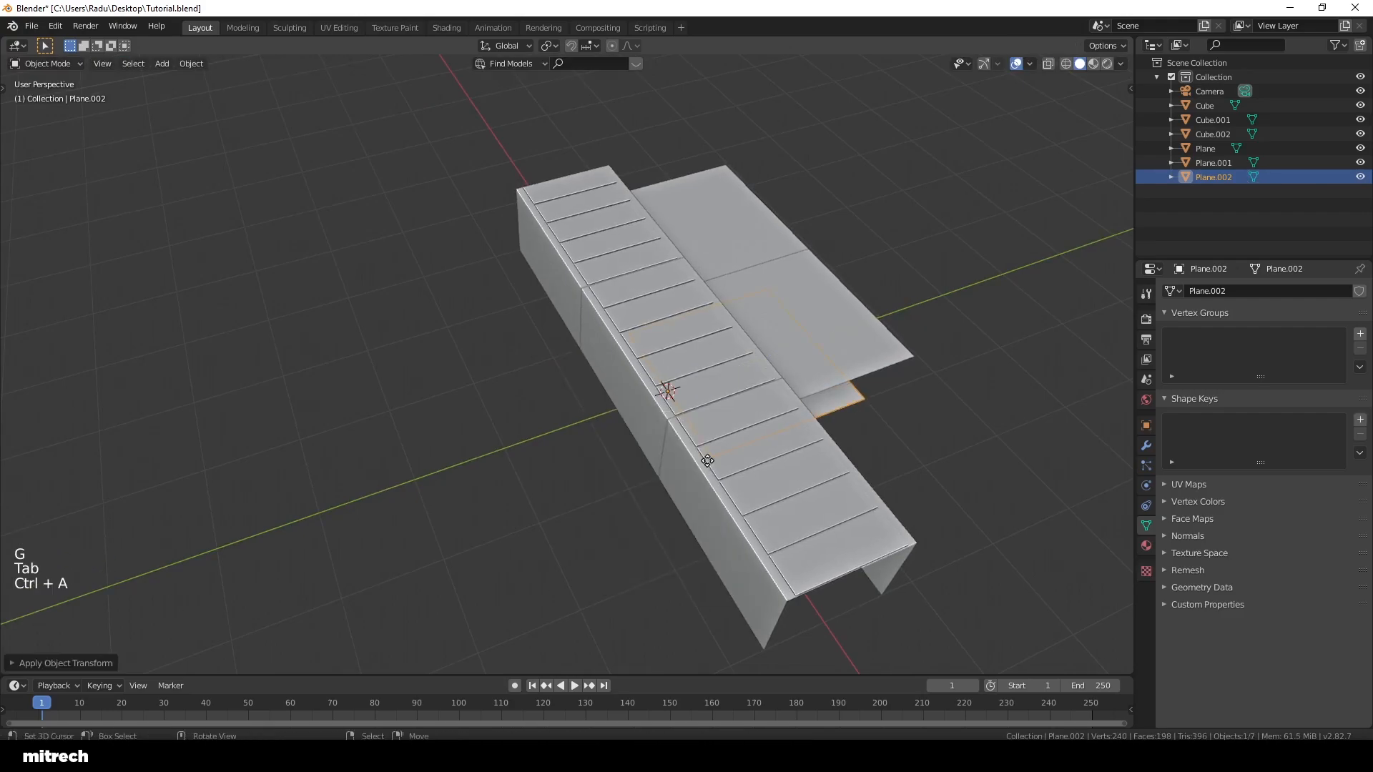
Step: Place the new plane behind and above the boxes using the wireframe side view, and try a 30-degree tilt
key(g)
click(436, 475)
key(KP_3)
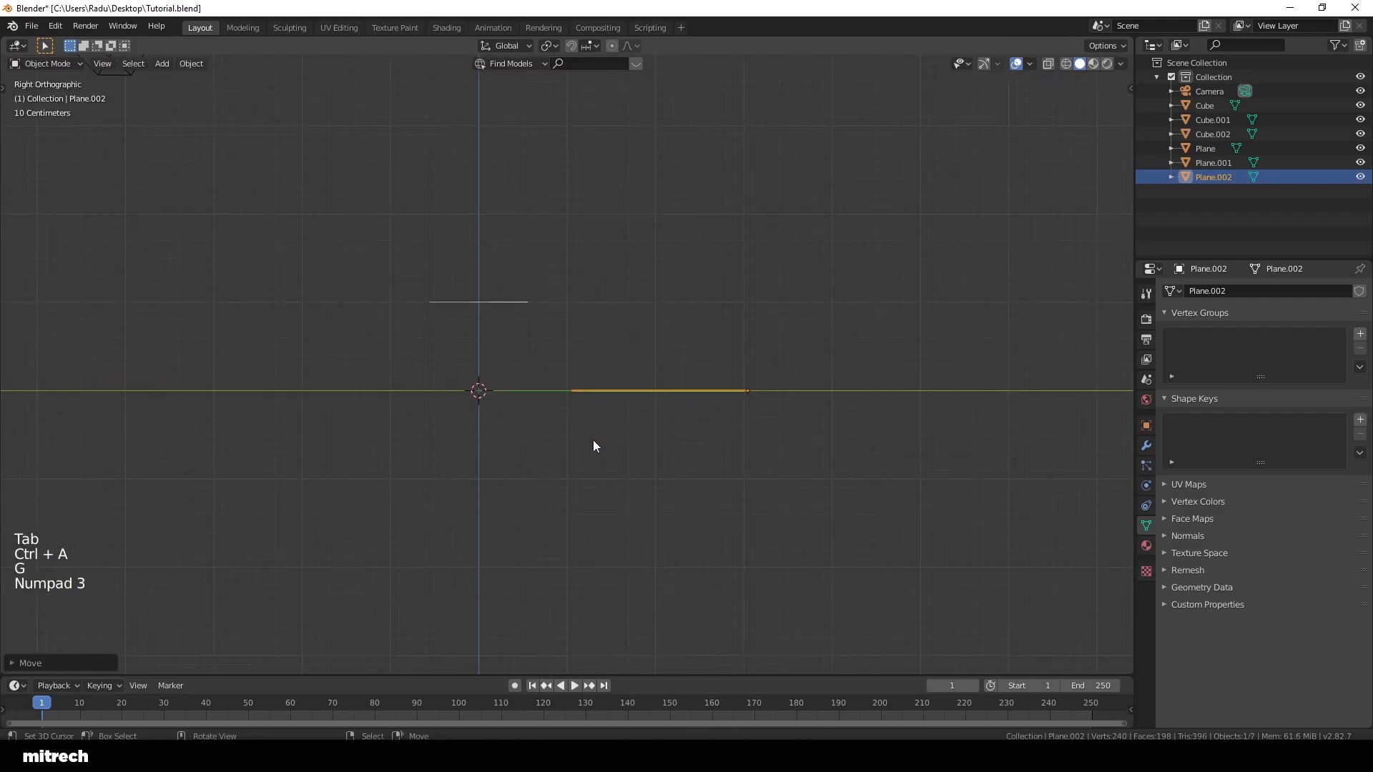
key(z)
click(559, 440)
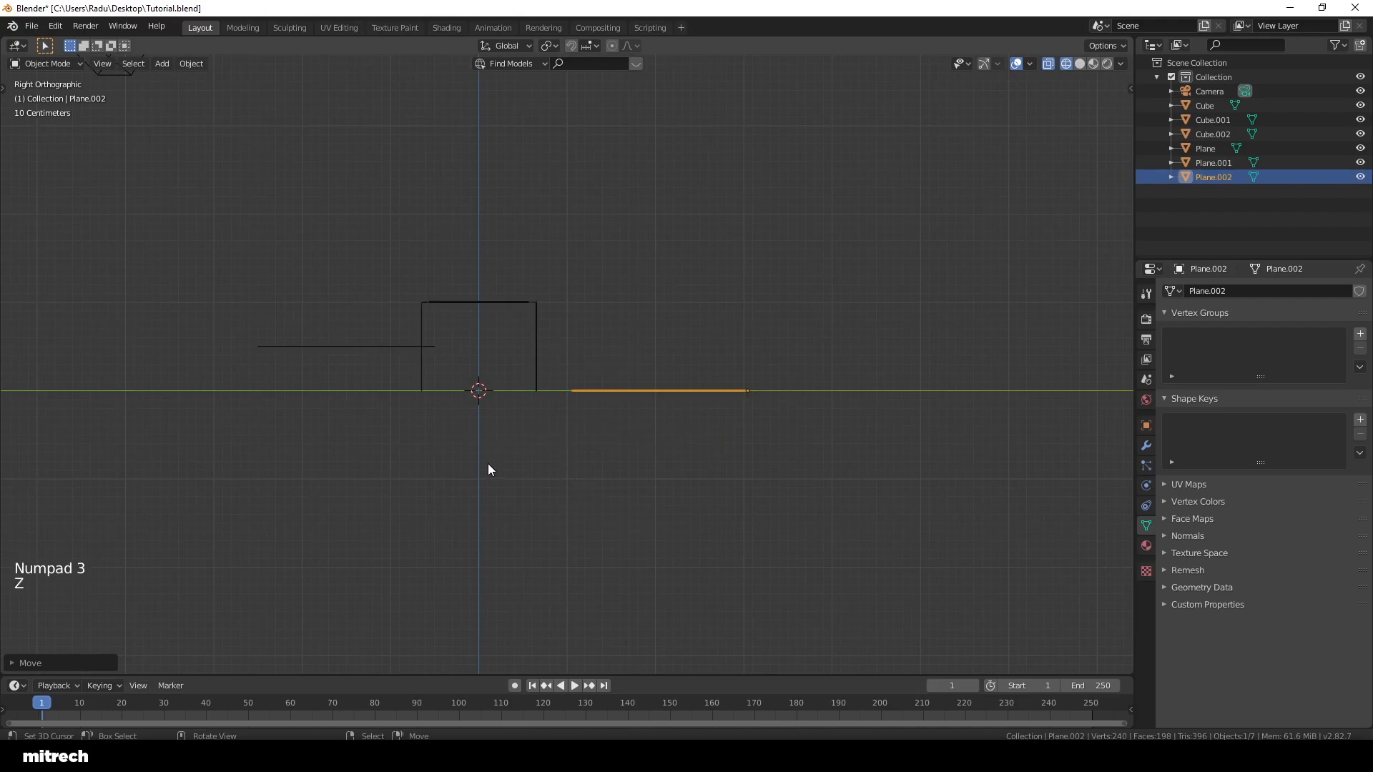
key(g)
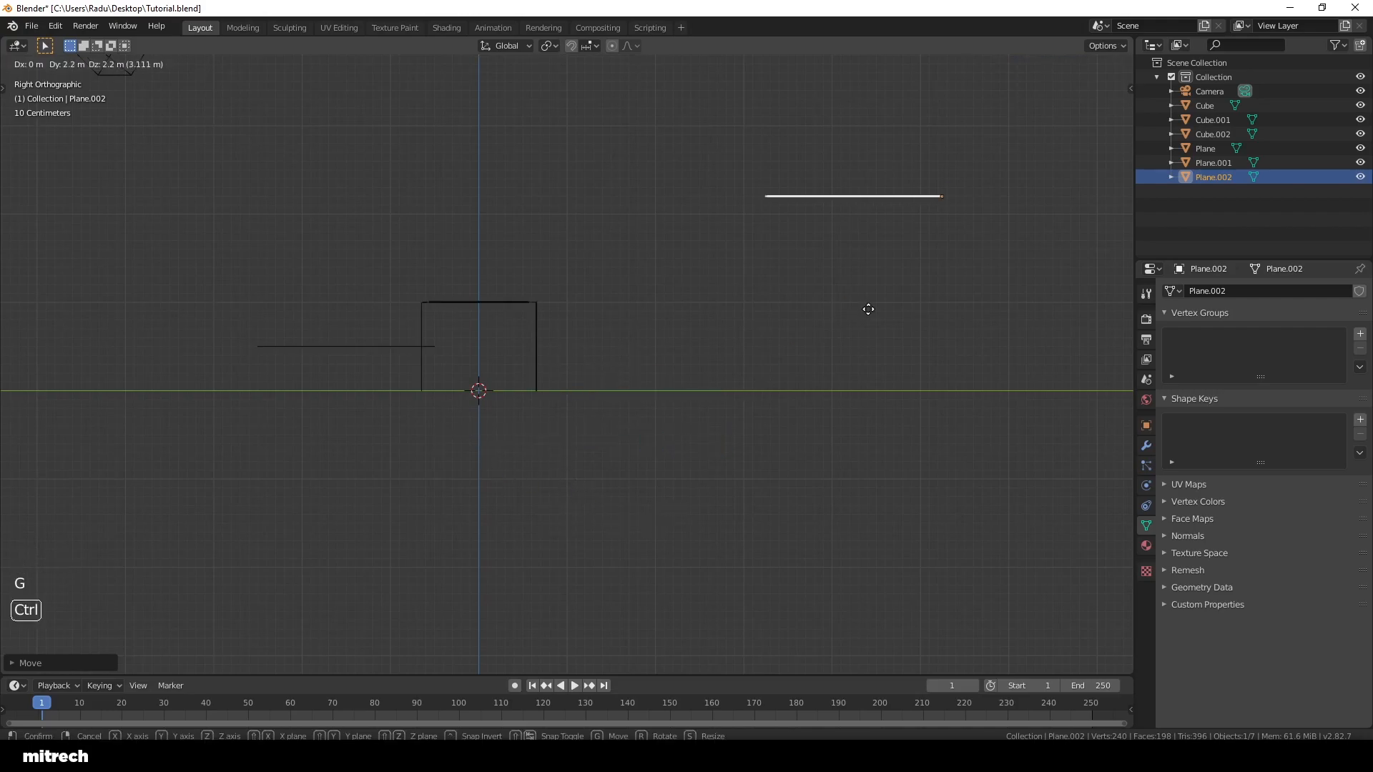
click(742, 335)
key(r)
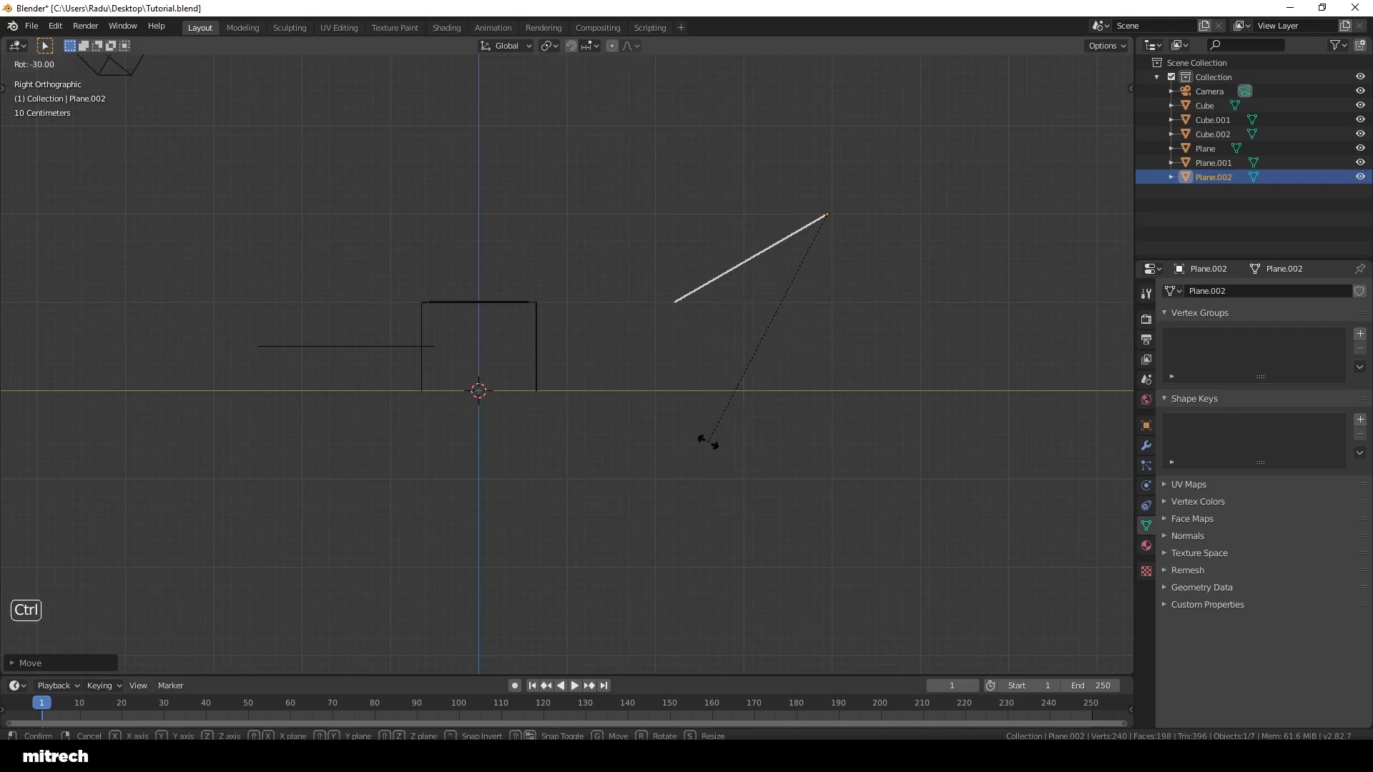
right_click(708, 442)
Step: Return to Solid shading, reselect the raised plane and apply its object transform
middle_drag(692, 328, 777, 365)
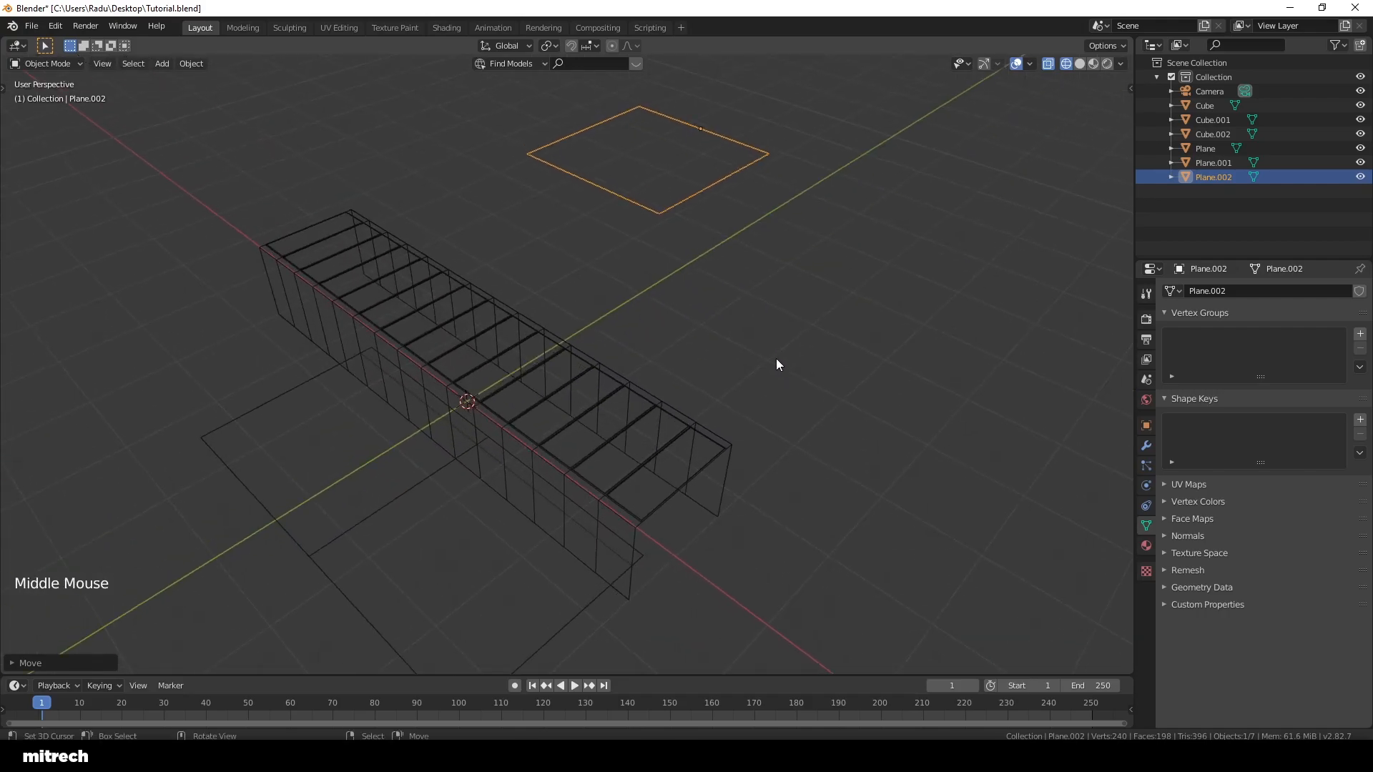
key(z)
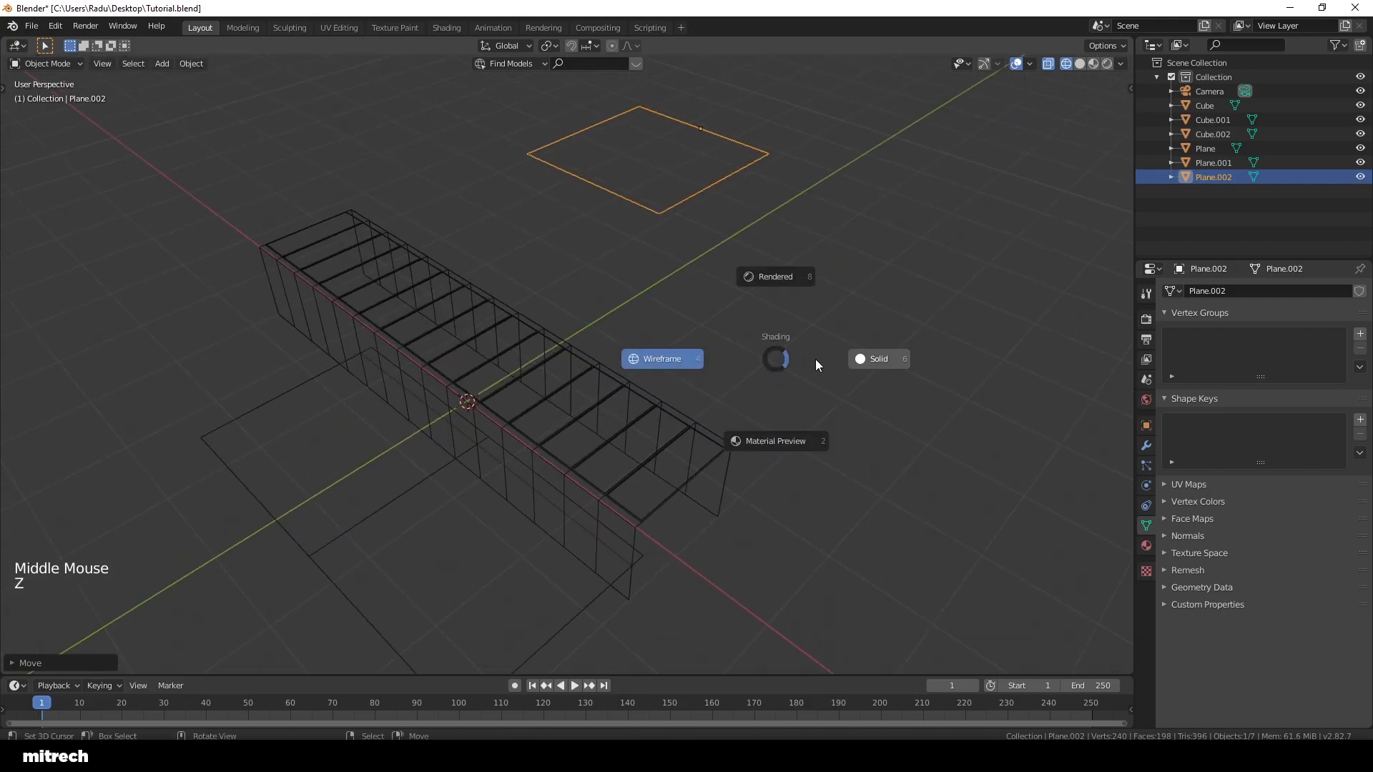
mouse_move(765, 366)
middle_down()
mouse_move(726, 337)
mouse_move(865, 353)
mouse_move(530, 379)
mouse_move(685, 435)
mouse_move(708, 396)
mouse_move(757, 407)
middle_up()
scroll(685, 435, up, 2)
scroll(714, 393, up, 1)
middle_drag(758, 407, 714, 398)
key(a)
right_click(711, 386)
key(ctrl+a)
click(706, 371)
scroll(706, 371, down, 2)
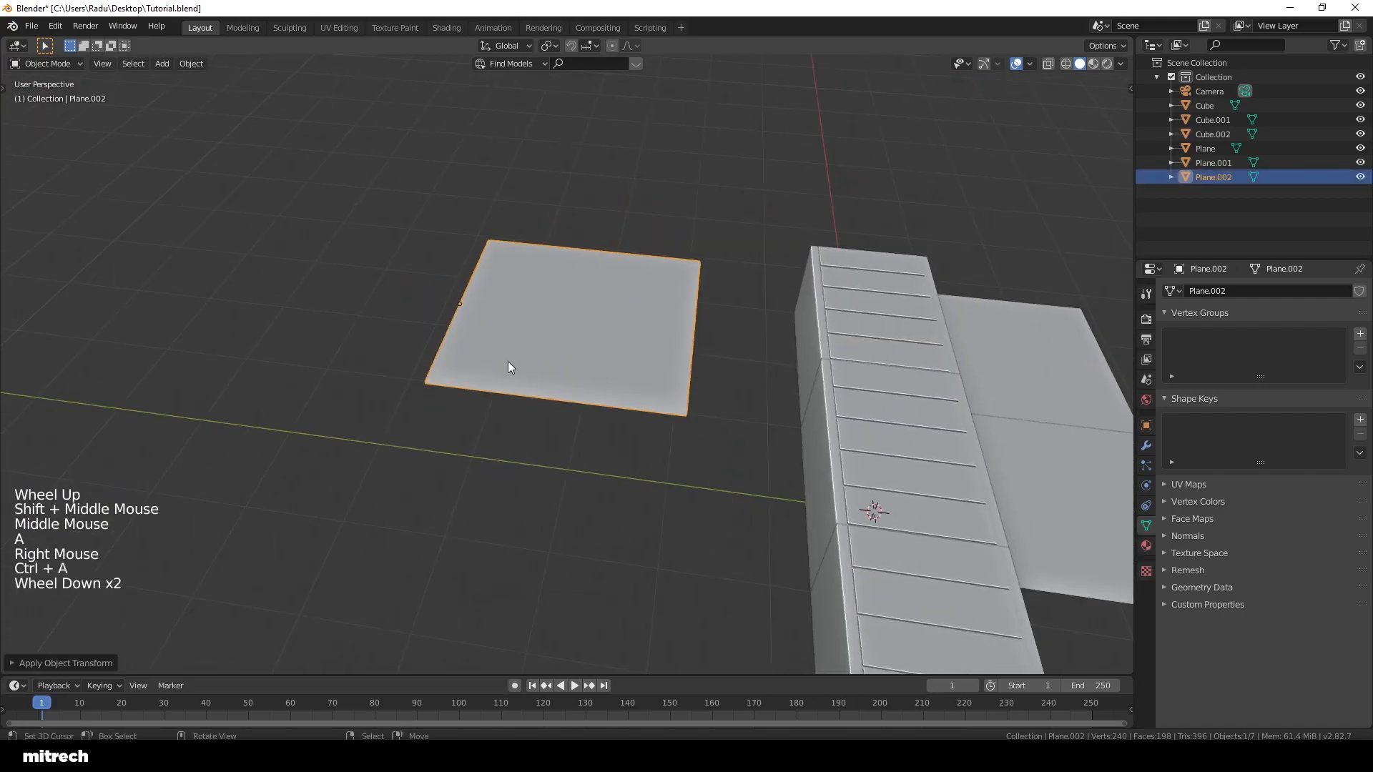
middle_drag(584, 371, 457, 386)
scroll(457, 386, down, 2)
scroll(565, 364, down, 1)
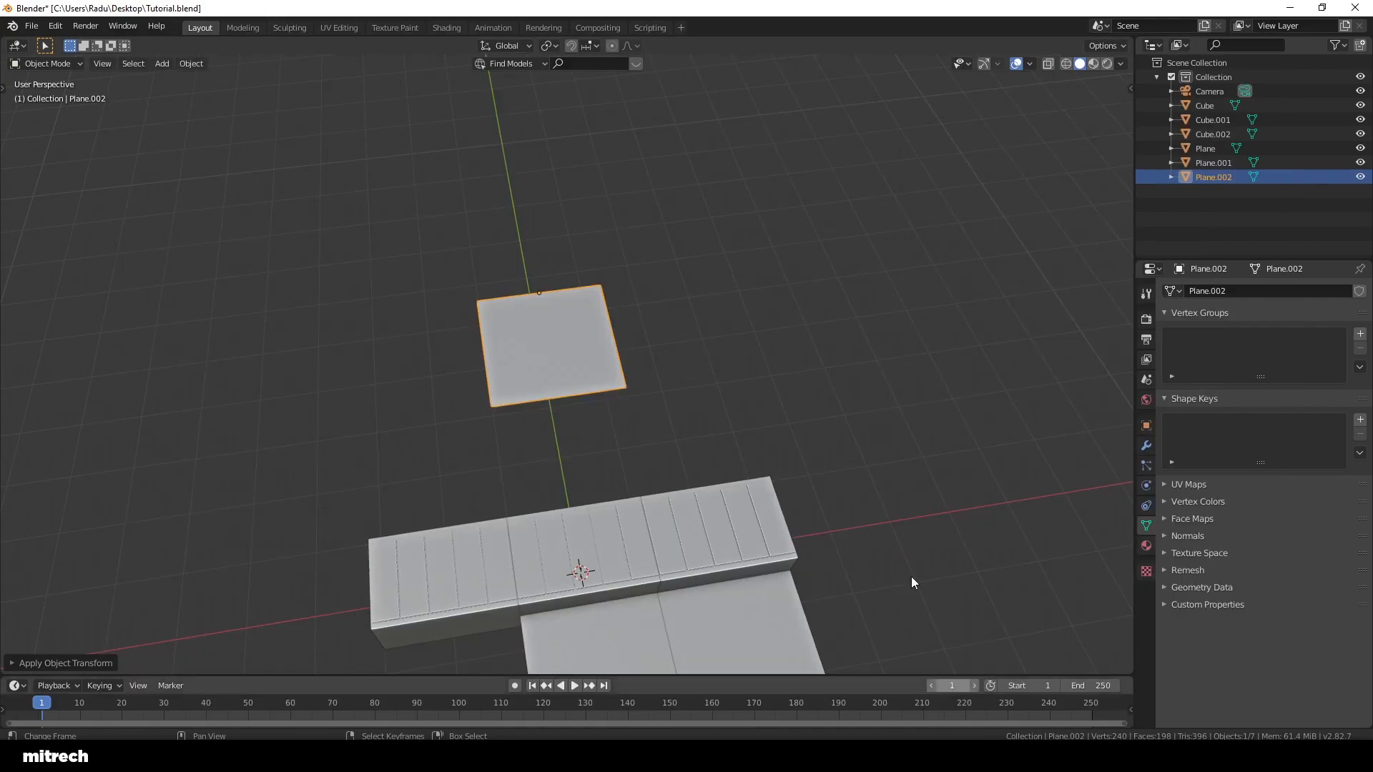
Step: Apply the raised plane's object transform once more after checking it up close
middle_drag(911, 576, 685, 333)
scroll(593, 299, up, 2)
right_click(587, 297)
key(ctrl+a)
click(585, 298)
scroll(692, 350, up, 2)
scroll(679, 334, down, 1)
scroll(679, 335, up, 1)
scroll(576, 332, down, 1)
key(a)
right_click(538, 306)
key(ctrl+a)
click(538, 307)
Step: Lower the rear plane along Z below the boxes' top surface, judging the height through the camera
key(KP_0)
key(g)
key(z)
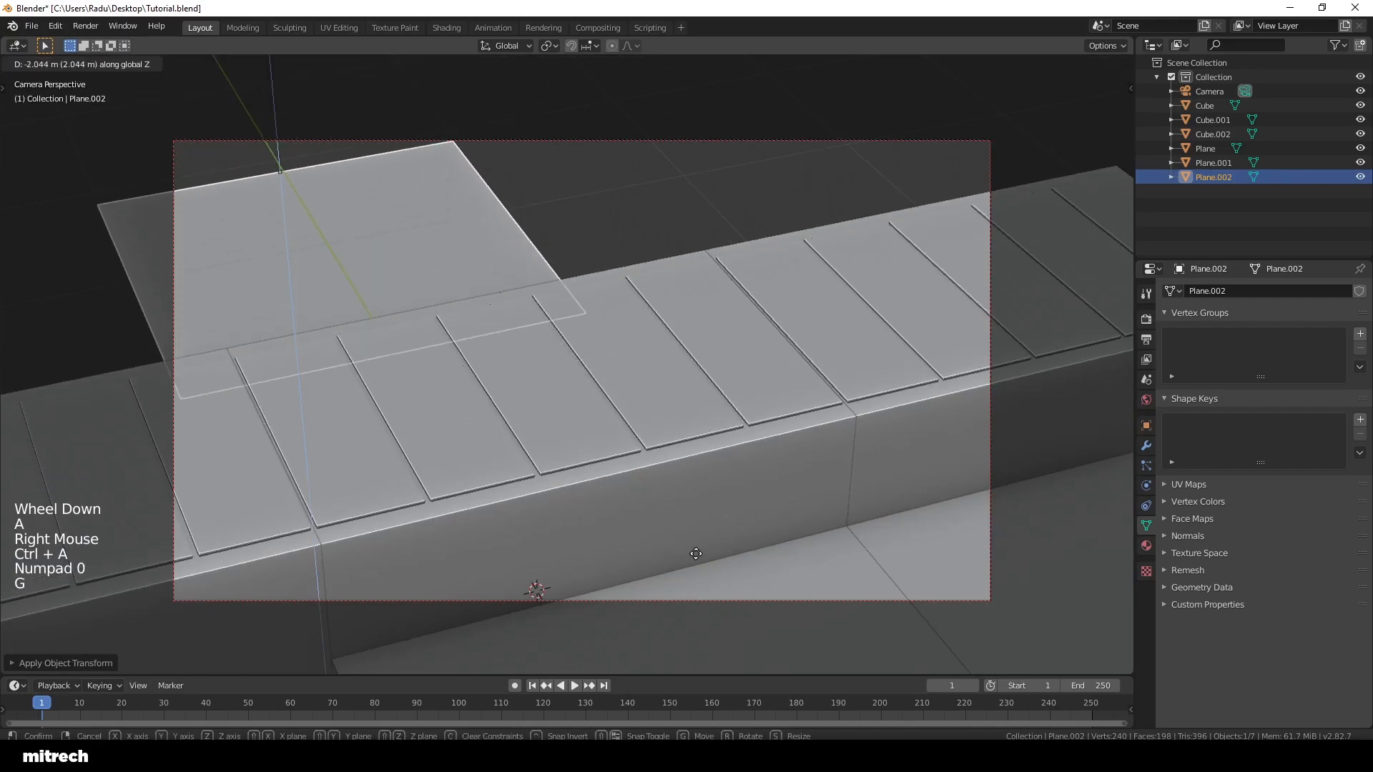
click(606, 379)
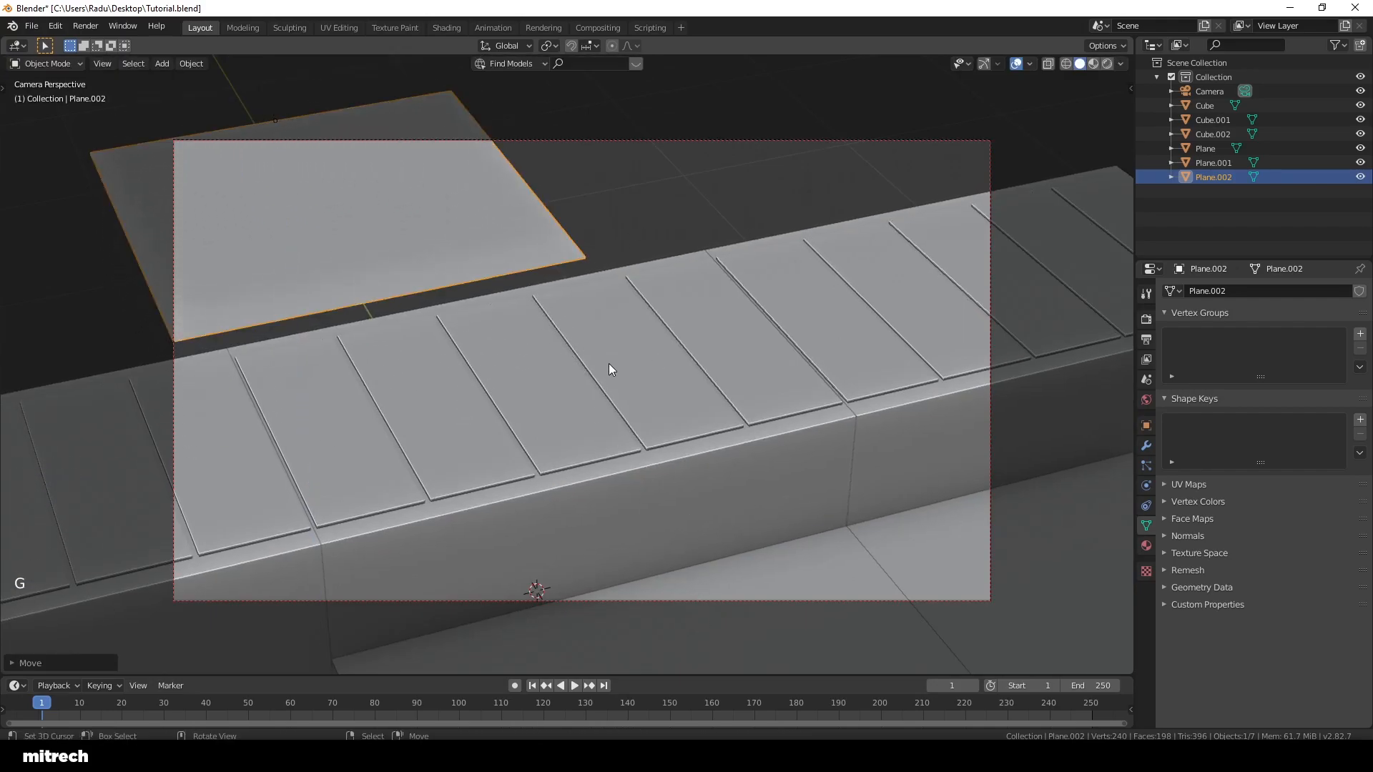
key(s)
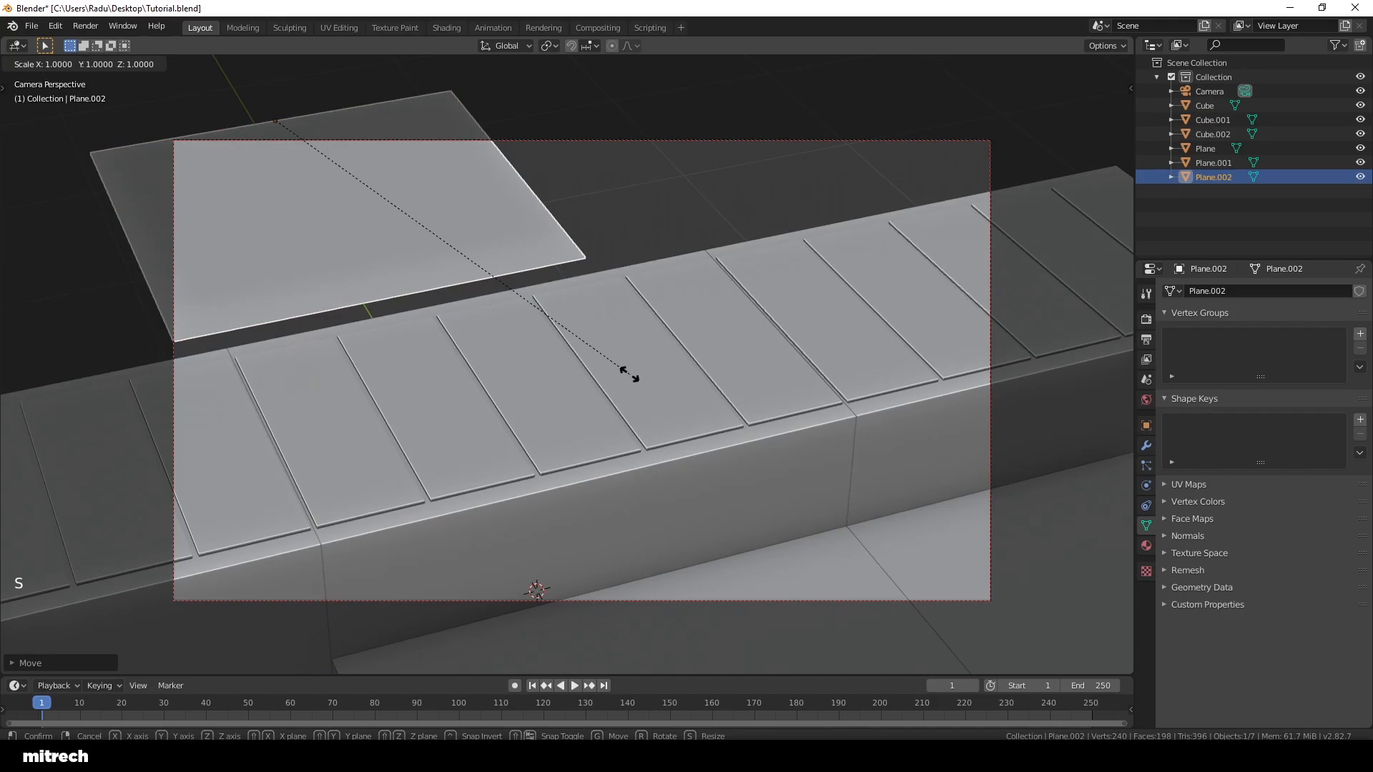
right_click(630, 375)
middle_drag(616, 325, 569, 361)
scroll(568, 361, down, 2)
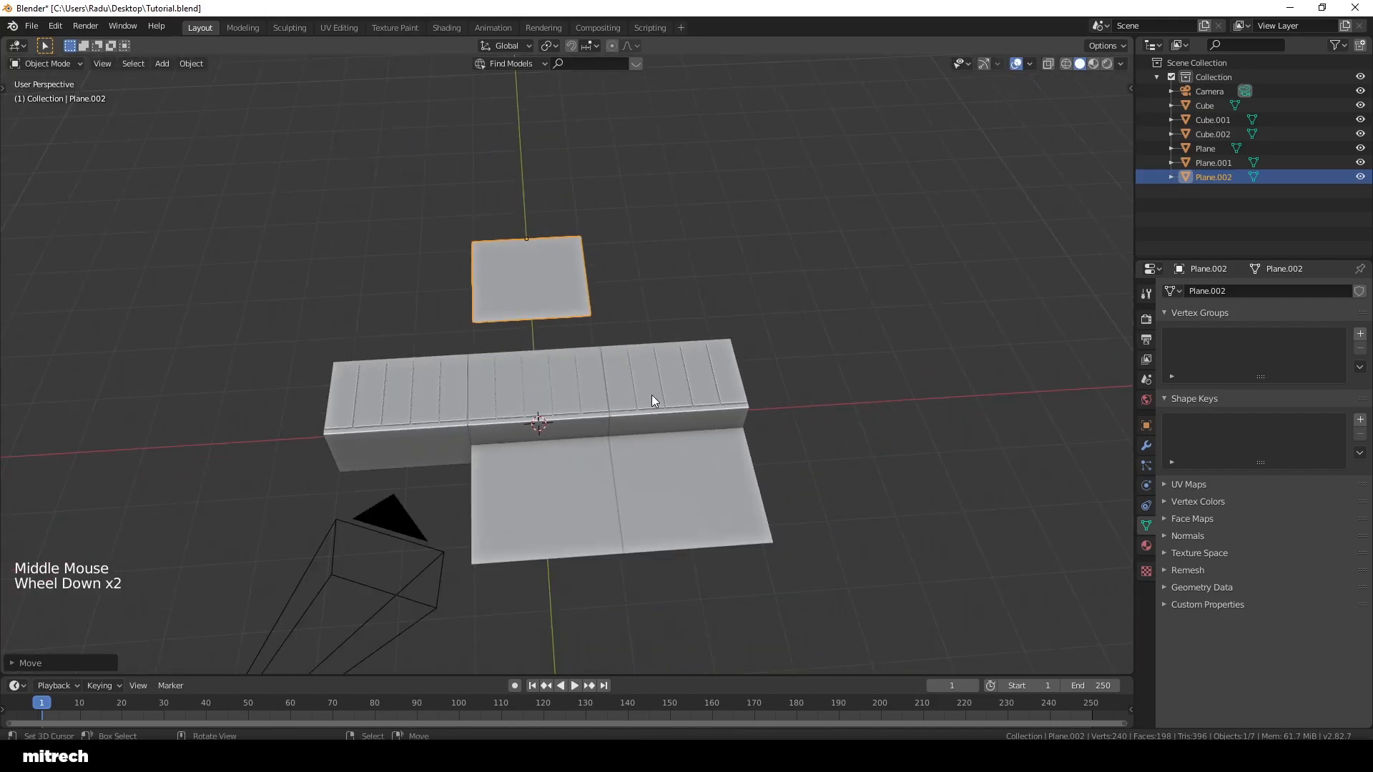
key(s)
key(x)
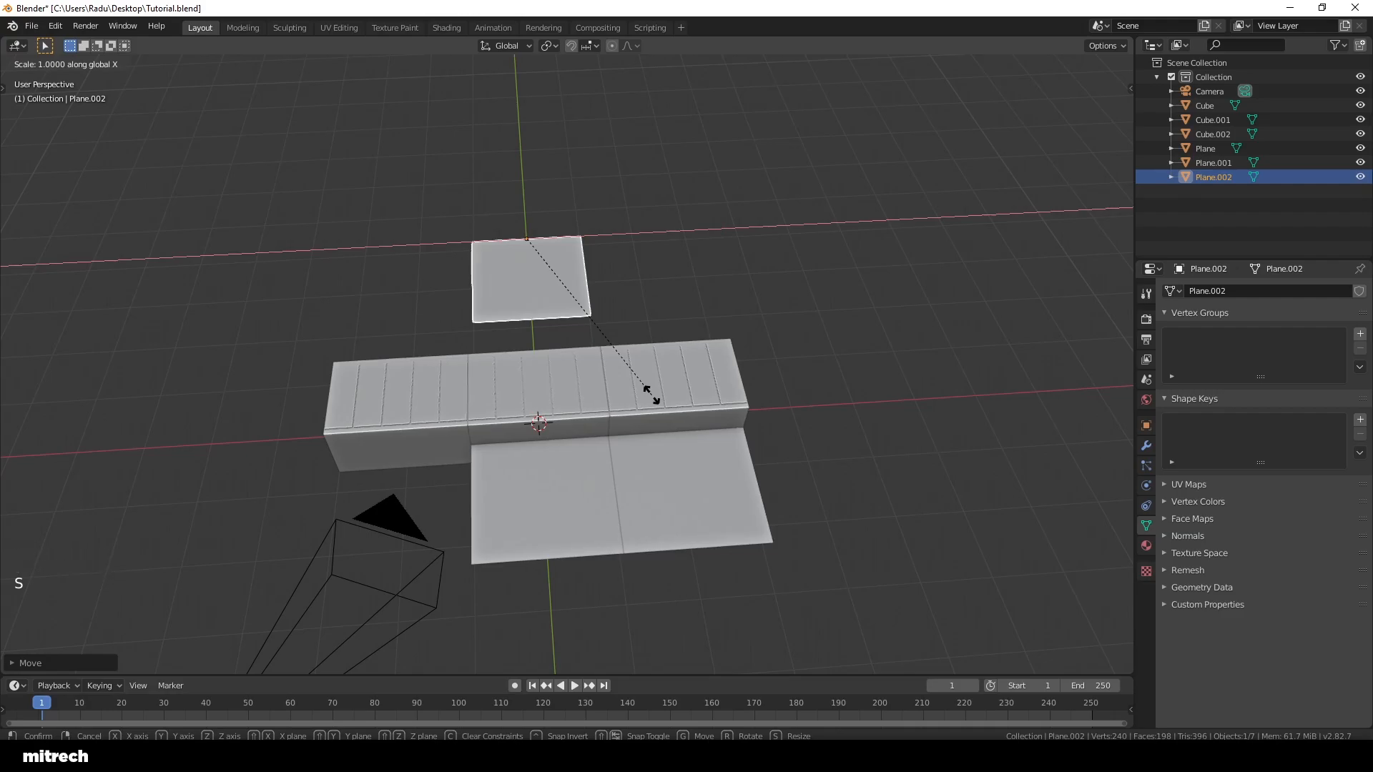
right_click(651, 395)
Step: Scale the rear plane by 4 along X and apply its object transform
key(s)
key(x)
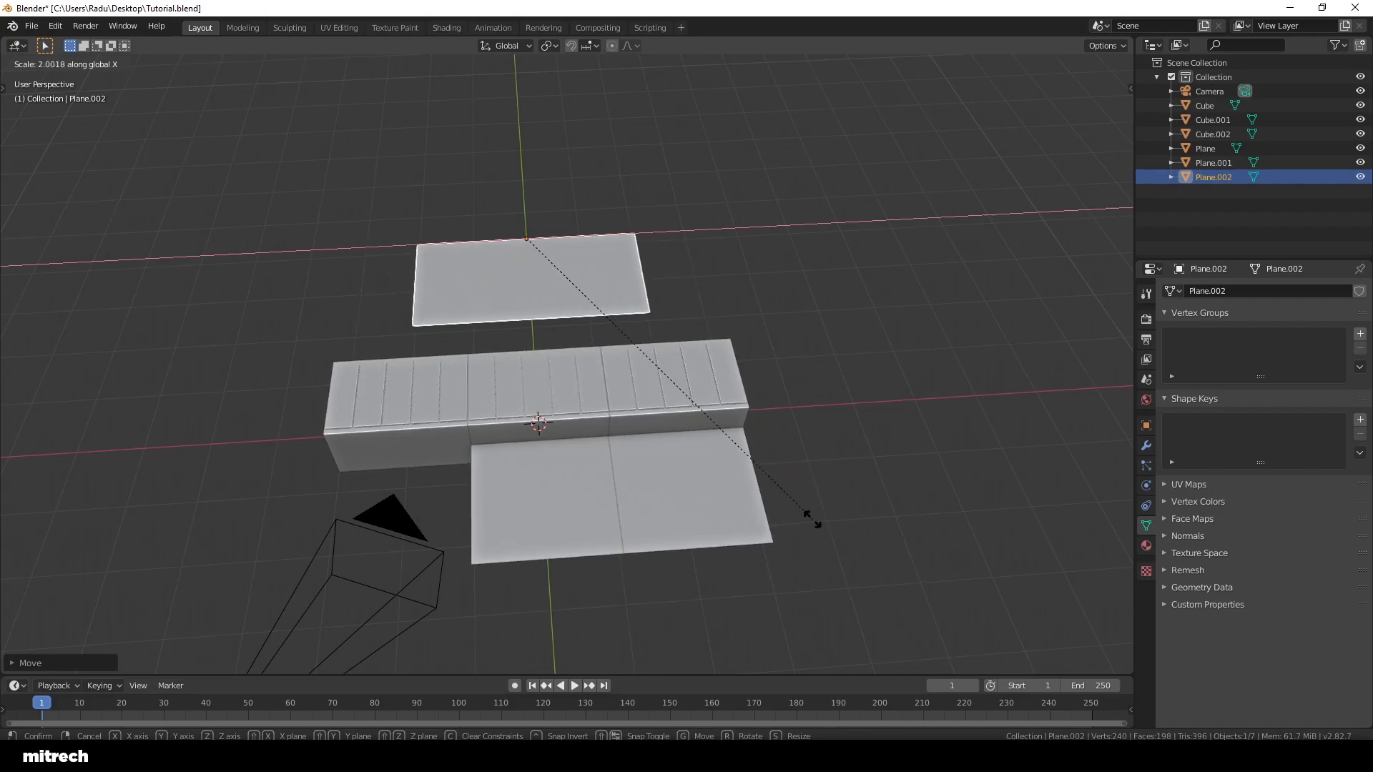
text(4)
key(Return)
key(ctrl+a)
click(710, 469)
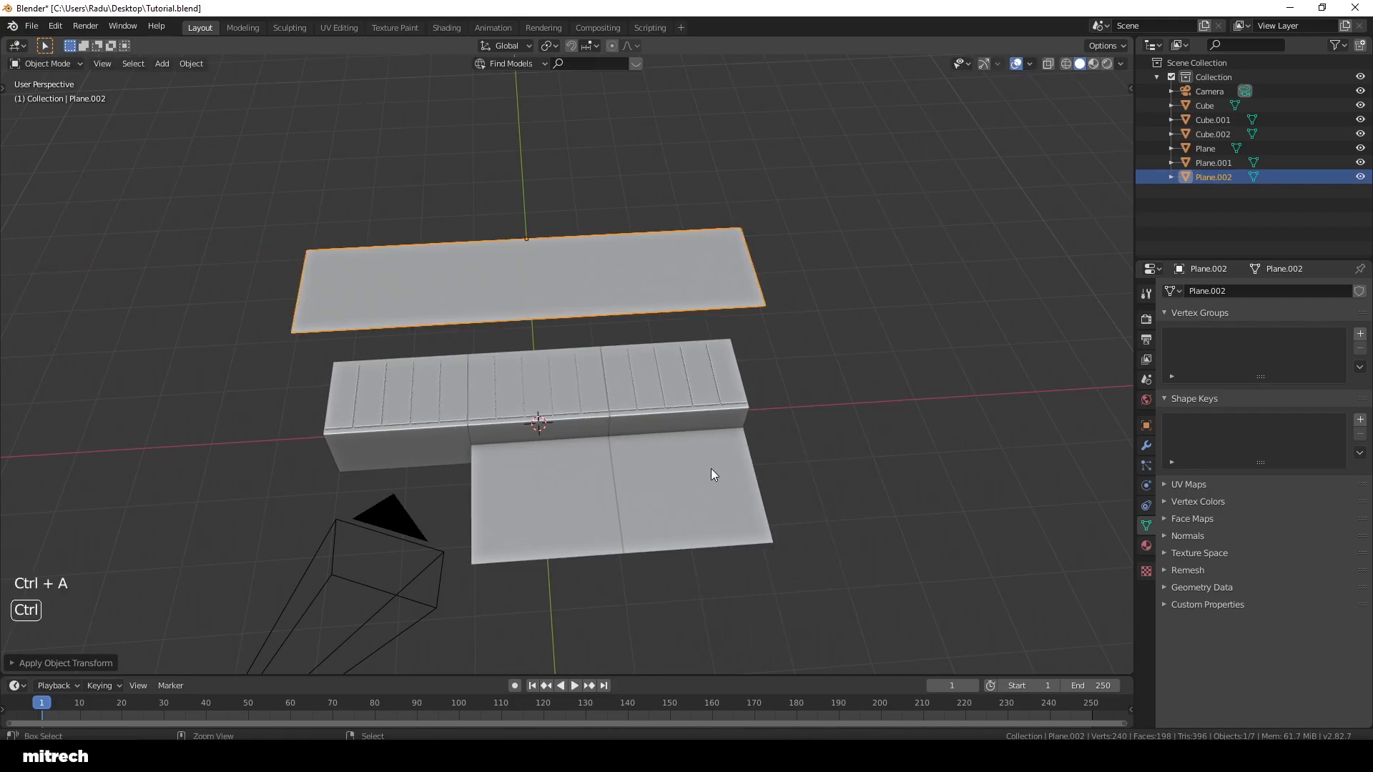
key(ctrl+a)
click(650, 466)
Step: Scale the rear plane by 2 along Y so it extends under the boxes, and apply its object transform
middle_drag(680, 470, 581, 406)
scroll(709, 467, up, 2)
key(KP_0)
scroll(659, 453, down, 4)
scroll(670, 469, up, 1)
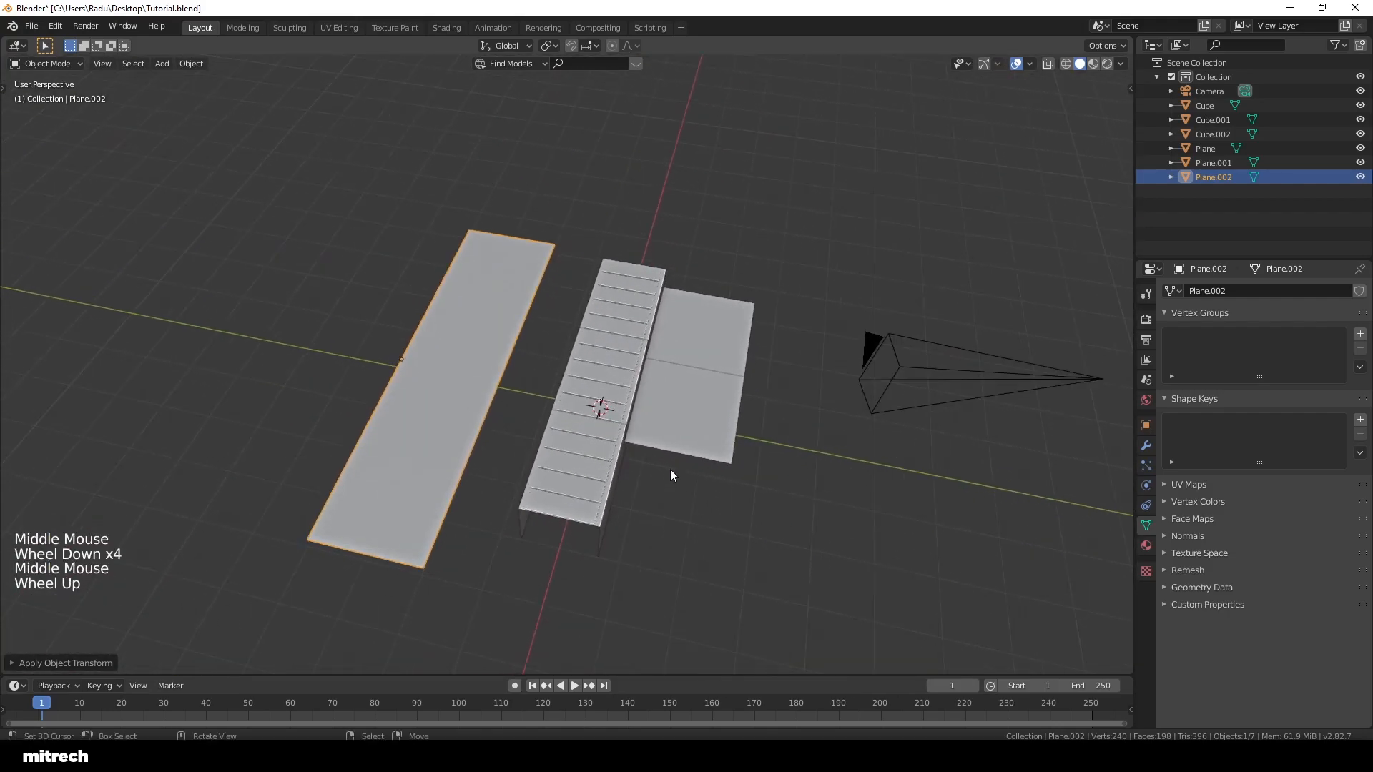
key(s)
key(y)
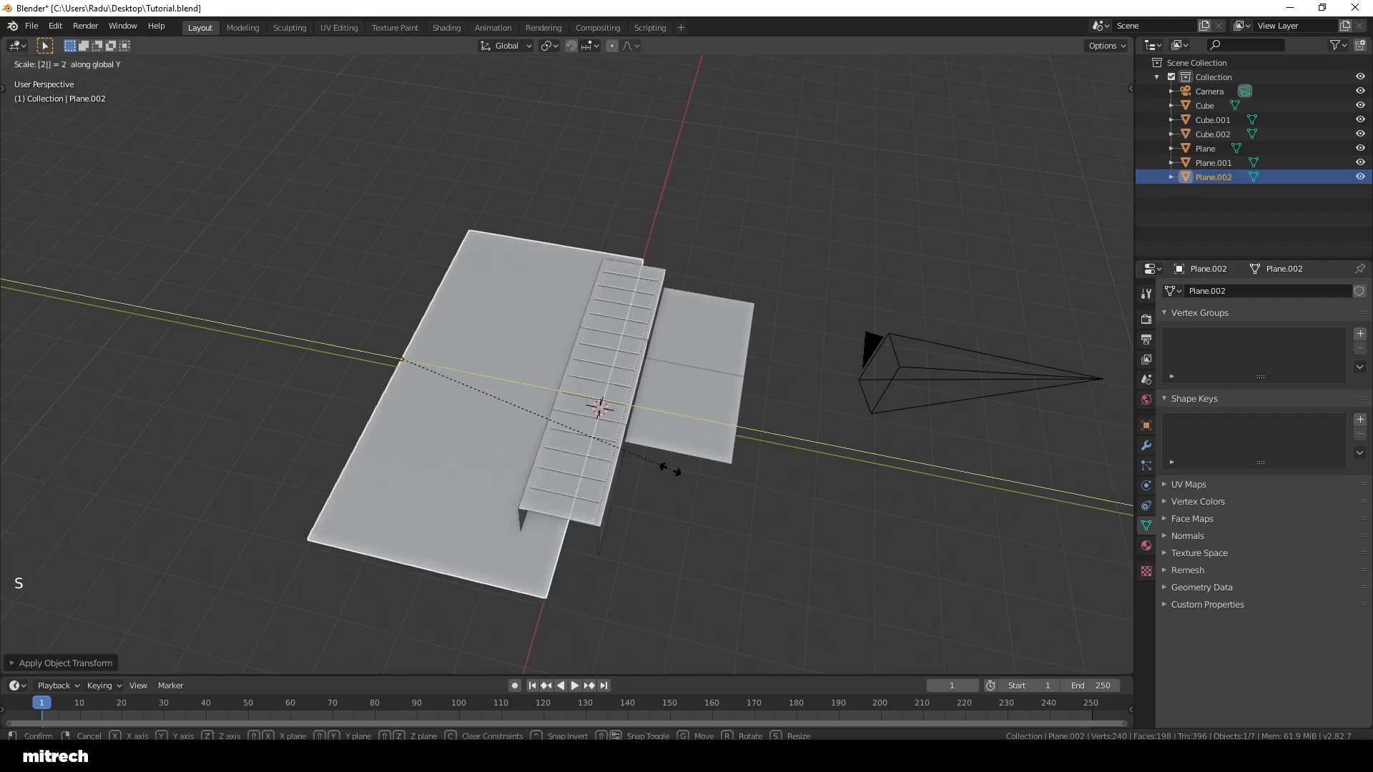
click(670, 469)
key(ctrl+a)
click(670, 469)
middle_drag(709, 490, 660, 461)
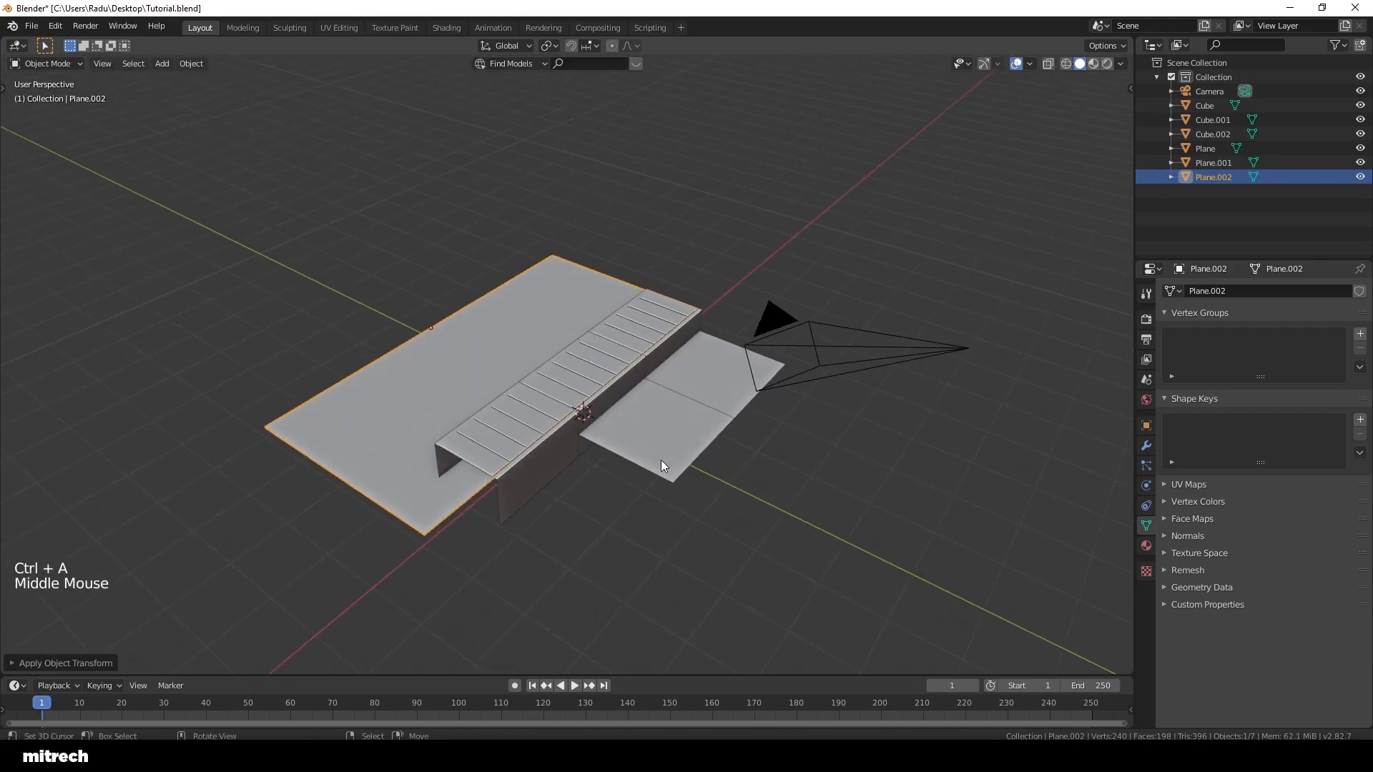
Step: Deselect all objects, save the file and check the composition through the camera
shift+middle_drag(503, 398, 720, 327)
key(a)
key(a)
key(a)
key(a)
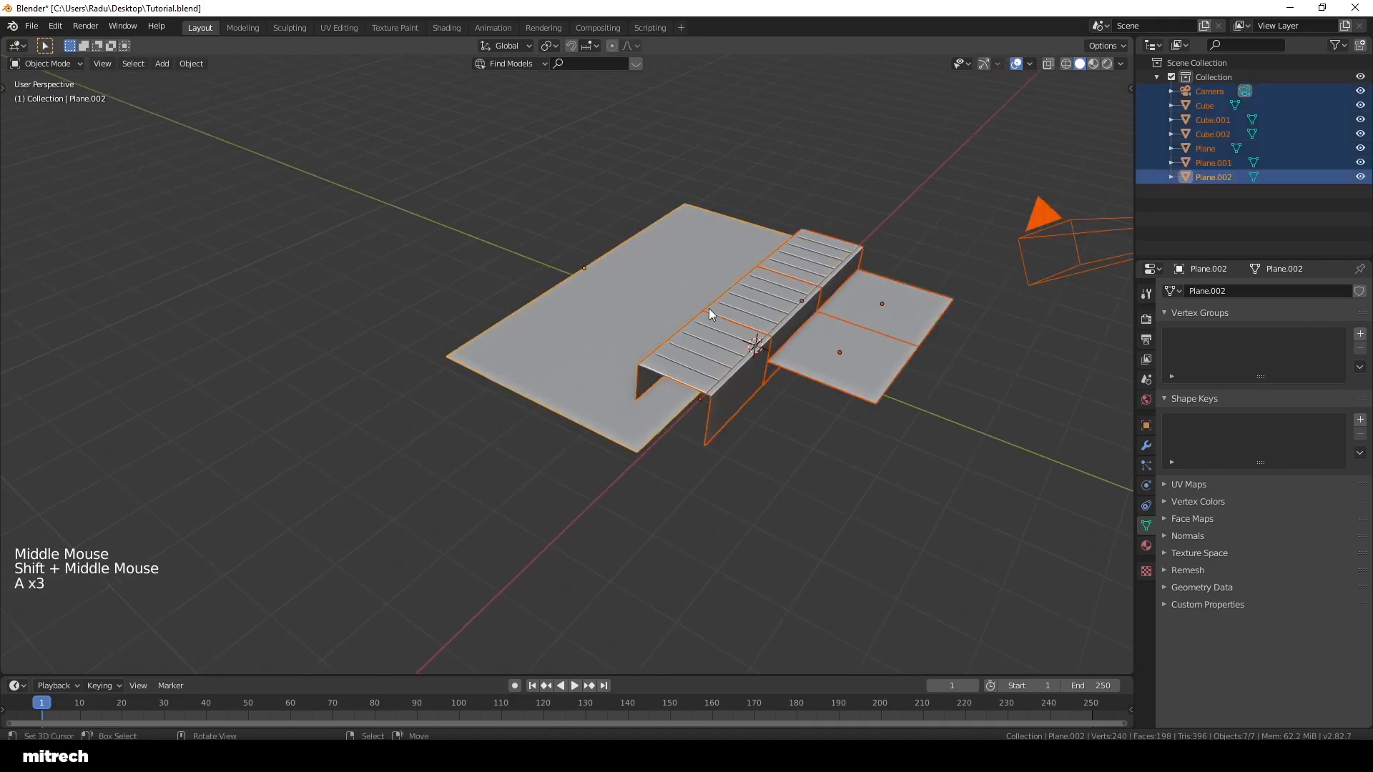
key(a)
key(ctrl+s)
key(KP_0)
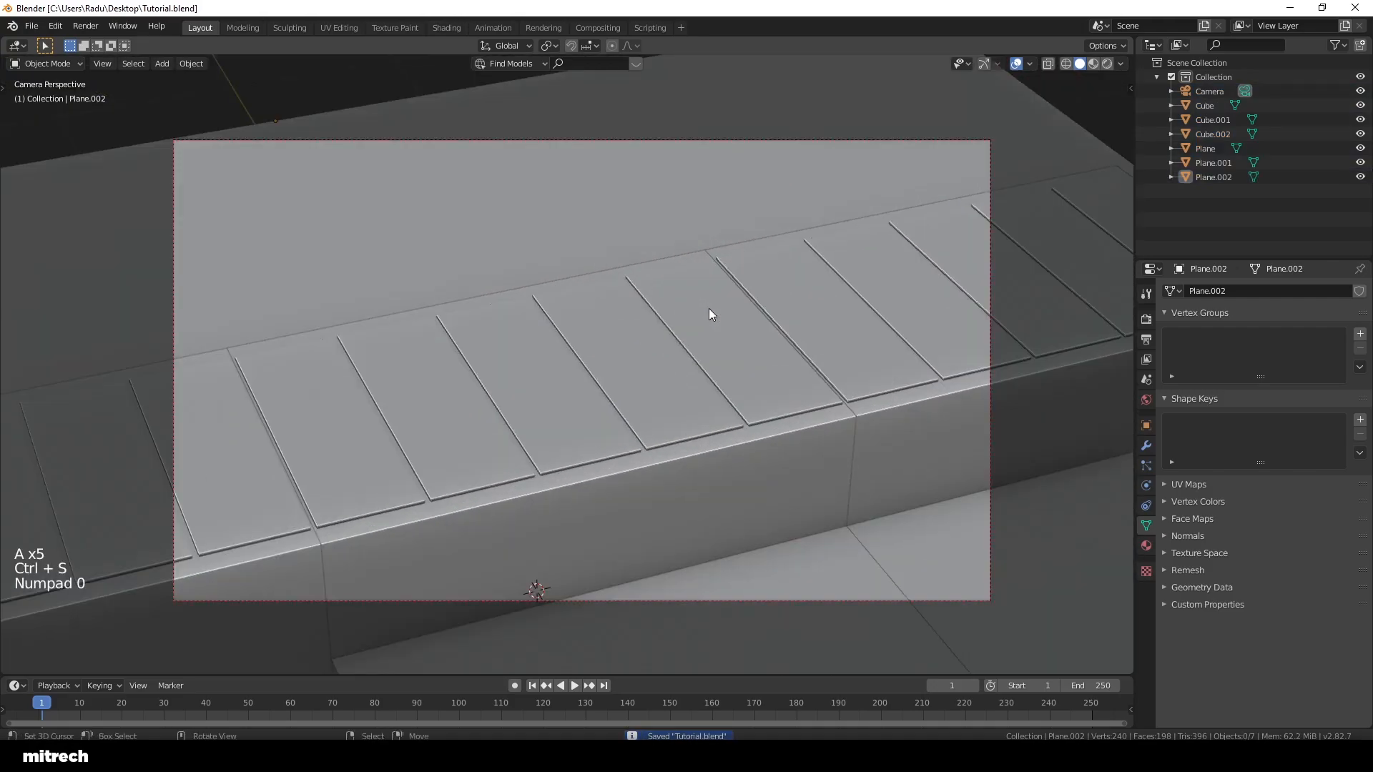
key(KP_0)
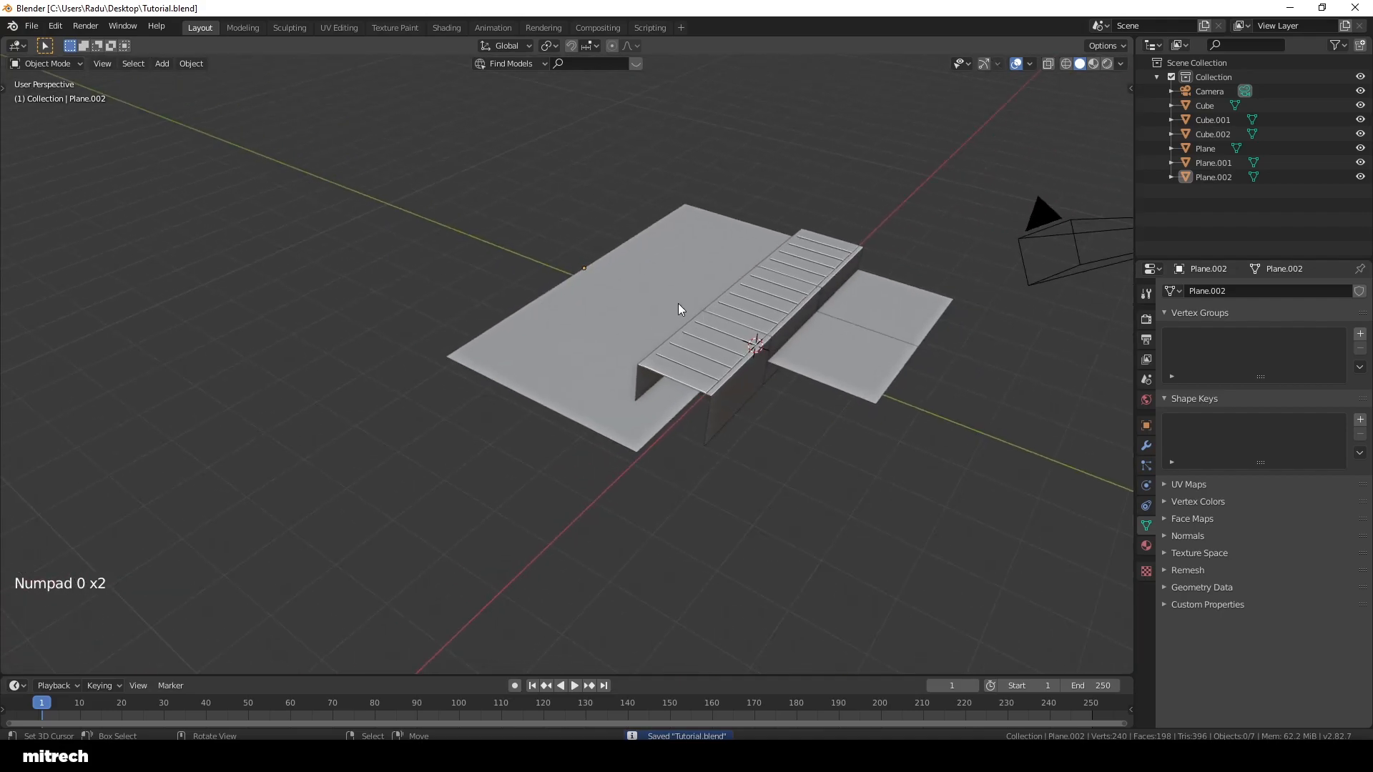
Step: Move the rear plane about 0.8 m along Y away from the boxes, checking the result through the camera
right_click(650, 309)
scroll(773, 319, up, 2)
middle_drag(650, 309, 643, 372)
scroll(702, 366, up, 2)
key(g)
key(y)
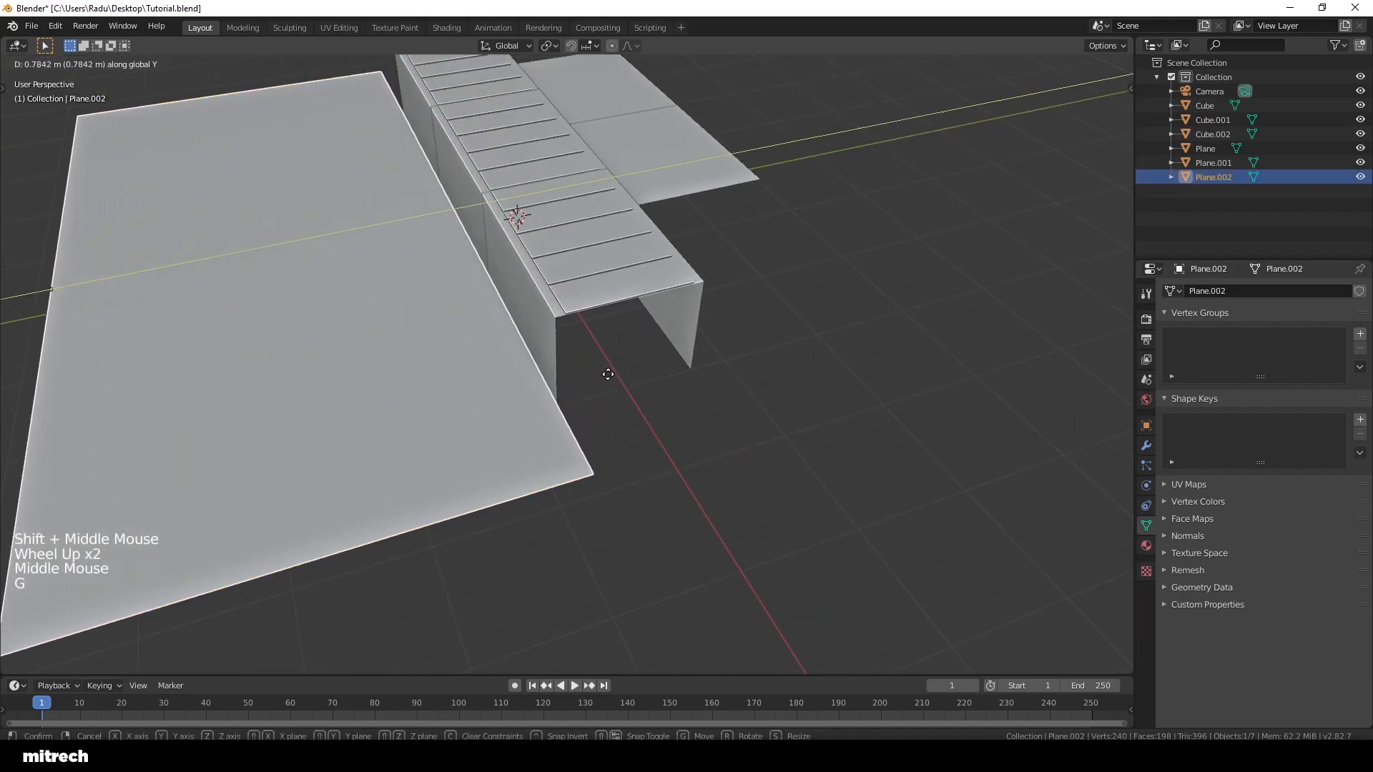
click(607, 378)
key(KP_0)
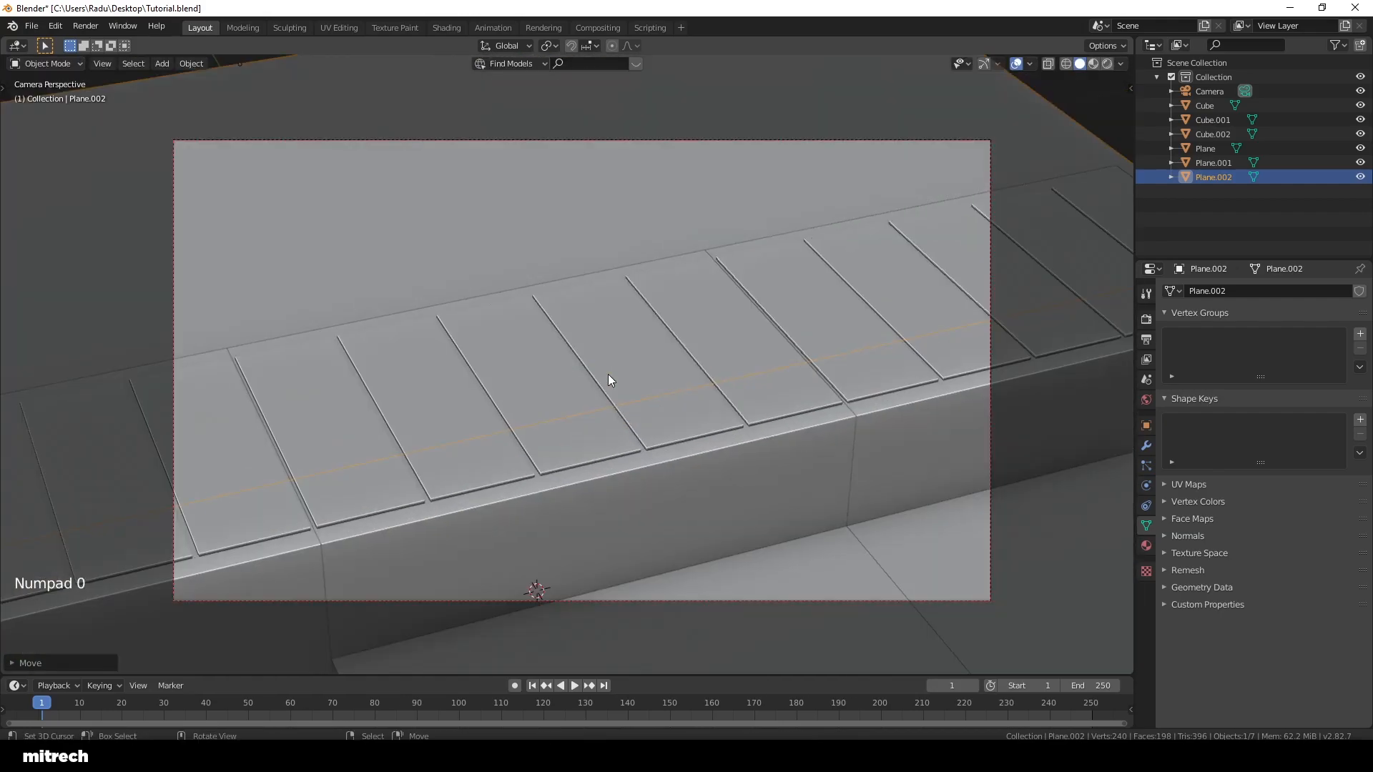
Step: Readjust the rear plane's Y position through the camera, keeping its front edge hidden behind the boxes
middle_drag(608, 379, 751, 391)
scroll(751, 392, down, 2)
key(g)
click(707, 389)
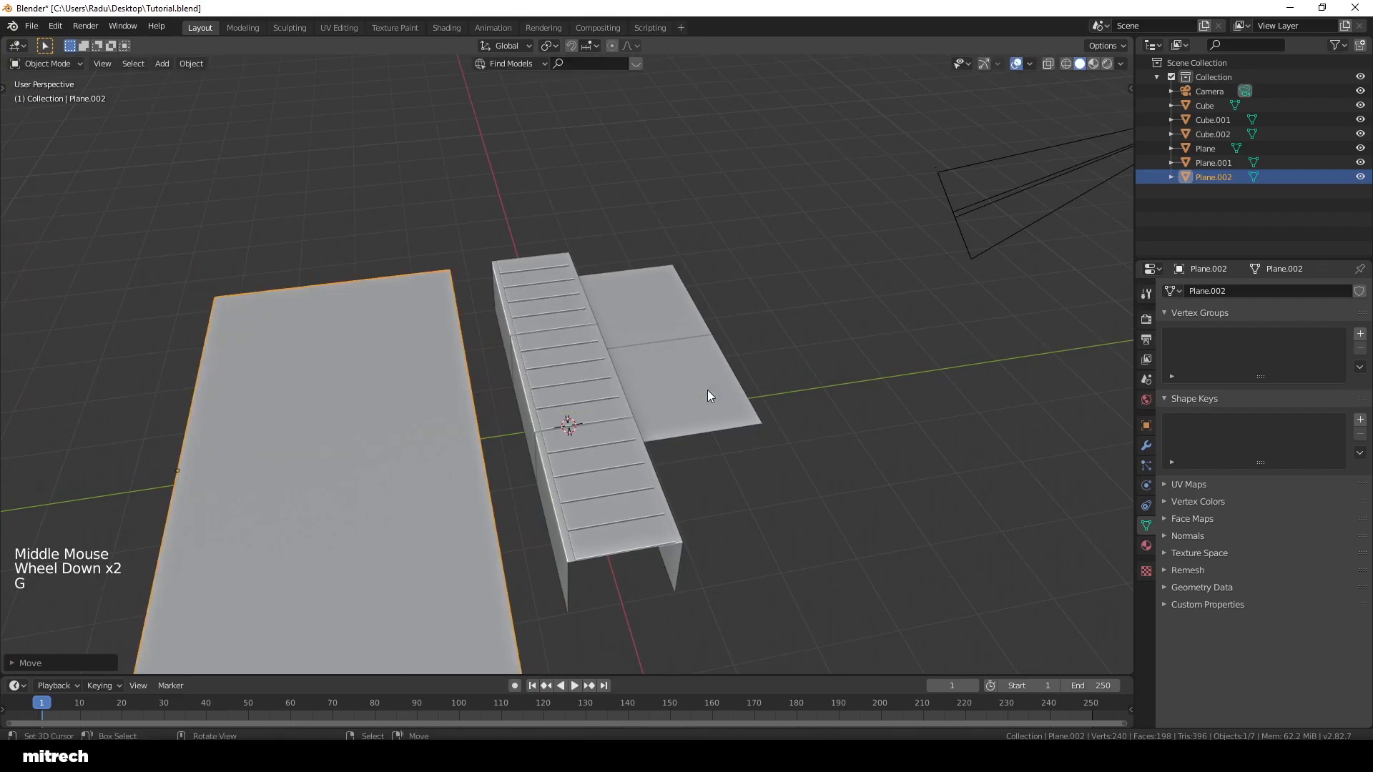
key(KP_0)
key(g)
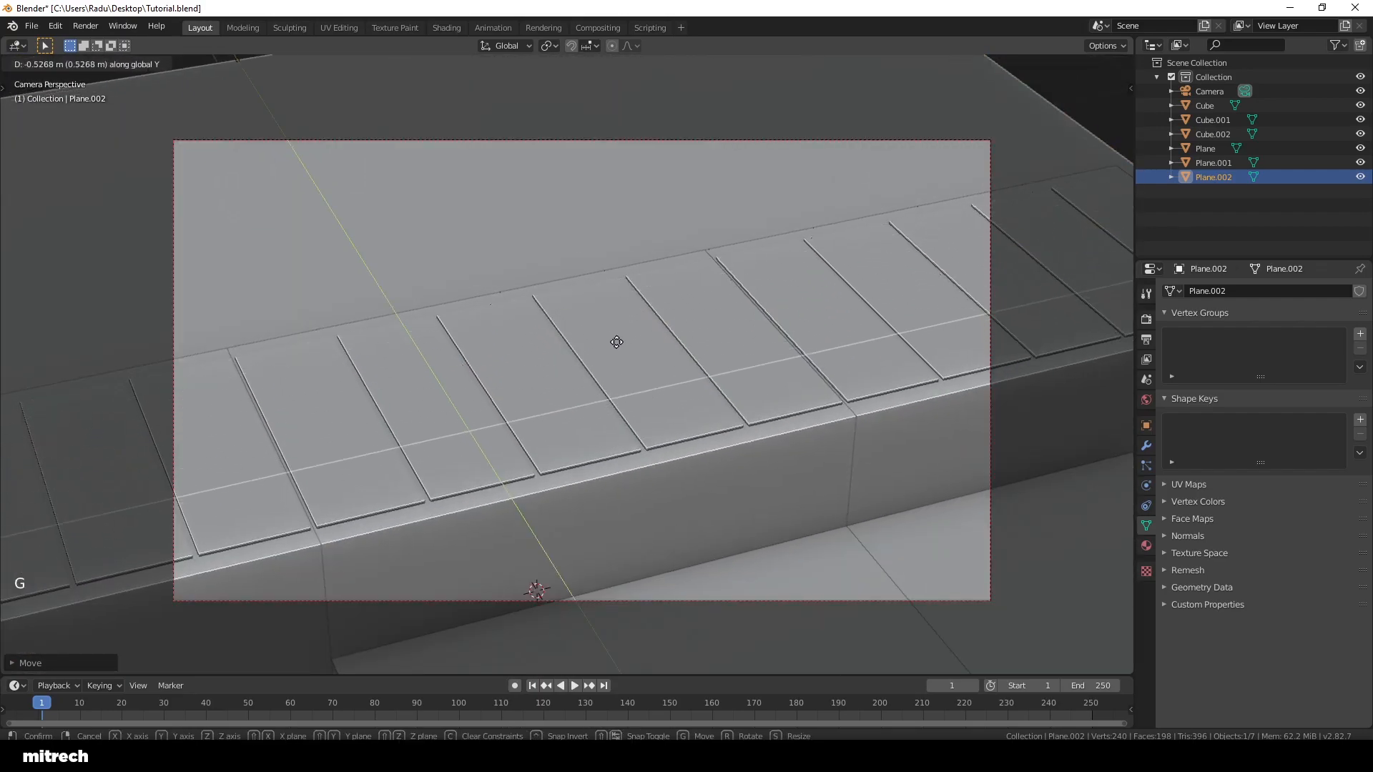
click(602, 321)
Step: Deselect all objects and save the file with the repositioned rear plane
key(a)
key(a)
key(a)
key(a)
key(ctrl+s)
key(a)
key(a)
key(a)
key(ctrl+s)
Step: Select the rear plane and apply its object transform
mouse_move(642, 356)
middle_down()
mouse_move(469, 328)
mouse_move(628, 361)
middle_up()
right_click(628, 360)
key(ctrl+a)
click(633, 363)
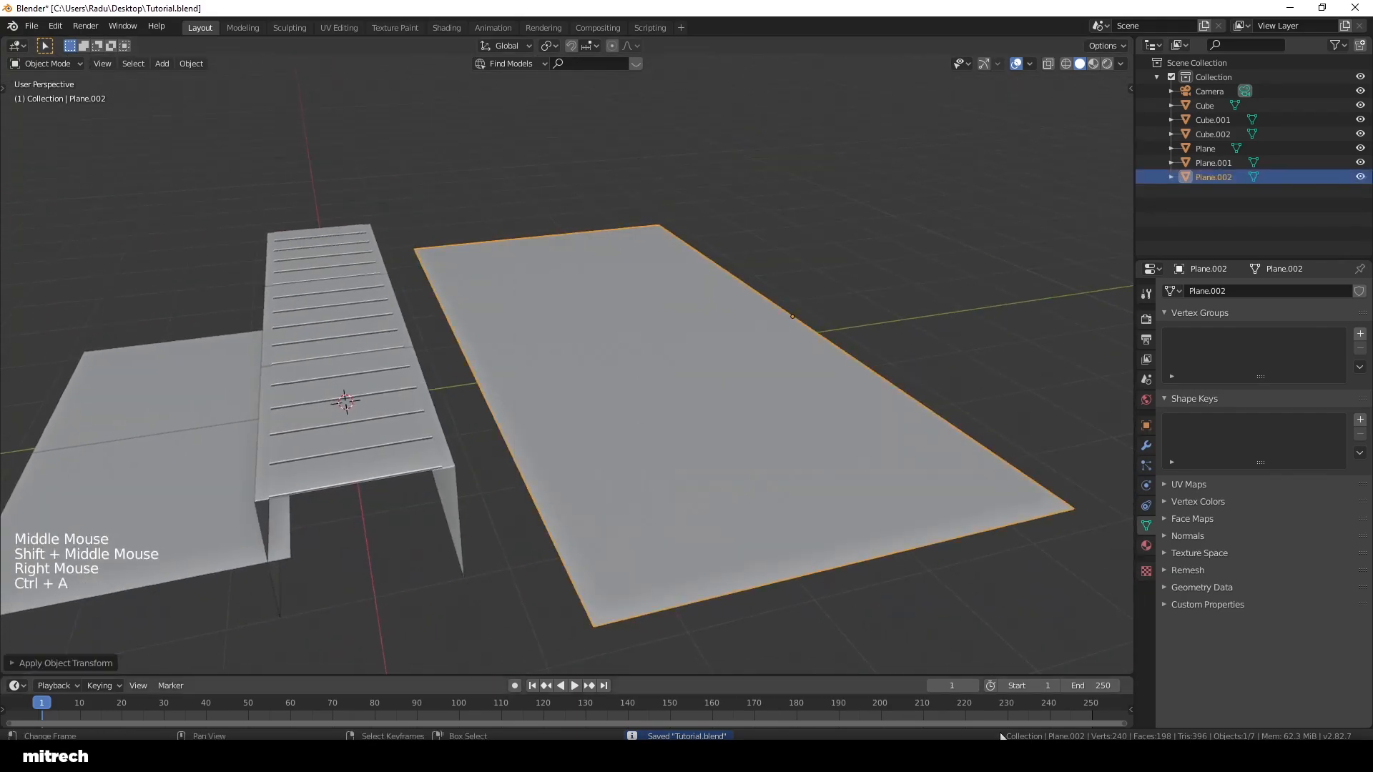
Step: Switch to the PureRef reference render and examine the thin blue rods and other details on the rear surface
key(F11)
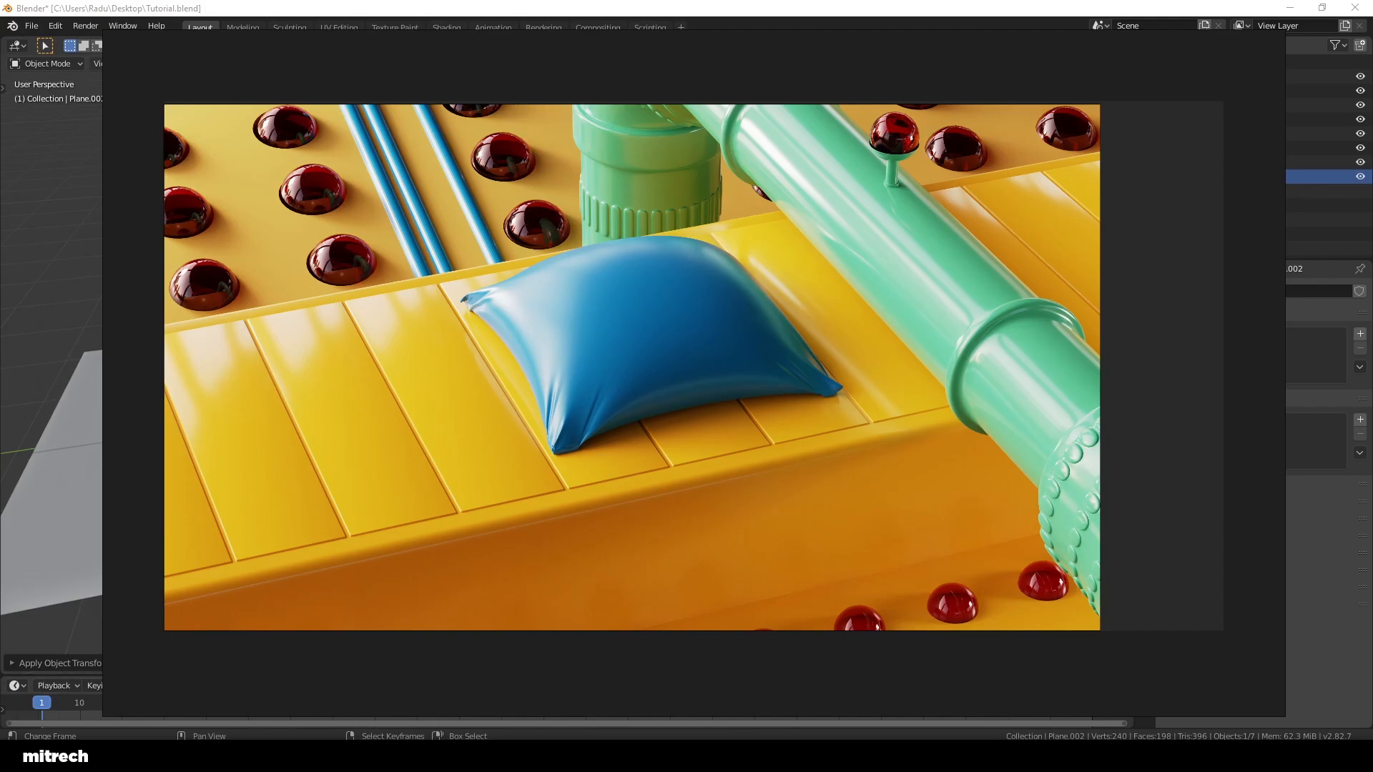
key(Escape)
middle_drag(597, 453, 572, 447)
key(a)
key(a)
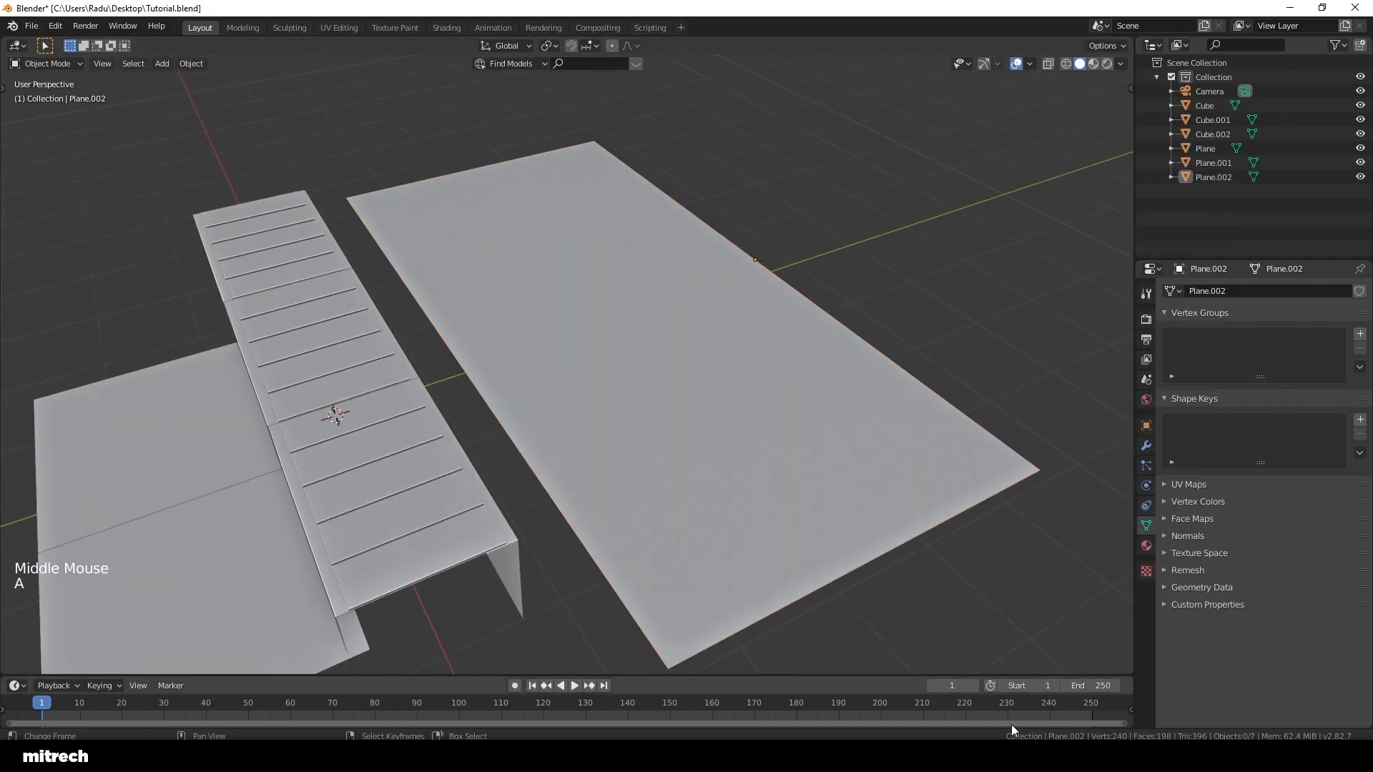
key(F11)
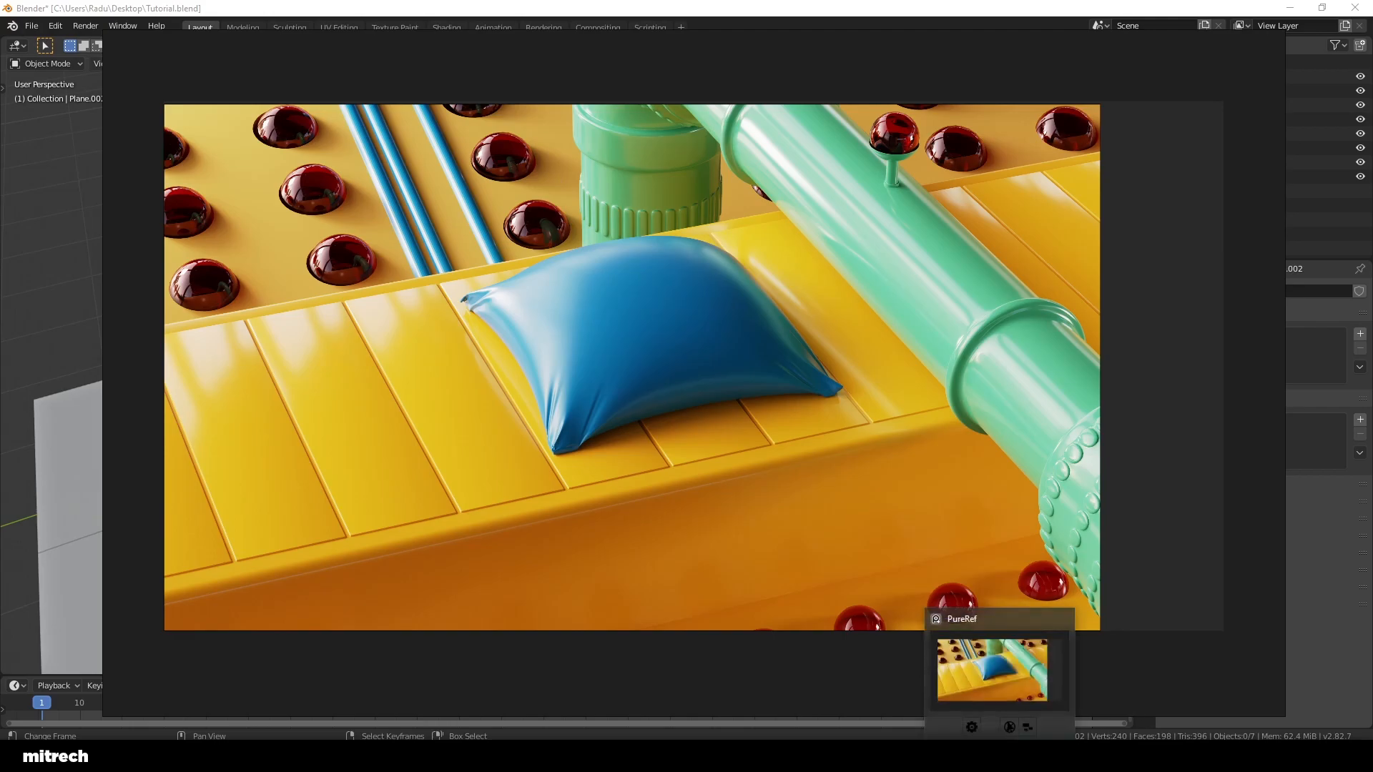
click(999, 756)
Step: Reselect the rear plane and apply its object transform again
middle_drag(748, 475, 730, 401)
right_click(730, 402)
key(ctrl+a)
click(731, 402)
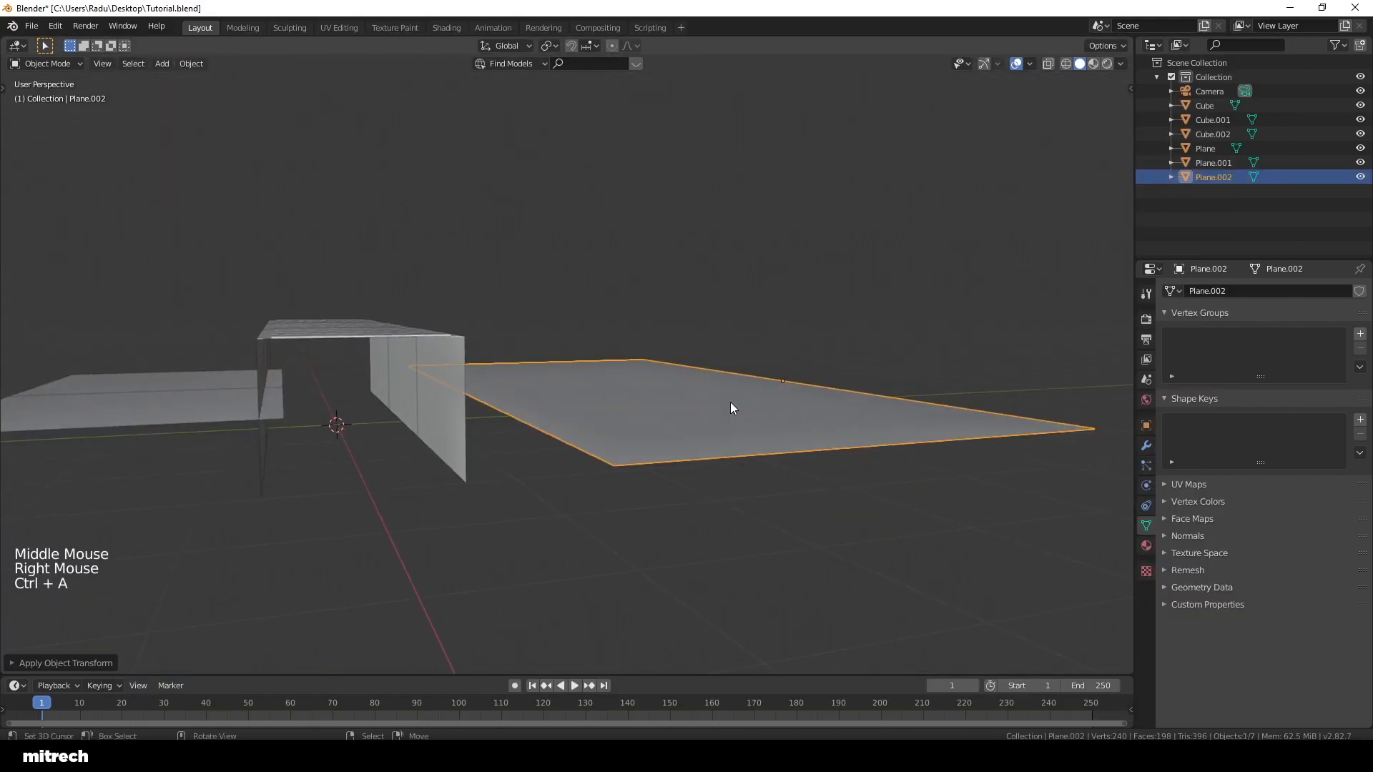
Step: Add a 32-vertex cylinder, 1 m radius and 2 m deep, with no cap fill
key(shift+a)
mouse_move(662, 304)
click(761, 380)
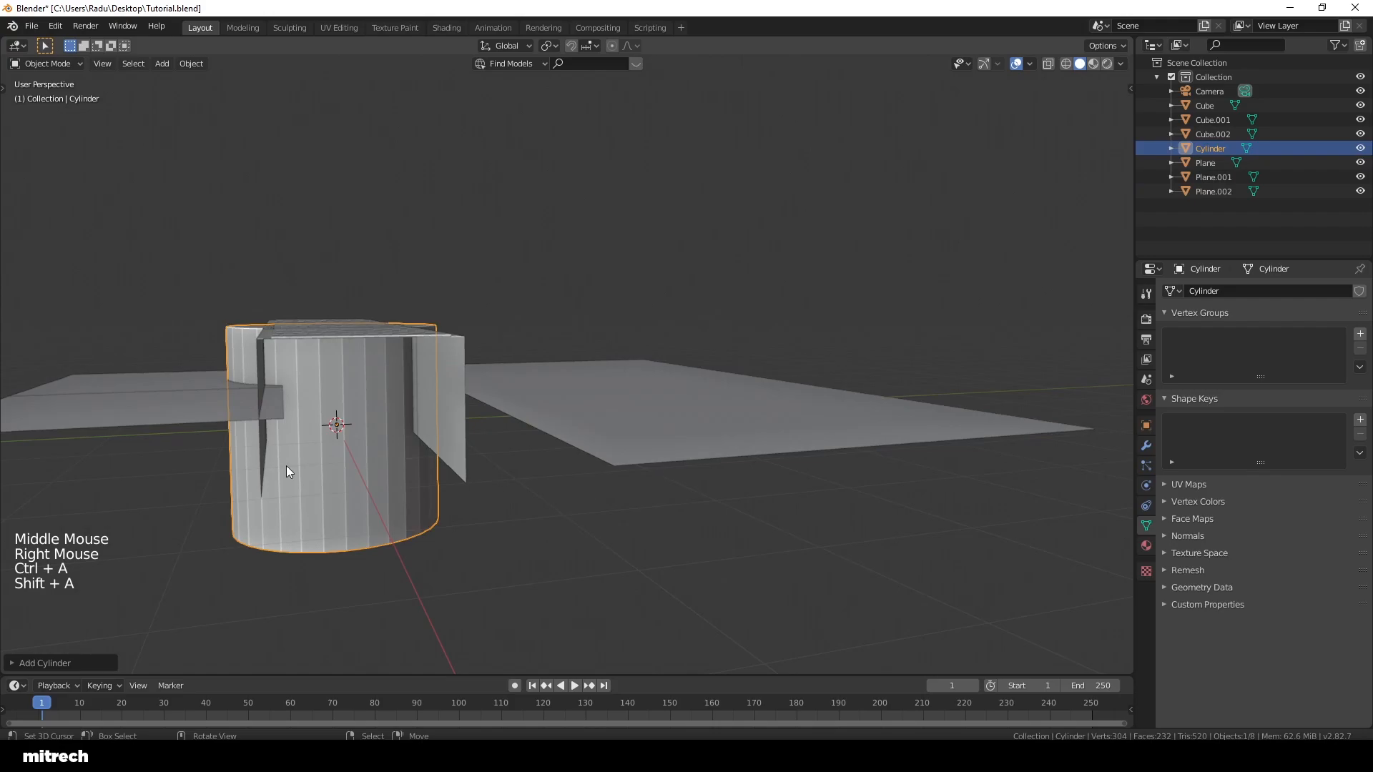
click(59, 655)
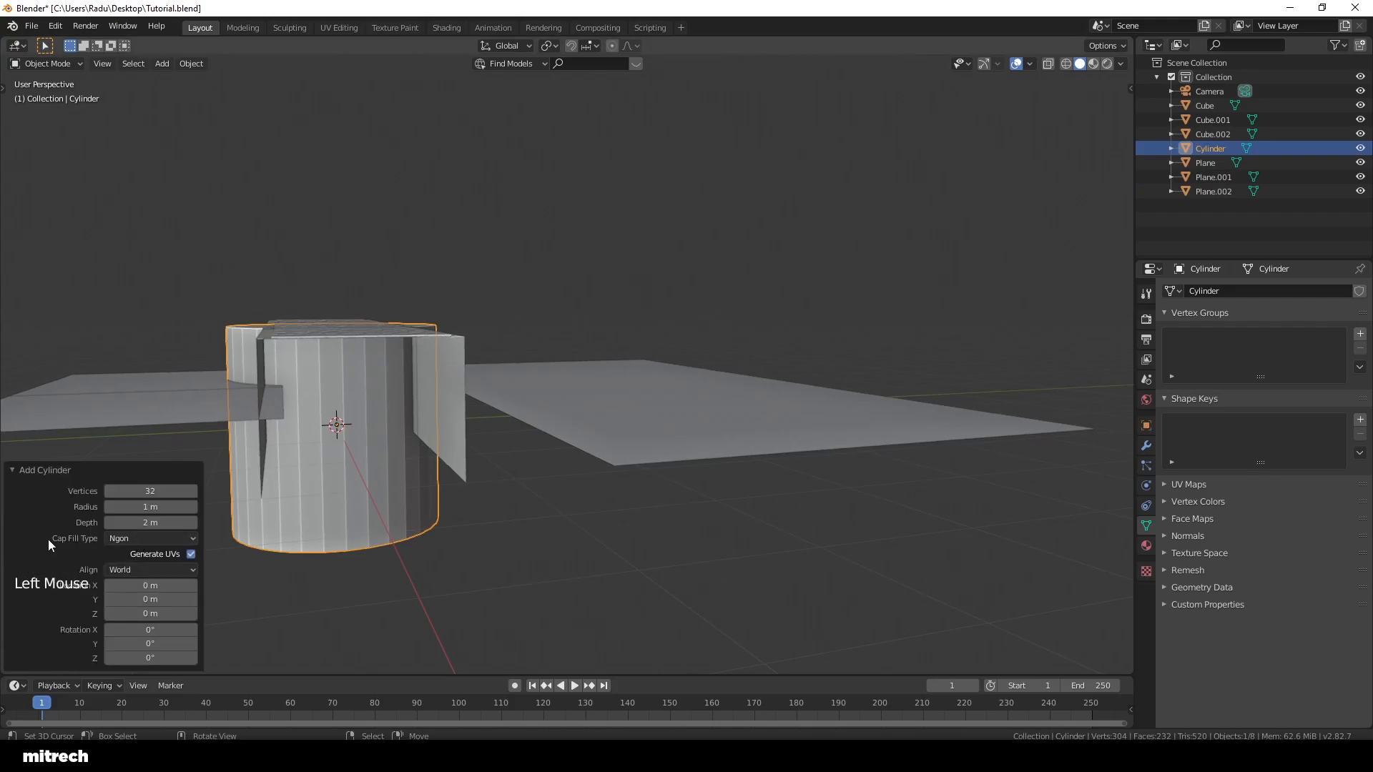
click(130, 537)
click(138, 555)
click(76, 472)
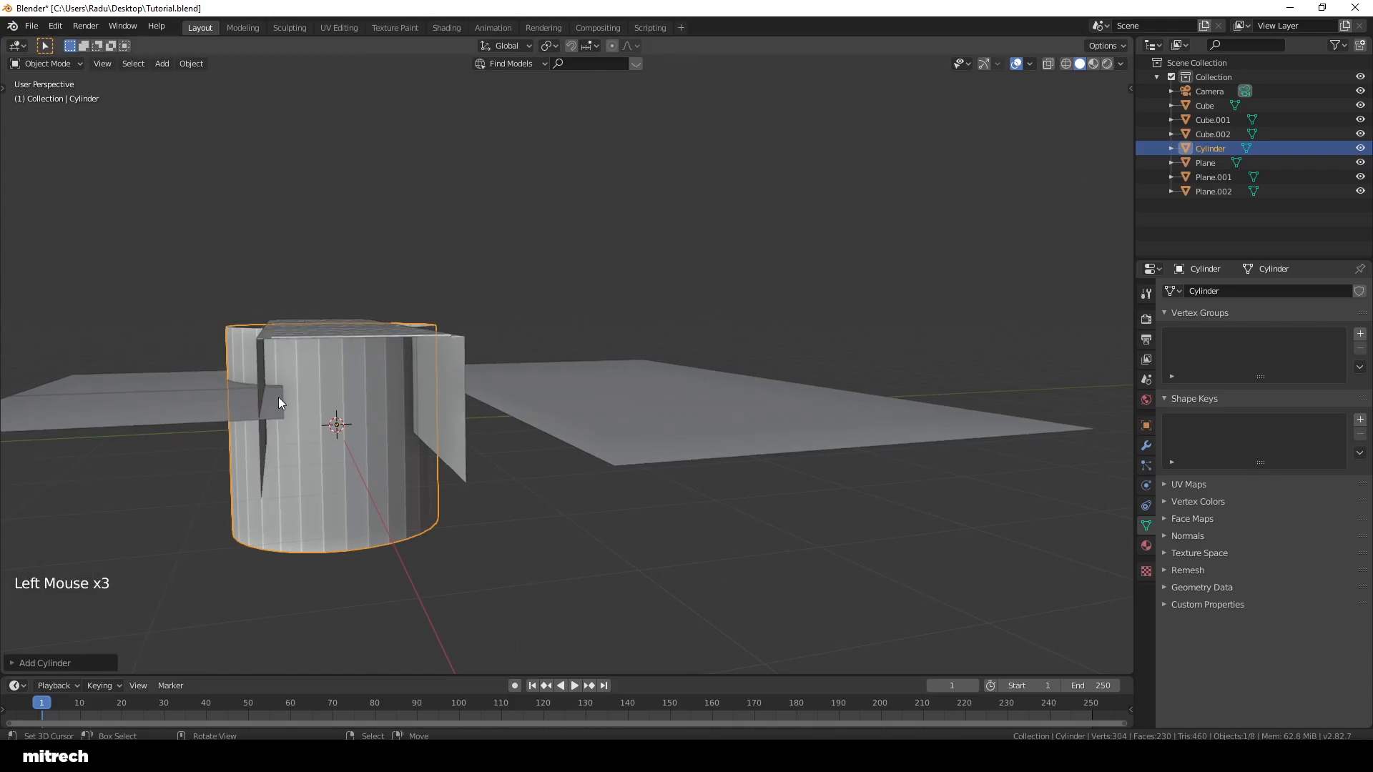
Step: Shade the new open cylinder smooth
middle_drag(272, 393, 354, 426)
scroll(354, 426, down, 3)
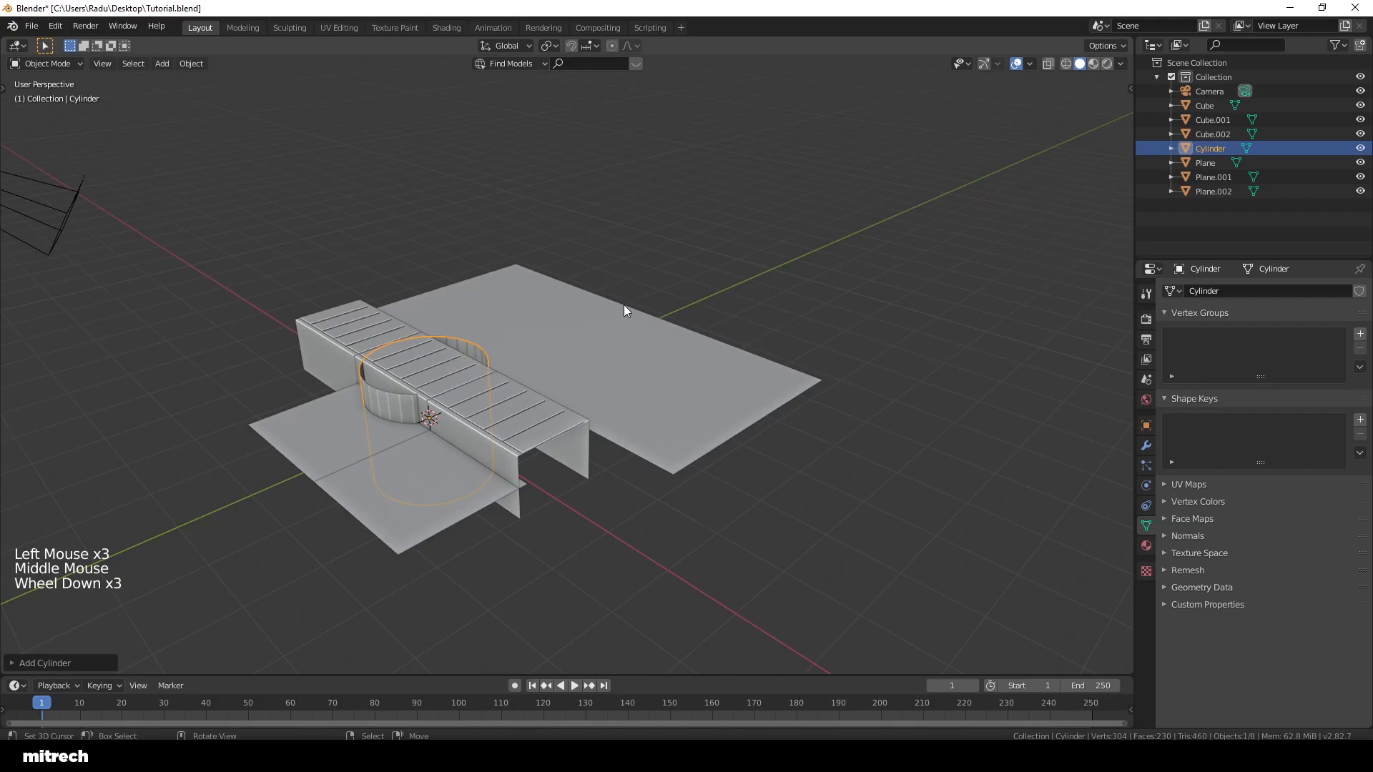
key(w)
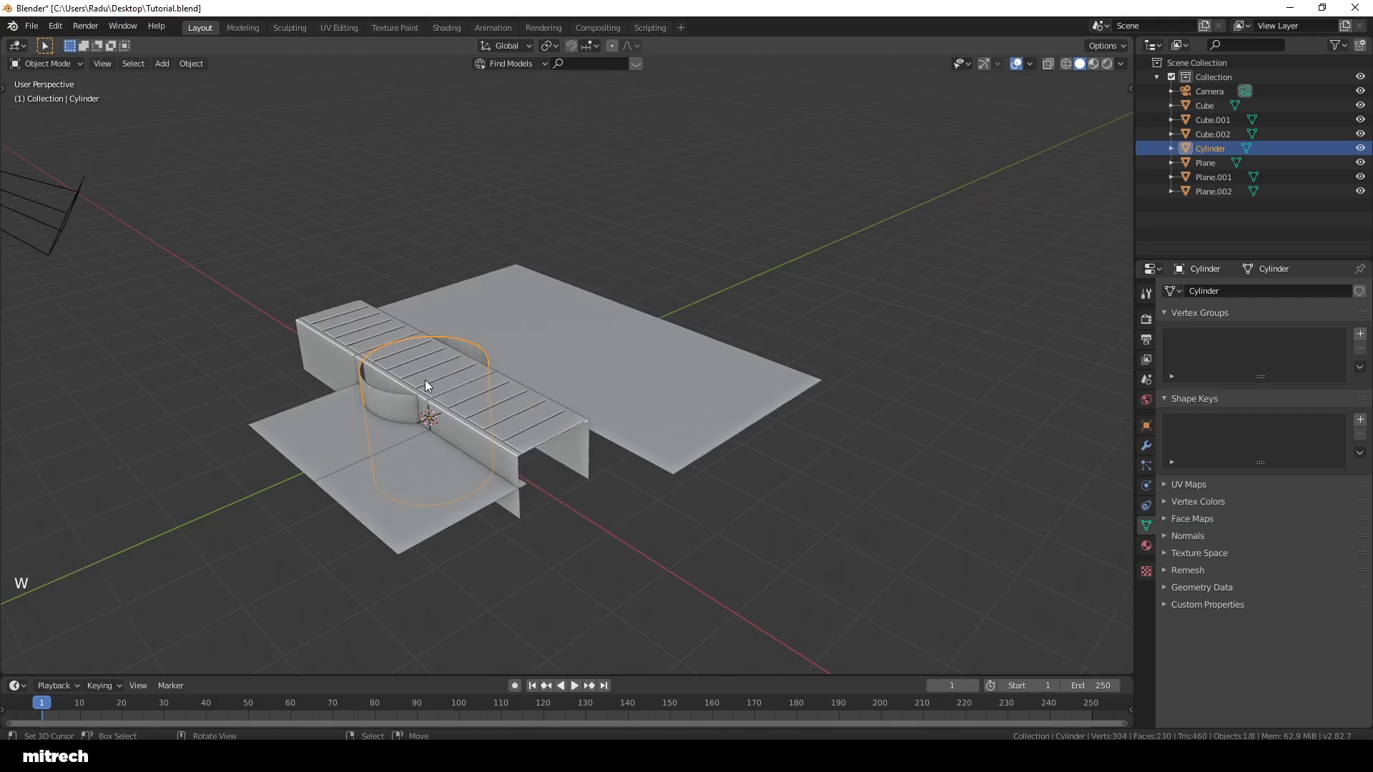
Step: Raise the cylinder's whole mesh along Z in Edit Mode until its base sits at the origin point, and apply its object transform
scroll(302, 411, up, 2)
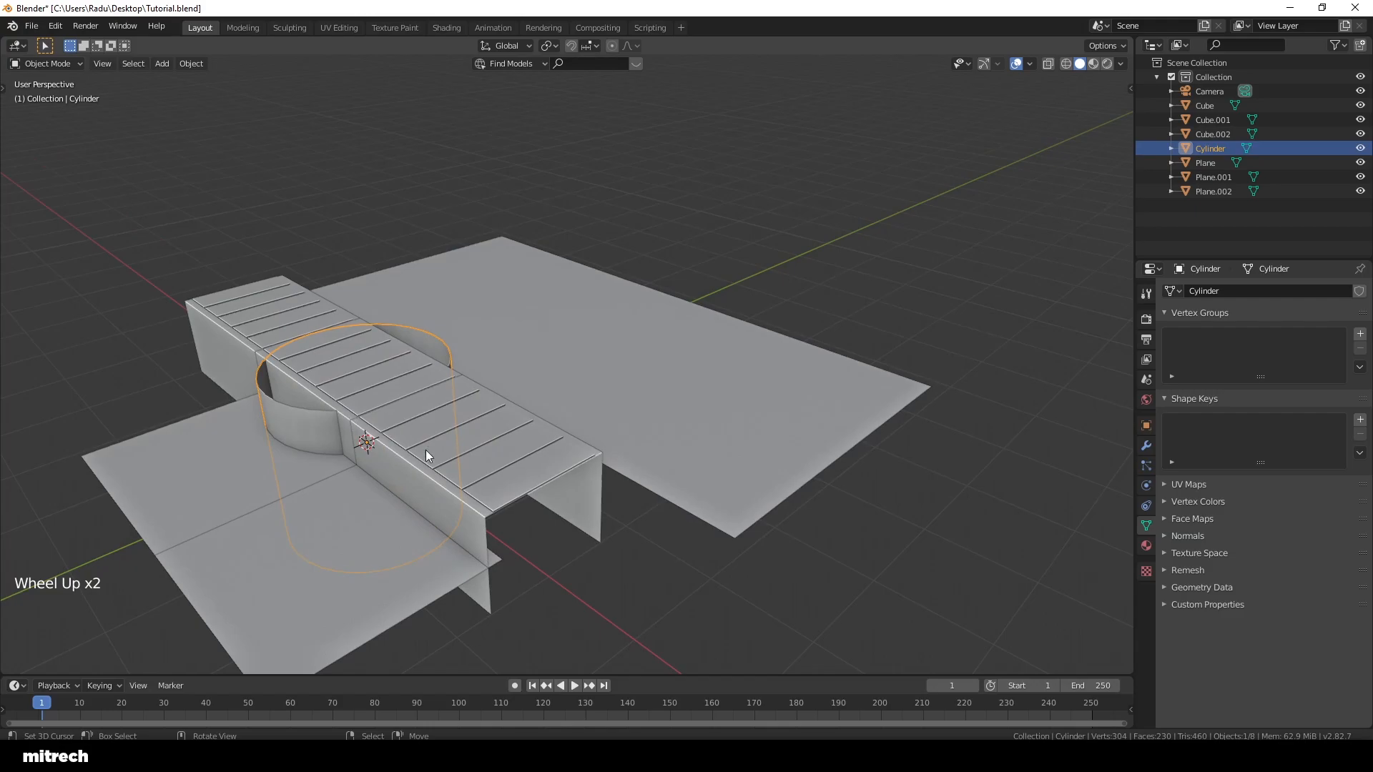
key(Tab)
key(a)
key(a)
key(a)
key(g)
key(z)
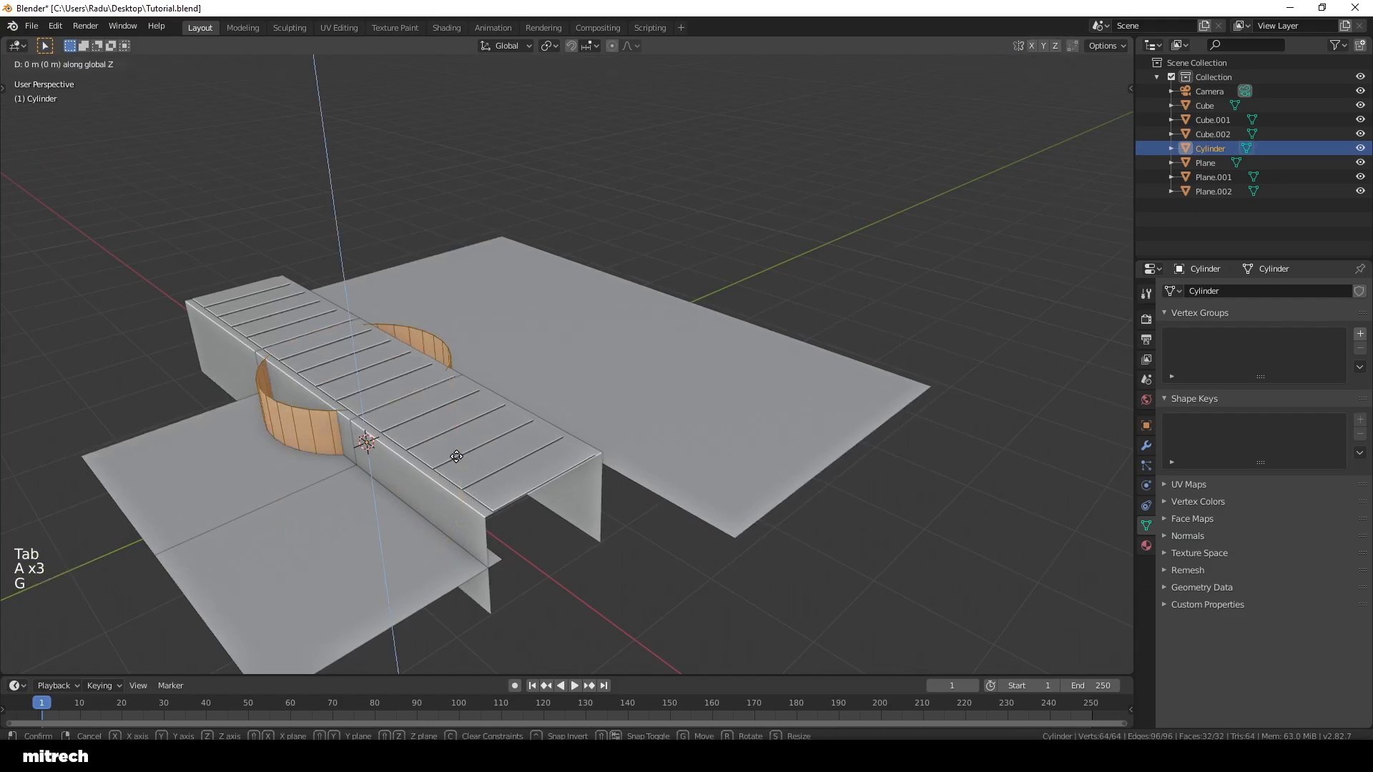
click(456, 404)
key(Tab)
key(ctrl+a)
click(457, 401)
Step: Move the cylinder along Y to the far edge of the rear plane
key(g)
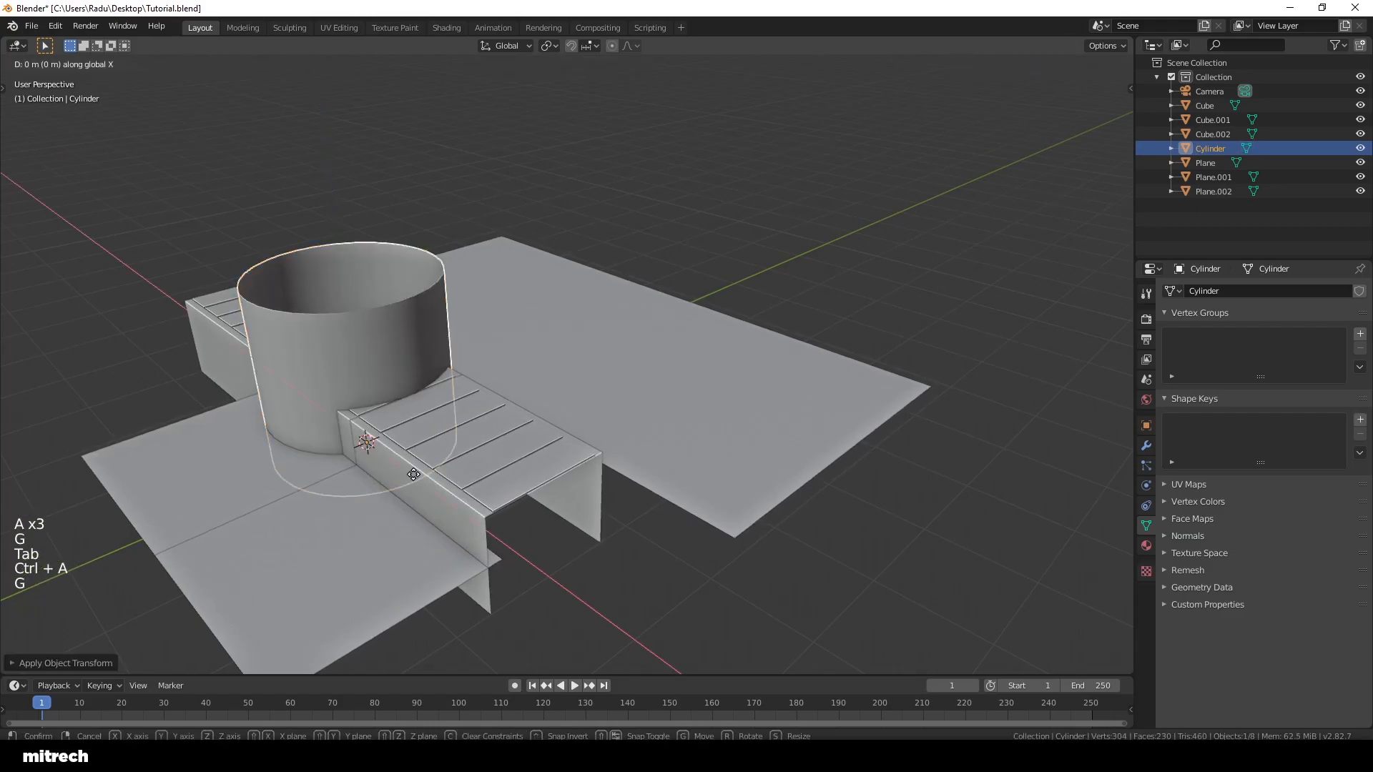
key(y)
click(722, 324)
middle_drag(722, 324, 933, 454)
Step: Scale the cylinder down with Z locked until it is a very thin upright rod, and apply its object transform
key(s)
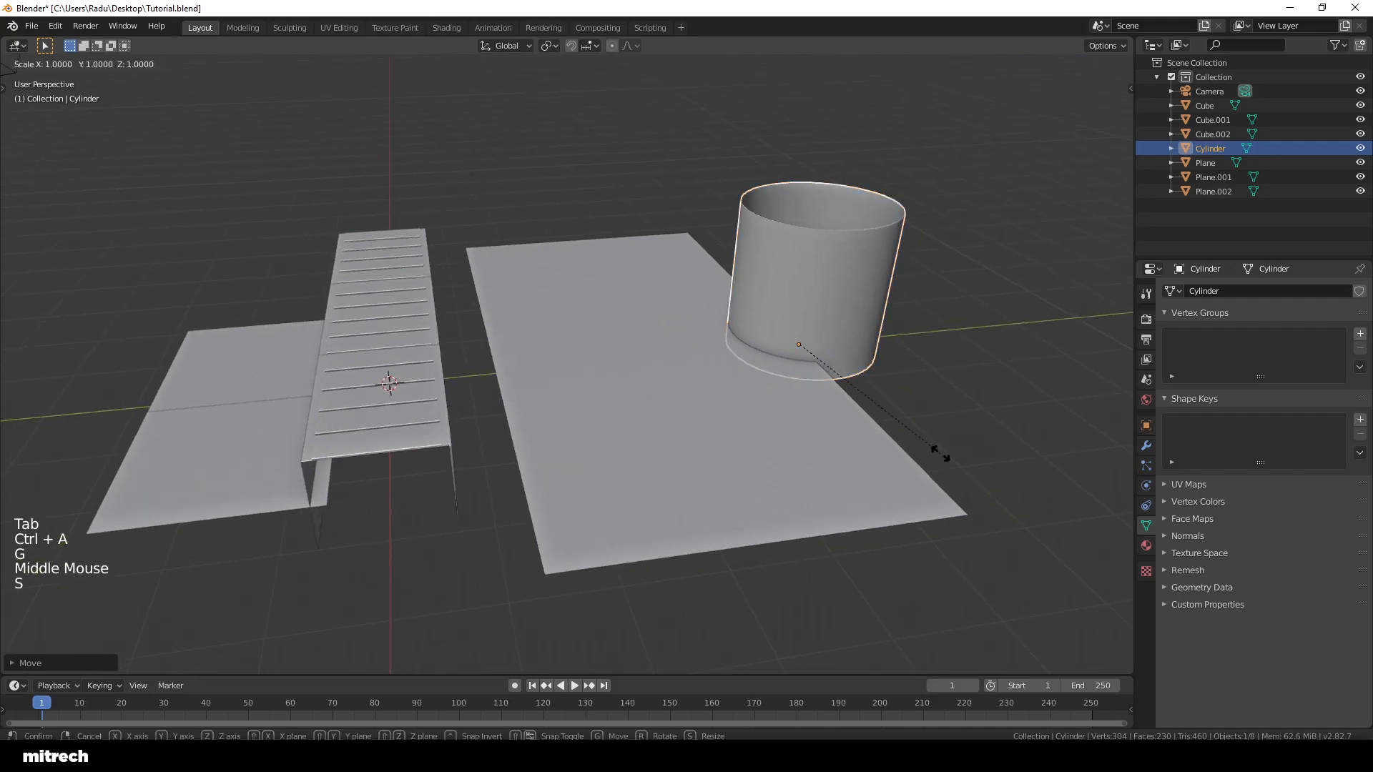
key(shift+z)
click(841, 398)
key(s)
key(shift+z)
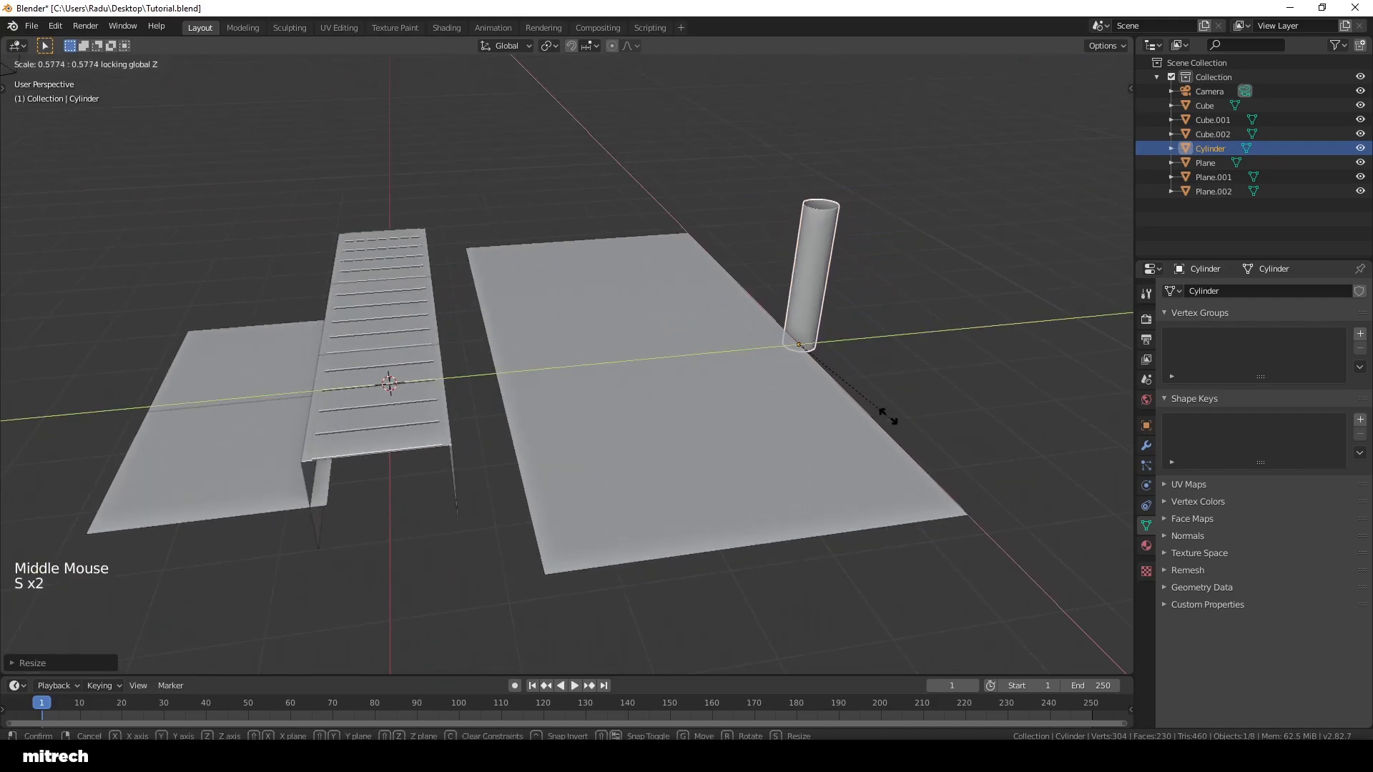
click(939, 475)
key(s)
key(shift+z)
click(838, 386)
key(ctrl+a)
click(833, 415)
Step: Rotate the rod in the right wireframe view to lie along Y, and place it just above the rear plane
key(KP_3)
key(z)
click(692, 496)
key(r)
click(943, 498)
key(g)
click(917, 487)
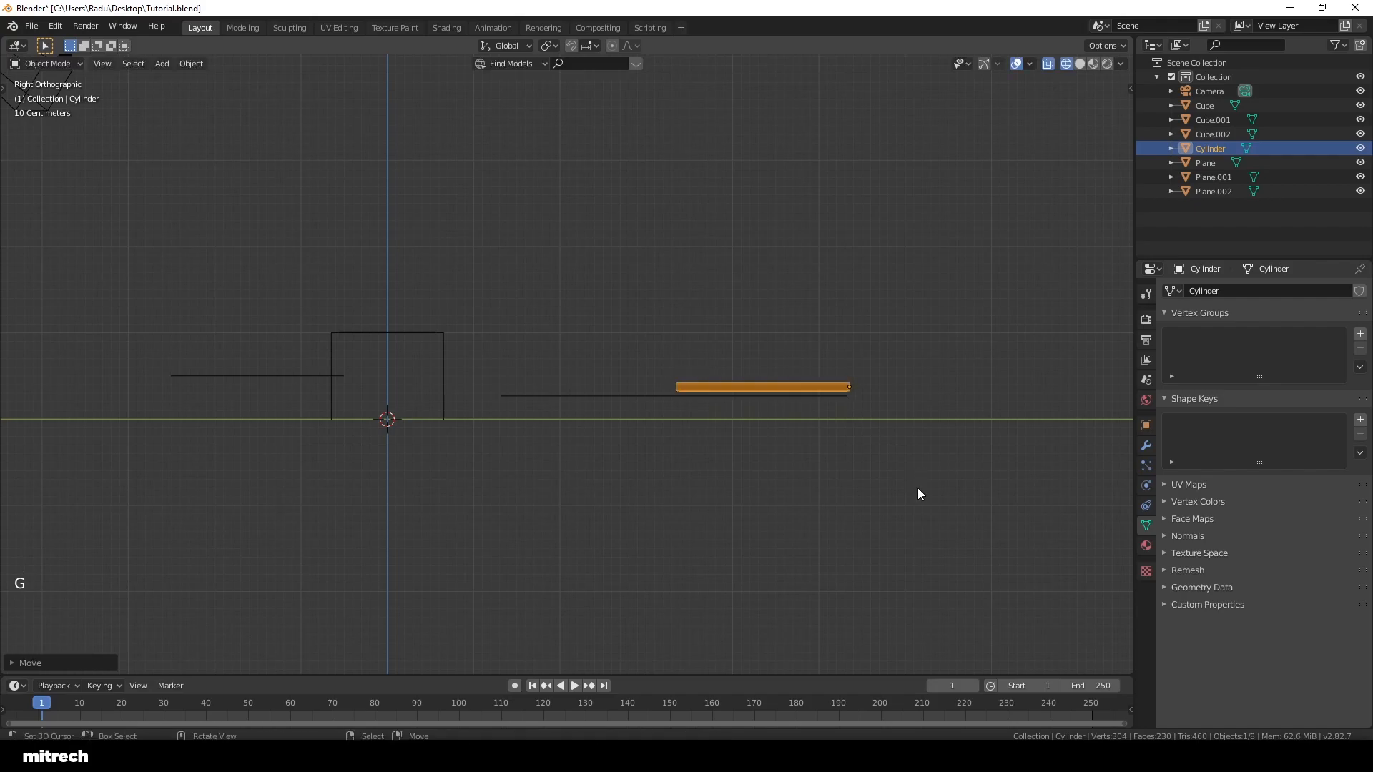
Step: Return to solid shading and apply the horizontal rod's object transform
key(KP_Decimal)
key(z)
mouse_move(787, 474)
middle_down()
mouse_move(775, 521)
mouse_move(705, 469)
mouse_move(627, 511)
middle_up()
key(ctrl+a)
click(705, 469)
Step: Lengthen the rod by scaling it about 2.3 along Y, and apply its object transform
scroll(627, 512, down, 6)
scroll(652, 476, down, 1)
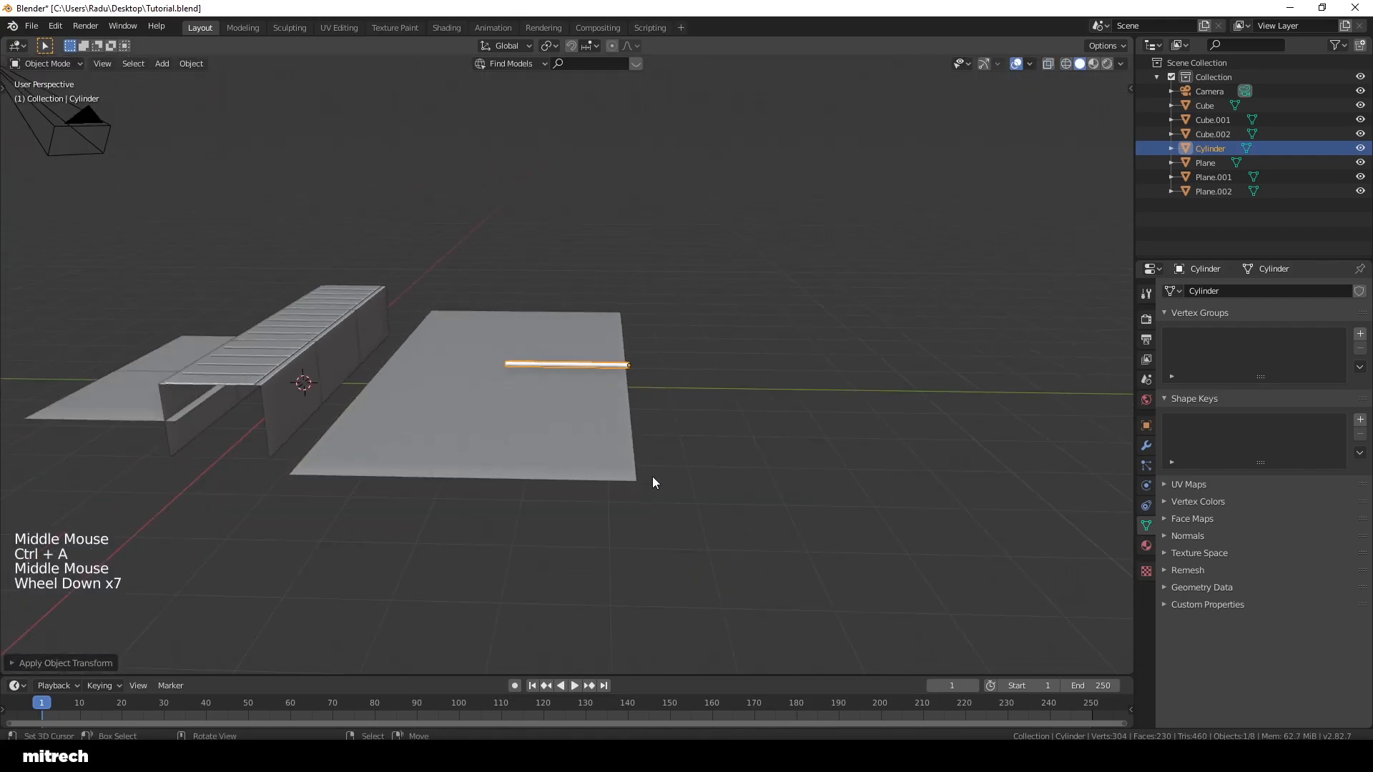
scroll(652, 476, up, 2)
key(s)
key(y)
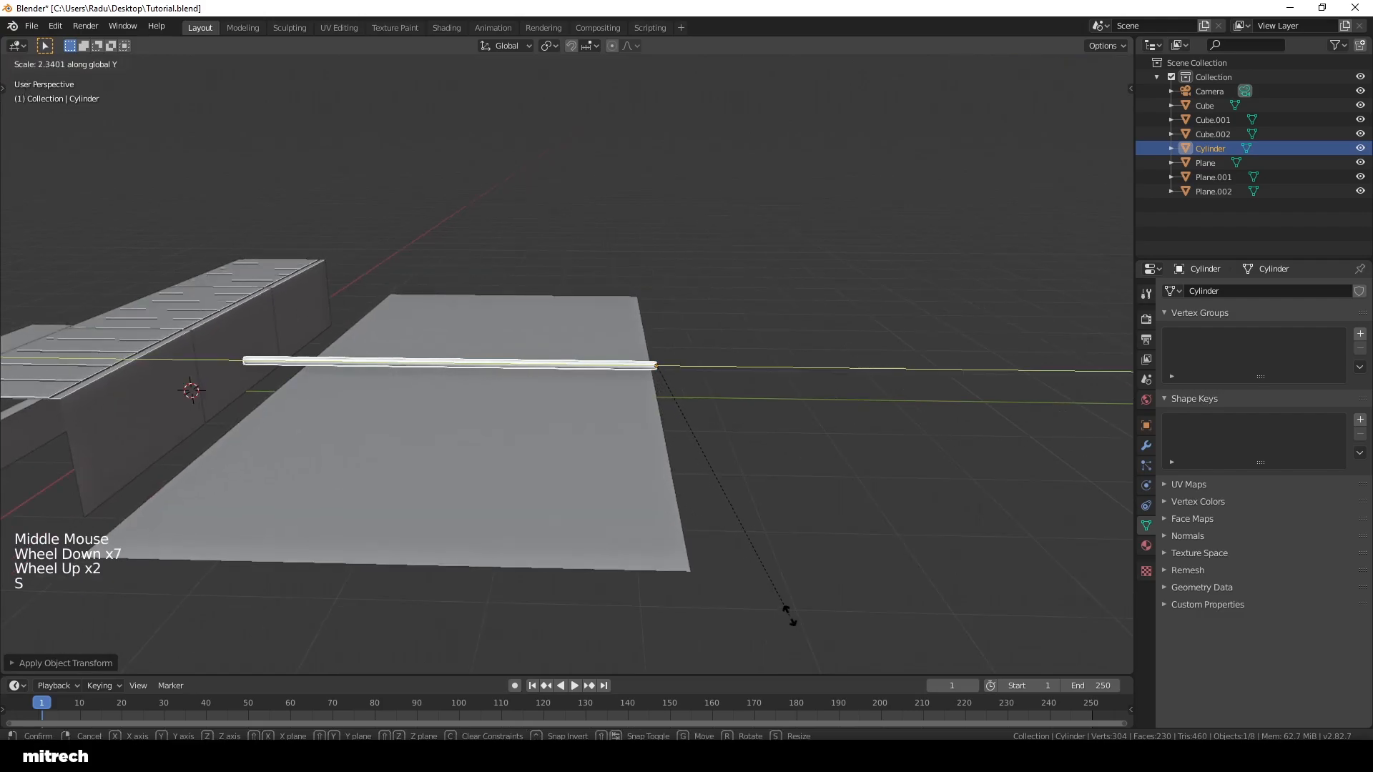
click(785, 610)
key(ctrl+a)
click(783, 462)
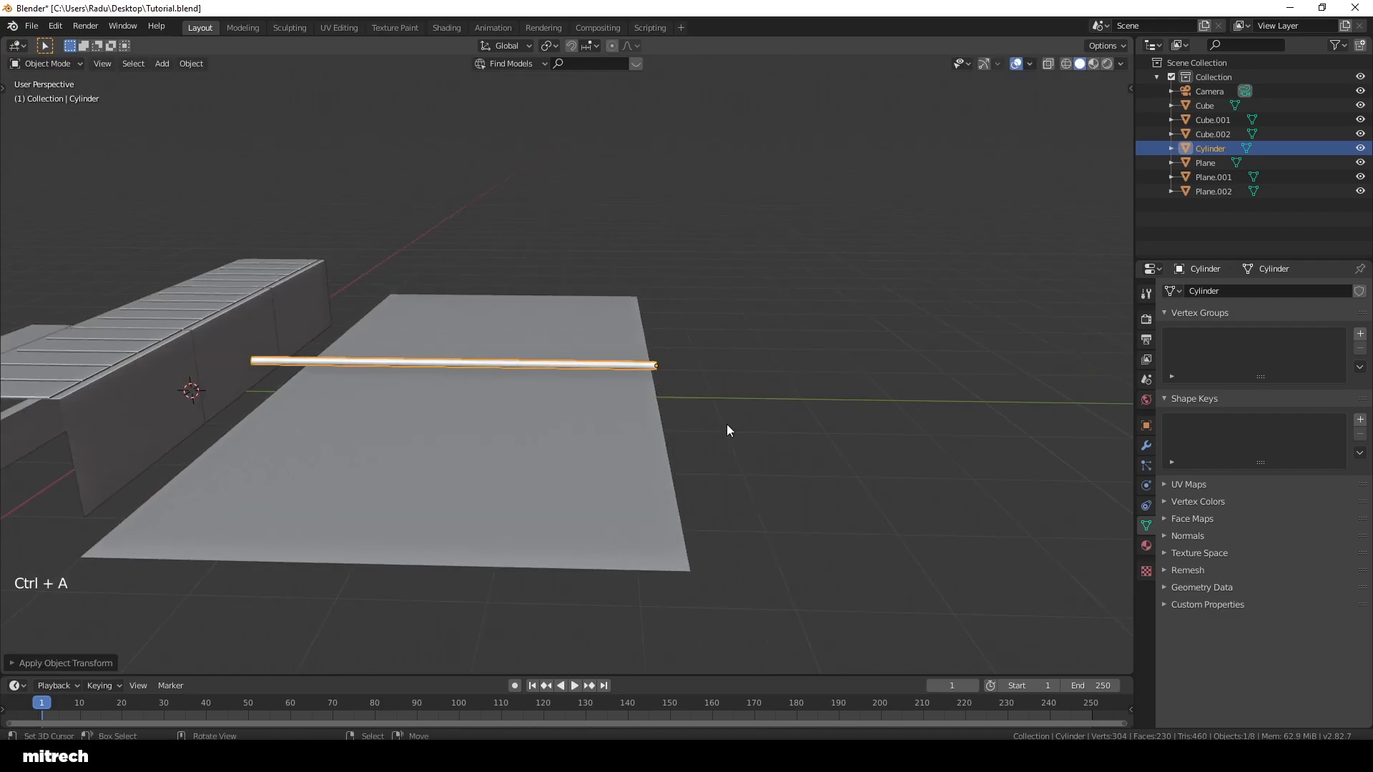
Step: Check the rod's placement through the camera, deselect all objects and save the file
key(KP_0)
middle_drag(726, 424, 585, 380)
key(a)
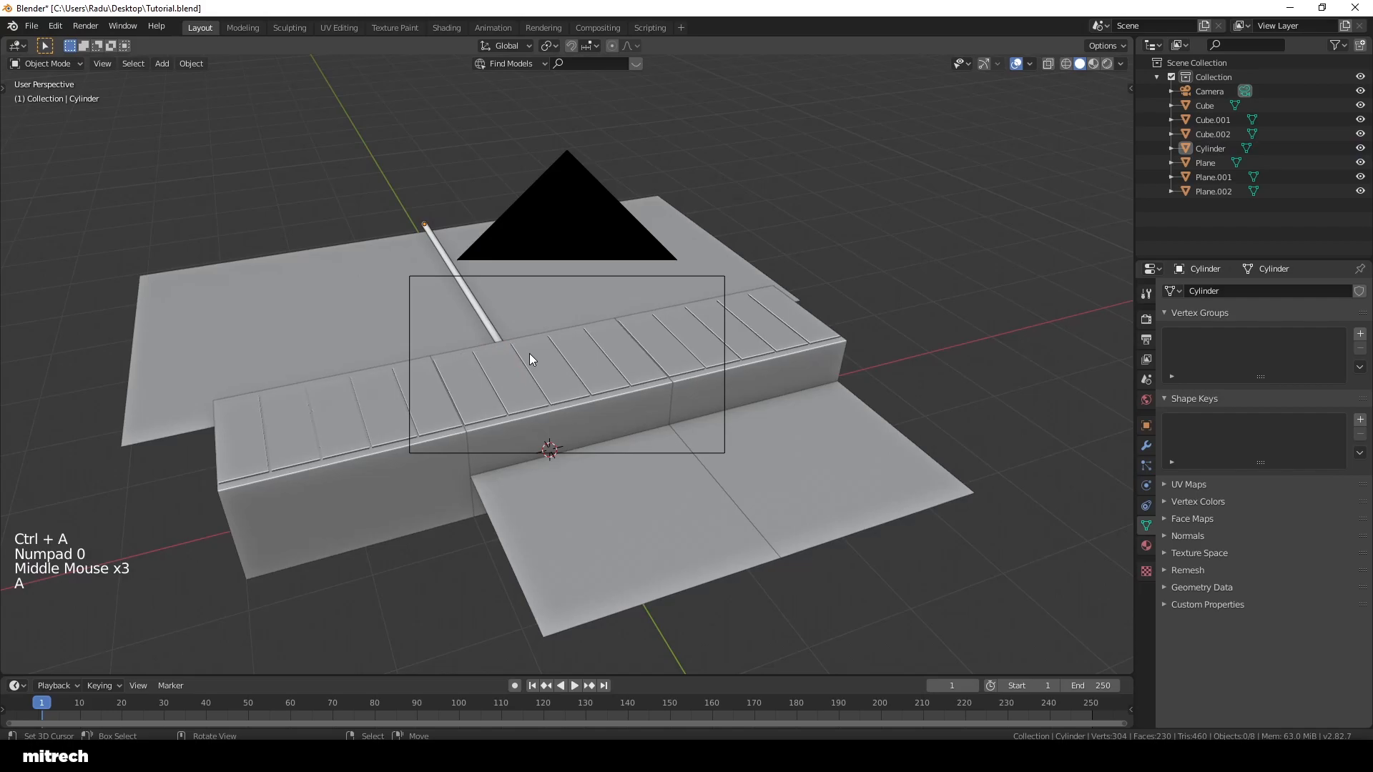
key(KP_0)
right_click(378, 261)
key(a)
key(a)
key(a)
key(a)
key(a)
key(ctrl+s)
right_click(387, 269)
key(s)
key(shift+y)
key(shift+x)
right_click(732, 426)
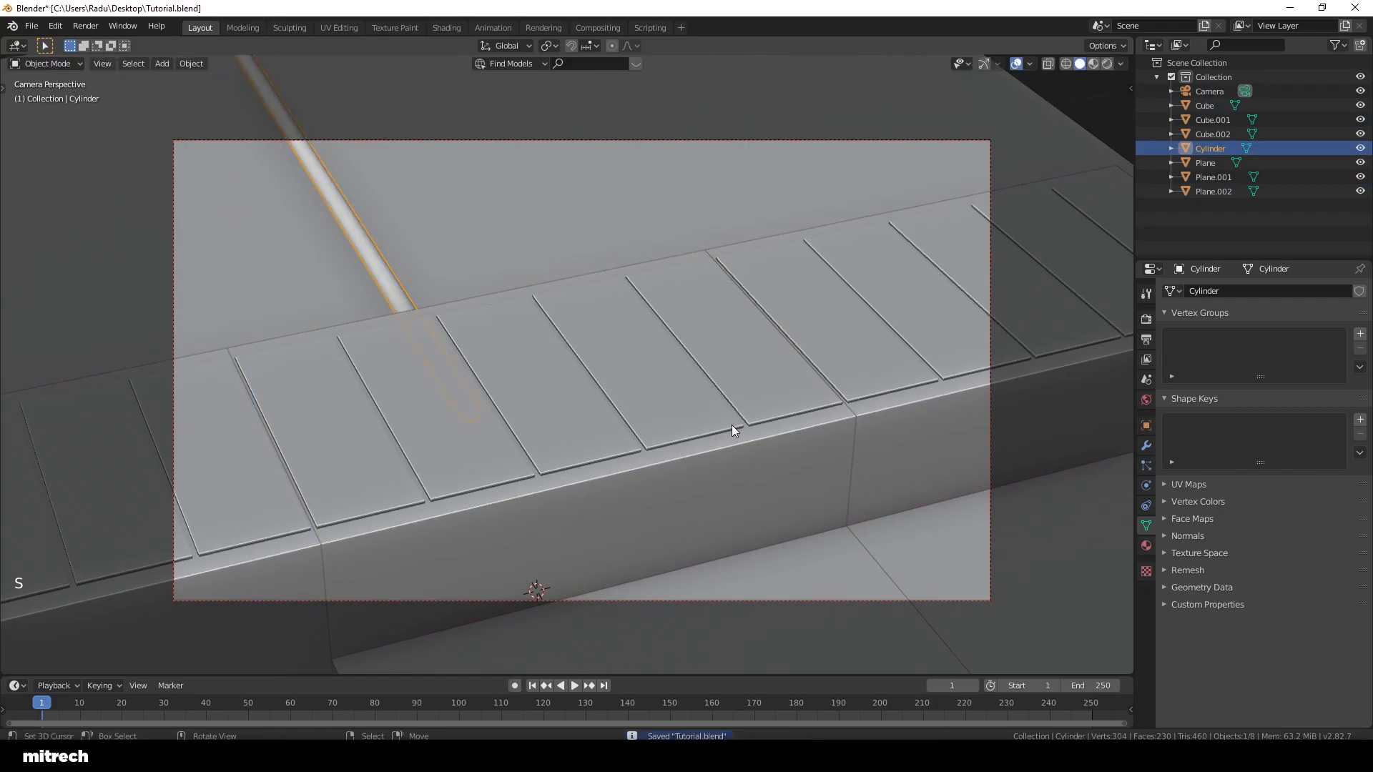
Step: Thin the rod by scaling it to about 0.82 with Y locked, applying its object transform before and after
middle_drag(732, 425, 578, 449)
scroll(577, 449, up, 1)
key(ctrl+a)
click(761, 319)
shift+middle_drag(761, 319, 730, 465)
scroll(719, 483, up, 2)
key(s)
key(shift+y)
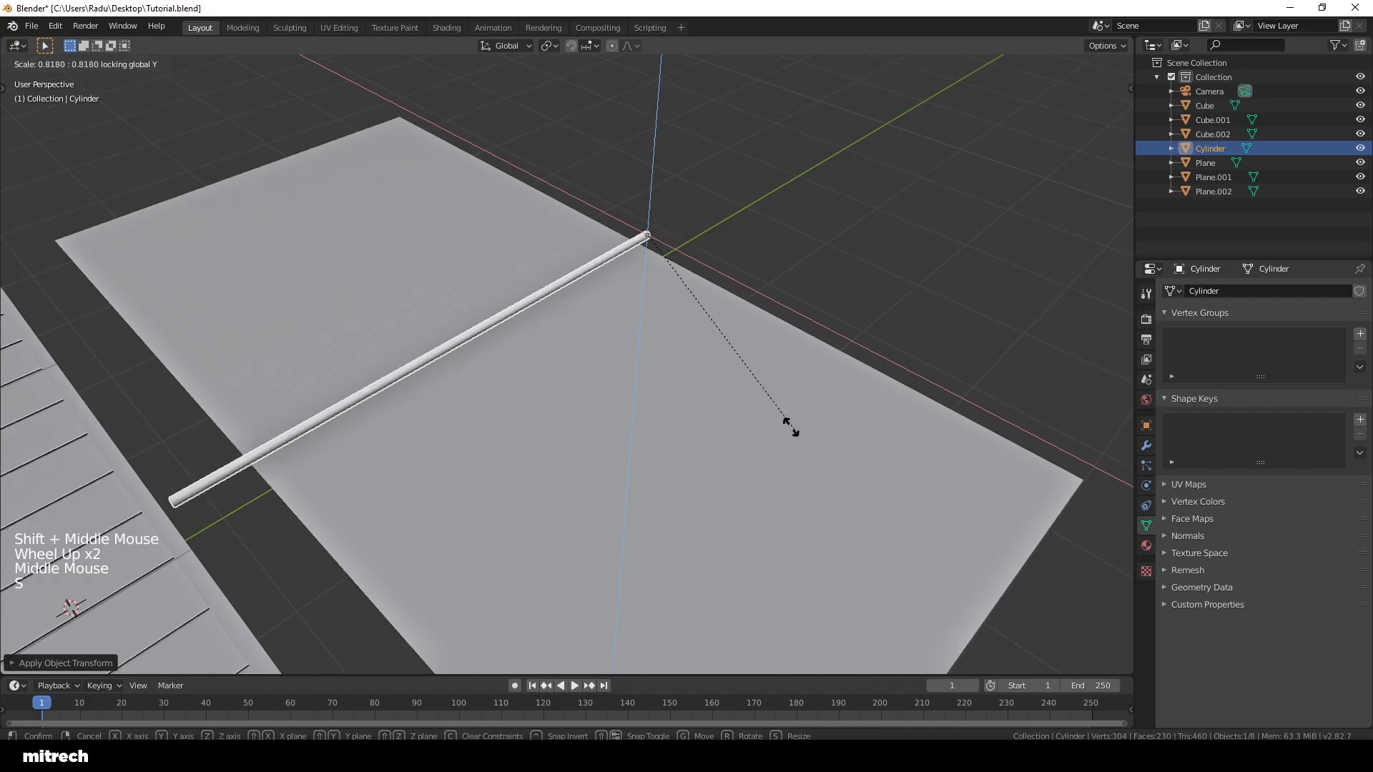
click(792, 429)
key(ctrl+a)
click(791, 430)
key(KP_0)
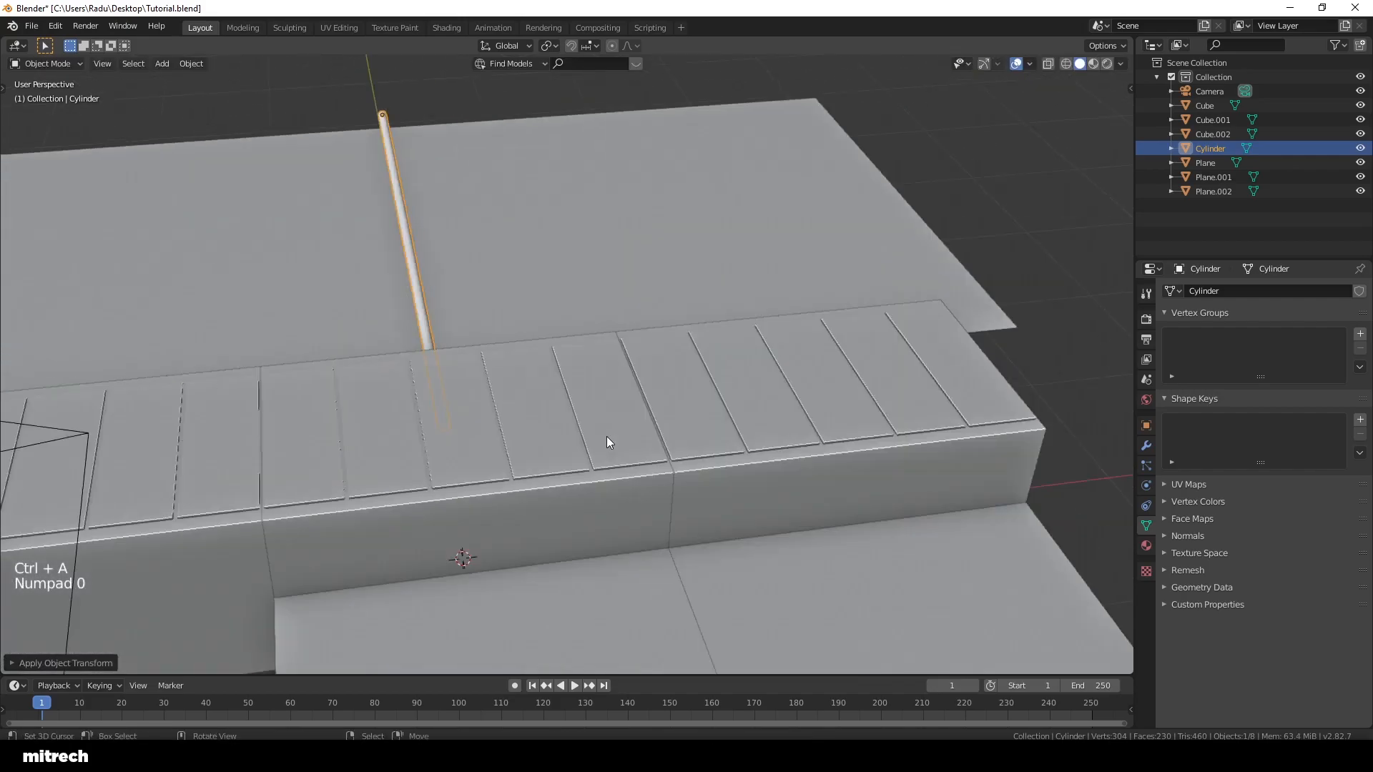
Step: Duplicate the rod along X twice in the camera view, placing one copy close beside it and one farther off on the opposite side
key(shift+d)
key(x)
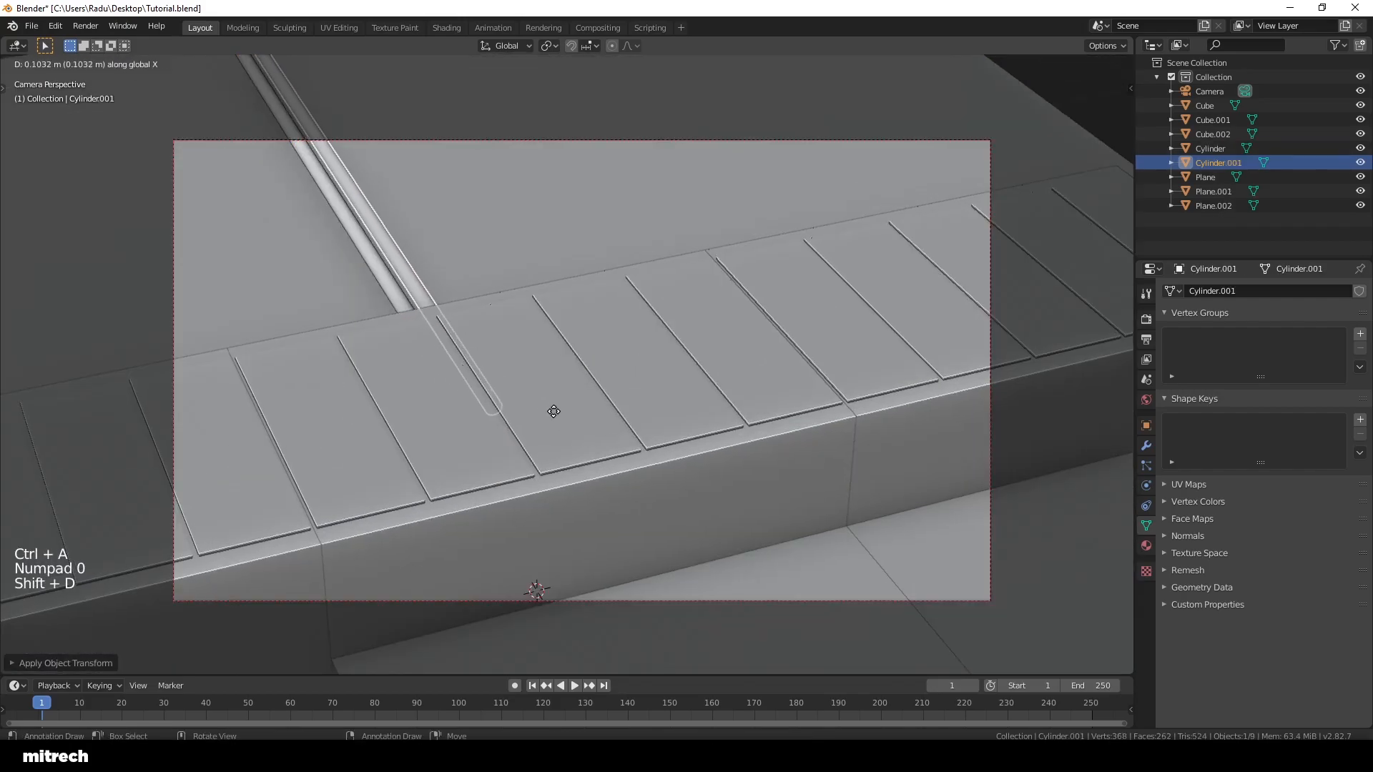
click(567, 417)
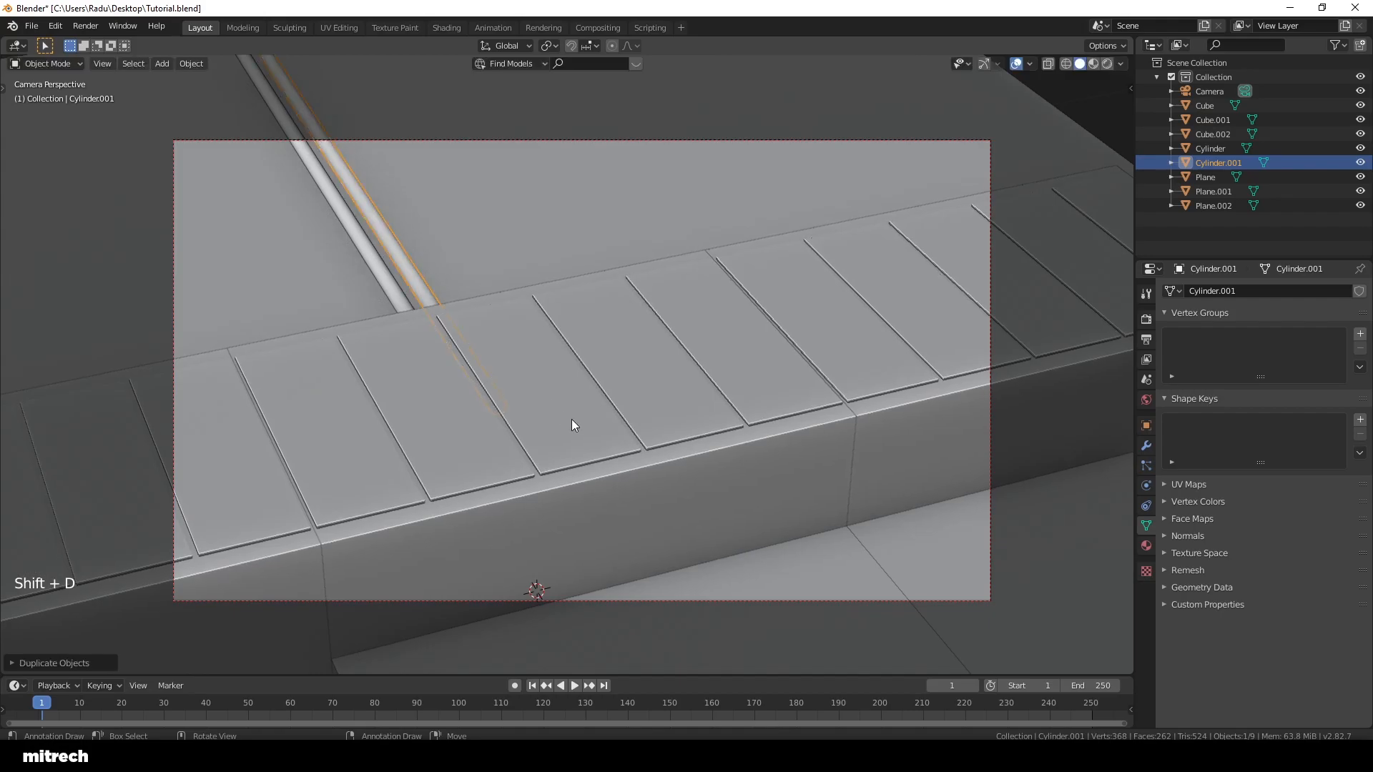
key(shift+d)
key(x)
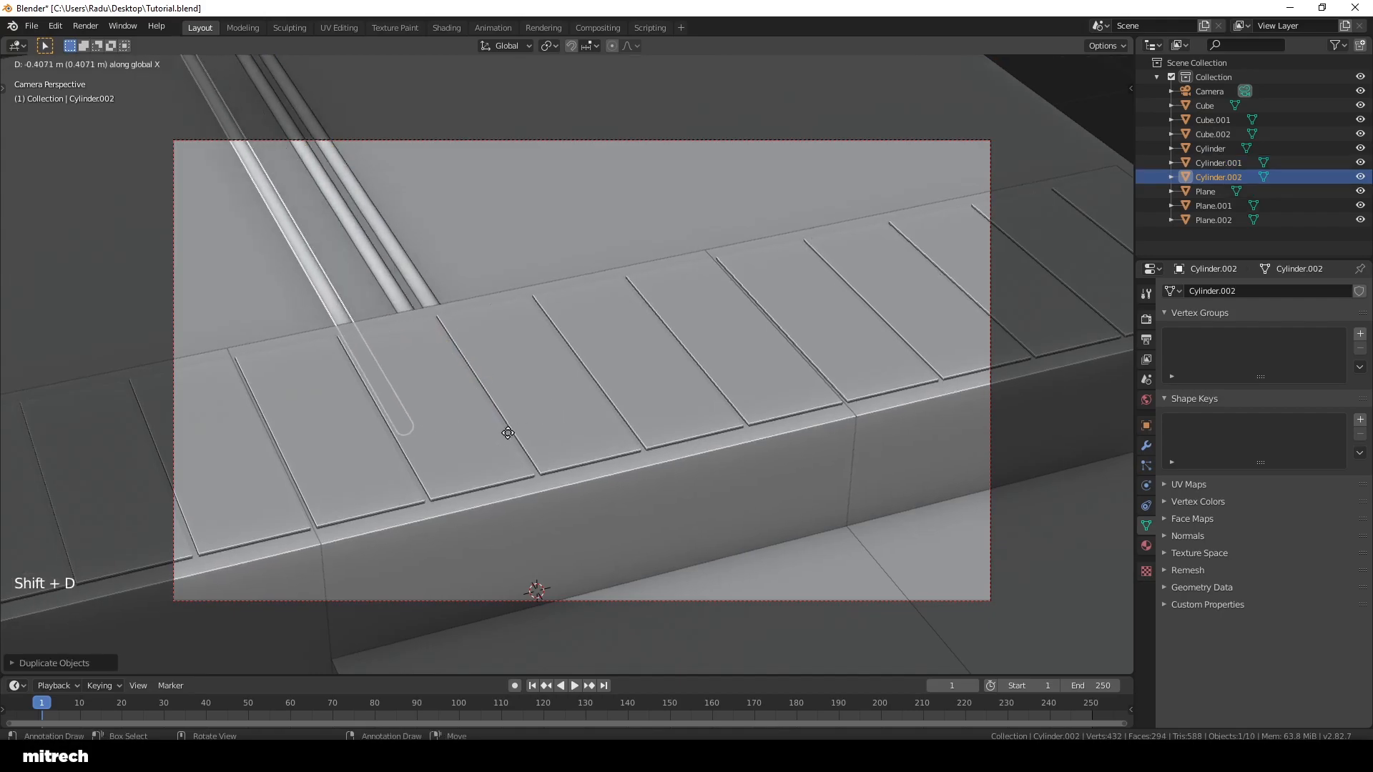
key(a)
Step: Duplicate the rod along X twice, placing one copy close beside the paired rods and the second a little farther along
right_click(498, 436)
key(shift+d)
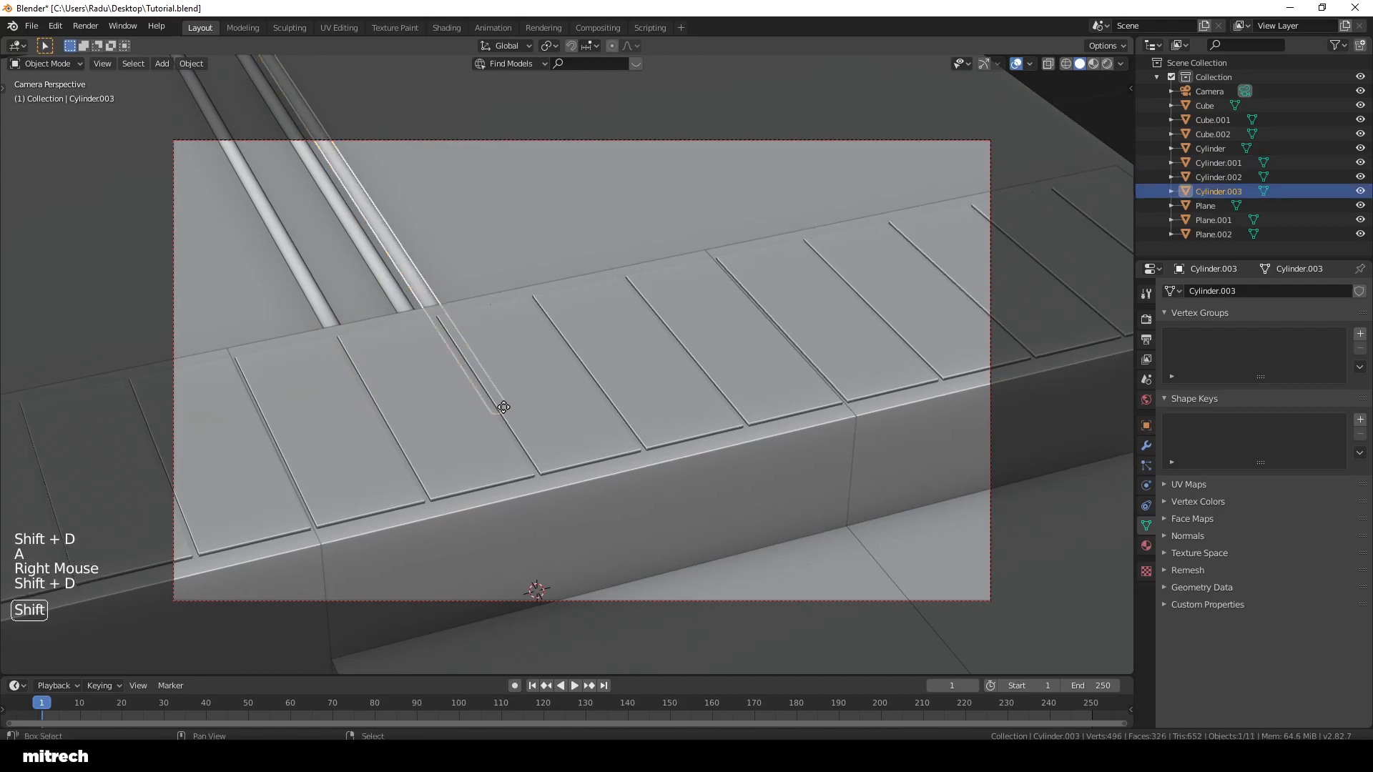
click(521, 402)
key(shift+d)
key(x)
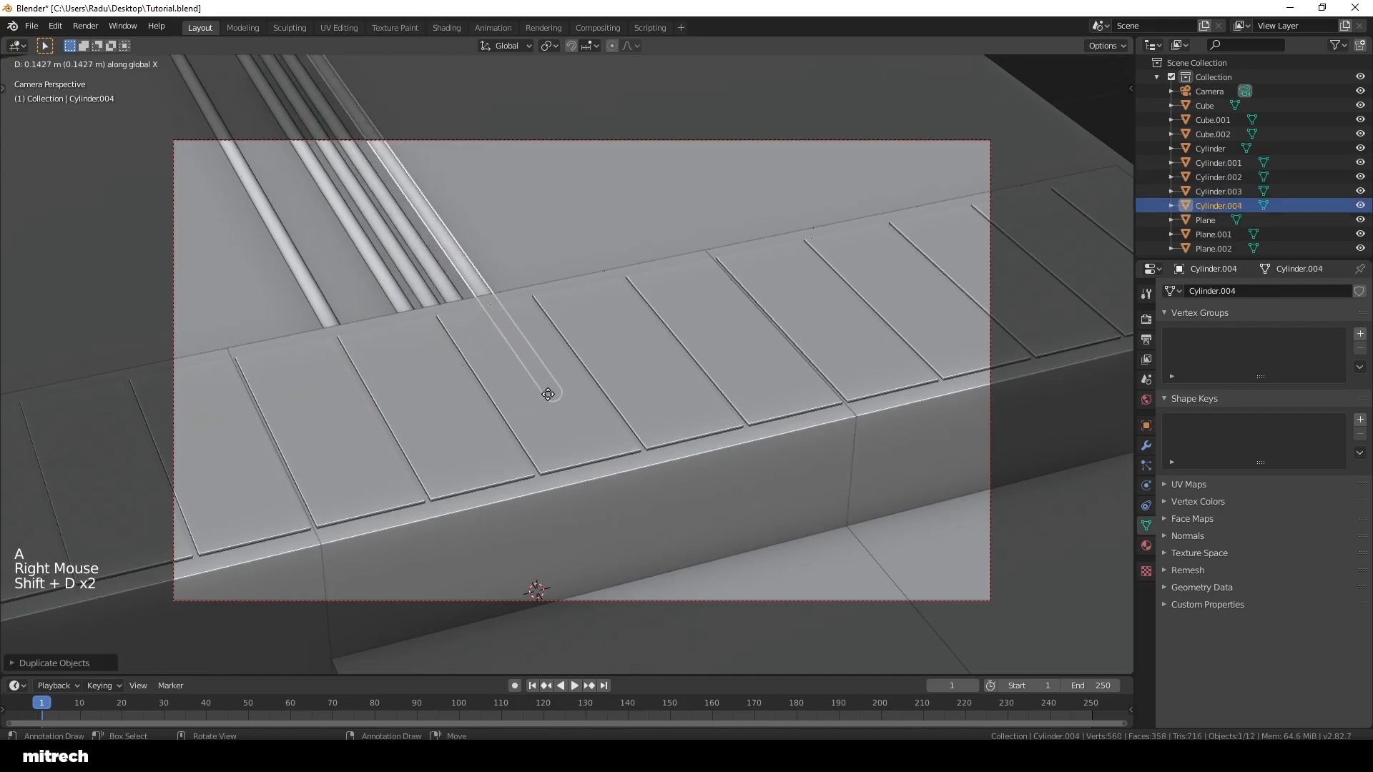
click(546, 395)
Step: Deselect all objects and save the file
key(a)
key(a)
key(a)
key(a)
key(a)
key(ctrl+s)
right_click(666, 295)
key(a)
key(a)
key(a)
key(a)
key(a)
key(ctrl+s)
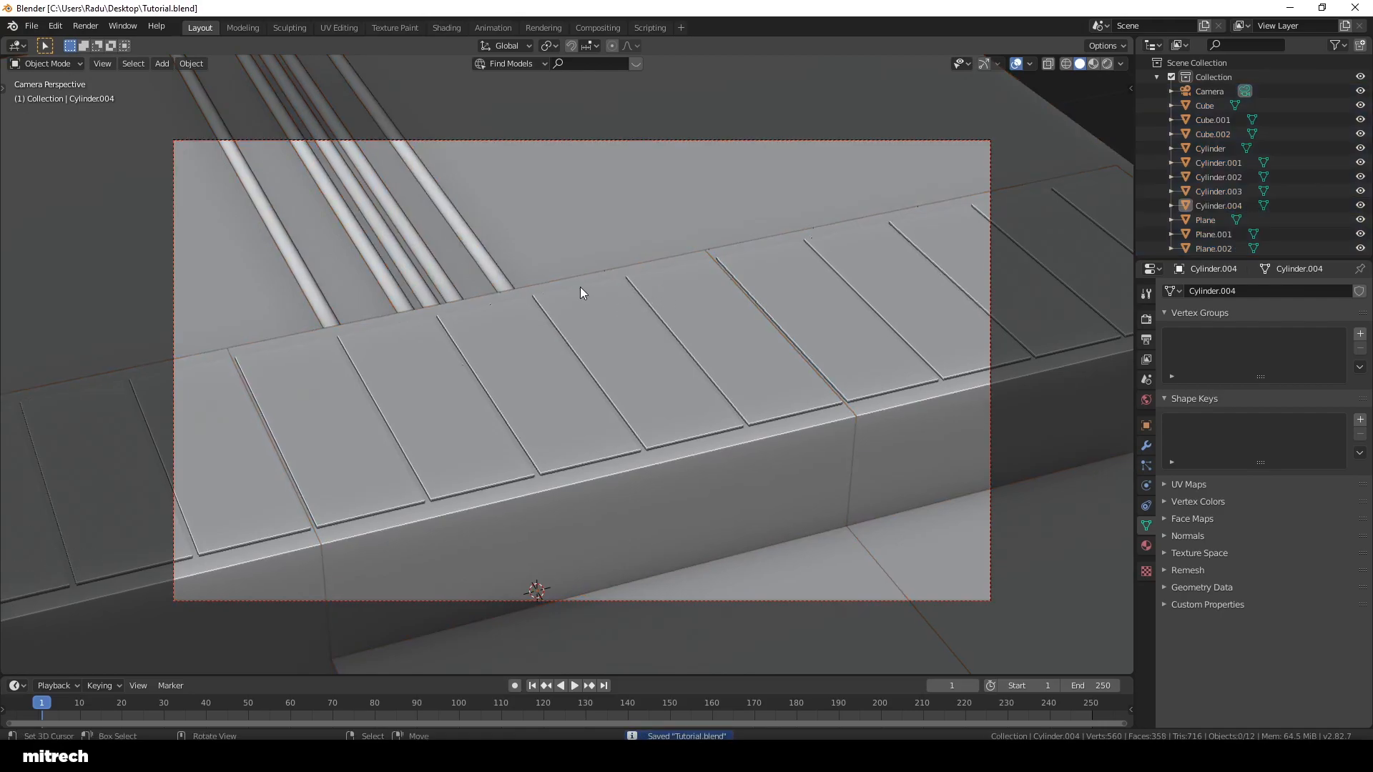
Step: Check the reference render and duplicate the last rod along X to the far end of the rear plane
key(F12)
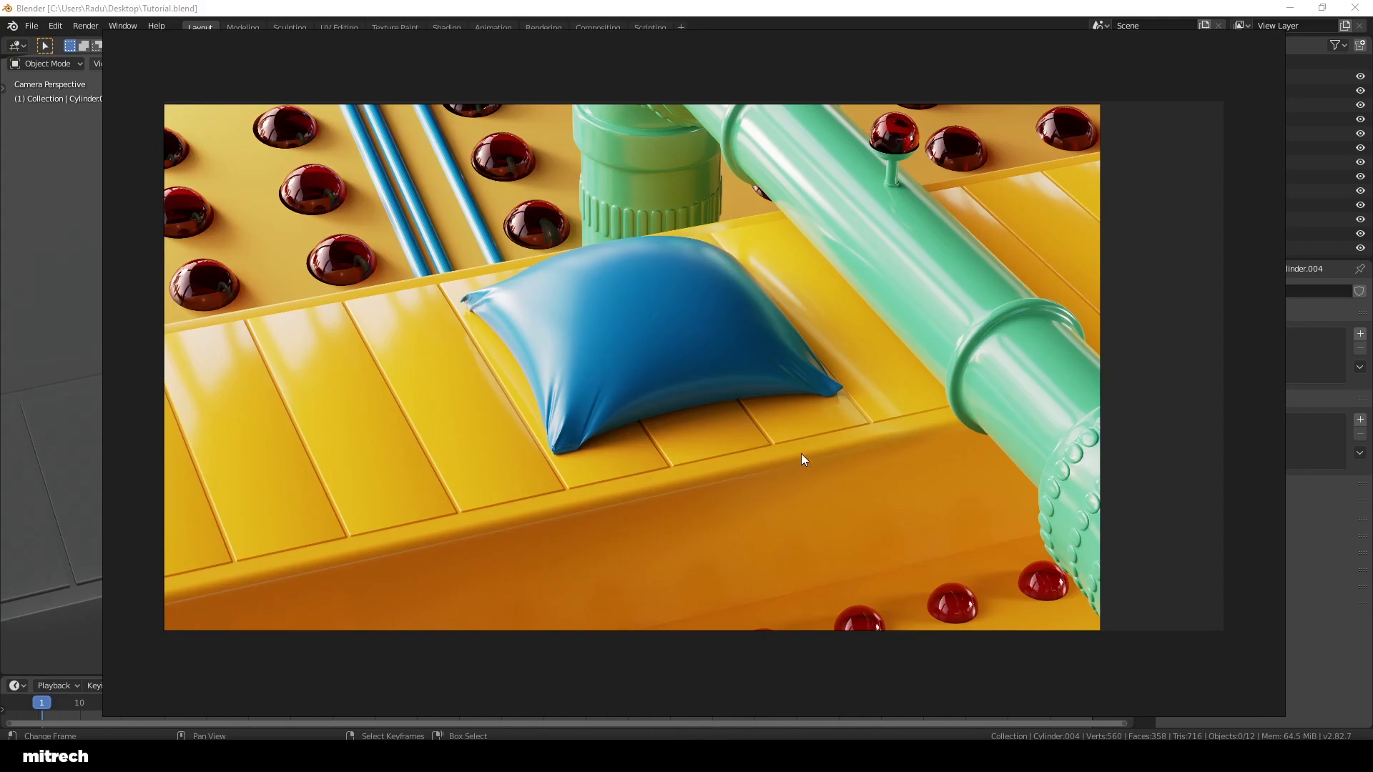
key(Escape)
right_click(506, 293)
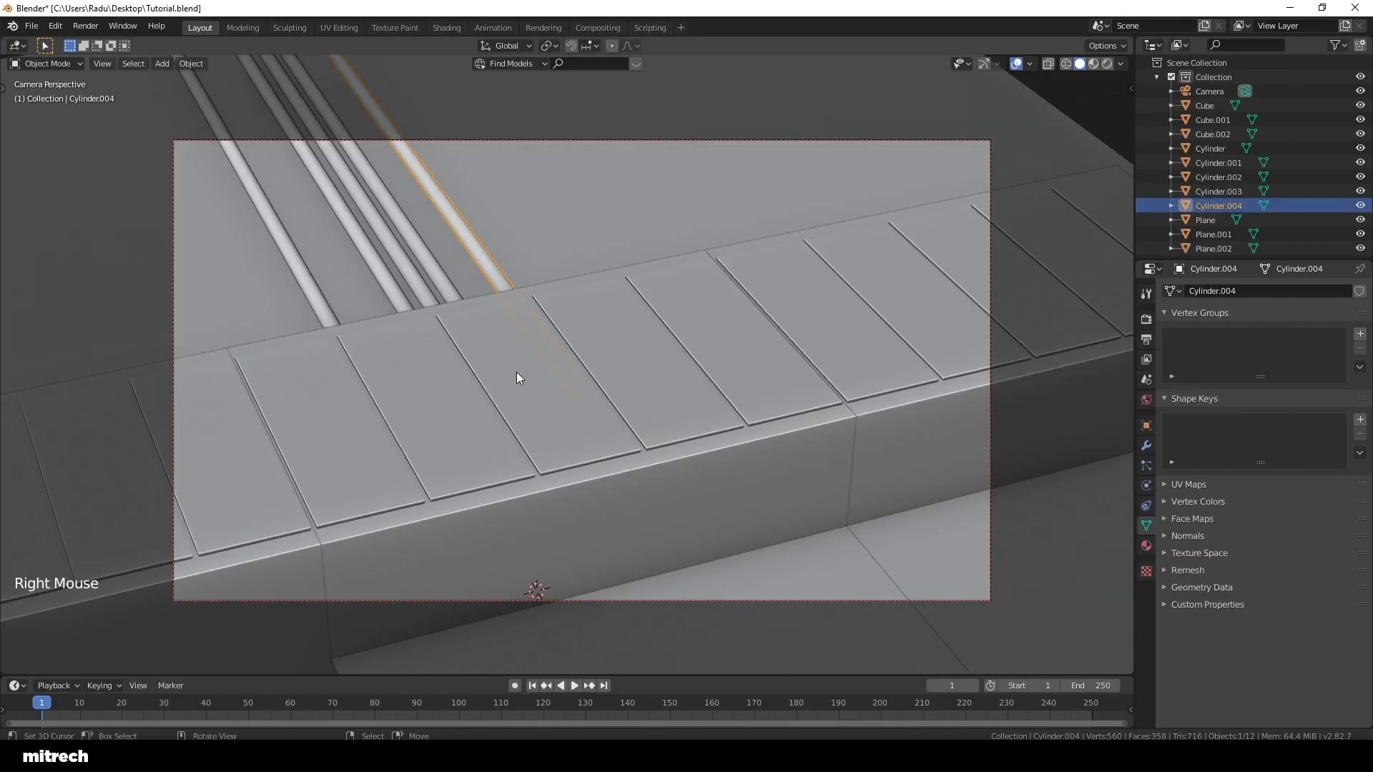
key(shift+d)
click(907, 276)
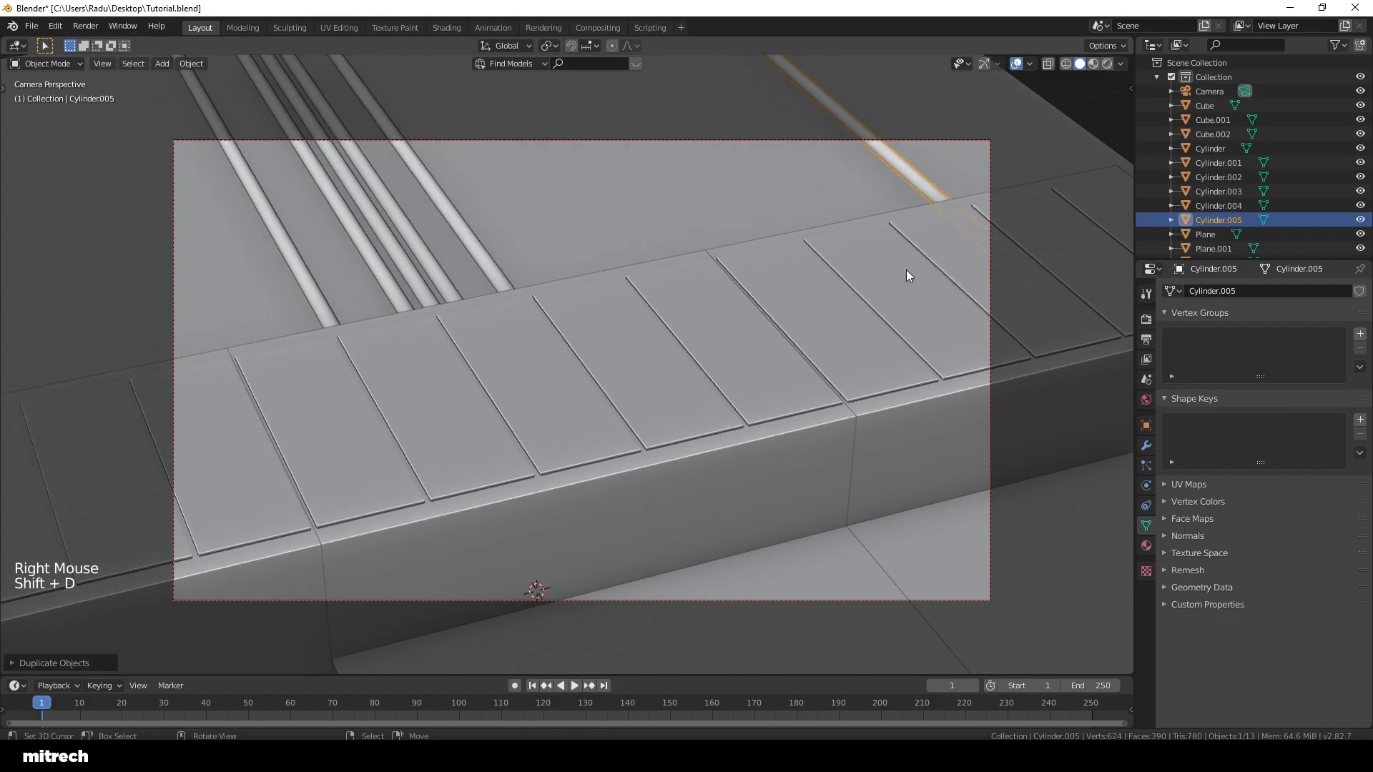
Step: Clear the selection and save the file with the added rod
key(a)
key(a)
key(a)
key(a)
key(ctrl+s)
right_click(645, 219)
key(a)
key(a)
key(a)
key(a)
key(ctrl+s)
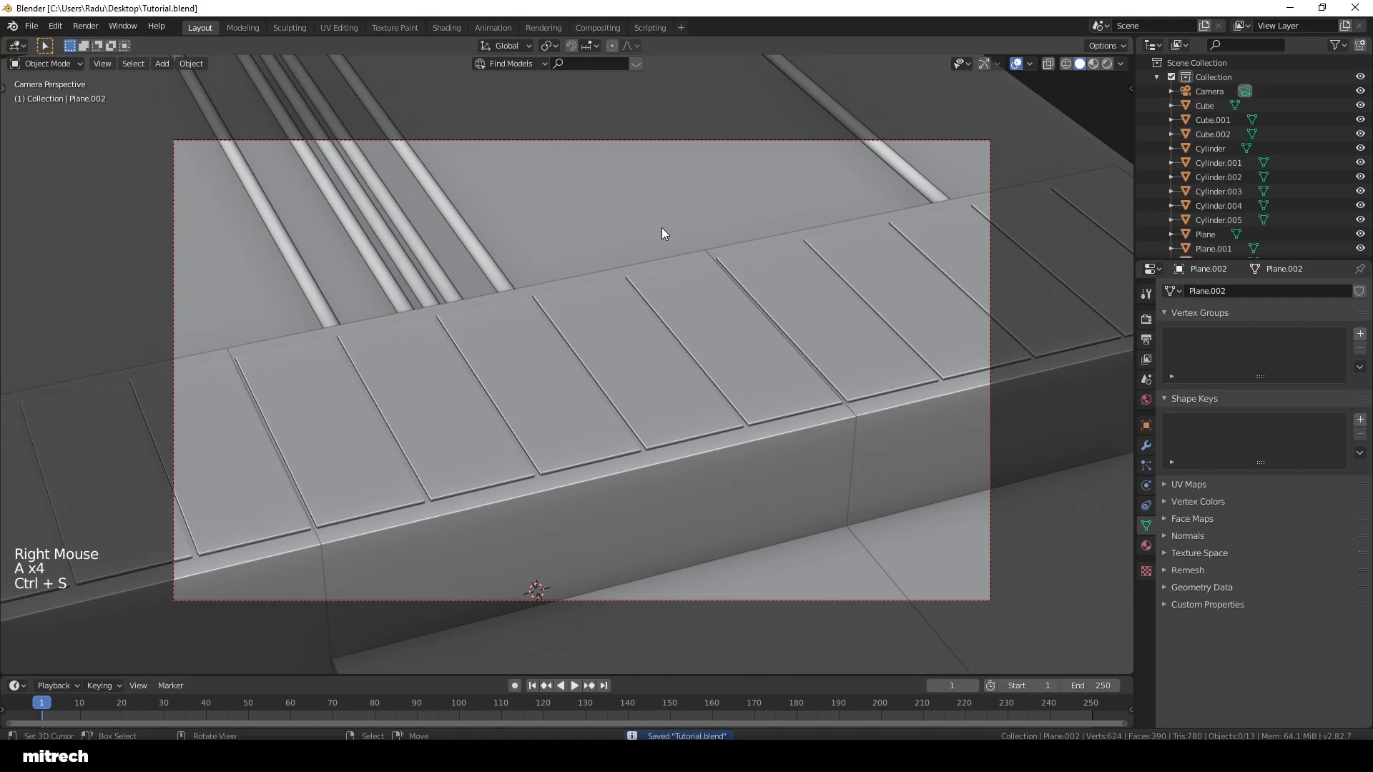
right_click(655, 217)
key(a)
key(a)
key(a)
key(a)
key(ctrl+s)
Step: Inspect the rods on the rear plane from outside the camera, save the file and return to the camera view
middle_drag(636, 250, 602, 275)
scroll(584, 323, up, 2)
right_click(601, 277)
key(a)
key(a)
key(a)
key(a)
key(a)
key(ctrl+s)
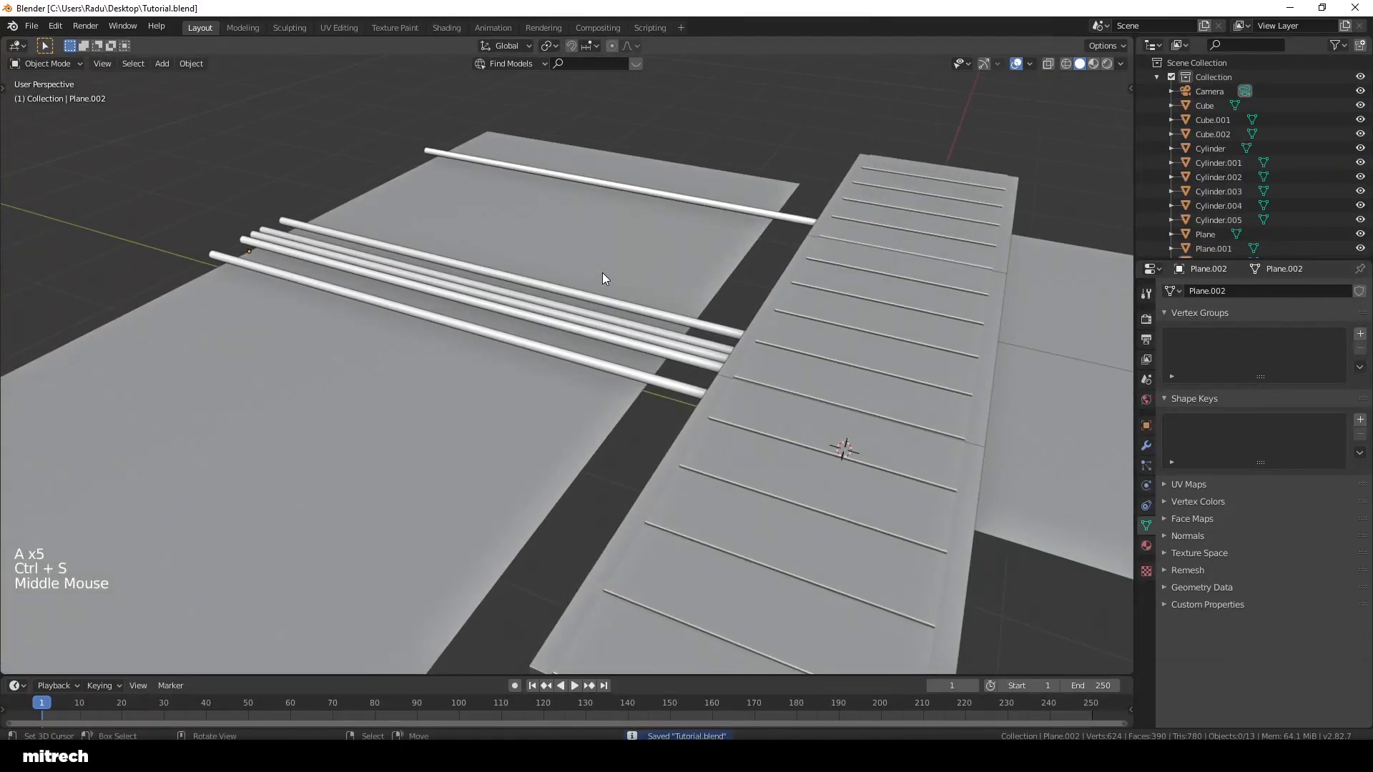
key(KP_0)
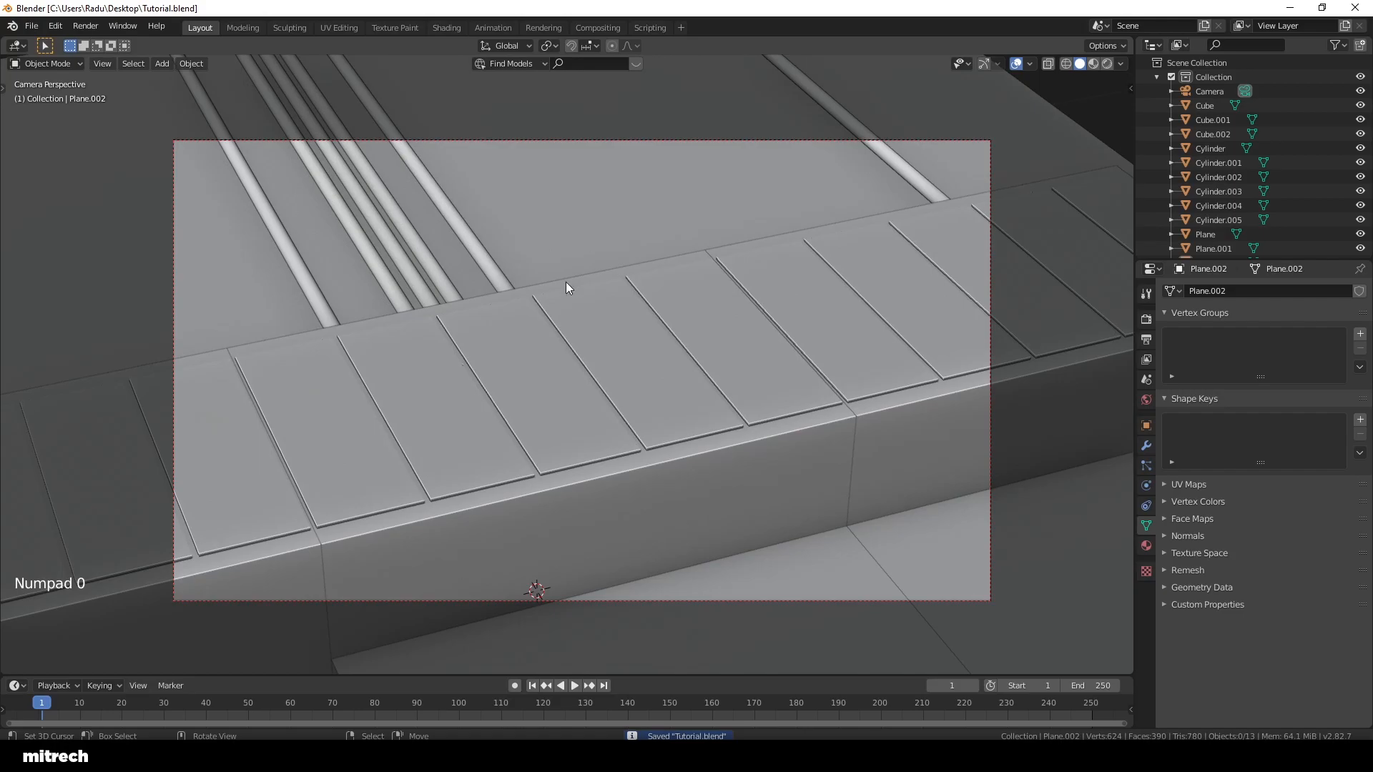
Step: Duplicate the rod beside the four-rod group, rotate the copy 90° about Z and apply its object transform
right_click(478, 248)
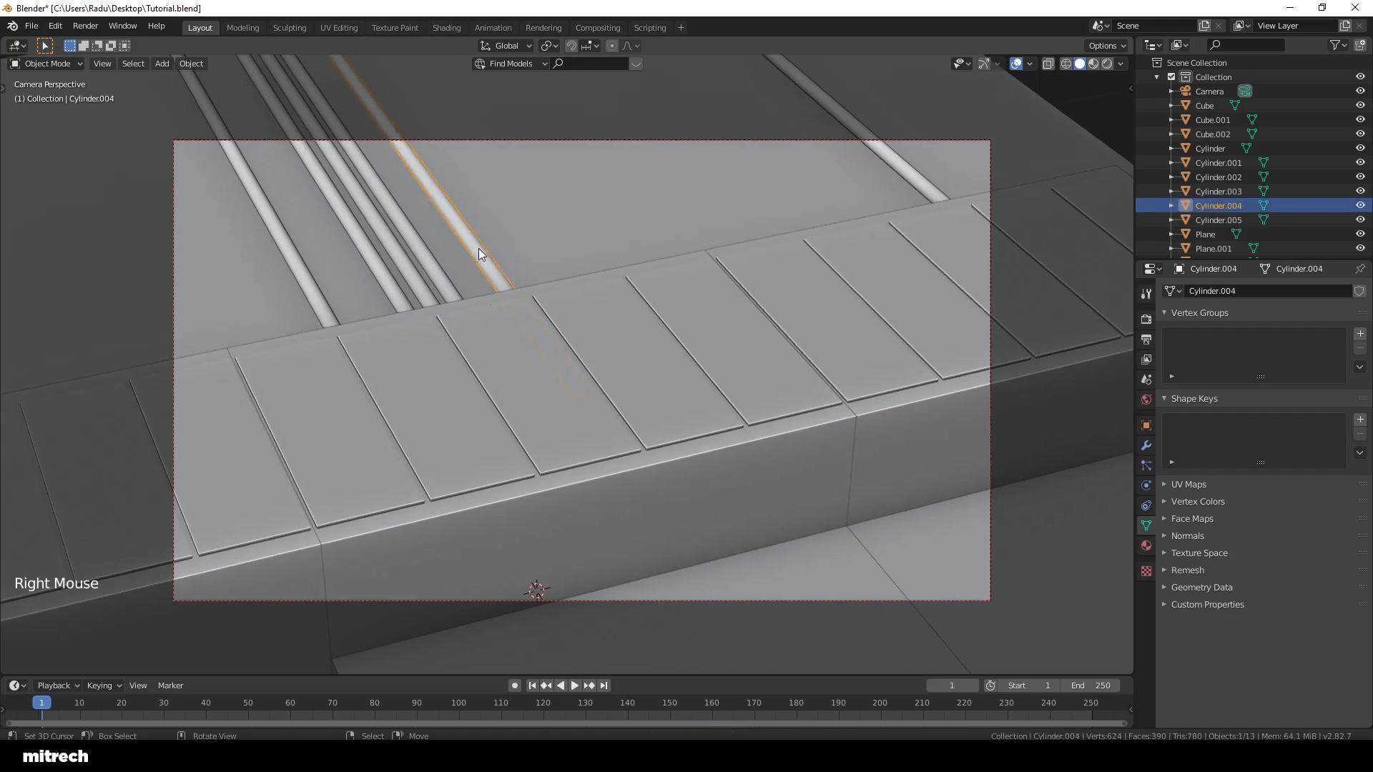
key(shift+d)
key(r)
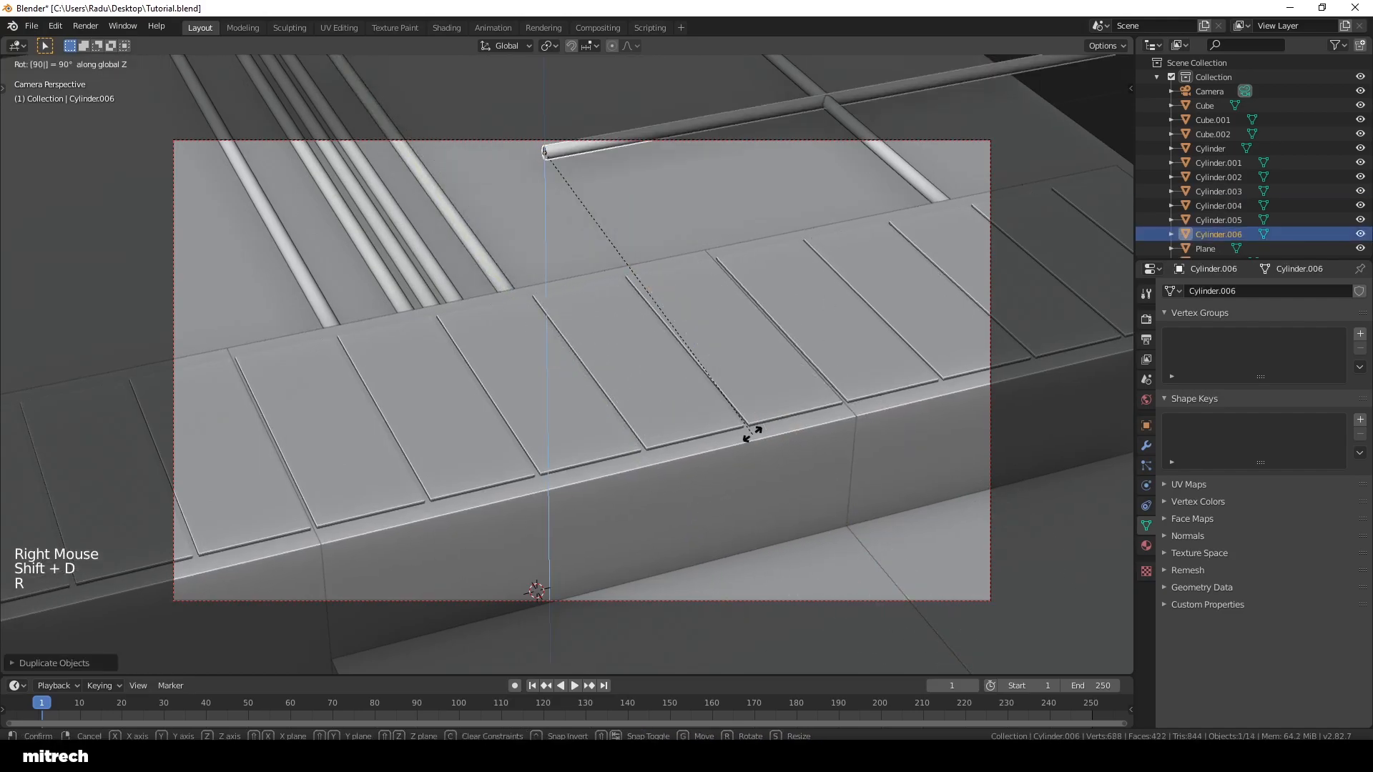
click(752, 435)
key(ctrl+a)
click(752, 435)
Step: Move the rotated rod along negative Y to the front of the panelled box and adjust its height along Z
key(g)
key(y)
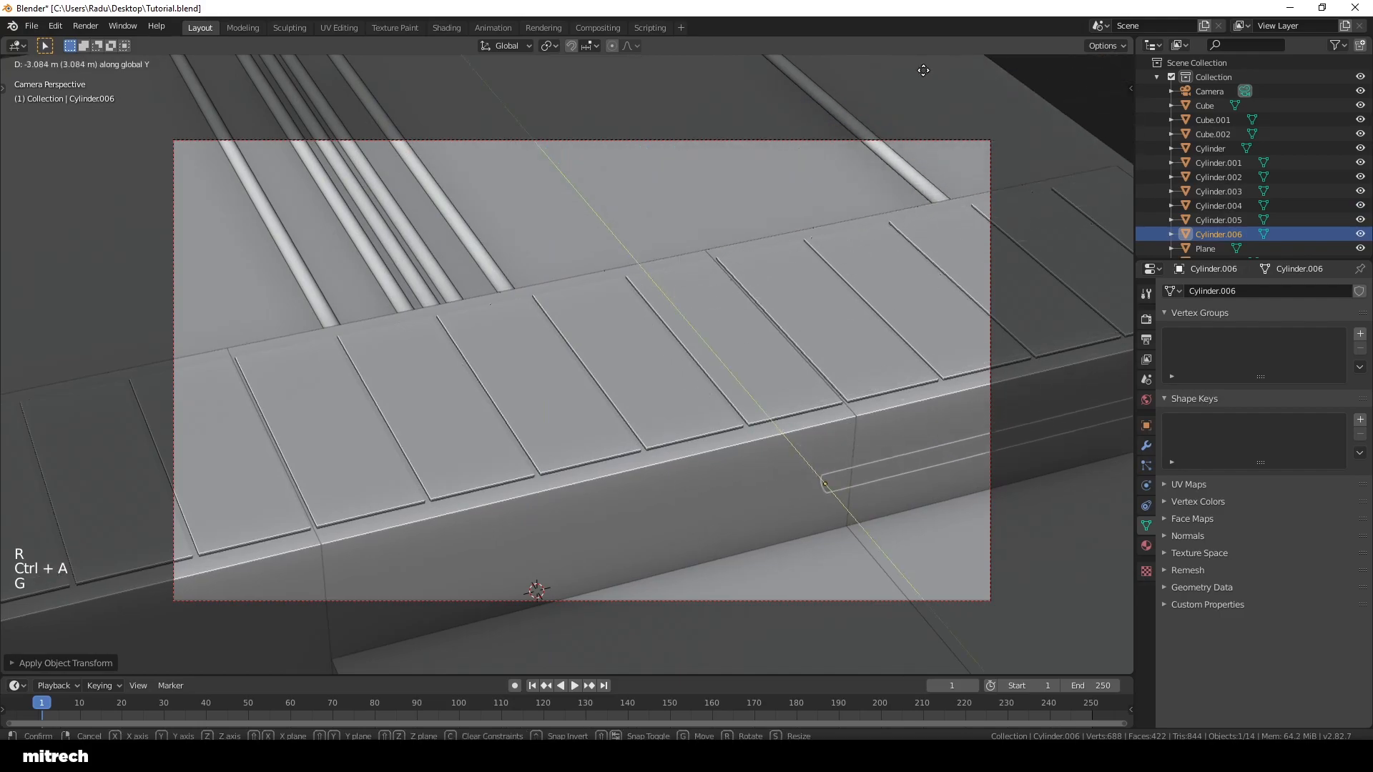
key(g)
key(z)
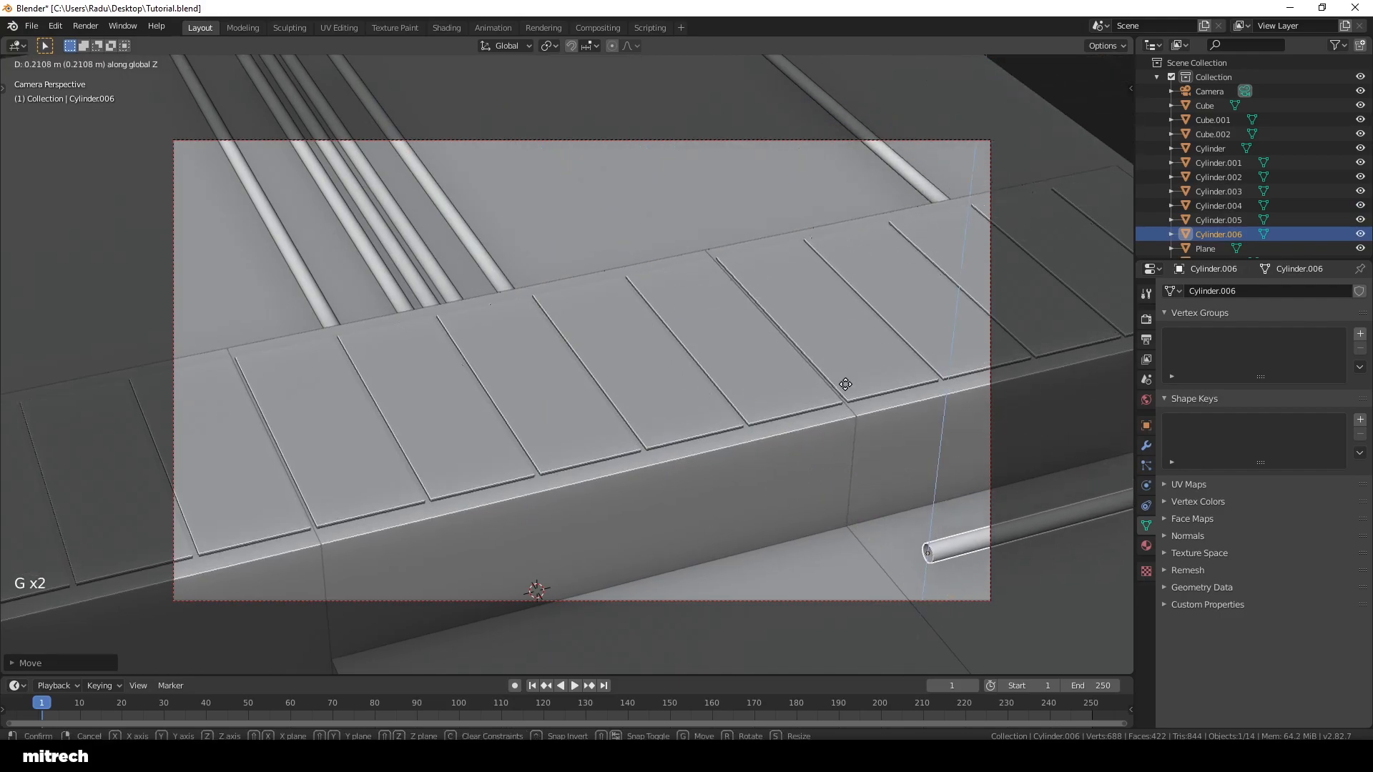
click(848, 397)
Step: Shift the rod along Y and negative X so it runs along the lower front face of the box
key(g)
key(y)
click(465, 484)
key(g)
key(y)
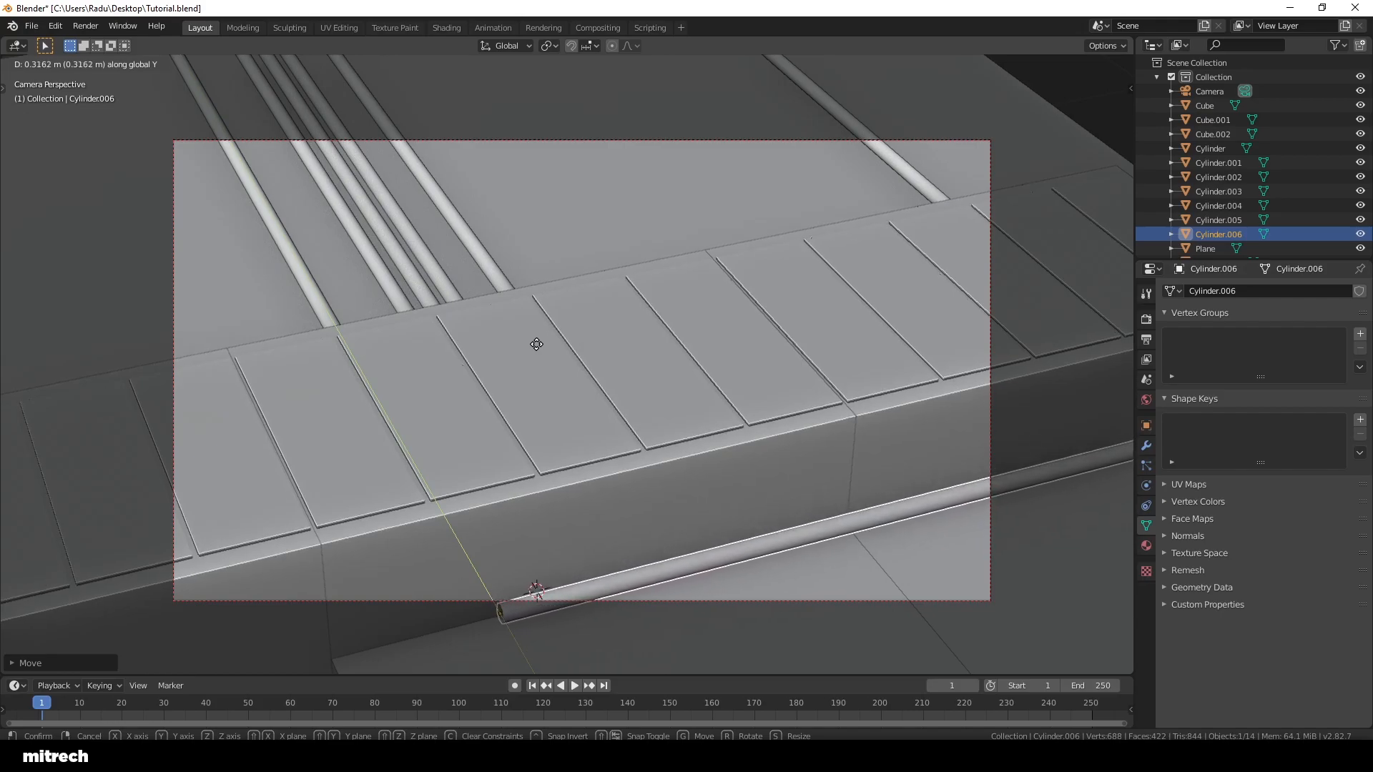
click(536, 340)
key(g)
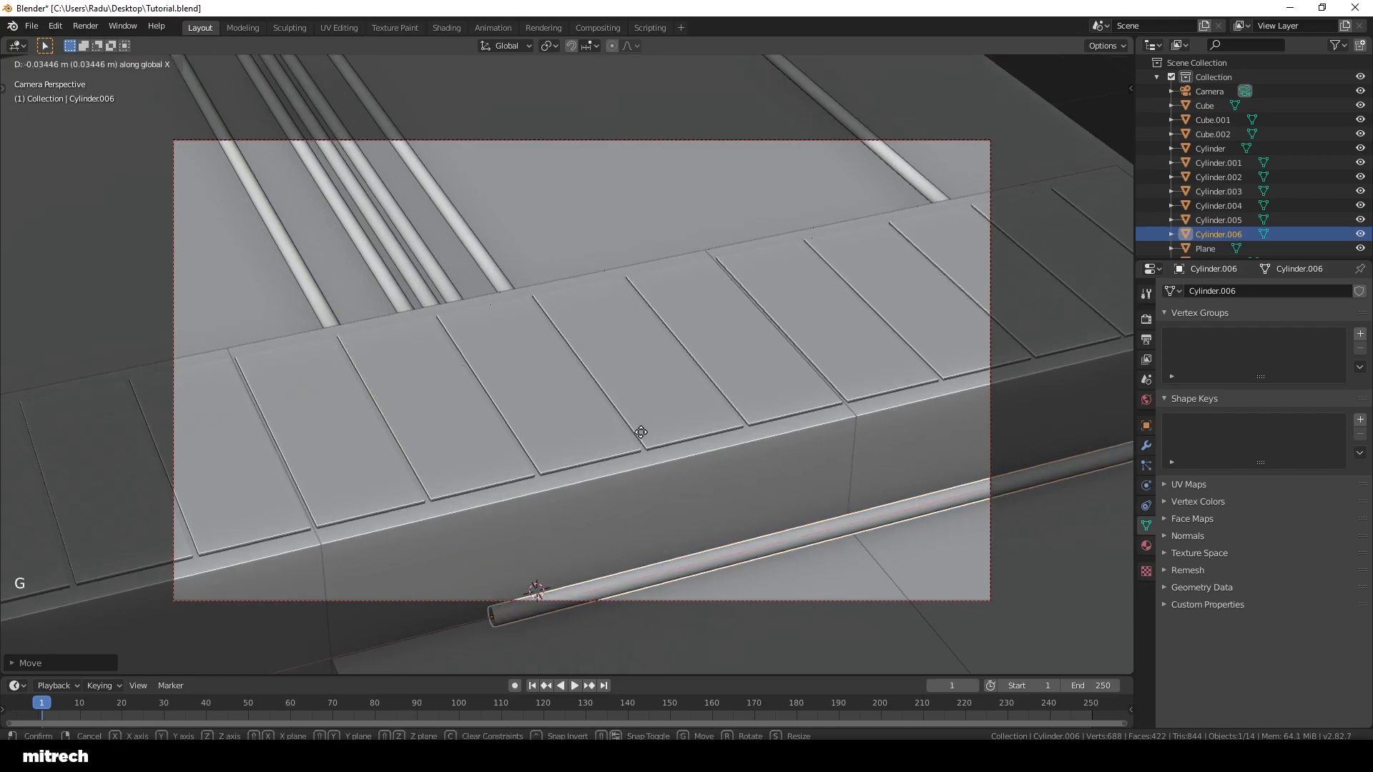
click(561, 450)
Step: Deselect all objects and save the file with the front rod in place
key(alt+a)
right_click(725, 195)
key(a)
key(a)
key(a)
key(a)
key(a)
key(ctrl+s)
Step: Duplicate the front rod along Z, placing the copy directly above it
right_click(818, 528)
key(shift+d)
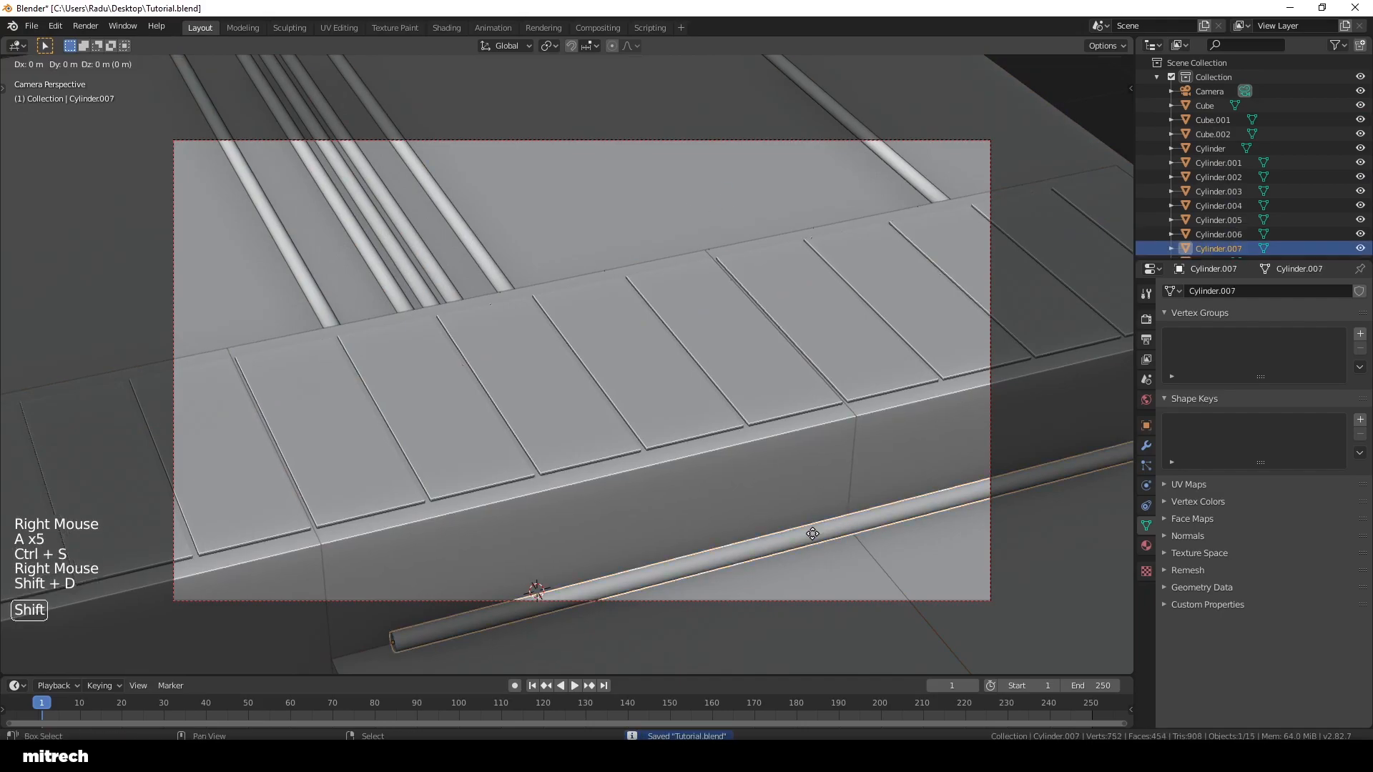
click(791, 513)
Step: Duplicate the upper front rod along Z in the front view to a spot near the box's top edge, and return to the camera
middle_drag(791, 513, 744, 407)
scroll(683, 439, up, 2)
key(KP_1)
scroll(645, 410, up, 3)
scroll(744, 408, up, 2)
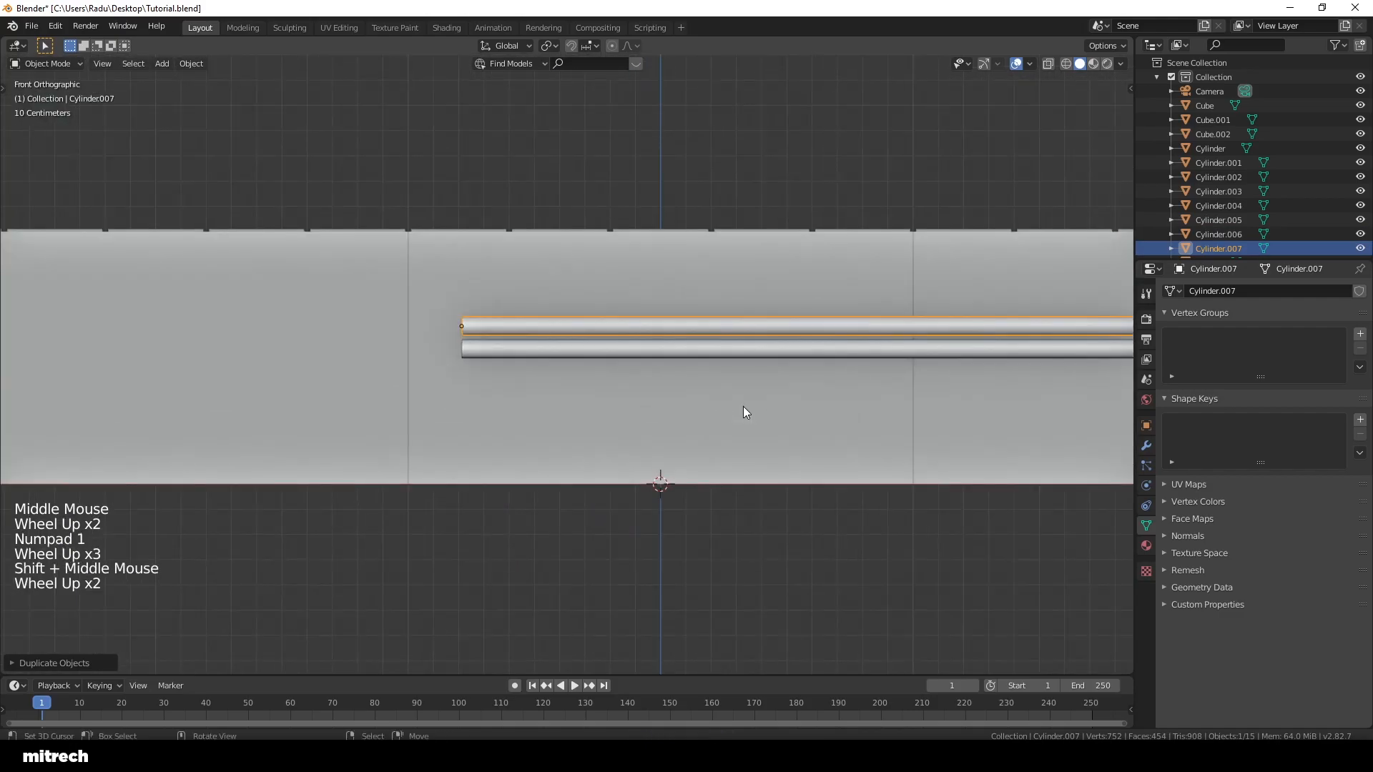
key(shift+d)
key(z)
click(602, 306)
key(a)
key(KP_0)
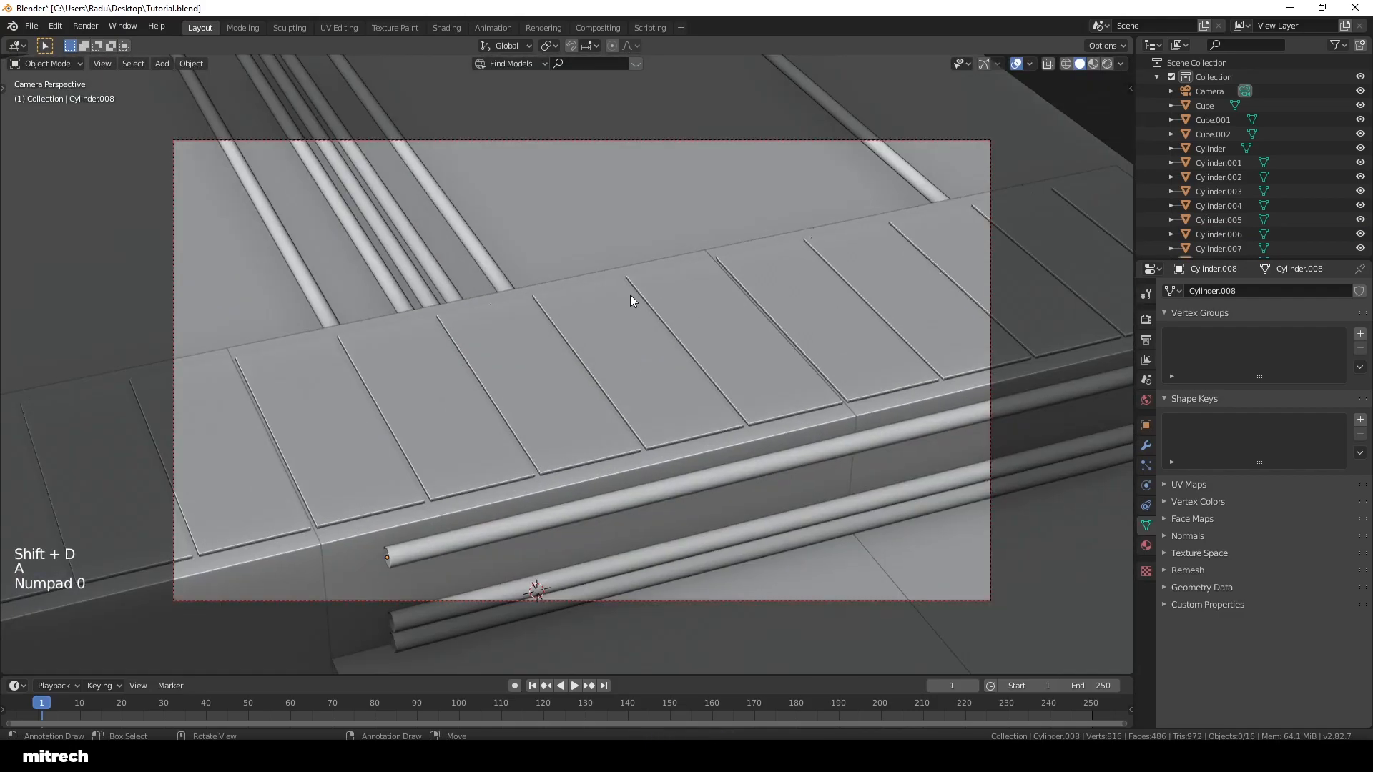
Step: Move the topmost front rod about 1.15 m along negative X, applying its object transform before and after
right_click(548, 521)
key(ctrl+a)
click(706, 348)
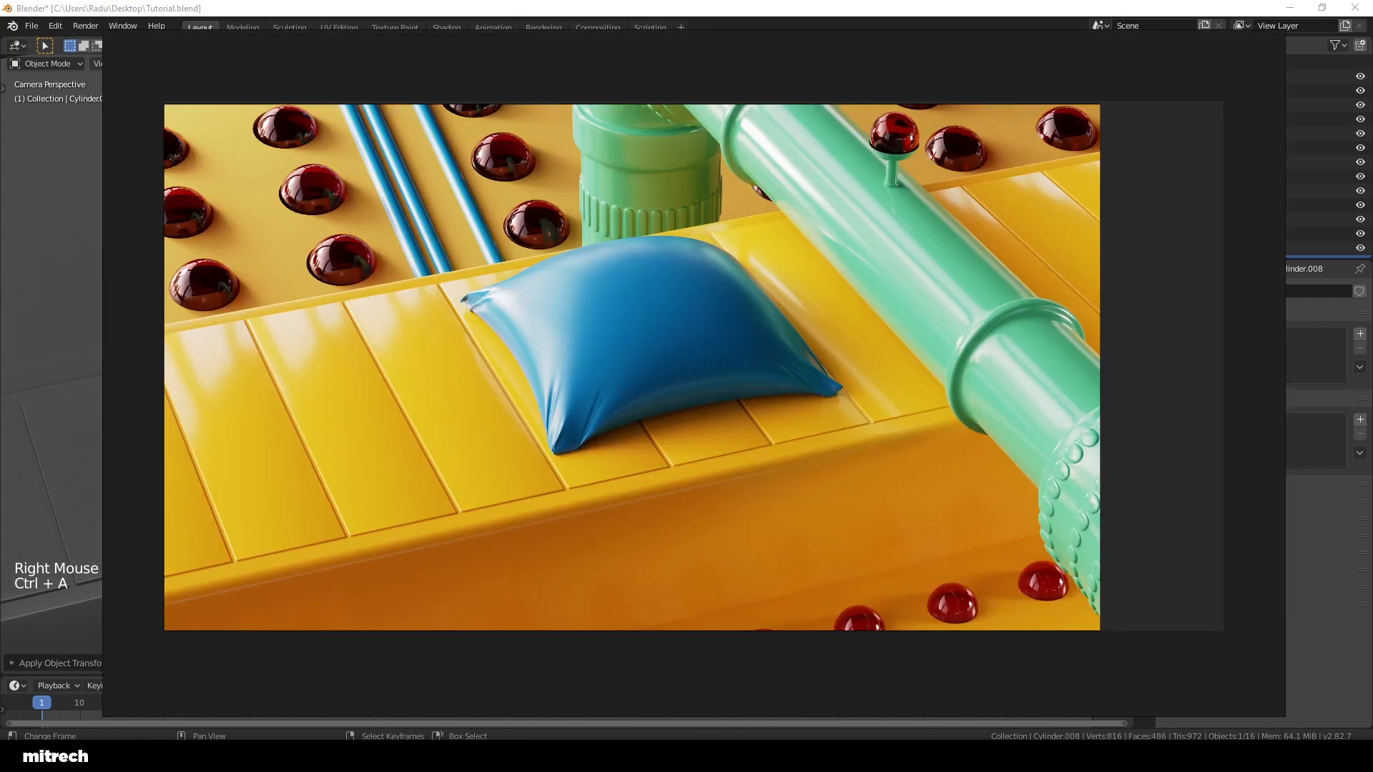
key(g)
key(x)
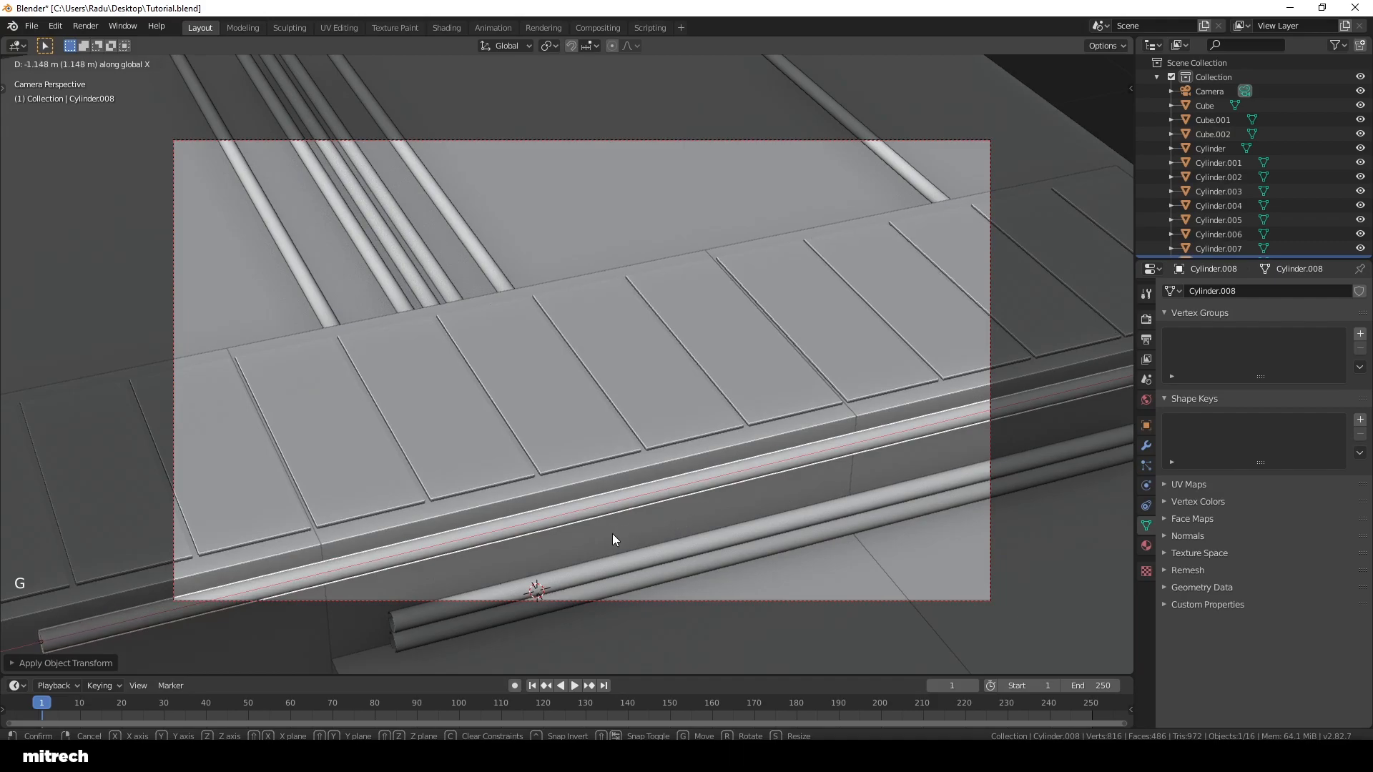
click(612, 533)
key(ctrl+a)
click(748, 443)
Step: Offset the middle front rod slightly along negative X, deselect everything and save the file
right_click(711, 533)
key(g)
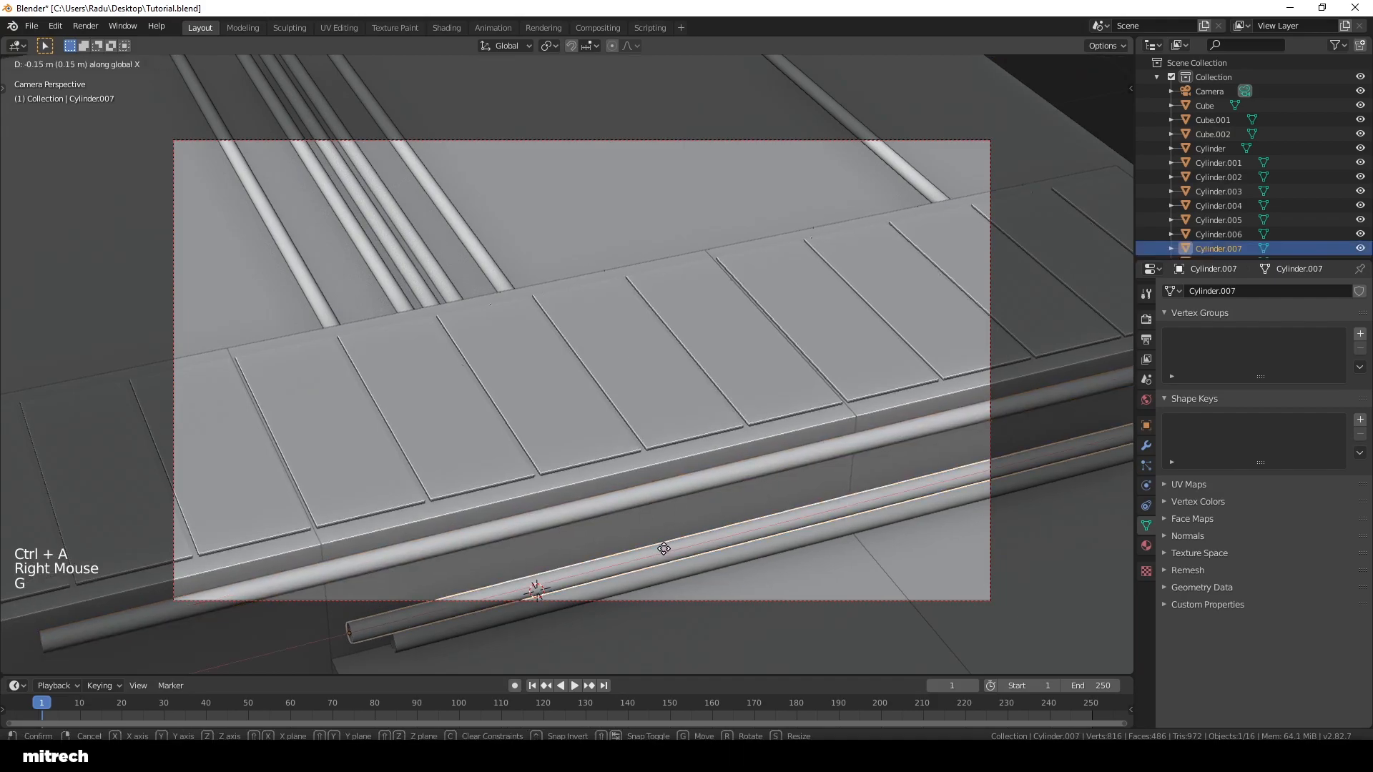
right_click(665, 217)
key(a)
key(a)
key(a)
key(a)
key(a)
key(ctrl+s)
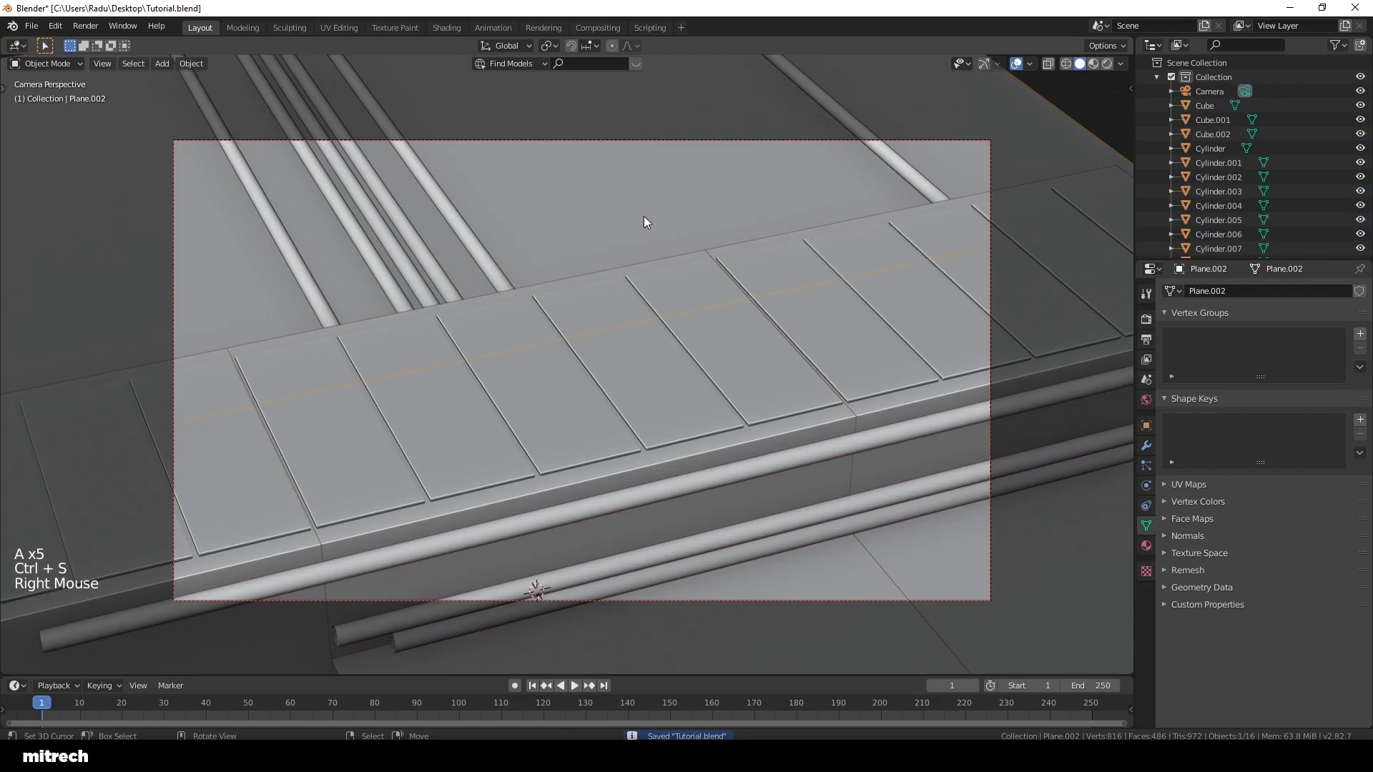
Step: Check the reference render and add a Round Cube mesh to the scene
middle_drag(643, 216, 748, 347)
scroll(595, 329, up, 2)
mouse_move(594, 329)
shift+middle_down()
mouse_move(615, 362)
mouse_move(607, 346)
shift+middle_up()
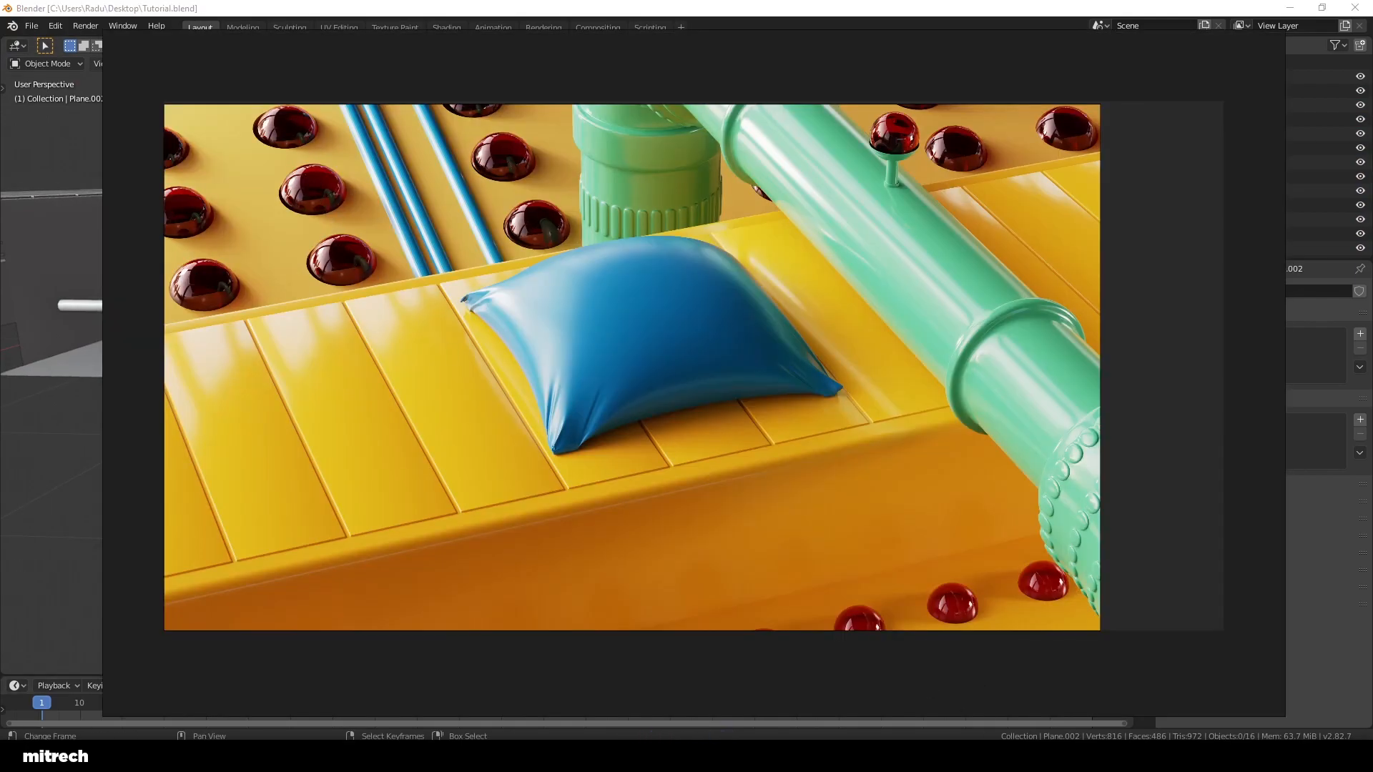
click(1001, 754)
middle_drag(550, 452, 559, 221)
scroll(559, 221, up, 1)
scroll(559, 221, down, 2)
key(shift+a)
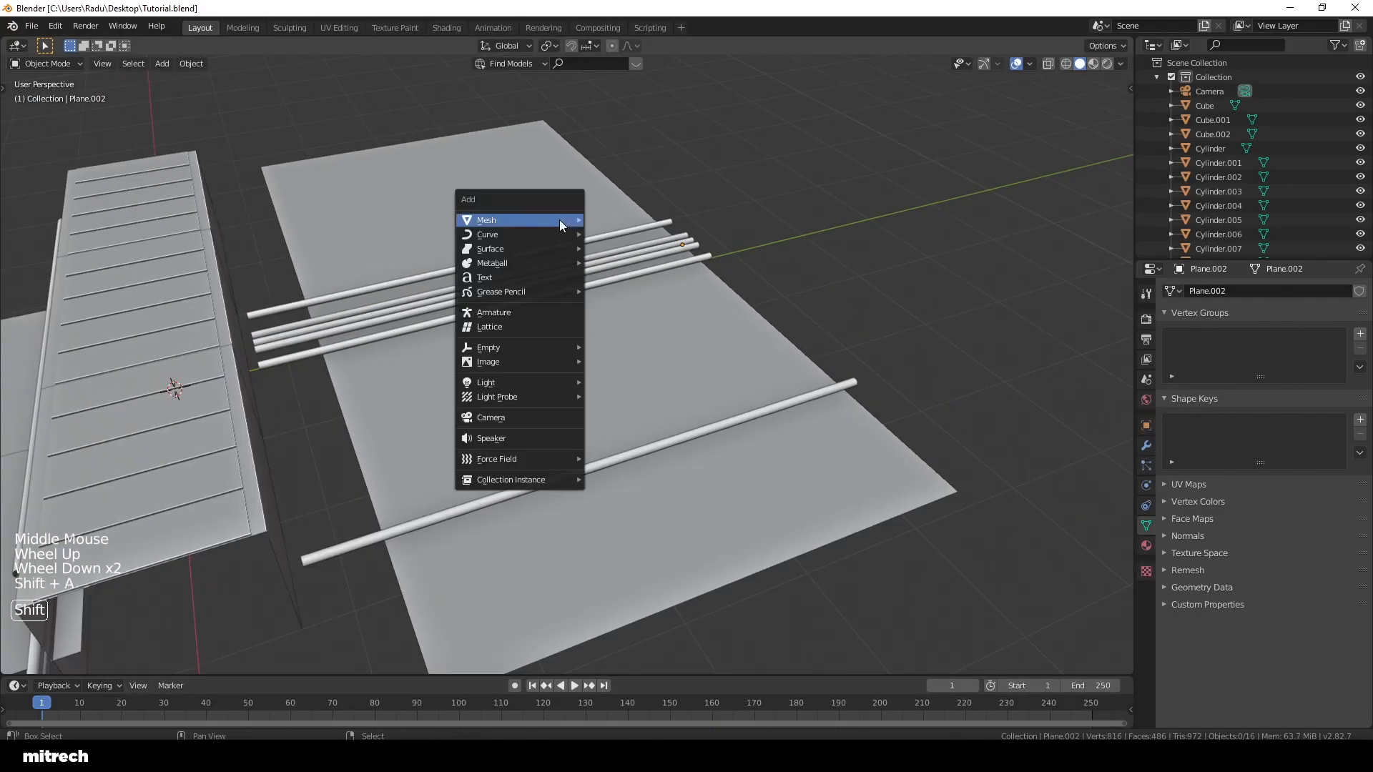
mouse_move(559, 221)
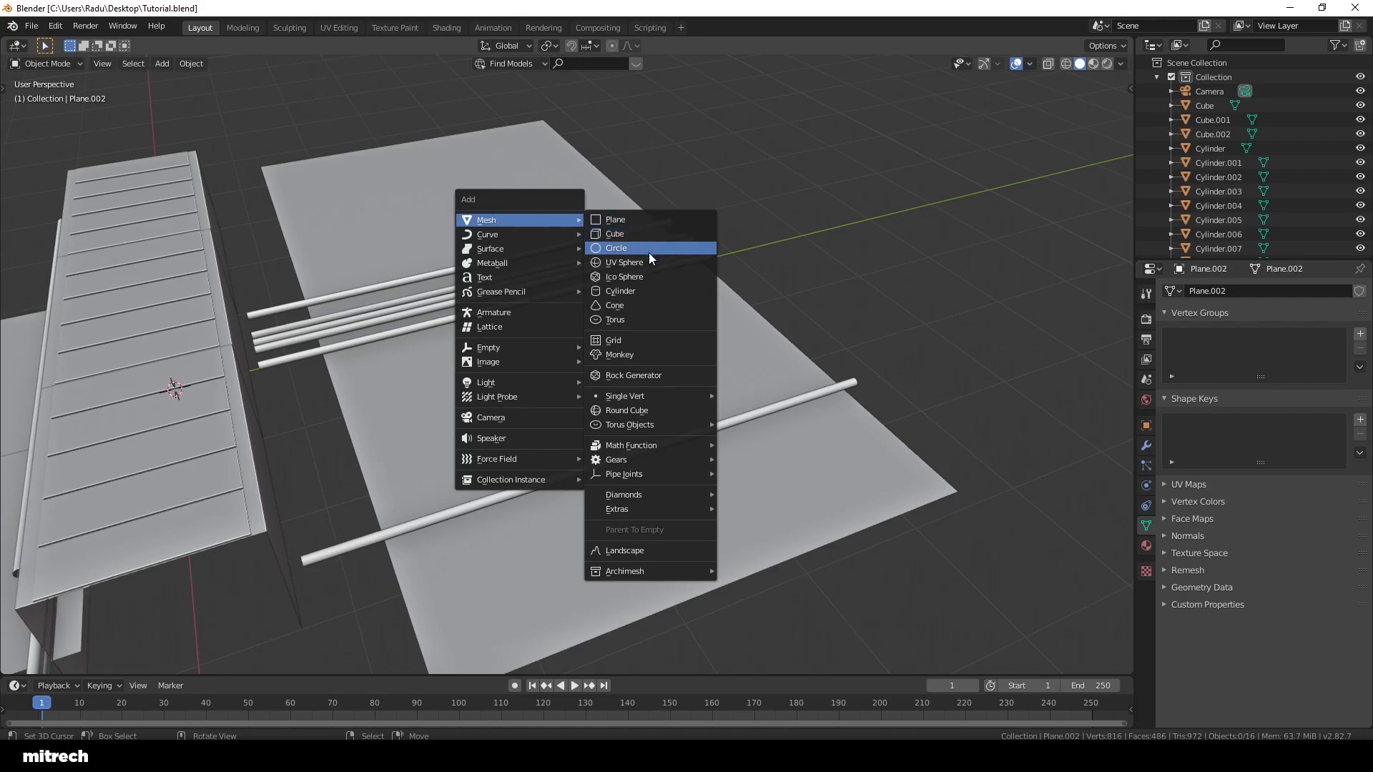
click(633, 411)
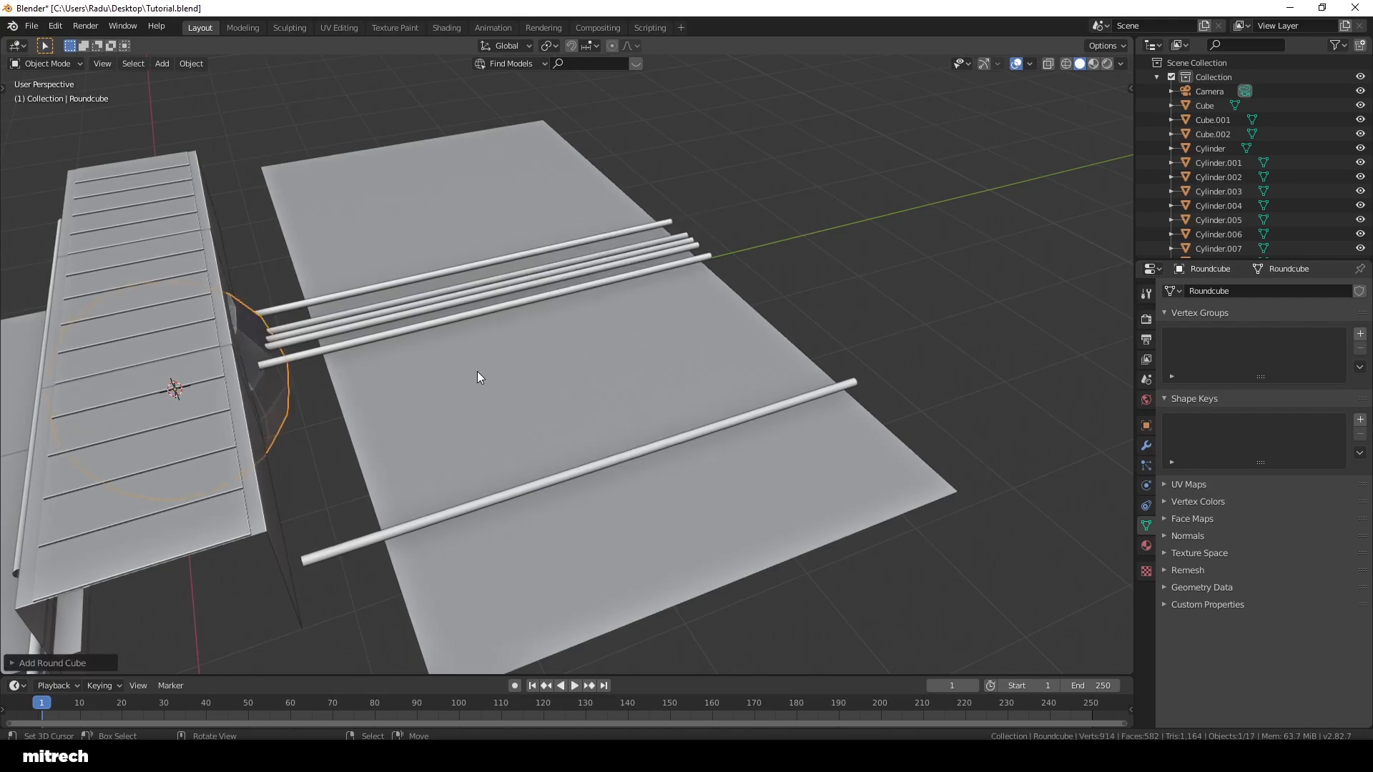
Step: Apply the round cube's object transform and move it along Y onto the middle of the rear plane
key(KP_Decimal)
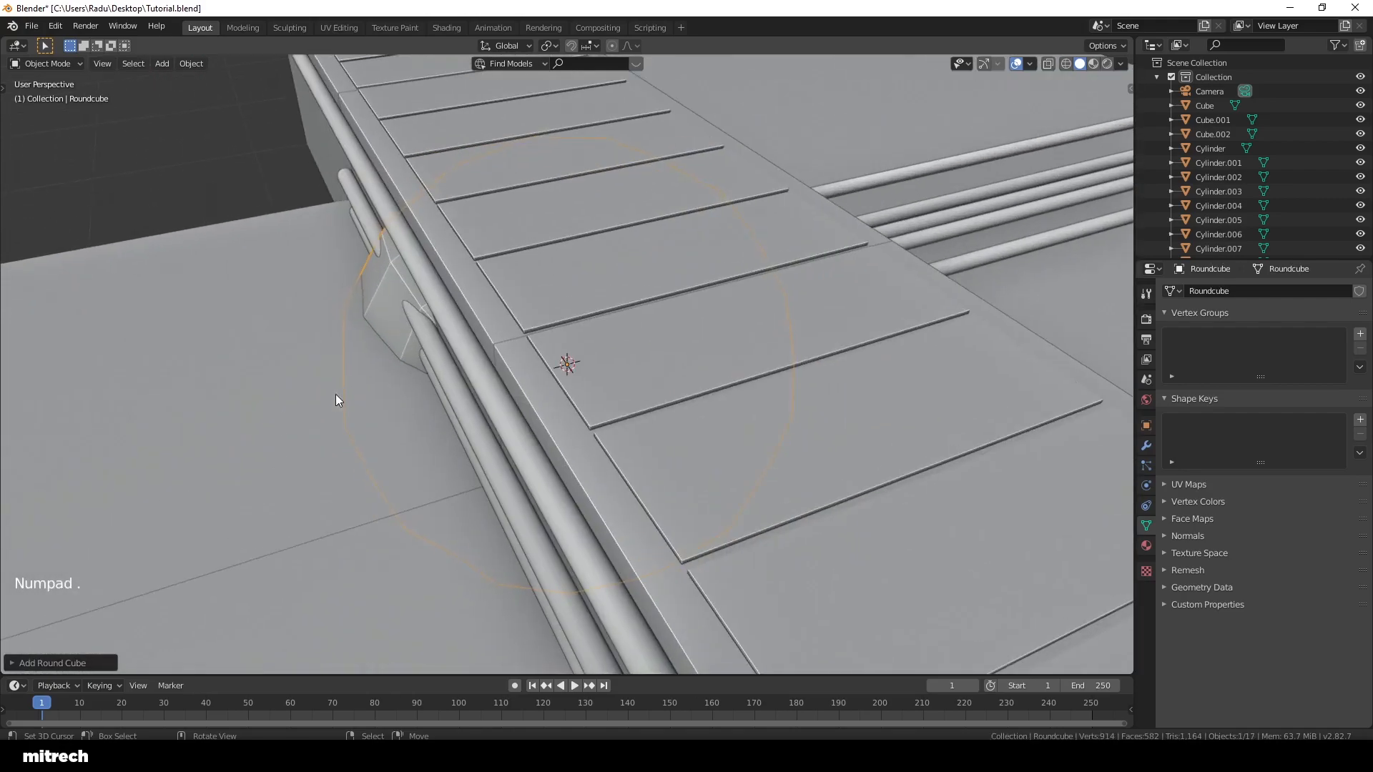
scroll(583, 328, down, 2)
key(ctrl+a)
click(583, 329)
shift+middle_drag(682, 361, 607, 401)
middle_drag(608, 401, 539, 439)
key(g)
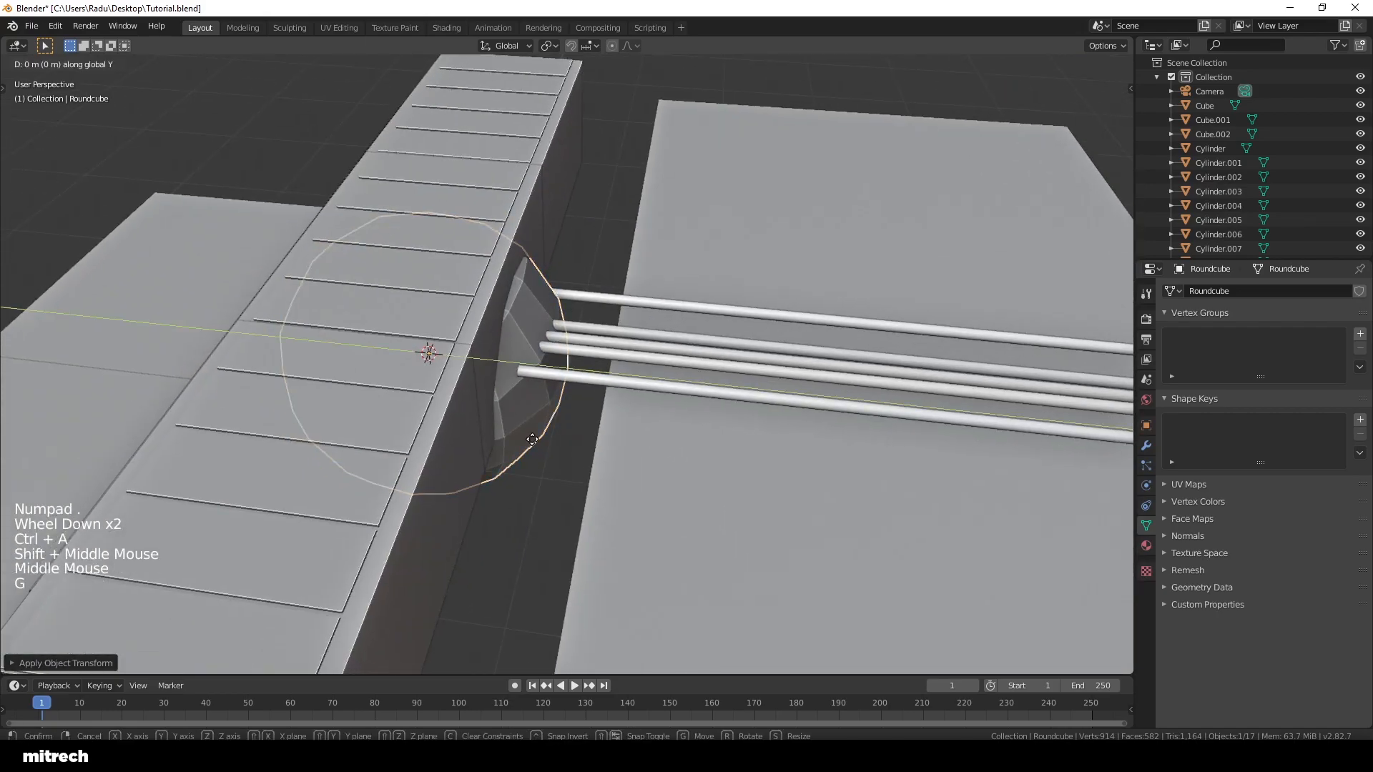
click(873, 498)
shift+middle_drag(873, 497, 698, 359)
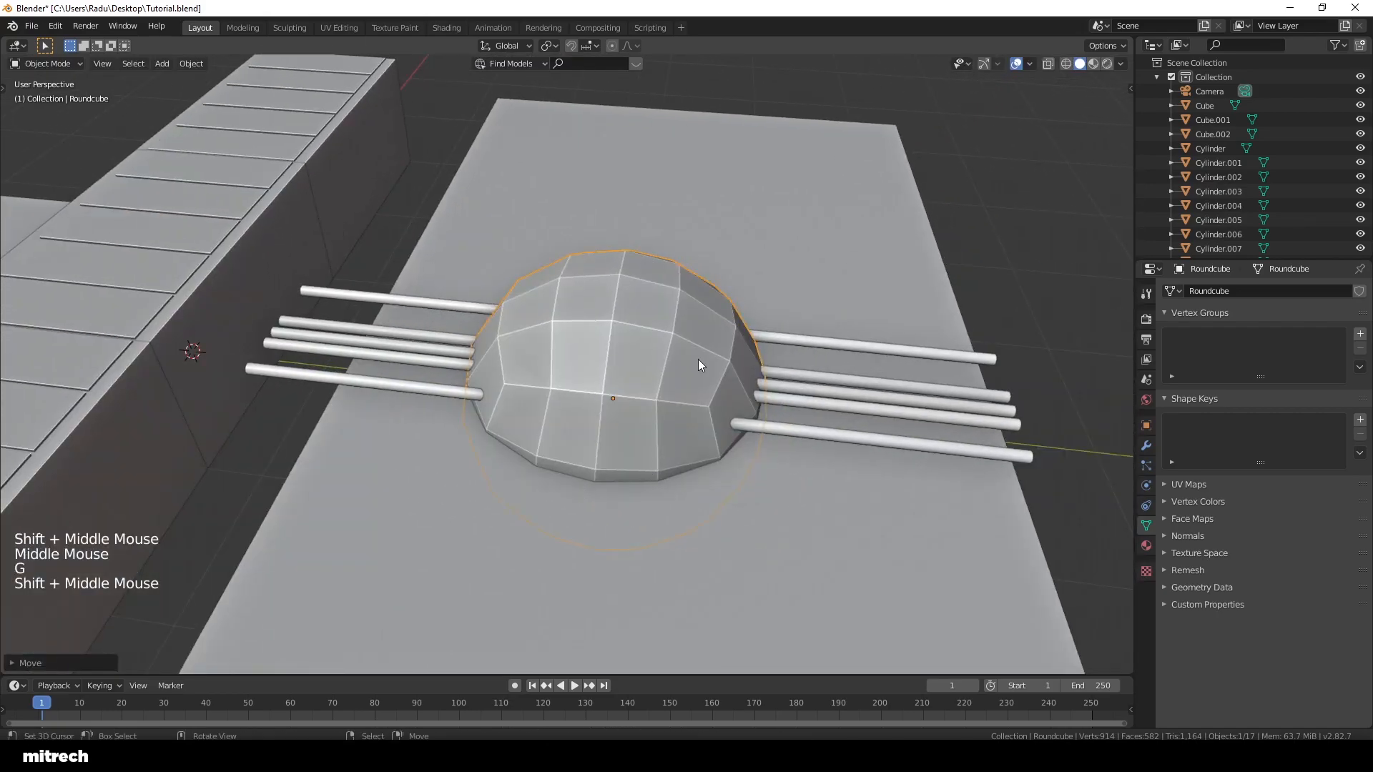
Step: Give the round cube a level 1 subdivision, shade it smooth and apply its object transform
key(ctrl+1)
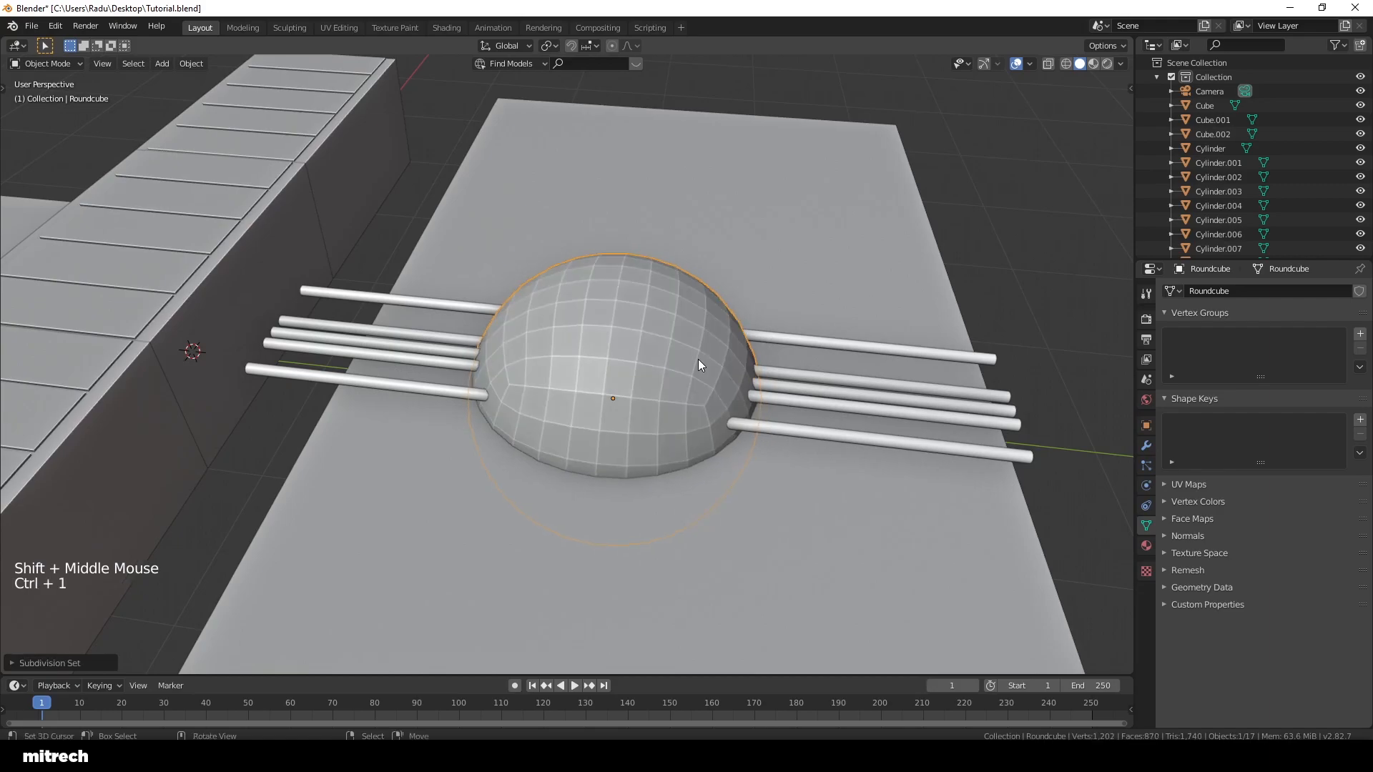
key(w)
click(698, 359)
key(ctrl+a)
click(698, 359)
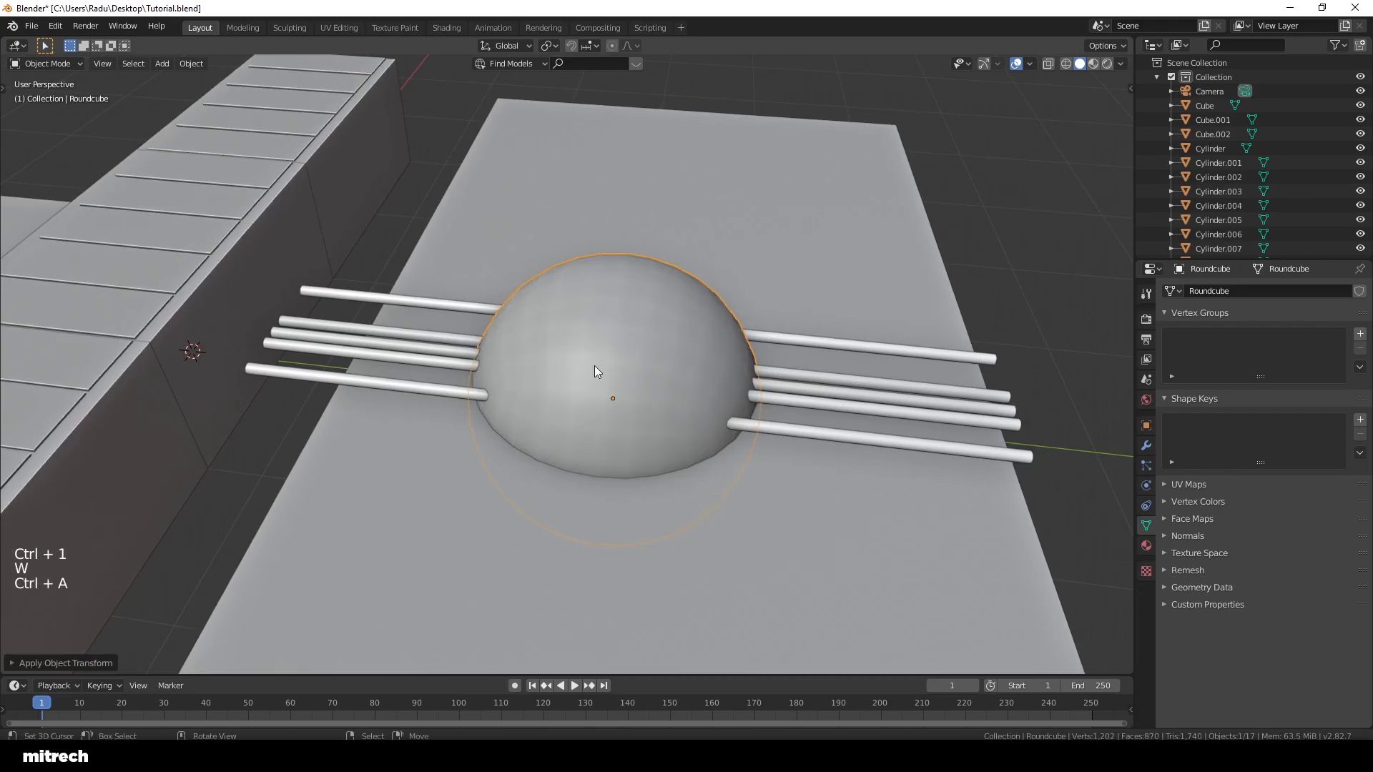
Step: Try subdivision levels 2 and 3 on the round cube in its modifier settings, and set it back to level 1
middle_drag(594, 366, 724, 375)
click(1147, 445)
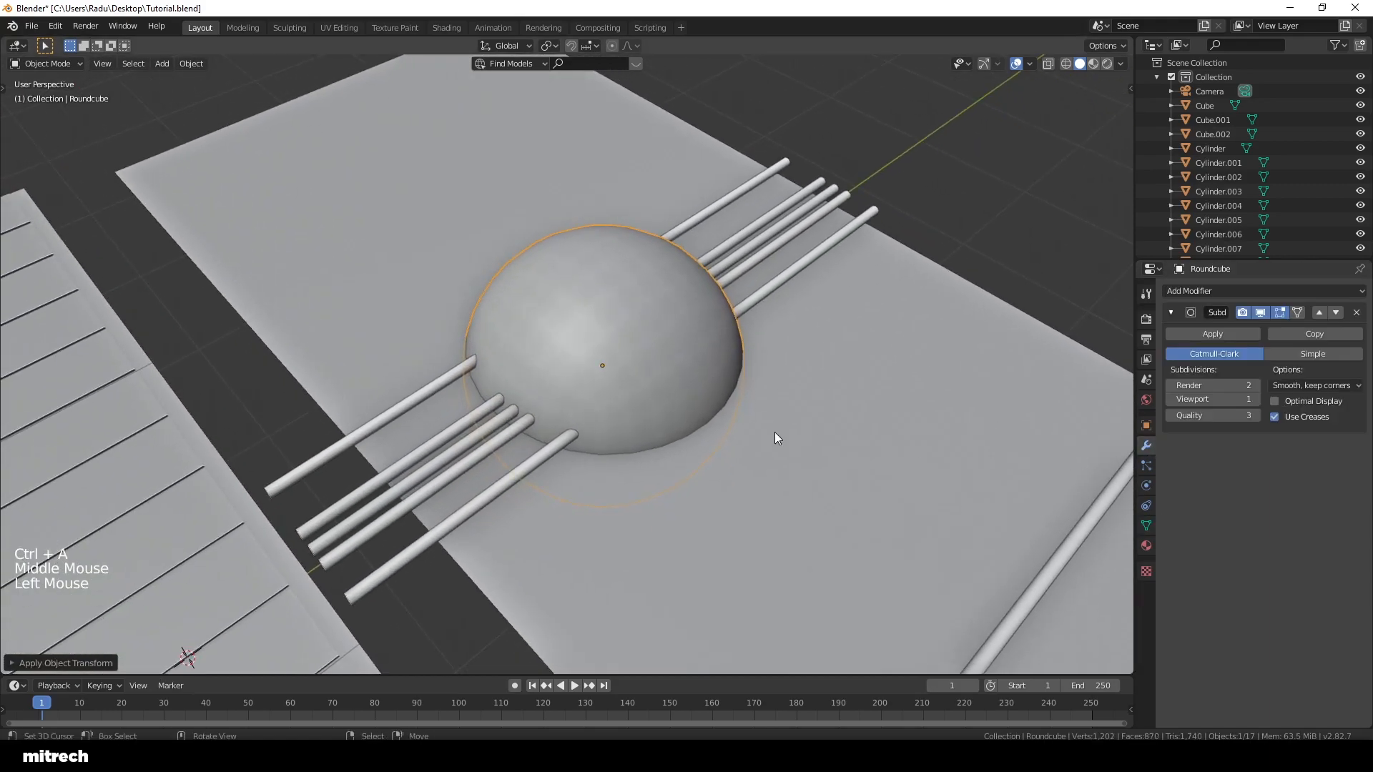
key(ctrl+1)
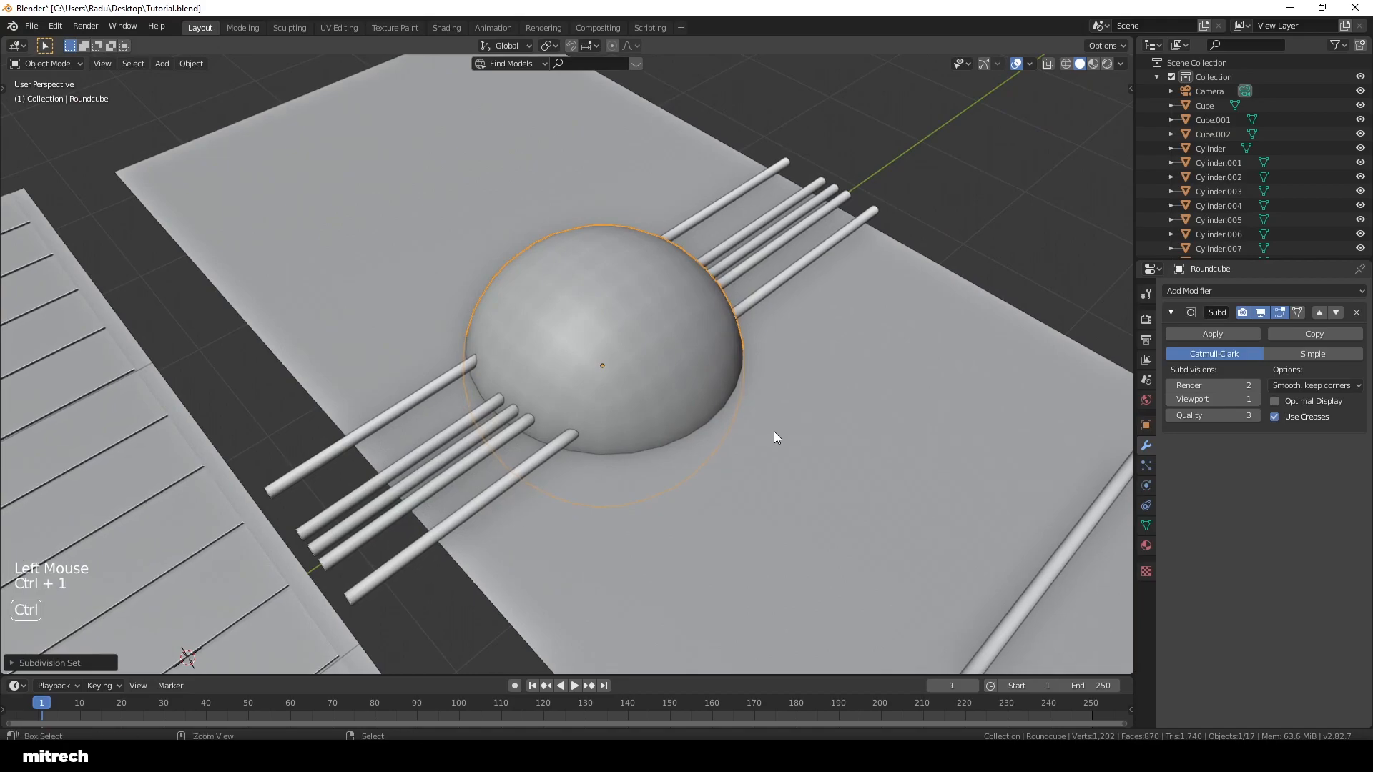
key(ctrl+2)
key(ctrl+3)
key(ctrl+1)
key(ctrl+2)
key(ctrl+1)
Step: Apply the round cube's object transform
key(ctrl+a)
click(767, 364)
key(KP_0)
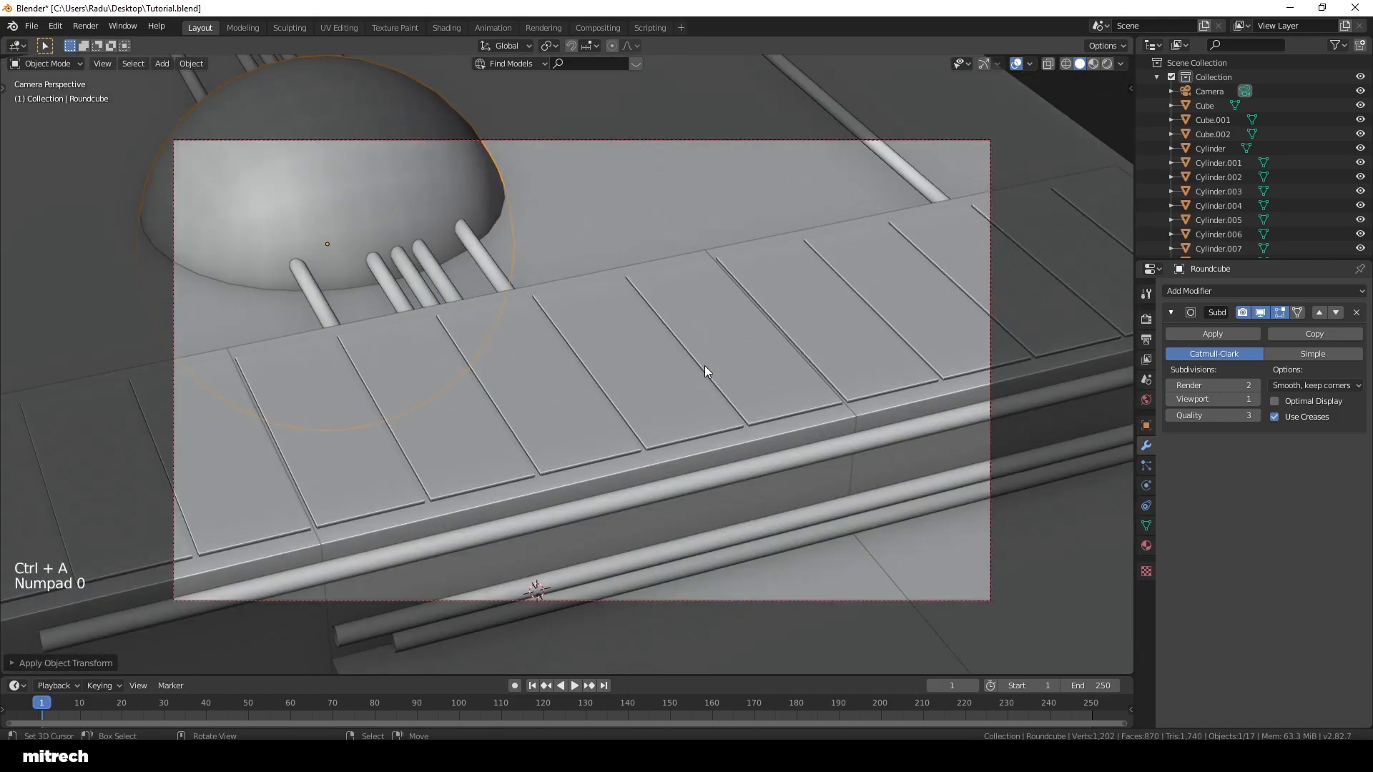
key(g)
key(x)
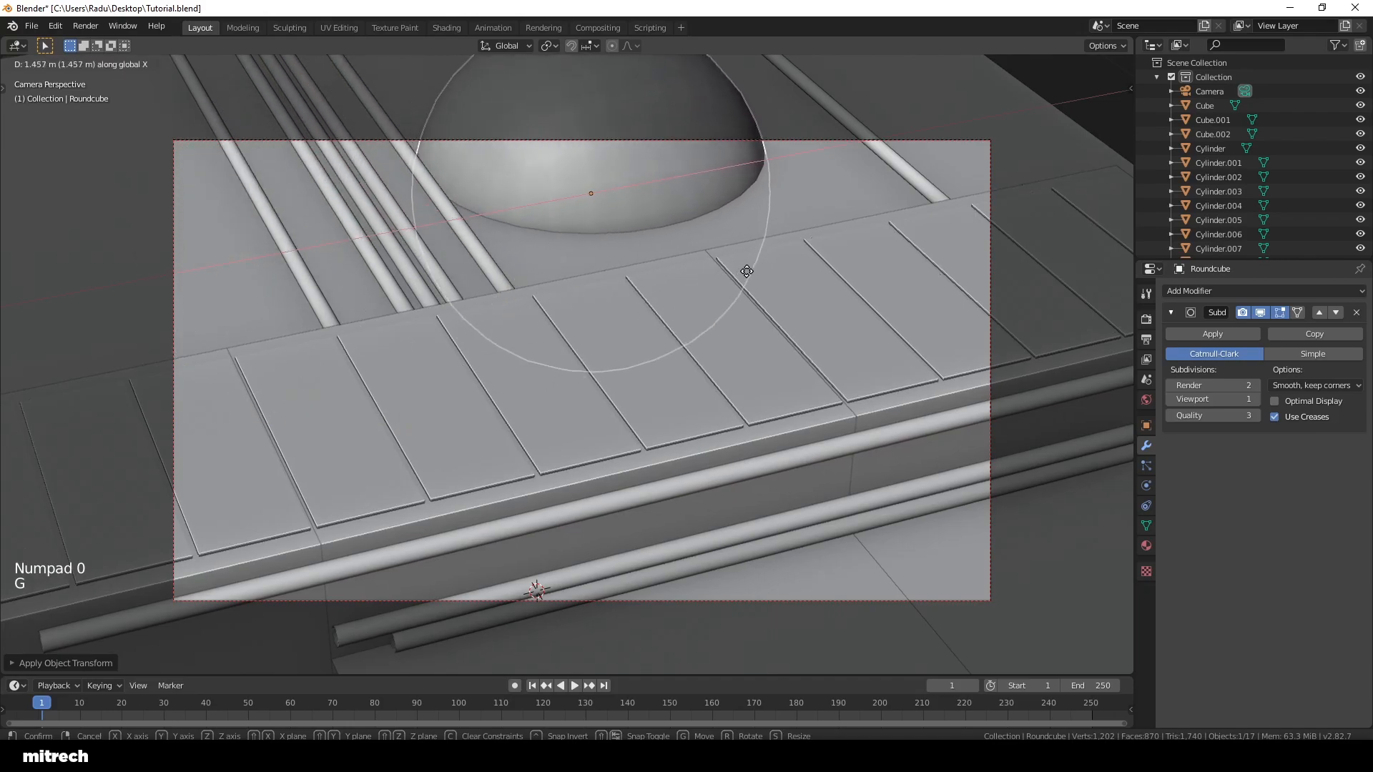
click(604, 284)
Step: Hide every object except the round cube and open it in Edit Mode with nothing selected
key(KP_1)
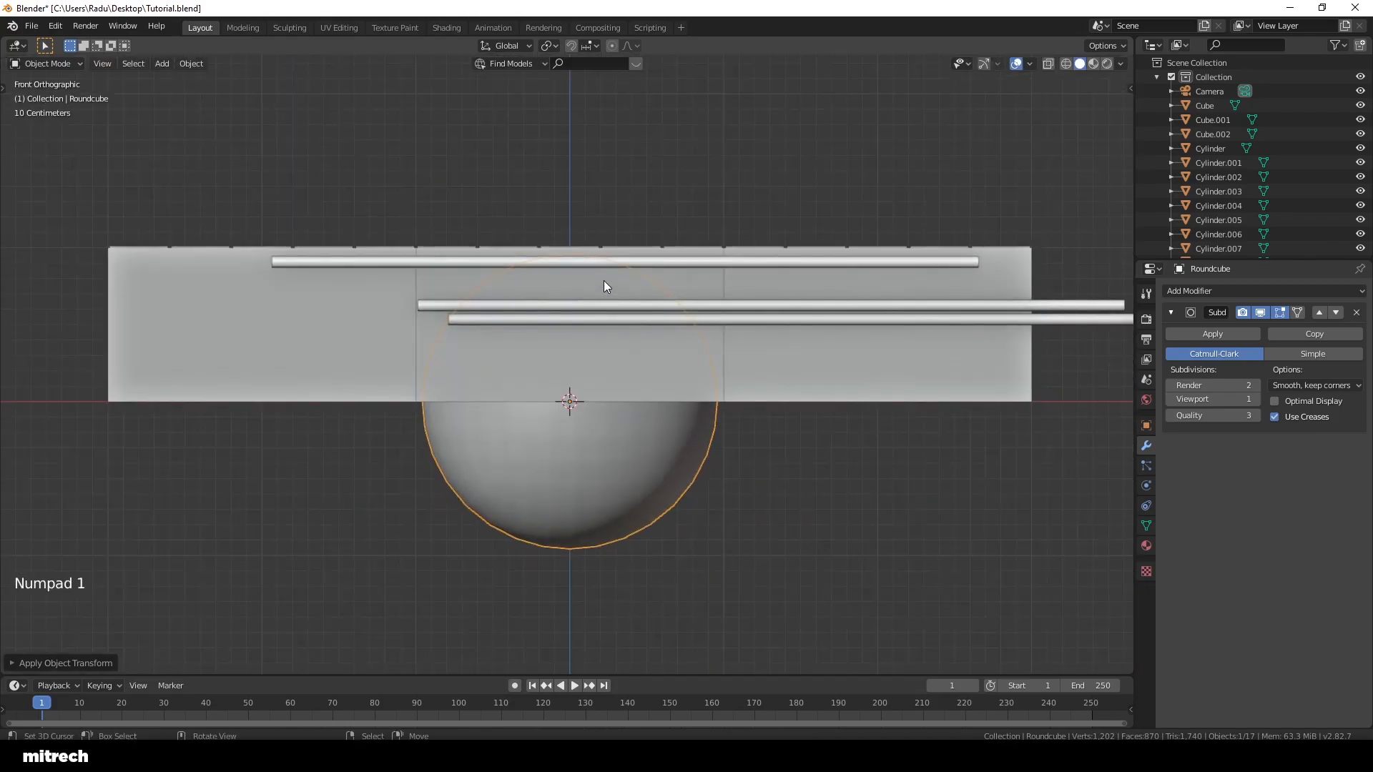
key(shift+h)
key(Tab)
key(a)
key(a)
key(a)
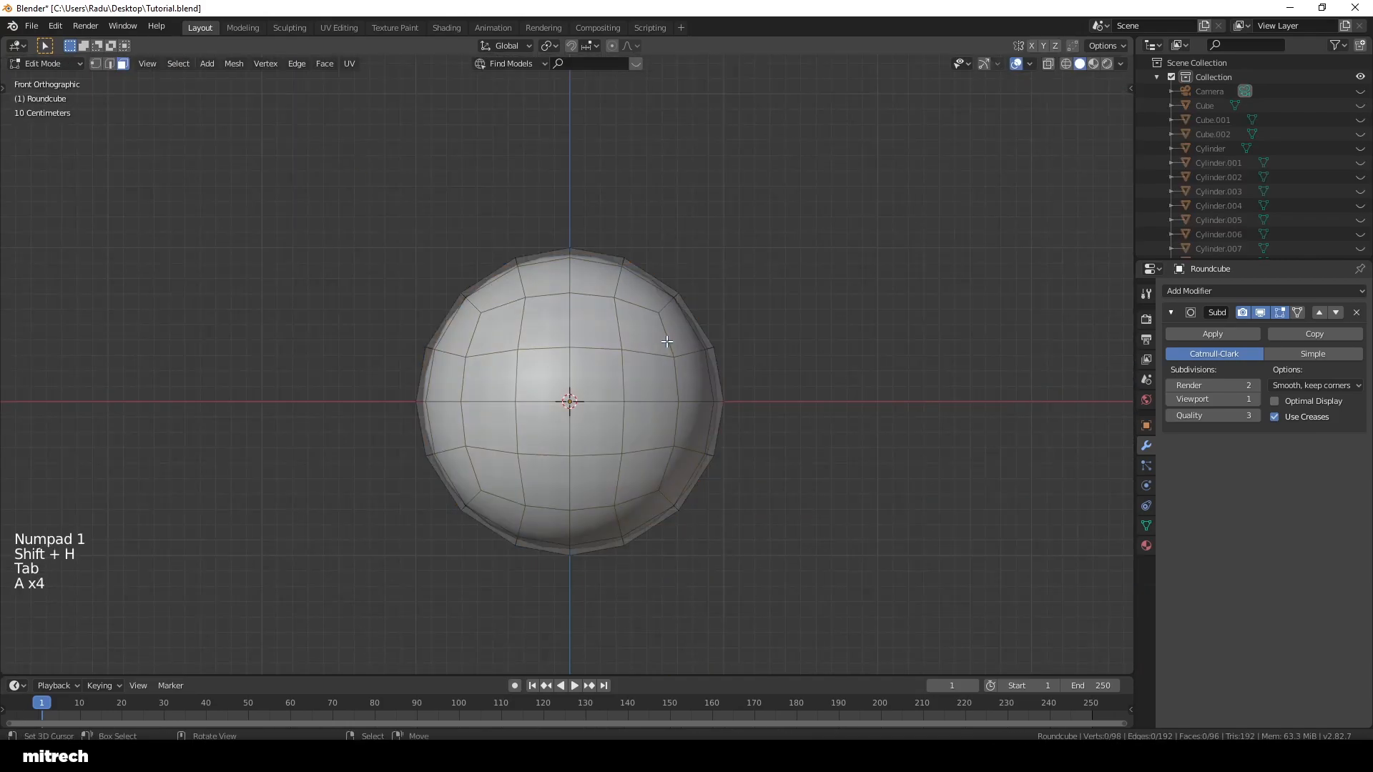
Step: Delete the faces of the round cube's lower half below the X axis, leaving a dome
key(z)
key(3)
key(a)
key(a)
key(a)
key(b)
key(3)
key(b)
drag(352, 400, 931, 651)
middle_drag(801, 320, 821, 392)
key(x)
click(822, 392)
Step: Return to Object Mode, apply the dome's object transform and restore solid shading
key(Tab)
key(ctrl+a)
click(752, 336)
key(z)
click(783, 339)
mouse_move(784, 339)
middle_down()
mouse_move(629, 375)
mouse_move(539, 280)
mouse_move(693, 414)
mouse_move(604, 371)
mouse_move(579, 276)
mouse_move(572, 383)
middle_up()
scroll(630, 399, up, 2)
scroll(571, 418, down, 2)
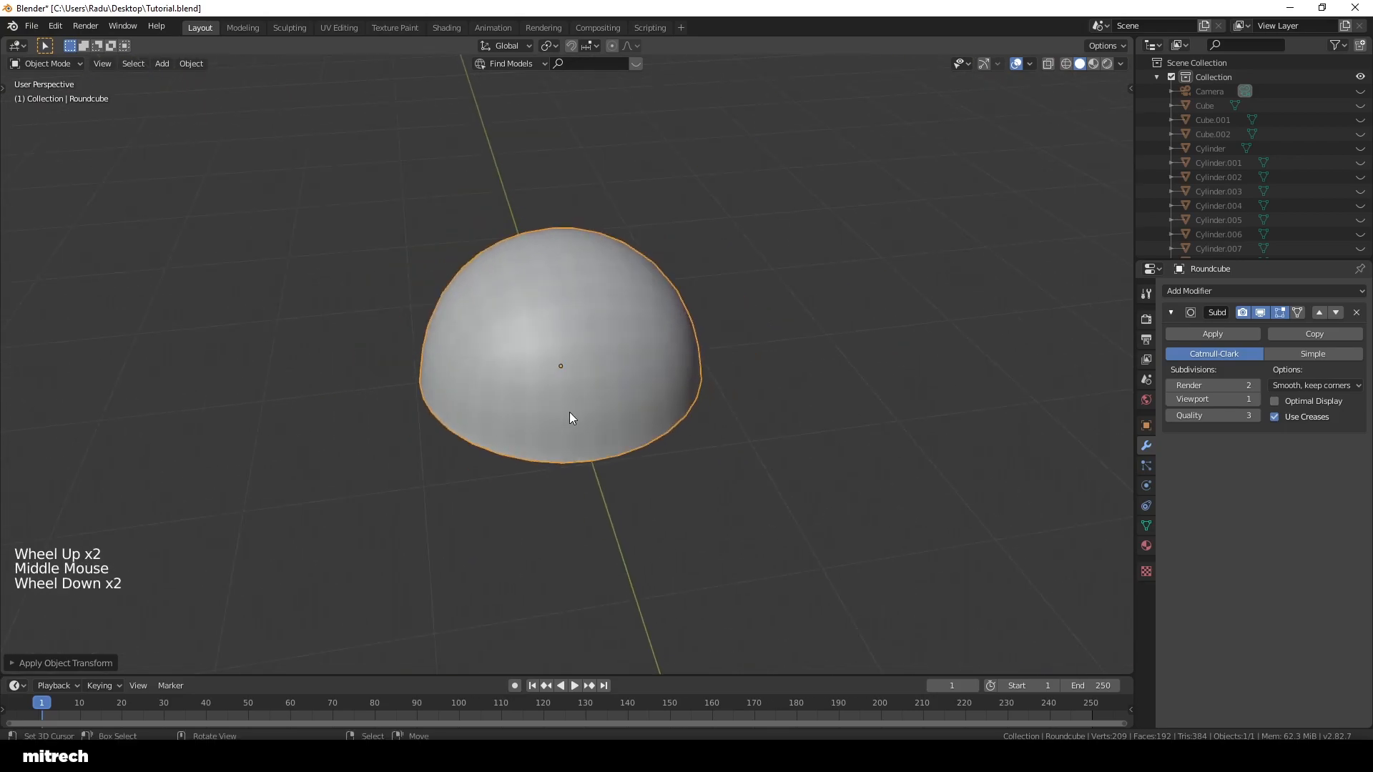
Step: Unhide all objects, then select only the dome and apply its object transform
key(alt+h)
key(a)
right_click(635, 357)
key(ctrl+a)
click(644, 343)
key(KP_0)
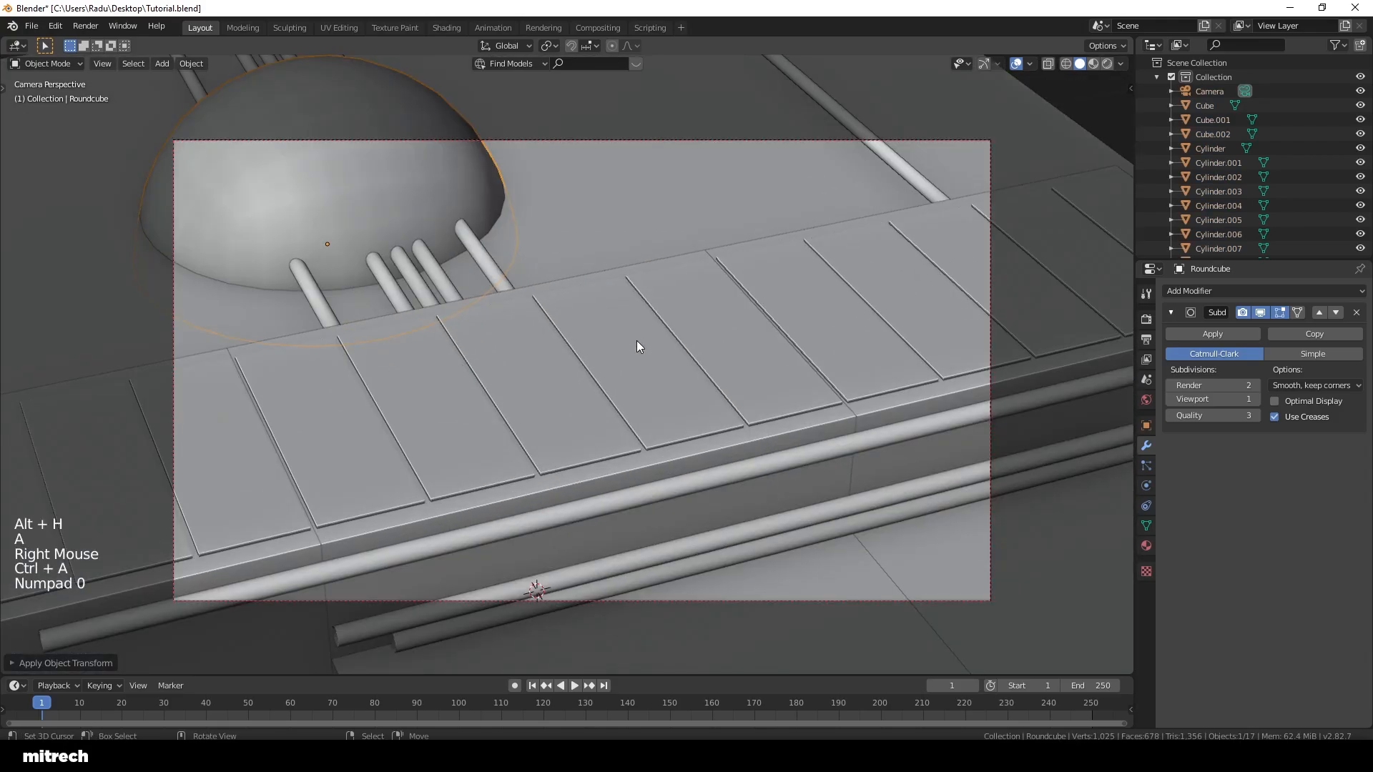
key(s)
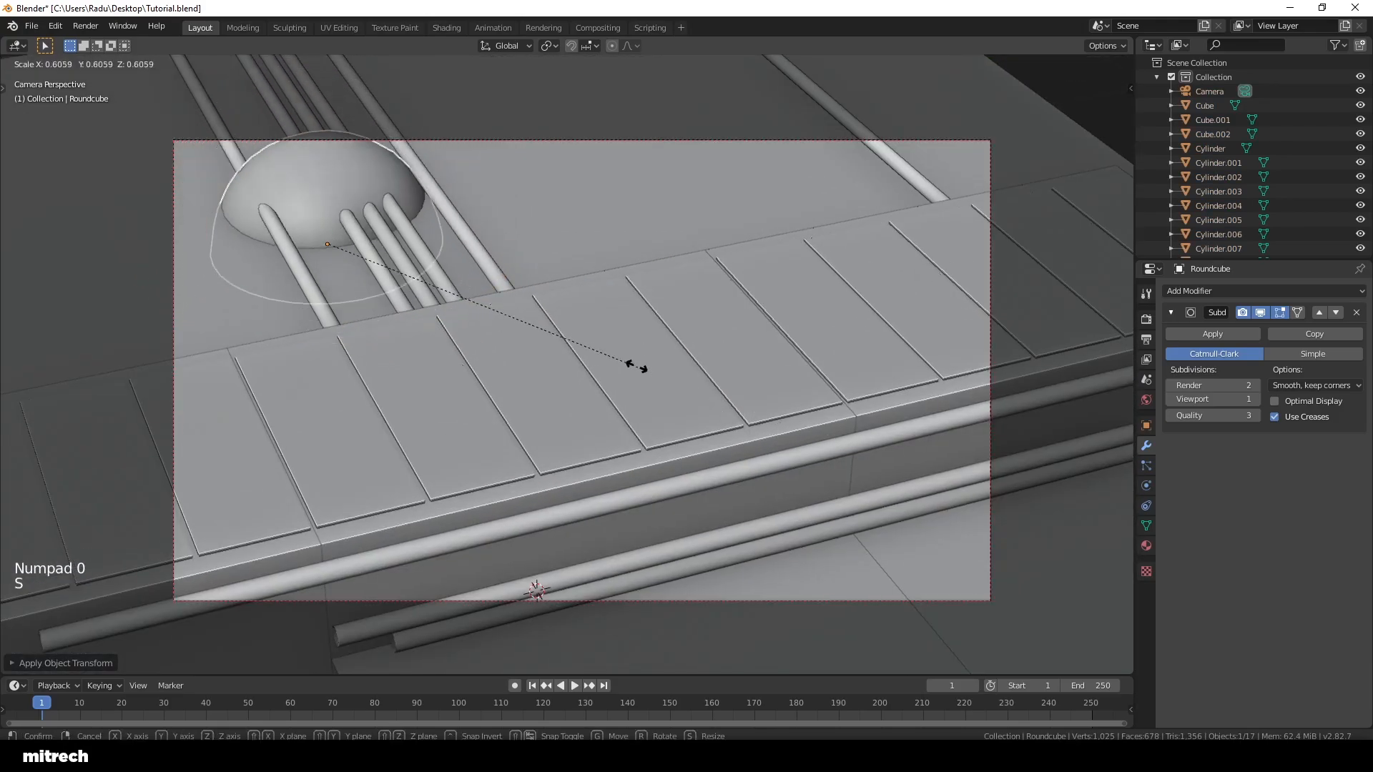
right_click(496, 321)
Step: Examine from the side in wireframe how the dome's base sits relative to the rear plane's height
key(KP_1)
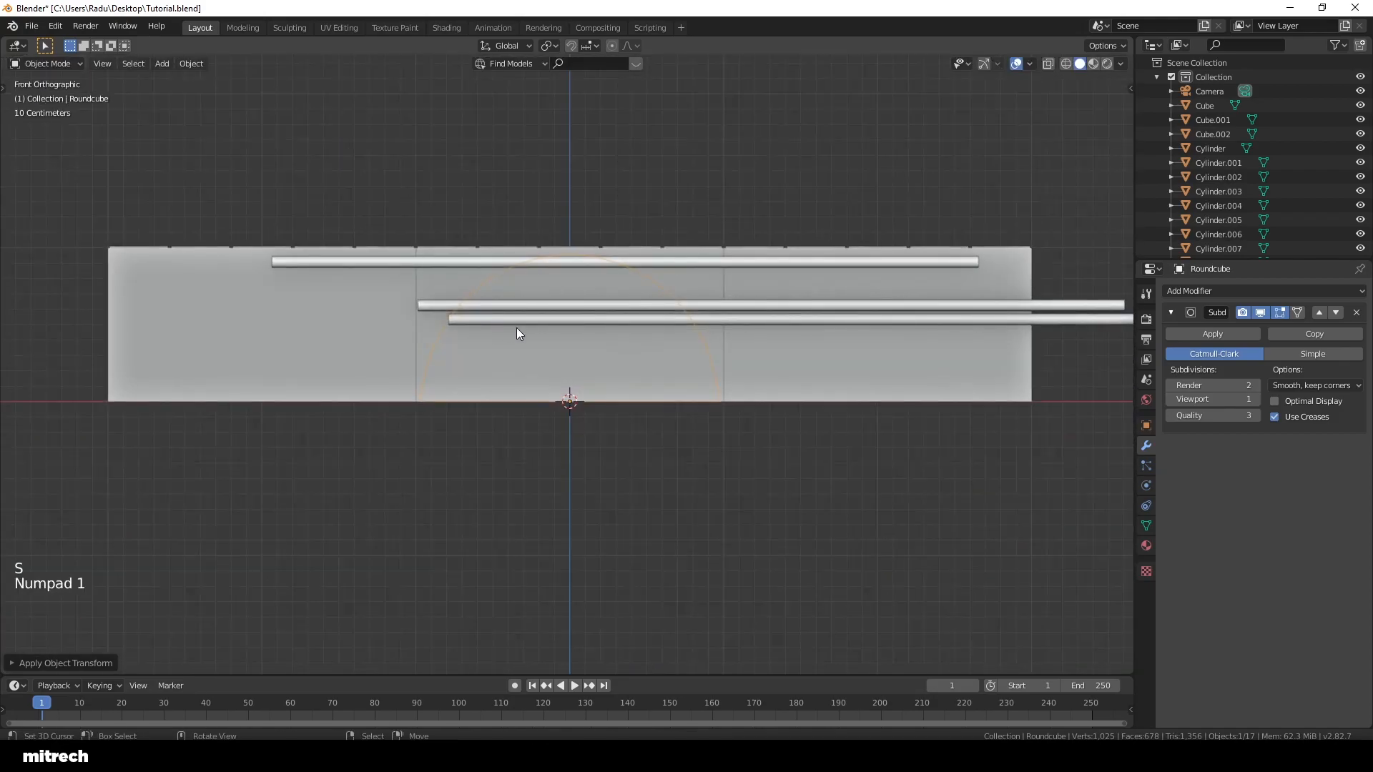
middle_drag(506, 331, 582, 336)
scroll(643, 364, up, 2)
mouse_move(665, 383)
middle_down()
mouse_move(648, 360)
mouse_move(660, 436)
mouse_move(626, 439)
middle_up()
key(KP_3)
key(z)
scroll(628, 355, up, 4)
key(g)
click(626, 439)
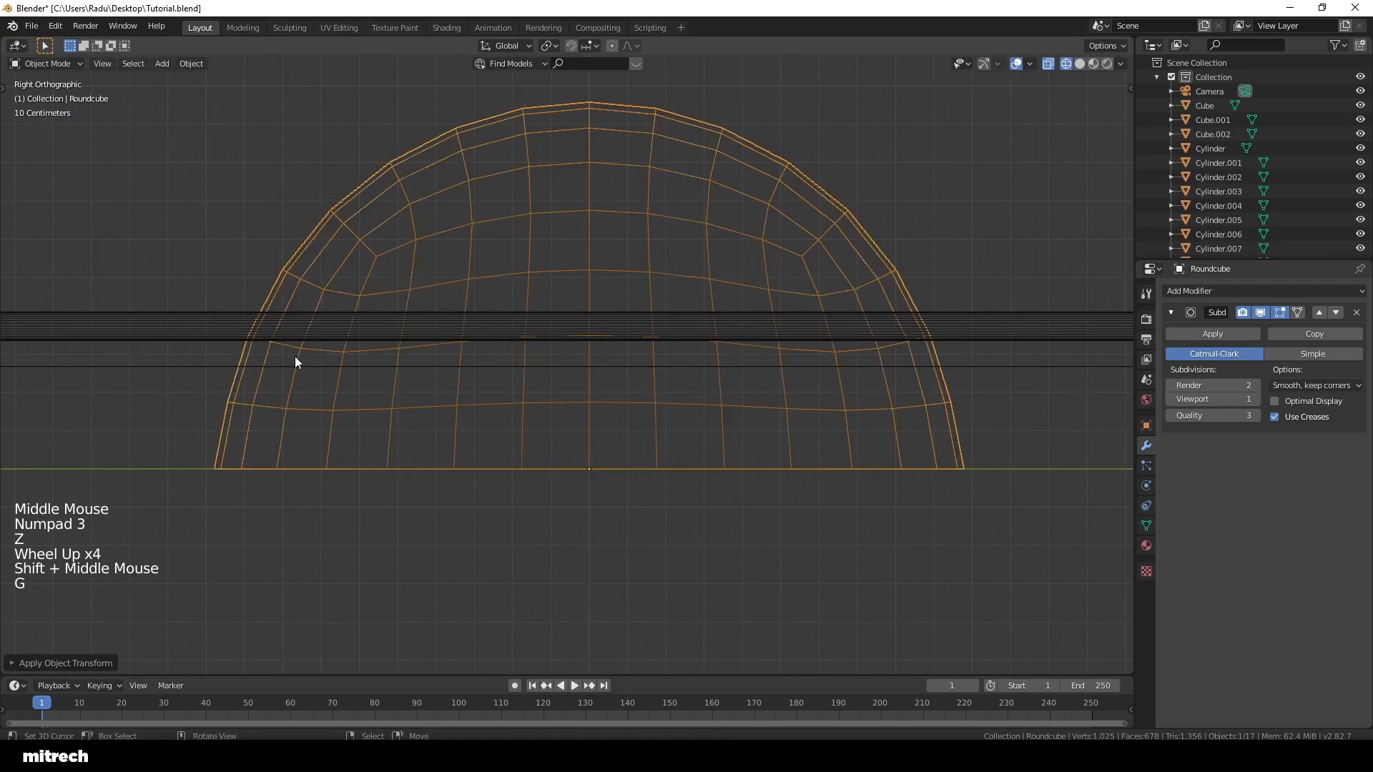
right_click(196, 371)
scroll(293, 393, down, 5)
scroll(799, 392, up, 2)
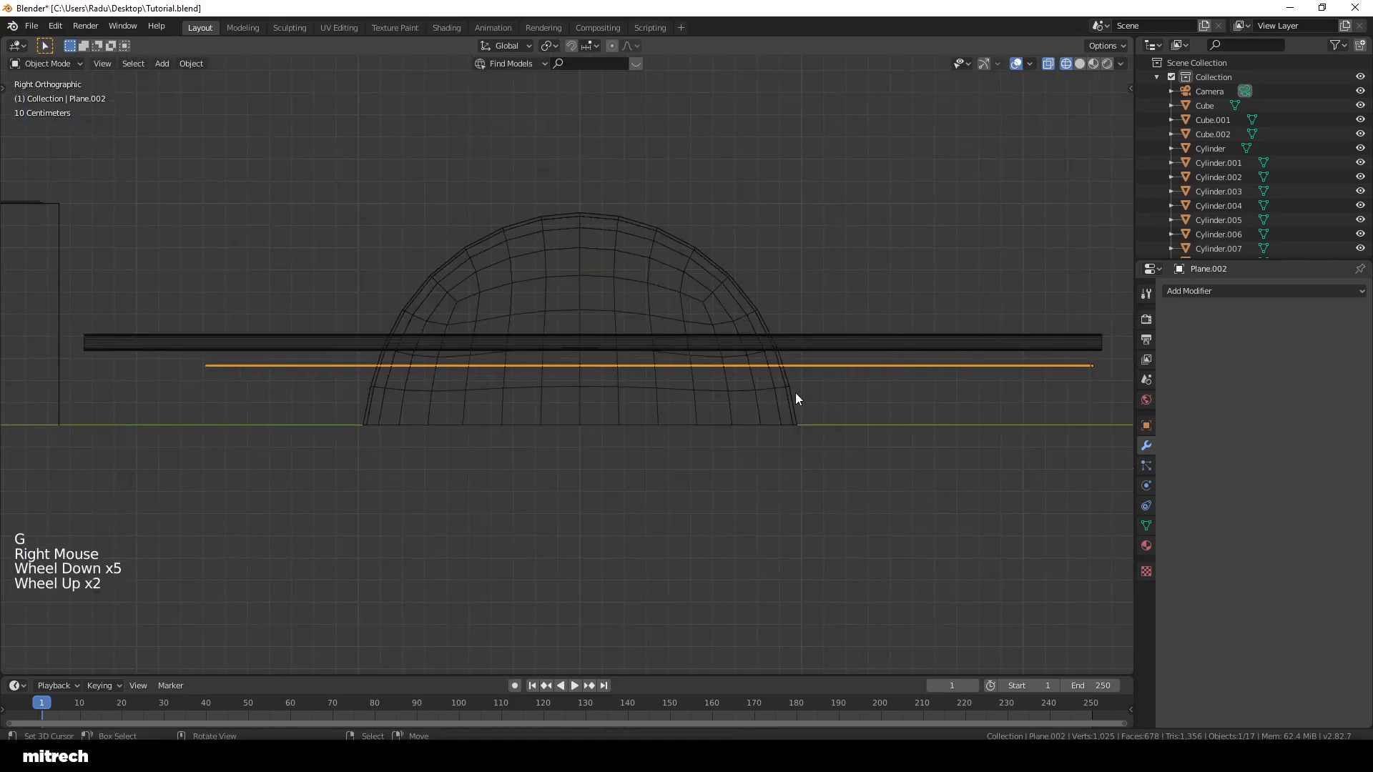
middle_drag(799, 392, 865, 411)
right_click(894, 404)
key(z)
right_click(951, 401)
scroll(606, 333, down, 4)
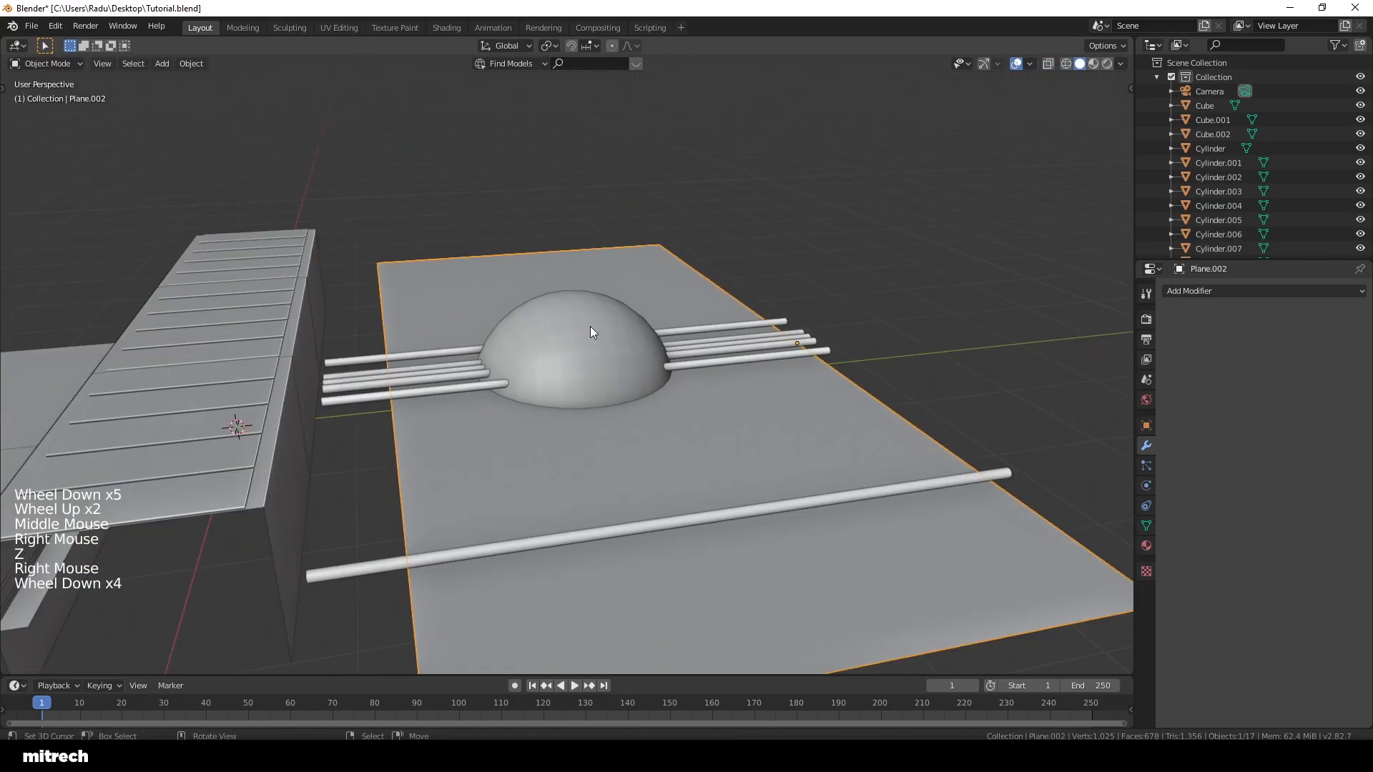
Step: Raise the dome along Z until its base reaches the rear plane and apply its object transform
right_click(581, 323)
key(KP_3)
scroll(581, 323, up, 6)
key(z)
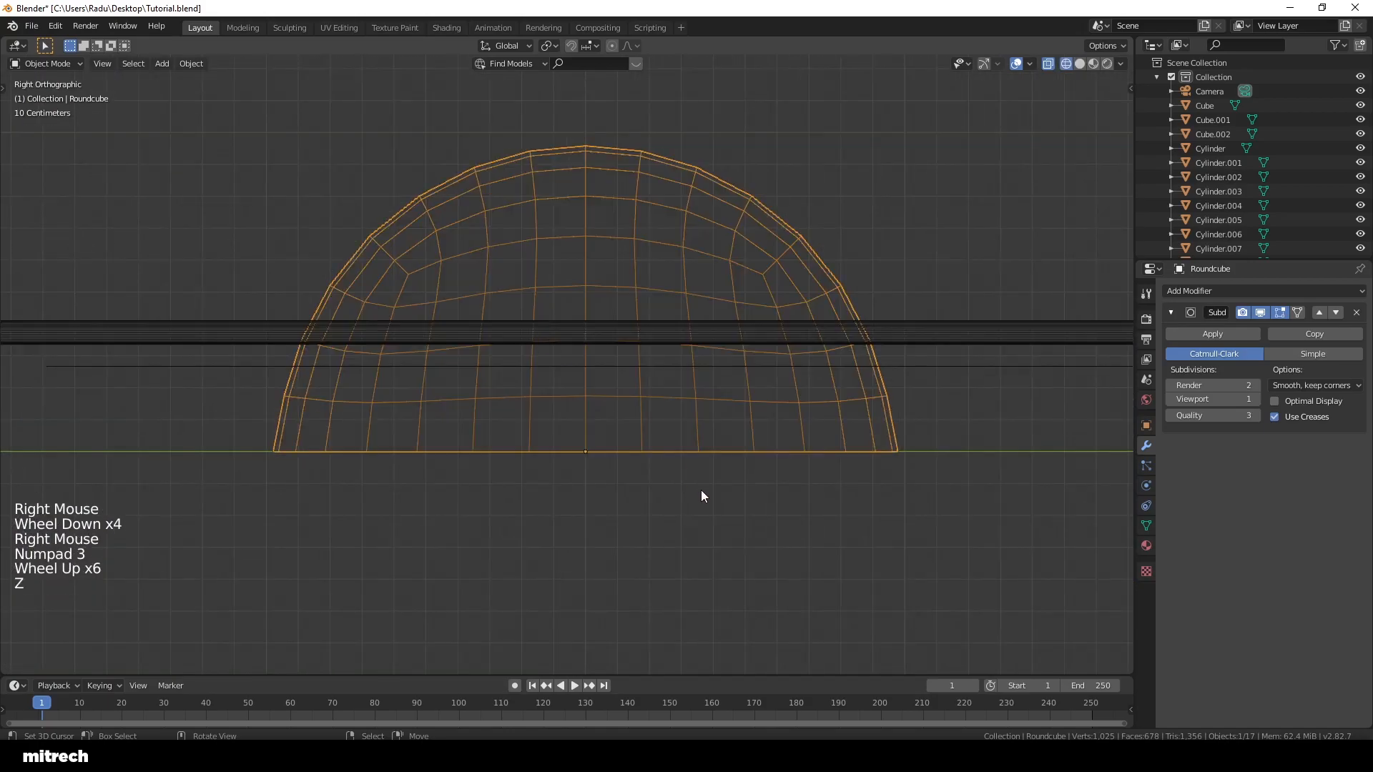
scroll(699, 490, up, 3)
key(g)
key(z)
click(697, 346)
key(ctrl+a)
click(698, 346)
Step: Restore solid shading and scale the dome down to a small fraction of its size in the camera view
key(z)
middle_drag(736, 352, 709, 405)
scroll(709, 405, down, 9)
key(KP_0)
key(s)
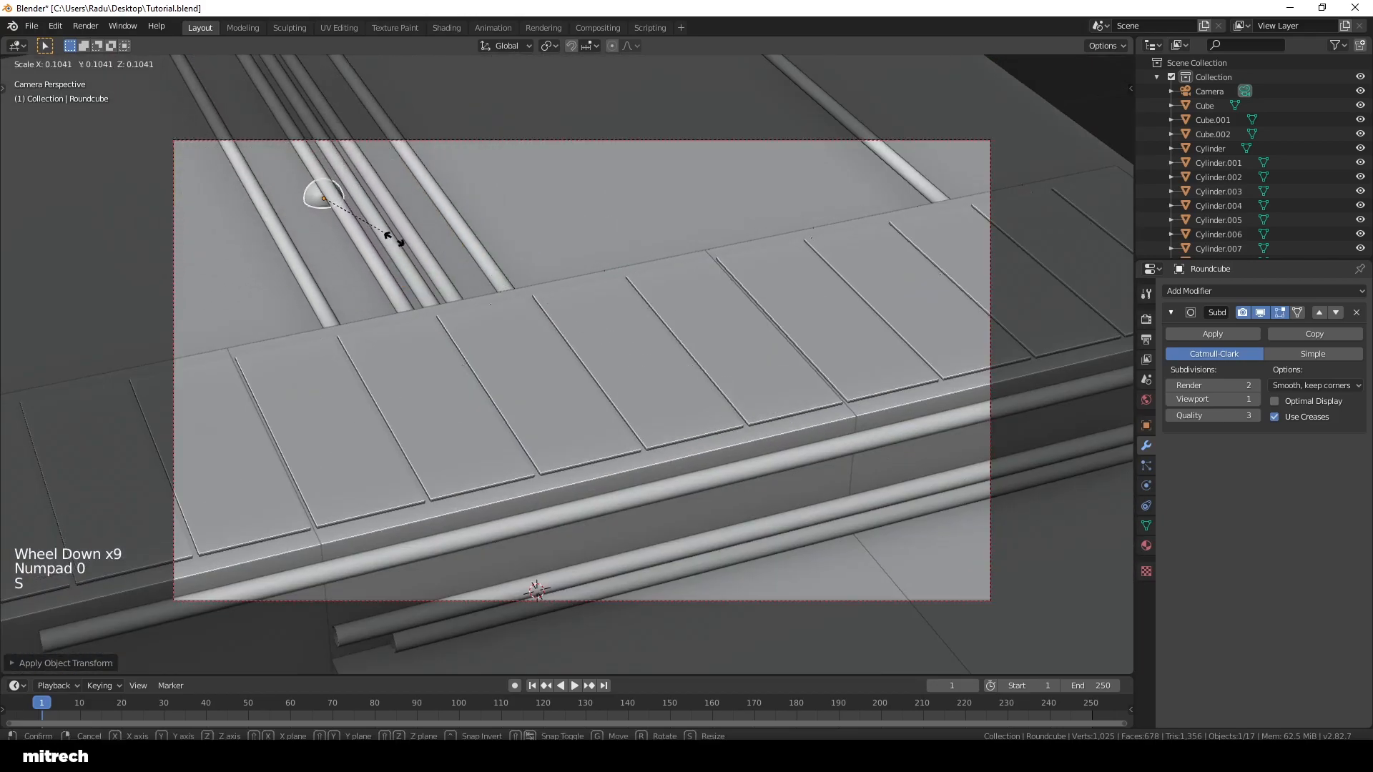
click(423, 254)
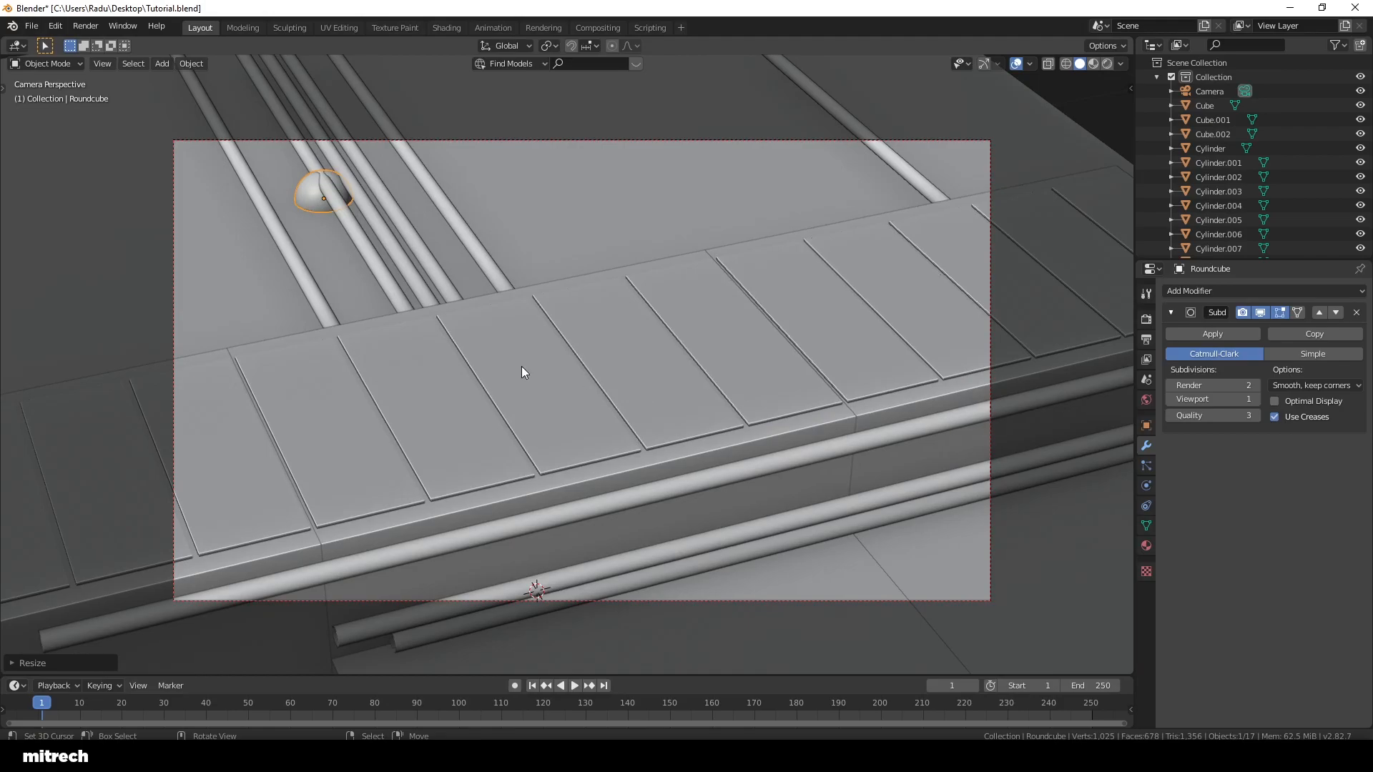
Step: Move the small dome to the open area between the rod group and the single rod and apply its object transform
key(g)
key(x)
key(g)
click(758, 411)
key(ctrl+a)
click(757, 411)
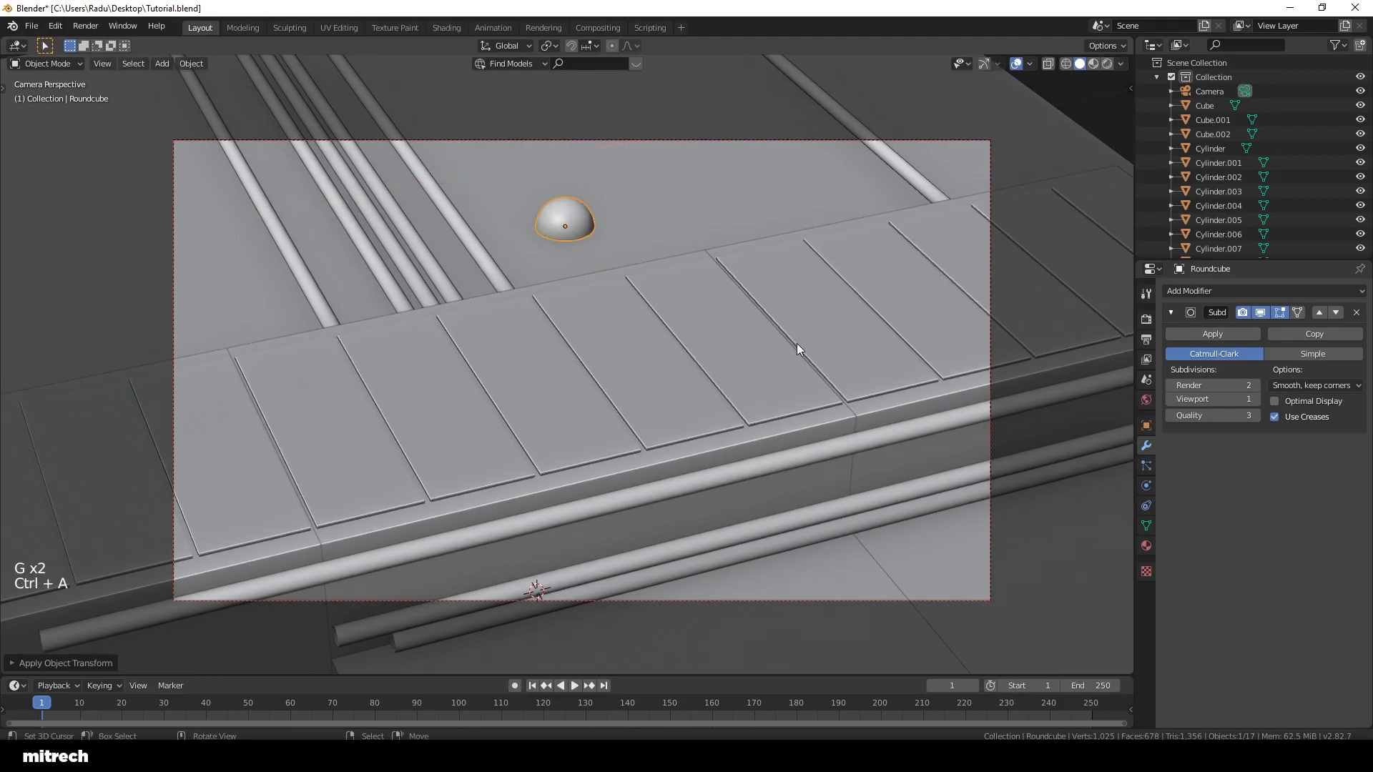
Step: Lower the dome slightly along Z into the rear plane and apply its object transform
key(g)
key(z)
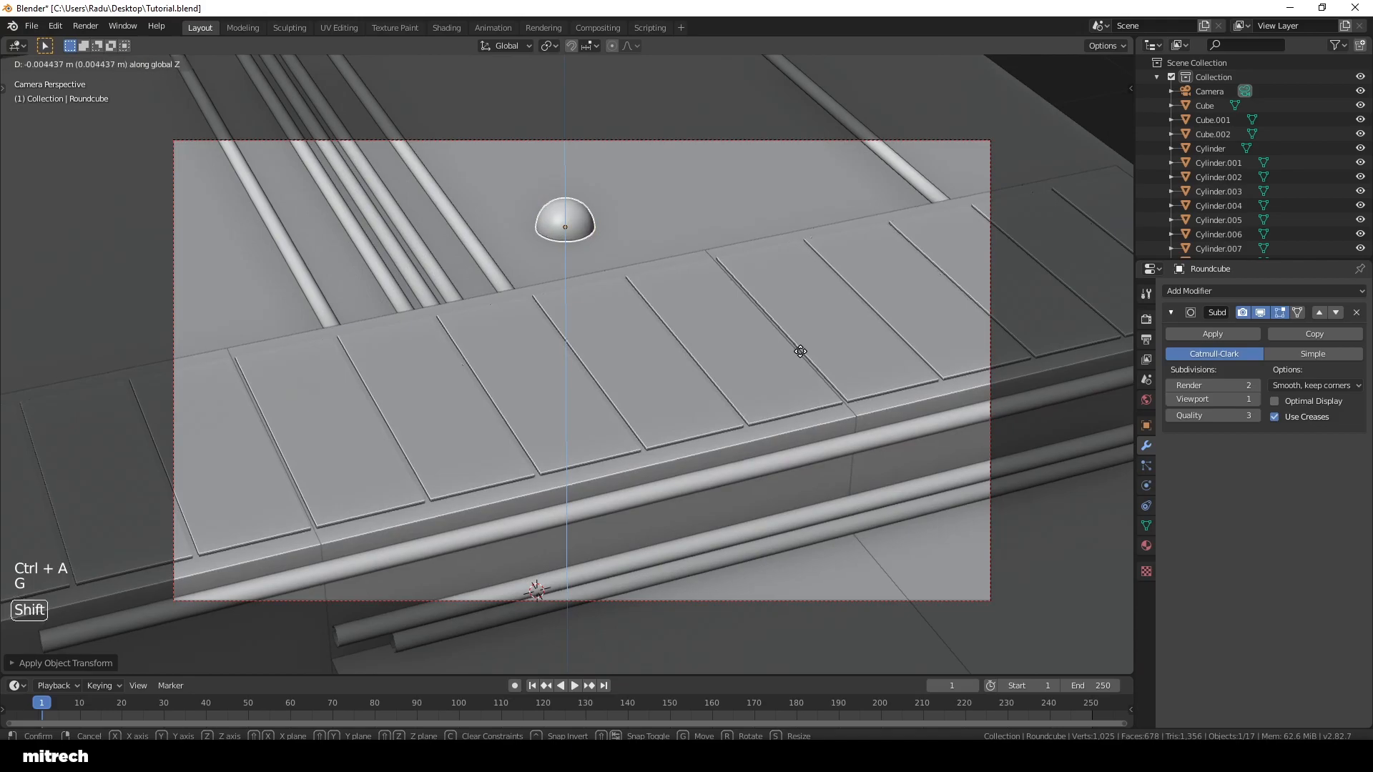
shift+click(798, 373)
key(a)
right_click(580, 221)
key(ctrl+a)
click(579, 220)
Step: Deselect everything and save the file
right_click(656, 221)
key(a)
key(a)
key(a)
key(a)
key(a)
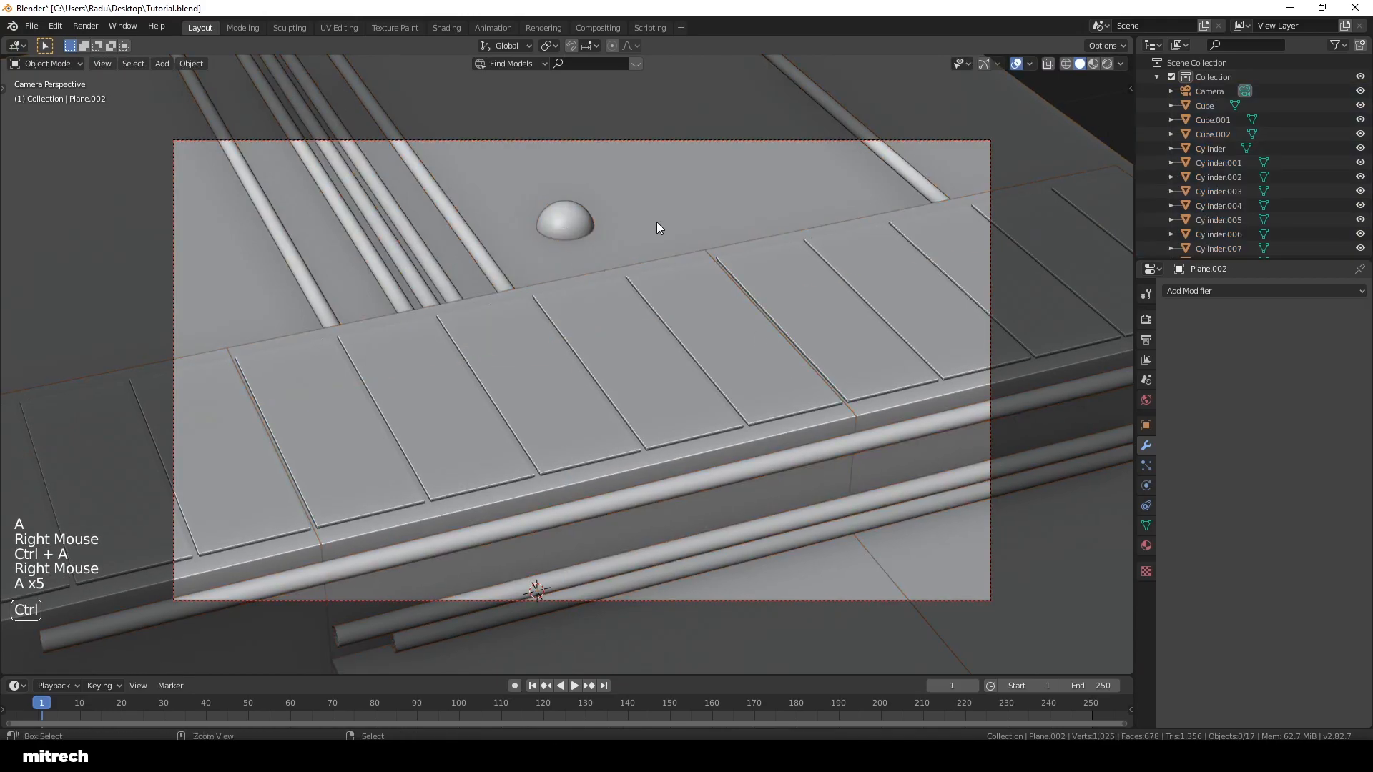
key(ctrl+s)
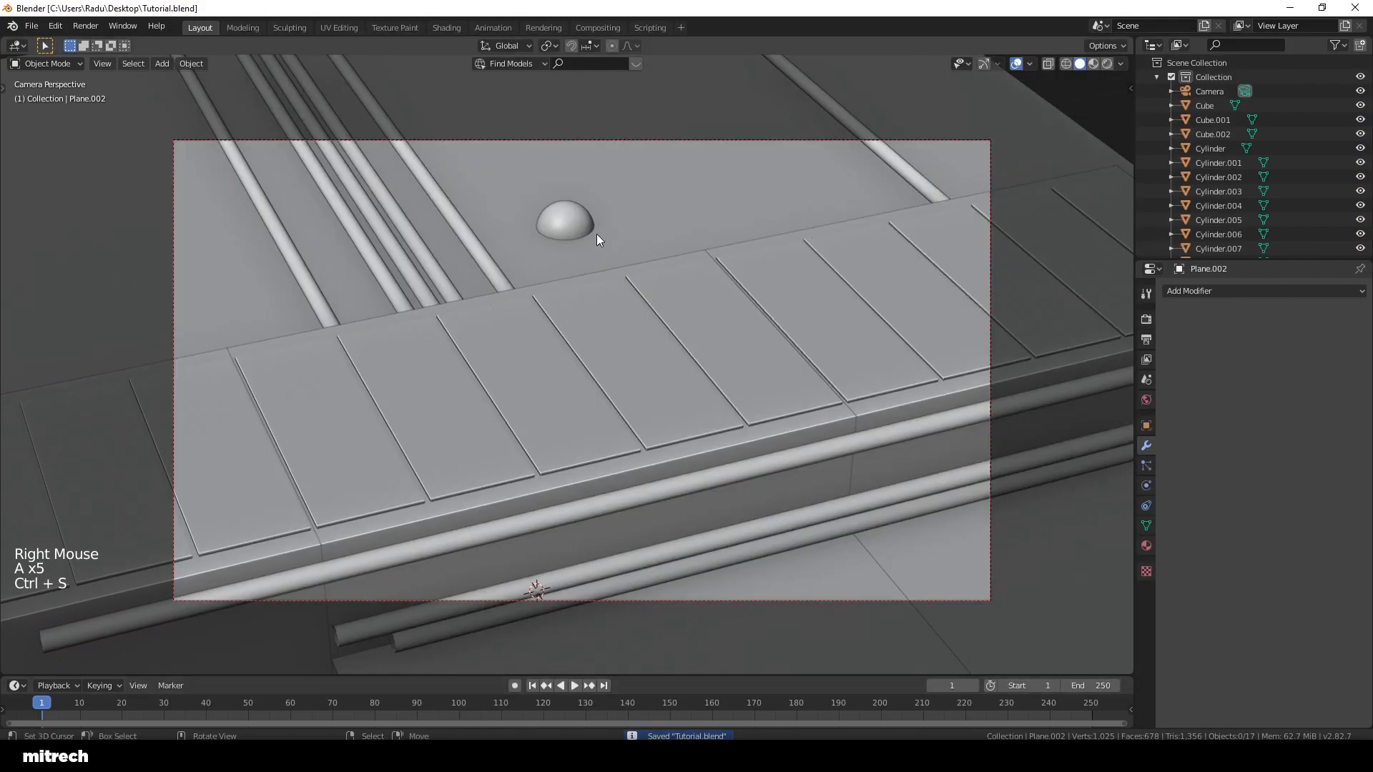
Step: Scale the dome up by about 1.08 and apply its object transform
right_click(581, 223)
key(s)
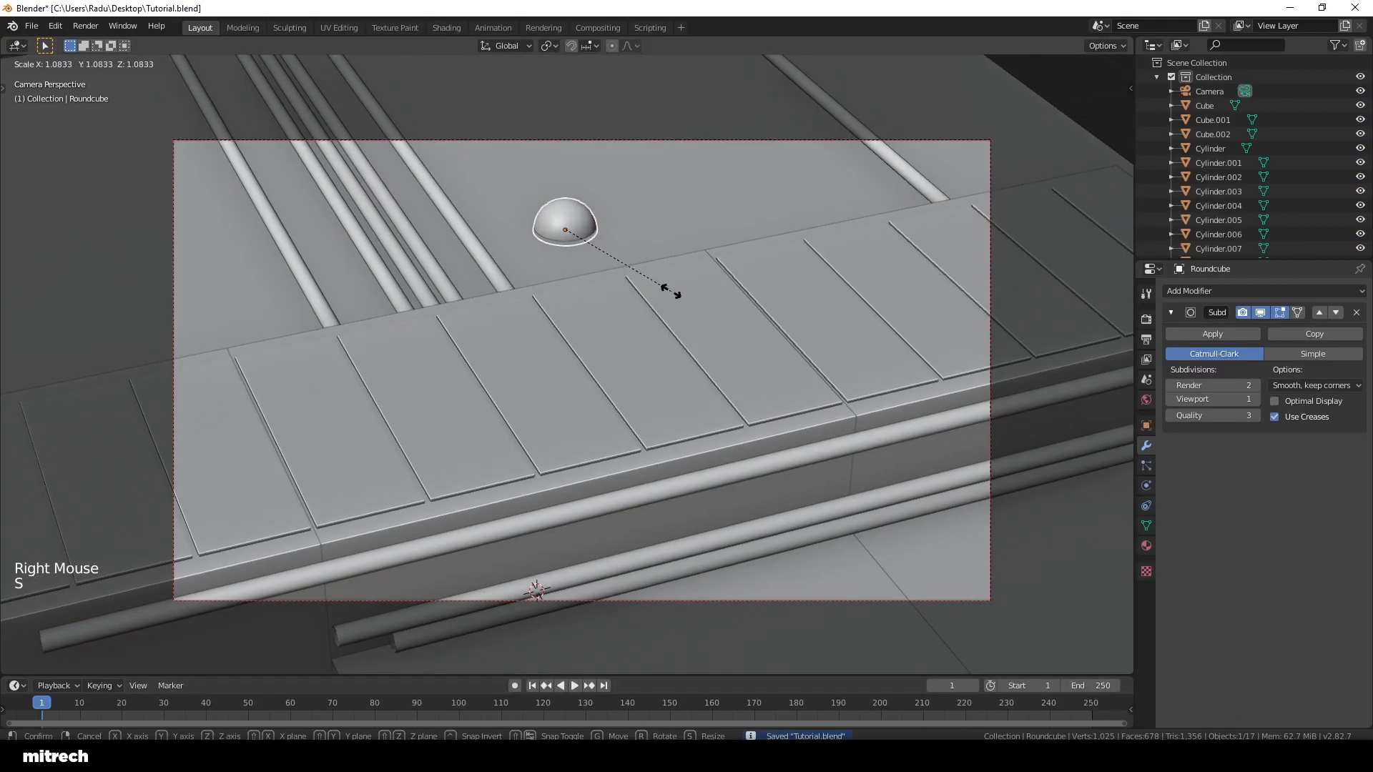
click(671, 291)
key(ctrl+a)
click(671, 290)
Step: Clear the selection and save Tutorial.blend again
key(a)
key(a)
key(a)
key(a)
key(a)
key(ctrl+s)
right_click(616, 230)
key(a)
key(a)
key(a)
key(a)
key(a)
key(ctrl+s)
Step: Move the dome in top view with snapping to the other side of the rod group, near the rear plane's front edge
middle_drag(616, 230, 590, 305)
scroll(590, 305, up, 1)
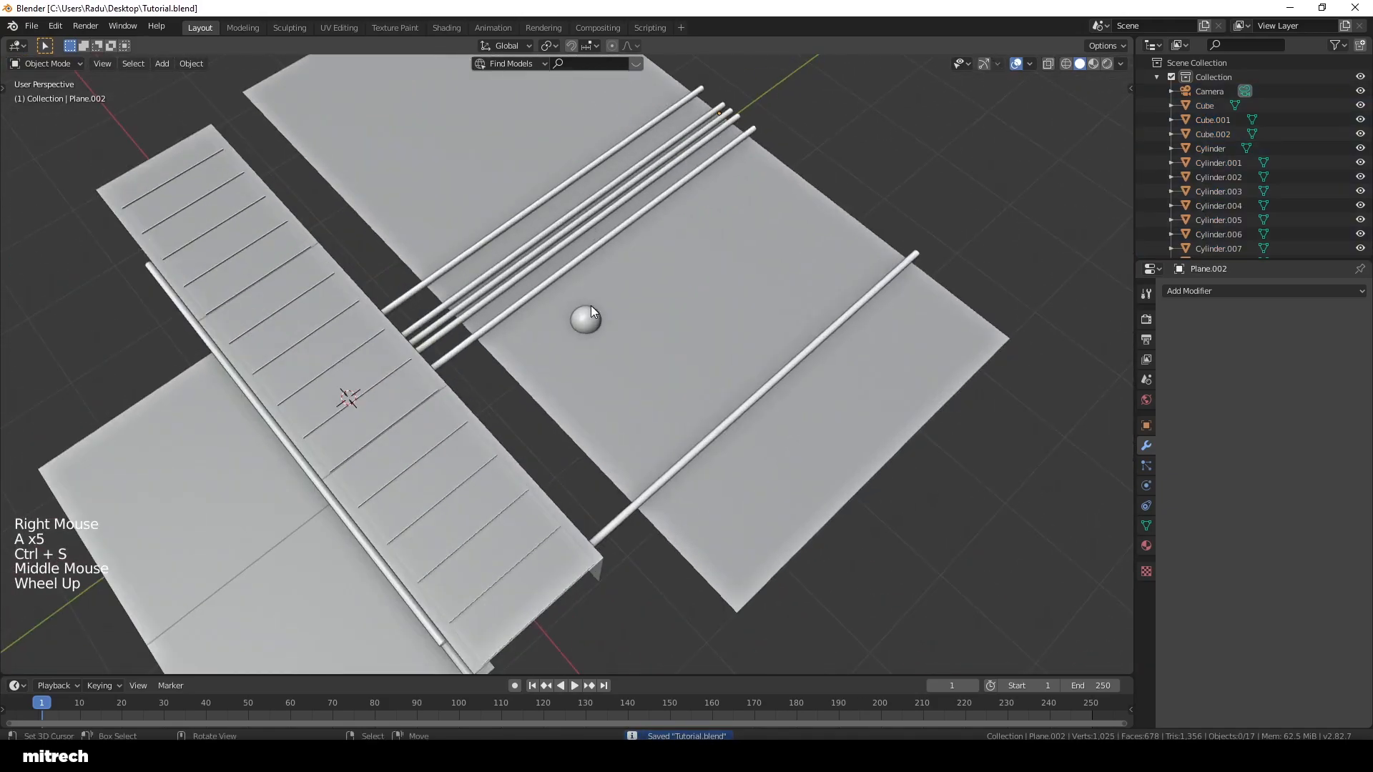
right_click(584, 320)
key(KP_0)
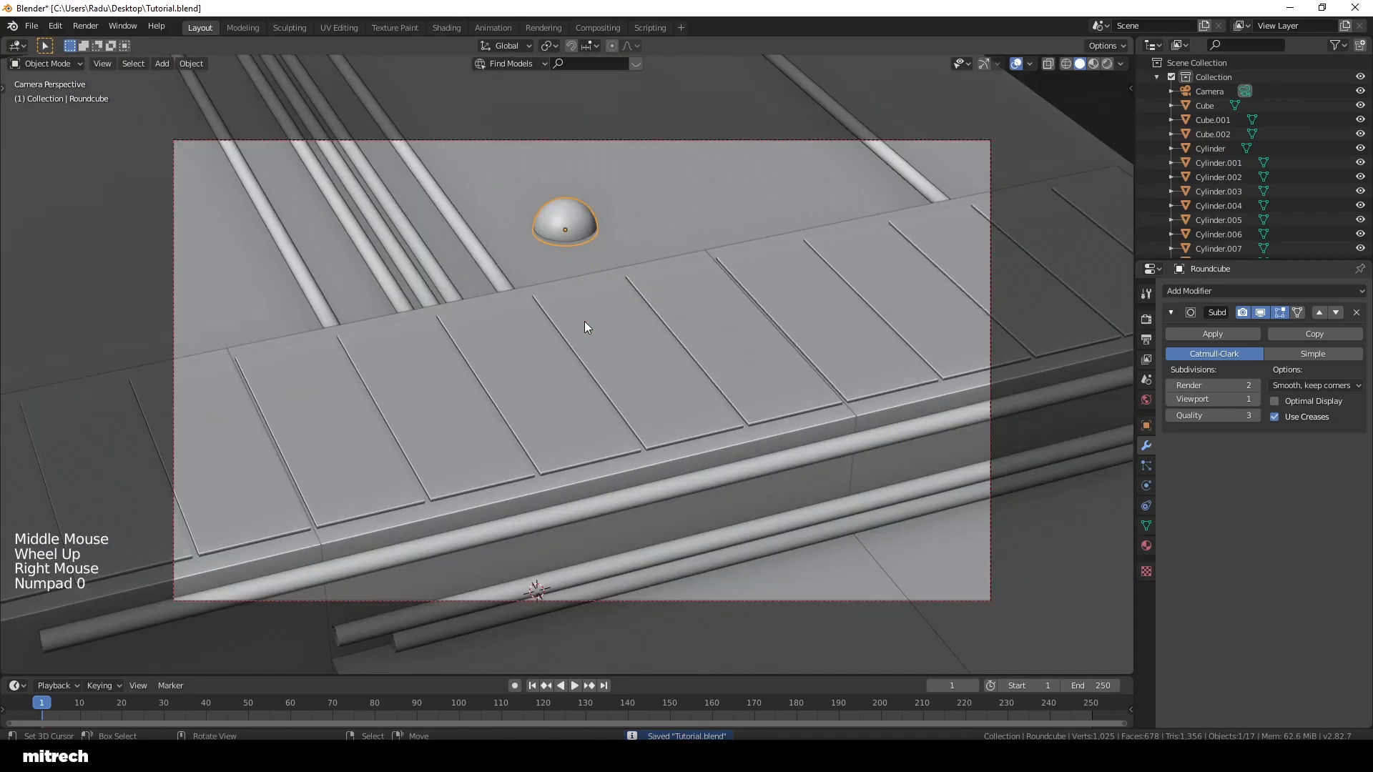
key(KP_7)
shift+middle_drag(585, 320, 681, 326)
scroll(722, 330, up, 2)
key(g)
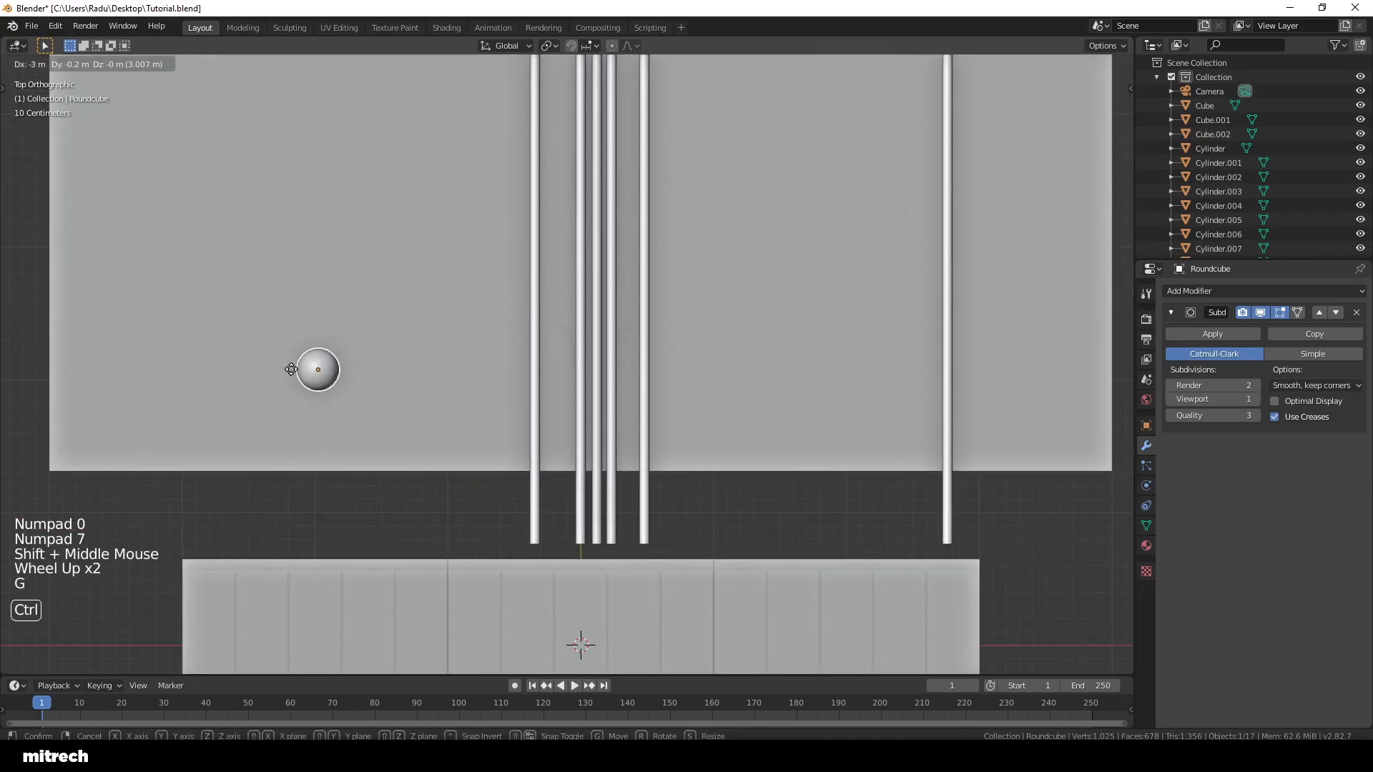
ctrl+click(253, 410)
Step: Move the dome along X back toward the rod group, to the edge of the camera frame
key(KP_0)
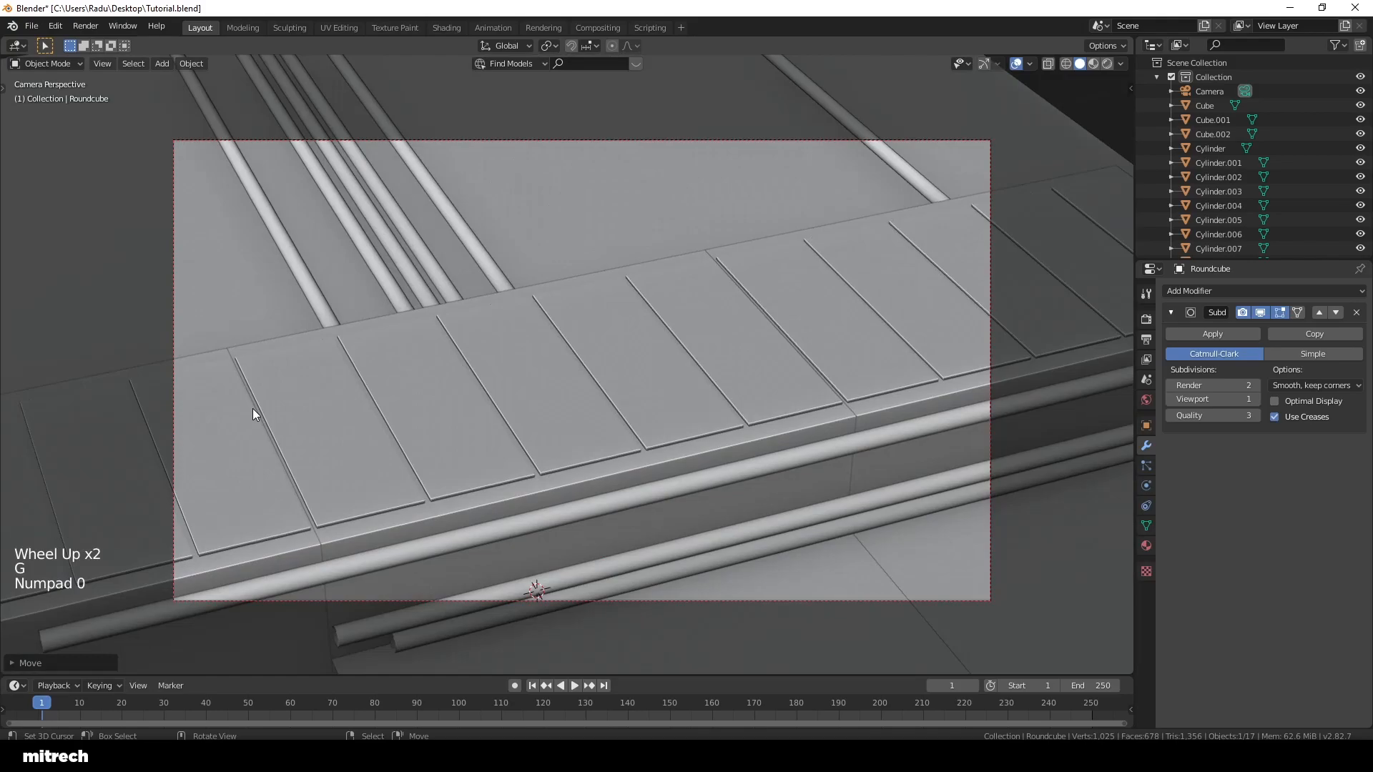
key(g)
key(x)
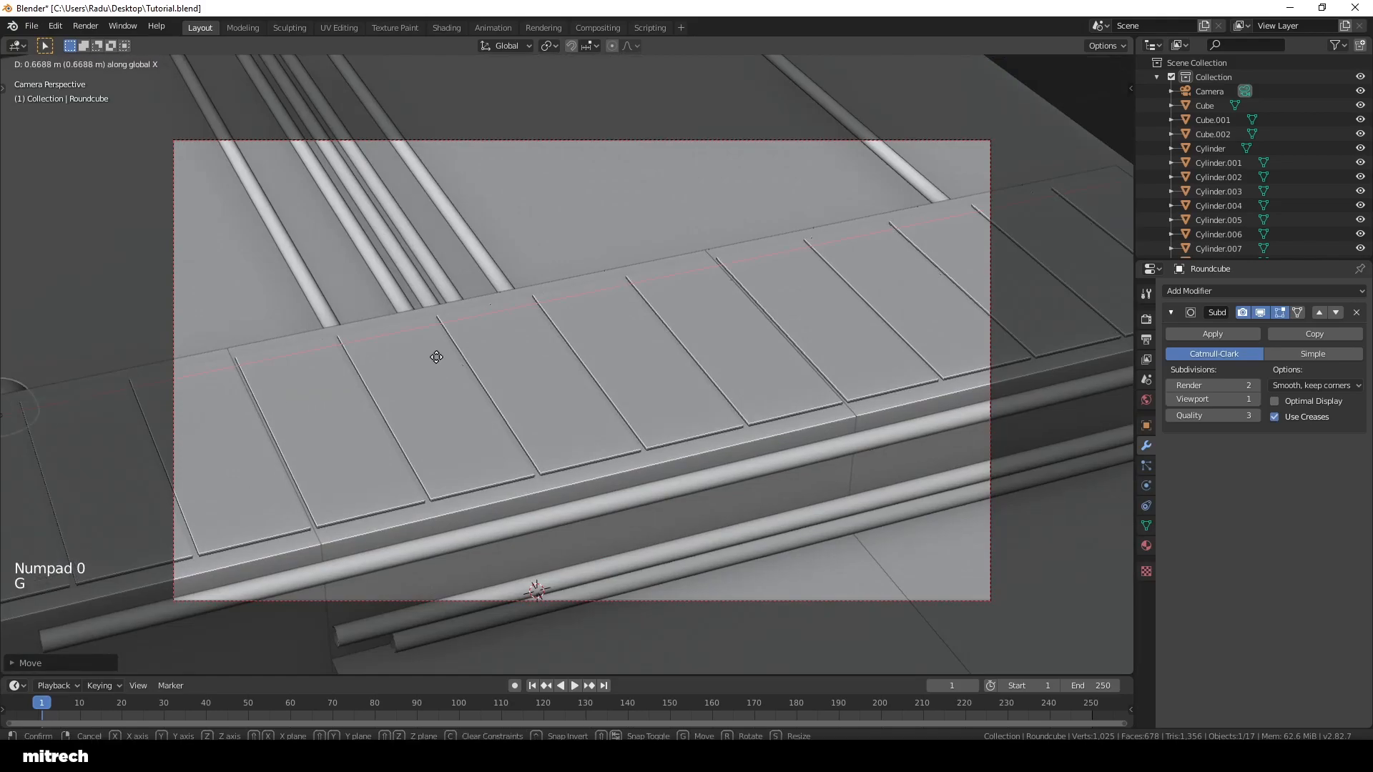
click(601, 323)
Step: Move the dome back along Y so it clears the panelled box's rear edge in the camera view
middle_drag(340, 352, 519, 376)
key(g)
key(y)
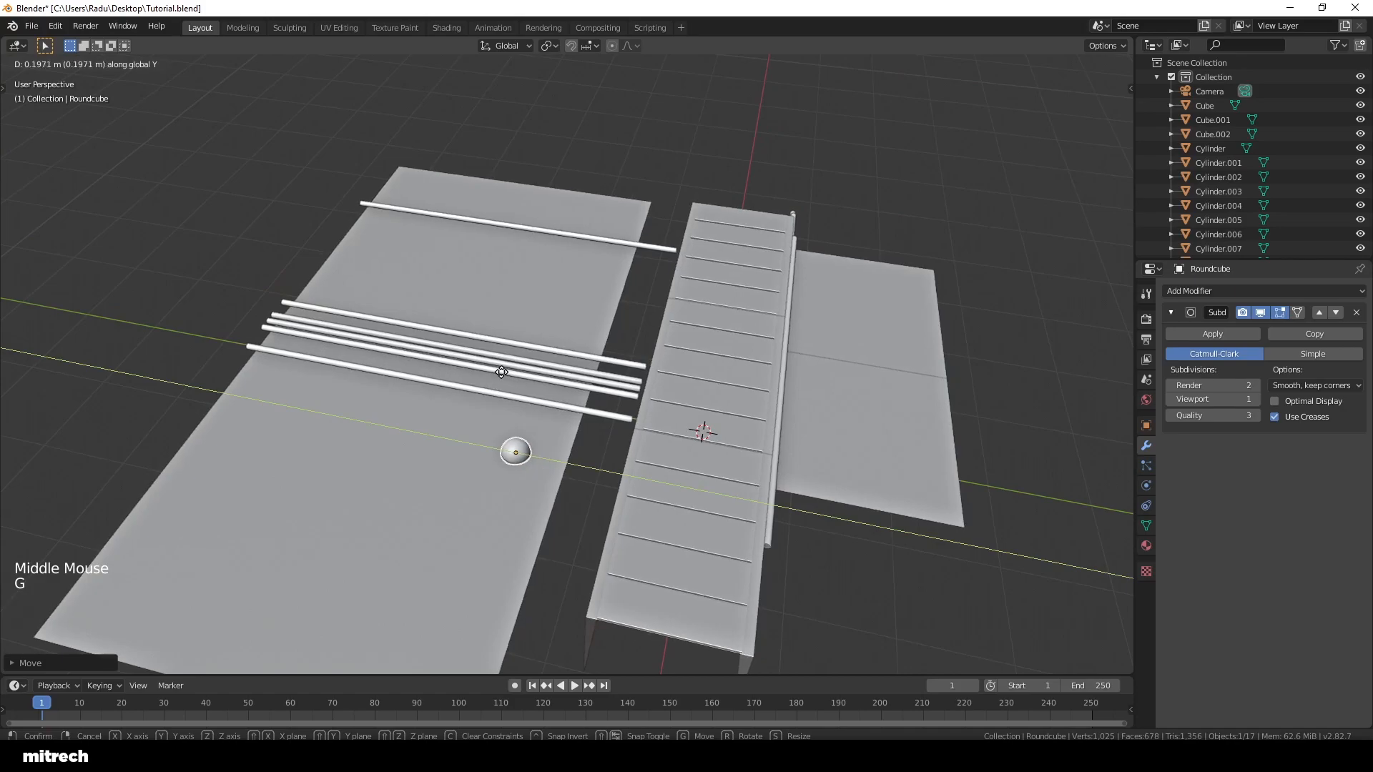
click(495, 374)
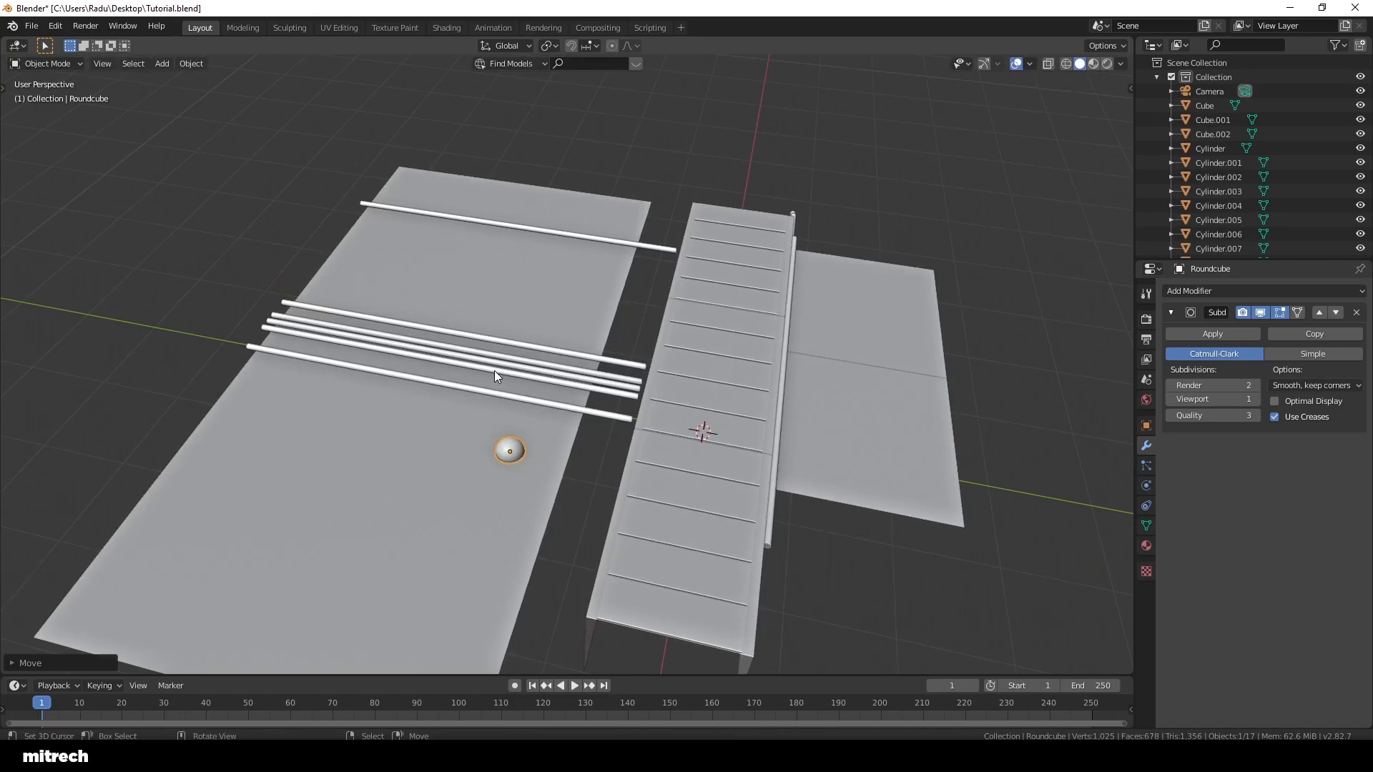
key(KP_0)
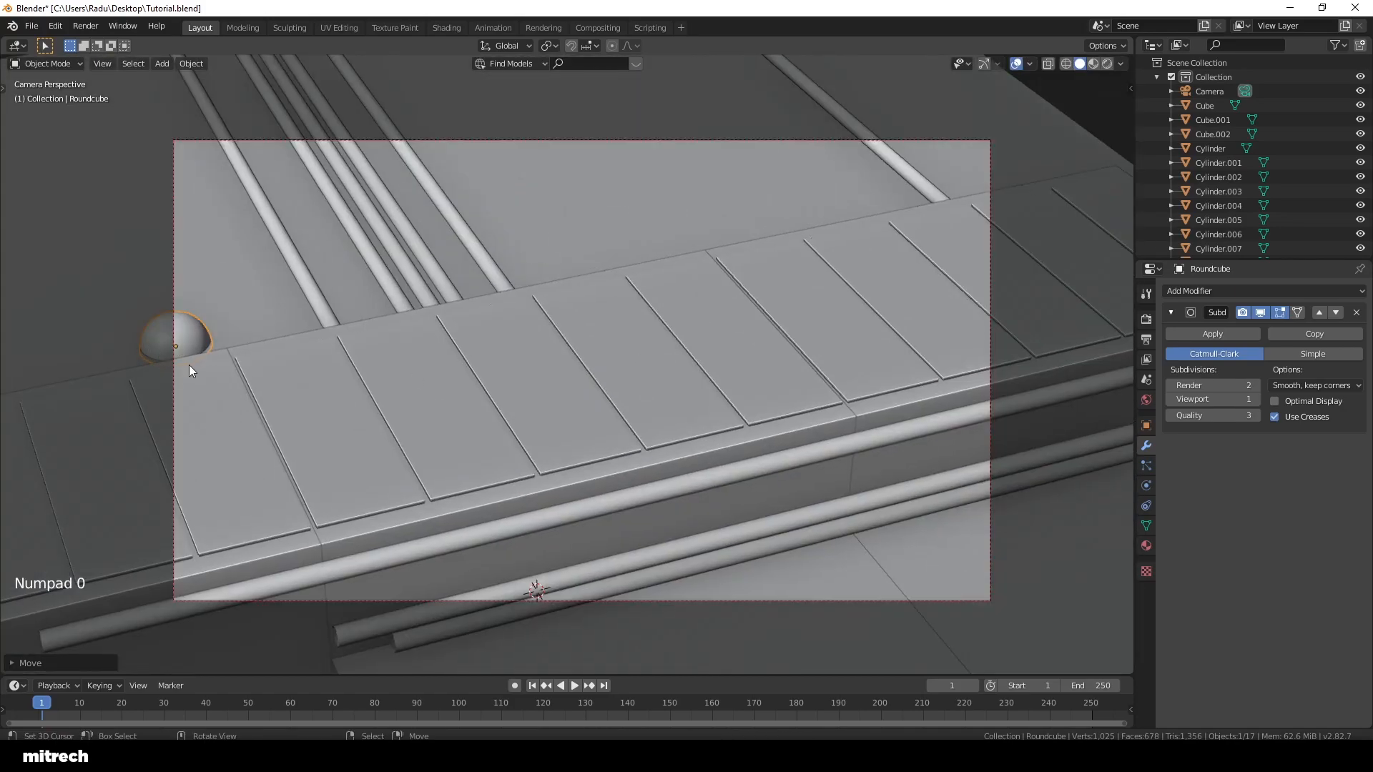
key(g)
key(y)
click(295, 348)
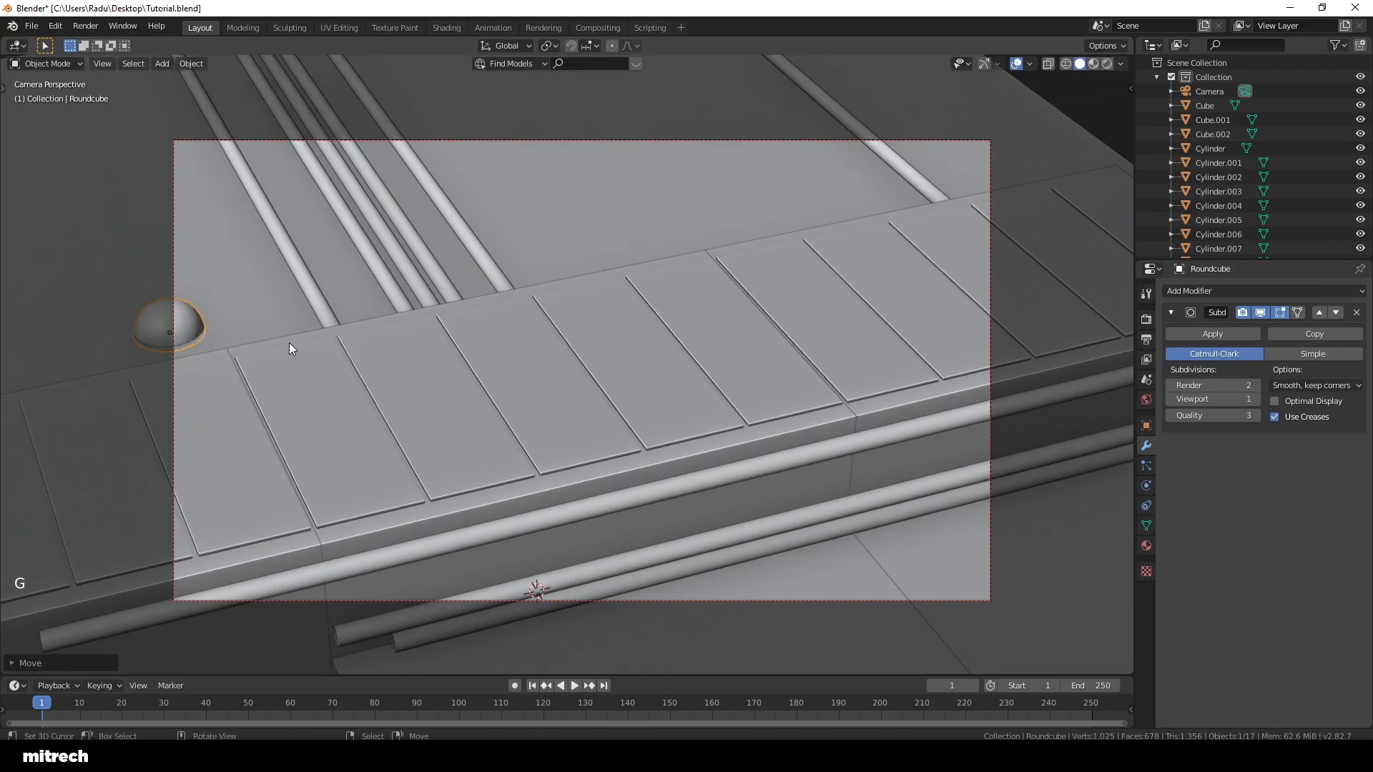
Step: Reselect the dome and apply its object transform
key(a)
right_click(208, 320)
right_click(195, 320)
key(ctrl+a)
click(204, 321)
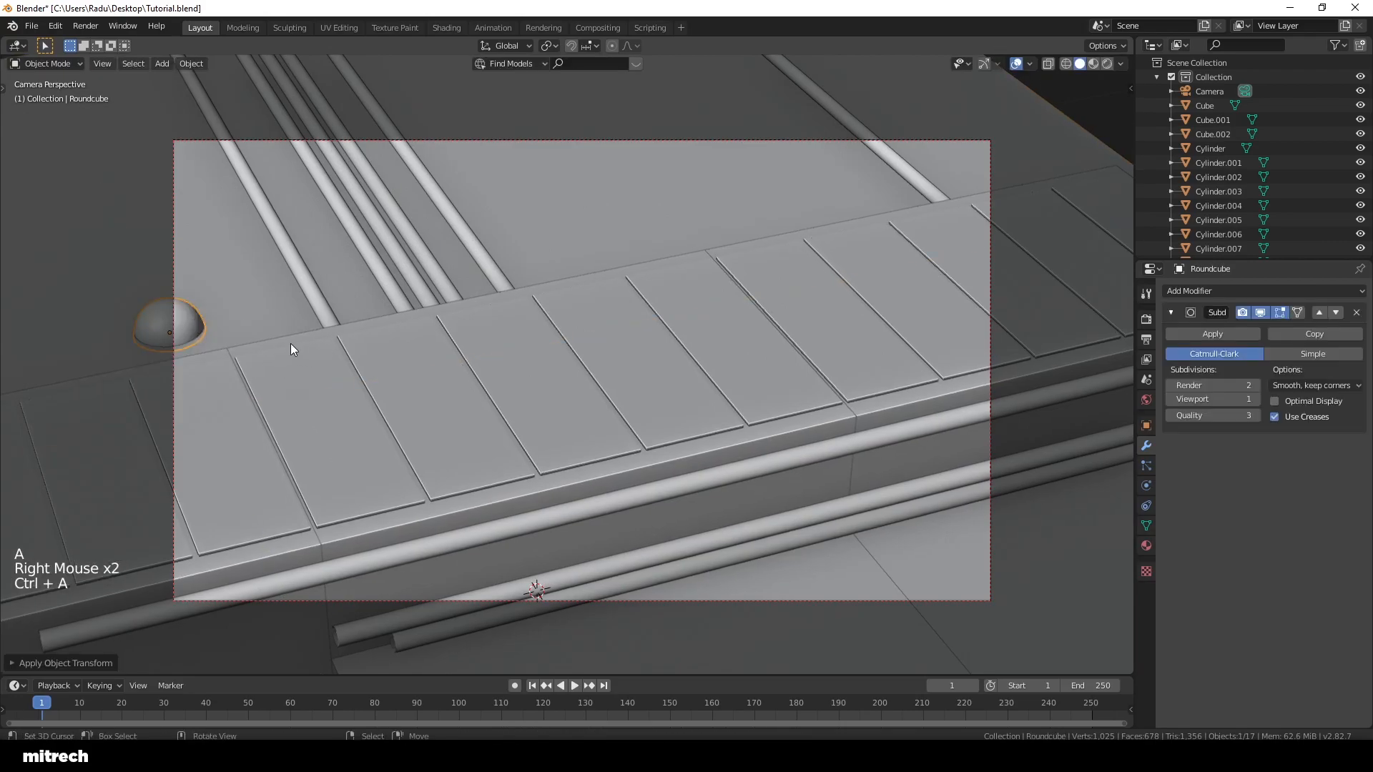
Step: Duplicate the dome and offset the copy 0.5 m along X
middle_drag(369, 330, 353, 344)
scroll(340, 363, up, 2)
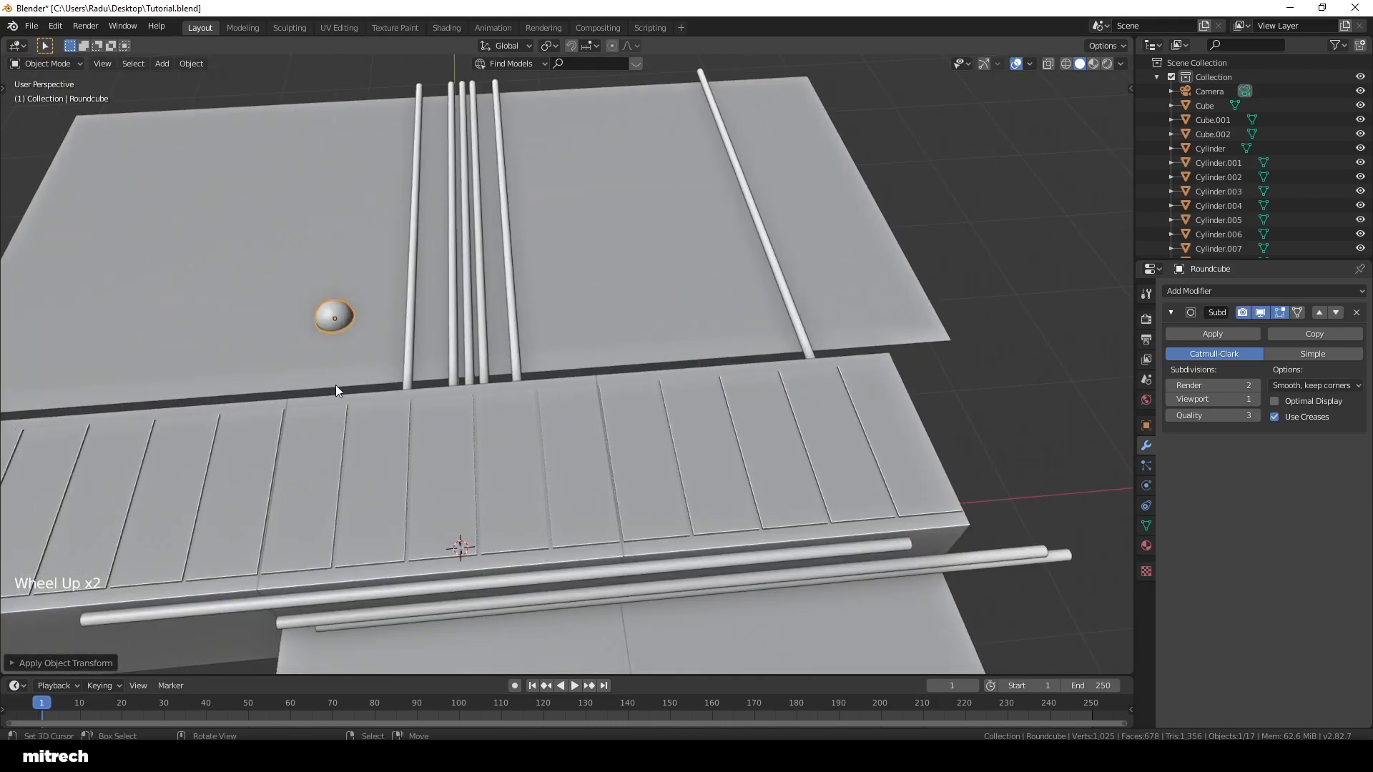
key(shift)
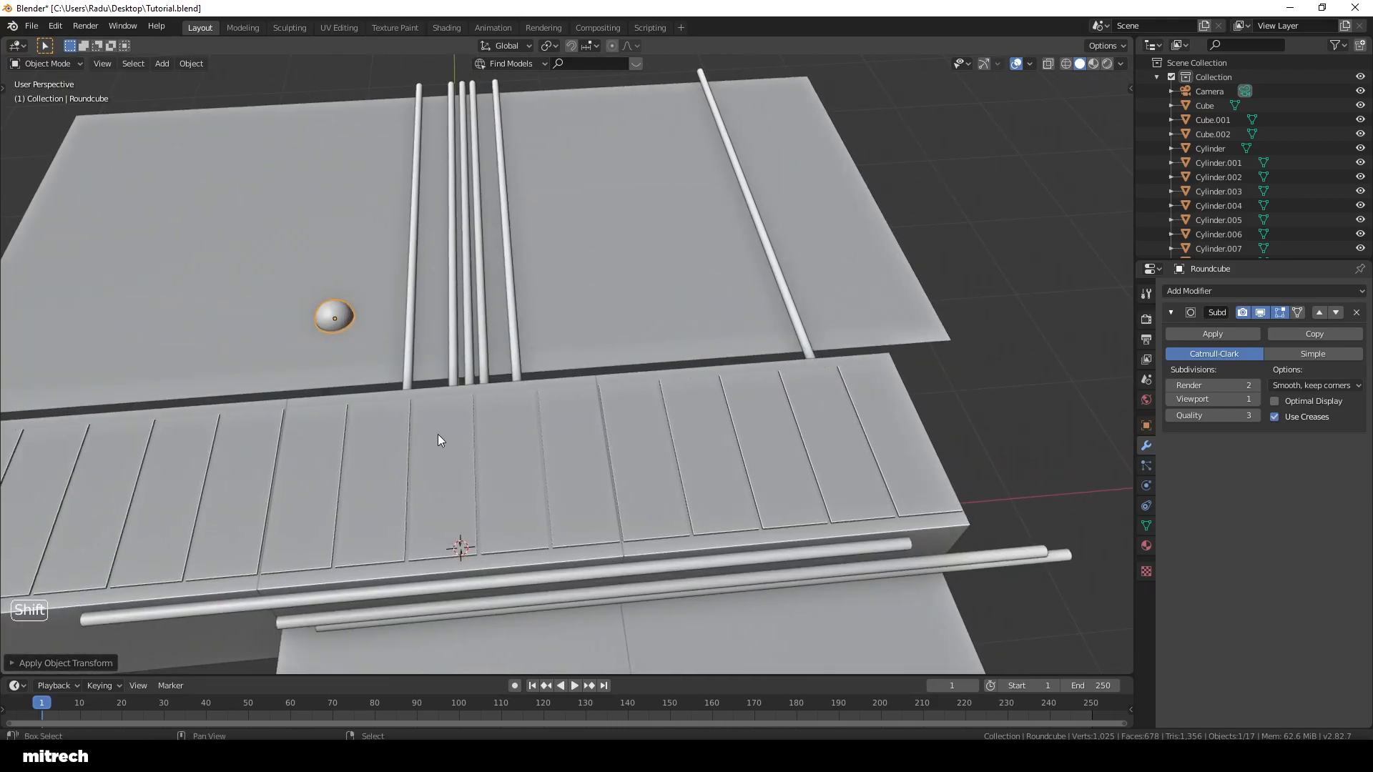
key(shift+d)
key(x)
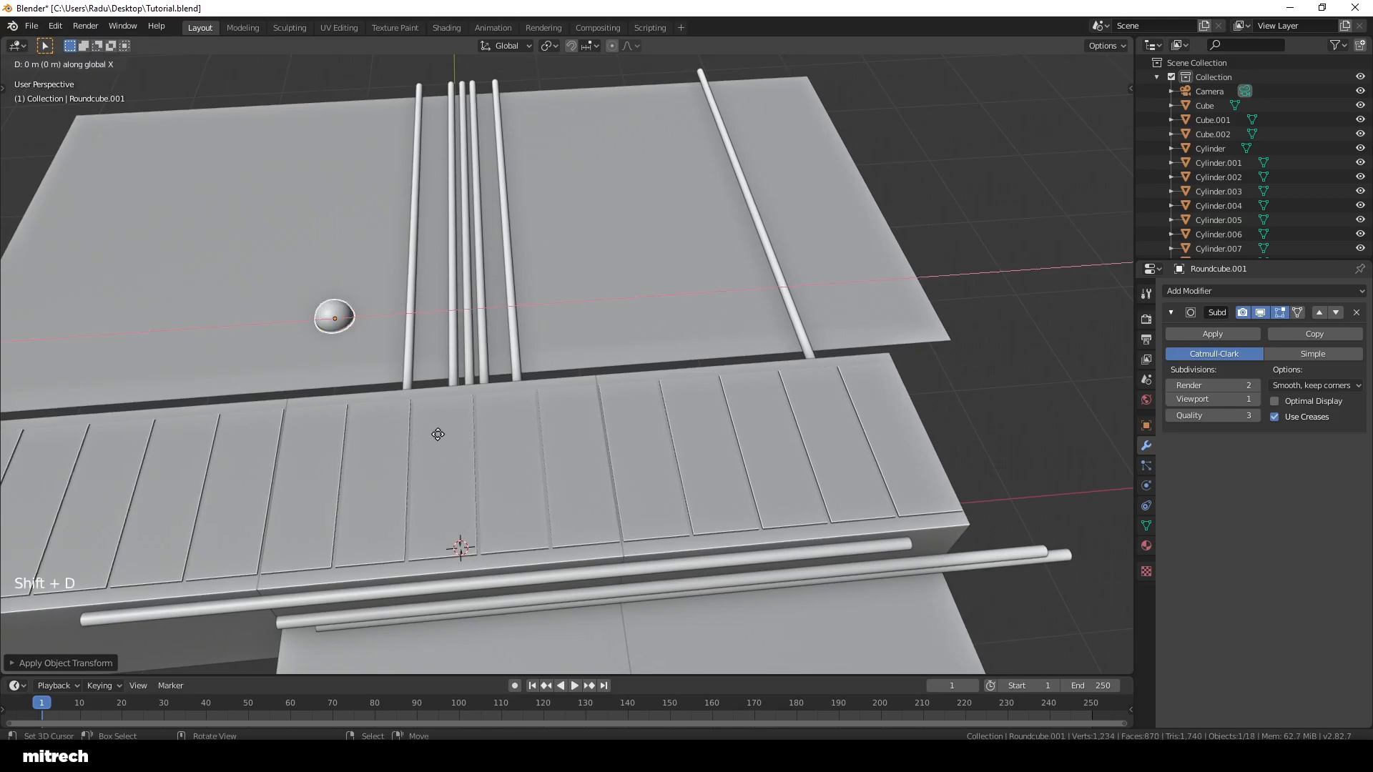
key(ctrl)
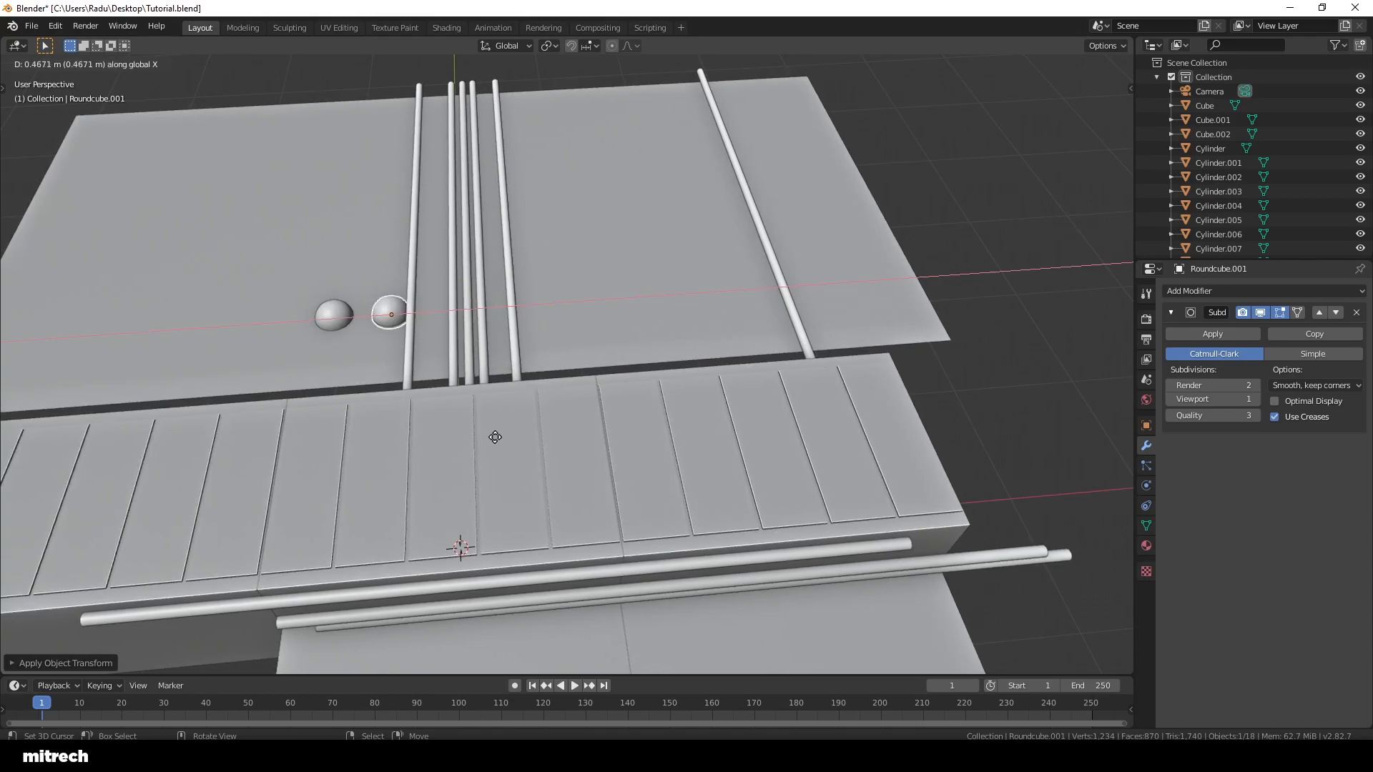
text(5)
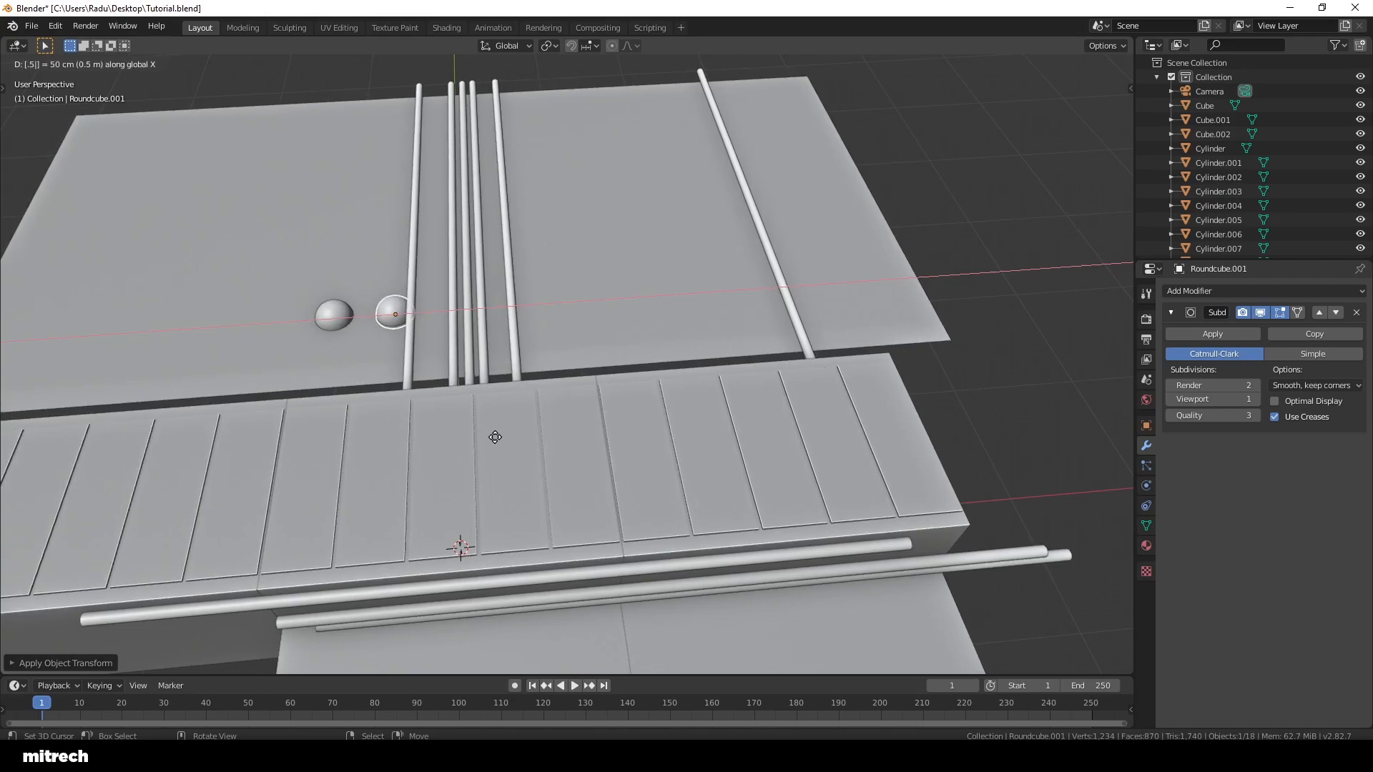
key(Return)
key(KP_0)
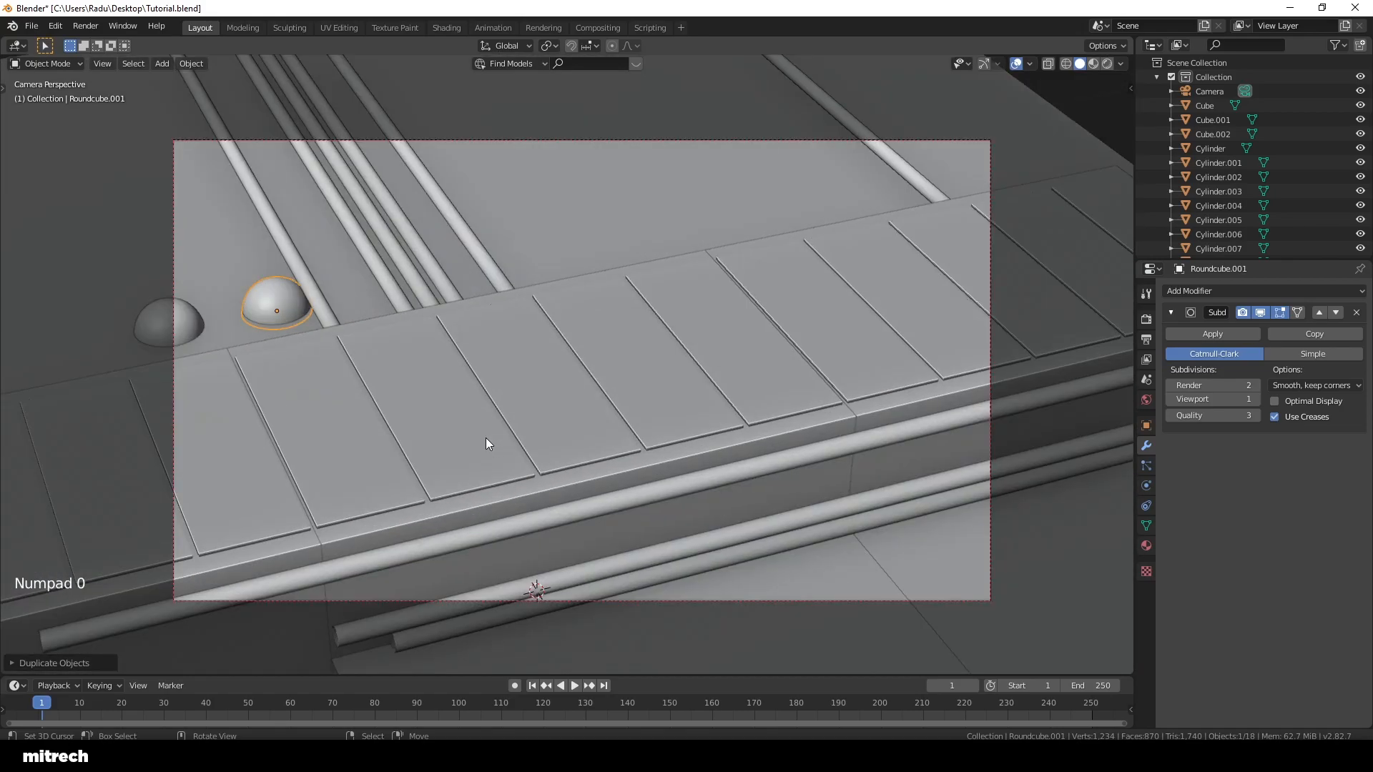
Step: Compare the dome spacing with the reference render and delete the copy offset by 0.5 m
click(429, 756)
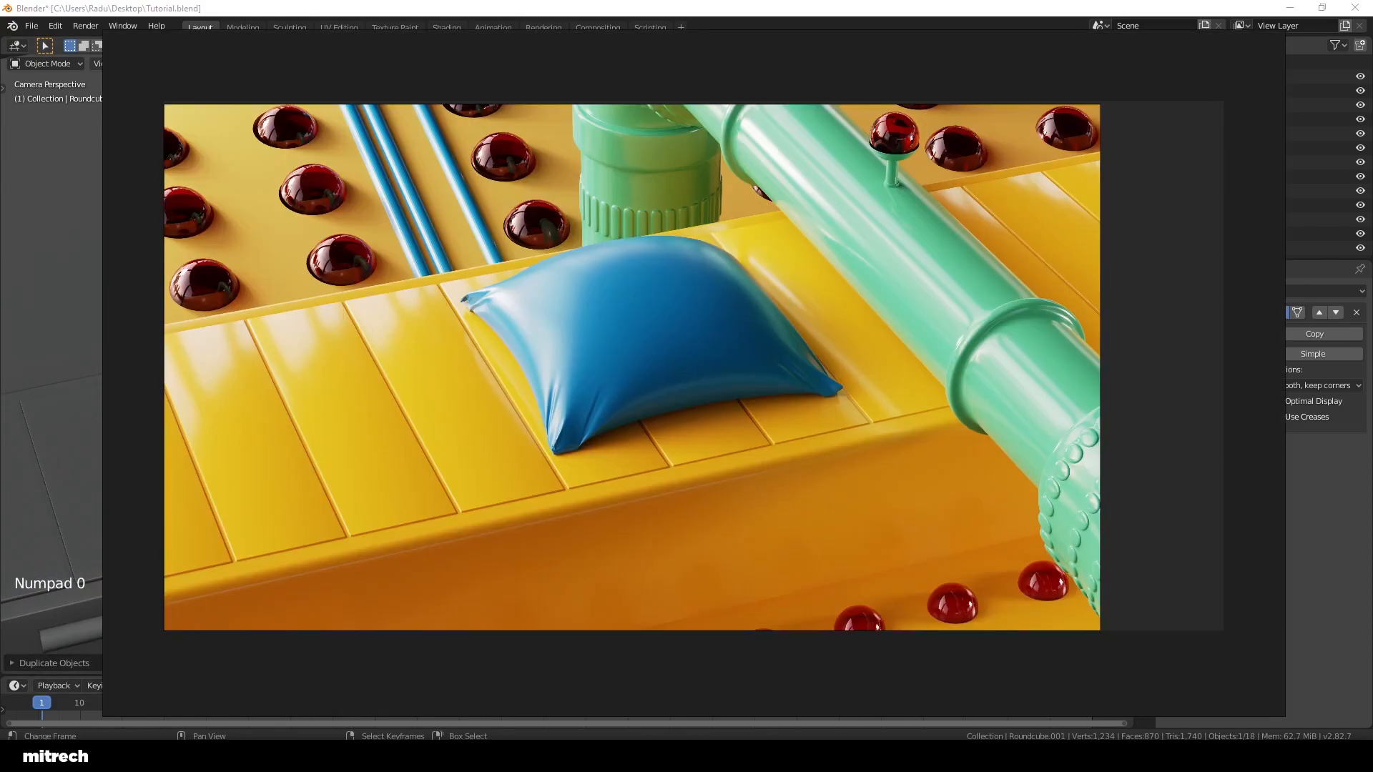
click(886, 755)
key(x)
click(437, 378)
Step: Duplicate the original dome and offset the copy 0.7 m along X
right_click(166, 314)
key(shift+d)
key(x)
key(ctrl)
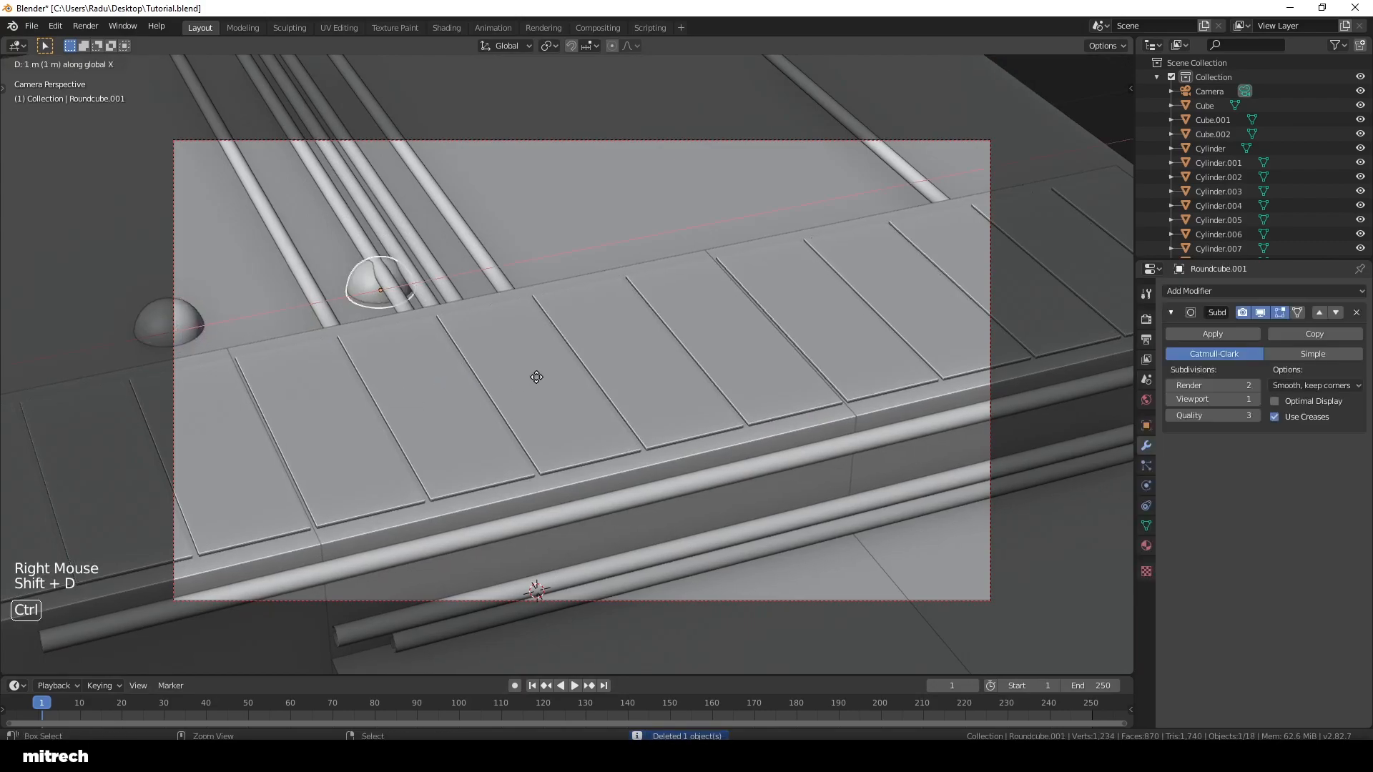
click(485, 380)
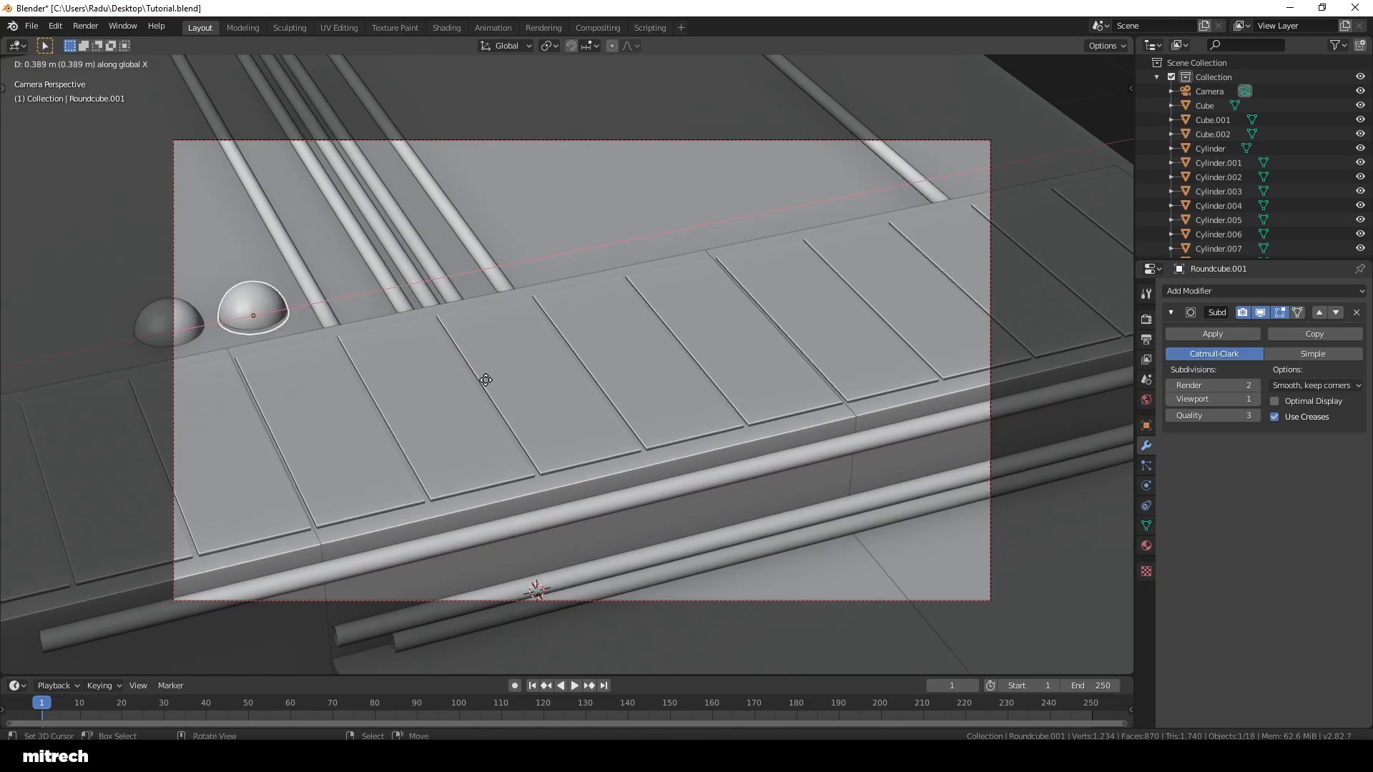
text(8)
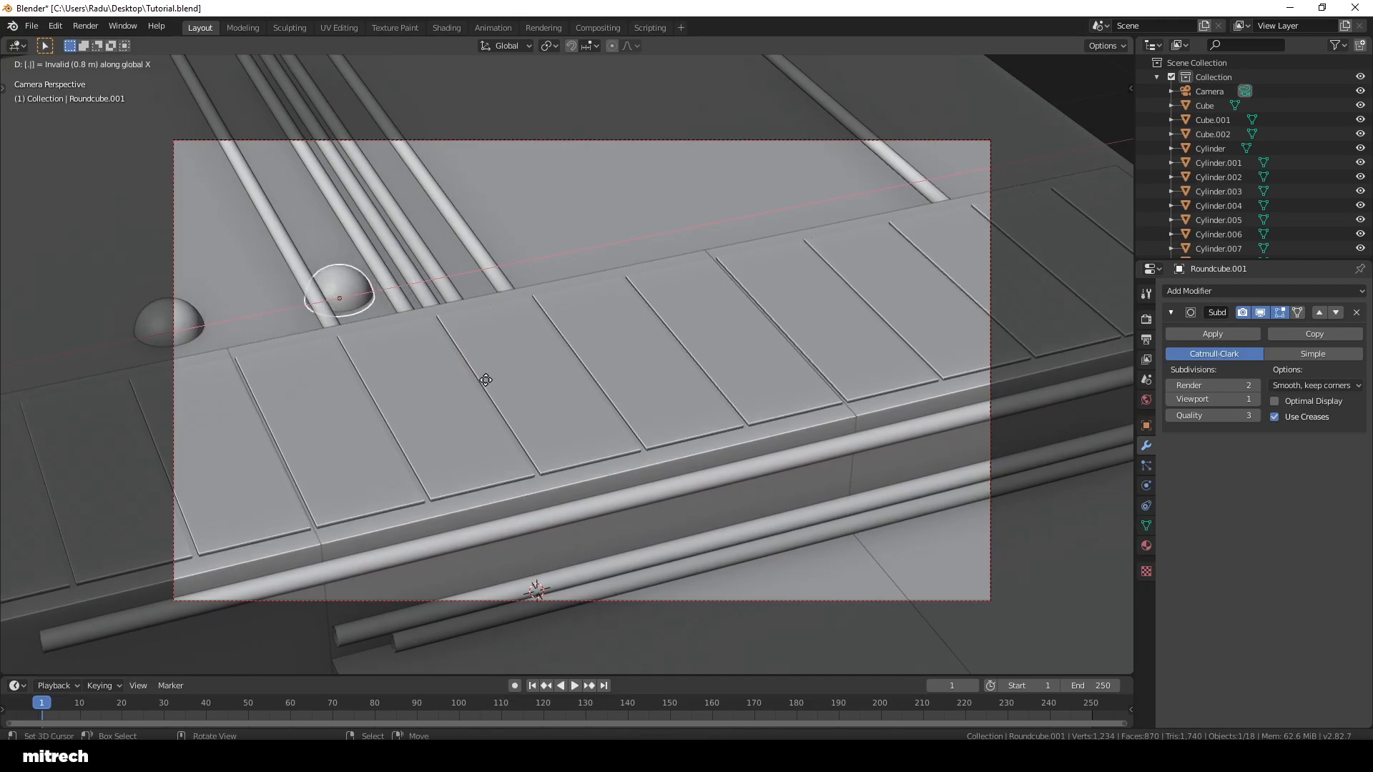
text(7)
key(Return)
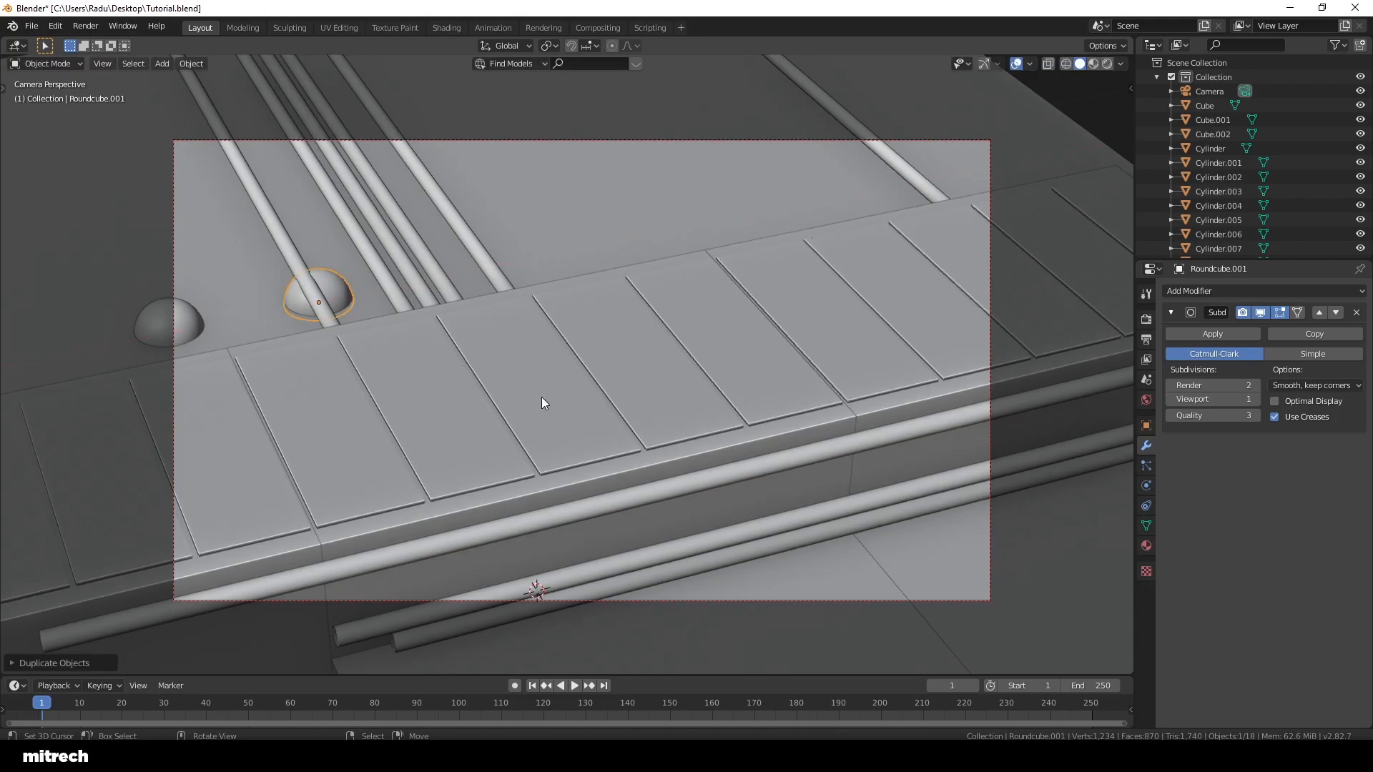
Step: Repeat the dome duplication six times to extend the row along X, and save the file
key(shift+r)
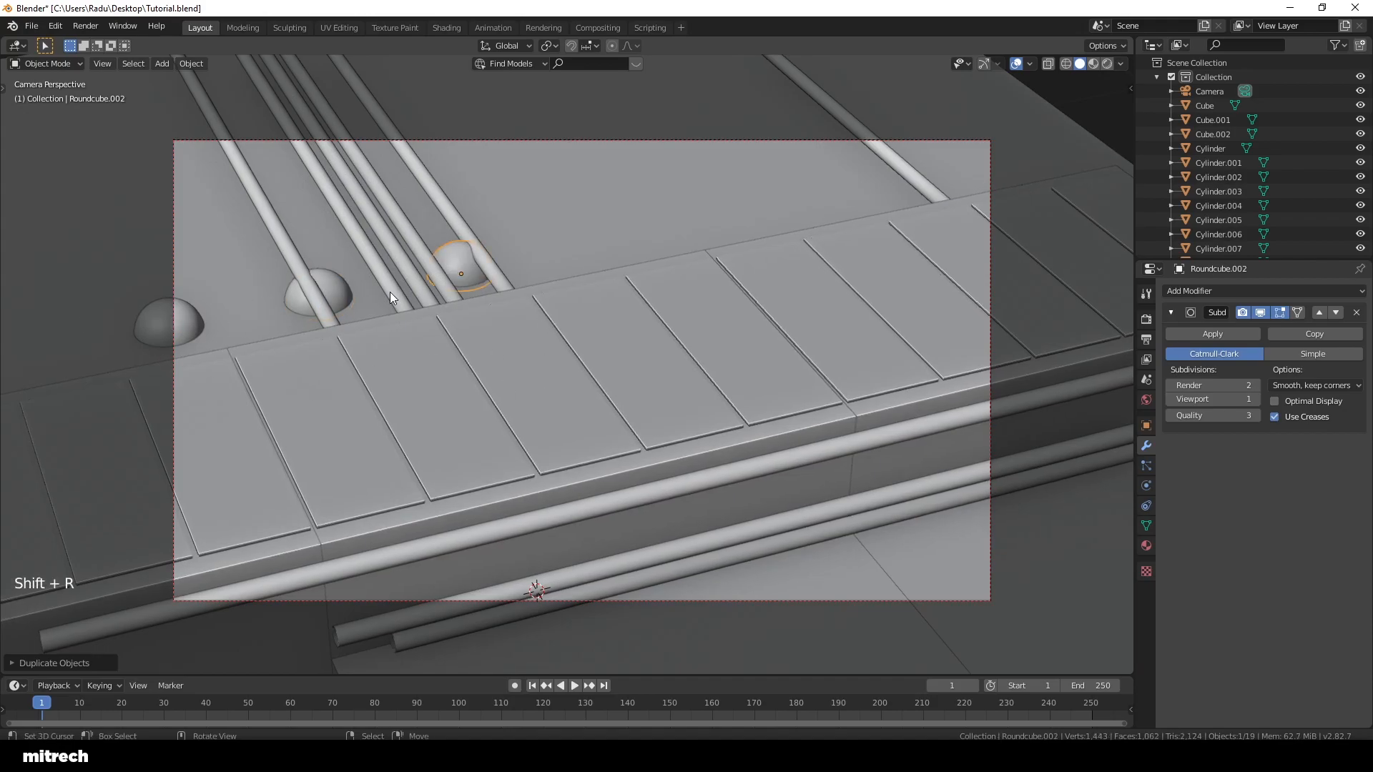
key(shift+r)
key(shift+r)
key(shift+r)
key(shift+r)
key(shift+r)
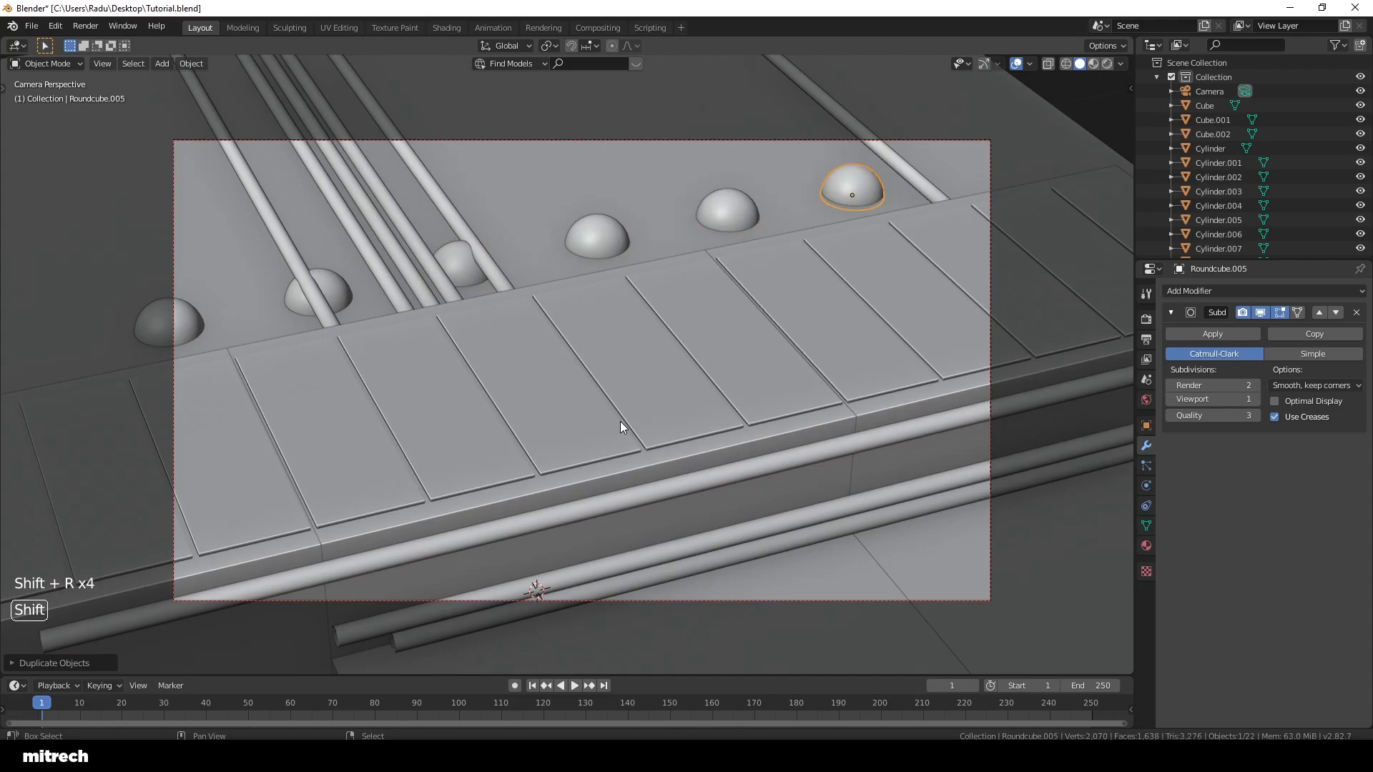
key(a)
key(a)
key(a)
key(a)
key(a)
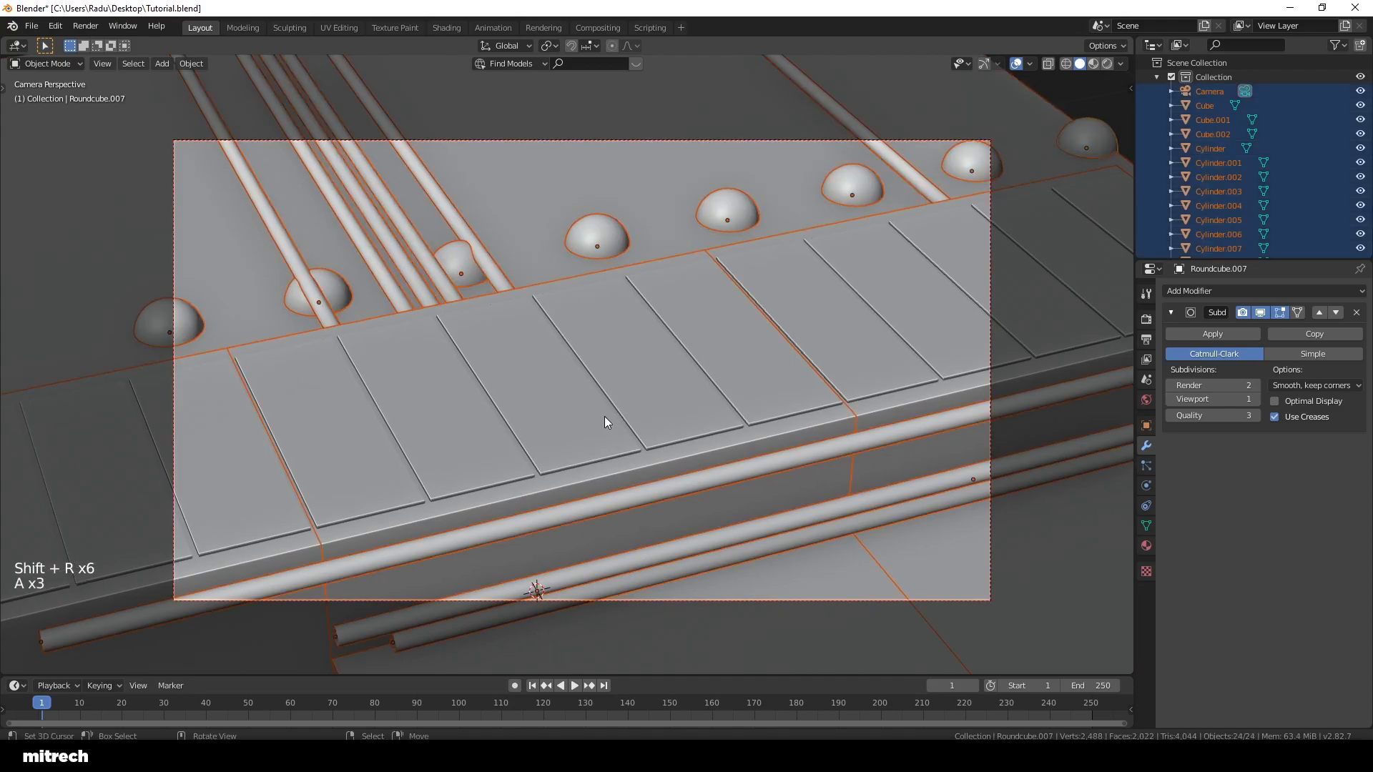
key(ctrl+s)
Step: Duplicate the first dome of the row with an offset of -0.7 m along X, and save the file
right_click(160, 319)
middle_drag(161, 319, 496, 358)
scroll(693, 336, up, 3)
key(shift+d)
key(x)
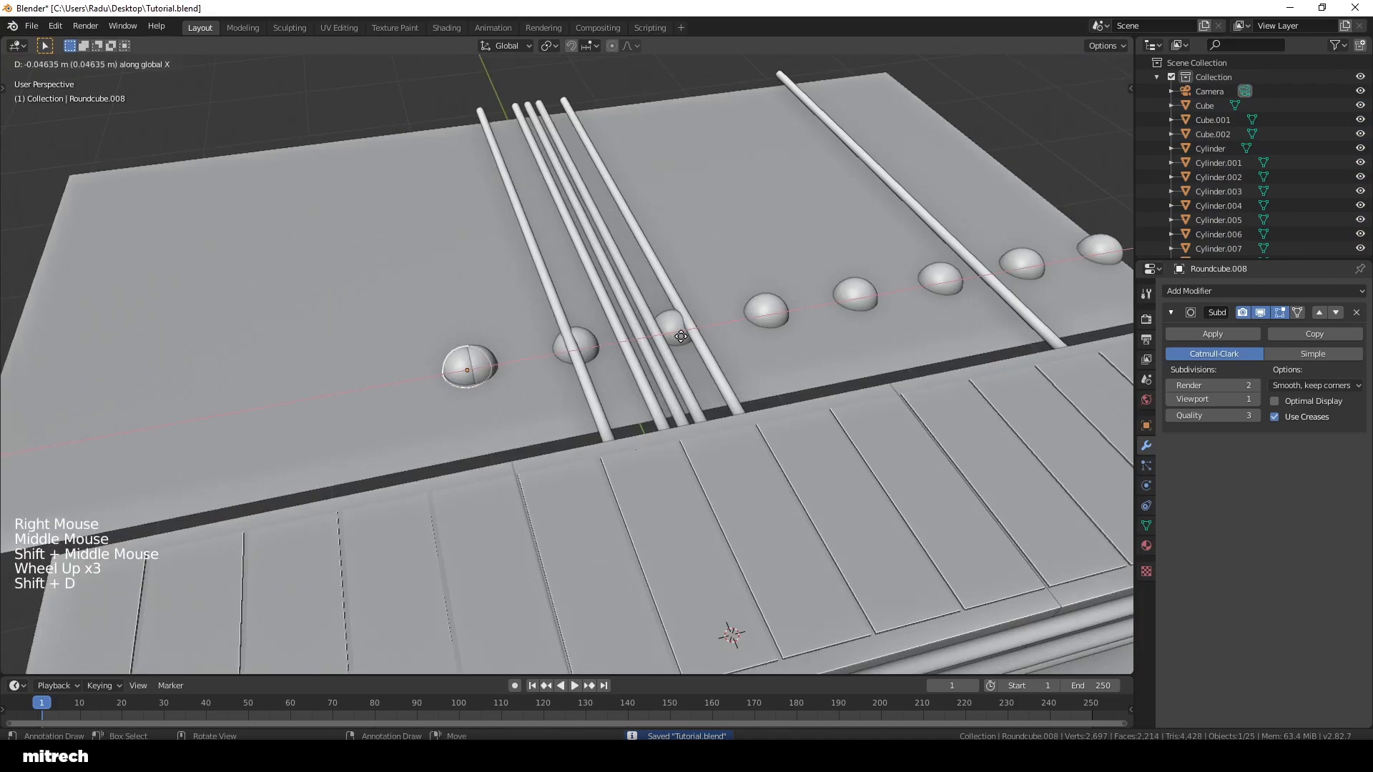
text(.7)
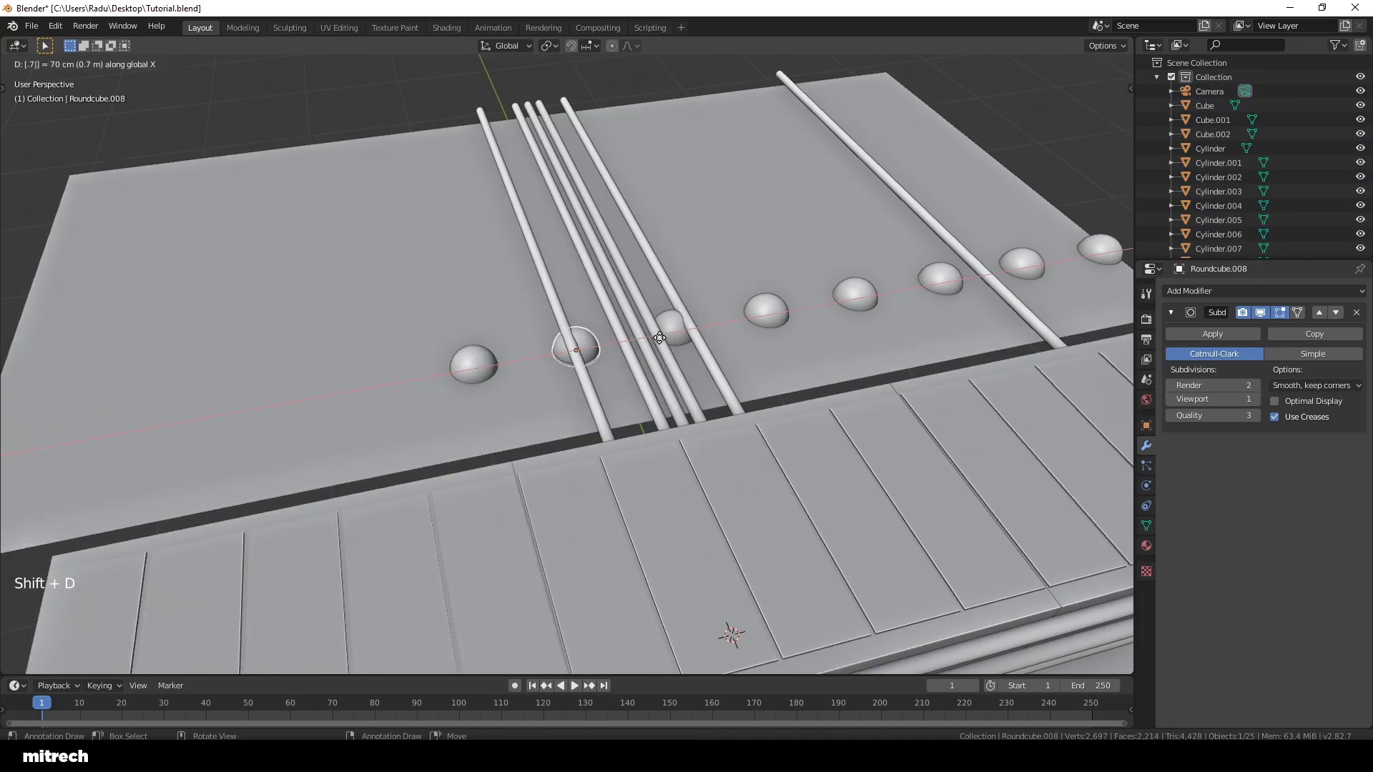
key(minus)
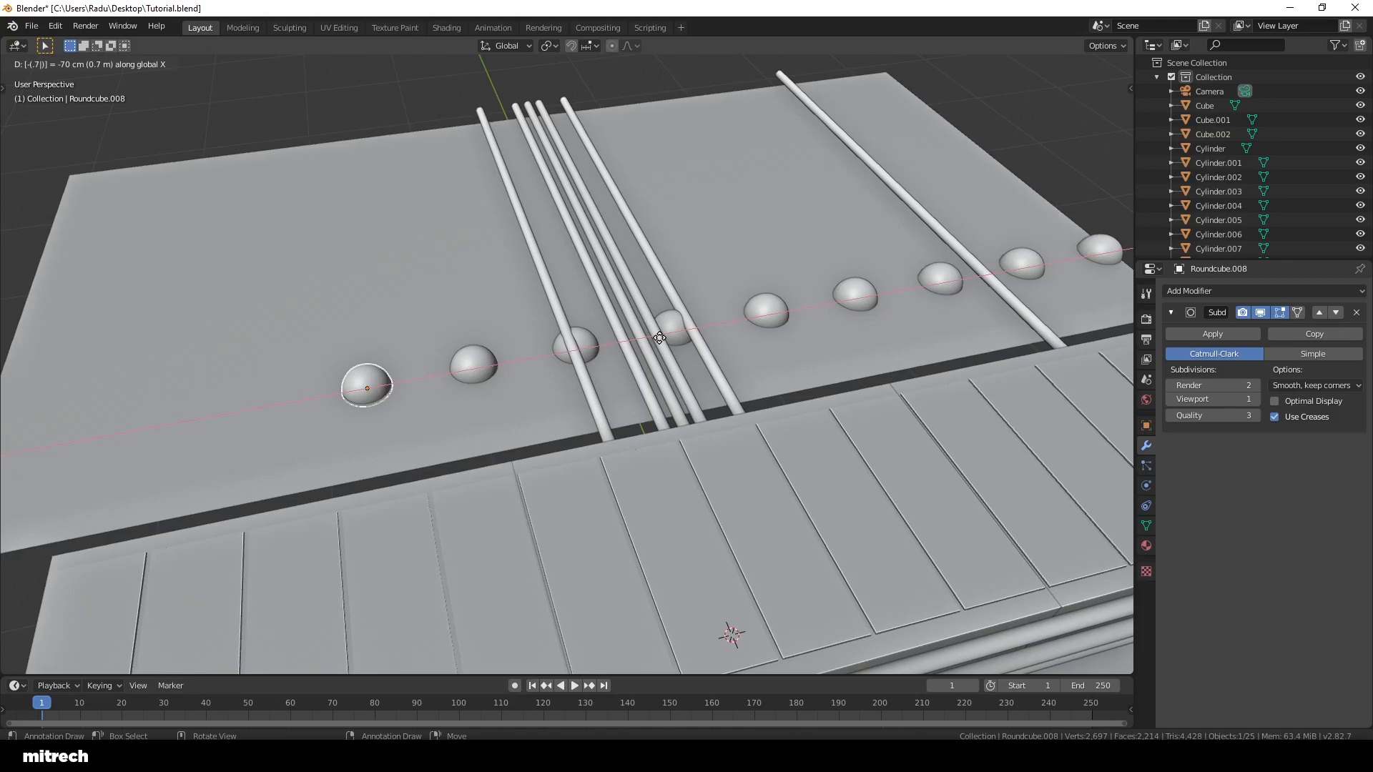
click(659, 338)
key(KP_0)
key(a)
key(a)
key(a)
key(a)
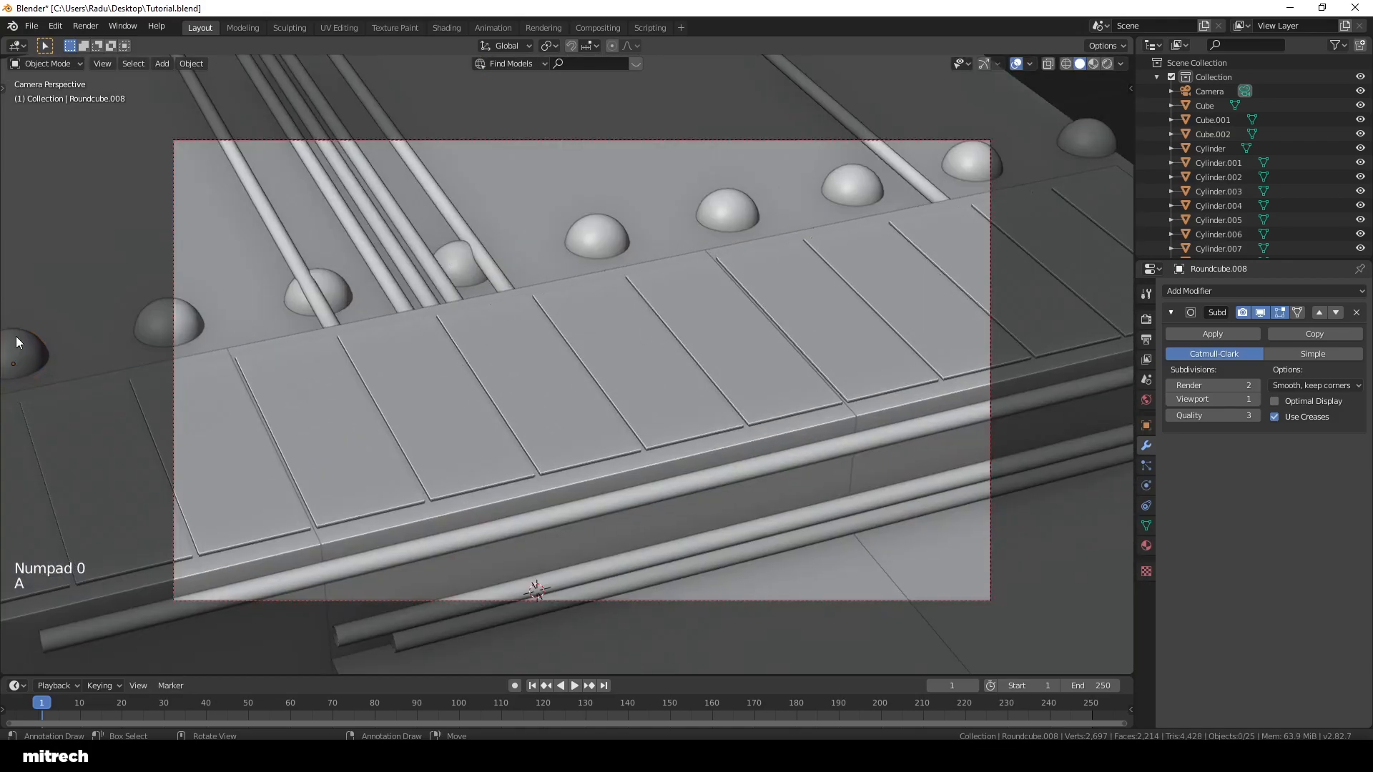
key(ctrl+s)
Step: Select all nine domes of the row and duplicate them 0.5 m along Y
right_click(39, 343)
shift+right_click(170, 323)
shift+right_click(342, 293)
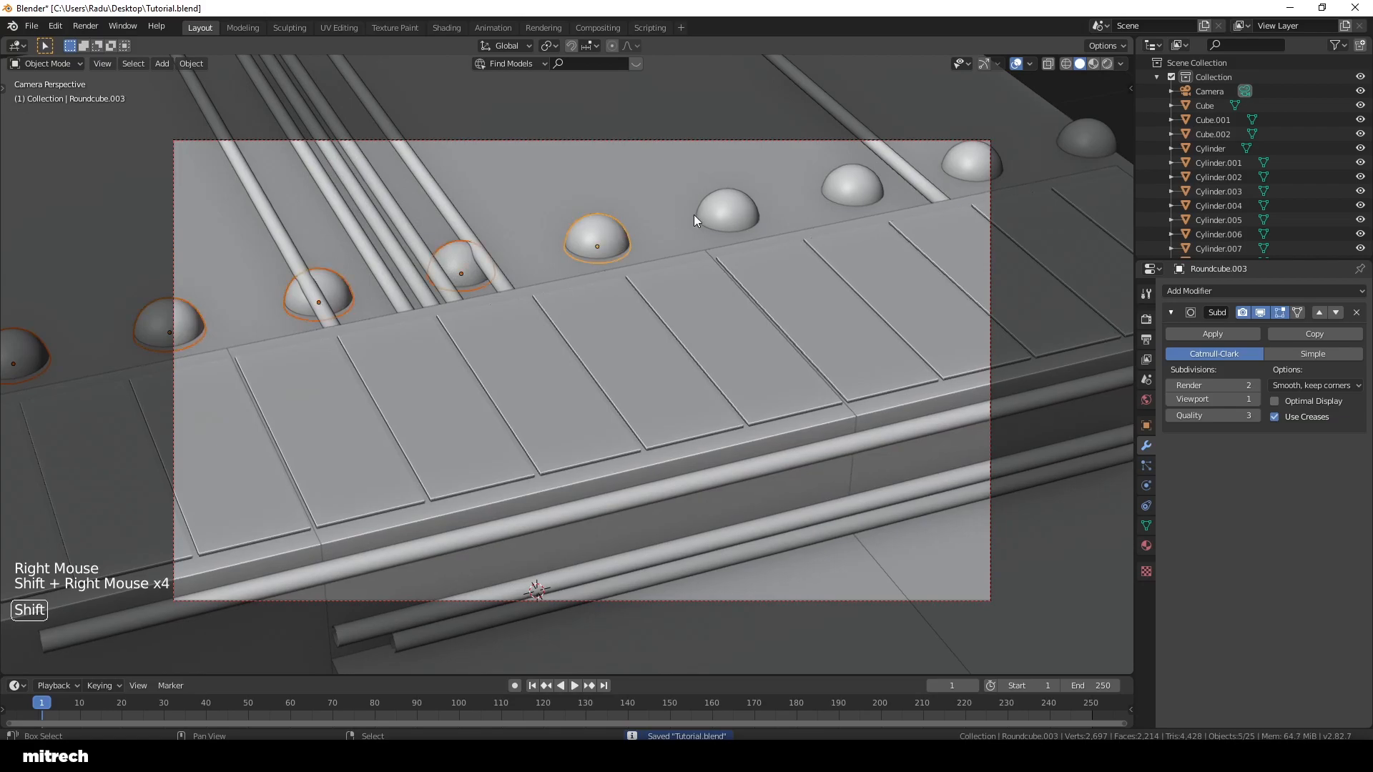
shift+right_click(847, 193)
shift+right_click(1070, 143)
middle_drag(478, 294, 722, 315)
scroll(776, 324, up, 2)
key(shift+d)
key(y)
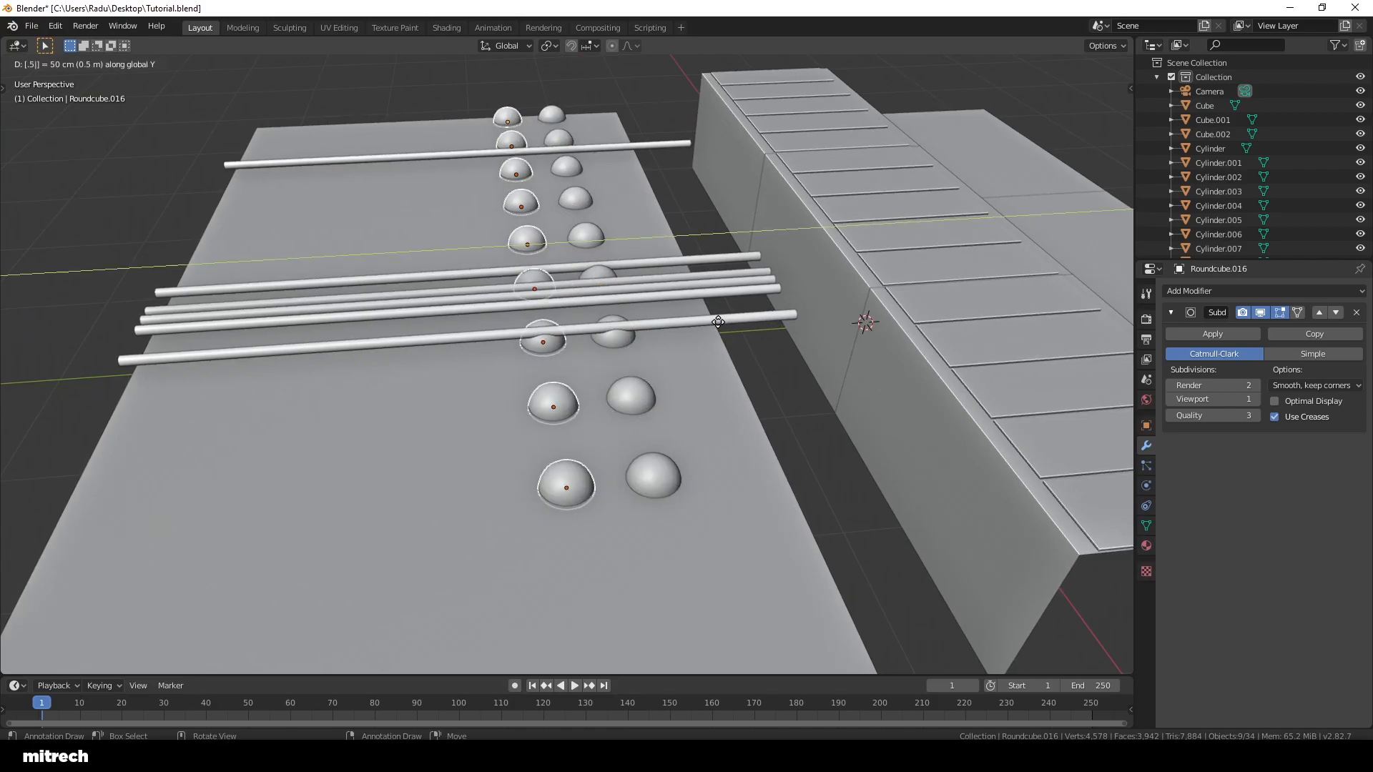
click(718, 322)
key(KP_0)
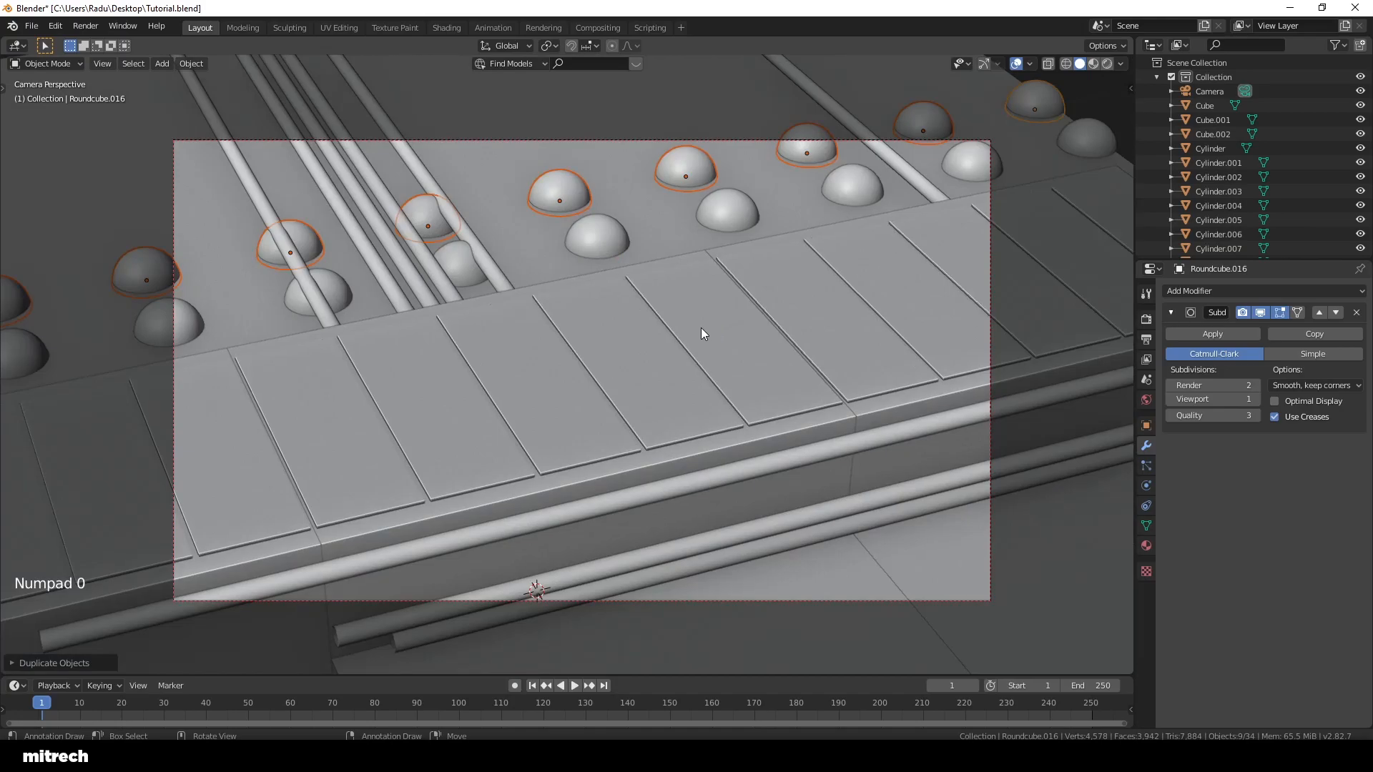
Step: Repeat the row duplication four times to cover the rear plane with domes, and save the file
key(shift+r)
key(shift+r)
key(shift+r)
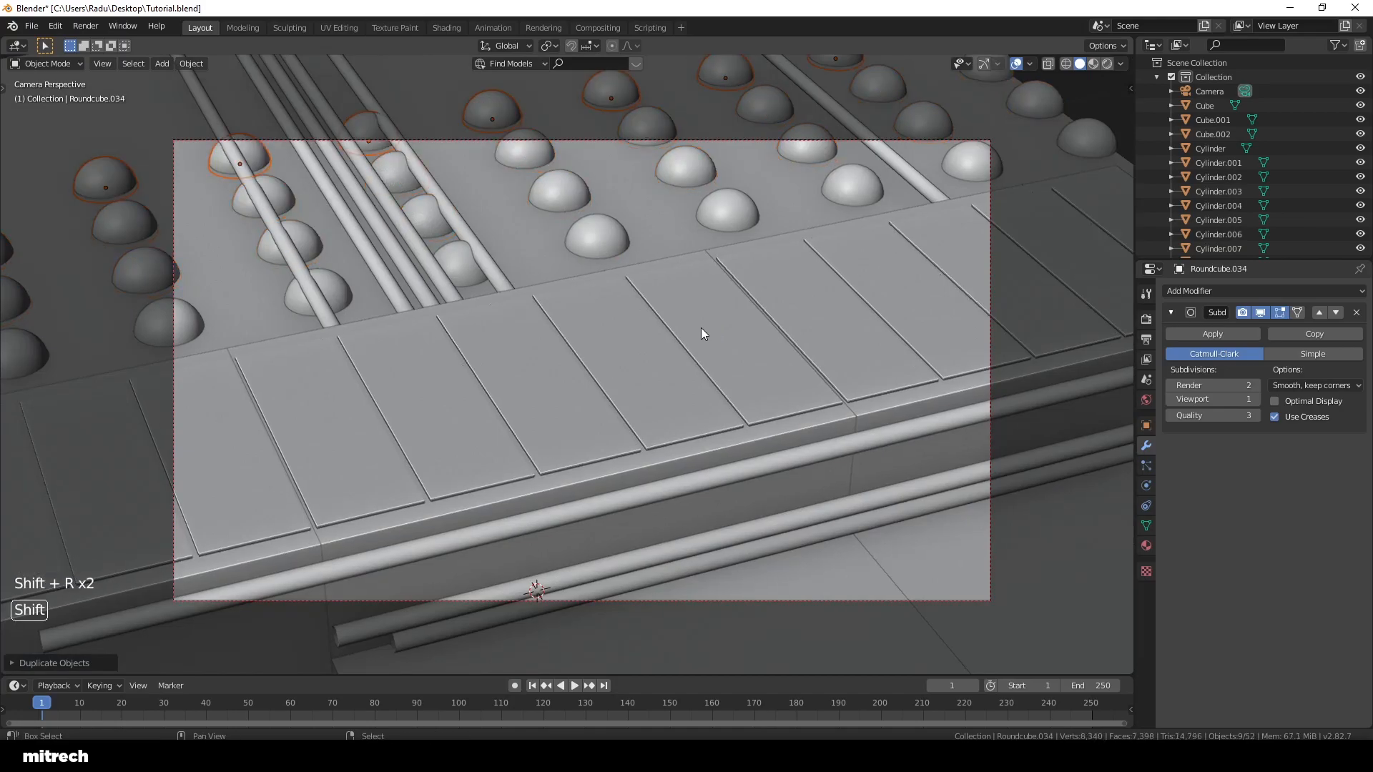
key(shift+r)
key(a)
right_click(544, 266)
key(a)
key(a)
key(a)
key(a)
key(a)
key(ctrl+s)
Step: Select the two outer rods of the rear rod group and raise them so they pass over the domes
middle_drag(357, 237, 316, 299)
scroll(435, 264, up, 3)
shift+scroll(598, 371, up, 1)
scroll(598, 371, up, 2)
scroll(657, 400, up, 3)
right_click(303, 273)
shift+right_click(391, 322)
middle_drag(391, 322, 307, 281)
key(a)
right_click(304, 306)
shift+right_click(668, 351)
middle_drag(668, 351, 481, 309)
key(KP_0)
key(F15)
key(KP_3)
key(KP_1)
middle_drag(610, 303, 518, 332)
key(g)
click(683, 326)
Step: Clear the selection and save the file
key(a)
right_click(724, 392)
key(a)
key(a)
key(a)
key(a)
key(a)
key(ctrl+s)
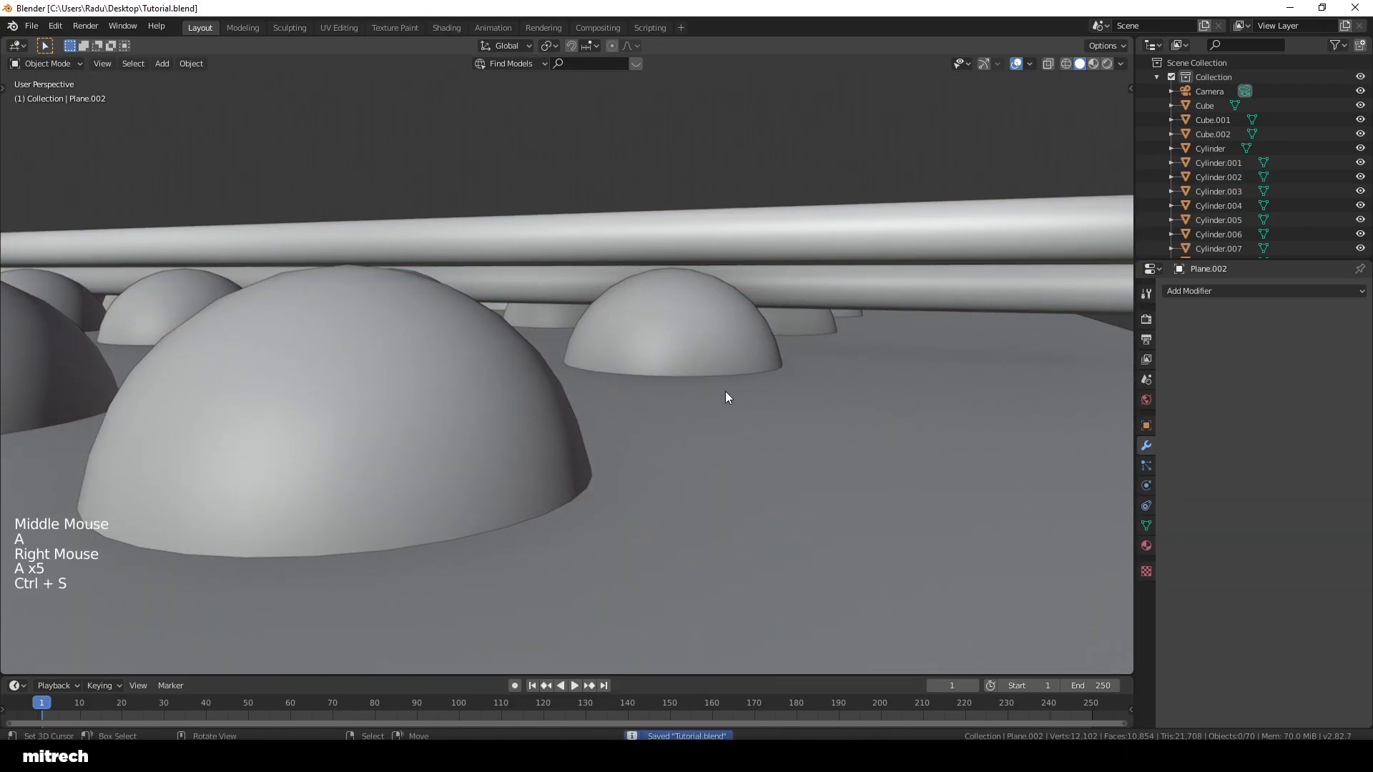
key(KP_0)
key(a)
key(a)
key(a)
key(a)
key(a)
key(a)
key(ctrl+s)
right_click(581, 281)
key(a)
key(a)
key(a)
key(a)
key(a)
key(ctrl+s)
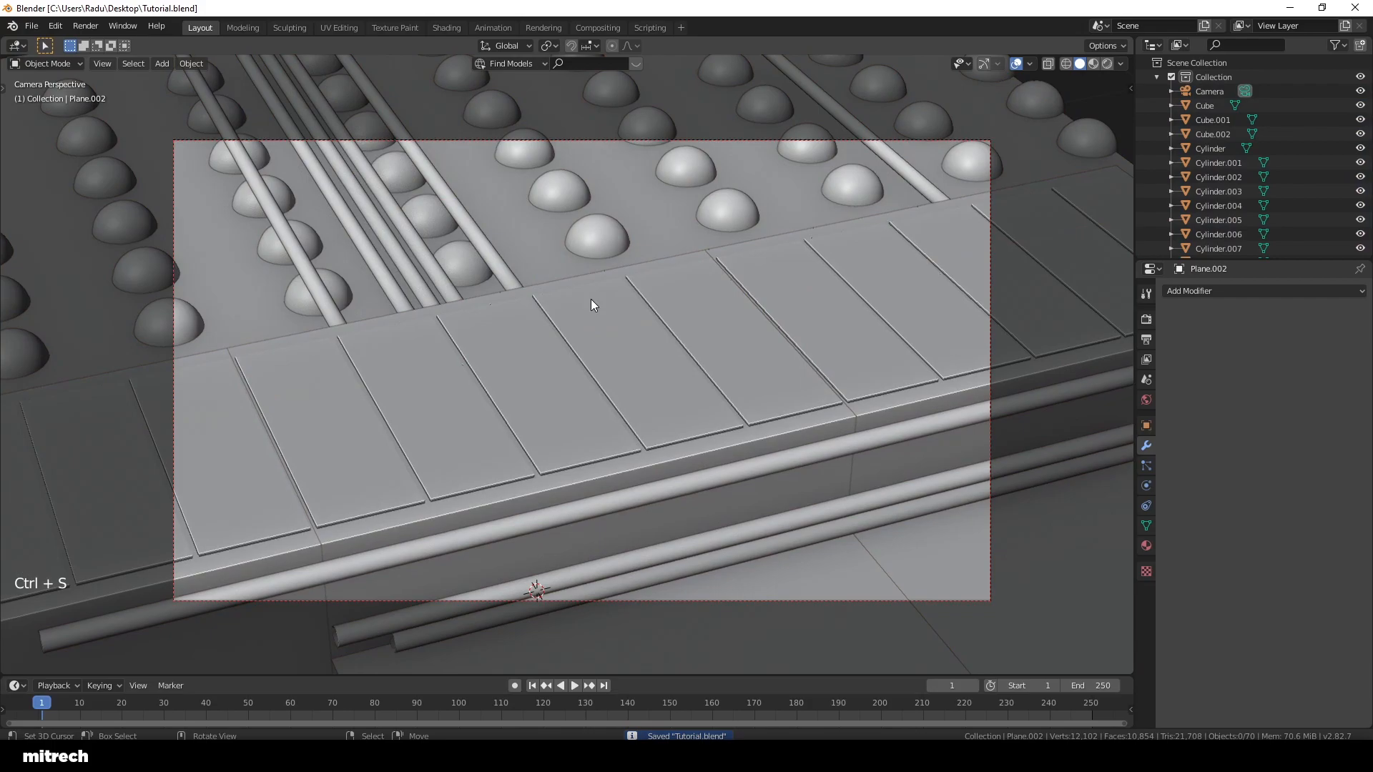
right_click(590, 299)
key(a)
key(a)
key(a)
key(a)
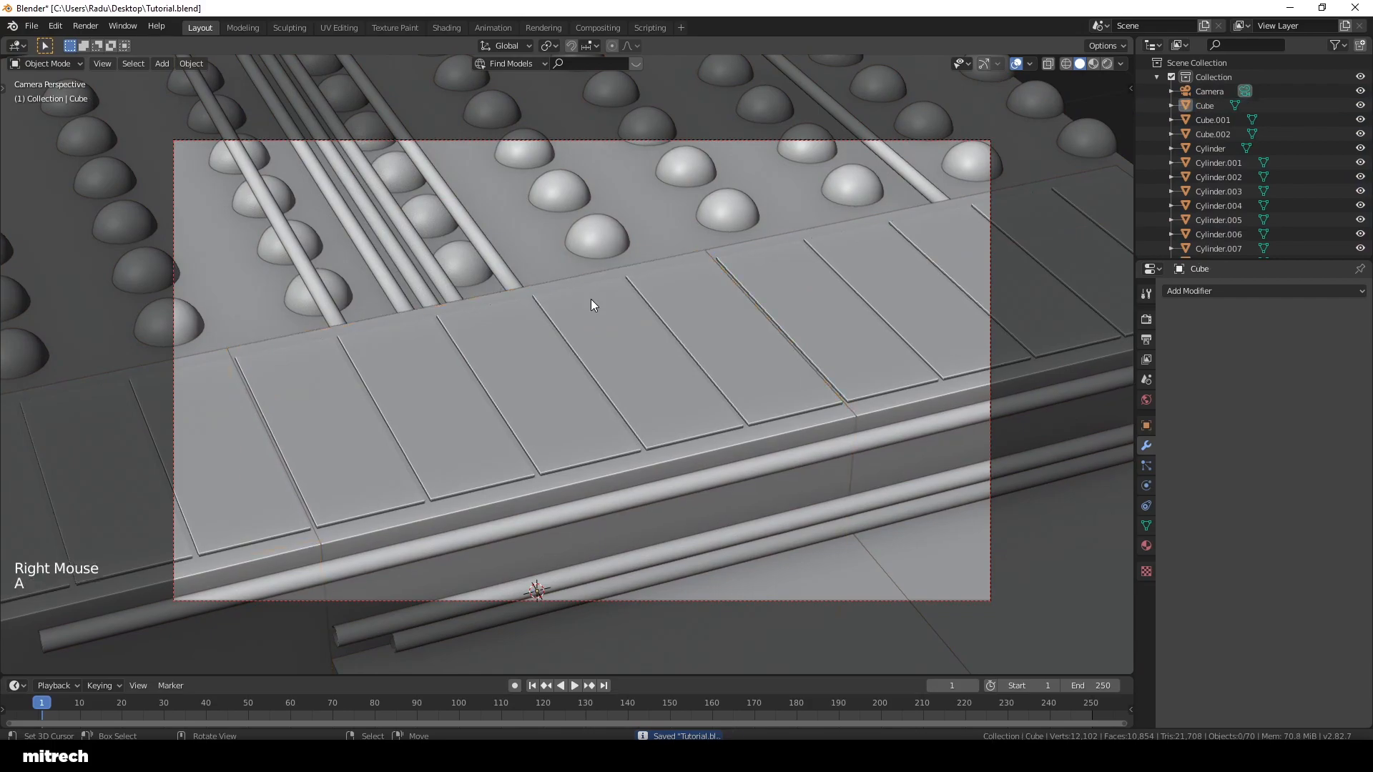
key(ctrl+s)
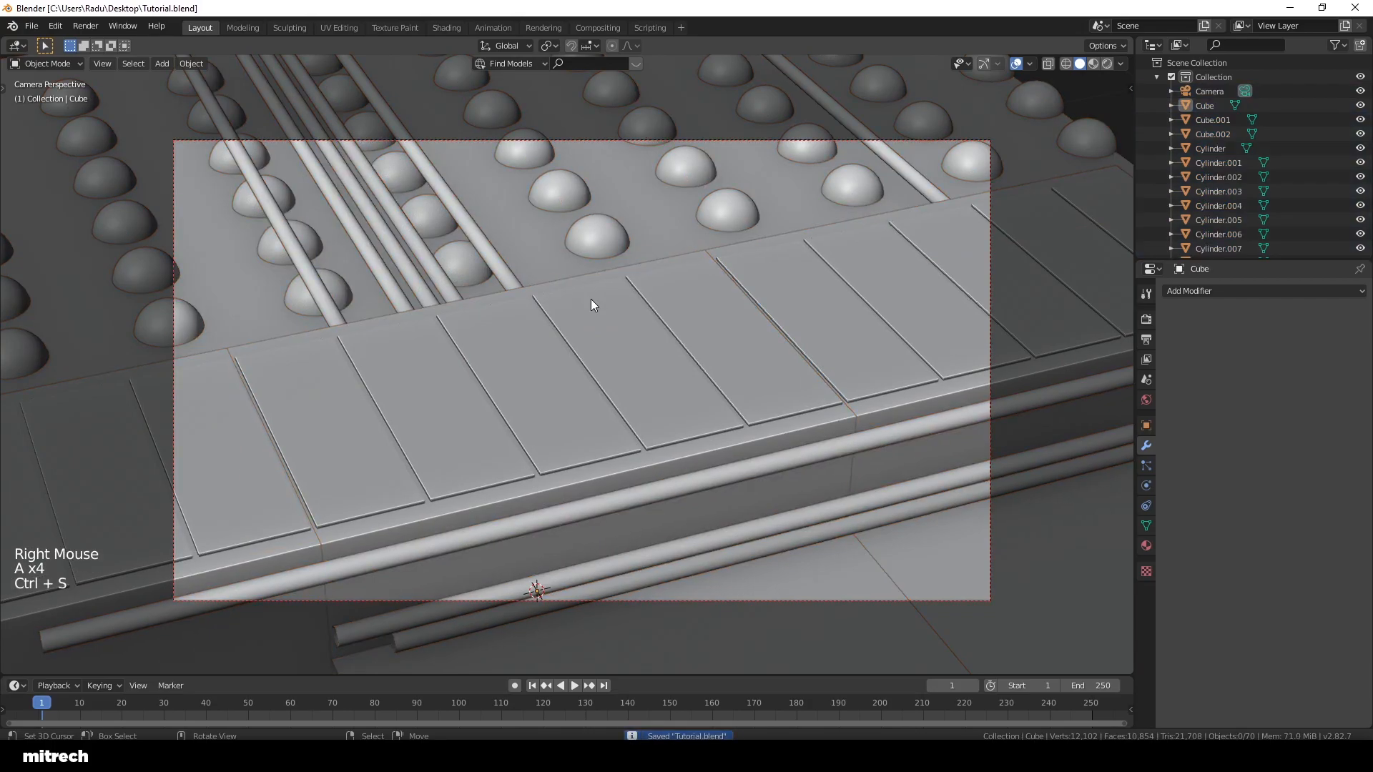
right_click(587, 338)
key(a)
key(a)
key(a)
key(a)
key(a)
key(ctrl+s)
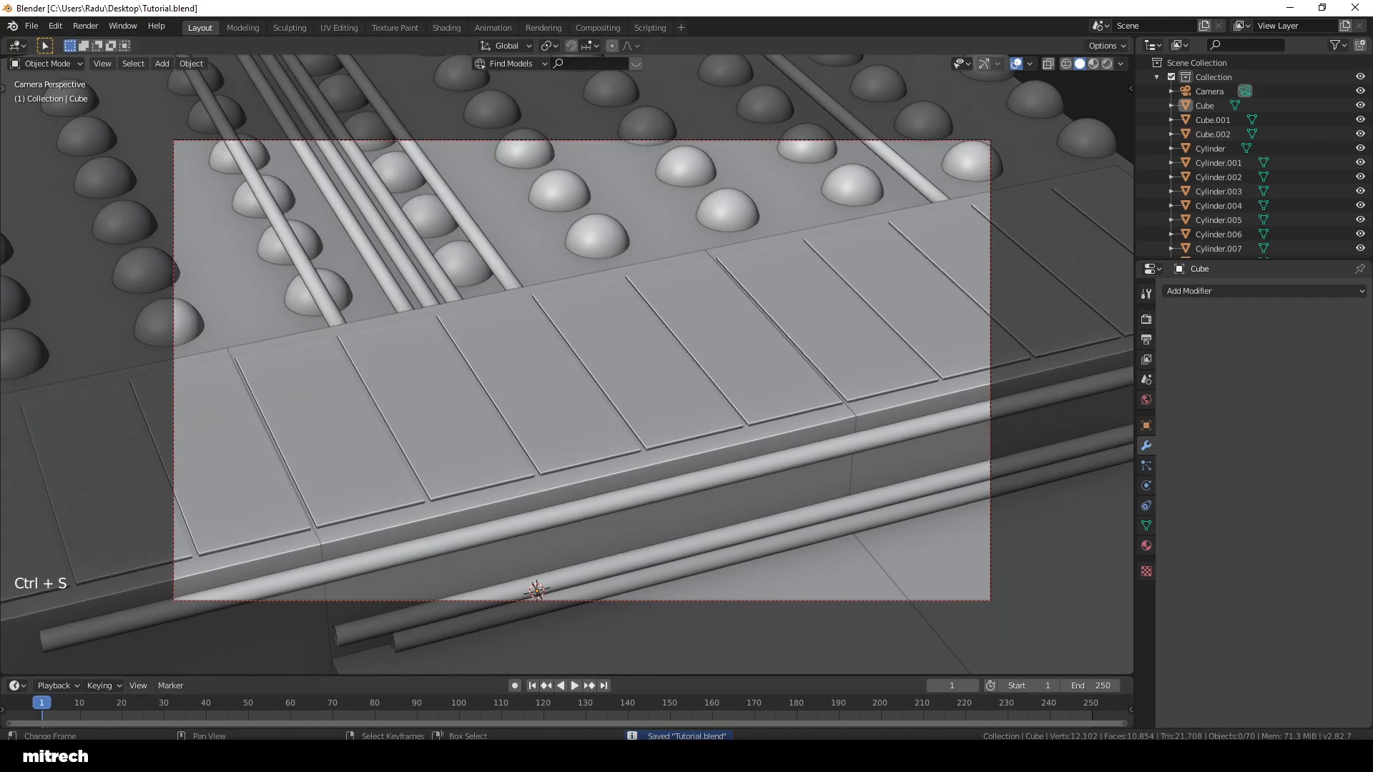
Step: Examine the pipes in the reference render and save the file with nothing selected
key(F11)
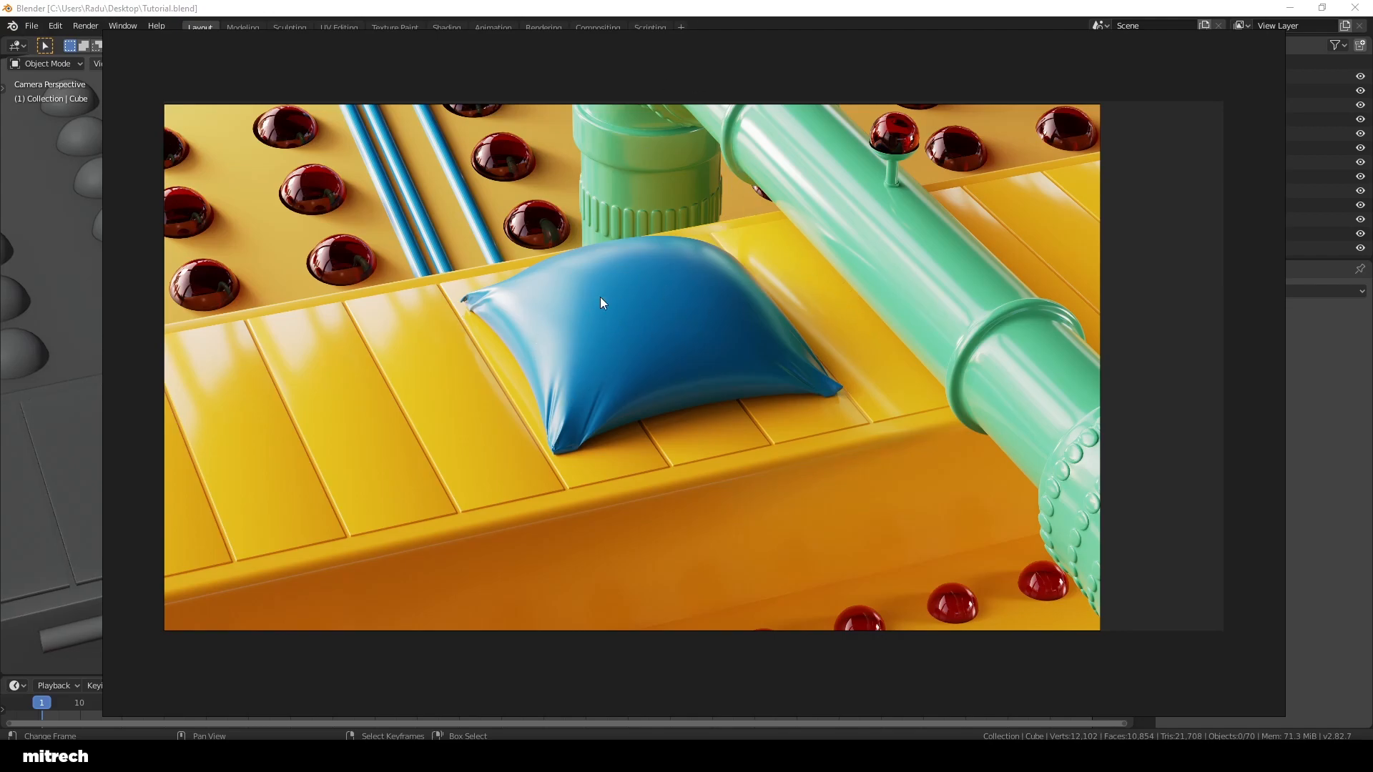
key(Escape)
right_click(675, 368)
key(a)
key(a)
key(a)
key(a)
key(a)
key(ctrl+s)
Step: Add a cylinder mesh at the 3D cursor for the pipe
key(shift+a)
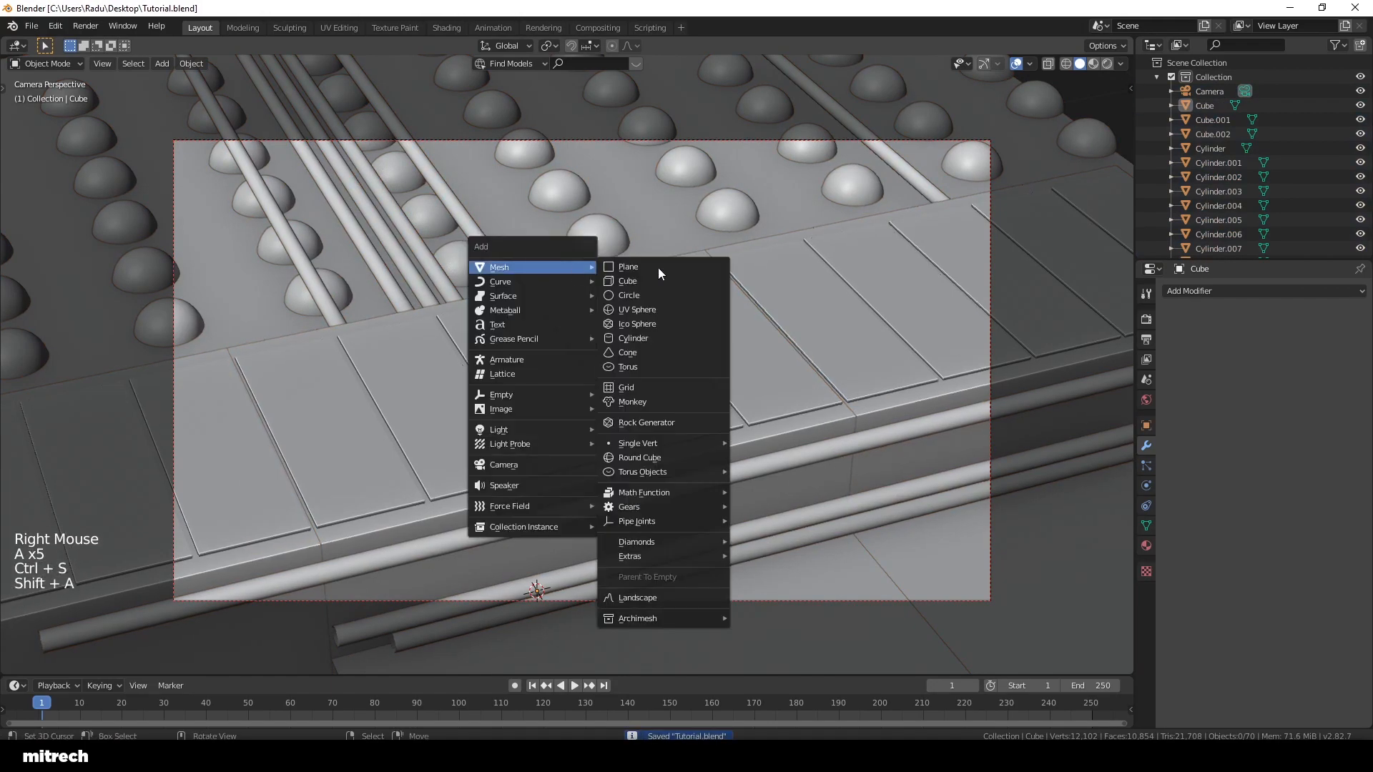
click(663, 338)
scroll(636, 386, down, 3)
middle_drag(622, 396, 672, 400)
key(KP_Decimal)
scroll(705, 384, down, 4)
middle_drag(672, 401, 642, 419)
scroll(642, 419, up, 2)
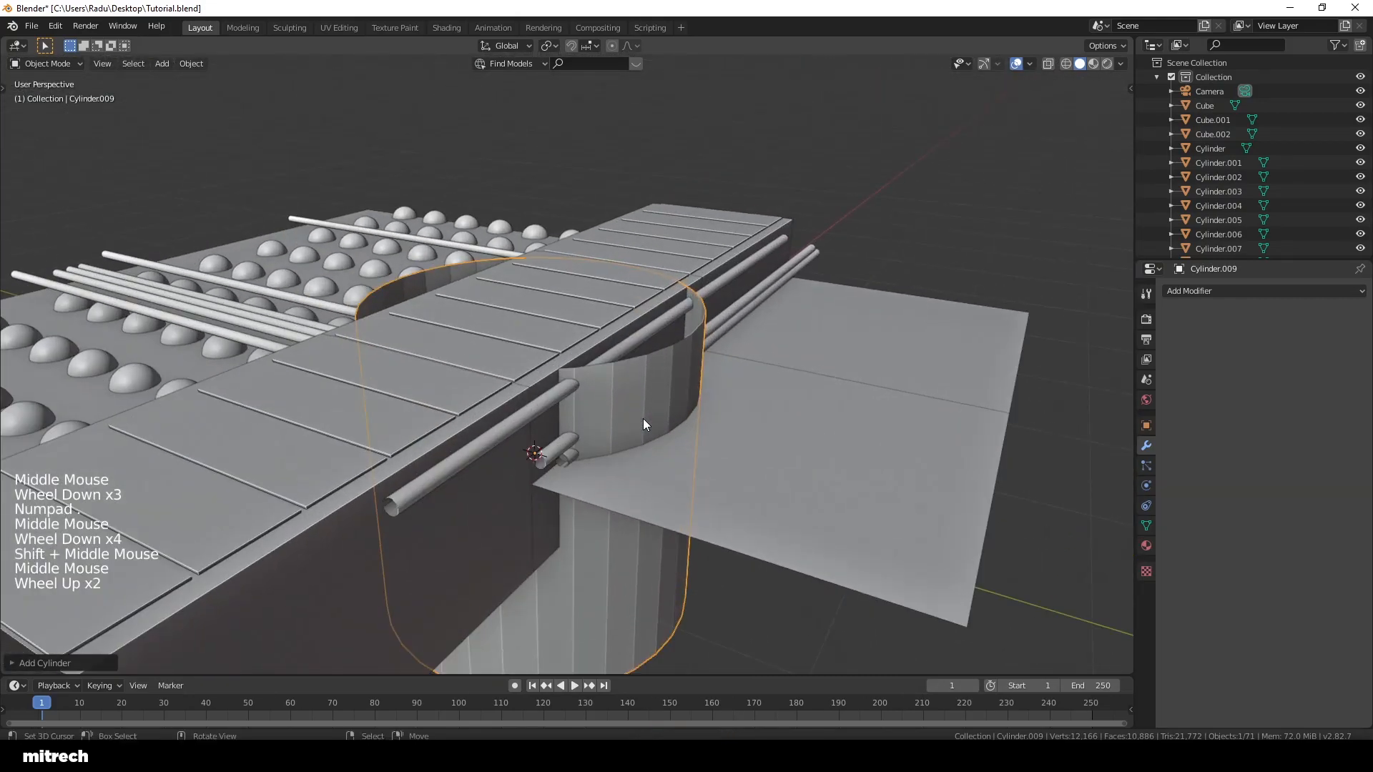
Step: Move the cylinder's whole mesh up along Z so its base sits on its origin, and apply its object transform
key(Tab)
key(a)
key(a)
key(a)
key(g)
key(z)
click(630, 321)
key(Tab)
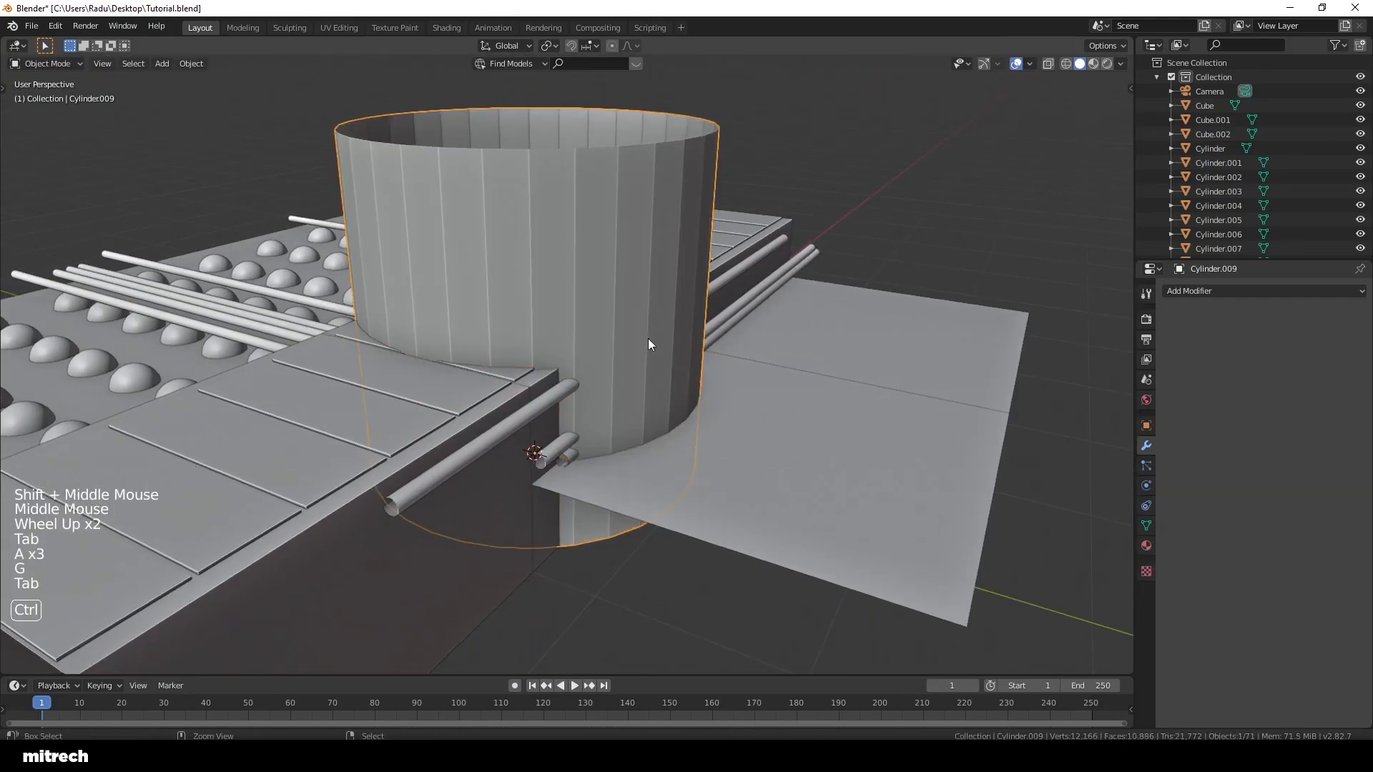
key(ctrl+a)
click(646, 426)
middle_drag(645, 426, 617, 486)
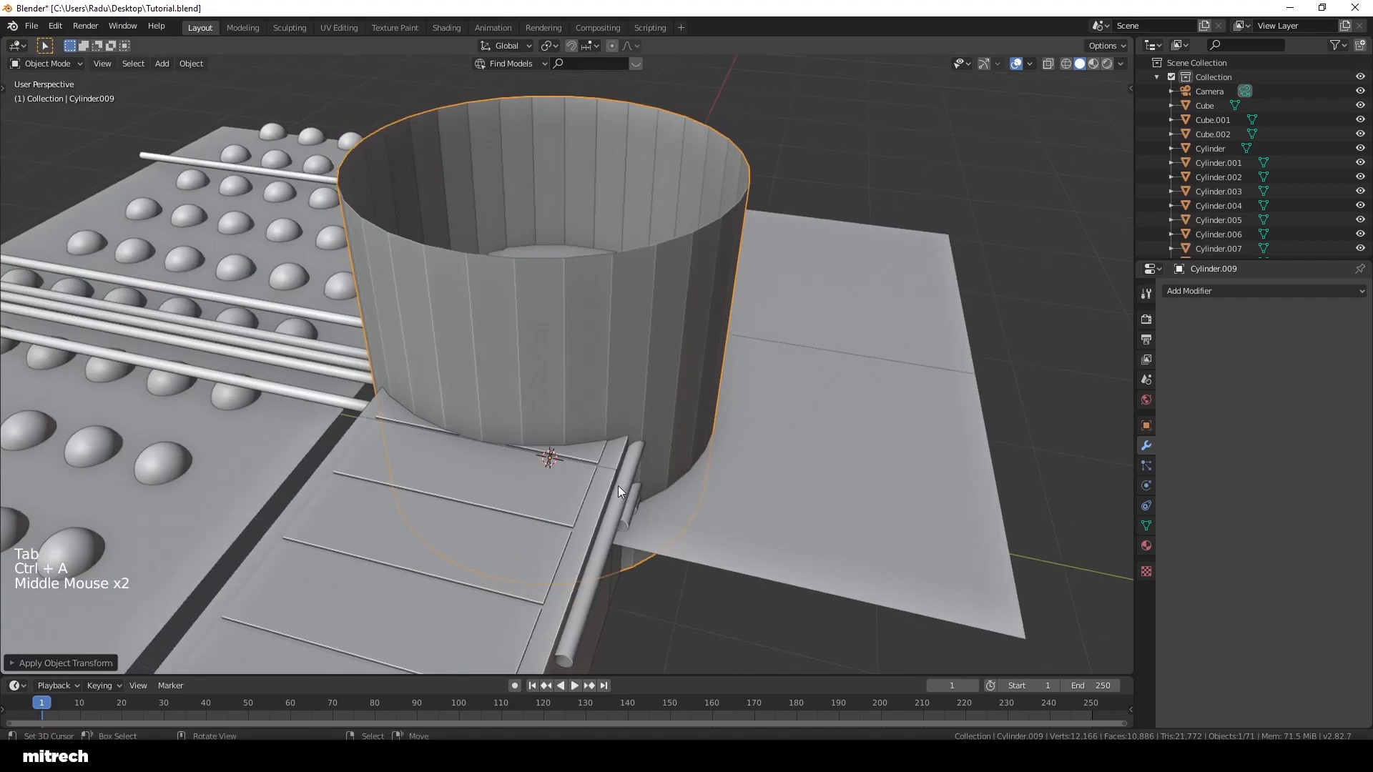
Step: Rotate the cylinder a quarter turn in the right side view so it lies along positive Y, and apply its object transform
scroll(618, 485, down, 2)
key(KP_3)
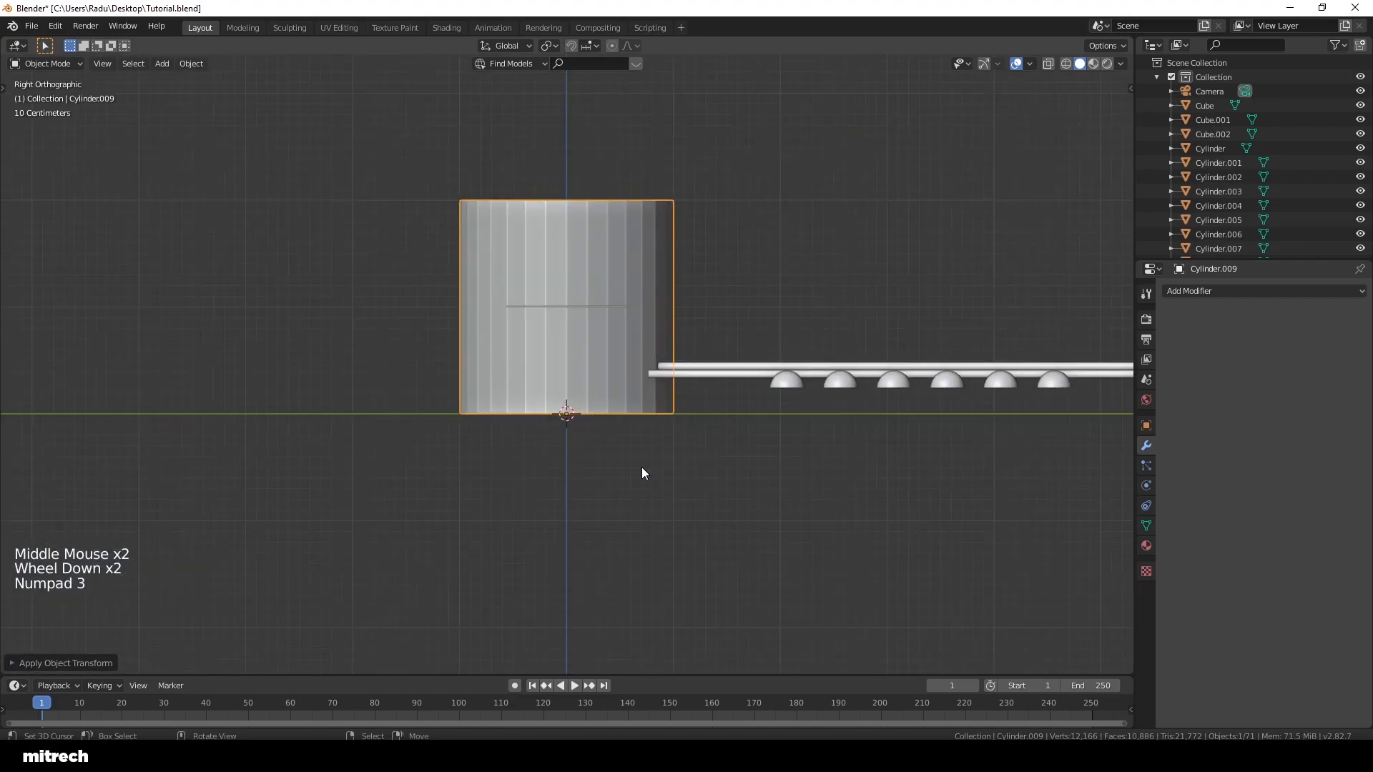
key(r)
click(721, 492)
key(ctrl+a)
click(722, 493)
middle_drag(487, 409, 775, 474)
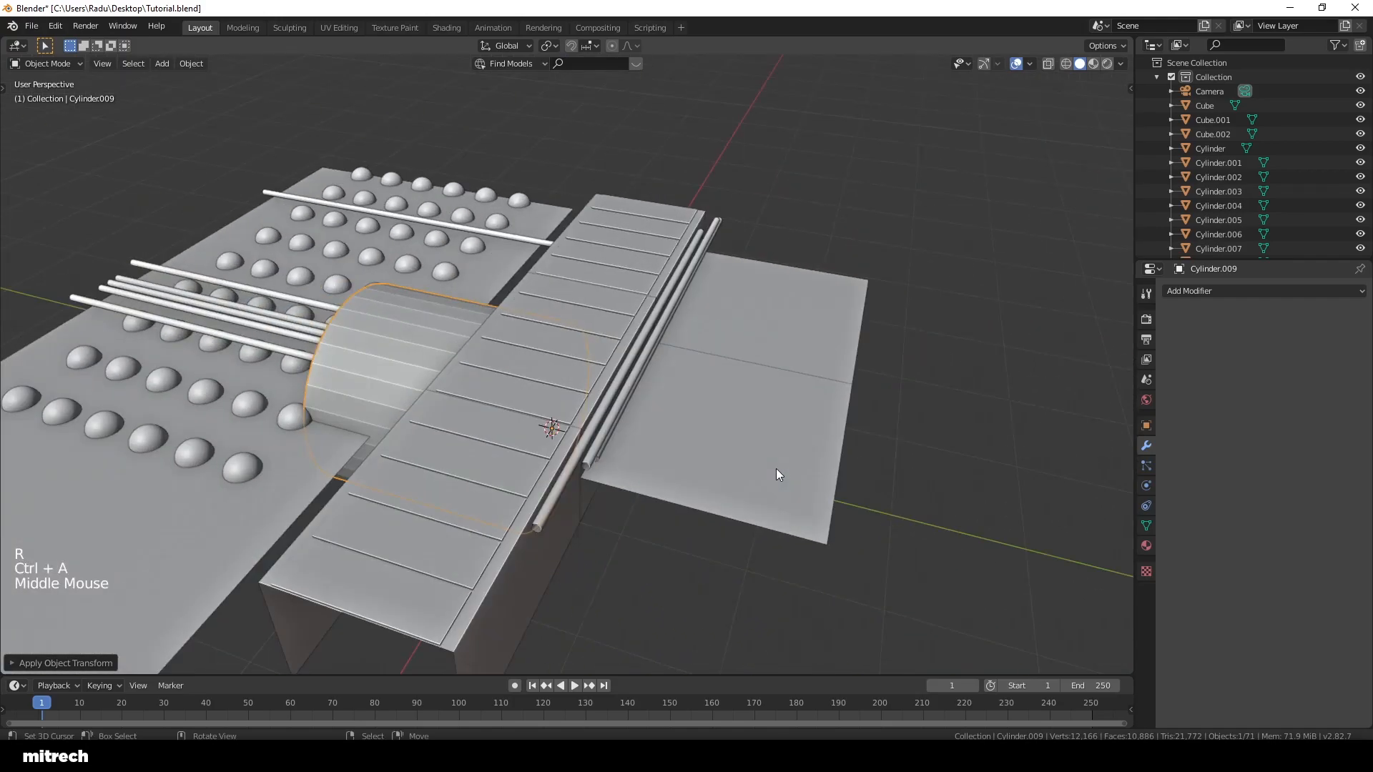
Step: Scale the cylinder down to about a third of the panelled box's height, using the right wireframe view
key(KP_1)
key(ctrl+KP_3)
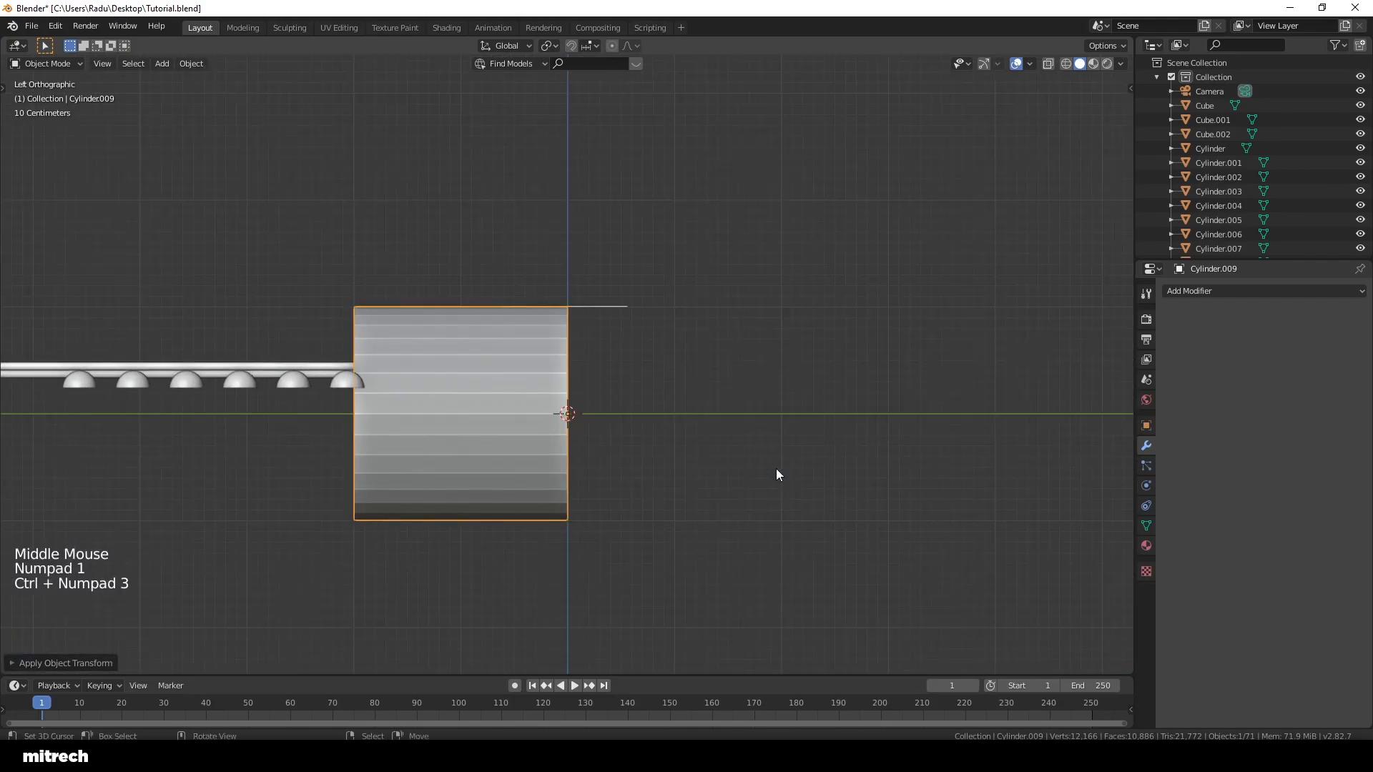
middle_drag(776, 471, 570, 497)
key(KP_3)
key(z)
scroll(553, 543, up, 2)
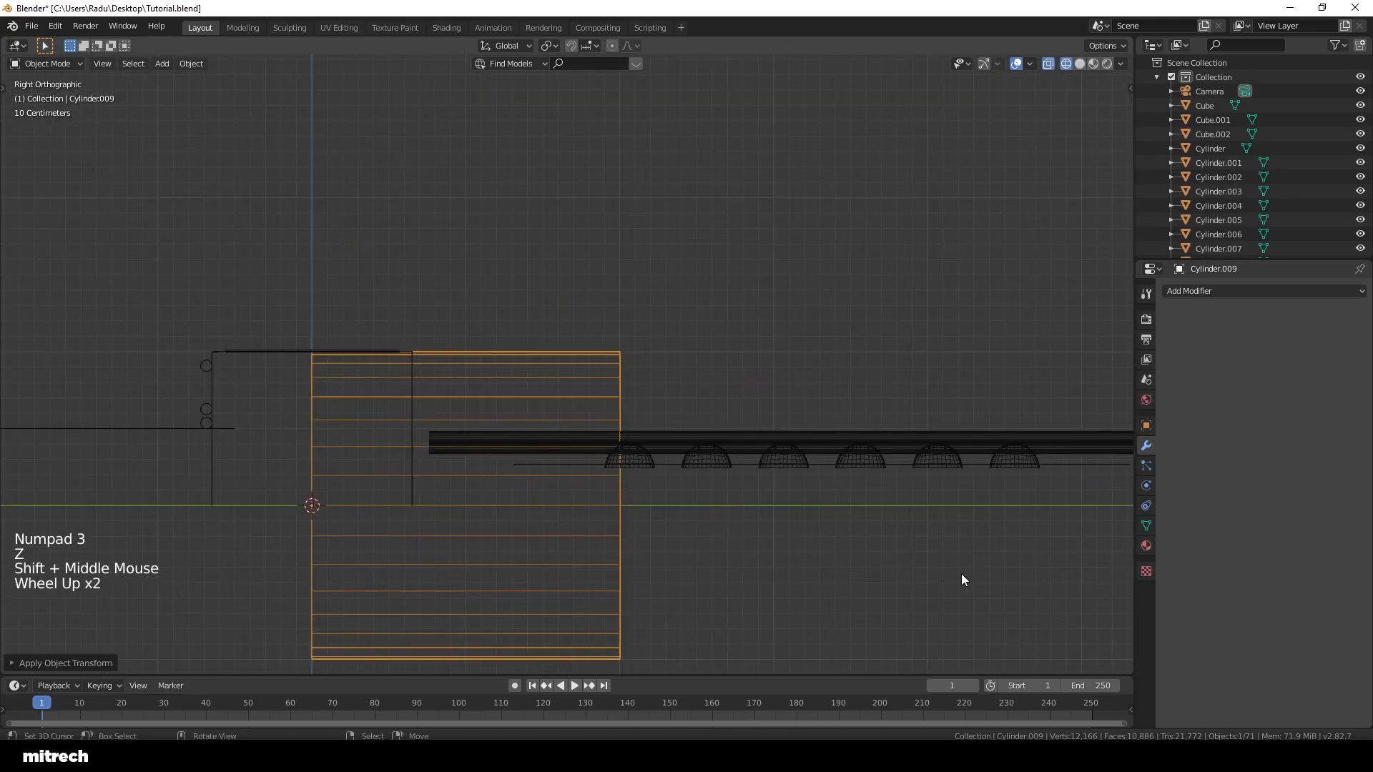
key(s)
click(407, 523)
Step: Move the cylinder straight up along Z so it sits above the panelled box
key(g)
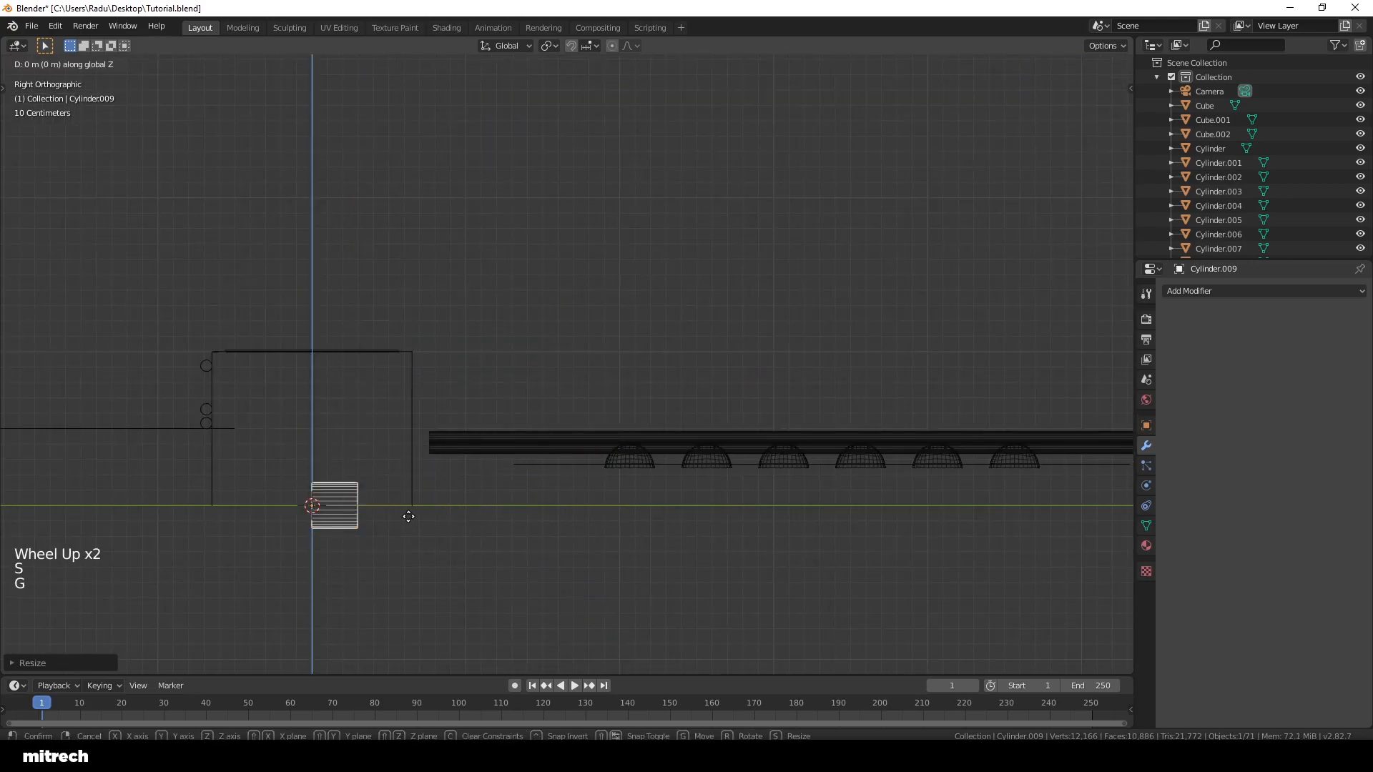
click(408, 323)
shift+middle_drag(441, 382, 581, 393)
shift+scroll(581, 393, down, 1)
scroll(586, 394, up, 5)
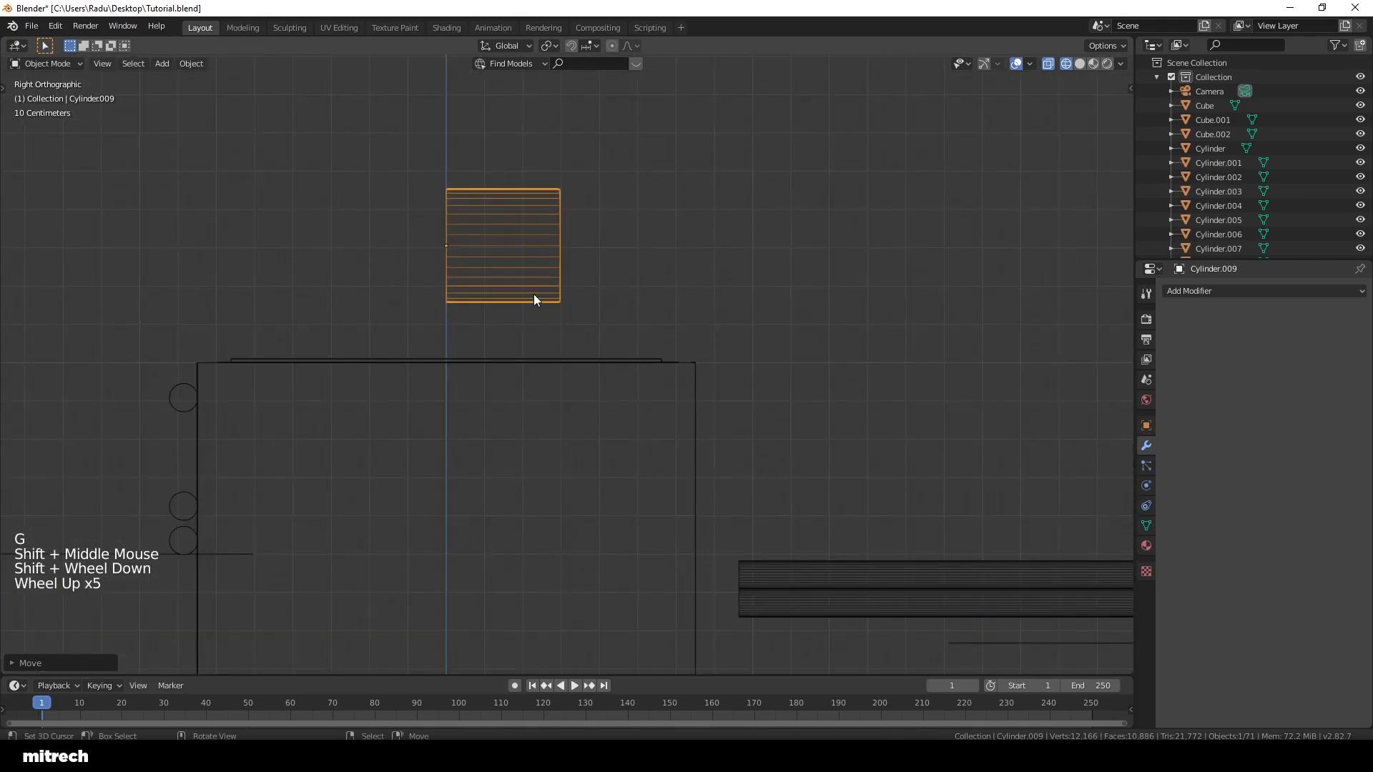
key(g)
key(z)
click(643, 368)
Step: Apply the cylinder's object transforms after its move and resize
key(z)
middle_drag(644, 368, 701, 398)
key(ctrl+a)
click(680, 394)
key(ctrl+a)
click(682, 410)
Step: Rotate the cylinder 180° about the global Z axis and apply its object transform
key(KP_7)
key(z)
key(w)
scroll(513, 351, up, 2)
middle_drag(711, 396, 632, 380)
scroll(635, 354, down, 2)
text(r)
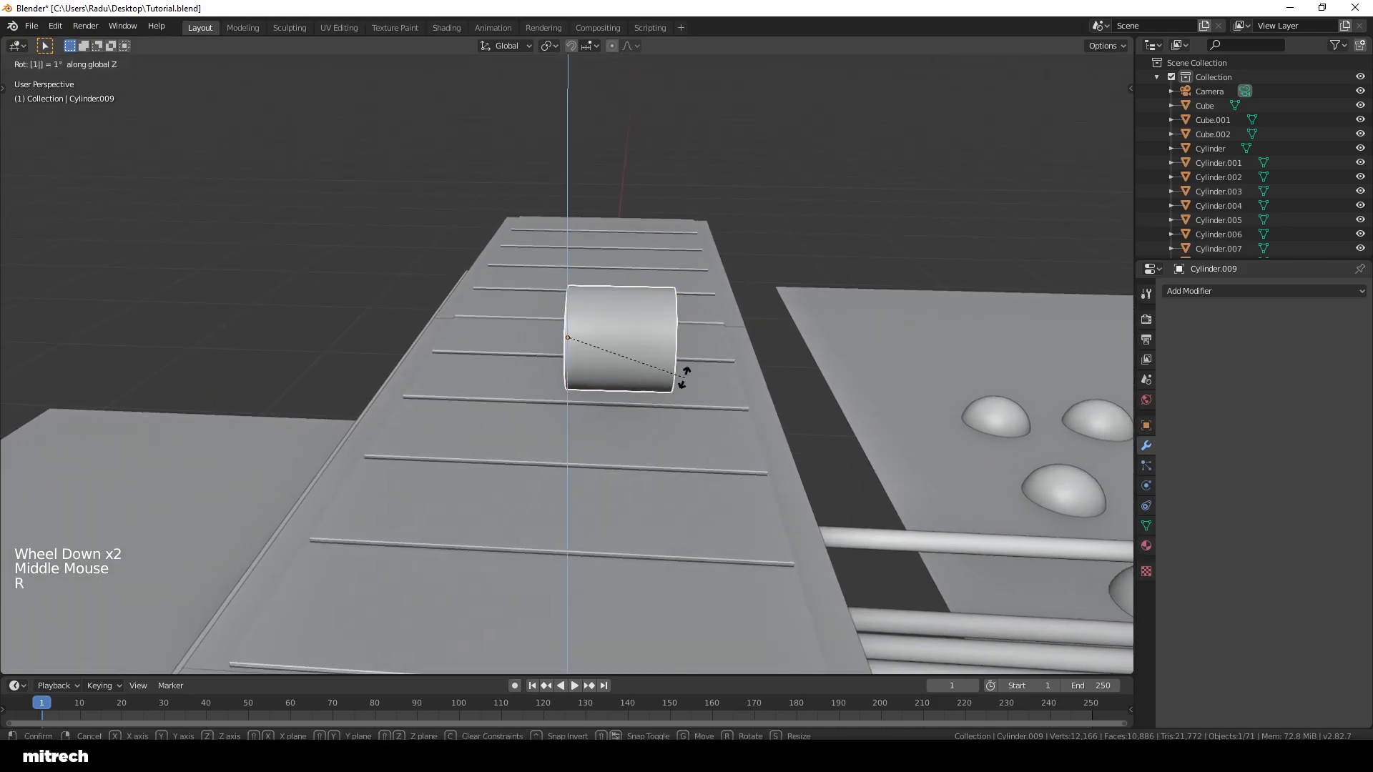
text(80)
key(Return)
key(ctrl+a)
click(684, 377)
Step: Turn the cylinder back by another half turn about Z in the camera view, and apply its object transform
shift+middle_drag(473, 324, 504, 340)
key(KP_0)
key(KP_0)
key(KP_0)
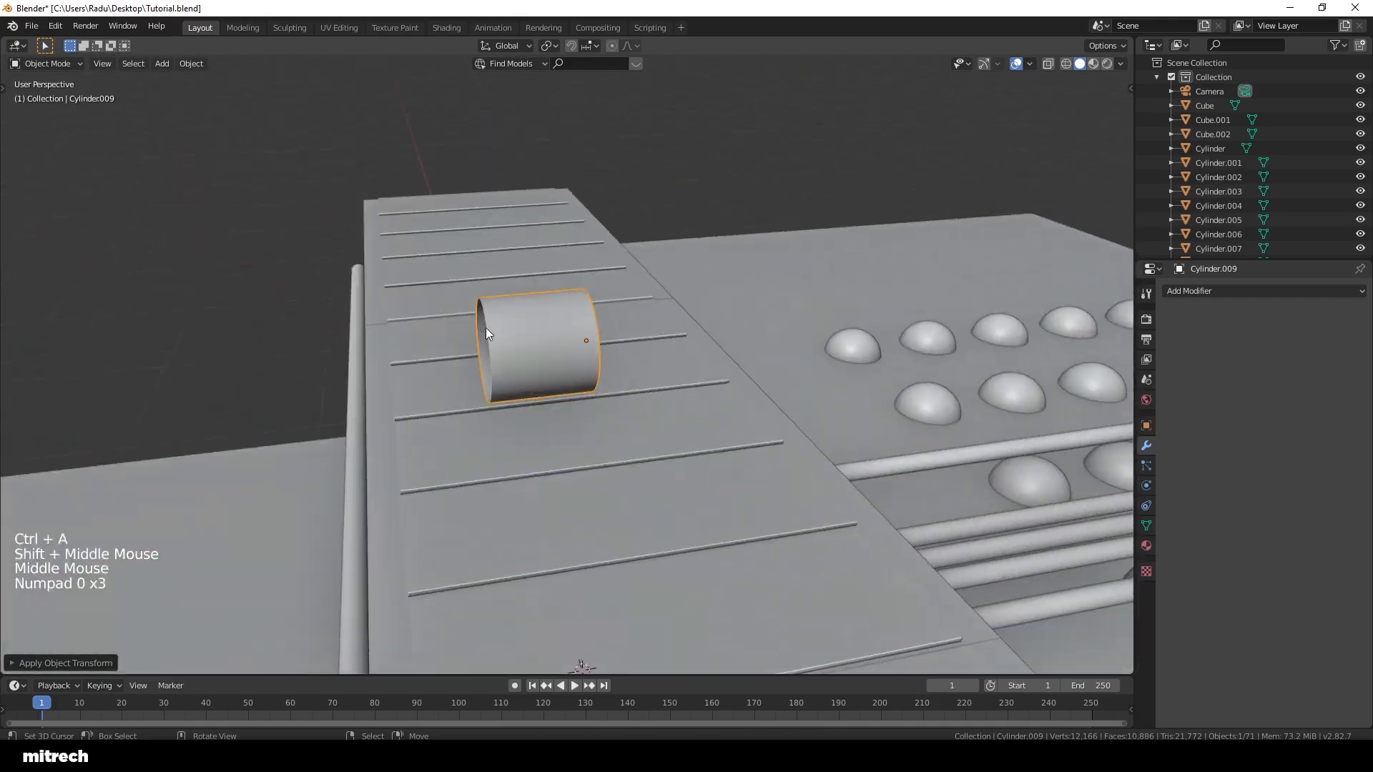
key(KP_0)
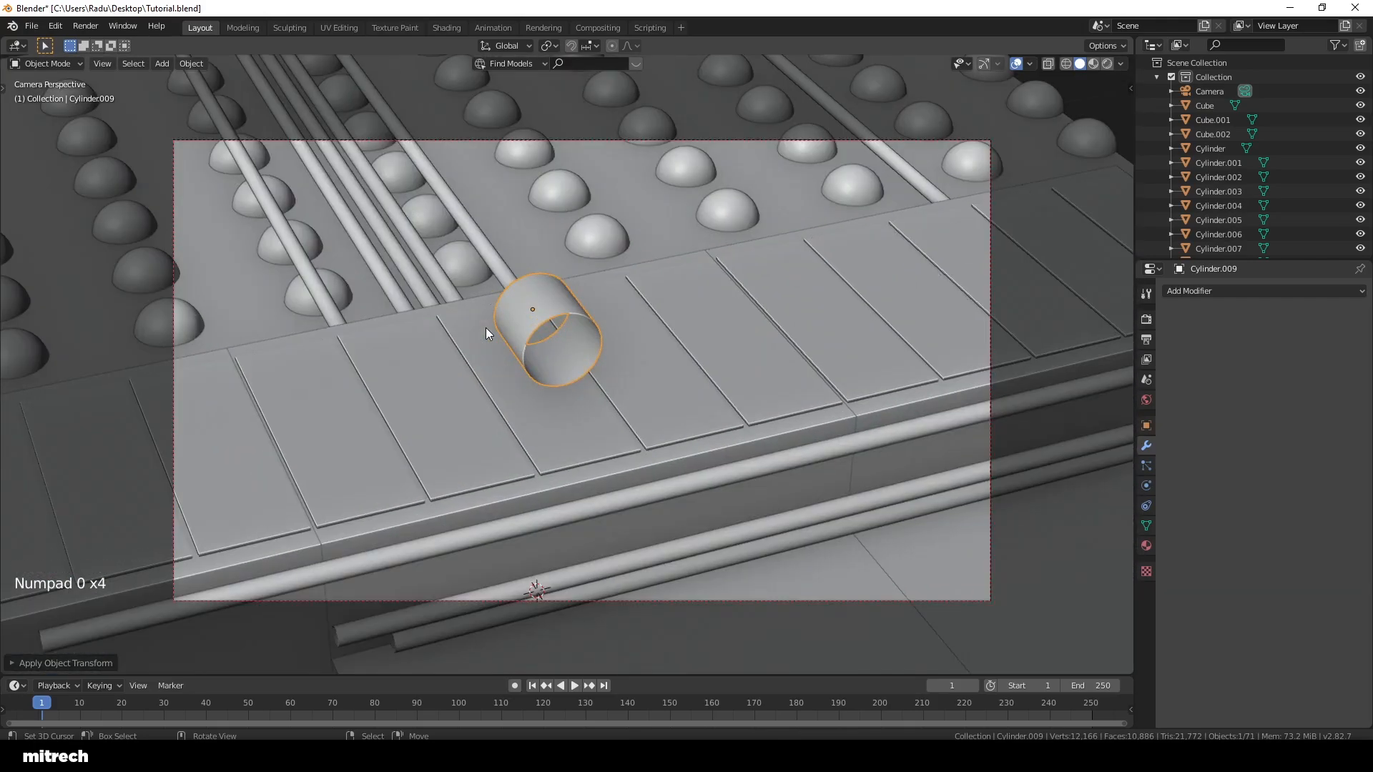
key(r)
click(487, 327)
key(ctrl+a)
click(486, 327)
Step: Move the cylinder about 1 m along positive X in the camera view and apply its object transform
key(g)
key(y)
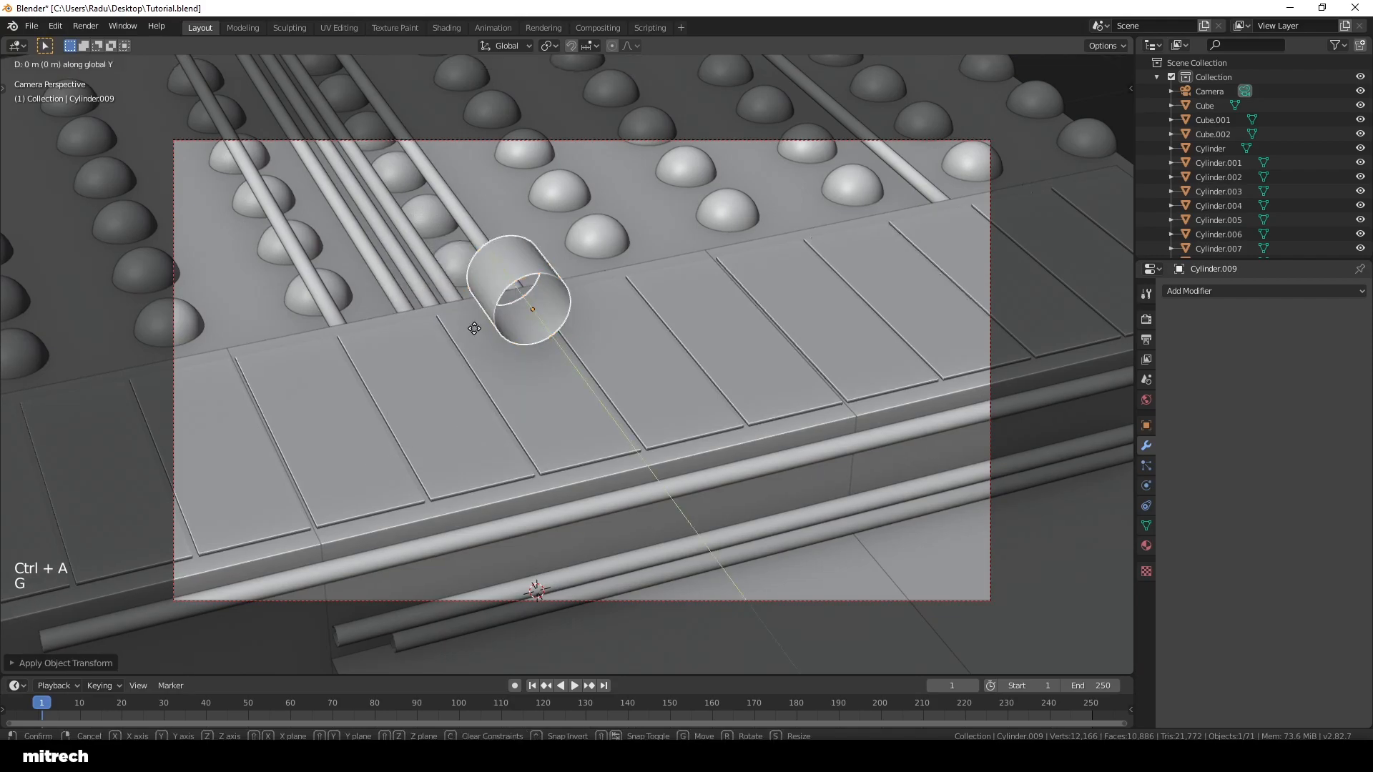
key(x)
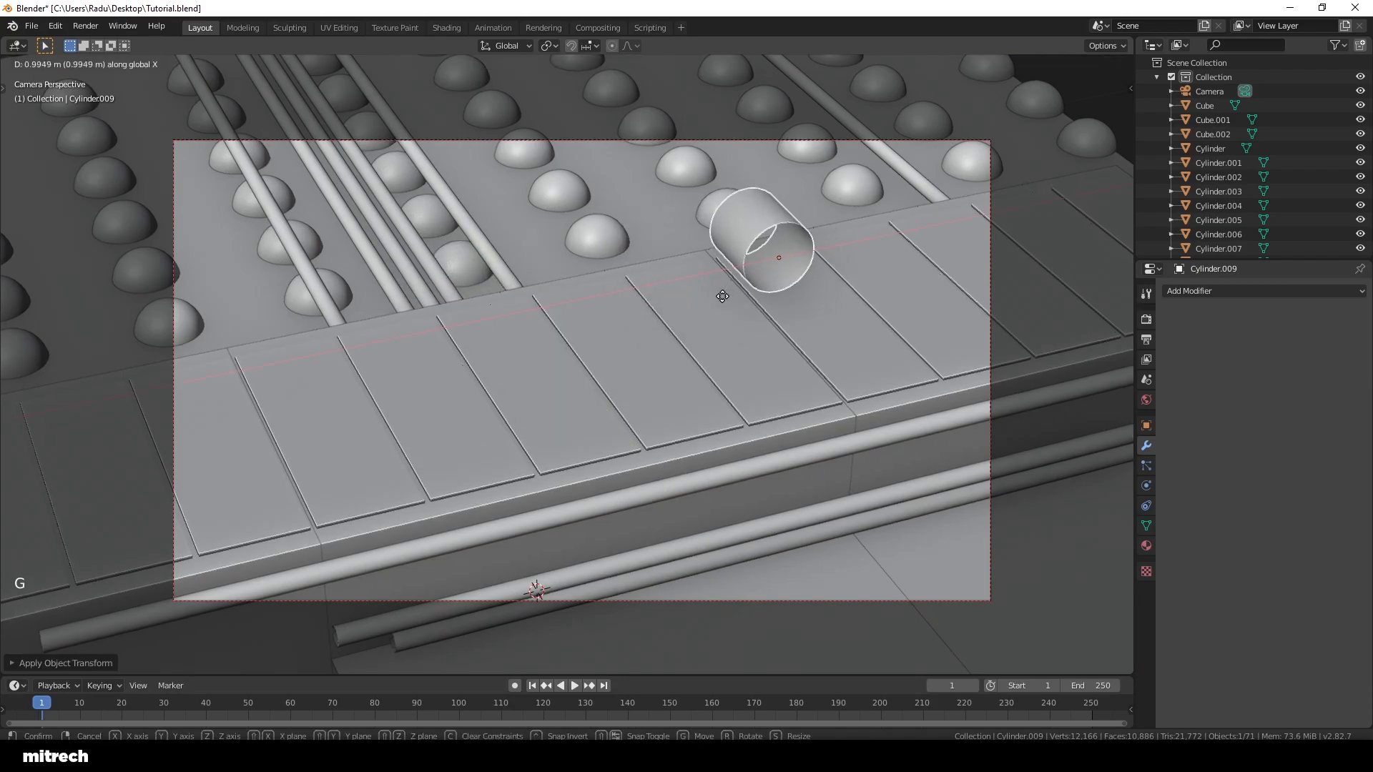
key(ctrl)
click(704, 296)
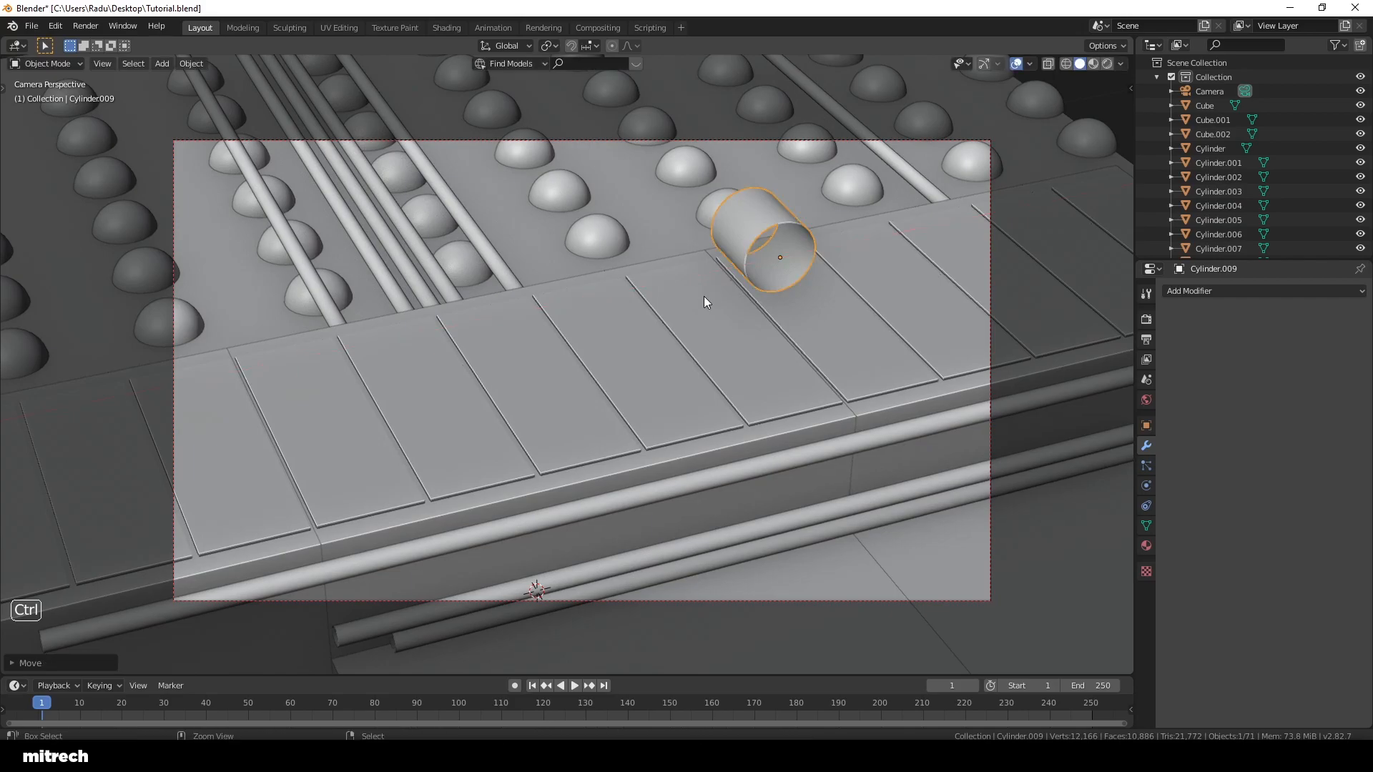
key(ctrl+a)
click(778, 344)
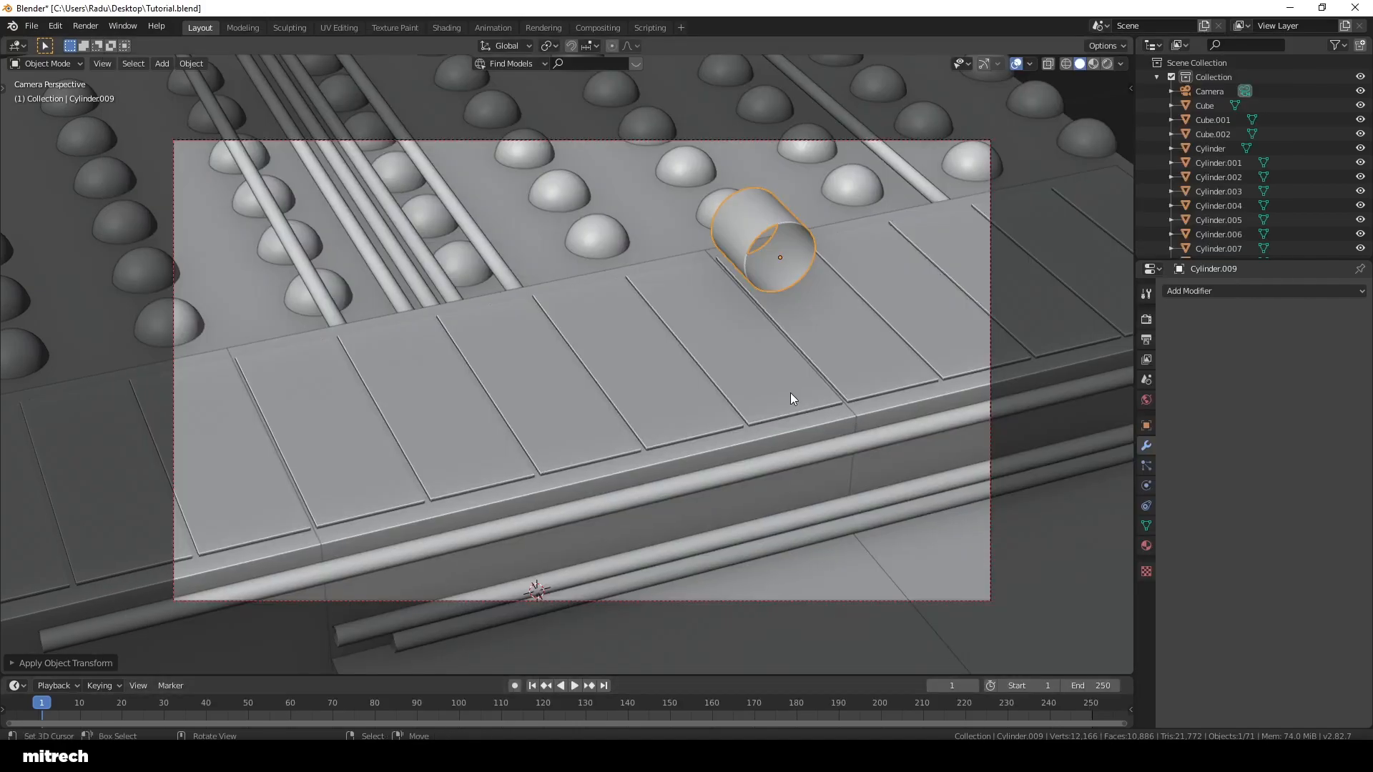
Step: Thicken the cylinder by scaling it up with the Y axis locked
middle_drag(790, 392, 758, 415)
key(KP_Decimal)
scroll(825, 391, down, 8)
key(s)
key(shift+y)
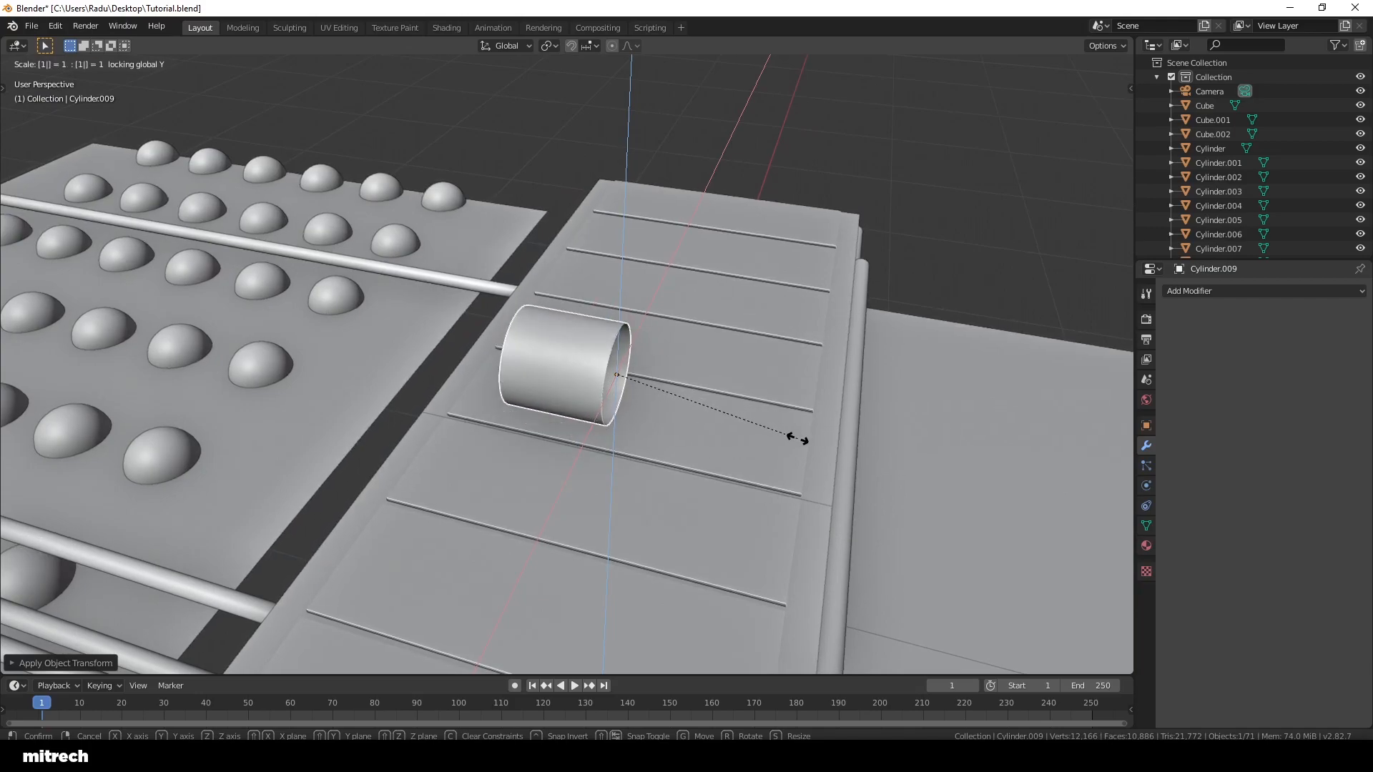
click(797, 439)
Step: Raise the cylinder about 0.05 m along Z in the right wireframe view and apply its object transform
key(KP_3)
key(z)
click(758, 431)
key(g)
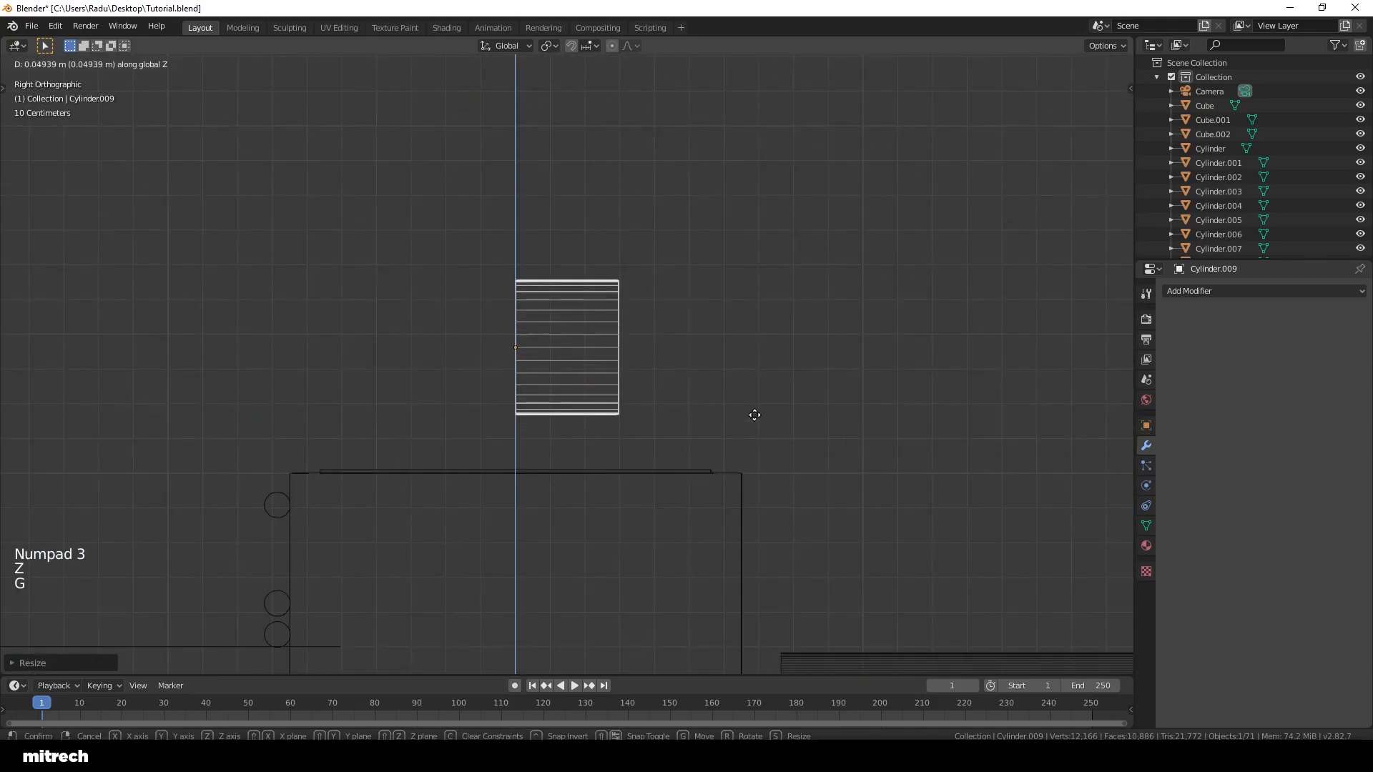
click(754, 415)
key(ctrl+a)
click(662, 413)
key(z)
mouse_move(662, 413)
middle_down()
mouse_move(671, 430)
mouse_move(657, 427)
mouse_move(817, 436)
middle_up()
click(715, 430)
Step: Add a Mirror modifier to the cylinder that mirrors on the Y axis only
click(1216, 291)
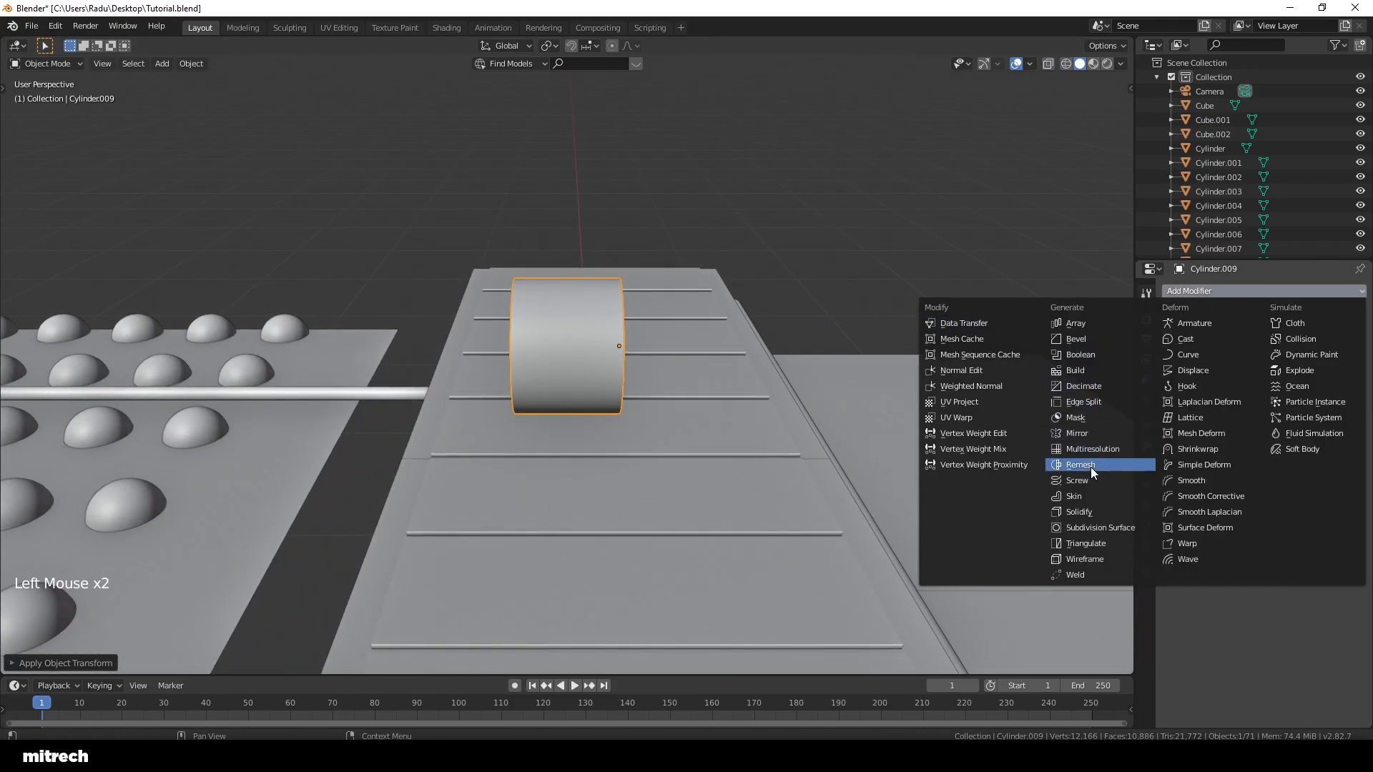
click(1077, 433)
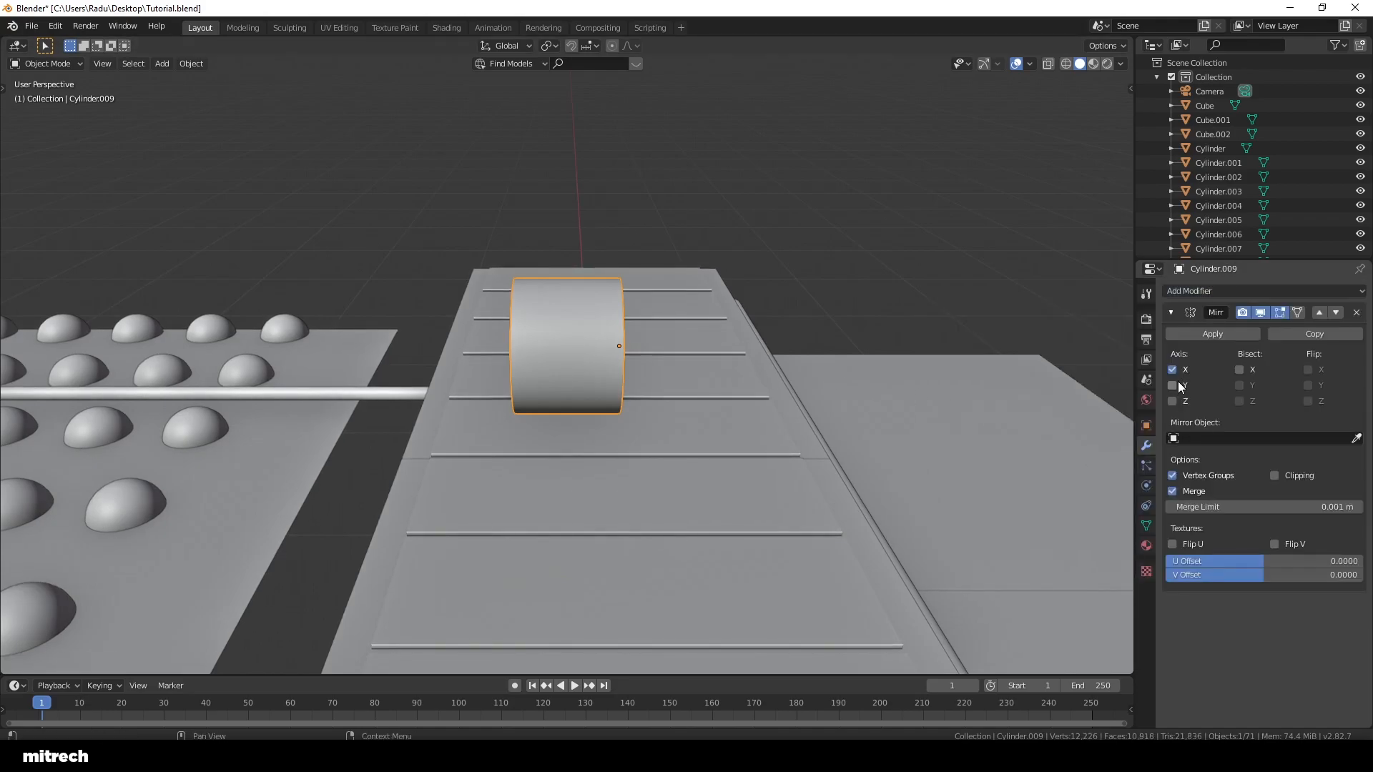
middle_drag(1060, 397, 742, 428)
scroll(742, 427, down, 3)
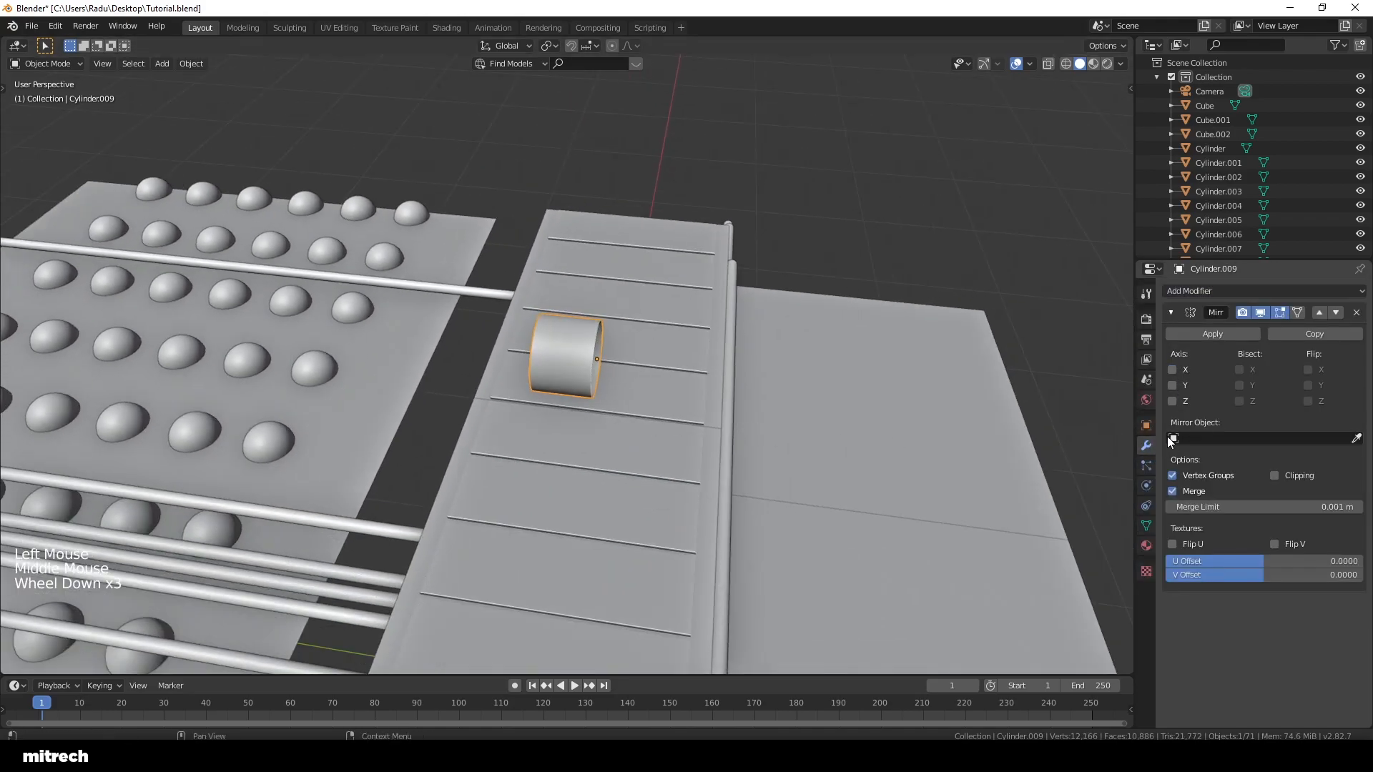
click(1172, 386)
scroll(683, 435, up, 2)
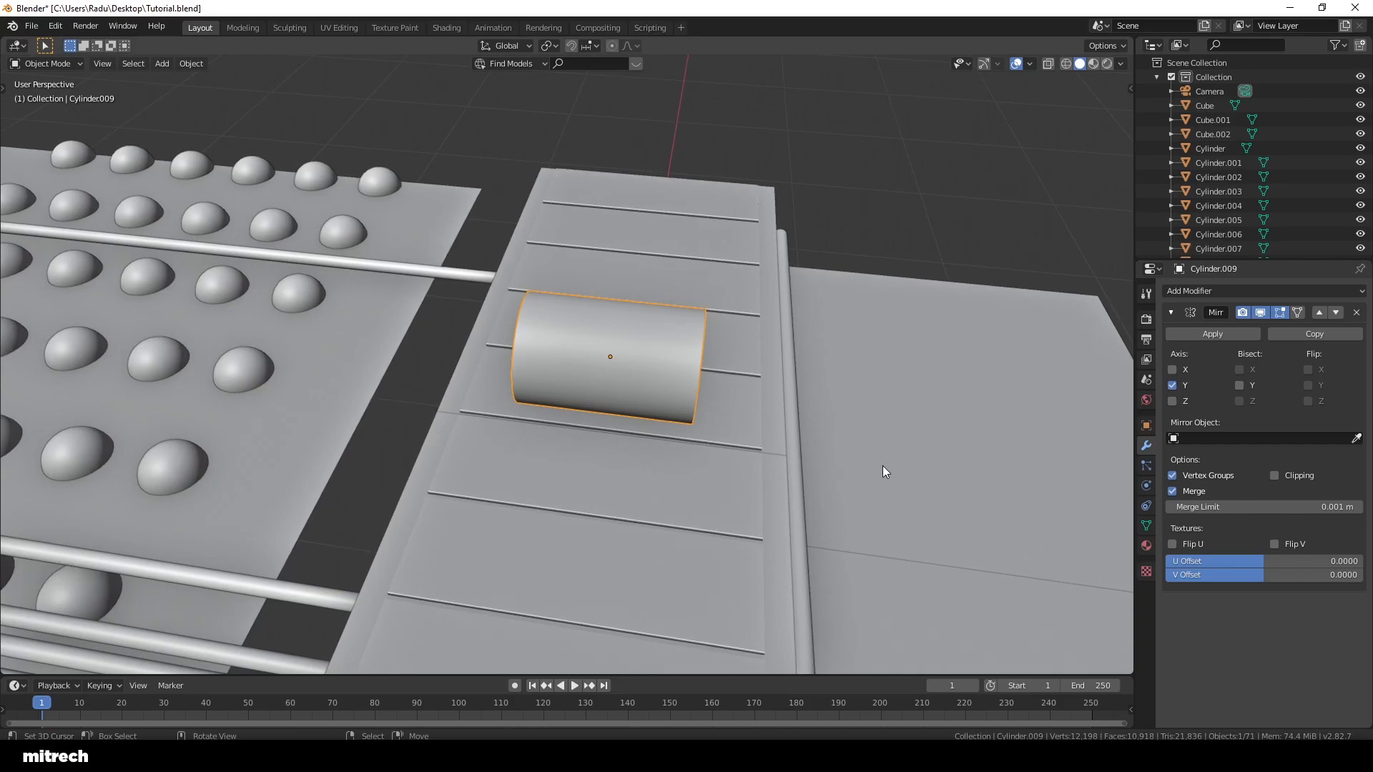
Step: Reselect the mirrored cylinder in the camera view and apply its object transform
key(KP_0)
key(a)
right_click(804, 264)
key(ctrl+a)
click(809, 256)
Step: Select the edge loop at the cylinder's open rear end in Edit Mode's edge selection
key(Tab)
key(a)
key(2)
key(space)
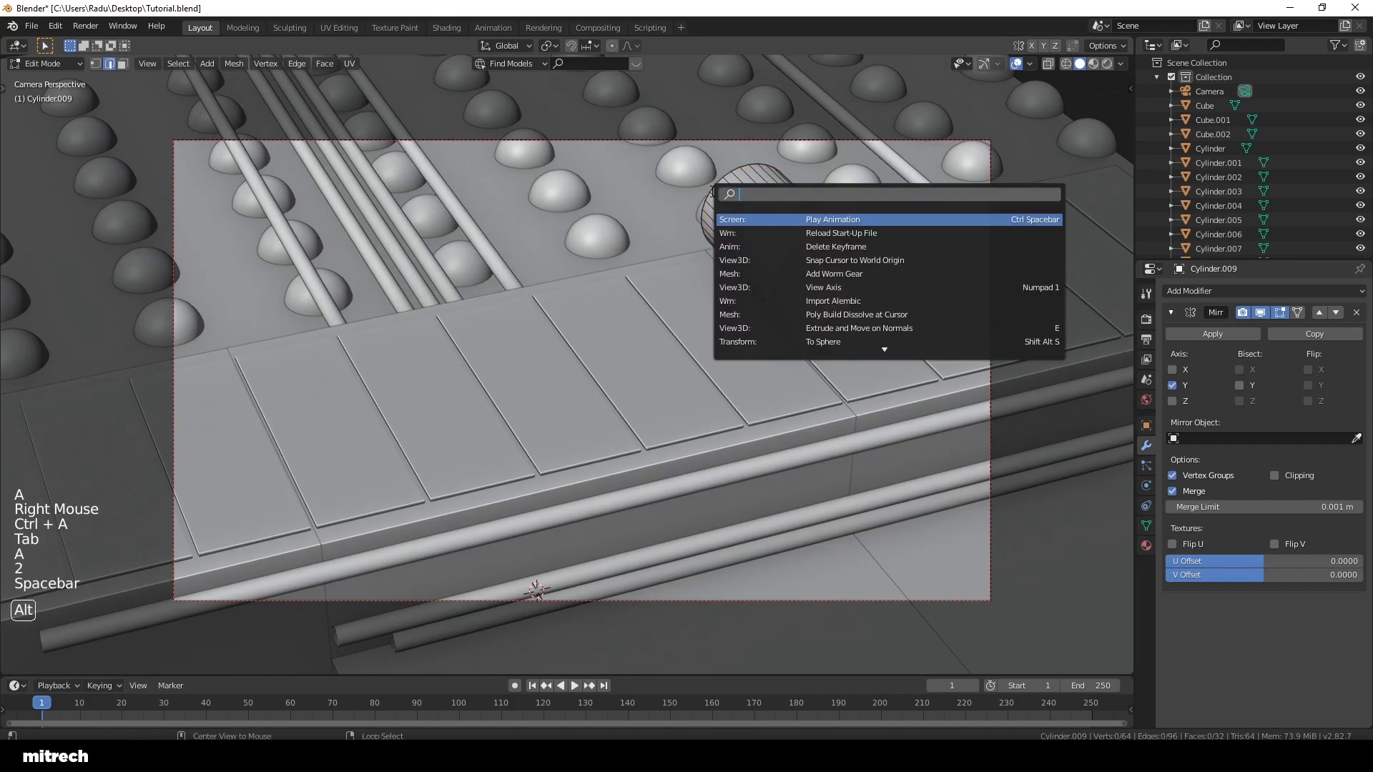
alt+right_click(708, 207)
middle_drag(486, 294, 541, 313)
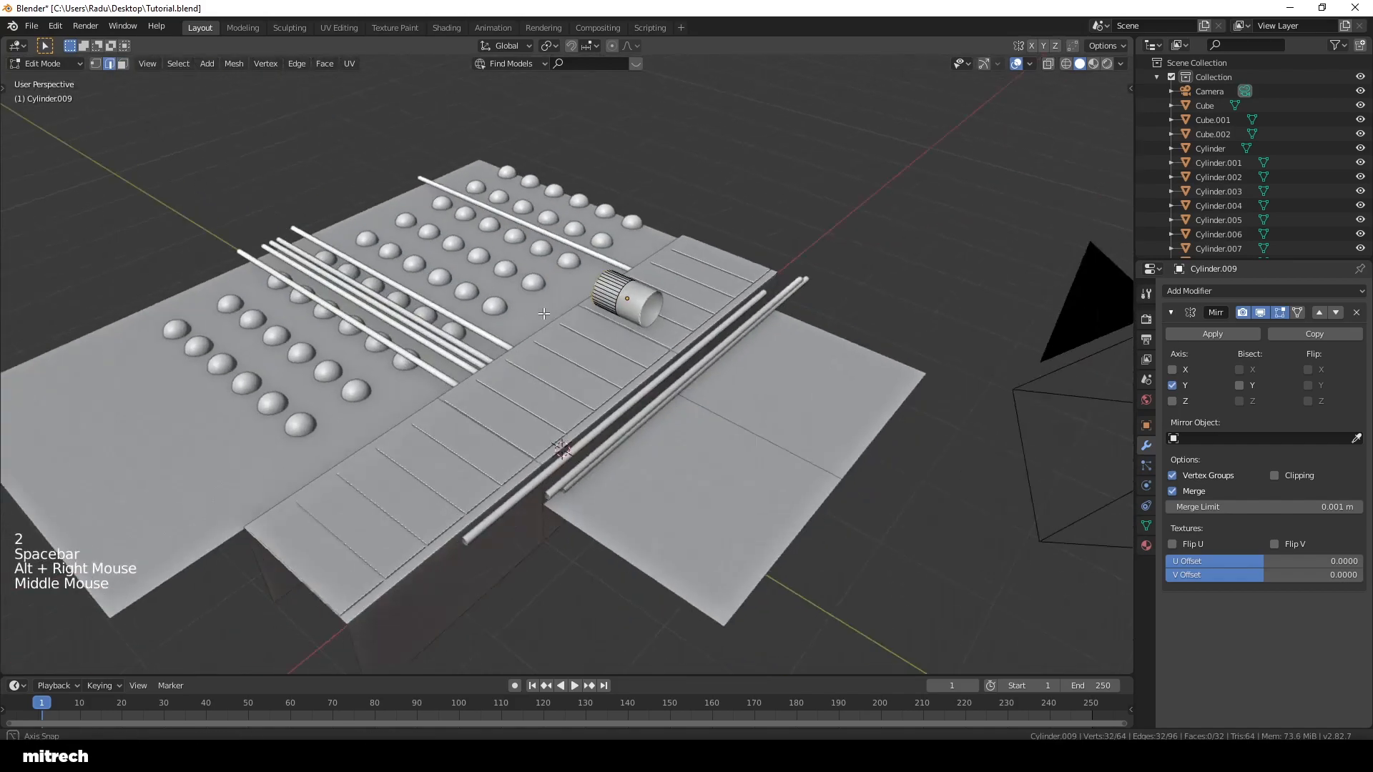
scroll(541, 313, up, 2)
key(KP_Decimal)
scroll(786, 386, down, 5)
scroll(699, 405, up, 1)
middle_drag(699, 405, 659, 389)
scroll(659, 389, down, 2)
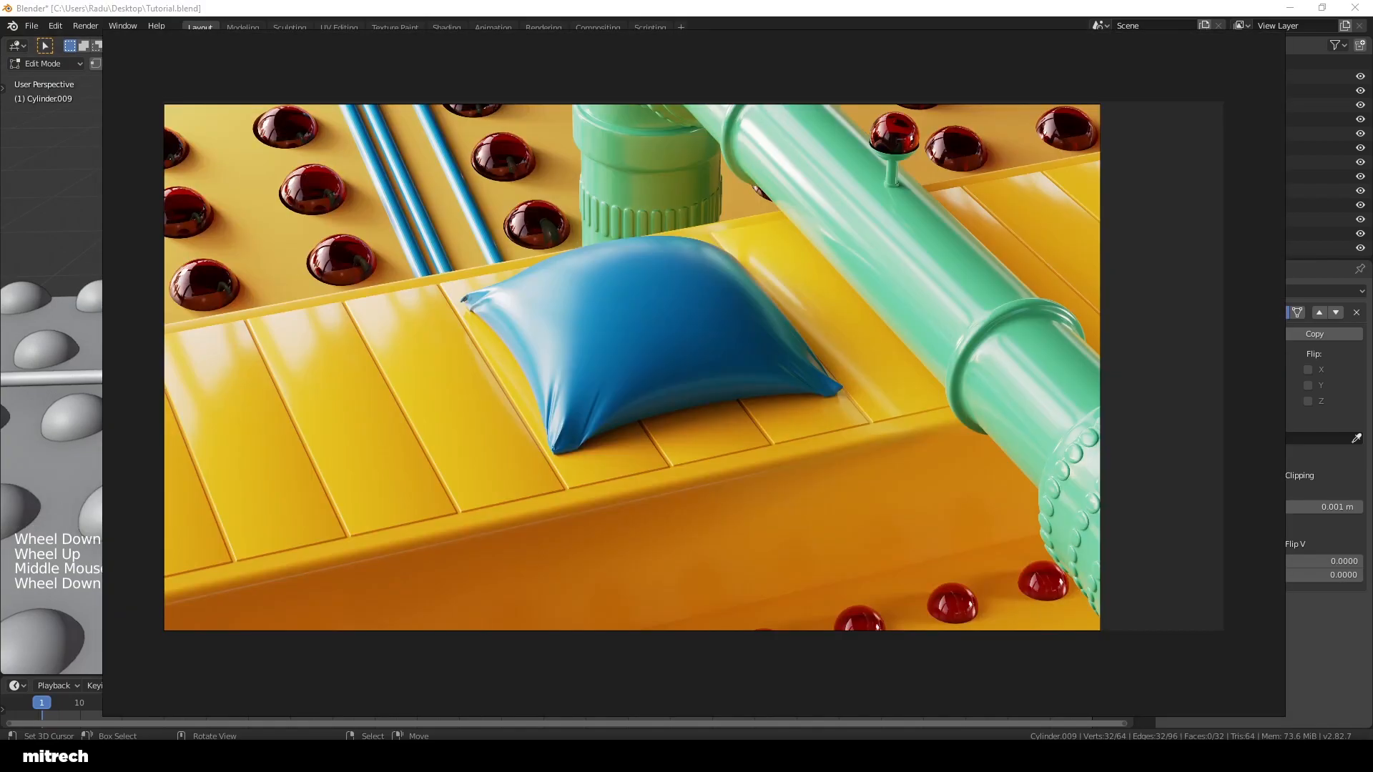
Step: Lengthen the pipe by moving the rear edge loop outward along Y to nearly the box's inset panel edge
key(alt+Tab)
middle_drag(683, 489, 672, 448)
scroll(676, 475, down, 3)
key(g)
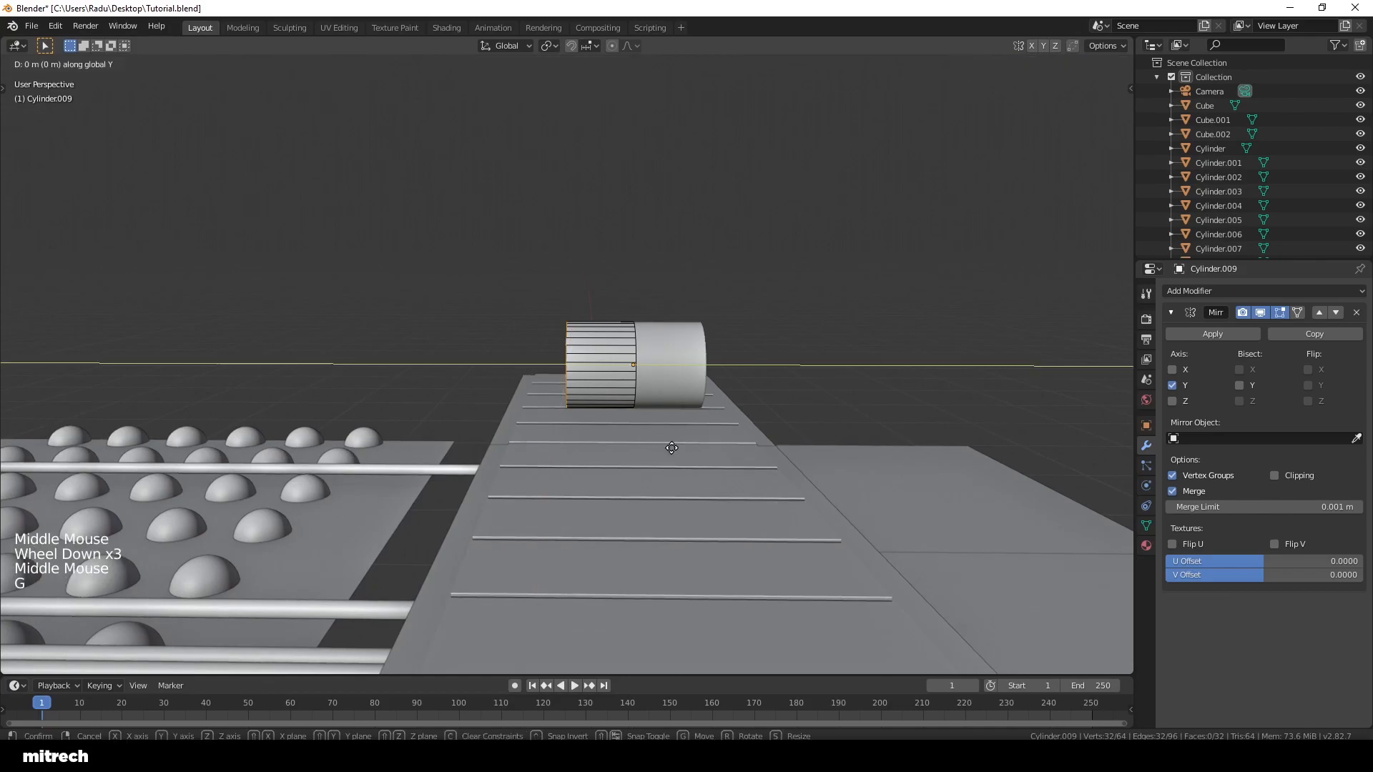
click(624, 444)
key(KP_3)
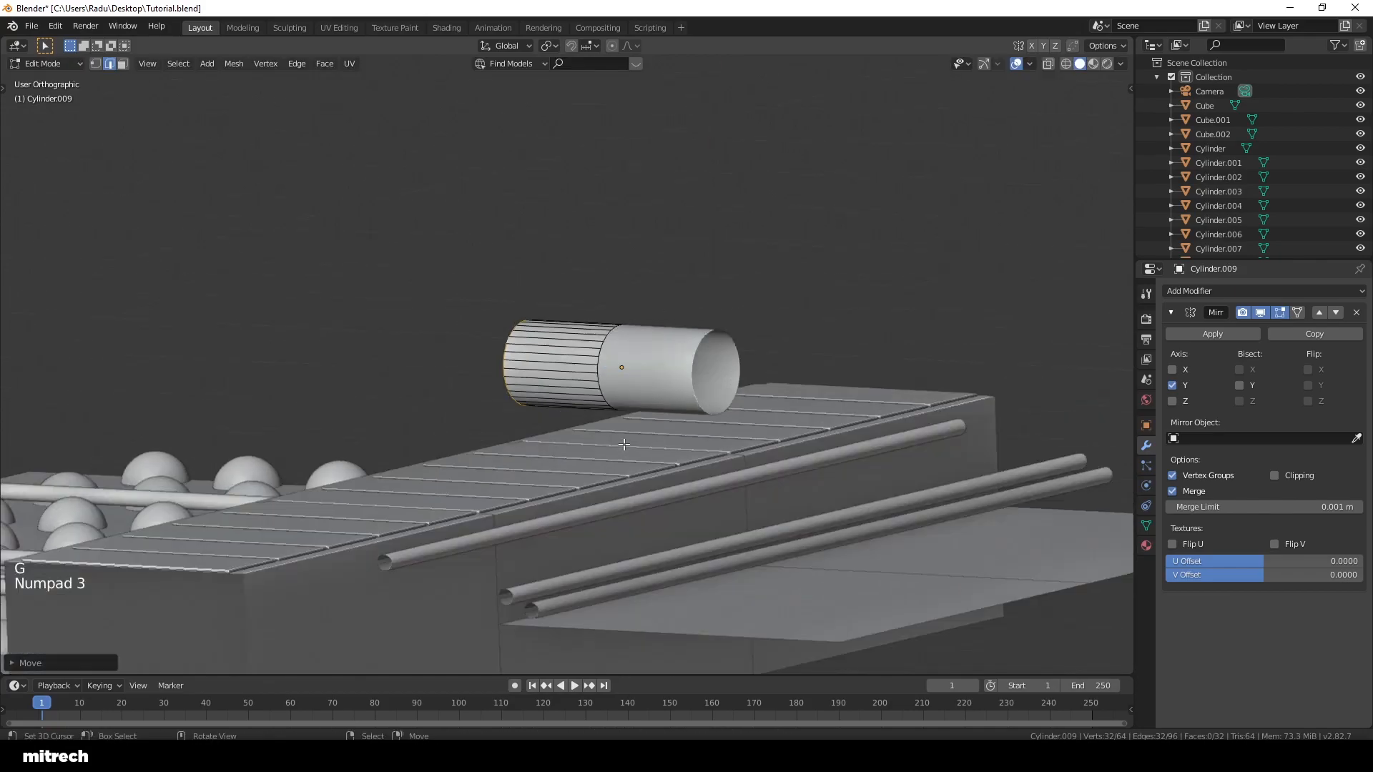
key(z)
scroll(616, 430, up, 2)
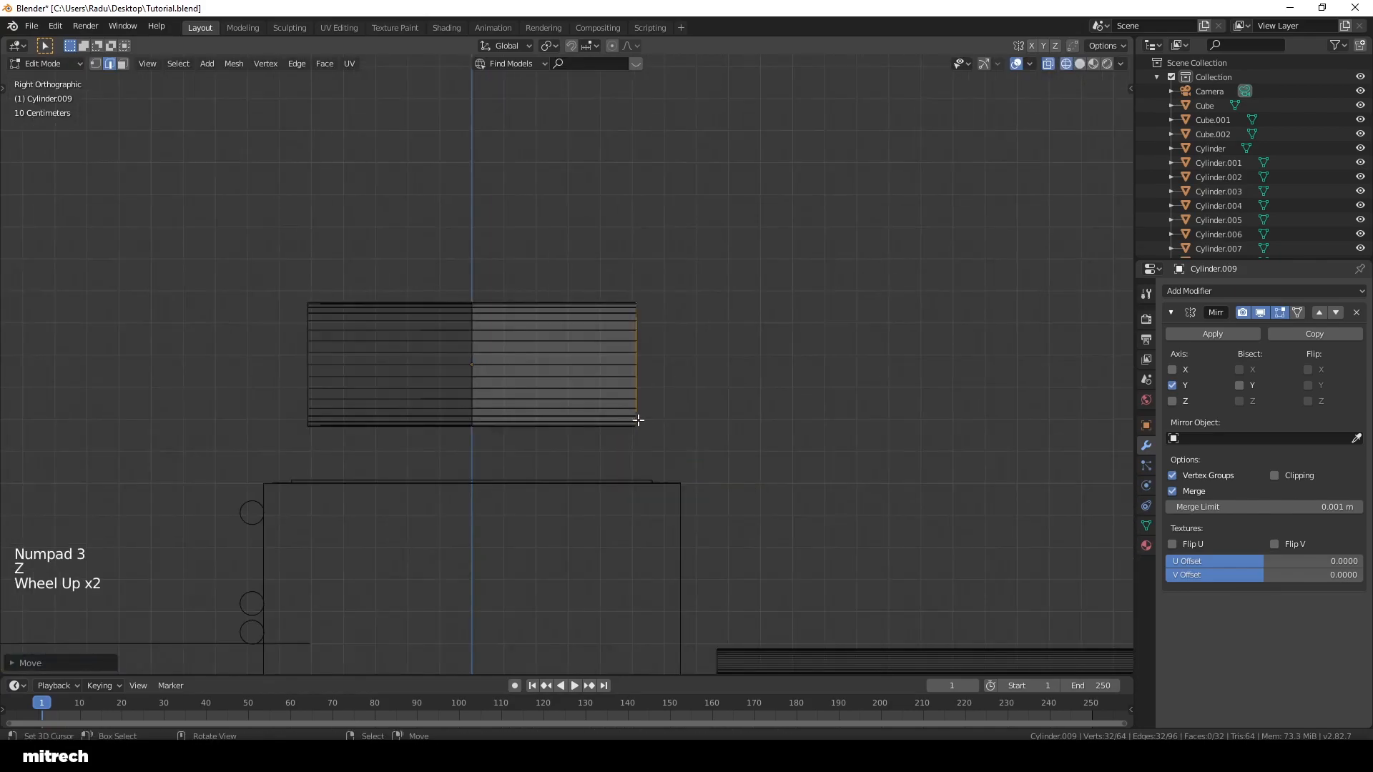
shift+middle_drag(634, 414, 598, 414)
key(g)
click(602, 413)
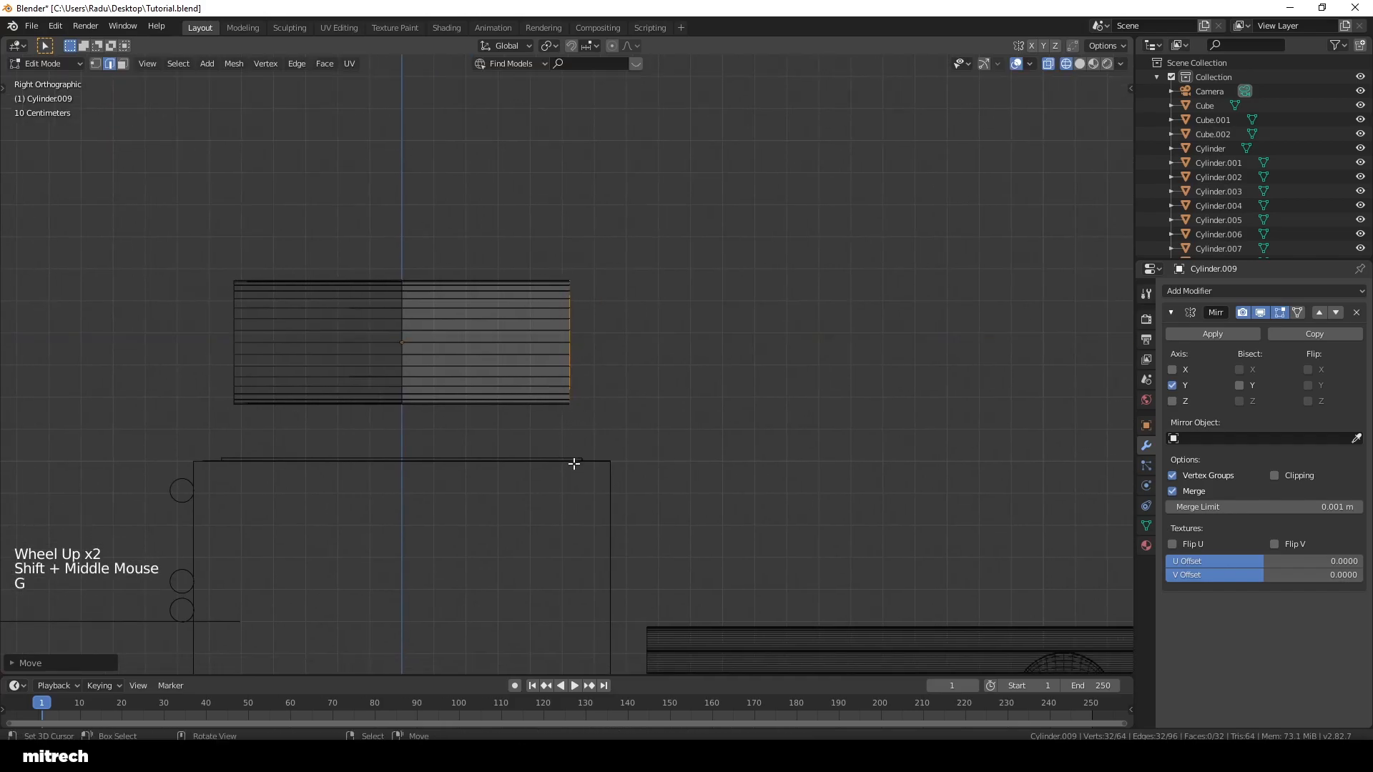
Step: Try to form a flange by extruding the rear edge loop and scaling it to about 1.1 with Y locked
middle_drag(637, 403, 707, 422)
key(KP_Decimal)
key(z)
click(809, 422)
middle_drag(869, 452, 595, 418)
scroll(595, 418, down, 4)
middle_drag(919, 374, 763, 434)
scroll(762, 434, down, 2)
key(e)
key(s)
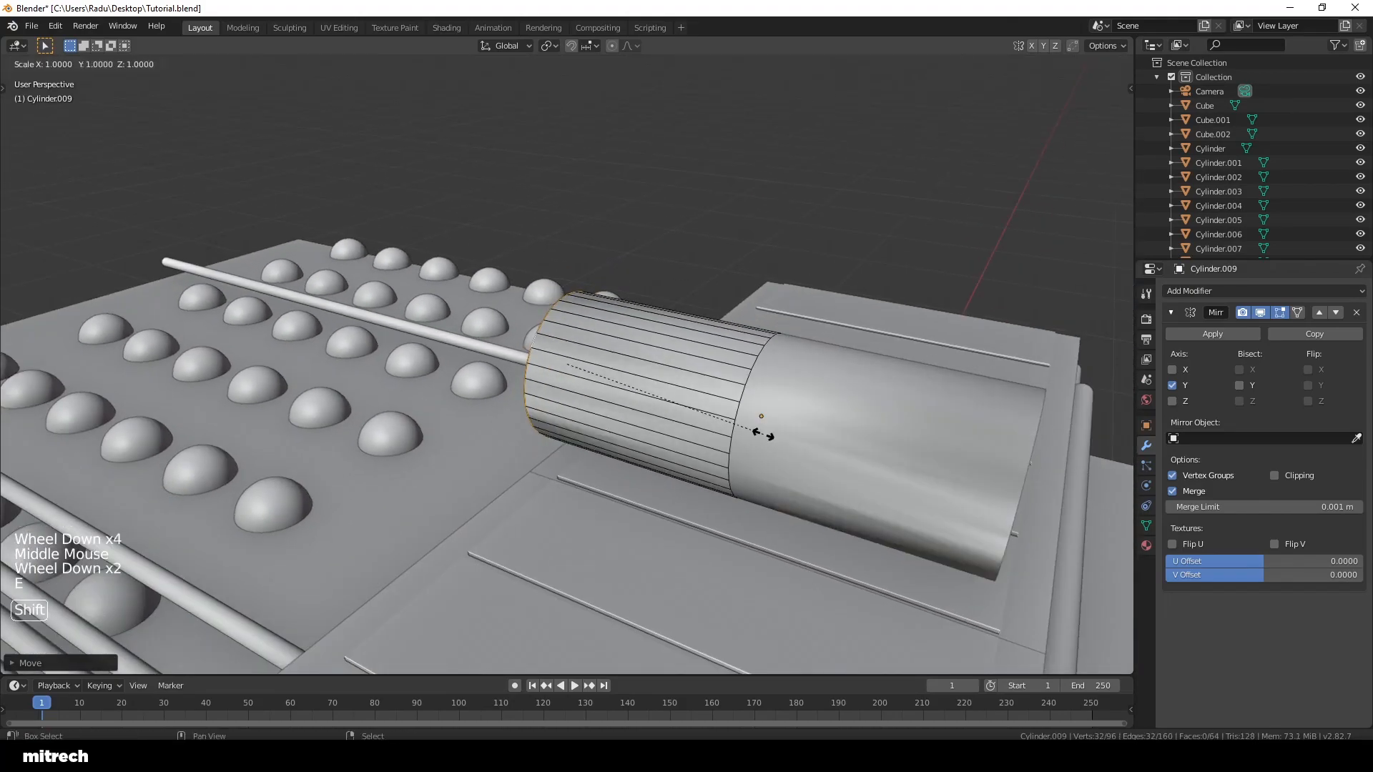
key(shift+y)
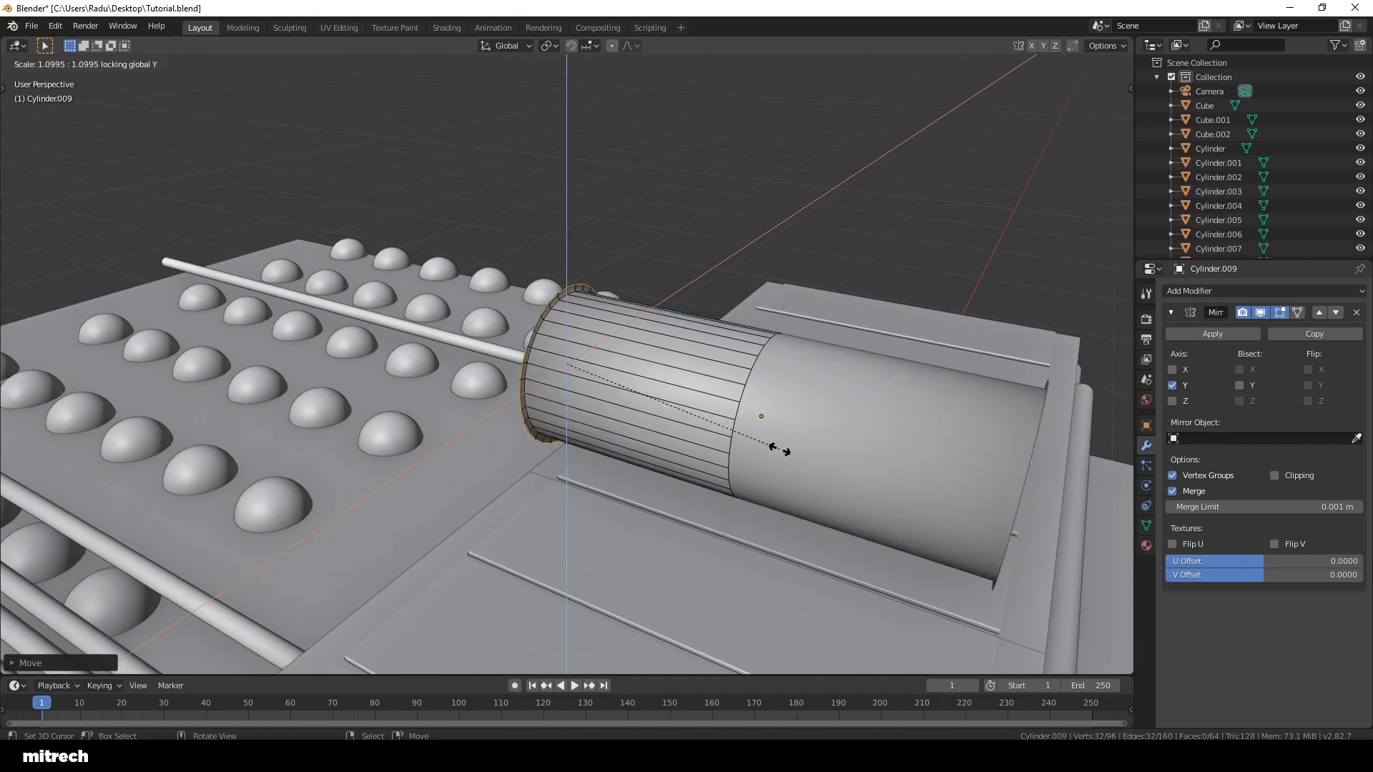
click(781, 452)
scroll(781, 452, up, 3)
middle_drag(781, 451, 681, 440)
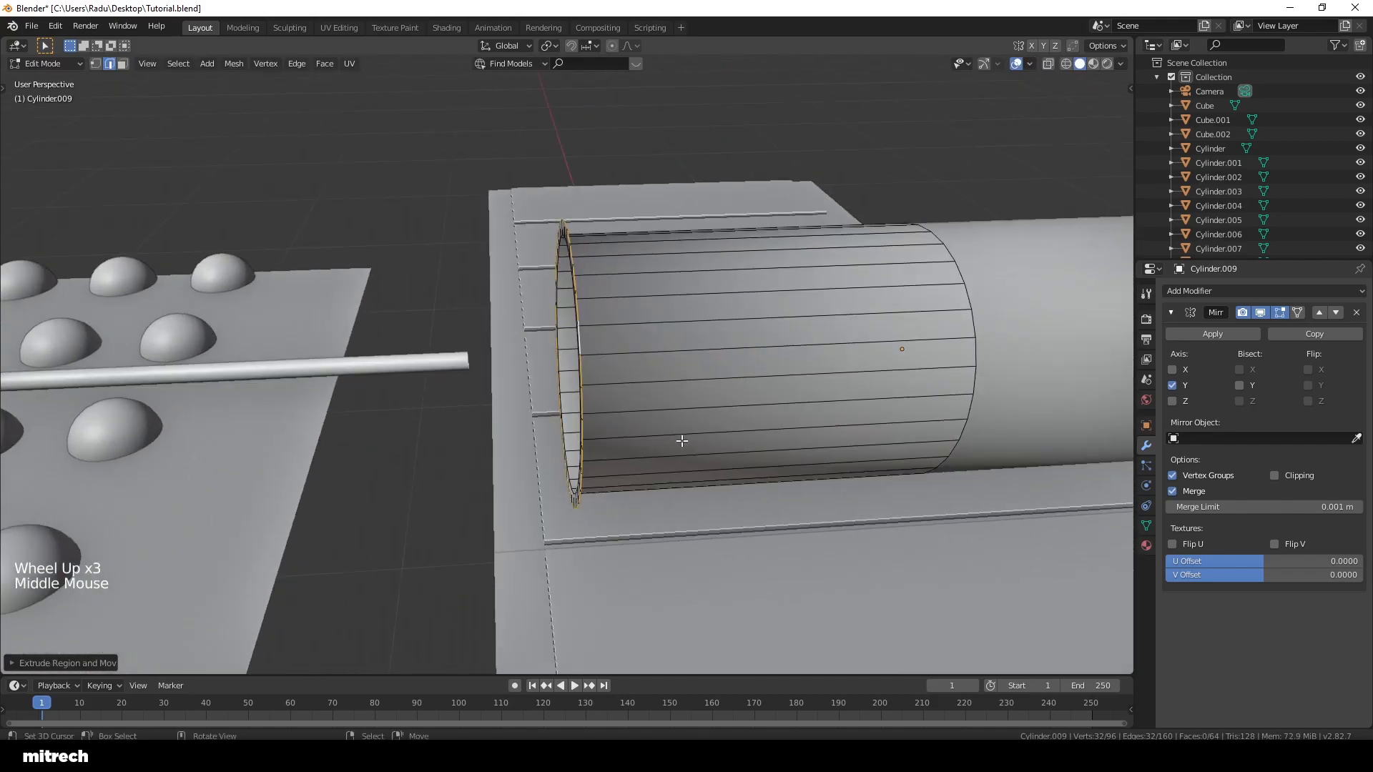
Step: Try to extrude the flange's outer edge loop along Y, and undo the flange extrusions
key(e)
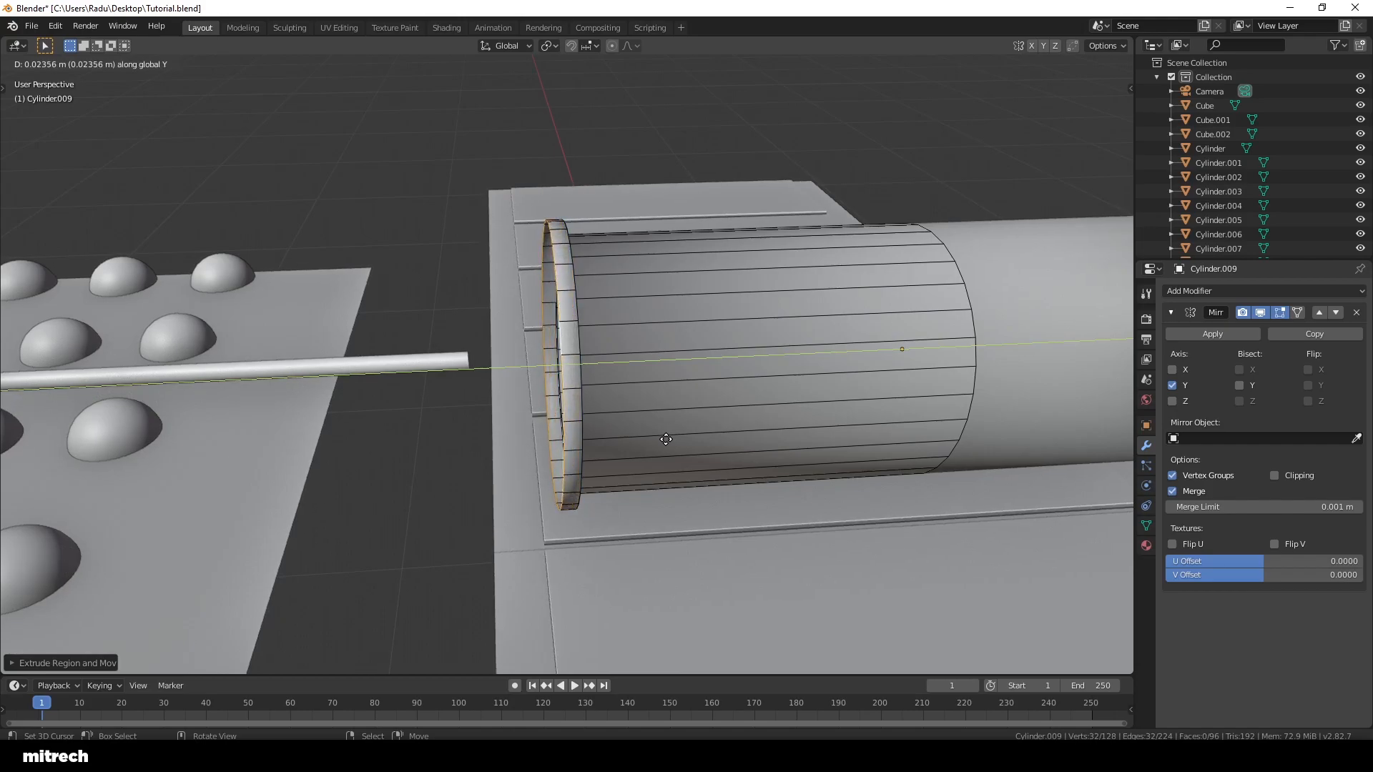
key(ctrl+z)
middle_drag(714, 420, 652, 421)
key(ctrl+z)
key(ctrl+z)
Step: Extrude the pipe's rear edge loop outward along Y to add a short end section
scroll(641, 372, down, 2)
middle_drag(543, 365, 651, 374)
scroll(651, 374, up, 1)
key(e)
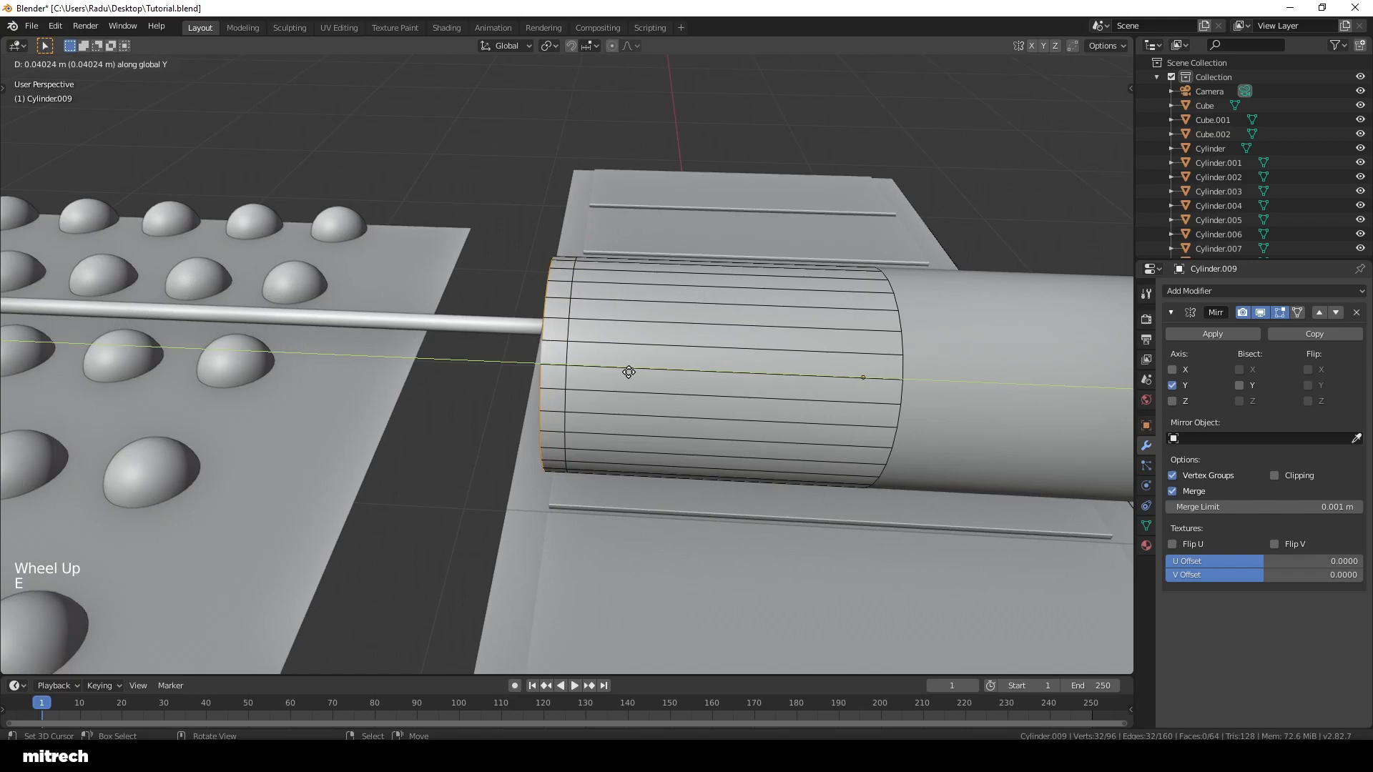
click(576, 364)
middle_drag(575, 364, 599, 367)
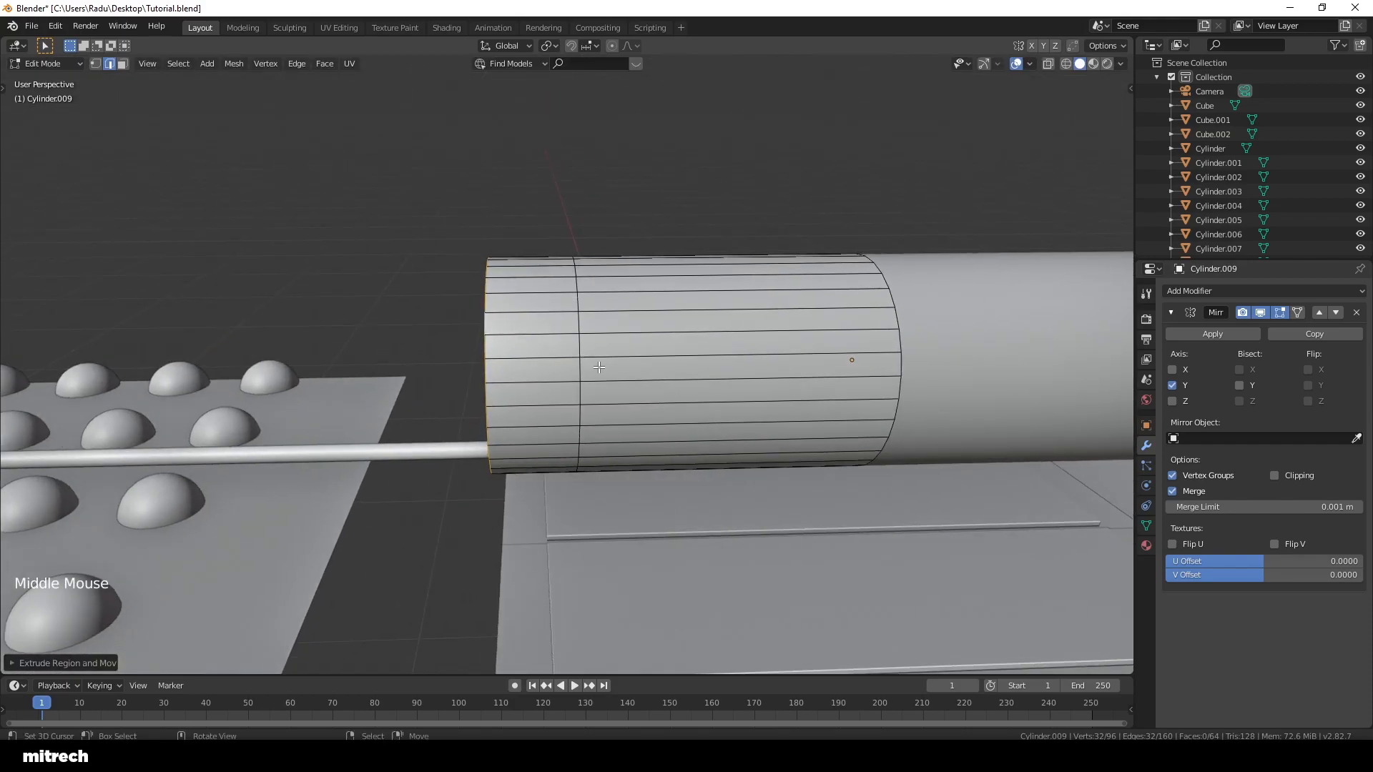
Step: Move the end edge loop about 0.02 m further along Y, slightly past the panelled box's side
key(KP_3)
key(z)
scroll(610, 536, down, 3)
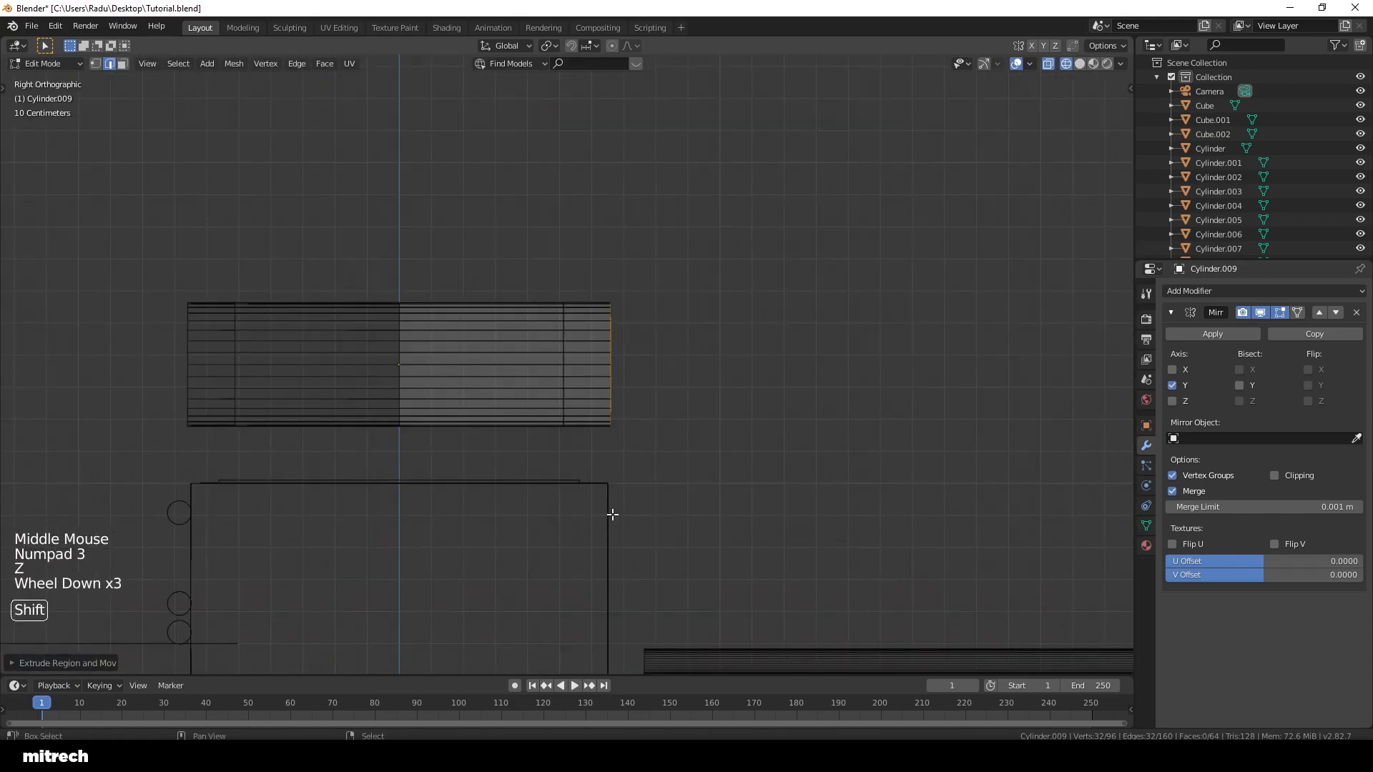
shift+middle_drag(612, 514, 575, 382)
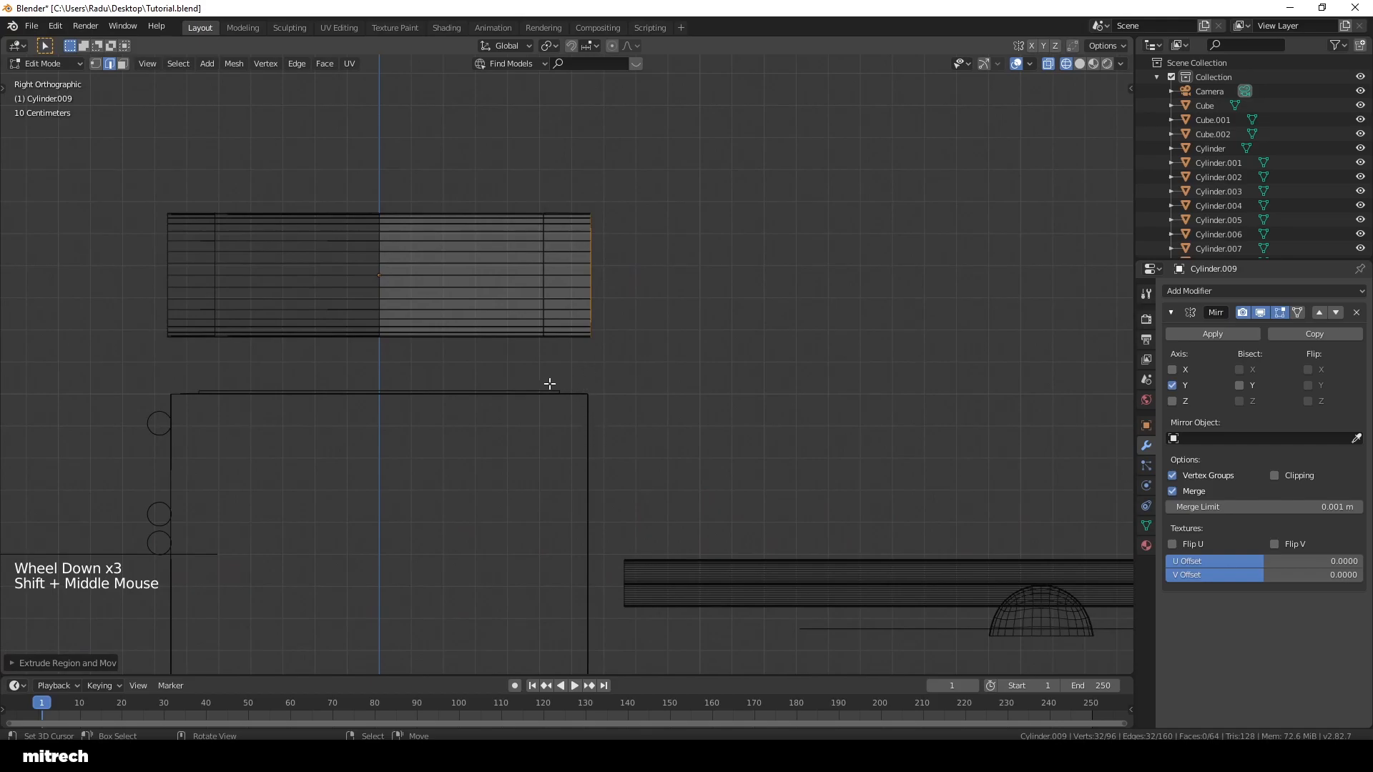
key(g)
key(y)
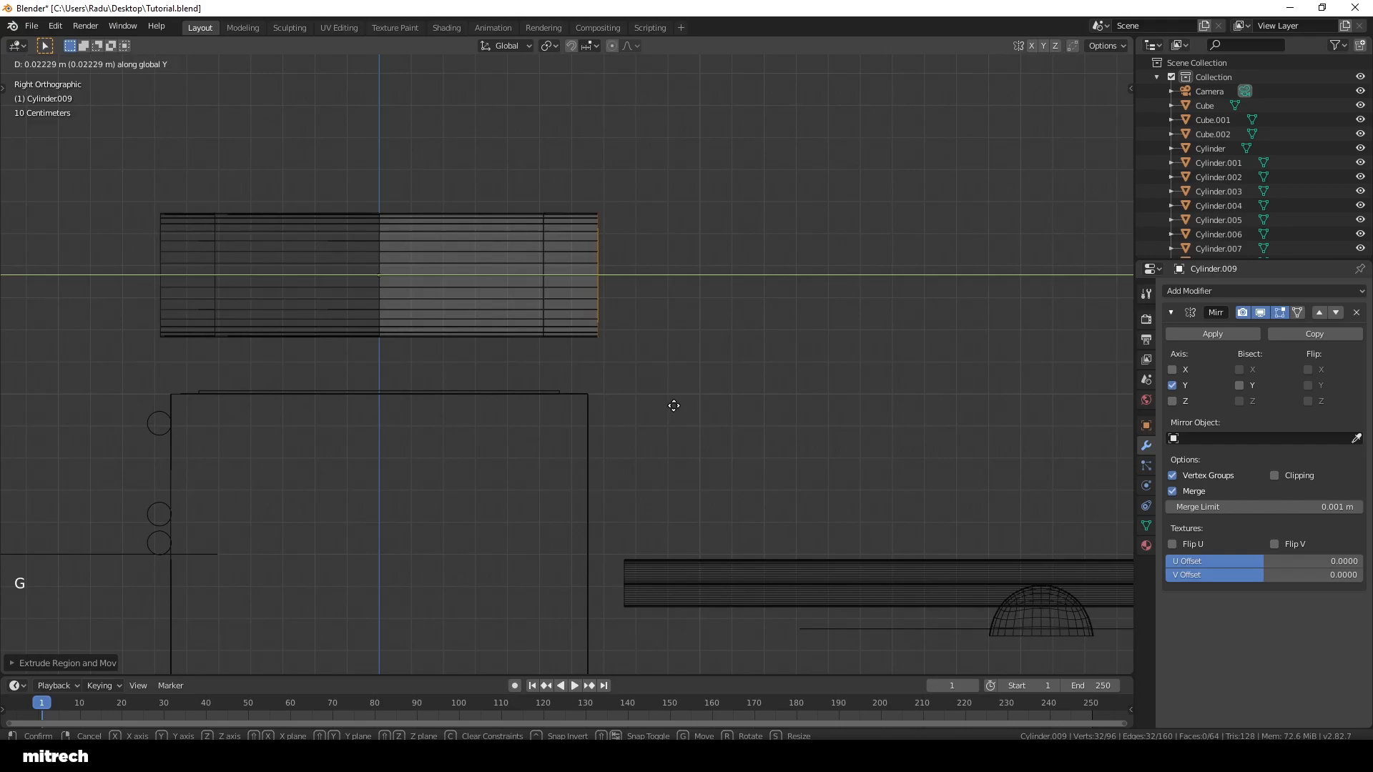
click(674, 407)
Step: Compare the pipe's end section with the green pipe's collars in the reference render
key(F11)
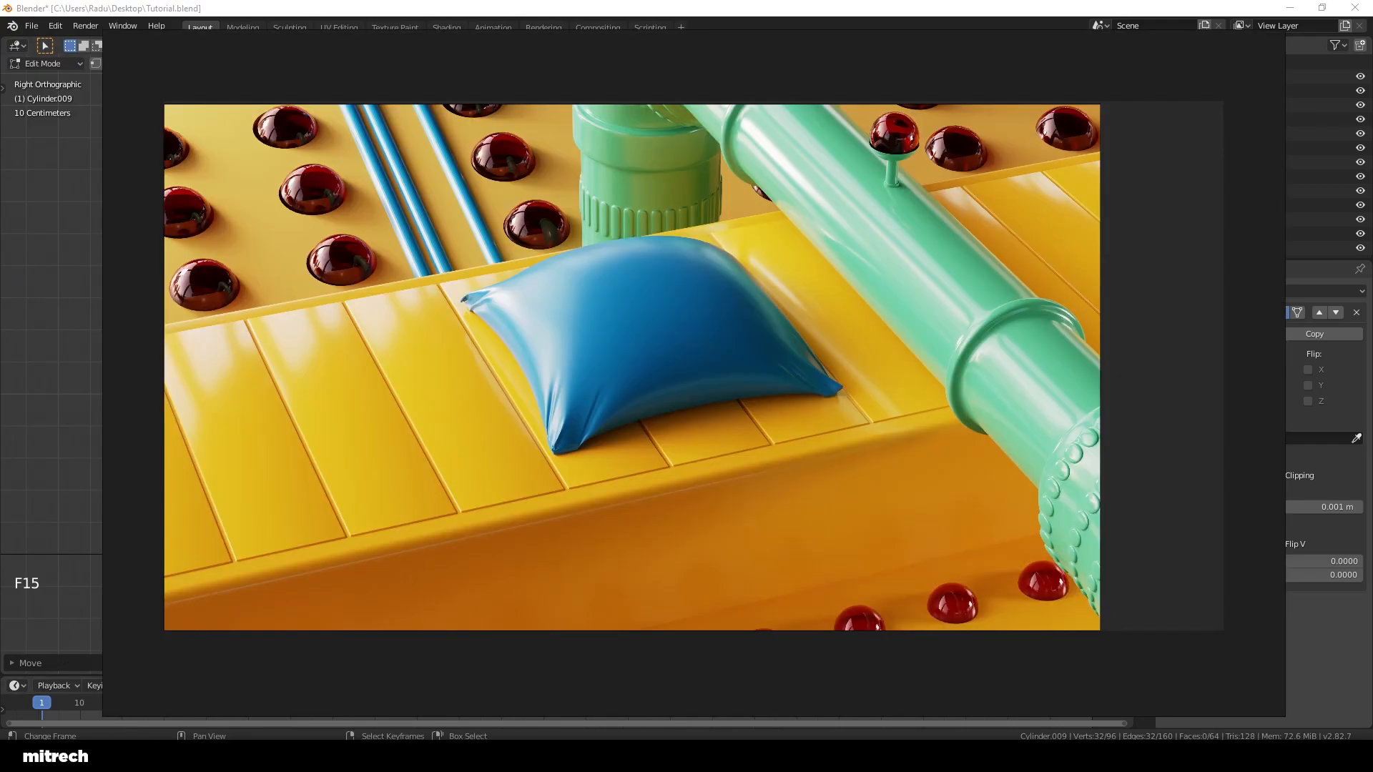
click(886, 756)
scroll(739, 523, up, 2)
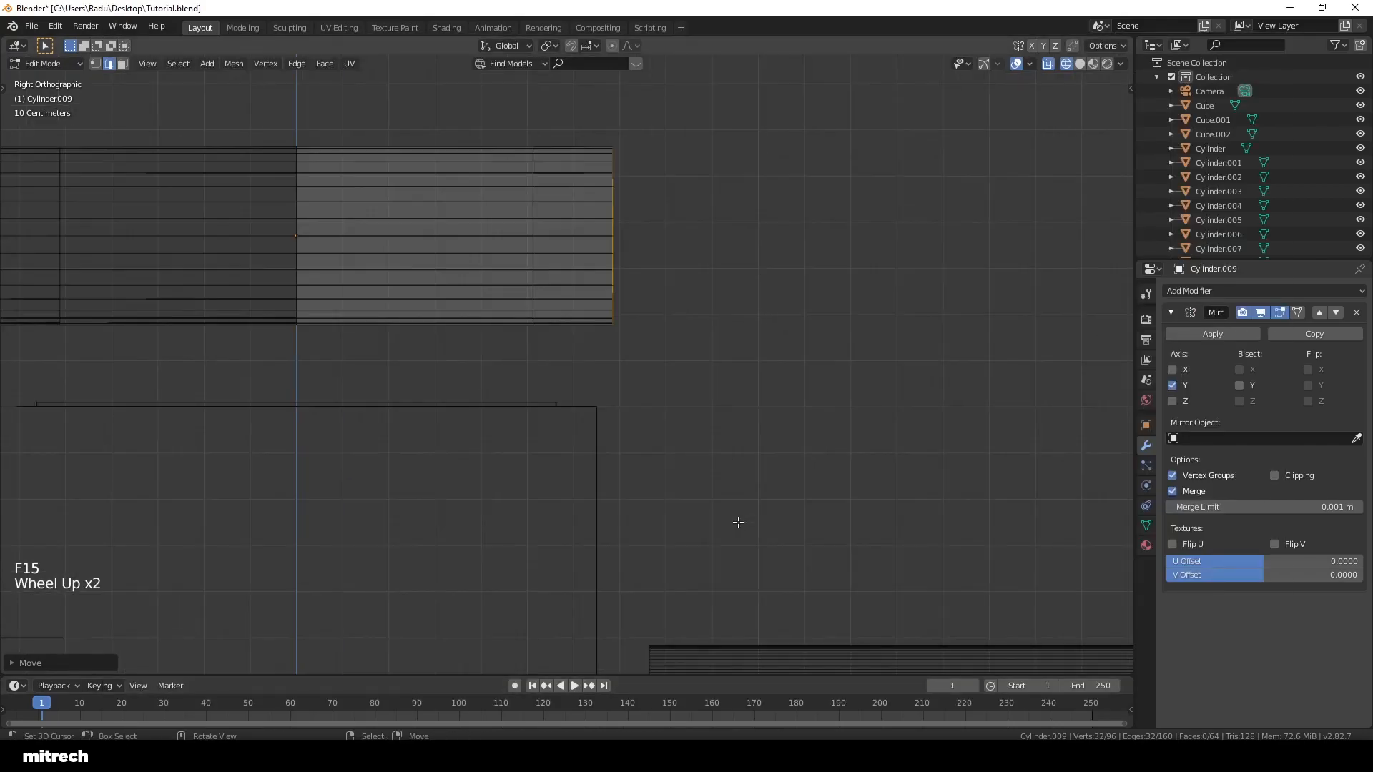
scroll(739, 523, up, 1)
scroll(739, 523, down, 2)
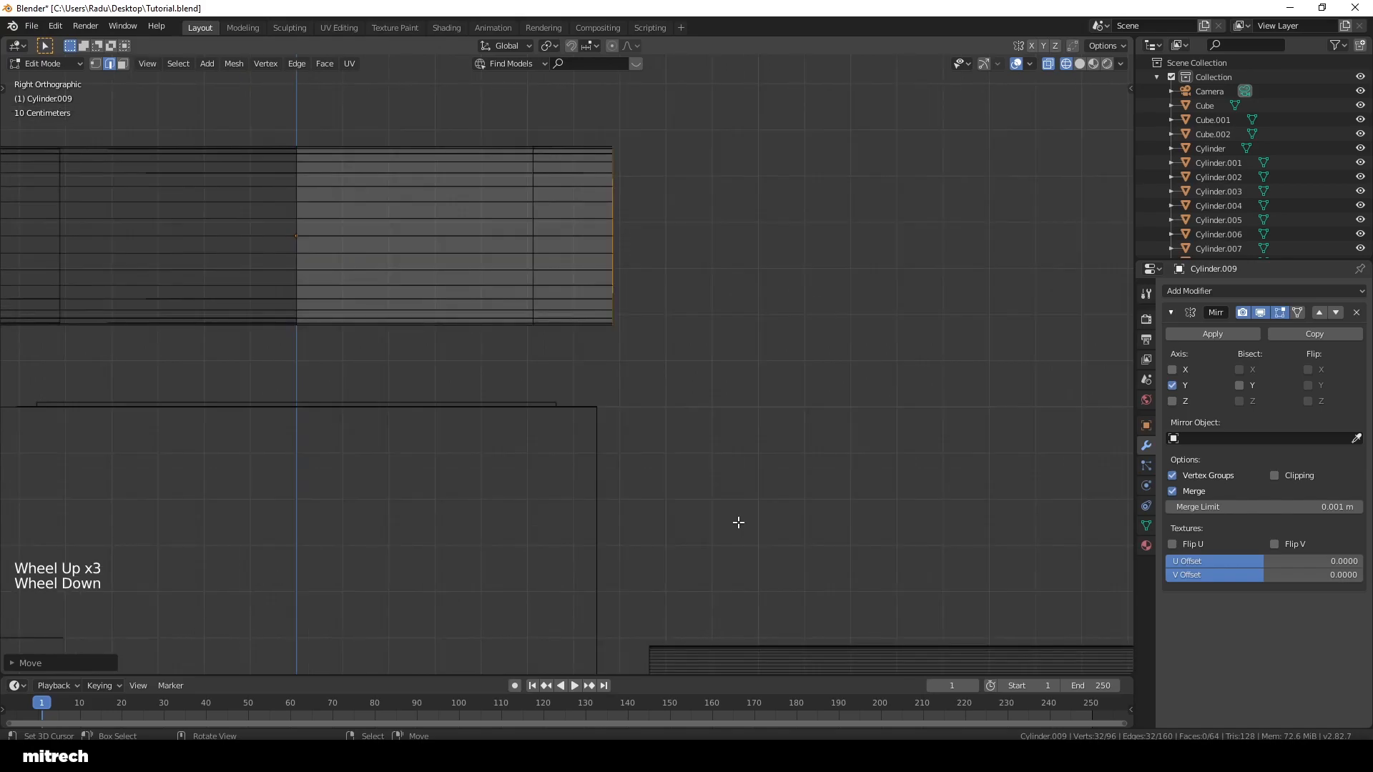
click(886, 757)
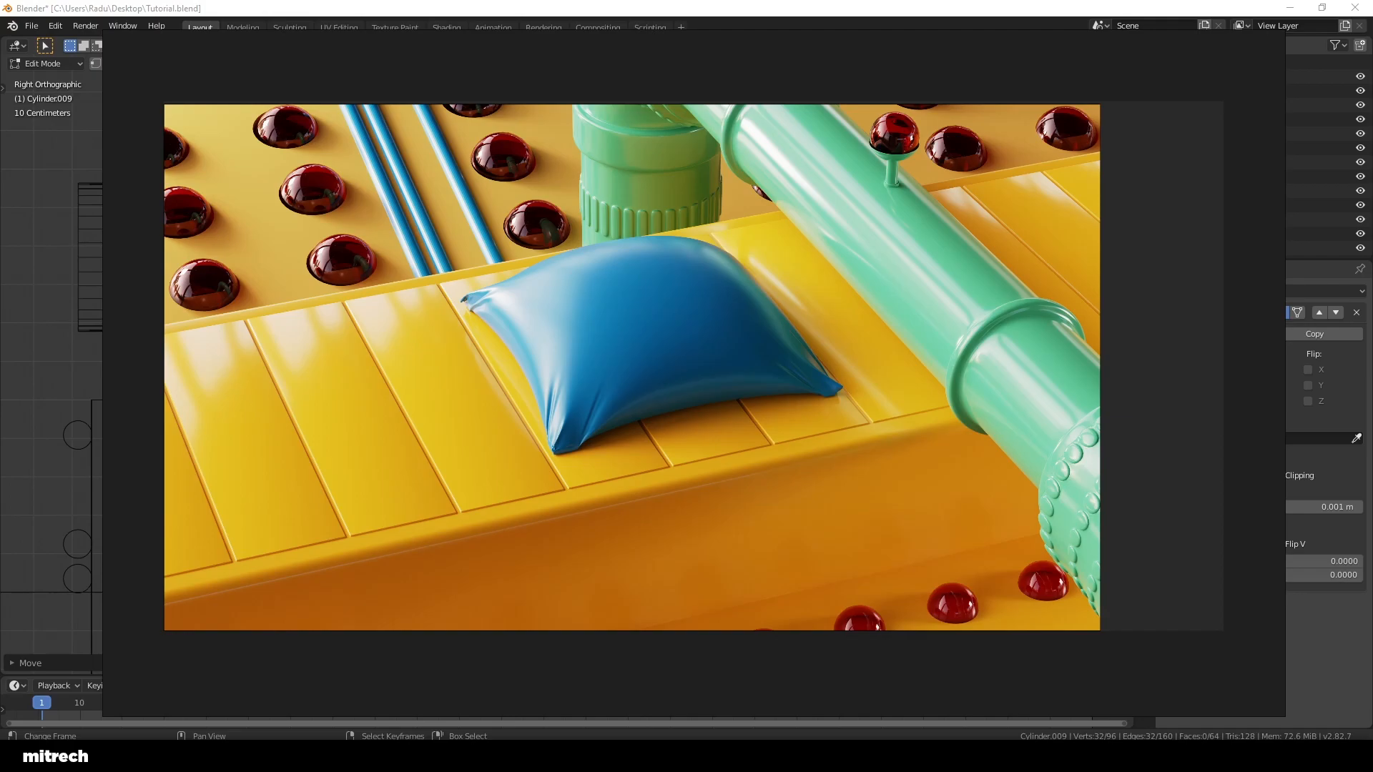
Step: Move the pipe's end edge loop about 0.05 m back along Y, to just inside the panelled box's side
click(886, 757)
mouse_move(659, 386)
middle_down()
mouse_move(701, 402)
mouse_move(665, 394)
middle_up()
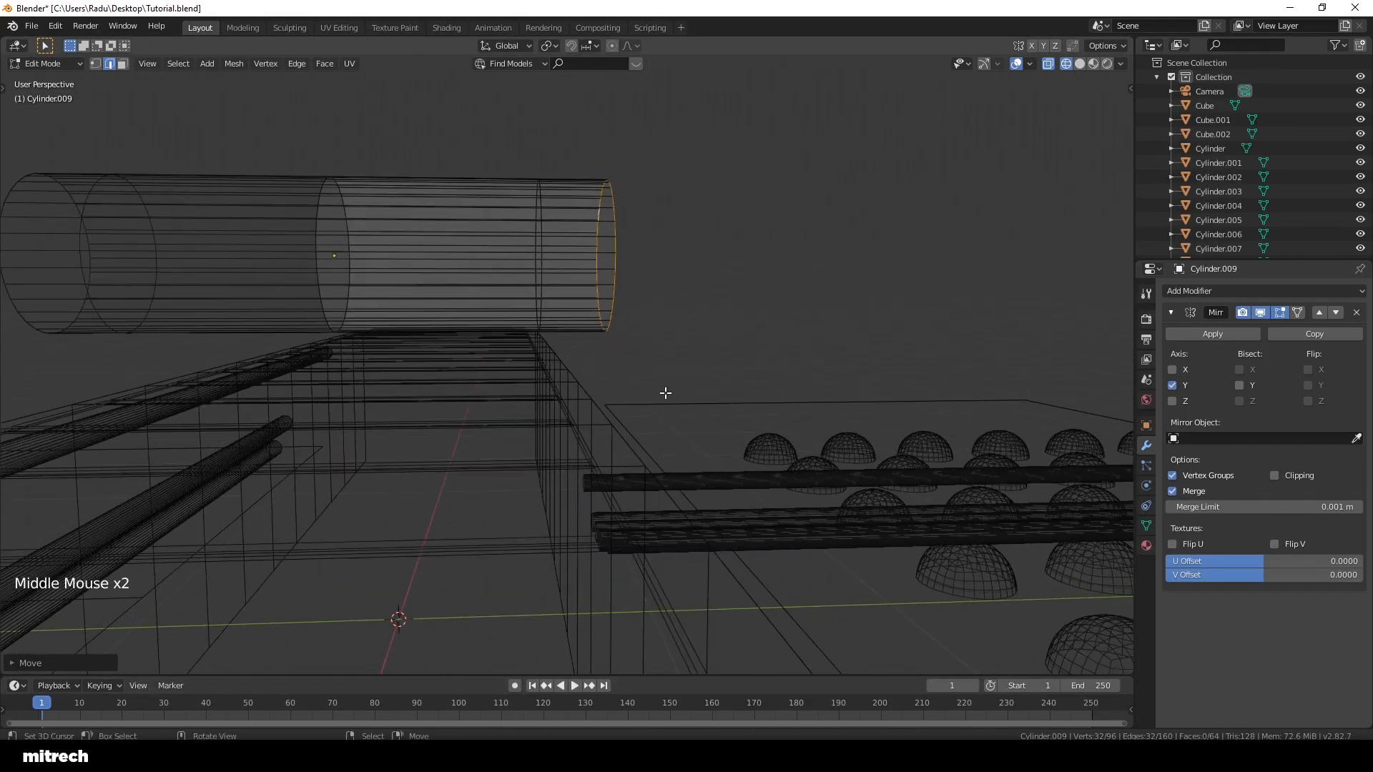
key(KP_3)
key(g)
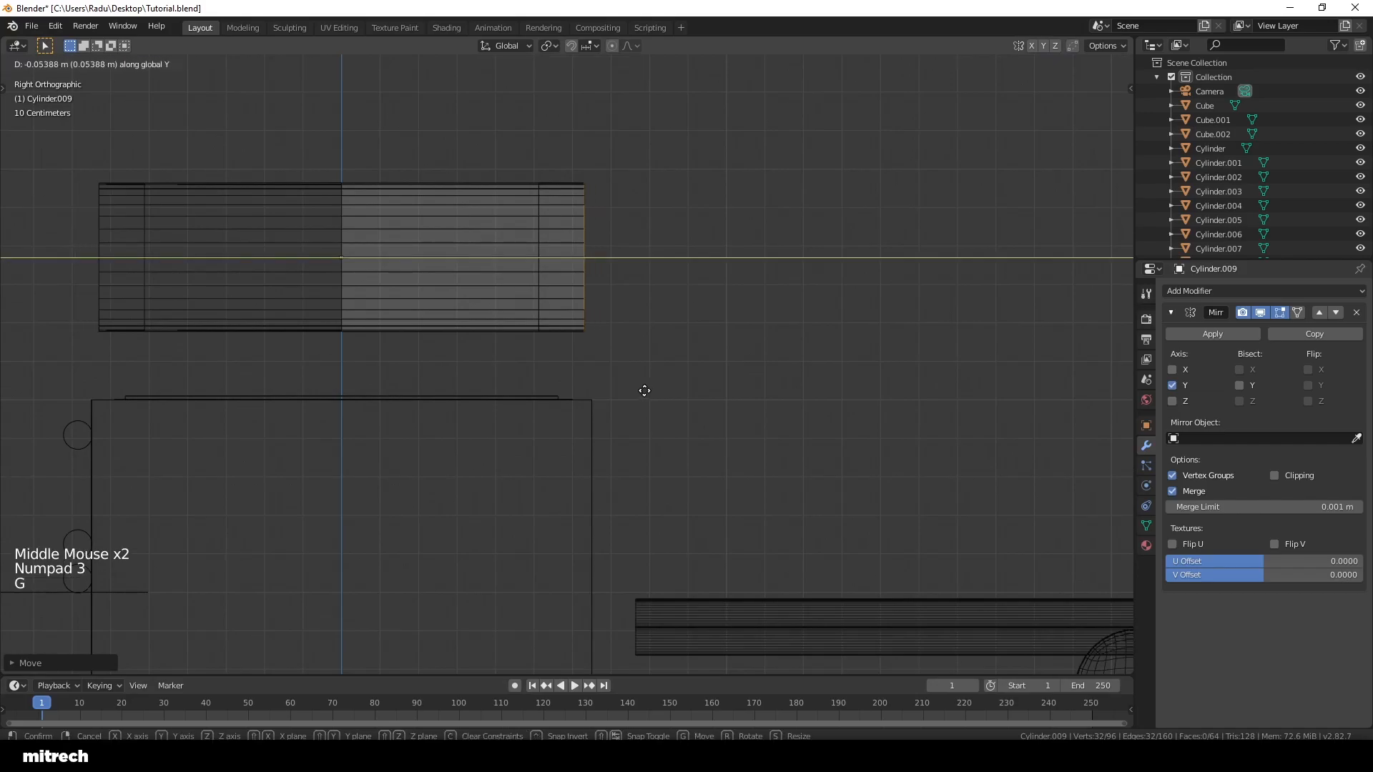
click(645, 391)
Step: Extrude the pipe's end edge loop in place and scale it outward about 1.24 times, excluding Y, to form a flange
mouse_move(644, 390)
middle_down()
mouse_move(451, 353)
mouse_move(683, 369)
middle_up()
key(z)
scroll(683, 369, up, 2)
key(e)
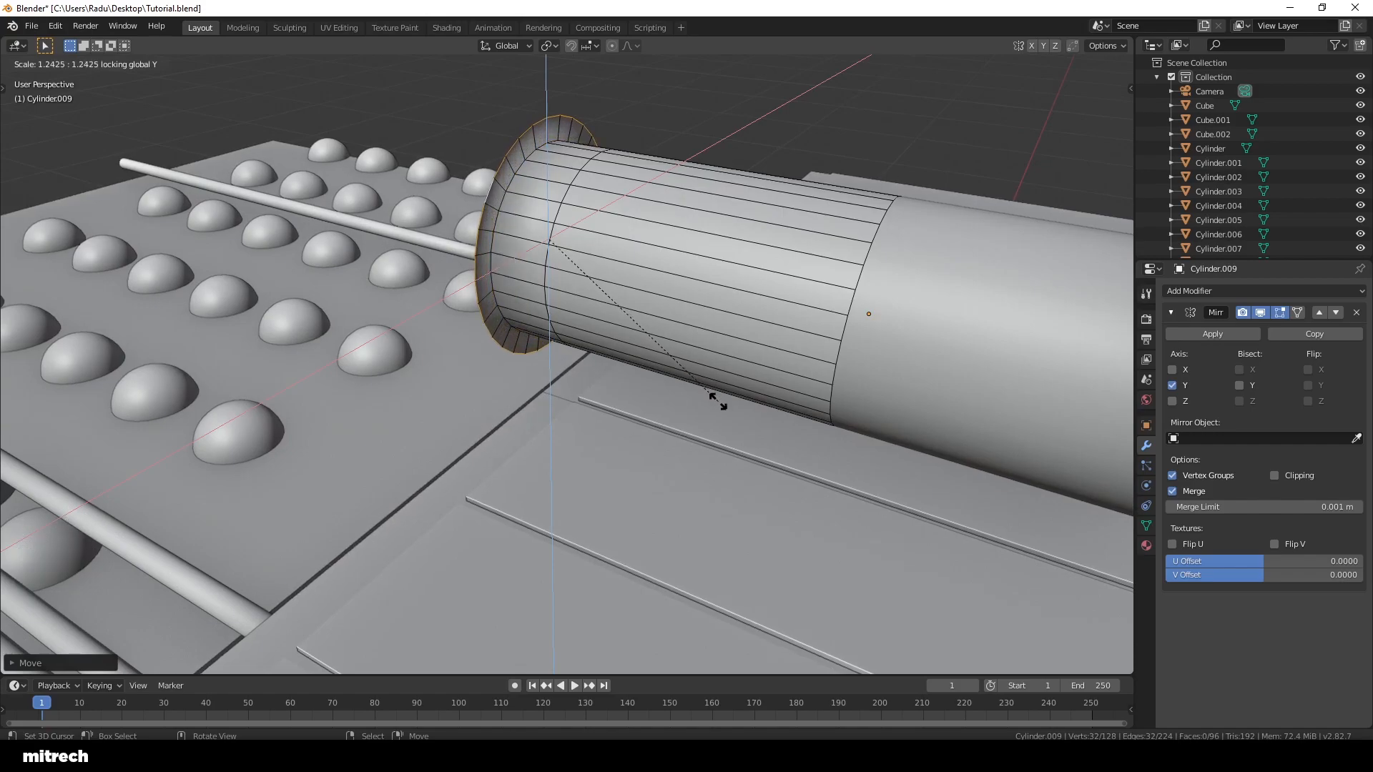
click(717, 401)
shift+middle_drag(717, 401, 697, 386)
middle_drag(697, 386, 683, 373)
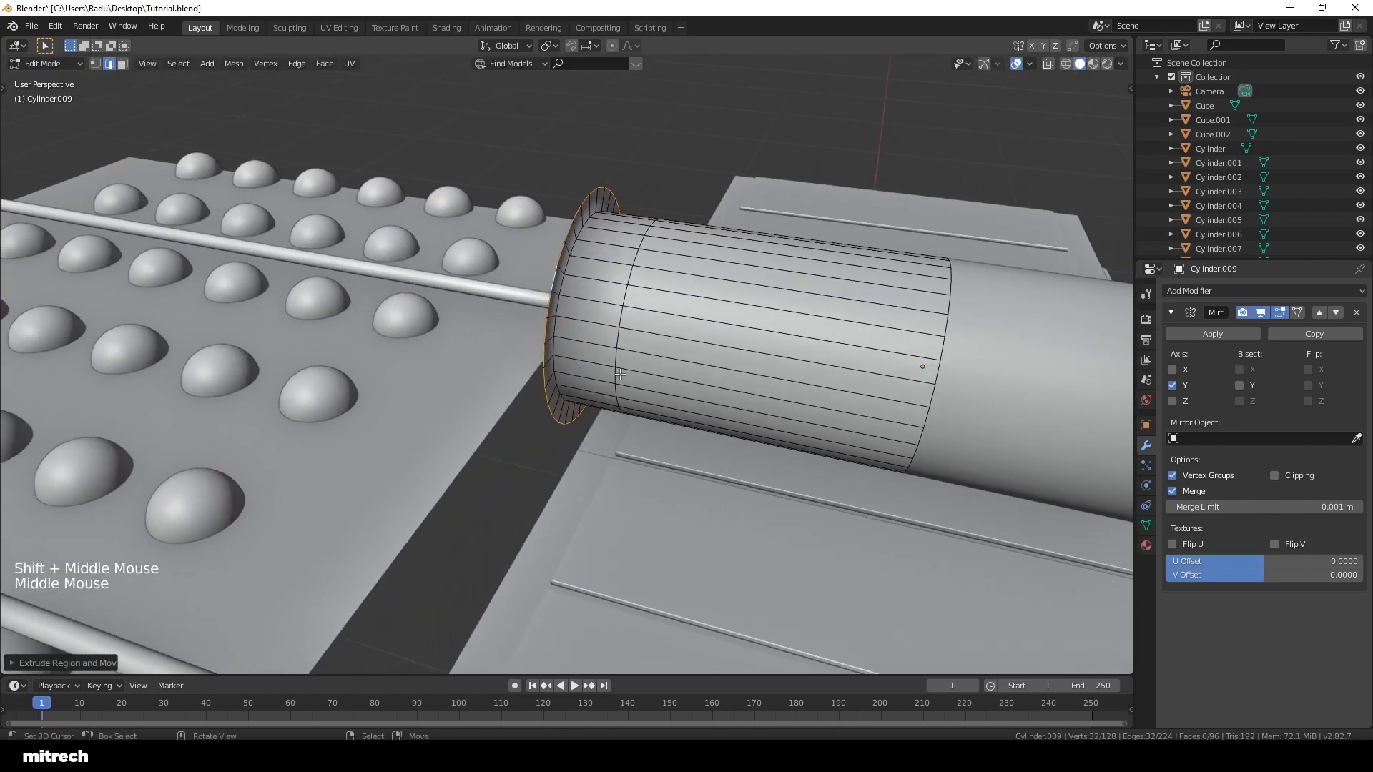
Step: Extrude the flange's outer edge loop about 0.09 m along Y to form a collar
key(e)
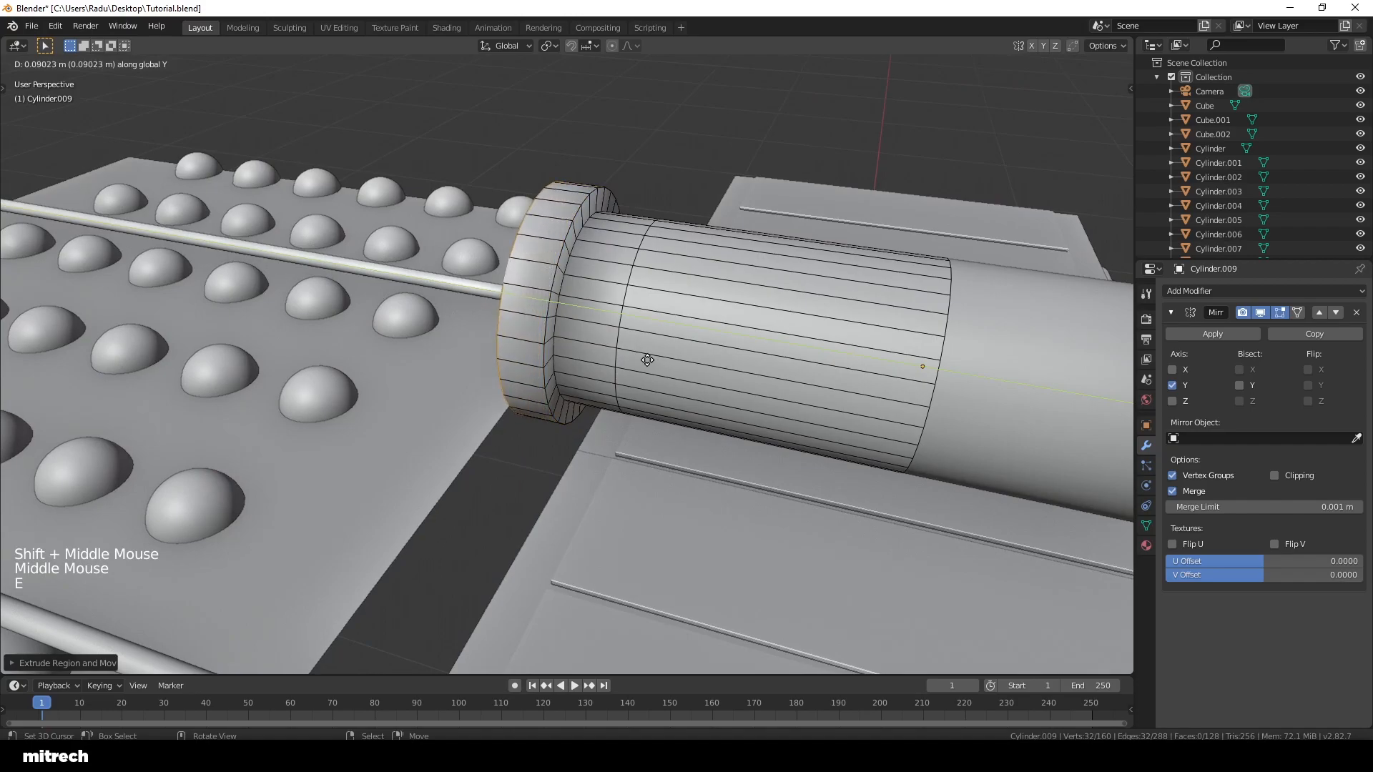
click(645, 359)
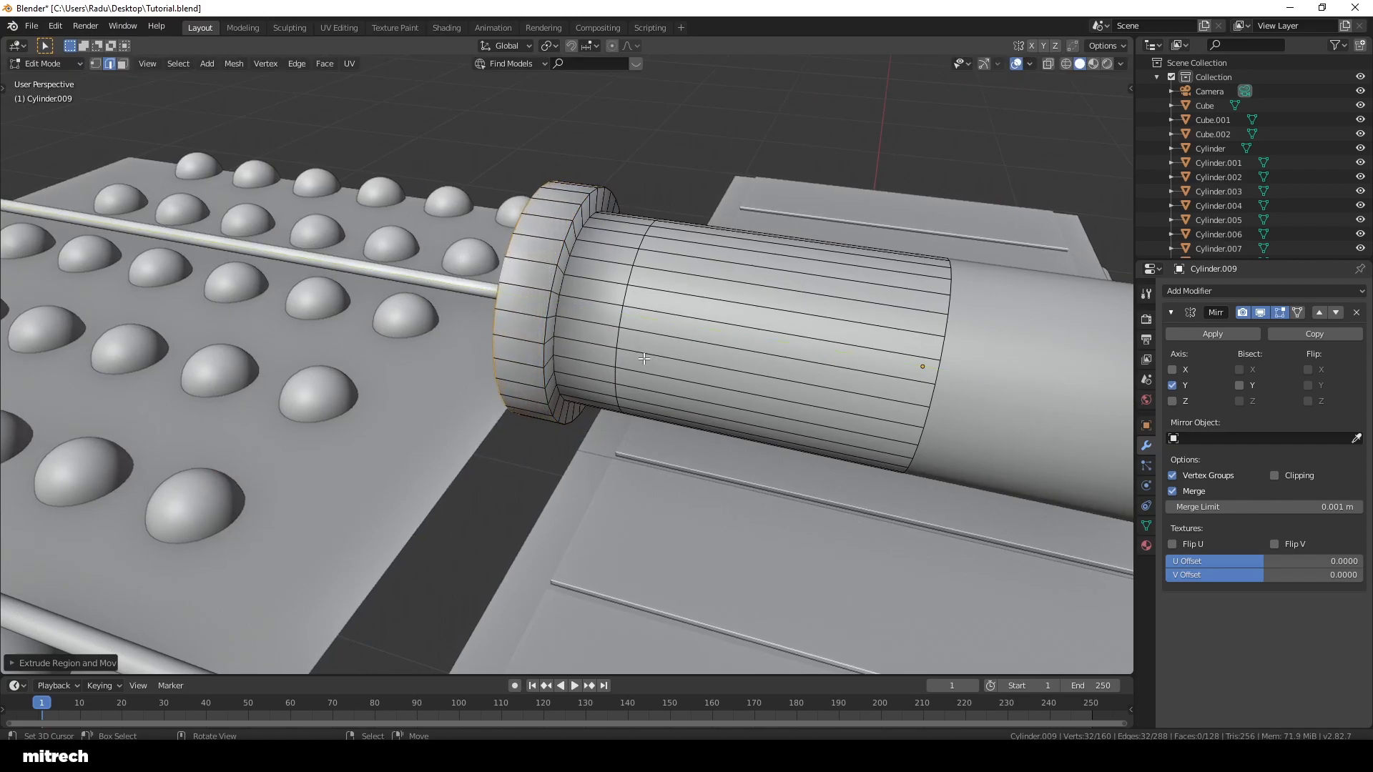
key(KP_3)
key(z)
click(586, 357)
scroll(564, 459, down, 3)
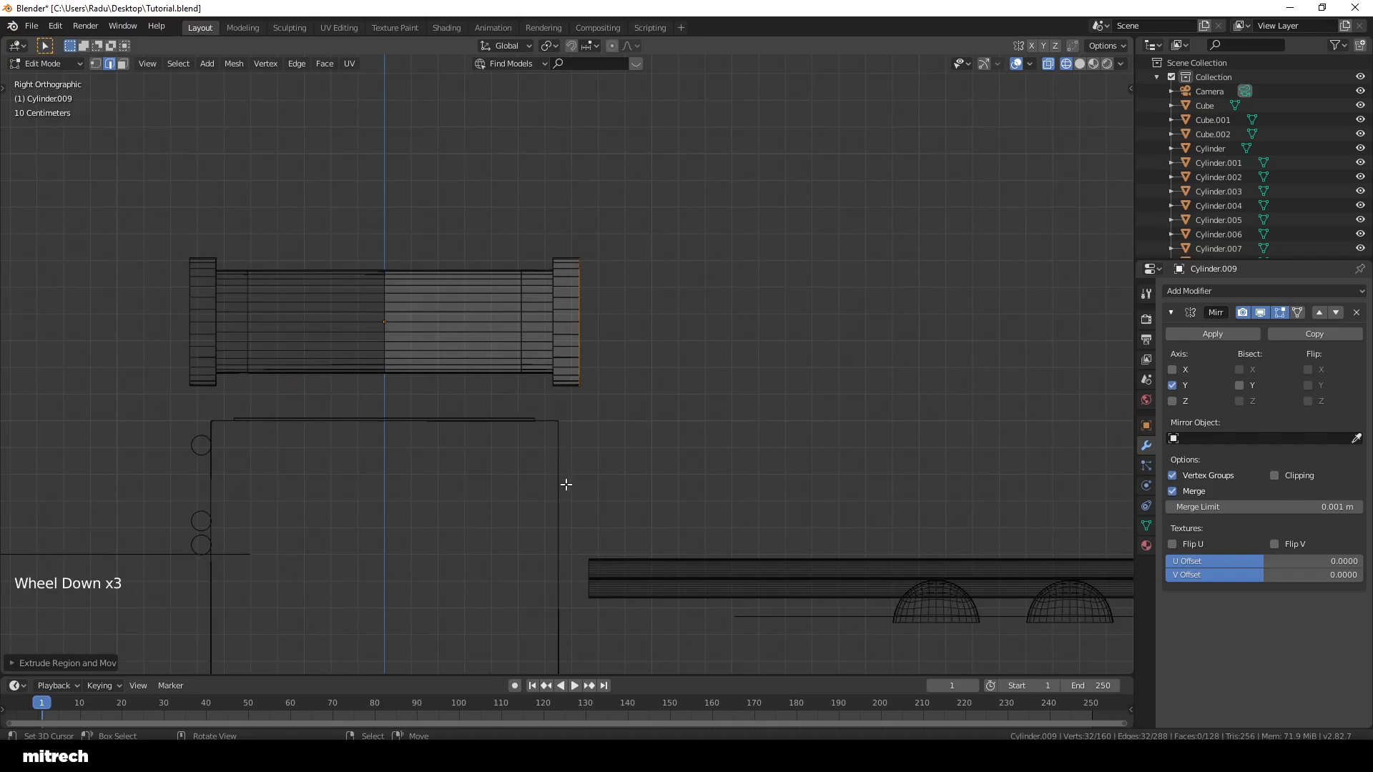
scroll(643, 356, up, 4)
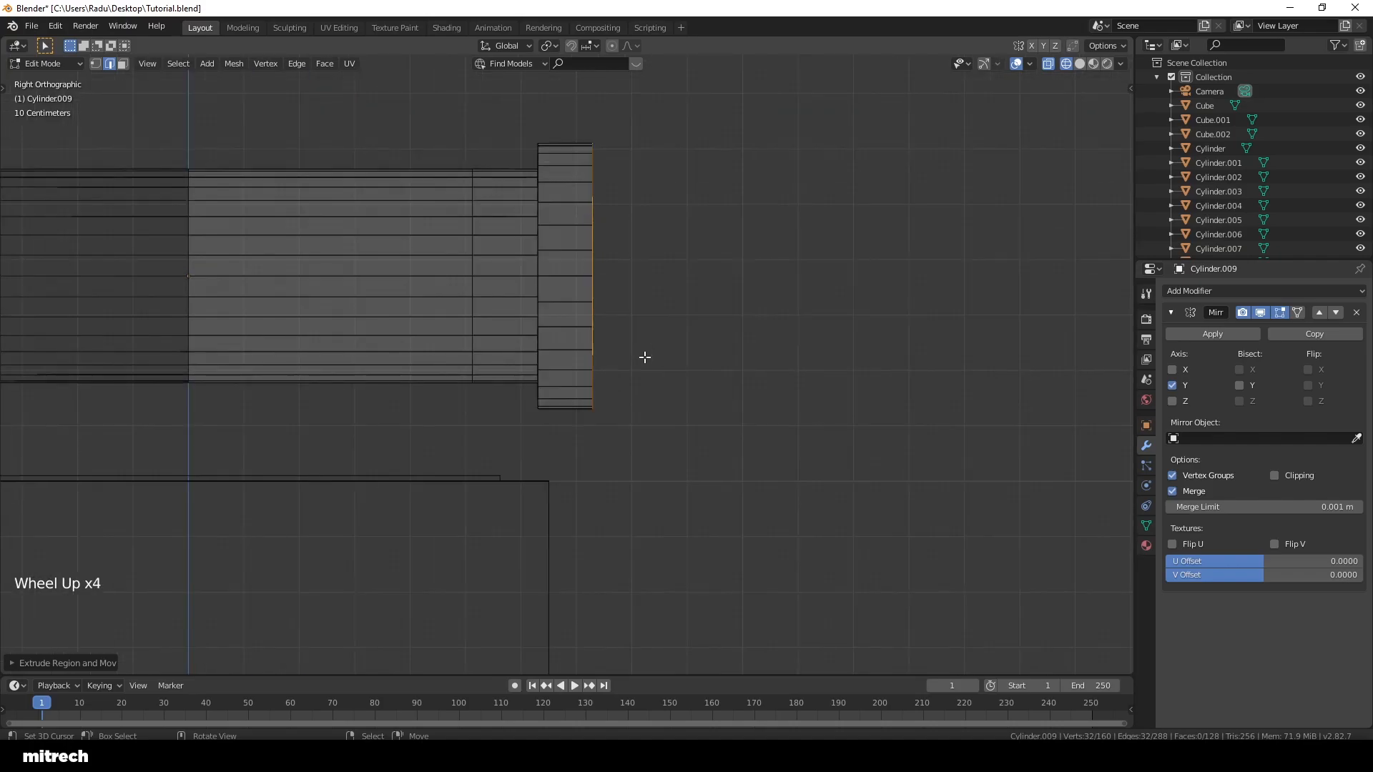
Step: Show the viewport tools and examine the pipe and its new collars in solid side view
key(z)
mouse_move(625, 341)
middle_down()
mouse_move(597, 379)
mouse_move(610, 410)
middle_up()
key(KP_3)
key(t)
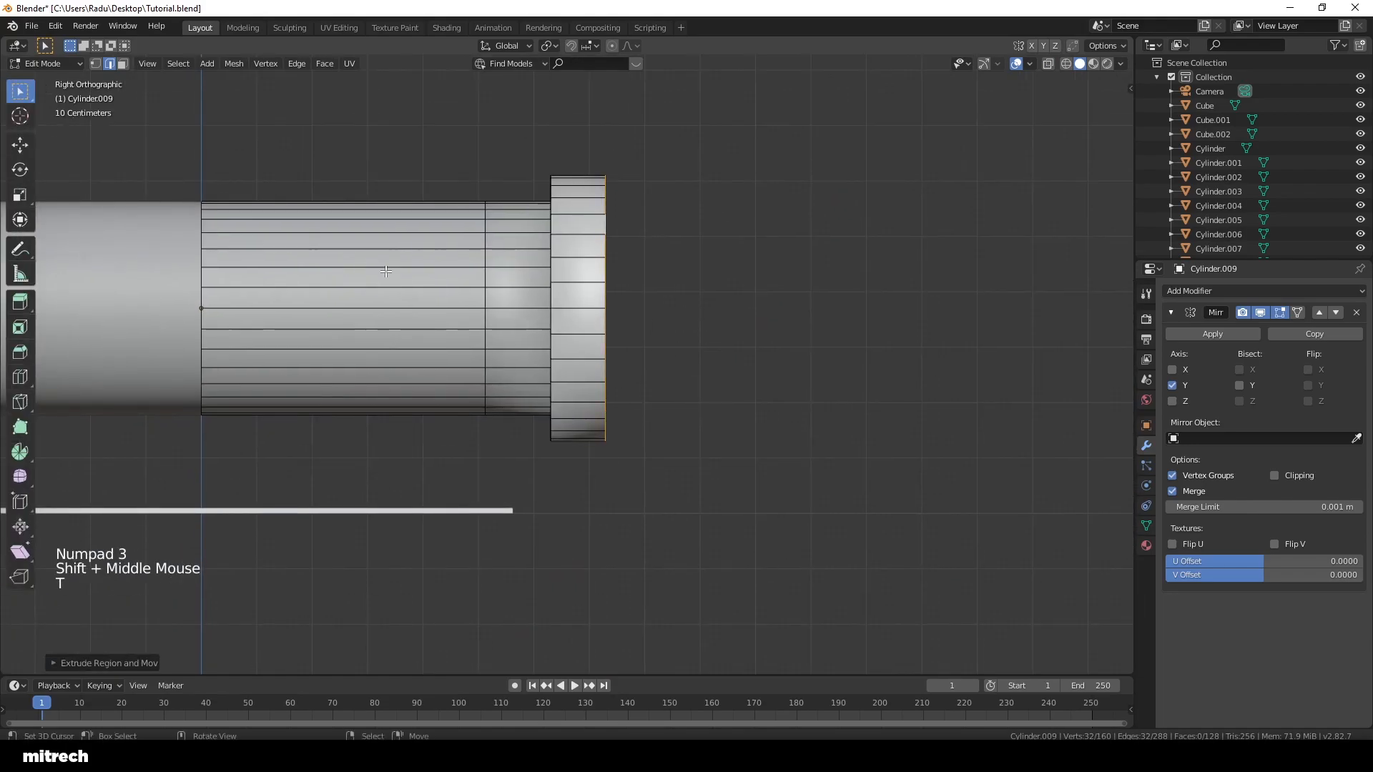
scroll(641, 193, down, 3)
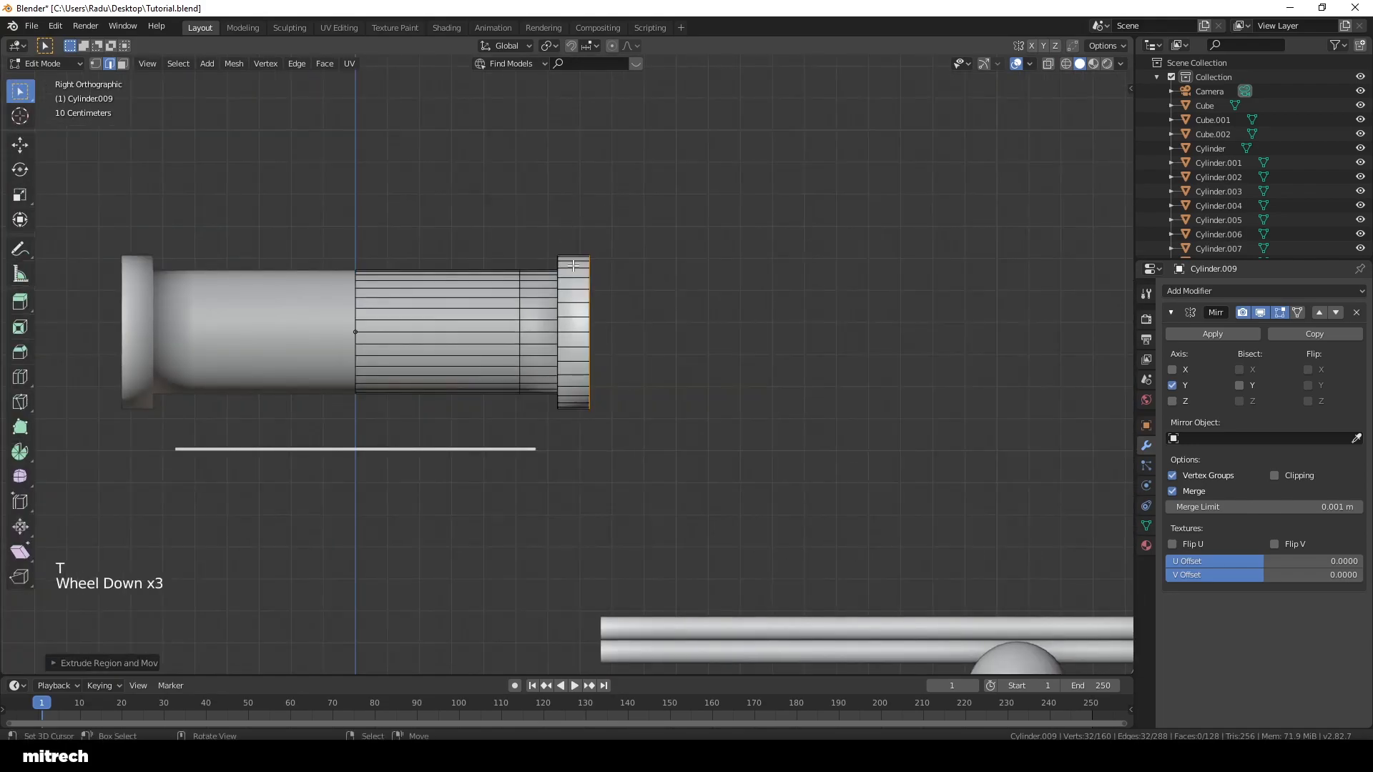
scroll(713, 463, down, 2)
shift+middle_drag(712, 463, 602, 207)
scroll(601, 207, up, 2)
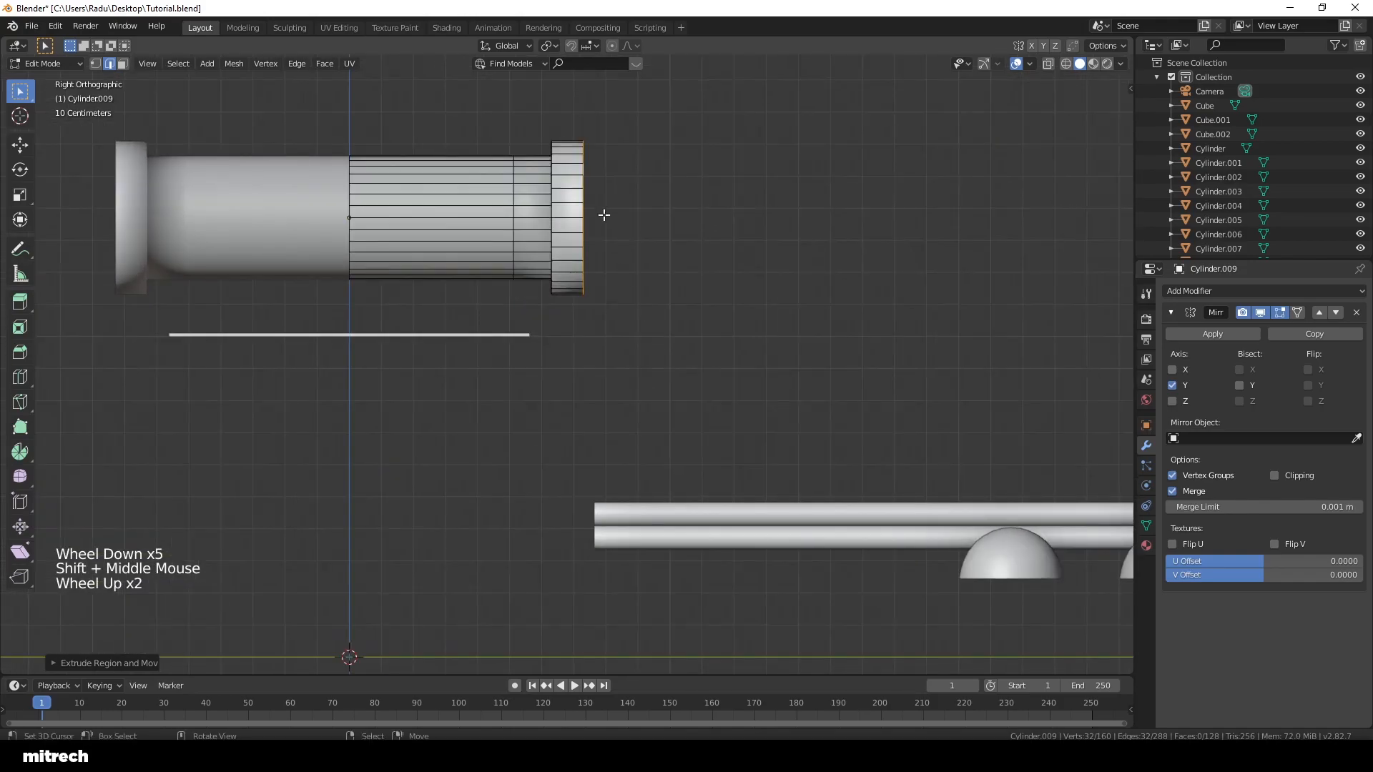
scroll(640, 460, up, 1)
shift+middle_drag(640, 459, 643, 388)
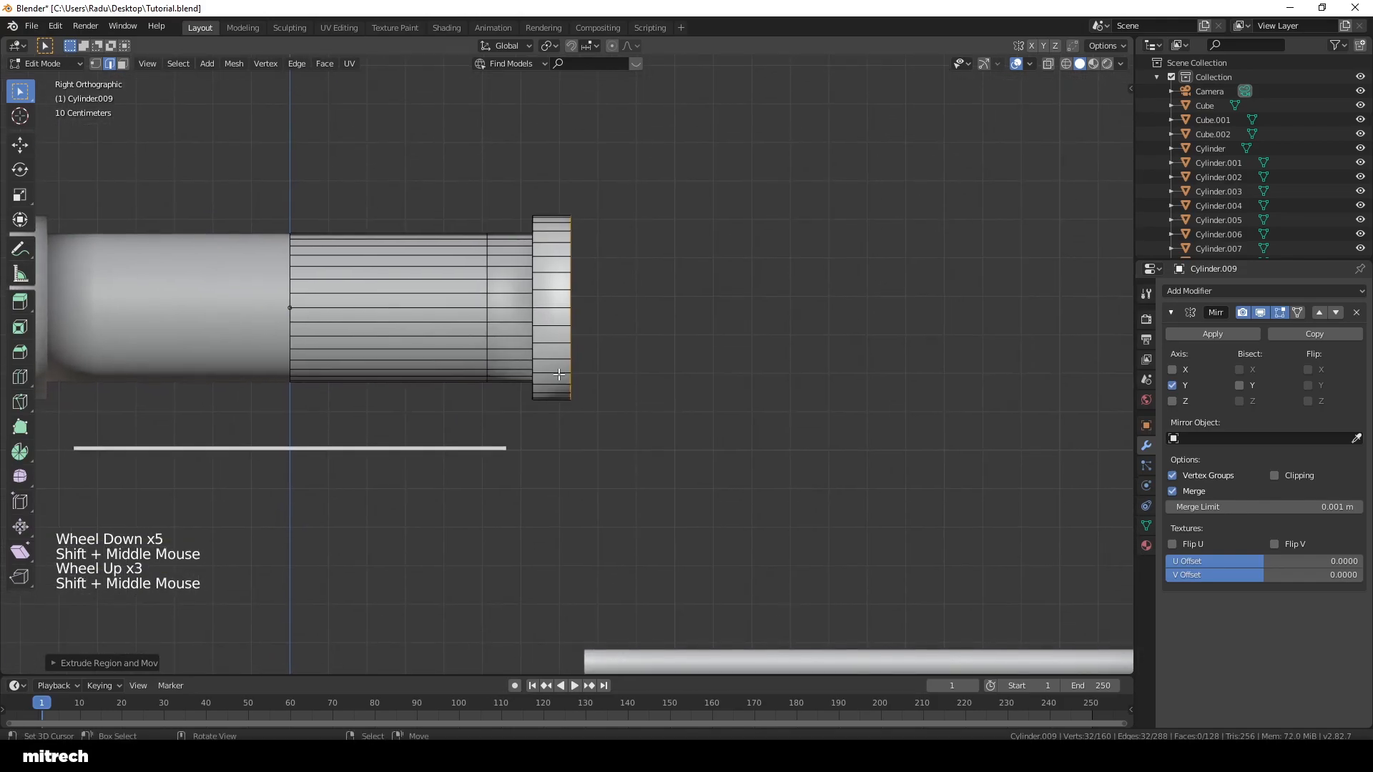
Step: Activate the Spin tool for the collar's outer edge loop and toggle the viewport gizmos
key(a)
middle_drag(575, 293, 454, 439)
alt+right_click(594, 299)
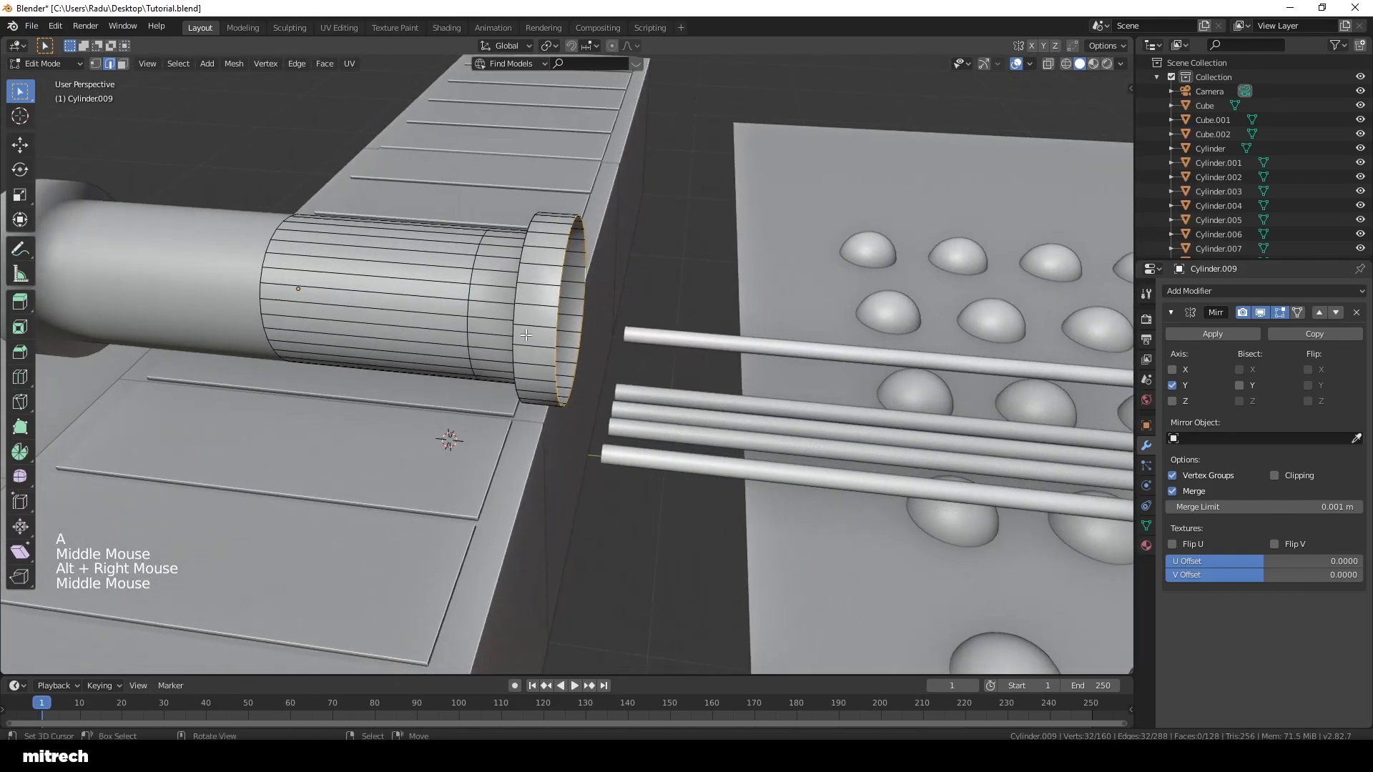
key(KP_3)
scroll(579, 312, up, 1)
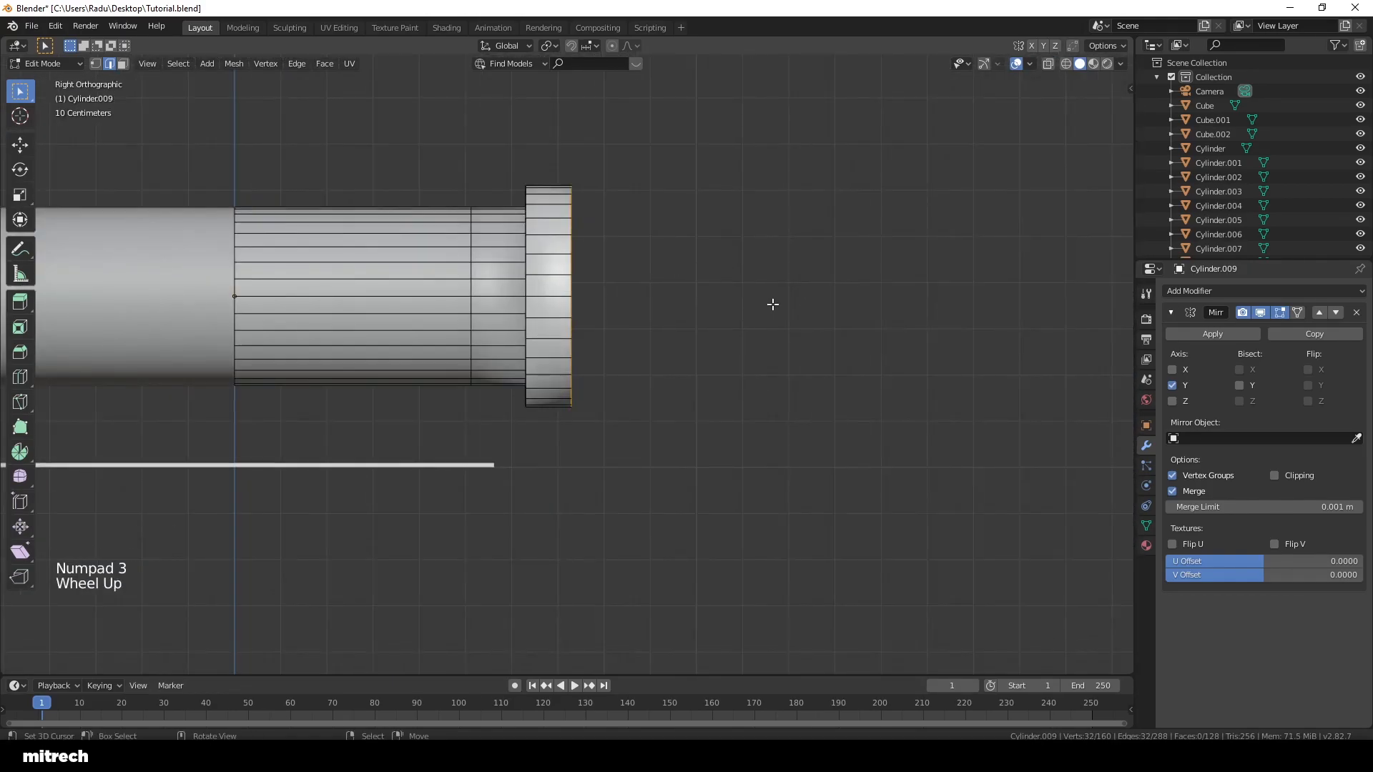
click(17, 461)
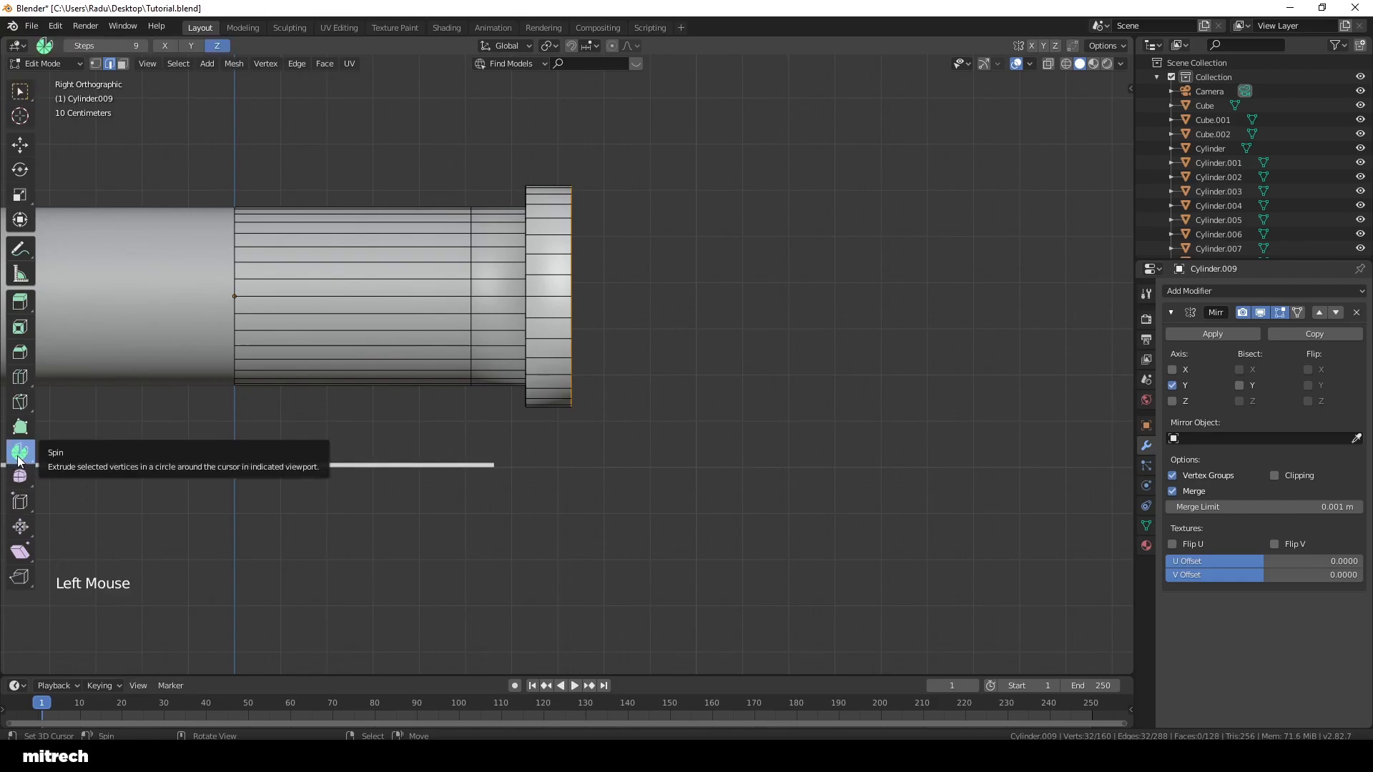
click(983, 63)
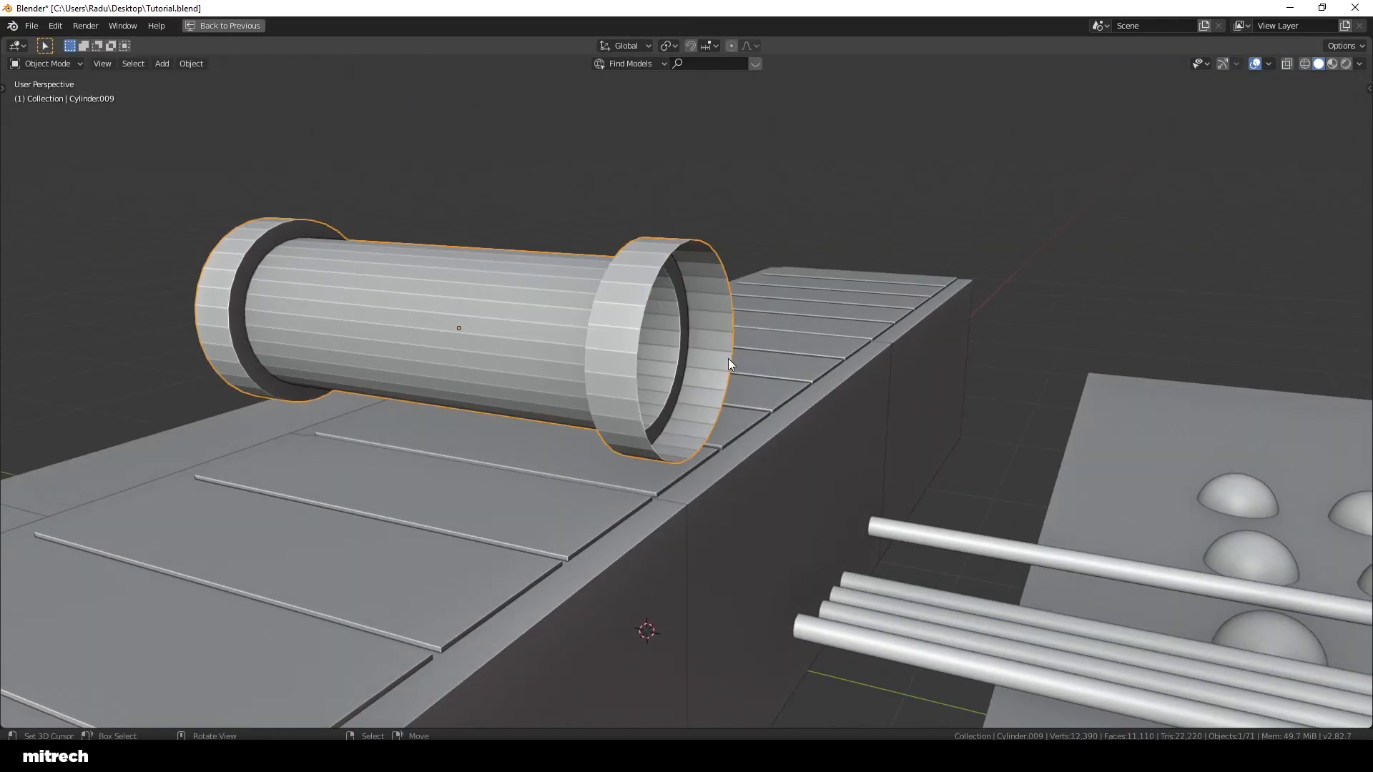
Step: Apply the pipe's object transform in Object Mode and save Tutorial.blend
key(ctrl+a)
click(683, 372)
scroll(684, 372, up, 8)
middle_drag(478, 464, 672, 390)
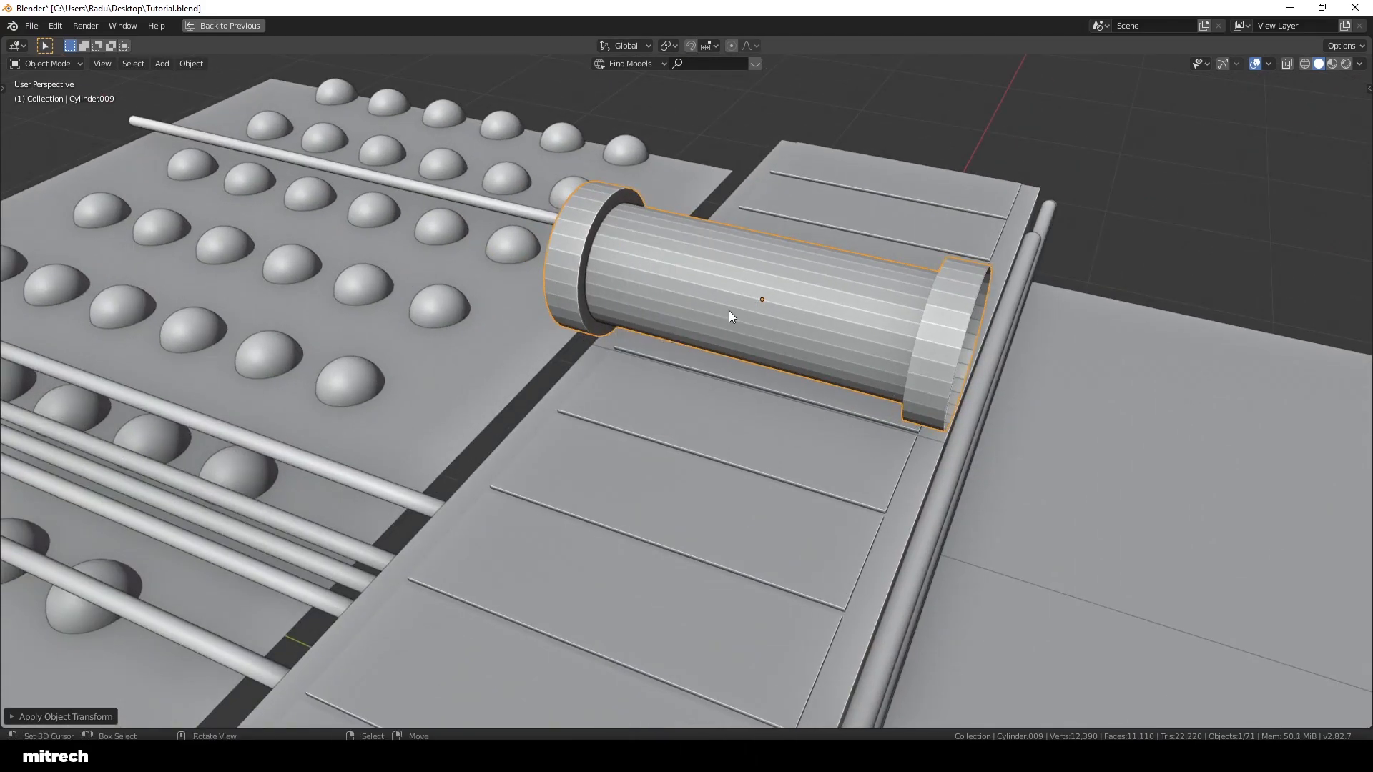
middle_drag(728, 310, 791, 341)
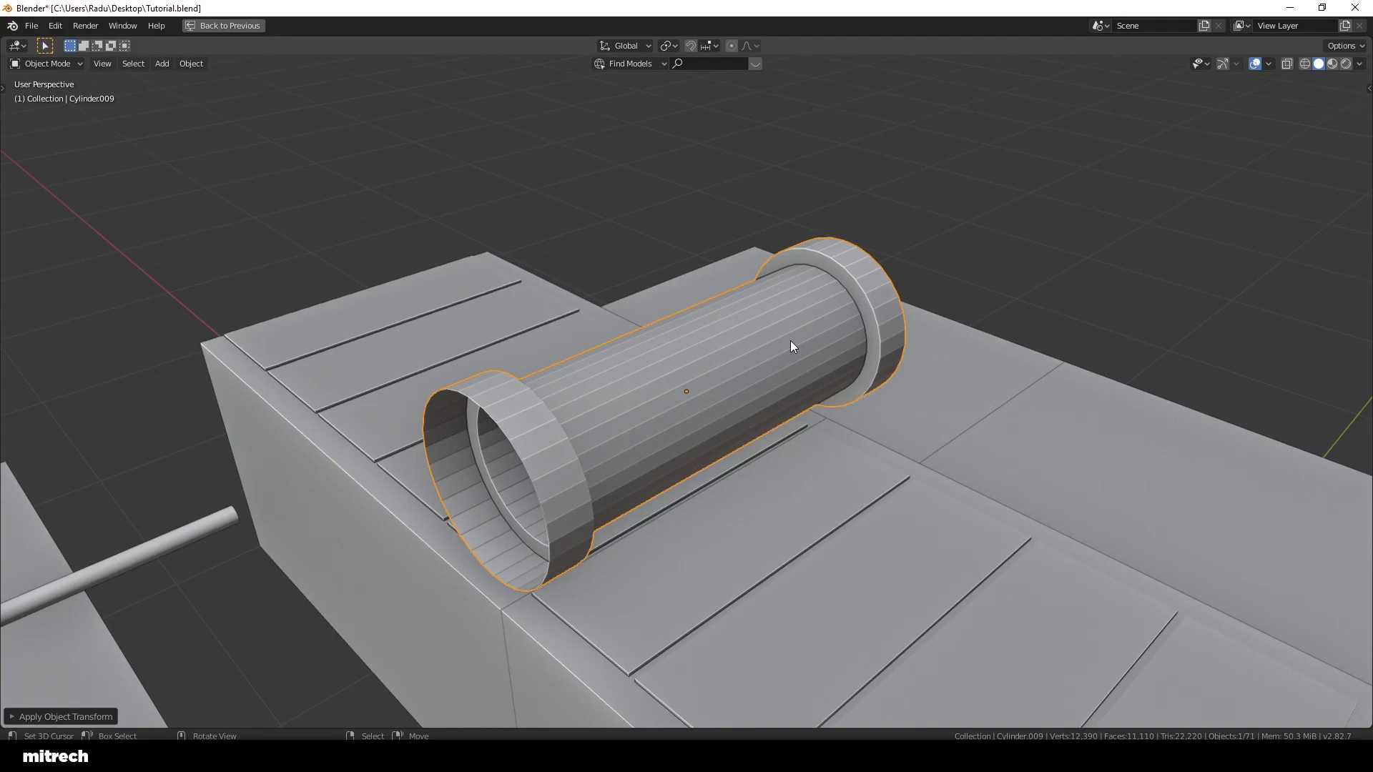
shift+middle_drag(646, 461, 765, 356)
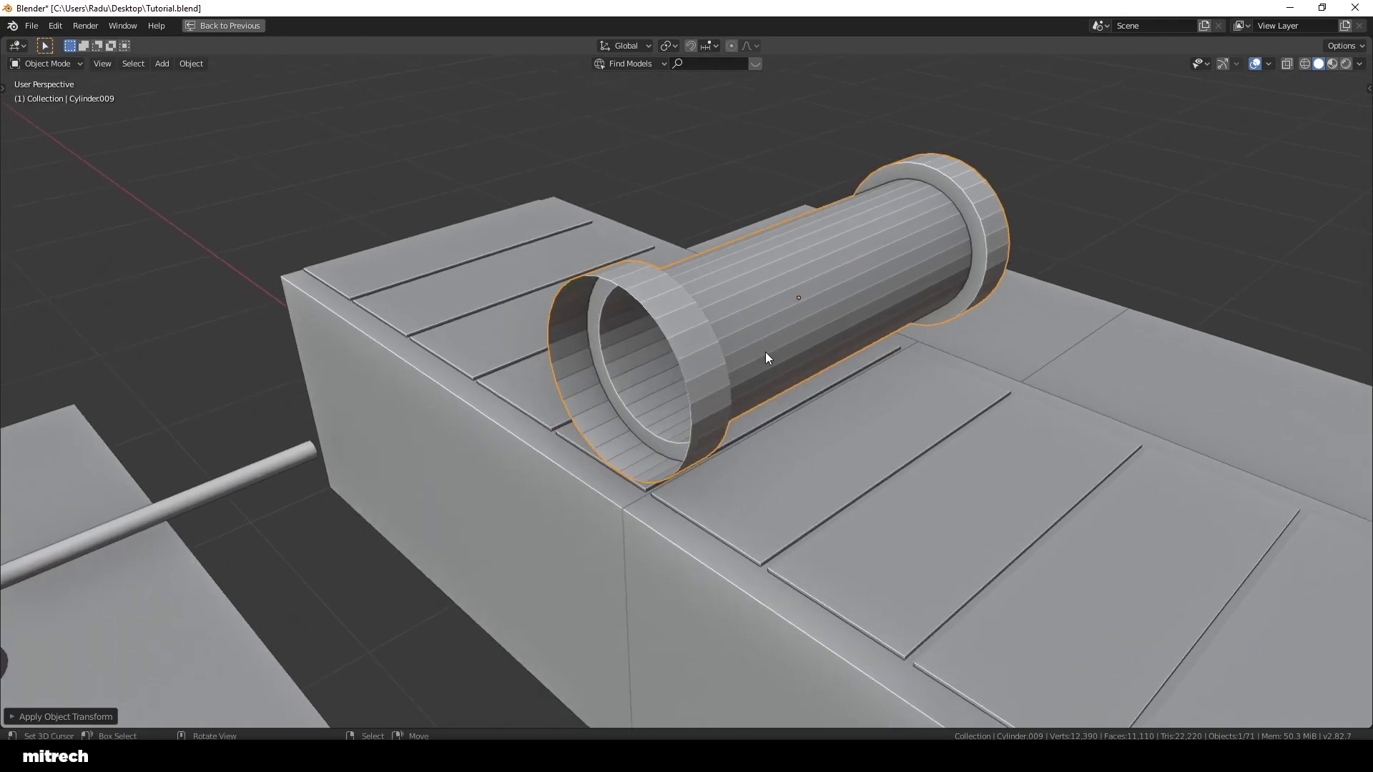
key(ctrl+s)
middle_drag(766, 358, 839, 362)
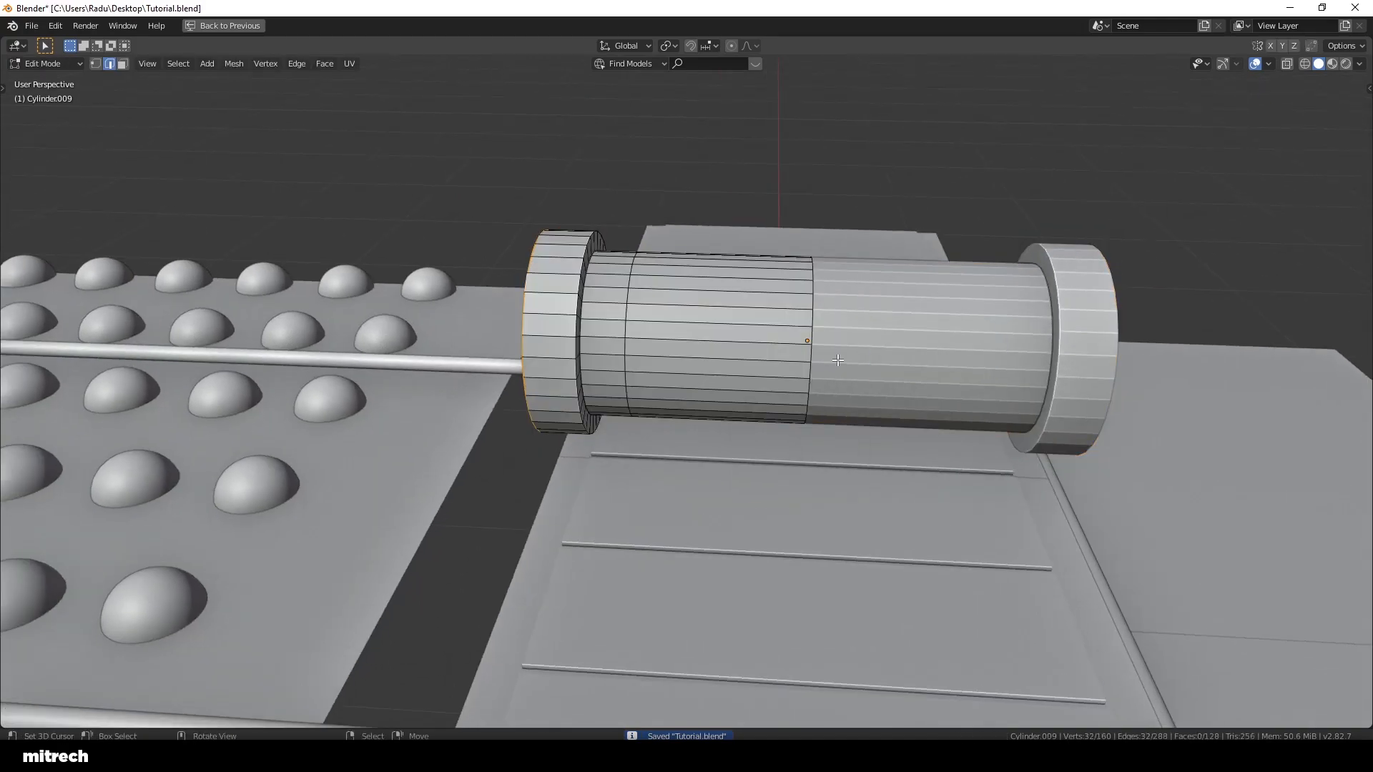
middle_drag(758, 353, 404, 366)
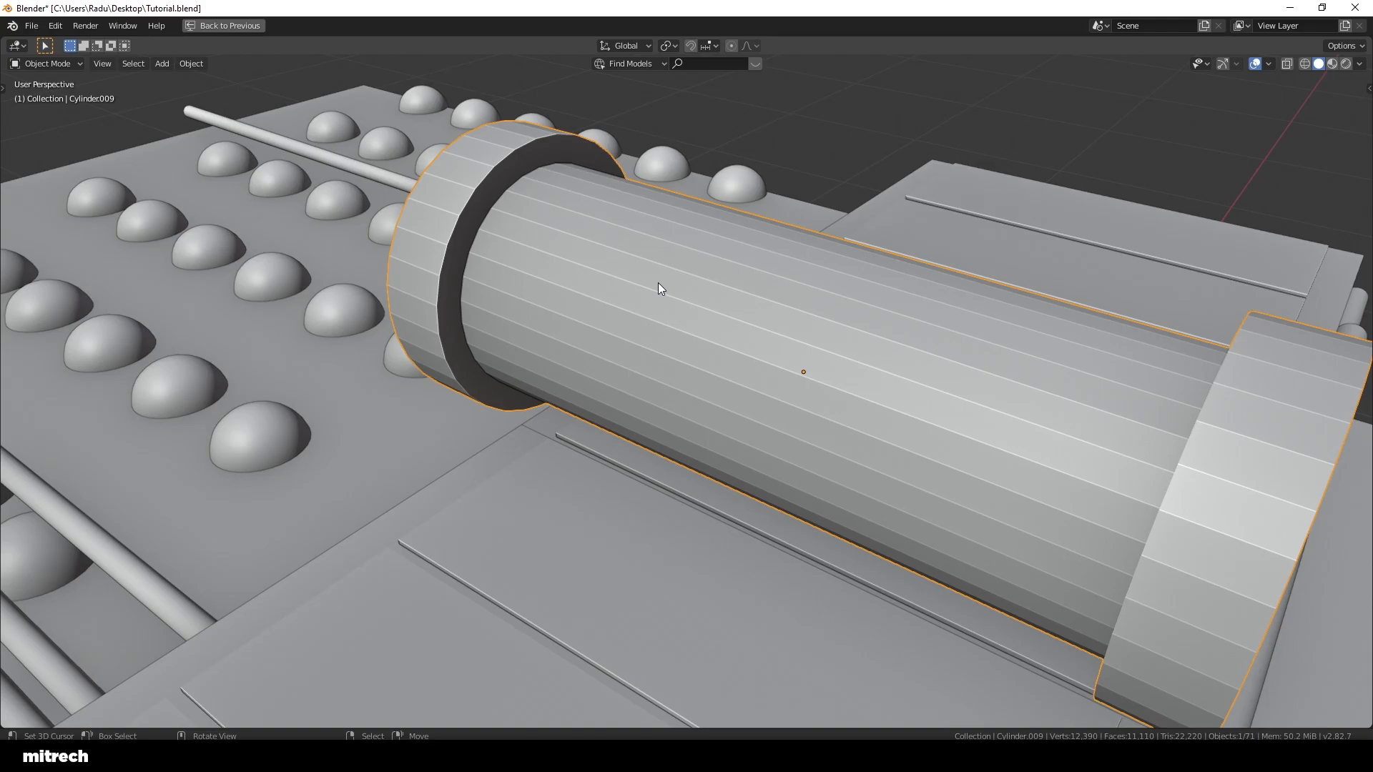
Step: Reapply the pipe's object transform several times while checking both collars from different sides
middle_drag(637, 255, 648, 379)
scroll(962, 340, down, 3)
key(Tab)
key(Tab)
key(ctrl+a)
click(638, 319)
scroll(648, 379, up, 2)
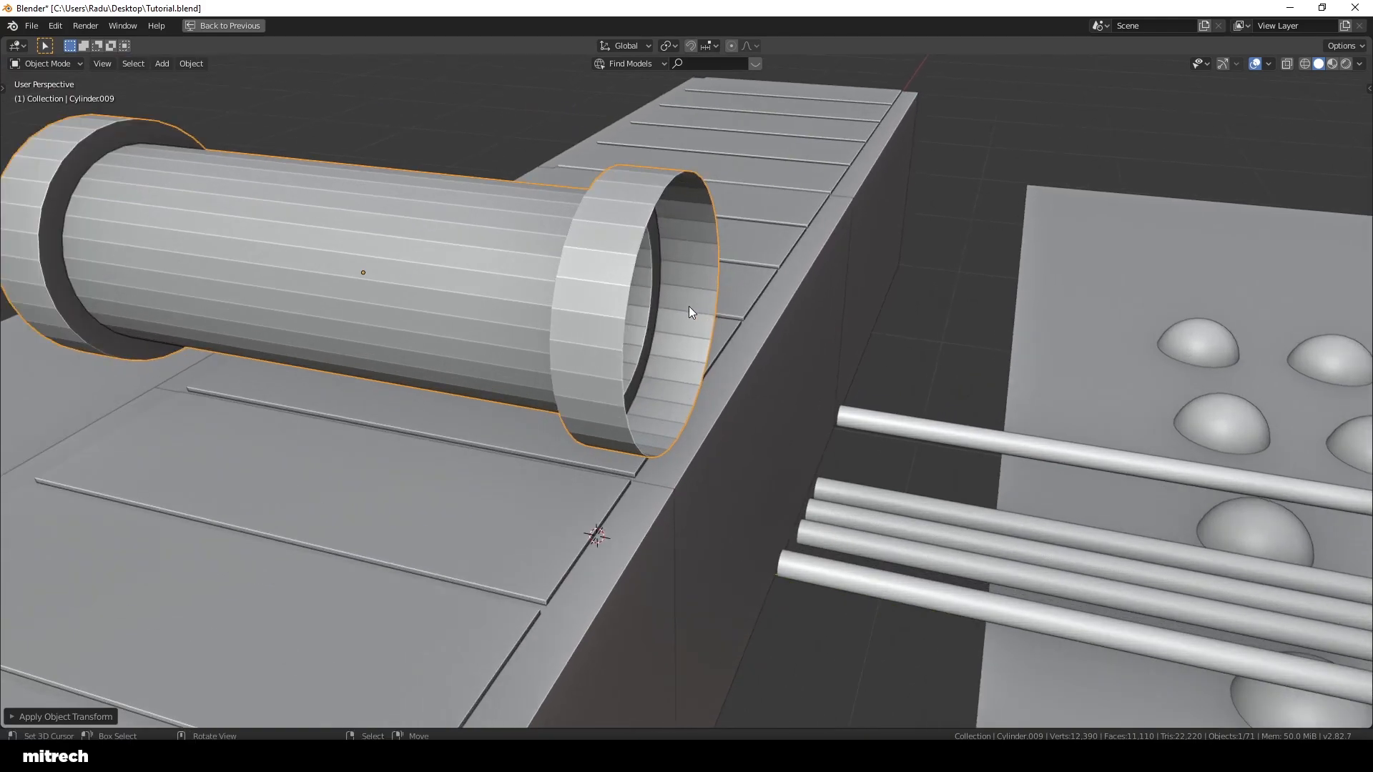
middle_drag(689, 306, 609, 308)
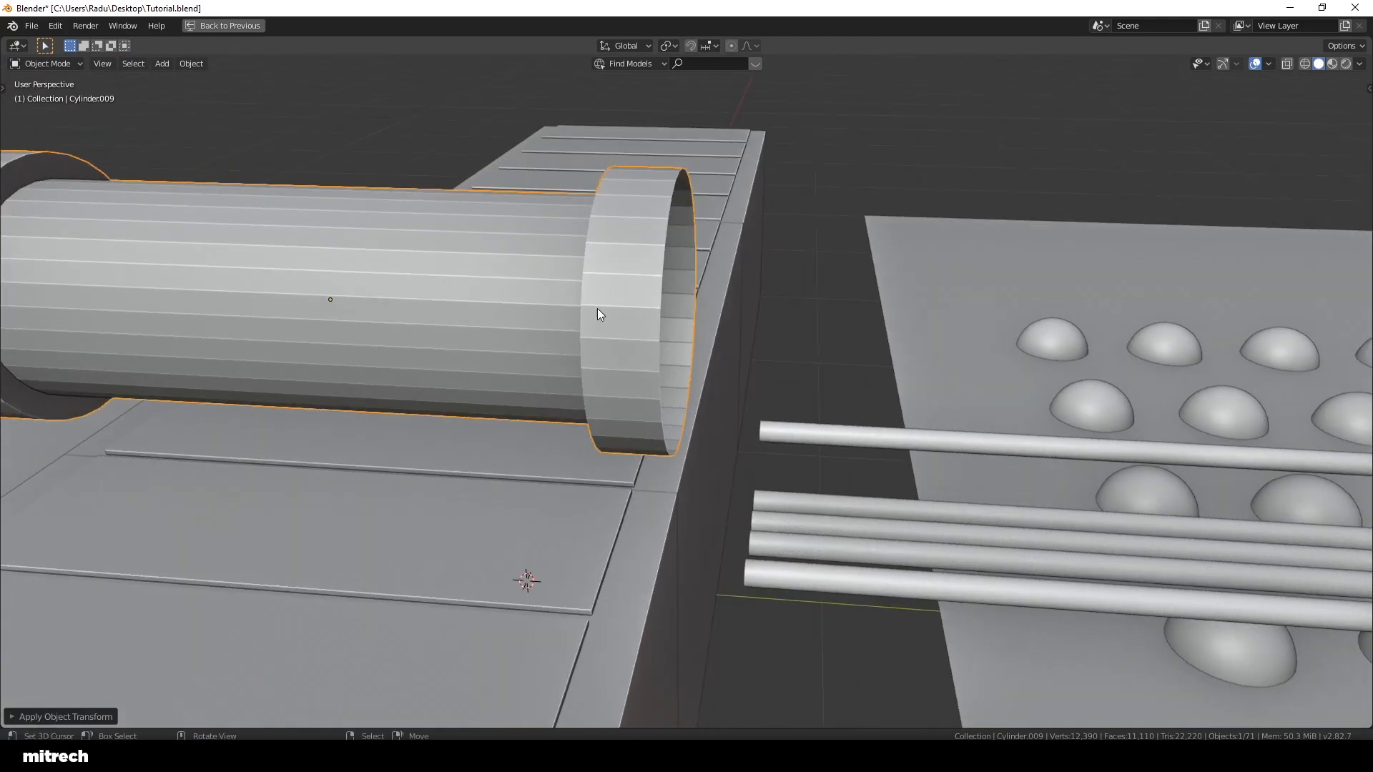
scroll(609, 307, down, 3)
key(ctrl+a)
click(670, 335)
key(ctrl+a)
click(670, 335)
middle_drag(637, 334, 621, 359)
Step: Turn on the viewport gizmos and reselect the collar's outer edge loop in Edit Mode
key(Tab)
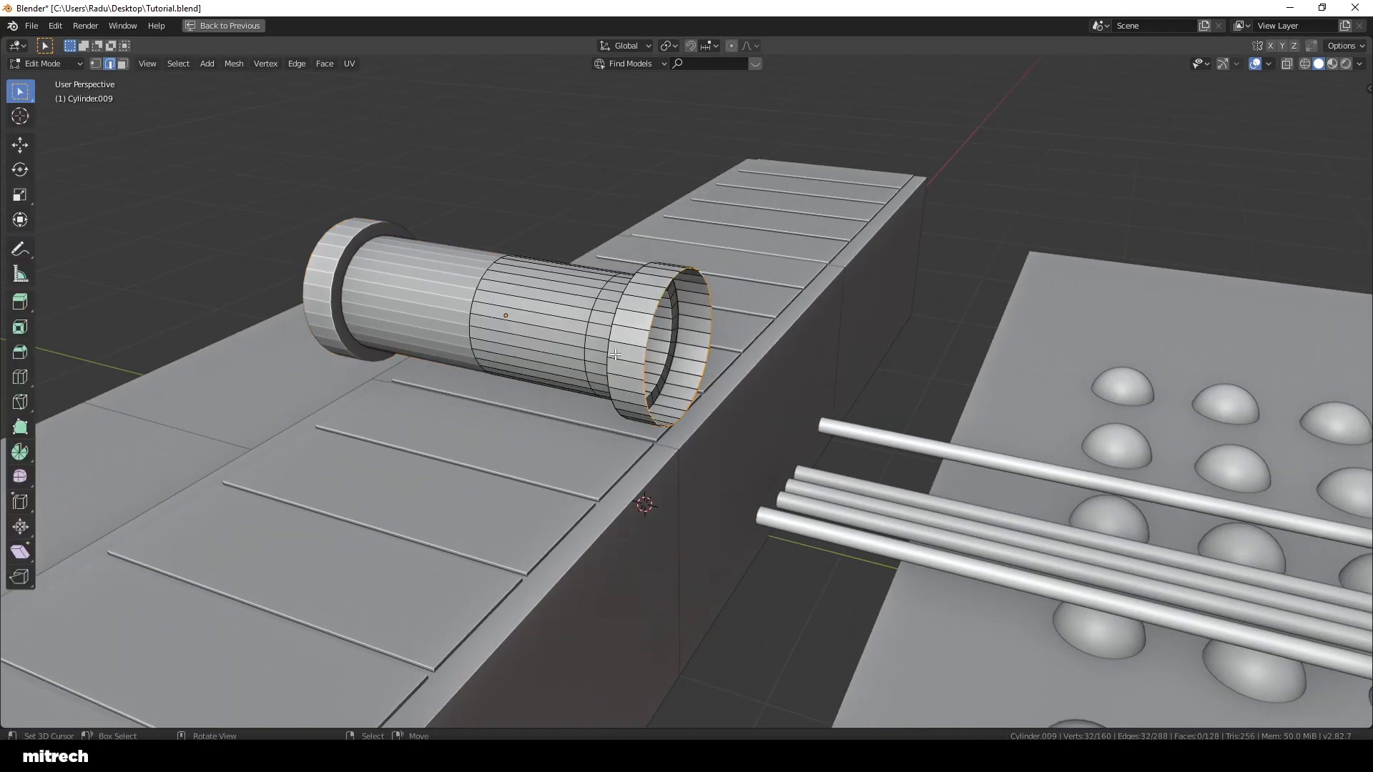
click(1223, 64)
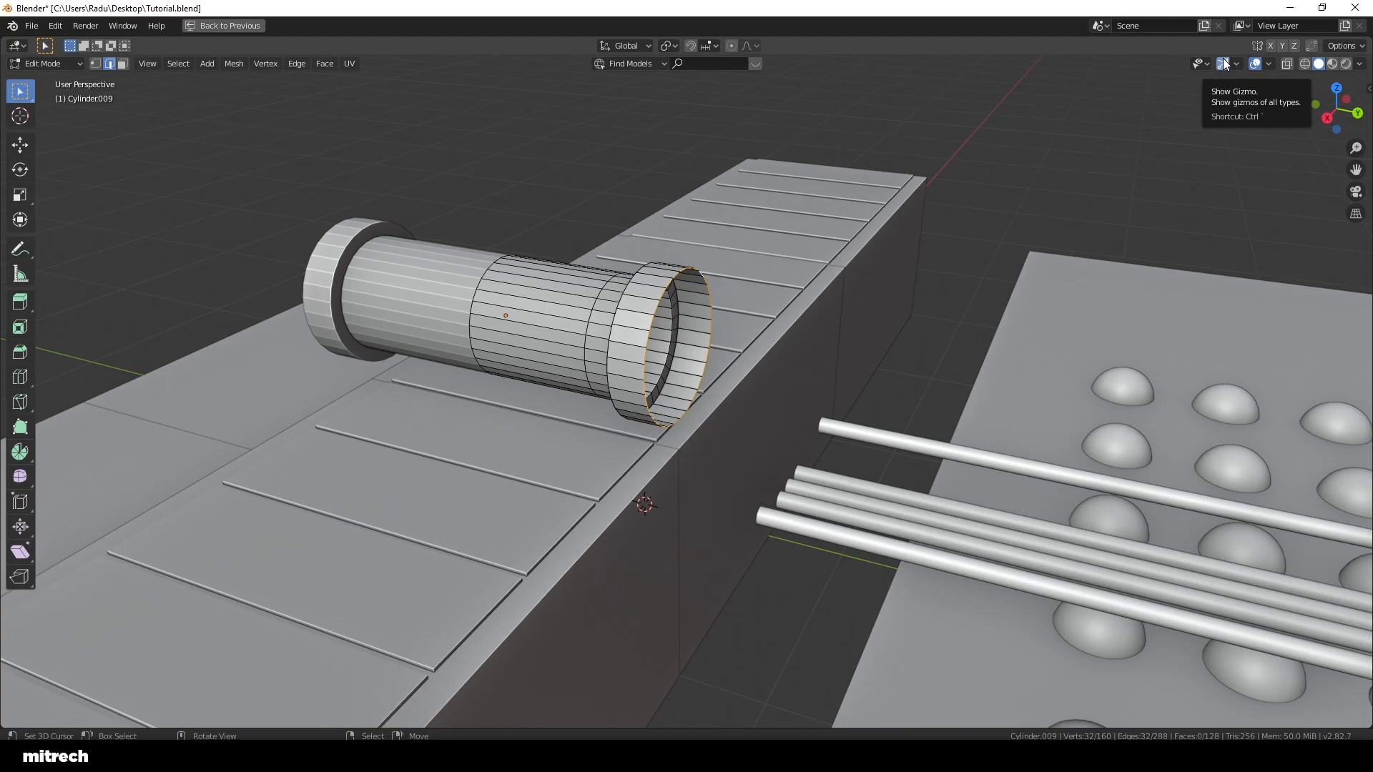
click(1220, 67)
click(1220, 67)
key(alt+a)
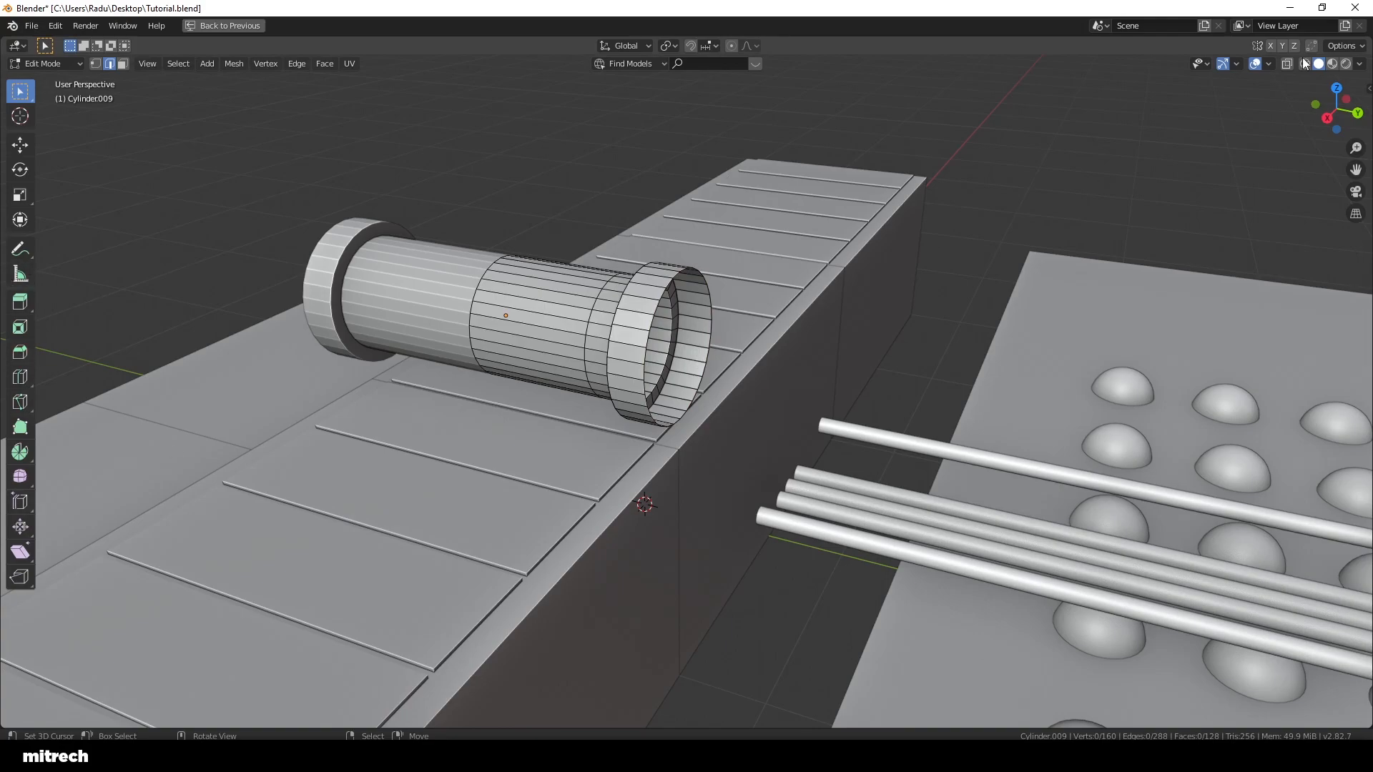
alt+click(687, 318)
middle_drag(607, 320, 627, 309)
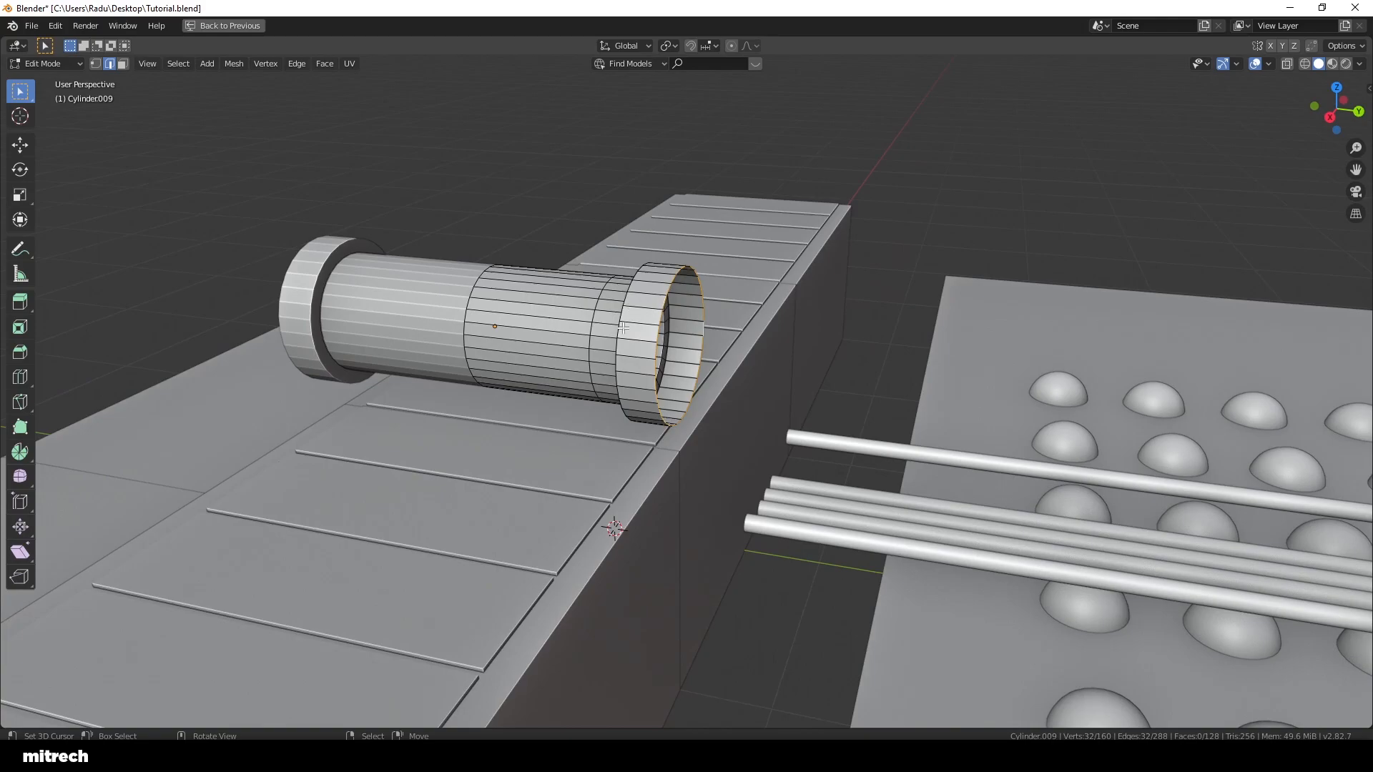
Step: Scale the whole pipe along Y so the collars end just past the panelled box's sides, and apply its object transform
key(KP_3)
scroll(769, 394, up, 1)
key(z)
click(722, 413)
shift+middle_drag(840, 435, 705, 406)
key(Tab)
key(s)
key(y)
click(665, 385)
key(ctrl+a)
click(665, 384)
key(Tab)
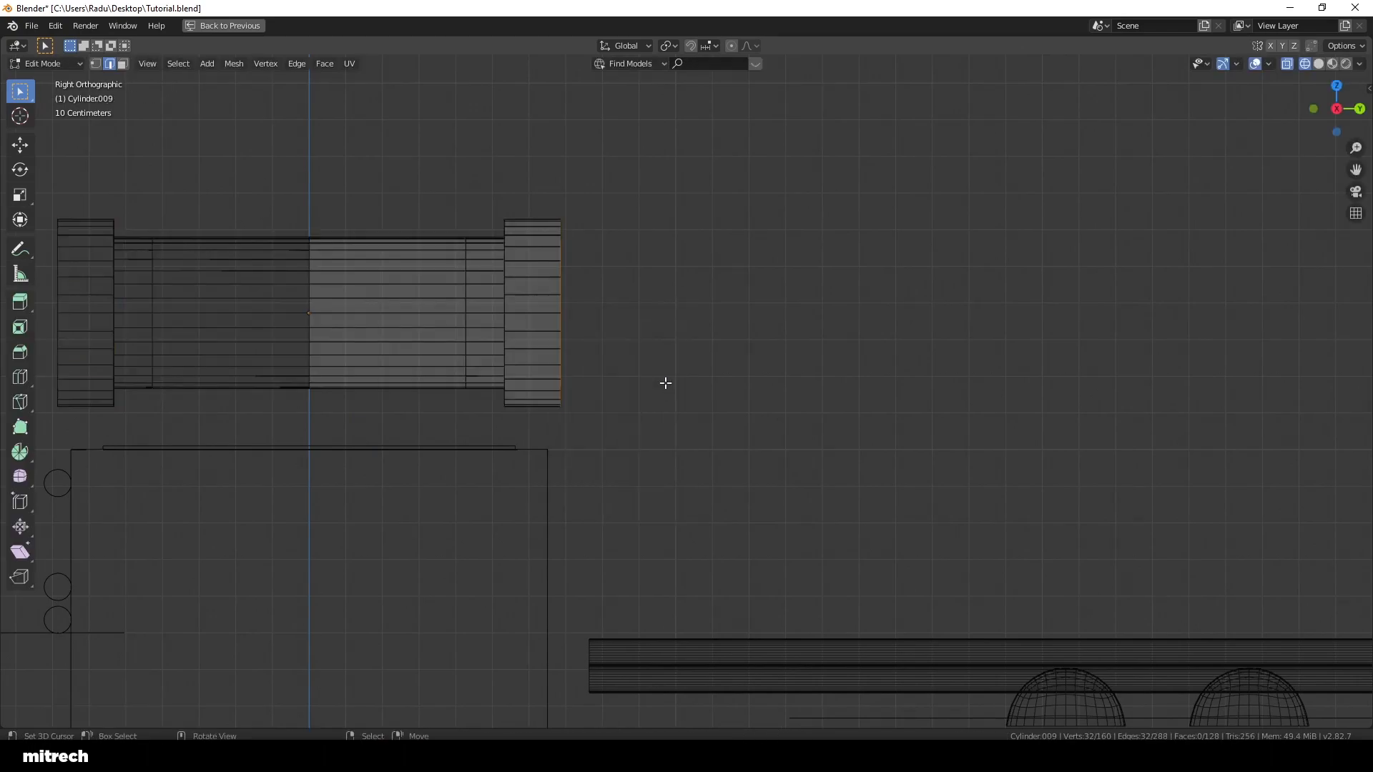
Step: Set the Spin tool to the X axis, try spinning the collar's outer edge loop, and undo that spin
click(20, 452)
click(174, 47)
scroll(556, 404, down, 3)
drag(381, 549, 565, 580)
key(ctrl+z)
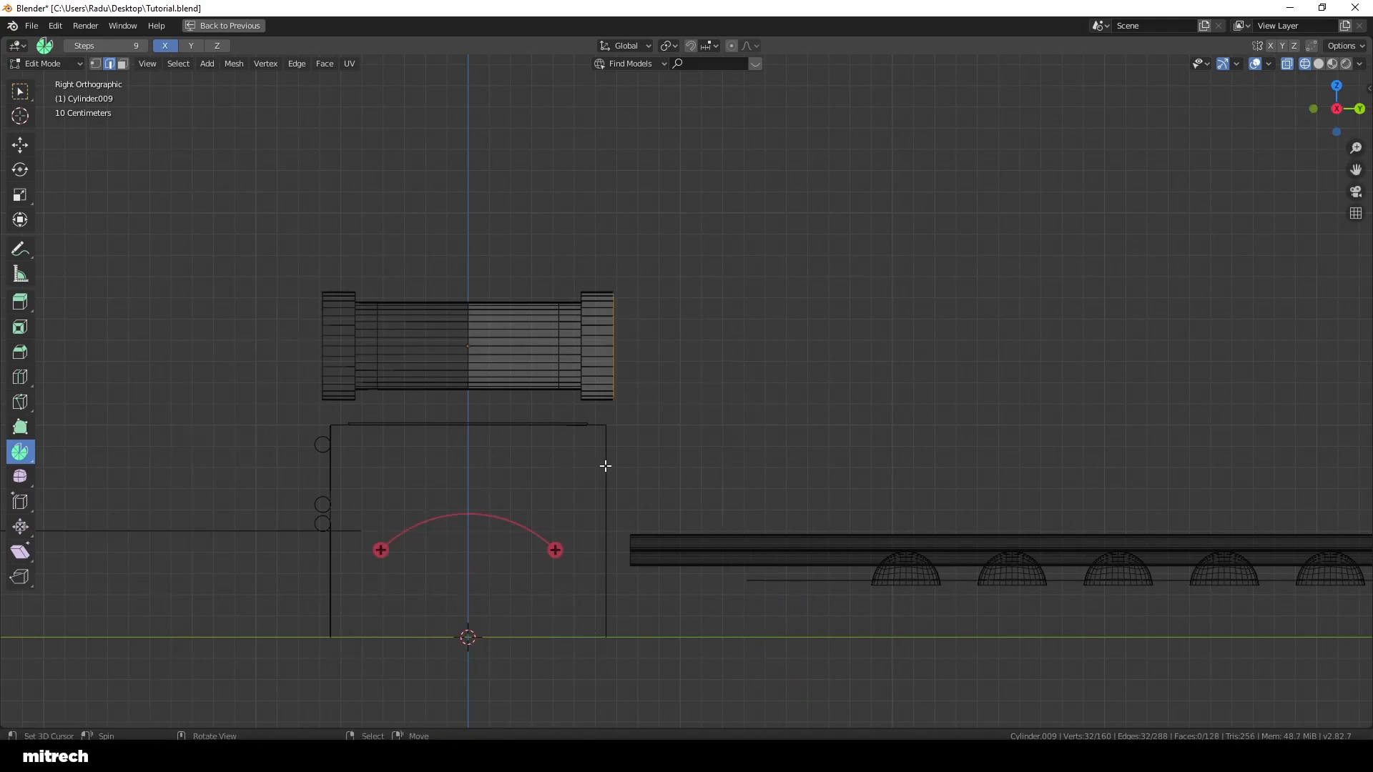
Step: Spin the collar's outer edge loop -90° in 9 steps about X, and set the spin centre to 0 m on all axes
scroll(605, 466, up, 3)
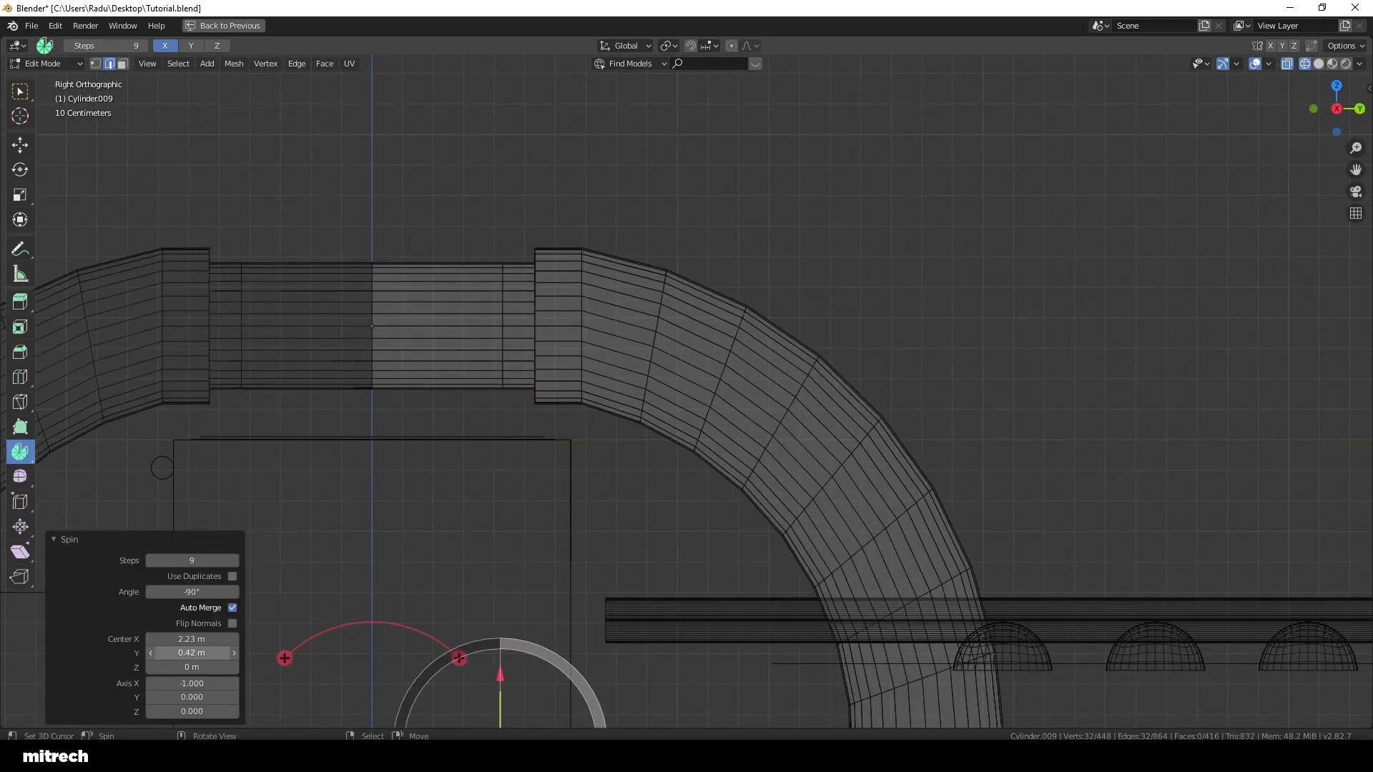
mouse_move(192, 653)
mouse_down()
mouse_move(241, 653)
mouse_move(210, 653)
mouse_move(207, 667)
mouse_move(232, 667)
mouse_move(195, 665)
mouse_up()
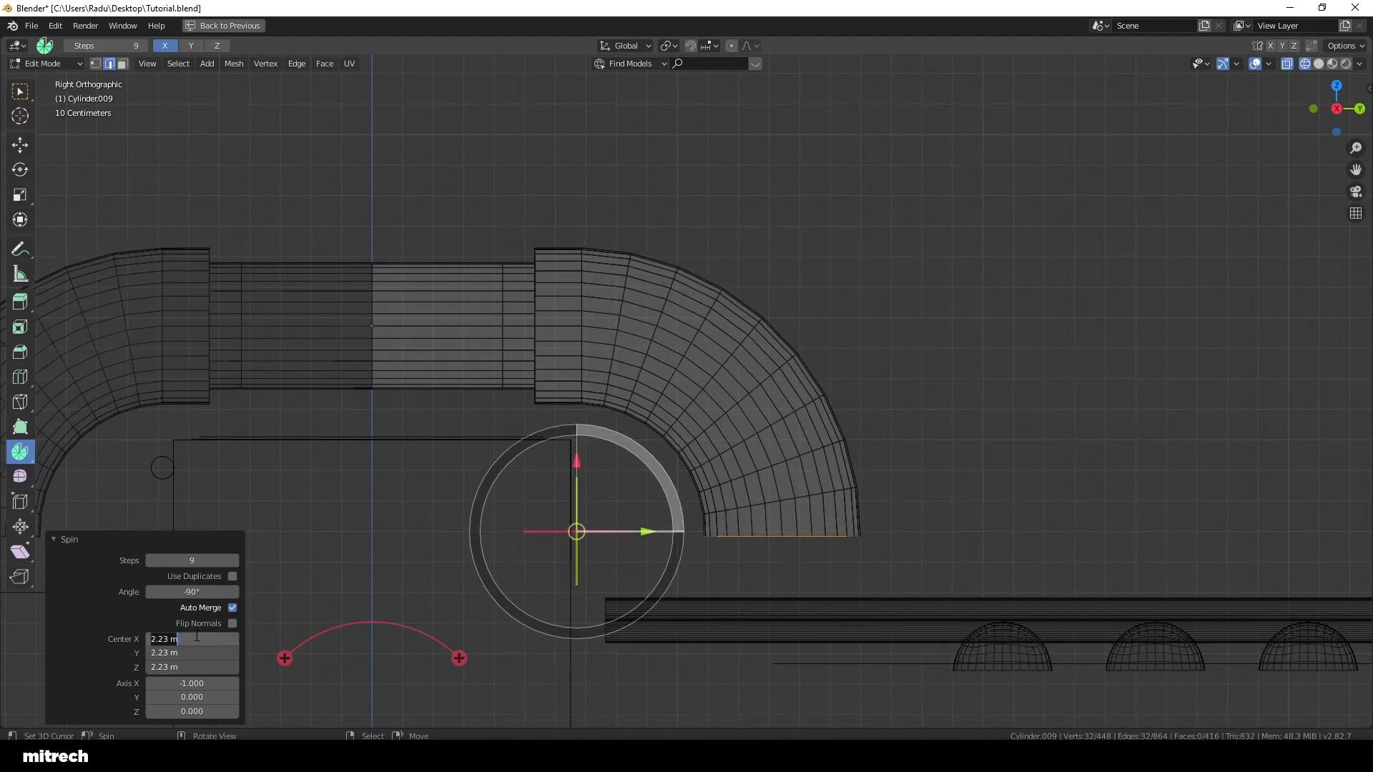
key(BackSpace)
scroll(672, 448, down, 3)
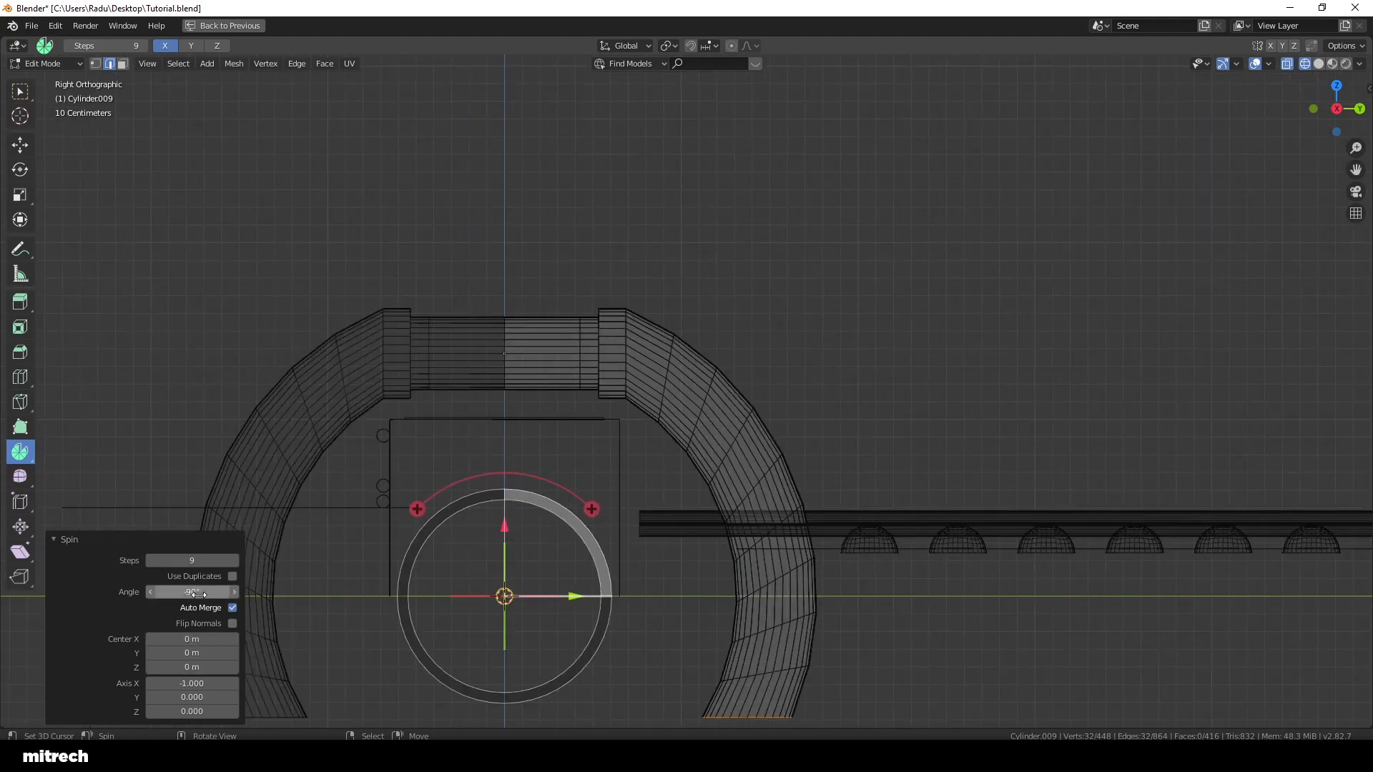
scroll(653, 496, down, 1)
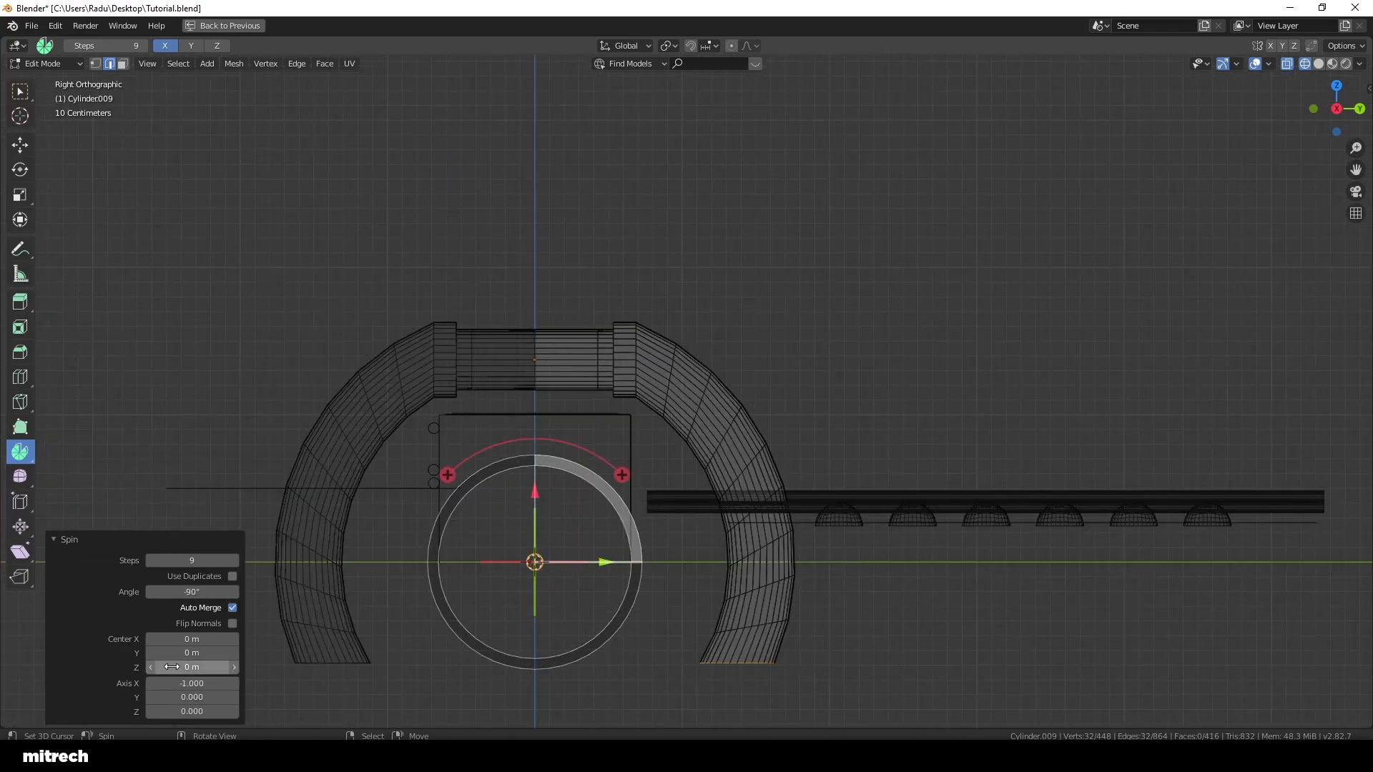
Step: Set the centre of the collar edge loop's spin to 0.75 m on Y and 1 m on Z
drag(190, 668, 251, 653)
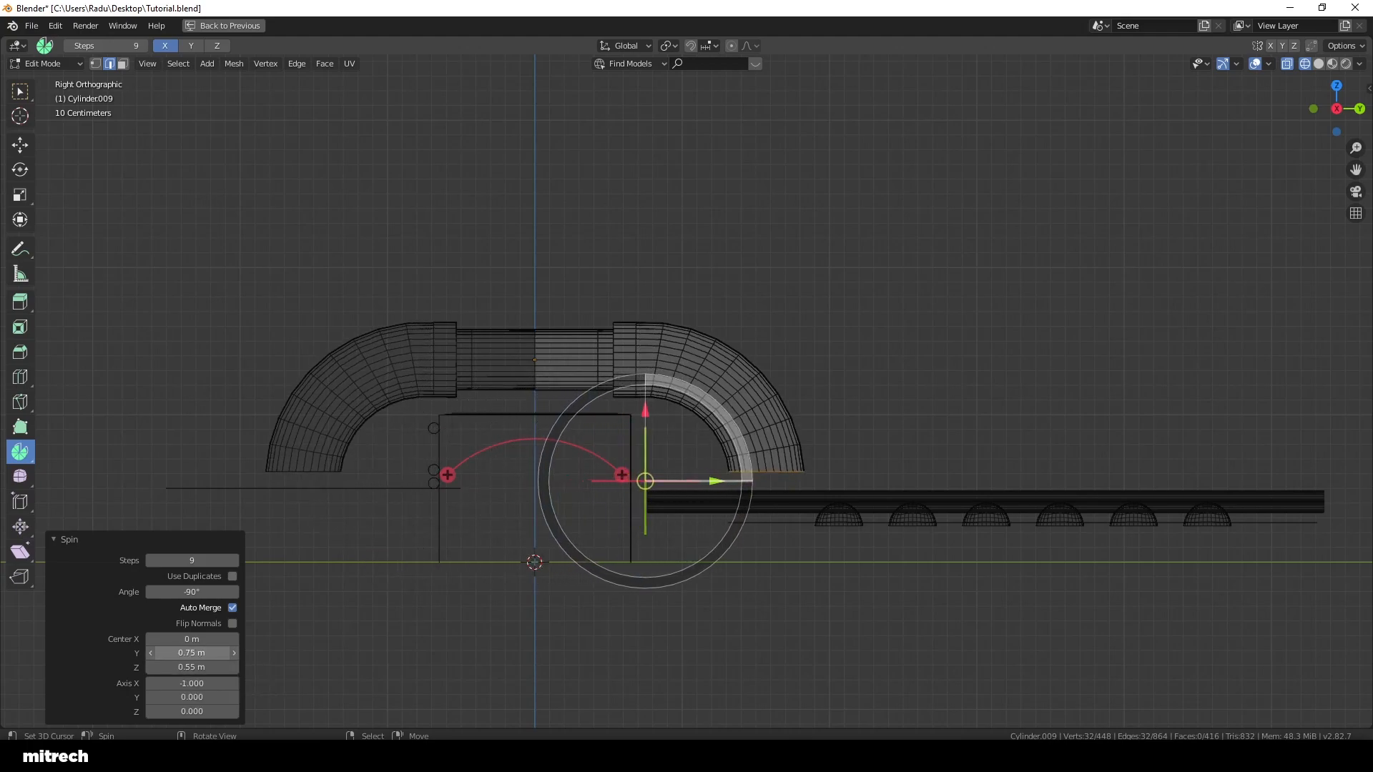
click(197, 653)
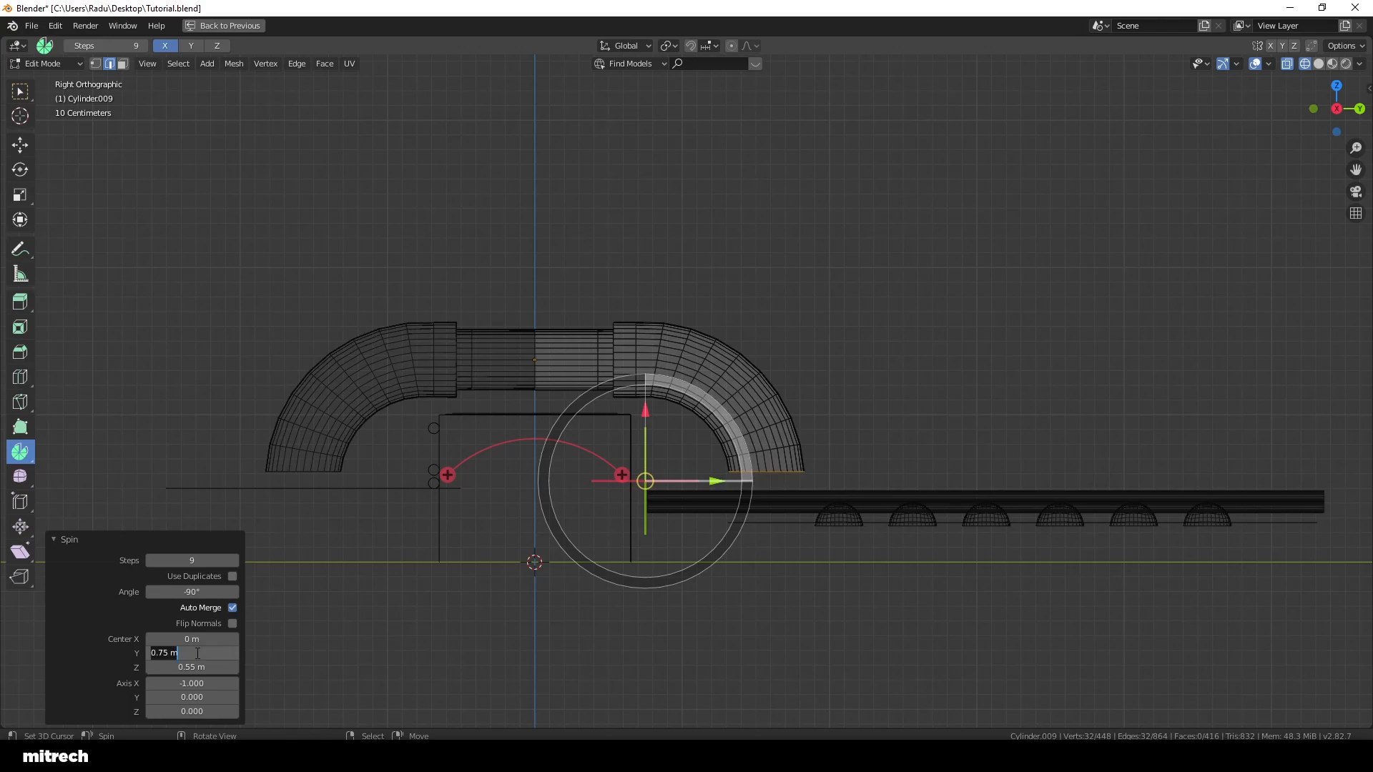
key(BackSpace)
text(.75)
key(Return)
drag(193, 667, 249, 667)
click(197, 667)
text(1)
key(Return)
scroll(719, 464, up, 5)
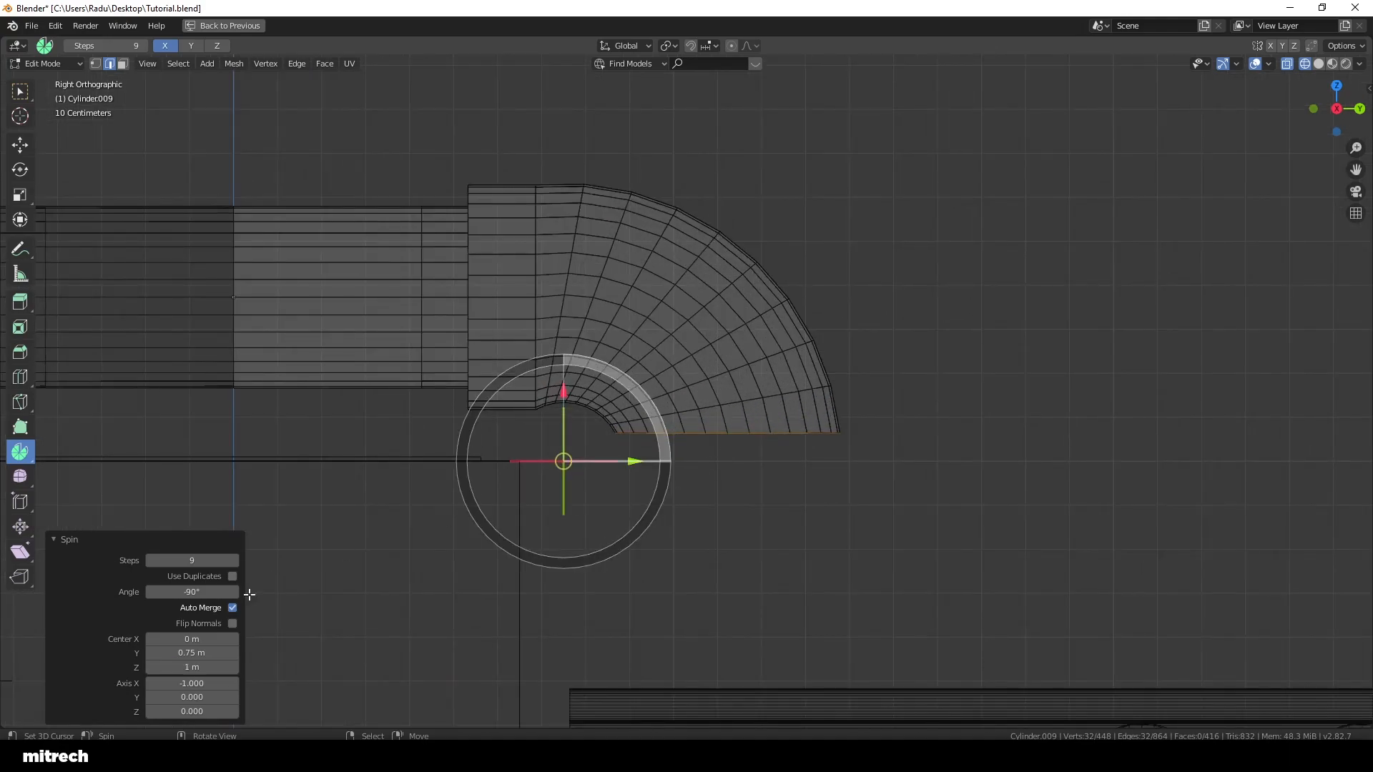
Step: Set the spin centre's X value to 0 m, return to the right side view, and switch back to the selection tool
drag(192, 638, 193, 636)
click(196, 636)
text(0)
key(Return)
middle_drag(481, 420, 693, 433)
key(KP_3)
key(w)
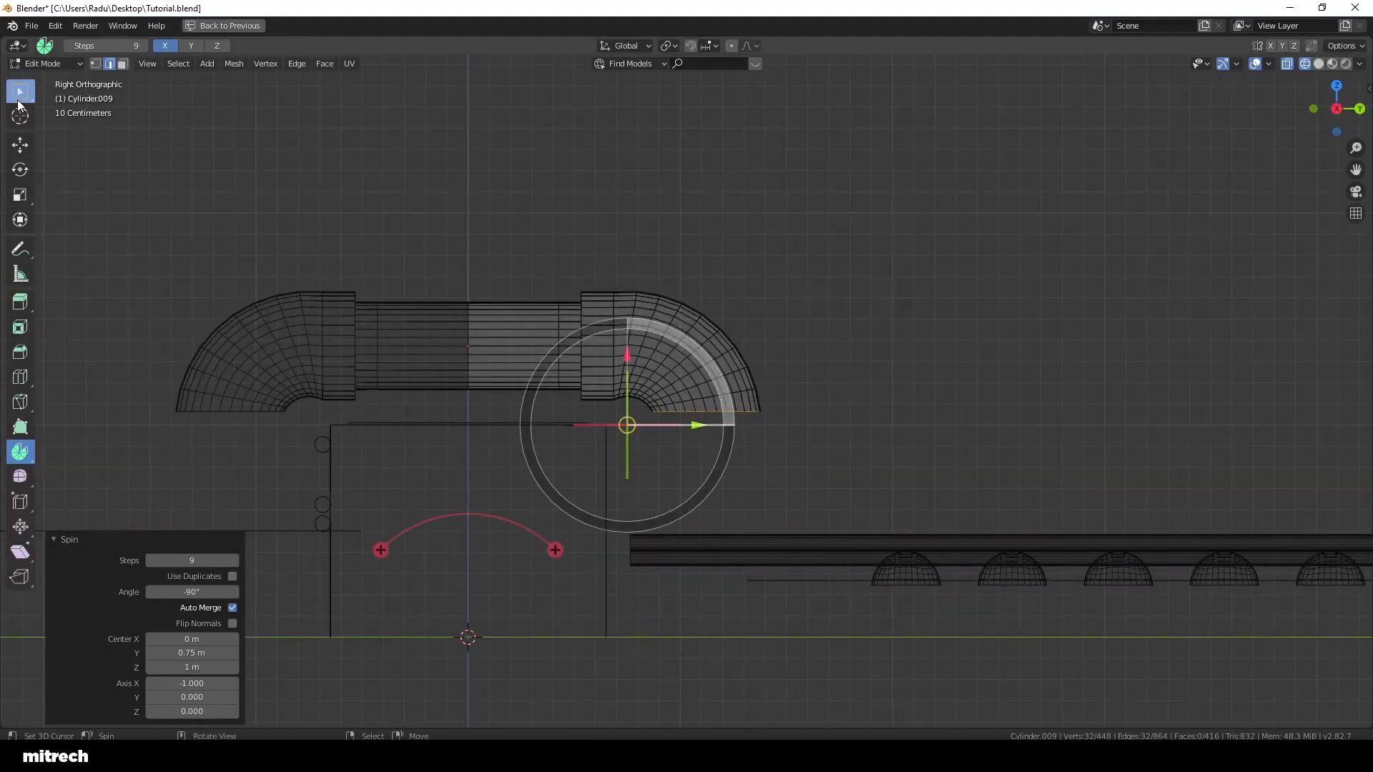
click(100, 539)
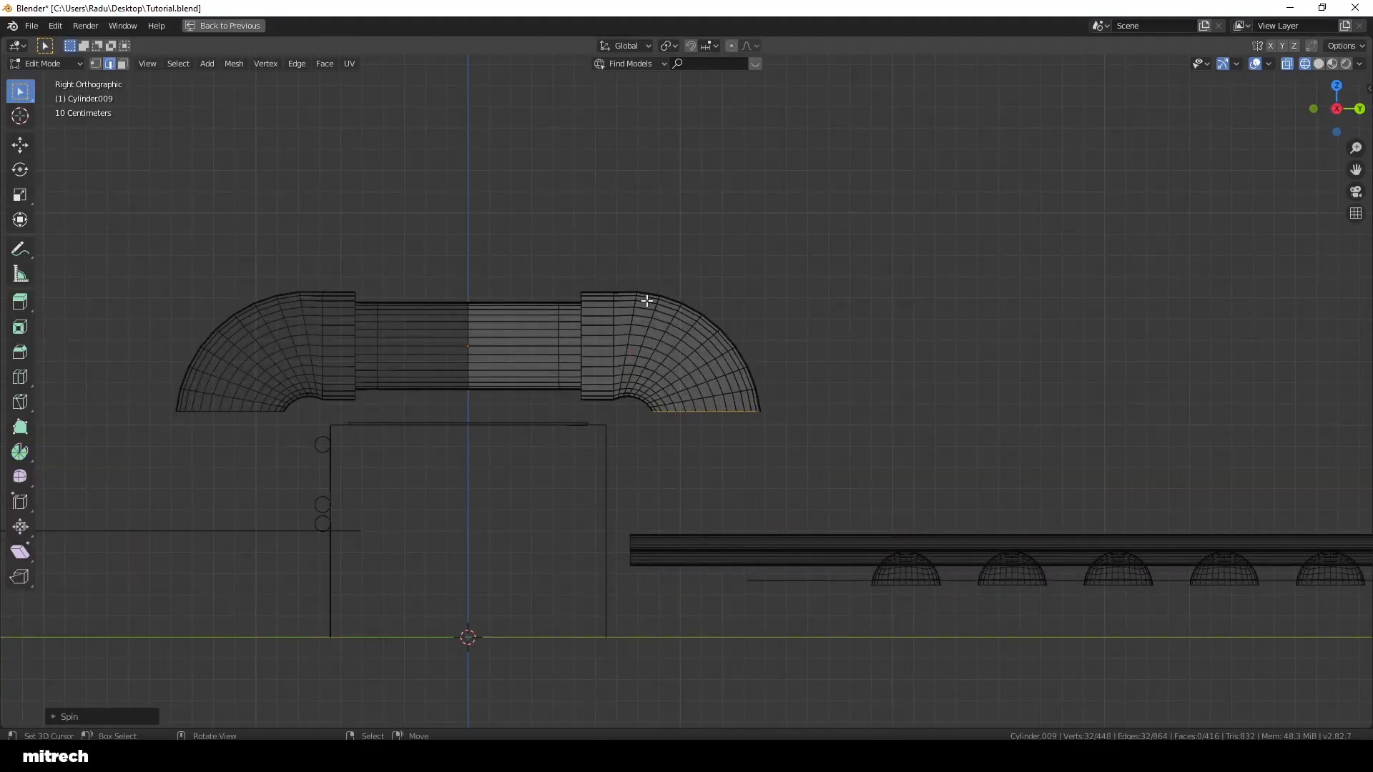
Step: Extrude the bend's open edge loop about 1.08 m down along Z to ground level, and apply the pipe's object transform
key(e)
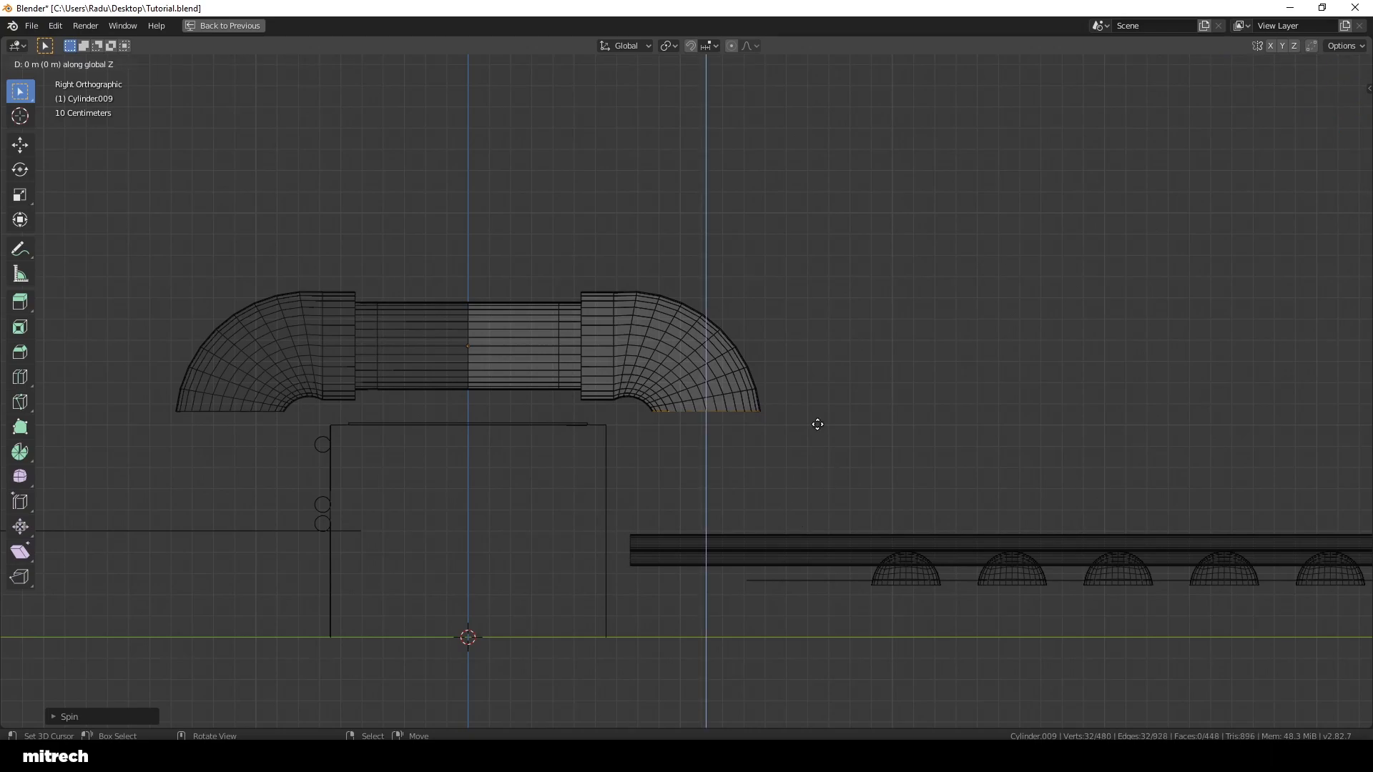
key(z)
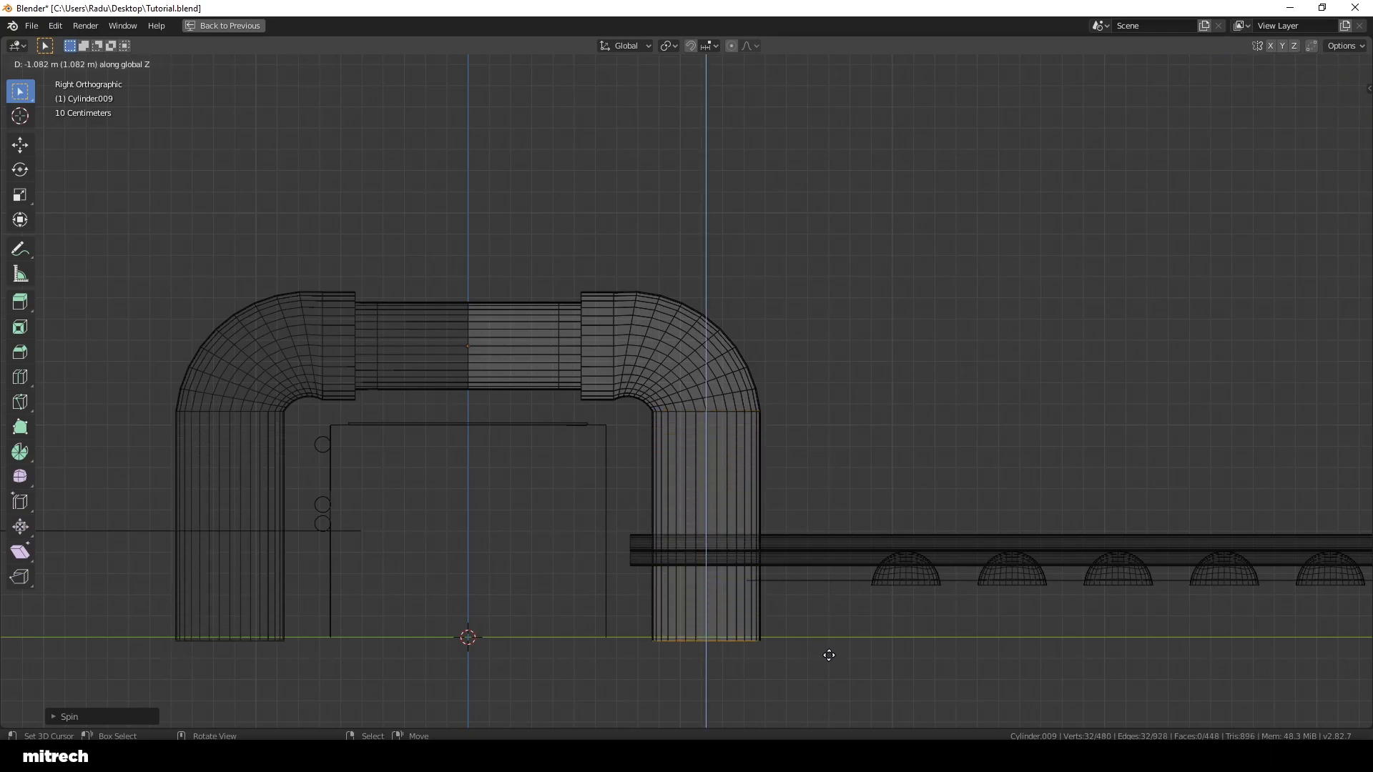
click(828, 651)
key(Tab)
key(ctrl+a)
click(818, 373)
Step: Switch the viewport to solid shading, look through the scene camera, and reapply the pipe's object transform
key(z)
click(869, 376)
middle_drag(557, 375, 825, 408)
scroll(829, 407, down, 2)
key(KP_0)
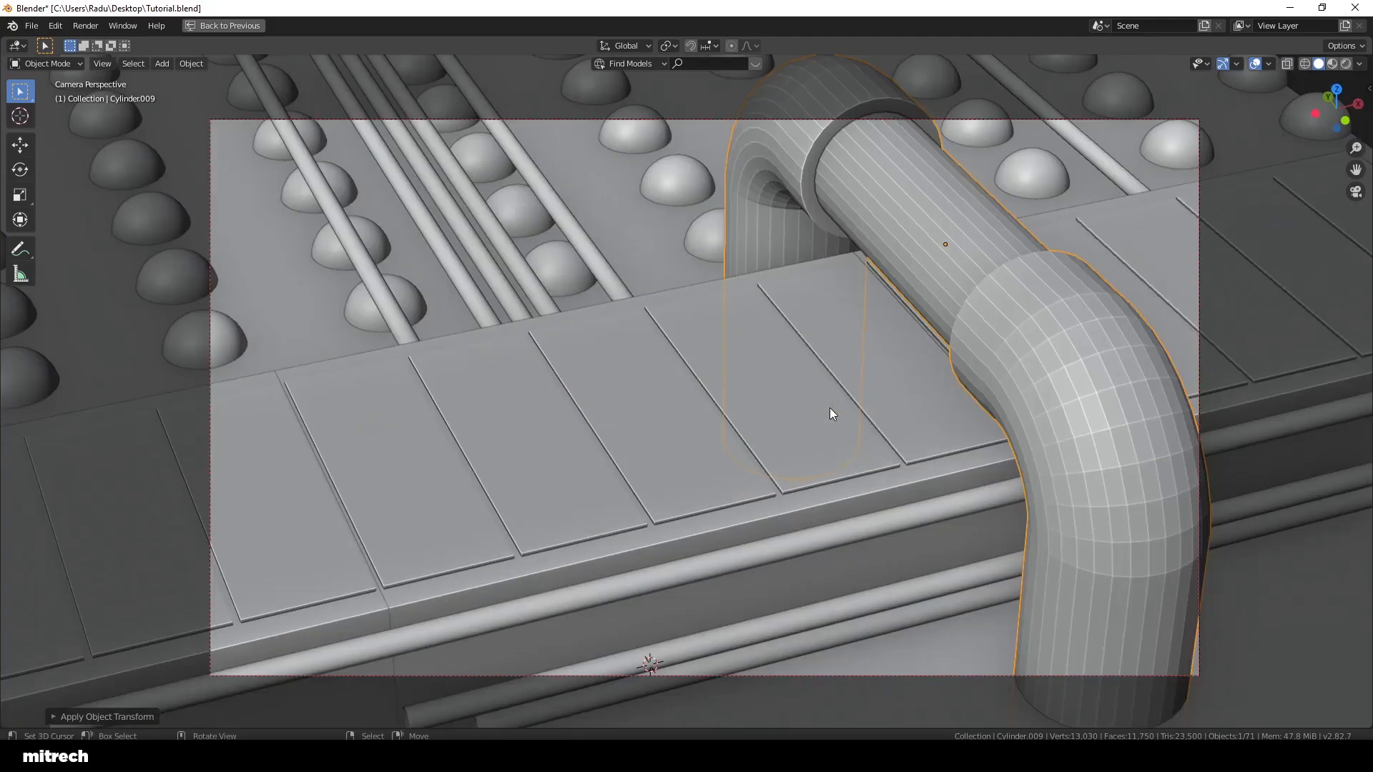
click(830, 409)
click(1065, 392)
key(ctrl+a)
click(1065, 391)
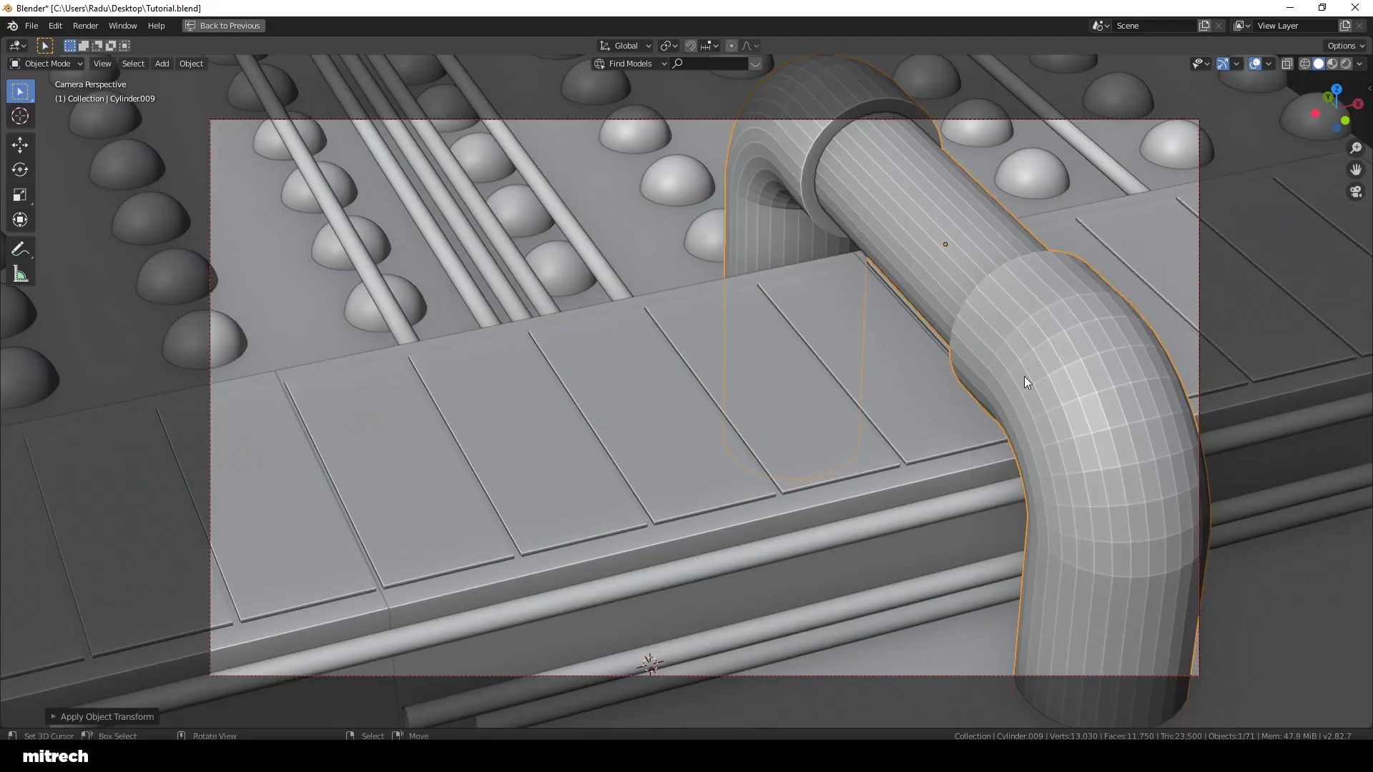
Step: Shade the bent pipe smooth and apply its object transform
right_click(1035, 326)
click(1031, 312)
key(ctrl+a)
click(1014, 317)
Step: Frame the pipe, open it in Edit Mode, and hide the viewport gizmos and the toolbar
middle_drag(731, 358, 749, 409)
key(KP_Decimal)
scroll(749, 409, up, 2)
middle_drag(624, 340, 713, 415)
scroll(713, 415, up, 1)
key(Tab)
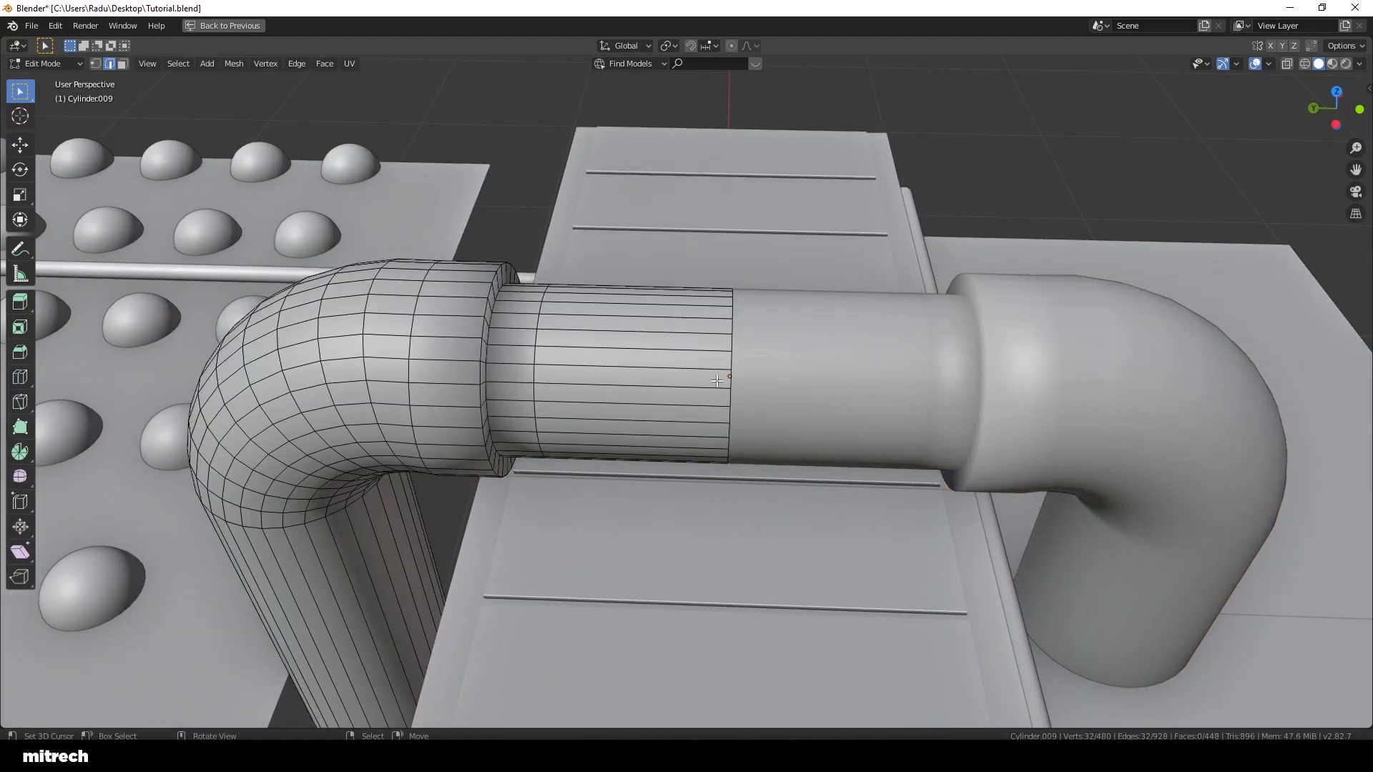
click(1223, 65)
key(t)
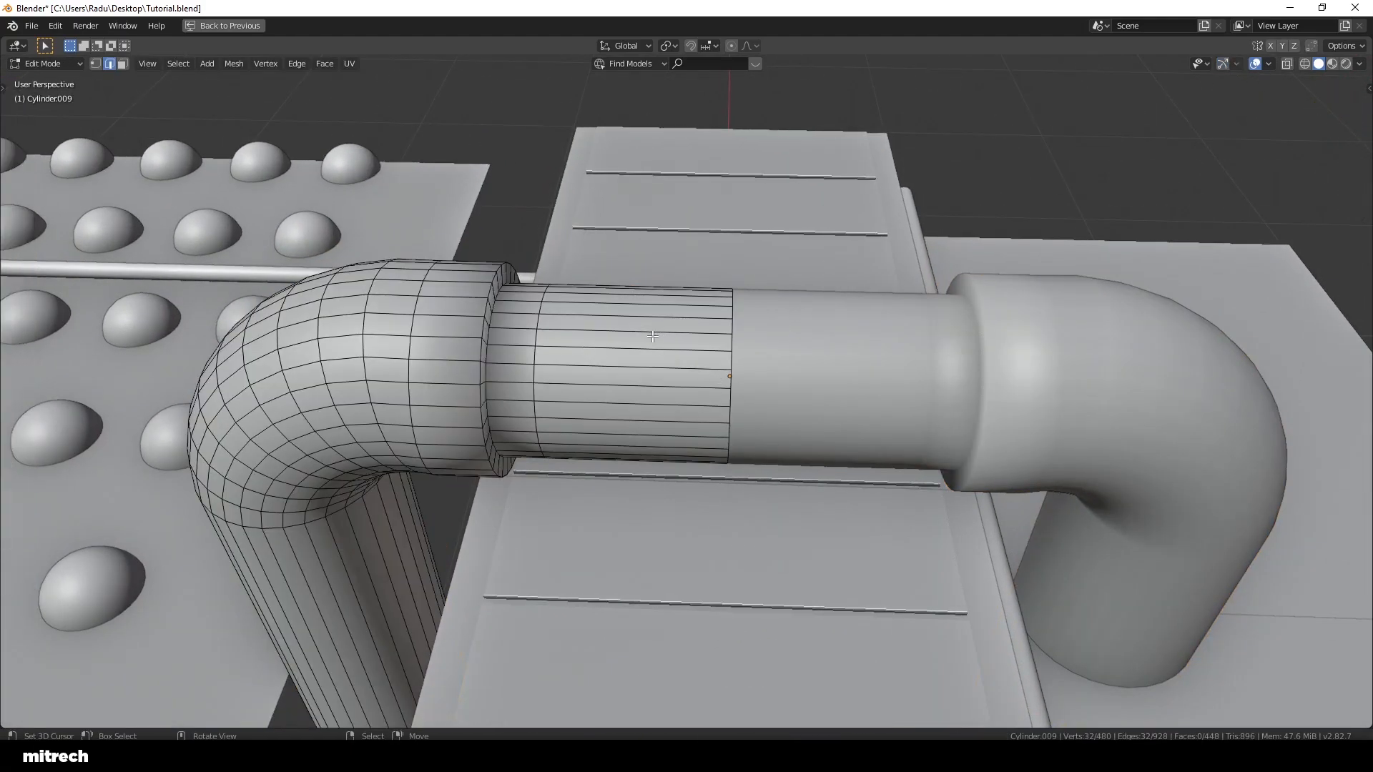
Step: Bevel the edge loop on the straight pipe section beside the collar into a narrow band, about 0.016 m bevel width
middle_drag(653, 339, 583, 357)
key(a)
key(alt+a)
scroll(586, 362, up, 2)
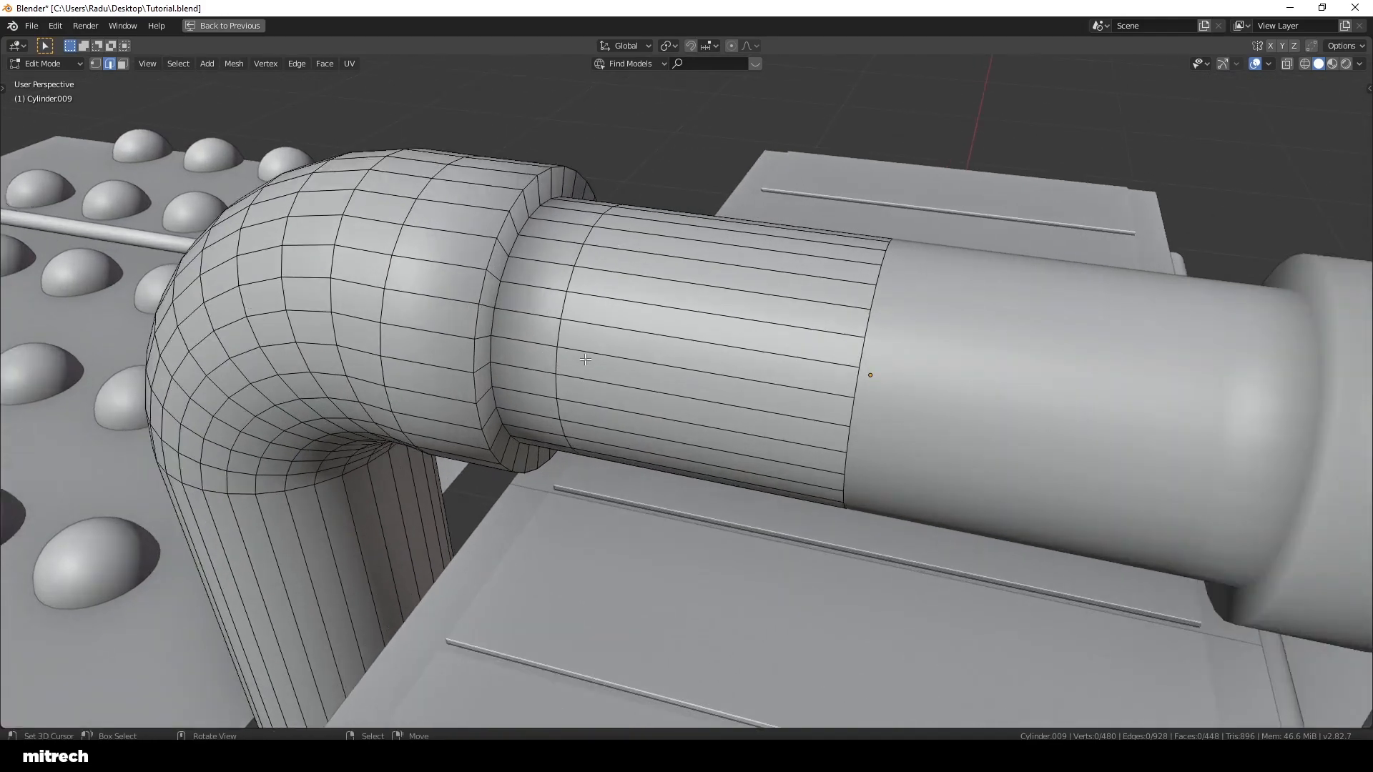
alt+click(559, 335)
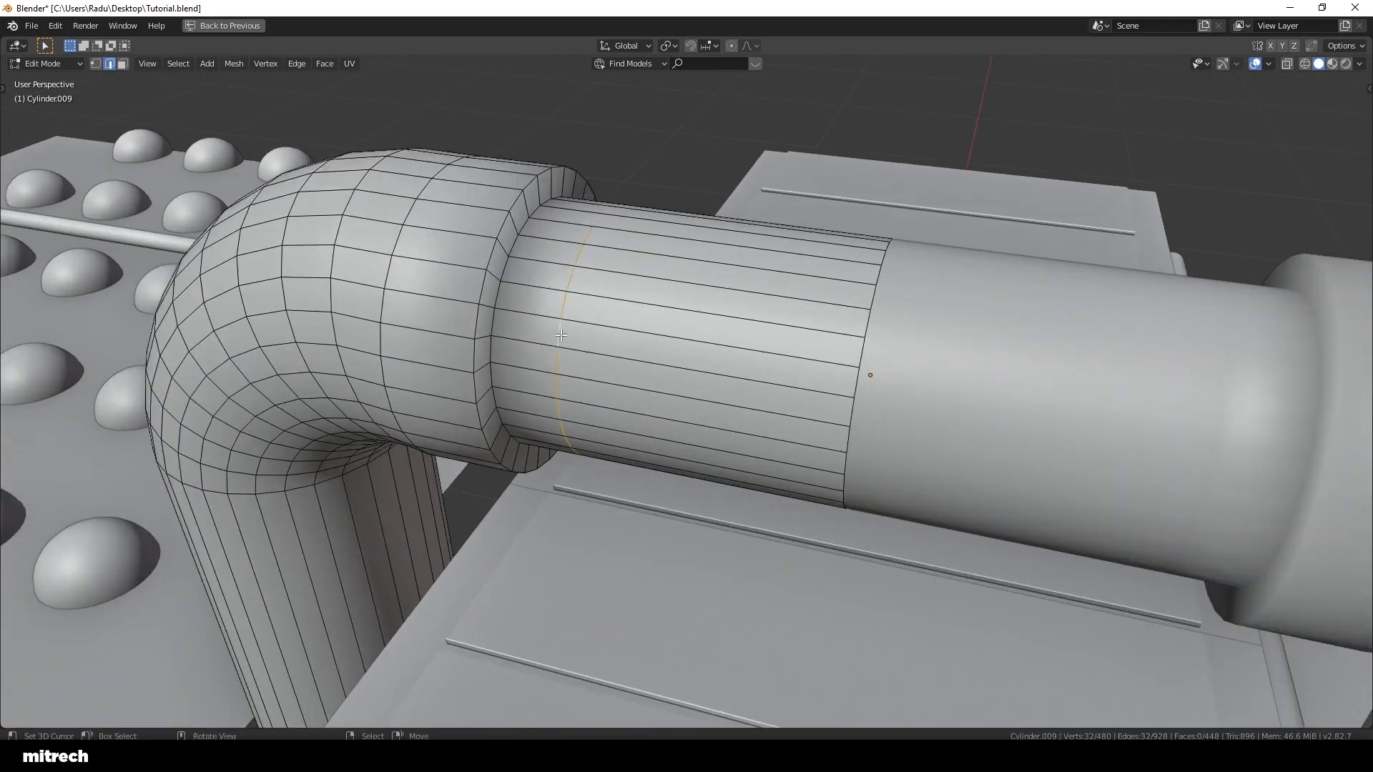
middle_drag(560, 334, 663, 394)
key(alt+a)
alt+right_click(636, 378)
key(ctrl+b)
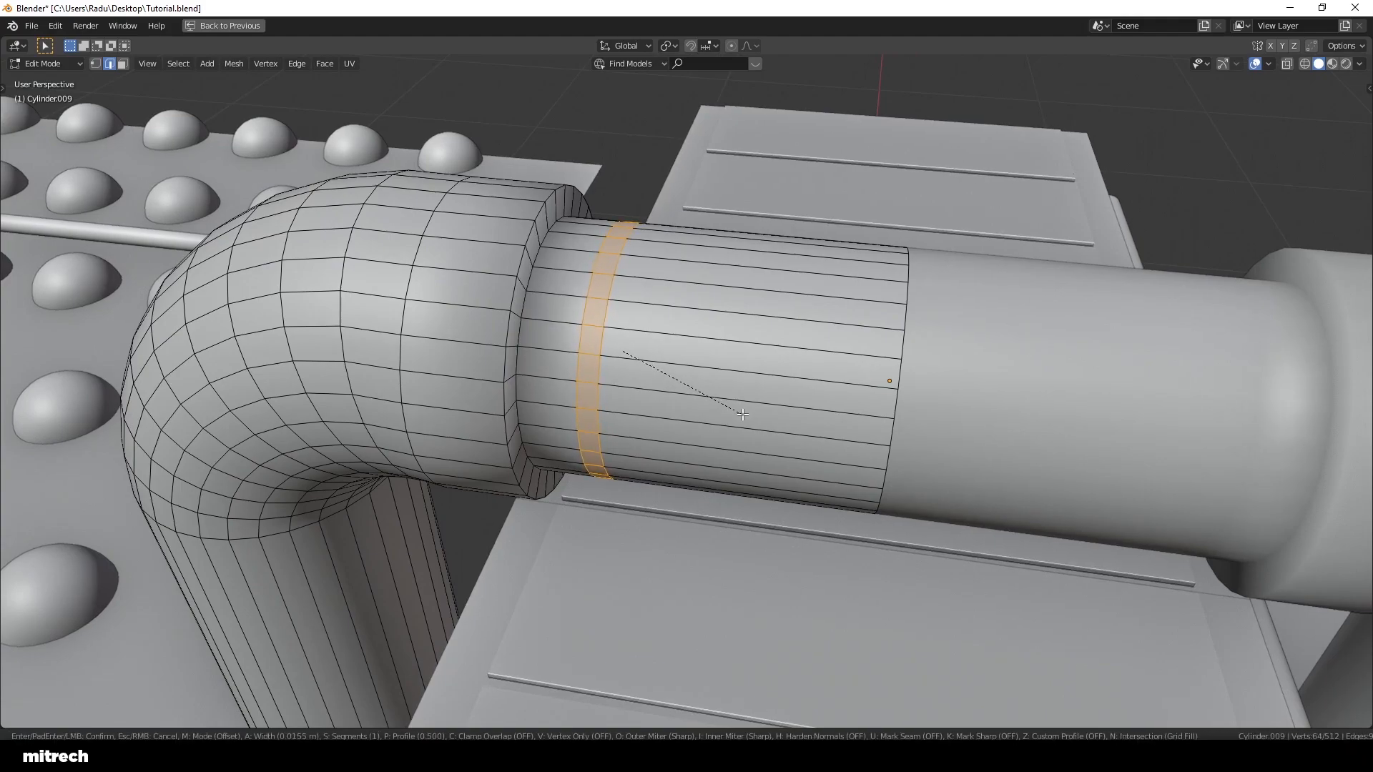
click(742, 414)
Step: Extrude the narrow band and scale it by about 1.07 on all axes except Y, and apply the pipe's object transform
scroll(786, 433, up, 3)
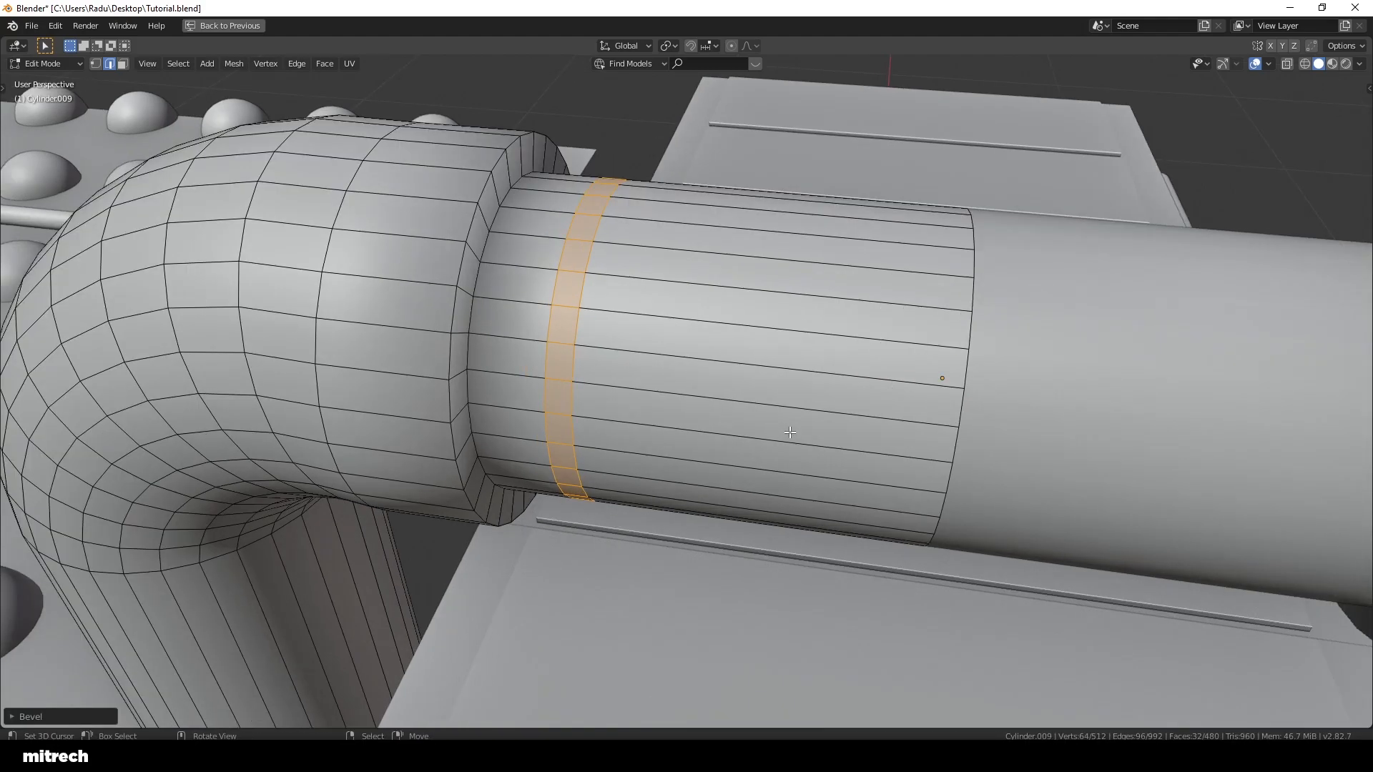
key(e)
key(s)
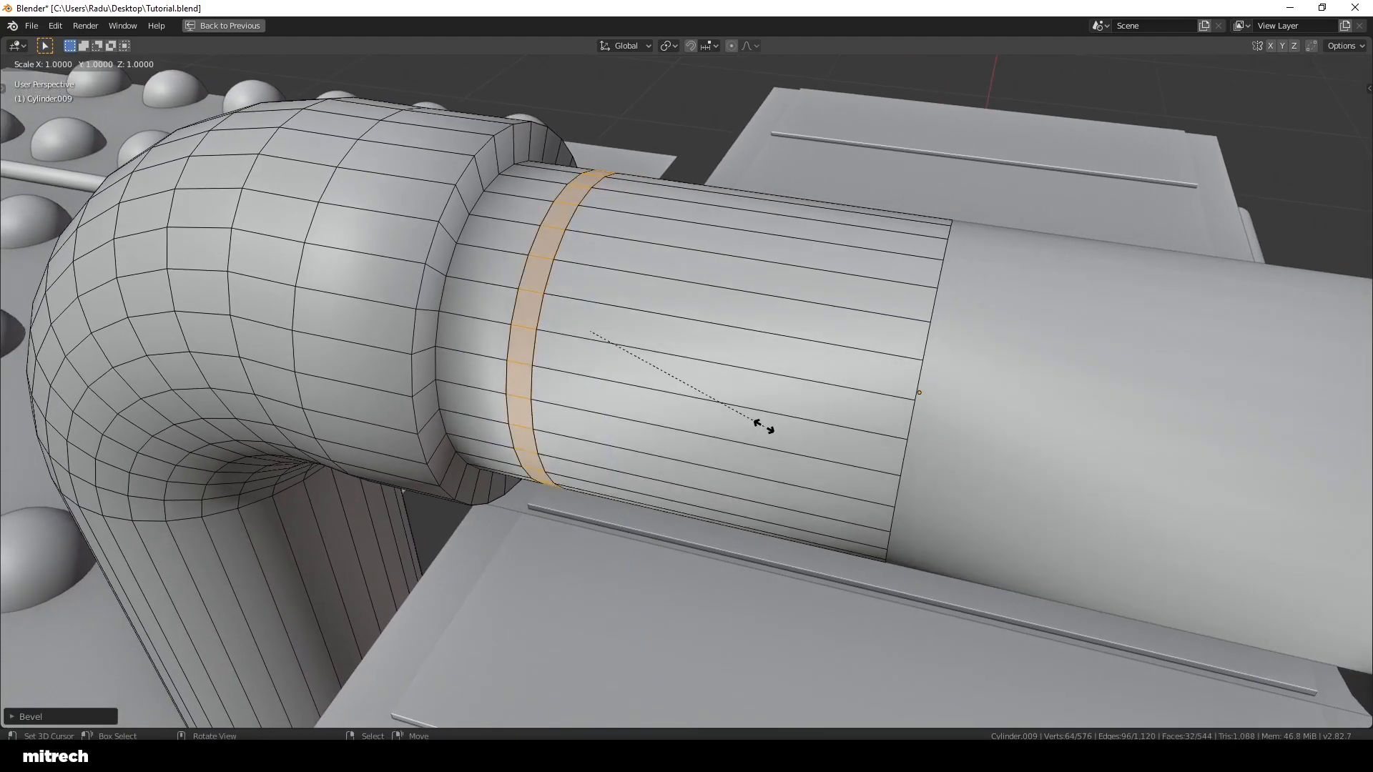
key(shift+x)
key(shift+y)
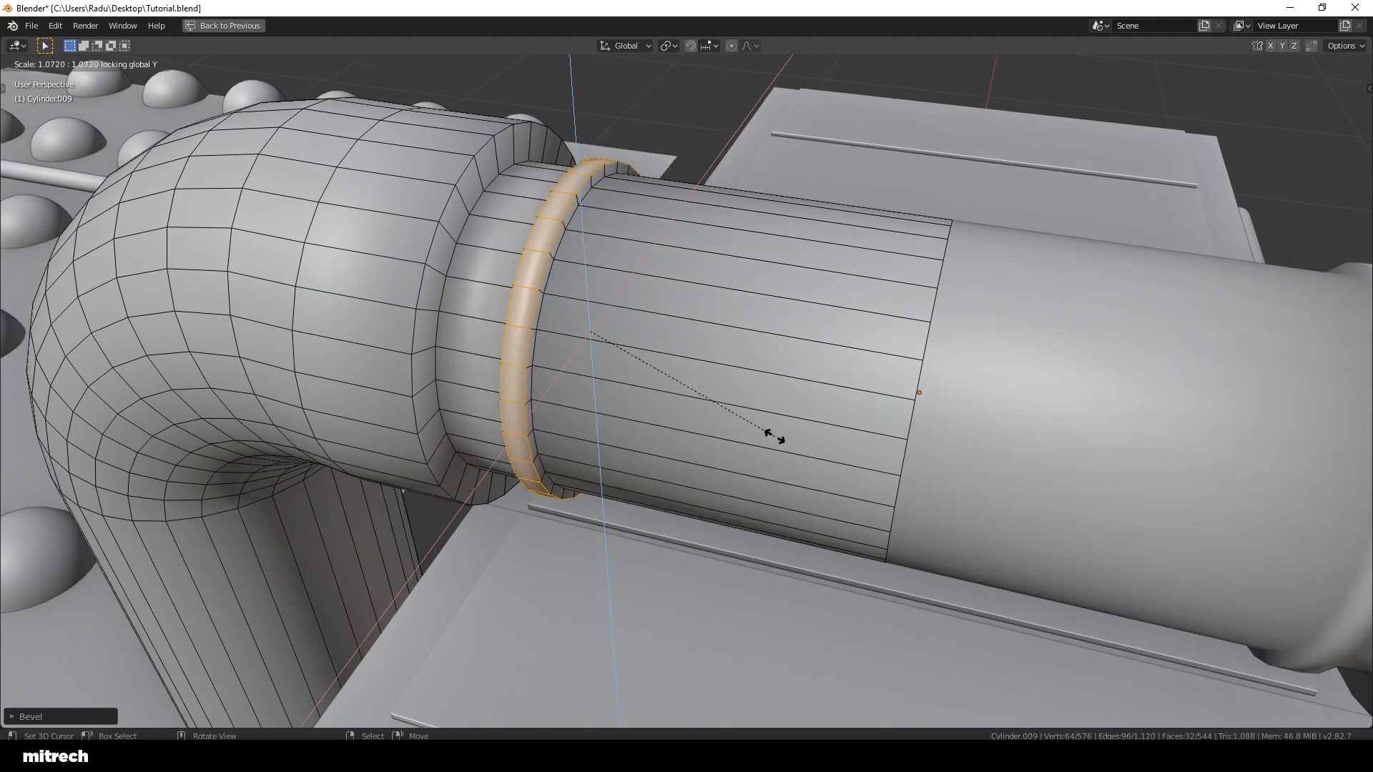
click(774, 436)
scroll(774, 436, down, 3)
key(alt+a)
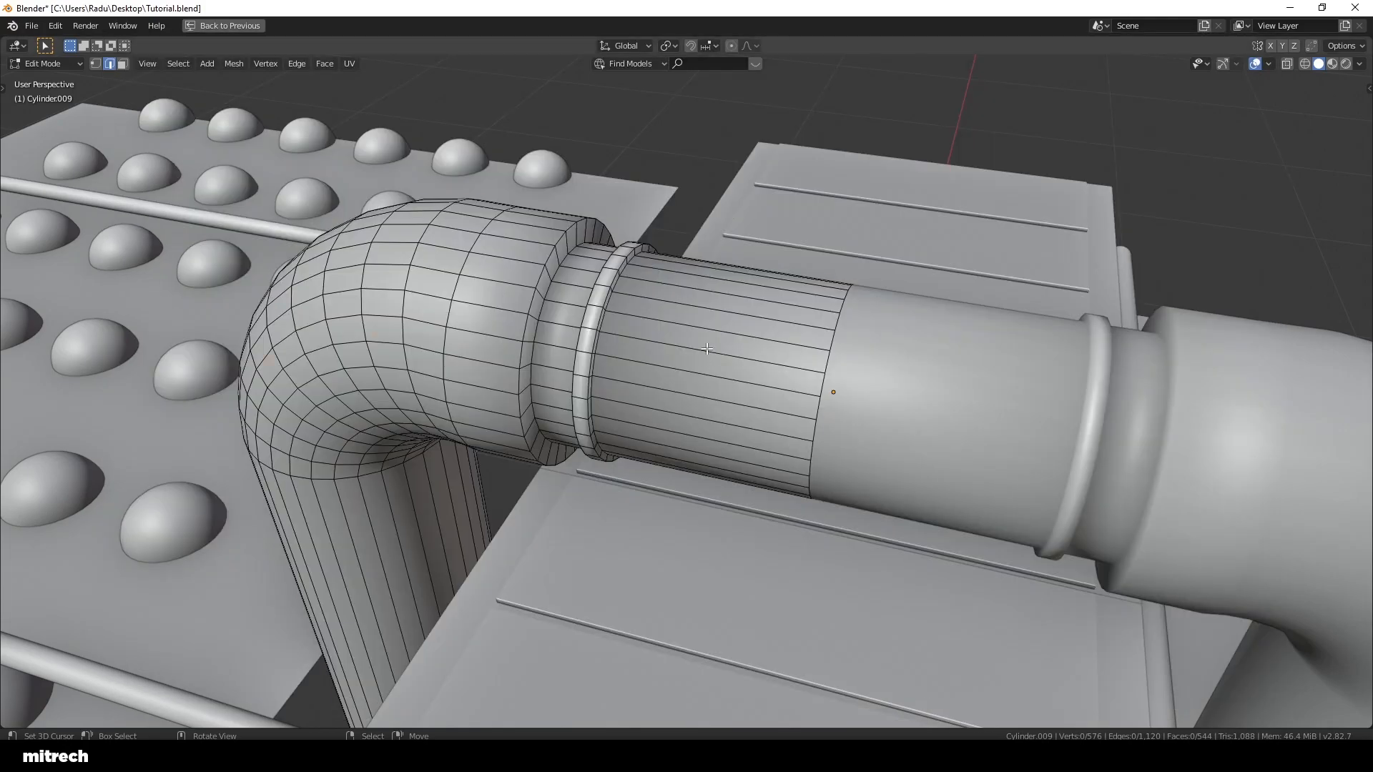
key(Tab)
key(ctrl+a)
click(706, 349)
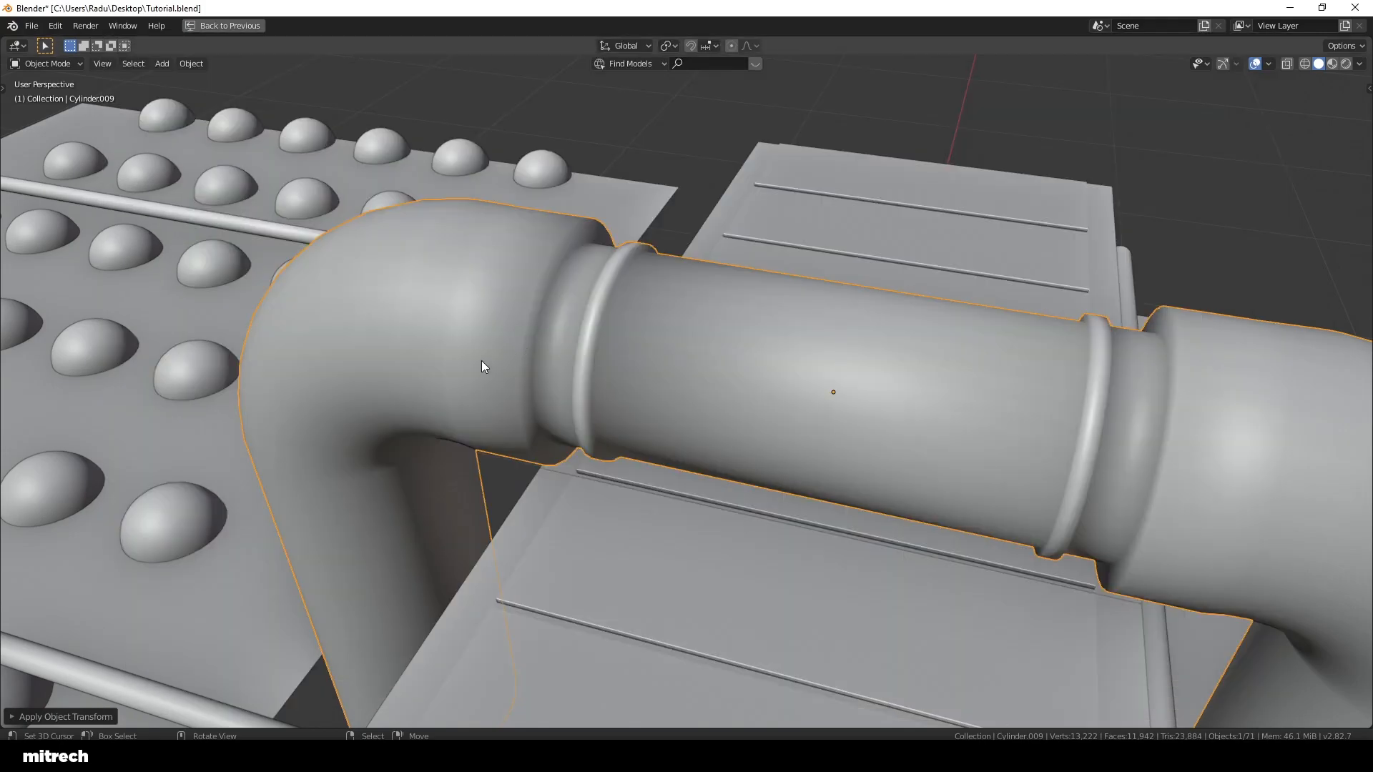
Step: Extrude the collar's outer face loop and scale it outward by about 1.06 on all axes except Y
key(Tab)
key(alt+a)
middle_drag(482, 361, 668, 331)
scroll(665, 391, down, 2)
scroll(634, 370, up, 2)
key(3)
alt+right_click(677, 302)
scroll(771, 357, down, 3)
scroll(772, 358, up, 3)
middle_drag(837, 355, 782, 356)
key(e)
key(s)
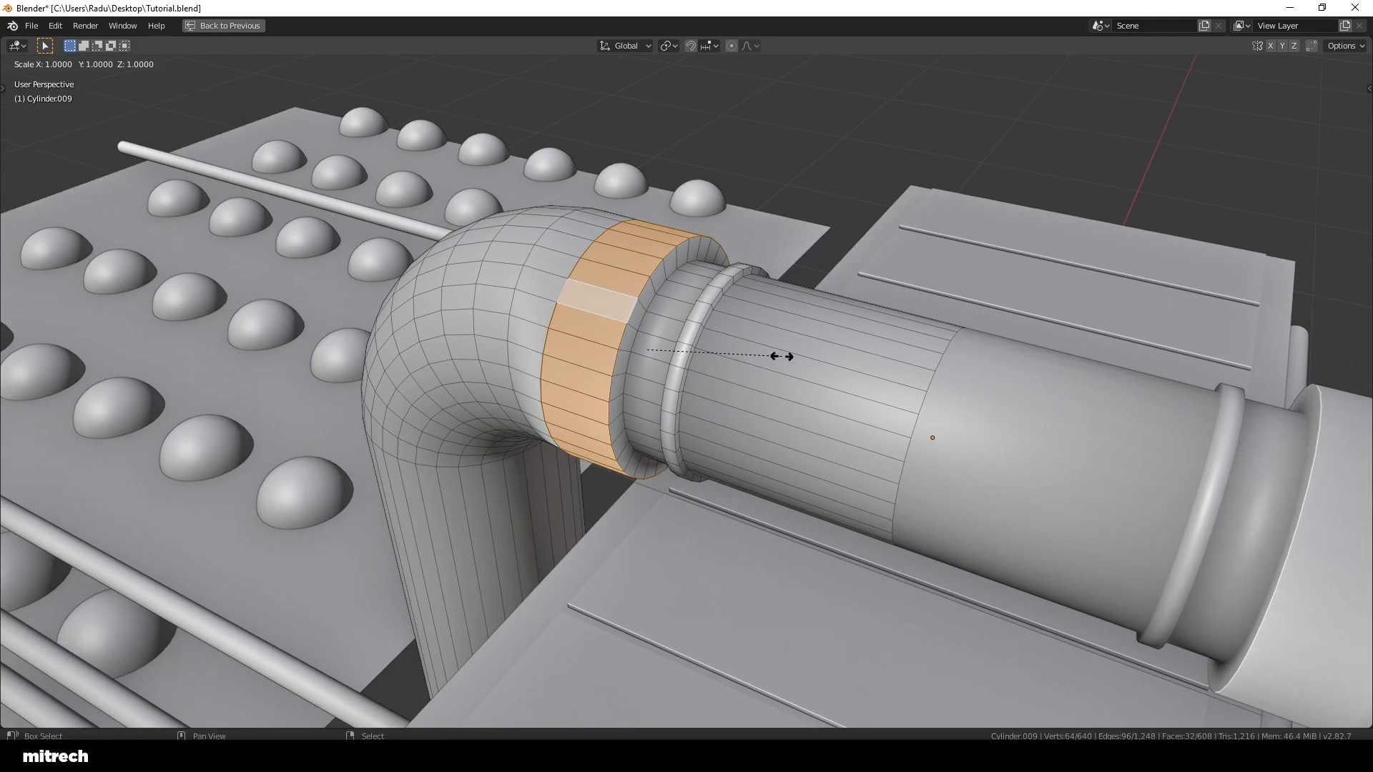
key(shift+y)
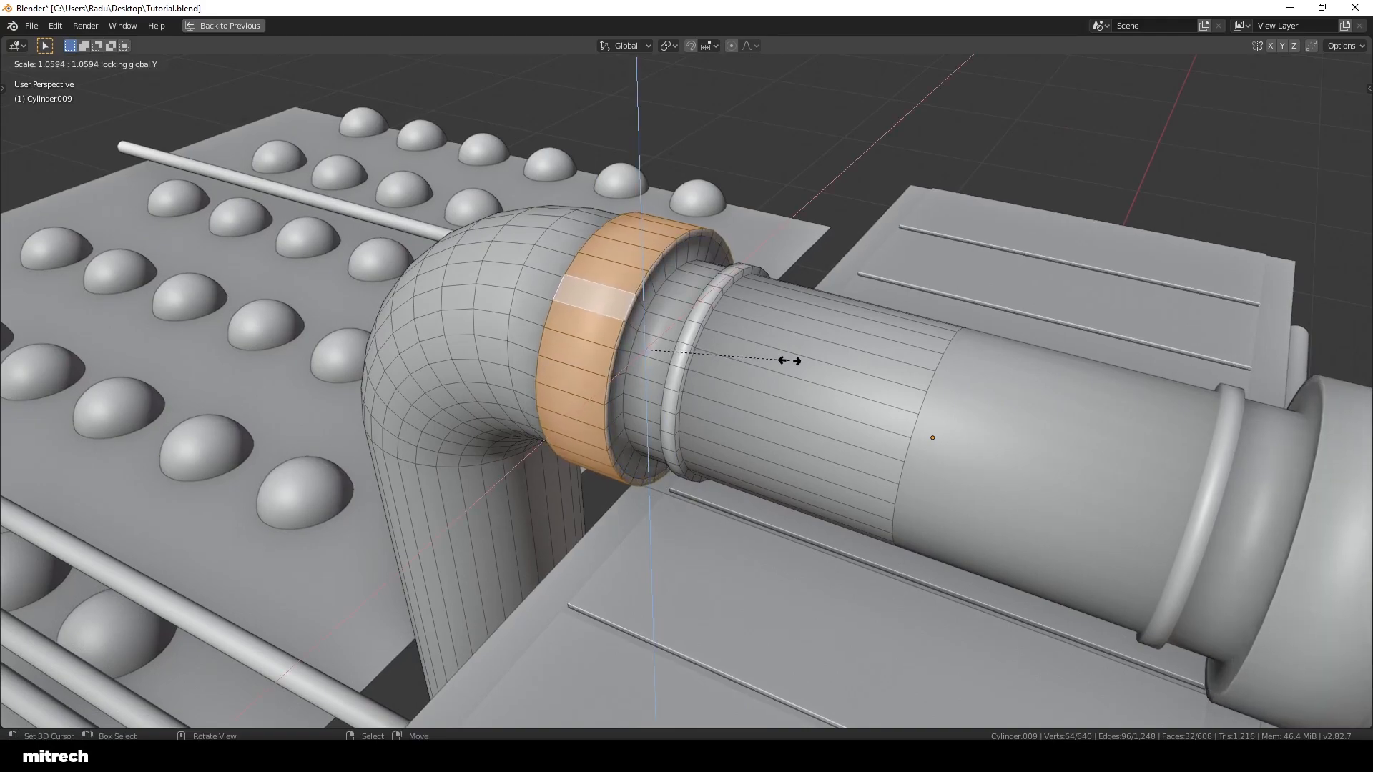
click(794, 362)
key(alt+a)
middle_drag(629, 358, 650, 361)
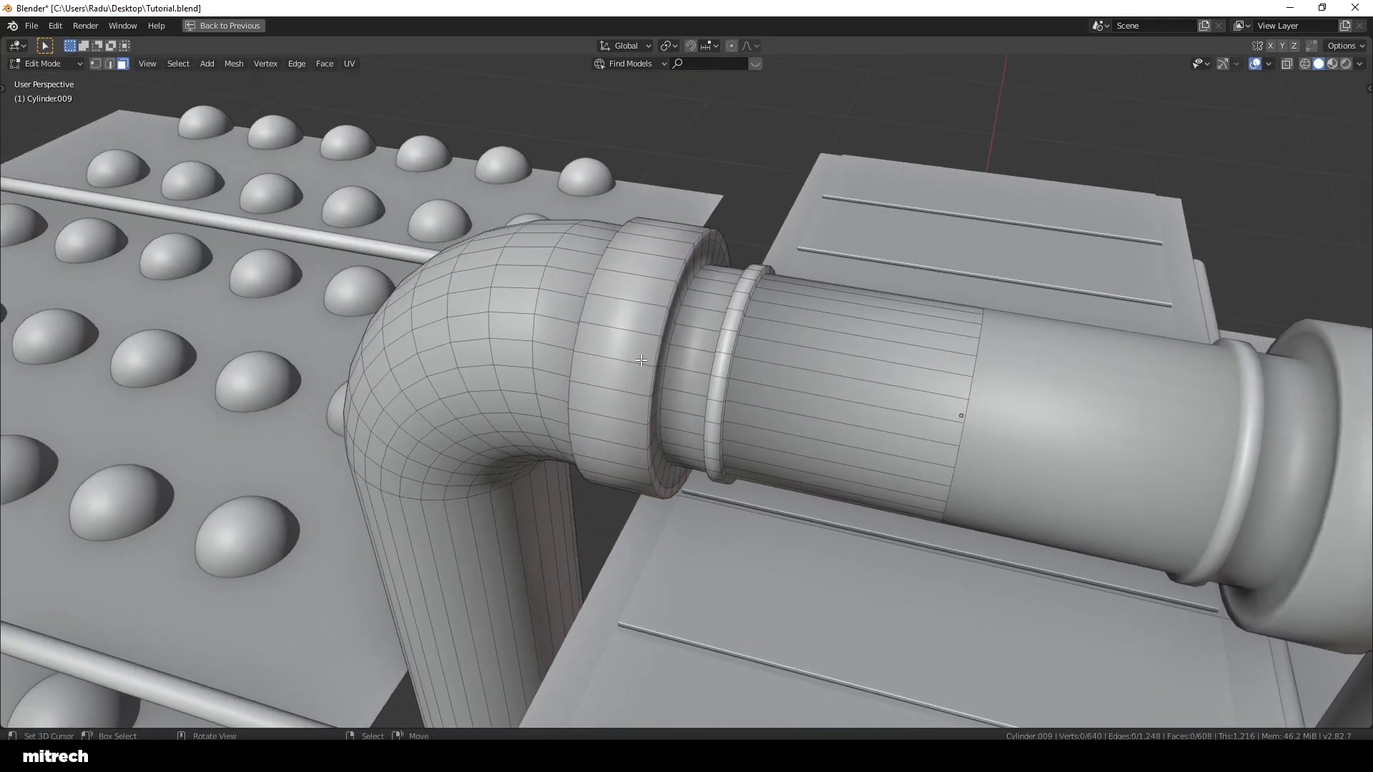
scroll(629, 351, up, 2)
alt+click(586, 312)
alt+middle_click(589, 312)
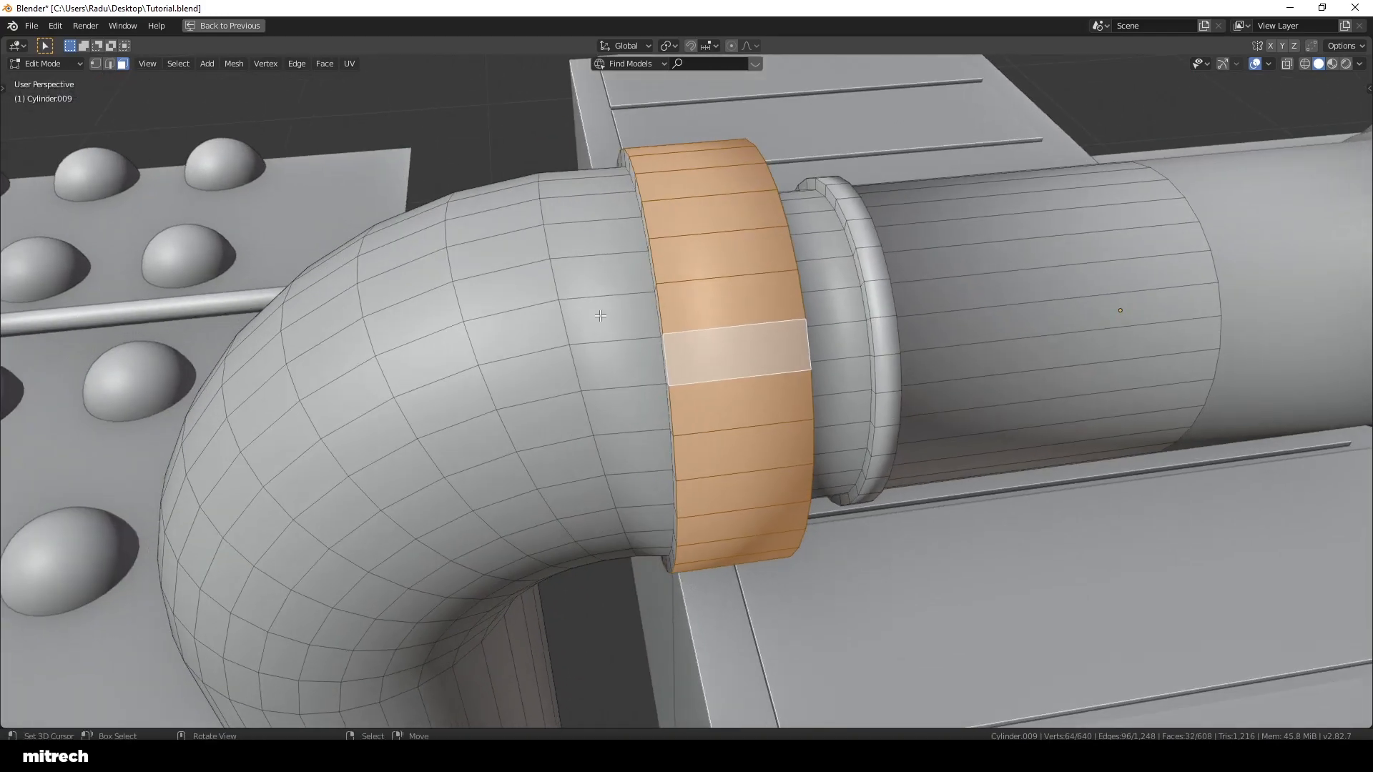
key(i)
key(i)
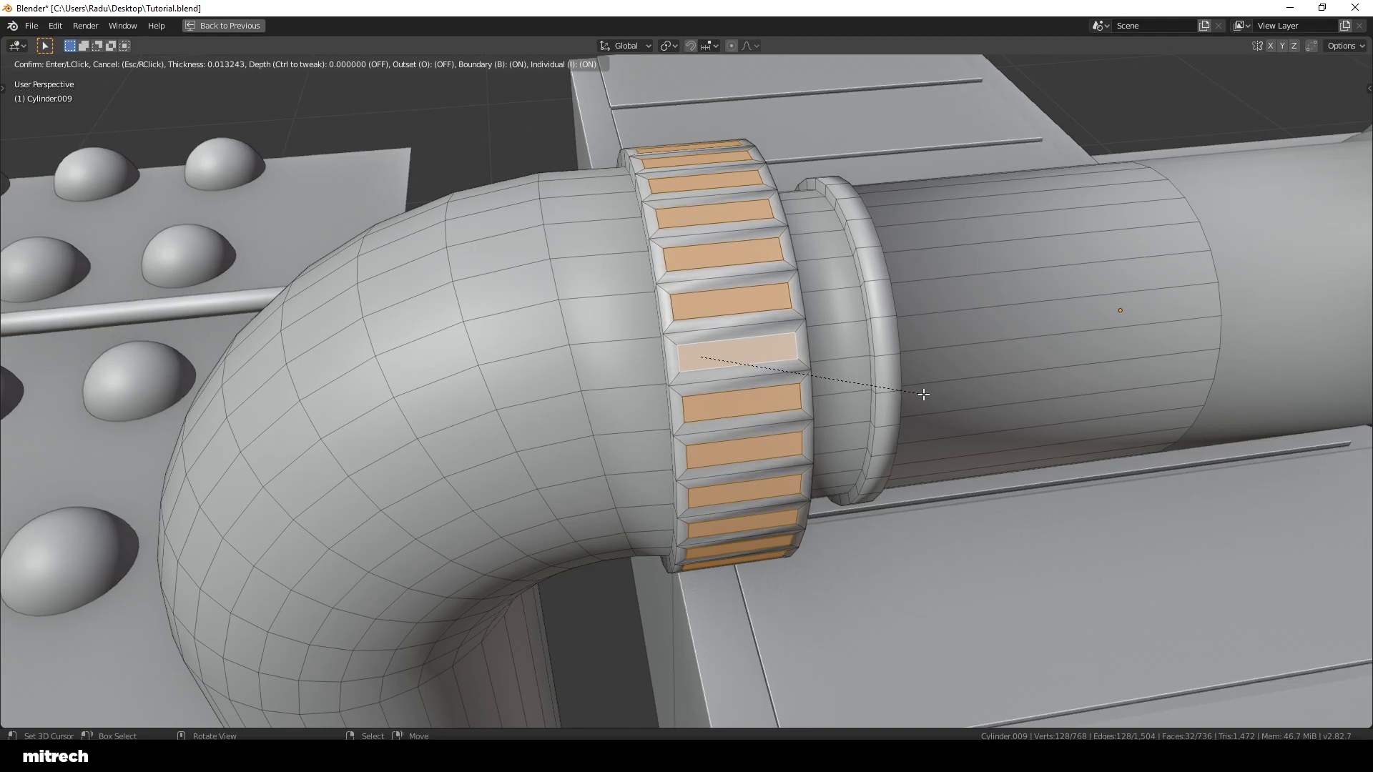
key(Escape)
Step: Add a centred edge loop around the raised collar and bevel it into a wide band, leaving narrow rims on both sides
middle_drag(868, 390, 780, 366)
key(ctrl+r)
click(708, 380)
right_click(707, 380)
key(ctrl+b)
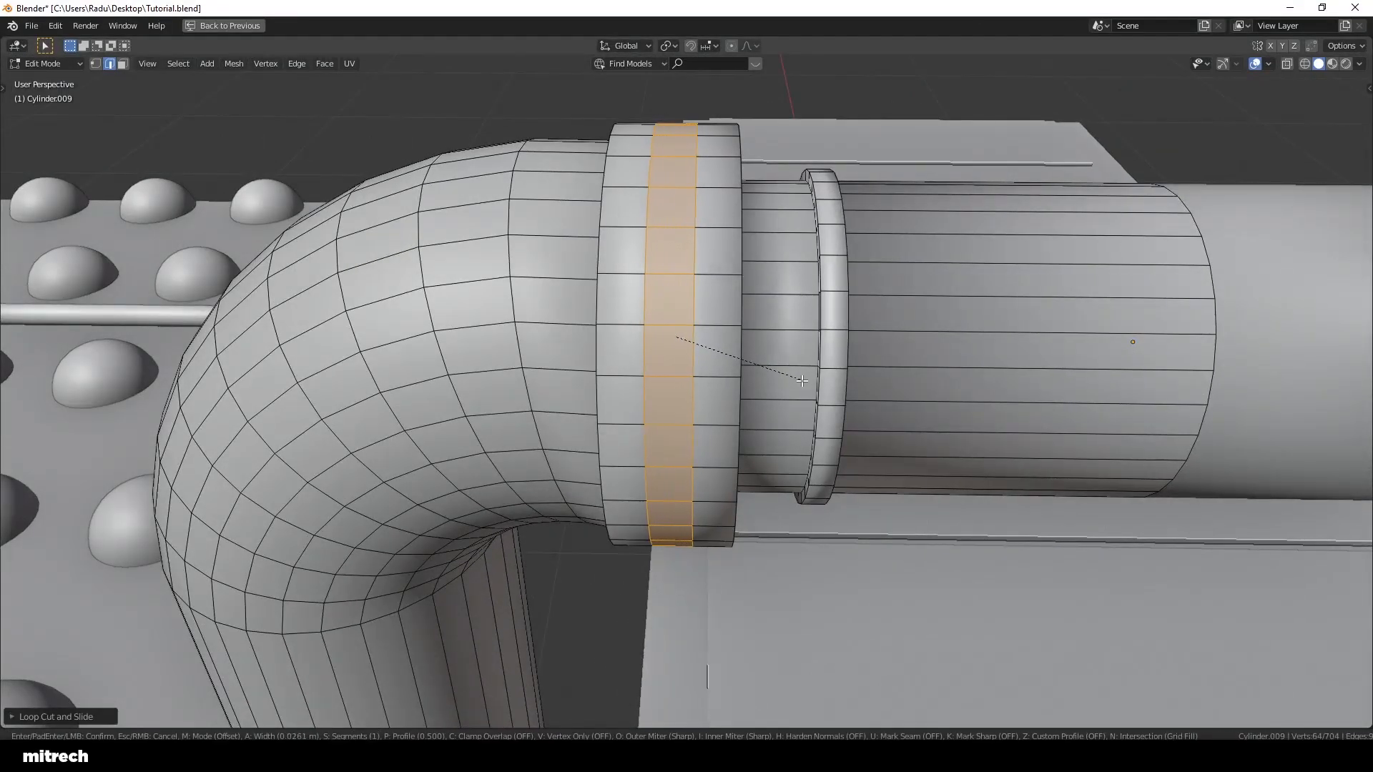
click(939, 388)
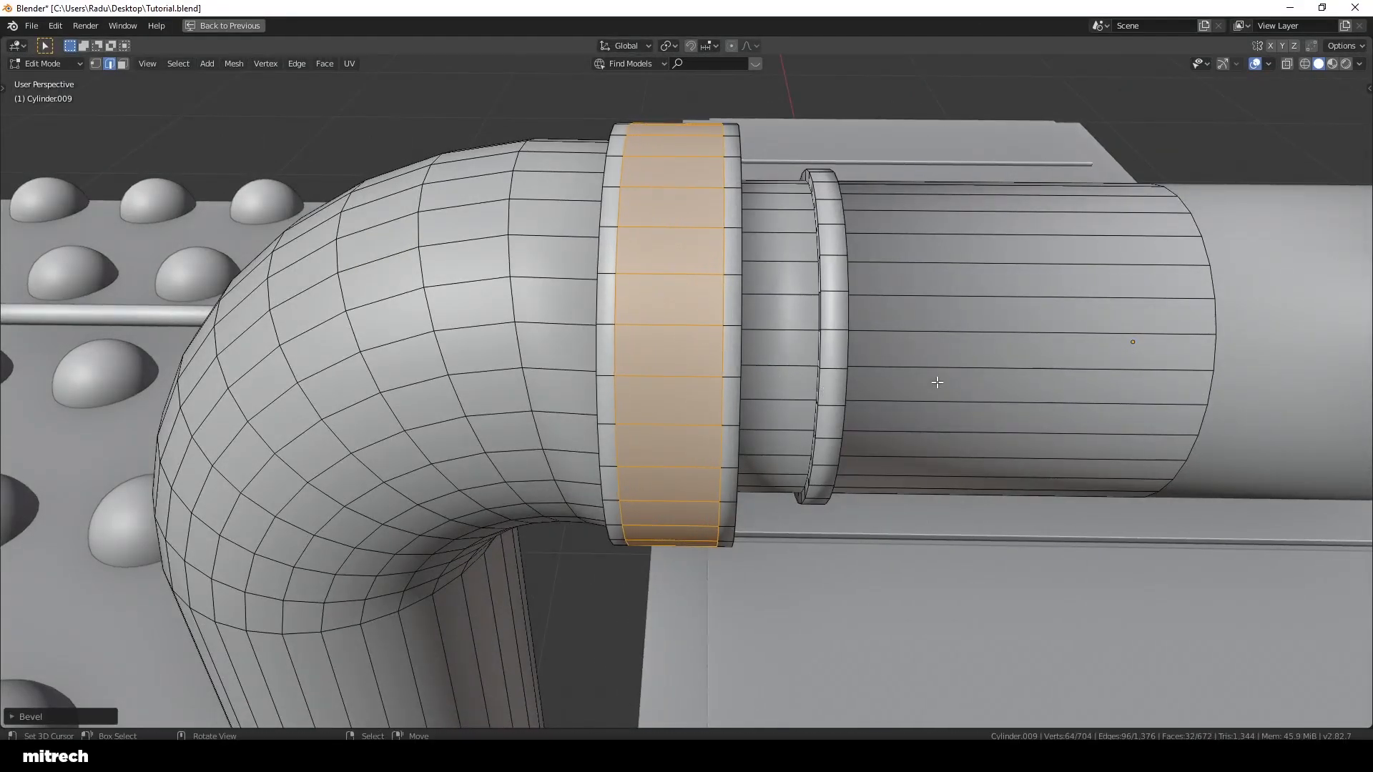
Step: Inset the faces of the collar's wide band individually
key(i)
key(i)
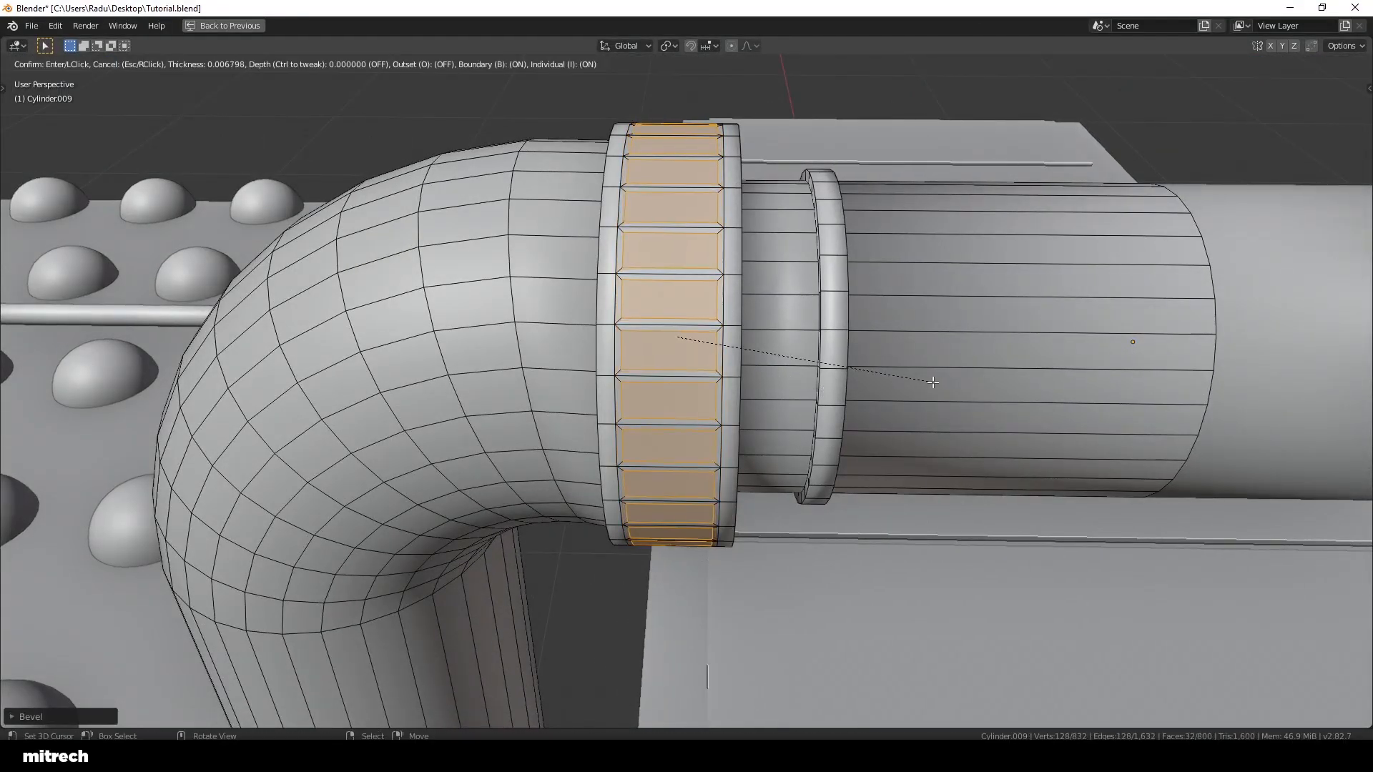
click(877, 381)
mouse_move(877, 382)
middle_down()
mouse_move(858, 375)
mouse_move(877, 382)
middle_up()
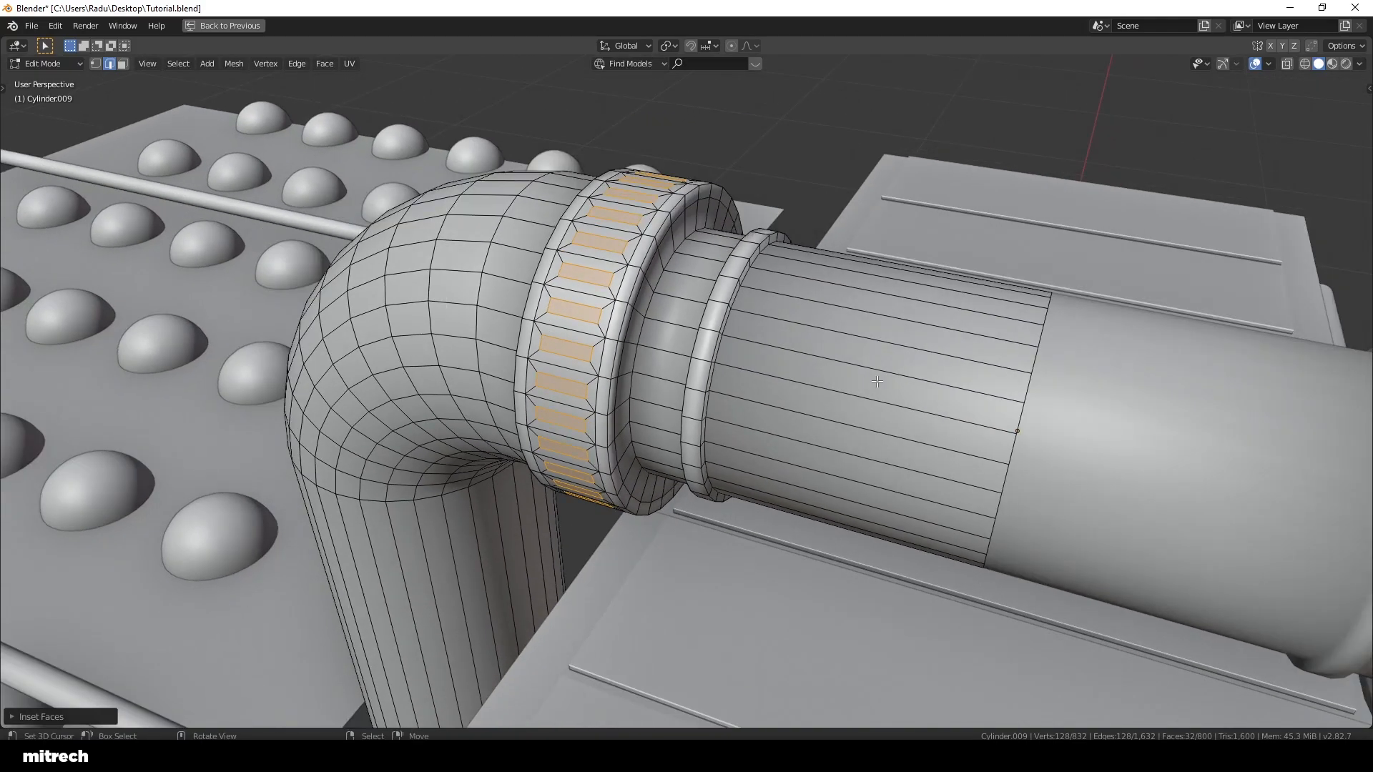
Step: Extrude the inset collar faces along their normals by about 0.015 m as grip ridges, and apply the pipe's object transform
key(alt+e)
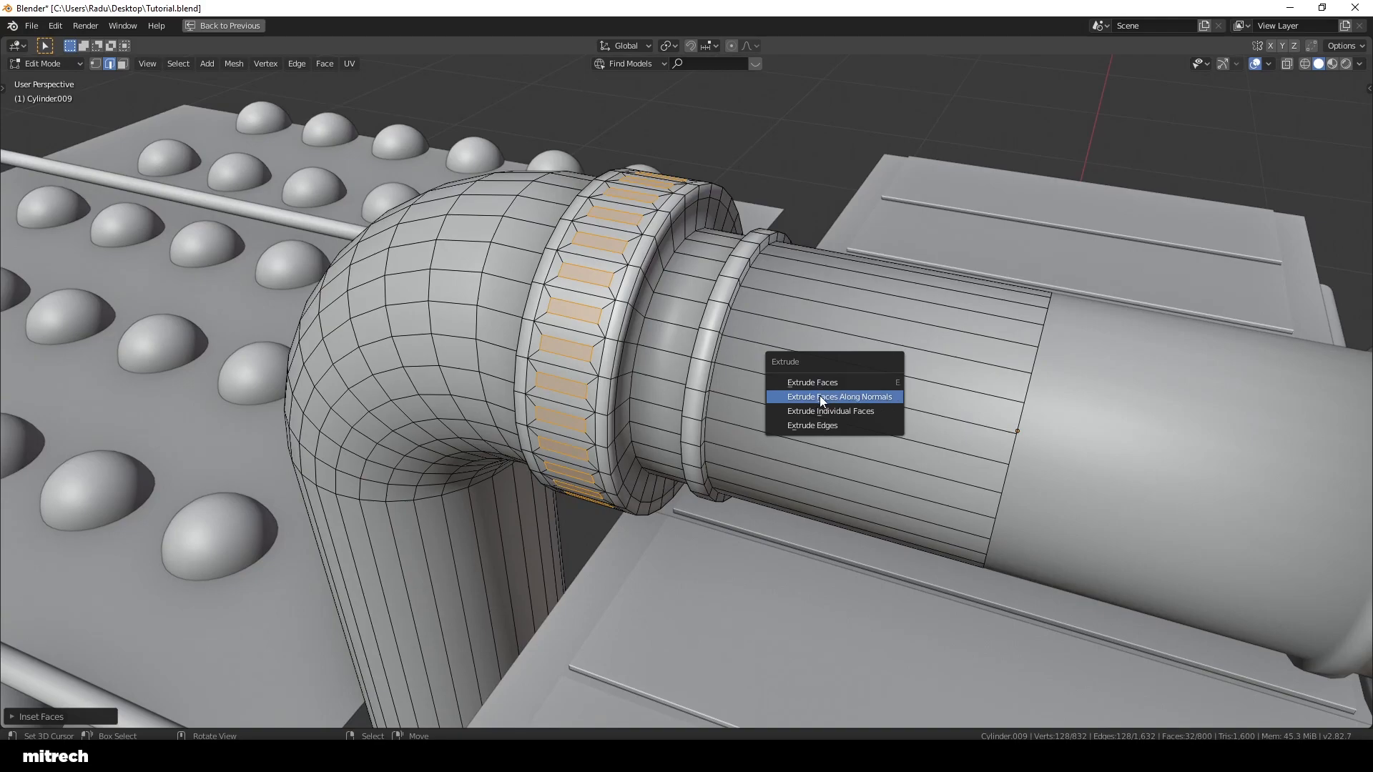
click(847, 396)
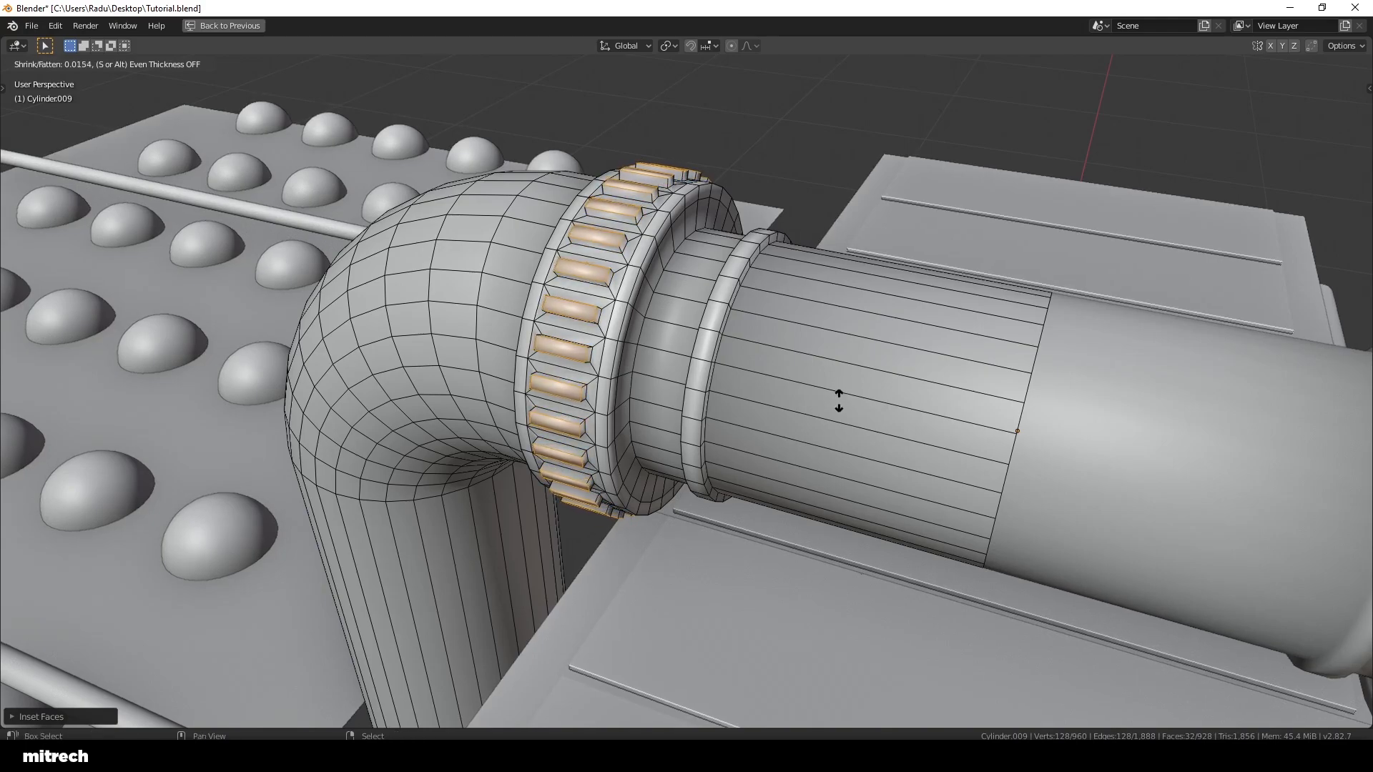
click(836, 406)
key(Tab)
key(ctrl+a)
click(763, 345)
Step: Add an edge loop near the top of the pipe's vertical leg and bevel it into a band, about 0.052 m bevel width
middle_drag(763, 345, 624, 298)
key(Tab)
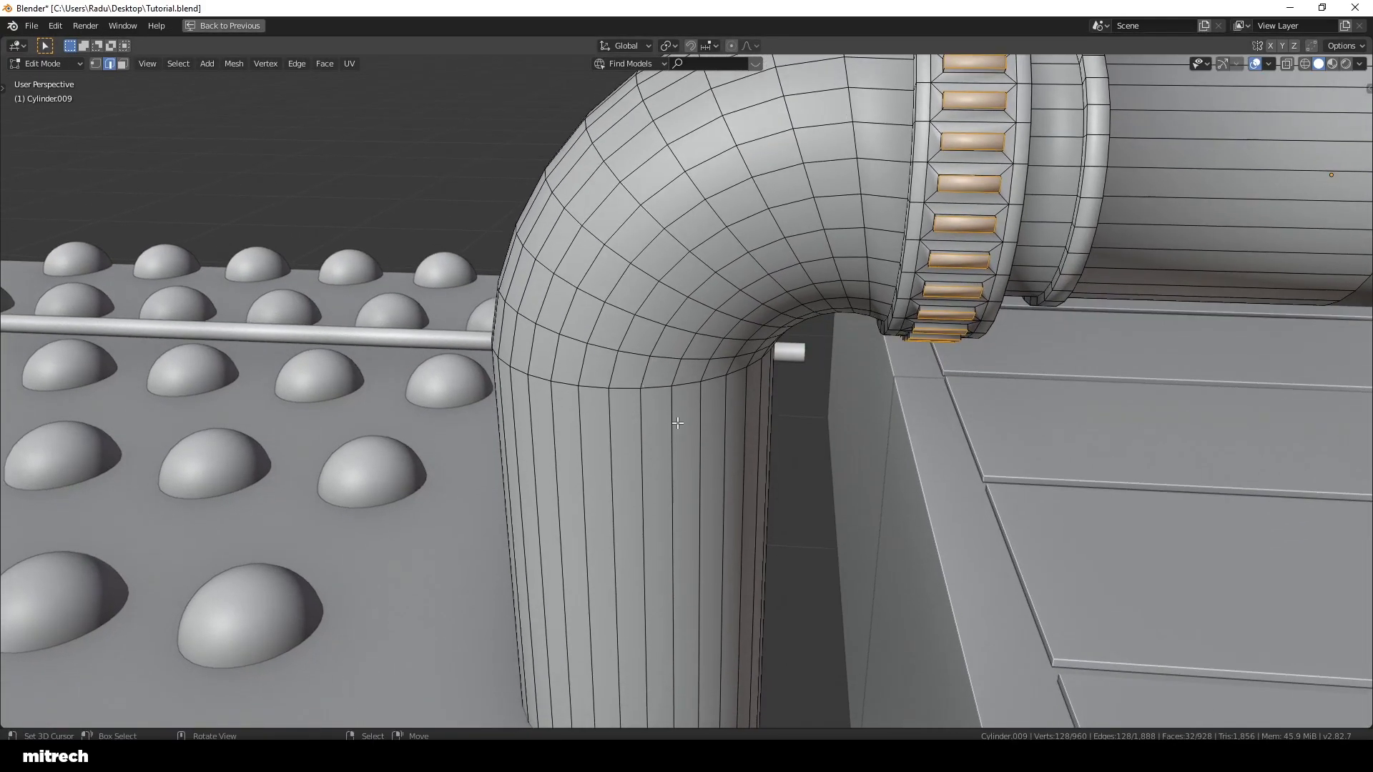
key(KP_0)
key(ctrl+r)
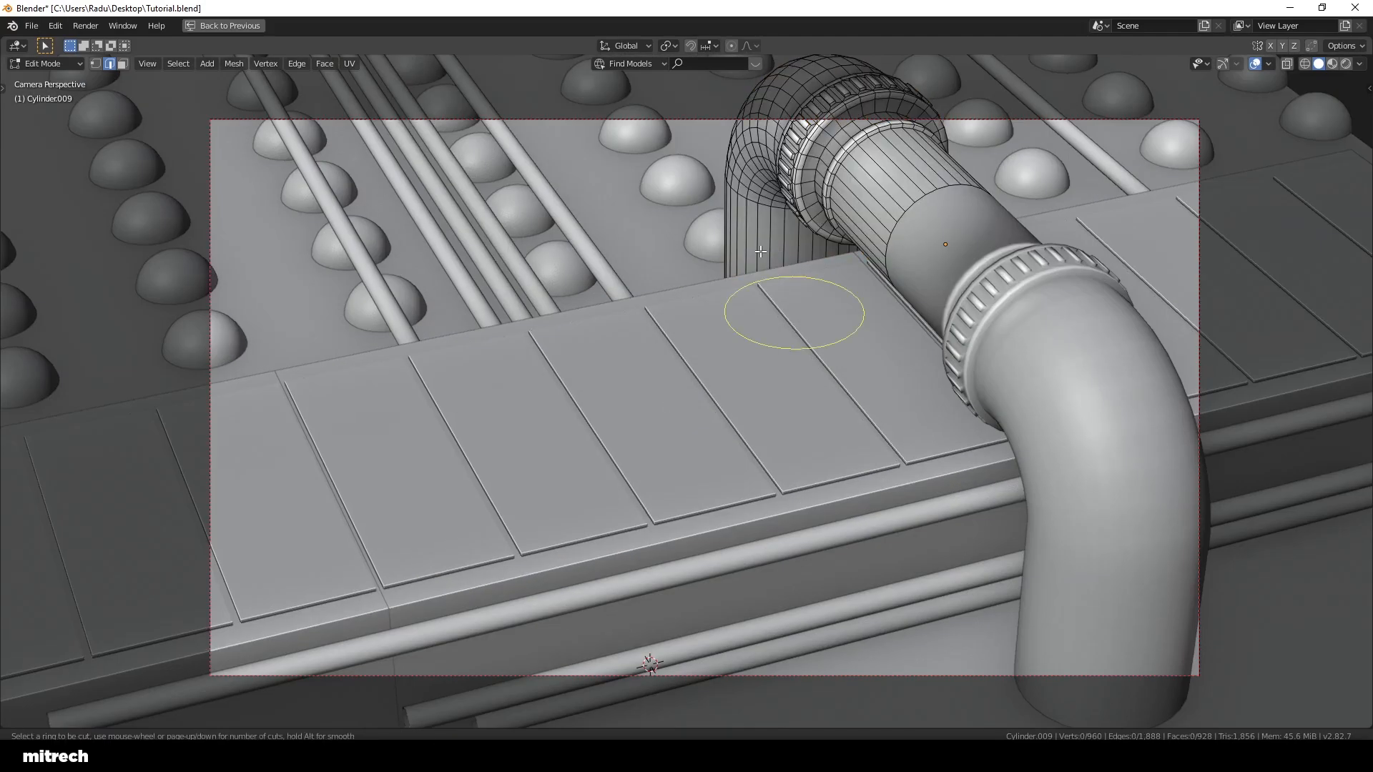
click(760, 251)
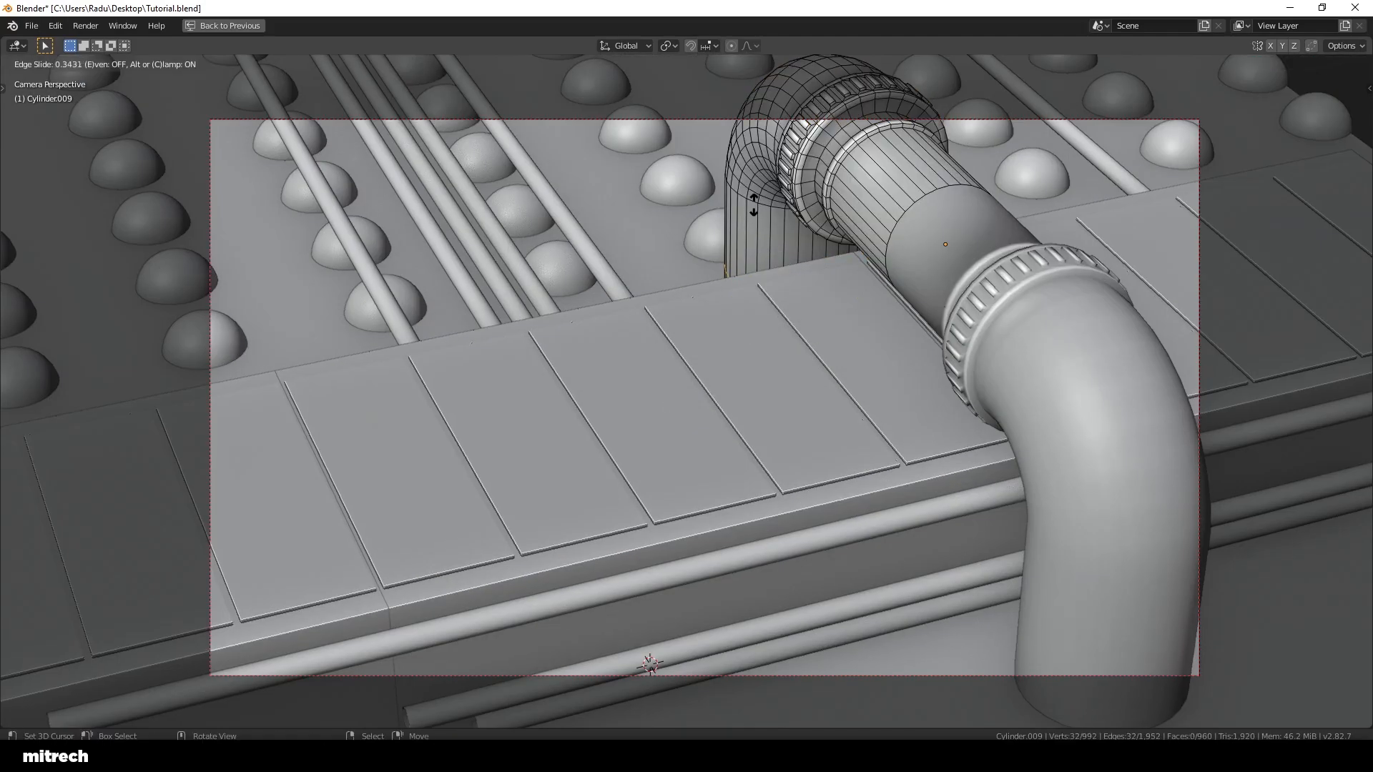
click(751, 153)
key(ctrl+b)
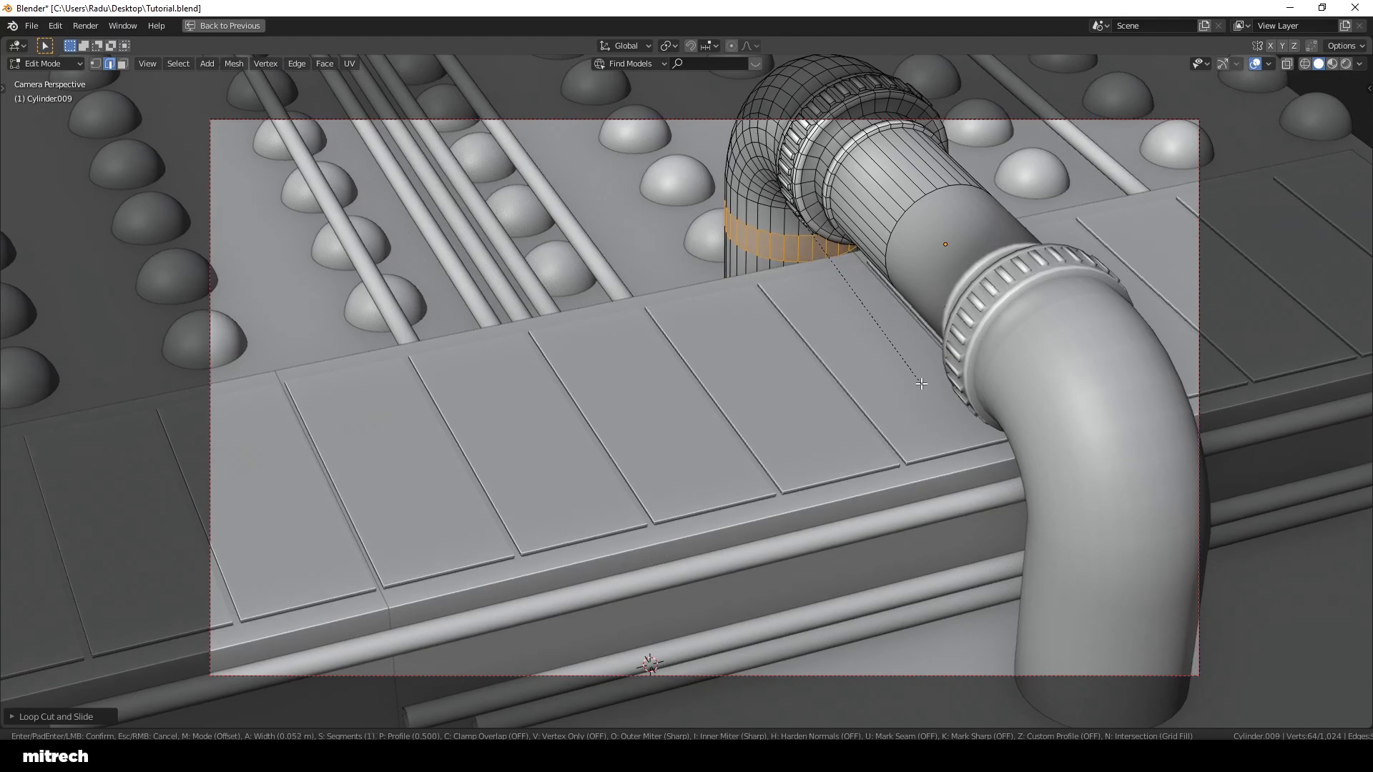
click(921, 384)
Step: Move the vertical leg's new band slightly upward along Z
key(g)
key(z)
click(920, 376)
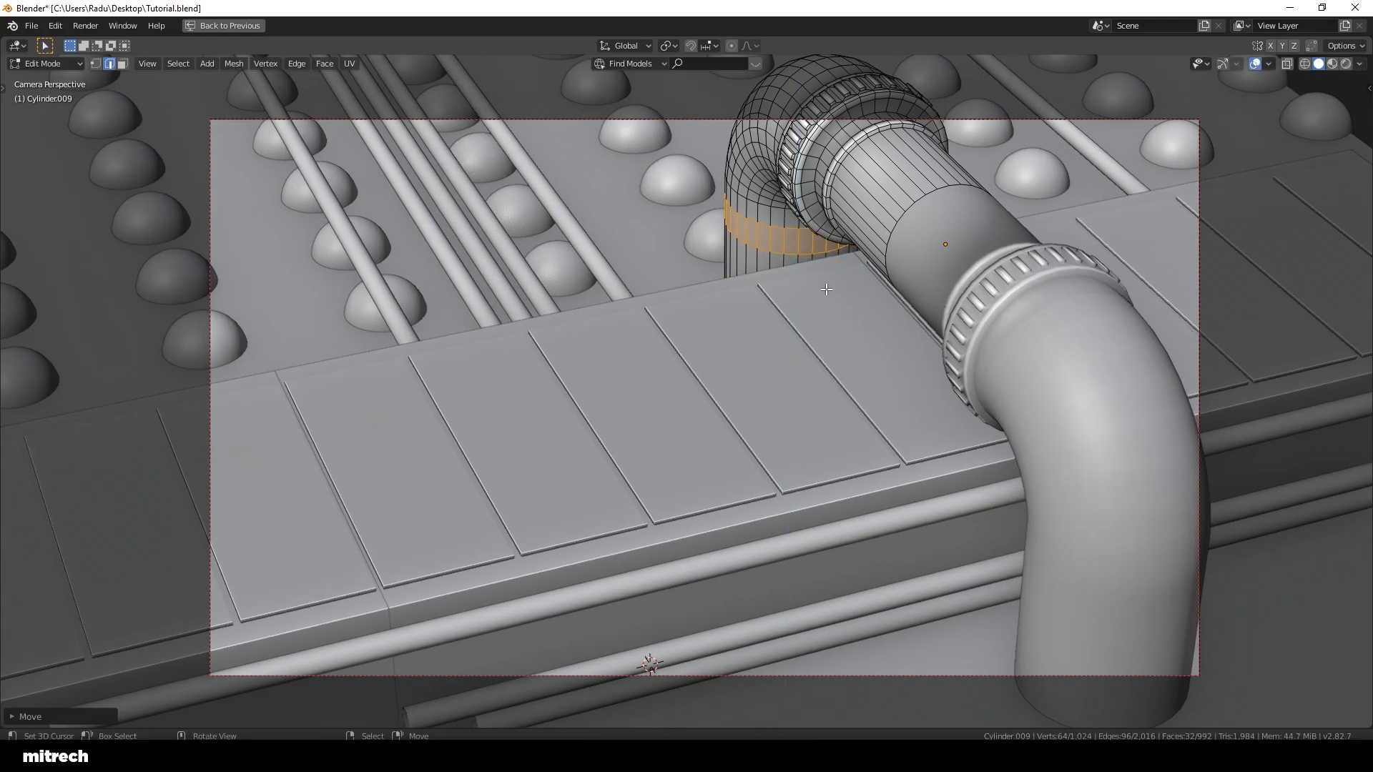
Step: Select the face ring of the vertical leg's new band and inset its faces individually by about 0.011 m
key(KP_Decimal)
scroll(766, 337, down, 3)
middle_drag(766, 337, 676, 464)
key(3)
click(676, 464)
alt+click(687, 466)
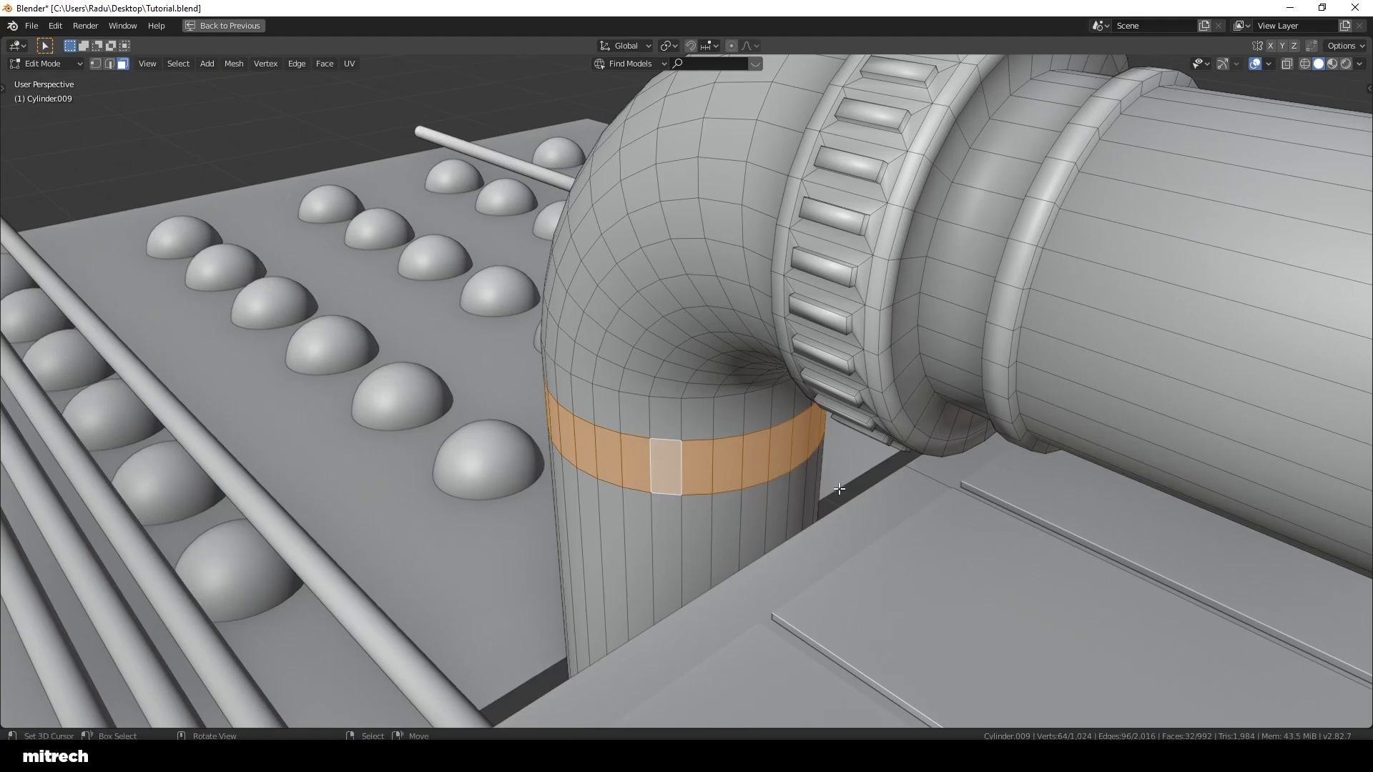
key(i)
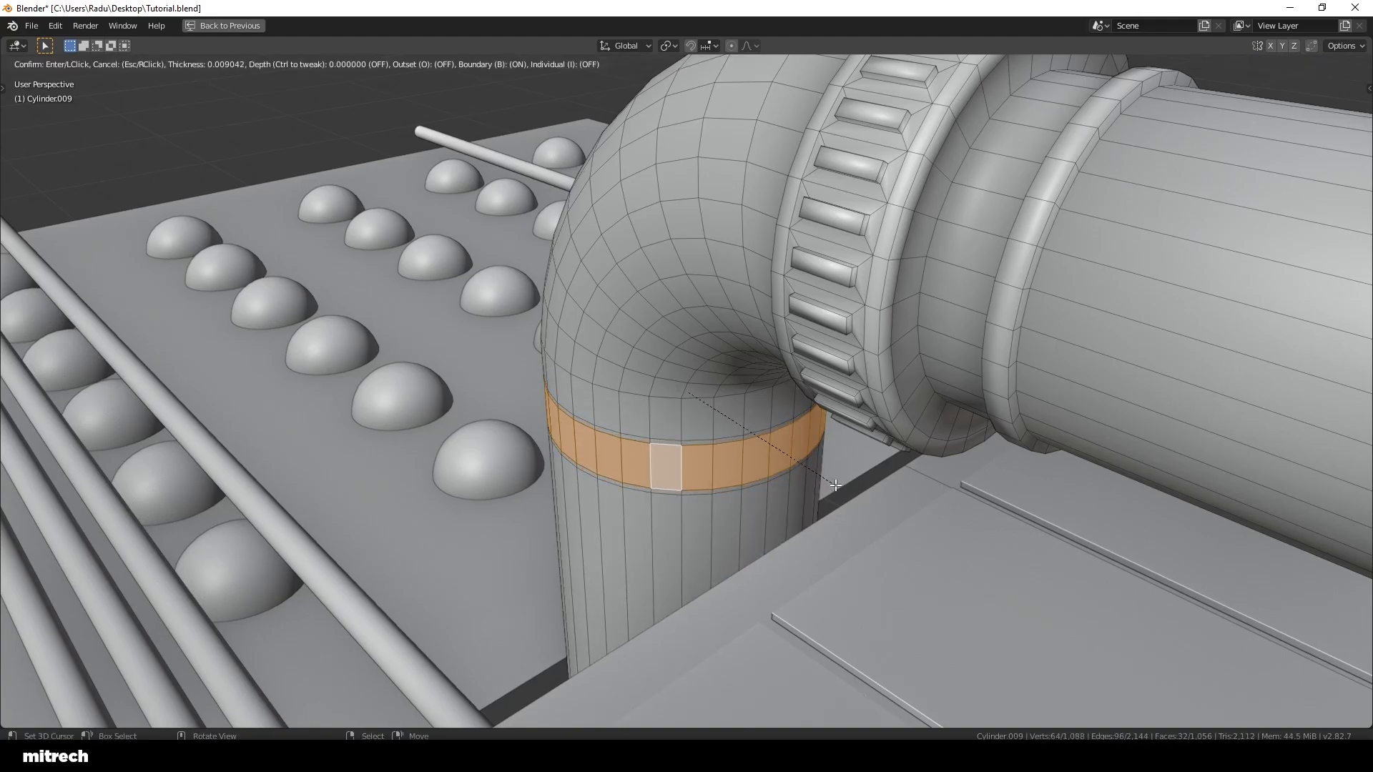
key(i)
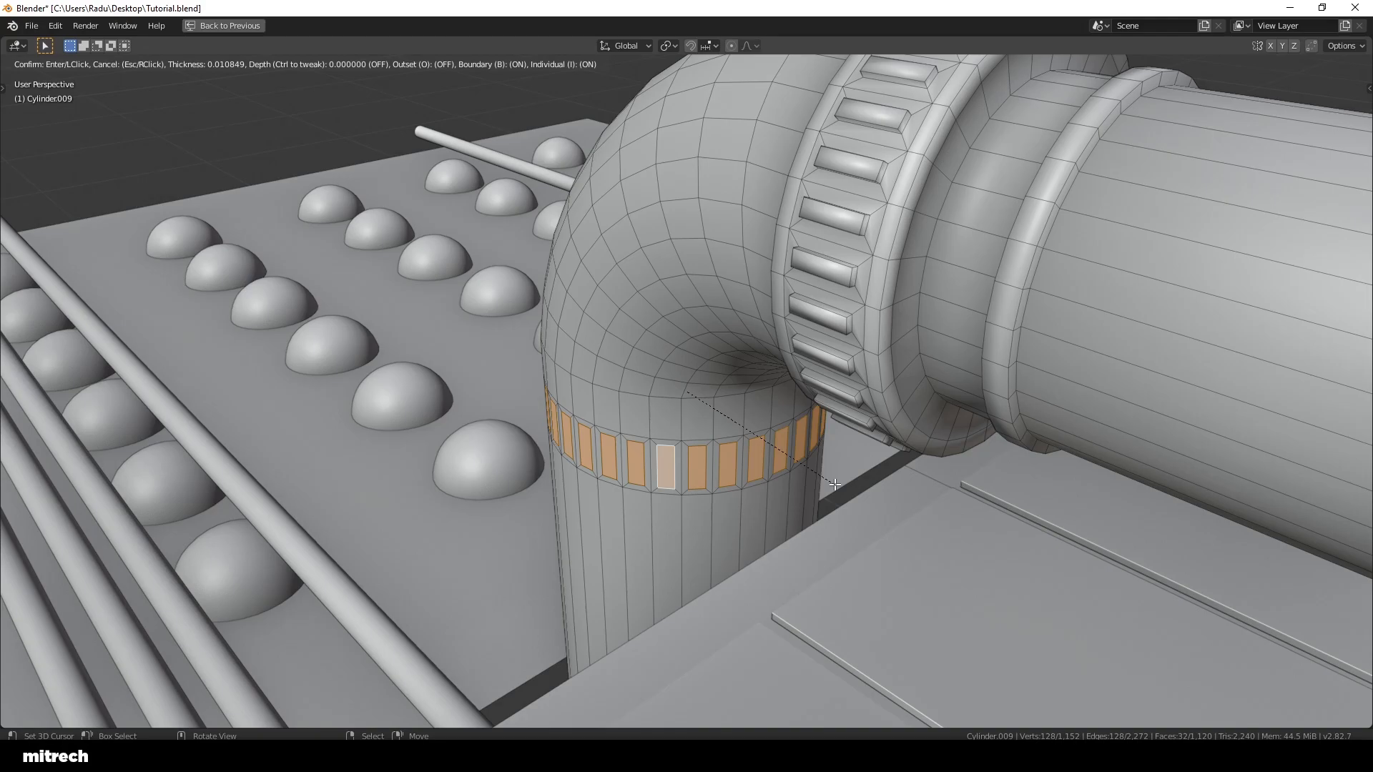
click(835, 485)
Step: Extrude the inset faces of the vertical leg's band outward along their normals as small ribs
middle_drag(856, 494, 892, 505)
scroll(891, 505, up, 2)
key(alt+Tab)
key(alt+Tab)
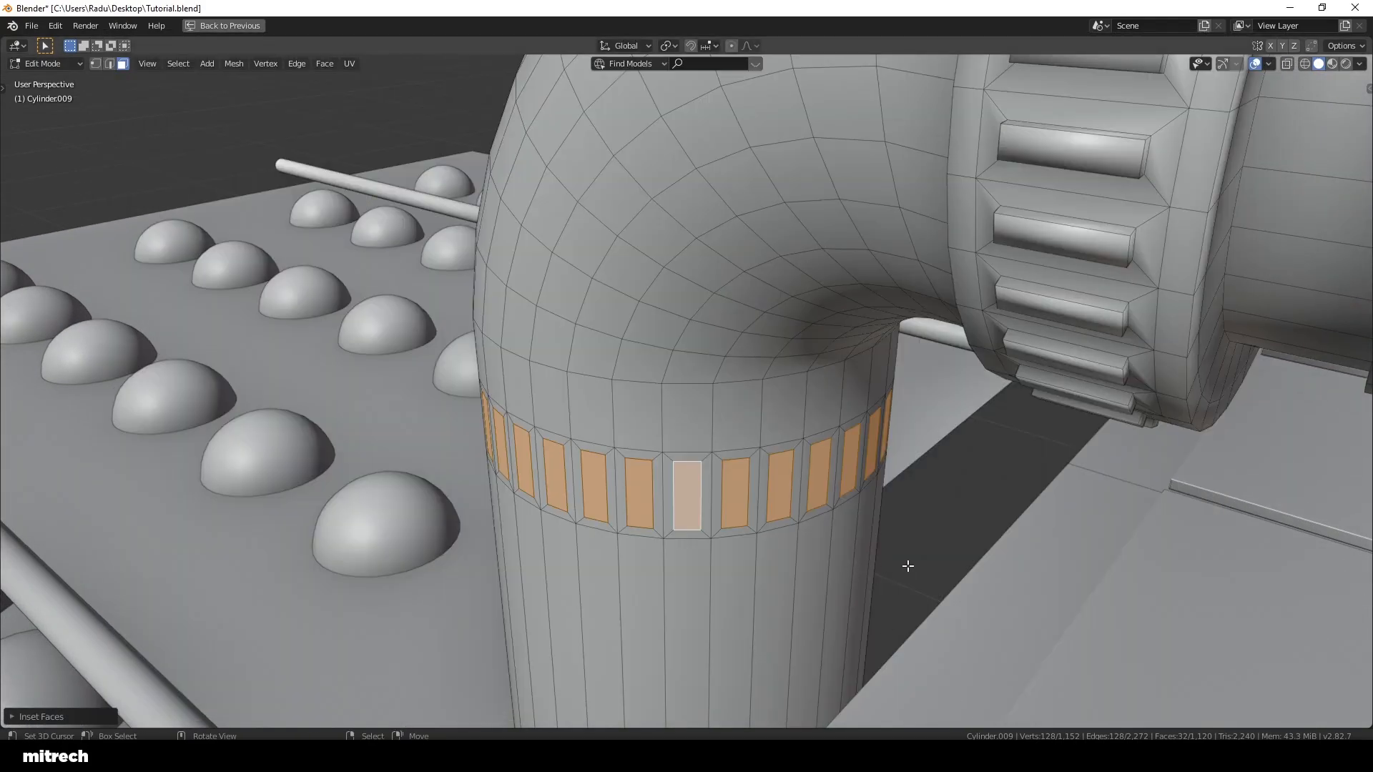
key(alt+e)
click(907, 565)
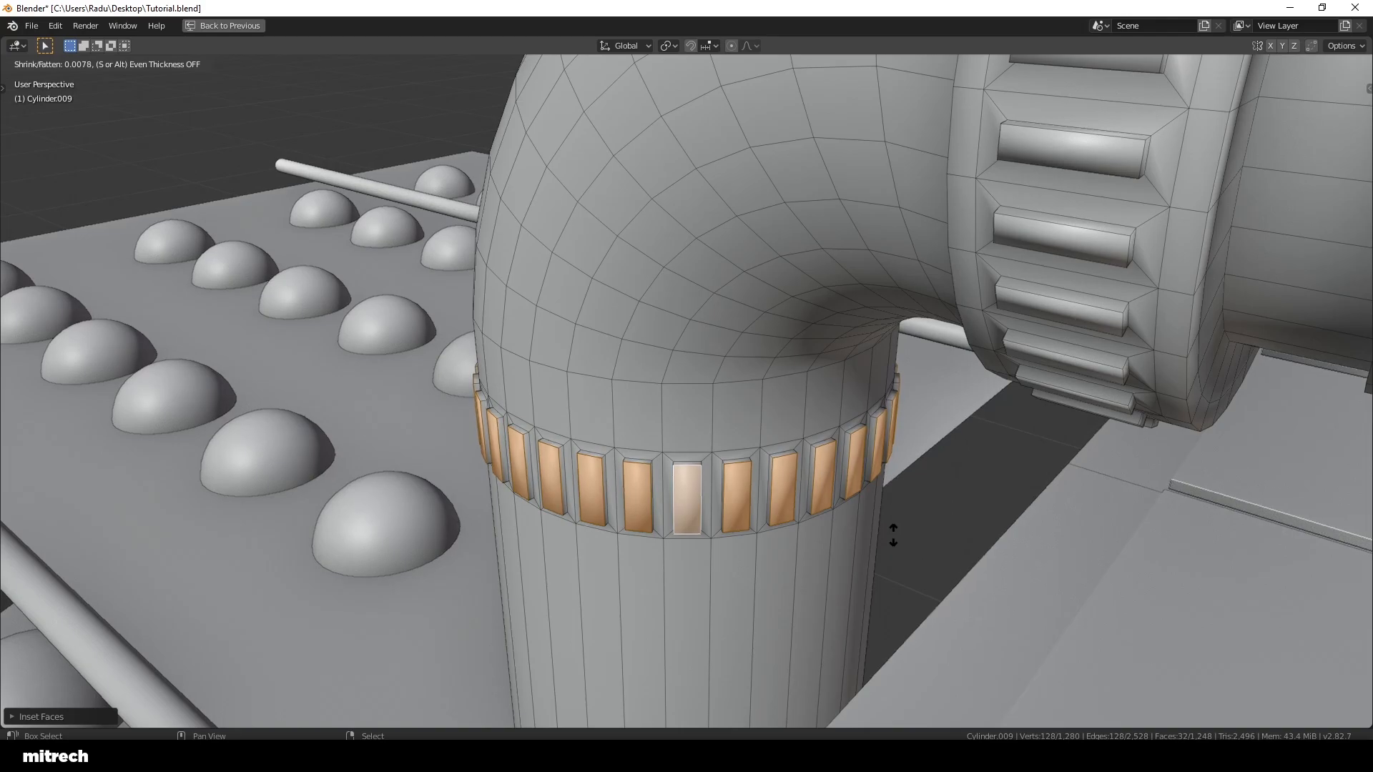
click(830, 465)
Step: Apply the pipe's object transform and compare the scene from the camera with the reference render
key(Tab)
key(ctrl+a)
click(830, 465)
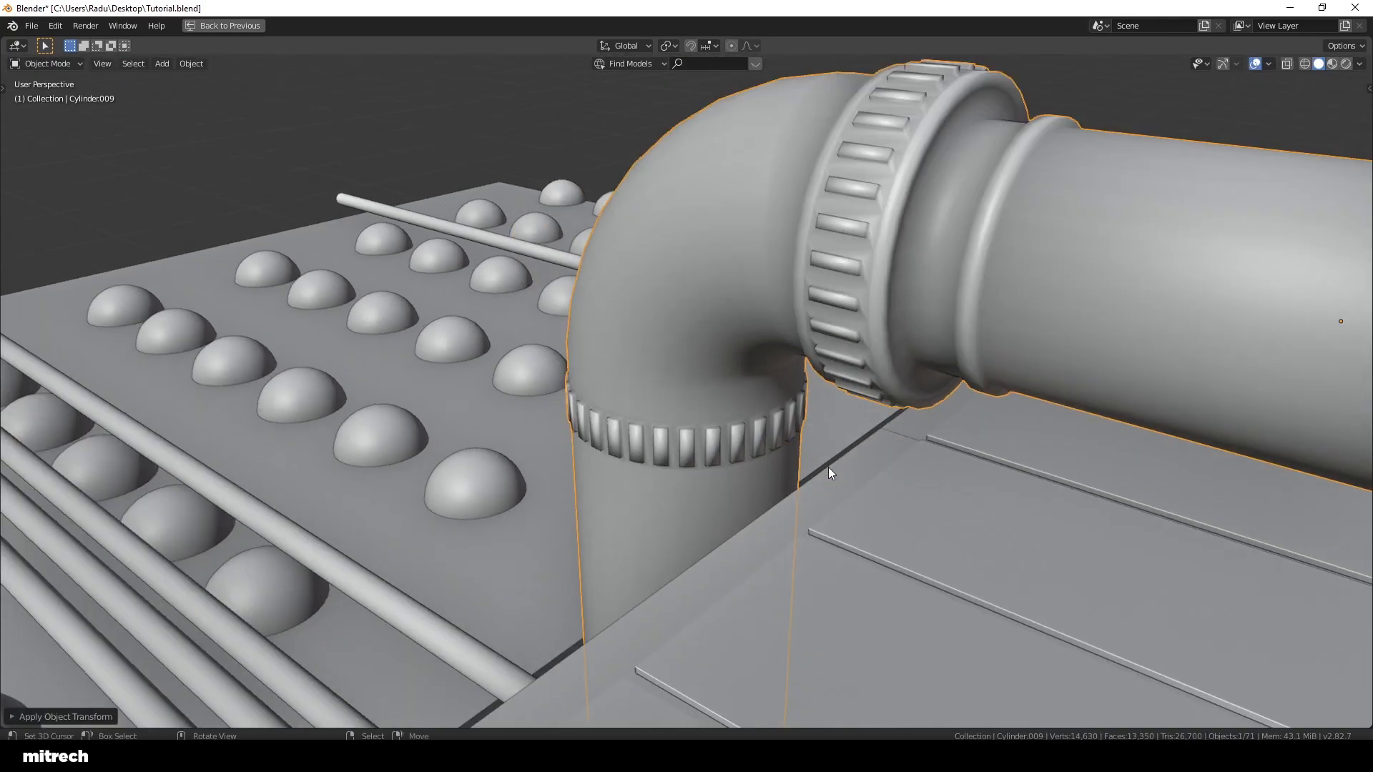
key(KP_0)
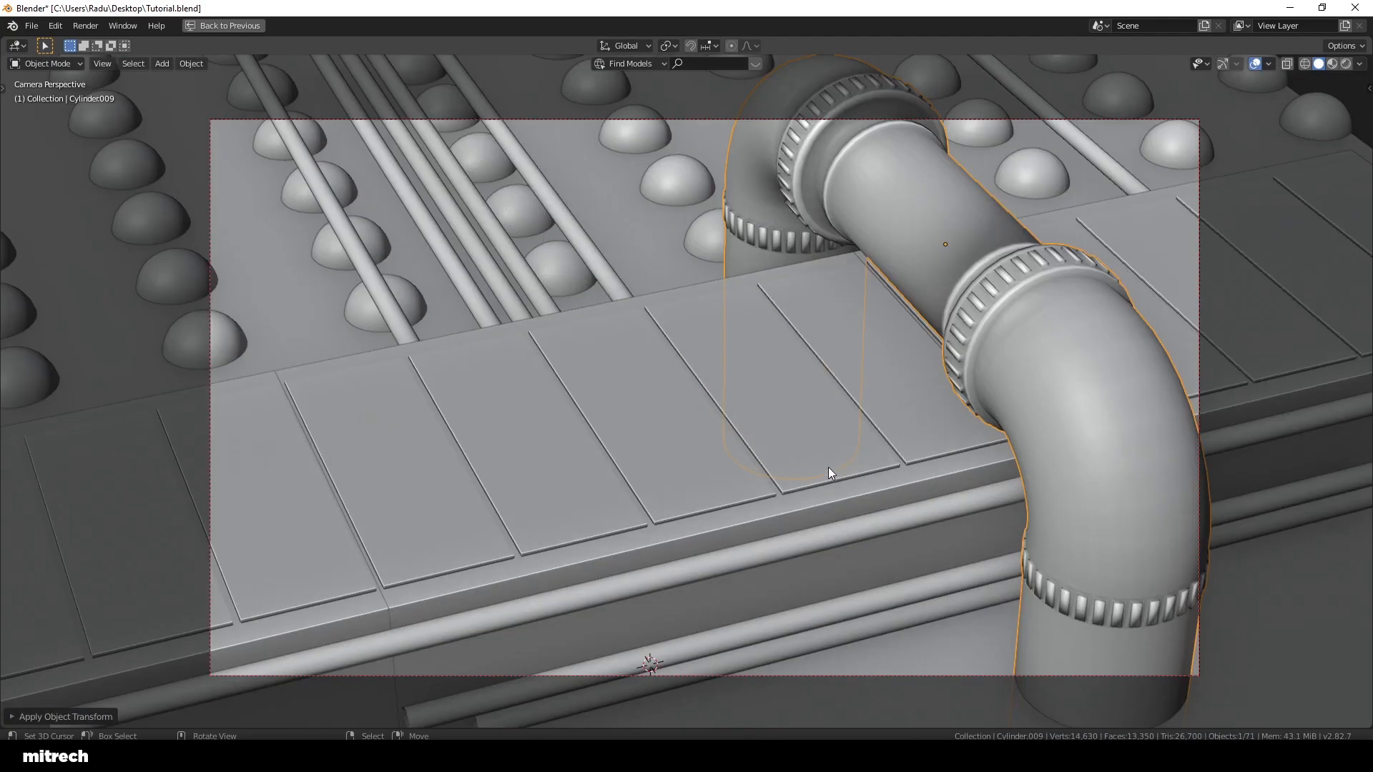
key(F12)
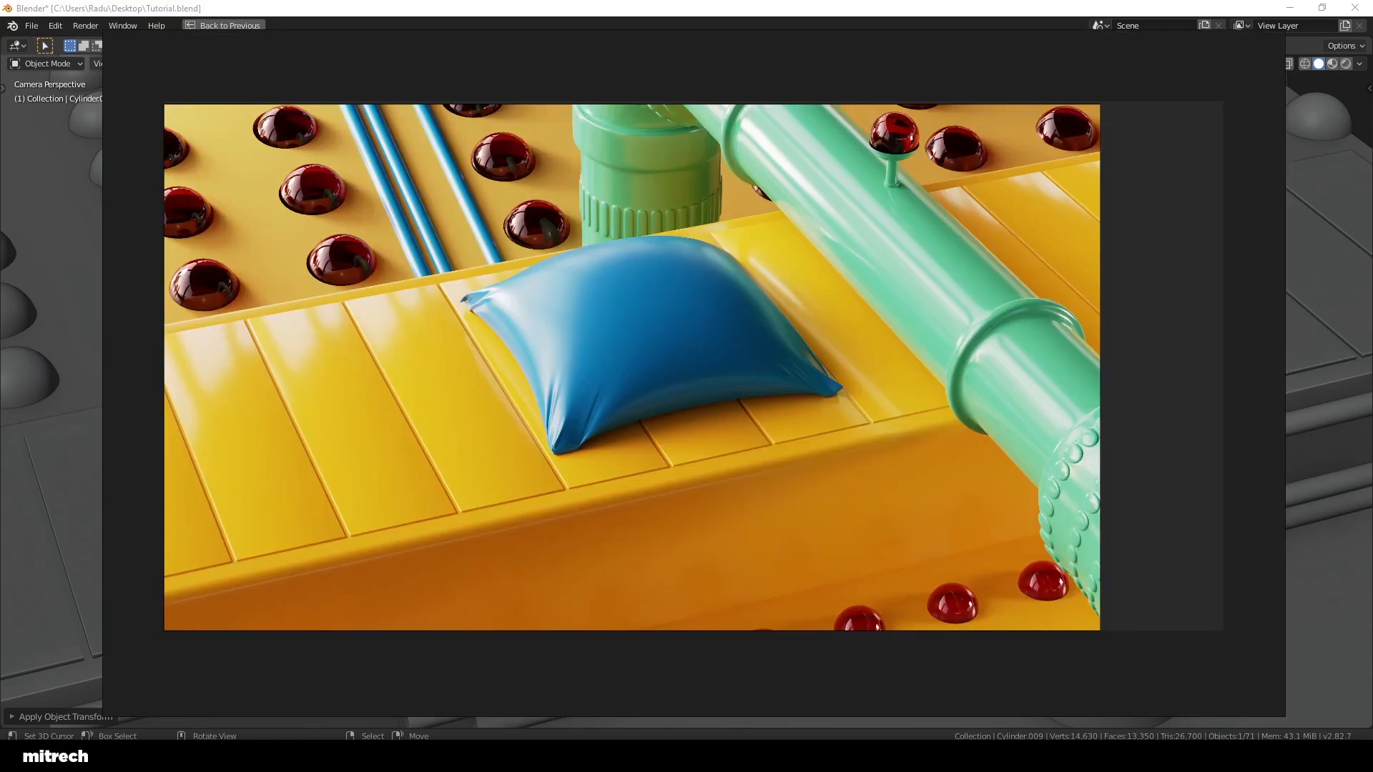
key(Escape)
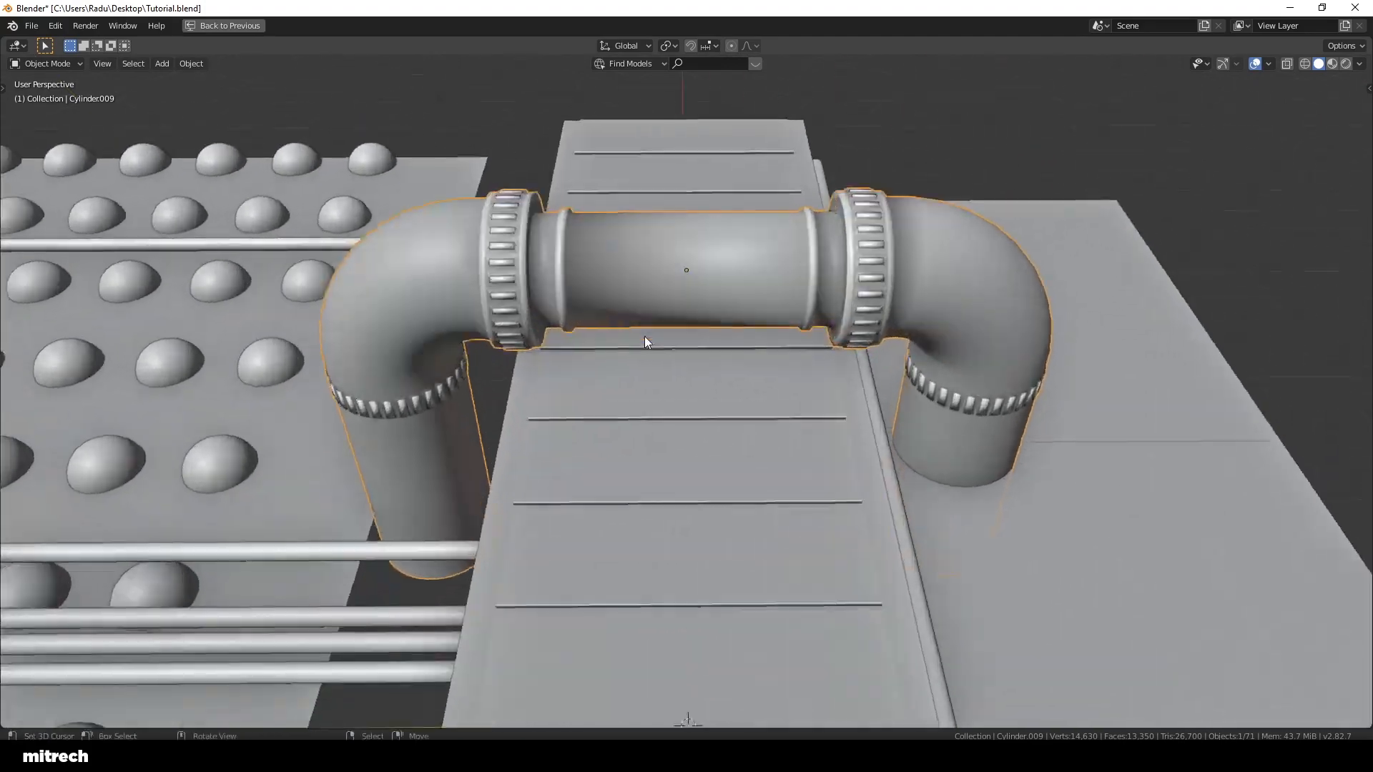
Step: Add an edge loop just below the vertical leg's ribbed band and bevel it into a second band
scroll(645, 336, up, 5)
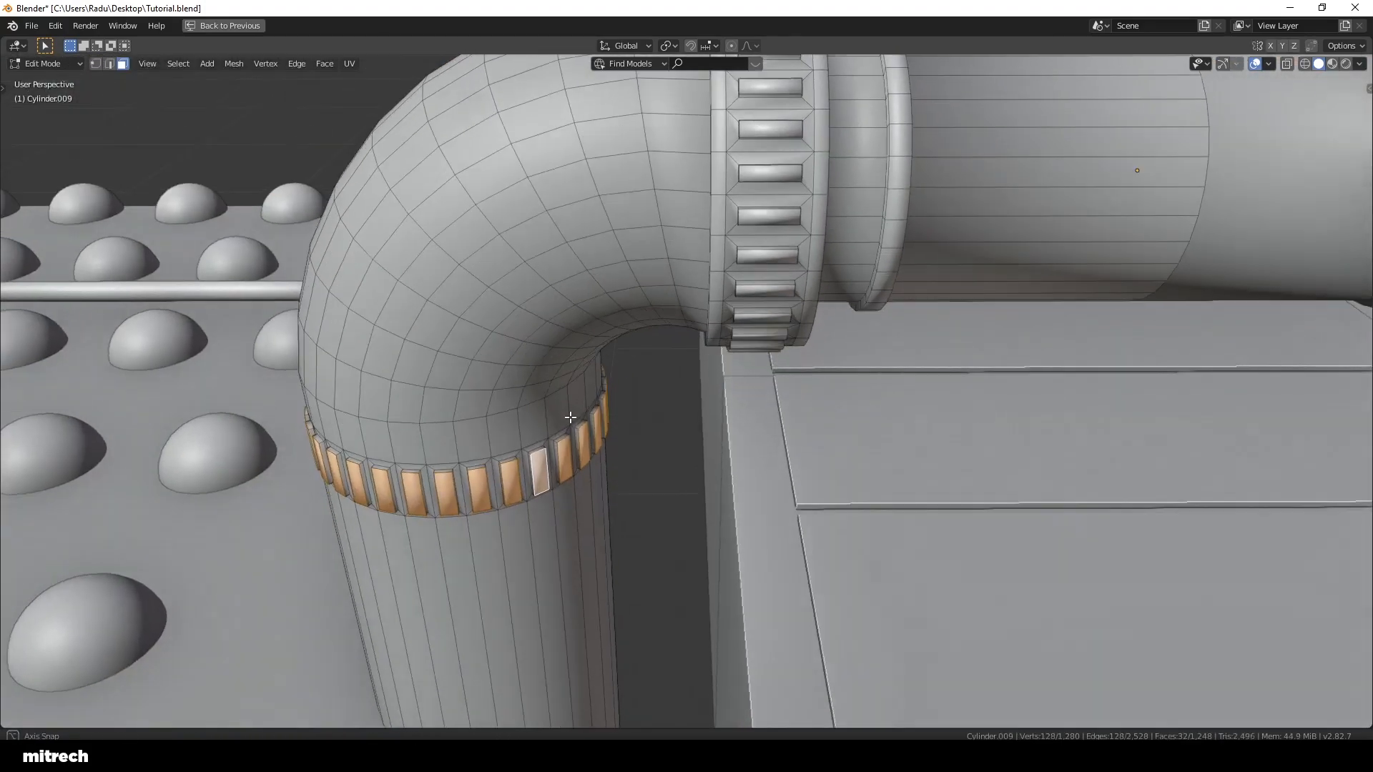
key(a)
key(a)
middle_drag(570, 418, 523, 324)
scroll(517, 313, down, 3)
key(ctrl+r)
click(591, 526)
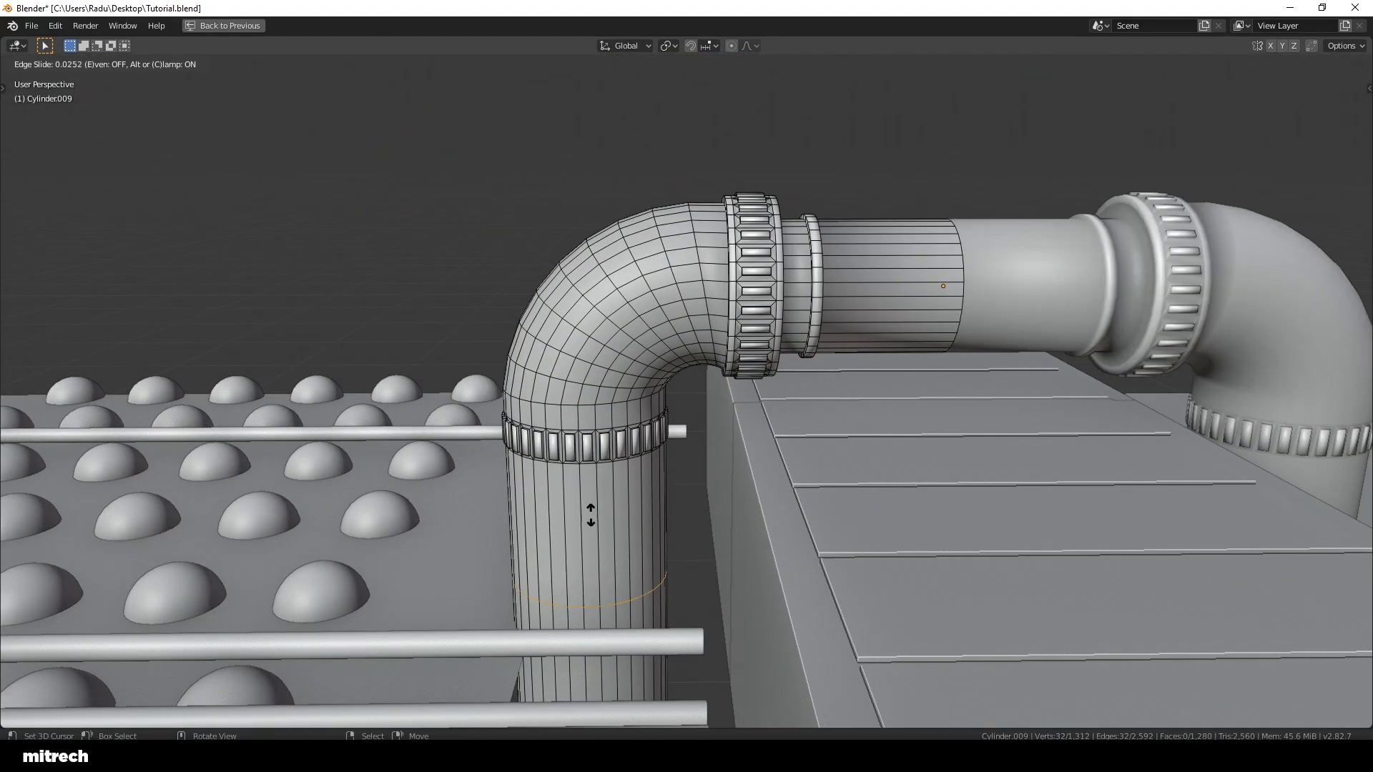
click(574, 415)
key(ctrl+b)
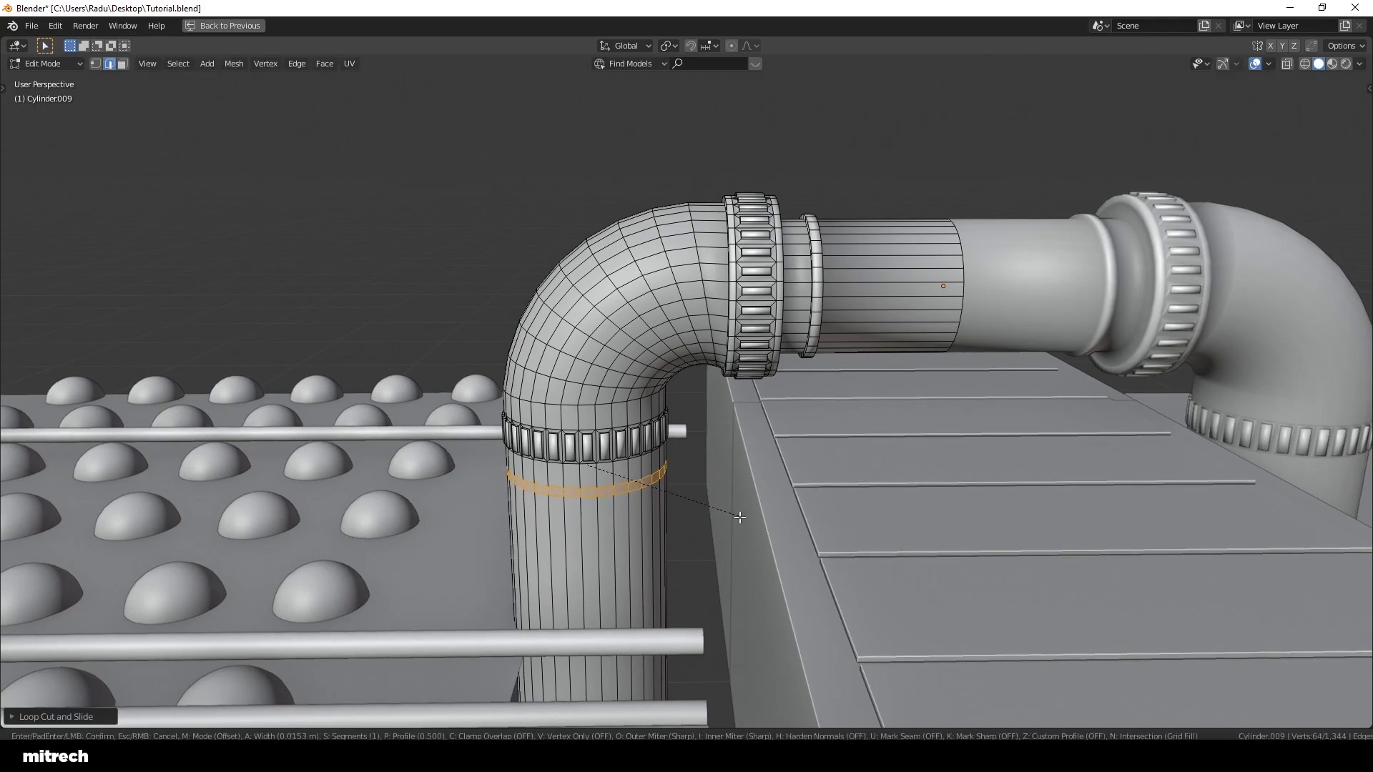
click(747, 531)
Step: Stretch the second band along Z and move it up closer to the ribbed band
key(g)
key(z)
right_click(746, 530)
key(s)
key(z)
right_click(746, 529)
key(g)
key(s)
key(z)
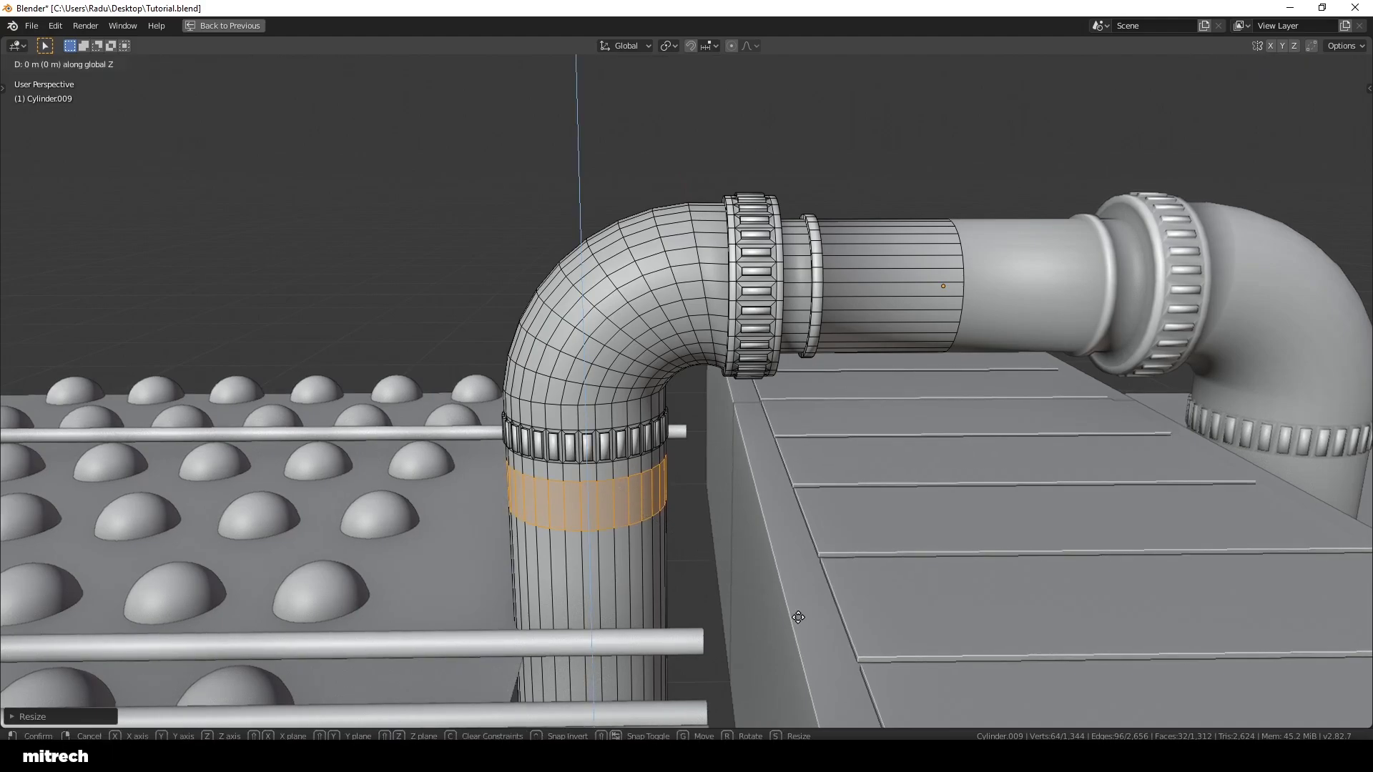
click(772, 572)
Step: Extrude the second band's faces and scale them outward horizontally, excluding Z, to form a raised collar
scroll(759, 546, up, 2)
key(e)
key(s)
key(shift+z)
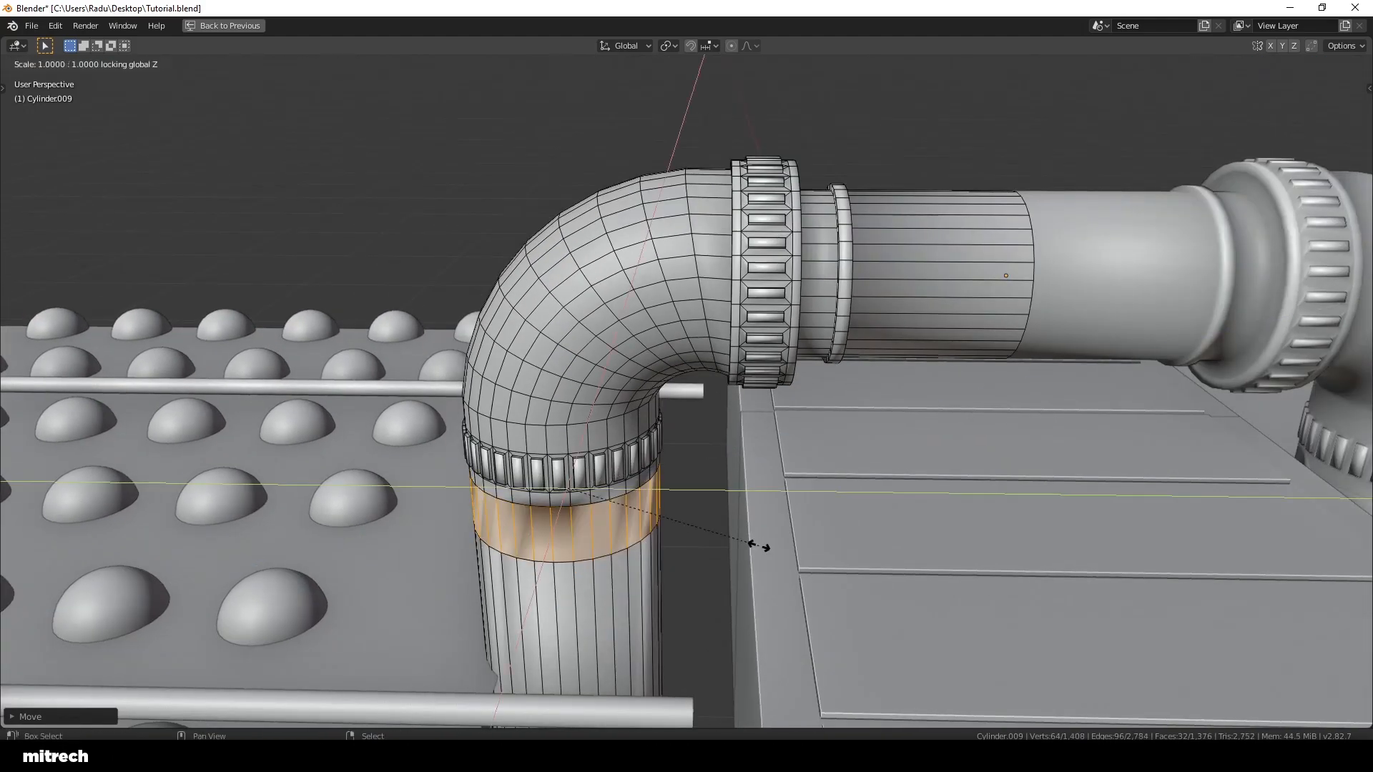
click(775, 567)
key(Tab)
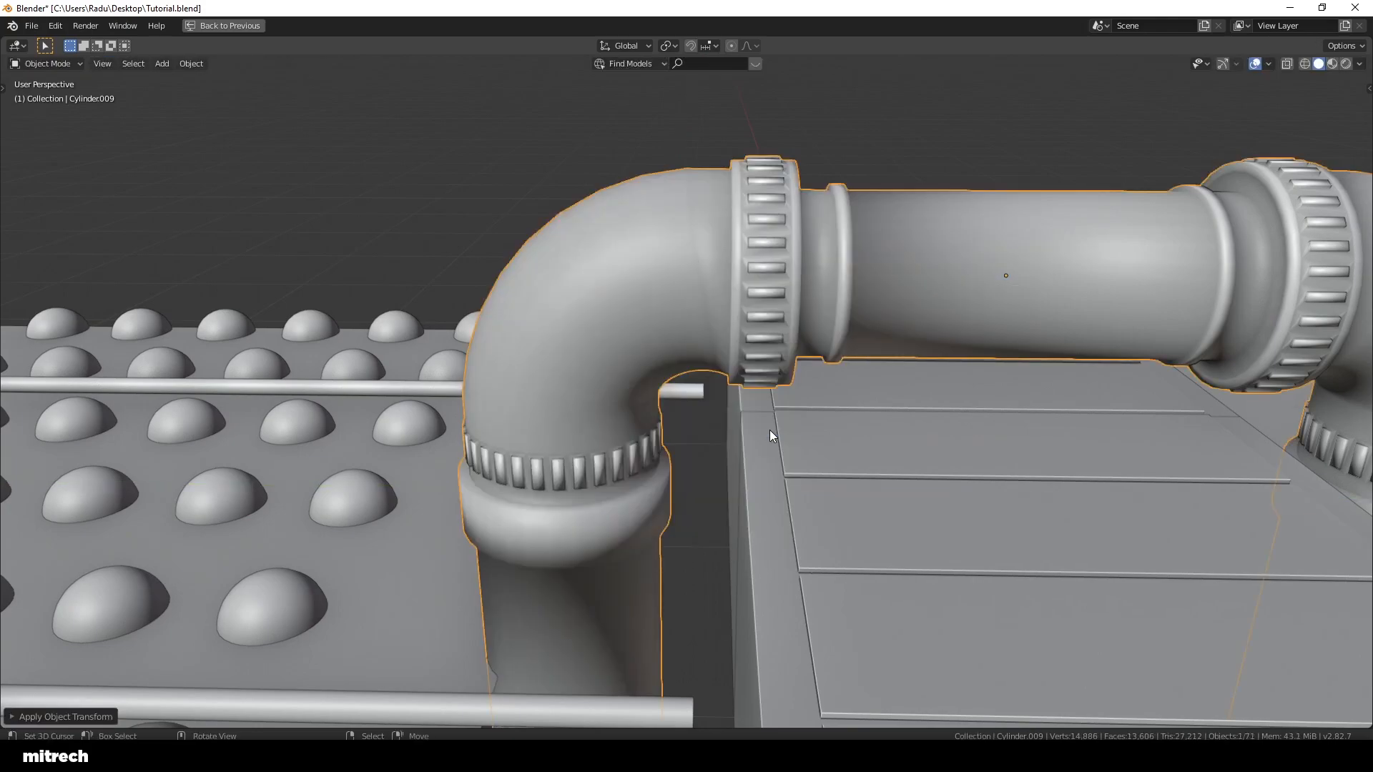
Step: Scale the extruded collar below the ribs further outward, excluding Z, to make it wider
key(Tab)
key(s)
key(shift+z)
click(808, 444)
key(Tab)
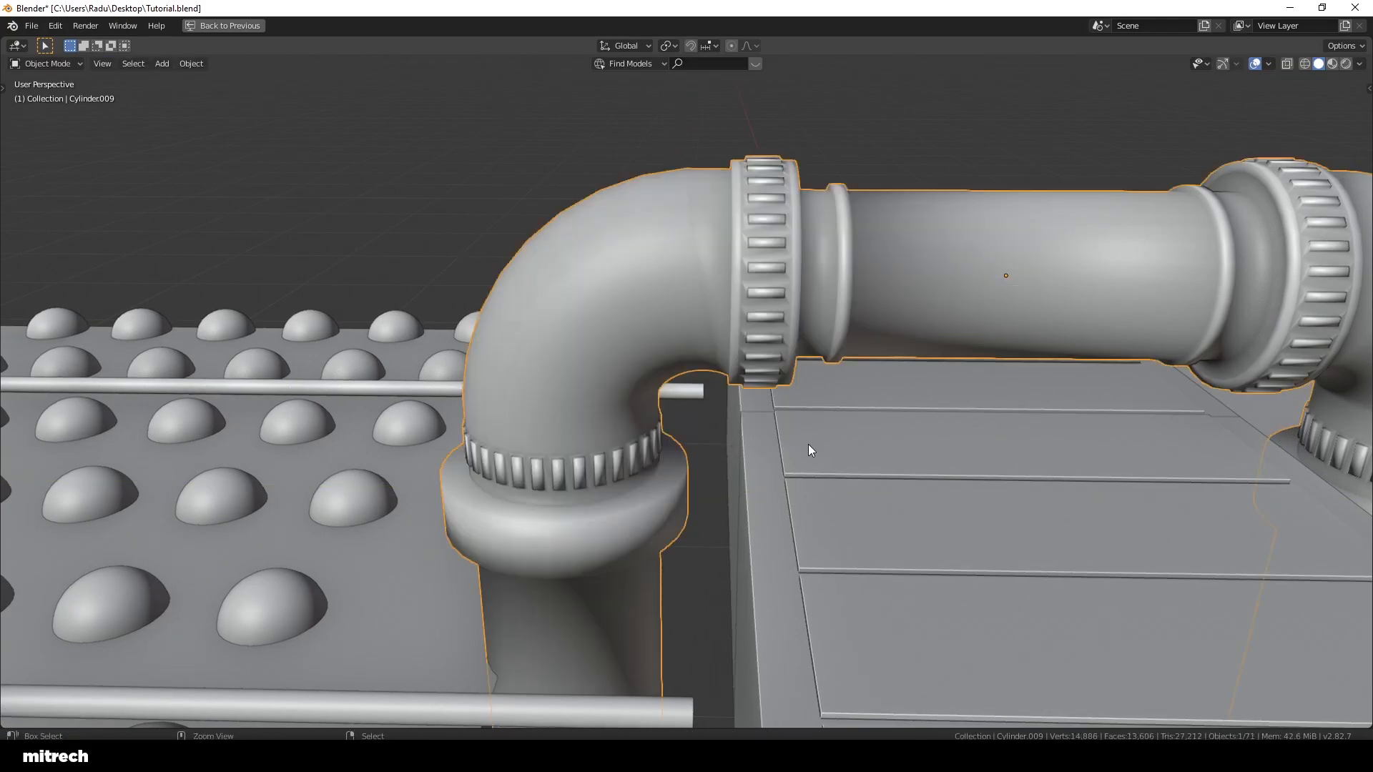
Step: Apply the pipe's object transform in the camera view, deselect everything and save the file
key(KP_0)
right_click(1050, 428)
key(ctrl+a)
click(1049, 427)
key(alt+a)
key(ctrl+s)
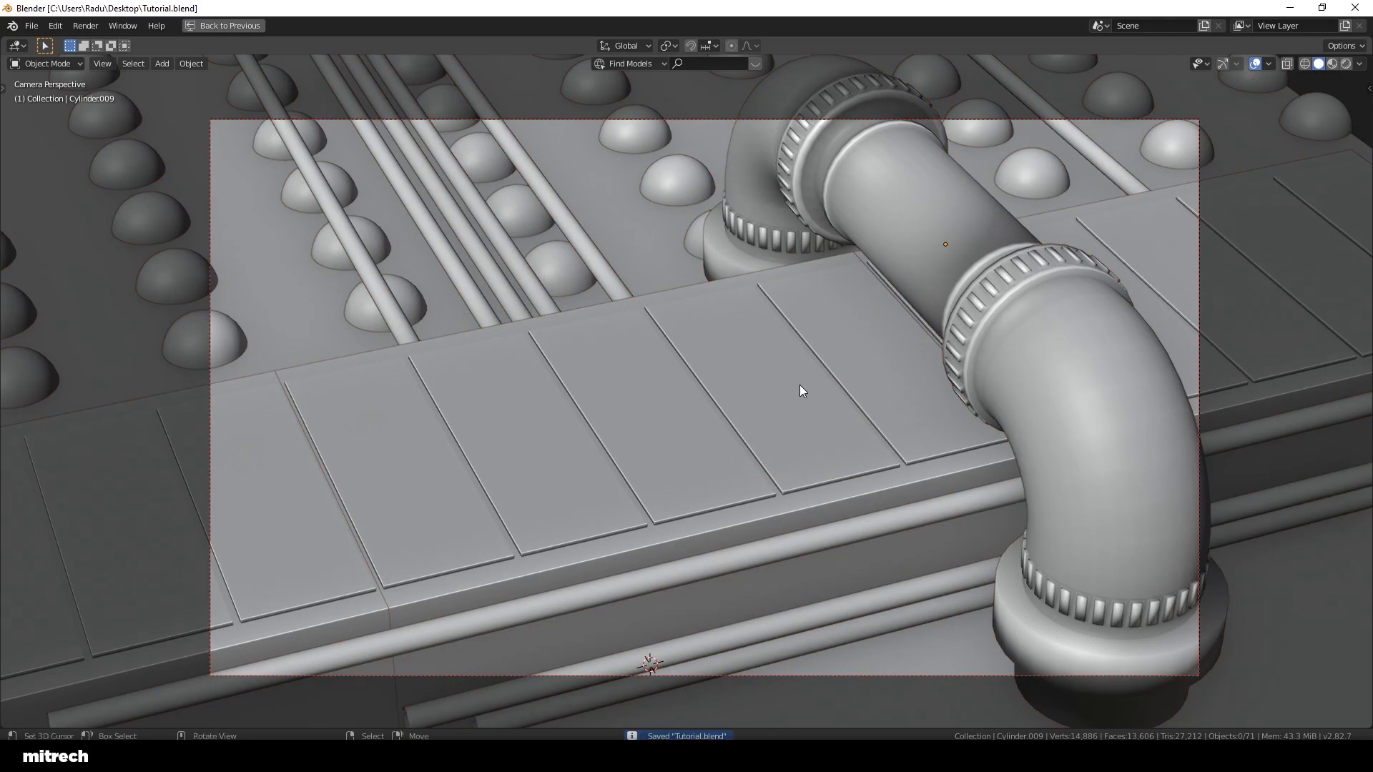
Step: Reapply the pipe's object transform and add a Subdivision Surface at level 1
click(1055, 320)
key(ctrl+a)
click(1055, 320)
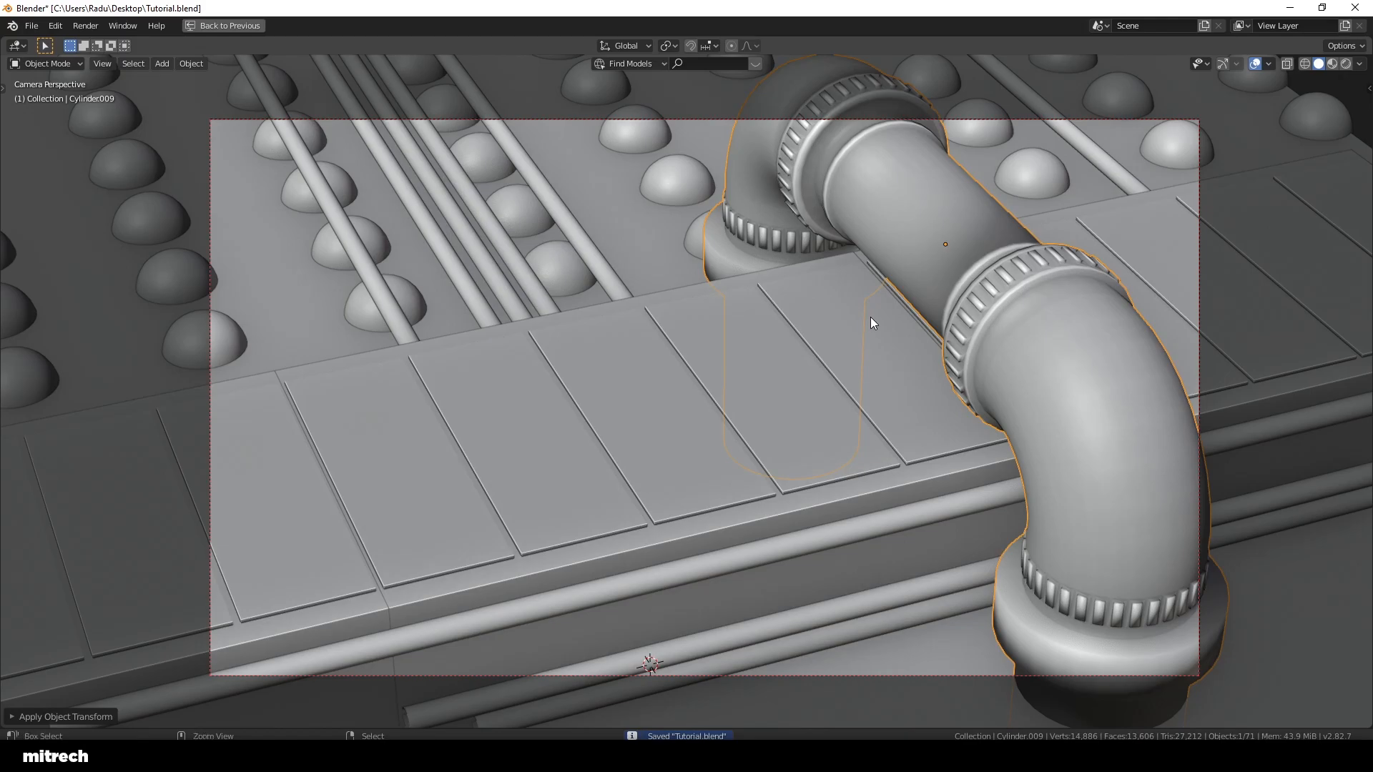
key(ctrl+1)
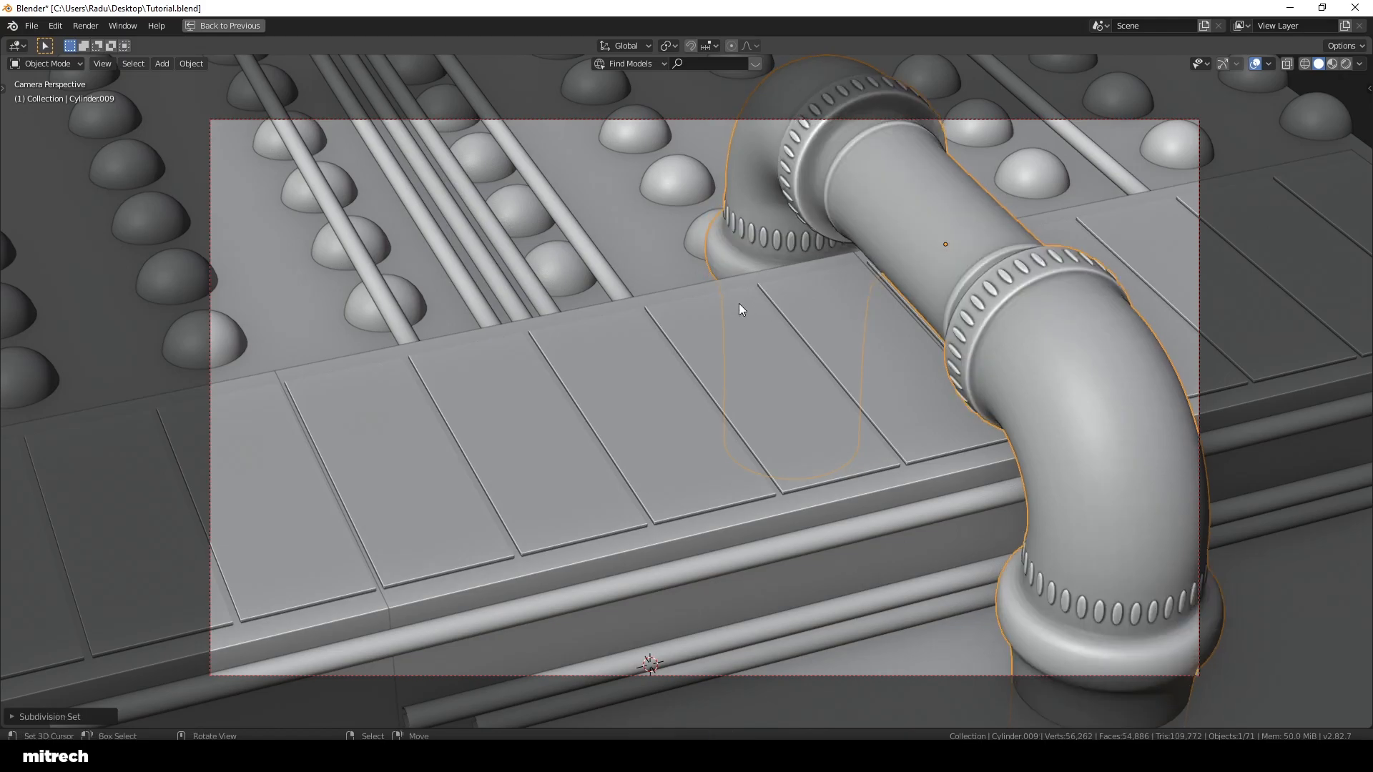
Step: Add a loop cut around the middle of the wide collar below the pipe's elbow
key(KP_0)
middle_drag(731, 306, 867, 320)
scroll(866, 320, up, 3)
scroll(686, 420, up, 2)
shift+middle_drag(476, 319, 690, 422)
scroll(690, 422, up, 2)
key(Tab)
scroll(693, 477, up, 2)
key(alt+a)
key(ctrl+r)
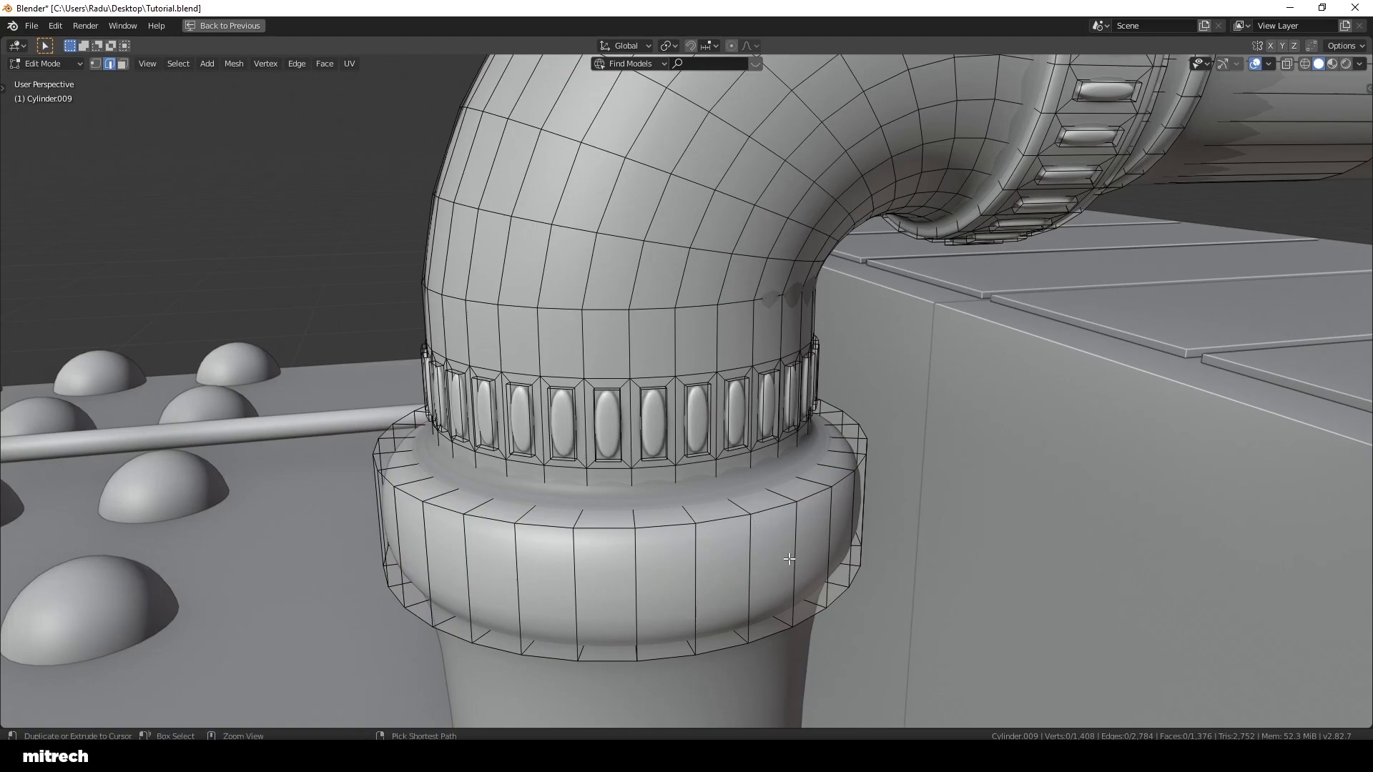
click(789, 536)
click(788, 533)
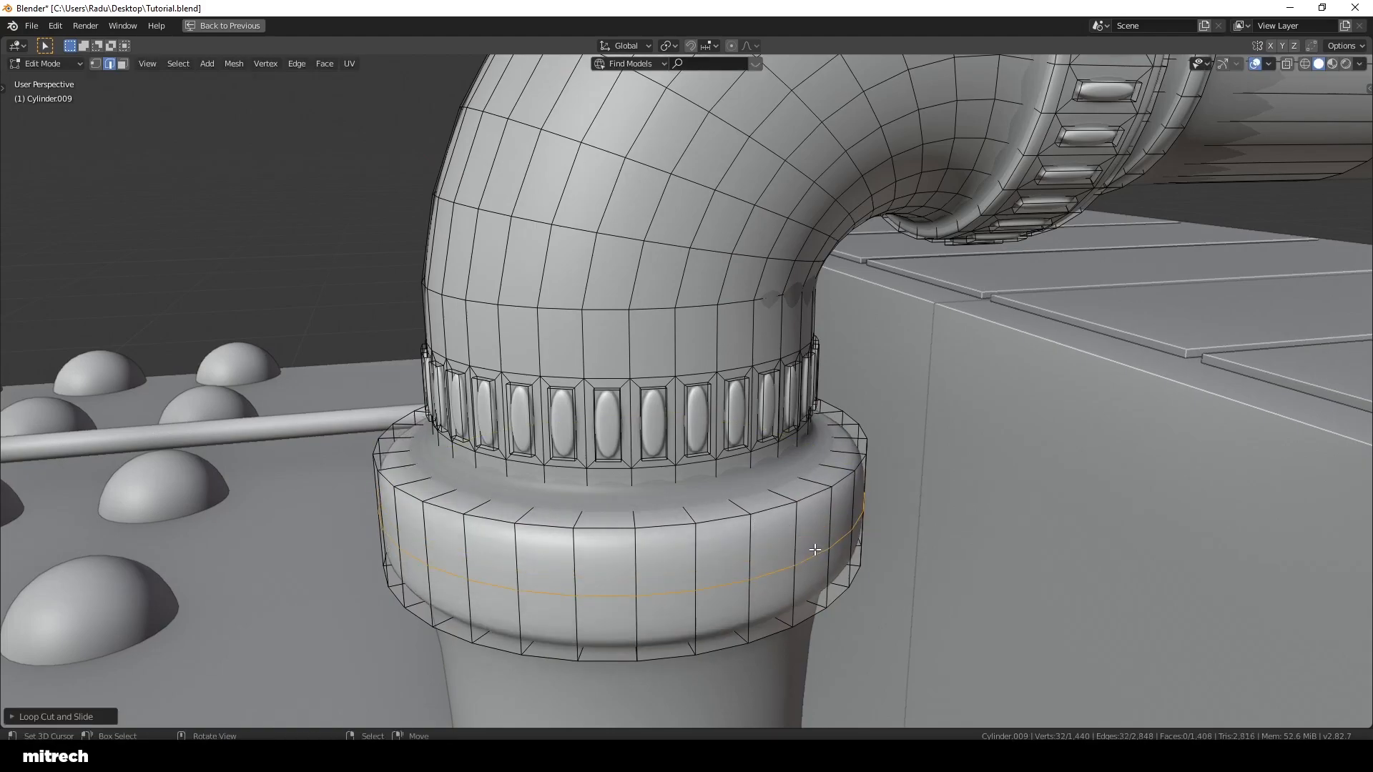
Step: Bevel the collar's new edge loop by about 0.08 m with one segment, bringing its edges close to both rims
middle_drag(815, 552, 910, 499)
key(ctrl+b)
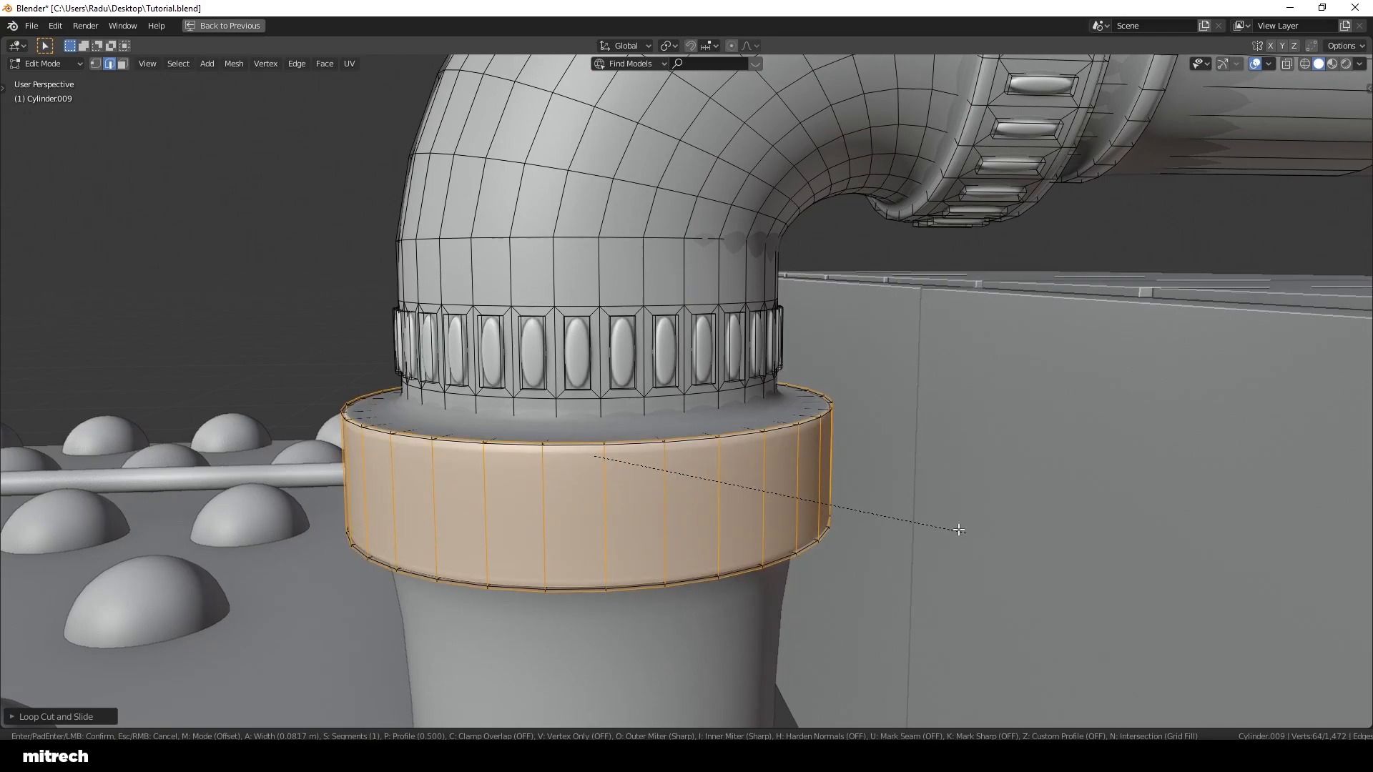
click(955, 528)
key(Tab)
Step: Add a loop cut on the vertical pipe below the collar and slide it up against the collar
middle_drag(956, 527, 756, 440)
key(Tab)
key(ctrl+r)
click(759, 550)
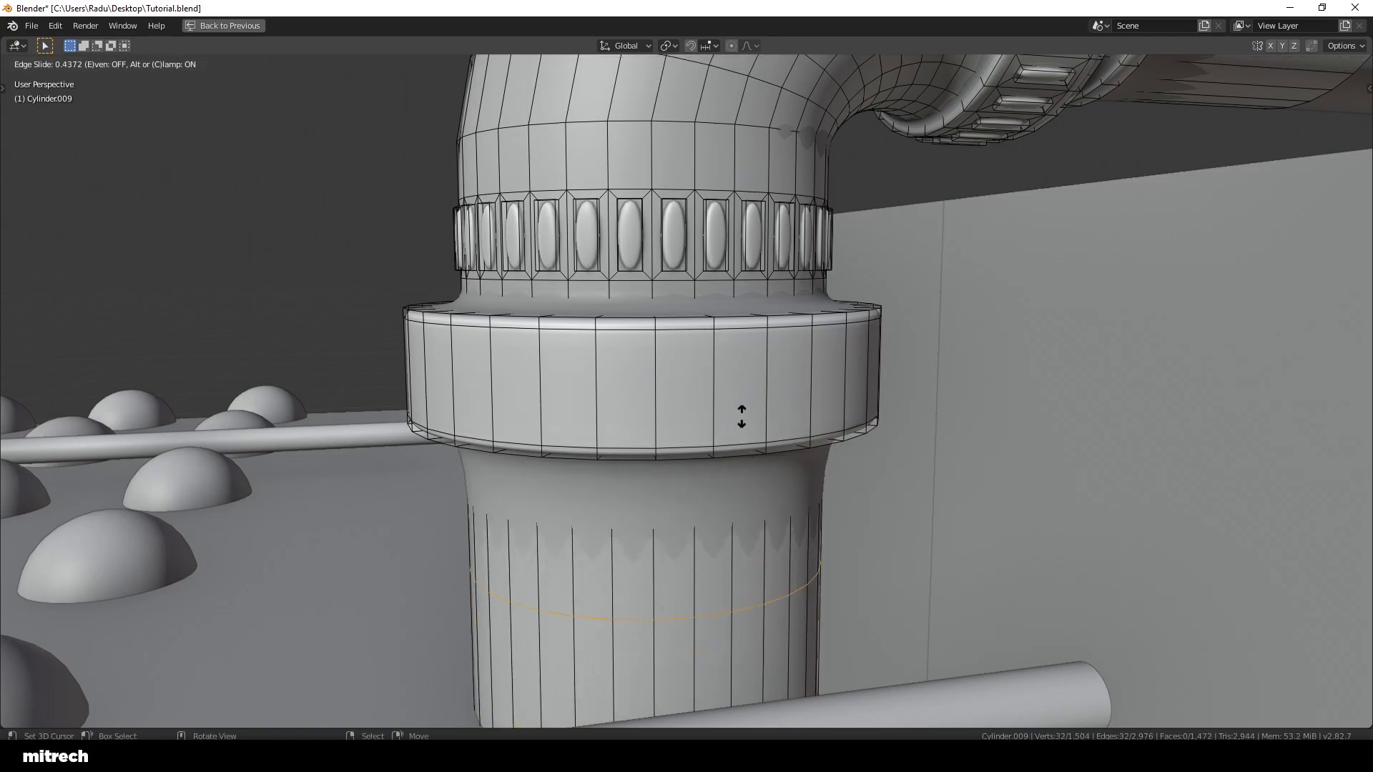
click(732, 348)
key(Tab)
Step: Add a centred loop cut through the raised ribs just above the wide collar
middle_drag(731, 359, 665, 430)
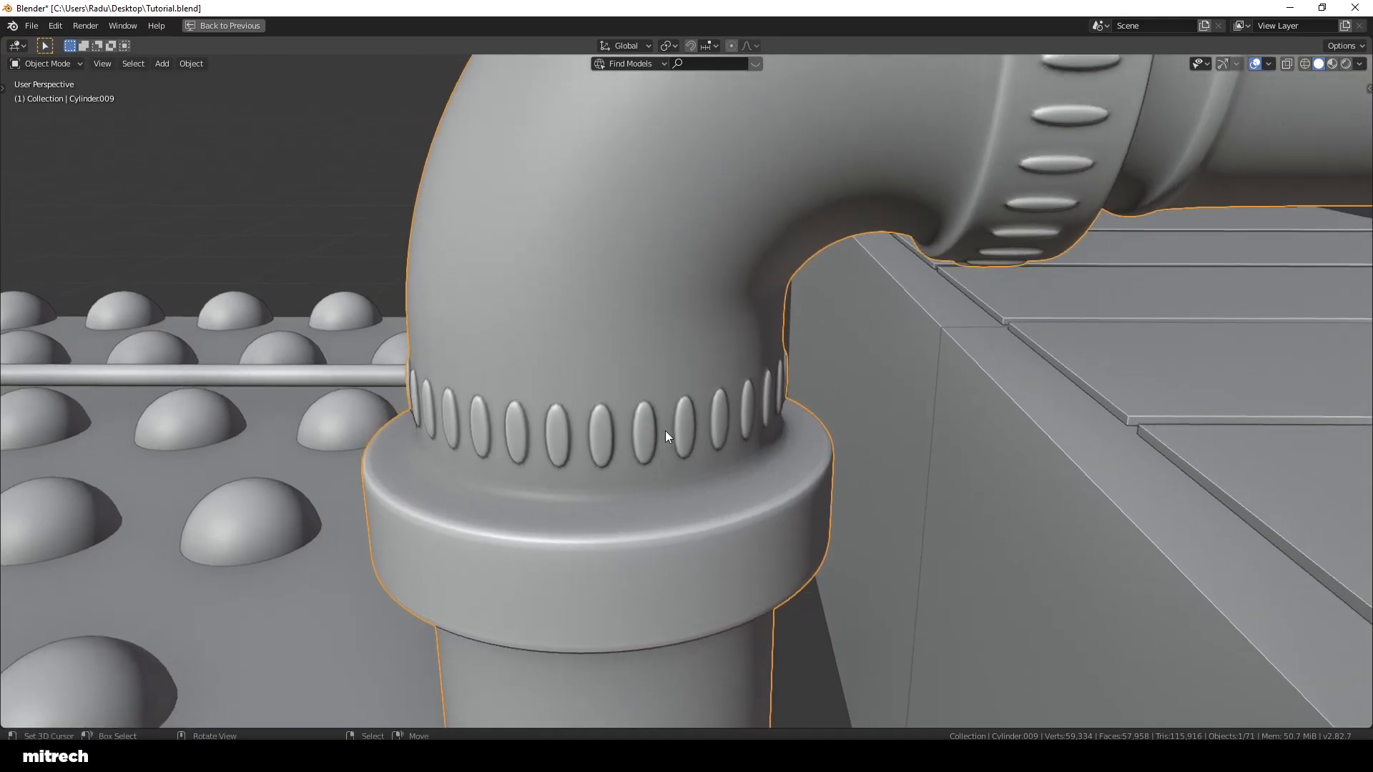
key(Tab)
key(ctrl+r)
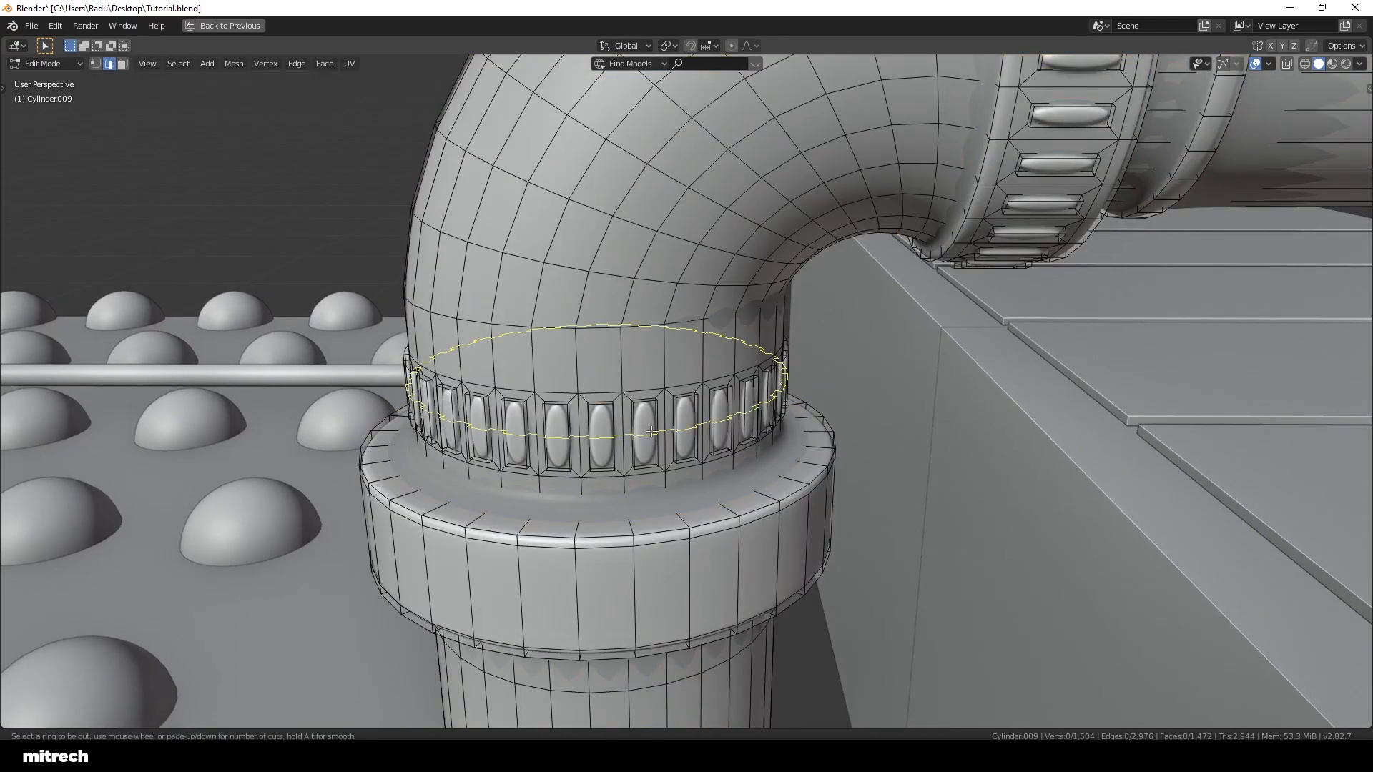
click(651, 432)
right_click(650, 431)
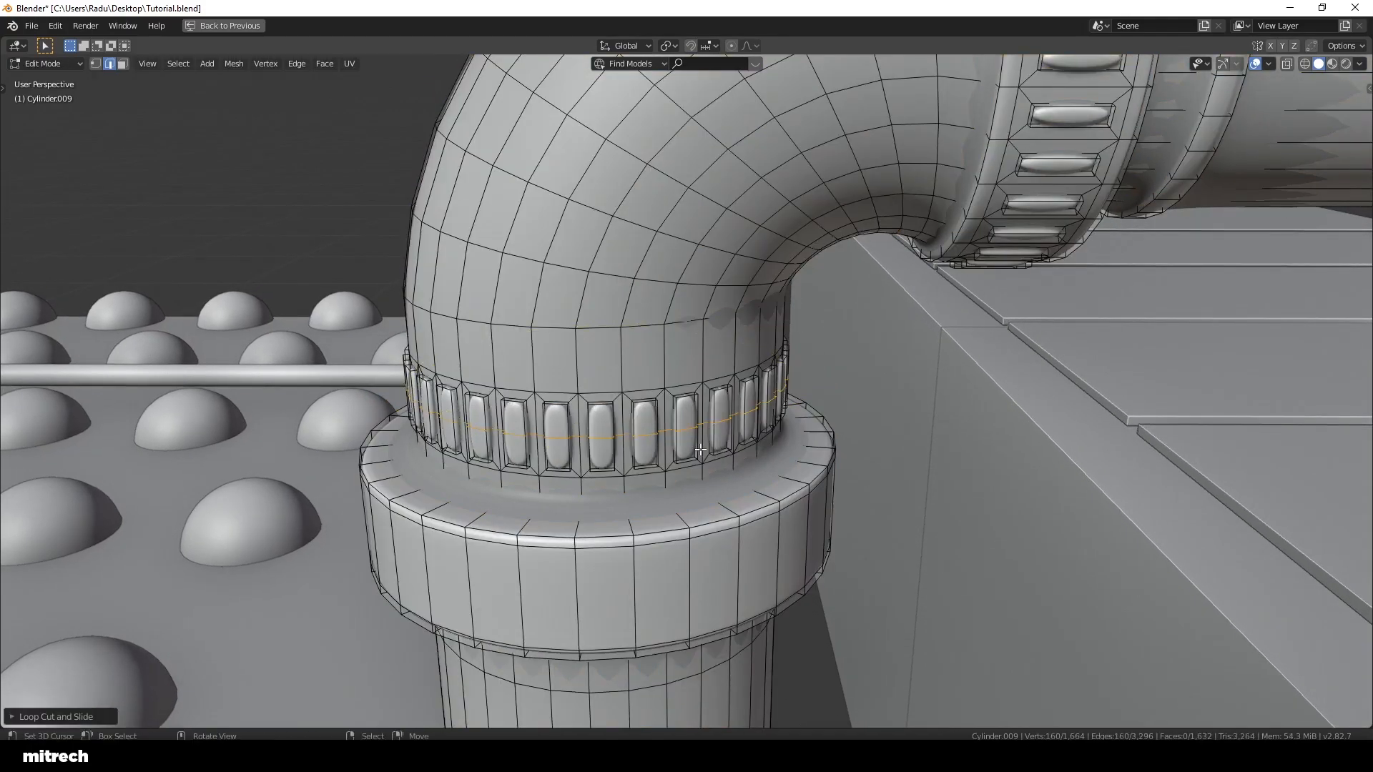
key(Tab)
Step: Add a centred loop cut through the ribs of the ring at the elbow's upper end
middle_drag(747, 476, 792, 339)
key(Tab)
key(a)
key(a)
key(ctrl+r)
click(789, 314)
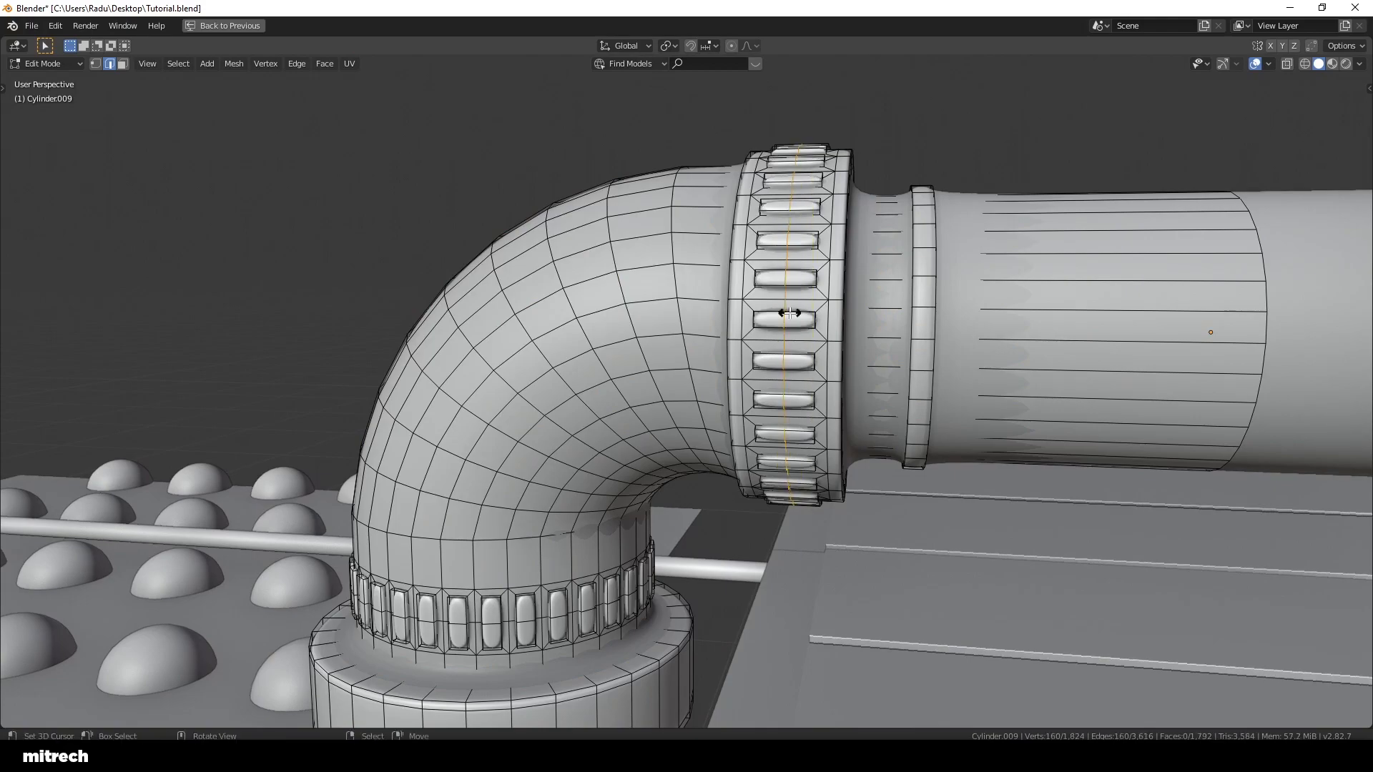
right_click(789, 313)
key(Tab)
Step: Add a loop cut on the straight horizontal pipe and slide it against the thin ring
shift+drag(1001, 400, 818, 464)
key(Tab)
scroll(657, 397, up, 1)
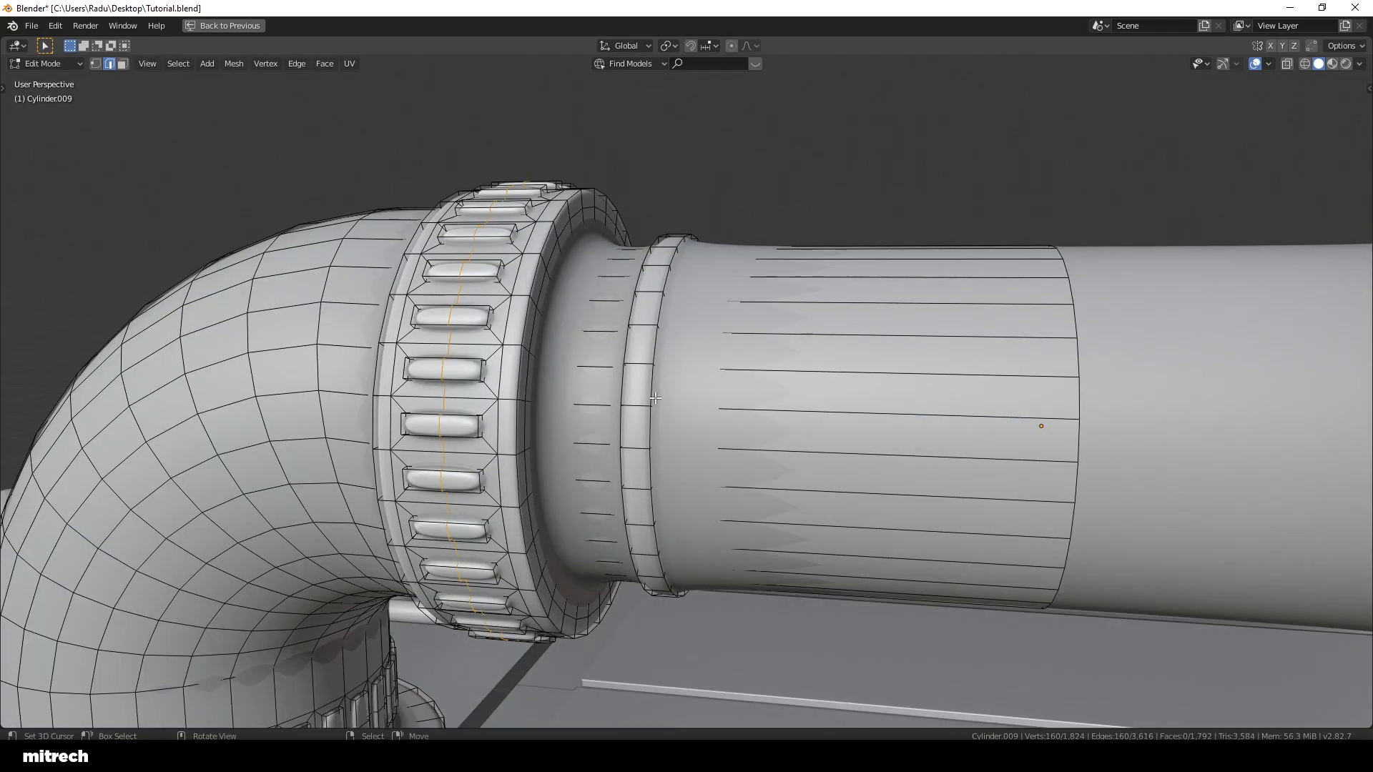
middle_drag(776, 376, 778, 403)
key(ctrl+r)
click(778, 400)
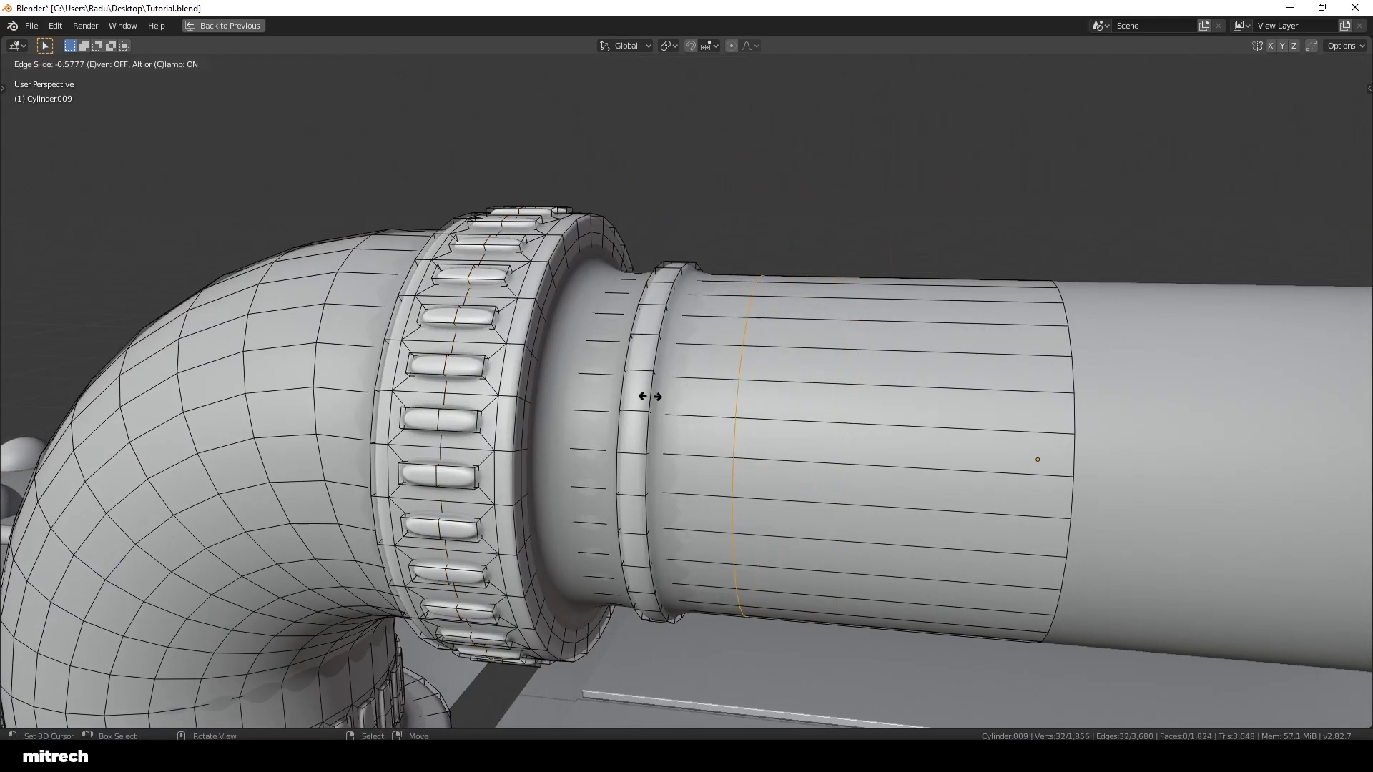
click(600, 389)
Step: Add two loop cuts between the ribbed and thin rings, one close to each ring
middle_drag(600, 389, 673, 397)
key(ctrl+r)
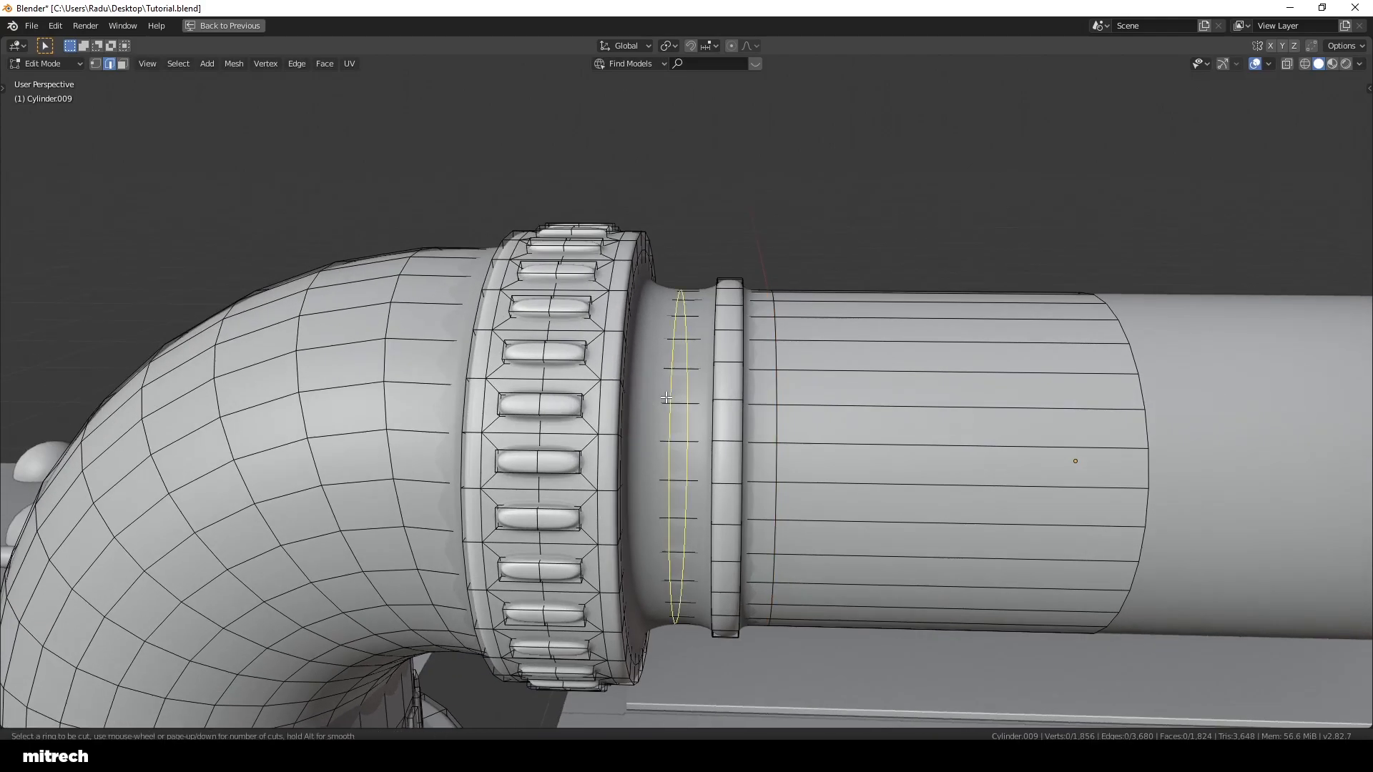
click(685, 399)
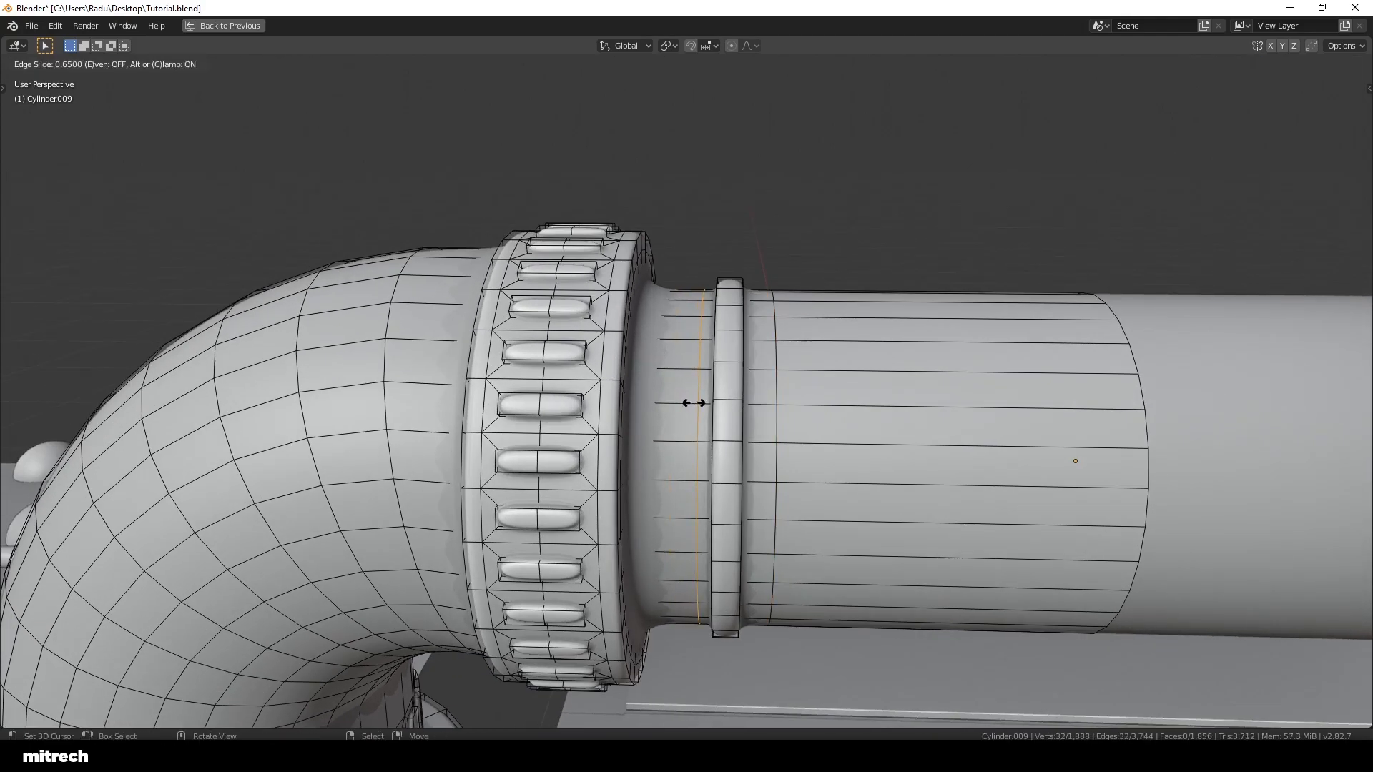
click(694, 402)
key(ctrl+r)
click(666, 376)
click(660, 373)
Step: Add a loop cut at the upper end of the elbow and slide it against the ribbed ring
middle_drag(661, 373, 587, 377)
key(ctrl+r)
click(588, 377)
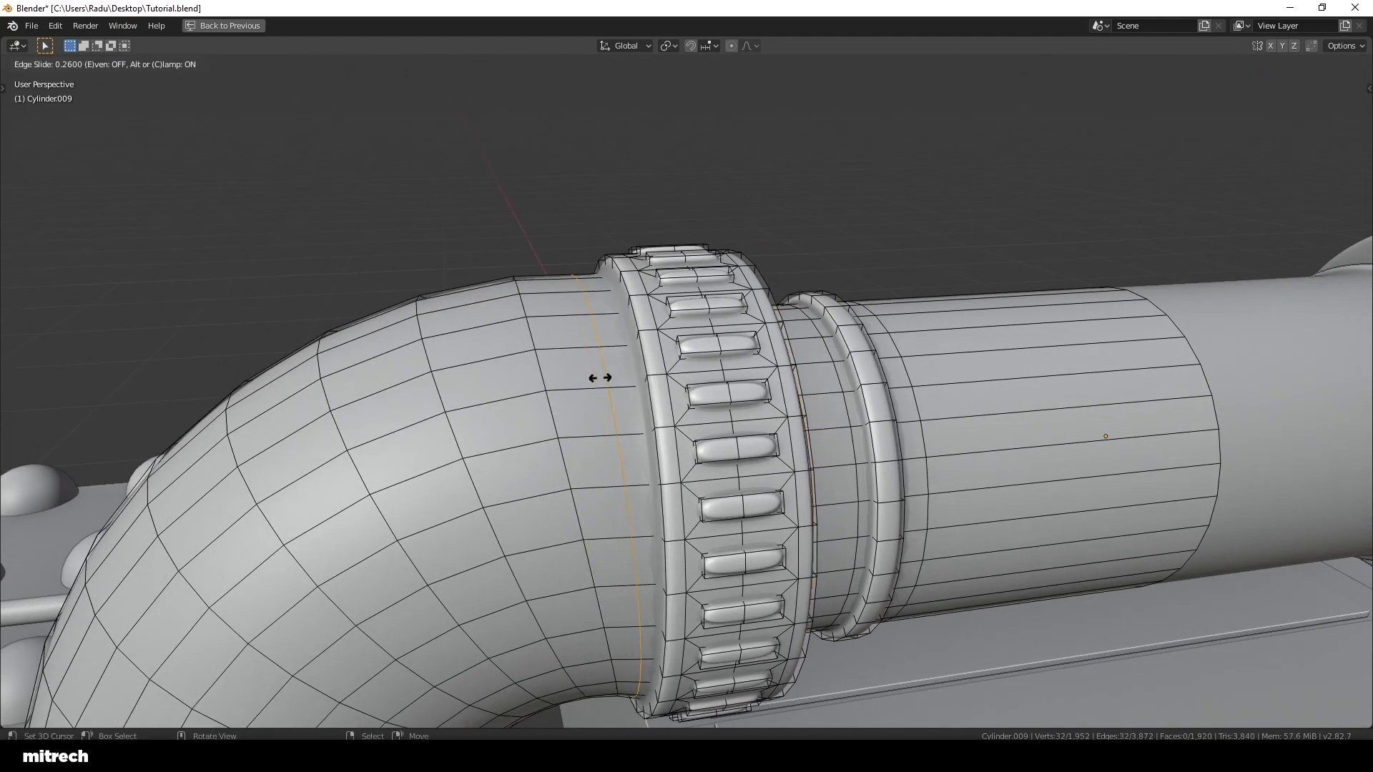
click(878, 427)
key(Tab)
Step: Deselect everything, return to the camera view and save the file
scroll(815, 429, down, 5)
middle_drag(810, 427, 972, 411)
key(alt+a)
key(ctrl+s)
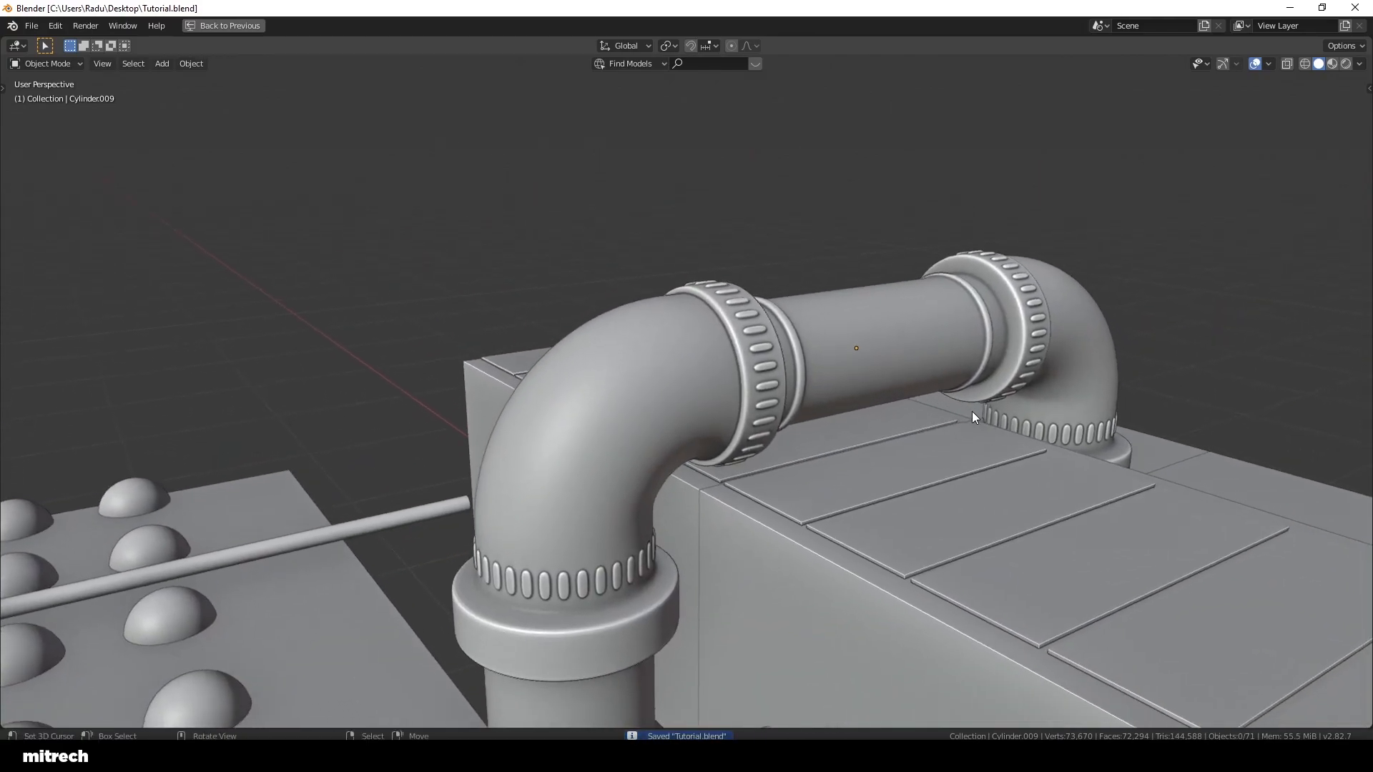
key(KP_0)
key(a)
key(a)
key(a)
key(a)
key(ctrl+s)
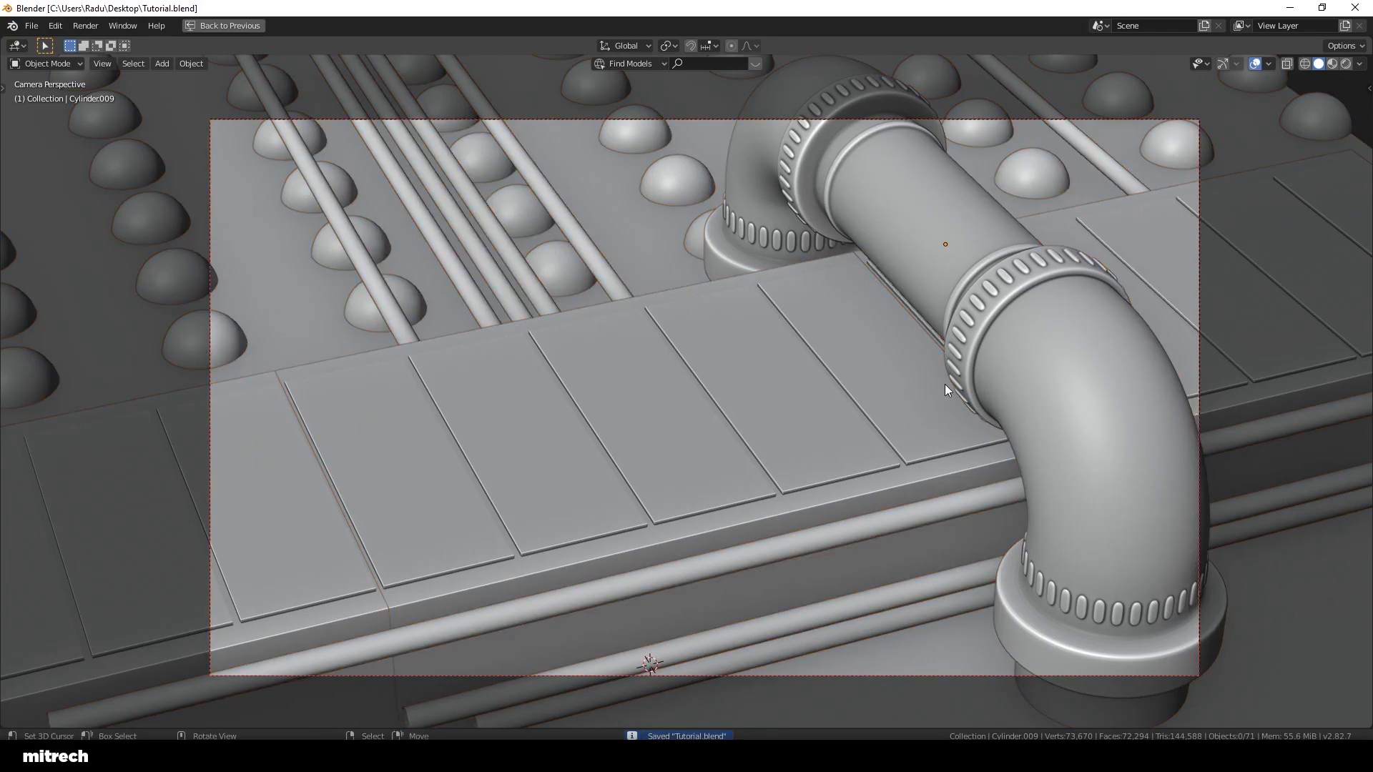
key(a)
key(a)
key(a)
key(a)
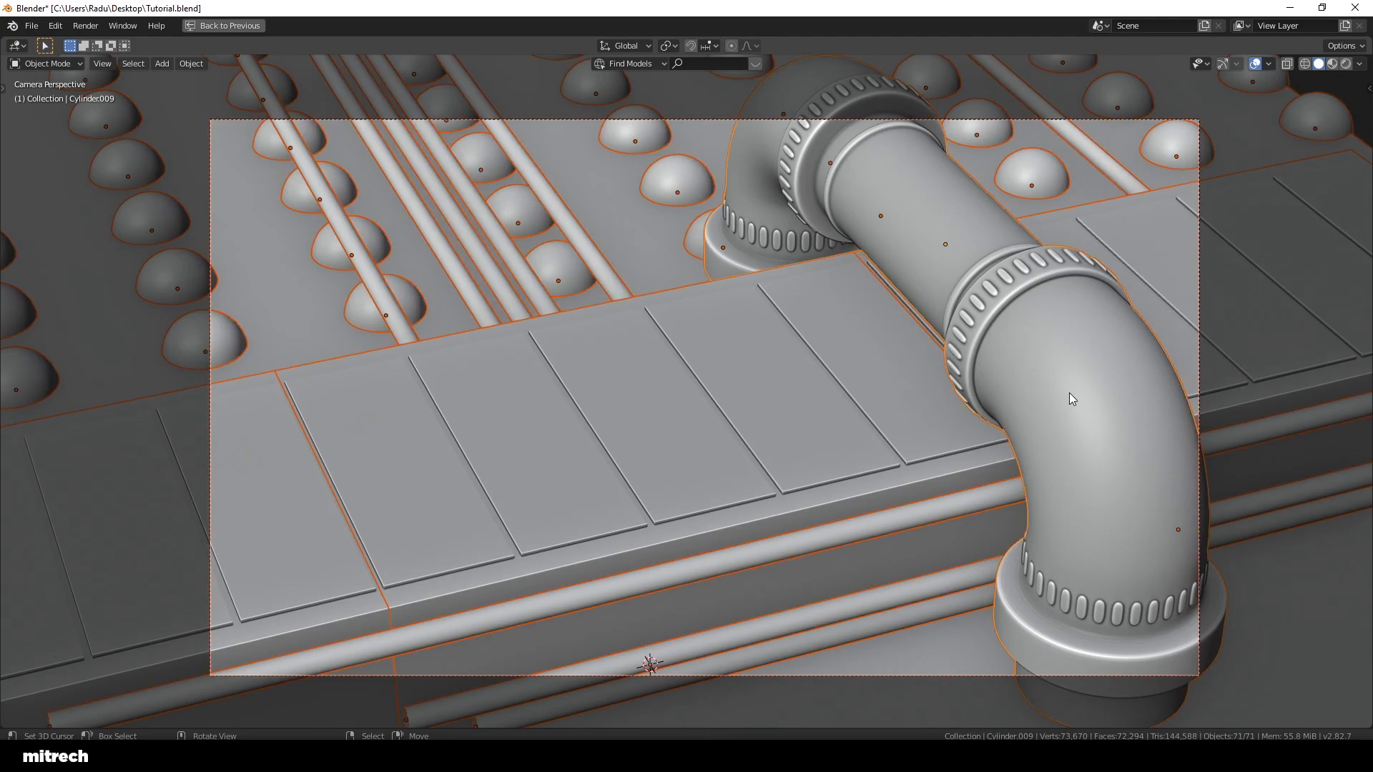
right_click(887, 411)
key(a)
key(ctrl+s)
middle_drag(886, 411, 732, 461)
key(KP_0)
key(a)
key(alt+a)
key(ctrl+s)
Step: Select the camera, lock it to the view and reframe the shot closer to the pipe and panelled block
click(1199, 319)
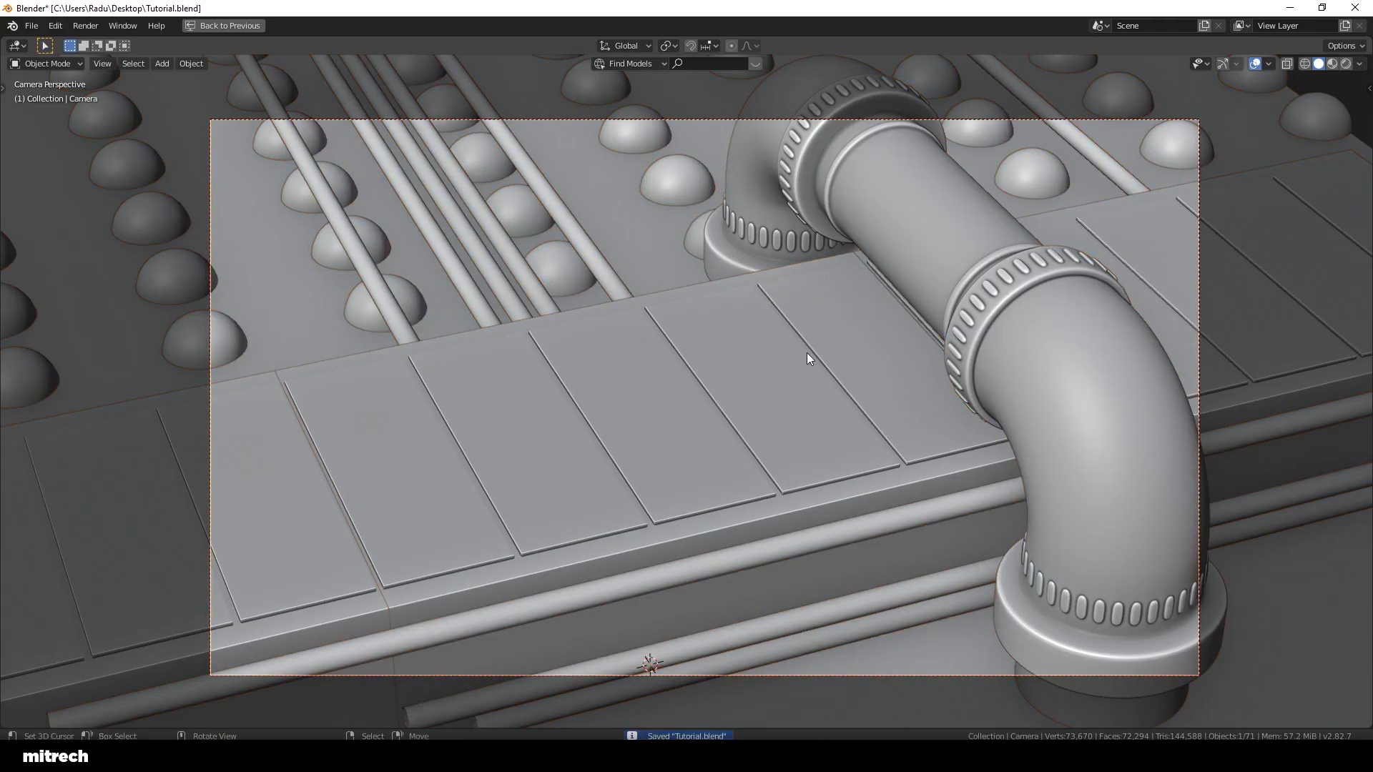
key(n)
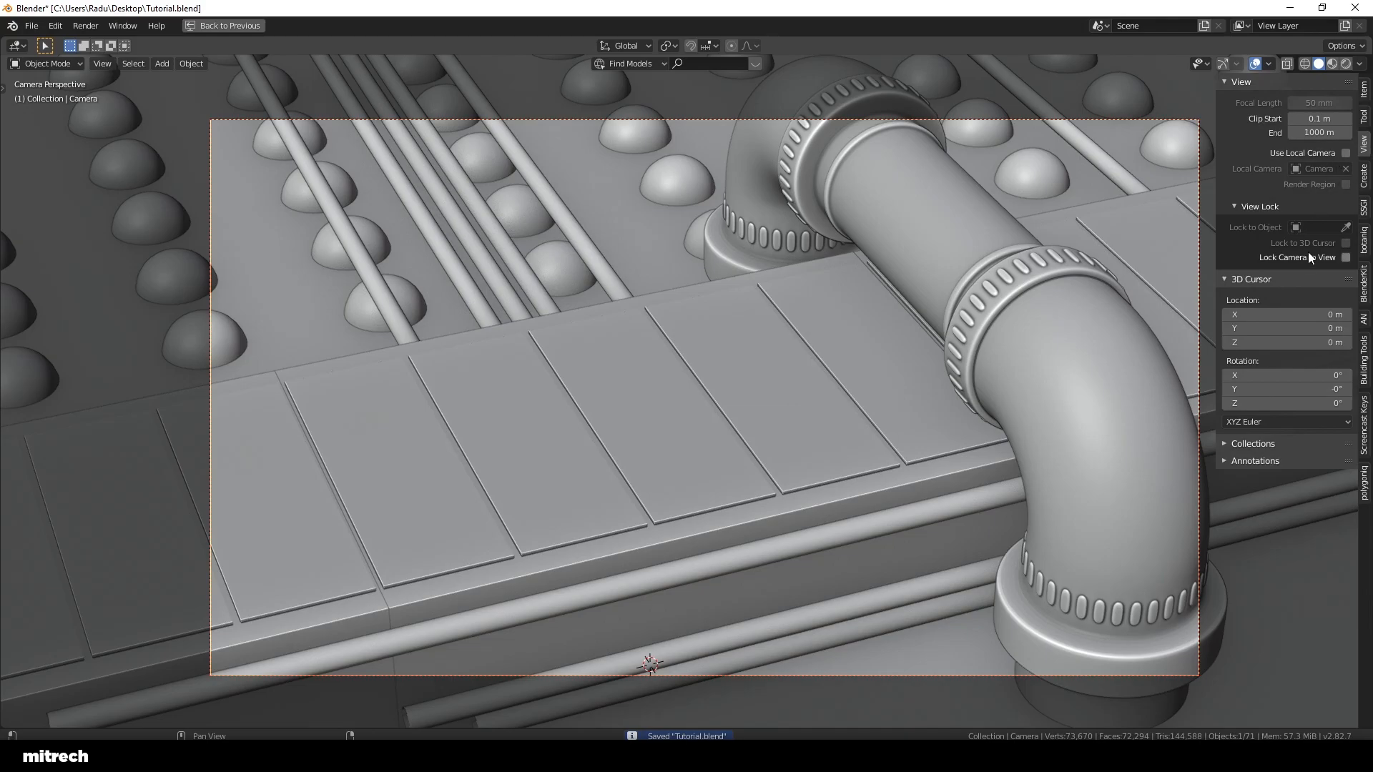
key(n)
mouse_move(847, 389)
shift+middle_down()
mouse_move(881, 371)
mouse_move(872, 383)
shift+middle_up()
scroll(872, 375, up, 1)
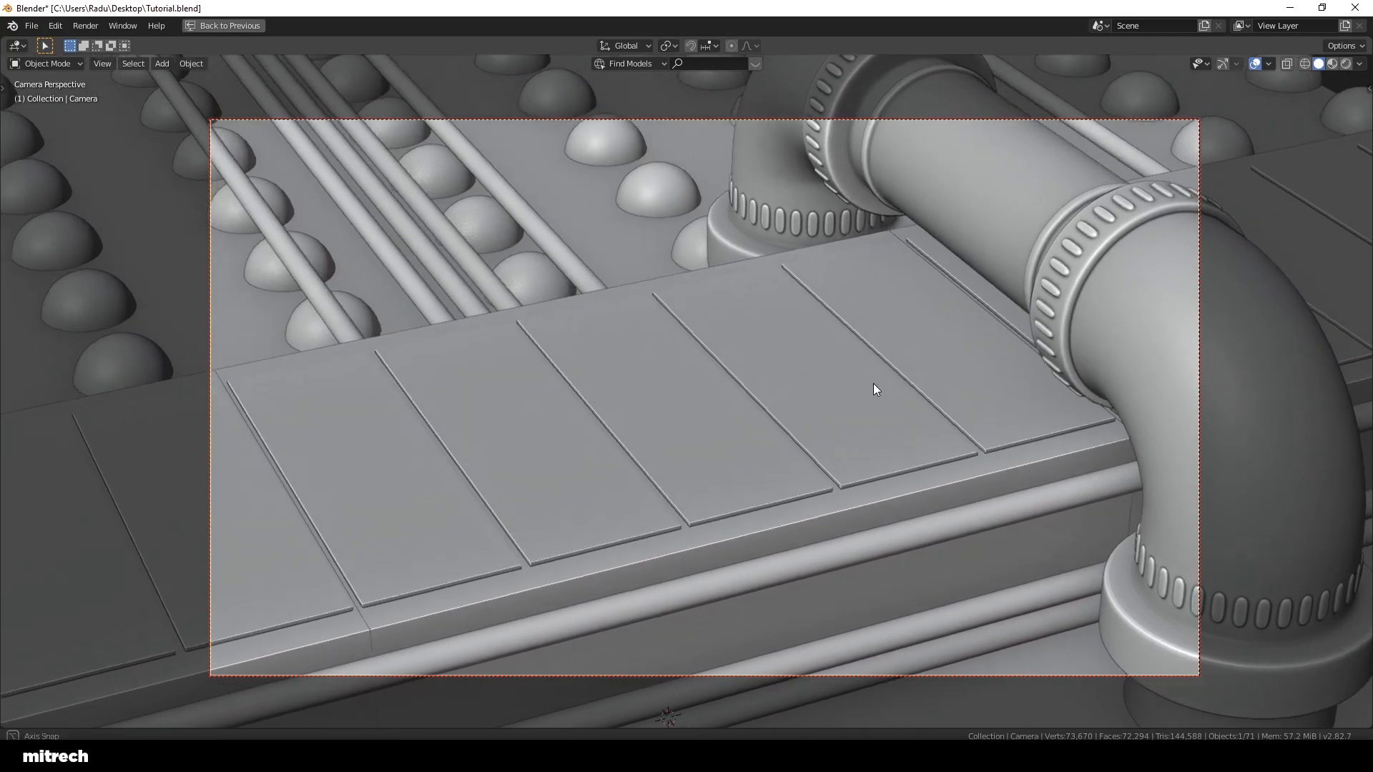
scroll(872, 383, down, 1)
scroll(869, 380, up, 1)
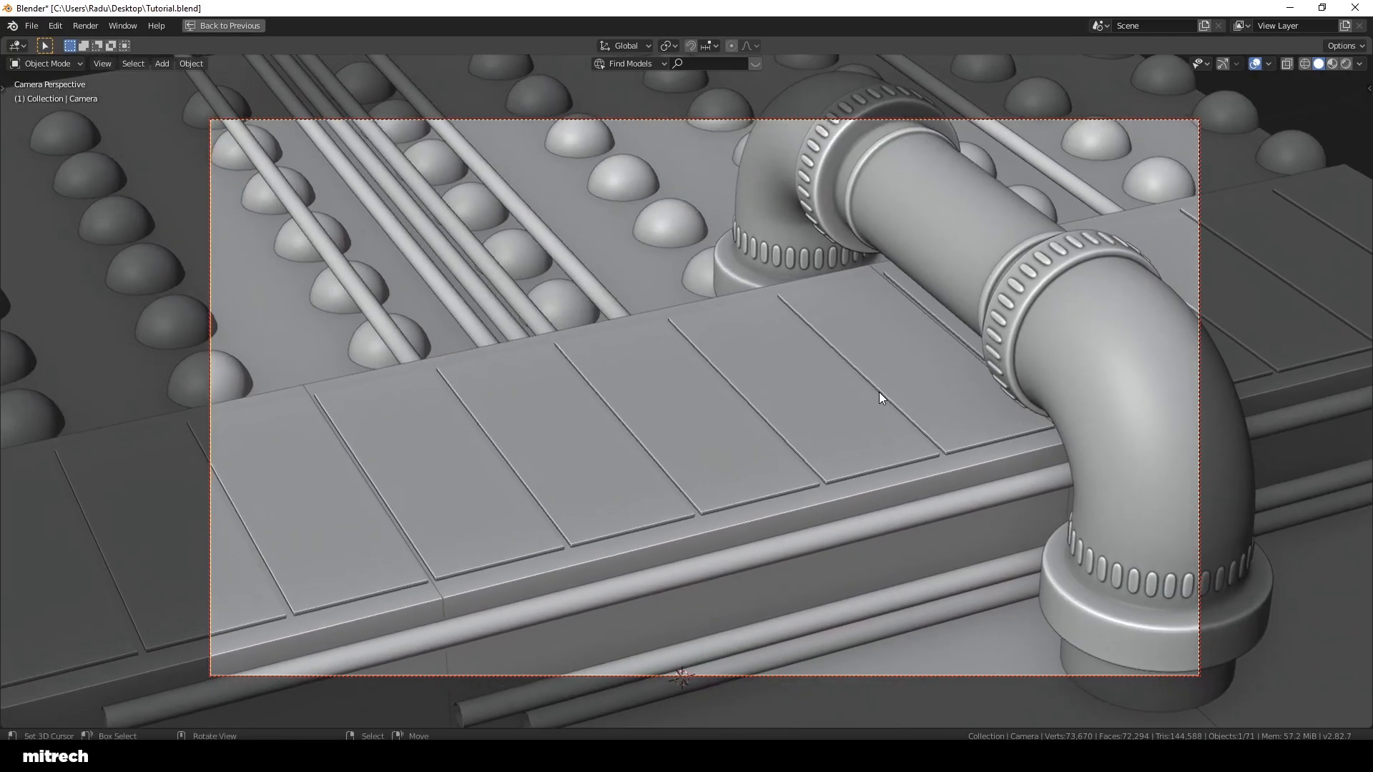
scroll(876, 392, up, 1)
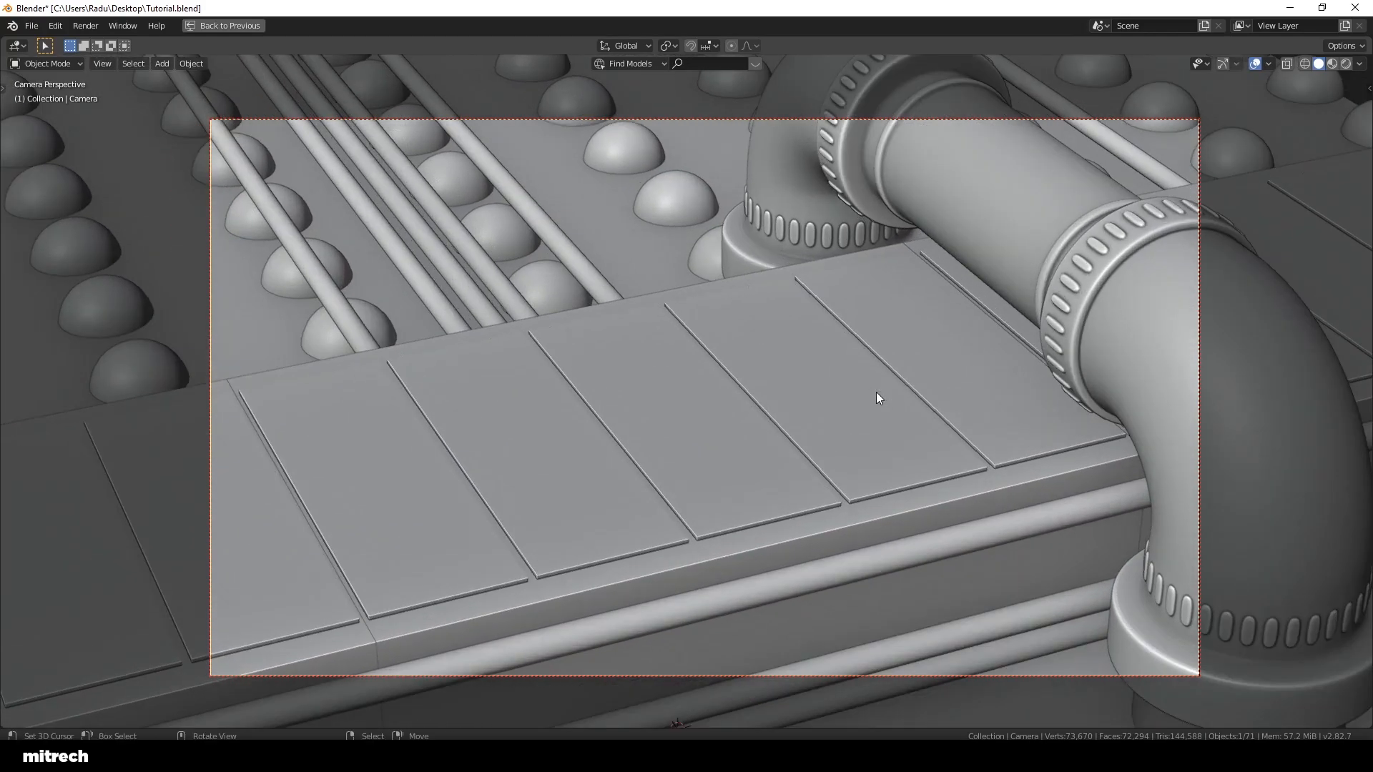
middle_drag(877, 392, 804, 407)
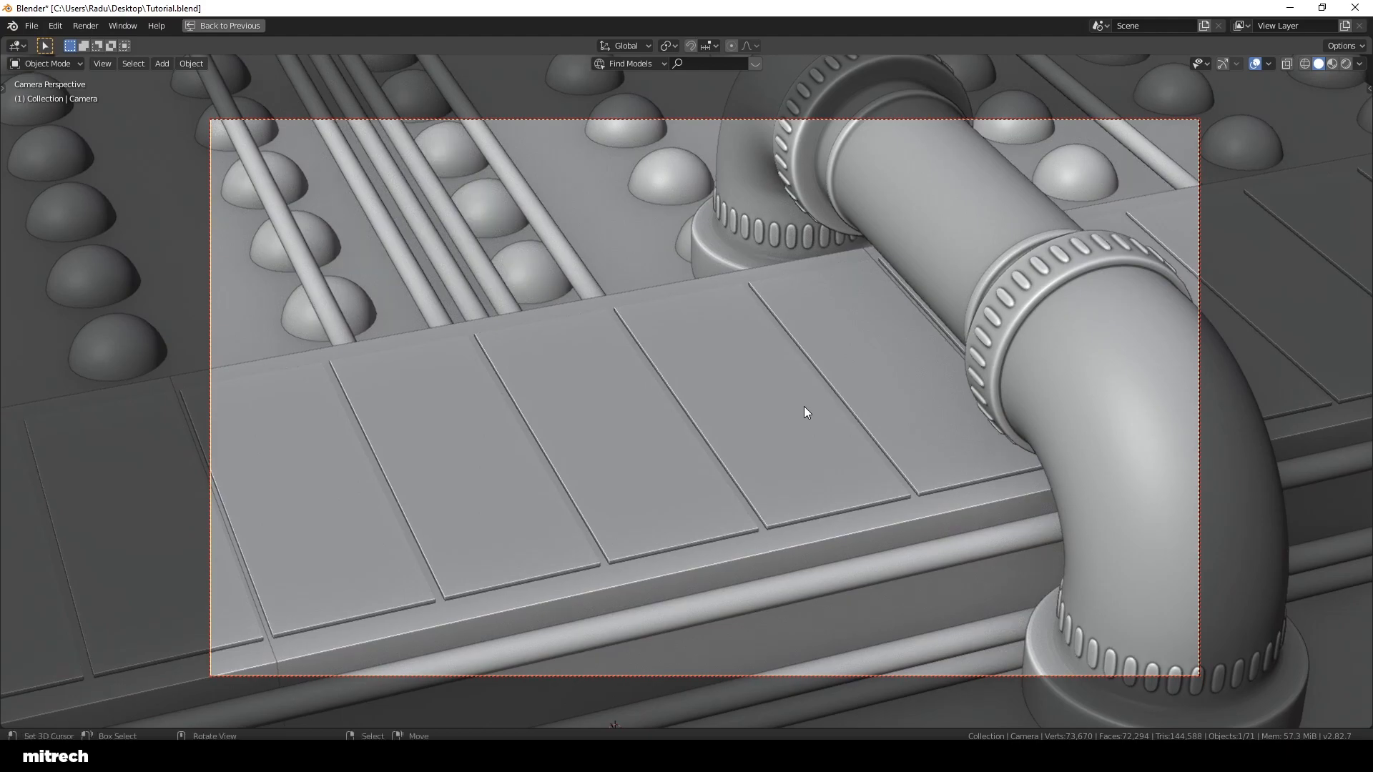
Step: Turn off the camera-to-view lock, deselect everything and save the file
key(n)
click(1363, 89)
key(n)
scroll(808, 443, down, 1)
right_click(784, 442)
key(alt+a)
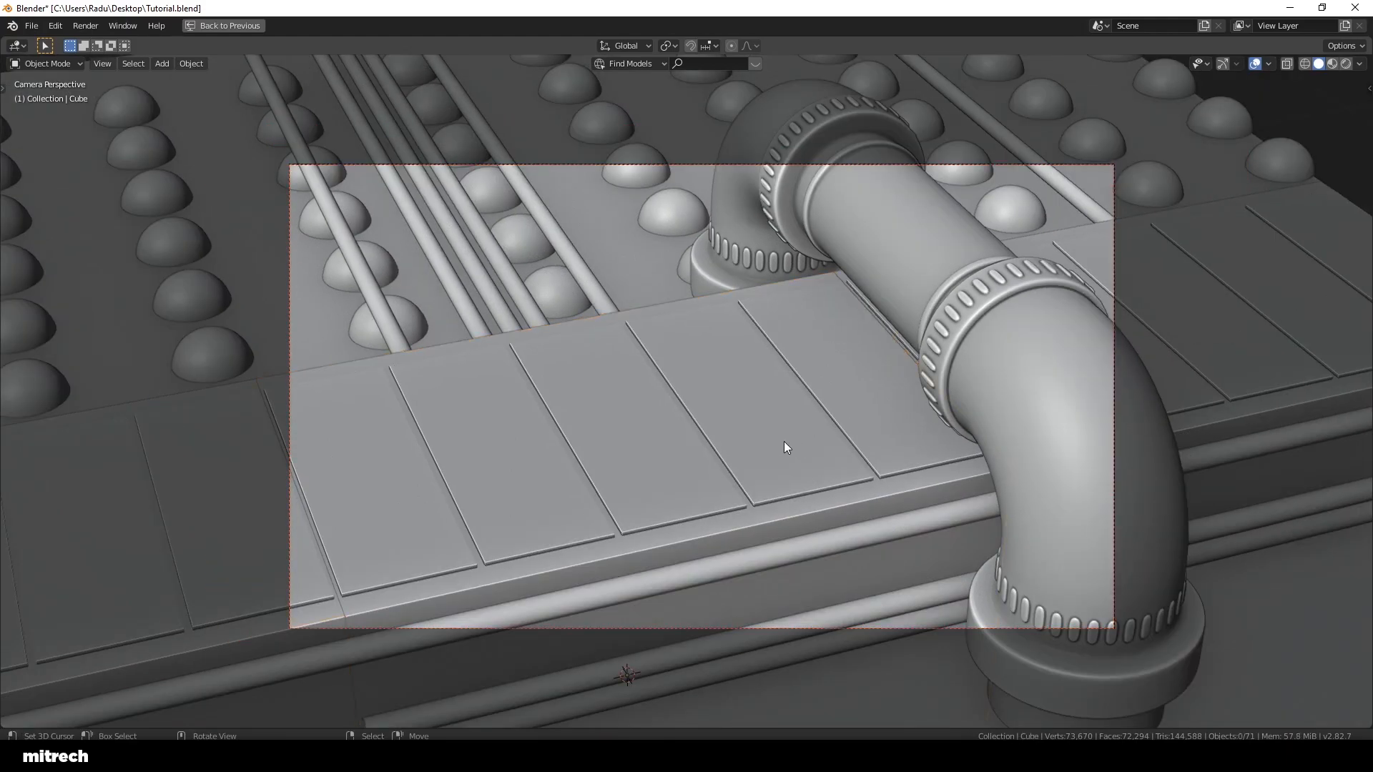
key(KP_0)
key(ctrl+s)
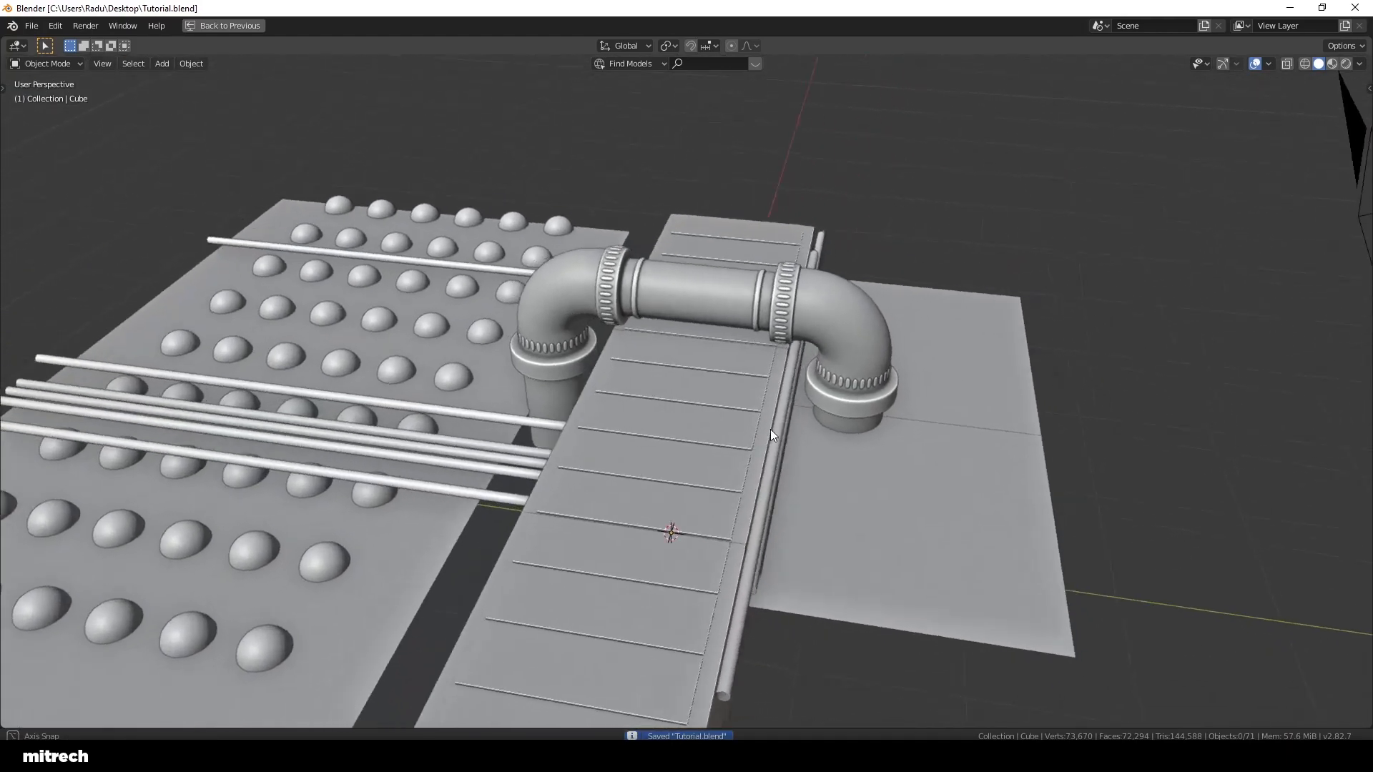
Step: Examine the pipe, panelled block, rods and dome-covered plane from several angles, keeping the file saved
middle_drag(787, 427, 893, 407)
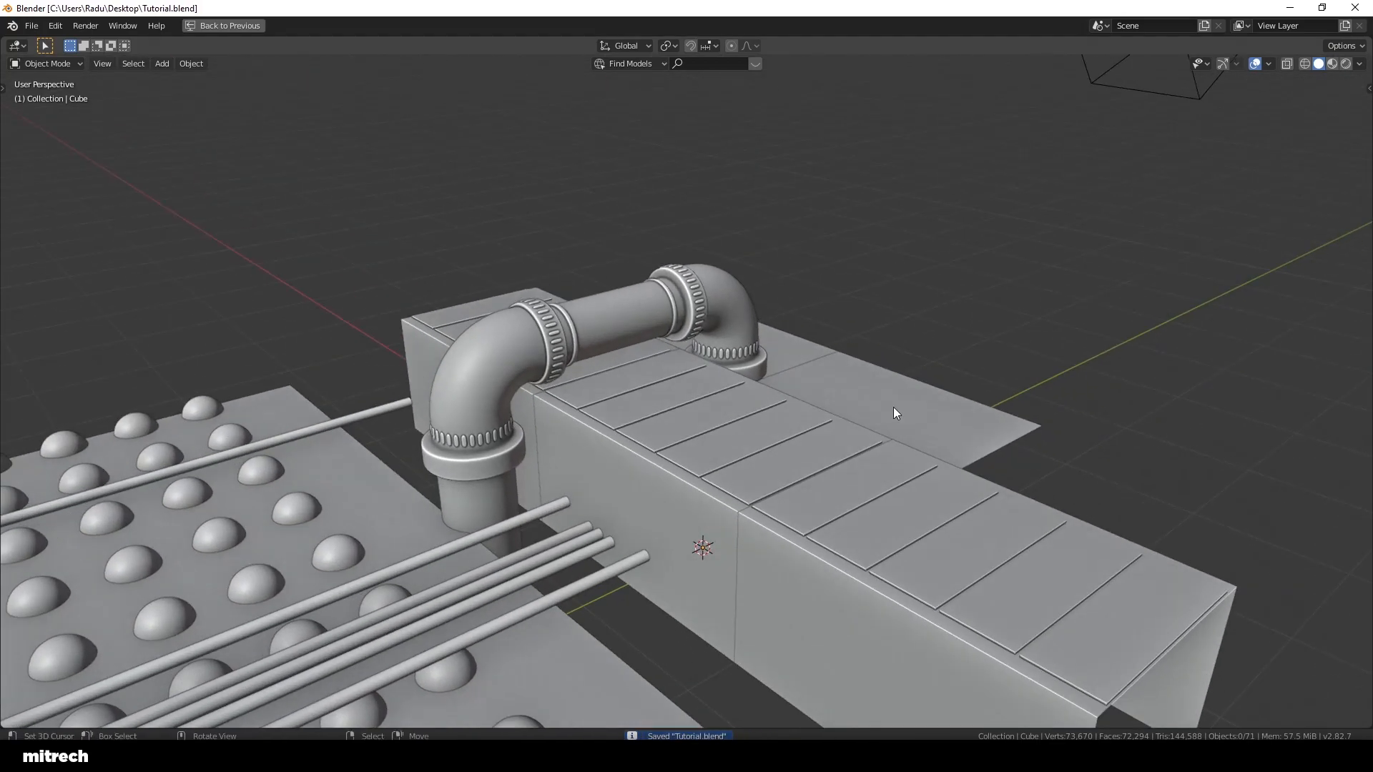
key(KP_0)
key(ctrl+s)
middle_drag(894, 414, 728, 358)
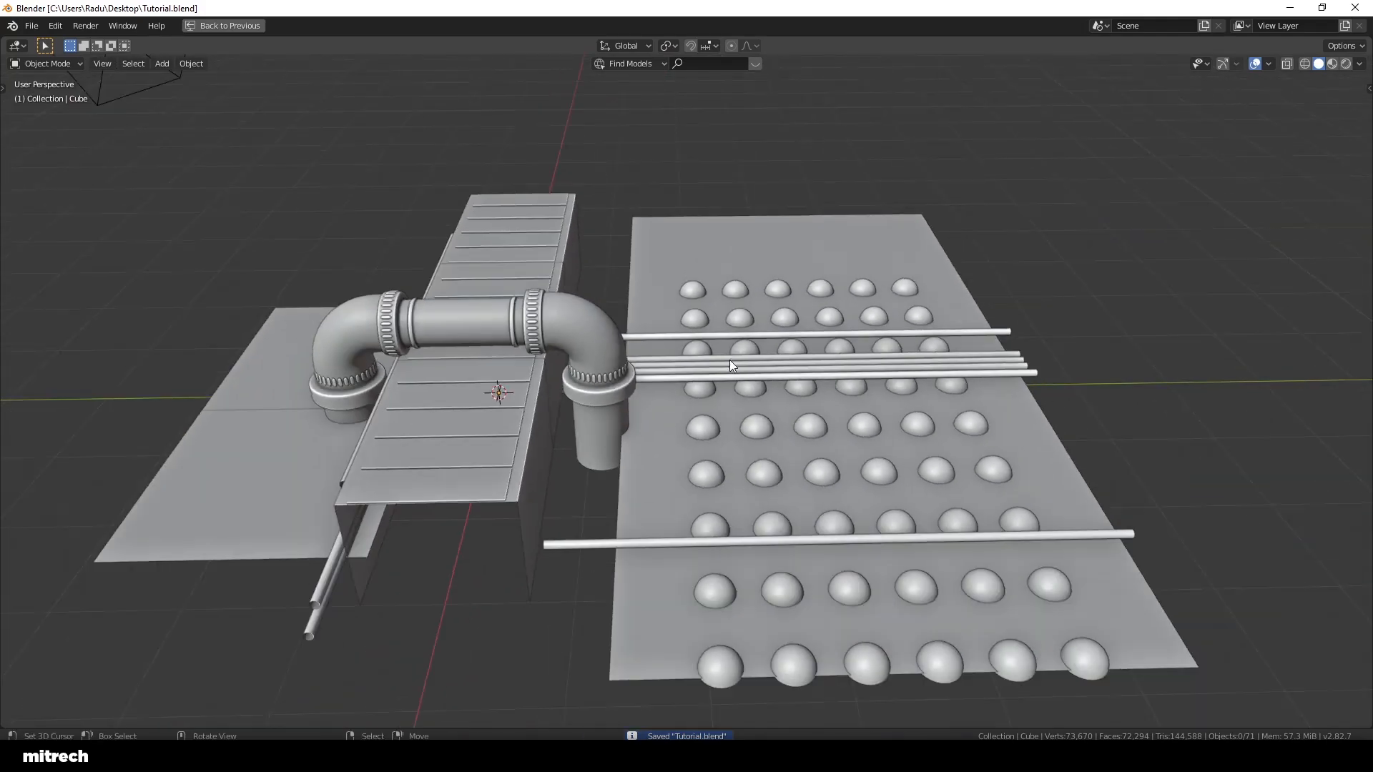
scroll(715, 480, up, 3)
click(727, 372)
key(ctrl+s)
middle_drag(619, 410, 665, 389)
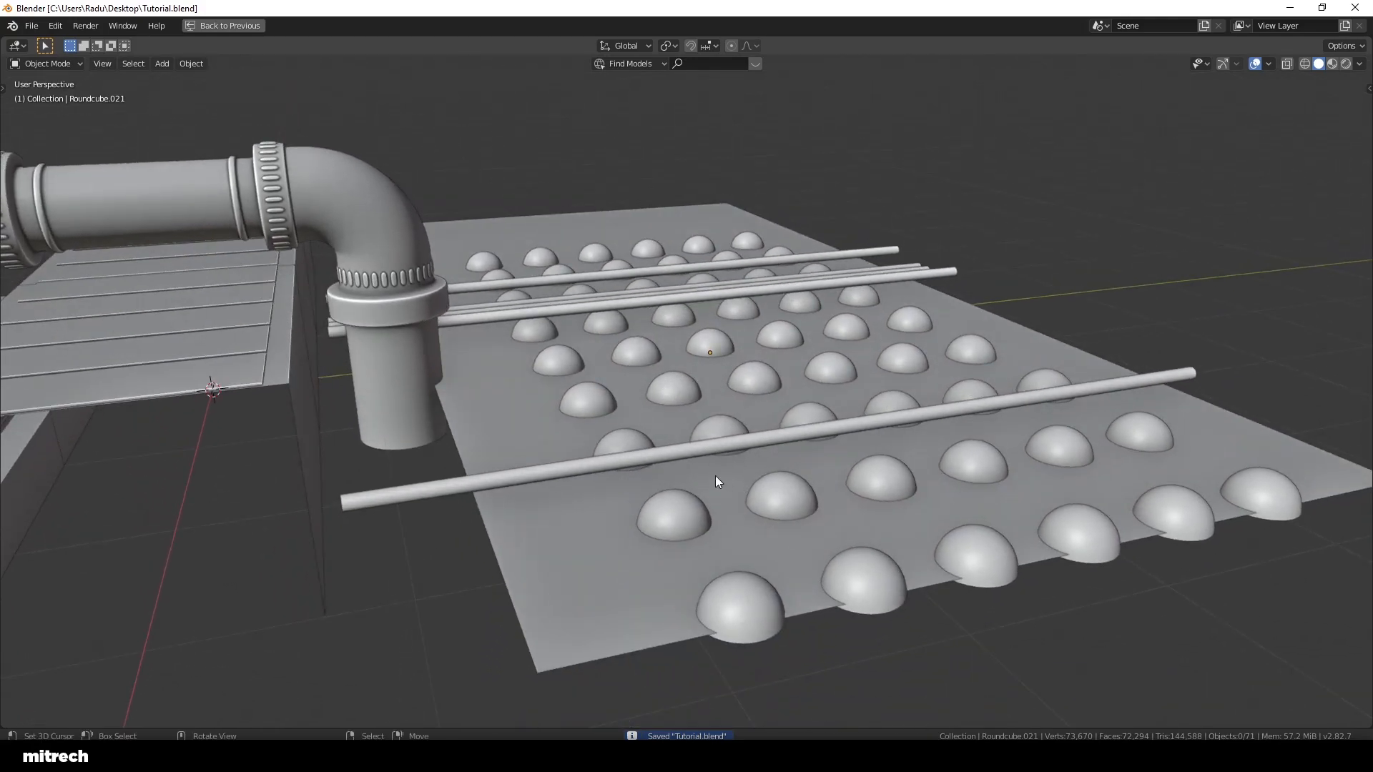
mouse_move(968, 337)
middle_down()
mouse_move(923, 255)
mouse_move(815, 333)
middle_up()
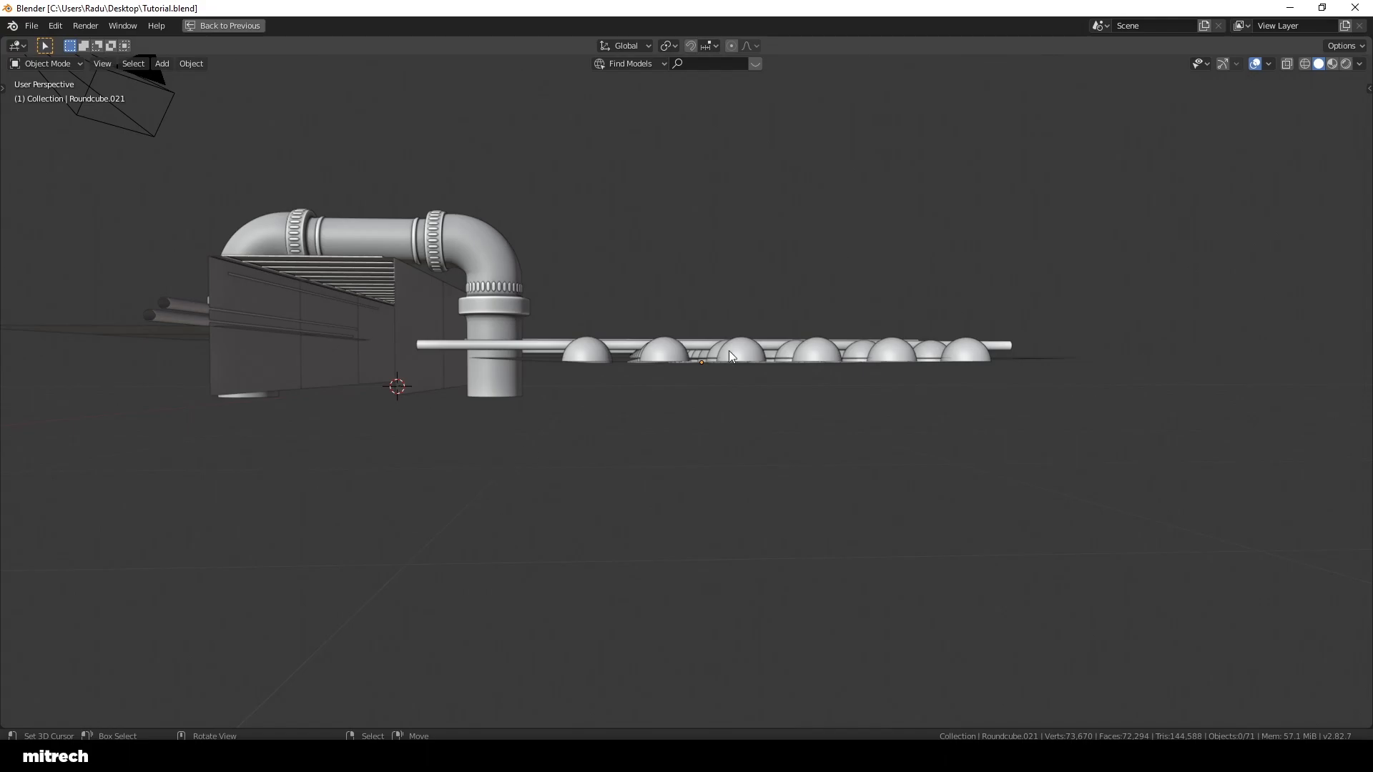
middle_drag(729, 354, 717, 409)
click(684, 380)
key(ctrl+s)
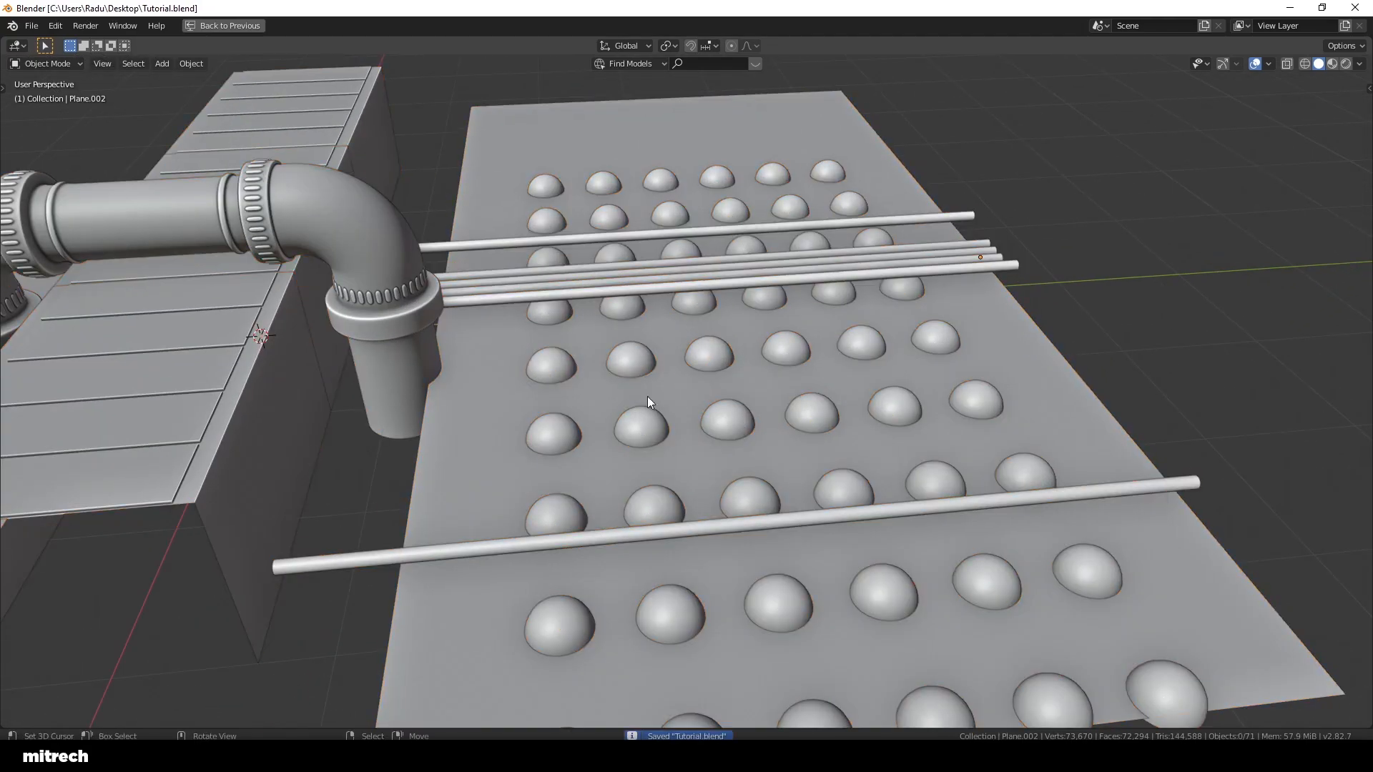
middle_drag(623, 398, 711, 411)
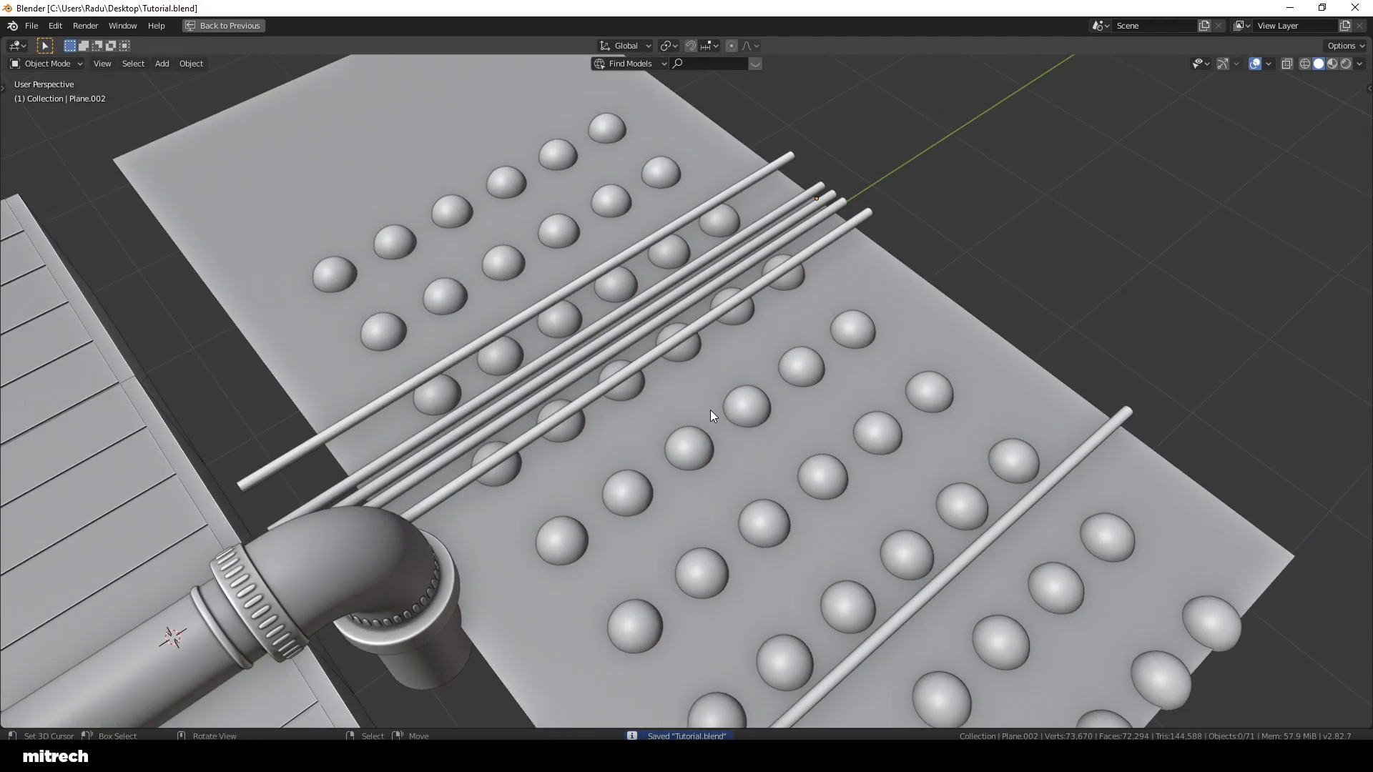
Step: Join the six thin rods above the domes into one object and apply its object transform
click(755, 185)
shift+click(773, 205)
shift+click(788, 214)
shift+click(799, 225)
shift+click(817, 247)
shift+click(1067, 476)
shift+click(817, 246)
key(ctrl+j)
key(ctrl+a)
click(818, 246)
key(g)
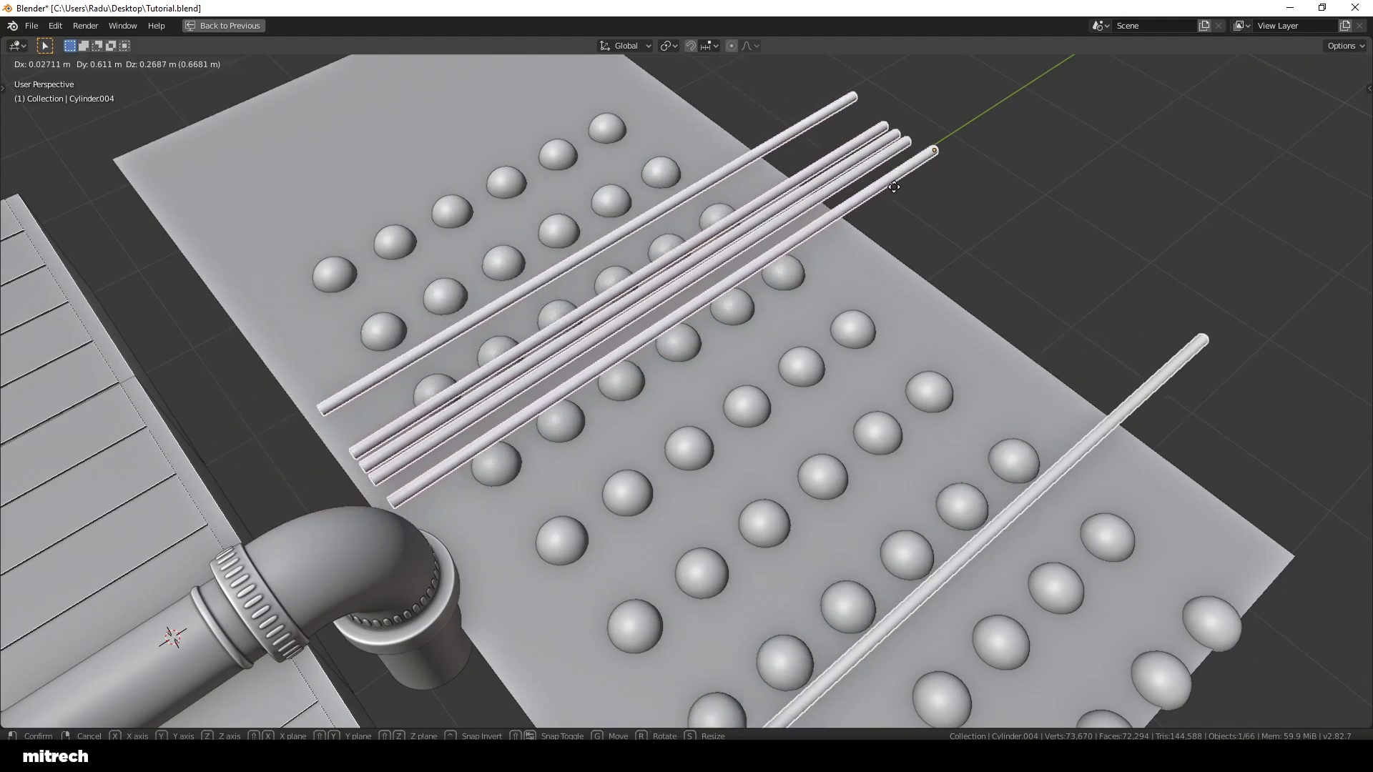
key(Escape)
Step: Finish the trial move of the rods, and hide the plane and the joined rods so only the domes remain beside the pipe
click(924, 319)
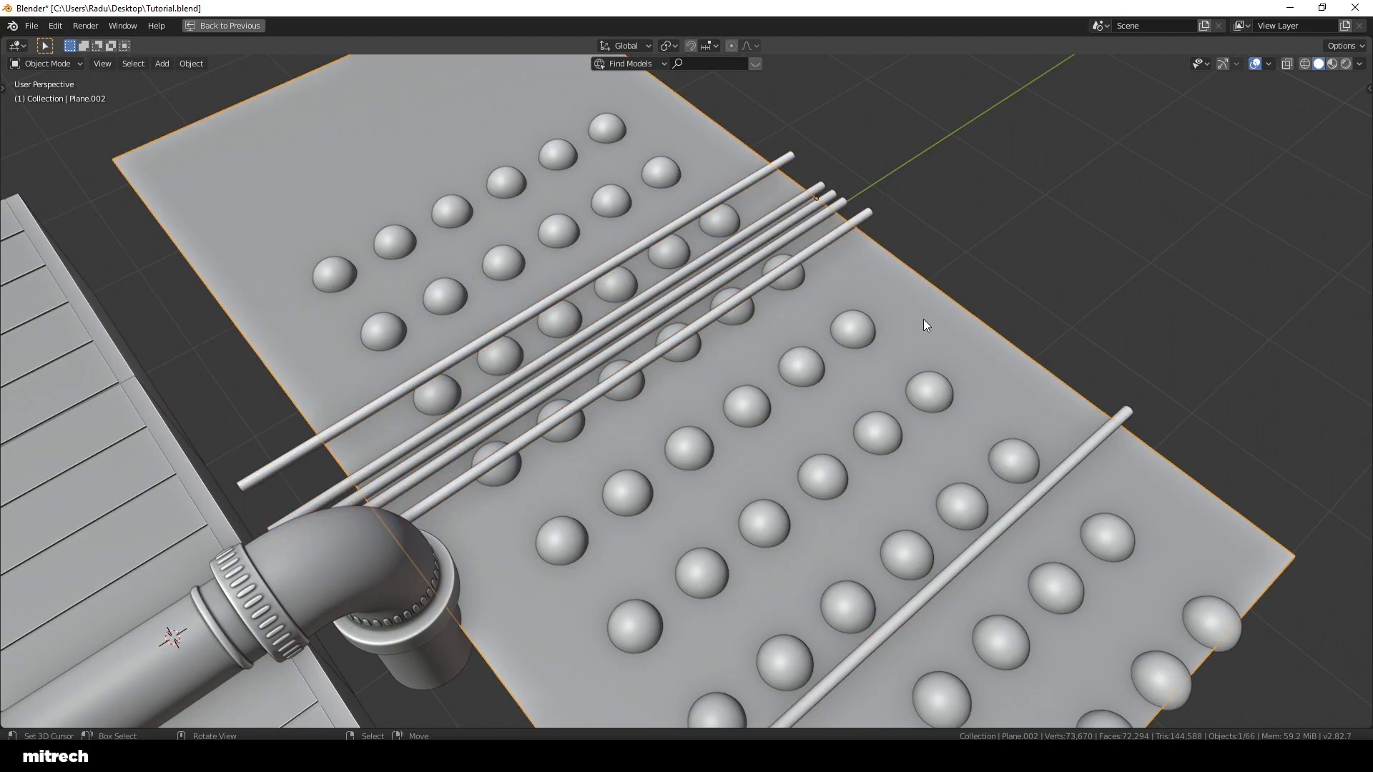
key(Delete)
right_click(840, 239)
key(Delete)
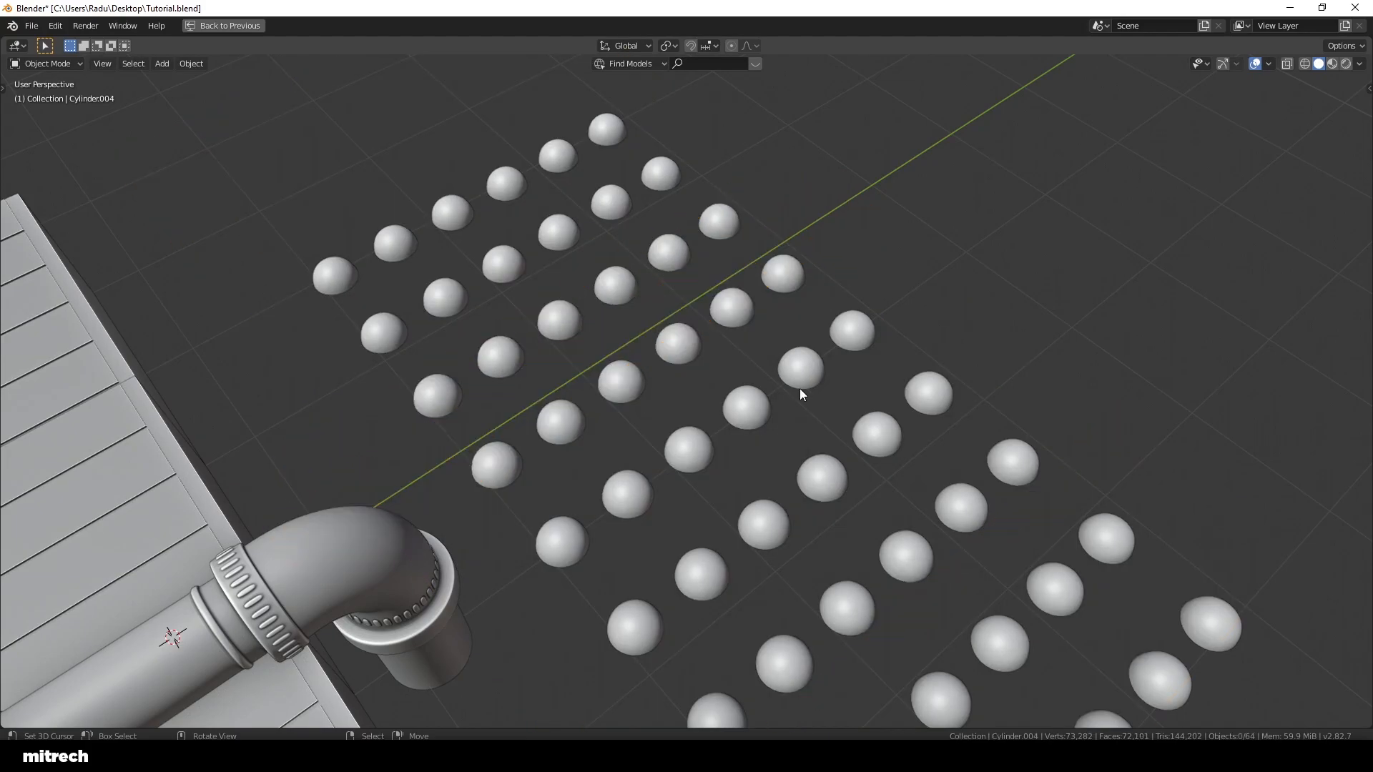
Step: Select all the domes from the top view, join them into one object, unhide everything and save the file
scroll(783, 429, down, 5)
middle_drag(761, 472, 684, 481)
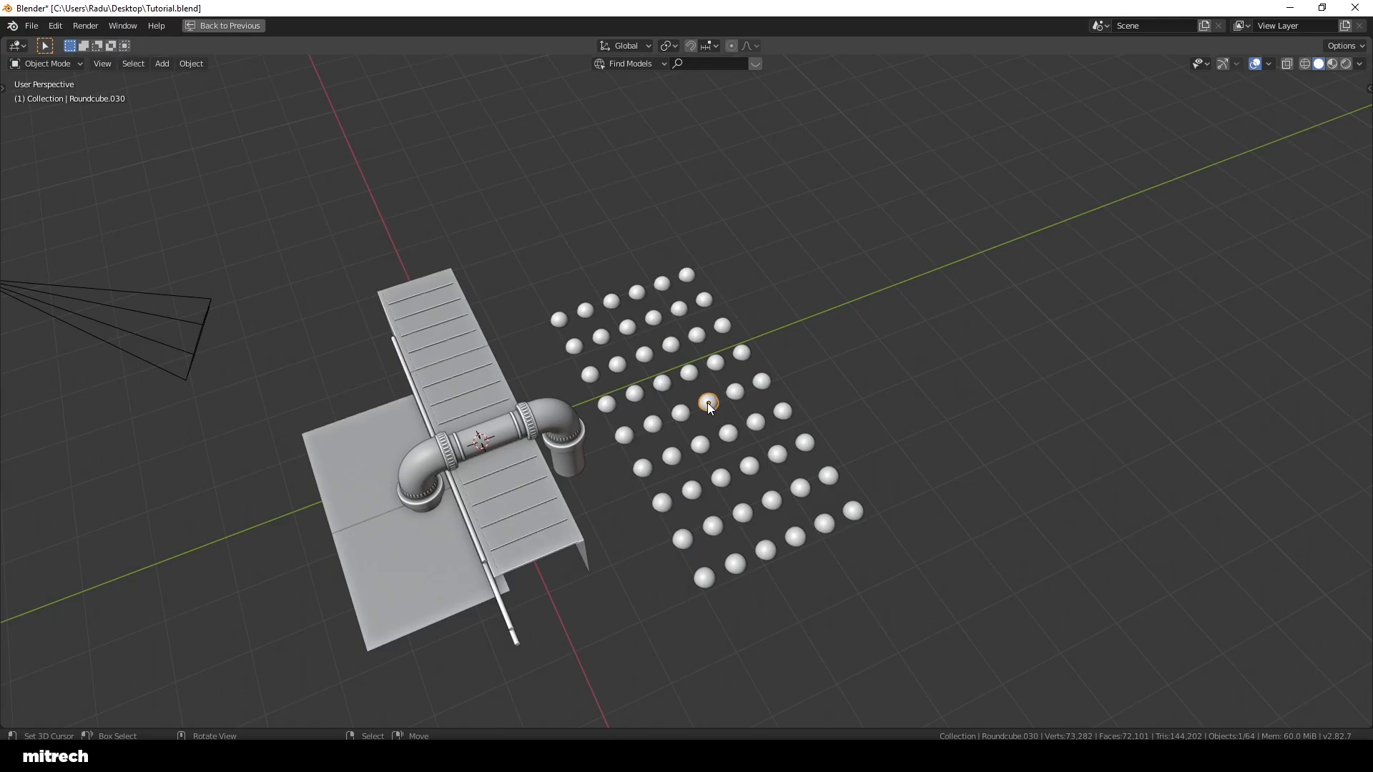
key(KP_7)
key(b)
drag(459, 270, 949, 475)
middle_drag(756, 443, 825, 379)
key(alt+a)
key(alt+h)
key(alt+a)
key(ctrl+s)
Step: Try moving the joined domes as one object, deselect everything and save the file
right_click(745, 368)
scroll(745, 368, up, 2)
middle_drag(745, 368, 598, 334)
scroll(598, 335, up, 2)
key(g)
right_click(824, 373)
key(alt+a)
key(ctrl+s)
middle_drag(829, 469, 780, 428)
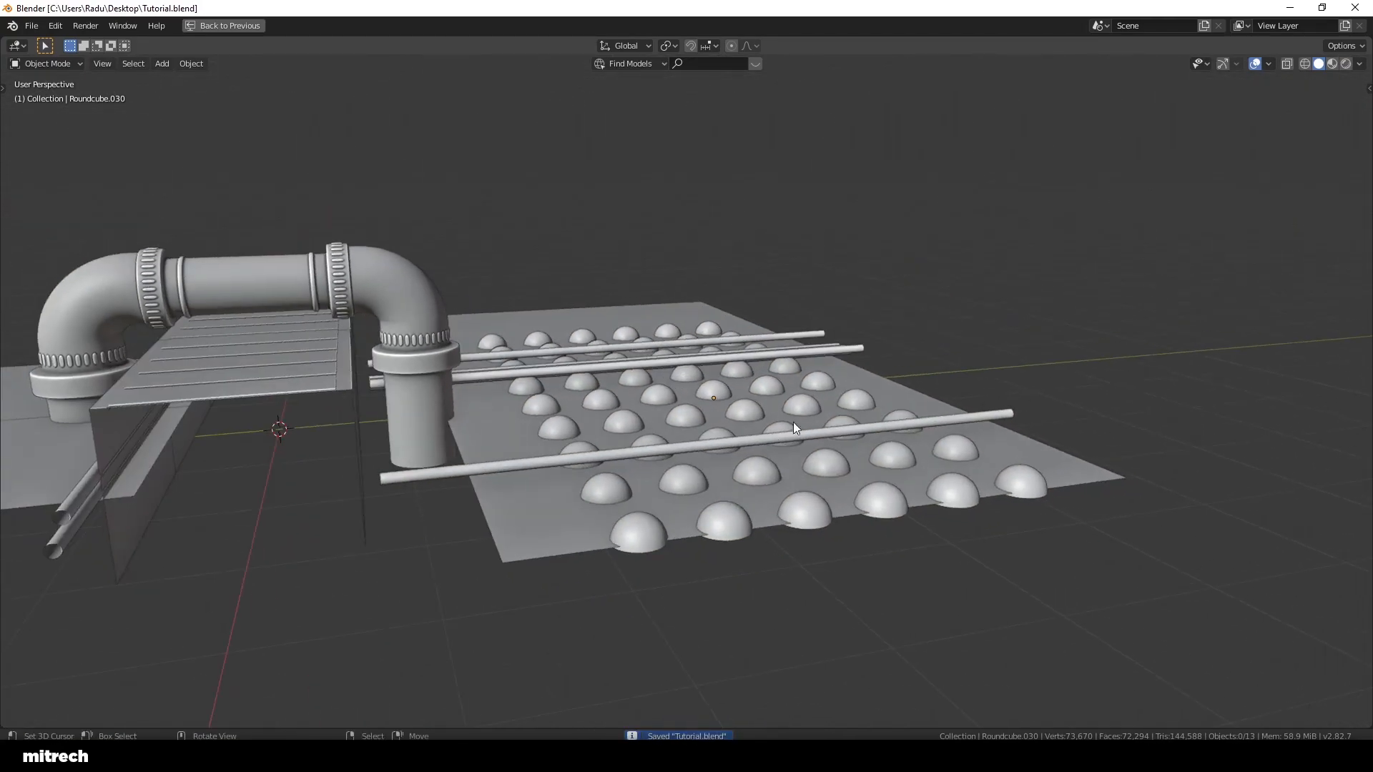
Step: Select the plane beneath the domes and apply its object transform
right_click(887, 389)
middle_drag(887, 389, 761, 416)
key(ctrl+a)
click(891, 388)
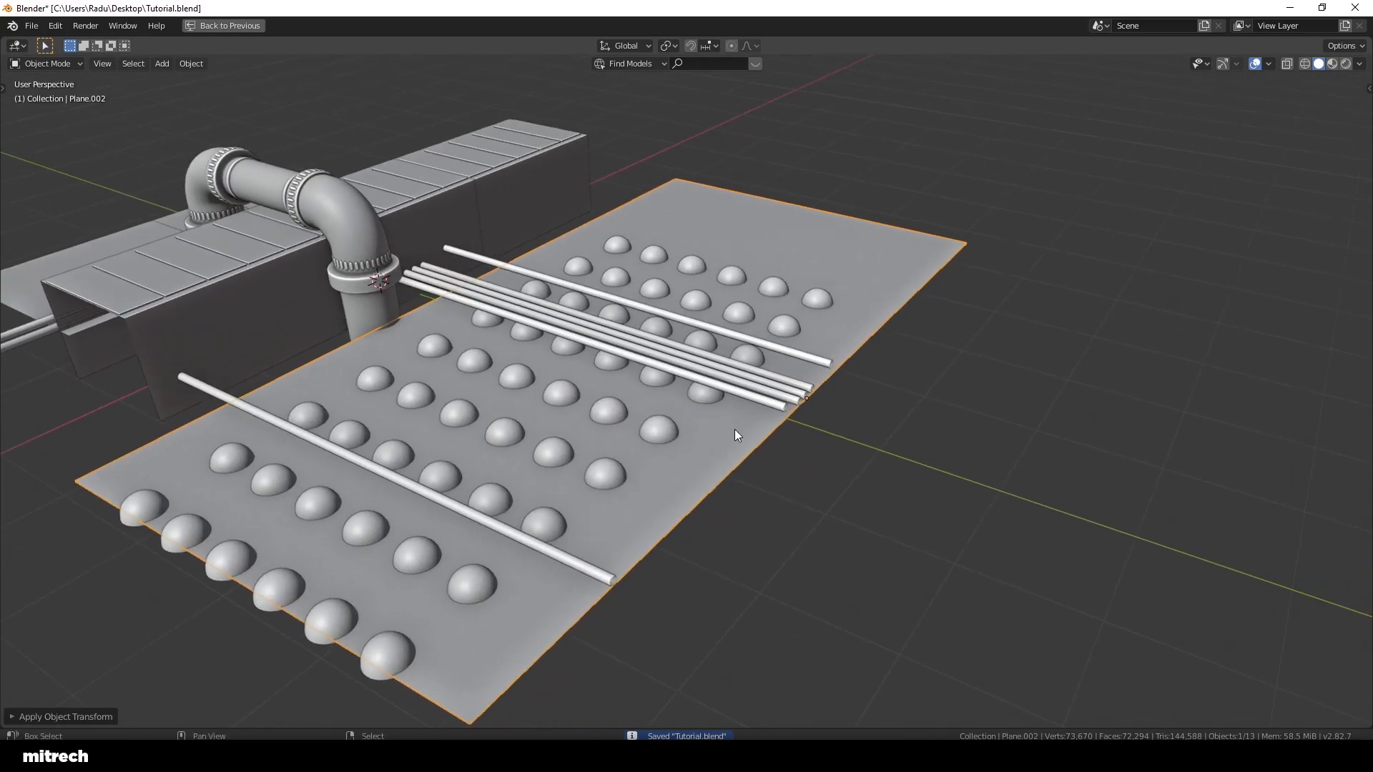
key(shift+s)
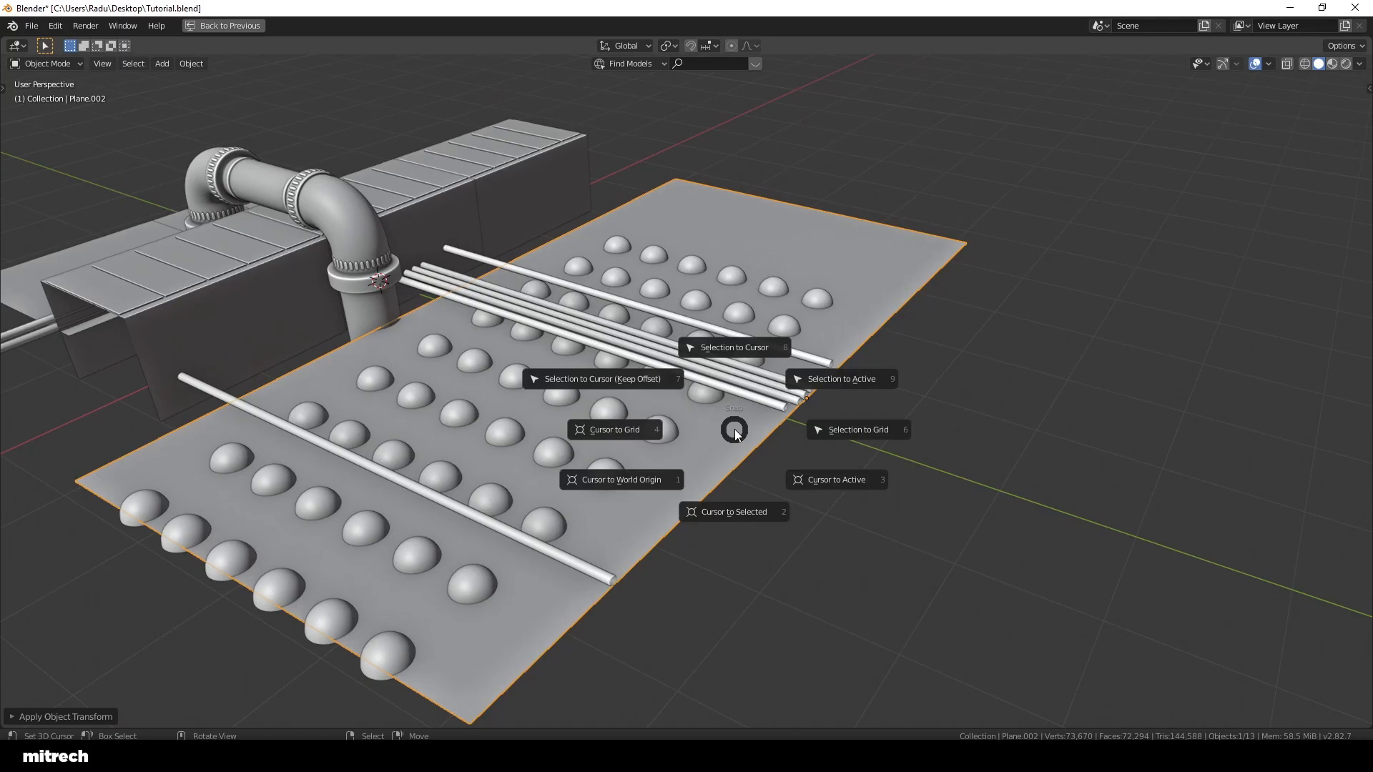
key(Escape)
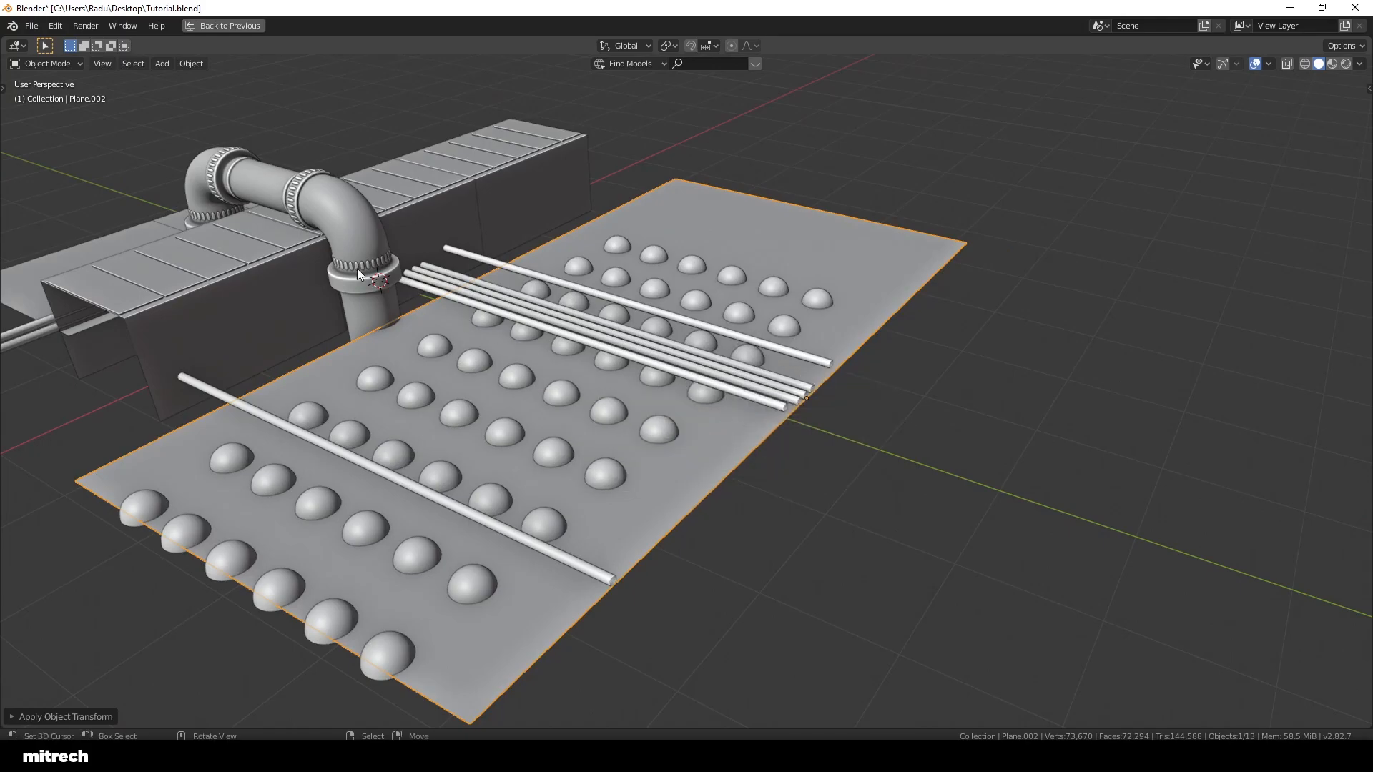
click(31, 26)
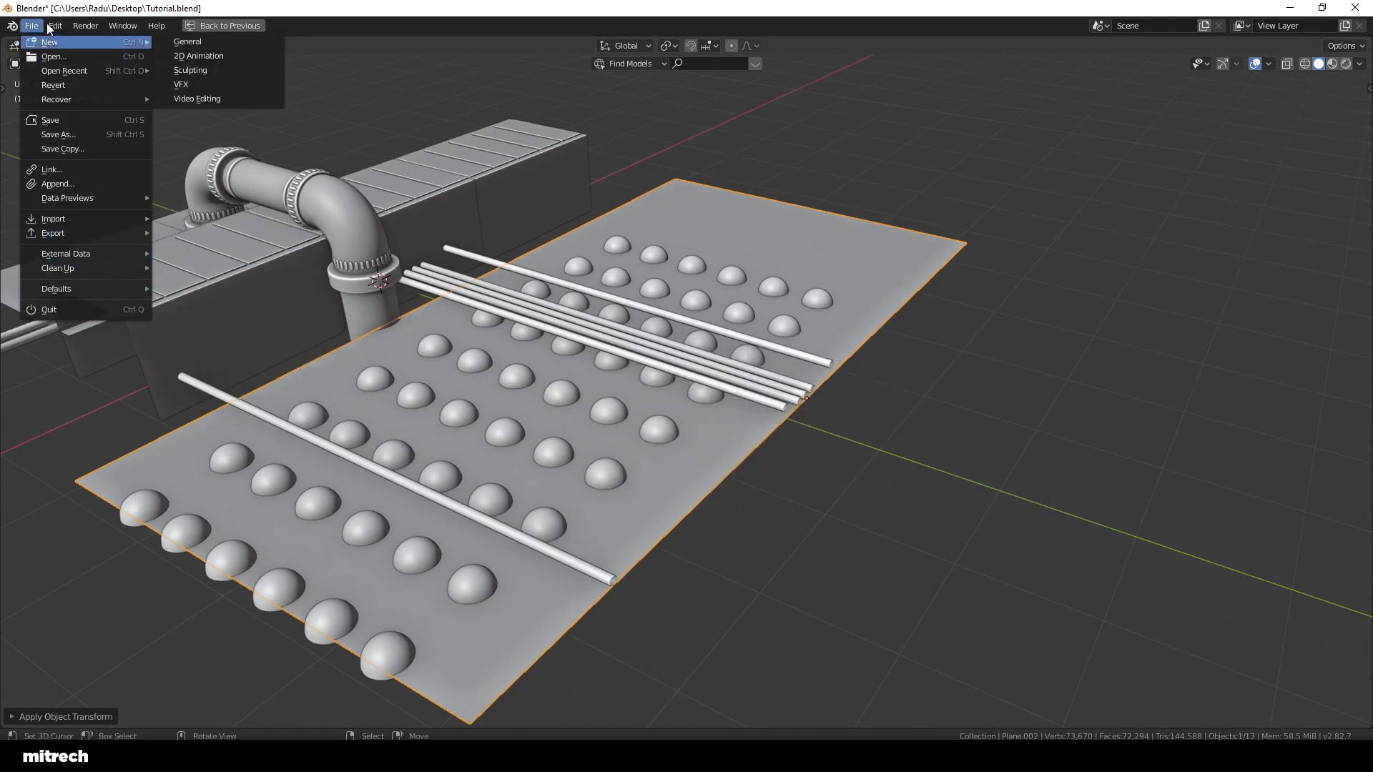
mouse_move(55, 26)
click(109, 230)
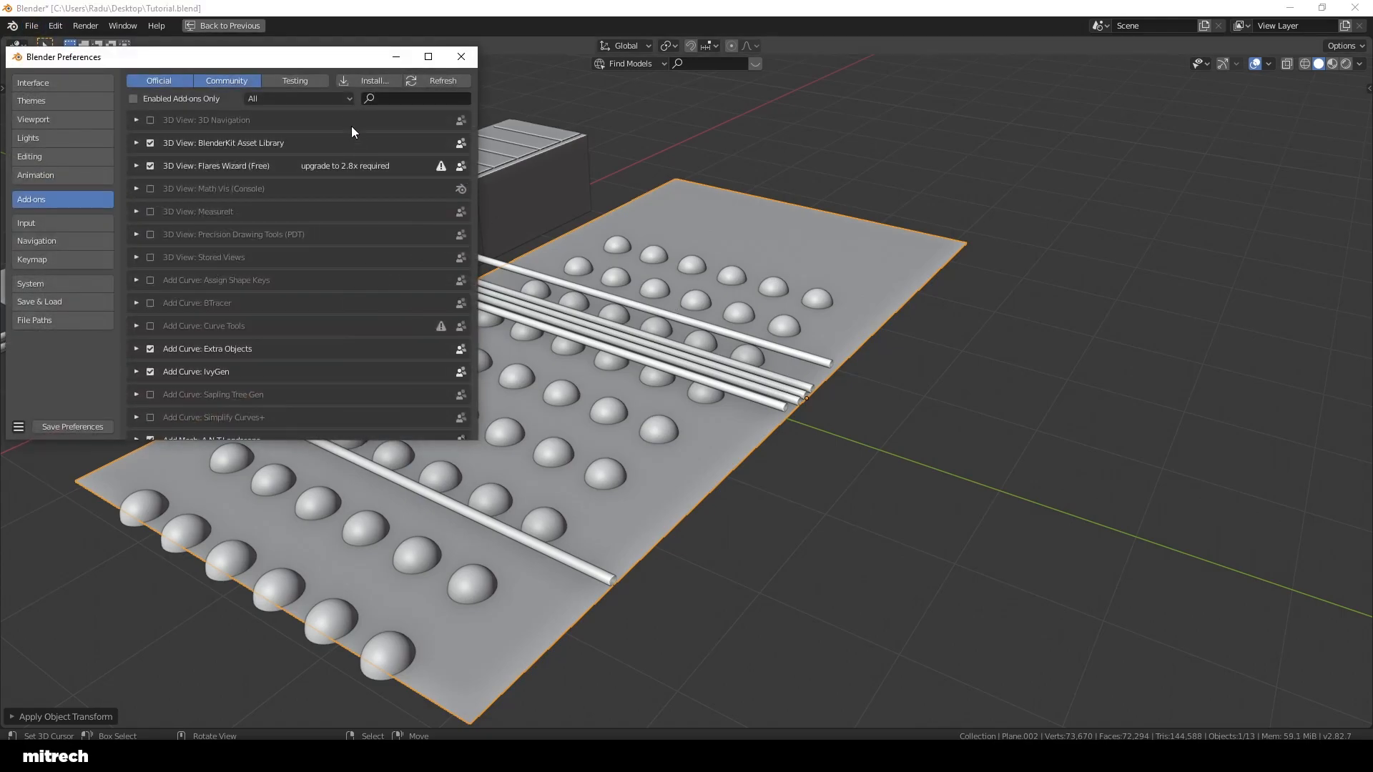
drag(325, 63, 528, 116)
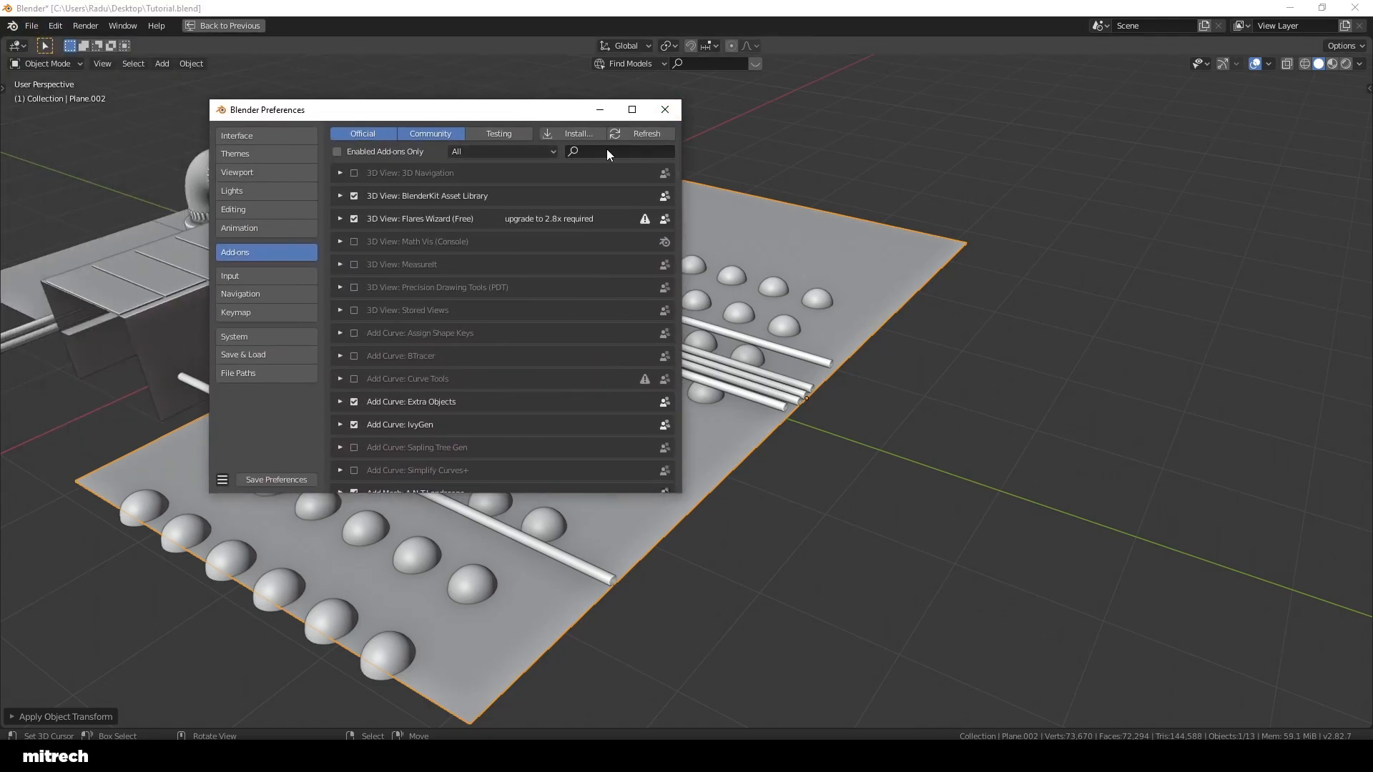
click(665, 109)
Step: Enable the Screencast Keys display and set its font size to 20
key(n)
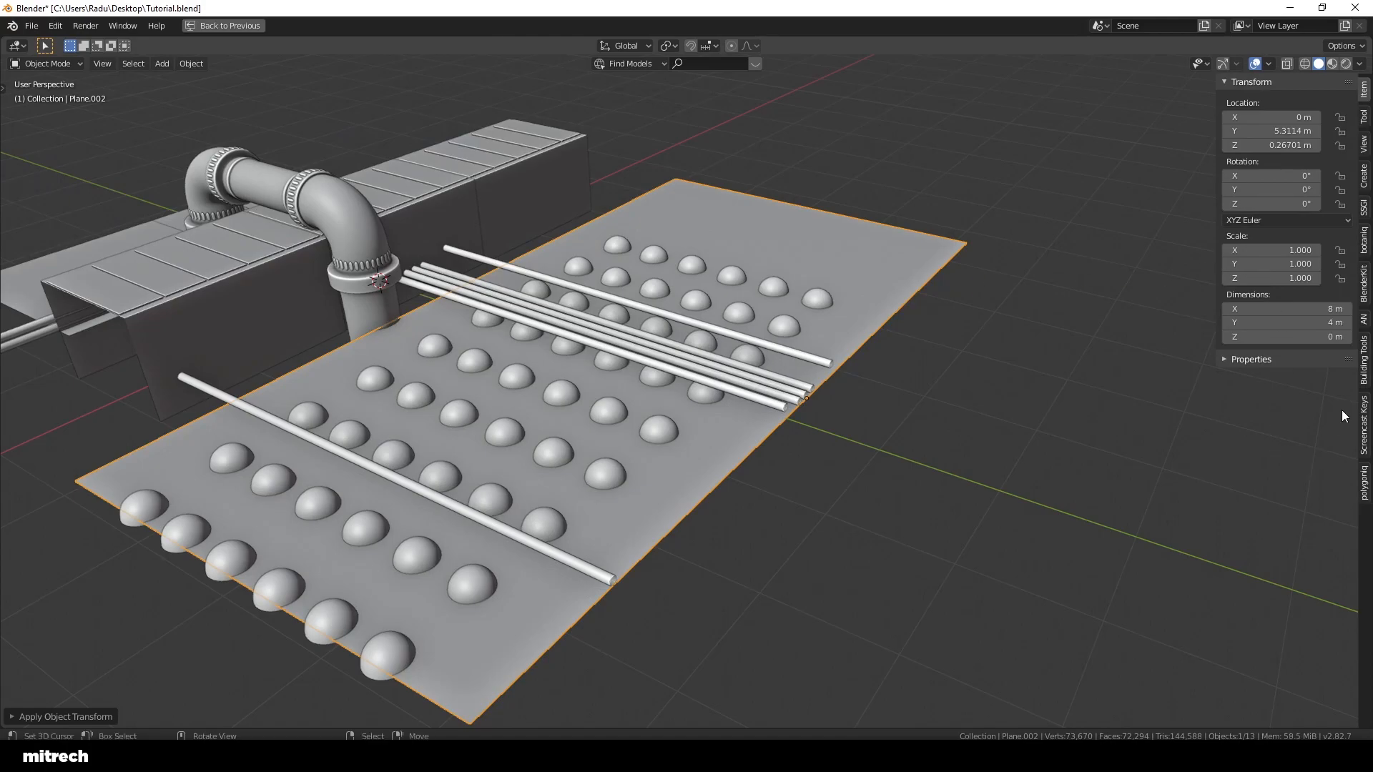
click(1363, 423)
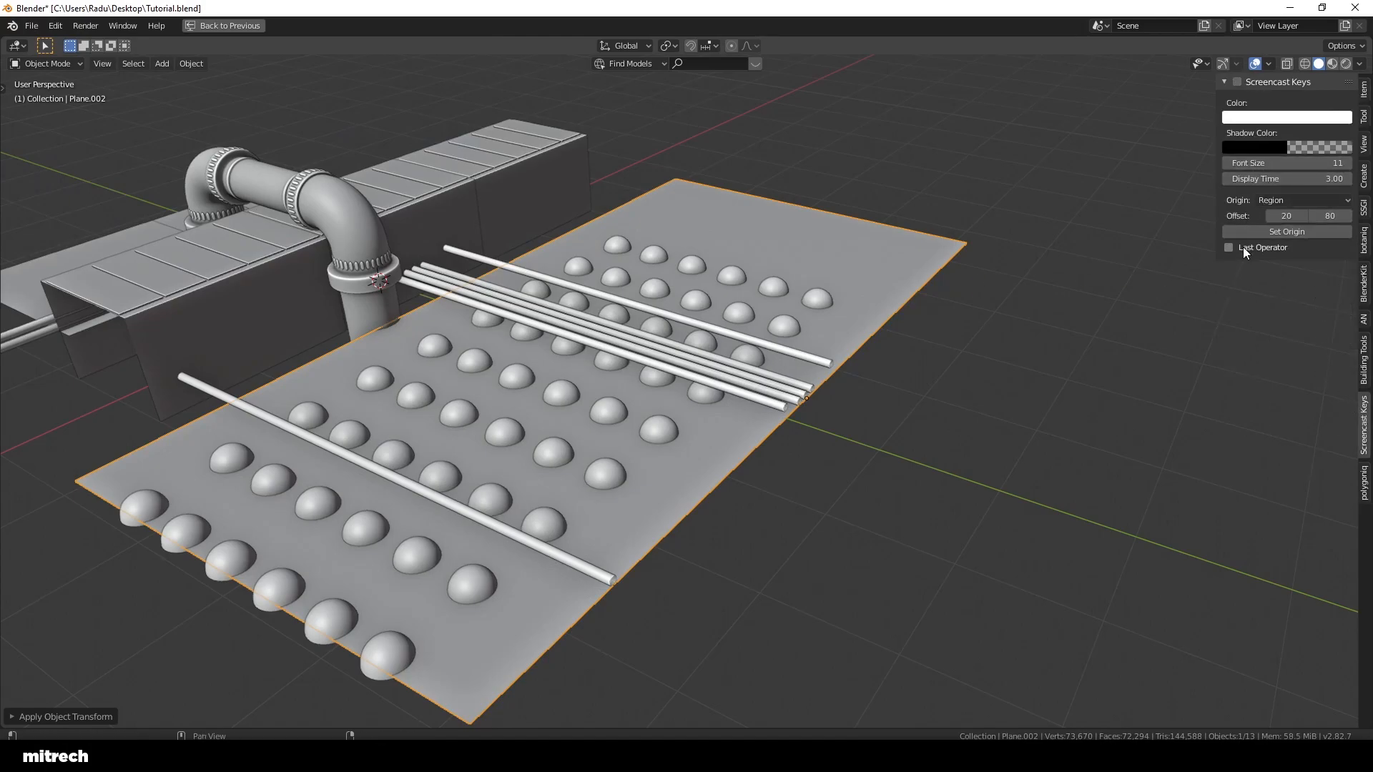
click(1238, 81)
click(1328, 163)
text(20)
key(Return)
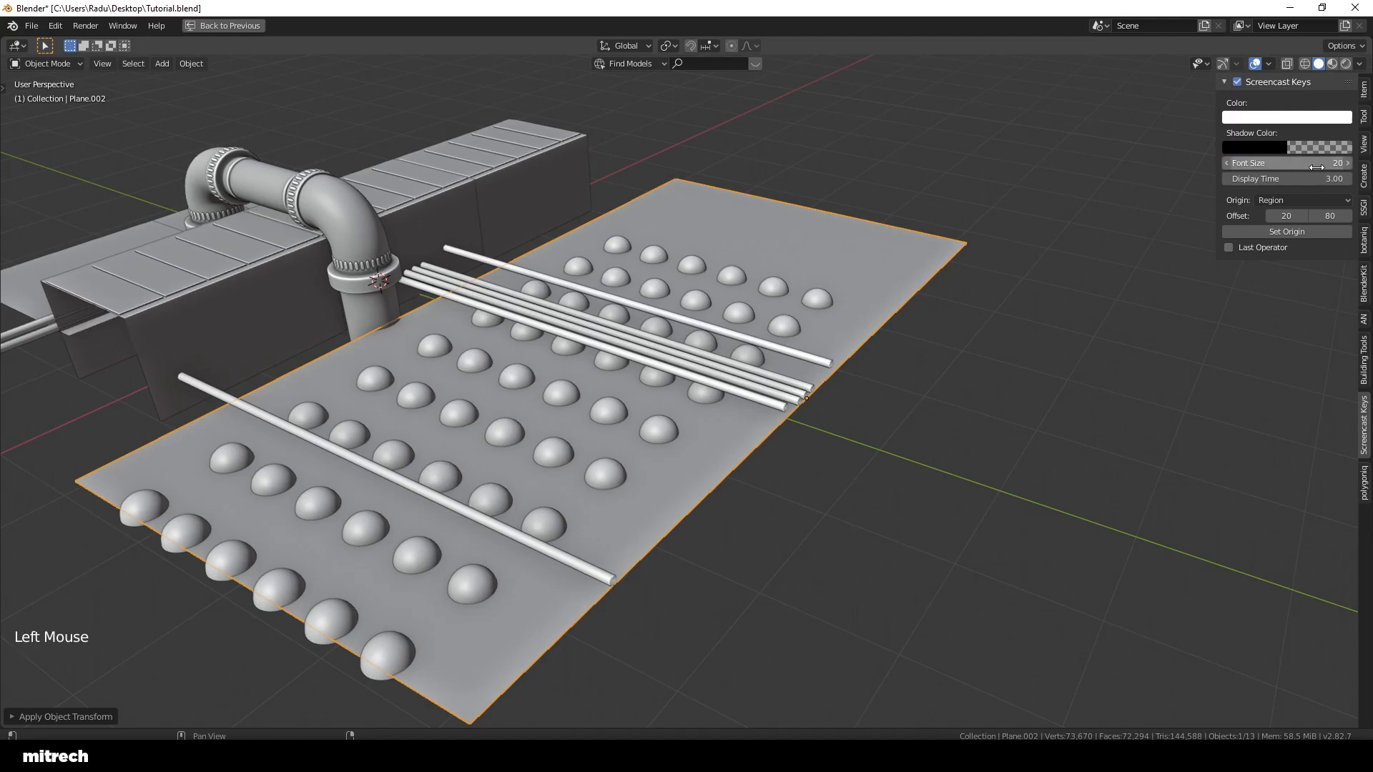
key(n)
Step: Deselect everything and save the file
key(a)
right_click(881, 239)
key(ctrl+a)
key(a)
key(a)
key(a)
key(a)
key(a)
key(ctrl+s)
middle_drag(792, 273, 731, 355)
Step: Select the plane beneath the domes and snap the 3D cursor to its origin
right_click(767, 419)
key(a)
right_click(768, 419)
key(shift+a)
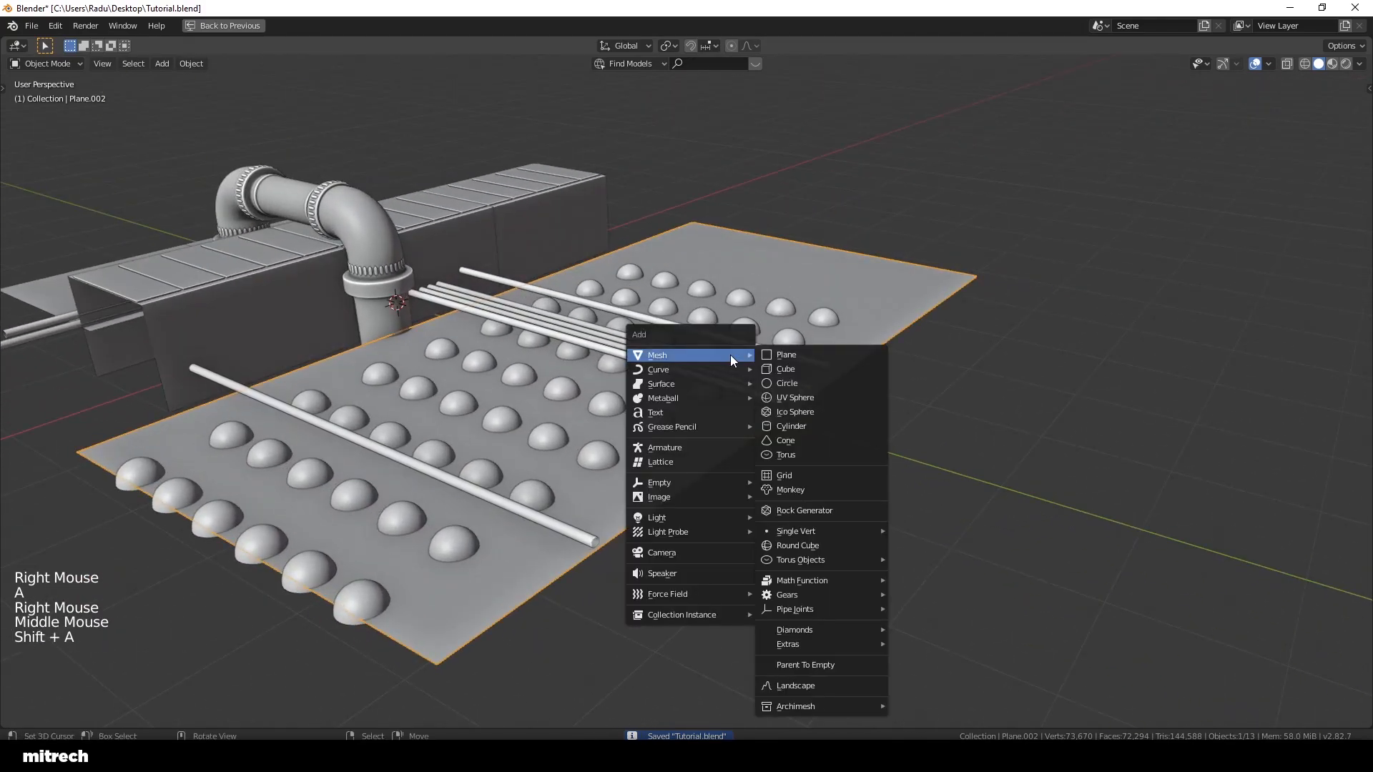
key(F15)
key(shift+s)
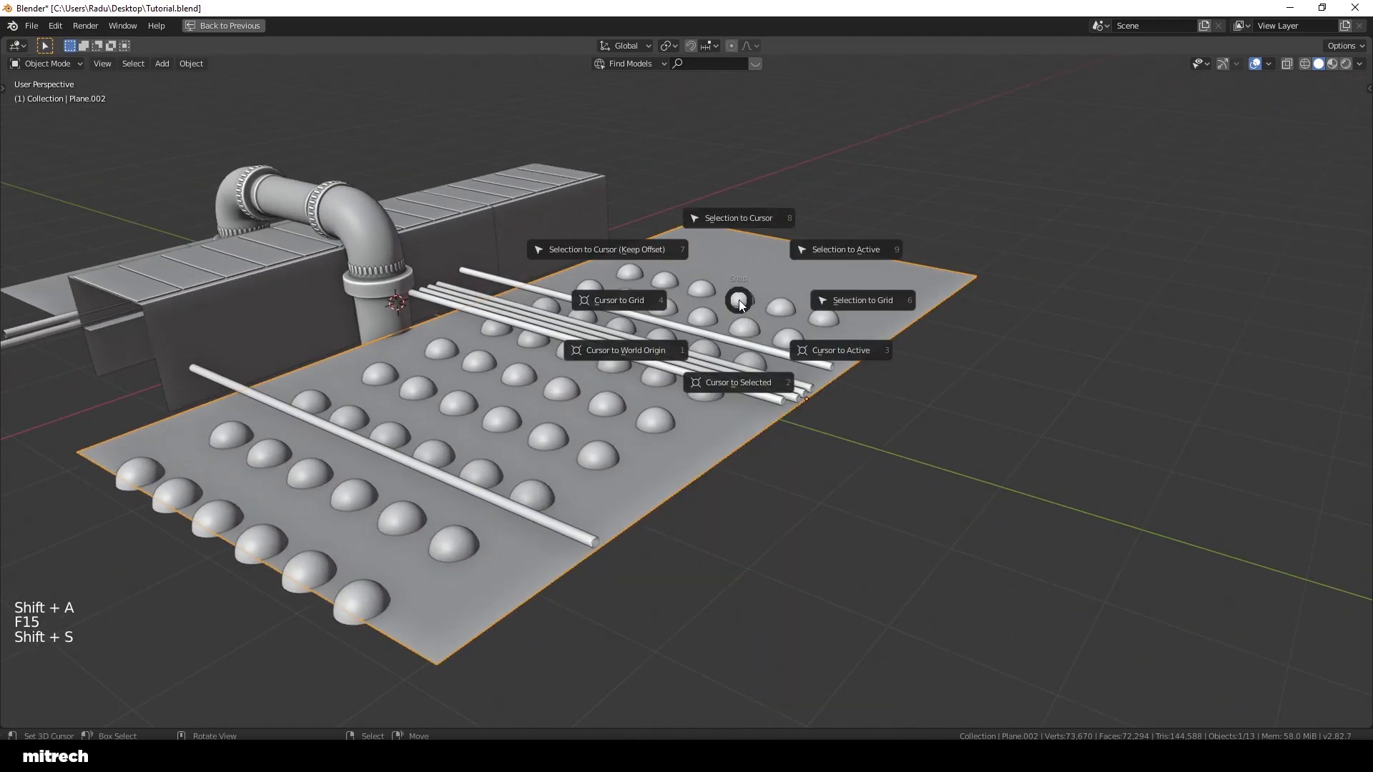
click(744, 360)
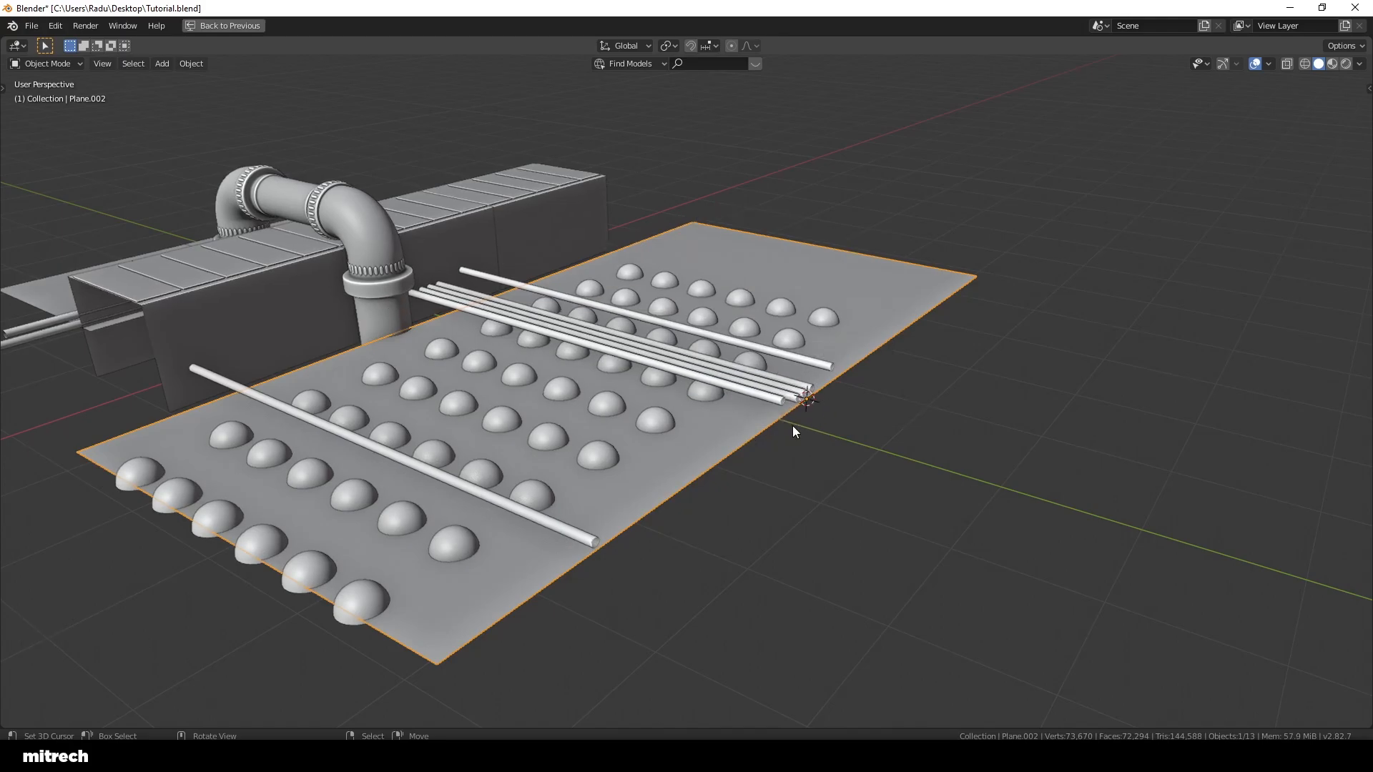
Step: Add a plain-axes empty at the 3D cursor, return the cursor to the world origin and deselect everything
middle_drag(682, 361, 748, 329)
key(shift+a)
mouse_move(748, 329)
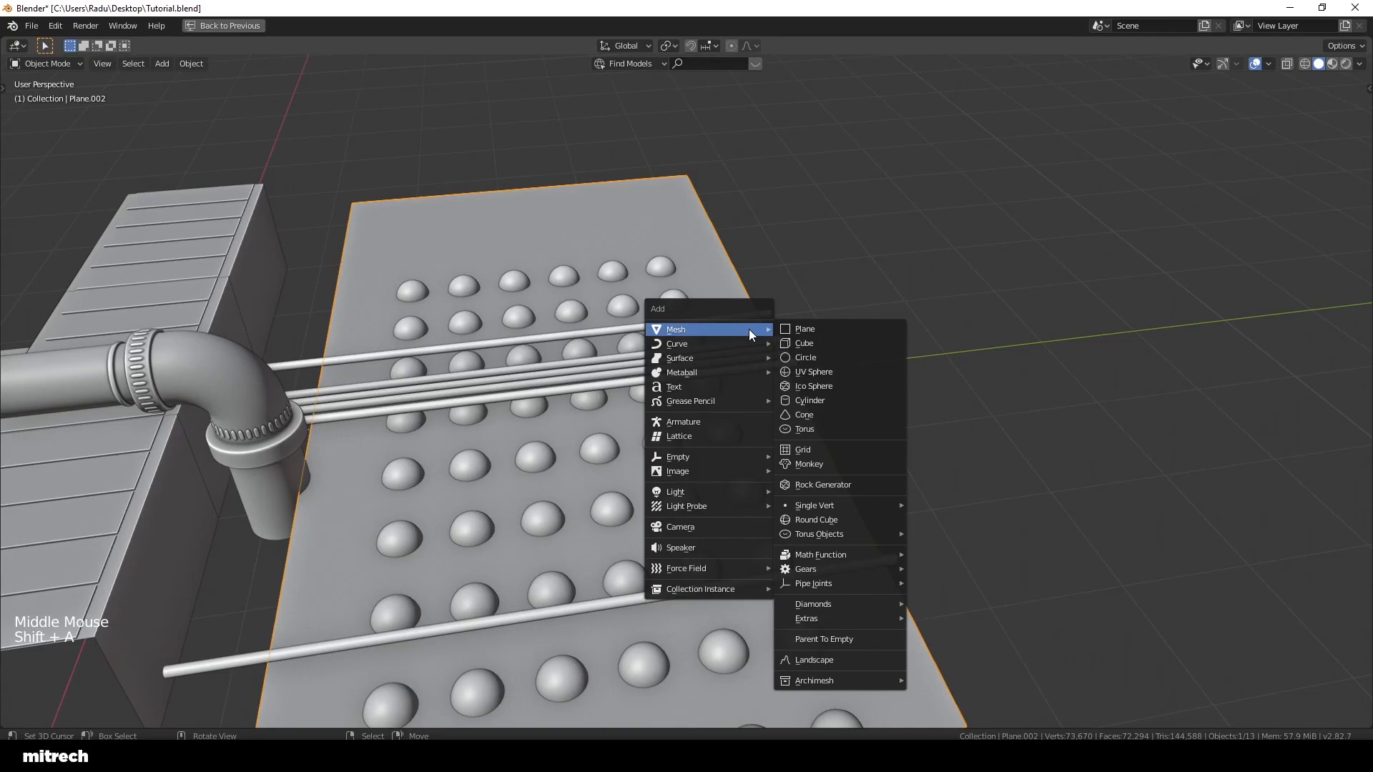
mouse_move(708, 461)
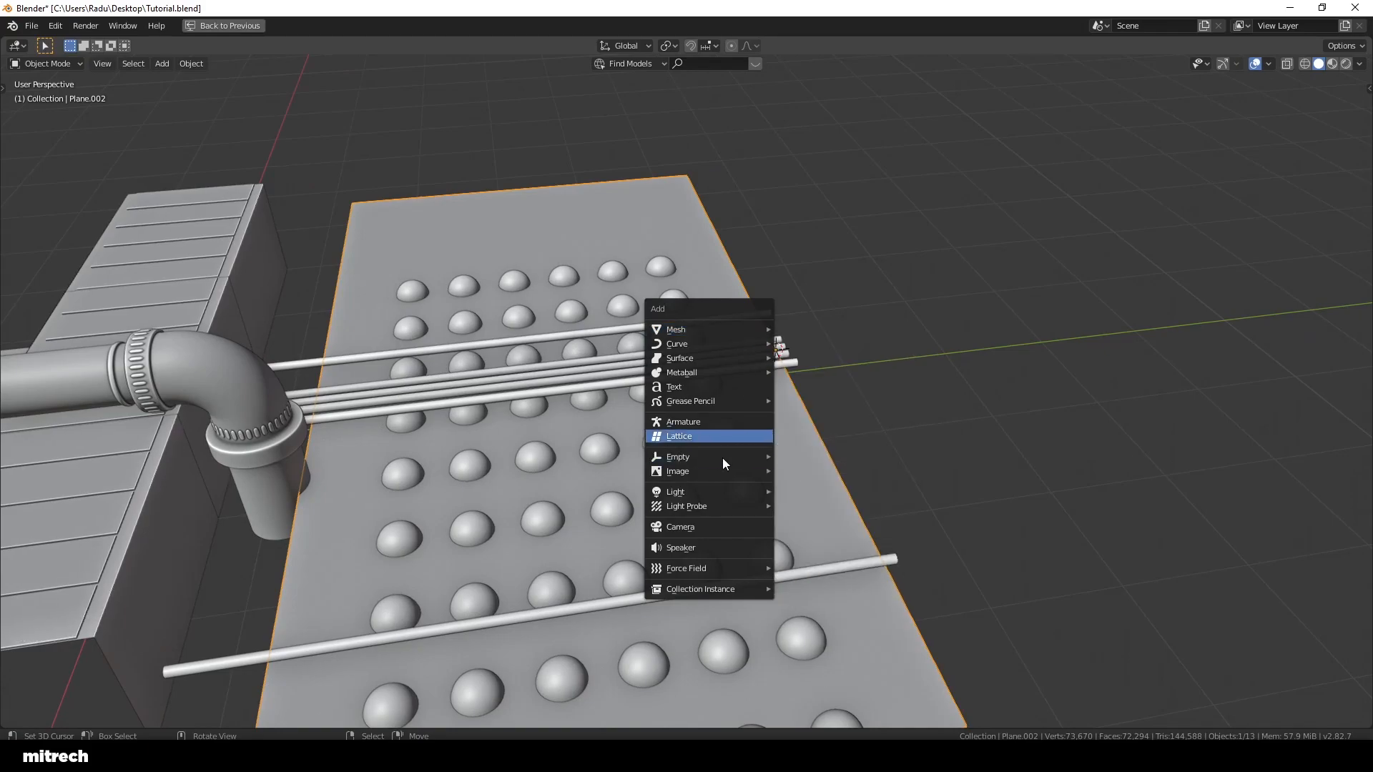
click(808, 459)
middle_drag(808, 459, 802, 402)
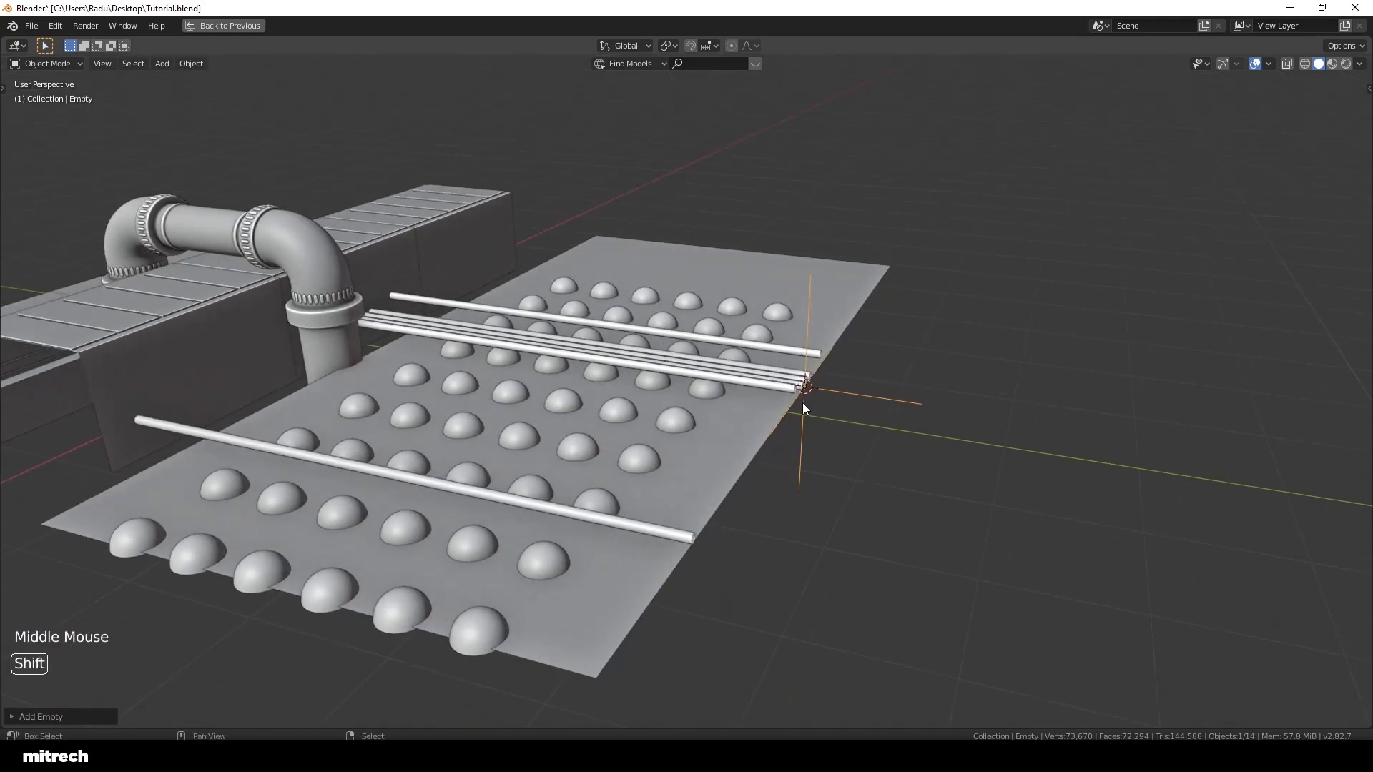
key(shift+s)
key(a)
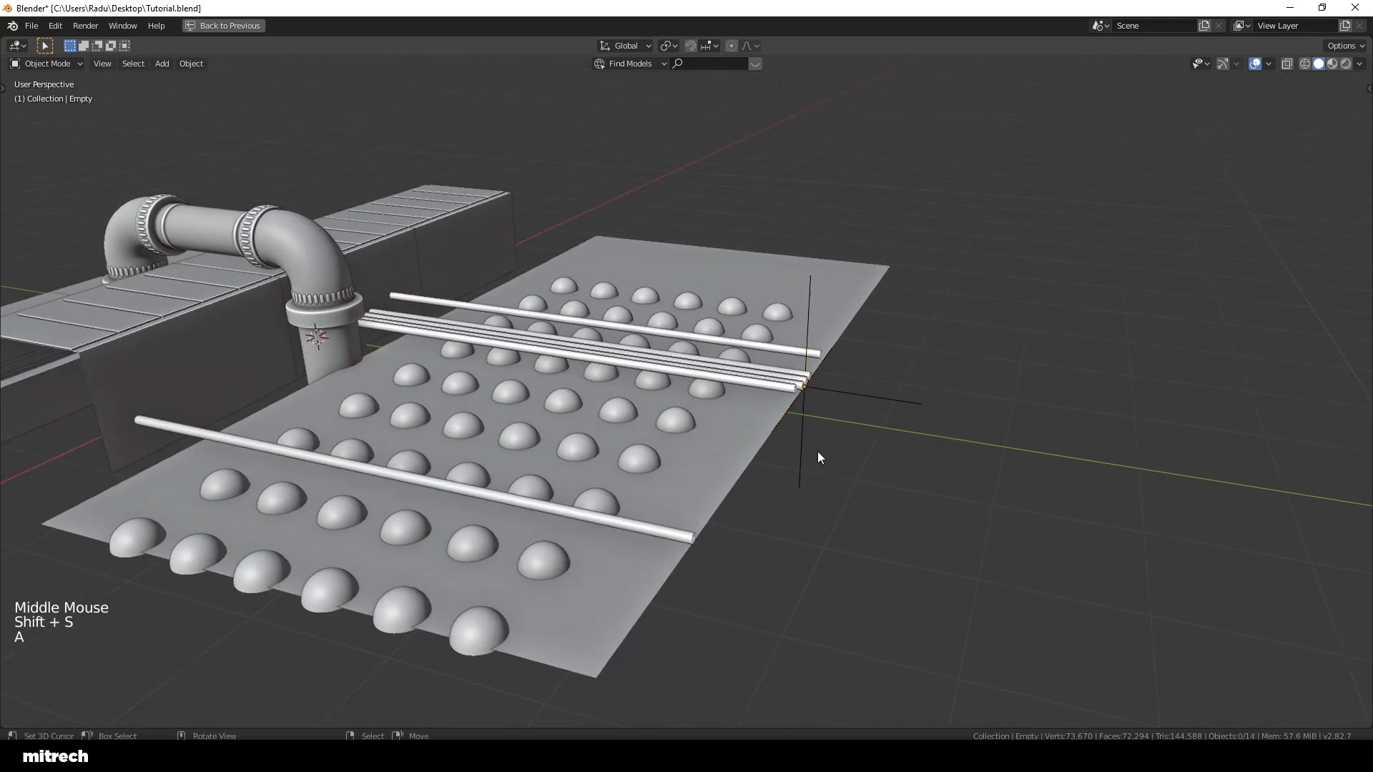
Step: Parent the plane, the joined domes and the joined rods to the empty using the Object option, and deselect everything
right_click(735, 433)
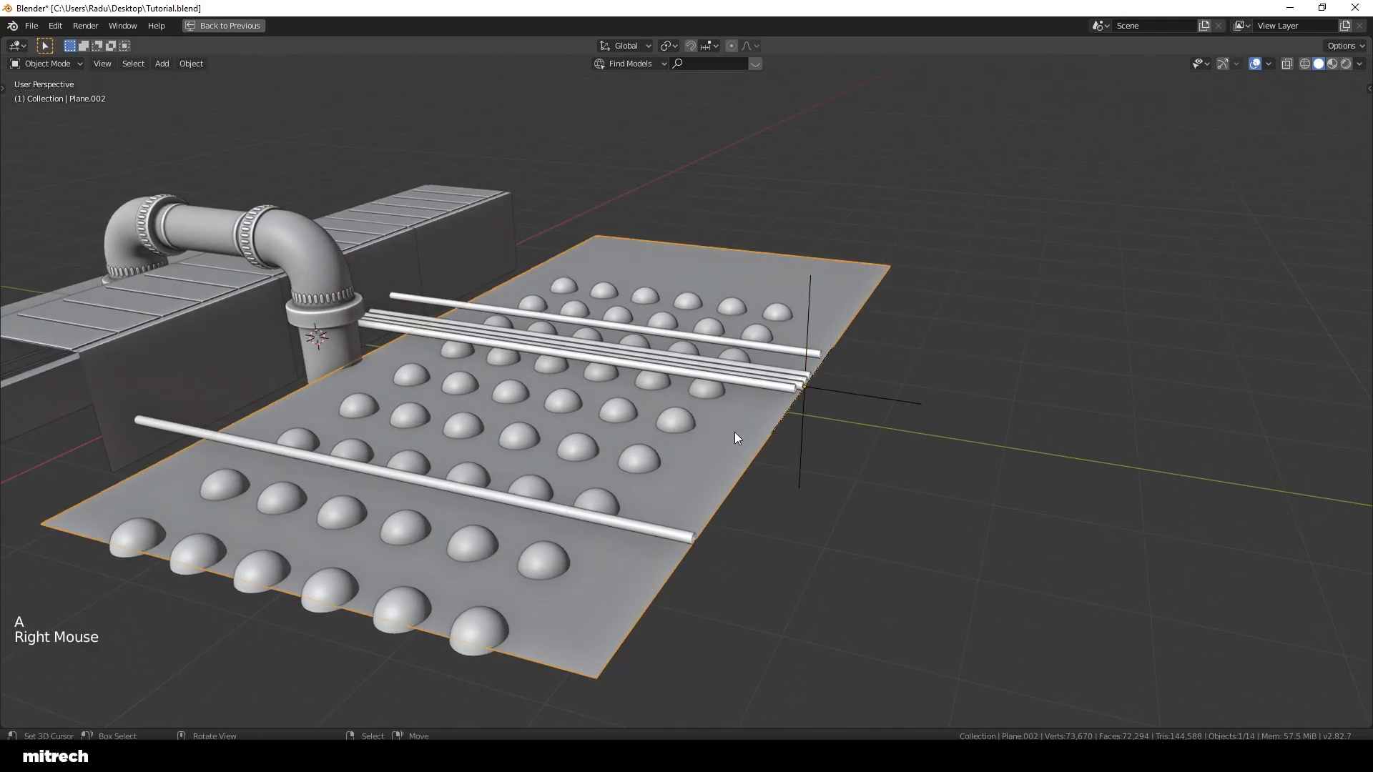
shift+right_click(684, 419)
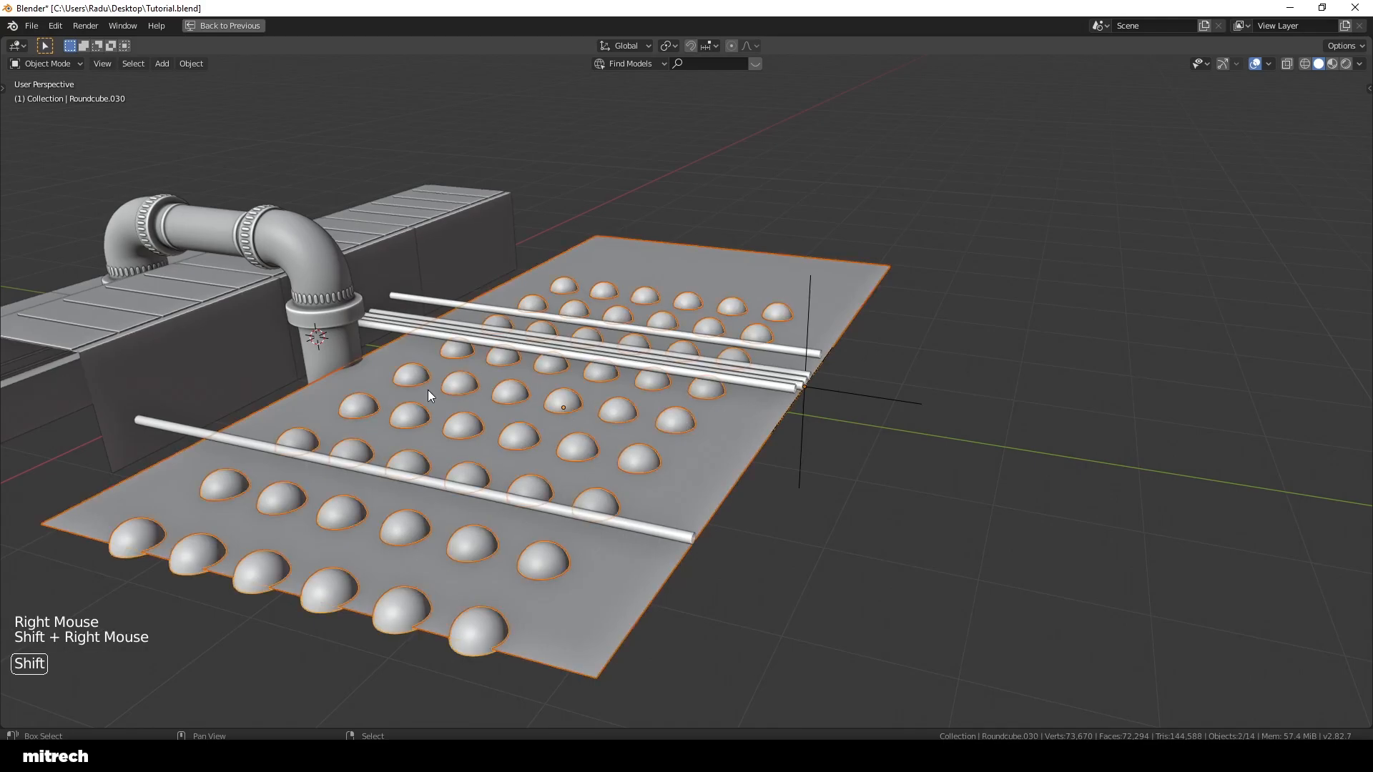
shift+right_click(753, 383)
middle_drag(758, 384, 789, 393)
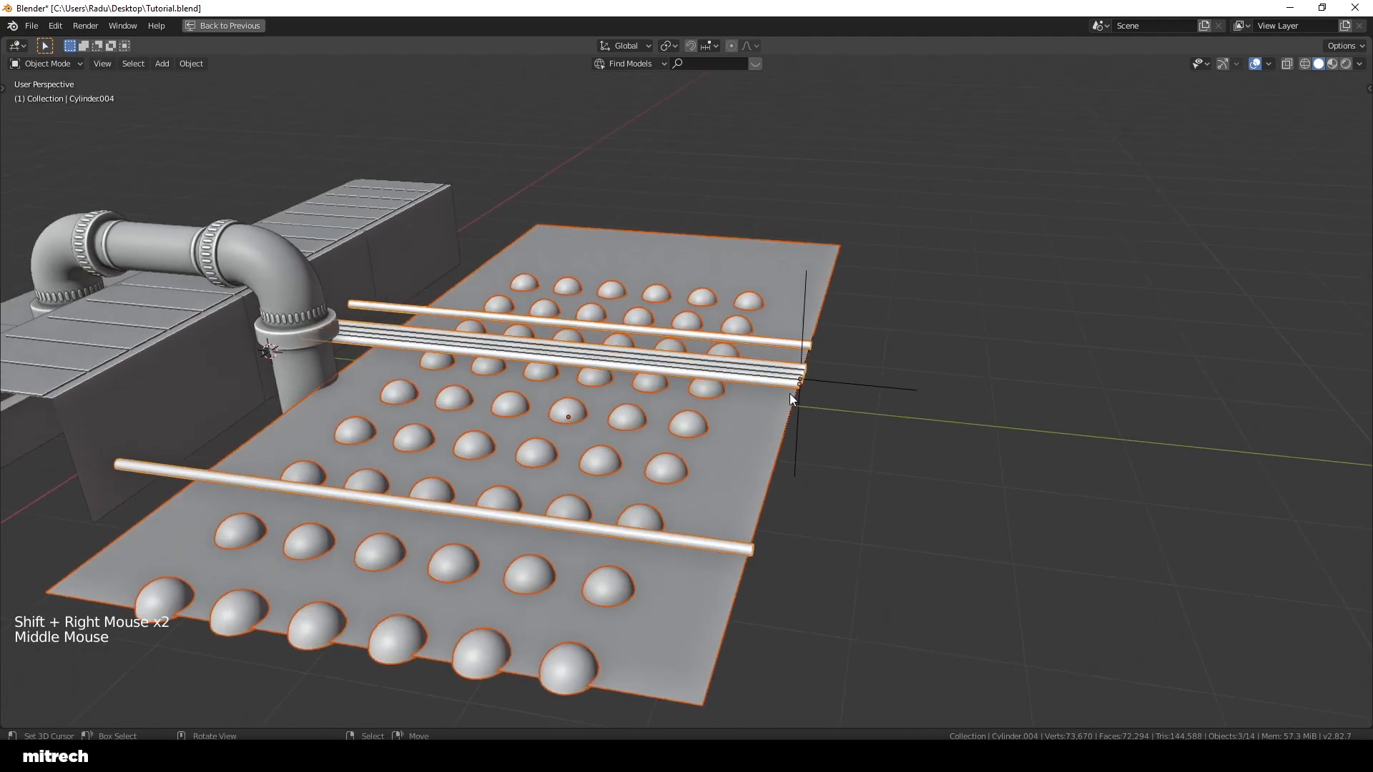
shift+right_click(884, 390)
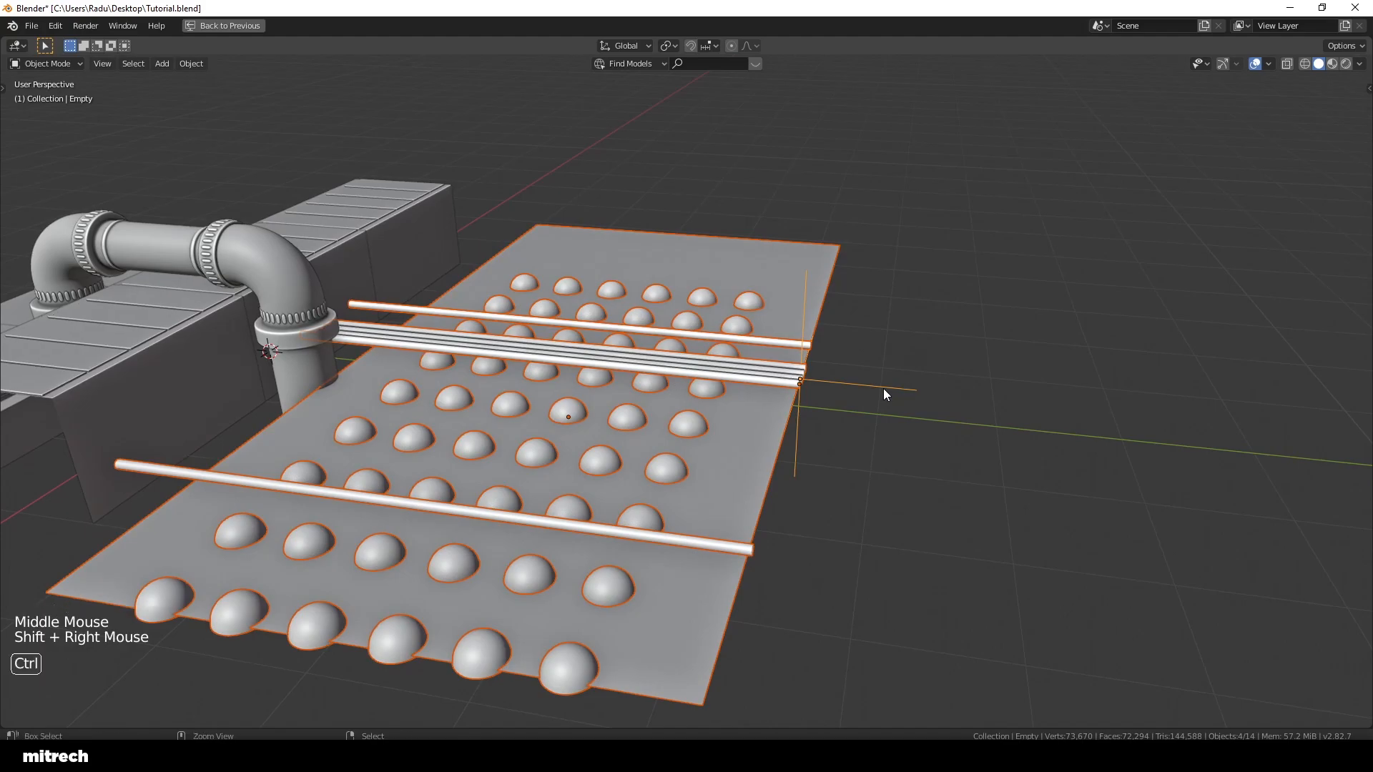
key(ctrl+p)
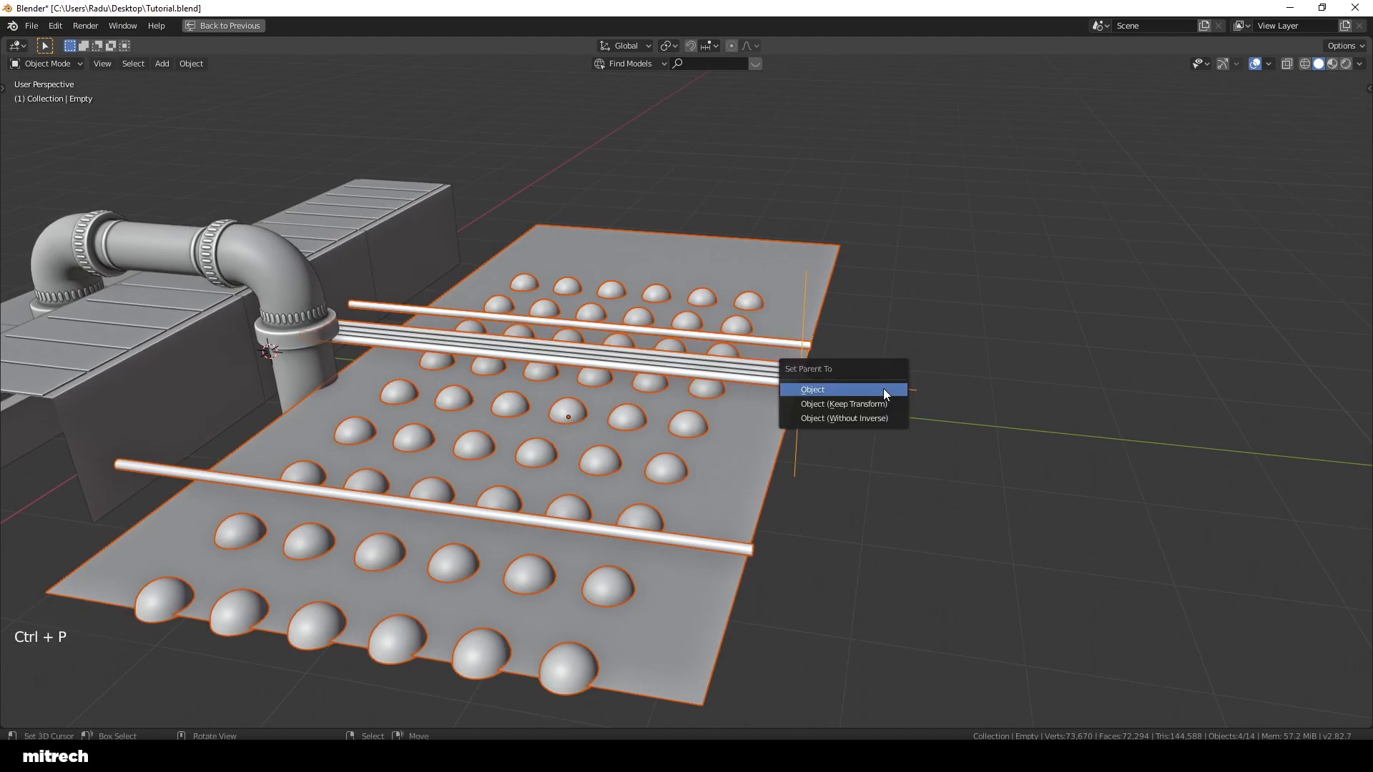
click(882, 388)
key(a)
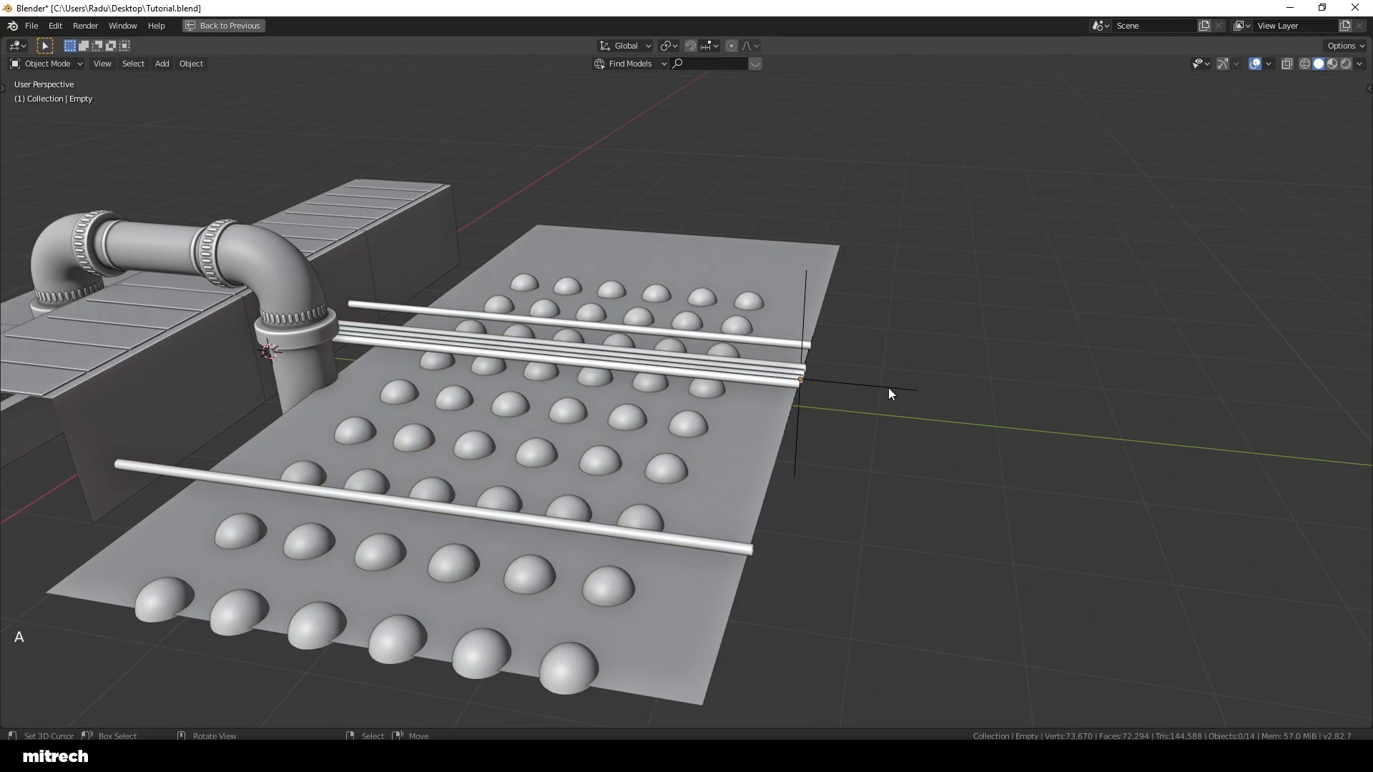
Step: Rotate the empty in the right side view so the plane, domes and rods slope down towards the pipe
right_click(888, 388)
key(g)
click(986, 392)
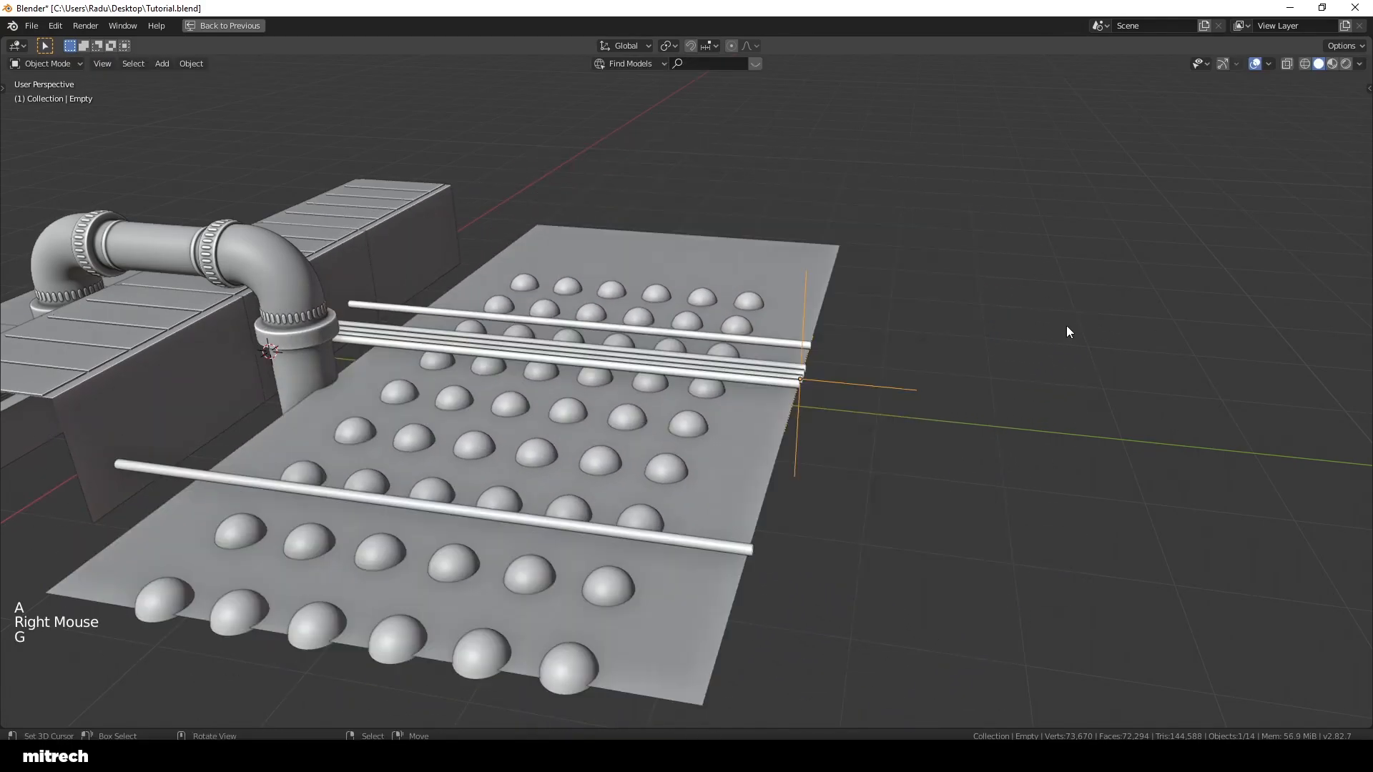
scroll(724, 469, down, 3)
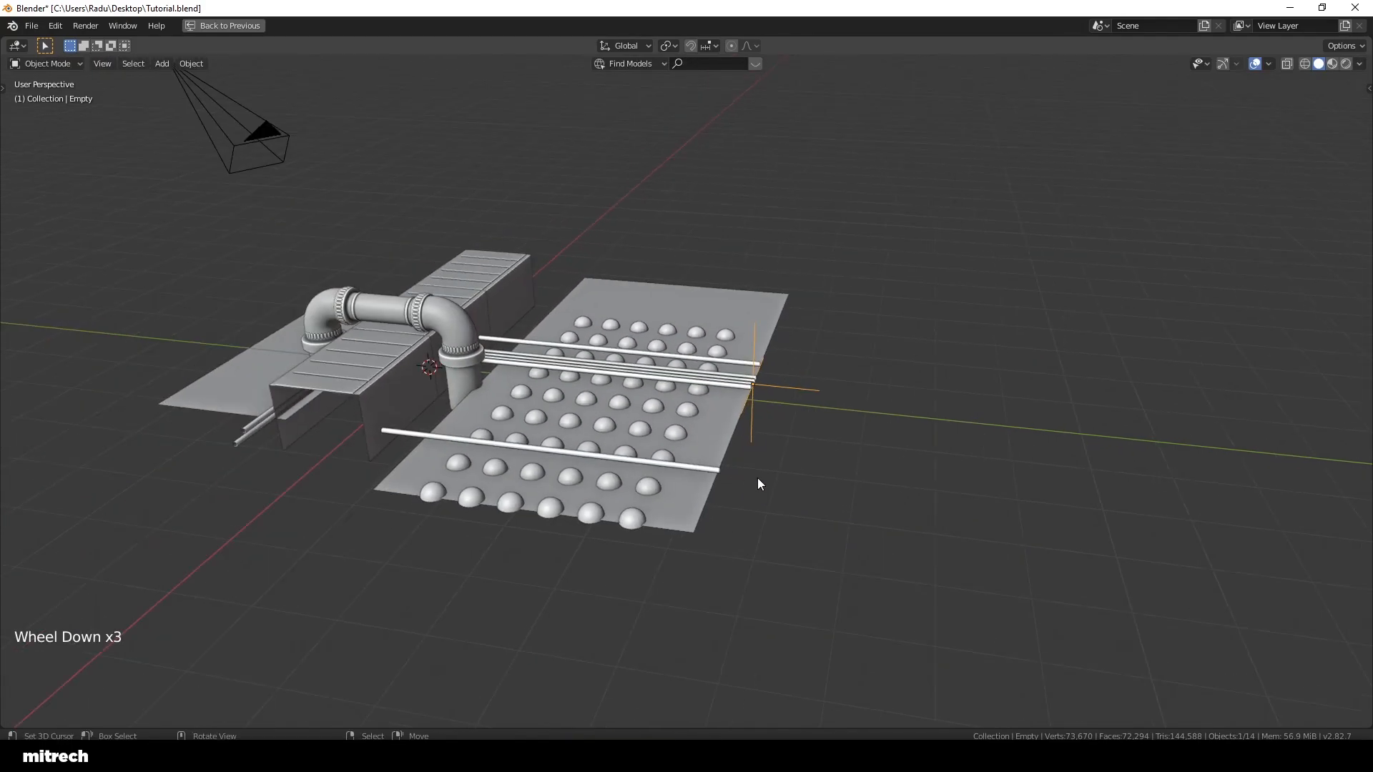
key(KP_3)
scroll(757, 478, up, 2)
key(r)
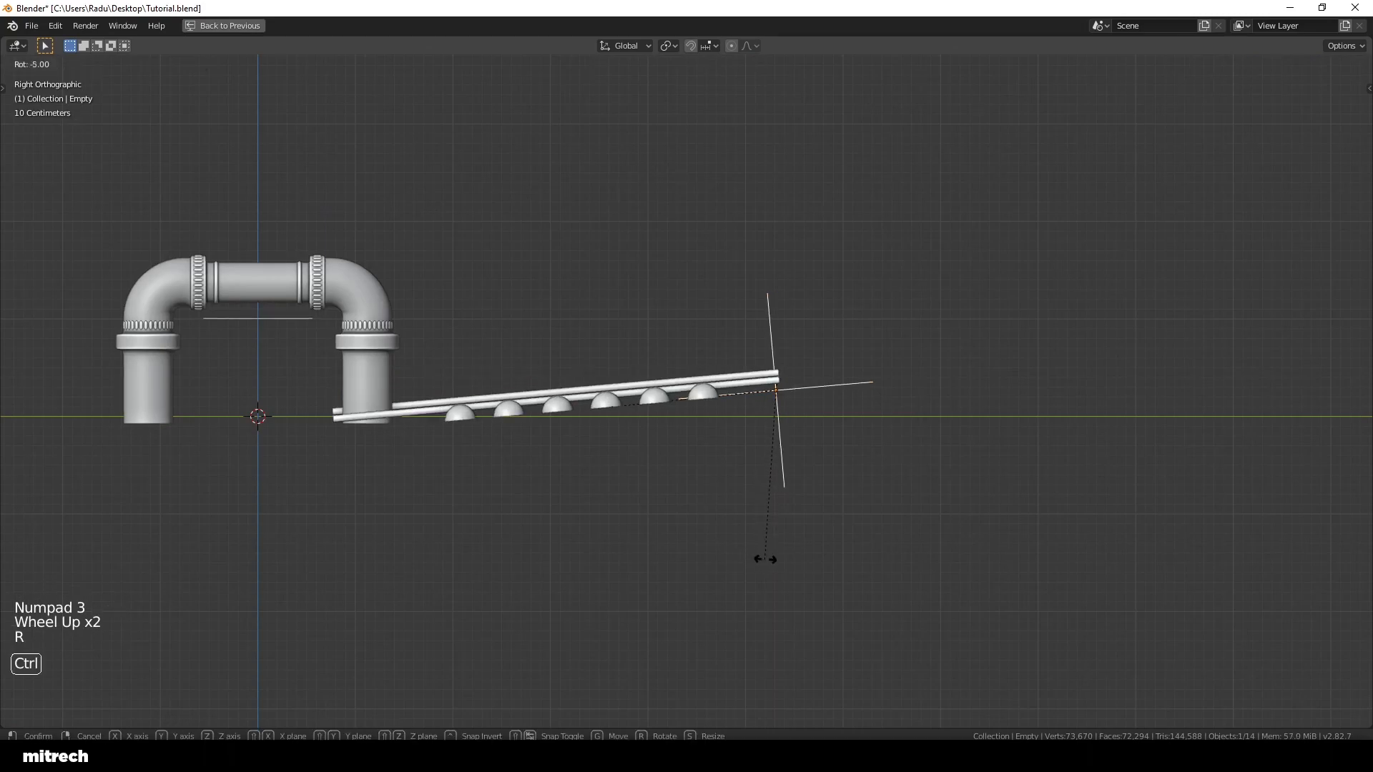
click(799, 551)
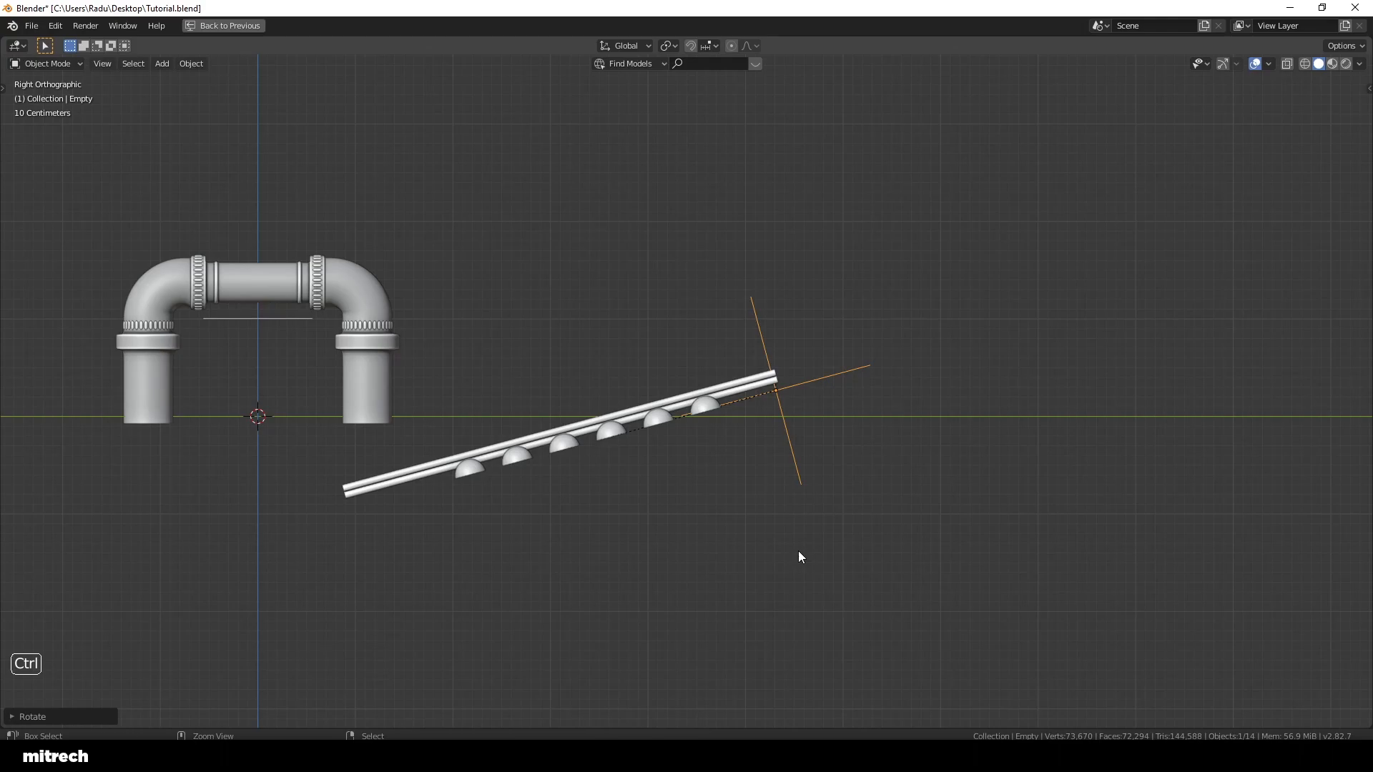
Step: Reposition the empty, lower it along global Z while checking the camera view, deselect everything and save the file
key(g)
click(782, 452)
key(KP_0)
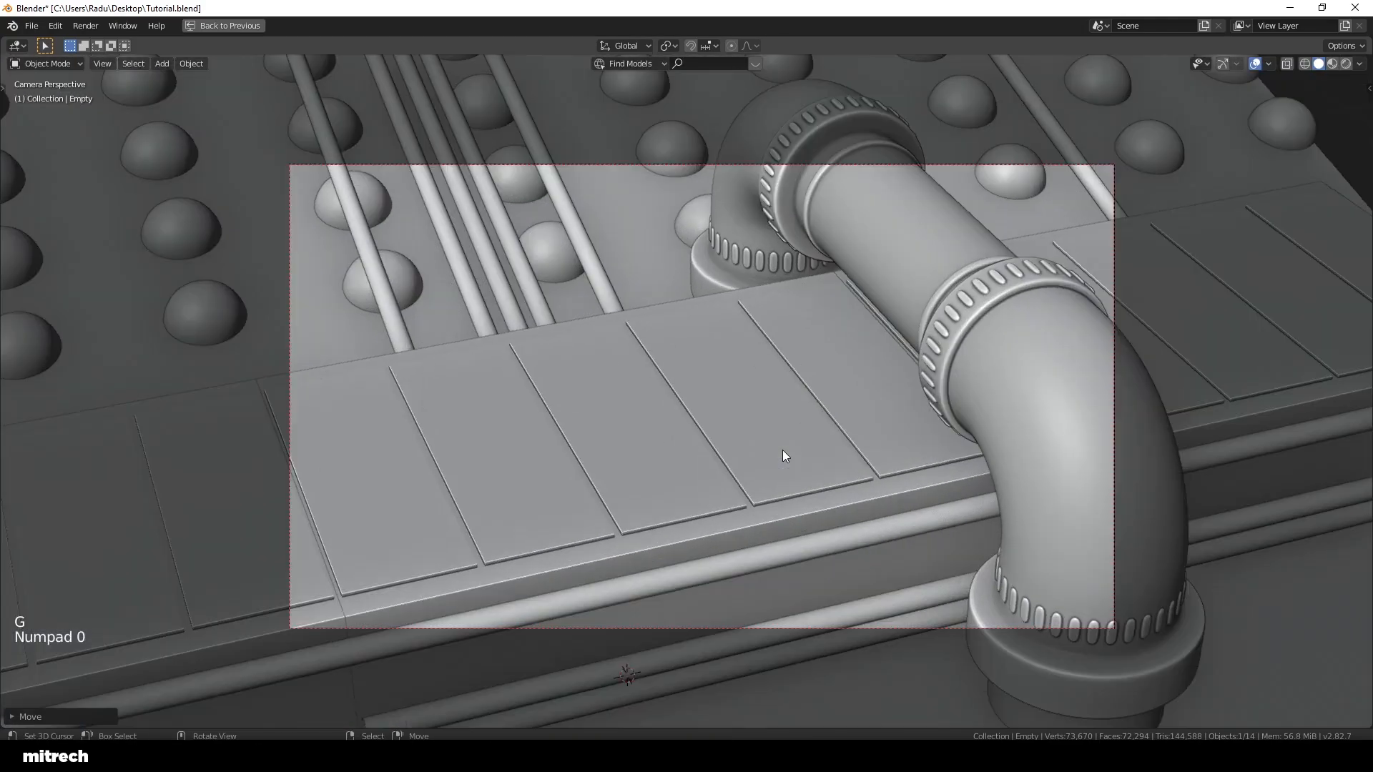
key(g)
key(z)
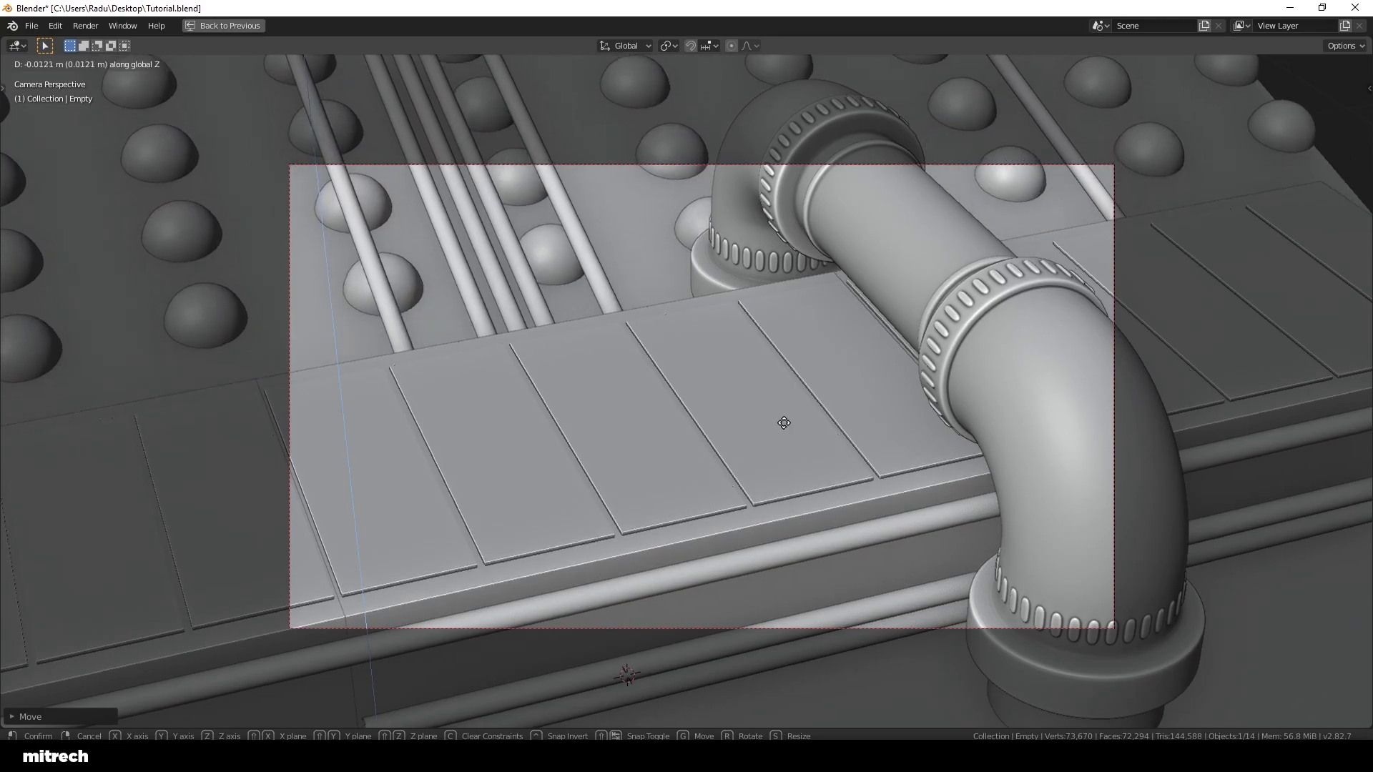
click(791, 484)
key(a)
key(a)
key(a)
key(a)
key(ctrl+s)
Step: Examine the tilted domed plane from outside and through the camera, keeping everything deselected and the file saved
middle_drag(991, 418, 726, 484)
right_click(792, 285)
key(a)
key(a)
key(a)
key(a)
key(a)
key(ctrl+s)
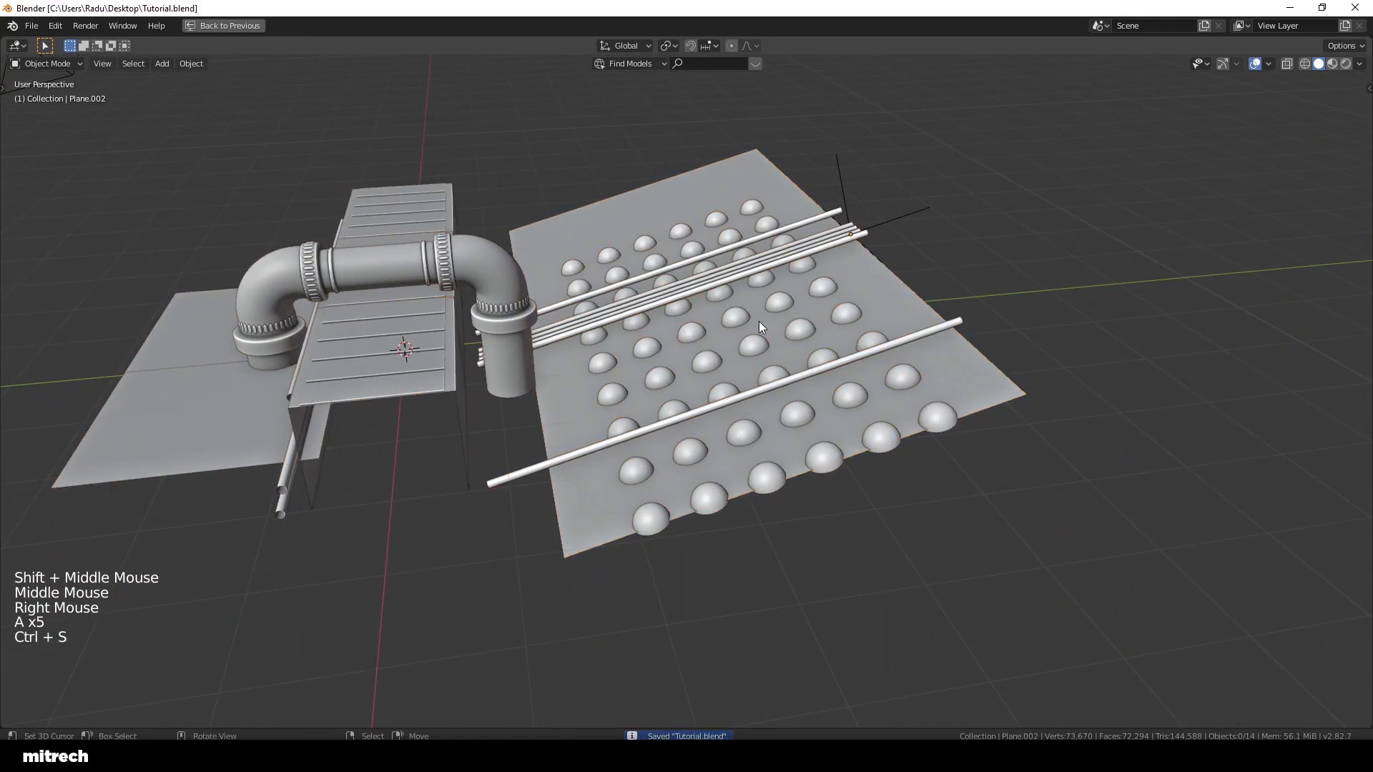
middle_drag(766, 333, 977, 325)
key(KP_0)
key(a)
key(a)
key(a)
key(a)
key(a)
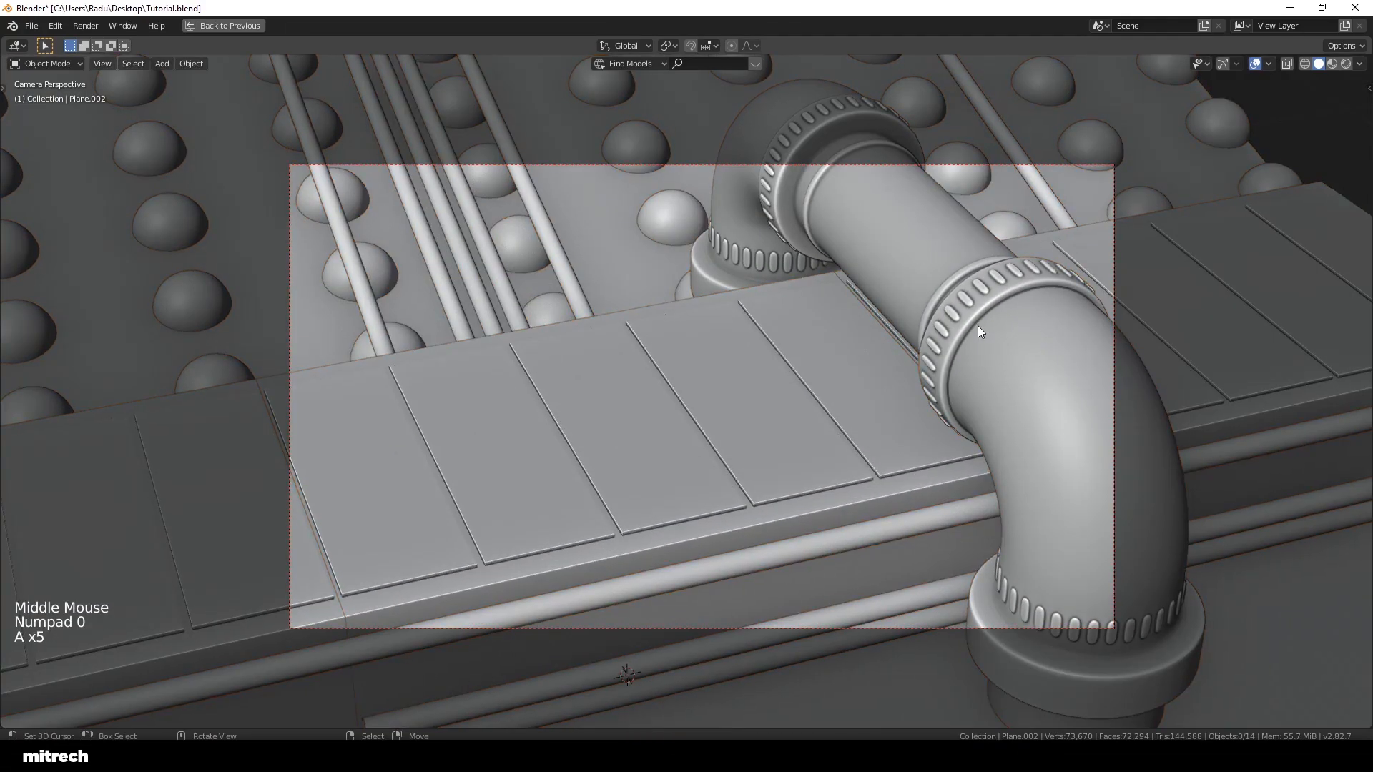
key(ctrl+s)
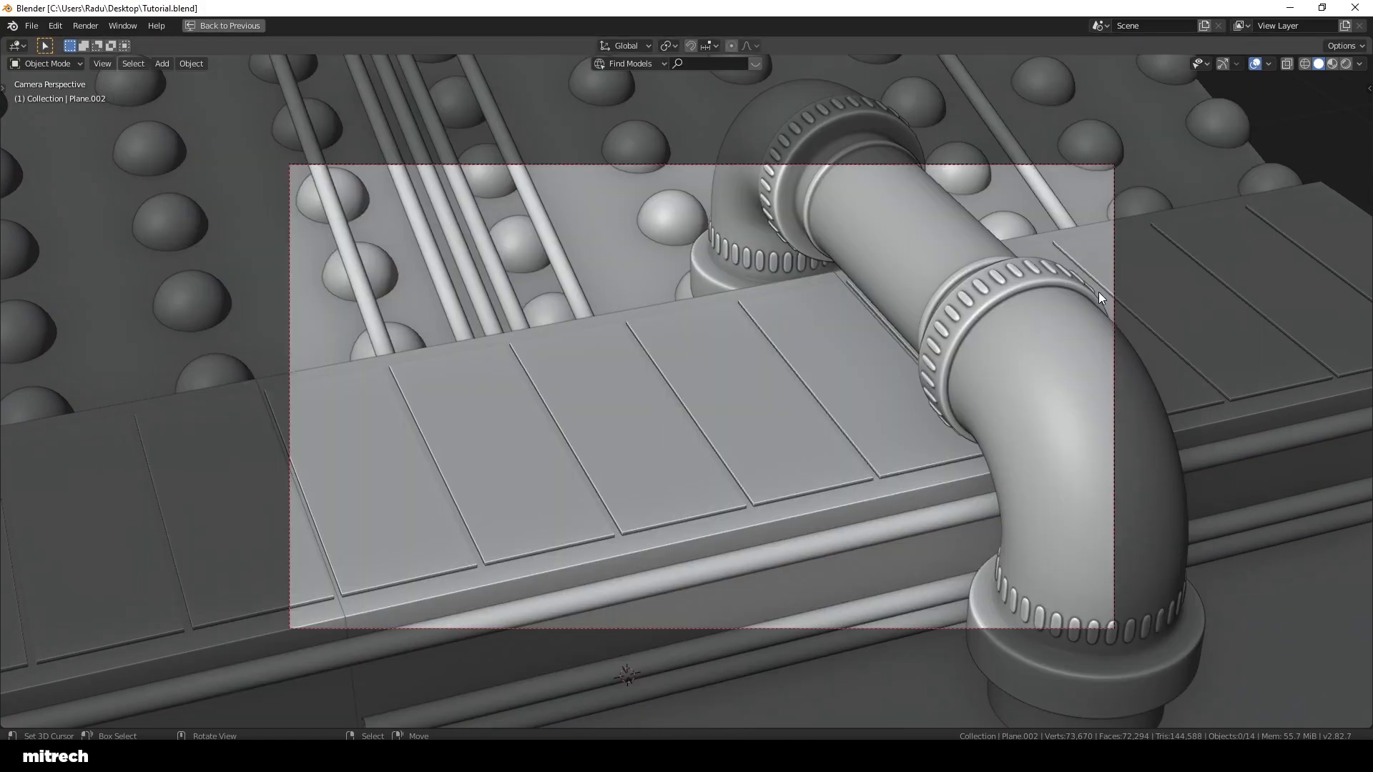
right_click(1110, 285)
key(a)
key(a)
key(a)
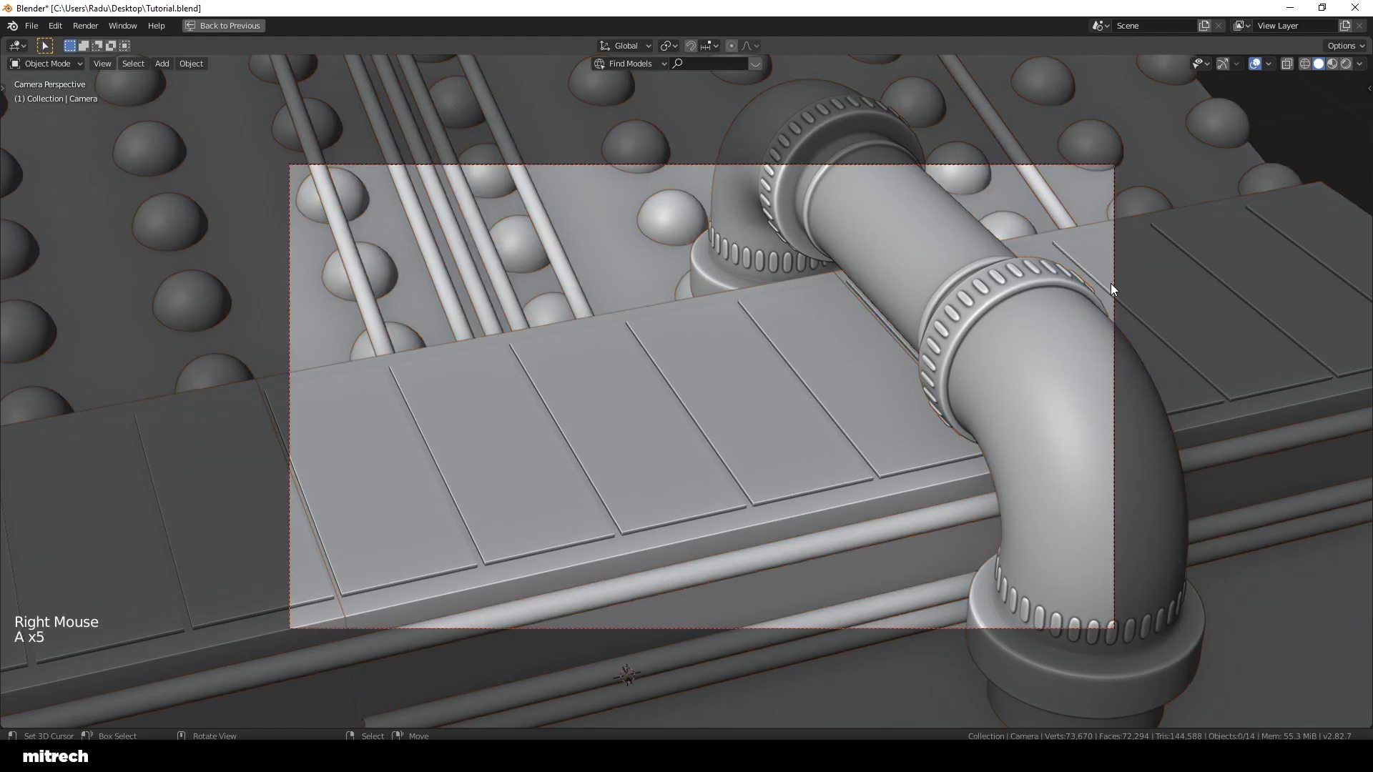
key(a)
key(a)
key(ctrl+s)
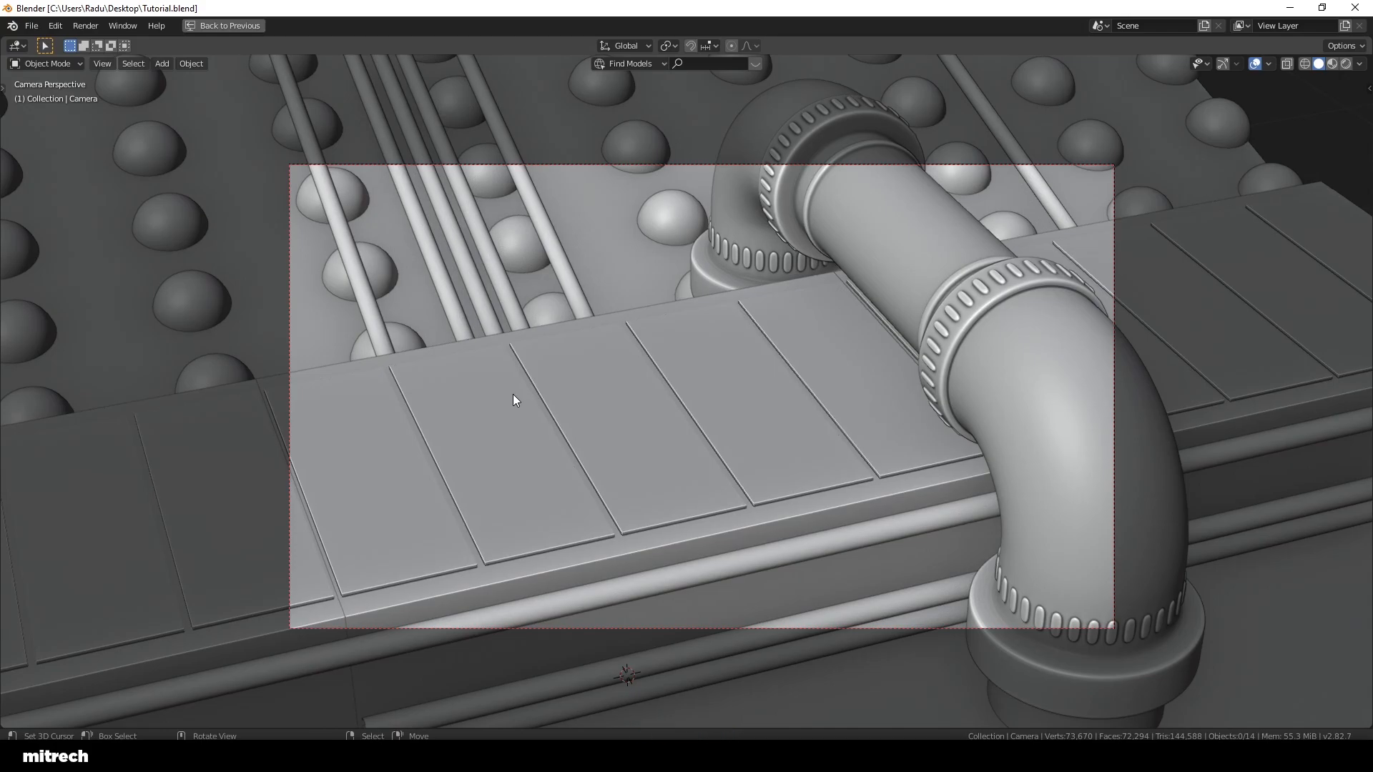
right_click(665, 233)
key(a)
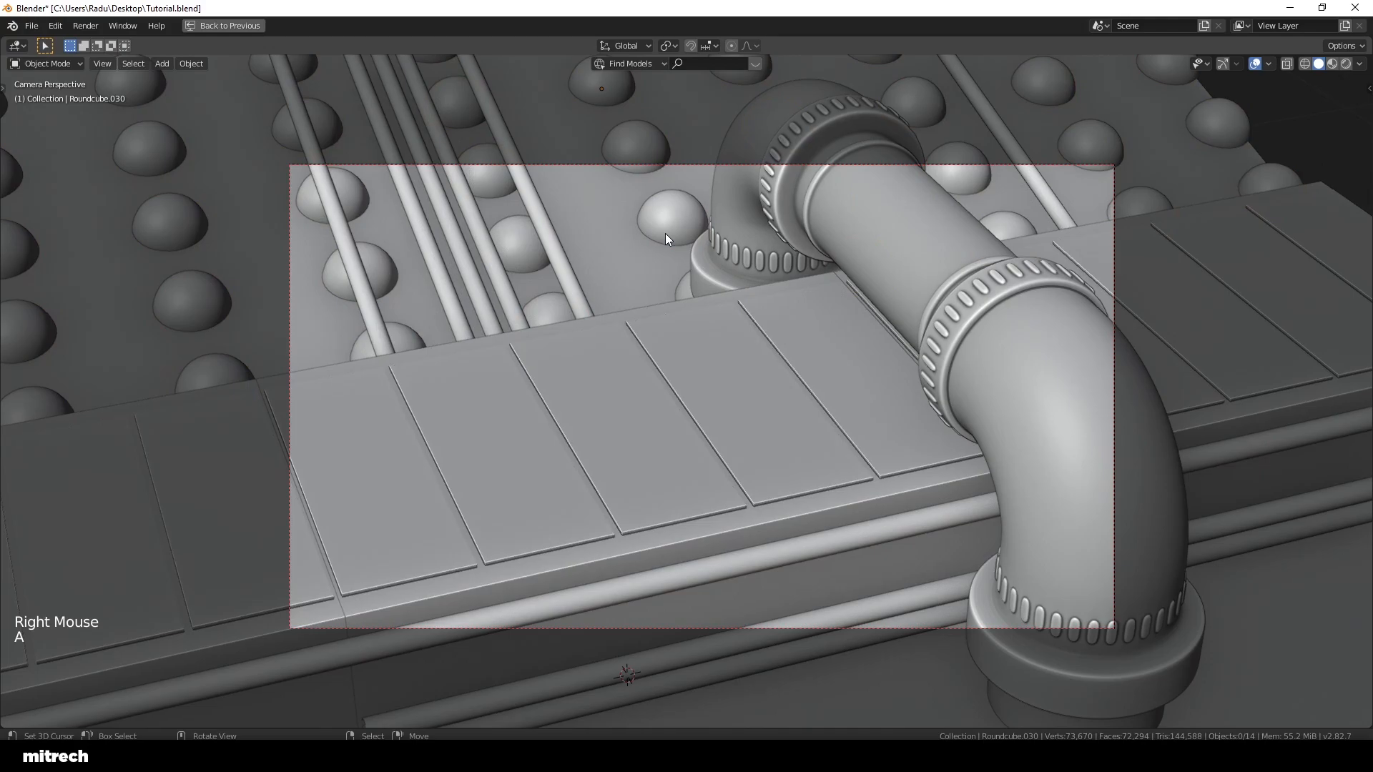
right_click(665, 233)
key(a)
right_click(671, 230)
key(a)
Step: Duplicate the joined domes, place the copy above the sloped plane and deselect everything
middle_drag(881, 485, 747, 469)
right_click(963, 299)
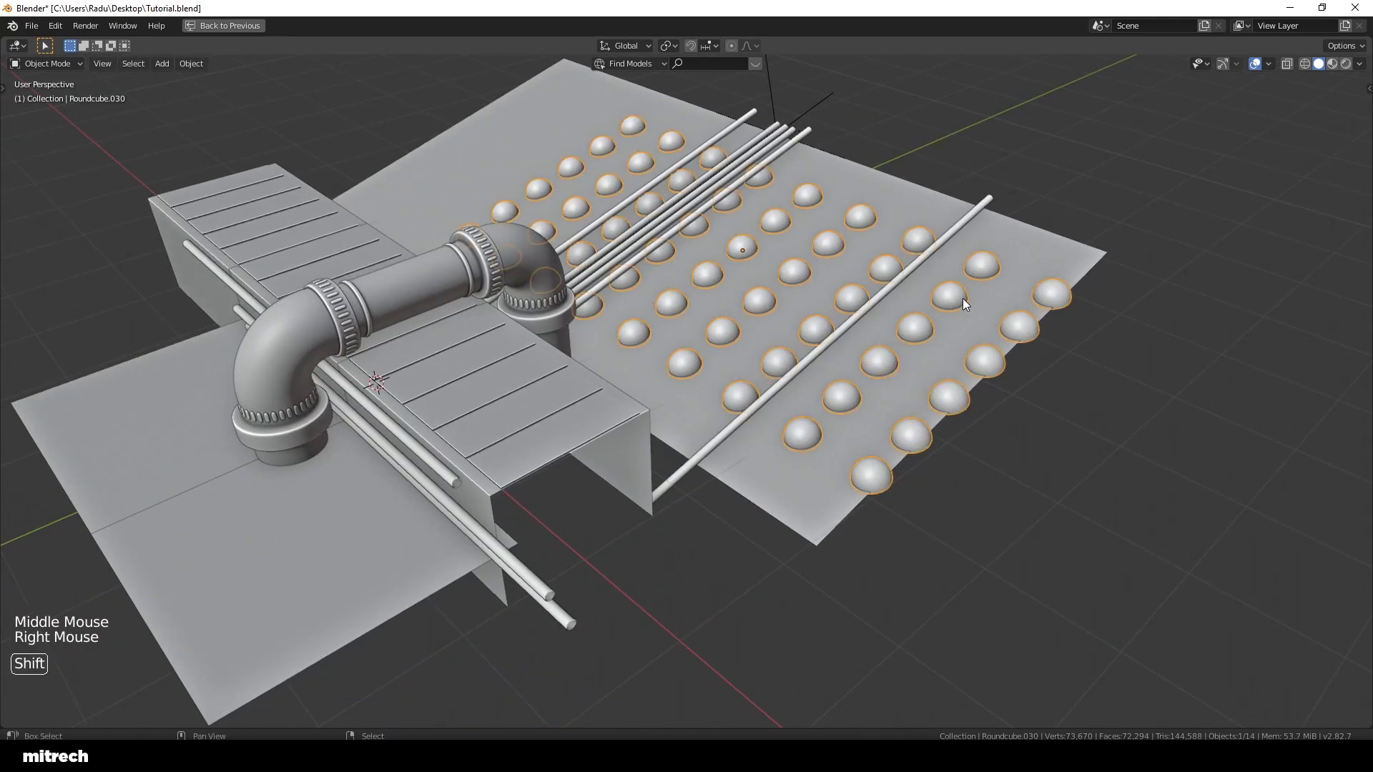
key(shift+d)
click(955, 181)
shift+middle_drag(955, 181, 953, 349)
key(a)
Step: Clear the duplicated domes' parent and apply their transform
right_click(1024, 259)
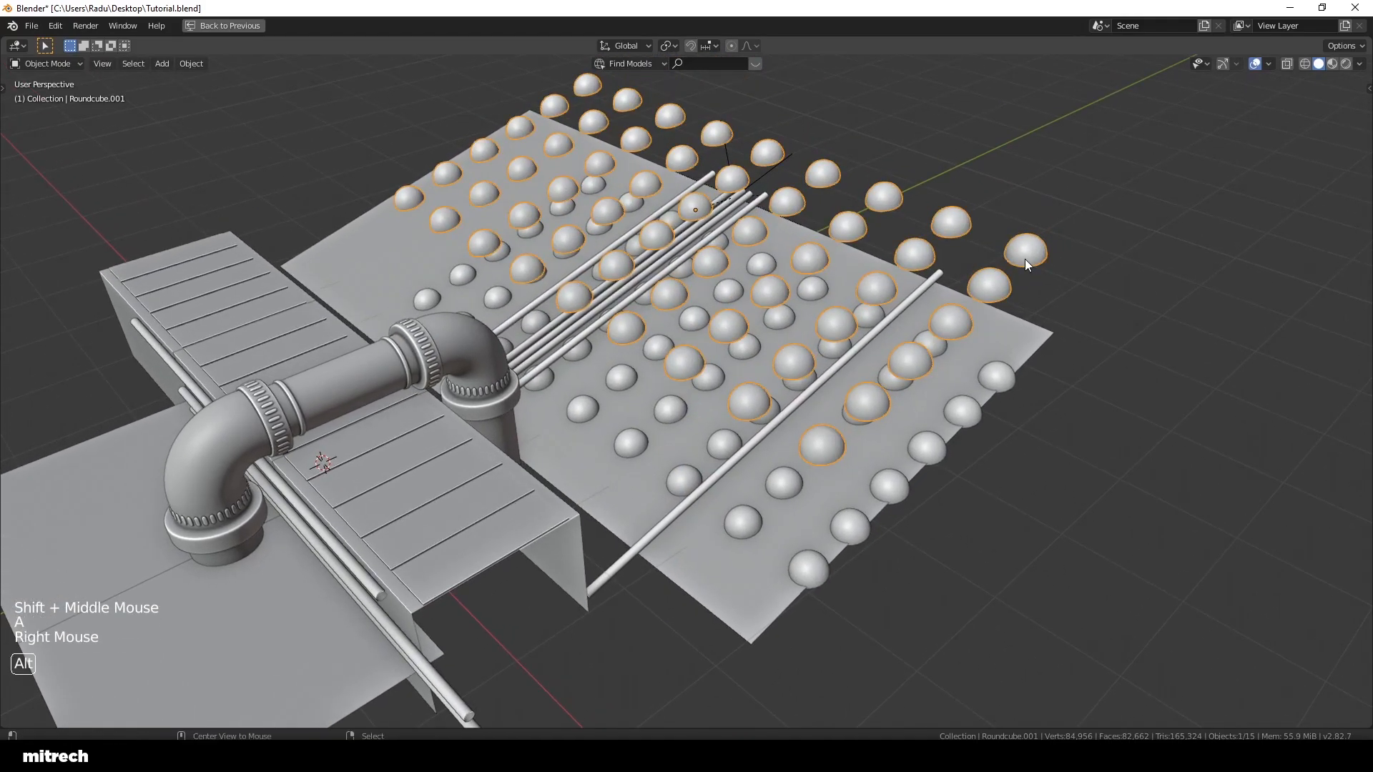
key(alt+p)
click(1023, 259)
key(a)
right_click(1040, 287)
key(ctrl+a)
Step: Delete every dome but one near the middle of the duplicated set, and apply the remaining dome's object transform
key(Tab)
key(a)
key(a)
key(a)
key(3)
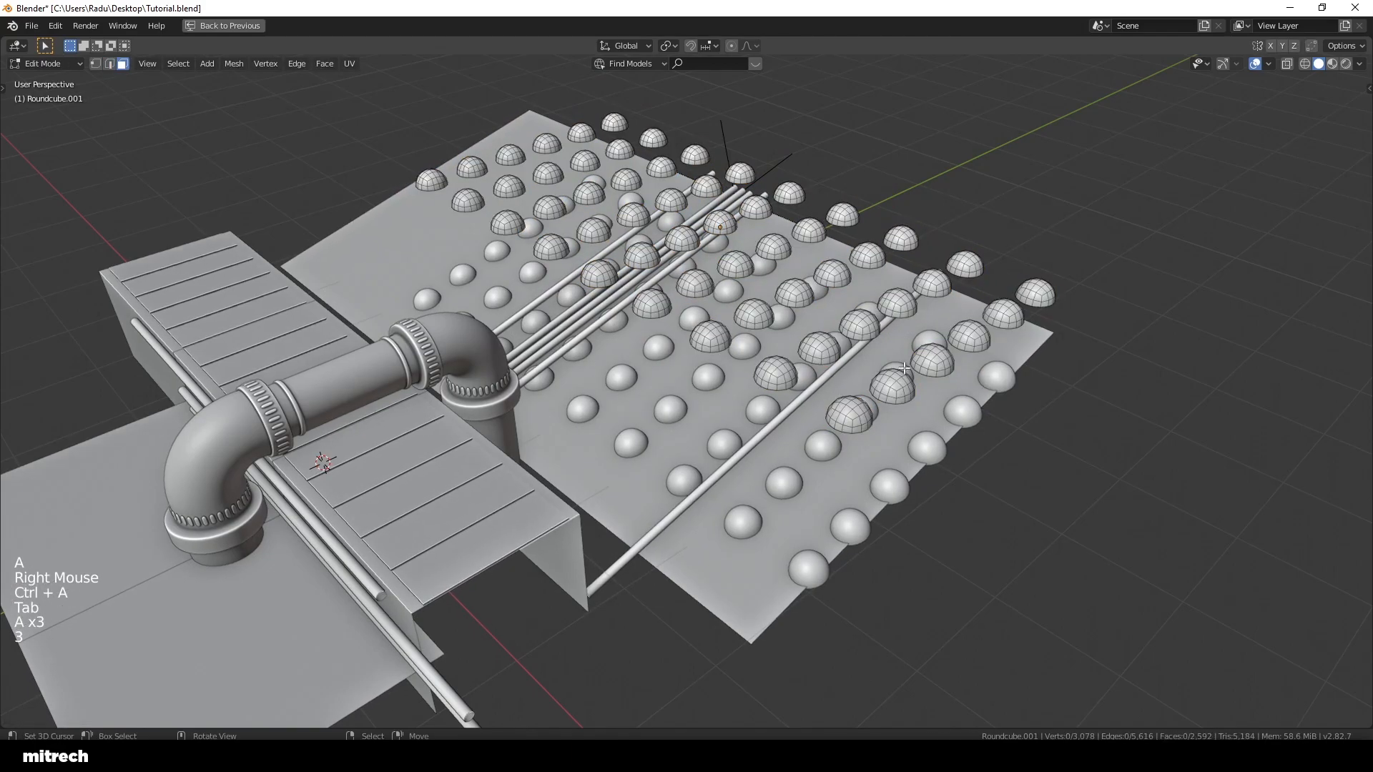
middle_drag(768, 361, 695, 234)
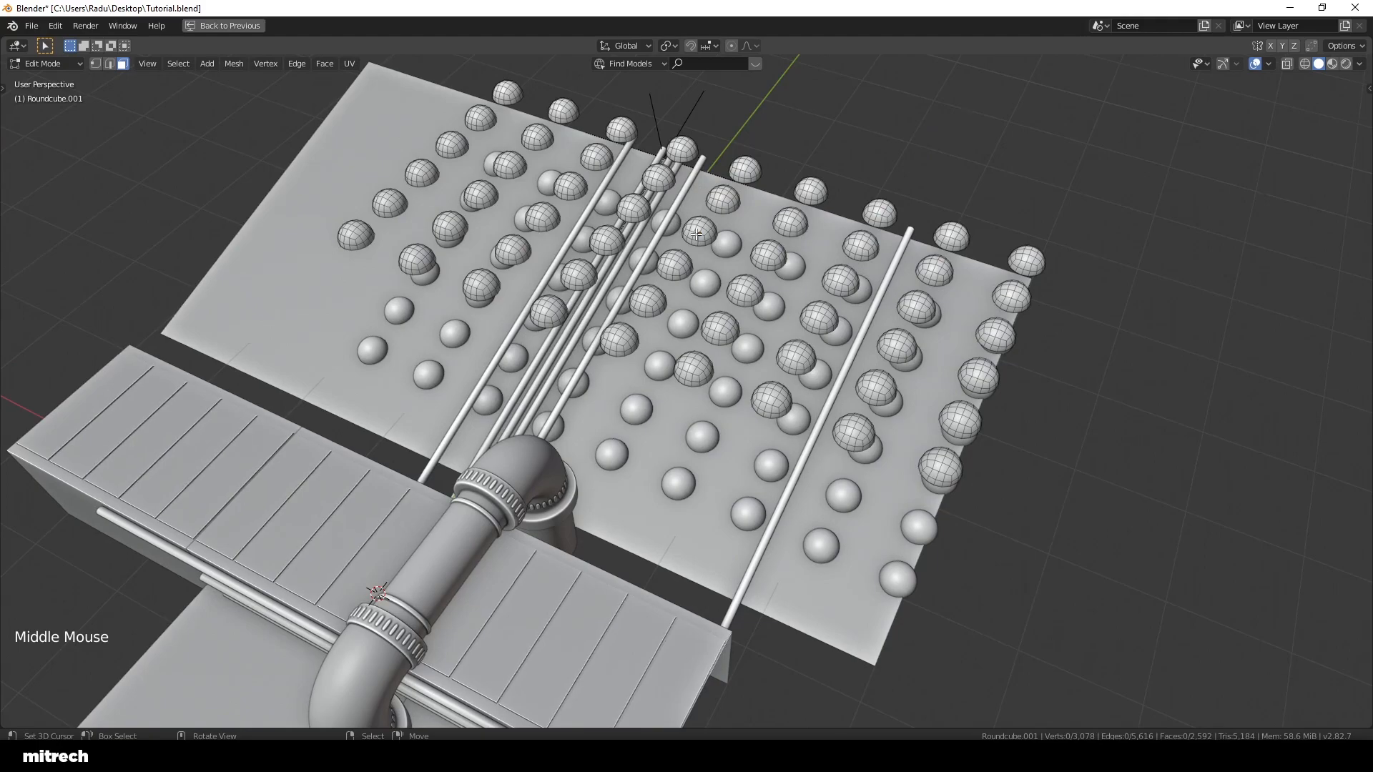
key(l)
key(ctrl+i)
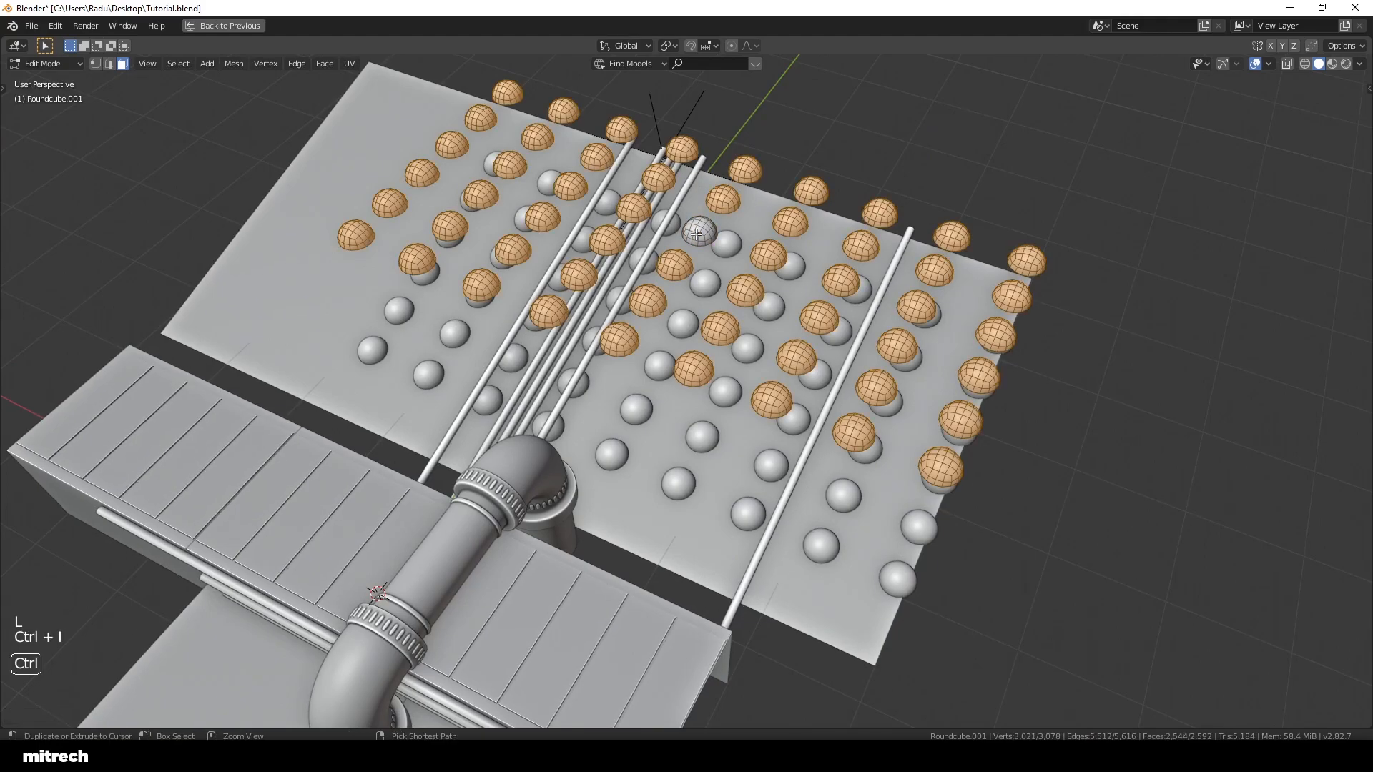
key(x)
click(696, 234)
key(Tab)
key(ctrl+a)
click(696, 234)
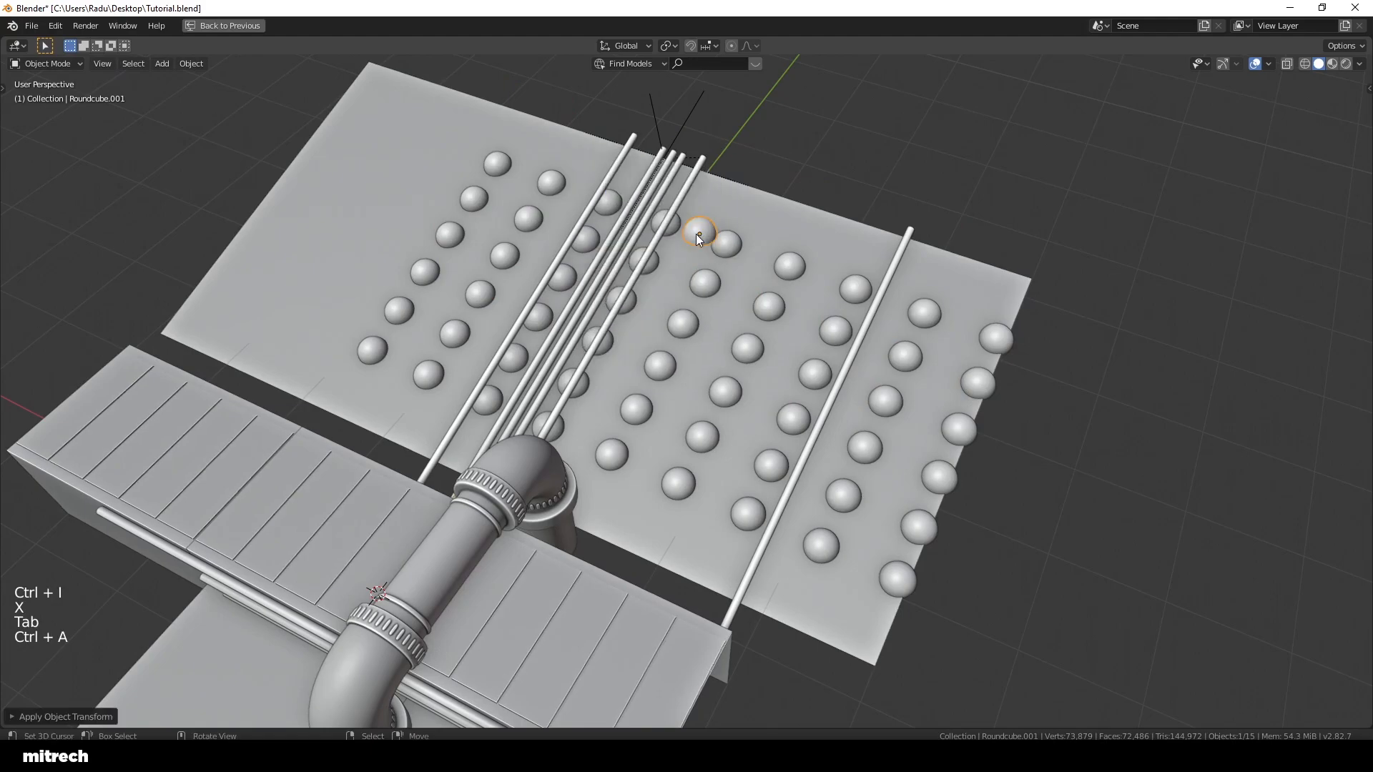
Step: Move the single dome in top view across the walkway to the area beside the front pipe leg
key(KP_7)
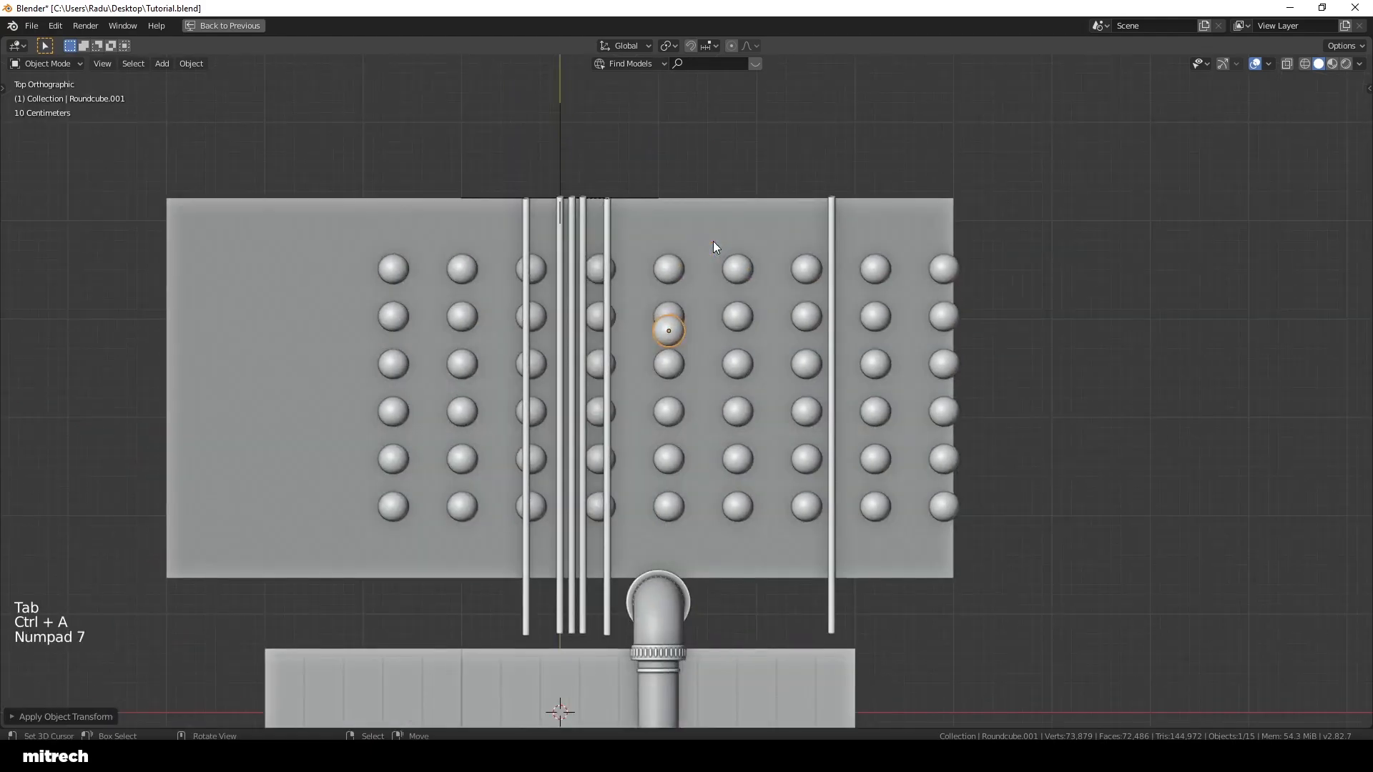
shift+middle_drag(726, 376, 745, 191)
key(g)
shift+middle_drag(645, 628, 757, 396)
scroll(757, 397, up, 1)
key(g)
click(724, 466)
Step: Lower the dome about 0.93 m along global Z in the wireframe right view so its base meets the front plane
key(KP_3)
scroll(724, 461, up, 2)
key(z)
click(610, 386)
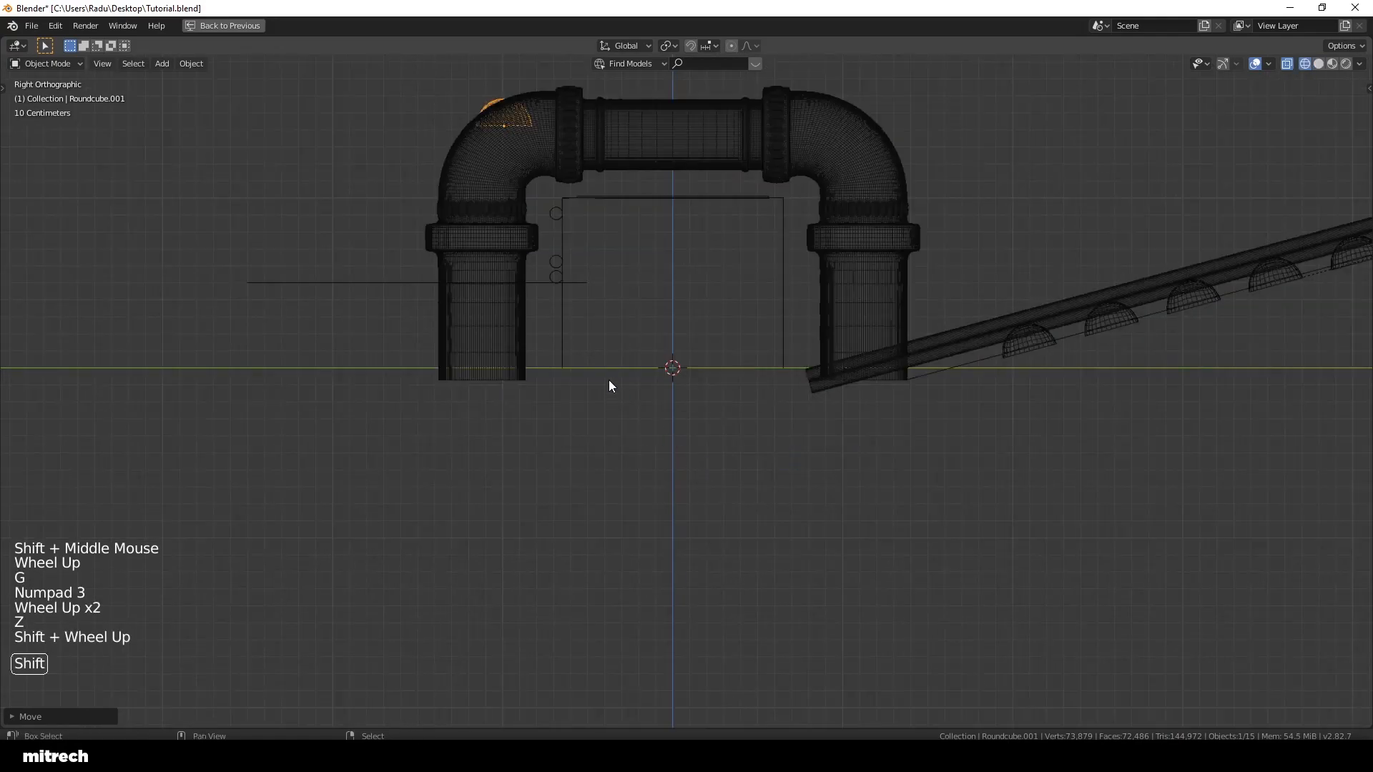
shift+scroll(610, 386, up, 1)
shift+middle_drag(610, 386, 680, 300)
key(g)
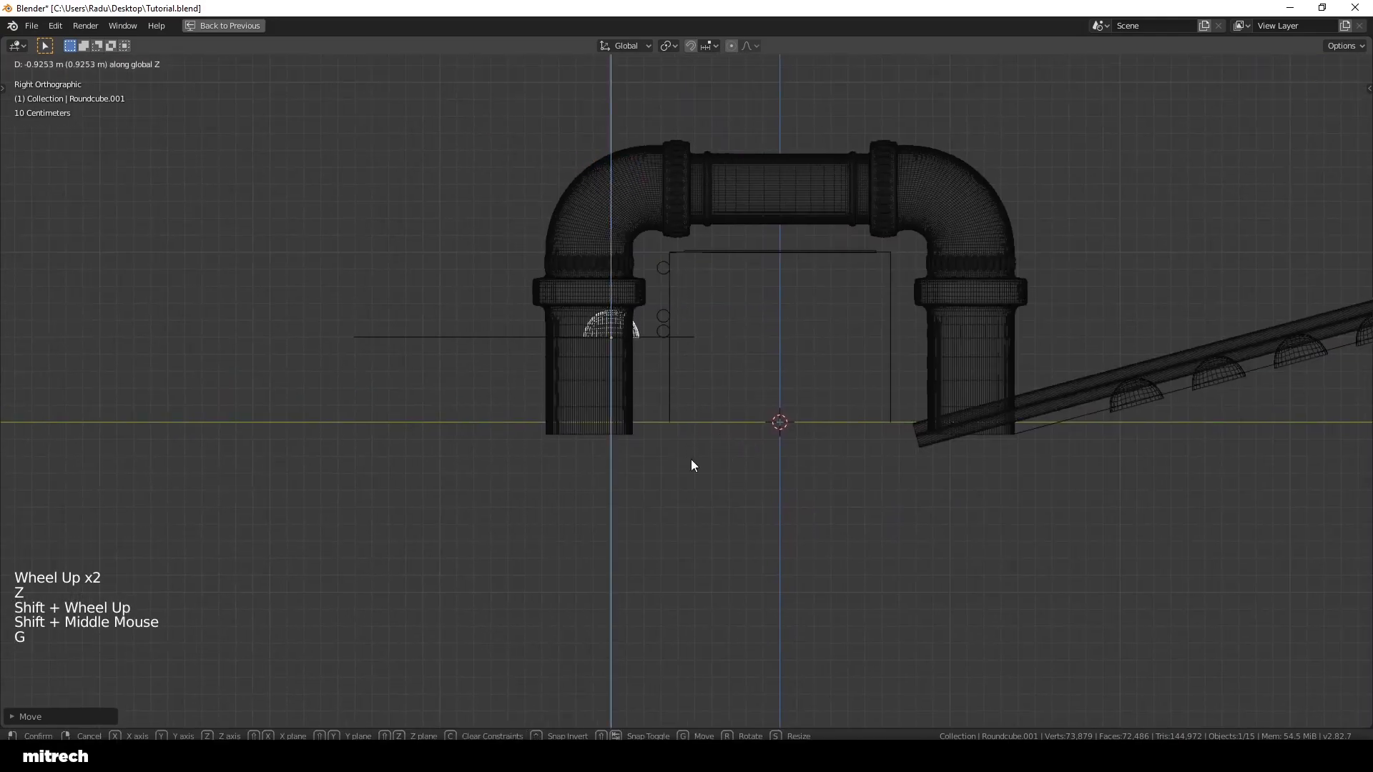
click(691, 459)
Step: Check the dome through the camera in solid shading and fine-tune its height against the front plane
key(KP_0)
key(z)
mouse_move(694, 455)
middle_down()
mouse_move(825, 318)
mouse_move(870, 341)
mouse_move(852, 276)
middle_up()
scroll(825, 317, up, 2)
key(g)
key(z)
click(759, 301)
Step: Shift the dome slightly along global Y on the front plane and apply its object transform
middle_drag(759, 301, 865, 329)
key(g)
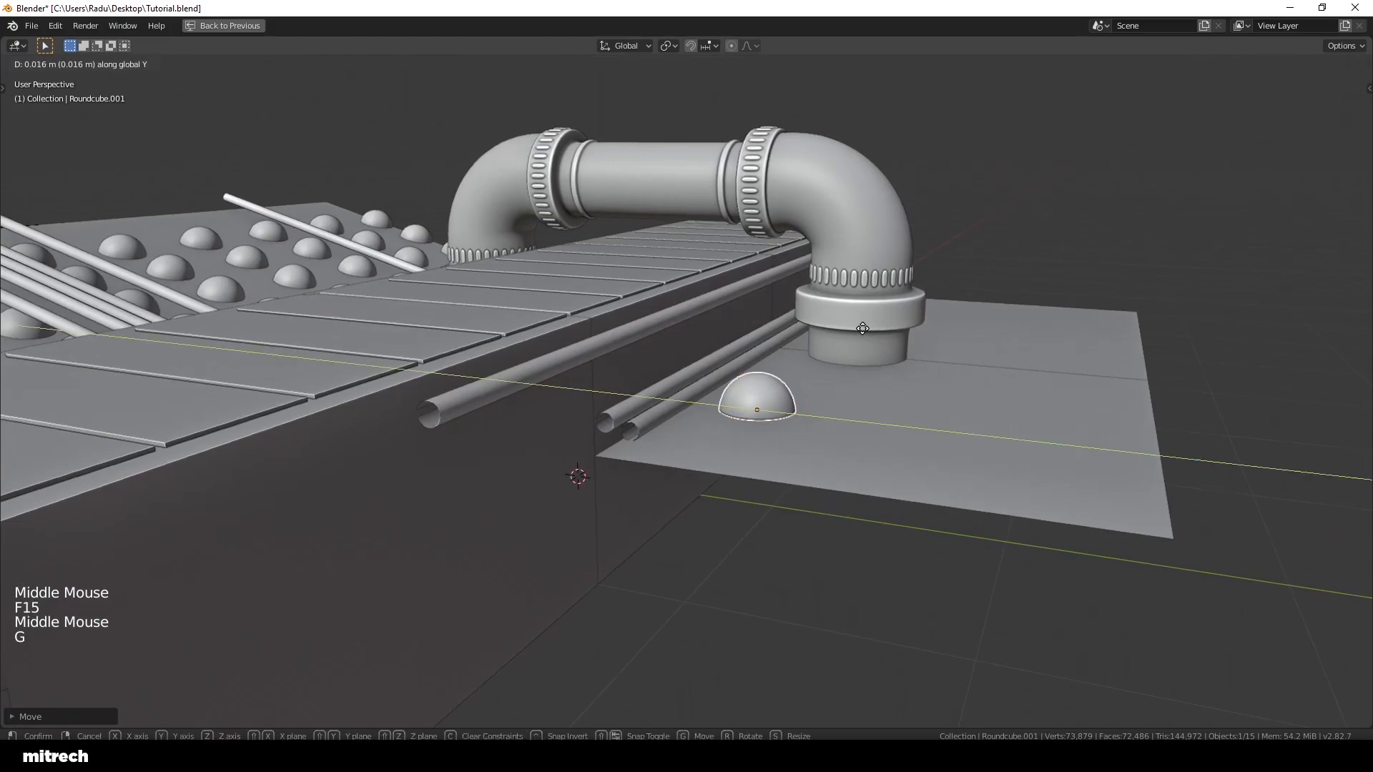
click(862, 328)
key(ctrl+a)
click(863, 327)
Step: Duplicate the dome twice along global X in the camera view, placing the second copy about 1.12 m further, past the pipe base
key(KP_0)
key(shift+d)
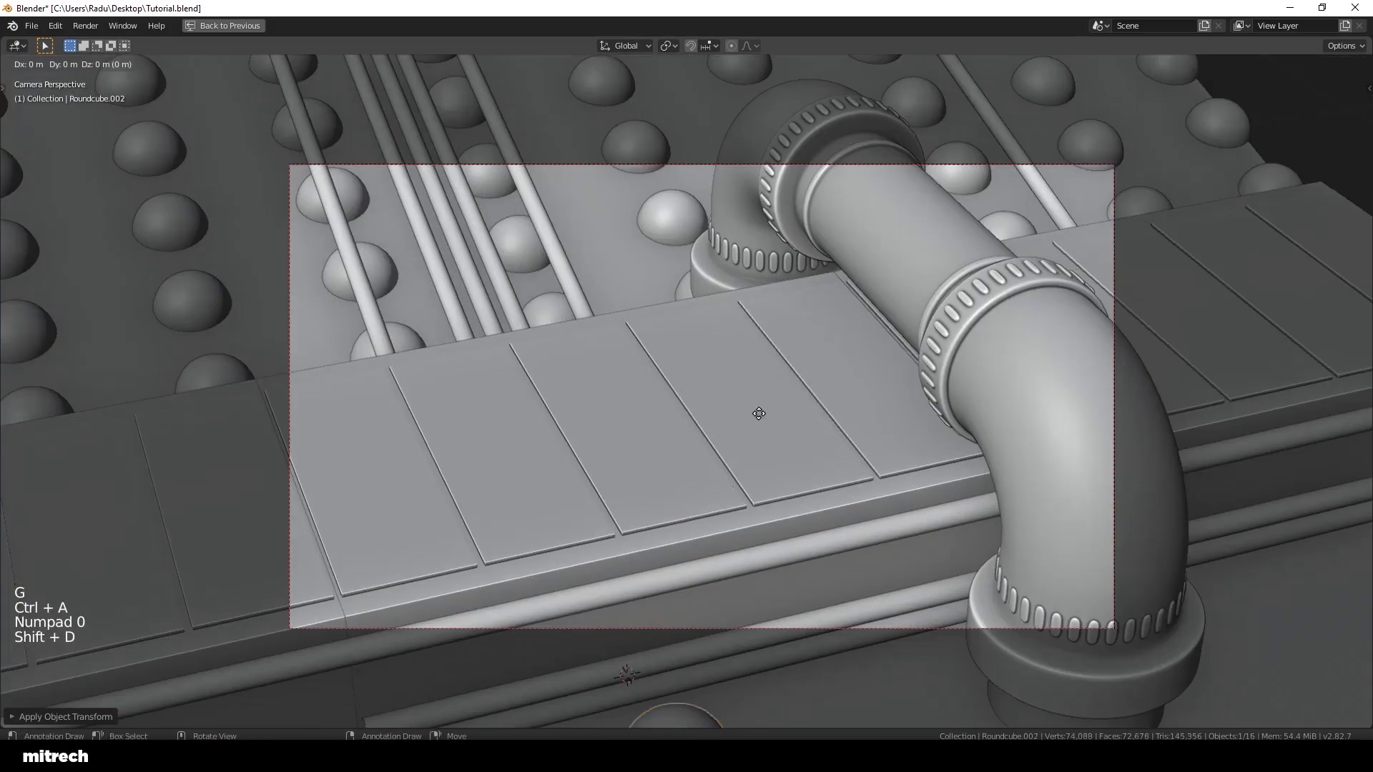
click(989, 357)
key(shift+d)
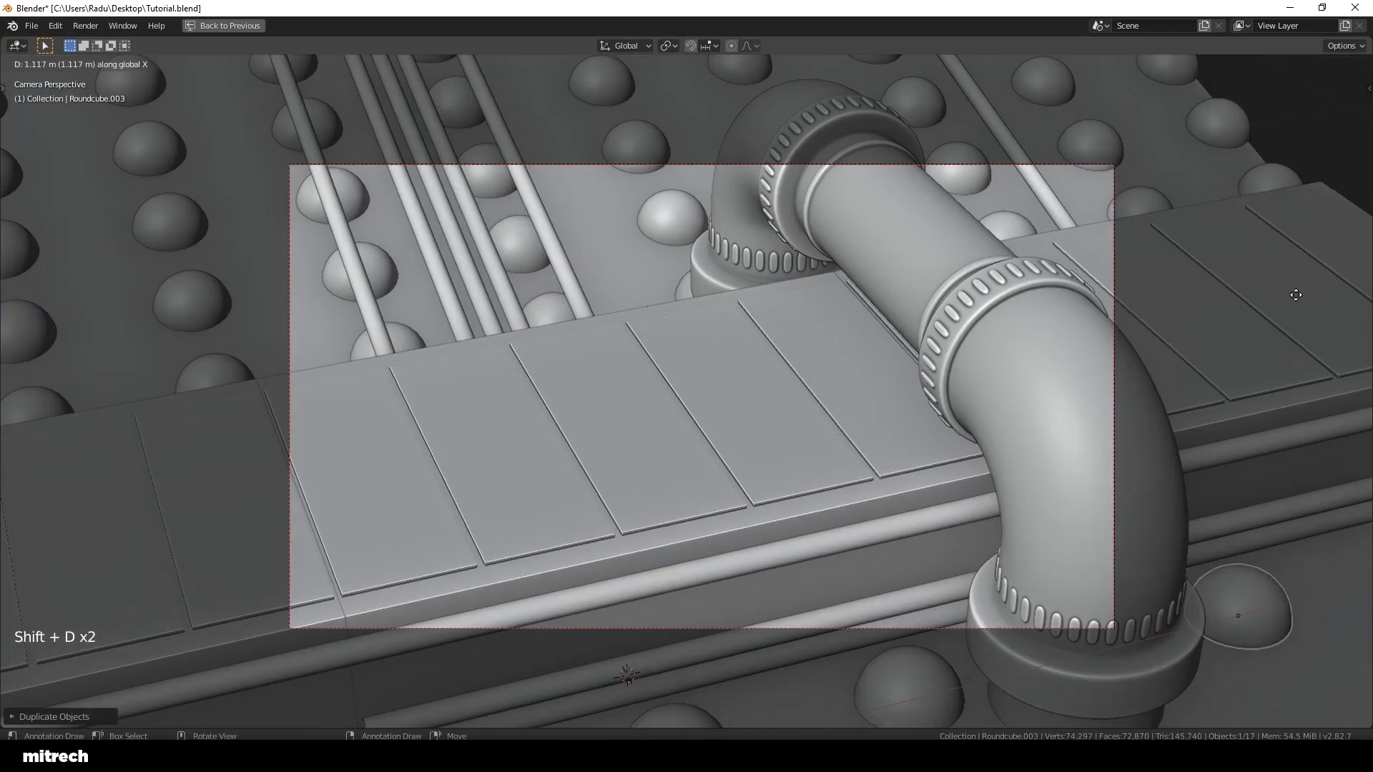
click(1302, 290)
Step: Deselect everything and save the file
key(a)
right_click(1301, 240)
key(a)
key(a)
key(a)
key(a)
key(a)
key(ctrl+s)
scroll(841, 341, up, 1)
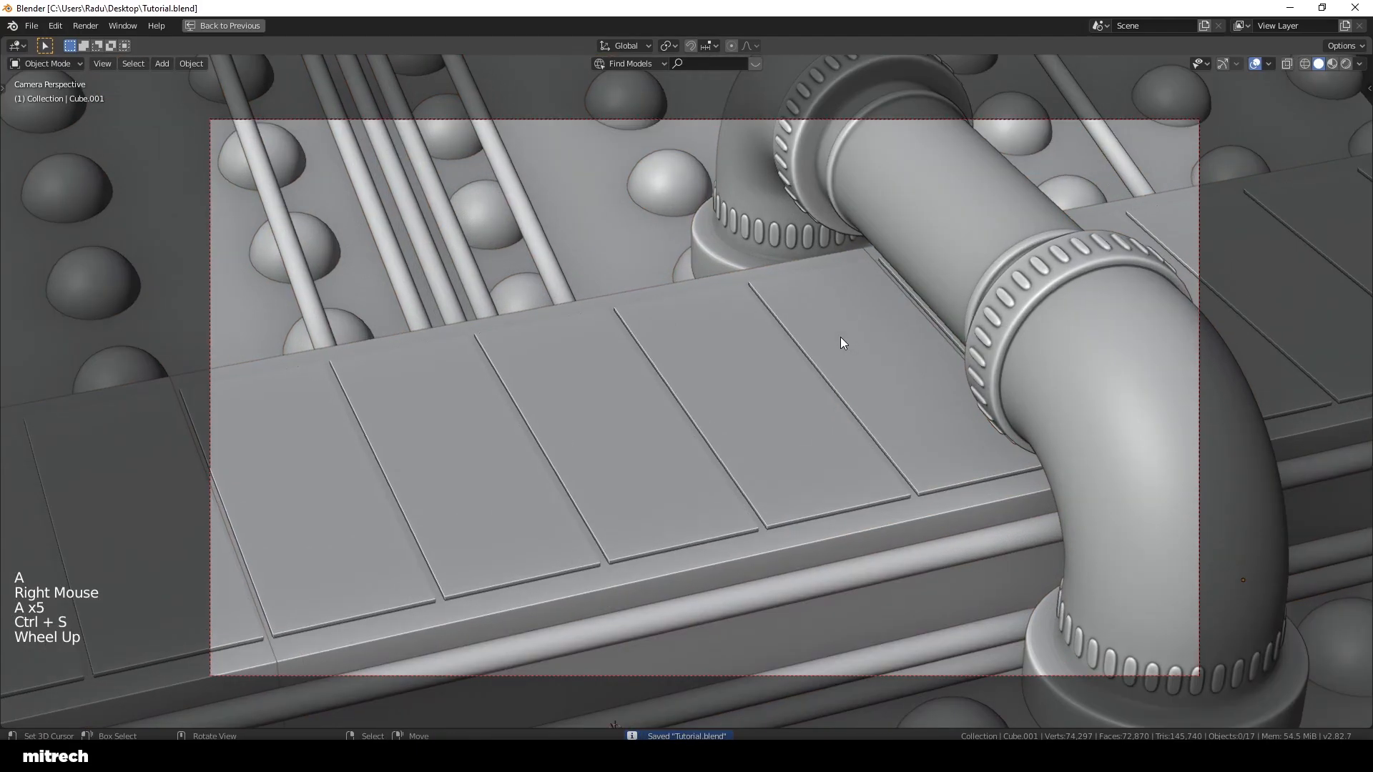
key(a)
key(a)
key(a)
key(a)
key(a)
key(a)
key(ctrl+s)
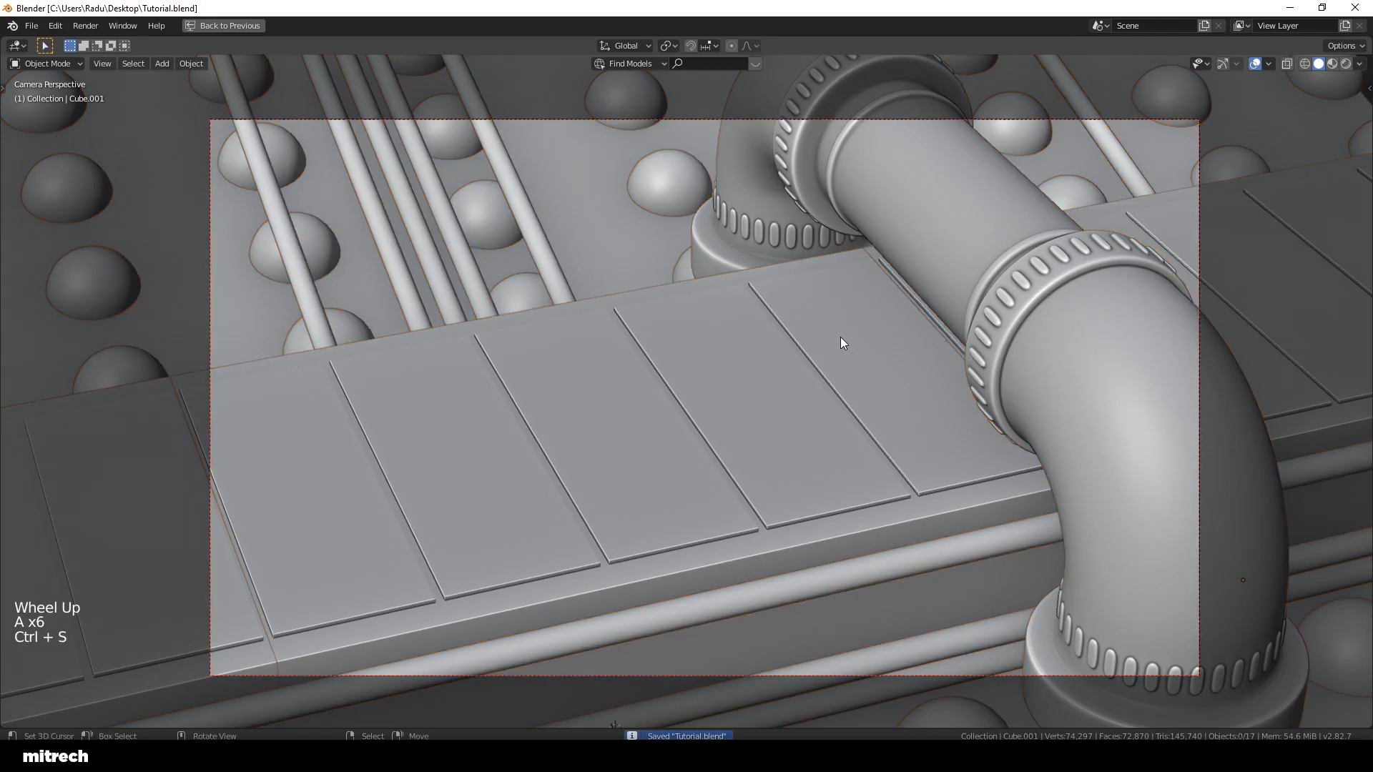
Step: Examine the framed scene with lit viewport shading, through the camera and from a slightly rotated view, and return to solid shading
scroll(841, 342, down, 1)
shift+middle_drag(865, 337, 823, 324)
scroll(823, 324, up, 1)
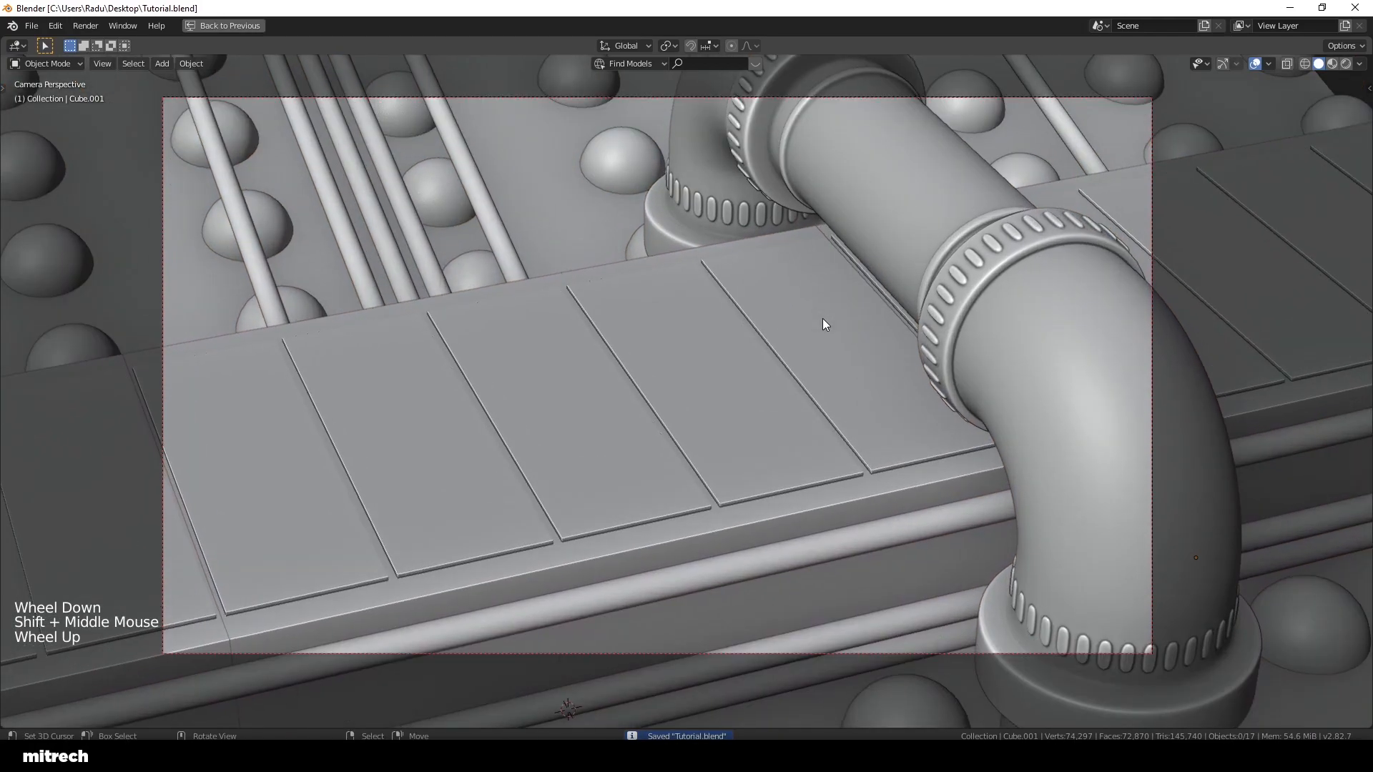
key(z)
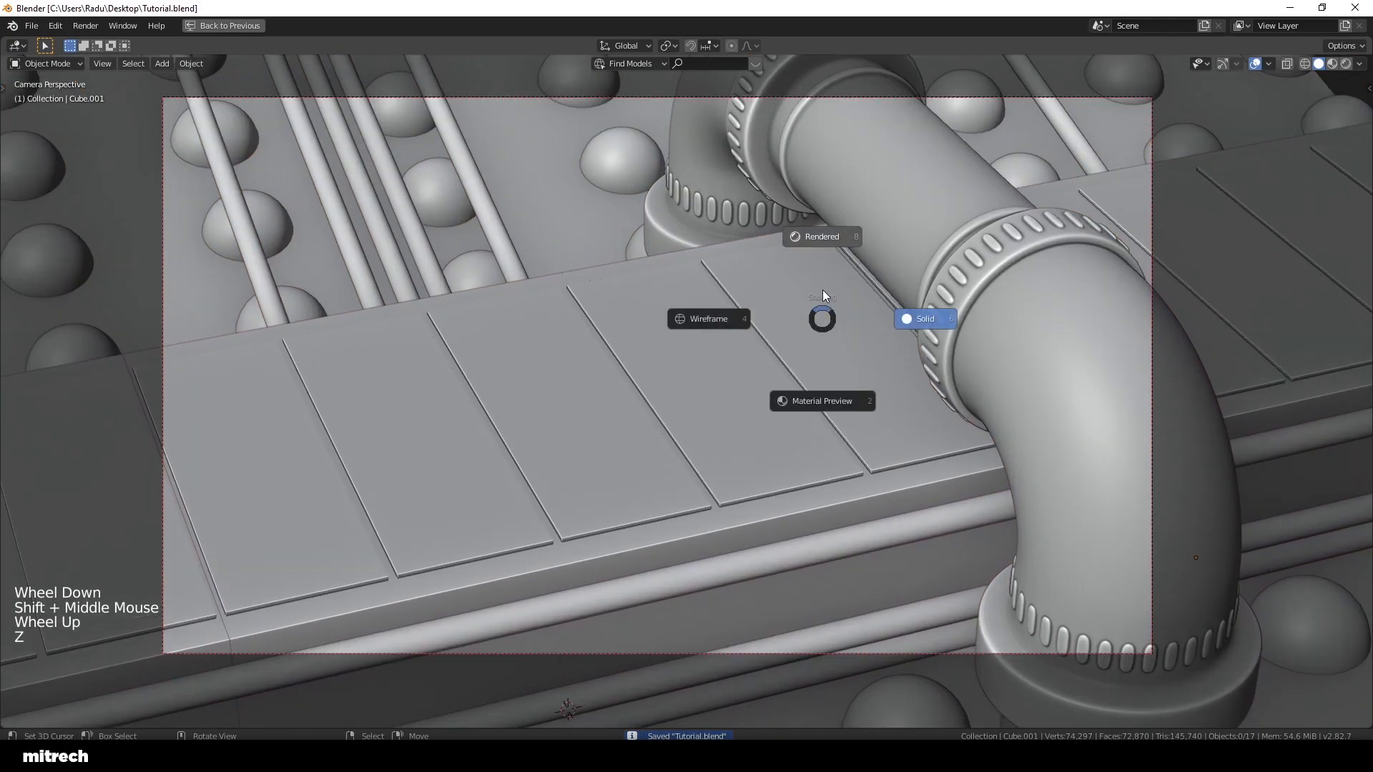
right_click(796, 371)
key(a)
key(a)
key(a)
key(a)
key(ctrl+s)
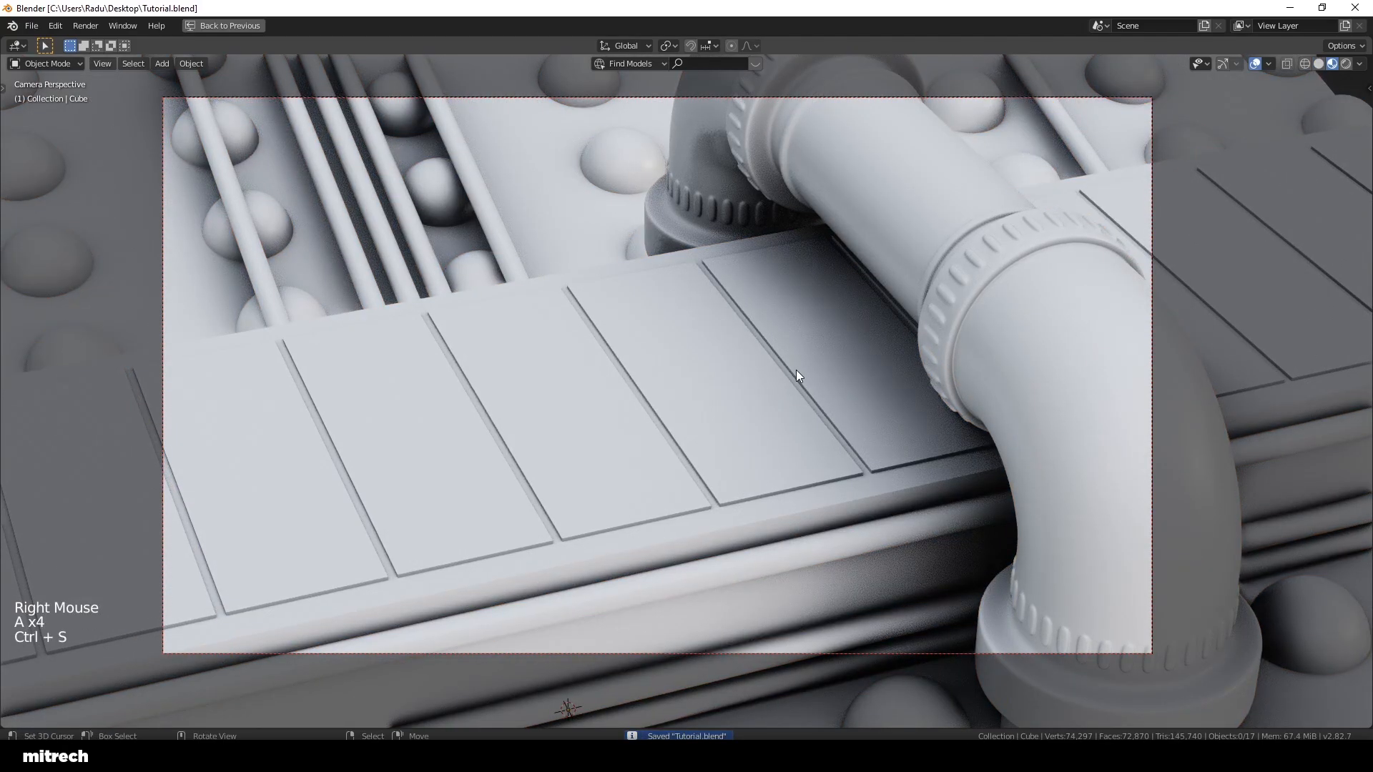
key(a)
key(a)
key(a)
key(ctrl+s)
middle_drag(692, 349, 655, 341)
scroll(766, 340, up, 1)
key(KP_0)
key(z)
right_click(680, 357)
key(a)
key(a)
key(a)
key(a)
key(a)
key(ctrl+s)
scroll(680, 363, down, 2)
scroll(681, 363, up, 1)
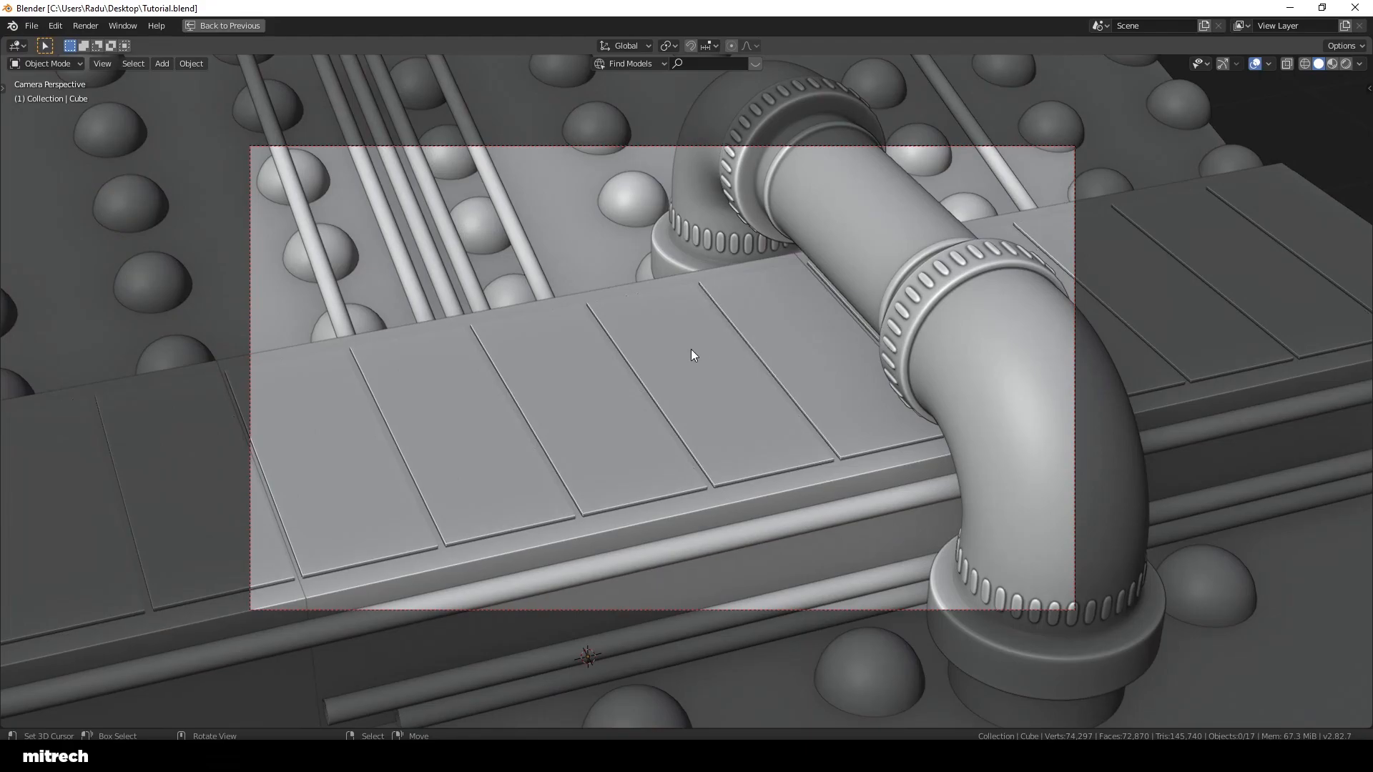
right_click(674, 349)
key(a)
key(a)
key(a)
key(a)
key(a)
key(ctrl+s)
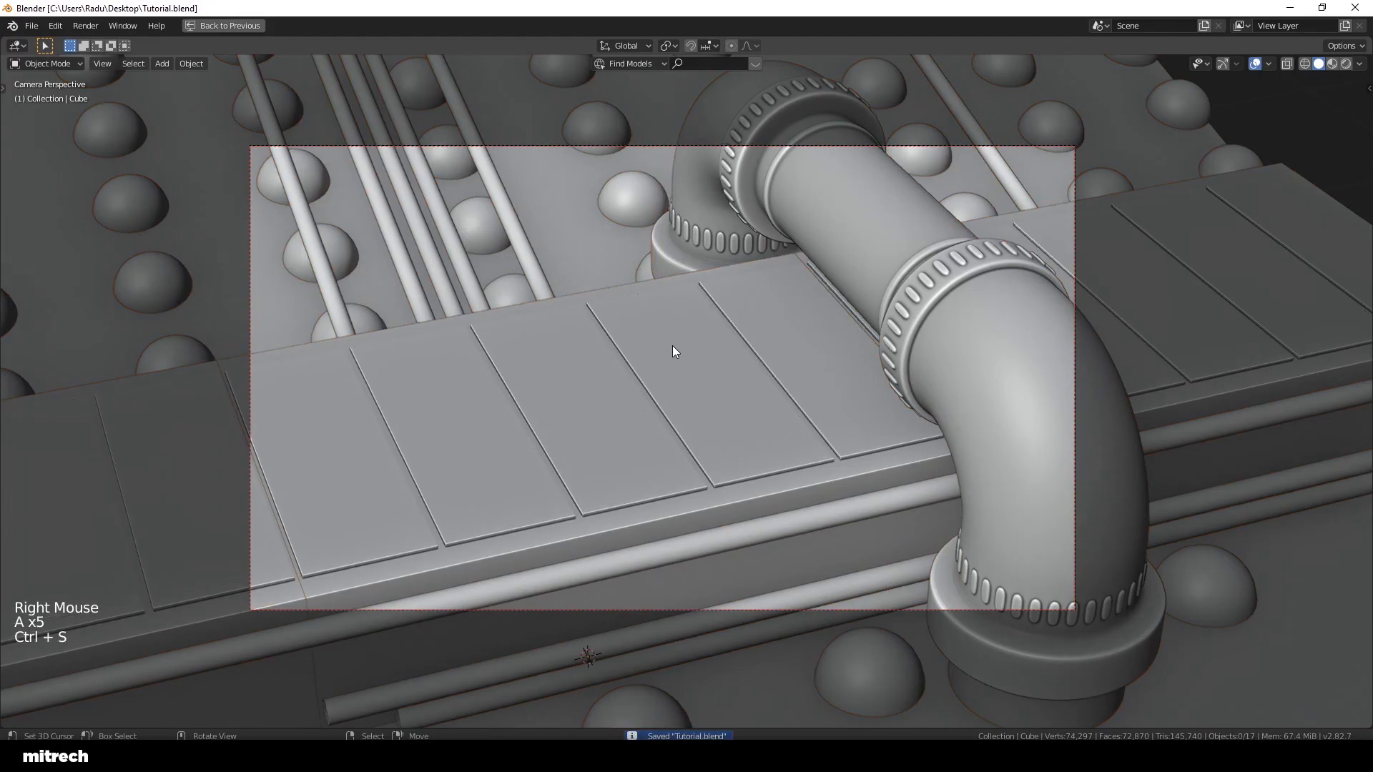
right_click(679, 348)
key(a)
key(a)
key(a)
key(a)
key(a)
key(ctrl+s)
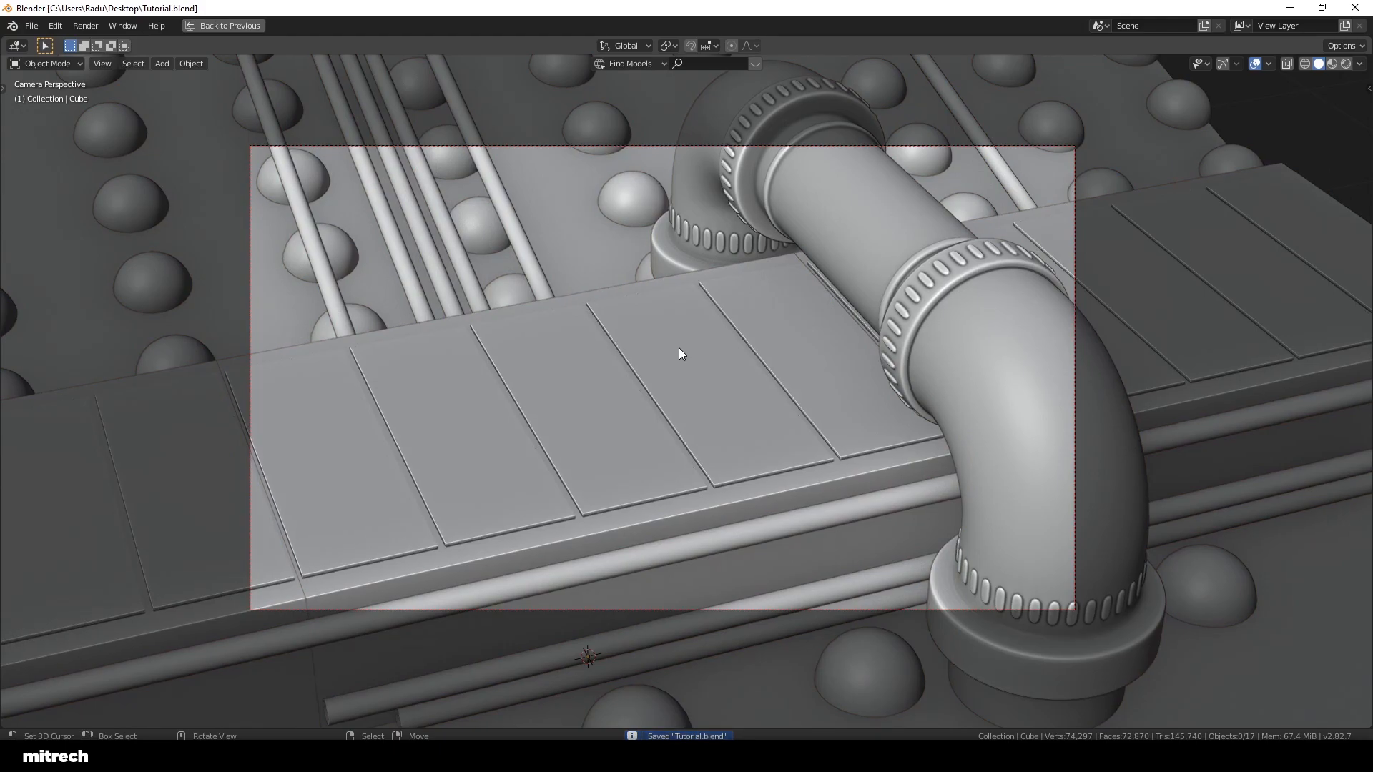
right_click(679, 347)
key(a)
right_click(686, 355)
key(a)
key(a)
key(a)
key(a)
key(a)
key(ctrl+s)
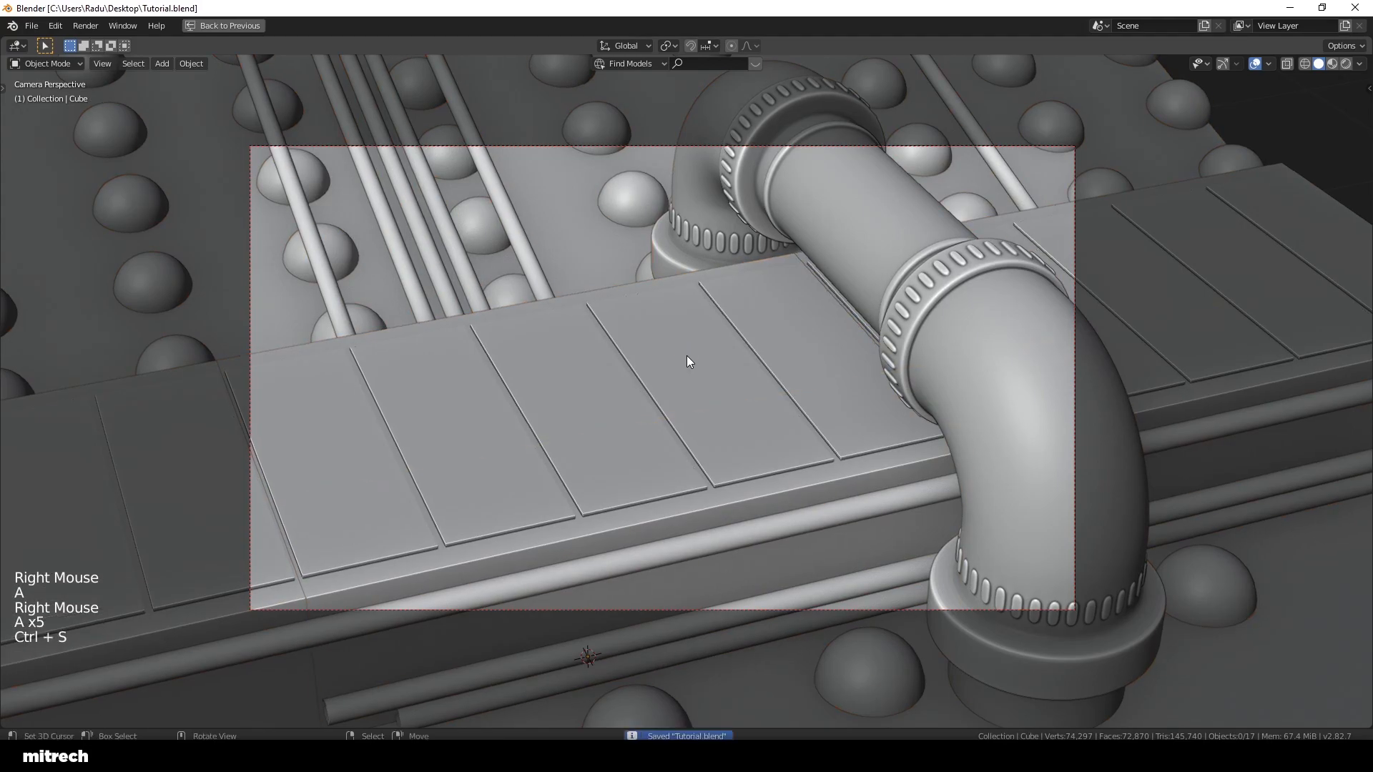
Step: Add a plane mesh to the scene and view it from outside the camera
key(shift+a)
mouse_move(570, 205)
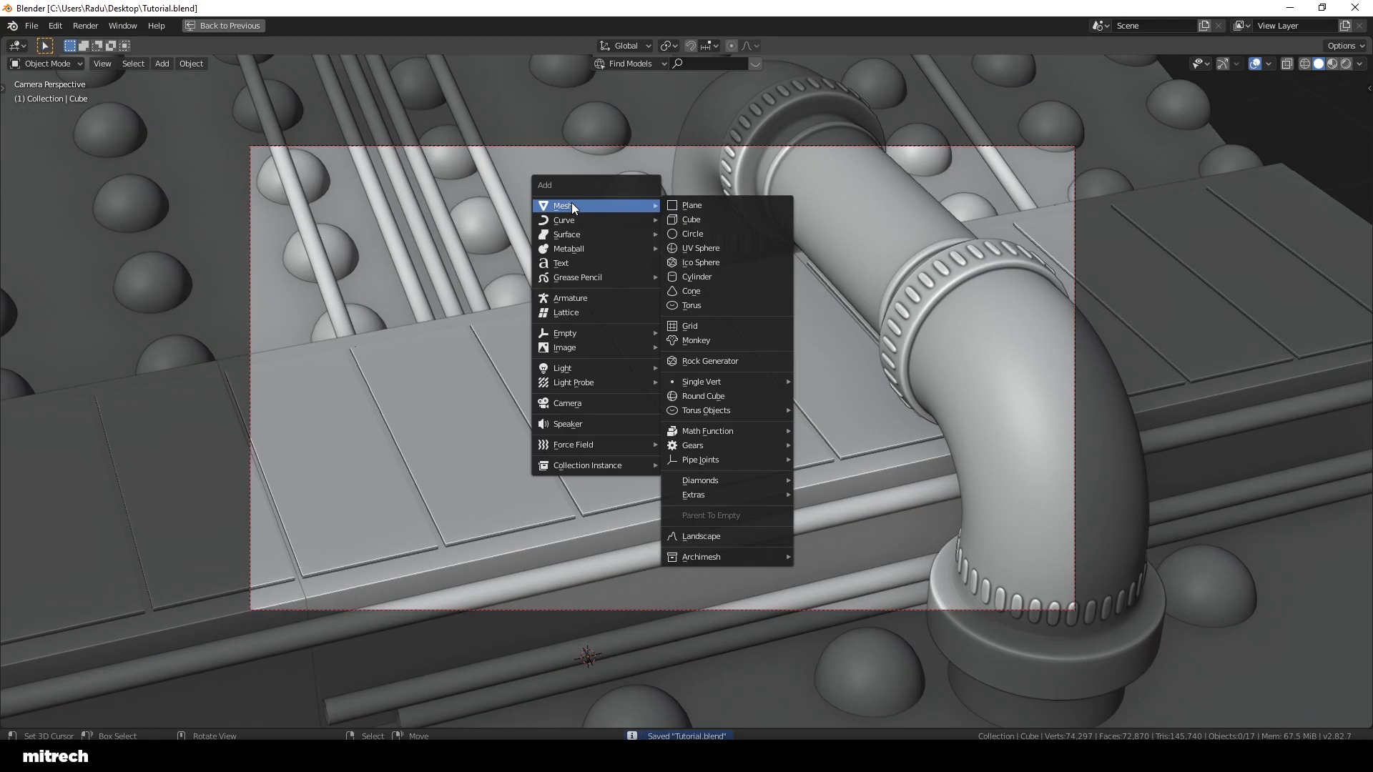
click(763, 205)
middle_drag(764, 207, 612, 433)
scroll(675, 418, down, 2)
scroll(646, 372, up, 2)
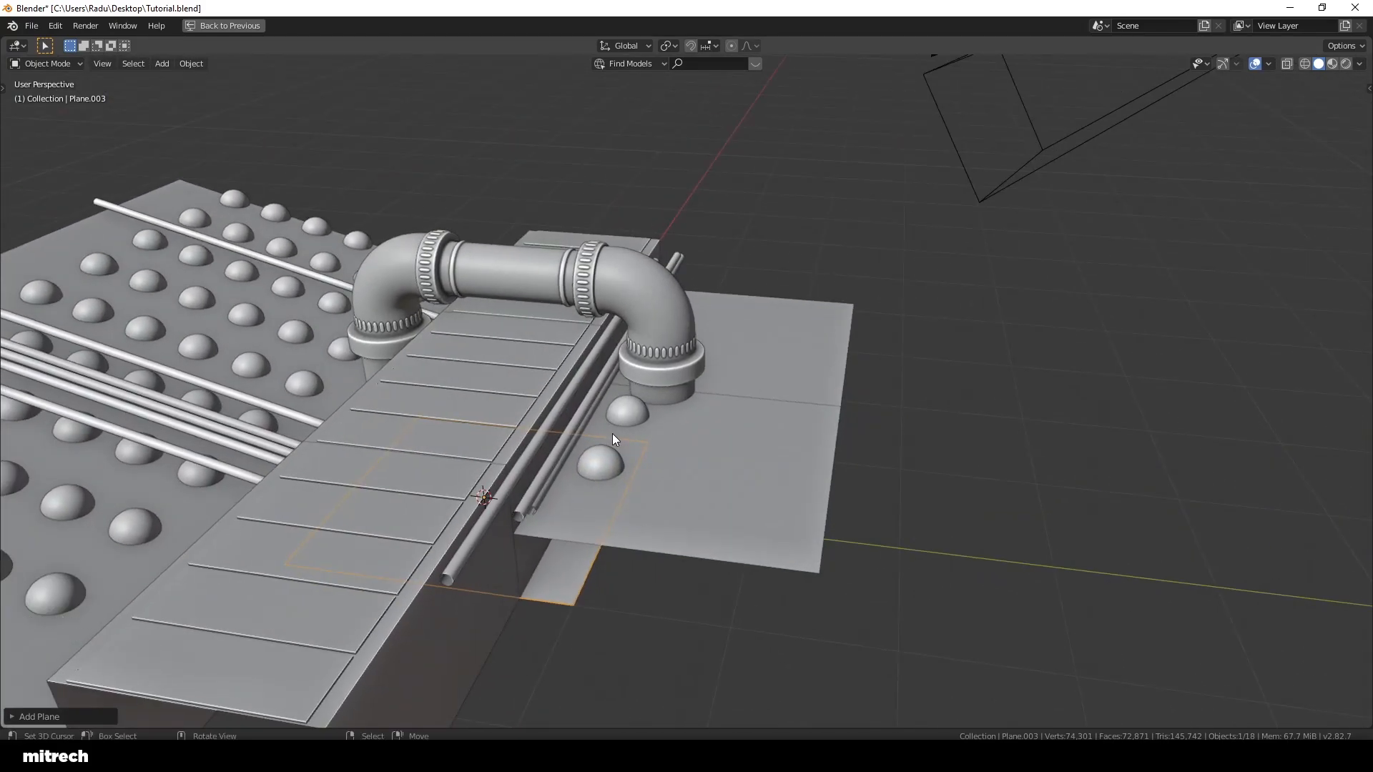
Step: Raise the plane vertically in the wireframe front view to just above the walkway's top surface and apply its object transform
key(KP_3)
key(KP_1)
key(z)
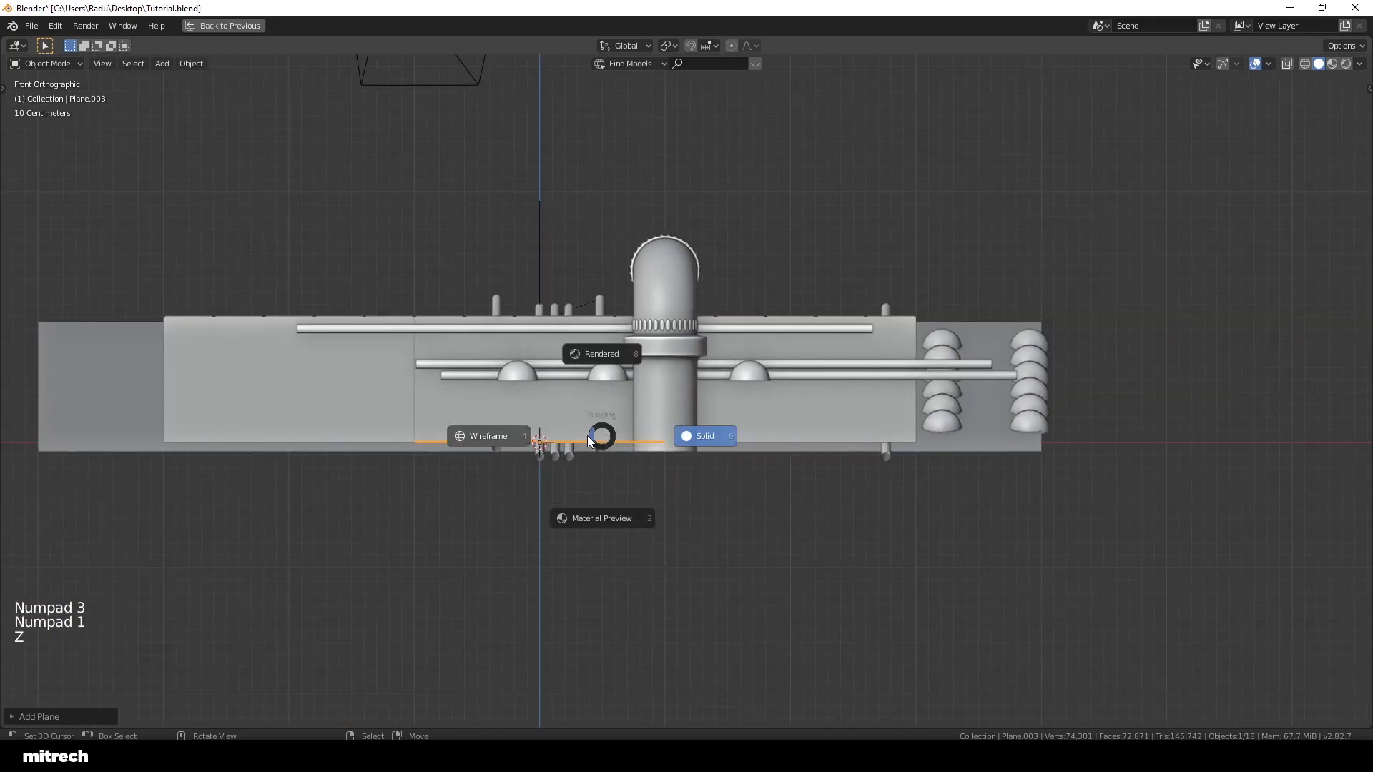
scroll(586, 436, up, 4)
key(g)
click(604, 176)
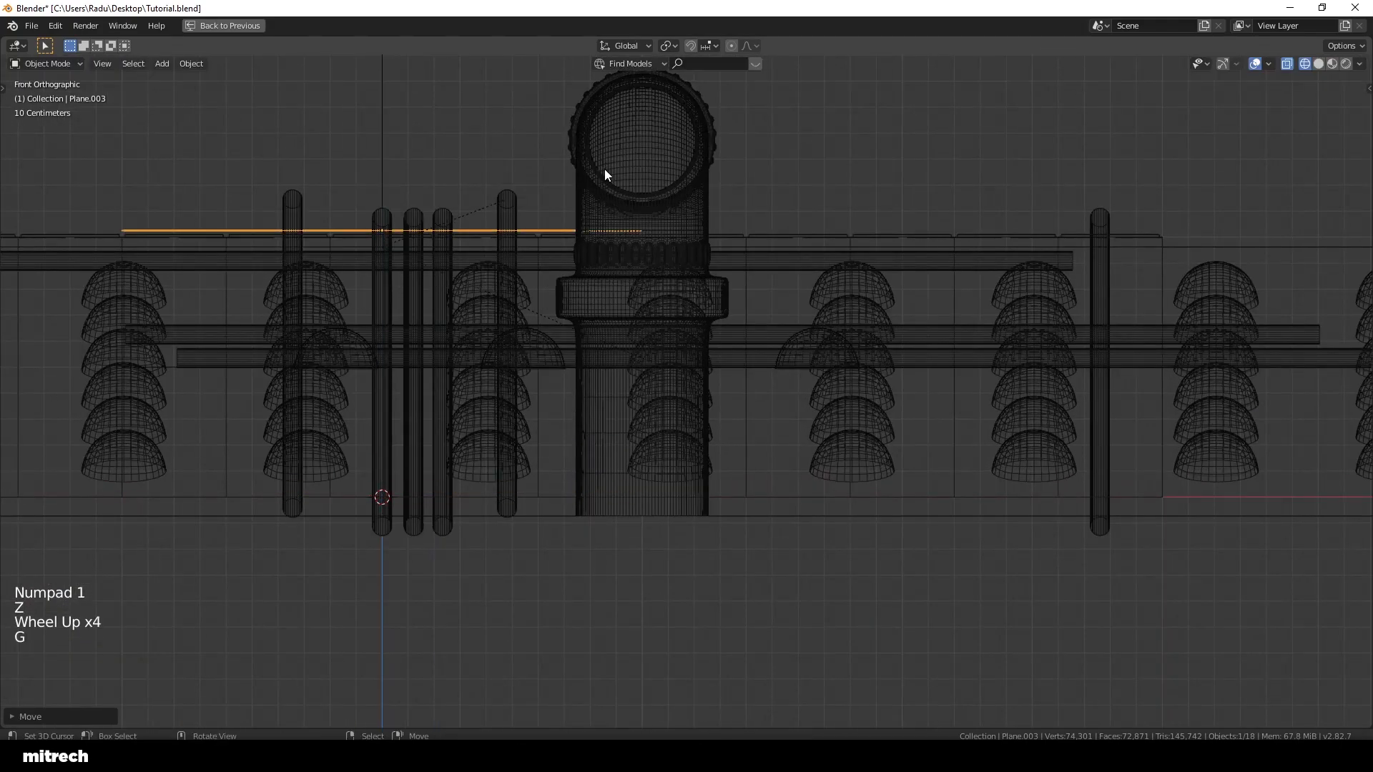
key(z)
middle_drag(619, 186, 697, 311)
scroll(751, 319, down, 2)
key(ctrl+a)
click(750, 319)
Step: Scale the plane down to fit within the walkway's width, apply its object transform and return to the camera view
shift+middle_drag(572, 347, 1187, 499)
scroll(761, 319, up, 1)
key(s)
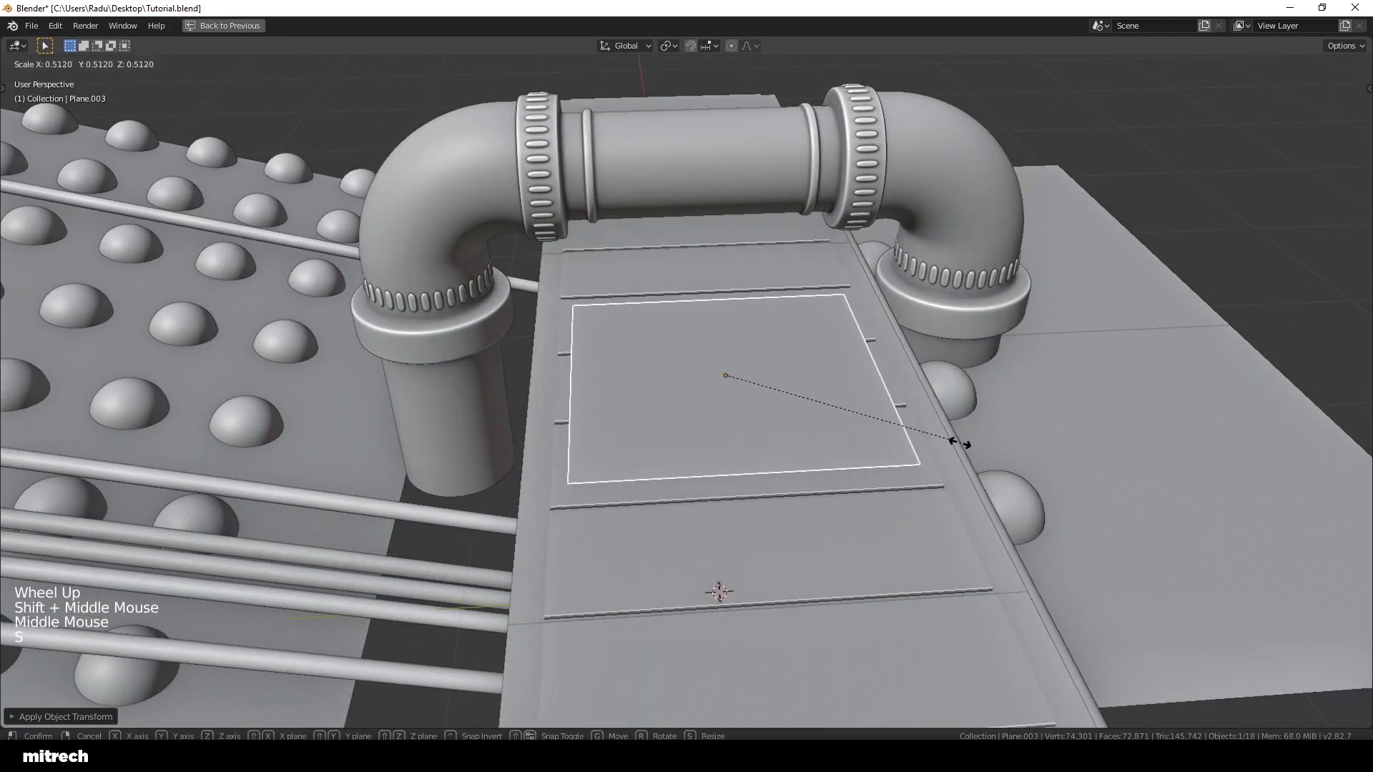
click(924, 427)
key(ctrl+a)
key(KP_0)
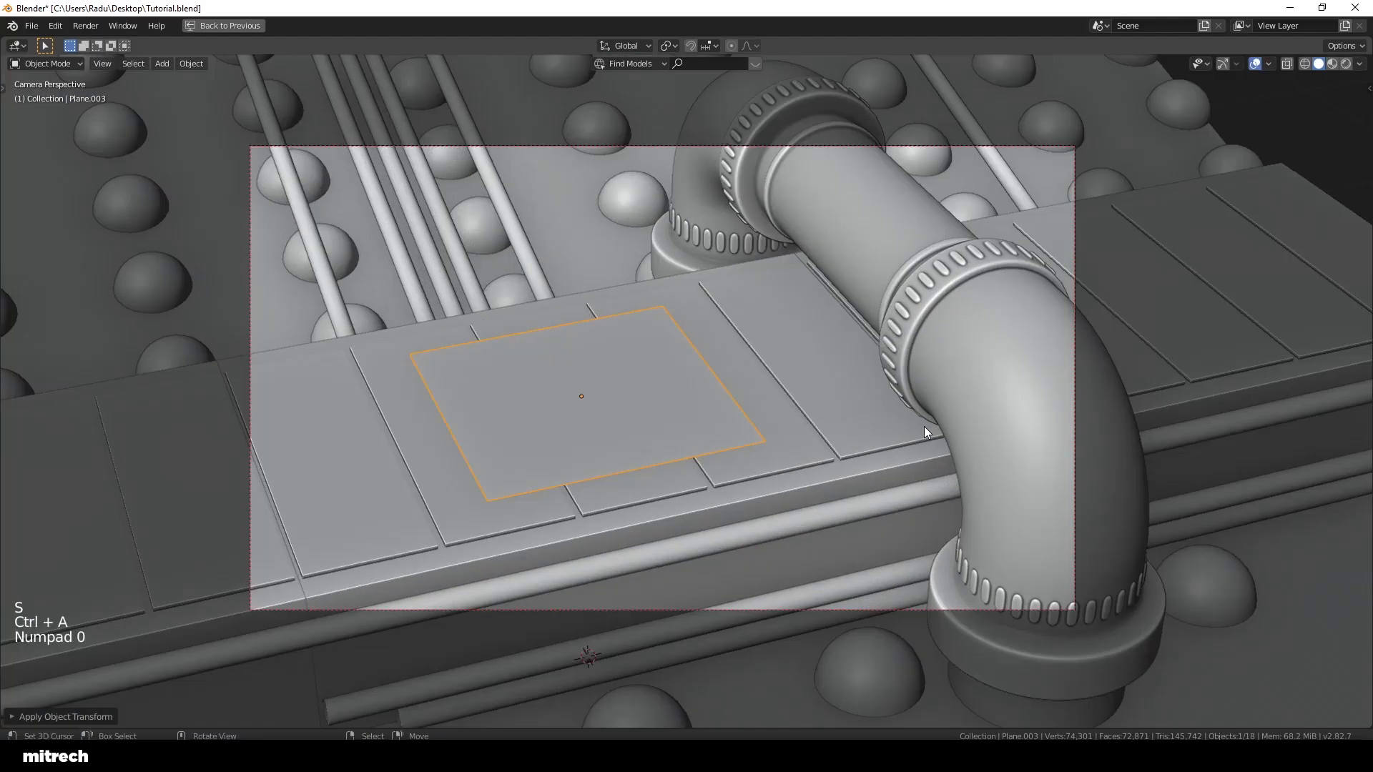
Step: Subdivide the whole face of the walkway plane three times in Edit Mode
key(ctrl+a)
key(KP_Decimal)
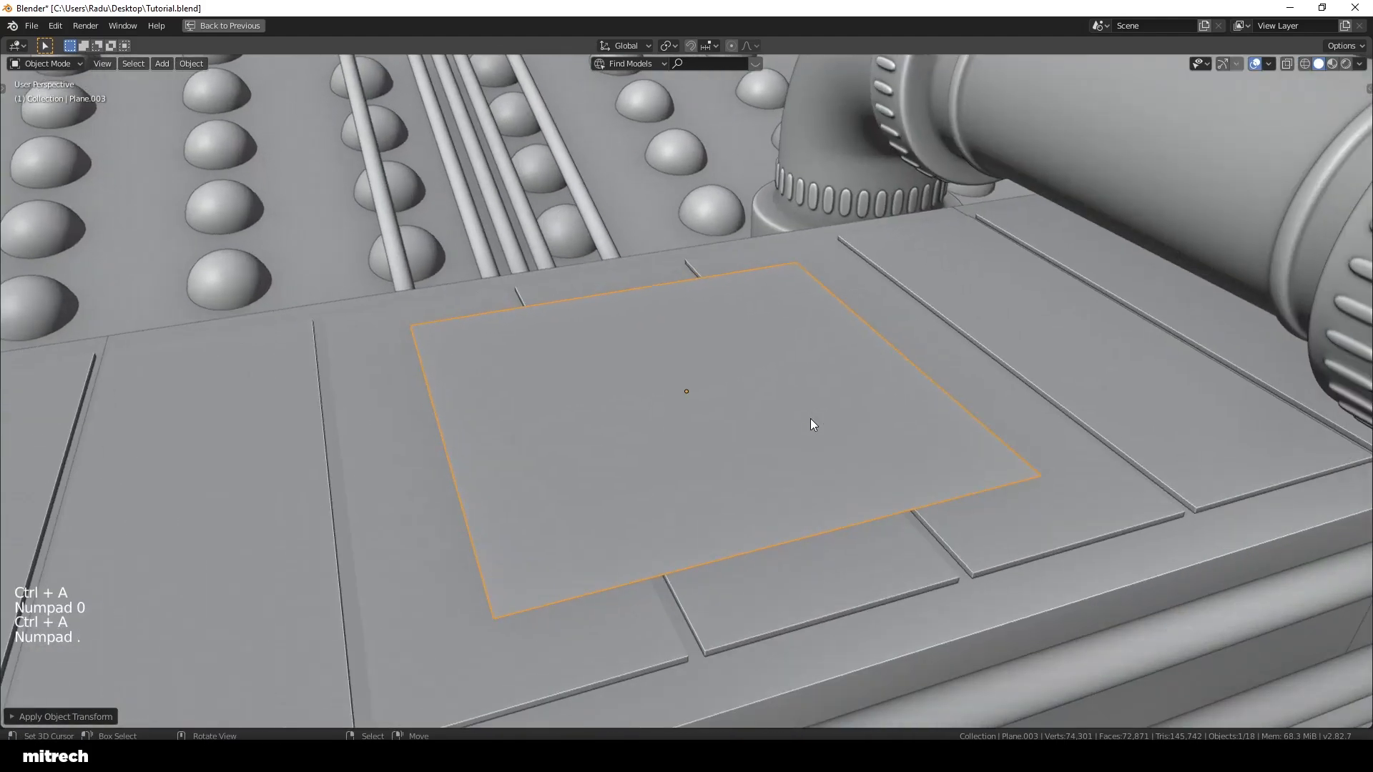
key(Tab)
scroll(814, 417, down, 2)
key(a)
key(a)
key(a)
key(a)
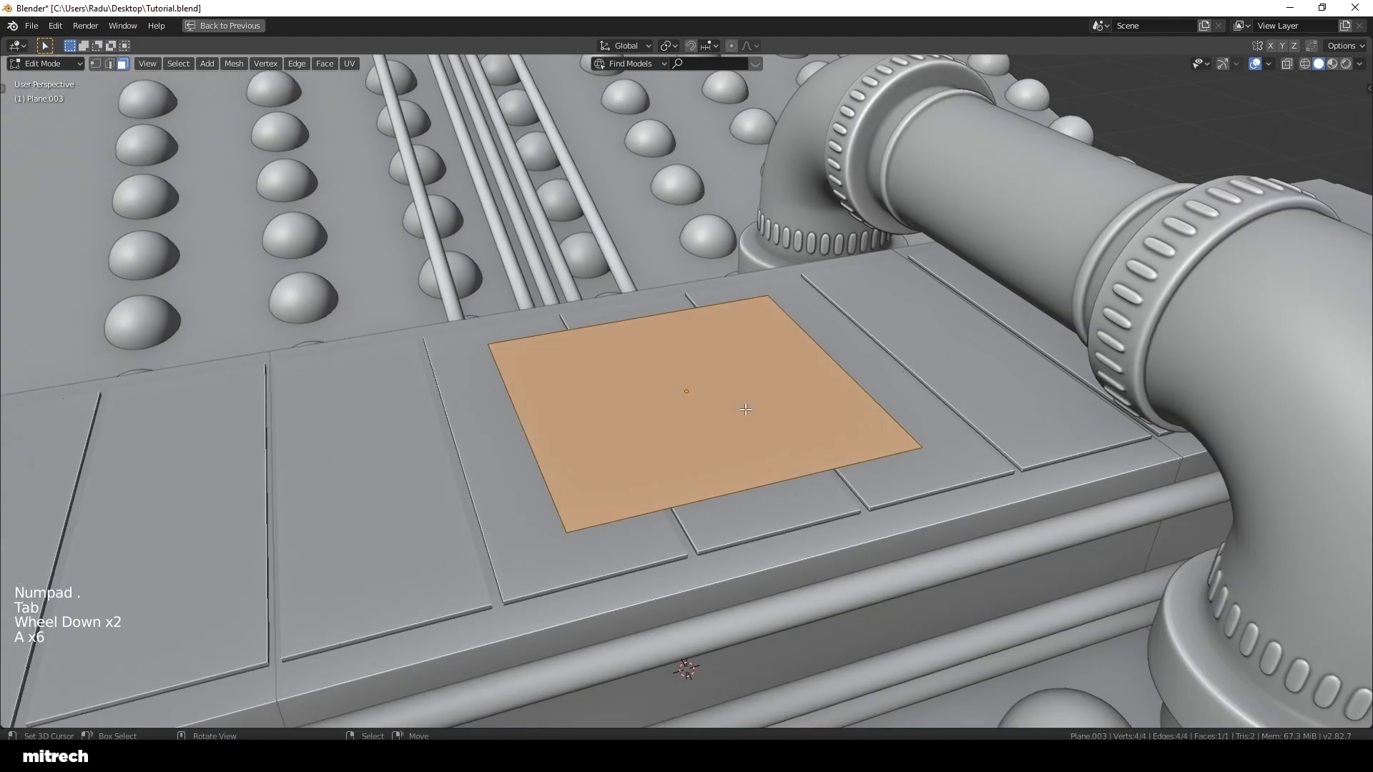
key(w)
click(727, 435)
key(w)
click(727, 434)
key(w)
click(727, 435)
Step: Return to Object Mode, apply the subdivided plane's object transform and save the file
key(Tab)
key(ctrl+a)
click(726, 436)
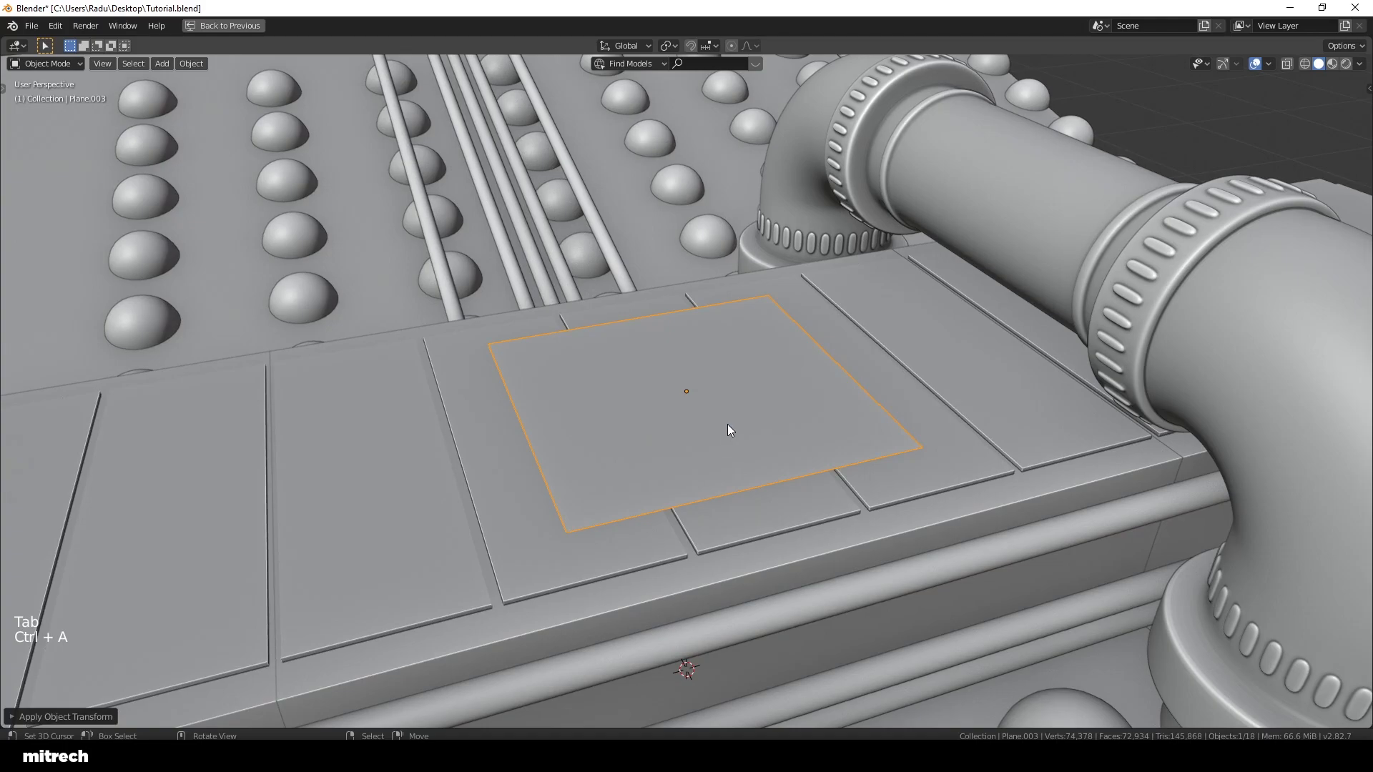
middle_drag(711, 425, 757, 417)
key(a)
key(a)
key(a)
key(a)
key(ctrl+s)
right_click(758, 416)
Step: Add a Solidify modifier to the subdivided walkway plane
key(Tab)
key(Tab)
scroll(756, 417, up, 2)
middle_drag(747, 440, 738, 427)
scroll(735, 426, up, 1)
key(shift+space)
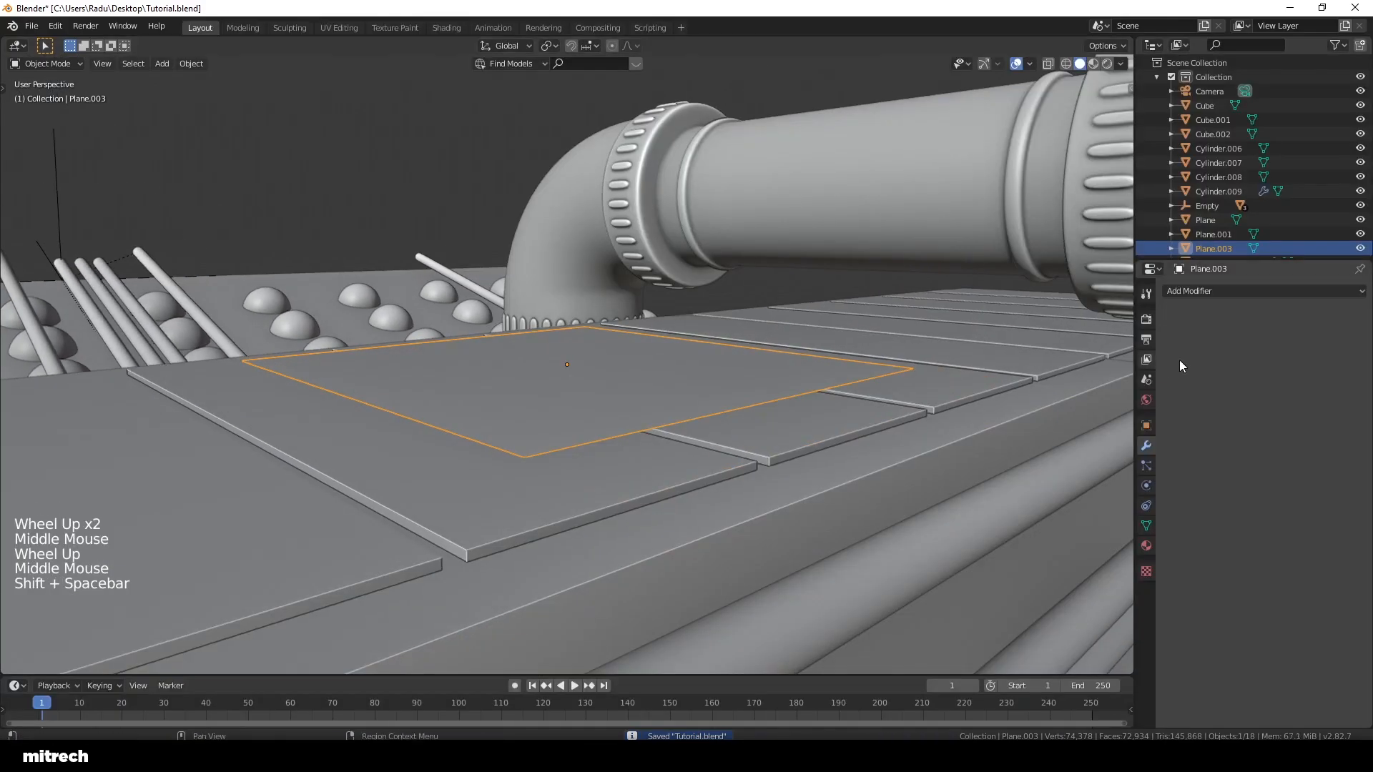
click(1150, 392)
click(1216, 291)
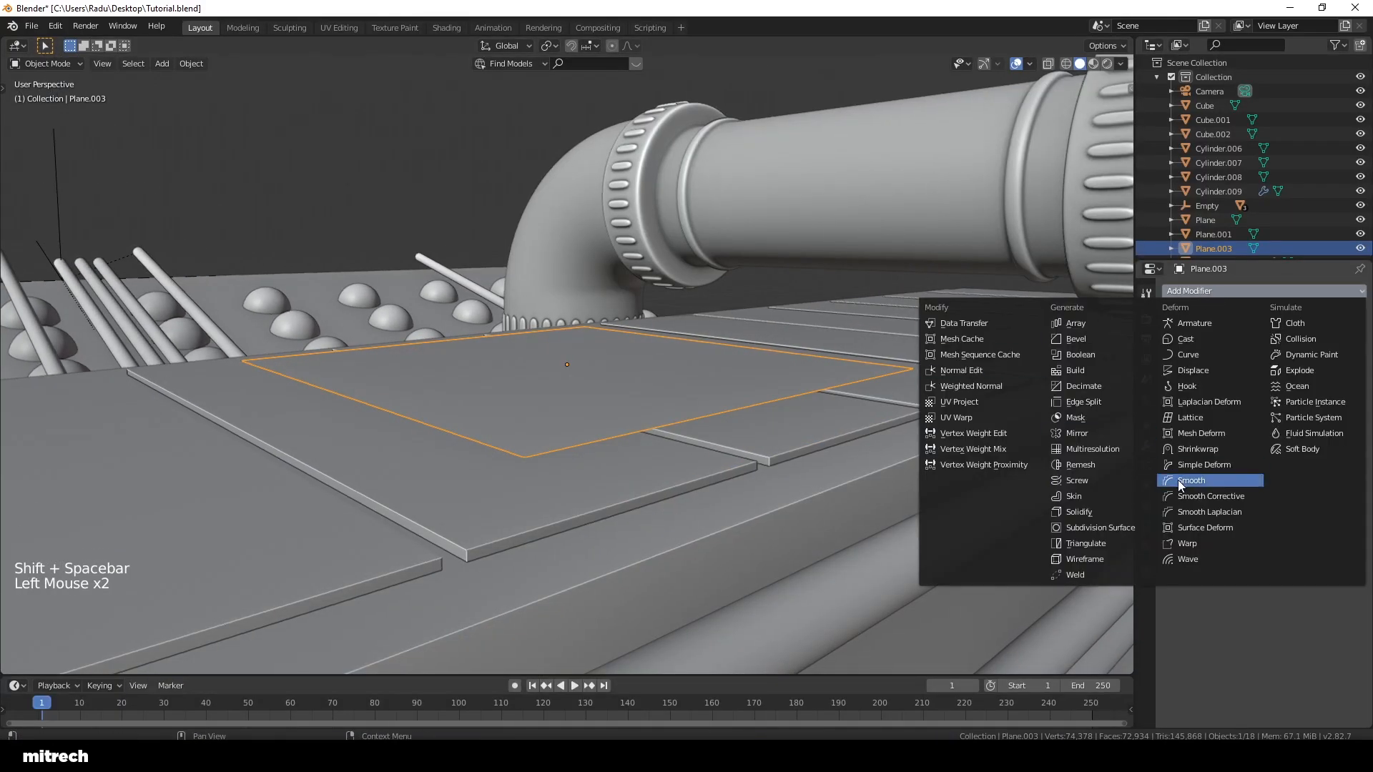
click(1108, 510)
Step: Set the Solidify thickness to 0.02 m and apply the plane's object transform
scroll(738, 440, up, 1)
middle_drag(873, 425, 766, 408)
click(1211, 370)
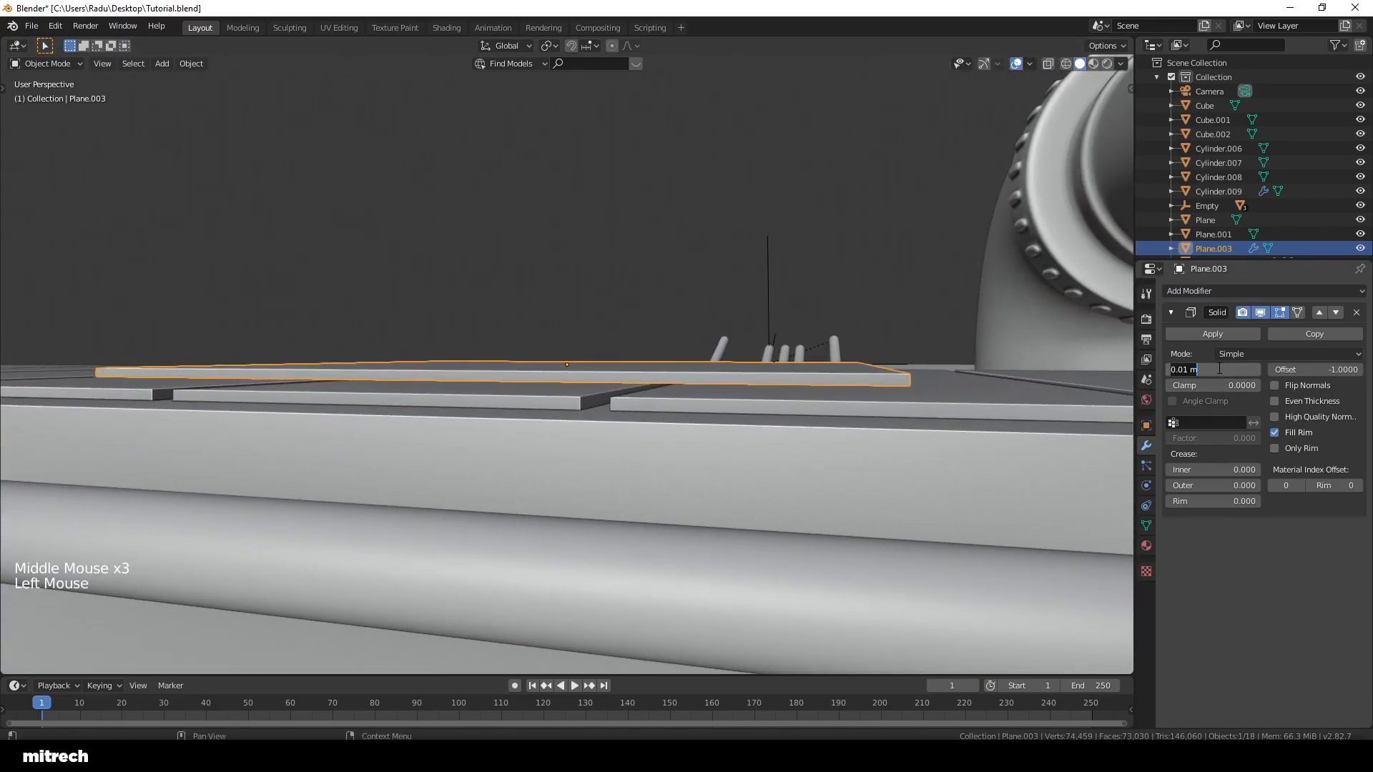
key(Left)
key(Left)
key(Return)
key(ctrl+a)
click(765, 259)
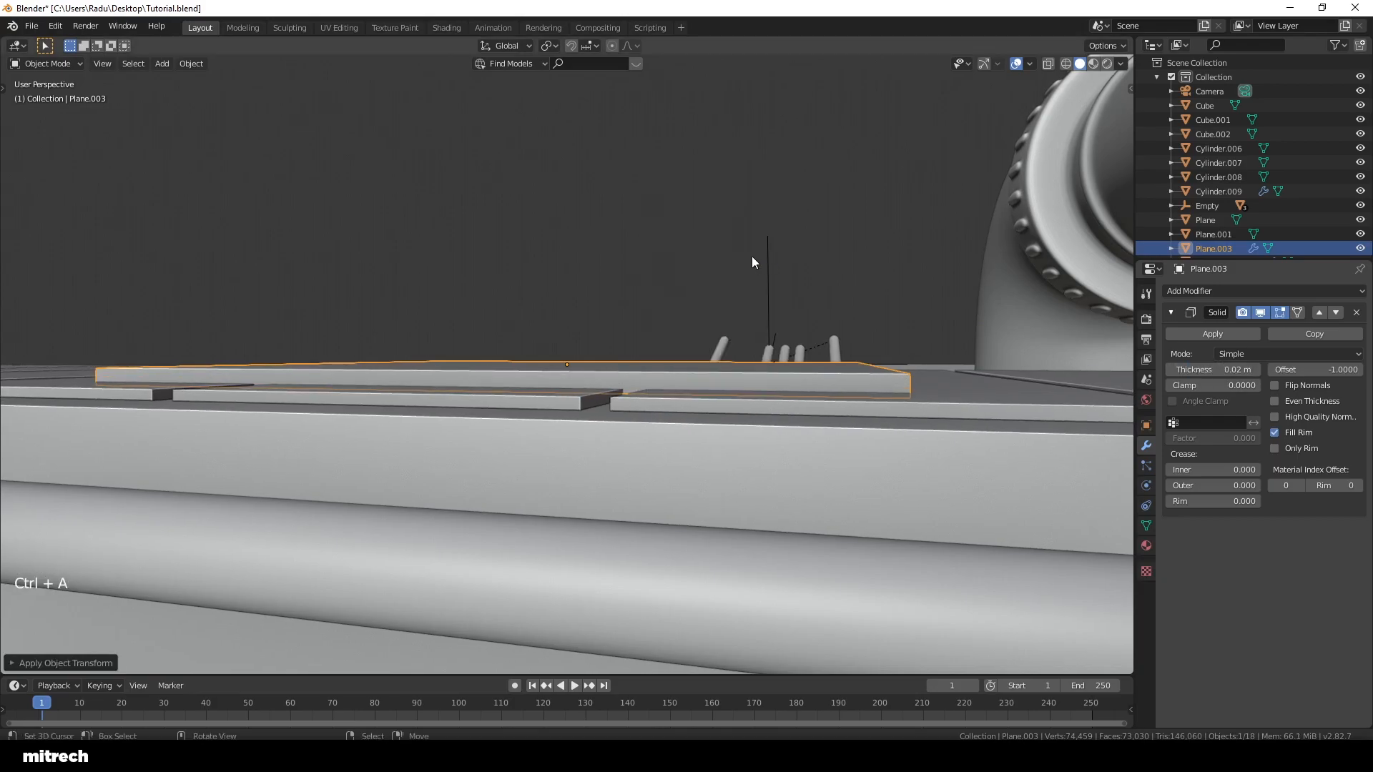
Step: Raise the plate by about 0.006 m along global Z and apply its object transform
key(g)
key(z)
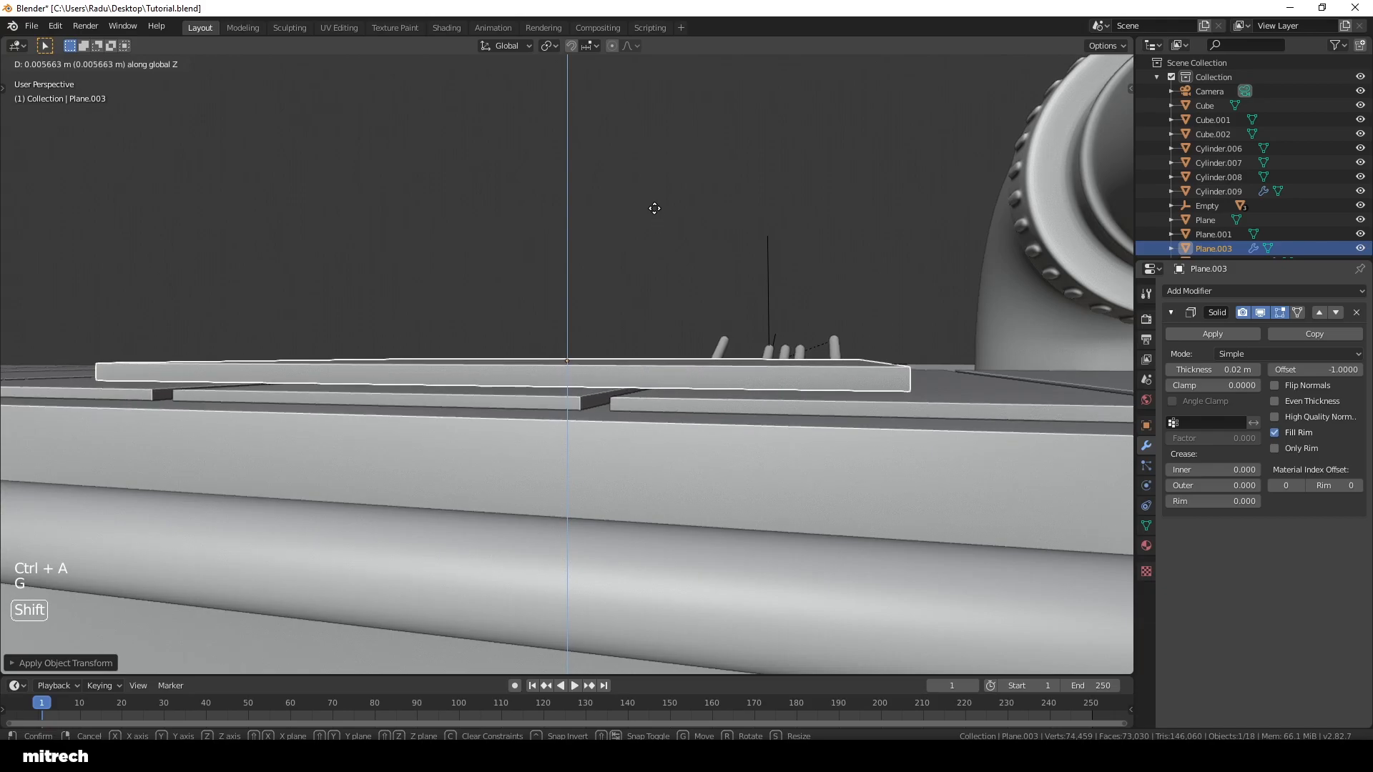
click(655, 212)
key(ctrl+a)
click(656, 215)
Step: Examine from several angles how the thickened plate sits on the walkway
middle_drag(903, 356, 893, 426)
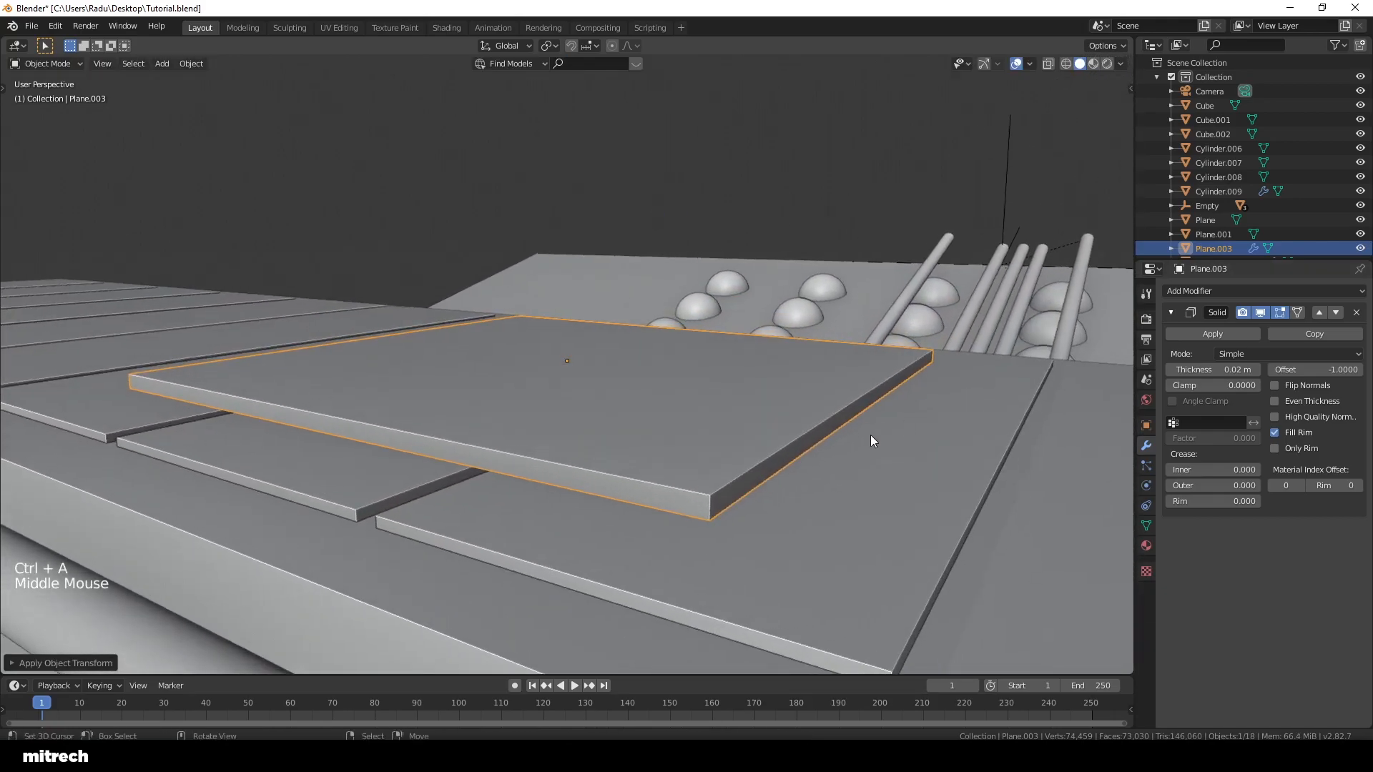
middle_drag(571, 470, 632, 427)
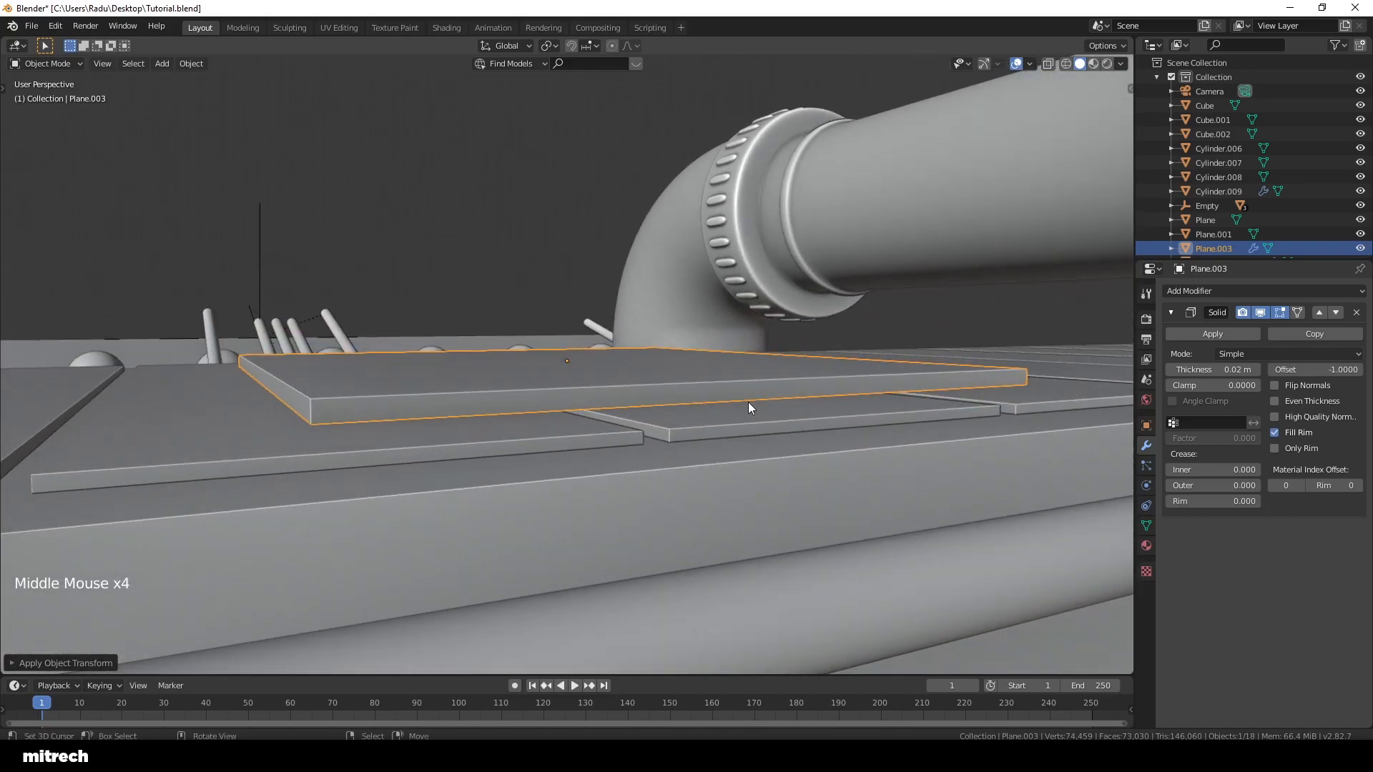
key(n)
middle_drag(739, 390, 751, 419)
key(n)
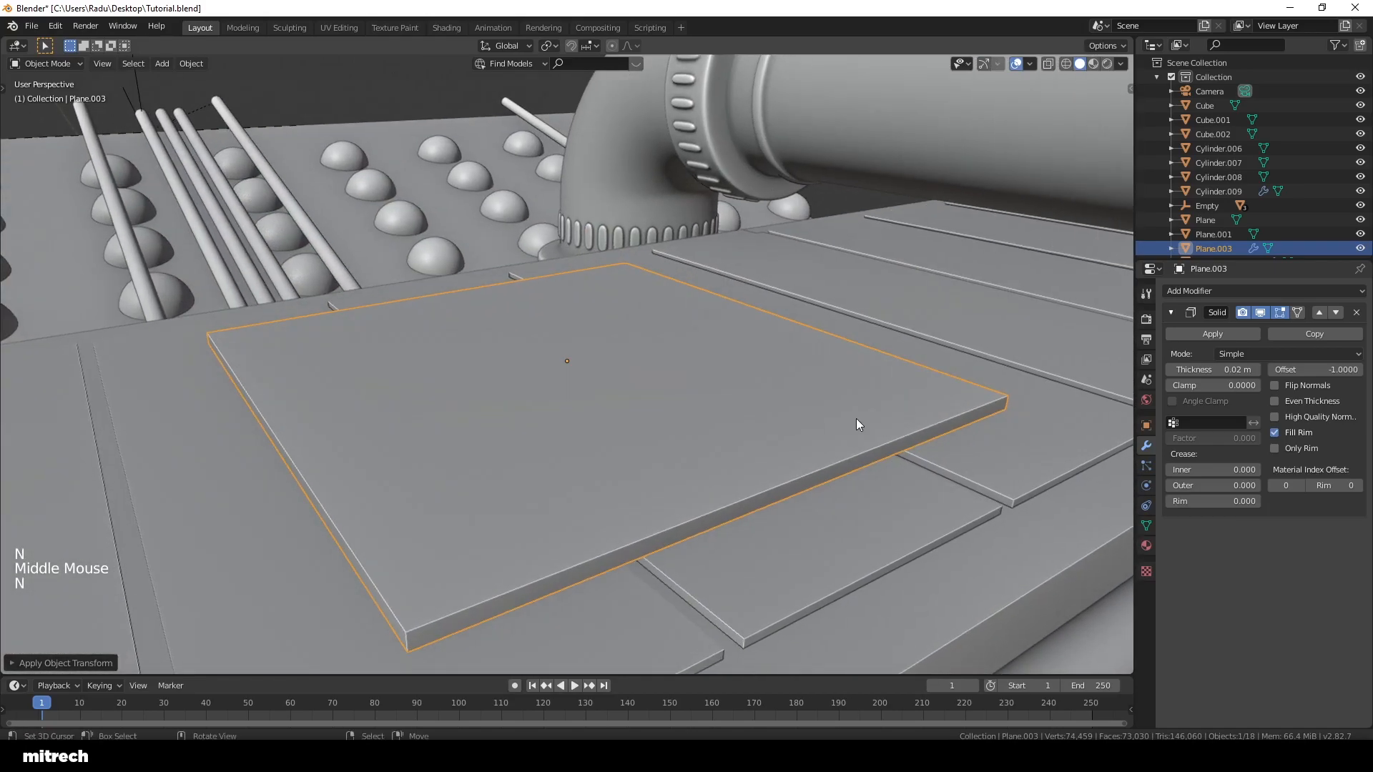
key(shift+space)
scroll(770, 388, down, 3)
key(ctrl+a)
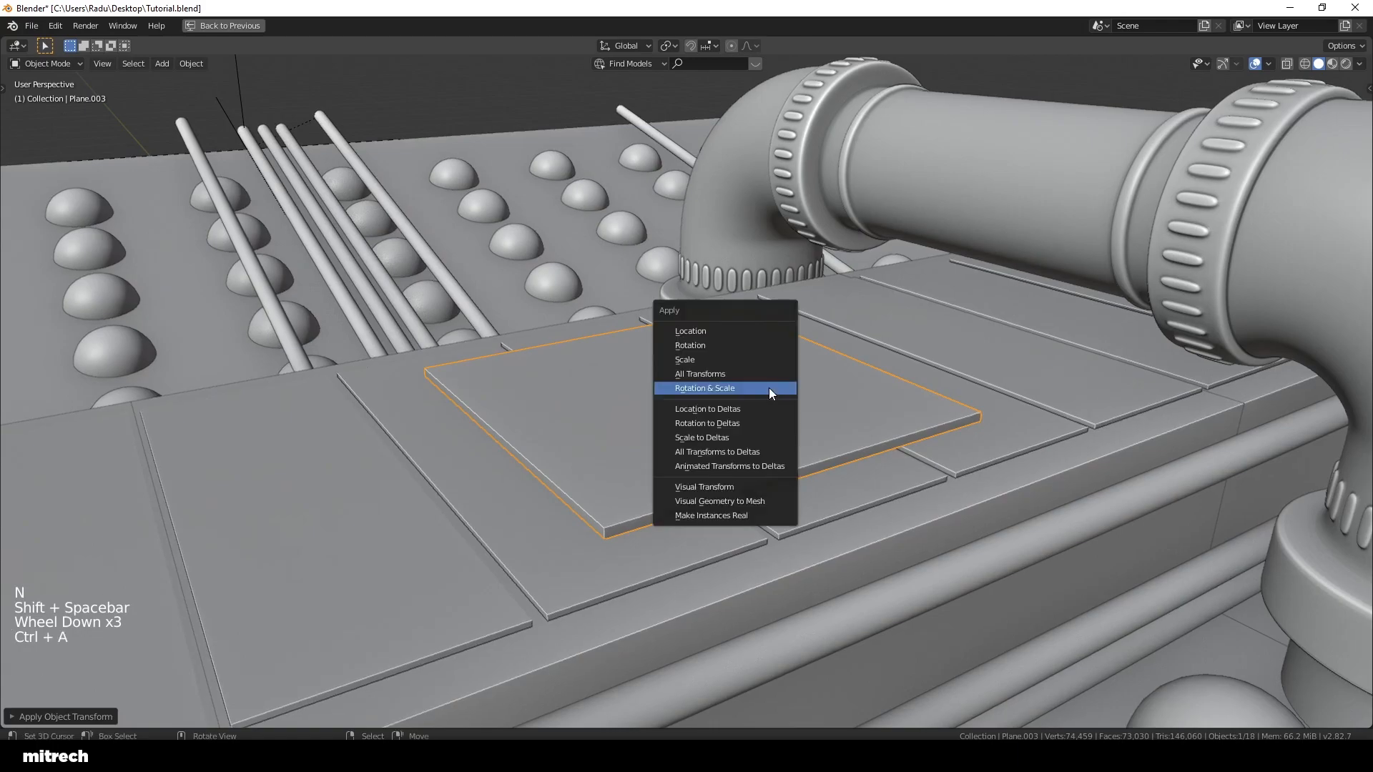
middle_drag(769, 387, 766, 396)
scroll(769, 406, down, 2)
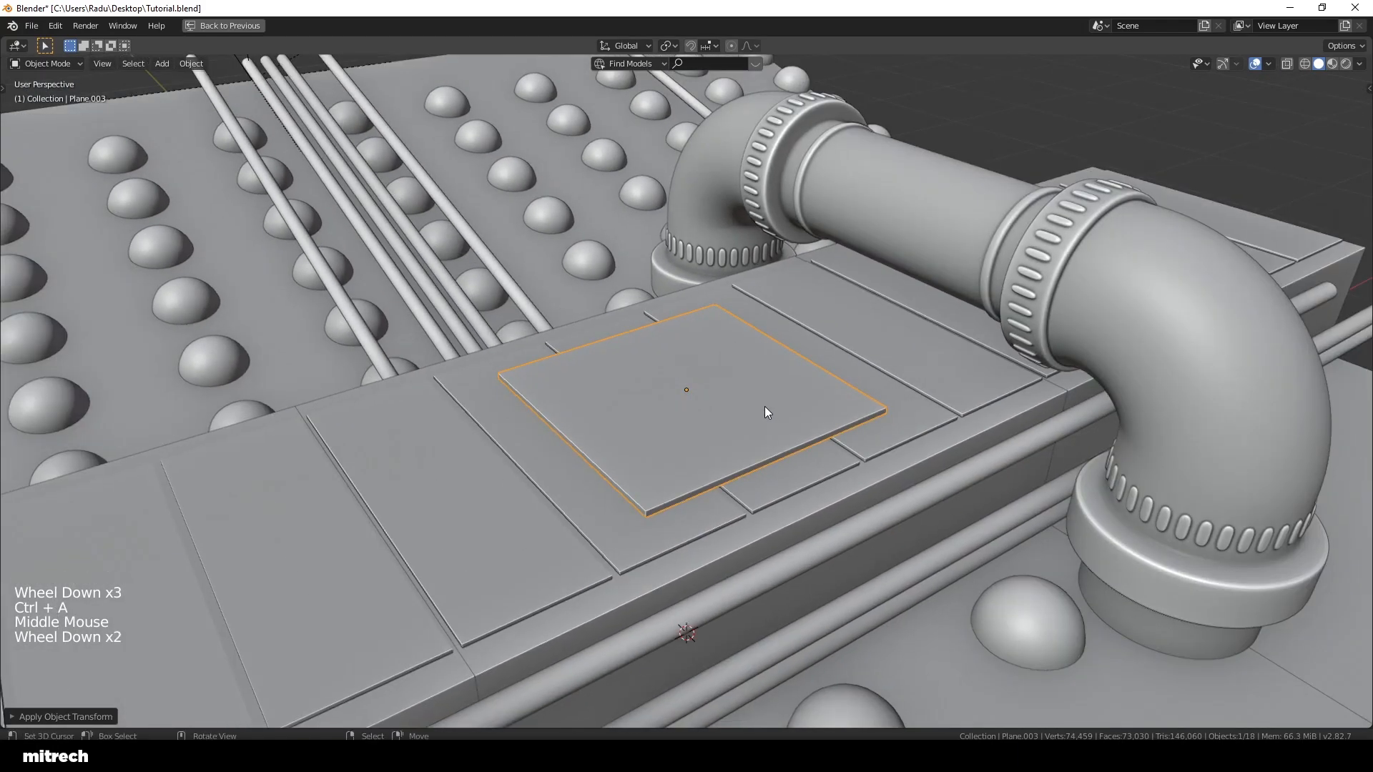
Step: Hide every object except the plate and enable Cloth physics on it
key(shift+h)
middle_drag(895, 405, 680, 401)
key(shift+space)
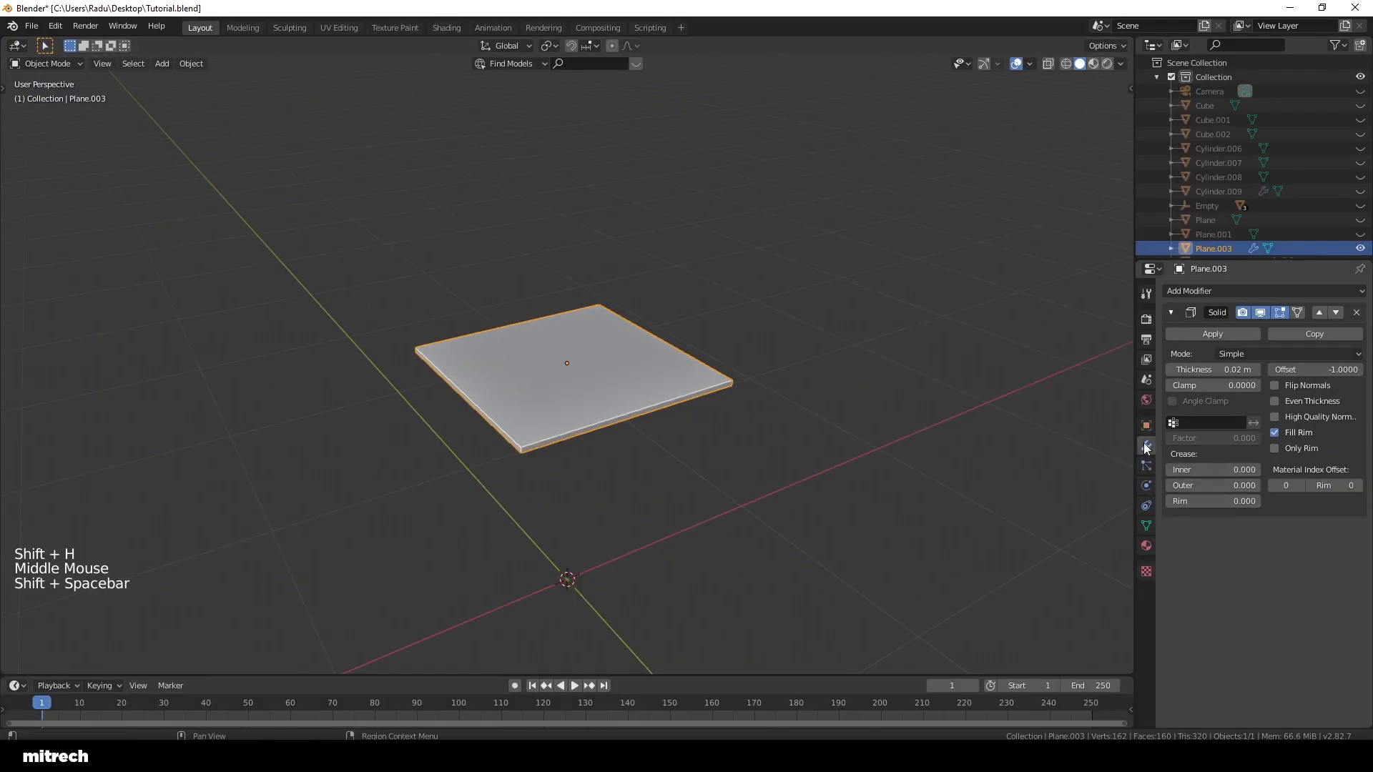
click(1145, 478)
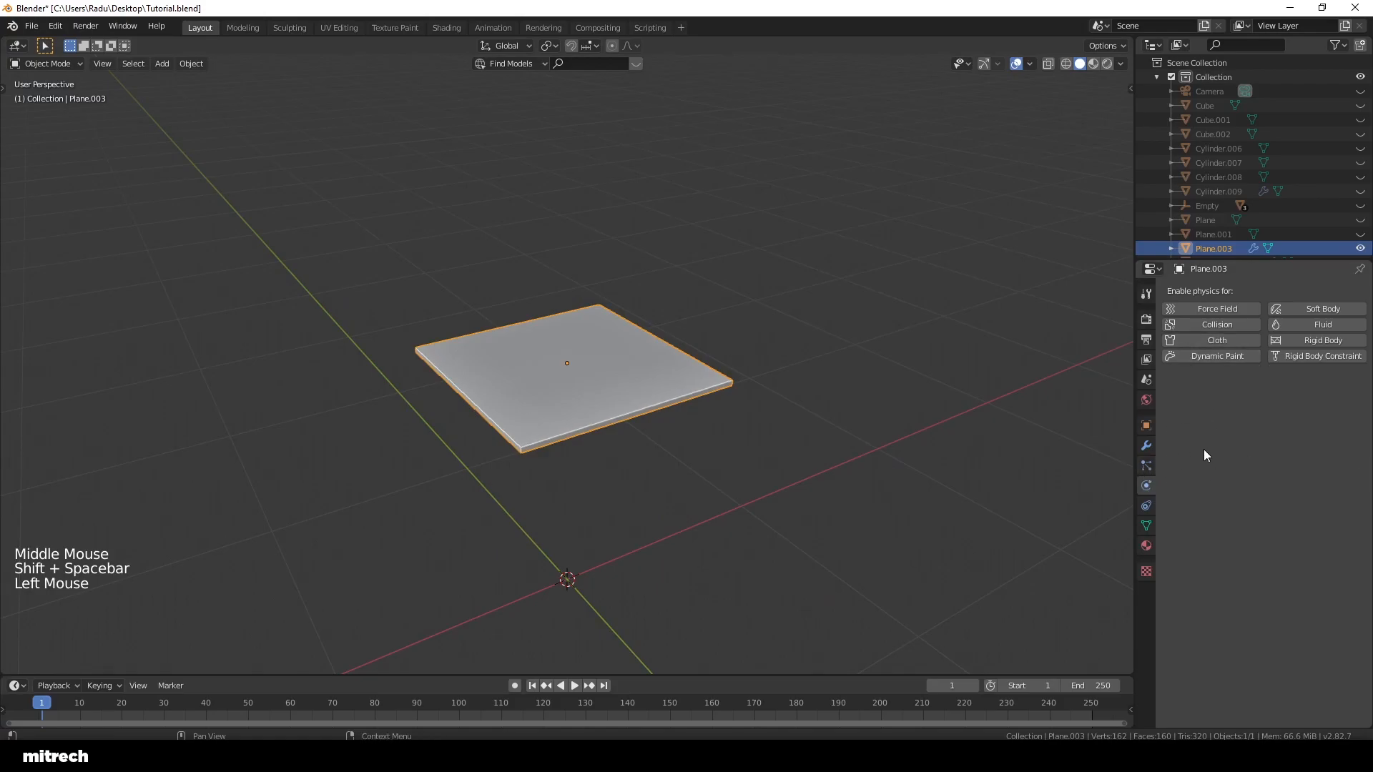
click(1216, 341)
Step: Play the plate's default cloth simulation briefly and rewind to frame 1
middle_drag(686, 400, 719, 398)
key(ctrl+space)
key(ctrl+space)
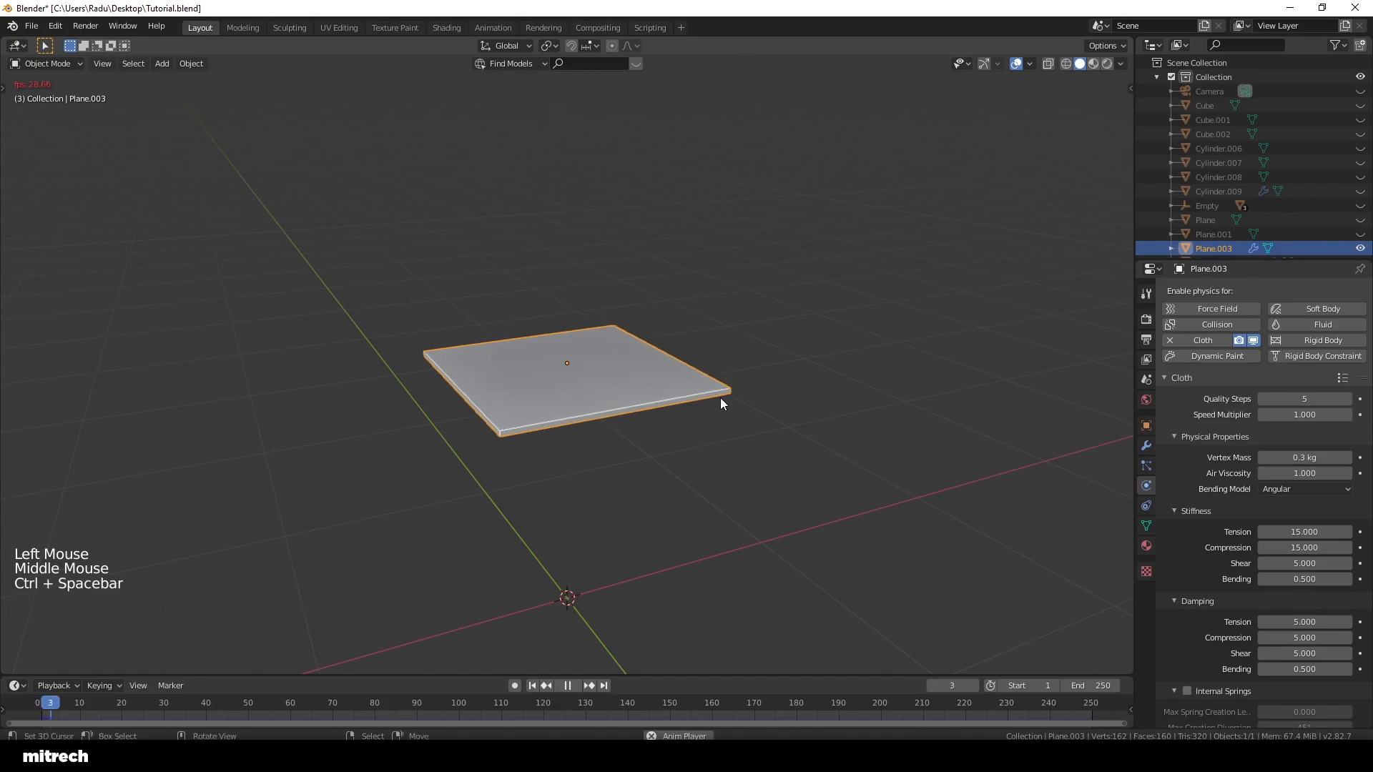
click(532, 686)
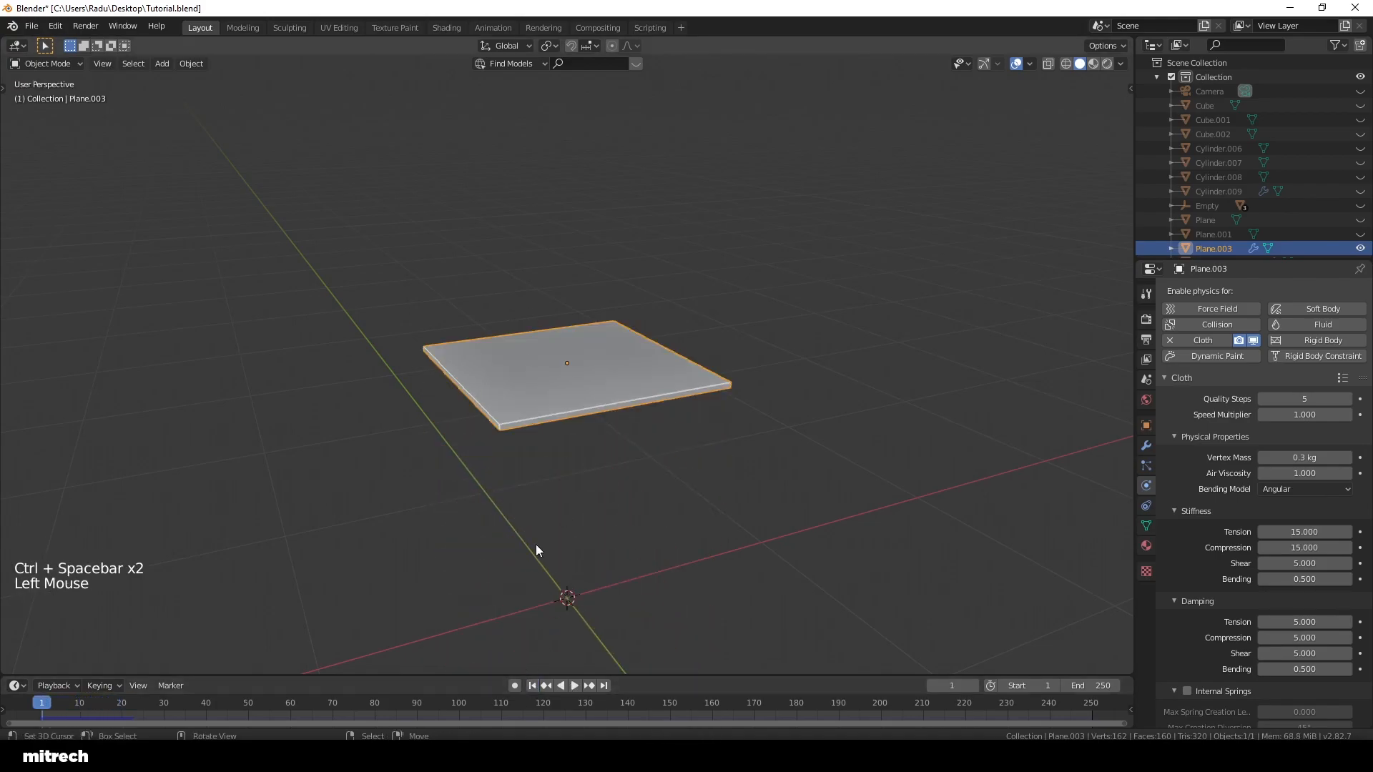
Step: Enable Pressure in the cloth settings and set it to 8
scroll(1223, 530, down, 20)
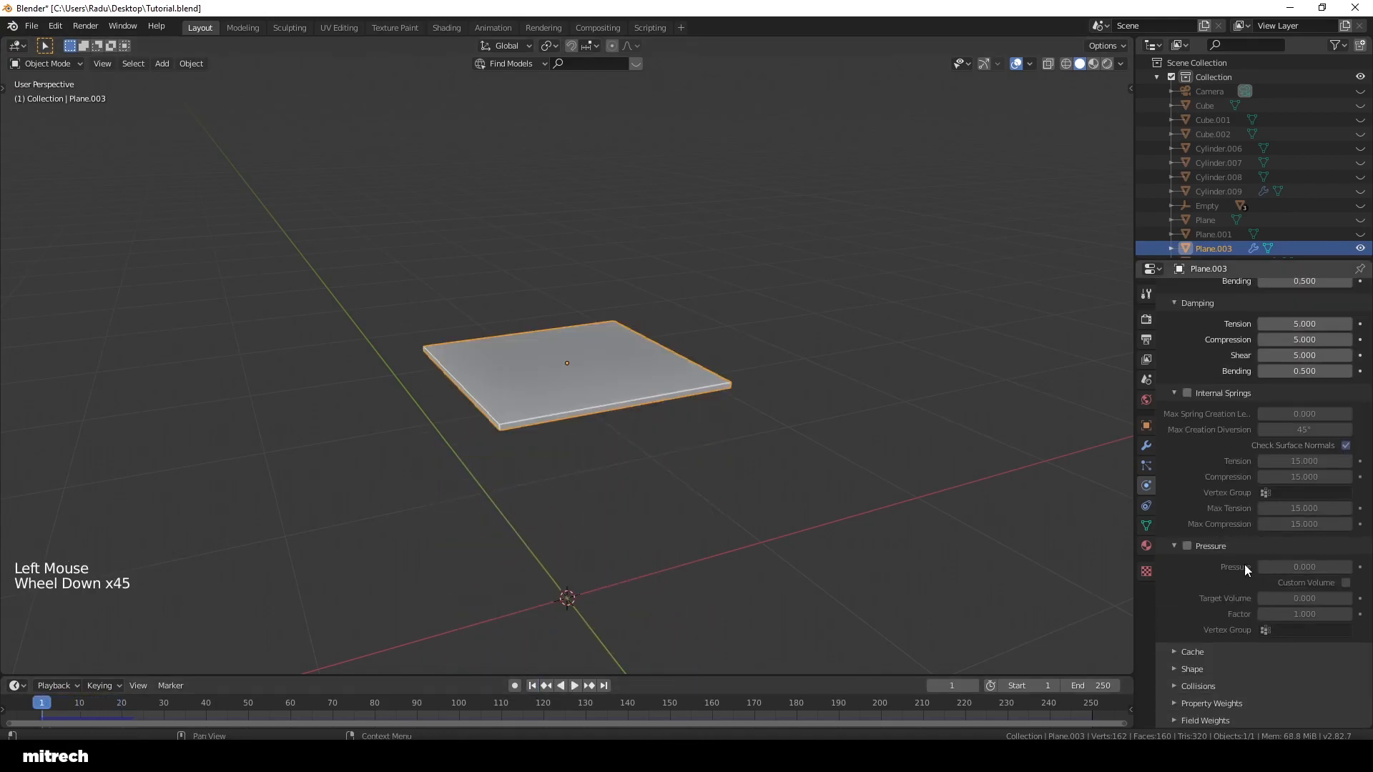
scroll(1229, 568, down, 5)
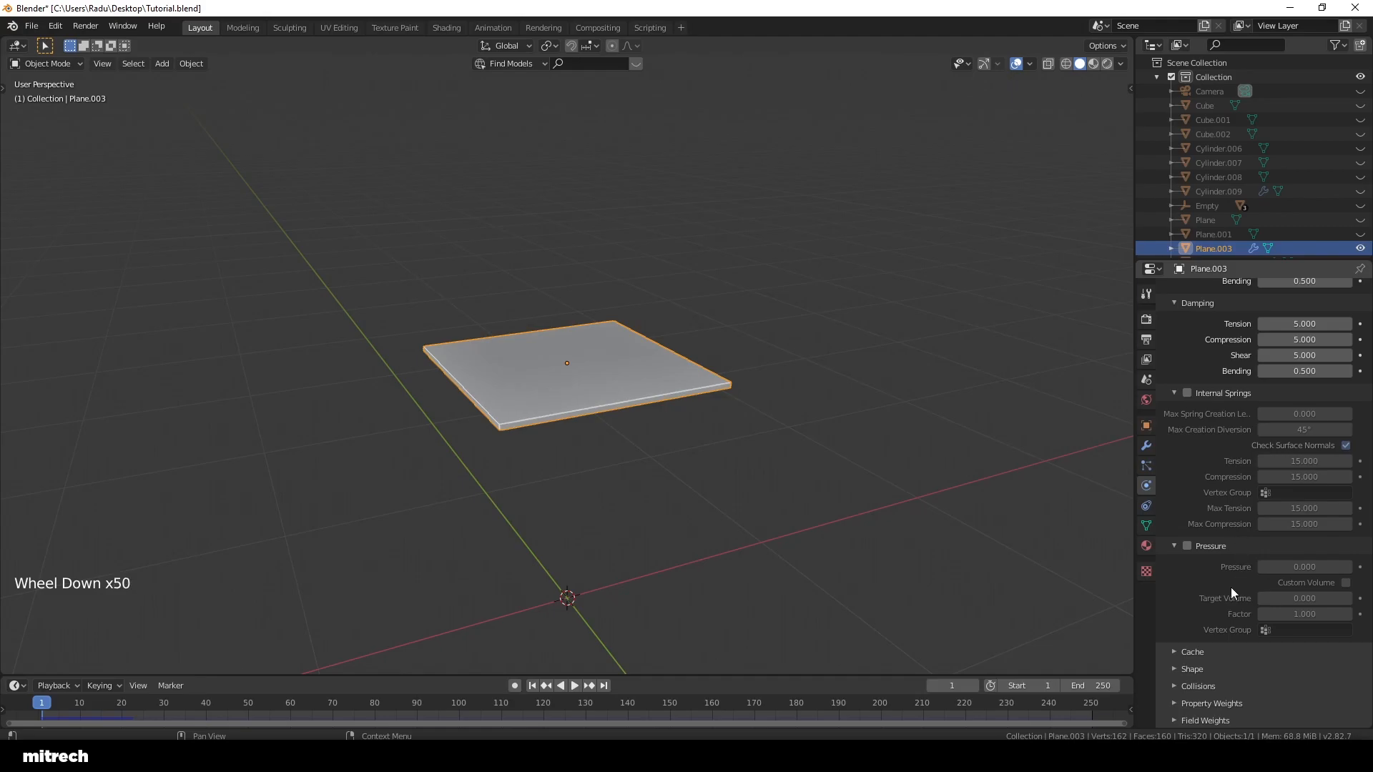
click(1187, 546)
click(1311, 567)
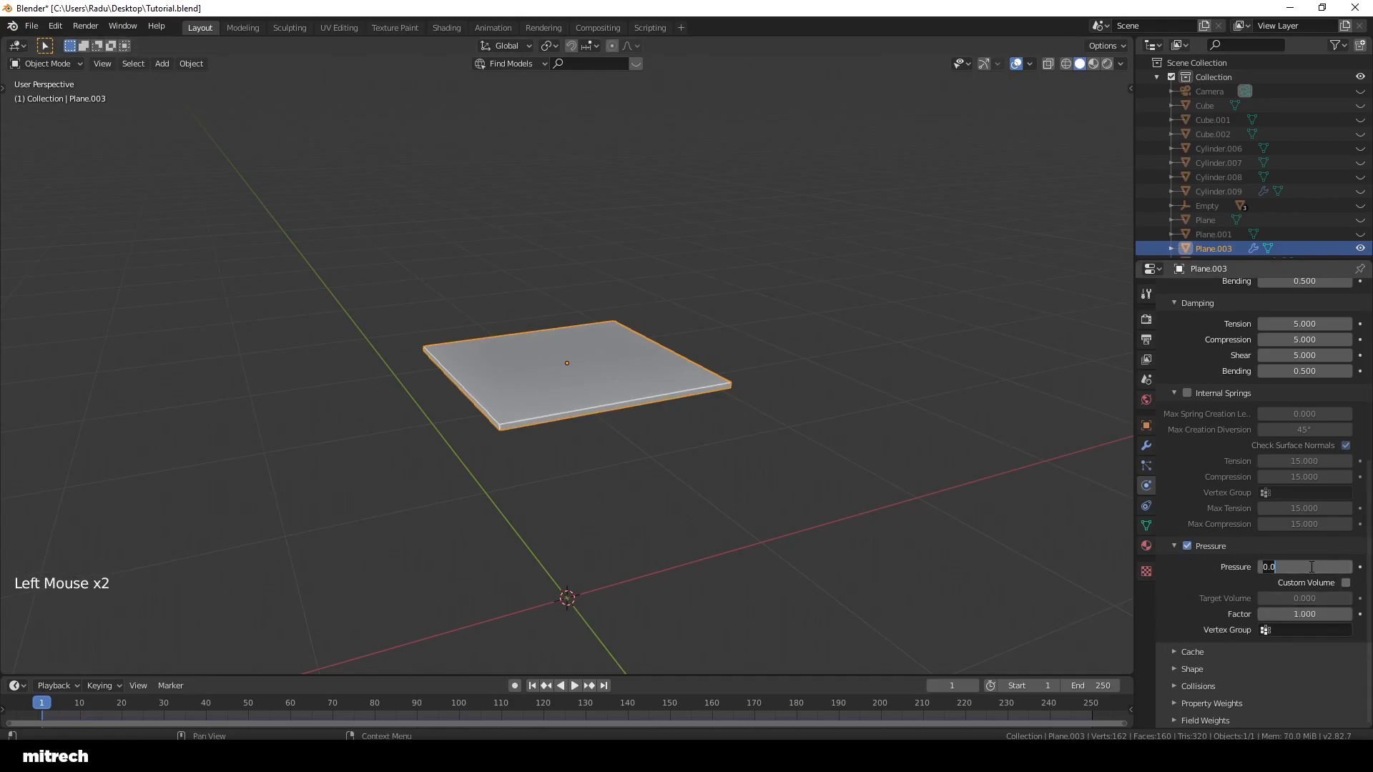
middle_click(778, 430)
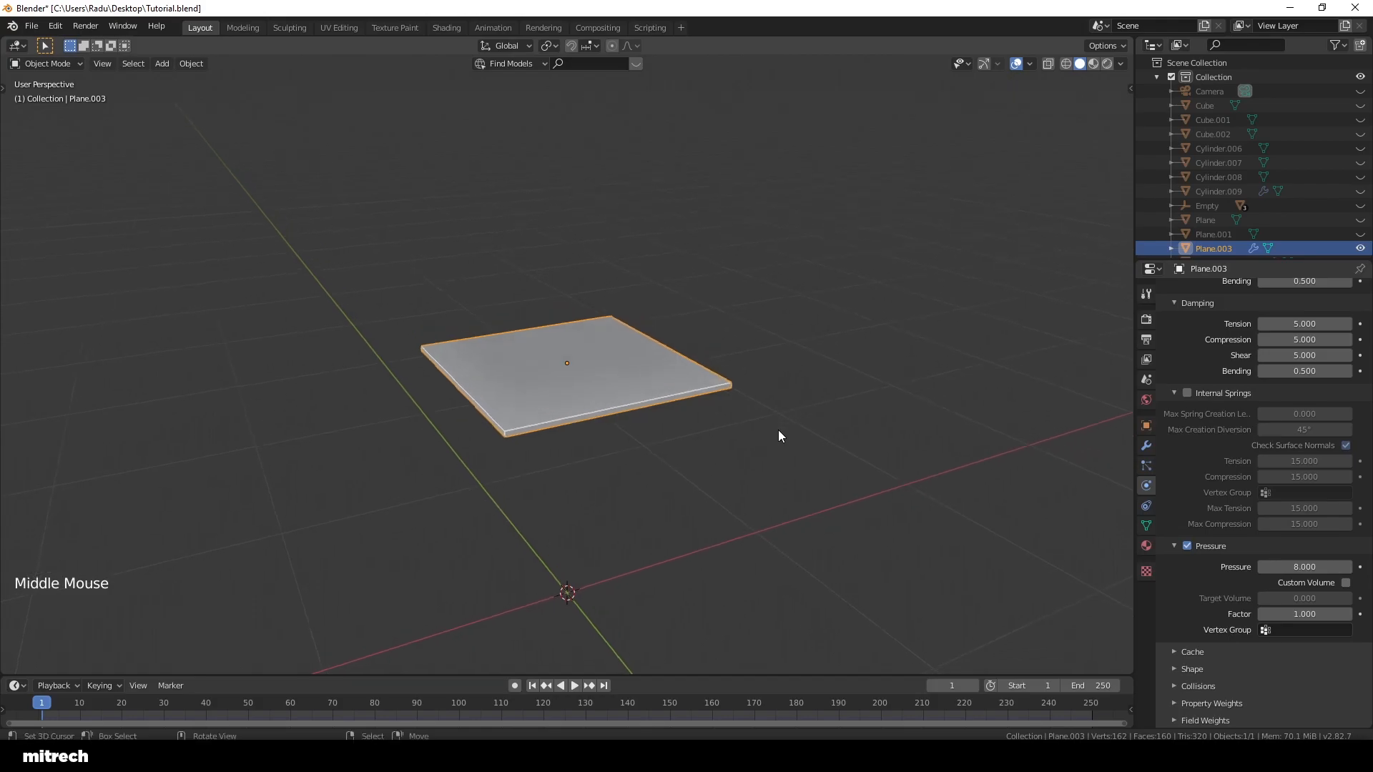
Step: Play the pressurised cloth simulation to frame 20, inspect the inflated shape and rewind to frame 1
key(ctrl+space)
key(ctrl+space)
shift+middle_drag(551, 617, 615, 285)
middle_drag(557, 390, 575, 426)
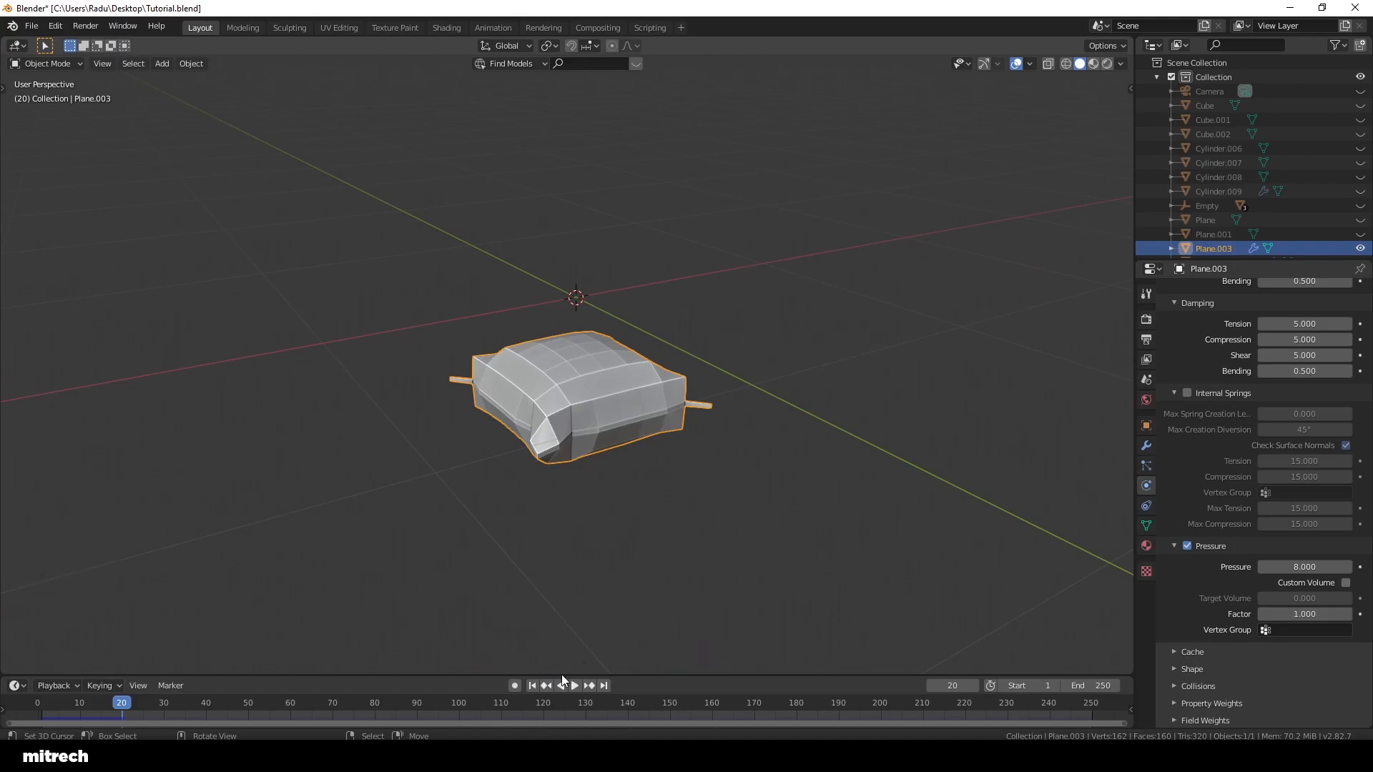
click(533, 685)
Step: Shade the plate smooth and add a level 1 Subdivision Surface modifier to it
key(KP_Decimal)
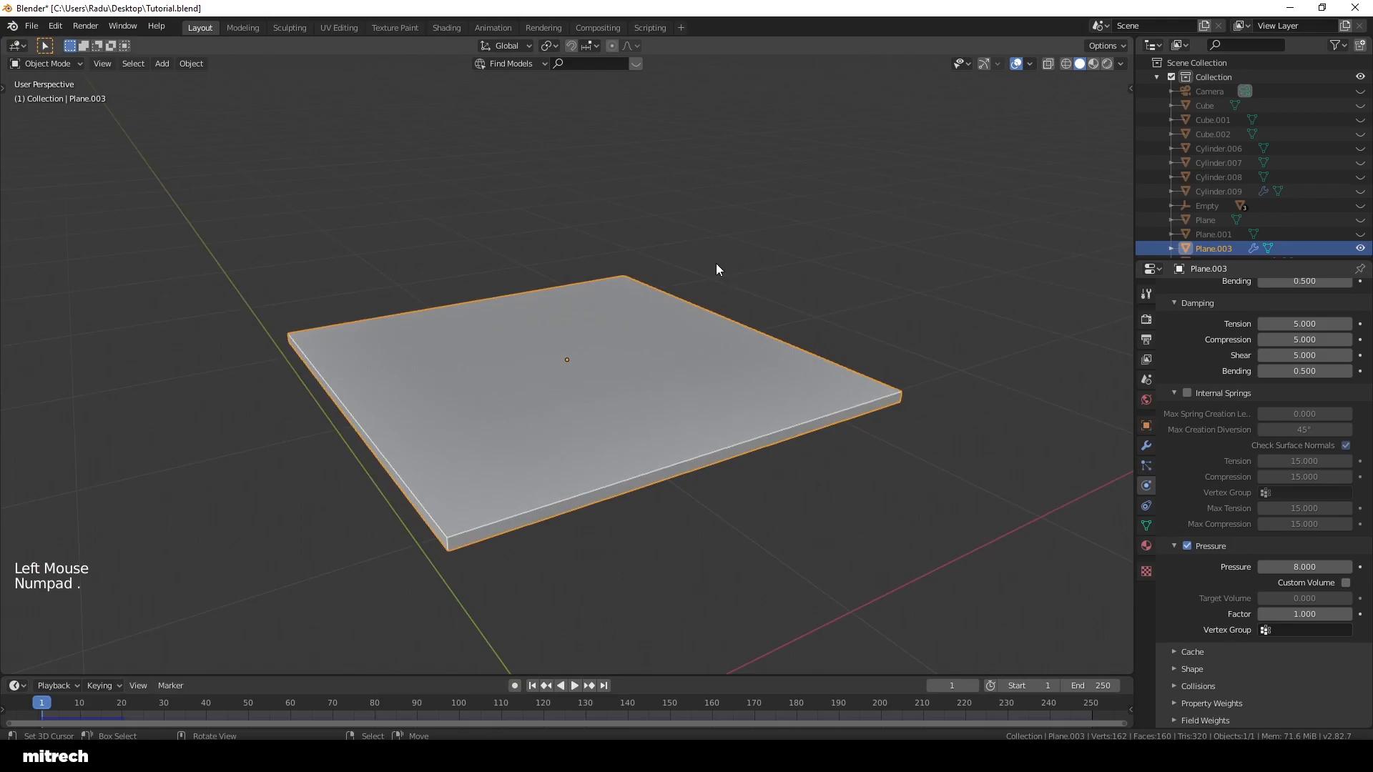
key(w)
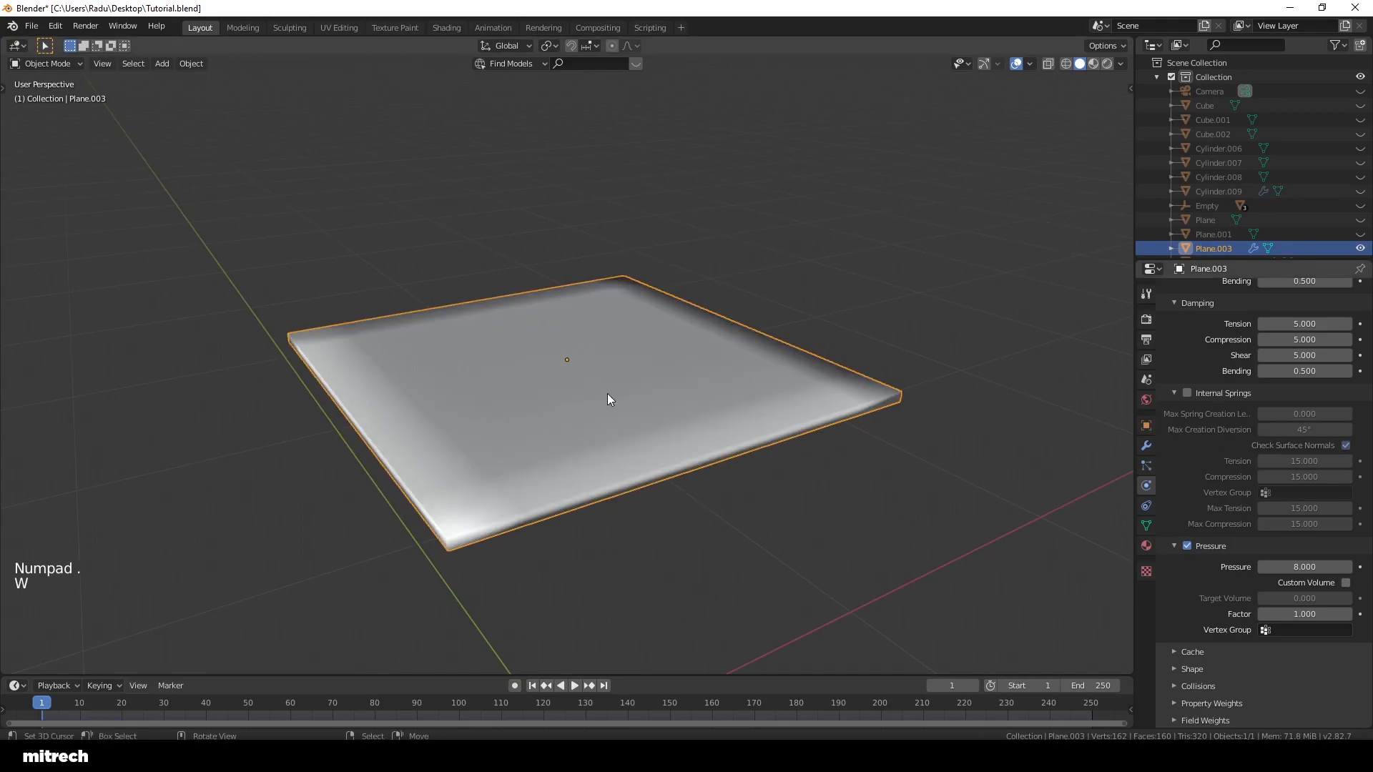
key(ctrl+1)
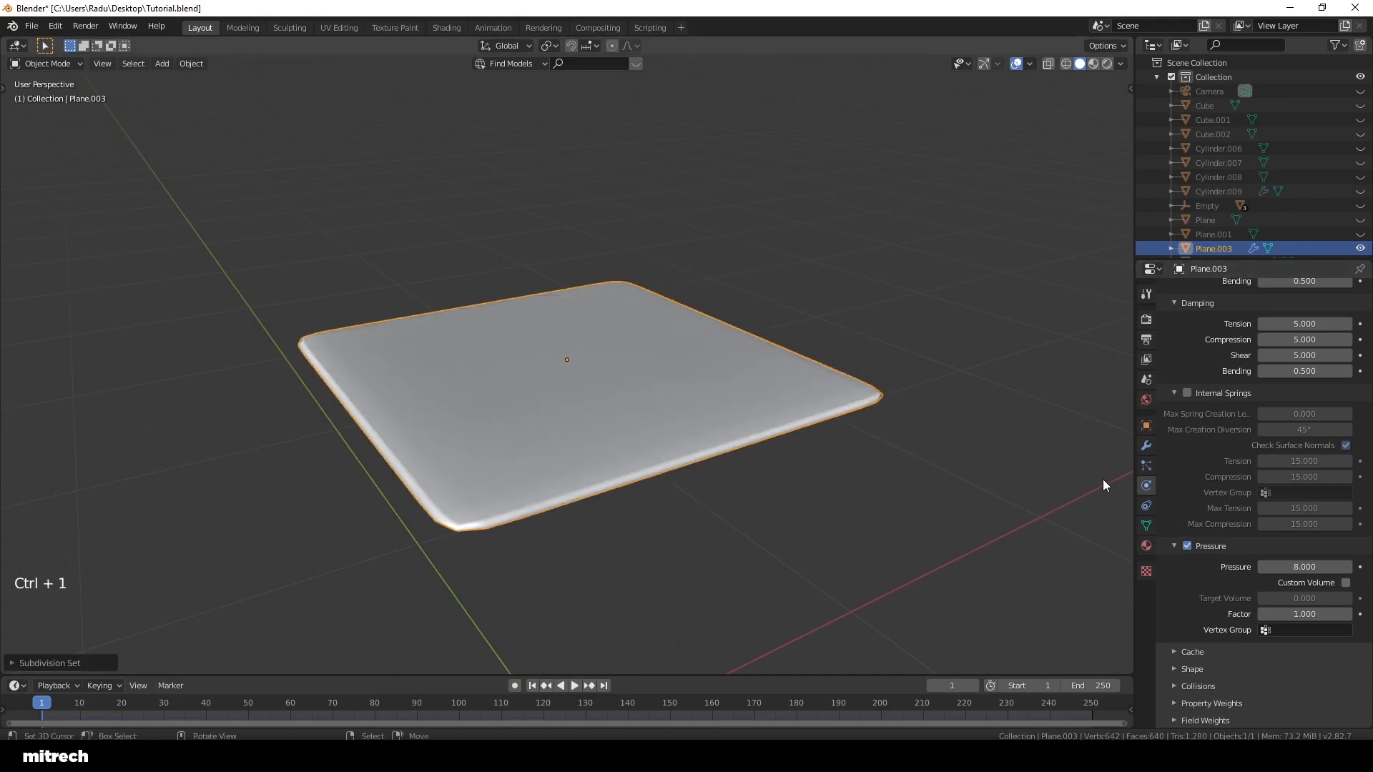
Step: Apply the Solidify modifier and the plate's object transform, keeping the Cloth and Subdivision modifiers
click(1147, 446)
click(1172, 313)
click(1170, 315)
click(1171, 314)
click(1171, 315)
click(1192, 336)
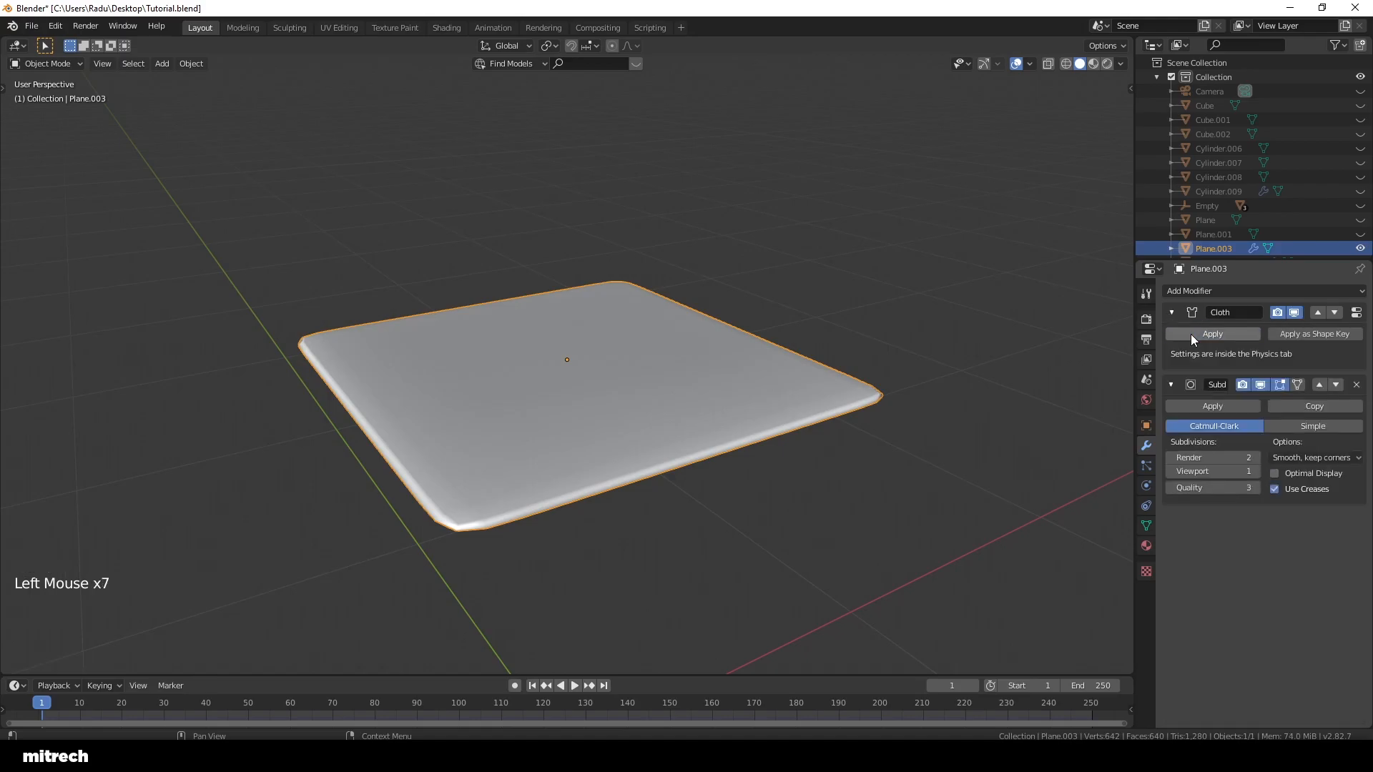
key(ctrl+a)
click(732, 346)
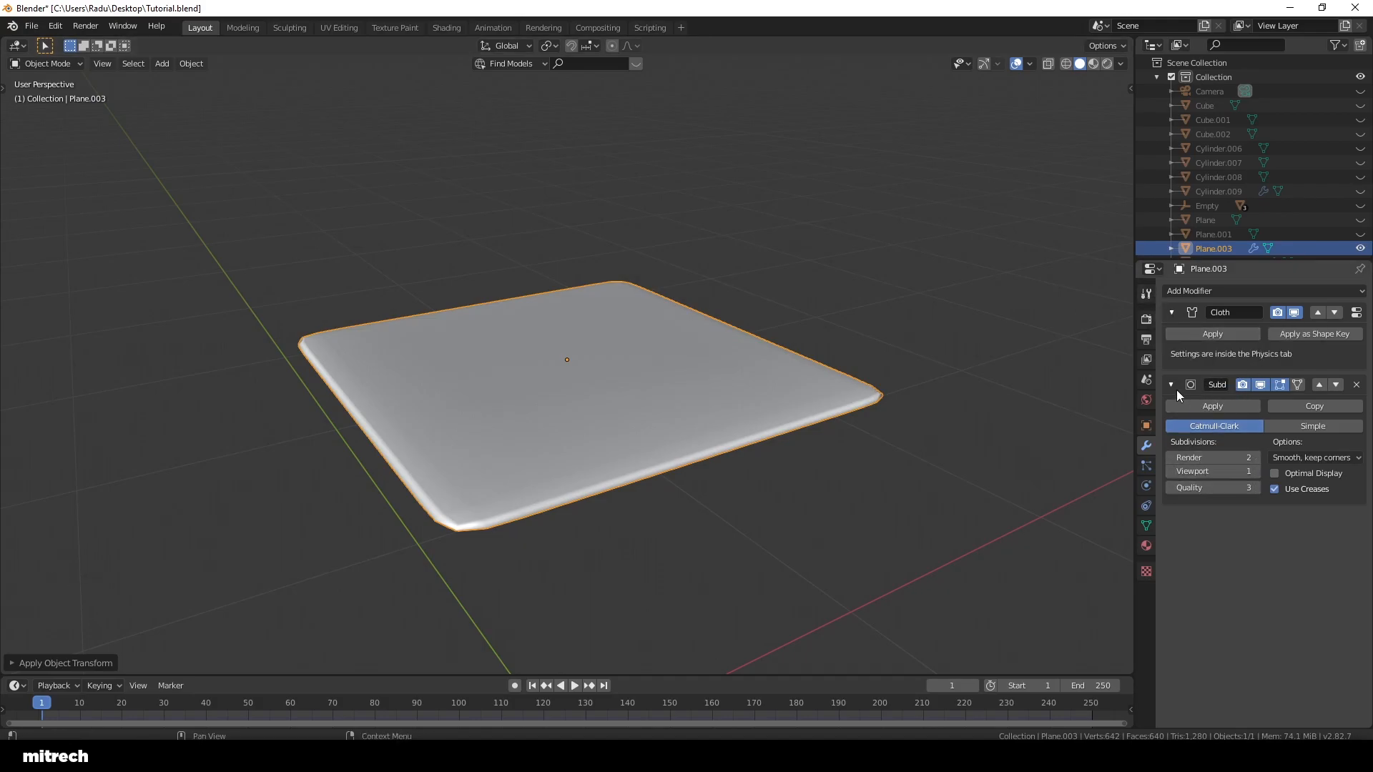
Step: Move the Subdivision modifier above the Cloth modifier and save the file
click(1319, 388)
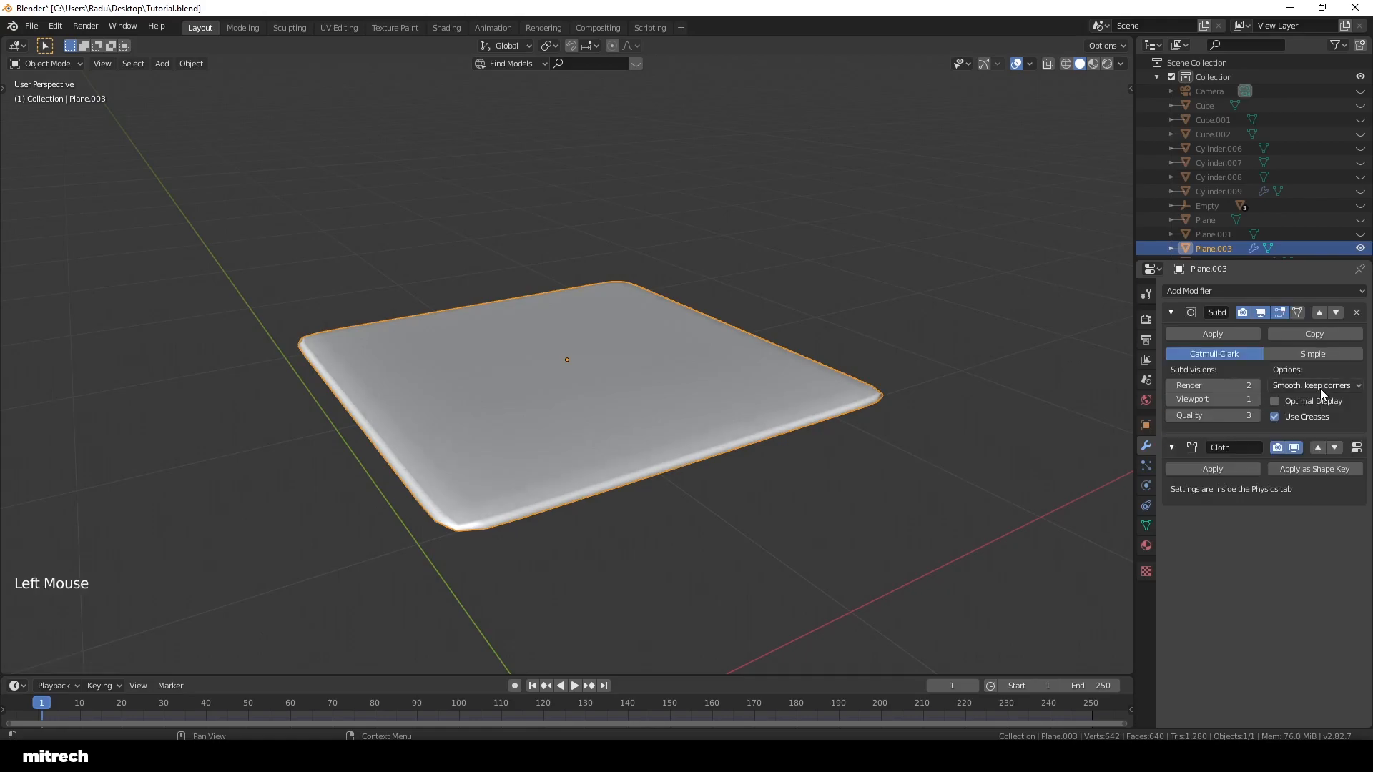
click(1172, 312)
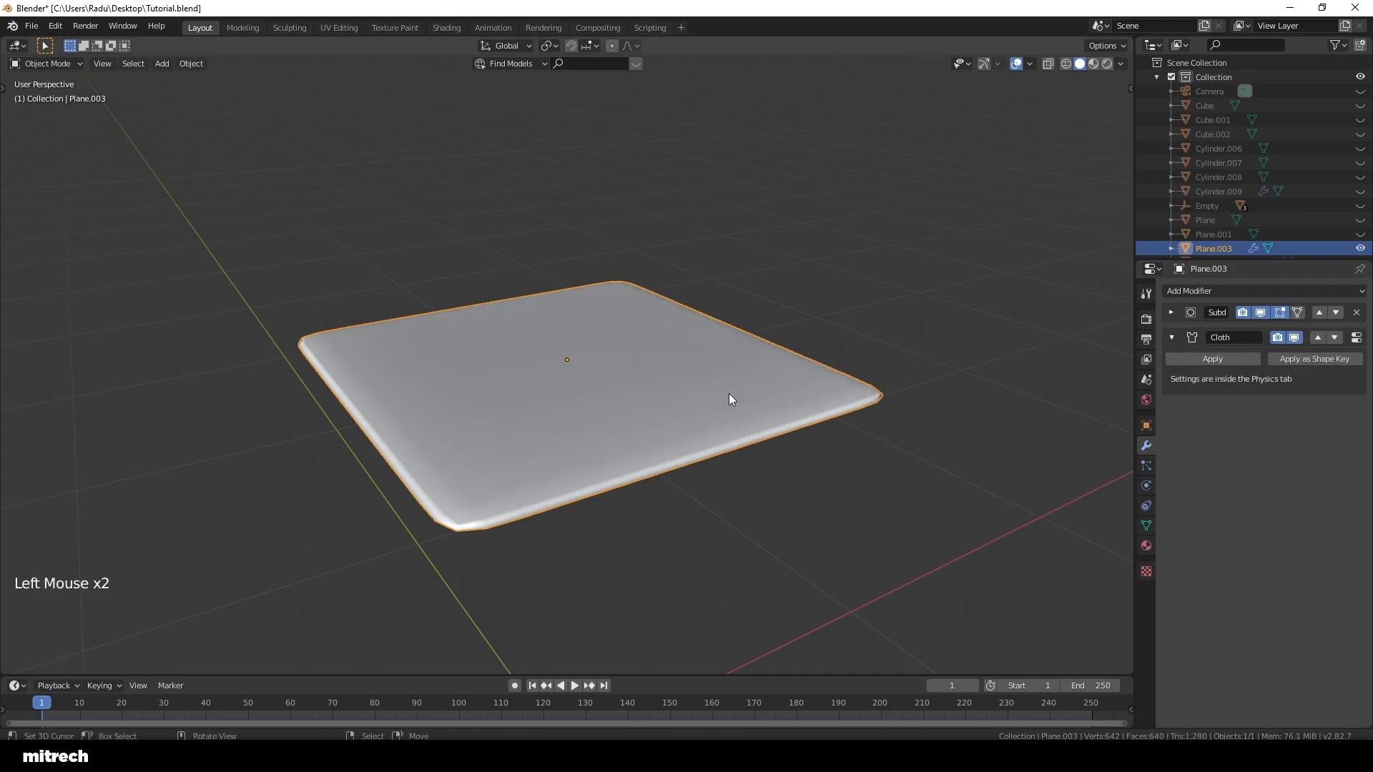
scroll(700, 391, down, 2)
key(a)
key(ctrl+a)
key(a)
key(a)
key(a)
key(a)
key(ctrl+s)
Step: Play the cloth simulation on the subdivided plate to frame 9 and rewind to frame 1
key(ctrl+space)
key(ctrl+space)
middle_drag(775, 452, 636, 569)
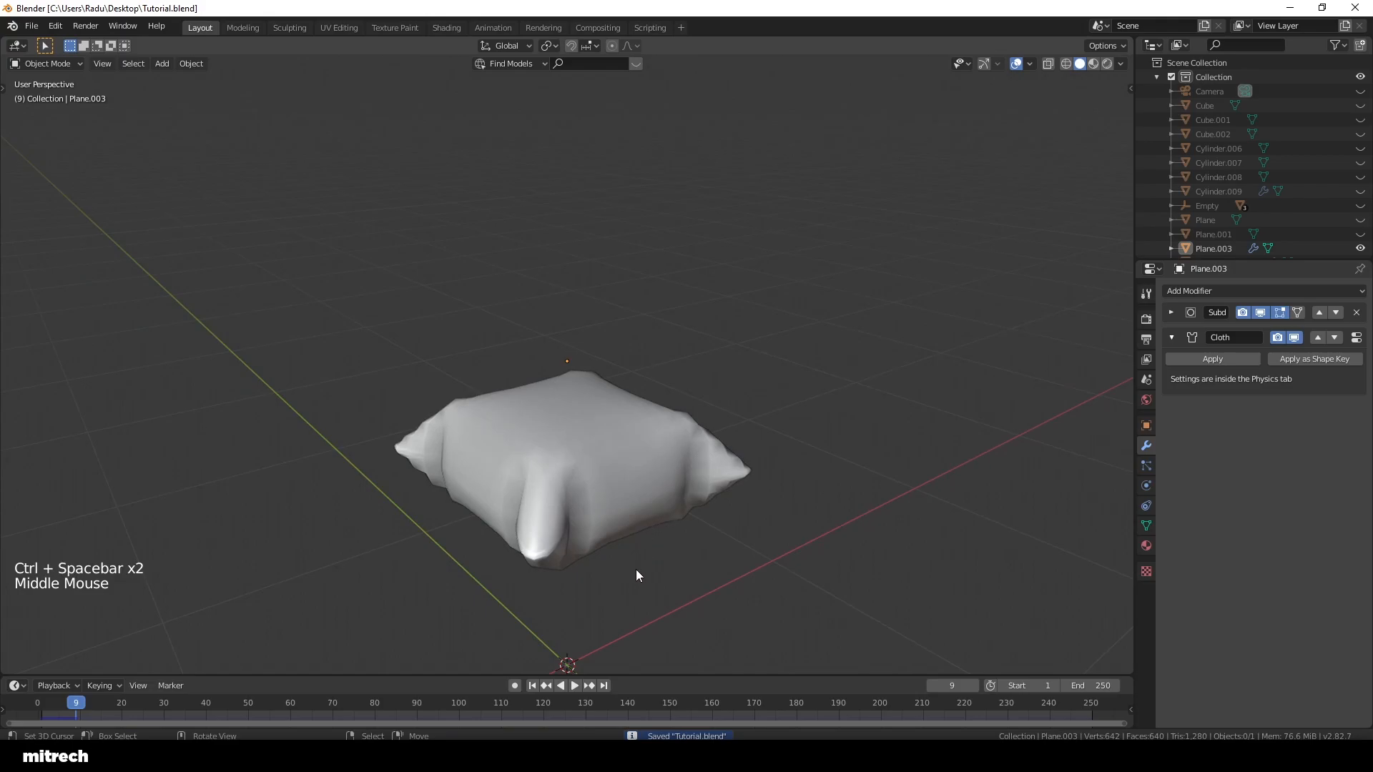
click(531, 685)
Step: Try a Subdivision viewport level of 2, play the simulation to frame 10 and shade the inflated cloth smooth
click(1171, 312)
click(1254, 399)
ctrl+middle_drag(843, 379, 839, 348)
key(ctrl+space)
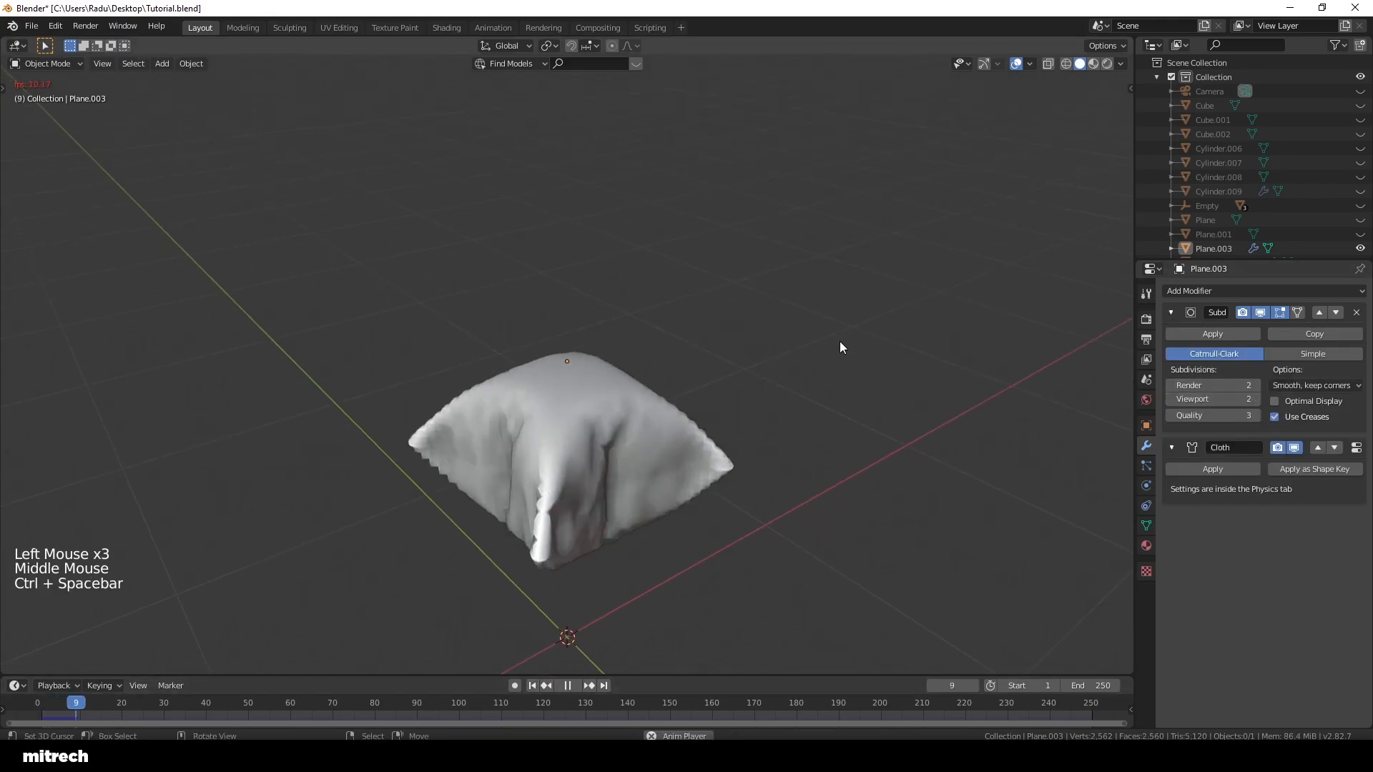
key(ctrl+space)
right_click(667, 454)
key(w)
click(668, 453)
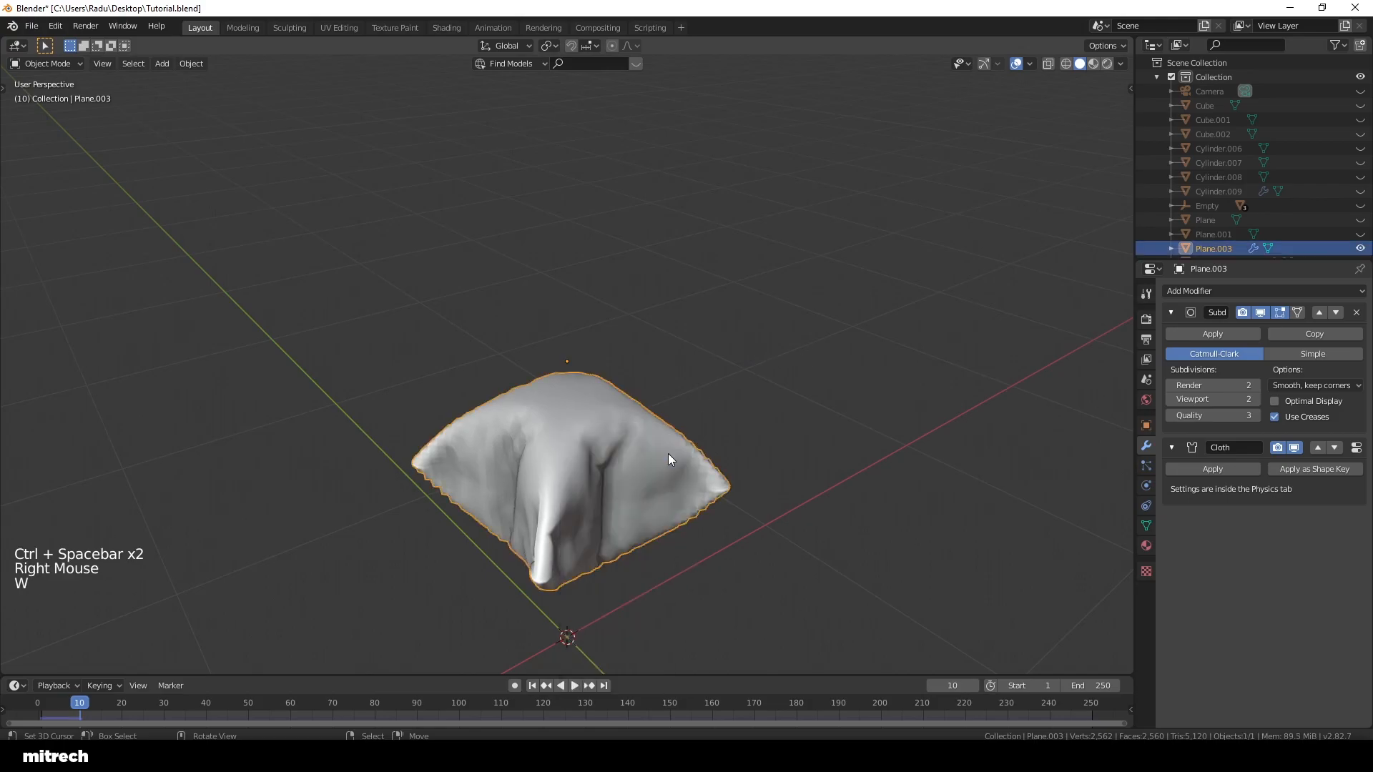
Step: Set the Subdivision viewport level to 1, rewind to frame 1 and save the file
click(1170, 399)
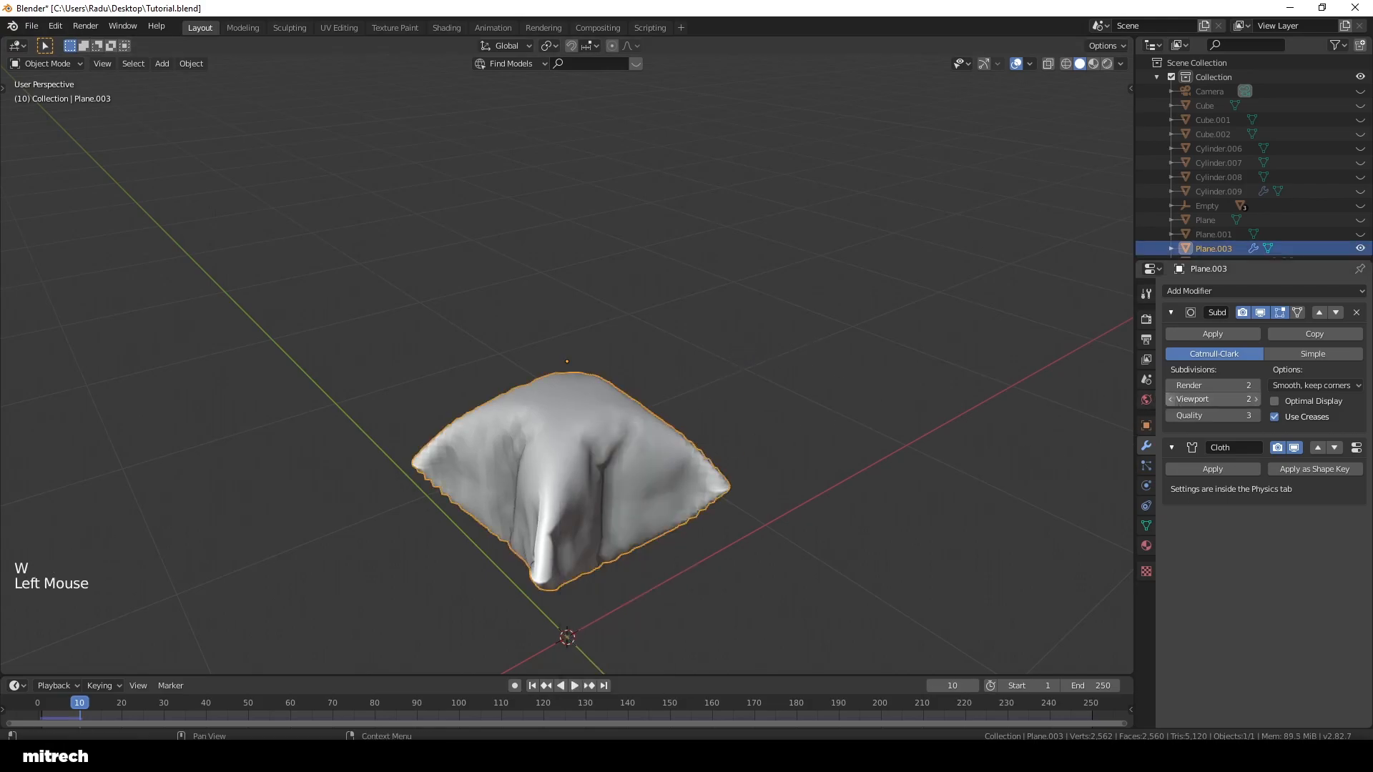
click(531, 685)
key(a)
right_click(640, 396)
key(ctrl+s)
click(641, 396)
key(ctrl+s)
click(641, 397)
key(shift+s)
right_click(611, 418)
key(a)
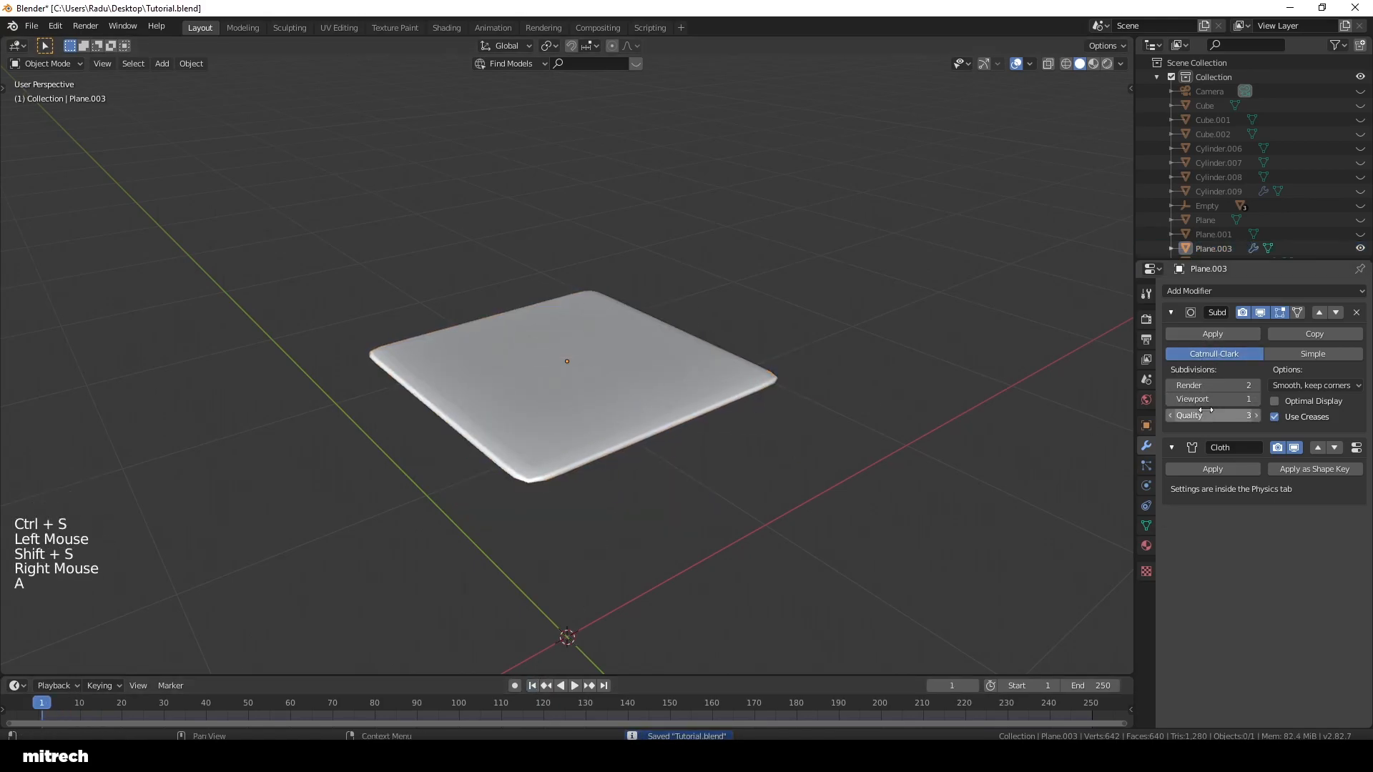
Step: Collapse the plate's Subdivision modifier settings and save the file
click(1123, 343)
click(1170, 313)
right_click(613, 352)
key(a)
key(a)
key(a)
key(a)
key(a)
key(ctrl+s)
Step: Unhide all the scene objects, return to the camera view and save the file
key(alt+h)
key(a)
key(a)
key(a)
key(a)
key(ctrl+s)
key(KP_0)
right_click(562, 361)
key(a)
key(a)
key(a)
key(a)
key(a)
key(ctrl+s)
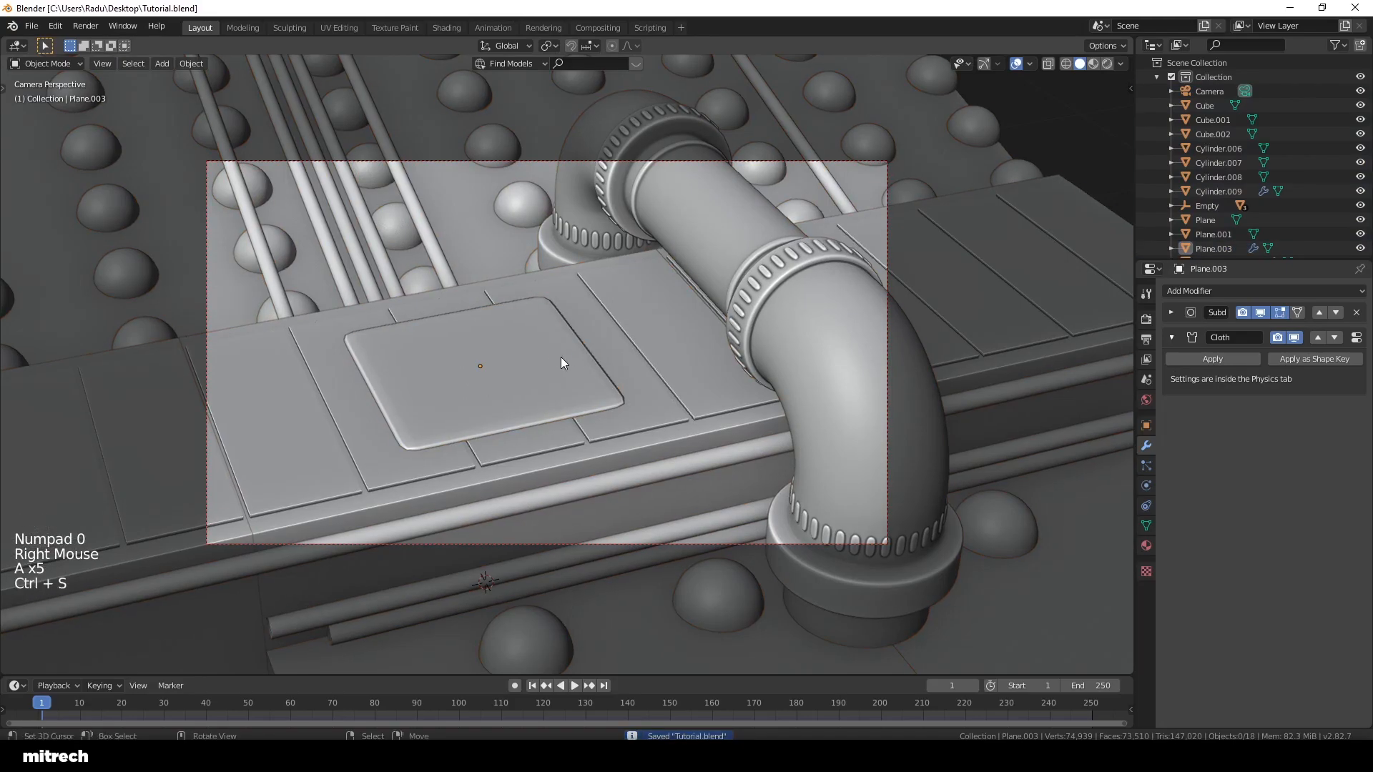
Step: Enable Collision physics on the walkway block beneath the plate and deselect it
right_click(504, 393)
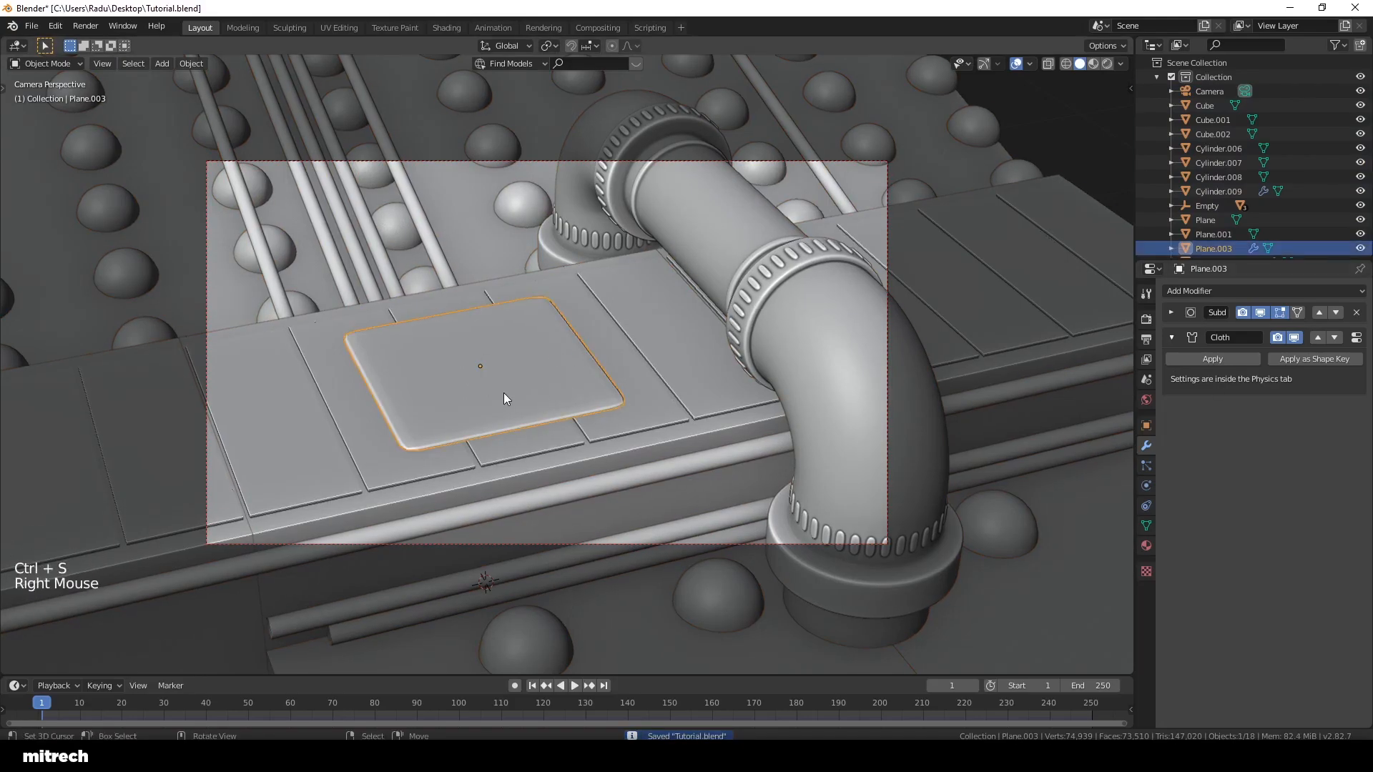
middle_drag(460, 418, 537, 405)
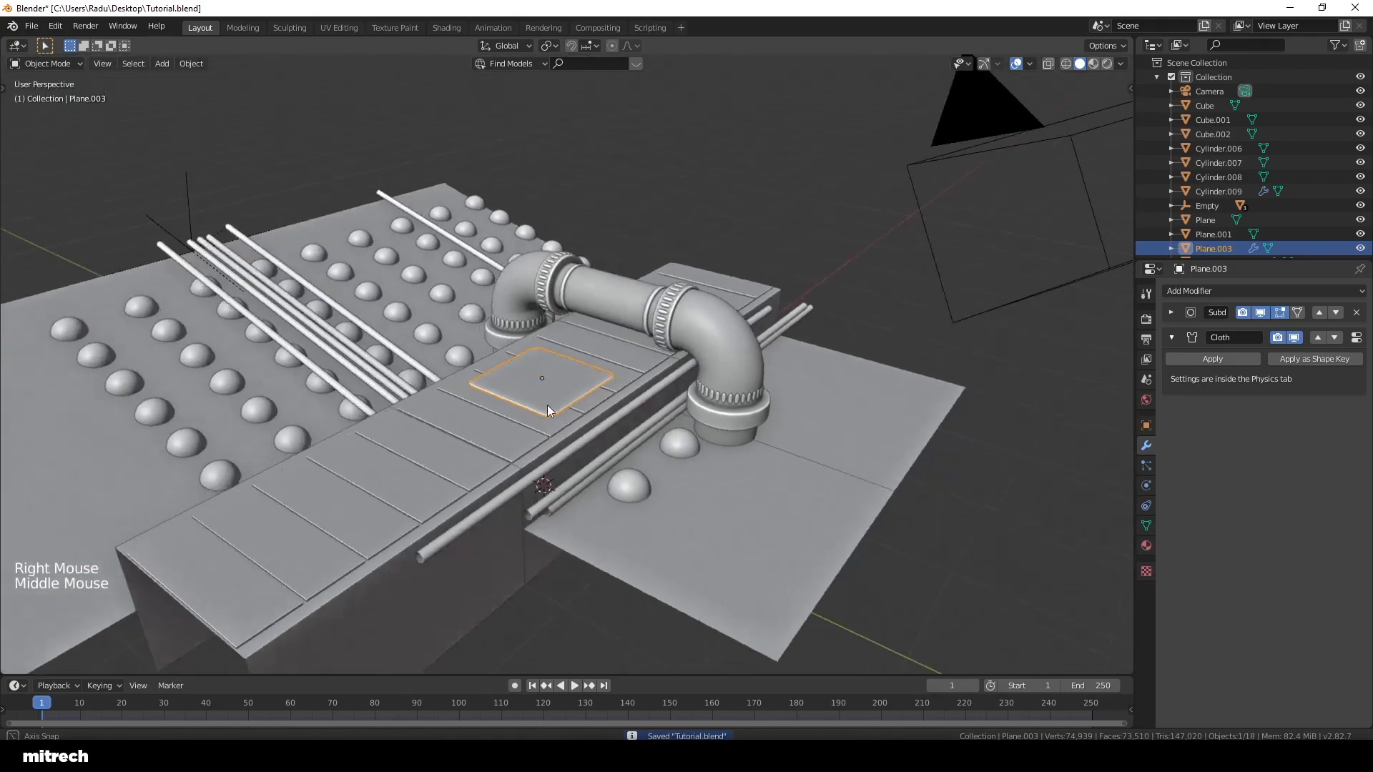
scroll(585, 412, up, 3)
right_click(667, 439)
middle_drag(666, 439, 471, 437)
scroll(568, 450, up, 2)
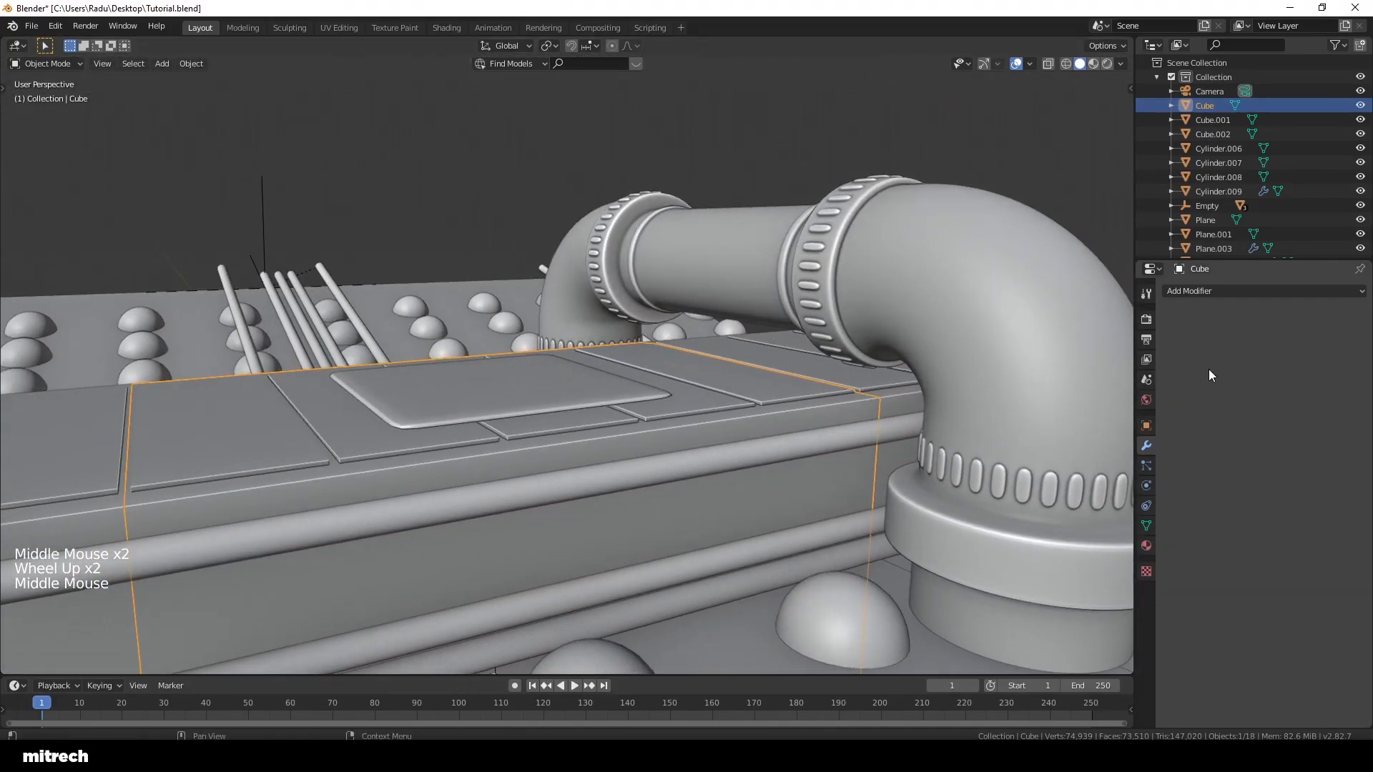
click(1148, 464)
click(1153, 484)
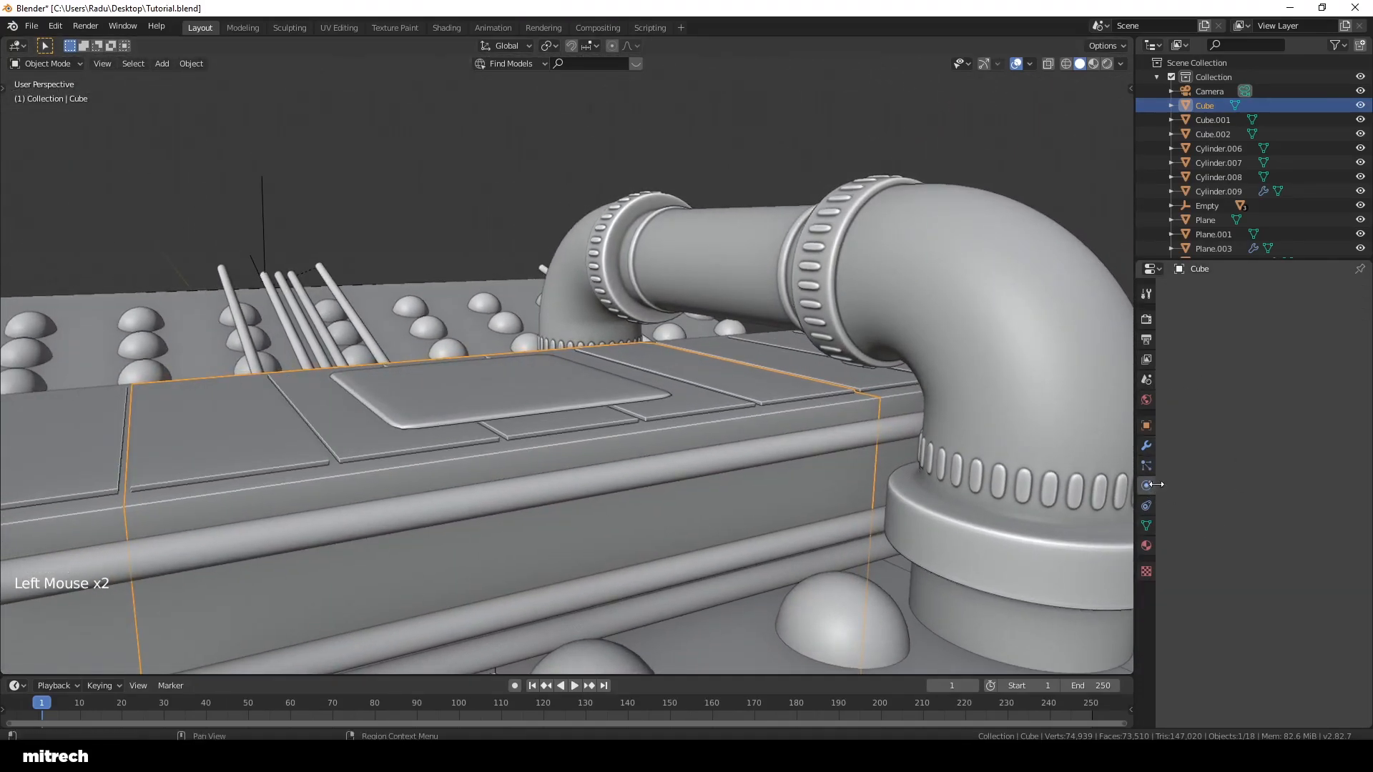
scroll(1232, 444, up, 4)
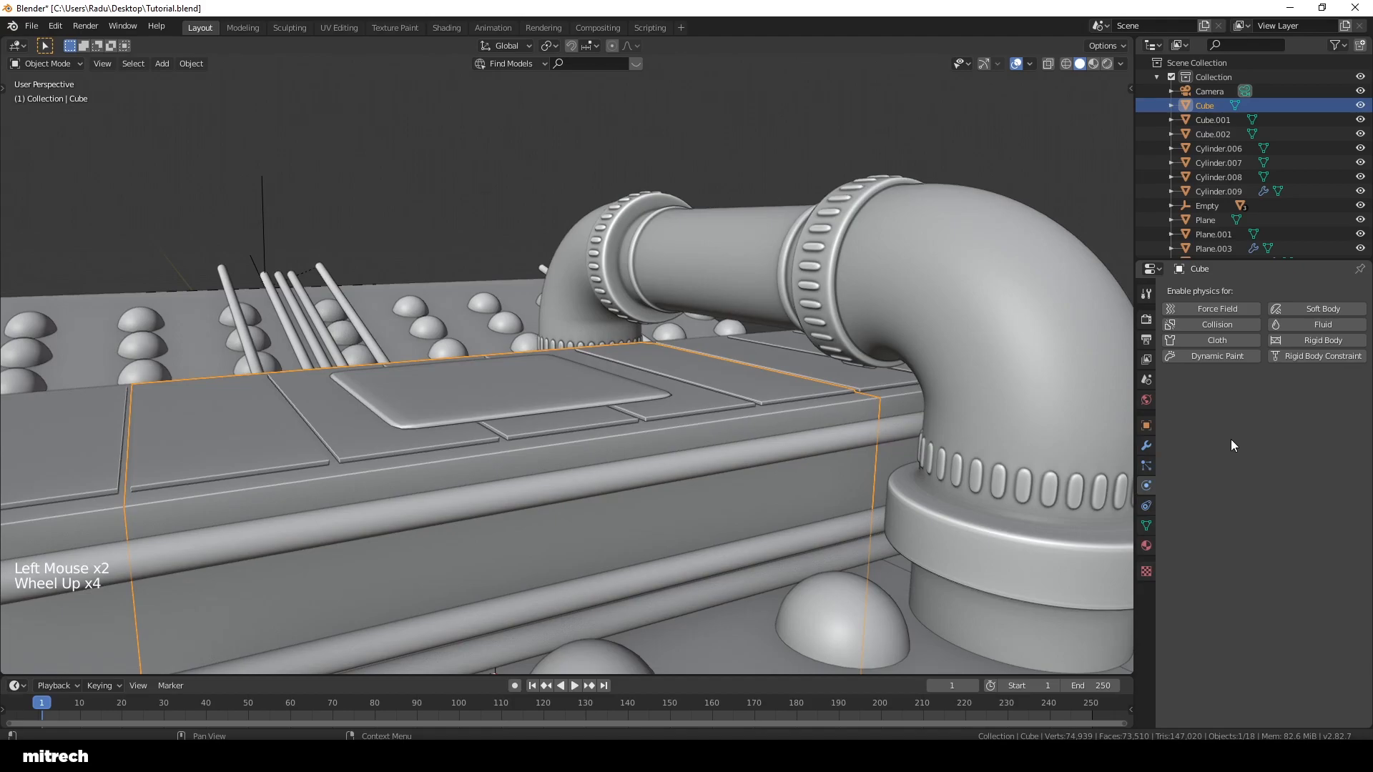
click(1206, 329)
key(a)
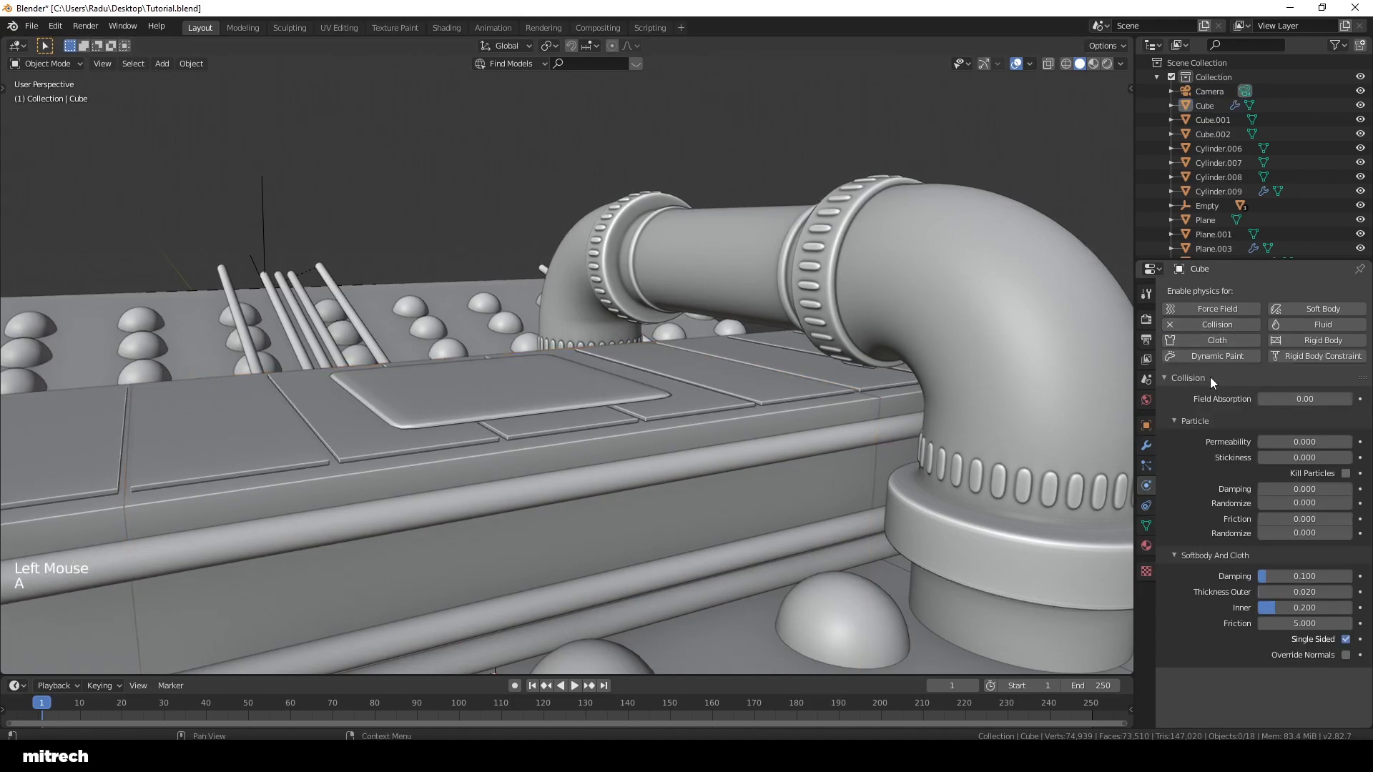
Step: Check the walkway block from above, clear the selection and save the file
right_click(565, 386)
scroll(578, 308, down, 2)
middle_drag(595, 471, 754, 485)
right_click(635, 456)
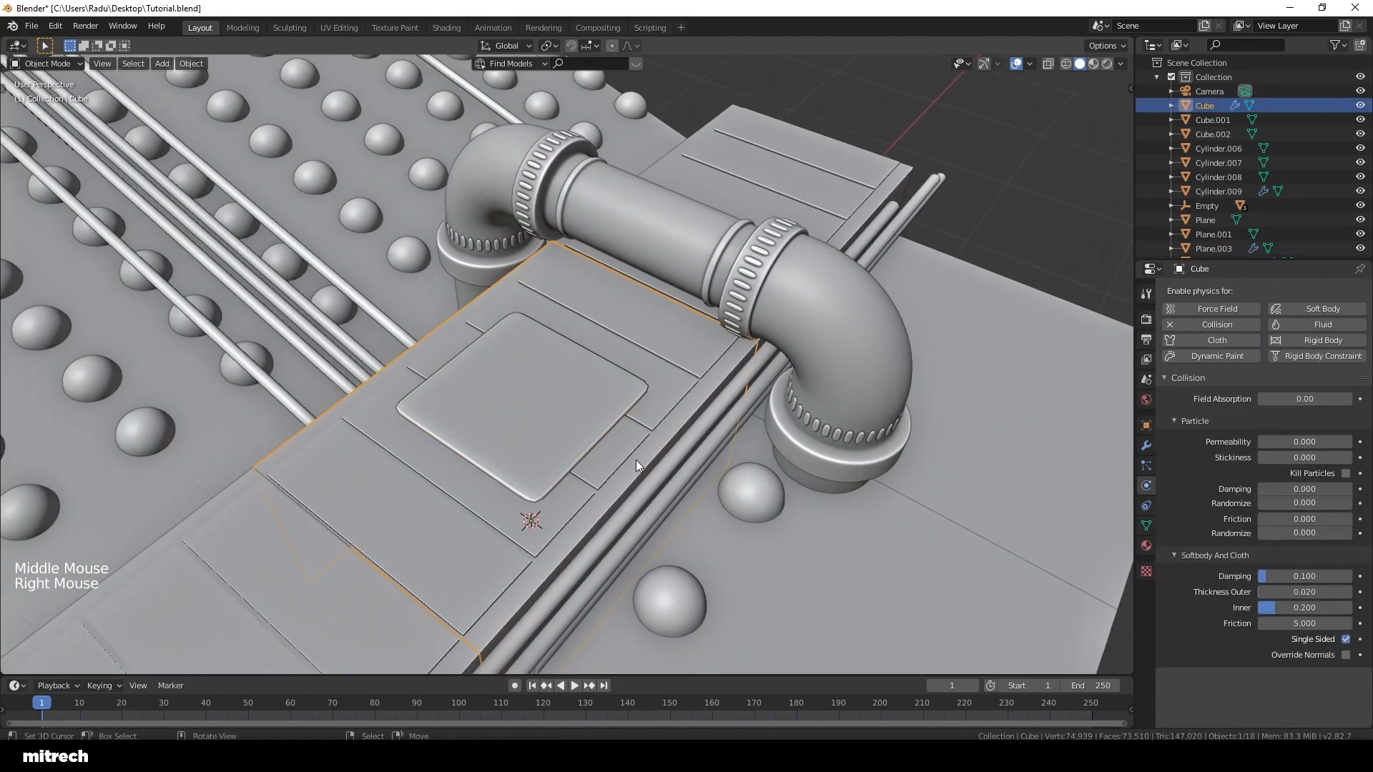
middle_drag(635, 456, 595, 452)
key(a)
key(a)
key(a)
key(a)
key(a)
key(ctrl+s)
right_click(664, 453)
key(a)
key(a)
key(a)
key(a)
key(a)
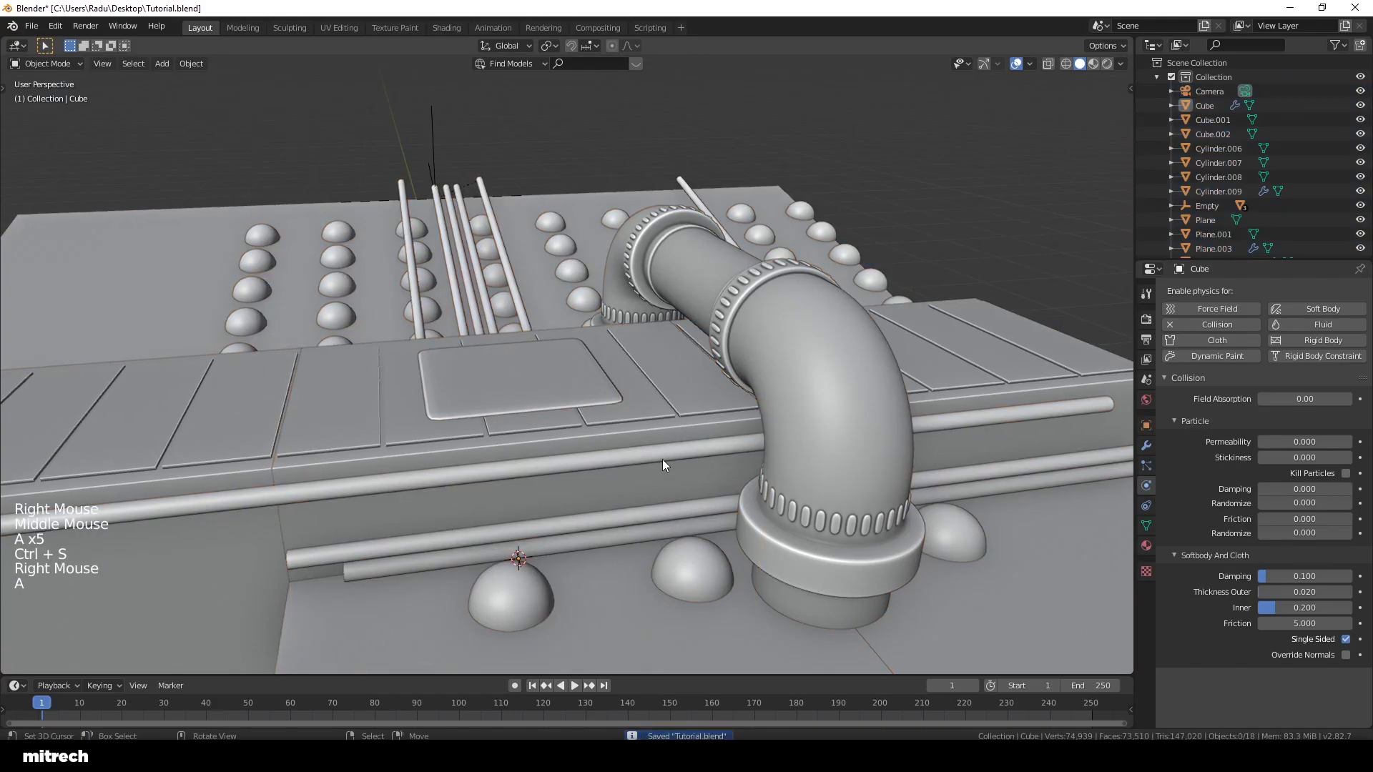
key(ctrl+s)
Step: Play the cloth simulation twice from a low side view, rewinding to frame 1 after each run
key(space)
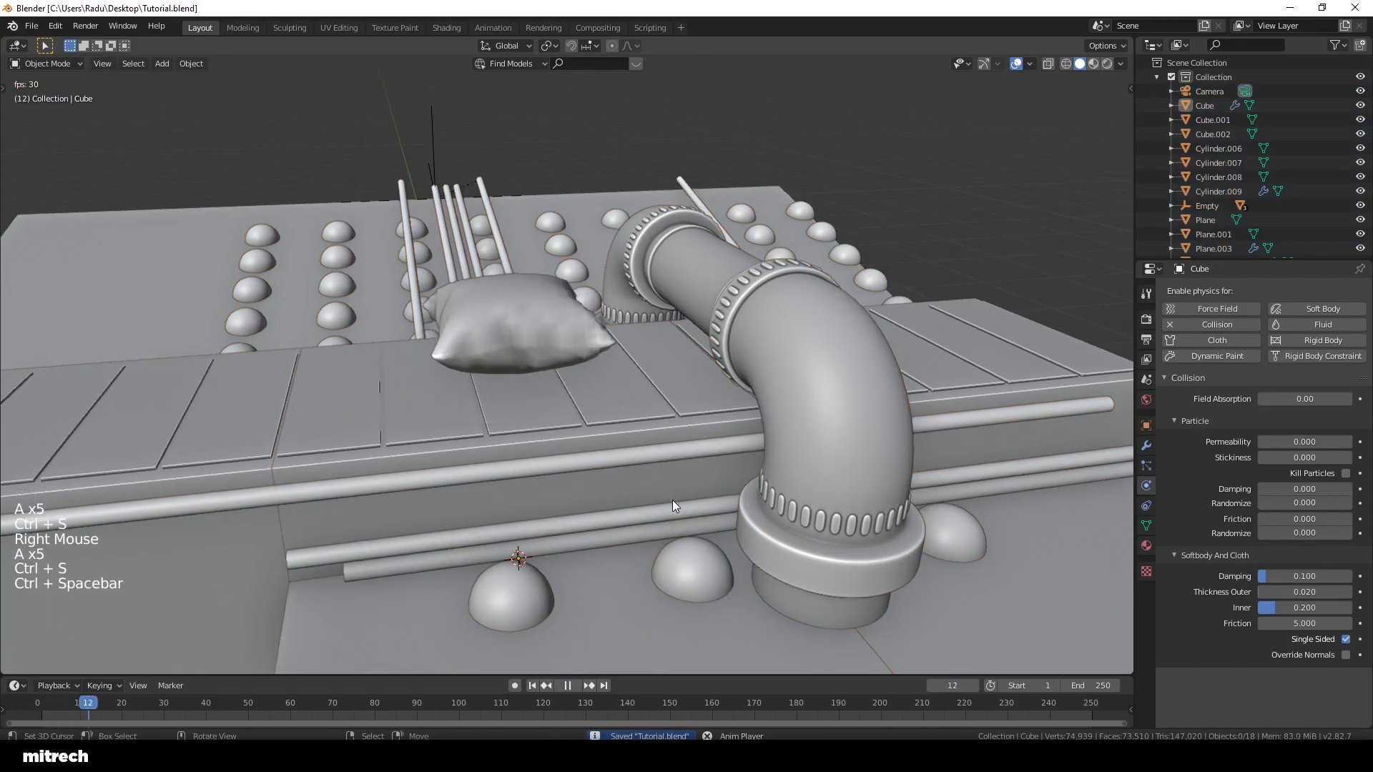
middle_drag(564, 471, 564, 432)
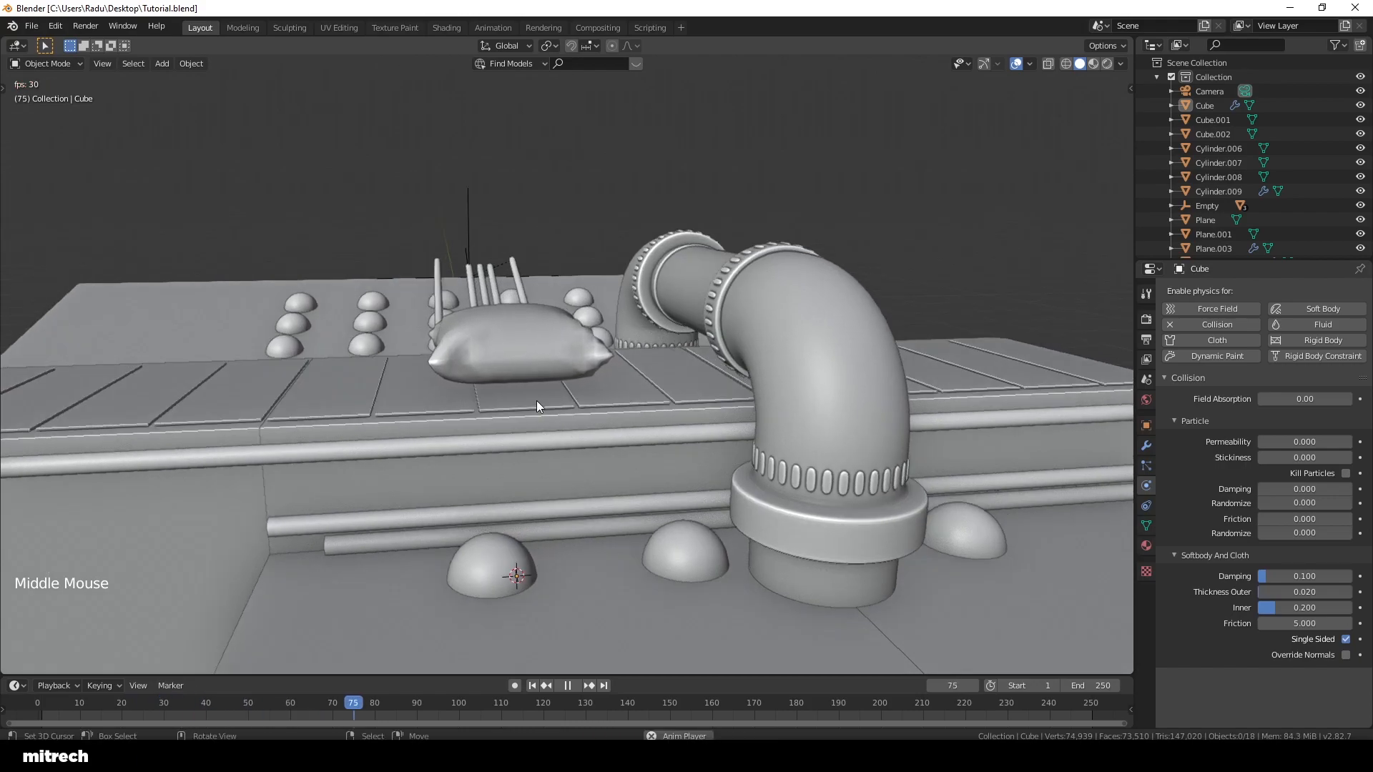
key(ctrl+space)
middle_drag(572, 488, 538, 585)
click(537, 685)
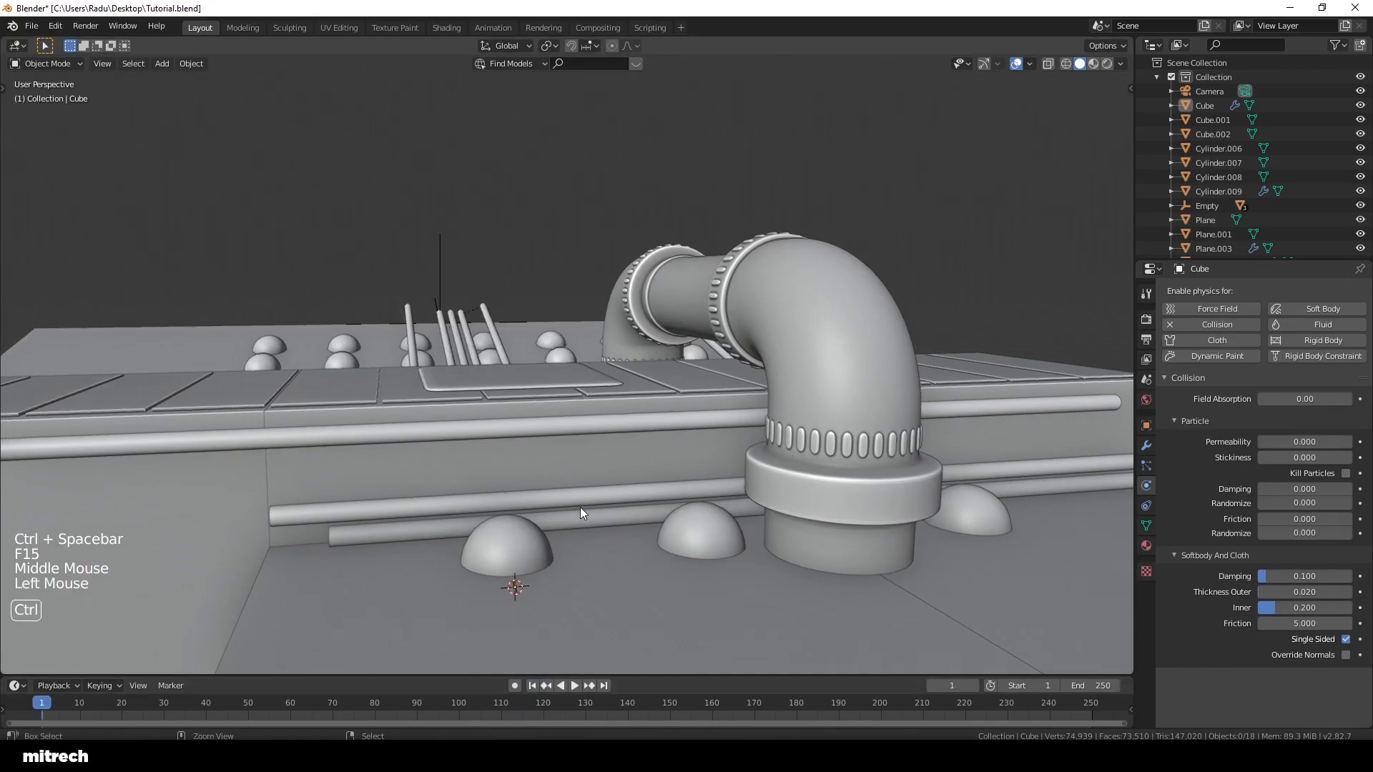
key(ctrl+space)
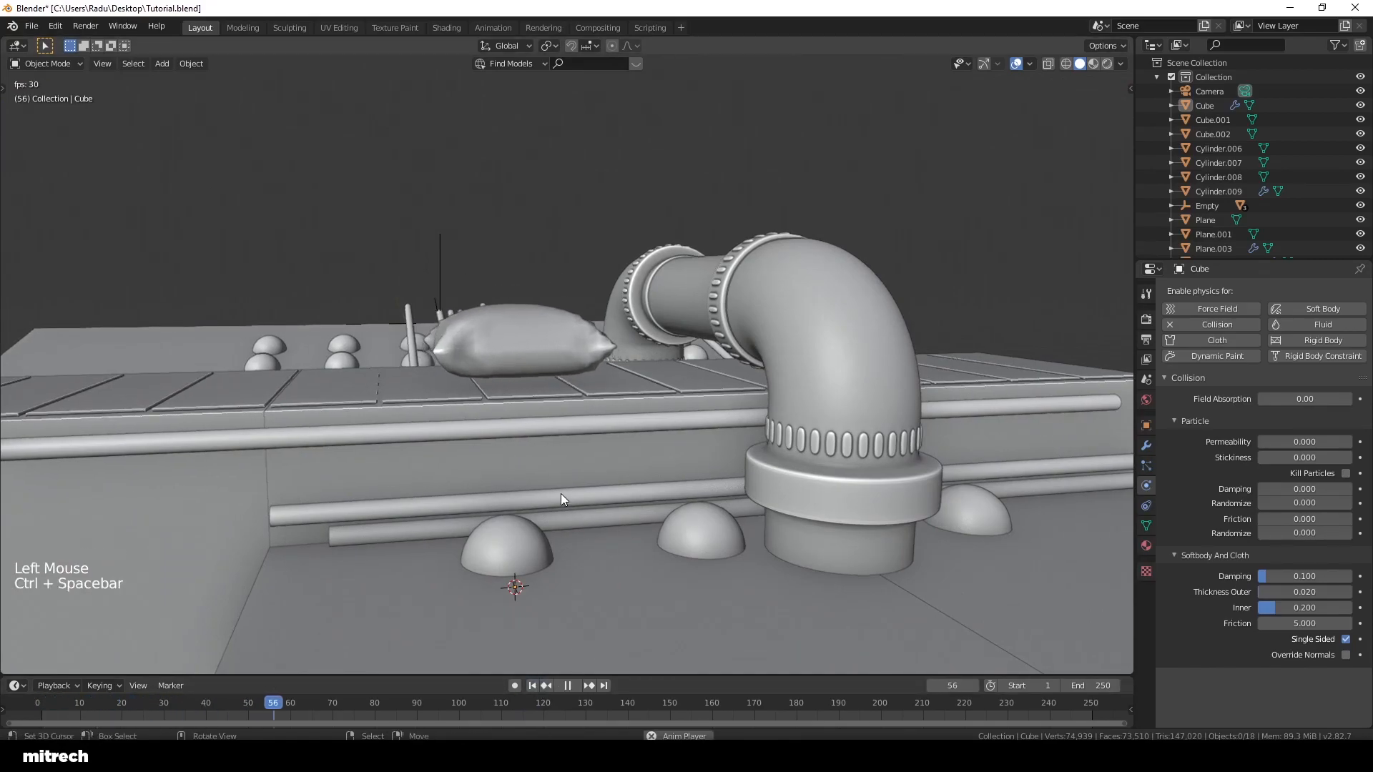
key(ctrl+space)
click(532, 685)
Step: Apply the plate's object transform and save the file
middle_drag(530, 513, 546, 396)
click(546, 396)
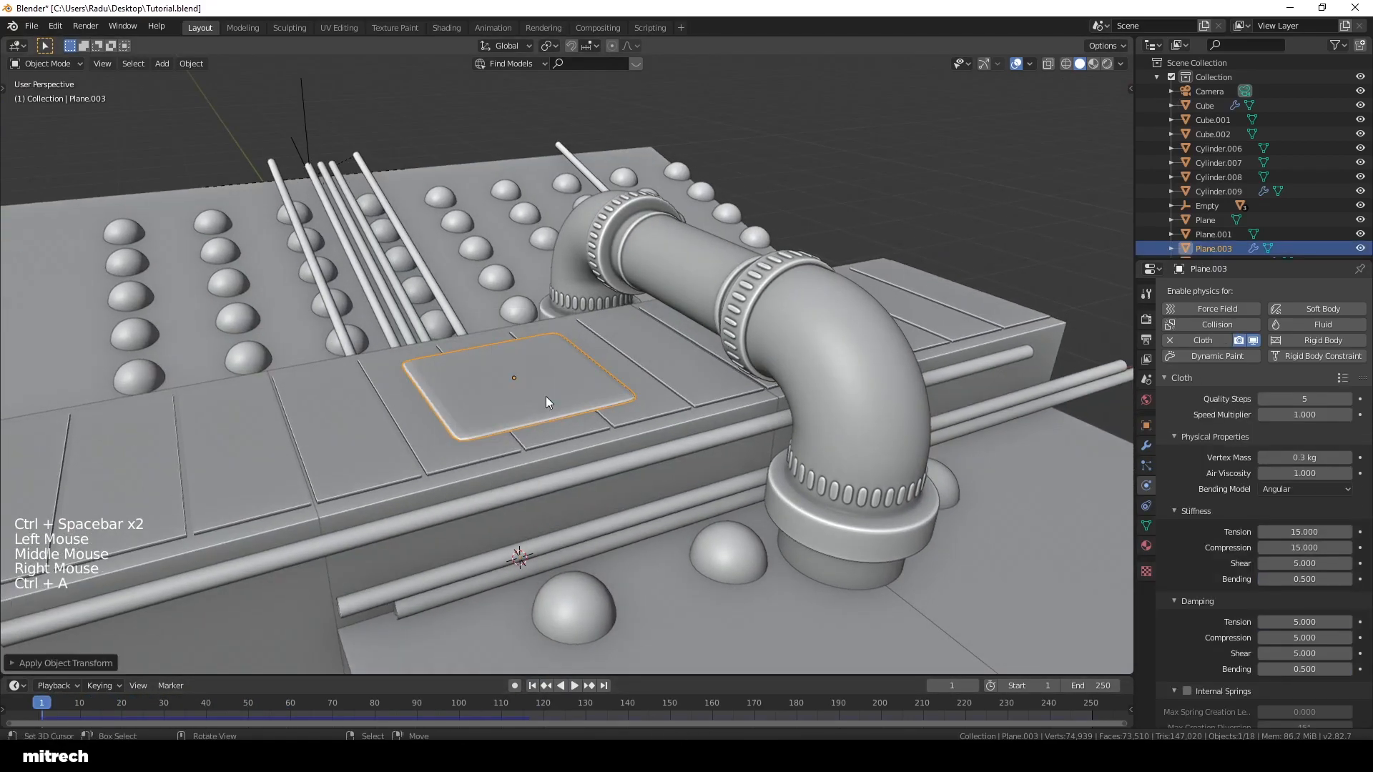
key(ctrl+s)
Step: Play the cloth simulation to frame 44 and rewind to frame 1
key(ctrl+space)
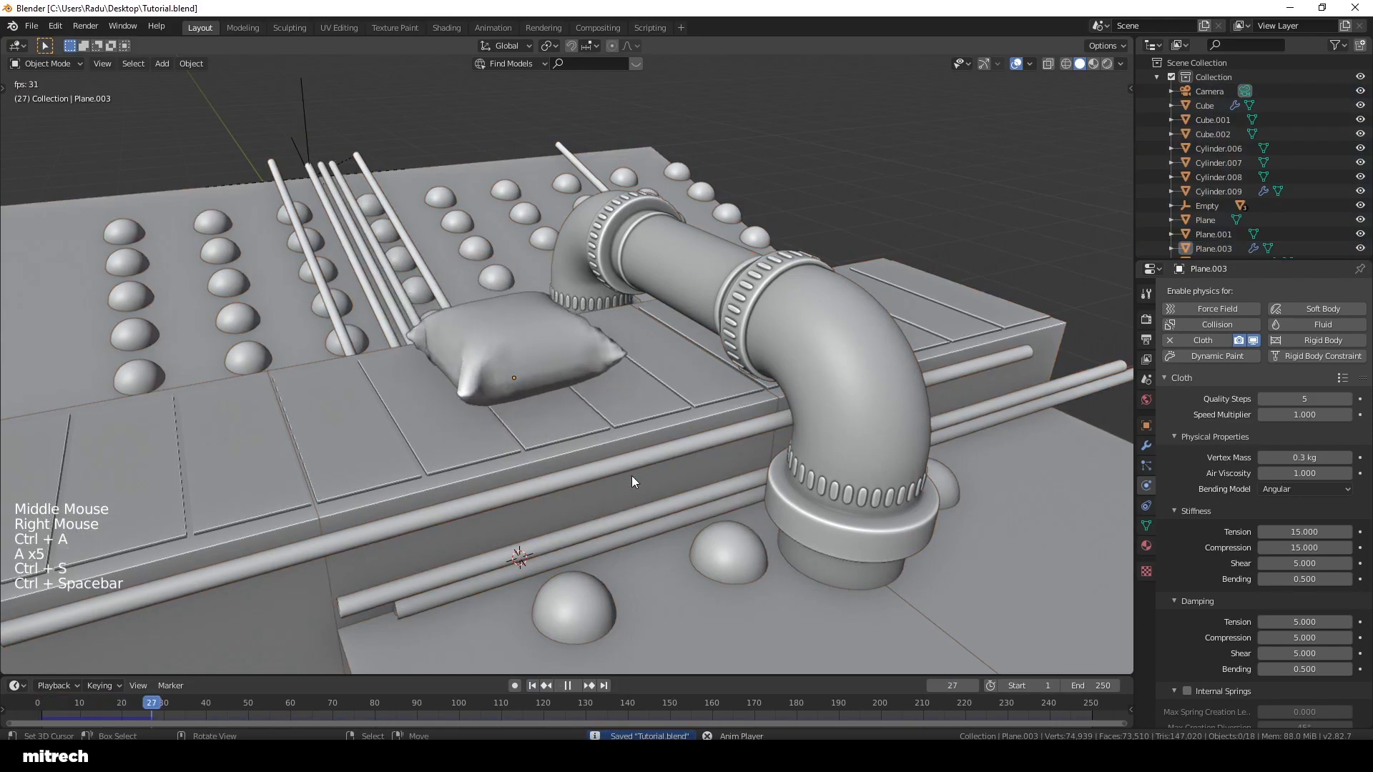
key(ctrl+space)
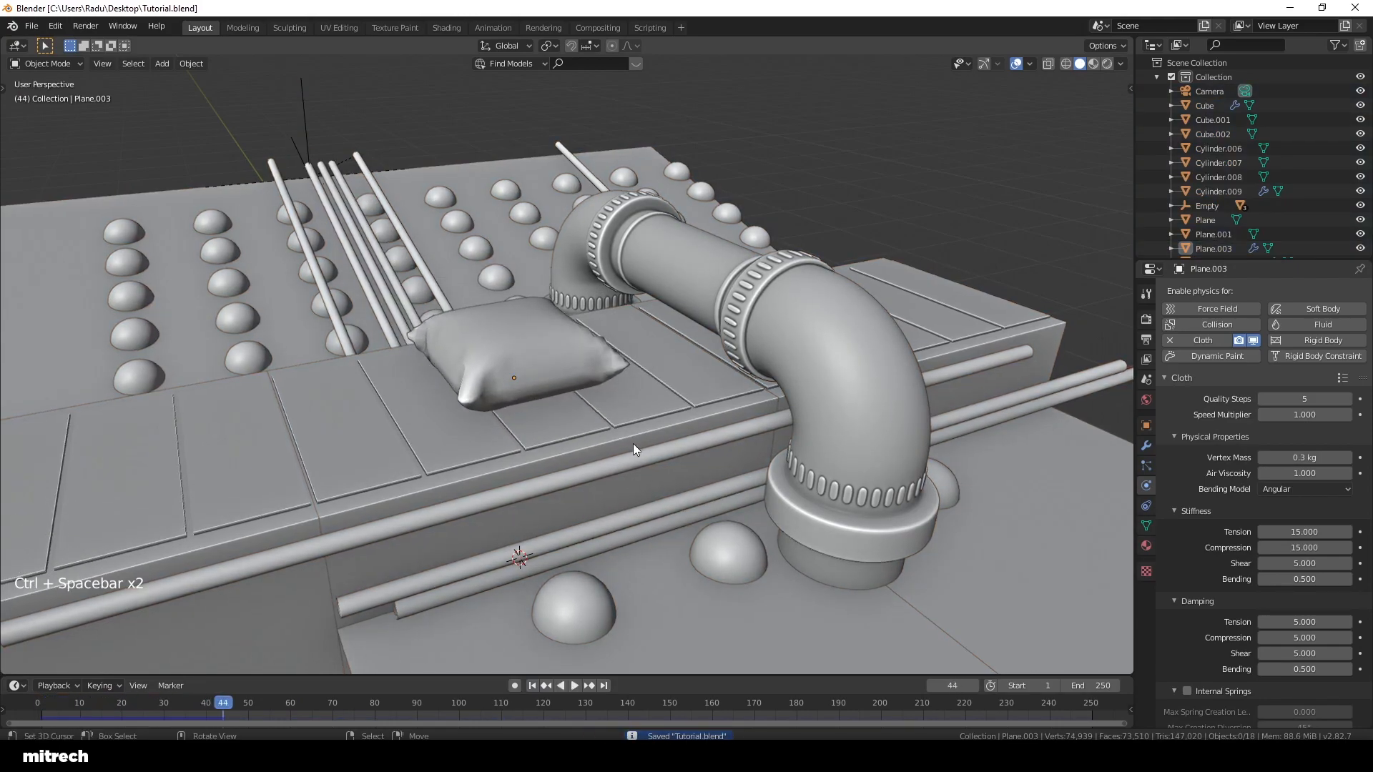
click(536, 685)
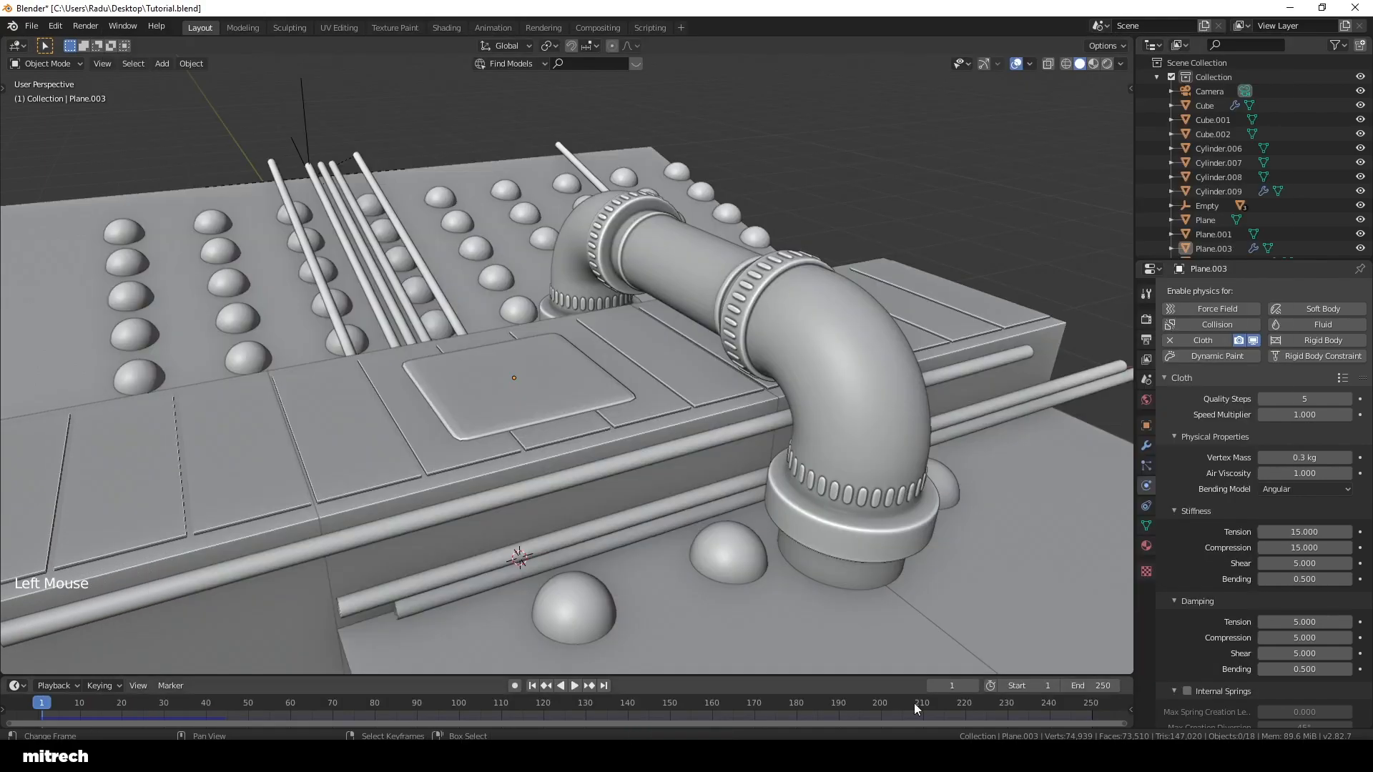
middle_drag(822, 572, 676, 510)
scroll(676, 510, up, 1)
scroll(654, 414, up, 1)
right_click(654, 414)
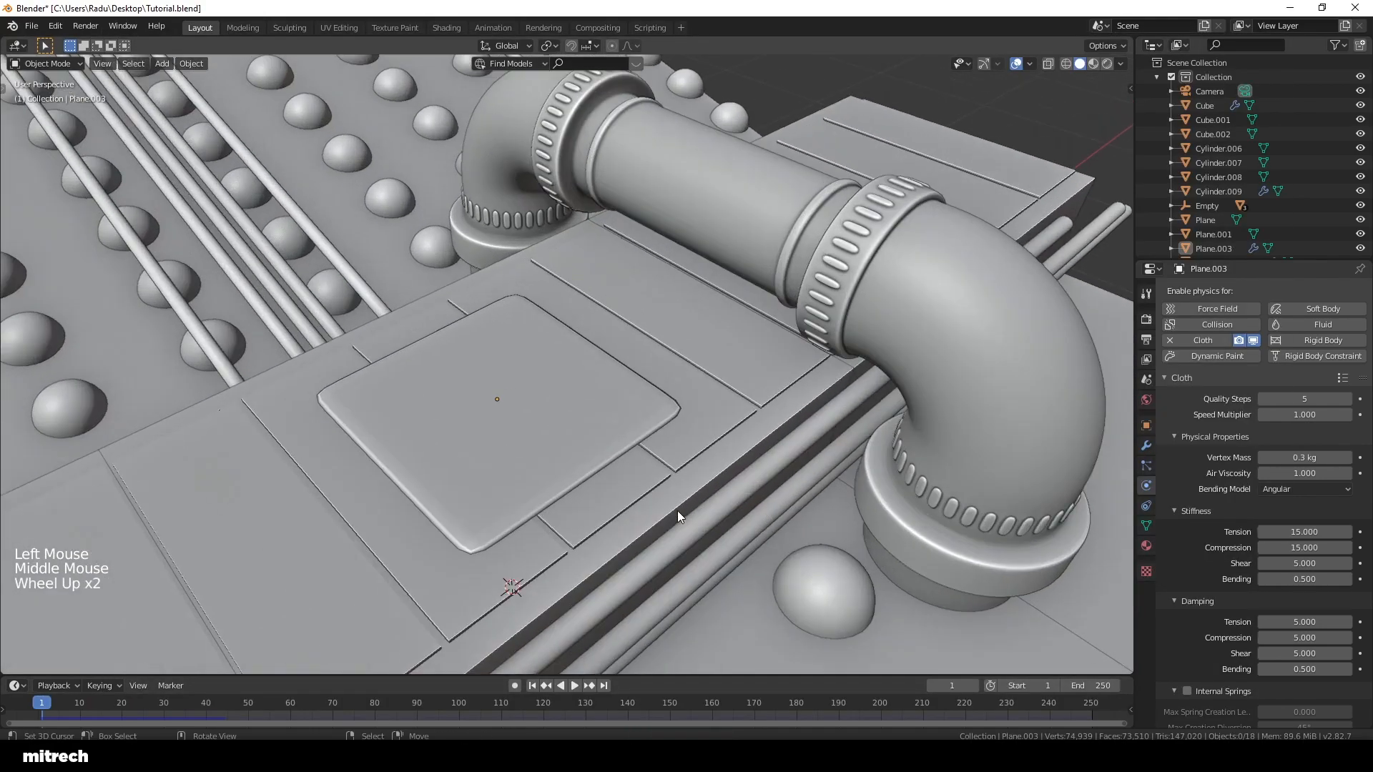
key(Tab)
key(a)
key(1)
scroll(665, 429, up, 2)
middle_drag(743, 479, 686, 447)
right_click(707, 456)
shift+right_click(706, 471)
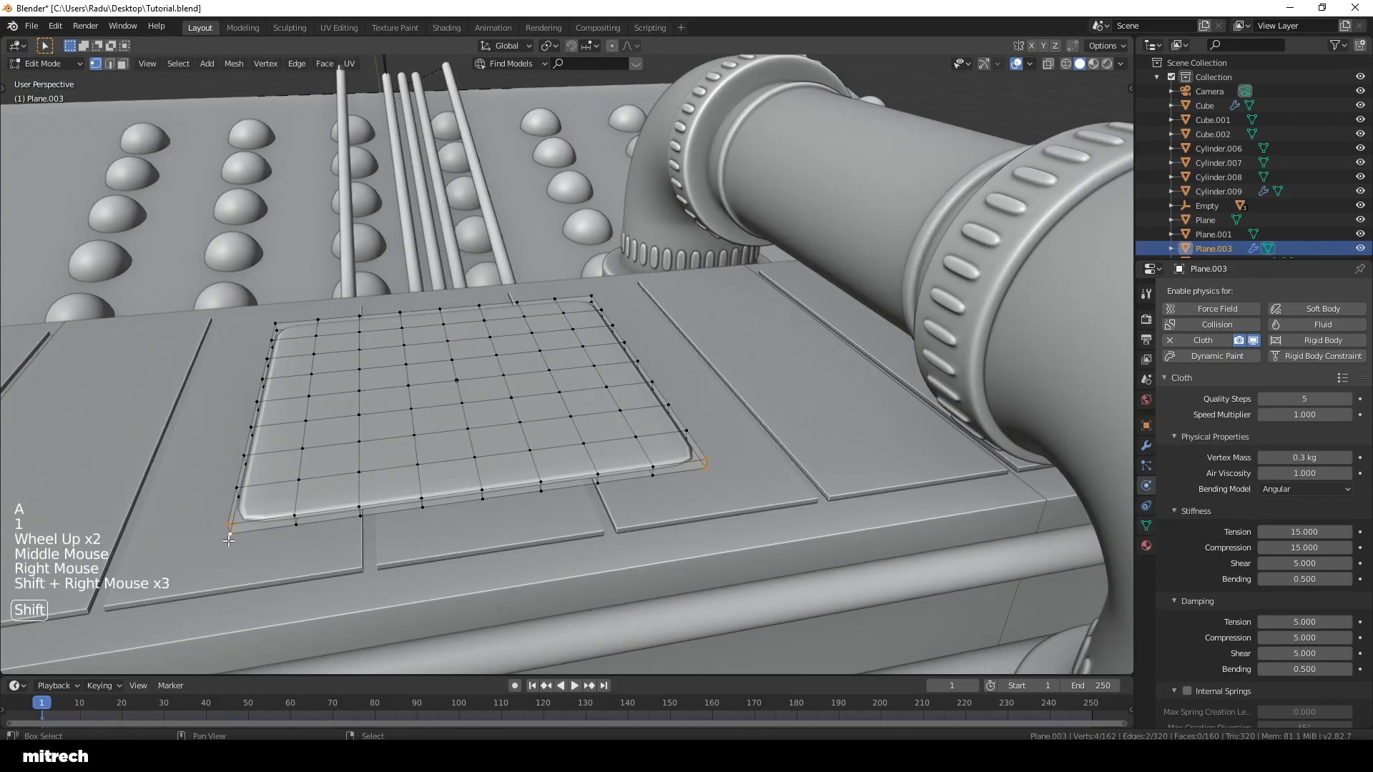
middle_drag(228, 541, 378, 443)
scroll(379, 443, down, 2)
middle_drag(663, 465, 603, 463)
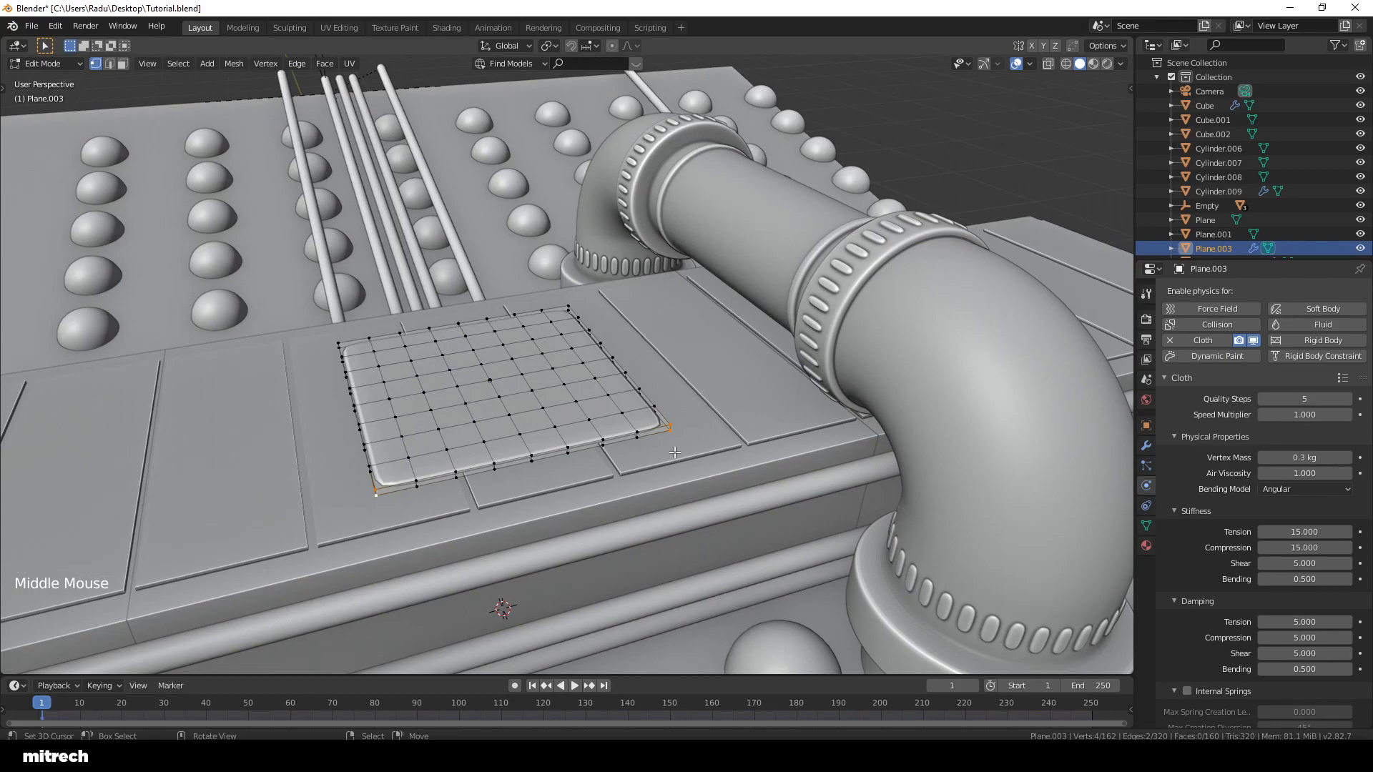
key(Tab)
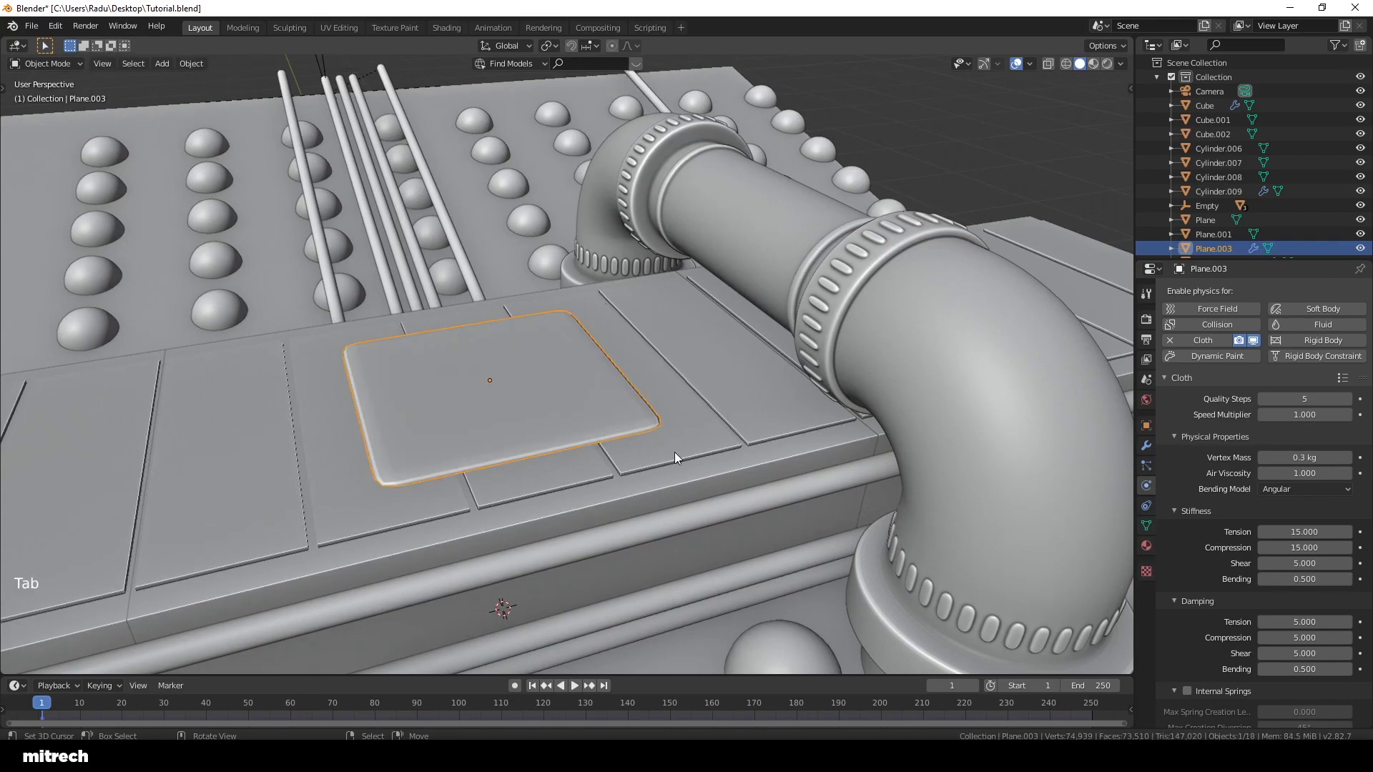
Step: Play the simulation to frame 37 while viewing the cloth side-on, and rewind to frame 1
key(ctrl+space)
middle_drag(675, 452, 474, 363)
key(ctrl+space)
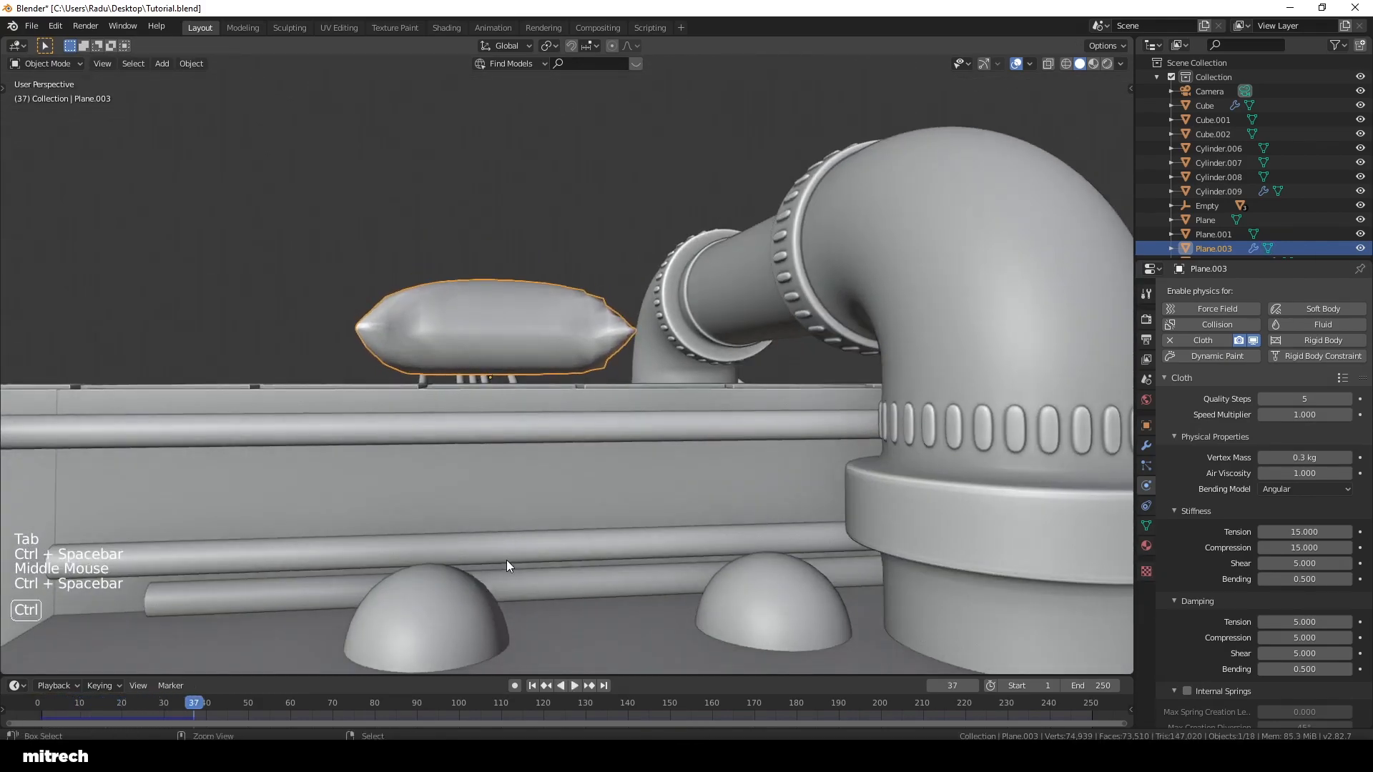
click(531, 685)
Step: Reselect the plate and apply its object transform again
middle_drag(557, 637, 743, 448)
key(a)
right_click(639, 401)
key(ctrl+a)
Step: Select the upper and lower vertices at all four corners of the plate in Edit Mode
scroll(639, 401, up, 2)
key(Tab)
key(a)
right_click(742, 449)
shift+right_click(735, 464)
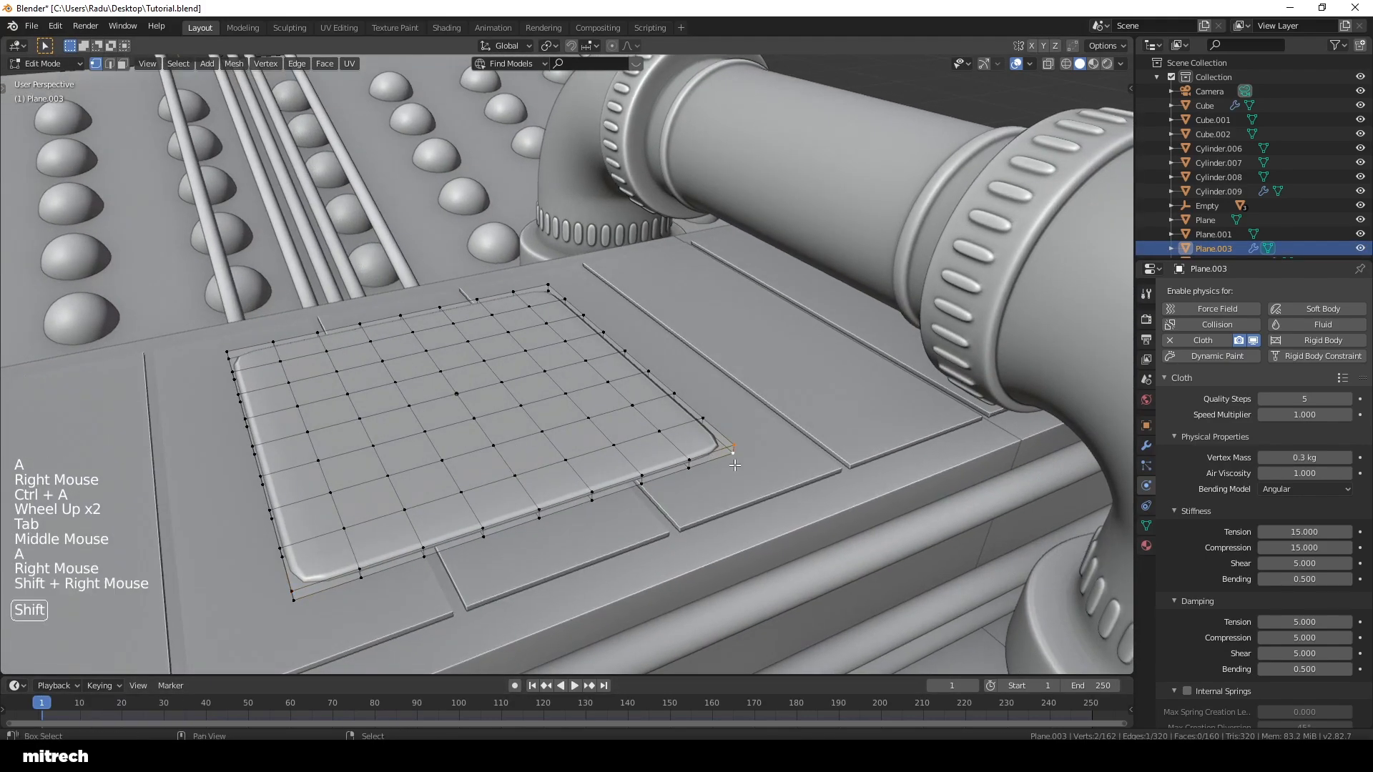
shift+right_click(294, 585)
shift+right_click(294, 611)
middle_drag(300, 593, 633, 536)
key(b)
drag(389, 418, 424, 462)
middle_drag(429, 461, 244, 447)
key(b)
drag(752, 407, 795, 455)
Step: Add a vertex group to the plate and assign the selected corner vertices to it with weight 1.000
click(1146, 526)
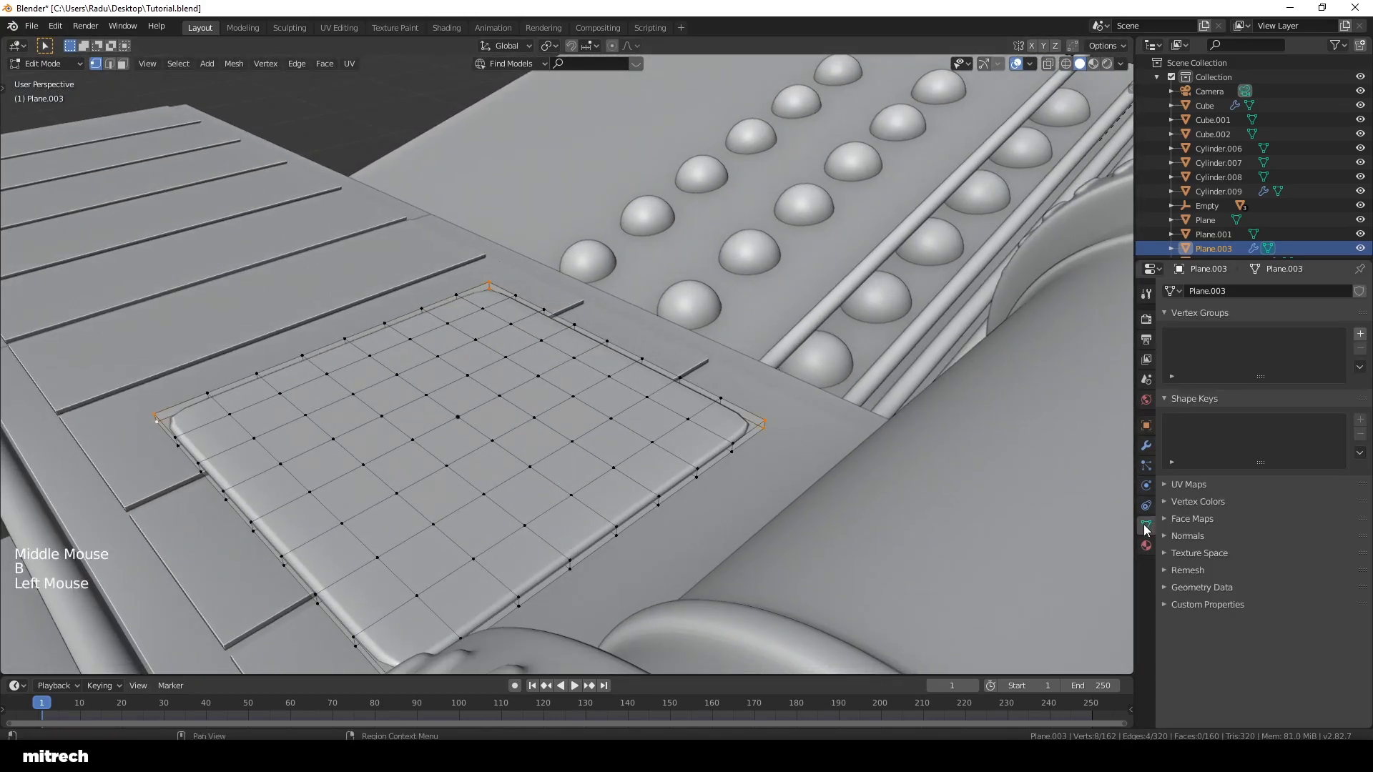
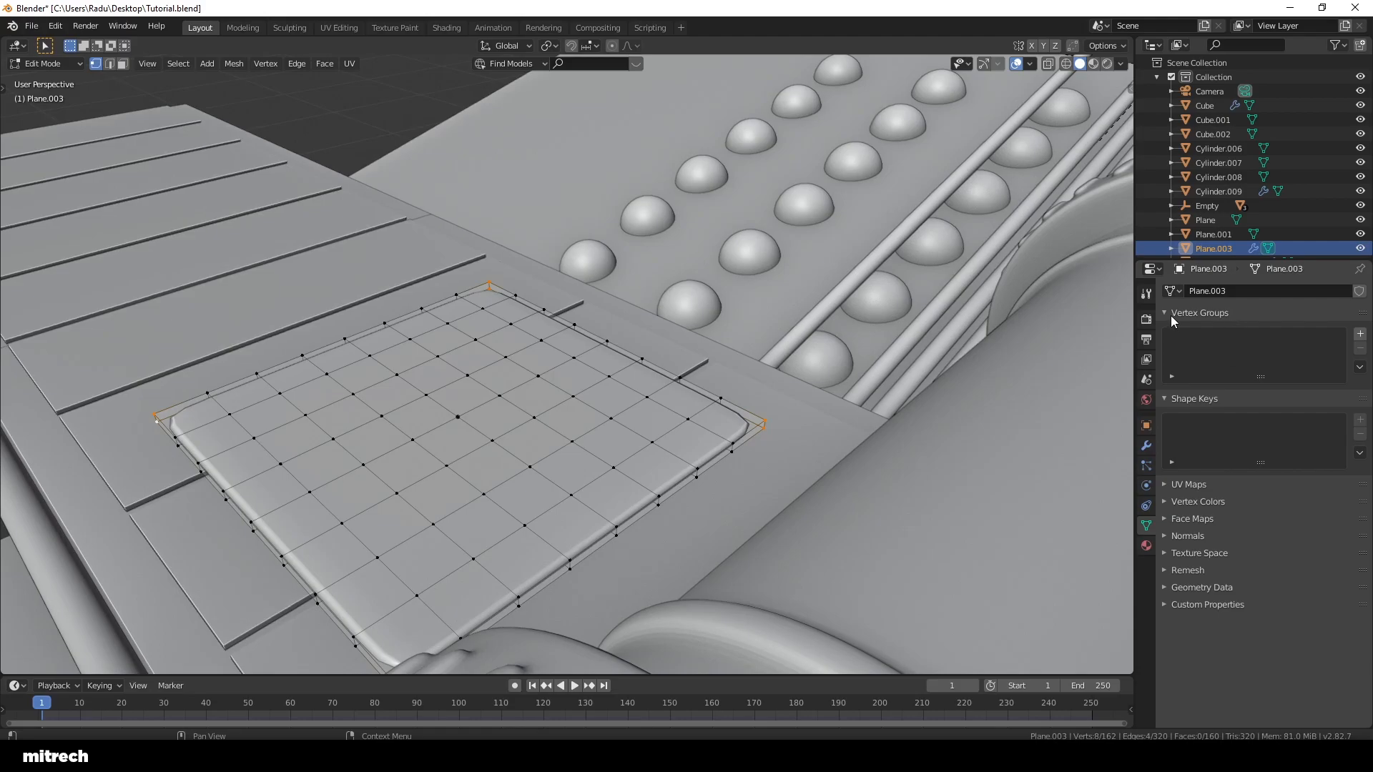
click(1359, 334)
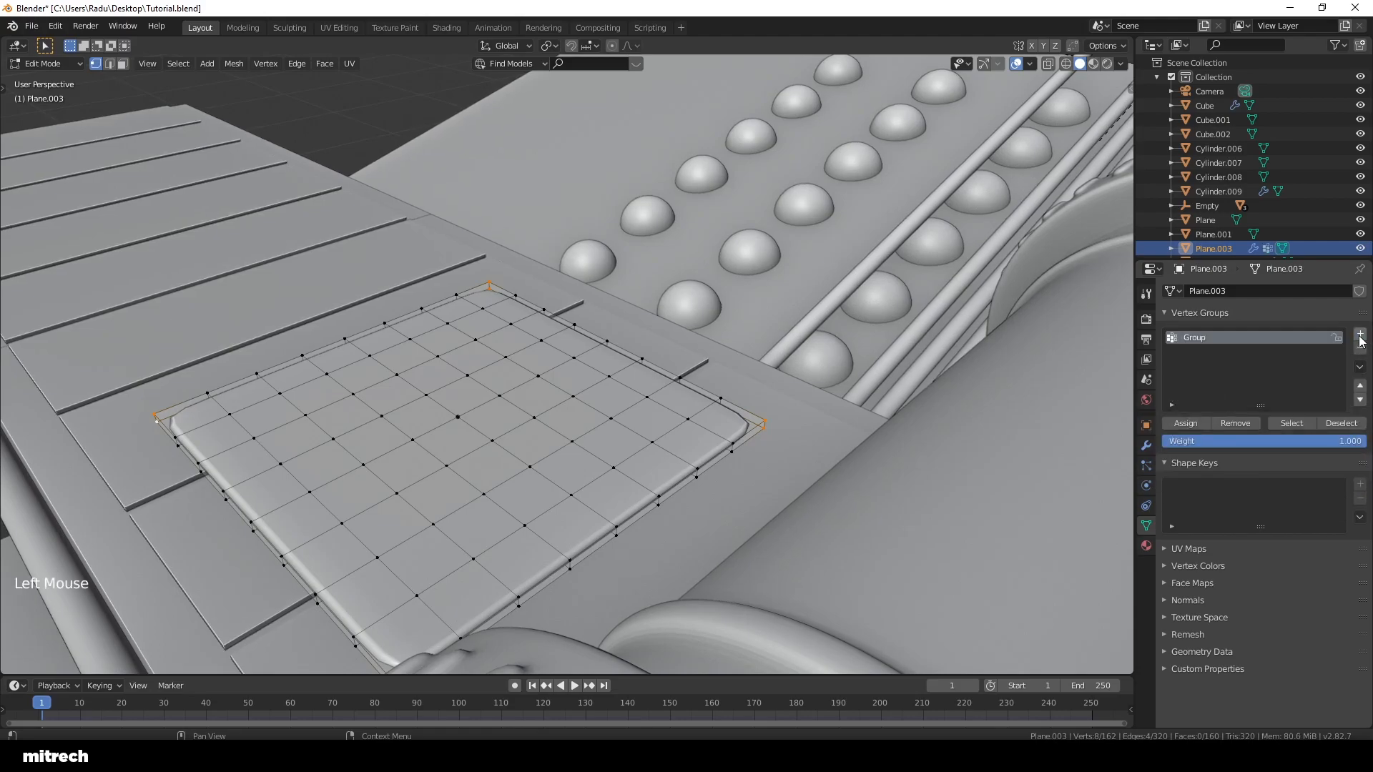
click(1184, 423)
Step: Return to Object Mode and apply the plate's transform with the vertex group in place
key(Tab)
key(ctrl+a)
click(821, 376)
middle_drag(822, 375, 1198, 444)
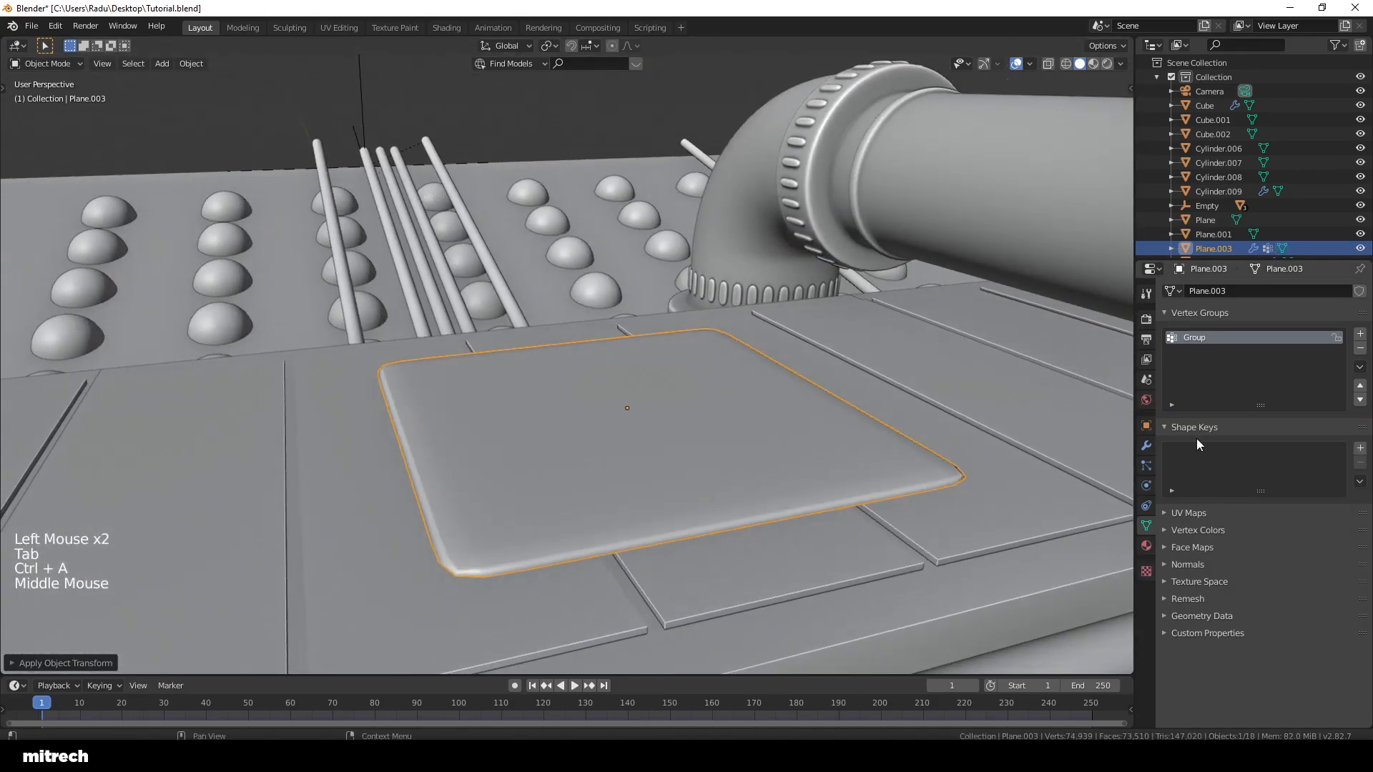
Step: Set the vertex group named Group as the vertex group for the plate's cloth pressure
click(1146, 466)
click(1147, 486)
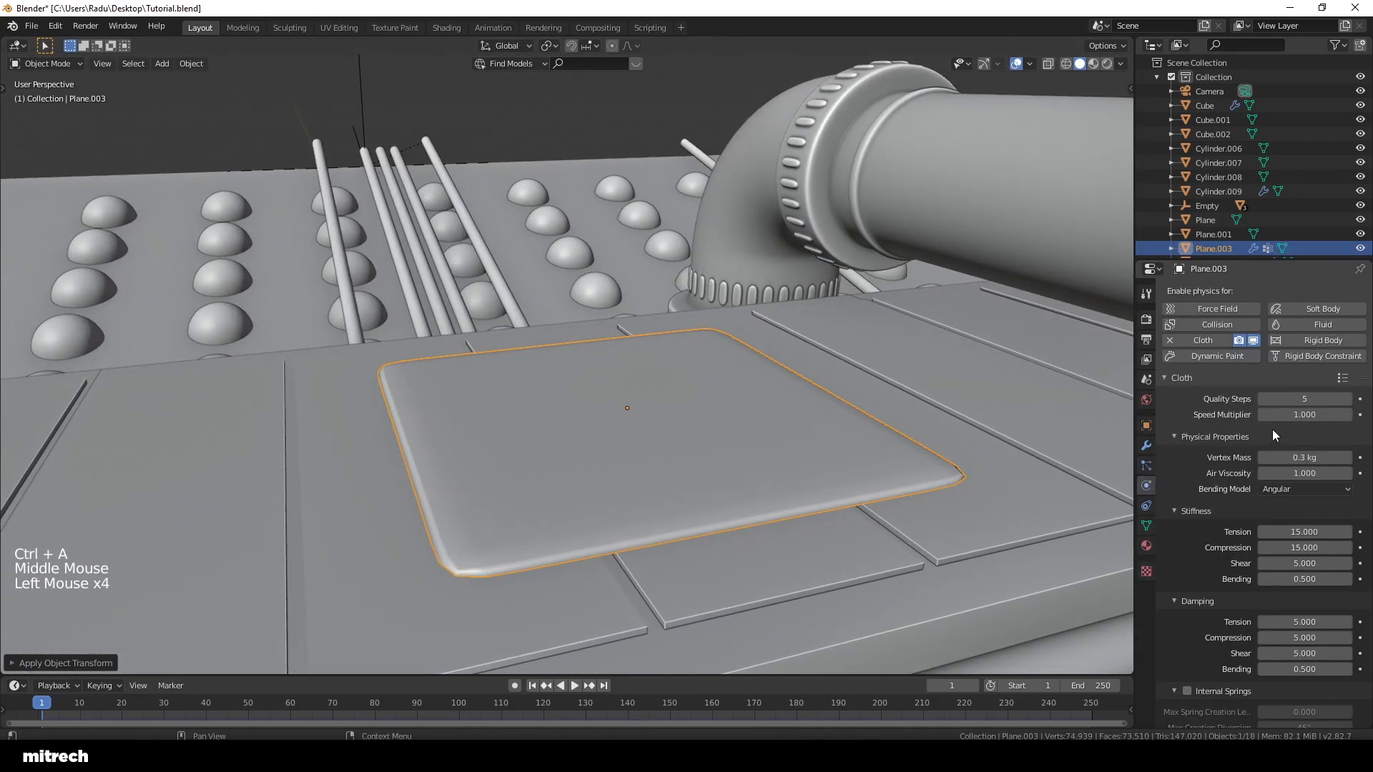
scroll(1195, 484, down, 8)
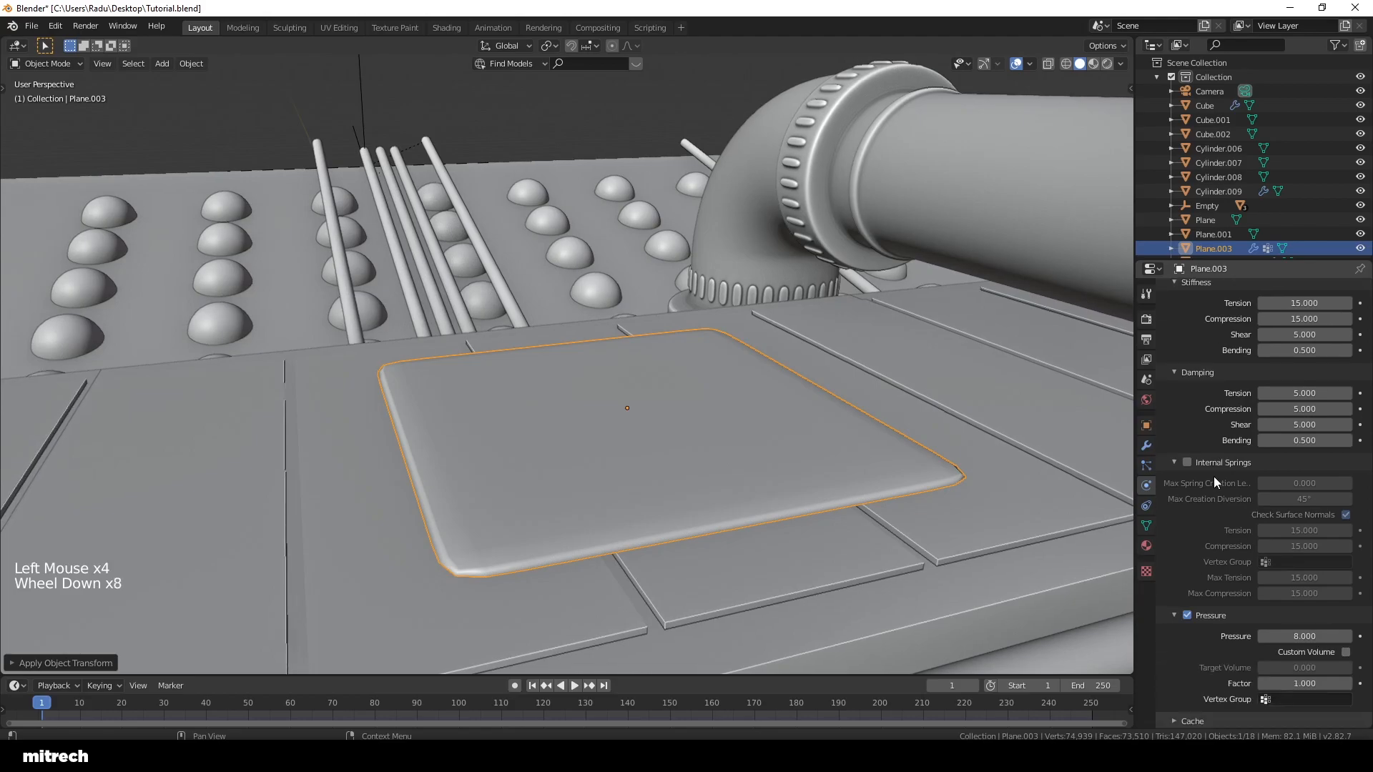
scroll(1213, 481, down, 4)
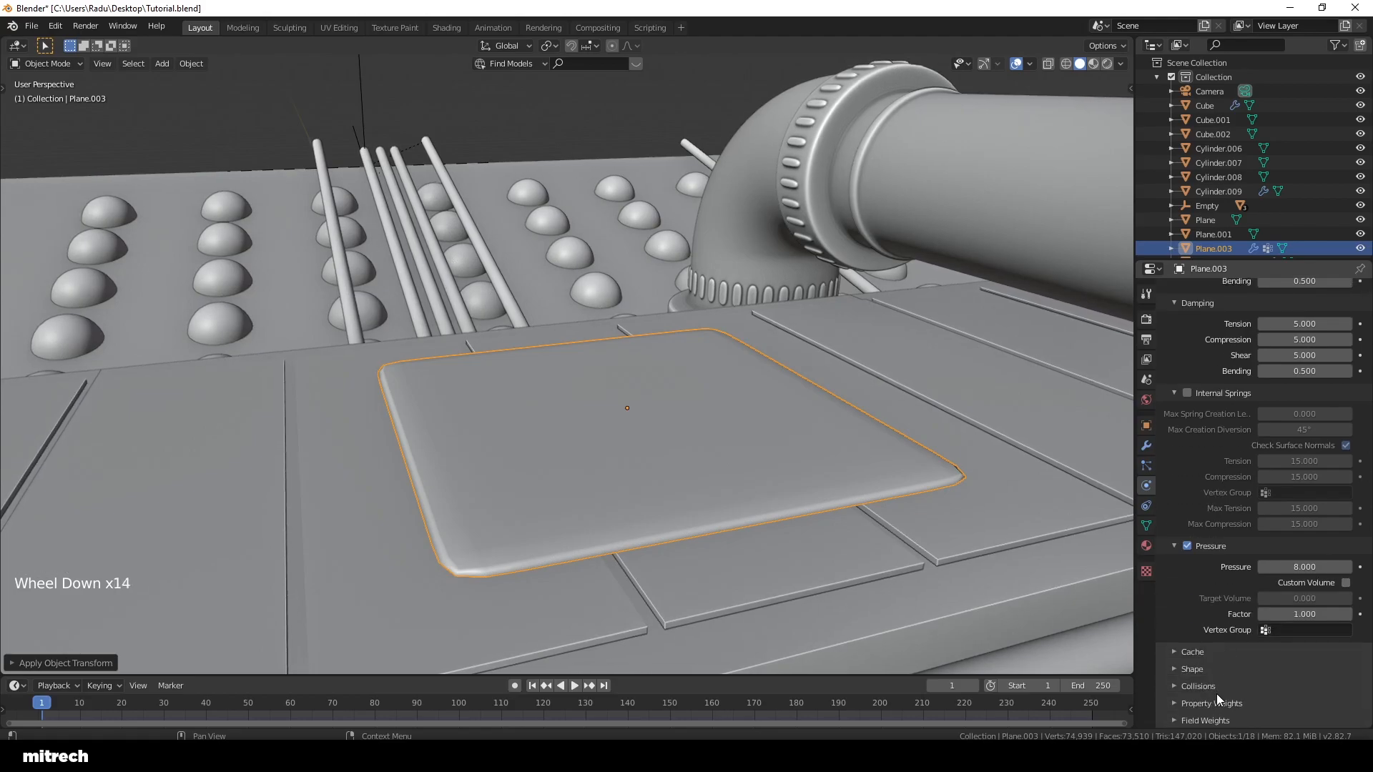
scroll(1203, 722, down, 3)
scroll(1198, 683, up, 13)
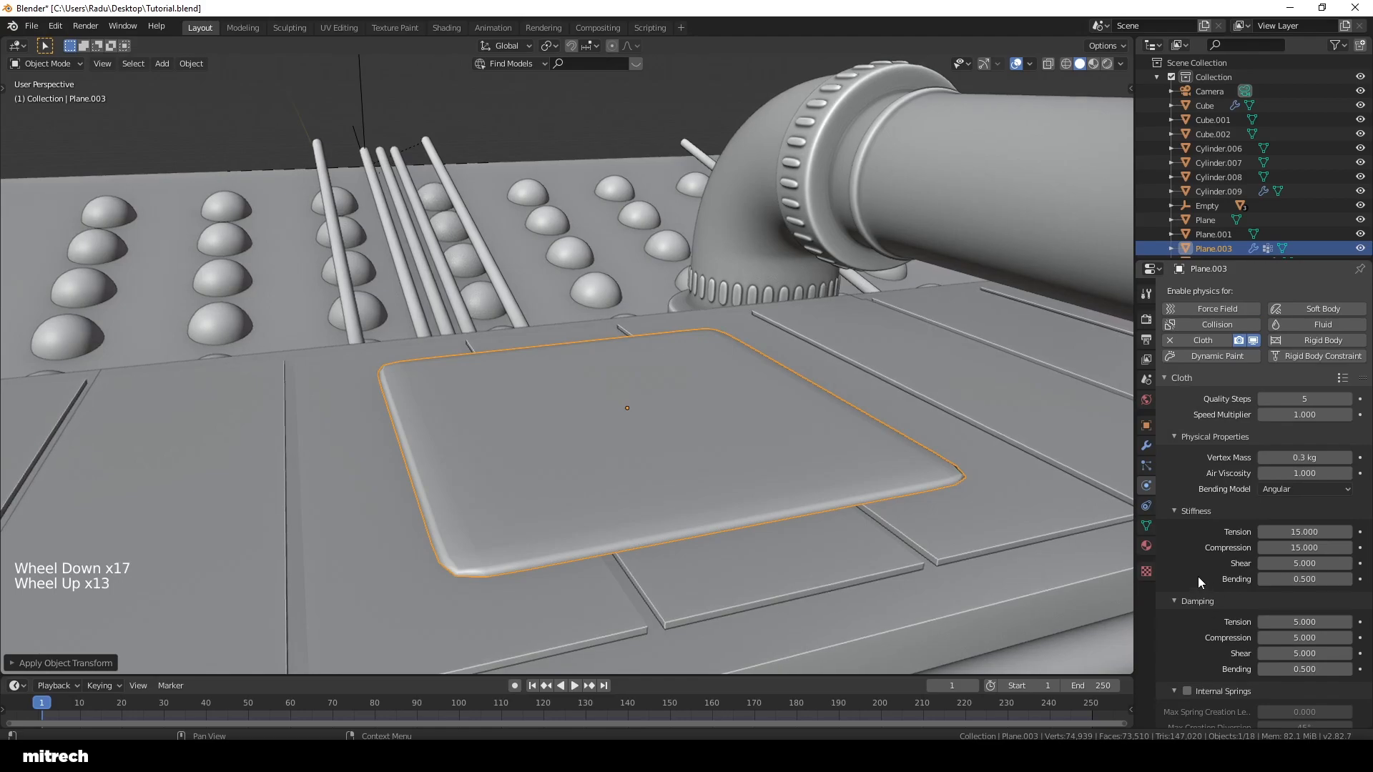
scroll(1199, 578, down, 4)
key(F15)
scroll(1198, 566, down, 8)
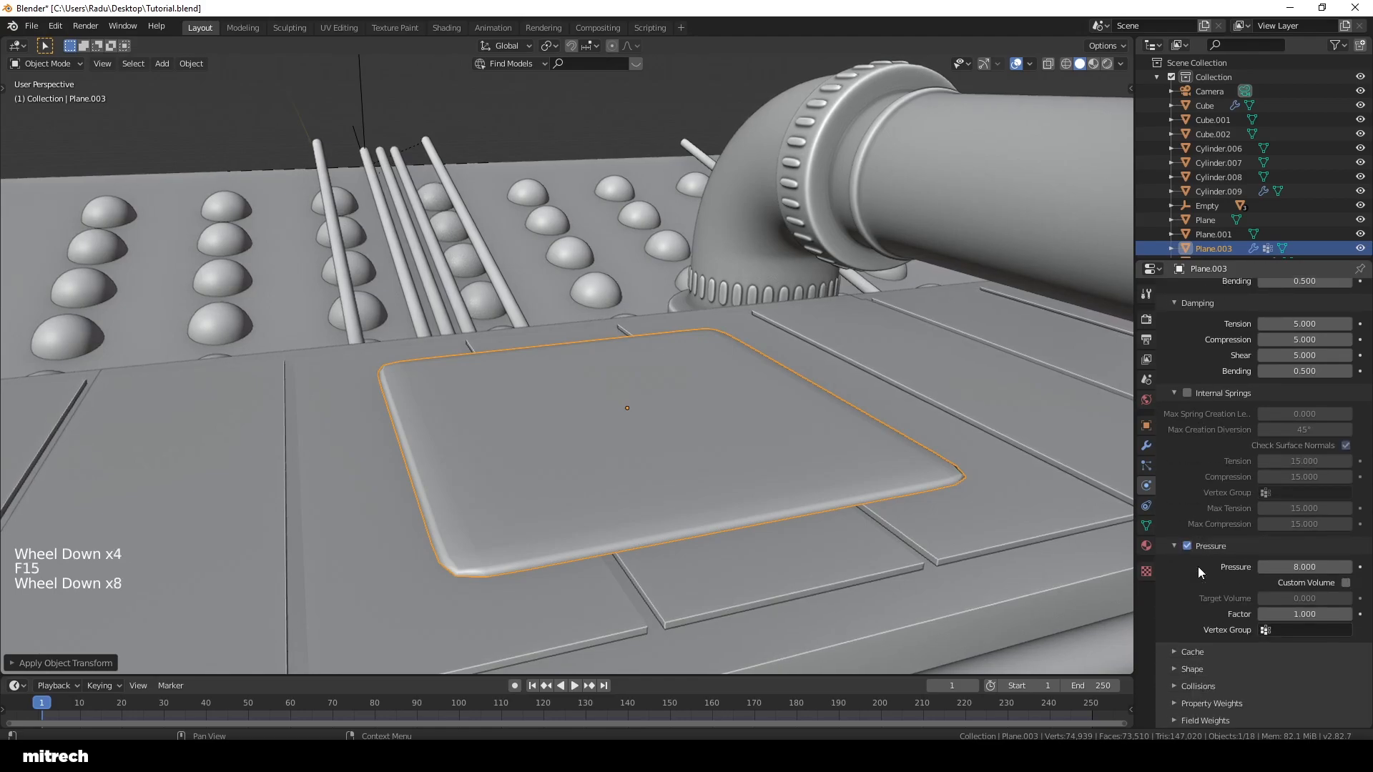
double_click(1284, 629)
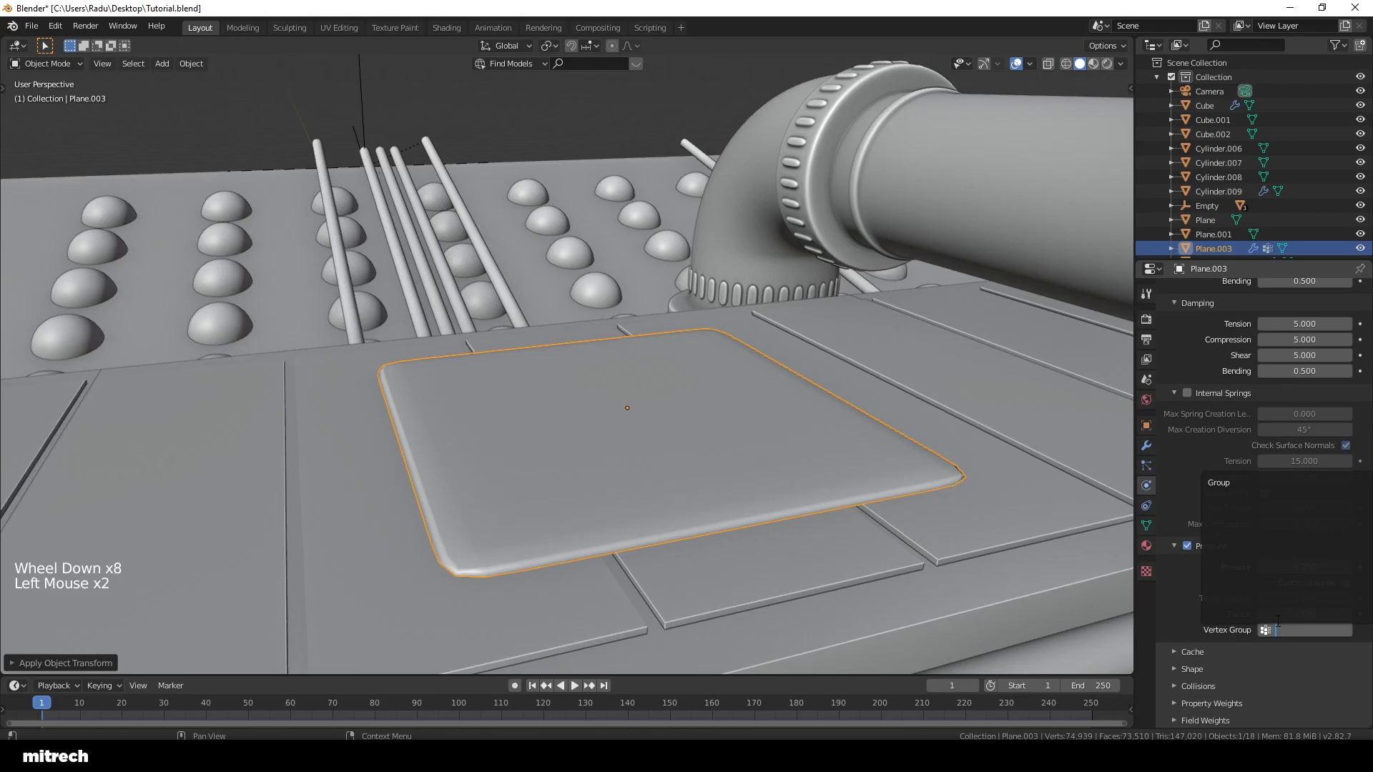
click(1234, 483)
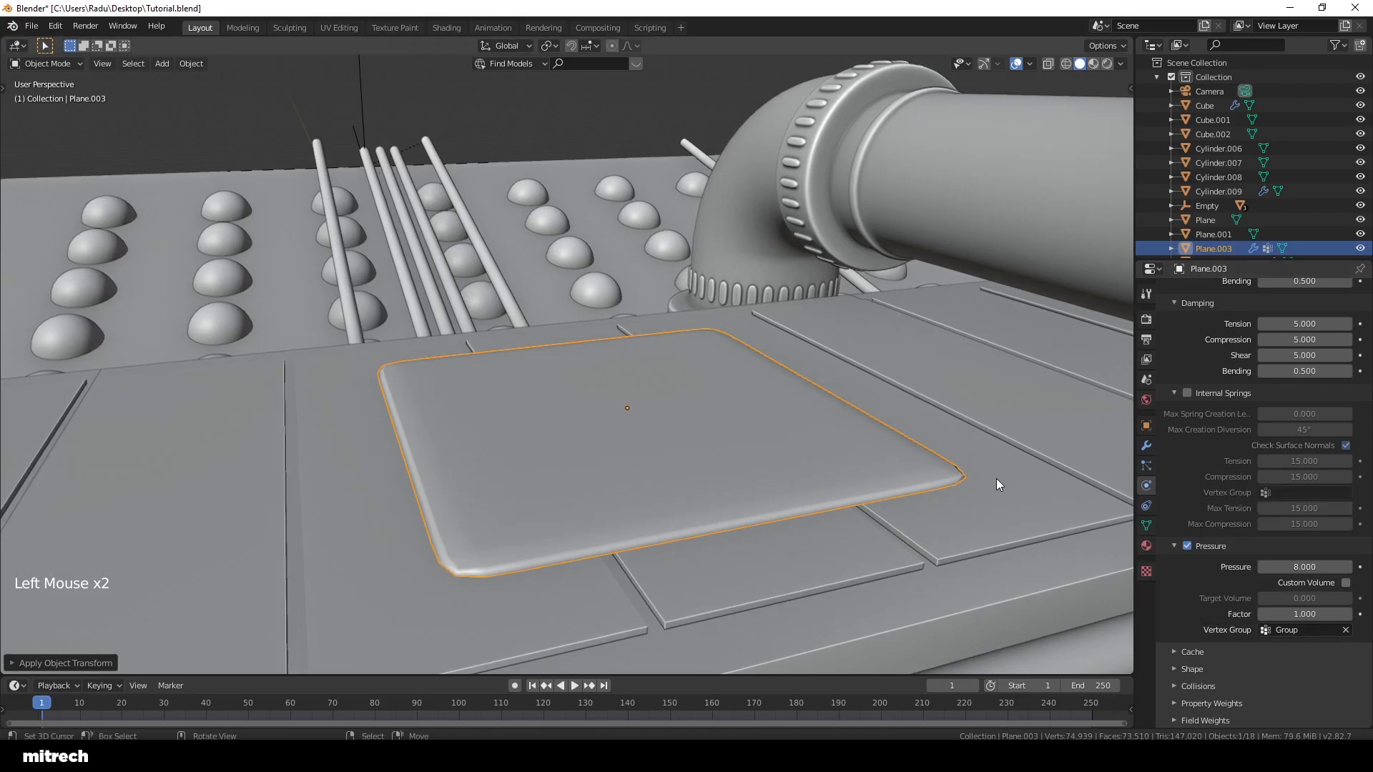
Step: Play the cloth simulation to frame 26 to check the effect of the pressure vertex group
middle_drag(989, 473, 975, 493)
scroll(972, 492, down, 3)
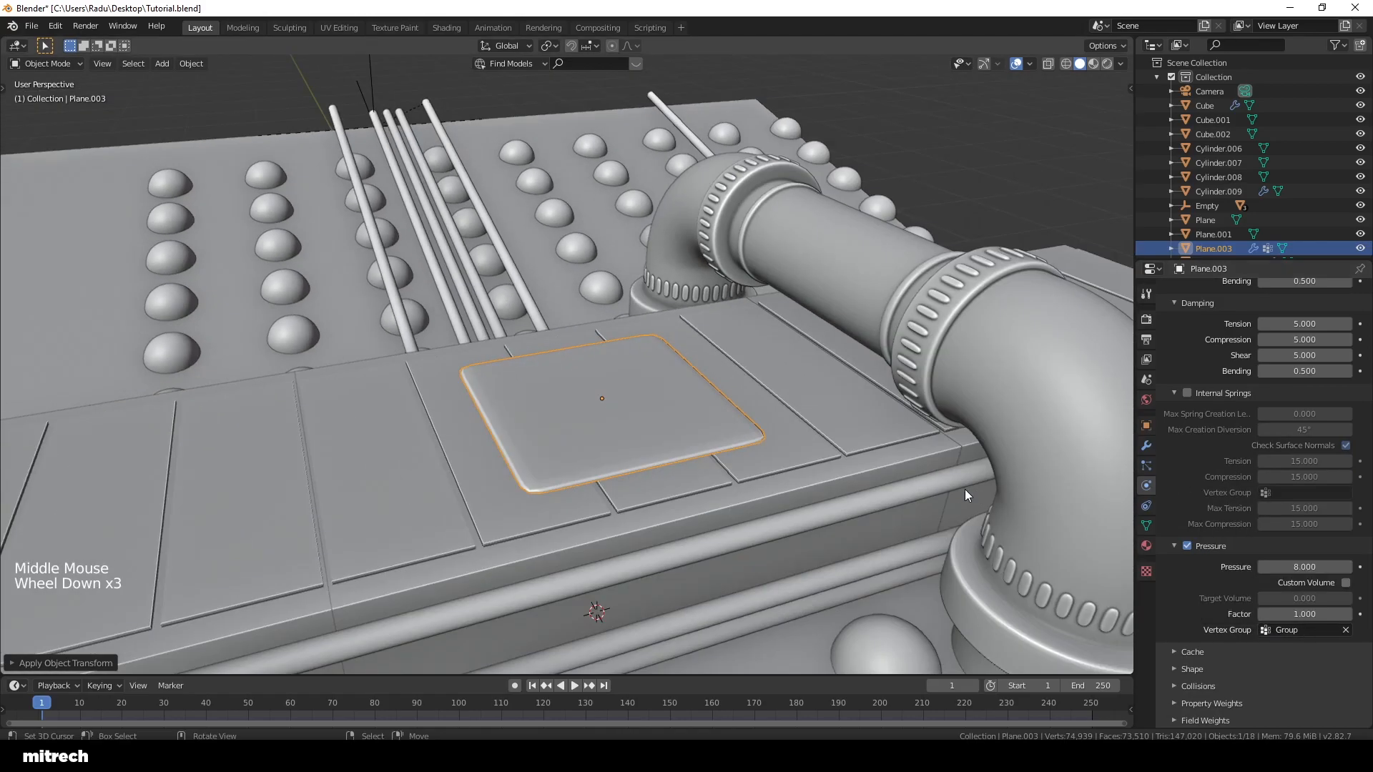
key(ctrl+space)
key(ctrl+space)
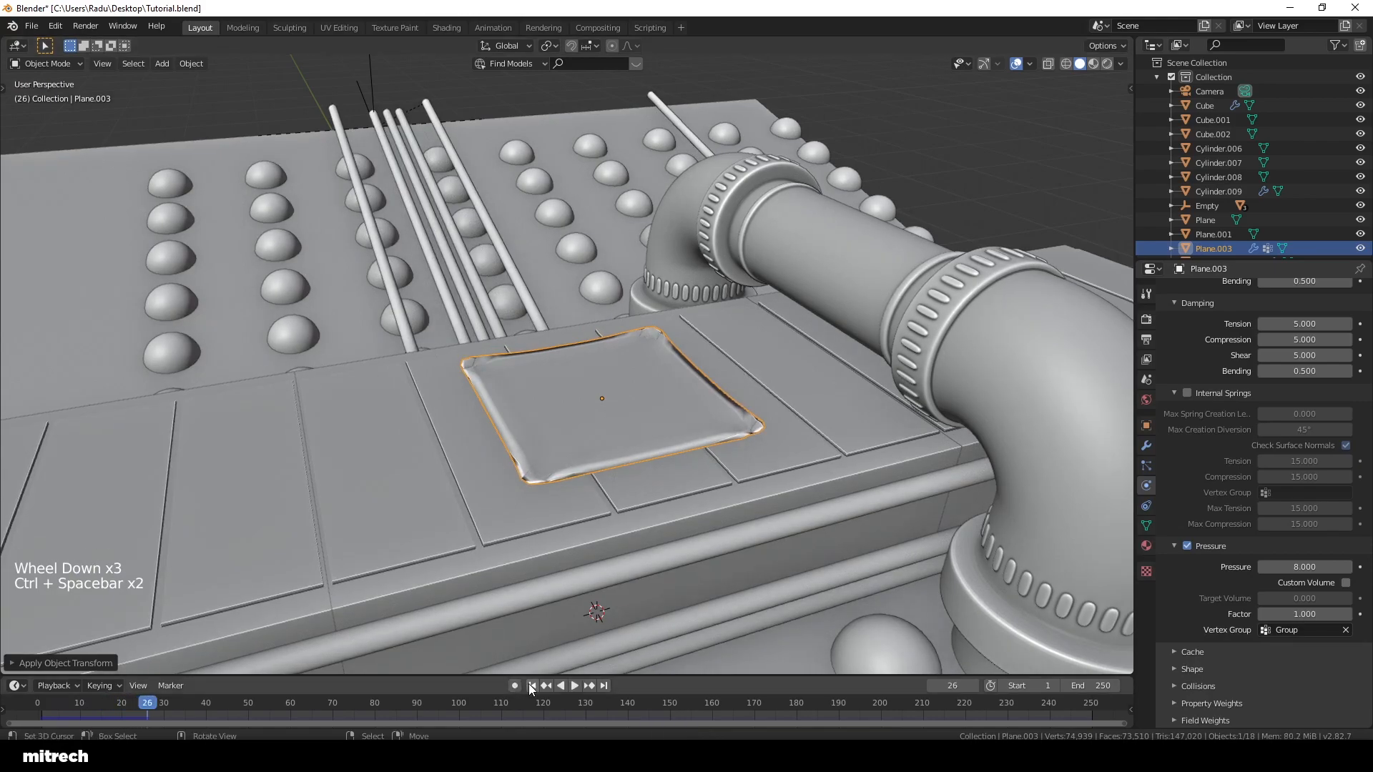
Step: Rewind the timeline to frame 1 and clear the vertex group from the plate's cloth pressure
click(531, 686)
click(1345, 631)
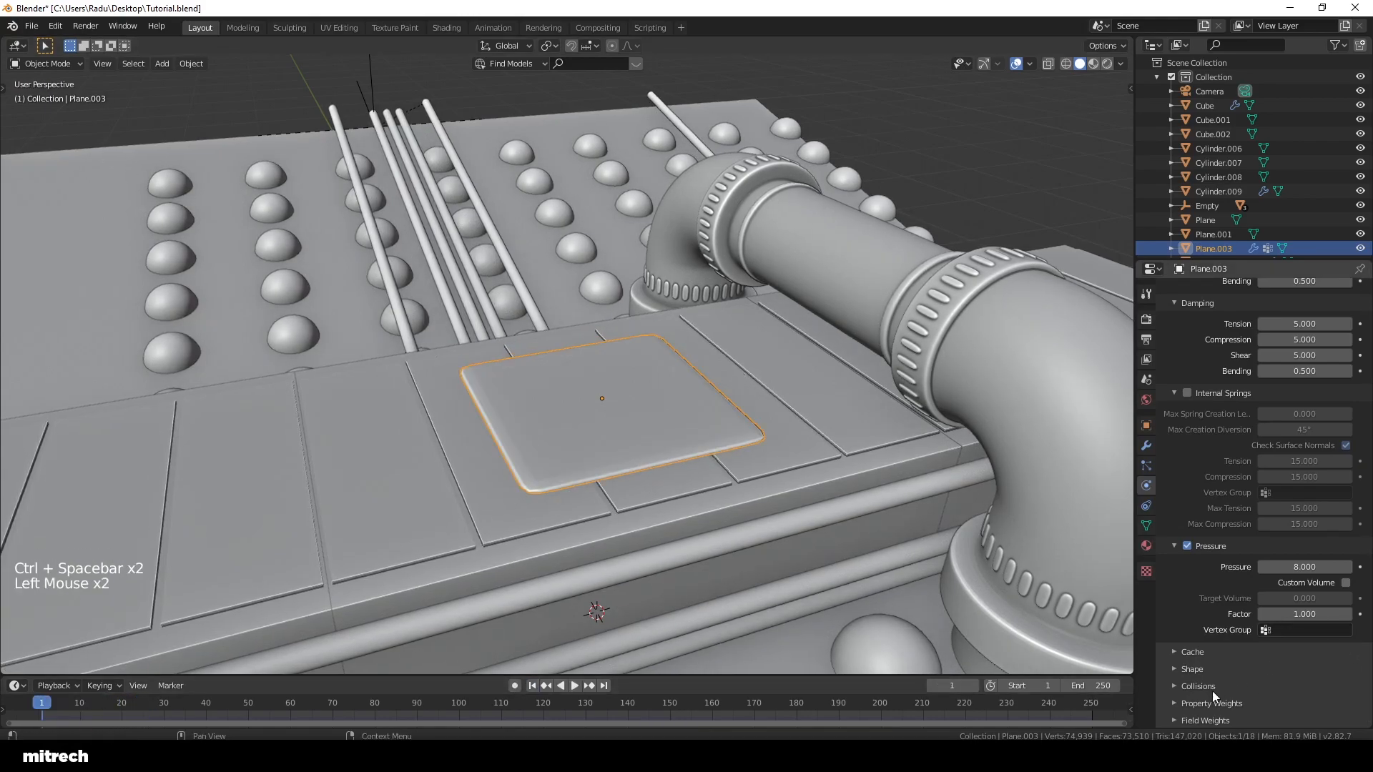
Step: Look through the plate's cloth property weights and physical settings for a suitable vertex group option
click(1218, 702)
scroll(1220, 697, down, 4)
scroll(1220, 693, down, 2)
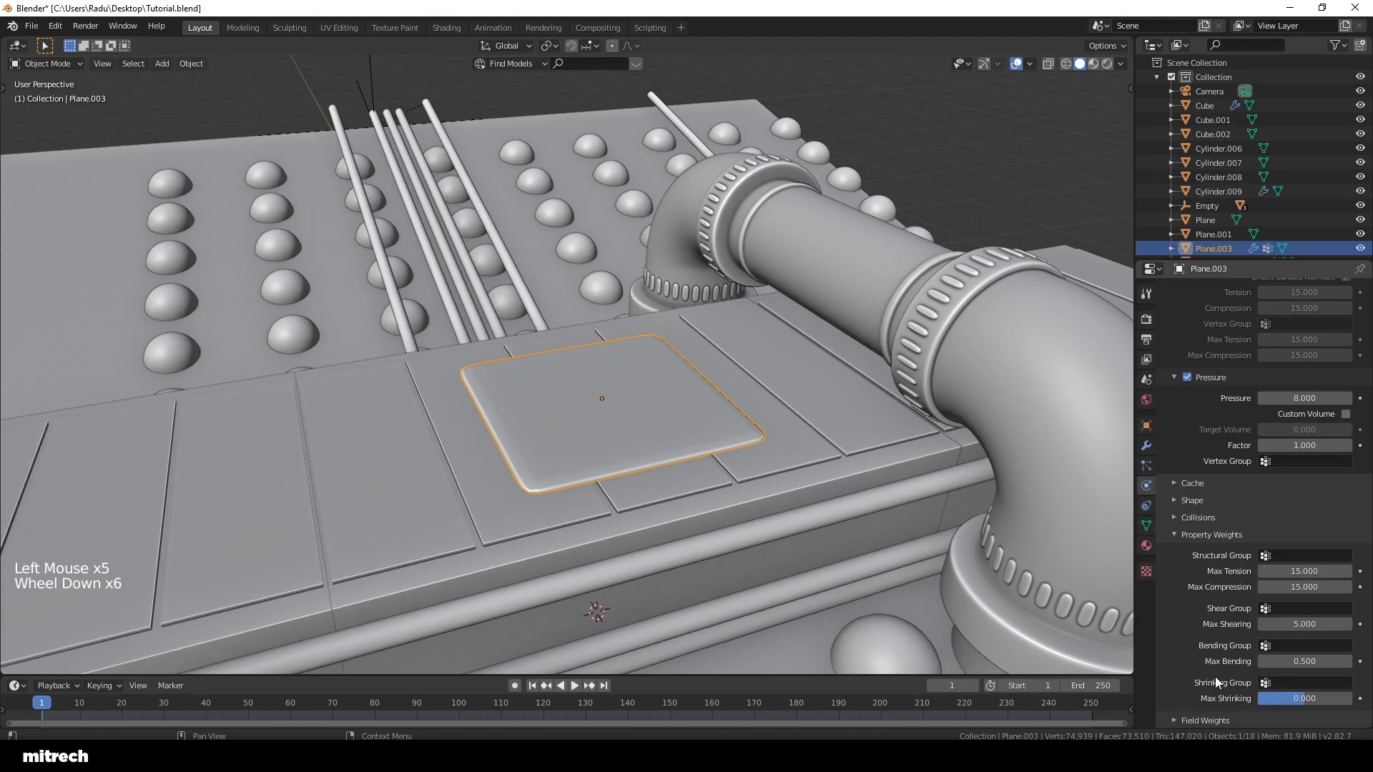
click(1231, 542)
scroll(1212, 654, up, 3)
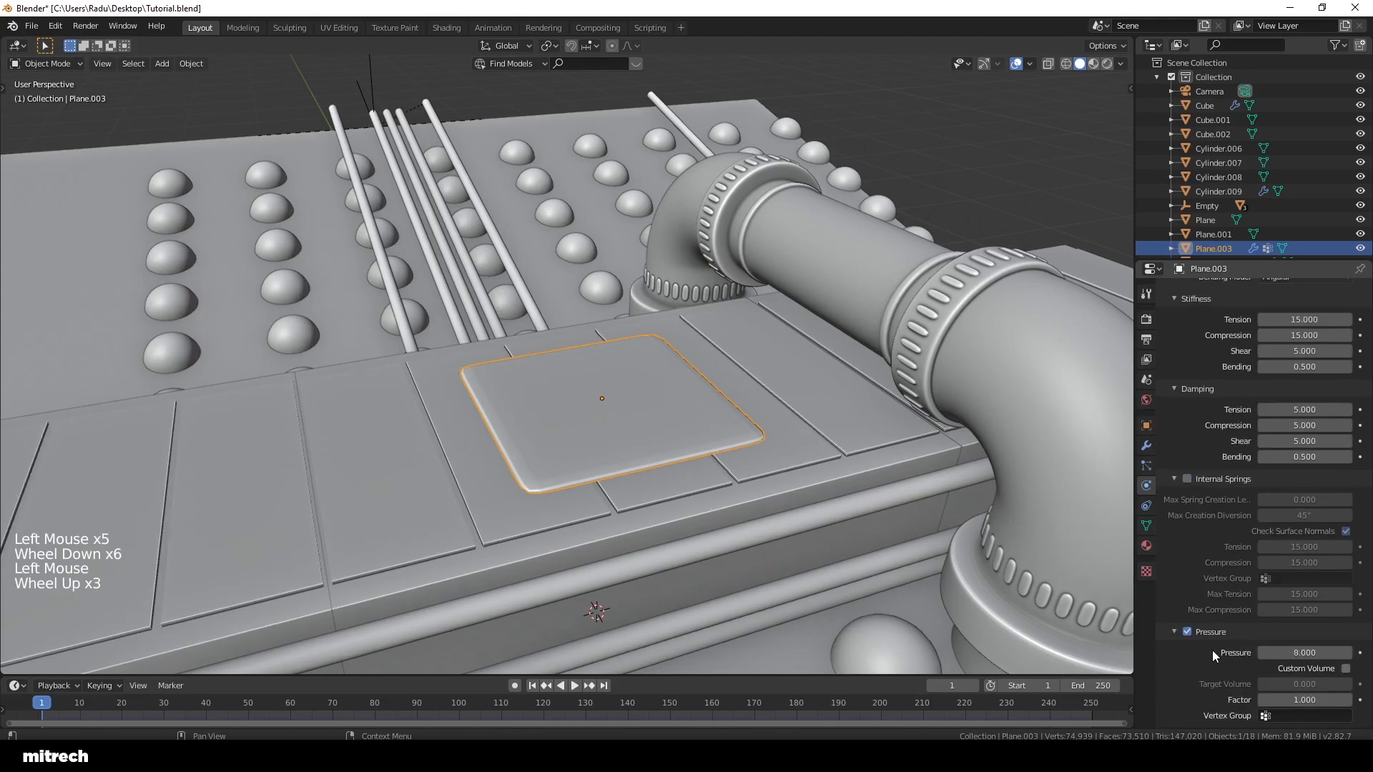
scroll(1202, 543, up, 6)
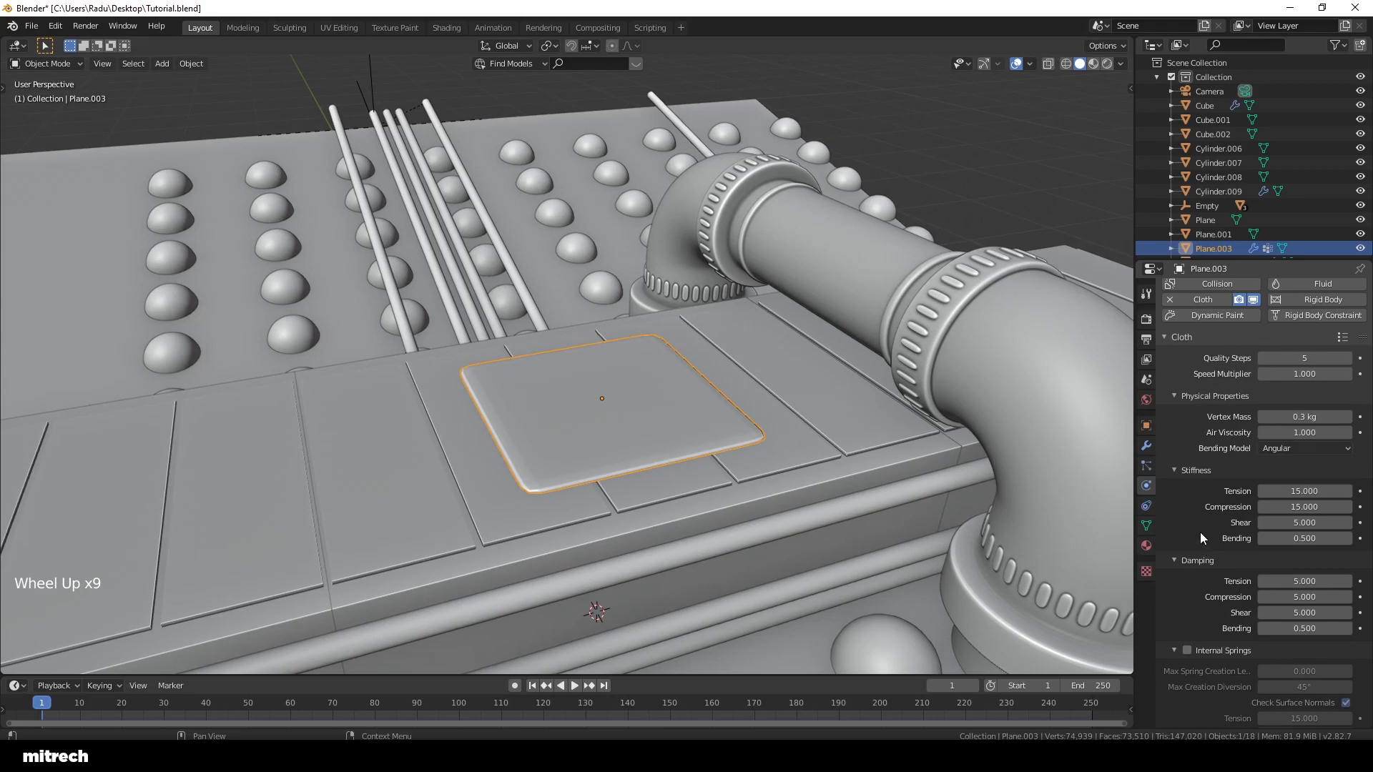
scroll(1195, 512, down, 15)
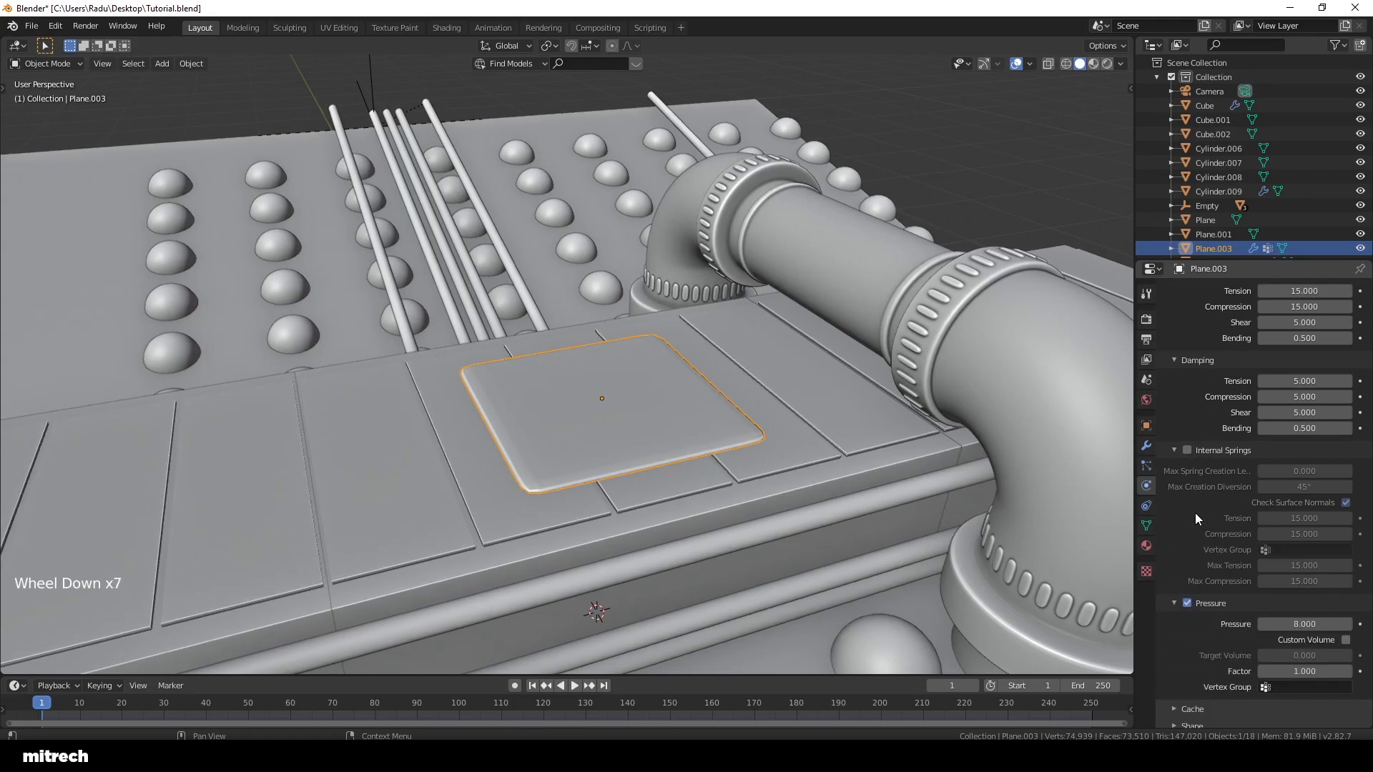
Step: Set the vertex group named Group as the pin group in the plate's cloth shape settings
double_click(1217, 654)
scroll(1216, 653, down, 3)
click(1211, 646)
scroll(1198, 640, down, 3)
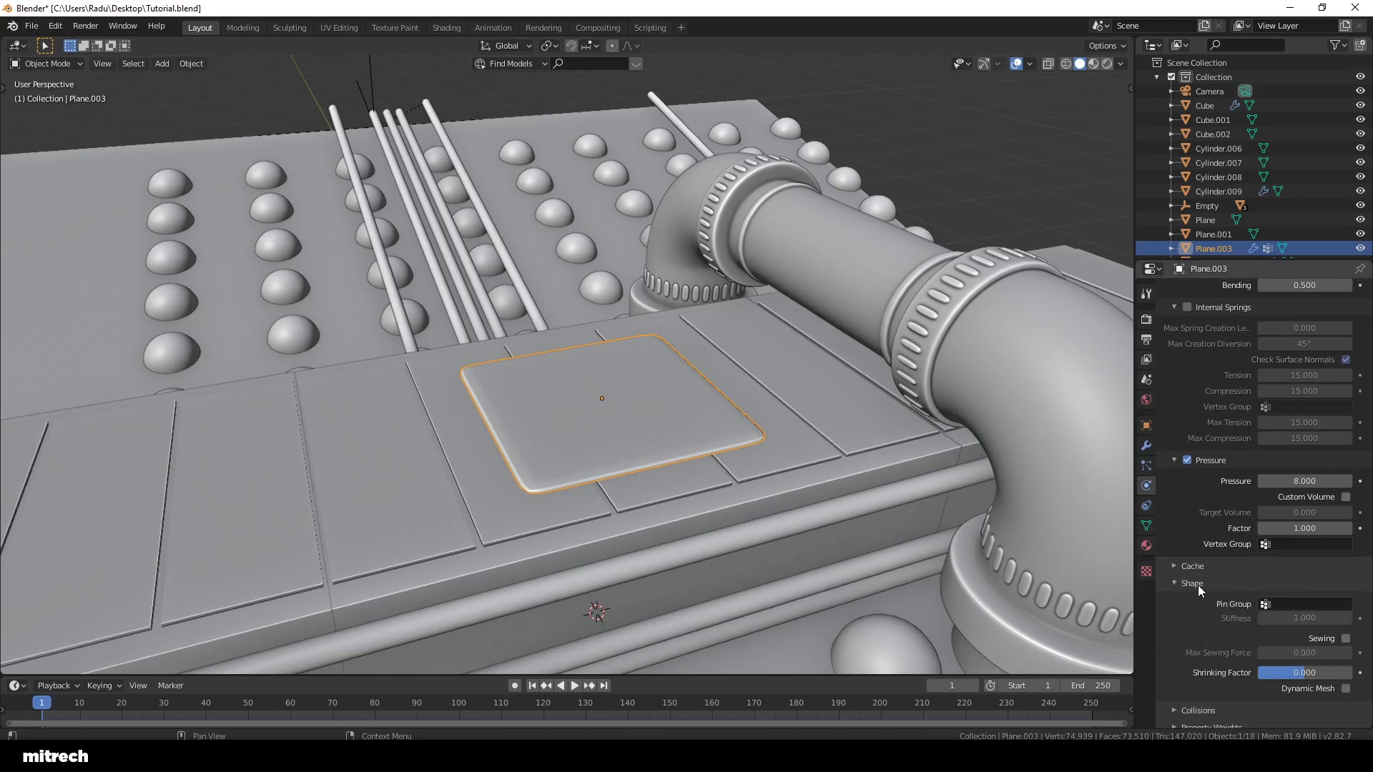
click(1195, 585)
click(1180, 650)
scroll(1178, 649, down, 3)
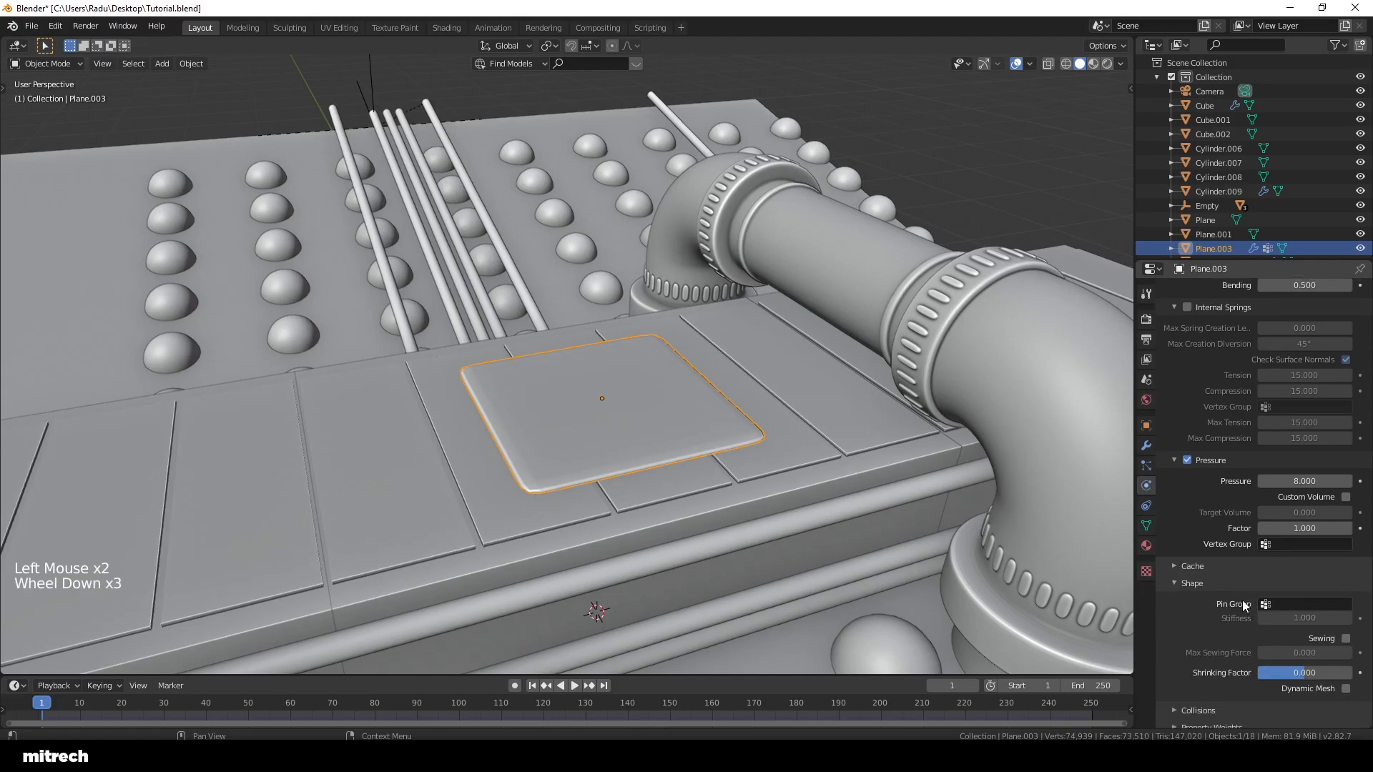
click(1283, 604)
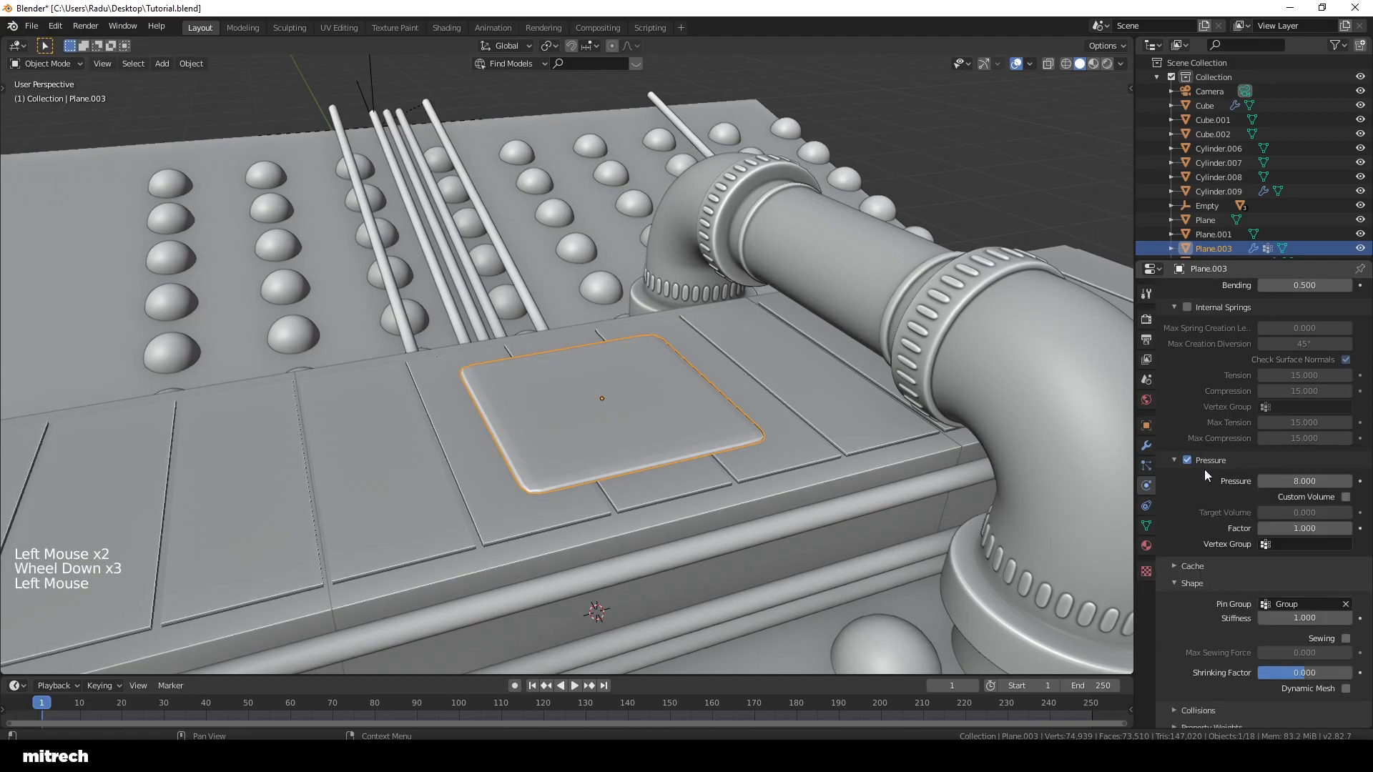
Step: Deselect all objects in the scene and save the file
right_click(851, 418)
key(a)
key(a)
key(a)
key(a)
key(a)
key(ctrl+s)
Step: Play the cloth simulation to about frame 37 to check the pinned corners, and rewind to frame 1
middle_drag(839, 433, 809, 465)
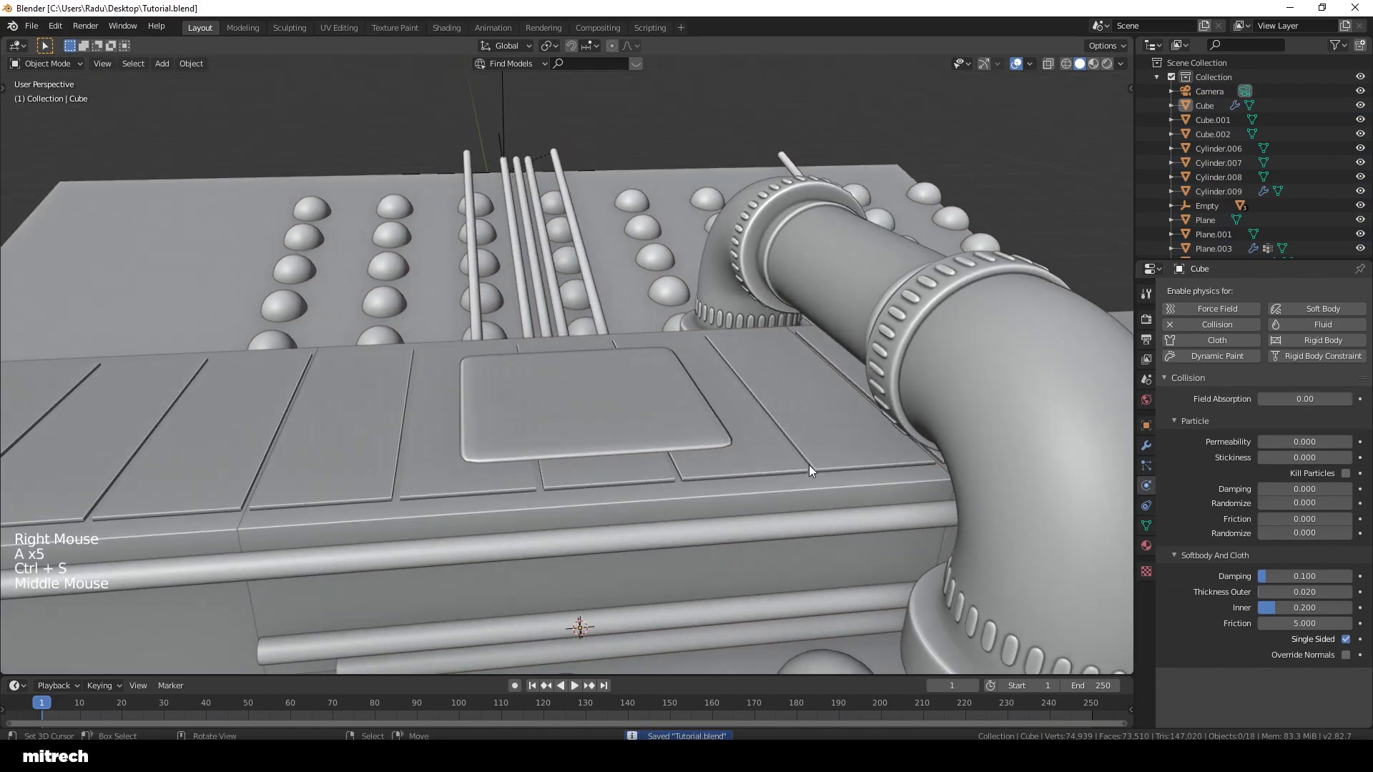
key(ctrl+space)
key(ctrl+space)
middle_drag(561, 517, 619, 467)
scroll(607, 487, up, 2)
key(ctrl+space)
key(ctrl+space)
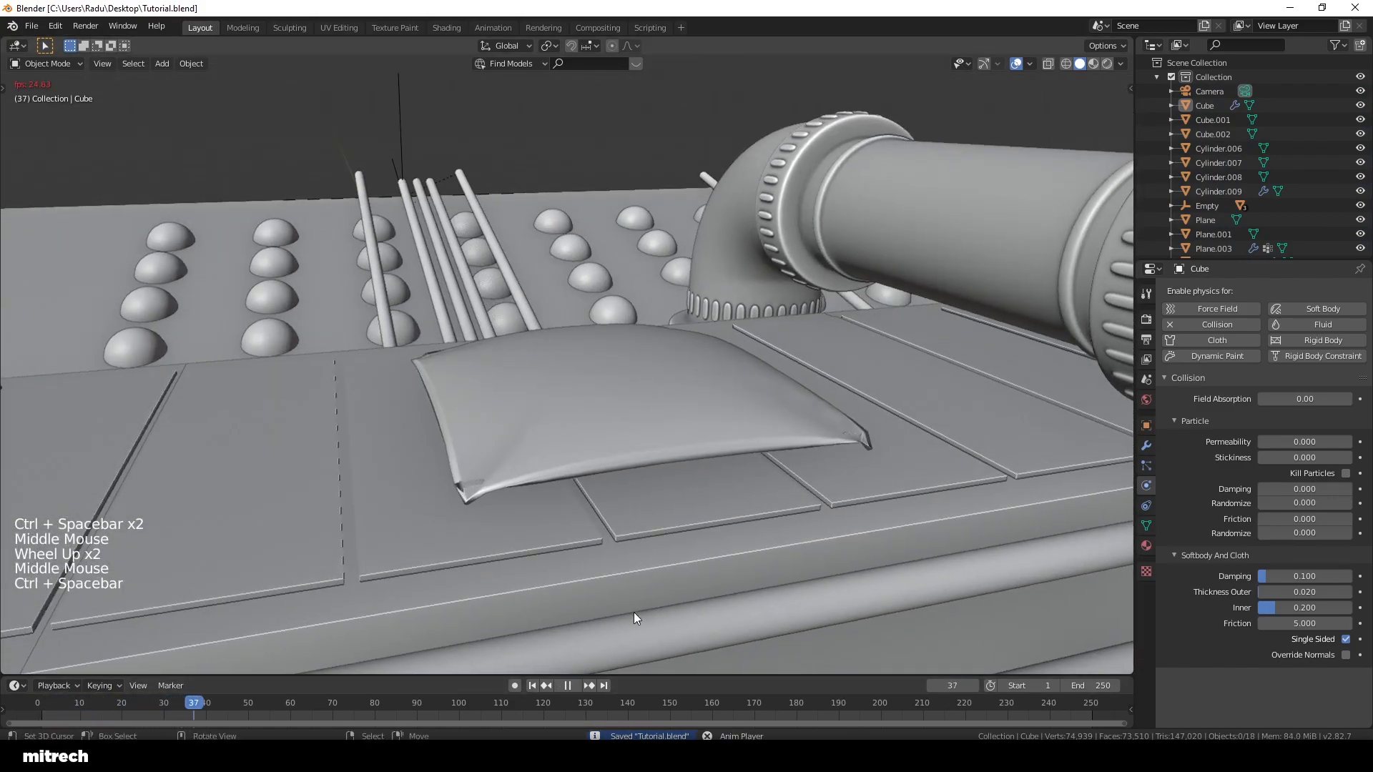
click(532, 686)
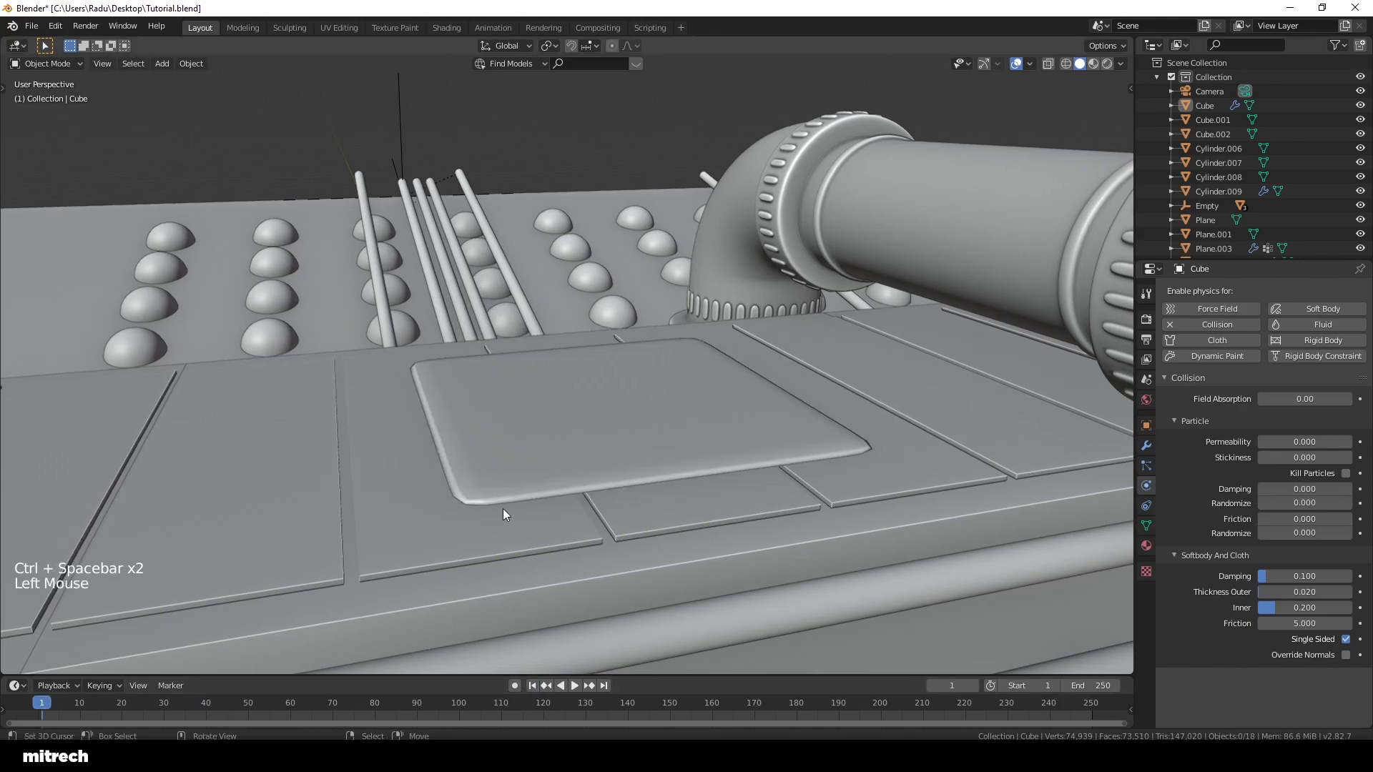
Step: Replay the cloth simulation from a wider view of the pipe and walkway, and rewind to frame 1
scroll(557, 492, down, 3)
key(ctrl+space)
key(ctrl+space)
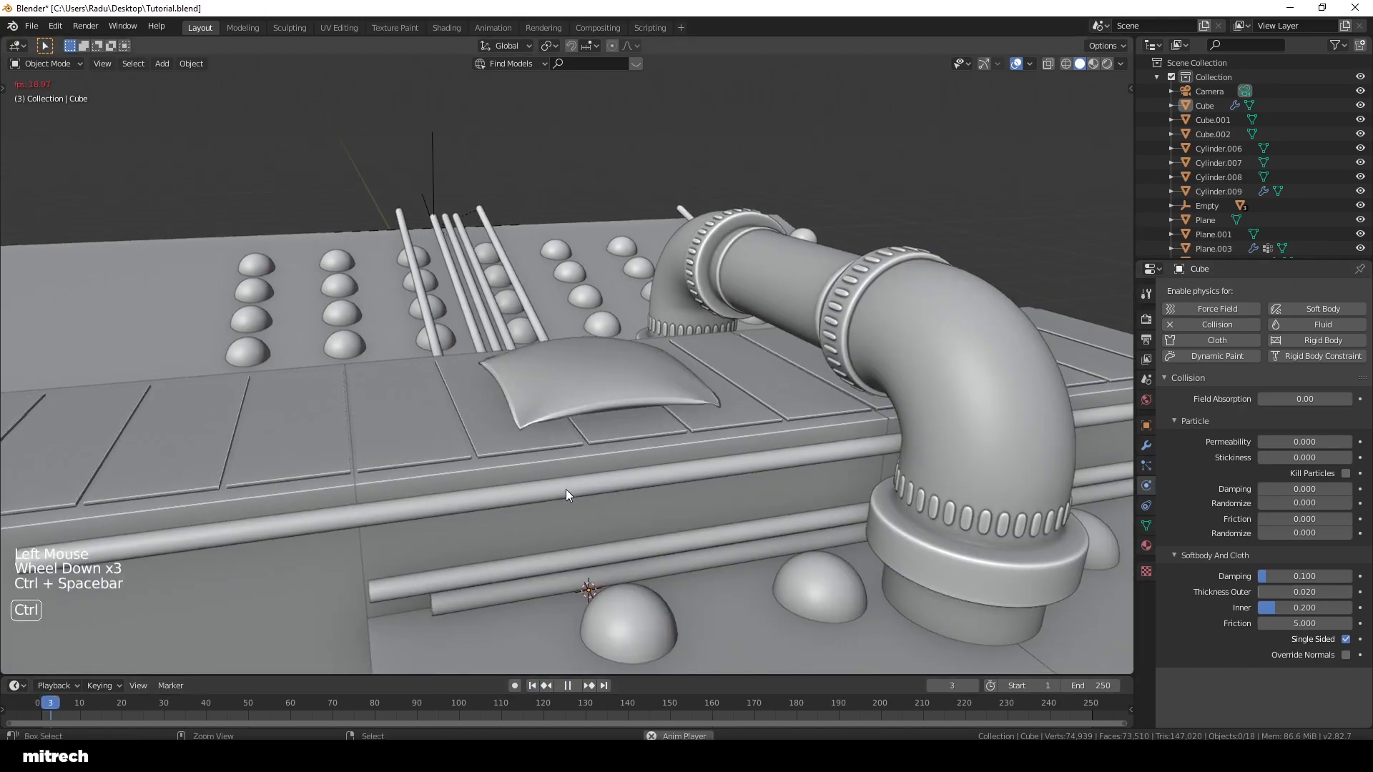
click(534, 686)
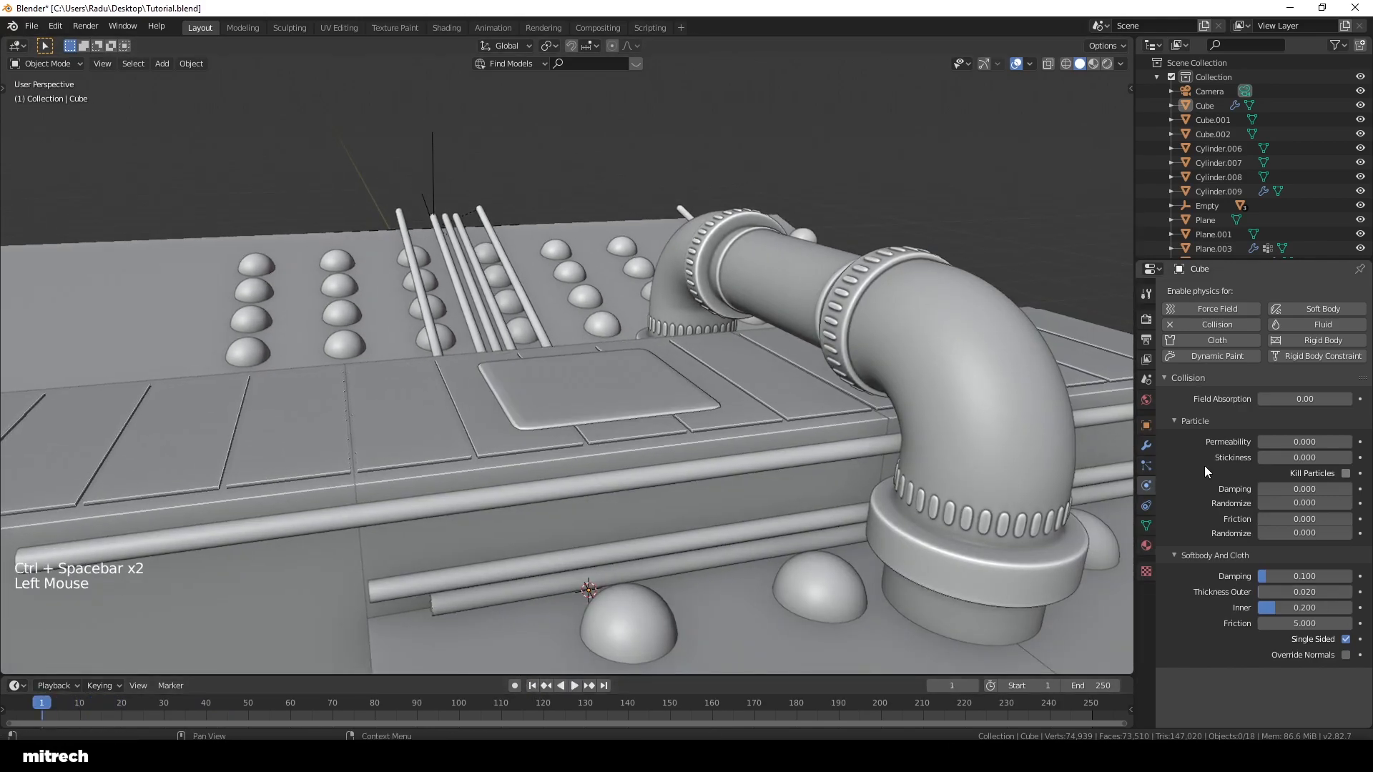
Step: Select the plate on the walkway to bring up its cloth pressure settings
right_click(637, 393)
scroll(1230, 500, down, 2)
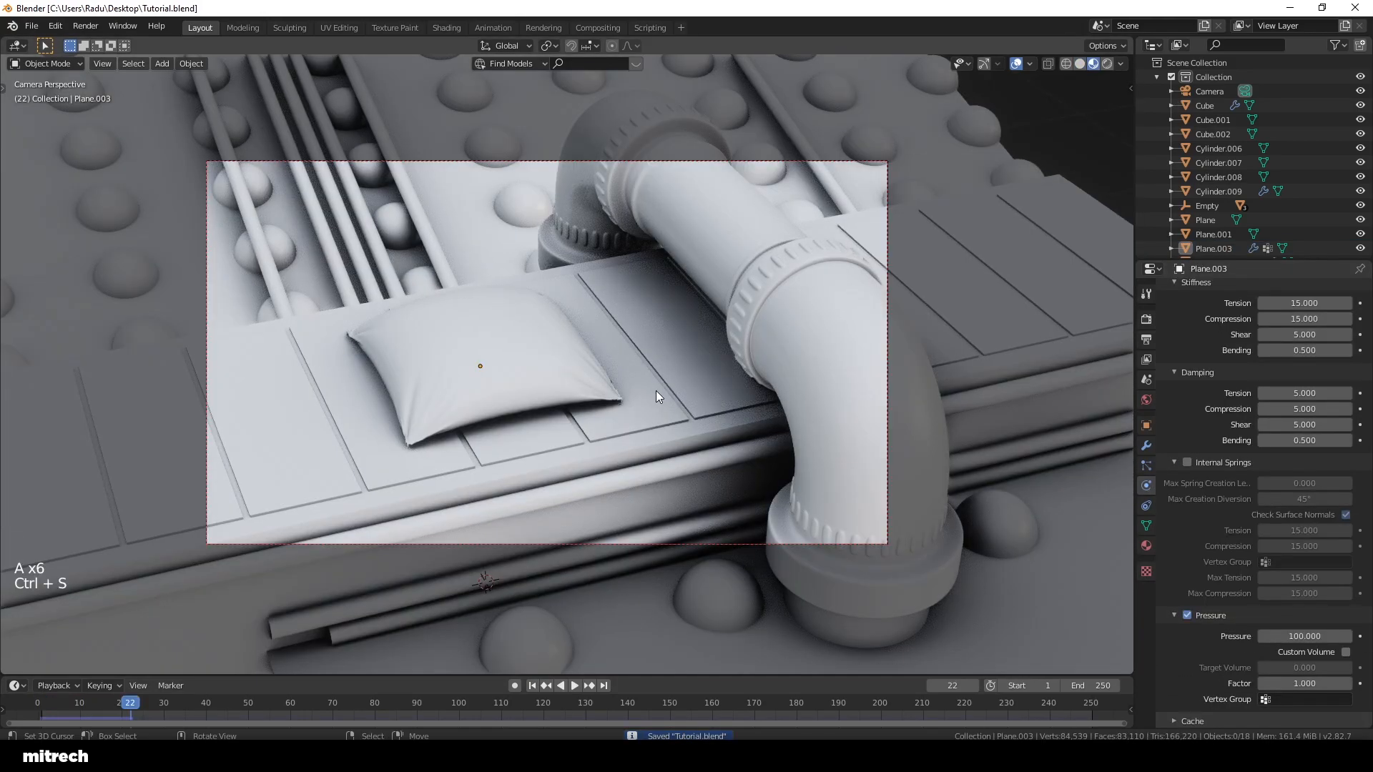
Step: Return the camera view to solid shading at frame 1 and save the file with nothing selected
key(z)
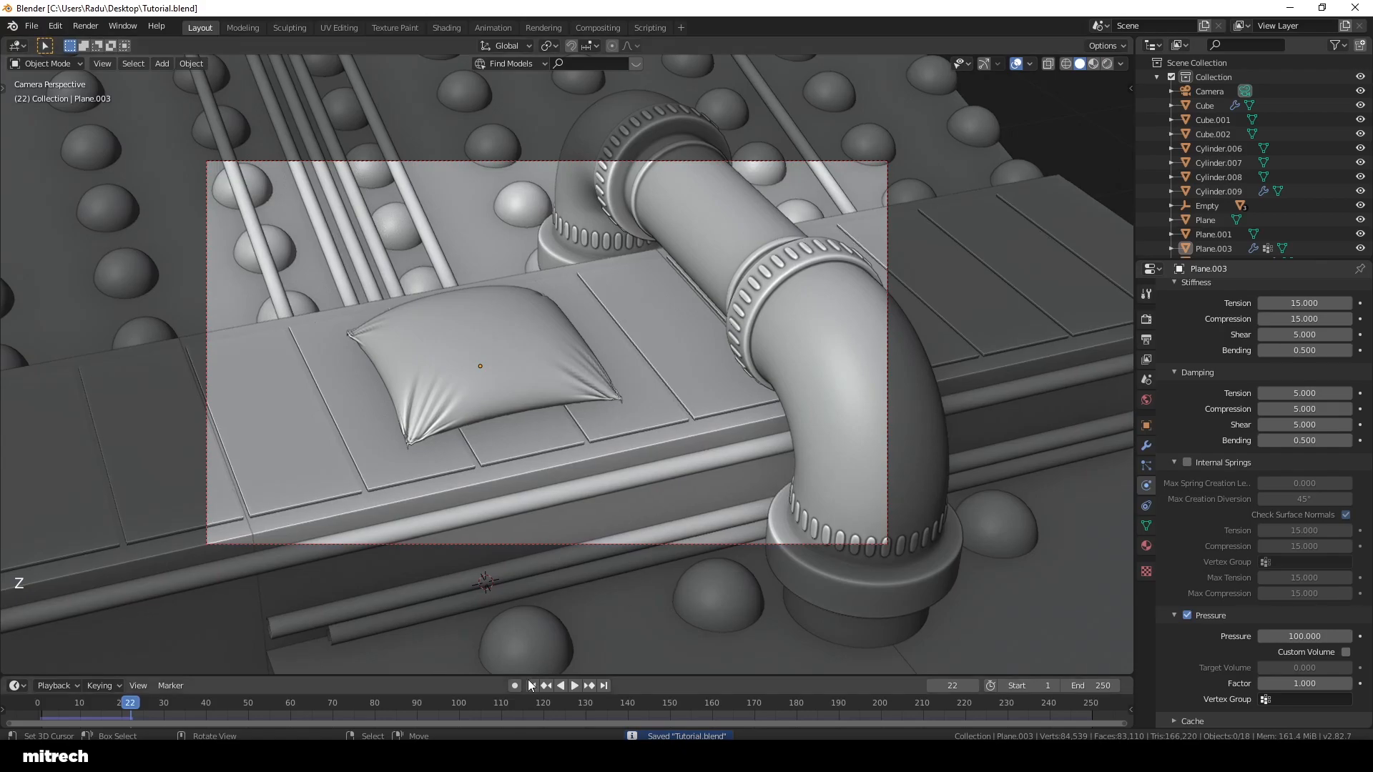
click(530, 685)
key(a)
key(a)
key(a)
key(ctrl+s)
Step: Select the plate and review its modifier stack, including the Subdivision Surface levels above Cloth
right_click(586, 379)
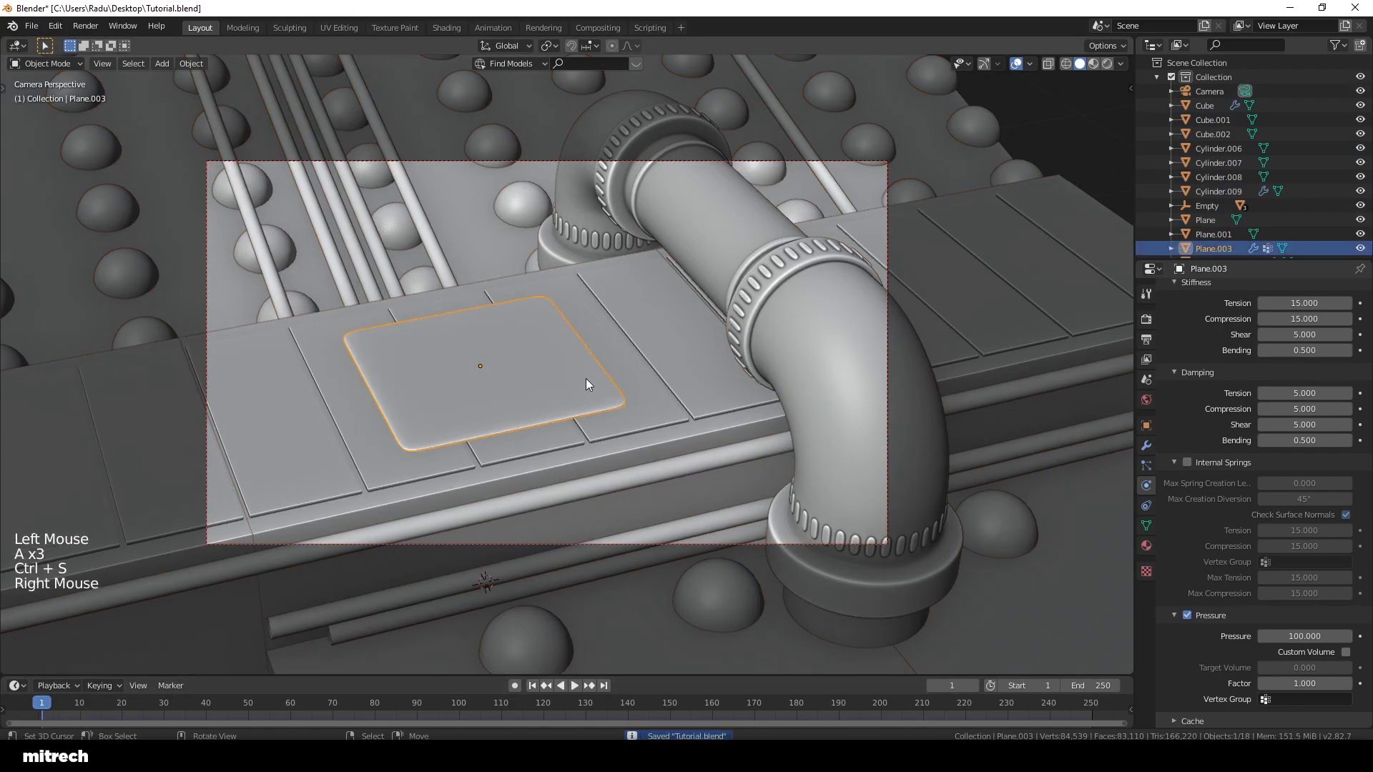
scroll(1199, 533, up, 4)
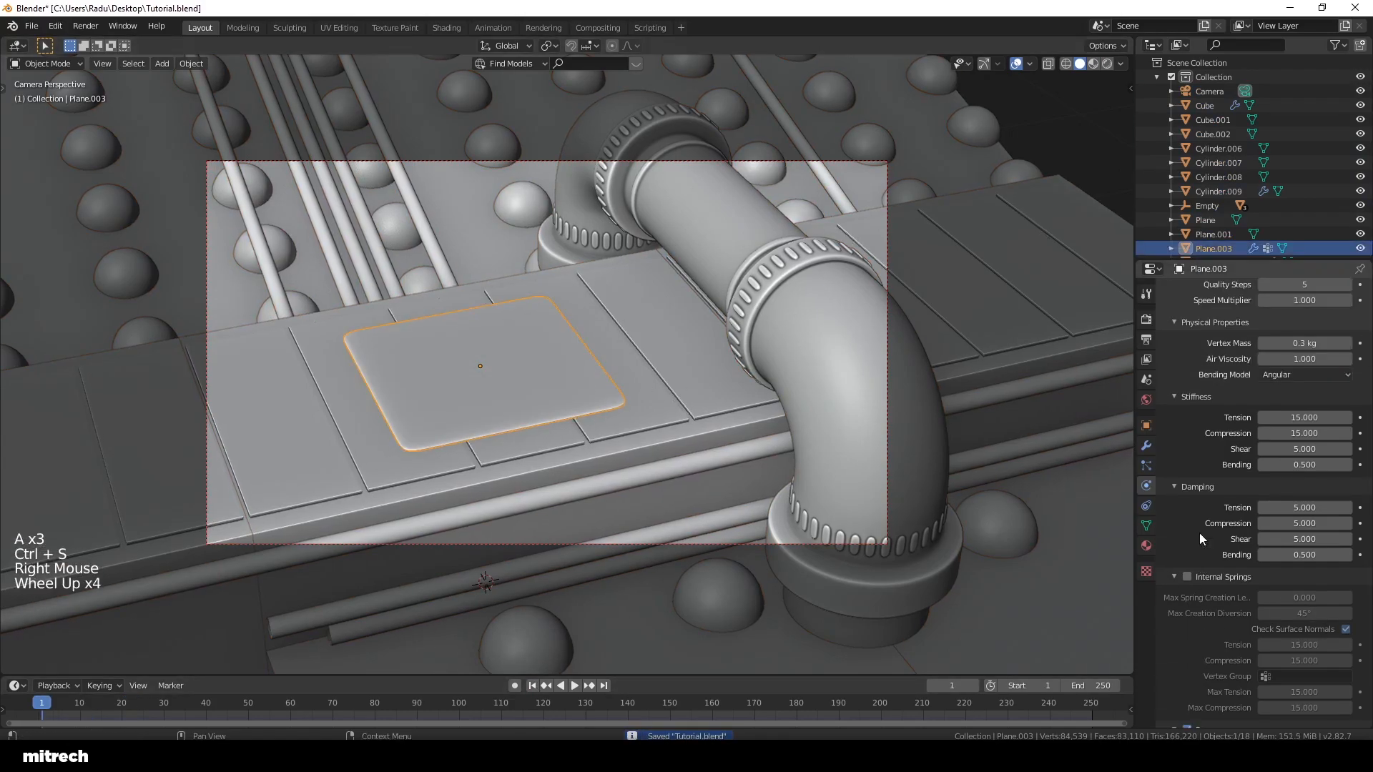
click(1146, 446)
click(1171, 337)
click(1170, 313)
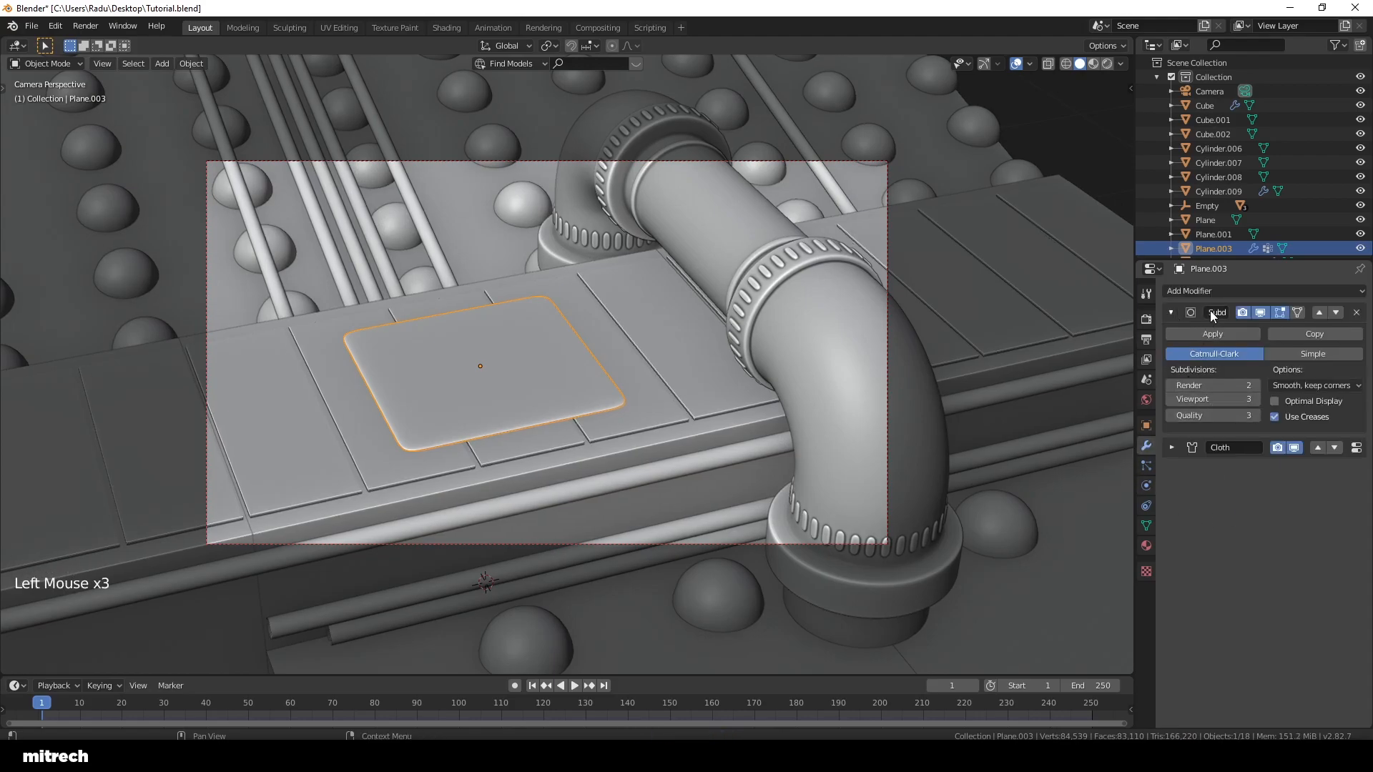
click(1170, 312)
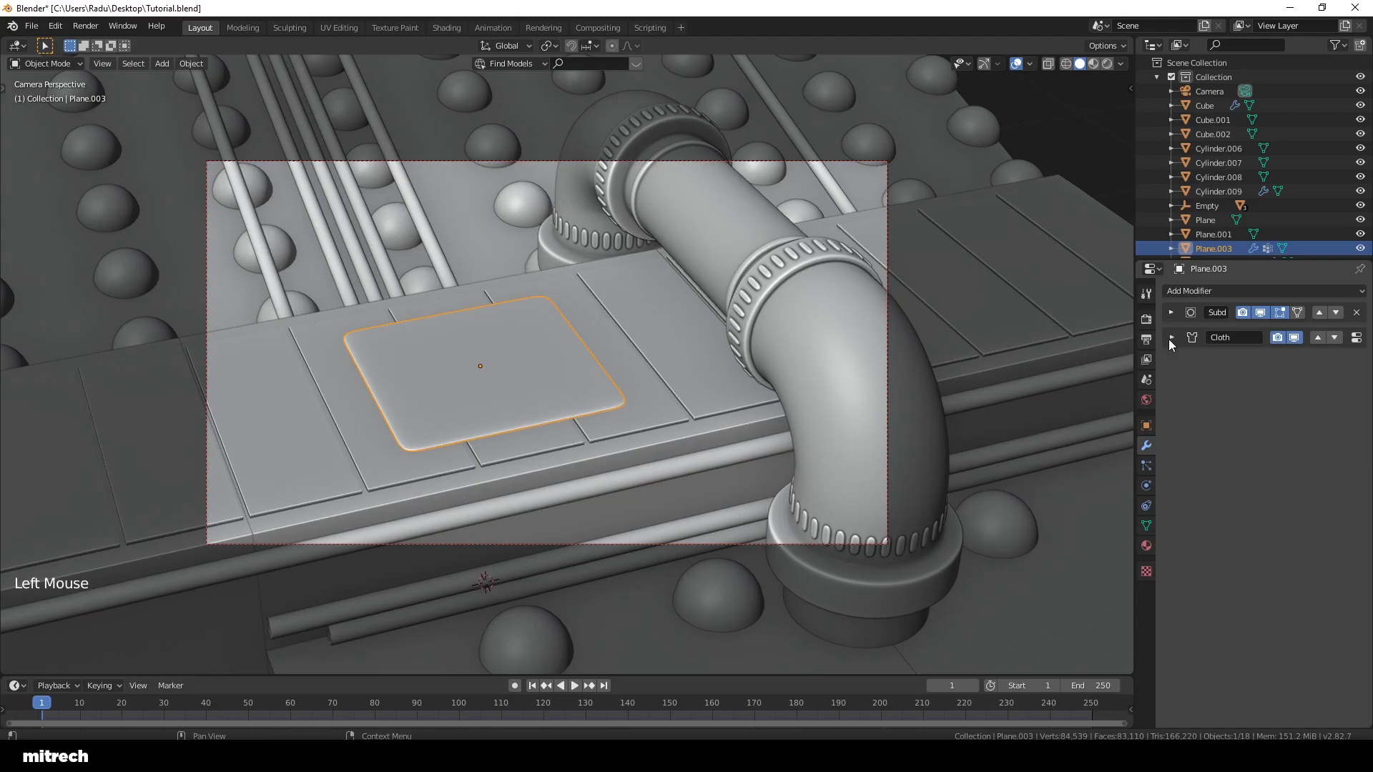
click(1148, 543)
click(1147, 447)
click(1173, 309)
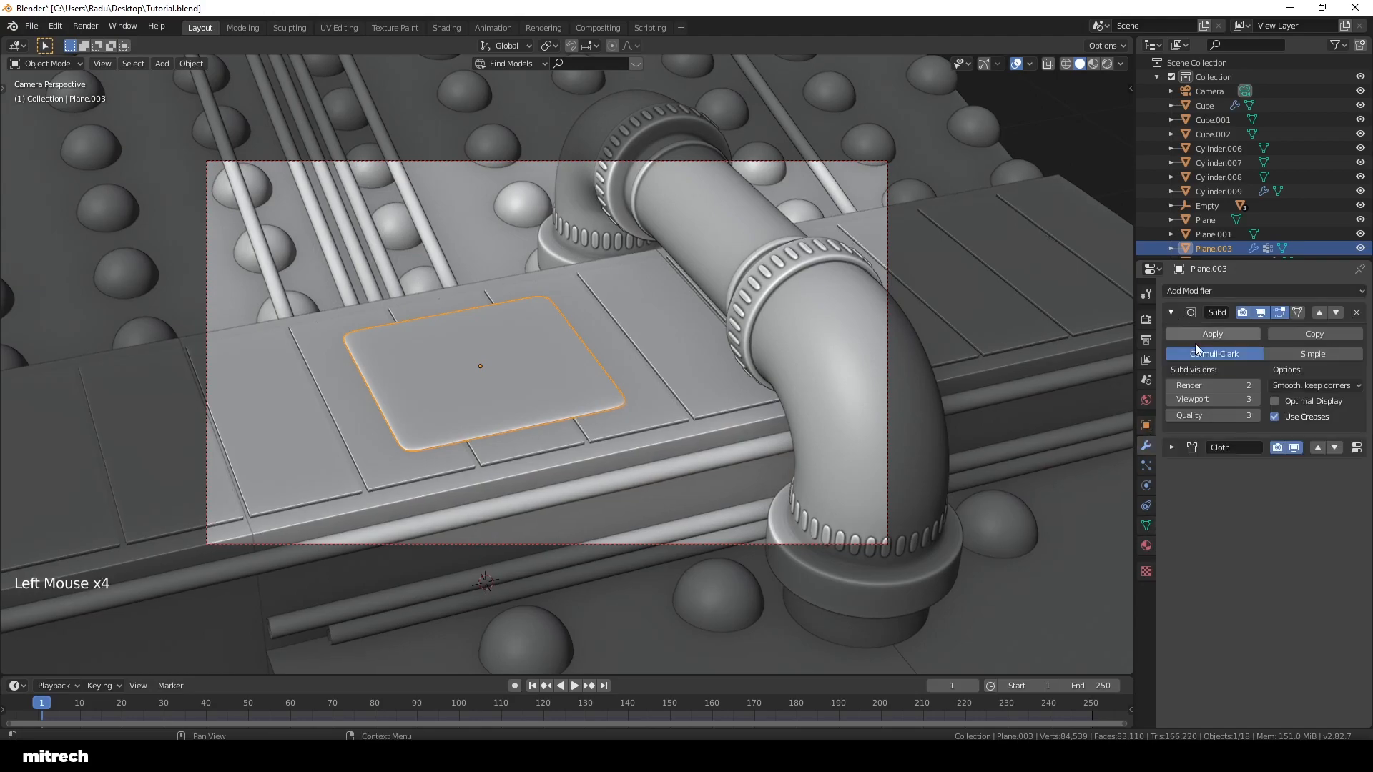
click(1170, 312)
Step: Check the plate's cloth pressure value and keep it at 100
double_click(1146, 489)
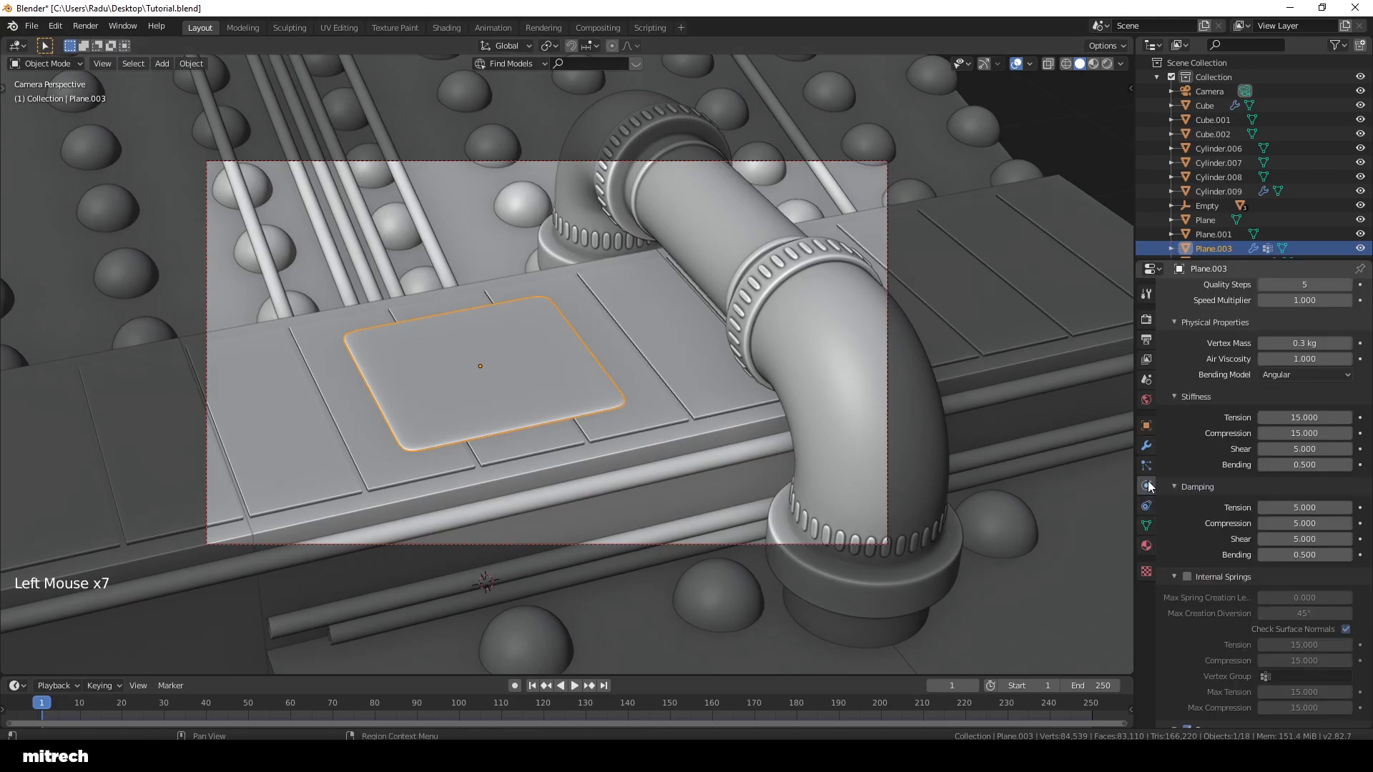
scroll(1185, 585, down, 8)
click(1311, 524)
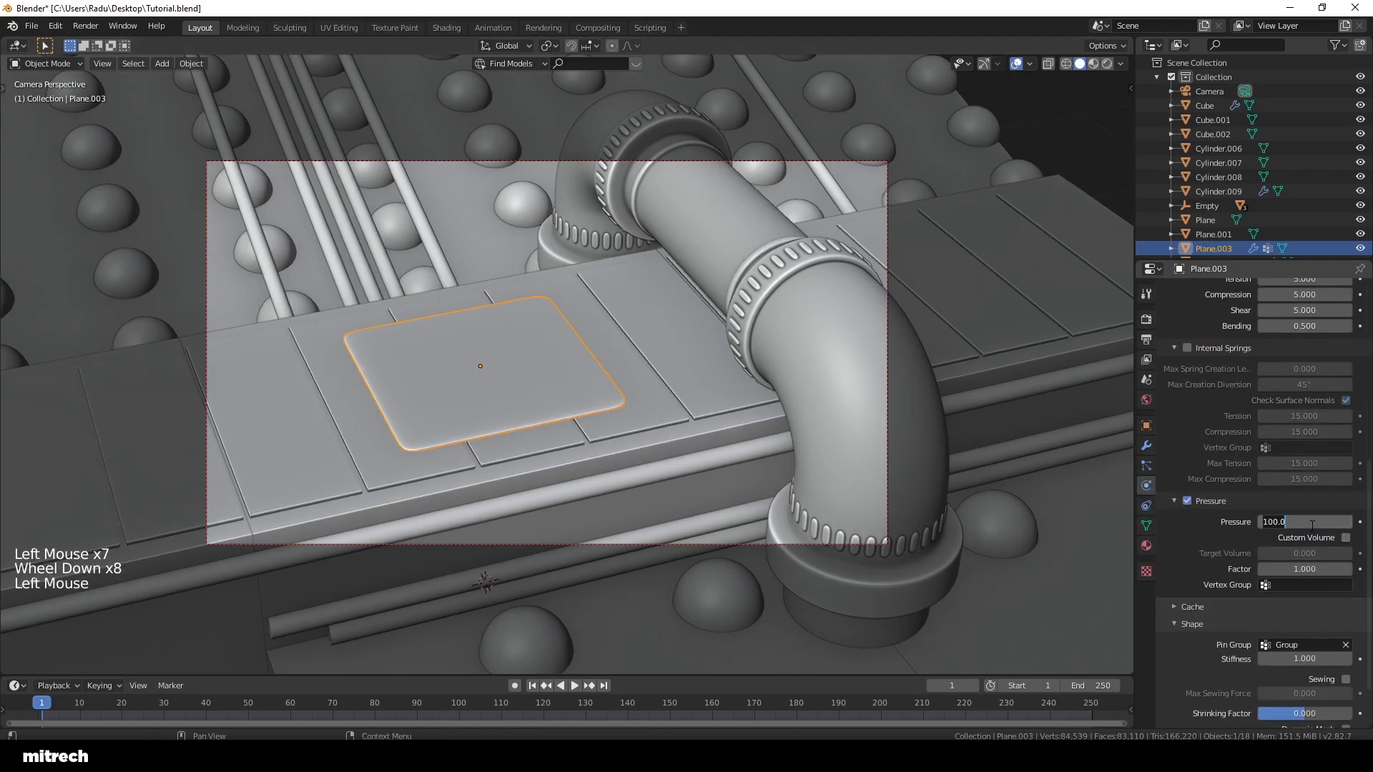
key(Return)
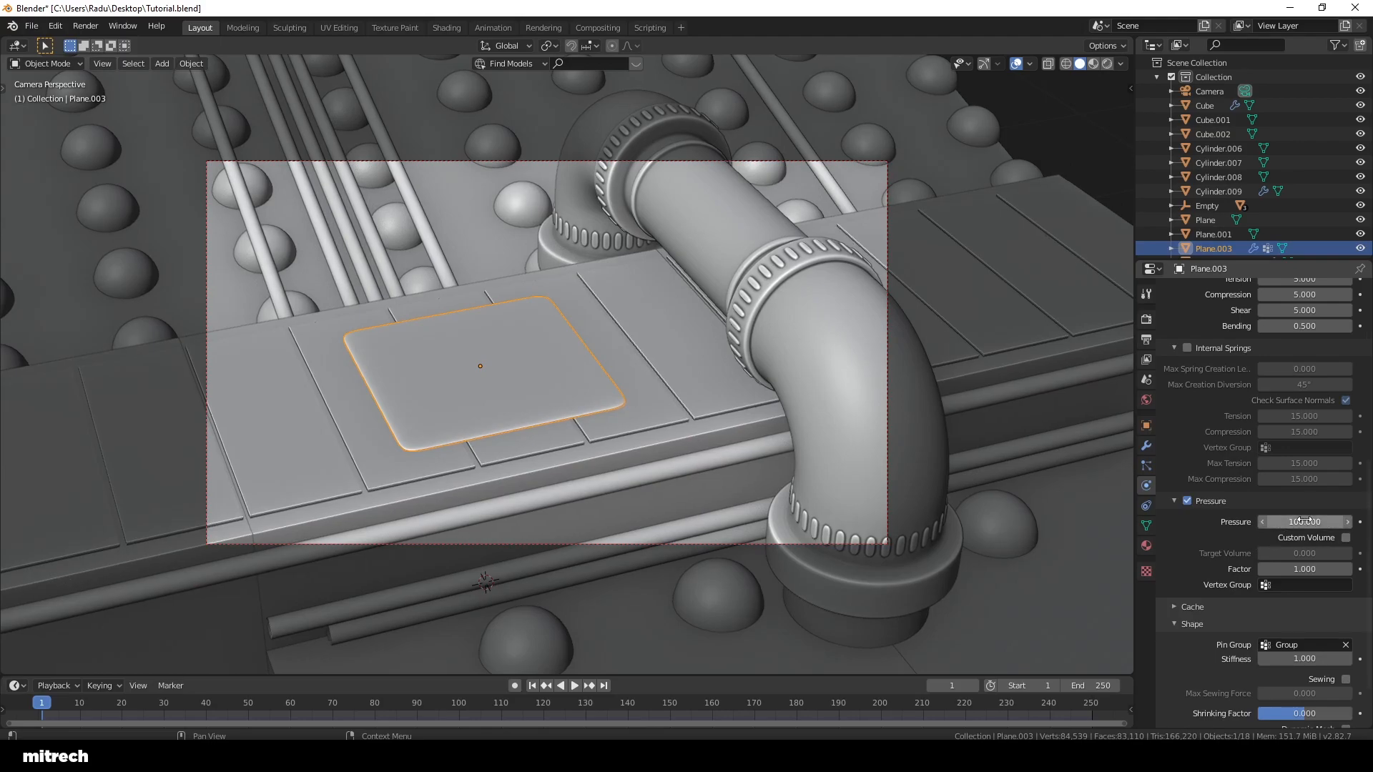
Step: Isolate the plate by hiding all other objects and enter Edit Mode with vertex selection
middle_drag(619, 439, 574, 404)
scroll(574, 405, up, 2)
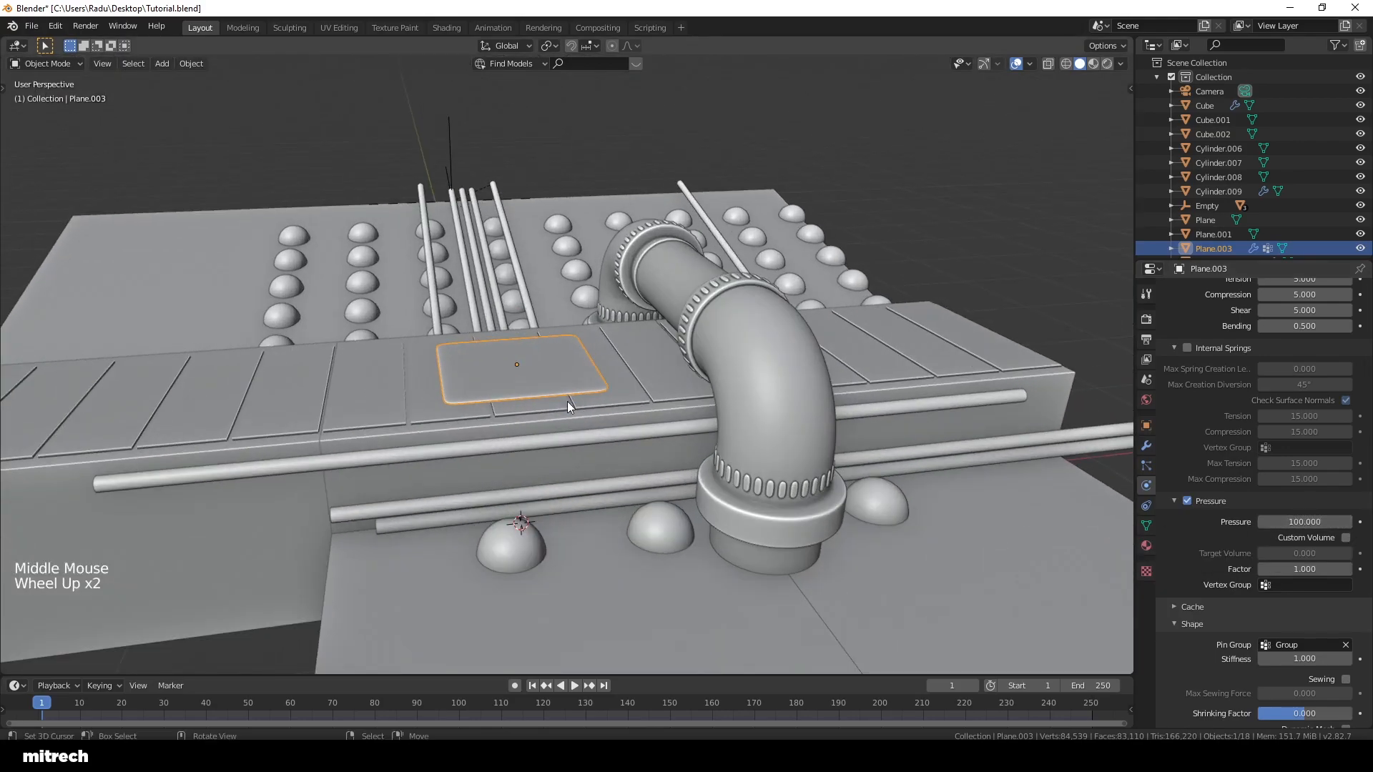
key(KP_Decimal)
key(shift+h)
key(Tab)
key(a)
key(1)
middle_drag(315, 479, 285, 461)
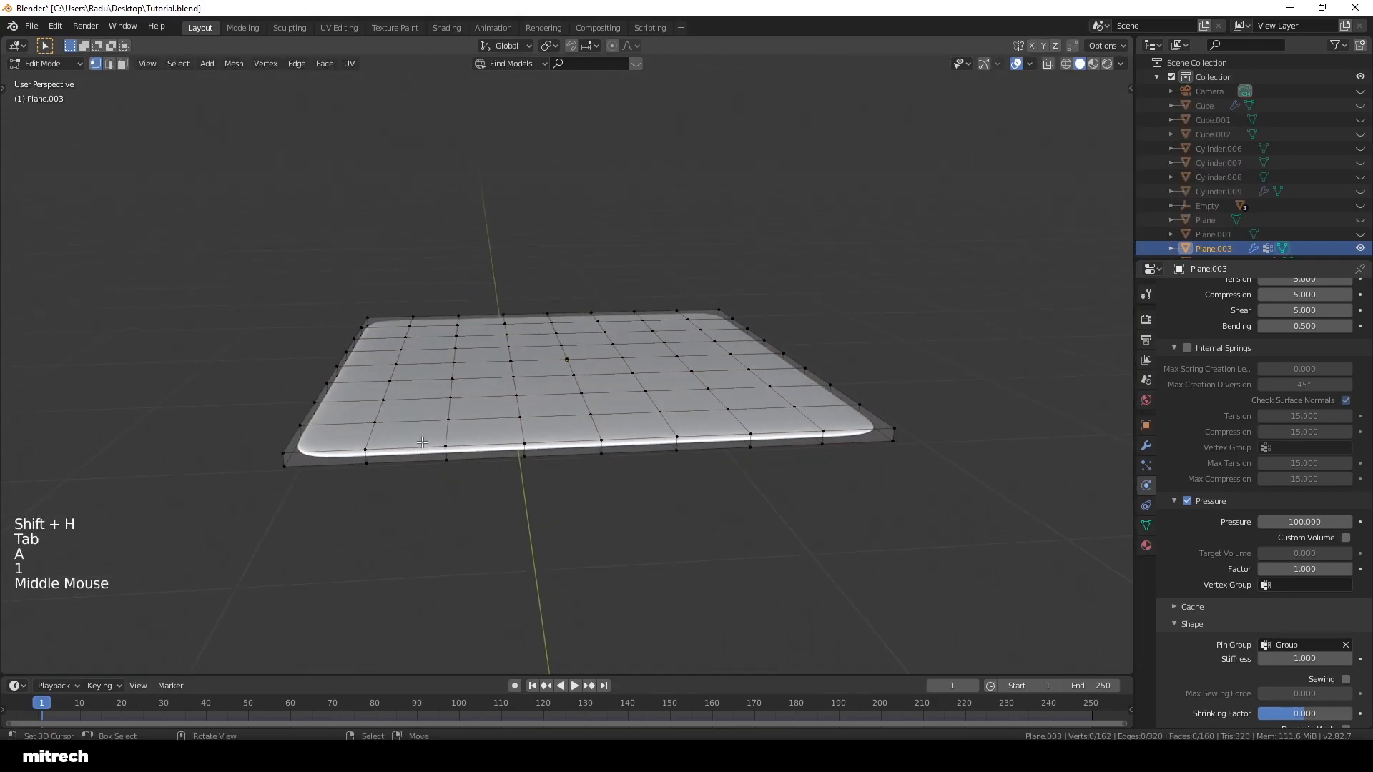
Step: Remove all of the plate's vertices from the vertex group named Group and clear the selection
key(a)
middle_drag(421, 443, 450, 450)
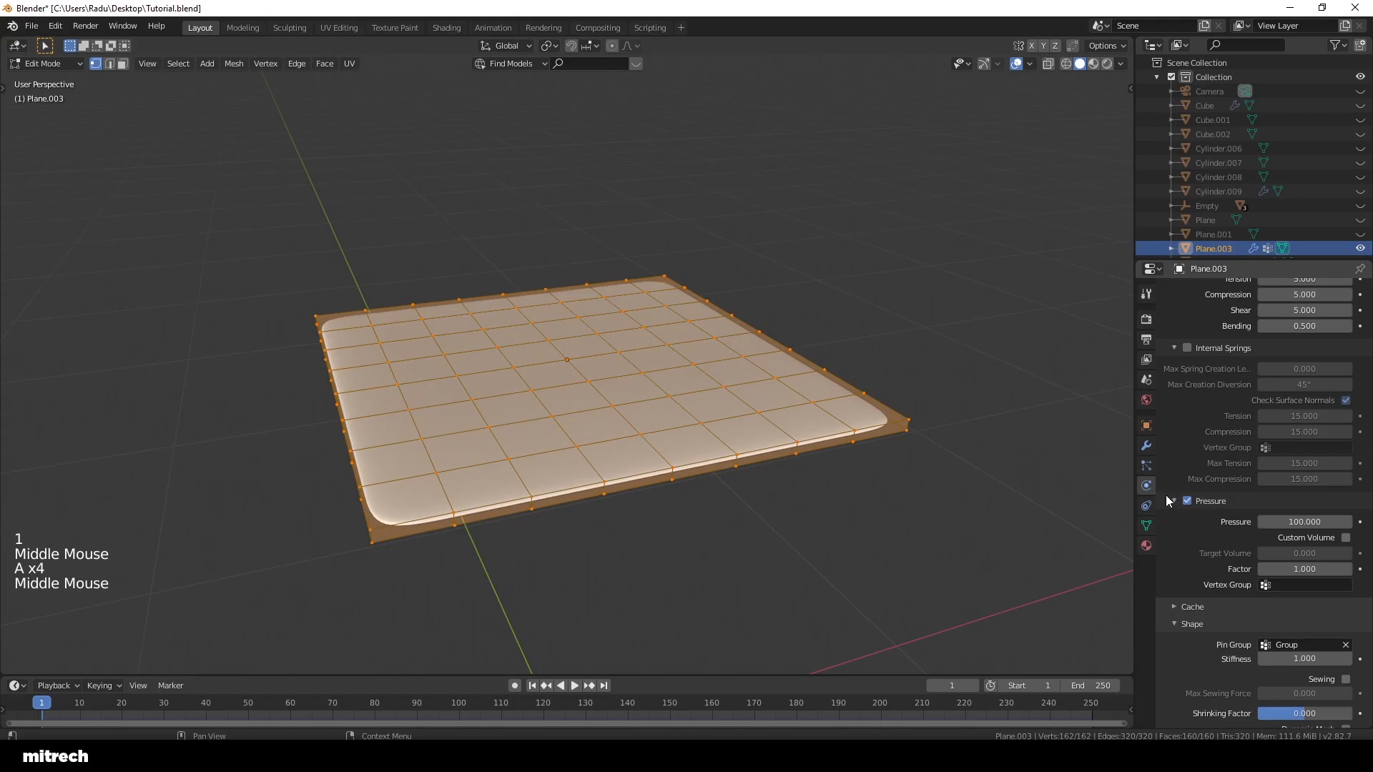
click(1145, 505)
click(1146, 526)
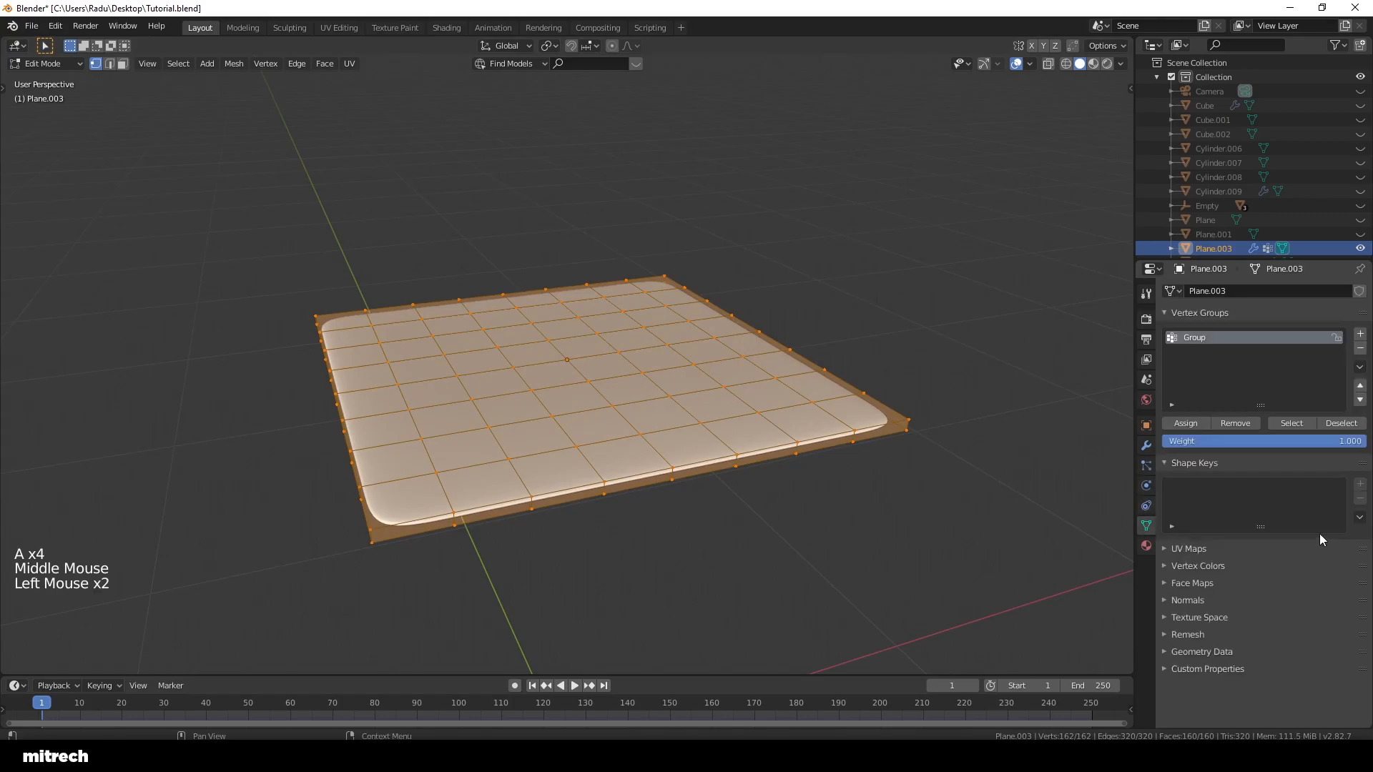
click(1242, 422)
key(a)
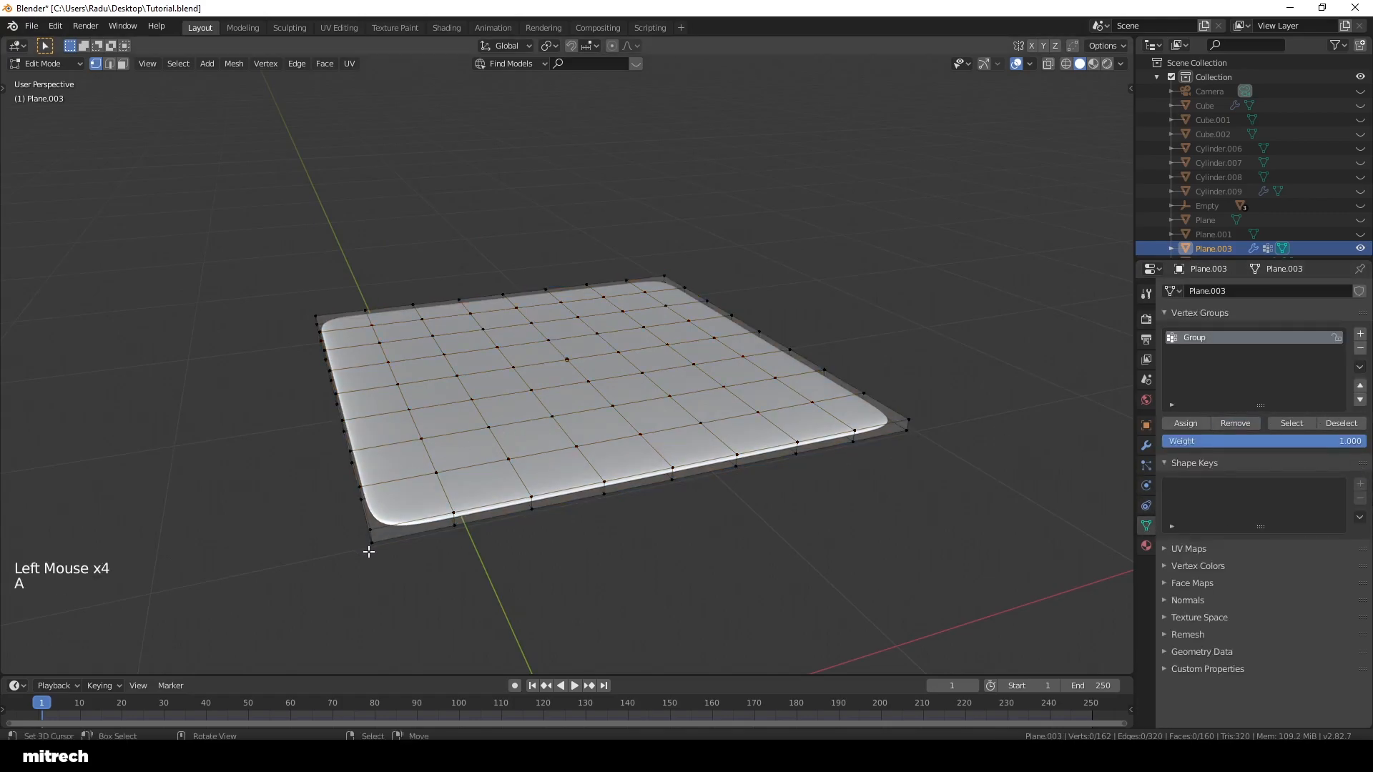
Step: Select the plate's four lower corner vertices and assign them to Group with weight 1.000
right_click(369, 552)
shift+right_click(907, 431)
middle_drag(250, 399, 839, 446)
shift+right_click(264, 383)
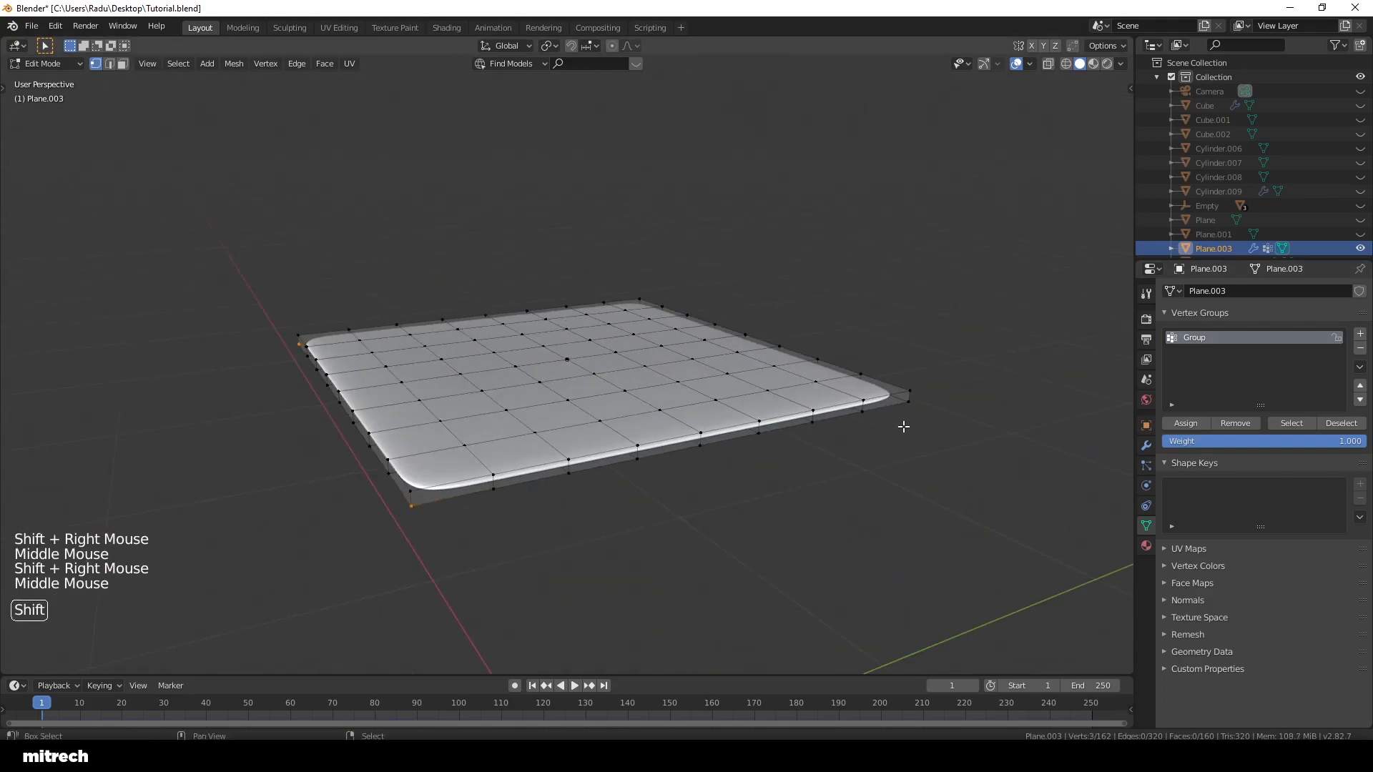
shift+right_click(908, 402)
shift+right_click(410, 495)
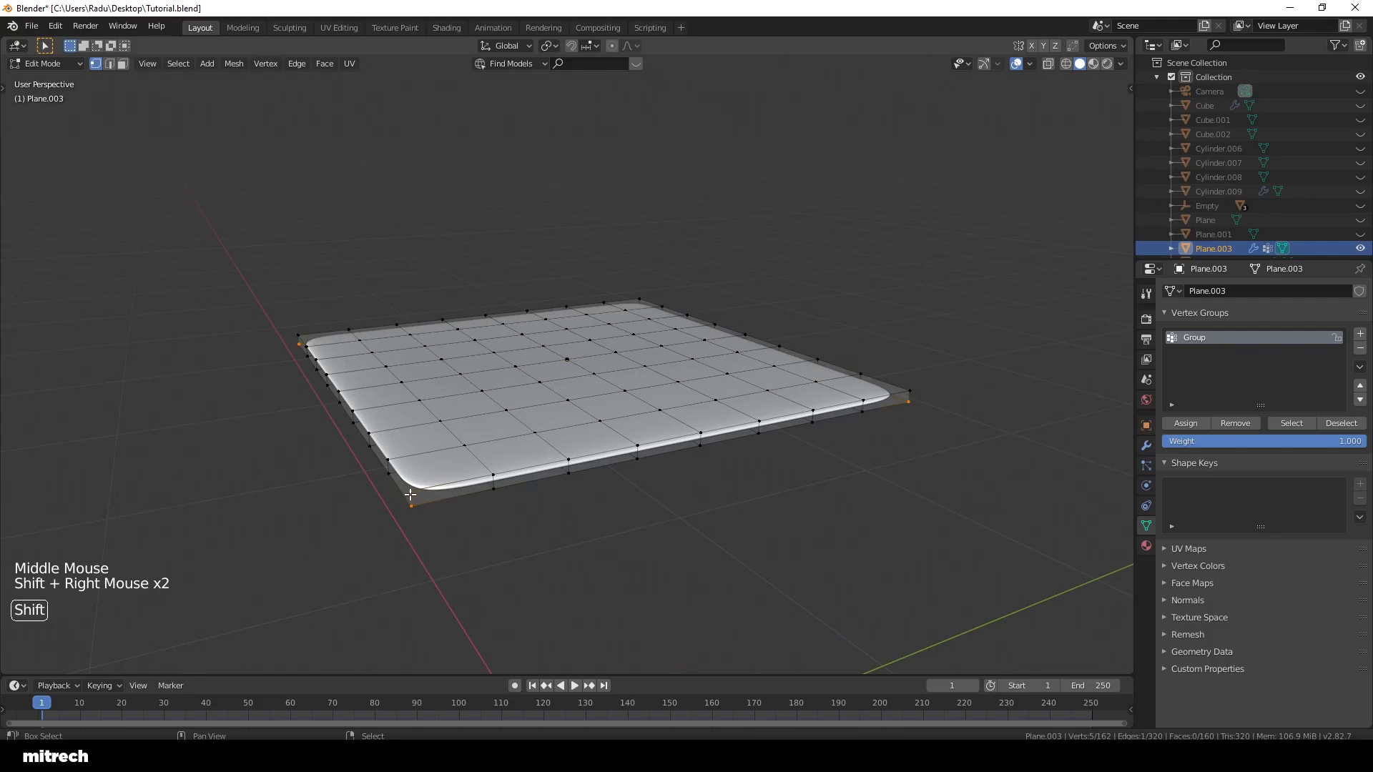
shift+right_click(411, 494)
click(1185, 422)
Step: Return to Object Mode and apply the isolated plate's transform
key(Tab)
key(ctrl+a)
click(487, 392)
Step: Reveal all hidden objects, clear the selection and save the file
middle_drag(488, 393, 665, 406)
key(alt+h)
scroll(665, 406, down, 3)
key(a)
key(ctrl+s)
Step: Play the cloth simulation to frame 26 and inspect the creases at the cushion's pinned corners
middle_drag(783, 367, 769, 368)
key(ctrl+space)
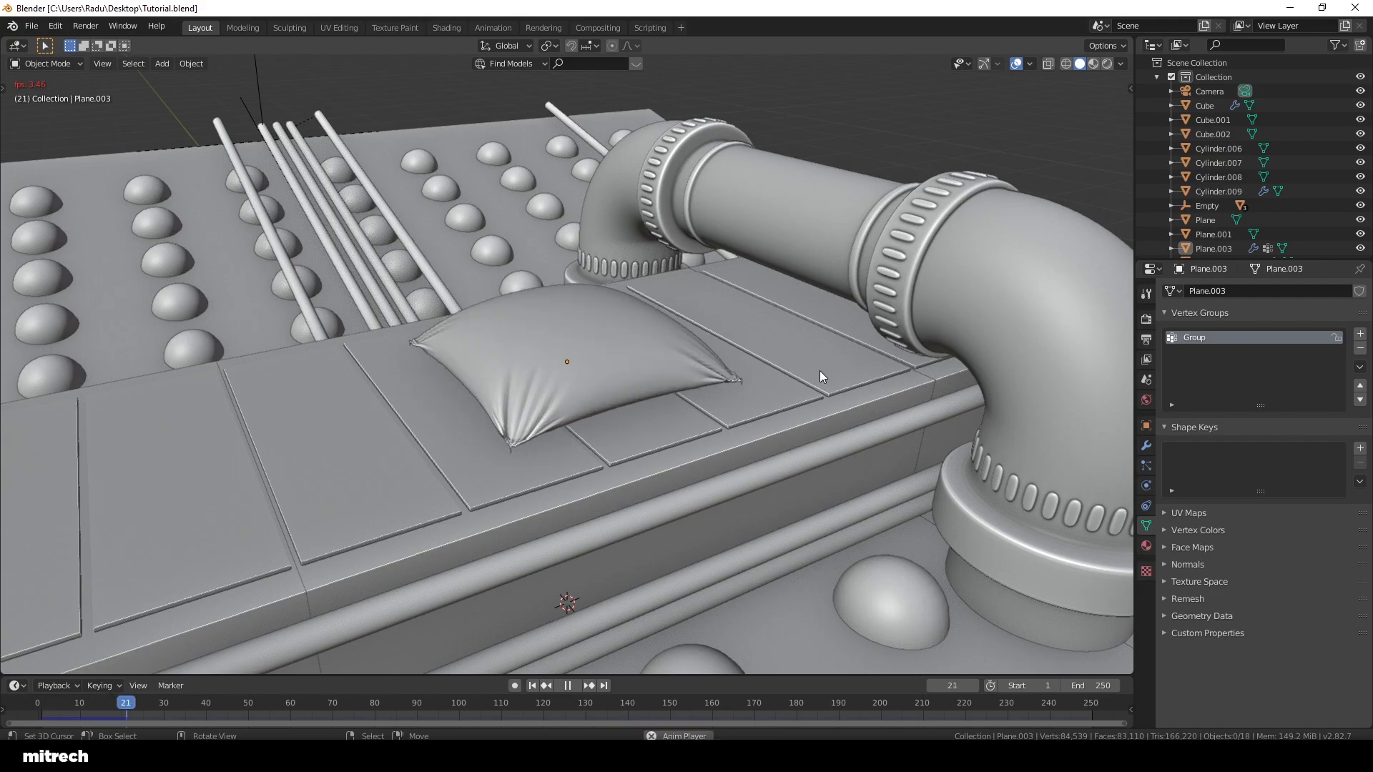
key(ctrl+space)
scroll(581, 472, up, 4)
shift+middle_drag(581, 471, 436, 549)
scroll(435, 548, up, 1)
scroll(345, 567, down, 2)
scroll(745, 431, down, 3)
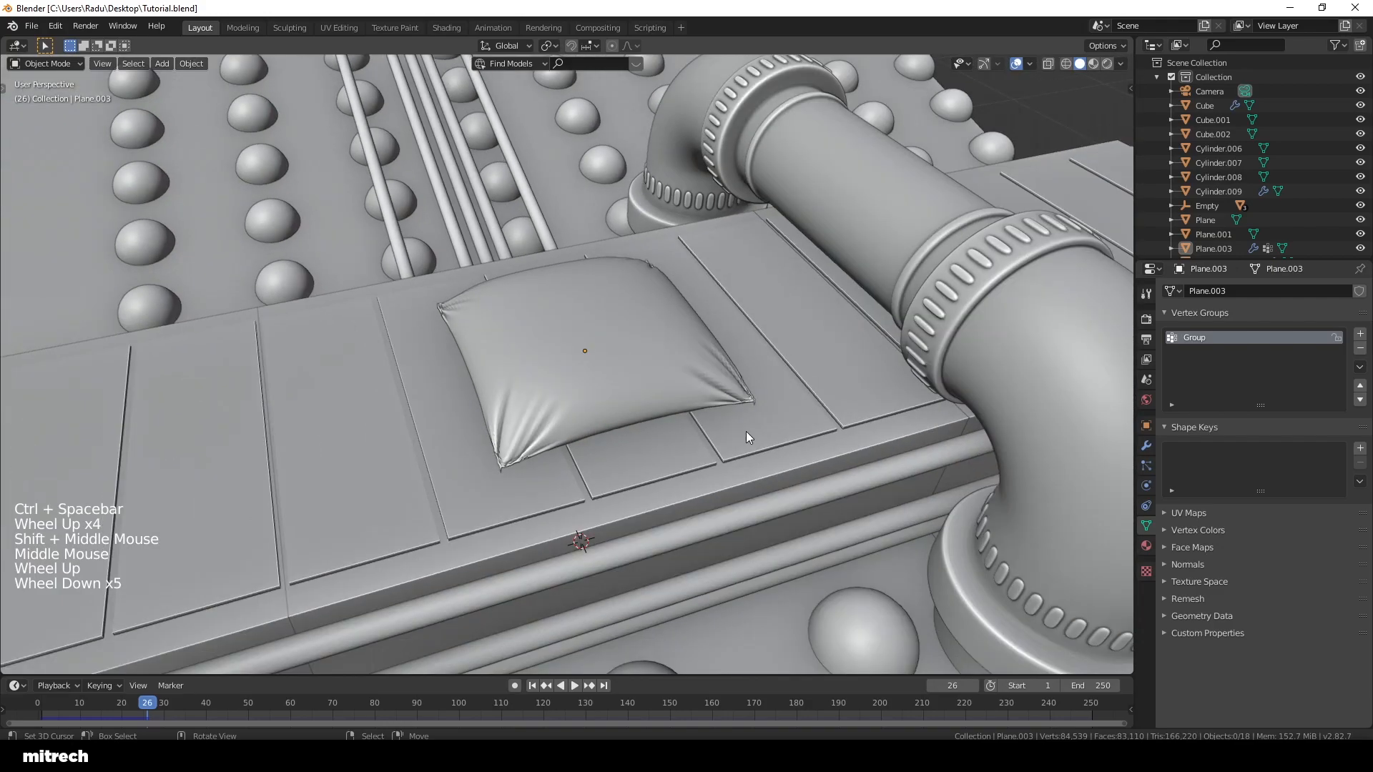
middle_drag(745, 431, 714, 434)
Step: Add a second Subdivision Surface modifier after Cloth on the plate and turn off its viewport display
click(1146, 446)
click(1206, 292)
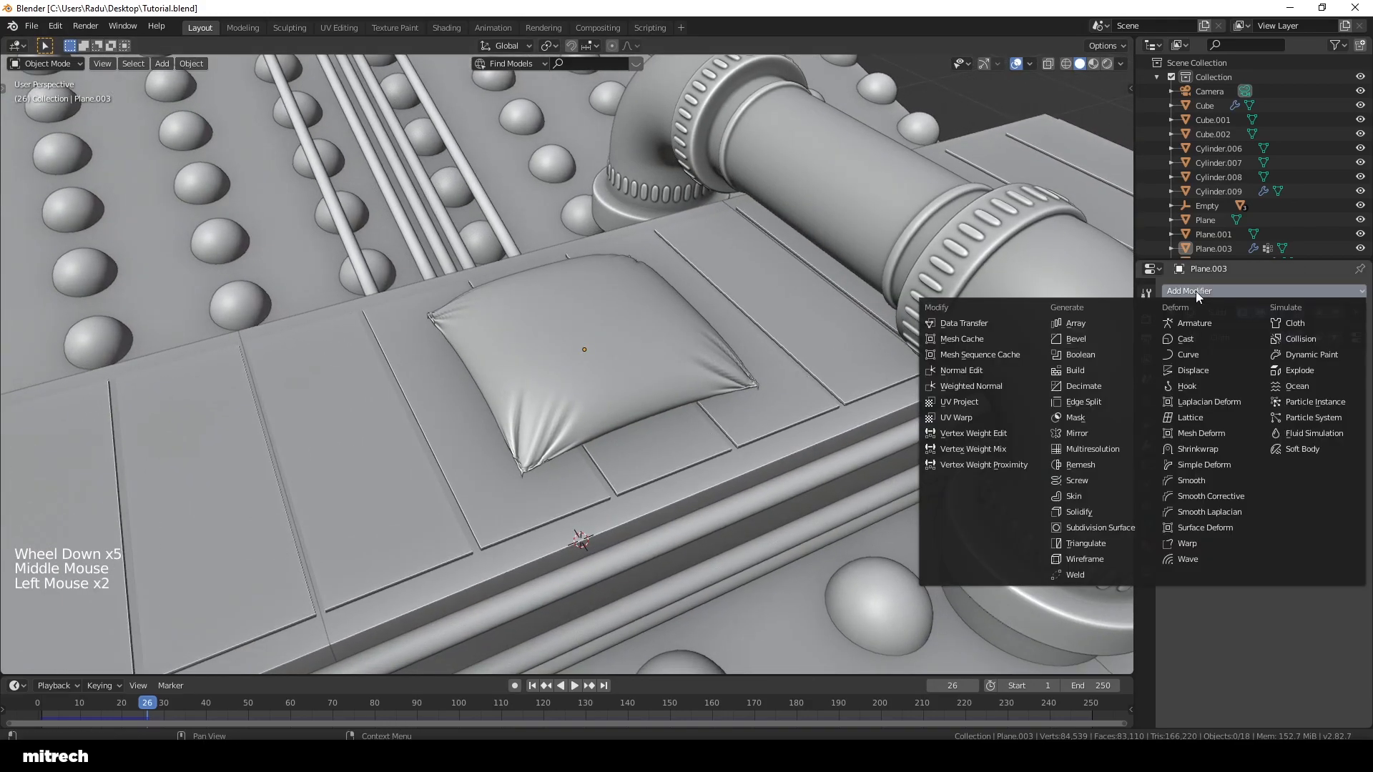
click(1097, 529)
scroll(639, 481, up, 3)
middle_drag(639, 482, 1113, 448)
scroll(685, 465, down, 2)
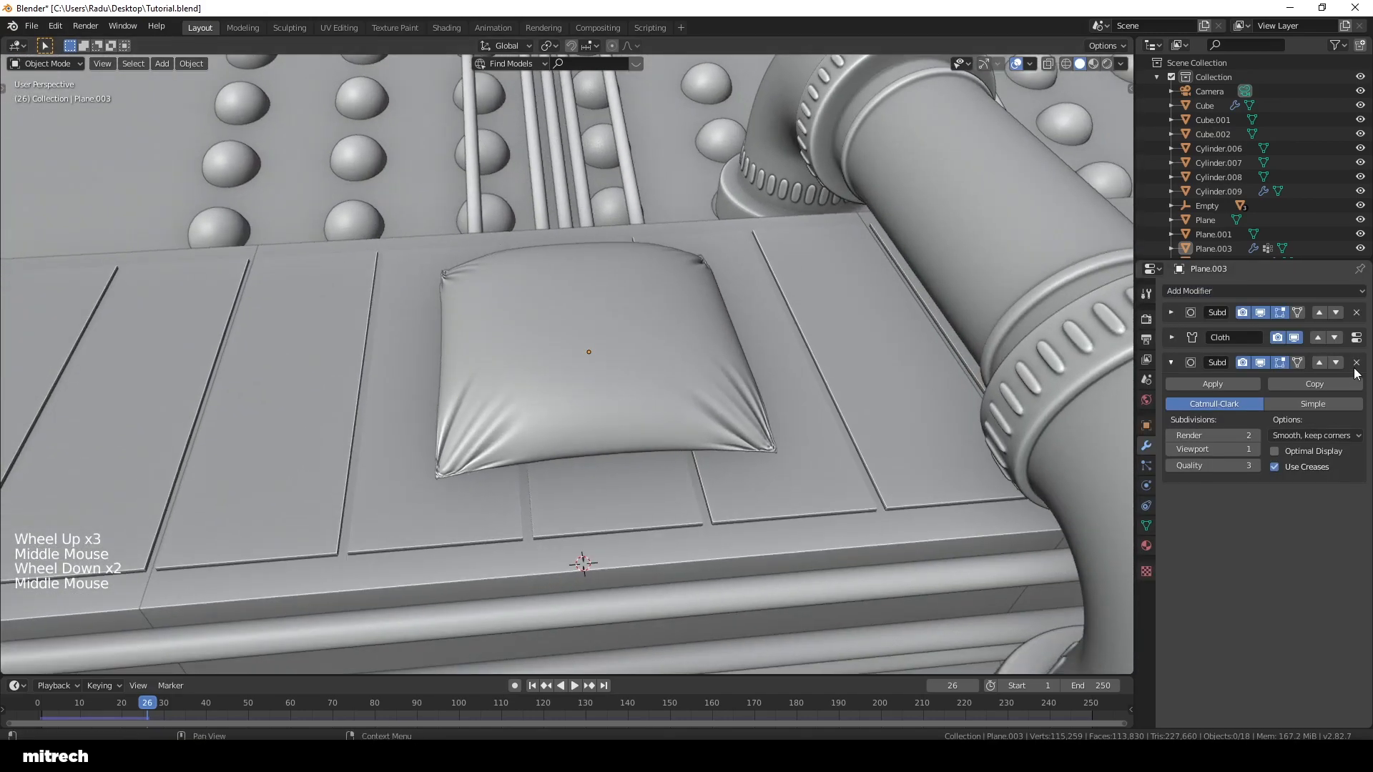
click(1261, 363)
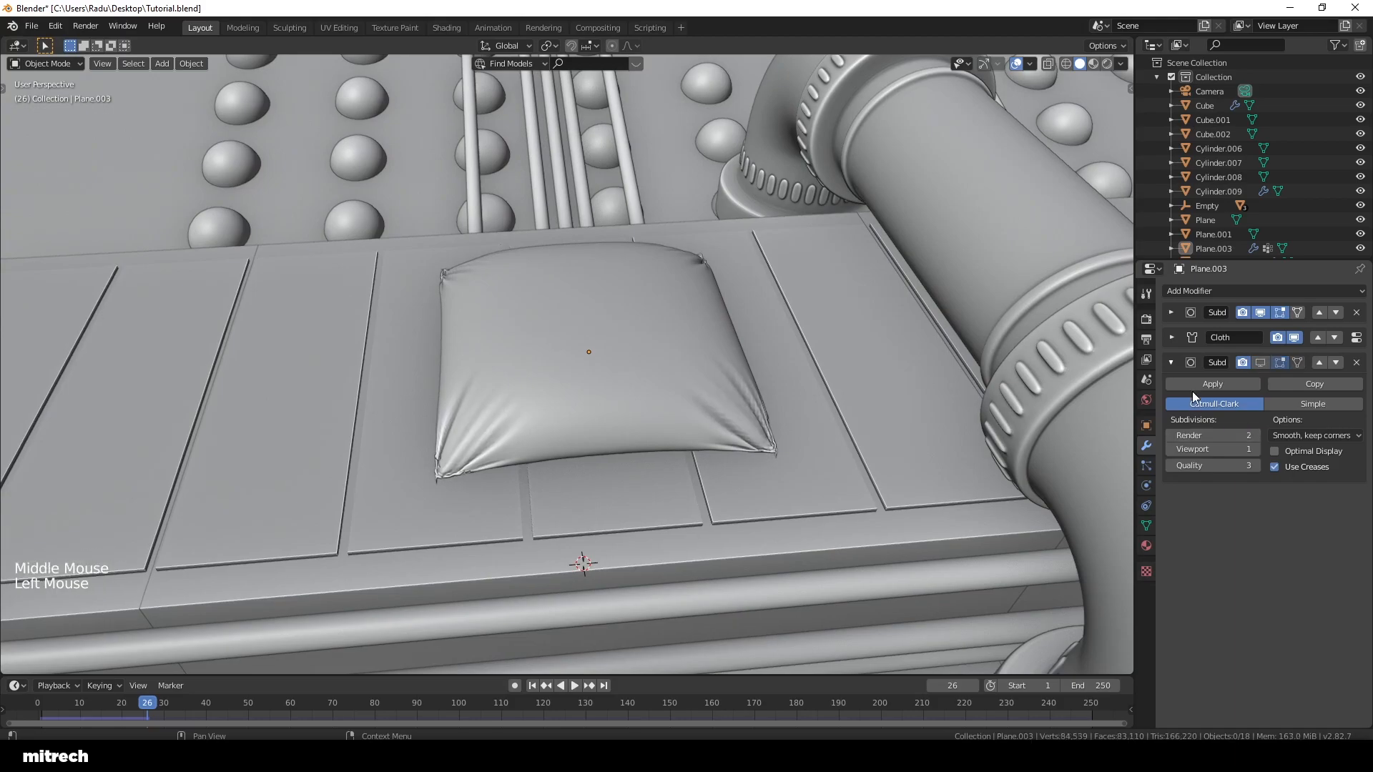
Step: Compare the cushion with the second Subdivision Surface modifier's viewport display on and off, and collapse that modifier
click(1258, 363)
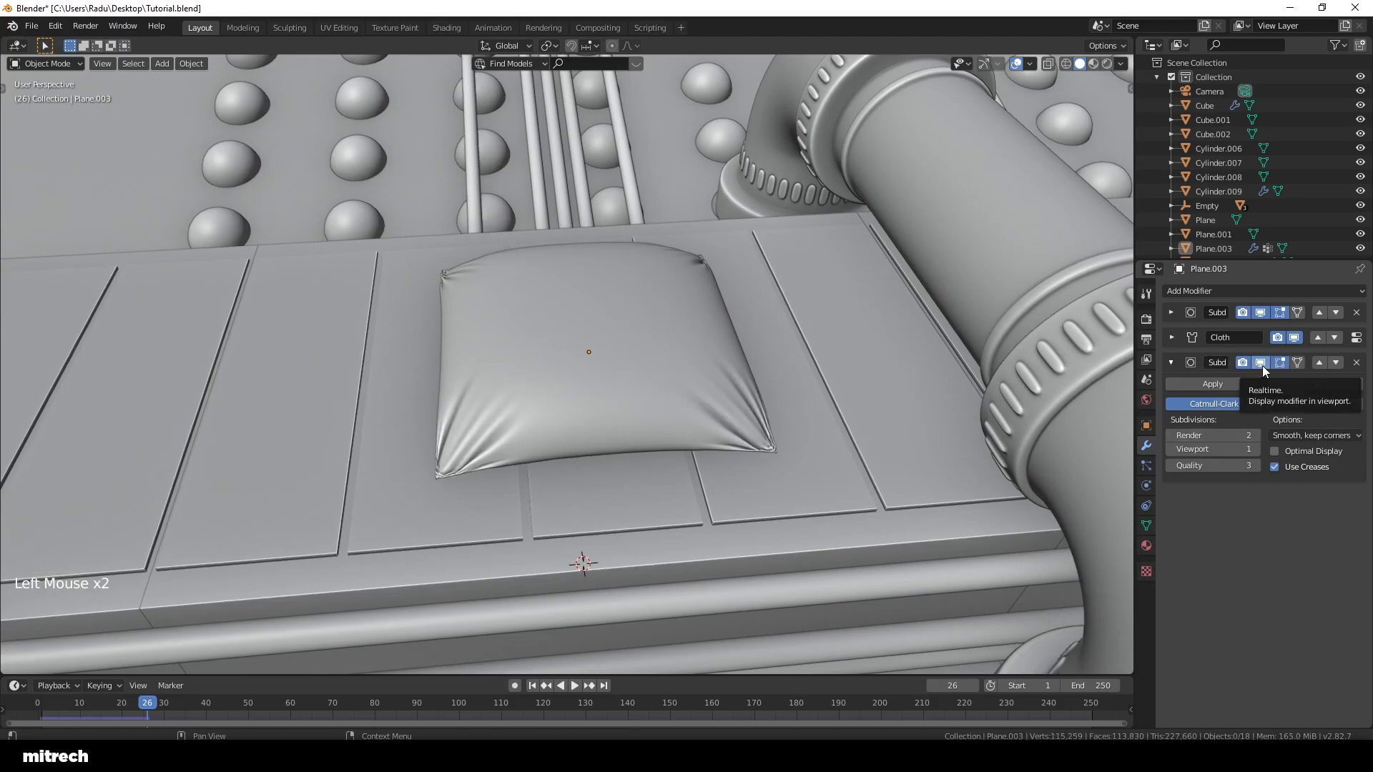
click(1261, 364)
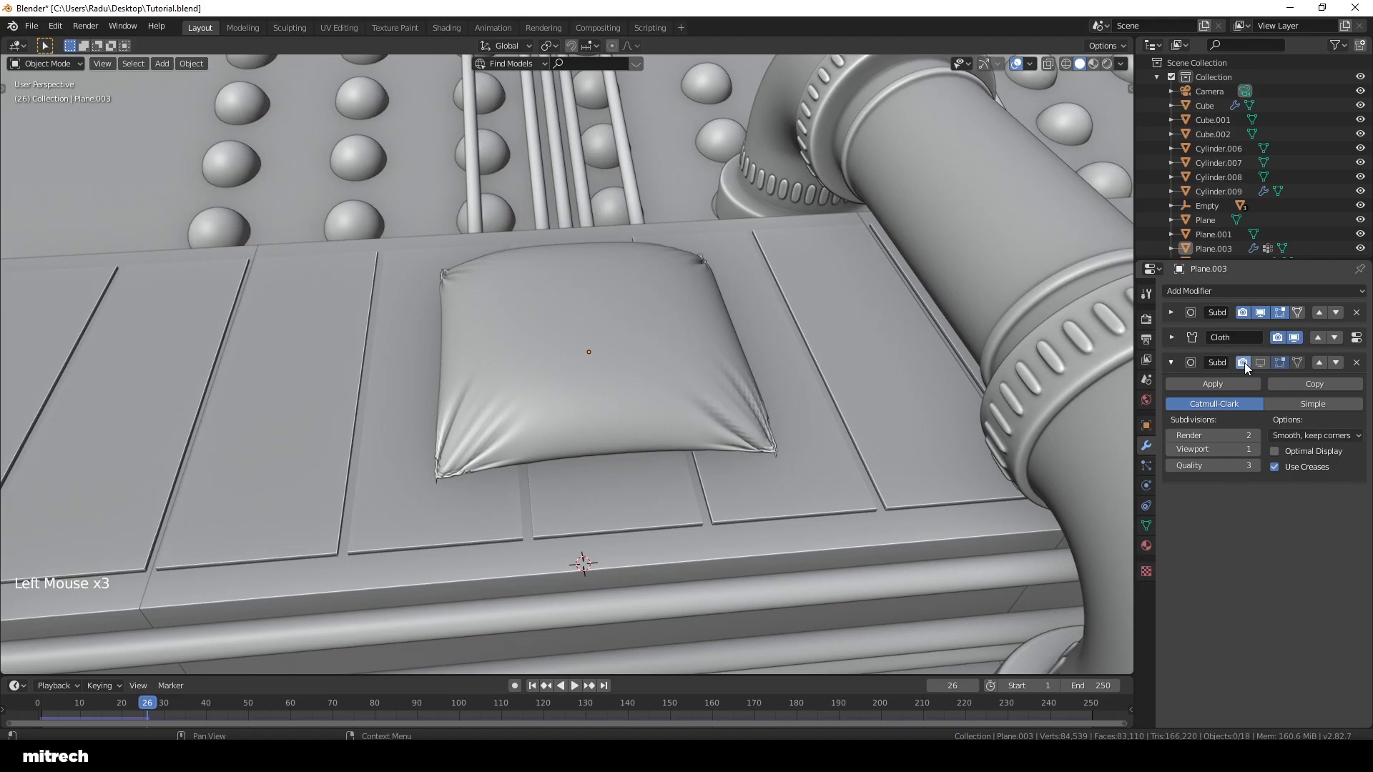
click(1170, 362)
Step: Clear the object selection and save the file with the second subdivision hidden in the viewport
right_click(796, 419)
key(a)
key(a)
key(a)
key(a)
key(a)
key(ctrl+s)
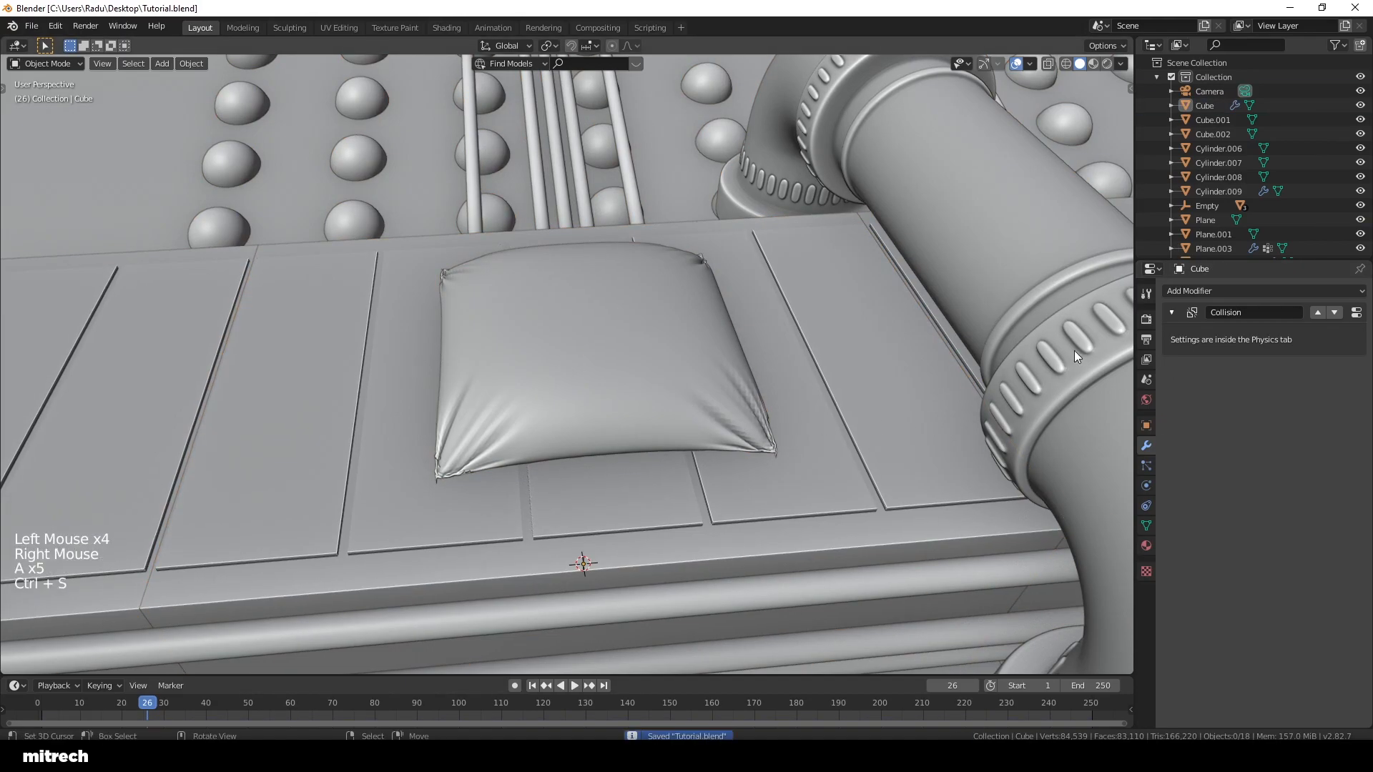
Step: Rewind the timeline to frame 1, clear the selection and save the file
right_click(624, 397)
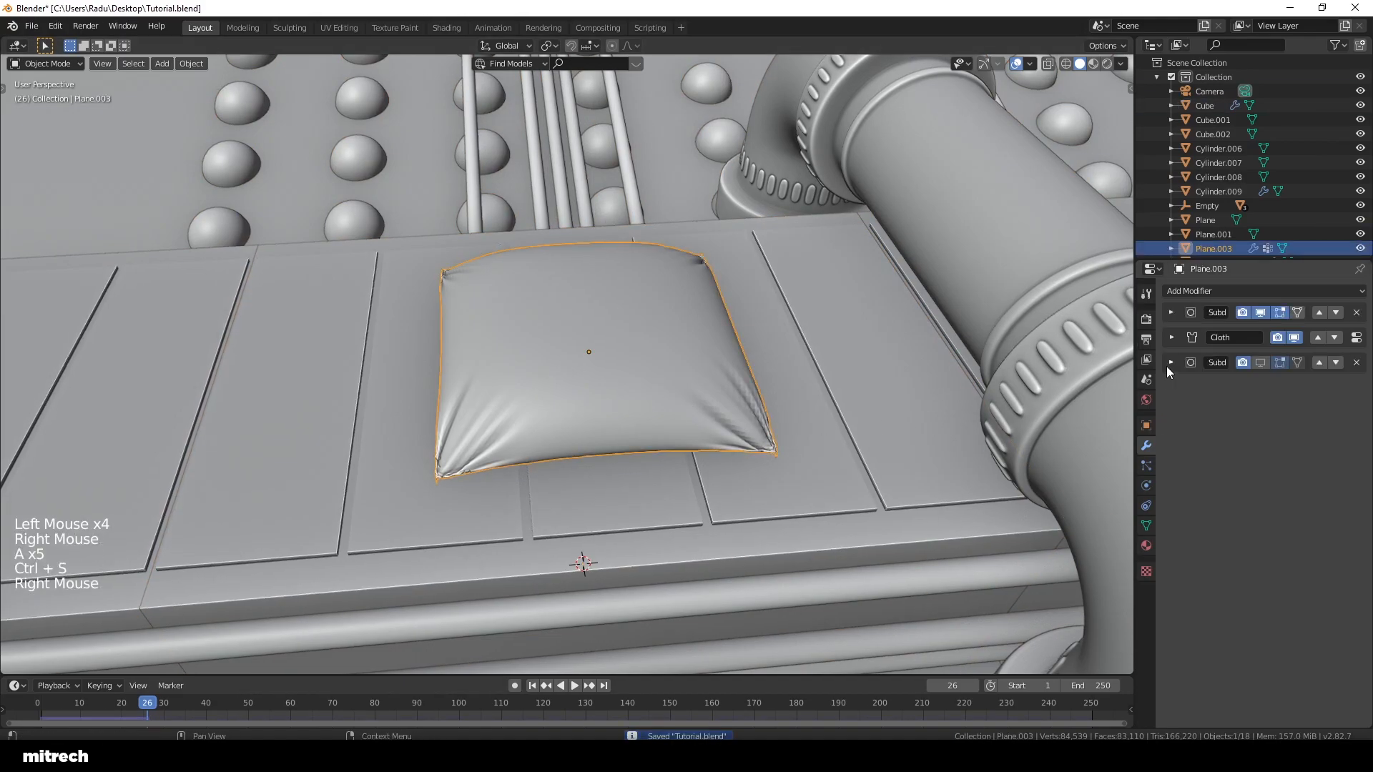
click(532, 685)
right_click(852, 402)
key(a)
key(a)
key(a)
key(a)
key(ctrl+s)
scroll(853, 400, down, 2)
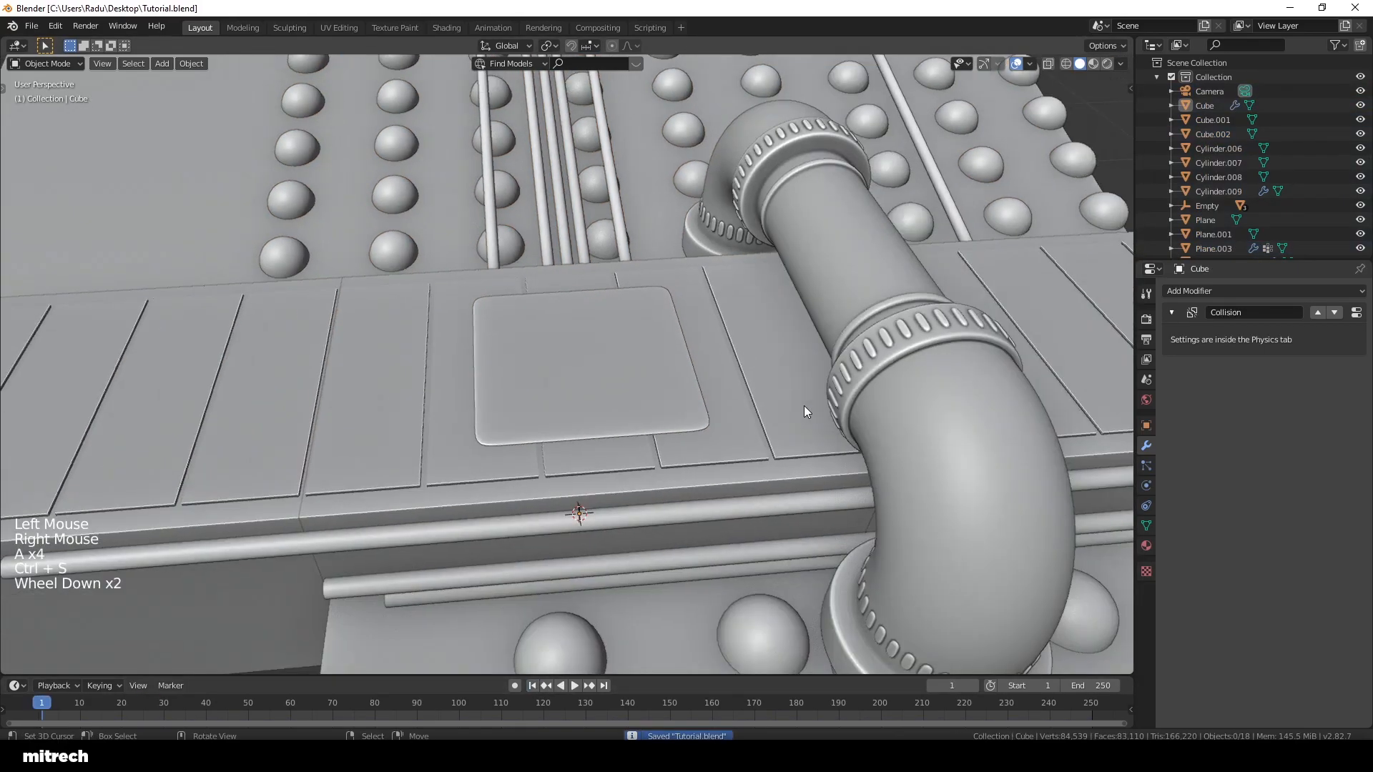
Step: Set the timeline's start frame to 0, clear the selection and save the file
click(1025, 678)
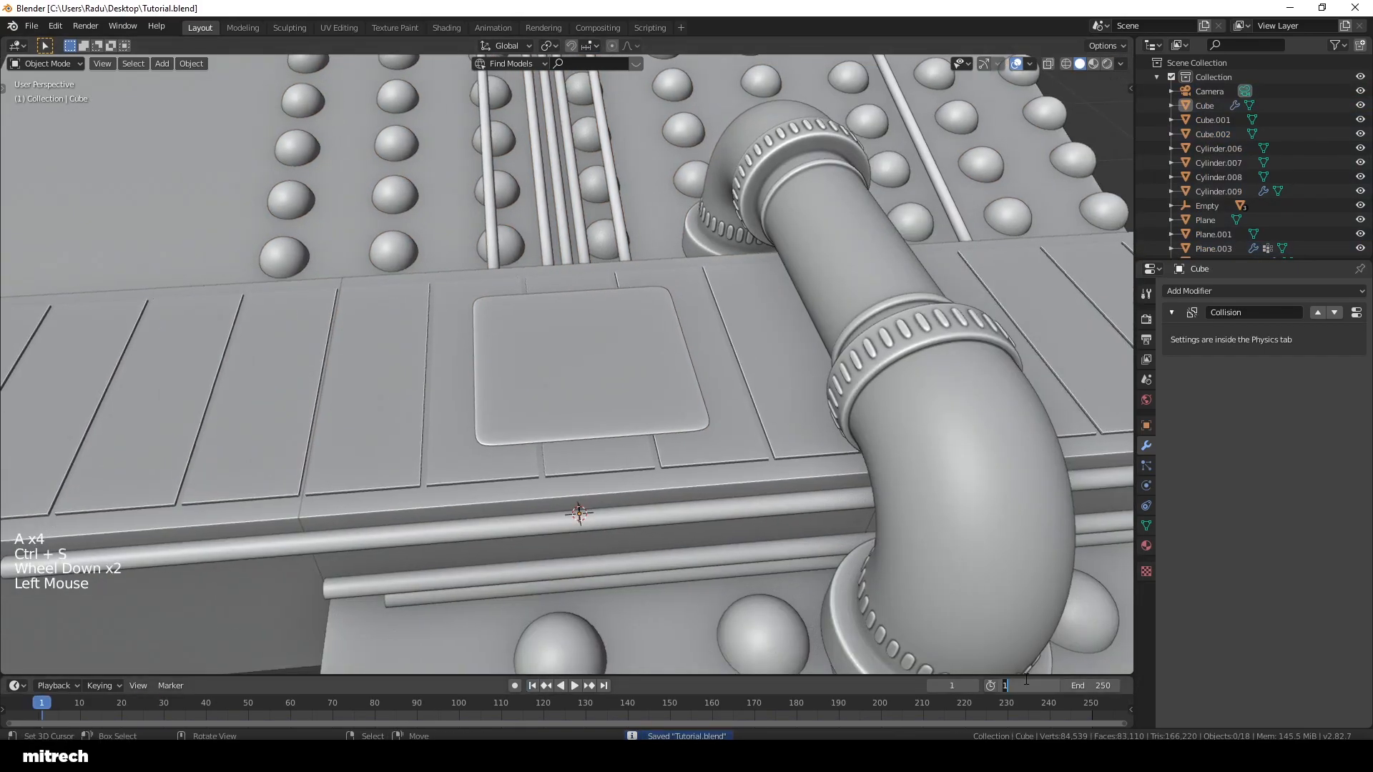
text(0)
key(Return)
right_click(748, 441)
key(a)
key(a)
key(a)
key(a)
key(a)
key(ctrl+s)
Step: Play the cloth simulation to frame 17 and examine the inflated cushion from several sides
middle_drag(637, 444, 682, 447)
key(ctrl+space)
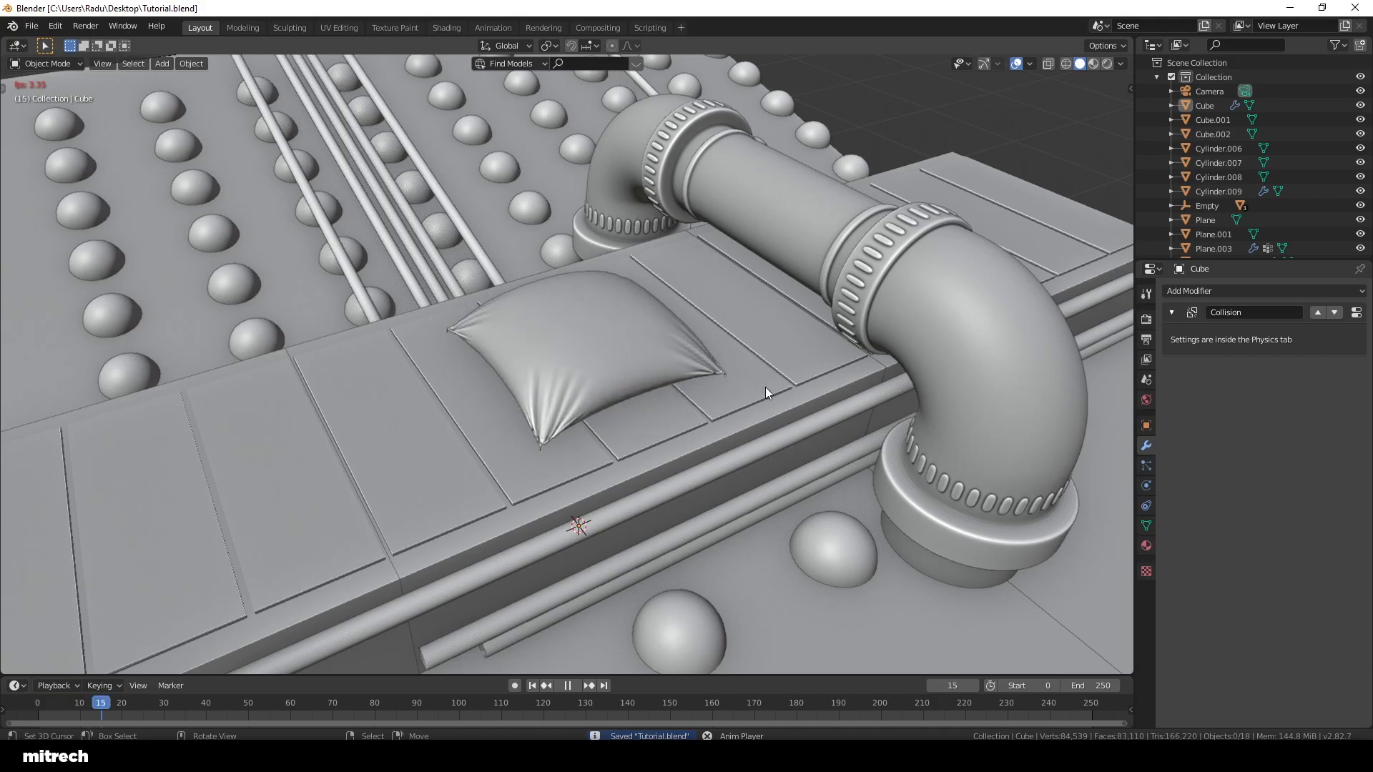
key(ctrl+space)
middle_drag(765, 387, 763, 451)
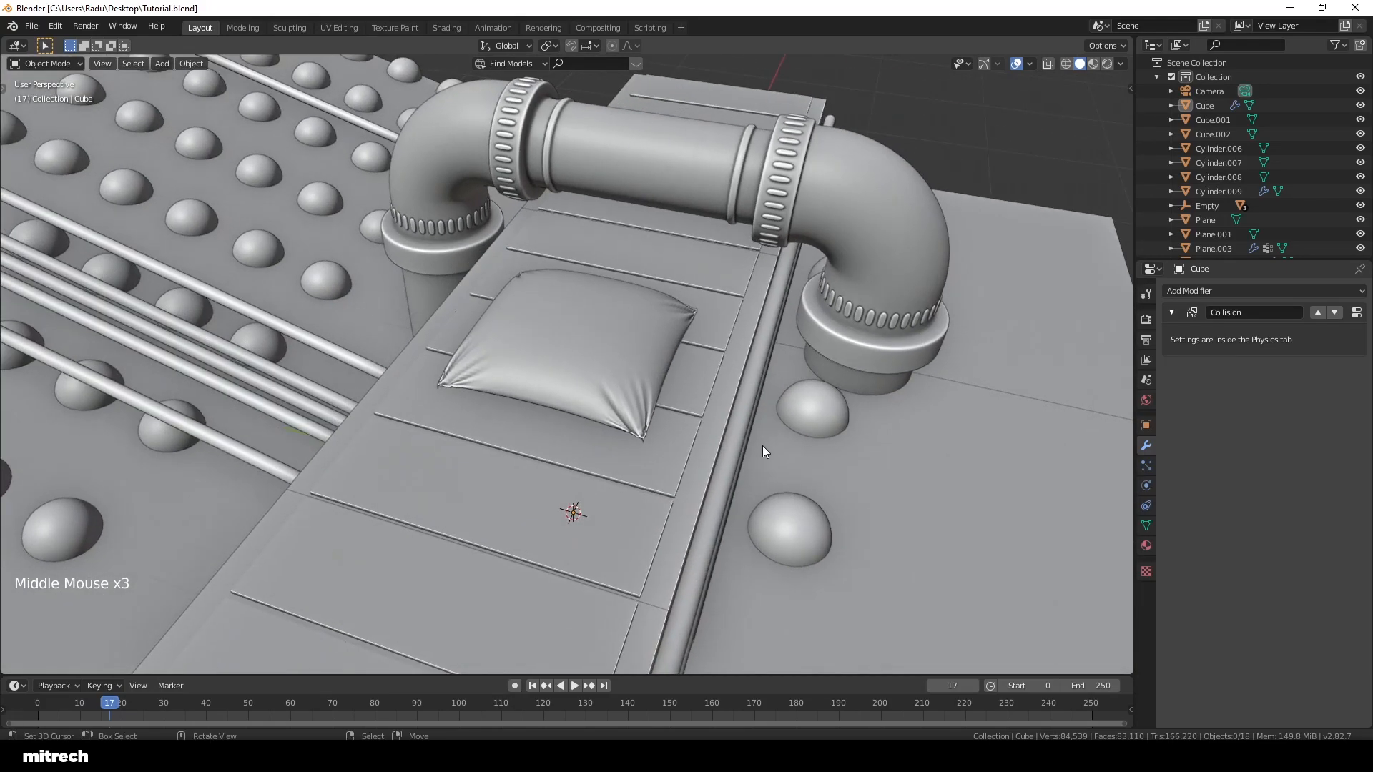
Step: View the scene through the camera in Material Preview shading, clear the selection and save the file
key(z)
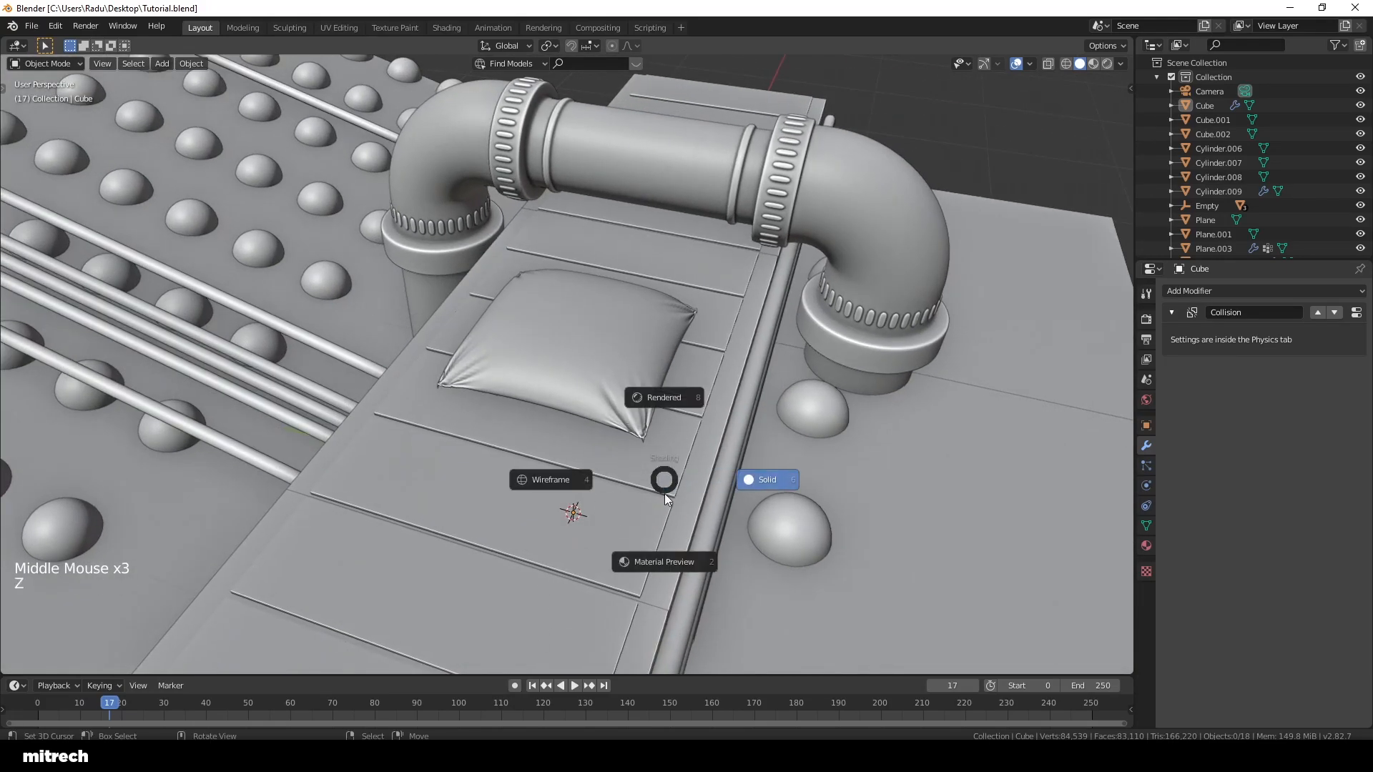
key(KP_0)
key(F15)
key(a)
key(a)
key(a)
key(a)
key(a)
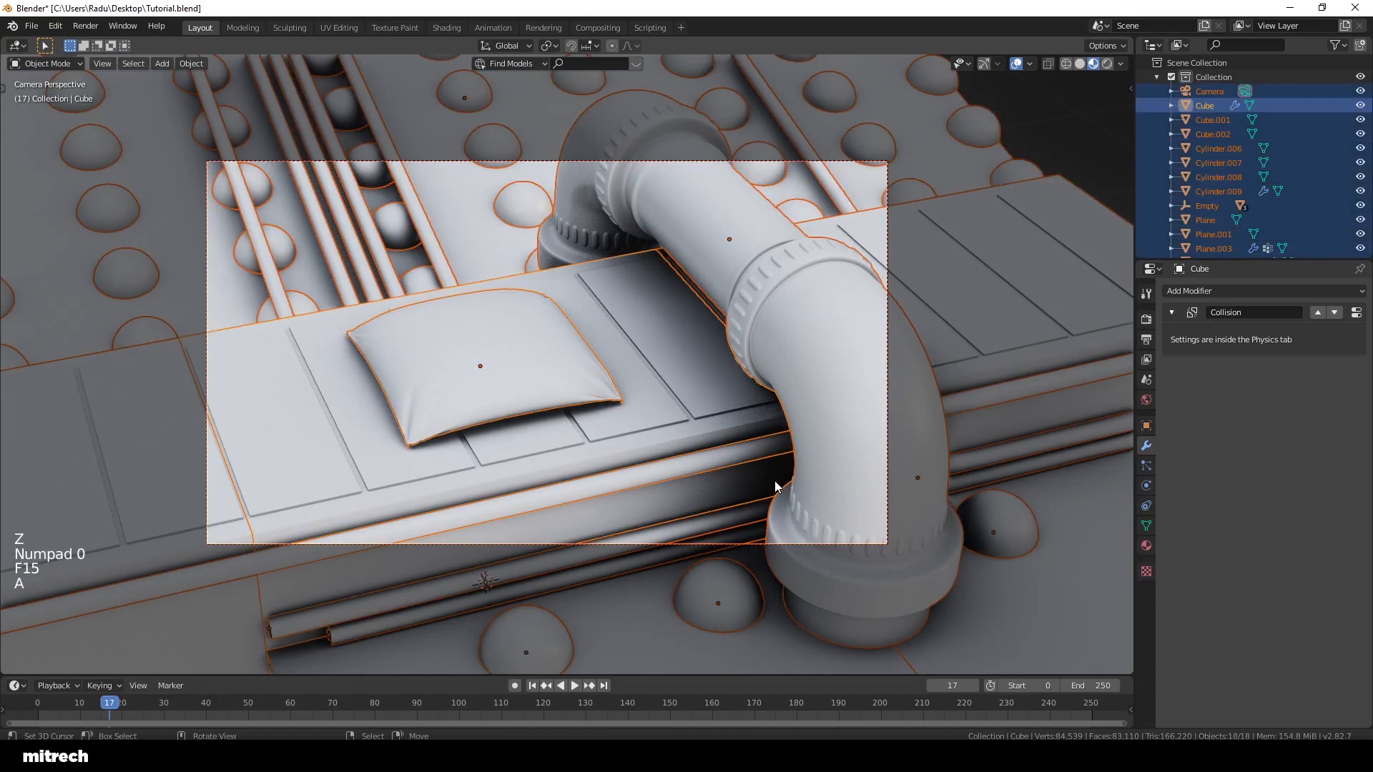
key(ctrl+s)
Step: Inspect the shaded scene from outside the camera, return to the camera view and save the file
middle_drag(678, 429, 606, 444)
scroll(678, 470, up, 2)
scroll(744, 397, up, 3)
scroll(606, 443, down, 3)
key(KP_0)
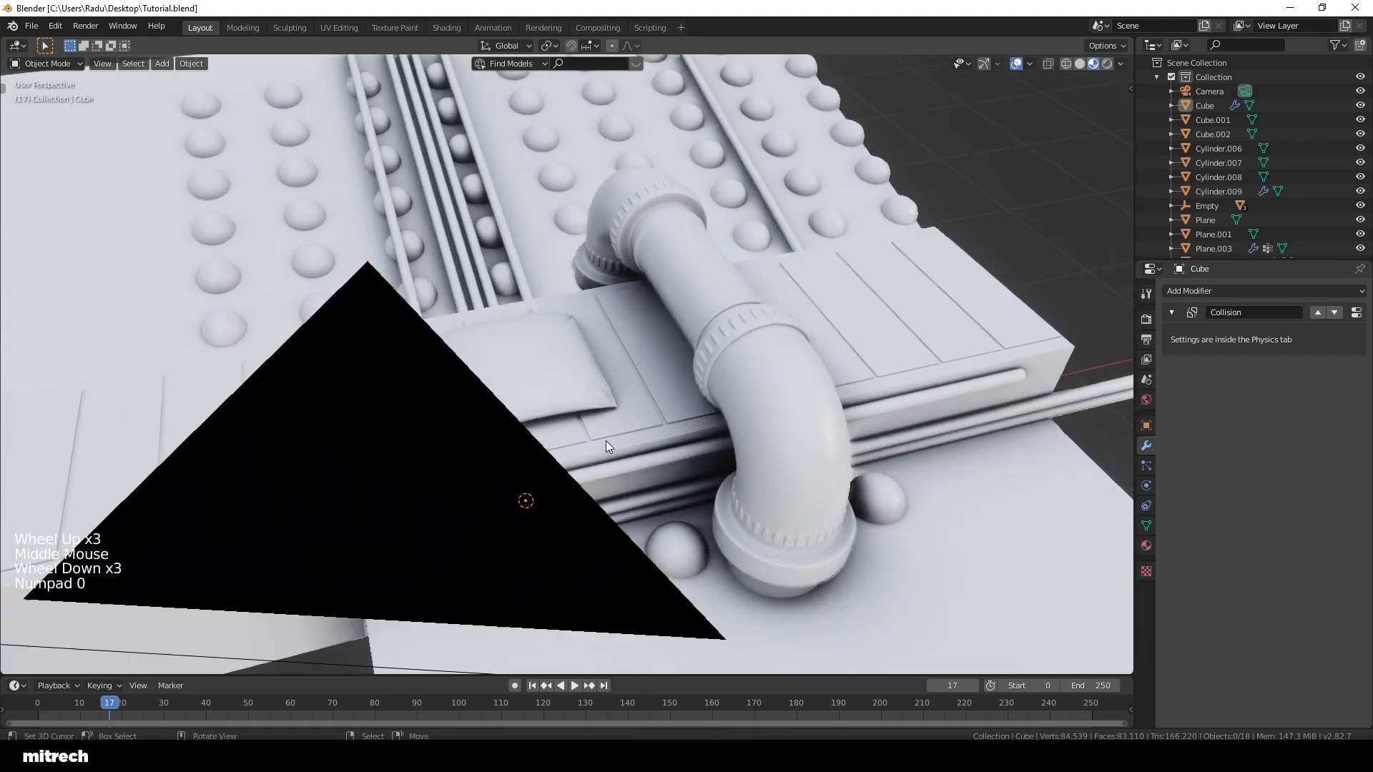
key(a)
key(a)
key(a)
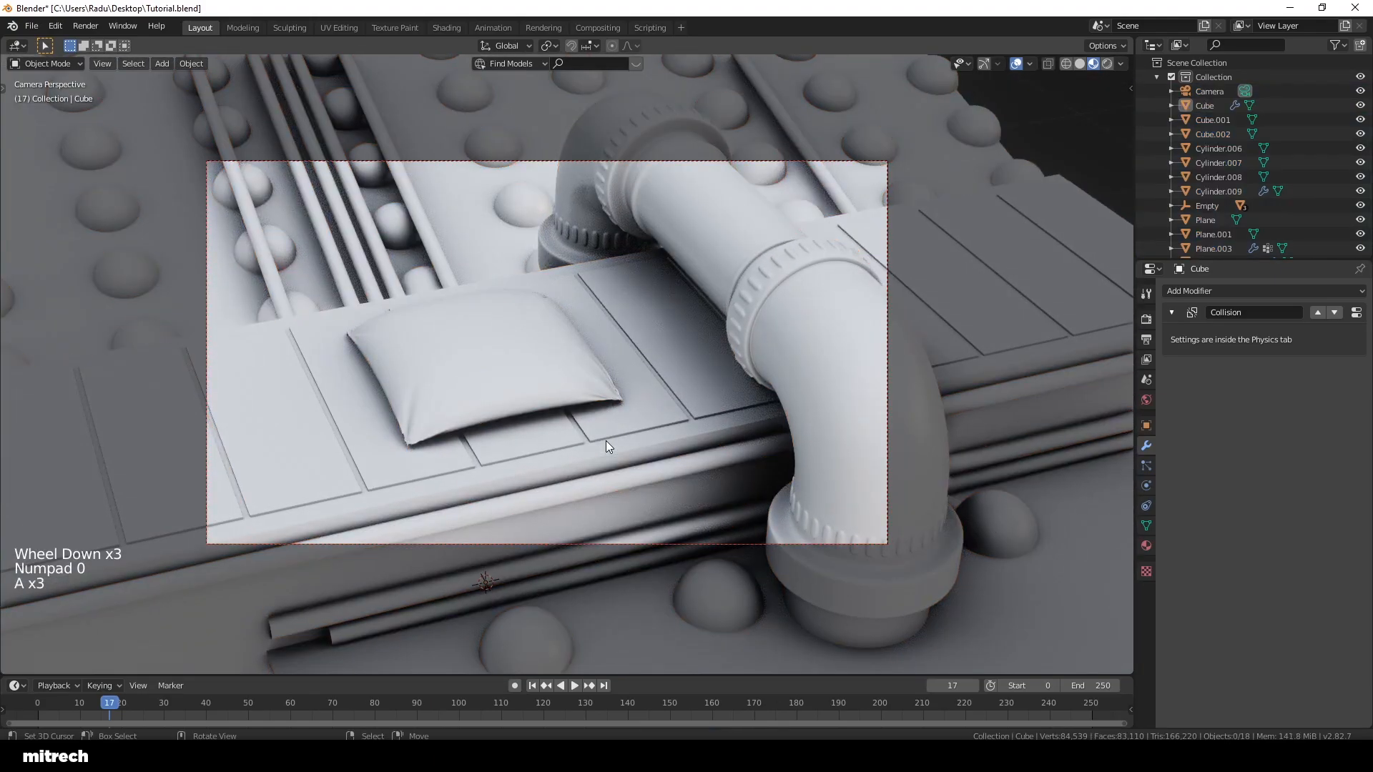
key(ctrl+s)
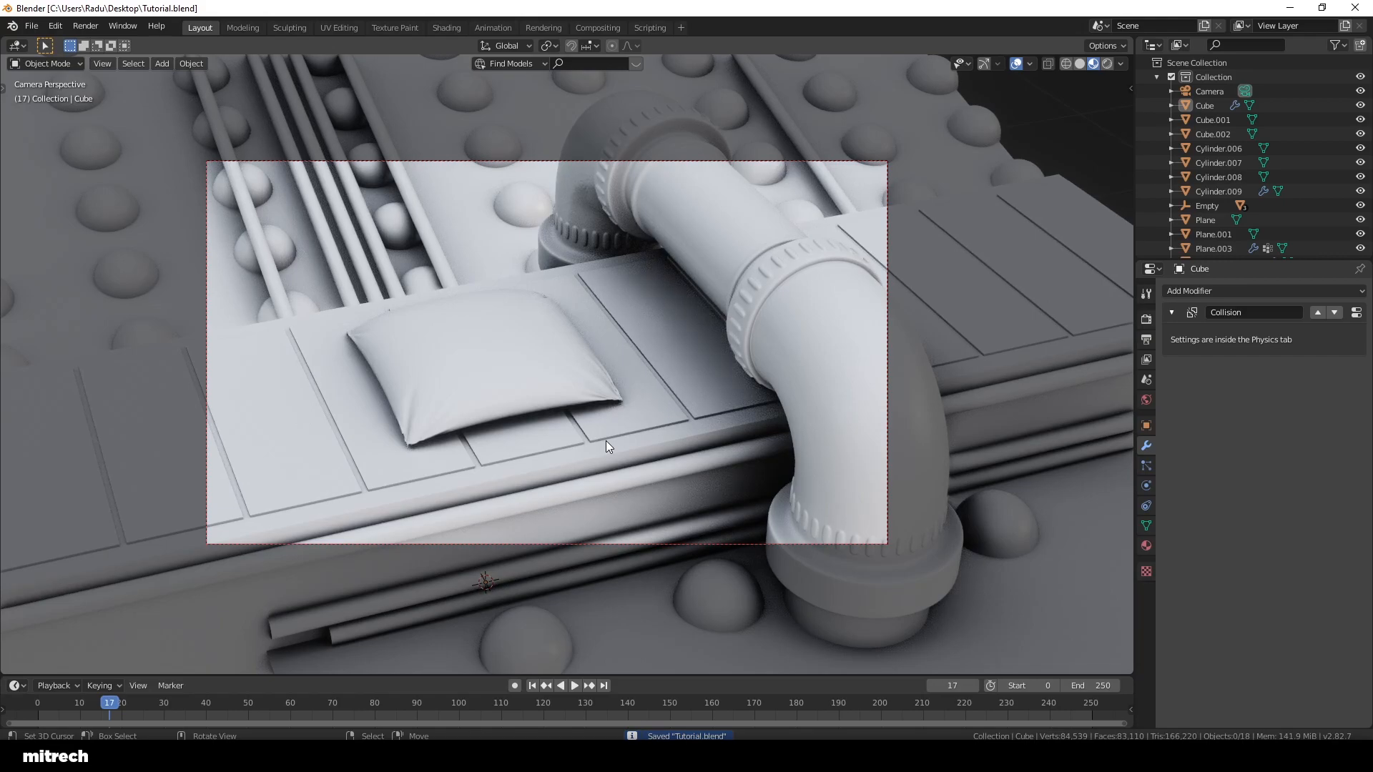
Step: Switch the viewport back to Solid shading, clear the selection and save the file
key(a)
key(a)
key(z)
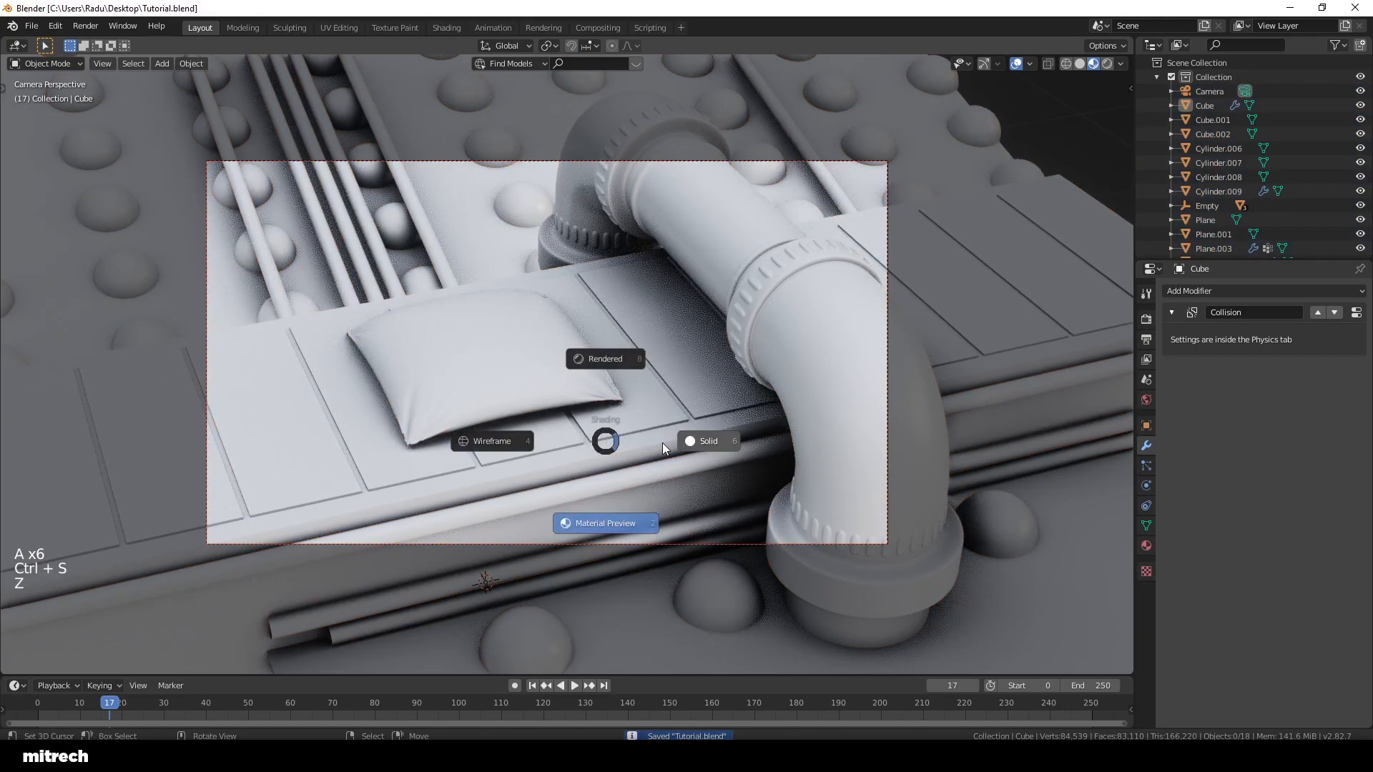
right_click(662, 443)
key(a)
key(a)
key(a)
key(a)
key(a)
key(ctrl+s)
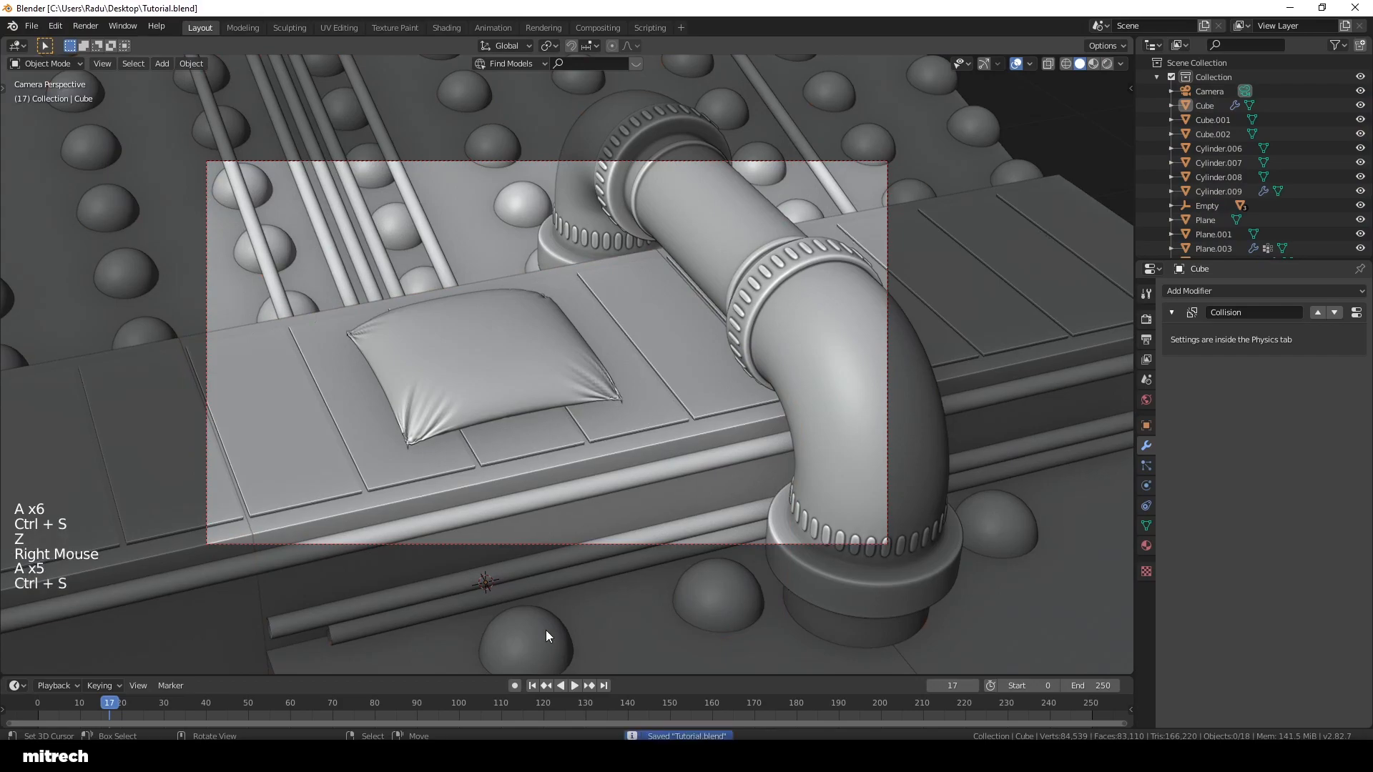
Step: Rewind the timeline to frame 0, clear the selection and save the file
click(532, 685)
right_click(675, 364)
key(a)
key(a)
key(a)
key(a)
key(ctrl+s)
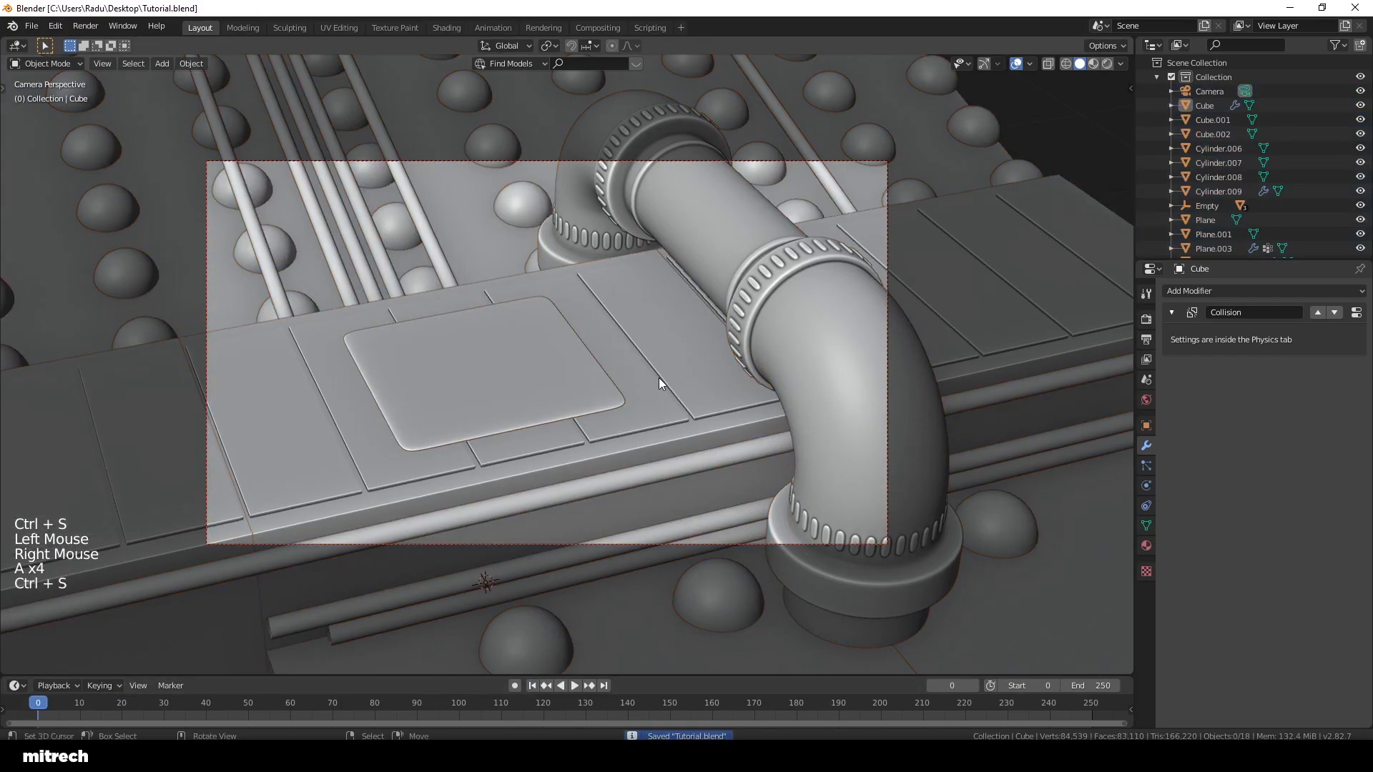
Step: Select the cushion plate and review its vertex group and Cloth settings, including stiffness, pressure and pin group
right_click(530, 358)
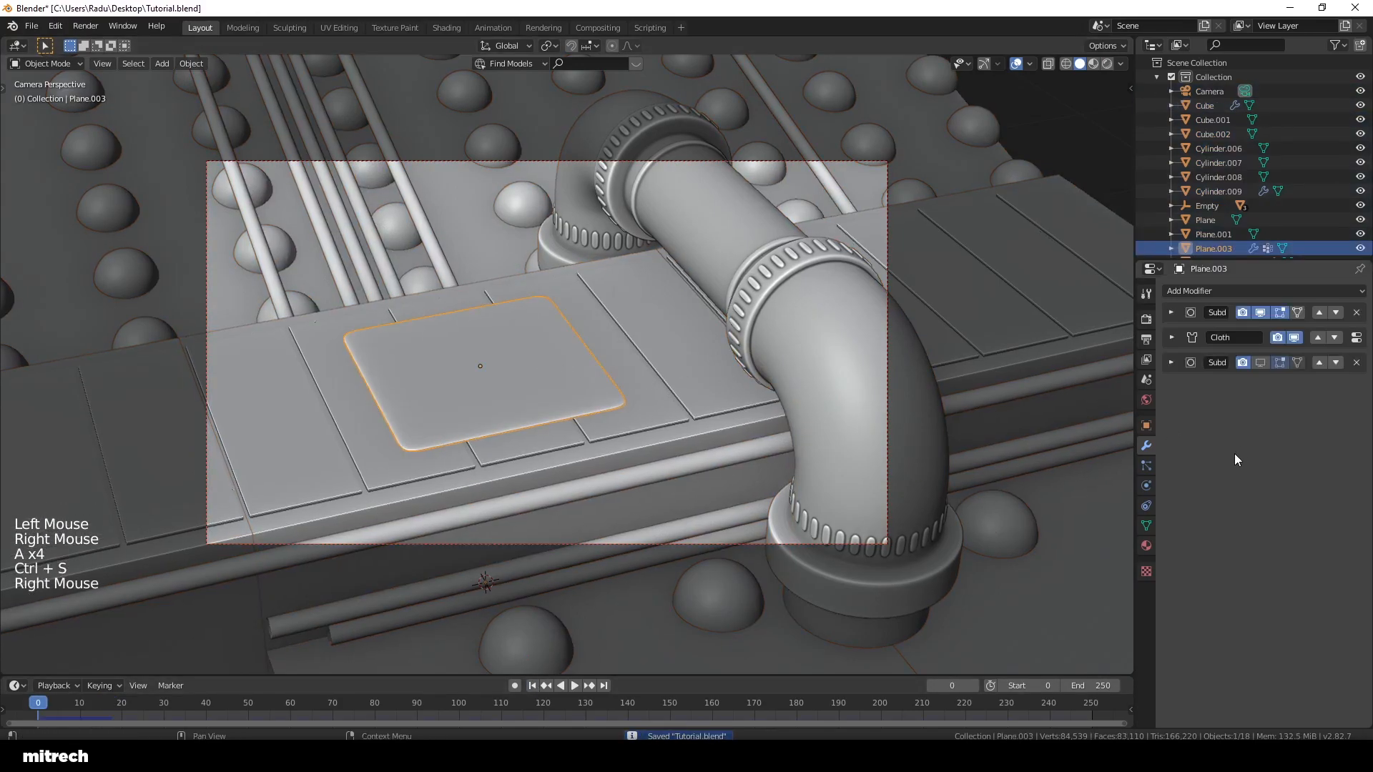
click(1151, 463)
click(1147, 444)
click(1146, 485)
click(1146, 526)
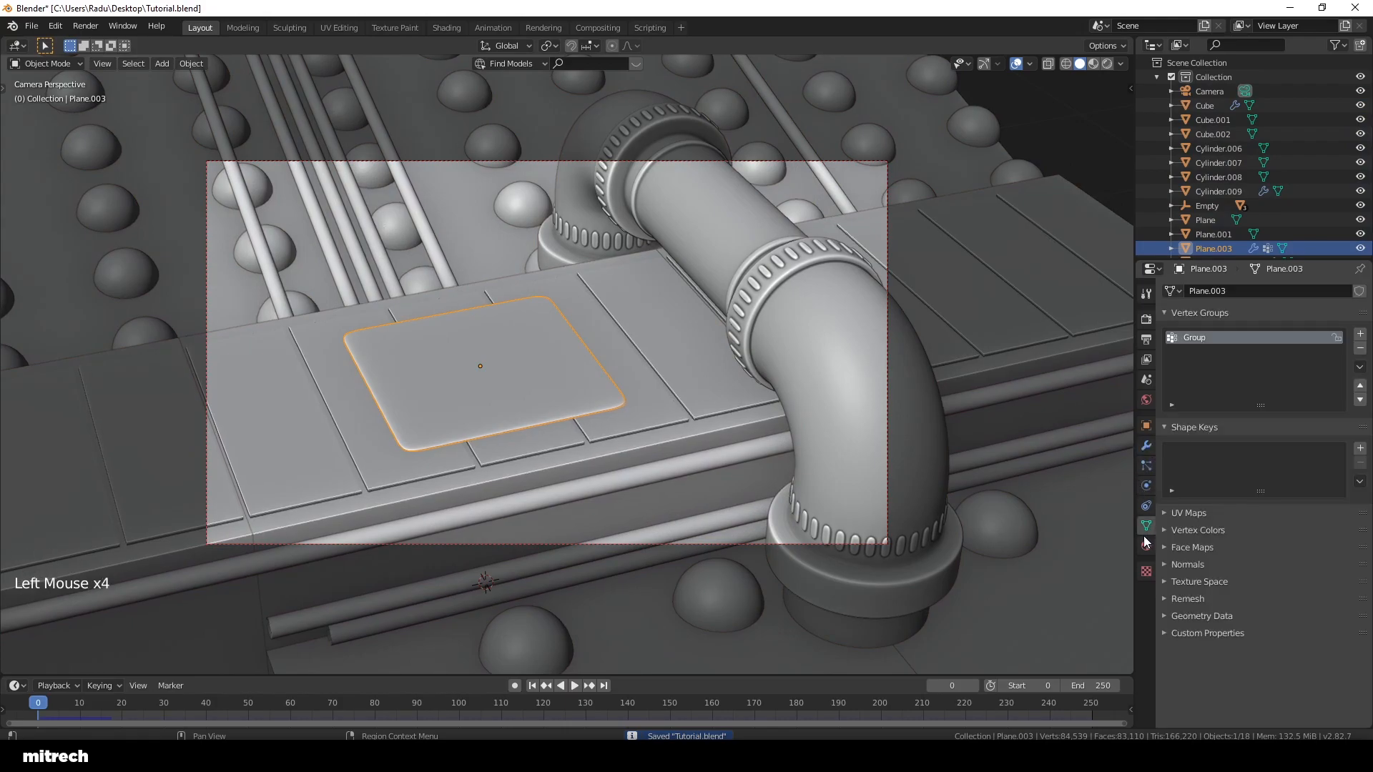
click(1145, 543)
click(1145, 487)
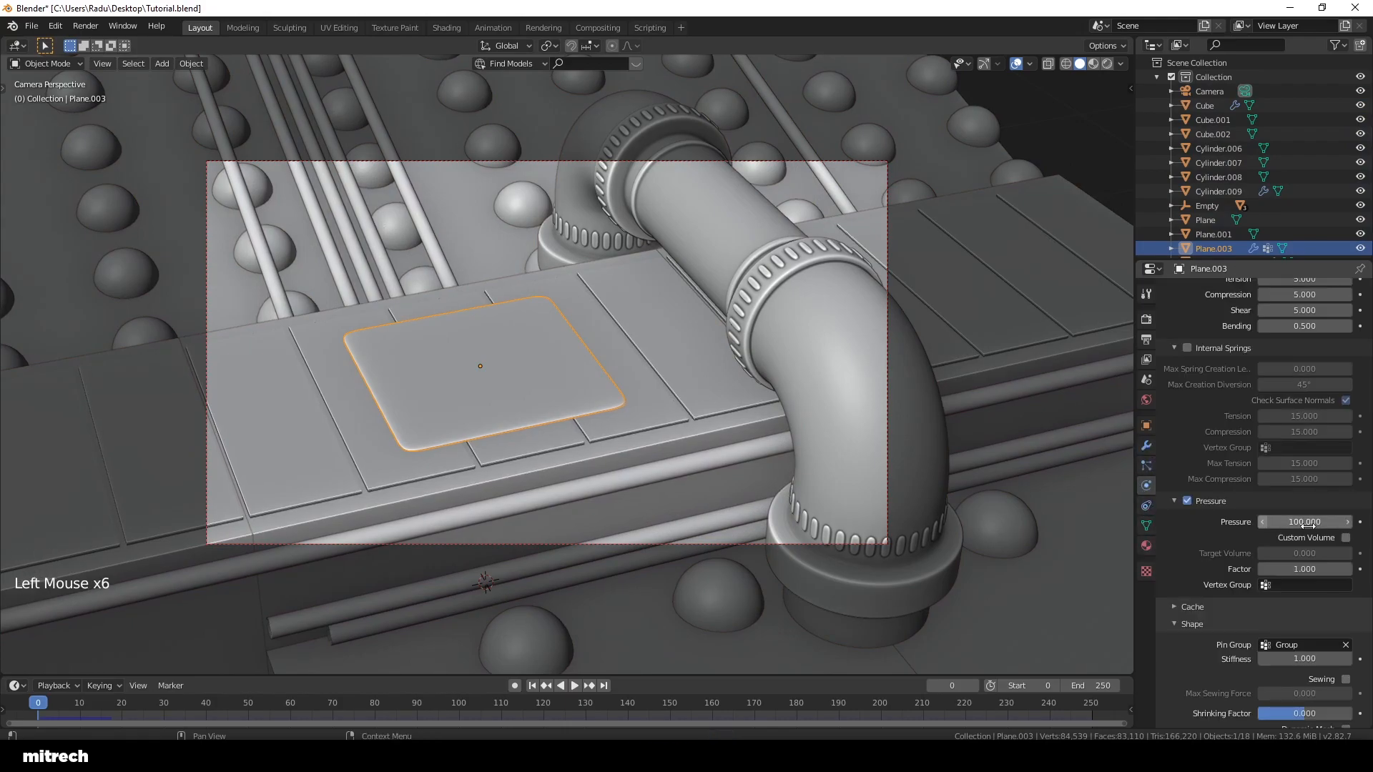
scroll(1298, 528, up, 12)
scroll(1307, 528, down, 20)
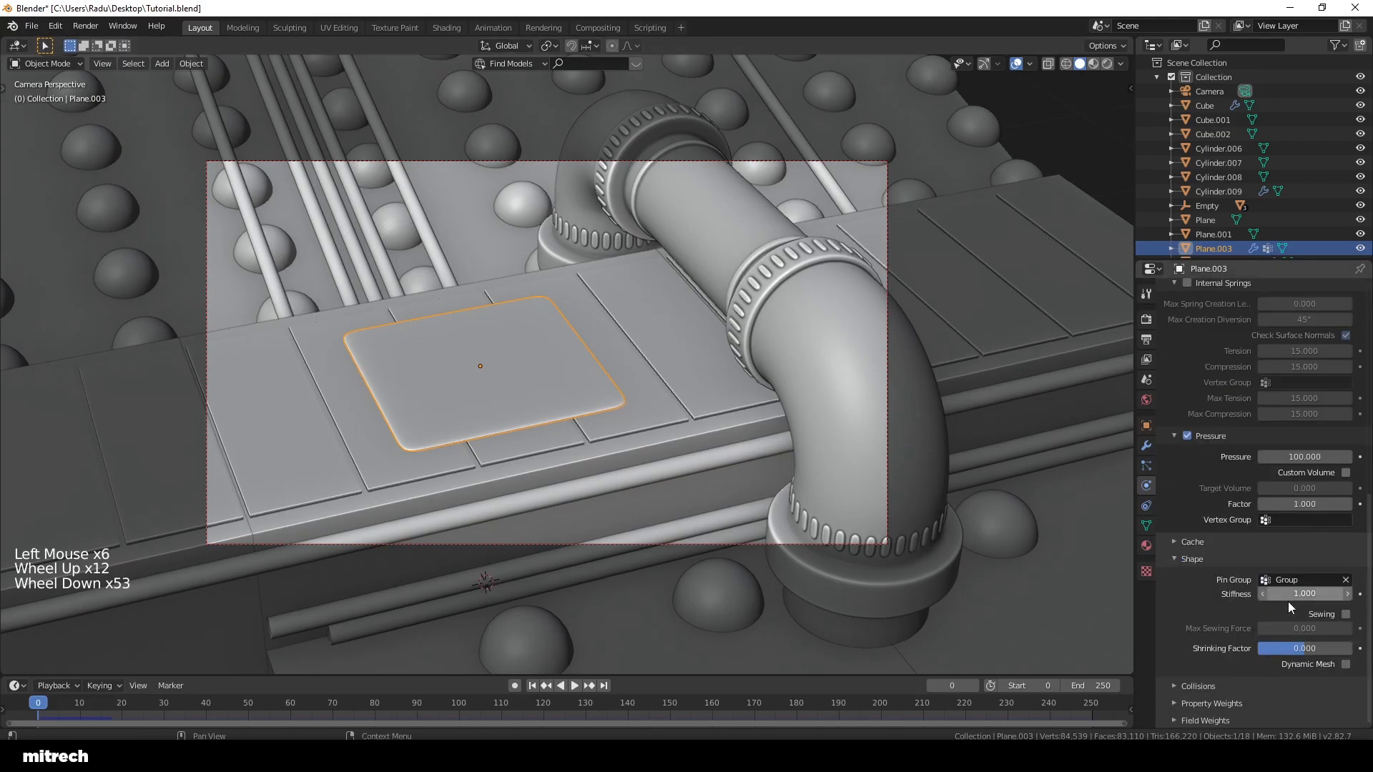
scroll(1243, 592, up, 20)
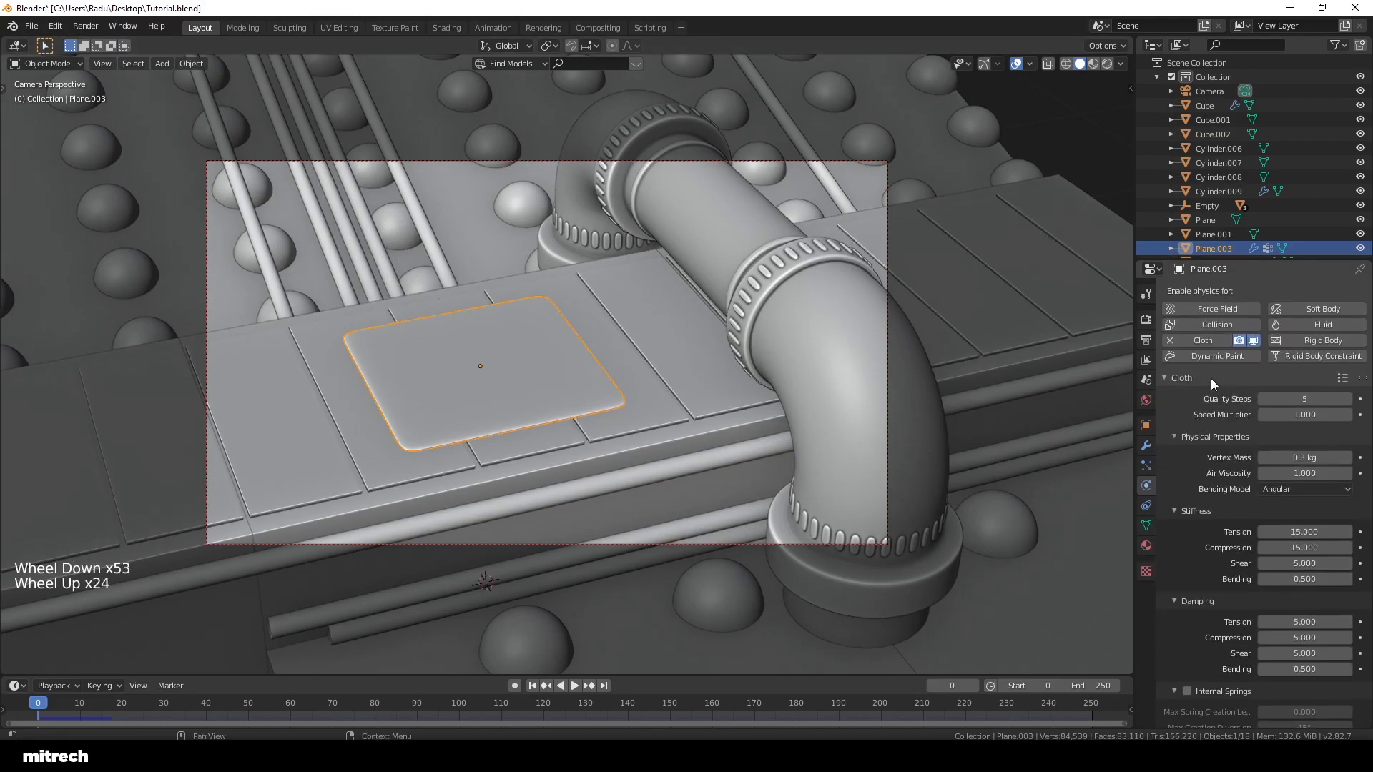
Step: Remove the Cloth physics from the plate, clear the selection and save the file
click(1170, 340)
key(a)
right_click(680, 392)
key(a)
key(a)
key(a)
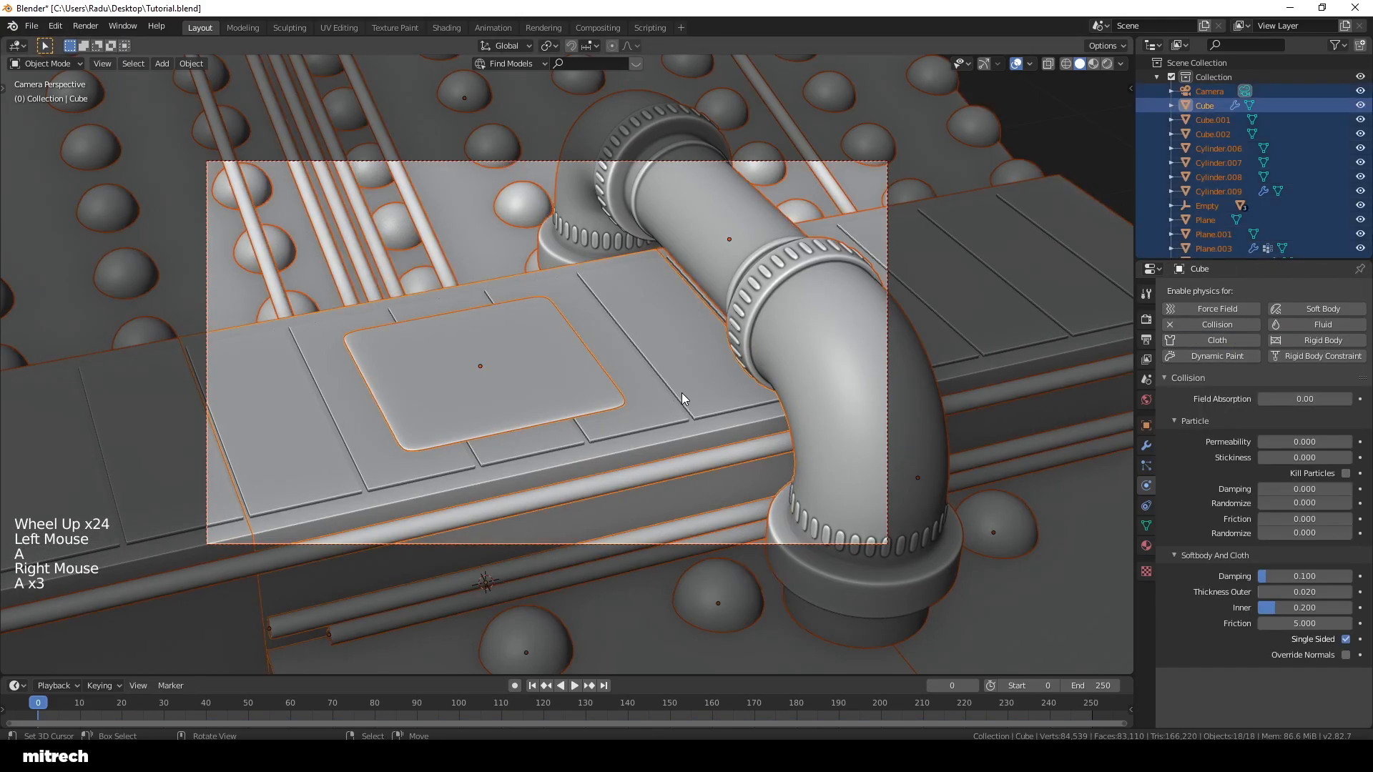
key(a)
key(a)
key(ctrl+s)
Step: Play the animation briefly to check the plate, rewind to frame 0 and save the file
key(ctrl+space)
key(ctrl+space)
click(531, 685)
right_click(654, 411)
key(a)
key(a)
key(a)
key(a)
key(a)
key(ctrl+s)
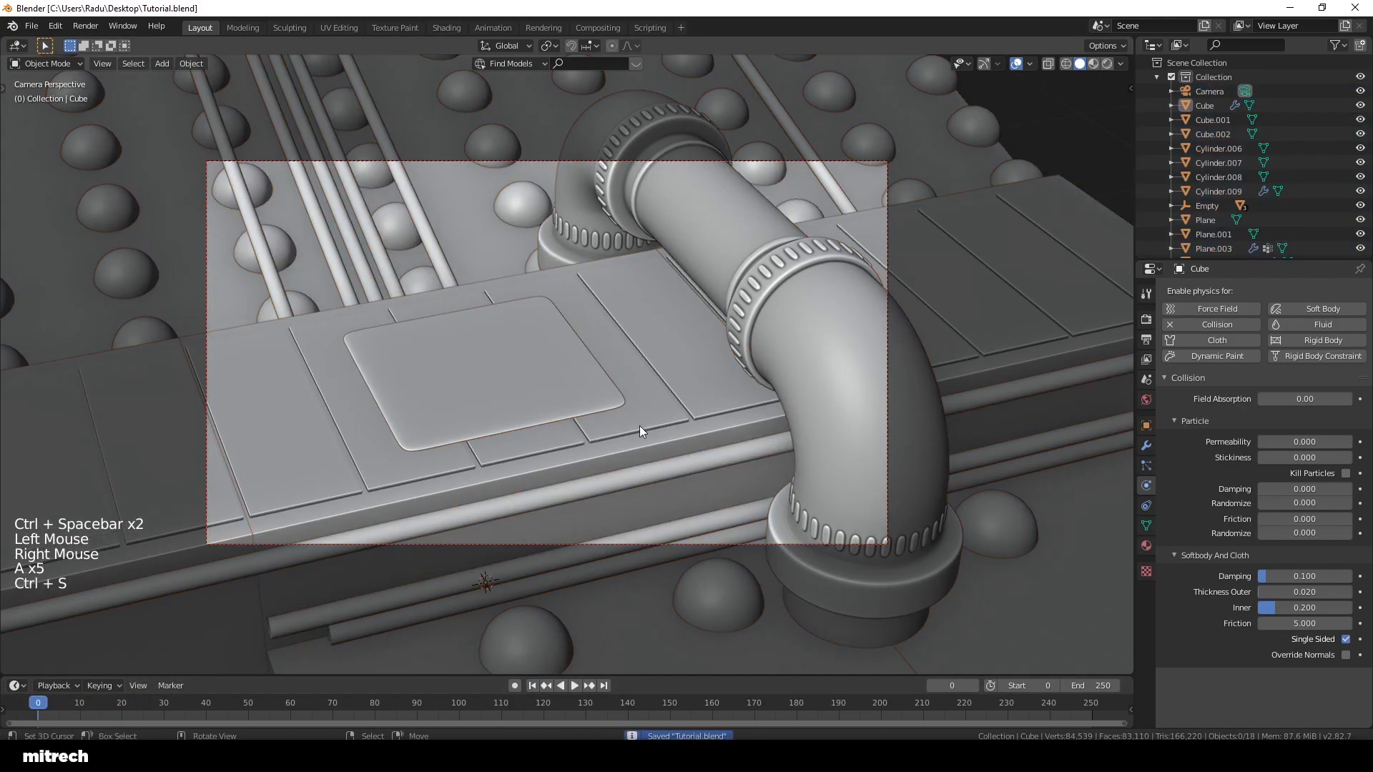
Step: Duplicate the walkway's far end section along the X axis so the copy continues the walkway outward
middle_drag(639, 426, 577, 426)
scroll(571, 424, up, 2)
shift+middle_drag(306, 376, 651, 405)
right_click(493, 363)
shift+middle_drag(494, 363, 647, 367)
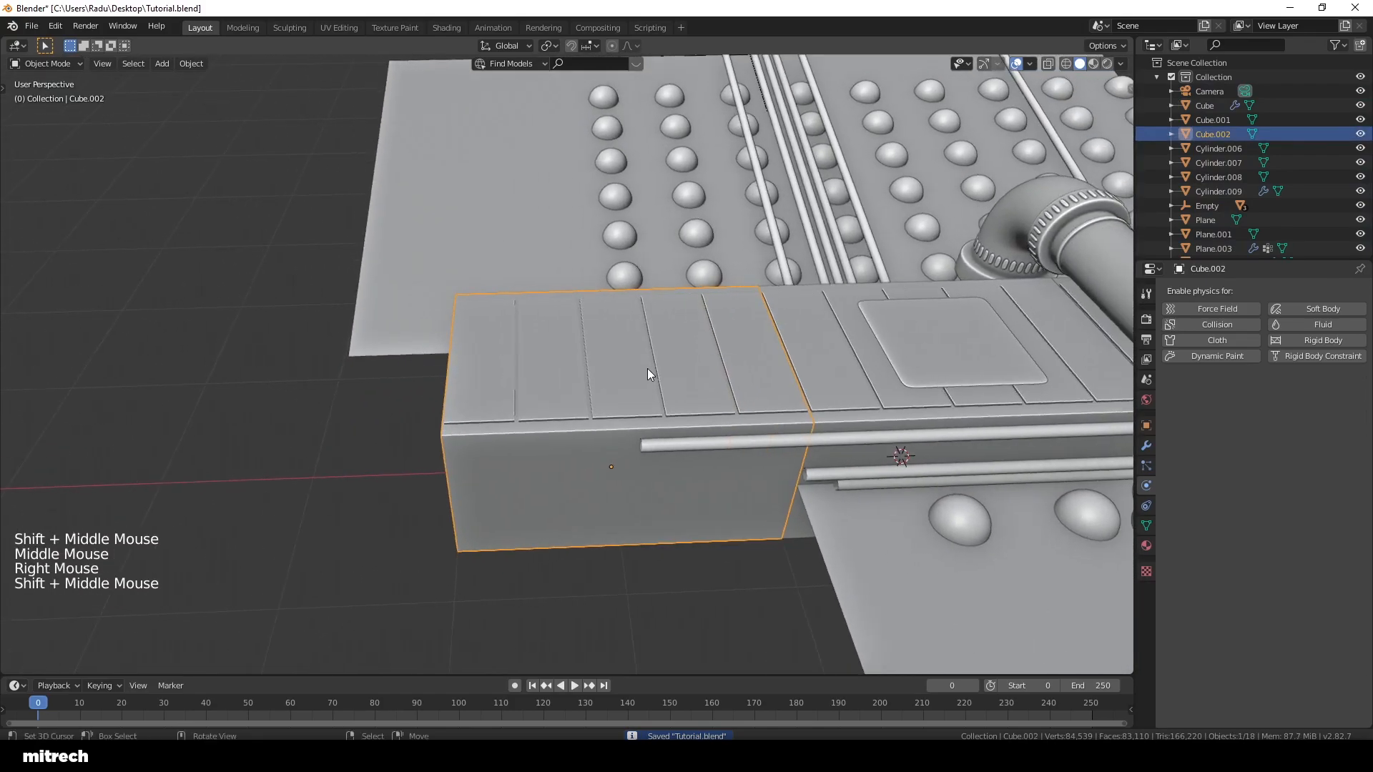
scroll(649, 373, down, 3)
key(shift+d)
key(x)
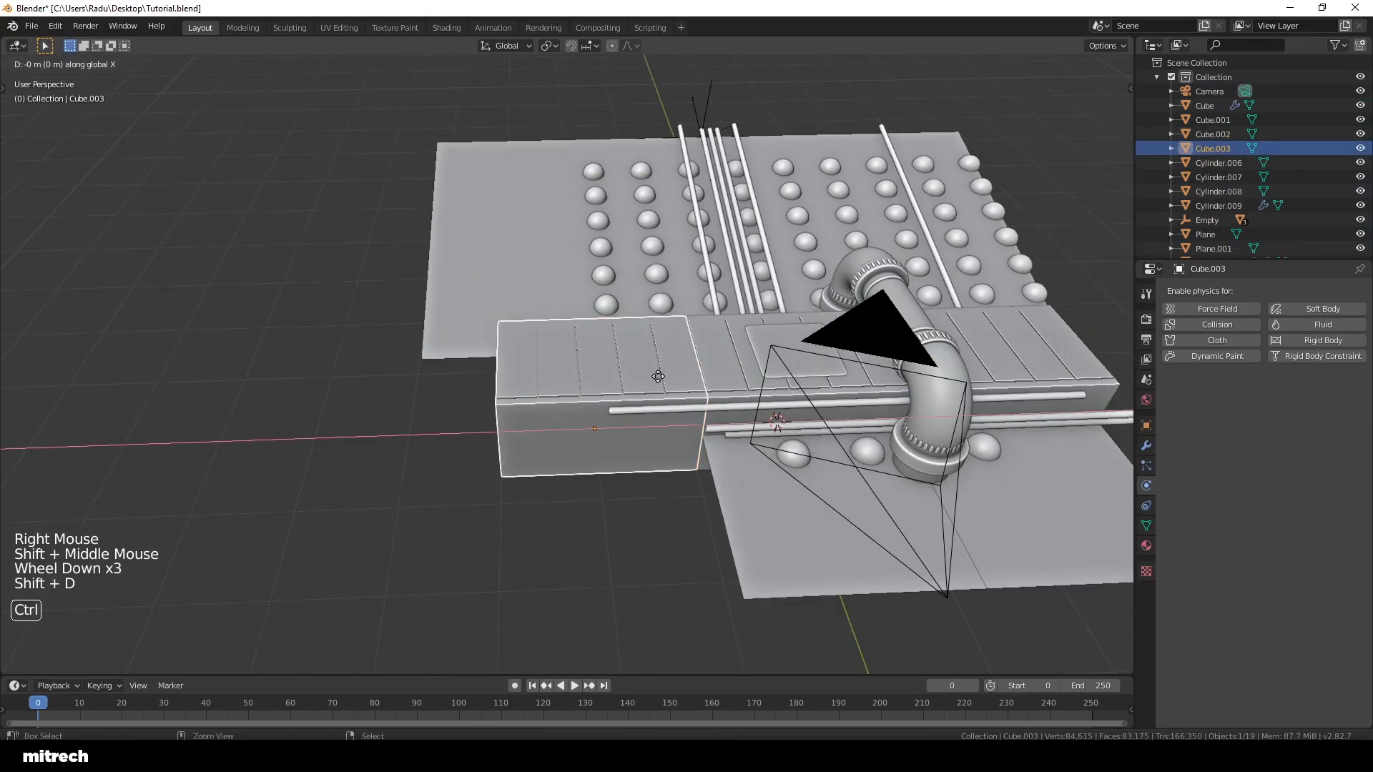
click(475, 366)
Step: Repeat the X-axis duplication four more times to extend the walkway into a long row
shift+middle_drag(585, 407, 643, 408)
key(shift+r)
key(shift+r)
key(shift+r)
key(shift+r)
key(shift+r)
key(shift+r)
scroll(707, 408, down, 5)
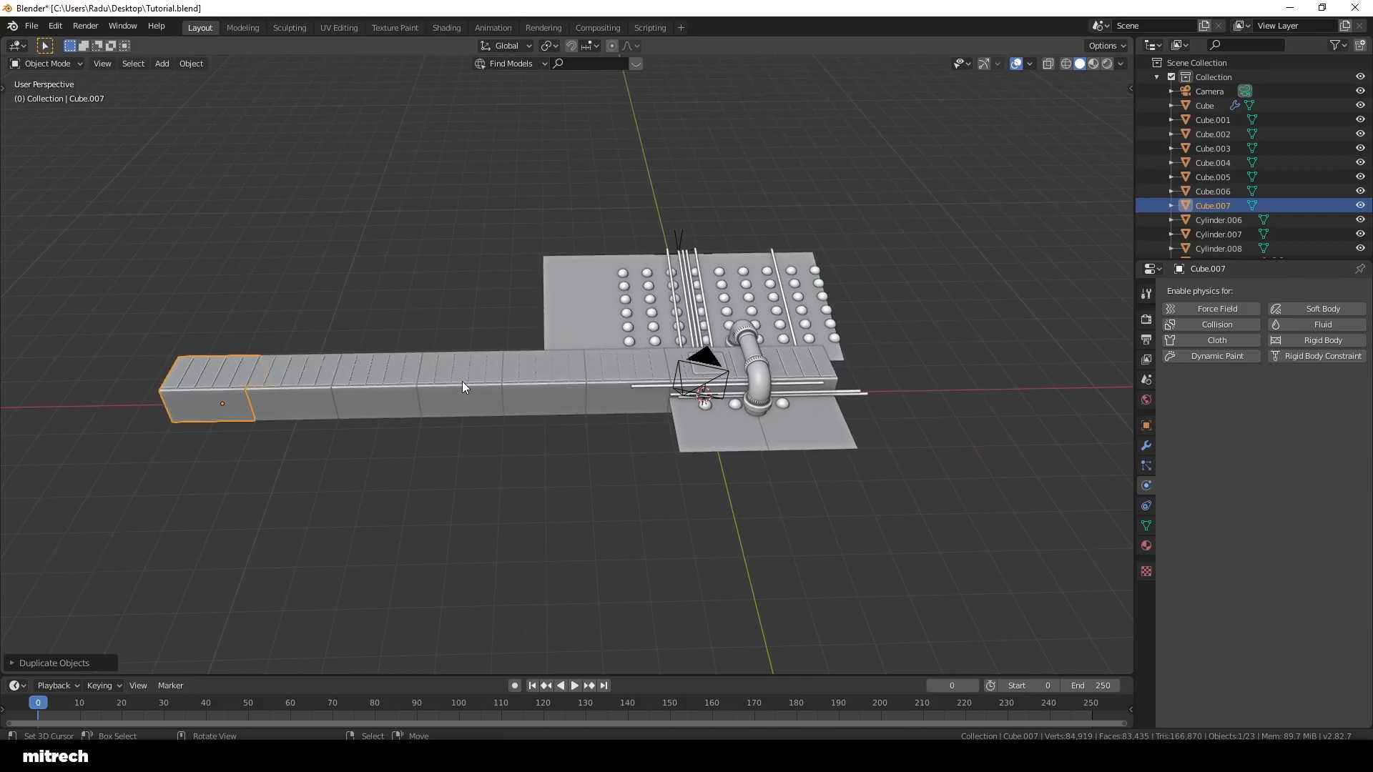
Step: Clear the selection, save the extended walkway and check the scene through the camera
key(a)
key(a)
key(a)
key(a)
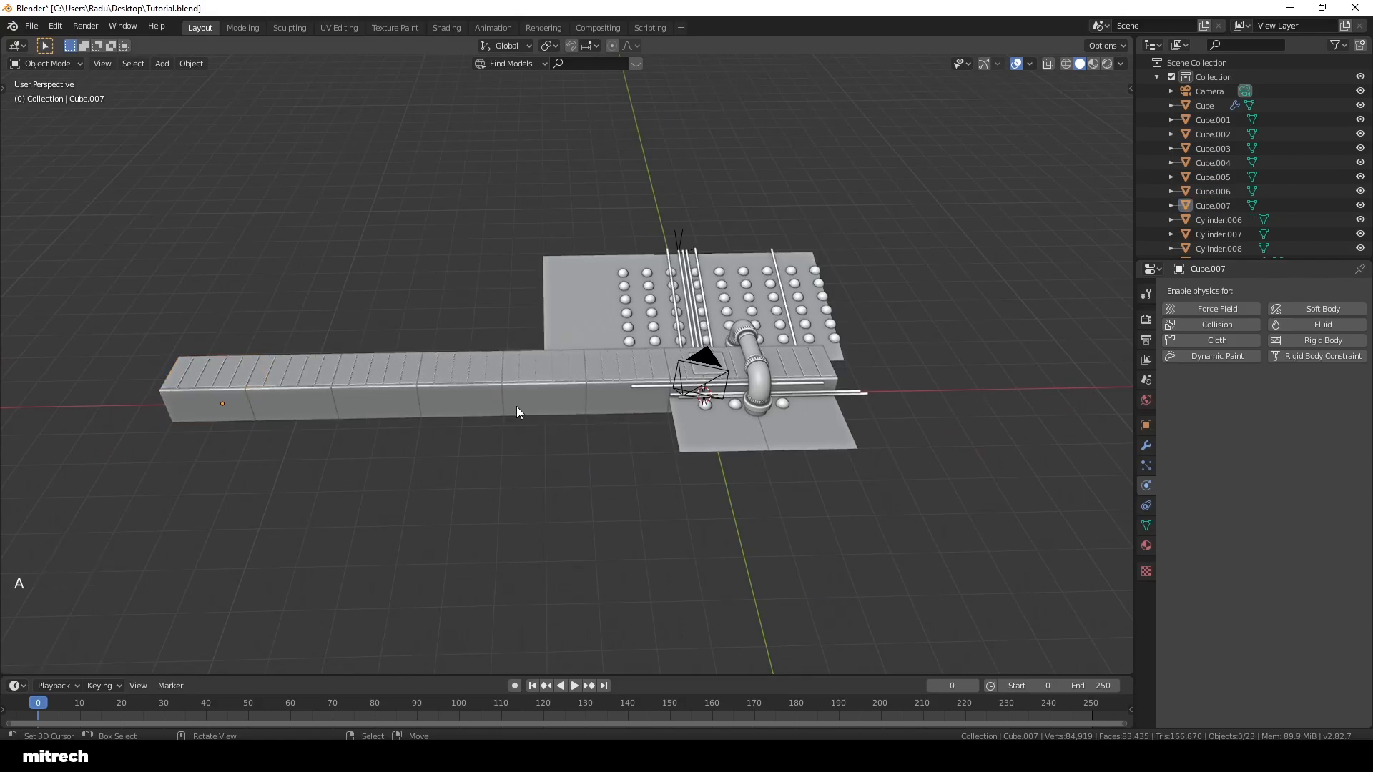
key(ctrl+s)
middle_drag(499, 452, 620, 449)
scroll(398, 400, up, 3)
key(KP_0)
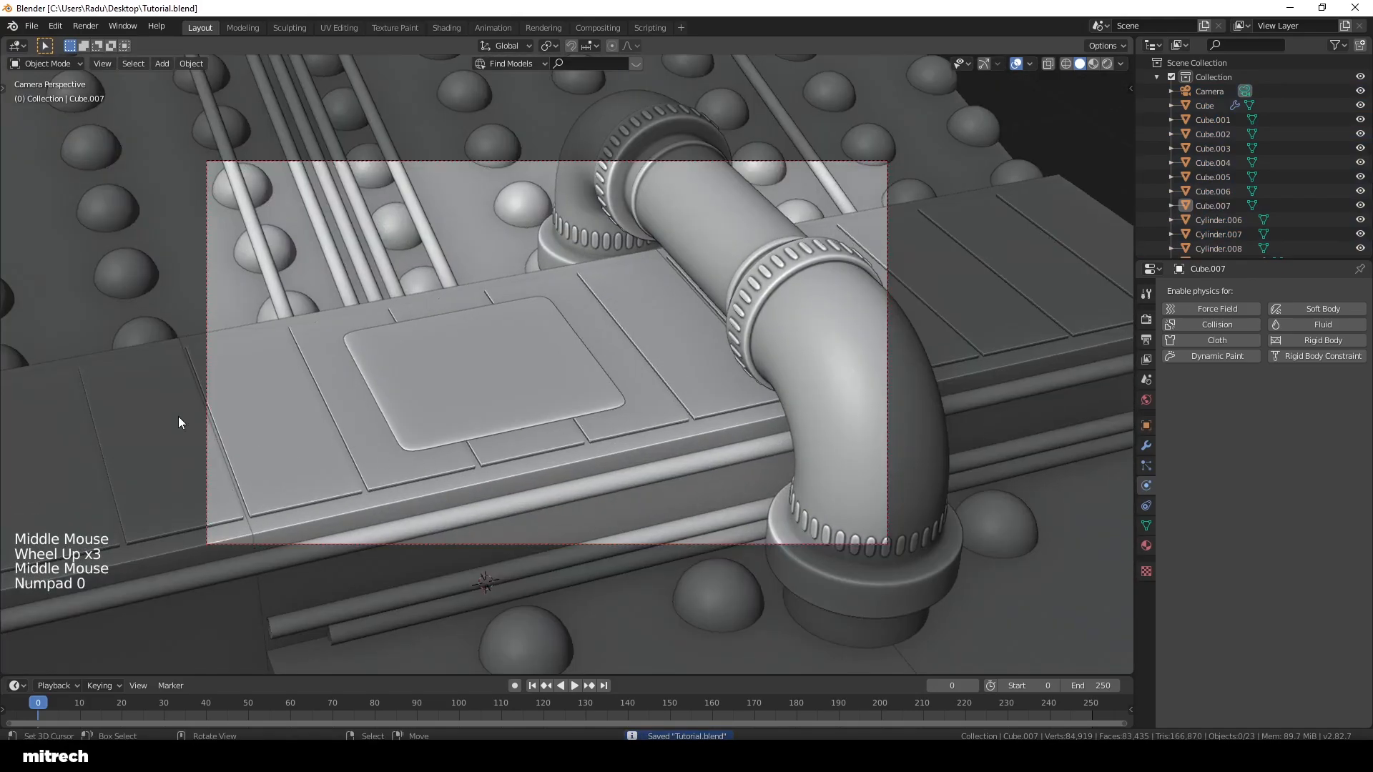
Step: Leave the camera view, deselect everything and save the file again
middle_drag(251, 483, 619, 452)
right_click(386, 415)
key(a)
key(a)
key(a)
key(a)
key(a)
key(ctrl+s)
Step: Snap the 3D cursor to the walkway's open end section beside the pipe and add a Plain Axes empty there
scroll(703, 456, down, 2)
shift+middle_drag(269, 440, 706, 416)
scroll(452, 390, down, 2)
key(F15)
right_click(706, 357)
scroll(718, 445, up, 2)
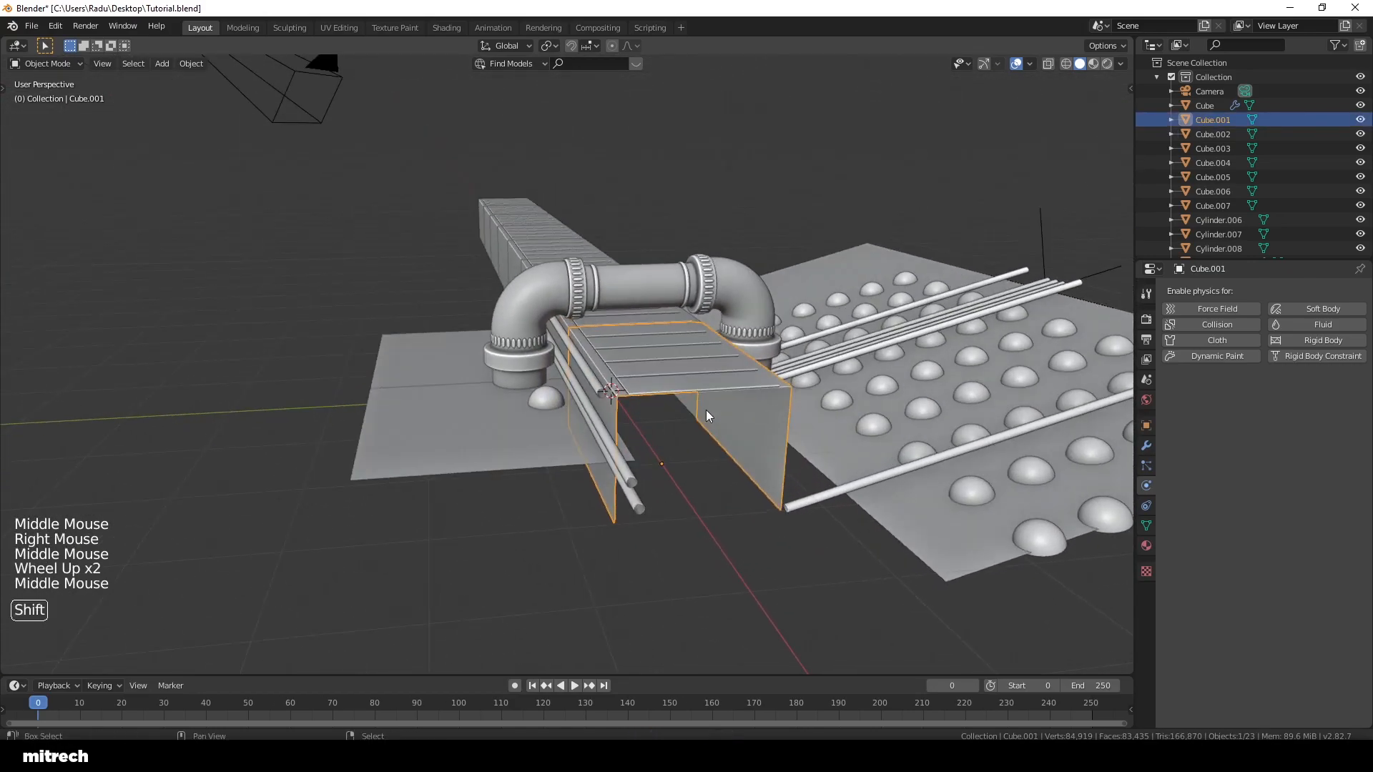
key(shift+s)
key(shift+a)
mouse_move(671, 431)
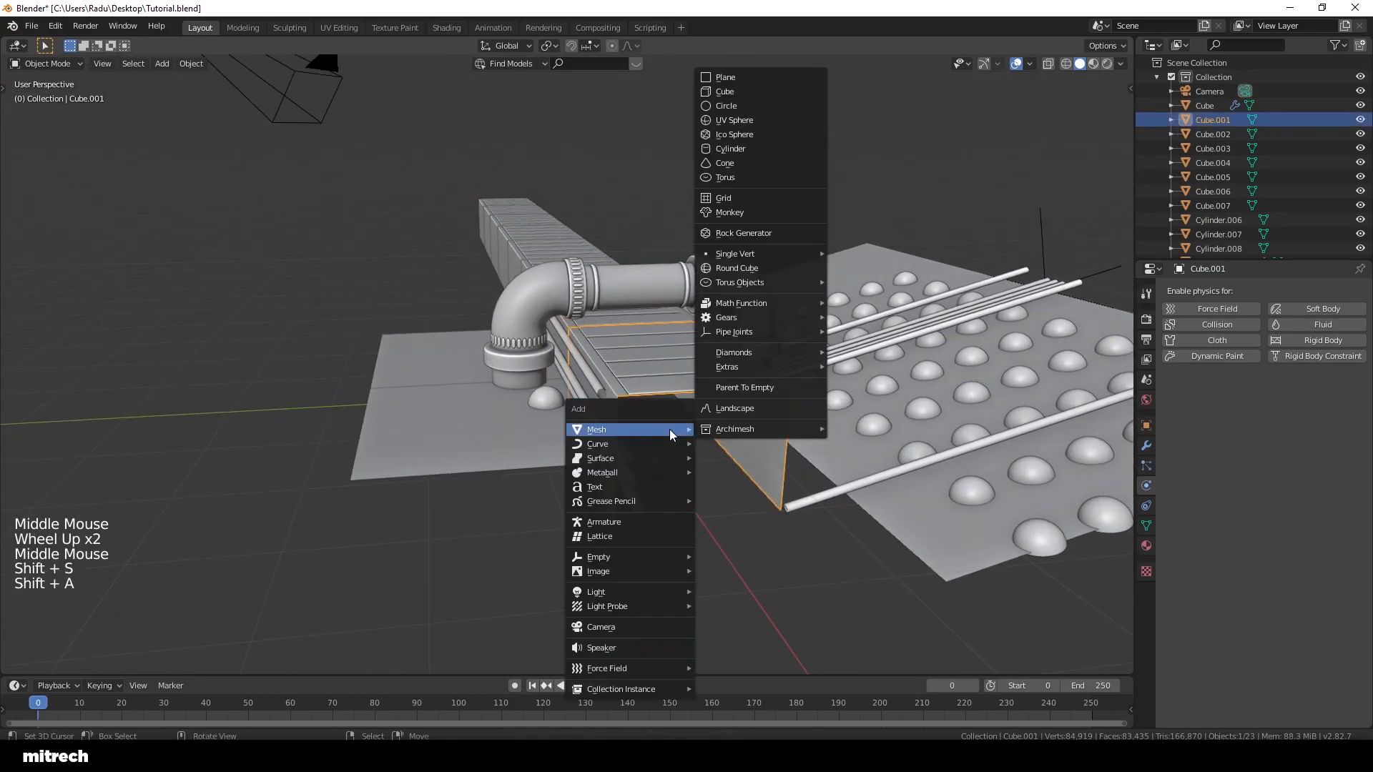
mouse_move(619, 564)
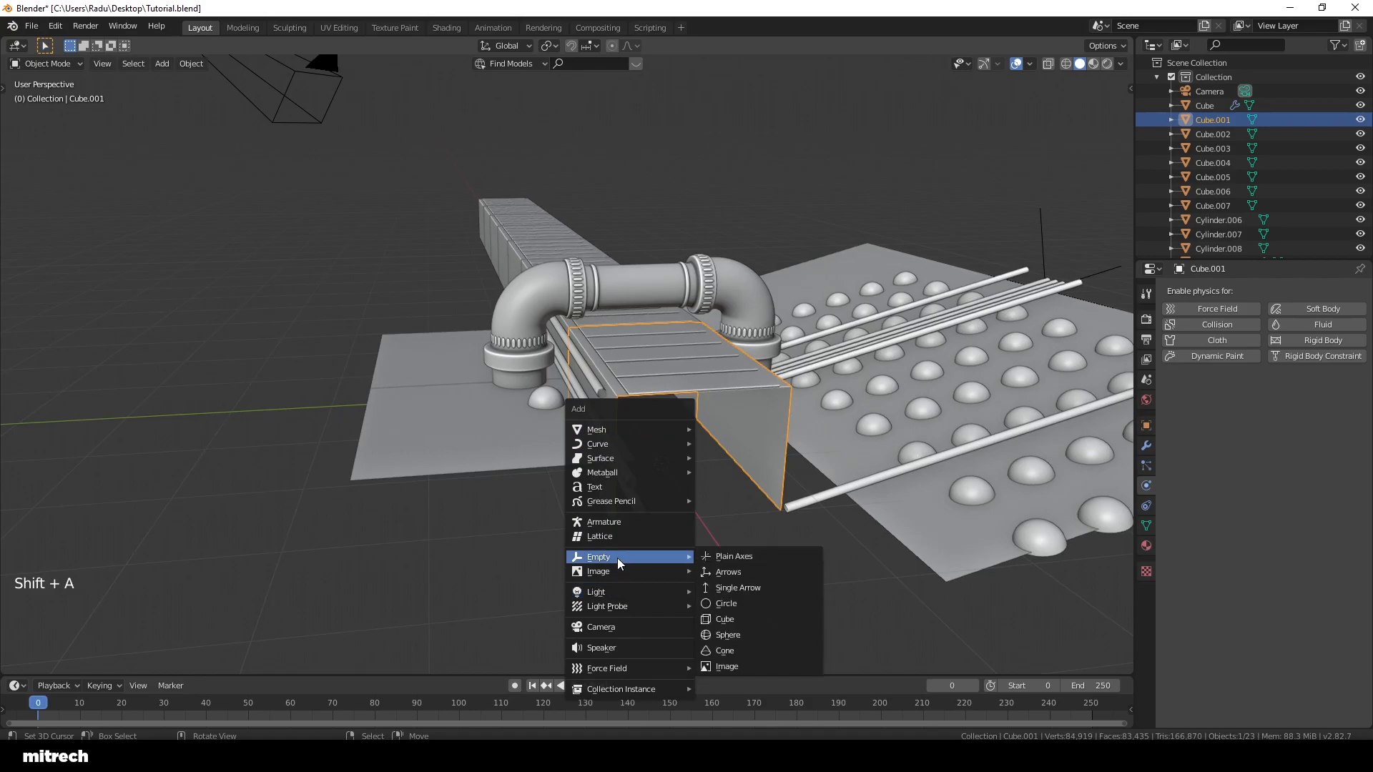
click(731, 558)
Step: Select all eight walkway sections with the new empty as the active object and parent them to it using Object
middle_drag(576, 484, 608, 501)
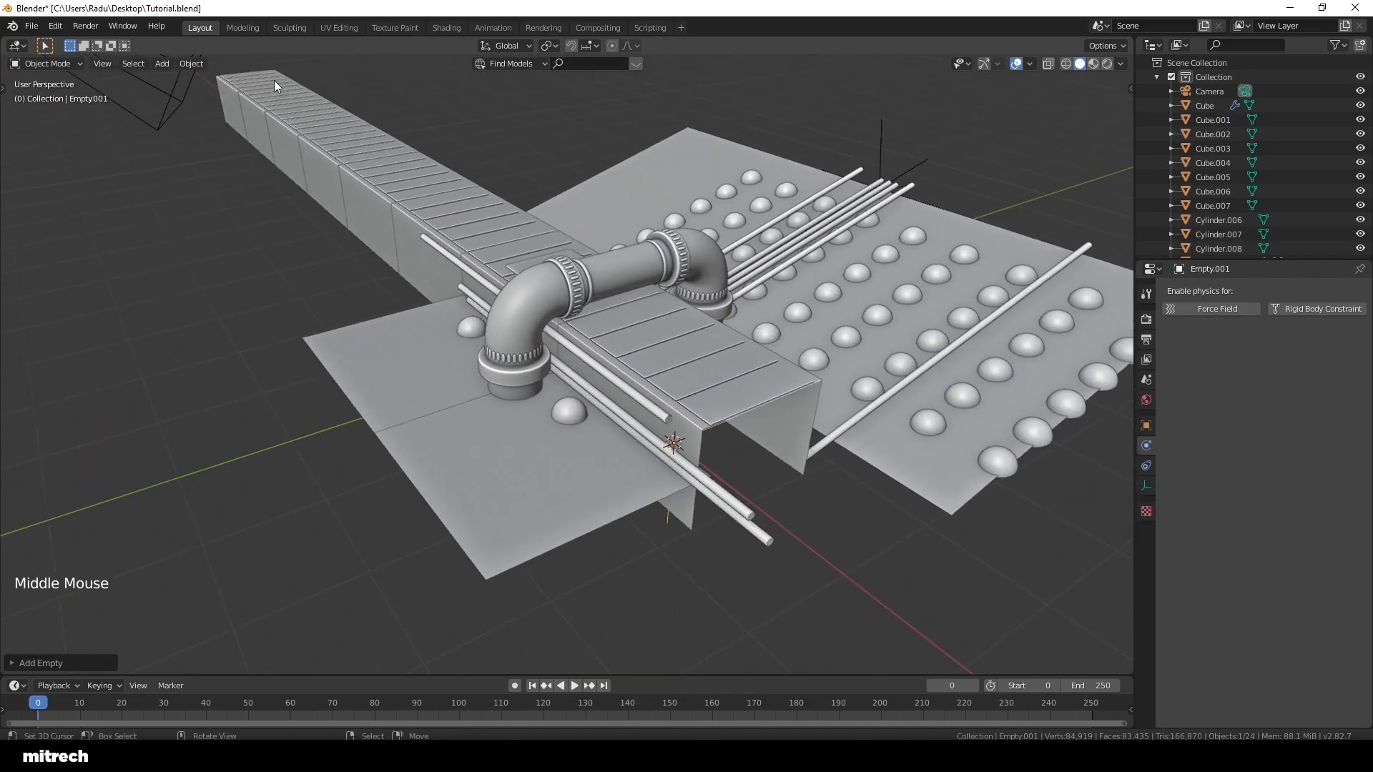
right_click(264, 83)
shift+right_click(283, 102)
shift+right_click(318, 125)
shift+right_click(363, 156)
shift+right_click(402, 187)
shift+right_click(427, 208)
shift+right_click(499, 254)
shift+right_click(629, 337)
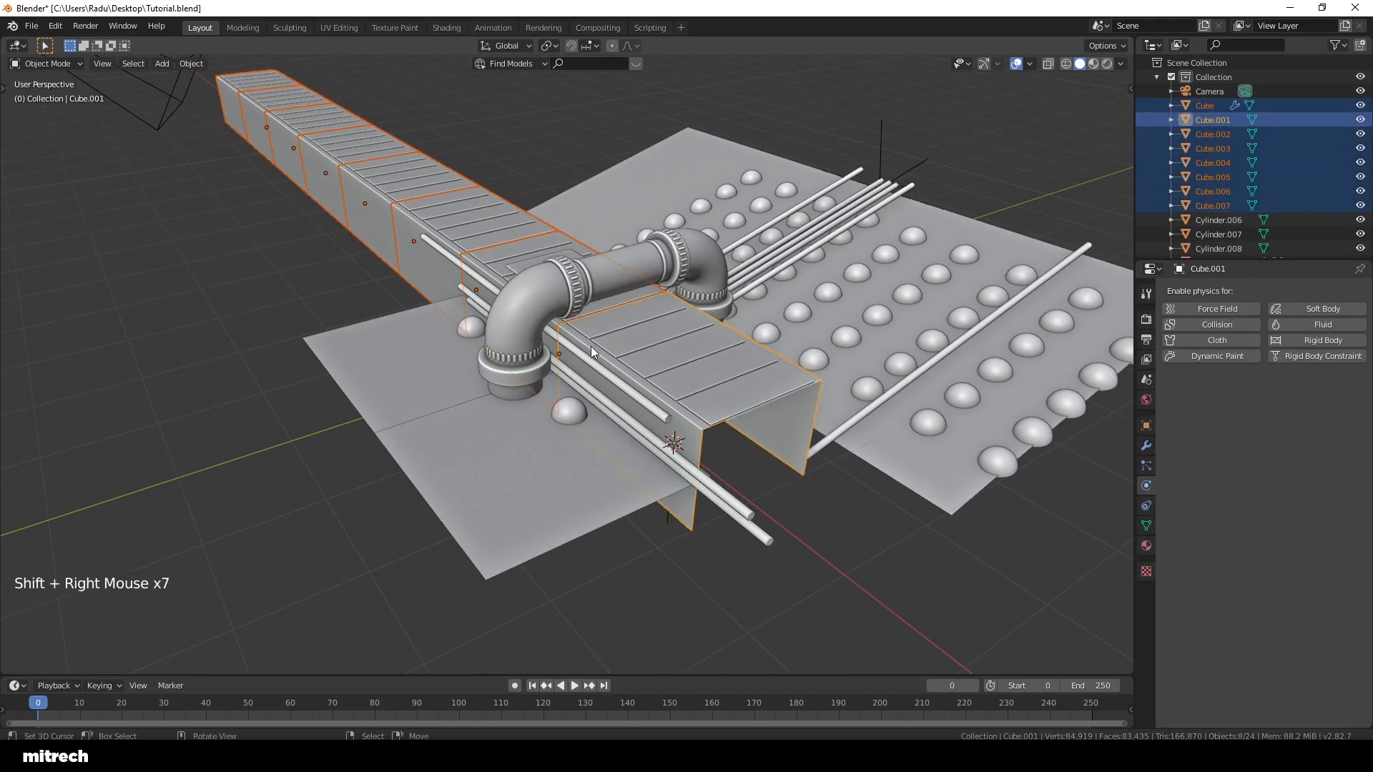
key(g)
middle_click(808, 490)
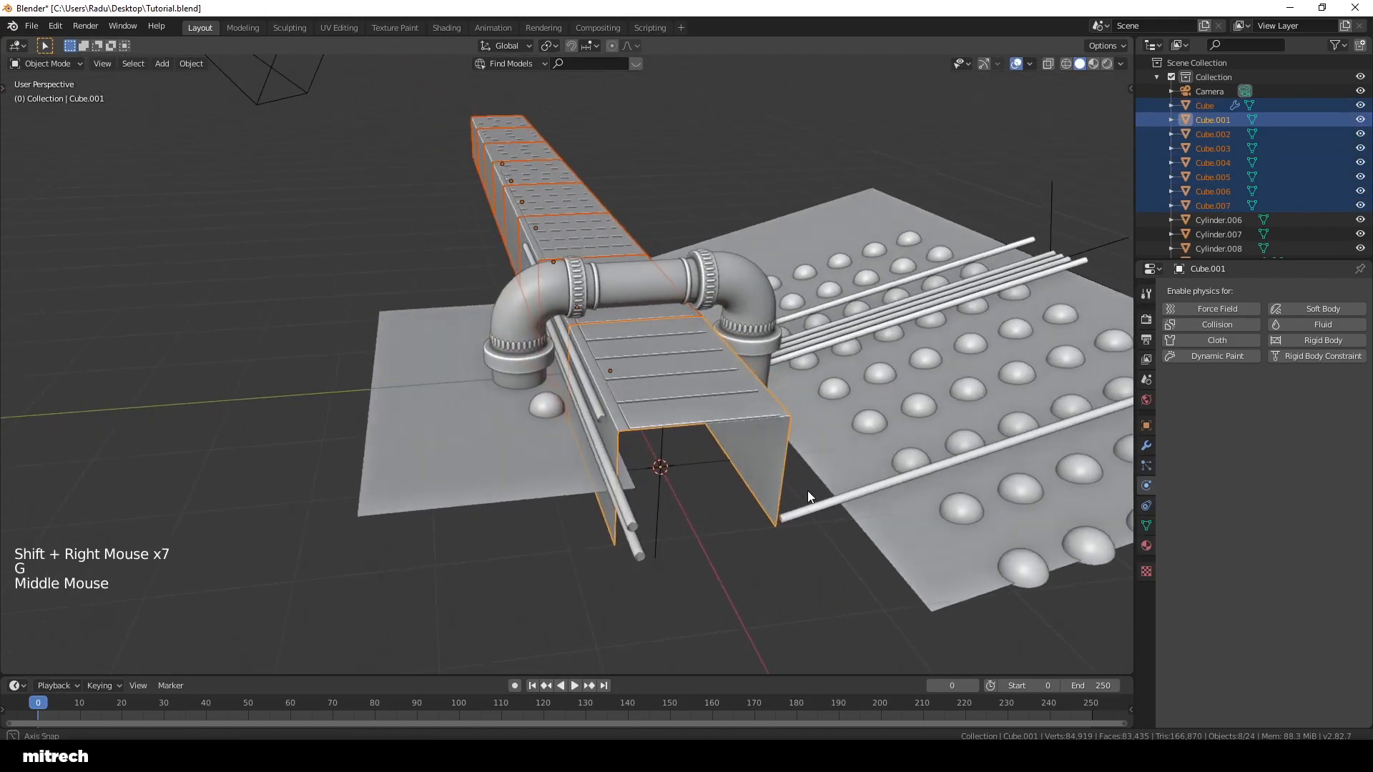
shift+right_click(702, 470)
key(ctrl+p)
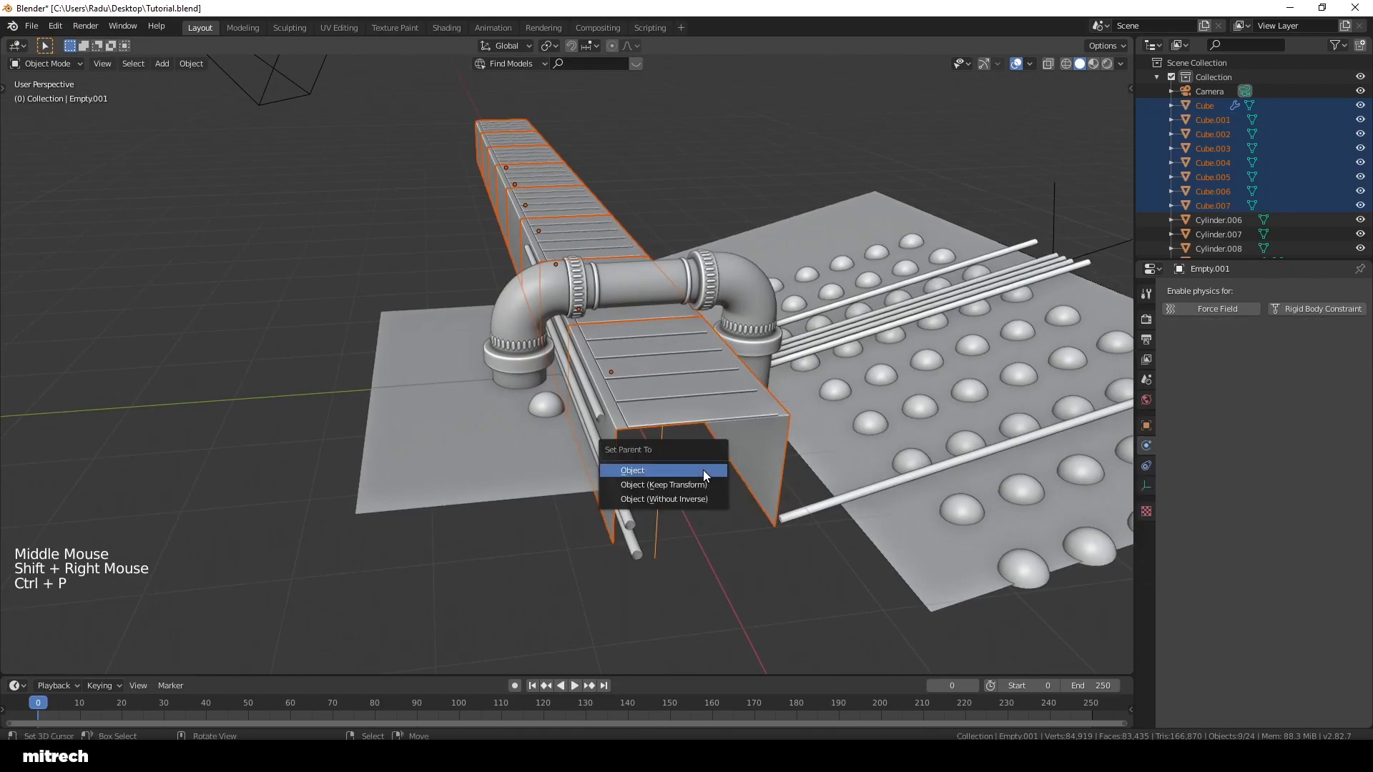
click(702, 470)
Step: Try moving the empty on its own to test that the parented walkway sections follow it
right_click(702, 469)
key(g)
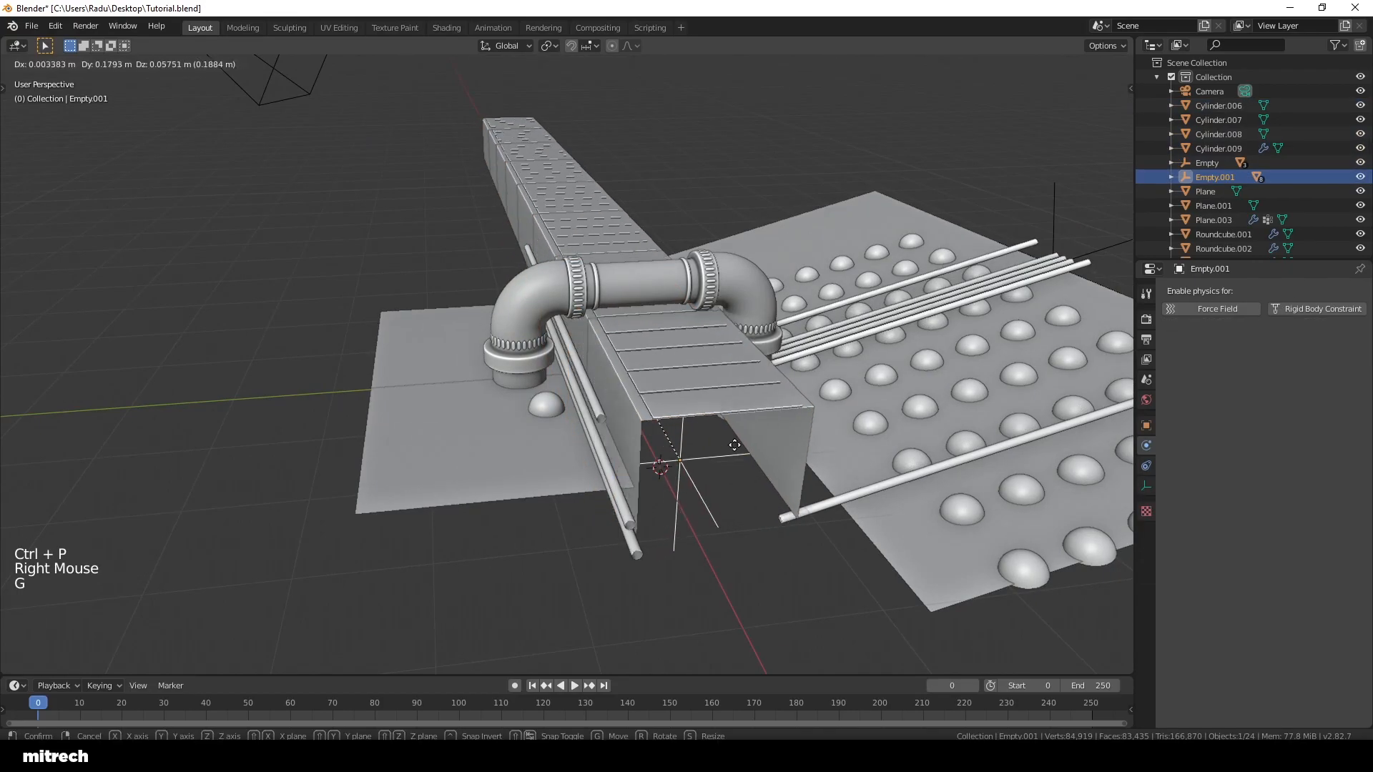
middle_drag(772, 445, 607, 395)
Step: Reset the 3D cursor to the world origin and save the file with everything deselected
key(a)
key(a)
key(a)
key(a)
key(a)
key(ctrl+s)
key(shift+s)
click(724, 457)
key(a)
key(a)
key(a)
key(ctrl+s)
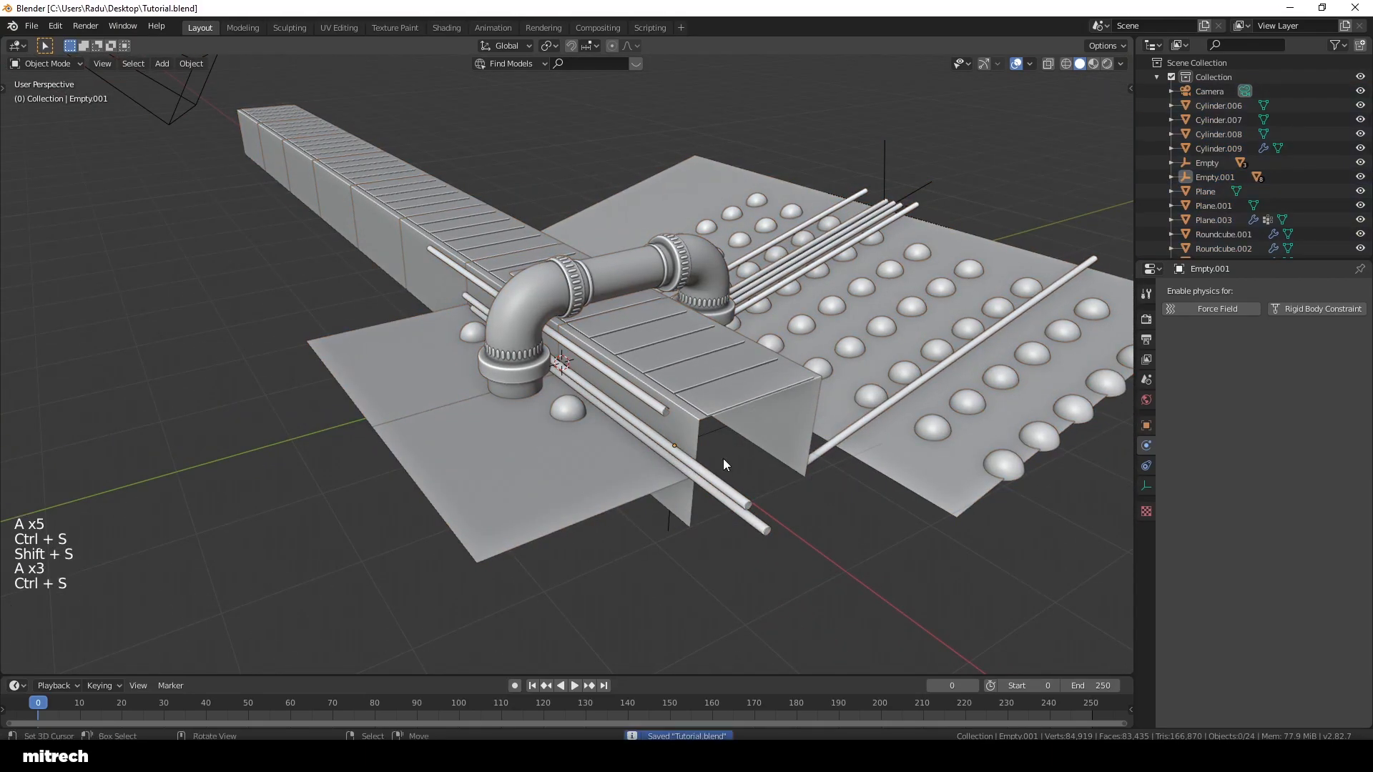
Step: Look at the scene through the camera and save the file with nothing selected
key(KP_0)
right_click(671, 397)
key(a)
key(a)
key(a)
key(a)
key(ctrl+s)
Step: Examine the rounded plate on the walkway beside the pipe up close, deselect everything and save the file
right_click(530, 373)
key(a)
right_click(509, 375)
scroll(572, 413, up, 2)
middle_drag(520, 391, 625, 419)
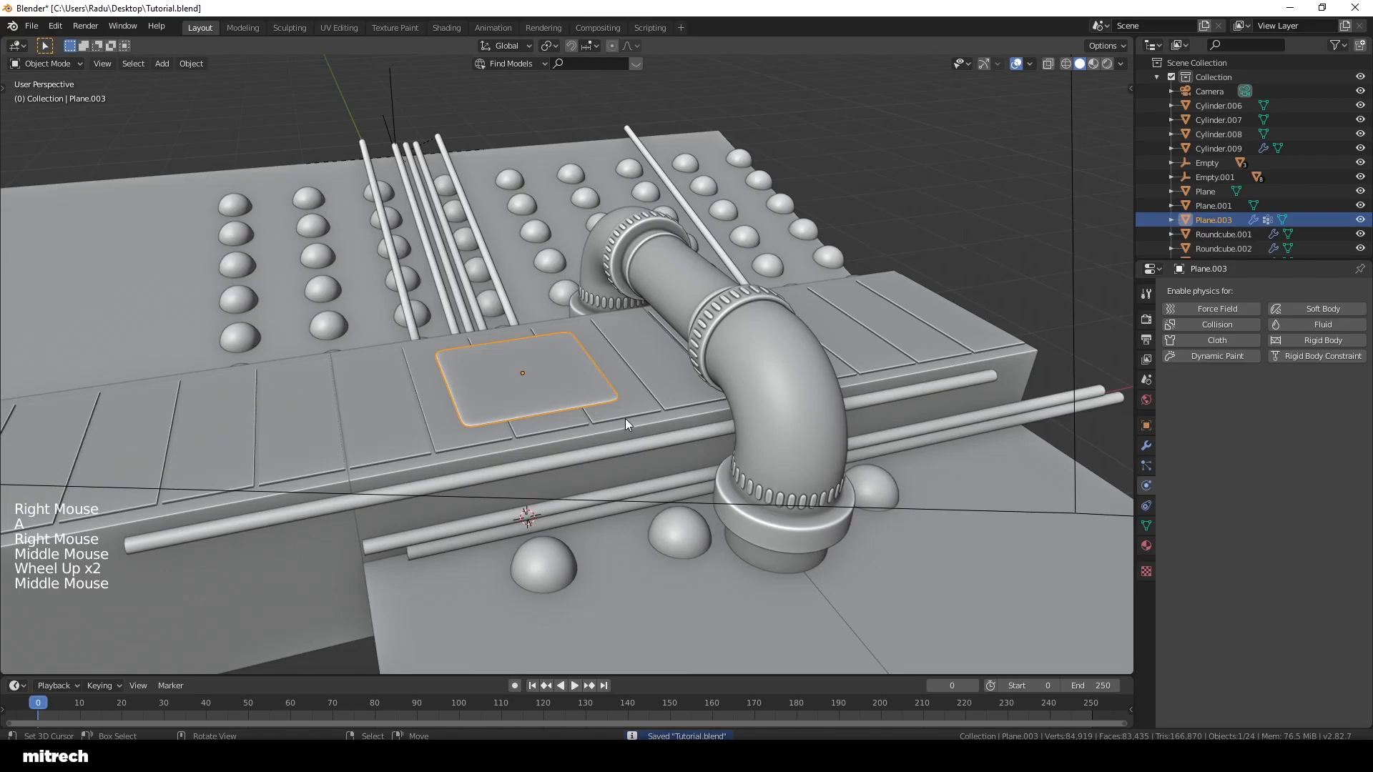
right_click(634, 408)
right_click(556, 401)
right_click(675, 414)
right_click(546, 389)
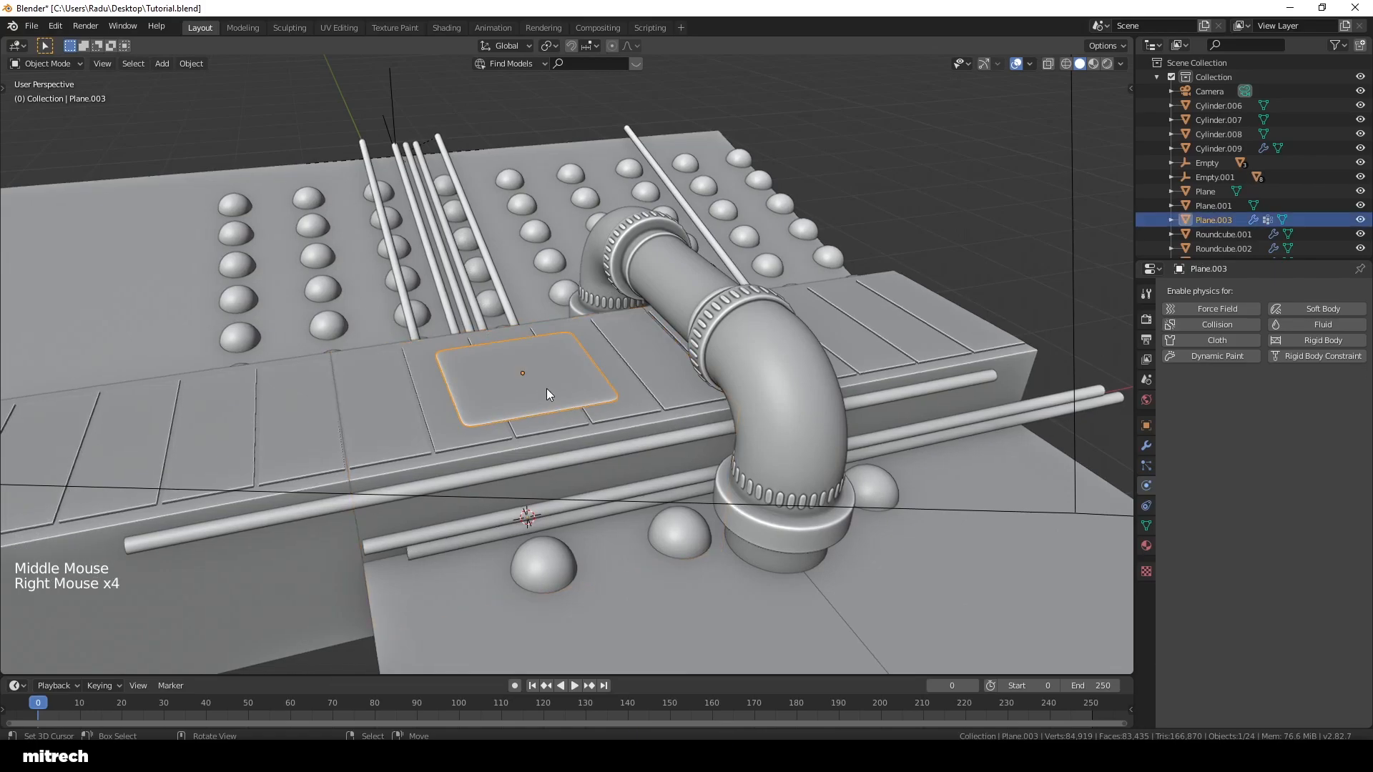
right_click(616, 395)
key(a)
right_click(537, 387)
shift+middle_drag(538, 387, 609, 392)
key(a)
key(a)
key(a)
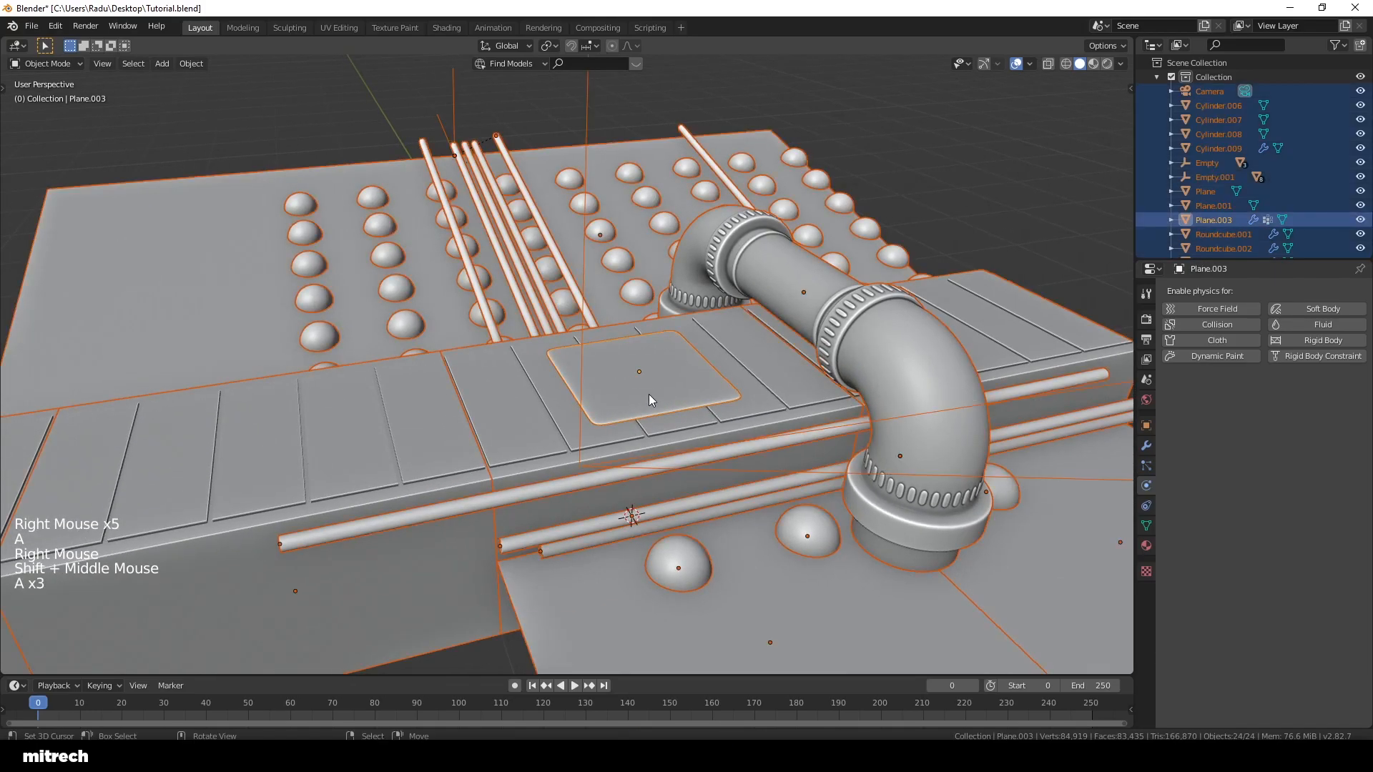
key(a)
key(ctrl+s)
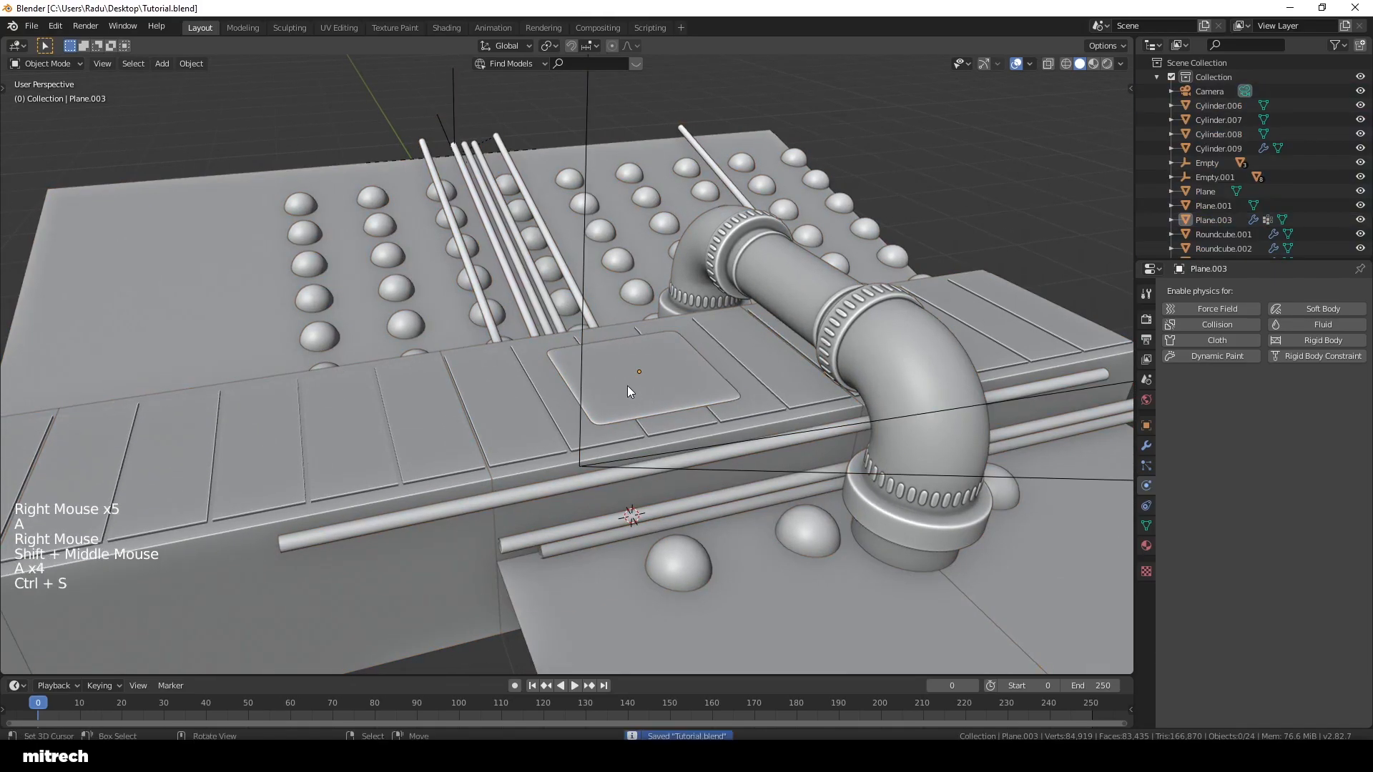
Step: Duplicate the rounded walkway plate -2 m along the X axis and save the file with everything deselected
right_click(687, 392)
middle_drag(687, 391, 702, 422)
scroll(631, 399, down, 2)
middle_drag(702, 421, 702, 462)
key(shift+d)
key(x)
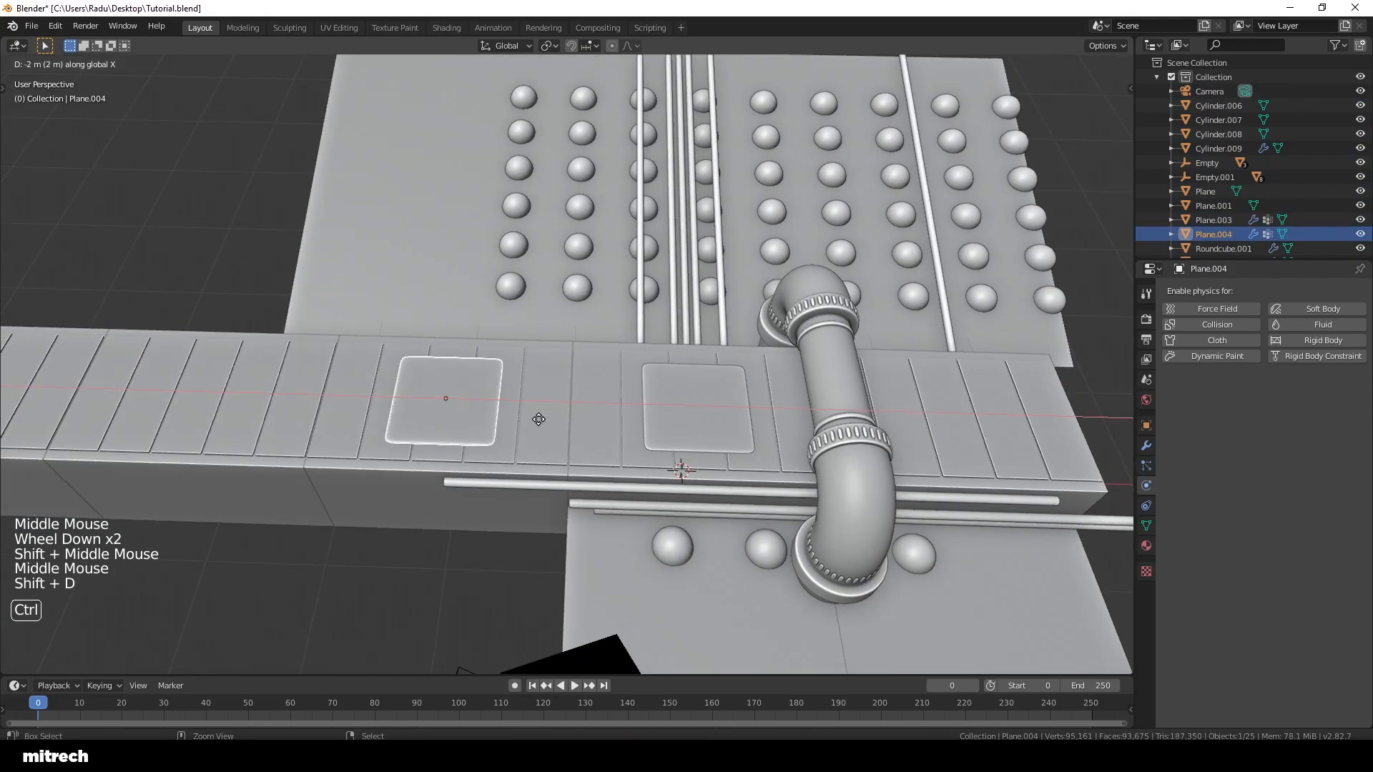
ctrl+click(538, 418)
key(a)
key(a)
key(a)
key(a)
key(a)
key(ctrl+s)
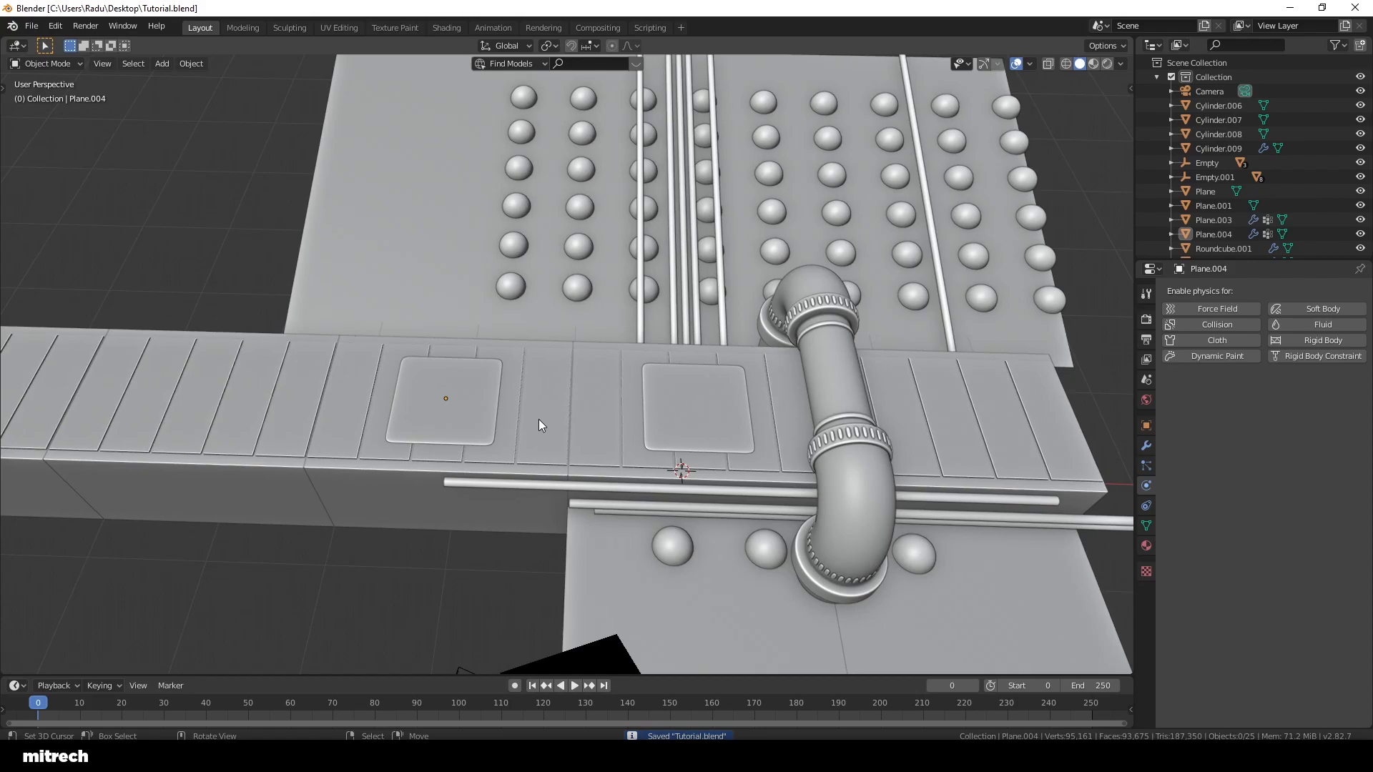
right_click(536, 417)
key(a)
key(a)
key(a)
key(a)
key(a)
key(ctrl+s)
right_click(651, 435)
key(a)
key(a)
key(a)
key(a)
key(ctrl+s)
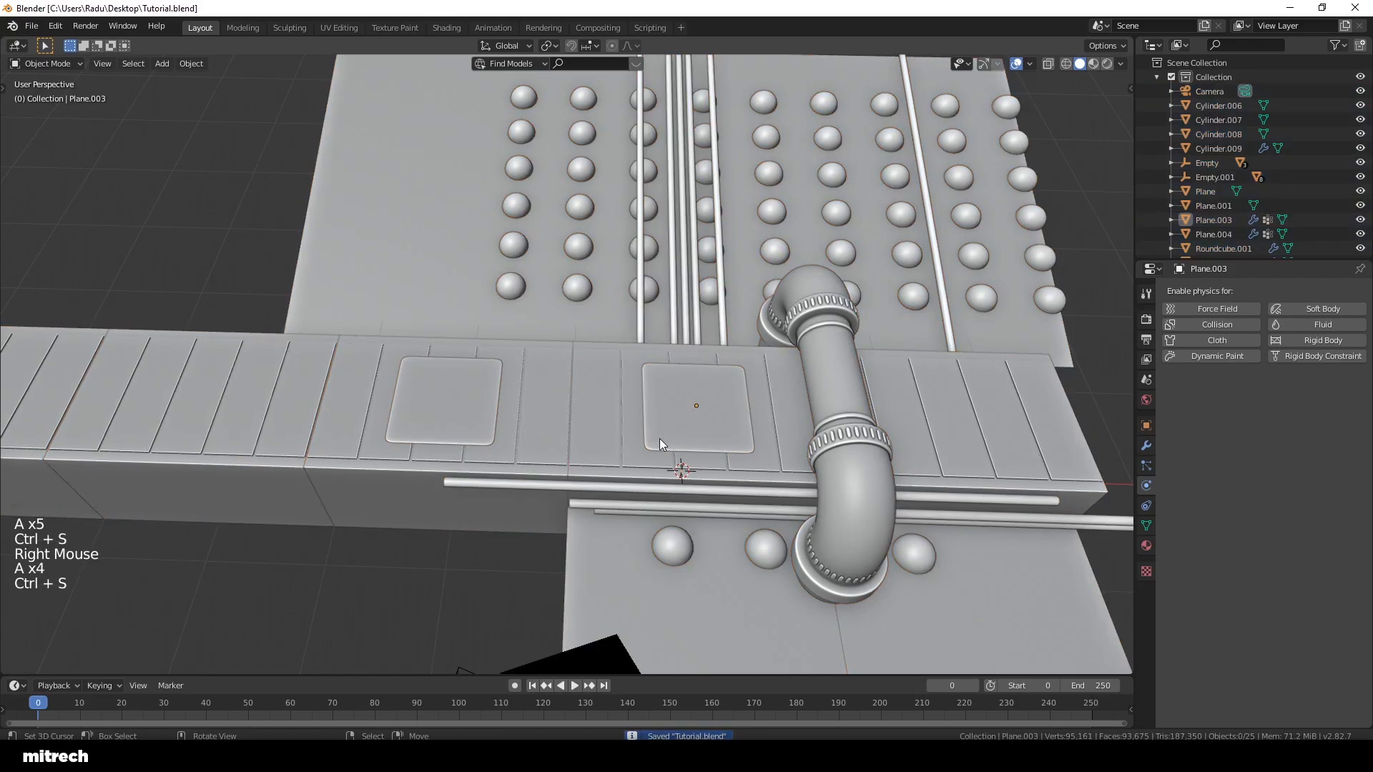
key(F15)
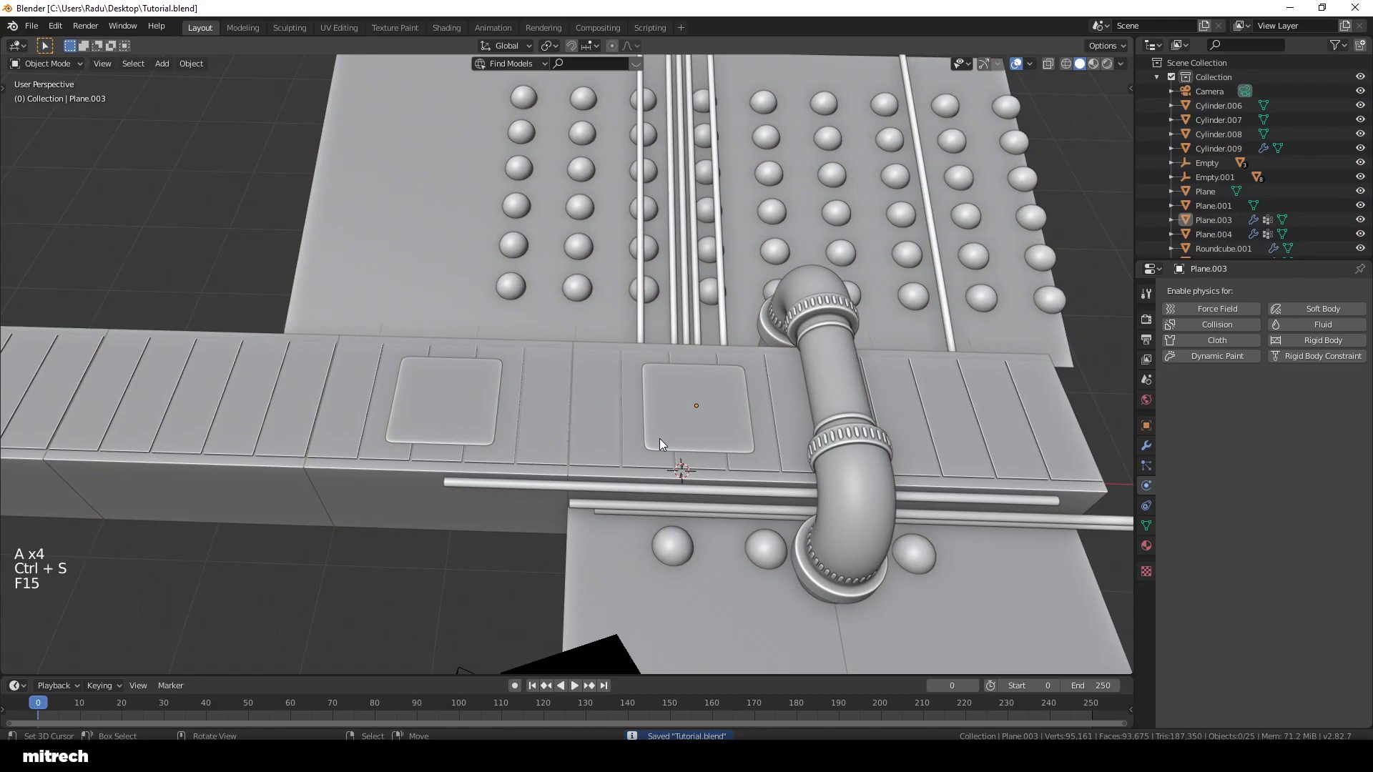
shift+middle_drag(866, 457, 701, 462)
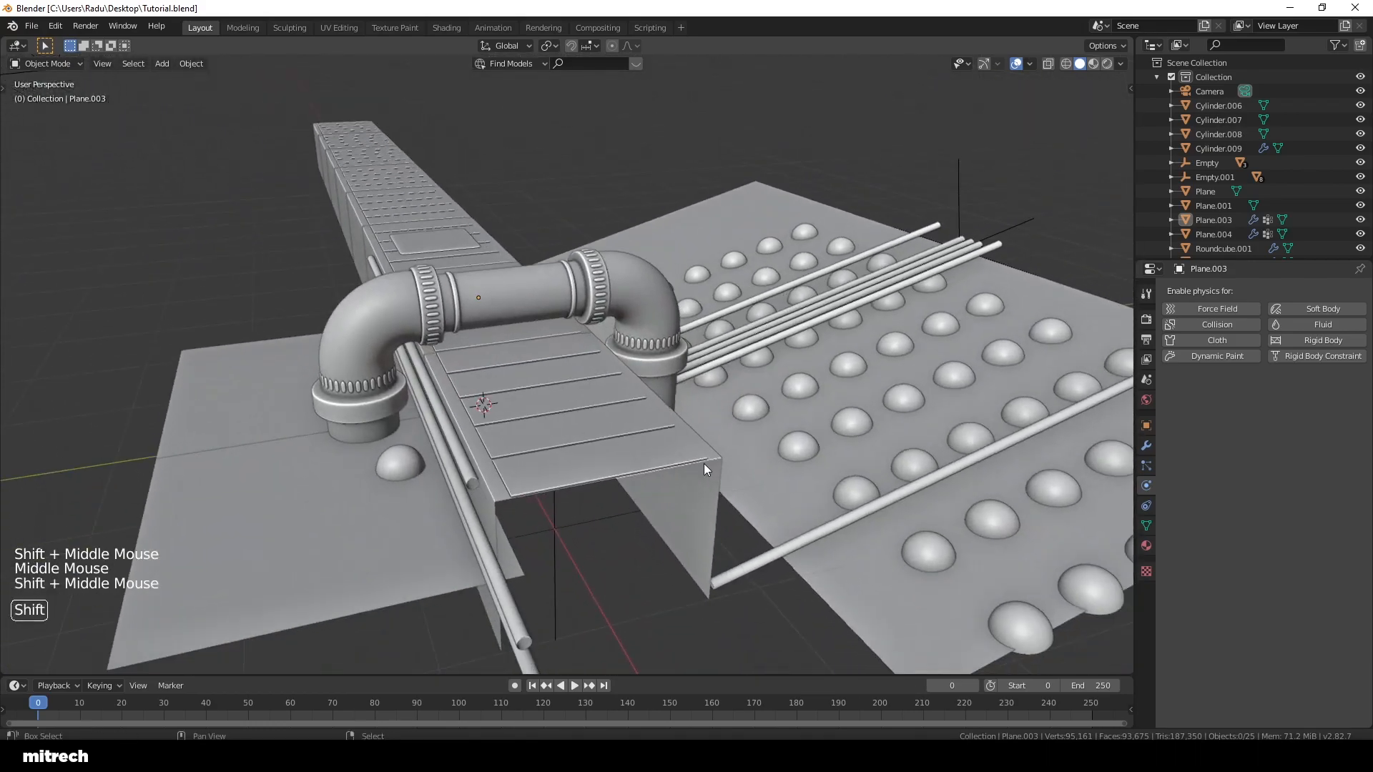
right_click(598, 522)
middle_drag(598, 522, 478, 538)
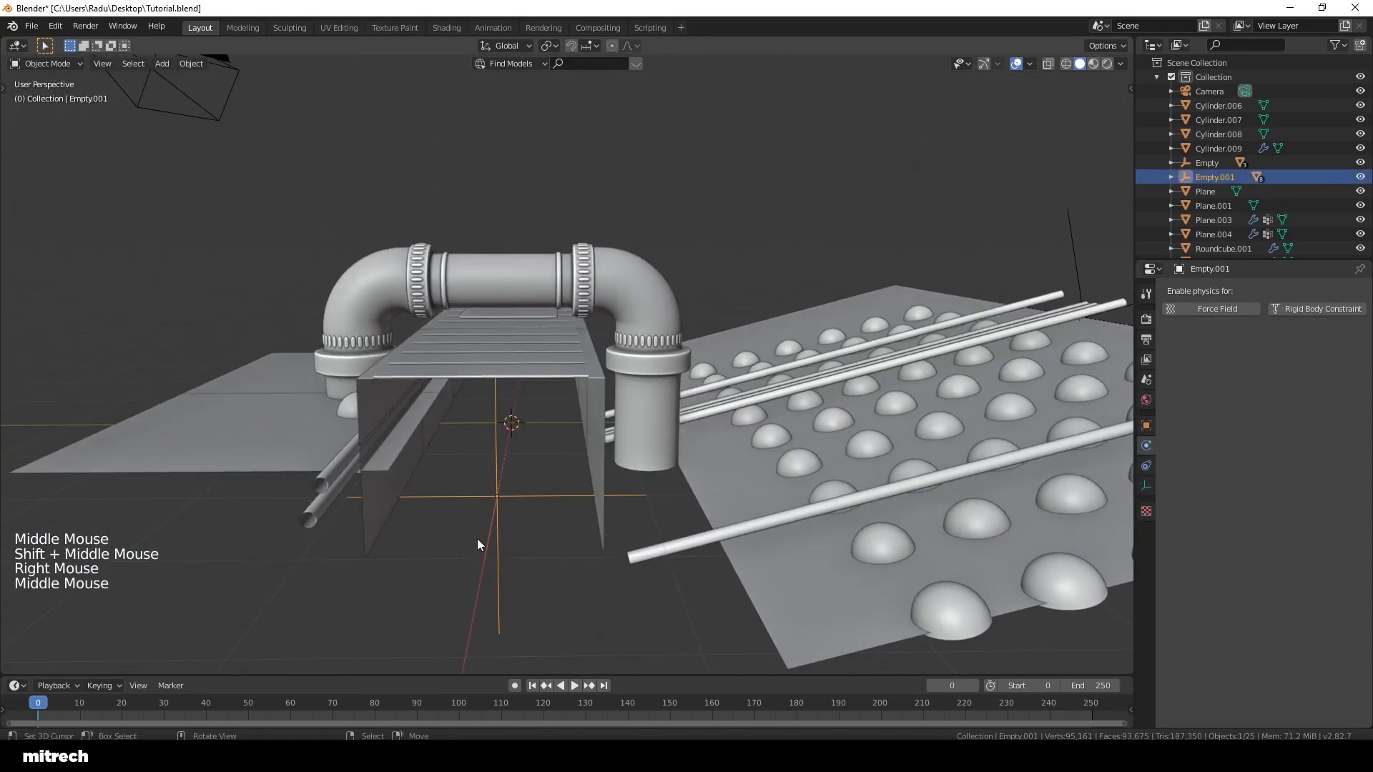
key(g)
right_click(507, 504)
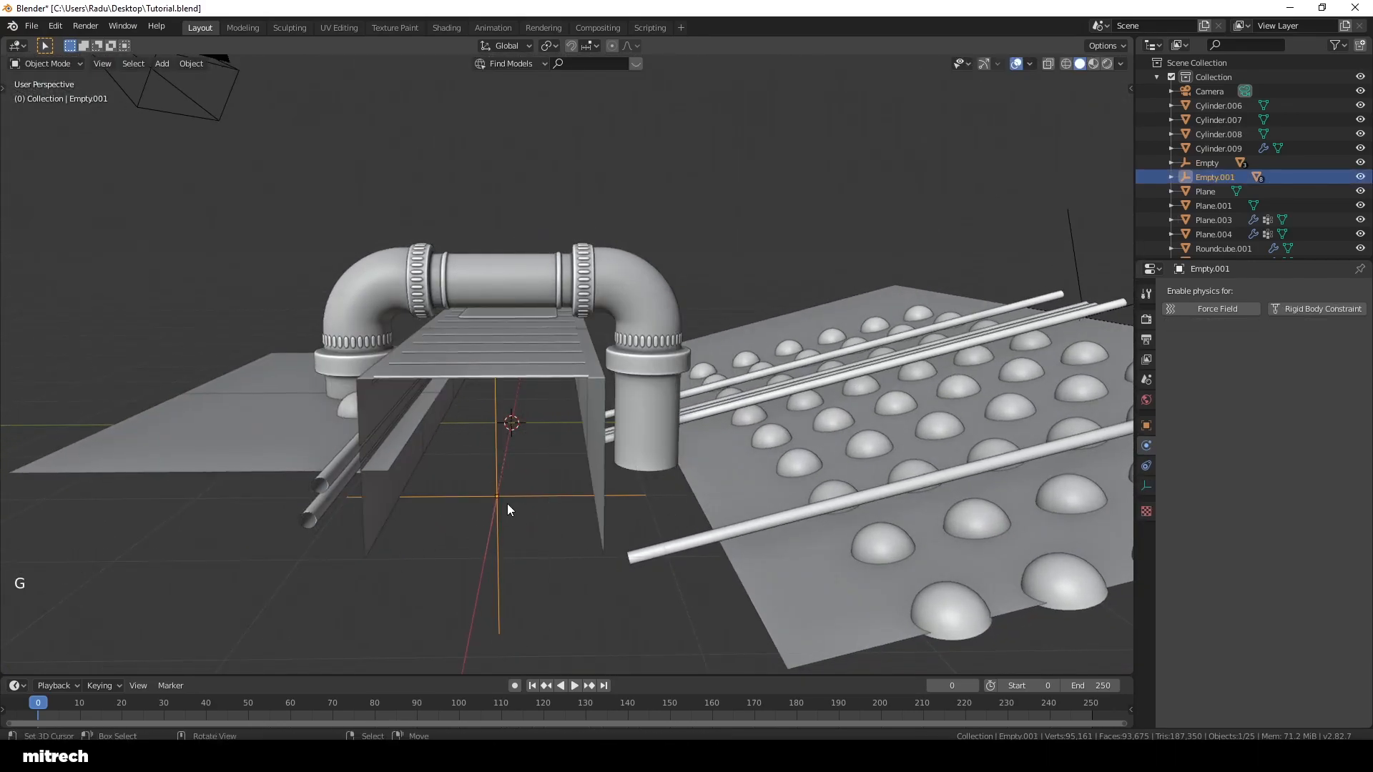
Step: Select both rounded plates with the walkway empty and try moving them 2 m along X in the camera view
middle_drag(507, 504, 452, 314)
right_click(336, 232)
shift+right_click(508, 315)
middle_drag(516, 374, 682, 511)
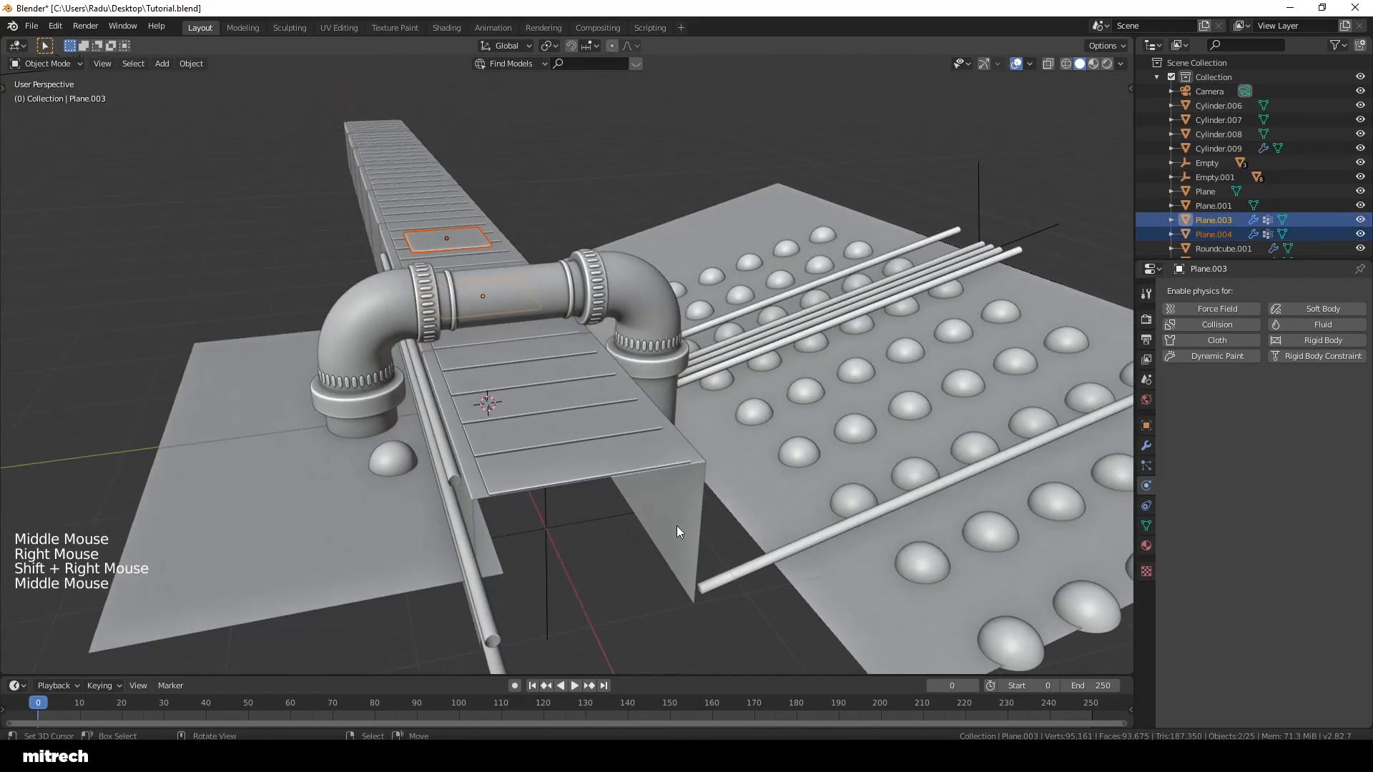
shift+right_click(598, 525)
key(g)
key(Escape)
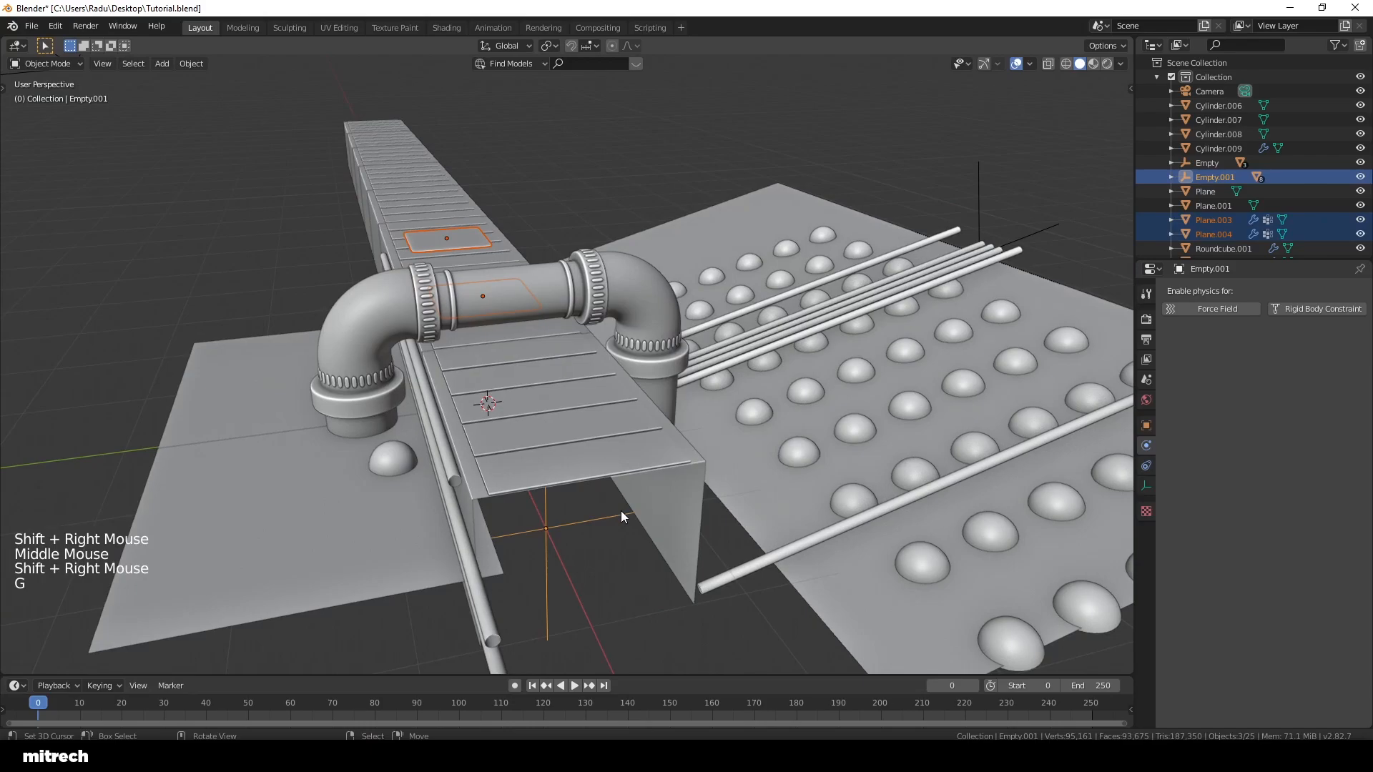
key(KP_0)
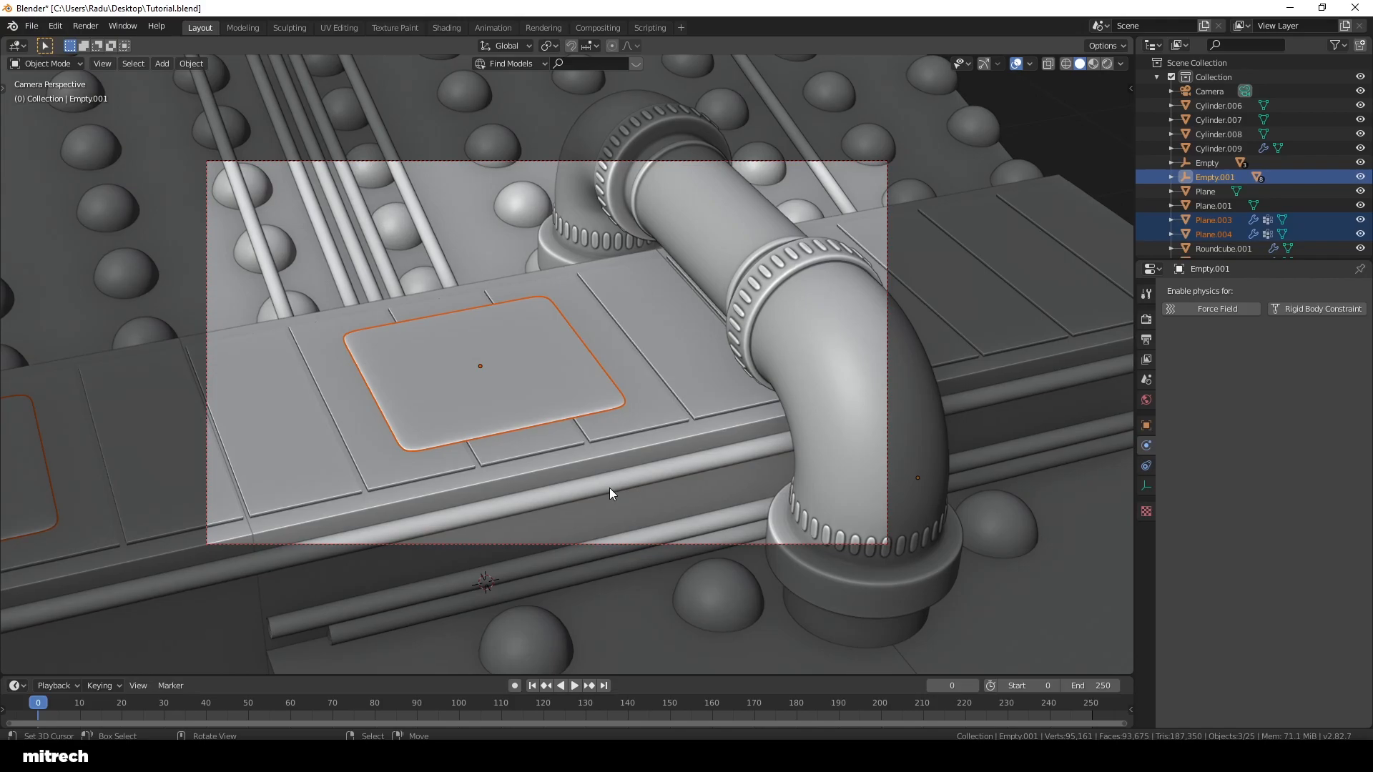
key(g)
key(x)
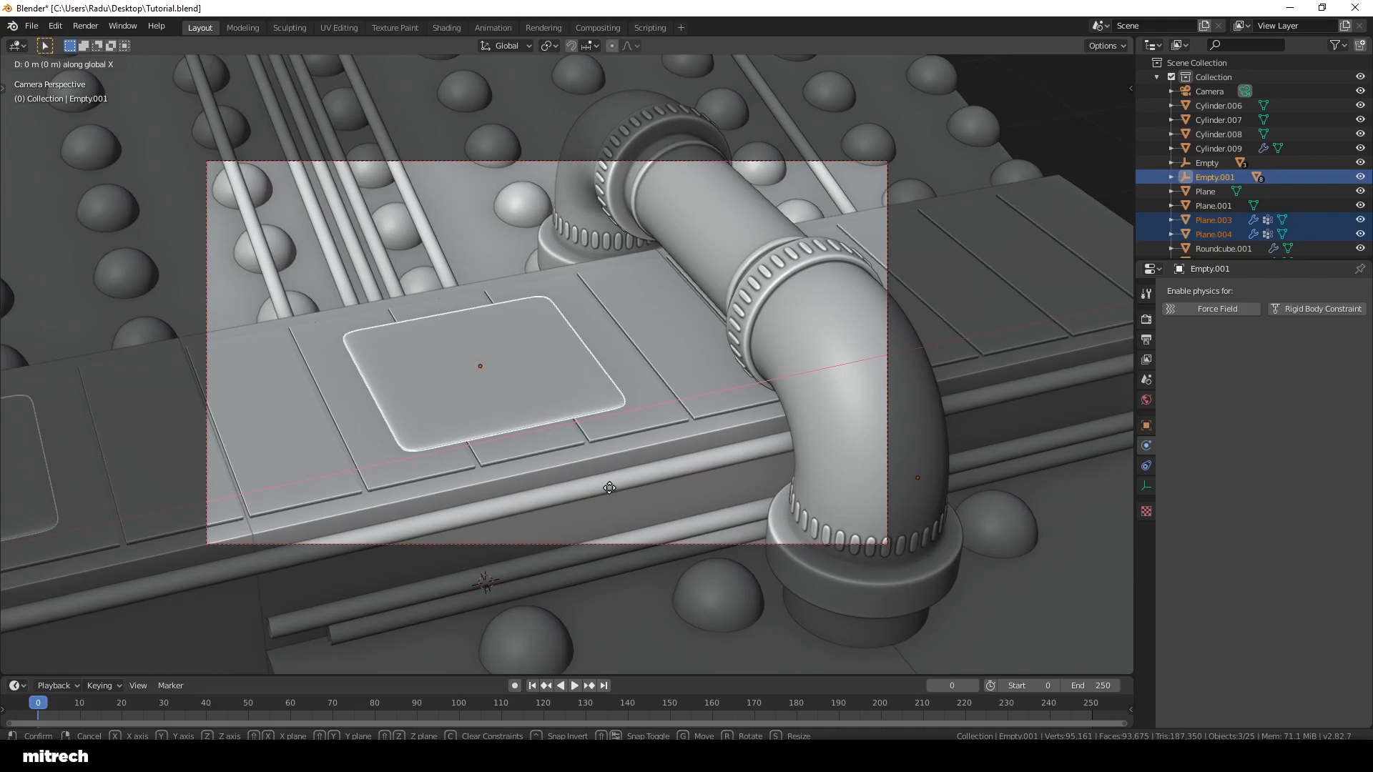
text(2)
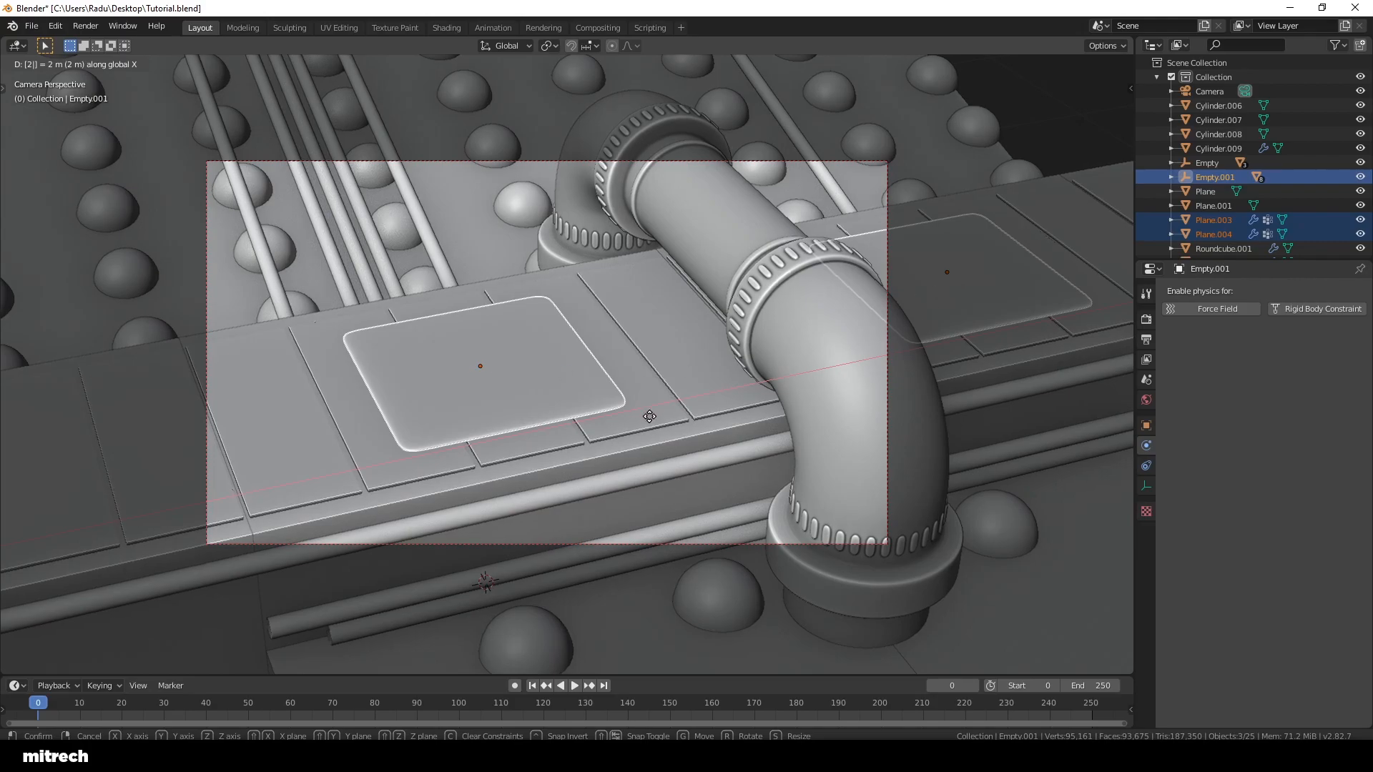
right_click(650, 418)
Step: Move the plates and walkway empty 2 m along X with snapping, and undo the move
key(g)
middle_click(611, 469)
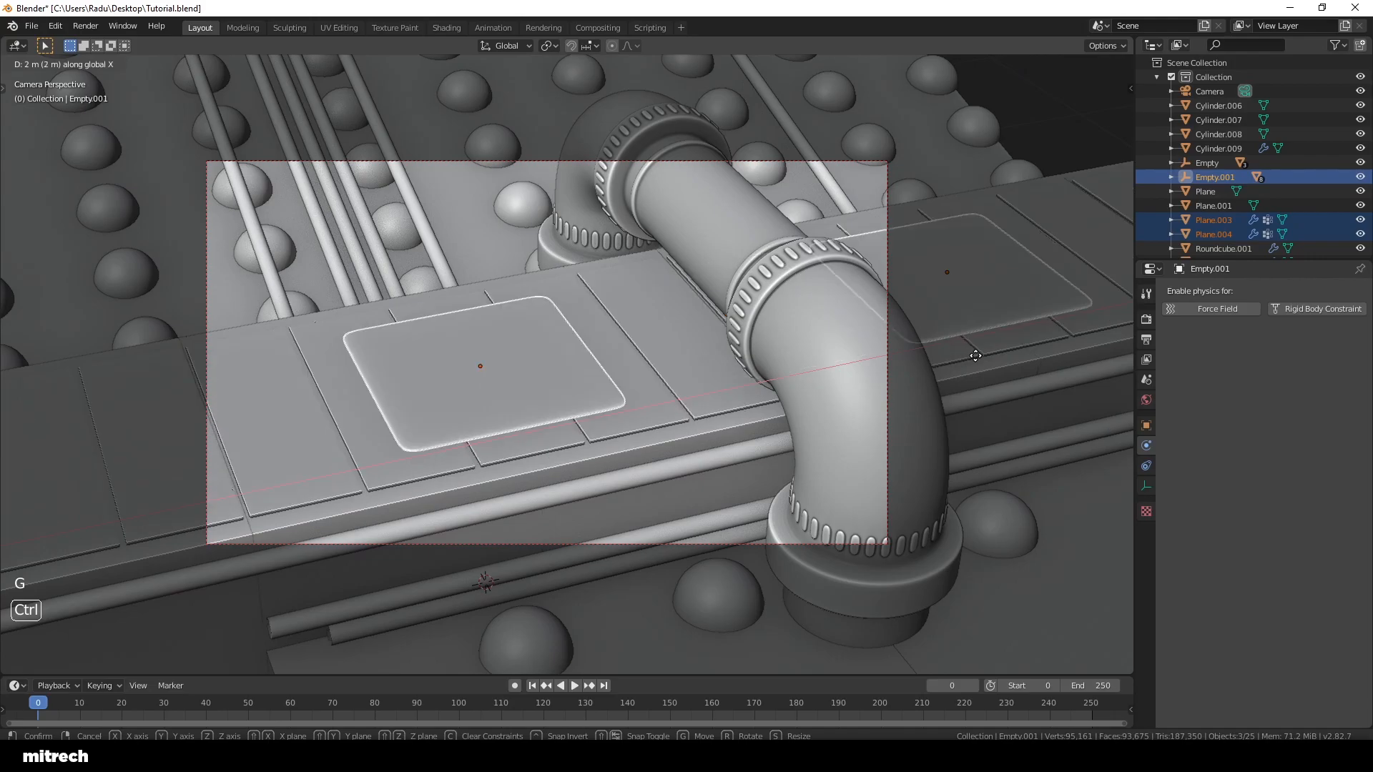
click(849, 418)
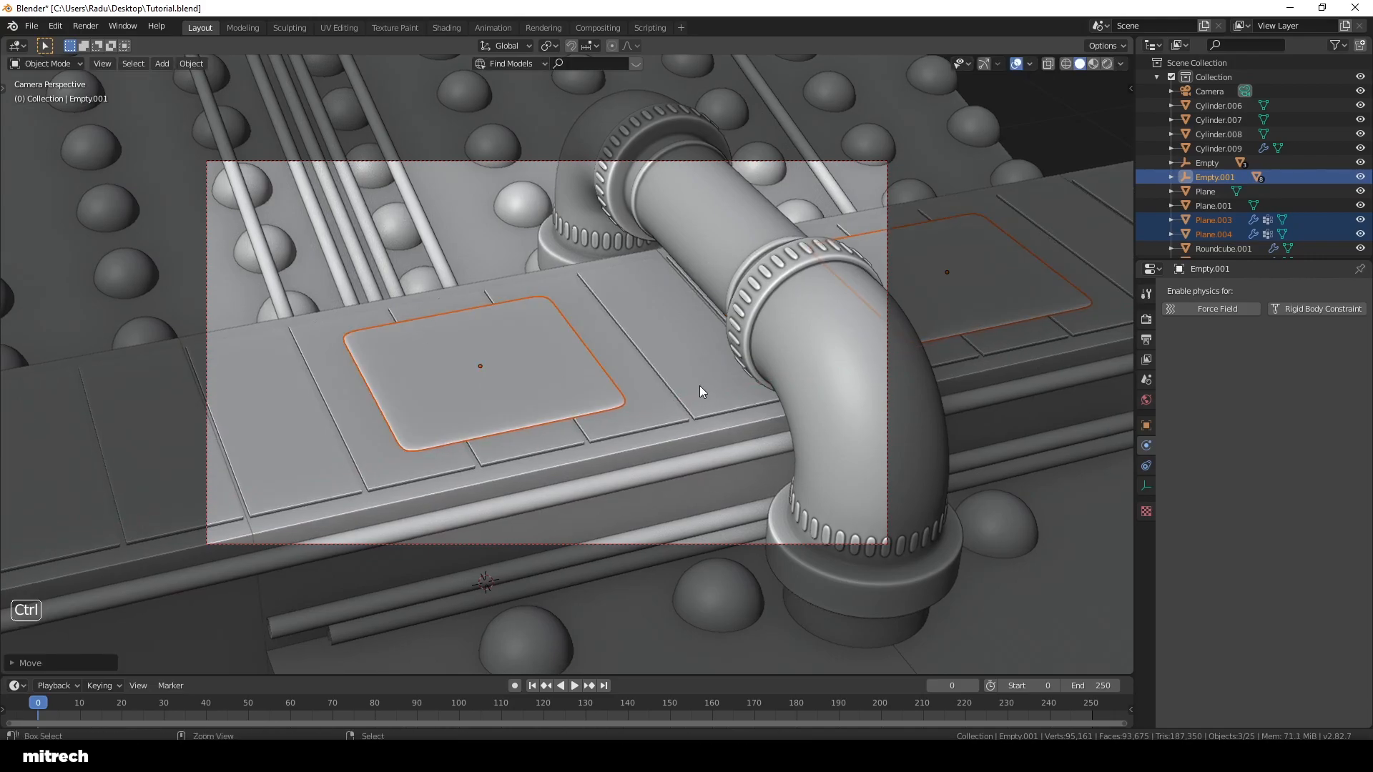
key(ctrl+z)
Step: Leave the camera view and save the file with everything deselected
key(a)
right_click(671, 381)
key(a)
key(a)
key(a)
key(a)
key(a)
key(ctrl+s)
middle_drag(672, 376, 581, 385)
scroll(580, 384, down, 2)
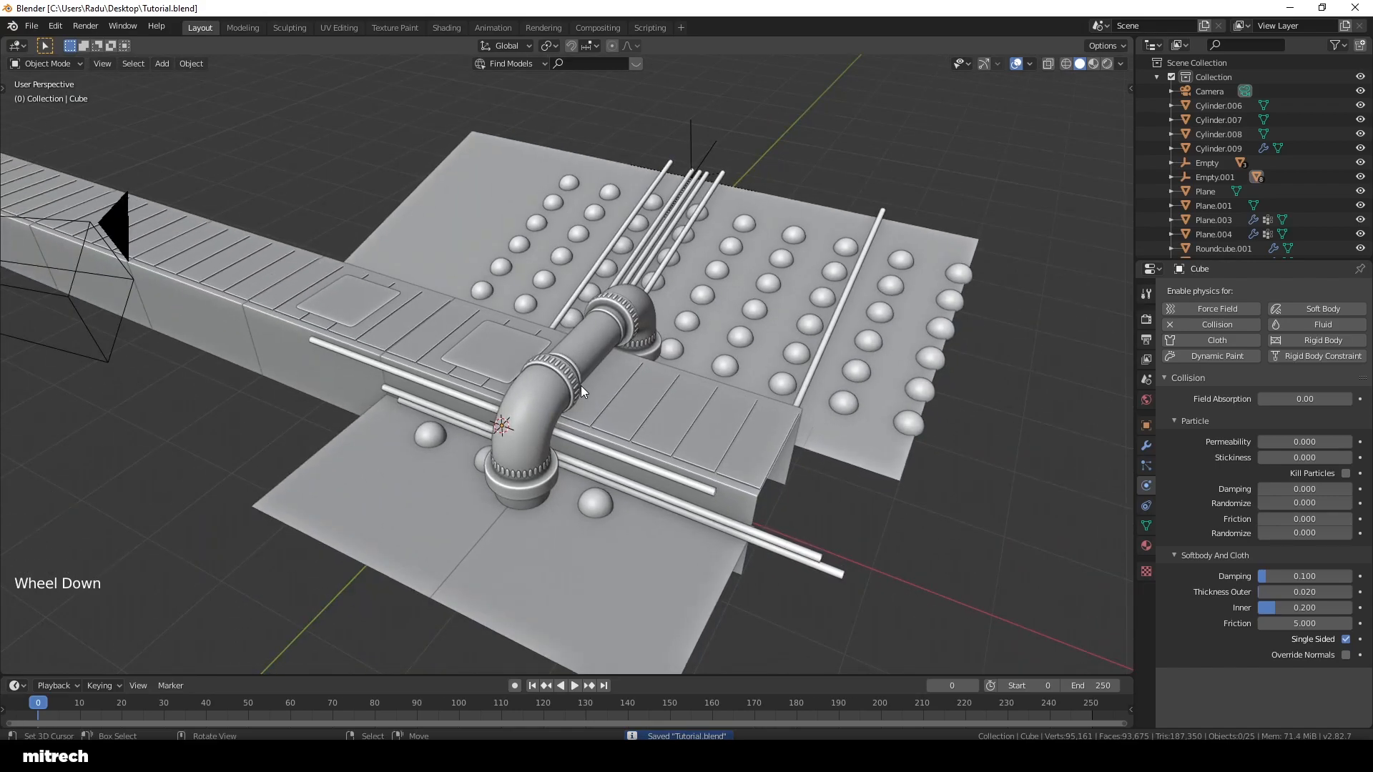
right_click(662, 419)
key(a)
key(a)
key(a)
key(a)
key(ctrl+s)
Step: Duplicate the second rounded plate -2 m along X to make a third one and save the file
middle_drag(359, 351, 407, 372)
shift+middle_drag(407, 372, 458, 396)
scroll(543, 409, up, 2)
middle_drag(544, 408, 743, 401)
right_click(502, 414)
key(shift+d)
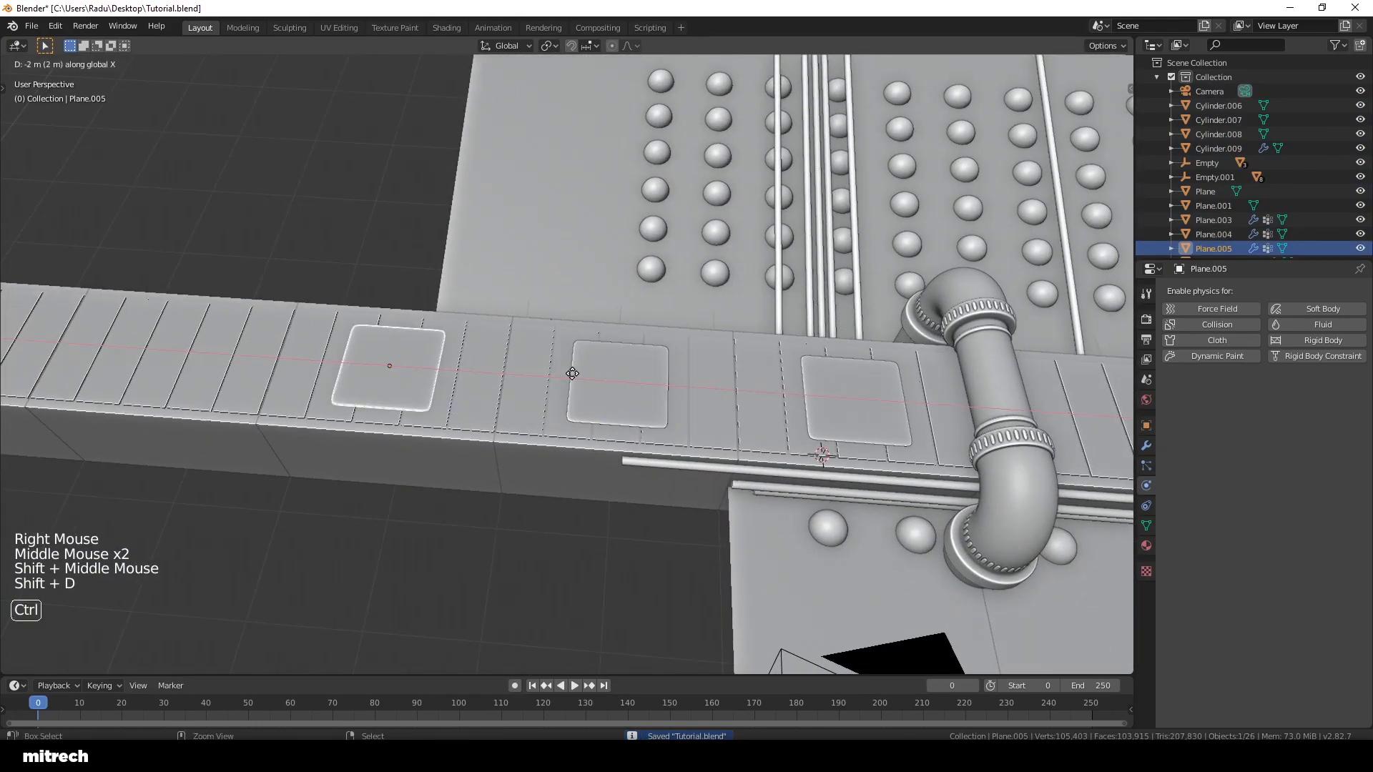
click(565, 373)
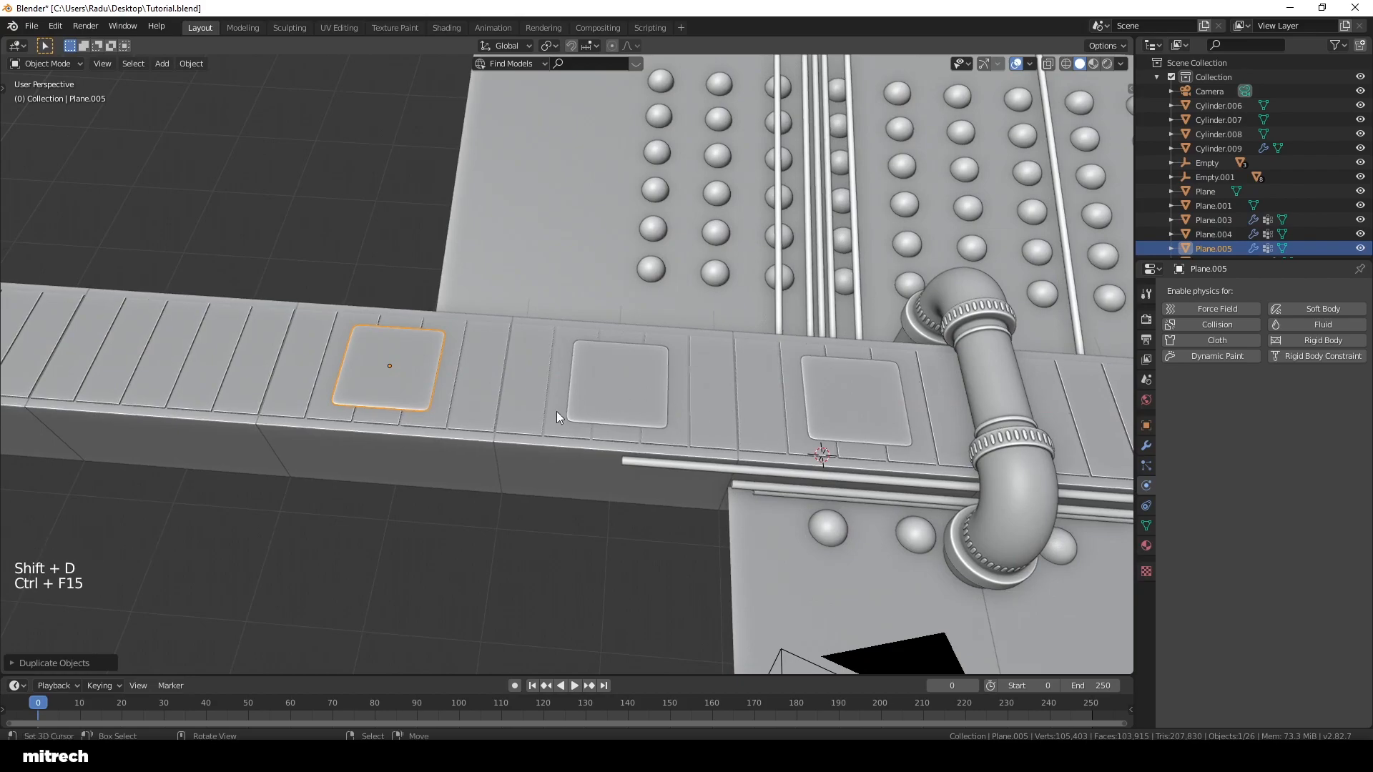
middle_drag(568, 414, 598, 383)
key(a)
key(a)
key(a)
key(a)
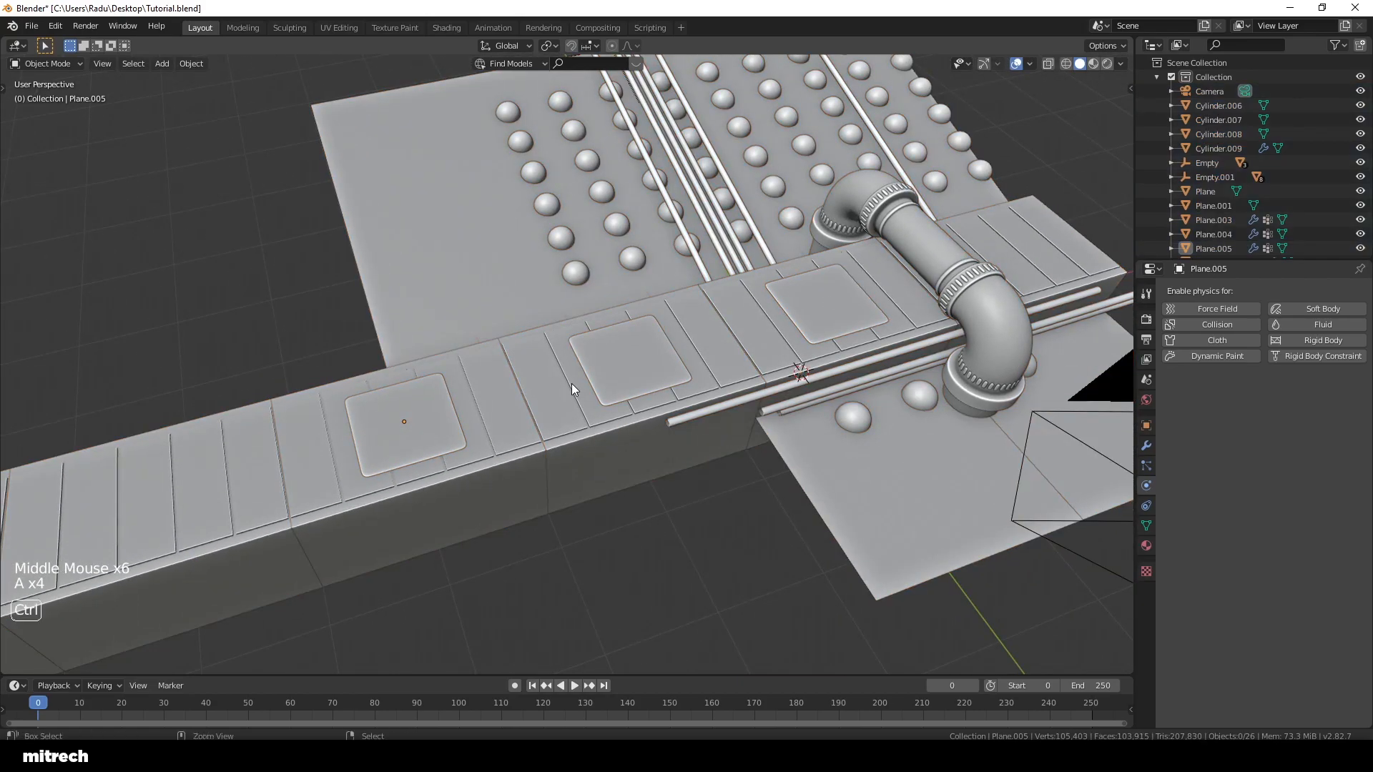
key(ctrl+s)
Step: Duplicate the third rounded plate another -2 m along X, deselect everything and save the file
right_click(404, 420)
key(shift+d)
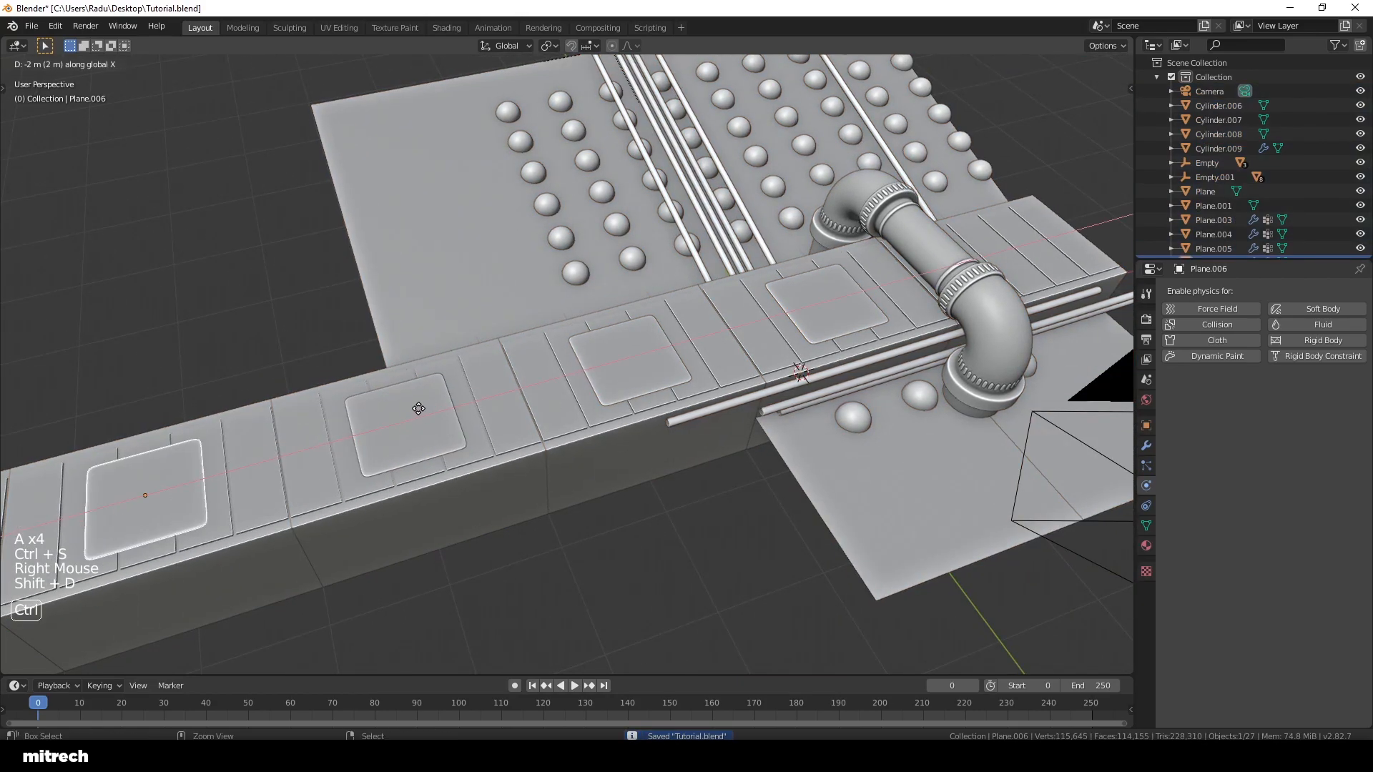
click(427, 409)
key(a)
key(a)
key(a)
key(a)
key(a)
key(ctrl+s)
Step: Check the plated walkway through the camera and save the file
middle_drag(661, 418, 602, 405)
key(KP_0)
key(a)
key(ctrl+s)
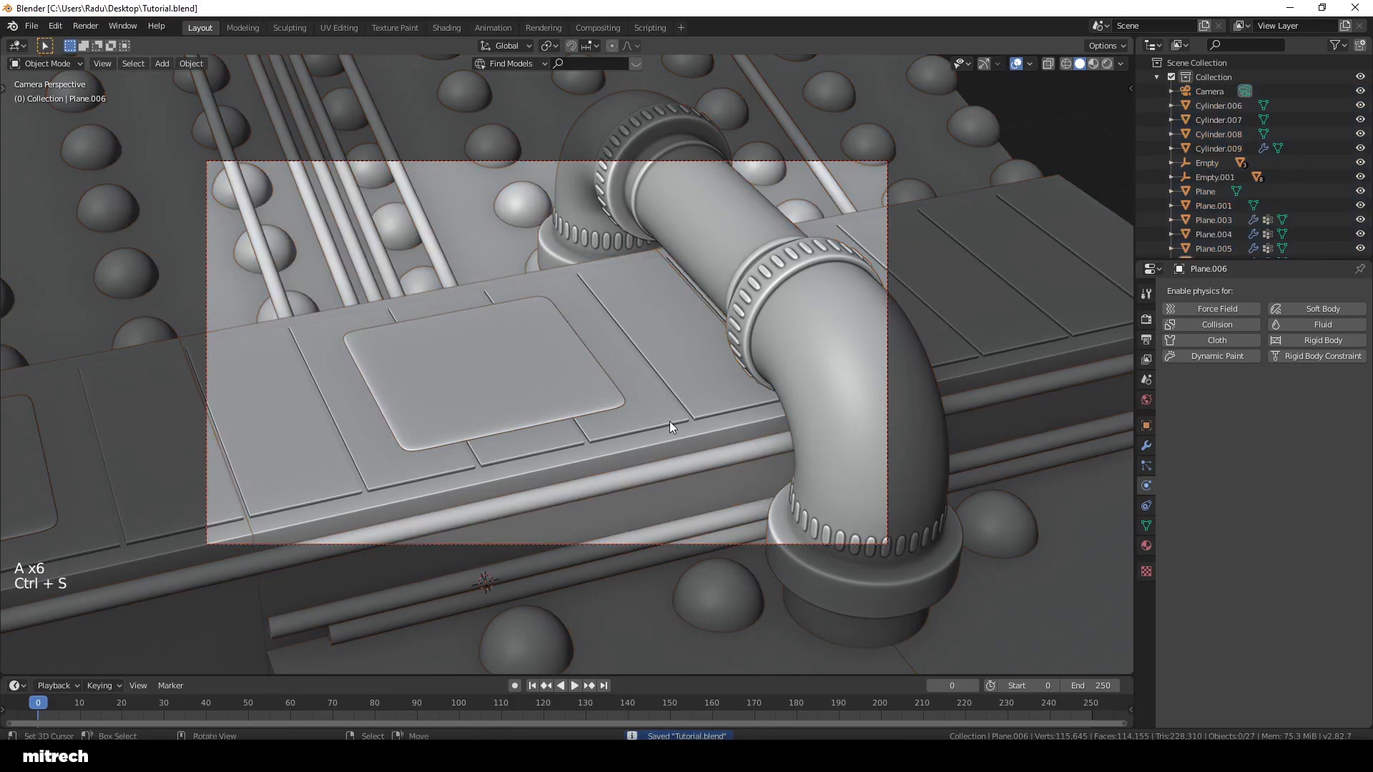
mouse_move(662, 415)
middle_down()
mouse_move(674, 412)
mouse_move(619, 409)
mouse_move(550, 355)
mouse_move(542, 379)
mouse_move(722, 440)
mouse_move(679, 397)
middle_up()
scroll(649, 410, down, 2)
key(ctrl+s)
key(KP_0)
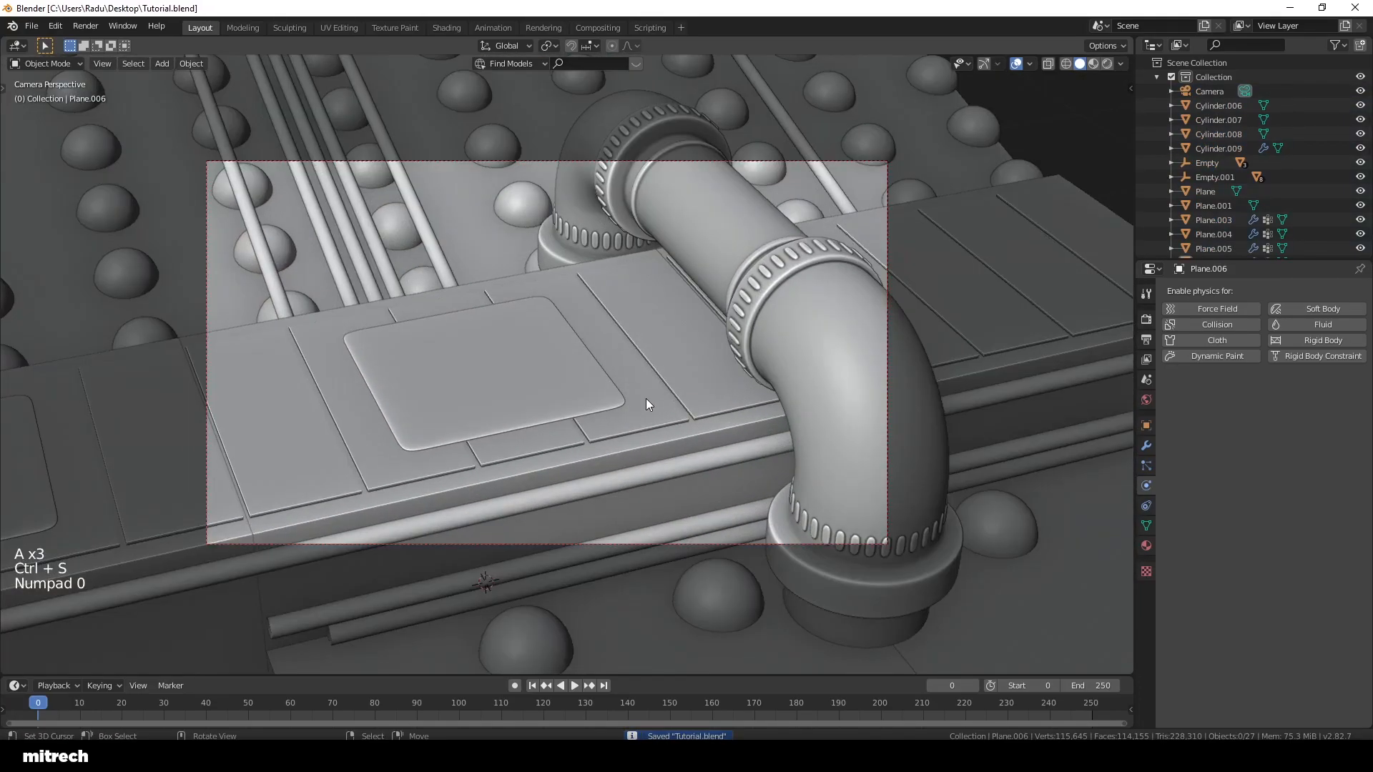
Step: Select the four rounded plates and add the walkway's empty to the selection as the active object
middle_drag(664, 394, 790, 382)
scroll(629, 379, down, 3)
middle_drag(629, 379, 280, 243)
right_click(251, 183)
shift+right_click(315, 227)
shift+right_click(453, 299)
shift+right_click(600, 374)
shift+middle_drag(600, 375, 578, 399)
shift+right_click(553, 389)
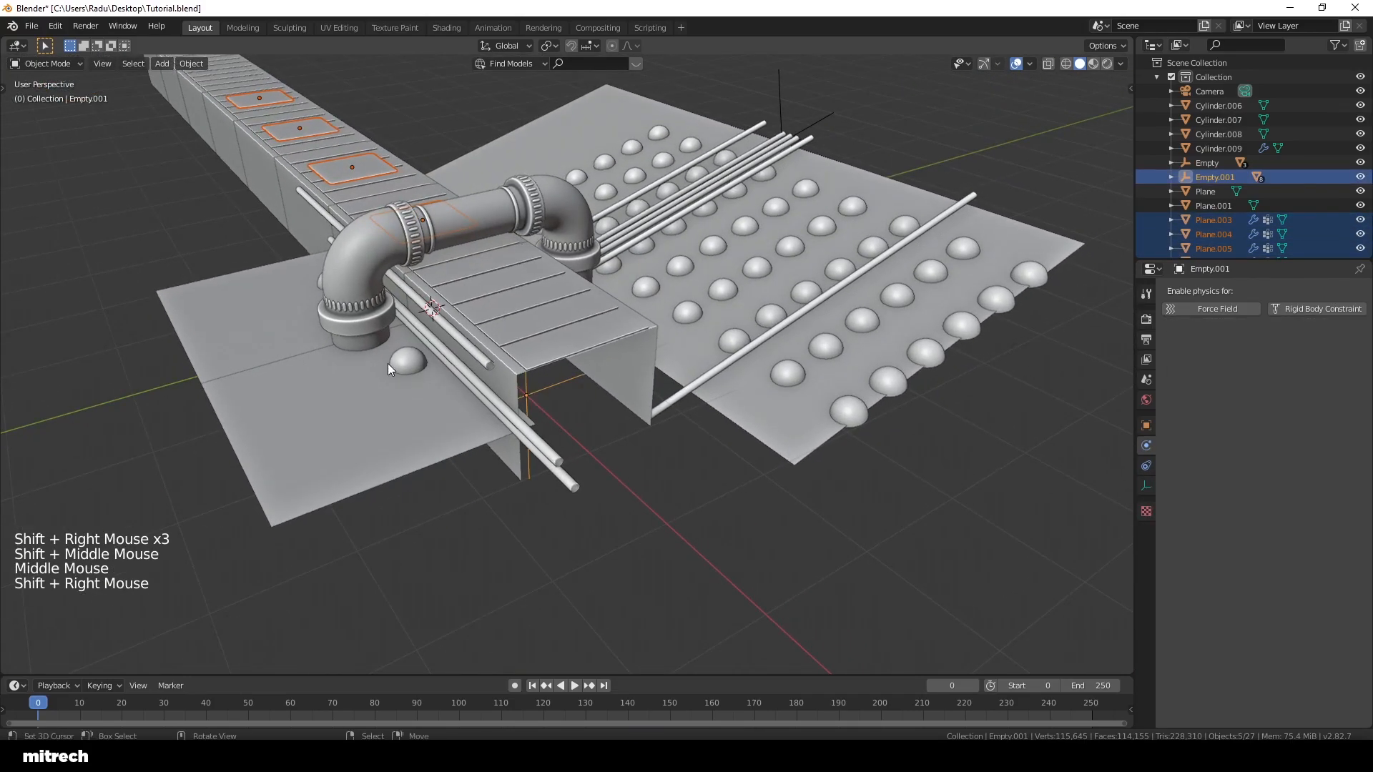
Step: Try moving the selected plates and empty 2 m along X in the camera view
key(KP_0)
key(g)
key(ctrl)
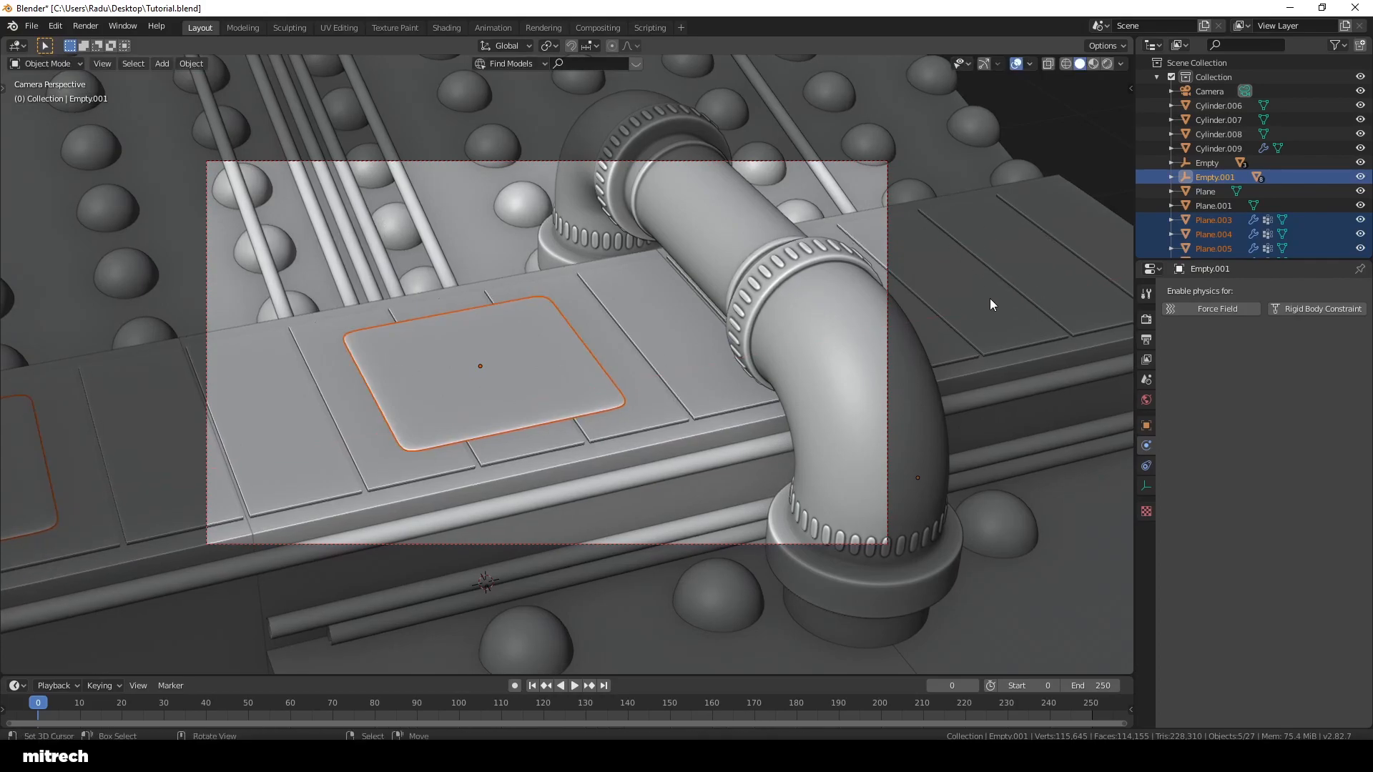
key(g)
key(ctrl)
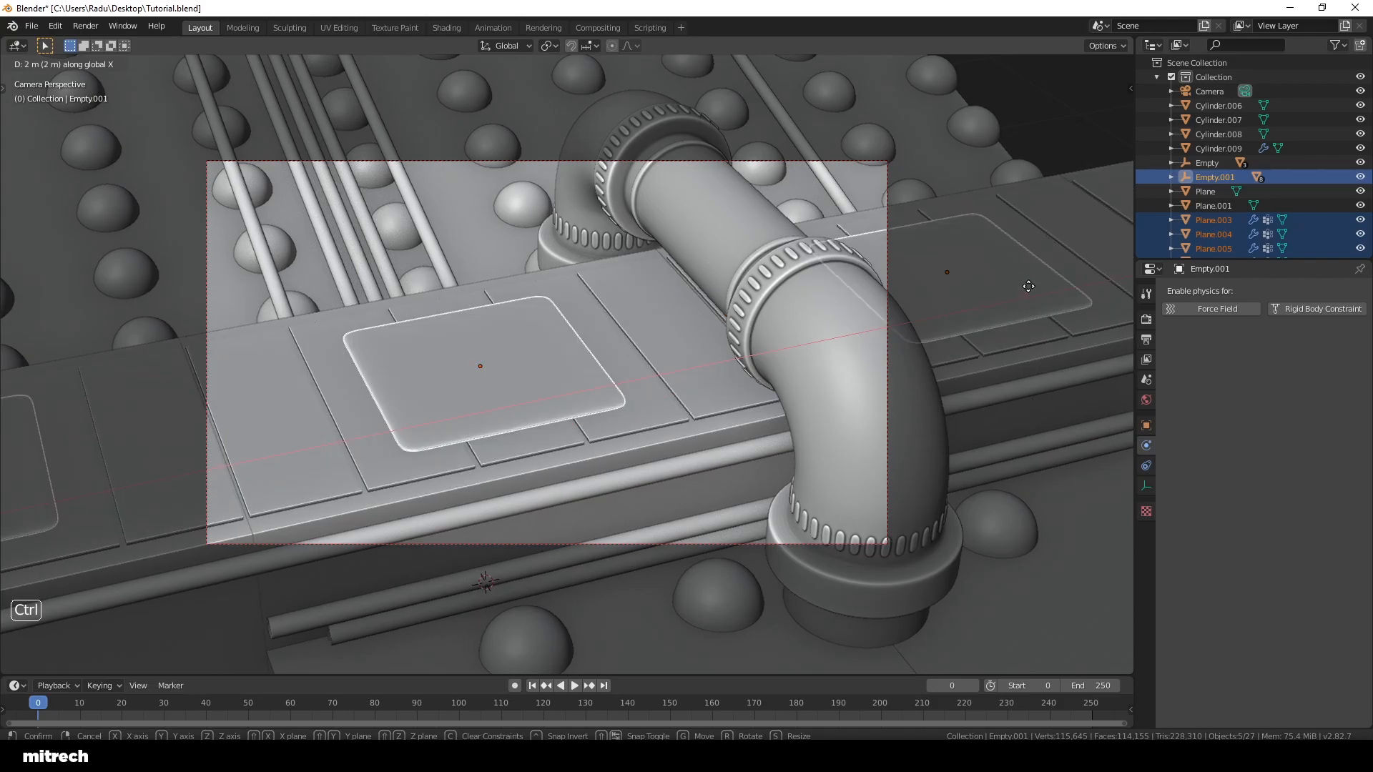
right_click(655, 322)
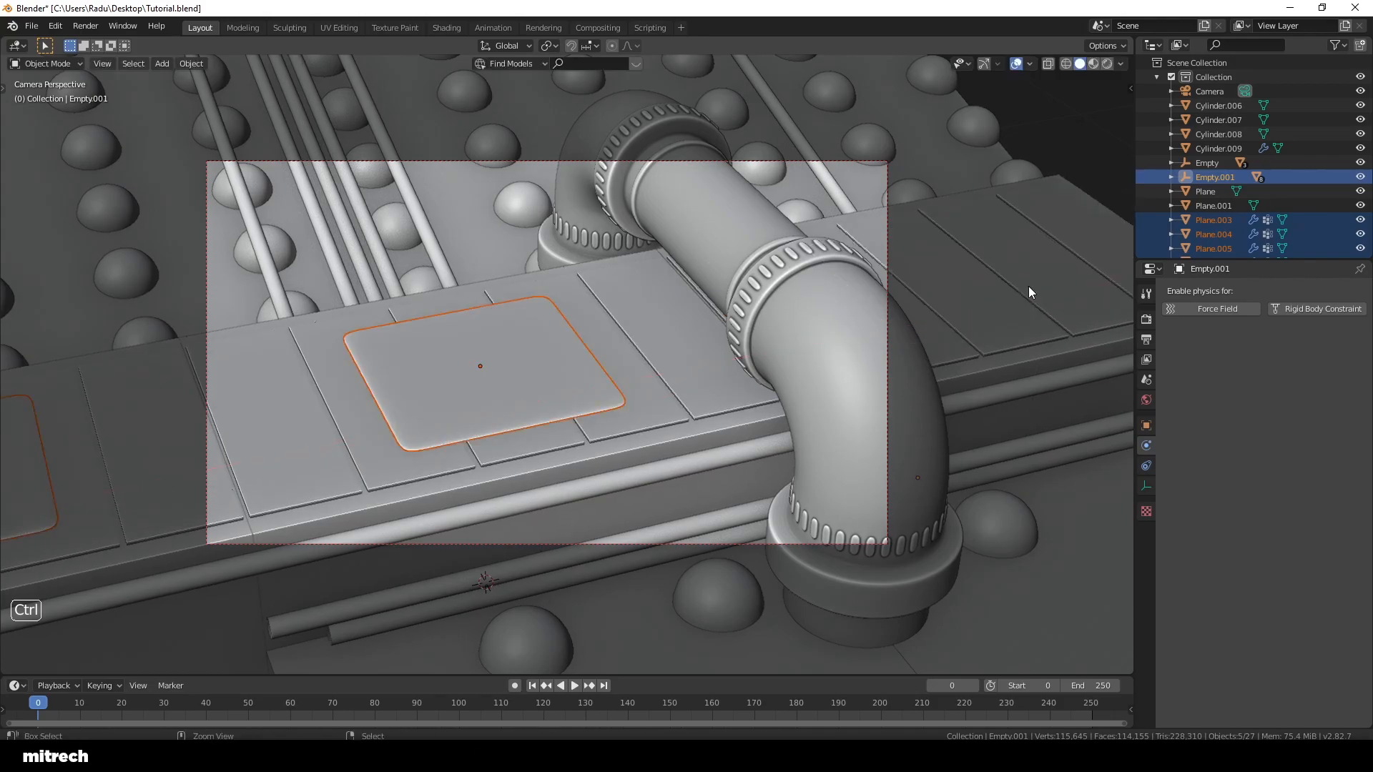
Step: Clear the selection and save the file
key(a)
key(a)
key(a)
key(a)
key(ctrl+s)
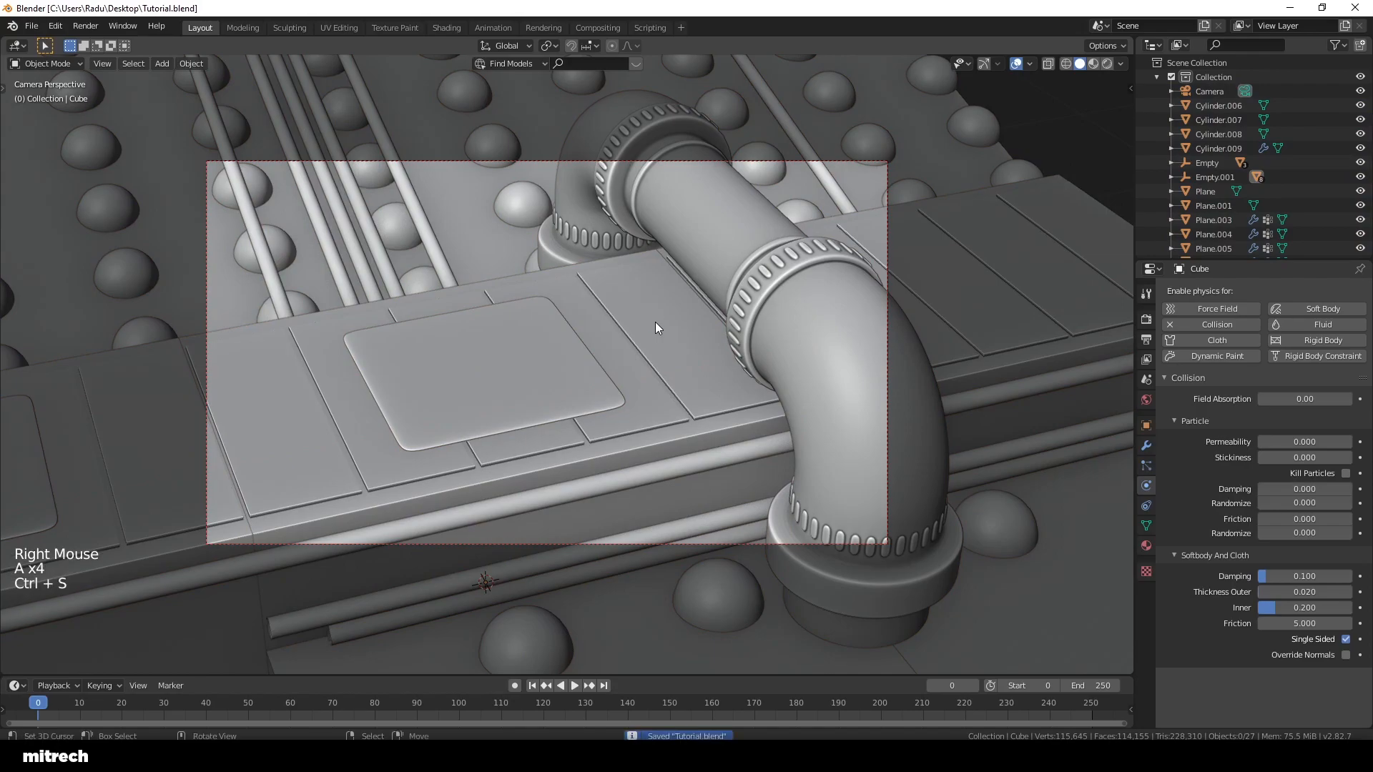
right_click(654, 322)
key(a)
key(a)
key(a)
key(a)
key(a)
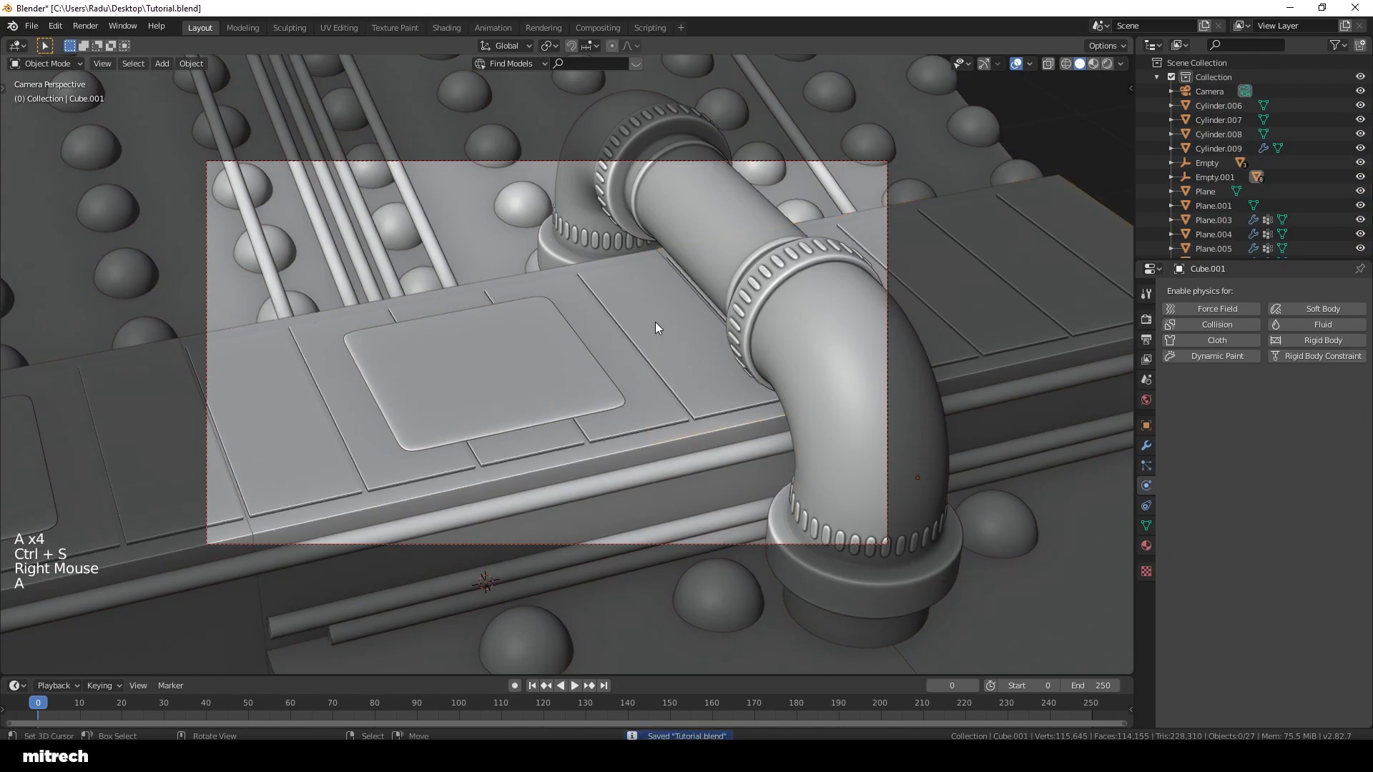
key(ctrl+s)
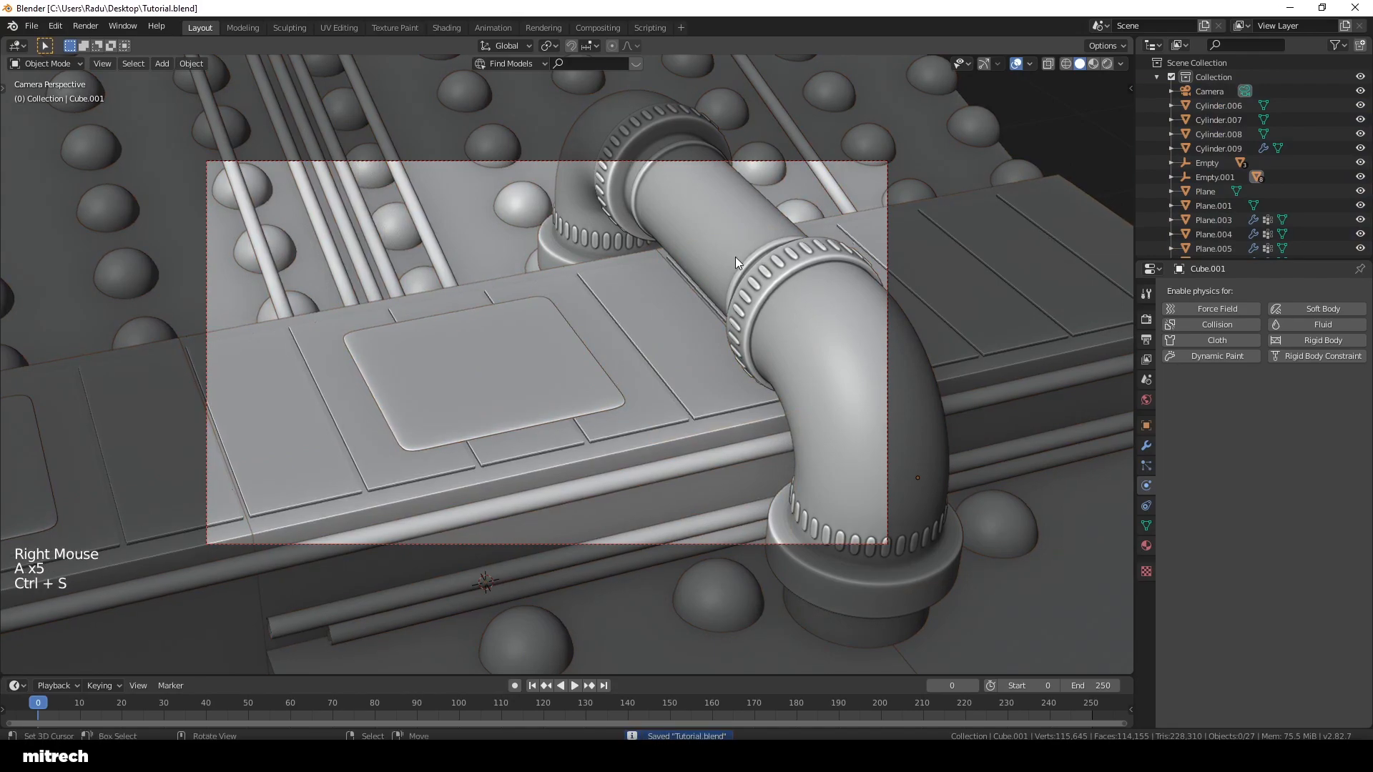
Step: Check the reference render, deselect everything again and save the file
middle_drag(662, 354, 586, 346)
scroll(679, 369, up, 2)
key(alt+Tab)
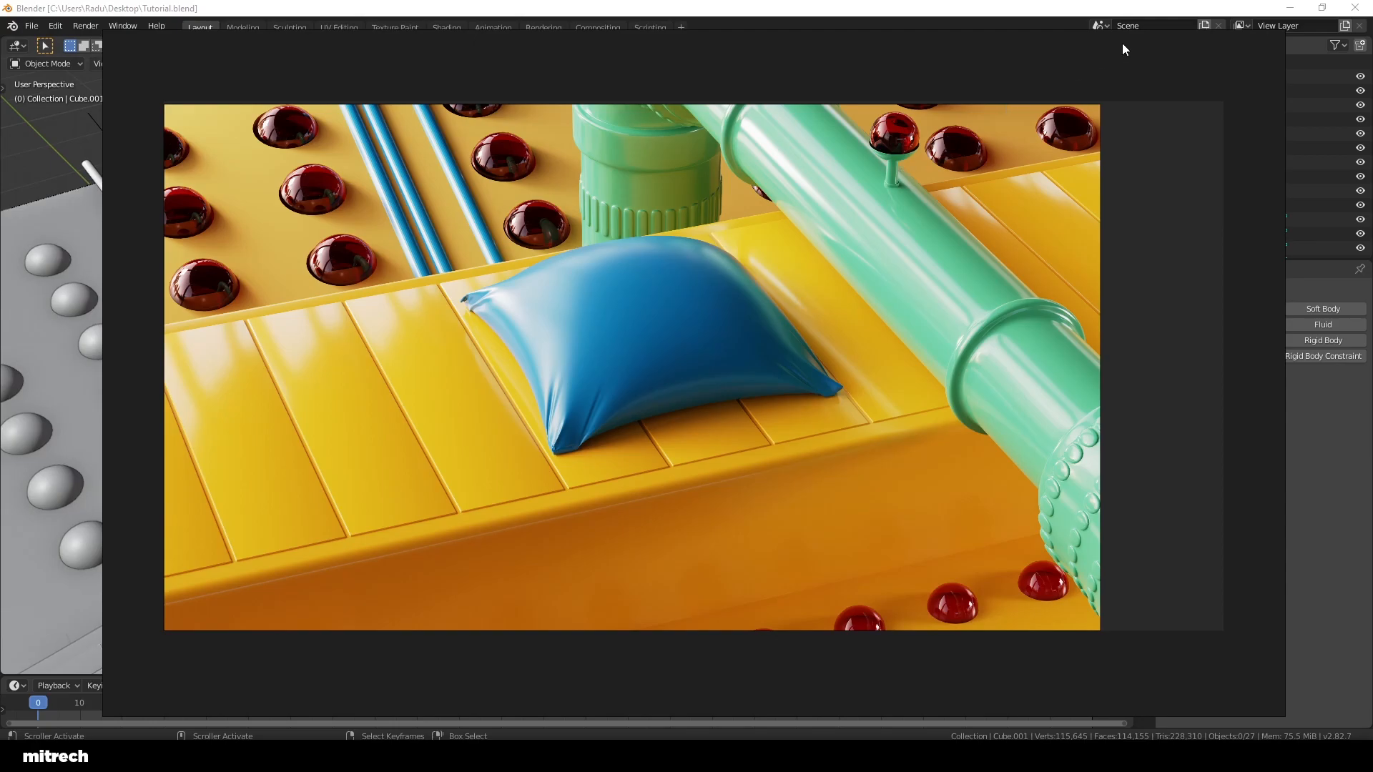
key(alt+Tab)
right_click(673, 350)
key(a)
key(a)
key(a)
key(a)
key(a)
key(ctrl+s)
Step: Snap the 3D cursor to the large bent pipe and add a cylinder there
scroll(710, 338, up, 2)
middle_drag(635, 350, 714, 319)
right_click(714, 319)
key(shift+s)
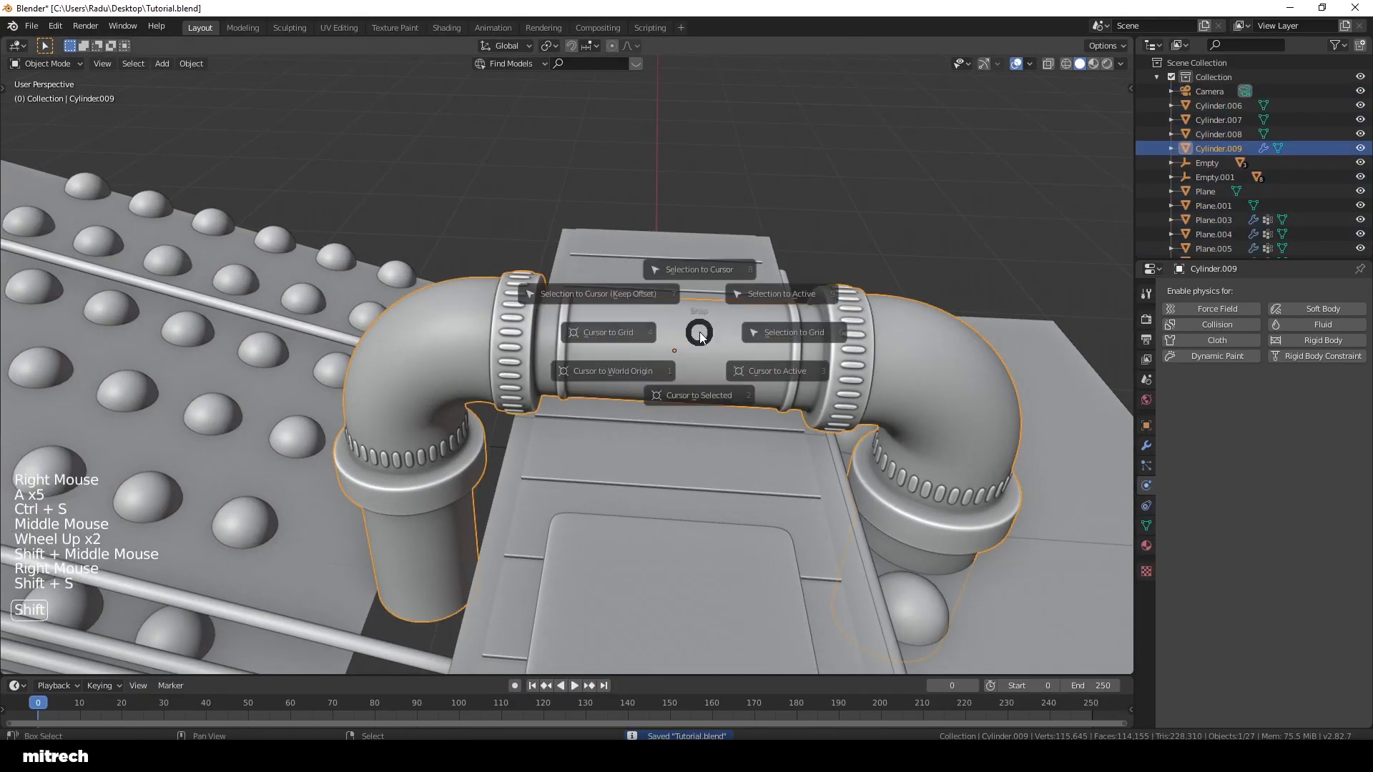
key(shift+a)
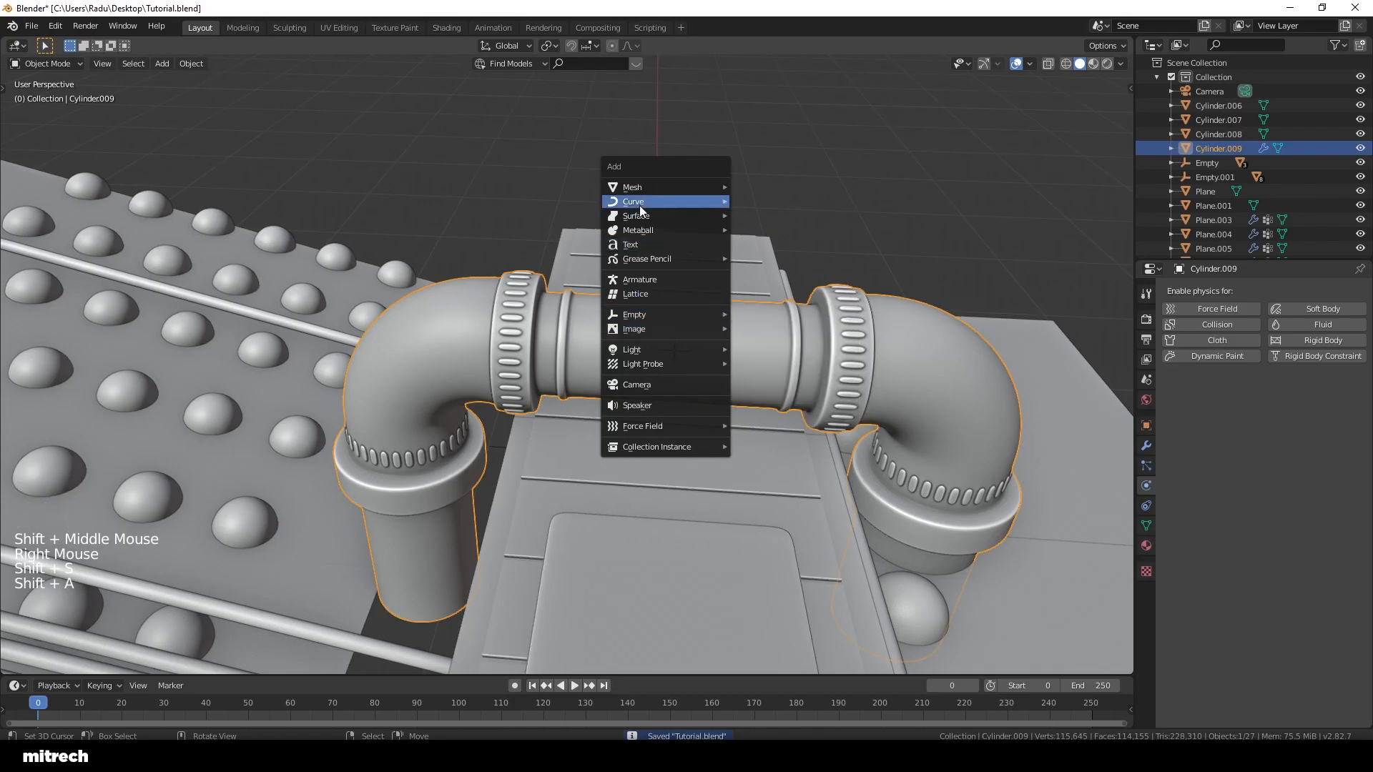
mouse_move(643, 187)
click(770, 259)
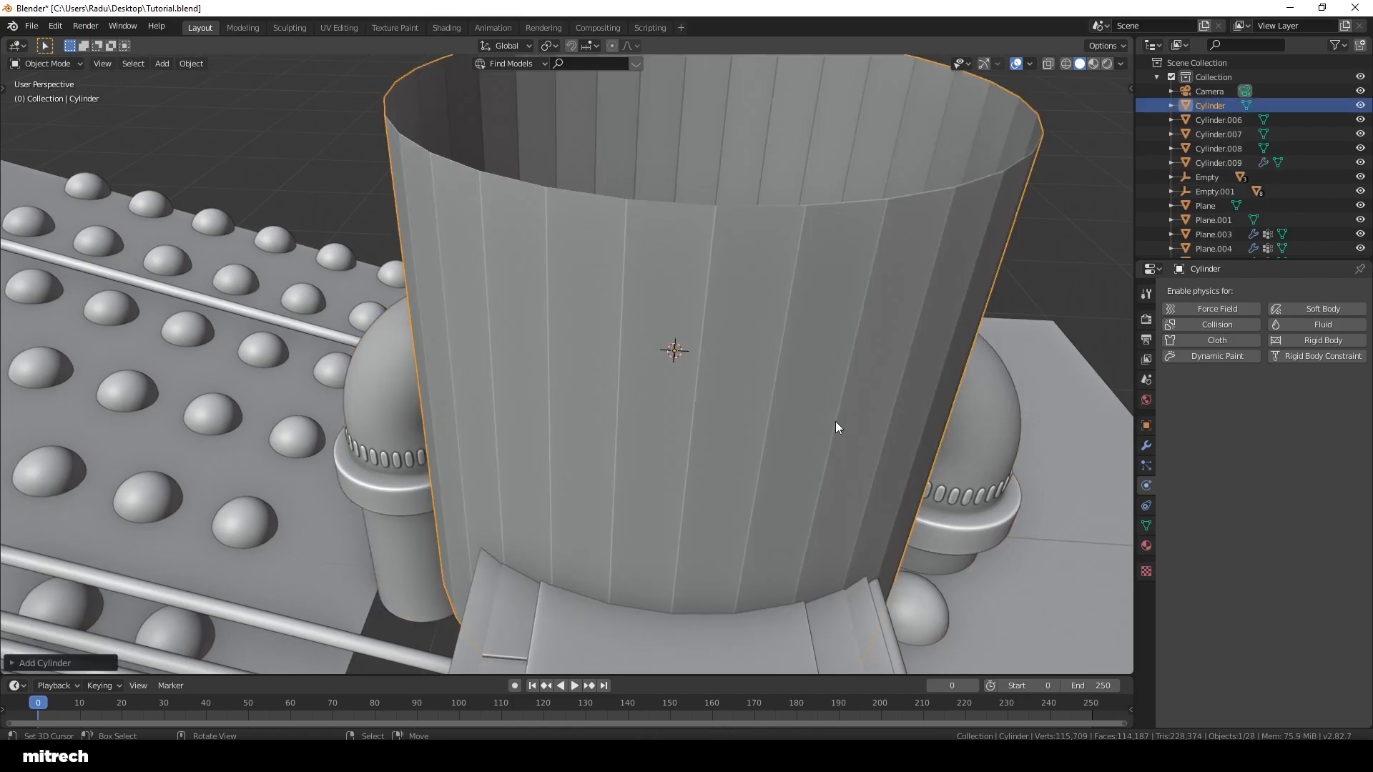
Step: Shift the cylinder's mesh upward in Edit Mode until its base sits at the origin and apply the object transform
scroll(835, 422, down, 2)
key(Tab)
key(a)
key(a)
key(a)
key(g)
ctrl+click(871, 356)
key(Tab)
key(ctrl+a)
click(871, 353)
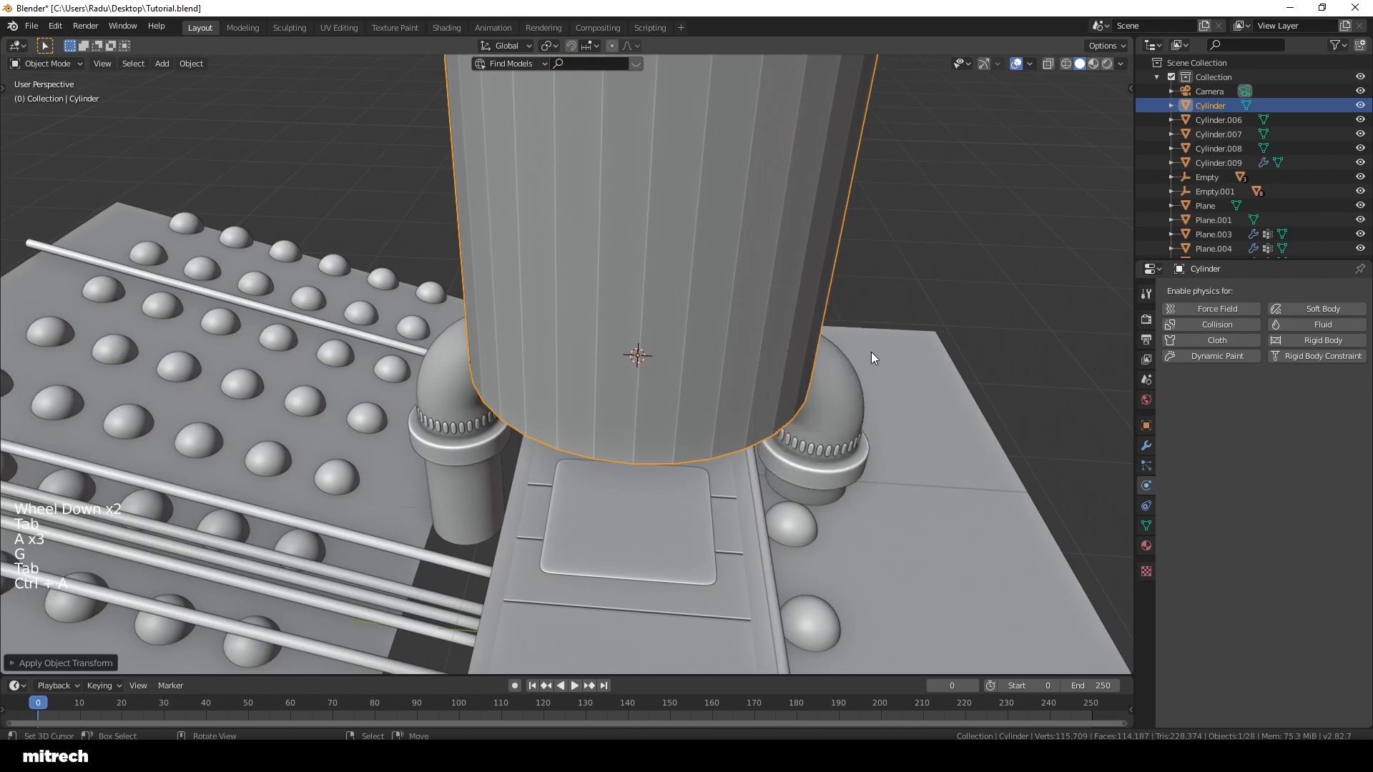
Step: Scale the cylinder down to a small stub, raise it along Z to the pipe's upper surface and apply the transform
middle_drag(871, 353, 840, 414)
key(s)
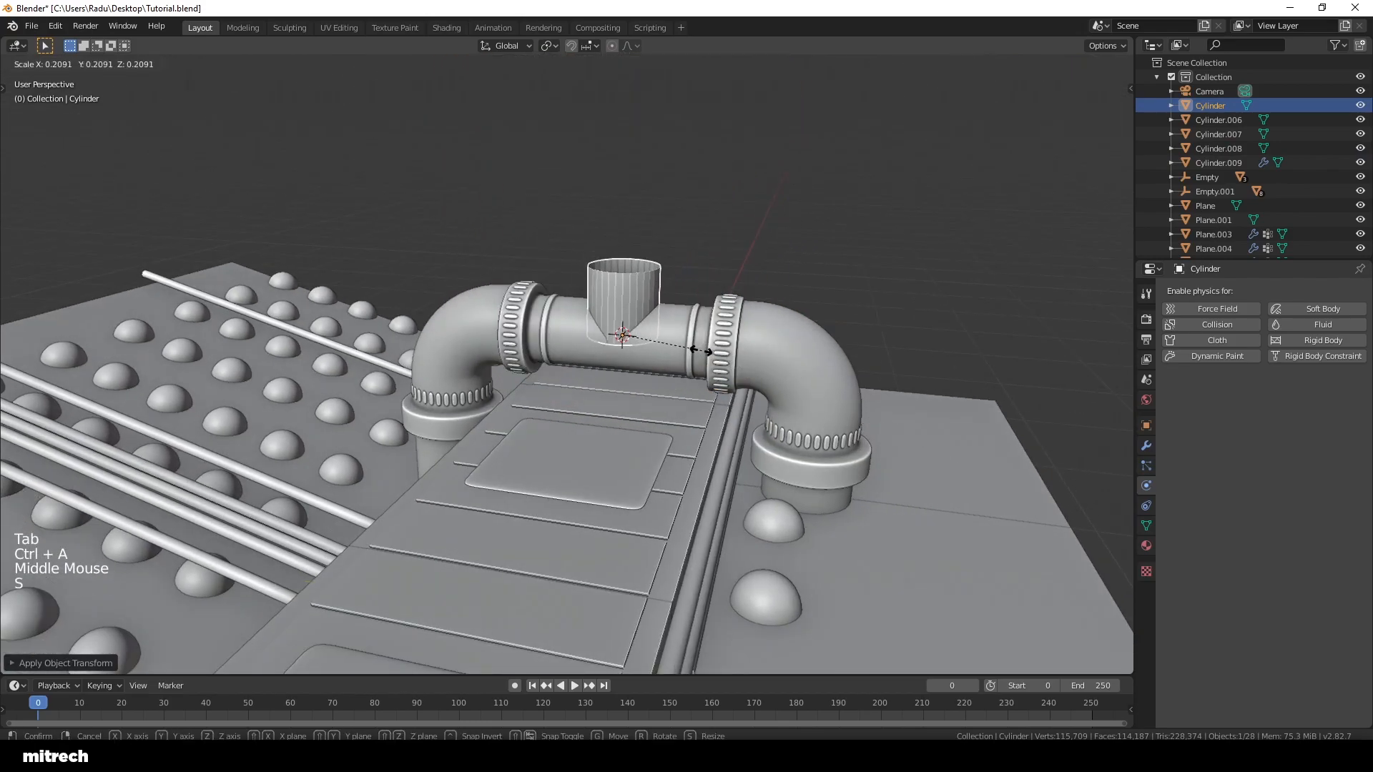
click(625, 316)
scroll(625, 315, up, 3)
shift+middle_drag(625, 315, 777, 328)
key(s)
key(g)
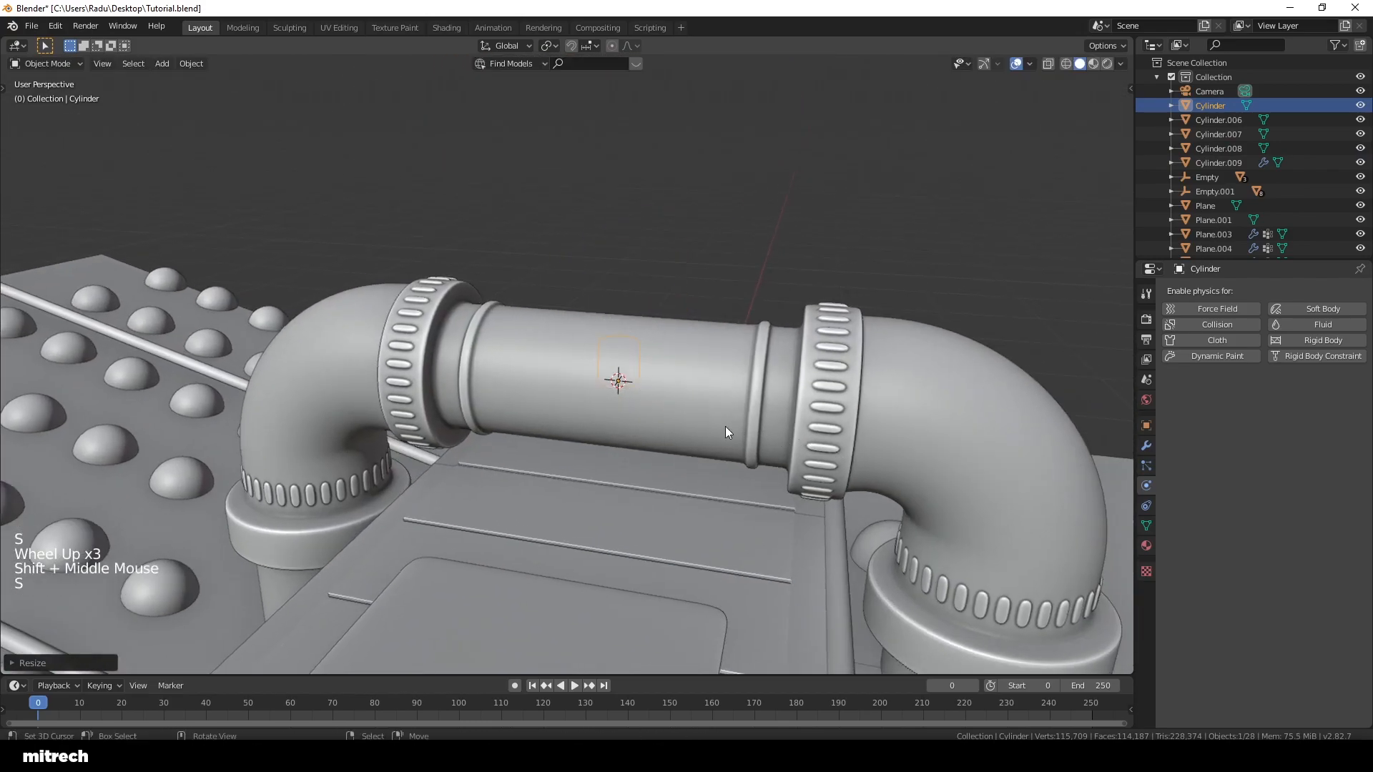
key(z)
click(728, 371)
key(ctrl+a)
click(728, 371)
Step: Shade the stub smooth, scale it to about half its width with Z locked and apply the transform
key(w)
click(728, 372)
key(KP_Decimal)
scroll(730, 376, down, 4)
key(s)
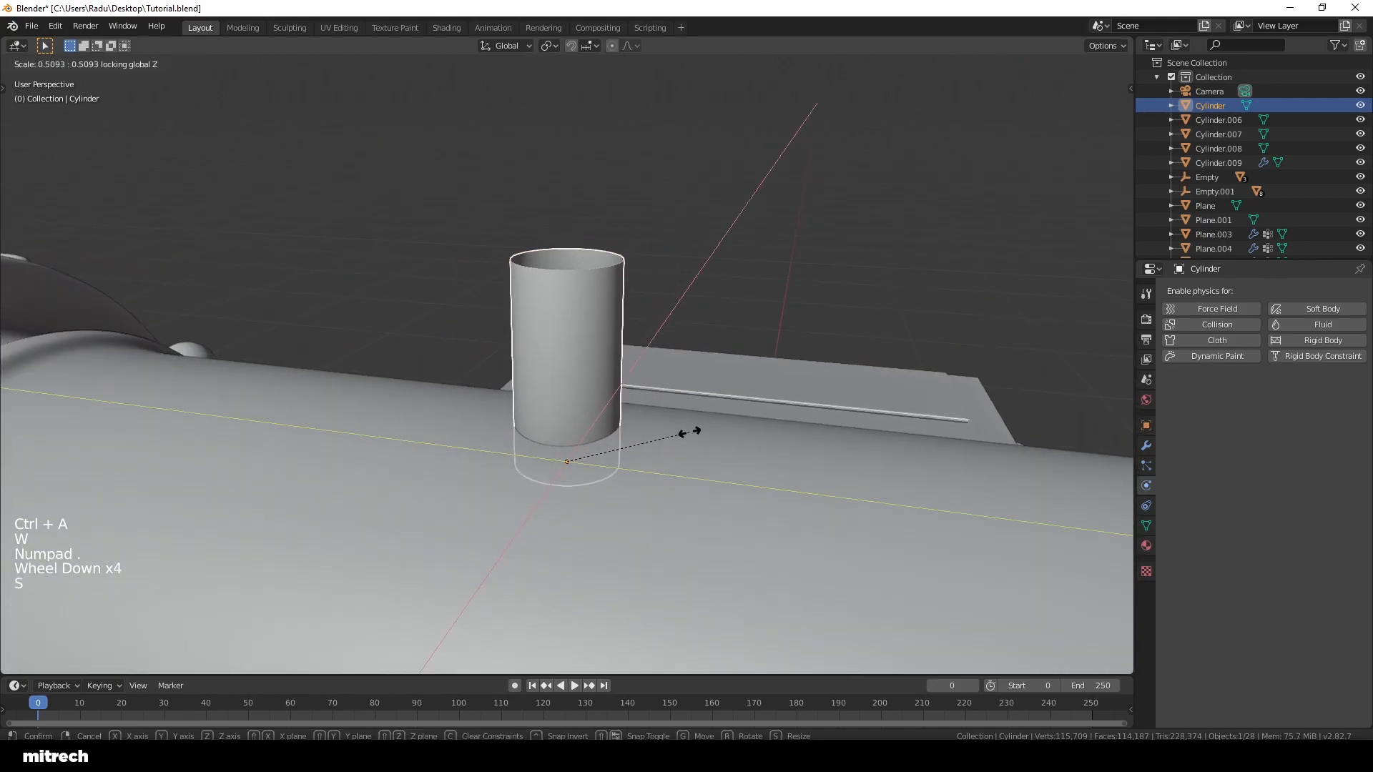
click(662, 435)
key(ctrl+a)
click(673, 435)
Step: Scale the stub to about 0.57 along Z while judging it through the camera and apply the transform
scroll(672, 432, down, 2)
key(KP_3)
scroll(671, 431, down, 5)
key(KP_0)
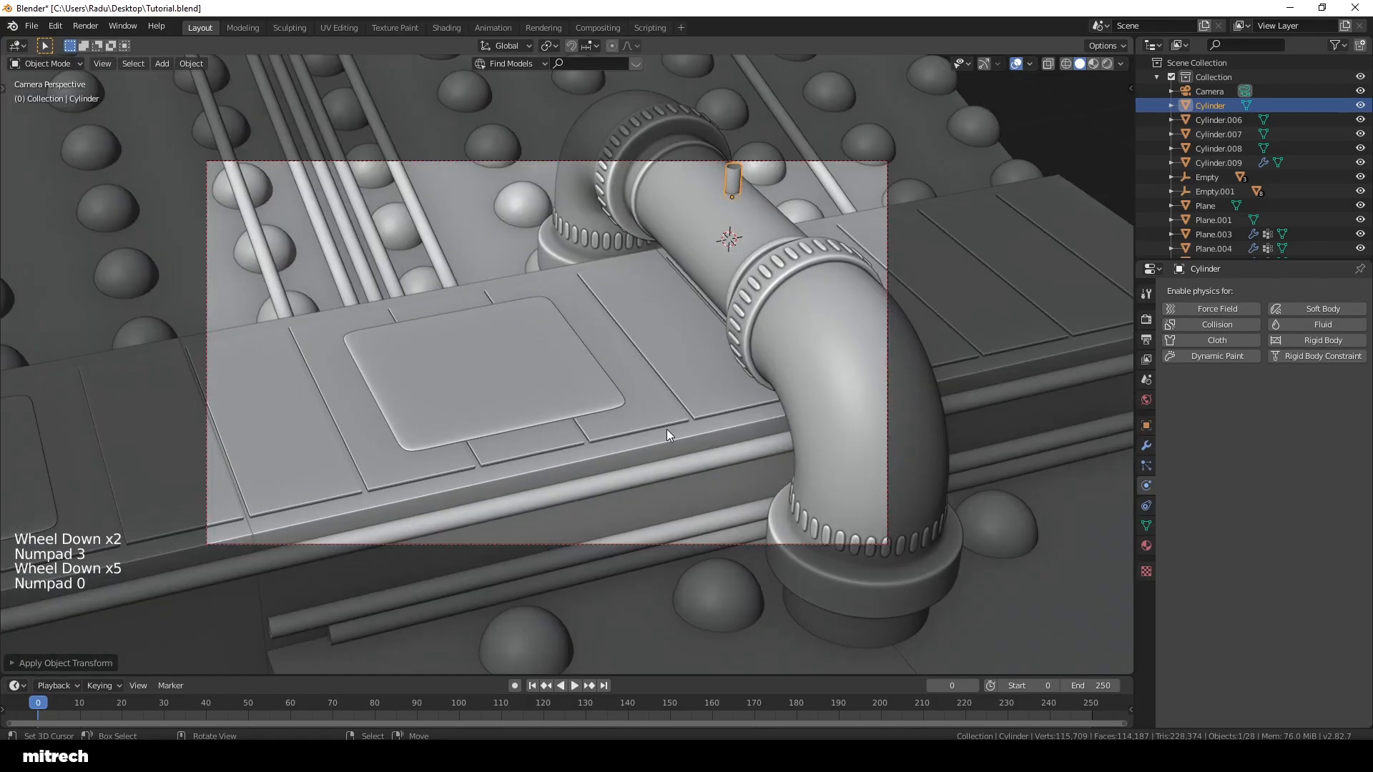
scroll(885, 440, up, 2)
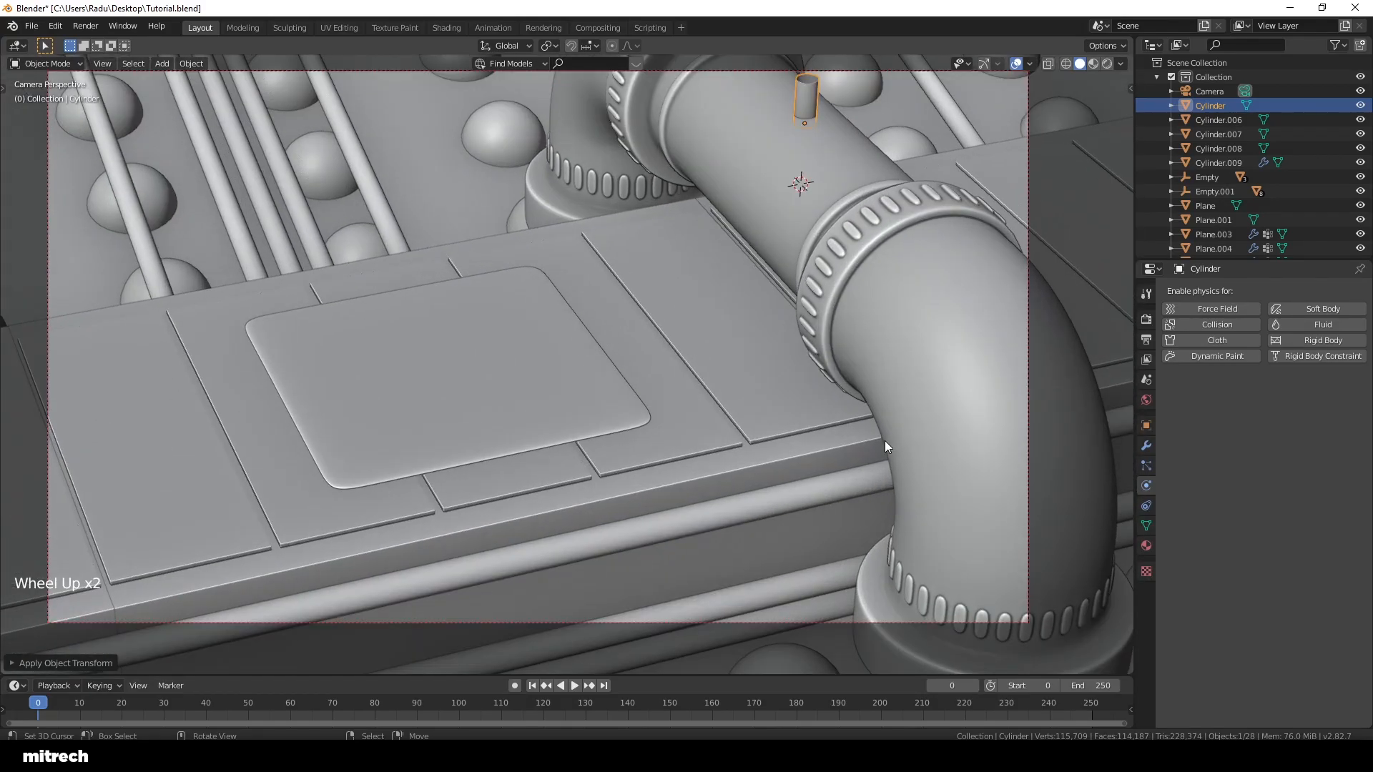
shift+middle_drag(885, 440, 761, 474)
key(s)
key(z)
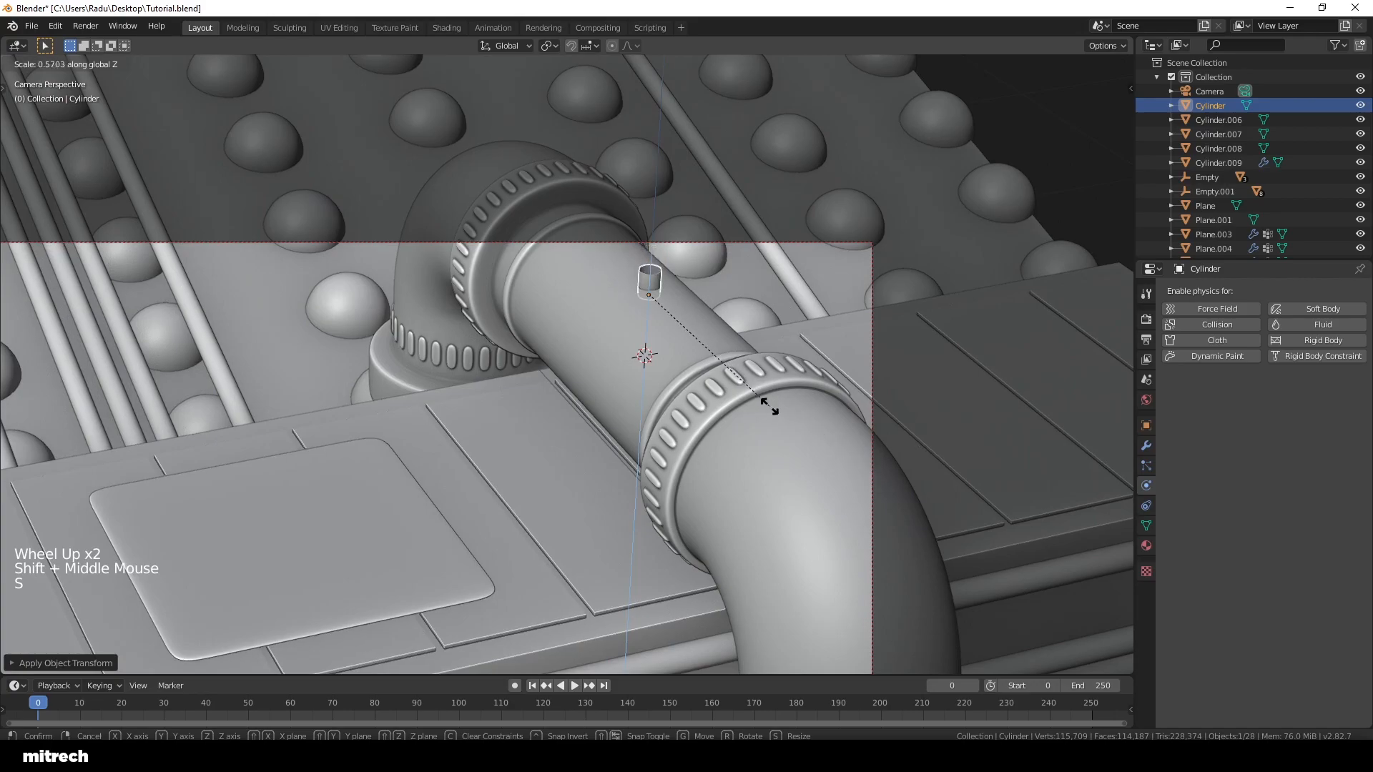
click(770, 406)
key(ctrl+a)
click(769, 405)
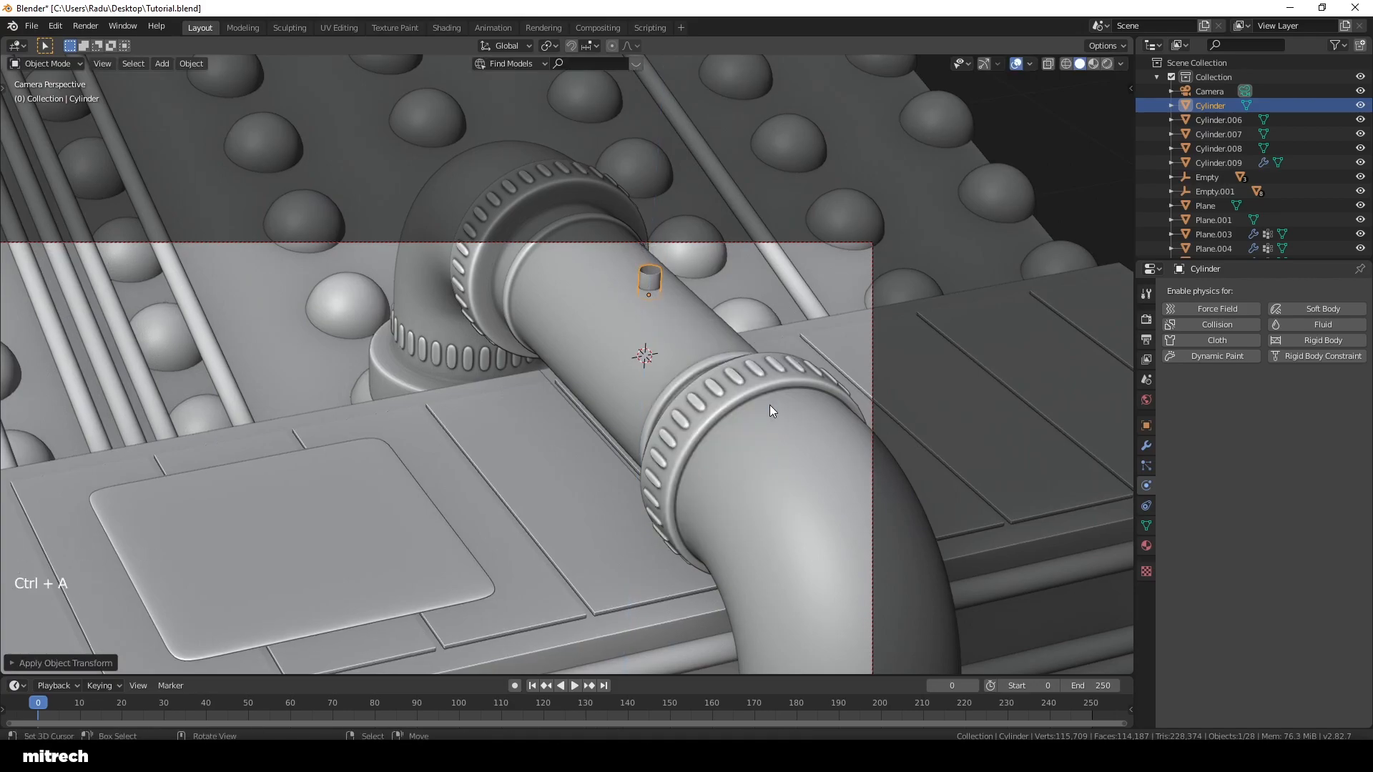
Step: Select the upper rim edge loop of the stub in Edit Mode
key(KP_3)
scroll(731, 370, up, 4)
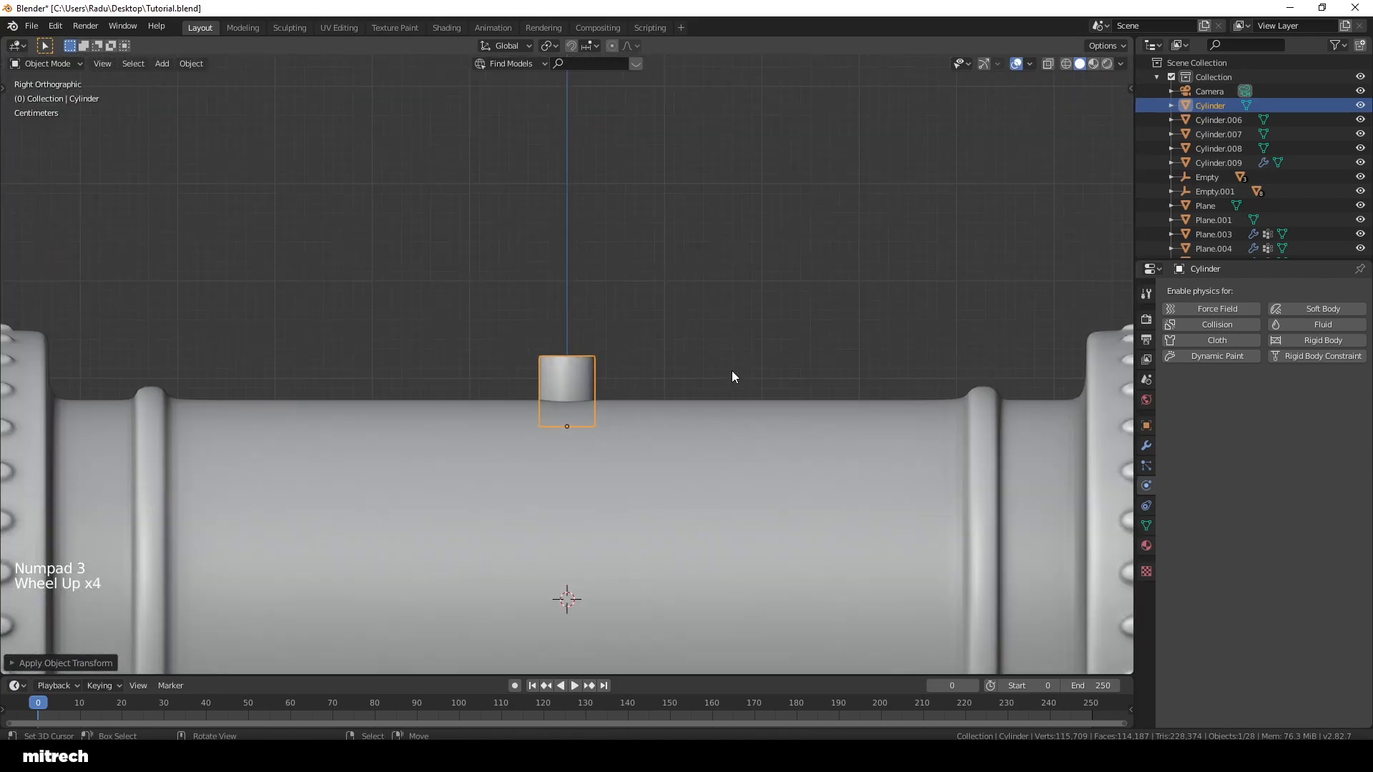
key(Tab)
scroll(701, 380, up, 2)
key(a)
key(1)
key(2)
alt+right_click(608, 357)
middle_drag(653, 334, 687, 376)
key(KP_3)
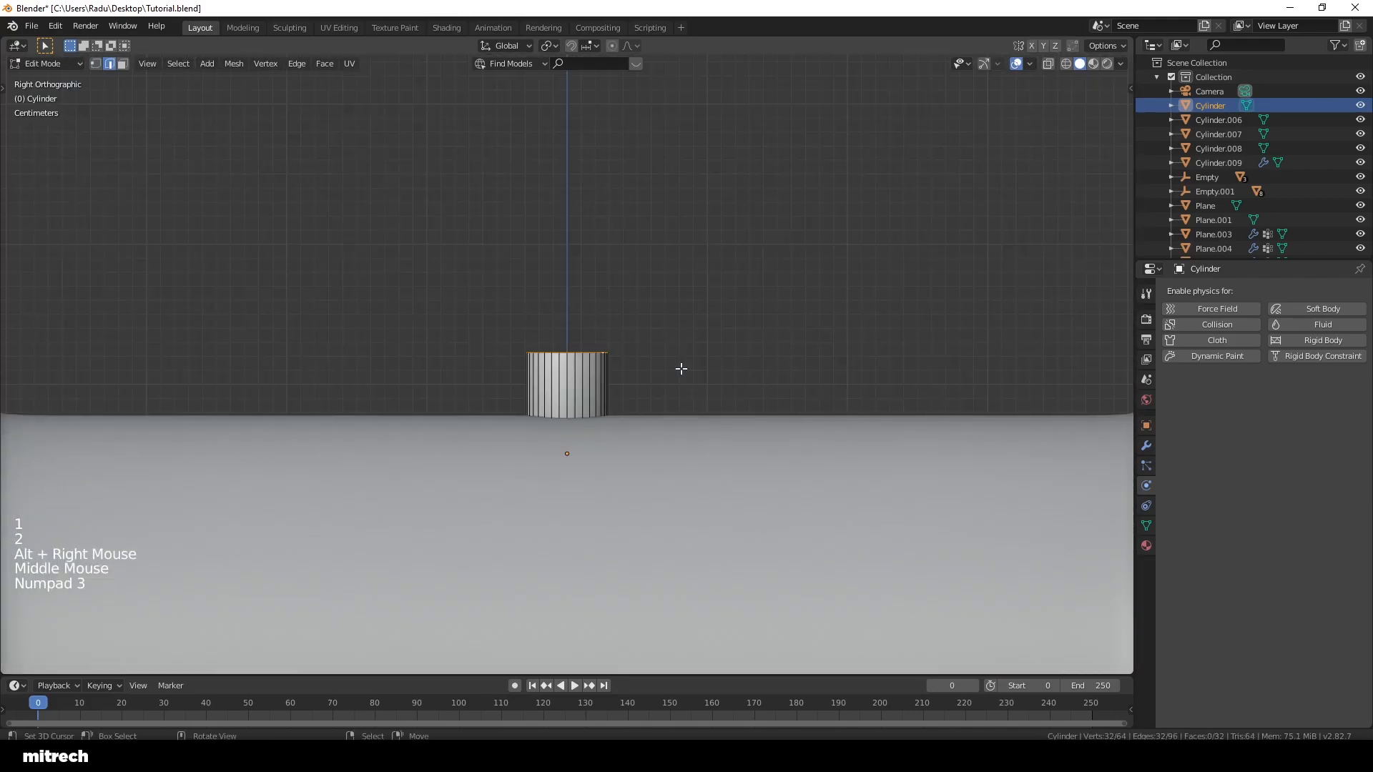
Step: Examine the small sphere holder on the pipe in the reference render and apply the stub's object transform
click(986, 755)
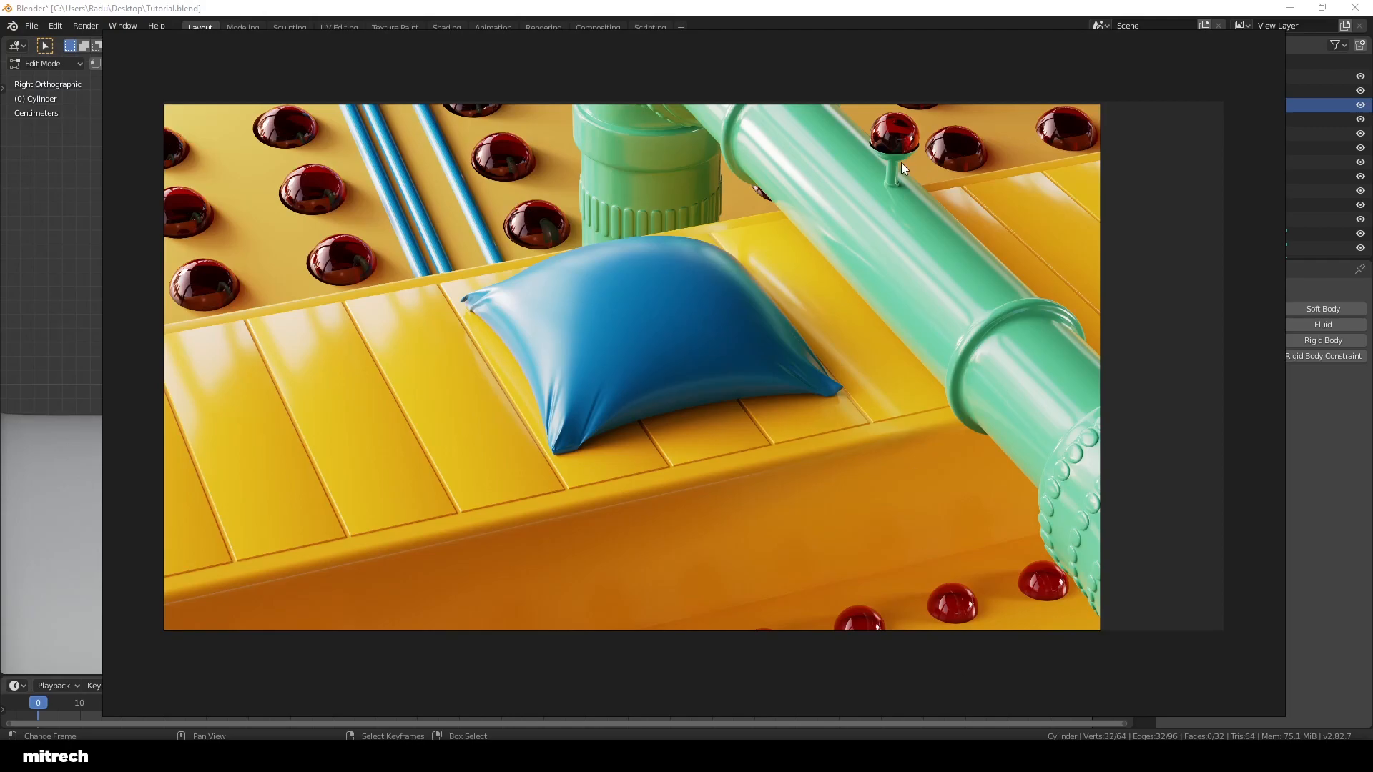
click(998, 755)
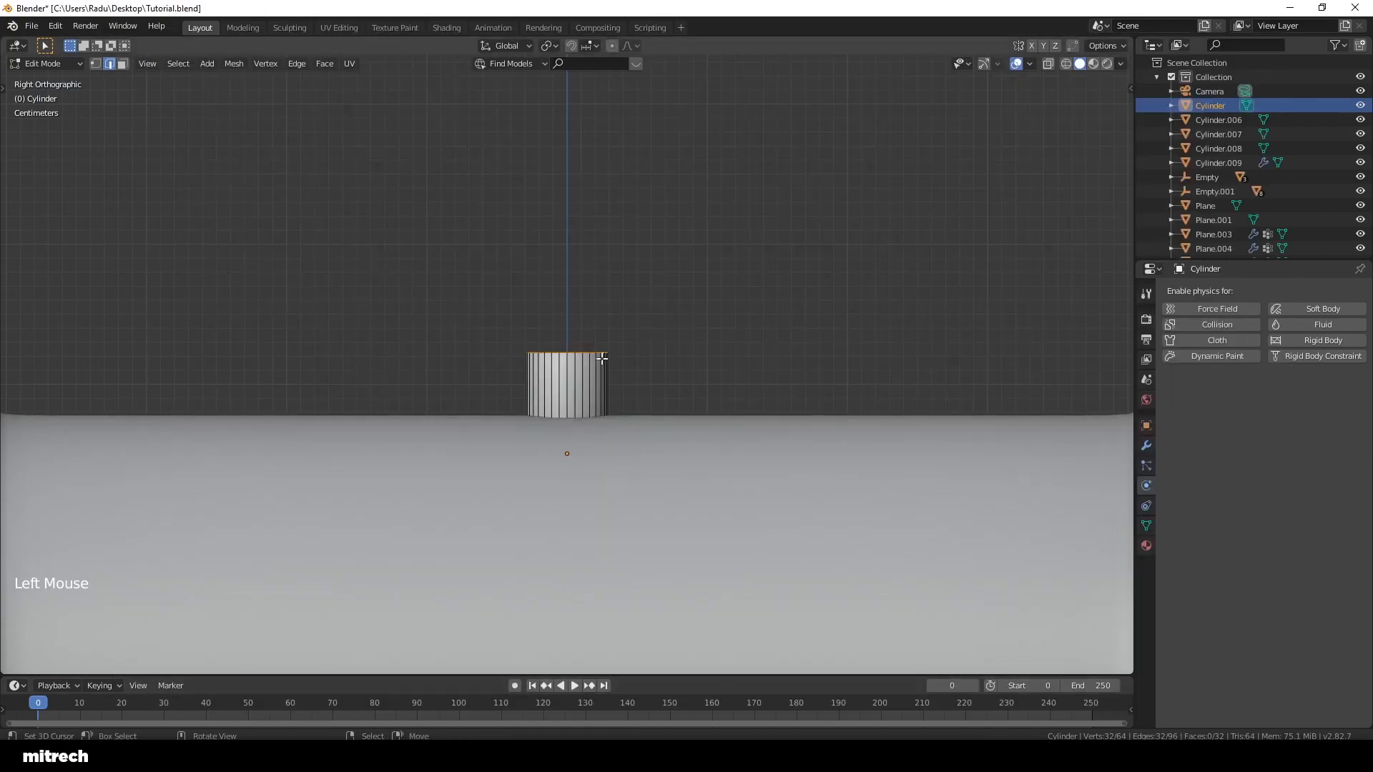
key(Tab)
key(ctrl+a)
click(555, 332)
Step: Add a round cube at the 3D cursor in the pipe's centre and view it from the right
middle_drag(555, 331, 774, 379)
scroll(774, 379, down, 4)
key(shift+a)
mouse_move(550, 306)
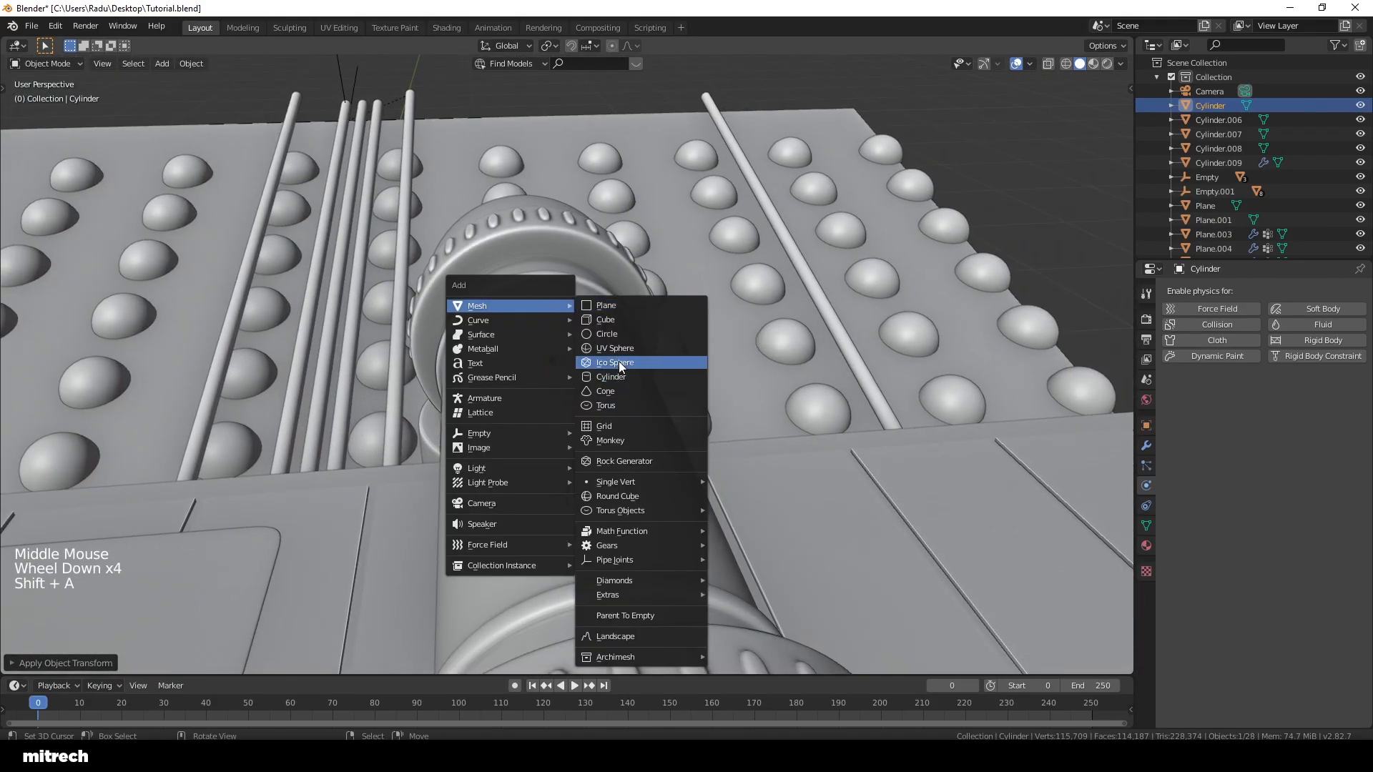
click(619, 496)
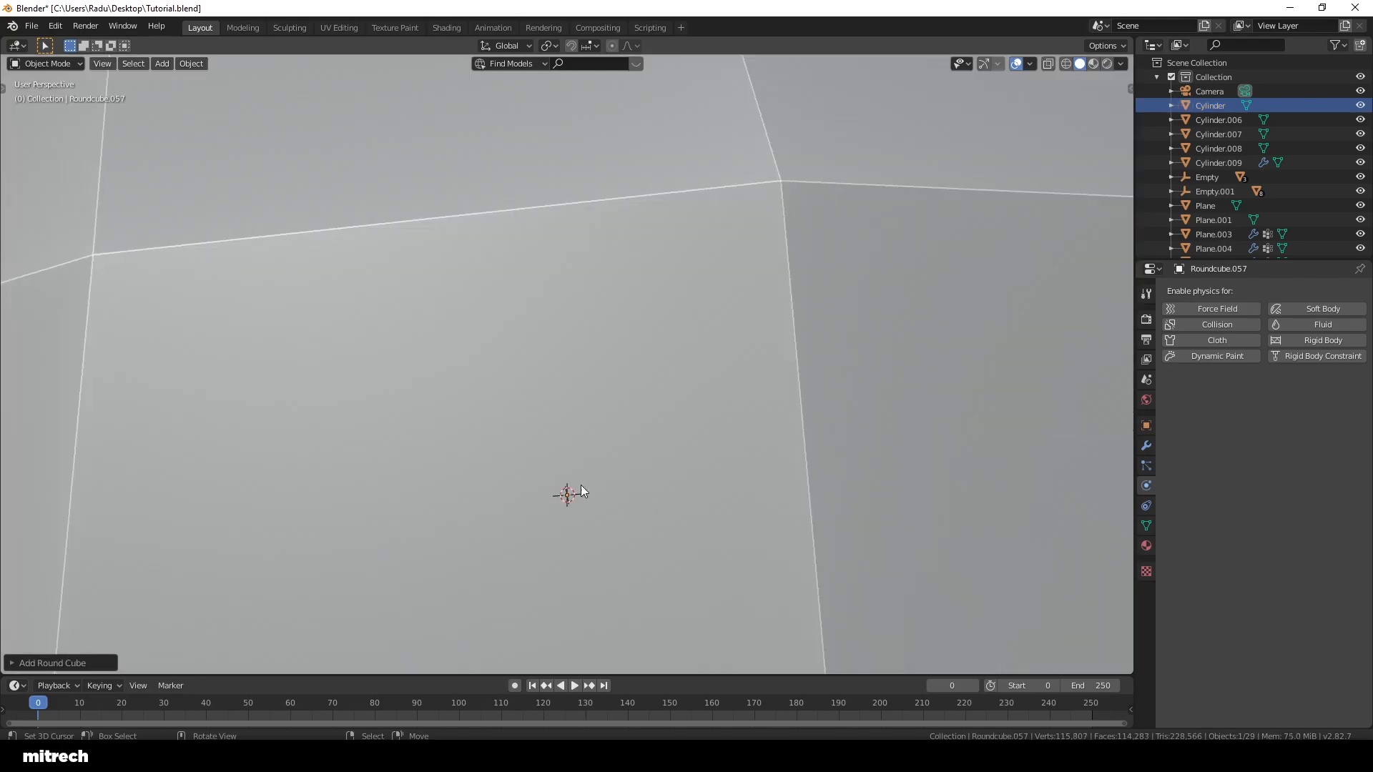
scroll(619, 497, down, 8)
middle_drag(504, 428, 640, 423)
scroll(641, 423, up, 1)
key(KP_3)
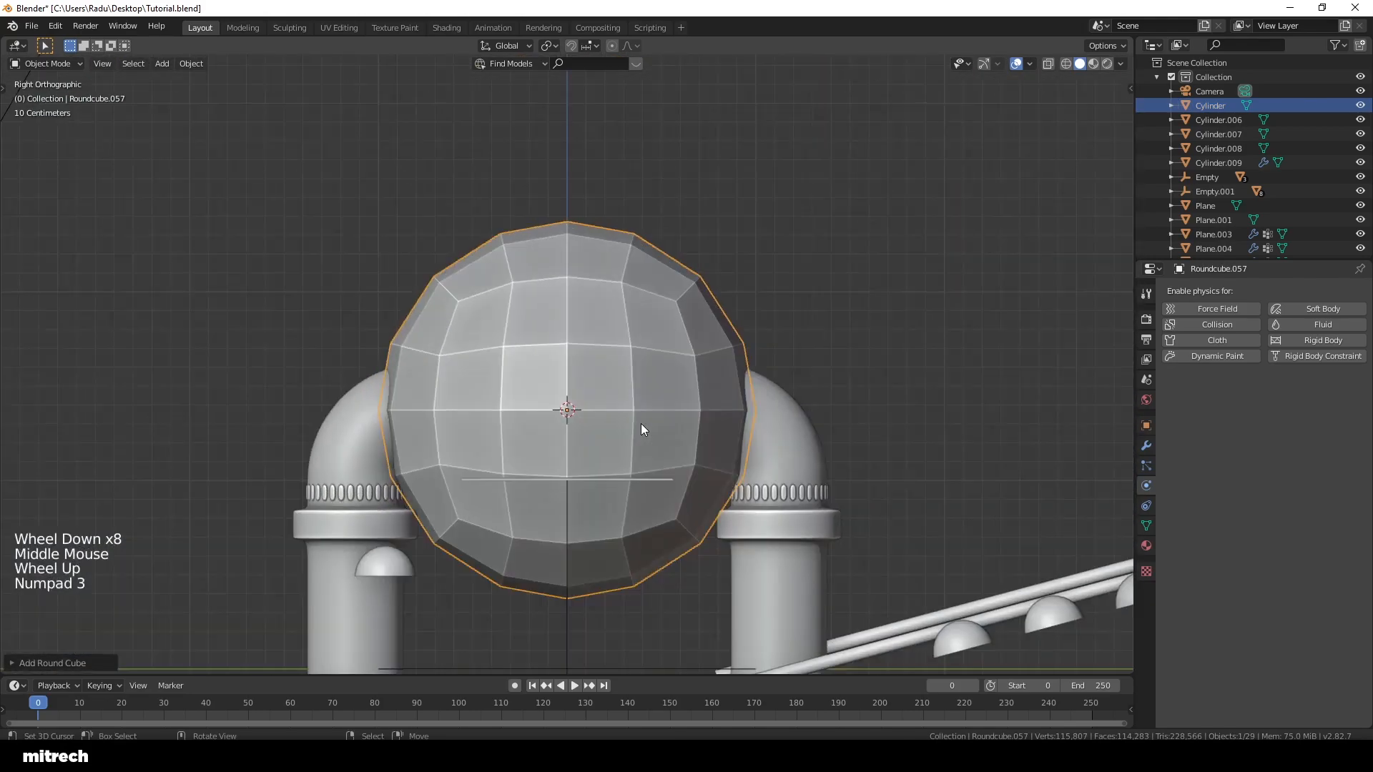
Step: Switch the viewport to wireframe and delete the round cube
key(z)
scroll(598, 445, up, 3)
scroll(598, 445, up, 3)
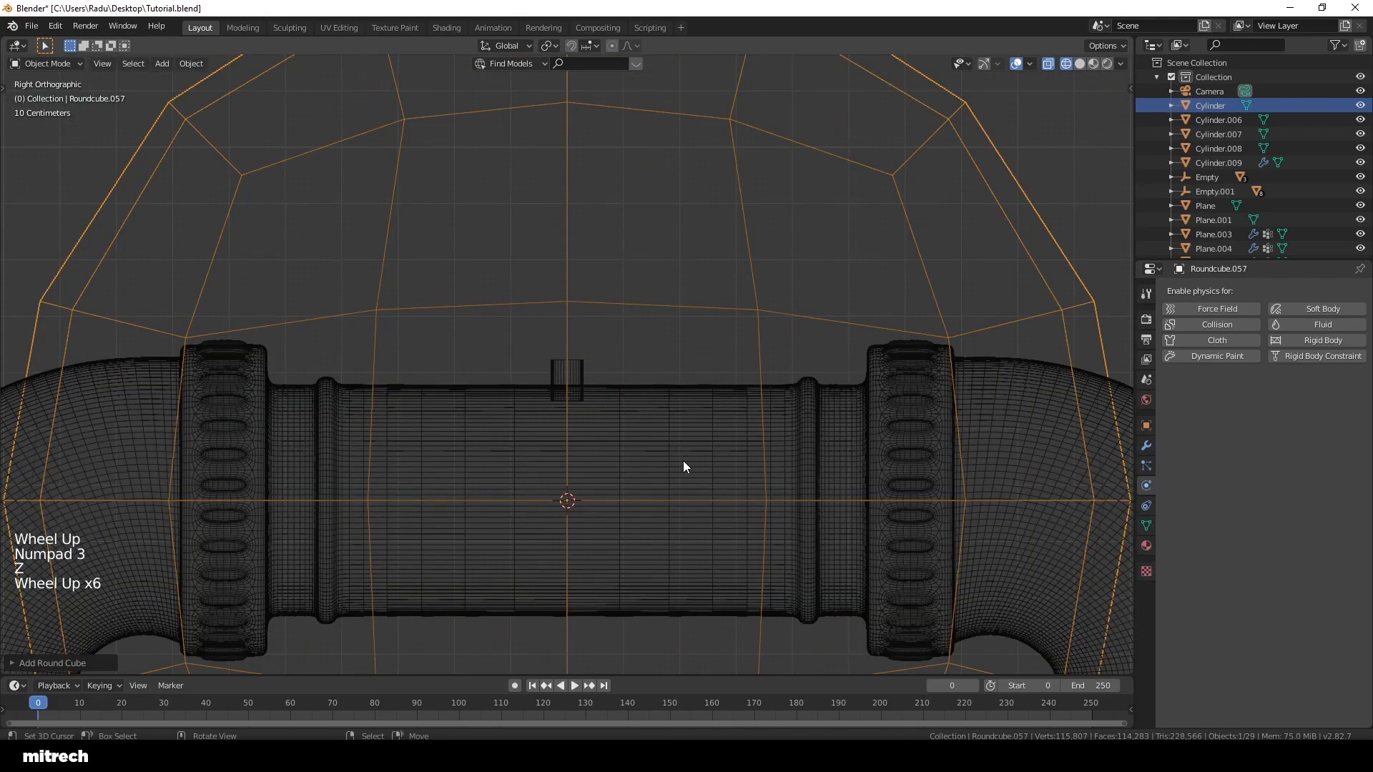
key(x)
click(629, 447)
Step: Snap the 3D cursor to the centre of the stub's upper rim edge loop
right_click(589, 371)
key(shift+s)
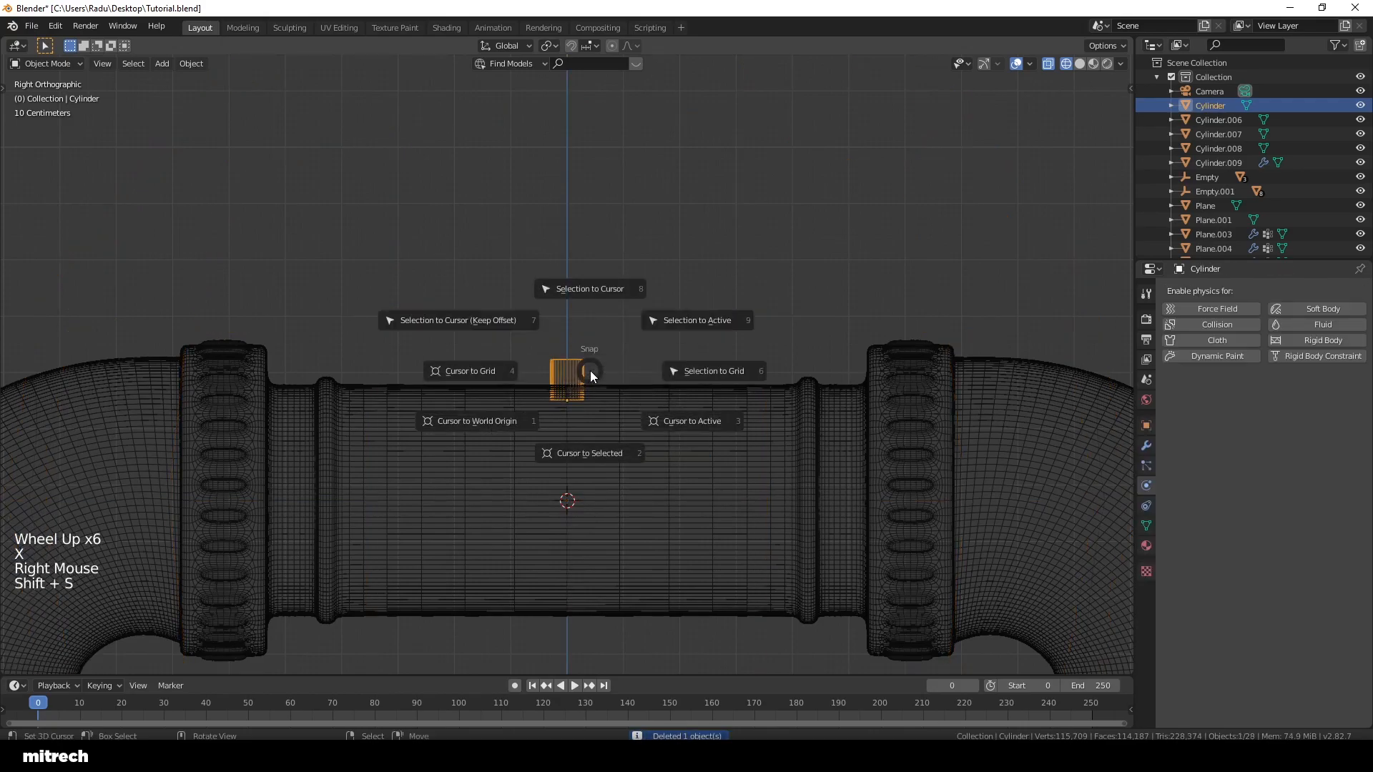
click(608, 438)
scroll(594, 402, up, 2)
key(Tab)
scroll(594, 402, up, 2)
middle_drag(594, 402, 615, 374)
key(shift+s)
click(626, 431)
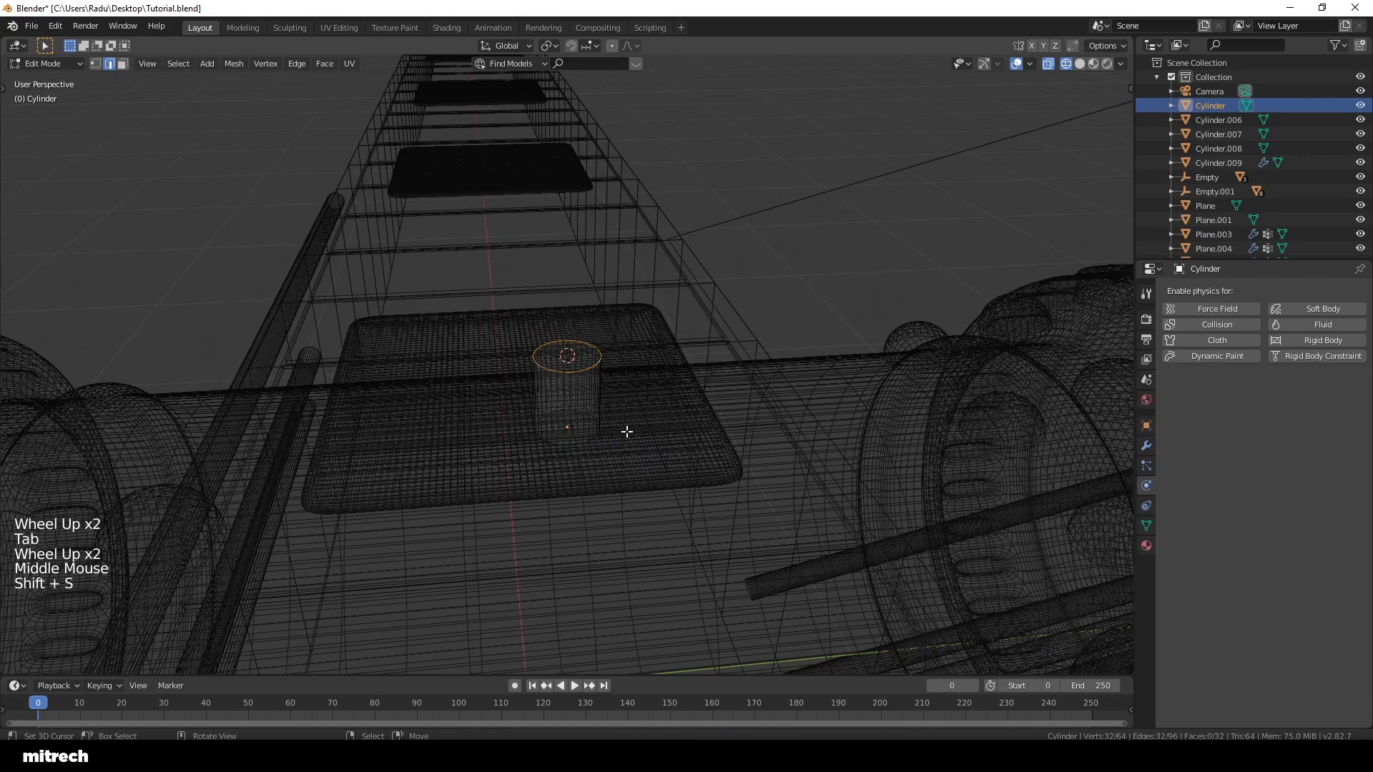
Step: Apply the stub's object transform and add a round cube at the 3D cursor on its upper rim
key(Tab)
key(ctrl+F15)
key(ctrl+a)
key(KP_3)
key(KP_1)
key(KP_3)
scroll(627, 430, down, 4)
key(shift+a)
mouse_move(675, 353)
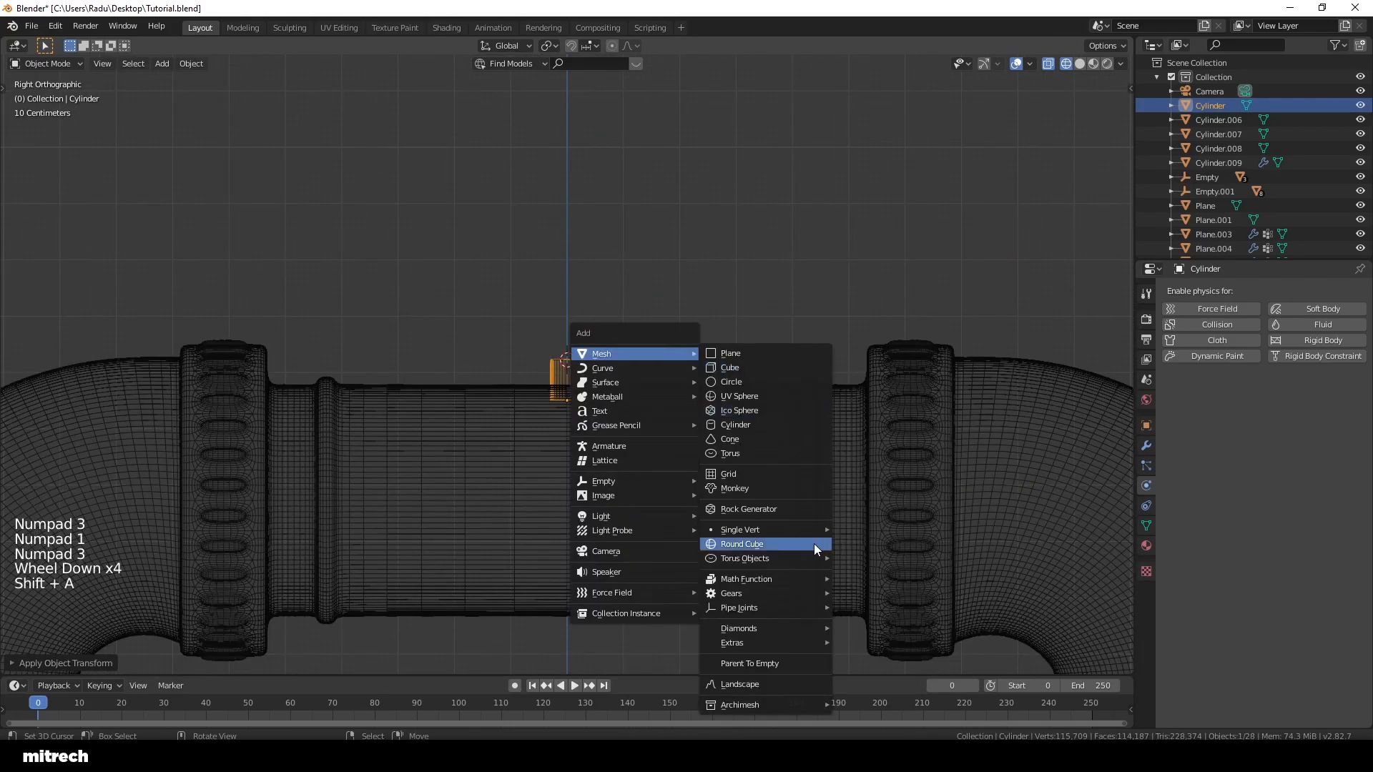
click(776, 544)
scroll(821, 529, down, 2)
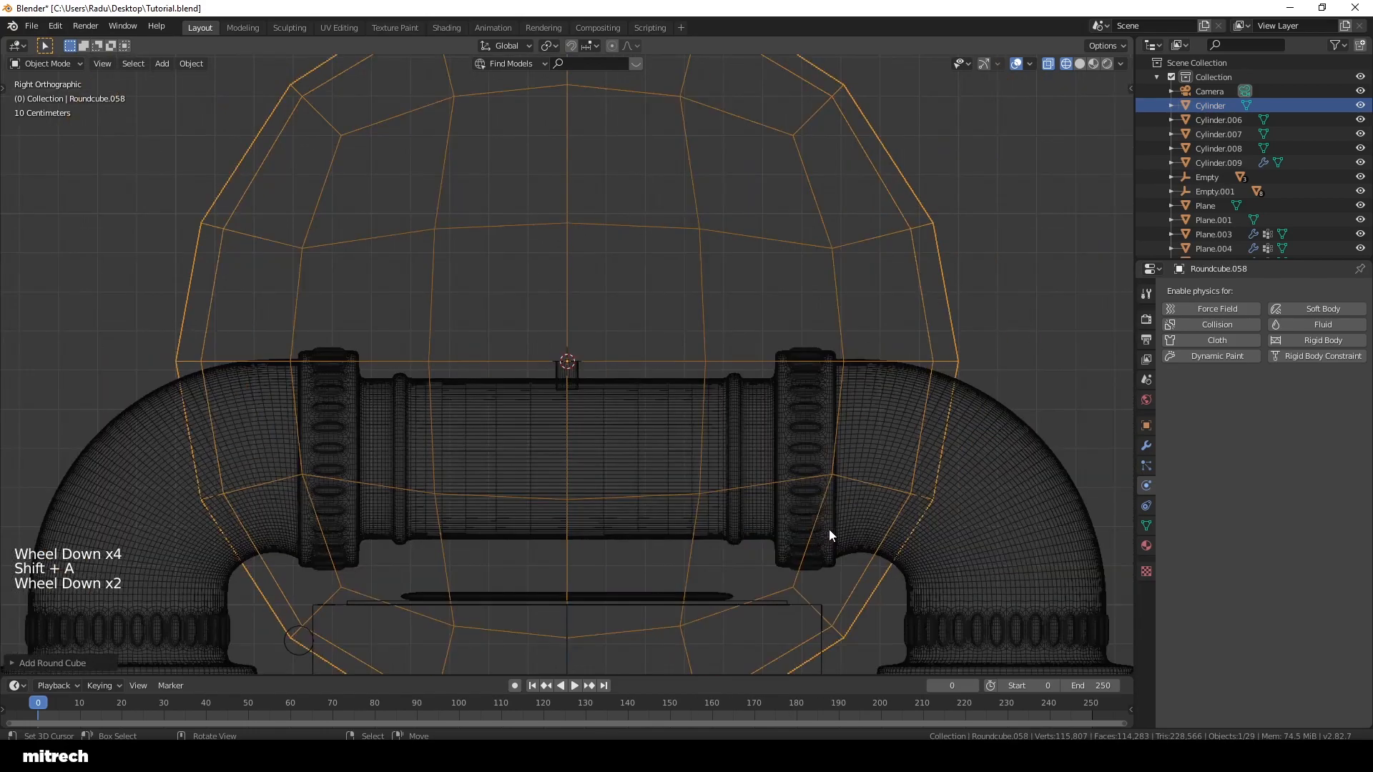
Step: Delete the faces of the round cube's lower half
scroll(951, 543, down, 4)
key(Tab)
scroll(626, 473, down, 2)
key(a)
key(3)
key(b)
drag(351, 367, 946, 647)
key(x)
click(757, 391)
key(ctrl+z)
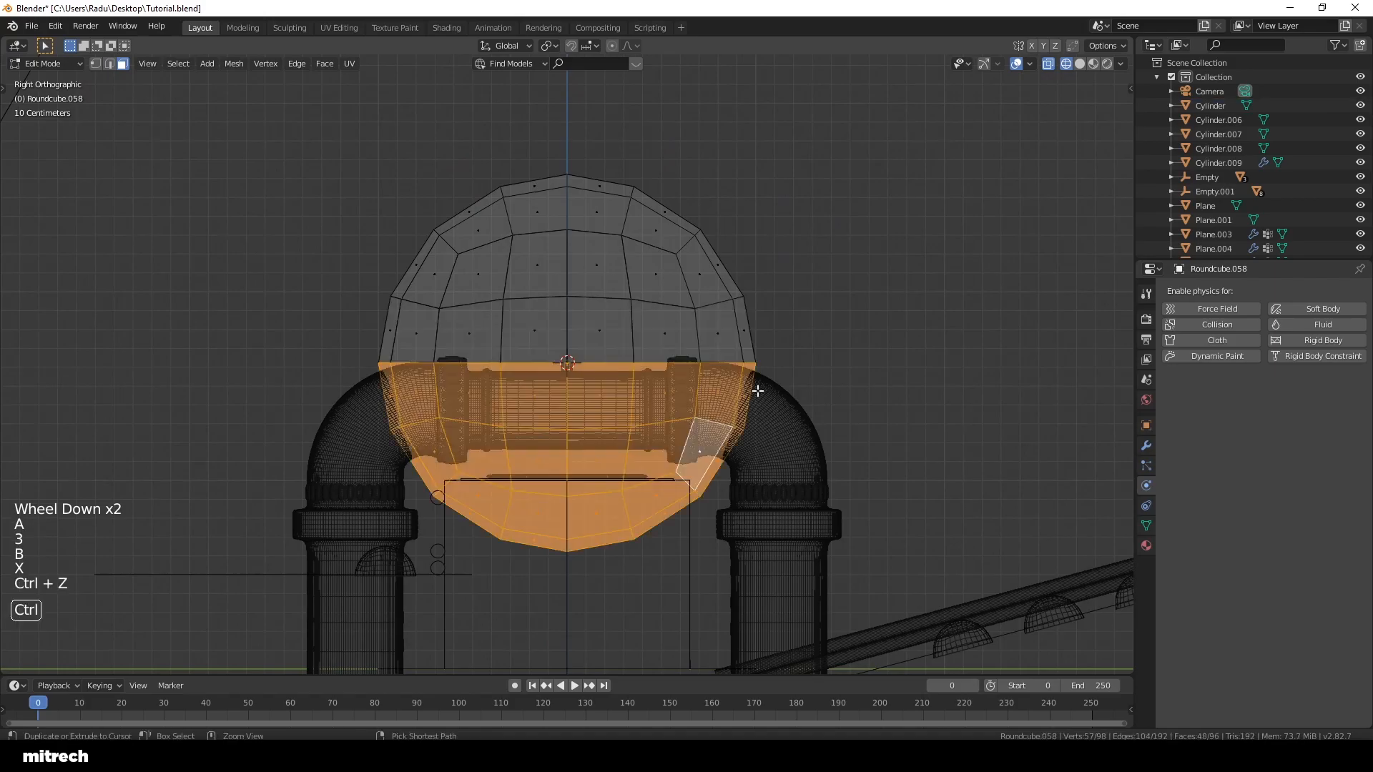
key(x)
click(747, 420)
Step: Rotate the remaining hemisphere 180° about X, applying its object transform before and after the rotation
key(Tab)
key(ctrl+a)
click(765, 351)
scroll(1027, 552, up, 3)
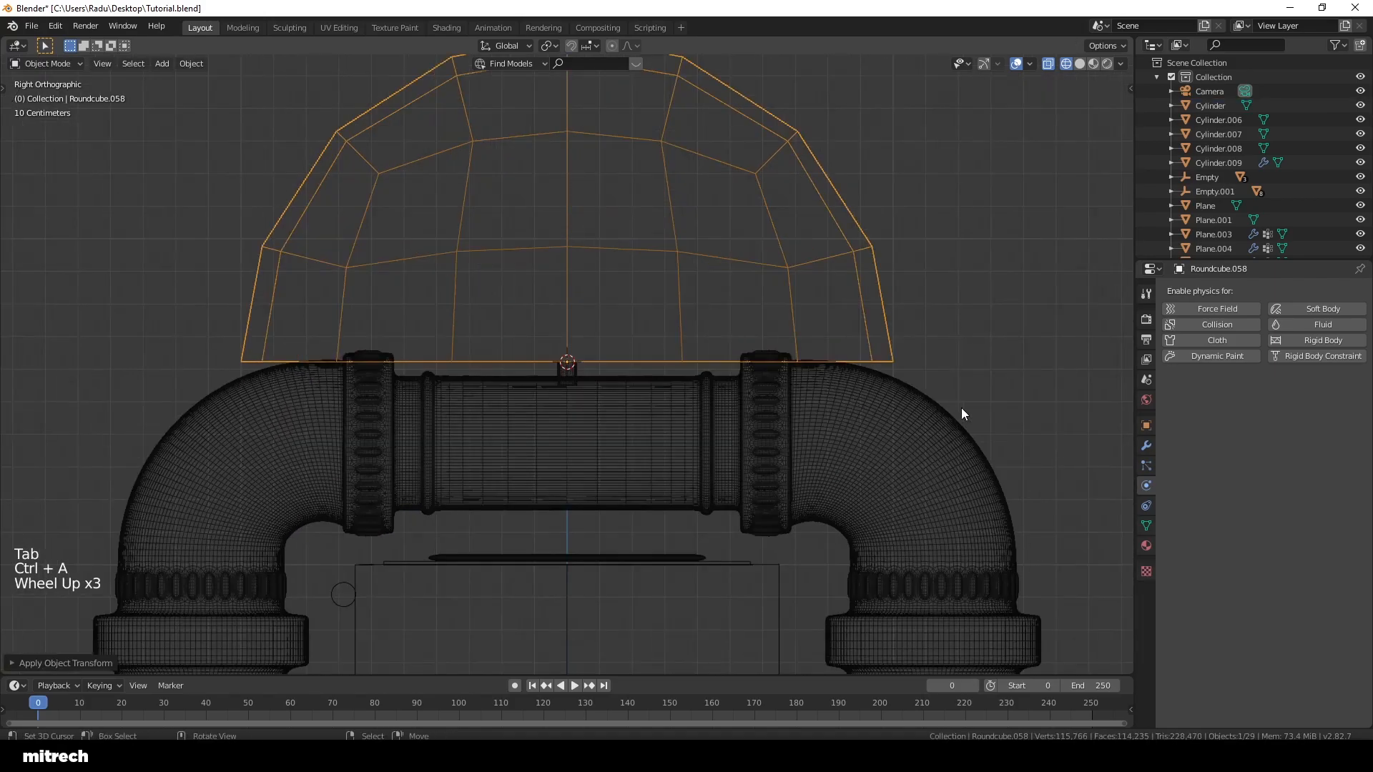
text(r180)
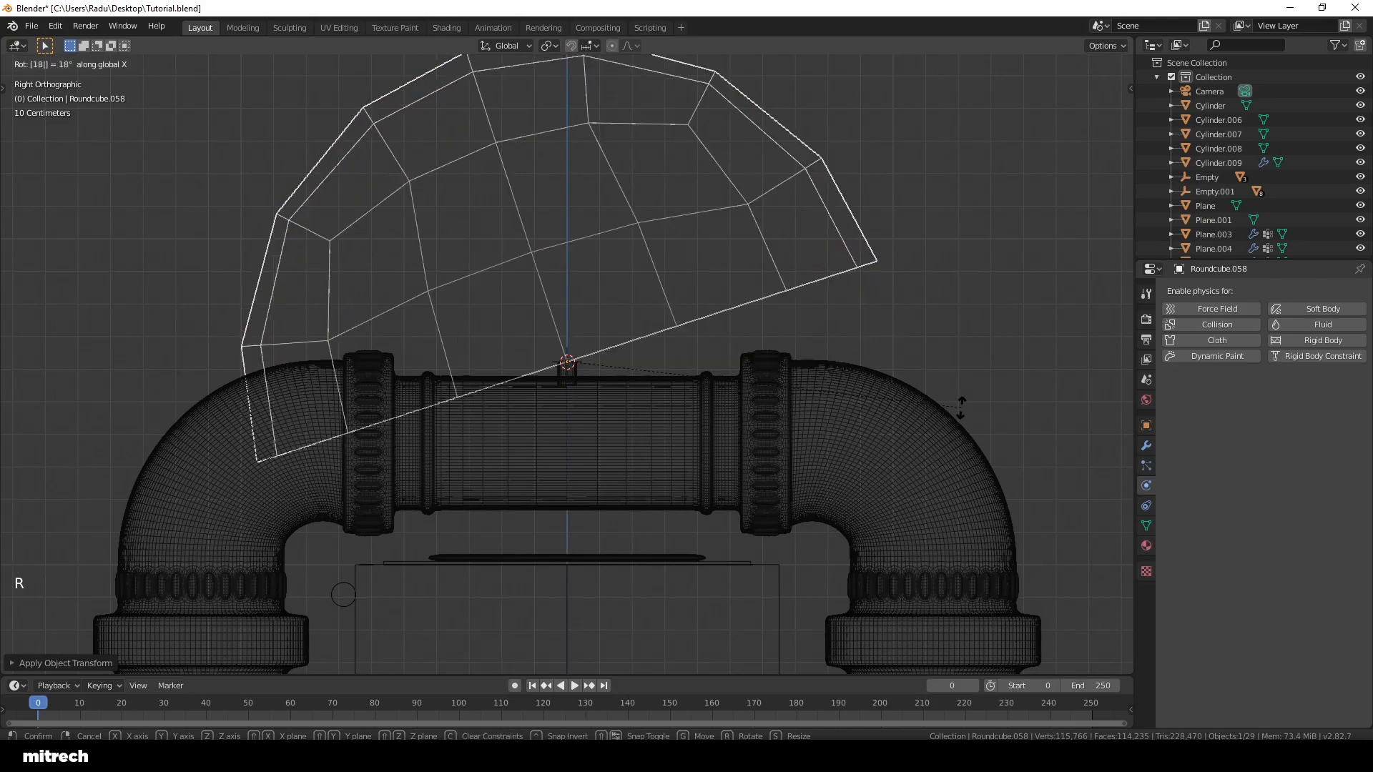
key(Return)
key(ctrl+a)
click(961, 406)
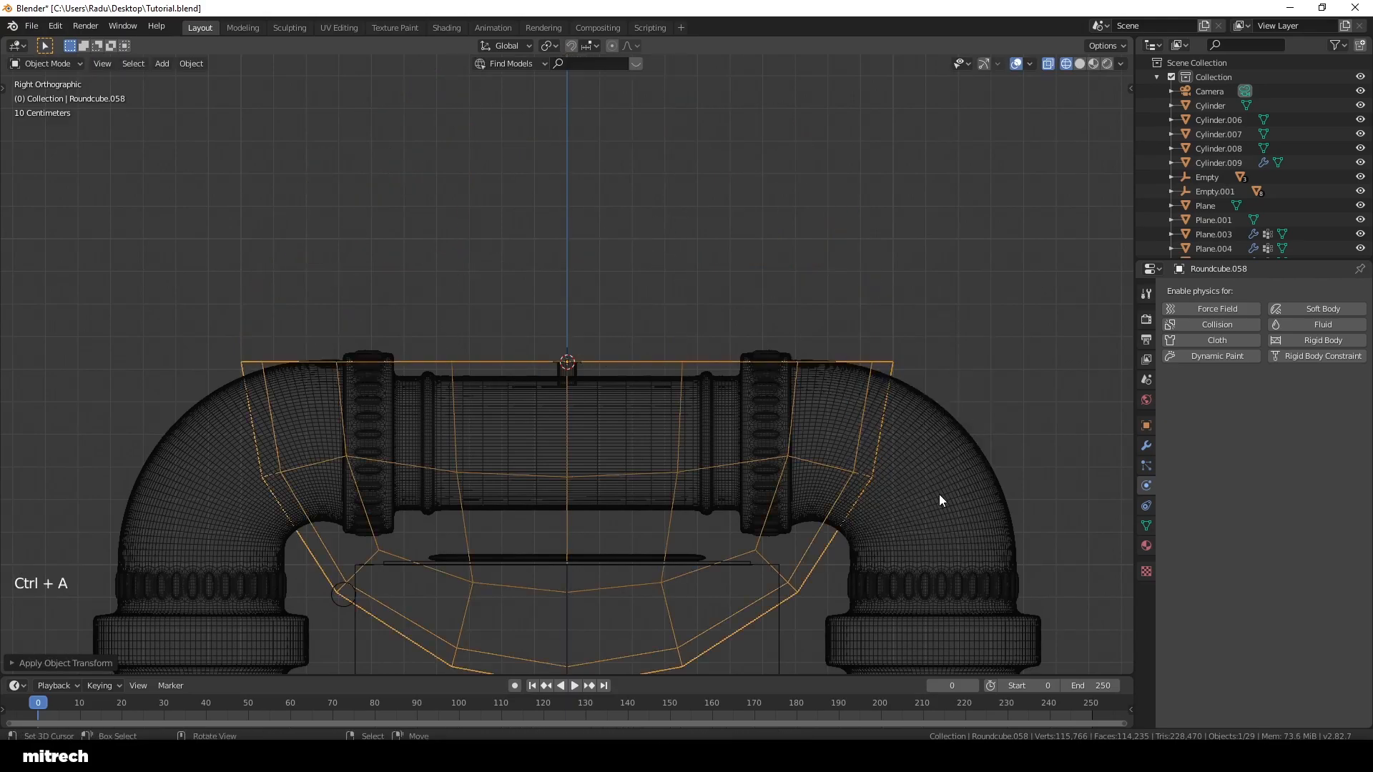
Step: Scale the hemisphere down uniformly until it is a small cup only slightly wider than the stub
key(g)
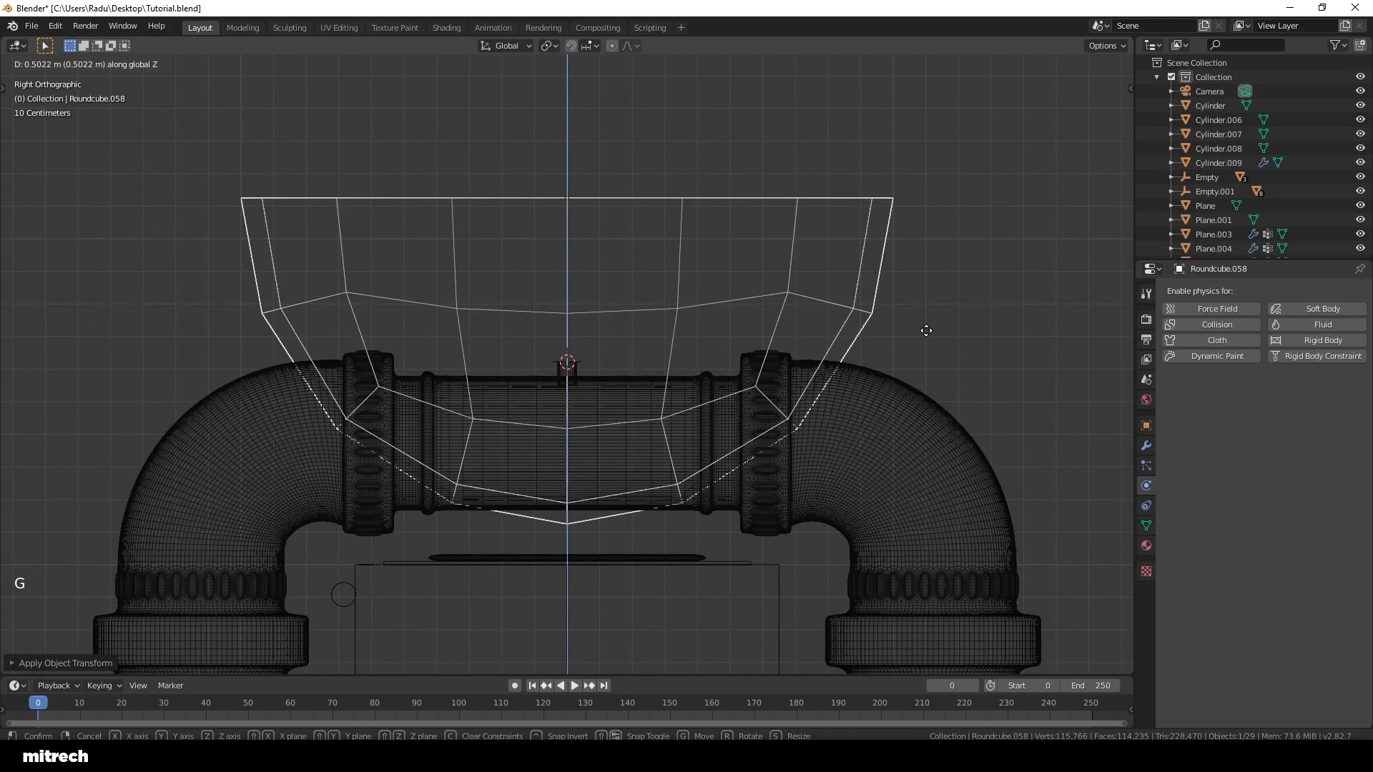
right_click(926, 343)
key(s)
click(735, 456)
scroll(735, 455, up, 4)
key(s)
click(699, 432)
scroll(699, 432, up, 3)
key(s)
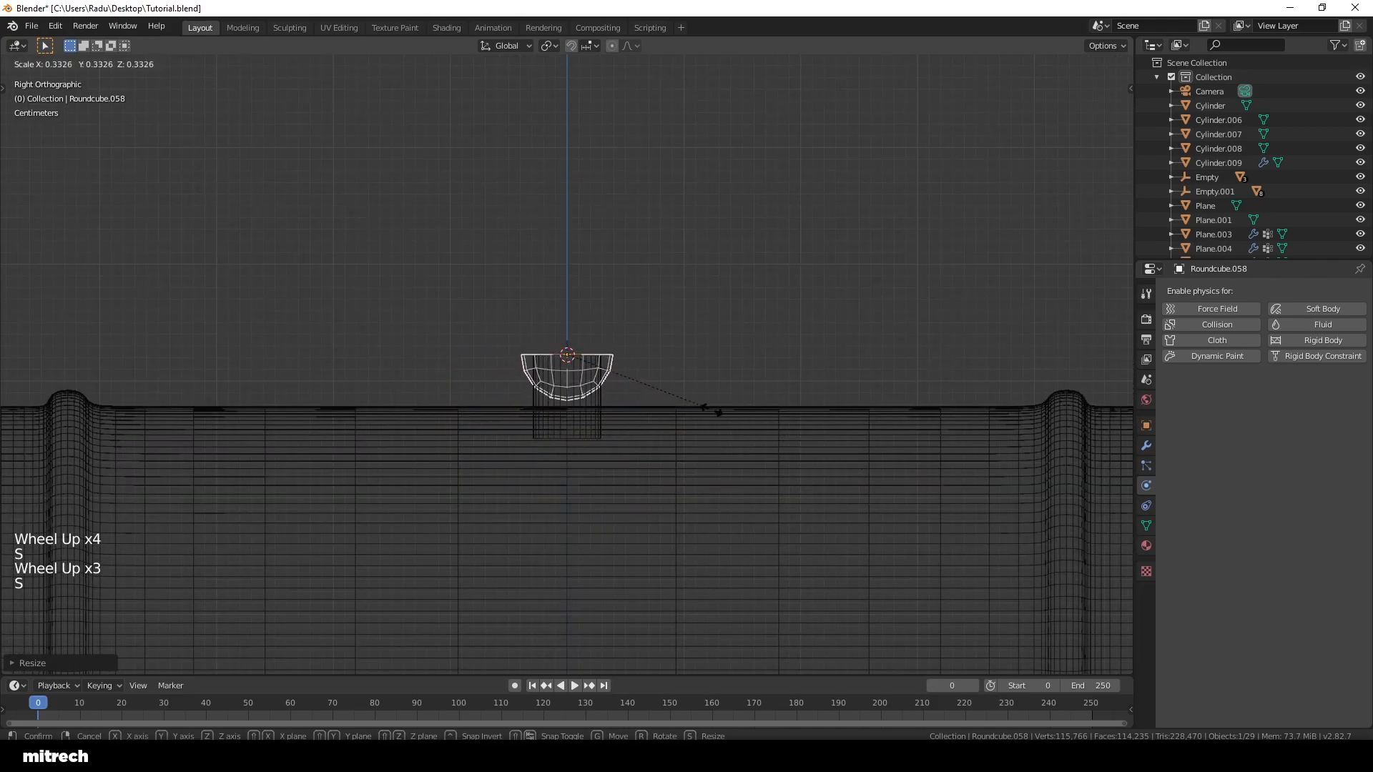
click(759, 420)
Step: Raise the cup along global Z so its rounded bottom rests on the stub's upper rim
key(g)
key(z)
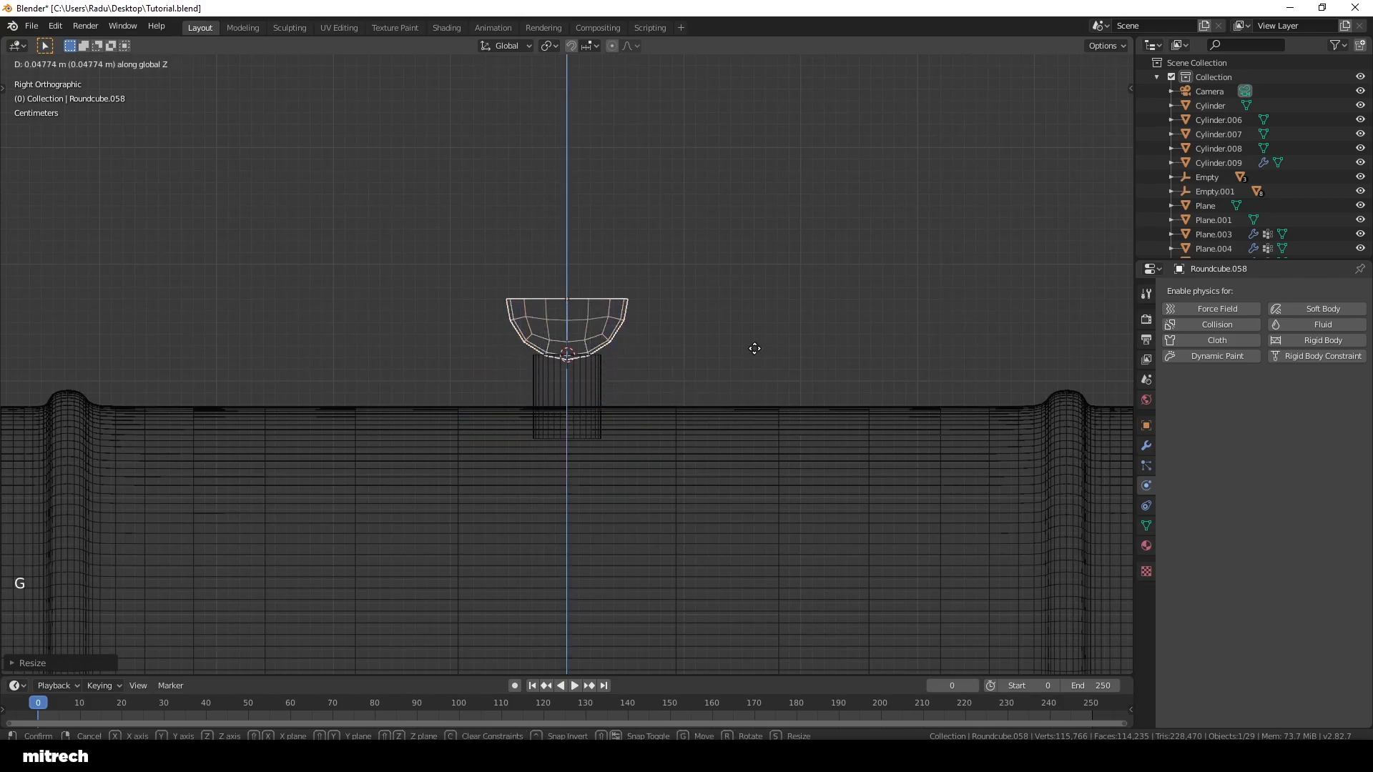
click(762, 376)
Step: Return to solid shading, shade the cup smooth and give it a level 1 Subdivision Surface modifier
key(shift+z)
middle_drag(712, 406, 753, 420)
key(w)
scroll(822, 469, up, 2)
middle_drag(822, 469, 765, 517)
key(ctrl+1)
Step: Adjust the cup's height on the stub along Z, apply its object transform and save the file
key(g)
key(z)
click(841, 429)
key(ctrl+a)
click(840, 431)
key(a)
key(a)
key(a)
key(a)
key(a)
key(ctrl+s)
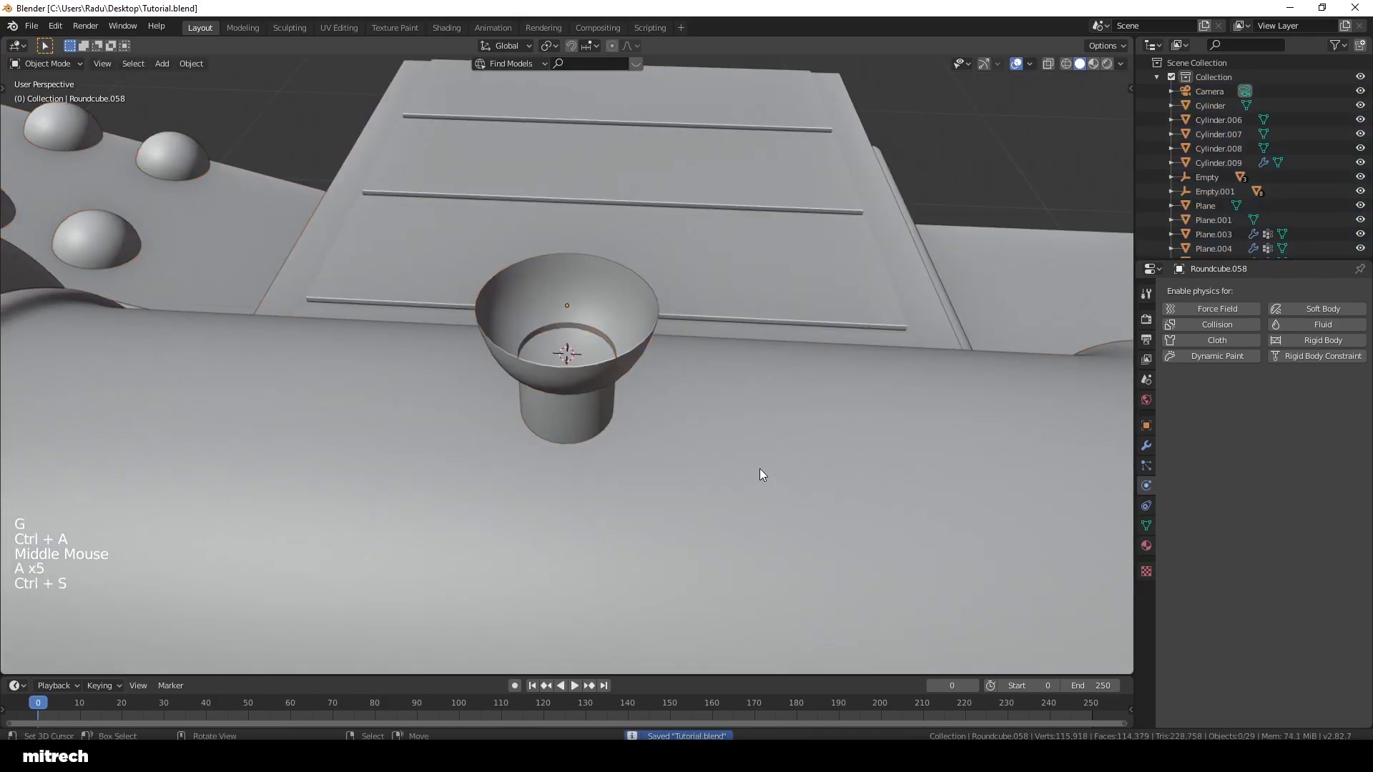
Step: Reset the 3D cursor to the world origin and save the file from the camera view
key(KP_0)
key(a)
right_click(667, 347)
key(shift+s)
right_click(659, 332)
key(a)
key(a)
key(a)
key(a)
key(a)
key(ctrl+s)
scroll(650, 331, up, 5)
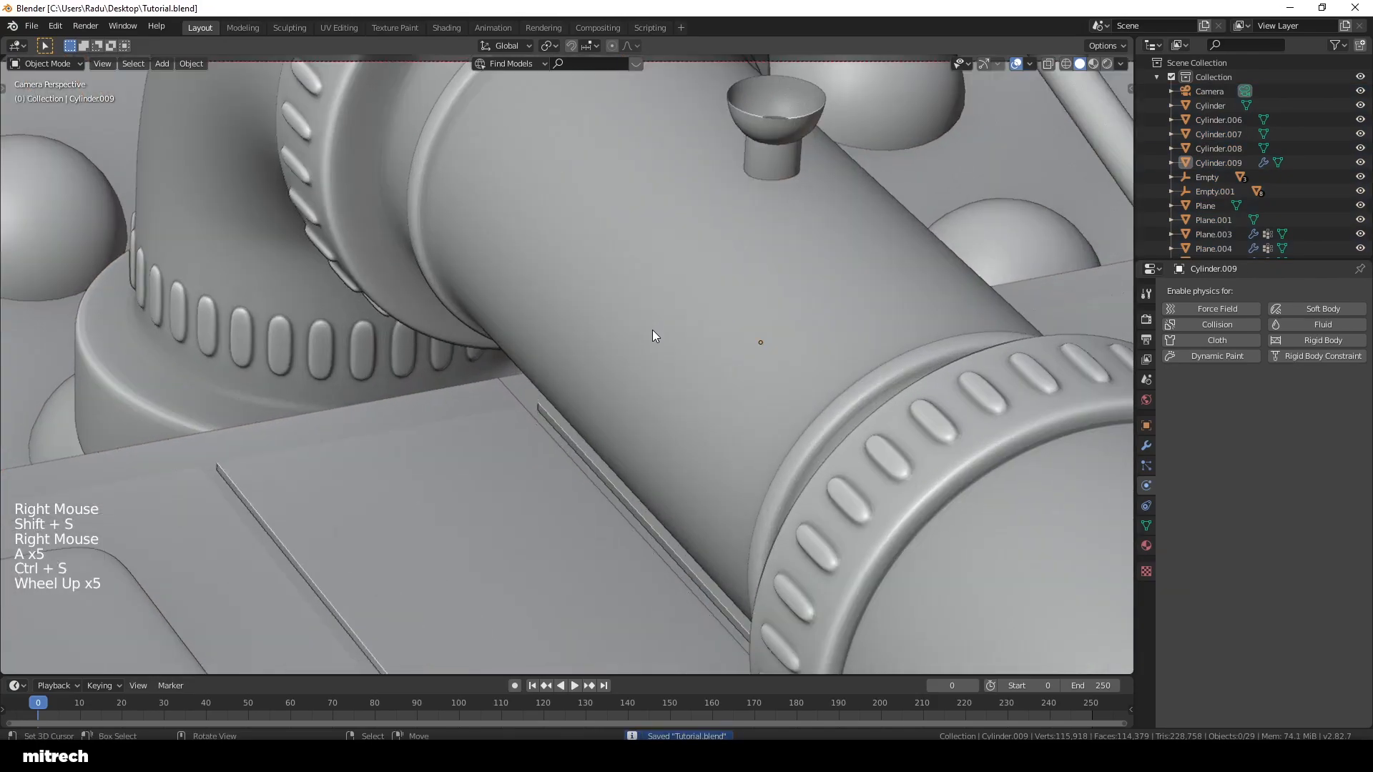
Step: Examine the inside of the cup and how it meets the stub
shift+middle_drag(651, 330, 683, 368)
scroll(744, 178, up, 2)
right_click(744, 182)
key(a)
scroll(602, 319, down, 2)
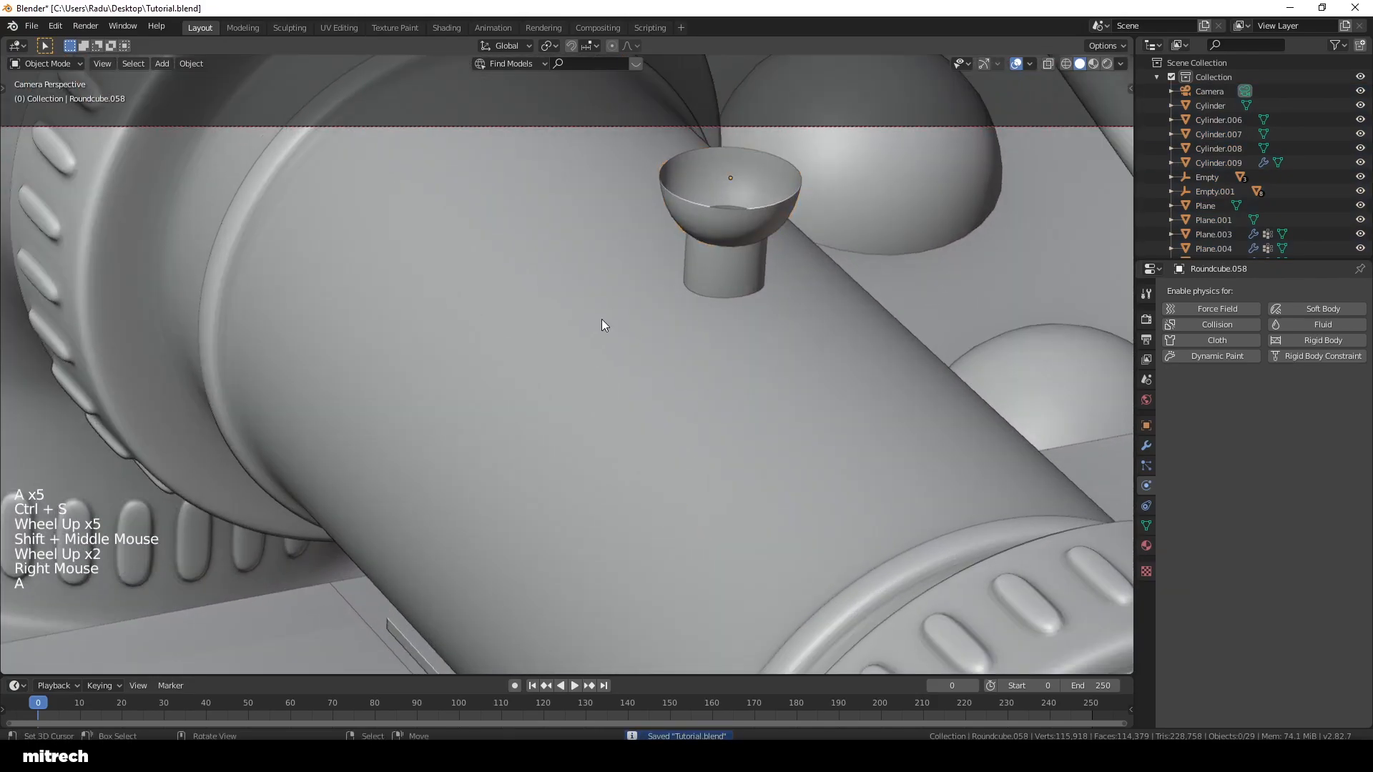
right_click(671, 236)
key(KP_Decimal)
middle_drag(671, 235, 668, 309)
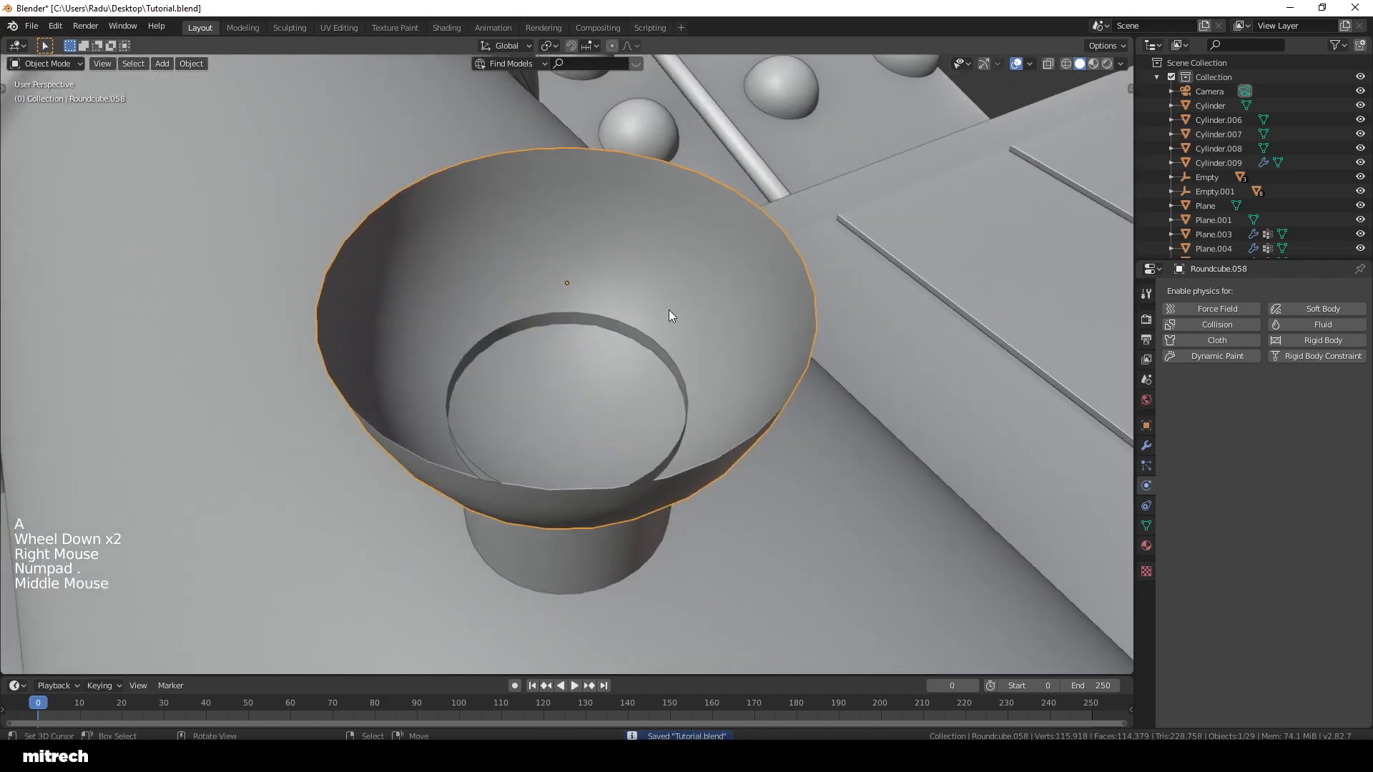
Step: Select the stub's upper rim edge loop in Edit Mode and snap the 3D cursor to its centre
scroll(599, 461, down, 3)
right_click(599, 461)
key(Tab)
key(2)
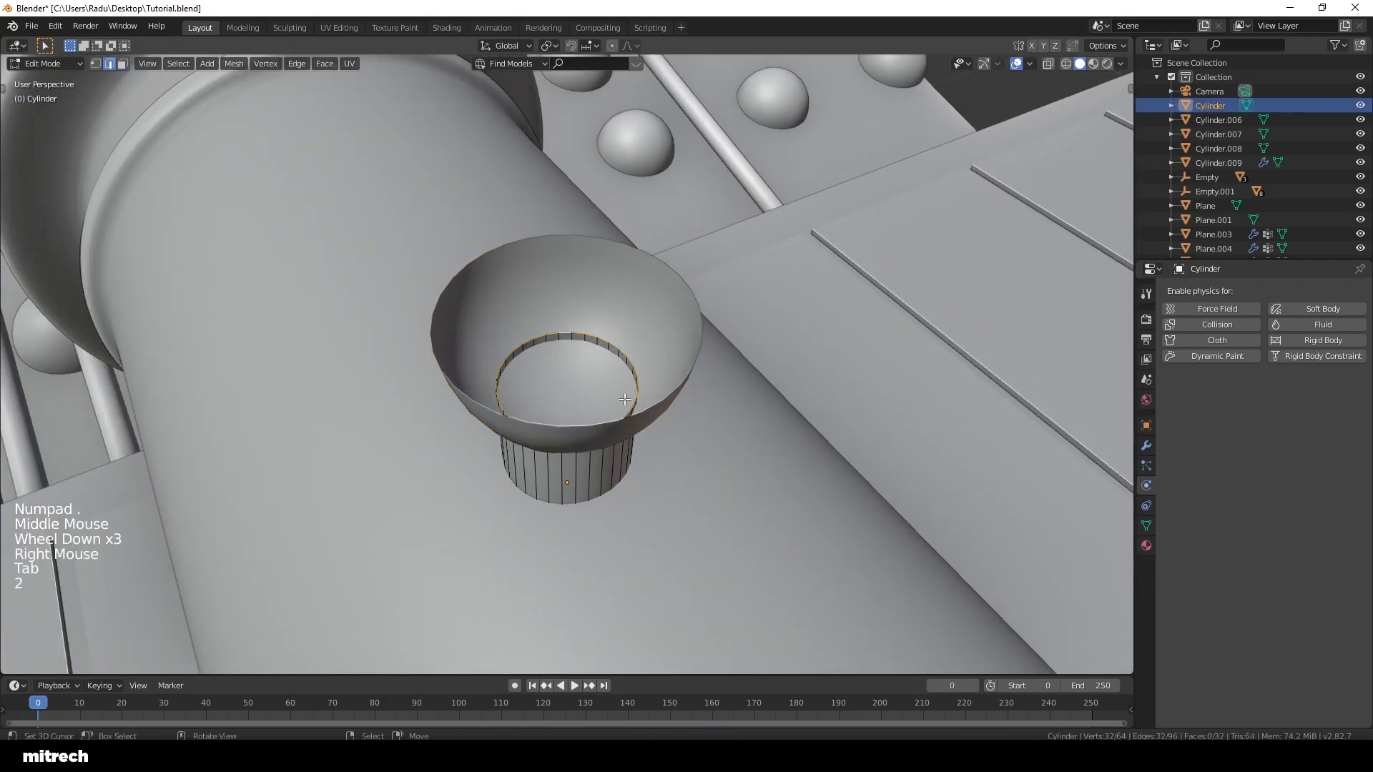
key(shift+s)
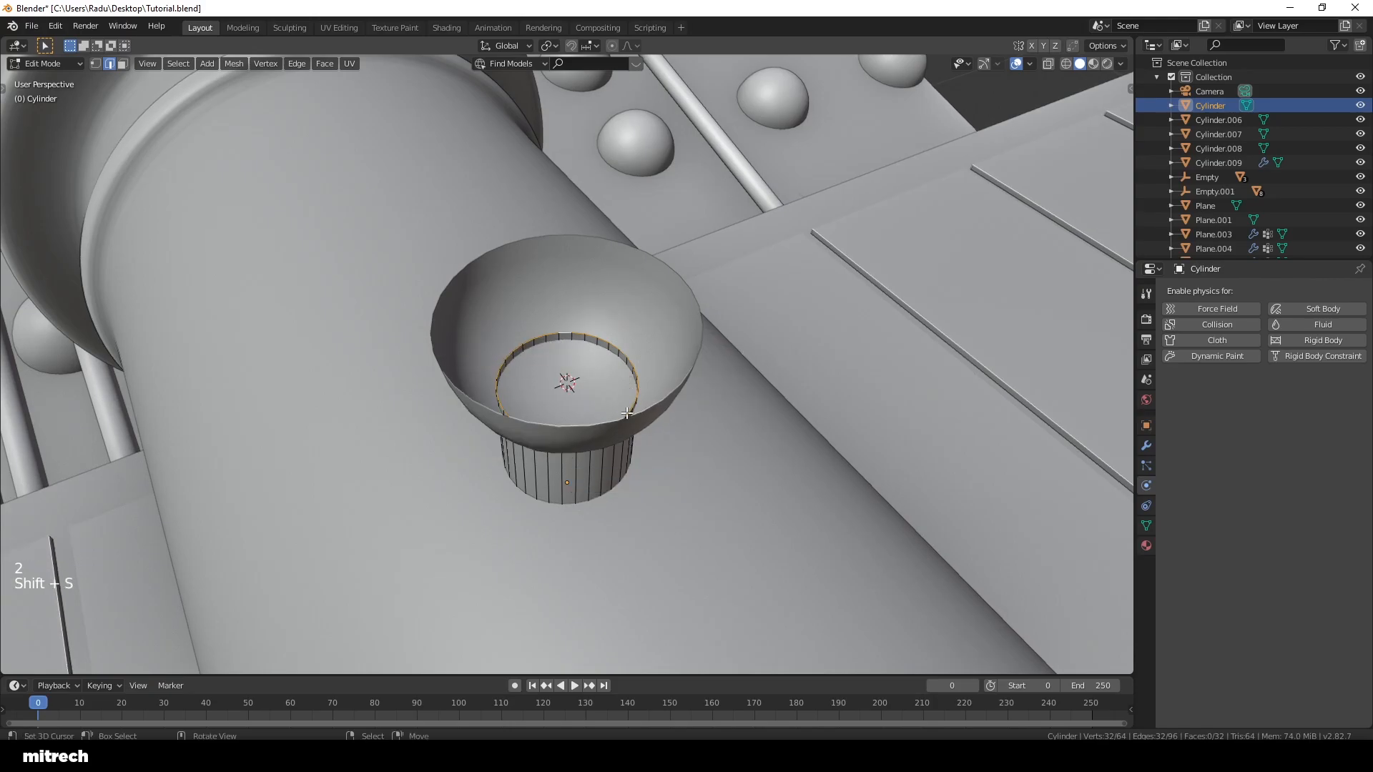
key(Tab)
Step: Add a second round cube at the 3D cursor on the stub's upper rim
middle_drag(624, 435, 679, 362)
scroll(581, 350, down, 3)
key(shift+a)
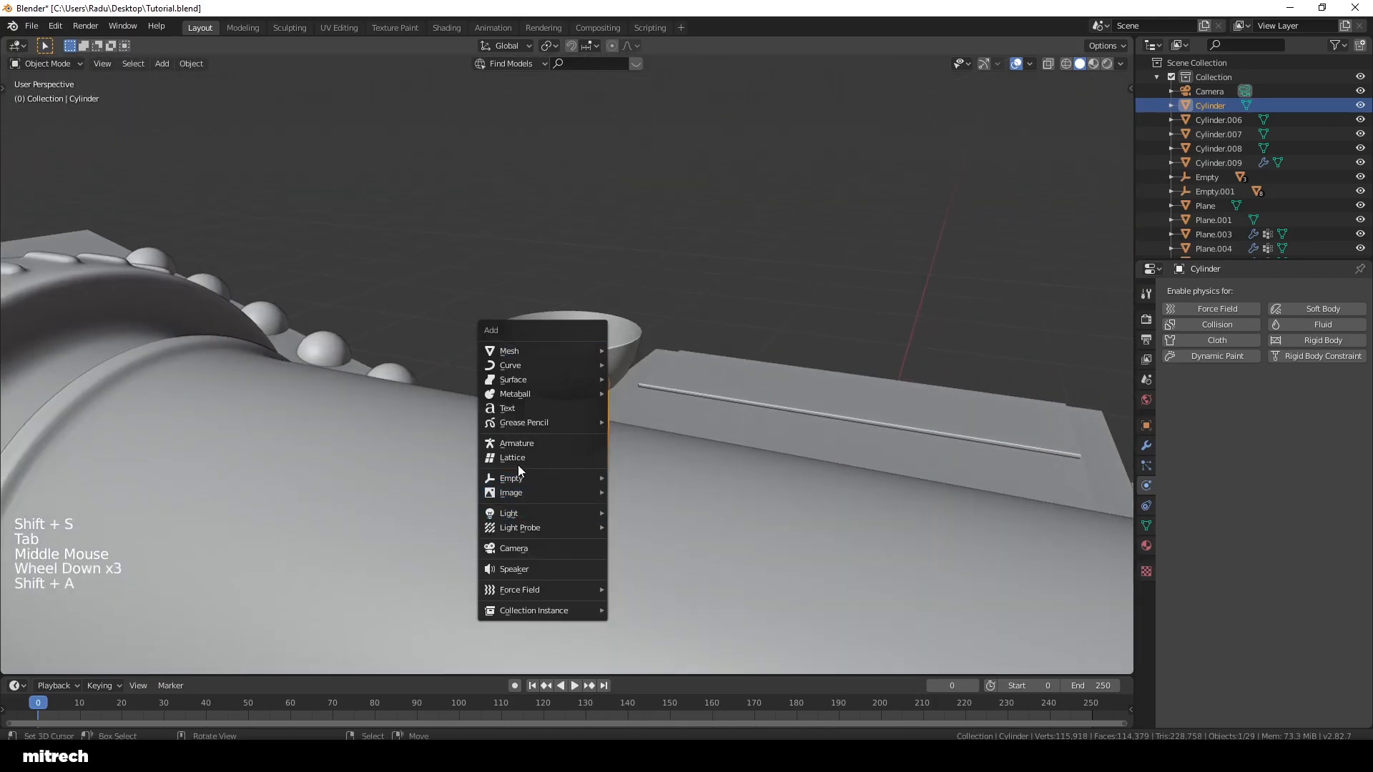
mouse_move(528, 351)
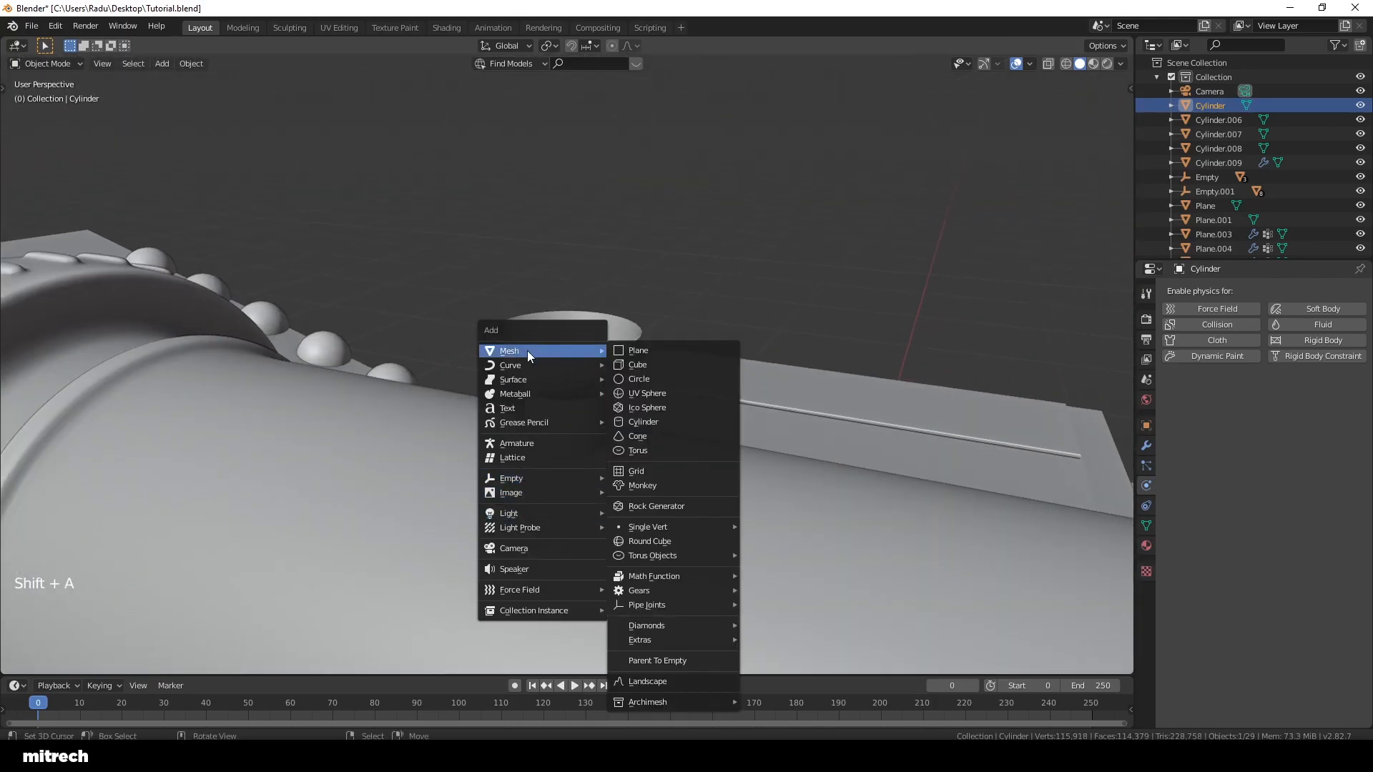
click(676, 538)
Step: Scale the new round cube down uniformly until it is slightly narrower than the cup's opening
scroll(911, 516, down, 4)
key(s)
key(s)
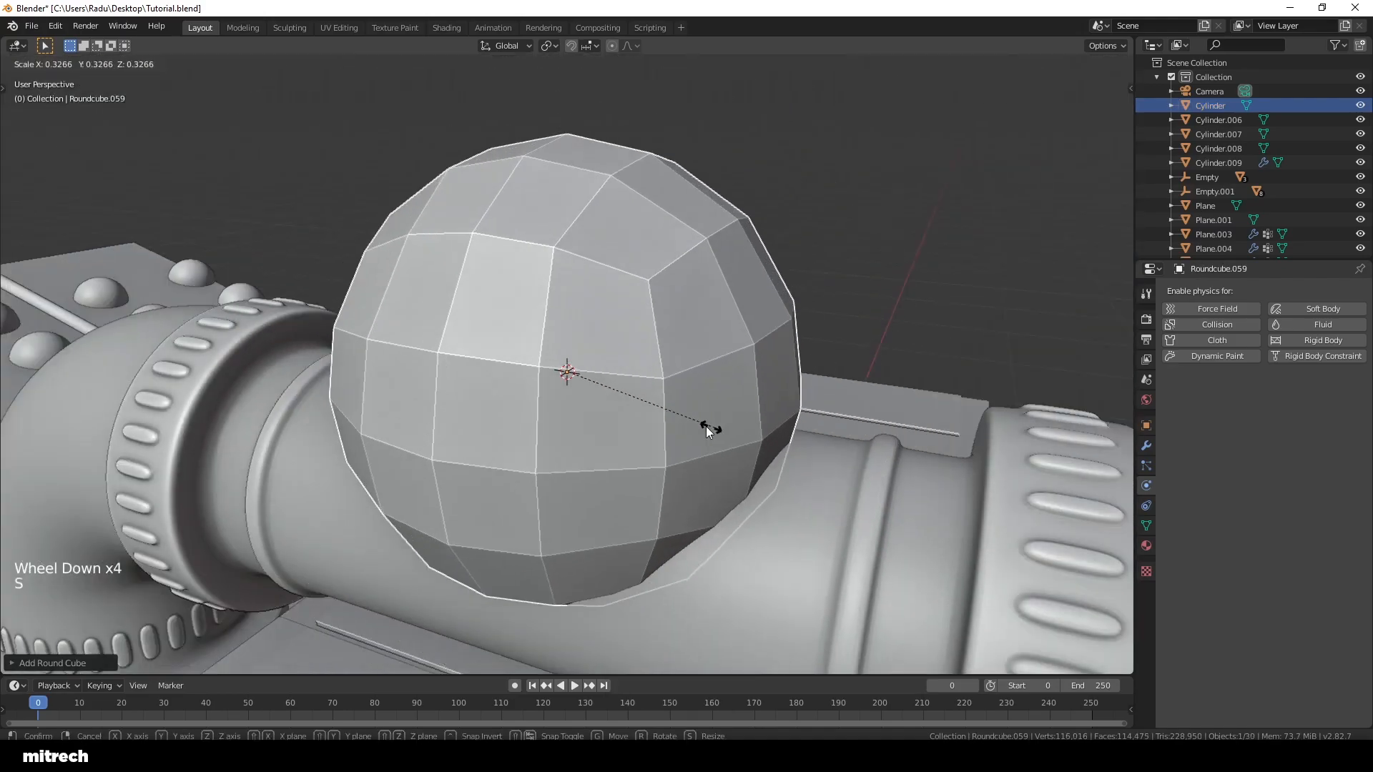
click(749, 462)
scroll(749, 461, up, 4)
key(s)
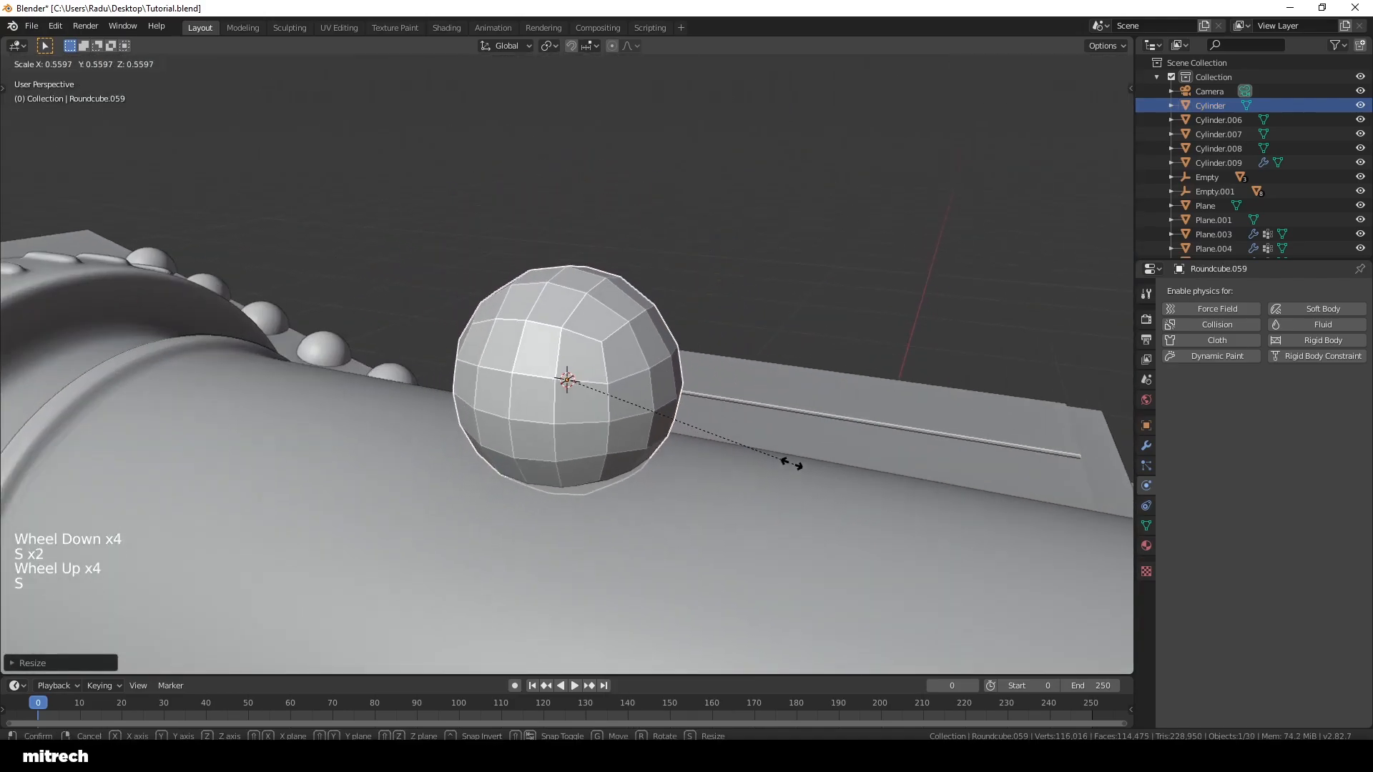
click(790, 463)
scroll(790, 463, up, 4)
key(s)
click(774, 506)
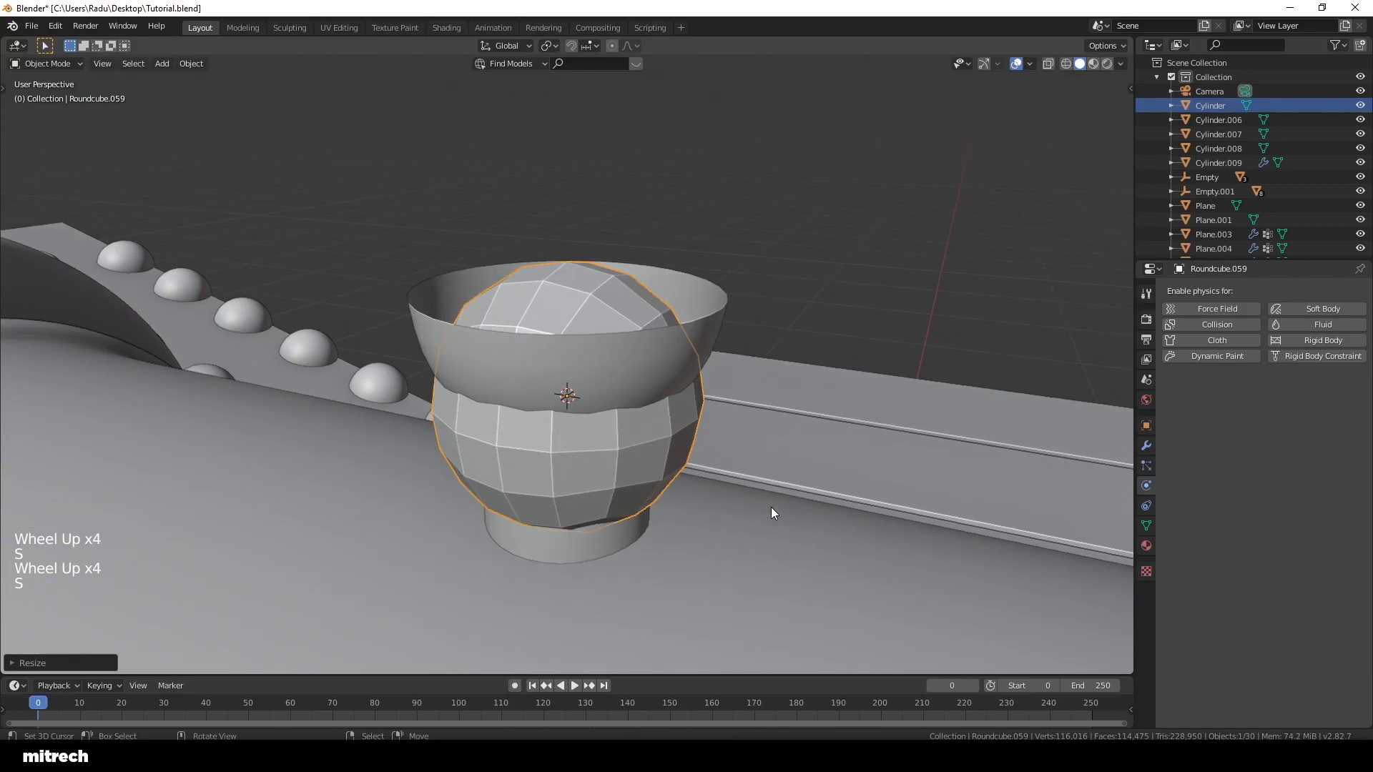
Step: In the right wireframe view, raise the ball along Z by about 0.04 m so its centre aligns with the cup's rim
key(KP_3)
key(z)
click(727, 500)
key(g)
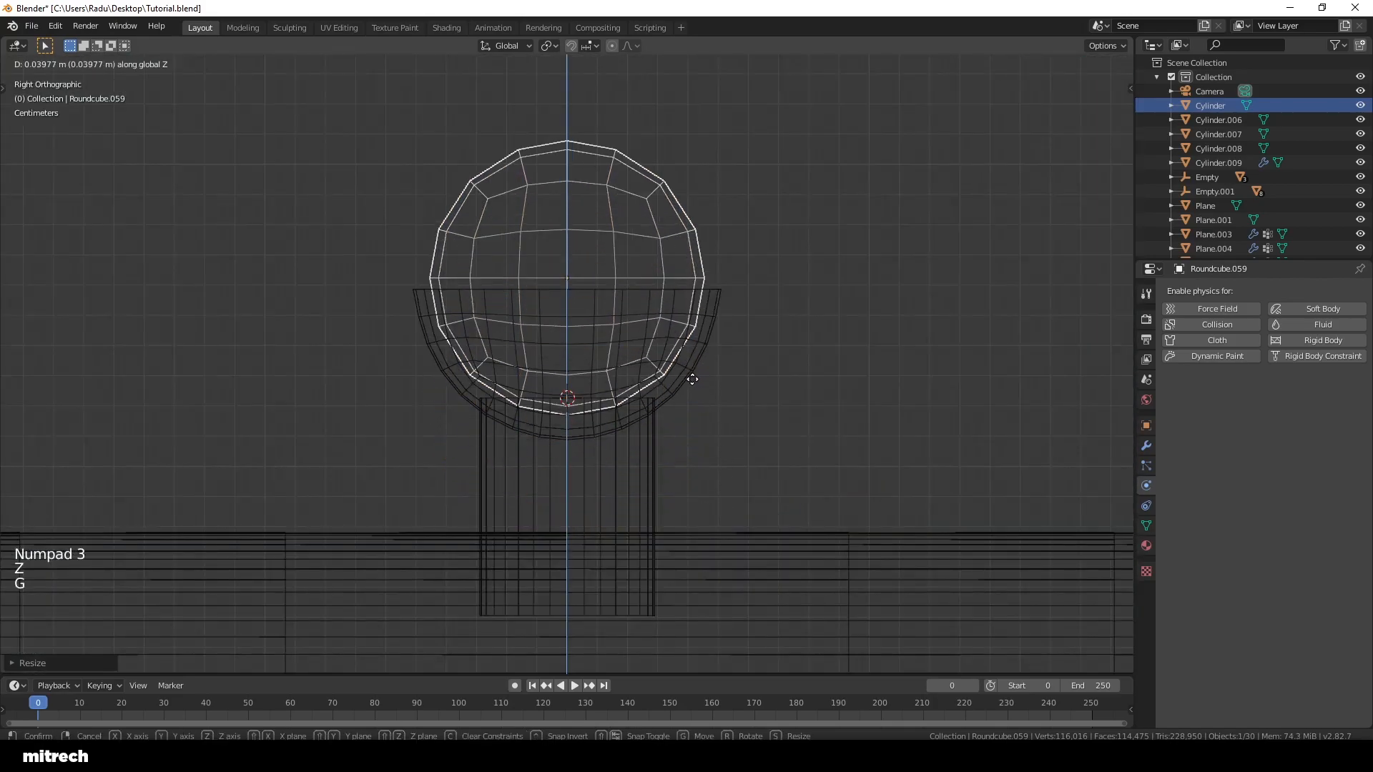
click(690, 386)
Step: Enlarge the ball slightly to fit the cup and apply its object transform
key(s)
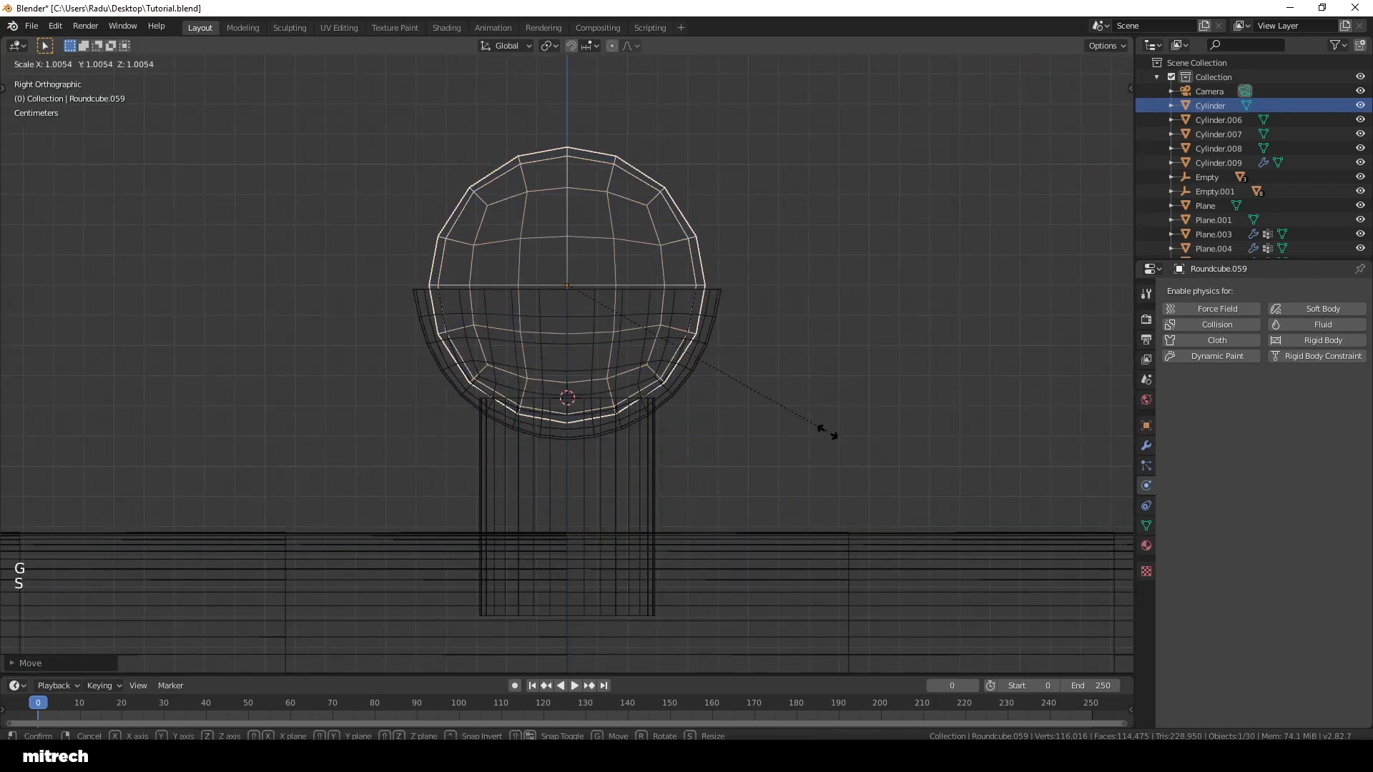
click(838, 439)
key(ctrl+a)
click(837, 440)
Step: Return to solid shading and reset the 3D cursor to the world origin
key(z)
click(783, 423)
key(z)
click(822, 426)
key(shift+s)
Step: Add a Solidify modifier to the cup with Even Thickness and High Quality Normals, ordered after its Subdivision Surface modifier
middle_drag(809, 437, 622, 421)
right_click(615, 419)
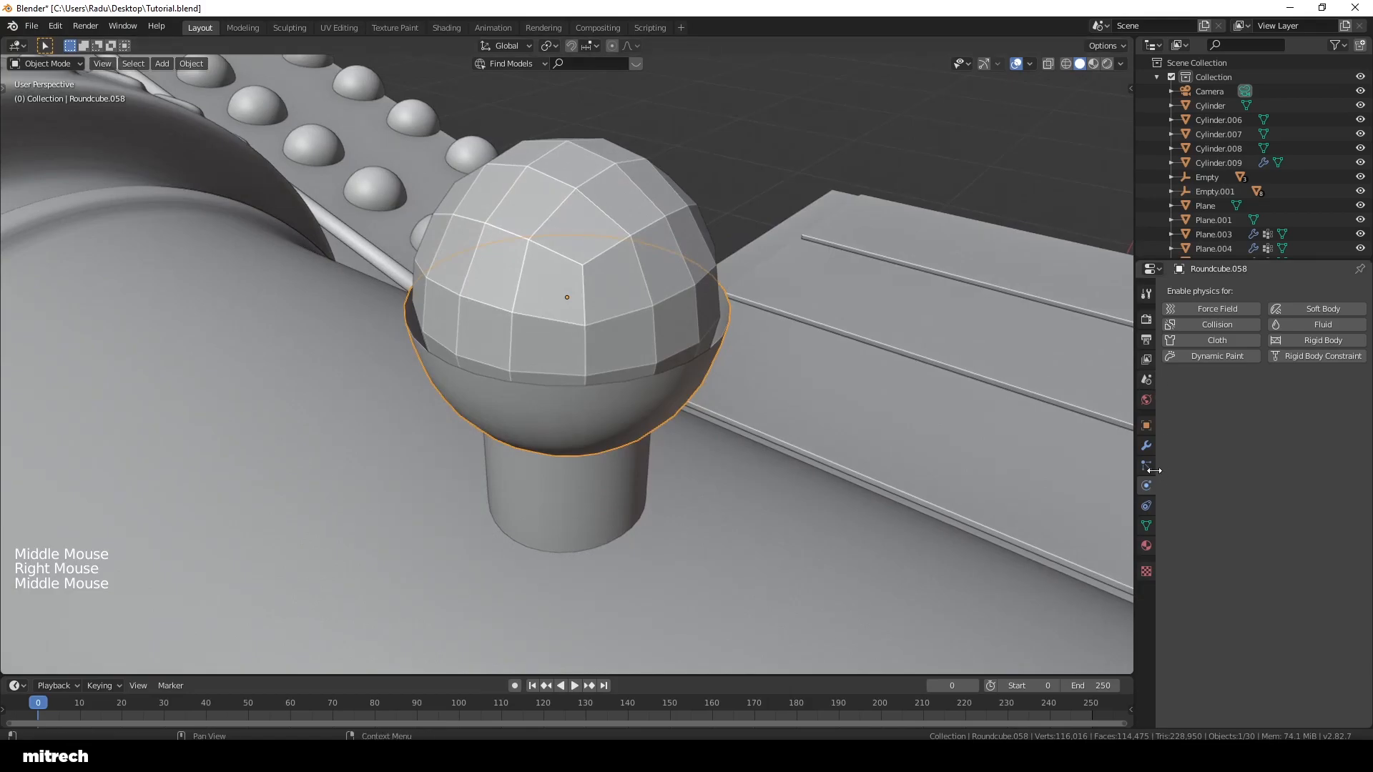
click(1146, 445)
click(1171, 312)
click(1182, 292)
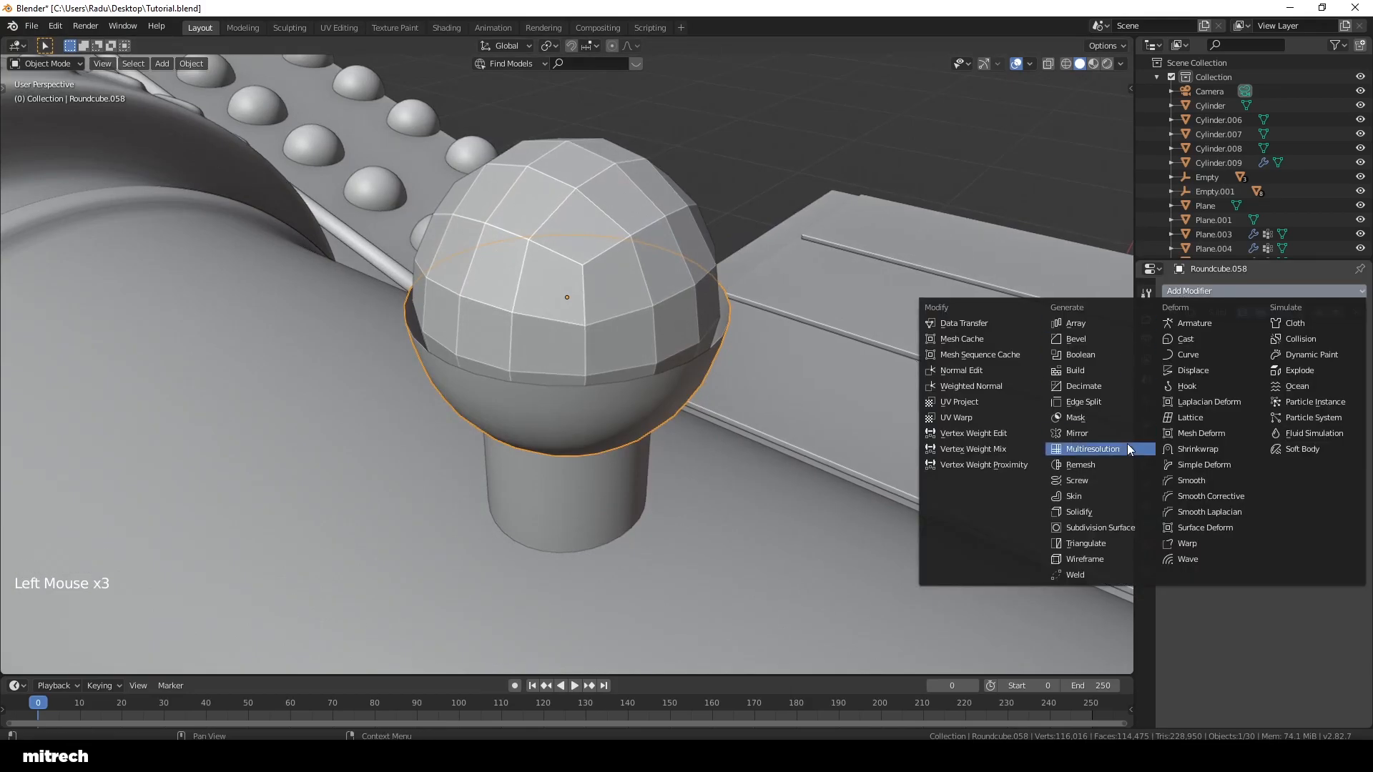
click(1104, 509)
scroll(959, 420, up, 2)
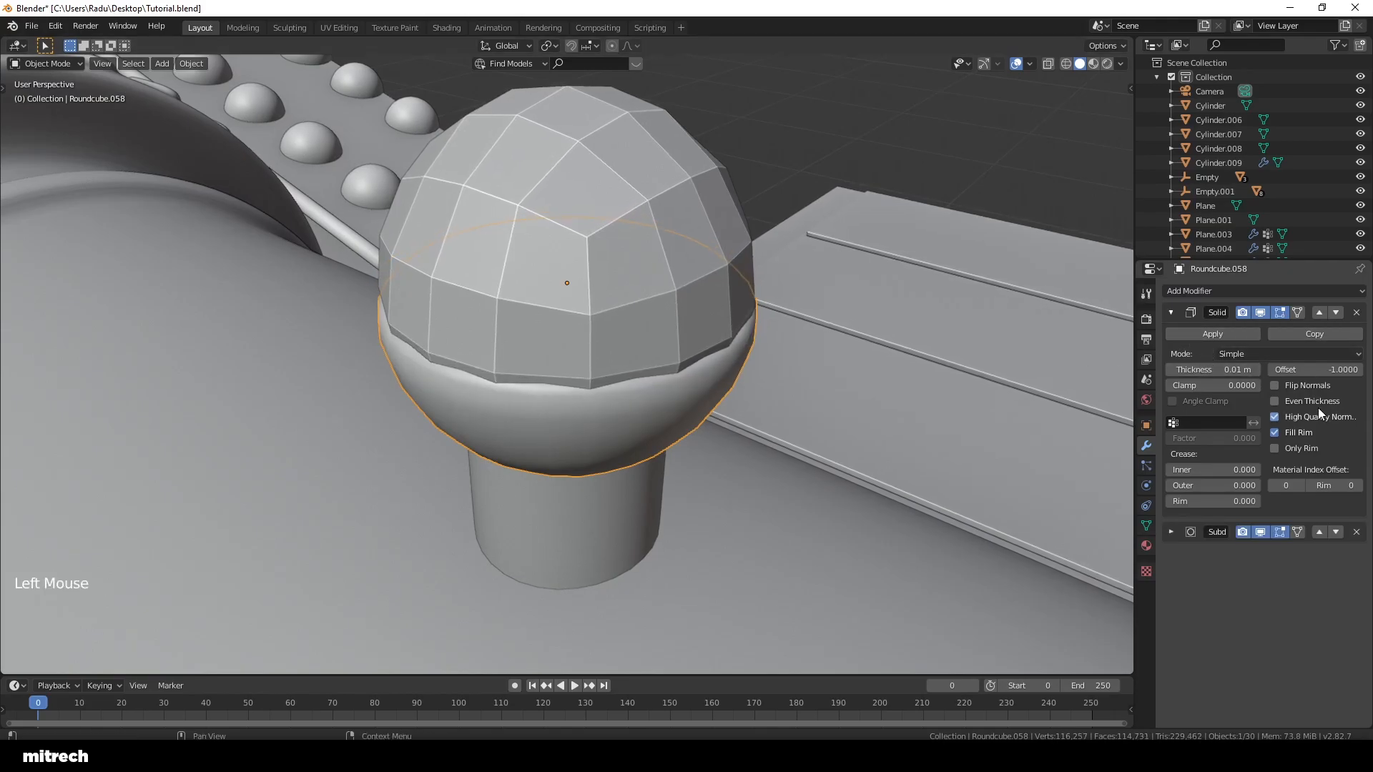
click(1334, 313)
middle_drag(851, 386, 817, 409)
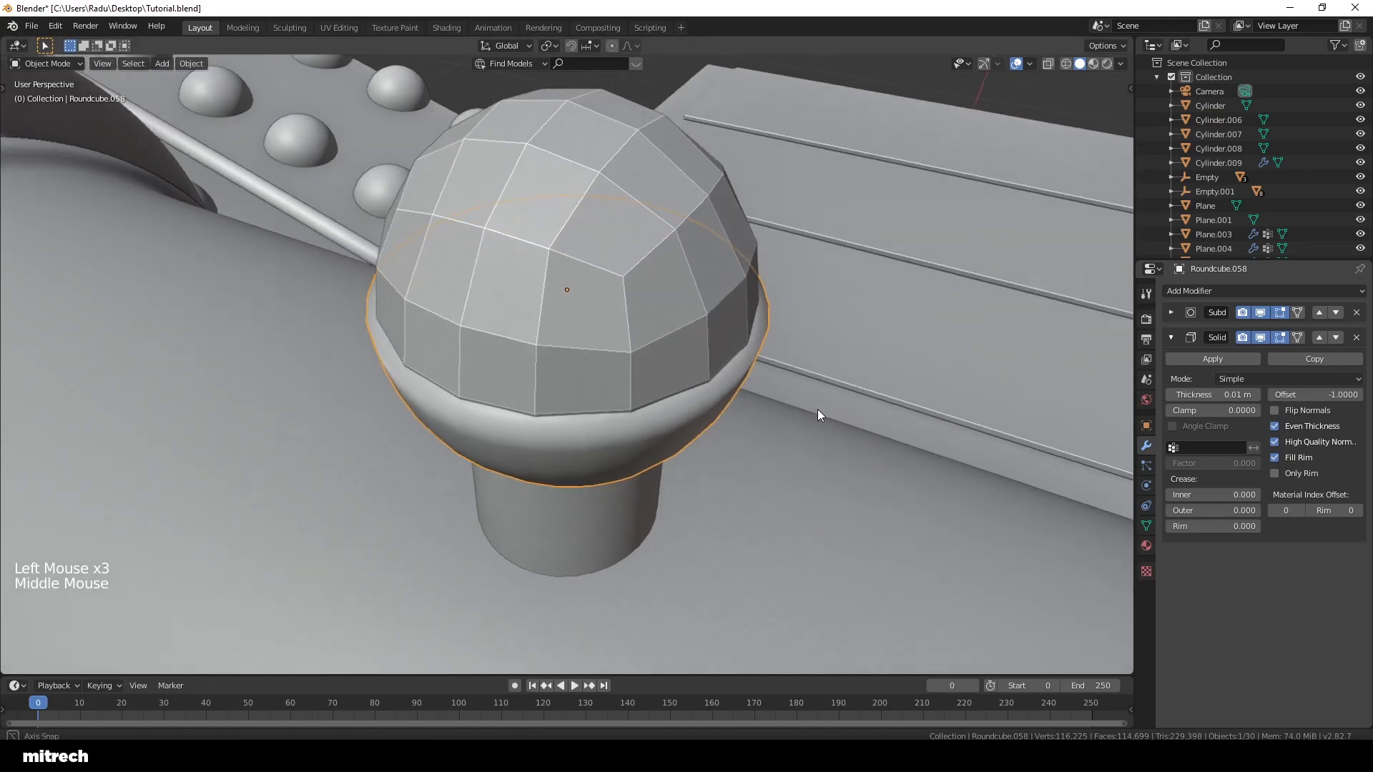
Step: Hide the ball inside the cup while keeping the cup visible
key(h)
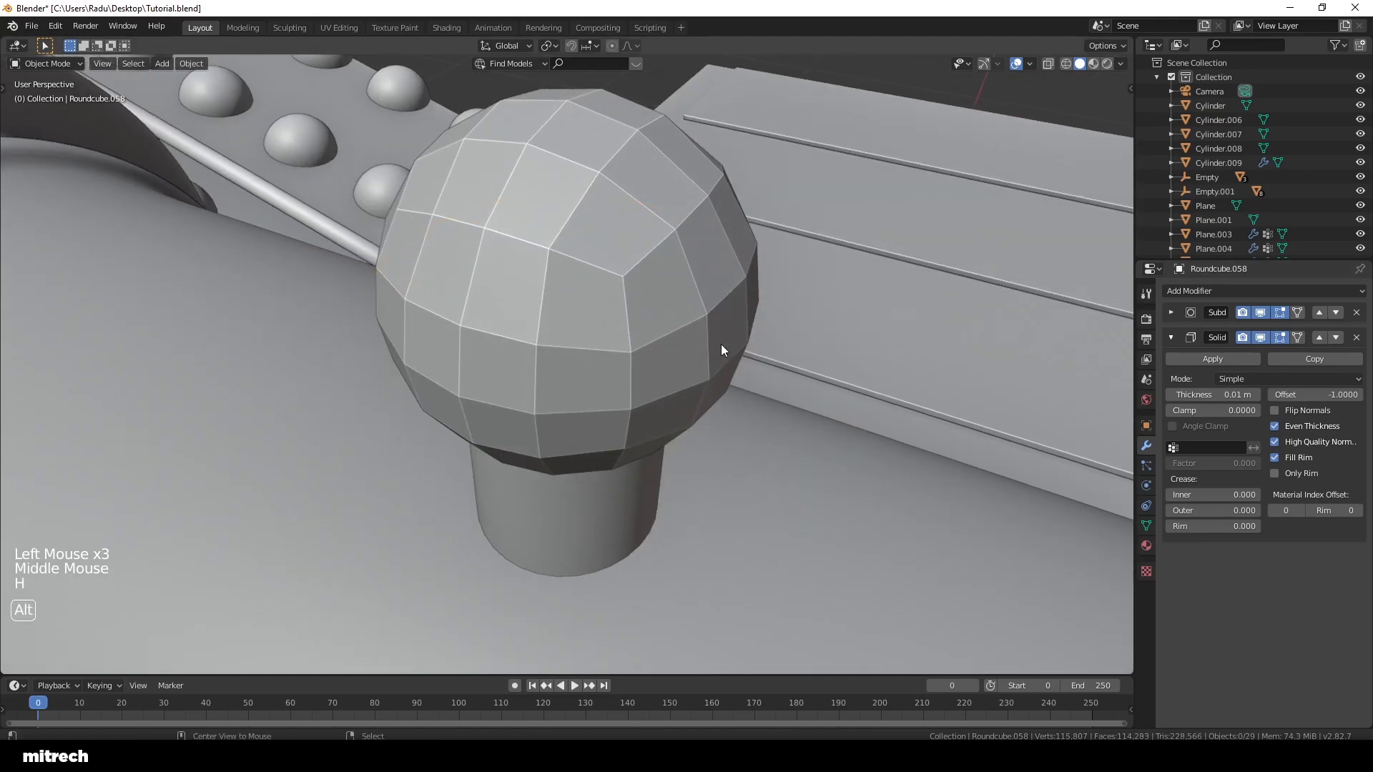
key(alt+h)
right_click(684, 291)
key(h)
Step: Apply the cup's object transform and set its Solidify thickness to 0.002 m
right_click(729, 363)
key(ctrl+a)
click(729, 363)
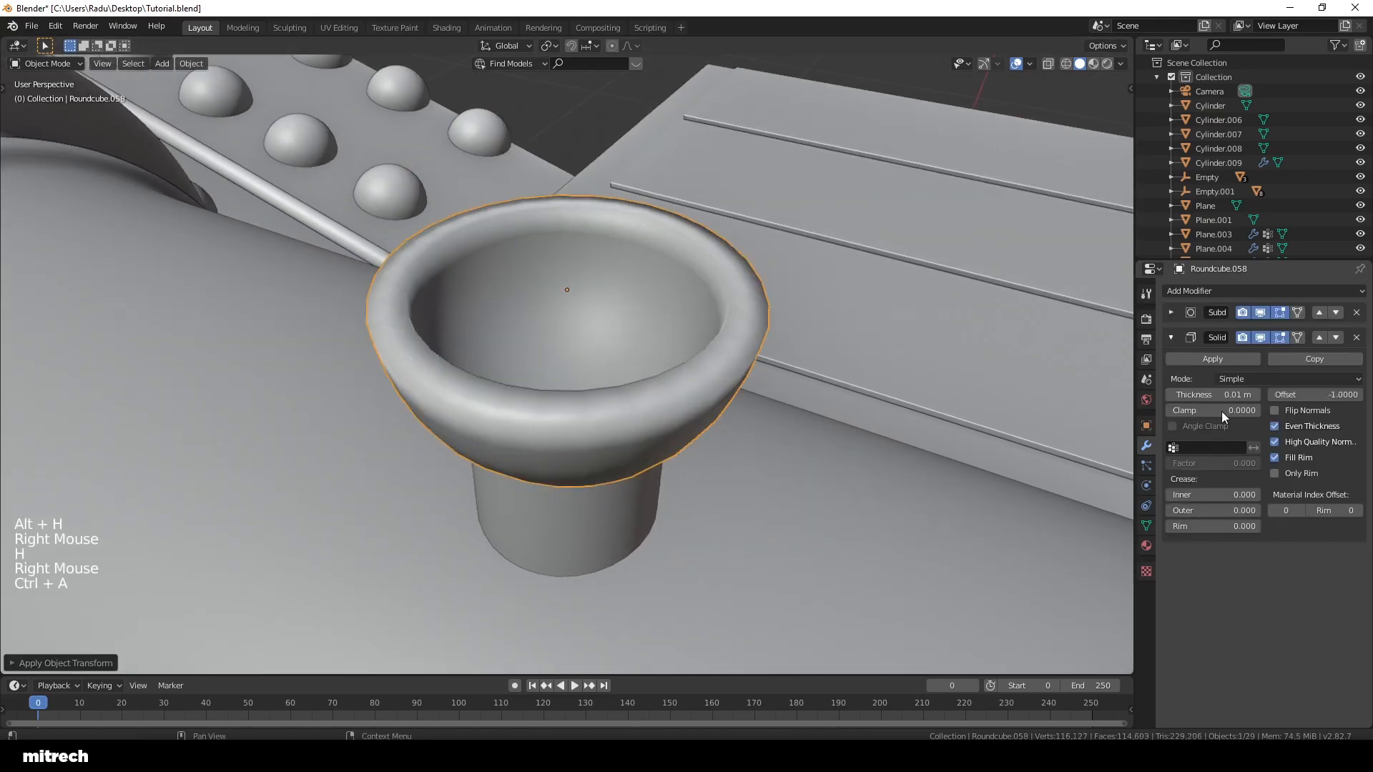
mouse_move(1228, 394)
shift+mouse_down()
mouse_move(1258, 395)
mouse_move(1201, 395)
shift+mouse_up()
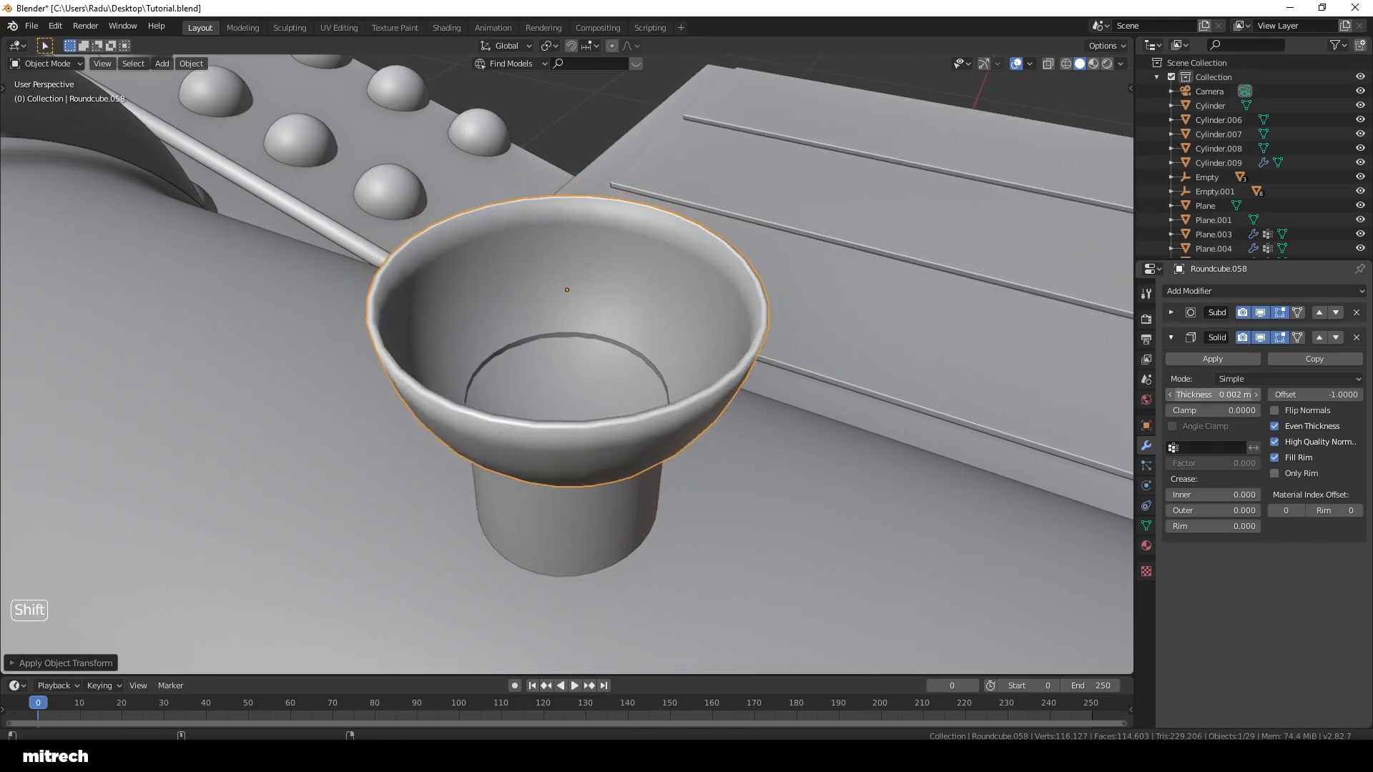
Step: Add a horizontal loop cut around the cup just below its rim and apply the cup's object transform
key(Tab)
key(a)
key(a)
middle_drag(663, 461, 622, 420)
key(ctrl+r)
click(592, 374)
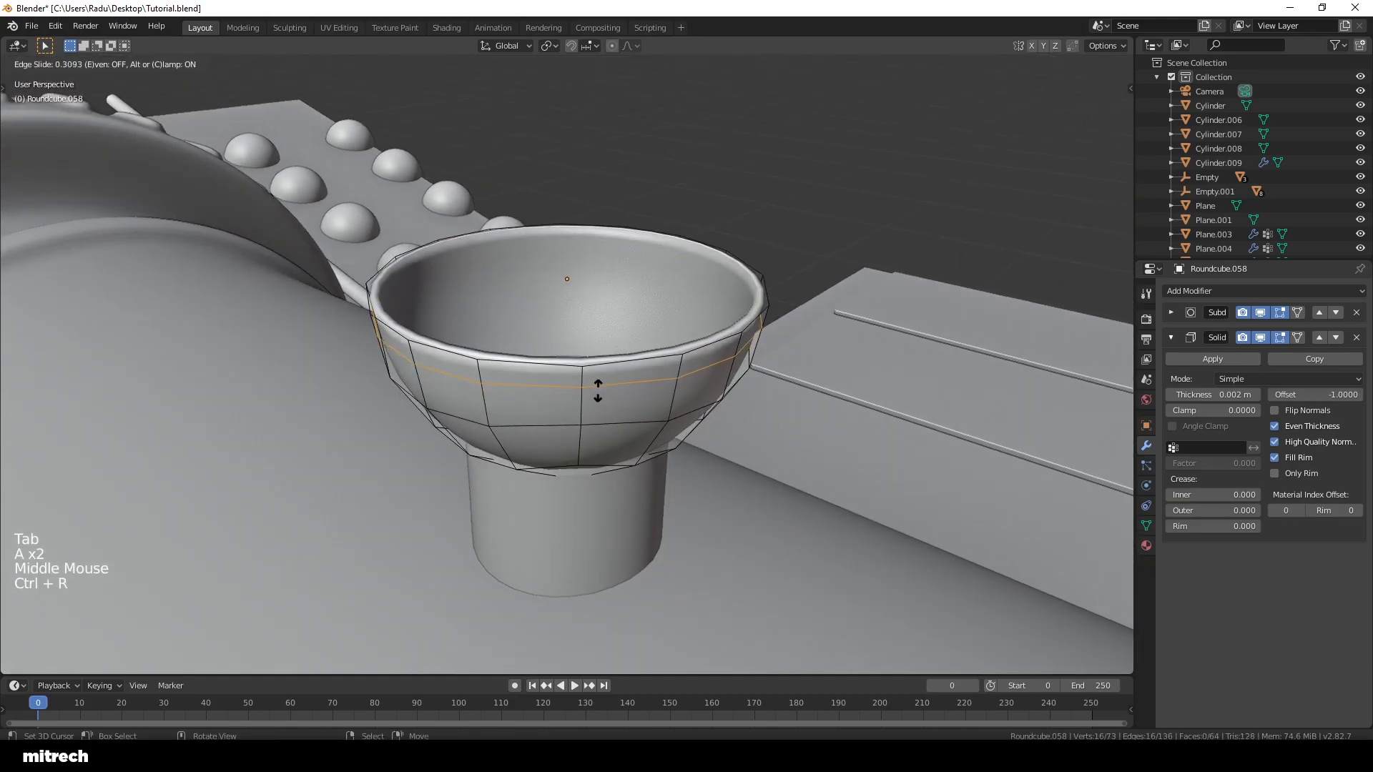
click(595, 383)
key(Tab)
middle_drag(656, 347, 721, 342)
key(ctrl+a)
click(722, 343)
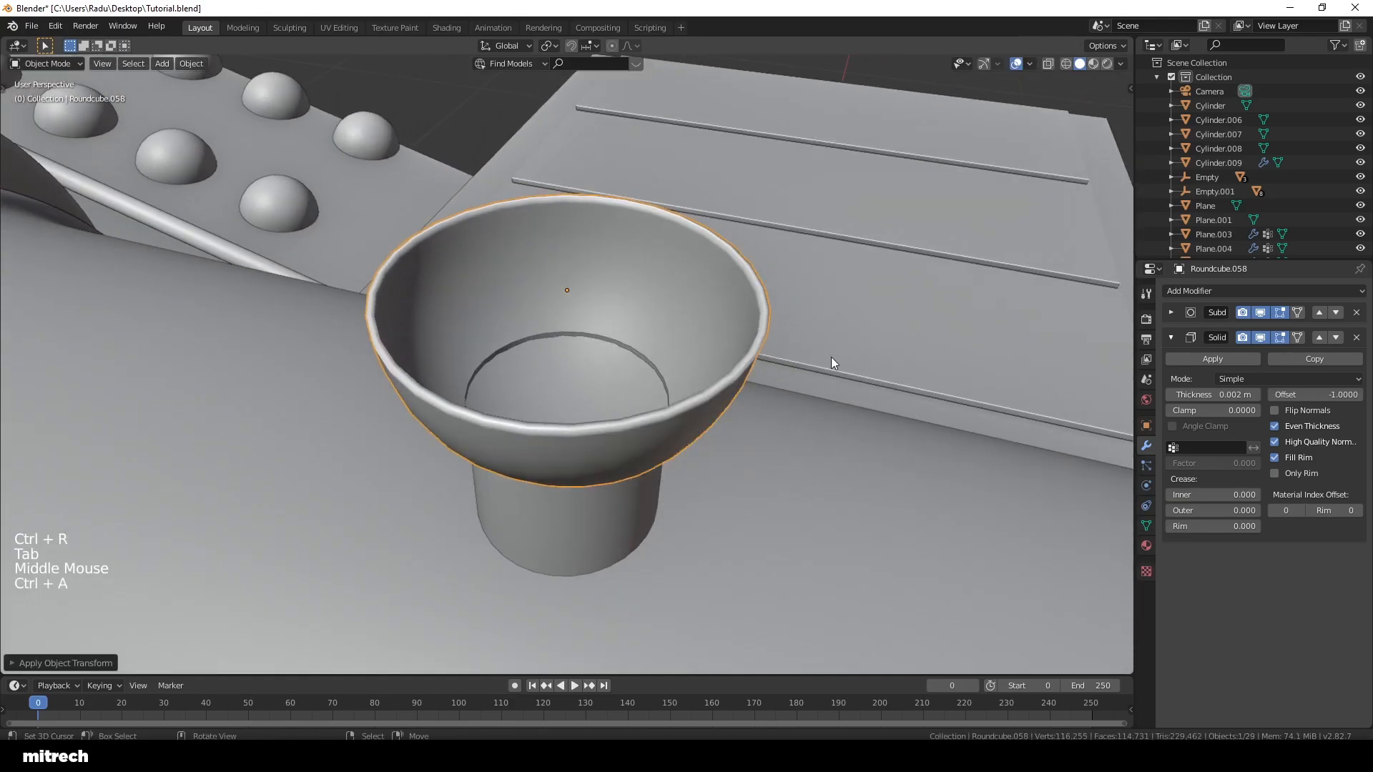
Step: Set the cup's viewport subdivision level to 2 and save the file
click(1170, 312)
click(1257, 398)
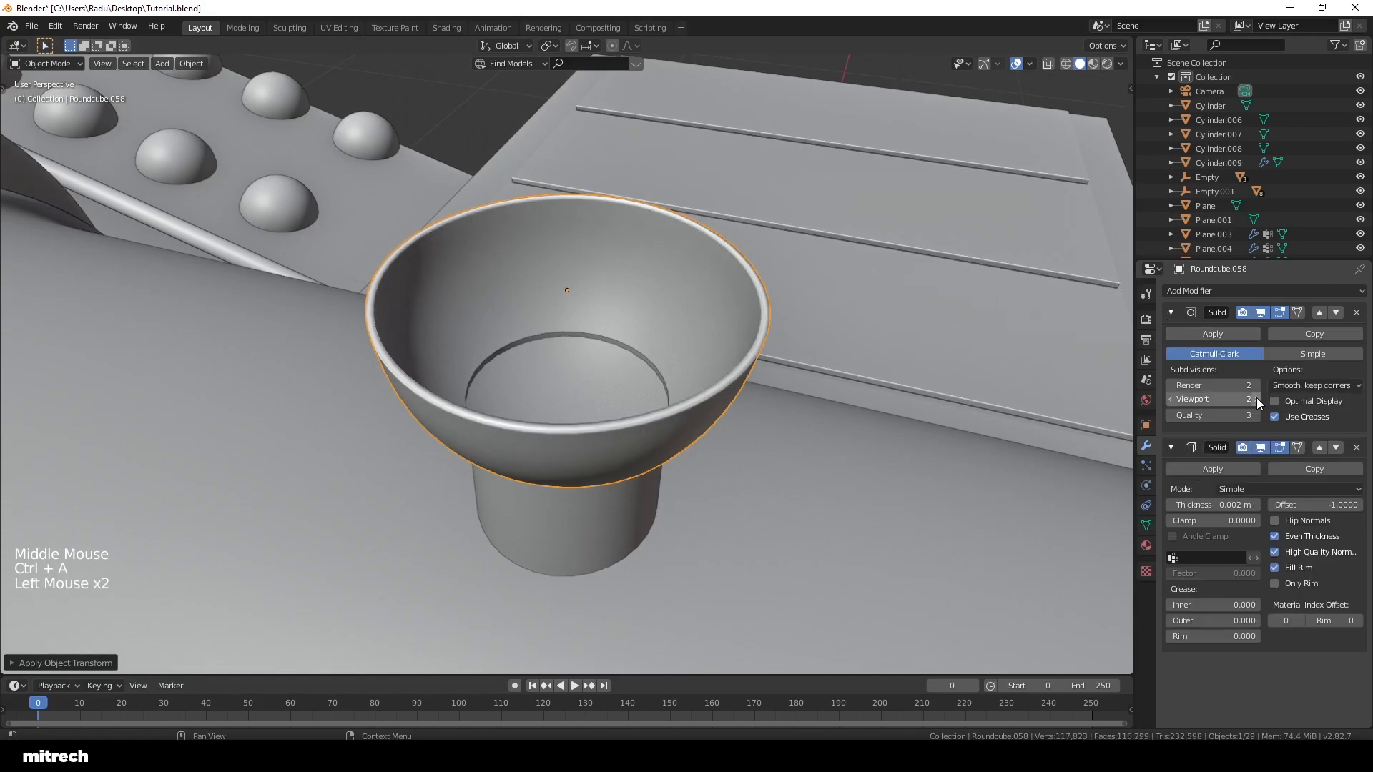
click(1170, 312)
click(1171, 337)
key(a)
key(a)
key(a)
key(a)
key(ctrl+s)
Step: Unhide the ball in the cup and save the file
middle_drag(780, 406, 758, 383)
key(alt+h)
key(a)
key(a)
key(a)
key(a)
key(ctrl+s)
Step: Give the ball a level 2 Subdivision Surface modifier, shade it smooth and save the file
right_click(668, 282)
key(ctrl+2)
key(w)
key(a)
key(a)
key(a)
key(a)
key(a)
key(ctrl+s)
Step: Show the whole scene through the camera and save the file
key(KP_0)
right_click(752, 332)
key(a)
key(a)
key(a)
key(a)
key(ctrl+s)
scroll(765, 357, down, 7)
shift+middle_drag(694, 462, 811, 403)
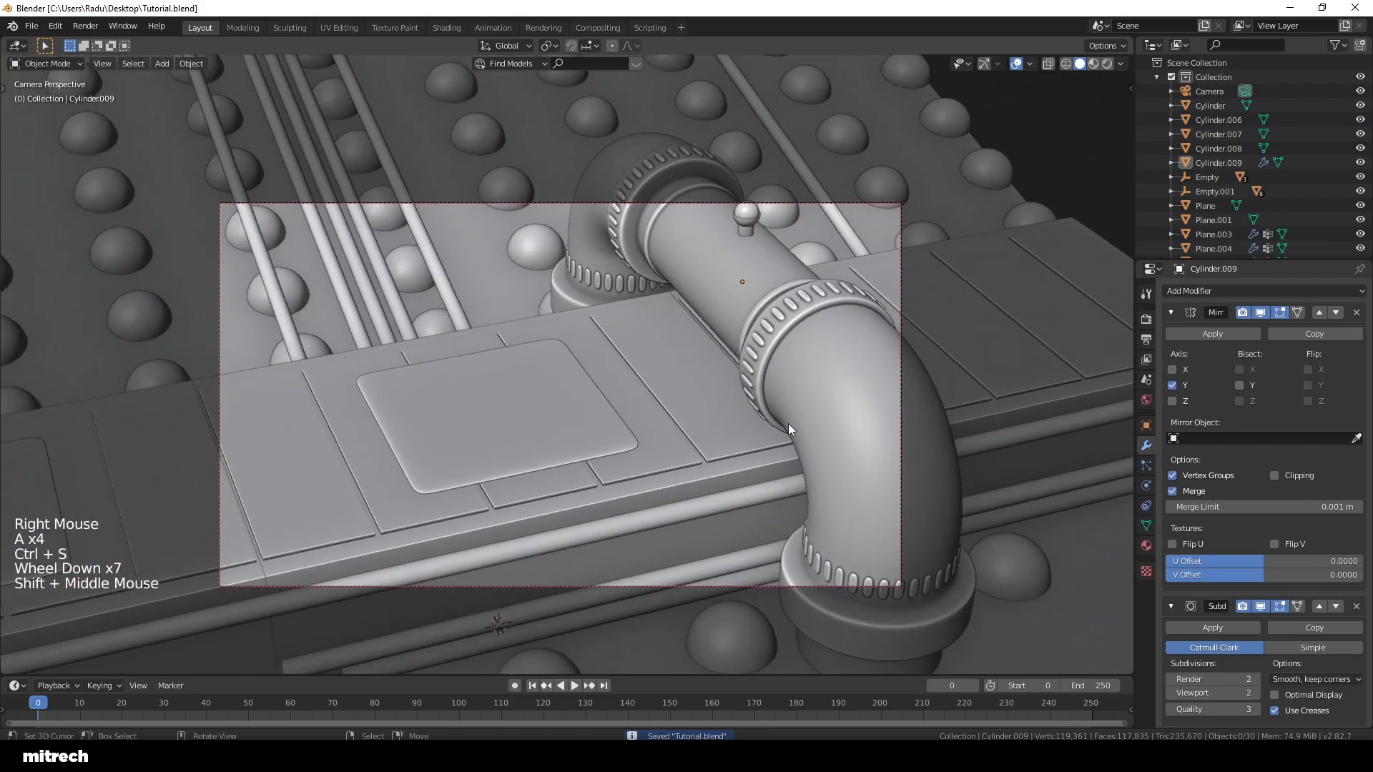
Step: Save the file with everything deselected and switch the camera view to Material Preview shading
right_click(670, 405)
key(a)
key(a)
key(a)
key(a)
key(a)
key(ctrl+s)
key(z)
key(z)
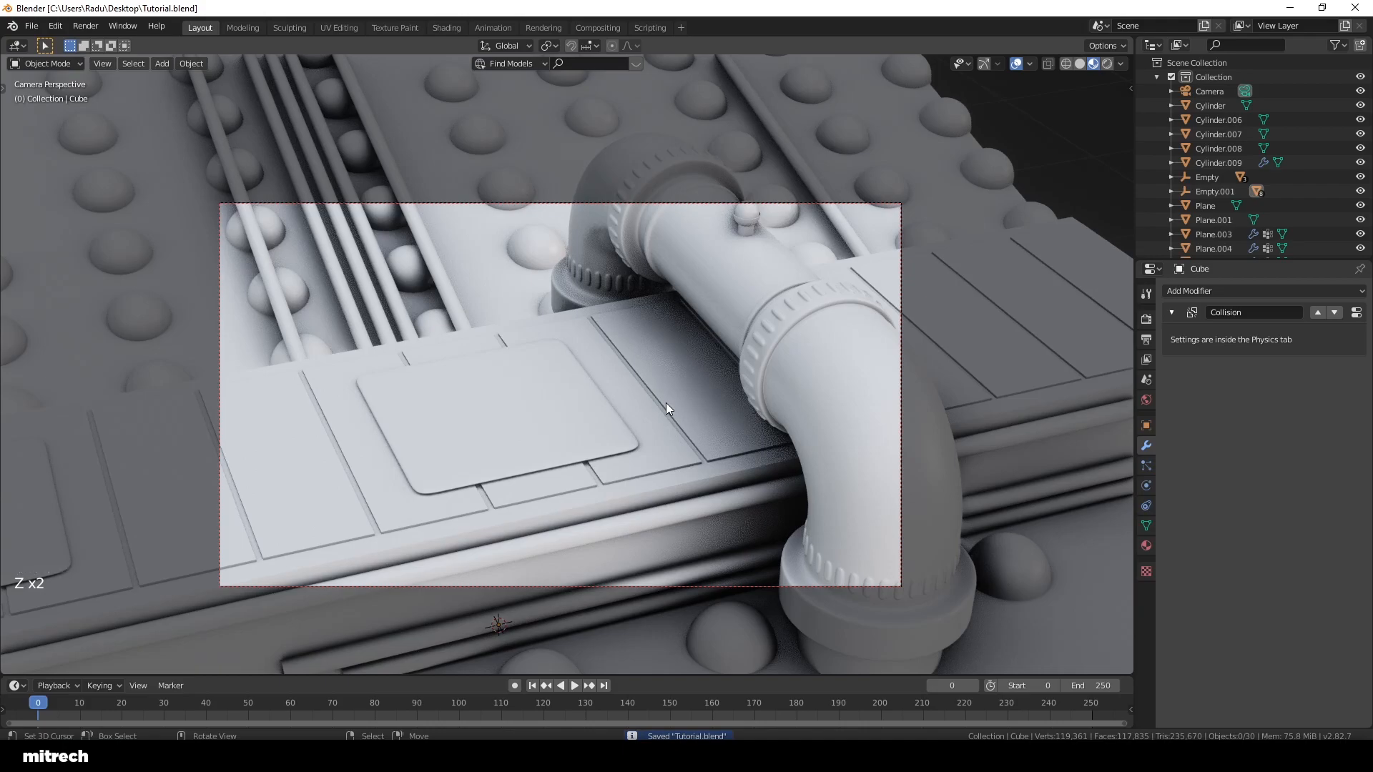
Step: Save the file with everything deselected and switch the viewport to Solid shading
right_click(666, 405)
key(a)
key(a)
key(a)
key(a)
key(ctrl+s)
key(z)
click(706, 405)
middle_drag(694, 406, 573, 419)
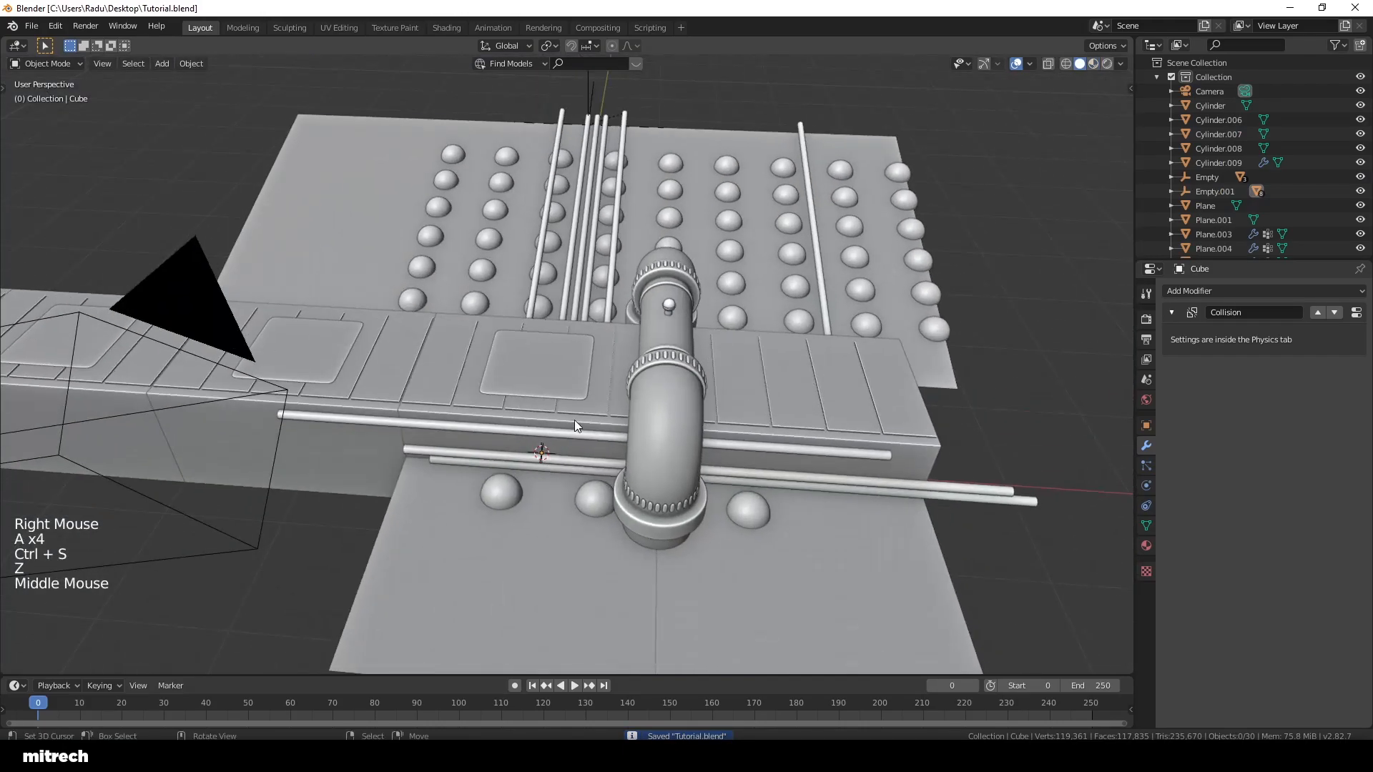
Step: Parent the four rounded plates on the long belt to Empty.001 as Object
scroll(579, 419, up, 2)
right_click(616, 401)
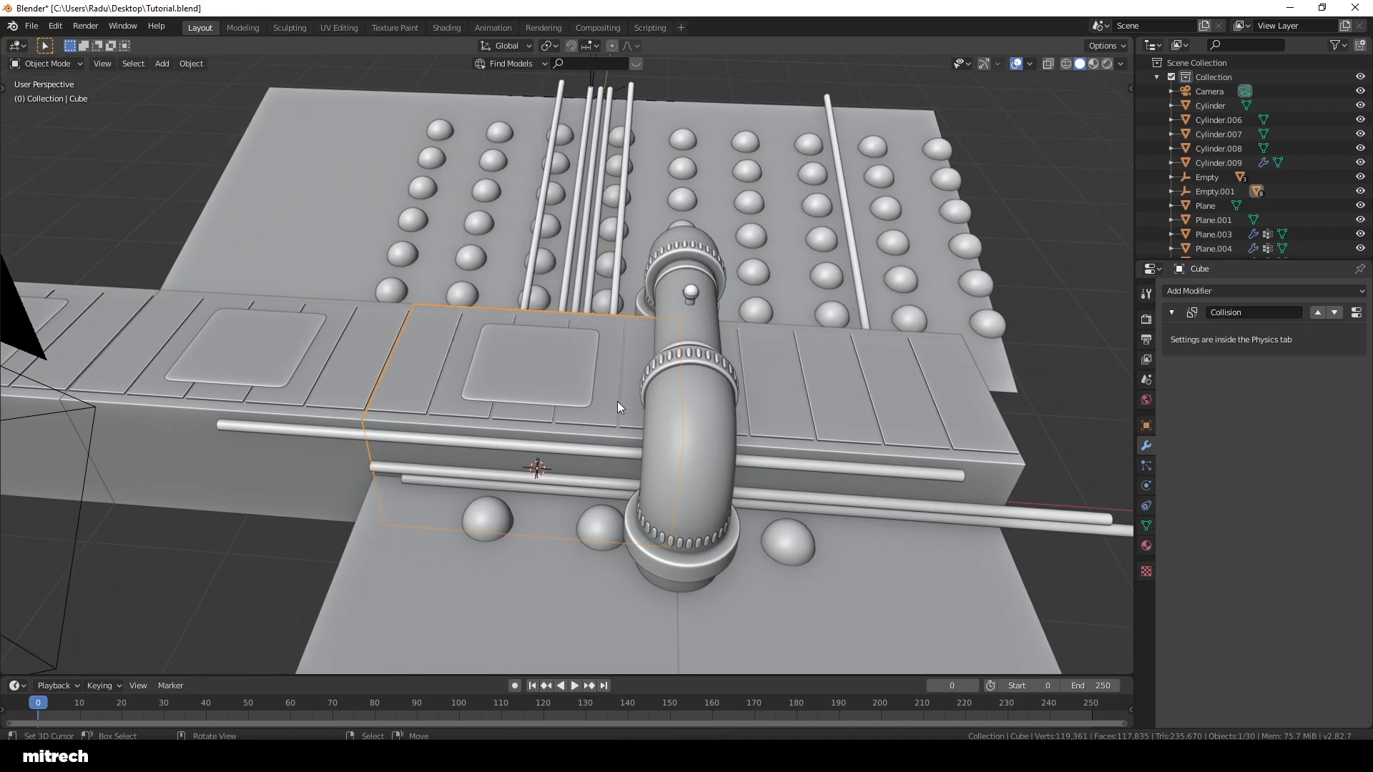
right_click(591, 380)
middle_drag(478, 378, 388, 383)
shift+right_click(419, 319)
shift+right_click(249, 226)
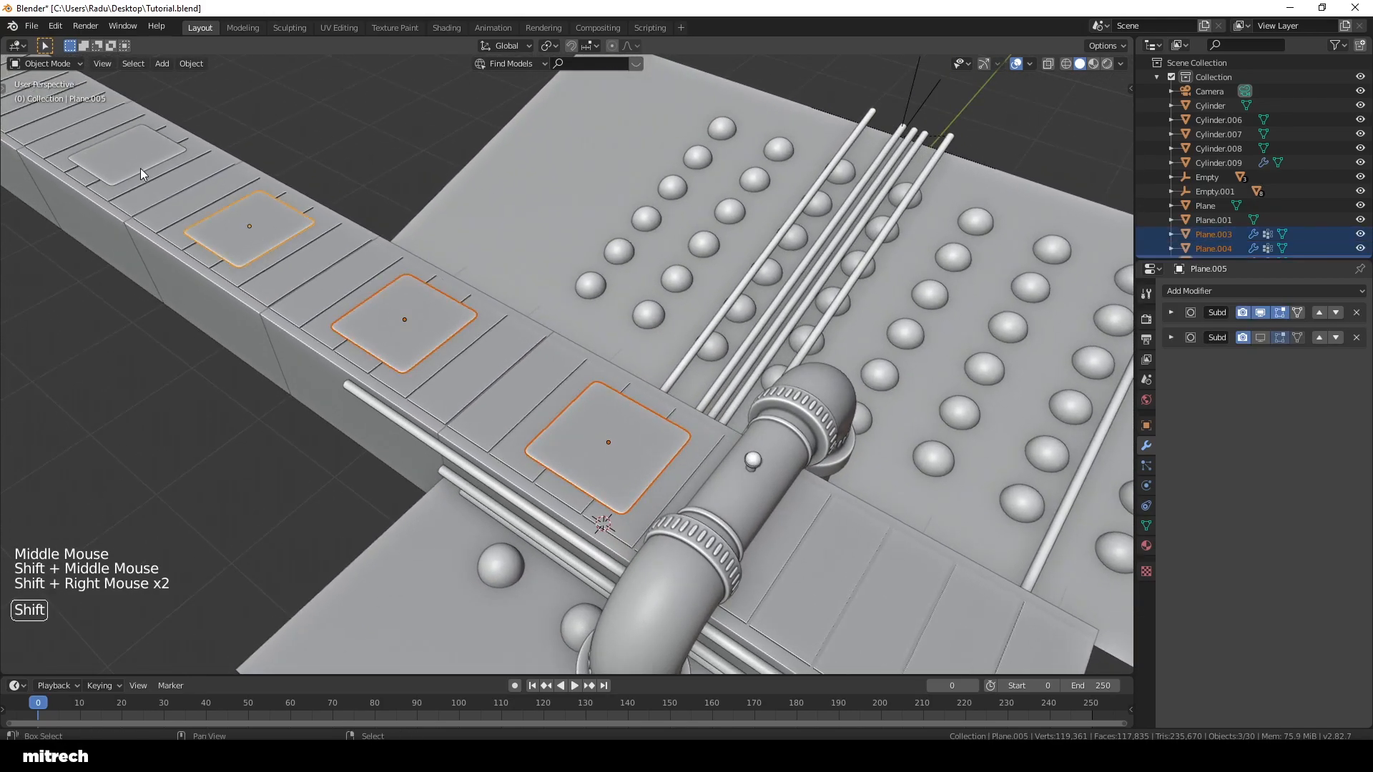
shift+right_click(136, 161)
shift+middle_drag(633, 487, 621, 526)
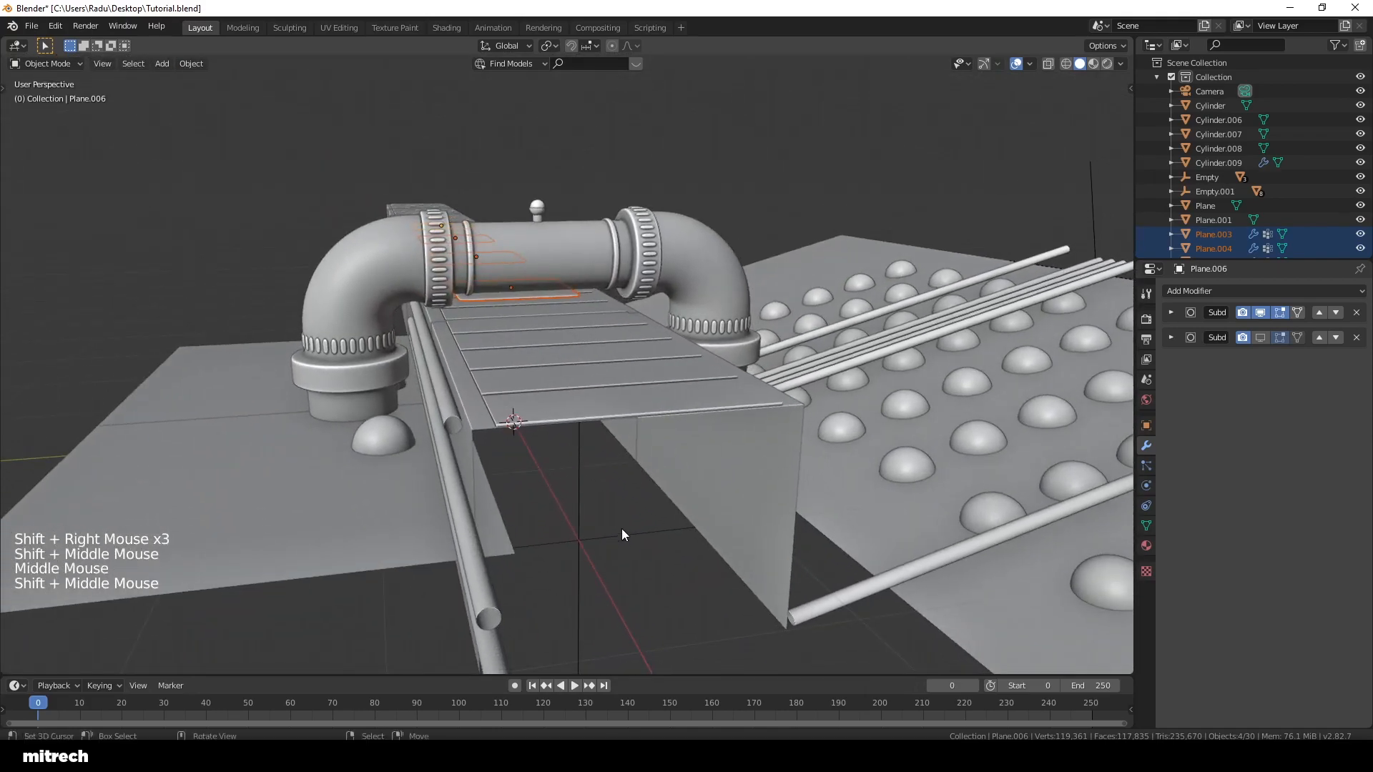
shift+right_click(622, 533)
key(ctrl+p)
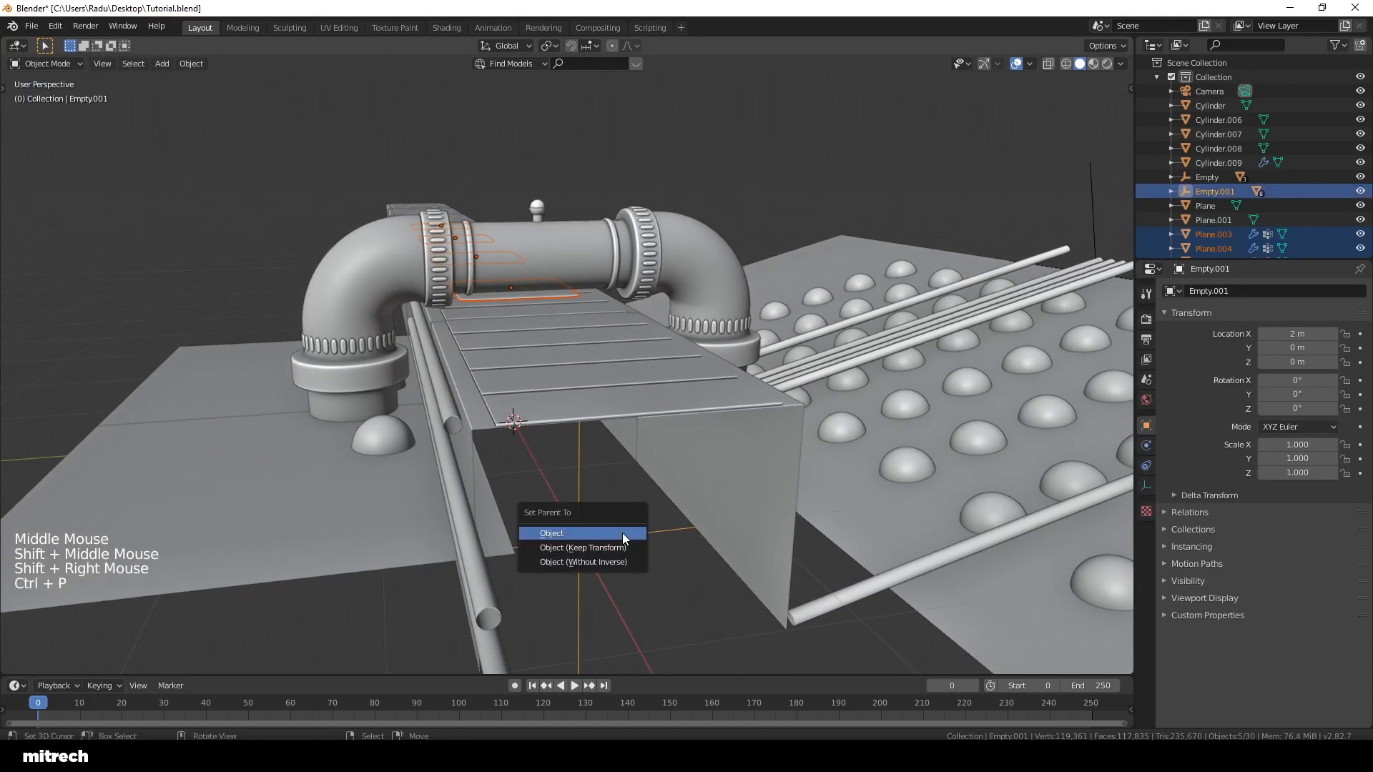
click(622, 533)
Step: Test-move Empty.001 to check that the belt and its plates follow it
key(a)
right_click(622, 534)
middle_drag(549, 514, 640, 544)
scroll(639, 543, down, 2)
key(g)
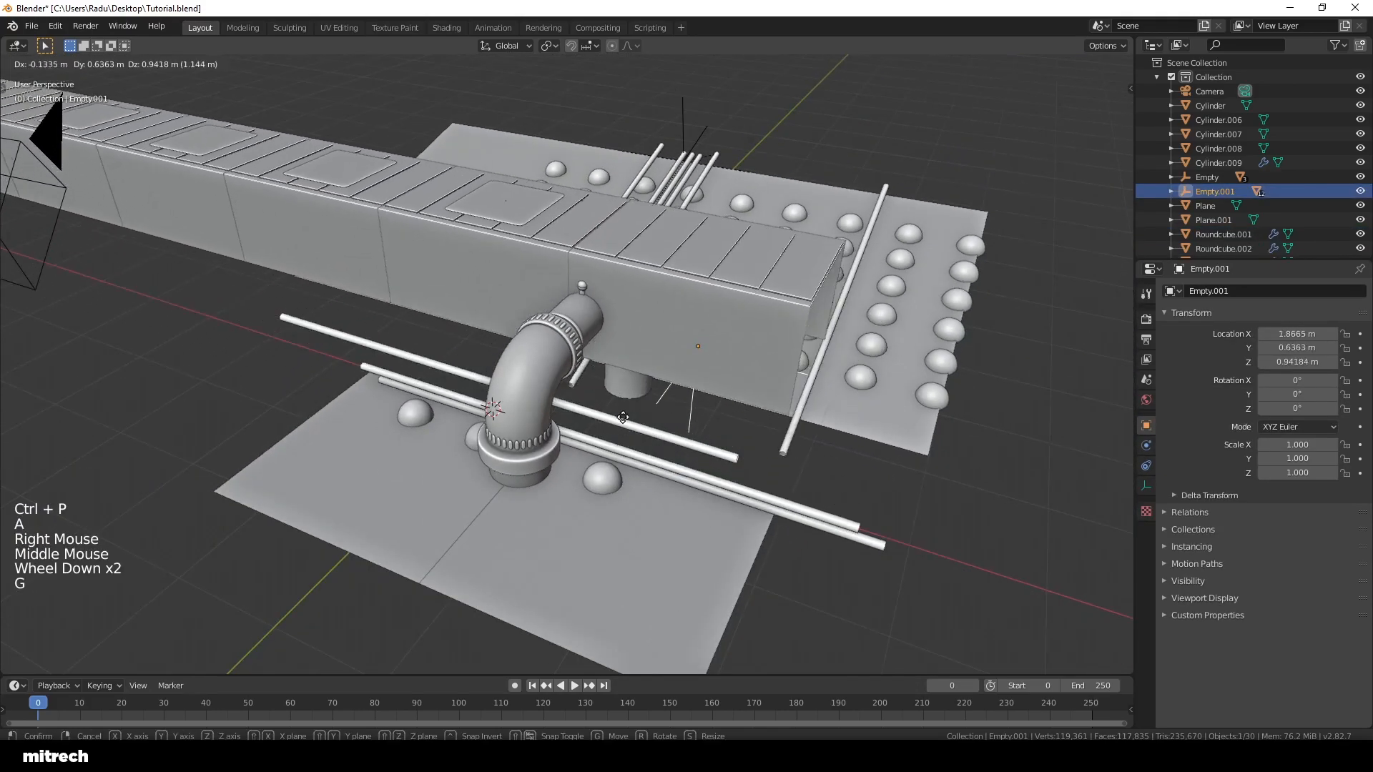
Step: Save the file with everything deselected and orbit out to view the whole scene
key(a)
key(a)
key(a)
key(a)
key(a)
key(ctrl+s)
key(KP_0)
key(a)
key(a)
key(a)
key(ctrl+s)
middle_drag(902, 437, 861, 652)
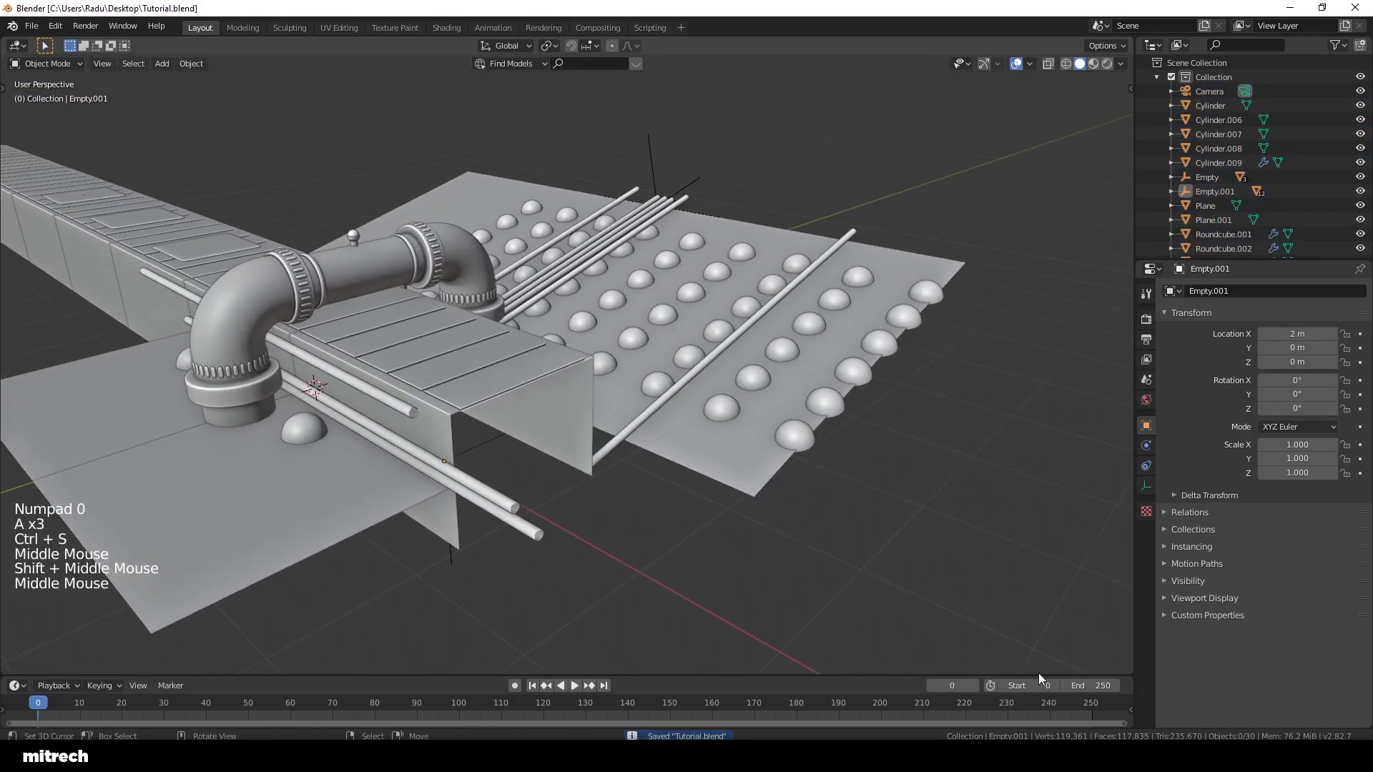
Step: Enlarge the timeline area and set the animation's end frame to 450
drag(654, 675, 653, 632)
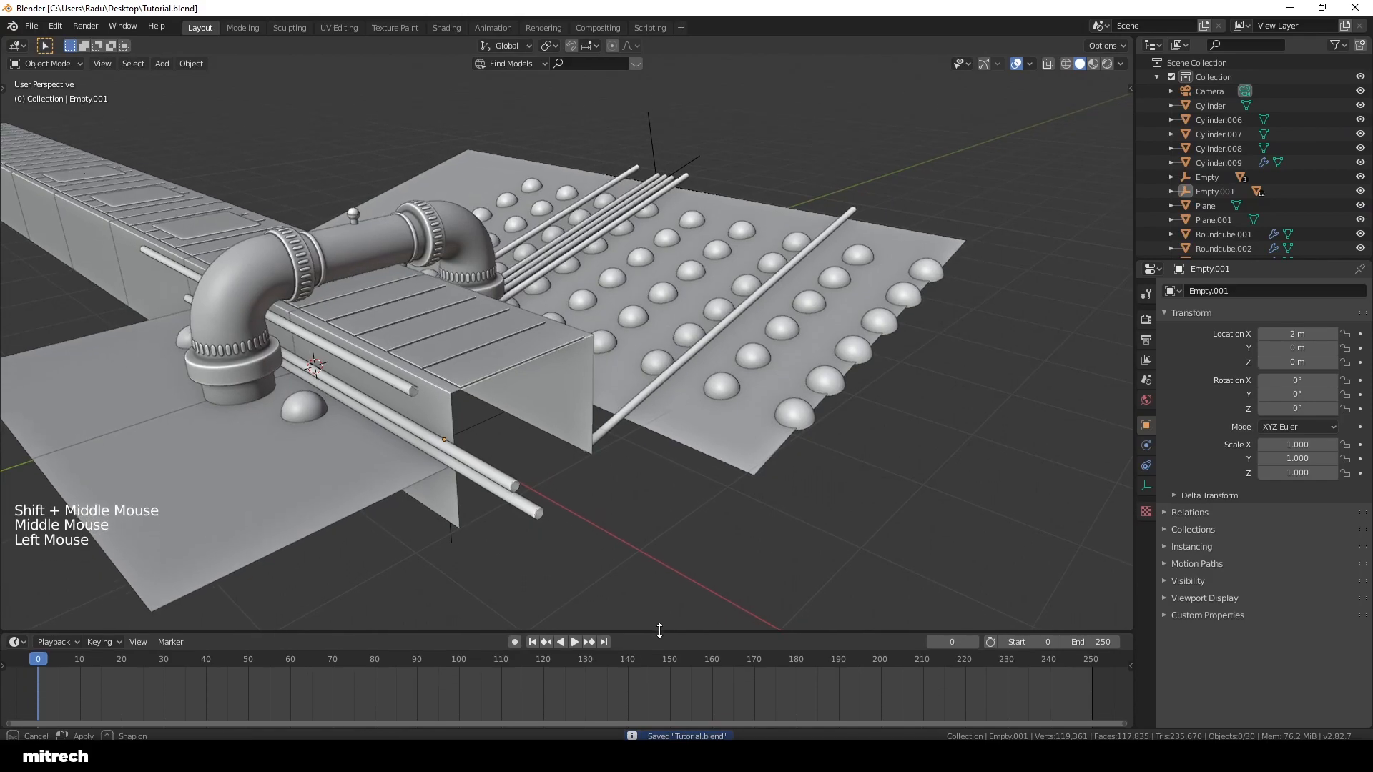
click(1090, 641)
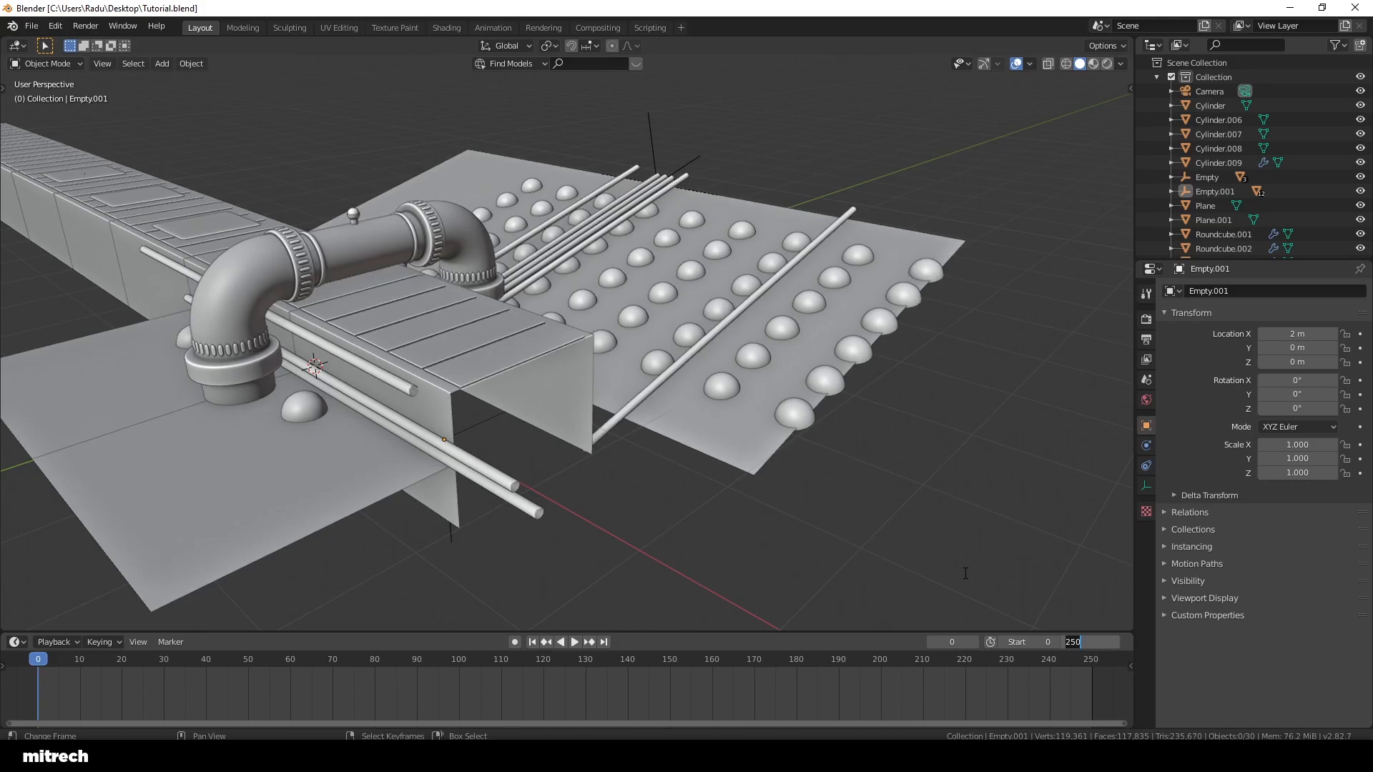
text(300)
key(shift+Left)
key(shift+Left)
text(450)
key(Return)
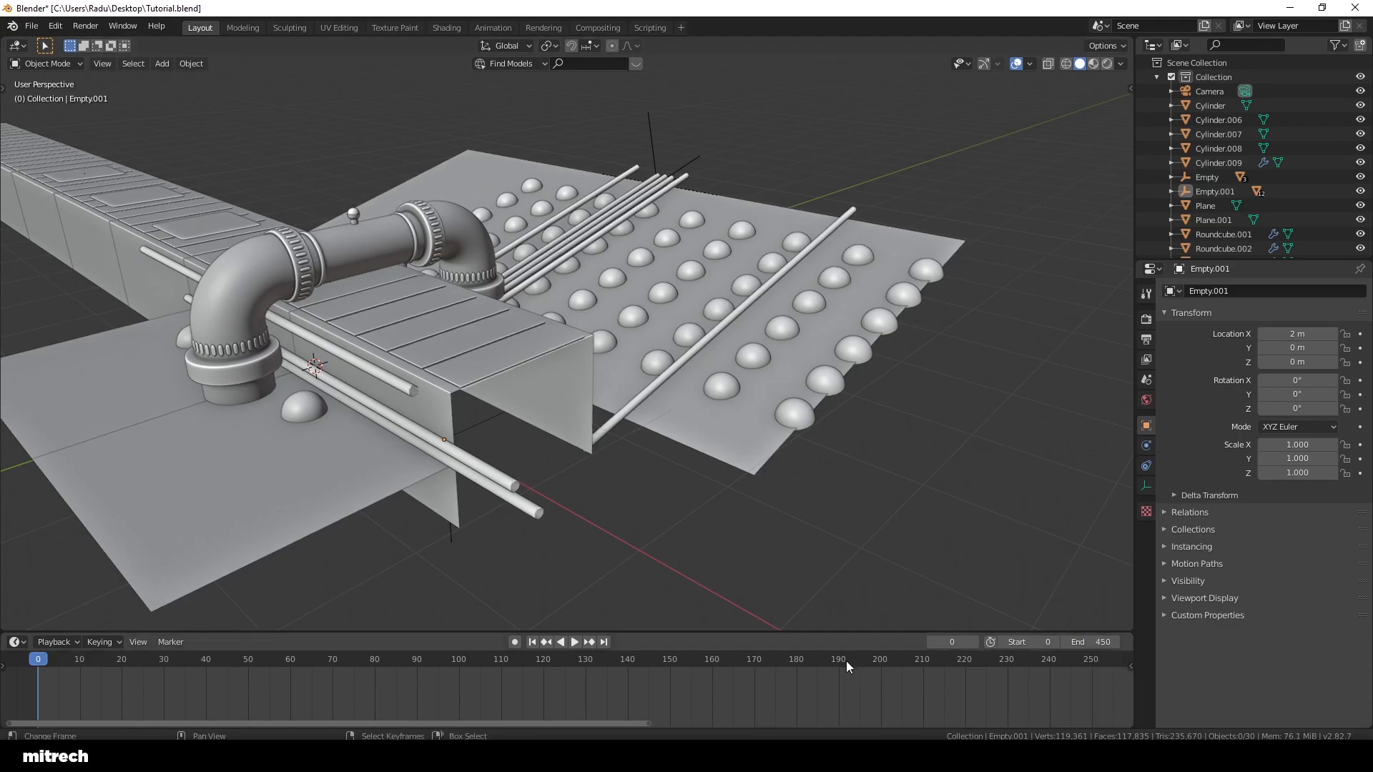
Step: Fit the whole animation range into the timeline and save the file
scroll(858, 679, down, 4)
middle_click(867, 697)
scroll(835, 702, down, 3)
middle_drag(835, 701, 789, 706)
scroll(800, 701, down, 3)
key(ctrl+s)
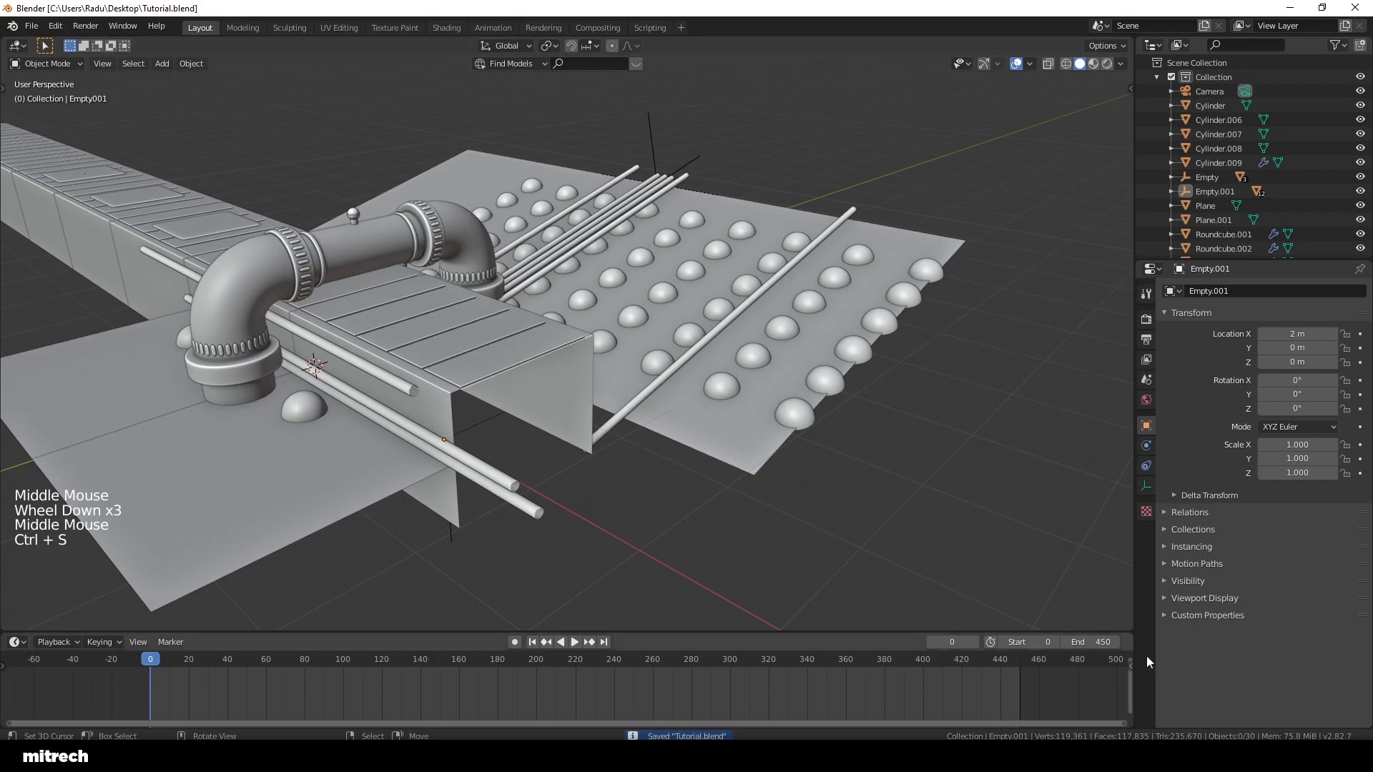
Step: Raise the end frame to 451 and save the file with everything deselected
click(1118, 646)
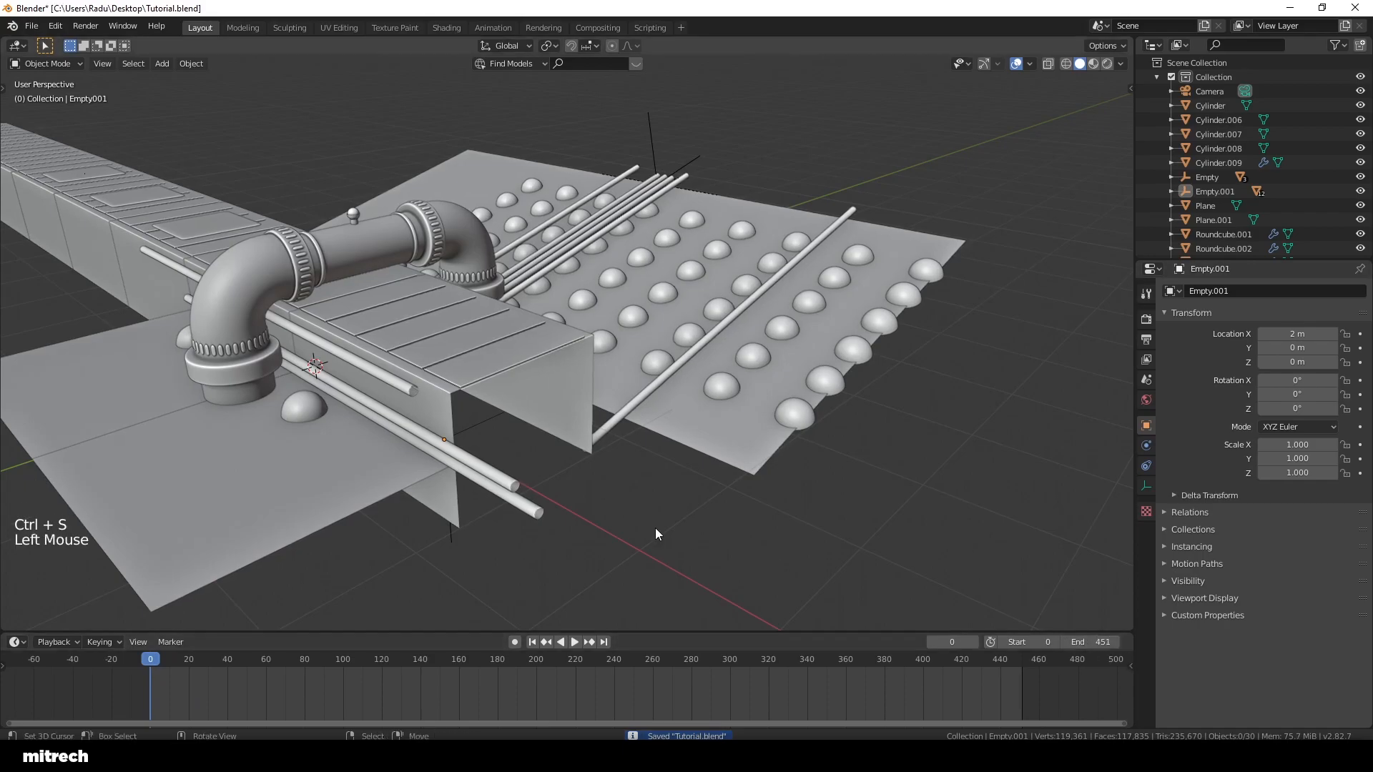
right_click(559, 371)
key(a)
key(a)
key(a)
key(a)
key(a)
key(ctrl+s)
Step: Return to the camera view and save the file with nothing selected
middle_drag(552, 371, 605, 397)
scroll(559, 400, up, 1)
key(a)
key(F15)
key(a)
key(a)
key(ctrl+s)
key(KP_0)
right_click(668, 379)
key(a)
key(a)
key(a)
key(a)
key(ctrl+s)
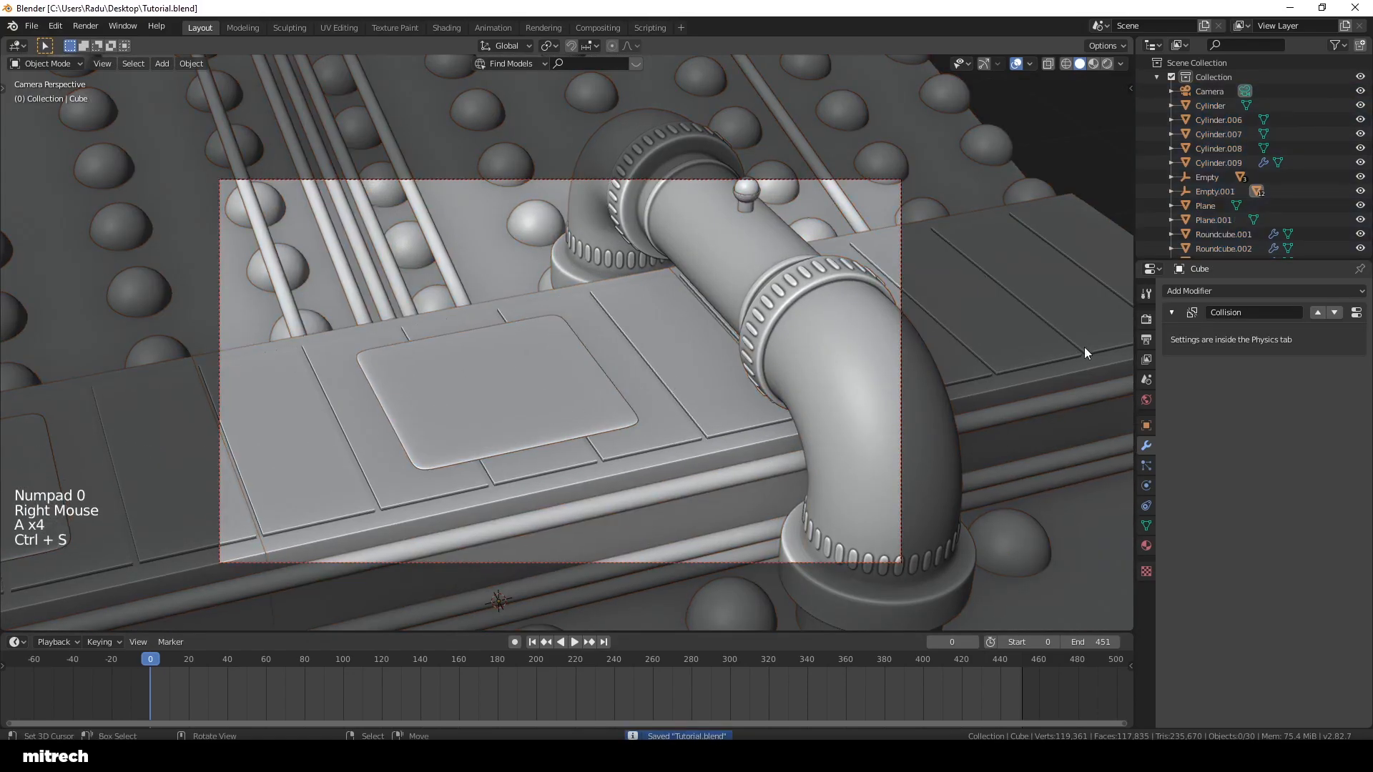
Step: Collapse the belt's Collision modifier, then make Cube.001 active and save the file with everything deselected
click(1172, 313)
right_click(978, 298)
key(a)
key(a)
key(a)
key(a)
key(a)
key(ctrl+s)
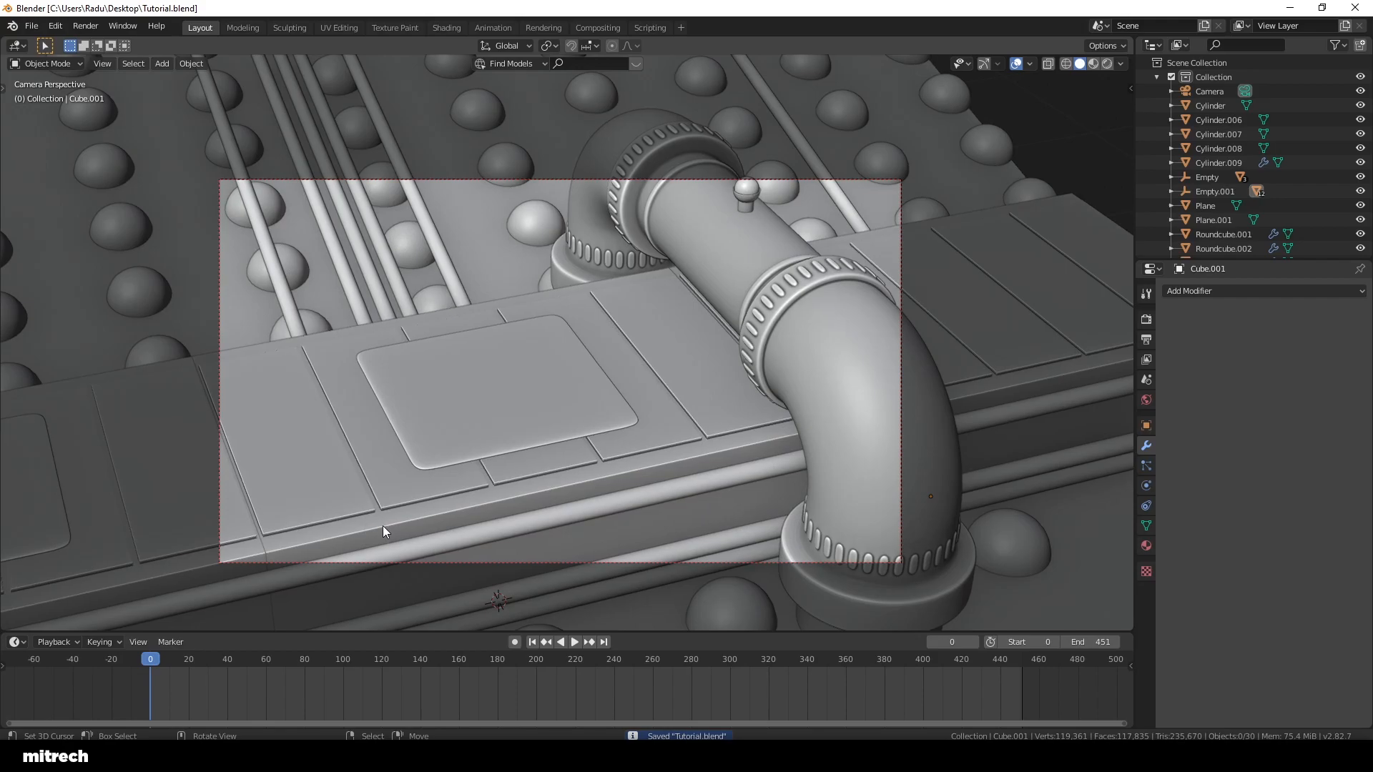
Step: Select Empty.001, show it through the camera and turn on automatic keyframing
middle_drag(791, 440, 788, 458)
shift+middle_drag(788, 458, 487, 469)
right_click(415, 378)
key(KP_0)
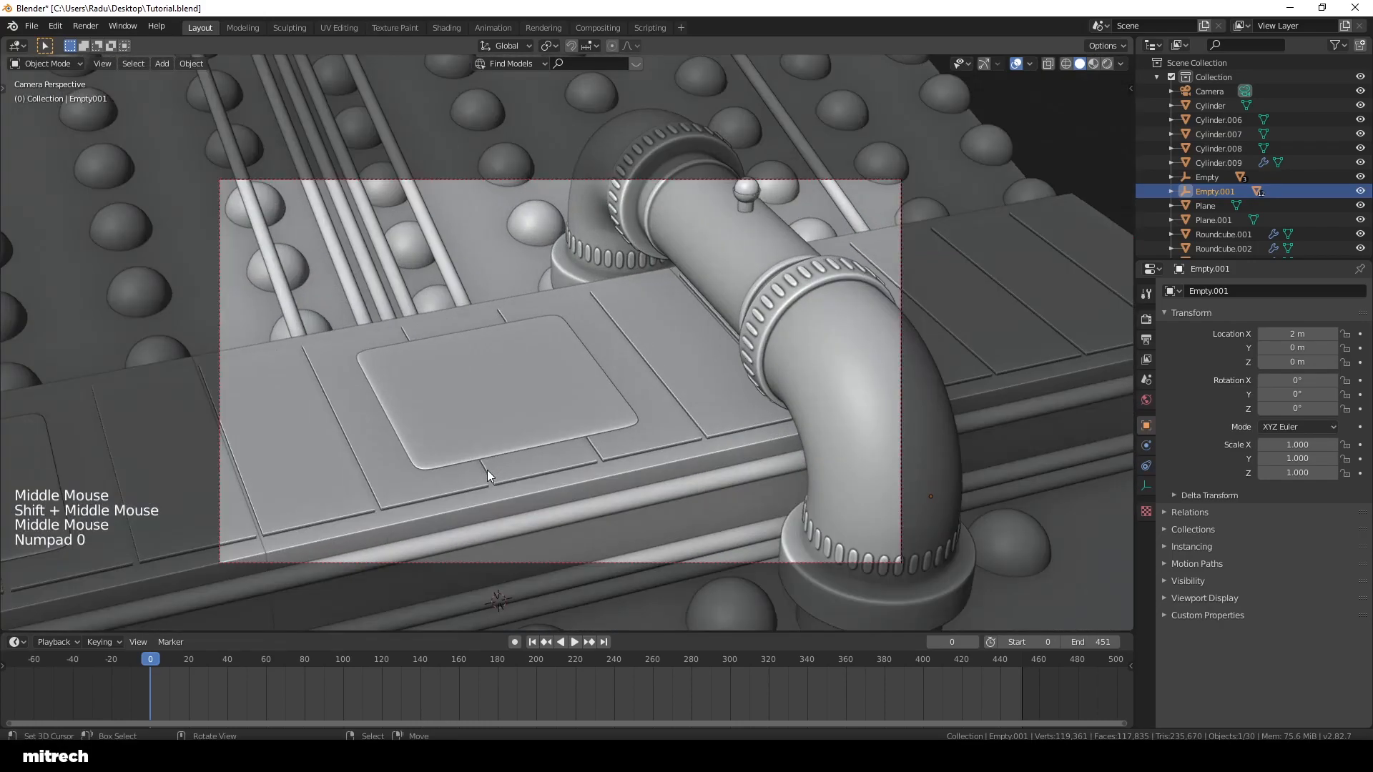
click(515, 643)
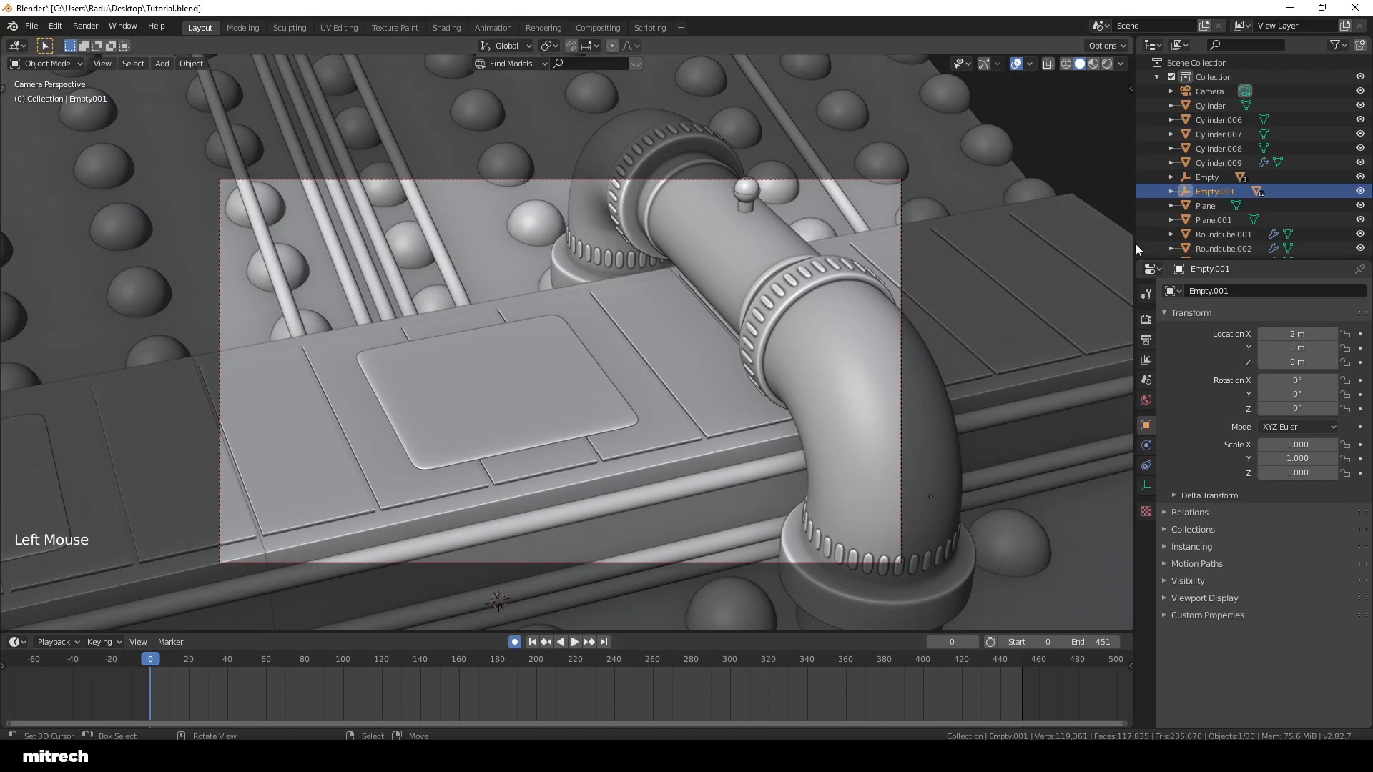
Step: Keyframe Empty.001 in its current position at frame 0 with a zero-distance move
scroll(816, 371, down, 1)
scroll(816, 372, up, 1)
middle_drag(816, 372, 591, 392)
key(a)
right_click(533, 449)
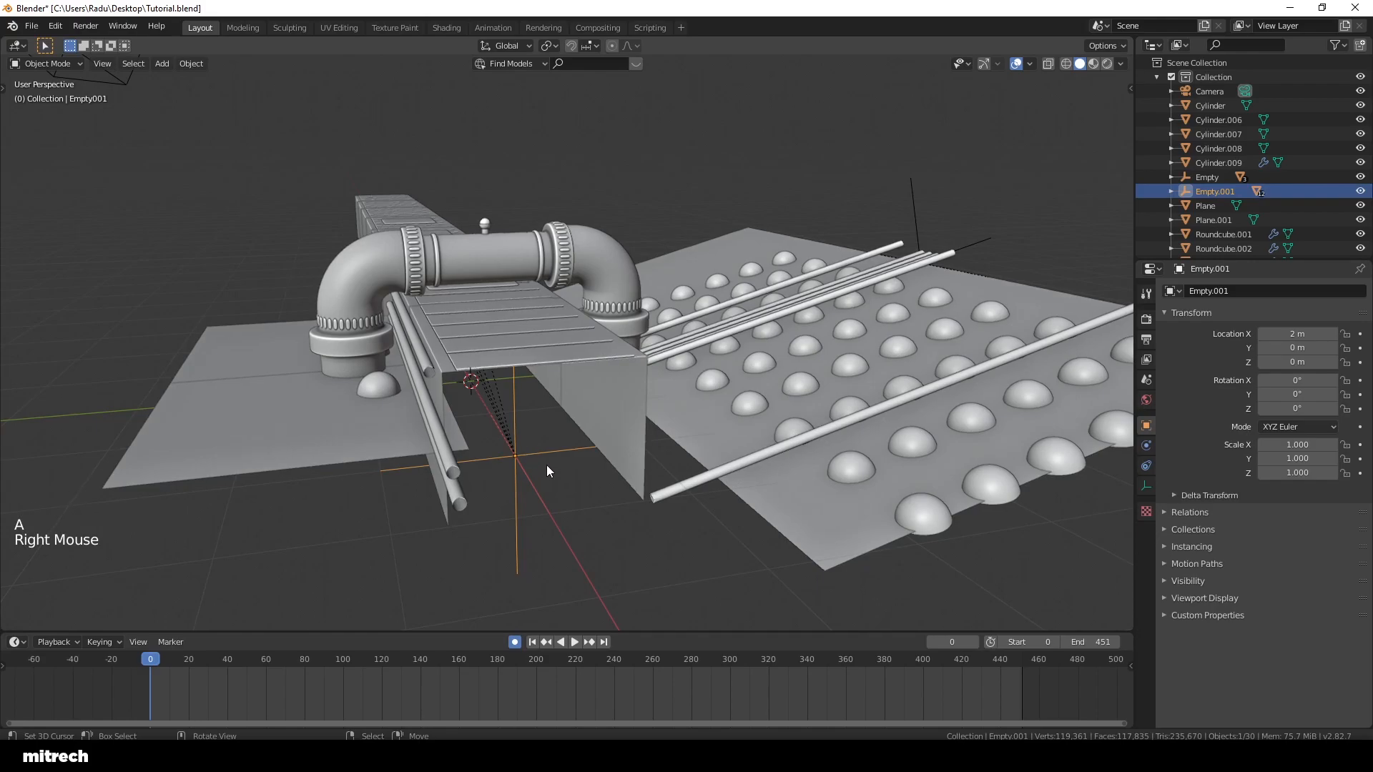
middle_drag(546, 465, 556, 470)
key(KP_0)
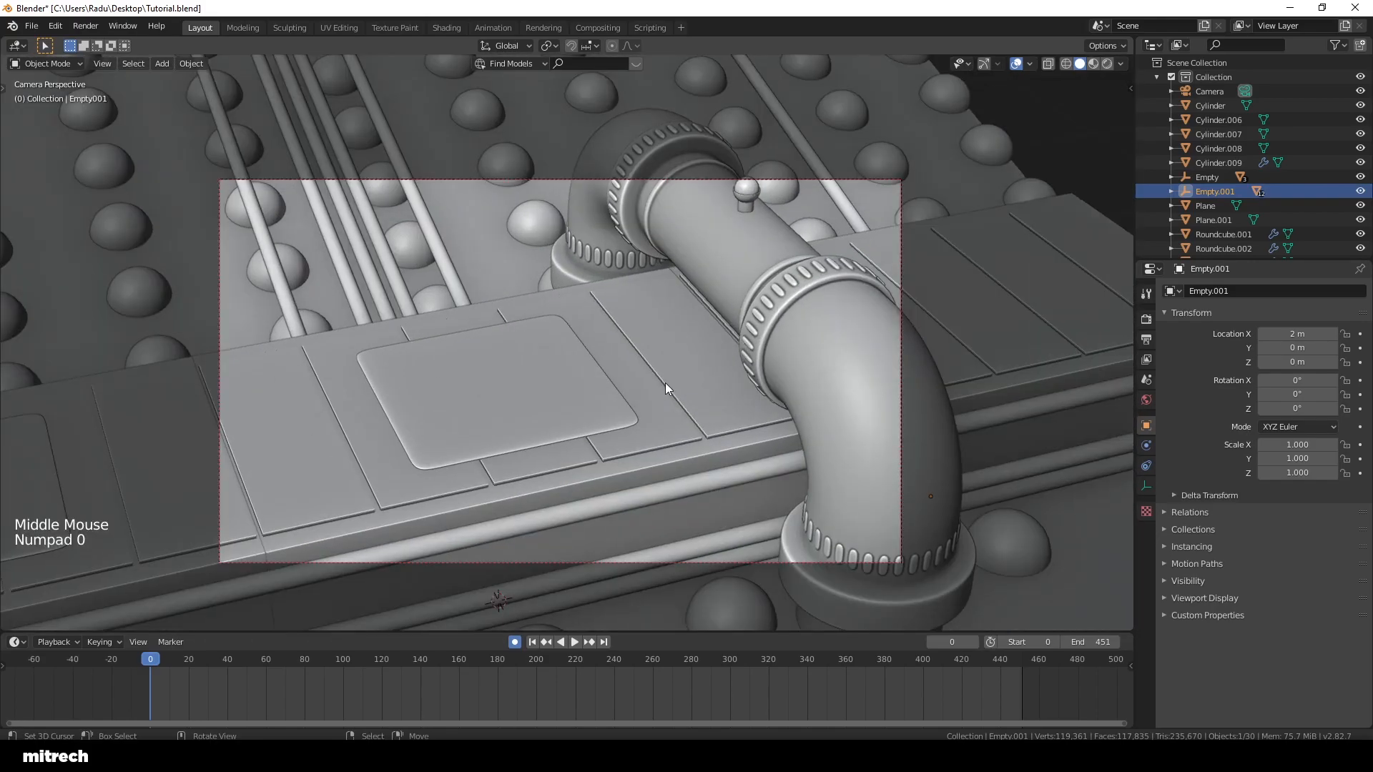
key(g)
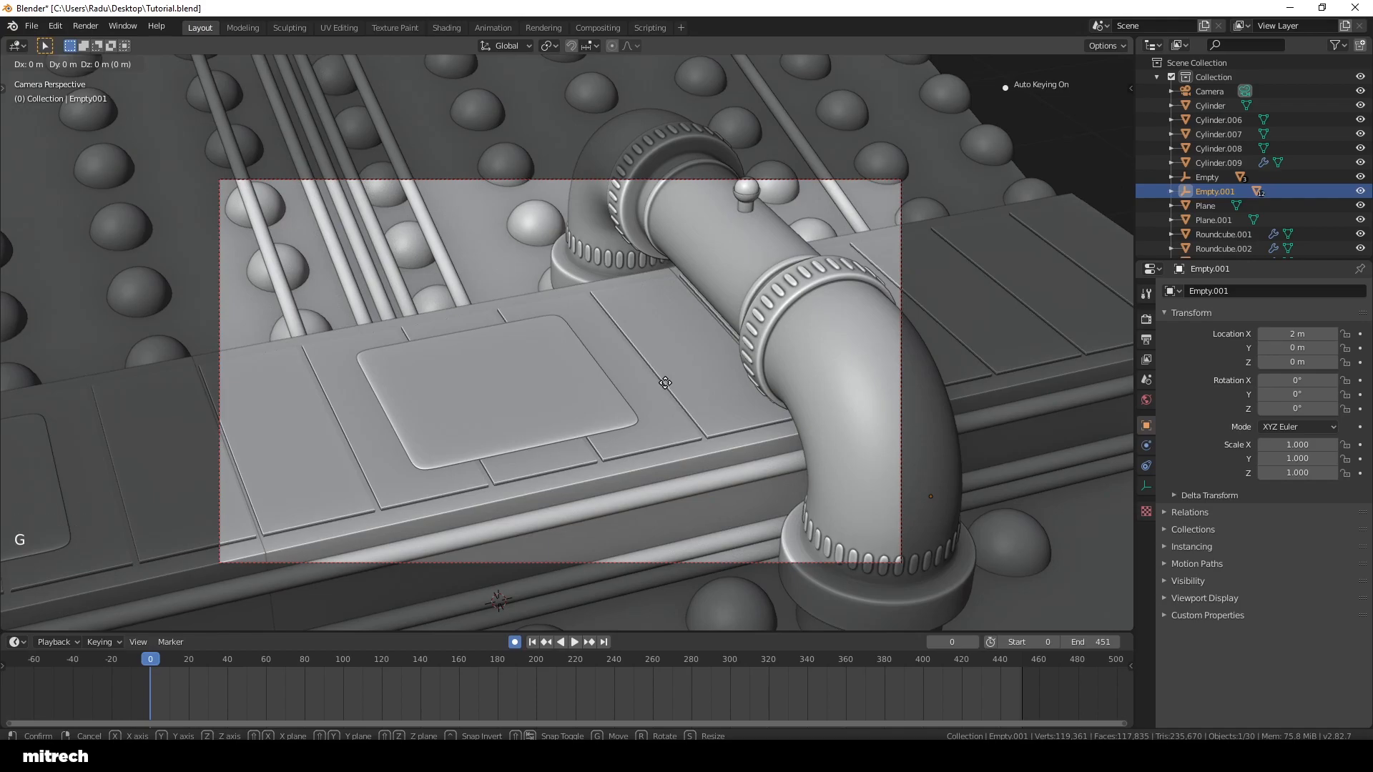
click(665, 383)
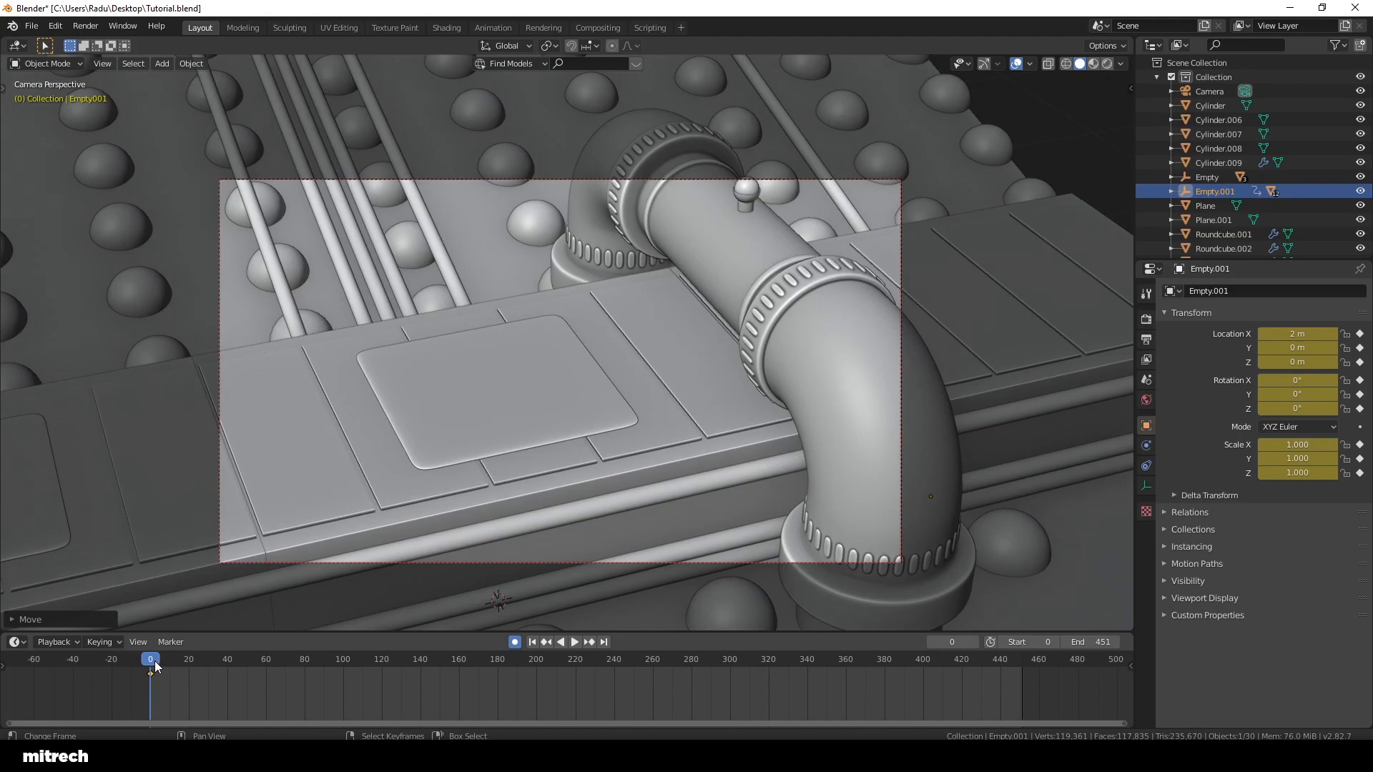
Step: Go to frame 40 and keyframe Empty.001 there without changing its position
key(ctrl+space)
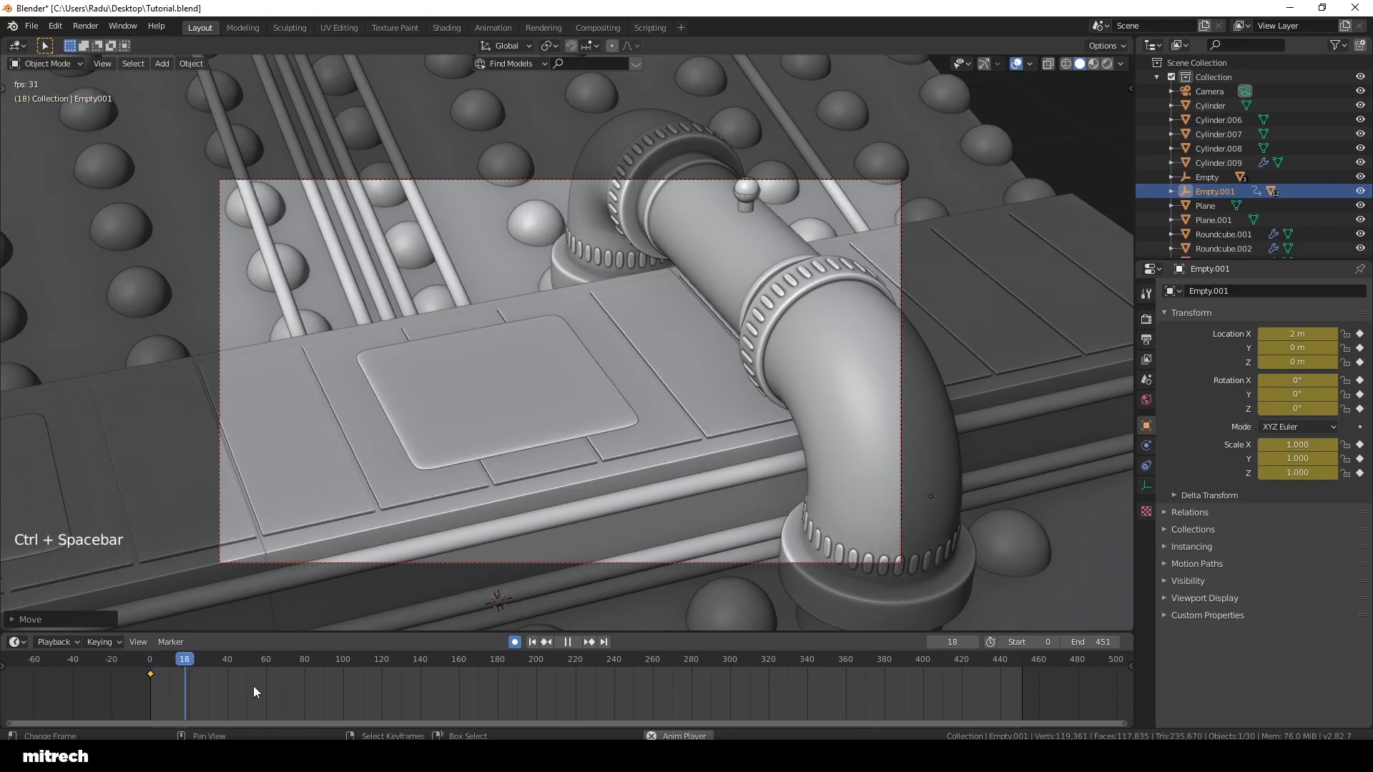
key(ctrl+space)
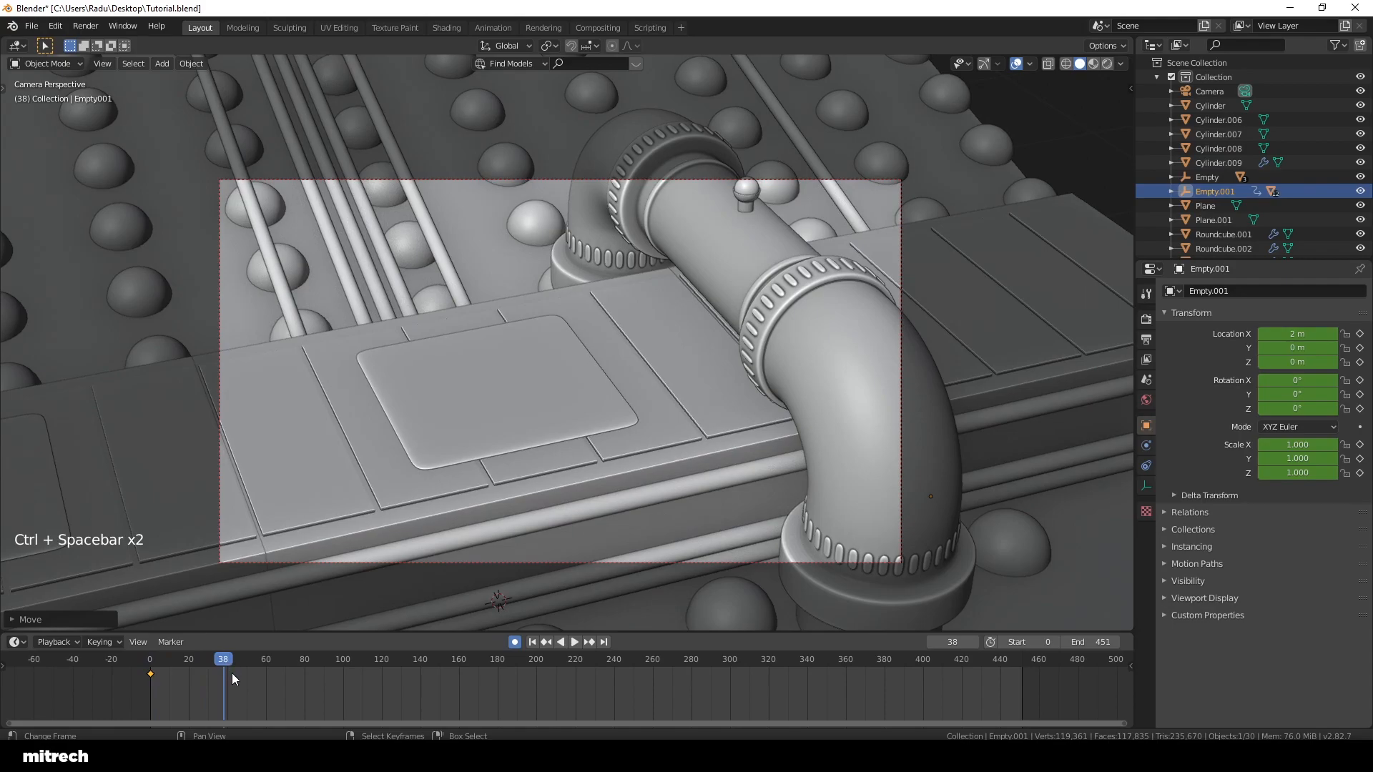
key(Right)
key(Right)
key(Right)
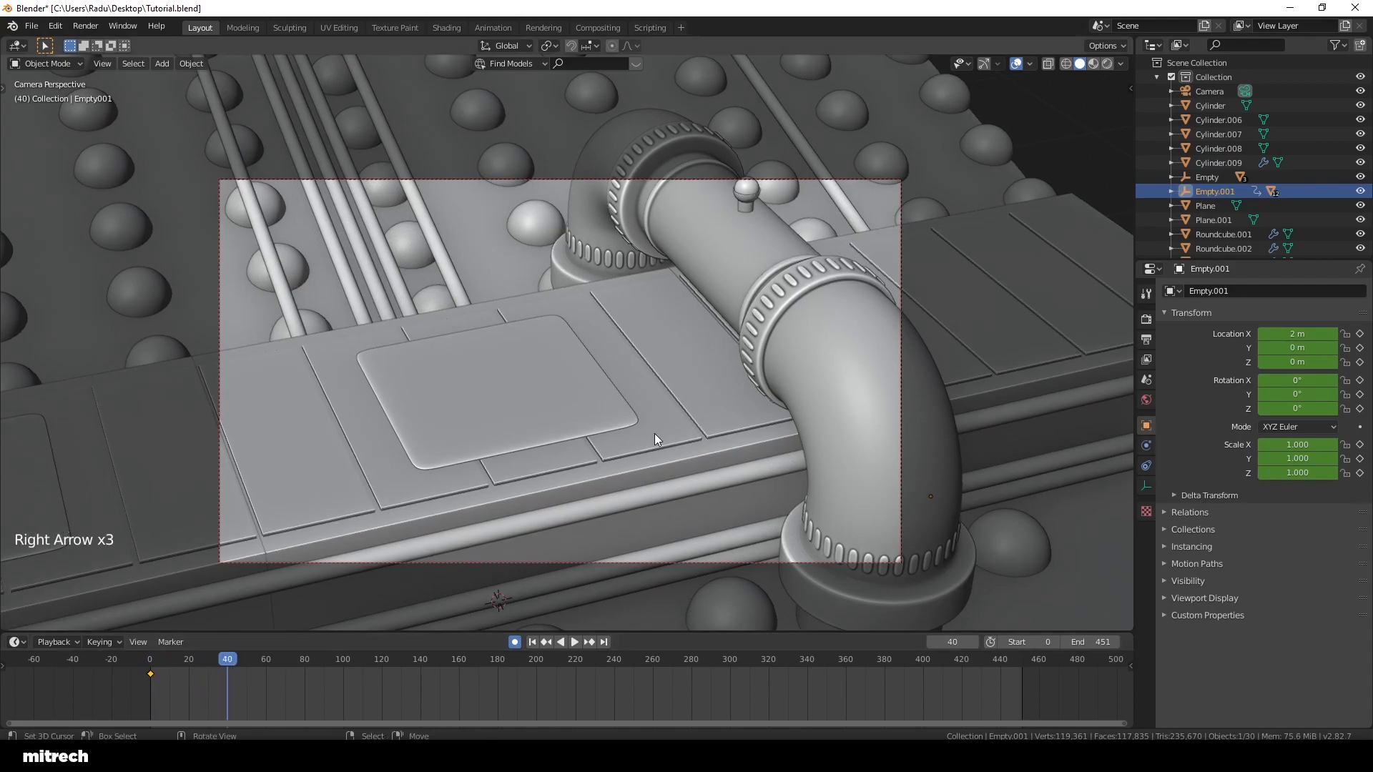
key(g)
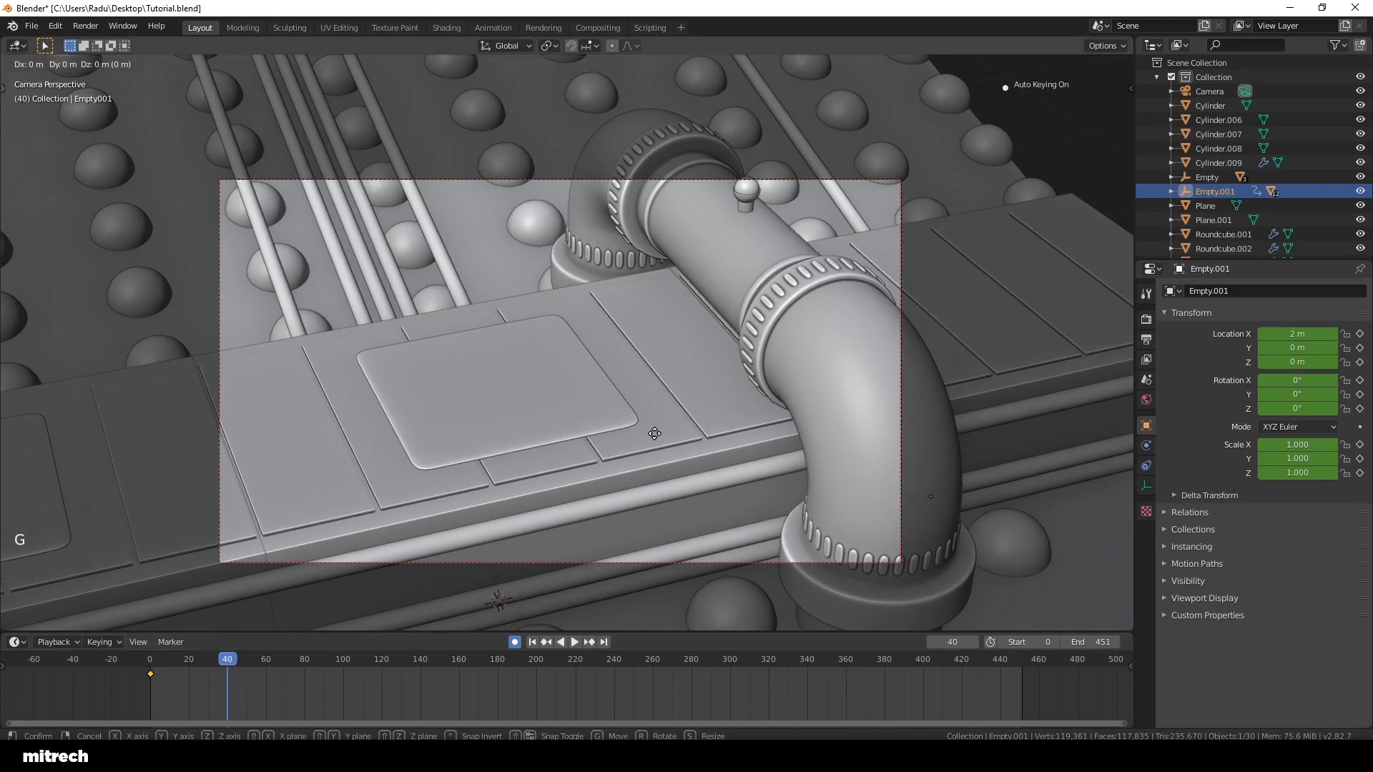
click(654, 439)
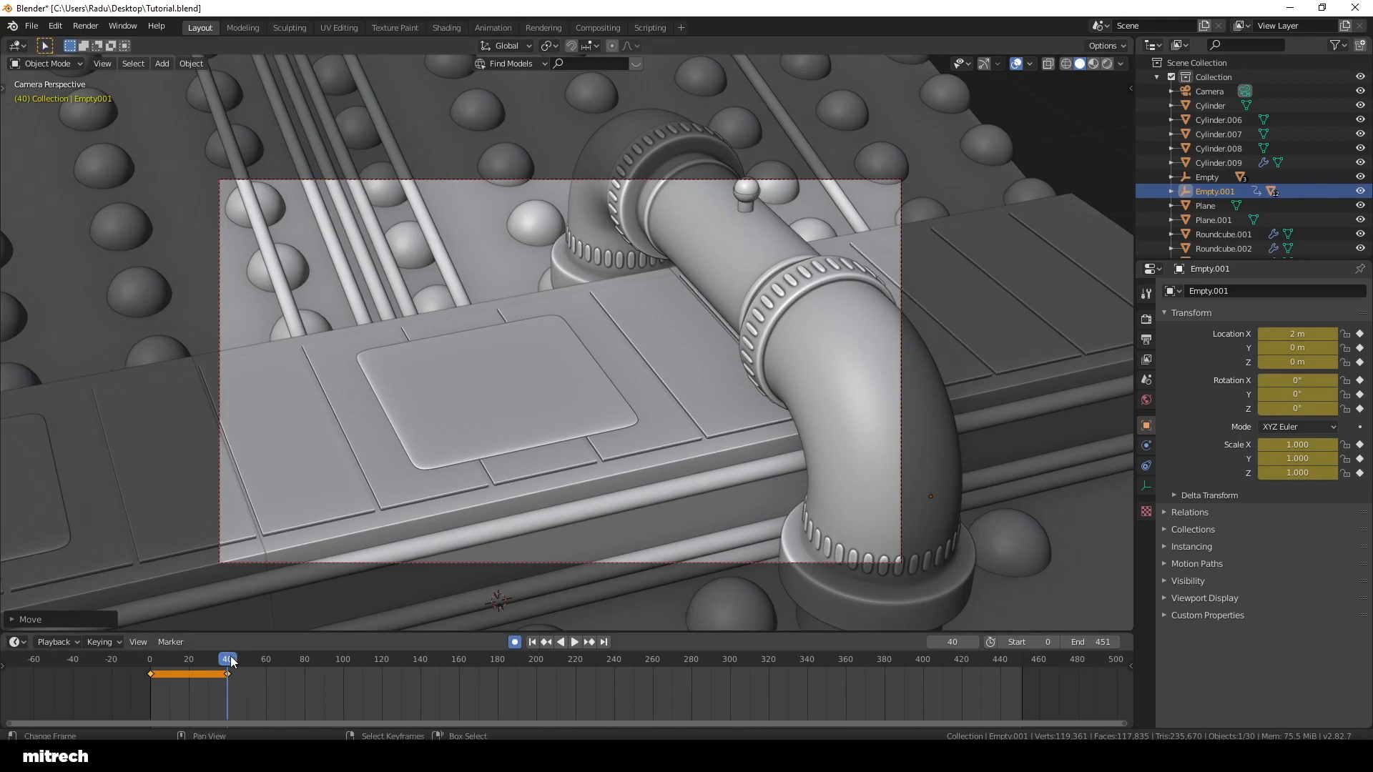
Step: Go to frame 100 and move Empty.001 2 m along X to key its new position
drag(232, 662, 256, 665)
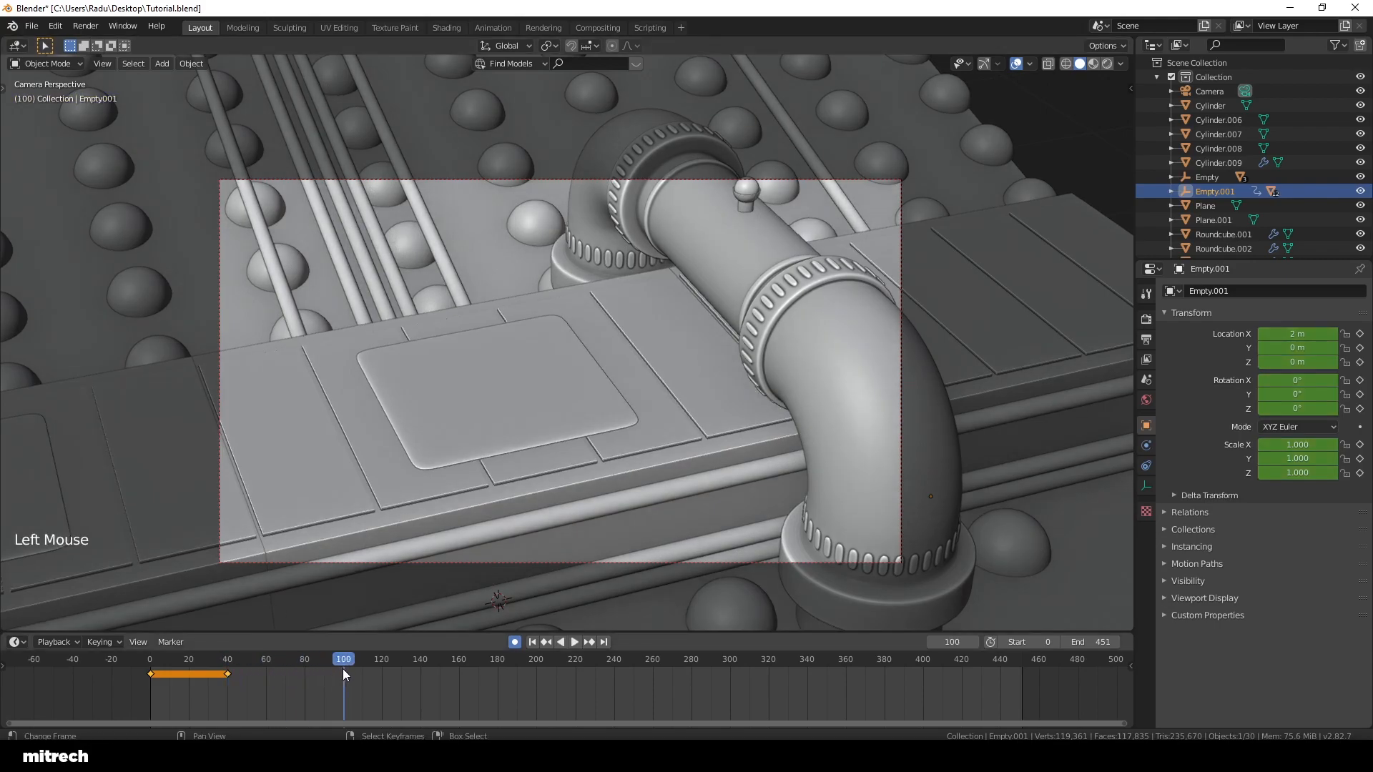
key(F15)
key(g)
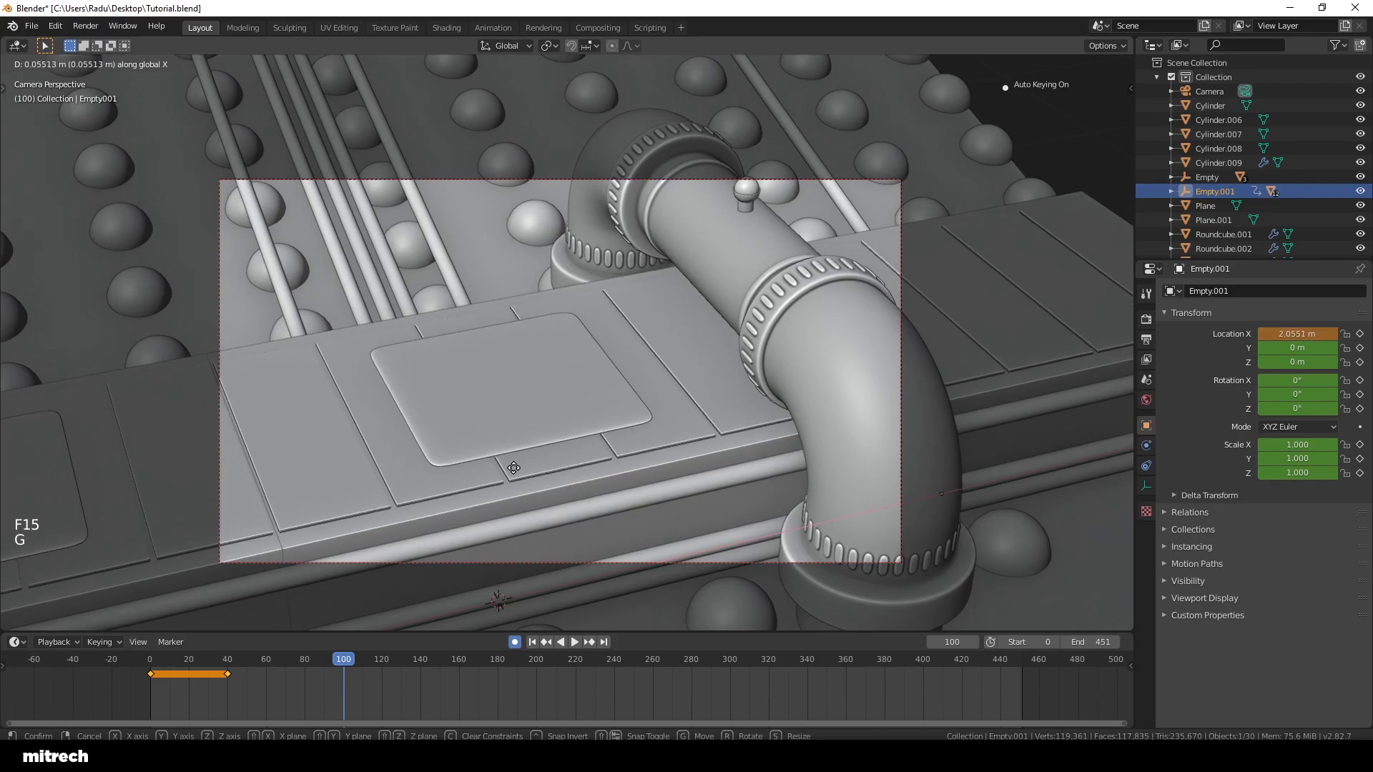
text(2)
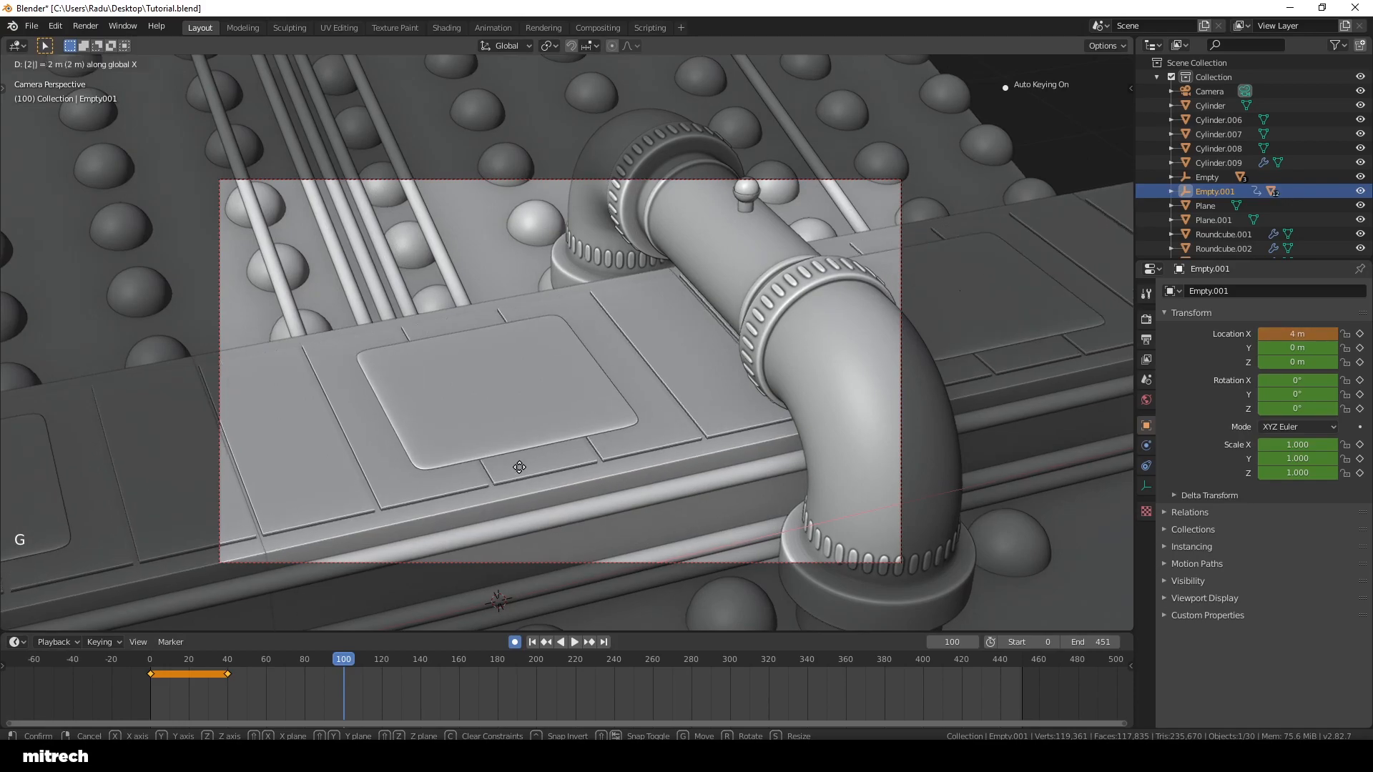
key(Return)
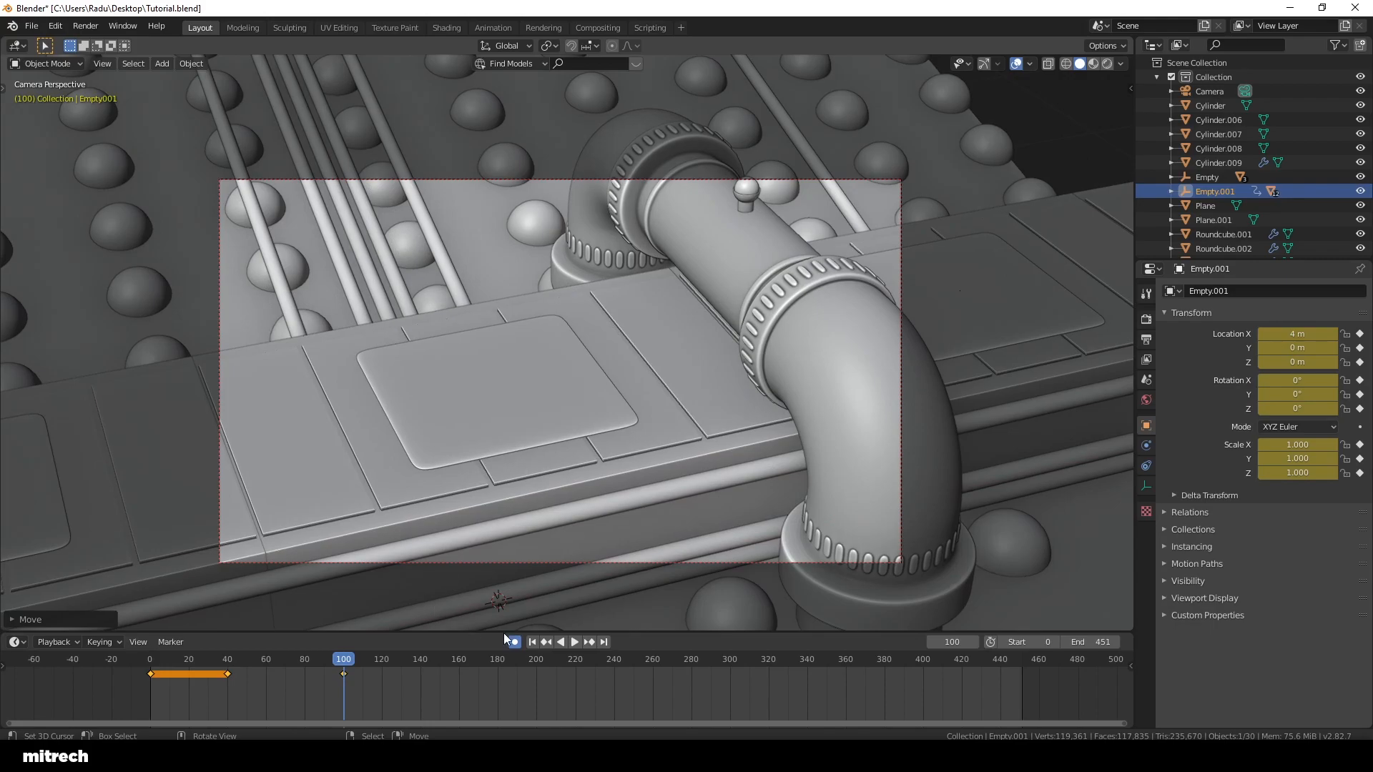
Step: Play the belt animation from the first frame to check its stop-and-go motion
click(532, 642)
key(ctrl+space)
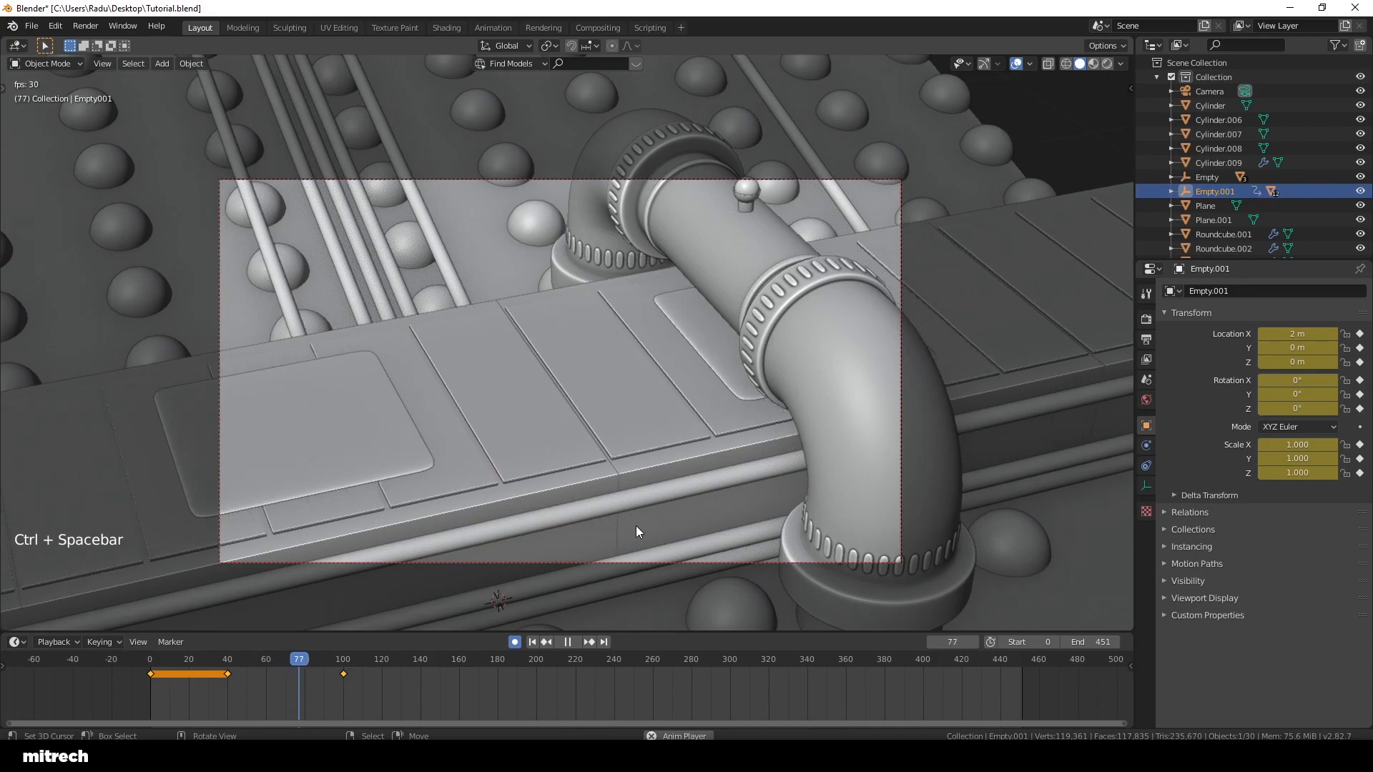
key(ctrl+space)
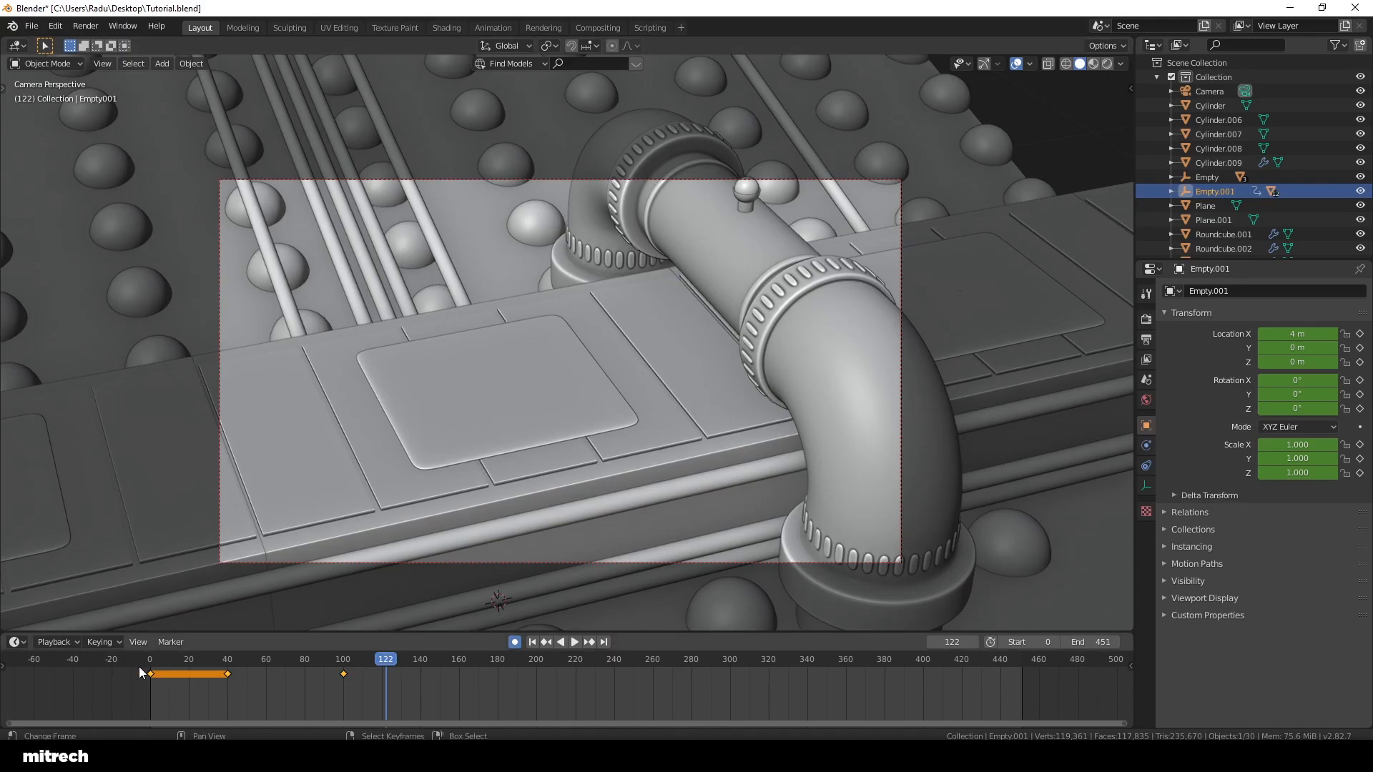
Step: Go to frame 140 and keyframe Empty.001 in place to hold the belt
drag(393, 662, 421, 676)
key(g)
click(670, 474)
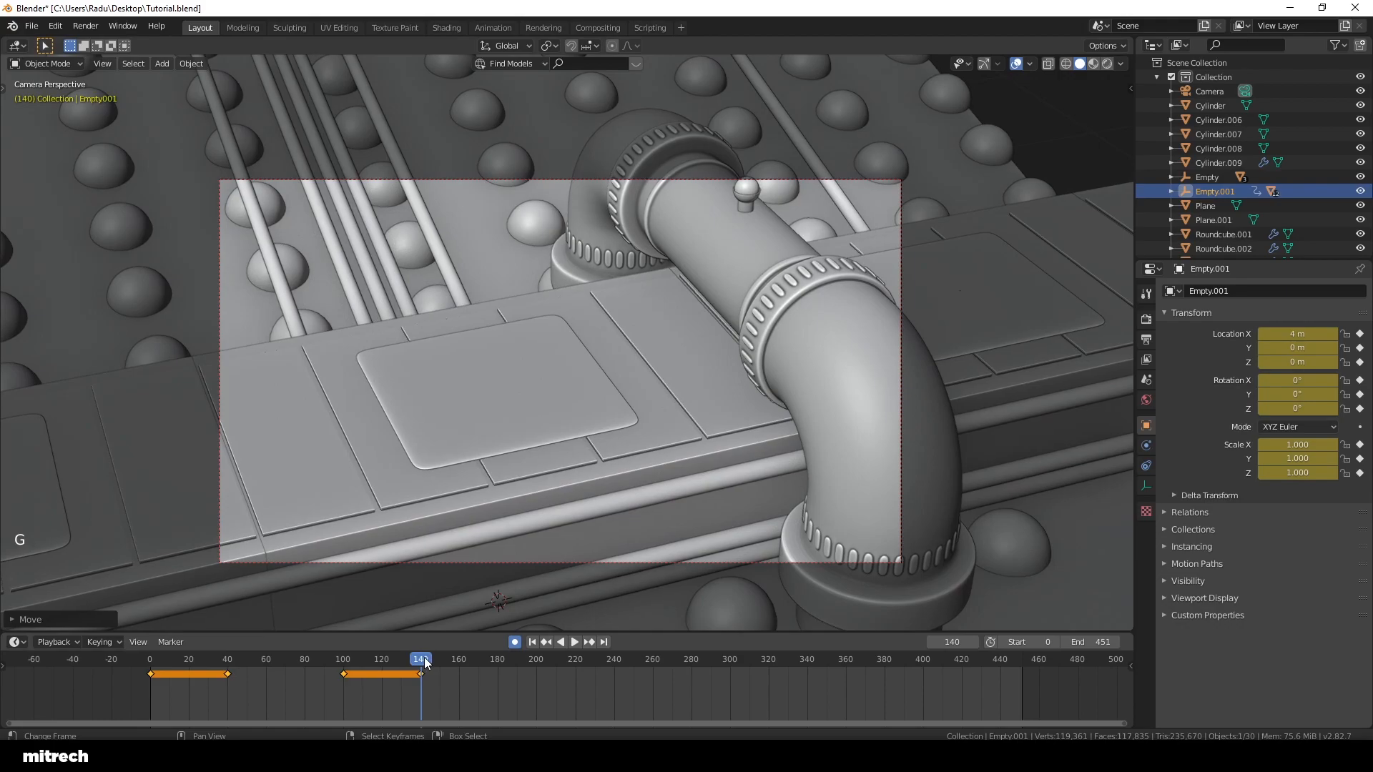
Step: Go to frame 200 and move Empty.001 another 2 m along X to key the belt's second advance
drag(425, 662, 426, 662)
drag(538, 668, 538, 667)
key(g)
key(x)
key(2)
key(Return)
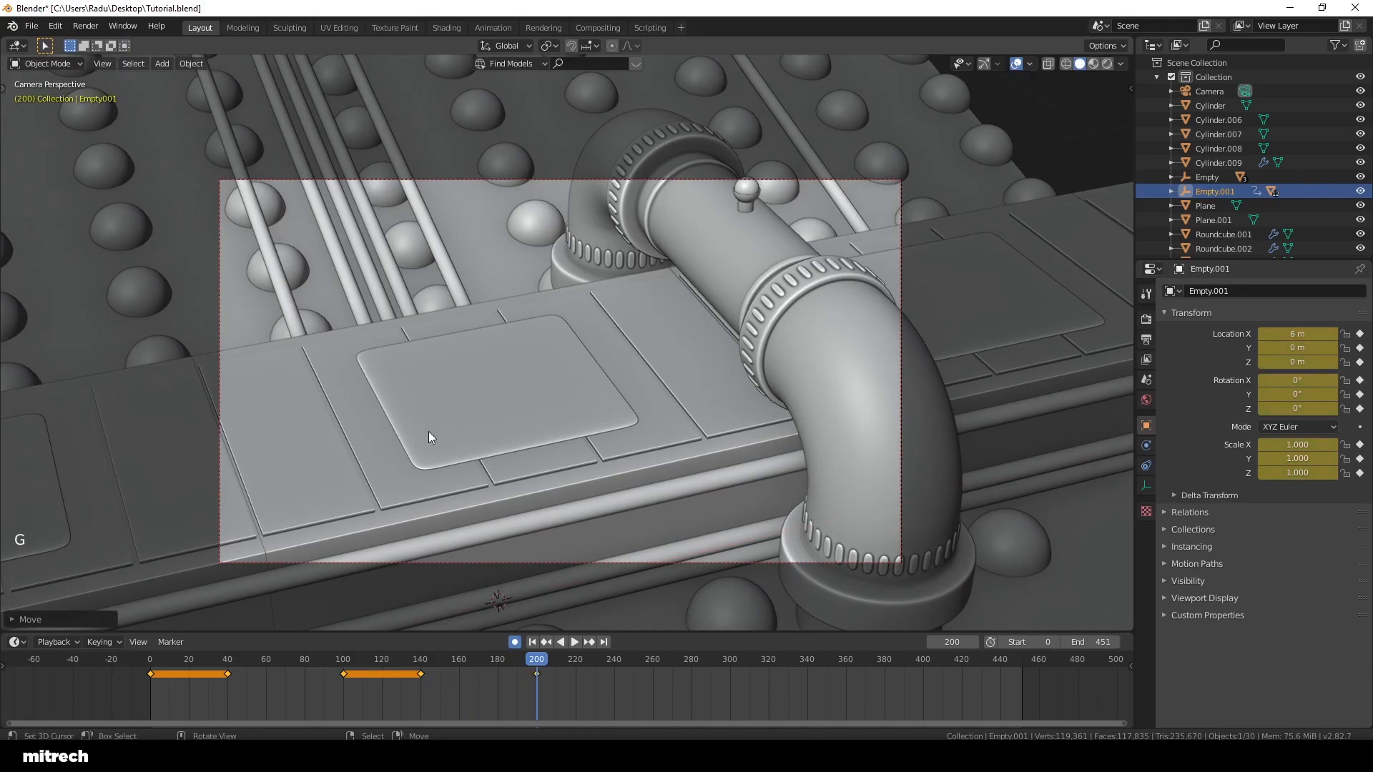
Step: Inspect the advanced belt from outside the camera, then return to the camera view at frame 0
mouse_move(705, 378)
middle_down()
mouse_move(740, 397)
mouse_move(709, 400)
middle_up()
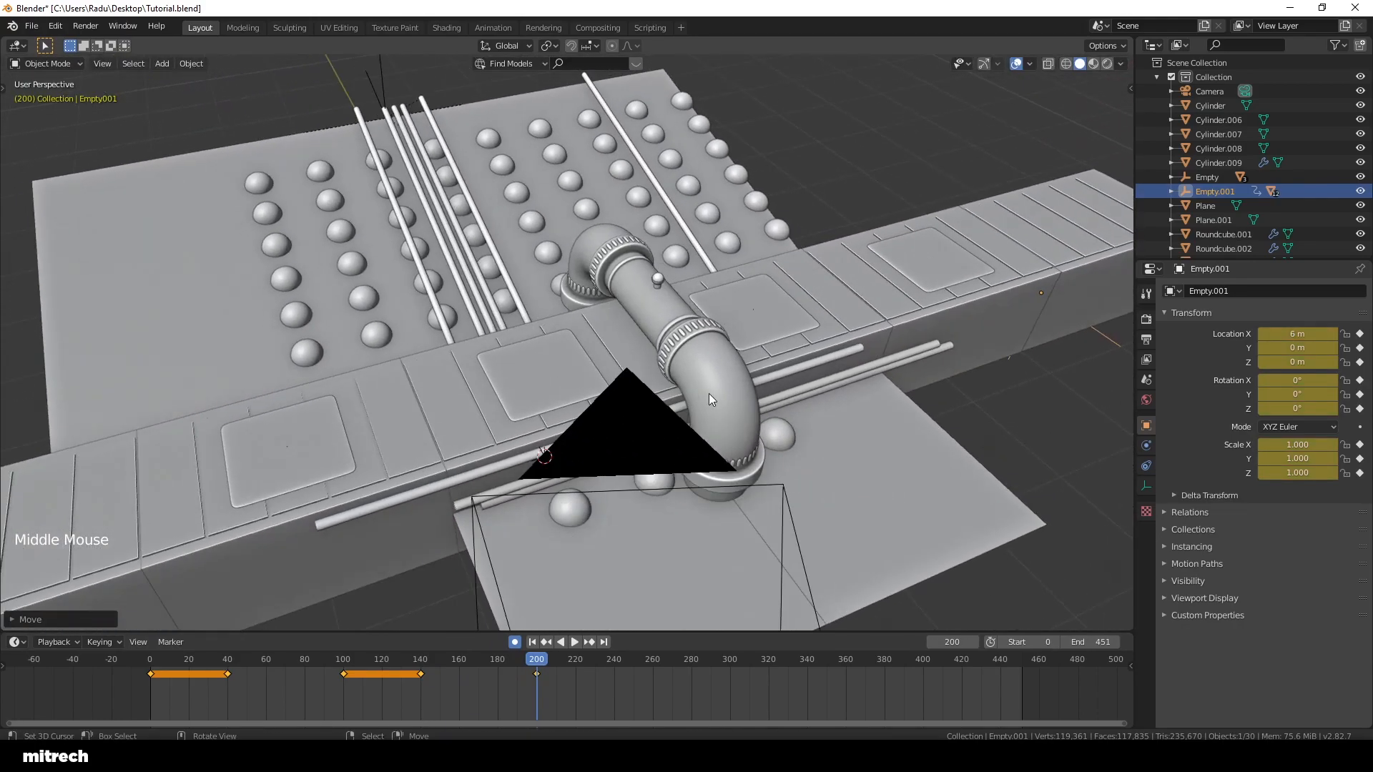
key(KP_0)
click(532, 642)
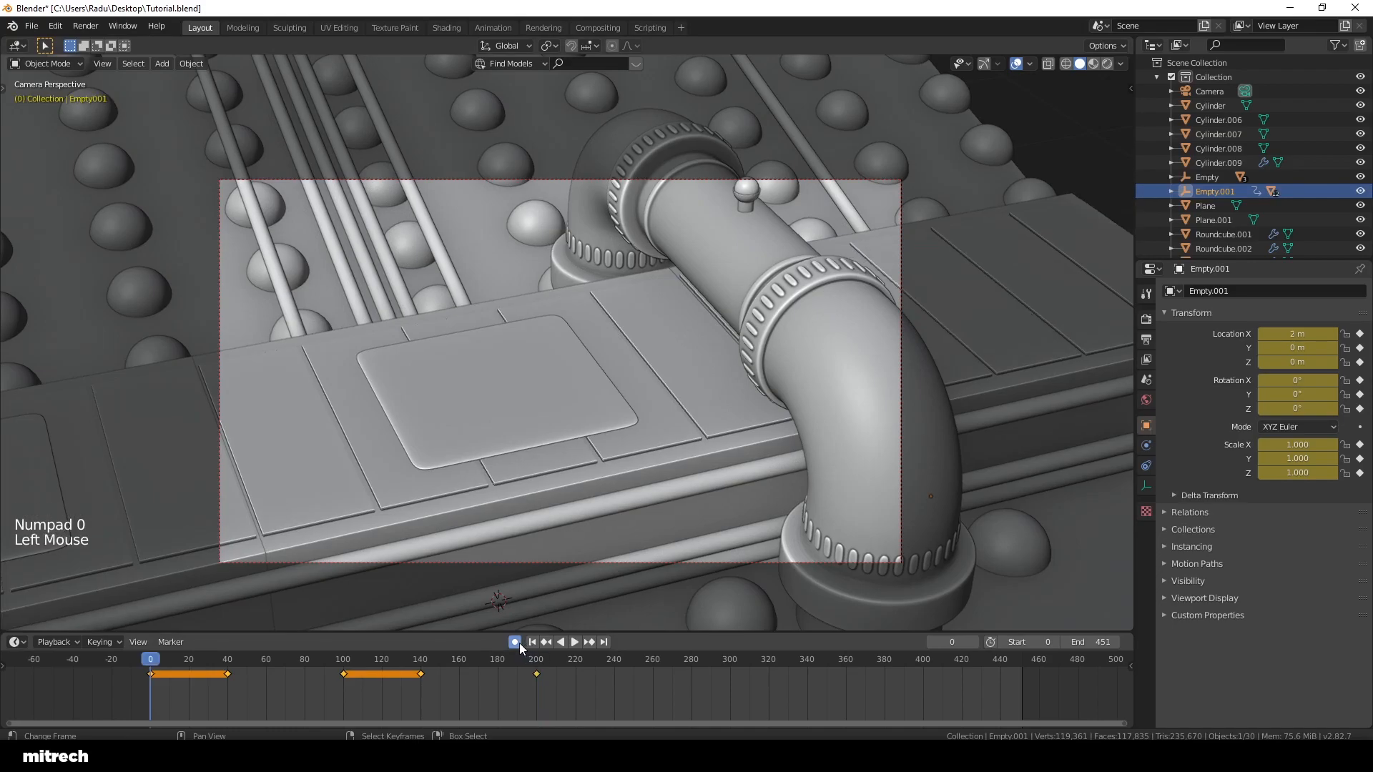
Step: Clear the object selection and save the file
click(651, 381)
key(a)
right_click(651, 381)
key(a)
key(a)
key(a)
key(a)
key(a)
key(ctrl+s)
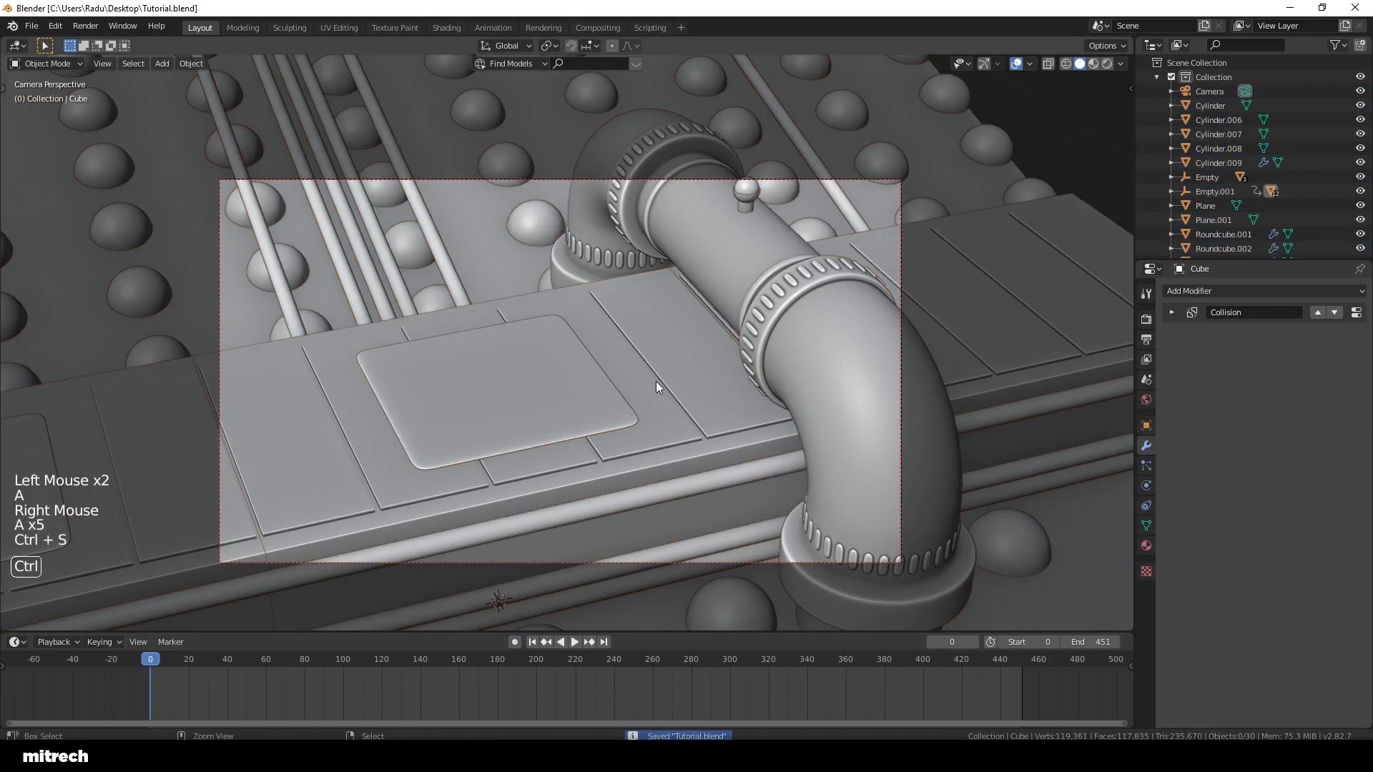
Step: Play the belt animation through its second advance, go back to frame 0 and save the file
key(ctrl+space)
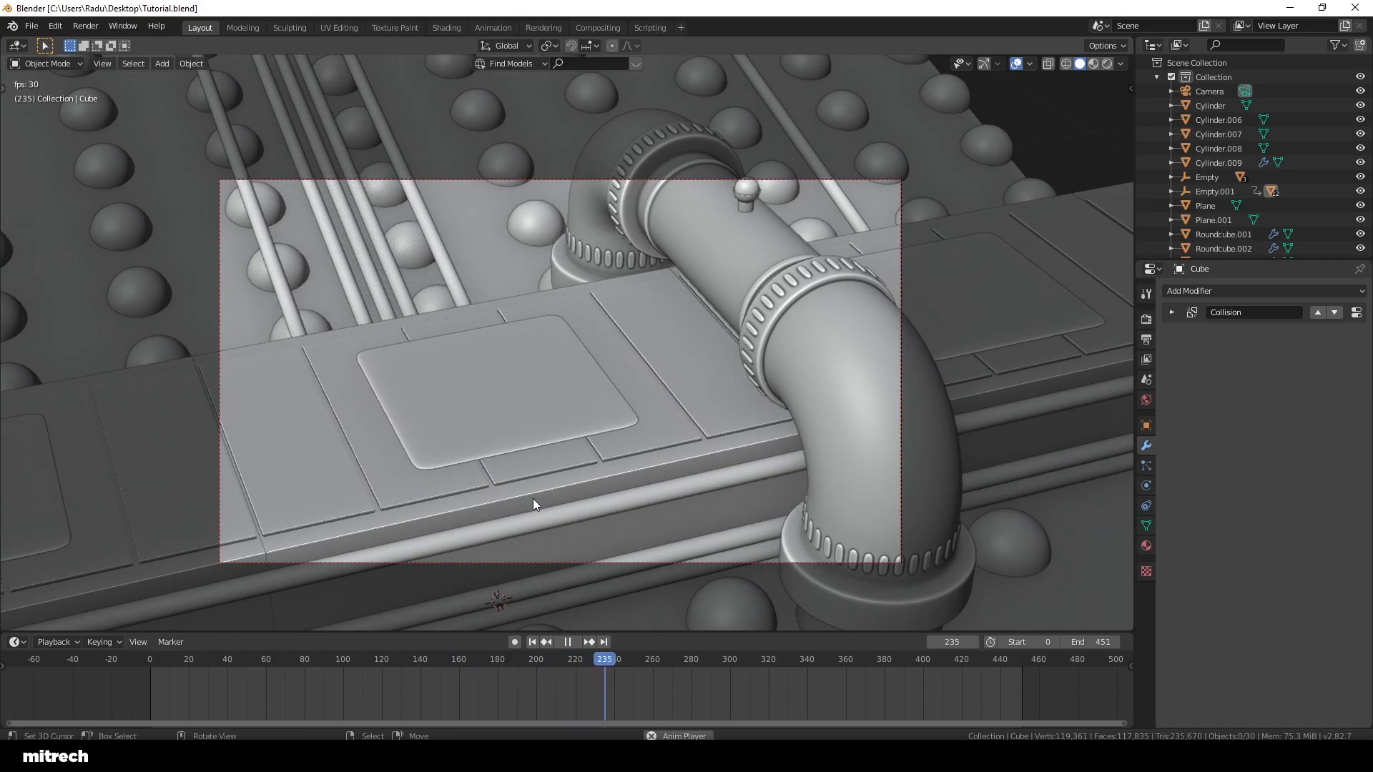
key(ctrl+space)
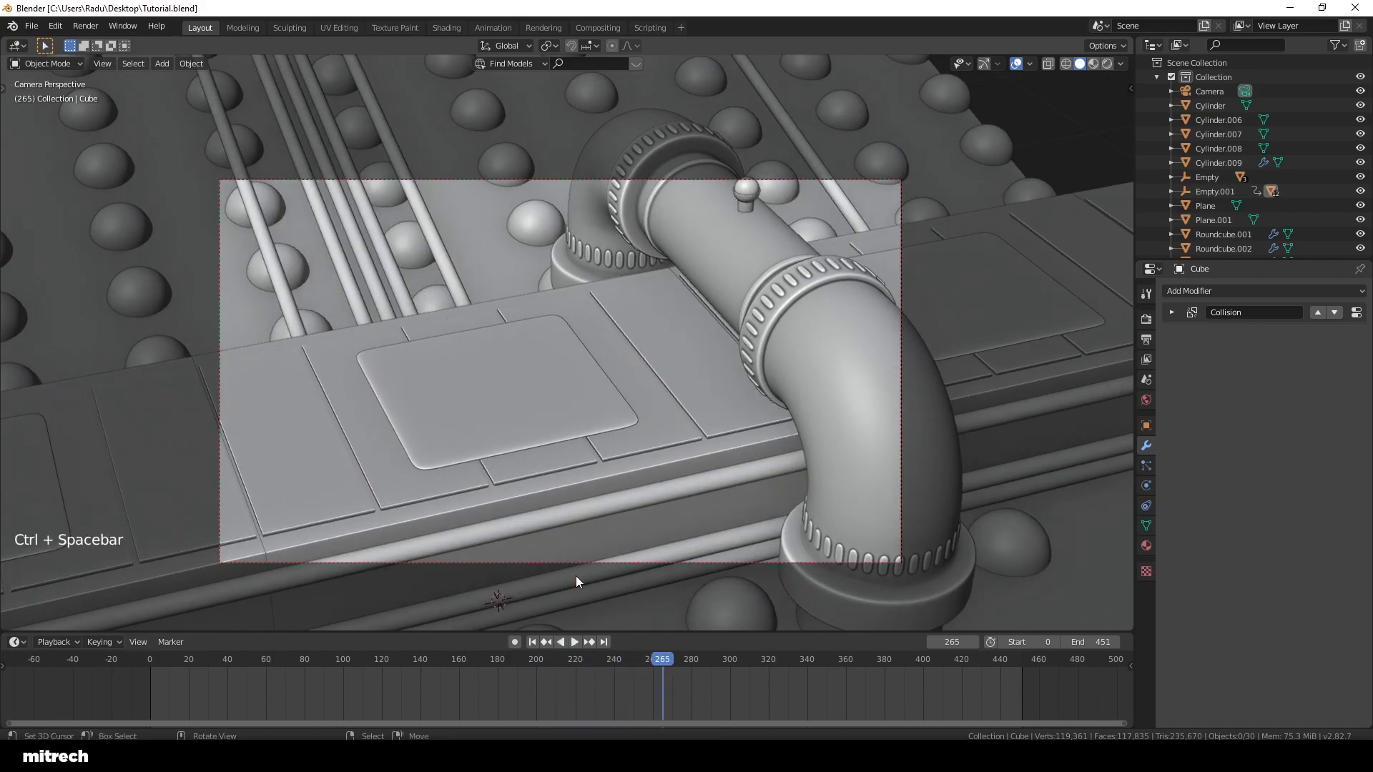
click(533, 641)
right_click(682, 434)
key(a)
key(a)
key(a)
key(a)
key(ctrl+s)
Step: Select Empty.001, turn on automatic keying and key it in place at frame 240 to hold the belt
right_click(644, 429)
key(a)
middle_drag(867, 349, 680, 429)
middle_drag(679, 429, 532, 413)
right_click(415, 370)
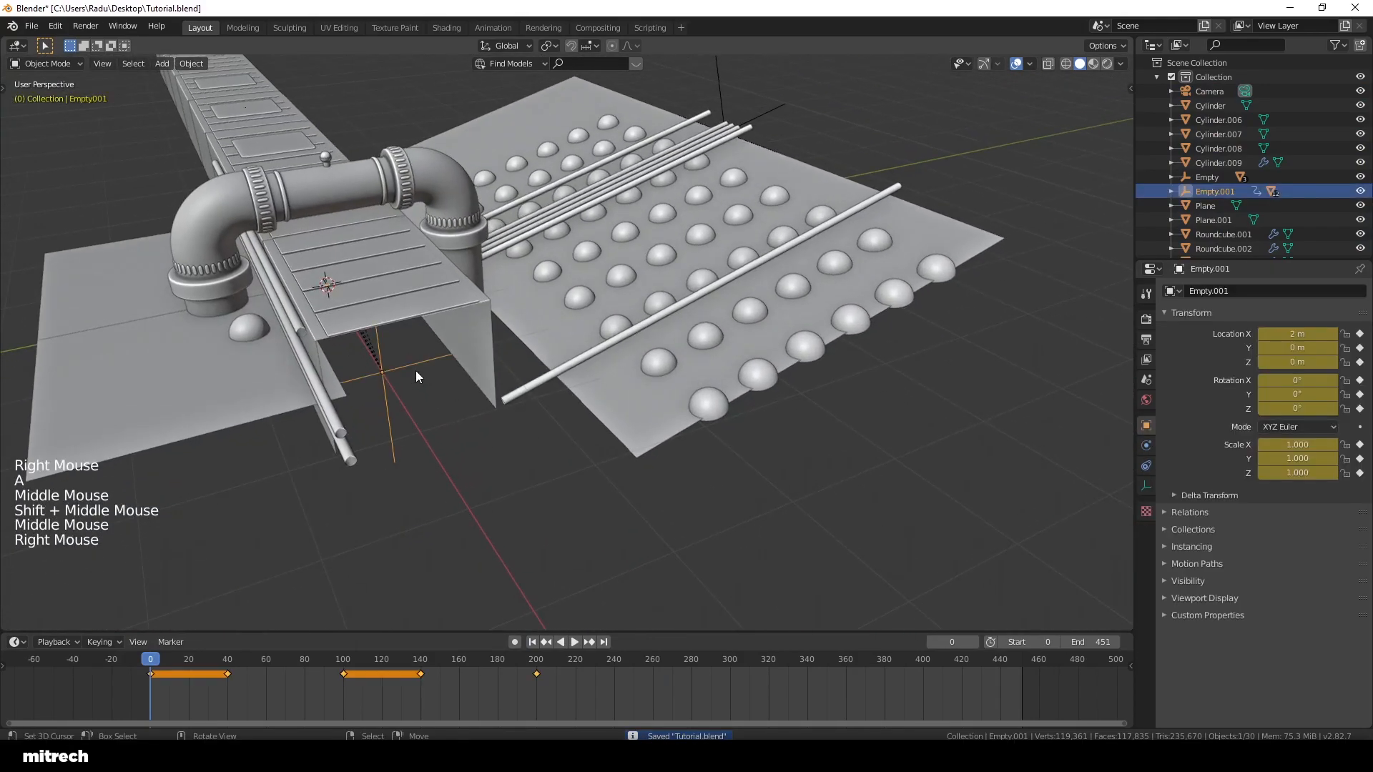
key(KP_0)
drag(547, 663, 614, 666)
click(514, 642)
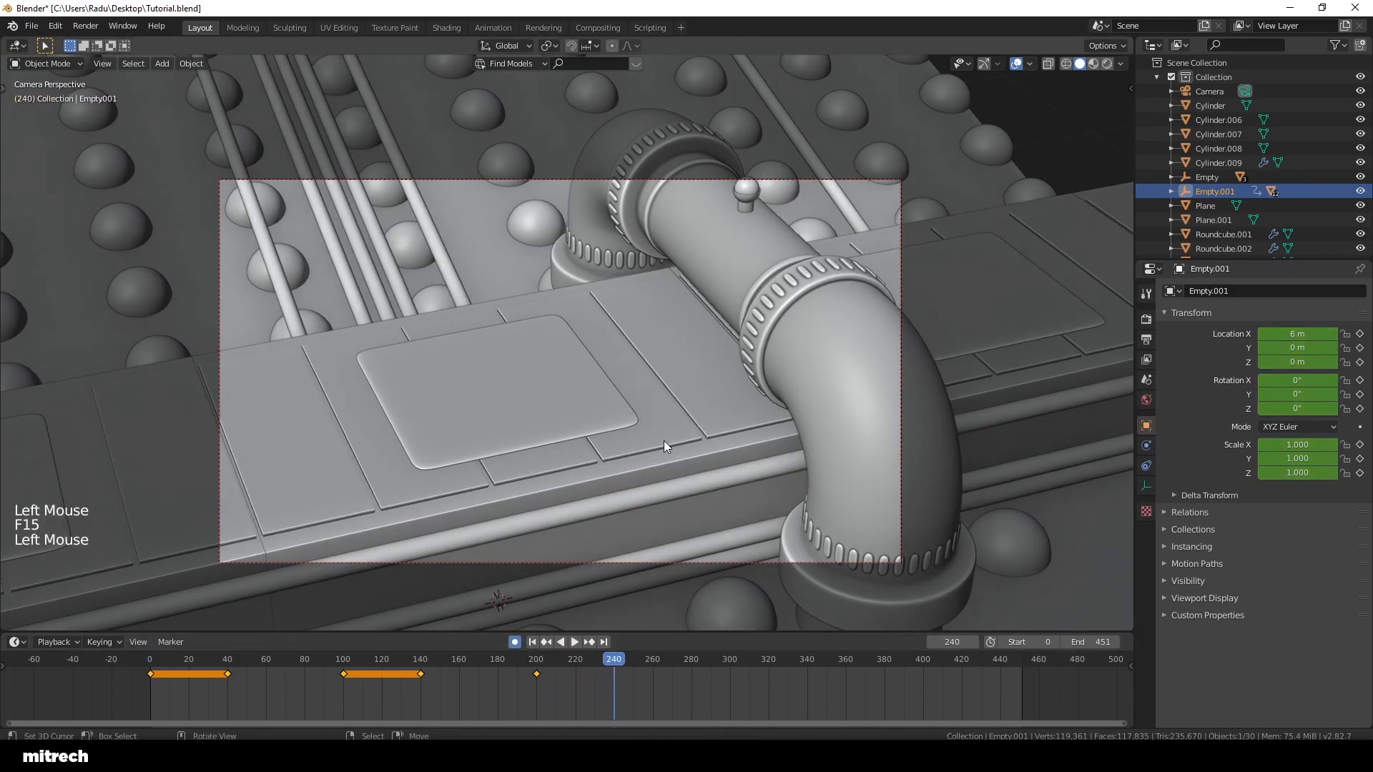
key(g)
click(663, 440)
Step: Go to frame 300, move Empty.001 another 2 m along X to key the third advance, and turn off automatic keying
click(729, 681)
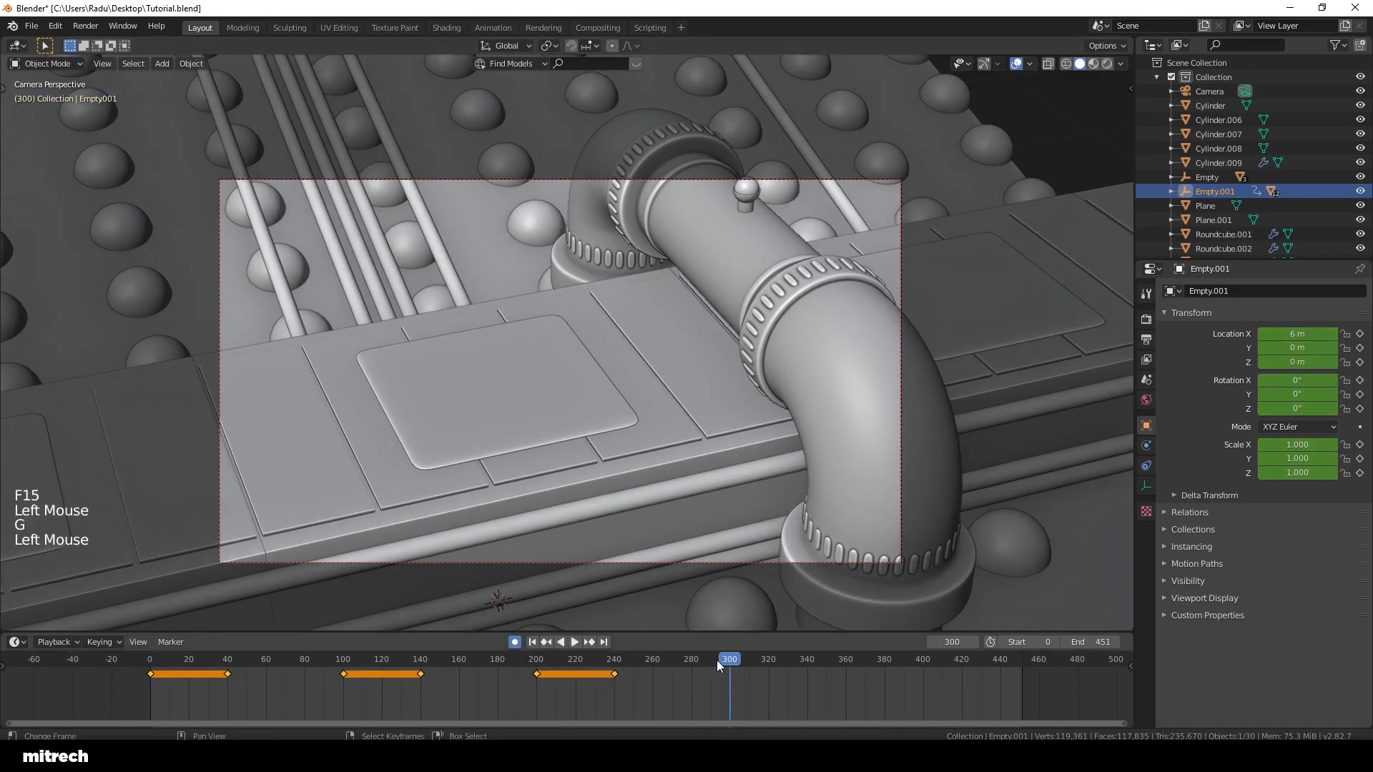
key(g)
key(x)
key(2)
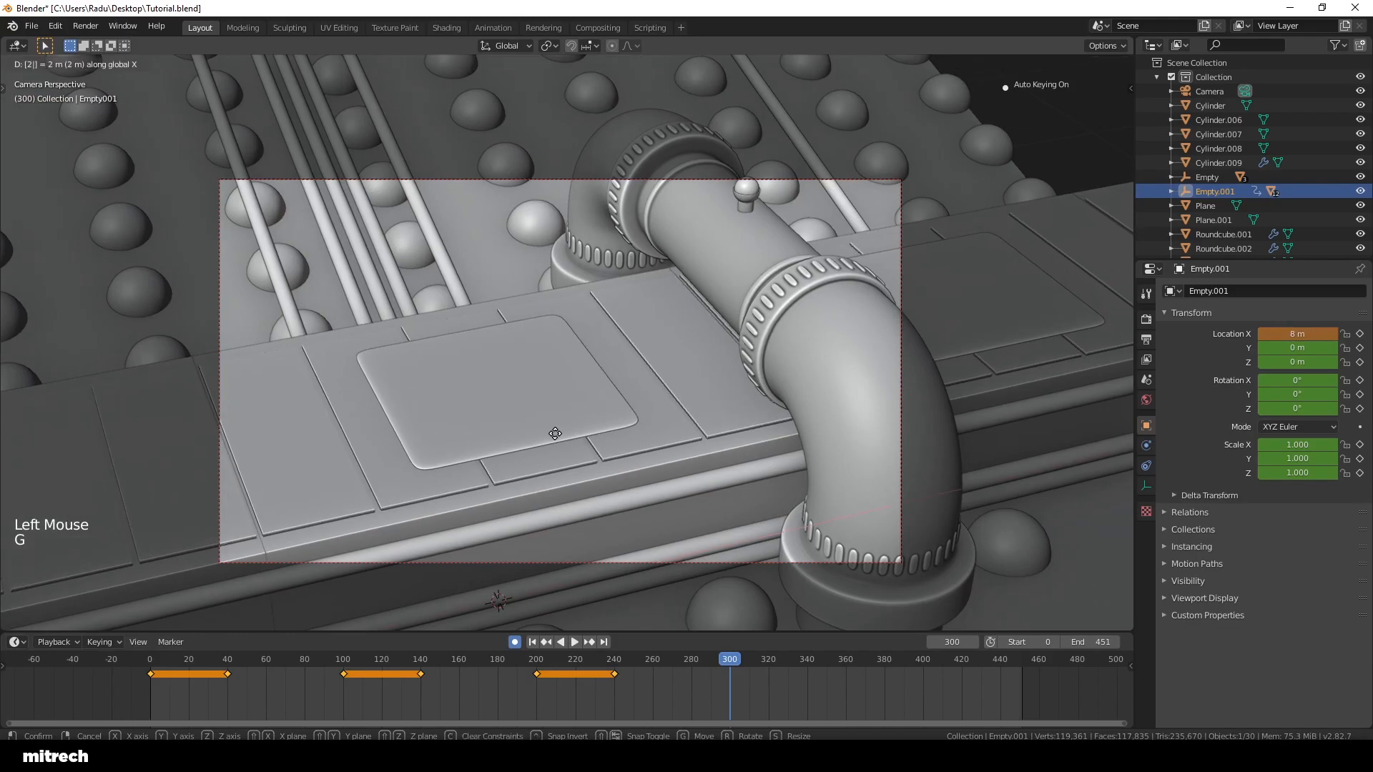
click(555, 433)
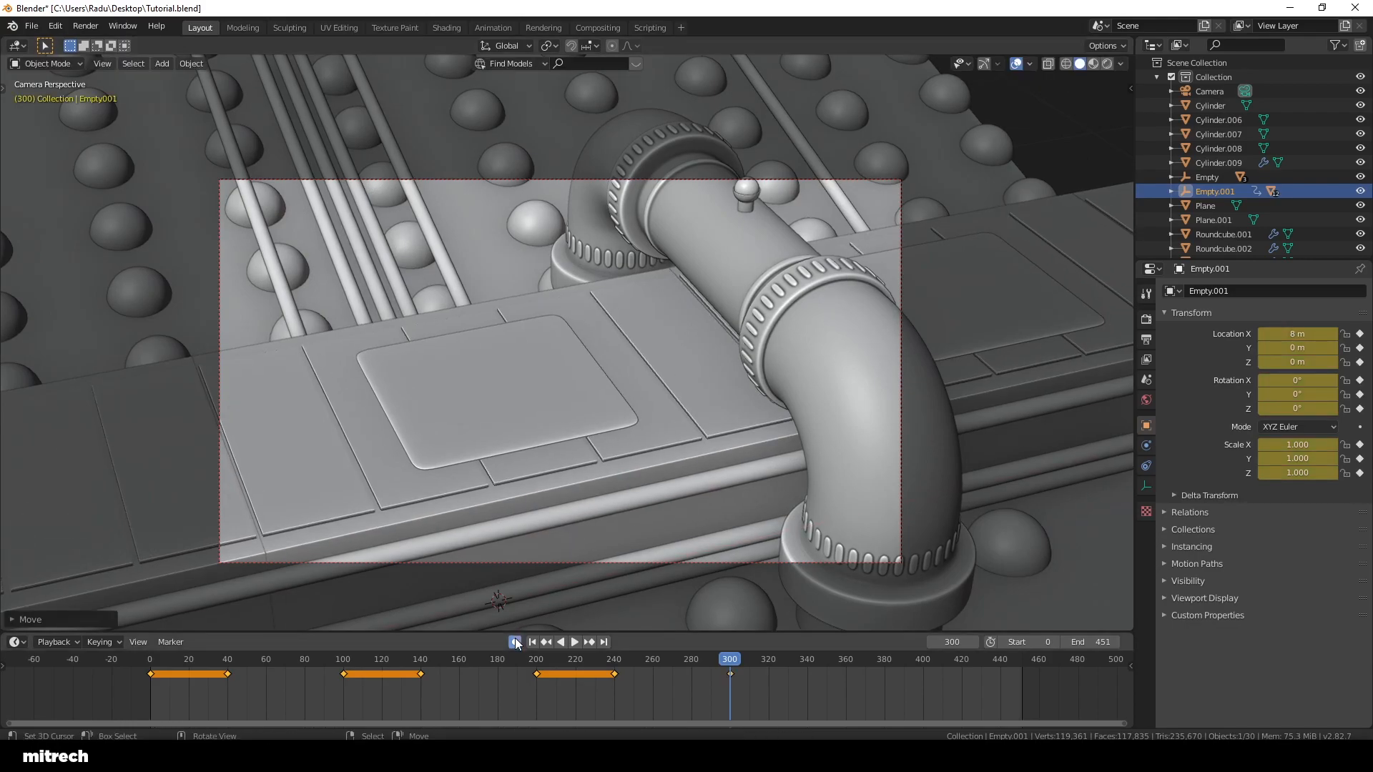
key(a)
key(a)
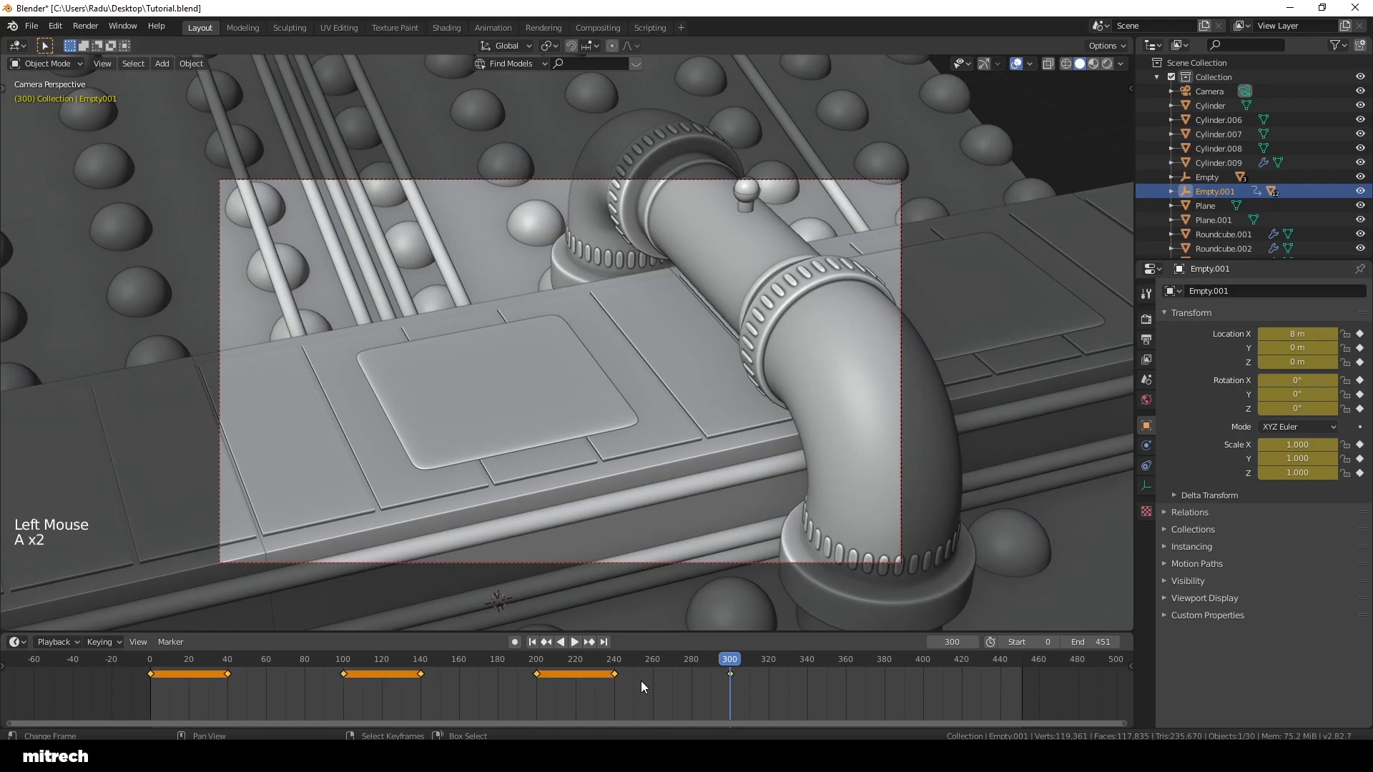
Step: Return to frame 0 and set the interpolation of all Empty.001 keyframes to Bezier
click(533, 641)
key(a)
key(a)
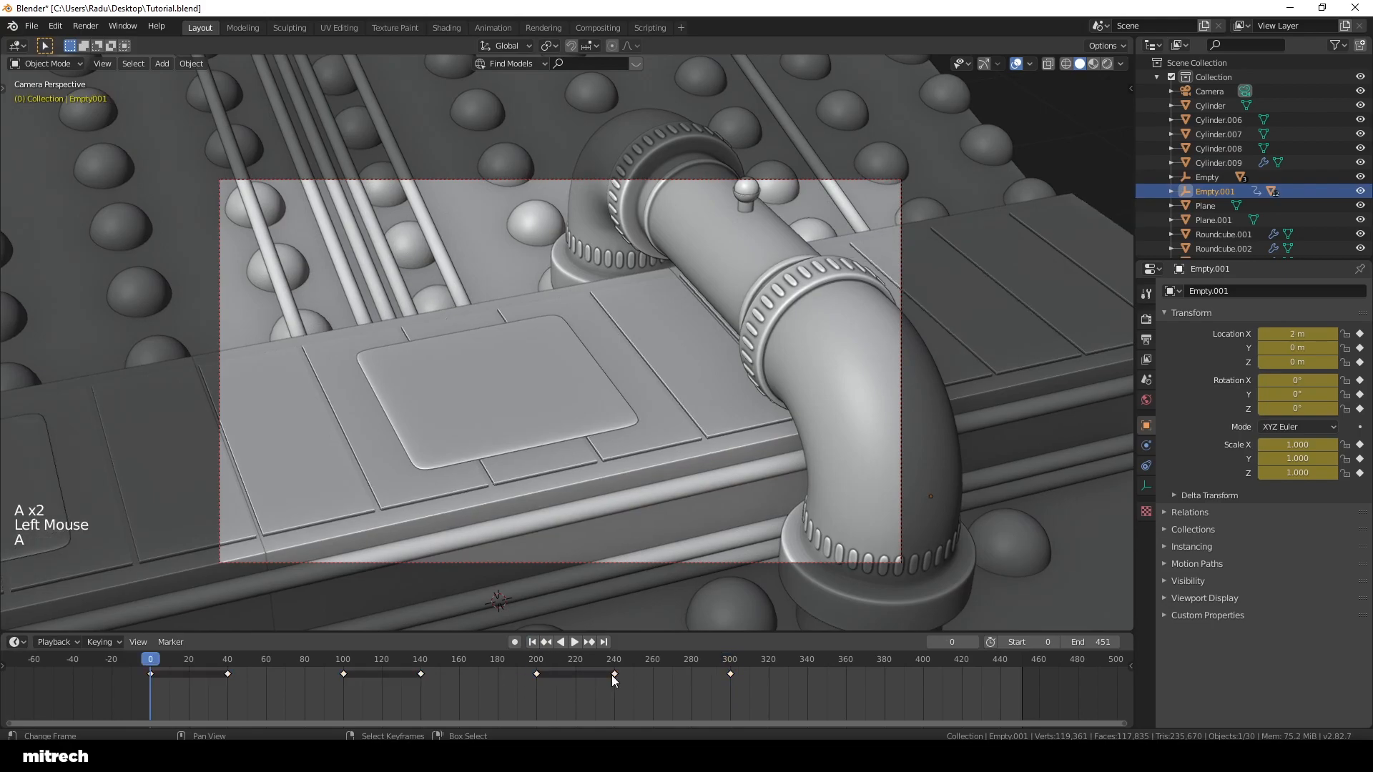
key(t)
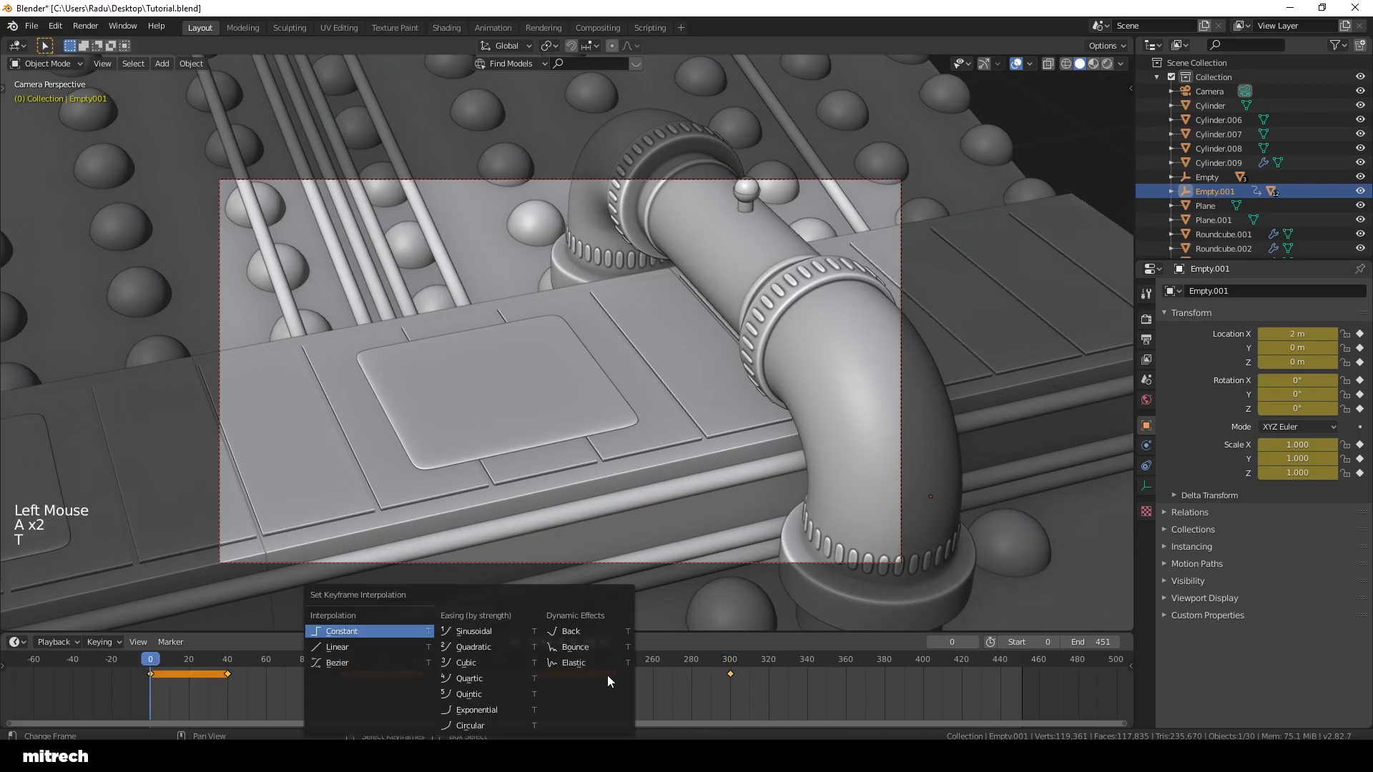
click(401, 663)
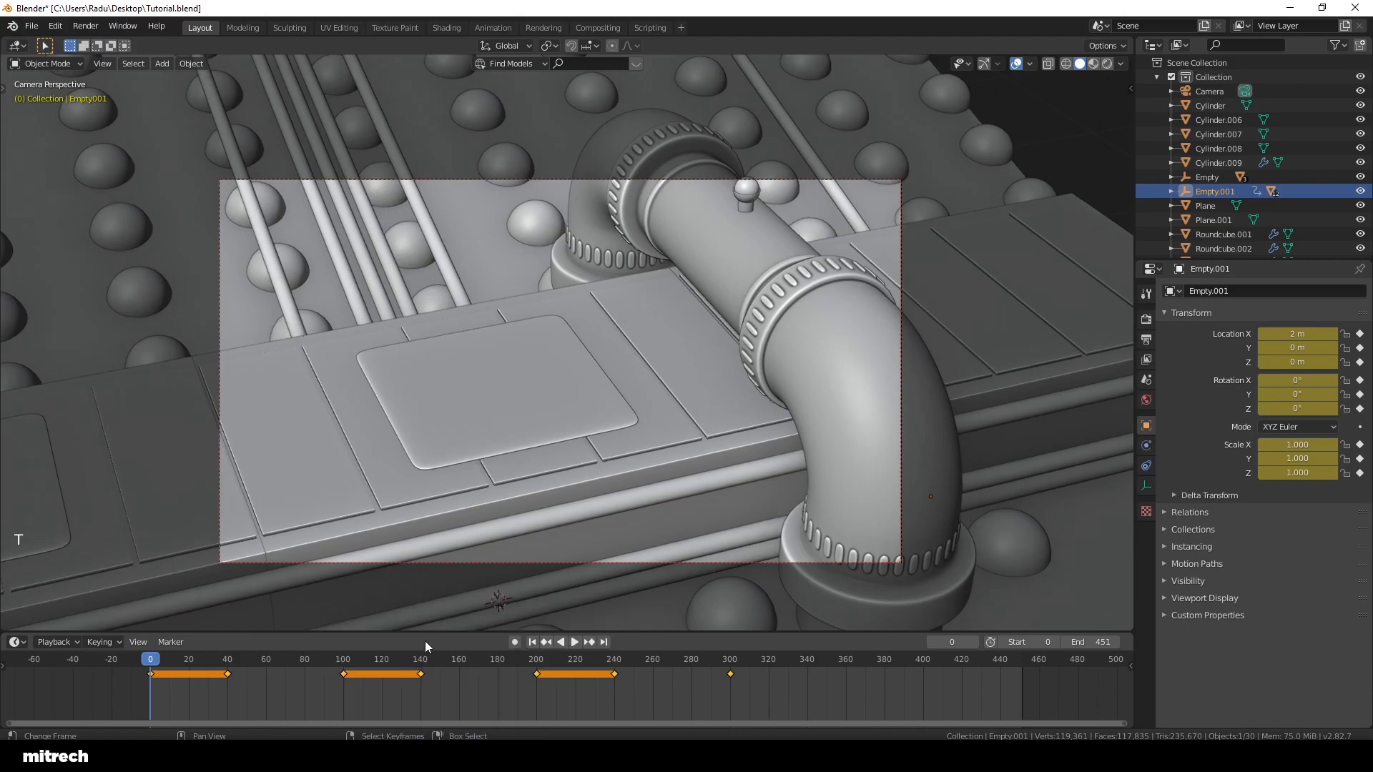
Step: Deselect everything and save the file with the camera frame enlarged in the viewport
right_click(685, 411)
key(a)
key(a)
key(a)
key(a)
key(a)
key(ctrl+s)
scroll(684, 410, up, 1)
shift+middle_drag(685, 410, 680, 366)
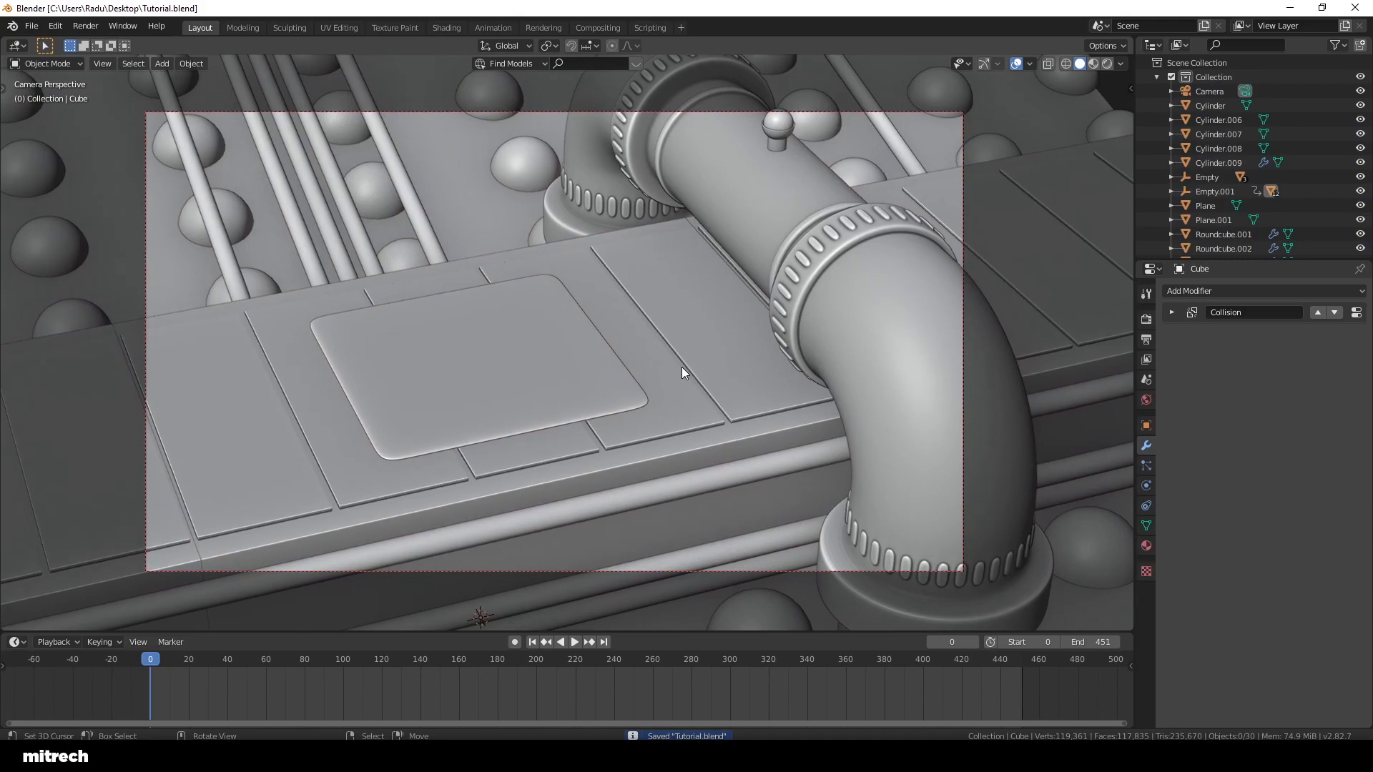
Step: Play the animation to check all three belt advances, return to frame 0 and save the file
key(ctrl+space)
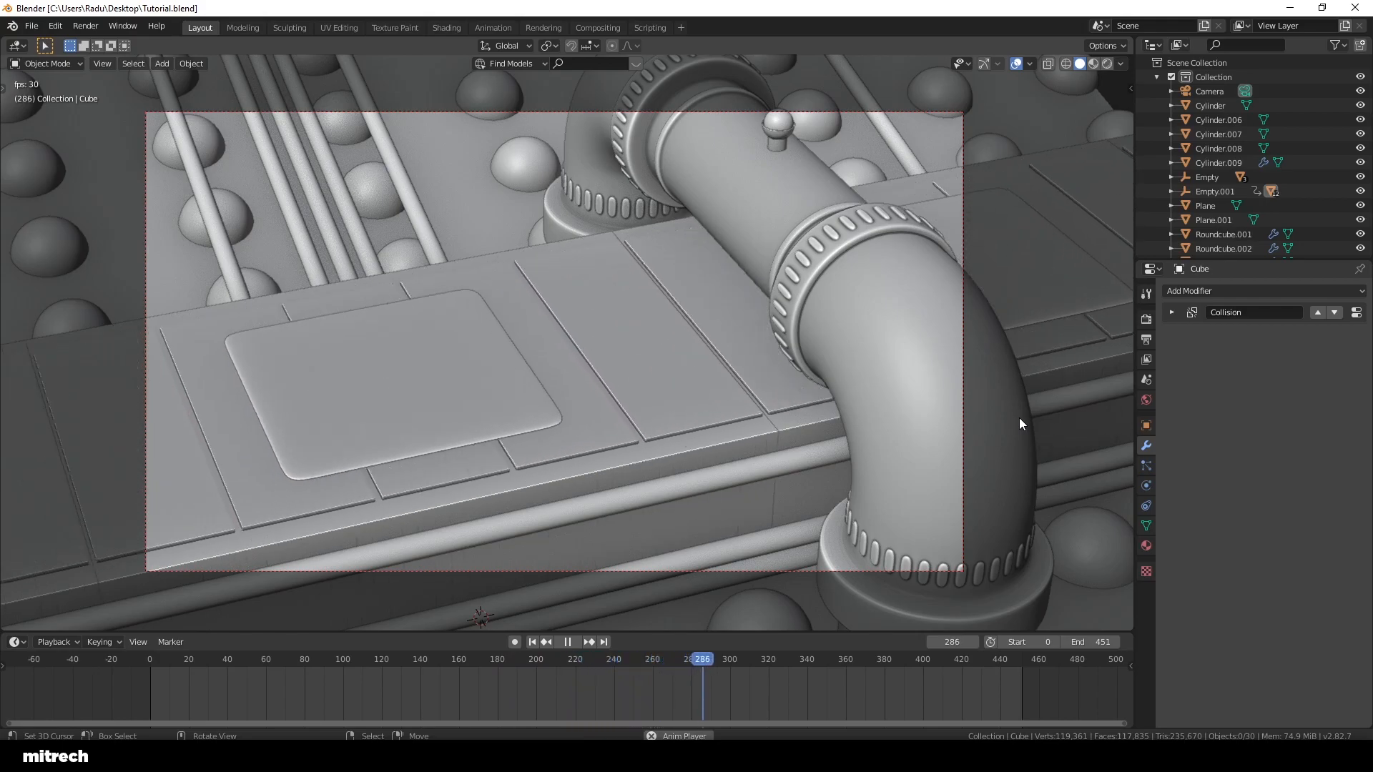
key(ctrl+space)
click(534, 641)
right_click(706, 372)
key(a)
key(a)
key(a)
key(a)
key(a)
key(ctrl+s)
Step: Examine the belt and its plates from outside the camera view
middle_drag(646, 381, 560, 410)
scroll(503, 414, up, 2)
shift+scroll(504, 403, up, 1)
scroll(486, 405, up, 1)
middle_drag(715, 350, 751, 399)
right_click(751, 398)
key(a)
right_click(372, 428)
scroll(372, 427, down, 3)
key(a)
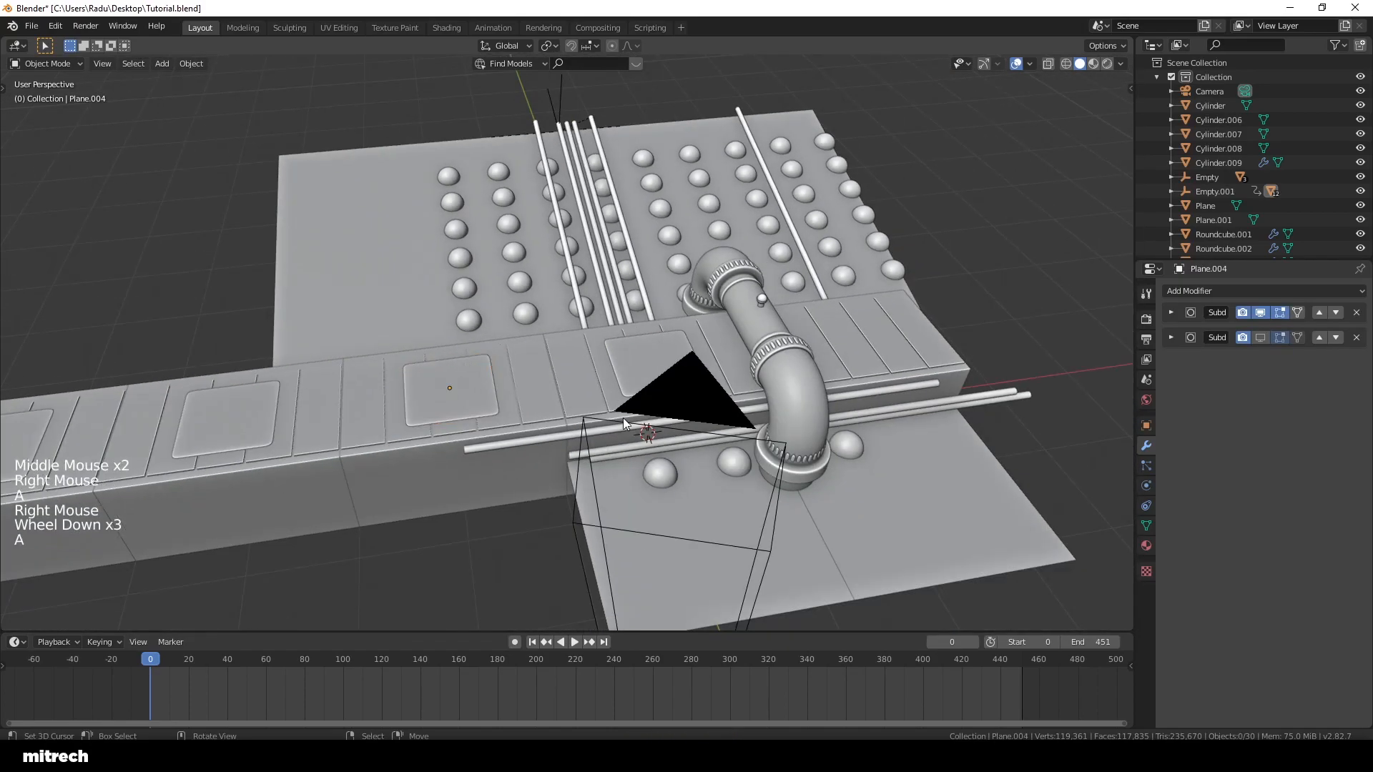
Step: Leave all objects deselected and save the file
right_click(623, 423)
key(a)
key(a)
key(a)
key(a)
key(a)
key(ctrl+s)
Step: Select the belt segment Cube beside the pipe and show its physics settings
shift+middle_drag(572, 389, 676, 418)
scroll(560, 409, up, 2)
scroll(535, 364, down, 1)
scroll(533, 359, down, 2)
middle_drag(529, 406, 547, 390)
shift+middle_drag(547, 390, 563, 371)
scroll(563, 371, up, 1)
right_click(719, 390)
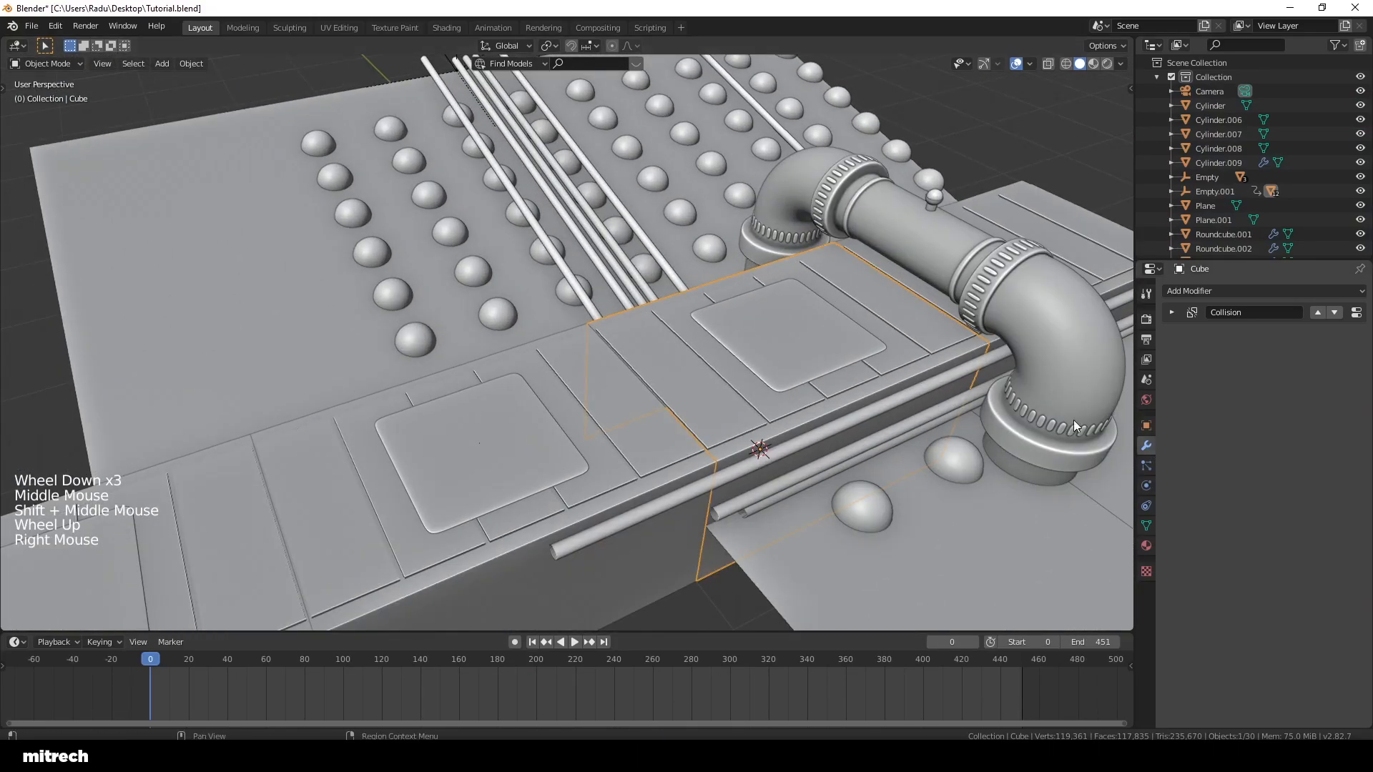
click(1149, 467)
click(1148, 487)
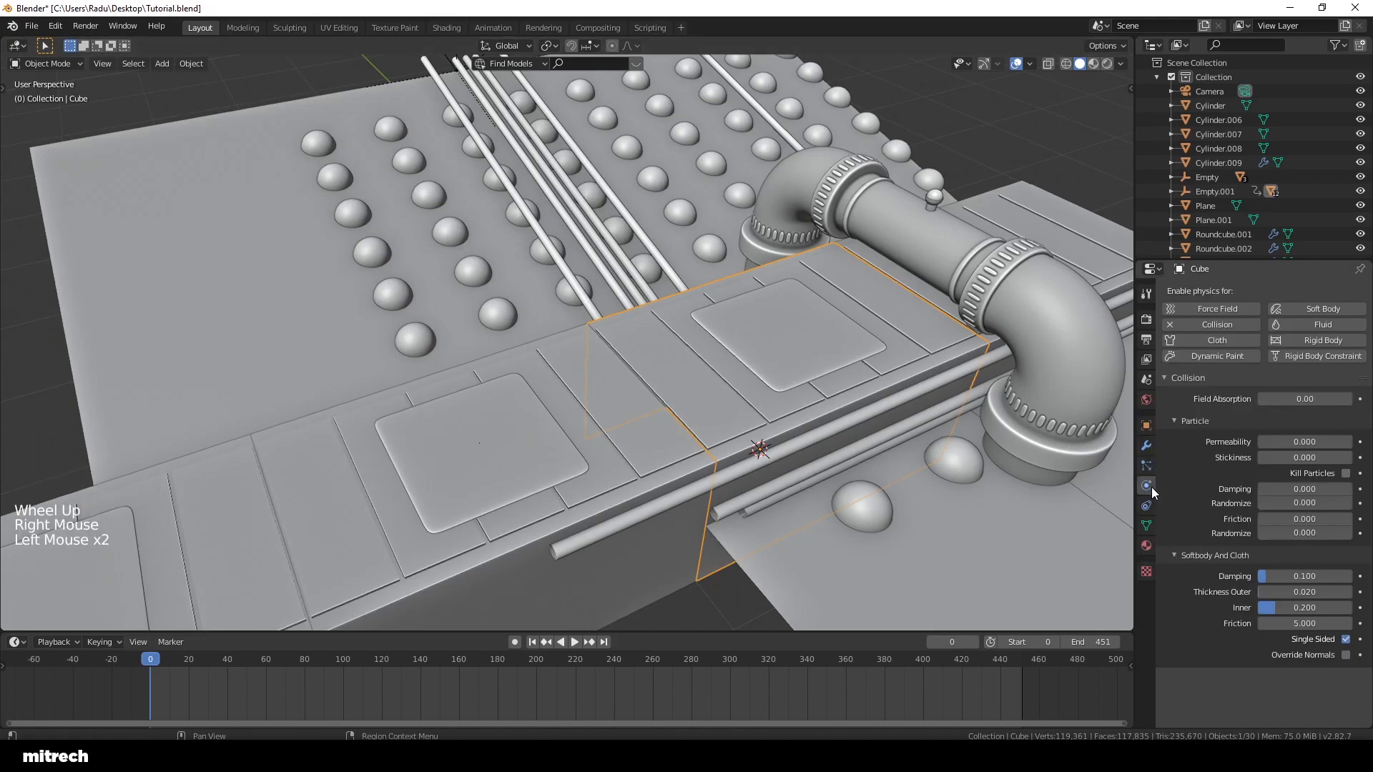
Step: Enable Collision physics on the belt segments Cube.002, Cube.003 and Cube.004
right_click(650, 461)
click(1209, 325)
shift+middle_drag(586, 443, 639, 356)
scroll(589, 379, down, 2)
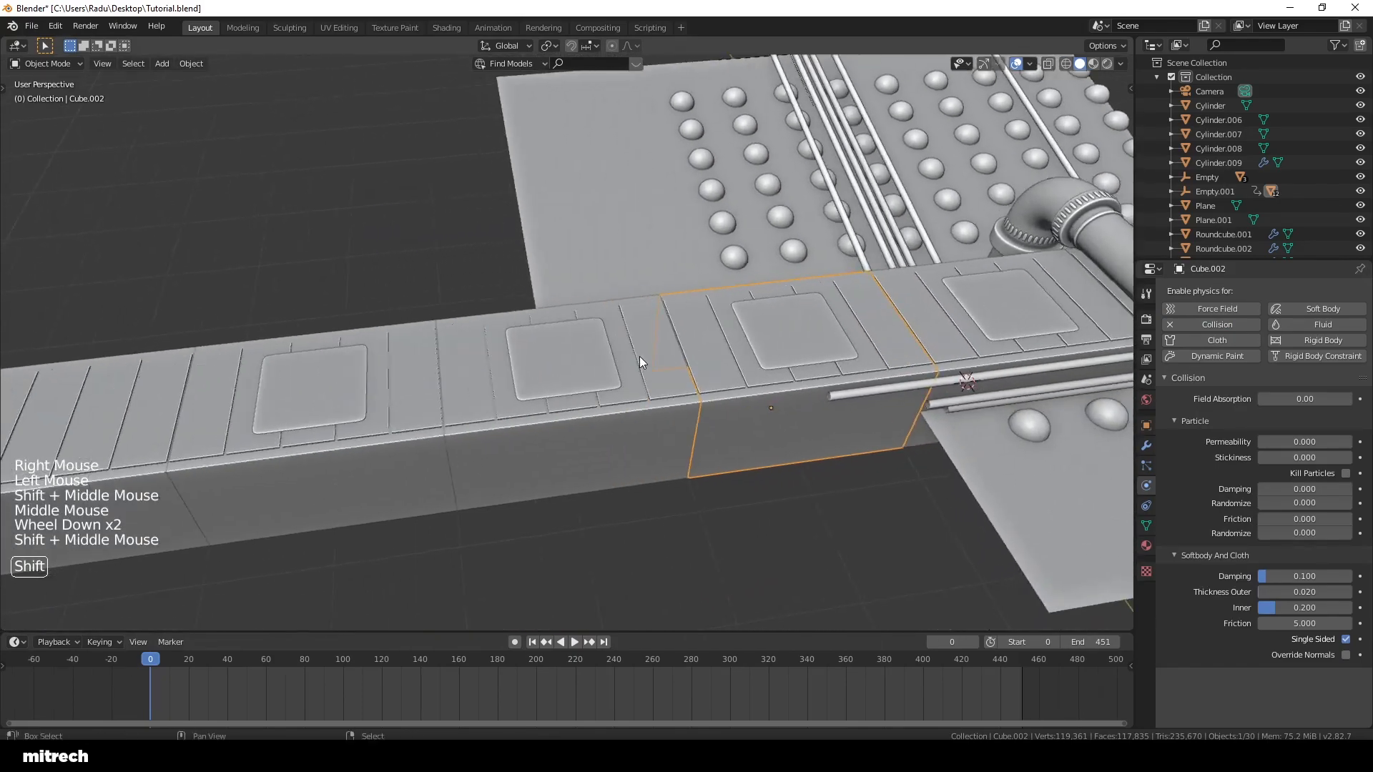
right_click(659, 393)
click(1181, 324)
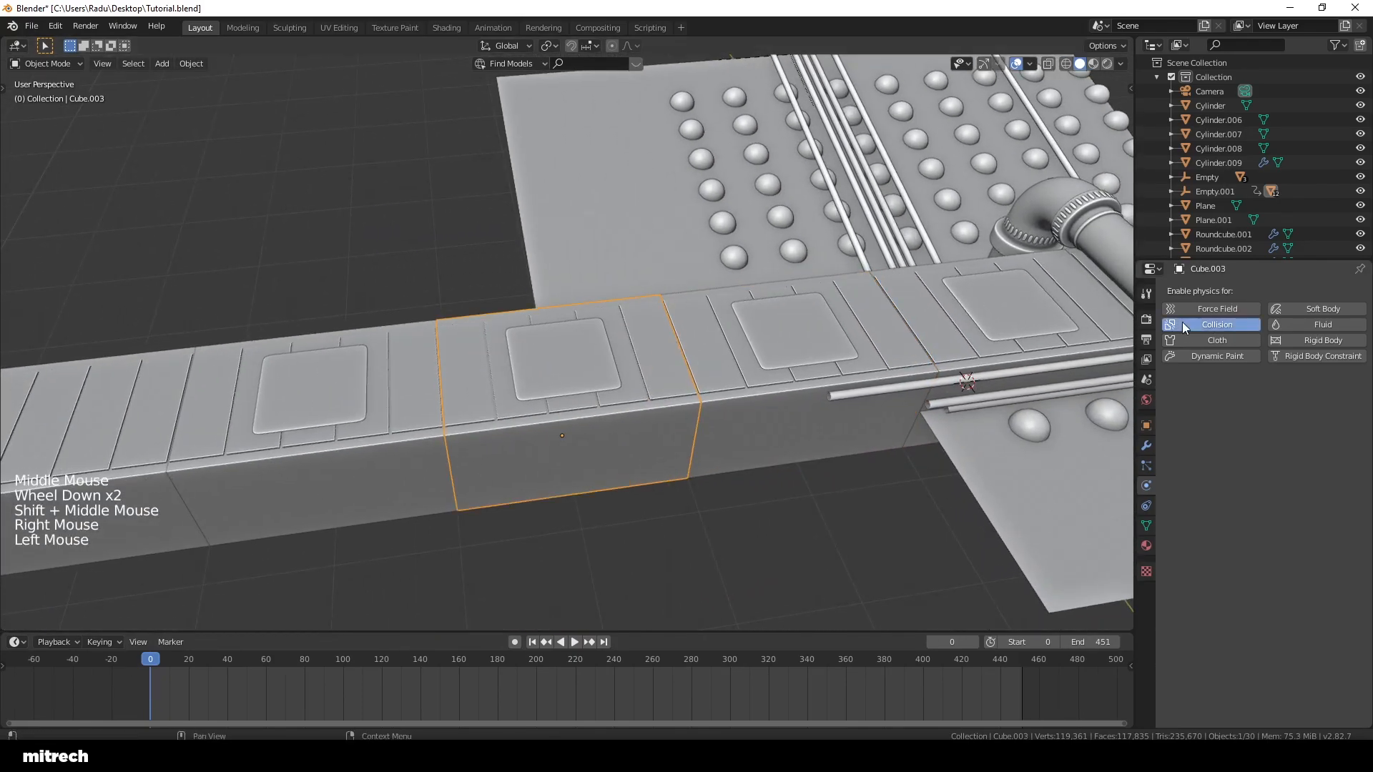
right_click(426, 439)
middle_drag(426, 439, 378, 435)
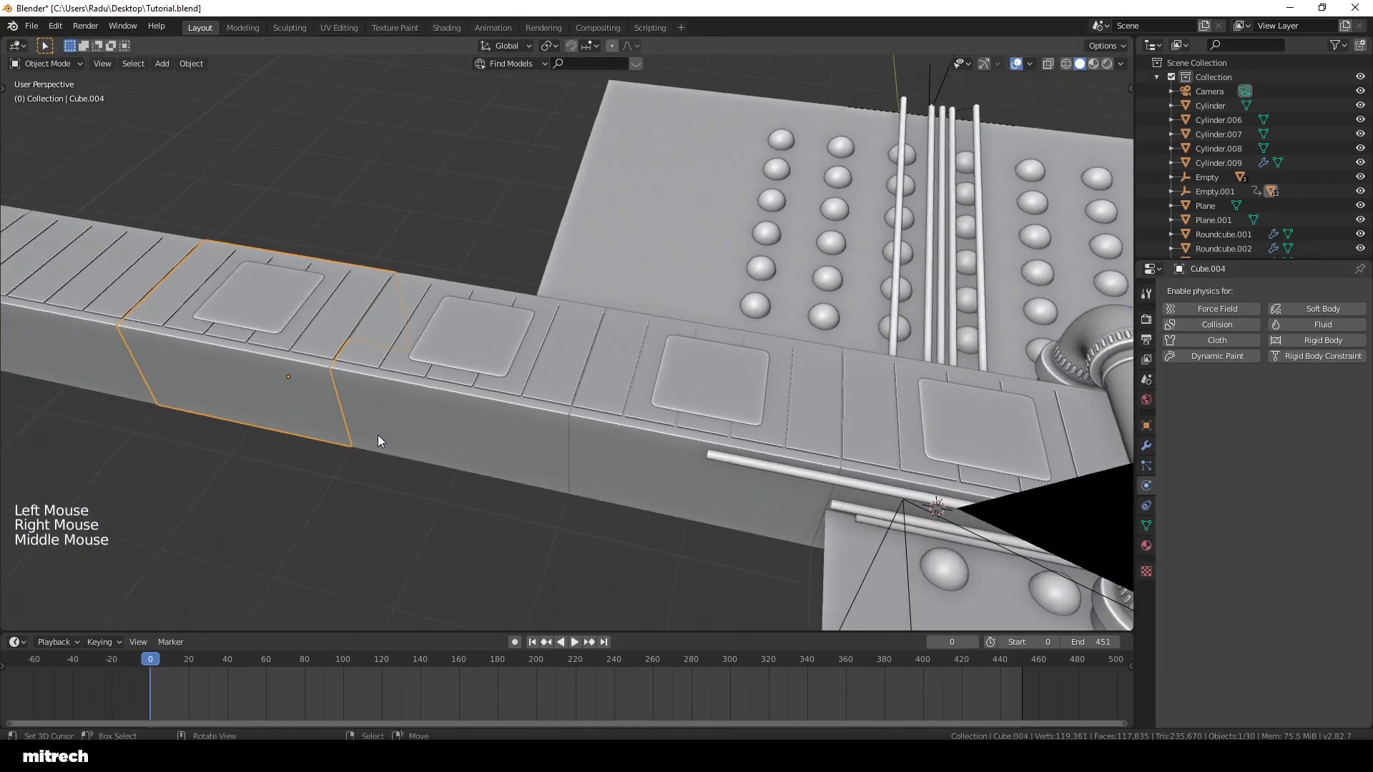
key(F15)
click(1216, 325)
Step: Clear the selection and save the file with the belt collisions
right_click(867, 423)
key(a)
key(a)
key(a)
key(a)
key(a)
key(ctrl+s)
Step: Enable Collision physics on the large curved pipe Cylinder.009
shift+middle_drag(867, 417, 720, 401)
right_click(816, 410)
right_click(770, 401)
scroll(642, 366, up, 2)
middle_drag(642, 367, 646, 332)
key(a)
right_click(644, 280)
right_click(932, 293)
middle_drag(933, 293, 598, 323)
click(1197, 324)
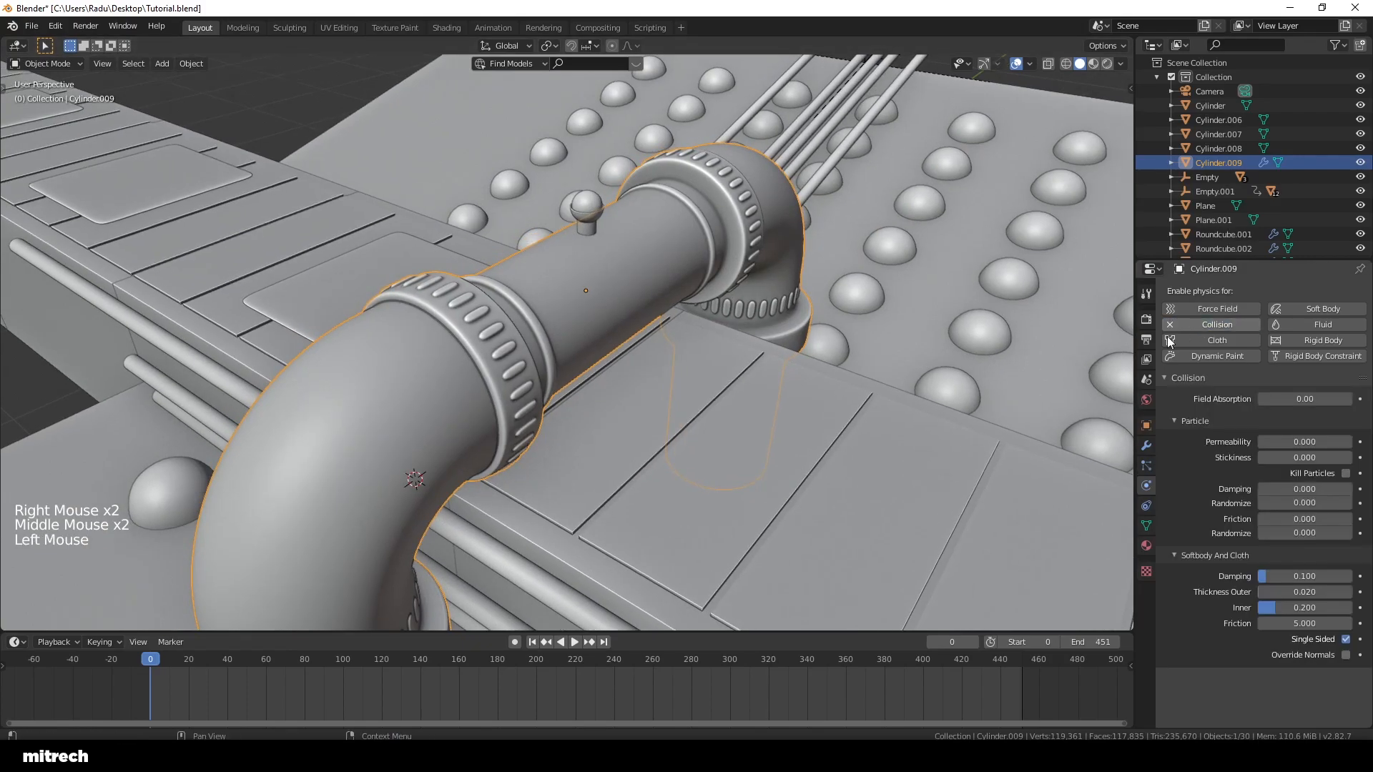
Step: Deselect the pipe and save the file
key(a)
key(a)
key(a)
key(a)
key(ctrl+s)
scroll(770, 401, down, 1)
middle_drag(770, 401, 714, 423)
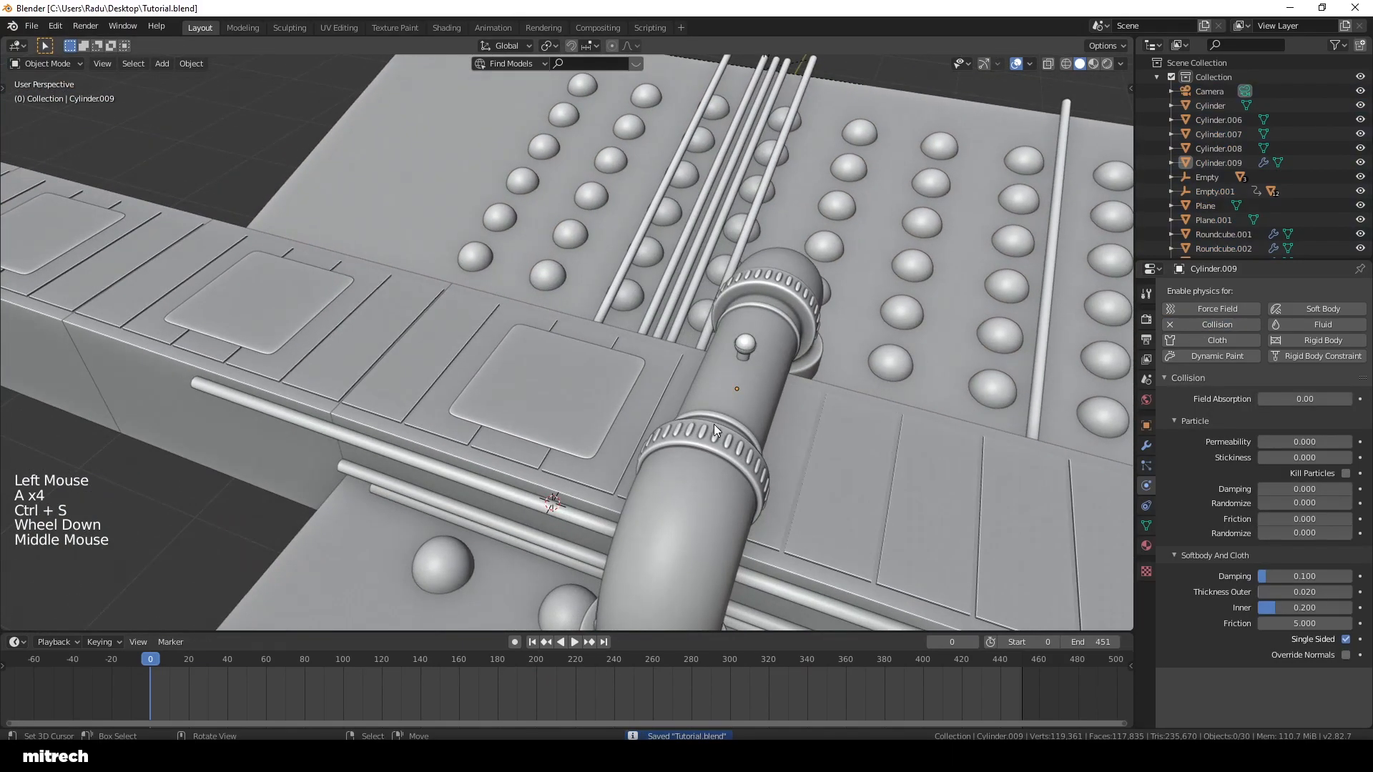
Step: Add Cloth physics to the belt plate Plane.003 nearest the pipe and enable its Pressure option
right_click(599, 402)
middle_drag(600, 402, 623, 400)
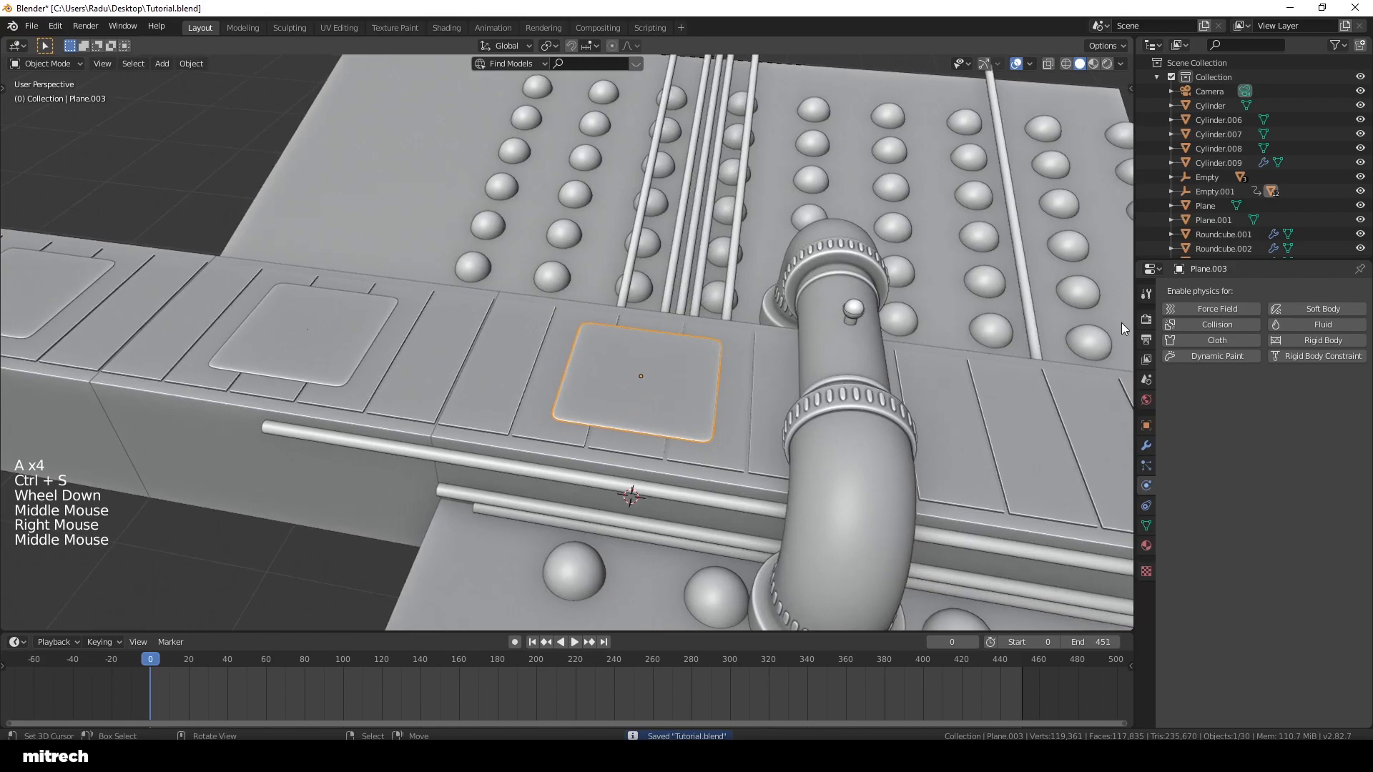
click(1172, 338)
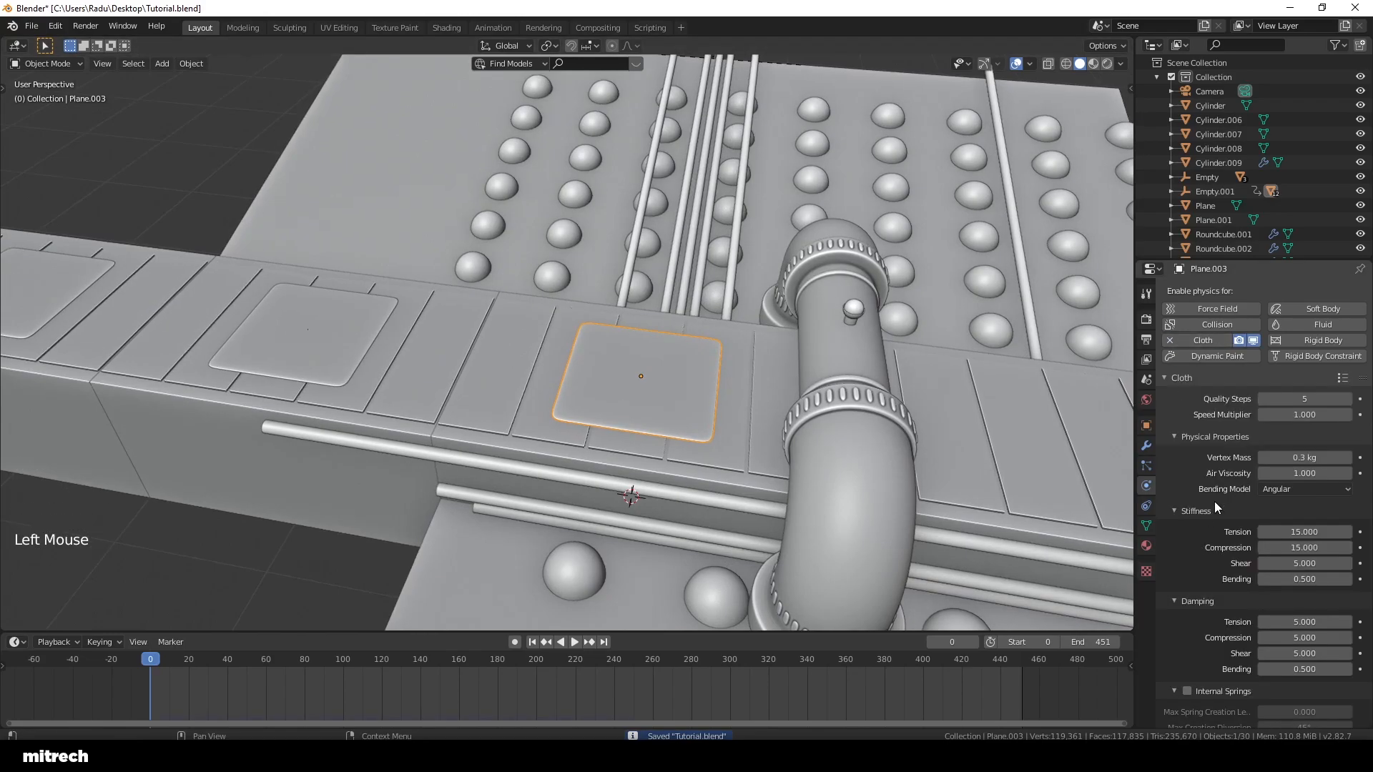
scroll(1213, 500, down, 15)
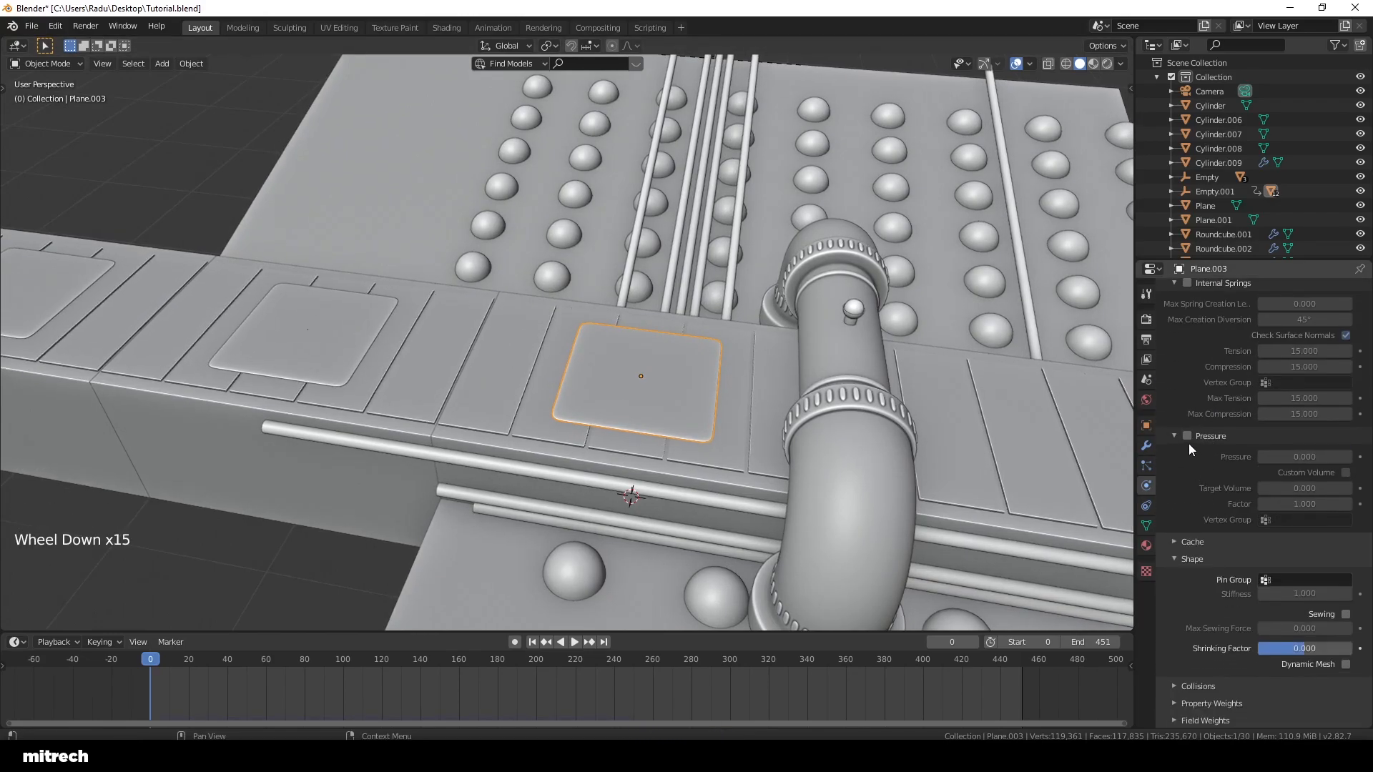
click(1186, 437)
Step: Show the settings of the first Subdivision modifier on Plane.003
click(1146, 444)
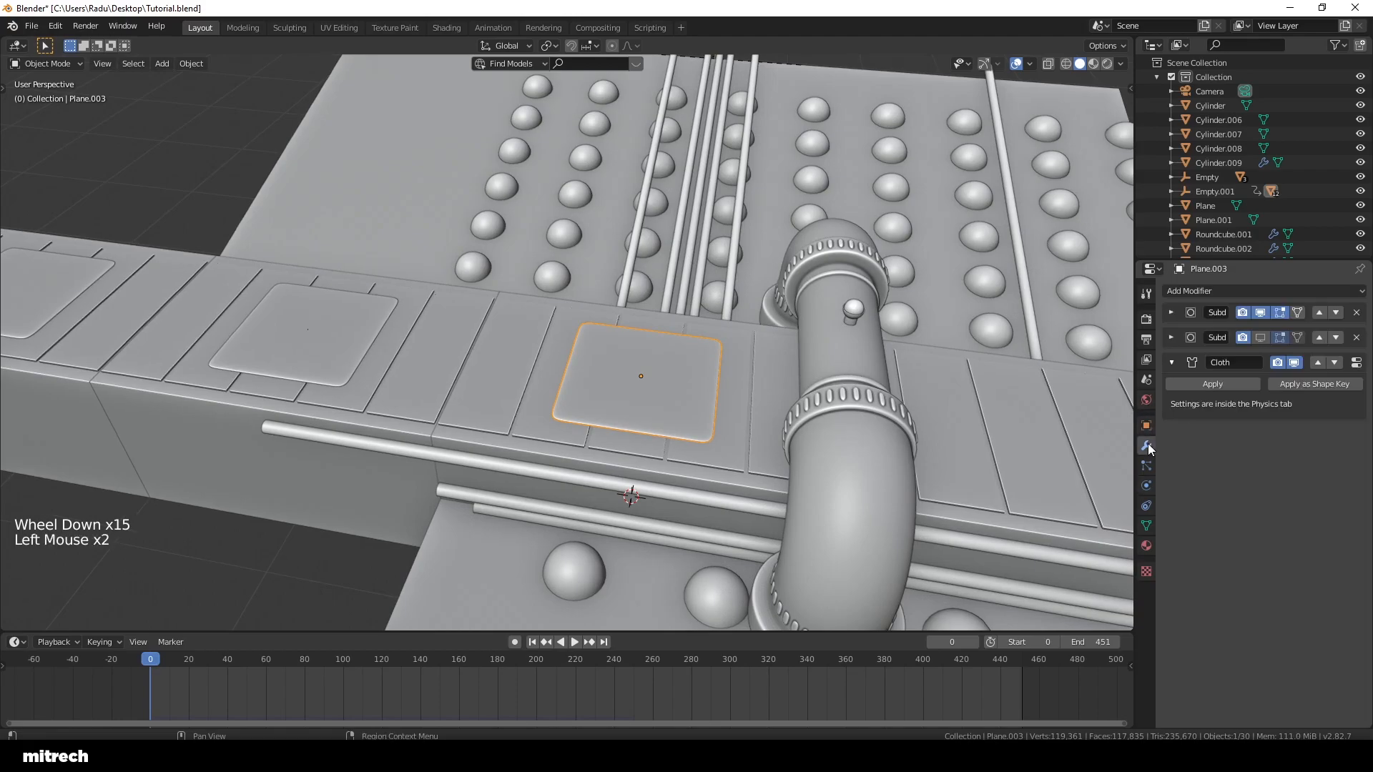
click(1171, 313)
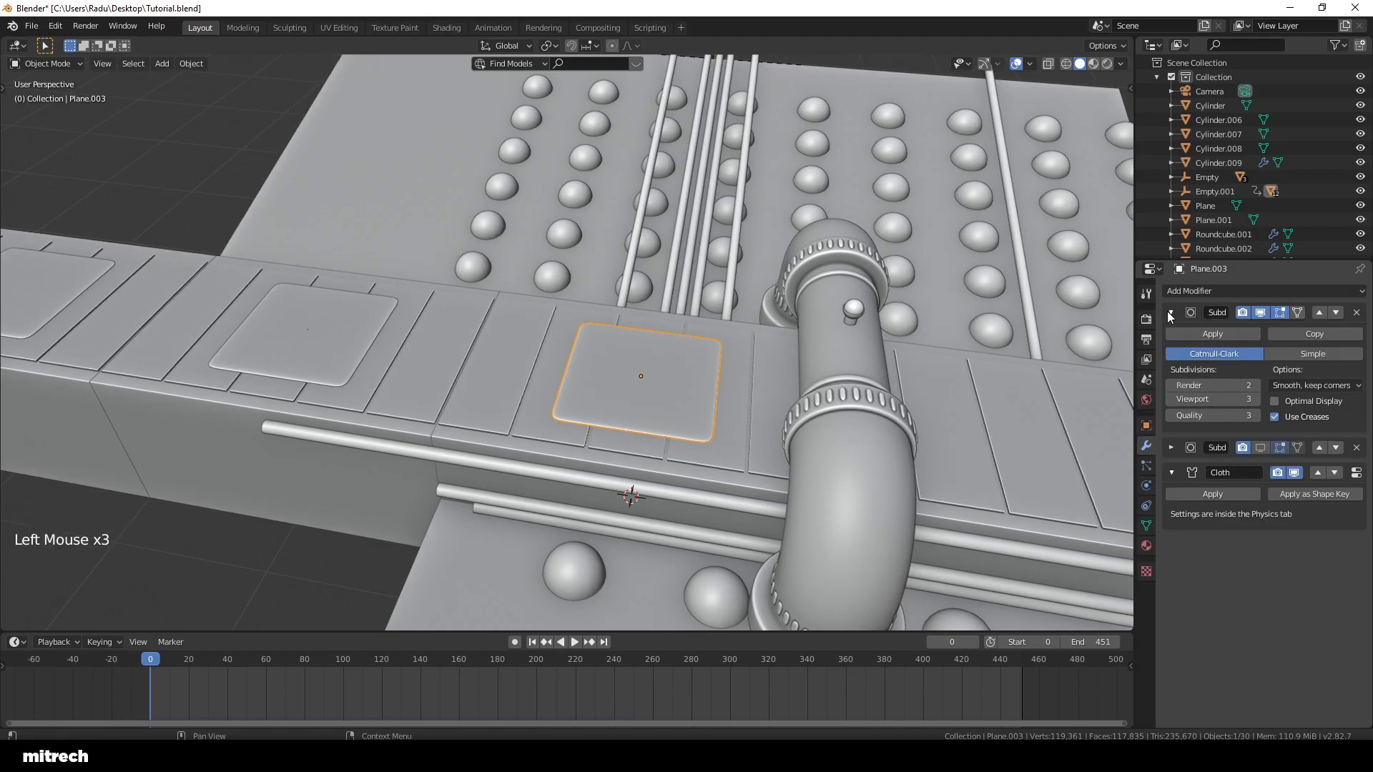
Step: Remove the second Subdivision Surface modifier from the selected rounded plane, keeping its first Subdivision and Cloth modifiers
click(1170, 313)
click(1172, 336)
click(1172, 336)
click(1355, 338)
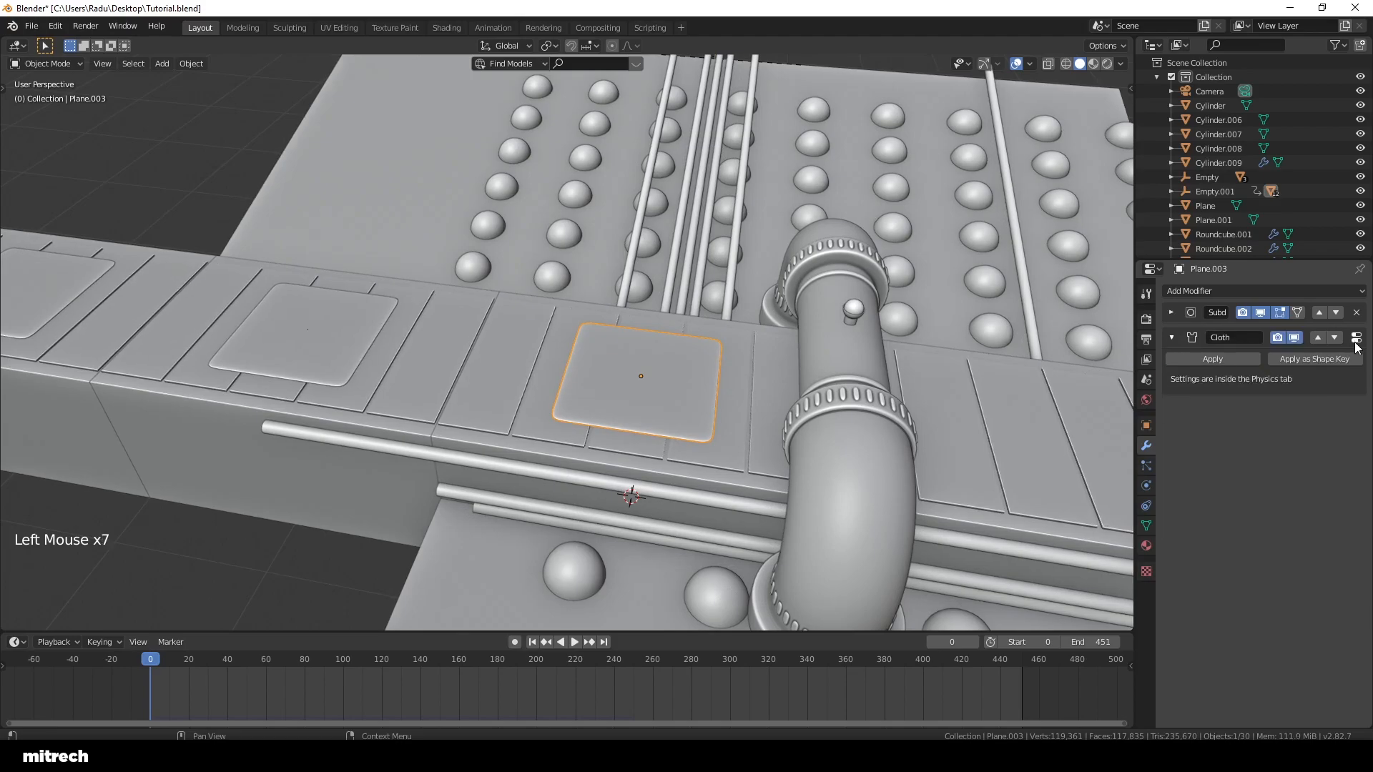
click(1173, 336)
Step: In the plane's cloth physics, assign the vertex group Group as the pin group and set the pressure to 100
click(1147, 511)
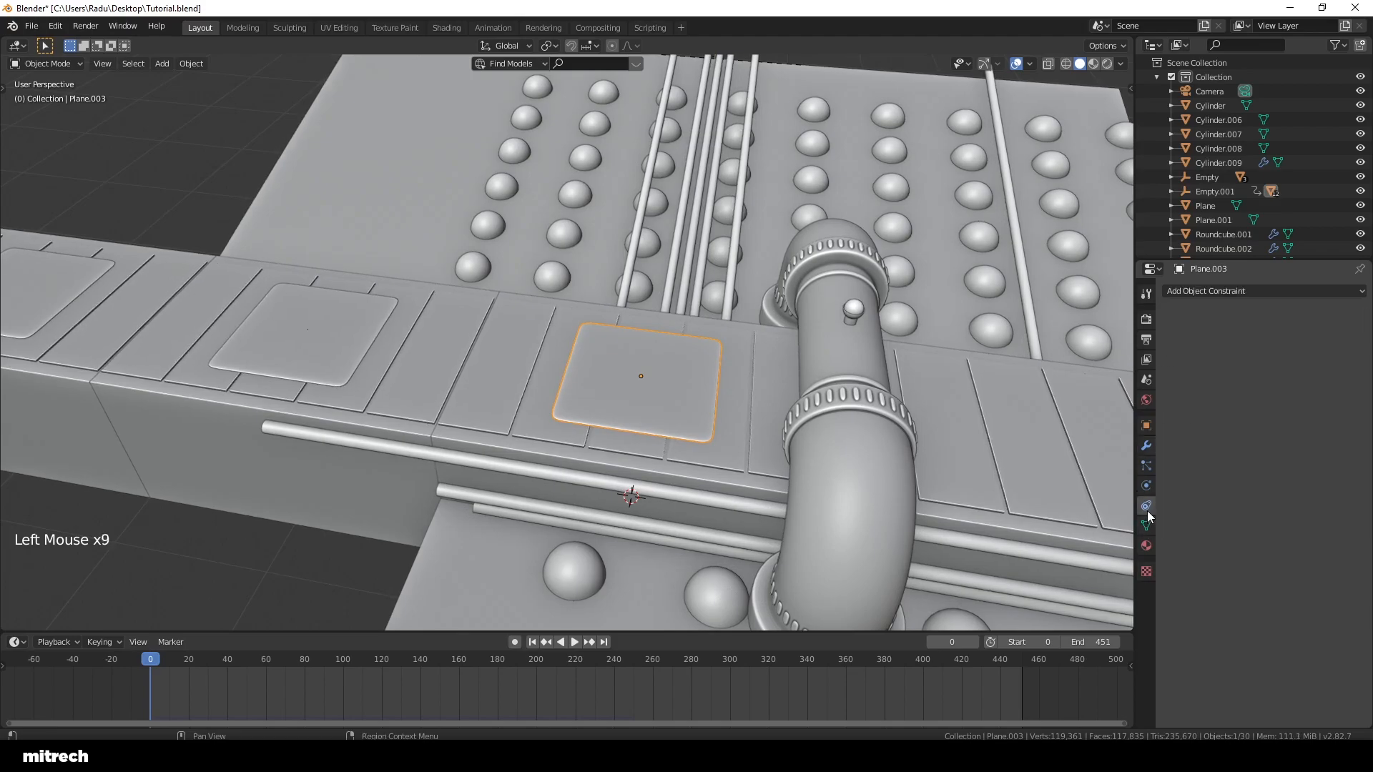
click(1147, 511)
click(1146, 490)
scroll(1191, 489, up, 2)
scroll(1191, 489, down, 4)
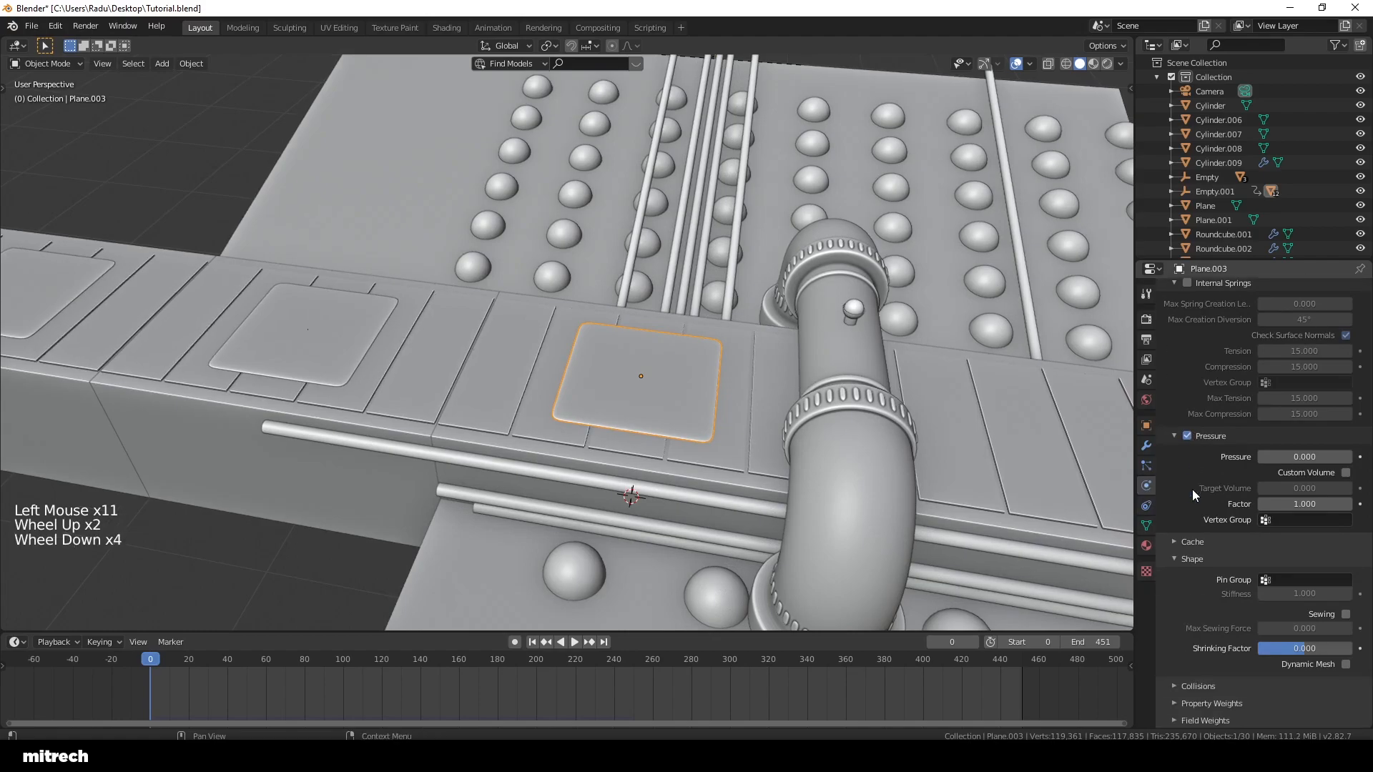
click(1286, 582)
click(1258, 597)
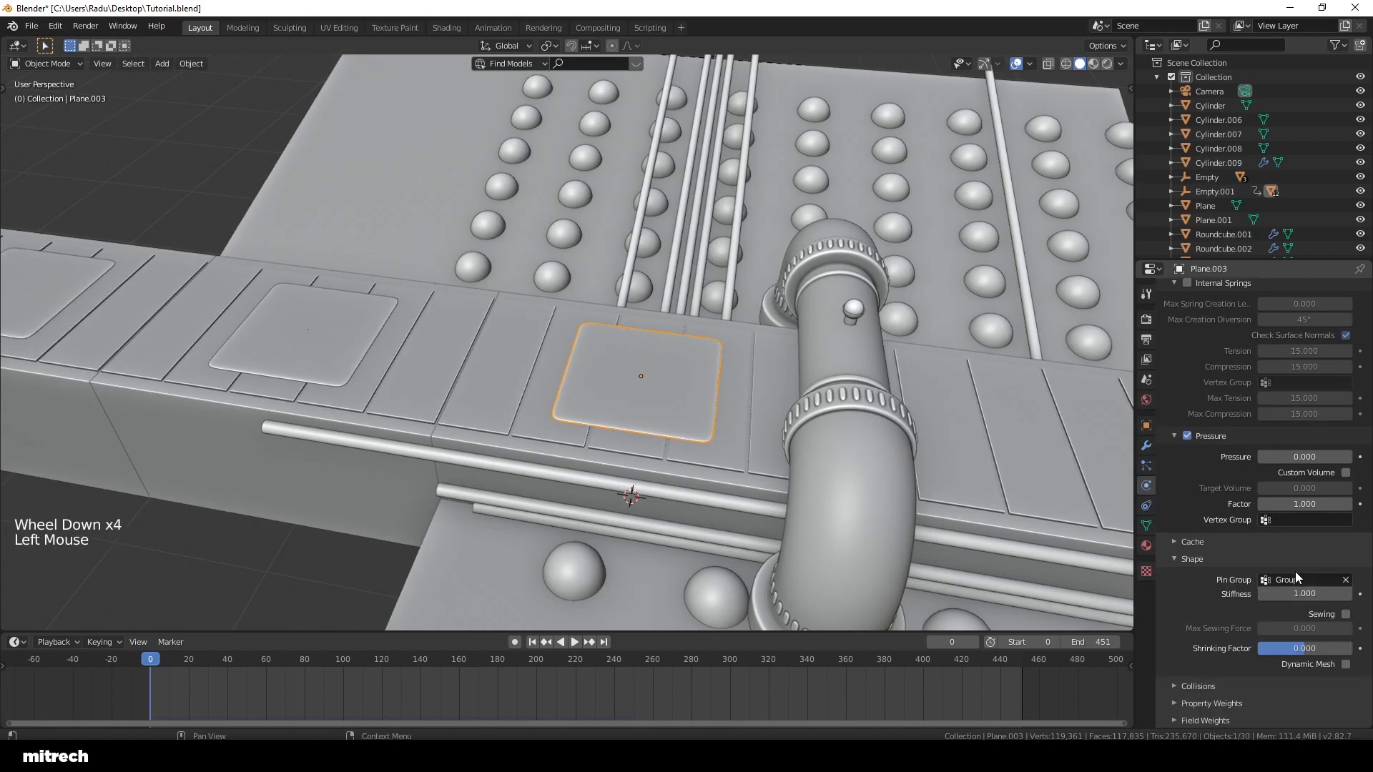
click(1306, 458)
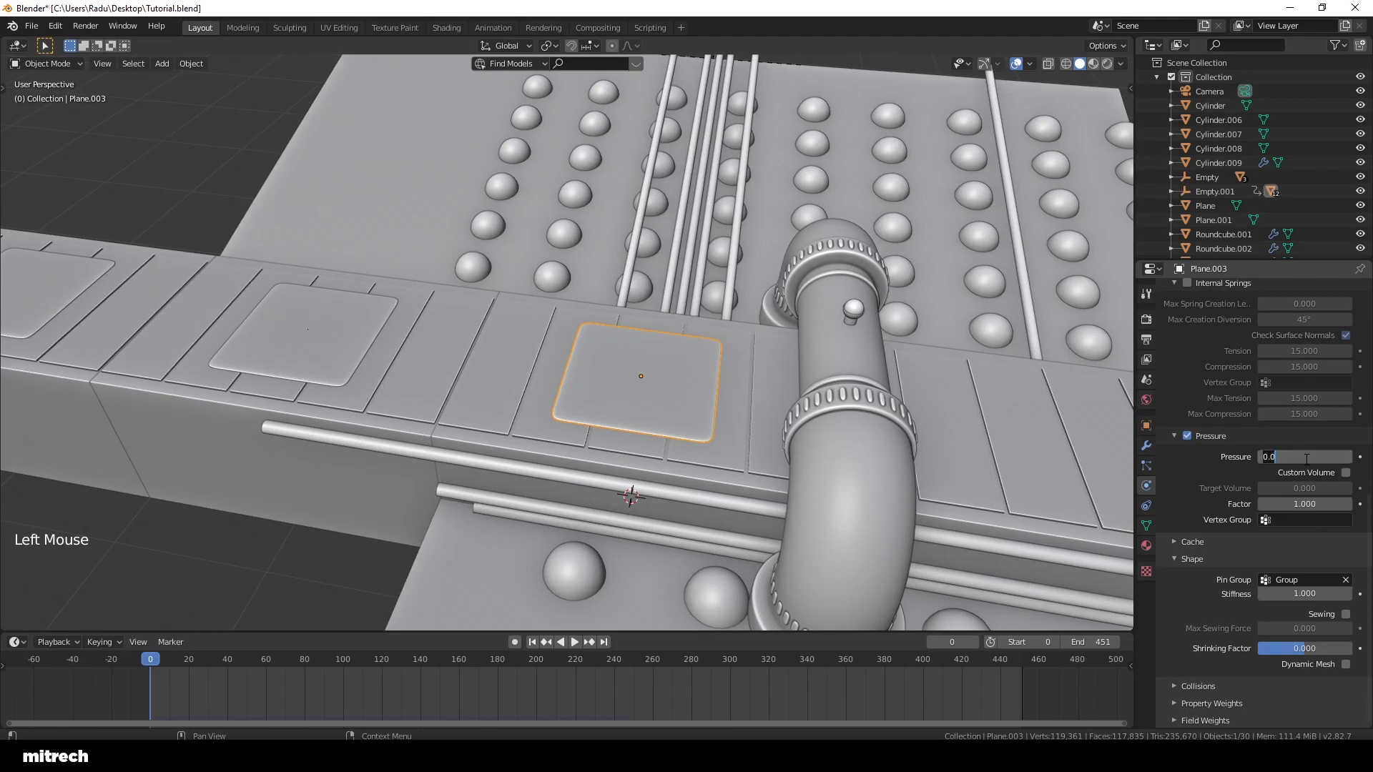
text(100)
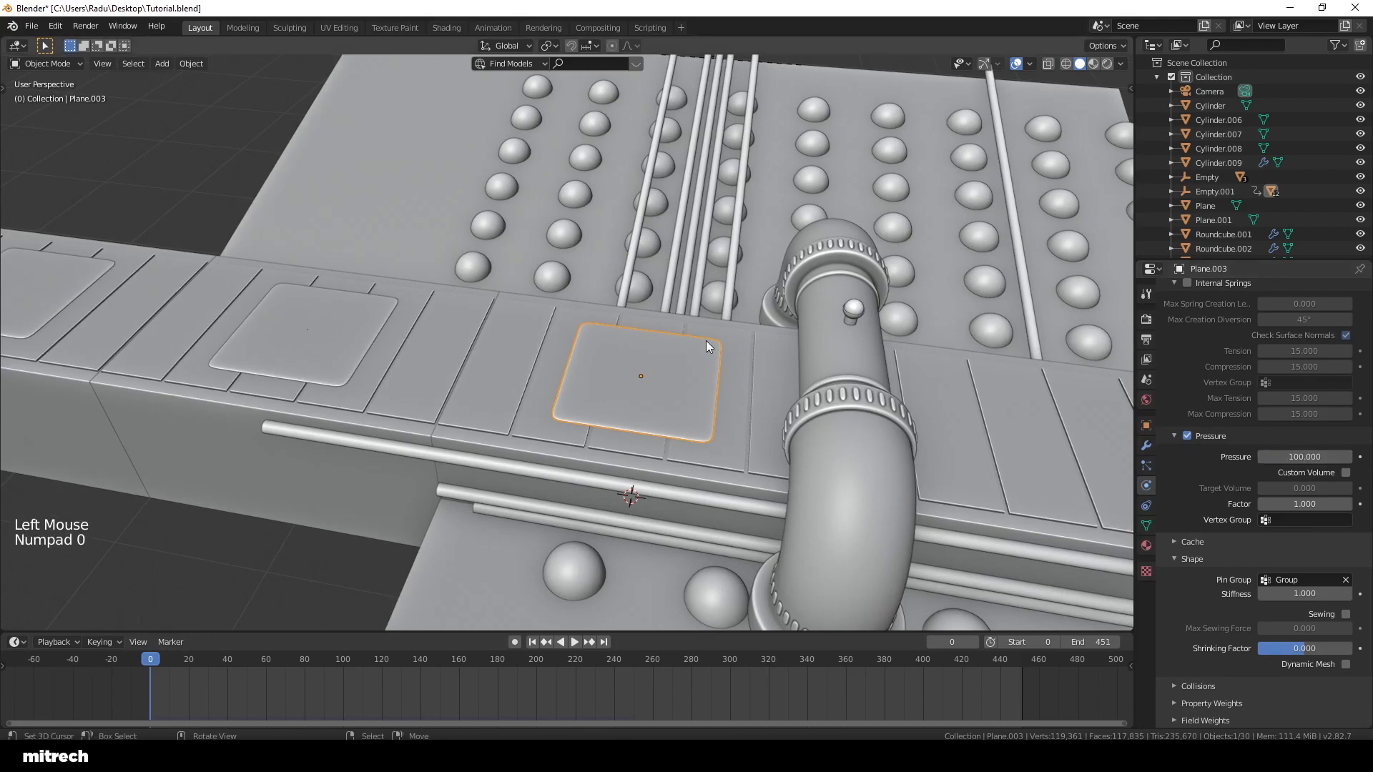
Step: Deselect all objects, look through the scene camera and save the file
right_click(746, 359)
key(a)
key(a)
key(a)
key(a)
key(a)
key(ctrl+s)
key(KP_0)
key(a)
key(a)
key(a)
key(ctrl+s)
Step: Play the cloth simulation to about frame 54, inspect the inflated pillow on the belt beyond the pipe, and return to the camera view
key(ctrl+space)
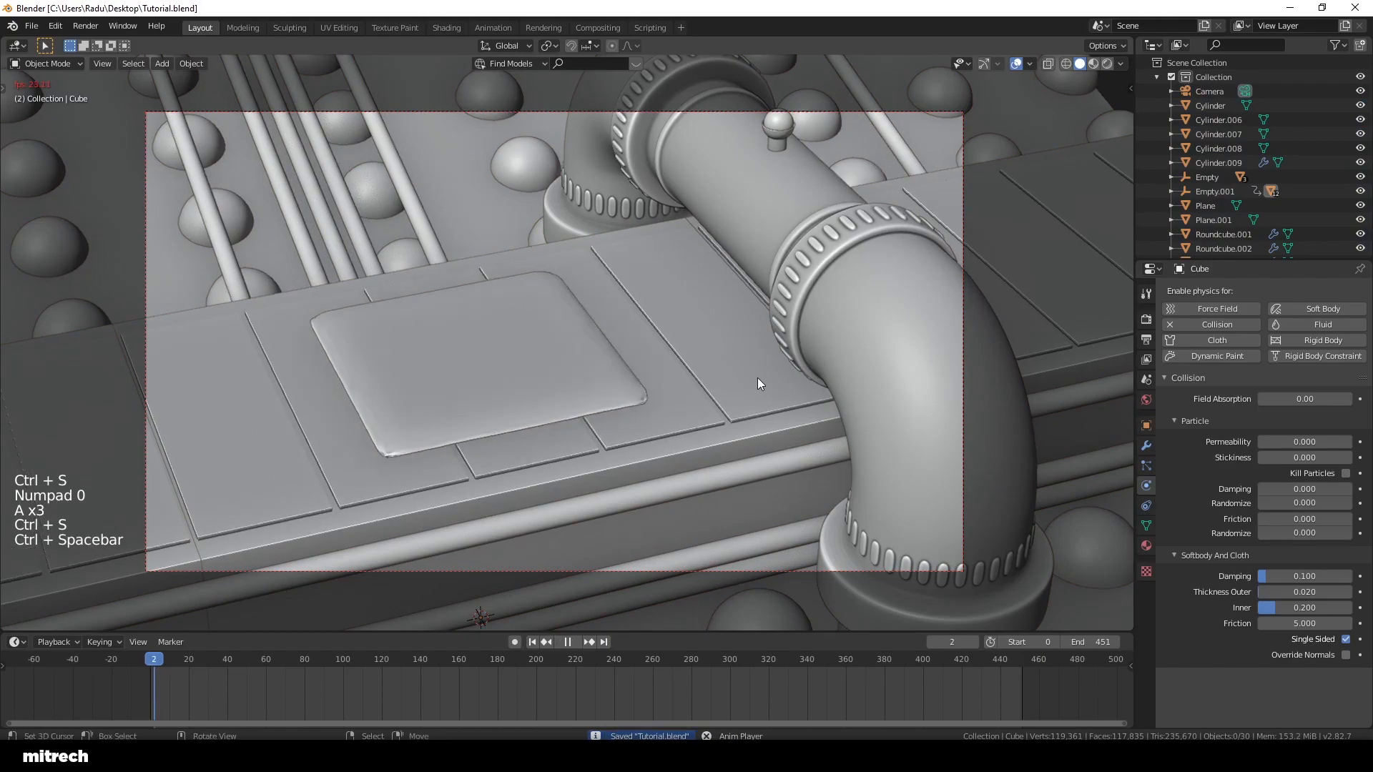
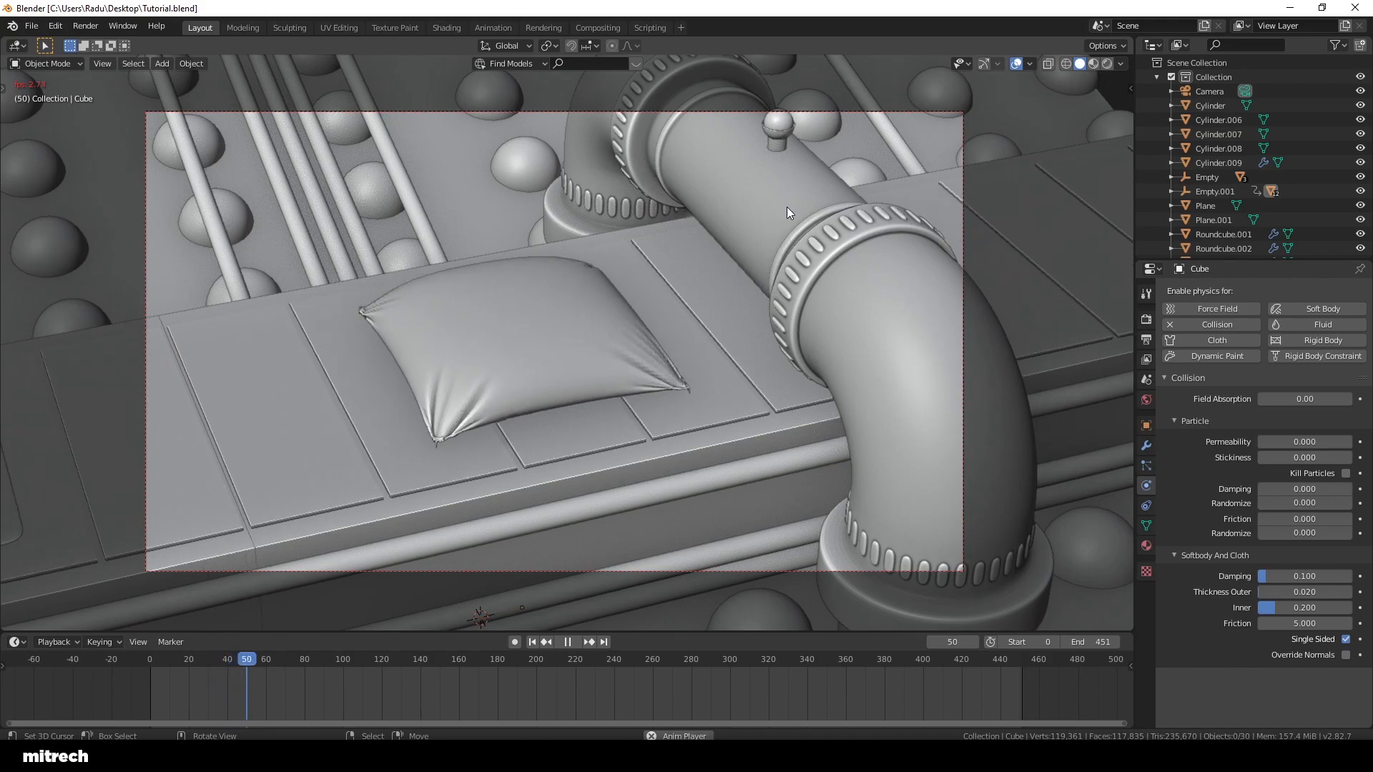
key(ctrl+space)
middle_drag(696, 407, 638, 432)
scroll(448, 325, up, 2)
key(KP_3)
scroll(444, 330, up, 3)
shift+scroll(637, 431, up, 1)
scroll(565, 415, up, 6)
key(KP_0)
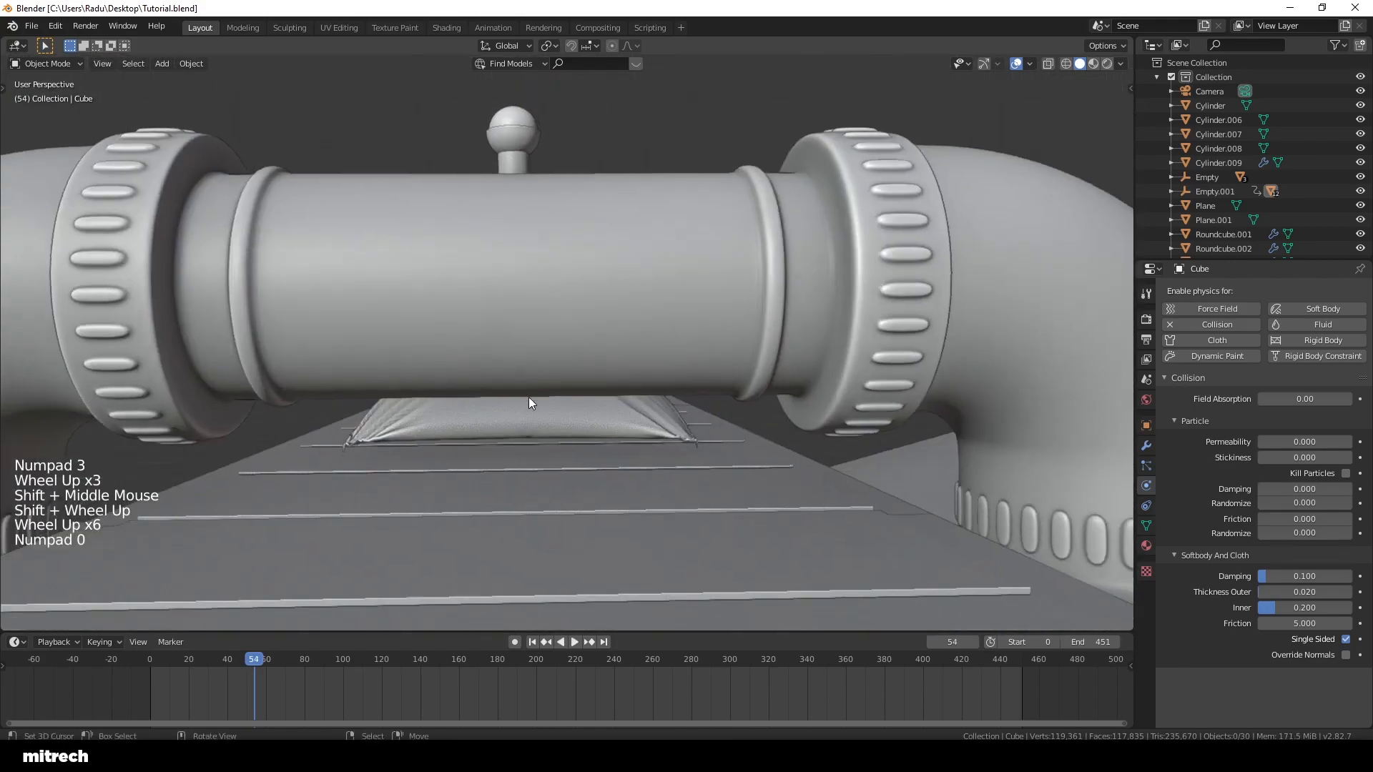
Step: Resume the simulation playback to about frame 107 and return to frame 0
key(ctrl+space)
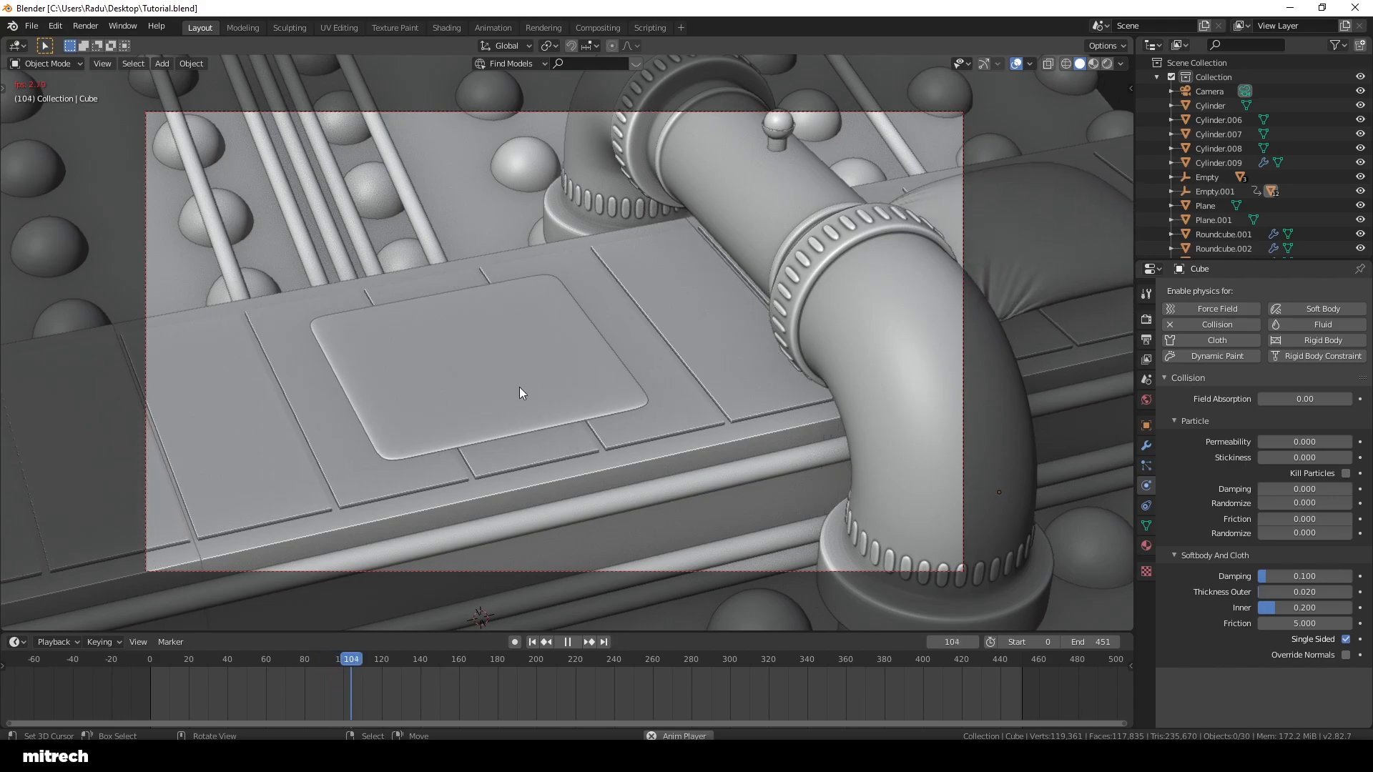
key(space)
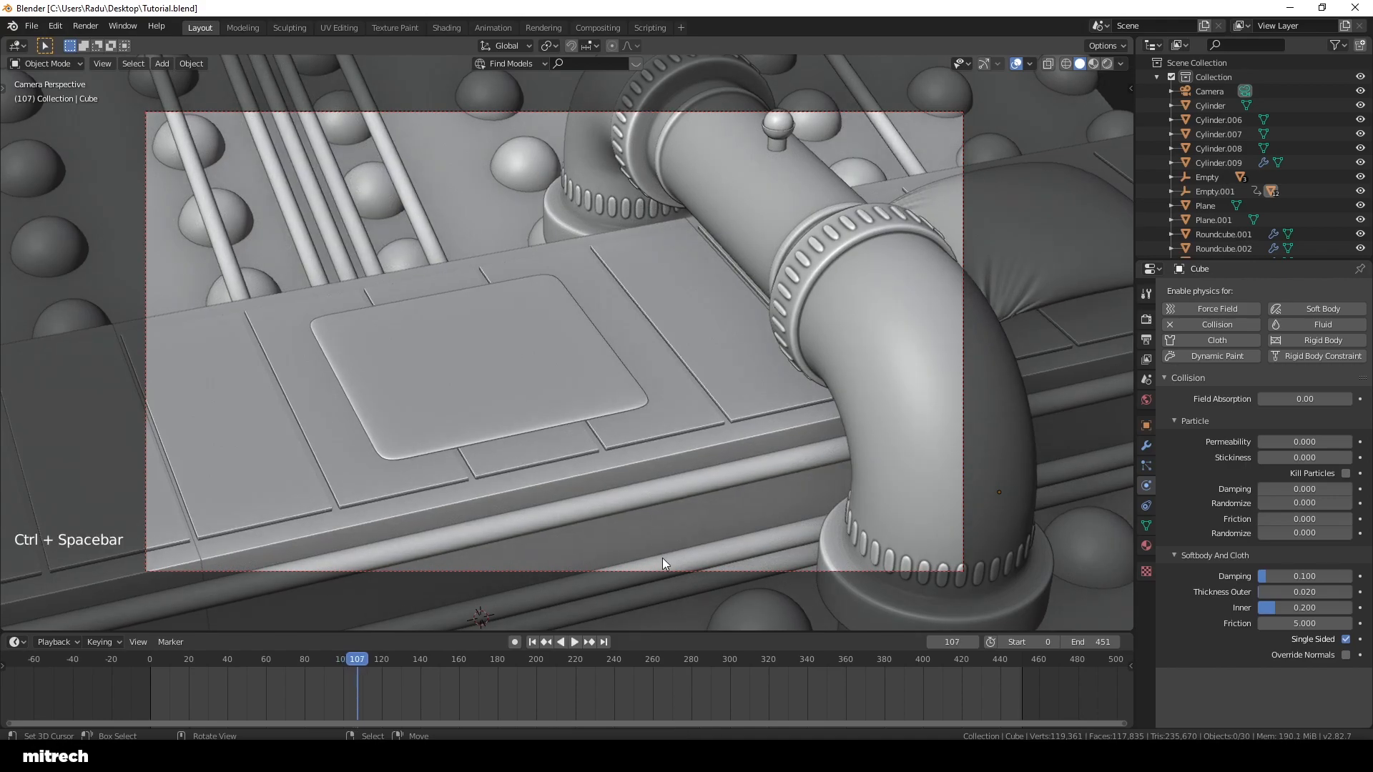
click(530, 642)
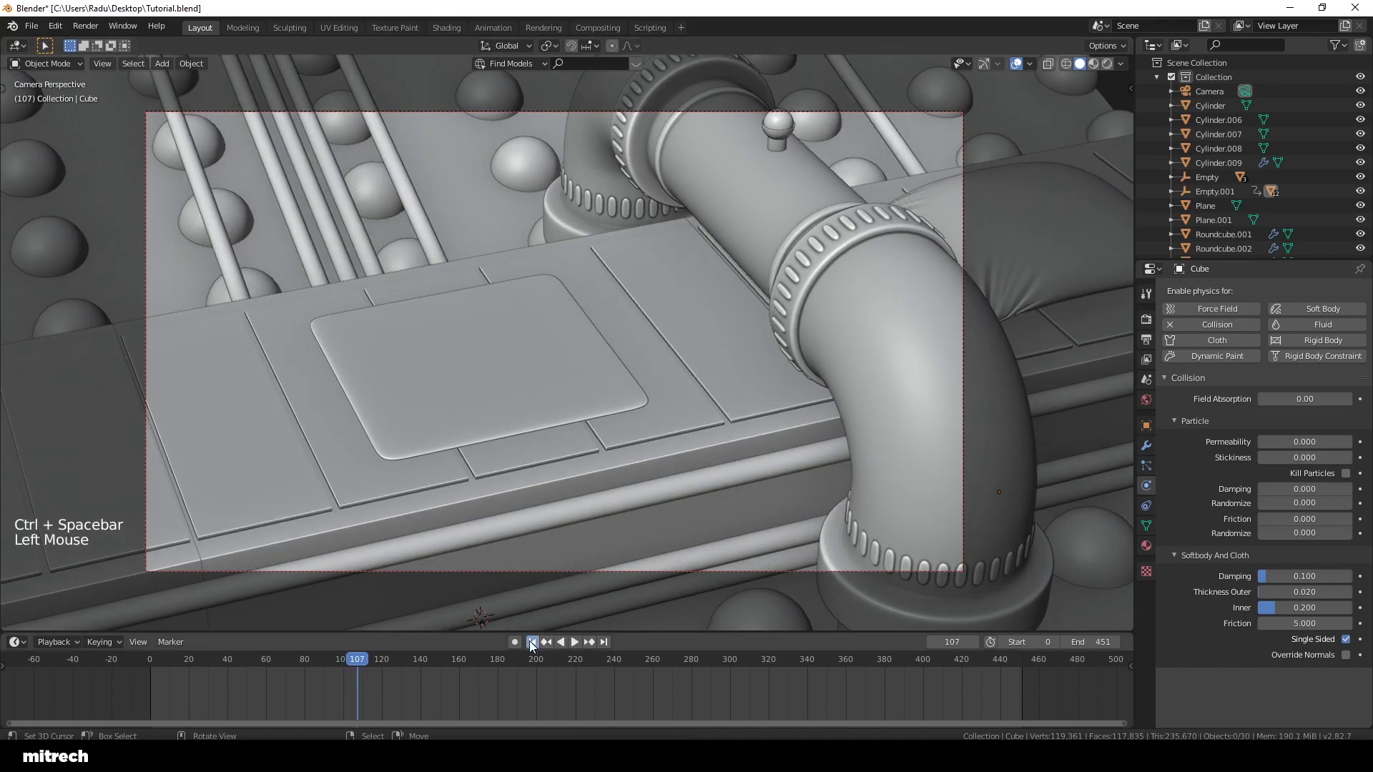
Step: Clear the object selection and save the file at frame 0
key(a)
key(a)
key(a)
key(a)
key(a)
key(a)
key(ctrl+s)
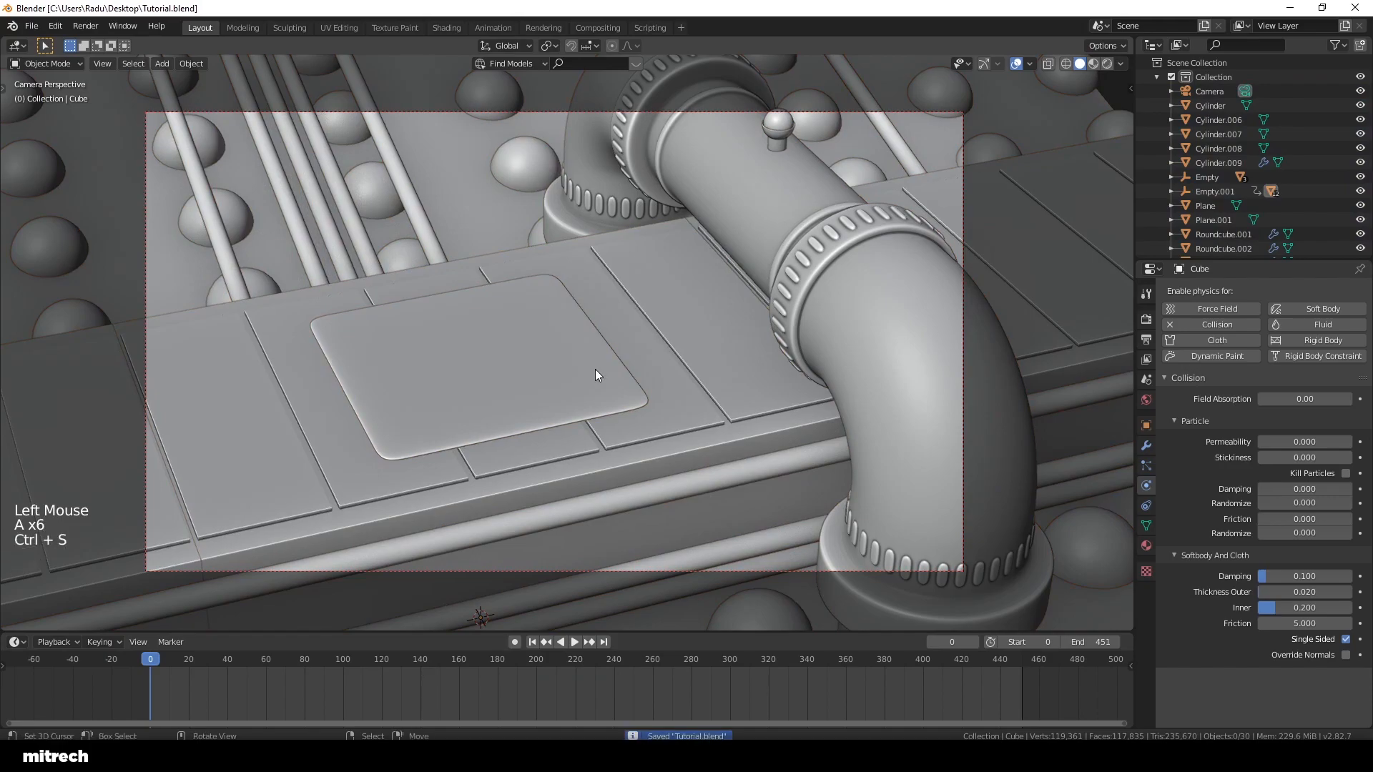
Step: Set the pillow plane's cloth pressure to 130, deselect everything and save the file
right_click(593, 373)
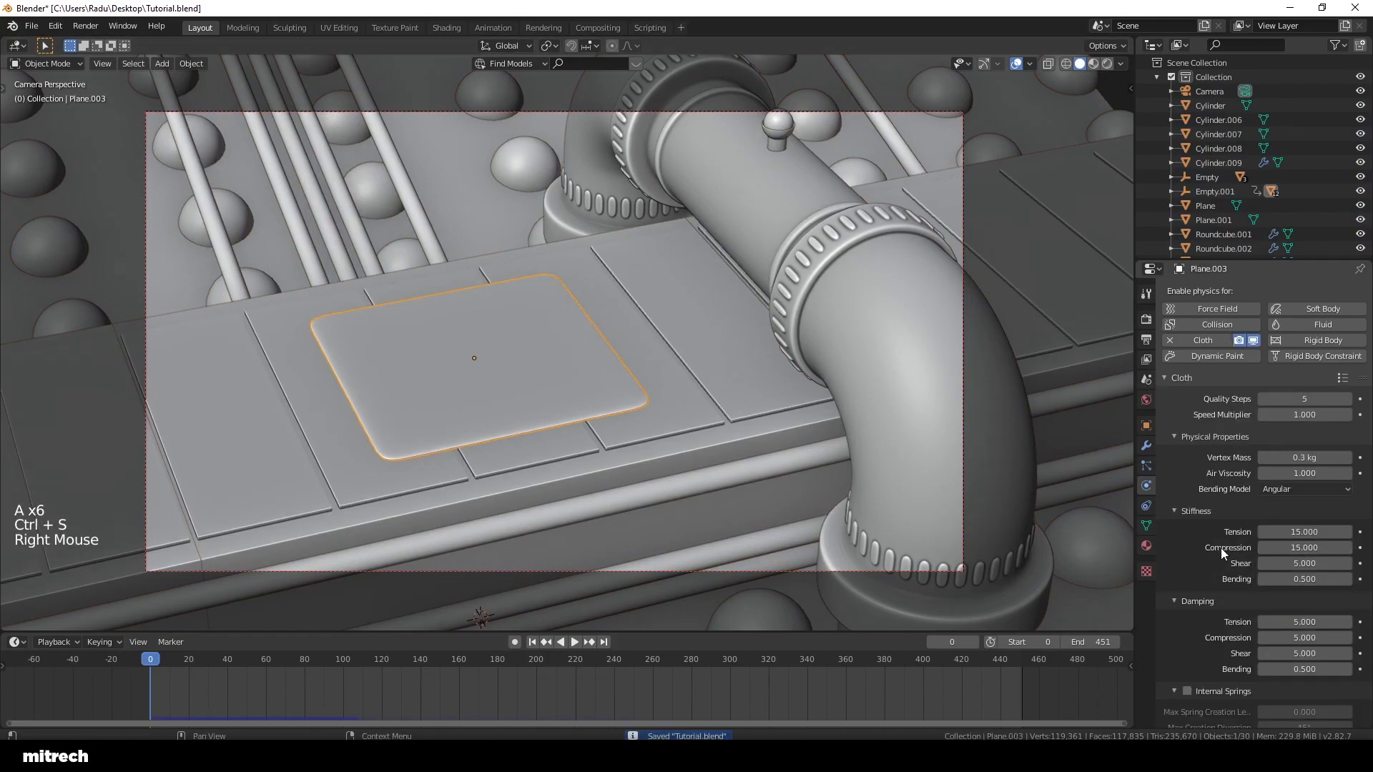
scroll(1211, 572, down, 6)
scroll(1211, 573, down, 4)
click(1304, 579)
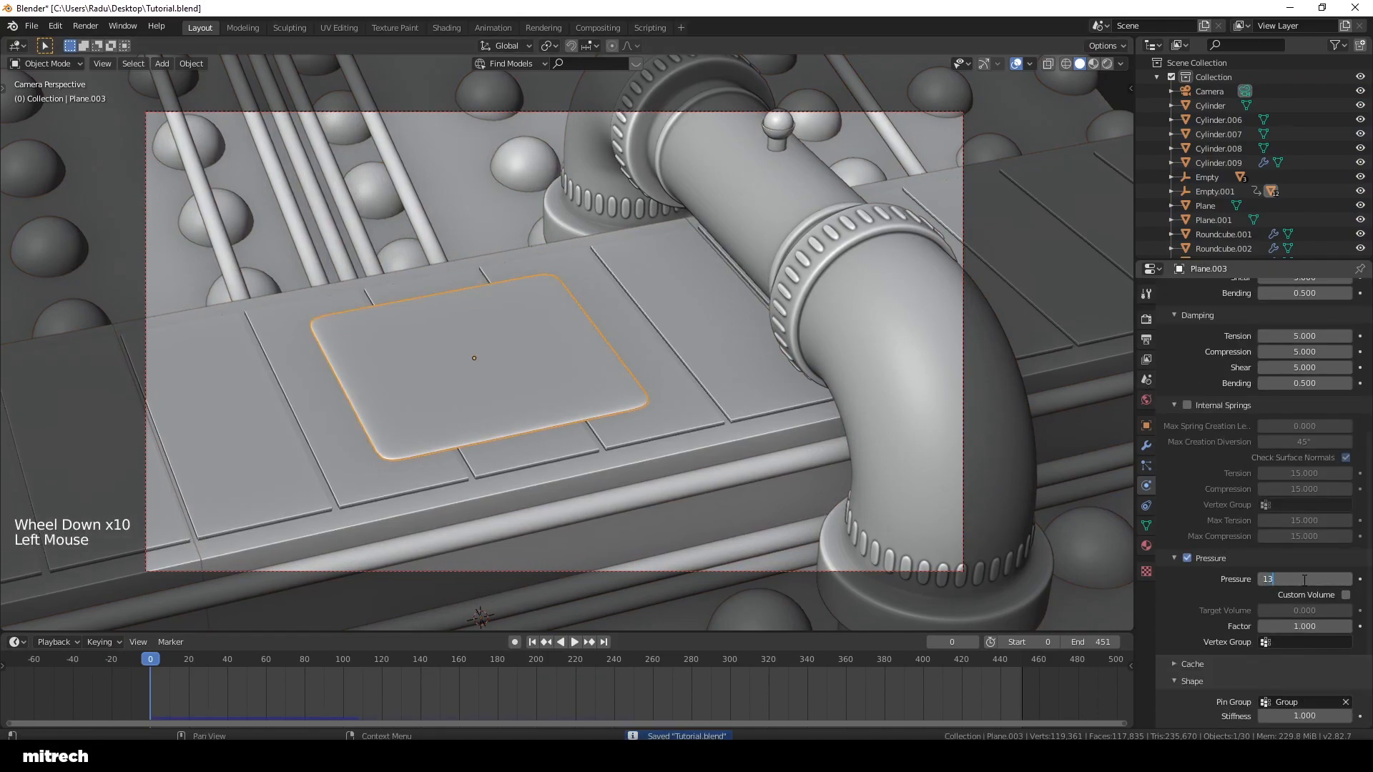
key(a)
key(a)
key(a)
key(a)
key(a)
key(ctrl+s)
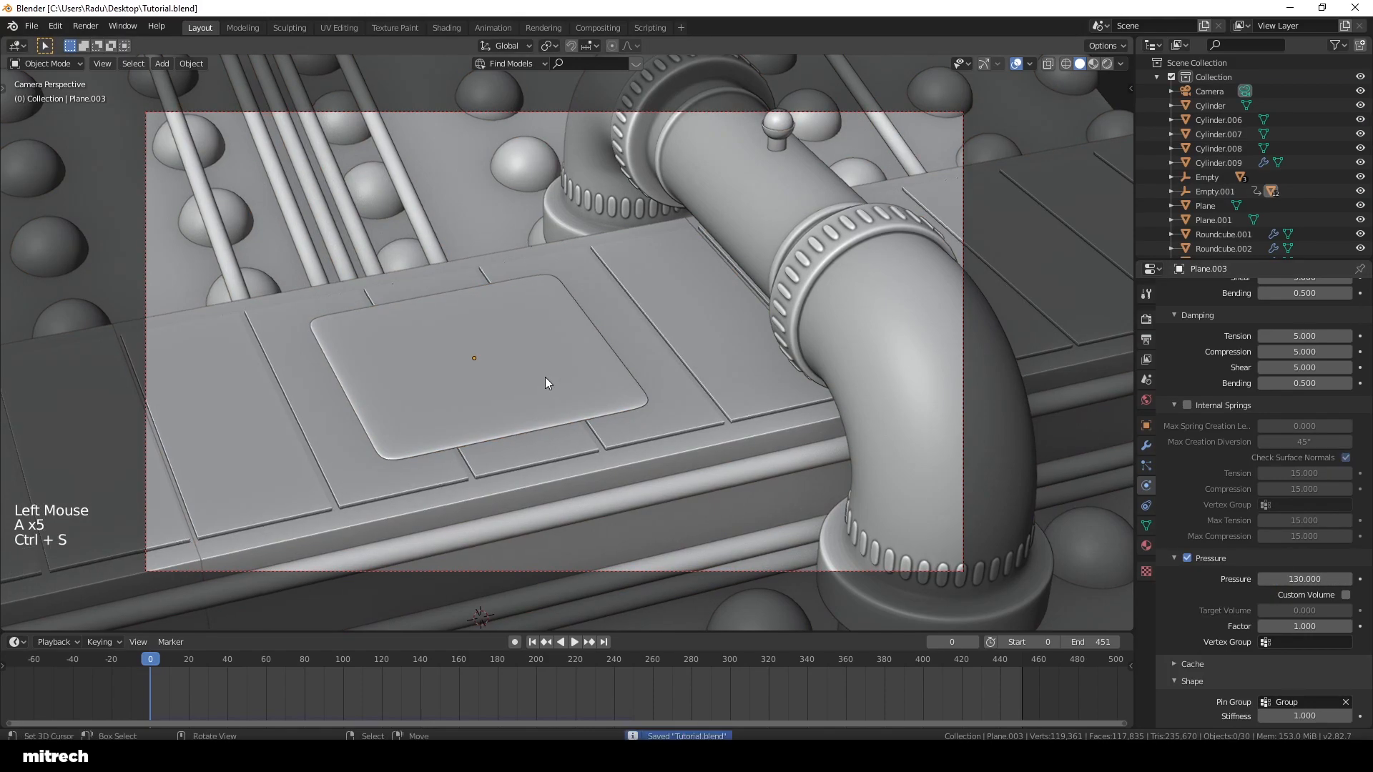
Step: Set the simulation start of the pillow plane's cloth cache to frame 0
right_click(545, 377)
scroll(1228, 567, down, 6)
click(1202, 563)
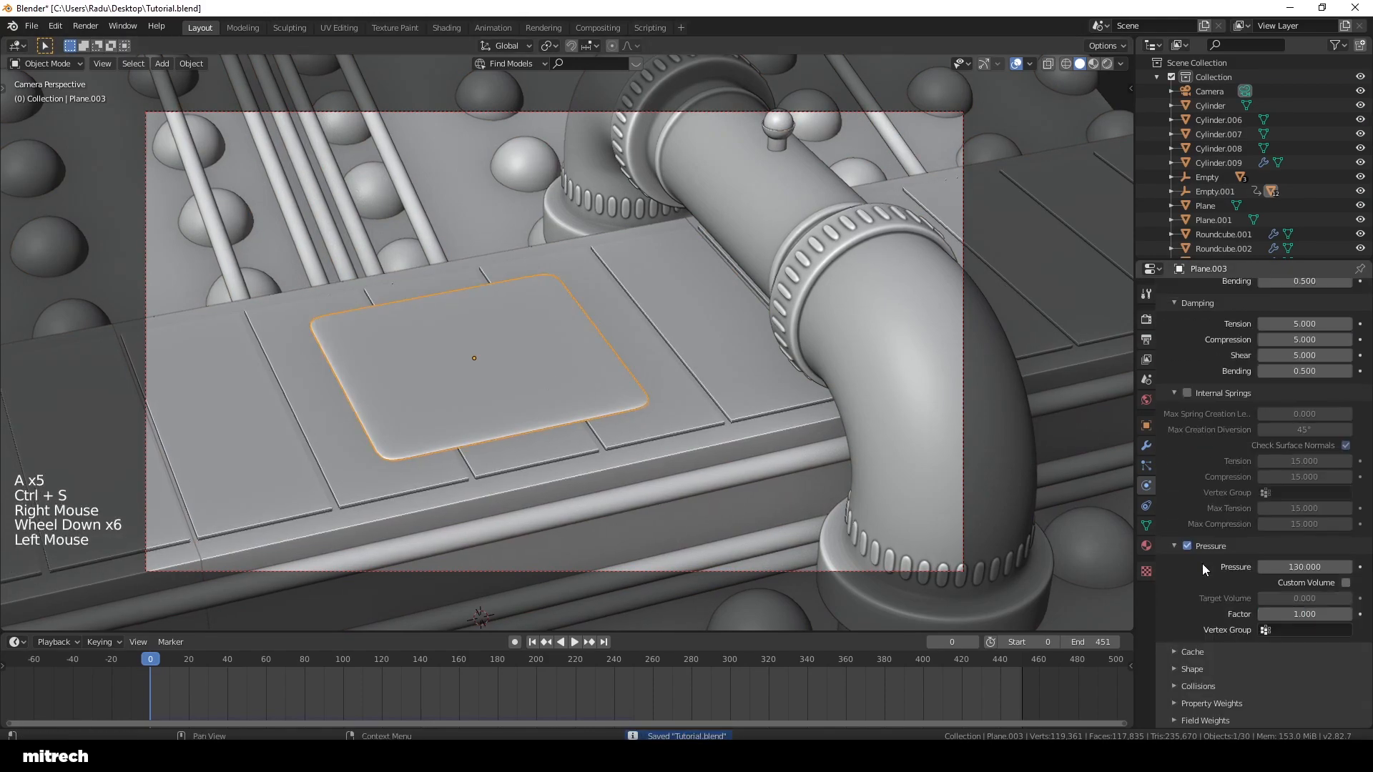
click(1208, 652)
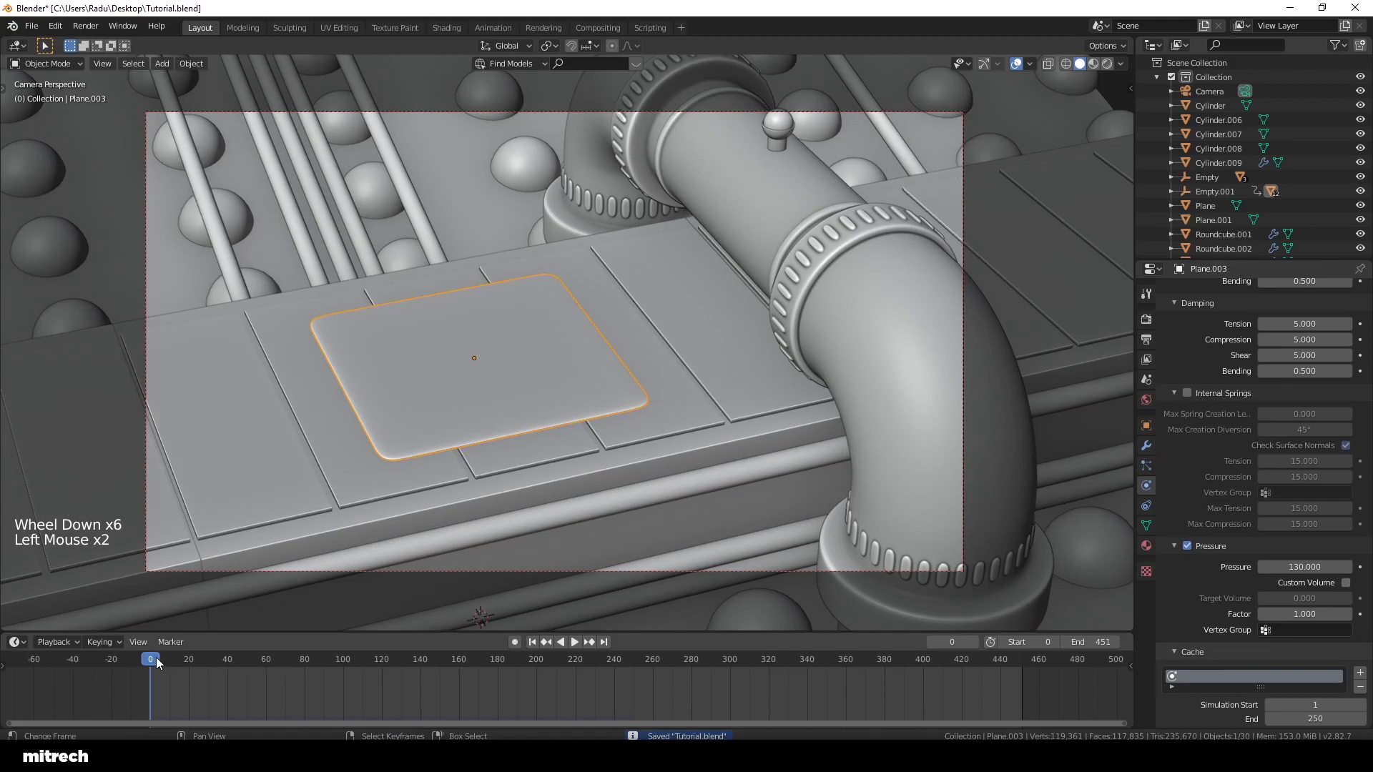
scroll(1316, 663, down, 2)
click(1314, 650)
text(0)
key(Return)
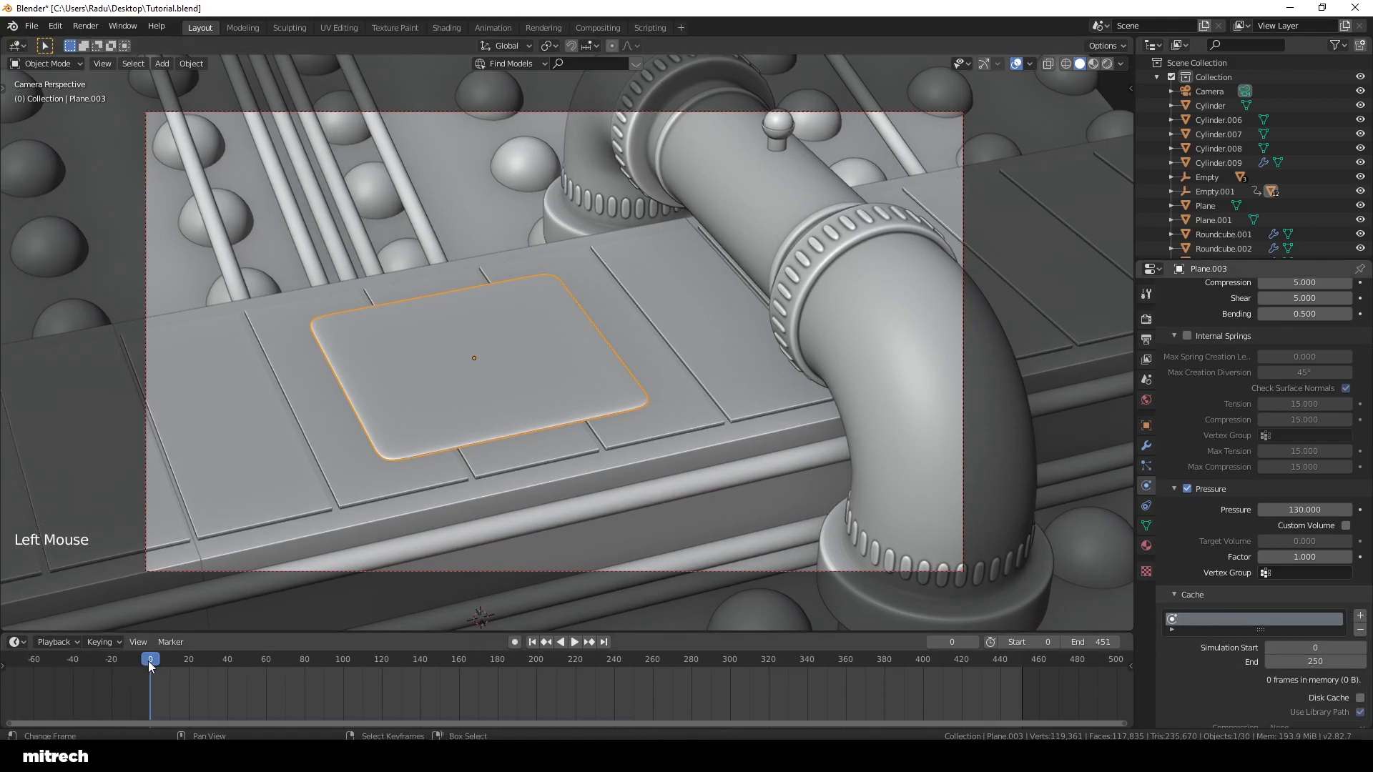
Step: Set the cloth cache's end frame to 120 and bake the simulation
drag(148, 660, 362, 671)
double_click(1315, 662)
key(Return)
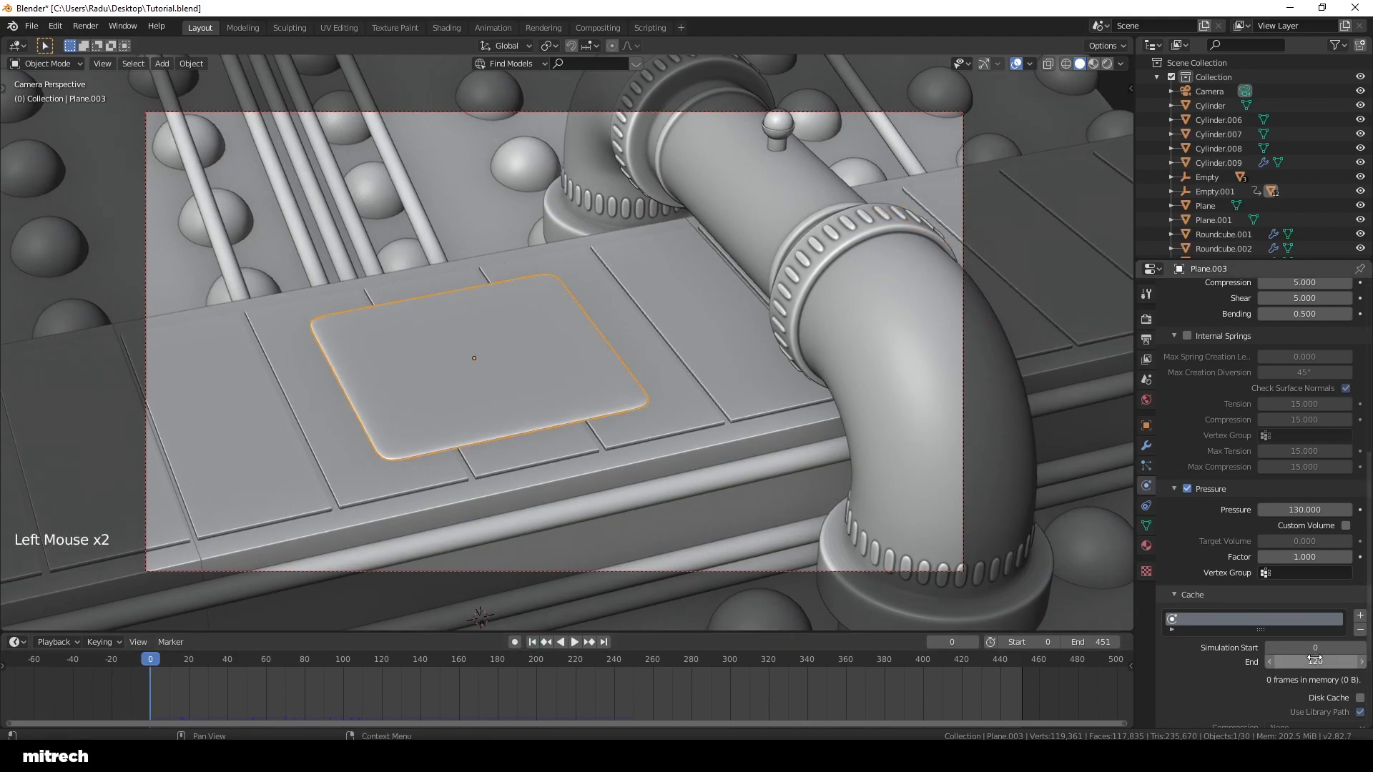
scroll(1221, 606, down, 4)
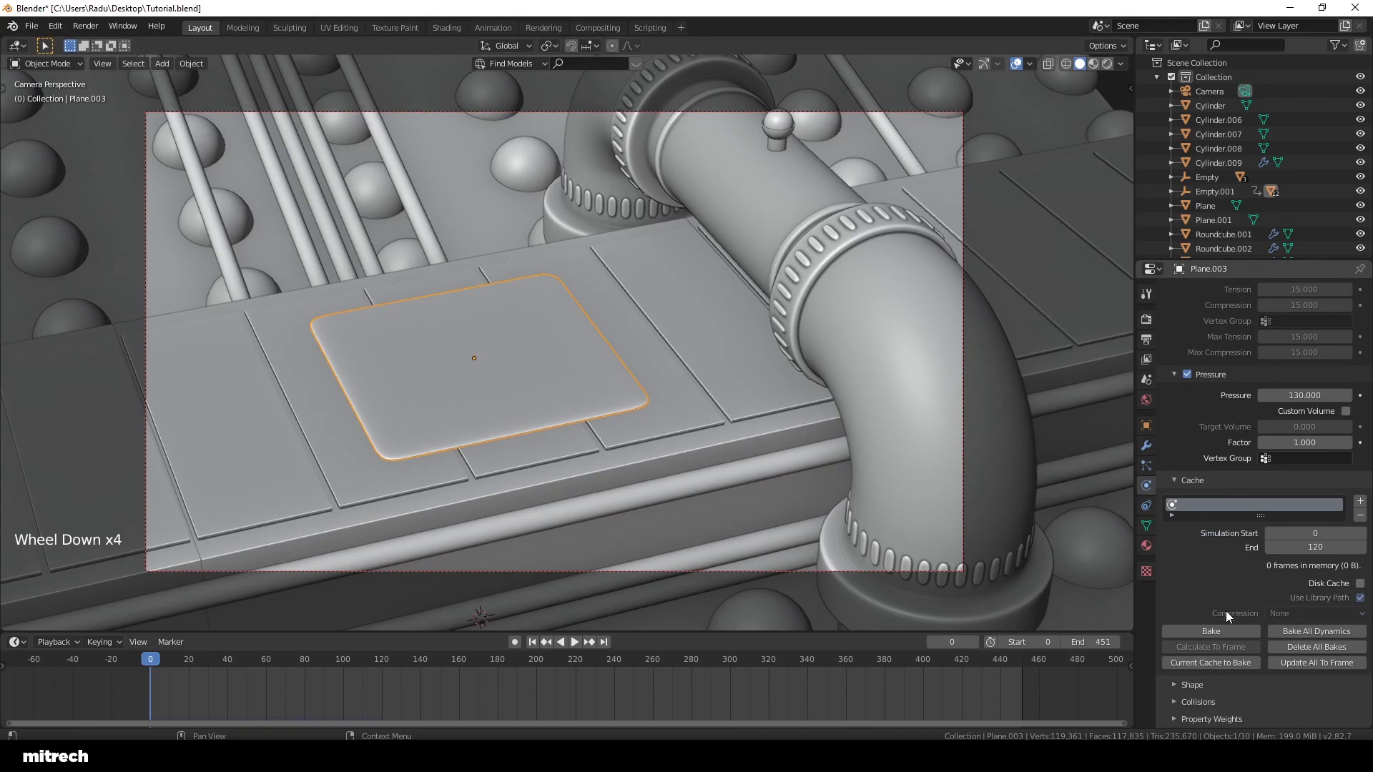
click(1229, 630)
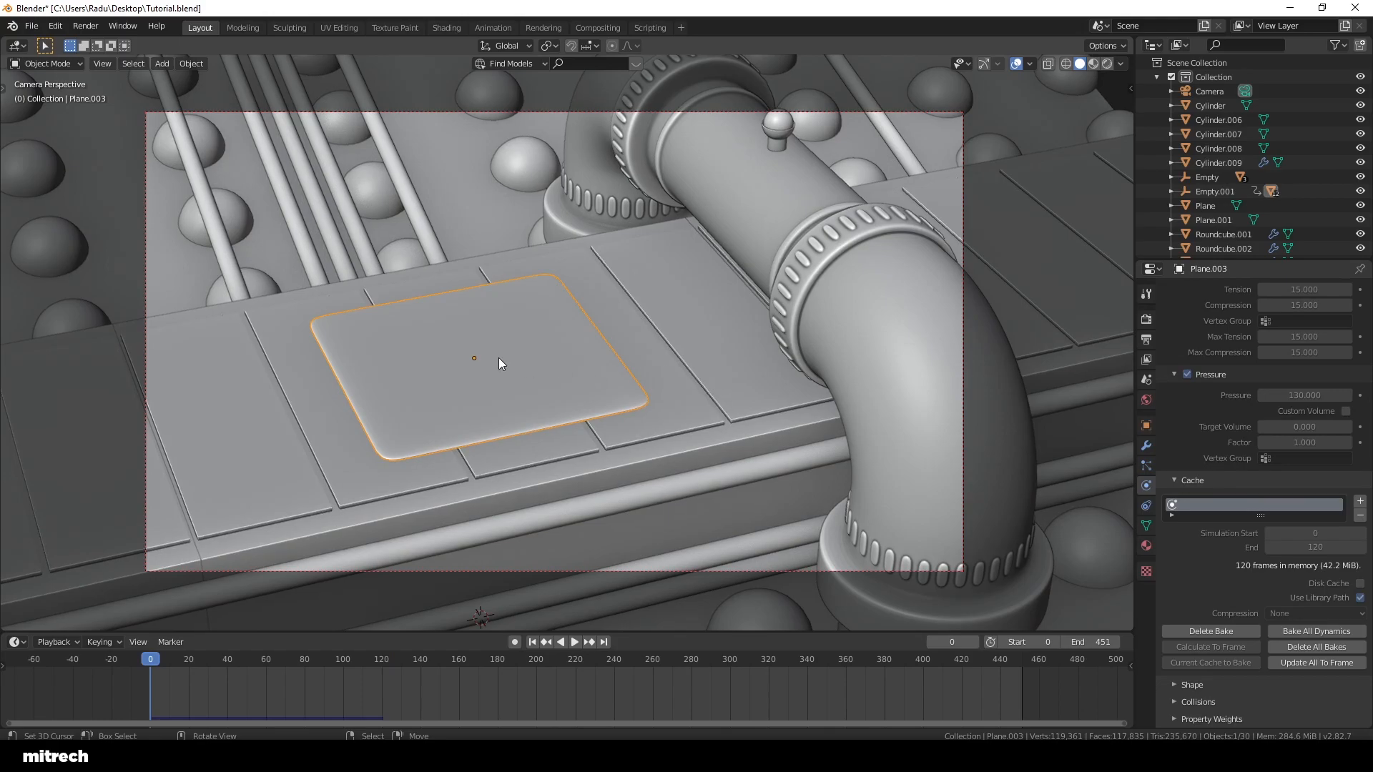
Step: Deselect all objects and save the file with the baked cloth simulation
right_click(681, 382)
key(a)
key(a)
key(a)
key(a)
key(a)
key(ctrl+s)
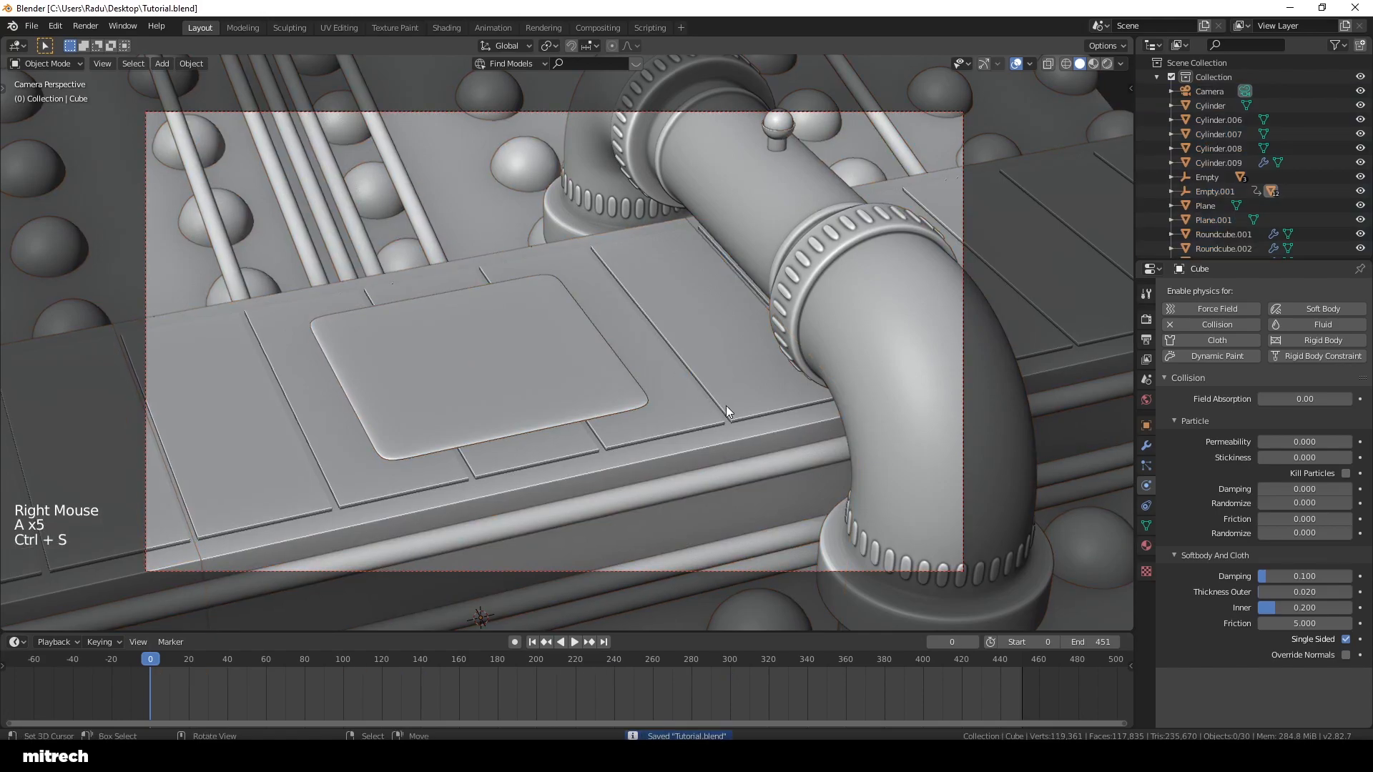
Step: Play the baked pillow animation to about frame 153 and return to frame 0
key(ctrl+space)
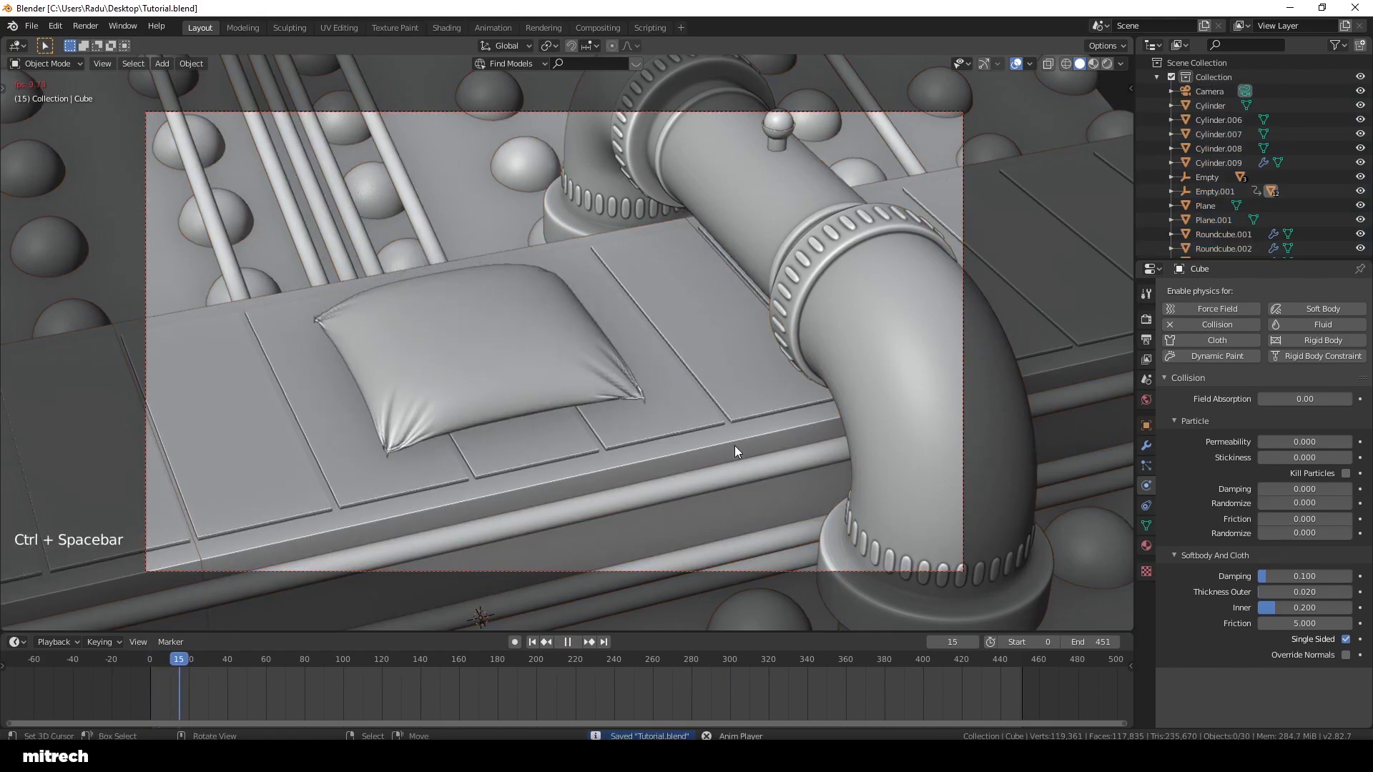
key(F15)
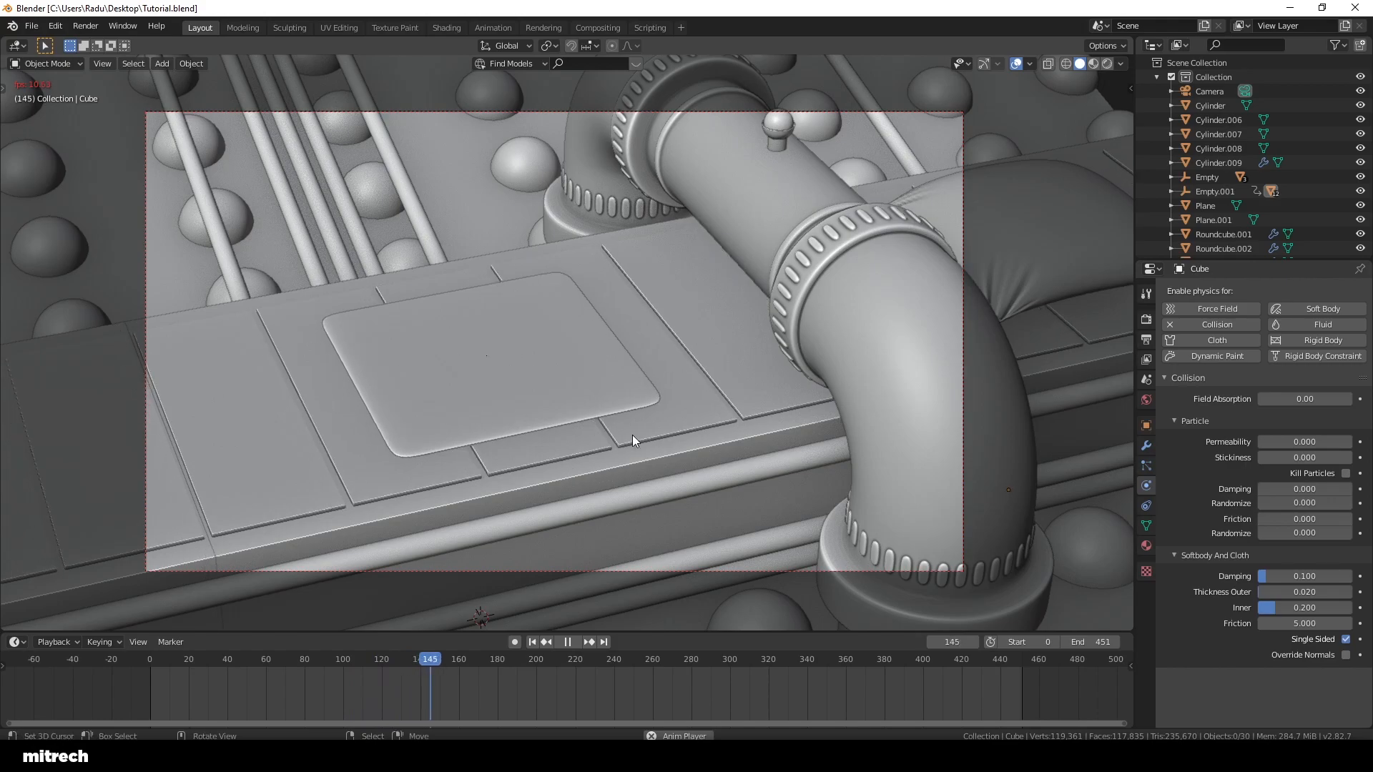
key(ctrl+space)
key(ctrl+space)
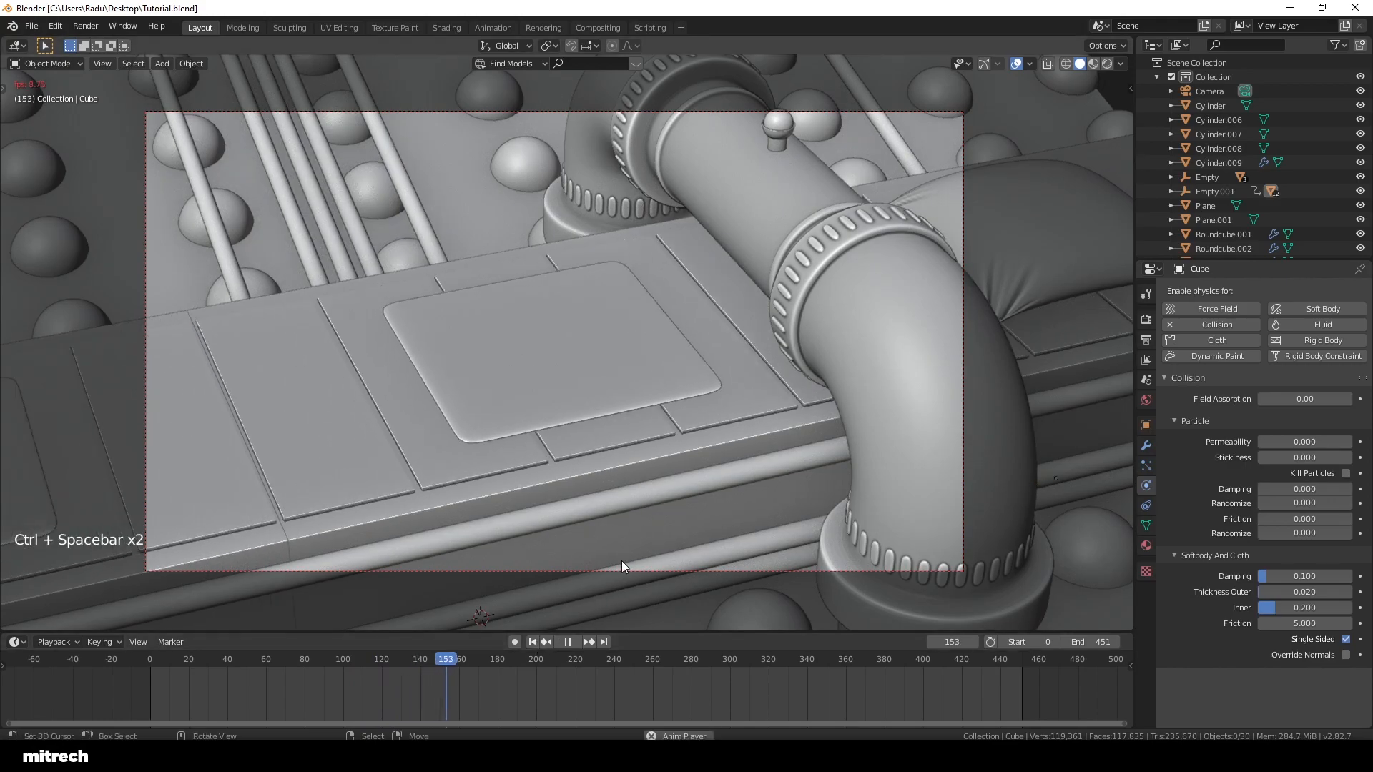
key(ctrl+space)
click(532, 642)
Step: Clear the selection on the conveyor belt and save the file
right_click(677, 400)
key(a)
key(a)
key(a)
key(a)
key(a)
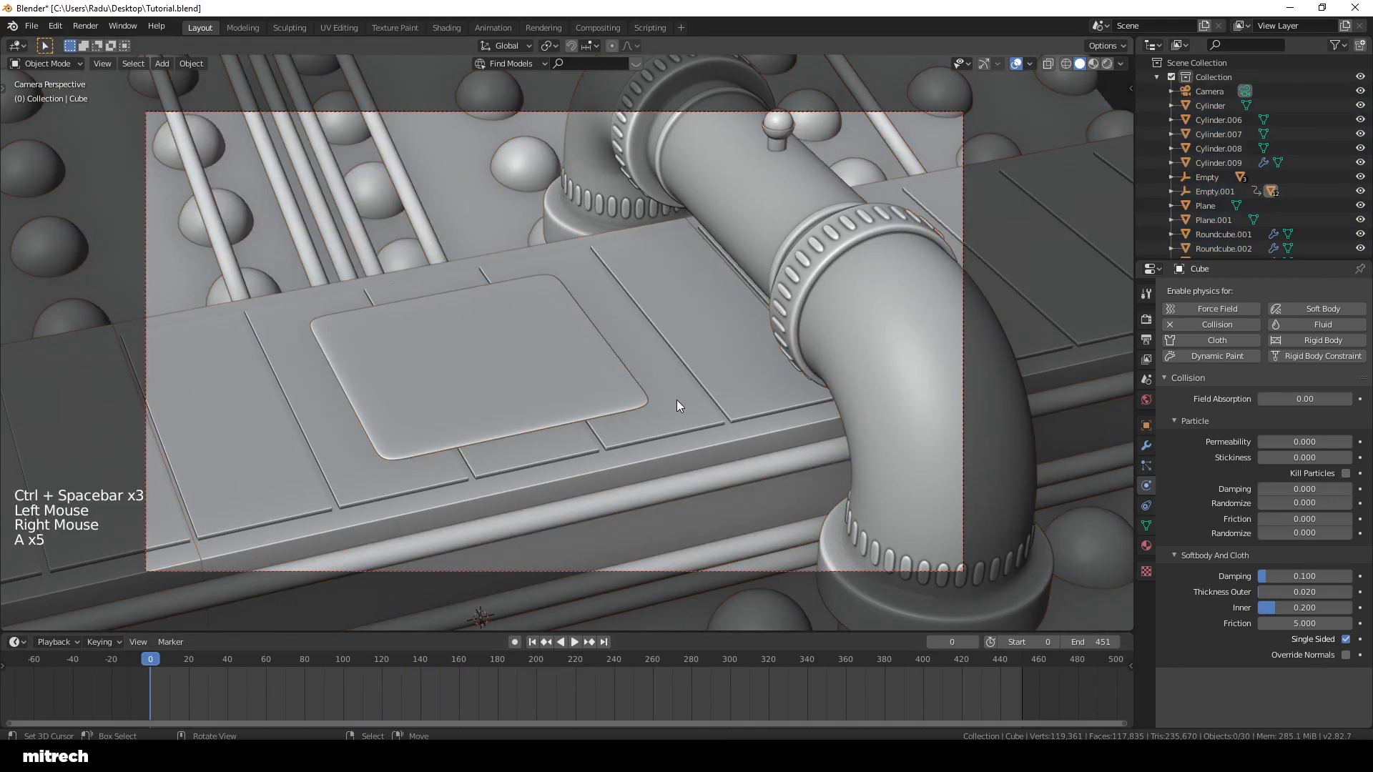
key(ctrl+s)
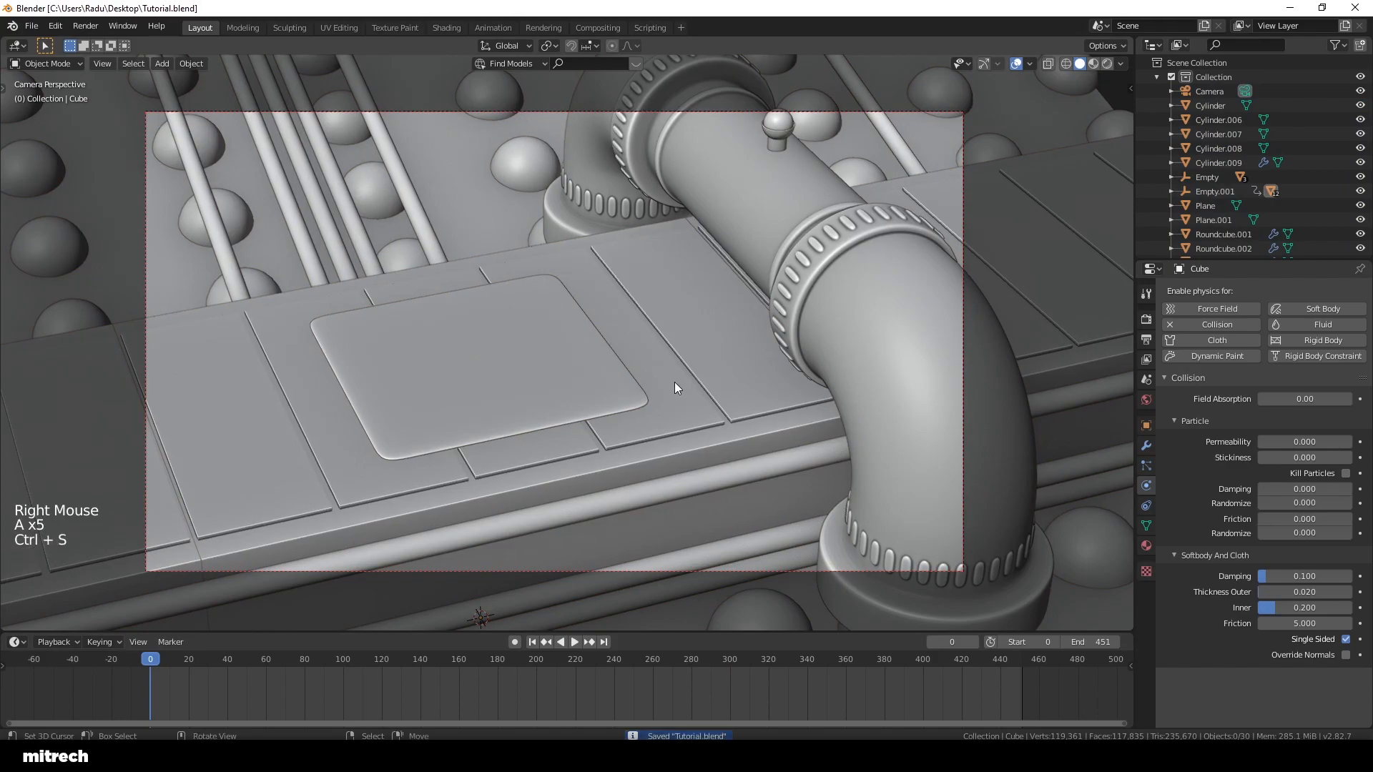
Step: Show the camera view in Material Preview shading, deselect everything and save the file
middle_drag(669, 350, 576, 358)
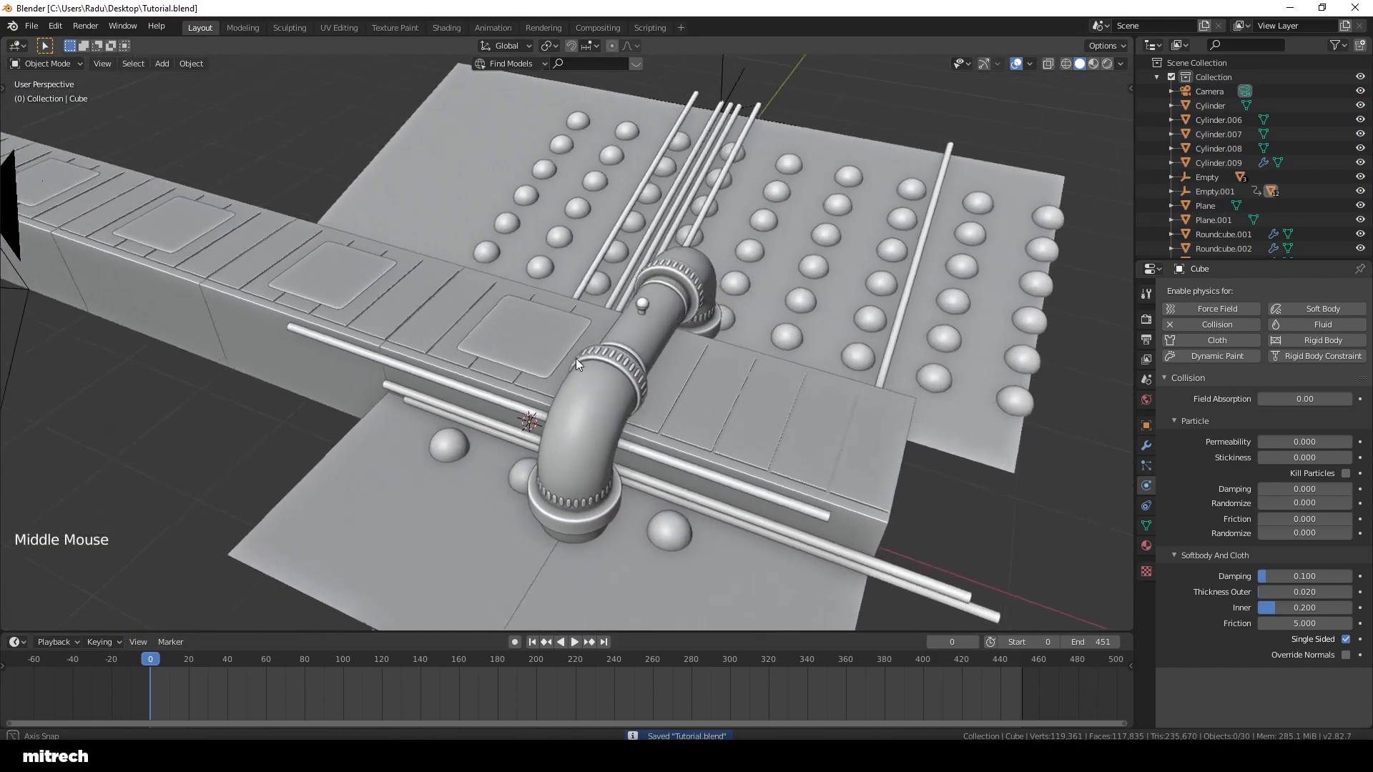
scroll(576, 362, up, 2)
key(KP_0)
key(z)
right_click(693, 357)
key(a)
key(a)
key(a)
key(a)
key(a)
key(ctrl+s)
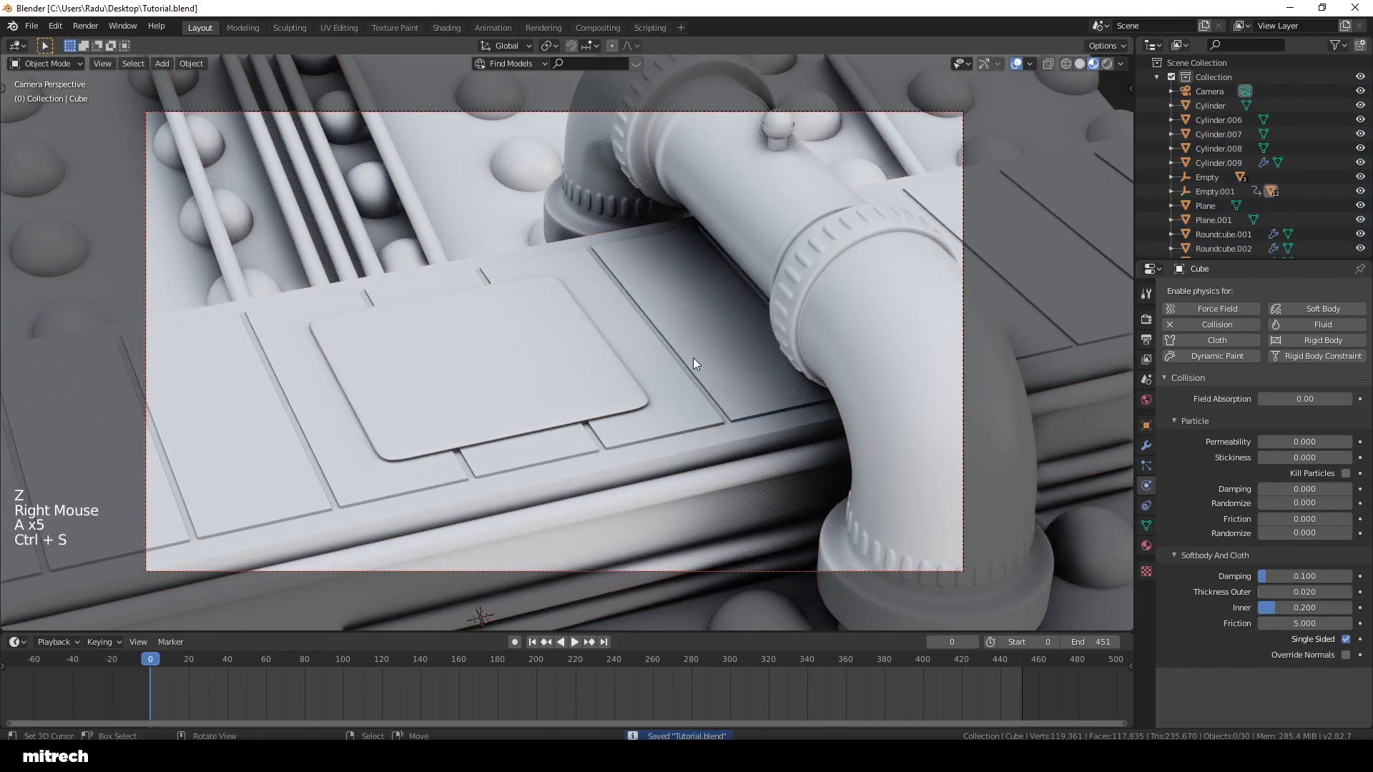
Step: Play the pillow animation in the shaded camera view and return to frame 0
key(ctrl+space)
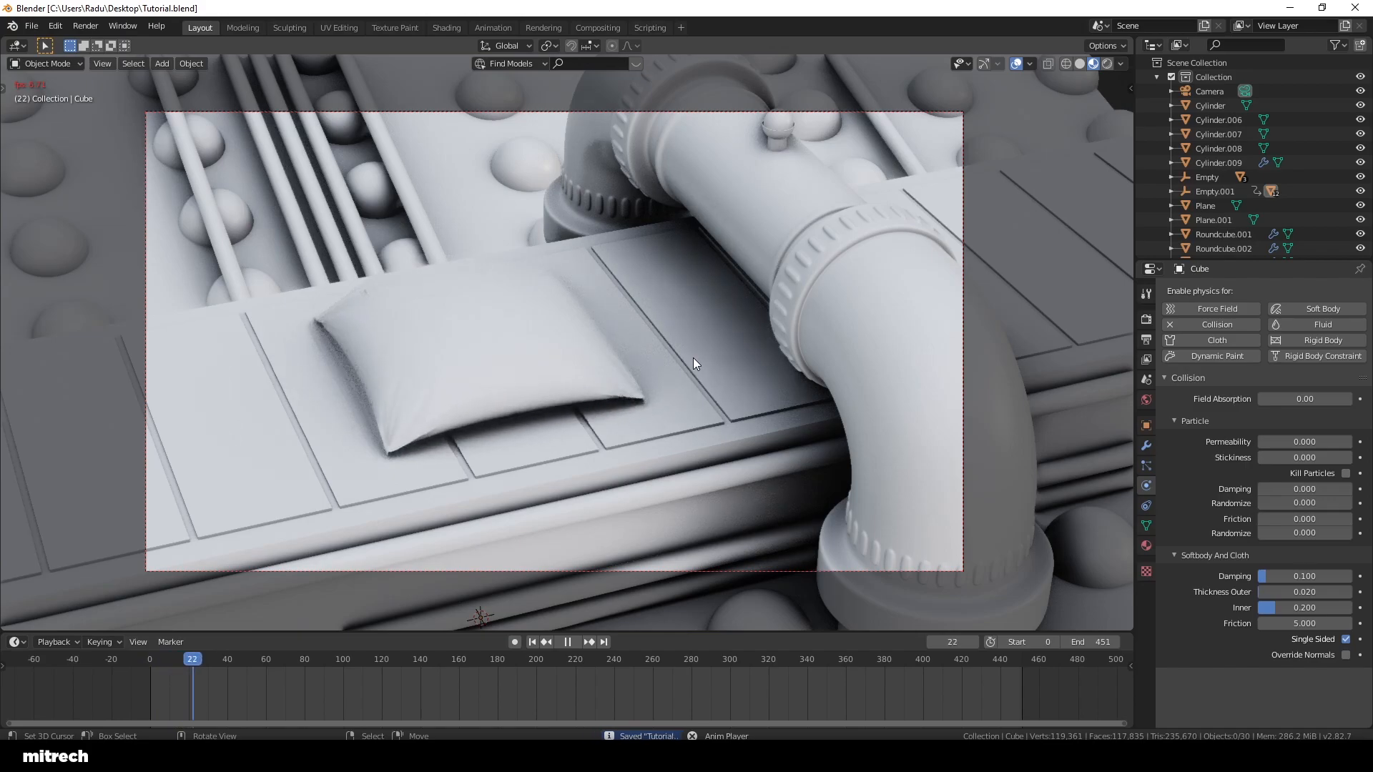
key(ctrl+space)
click(532, 642)
Step: Switch the viewport back to Solid shading, deselect all objects and save the file
key(z)
right_click(703, 366)
key(a)
key(a)
key(a)
key(a)
key(a)
key(ctrl+s)
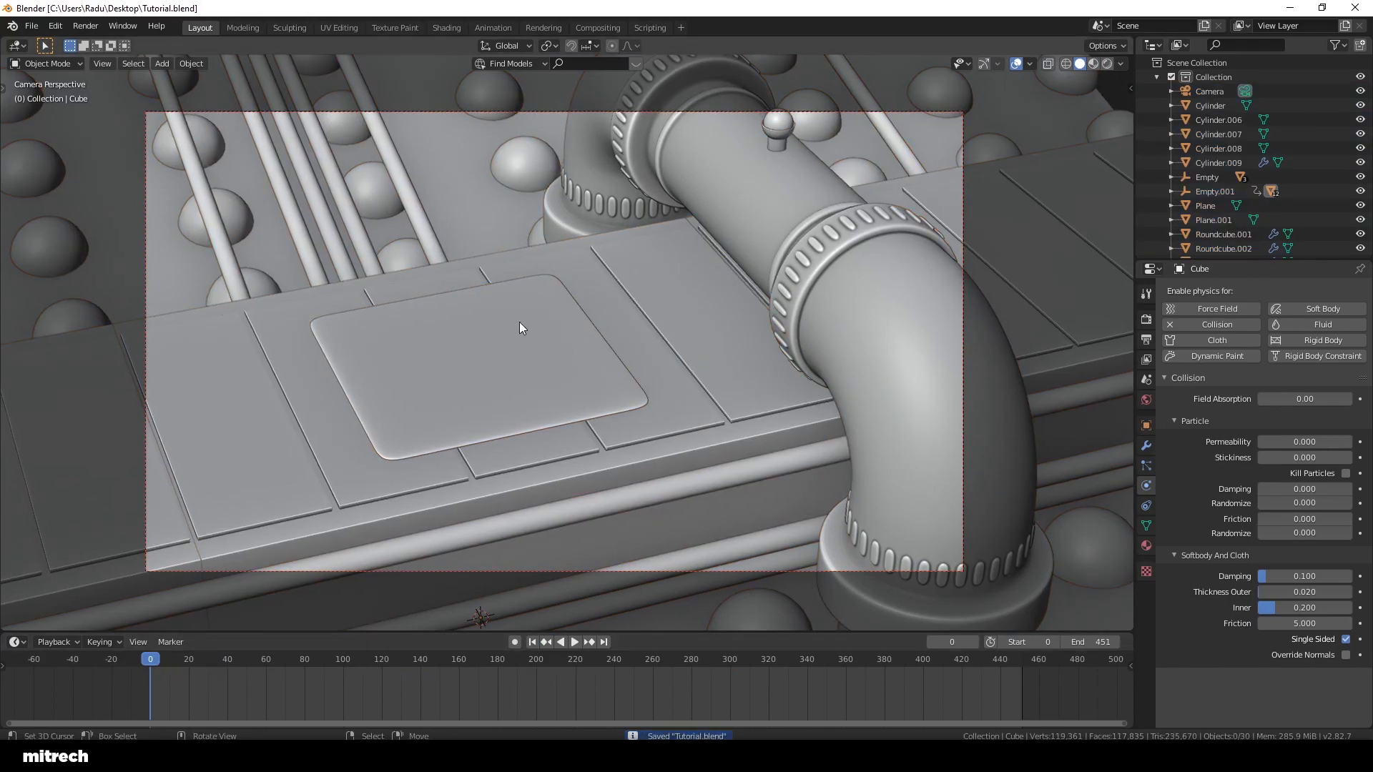
Step: Play the pillow inflation, stop at about frame 37 and leave all objects deselected
key(ctrl+space)
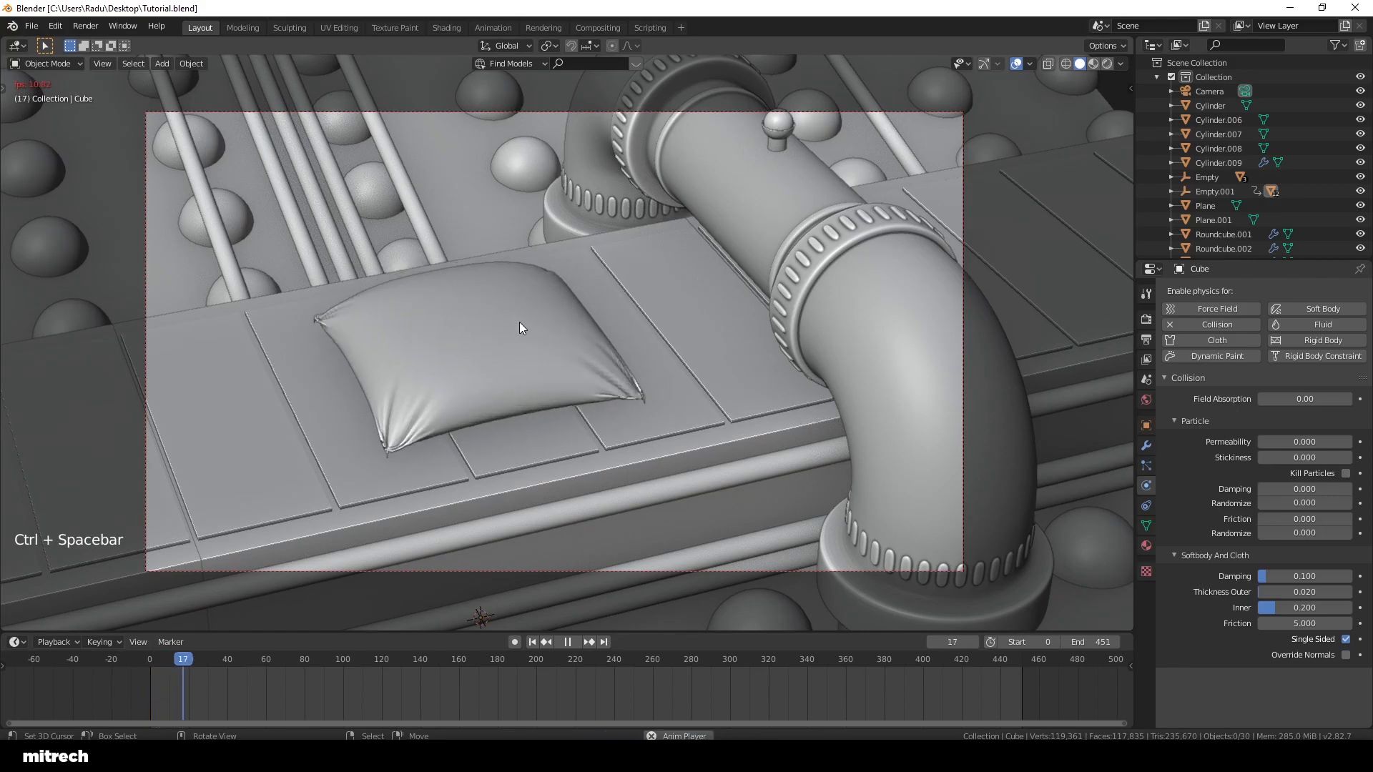
key(ctrl+space)
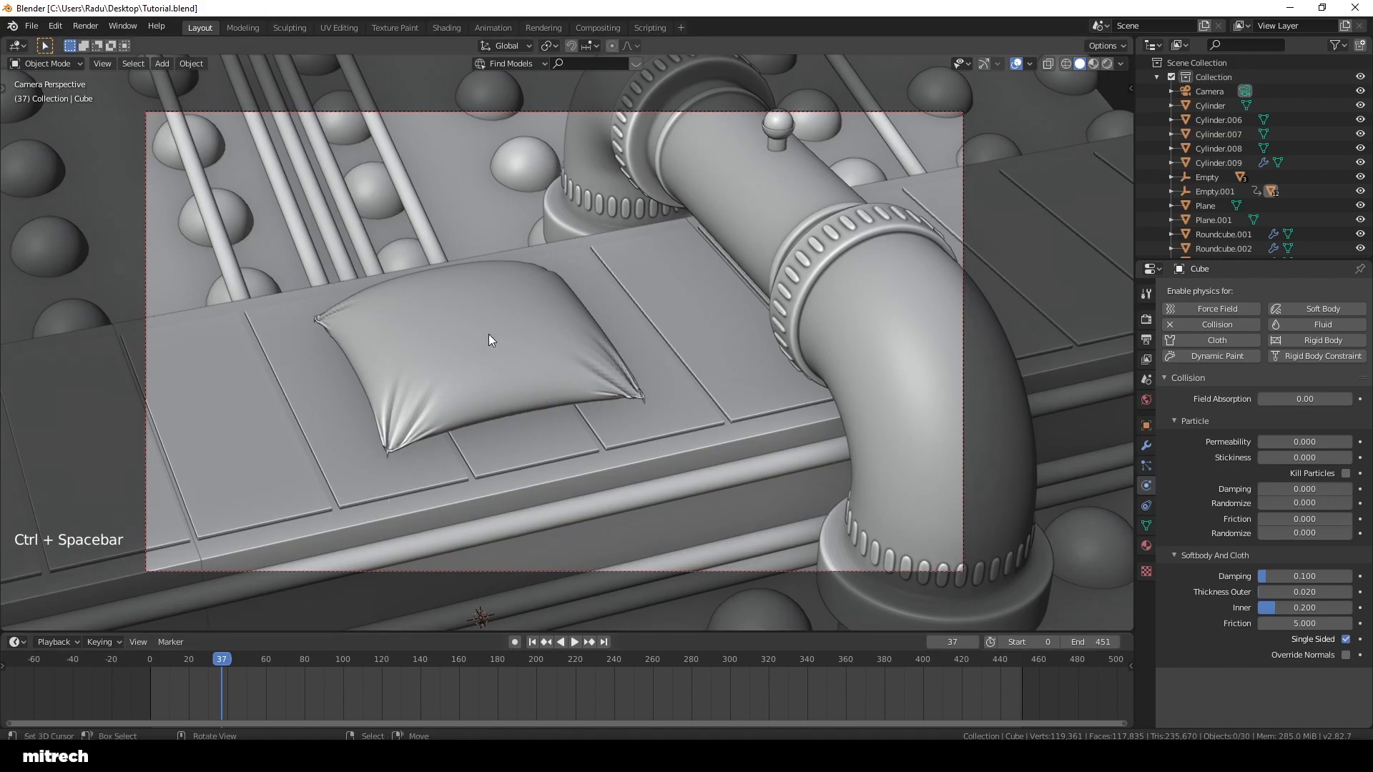
right_click(453, 362)
key(a)
key(a)
key(a)
key(a)
key(a)
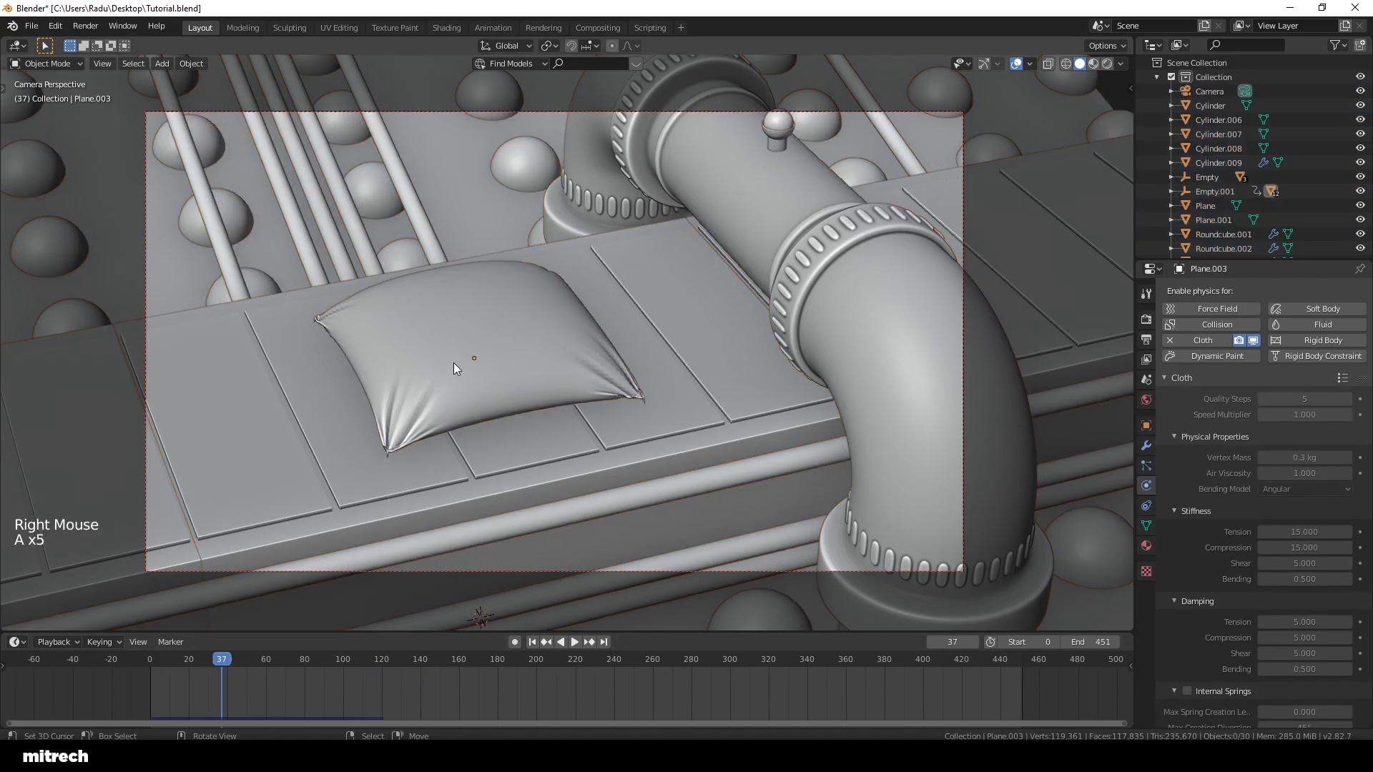
Step: Return the animation to frame 0, deselect everything, save the file and show the camera view
key(ctrl+s)
click(541, 642)
right_click(666, 385)
key(a)
key(a)
key(a)
key(a)
key(a)
key(ctrl+s)
middle_drag(638, 396, 503, 361)
scroll(609, 375, up, 2)
key(KP_0)
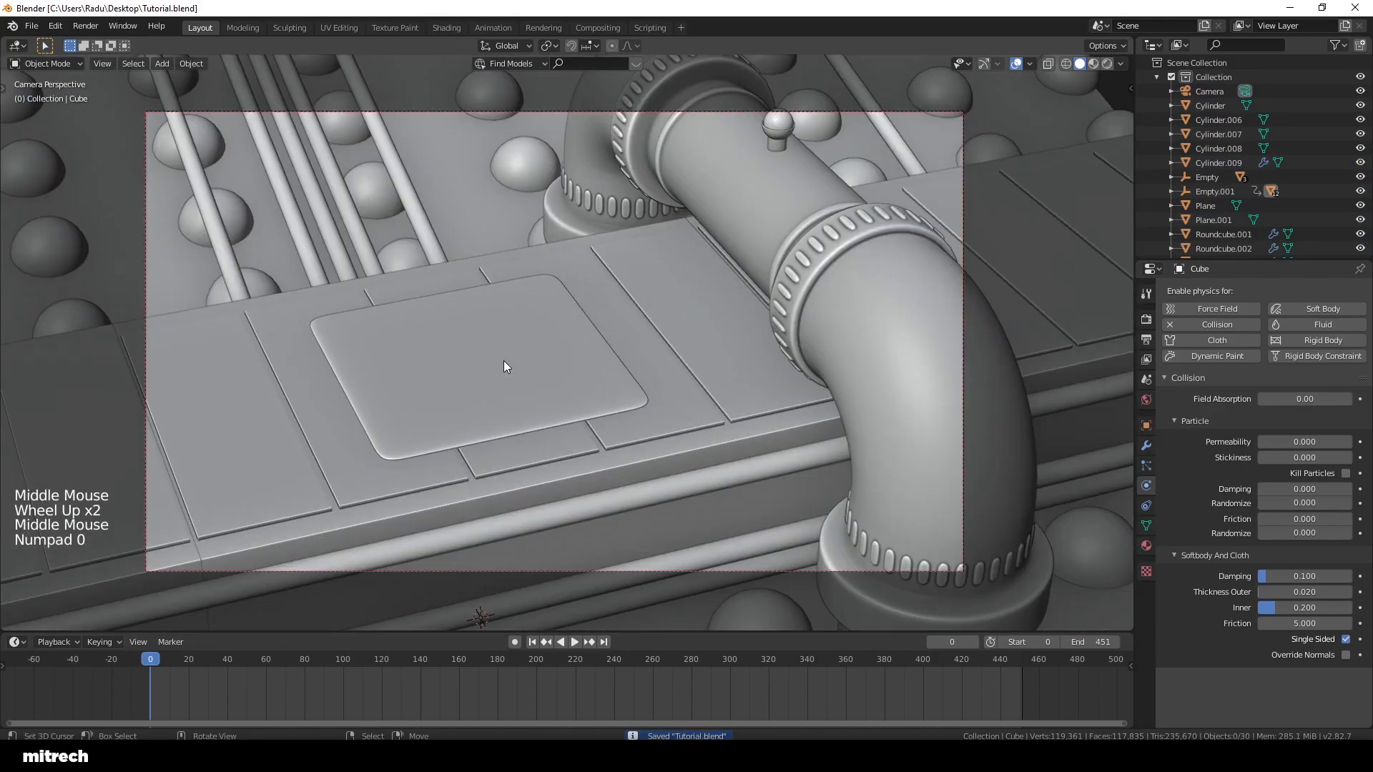
Step: Play the pillow inflation up to about frame 20, return to frame 0 and save with nothing selected
key(ctrl+space)
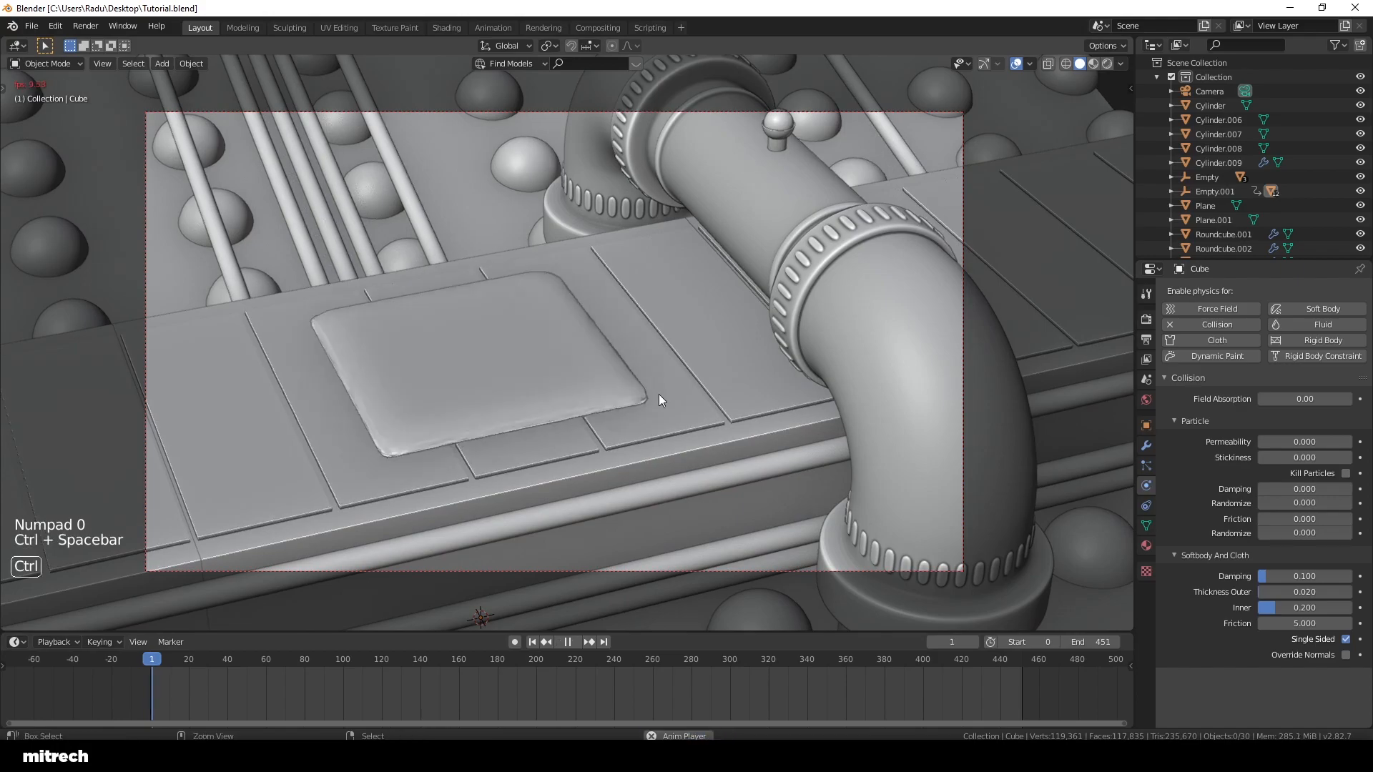
key(ctrl+space)
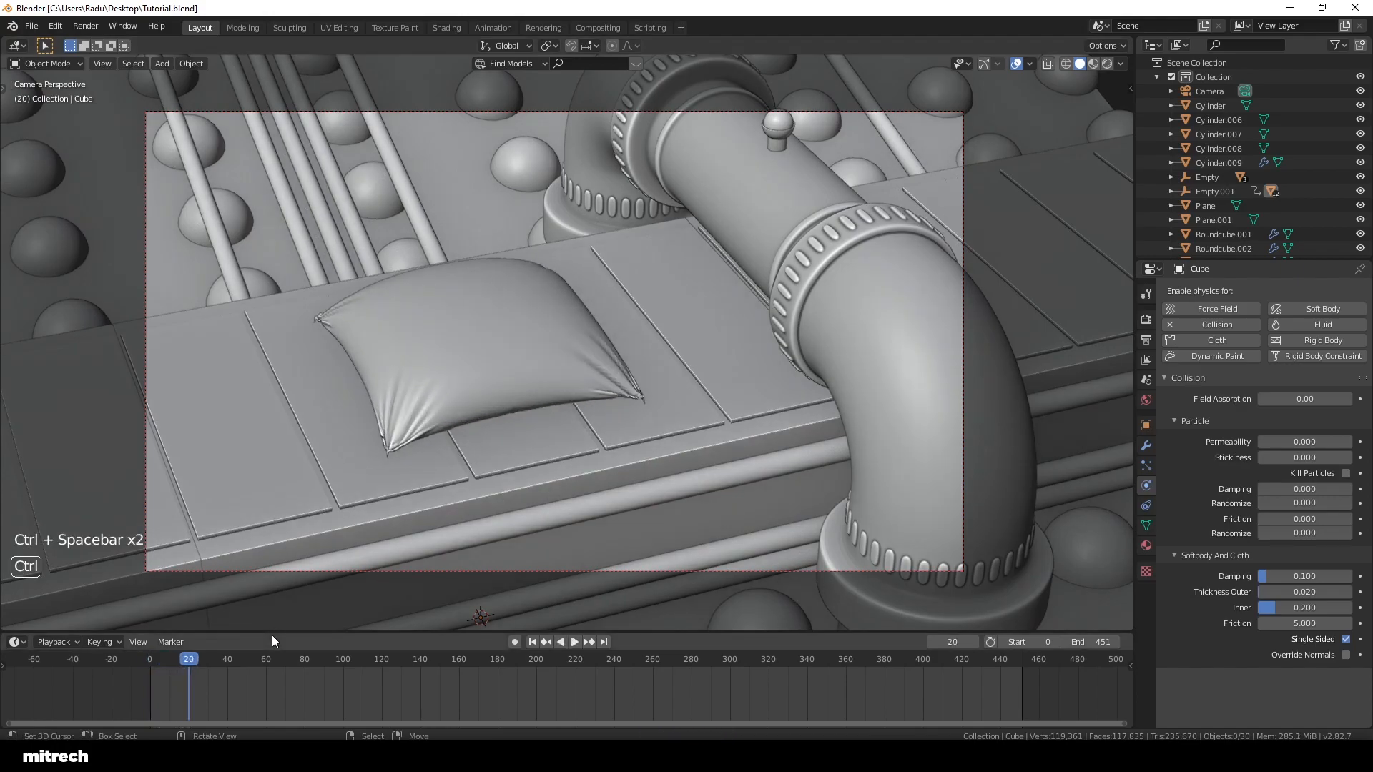
click(531, 642)
right_click(732, 350)
key(a)
key(a)
key(a)
key(a)
key(a)
key(ctrl+s)
Step: Delete the pillow's cloth simulation bake, deselect everything and save the file
right_click(548, 368)
scroll(1224, 586, down, 20)
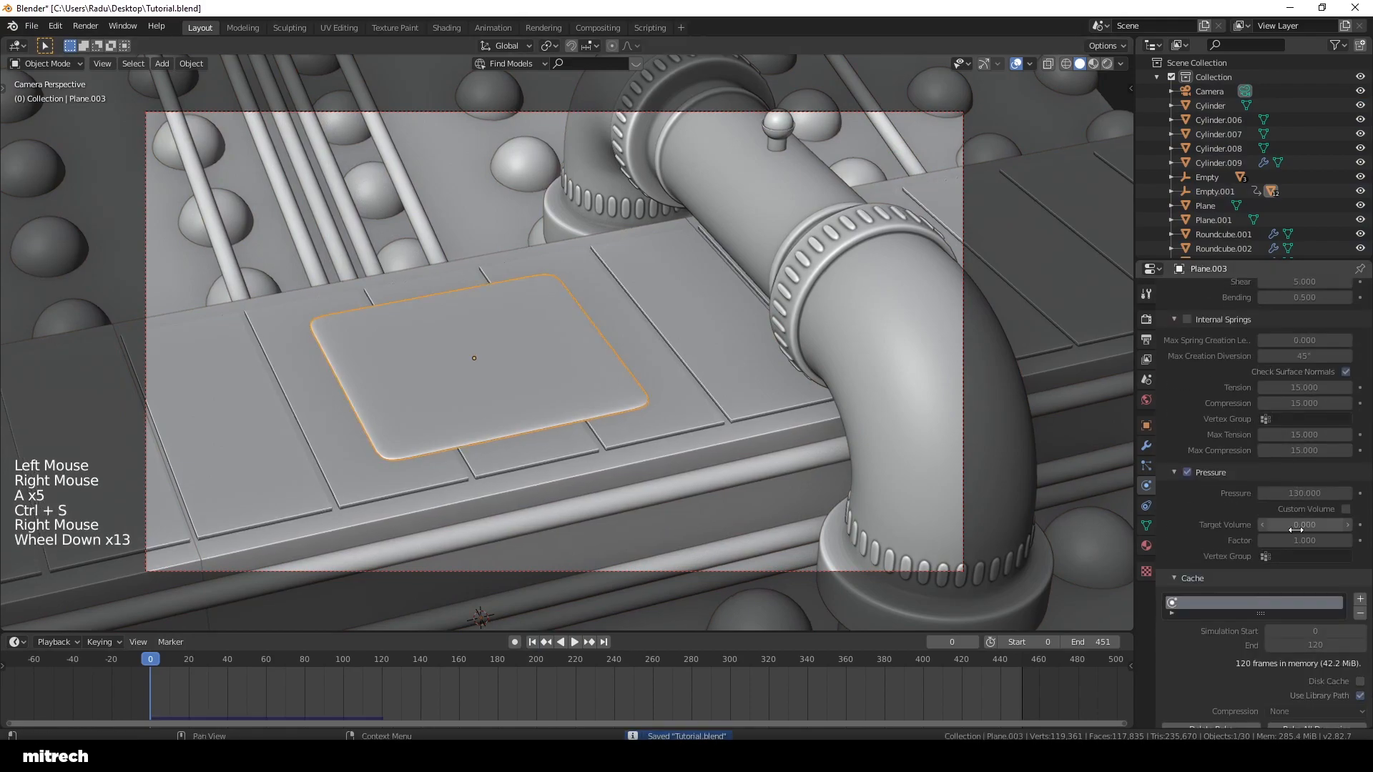
key(F15)
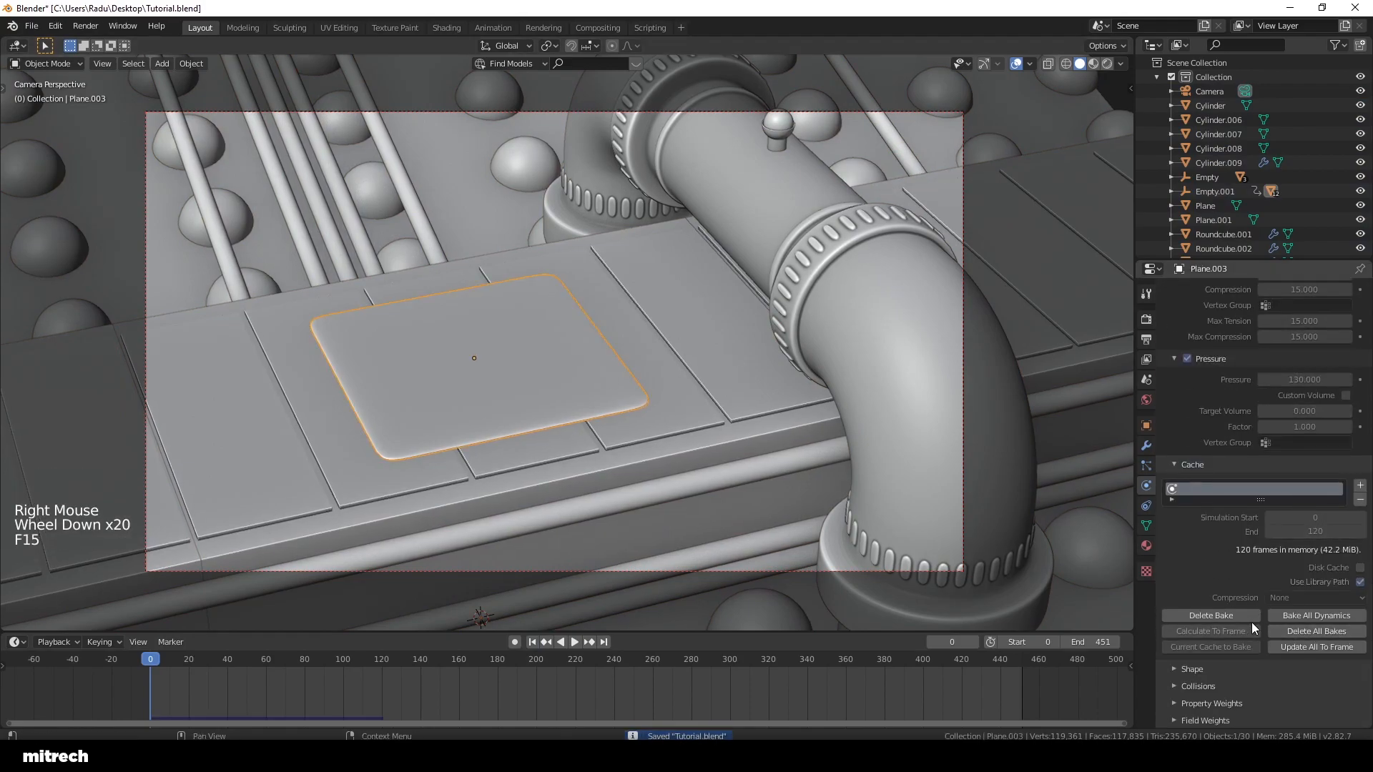
click(1242, 619)
right_click(741, 342)
key(a)
key(a)
key(a)
key(a)
key(a)
key(ctrl+s)
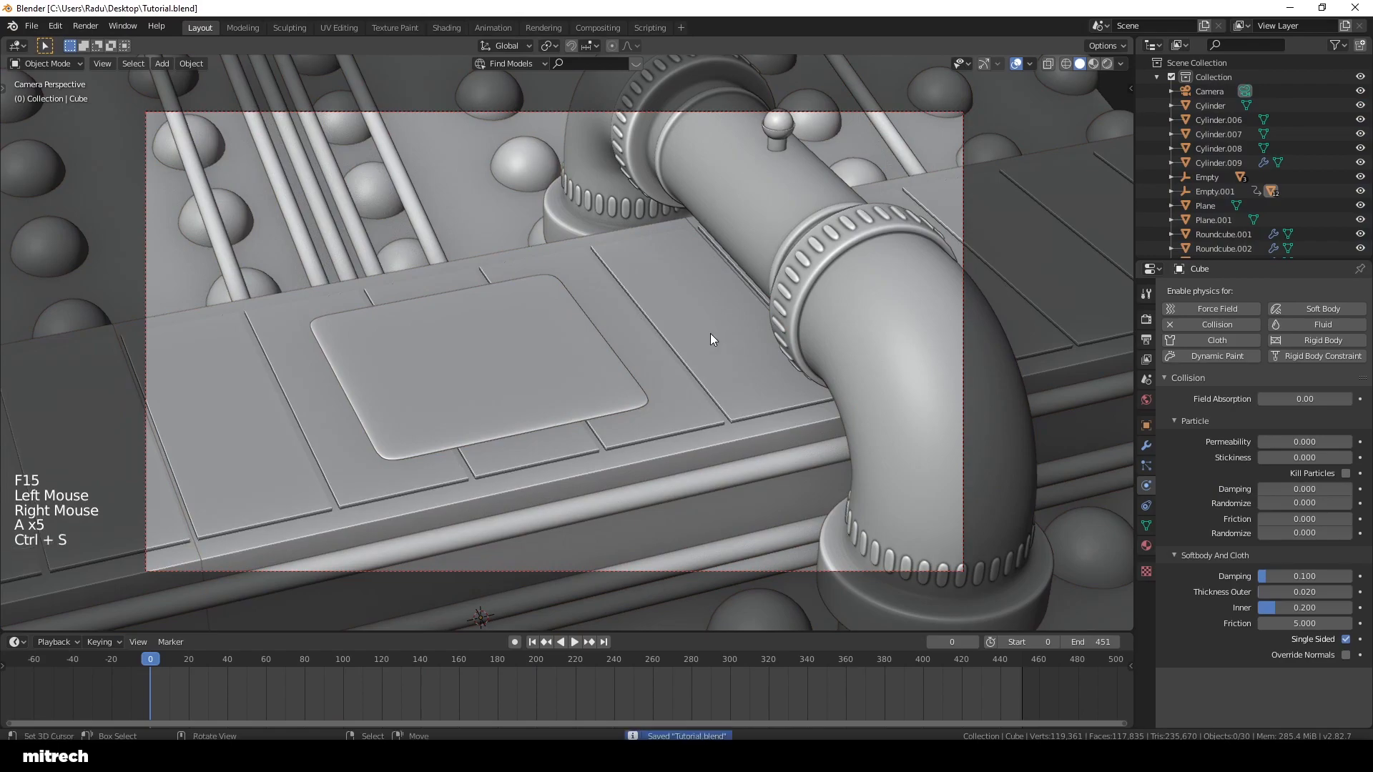
Step: Select Empty.001 below the conveyor's end and shift its keyframes from frame 40 onward 20 frames earlier
middle_drag(710, 333, 683, 348)
shift+middle_drag(682, 349, 656, 363)
scroll(478, 450, up, 2)
middle_drag(478, 451, 401, 440)
right_click(382, 438)
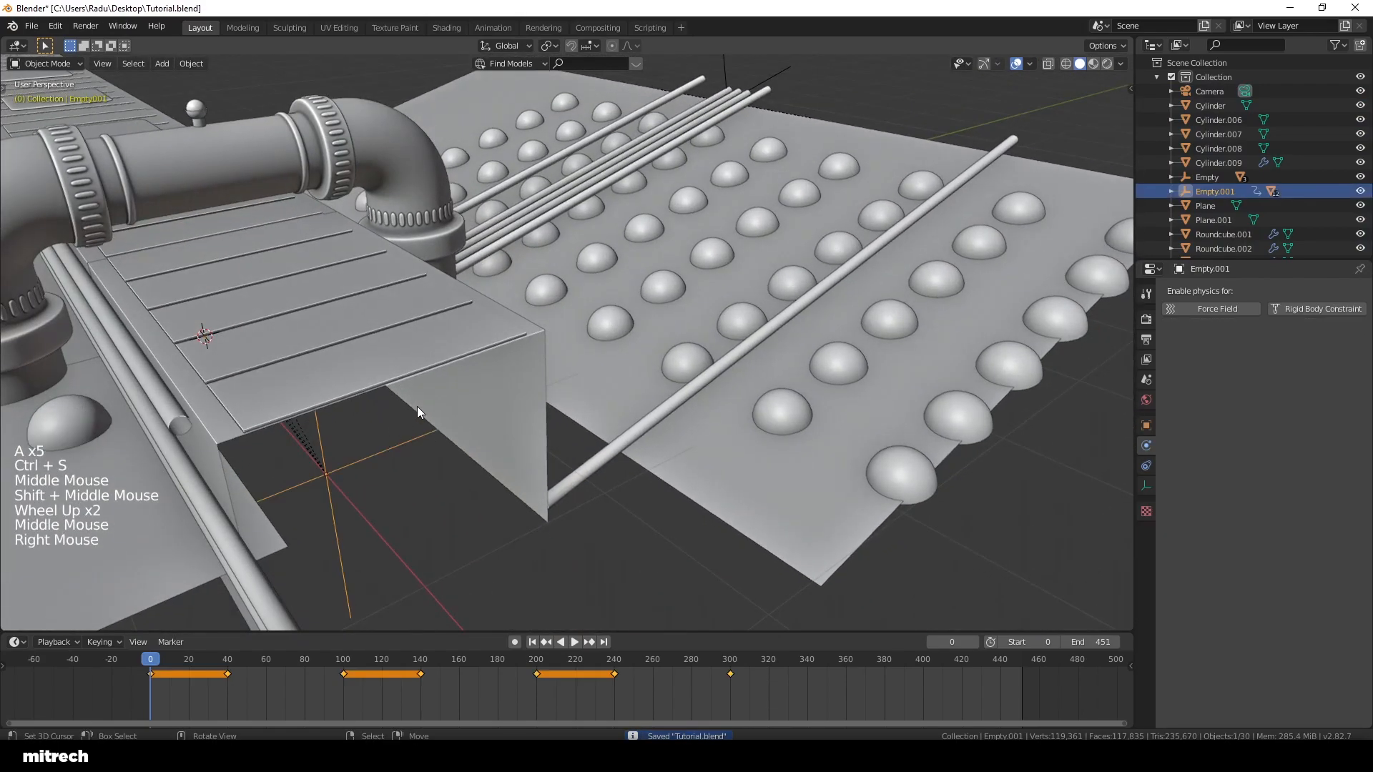
key(KP_0)
key(a)
middle_drag(436, 469, 487, 450)
right_click(461, 407)
key(KP_0)
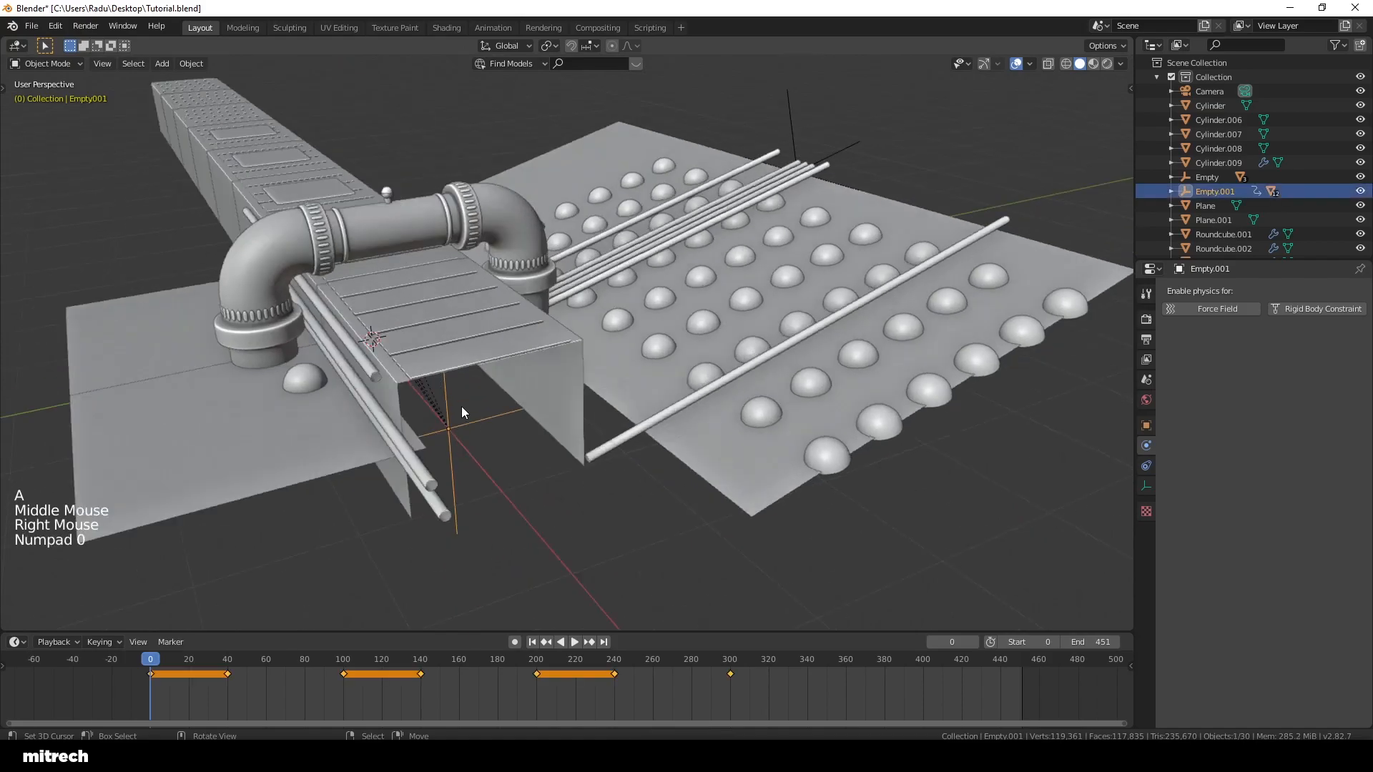
key(a)
key(b)
drag(754, 678, 139, 686)
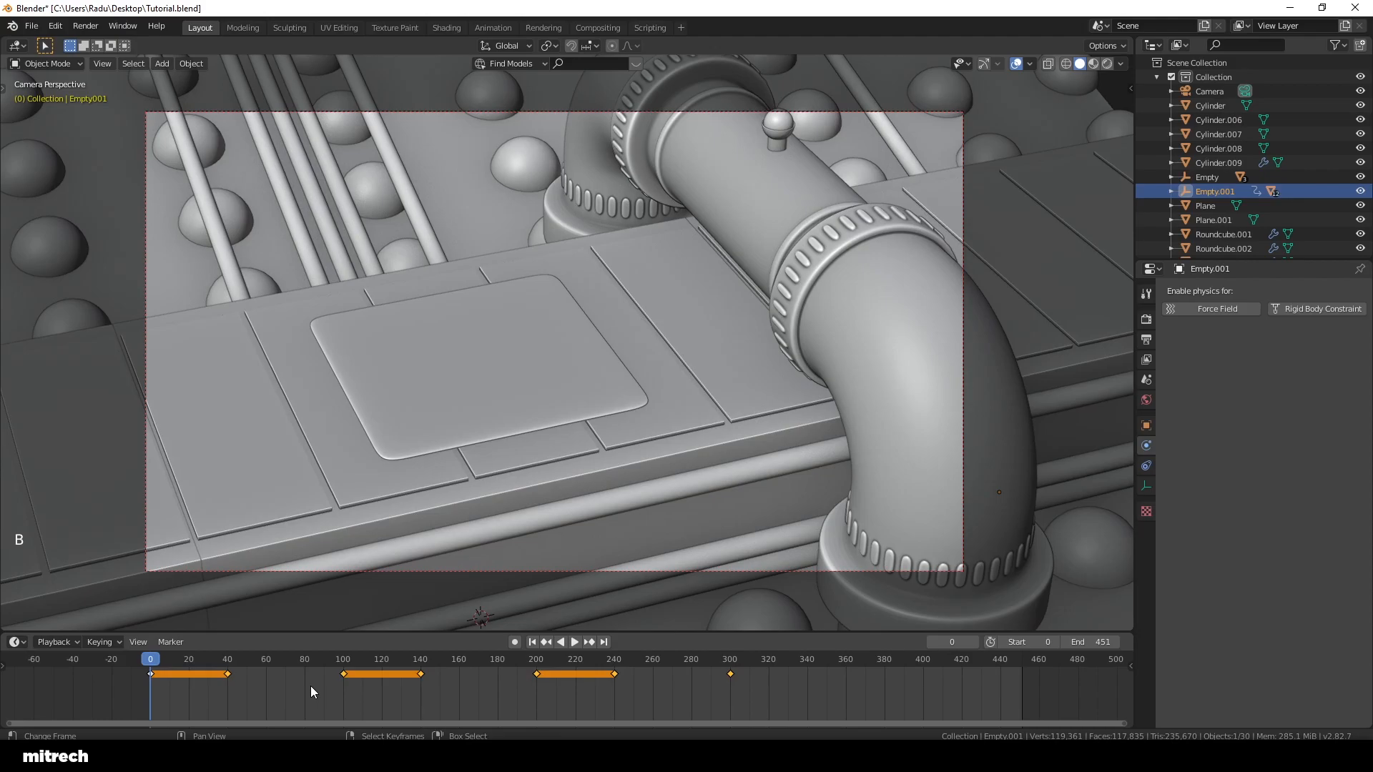
key(g)
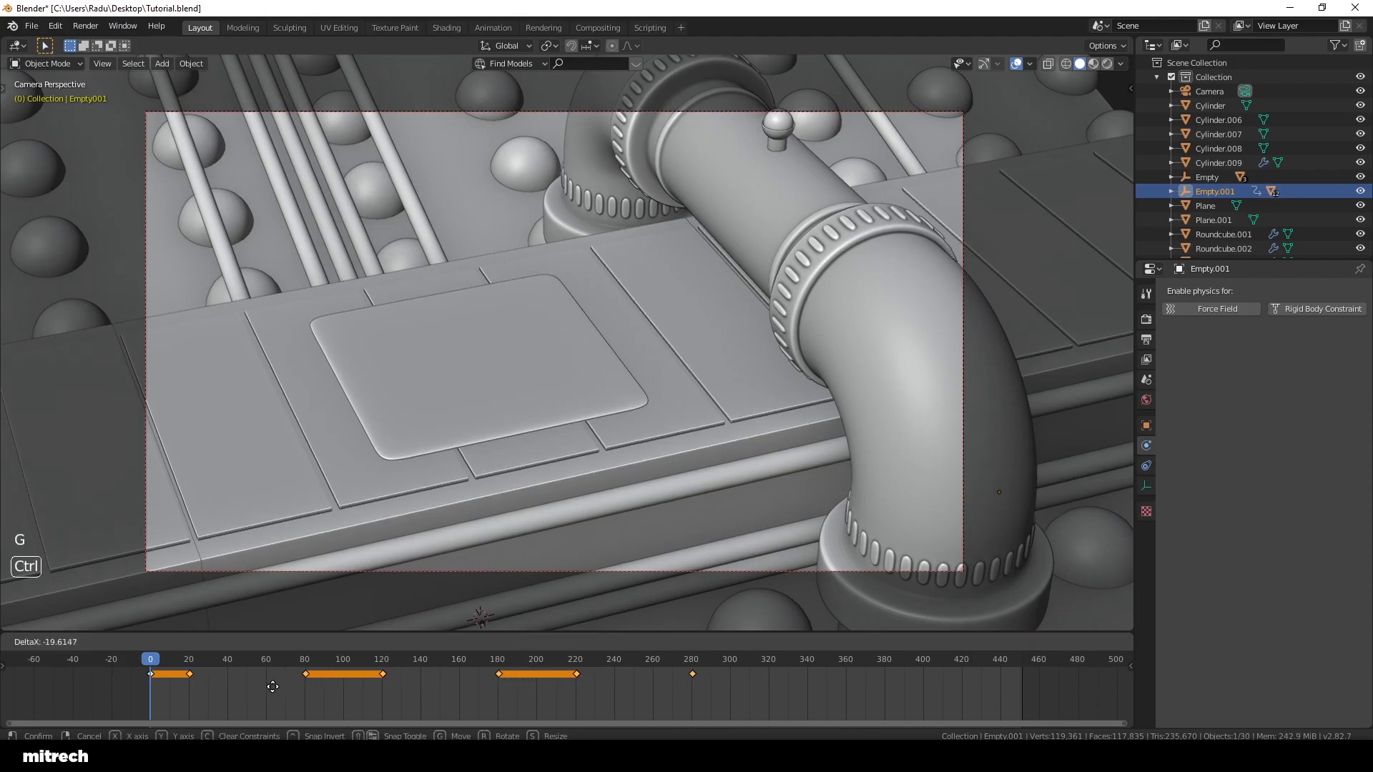
text(-20)
key(Return)
Step: Shift Empty.001's keyframes from frame 120 onward 20 frames earlier
key(b)
drag(699, 709, 296, 659)
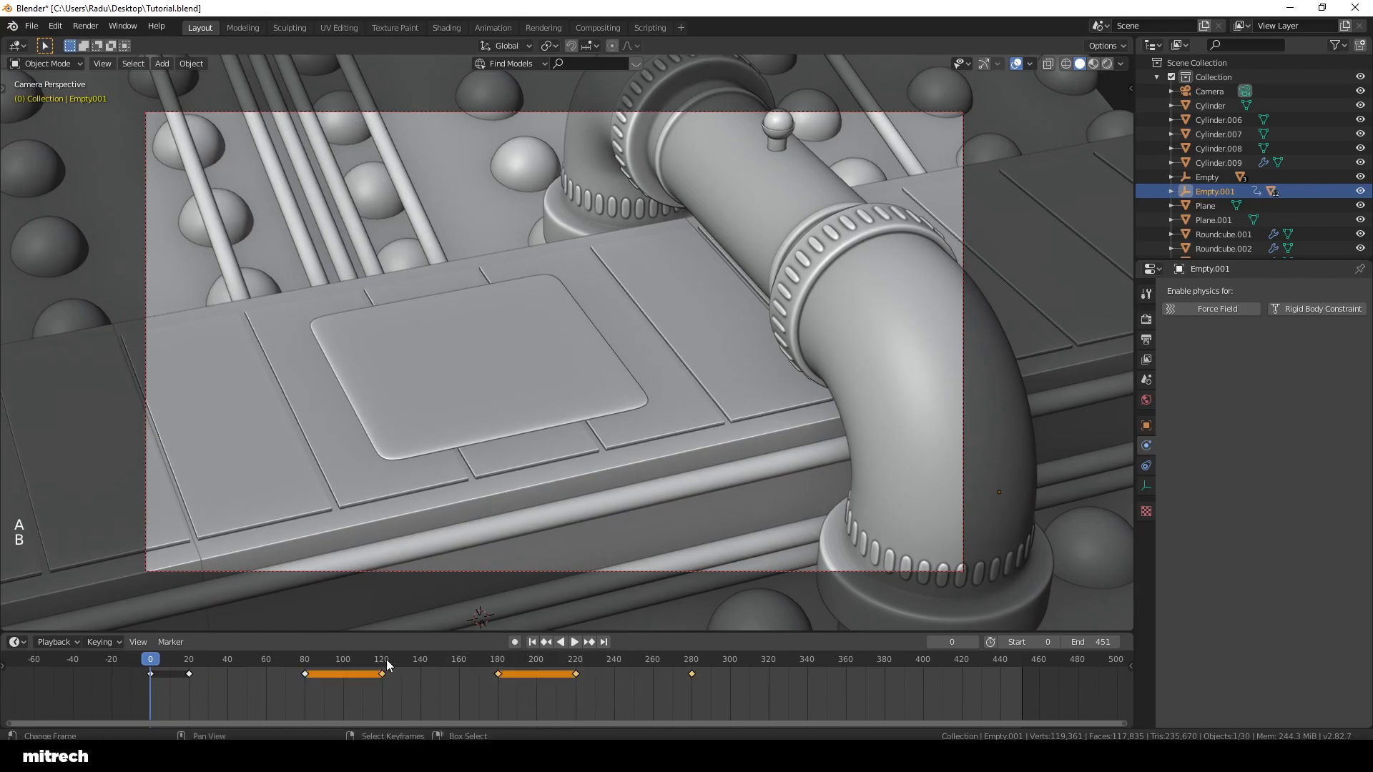
key(g)
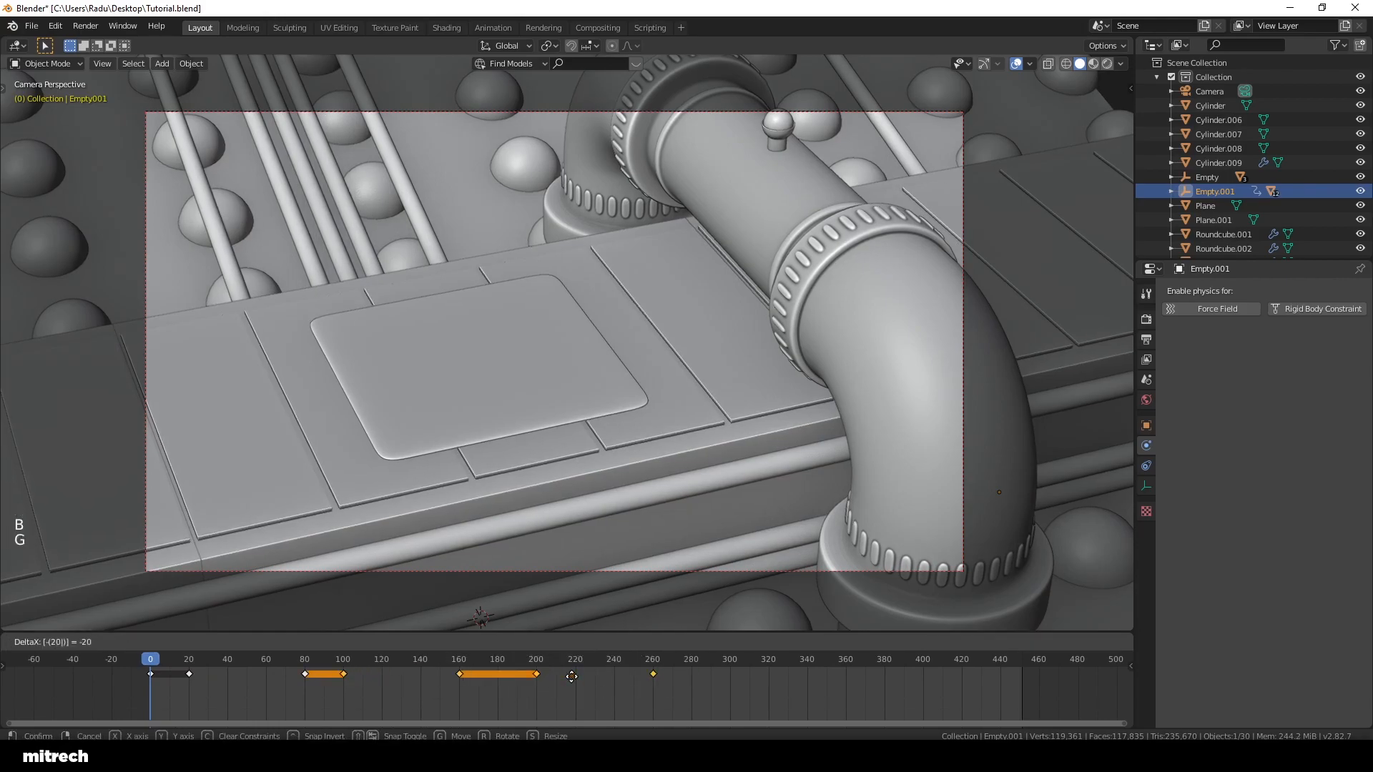
key(Return)
Step: Shift Empty.001's keyframes from frame 200 onward 20 frames earlier and clear the keyframe selection
key(a)
key(b)
drag(729, 698, 527, 661)
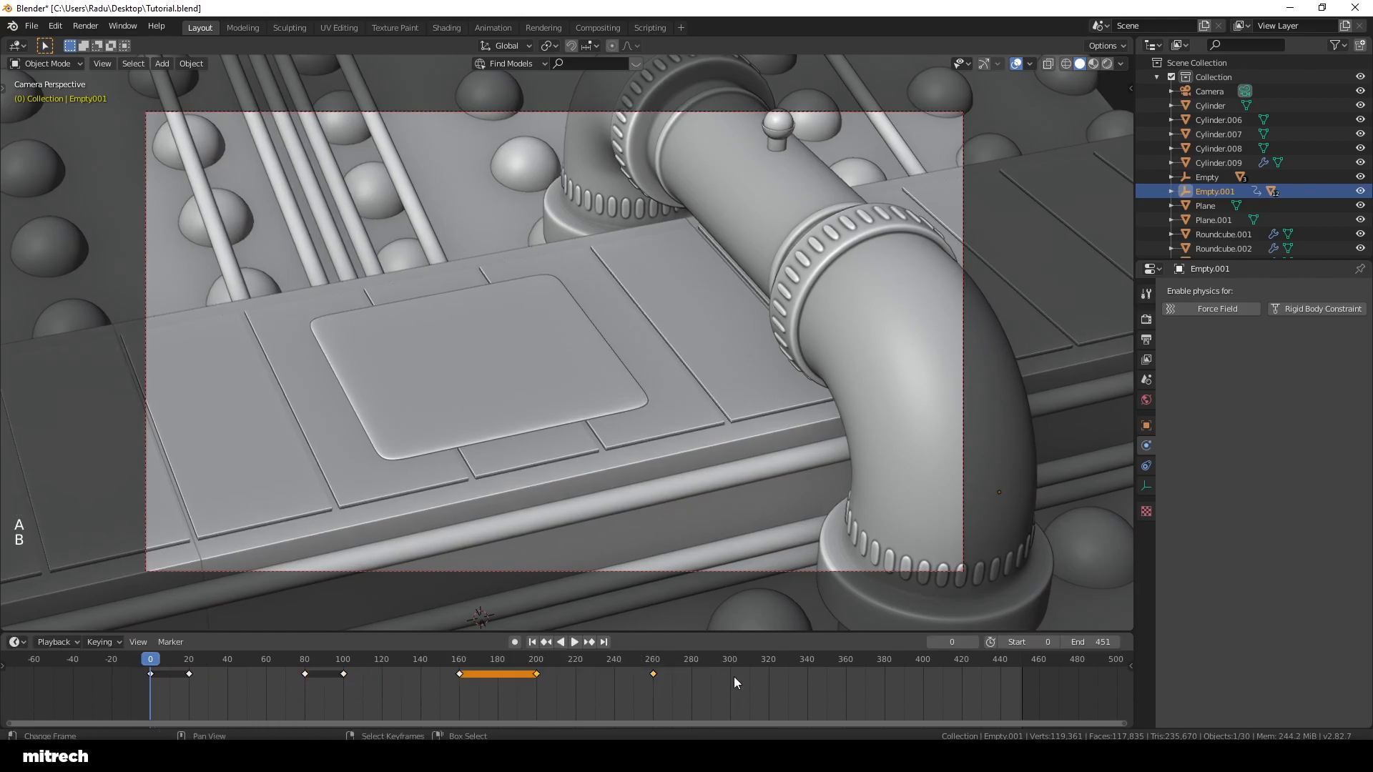
key(g)
key(Return)
key(a)
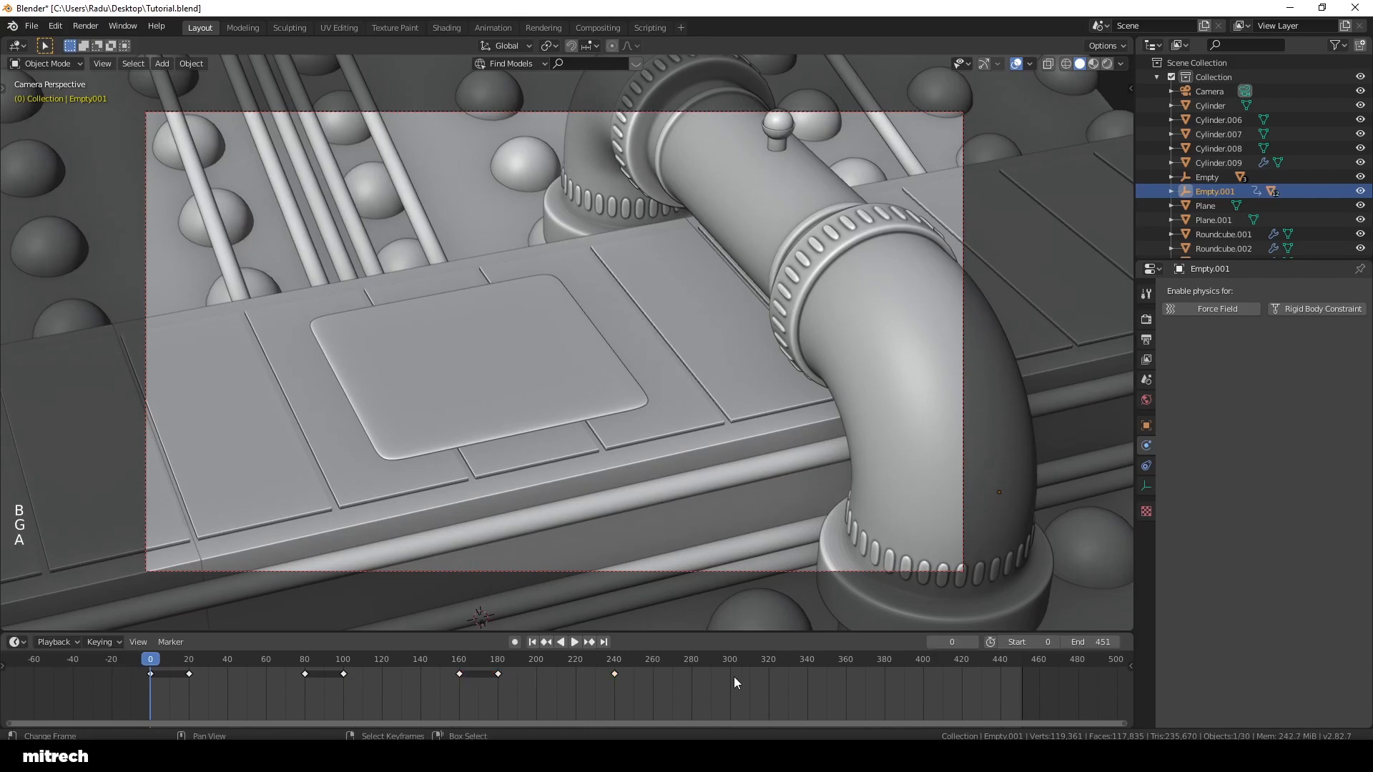
Step: Deselect all objects in the scene and save the file
right_click(634, 260)
key(a)
key(a)
key(a)
key(a)
key(a)
key(ctrl+s)
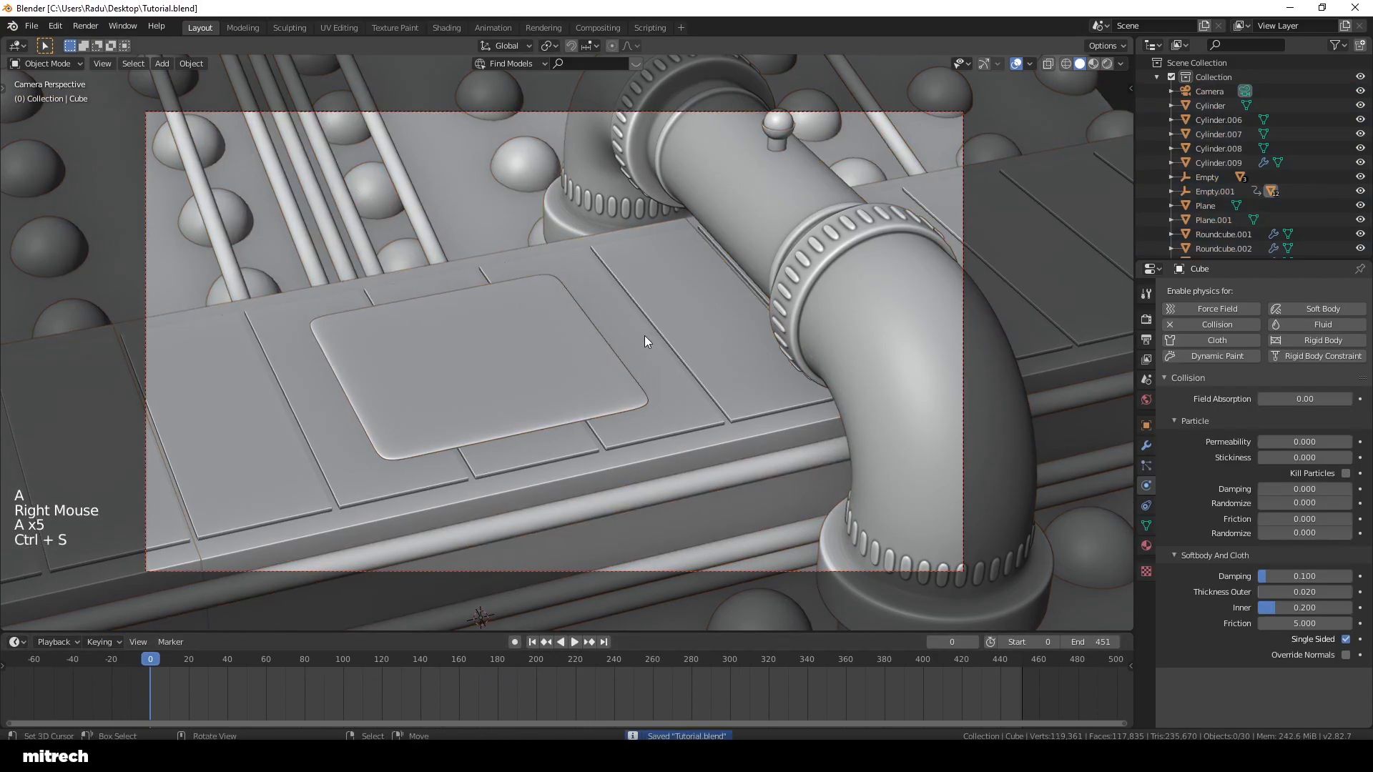
Step: Play the first few frames of the pillow simulation and return to frame 0
key(ctrl+space)
key(ctrl+space)
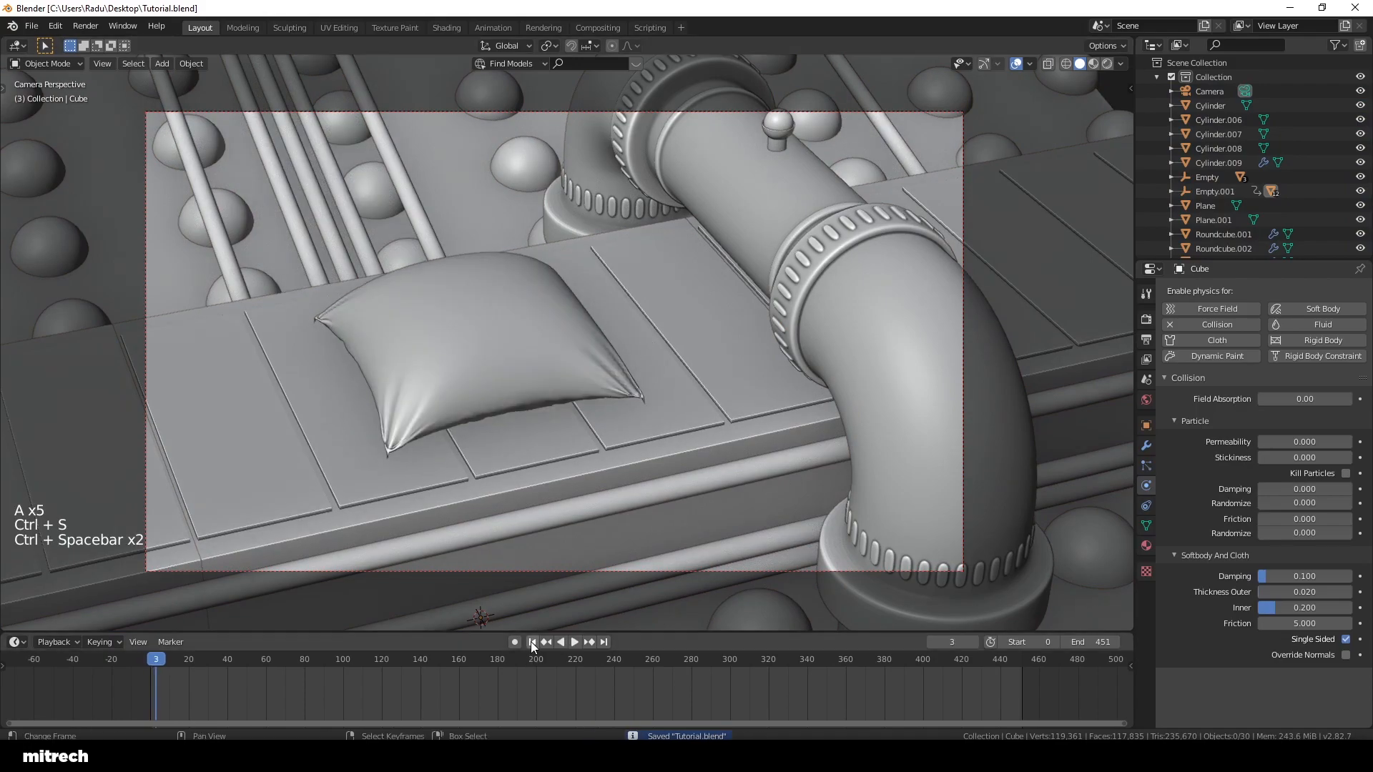
click(532, 642)
Step: Remove the Cloth physics from the pillow, deselect everything and save the file
right_click(547, 375)
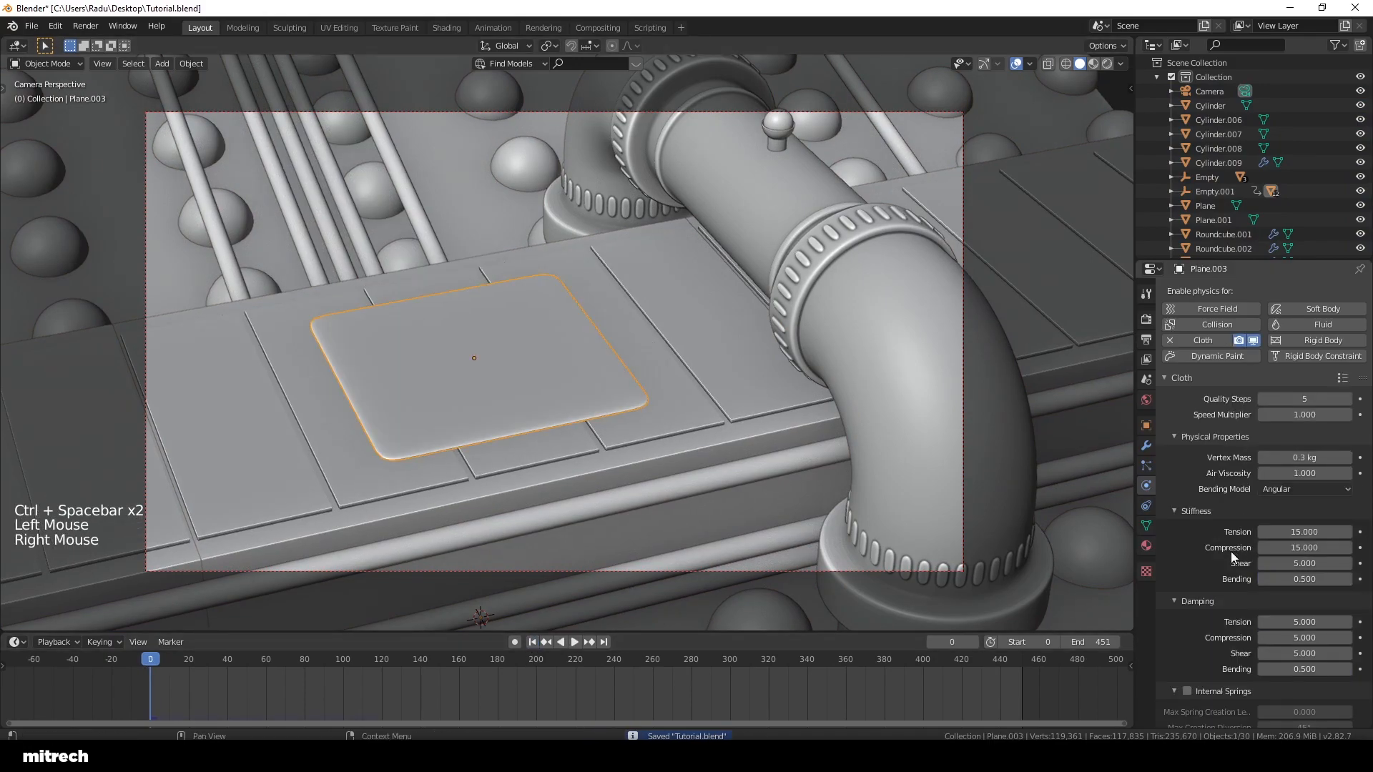
click(1169, 340)
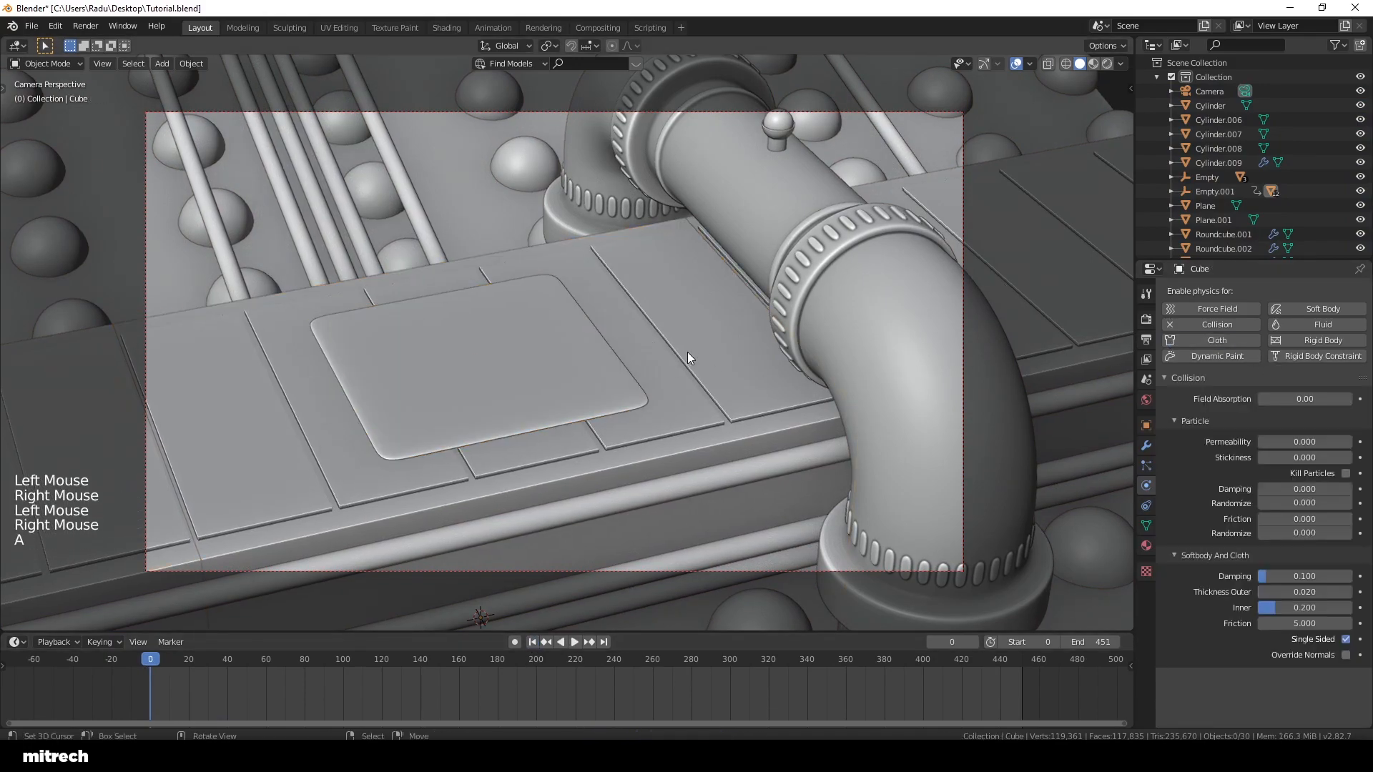
key(a)
key(a)
key(a)
key(a)
key(ctrl+s)
Step: Play the conveyor animation past frame 160 to check its timing, return to frame 0 and save the file
key(ctrl+space)
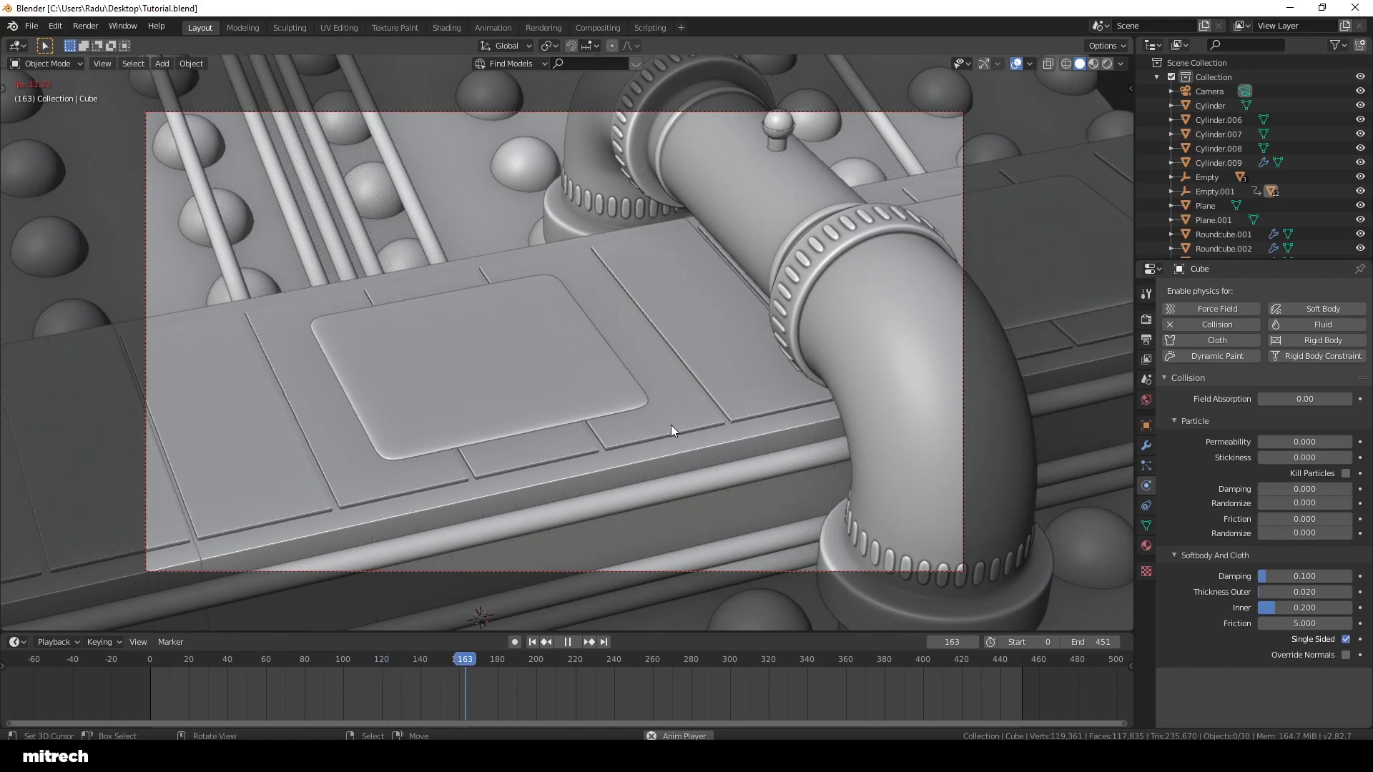
key(ctrl+space)
click(536, 641)
right_click(693, 353)
key(a)
key(a)
key(a)
key(a)
key(a)
key(ctrl+s)
Step: Select Empty.001 again and move its keyframes from frame 80 onward 20 frames earlier
middle_drag(692, 353, 434, 420)
scroll(434, 420, up, 2)
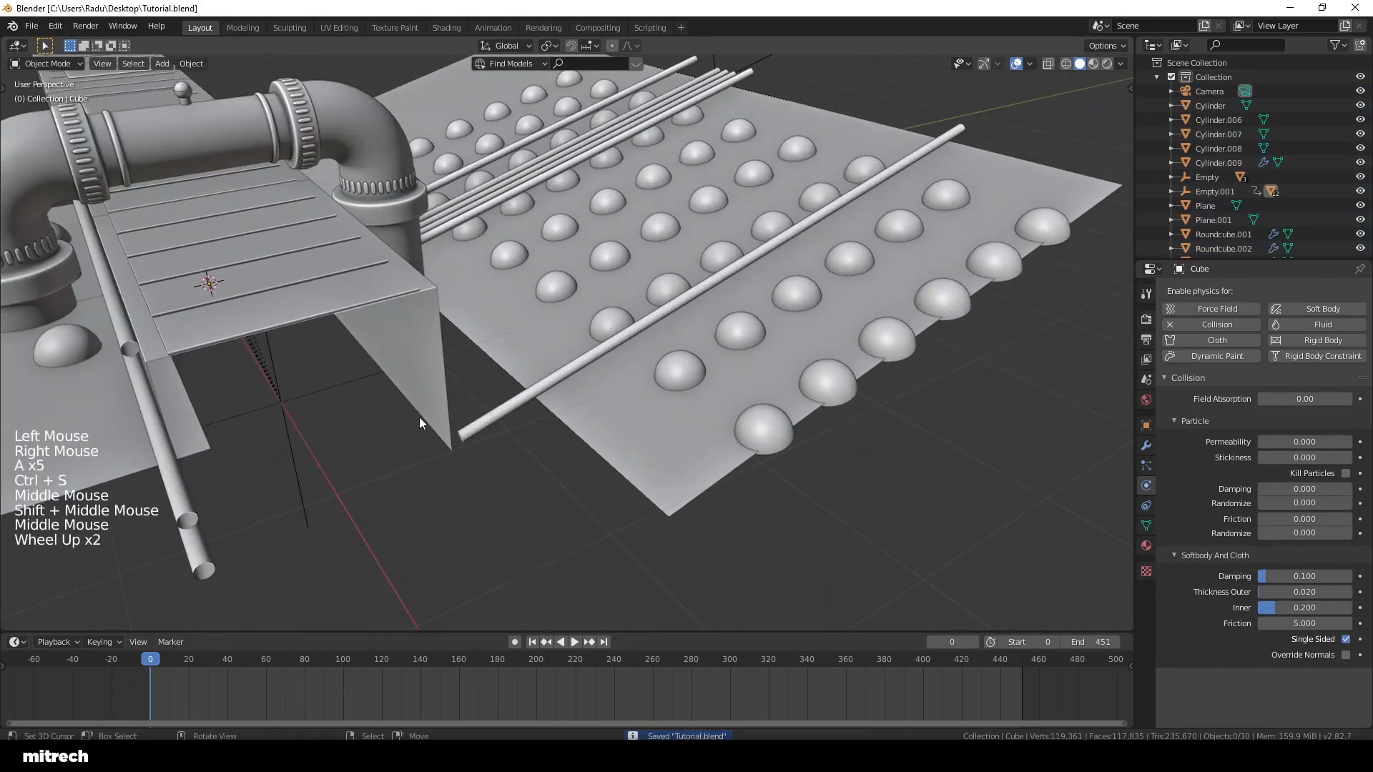
right_click(328, 380)
key(KP_0)
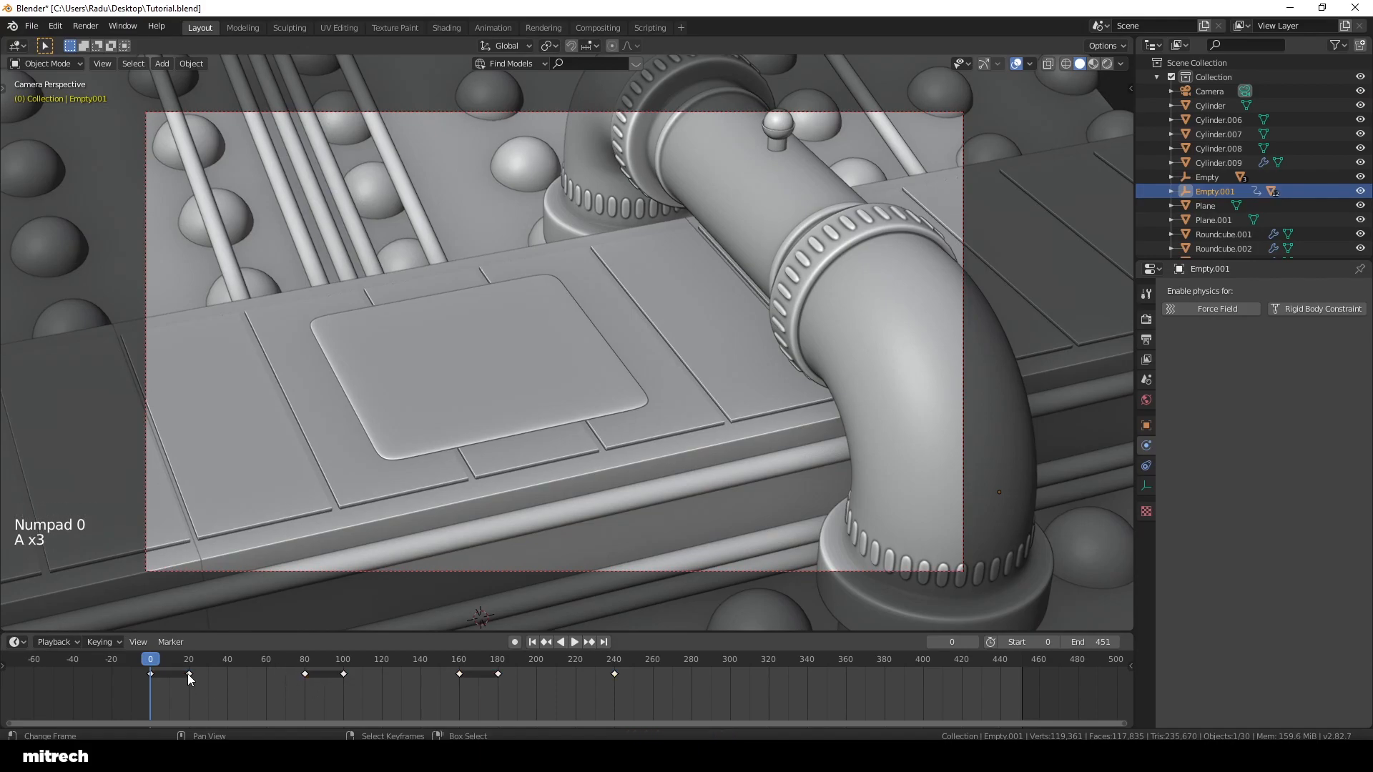
key(a)
key(a)
key(a)
key(b)
drag(660, 700, 300, 672)
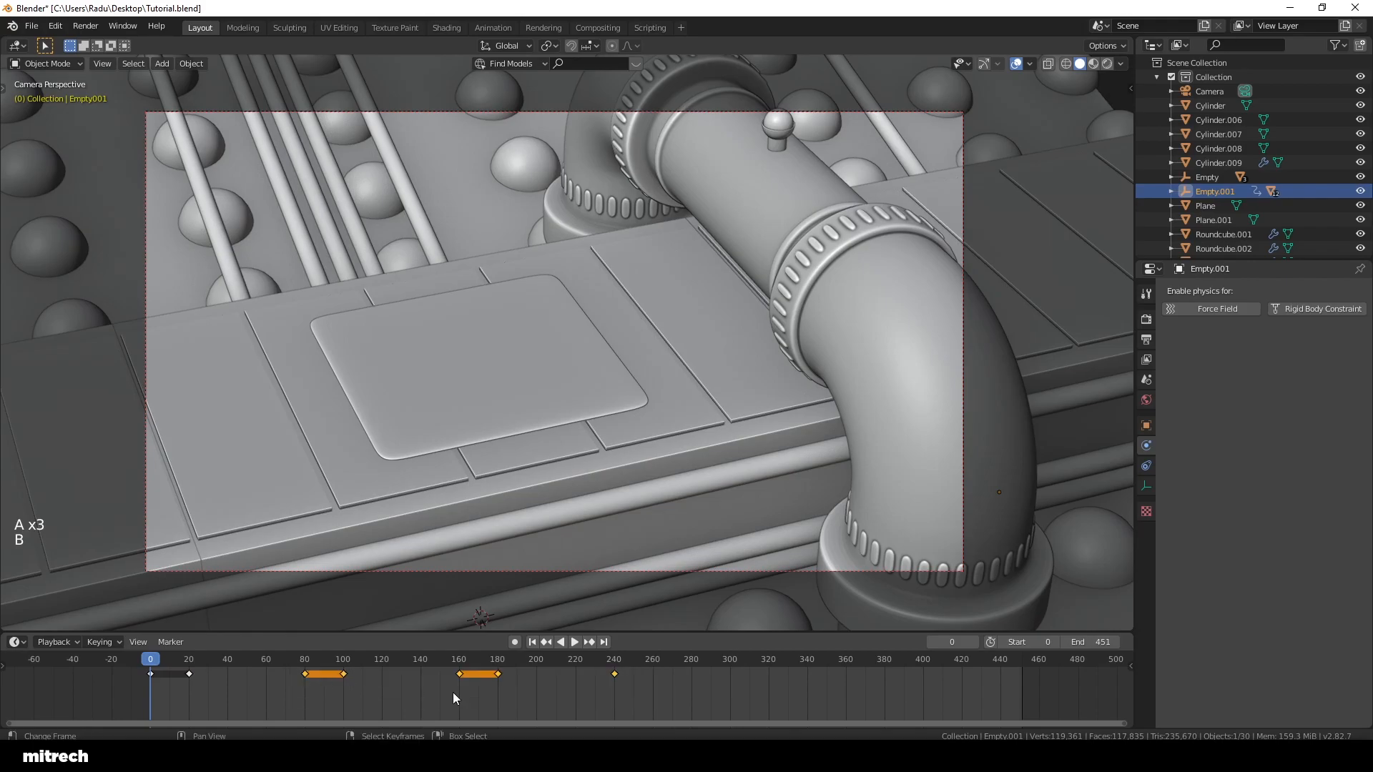
key(g)
click(444, 692)
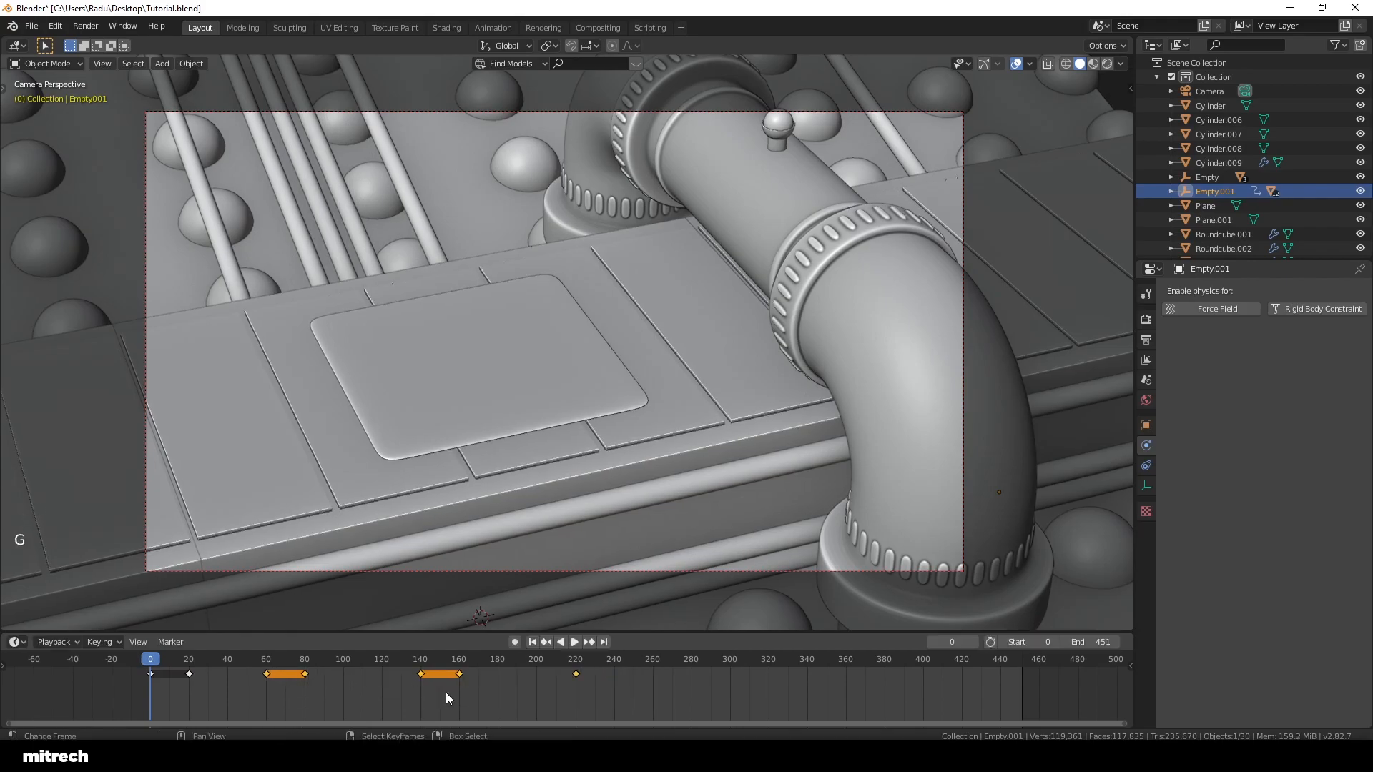
Step: Move Empty.001's keyframes from frame 140 onward 20 frames earlier, and its last keyframe another 20 frames back to frame 180
key(b)
drag(616, 693, 393, 658)
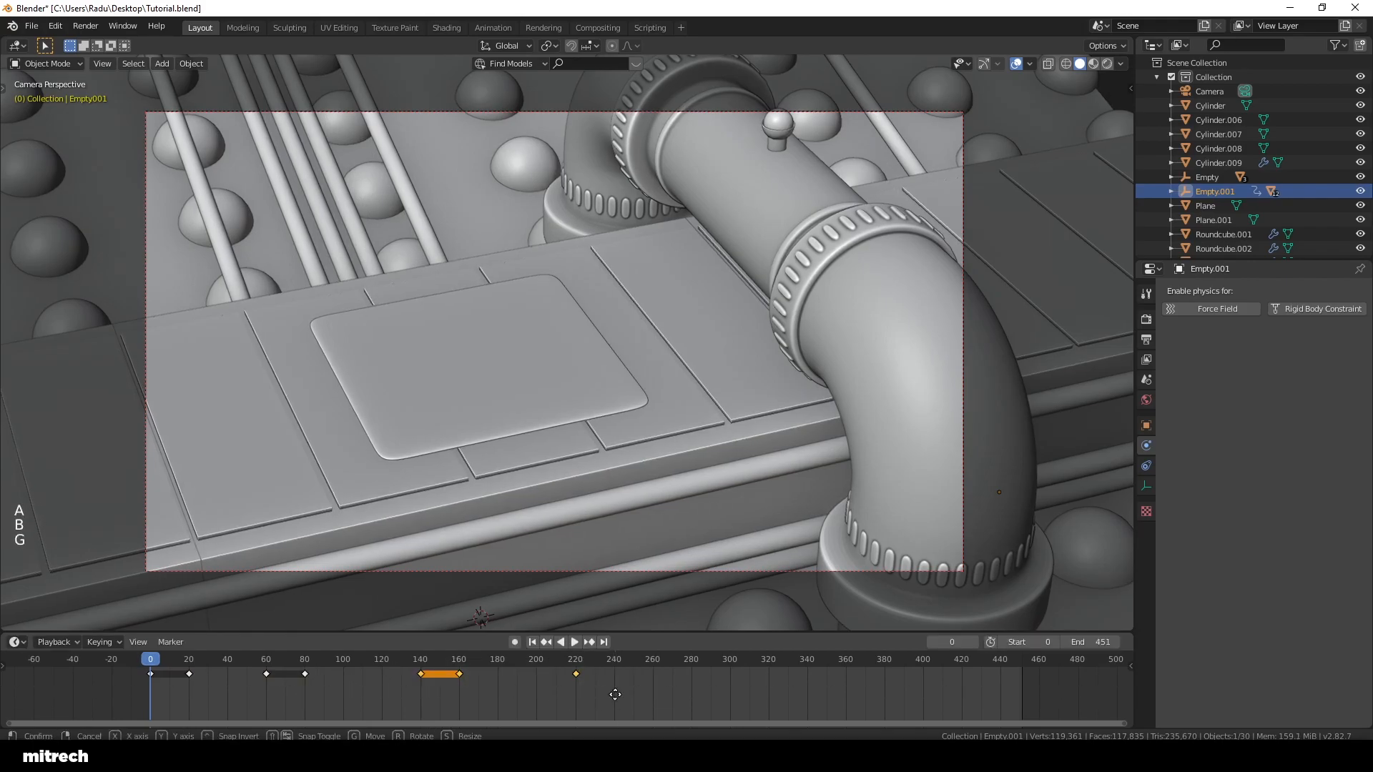
key(g)
click(615, 693)
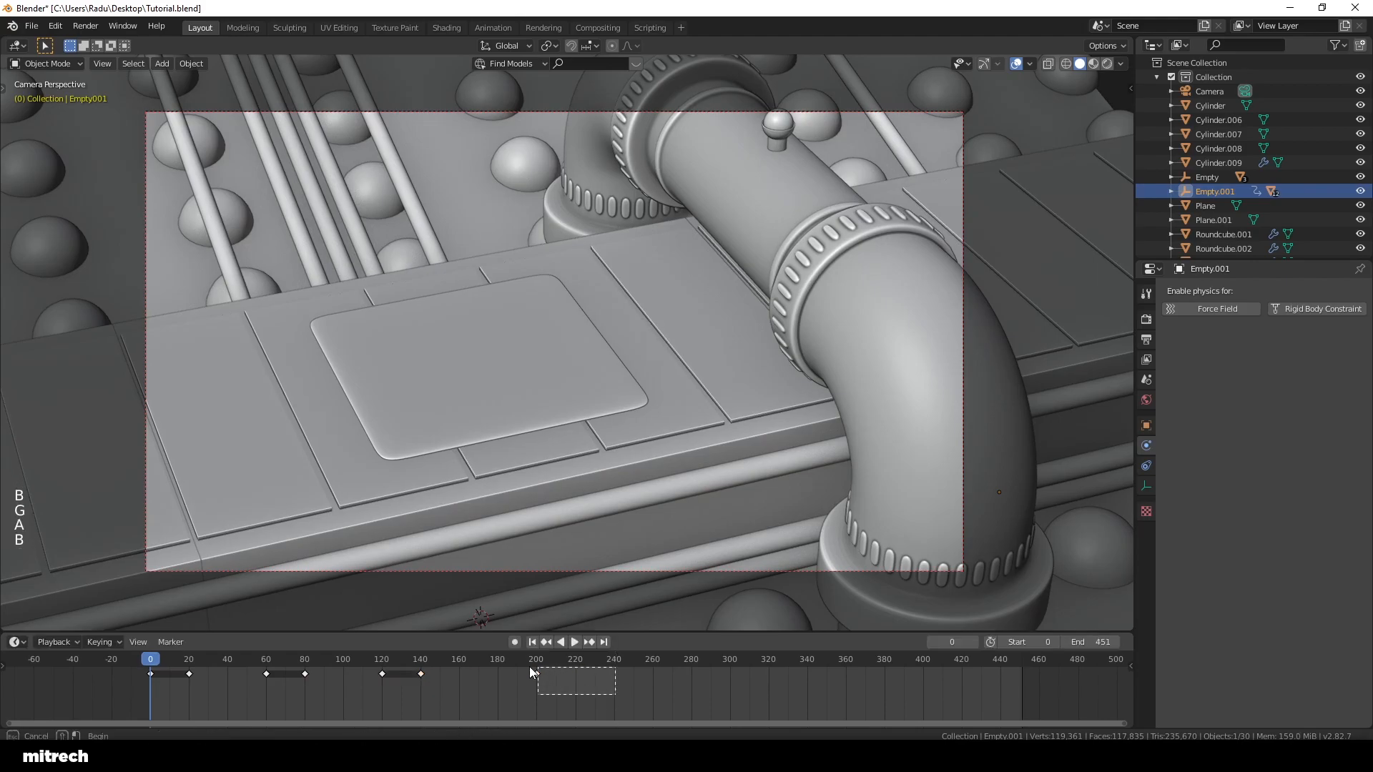
text(g-20)
key(Return)
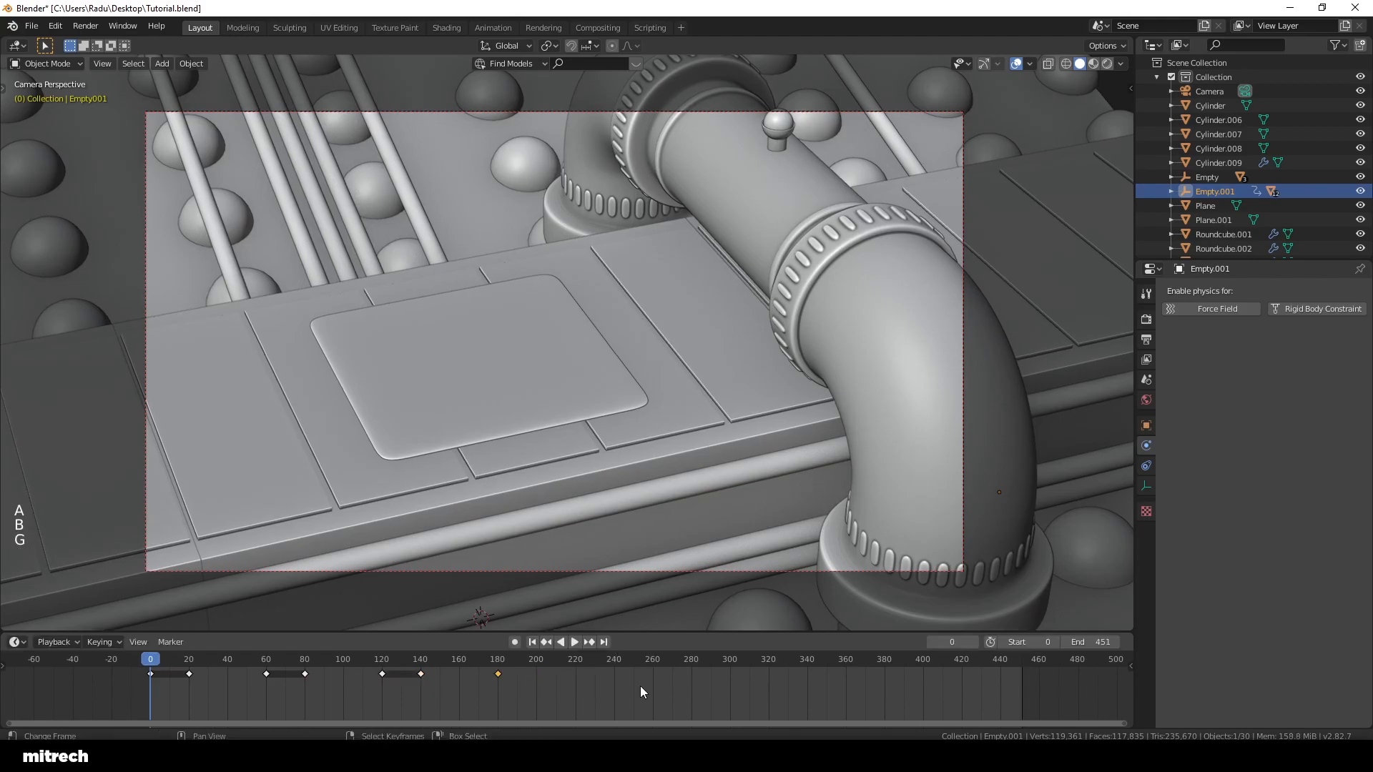
Step: Clear the keyframe and object selections and save the file
key(a)
key(a)
key(a)
key(ctrl+s)
right_click(676, 359)
key(a)
key(a)
key(a)
key(a)
key(ctrl+s)
Step: Play the retimed conveyor animation to about frame 173, return to frame 0 and save with nothing selected
key(ctrl+space)
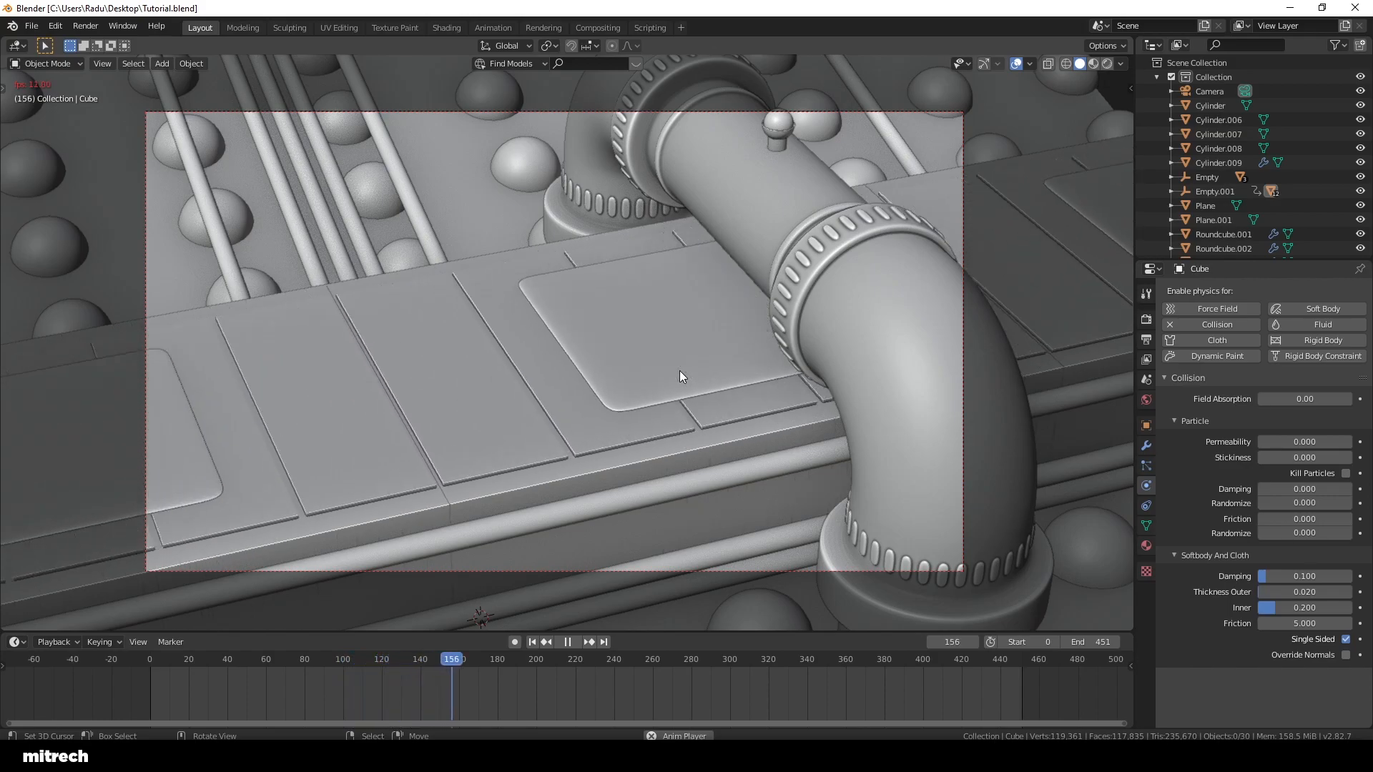
click(567, 642)
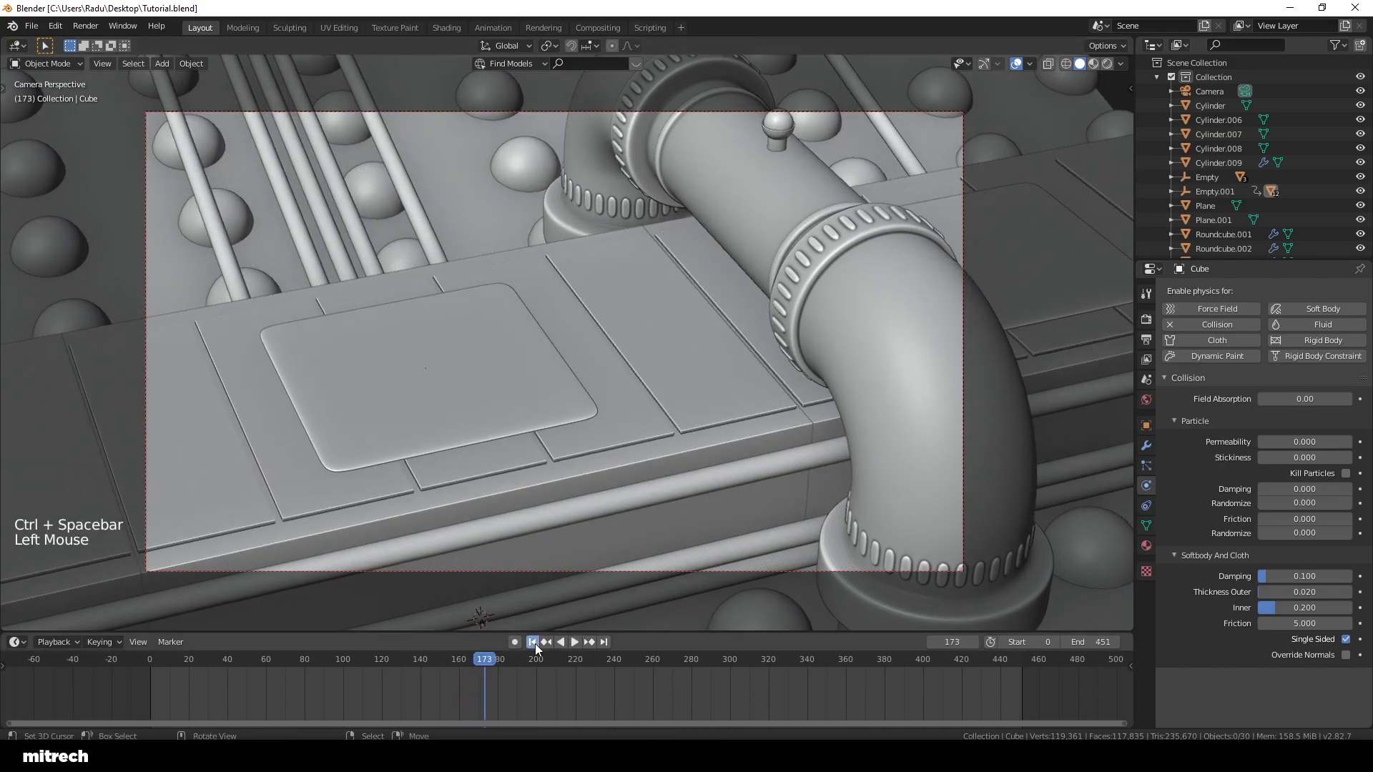
click(532, 642)
right_click(684, 414)
key(a)
key(a)
key(a)
key(a)
key(a)
key(ctrl+s)
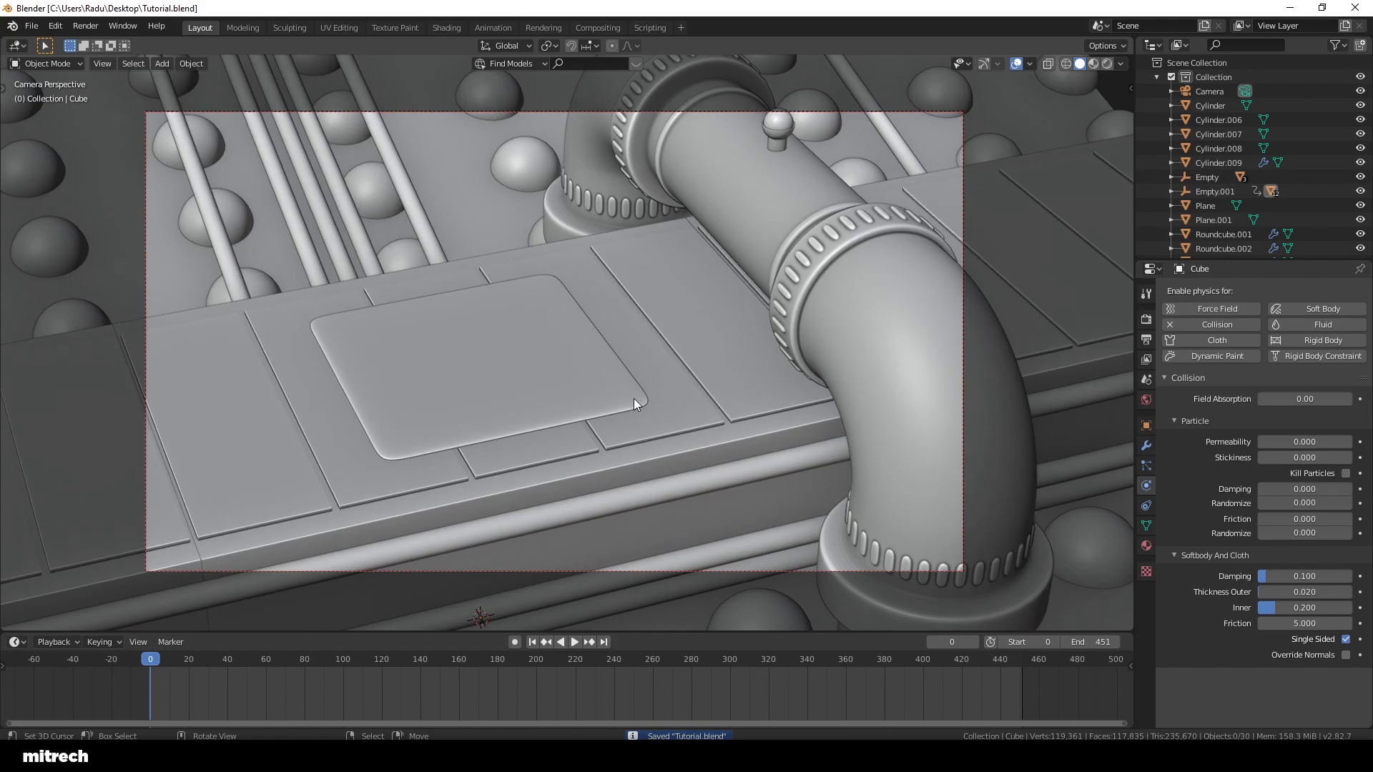
Step: Make sure no object is selected and save the file again
right_click(688, 362)
key(a)
key(a)
key(a)
key(a)
key(a)
key(ctrl+s)
Step: Examine the conveyor and pipe layout from outside the camera, save the file and return to the camera view
middle_drag(747, 386, 576, 403)
scroll(888, 375, up, 2)
middle_drag(888, 376, 763, 367)
right_click(763, 371)
key(a)
key(a)
key(a)
key(a)
key(ctrl+s)
middle_drag(508, 343, 536, 372)
shift+middle_drag(536, 372, 640, 318)
scroll(641, 318, down, 3)
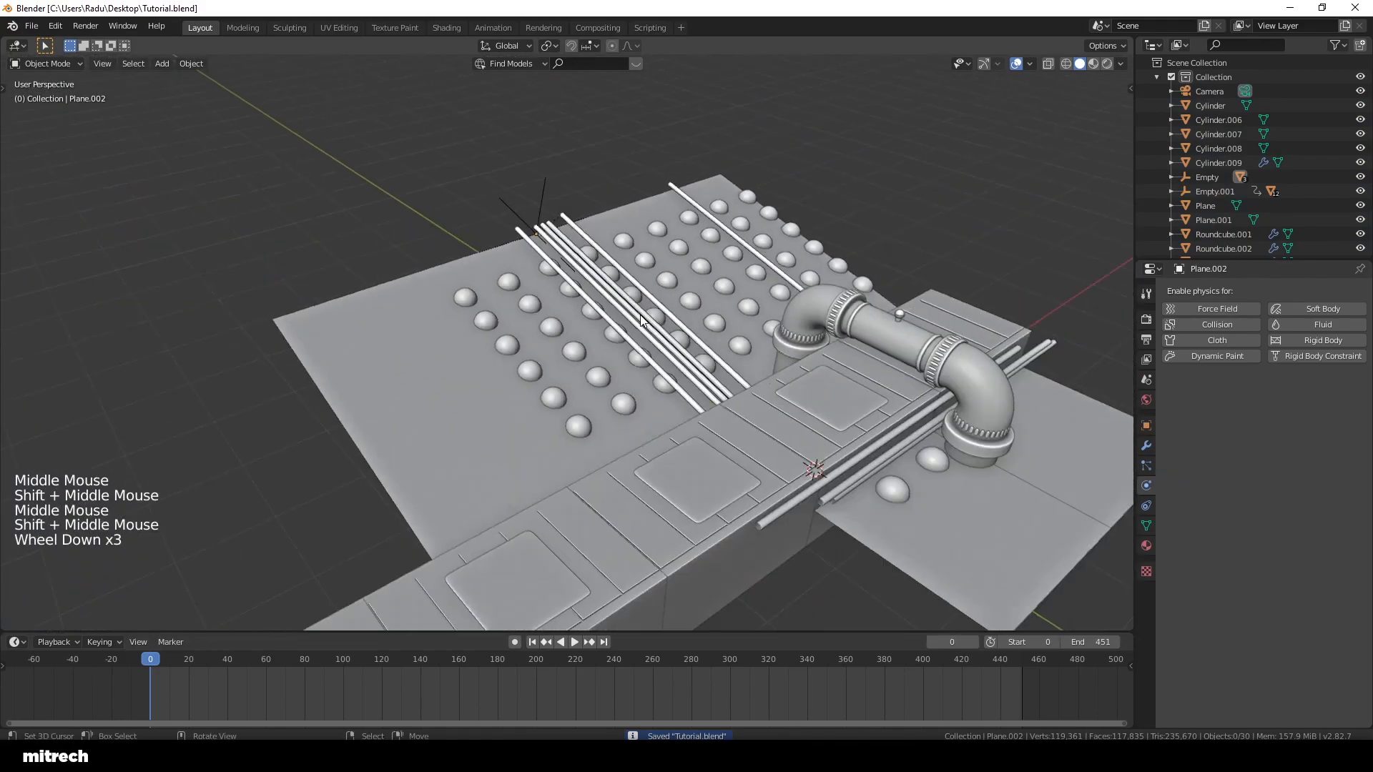
scroll(640, 314, up, 1)
key(KP_0)
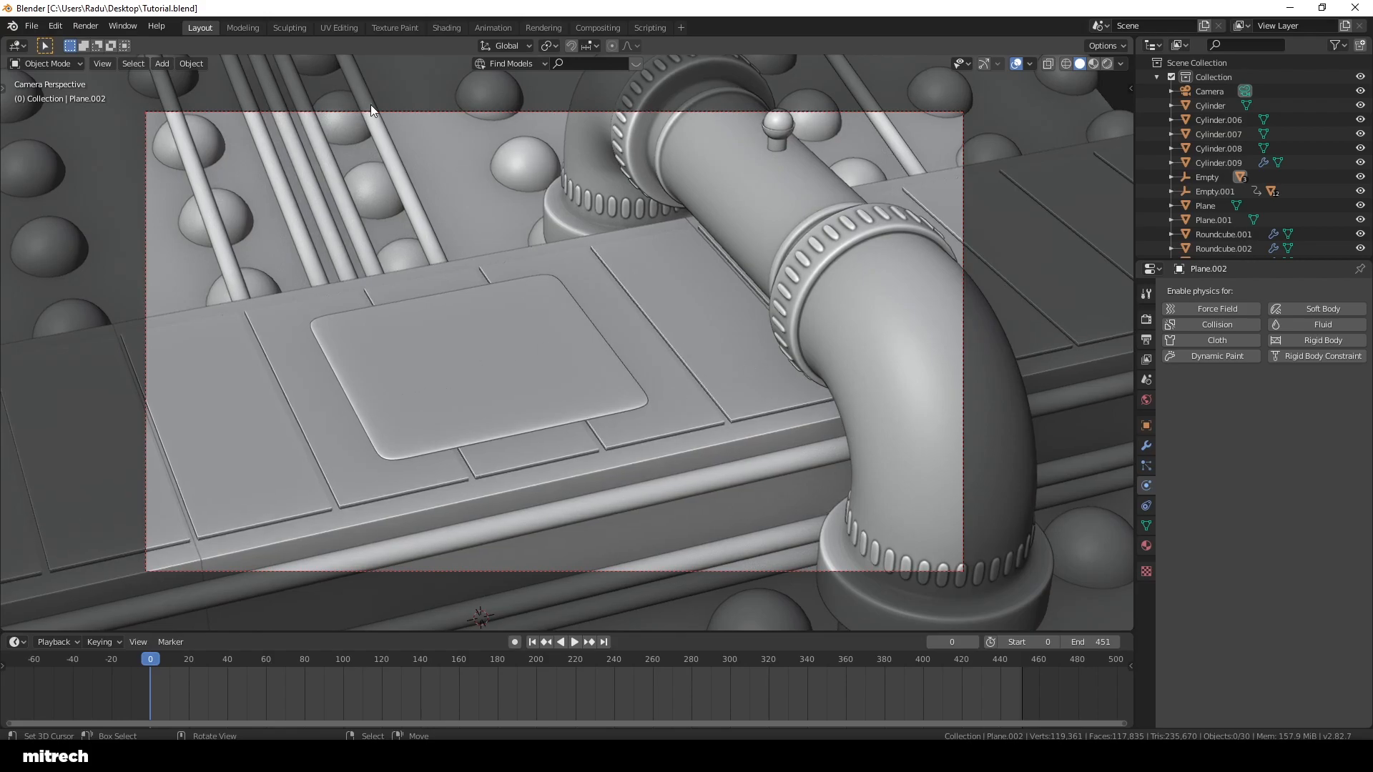
Step: Examine the sloped studded panel beside the pipes from outside the camera and save the file with nothing selected
middle_drag(479, 132, 594, 197)
scroll(593, 197, up, 3)
key(a)
middle_drag(589, 350, 685, 253)
key(a)
key(a)
key(ctrl+s)
scroll(687, 251, down, 2)
right_click(748, 302)
key(a)
key(a)
key(ctrl+s)
right_click(338, 312)
key(a)
key(a)
key(a)
key(a)
key(a)
key(ctrl+s)
key(F15)
key(shift+a)
mouse_move(612, 176)
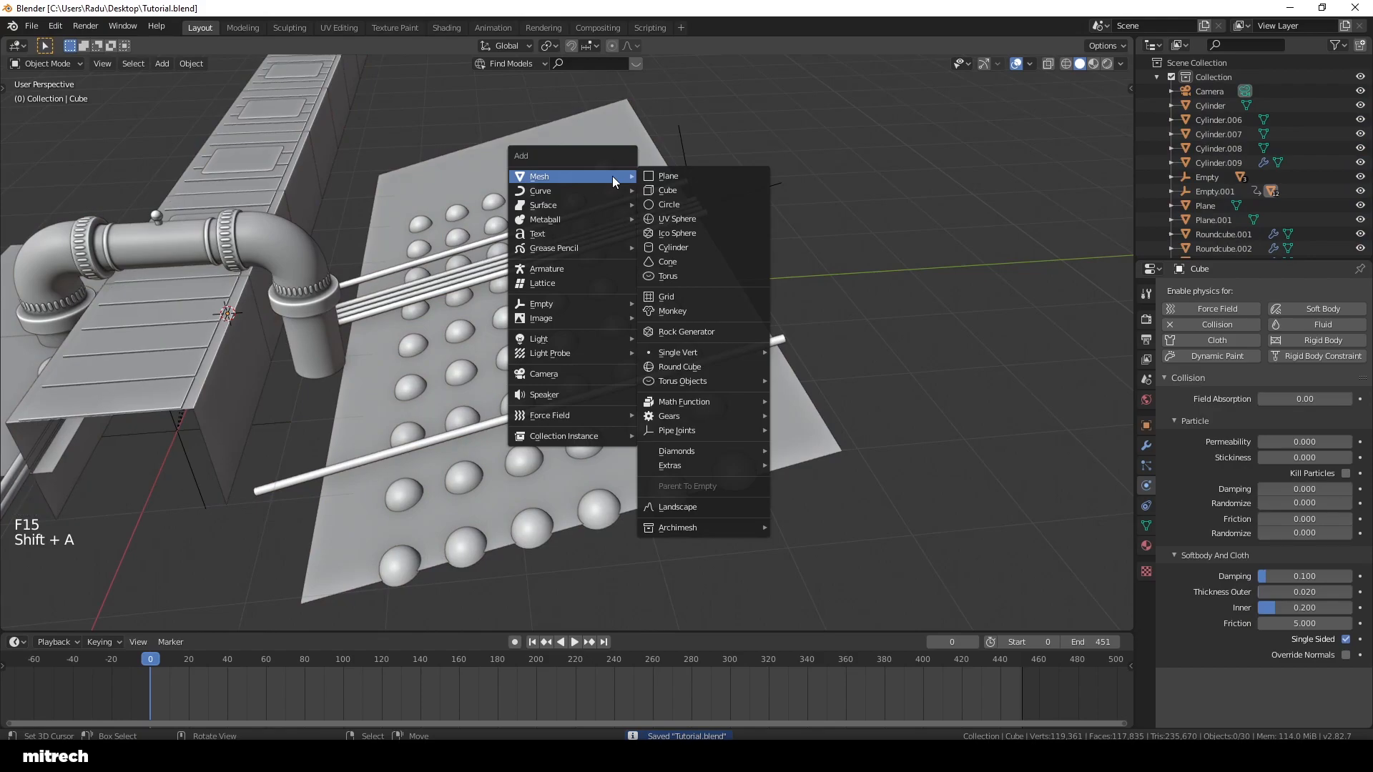
right_click(771, 402)
middle_drag(771, 402, 475, 234)
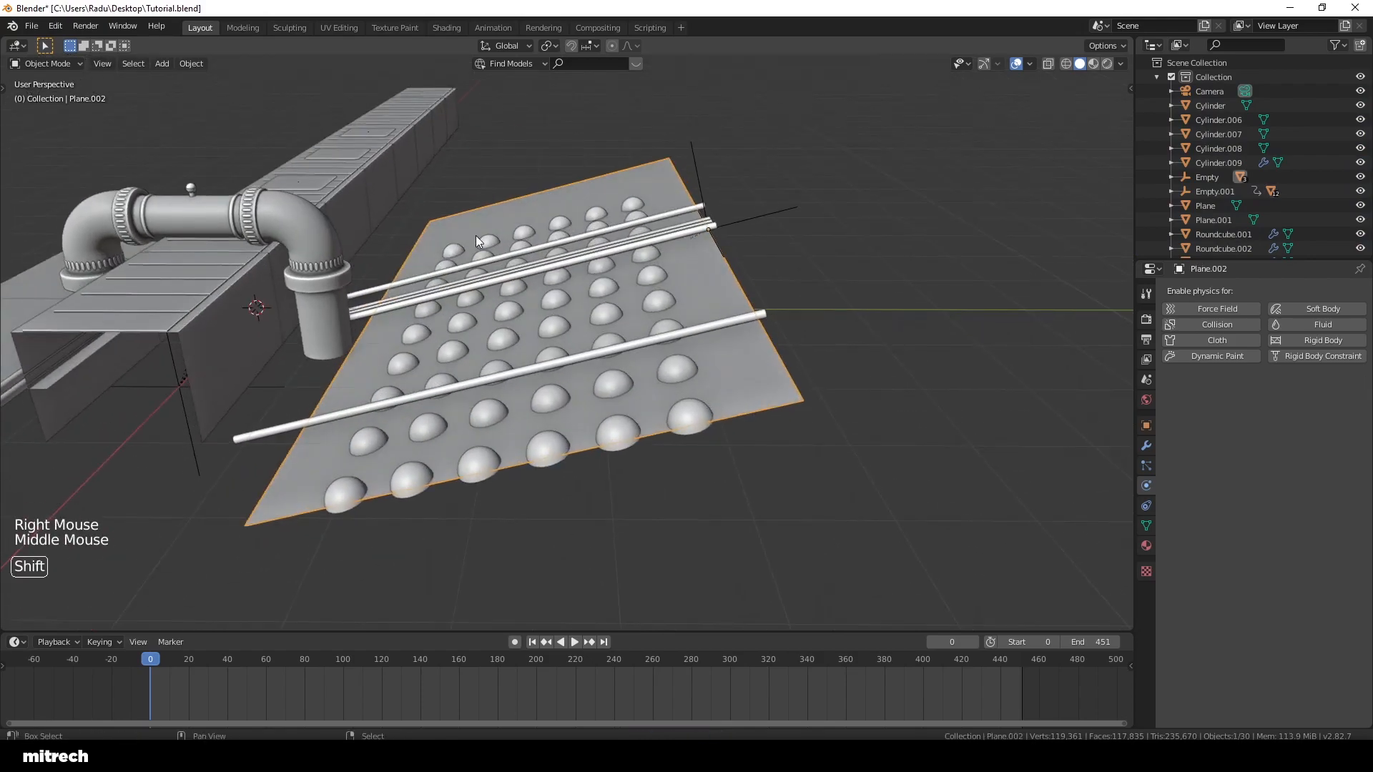
Step: Add a Round Cube, scale it down to a small ball and place it above the upper end of the sloped panel
key(shift+a)
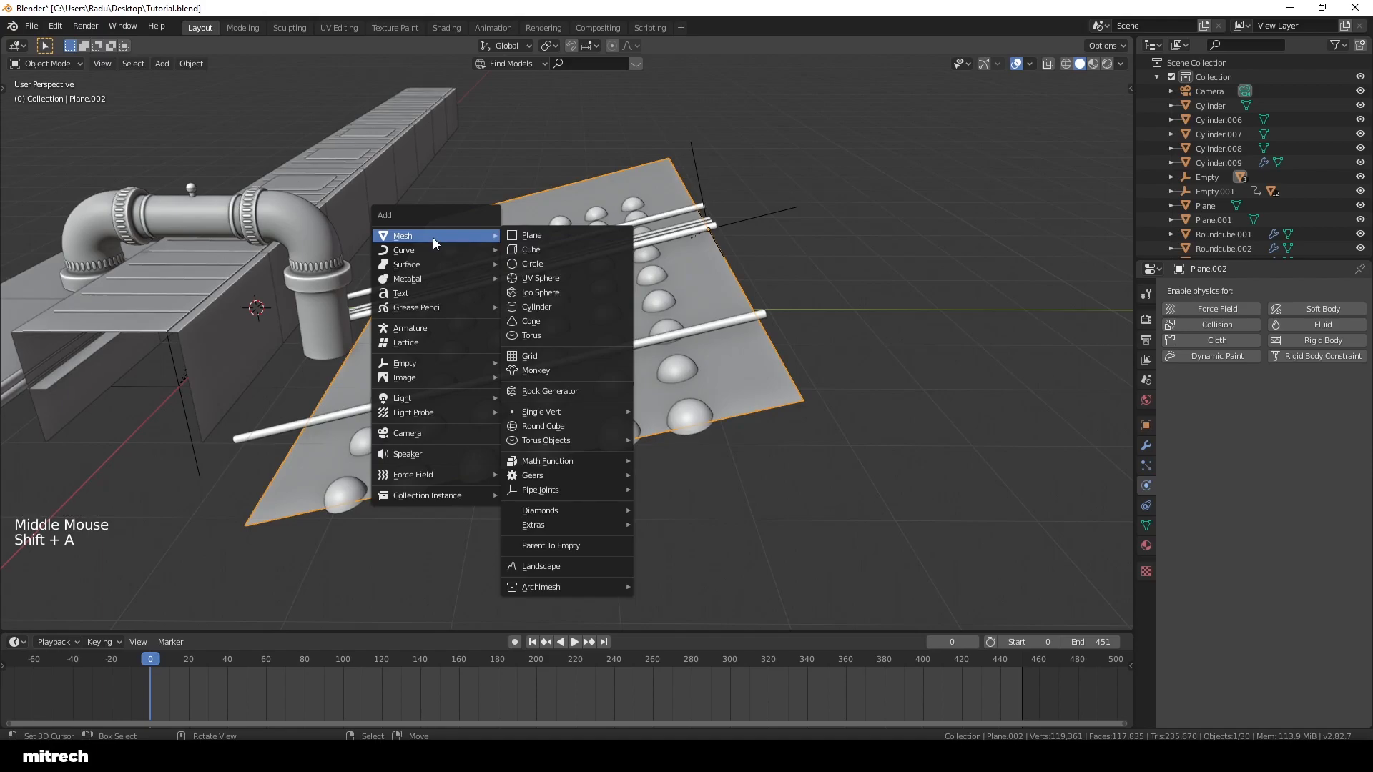
mouse_move(419, 239)
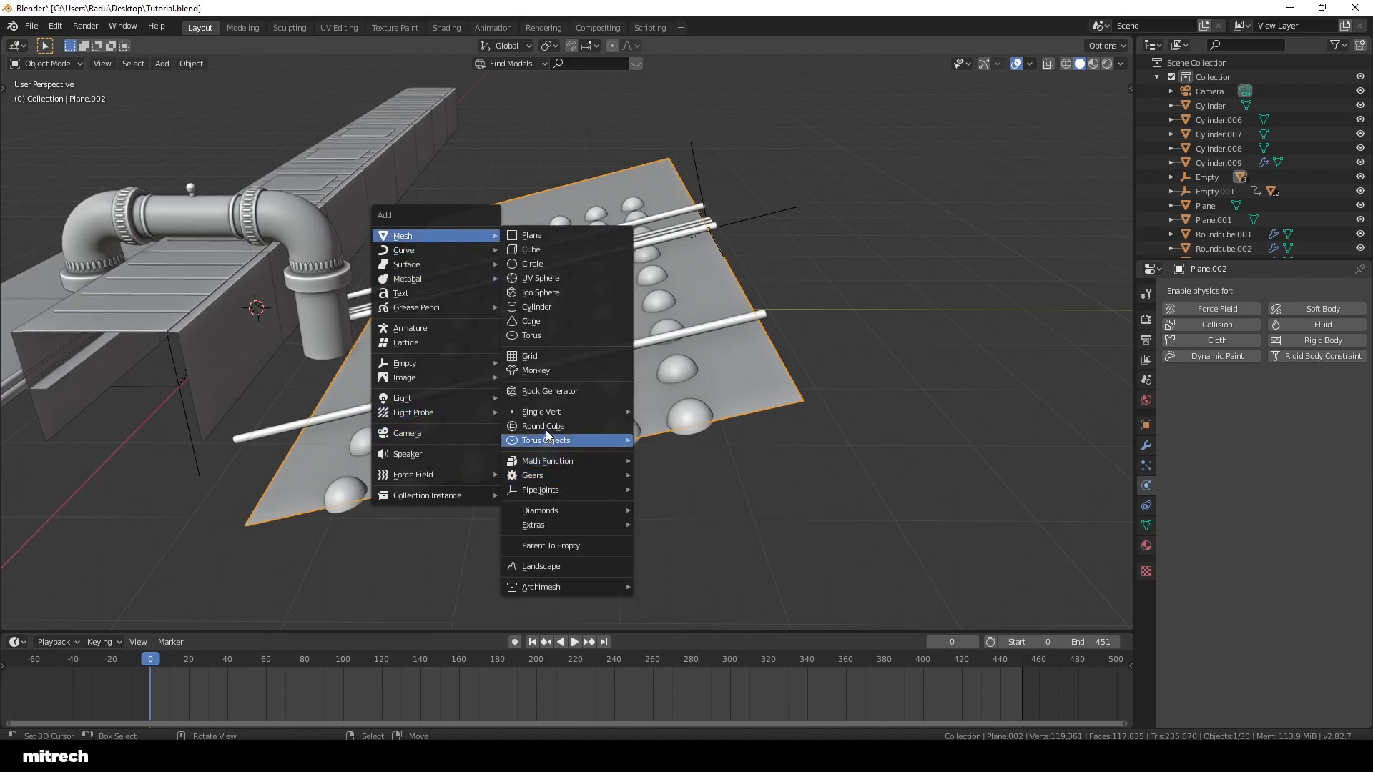
click(565, 435)
key(KP_3)
scroll(555, 409, down, 4)
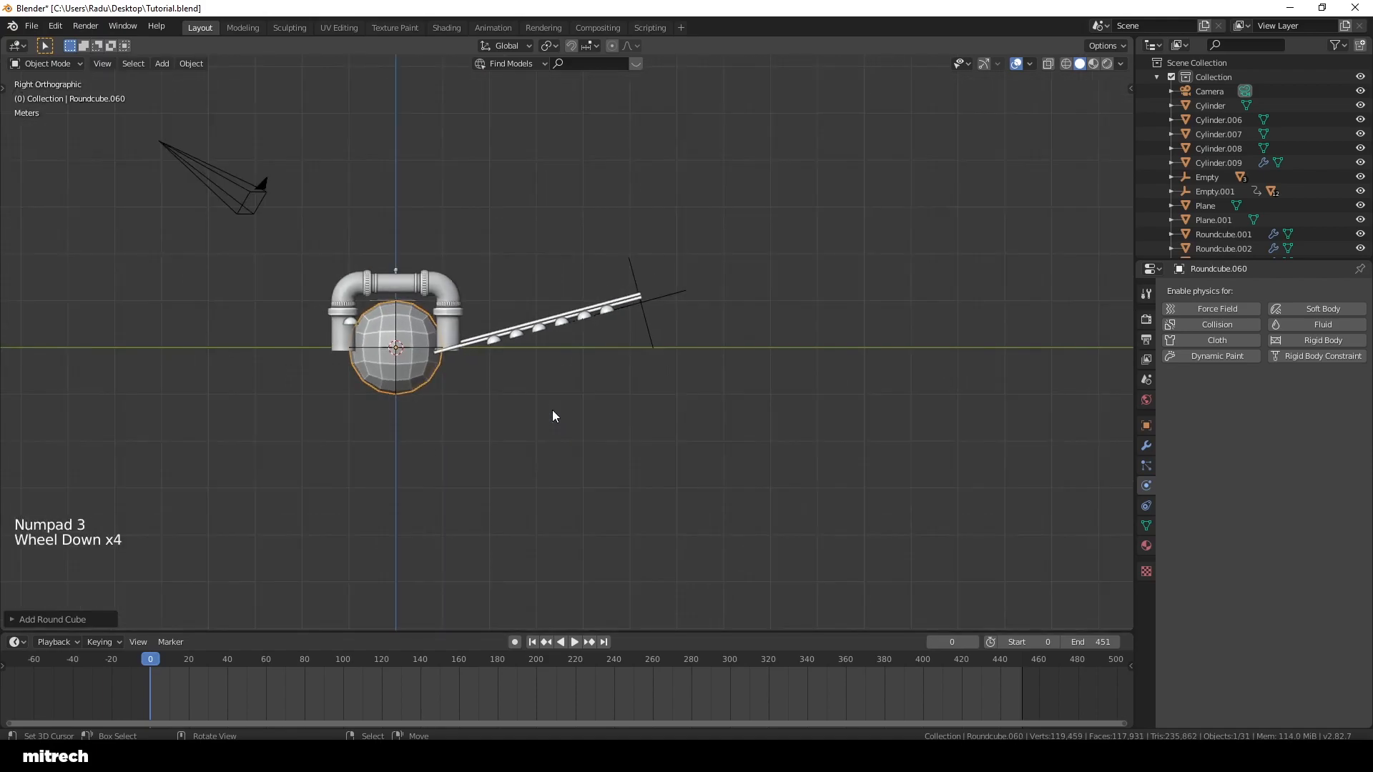
key(s)
click(499, 410)
key(g)
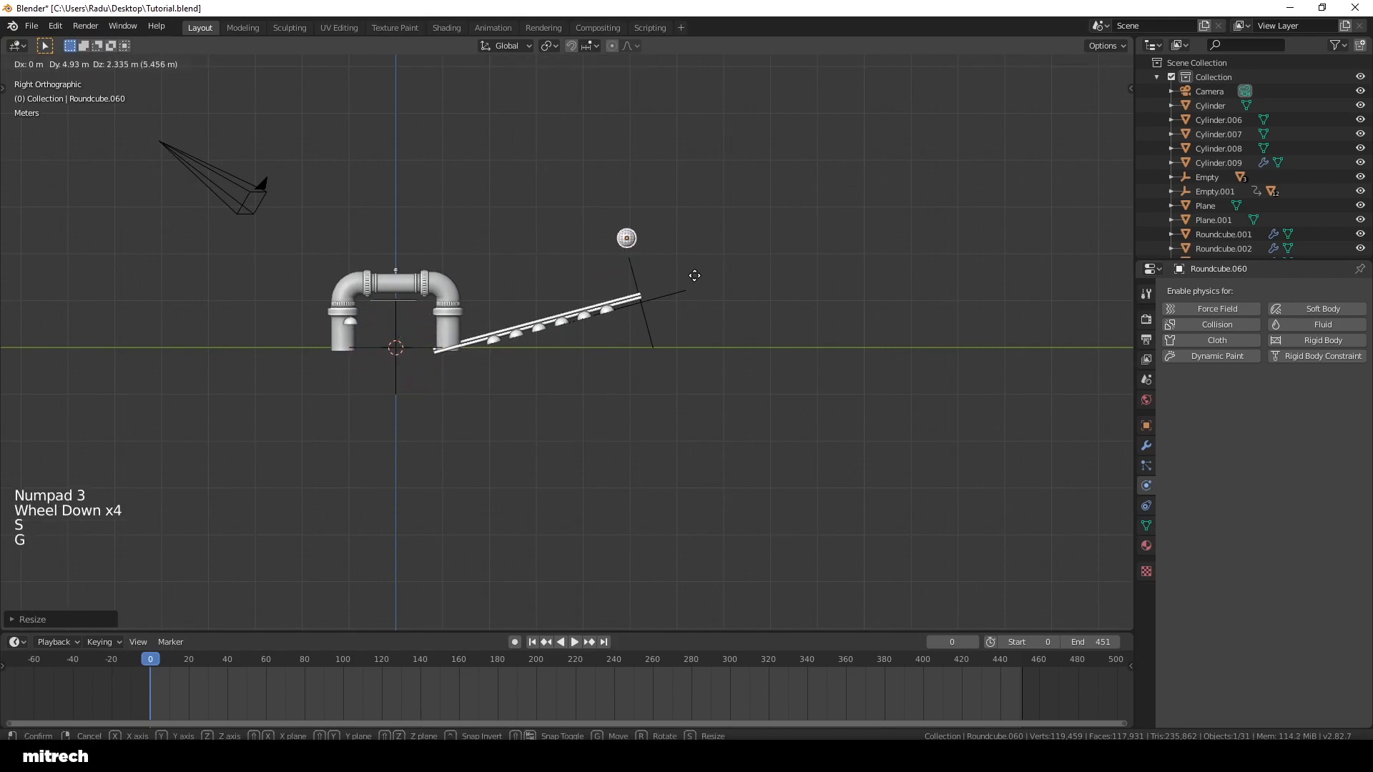
click(689, 214)
Step: Resize the ball above the sloped panel and apply its transform
scroll(715, 228, up, 2)
shift+scroll(729, 235, up, 1)
shift+middle_drag(729, 236, 759, 260)
scroll(736, 358, up, 2)
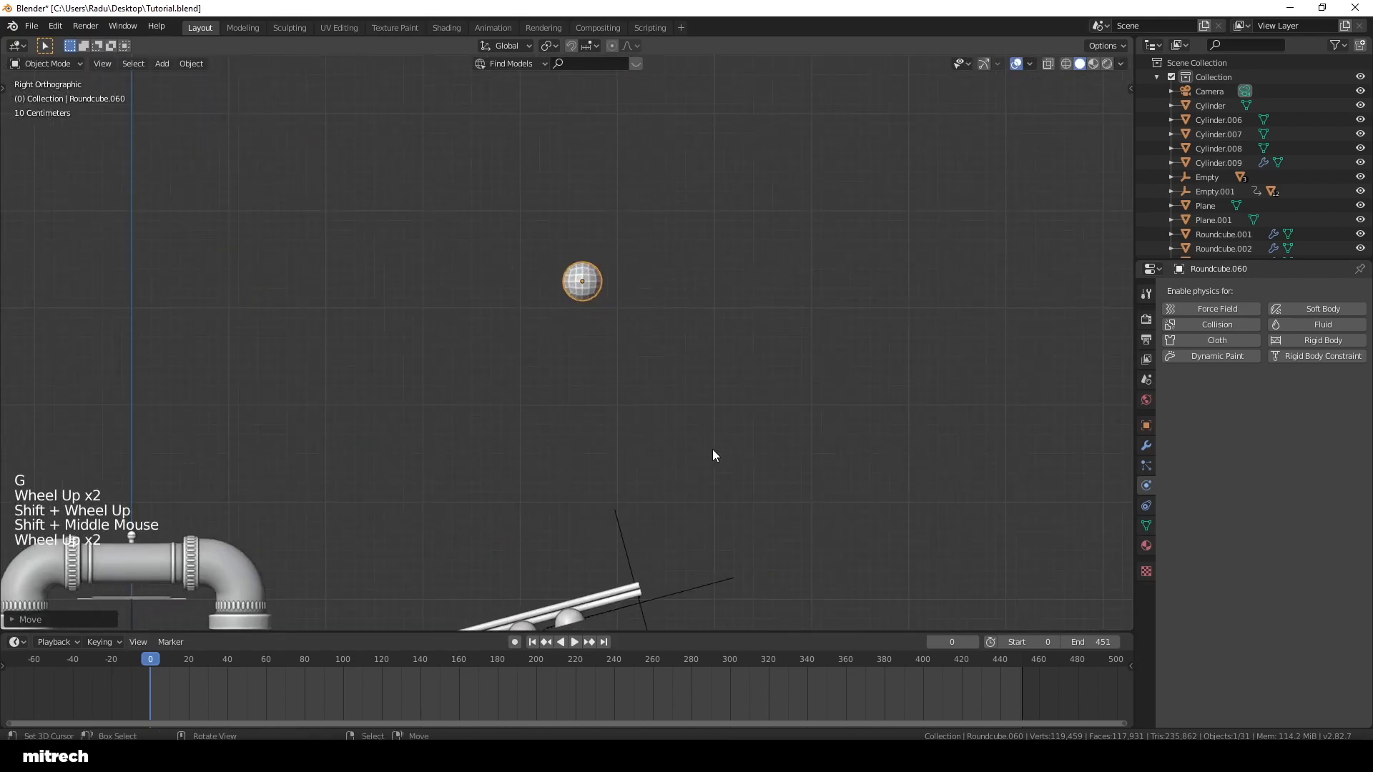
shift+middle_drag(712, 449, 723, 381)
key(s)
click(689, 344)
key(ctrl+a)
click(690, 344)
Step: Shade the ball smooth and give it a level 1 subdivision surface
key(w)
click(690, 344)
key(ctrl+1)
Step: Reposition the ball from the top view over the upper edge of the studded panel
key(KP_Decimal)
key(KP_7)
scroll(690, 349, down, 7)
scroll(691, 349, down, 5)
key(g)
click(842, 322)
Step: Make the ball an active rigid body with the Mesh collision shape and apply its transform
shift+middle_drag(842, 319, 699, 203)
click(1295, 341)
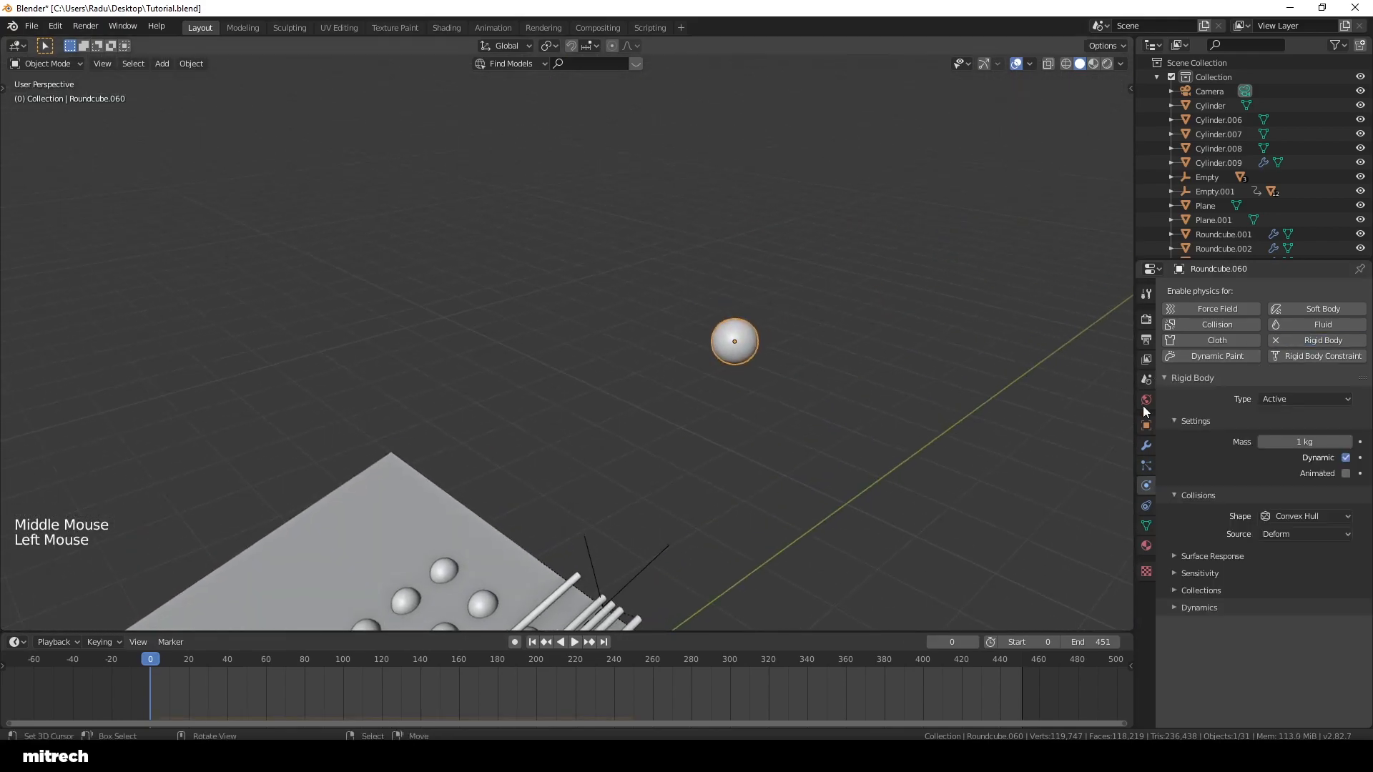
click(1296, 517)
click(1297, 628)
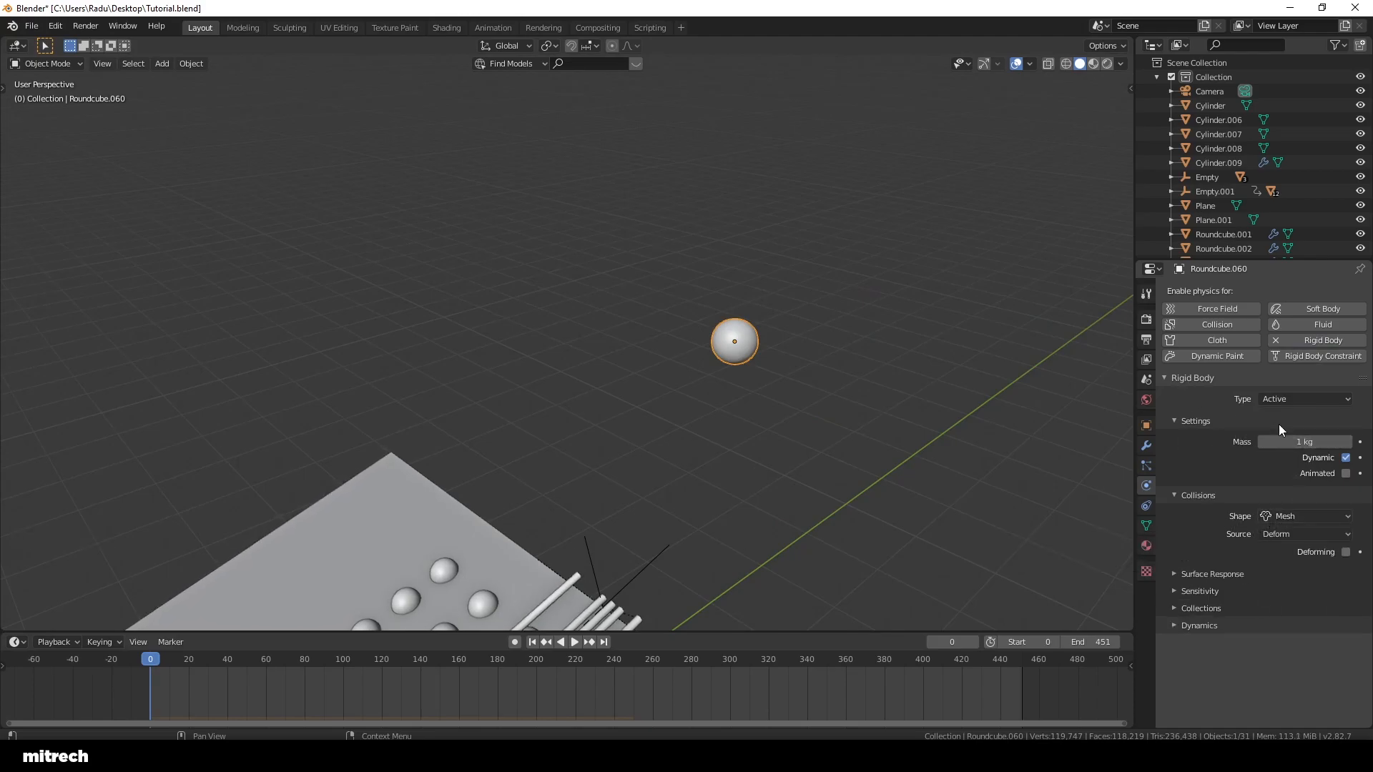
key(ctrl+a)
click(779, 354)
Step: Duplicate the ball seven times, scatter the copies above the upper part of the panel and save with nothing selected
key(KP_7)
scroll(780, 354, down, 1)
shift+middle_drag(740, 372, 778, 383)
scroll(789, 352, up, 2)
scroll(914, 415, down, 1)
key(shift+d)
click(426, 355)
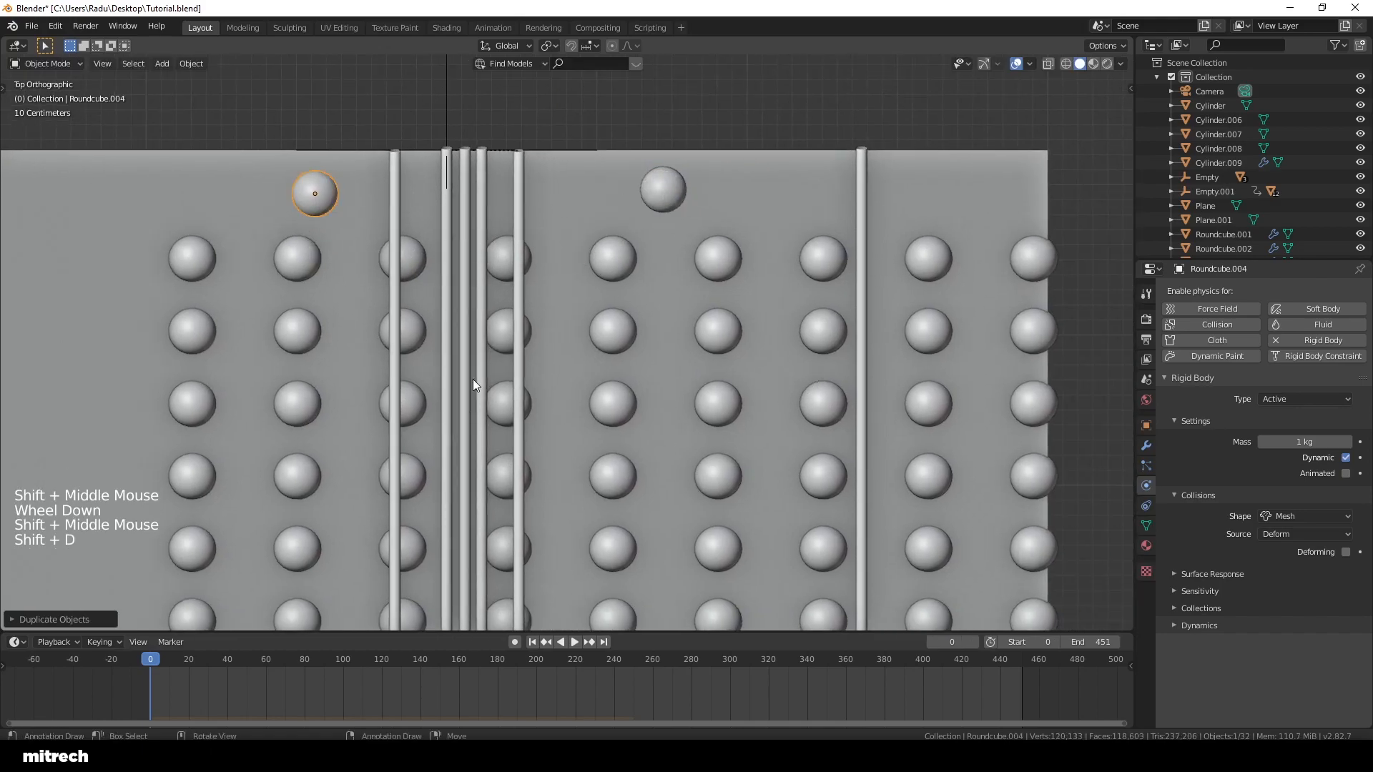
key(shift+d)
click(885, 486)
key(shift+d)
click(972, 359)
key(shift+d)
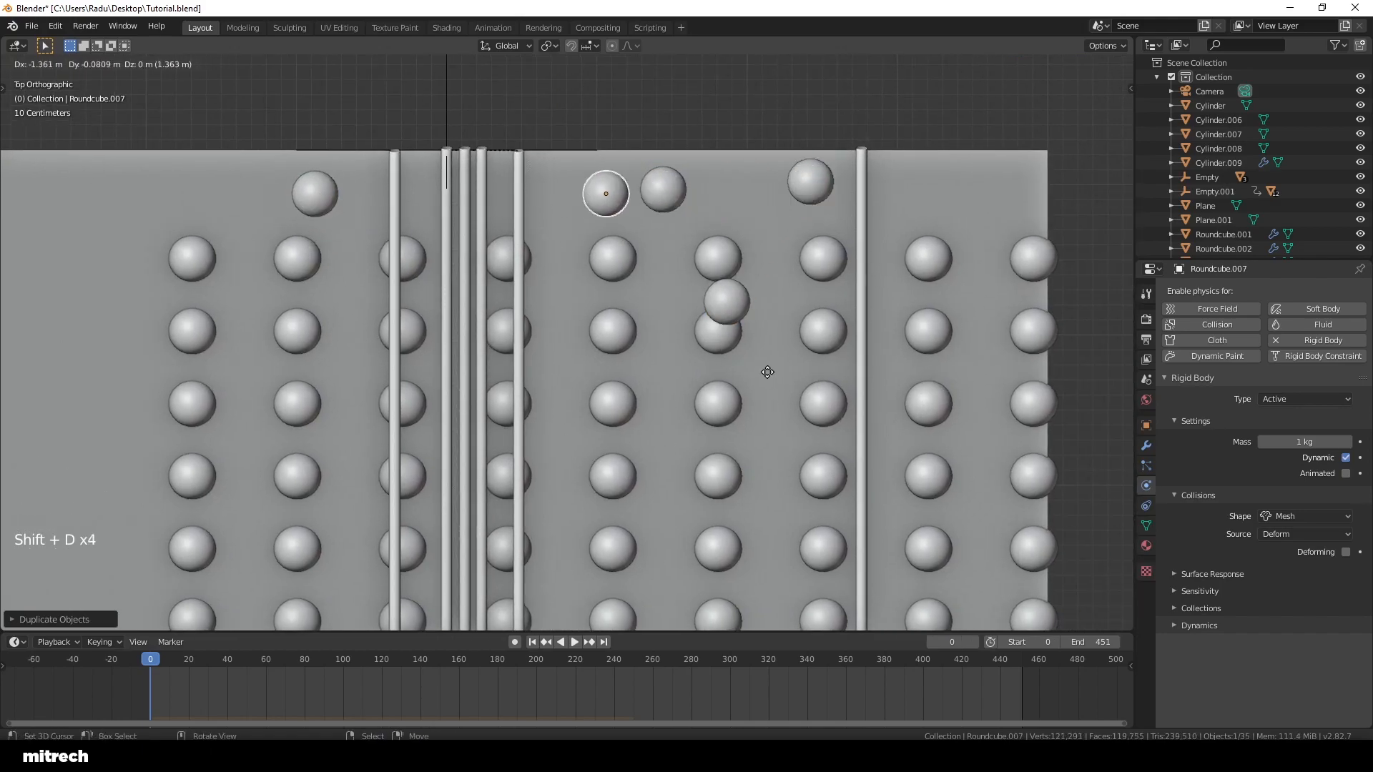
click(748, 359)
key(shift+d)
click(477, 449)
key(shift+d)
click(732, 454)
key(shift+d)
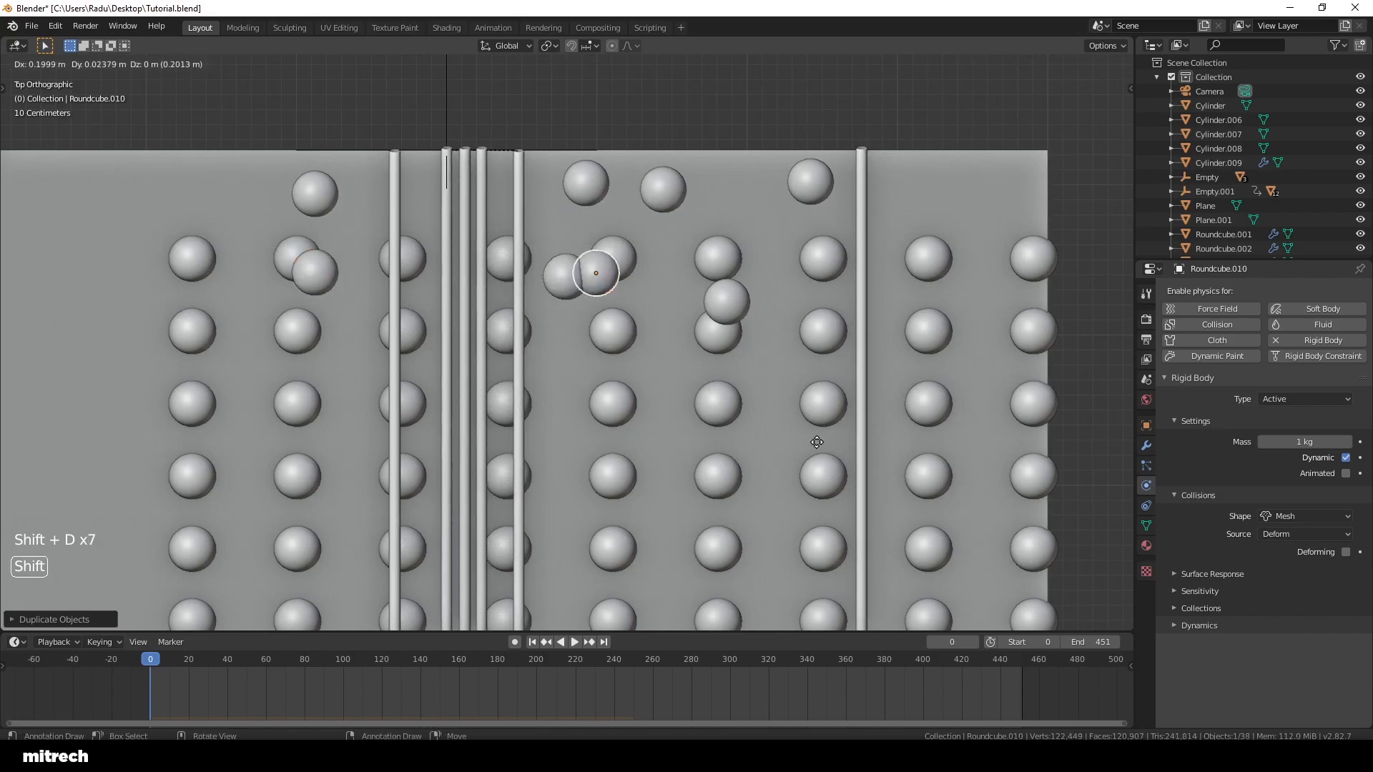
click(815, 434)
key(a)
key(a)
key(a)
key(ctrl+s)
Step: Play the animation to check how the balls fall and return to frame 0
middle_drag(791, 432, 670, 328)
scroll(671, 327, down, 2)
shift+middle_drag(739, 553, 650, 311)
scroll(665, 311, down, 3)
key(ctrl+space)
key(ctrl+space)
click(531, 641)
Step: Clear the selection and save the file at frame 0
scroll(621, 442, up, 3)
right_click(706, 462)
key(a)
key(a)
key(a)
key(a)
key(a)
key(ctrl+s)
Step: Make the sloped panel a passive rigid body
scroll(727, 397, down, 2)
middle_drag(501, 351, 547, 380)
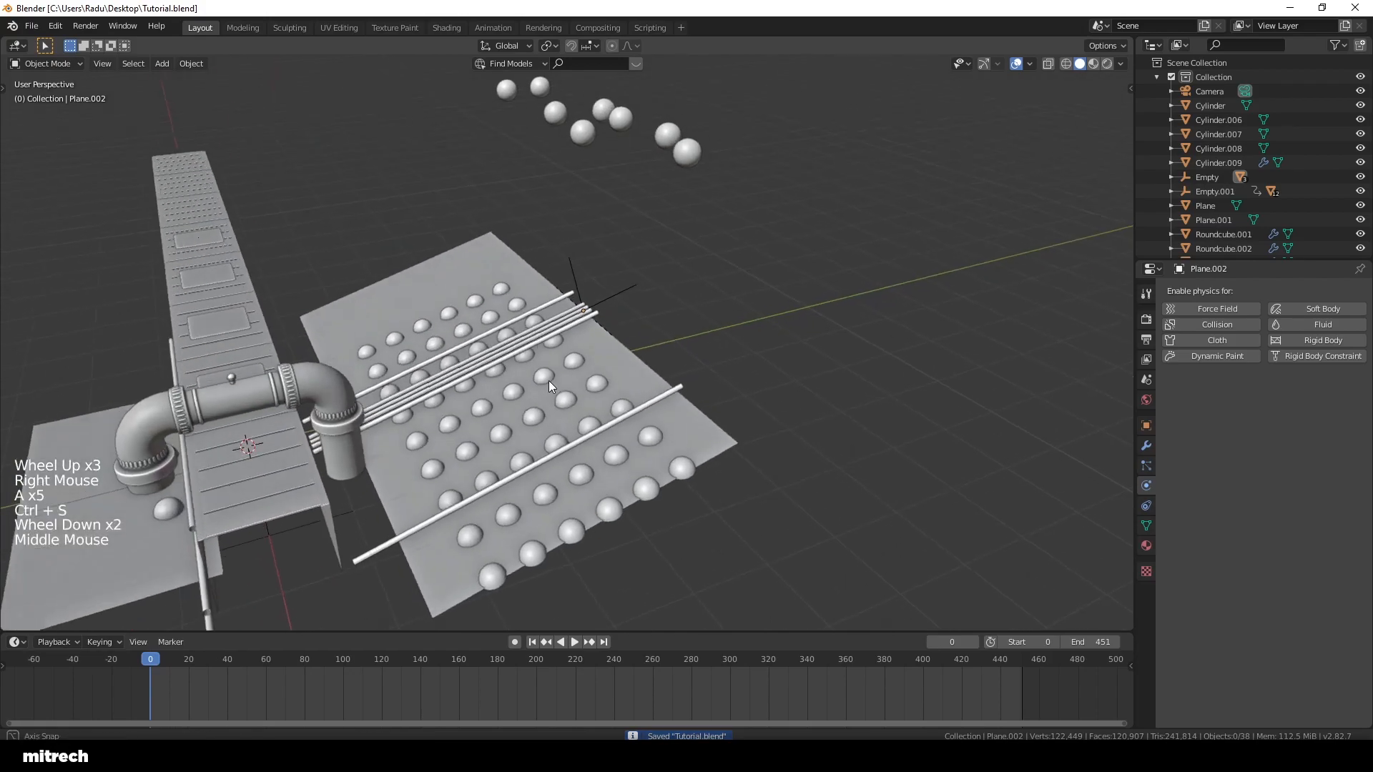
scroll(548, 381, up, 1)
middle_drag(758, 195, 626, 302)
scroll(626, 302, up, 2)
right_click(928, 372)
middle_drag(901, 381, 784, 380)
key(F15)
mouse_move(624, 337)
middle_down()
mouse_move(641, 362)
mouse_move(615, 361)
middle_up()
middle_drag(615, 361, 529, 349)
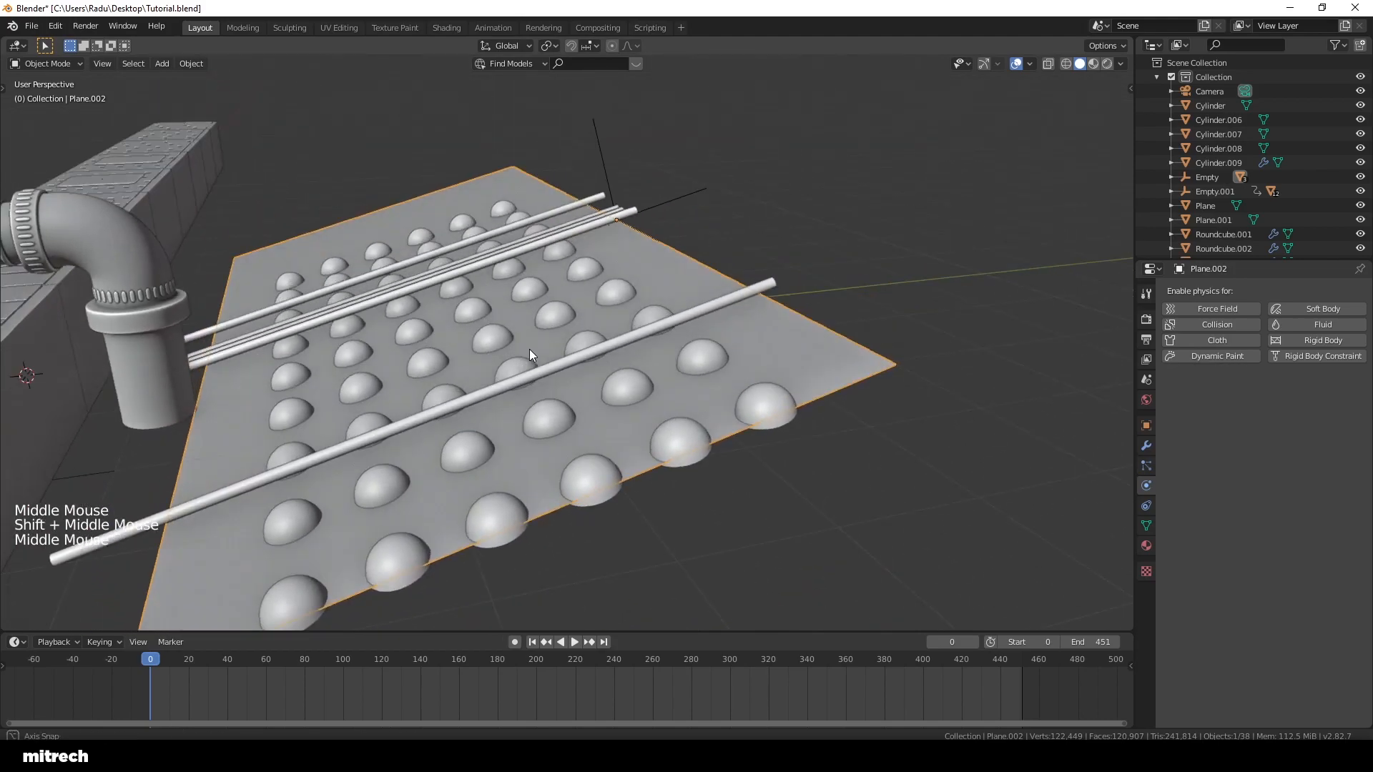
click(1274, 342)
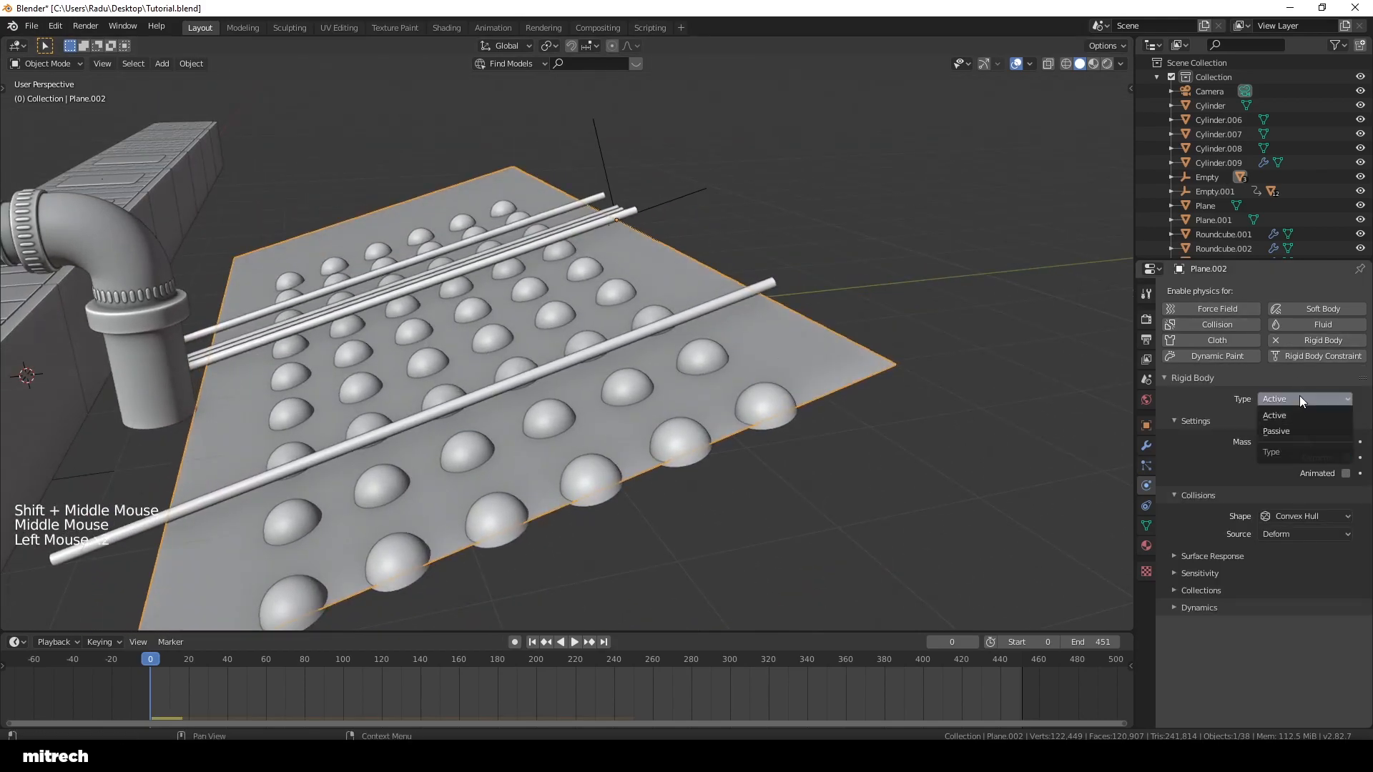
click(1298, 429)
Step: Make the long thin rods across the sloped panel a passive rigid body
right_click(774, 286)
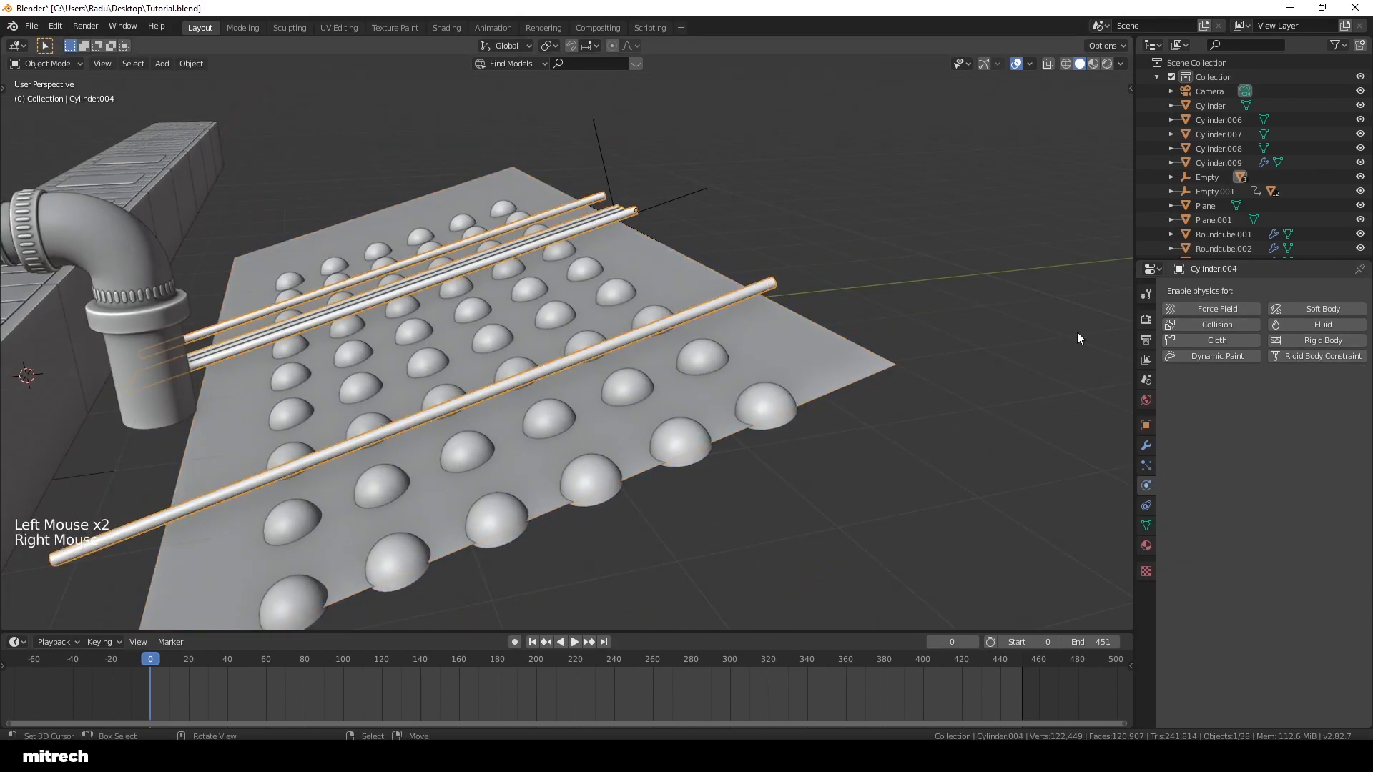
click(1306, 341)
click(1284, 433)
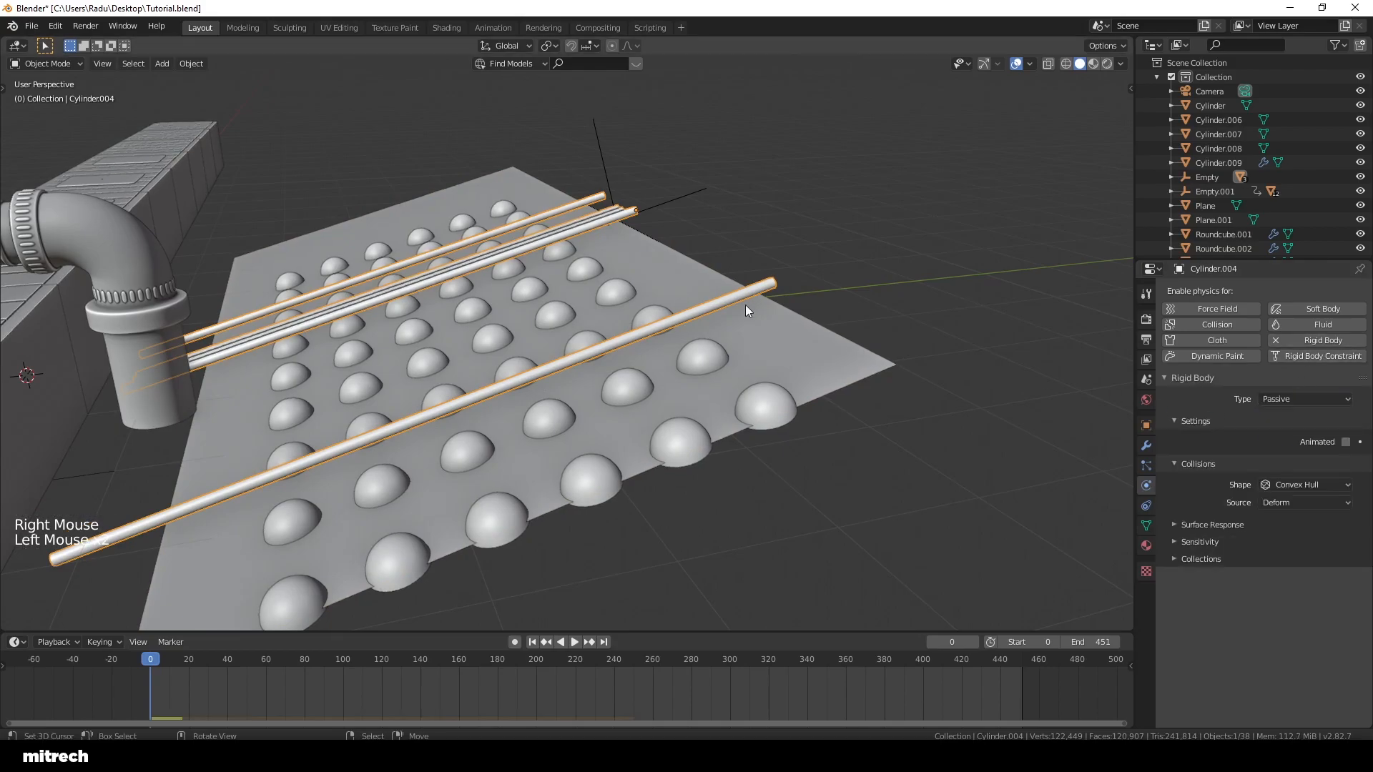
Step: Make the grid of half-sphere studs on the panel a passive rigid body
right_click(616, 288)
click(1286, 344)
click(1296, 398)
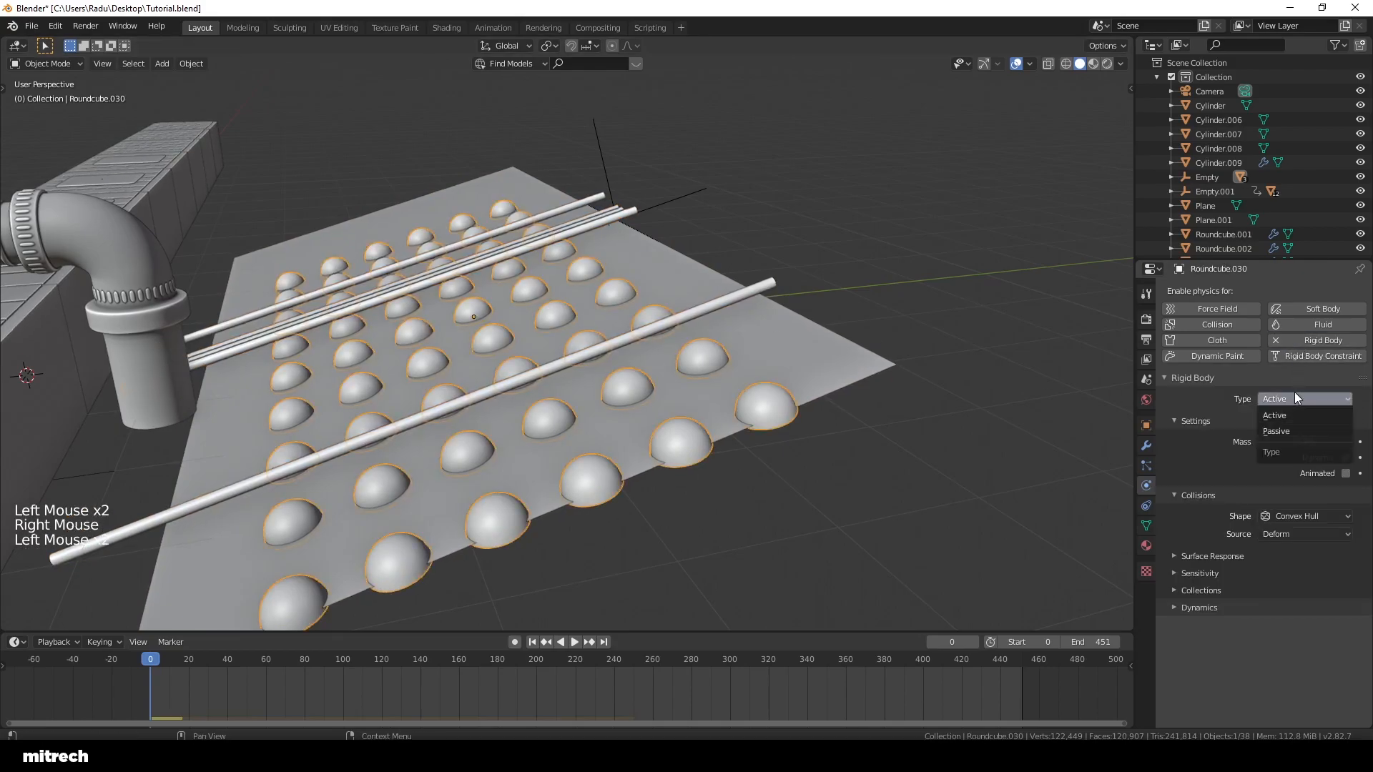
click(1283, 432)
Step: Clear the selection and save the file with the passive rigid bodies set
right_click(881, 361)
key(a)
key(a)
key(a)
key(a)
key(a)
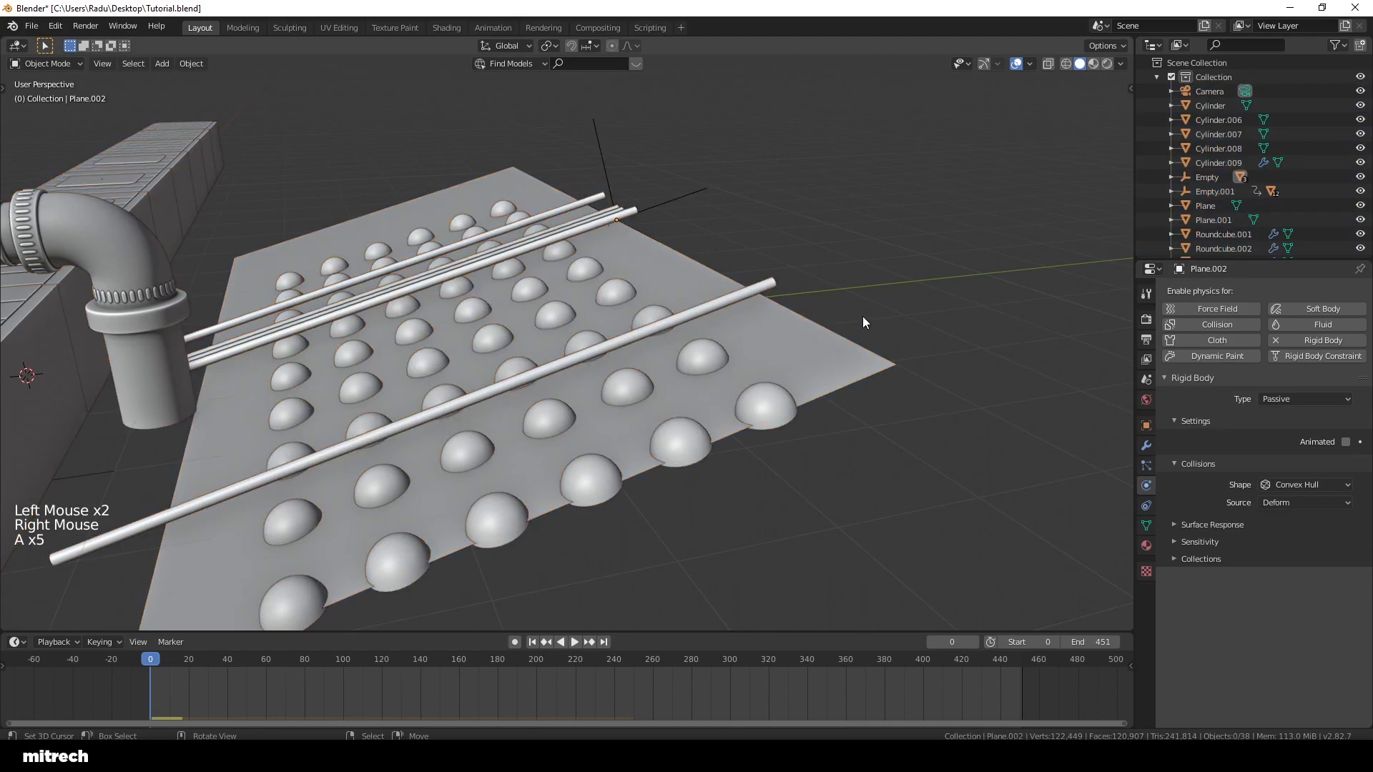
scroll(862, 316, down, 2)
key(ctrl+s)
Step: Play the rigid body simulation, watch it through the camera, return to frame 0 and save the file
shift+middle_drag(745, 230, 967, 321)
key(ctrl+space)
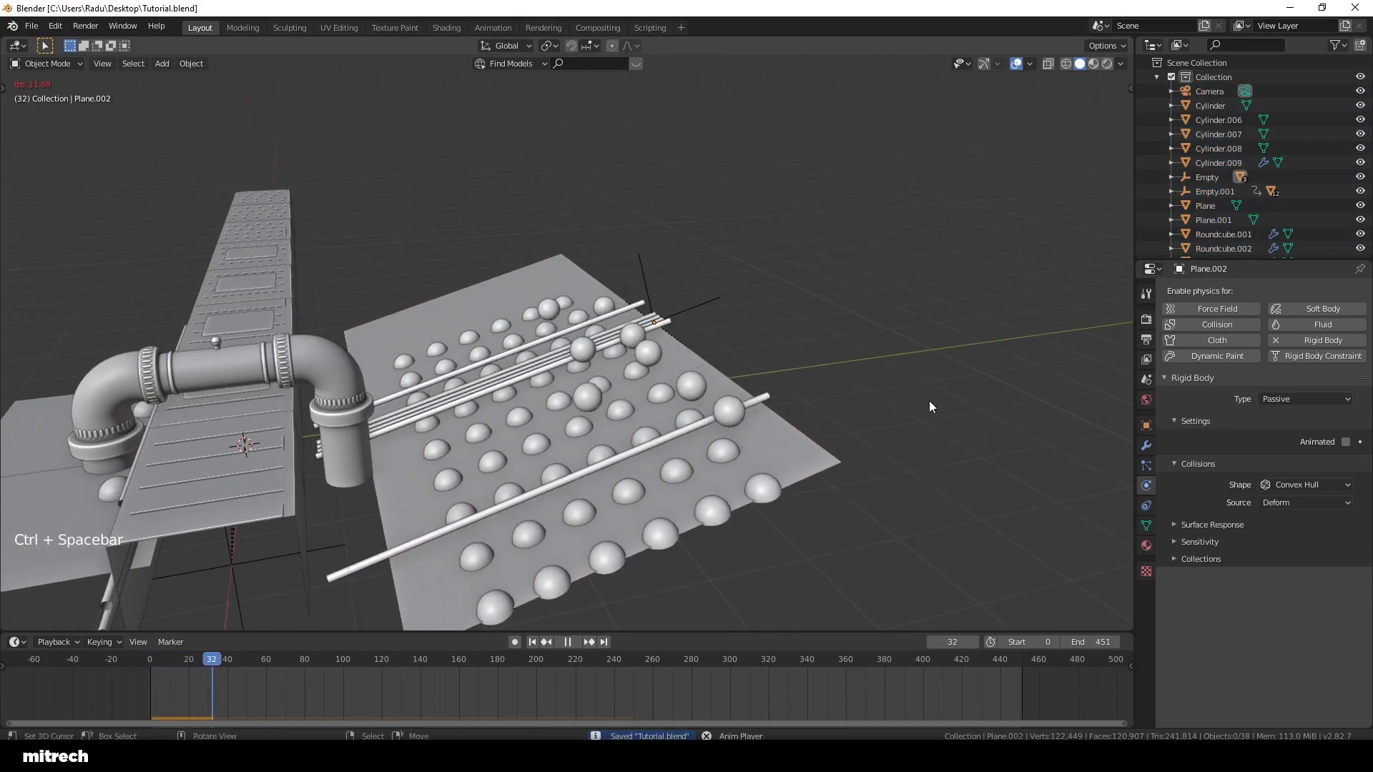
key(KP_0)
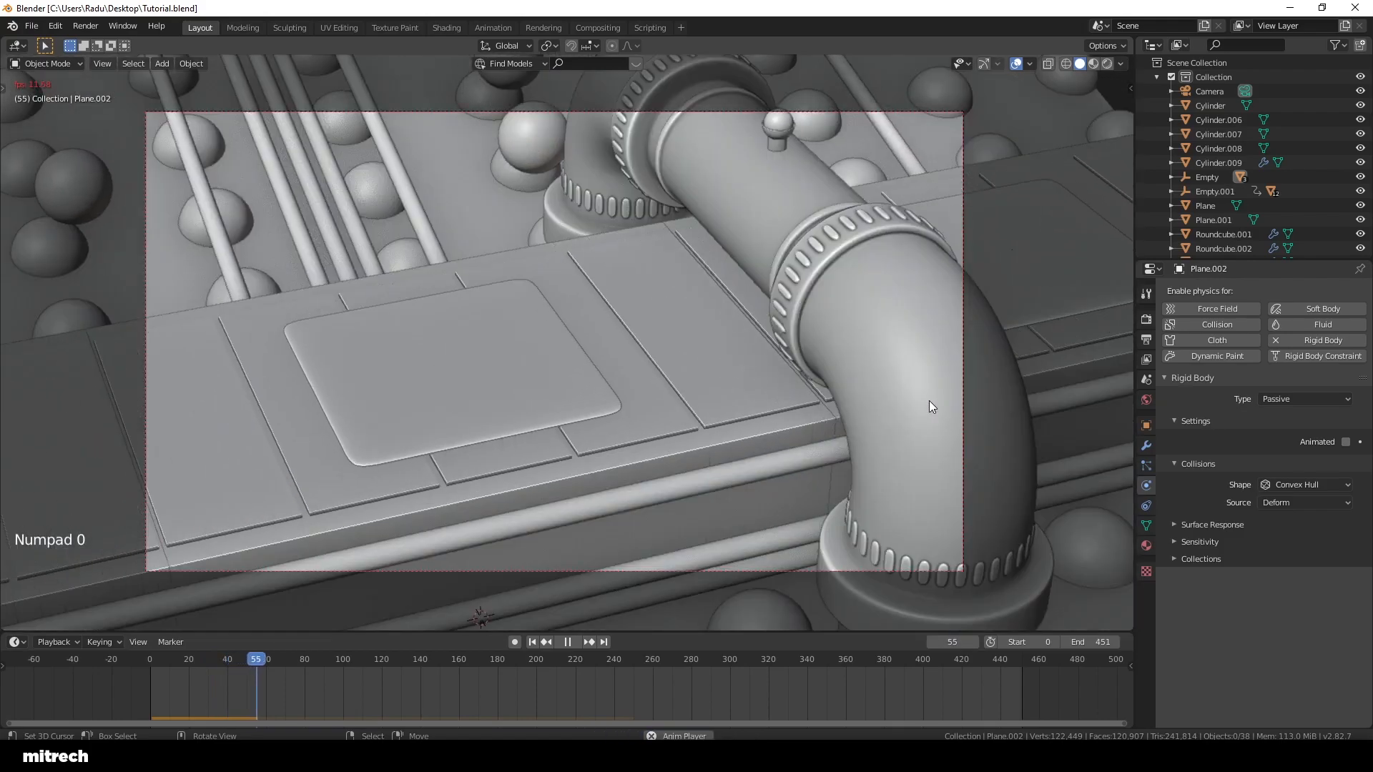
key(ctrl+space)
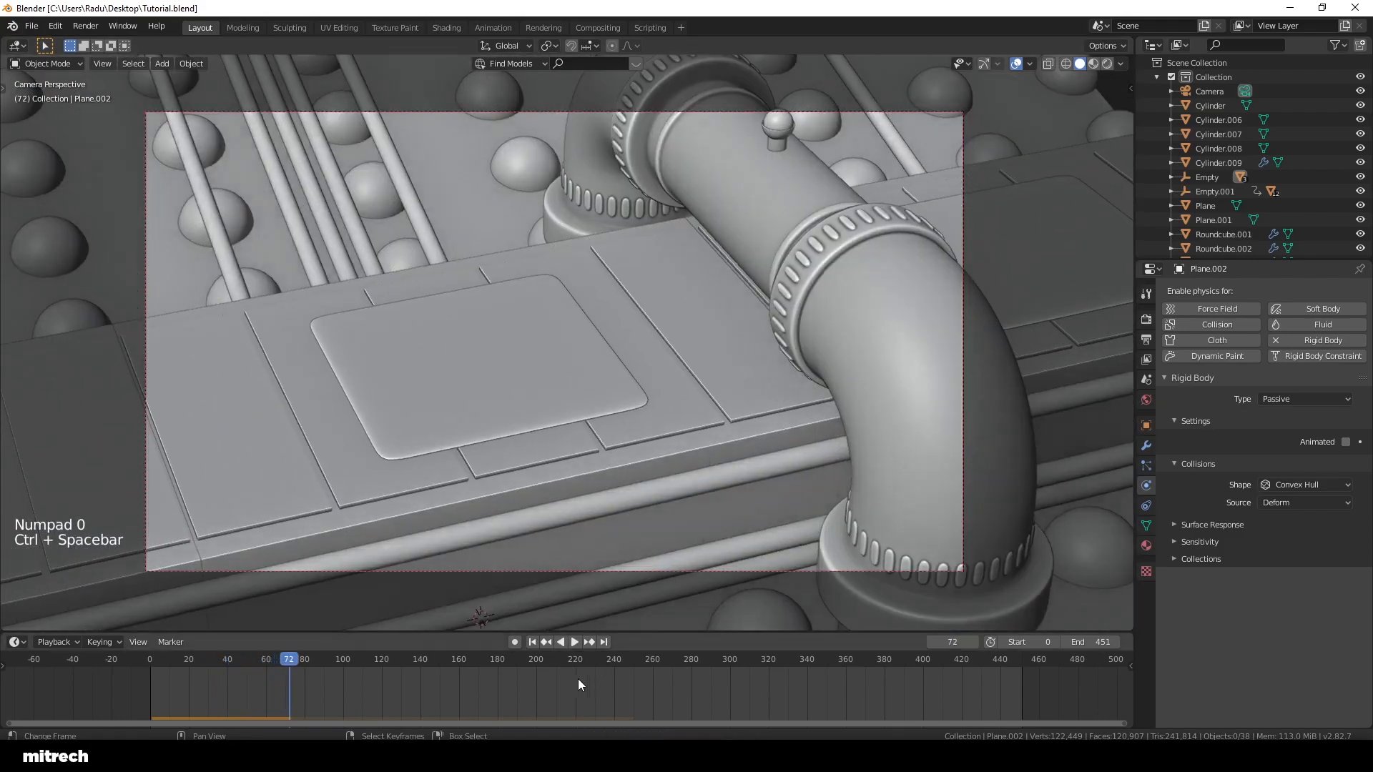
click(531, 642)
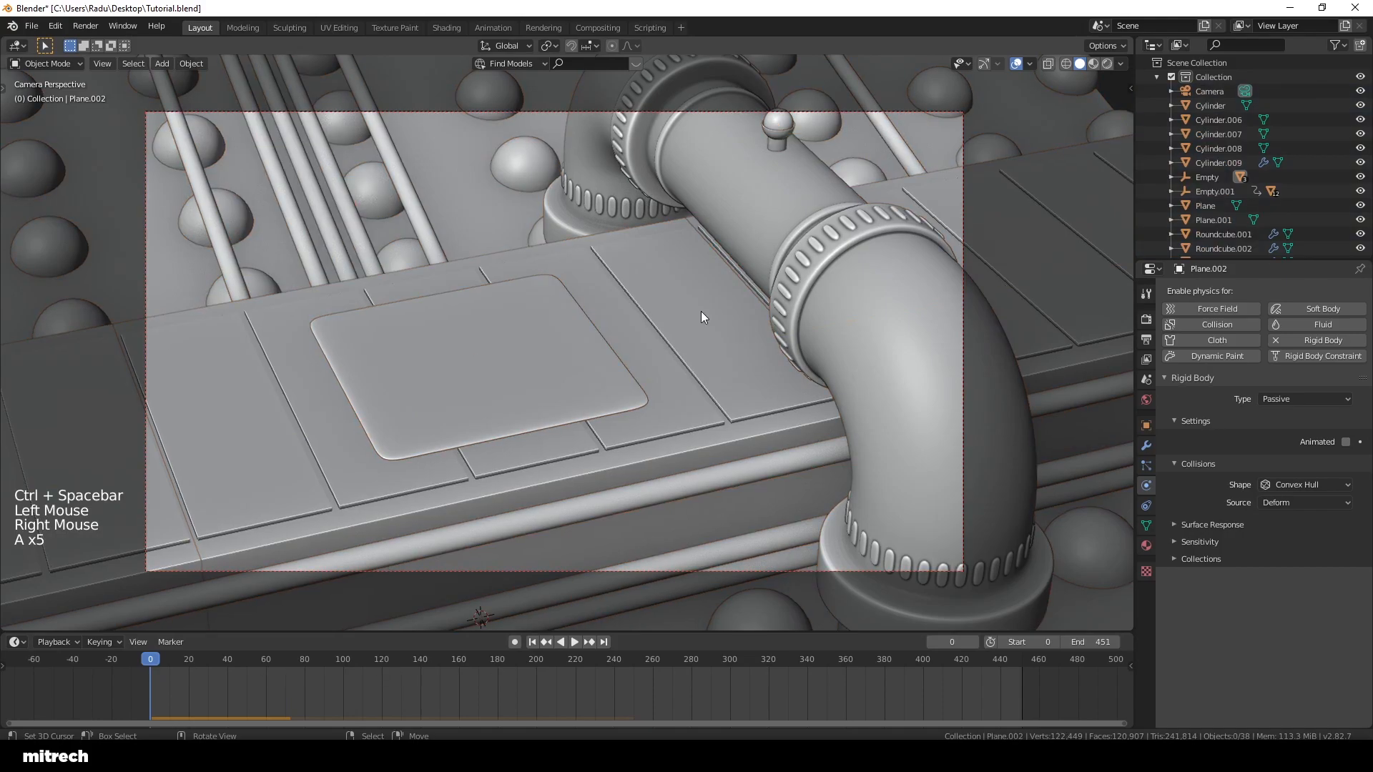
key(ctrl+s)
Step: Switch the viewport to Material Preview shading and save the file with nothing selected
shift+middle_drag(714, 325, 749, 337)
key(z)
right_click(749, 354)
key(a)
key(a)
key(a)
key(a)
key(a)
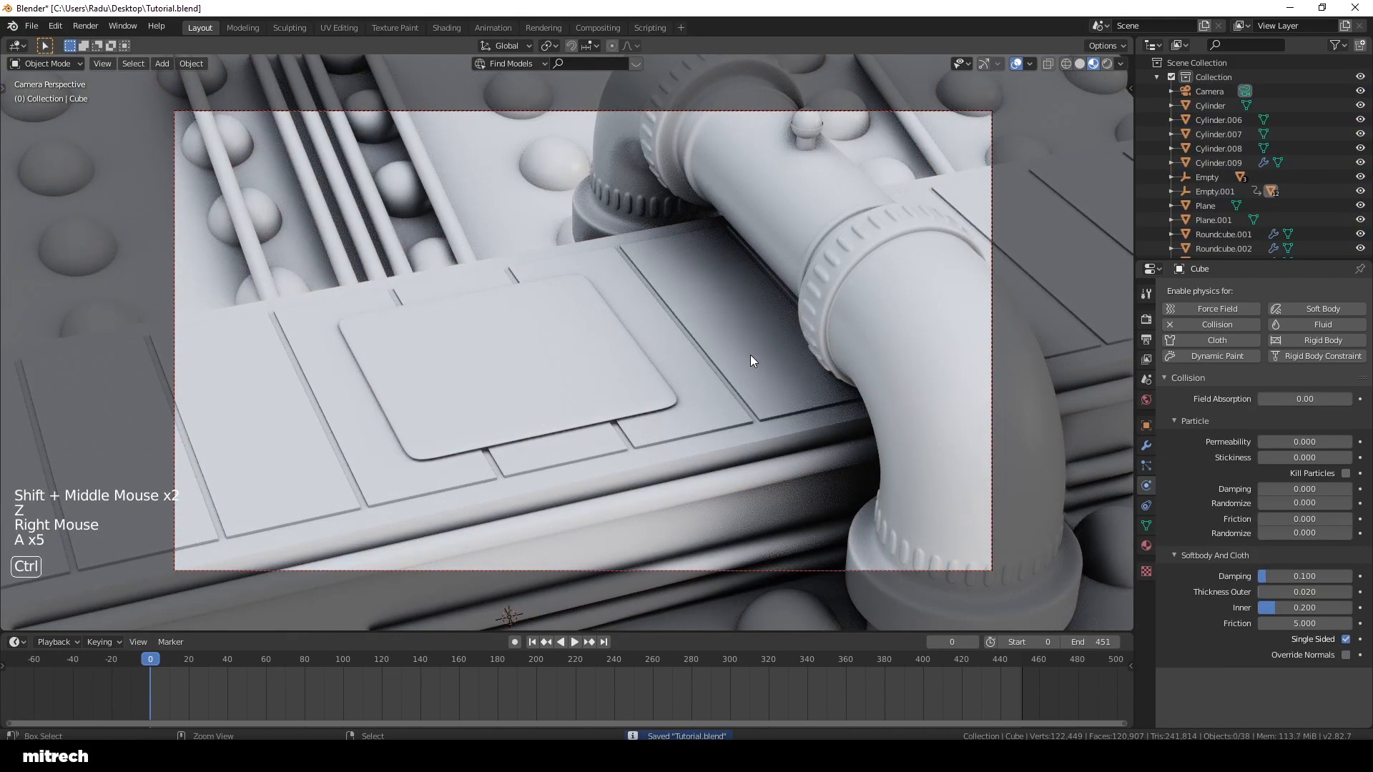
key(ctrl+s)
Step: Raise the camera's passepartout opacity to its maximum and save the file with nothing selected
right_click(991, 185)
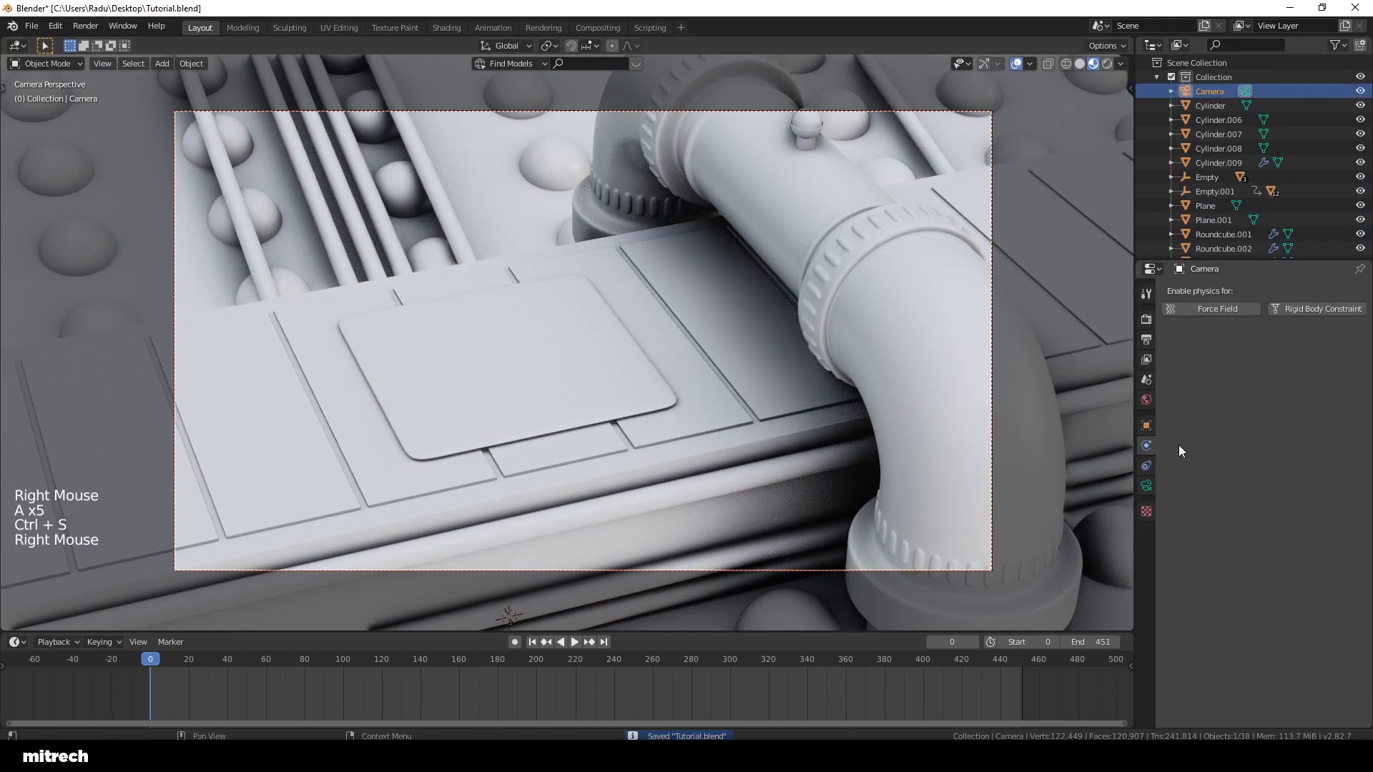
click(1145, 486)
click(1208, 538)
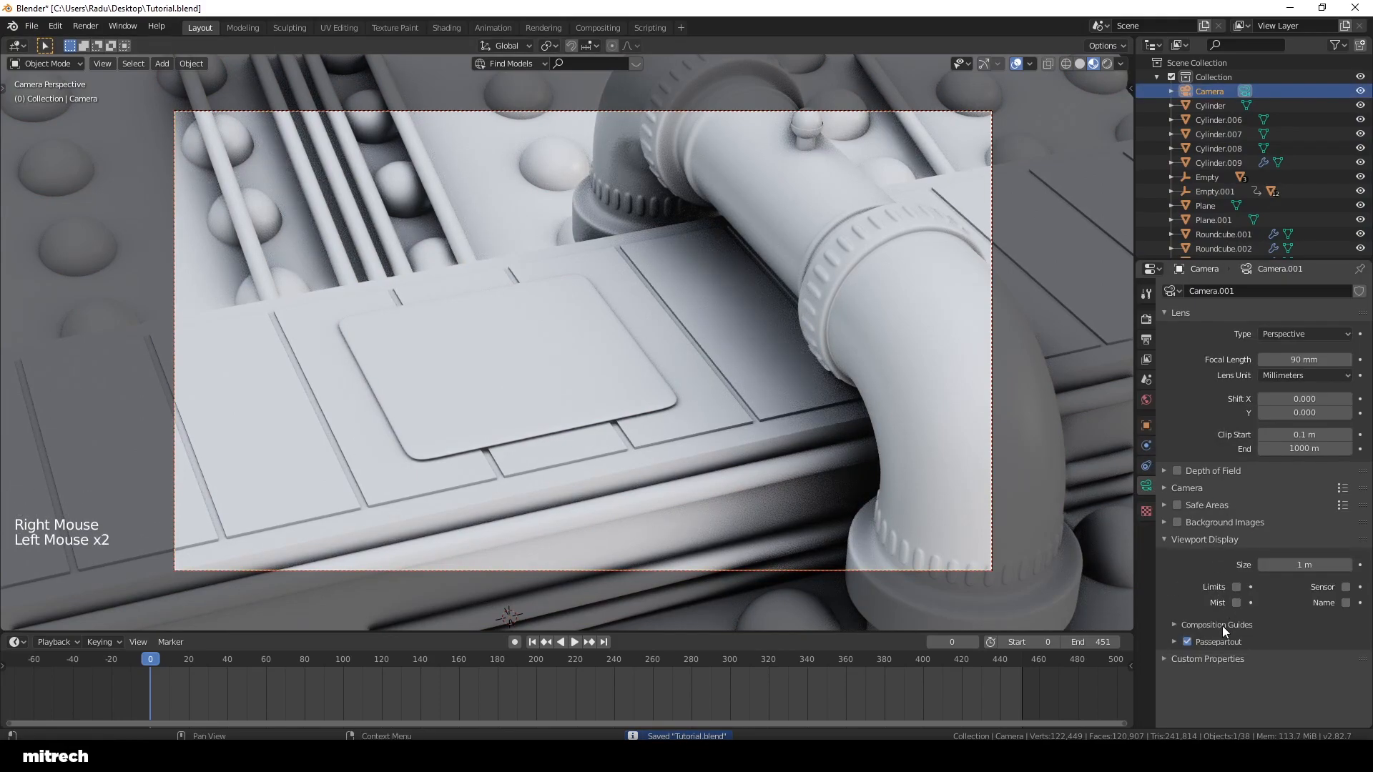
click(1221, 641)
drag(1278, 661, 1351, 661)
click(1208, 539)
right_click(723, 358)
key(a)
key(a)
key(a)
key(a)
key(ctrl+s)
Step: Play the animation in Material Preview, switch the viewport back to Solid shading and return to frame 0
key(ctrl+space)
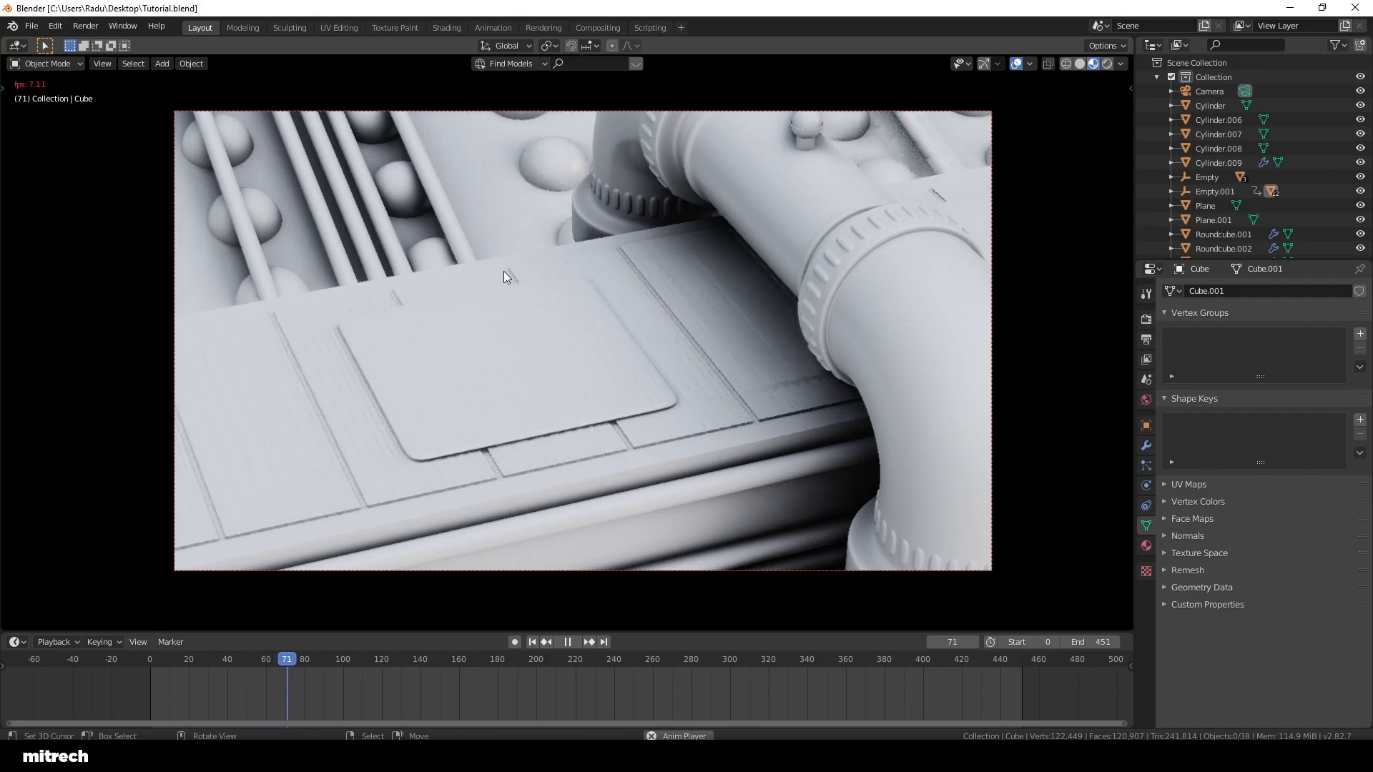
key(ctrl+space)
key(ctrl+space)
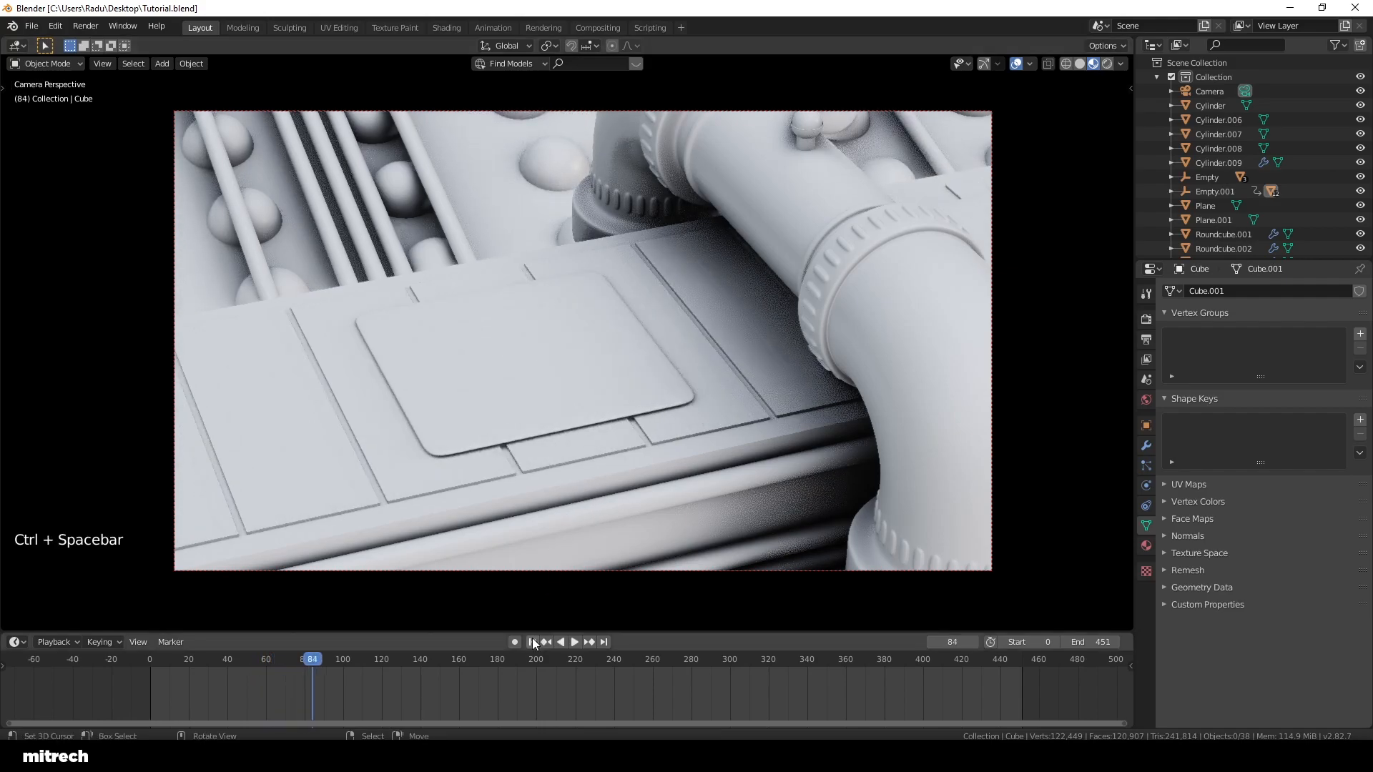
key(z)
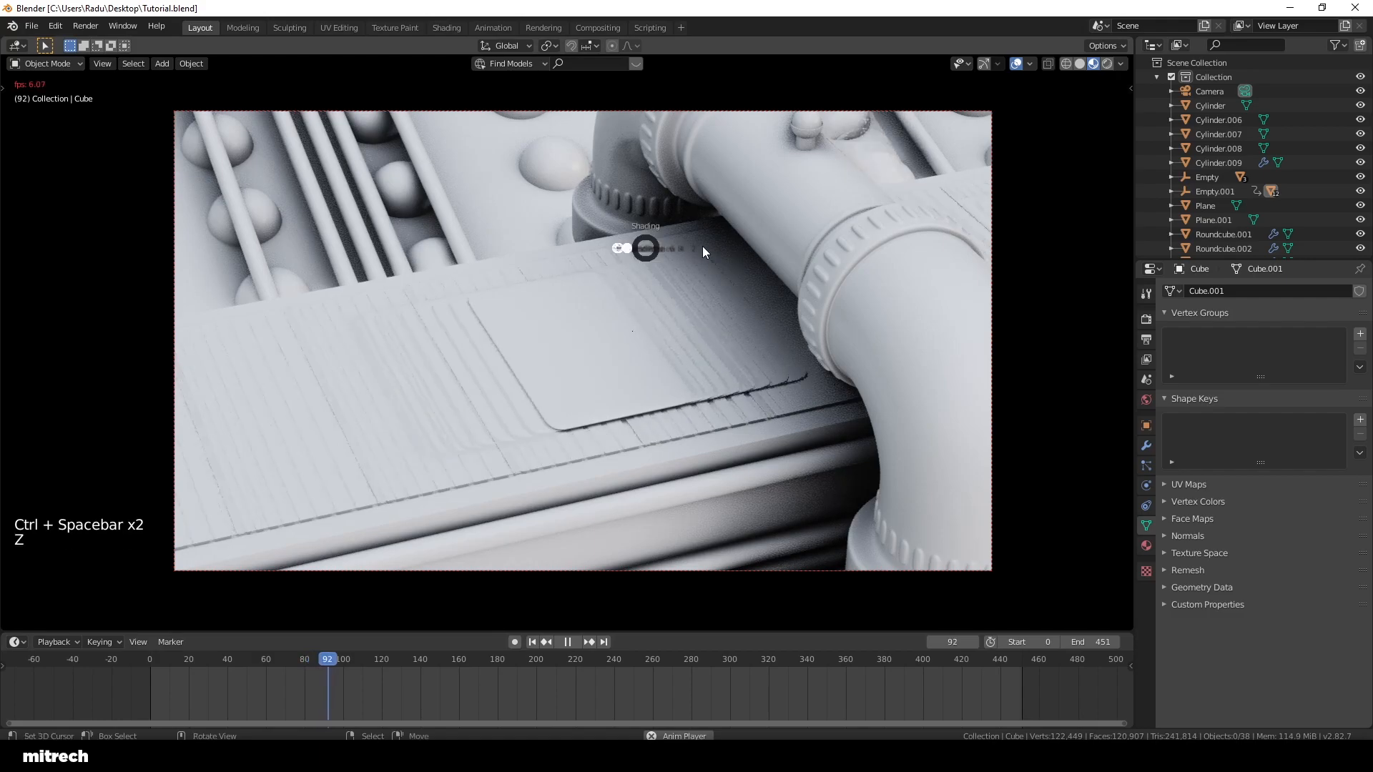
key(ctrl+space)
click(530, 641)
Step: Play the ball simulation in Solid shading through the camera and return to frame 0
key(ctrl+space)
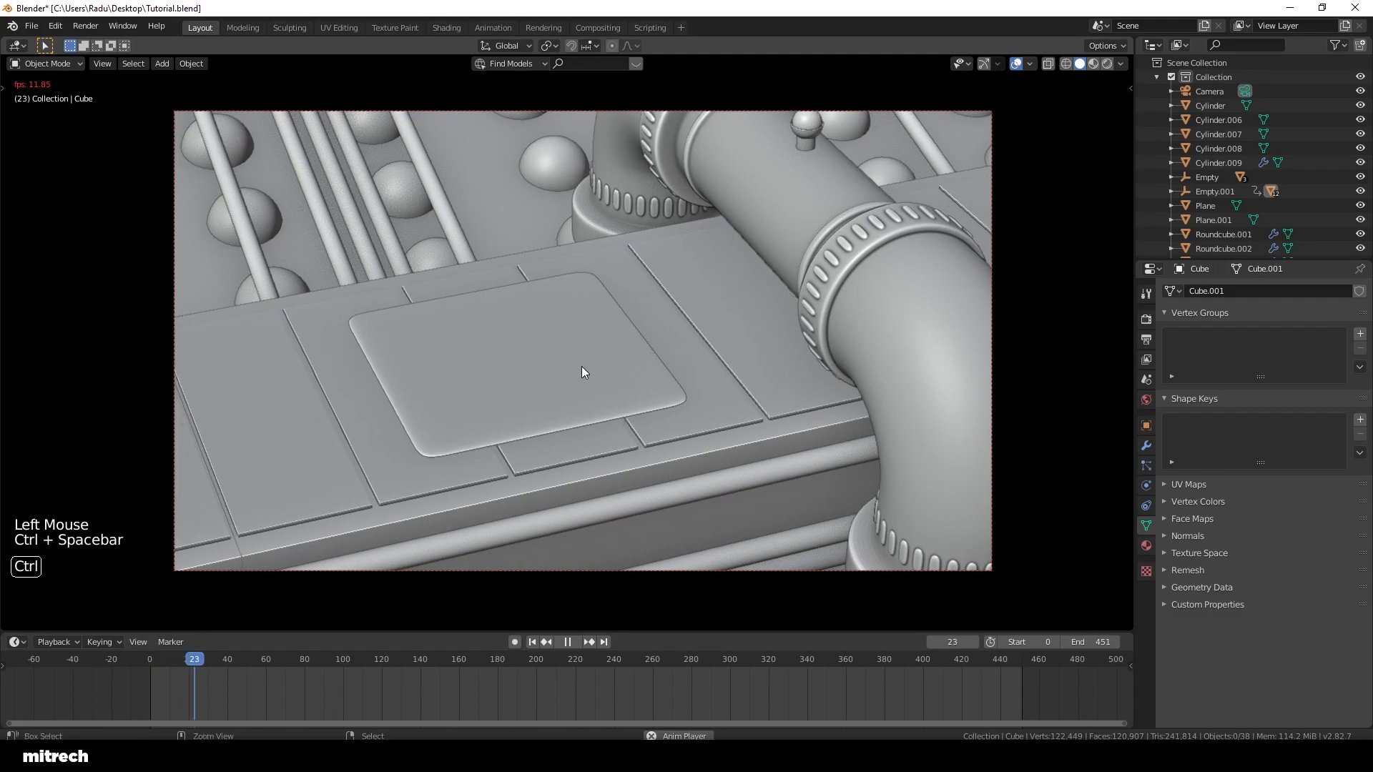
key(ctrl+space)
click(474, 394)
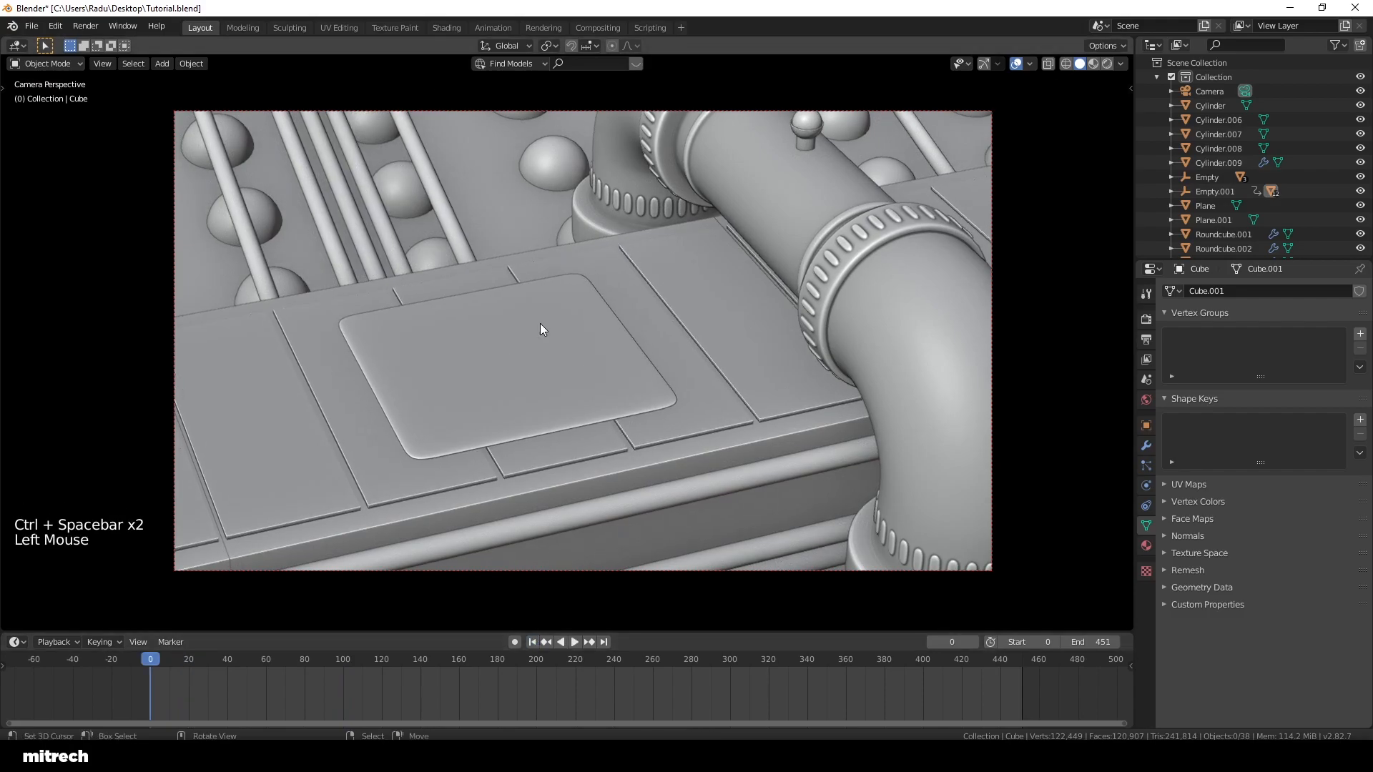
Step: In top view, move the loose ball near the panel's upper-left studs over to the rightmost of the clustered thin rods
key(KP_7)
right_click(411, 274)
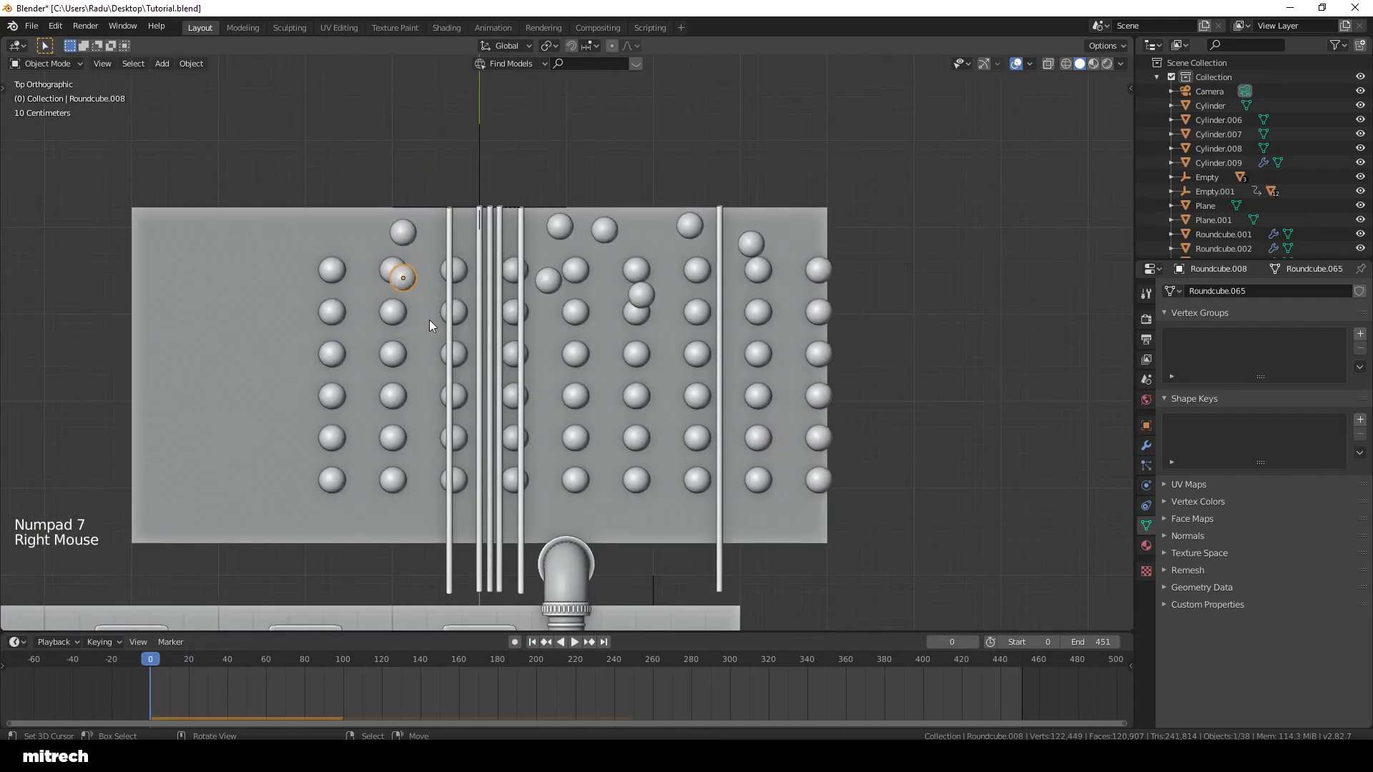
scroll(425, 300, down, 1)
shift+middle_drag(424, 289, 434, 194)
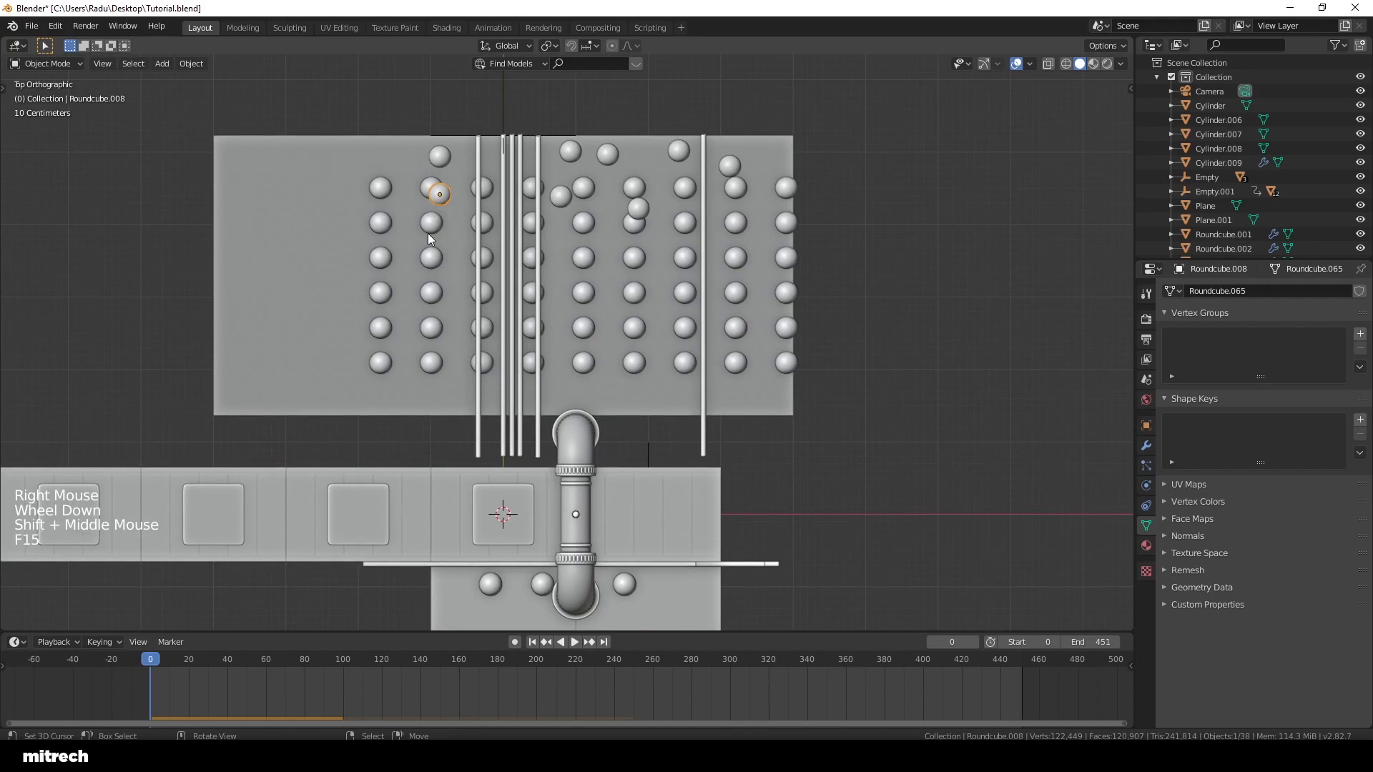
scroll(470, 267, up, 2)
key(g)
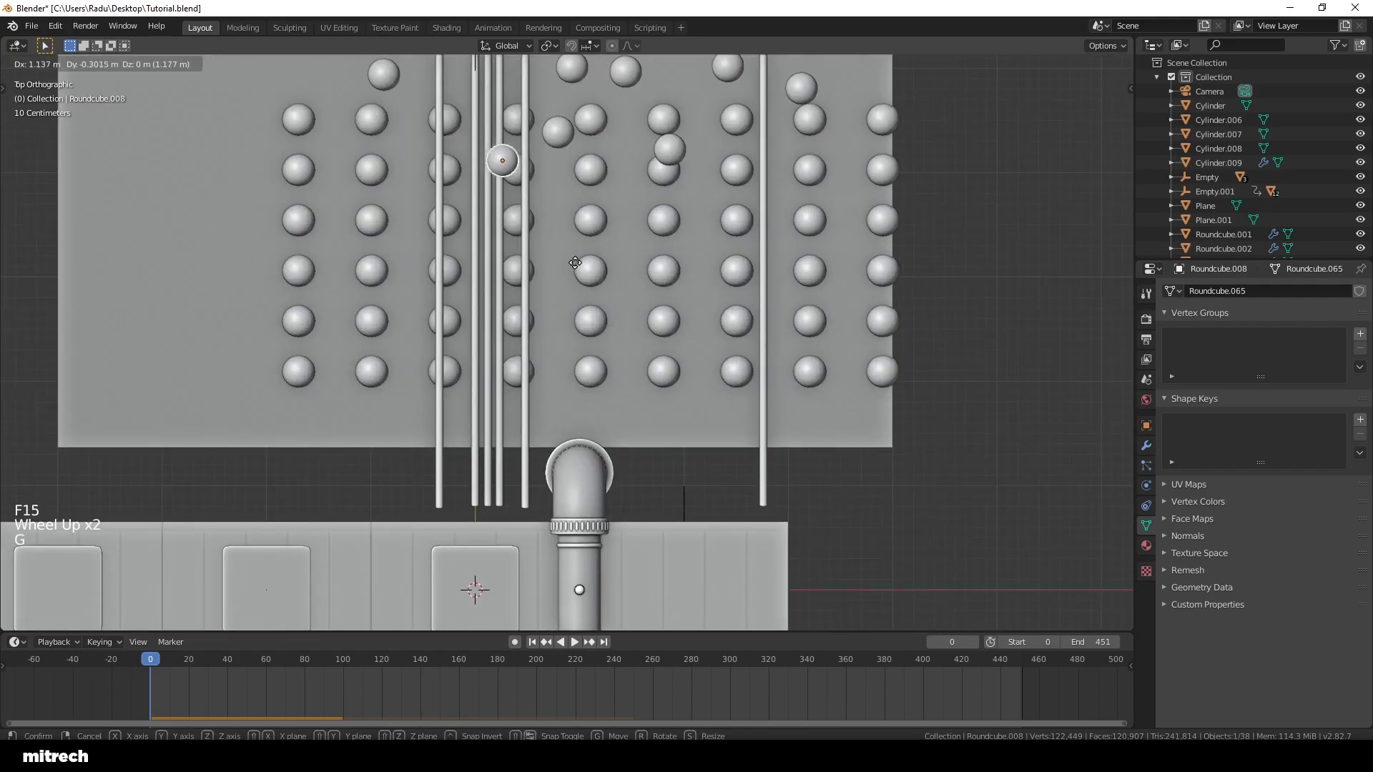
click(605, 227)
shift+middle_drag(559, 202, 589, 340)
scroll(548, 333, up, 1)
key(KP_3)
scroll(550, 342, down, 4)
scroll(589, 344, up, 2)
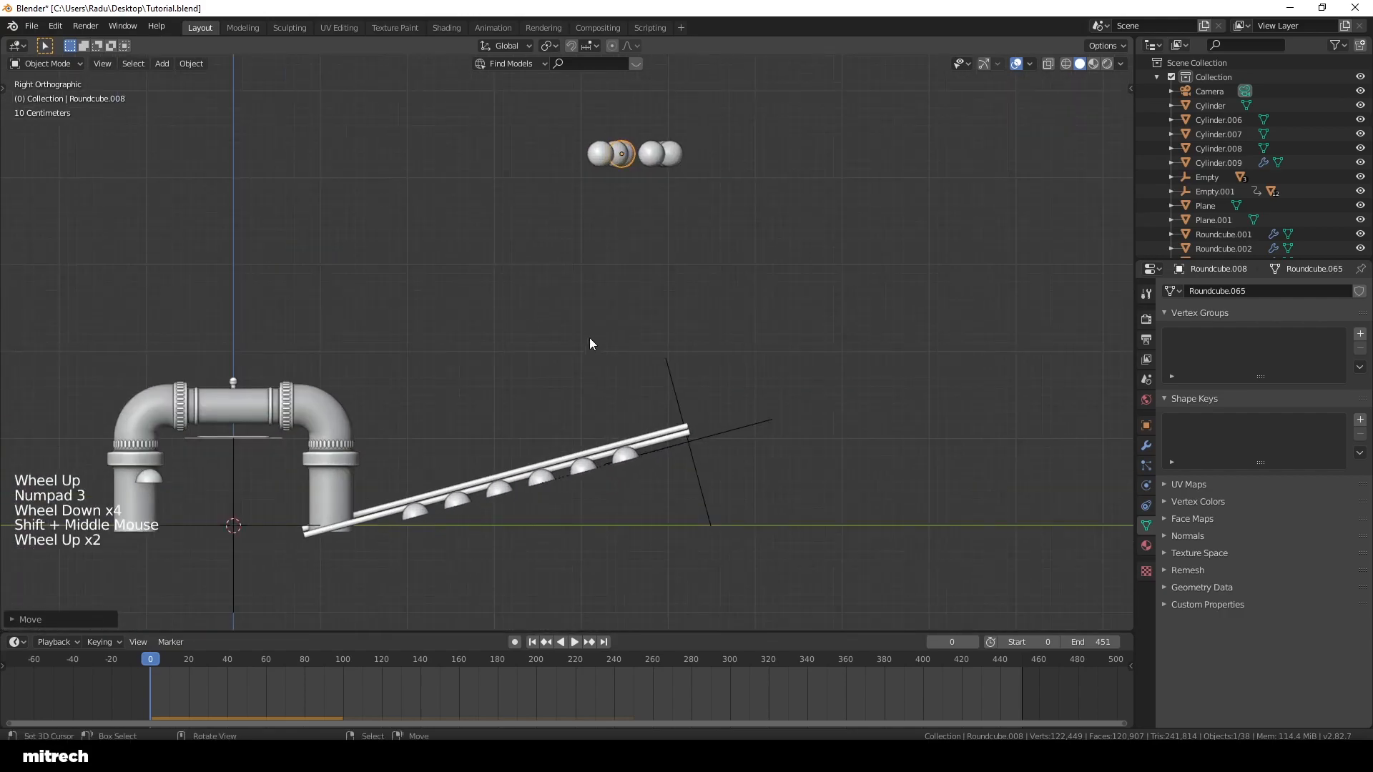
key(KP_7)
scroll(590, 344, up, 4)
key(g)
click(576, 316)
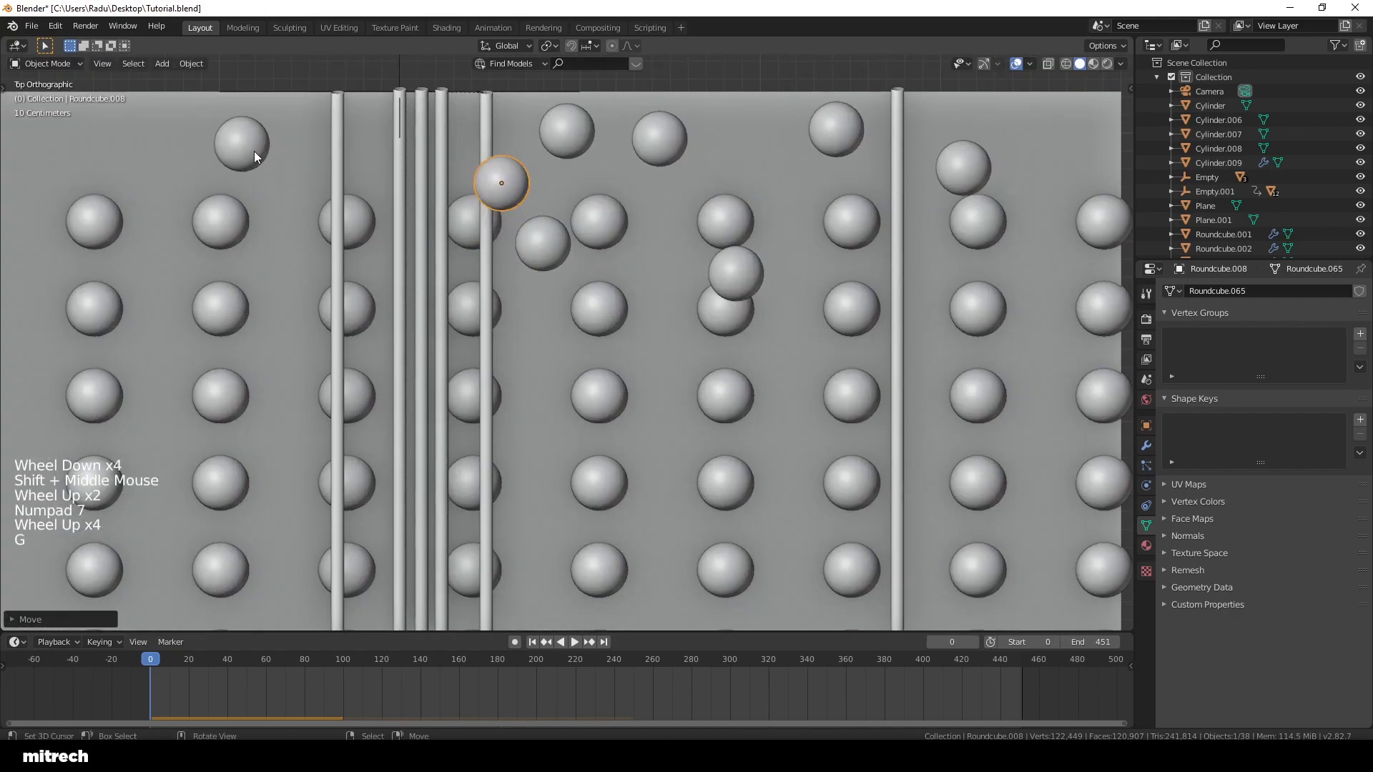
Step: Move the remaining upper-left loose ball over the group of three thin rods, level with the second and third stud rows
right_click(250, 155)
key(g)
click(555, 346)
key(KP_0)
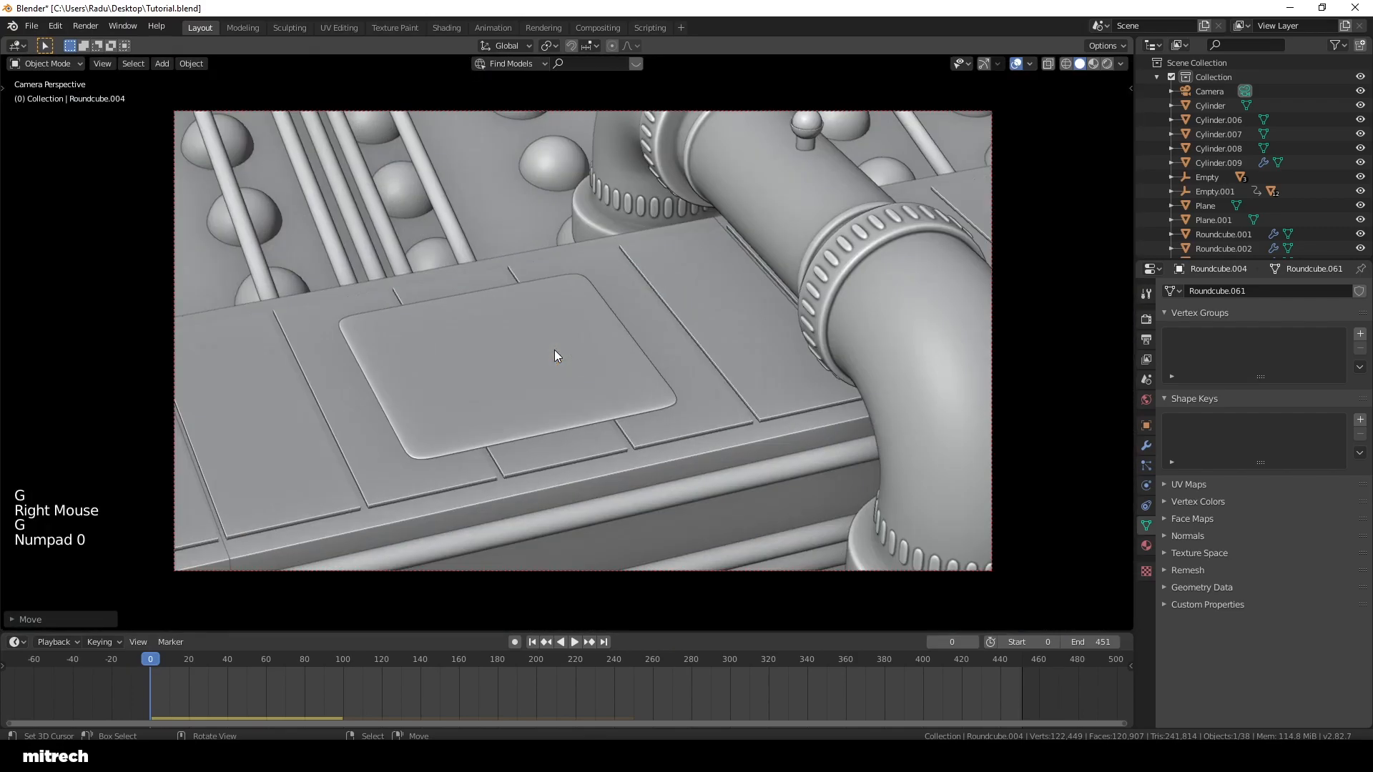
key(KP_0)
key(g)
click(439, 362)
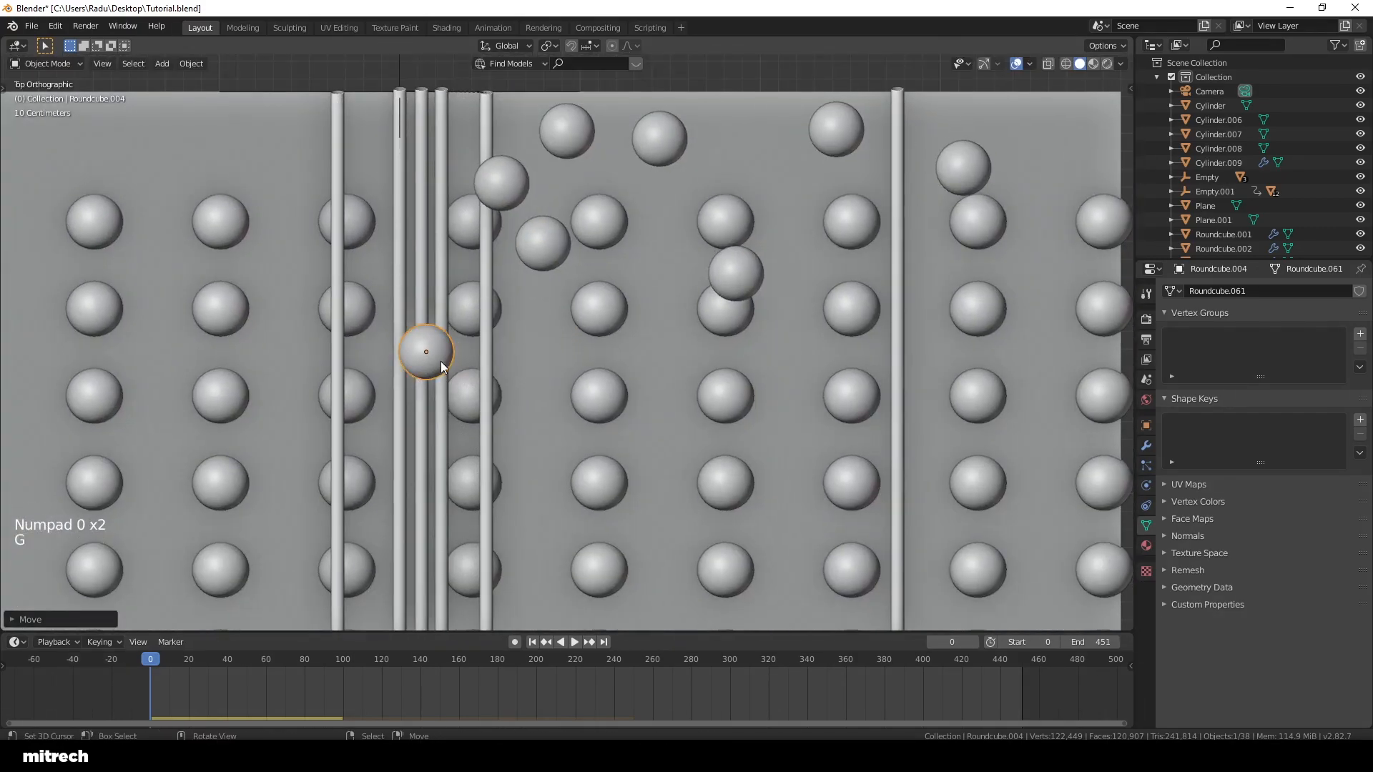
Step: Shift the loose ball beside the rod cluster slightly down and move the ball above it left between the rods
right_click(552, 244)
key(g)
click(535, 289)
right_click(522, 194)
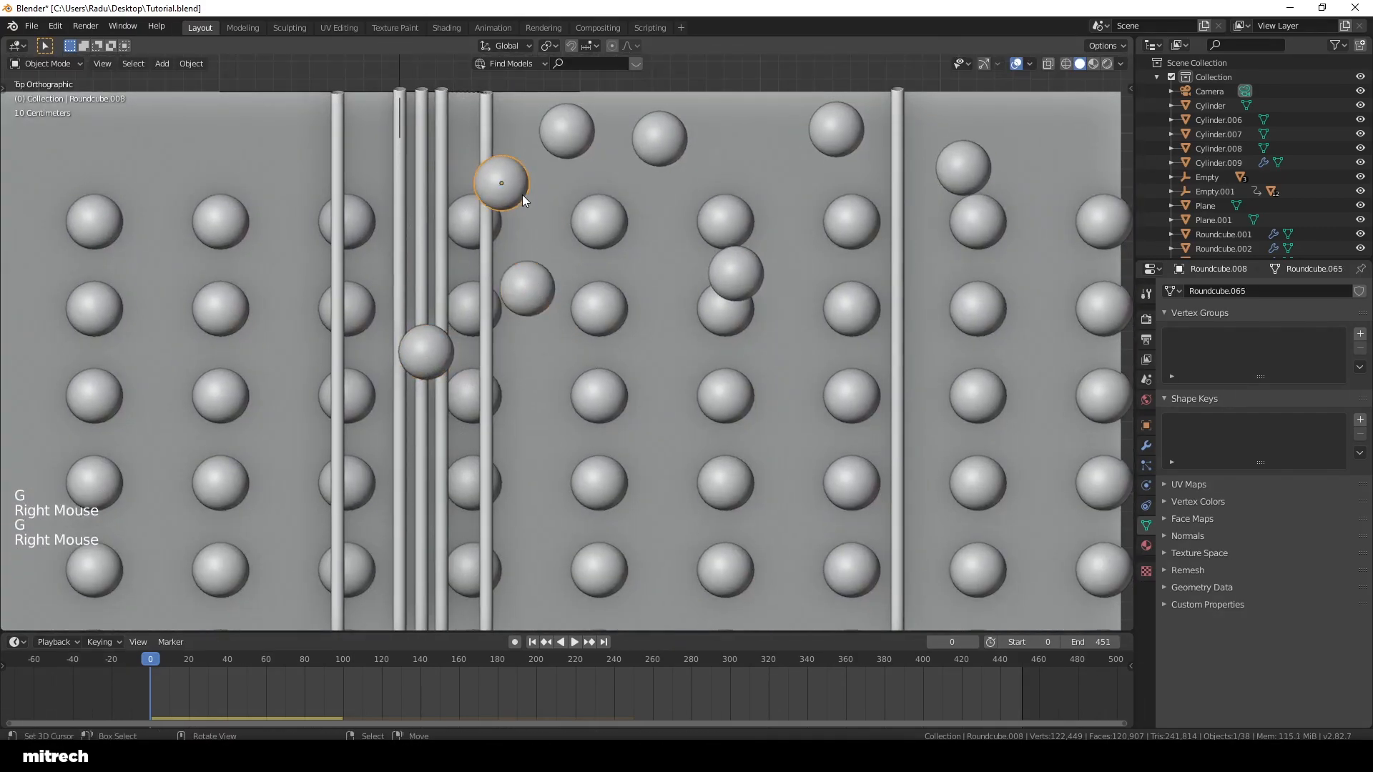
key(g)
click(471, 179)
scroll(578, 259, down, 2)
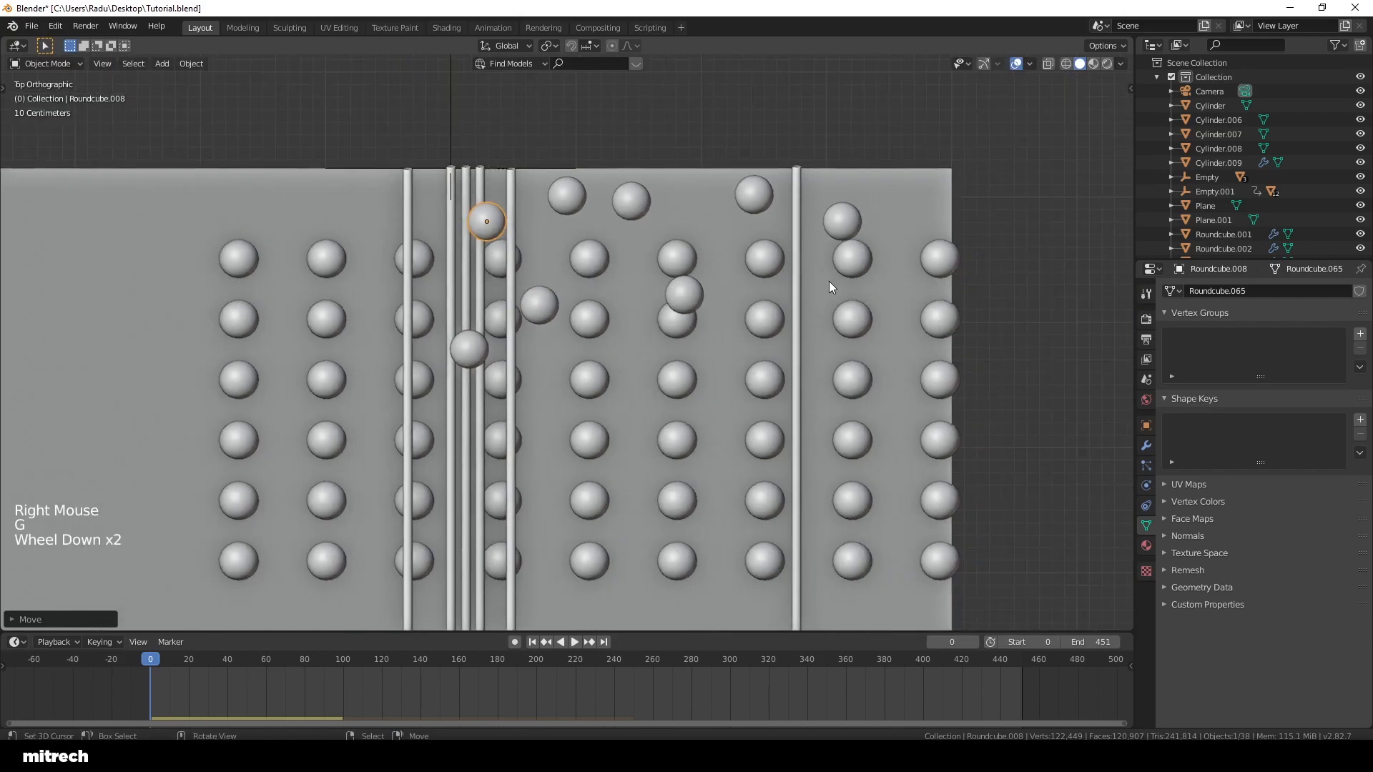
Step: Save the file with nothing selected and play the ball animation through the camera
key(KP_0)
key(a)
key(a)
key(a)
key(a)
key(ctrl+s)
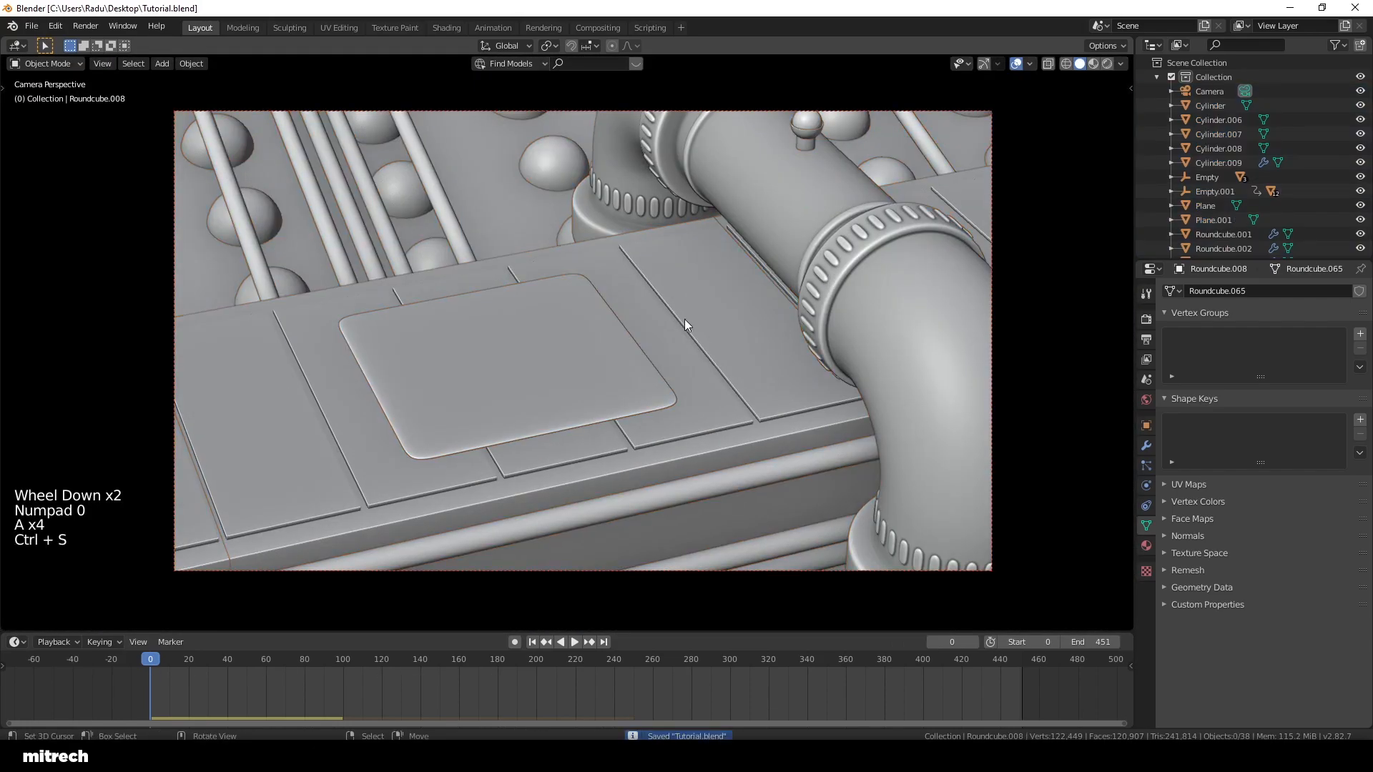
key(ctrl+space)
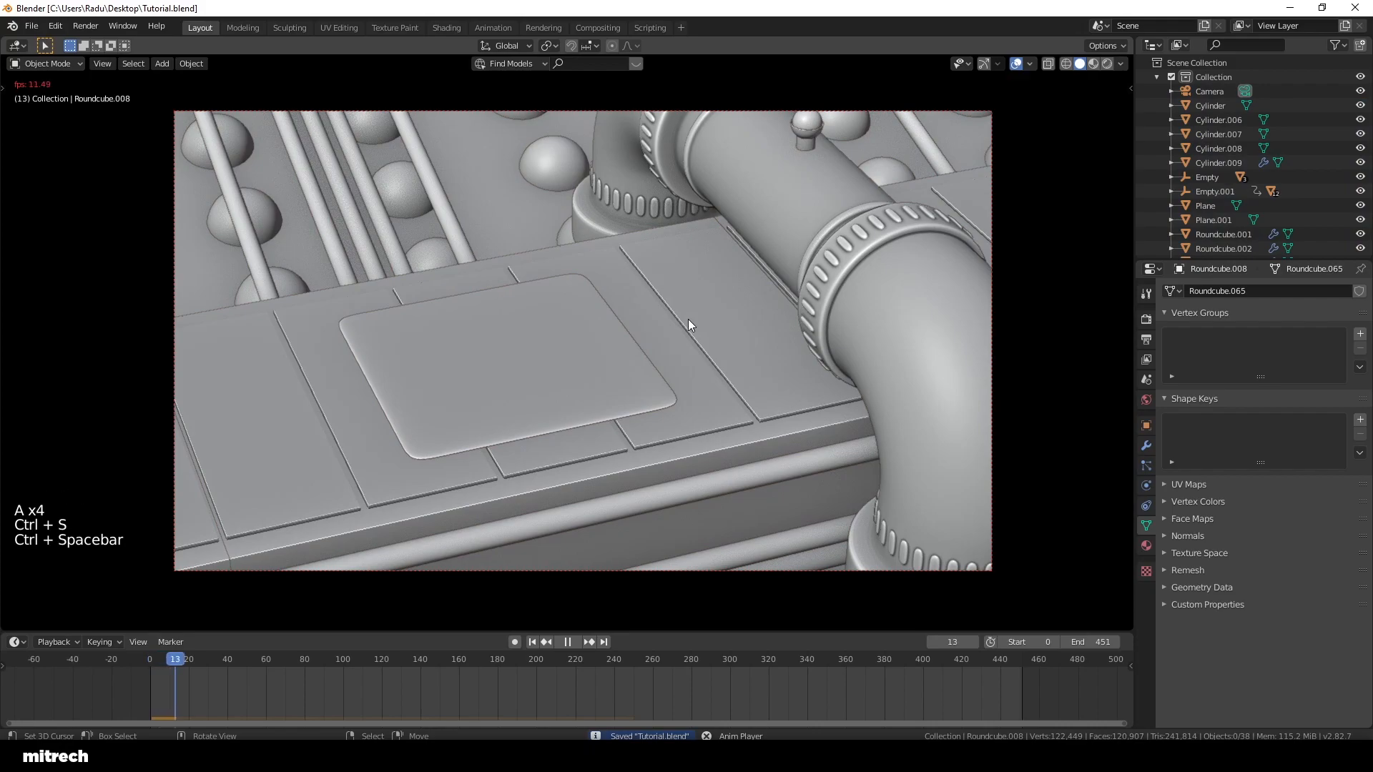
key(ctrl+space)
Step: Lower the camera's passepartout opacity to 0.530
right_click(989, 148)
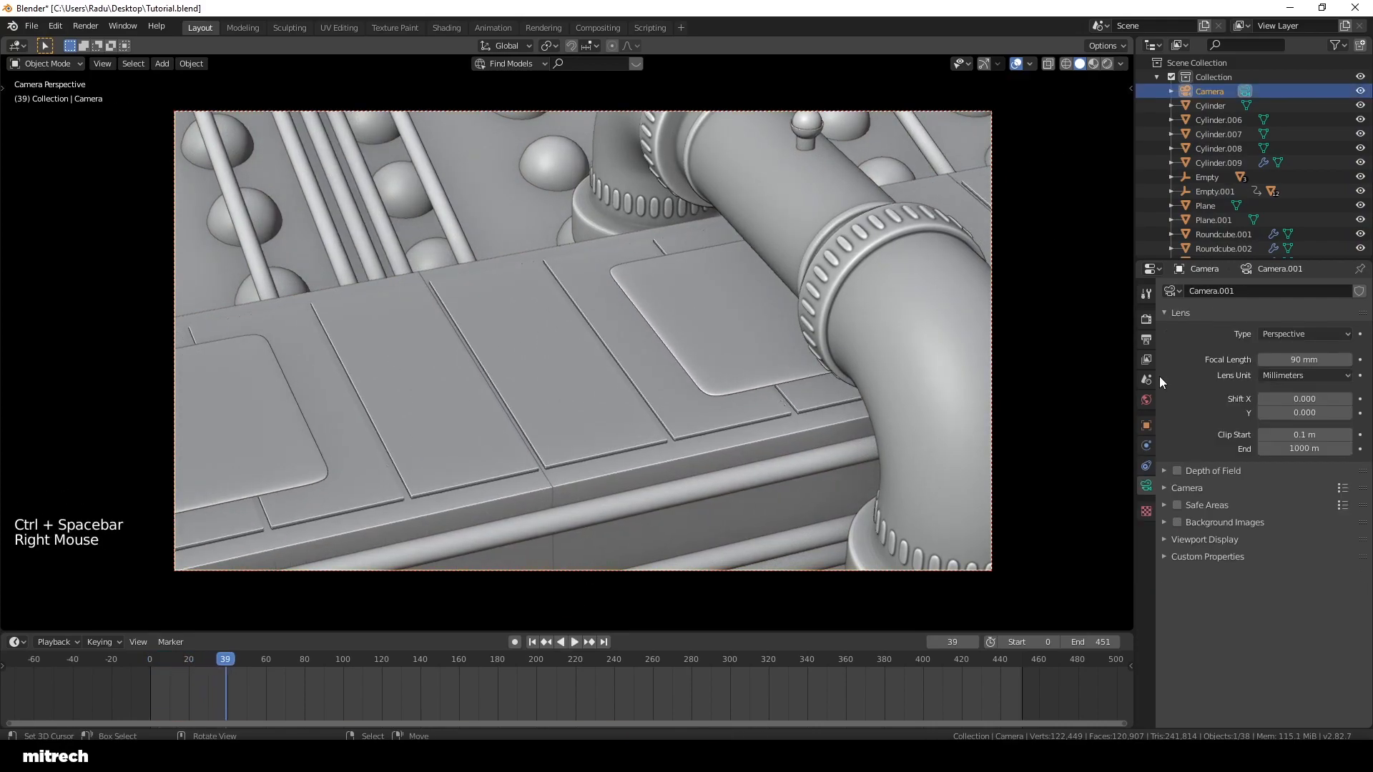
click(1204, 541)
drag(1301, 666, 1258, 666)
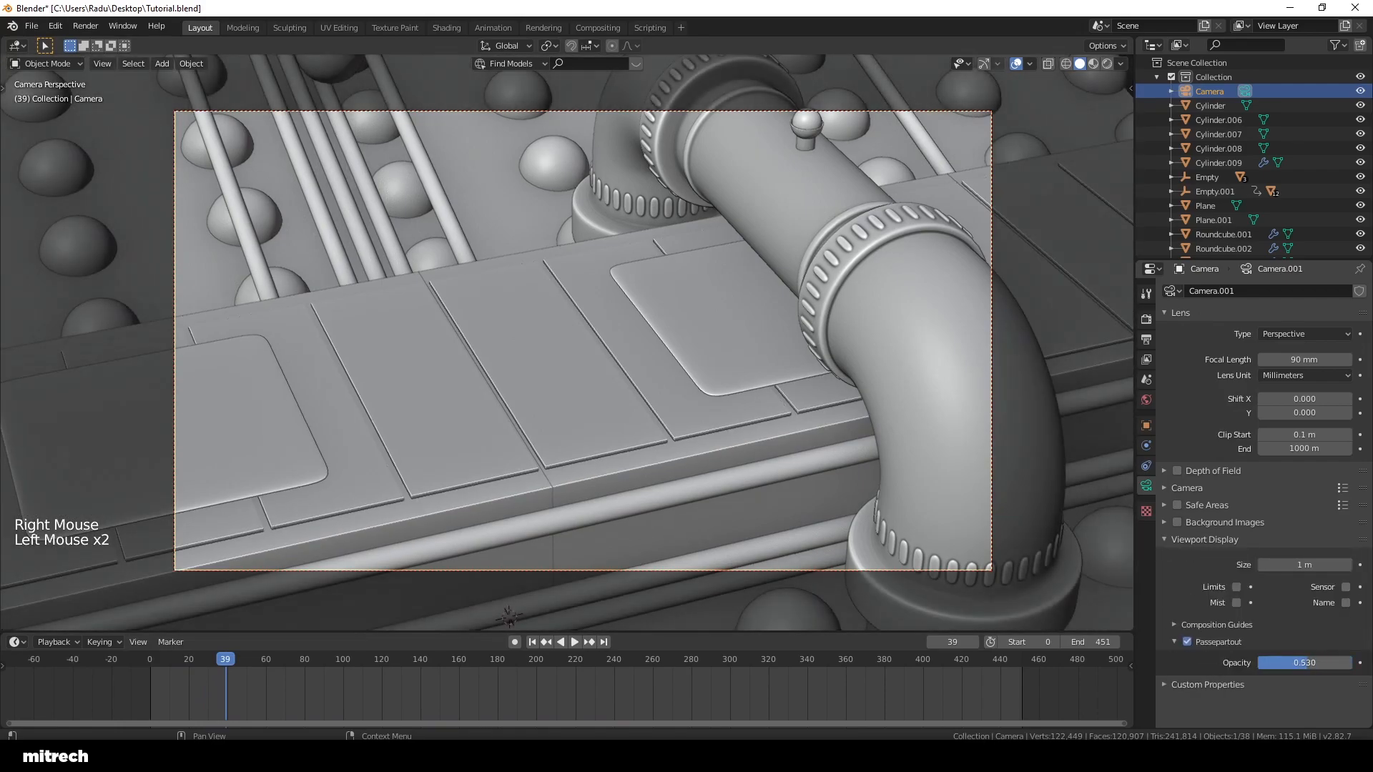
scroll(810, 256, down, 2)
shift+middle_drag(810, 256, 786, 328)
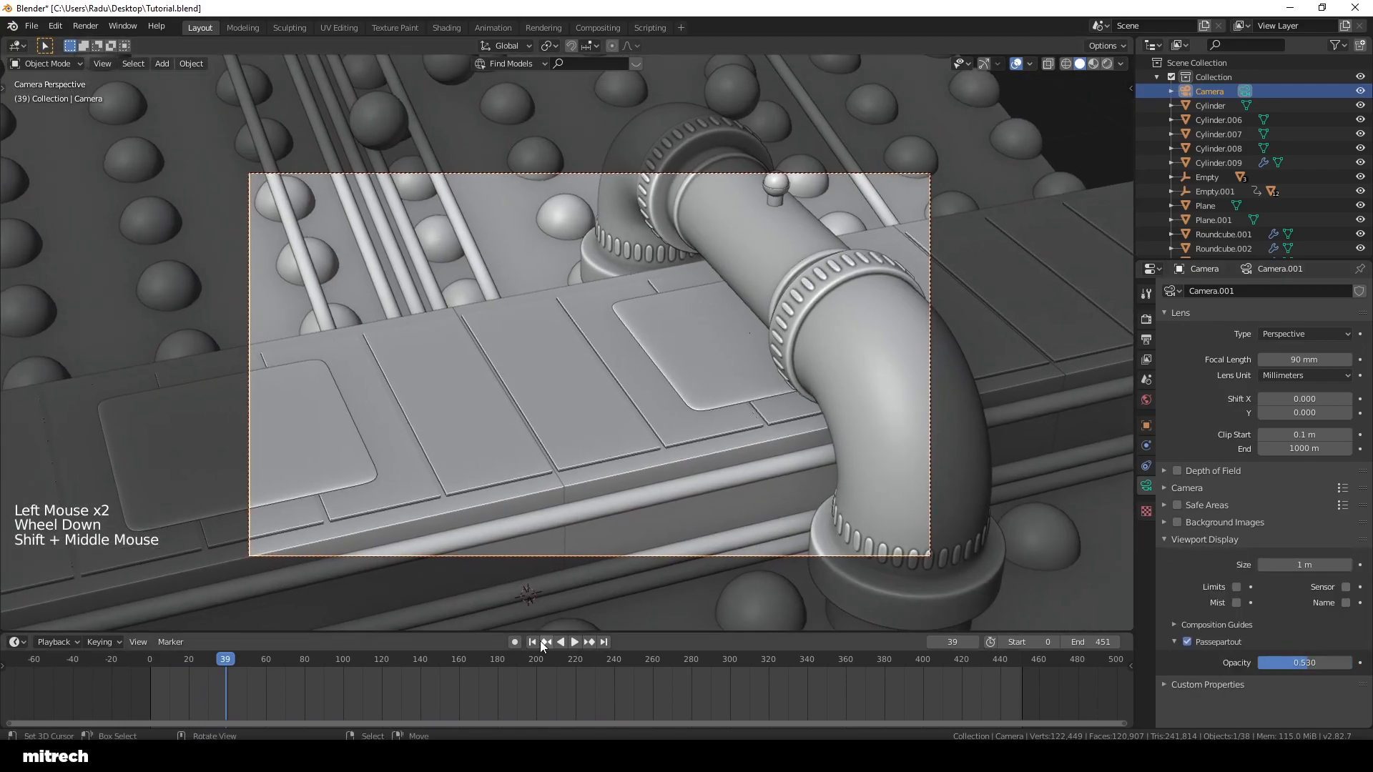
Step: Play the animation from frame 0 with the area outside the camera frame visible and return to frame 0
click(533, 642)
key(ctrl+space)
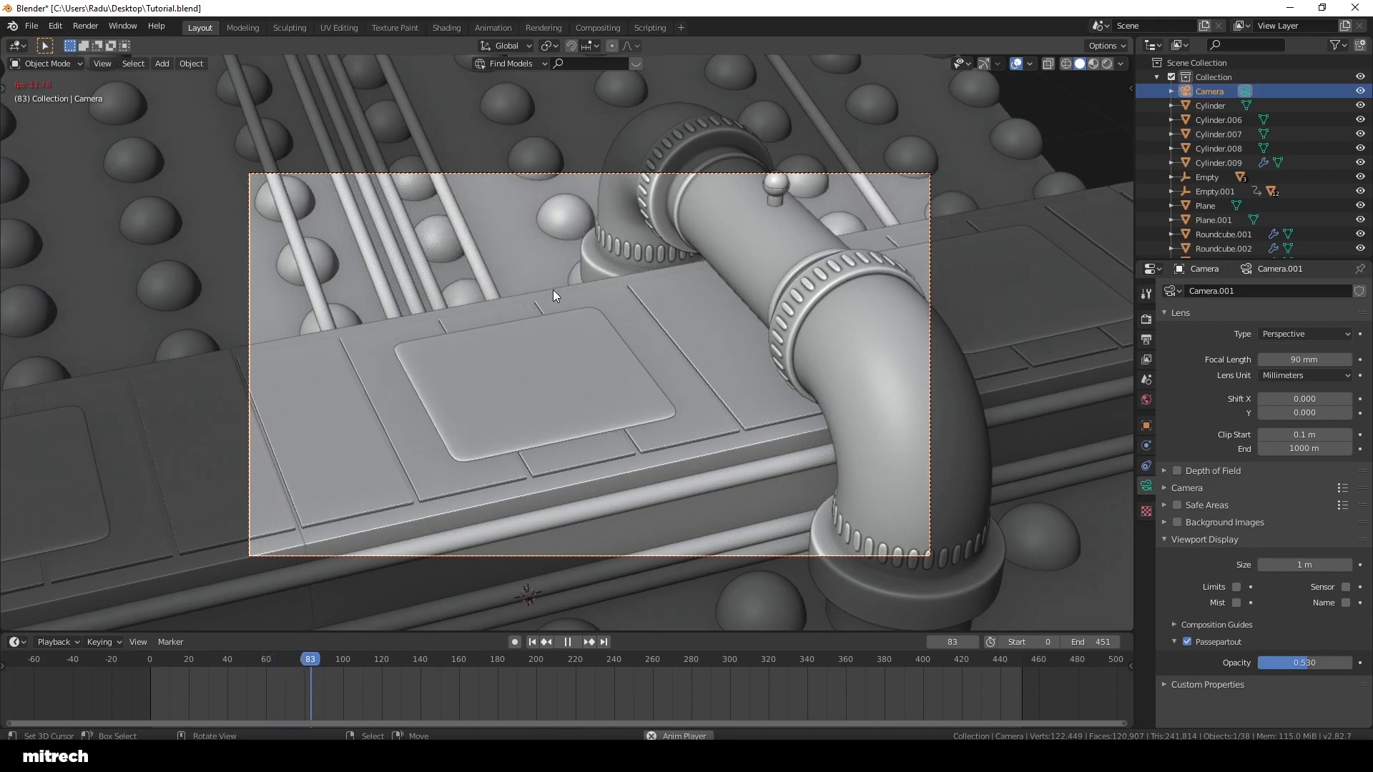
key(ctrl+space)
click(530, 641)
Step: In front view, raise the fourth ball from the left and lower the third ball below the row
key(KP_1)
shift+middle_drag(586, 453, 629, 345)
right_click(520, 290)
key(g)
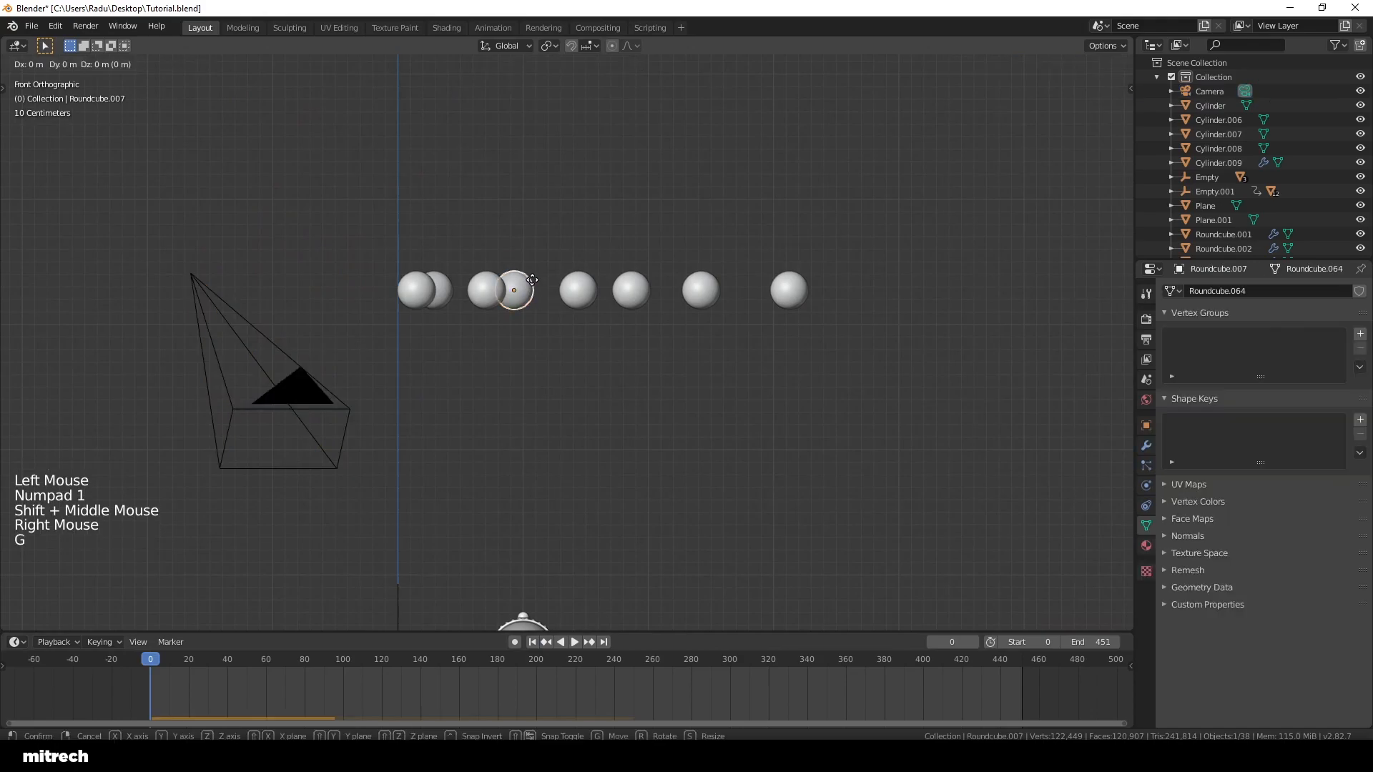
right_click(489, 293)
key(g)
click(495, 379)
Step: Raise the second ball from the left, lower the leftmost ball, and raise the second ball from the right
right_click(438, 289)
key(g)
click(439, 257)
right_click(429, 295)
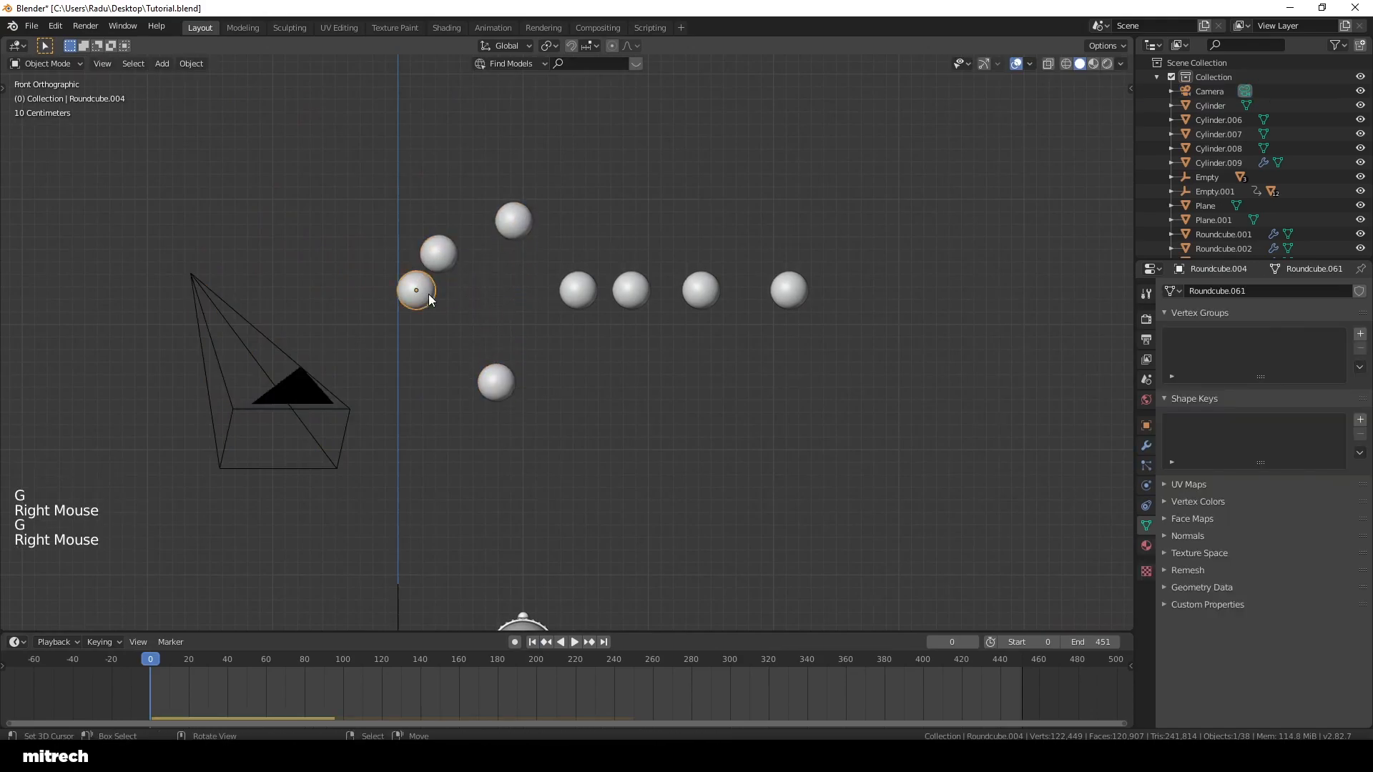
key(g)
click(451, 352)
middle_drag(451, 353, 545, 350)
key(KP_1)
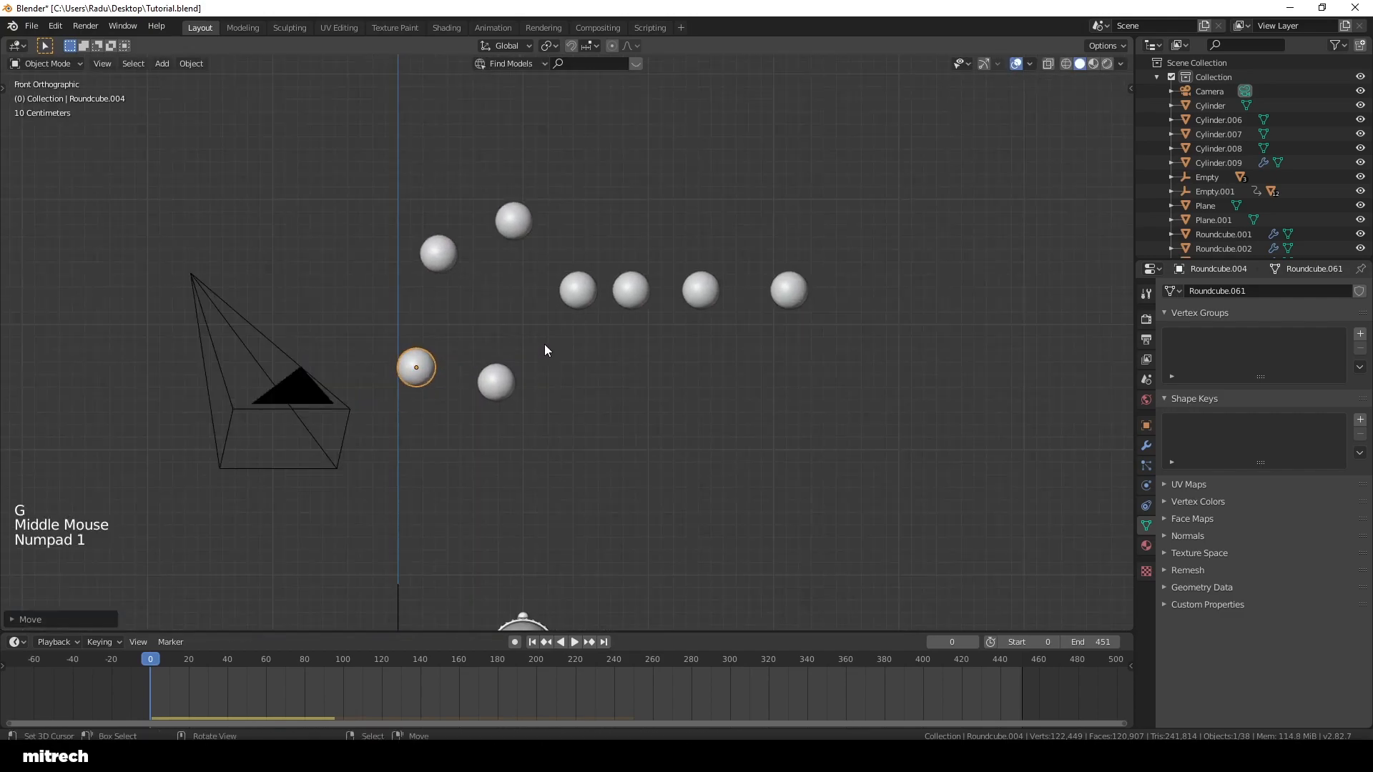
right_click(700, 290)
key(g)
click(688, 251)
Step: Duplicate the highest ball up and to the left, and duplicate the lowest ball down and to the right
scroll(551, 277, down, 1)
right_click(522, 241)
key(shift+d)
click(470, 146)
right_click(508, 374)
key(shift+d)
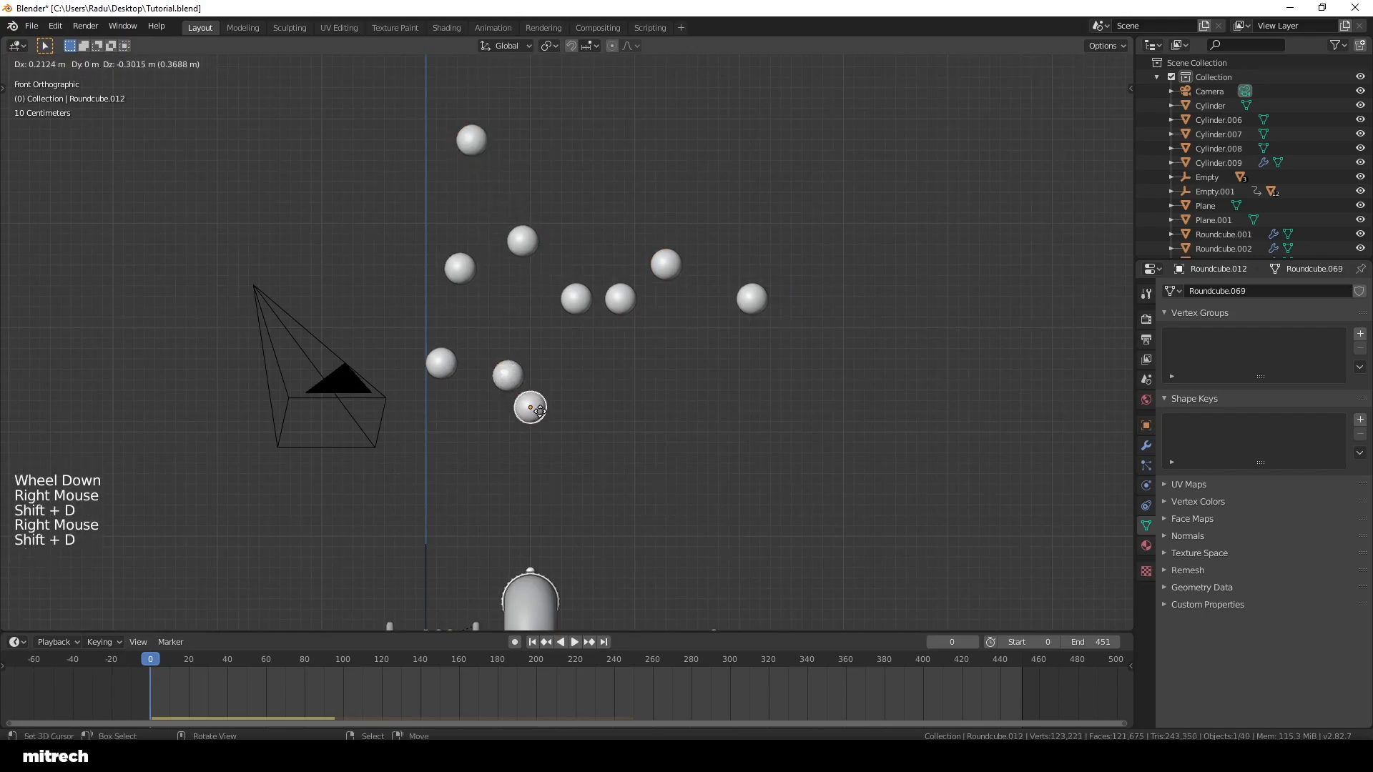
click(543, 427)
Step: Add a ball copy below the rod-side balls and another copy low beneath the right-hand balls
right_click(508, 375)
key(shift+d)
click(485, 472)
right_click(620, 304)
key(shift+d)
click(675, 483)
Step: Raise the second ball from the right a little higher and save the file with nothing selected in camera view
right_click(670, 267)
key(g)
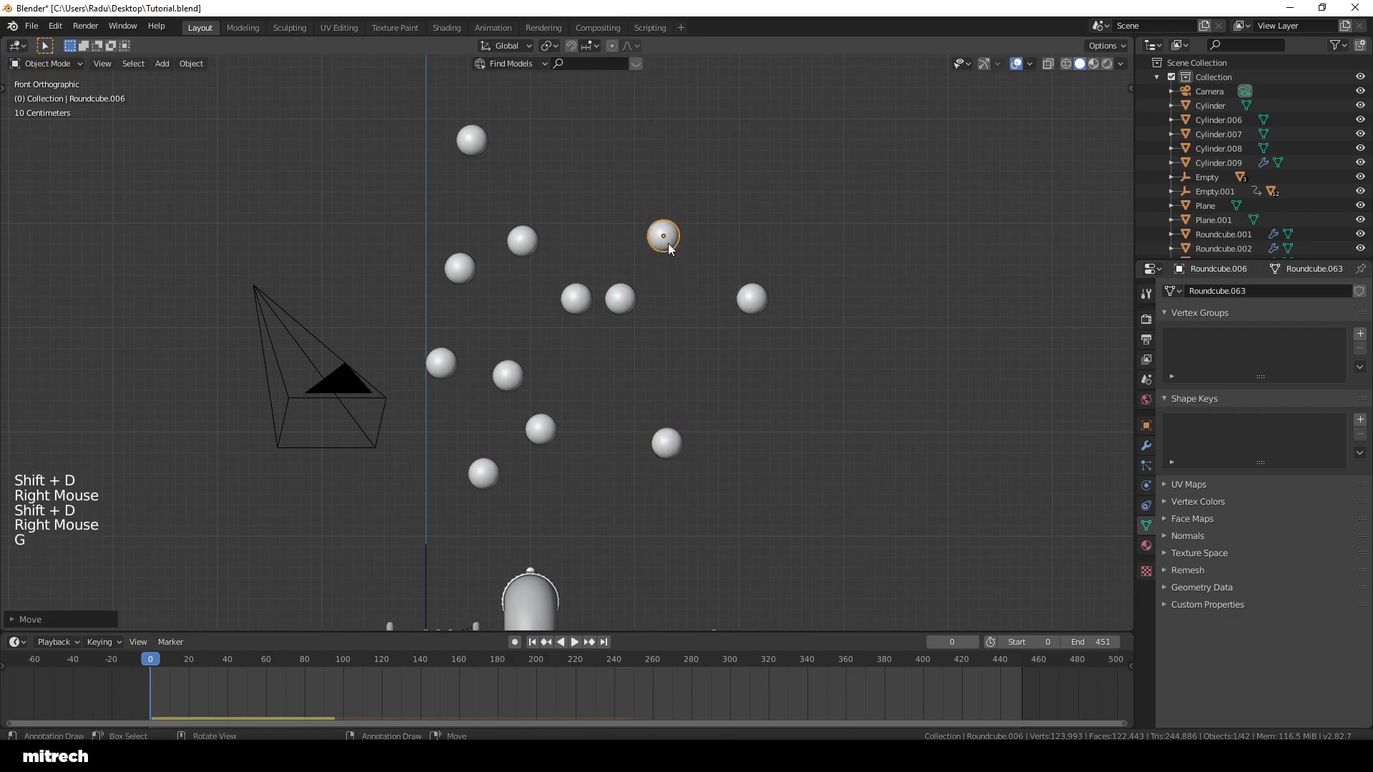
click(668, 243)
key(KP_0)
key(a)
key(a)
key(a)
key(a)
key(ctrl+s)
Step: Play the simulation with the added balls through the camera and return to frame 0
key(ctrl+space)
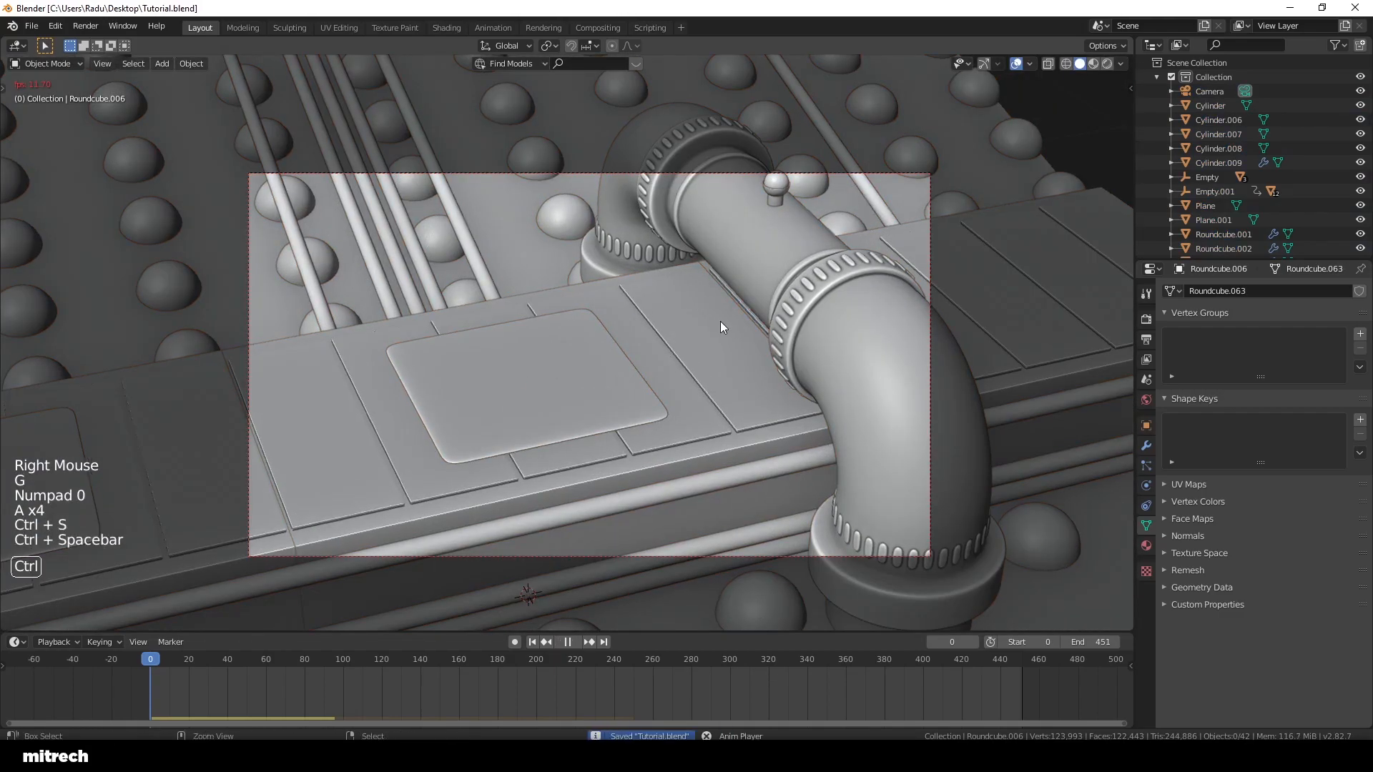
right_click(1007, 297)
key(a)
key(F15)
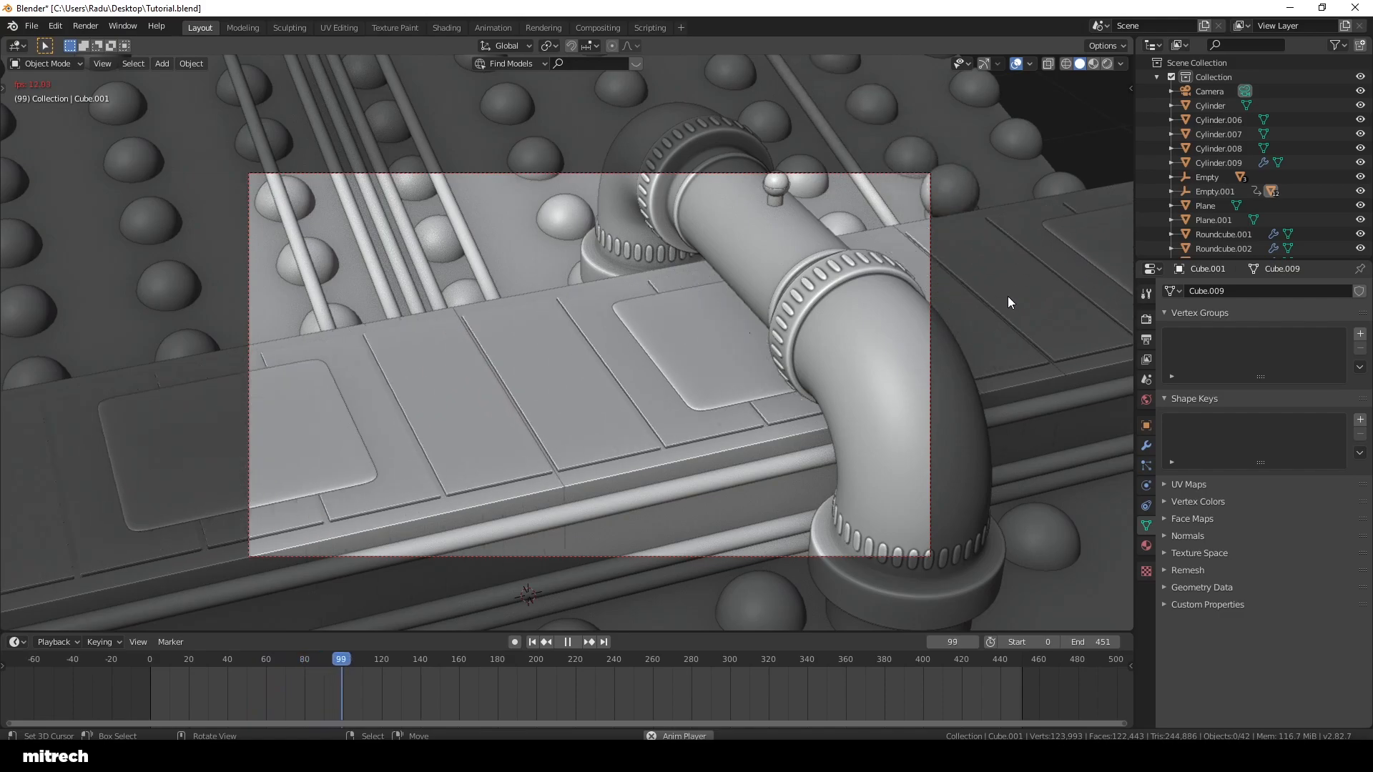
key(ctrl+space)
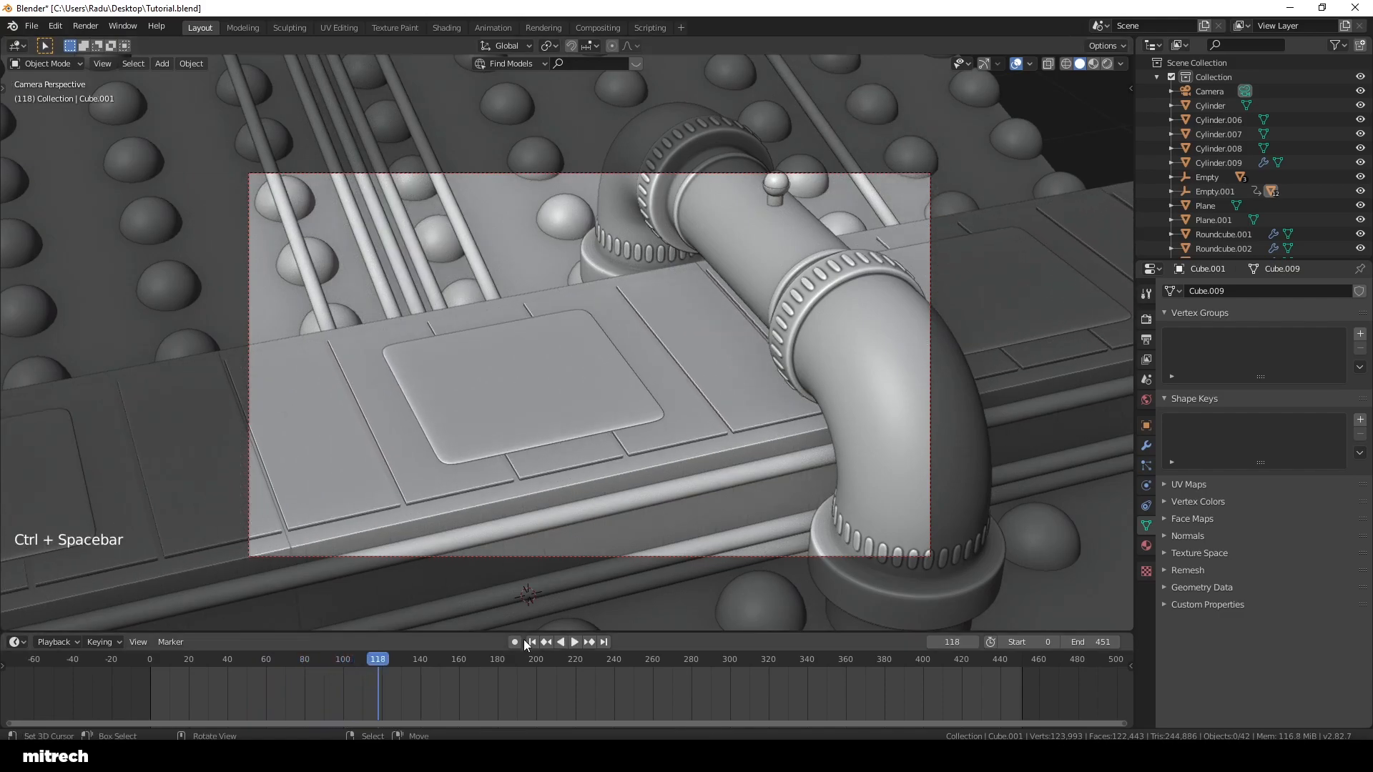
click(529, 642)
Step: Set the rigid-body collision shape of the sloped panel plane to Mesh
middle_drag(745, 299, 585, 317)
scroll(585, 317, up, 2)
shift+middle_drag(908, 347, 655, 290)
right_click(817, 235)
middle_drag(816, 235, 776, 210)
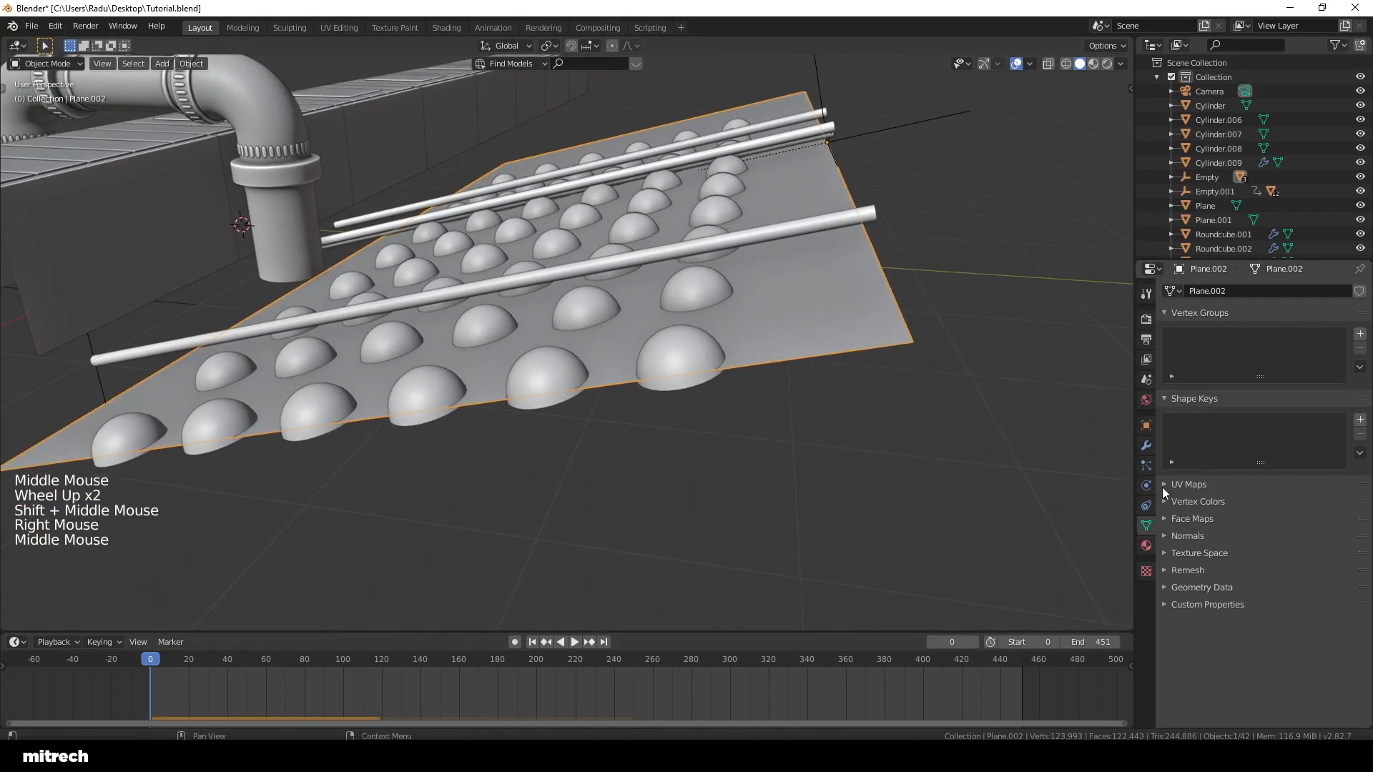
click(1146, 465)
click(1146, 446)
click(1146, 545)
click(1146, 528)
click(1146, 506)
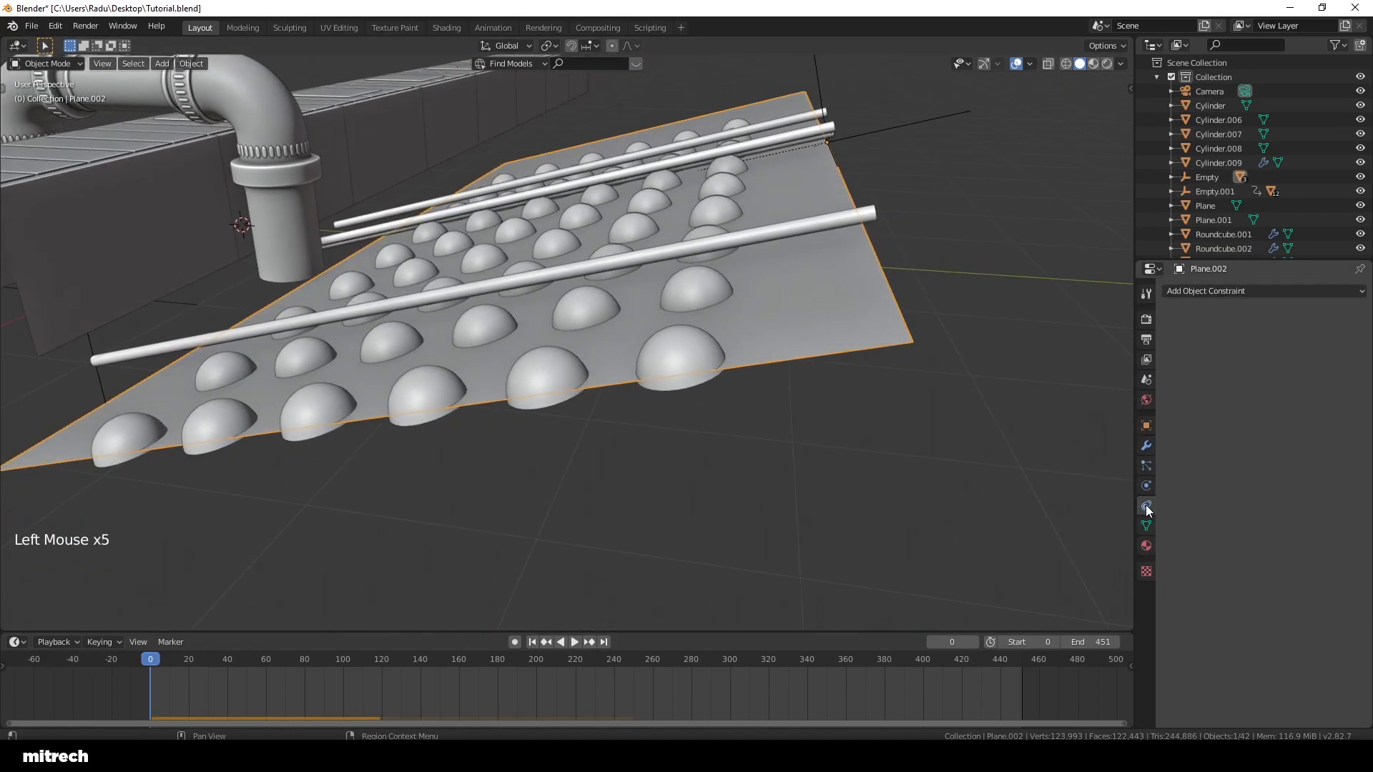
click(1143, 545)
click(1147, 466)
click(1146, 487)
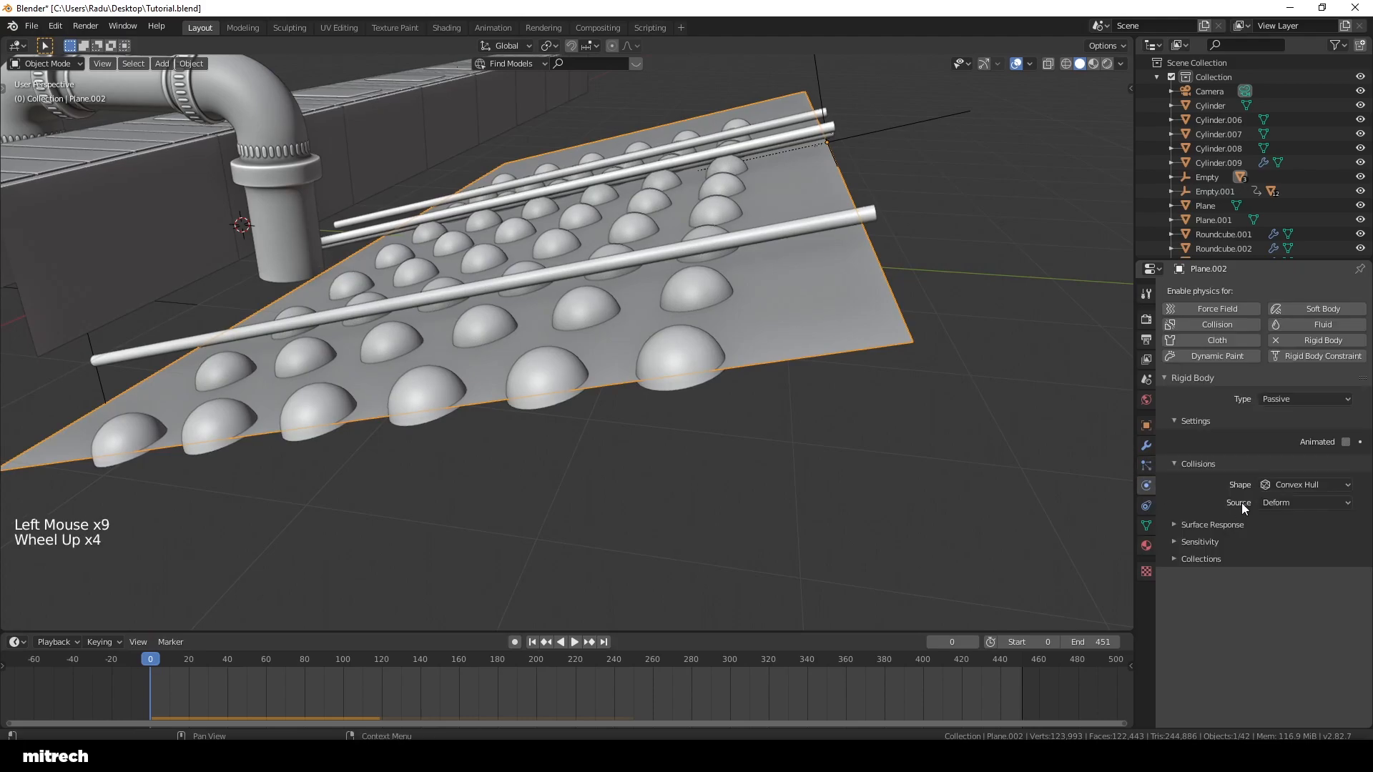
click(1280, 485)
click(1287, 595)
Step: Set the rigid-body collision shape of both the panel's studs and the rods above it to Mesh
middle_drag(900, 430, 770, 284)
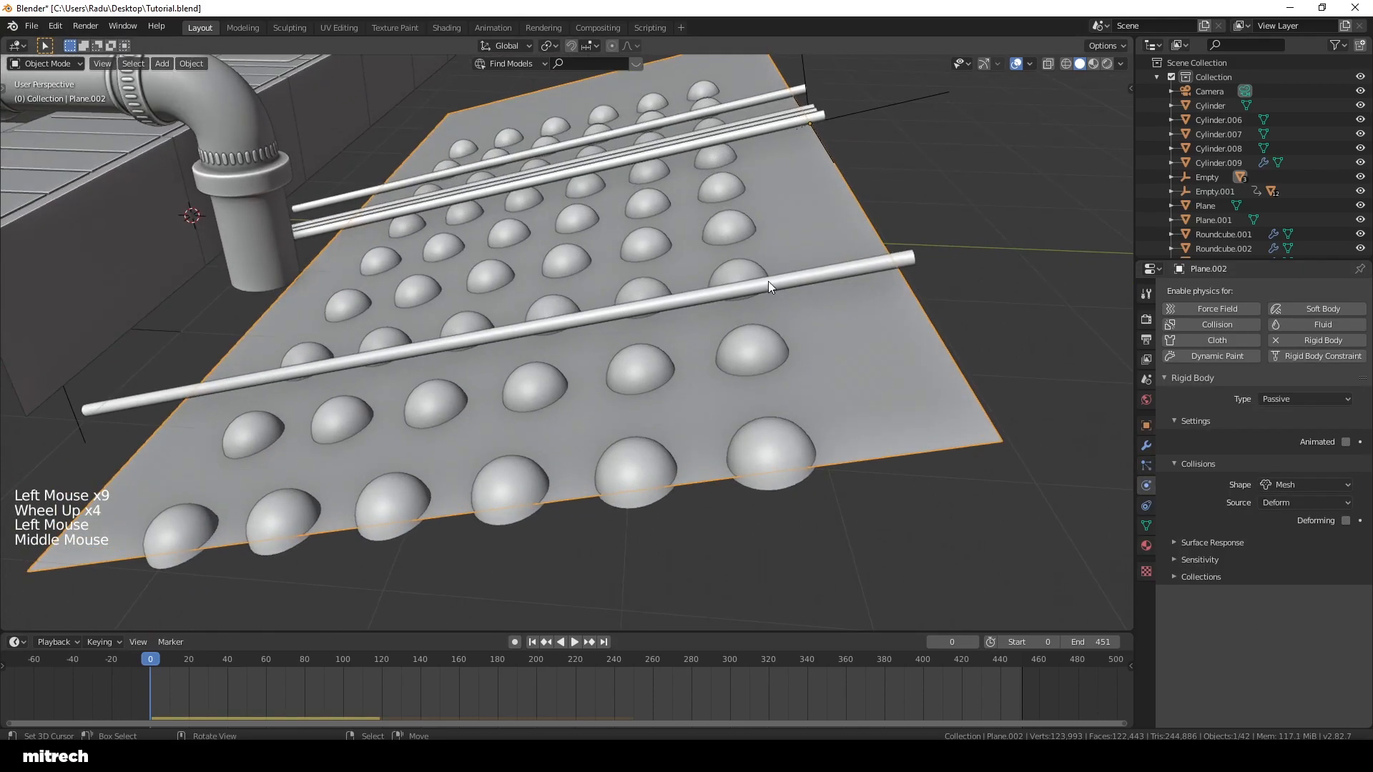
right_click(739, 229)
click(1320, 486)
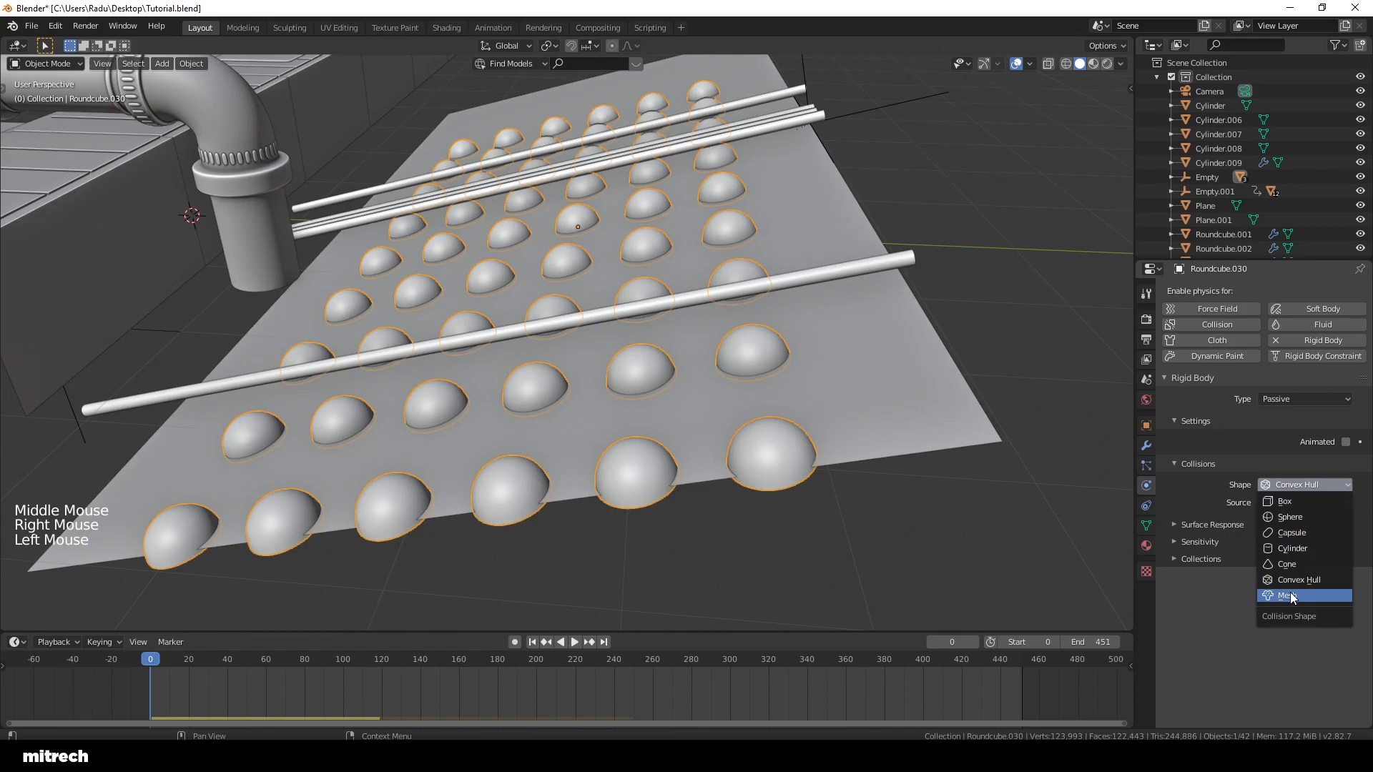
click(1289, 595)
right_click(813, 115)
click(1311, 485)
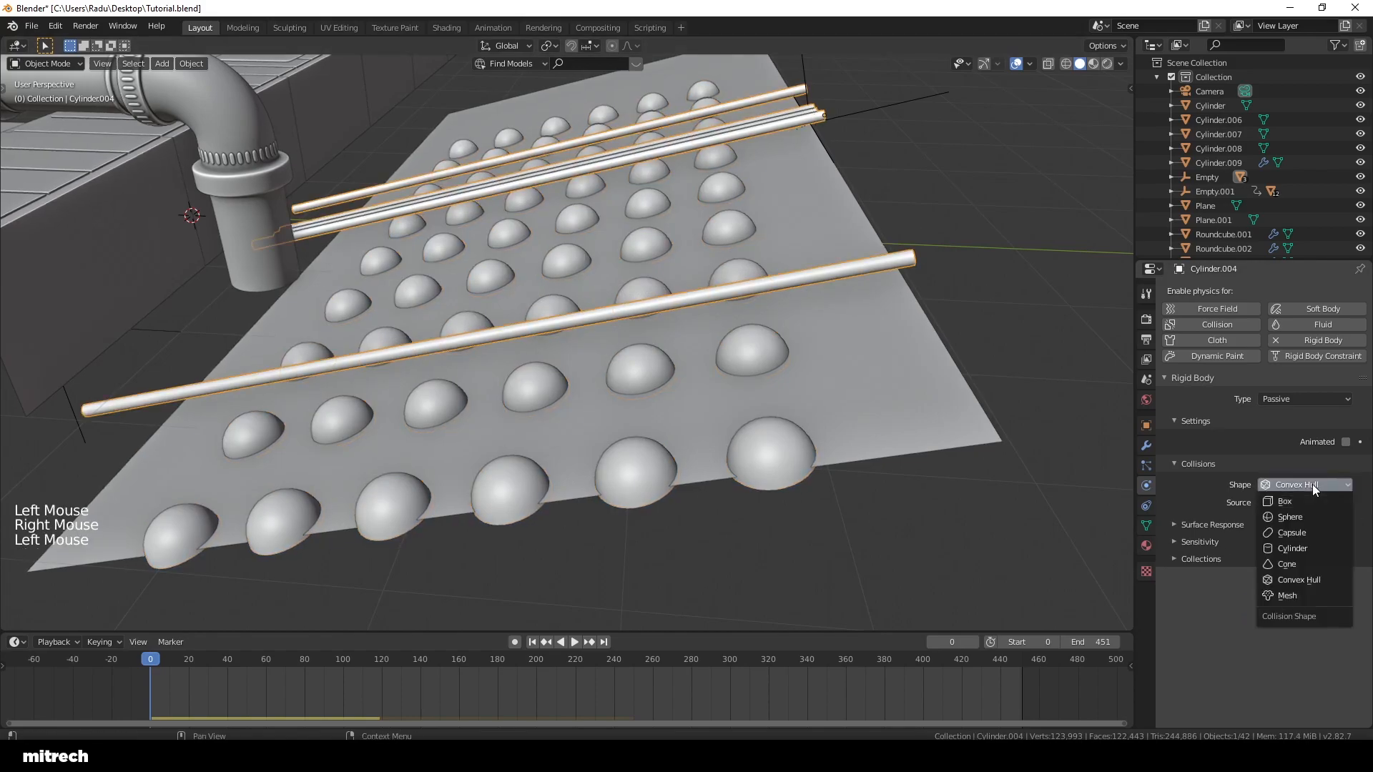
click(1301, 600)
Step: Deselect everything, return to the camera view and save the file
right_click(927, 399)
key(a)
key(a)
key(a)
key(a)
key(a)
key(ctrl+s)
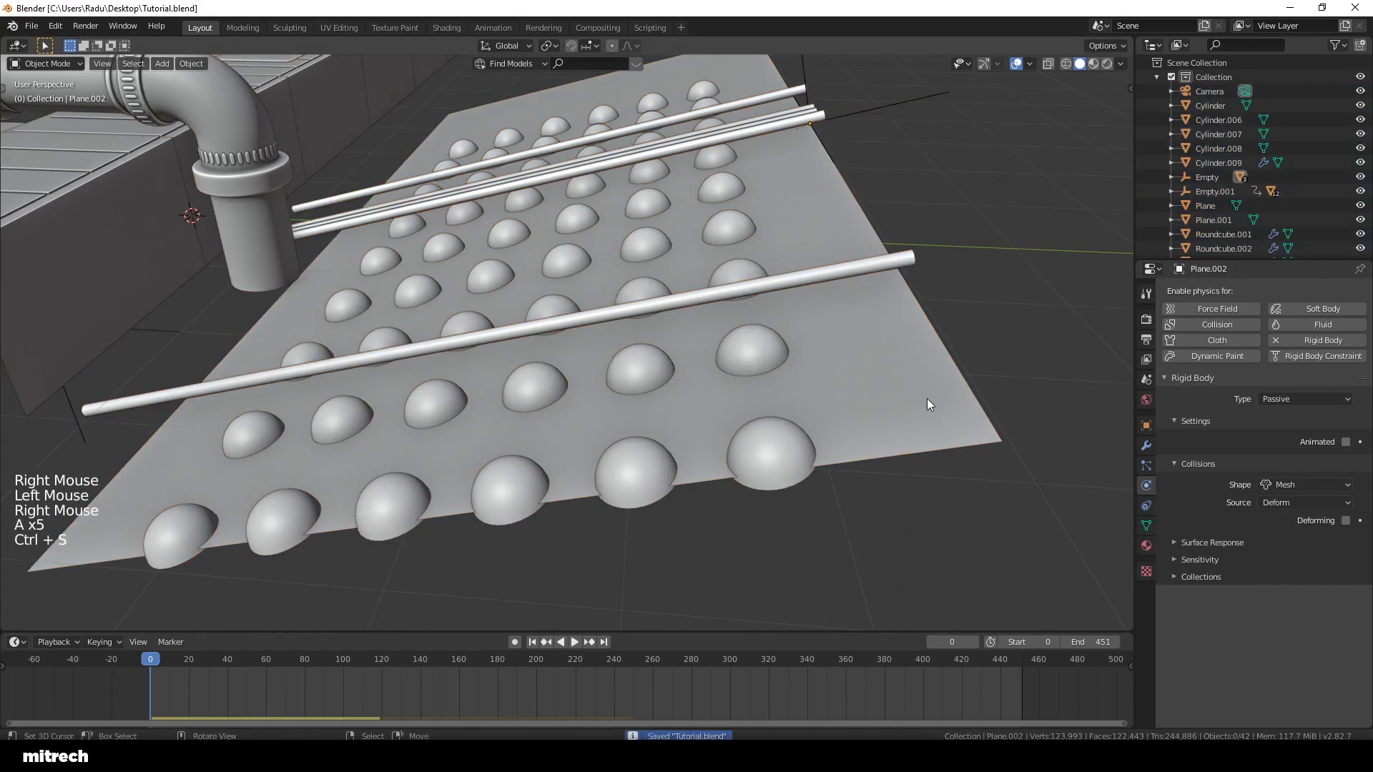
key(KP_0)
key(a)
key(a)
key(a)
key(ctrl+s)
Step: Play the simulation through the camera and from orbited views to check the balls on the panel, and return to frame 0
key(ctrl+space)
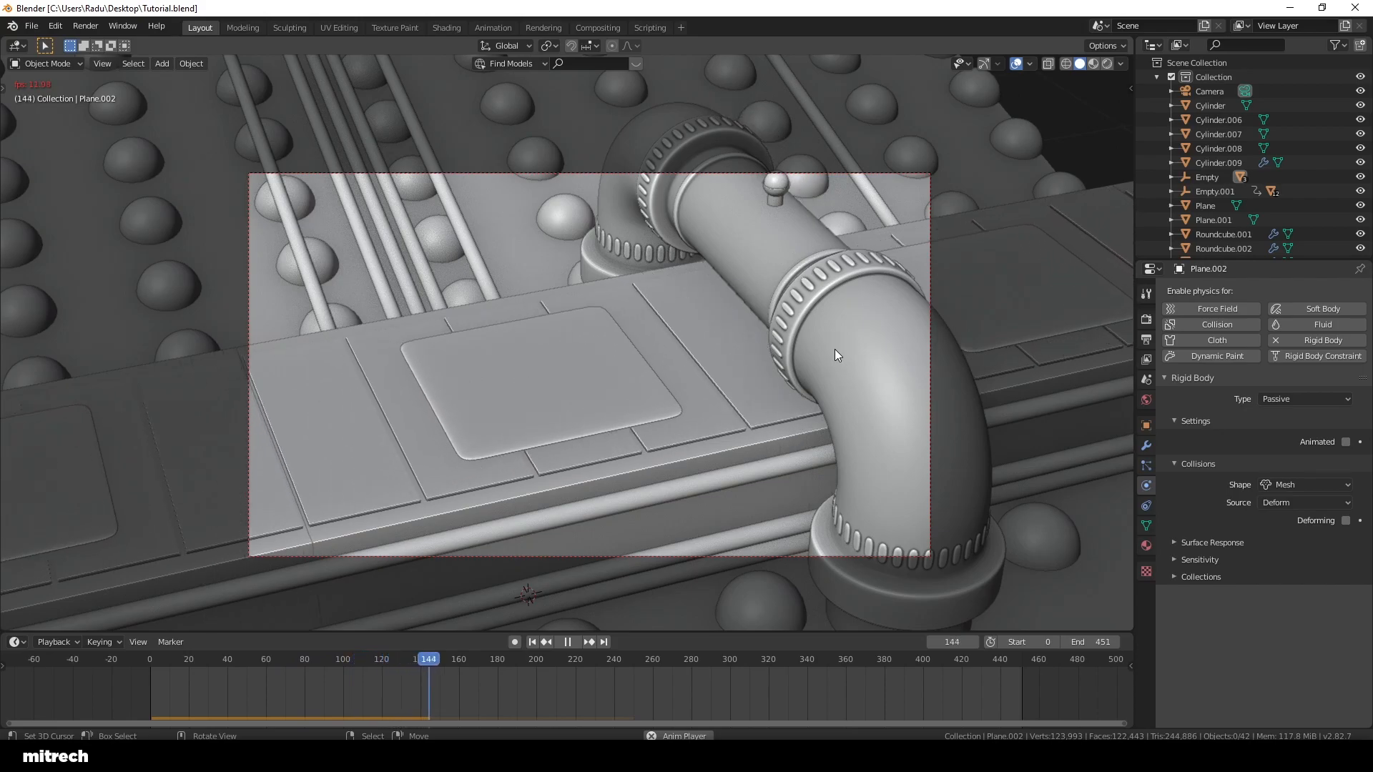
key(ctrl+space)
middle_drag(808, 356, 672, 329)
middle_drag(672, 329, 662, 392)
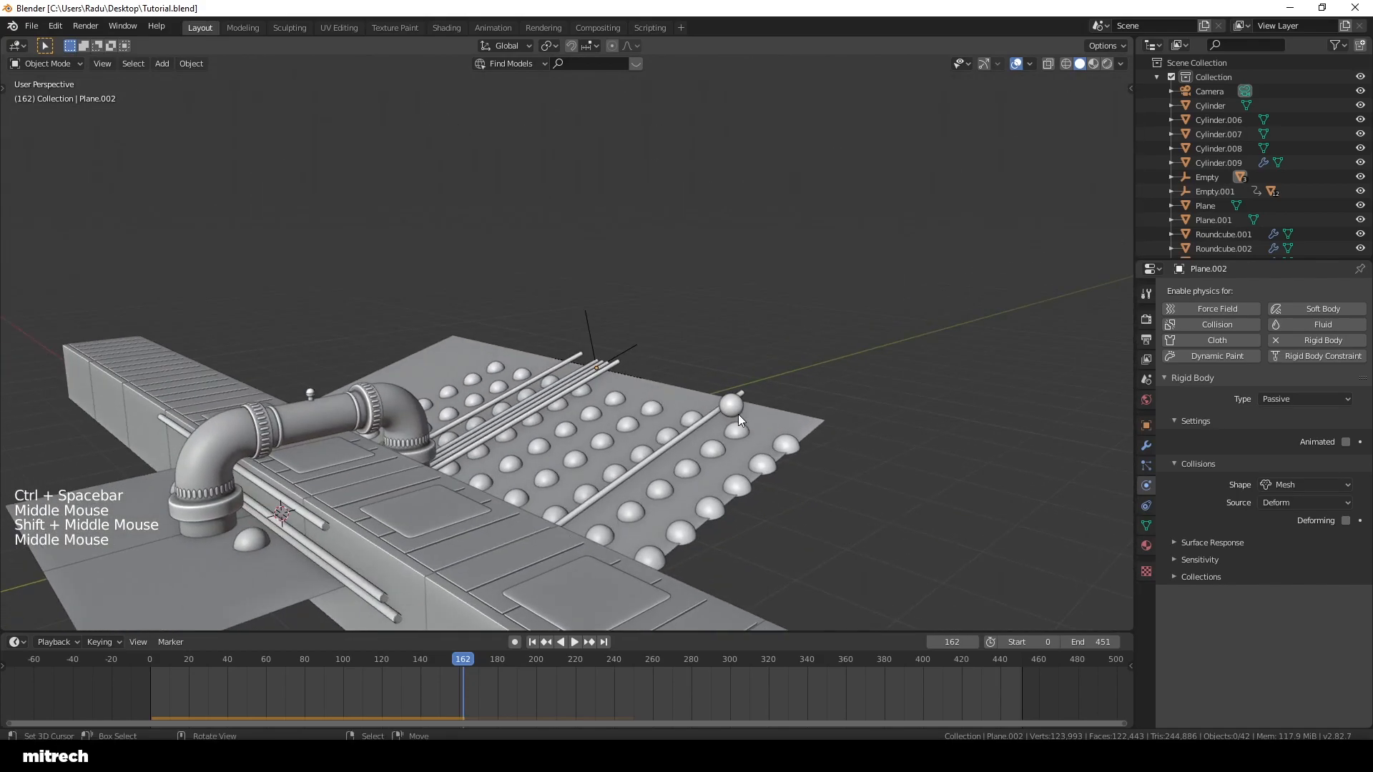
key(KP_0)
key(ctrl+space)
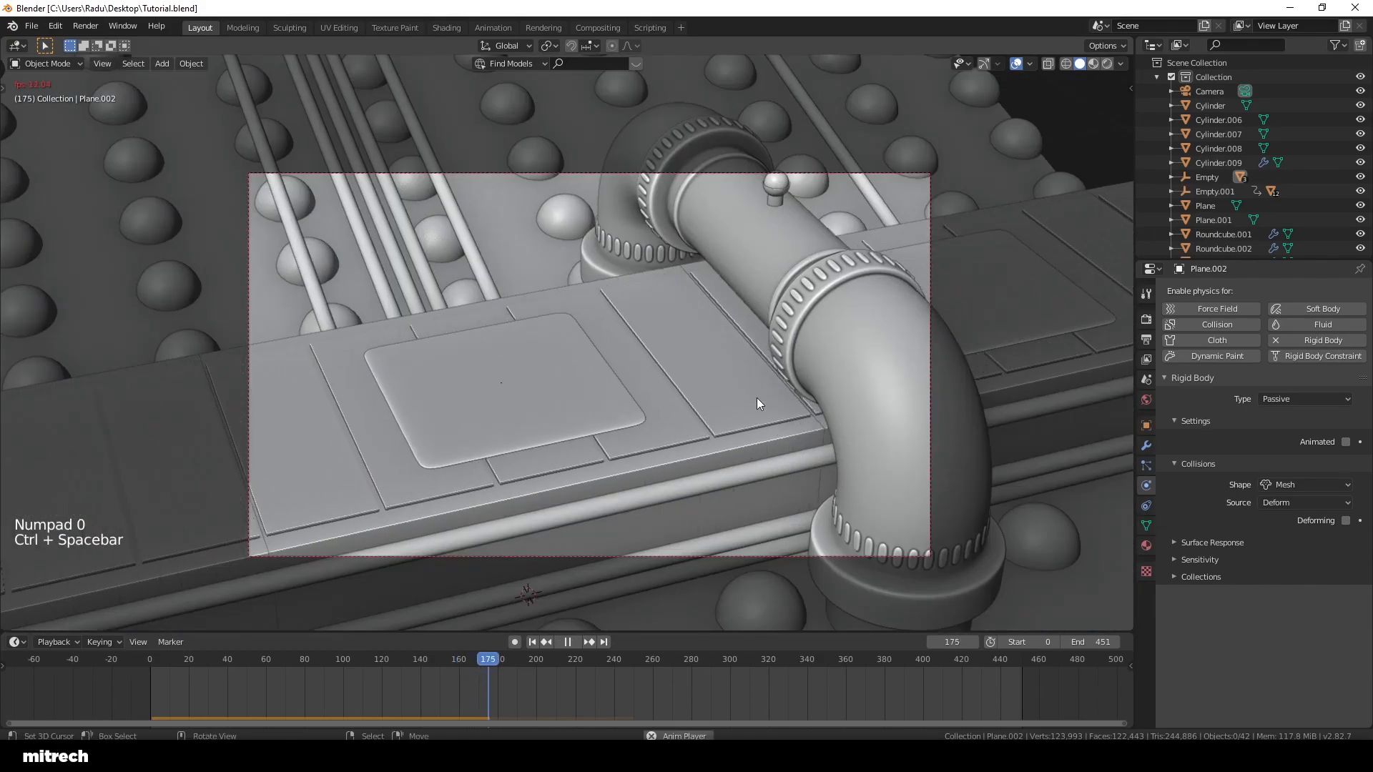
middle_drag(773, 349, 706, 316)
key(ctrl+space)
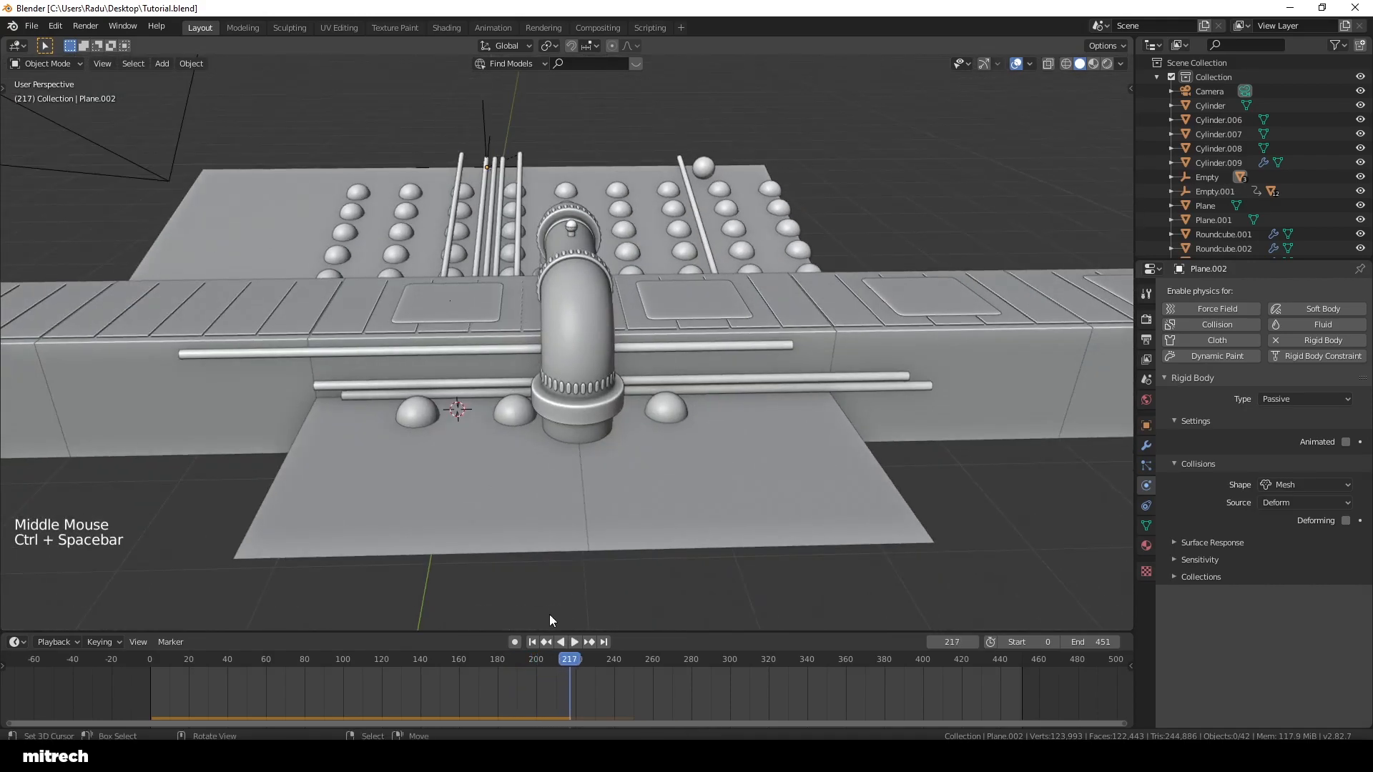
click(532, 641)
shift+middle_drag(675, 269, 671, 473)
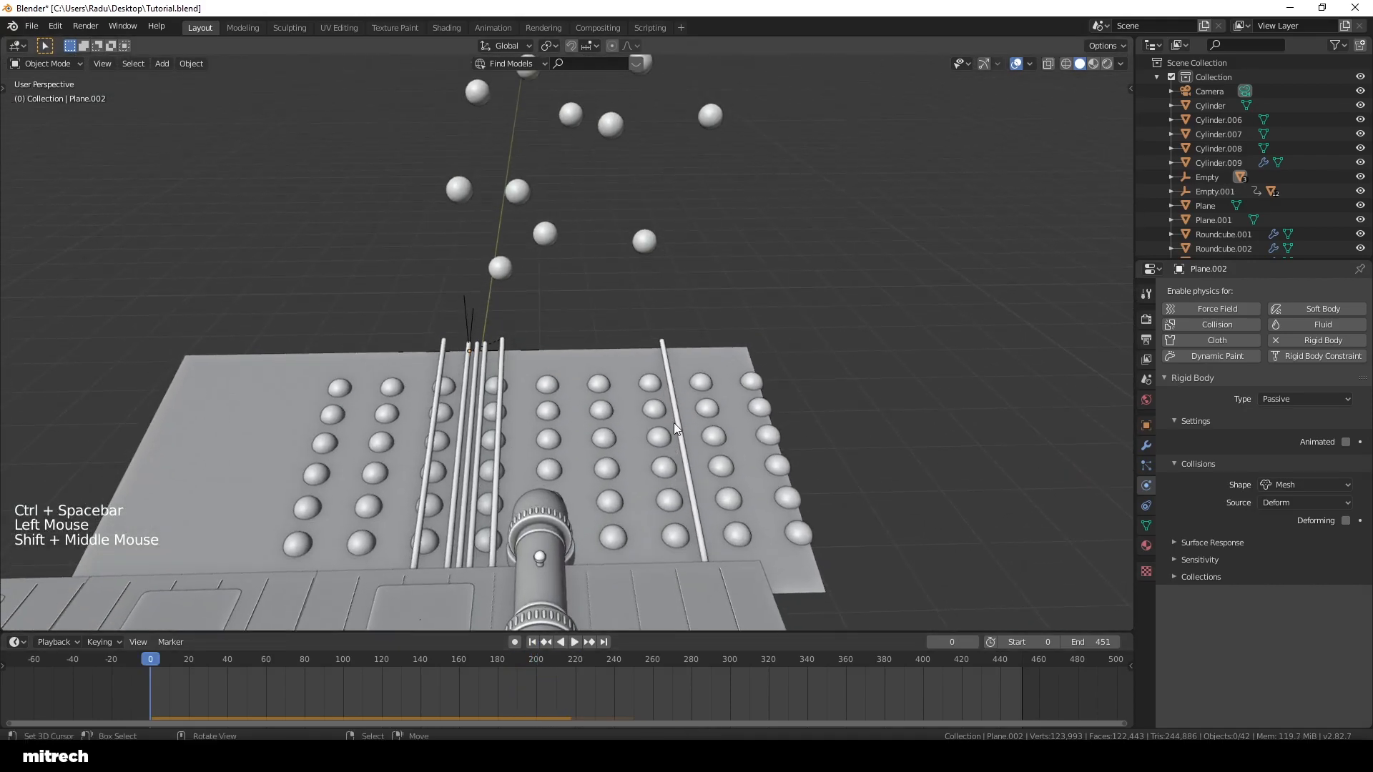
Step: Play the ball simulation, delete the ball that lands beyond the panel's far-right rod, return to frame 0 and save the file
key(ctrl+space)
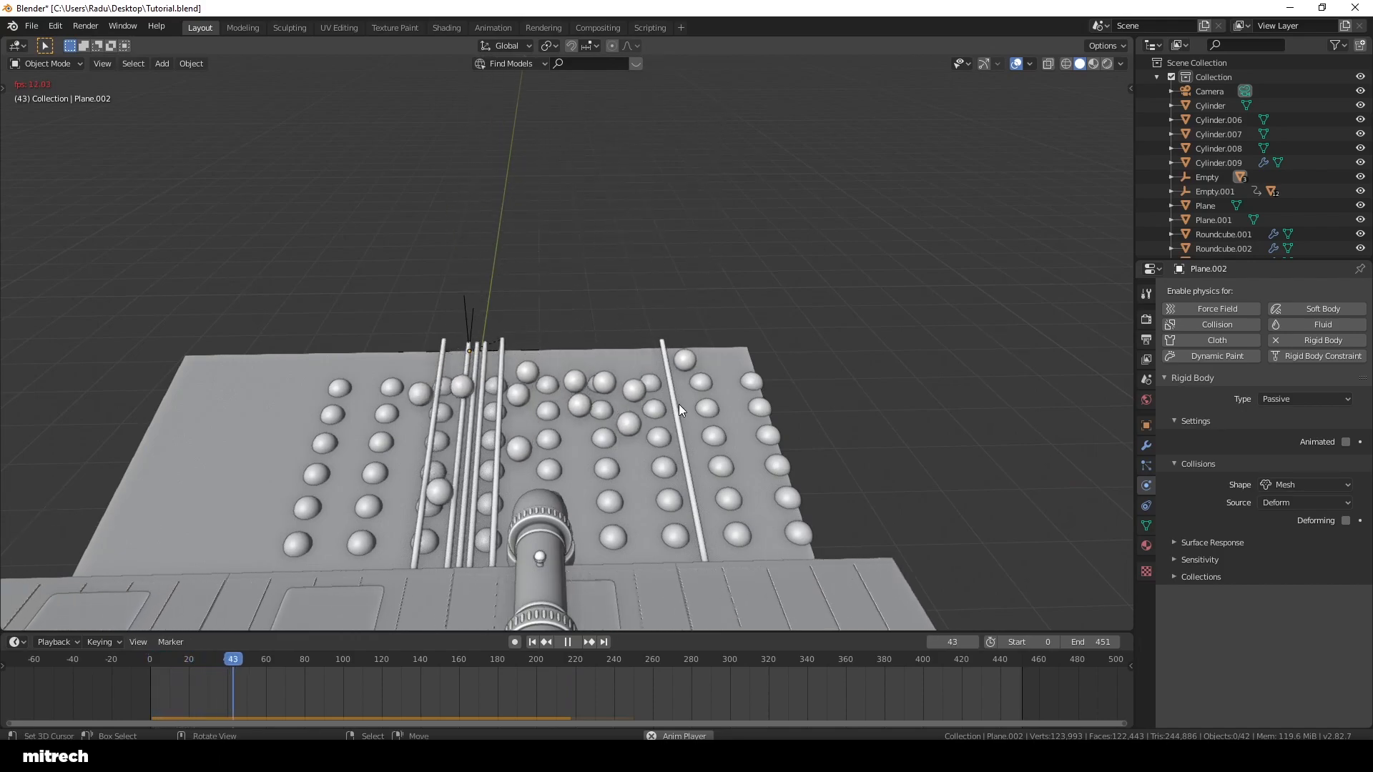
right_click(684, 360)
key(ctrl+space)
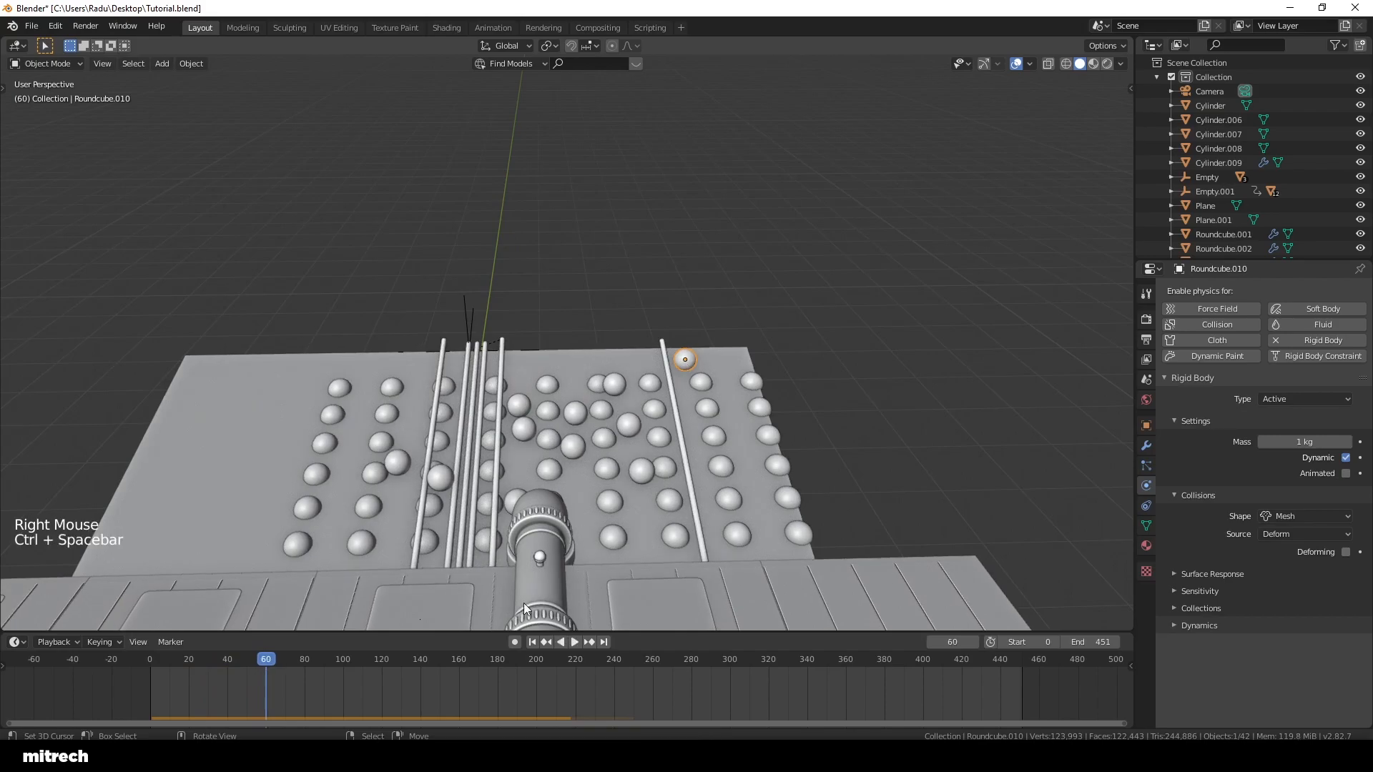
click(535, 641)
shift+middle_drag(605, 406, 675, 379)
key(x)
key(a)
key(a)
key(a)
key(ctrl+s)
Step: Return to the camera view, clear the selection of the panel and the conveyor, and save the file
key(KP_0)
right_click(538, 268)
key(a)
key(a)
key(a)
key(a)
key(ctrl+s)
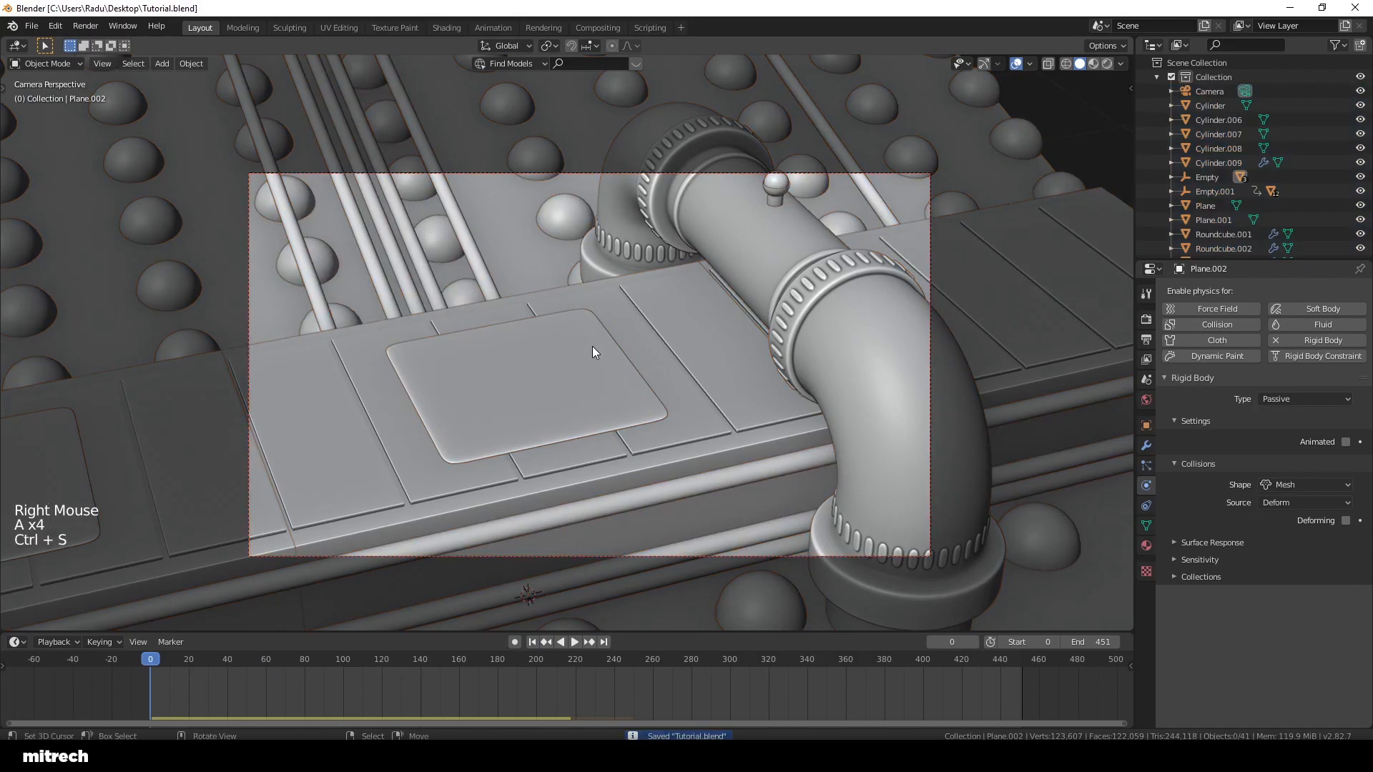
right_click(675, 342)
key(a)
key(a)
key(a)
key(a)
key(ctrl+s)
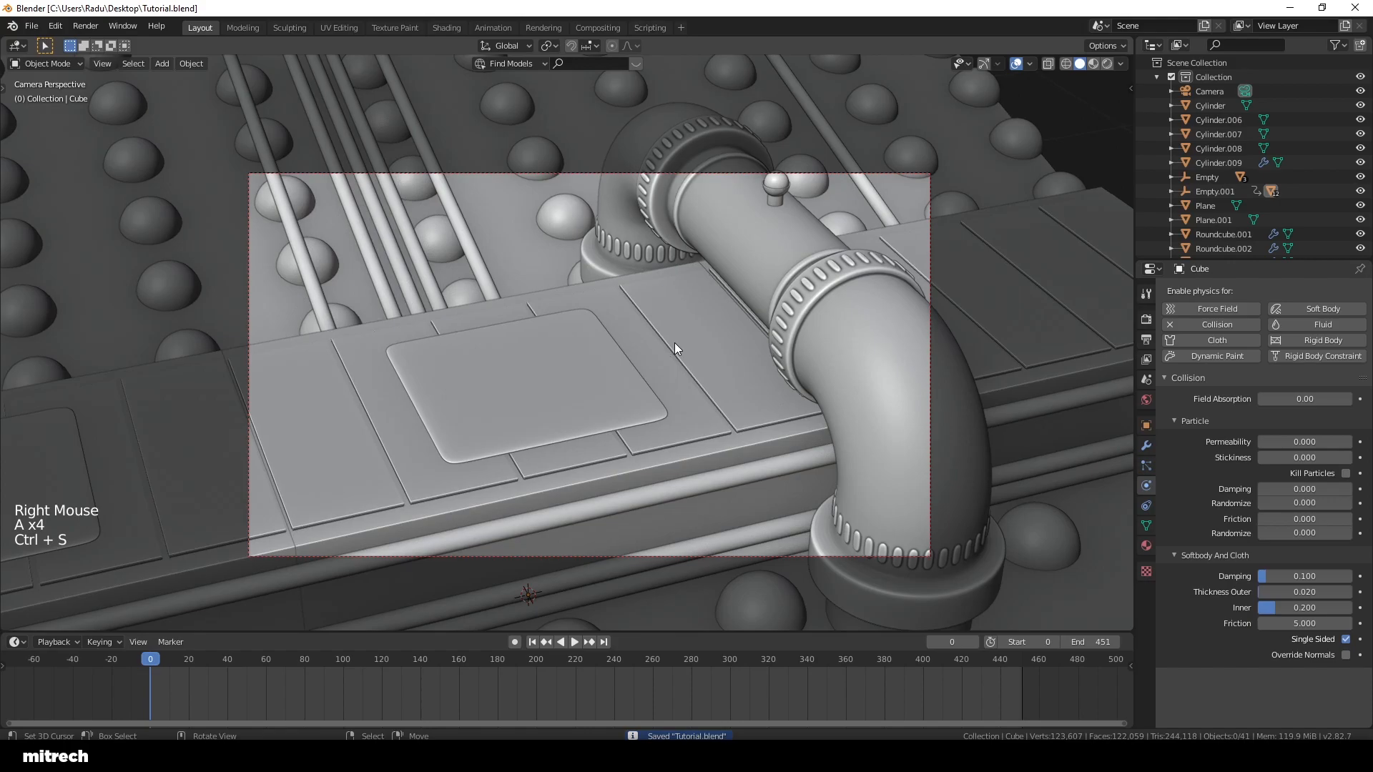
Step: Collapse the conveyor's collision settings, deselect everything and save the file
click(1179, 374)
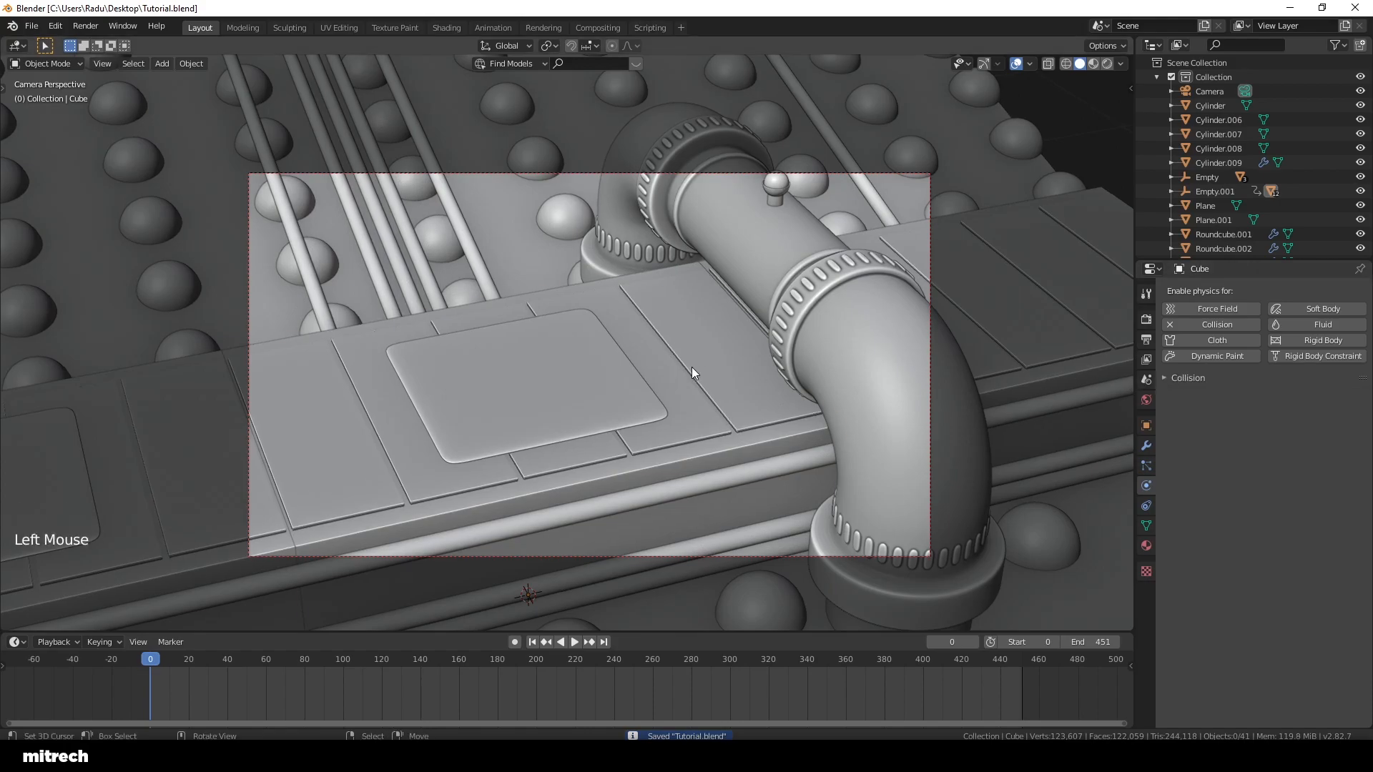
right_click(692, 367)
key(a)
key(a)
key(a)
key(a)
key(ctrl+s)
right_click(563, 379)
key(a)
key(a)
key(a)
key(a)
key(a)
key(ctrl+s)
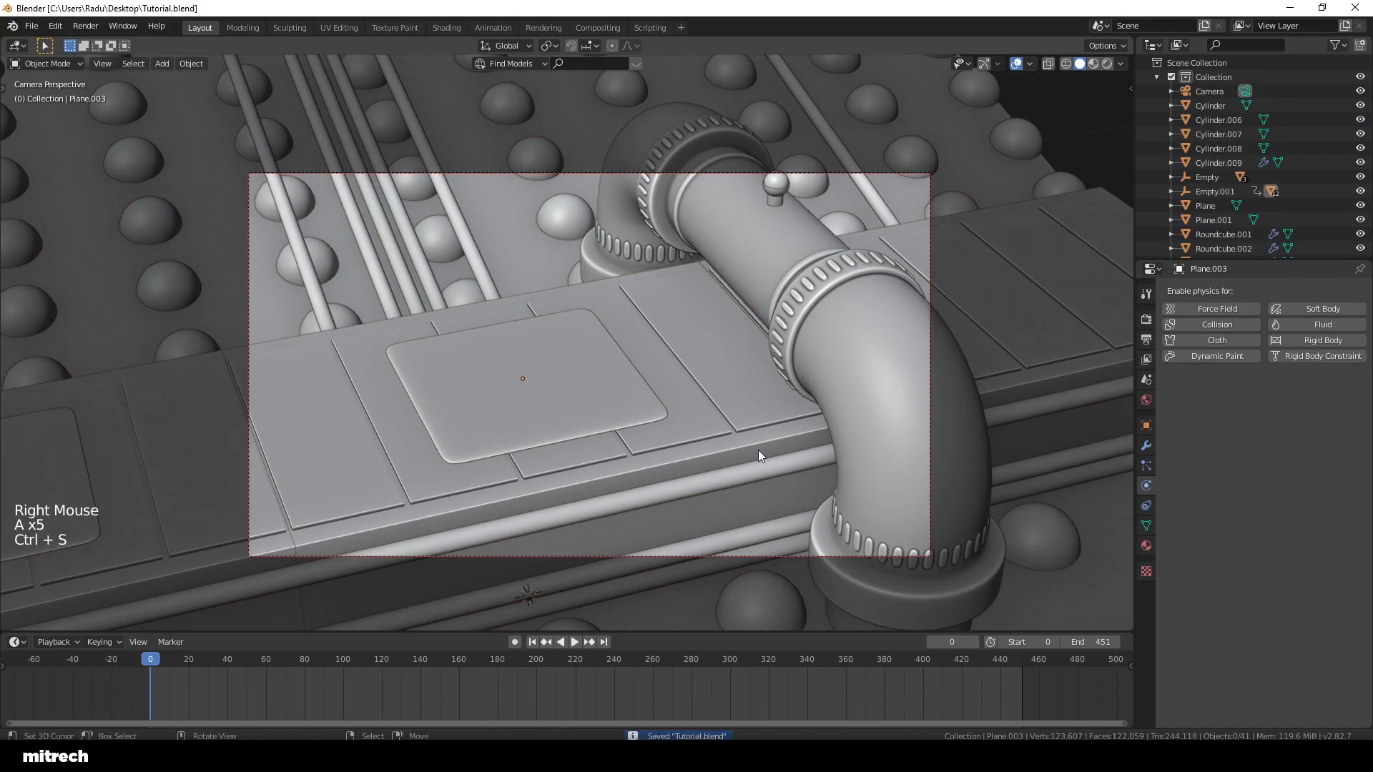
Step: Set the animation's end frame to 180, check the keyframes of all objects, then deselect them and save
click(1072, 642)
text(180)
key(Return)
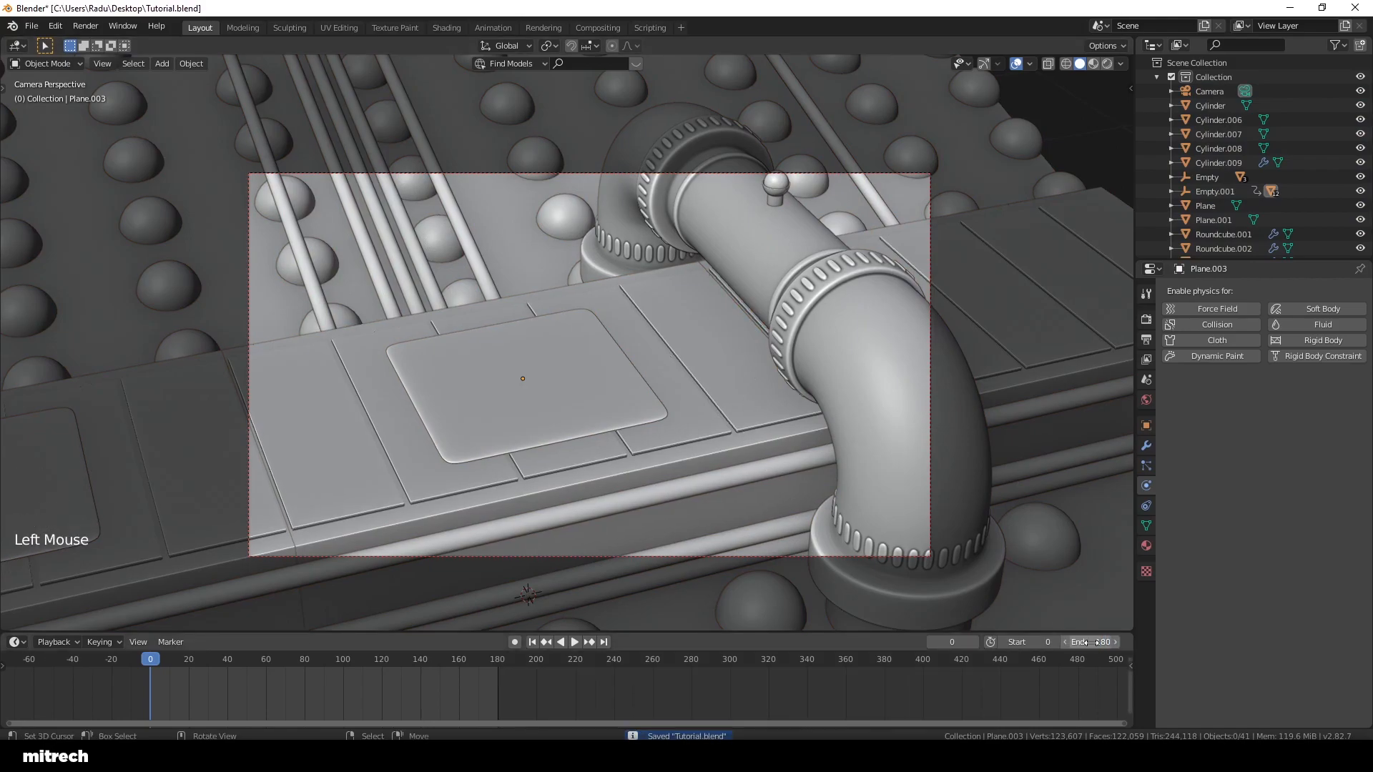
key(a)
key(a)
key(a)
key(a)
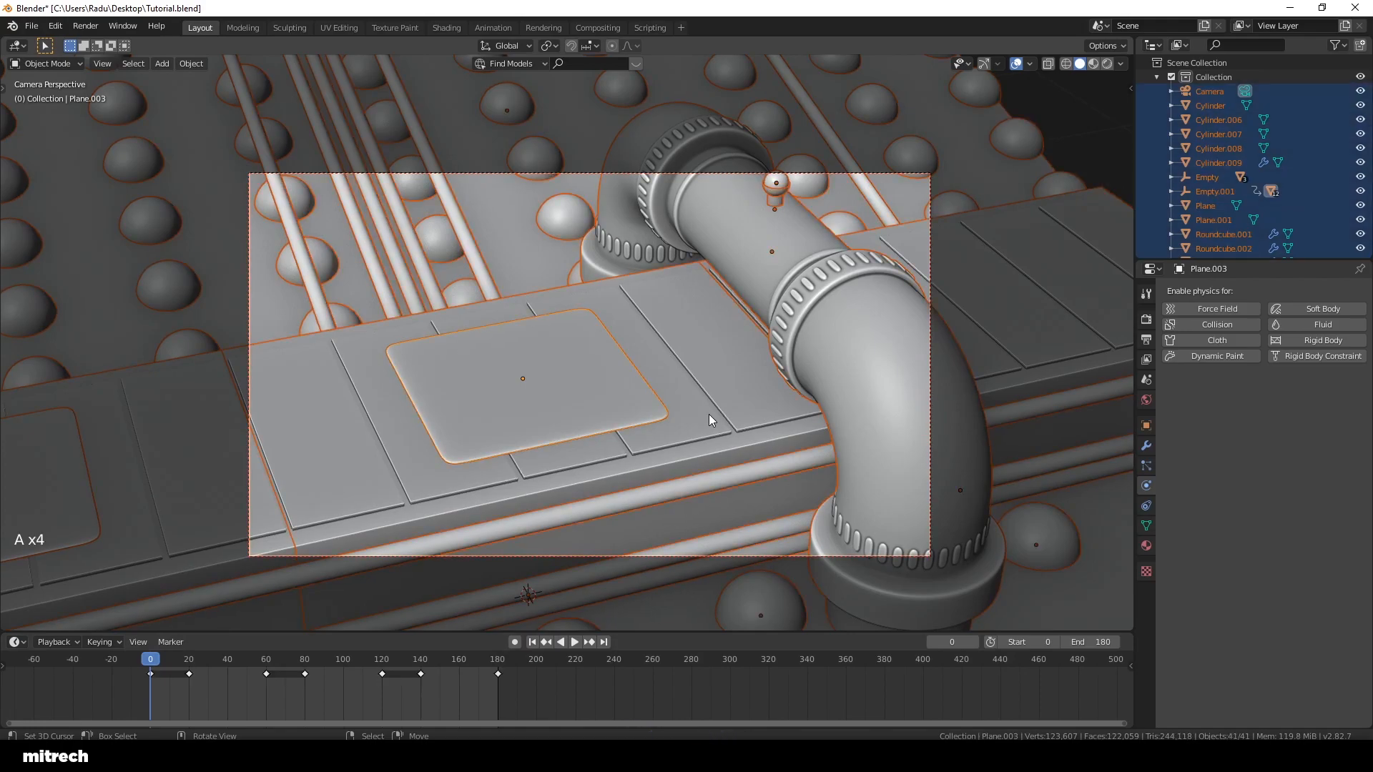
key(a)
key(a)
key(ctrl+s)
Step: Set the animation's end frame to 181, deselect everything and save the file
click(1114, 642)
right_click(732, 384)
key(a)
key(a)
key(a)
key(a)
key(a)
key(ctrl+s)
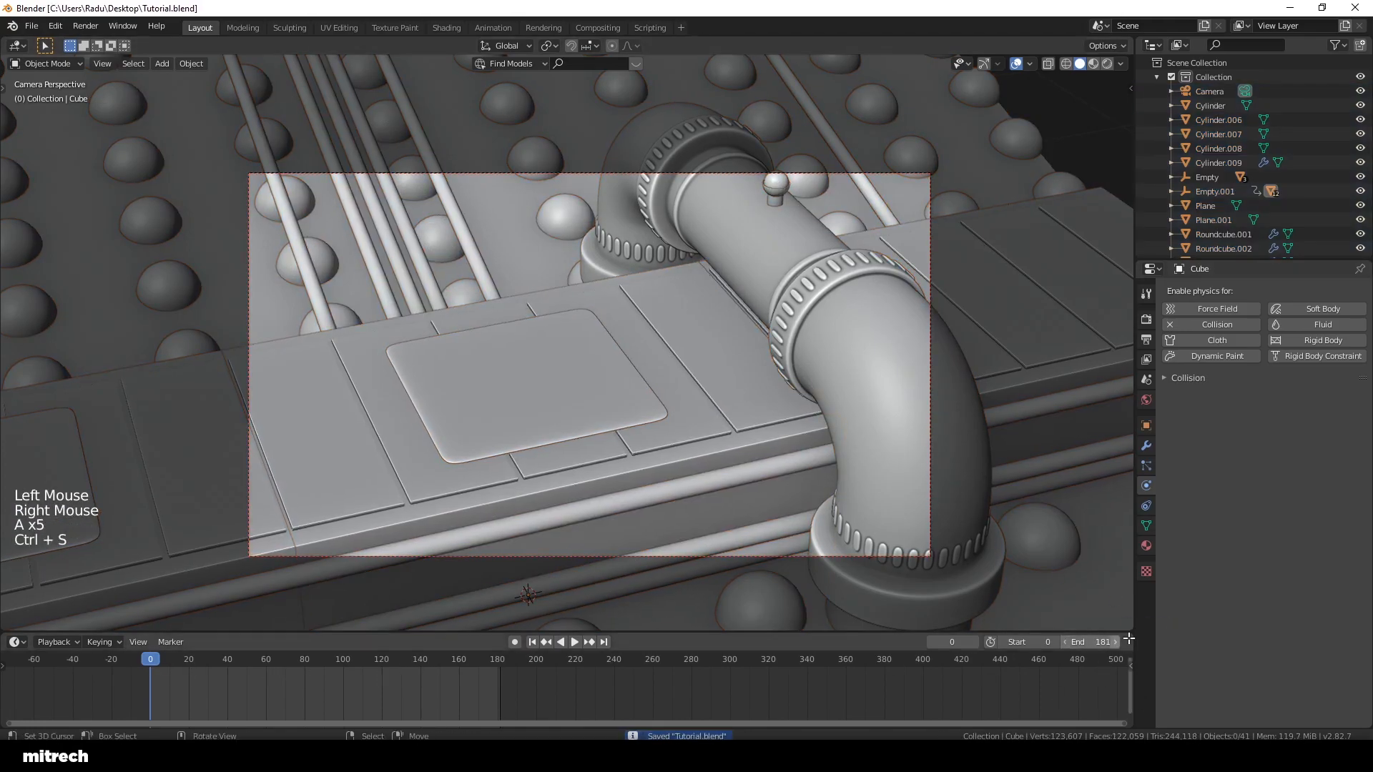
Step: Select all objects and move their last keyframe one frame later, to frame 181
key(a)
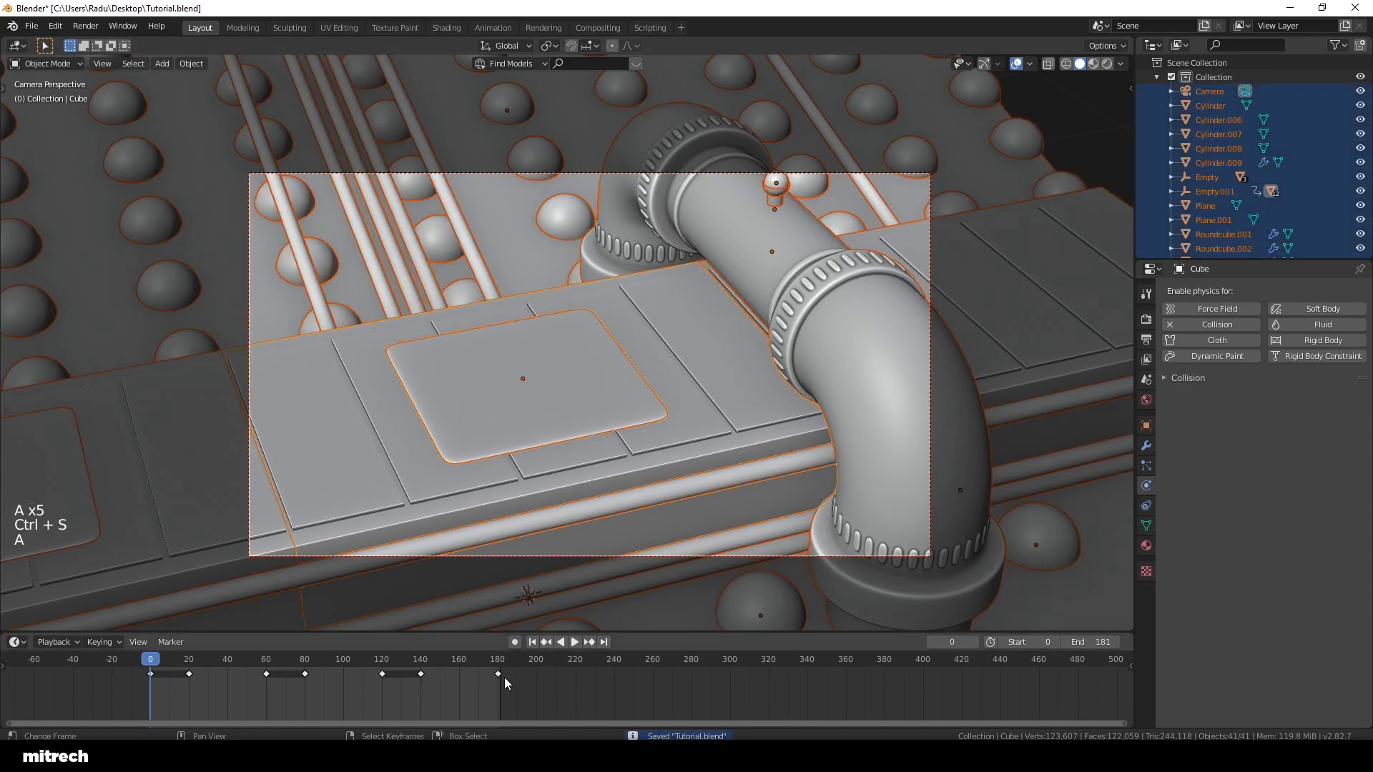
scroll(504, 676, up, 4)
right_drag(473, 676, 476, 680)
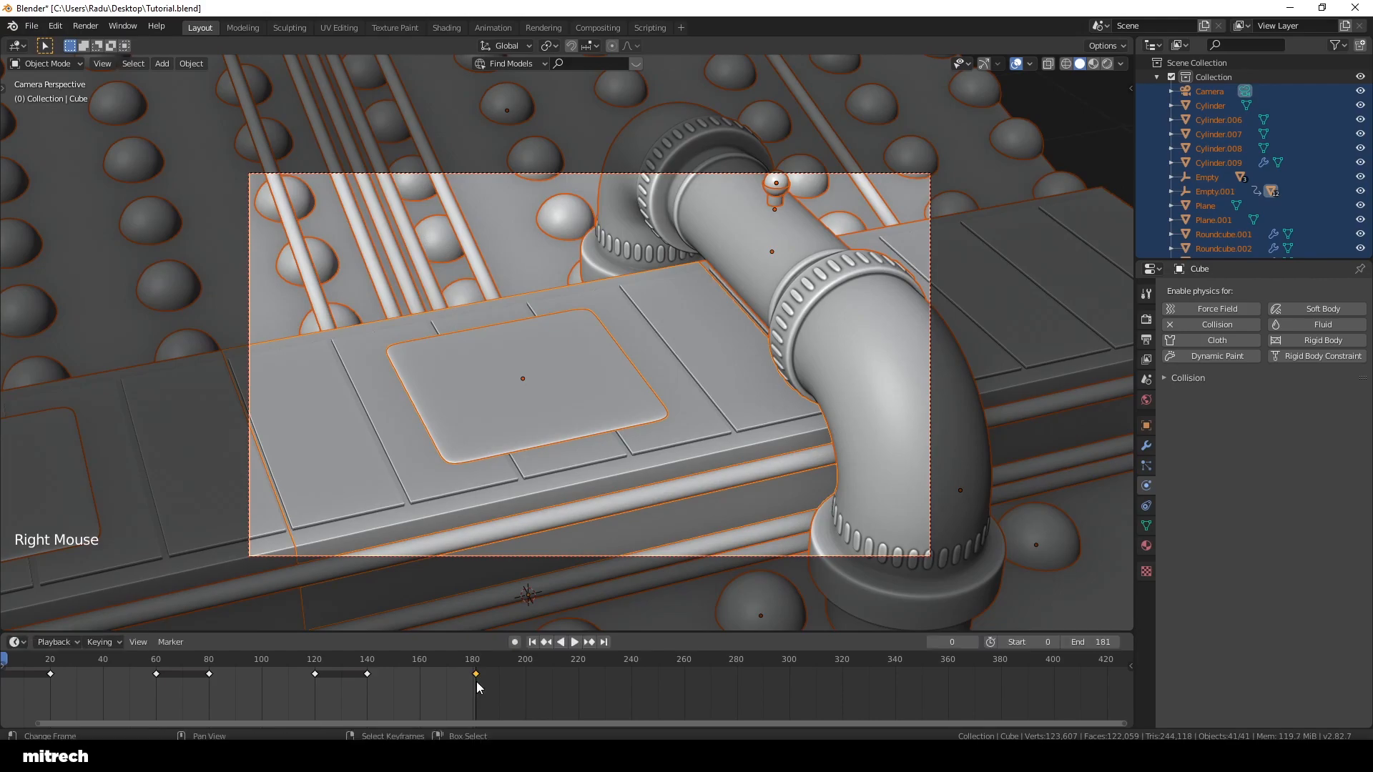
key(ctrl)
key(ctrl+z)
key(g)
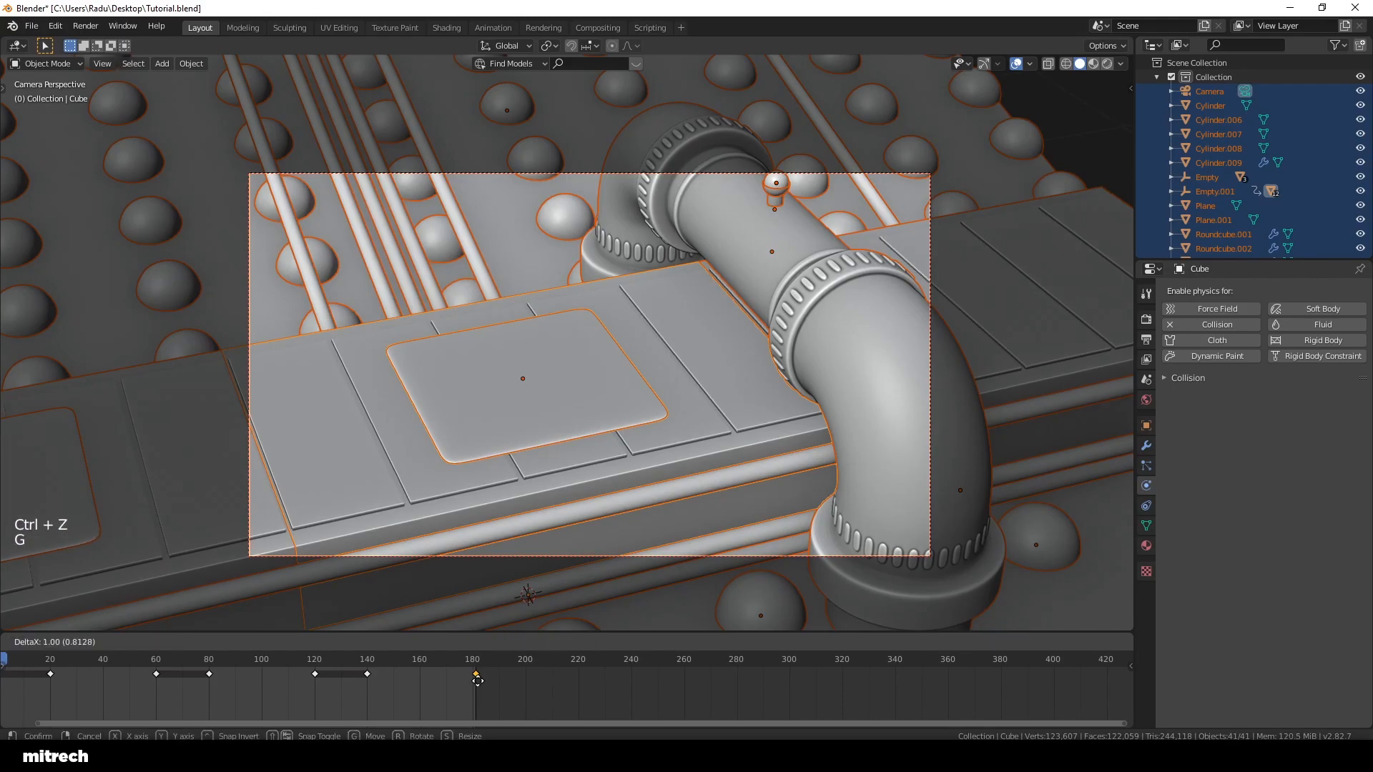
click(478, 681)
scroll(731, 401, down, 2)
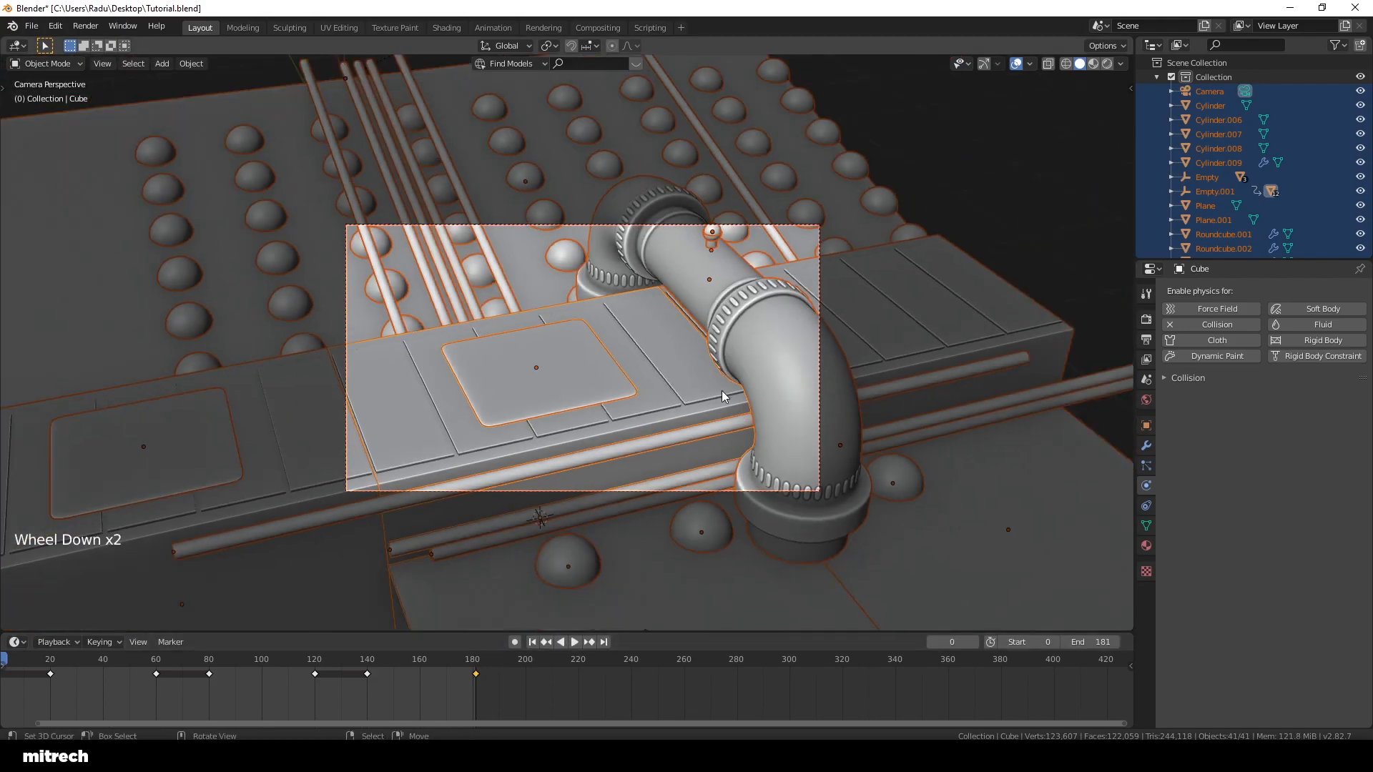
Step: Examine the last keyframe against the end of the frame range and set the end frame to 180
right_click(679, 389)
key(a)
key(a)
key(a)
key(a)
key(a)
scroll(496, 689, up, 4)
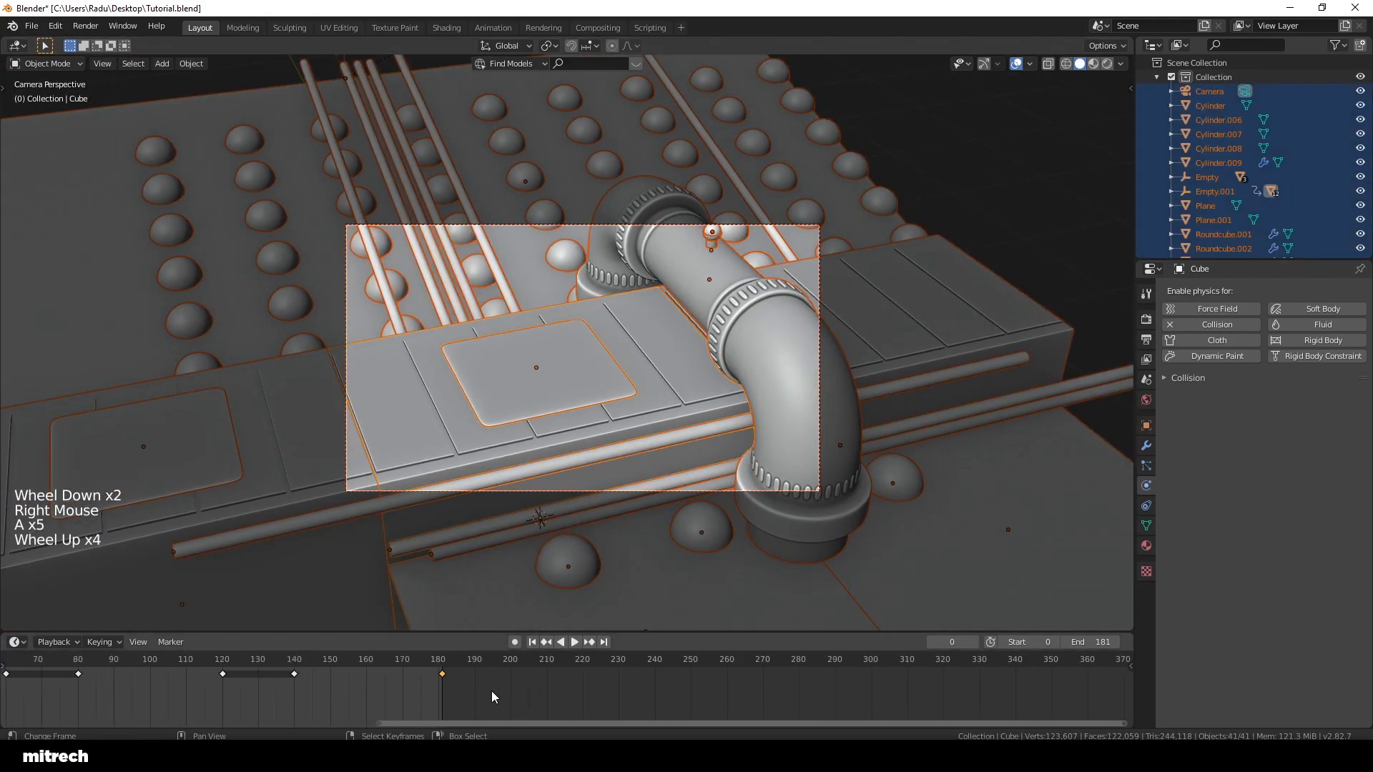
scroll(495, 689, up, 12)
middle_drag(404, 697, 322, 697)
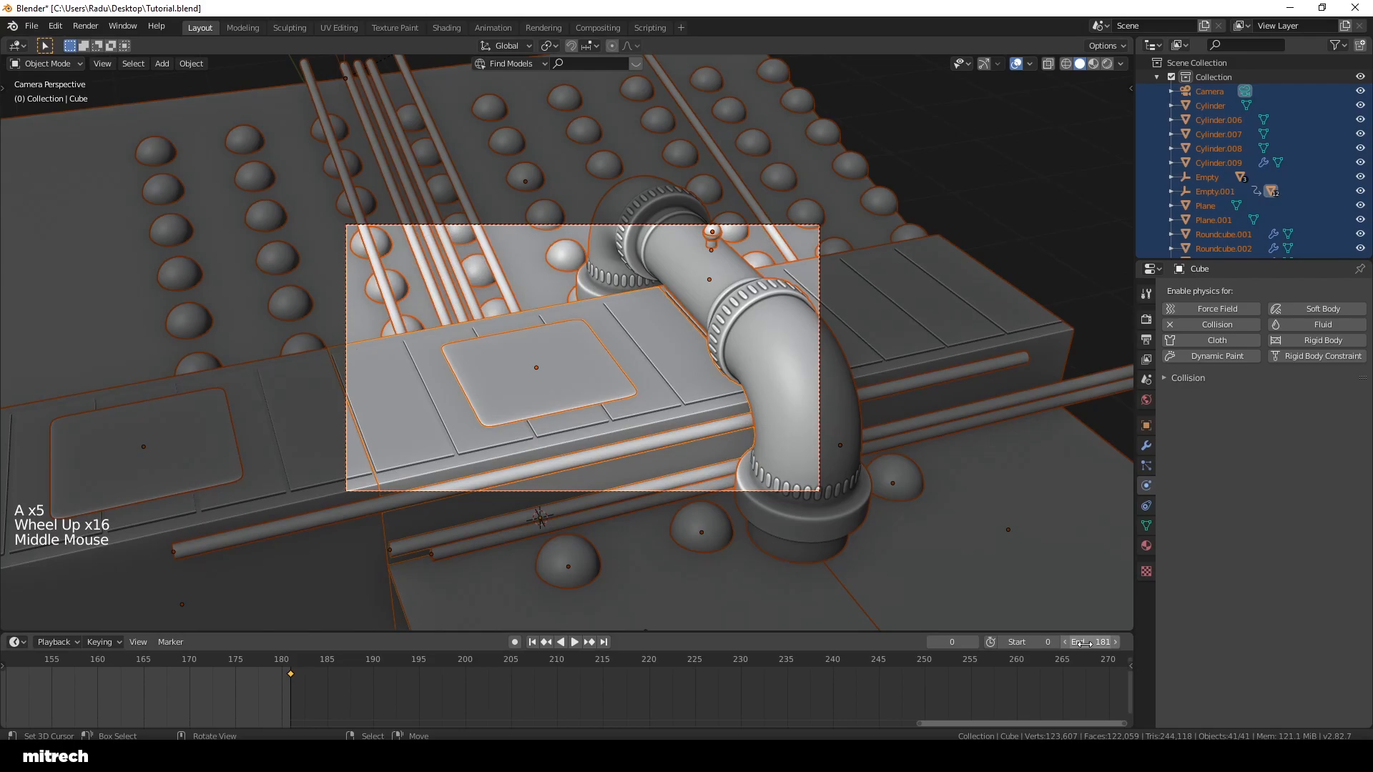
scroll(215, 697, up, 3)
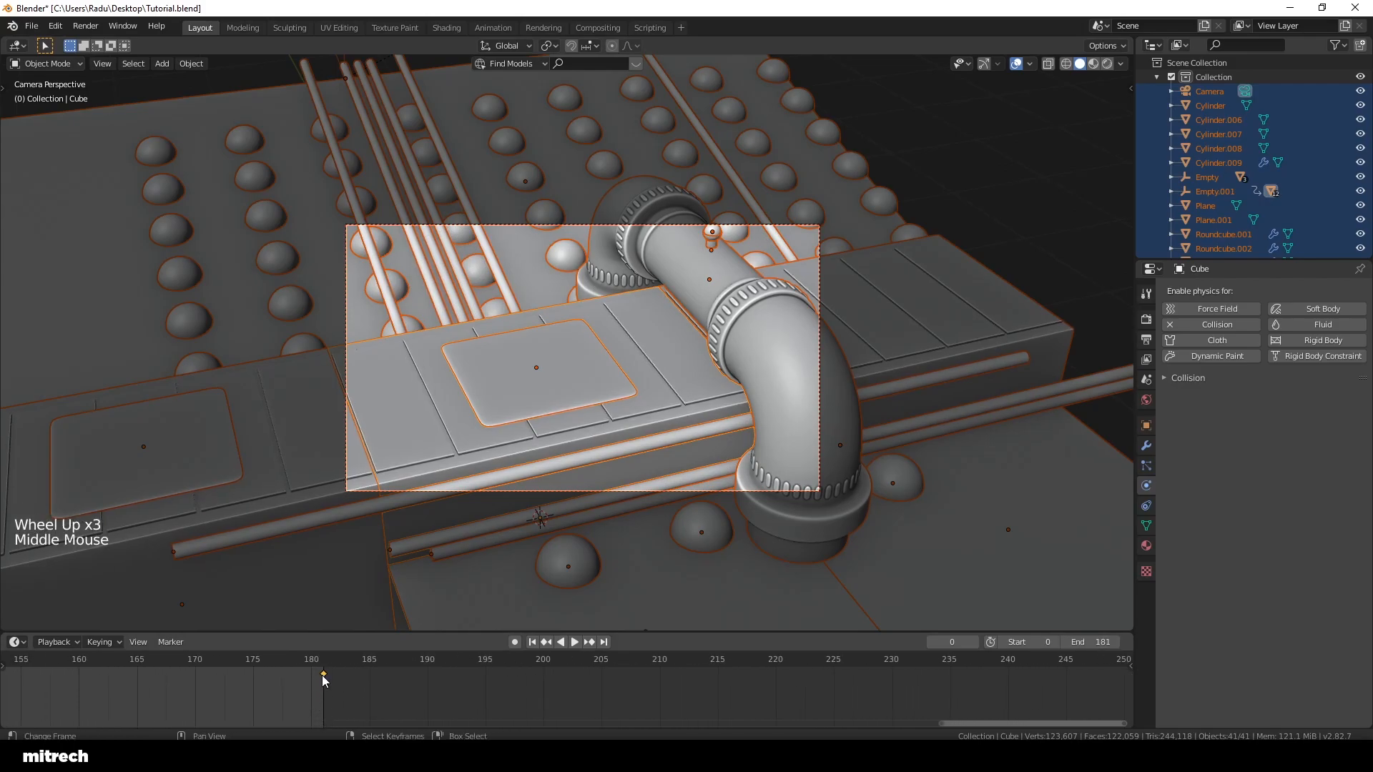
click(1065, 641)
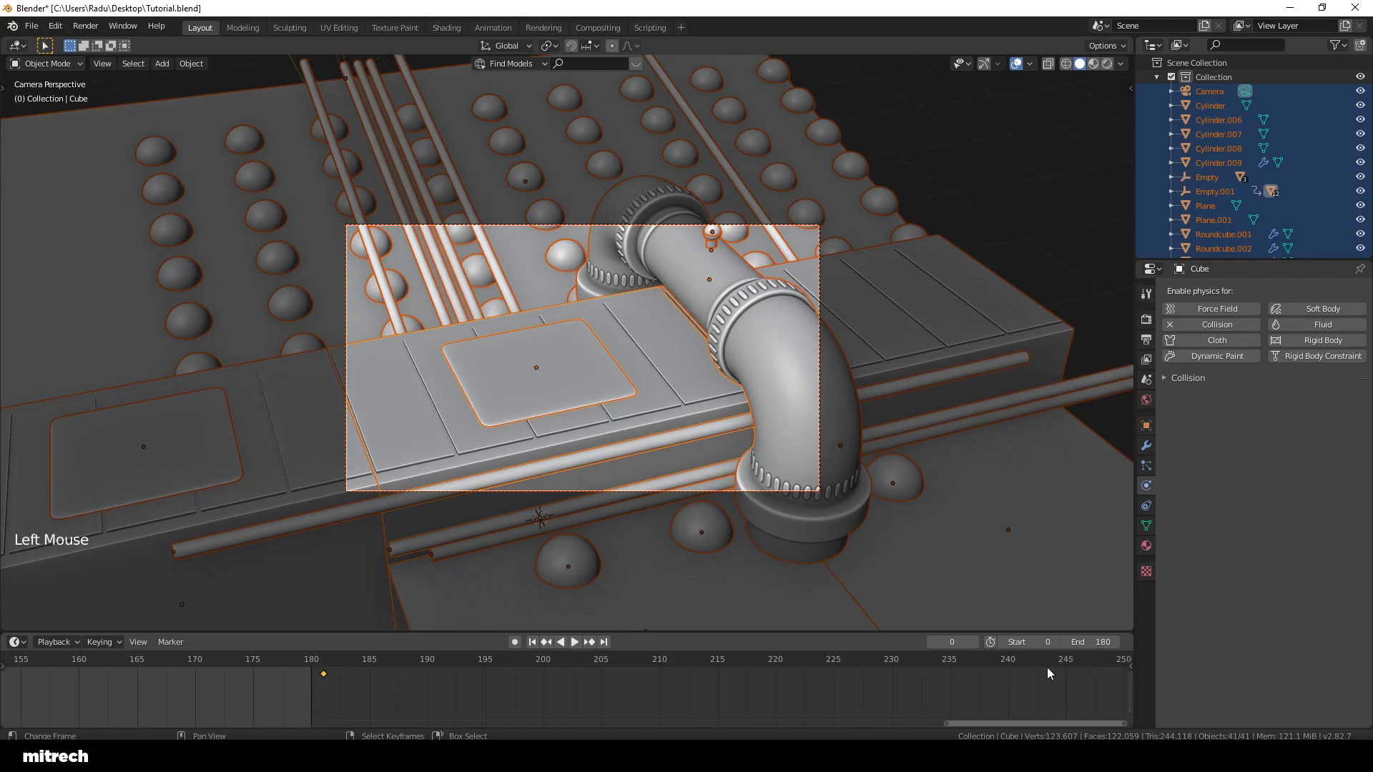
Step: Try to move the last keyframe in the timeline
scroll(309, 685, up, 1)
key(a)
right_click(303, 675)
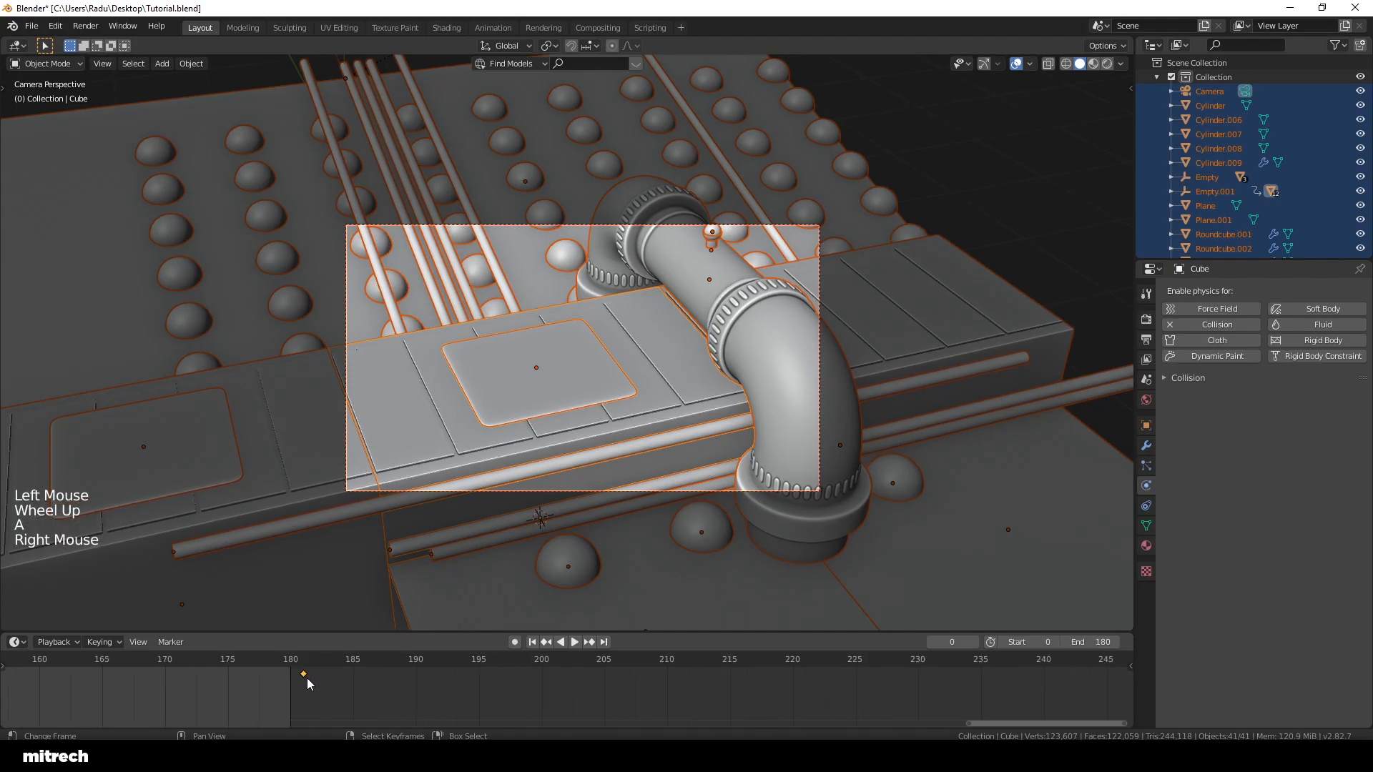
key(g)
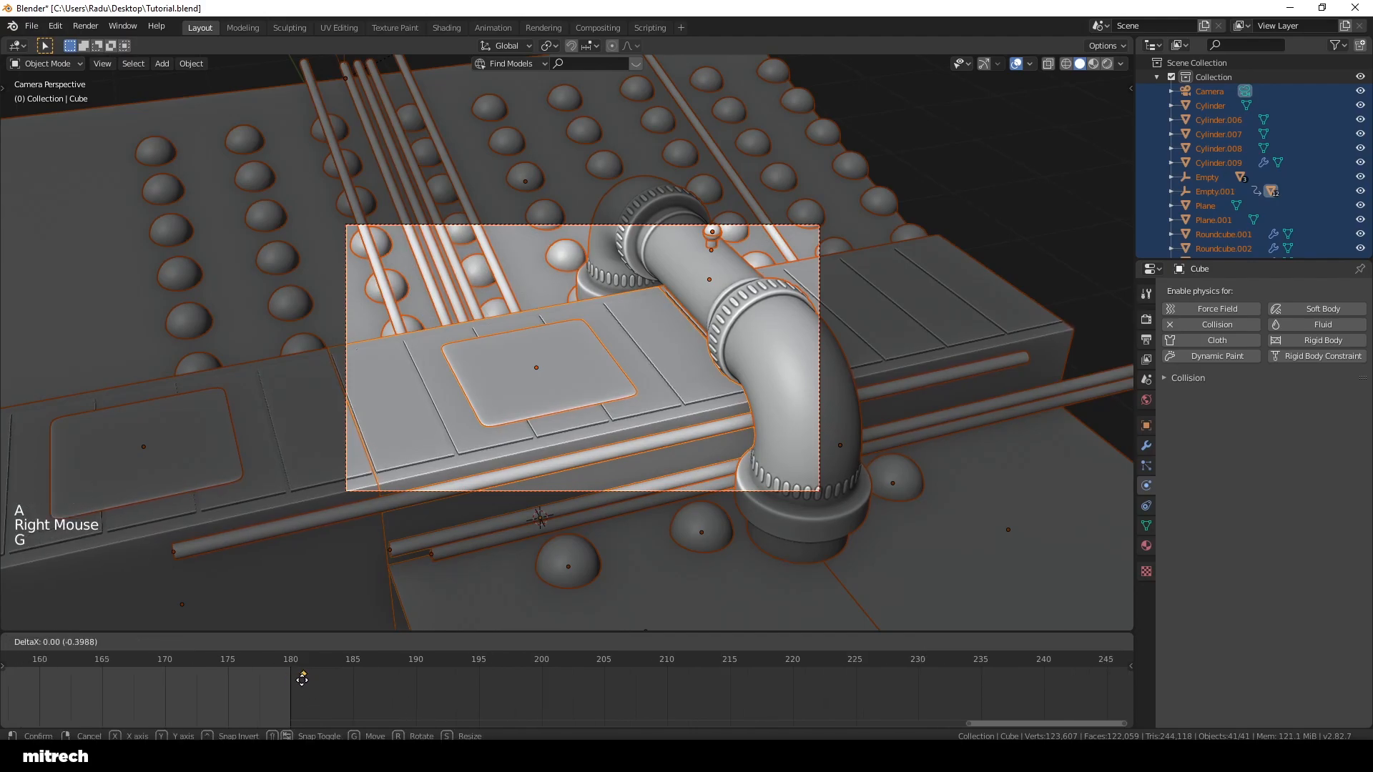
click(303, 685)
Step: Compare the first keyframe at frame 0 with the last keyframe at frame 181 in the timeline
scroll(304, 676, down, 9)
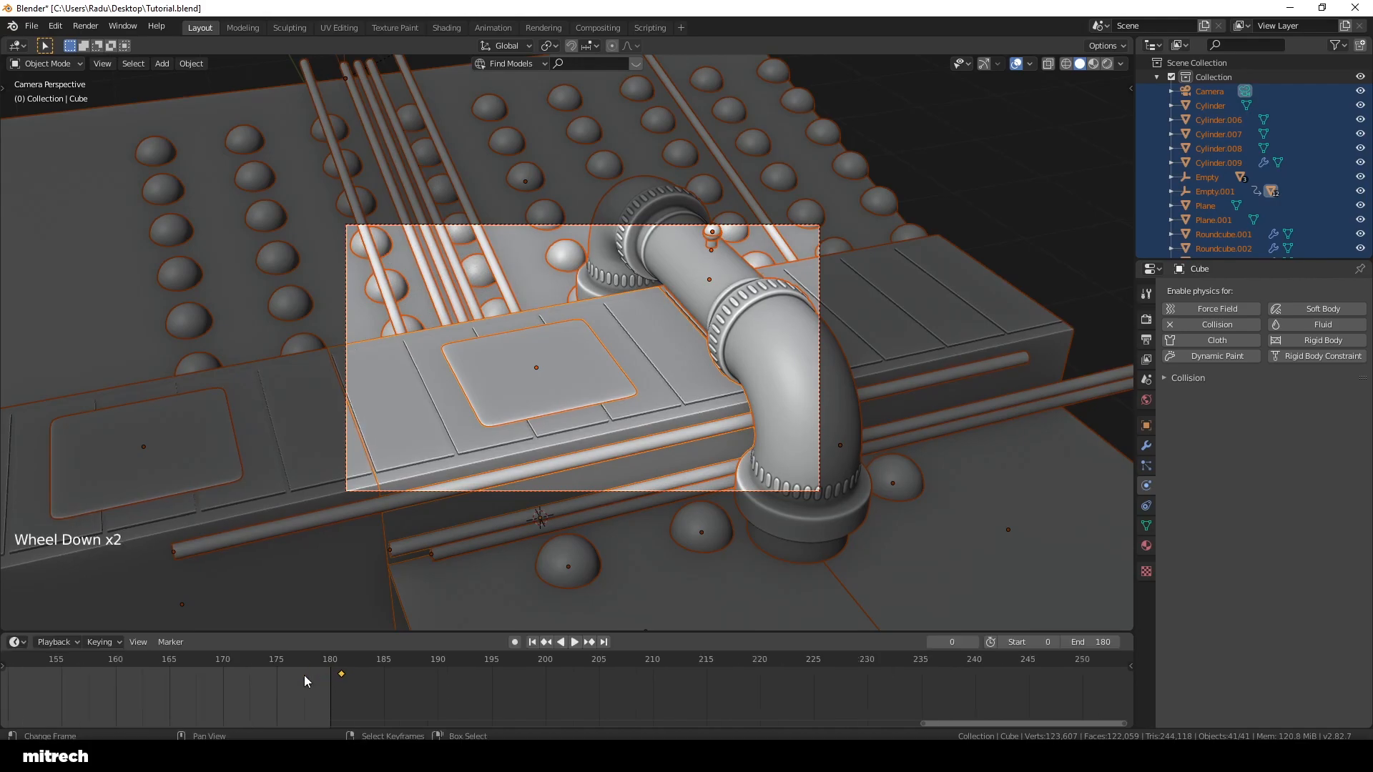
scroll(439, 675, down, 9)
middle_drag(384, 684, 461, 699)
scroll(460, 700, down, 3)
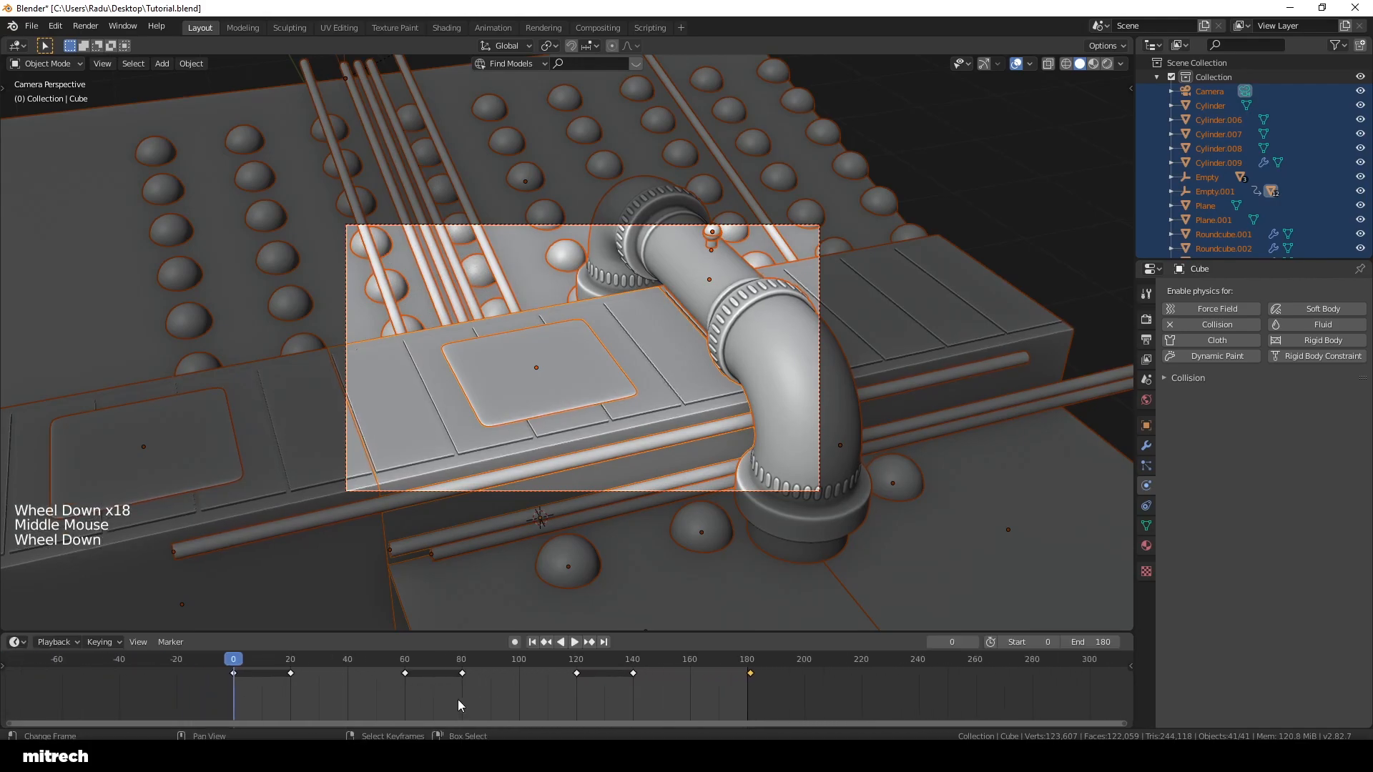
key(a)
right_click(281, 675)
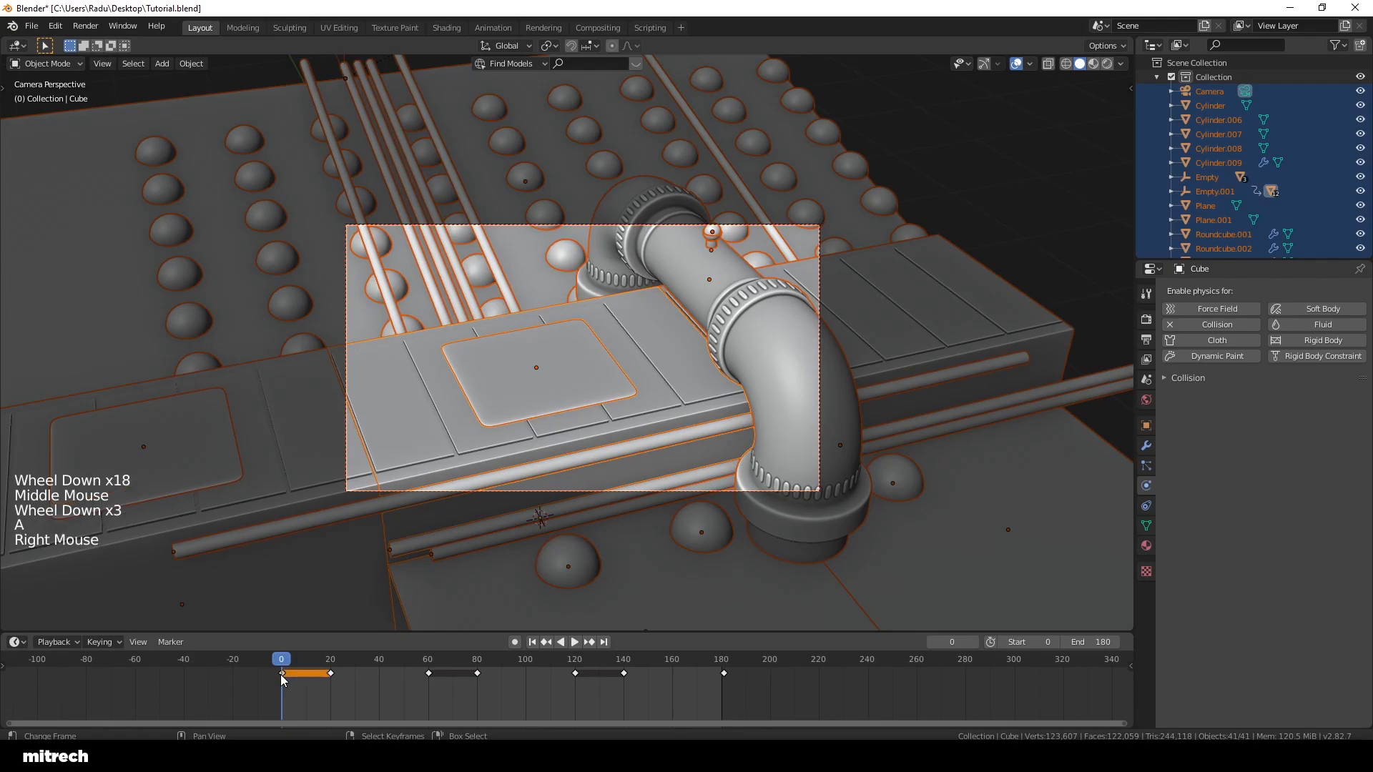
key(a)
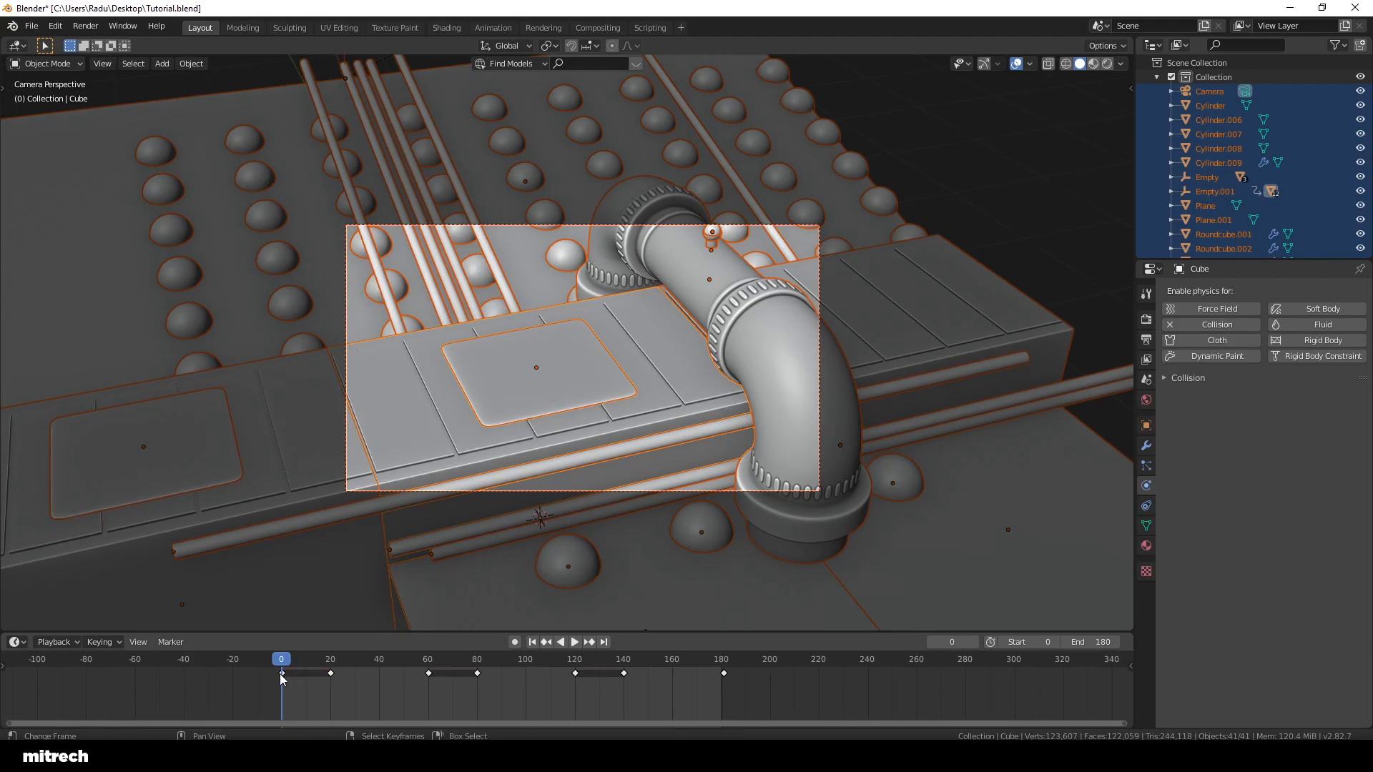
key(F15)
Step: Try to move the last keyframe one frame earlier, to frame 180, then deselect the keyframes
scroll(294, 674, up, 4)
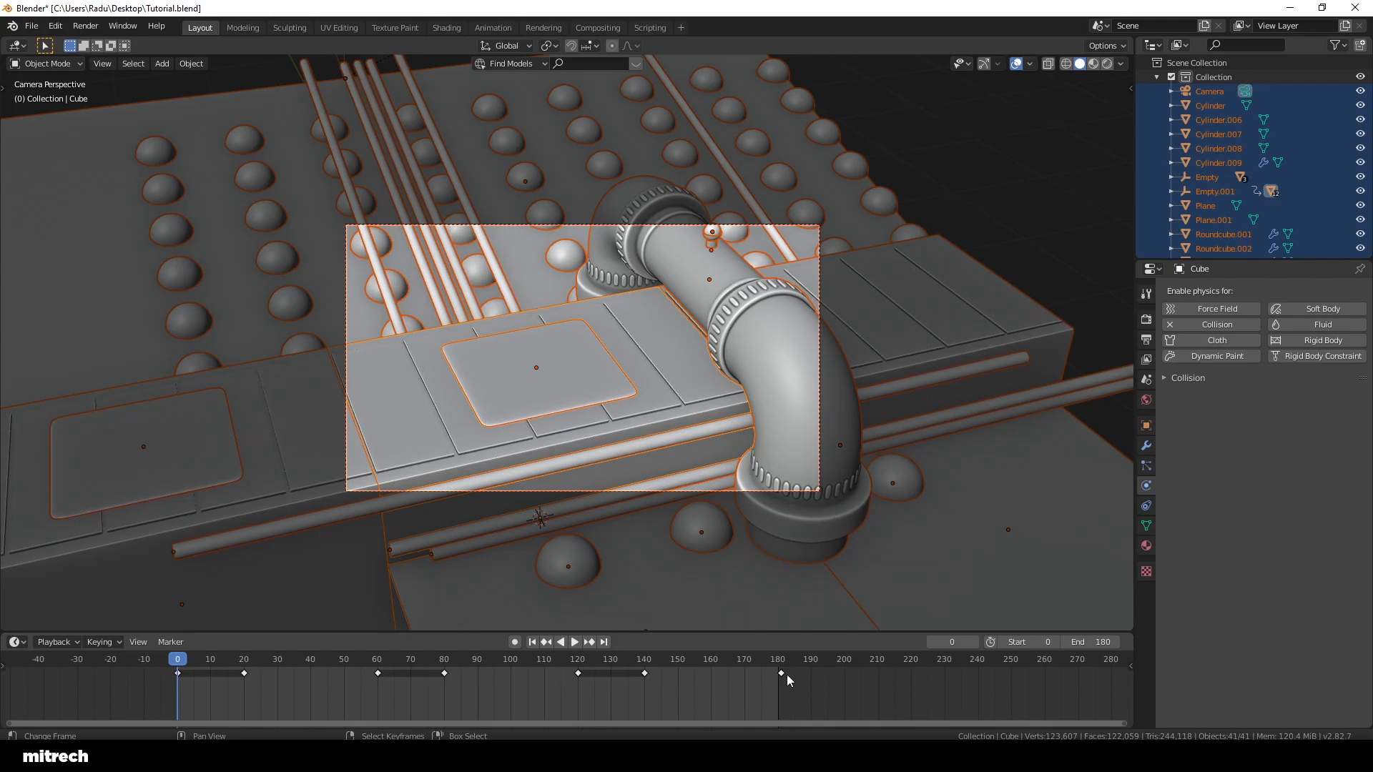
scroll(801, 679, up, 9)
right_click(999, 673)
right_drag(1000, 674, 996, 673)
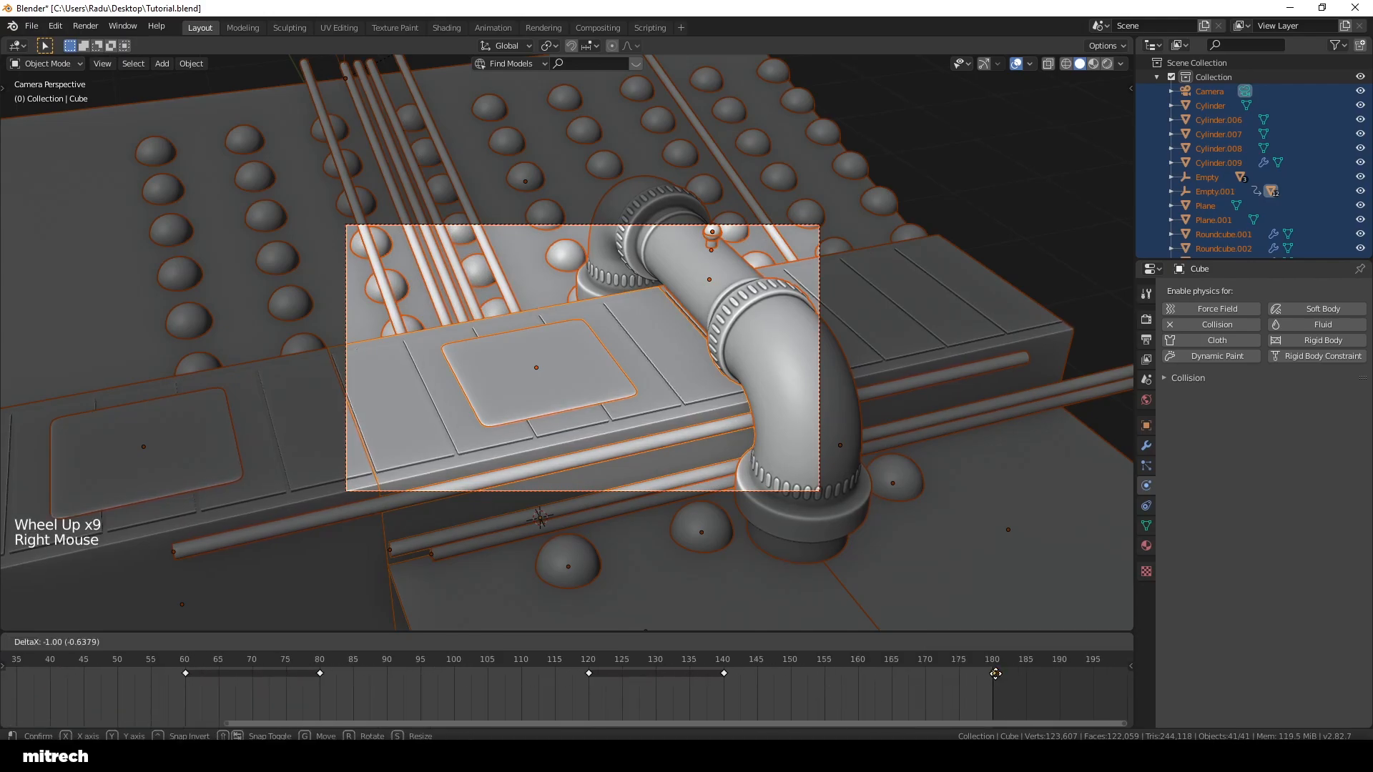
scroll(956, 675, down, 12)
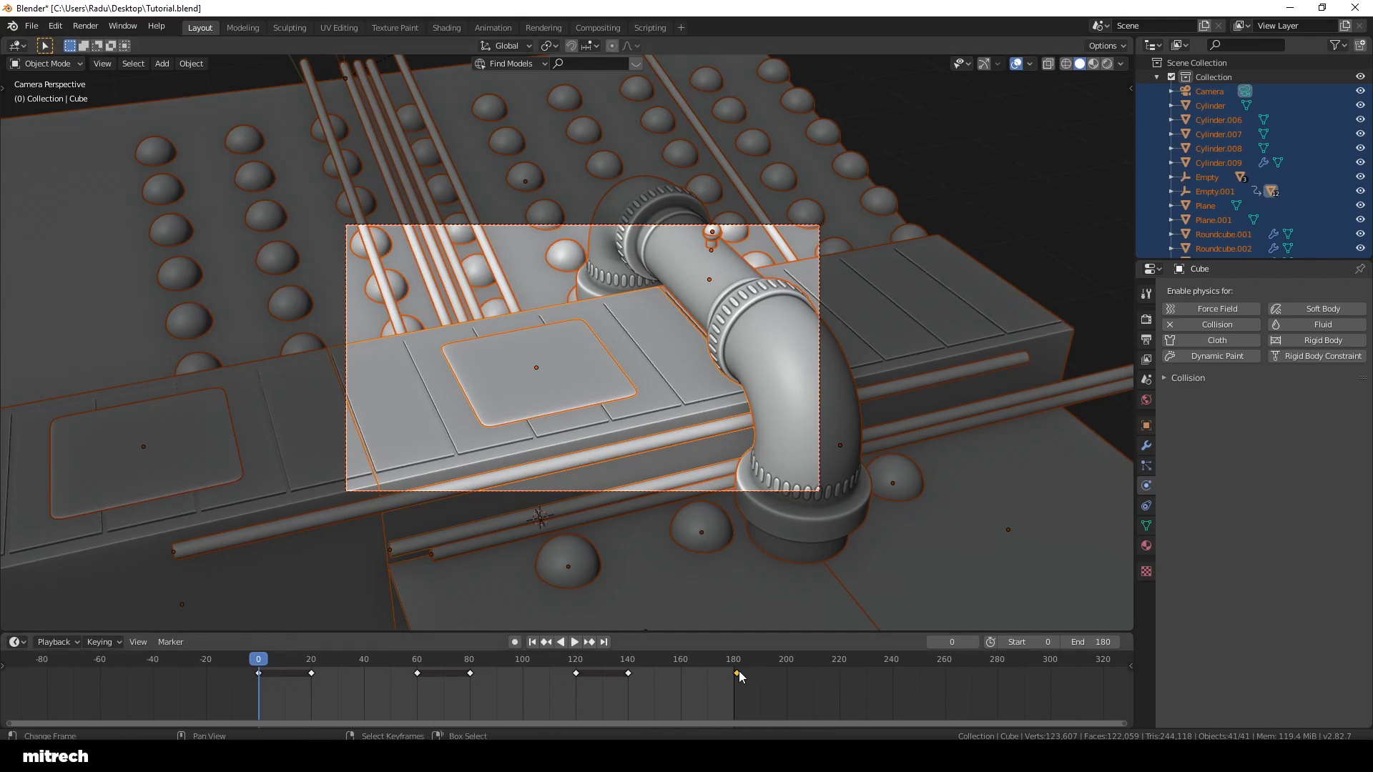
scroll(717, 677, up, 10)
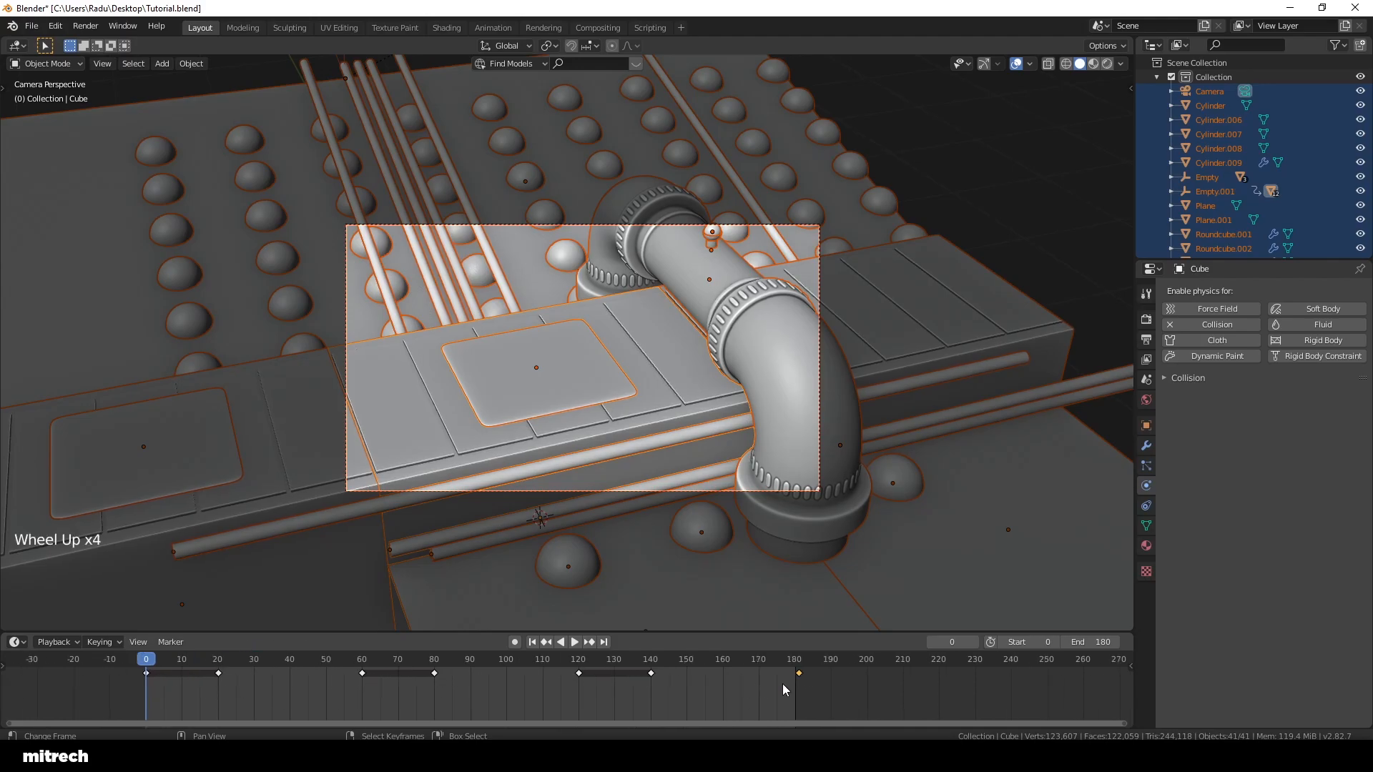
scroll(960, 684, up, 2)
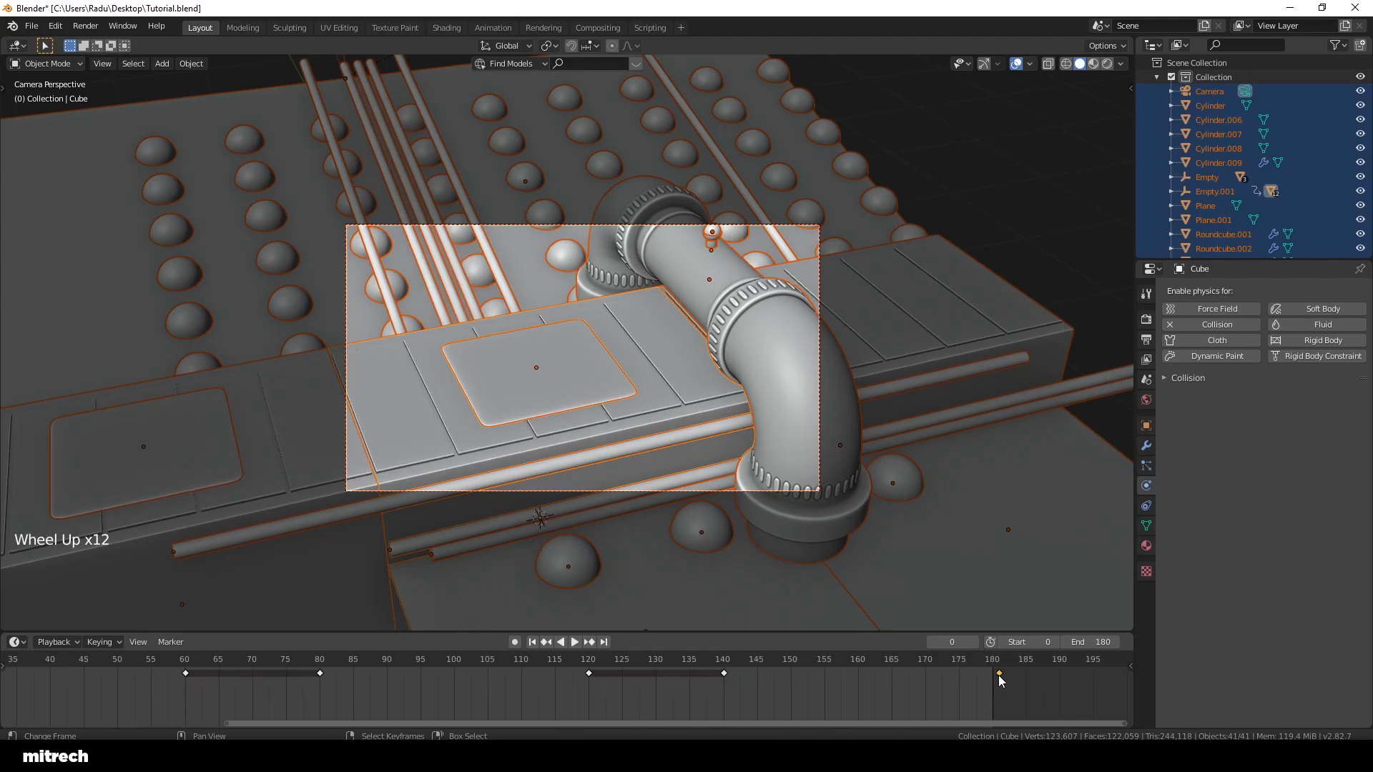
key(a)
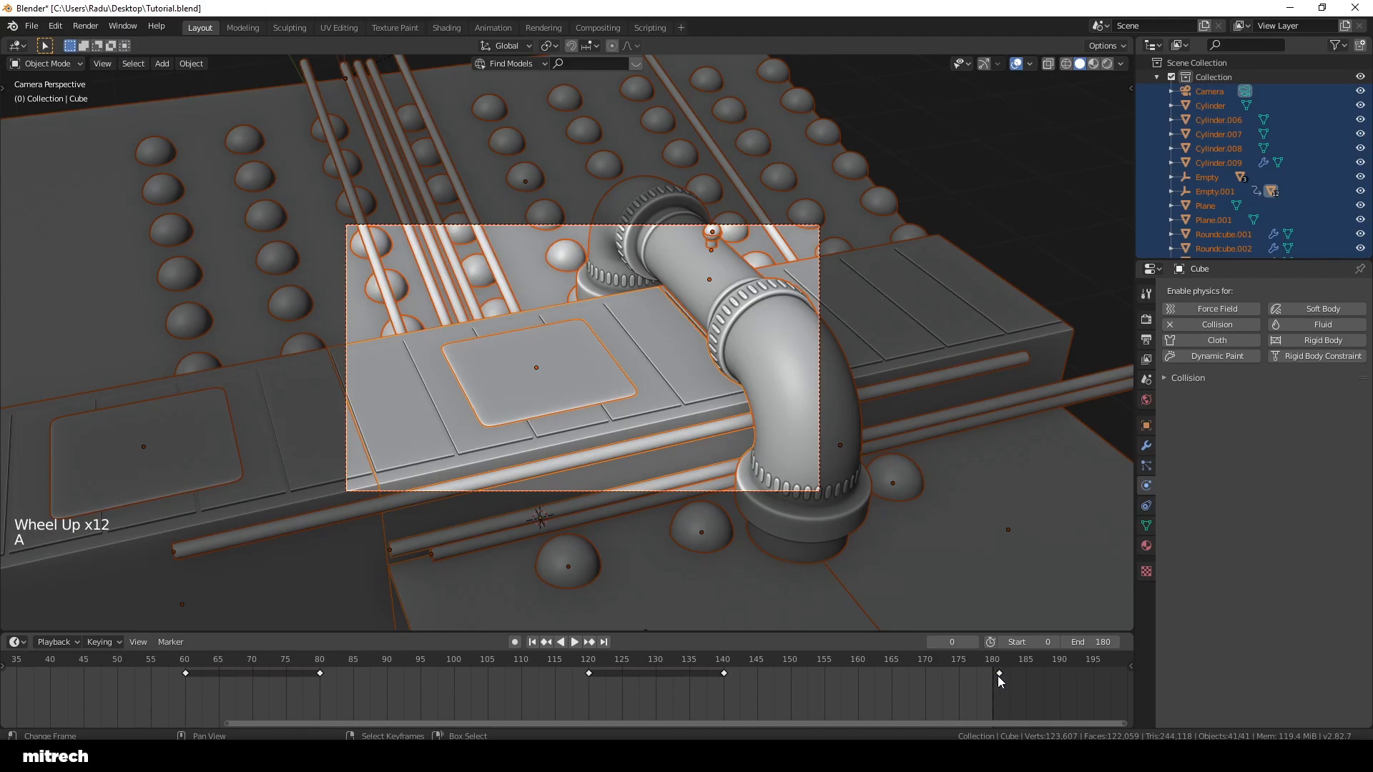
Step: Deselect all objects and save the file
key(a)
key(a)
right_click(668, 376)
key(a)
key(a)
key(a)
key(a)
key(a)
key(ctrl+s)
scroll(668, 375, up, 3)
scroll(668, 380, down, 1)
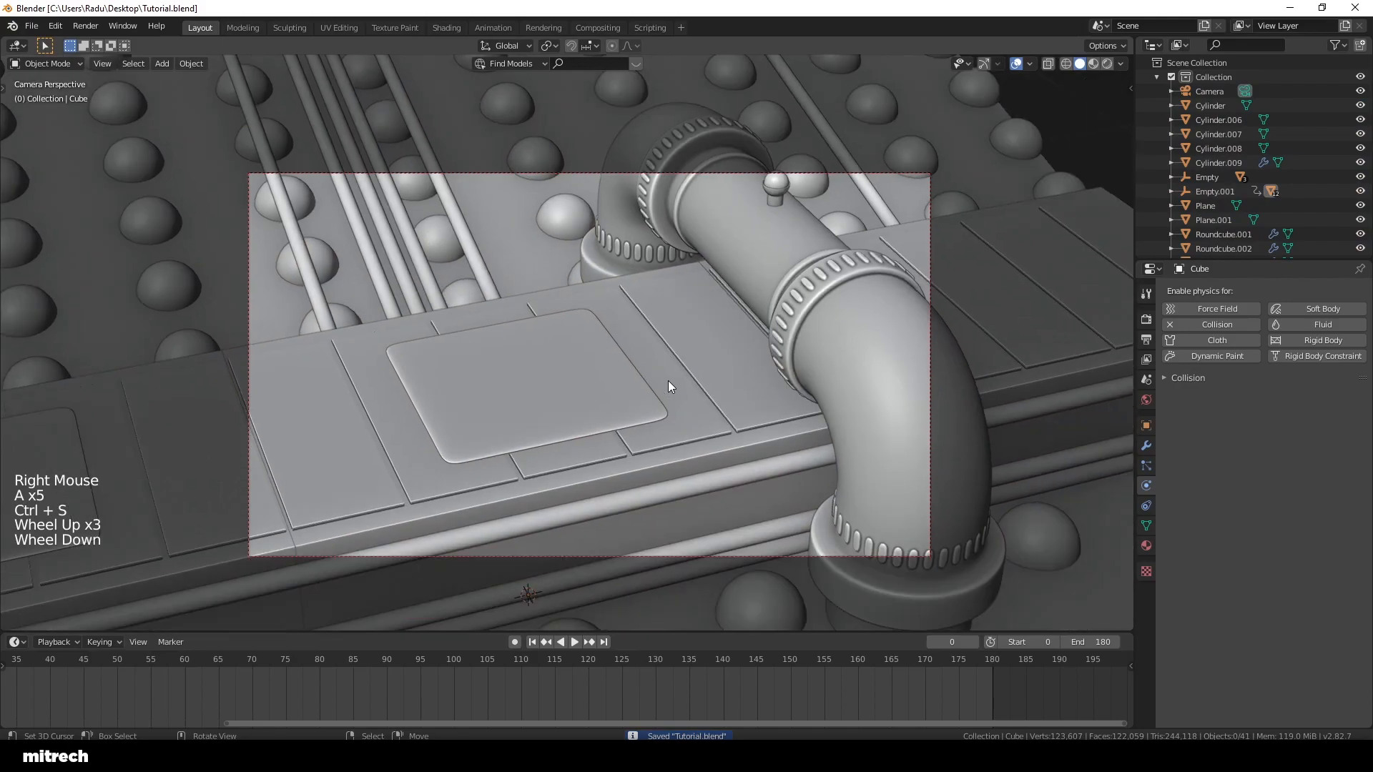
Step: Orbit around the scene, return to the camera view, leave everything deselected and save the file
right_click(686, 375)
key(a)
key(a)
key(a)
key(a)
key(a)
key(ctrl+s)
key(a)
key(a)
key(a)
key(ctrl+s)
mouse_move(687, 372)
middle_down()
mouse_move(697, 384)
mouse_move(726, 369)
middle_up()
key(a)
key(a)
key(a)
key(ctrl+s)
key(KP_0)
key(a)
key(a)
key(a)
scroll(722, 381, up, 2)
key(a)
key(a)
key(a)
key(ctrl+s)
Step: Preview the scene in Material Preview shading, switch back to Solid shading and save the file with nothing selected
key(z)
key(z)
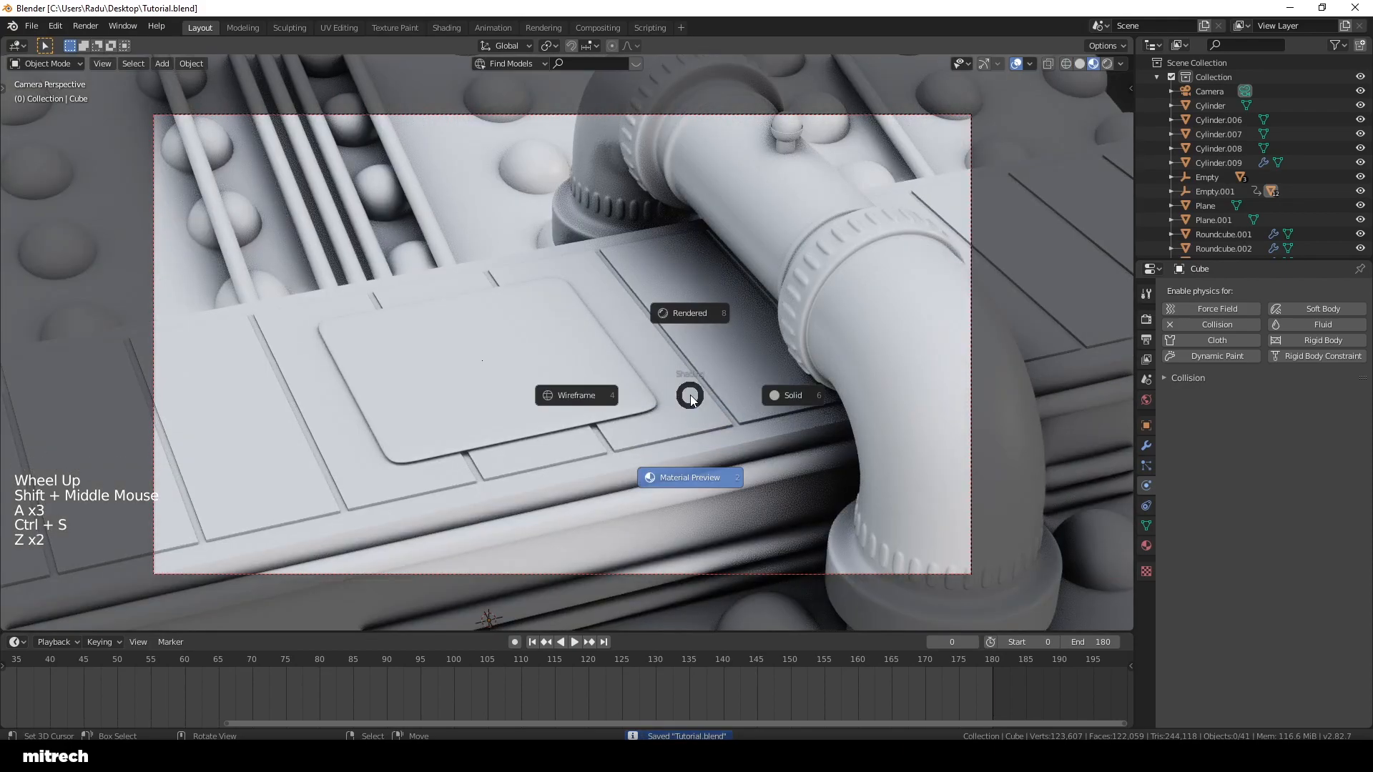
key(z)
right_click(688, 361)
key(a)
key(a)
key(a)
key(a)
key(a)
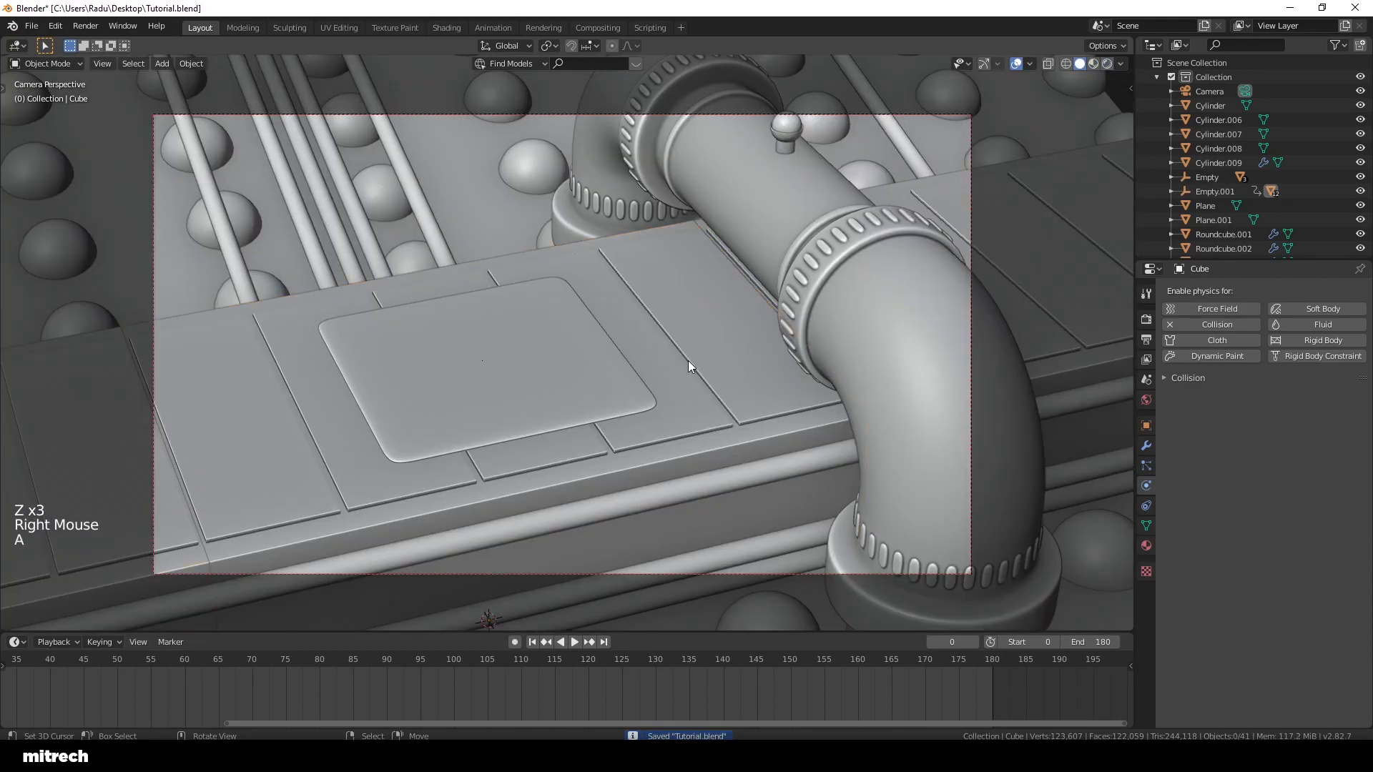
key(ctrl+s)
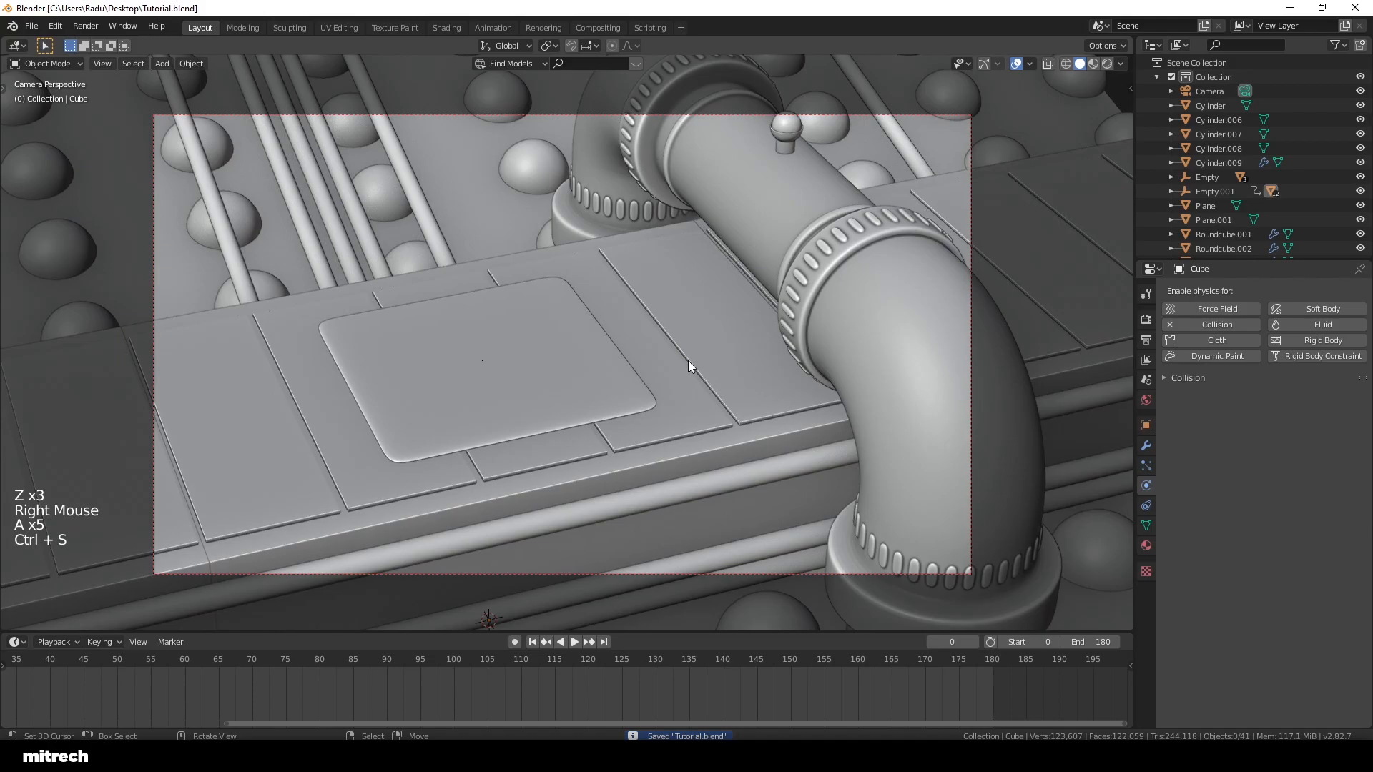
Step: Inspect the scene from an orbited view, save the file with nothing selected and return to the camera view
middle_drag(689, 360, 770, 405)
scroll(682, 358, up, 2)
right_click(646, 255)
key(a)
key(a)
key(a)
key(a)
key(a)
key(ctrl+s)
key(KP_0)
Step: Save the file with nothing selected and select the rounded square plate on top of the conveyor
right_click(542, 386)
key(a)
key(a)
key(a)
key(a)
key(a)
key(ctrl+s)
right_click(540, 359)
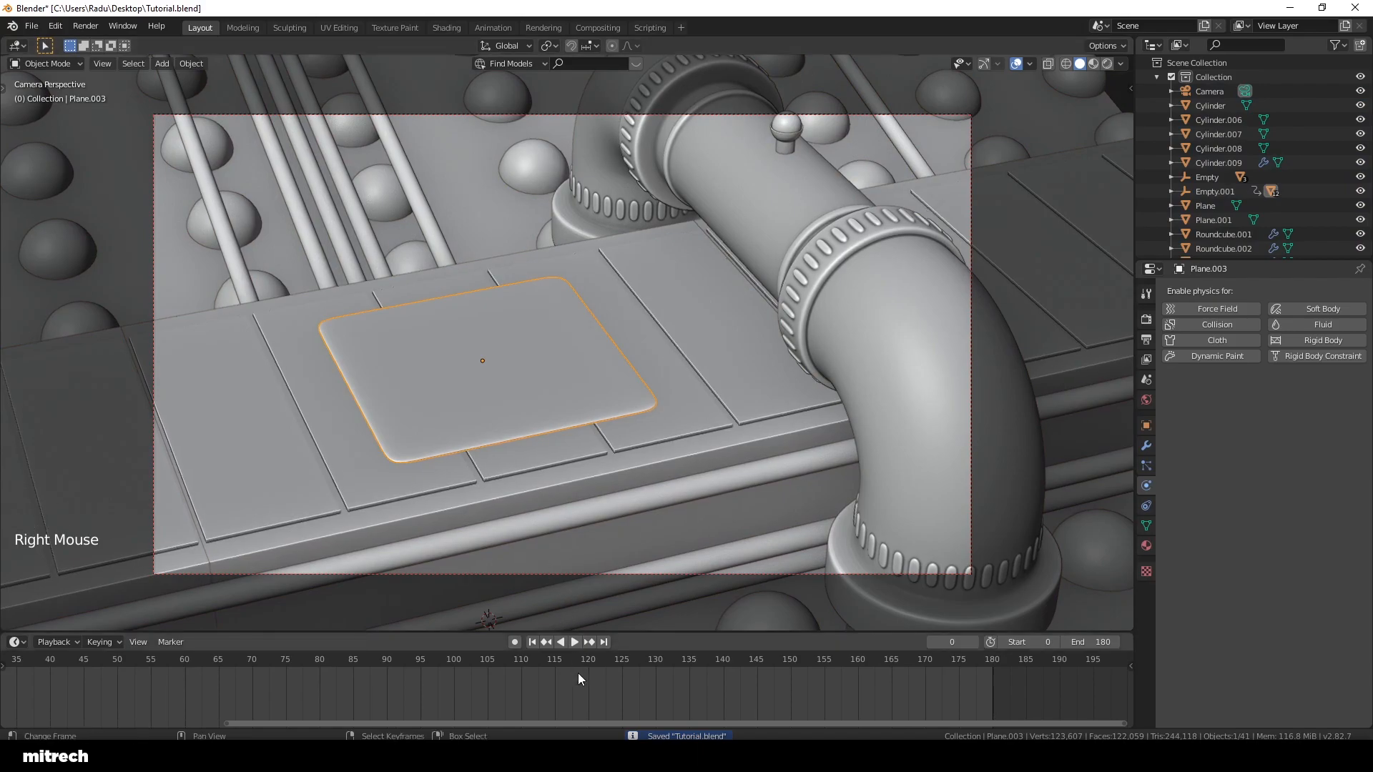
Step: Add Cloth physics to the rounded square plate on the conveyor
scroll(578, 672, down, 2)
middle_drag(577, 672, 626, 693)
scroll(627, 693, down, 3)
key(a)
key(F15)
right_click(589, 377)
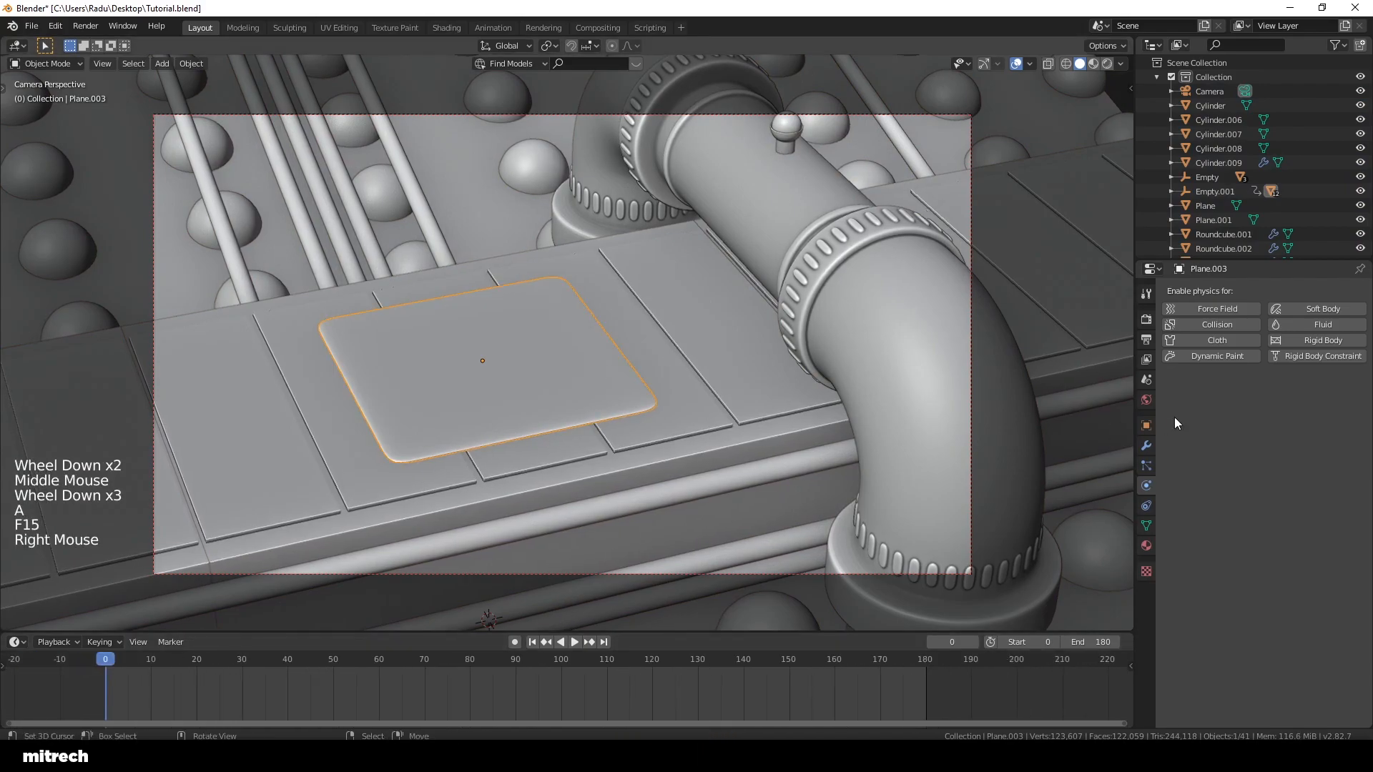
click(1182, 339)
scroll(1180, 463, down, 11)
scroll(1180, 467, down, 10)
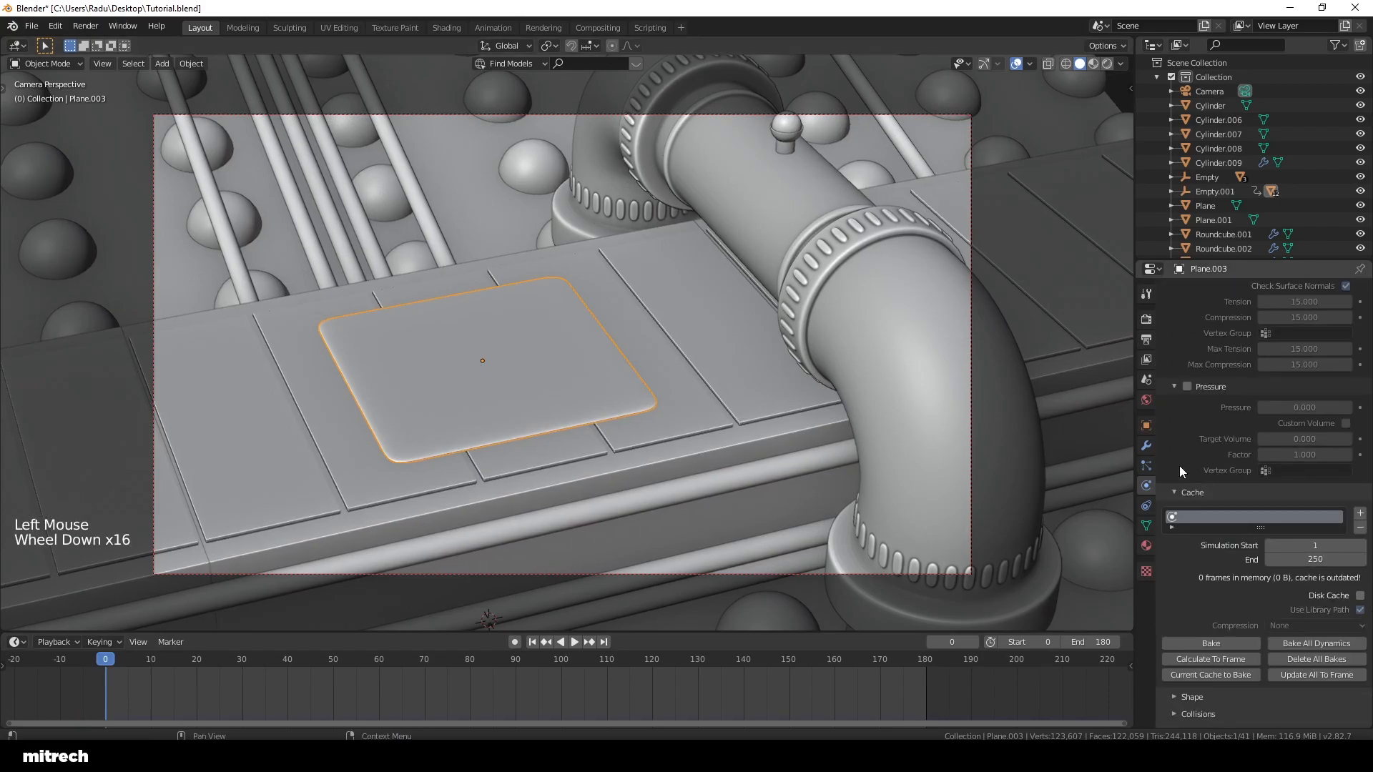
Step: Enable Pressure in the plate's cloth settings and set it to 130
scroll(1196, 501, up, 3)
click(1186, 444)
click(1308, 465)
text(150)
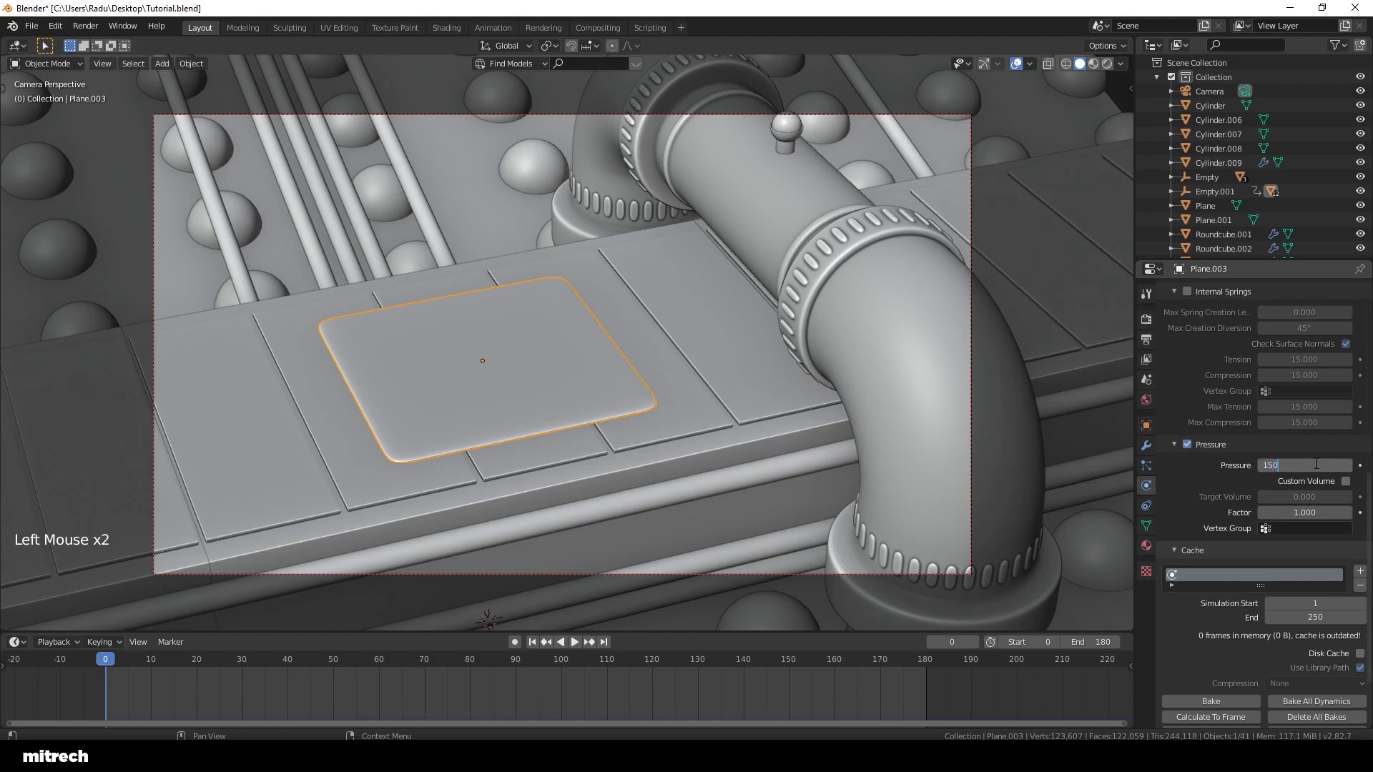
key(Return)
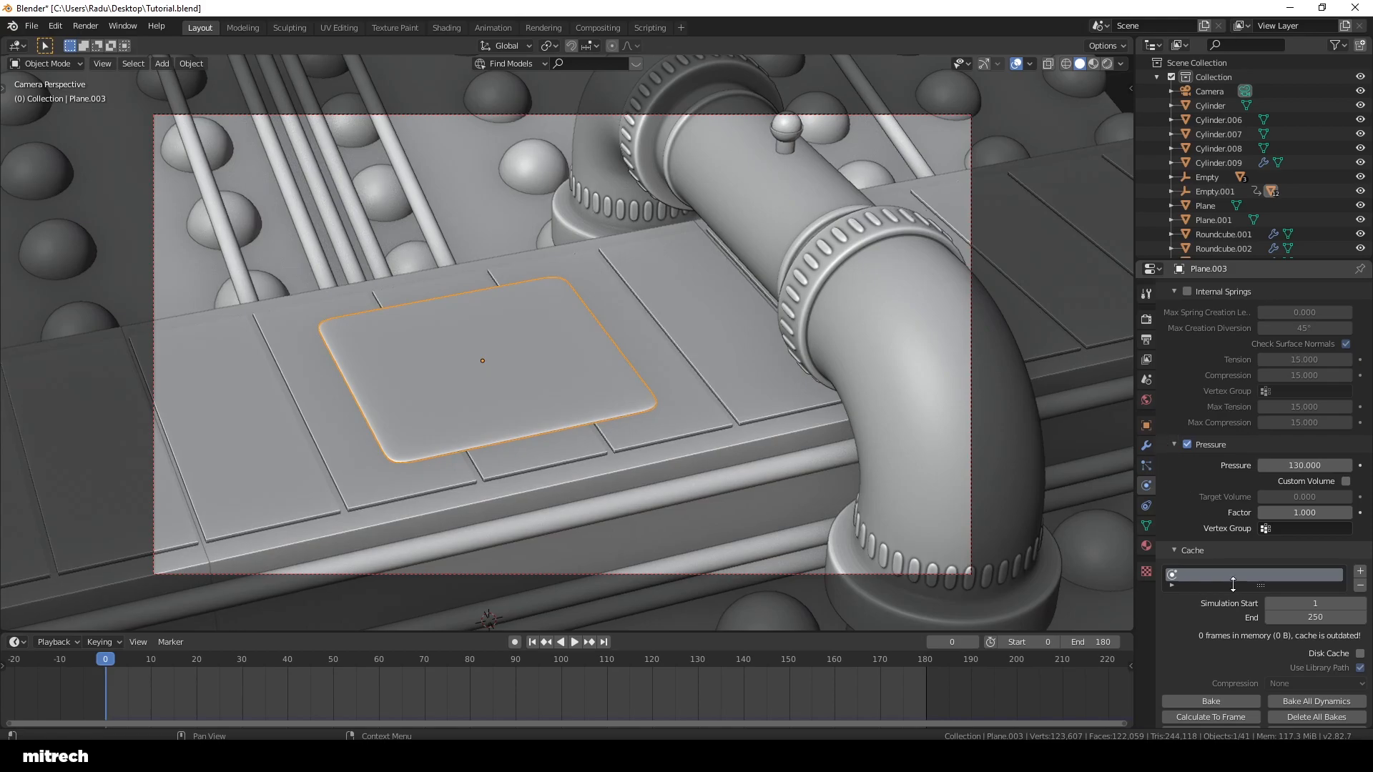
Step: Set the plate's cloth cache to start at frame 0 and end at frame 180
scroll(1219, 572, down, 2)
click(1314, 546)
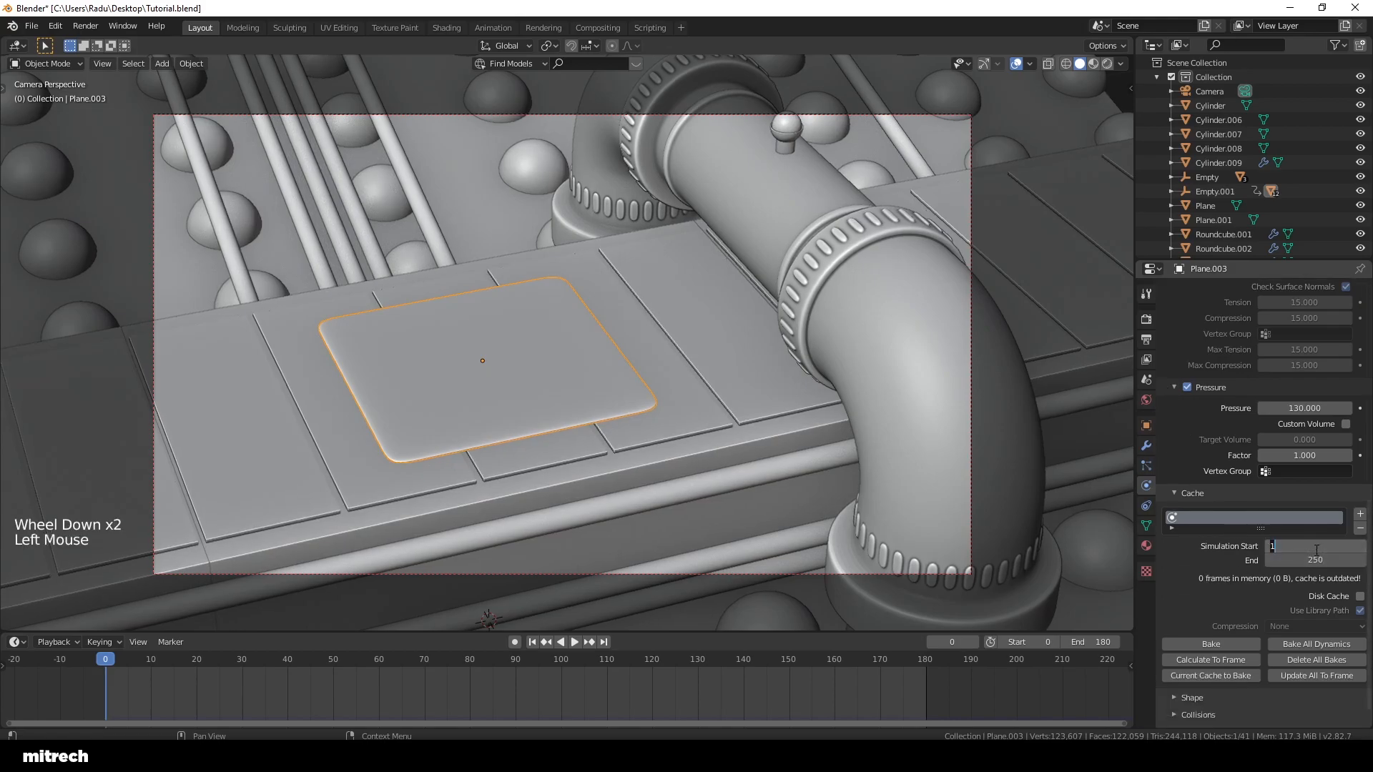
text(0)
key(Tab)
text(18)
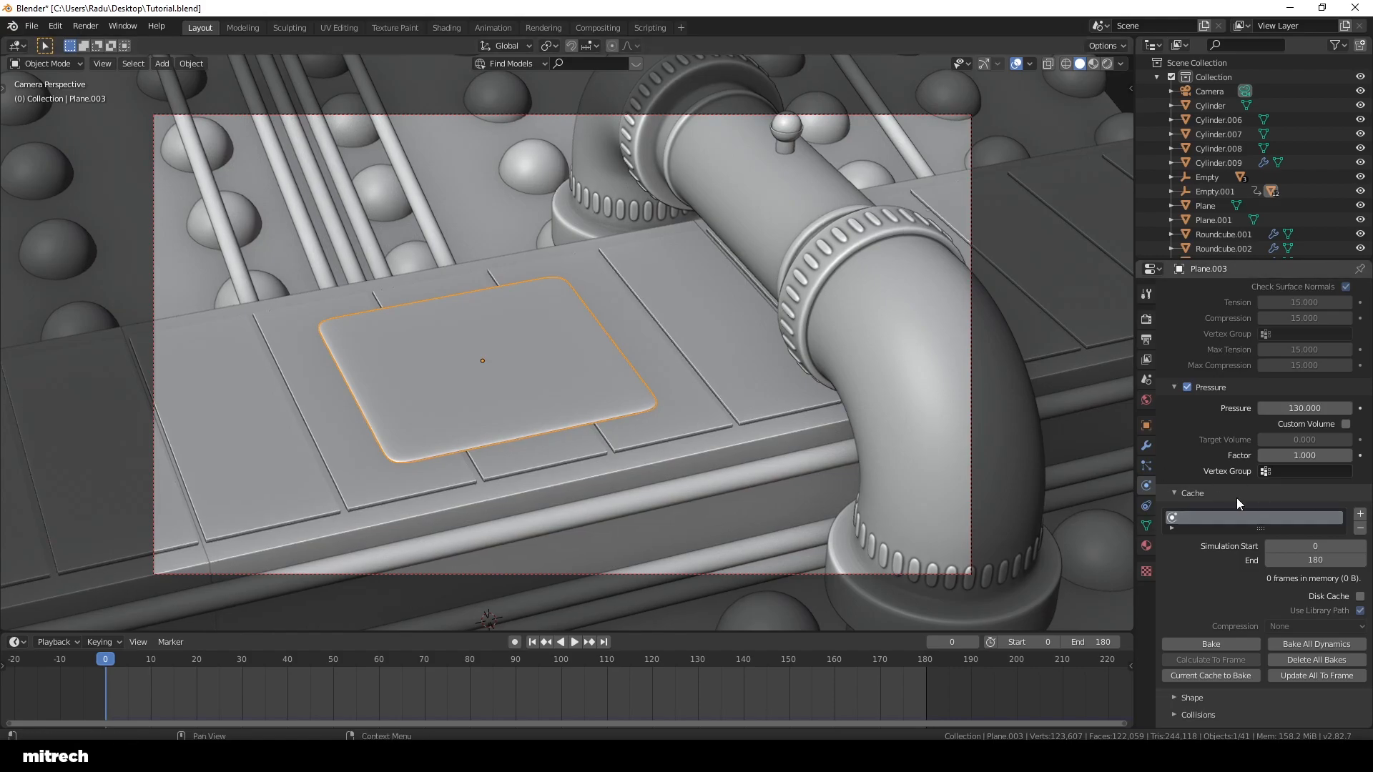
Step: Hide the plate, play the animation briefly and return to the first frame
scroll(1241, 529, up, 20)
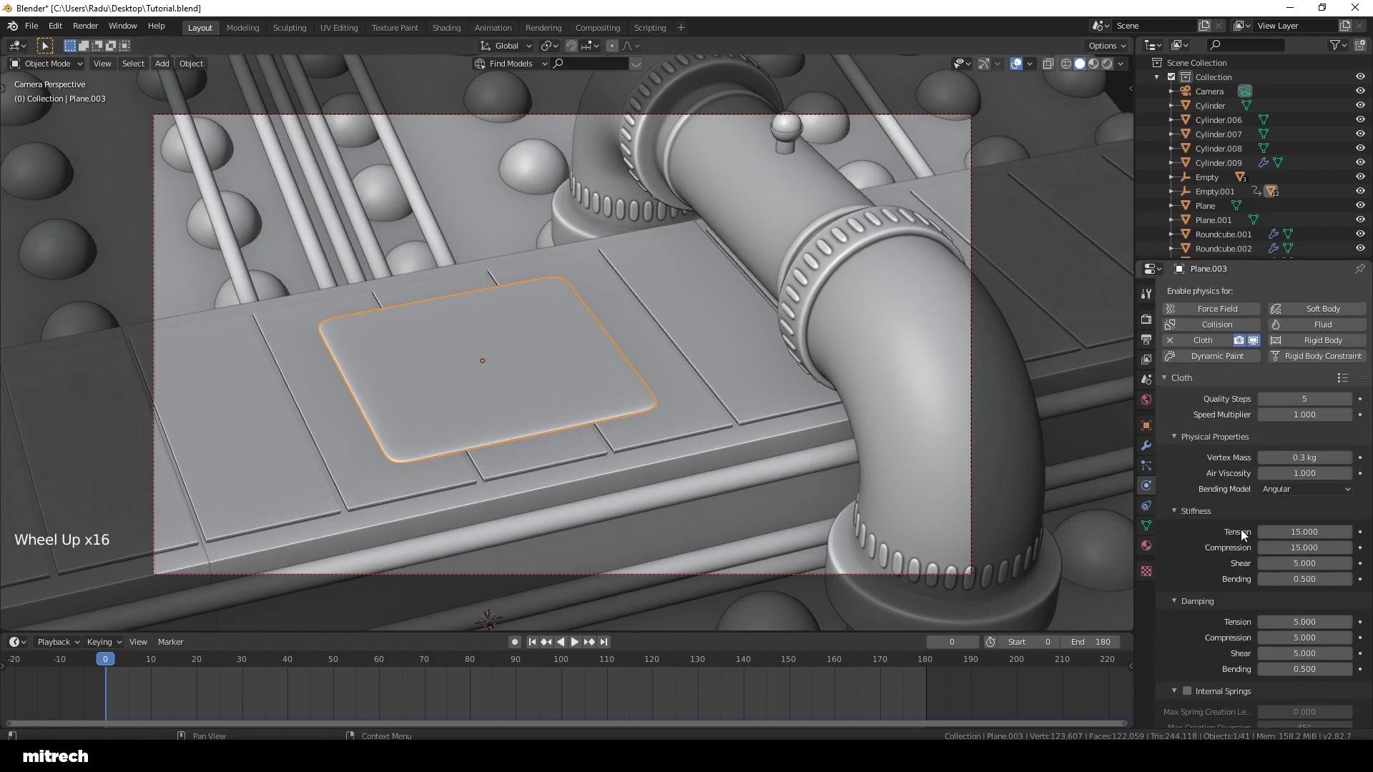
key(h)
key(ctrl+space)
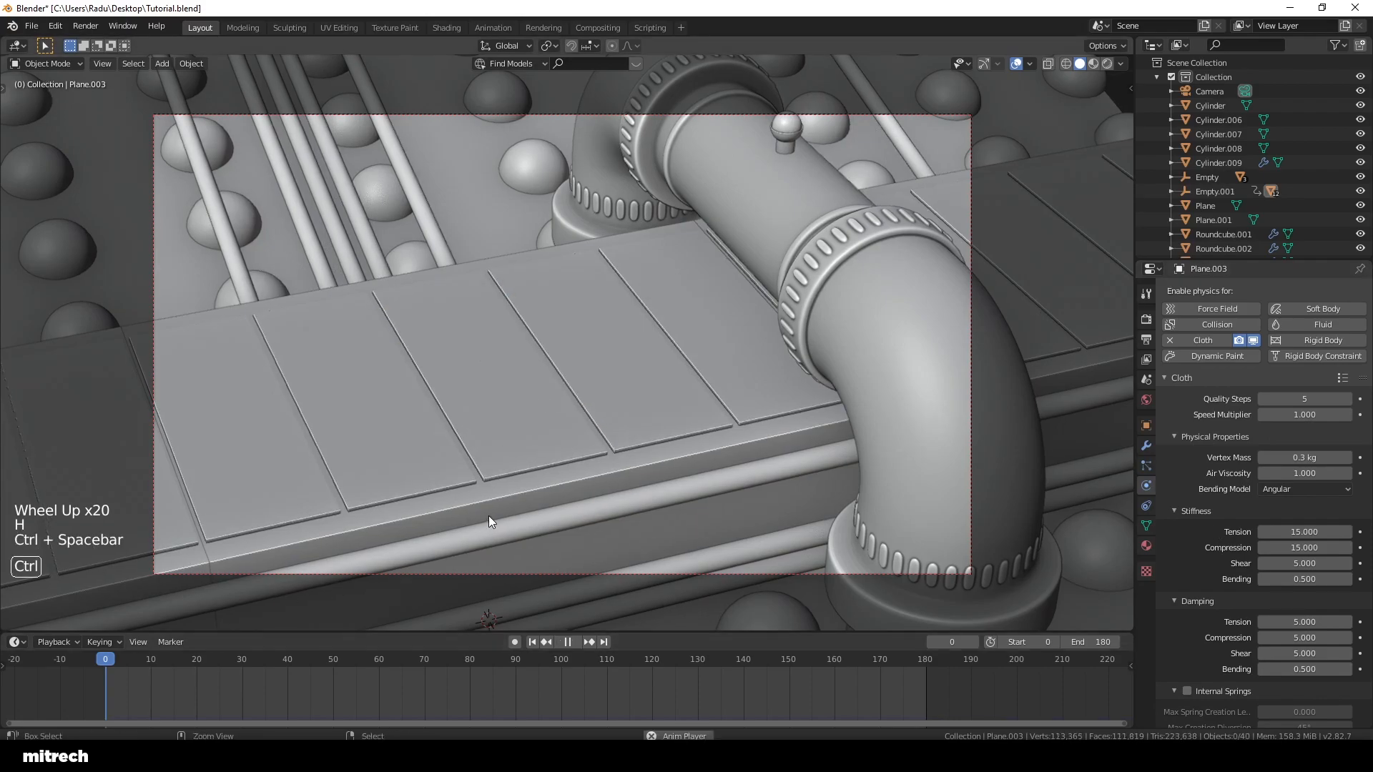
key(ctrl+space)
click(531, 642)
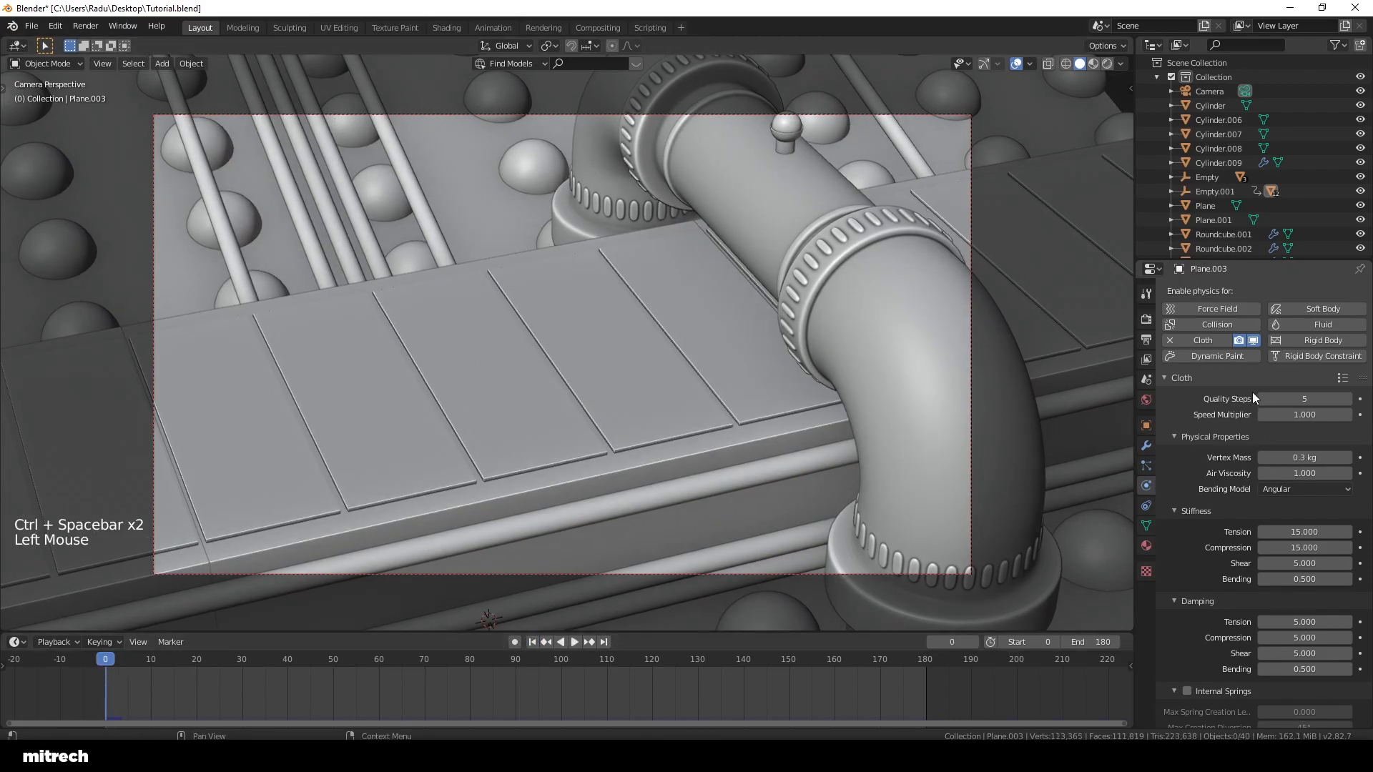
Step: Remove the Cloth physics from the plate and reveal all hidden objects
click(1170, 340)
right_click(598, 374)
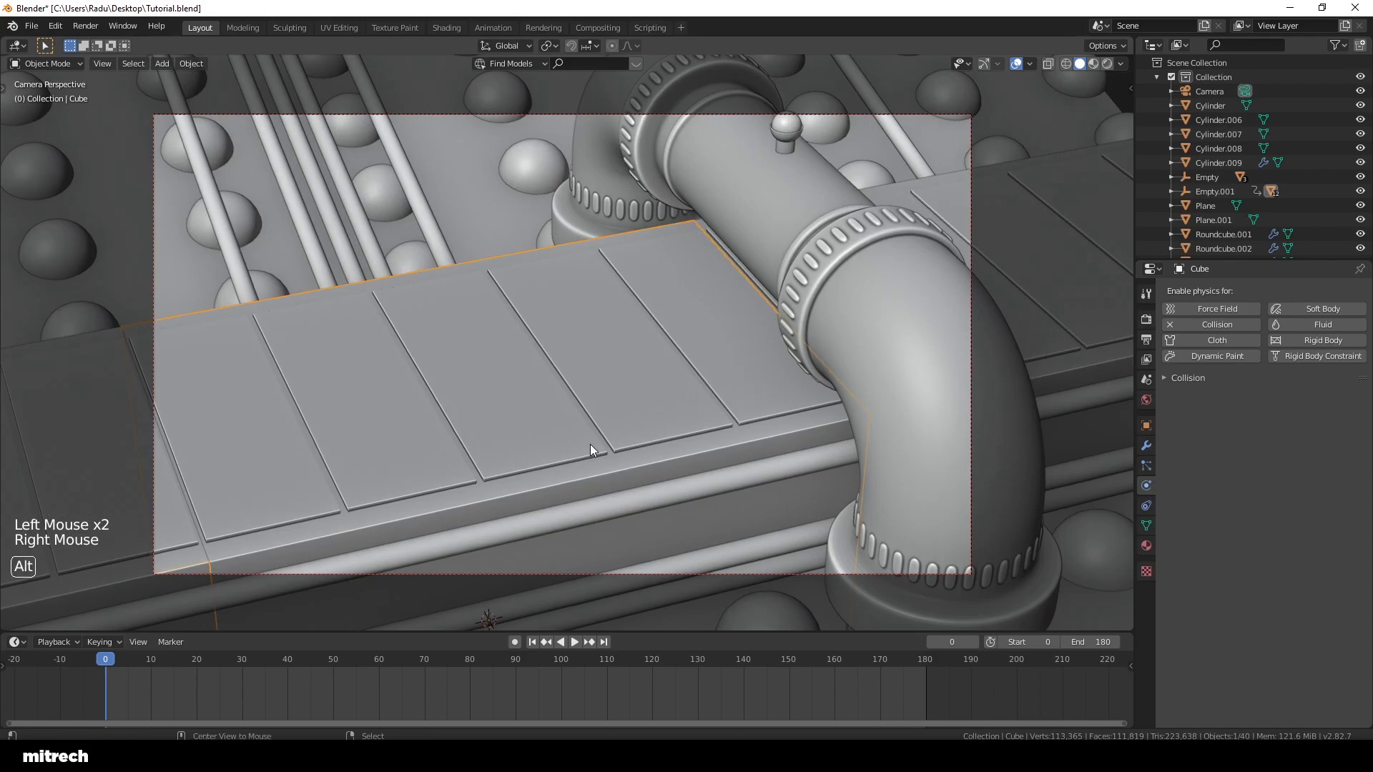
key(h)
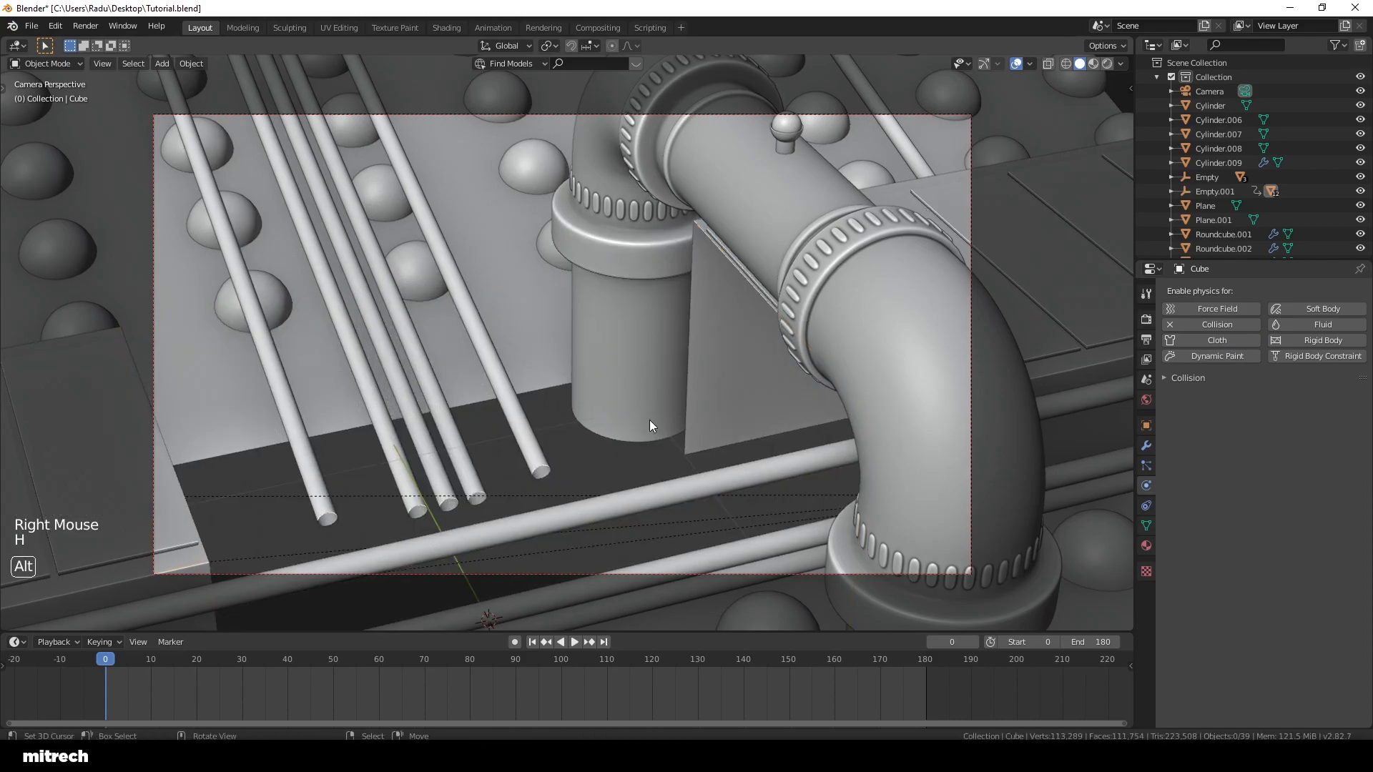
key(a)
key(alt+a)
key(alt+h)
Step: Save the file with nothing selected and reselect the rounded plate in front of the pipe
key(a)
key(a)
key(a)
key(a)
key(ctrl+s)
right_click(548, 364)
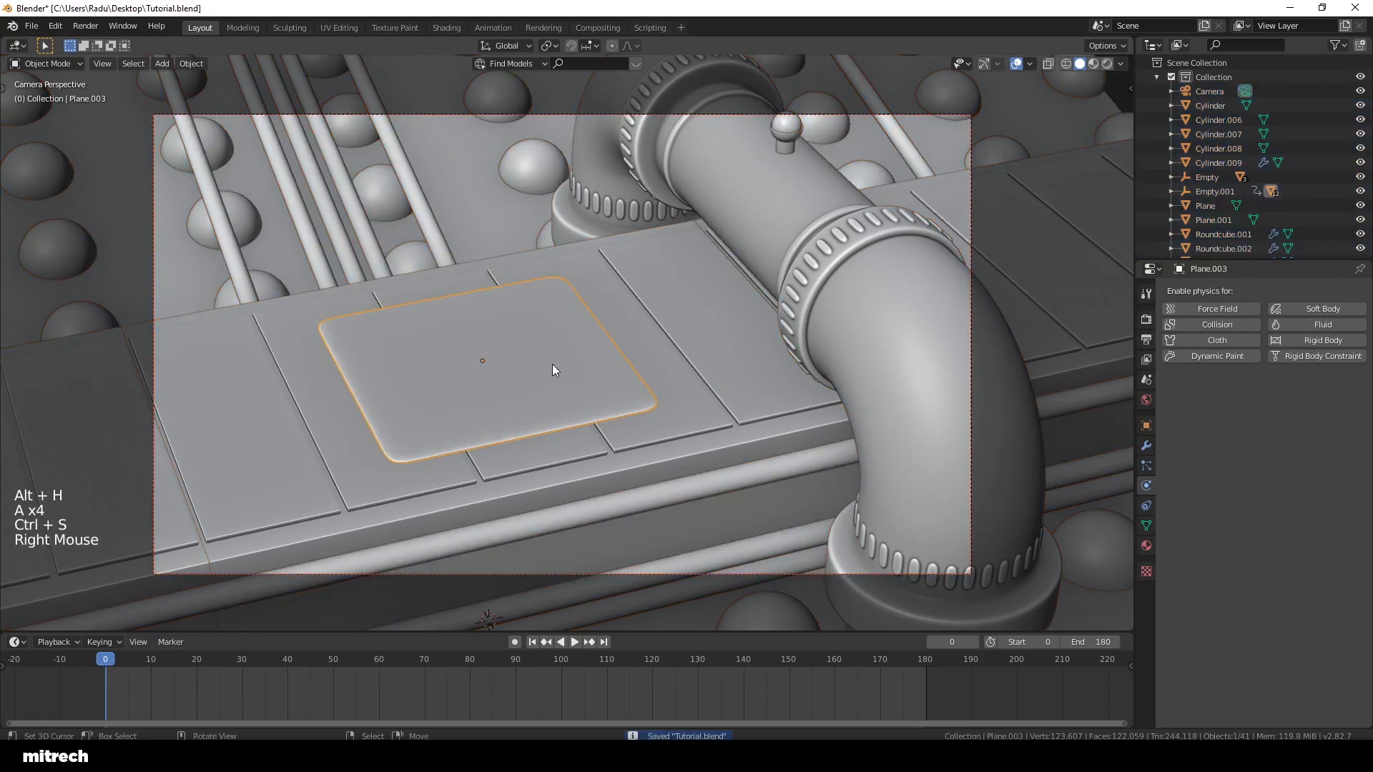
key(a)
right_click(529, 366)
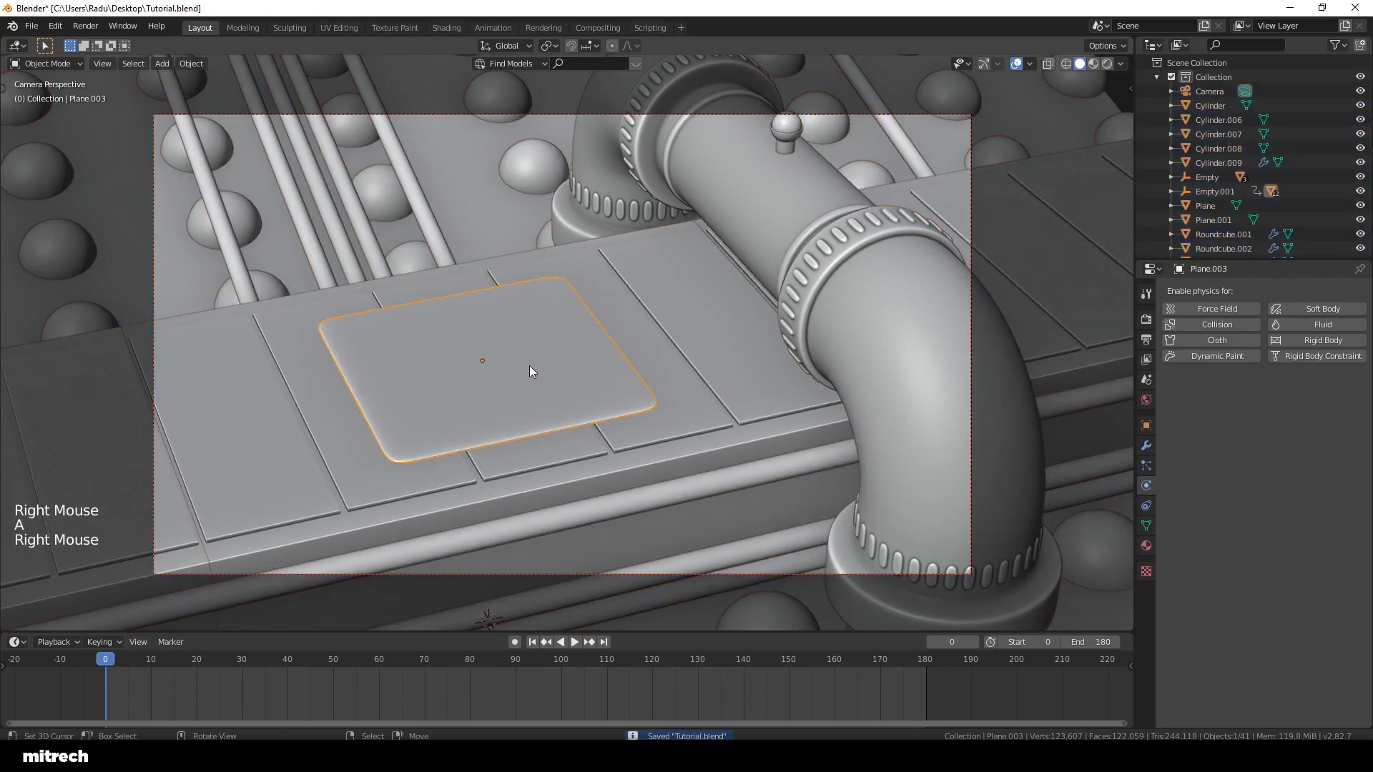
Step: Inspect the conveyor from an orbited view, return to the camera view and apply the object transform to the rounded plate
middle_drag(534, 370, 560, 394)
scroll(503, 385, up, 2)
scroll(491, 357, up, 2)
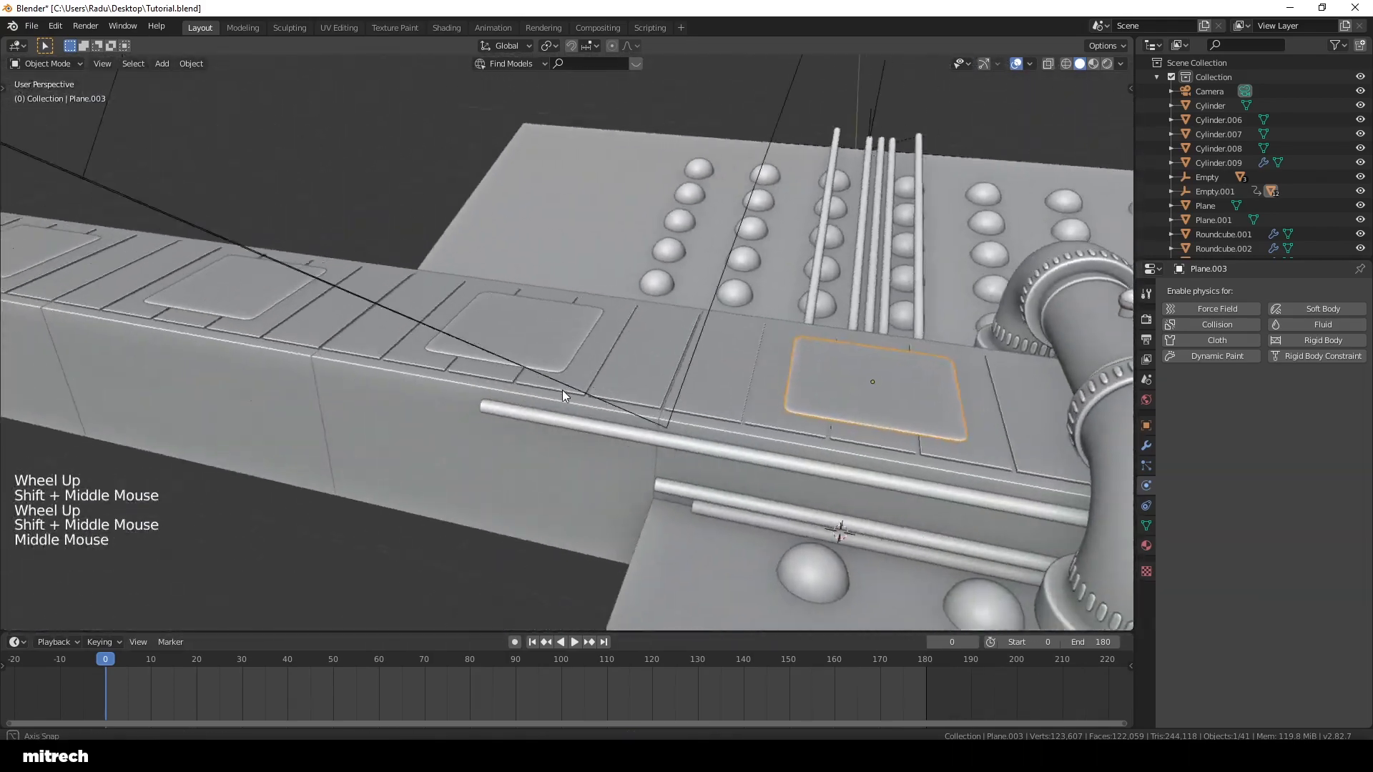
scroll(587, 403, down, 2)
key(KP_0)
key(a)
right_click(573, 380)
key(ctrl+a)
click(573, 380)
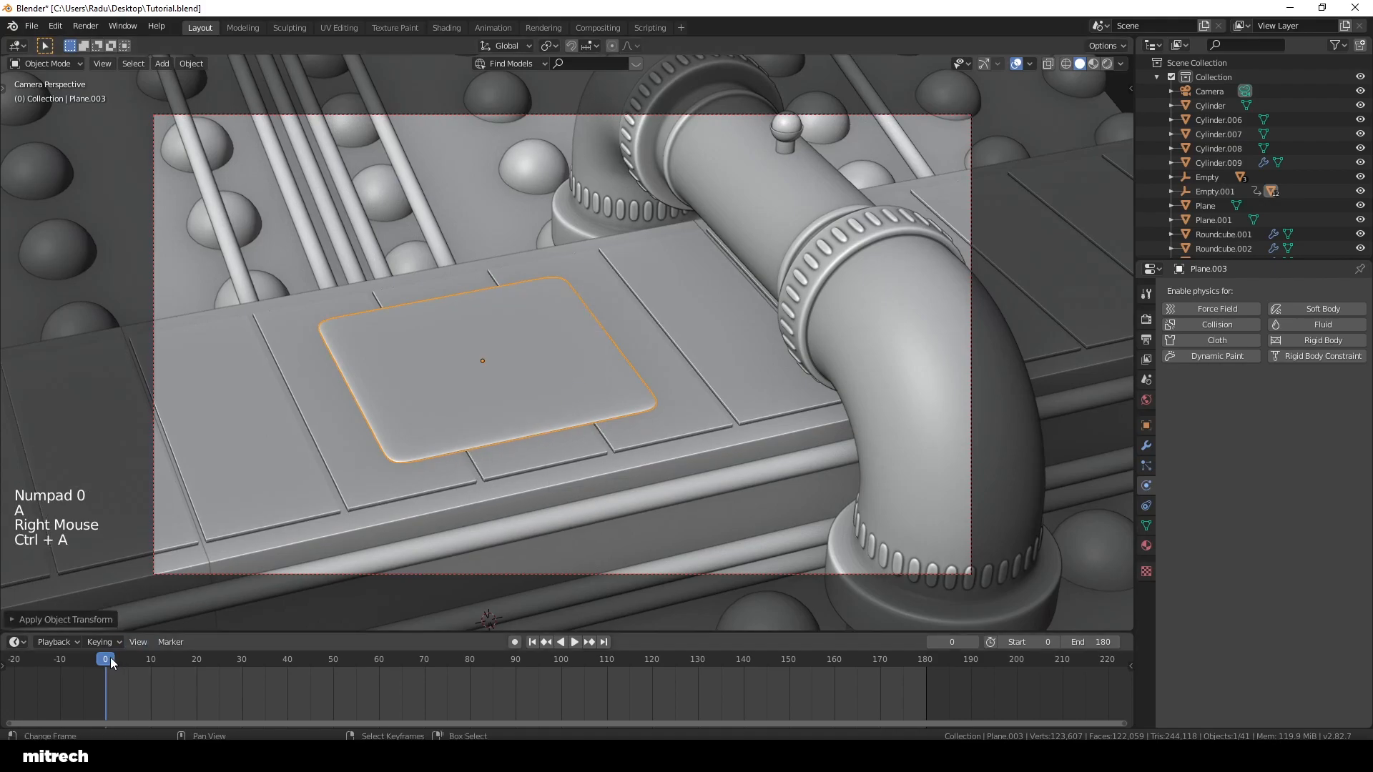
Step: Check the plates' movement at frames 60, 120 and just past frame 180, and return to the first frame
drag(109, 655, 381, 678)
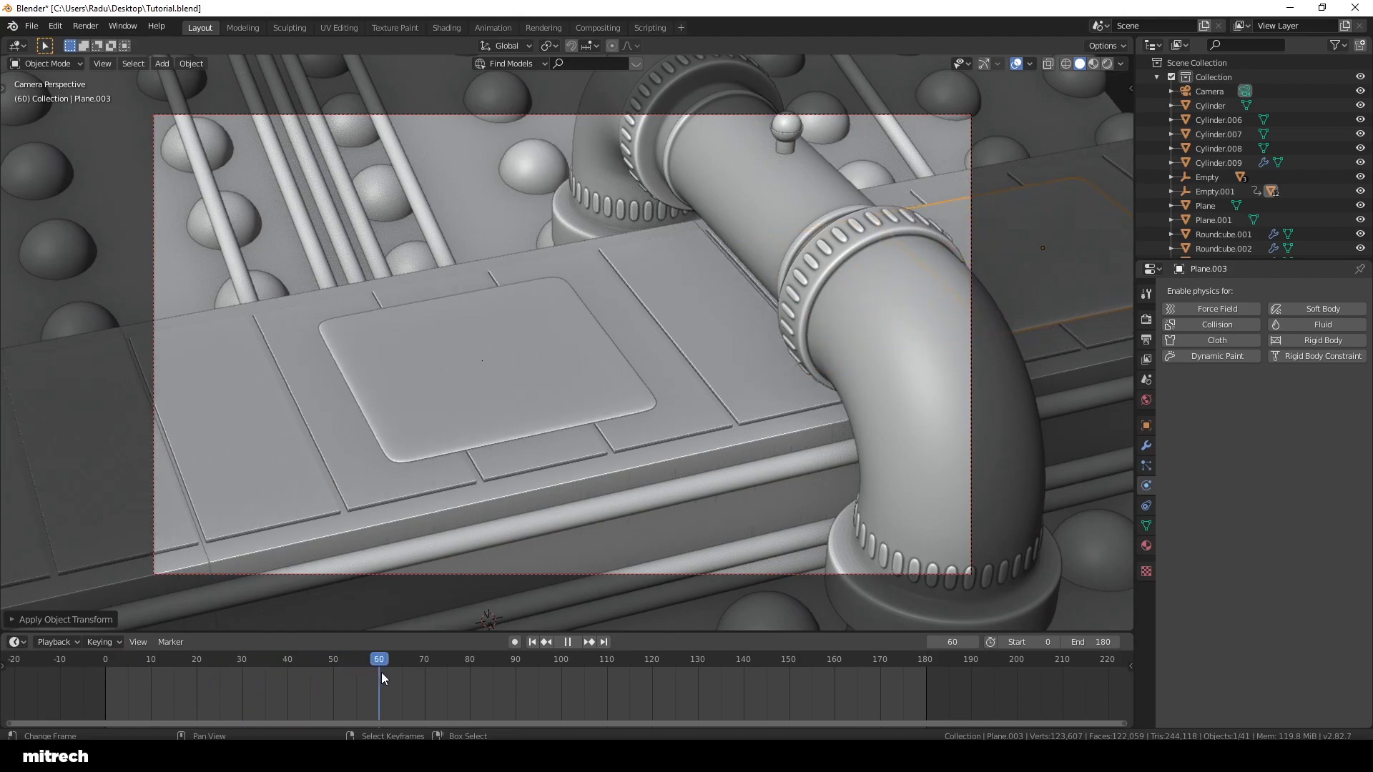
drag(467, 676, 654, 688)
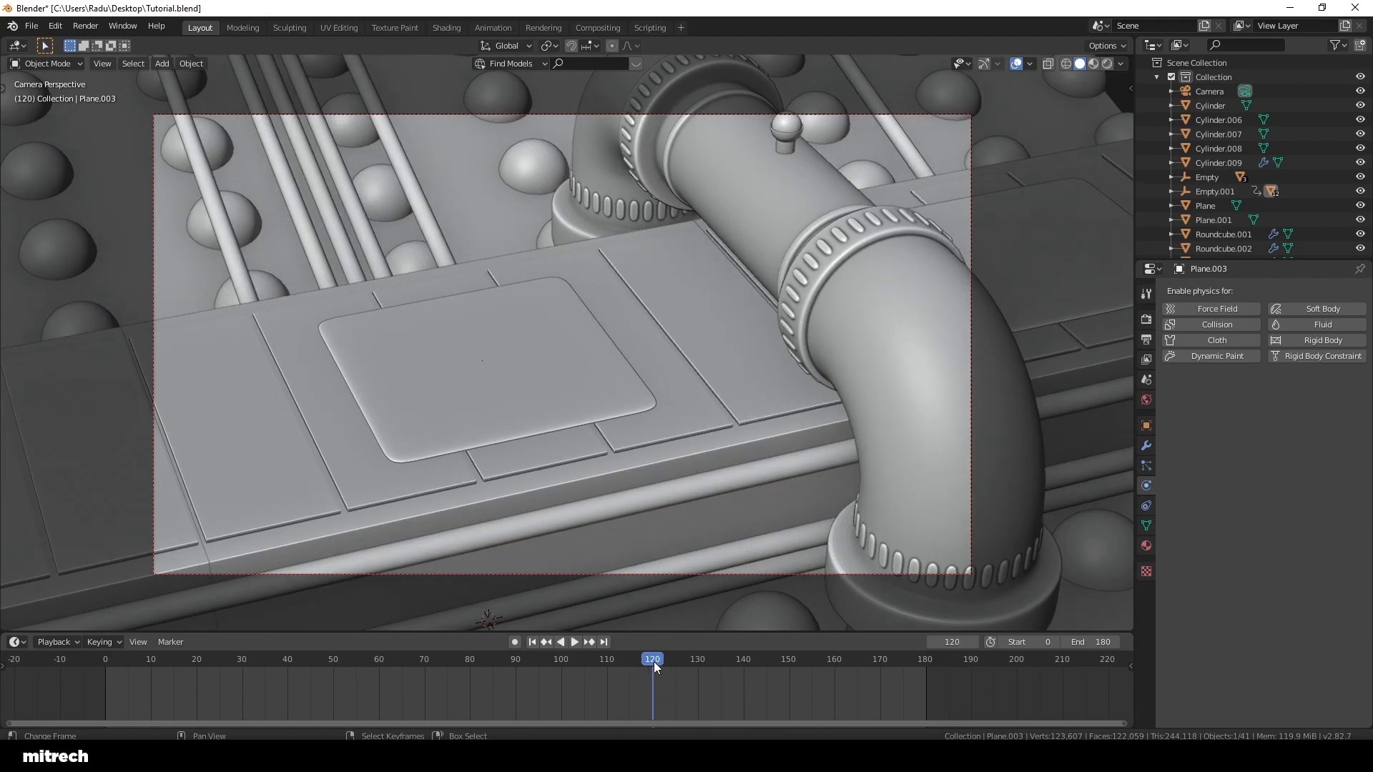
click(653, 660)
key(space)
drag(839, 670, 899, 669)
drag(916, 668, 945, 668)
click(532, 642)
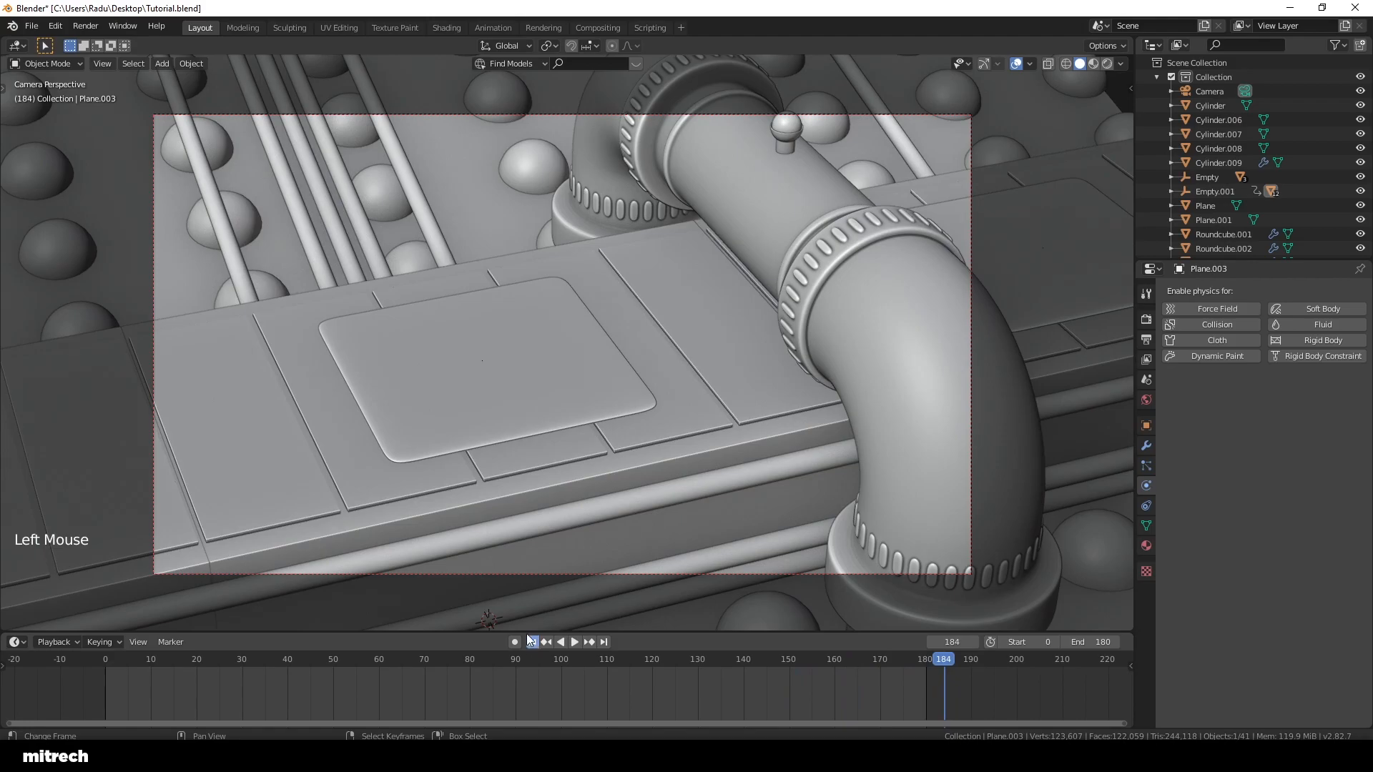
Step: Save the file with nothing selected
key(a)
key(a)
key(a)
key(a)
key(ctrl+s)
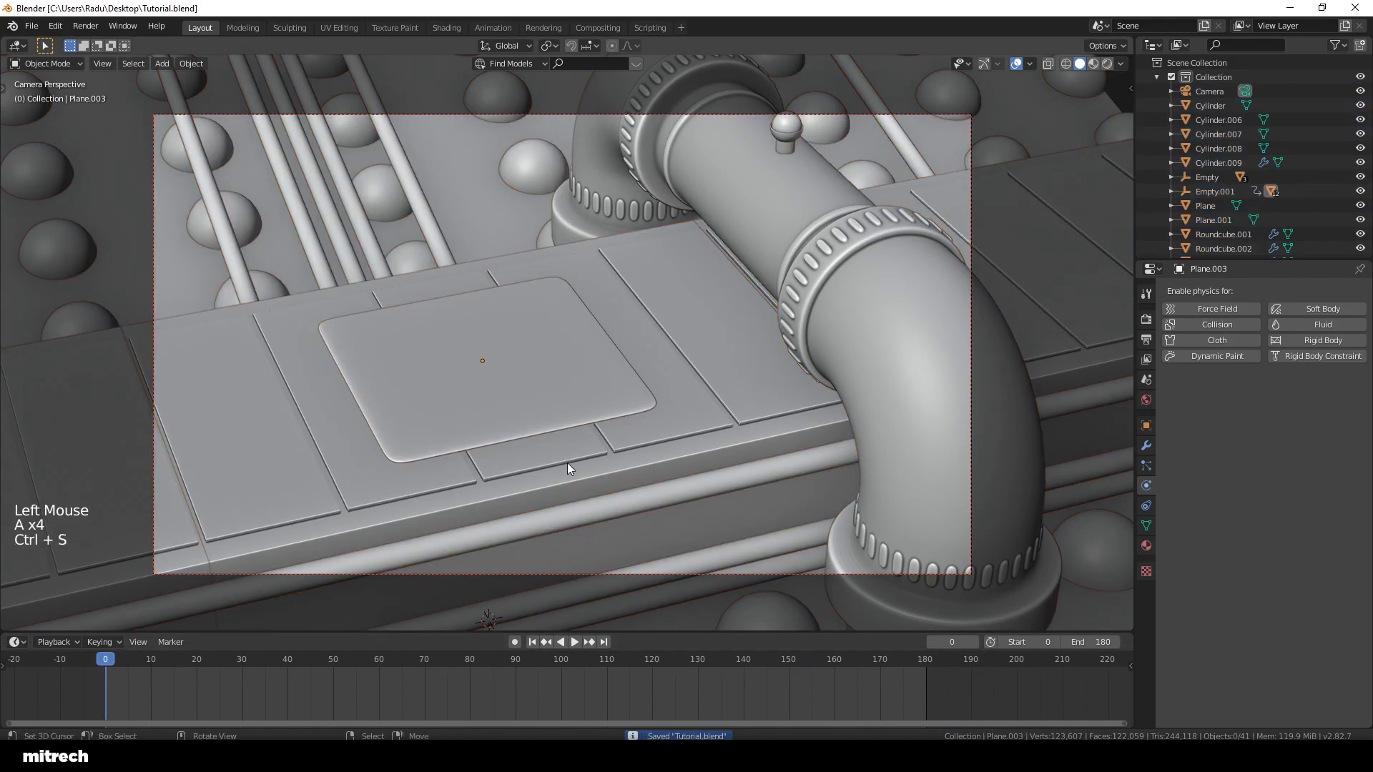
Step: Duplicate the rearmost rounded plate and place the copy one plate spacing farther back along the global X axis
middle_drag(568, 462, 632, 482)
scroll(632, 482, down, 2)
shift+middle_drag(547, 443, 552, 405)
right_click(552, 404)
scroll(724, 424, up, 3)
key(shift+d)
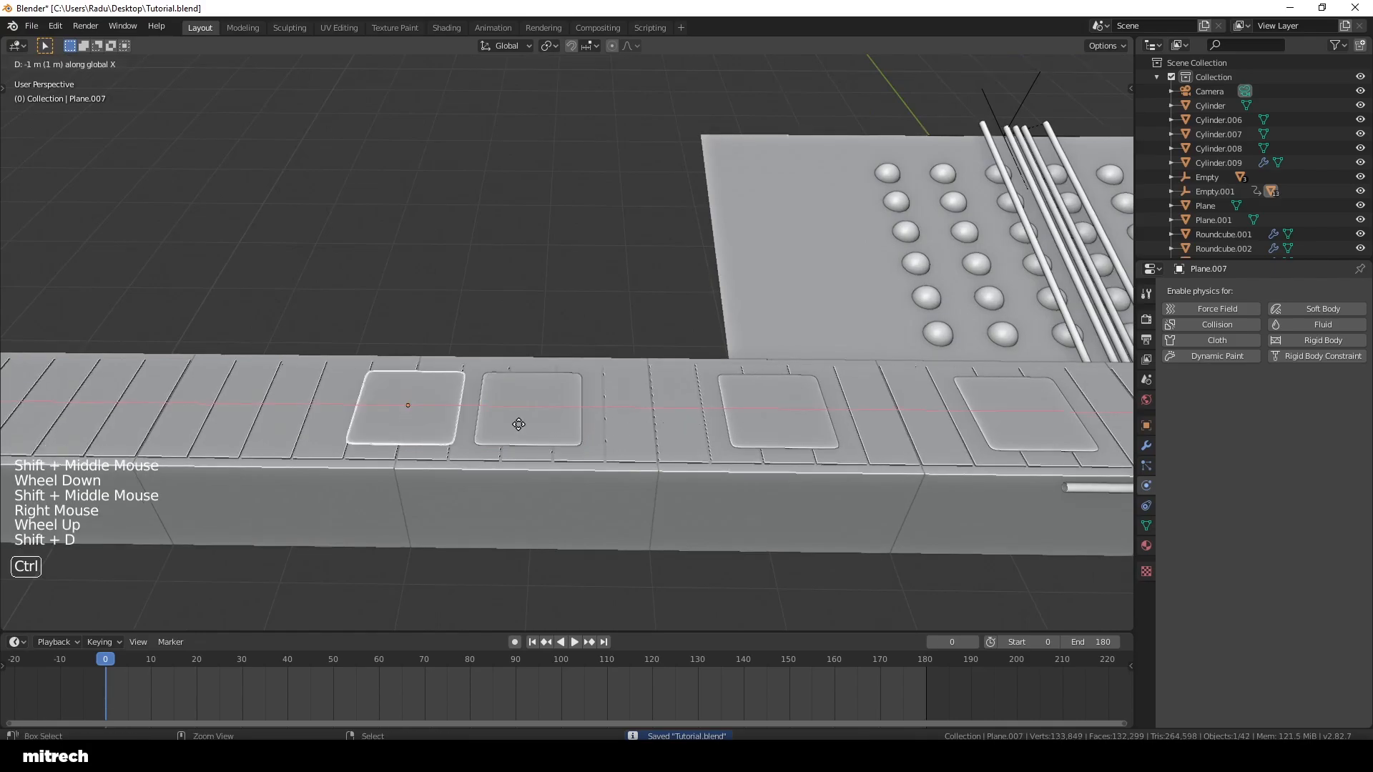
ctrl+click(491, 423)
Step: Deselect the new plate and save the file
key(a)
key(a)
key(a)
key(a)
key(a)
key(ctrl+s)
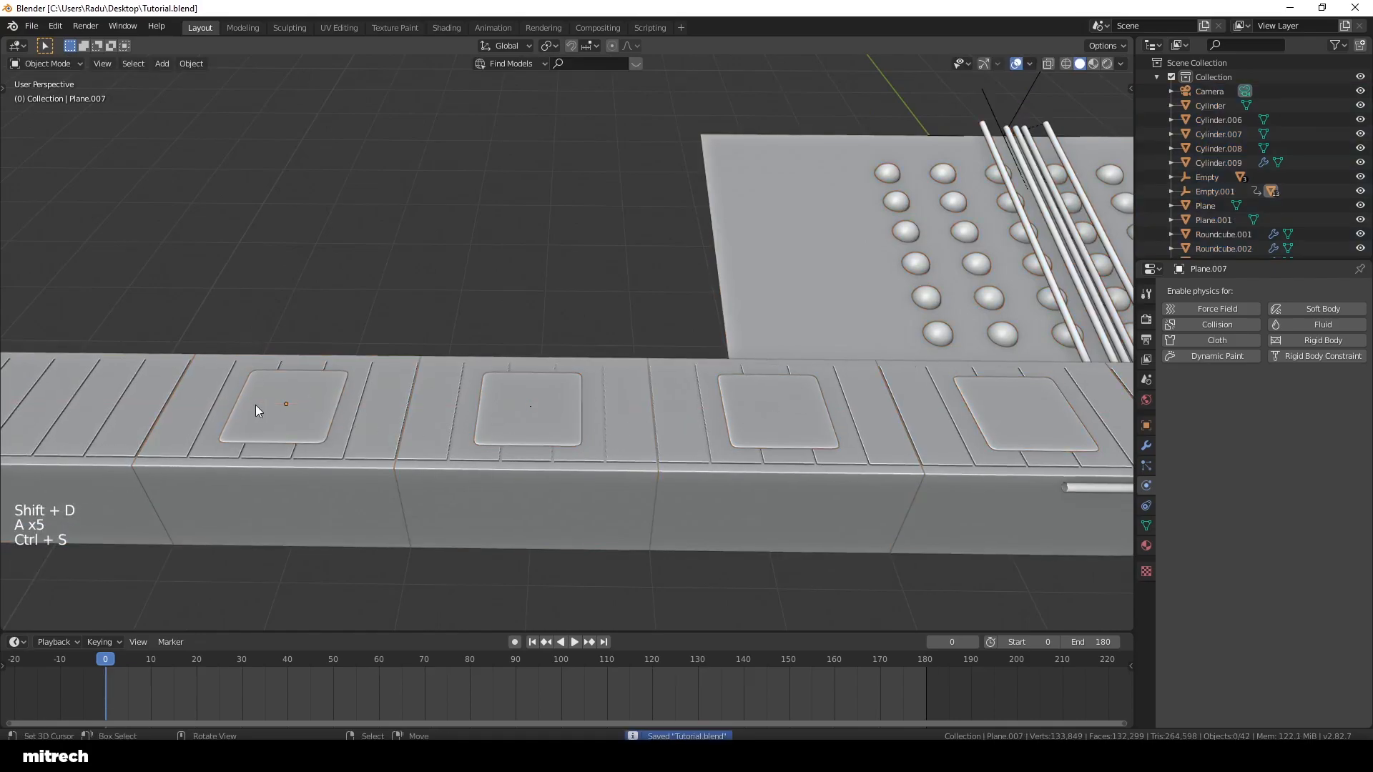
Step: Play the animation from an orbited view of the whole scene and return to the first frame
scroll(255, 405, down, 3)
shift+middle_drag(1017, 457, 729, 445)
middle_drag(729, 444, 474, 432)
key(ctrl+space)
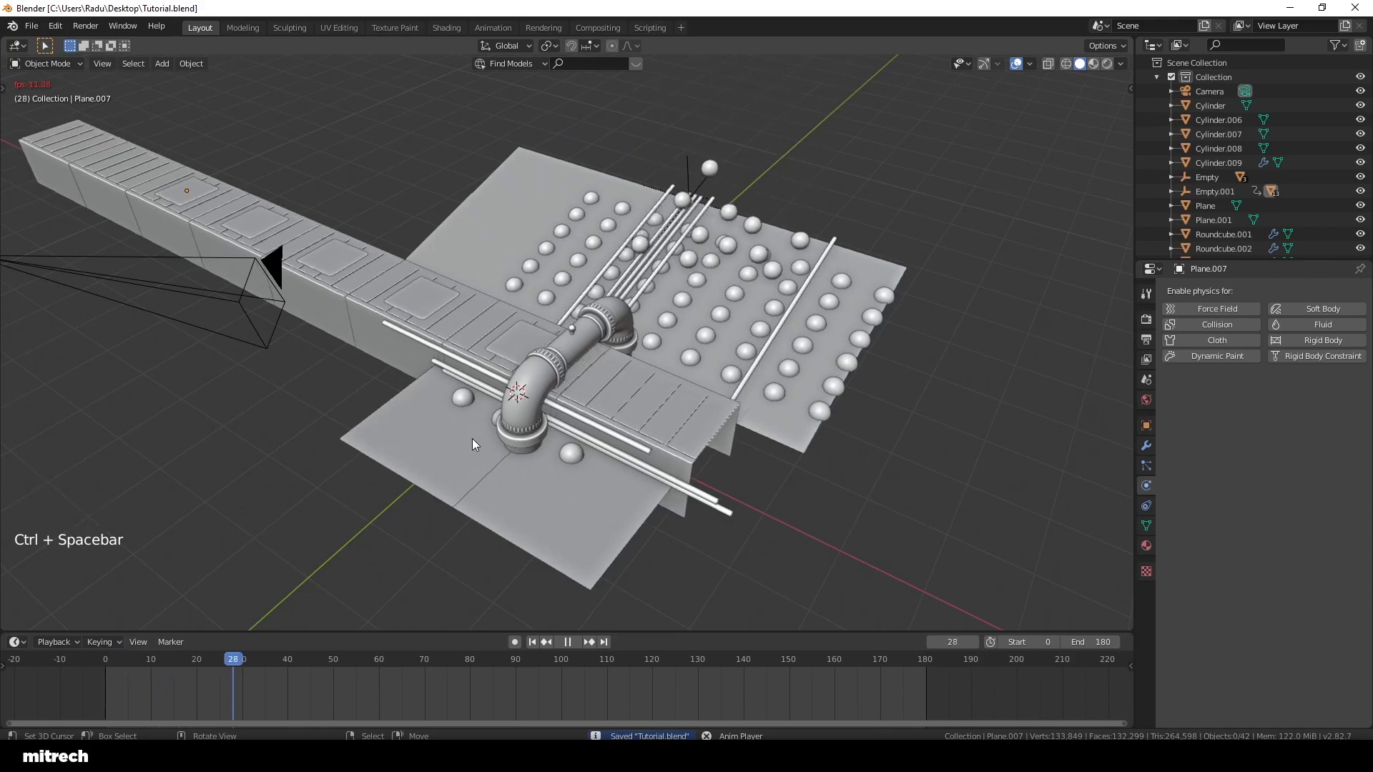
key(ctrl+space)
click(532, 641)
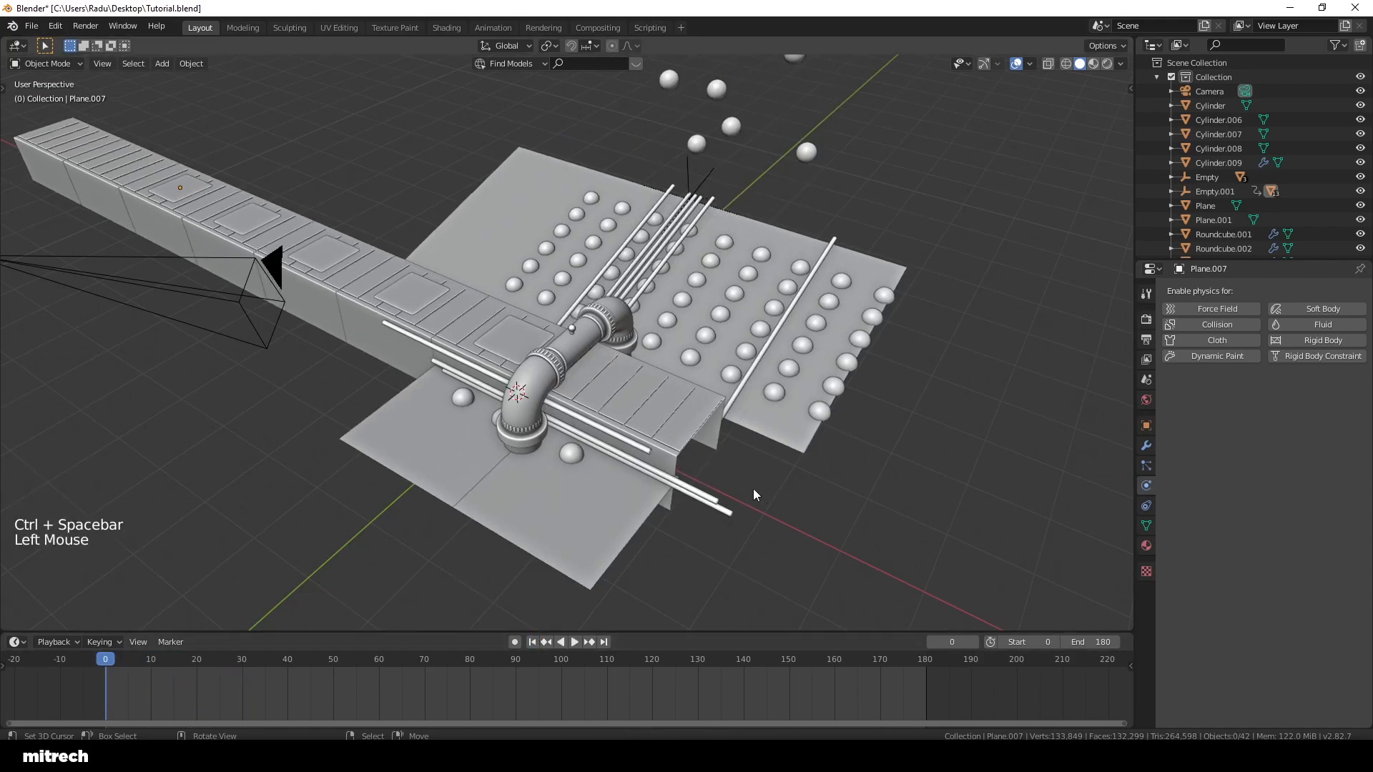
Step: Select the empty that drives the conveyor and move its last keyframe to frame 180 in the camera view
middle_drag(761, 491, 596, 453)
right_click(586, 470)
key(KP_0)
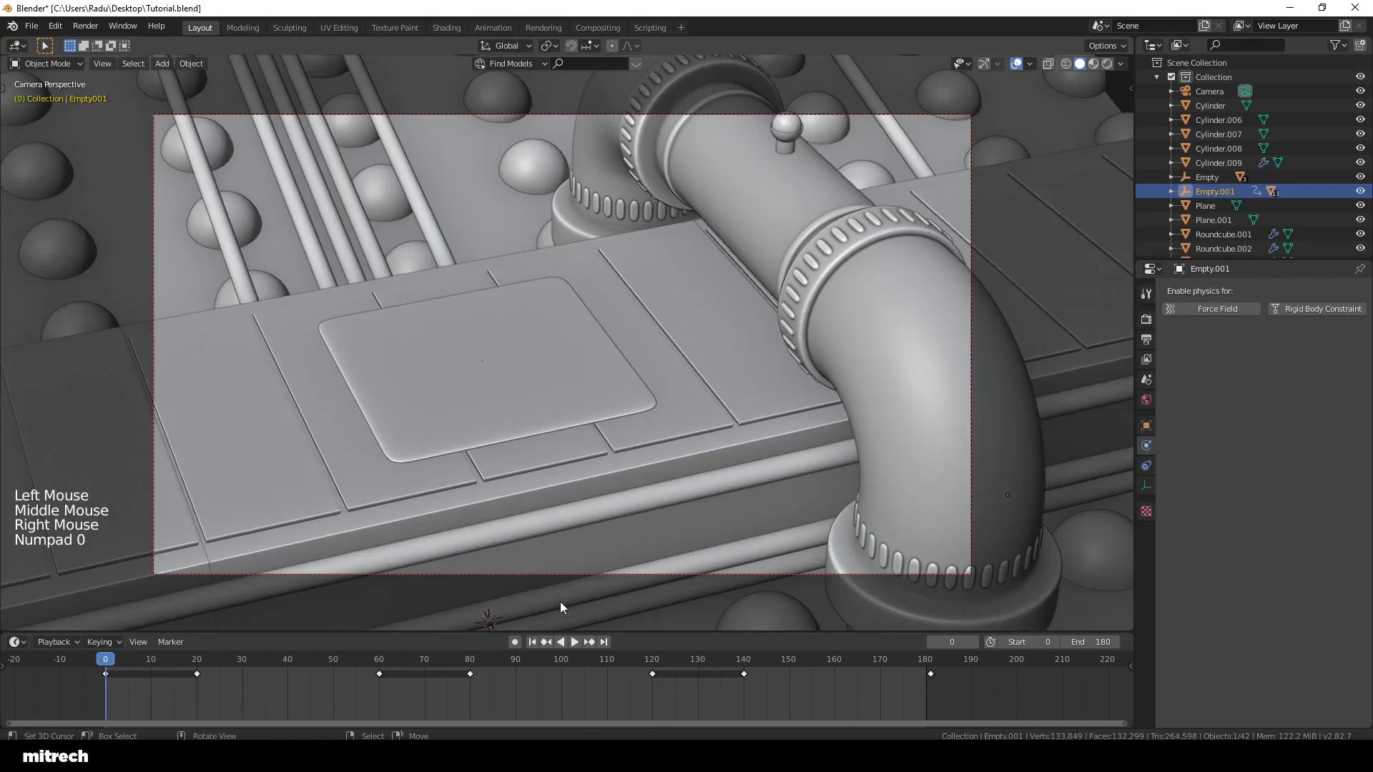
right_drag(929, 679, 926, 676)
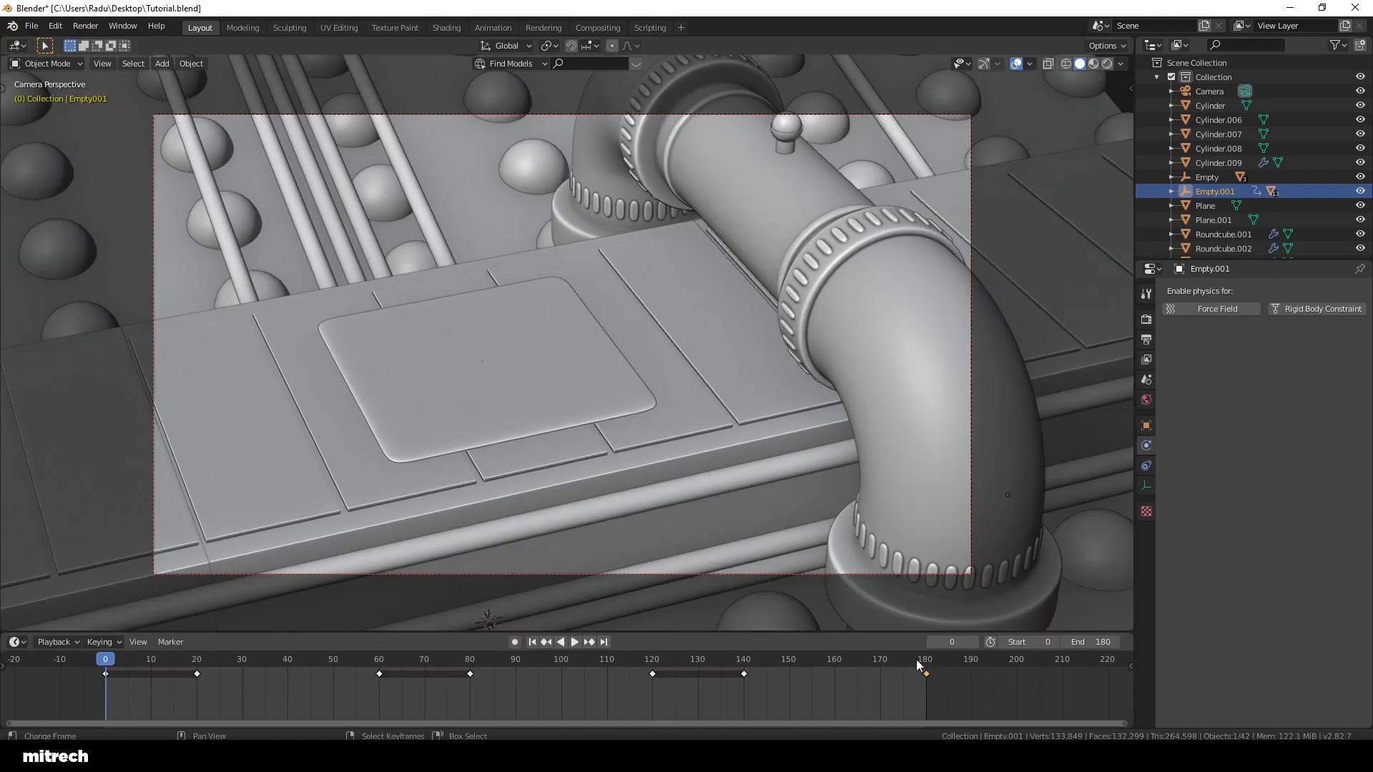
Step: Go to end frame 180 and enable automatic keyframing
scroll(906, 672, down, 1)
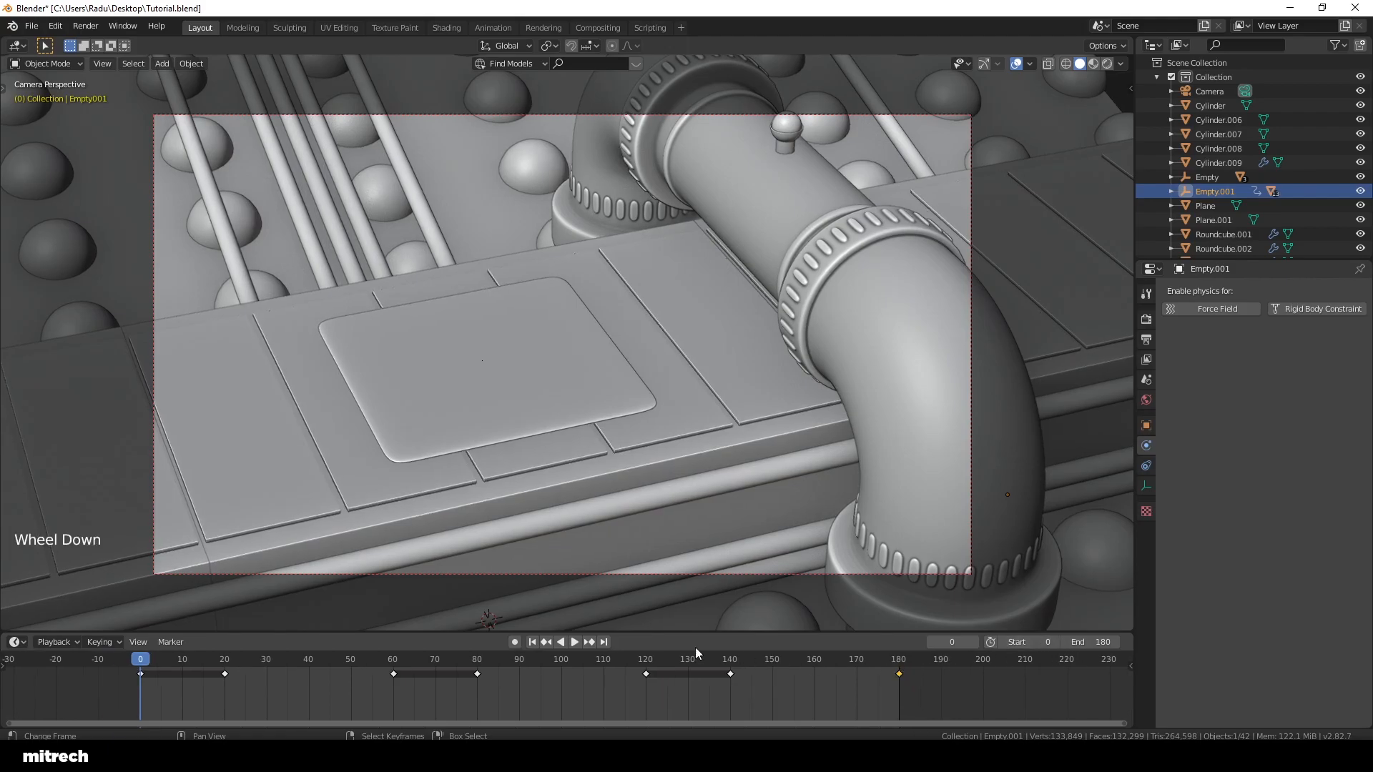
click(605, 642)
scroll(837, 680, down, 2)
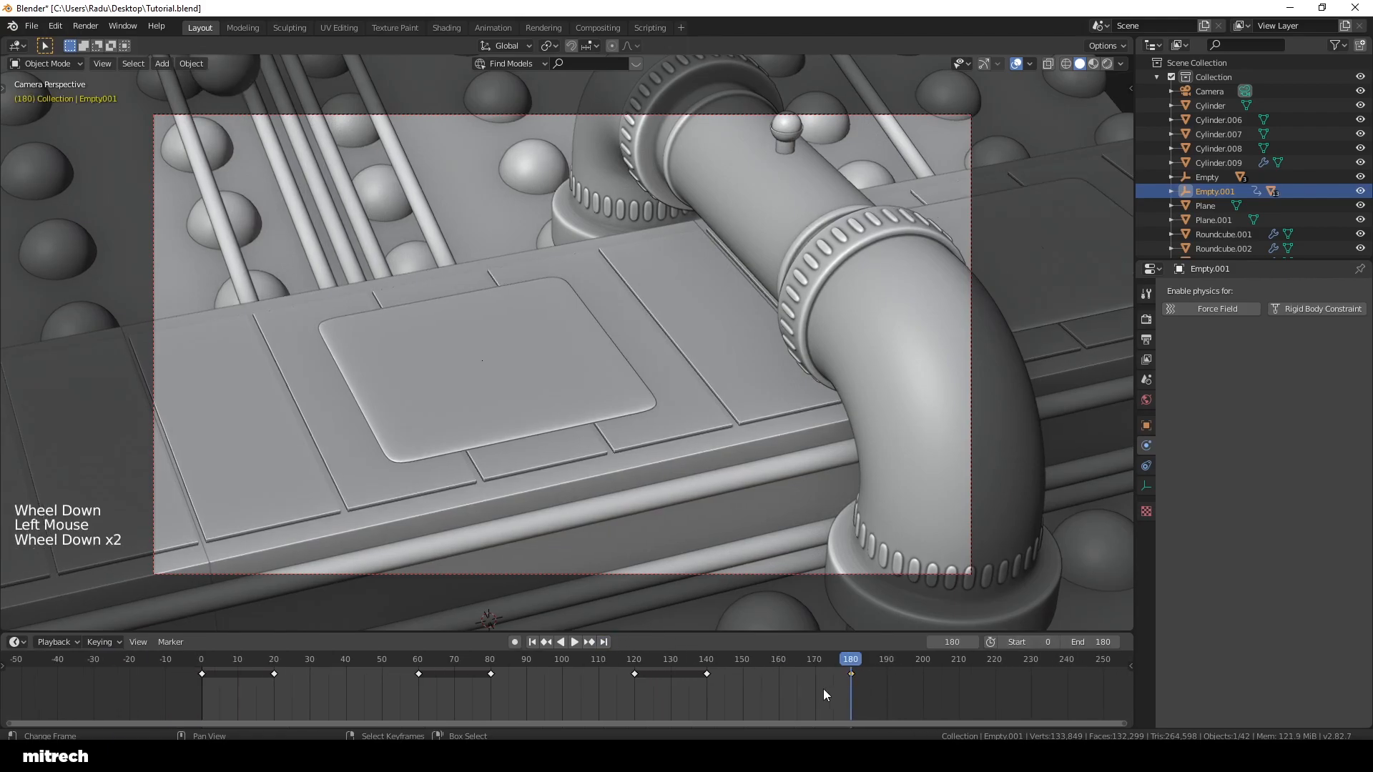
click(514, 642)
key(g)
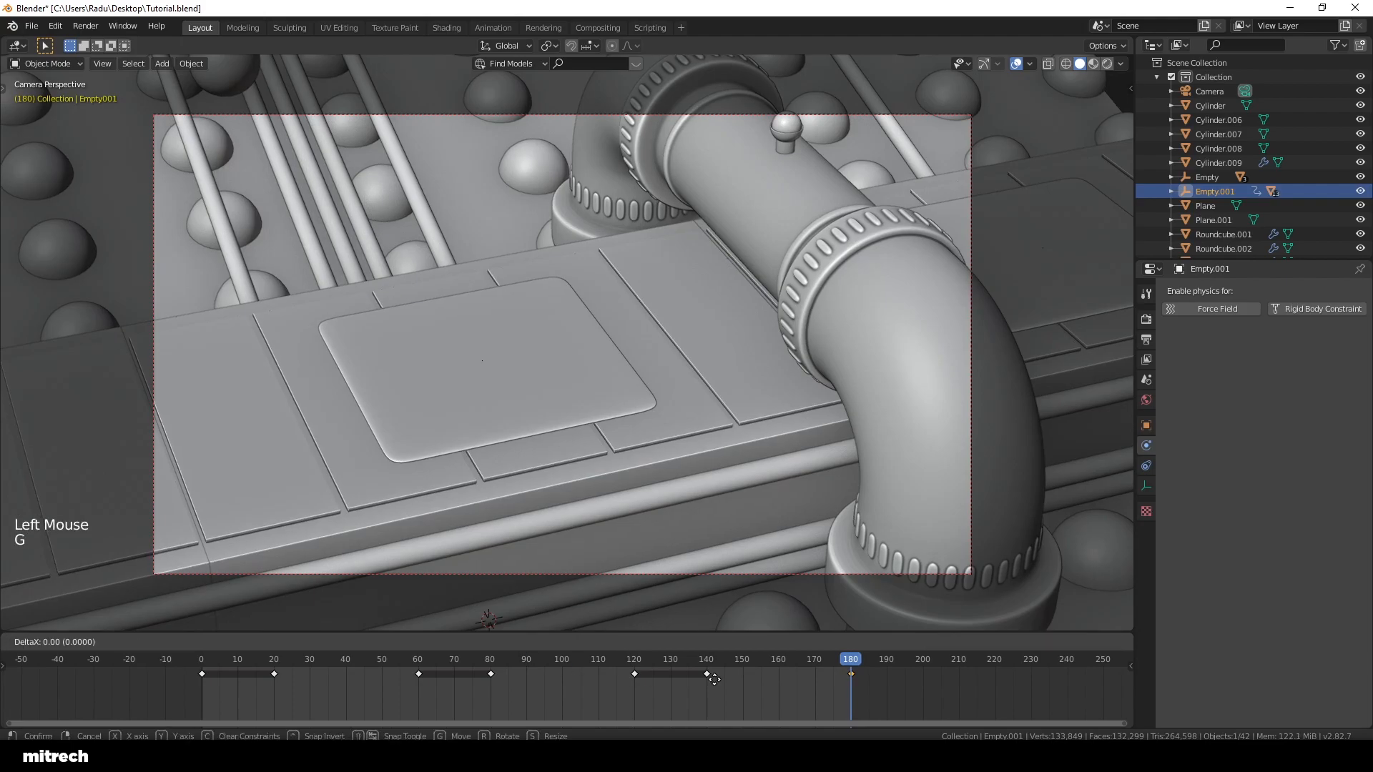
right_click(826, 676)
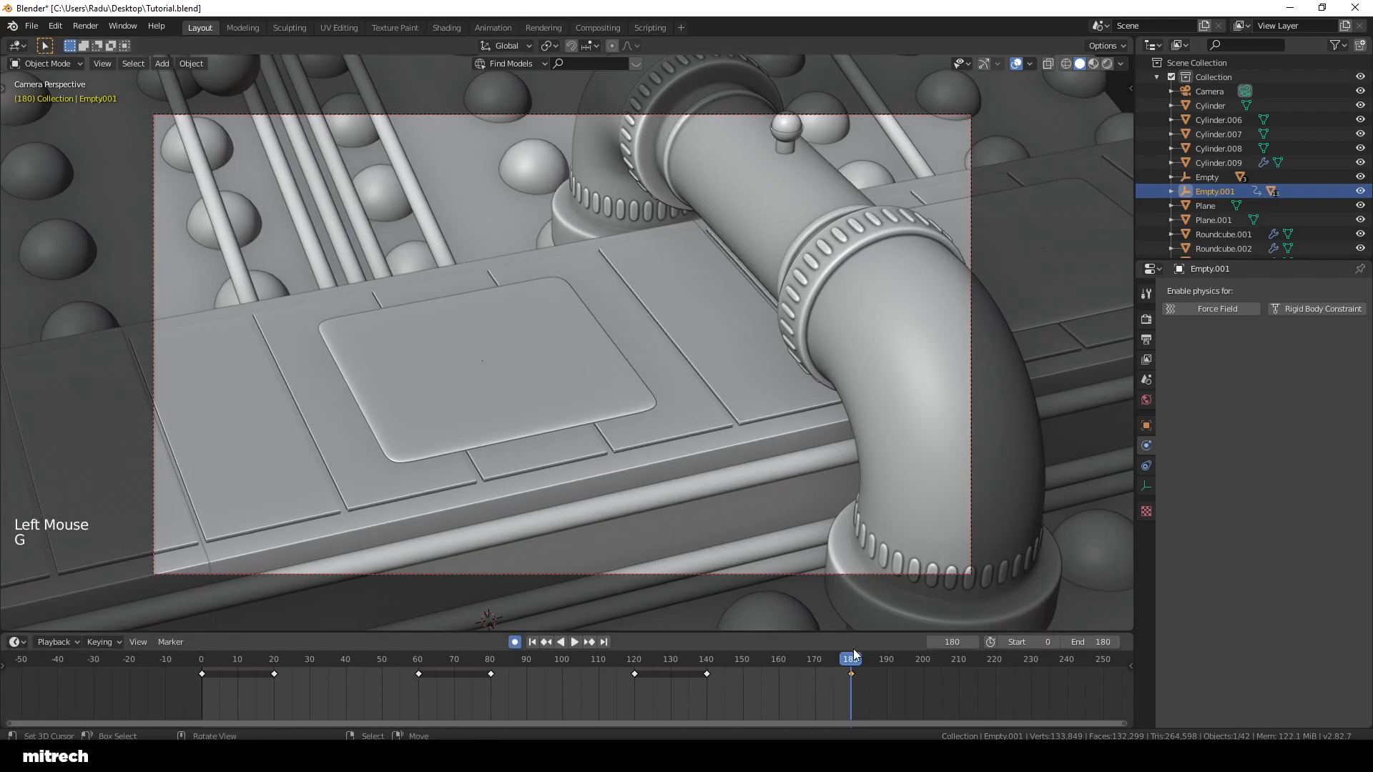
Step: Record a hold keyframe for the conveyor's empty at frame 200 without displacing it
click(922, 672)
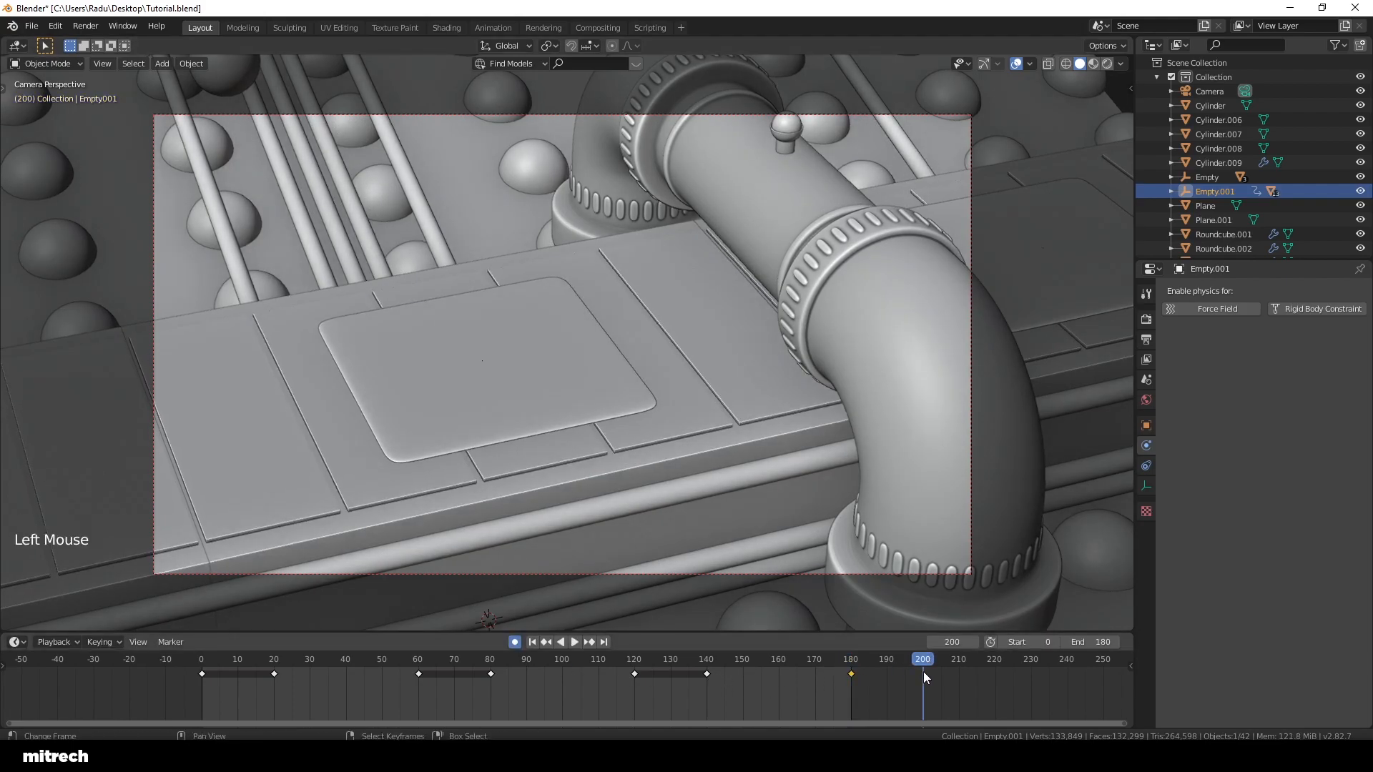
key(g)
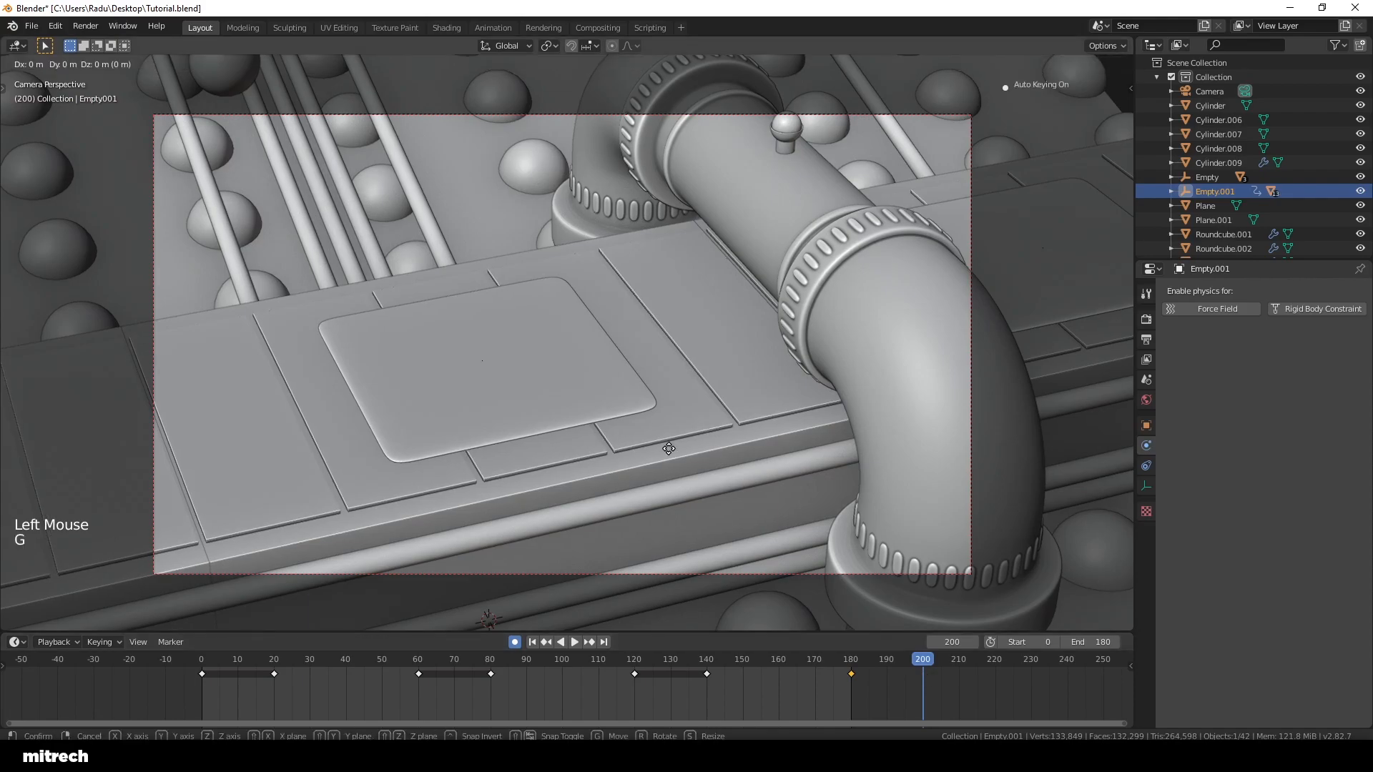
click(667, 448)
Step: Record a keyframe for the conveyor's empty at frame 240, moving it 2 m along the global X axis
scroll(976, 674, down, 3)
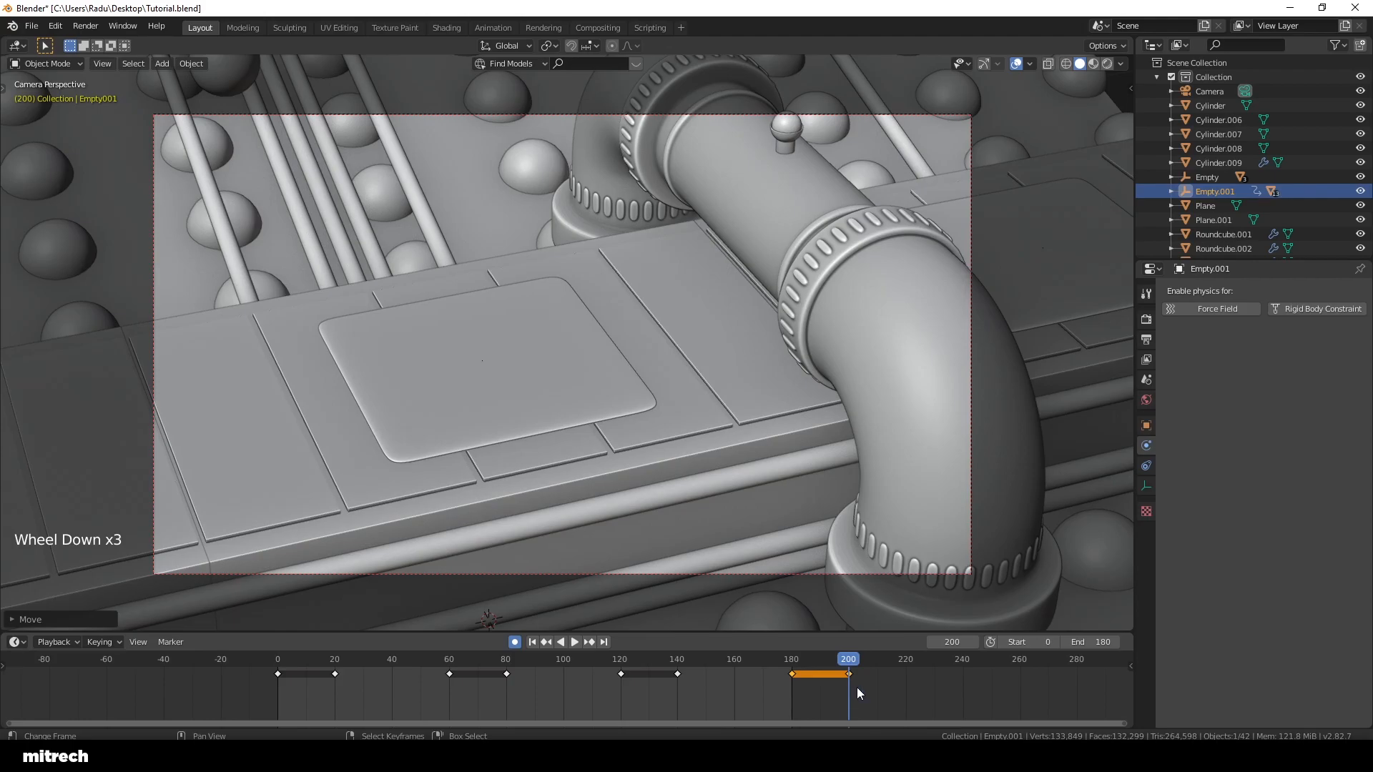
click(964, 681)
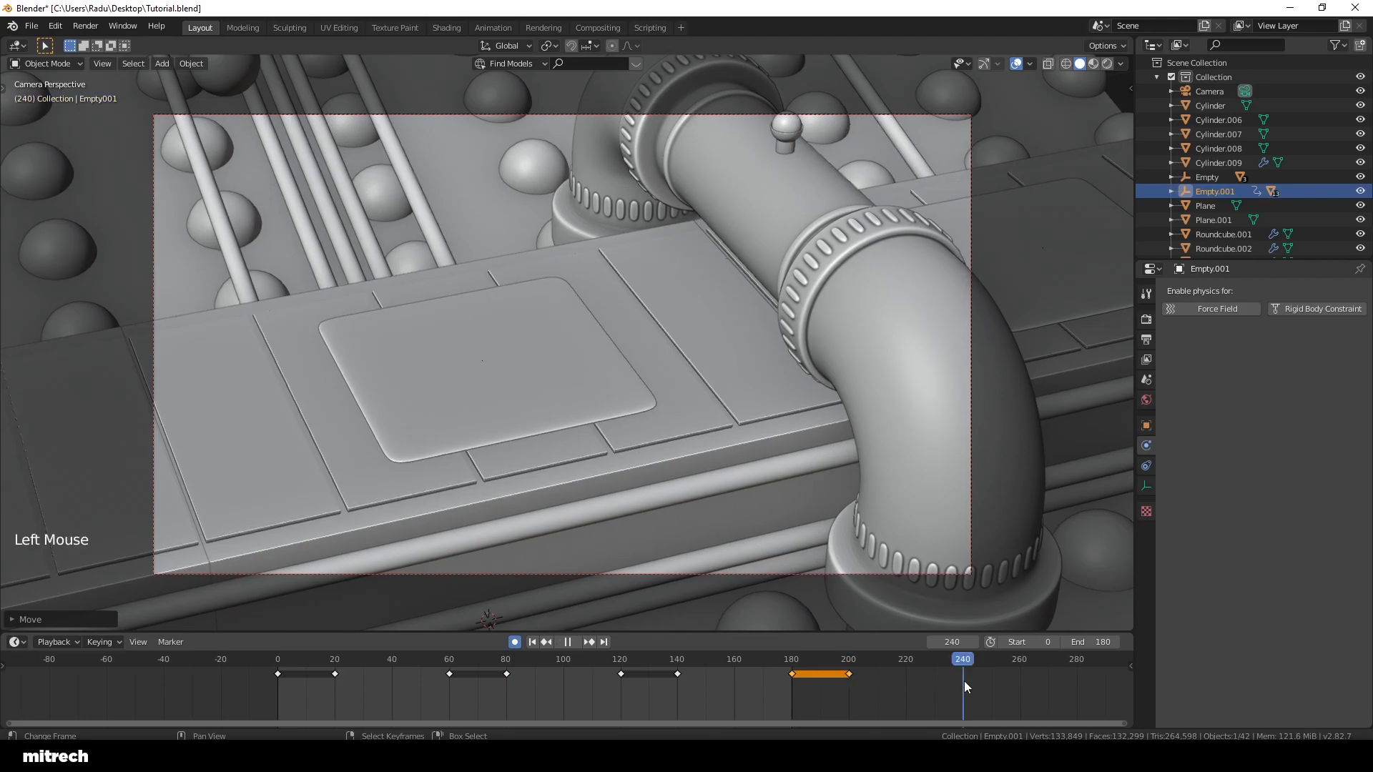
key(g)
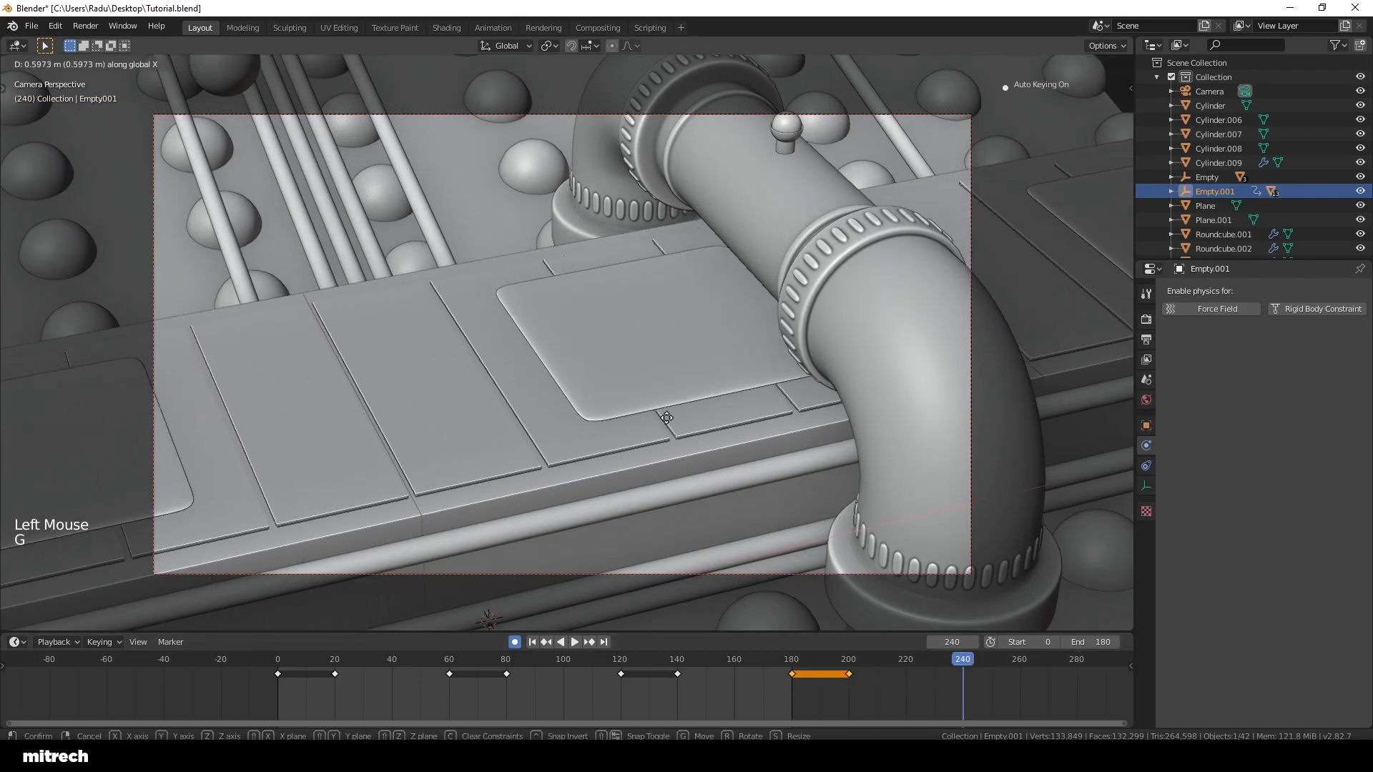
text(2)
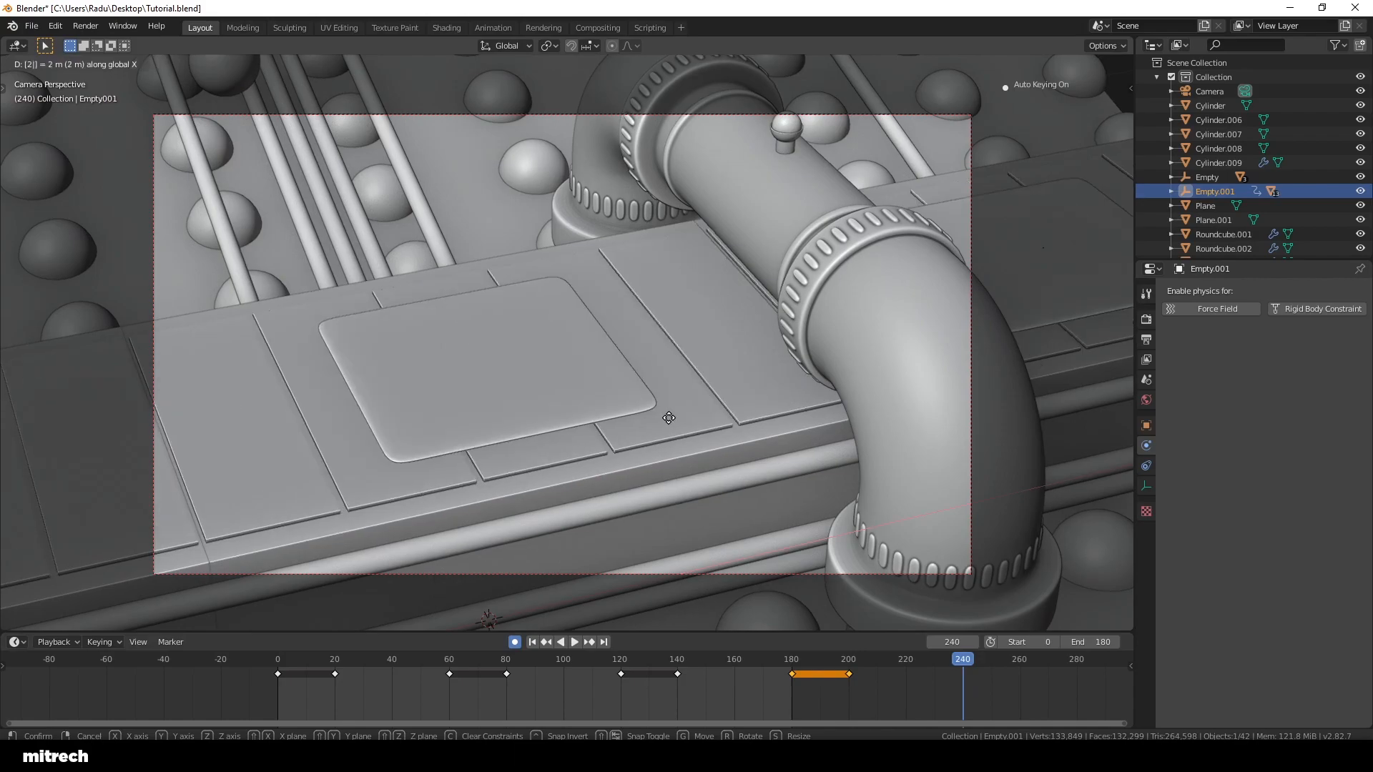
key(Return)
Step: Set the interpolation mode for all of the empty's keyframes and turn off automatic keyframing
key(a)
key(a)
key(t)
click(698, 665)
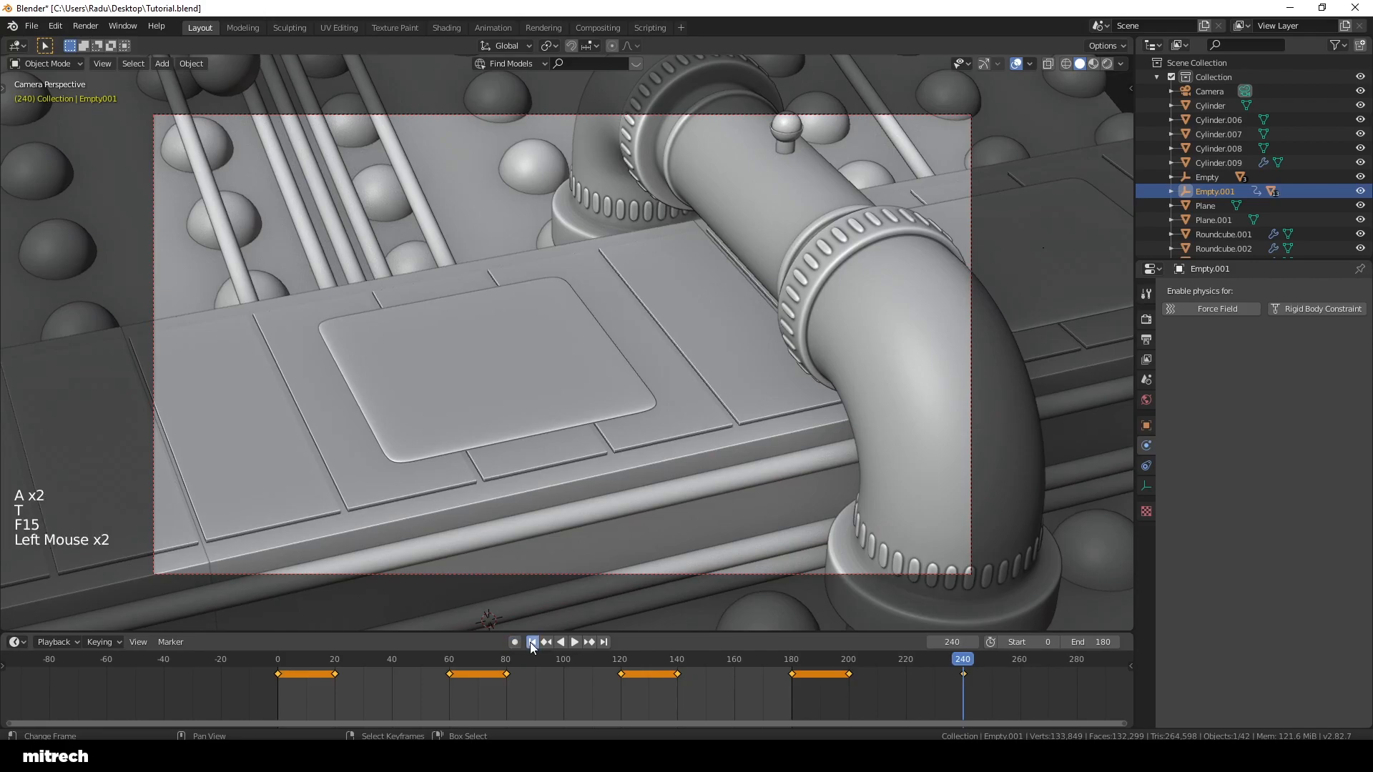
Step: Return to the first frame and set the animation's end frame to 240
click(530, 642)
key(a)
click(1094, 642)
text(24)
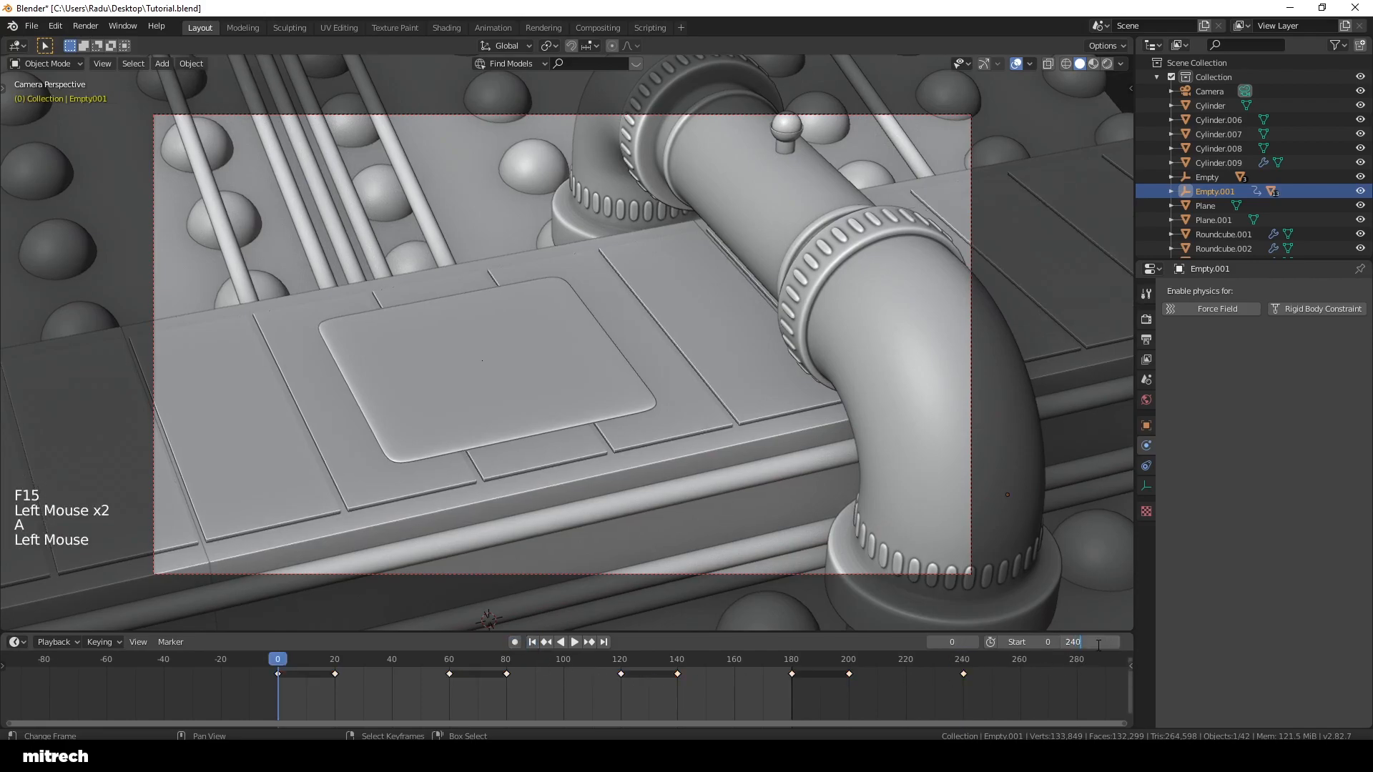
text(0)
key(Return)
Step: Shift the empty's last keyframe one frame past the end of the range, to frame 241
right_click(965, 676)
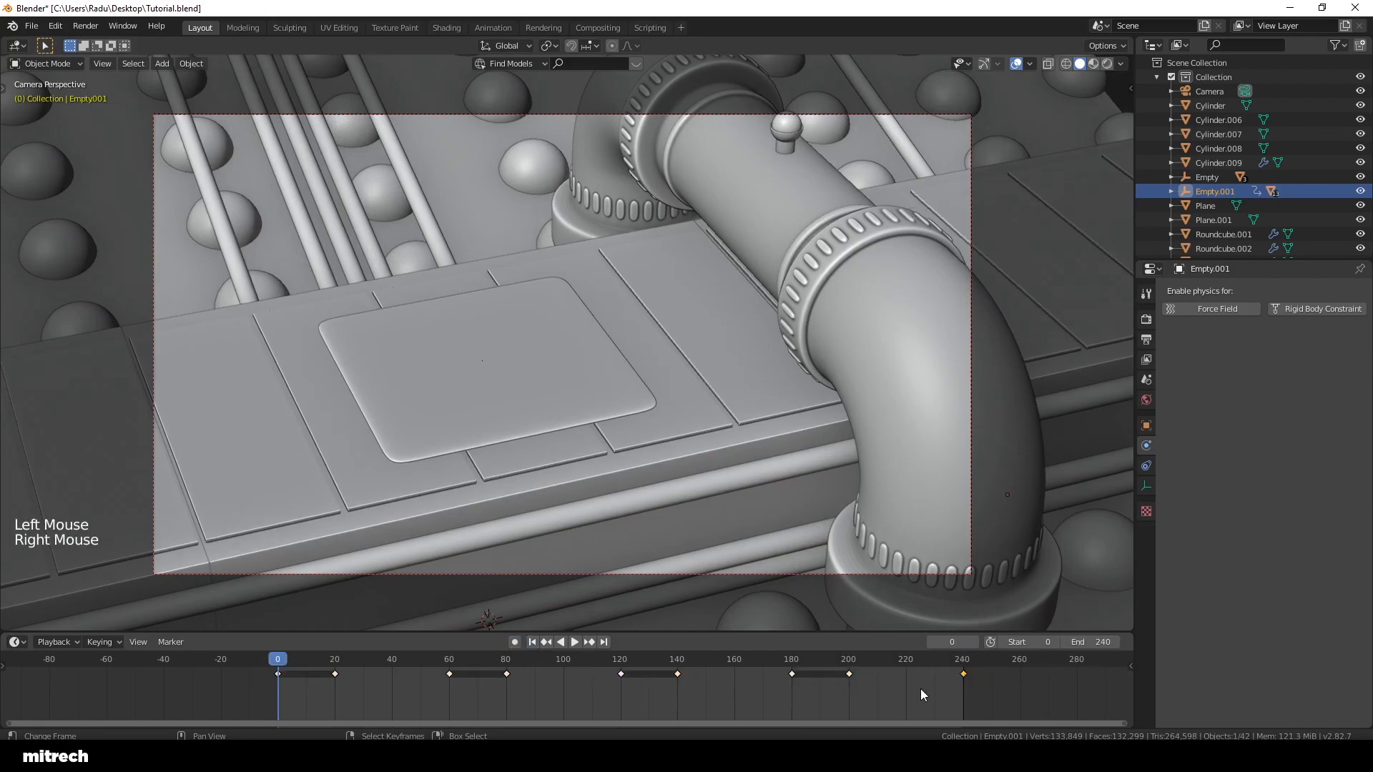
key(g)
click(920, 688)
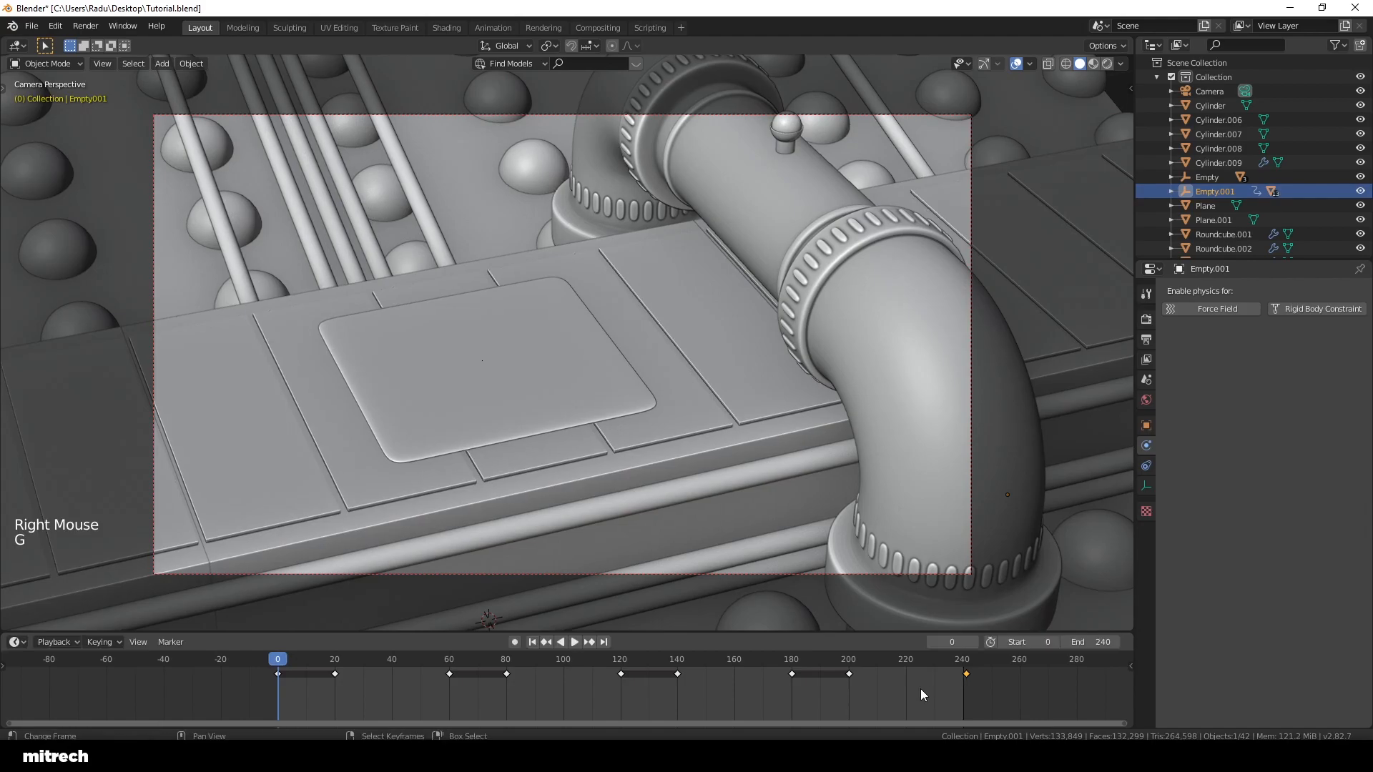
Step: Deselect everything in the scene and save the file
right_click(752, 404)
key(a)
key(a)
key(a)
key(a)
key(a)
key(ctrl+s)
Step: Play the animation in the camera view, return to the first frame and view the whole scene
key(ctrl+space)
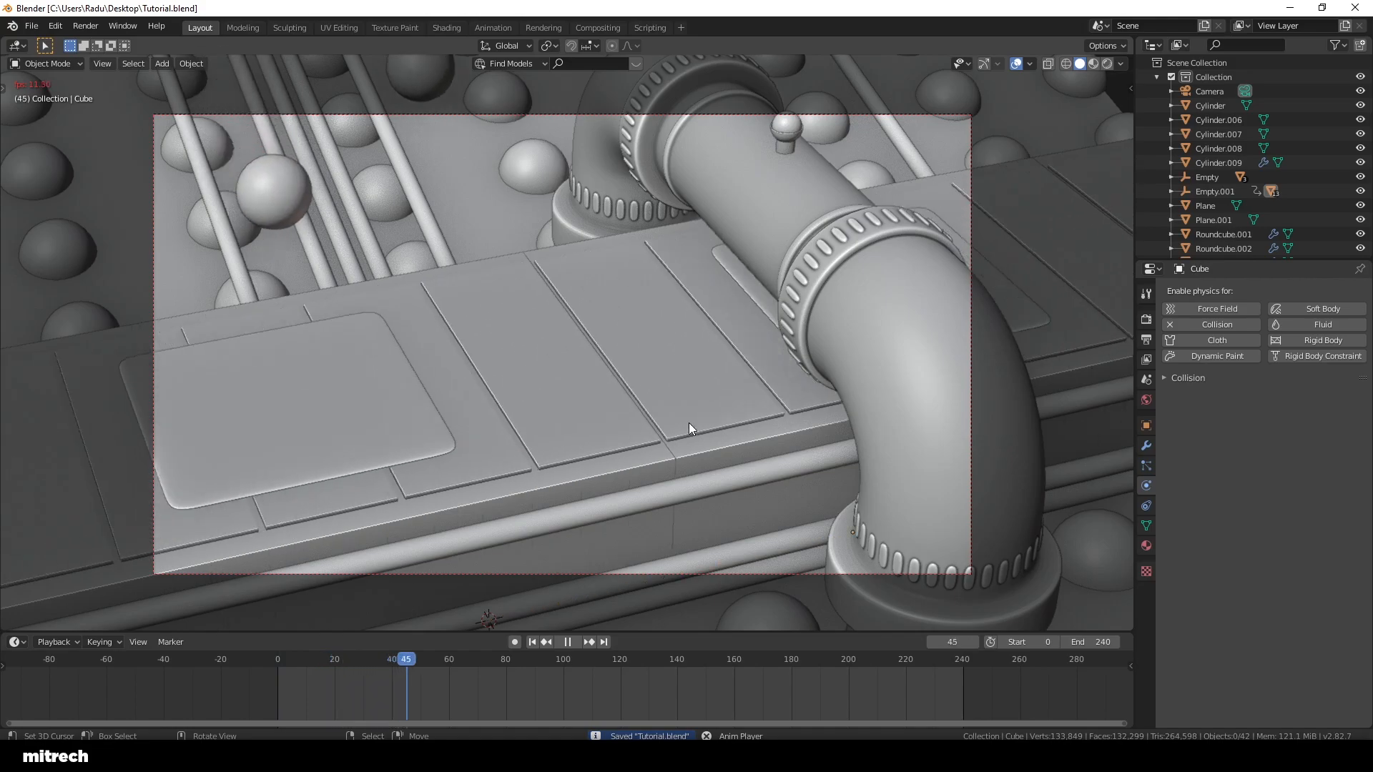
key(ctrl+space)
click(535, 641)
middle_drag(614, 358, 747, 355)
scroll(482, 358, down, 2)
Step: Save the file again with all objects deselected
key(a)
key(a)
key(a)
key(ctrl+s)
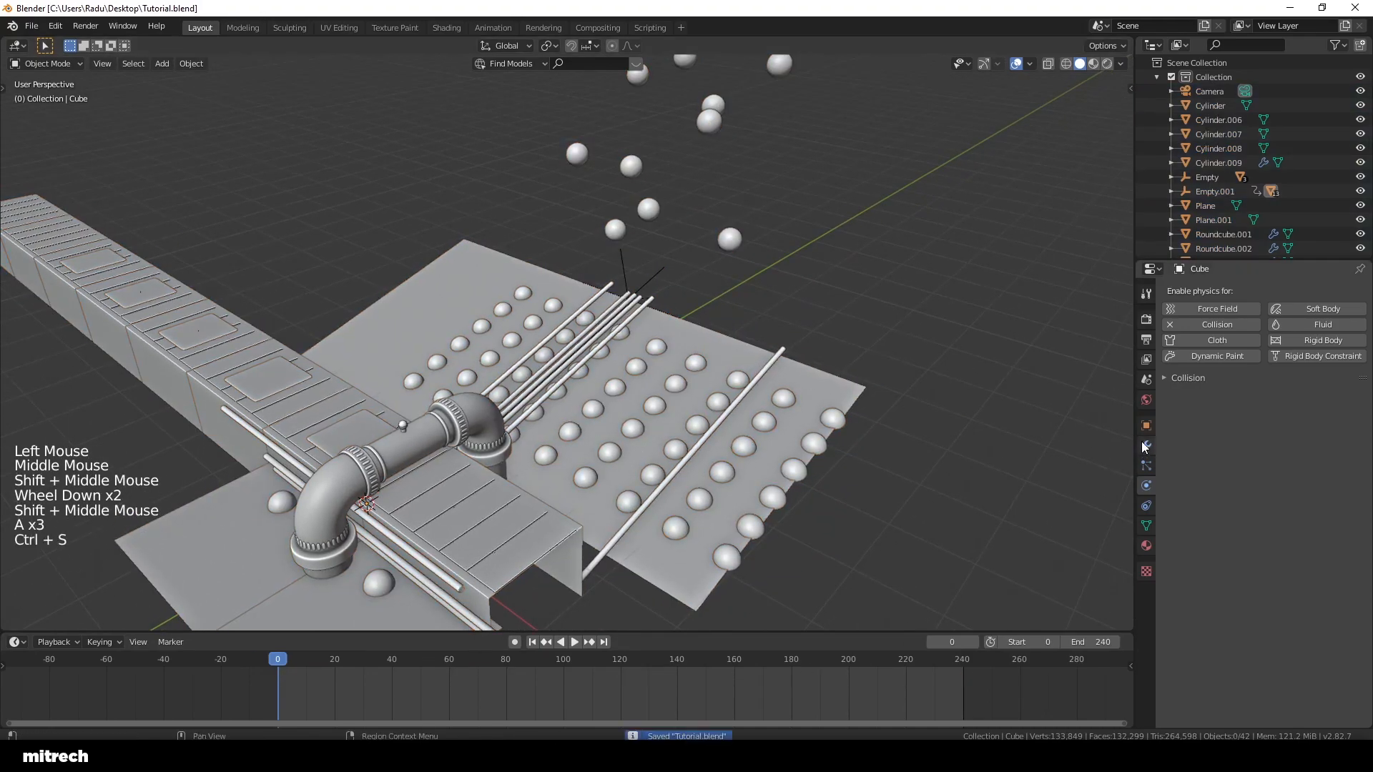
Step: Set the rigid body world's simulation cache to run from frame 0 to frame 240
click(1146, 398)
click(1146, 425)
click(1147, 445)
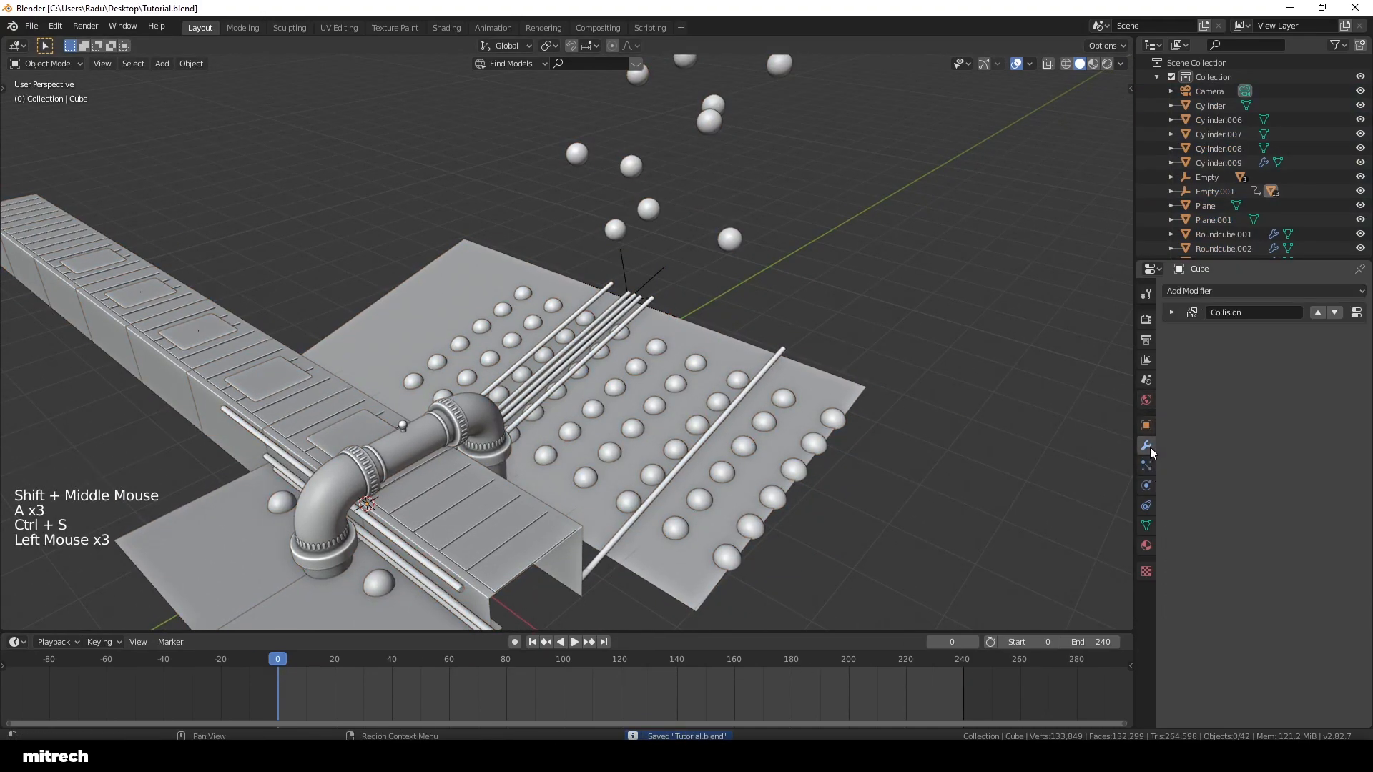
click(1146, 399)
click(1146, 380)
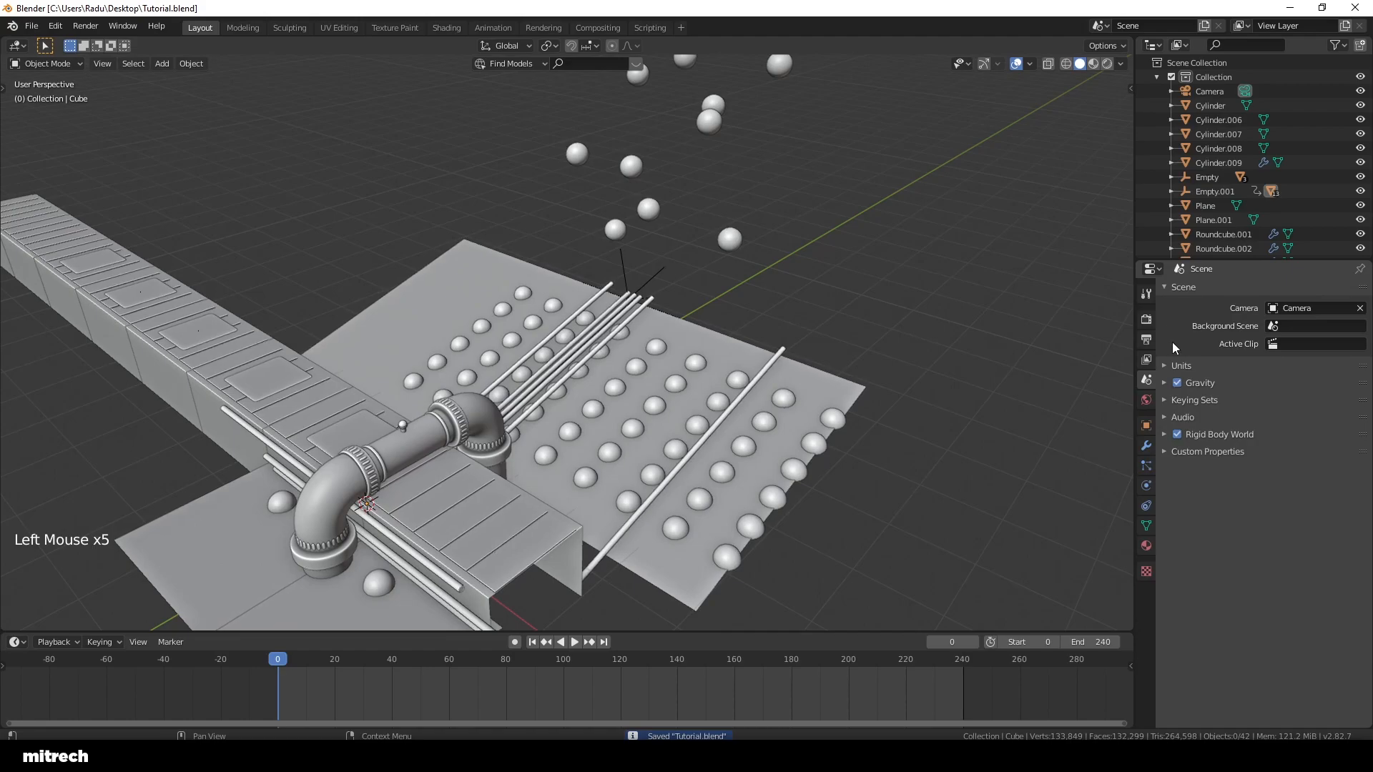
click(1228, 438)
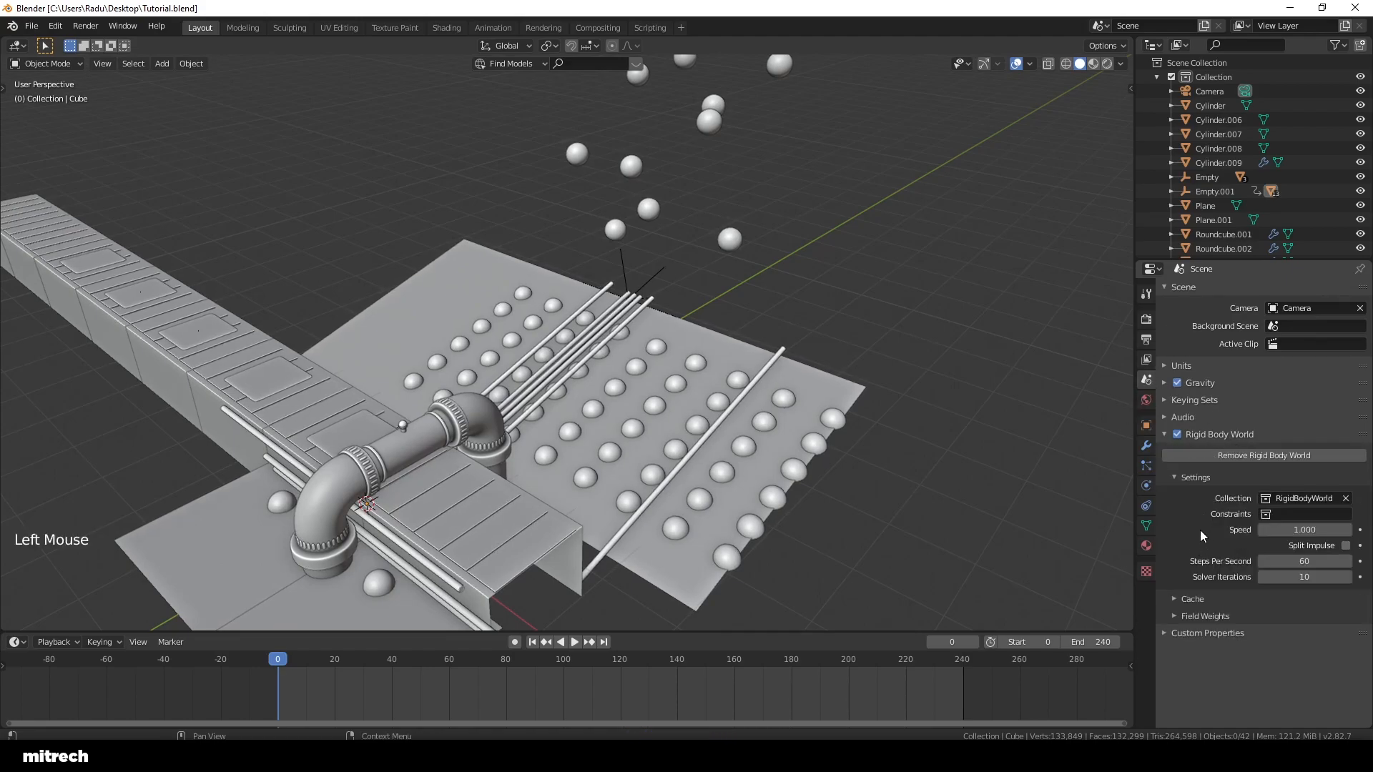
click(1192, 598)
scroll(1194, 594, down, 3)
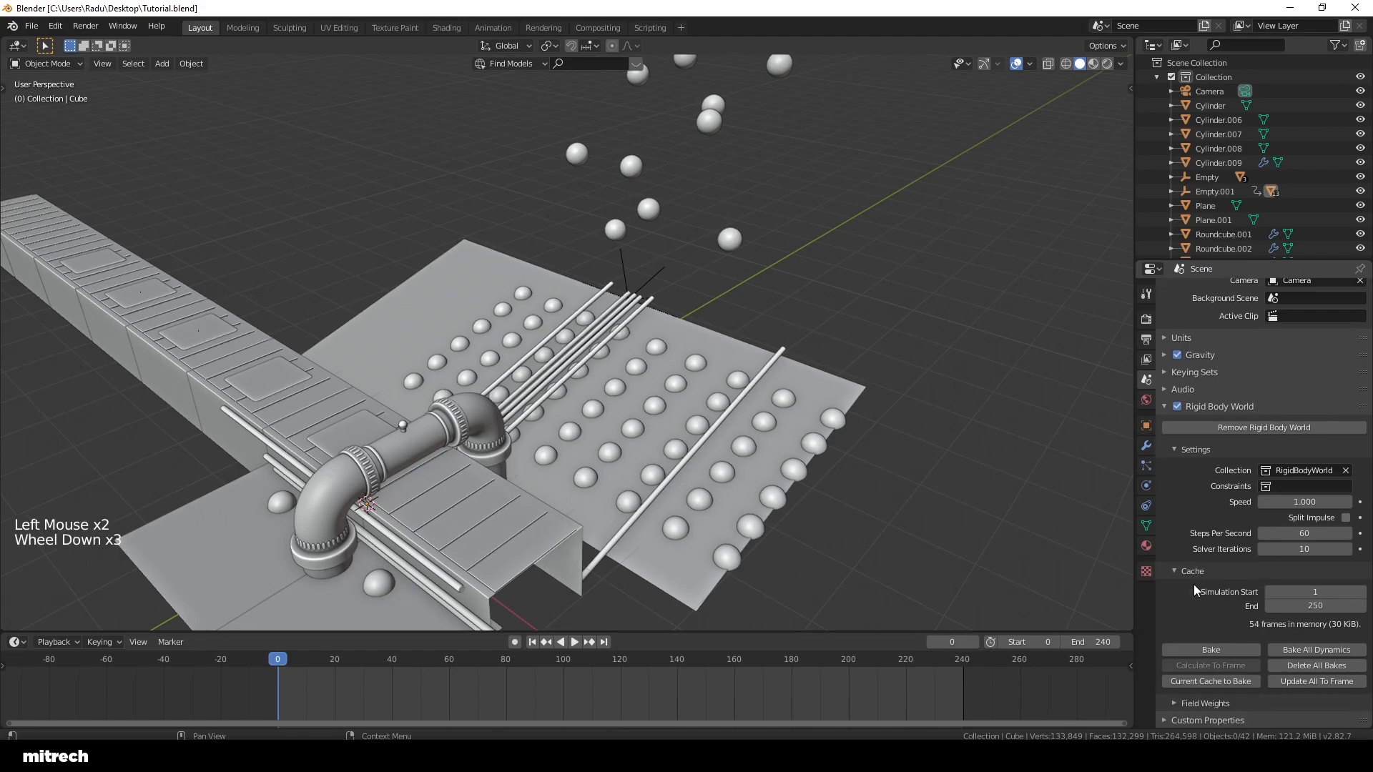
click(1295, 590)
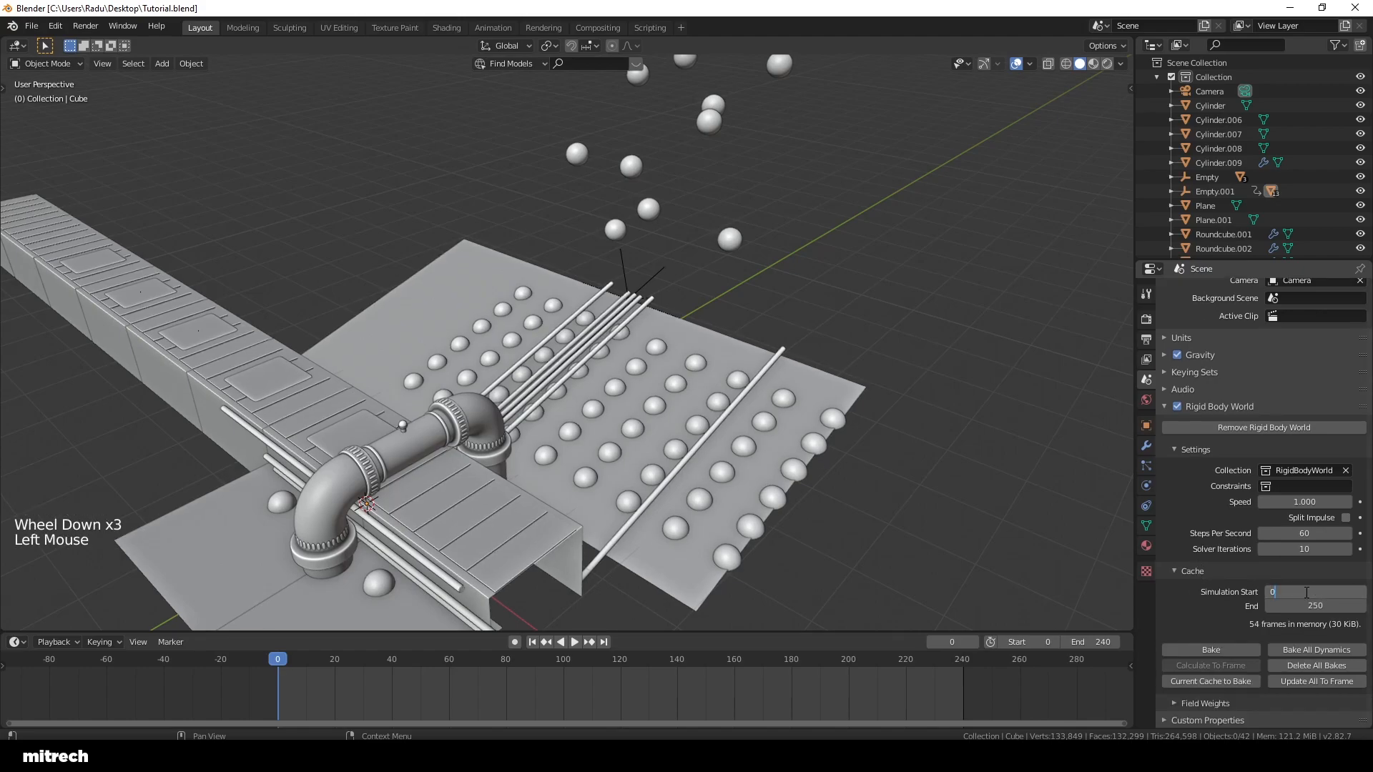
text(0)
key(Tab)
text(240)
key(Return)
Step: Bake the rigid body simulation and save the file with the selection cleared
key(ctrl+s)
click(1211, 647)
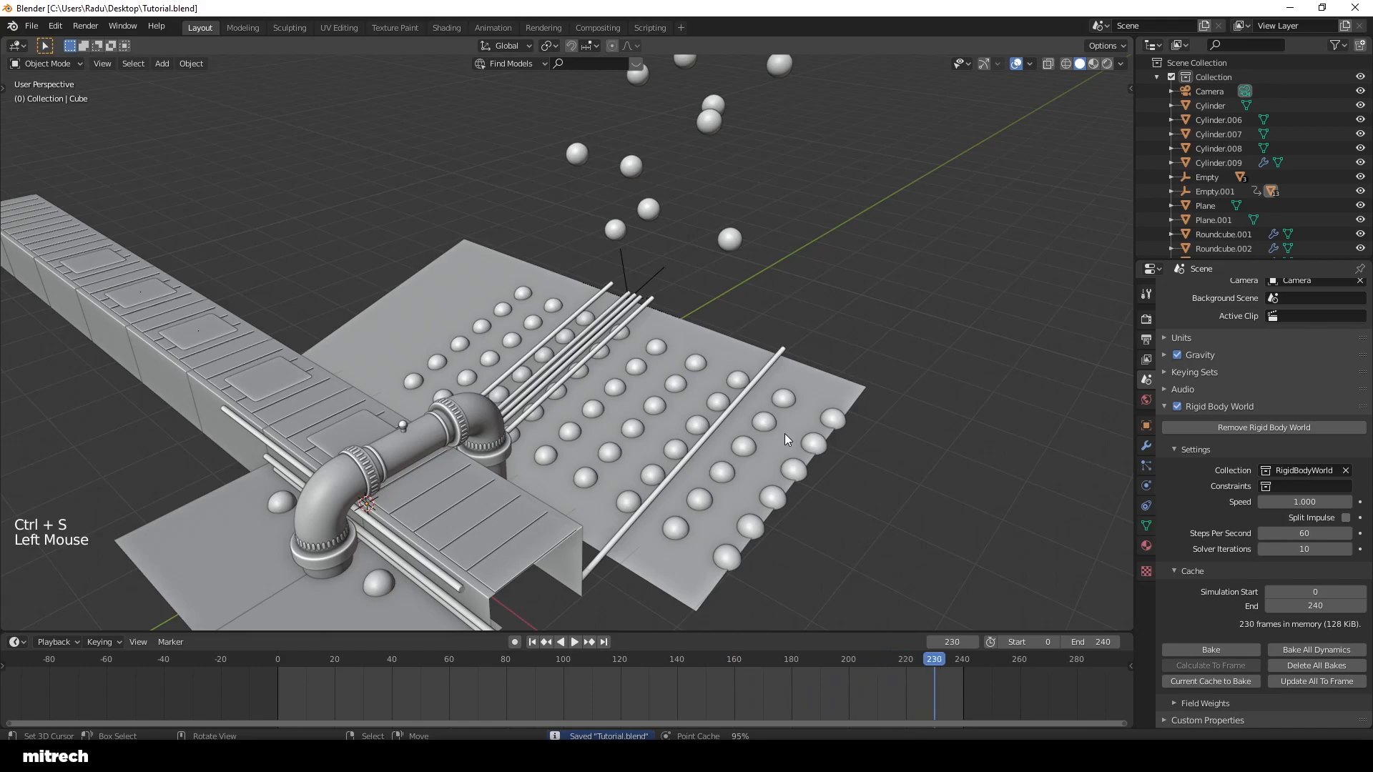
right_click(798, 391)
key(a)
key(a)
key(a)
key(a)
key(a)
key(ctrl+s)
Step: Switch to the camera view and save the file
key(KP_0)
key(a)
key(a)
key(a)
key(ctrl+s)
Step: Play the baked animation in the camera view, briefly previewing it in Material Preview shading, and return to the first frame
key(ctrl+space)
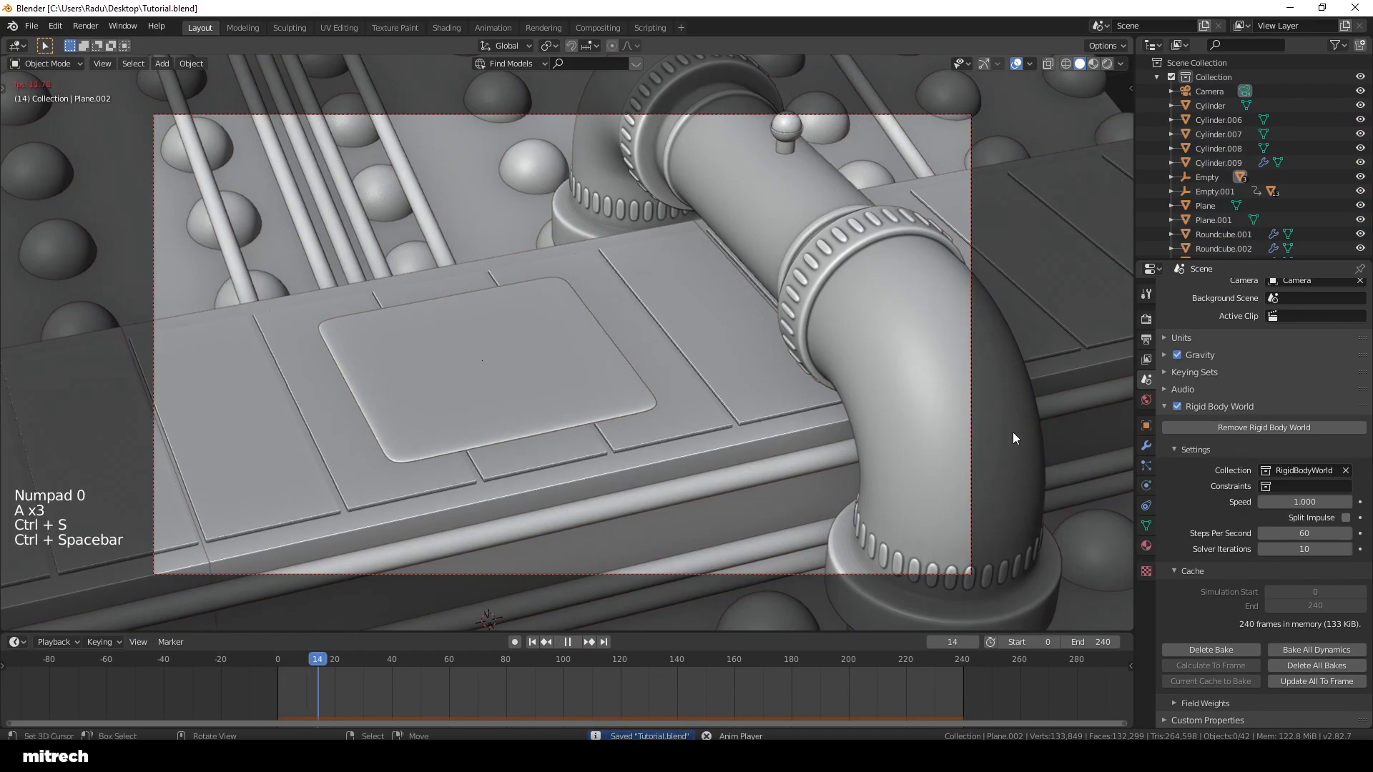
right_click(1053, 418)
key(a)
key(a)
key(a)
key(a)
key(ctrl+s)
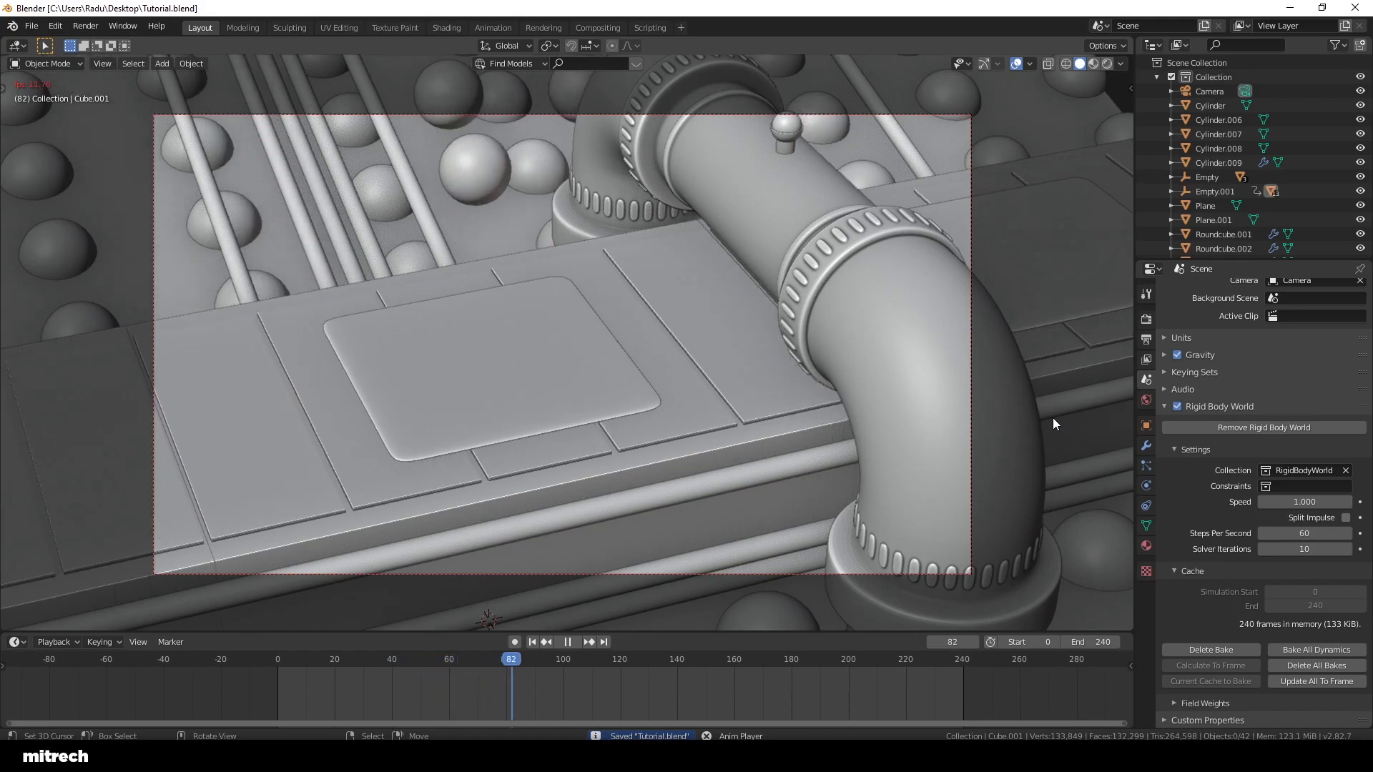
key(z)
click(856, 418)
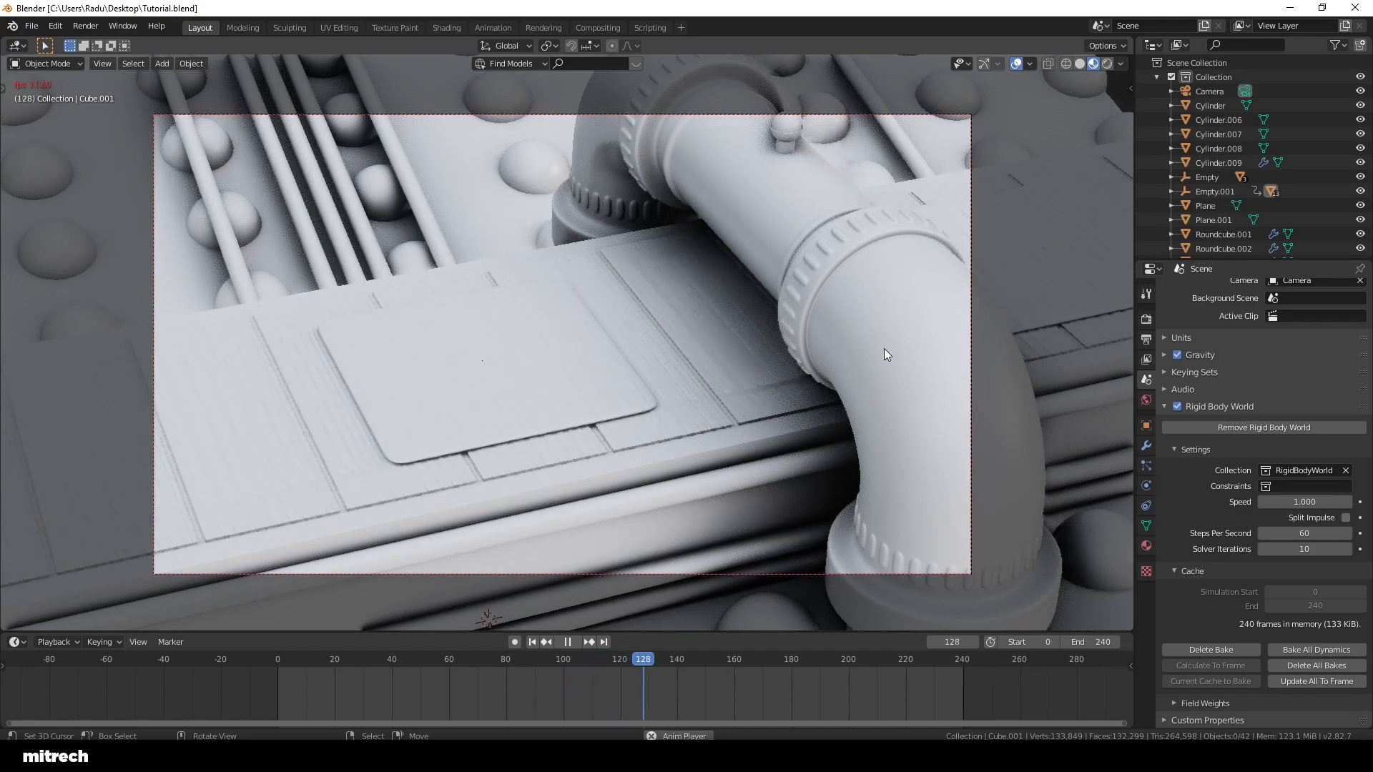
key(z)
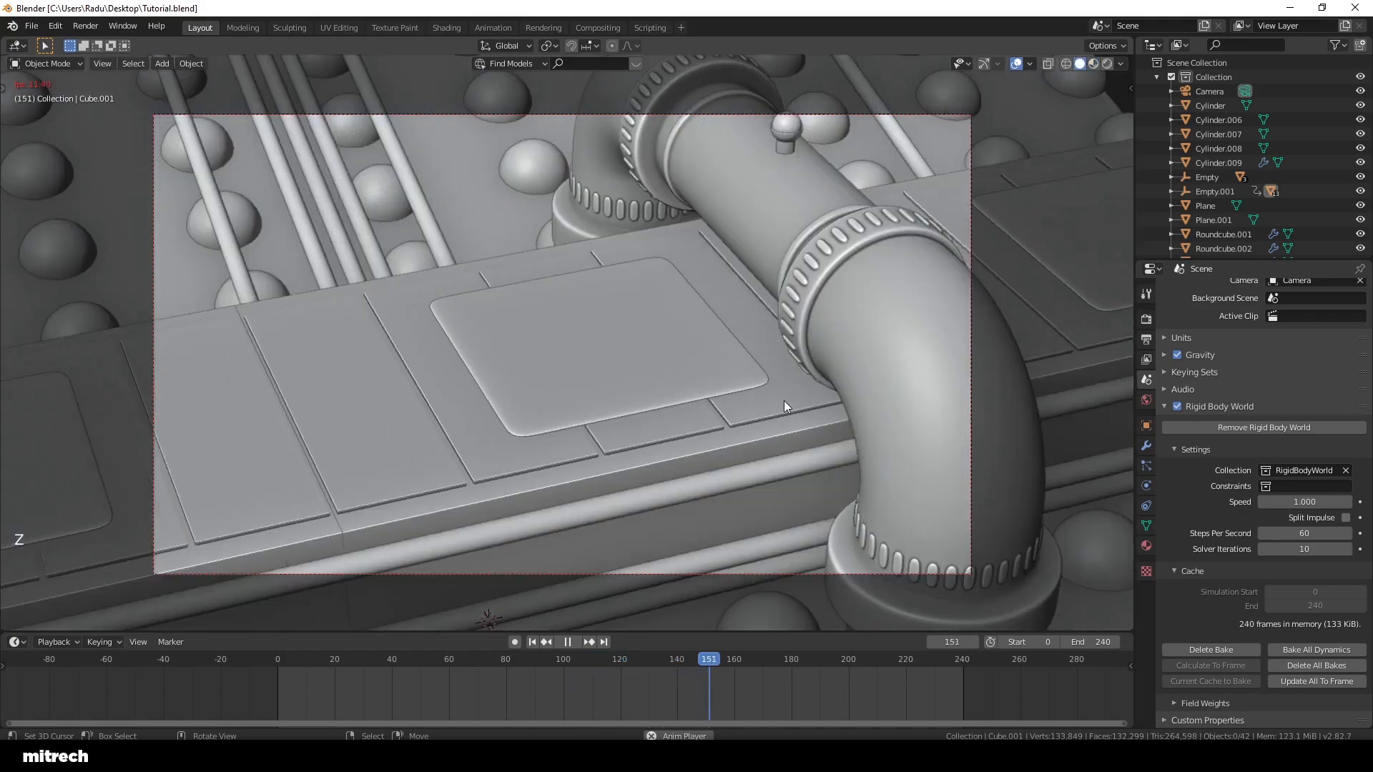
key(ctrl+space)
click(532, 642)
Step: Clear the selection at frame 0 and save the file
right_click(676, 389)
key(a)
key(a)
key(a)
key(a)
key(a)
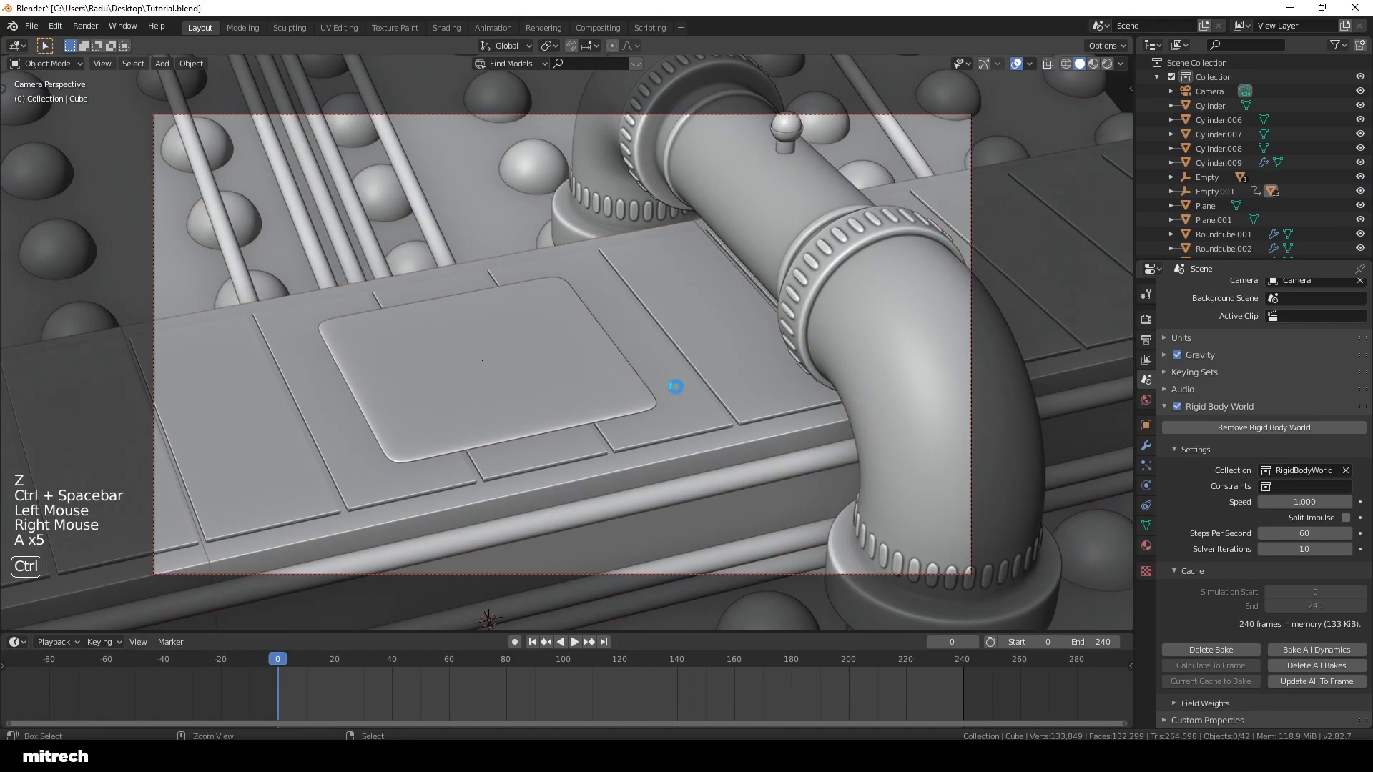
key(ctrl+s)
key(a)
key(a)
key(a)
key(ctrl+s)
Step: Check in the orbited and camera views which conveyor plate is in the shot, and save the file
middle_drag(688, 358, 636, 384)
scroll(636, 383, up, 1)
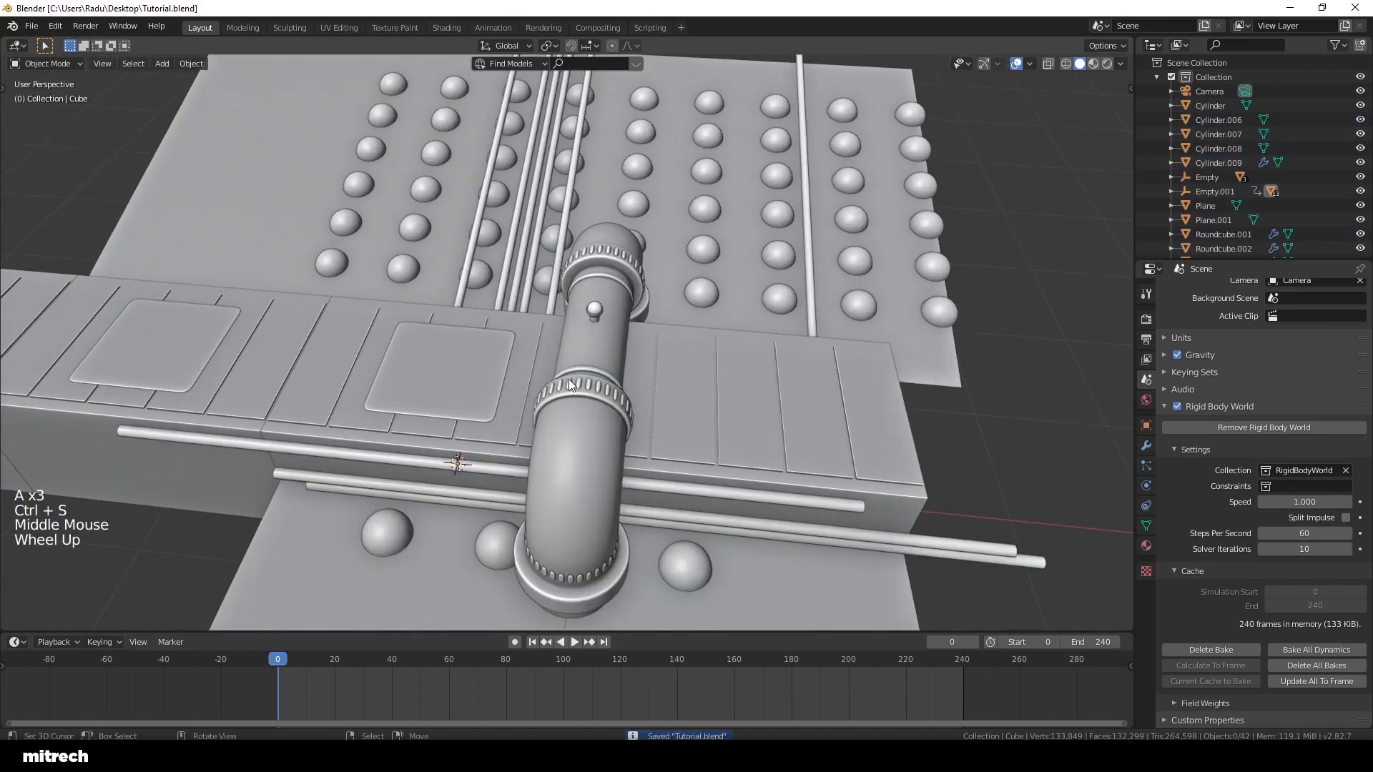
shift+middle_drag(479, 365, 647, 413)
scroll(648, 413, up, 2)
right_click(682, 356)
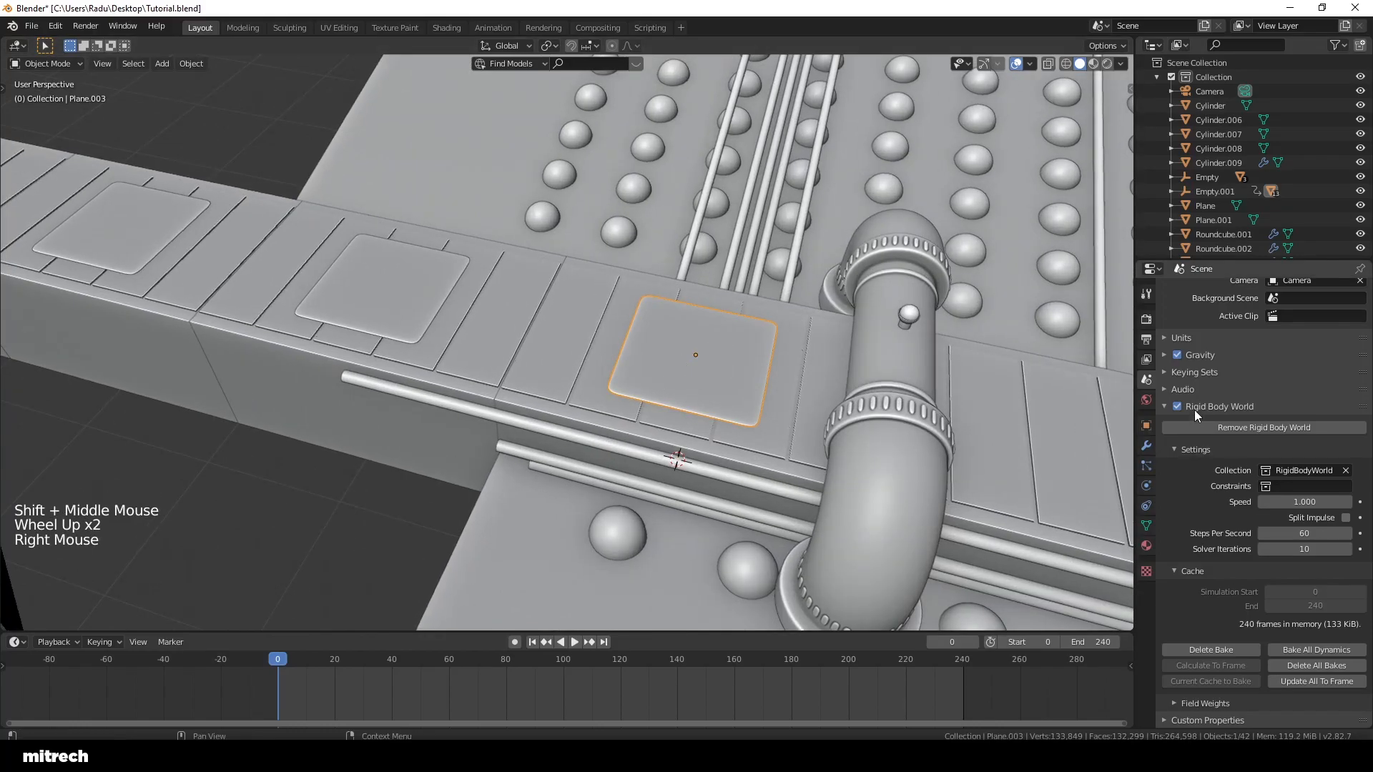
key(KP_0)
key(a)
key(a)
key(a)
key(a)
key(a)
key(ctrl+s)
Step: Add cloth physics to the conveyor plate just before the pipe
right_click(593, 349)
middle_drag(765, 326, 1246, 426)
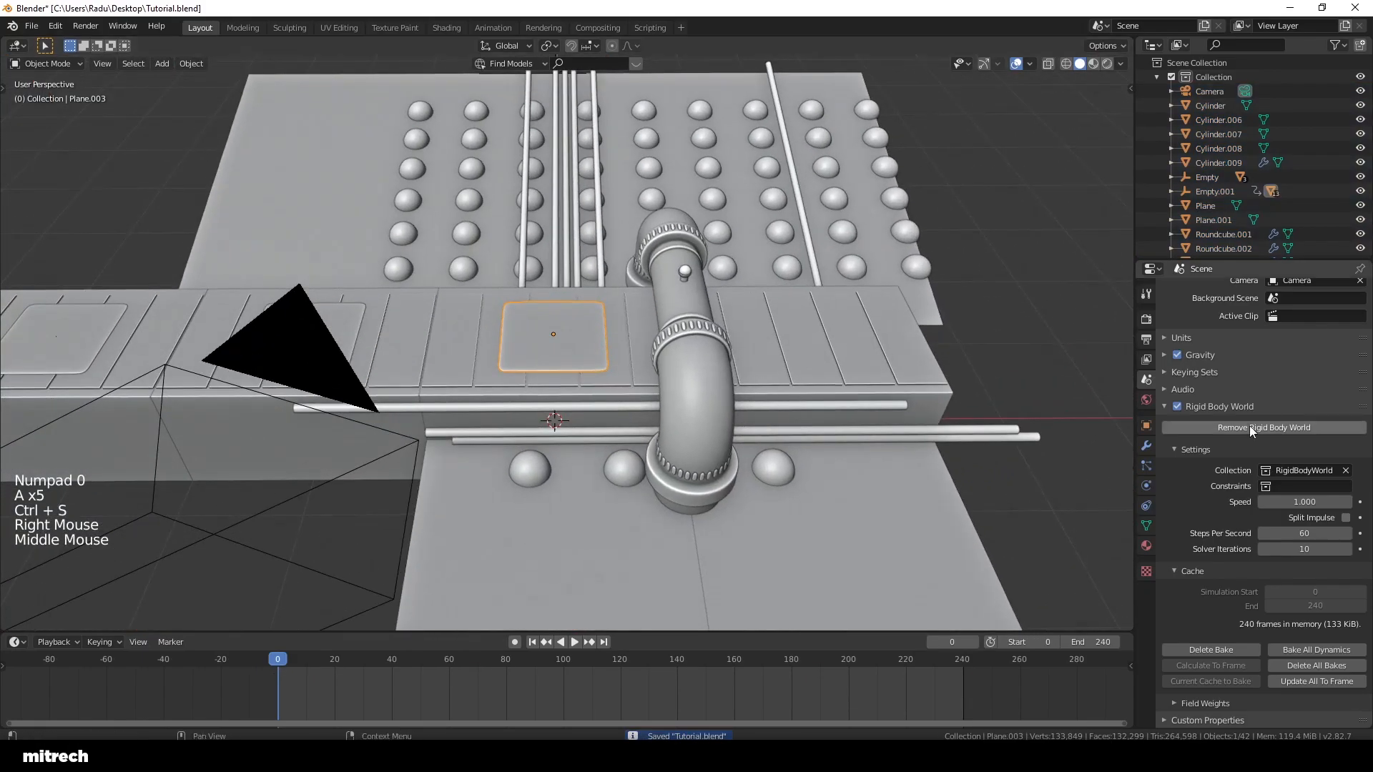
click(1148, 466)
click(1148, 480)
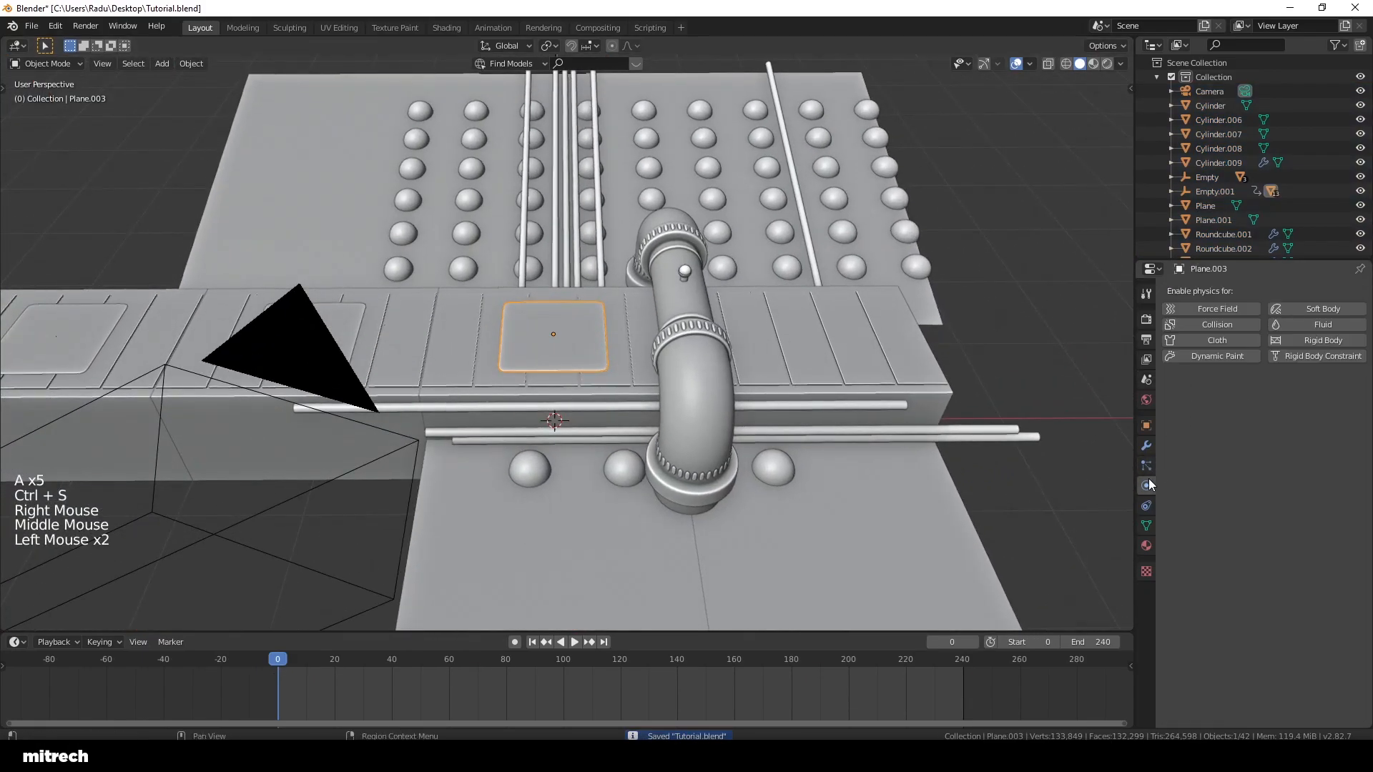
click(1203, 341)
Step: Set the plate's cloth cache to start at frame 0 and end at frame 240
scroll(1204, 484, down, 20)
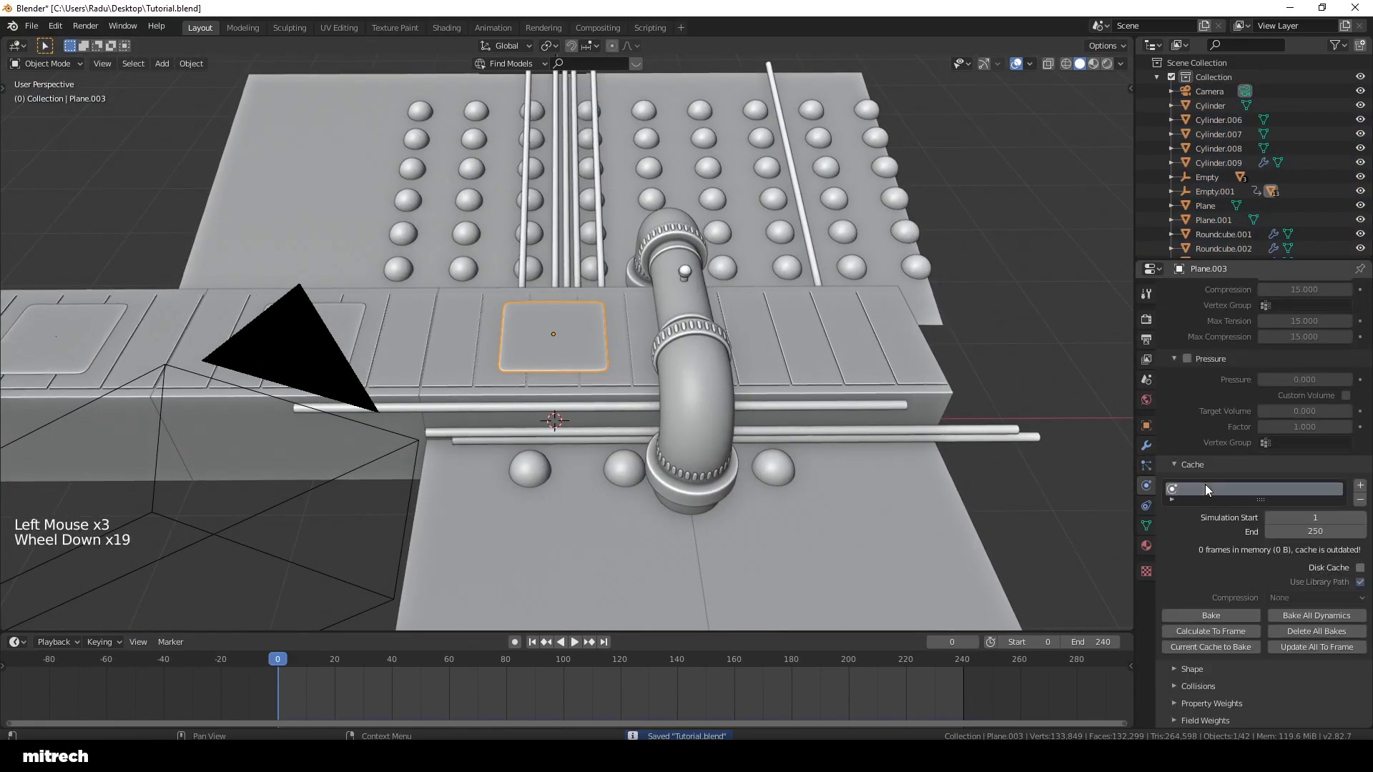
click(1328, 515)
key(Tab)
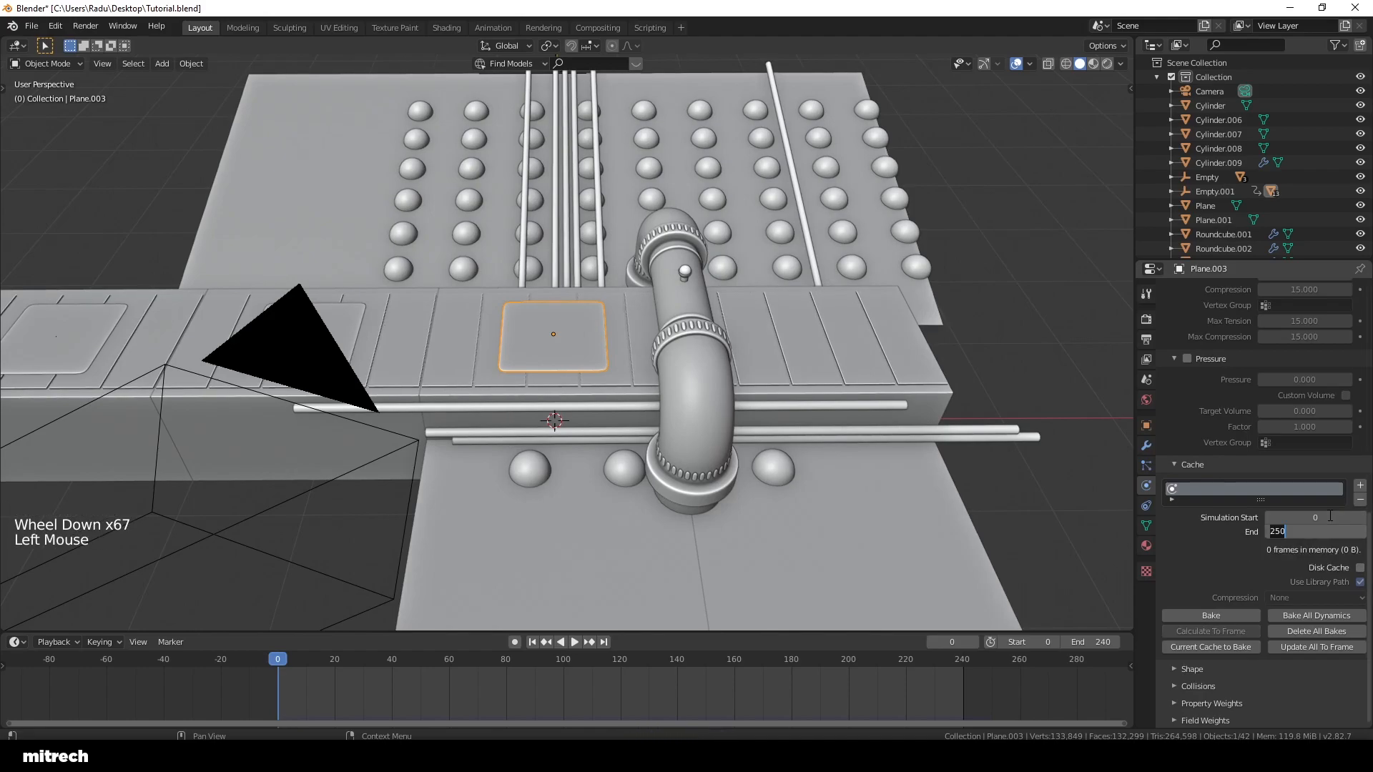
text(240)
key(Return)
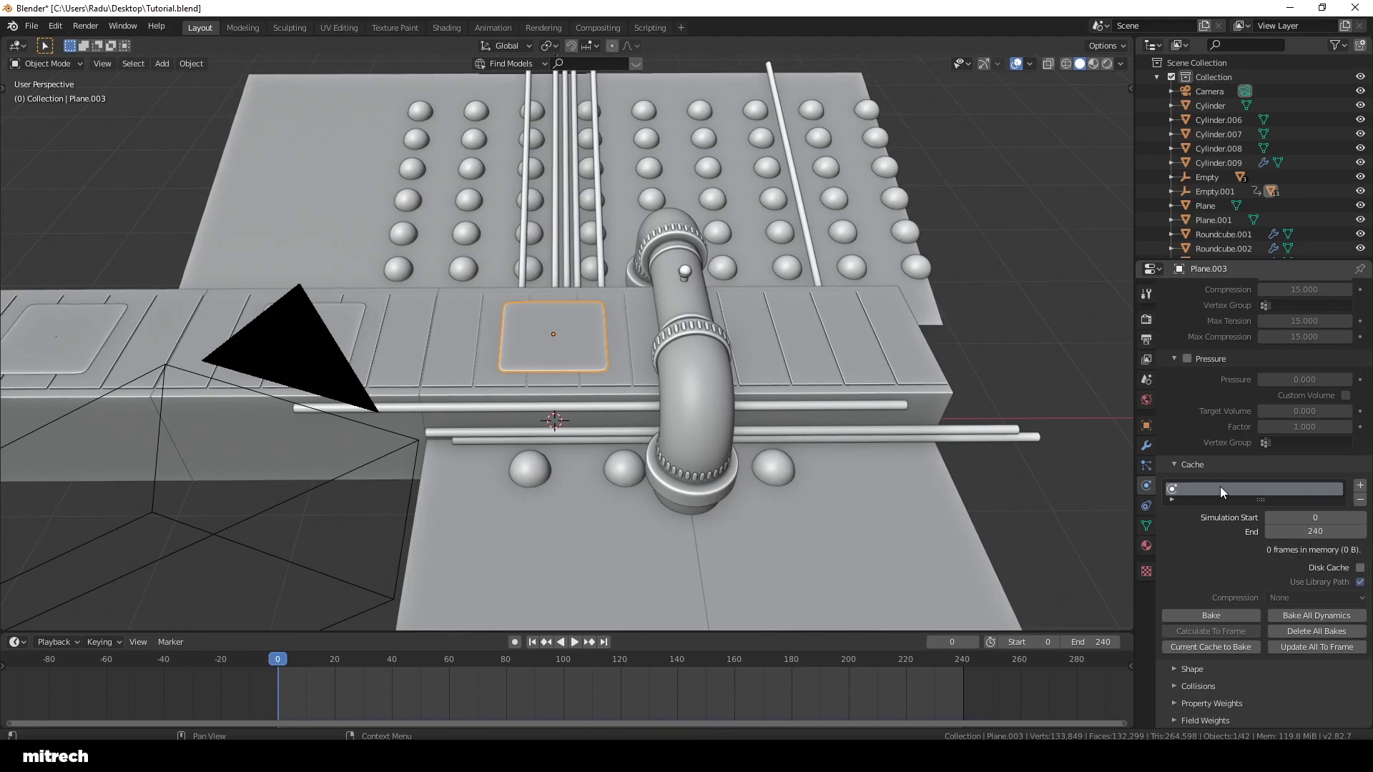
Step: Enable pressure for the plate's cloth simulation and set it to 130
scroll(1219, 486, up, 4)
click(1187, 473)
click(1322, 494)
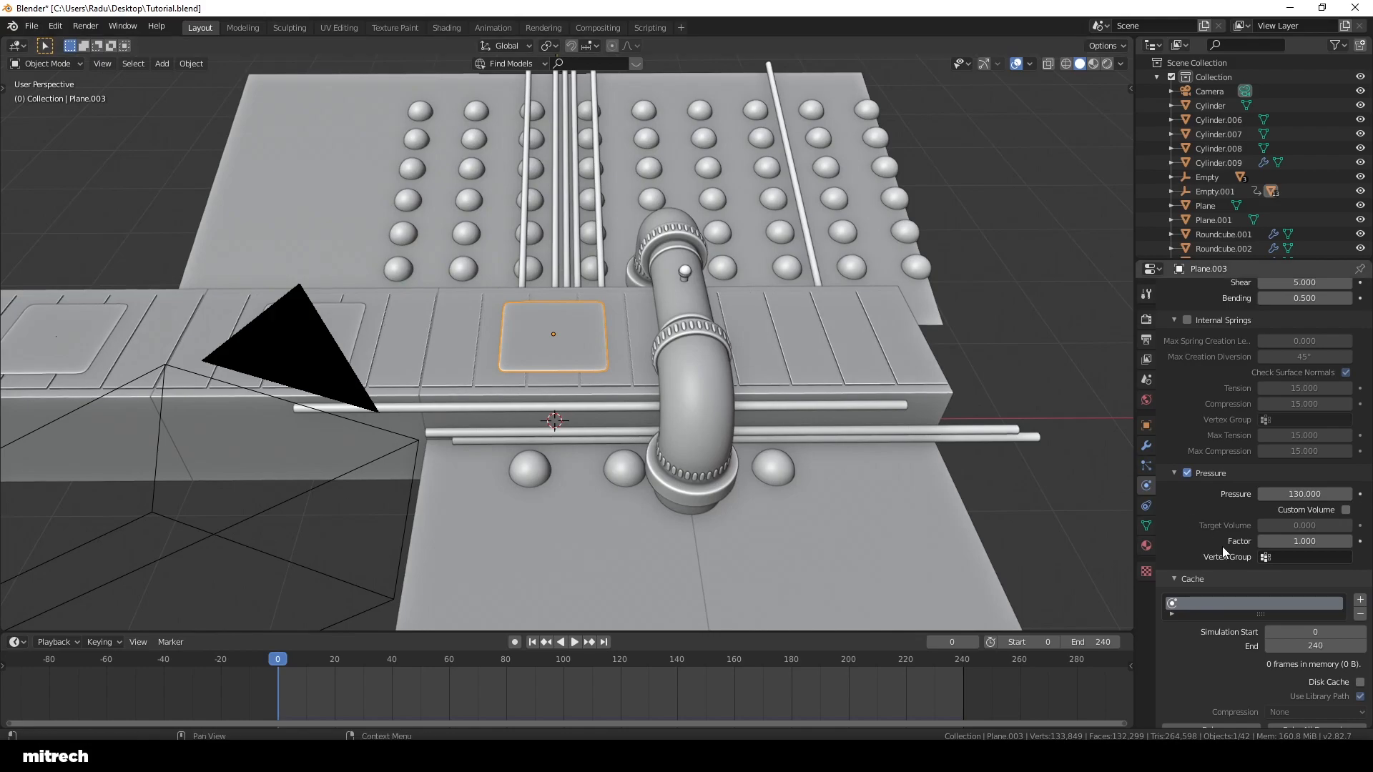
Step: Assign the vertex group "Group" as the pin group of the plate's cloth shape
scroll(1199, 602, down, 5)
click(1192, 669)
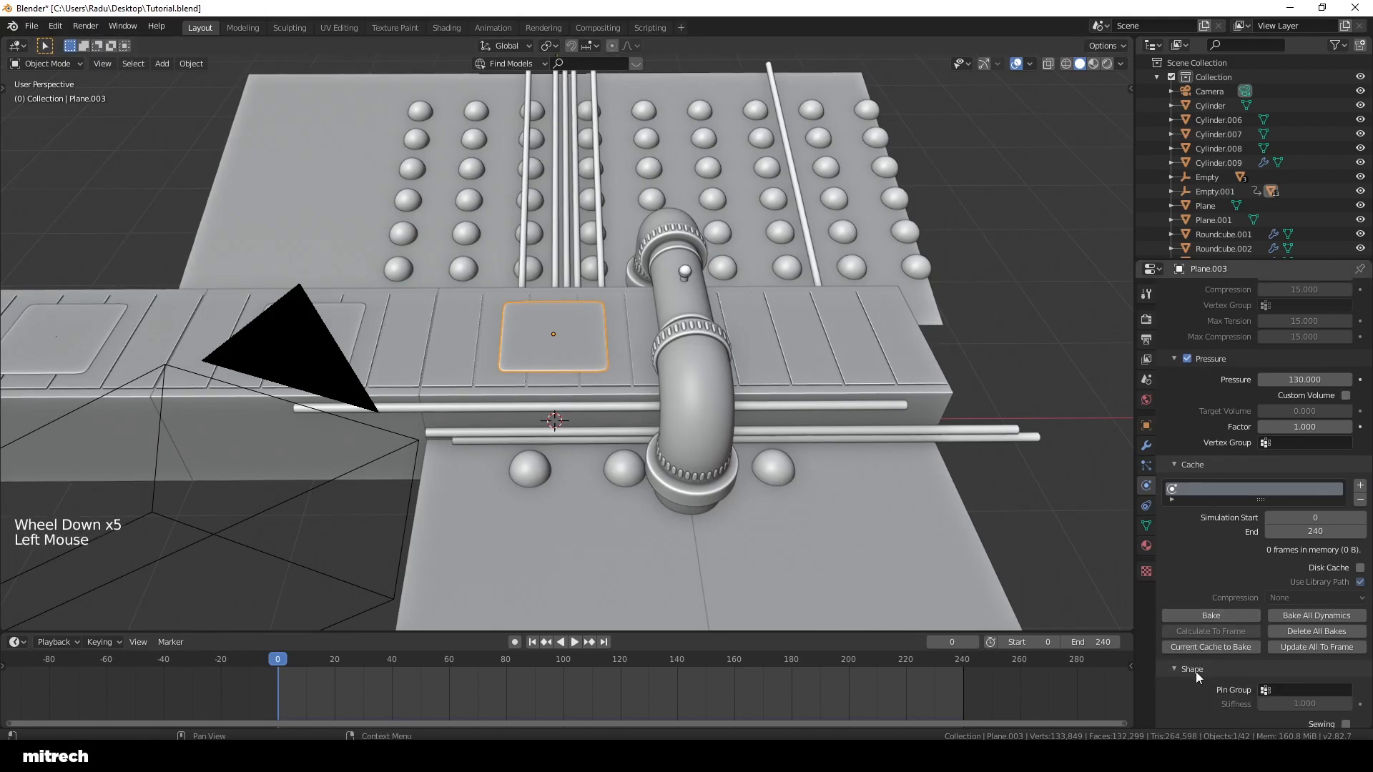
scroll(1276, 637, down, 2)
click(1305, 633)
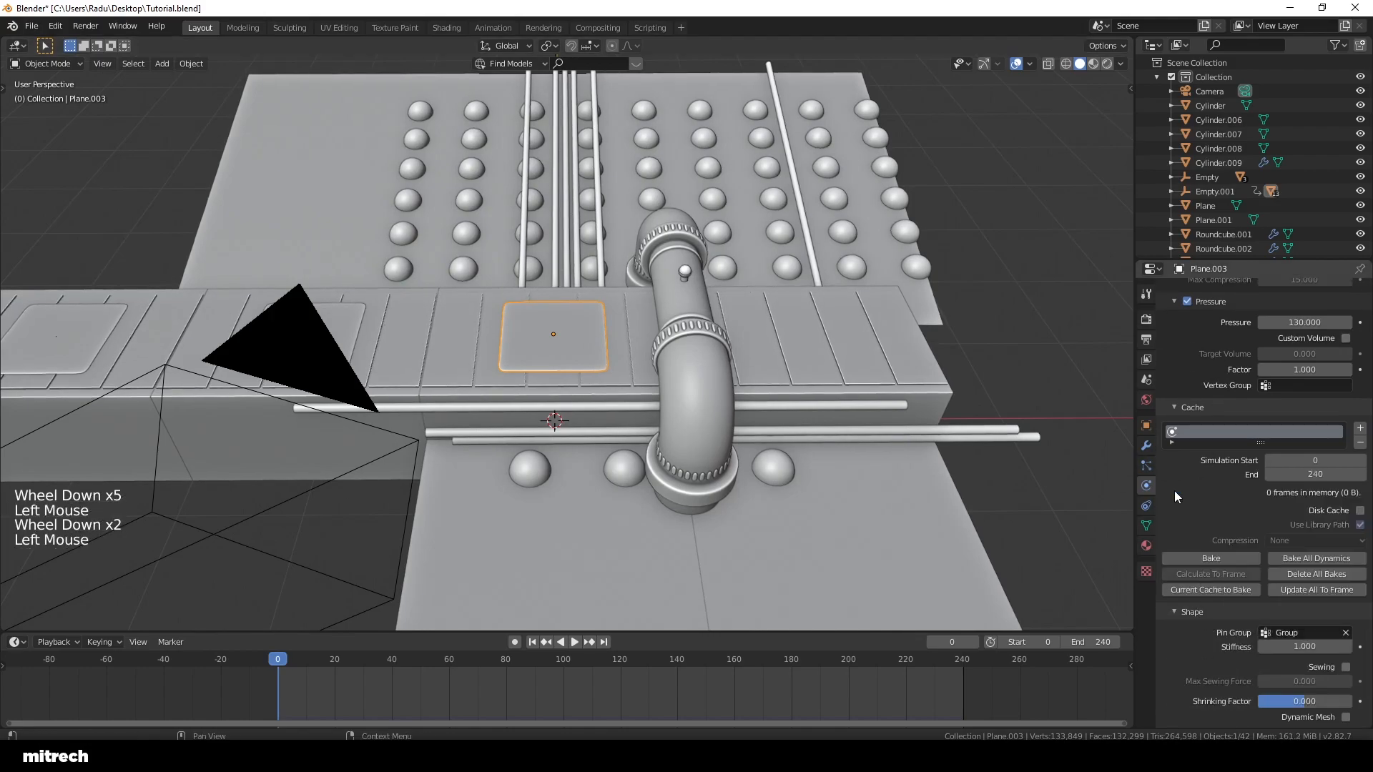
Step: Open the next plate back along the conveyor for editing in vertex selection mode
shift+middle_drag(526, 375, 679, 422)
middle_drag(679, 421, 745, 430)
right_click(590, 413)
key(KP_Decimal)
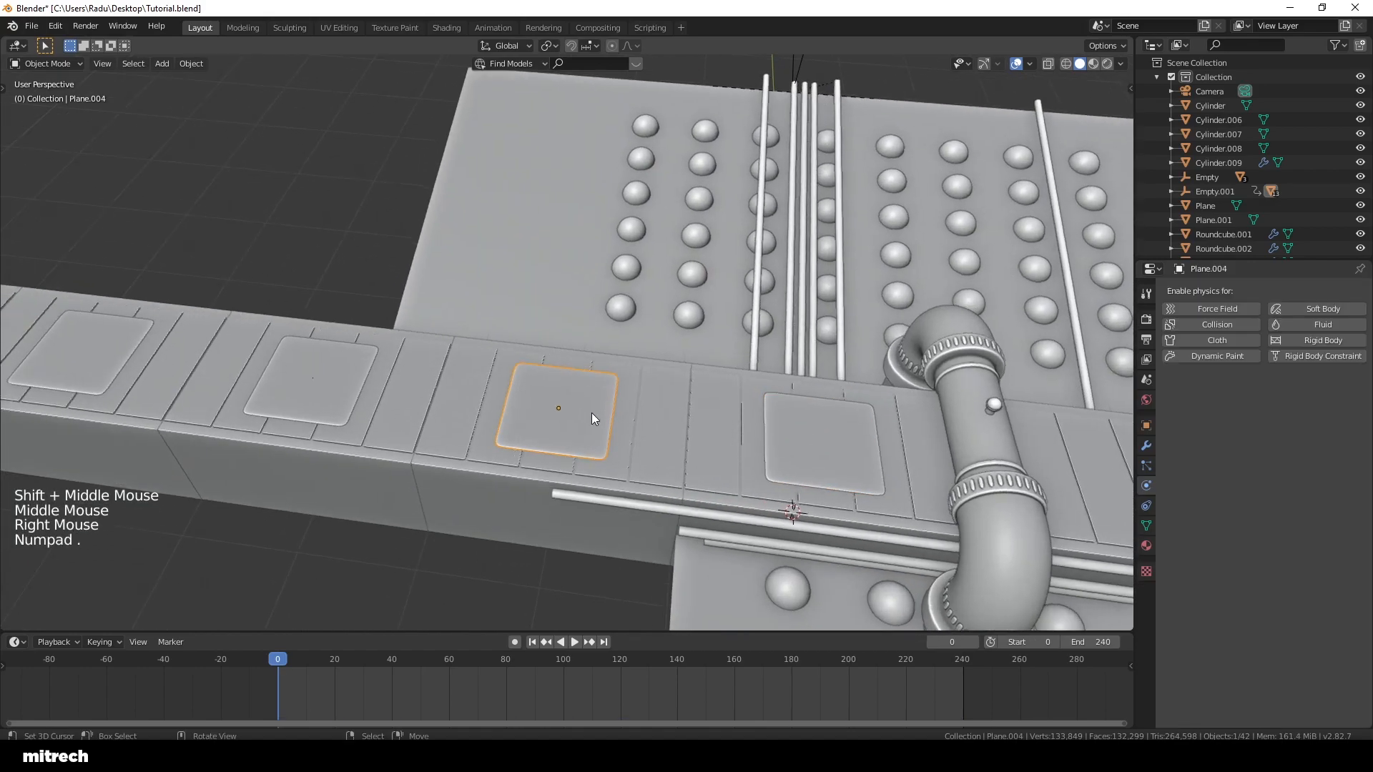
key(Tab)
middle_drag(590, 414, 500, 408)
key(1)
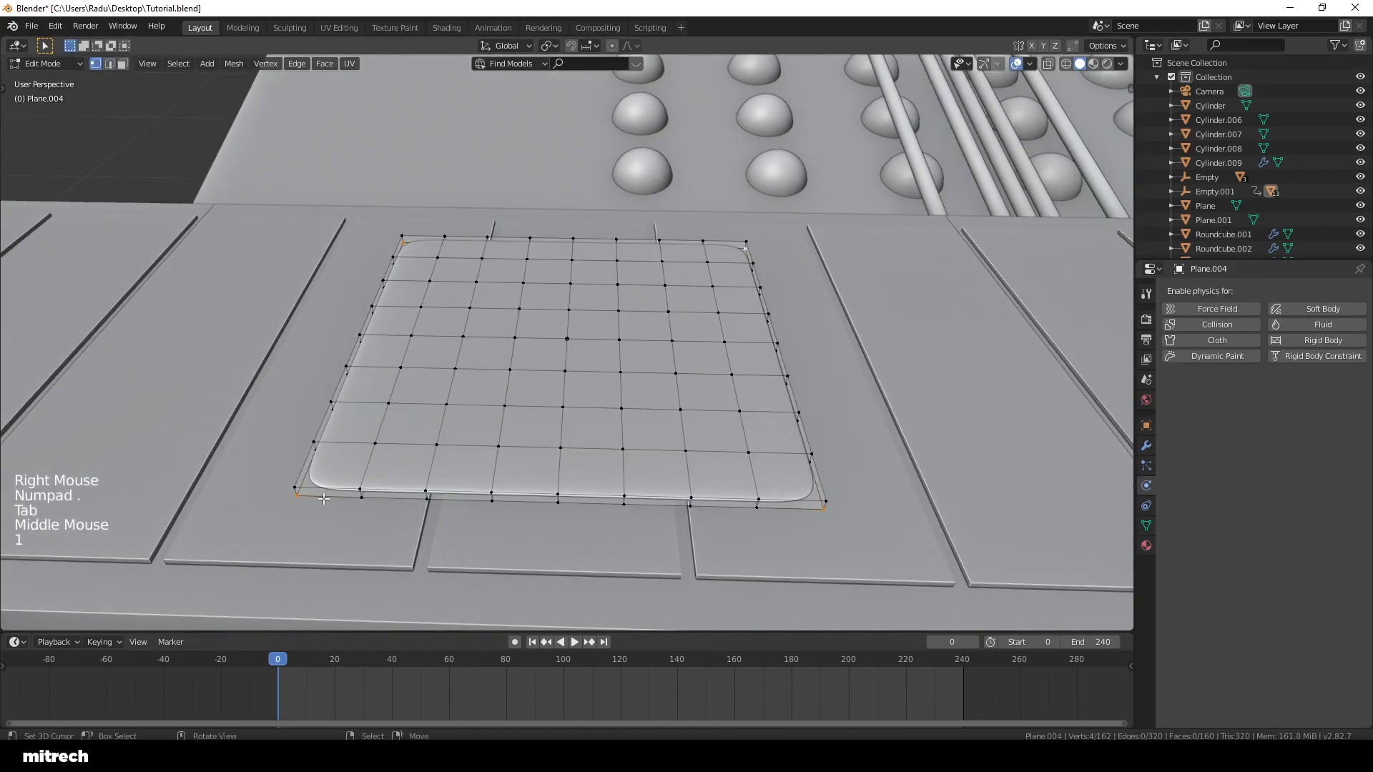
Step: Remove all of the plate's vertices from its vertex group "Group" and clear the selection
click(1144, 444)
click(1143, 444)
click(1145, 486)
click(1144, 506)
click(1144, 527)
key(a)
key(a)
key(a)
click(1242, 424)
key(a)
Step: Select the plate's four corner vertices, assign them to its vertex group "Group" and return to Object Mode
right_click(821, 514)
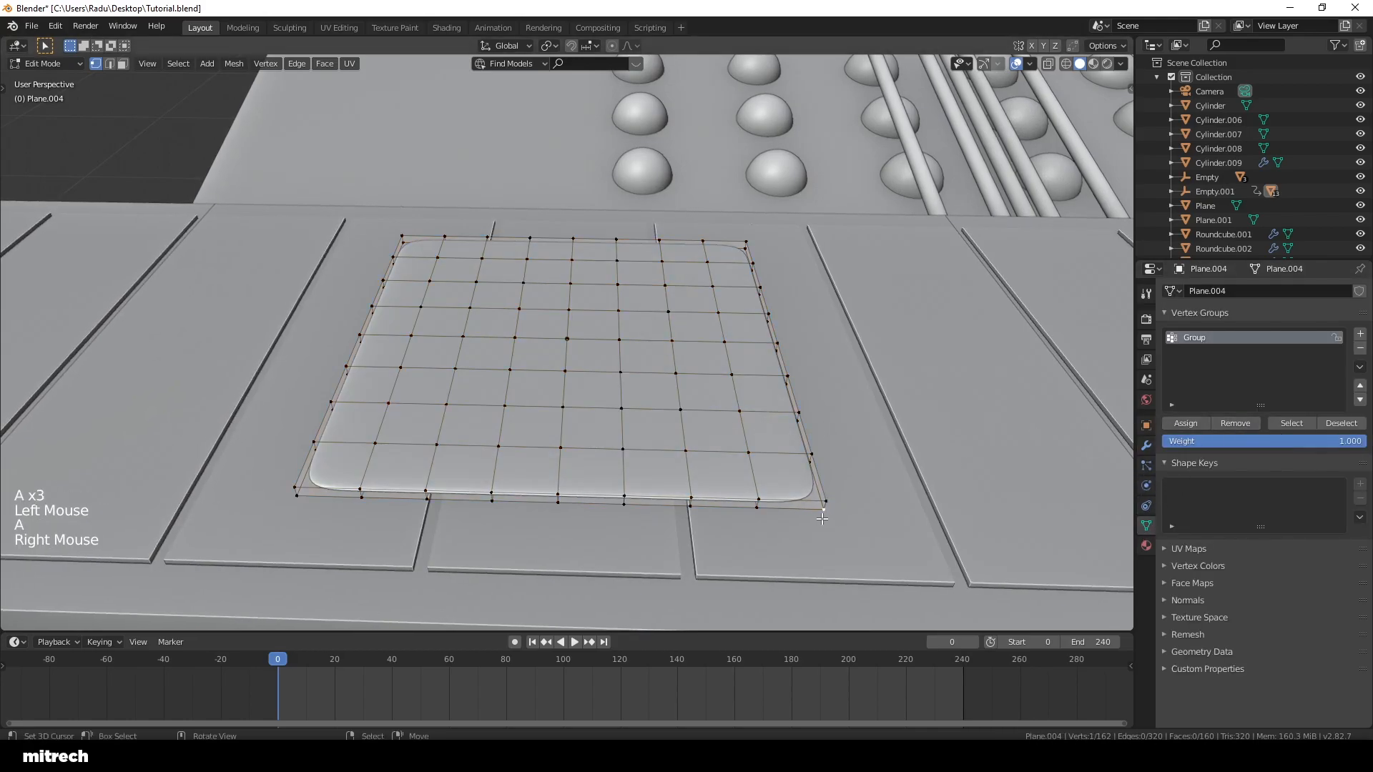
shift+right_click(296, 491)
middle_drag(295, 492, 240, 376)
shift+right_click(255, 390)
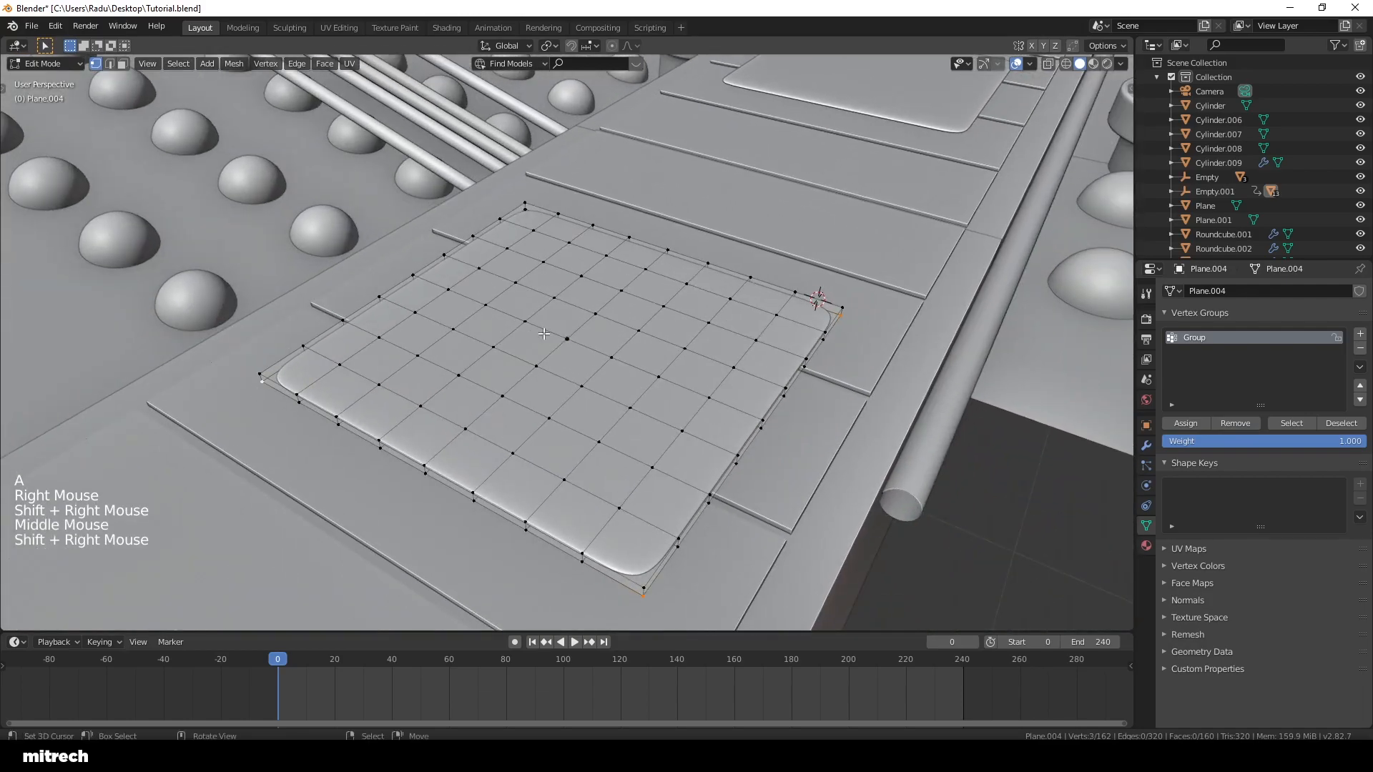
middle_drag(644, 345, 519, 333)
middle_drag(883, 339, 930, 372)
shift+right_click(848, 328)
click(1186, 423)
key(Tab)
Step: Replace the vertex group of the third plate back from the pipe with a new one containing its four corner vertices
middle_drag(630, 388, 772, 426)
right_click(419, 361)
key(F15)
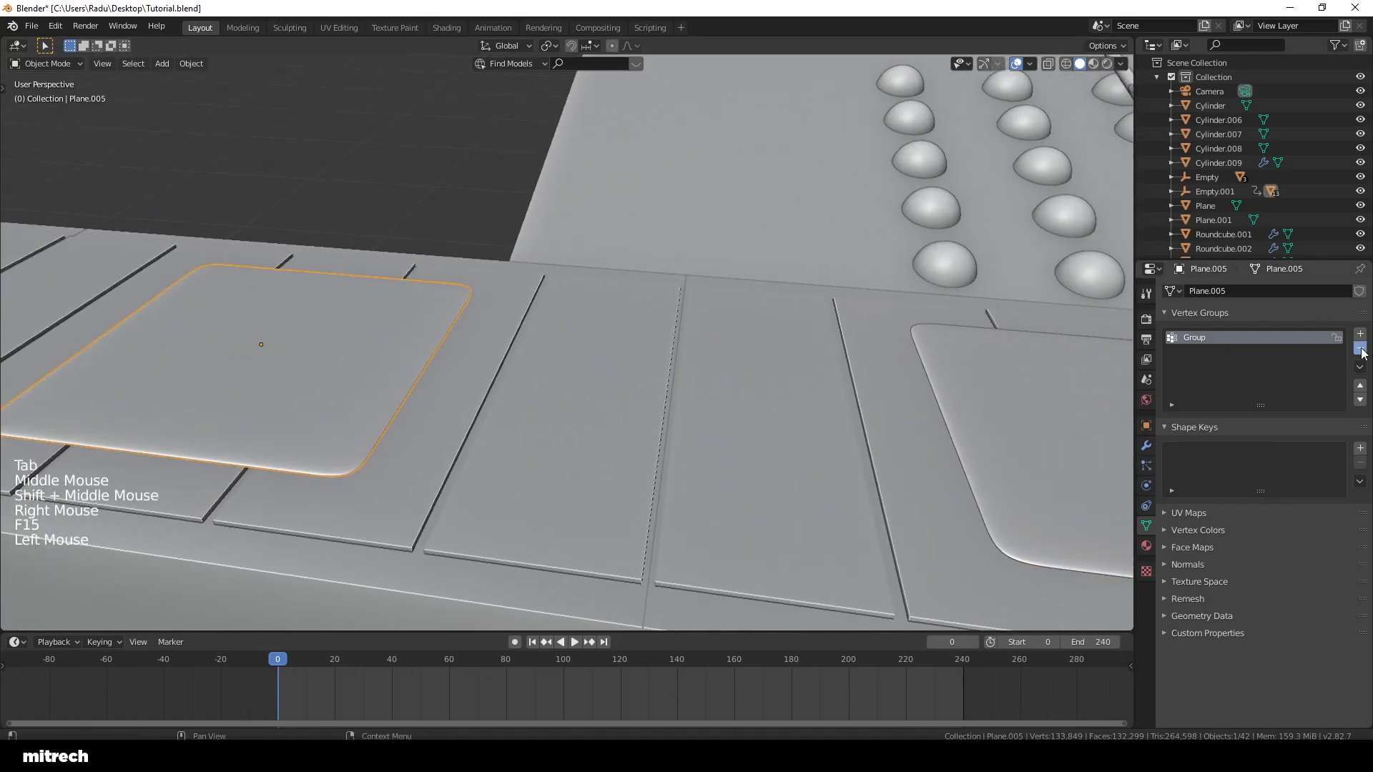
click(1360, 348)
key(Tab)
shift+middle_drag(366, 486, 894, 401)
click(1360, 333)
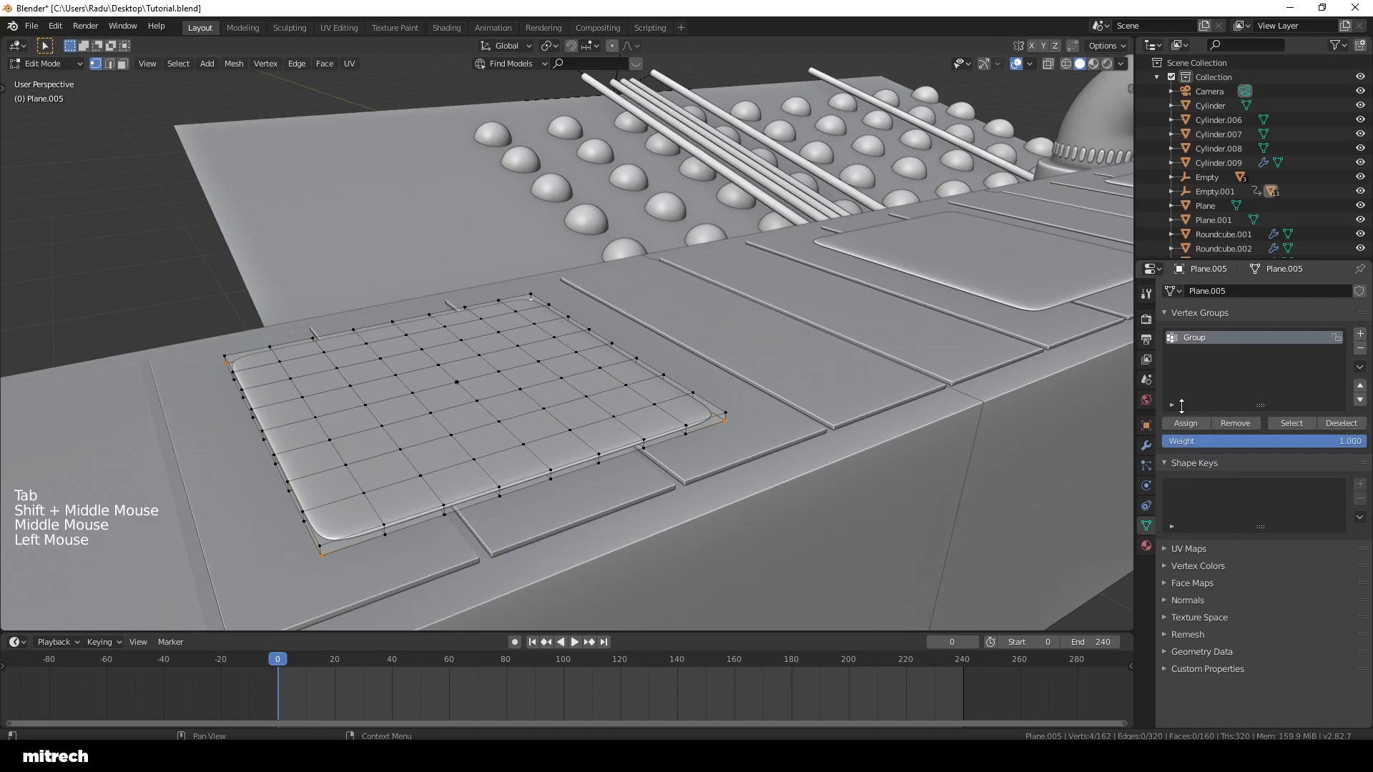
key(Tab)
Step: Replace the fourth plate's vertex group with a new one holding its four corner vertices, and apply the plate's transforms
middle_drag(511, 372, 343, 400)
shift+middle_drag(343, 401, 916, 458)
right_click(444, 266)
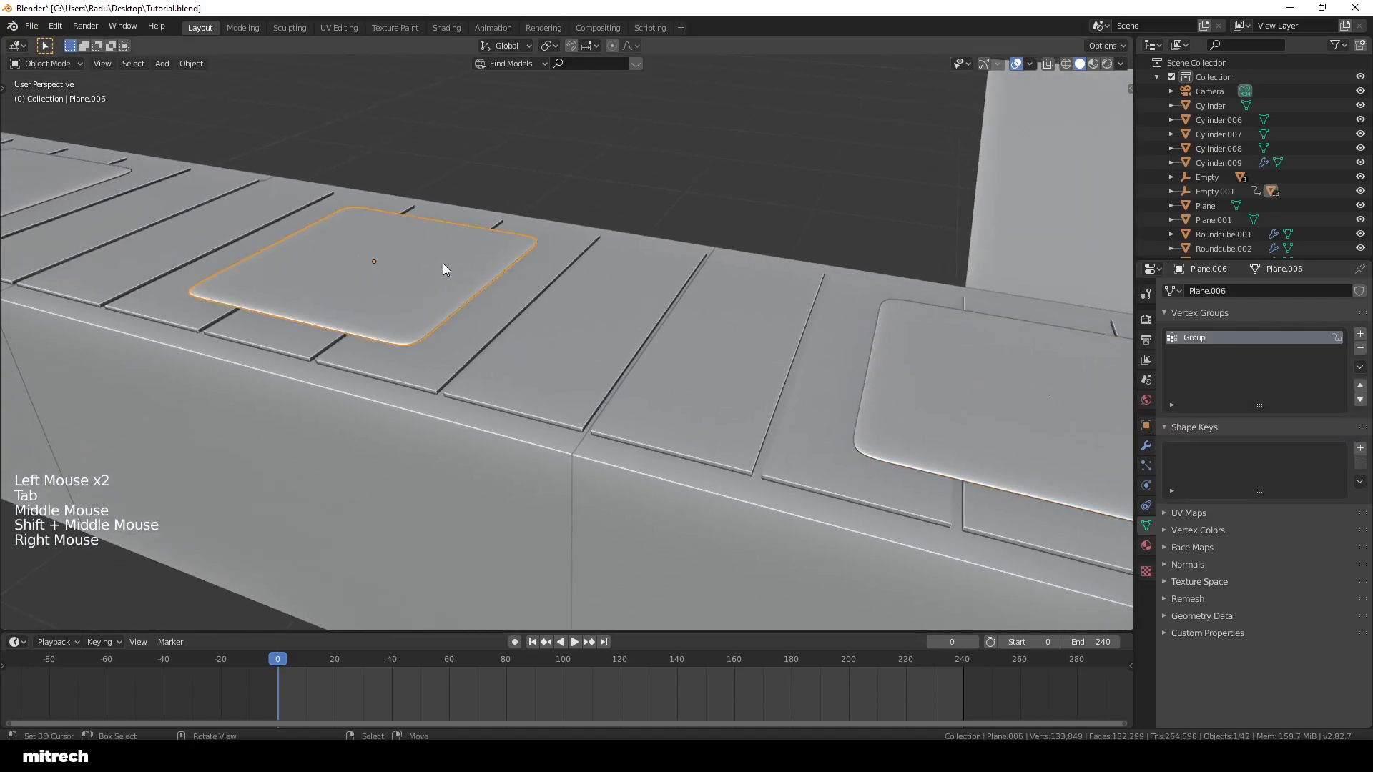
click(1360, 348)
key(Tab)
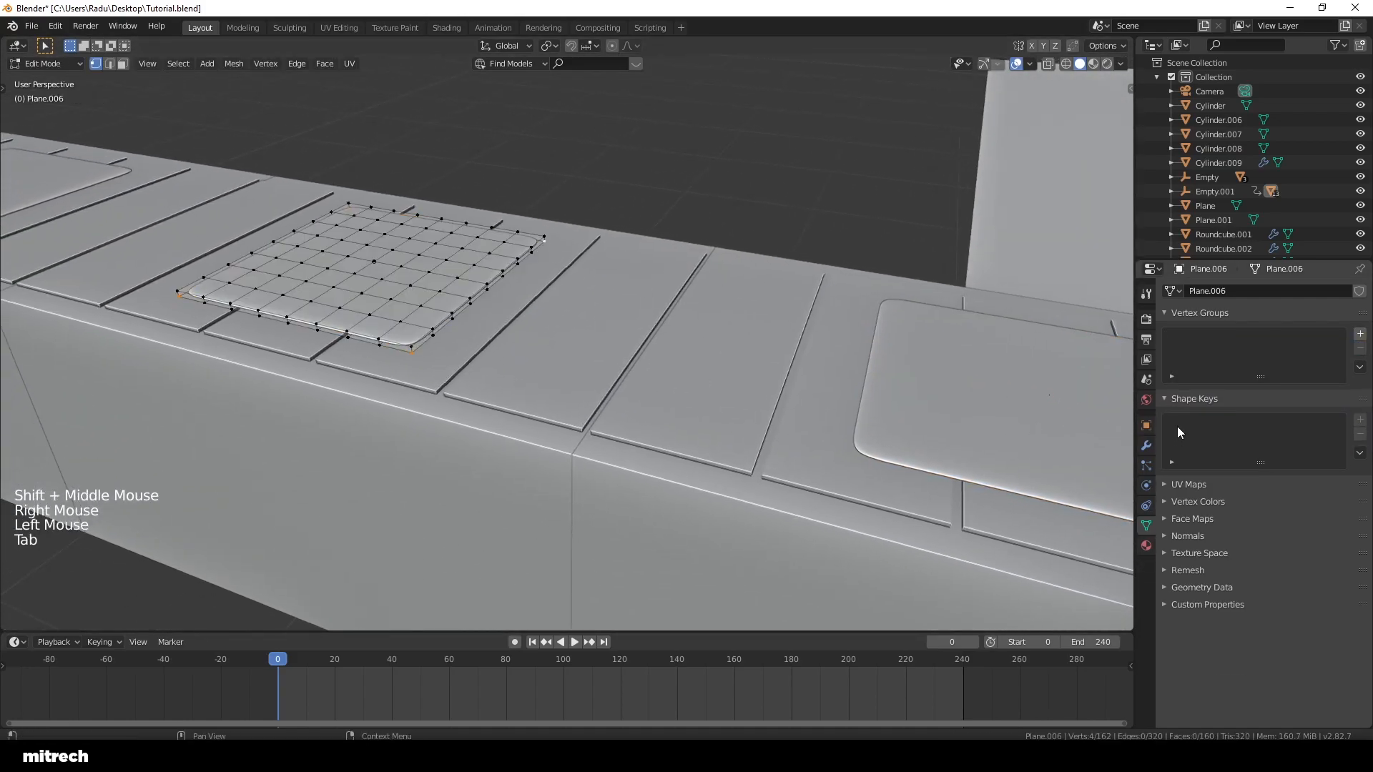
click(1360, 334)
click(1185, 423)
key(Tab)
key(ctrl+a)
click(555, 340)
Step: Select the rearmost plate on the conveyor and apply its rotation and scale
shift+middle_drag(555, 340, 742, 474)
scroll(558, 379, down, 2)
right_click(611, 376)
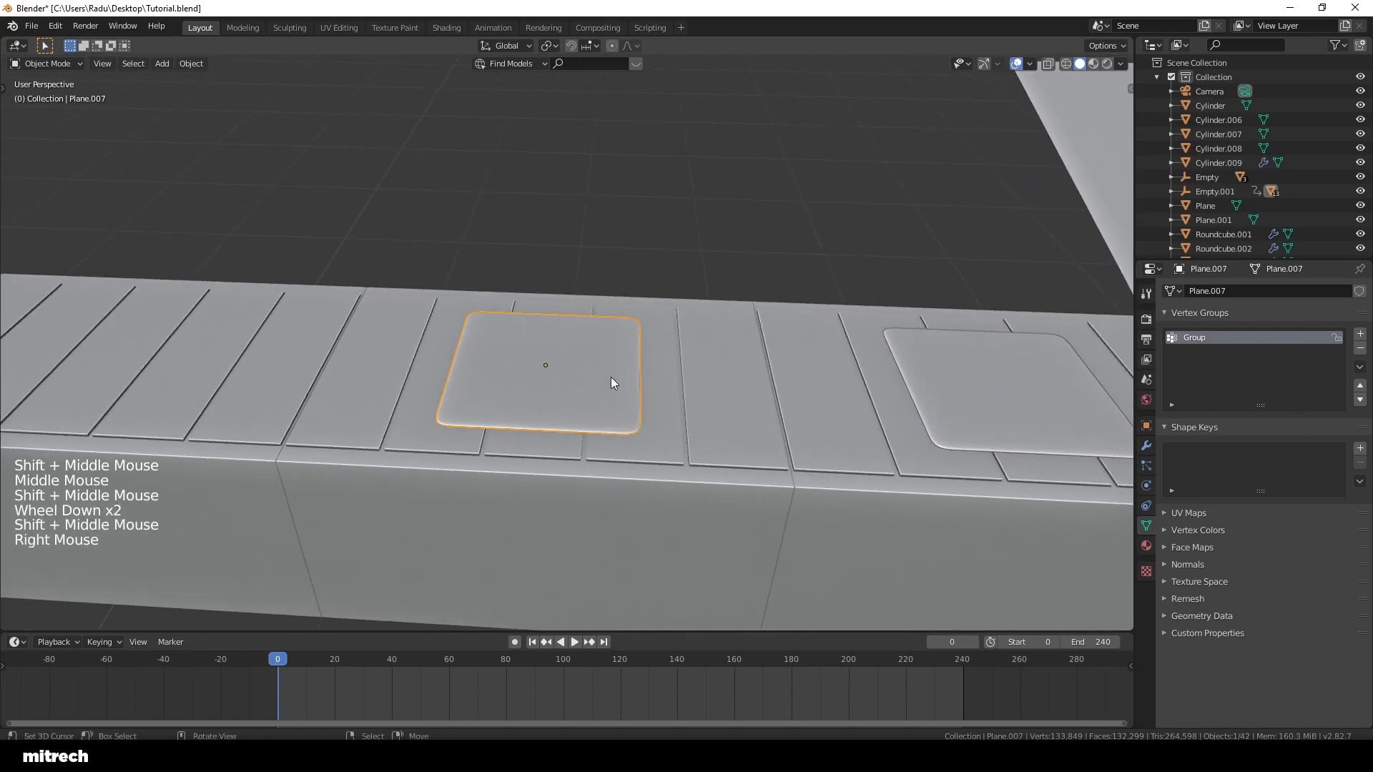
key(a)
right_click(611, 376)
key(ctrl+a)
click(610, 376)
right_click(592, 369)
key(ctrl+a)
click(592, 369)
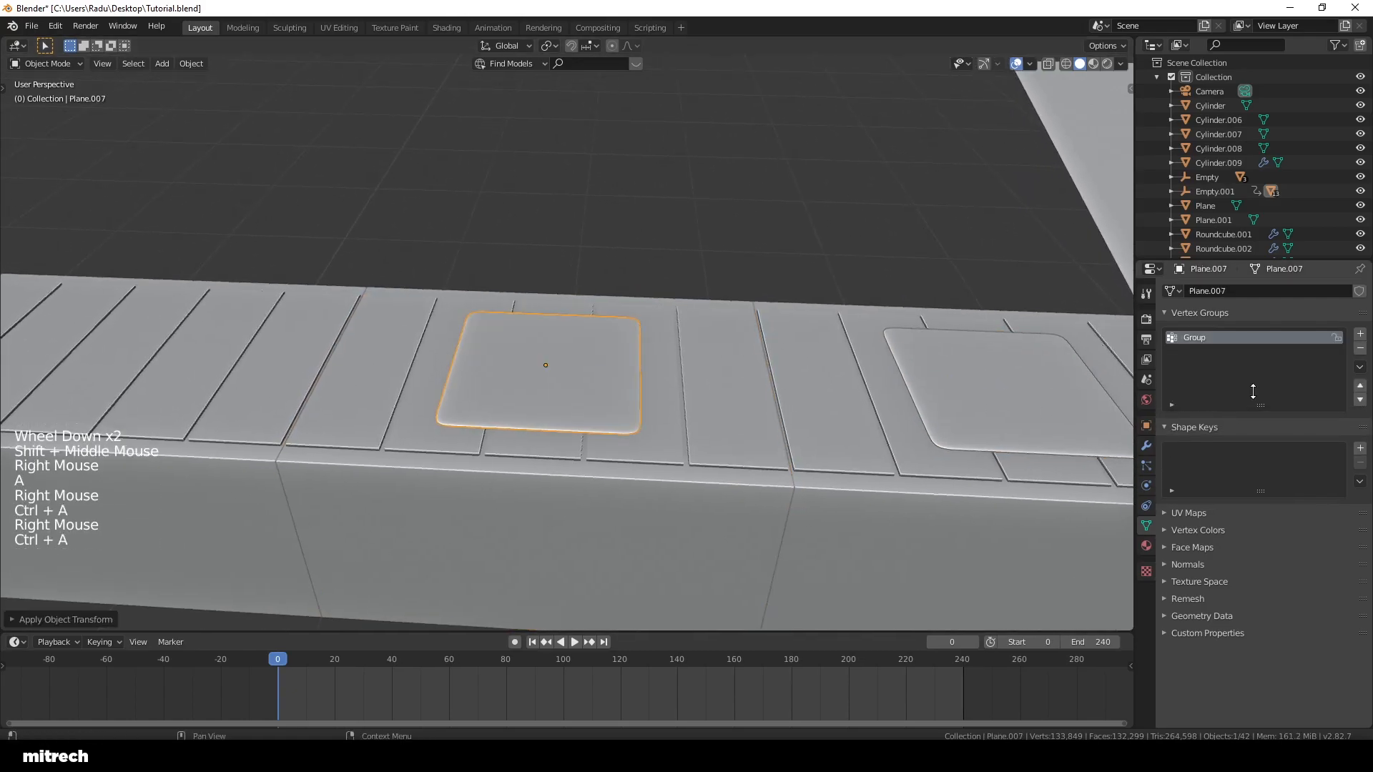
Step: Replace the rearmost plate's vertex group with a new one holding its four corner vertices, and apply Rotation & Scale again
key(Tab)
middle_drag(830, 387, 716, 411)
scroll(715, 411, up, 2)
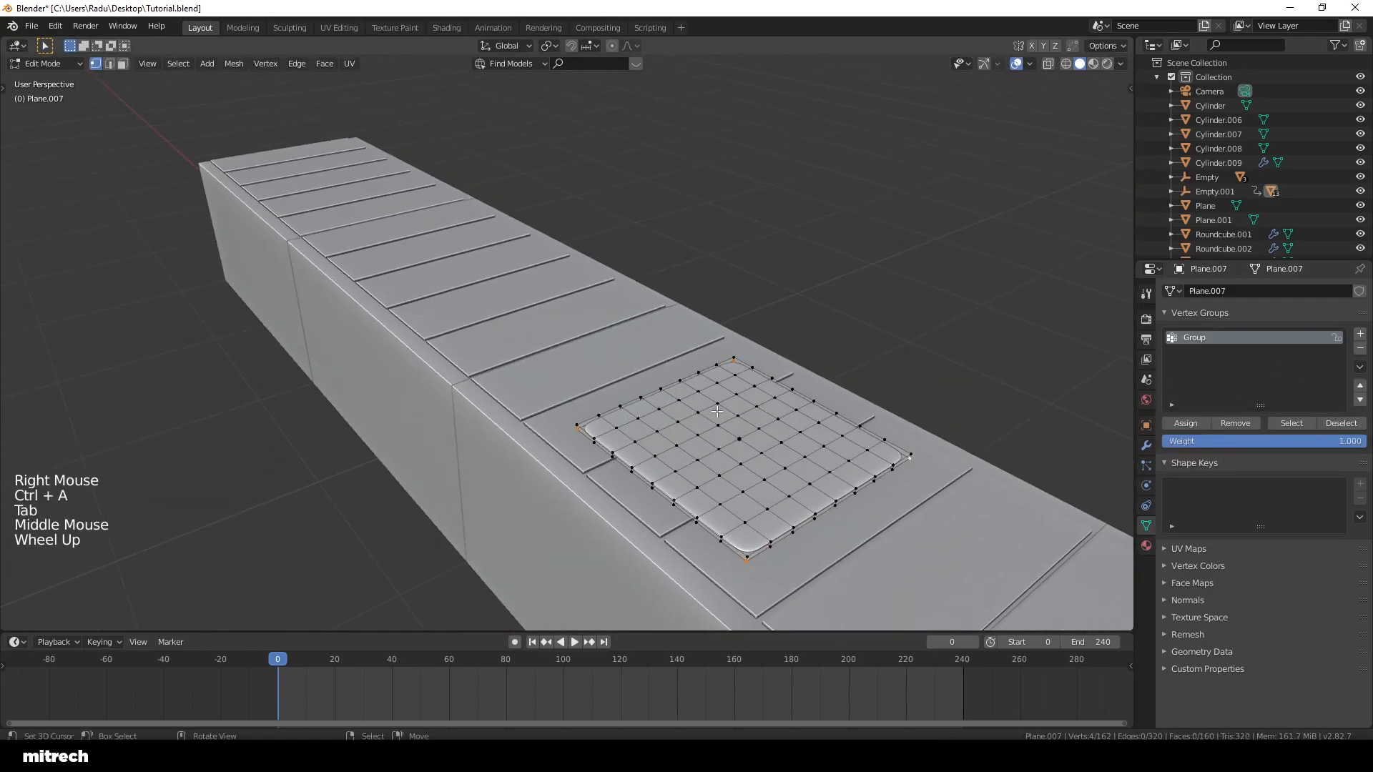
key(KP_Decimal)
click(1360, 348)
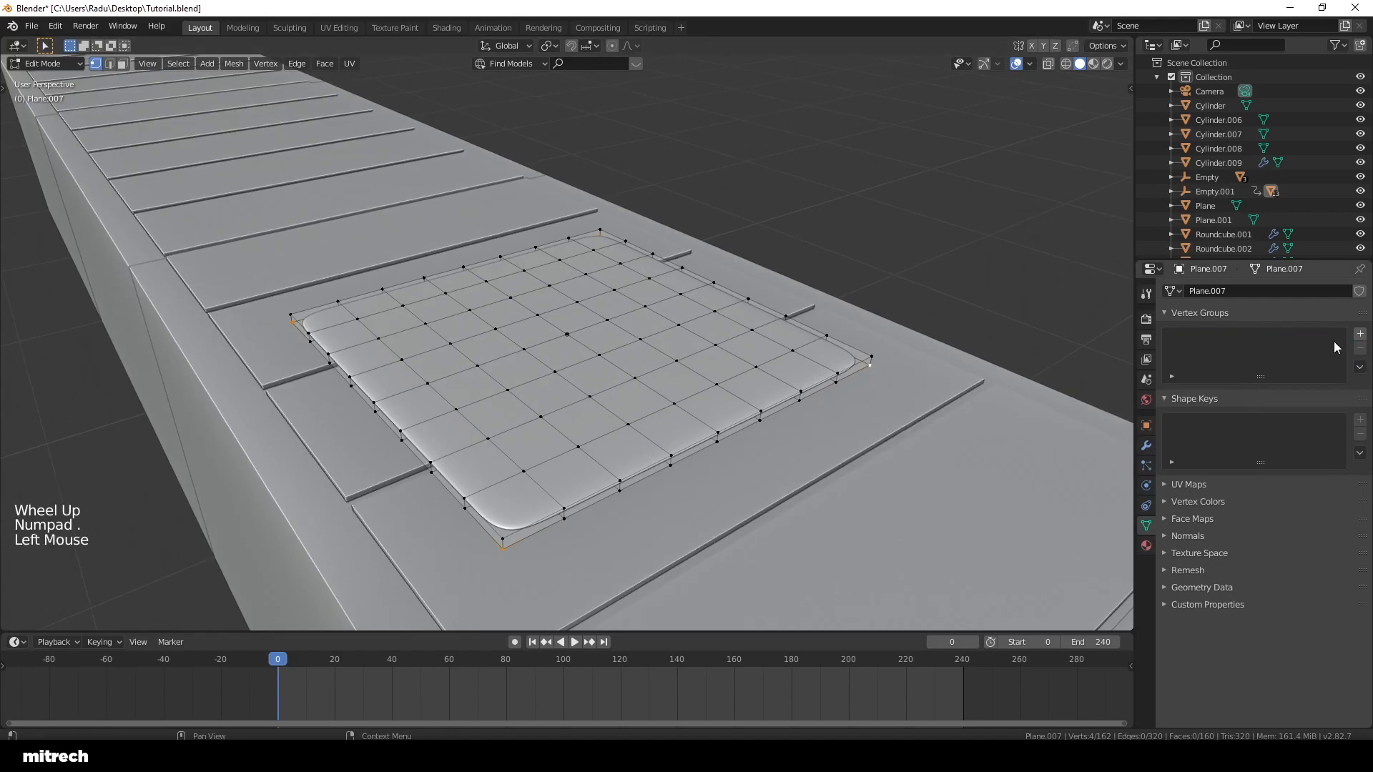
click(1360, 336)
key(Tab)
key(ctrl+a)
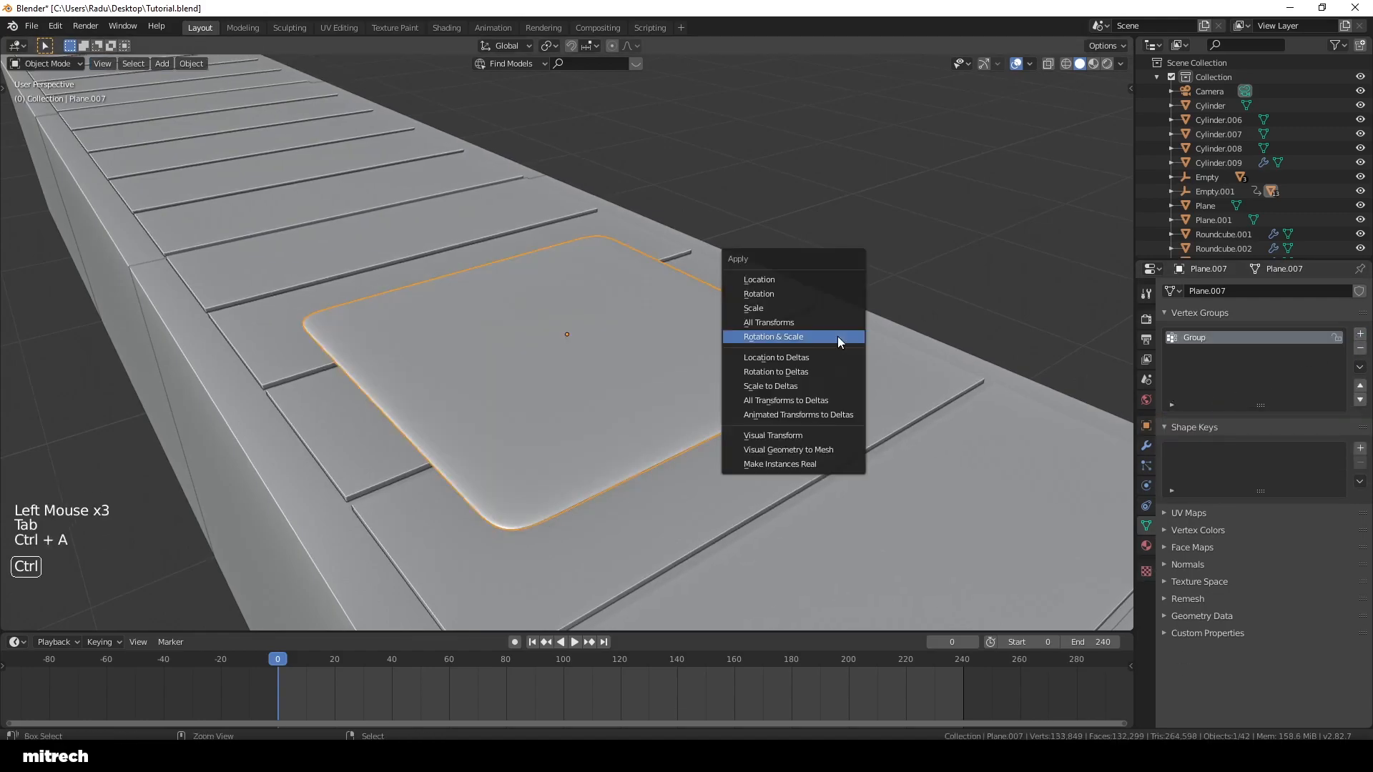
click(838, 336)
Step: Select the plate closest to the pipe and review its cloth physics settings
scroll(825, 341, down, 10)
shift+middle_drag(825, 340, 723, 397)
shift+middle_drag(969, 423, 672, 415)
right_click(672, 415)
click(1145, 444)
click(1146, 465)
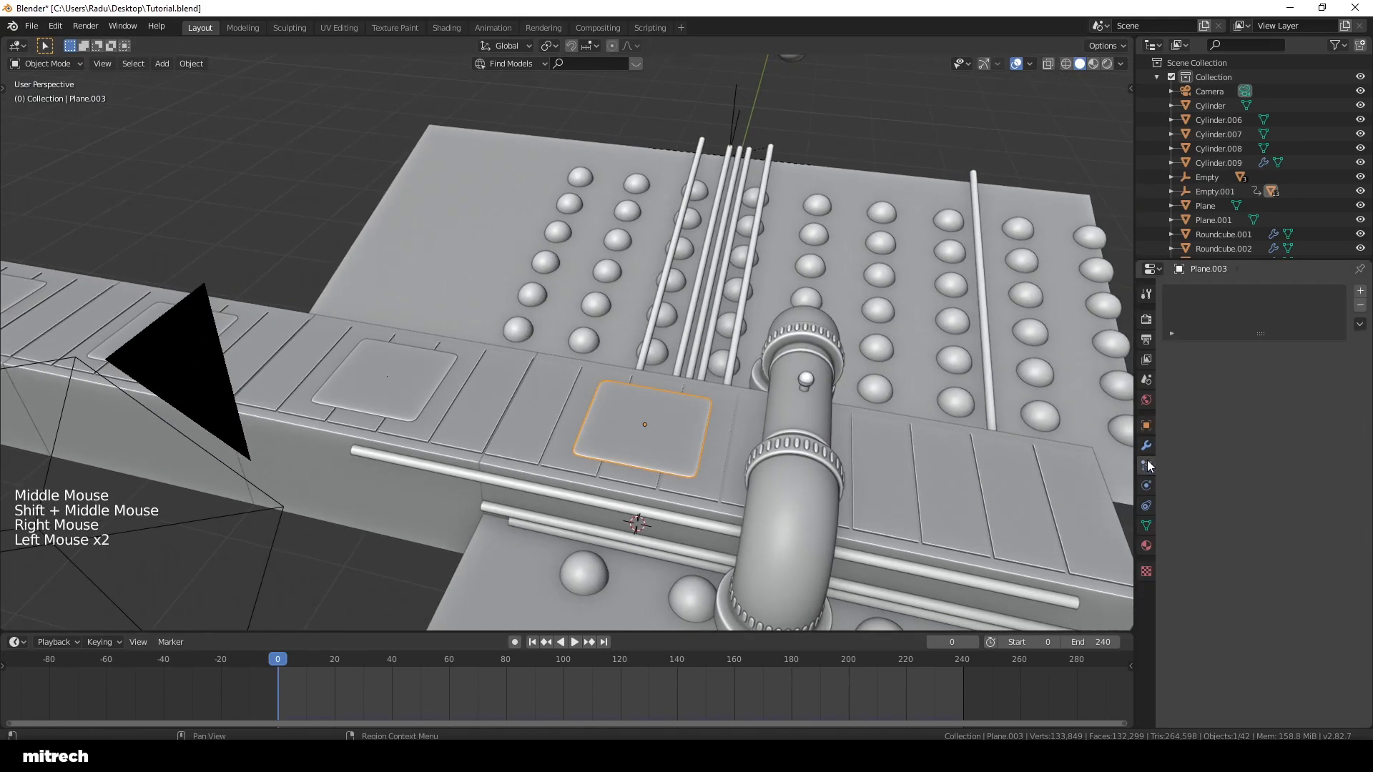
click(1146, 486)
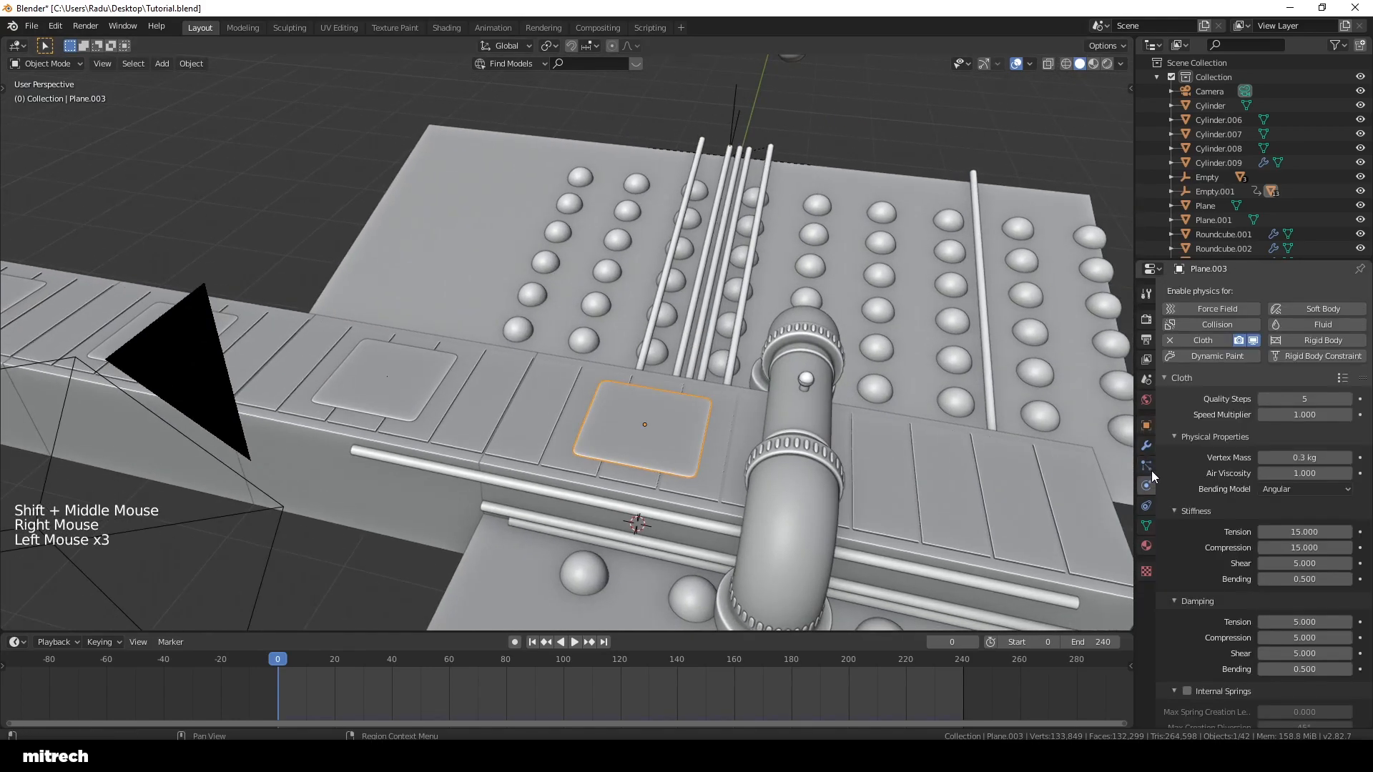
Step: Add cloth physics to the second plate from the pipe and set its cache to simulate from frame 60 to 240
right_click(367, 396)
click(1185, 341)
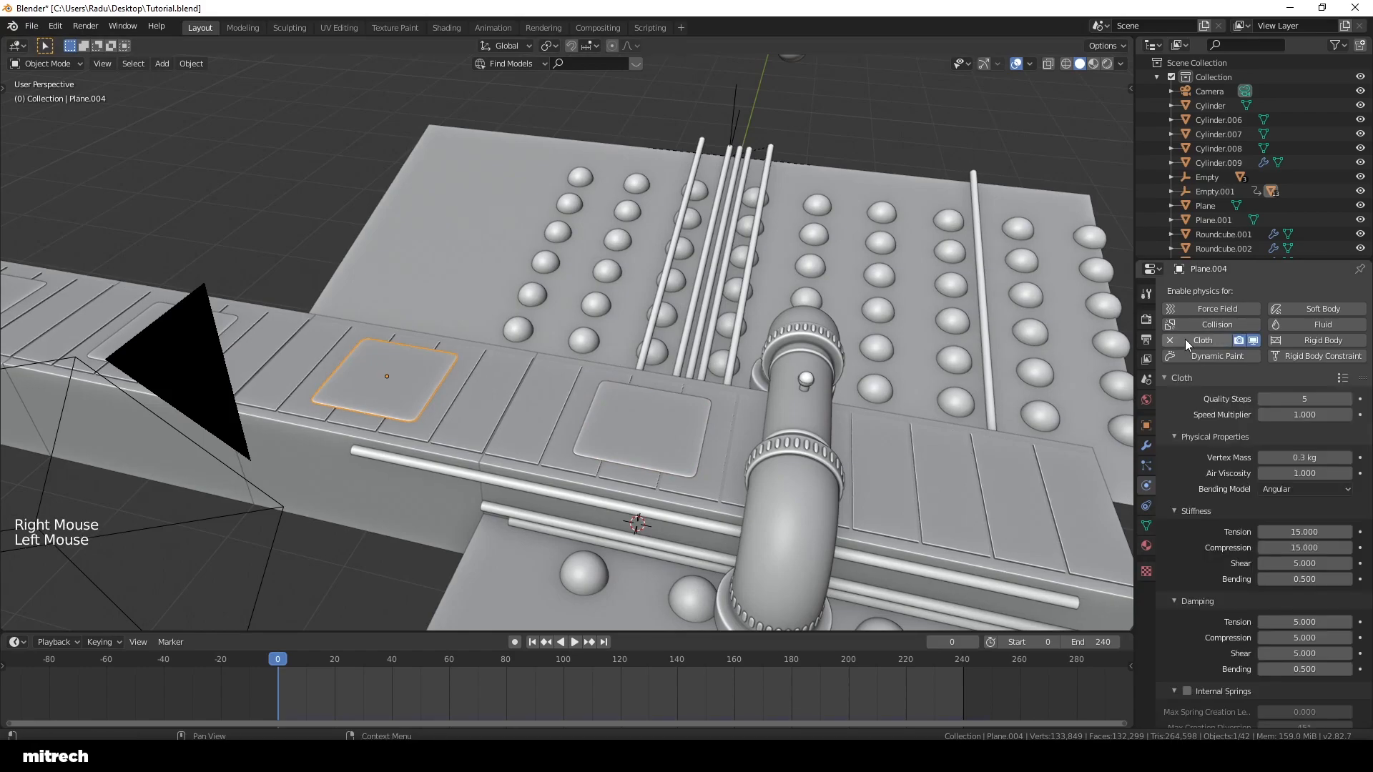
scroll(1211, 483, down, 20)
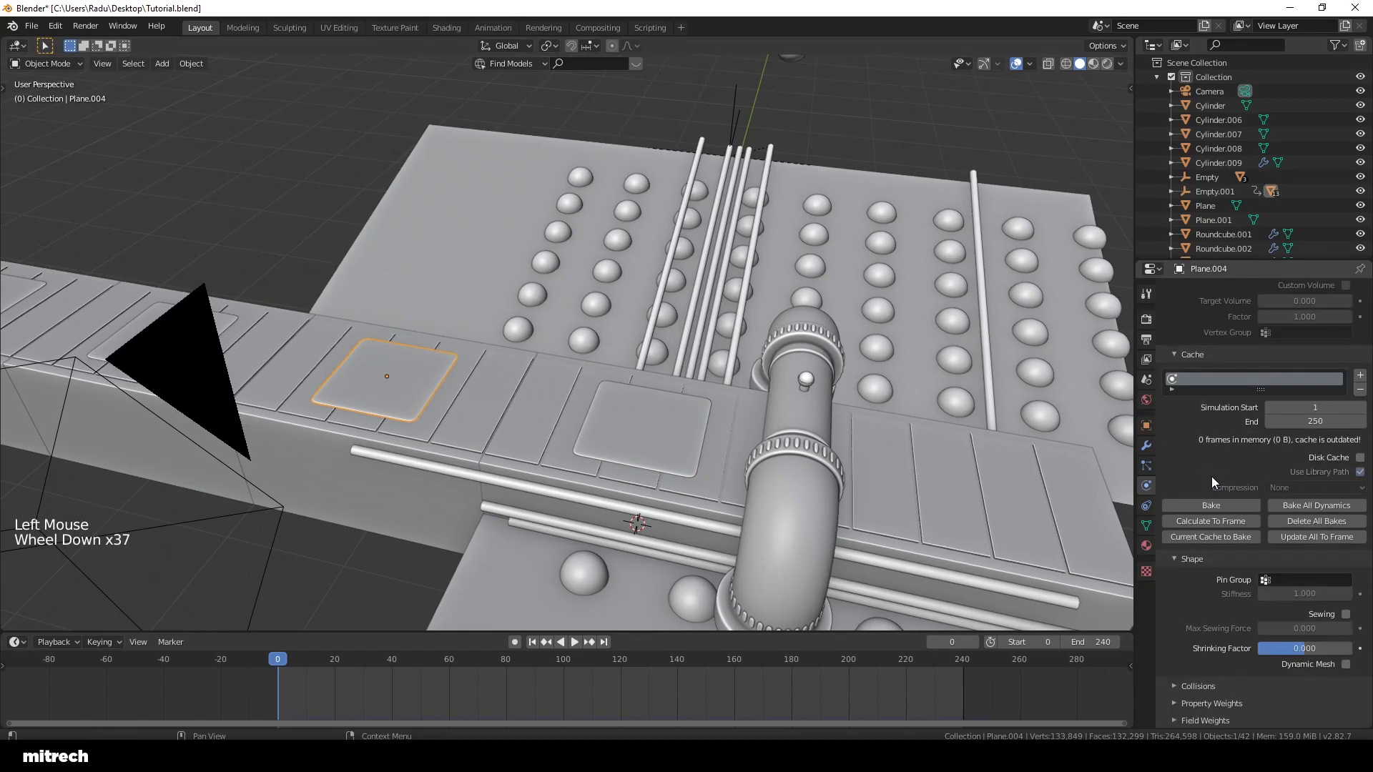
click(1314, 407)
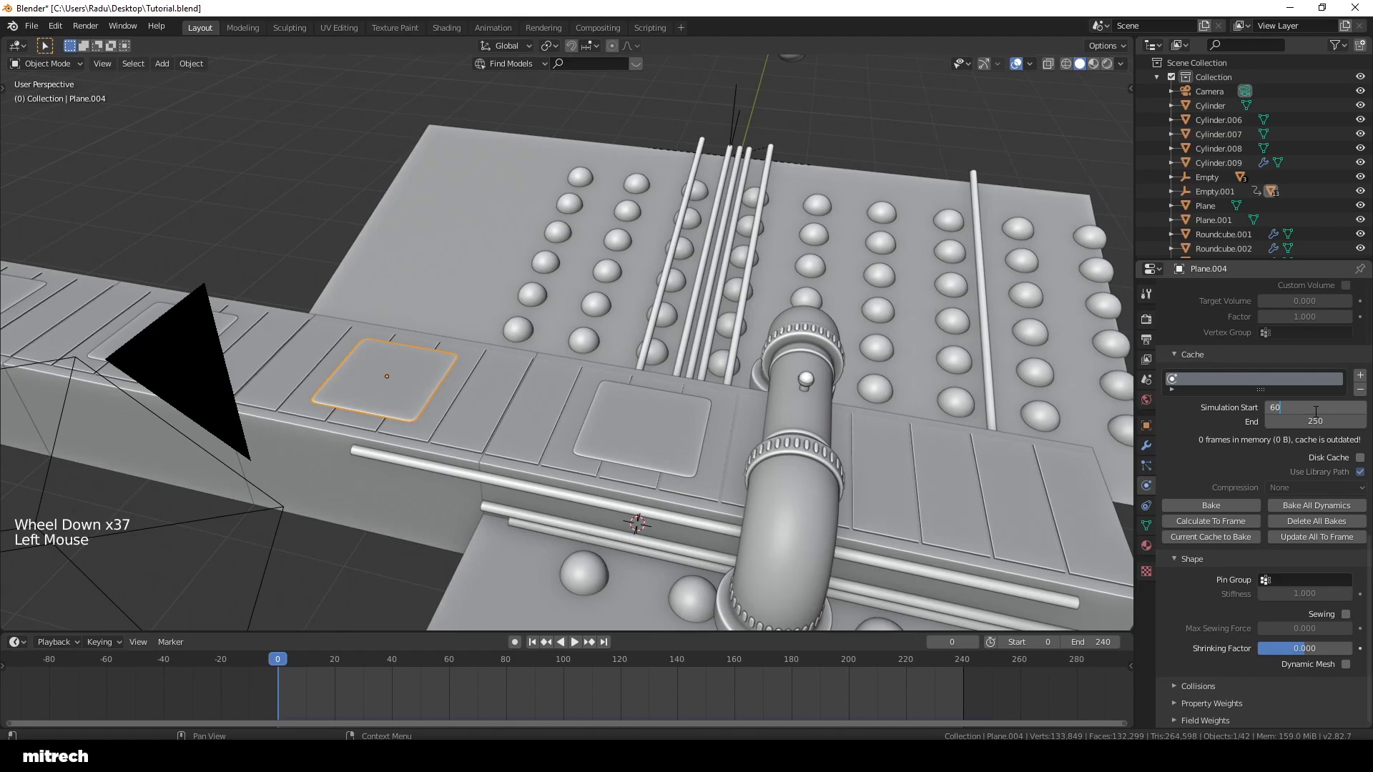
key(Tab)
text(240)
key(Return)
Step: Enable pressure of 130 on the second plate's cloth and pin it with the vertex group "Group"
scroll(1219, 422, up, 7)
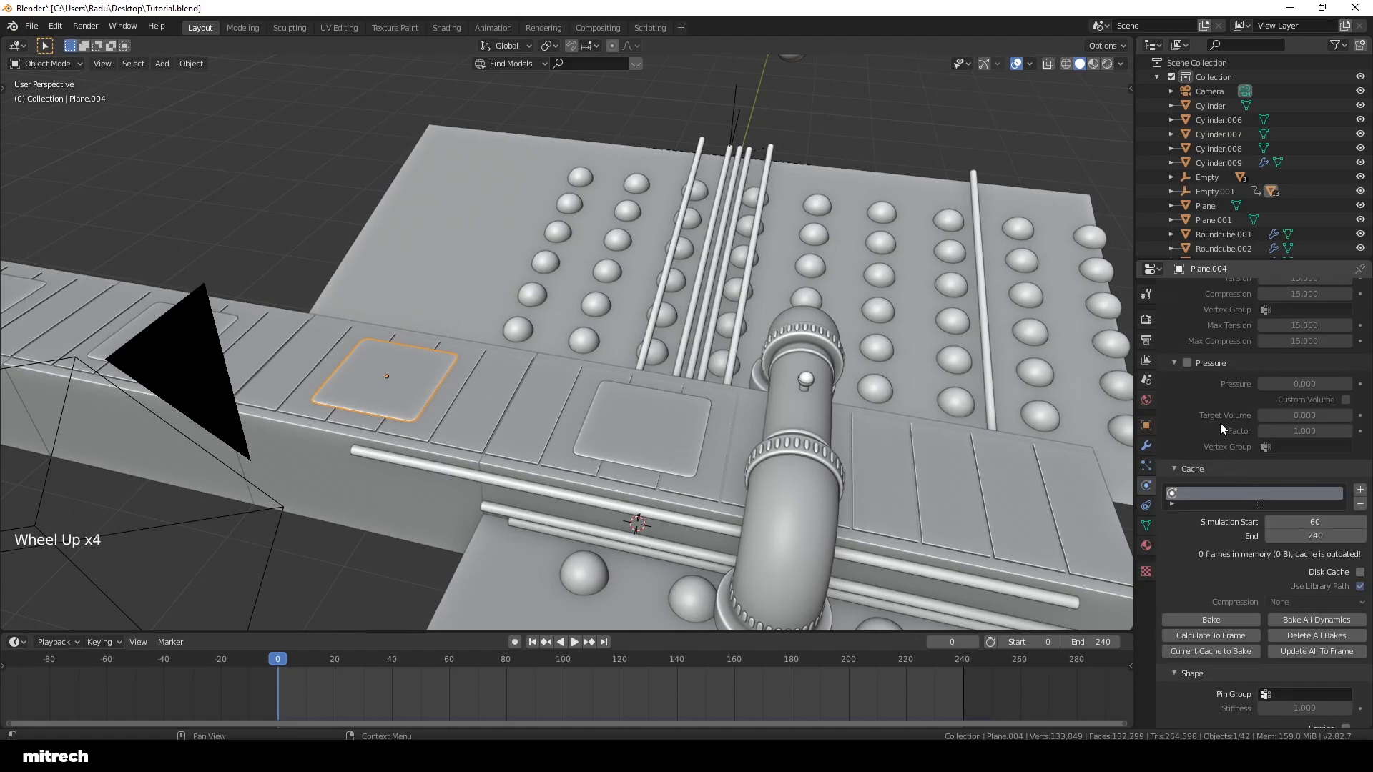
click(1187, 448)
click(1312, 469)
text(1)
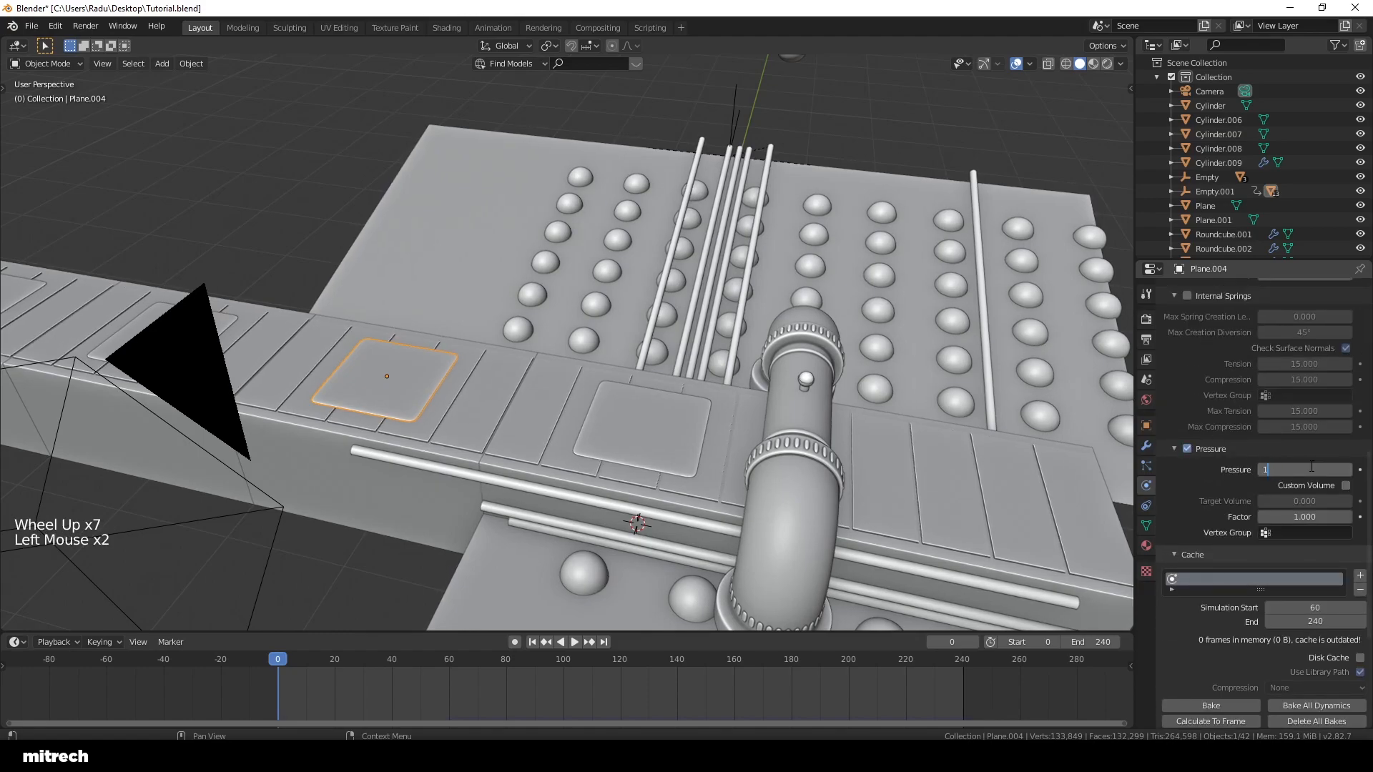
text(30)
key(Return)
scroll(1225, 423, down, 4)
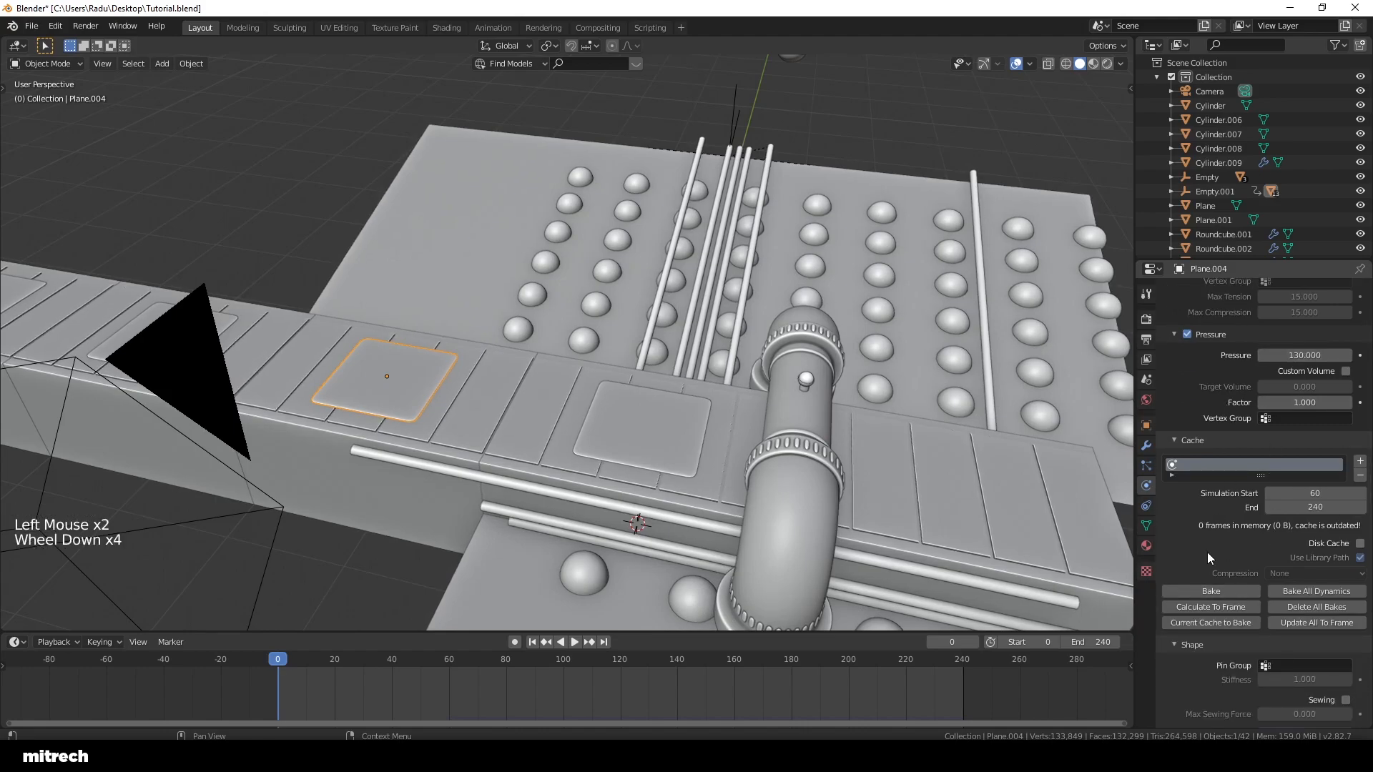
click(1305, 666)
click(1280, 521)
Step: Add cloth physics to the third plate from the pipe and set its cache to simulate from frame 120 to 240
middle_drag(486, 410, 443, 415)
shift+middle_drag(444, 415, 596, 353)
right_click(600, 351)
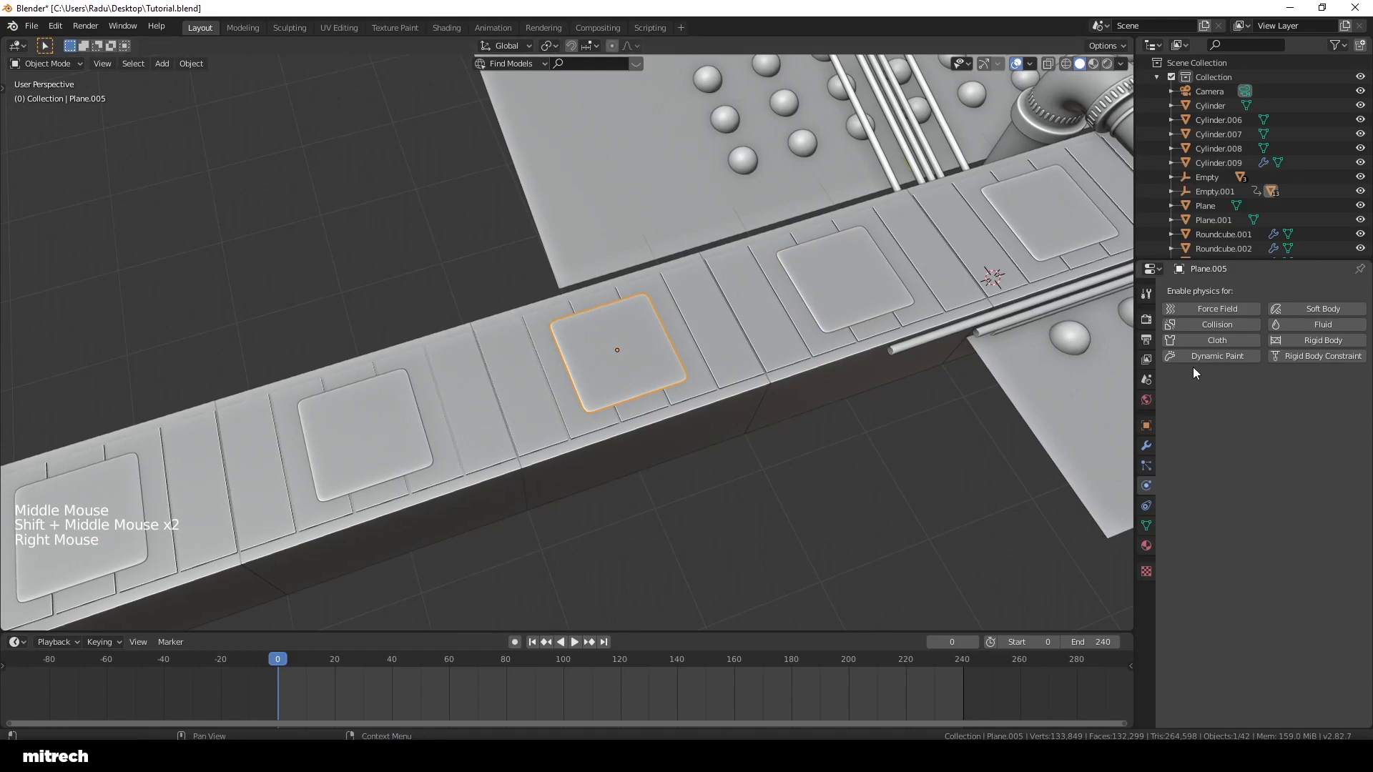
click(1202, 340)
scroll(1220, 427, down, 20)
click(1300, 407)
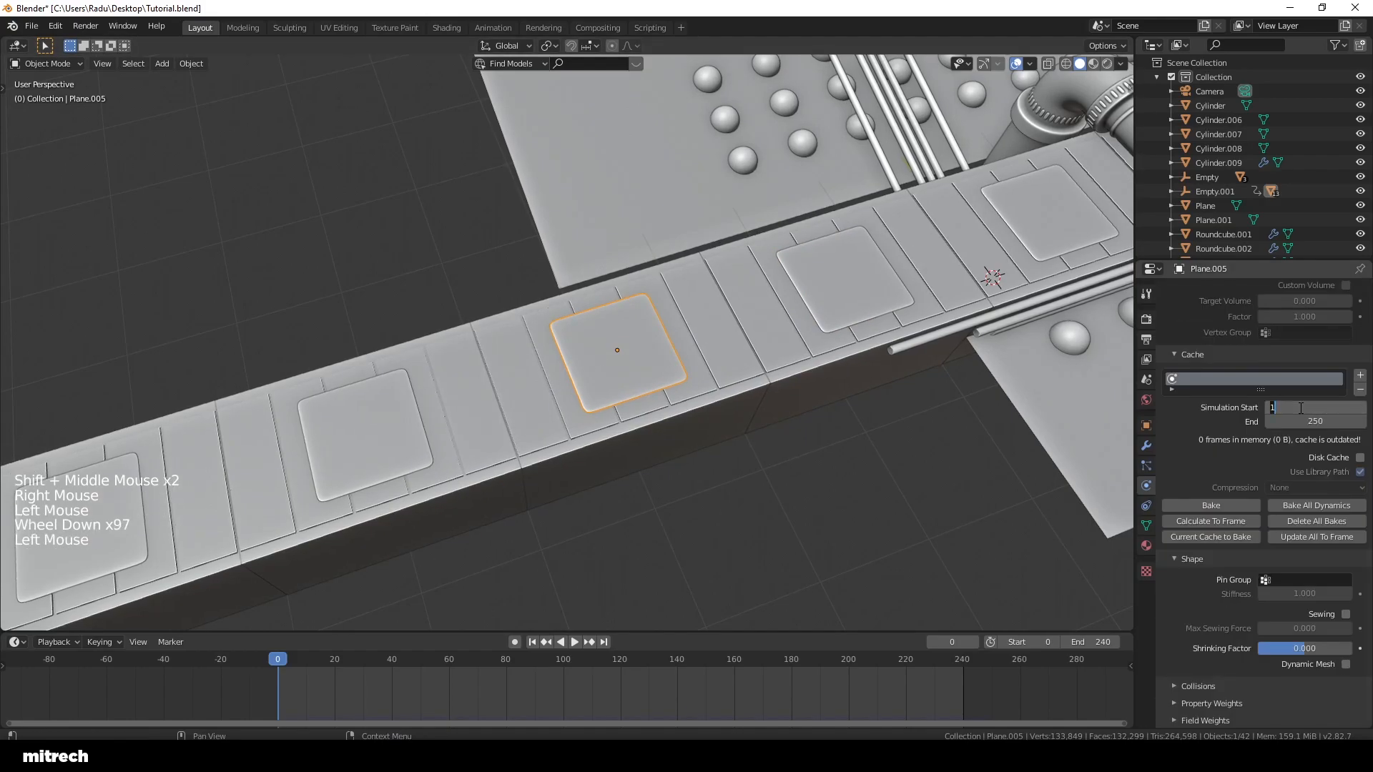
text(1202)
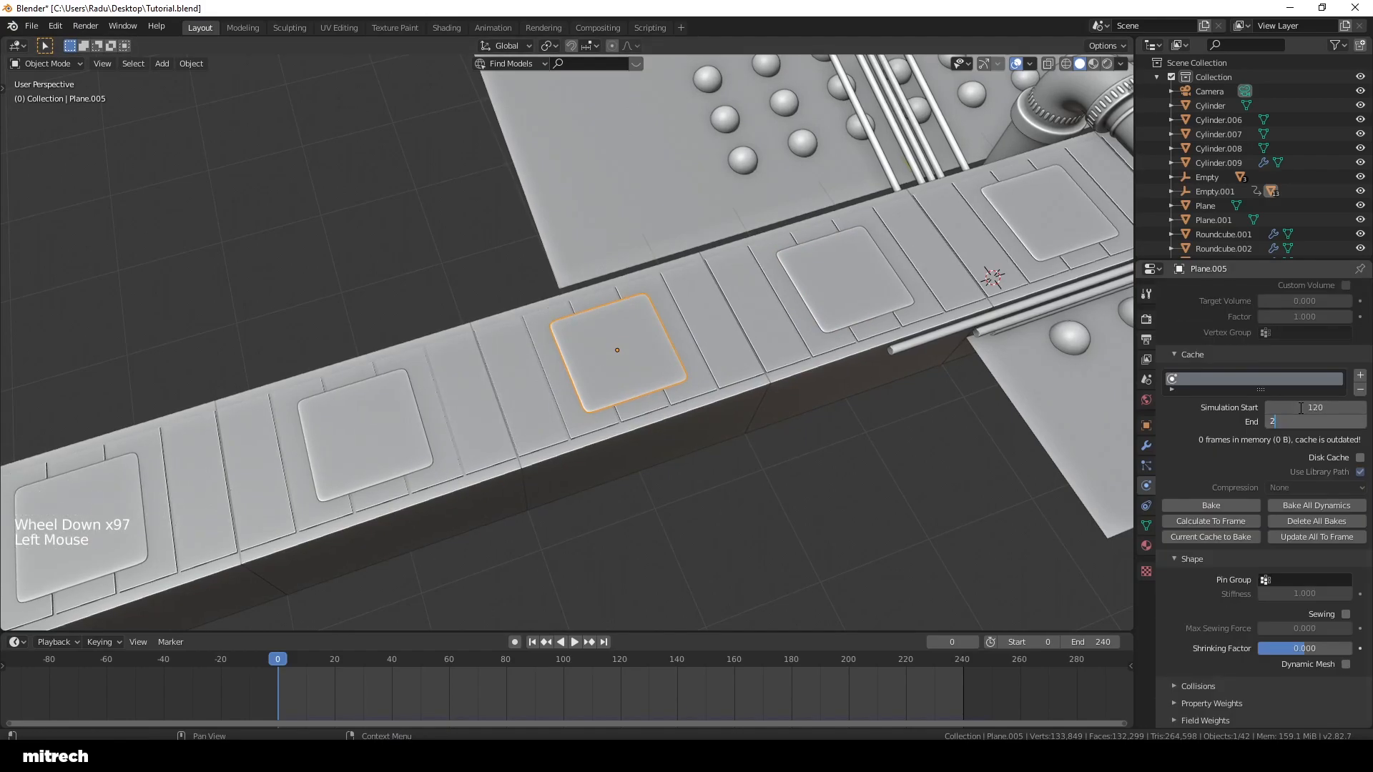
text(40)
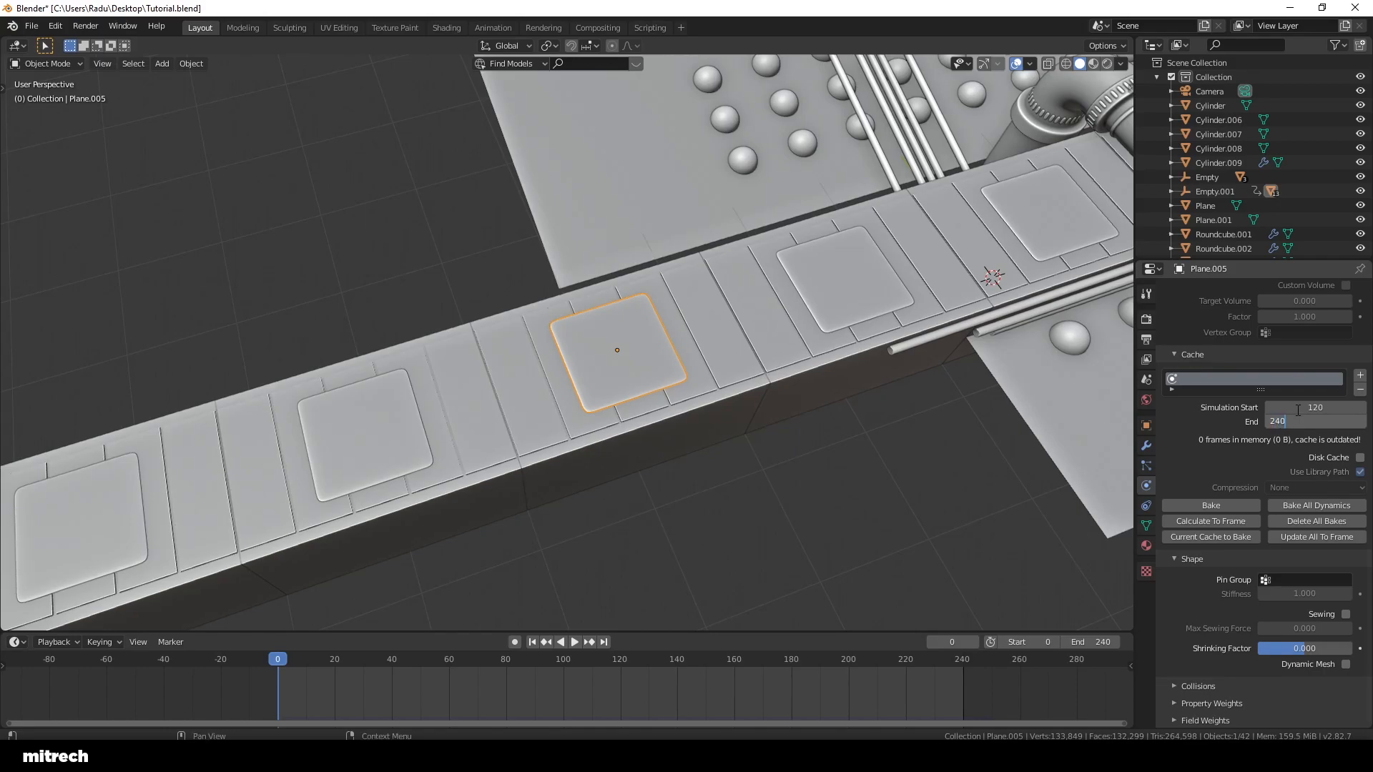
Step: Pin the third plate's cloth with the vertex group "Group" and enable pressure at 130
click(1305, 580)
click(1280, 604)
scroll(1289, 447, up, 4)
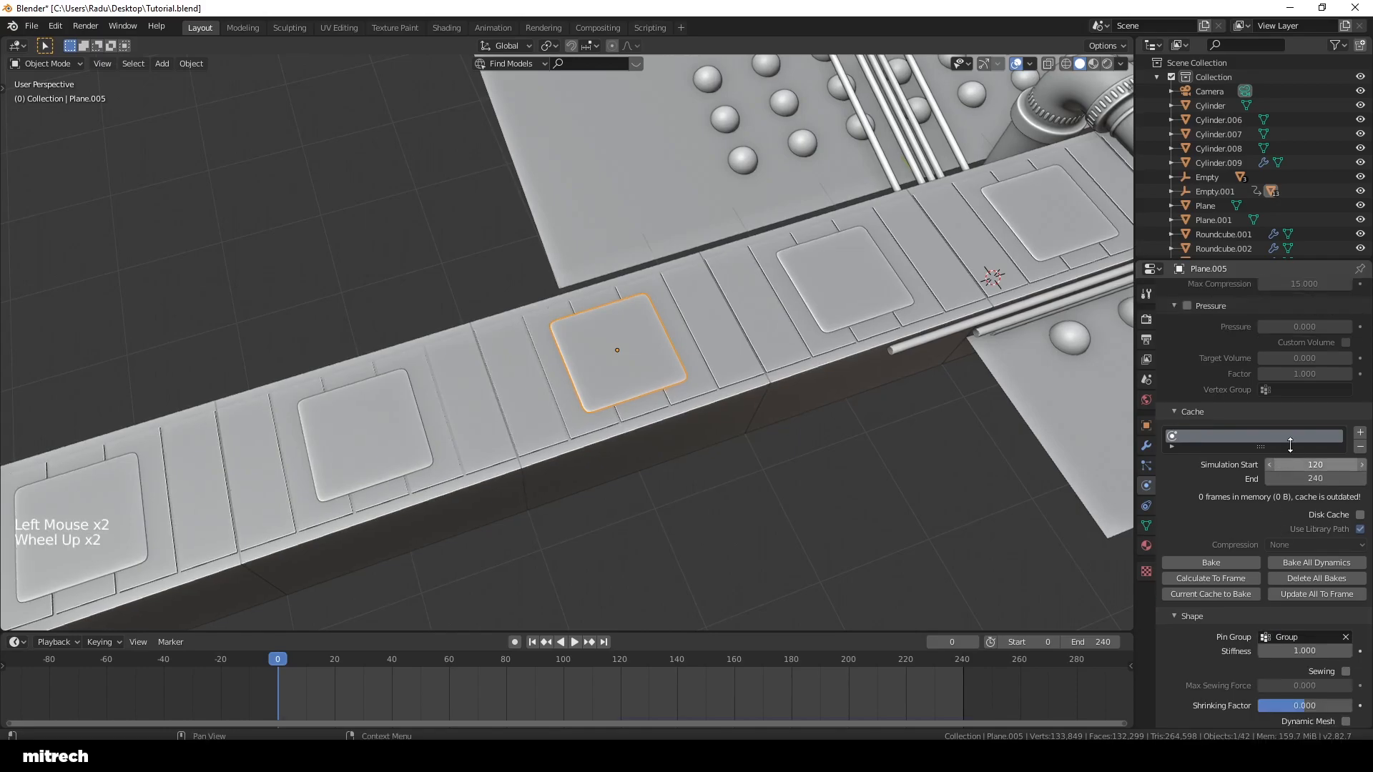
click(1188, 364)
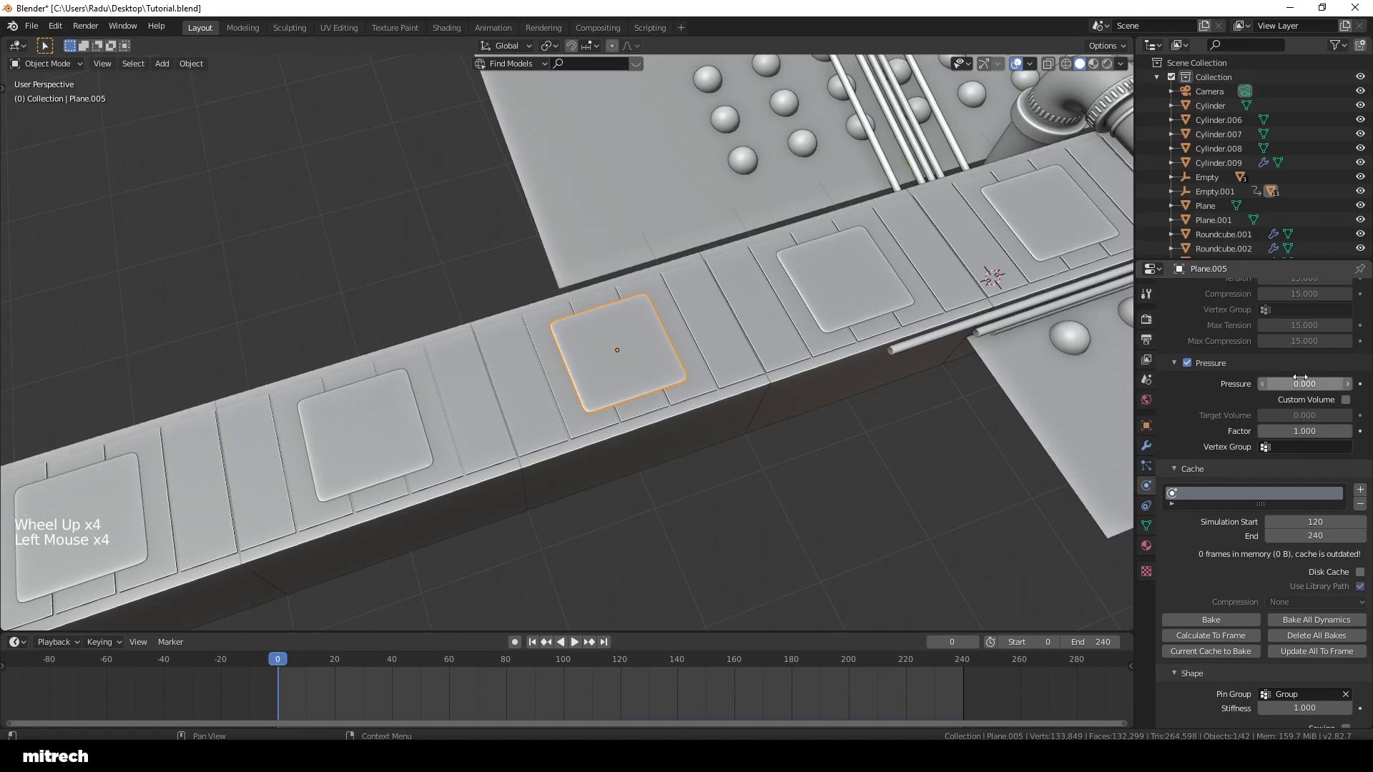
key(Return)
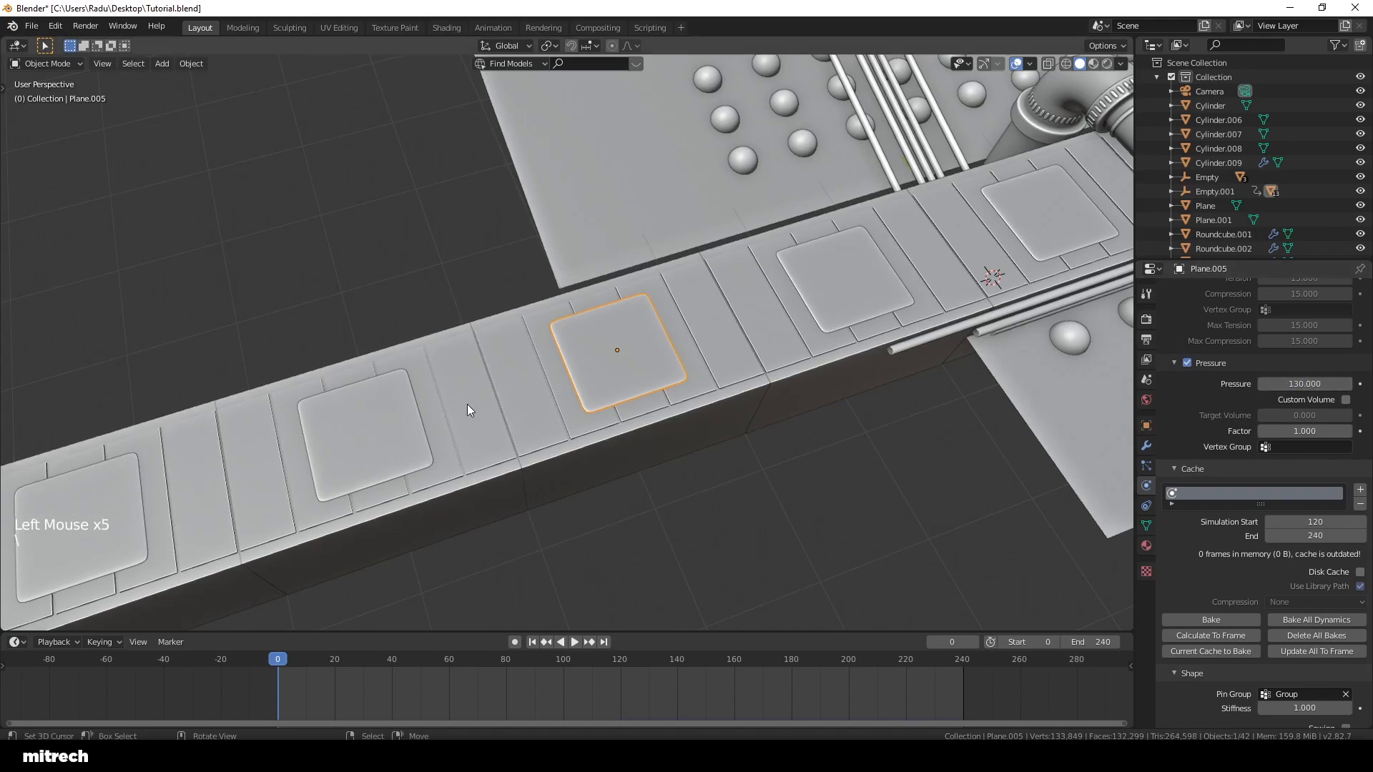
Step: Add cloth physics to the fourth plate from the pipe and set its cache to simulate from frame 180 to 240
right_click(372, 429)
click(1204, 339)
scroll(1238, 496, down, 20)
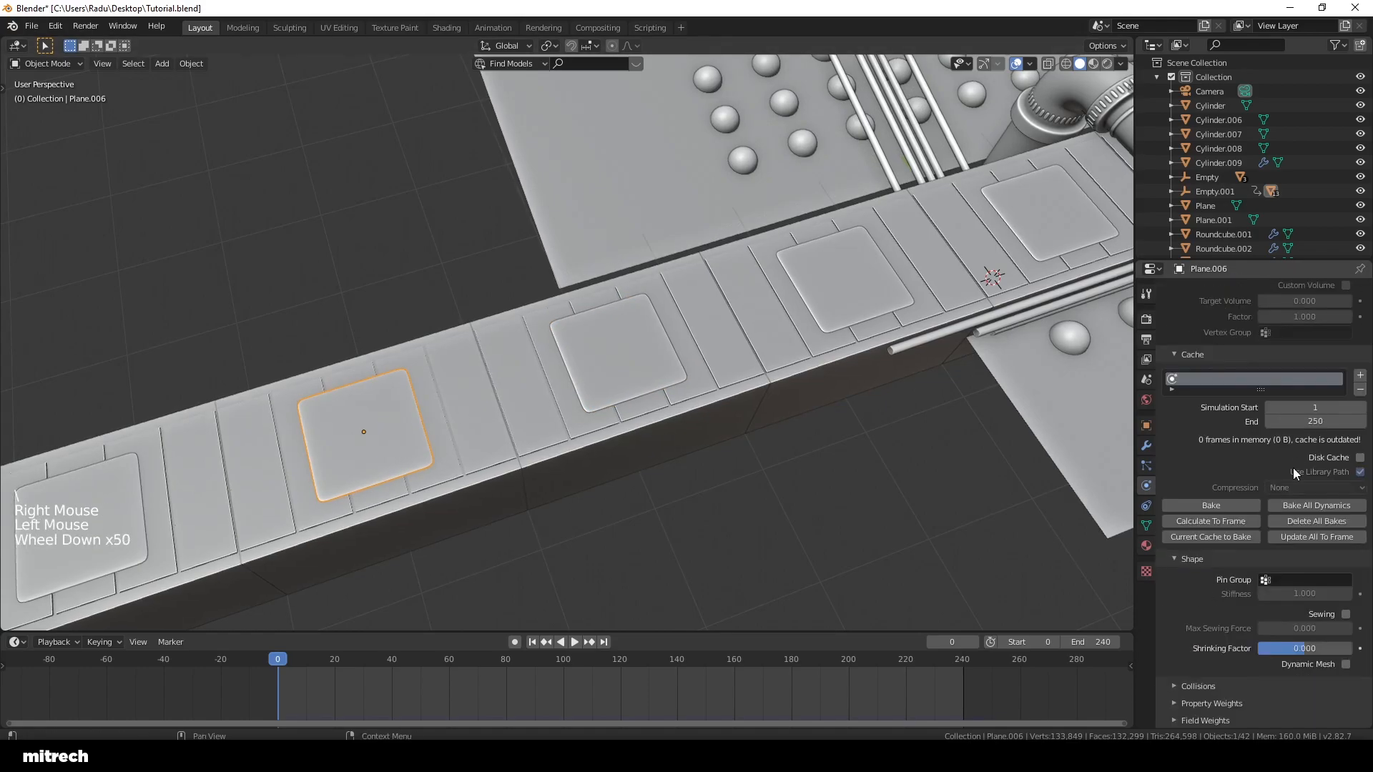
click(1316, 405)
text(240)
key(Return)
Step: Pin the fourth plate's cloth with the vertex group "Group" and enable pressure at the same value as the other plates
click(1275, 581)
click(1271, 600)
scroll(1259, 557, up, 3)
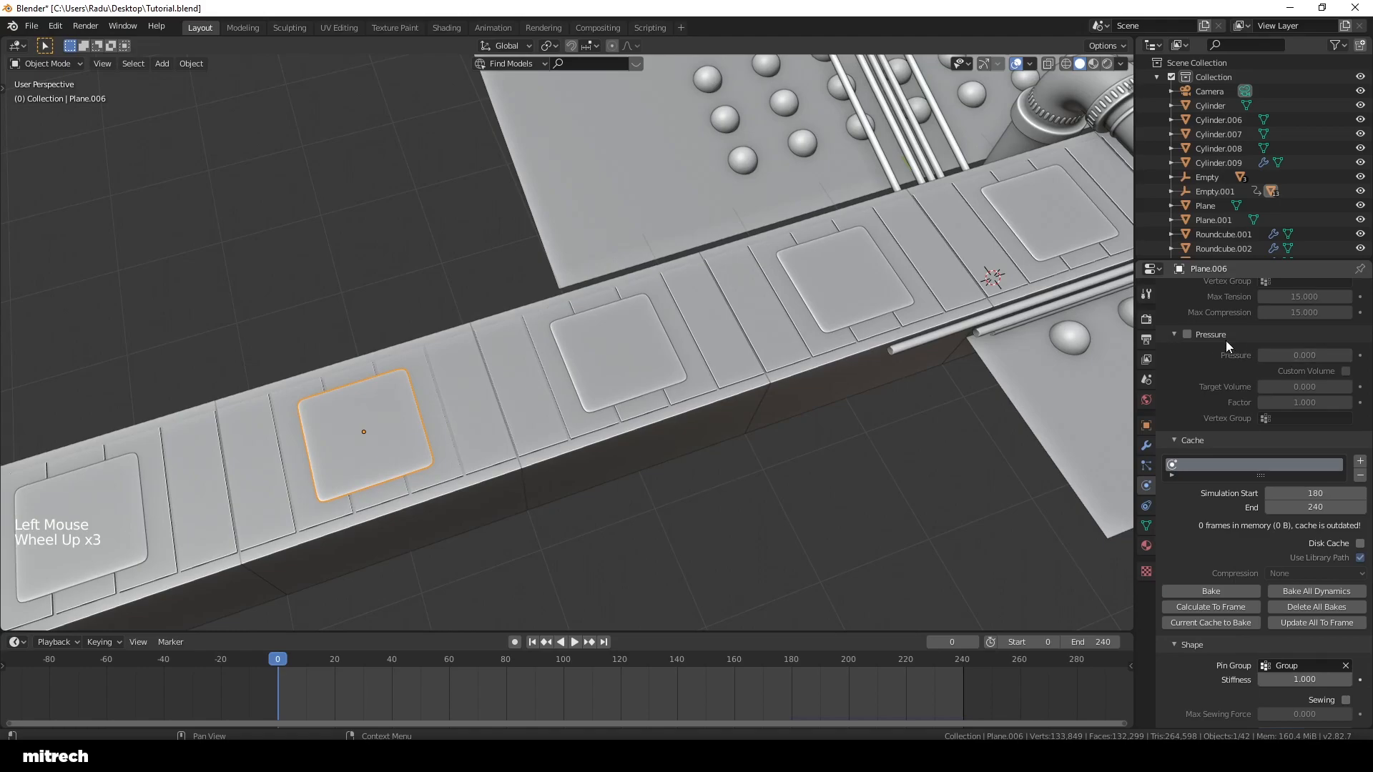
click(1188, 335)
double_click(1303, 355)
text(13)
key(Return)
Step: Clear the object selection and save the file
middle_drag(400, 386, 459, 386)
right_click(459, 386)
right_click(565, 382)
key(a)
key(a)
key(a)
key(a)
key(a)
key(ctrl+s)
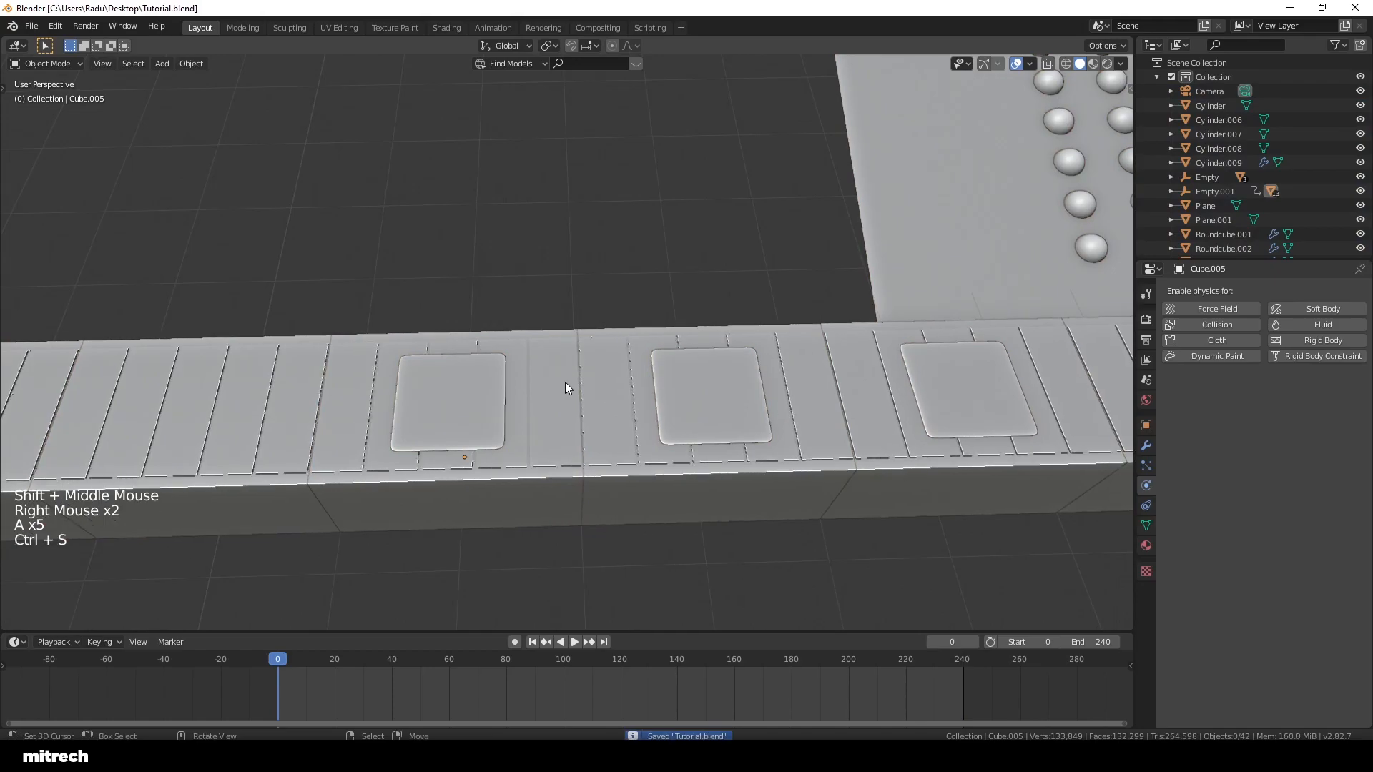
Step: Check the rearmost plate against the other plates on the conveyor, clear the selection and save the file
right_click(445, 393)
shift+middle_drag(791, 453, 700, 408)
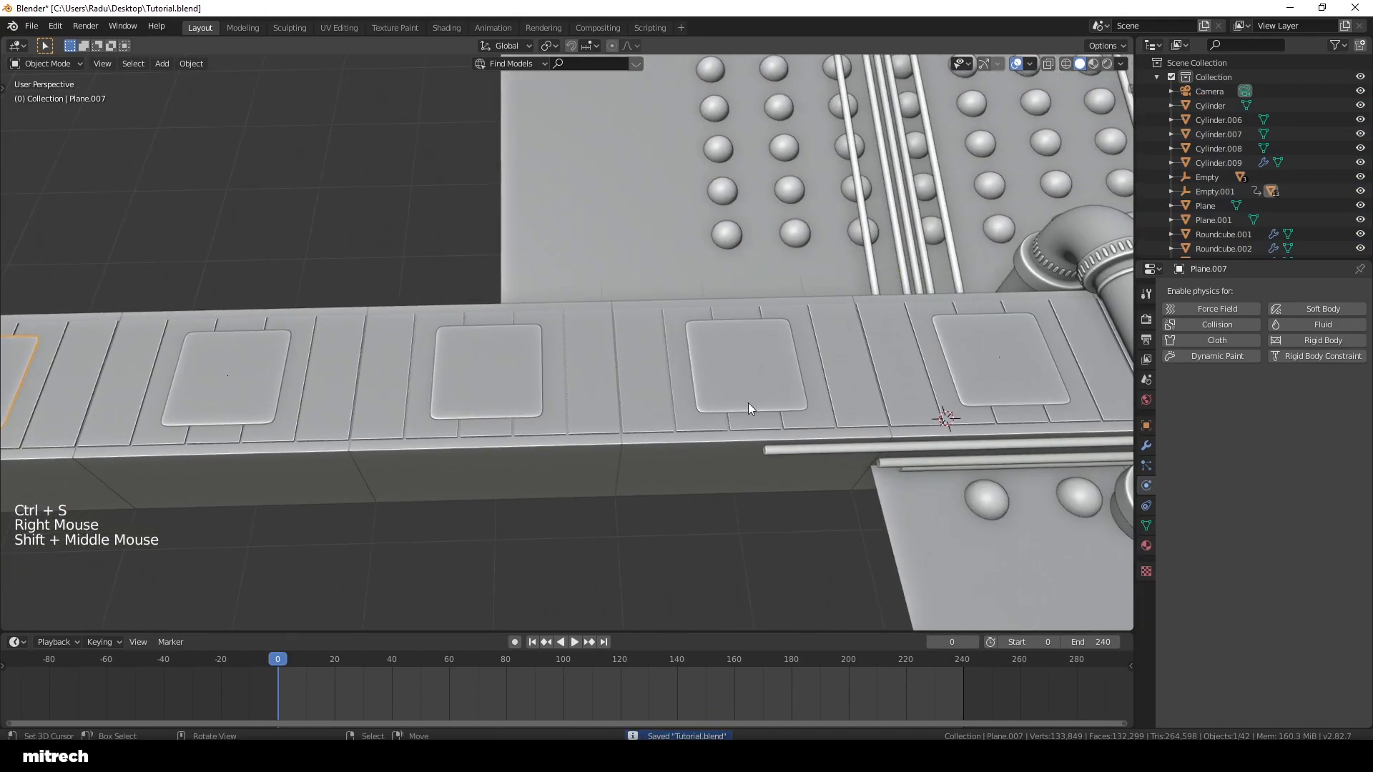
shift+middle_drag(396, 407, 524, 399)
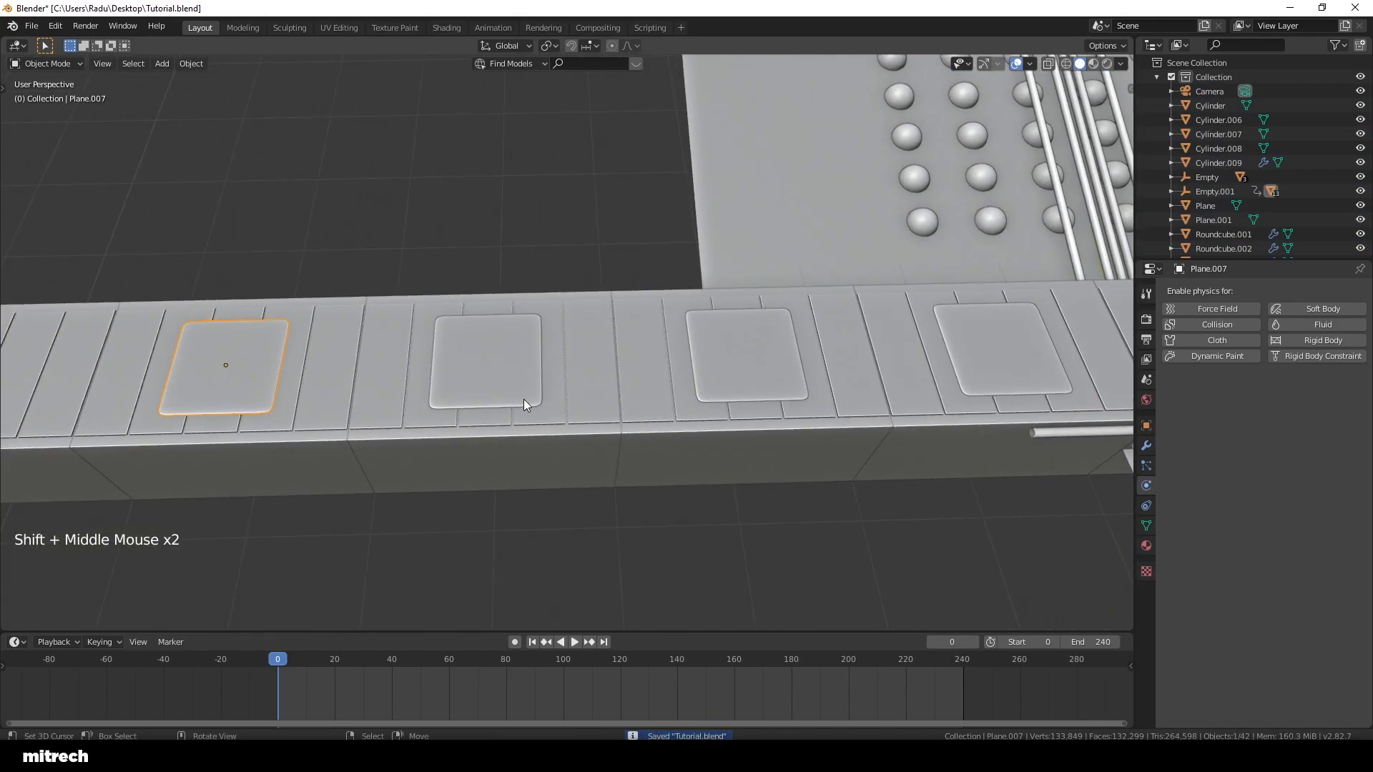
right_click(627, 418)
key(a)
key(a)
key(a)
key(a)
key(a)
key(ctrl+s)
Step: Switch to the camera view, deselect all objects and save the file again
key(KP_0)
right_click(692, 401)
key(a)
key(a)
key(a)
key(a)
key(a)
key(ctrl+s)
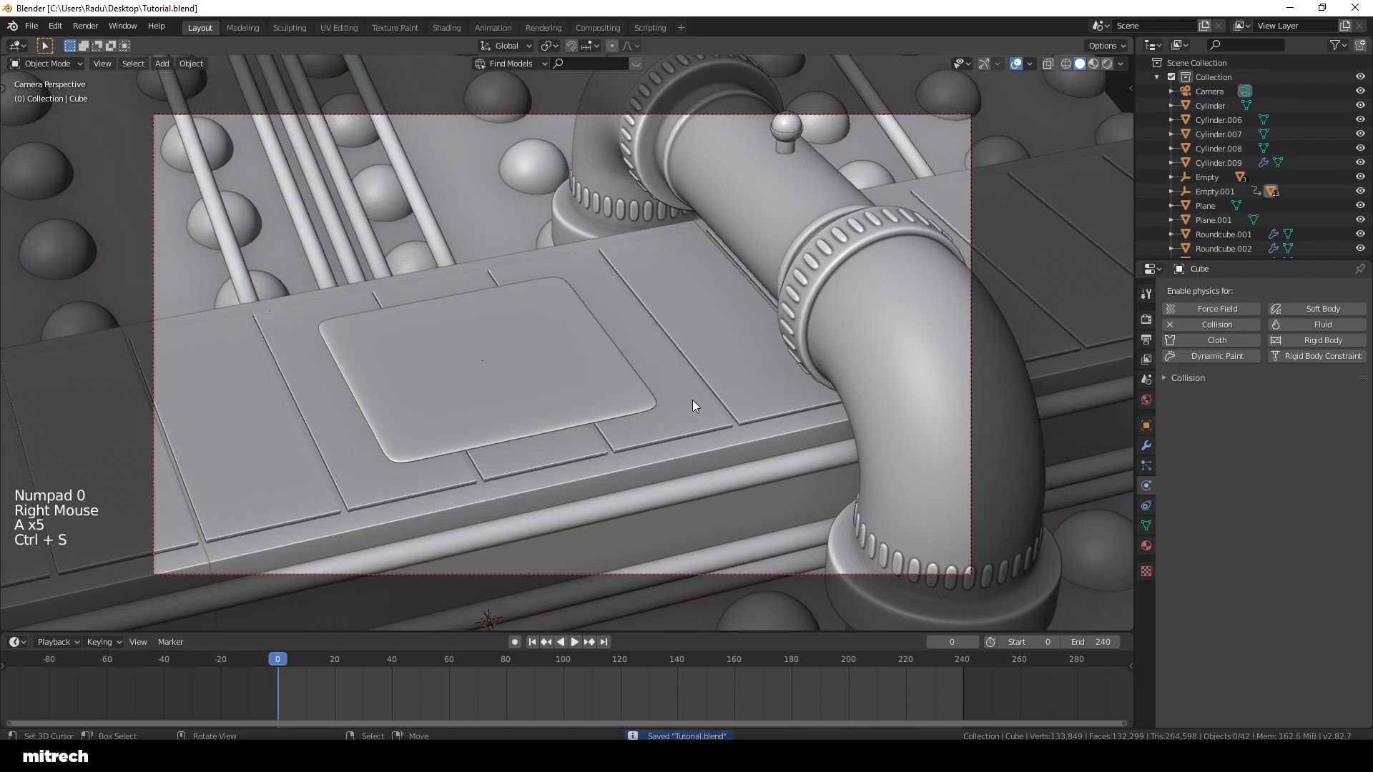
right_click(692, 400)
key(a)
key(a)
key(a)
key(a)
key(a)
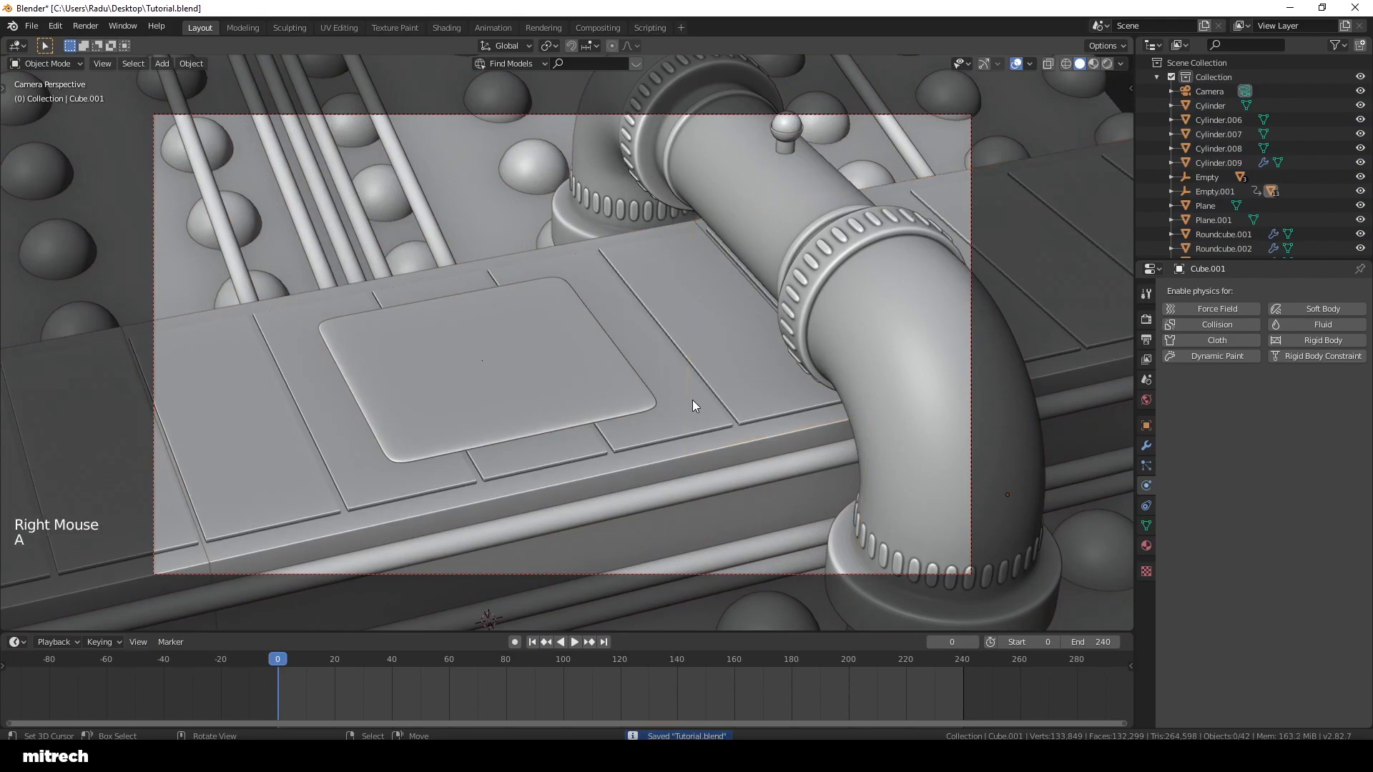
key(ctrl+s)
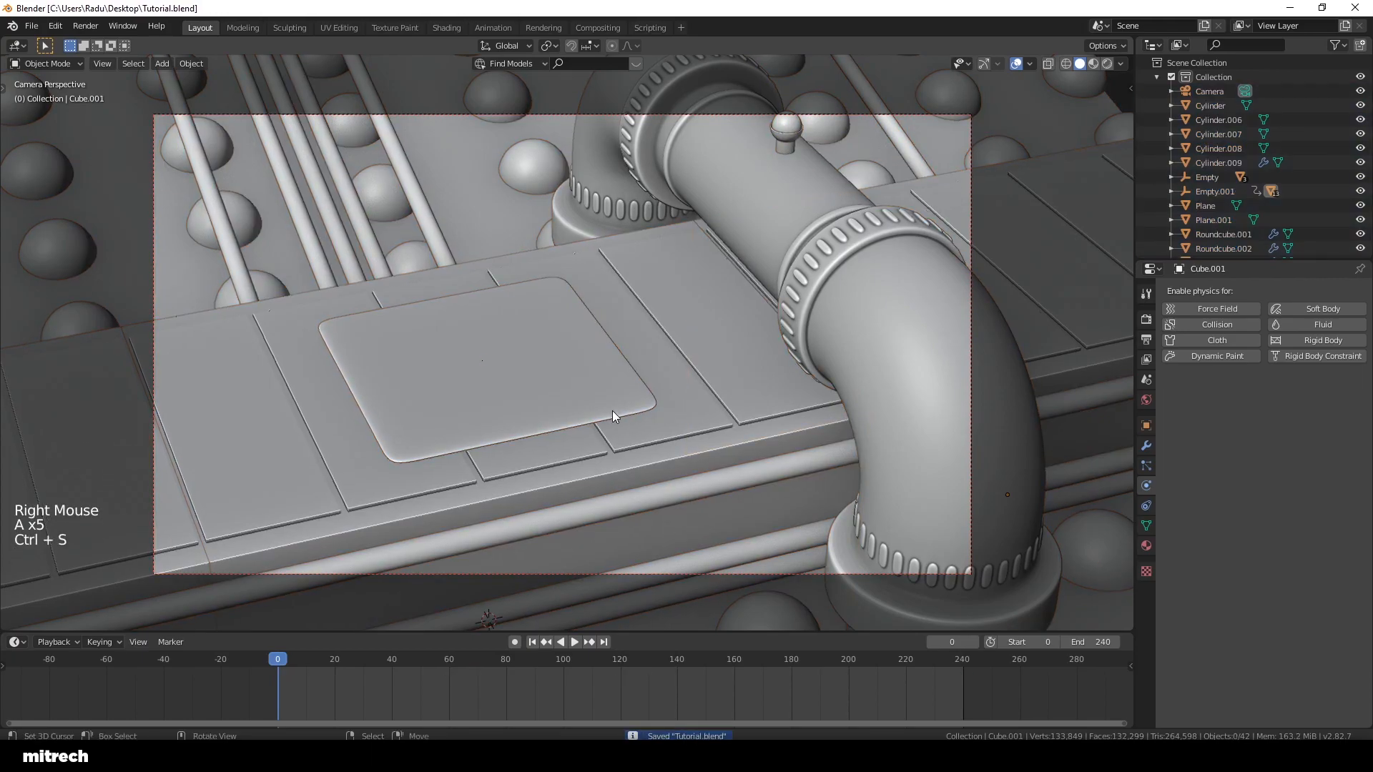
Step: Return to the camera view, save the file with nothing selected and start playing the animation
middle_drag(693, 404, 668, 423)
key(KP_0)
right_click(693, 388)
key(a)
key(a)
key(a)
key(a)
key(a)
key(ctrl+s)
key(ctrl+space)
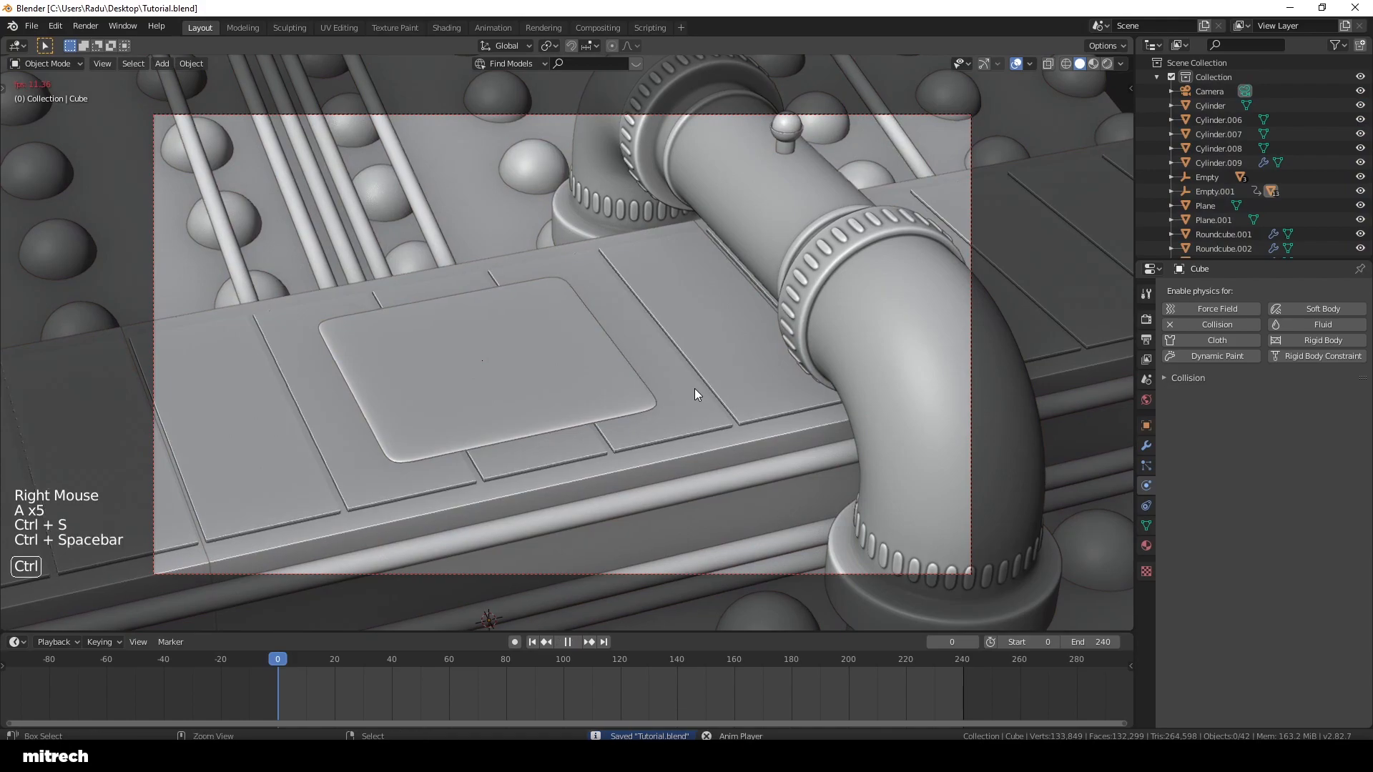
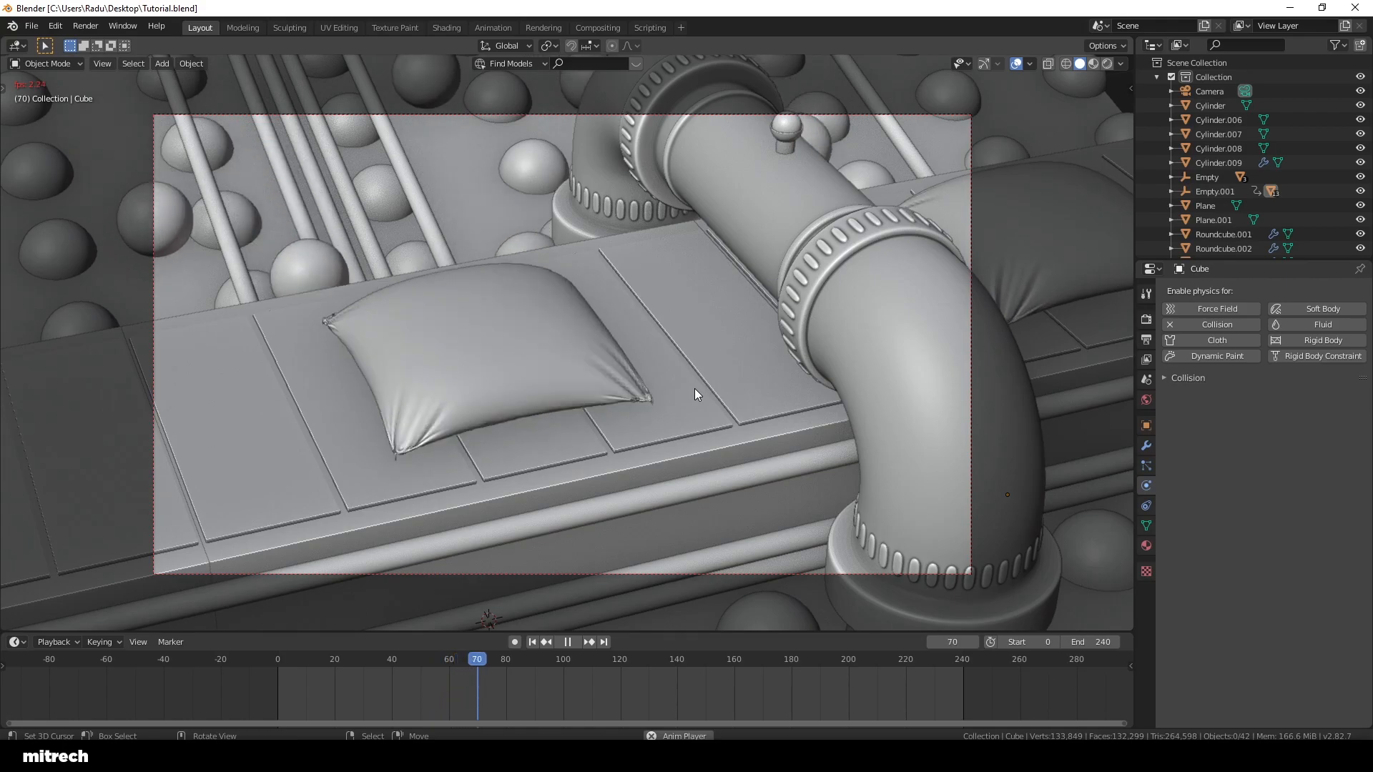
Step: Stop the playback, return to the first frame and save the file with no objects selected
key(F15)
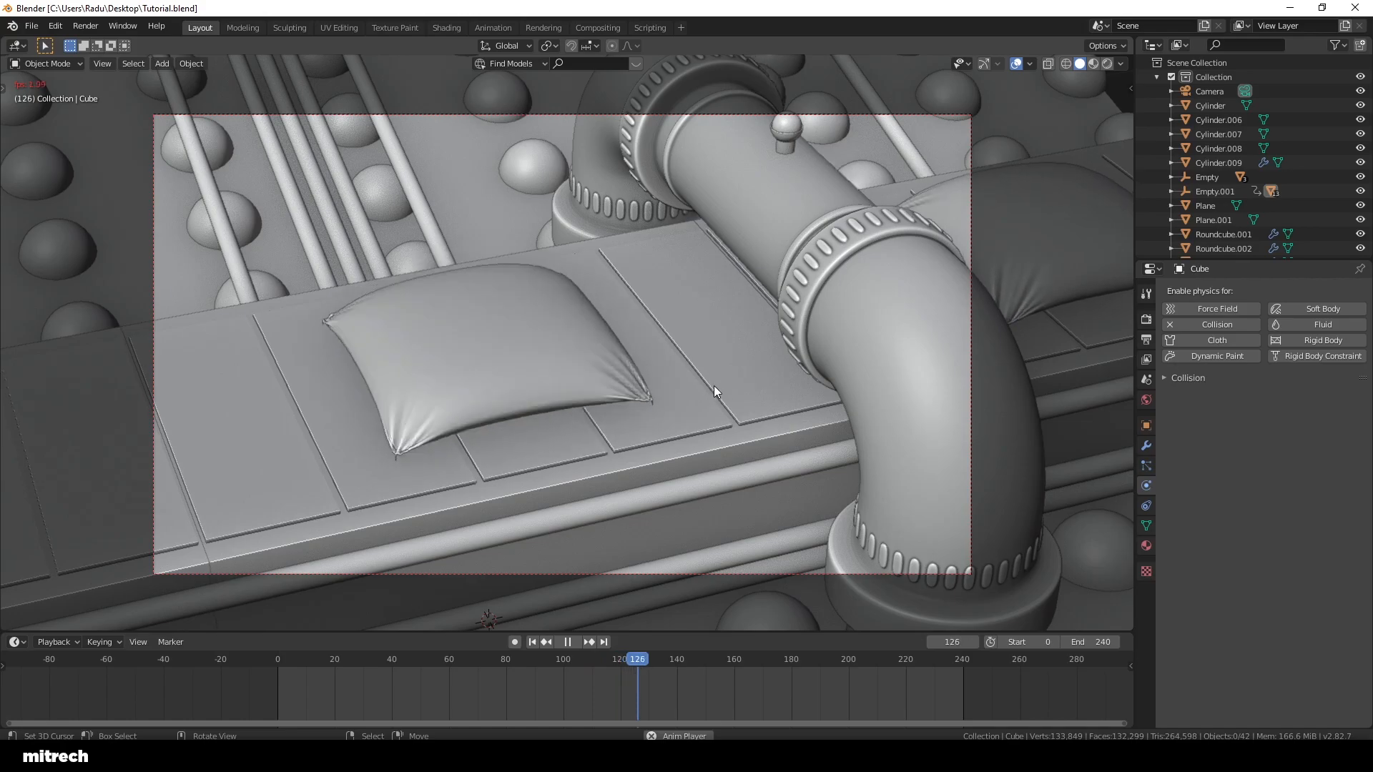
key(ctrl+space)
click(531, 642)
right_click(700, 350)
key(a)
key(a)
key(a)
key(a)
key(a)
key(ctrl+s)
Step: Remove the second Subdivision modifier from each of the two plates directly behind the front plate on the conveyor
middle_drag(646, 355, 615, 366)
mouse_move(614, 366)
shift+middle_down()
mouse_move(591, 375)
mouse_move(512, 348)
mouse_move(513, 324)
mouse_move(634, 423)
mouse_move(607, 384)
shift+middle_up()
scroll(702, 368, up, 2)
right_click(634, 419)
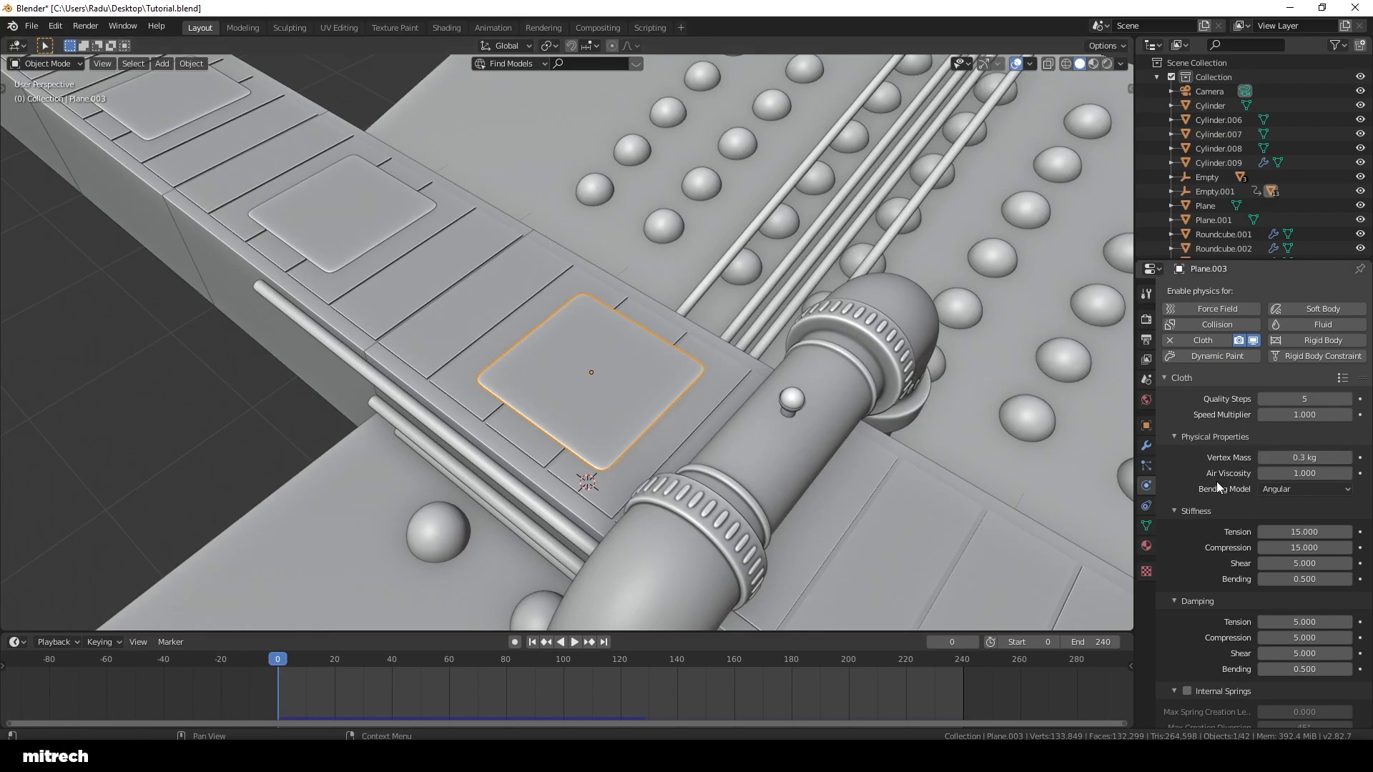
right_click(384, 249)
click(1146, 445)
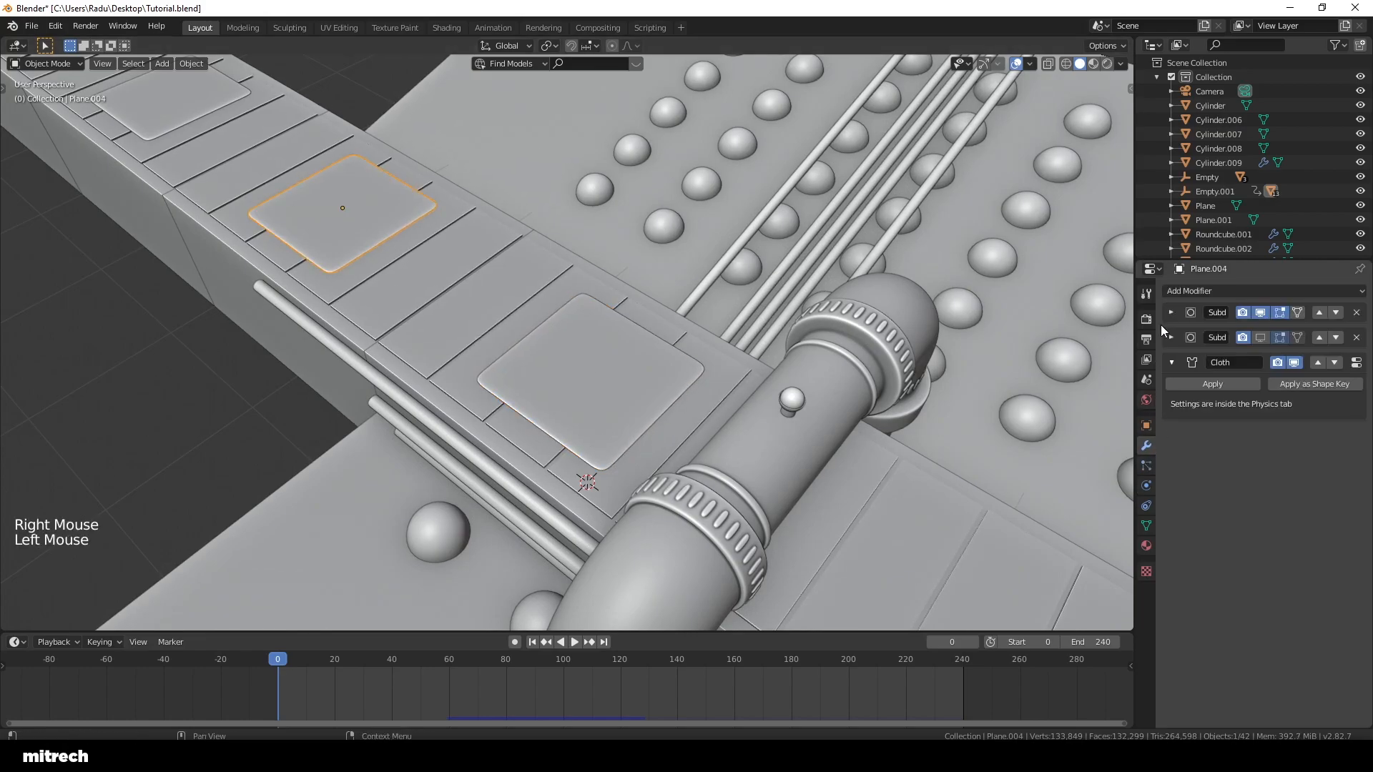
click(1355, 337)
shift+middle_drag(379, 210, 644, 458)
right_click(401, 293)
click(1355, 338)
Step: Remove the second Subdivision modifier from each of the two rearmost plates on the conveyor
shift+middle_drag(621, 397, 743, 529)
right_click(380, 308)
click(1356, 338)
right_click(246, 204)
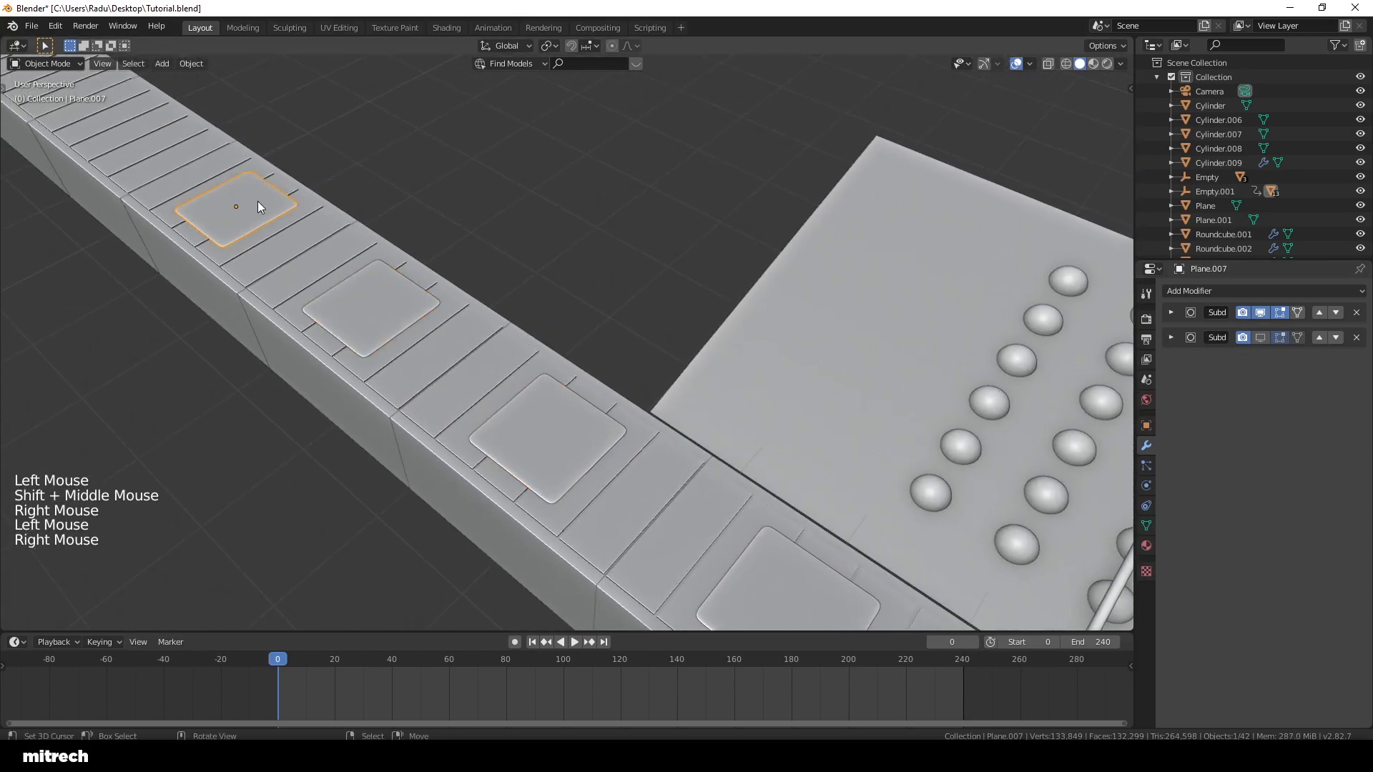
click(1355, 337)
Step: Select the front plate beside the pipe and save the file
shift+middle_drag(795, 550, 620, 369)
right_click(858, 551)
middle_click(671, 440)
shift+middle_drag(867, 560, 716, 367)
key(a)
right_click(716, 367)
key(ctrl+s)
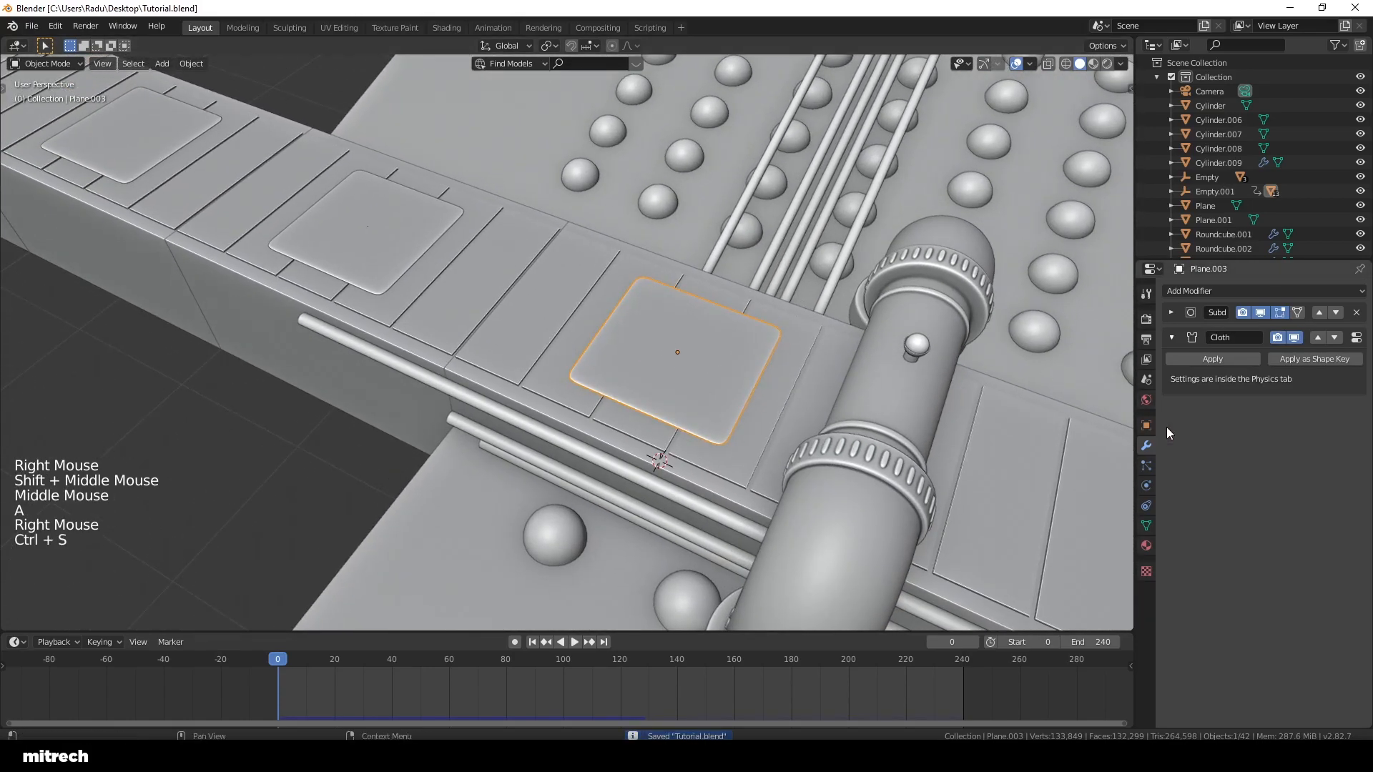
Step: Bake the front plate's cloth simulation cache for frames 0 to 240
click(1146, 466)
click(1146, 485)
scroll(1192, 480, down, 5)
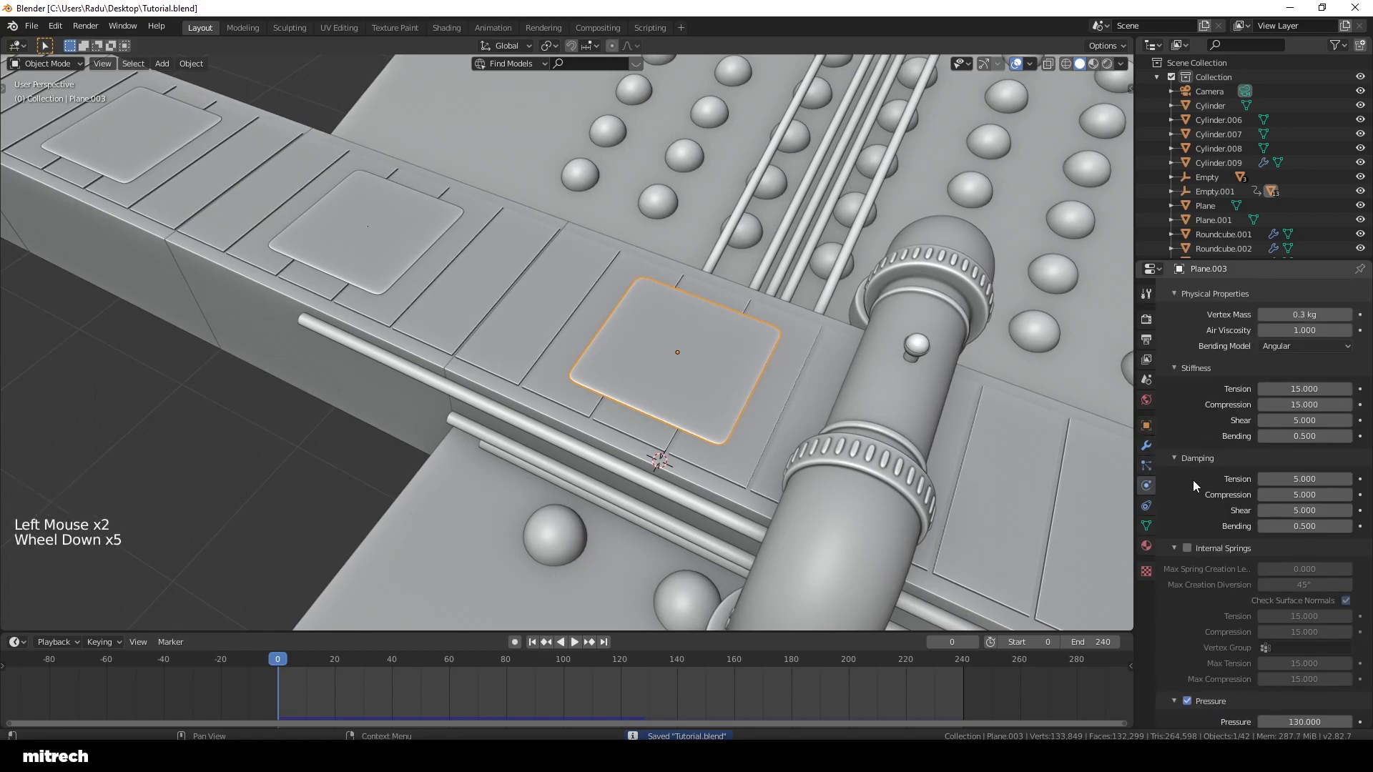
scroll(1192, 479, down, 20)
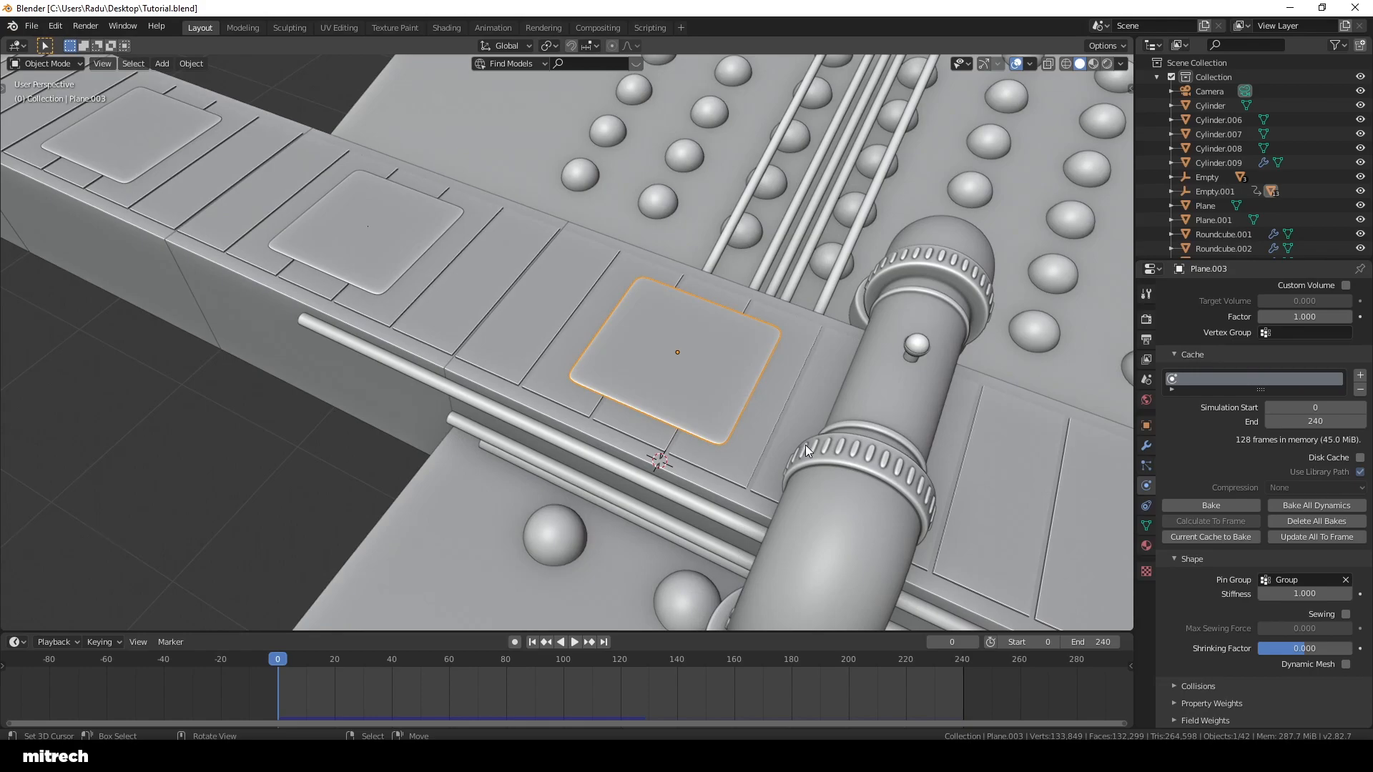
middle_drag(641, 429, 666, 470)
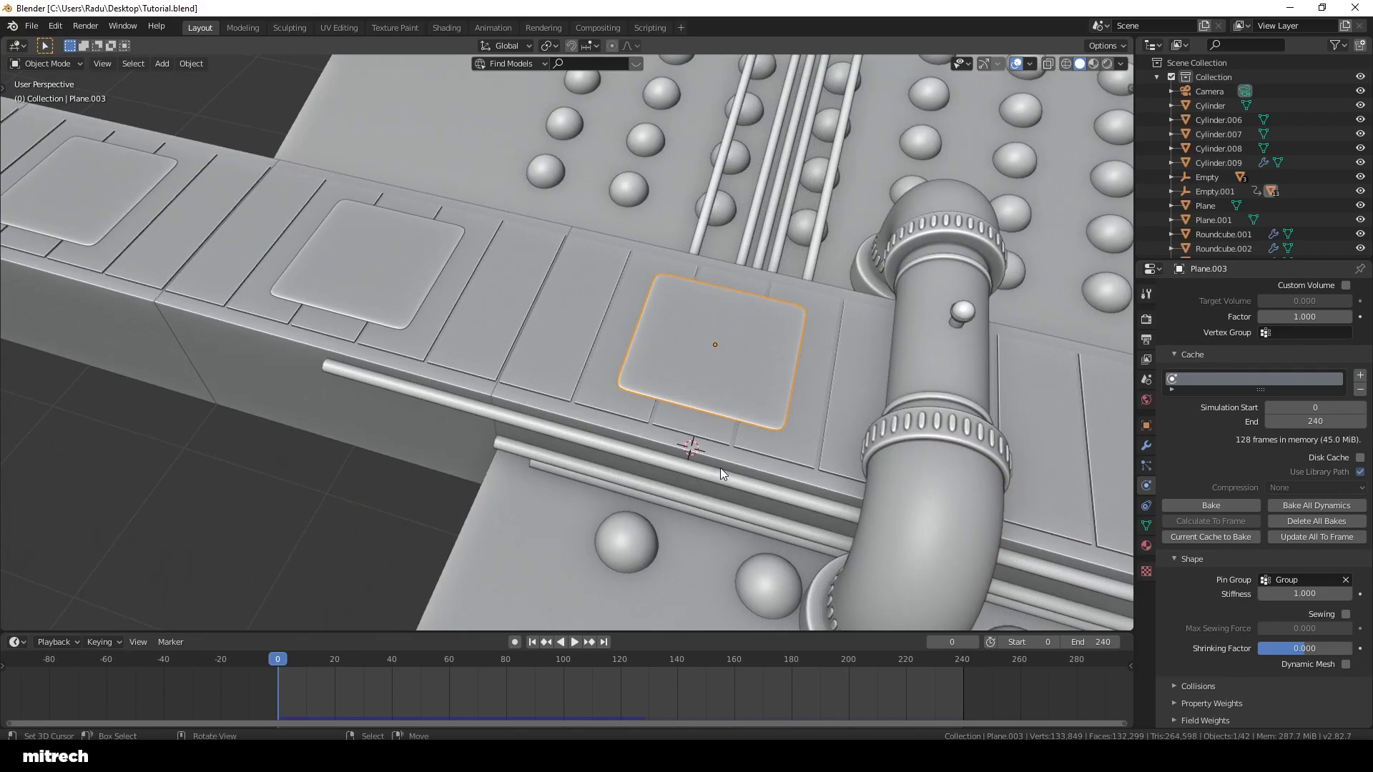
click(1228, 504)
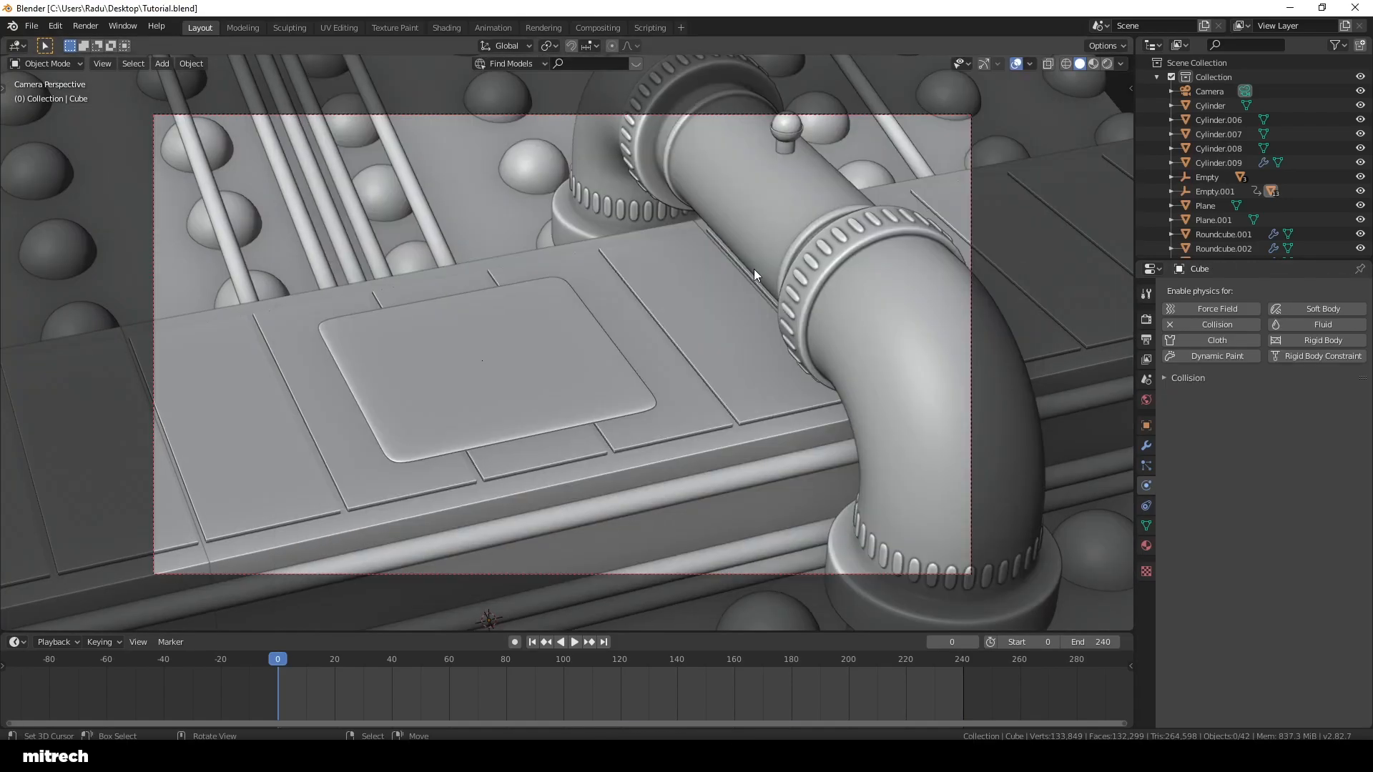
Step: Deselect all objects, save the file and restore the camera view
right_click(710, 331)
key(a)
key(a)
key(a)
key(a)
key(ctrl+s)
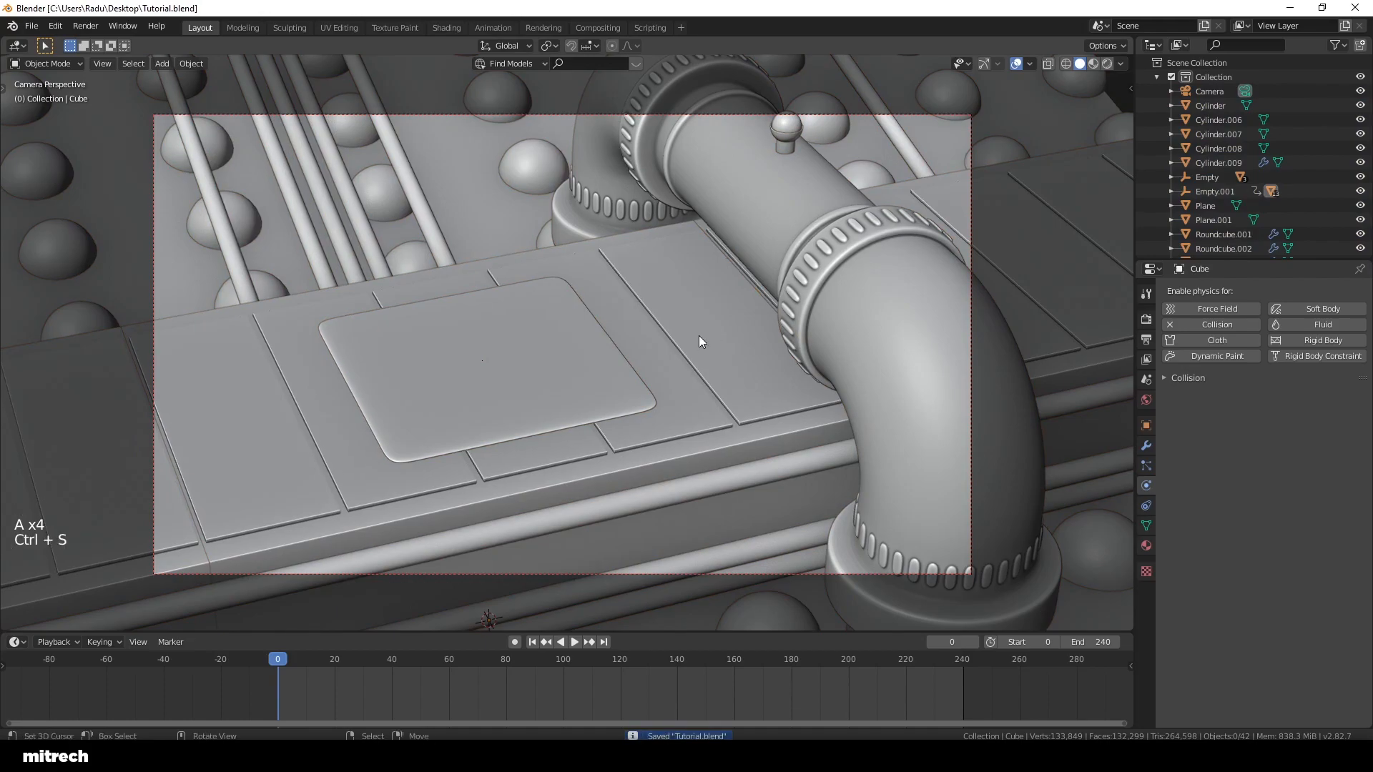
middle_drag(491, 403, 435, 386)
key(KP_0)
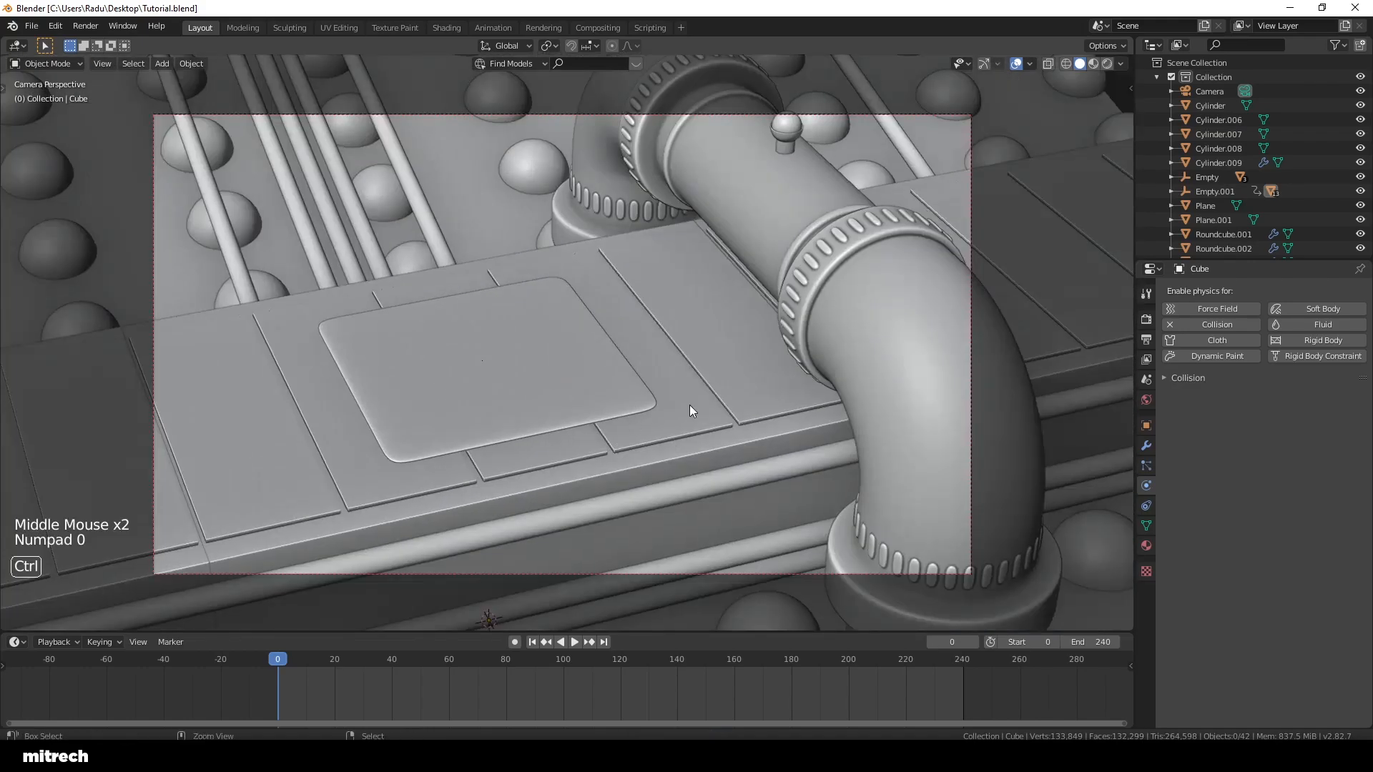
Step: Play the animation from the camera view and replay the loop transition from frame 220
key(ctrl+space)
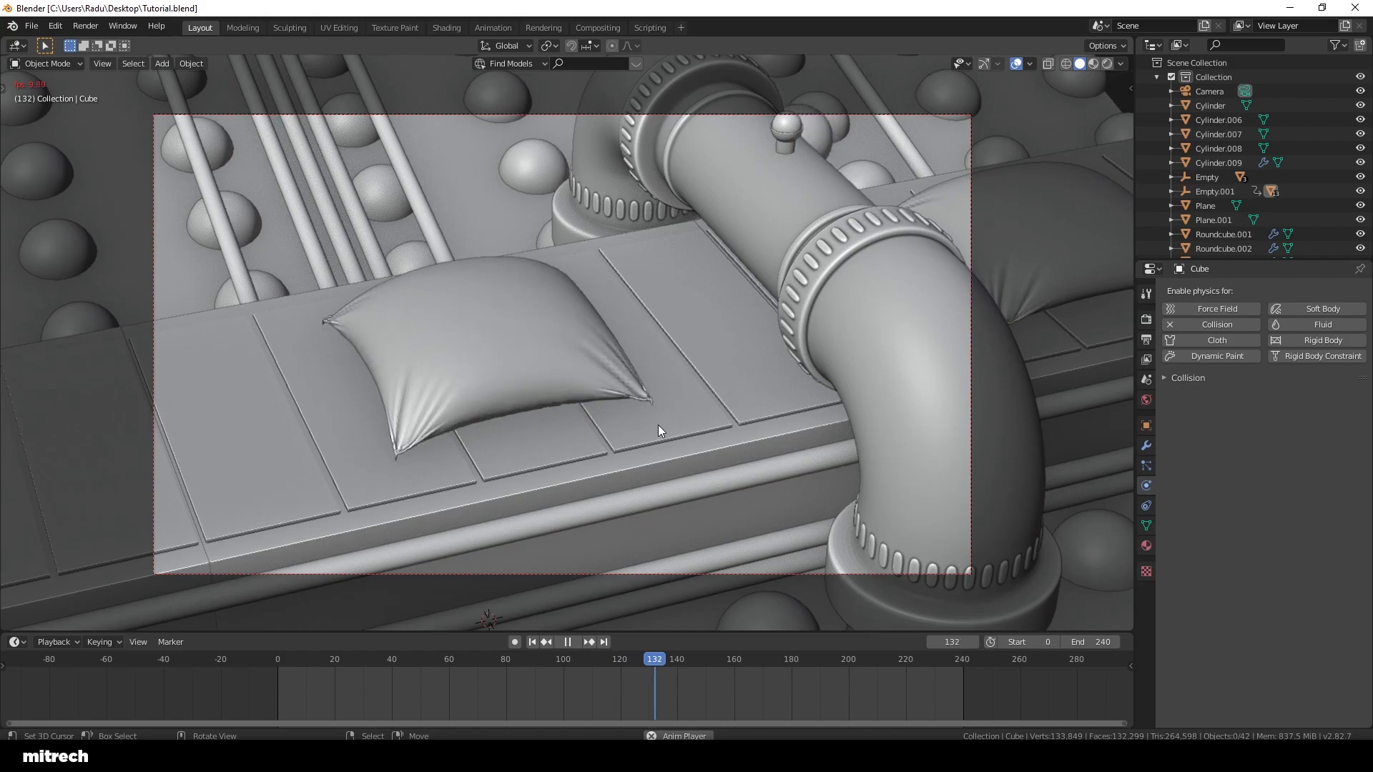
key(space)
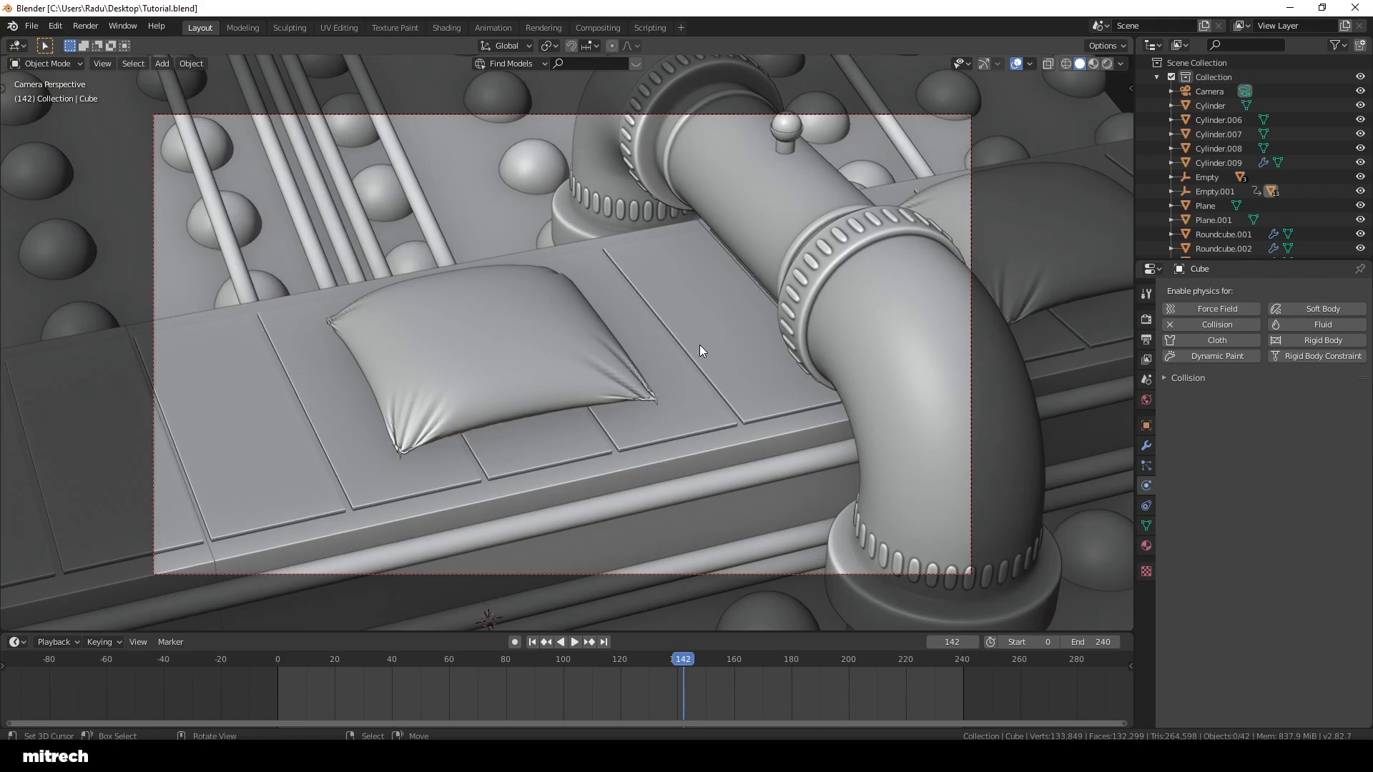
click(904, 660)
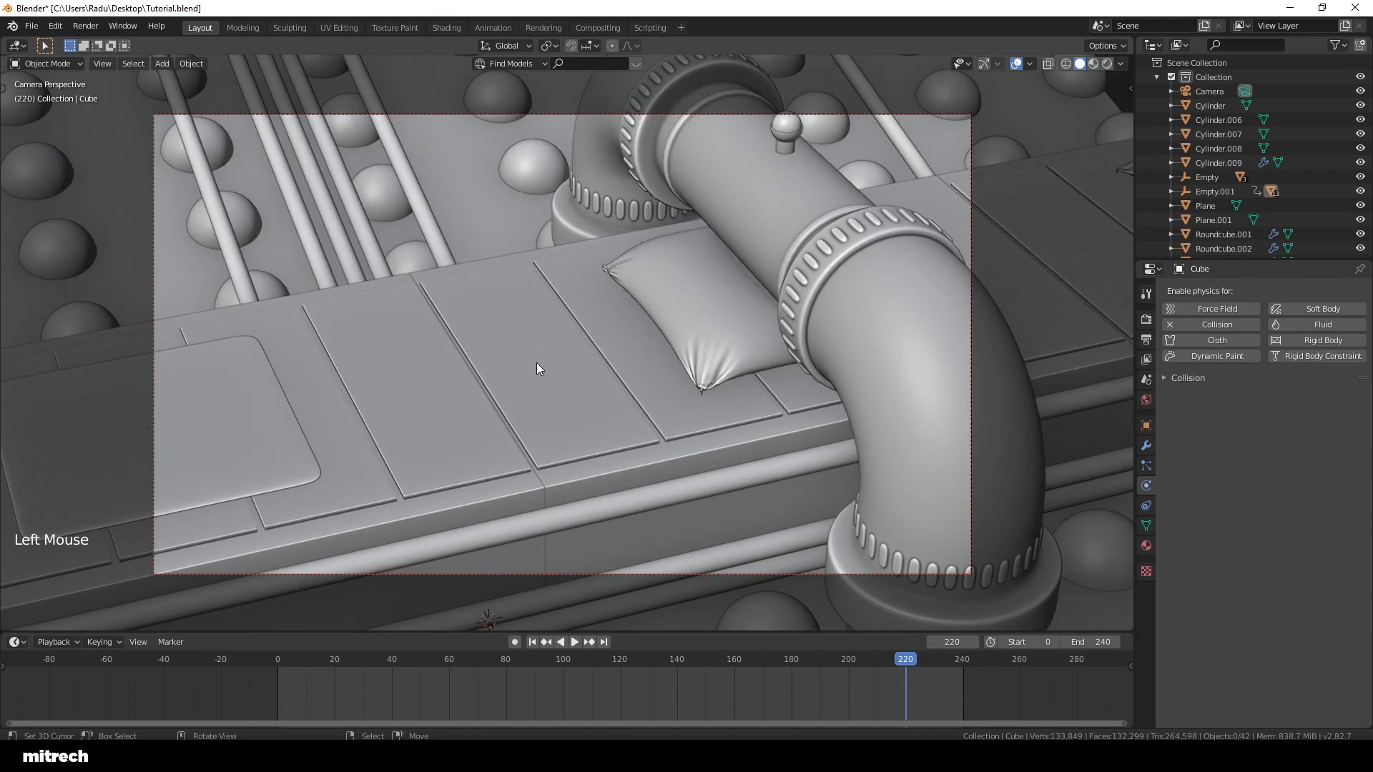
key(ctrl+space)
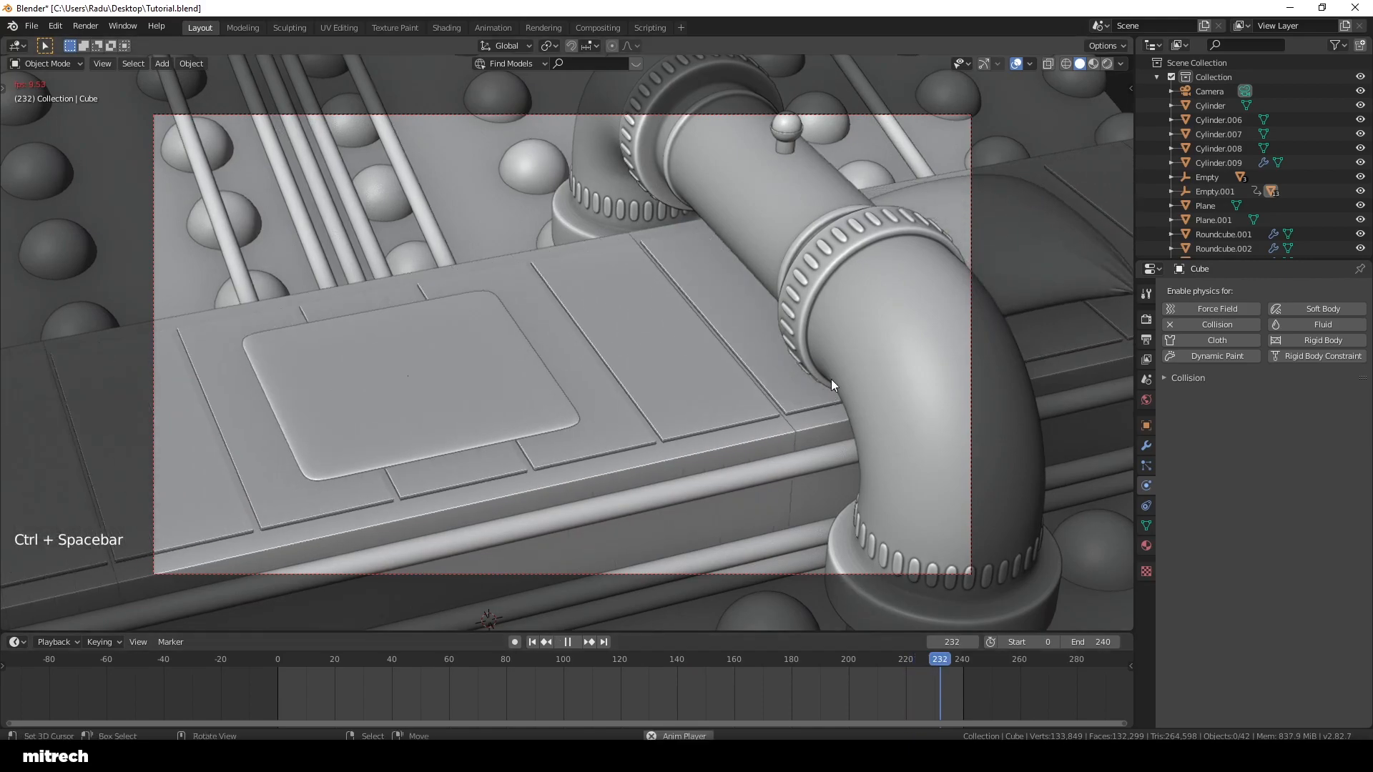
key(ctrl+space)
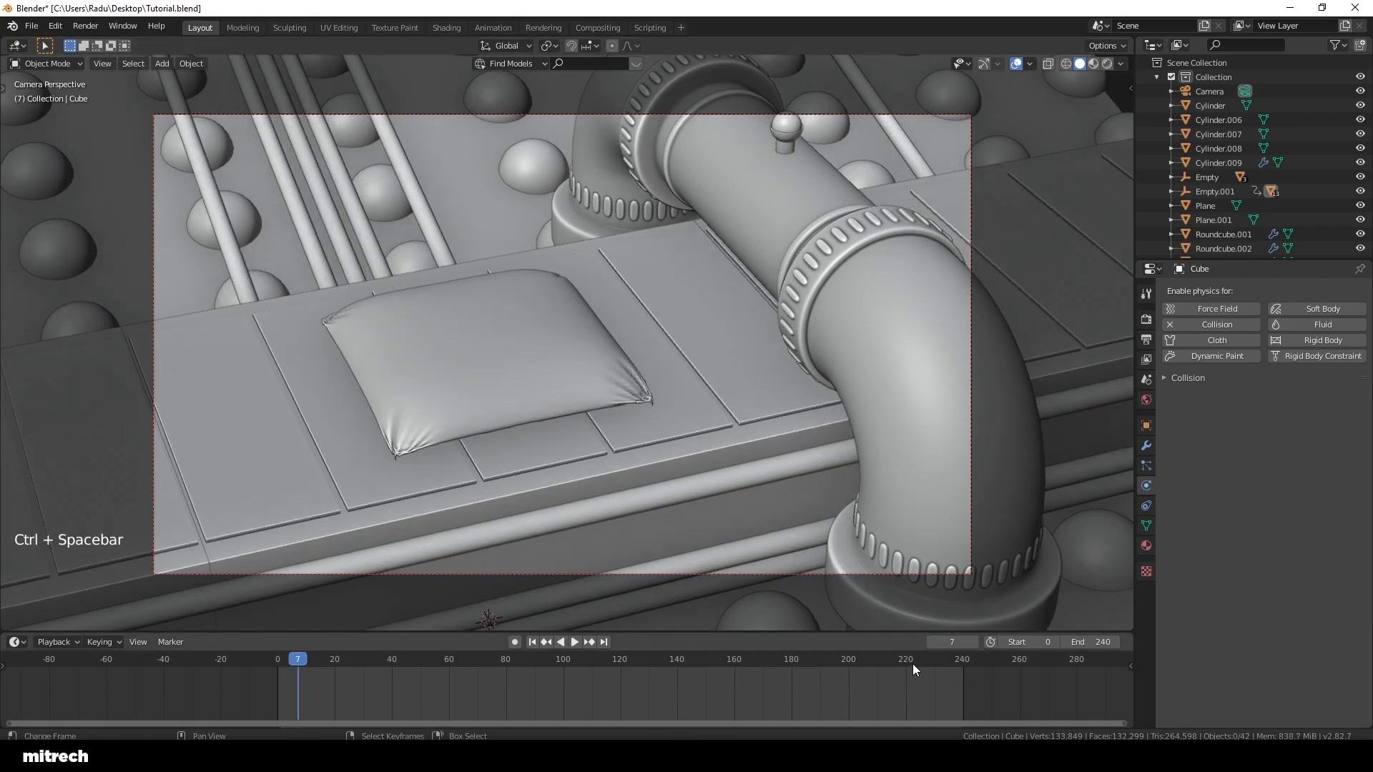
Step: Compare frame 221 with frame 0, replay the end of the loop and return to the first frame
click(908, 662)
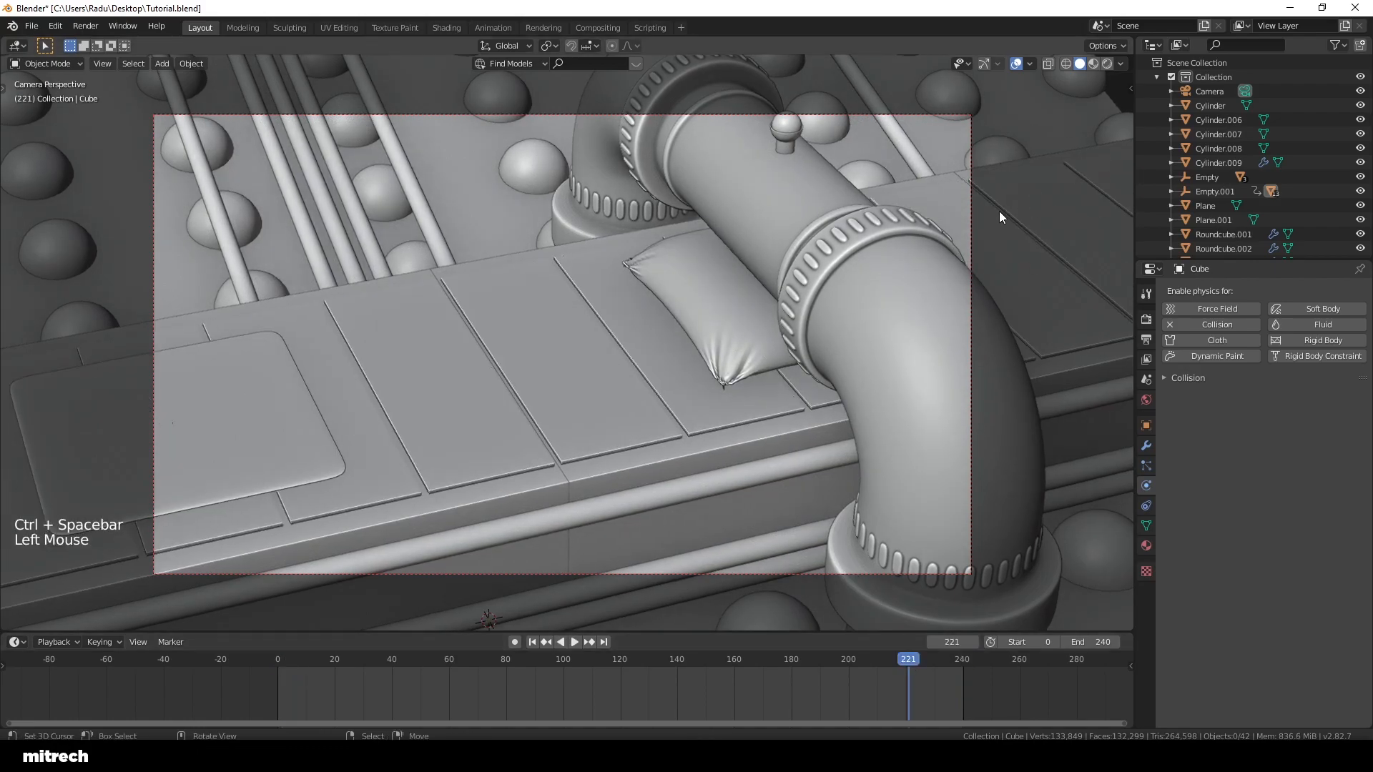
click(278, 663)
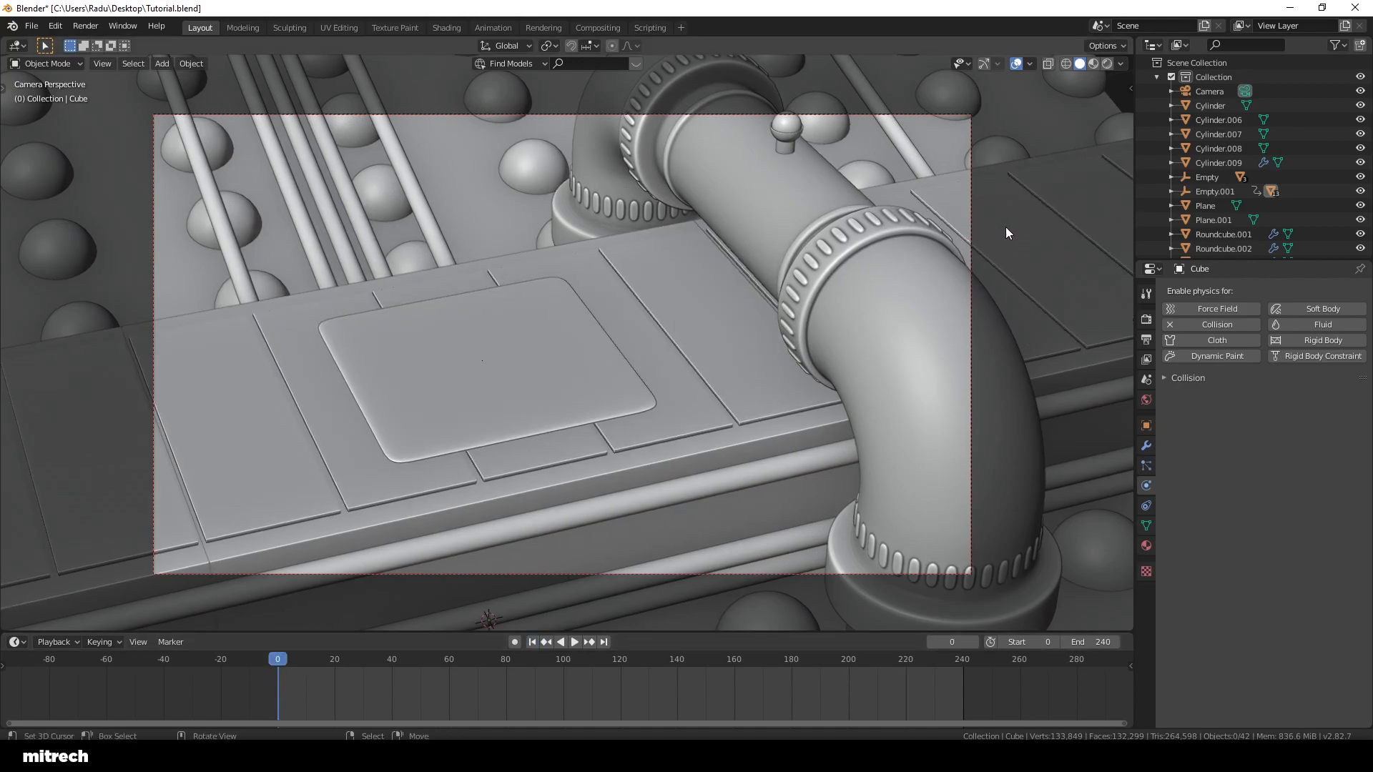
click(890, 660)
key(ctrl+space)
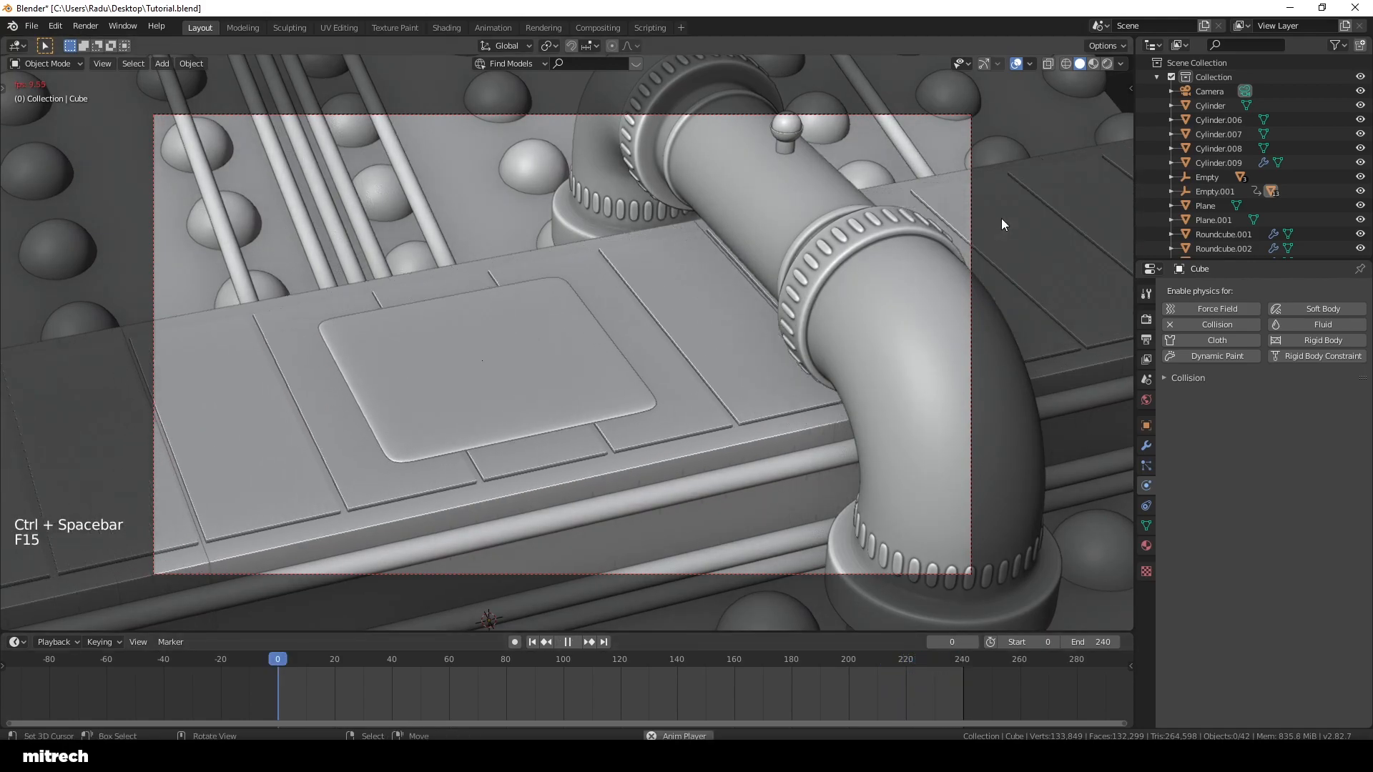
key(ctrl+space)
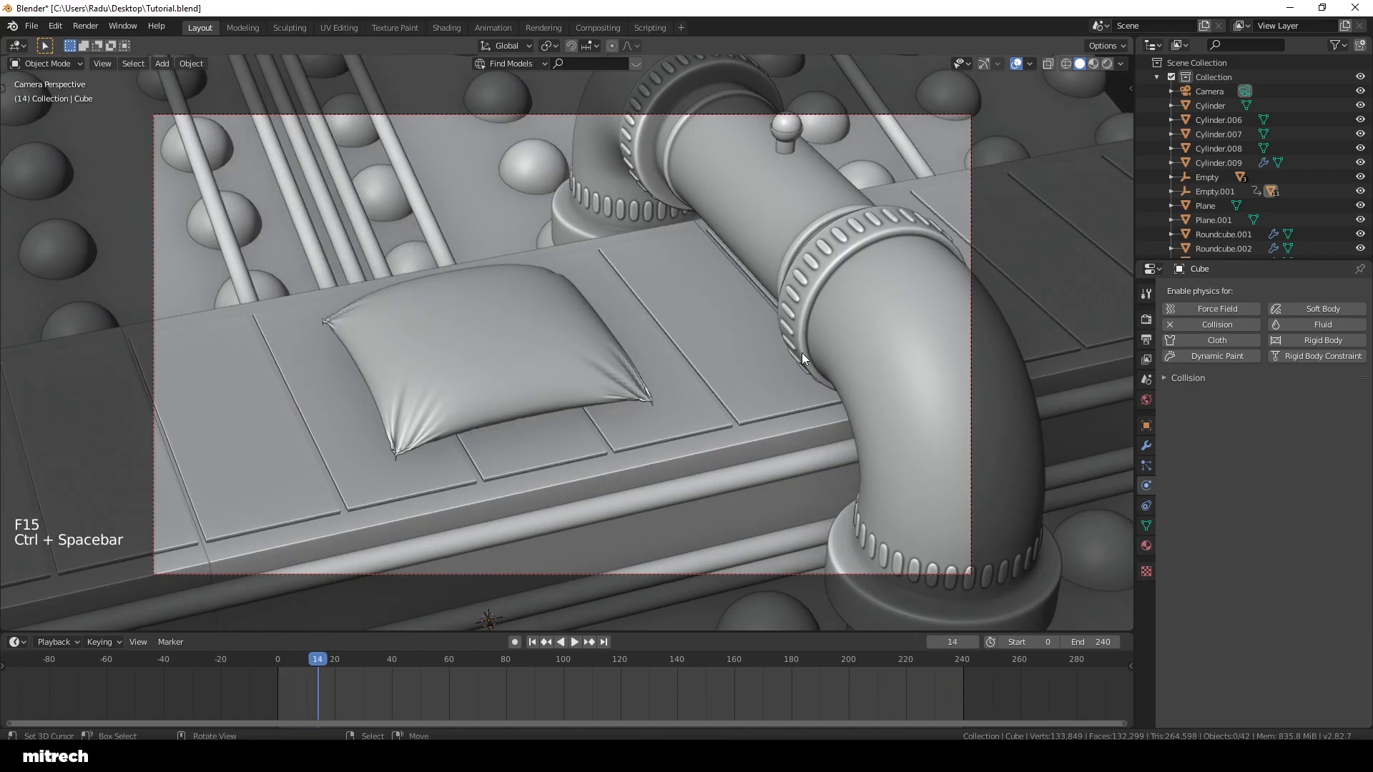
click(532, 642)
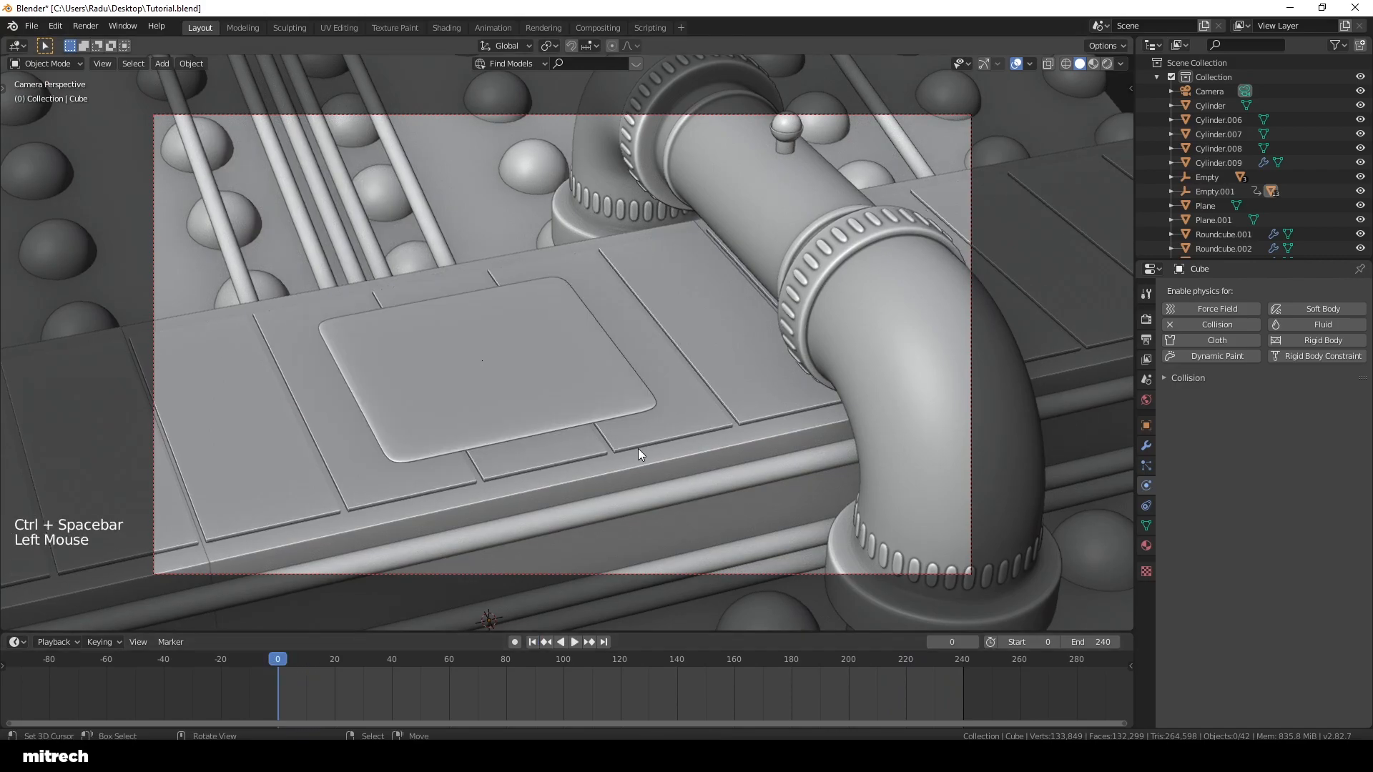
Step: Look over the row of plates along the conveyor and save the file from the camera view with nothing selected
middle_drag(638, 448, 373, 368)
scroll(550, 449, down, 3)
scroll(774, 425, up, 2)
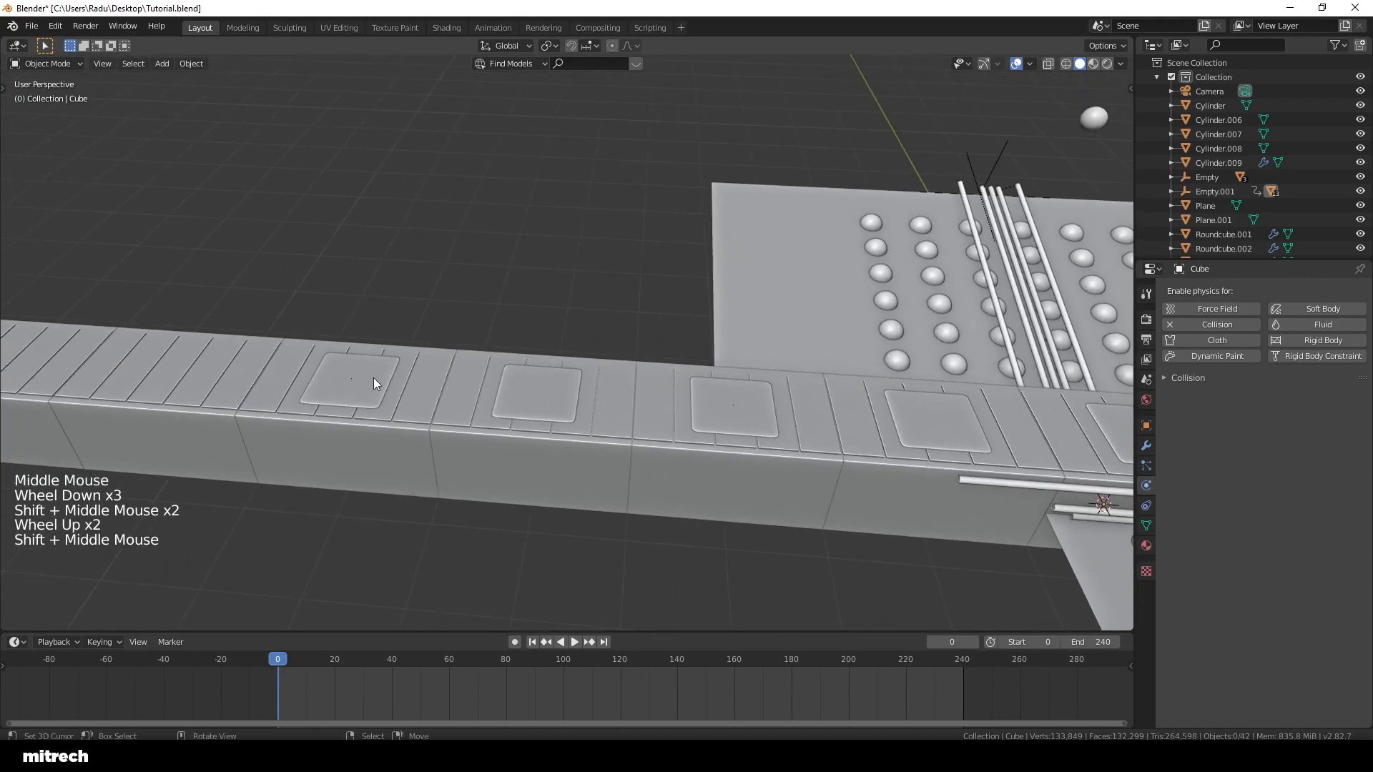
shift+middle_drag(356, 431, 460, 445)
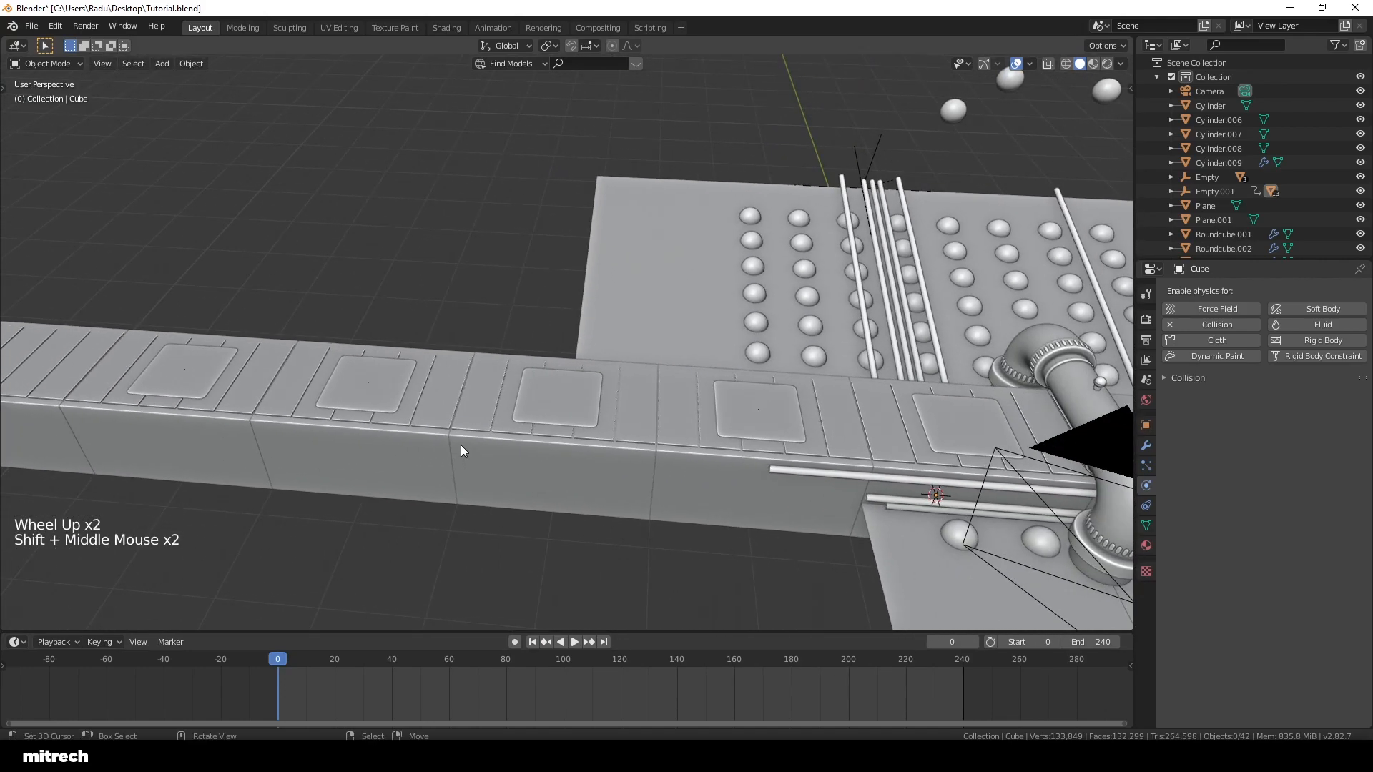
key(KP_0)
key(a)
key(a)
key(a)
key(a)
key(a)
key(a)
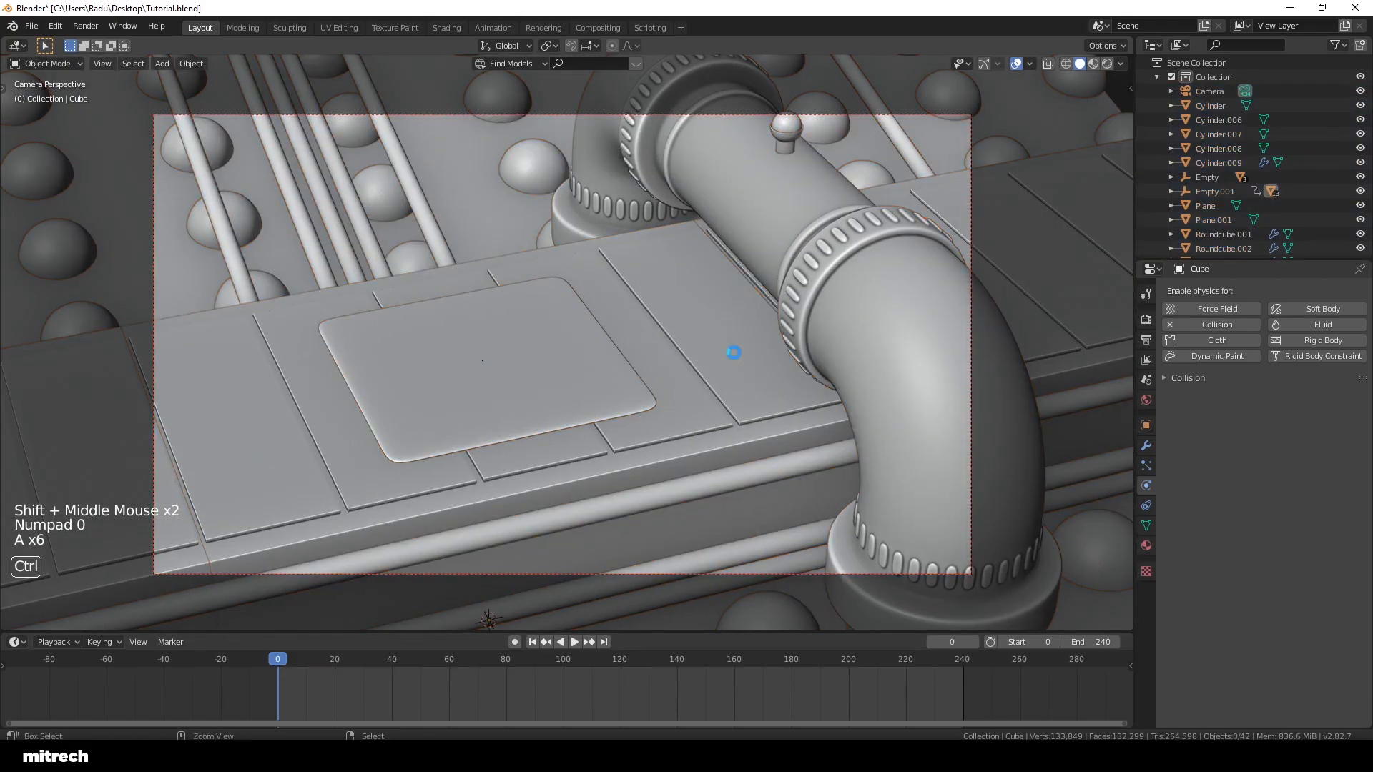
key(ctrl+s)
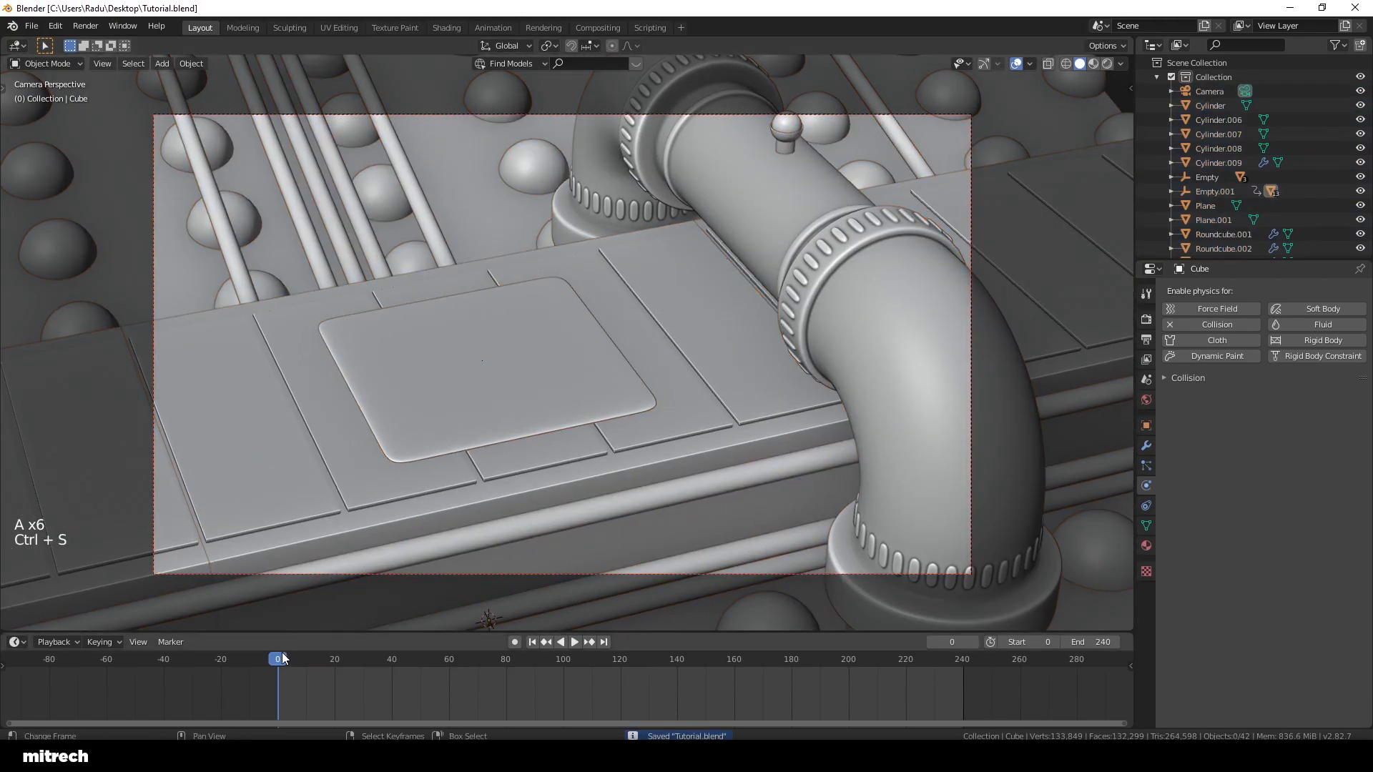
Step: Scrub the timeline through frames 18, 43 and 83 to examine how the plates inflate and move past the pipe
drag(277, 659, 331, 659)
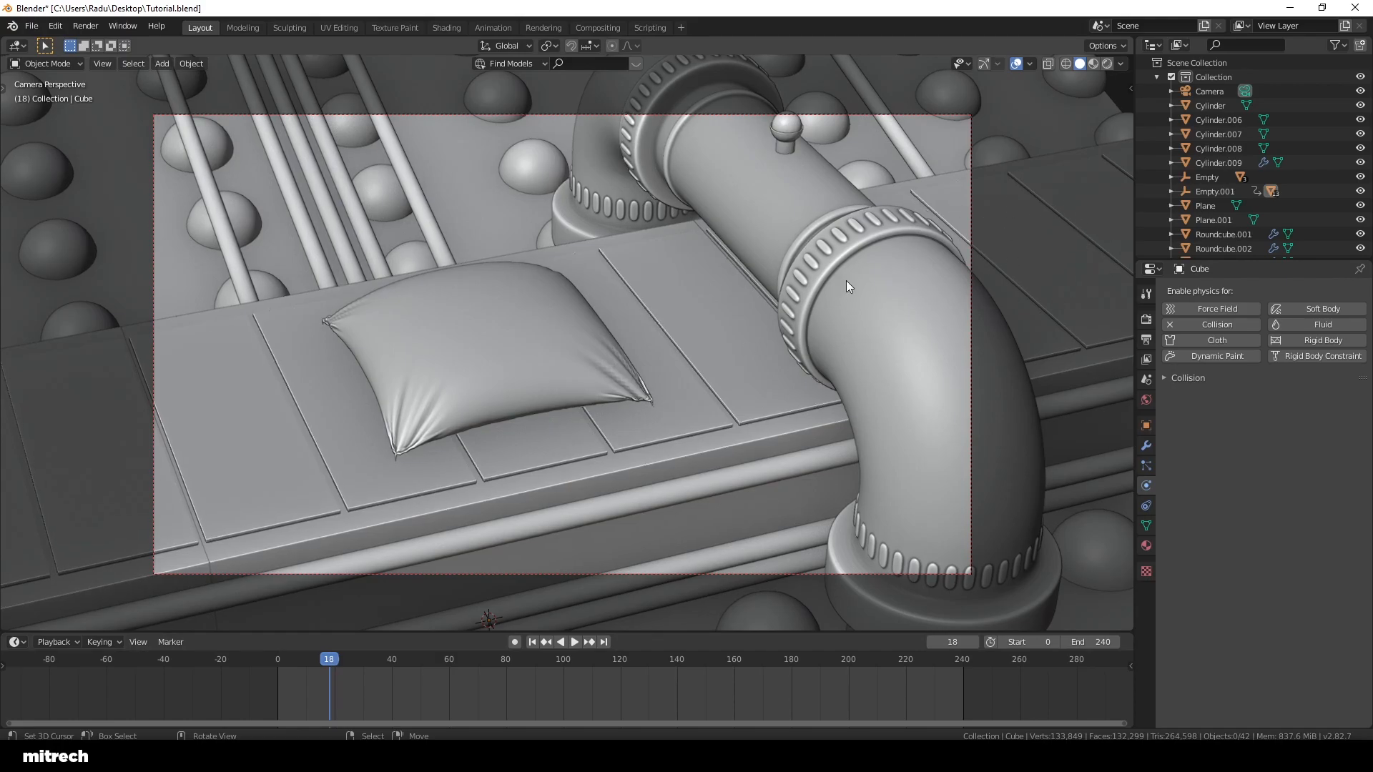
drag(332, 659, 400, 663)
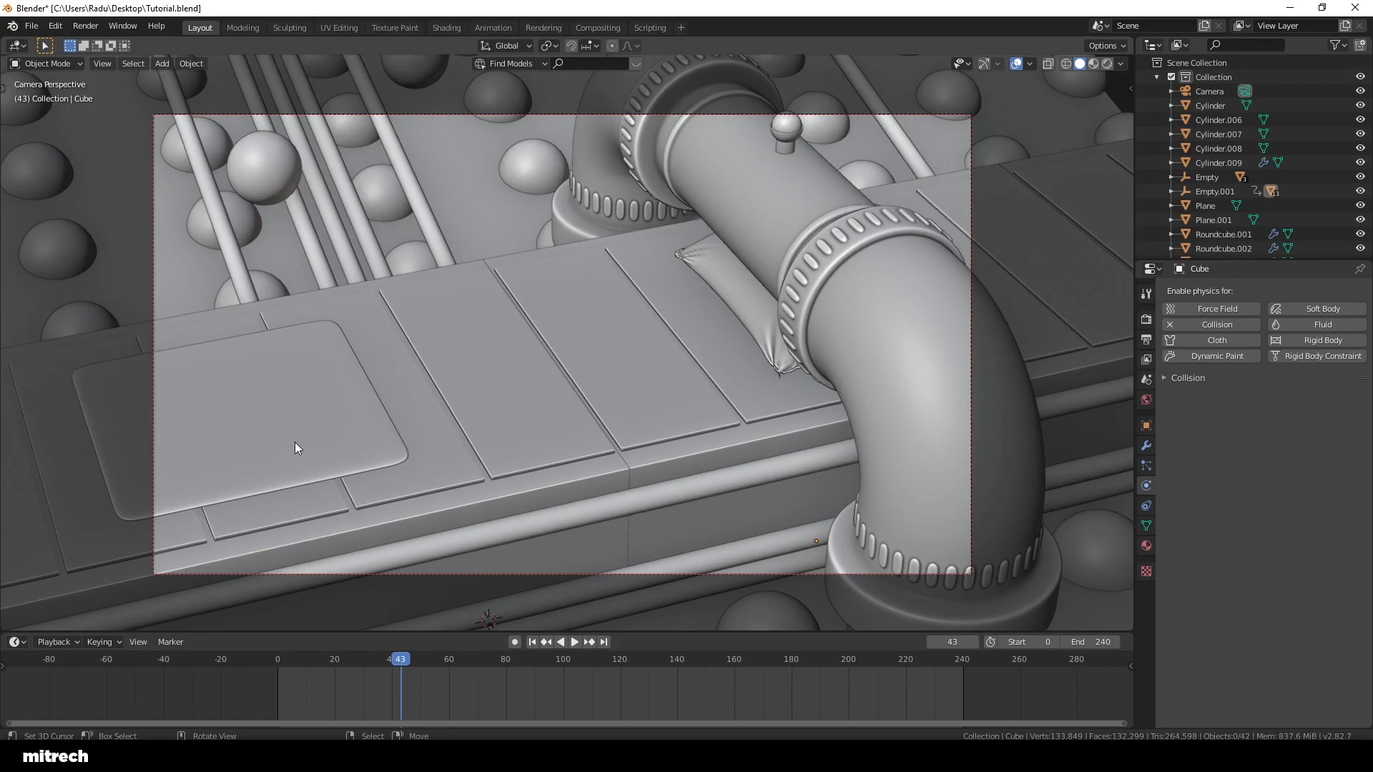
drag(402, 659, 513, 658)
key(space)
Step: Set the animation's start frame to 60 and jump to that frame
click(1025, 642)
text(60)
key(Return)
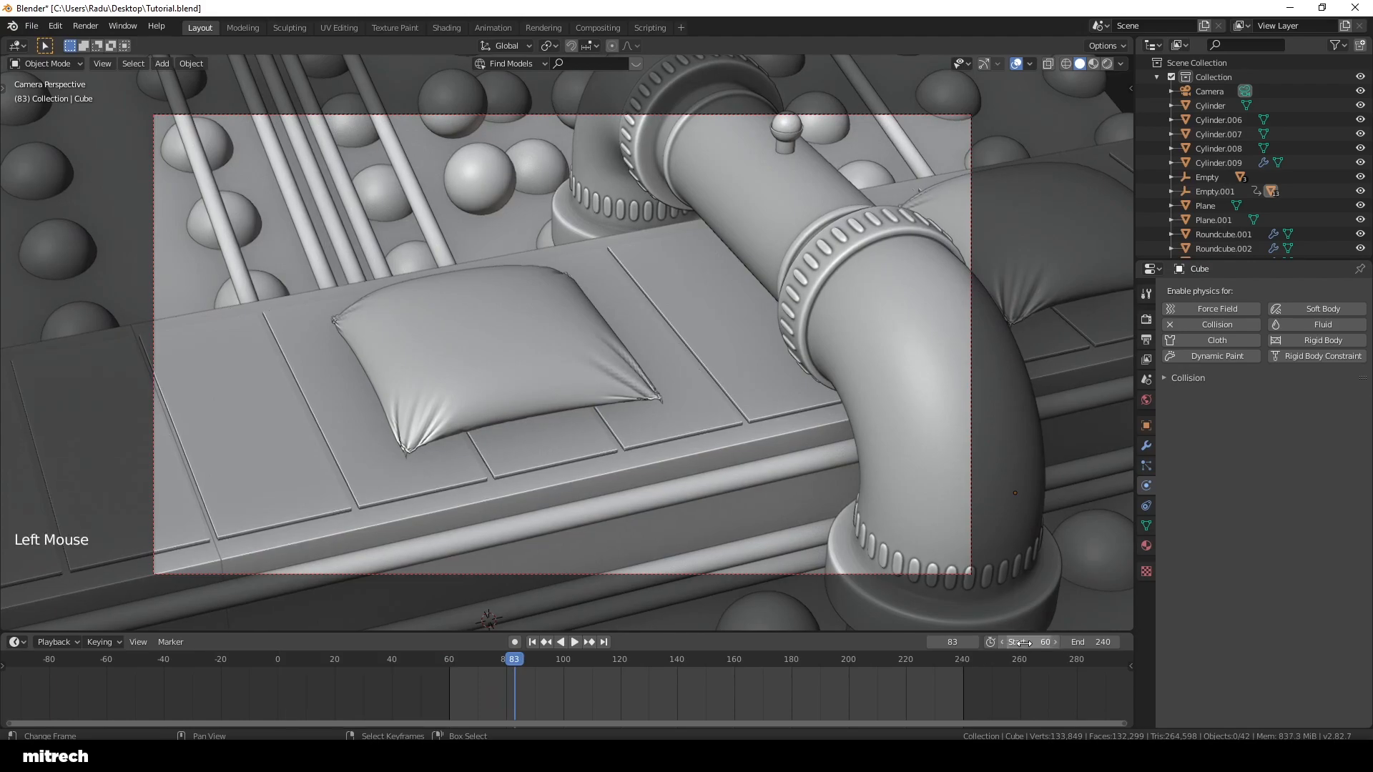
double_click(533, 642)
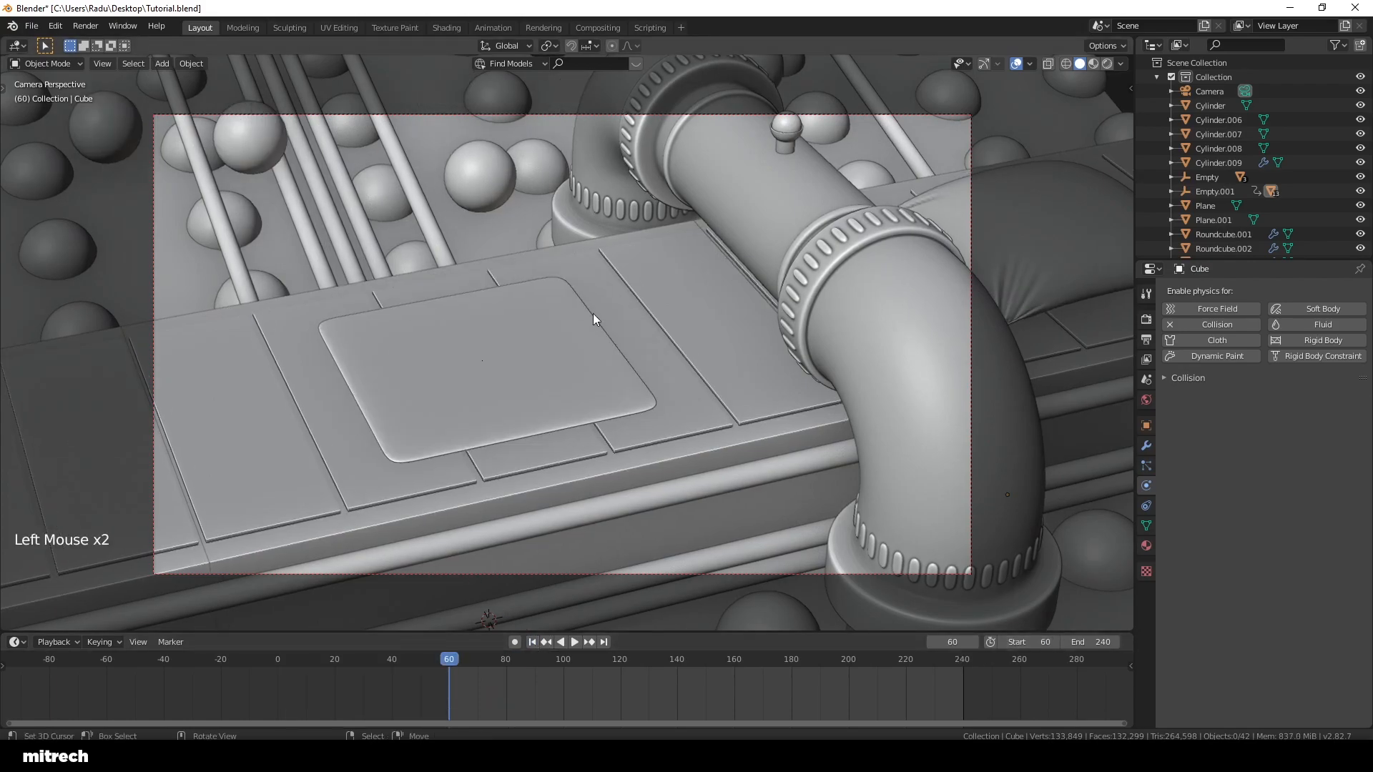
Step: Select the inflated plate behind the pipe, clear the selection again and save the file
right_click(1053, 208)
key(a)
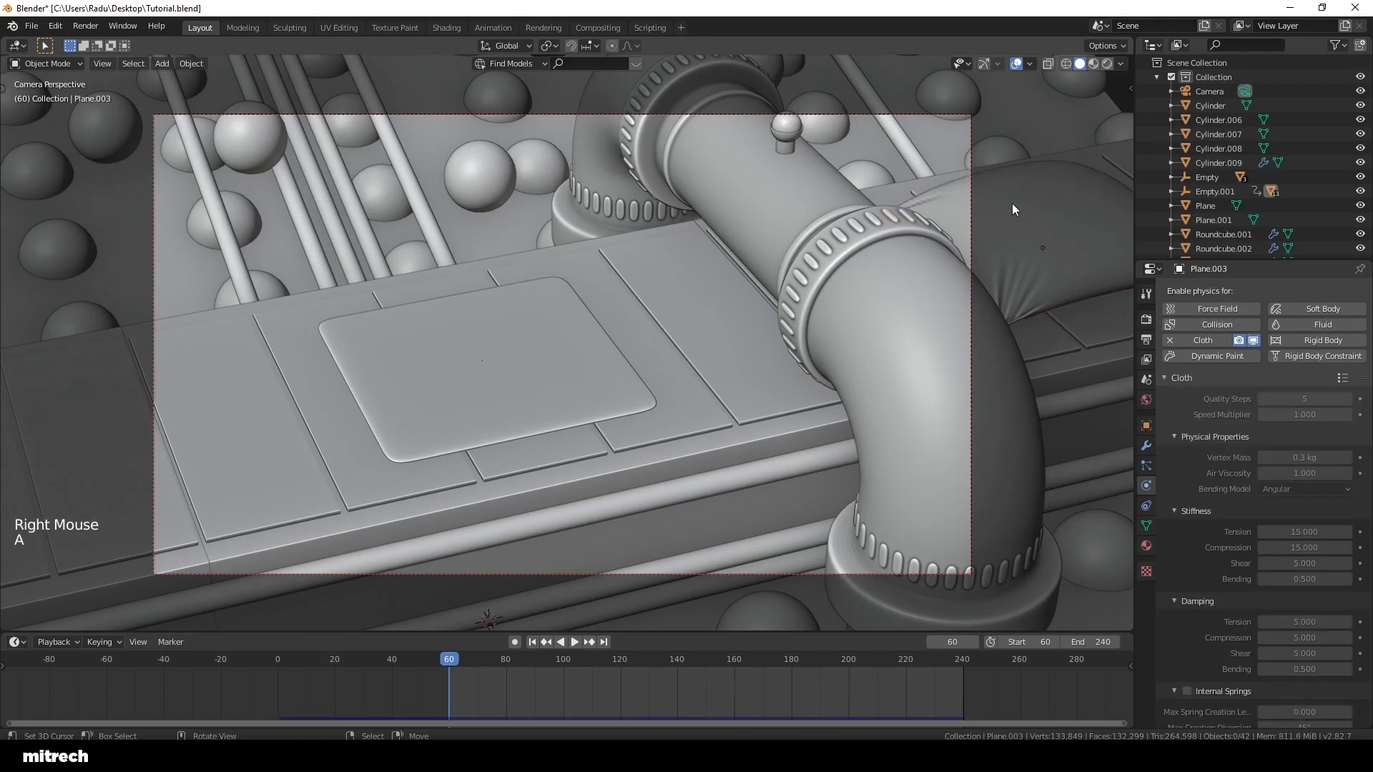
right_click(731, 313)
key(a)
key(a)
key(a)
key(a)
key(a)
key(ctrl+s)
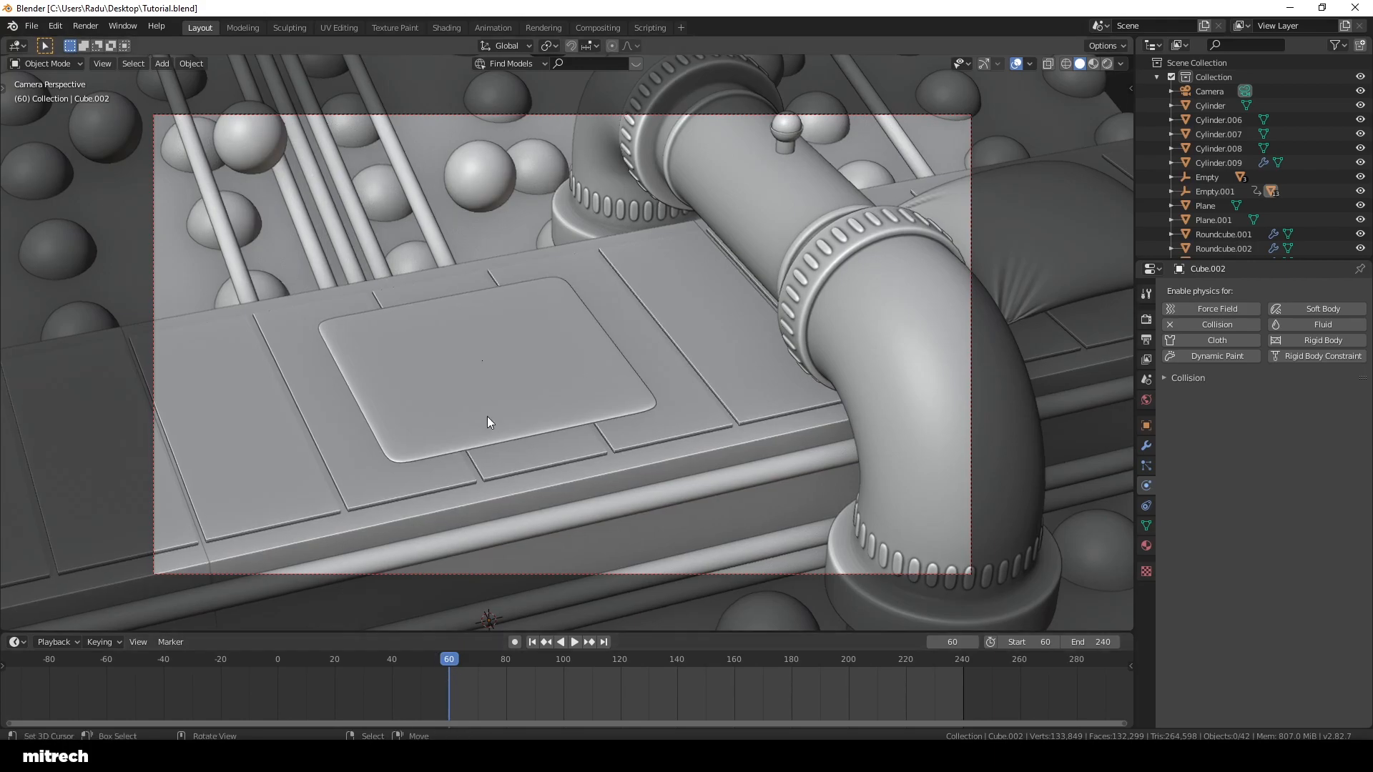
Step: Inspect the spheres beside the conveyor, then scrub to frame 226 in the camera view to check the end of the loop
middle_drag(462, 341, 436, 357)
shift+middle_drag(436, 357, 410, 373)
scroll(468, 361, up, 2)
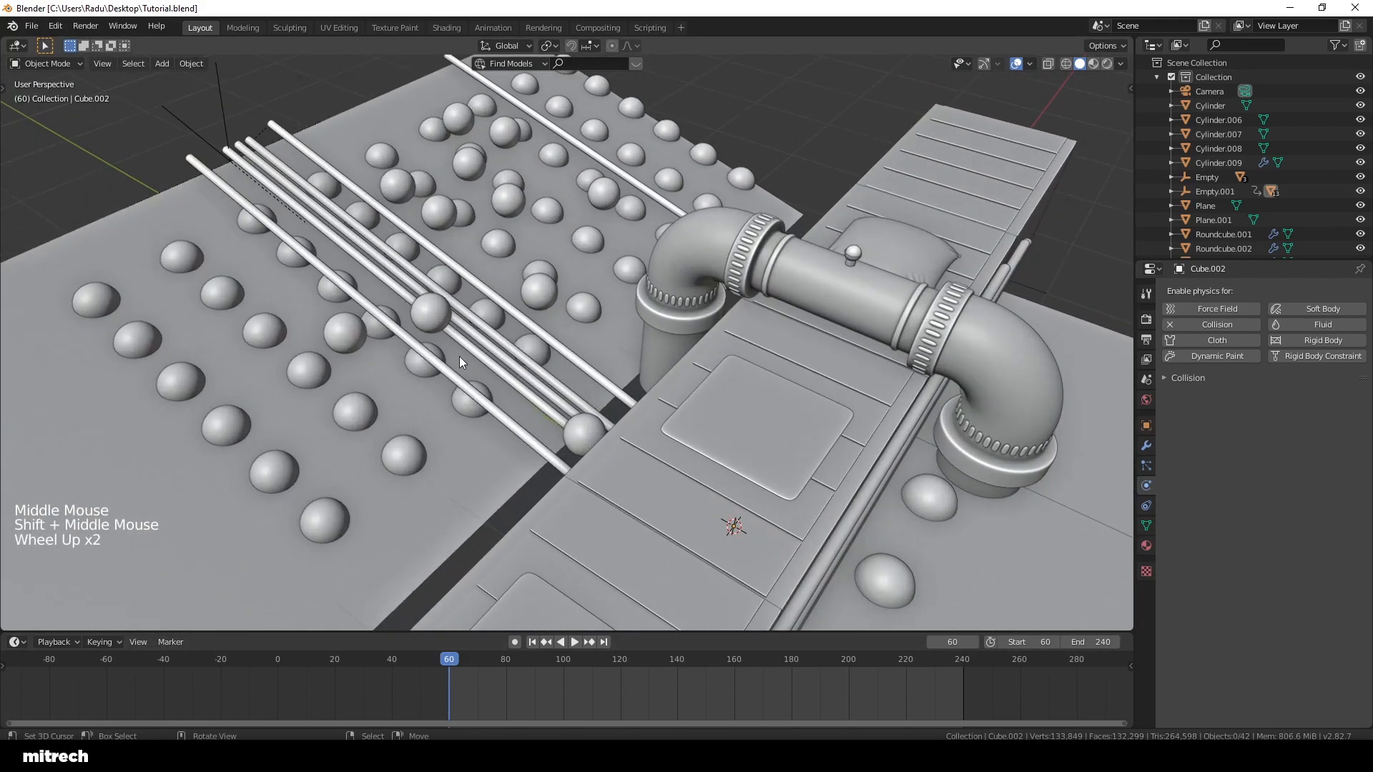
key(KP_0)
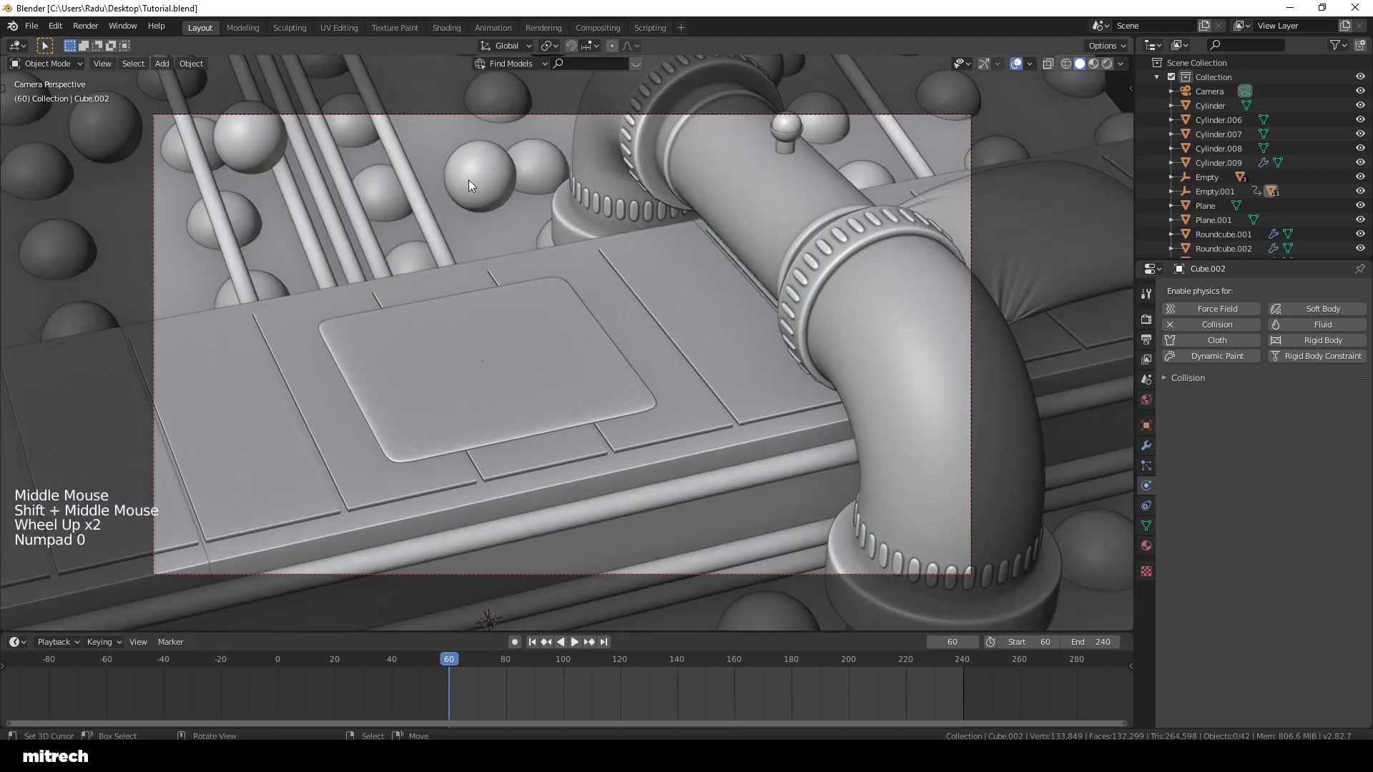
drag(873, 662, 922, 667)
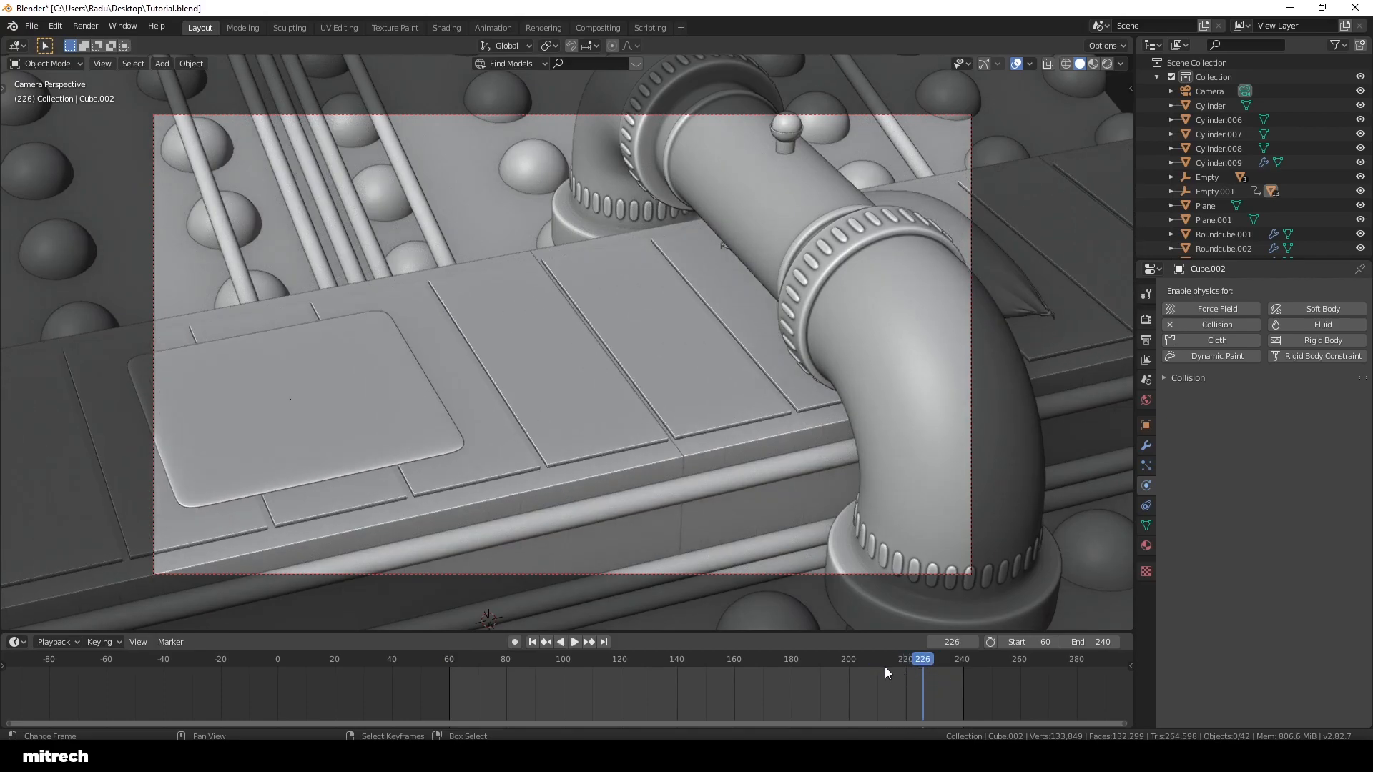
Step: Play the animation from frame 60 and scrub to frame 210 to examine how the loop ends in the camera view
click(537, 645)
key(ctrl+space)
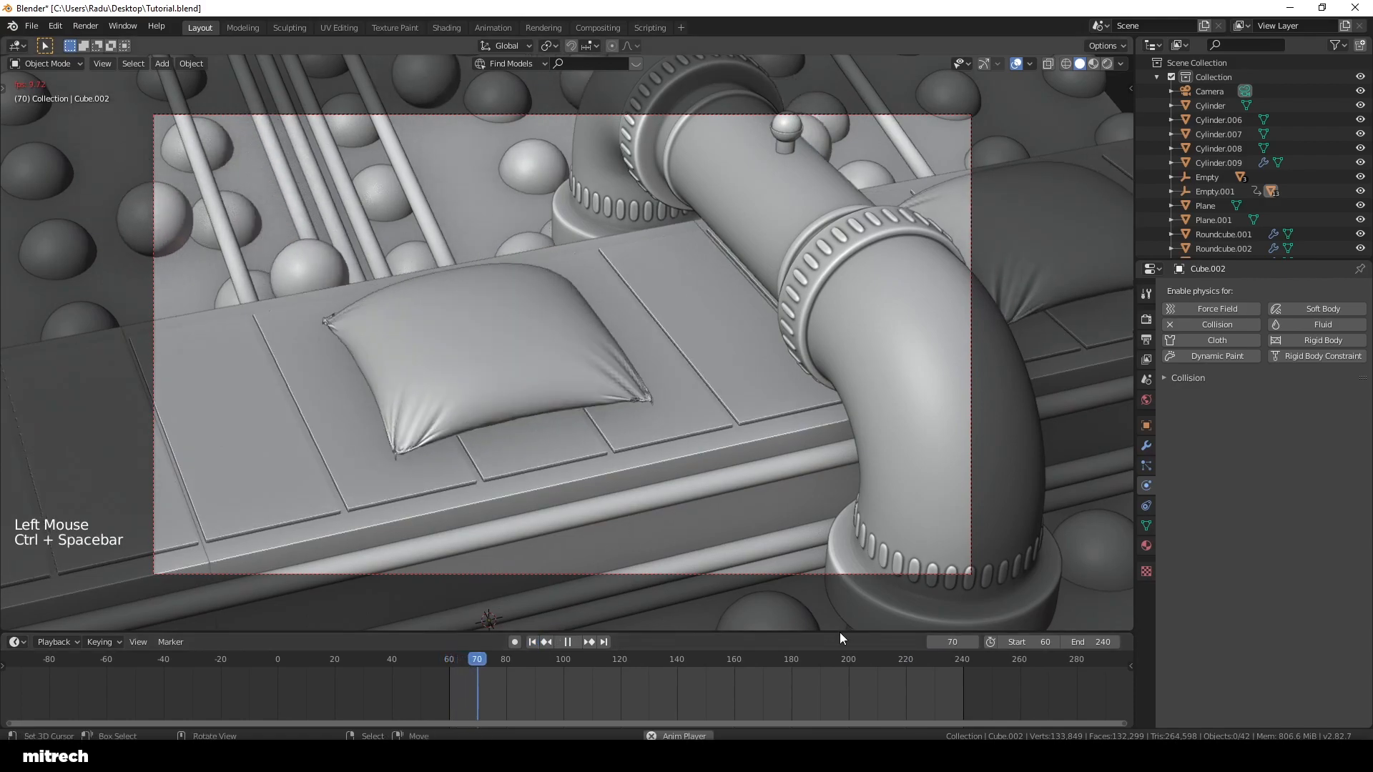
key(ctrl+space)
click(877, 663)
middle_drag(431, 141, 600, 269)
key(KP_0)
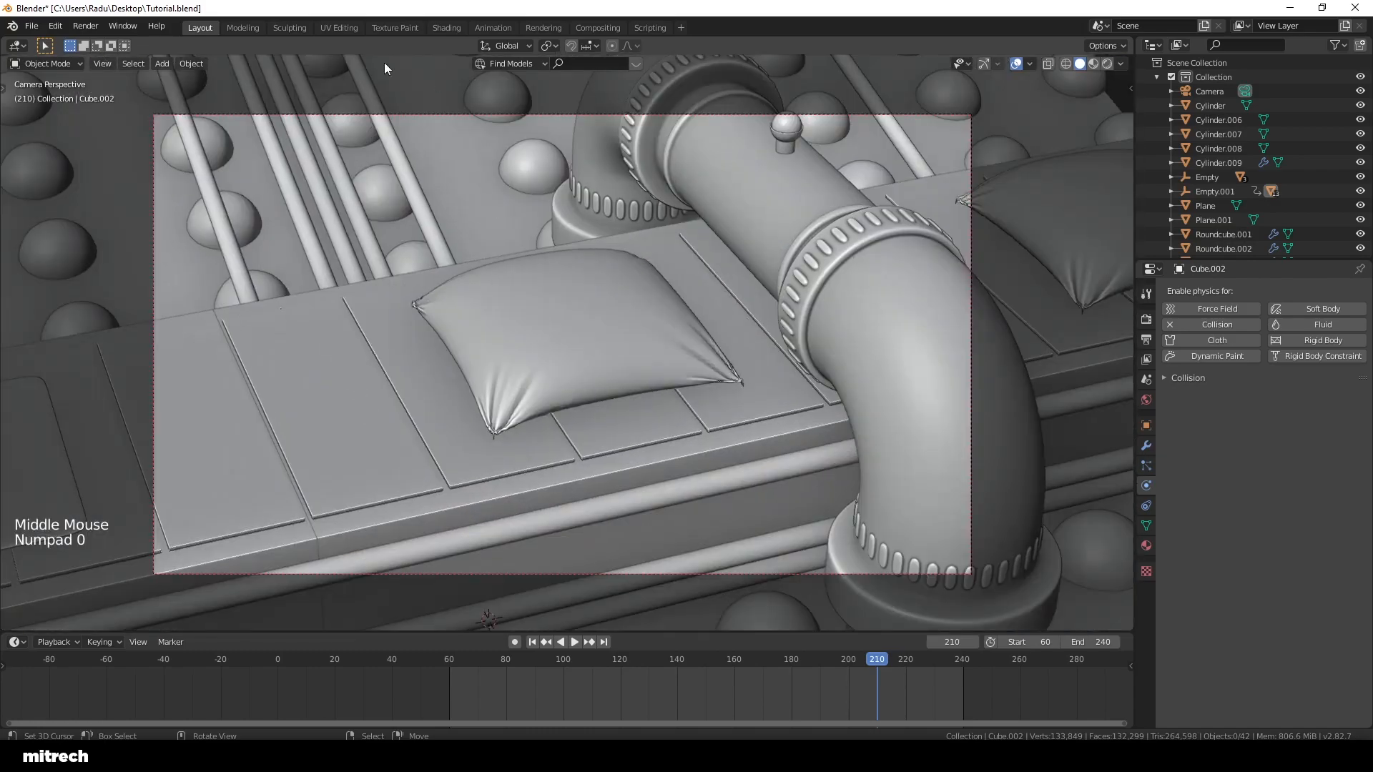
Step: Replay the loop in the camera view and stop at frame 149 to examine the spheres and the inflated plates
key(ctrl+space)
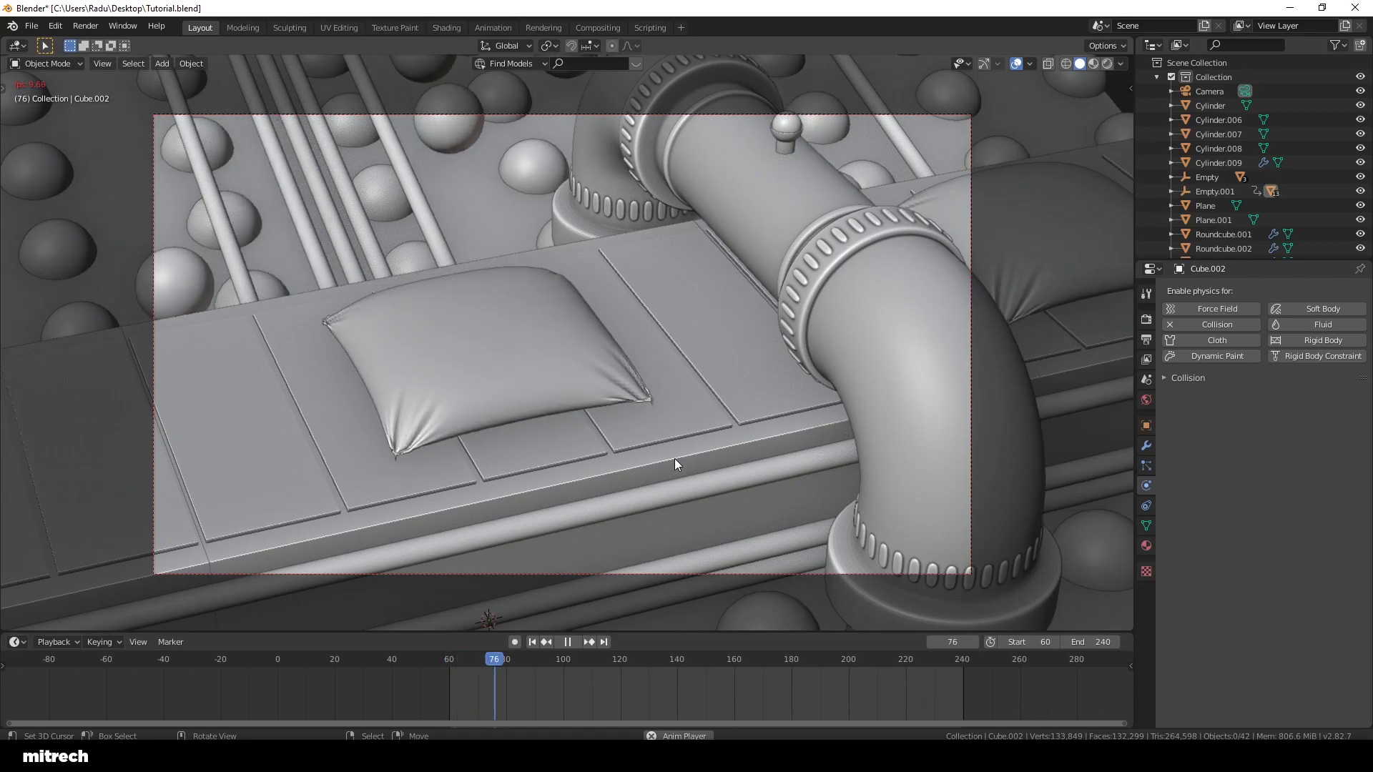
key(ctrl+space)
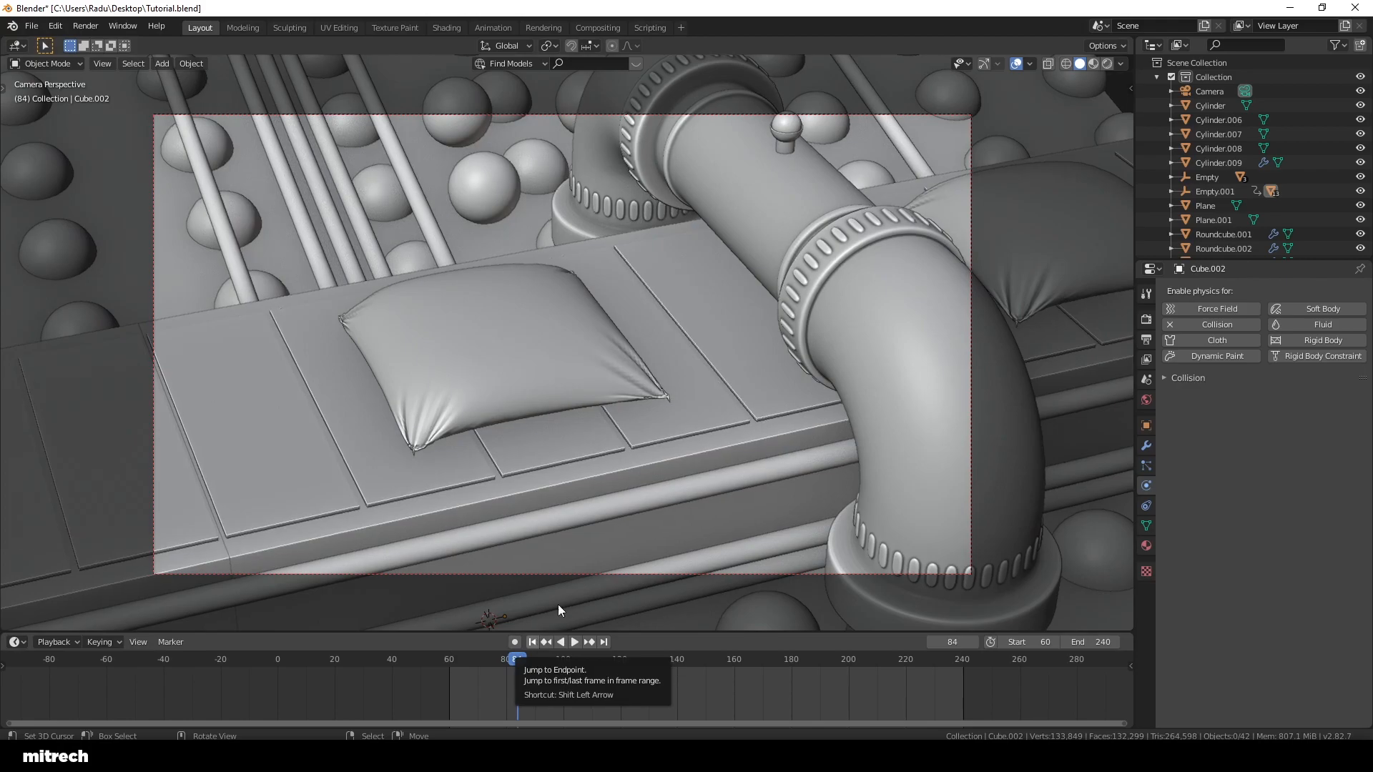
key(ctrl+space)
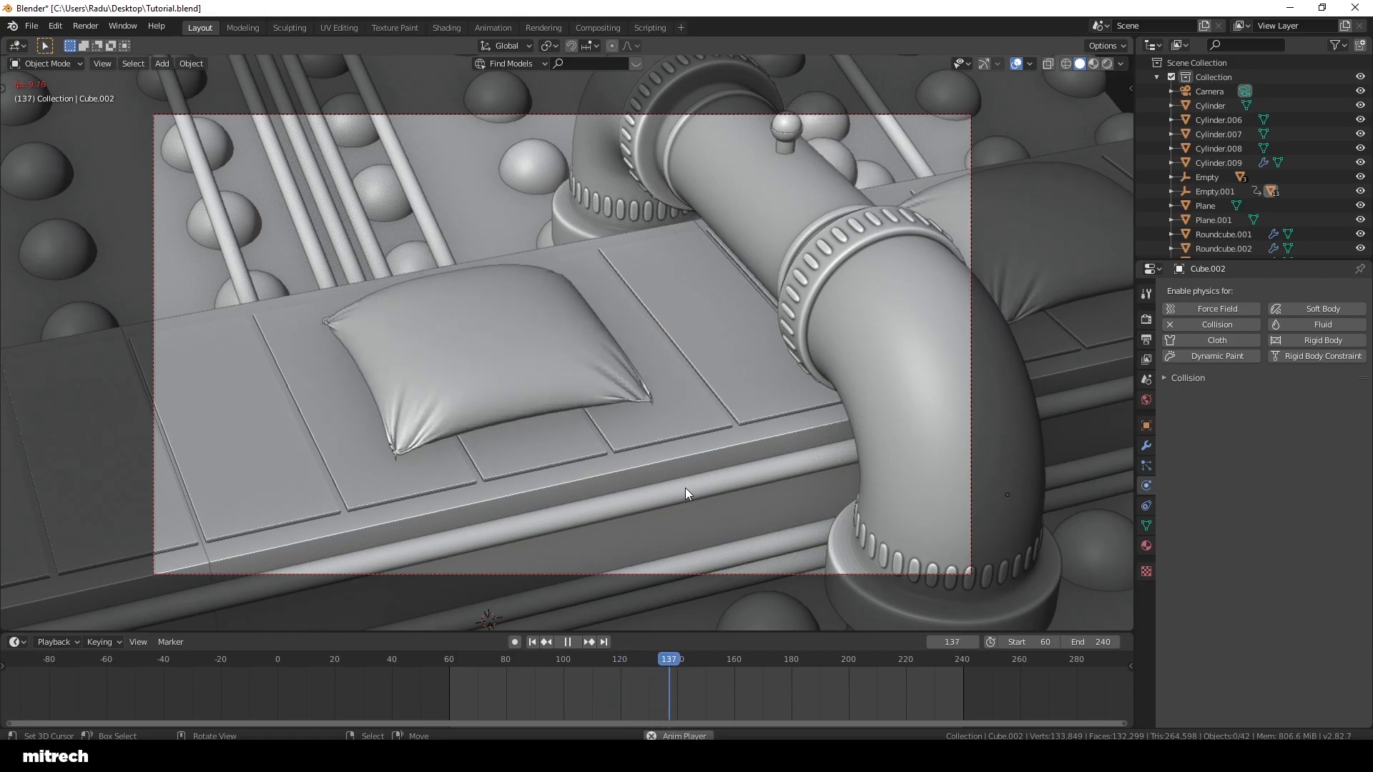
key(ctrl+space)
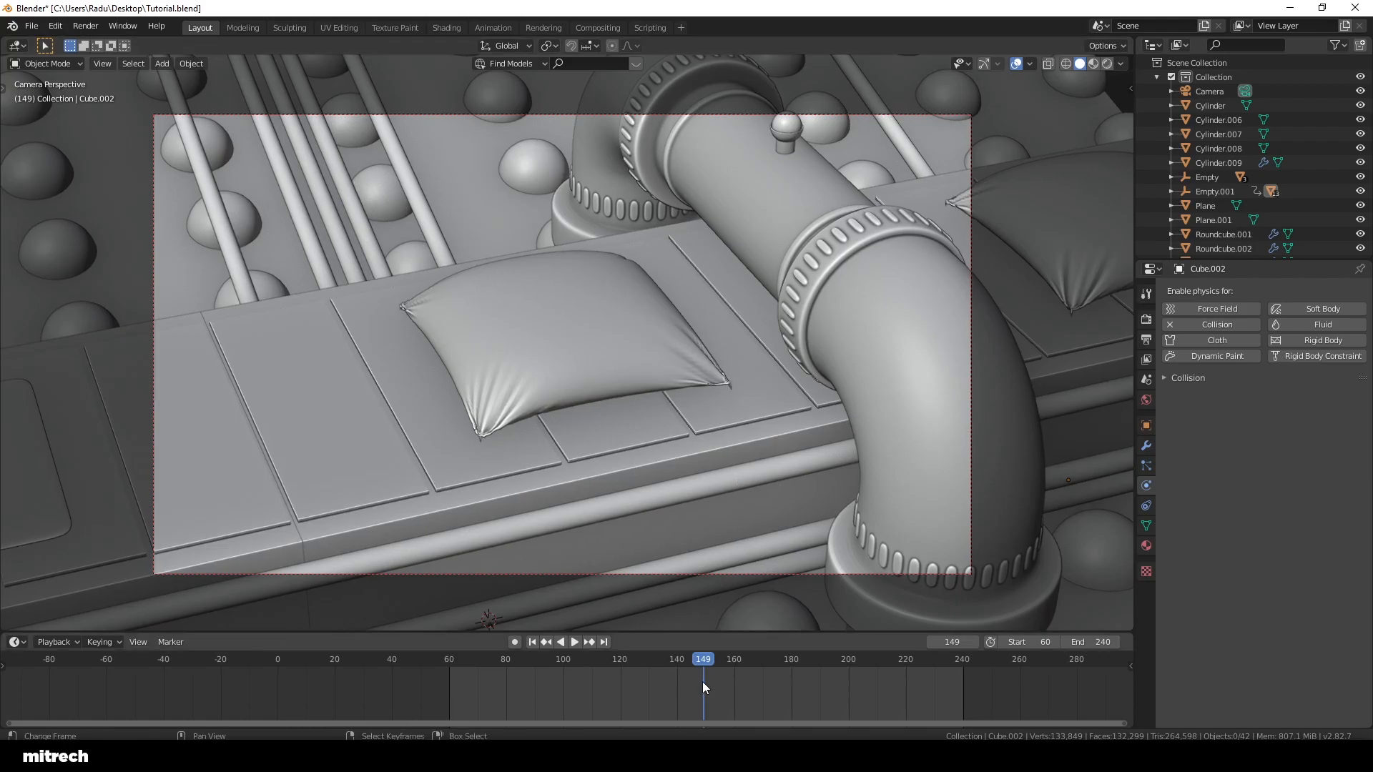
middle_drag(692, 517, 782, 420)
key(KP_0)
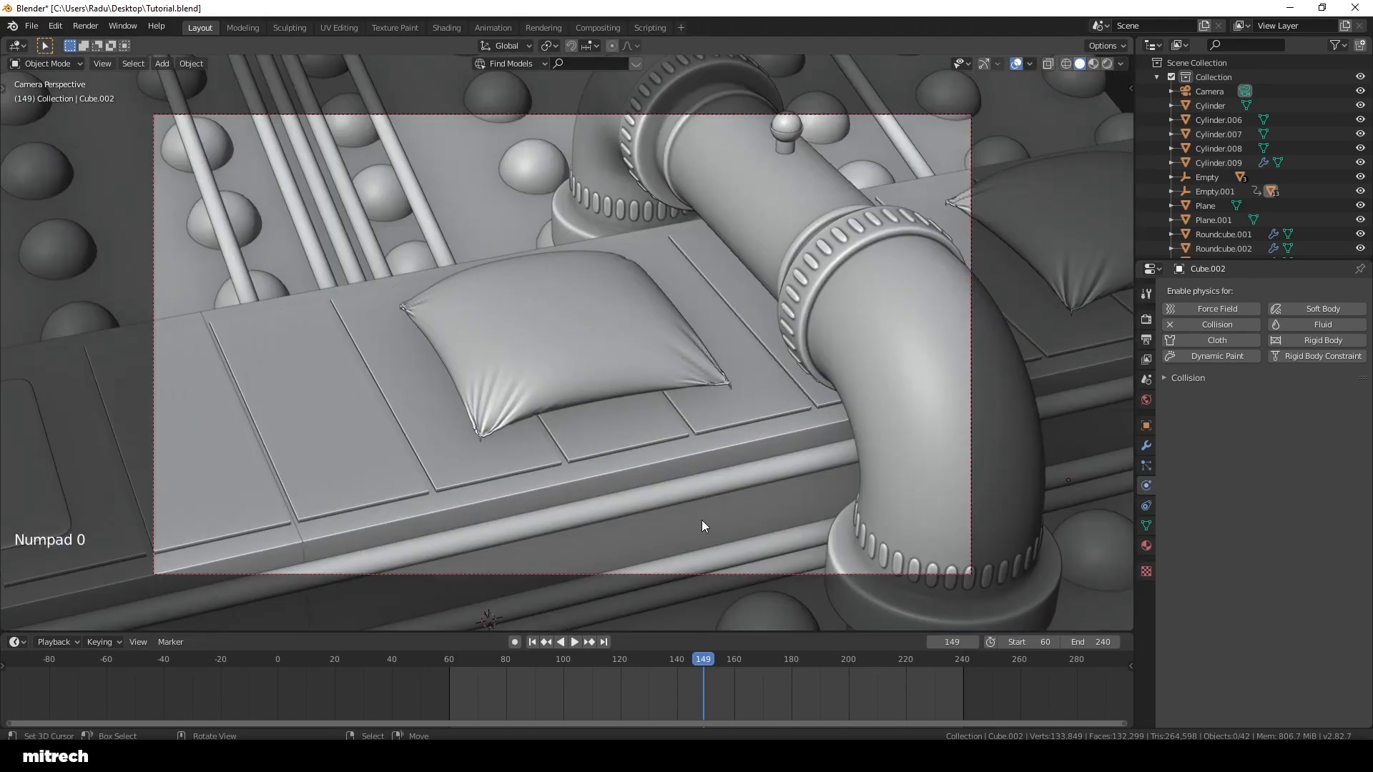
Step: Return to frame 60, clear the selection and save the file with the sphere ramp in view
click(532, 641)
middle_drag(572, 515, 565, 387)
scroll(588, 402, down, 2)
key(a)
key(a)
key(a)
key(ctrl+s)
shift+middle_drag(940, 410, 762, 417)
scroll(761, 417, up, 2)
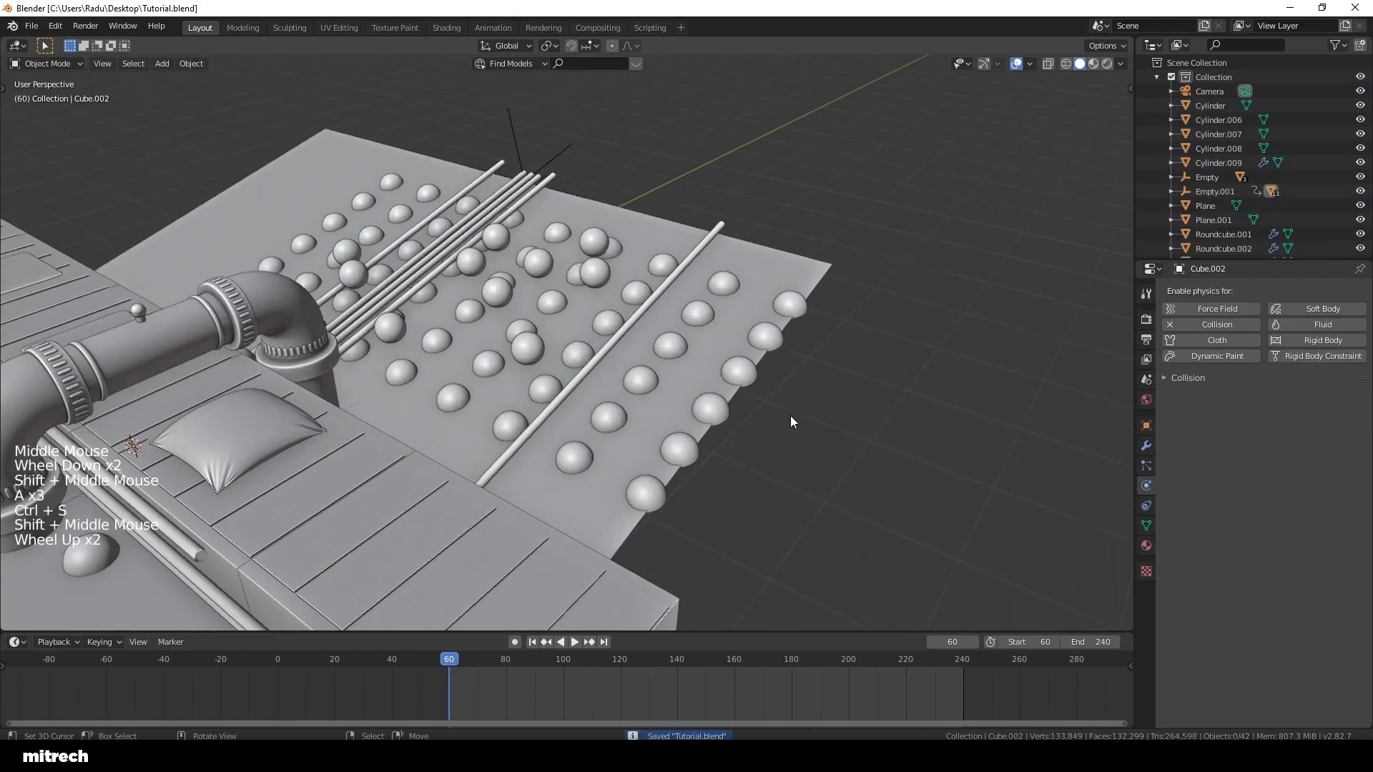
Step: Delete the scene's rigid body world bake and bake frames 0 to 240 again
click(1146, 380)
key(F15)
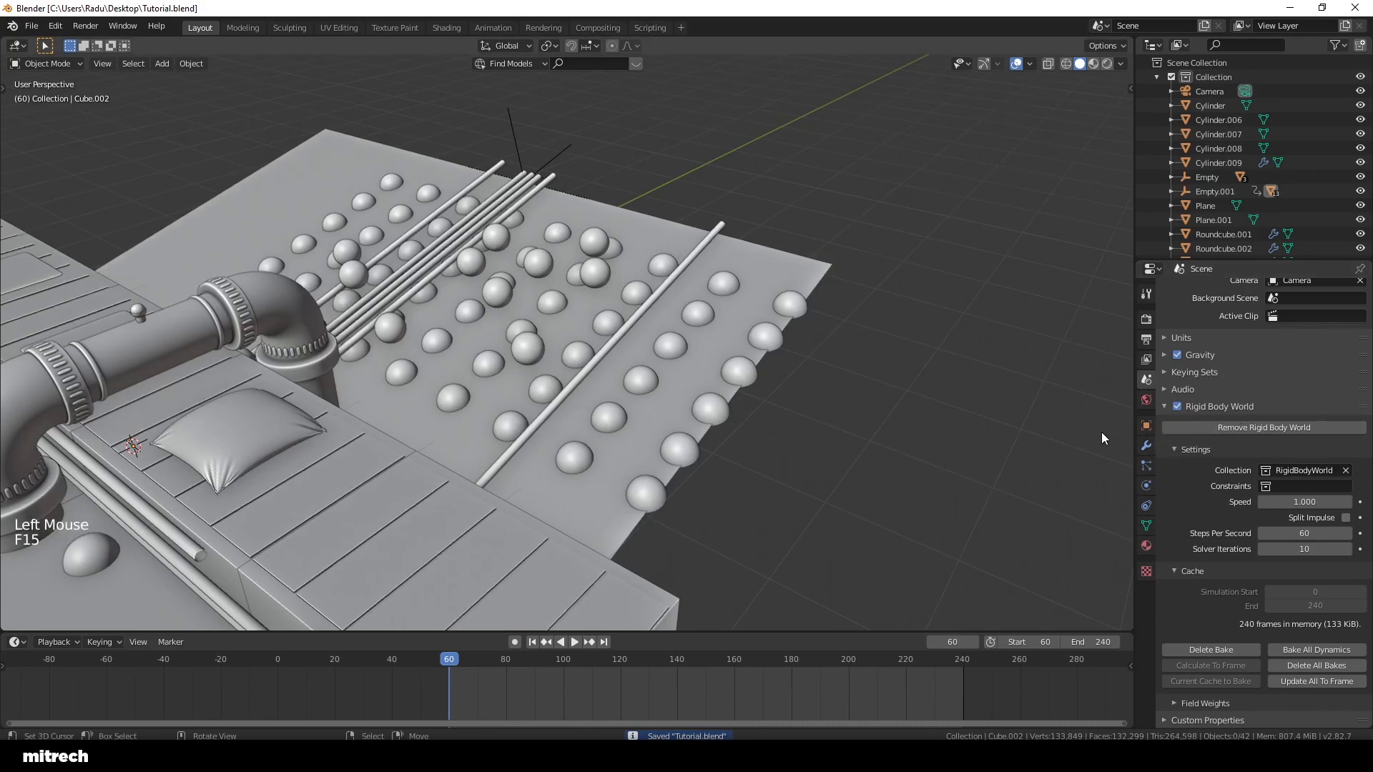
click(1218, 646)
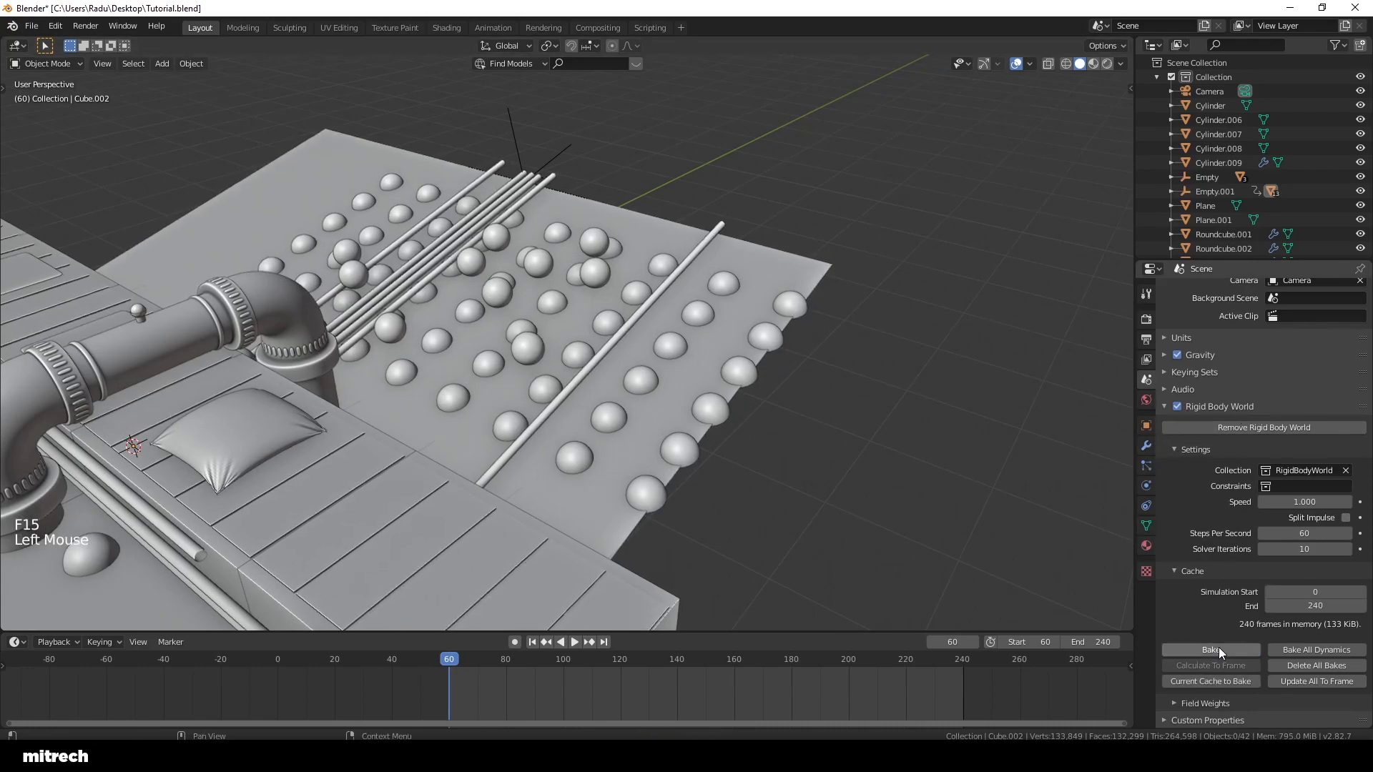
click(1217, 648)
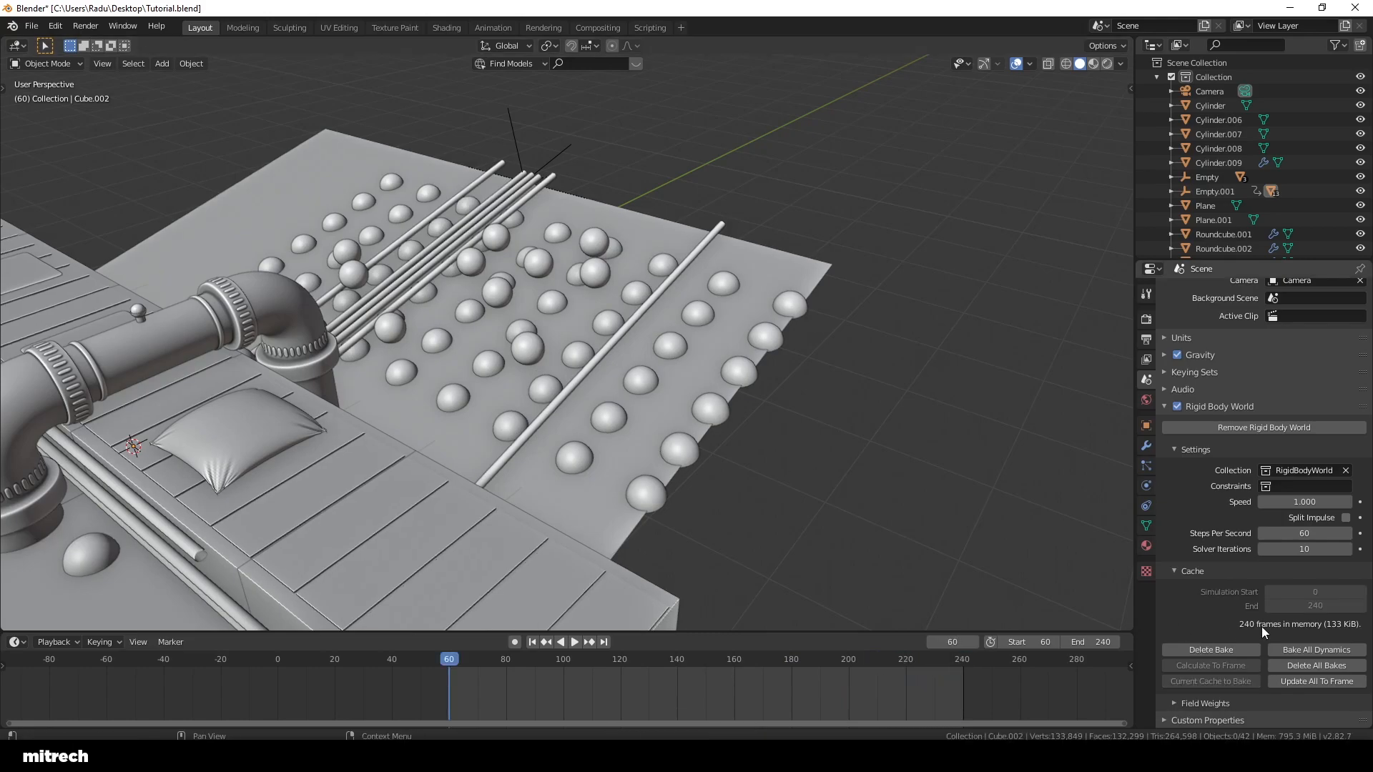
Step: Delete the rigid body bake at frame 60 and save the file
click(1174, 648)
drag(526, 659, 534, 654)
click(533, 642)
middle_drag(550, 583, 609, 486)
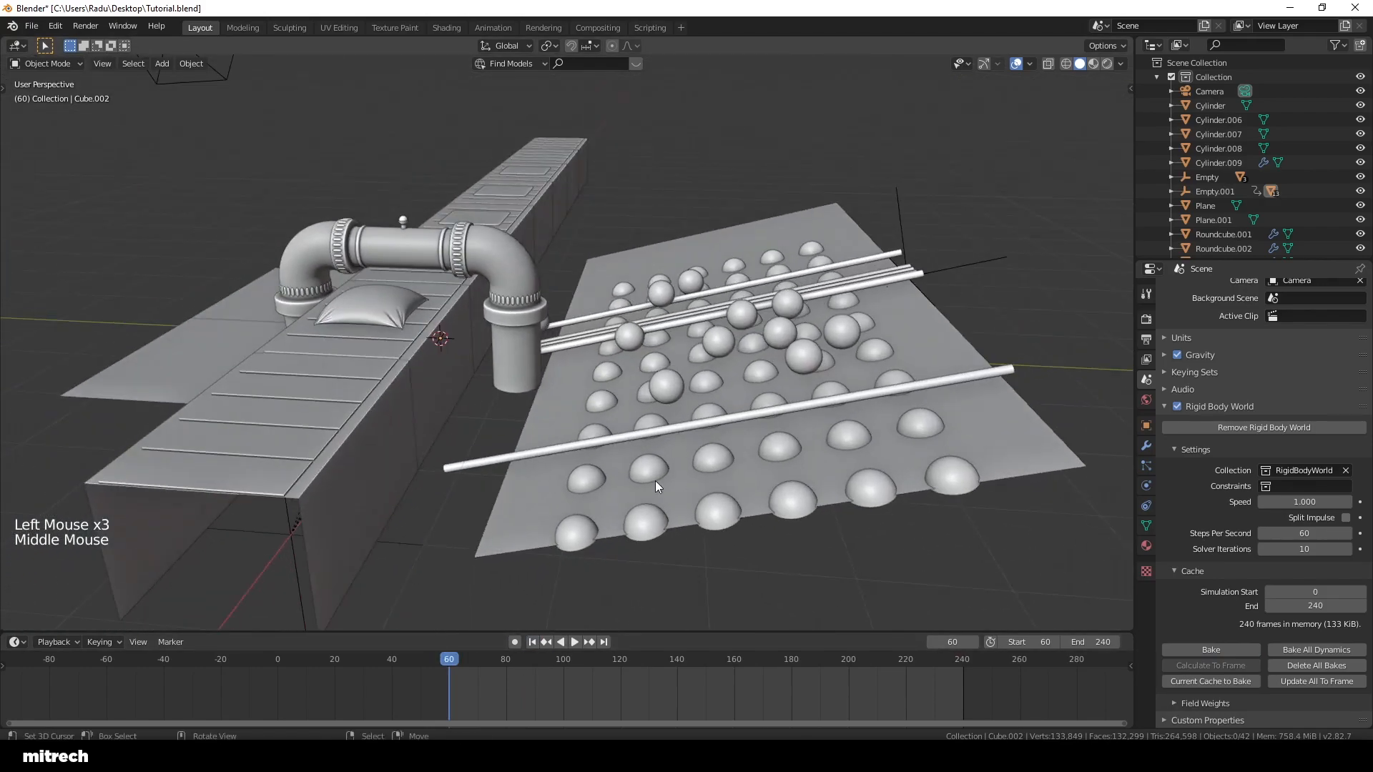
key(a)
key(a)
key(a)
key(a)
key(a)
key(ctrl+s)
key(a)
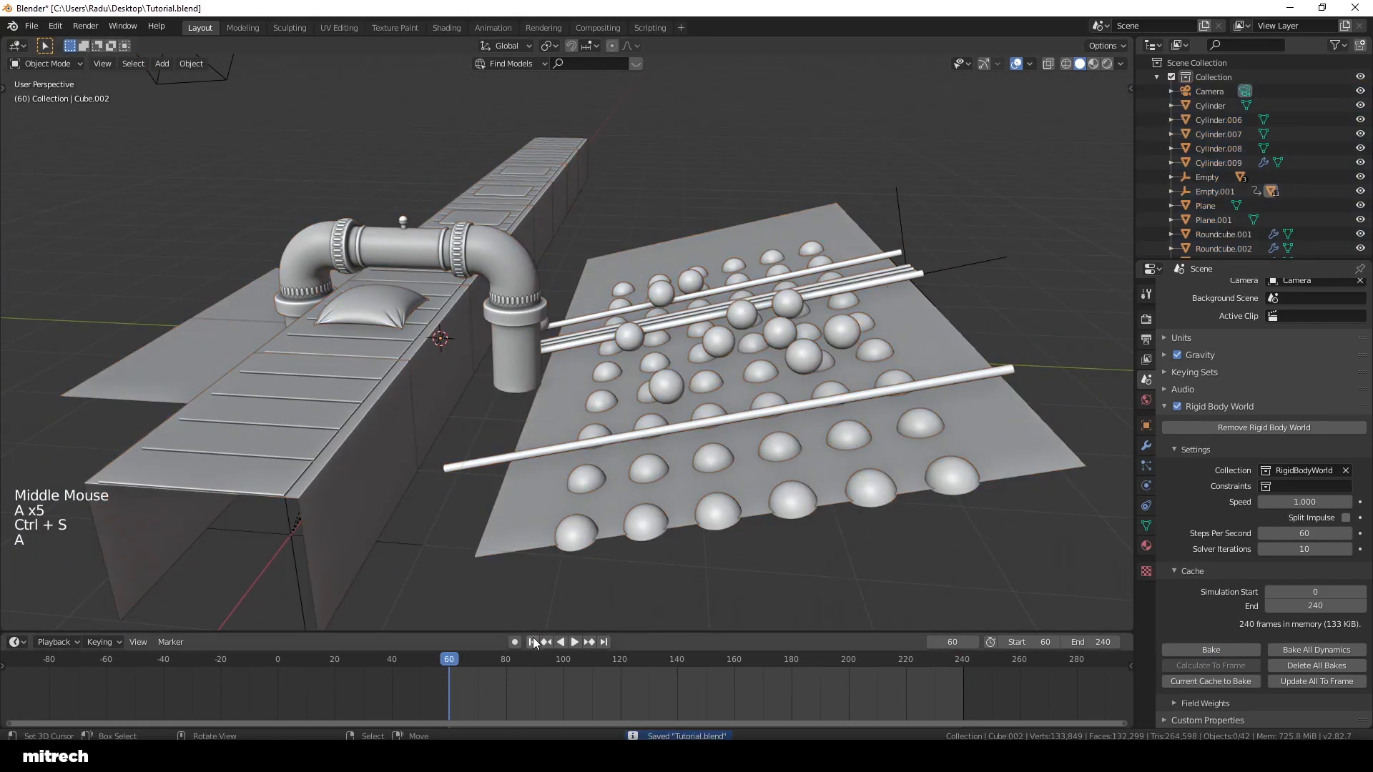
Step: Set the animation's start frame to 0 and jump there to examine the spheres above the ramp
click(799, 629)
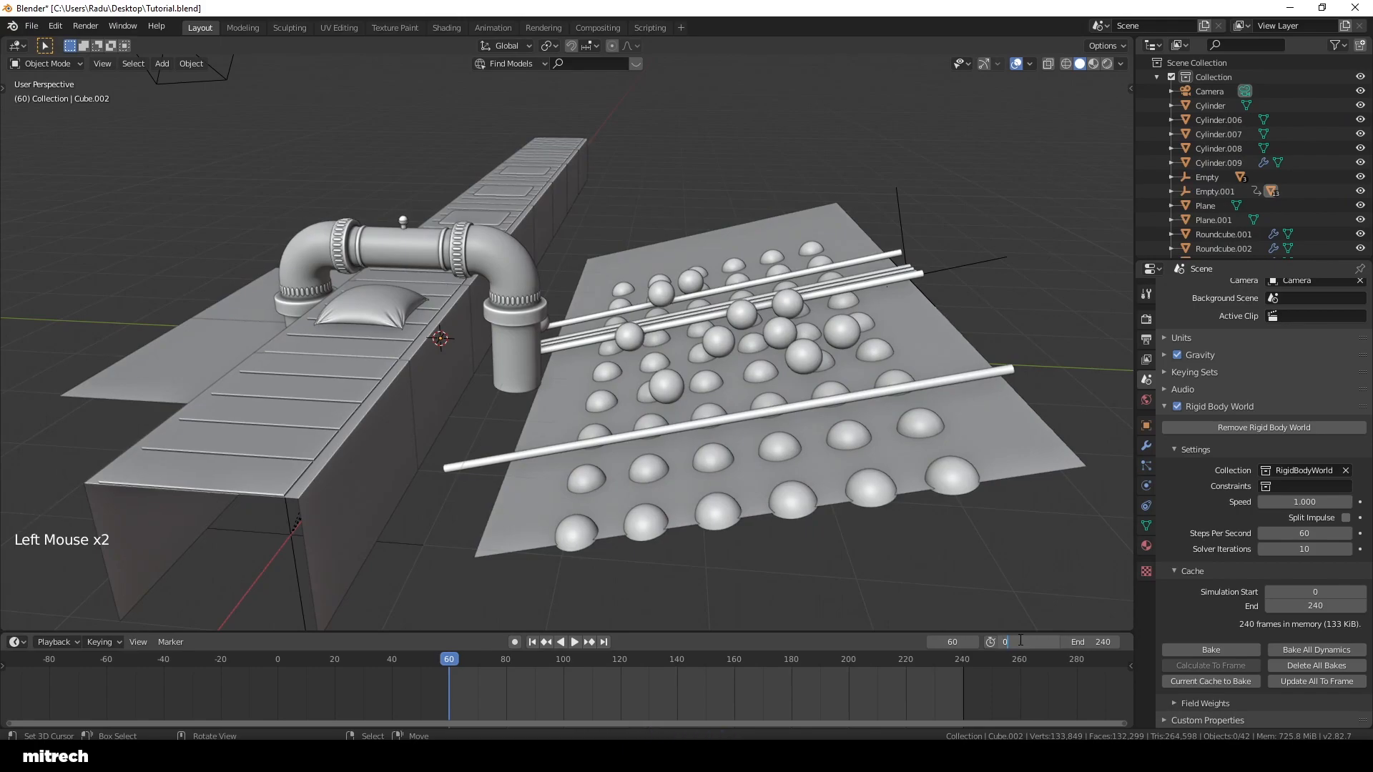
key(Return)
click(531, 642)
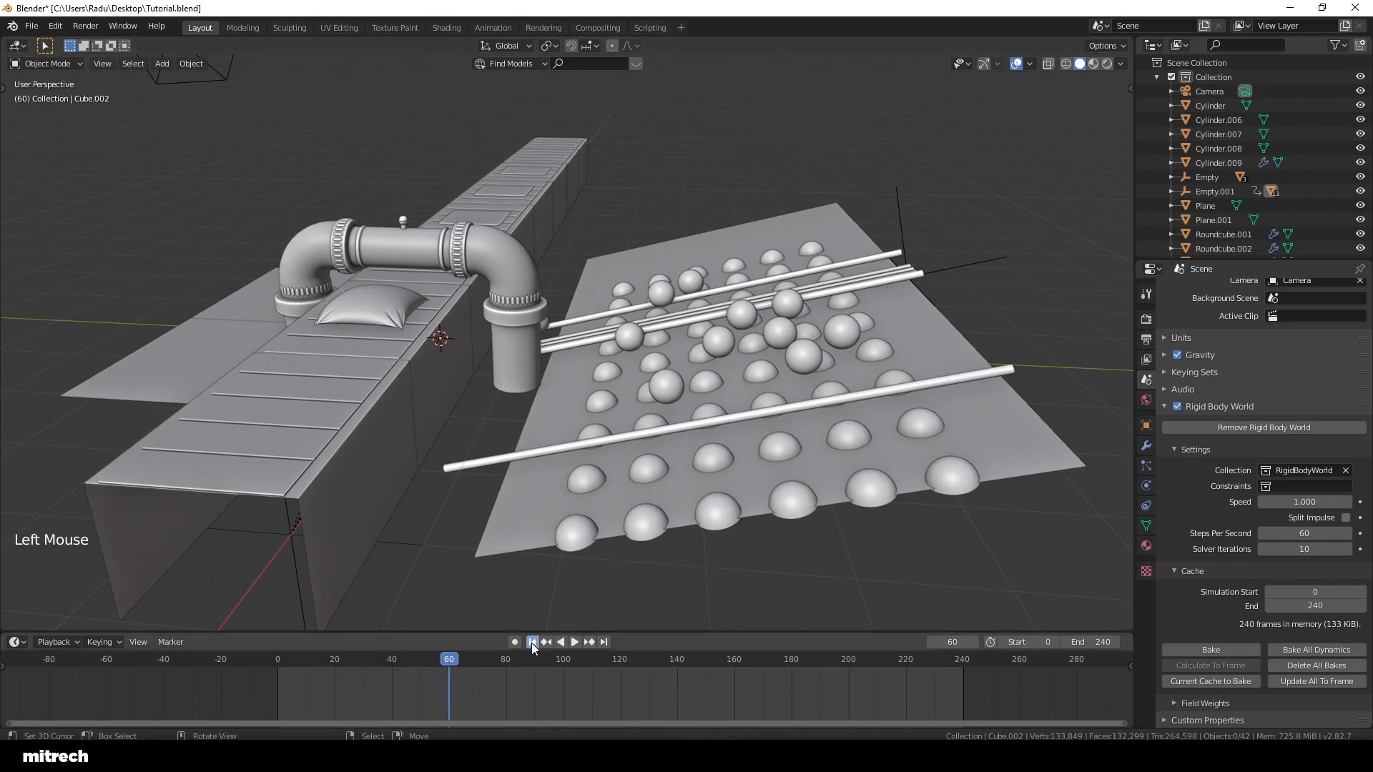
shift+middle_drag(728, 367, 643, 372)
middle_drag(643, 372, 628, 500)
scroll(627, 500, down, 3)
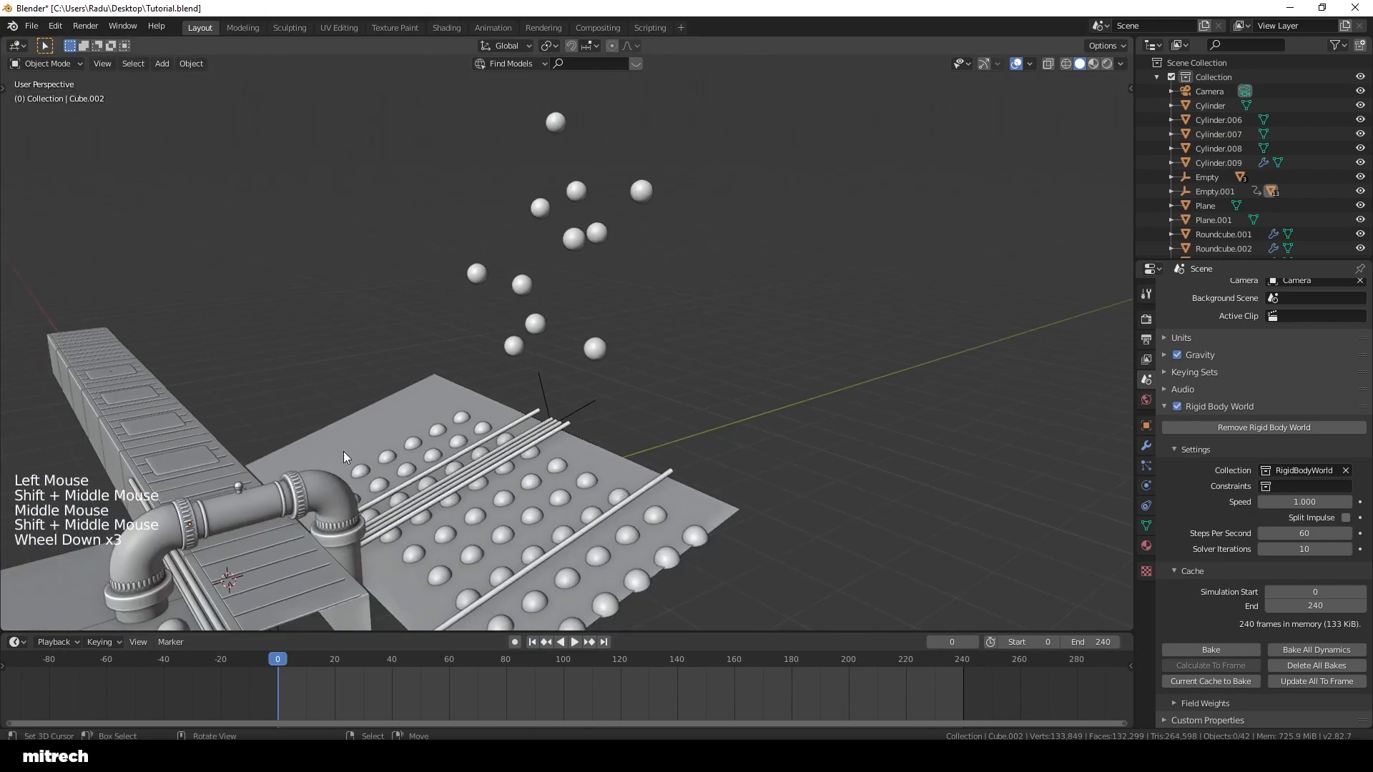
middle_drag(514, 349, 642, 379)
scroll(642, 379, up, 2)
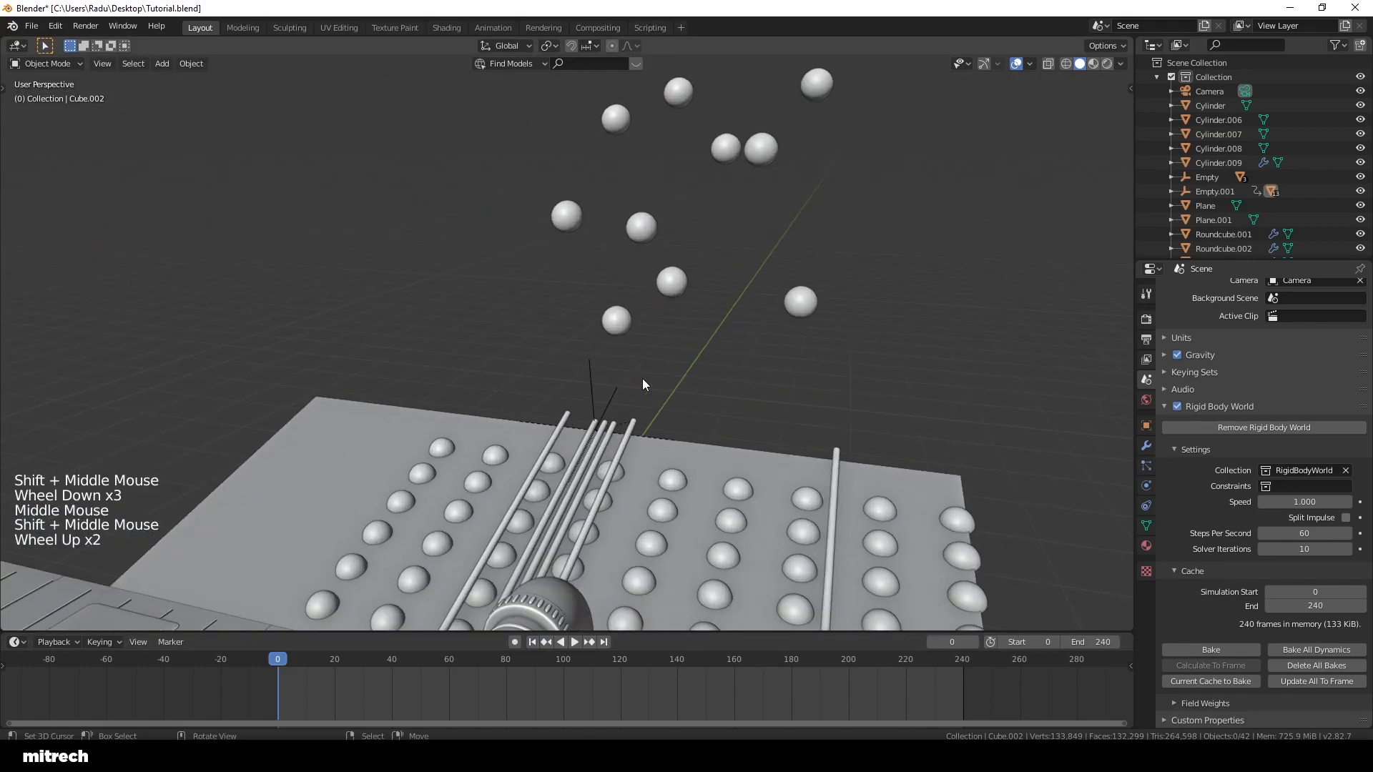
Step: Set the rigid body cache's simulation start to 60, clear the selection and save the file
click(1326, 593)
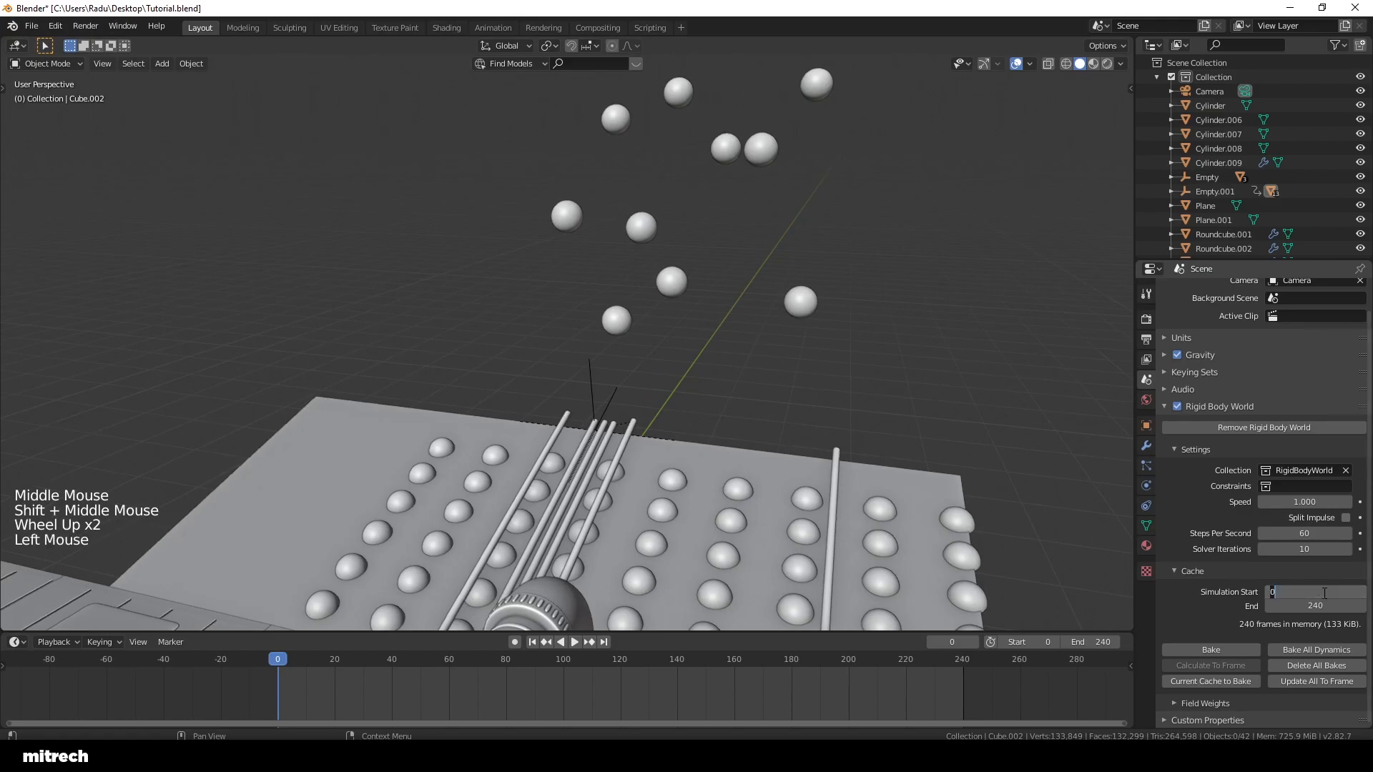
key(Return)
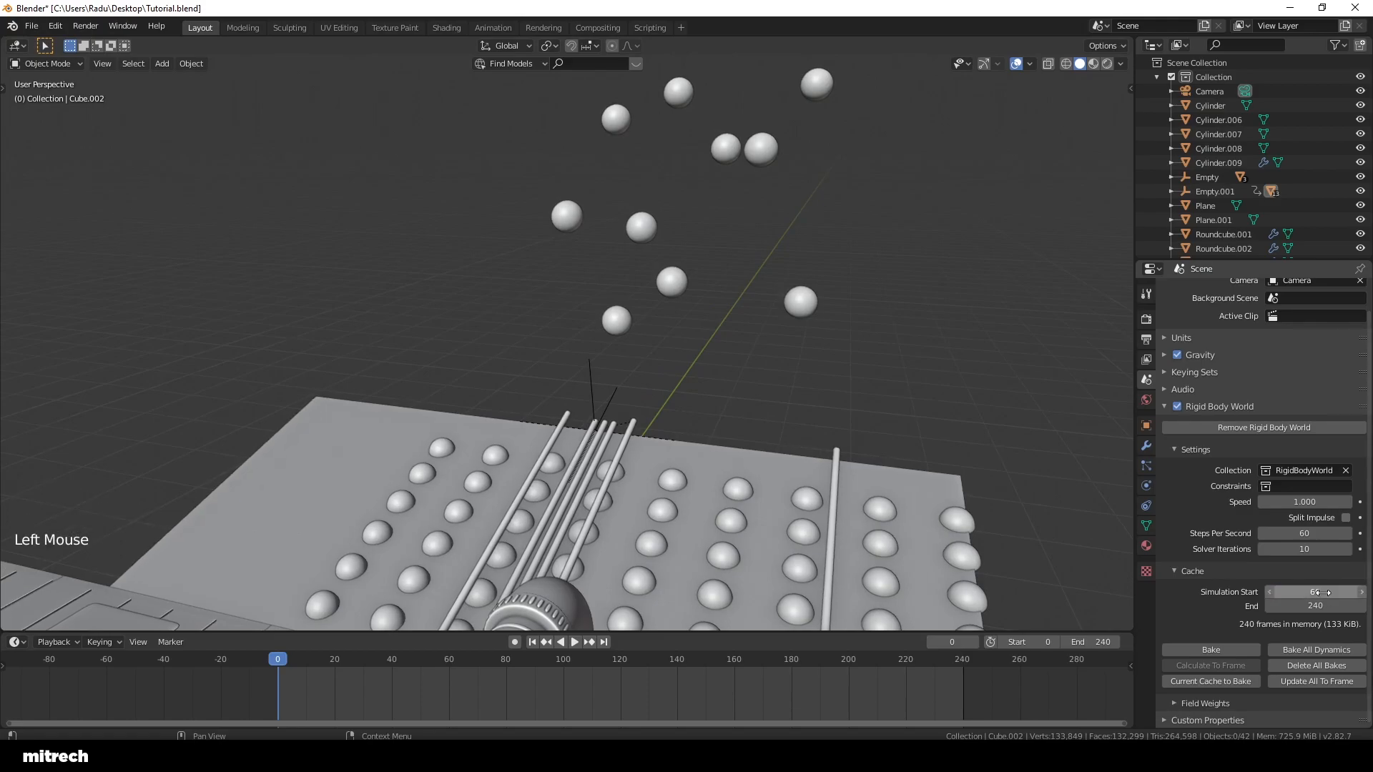
middle_drag(749, 478, 762, 478)
right_click(763, 478)
key(a)
key(a)
key(a)
key(a)
key(a)
key(ctrl+s)
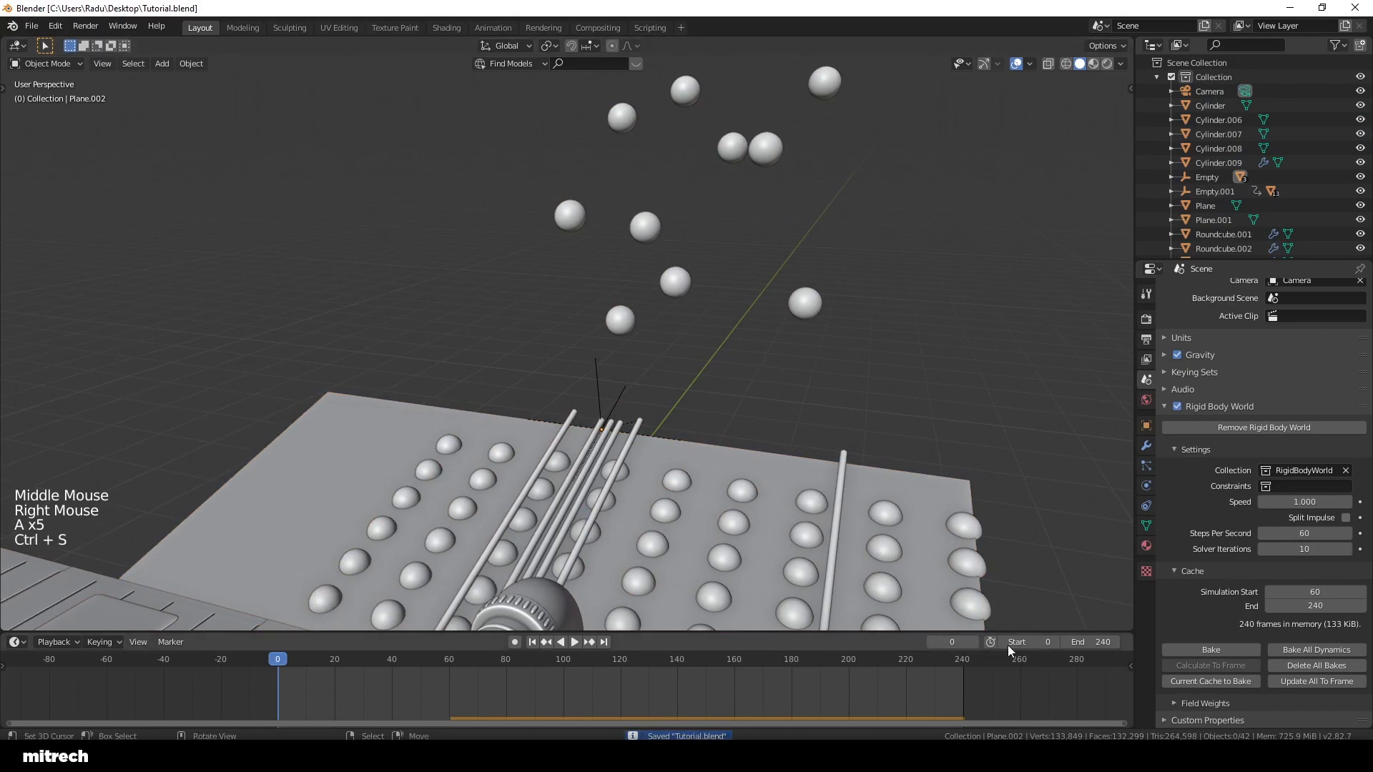
Step: Set the animation's start frame to 60, jump to that frame and save the file with nothing selected
click(1026, 642)
text(60)
key(Return)
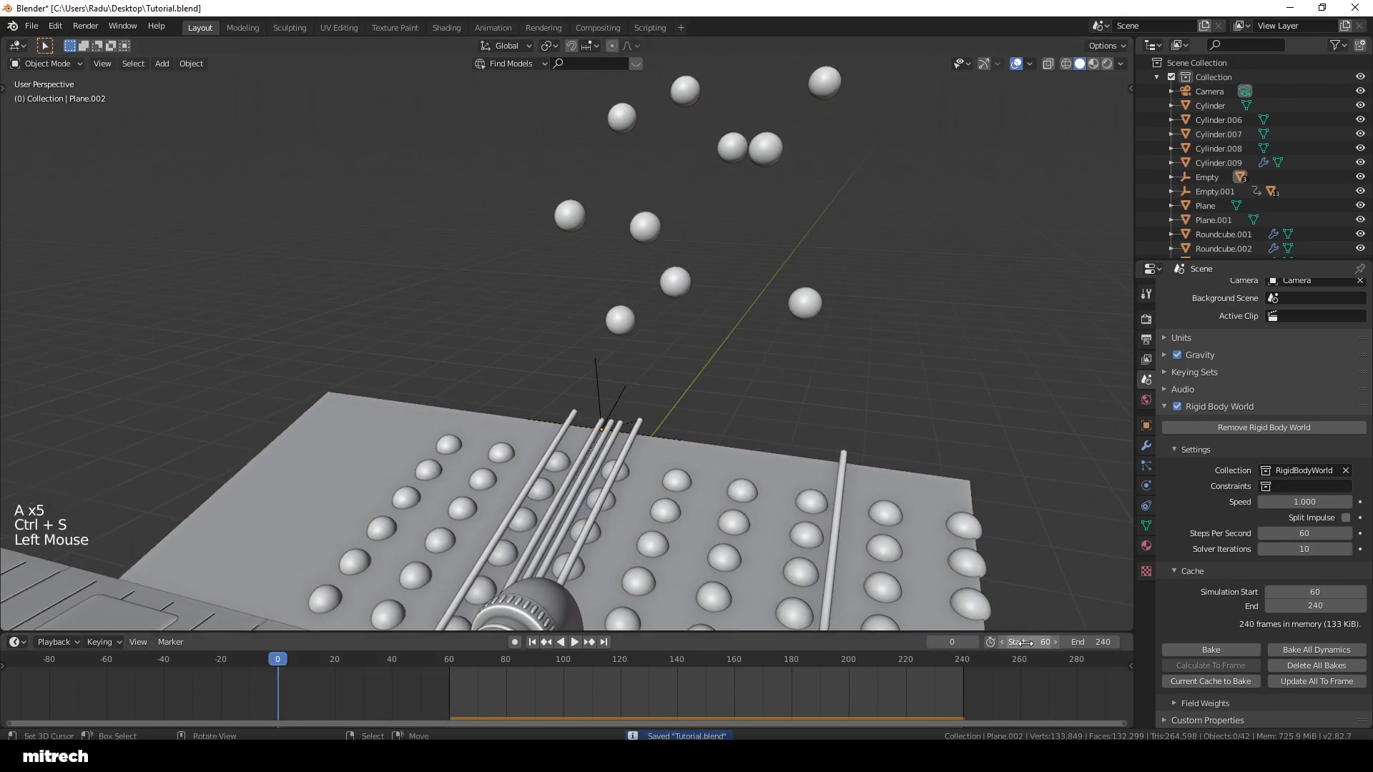
click(529, 642)
right_click(763, 466)
key(a)
key(a)
key(a)
key(a)
key(a)
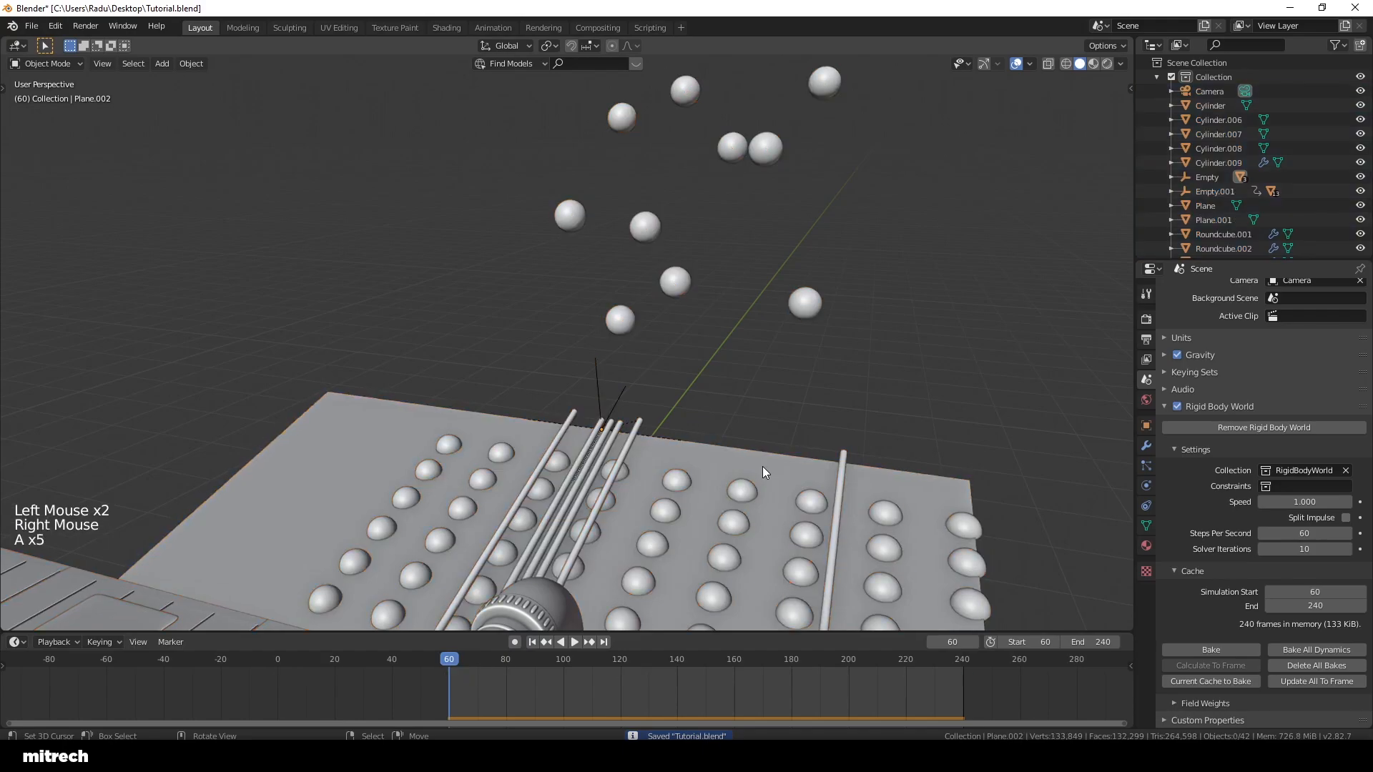
key(ctrl+s)
Step: Bake the rigid body simulation from frame 60 to 240, return to the camera view and save the file
click(1225, 647)
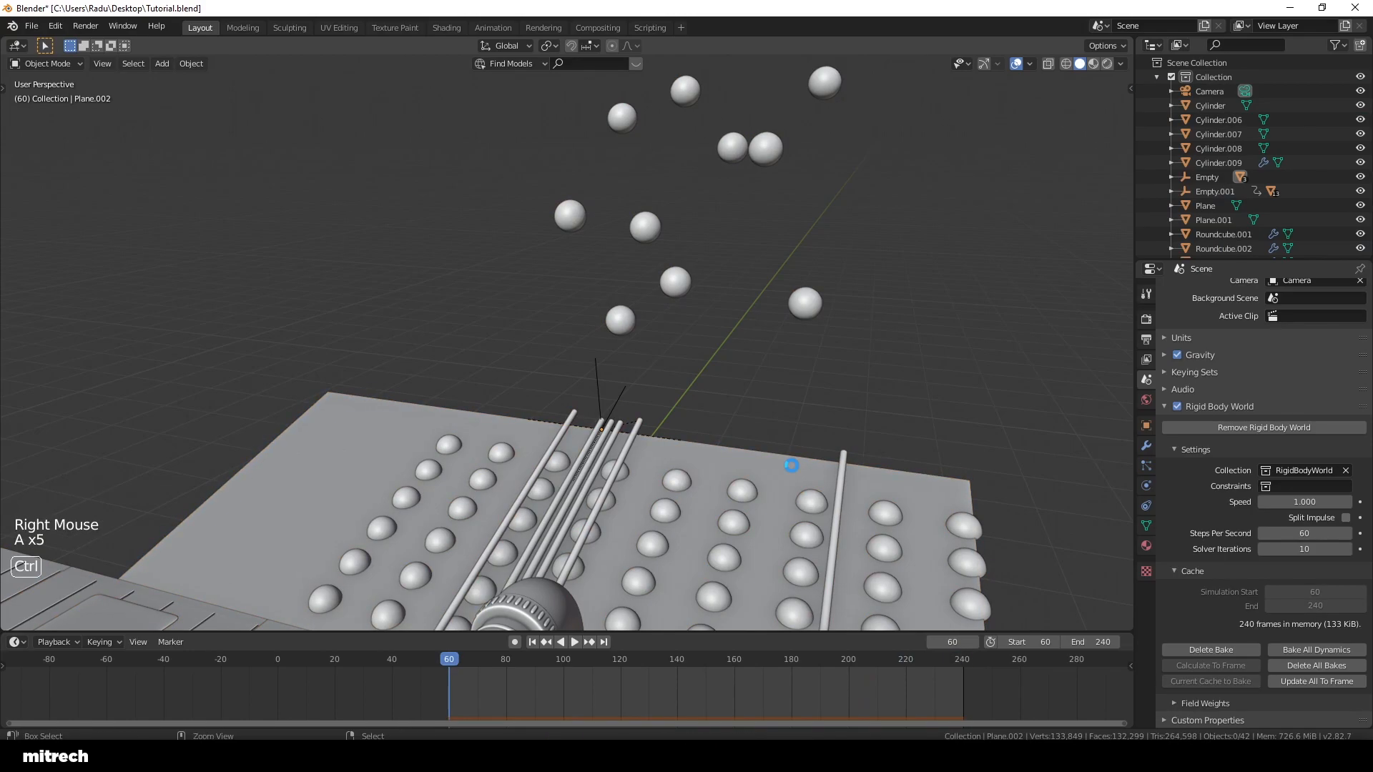
key(KP_0)
right_click(474, 218)
key(a)
key(a)
key(a)
key(a)
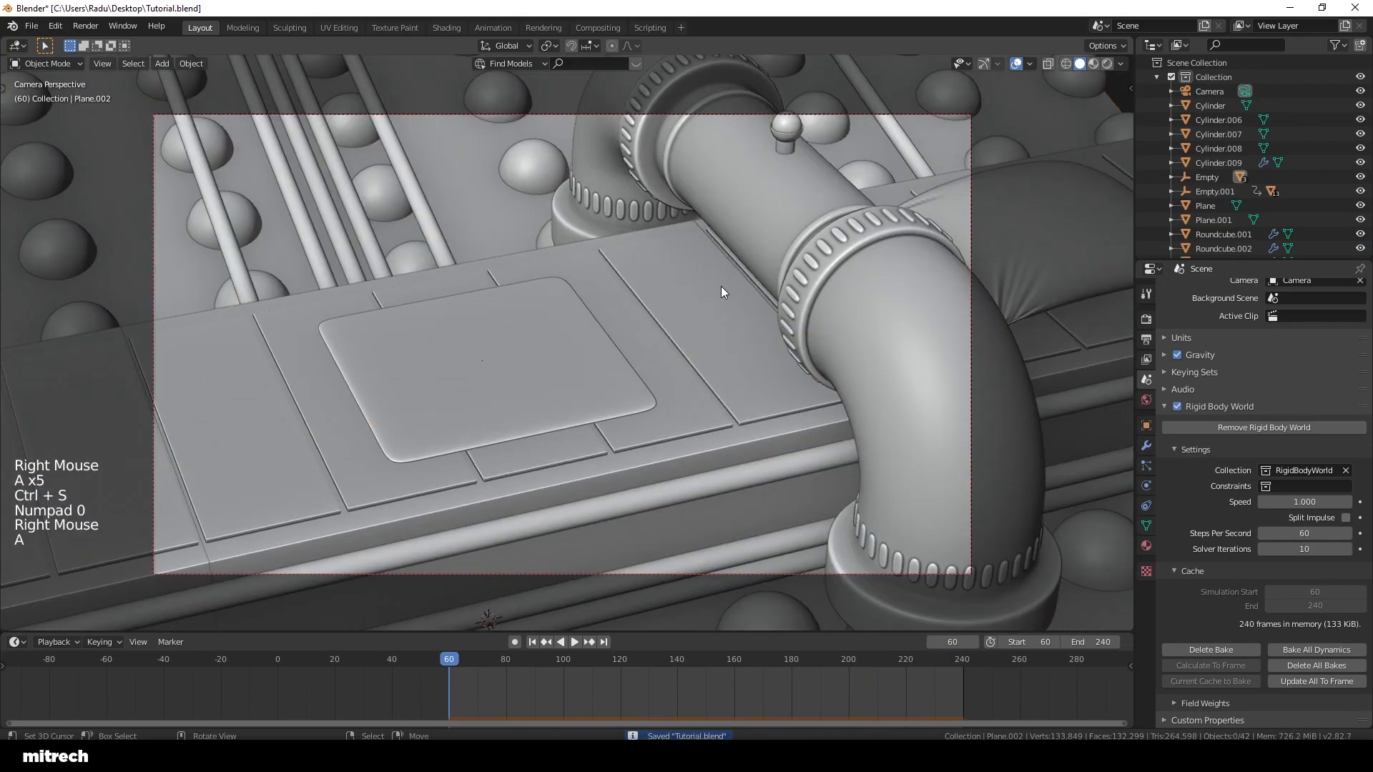
key(ctrl+s)
Step: Hide the viewport overlays and play the loop from frame 60 to check how the spheres move, then return to the start
scroll(741, 697, up, 2)
middle_drag(801, 699, 740, 701)
scroll(740, 699, up, 3)
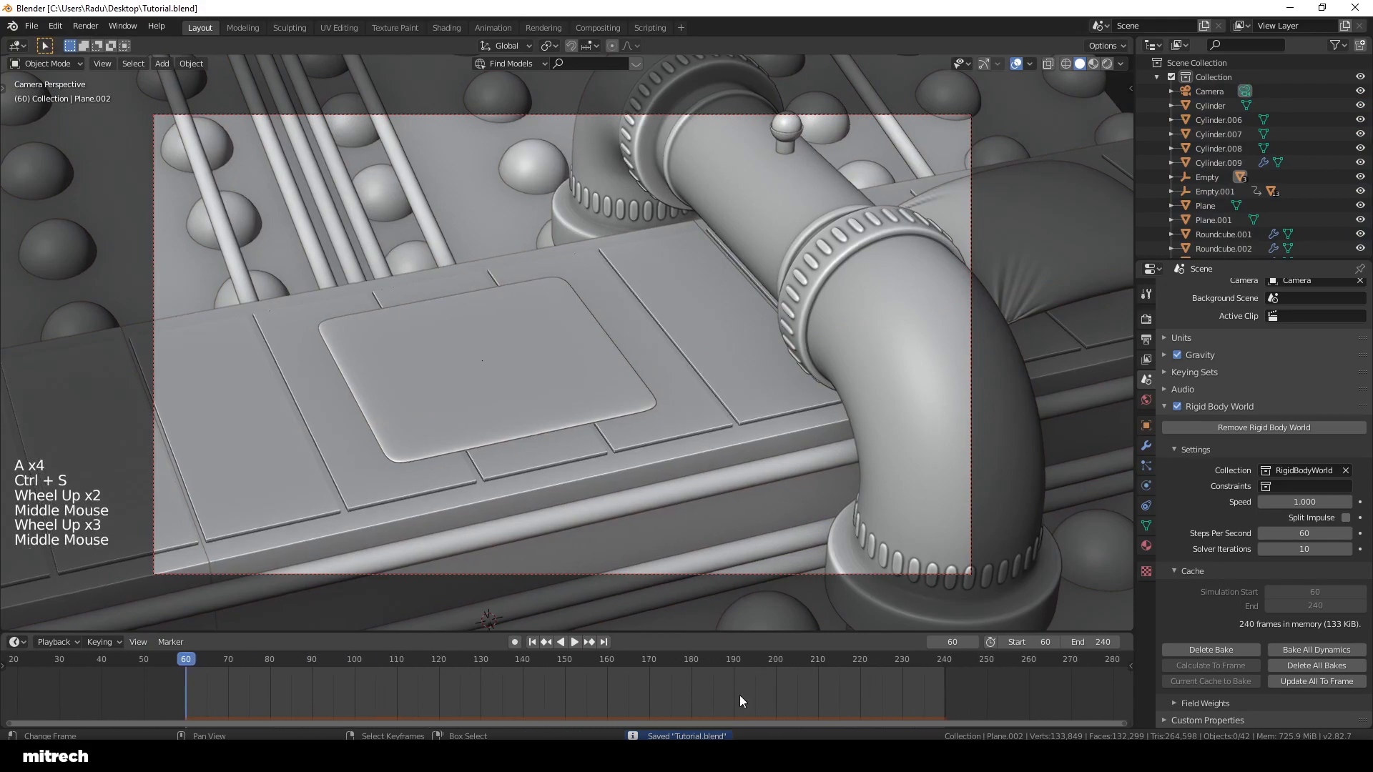
right_click(499, 225)
key(a)
key(a)
key(a)
key(a)
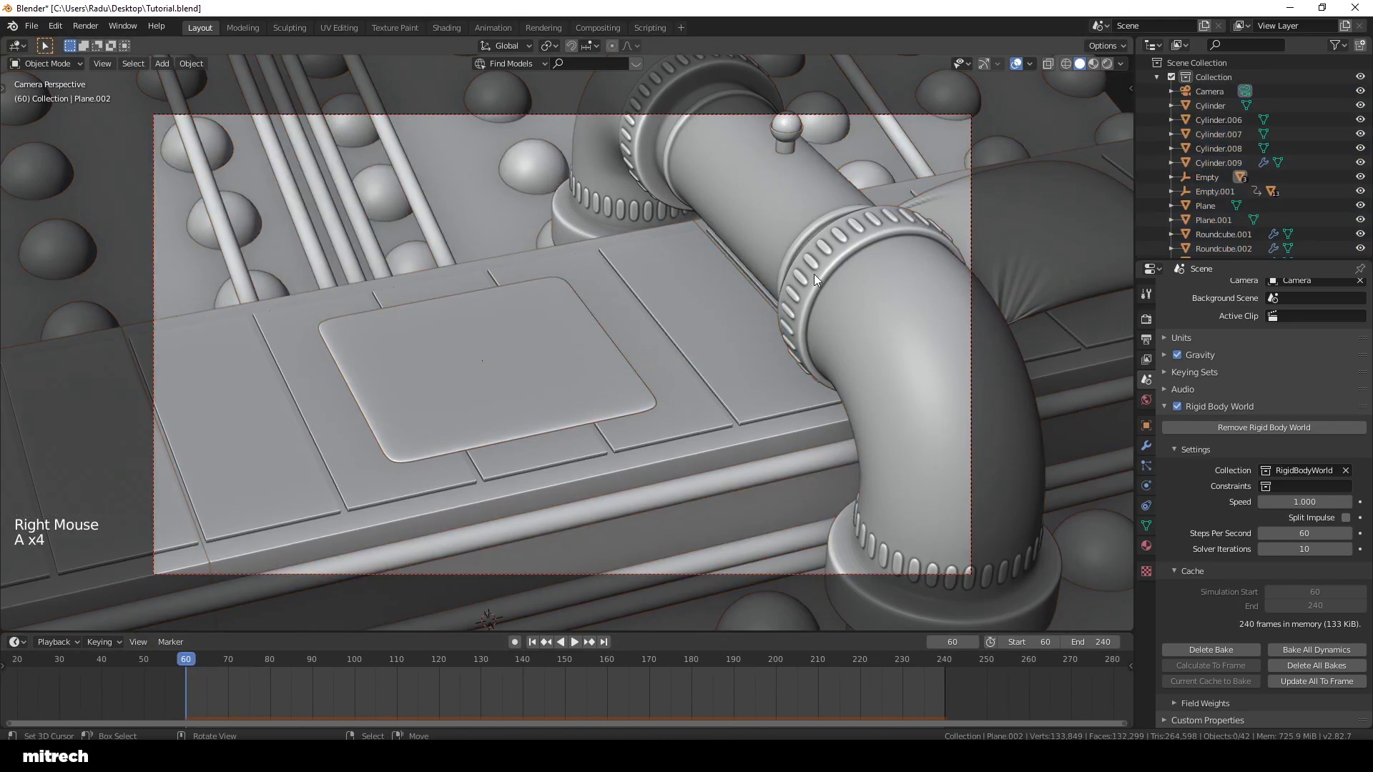
click(1015, 63)
key(ctrl+space)
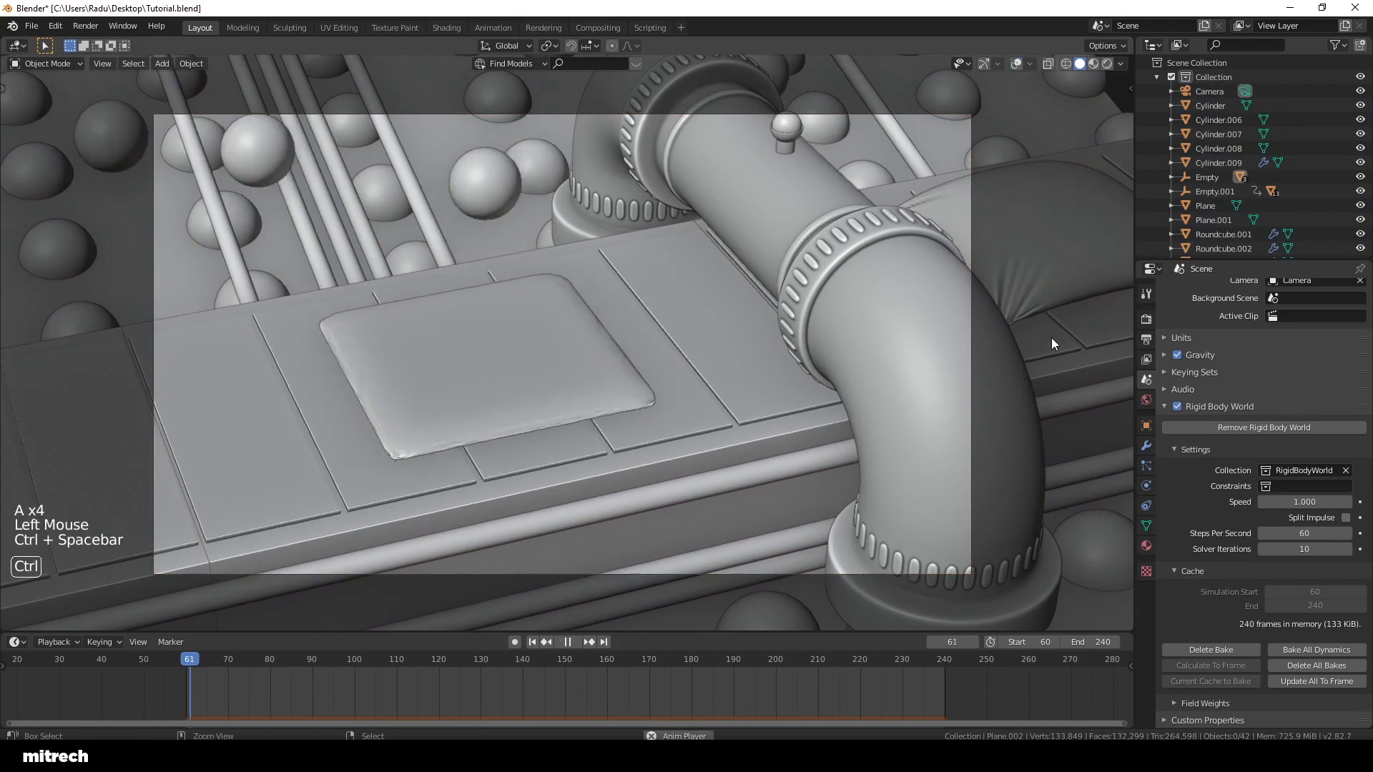
key(ctrl+space)
click(531, 641)
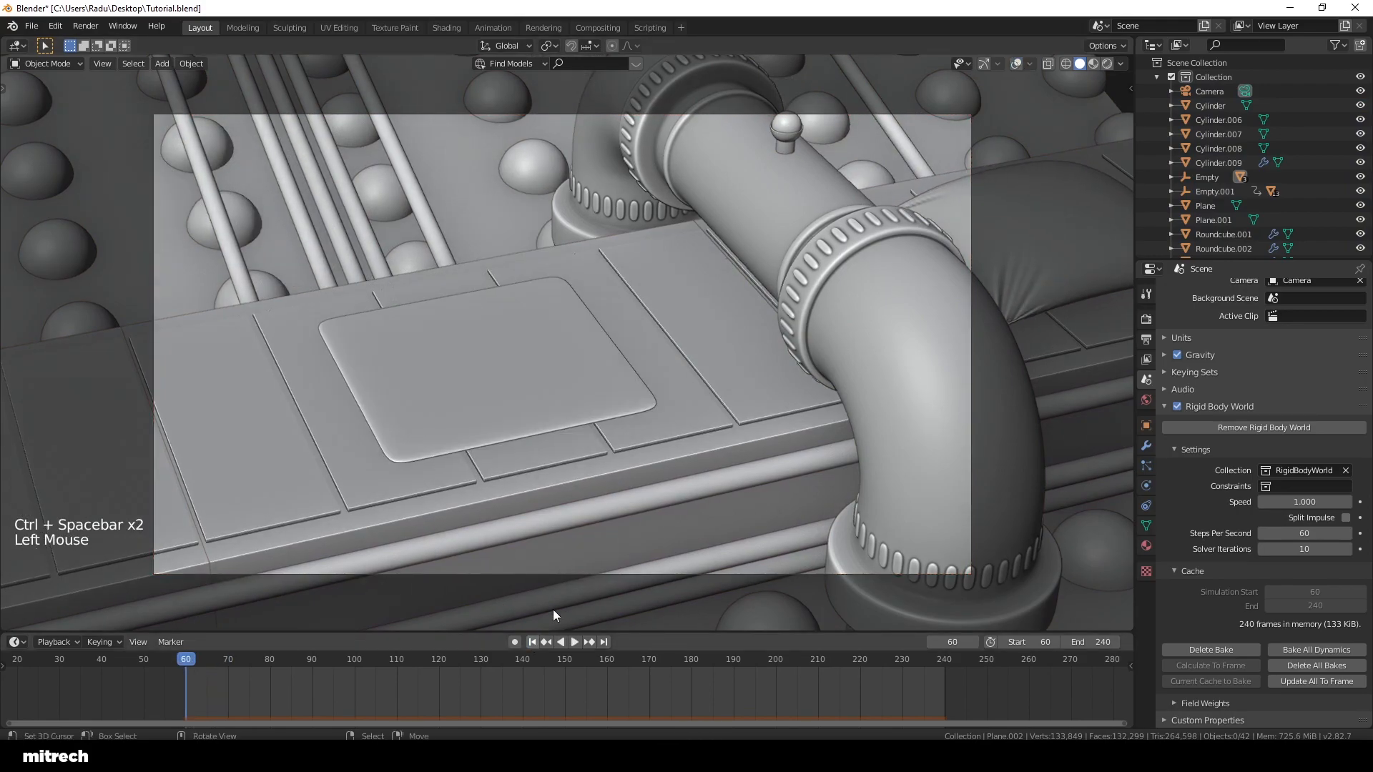
Step: Play the loop once more, go to frame 0 with the whole ramp in view and save the file
key(ctrl+space)
click(543, 642)
middle_drag(636, 514, 627, 400)
key(ctrl+space)
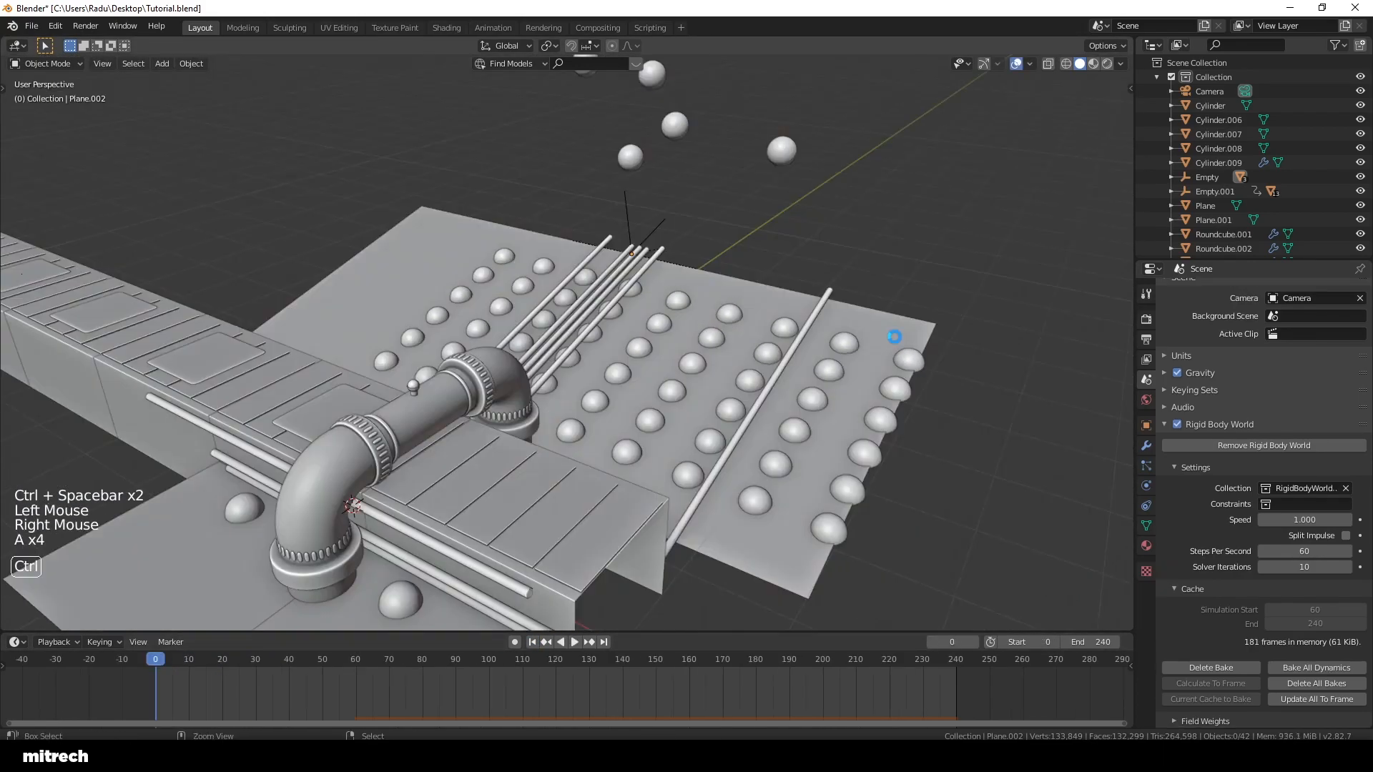
key(ctrl+s)
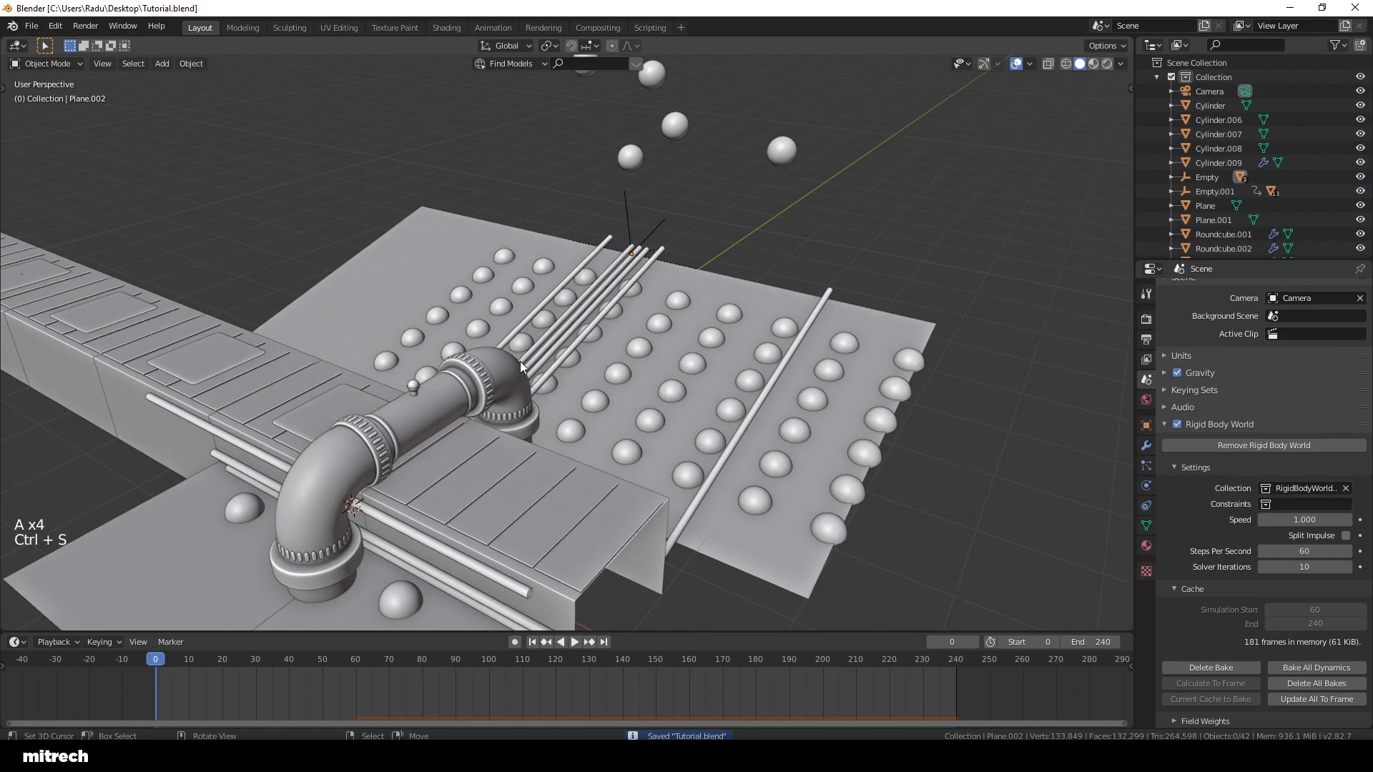
Step: Remove the rigid body world from the scene, clear the selection and save the file
click(1282, 447)
key(a)
key(a)
key(a)
key(a)
key(a)
key(ctrl+s)
scroll(779, 363, up, 2)
shift+middle_drag(796, 224, 815, 377)
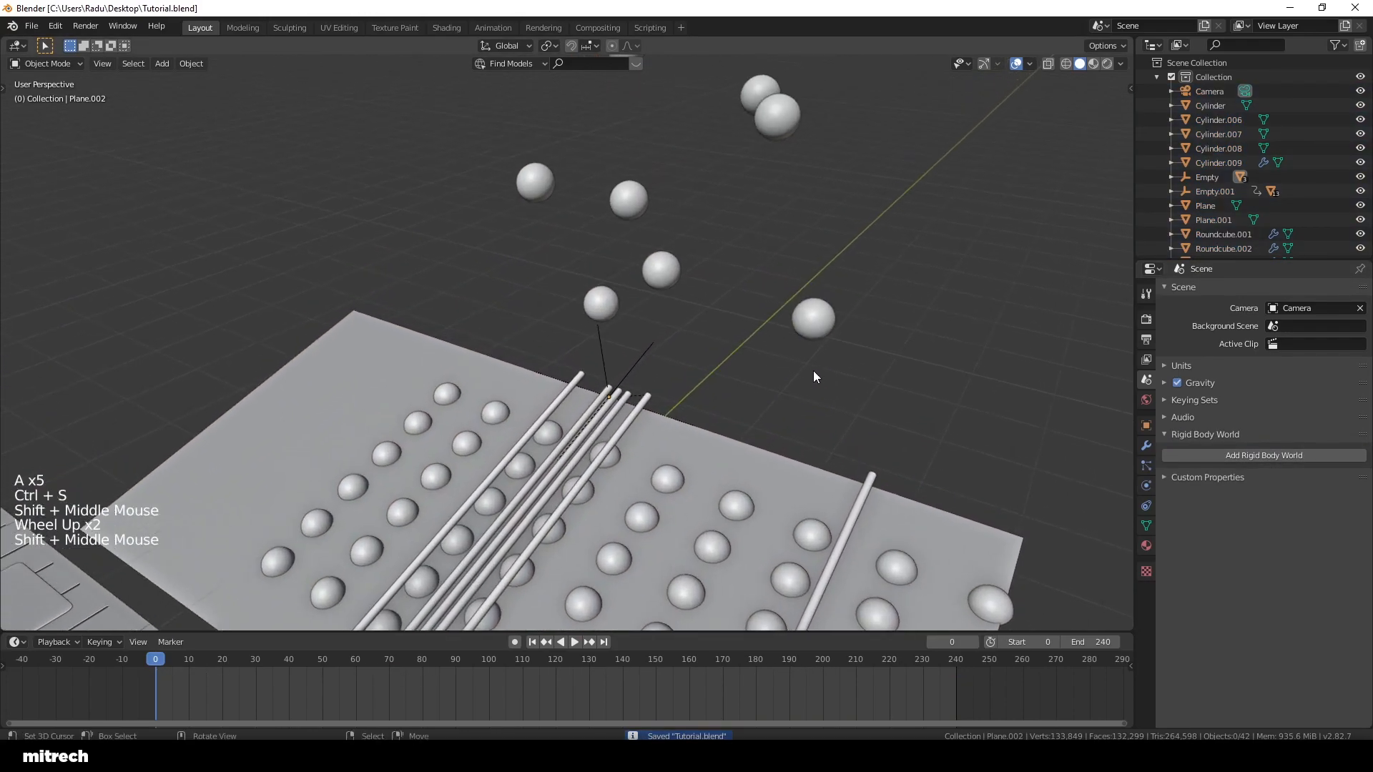
Step: Set the animation's start frame back to 60 and jump to it
click(1026, 641)
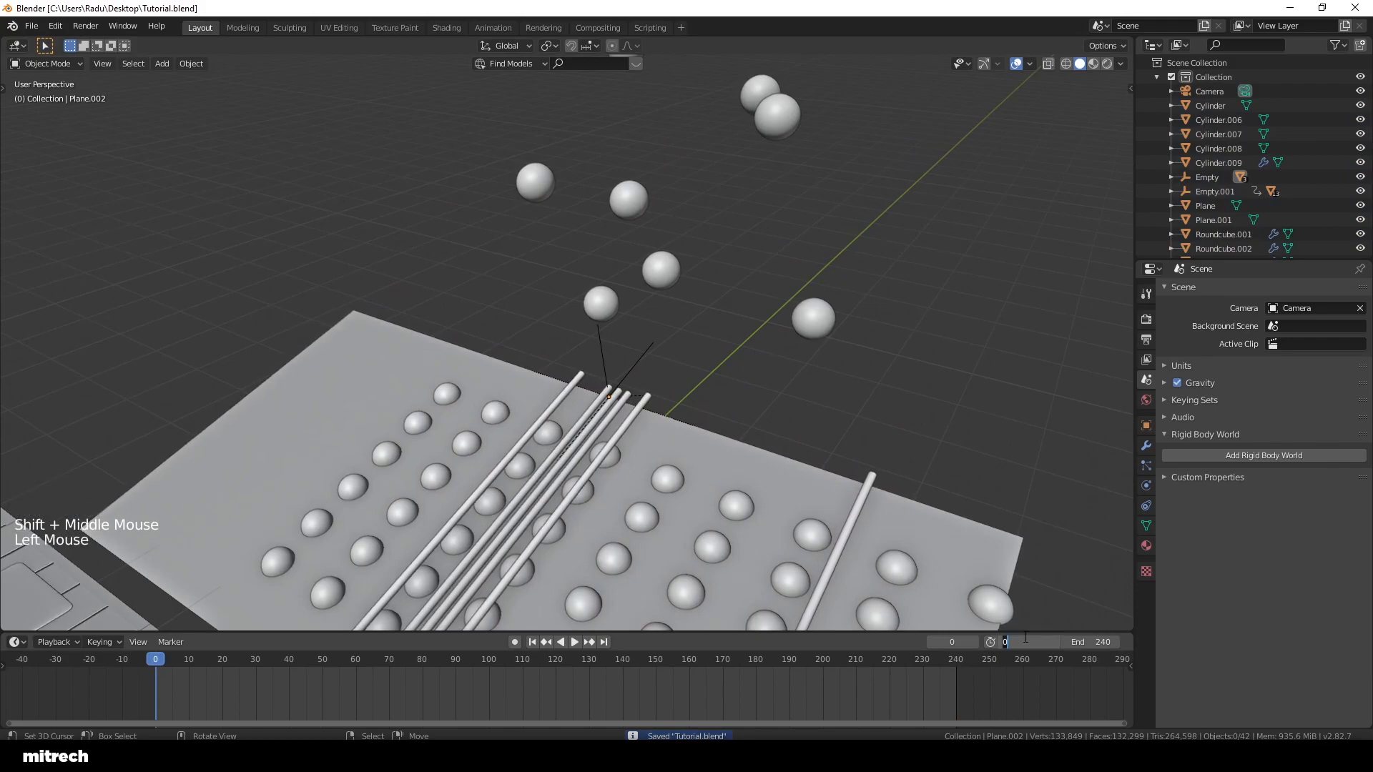
text(60)
click(533, 641)
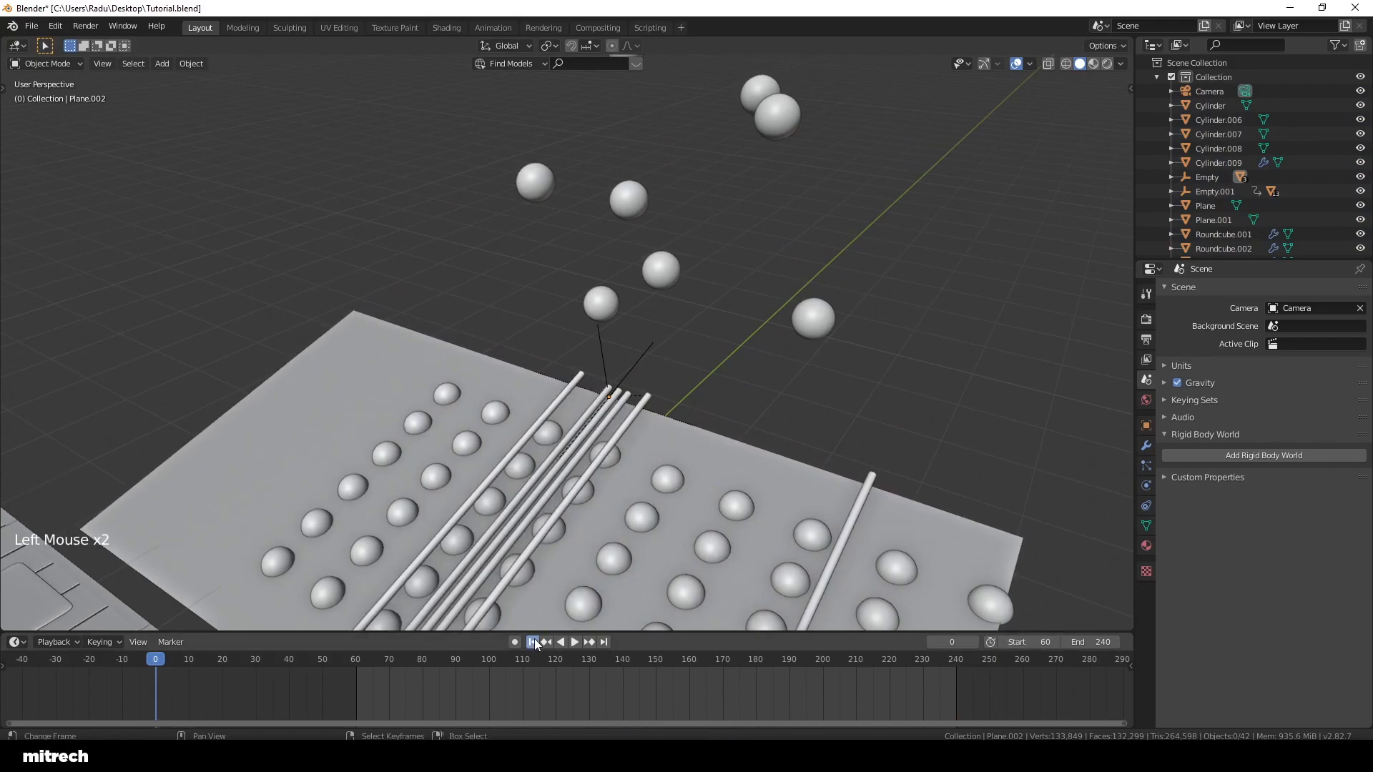
Step: Select the lone sphere floating beside the others above the ramp and enable active rigid body physics for it
right_click(801, 328)
shift+middle_drag(799, 331, 690, 399)
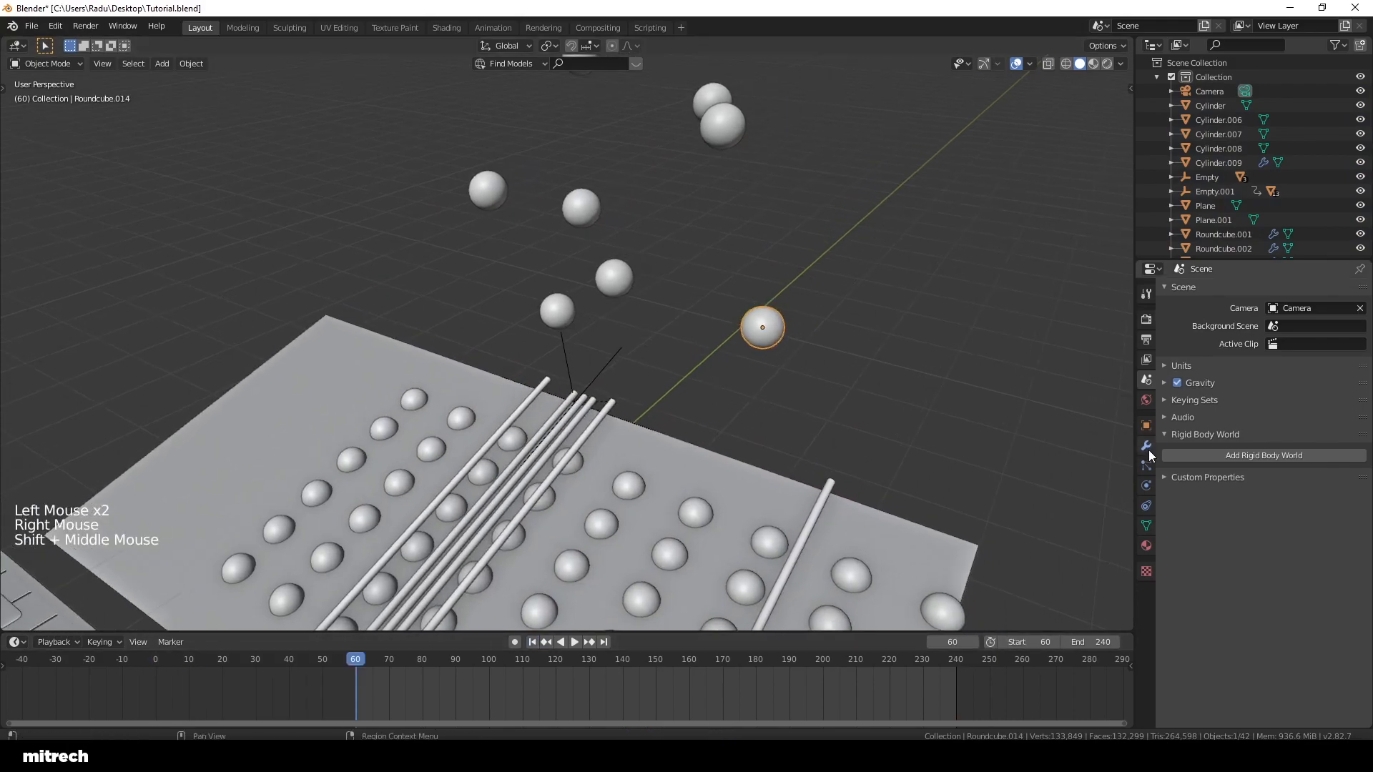
middle_drag(557, 257, 620, 328)
right_click(640, 534)
right_click(640, 533)
right_click(744, 301)
click(1148, 499)
click(1148, 482)
scroll(1267, 376, up, 2)
click(1284, 343)
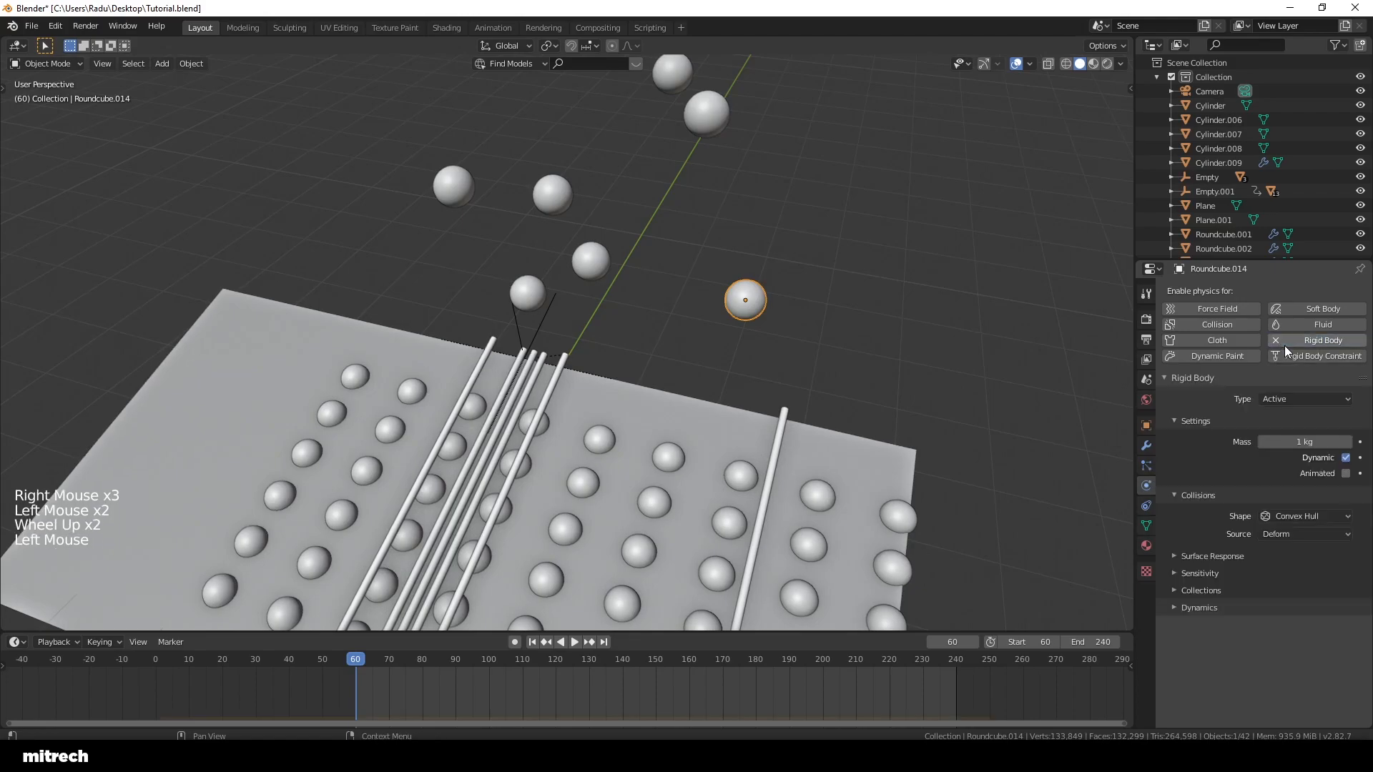
Step: Set the lone sphere's collision shape to Mesh and give nearby sphere Roundcube.012 an active rigid body with a Mesh shape
click(1295, 517)
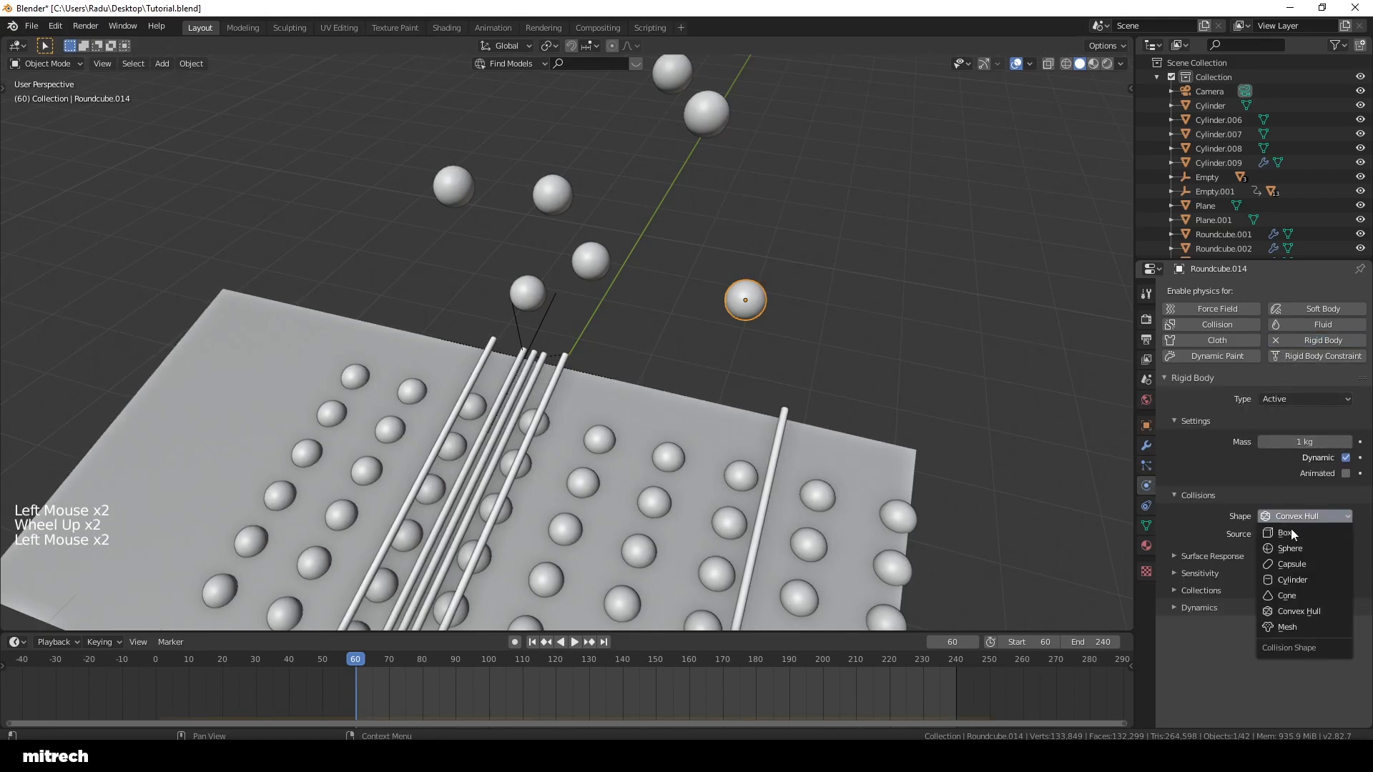
click(1294, 627)
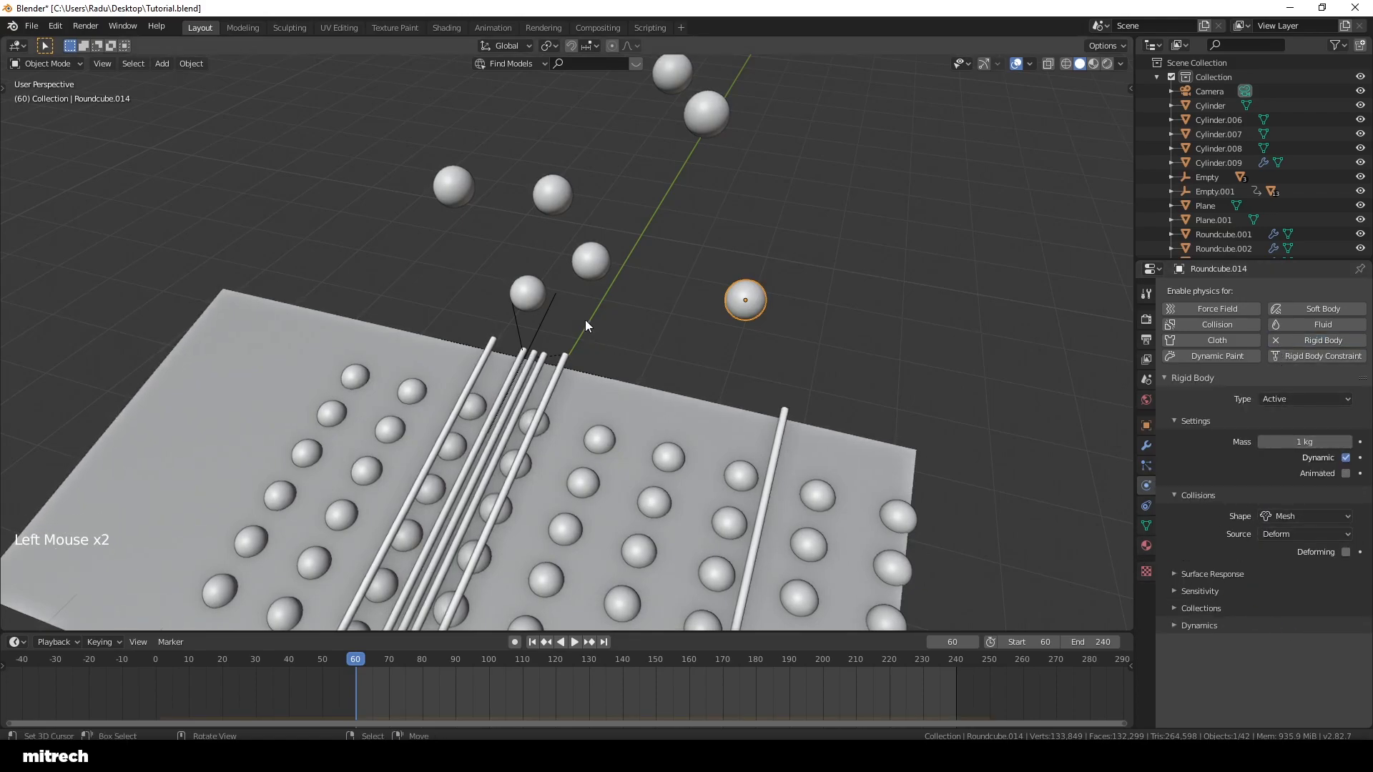
right_click(591, 261)
click(1292, 341)
click(1293, 515)
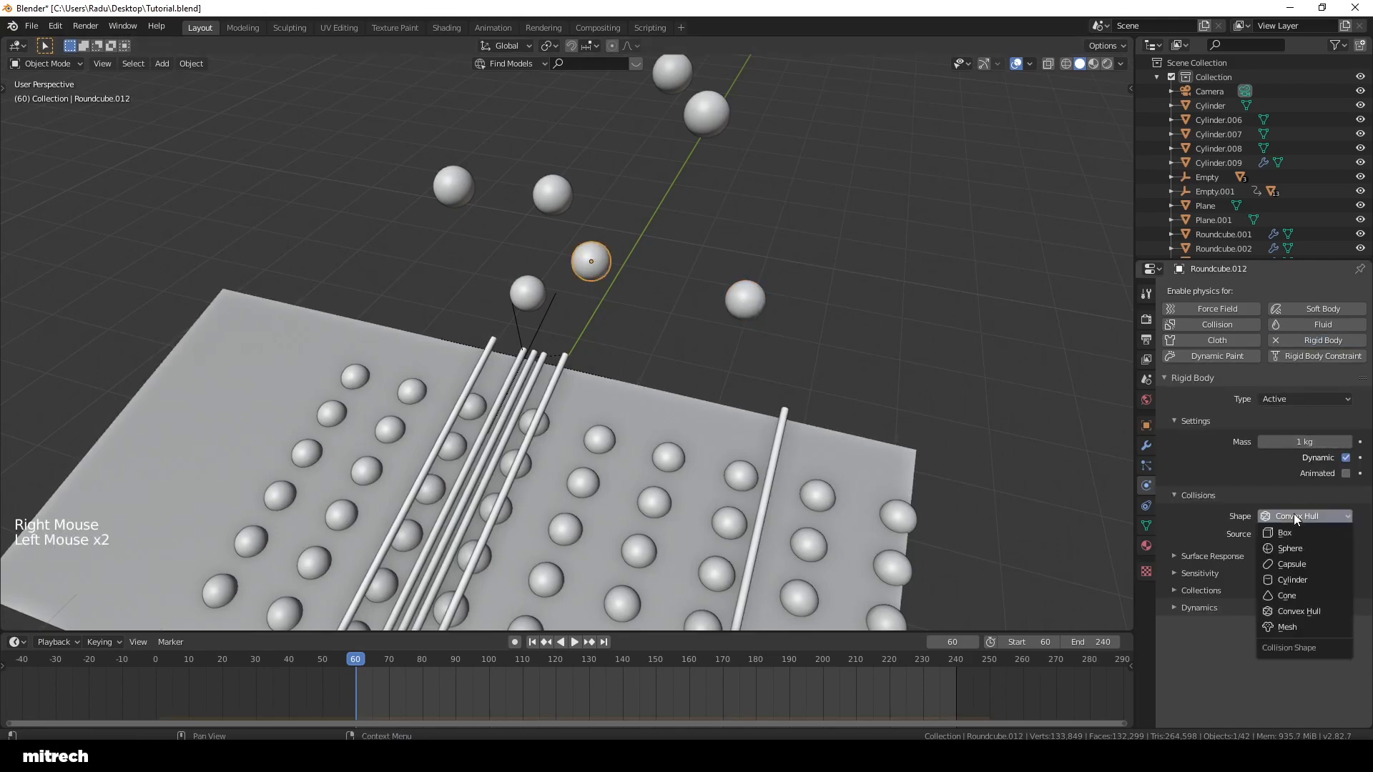
click(1286, 625)
Step: Make Roundcube.013, the sphere closest to the pipe ends, an active rigid body with Mesh collision shape
right_click(529, 293)
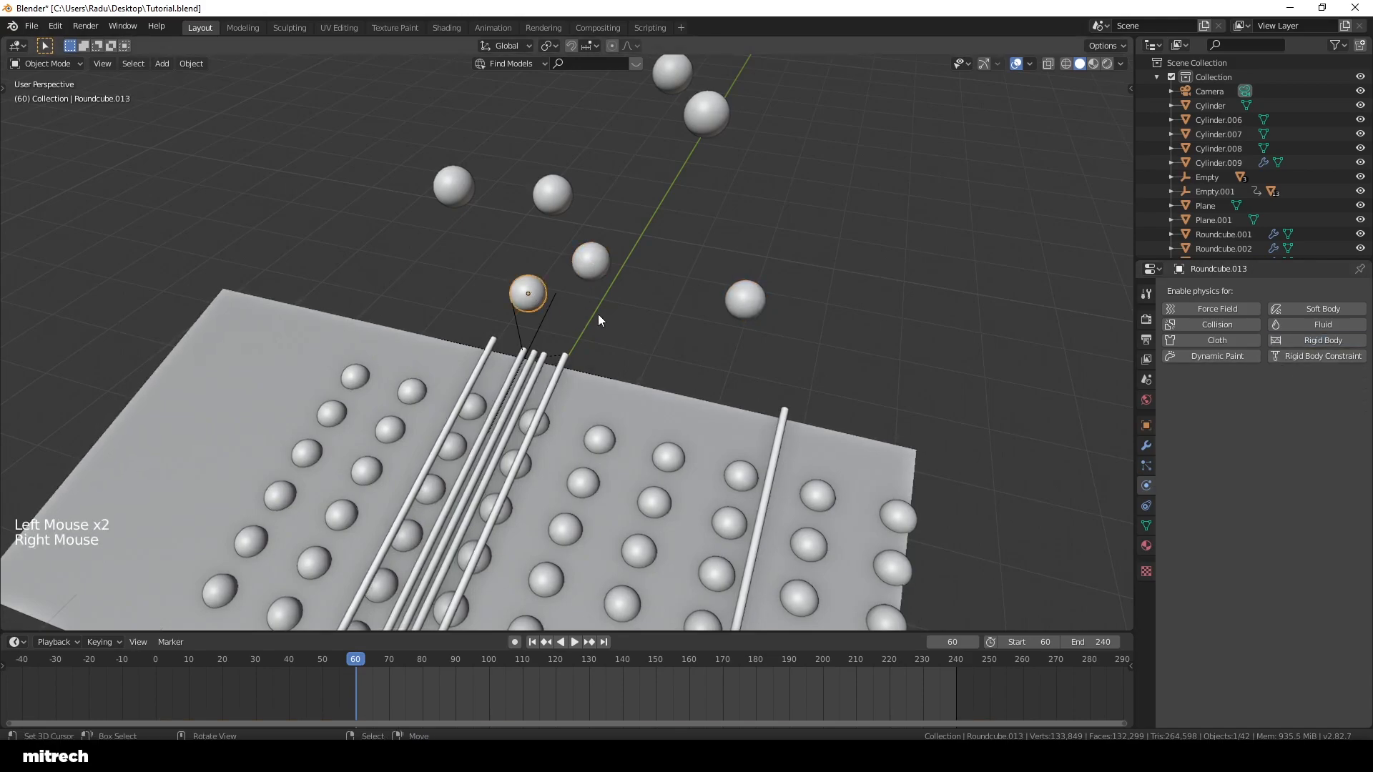
click(1288, 340)
click(1285, 515)
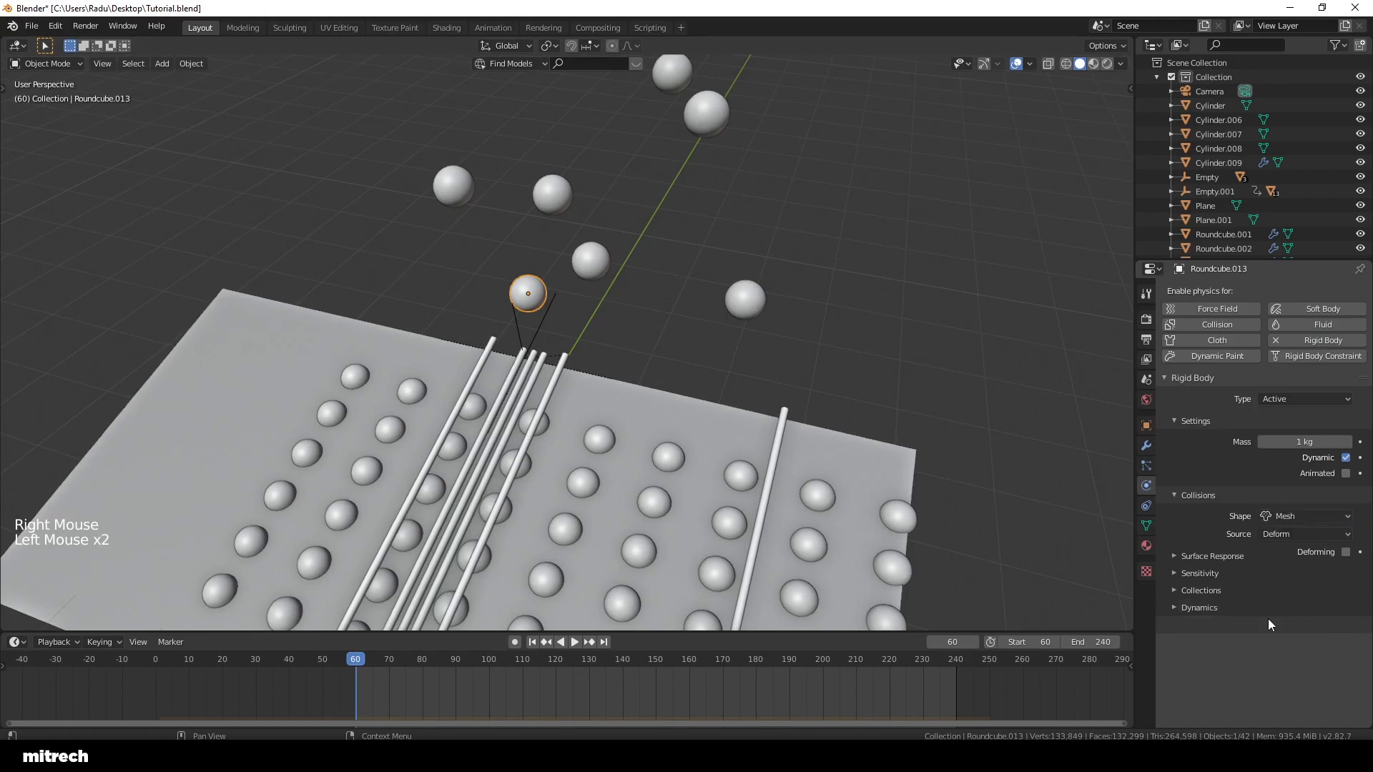
click(1274, 622)
Step: Give the two side-by-side spheres Roundcube.004 and Roundcube.009 active rigid bodies with Mesh collision shapes
shift+middle_drag(651, 177, 670, 284)
right_click(477, 312)
click(1286, 339)
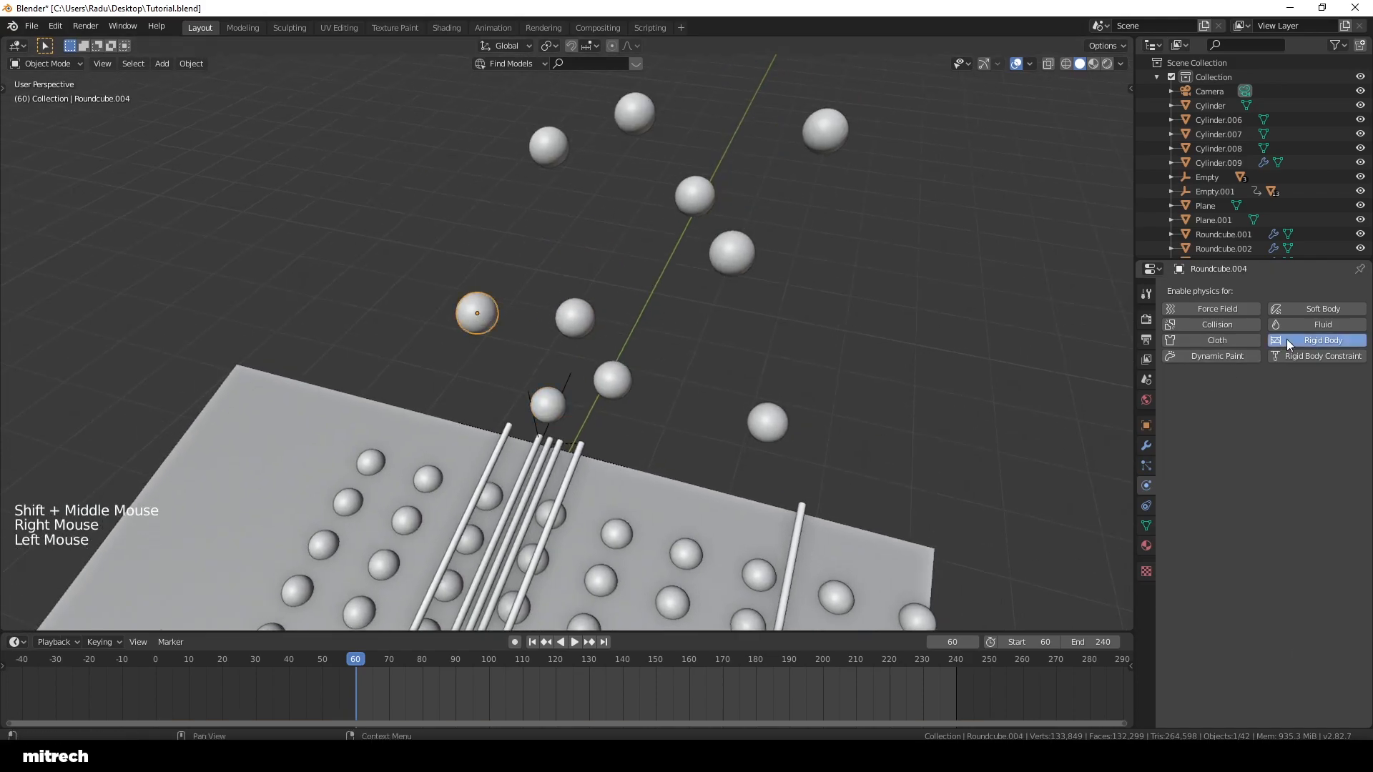
click(1297, 518)
click(1277, 622)
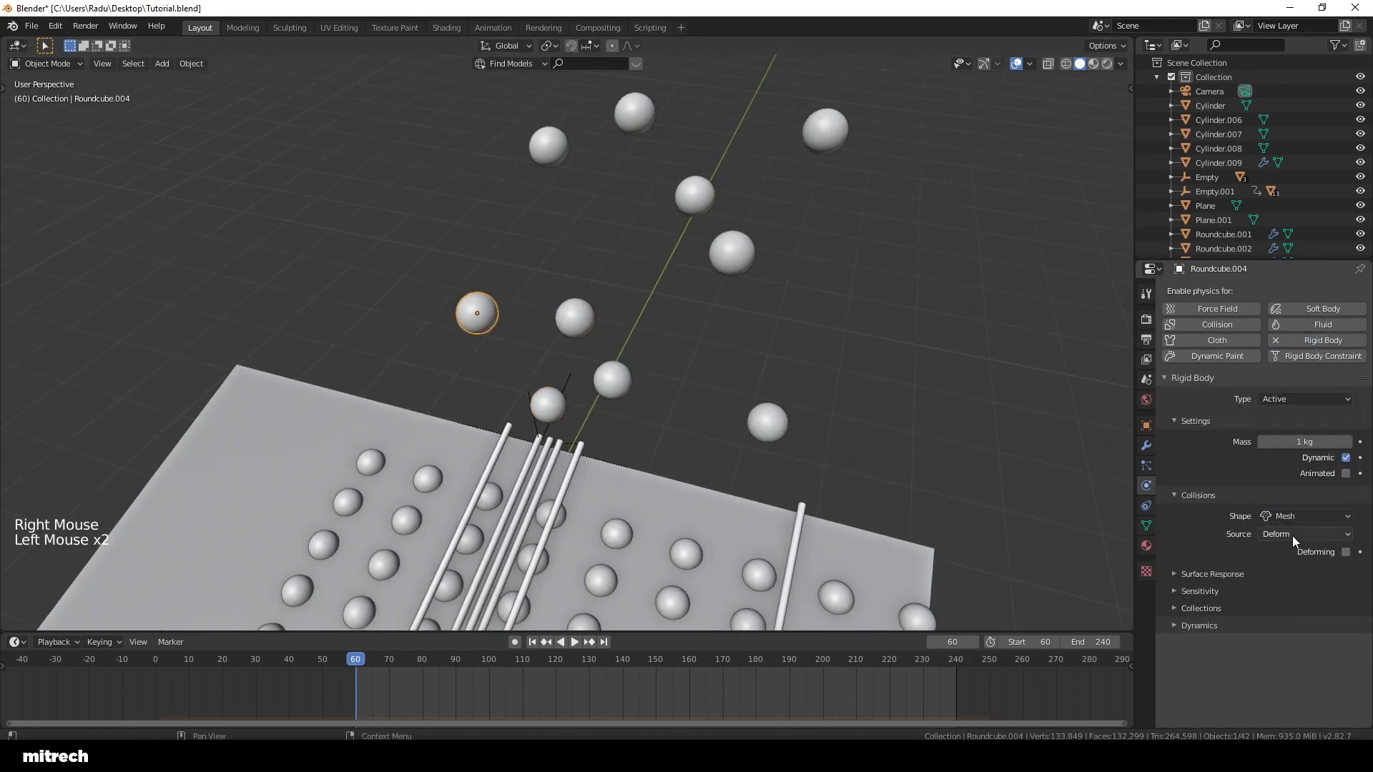
right_click(574, 318)
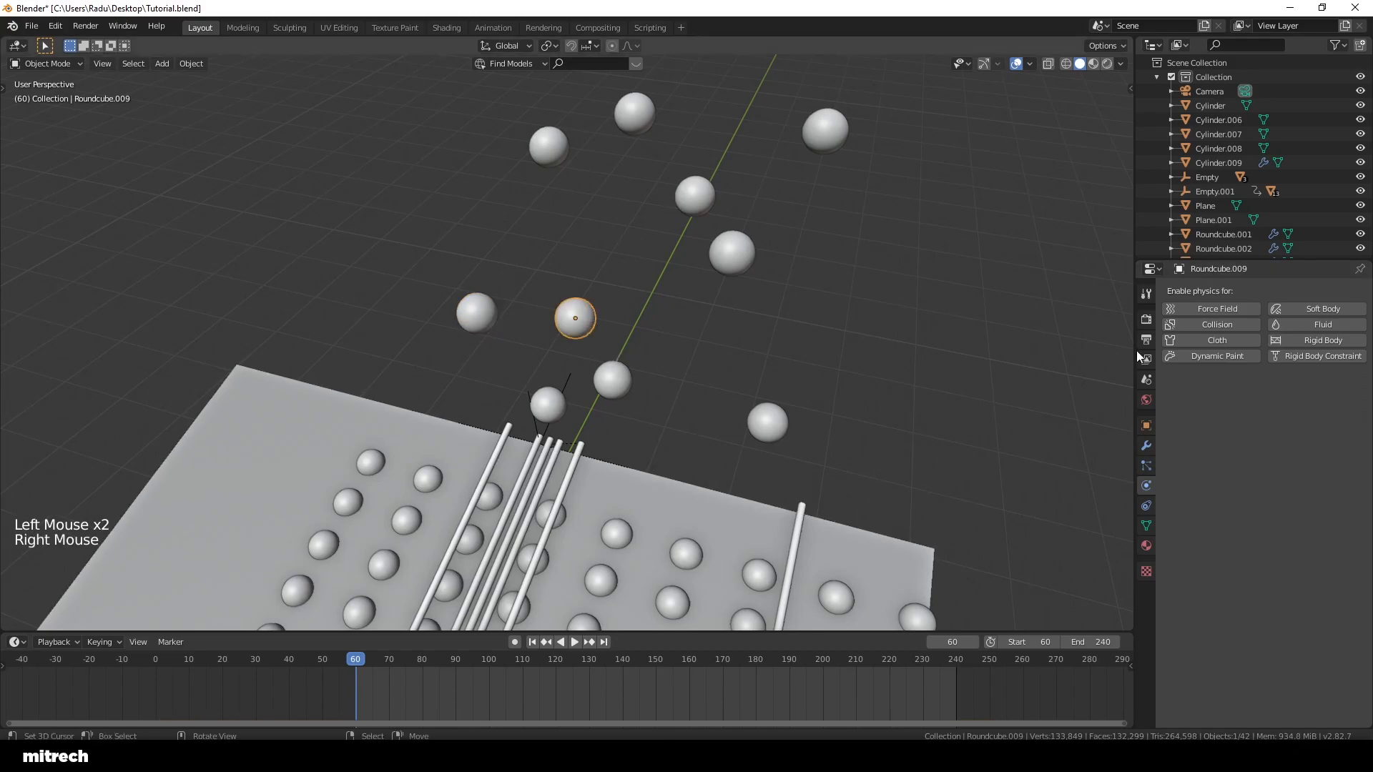
click(1280, 340)
click(1296, 516)
click(1297, 622)
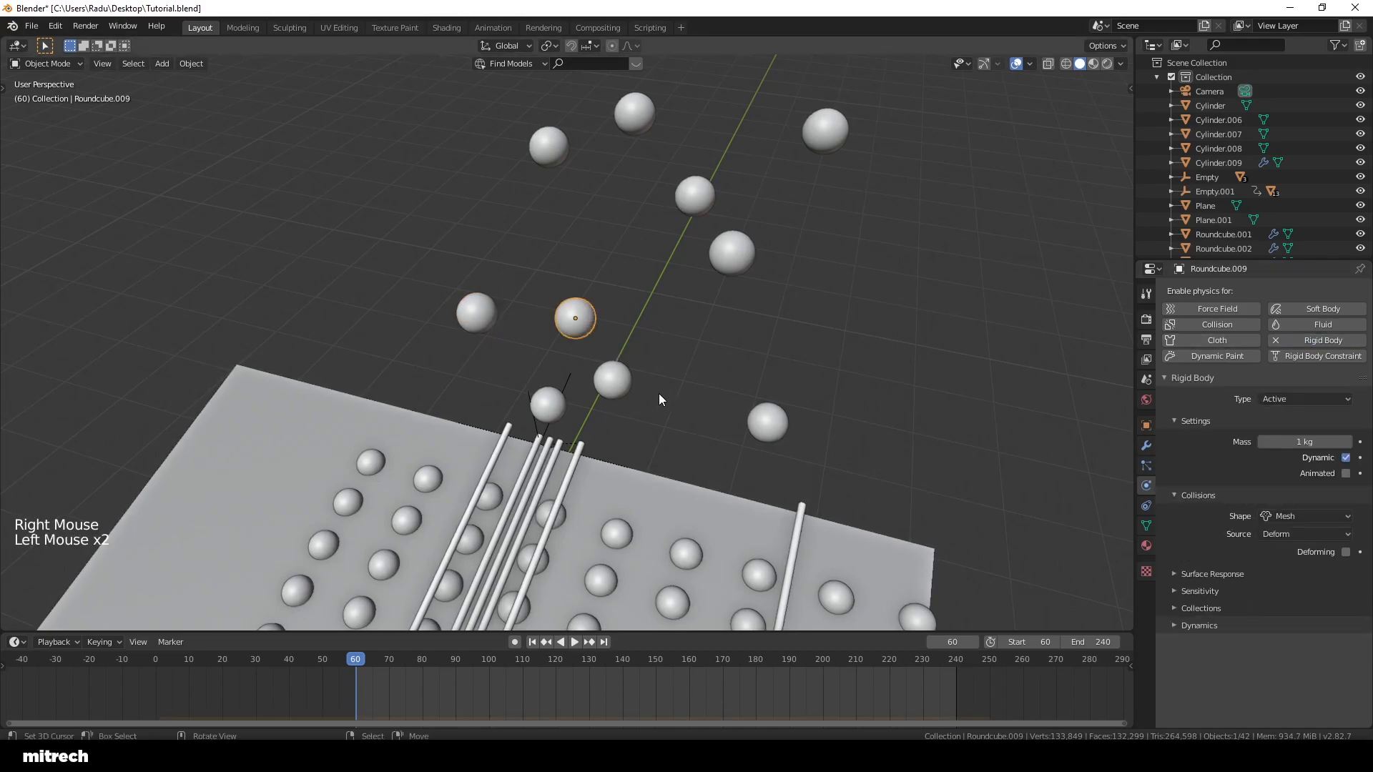
Step: Add an active rigid body with Mesh collision shape to Roundcube.005, the large sphere midway up the group
right_click(627, 392)
right_click(731, 264)
click(1298, 341)
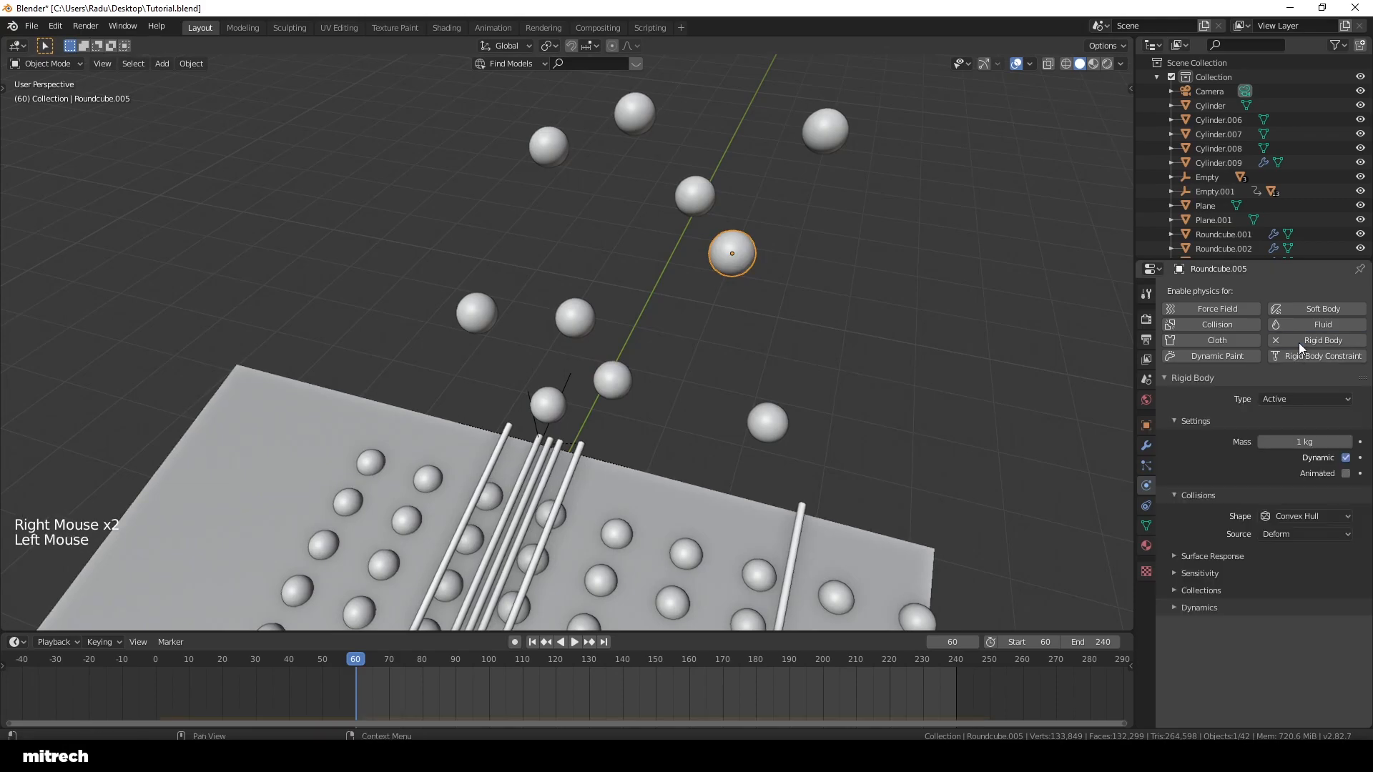
click(1297, 516)
click(1286, 626)
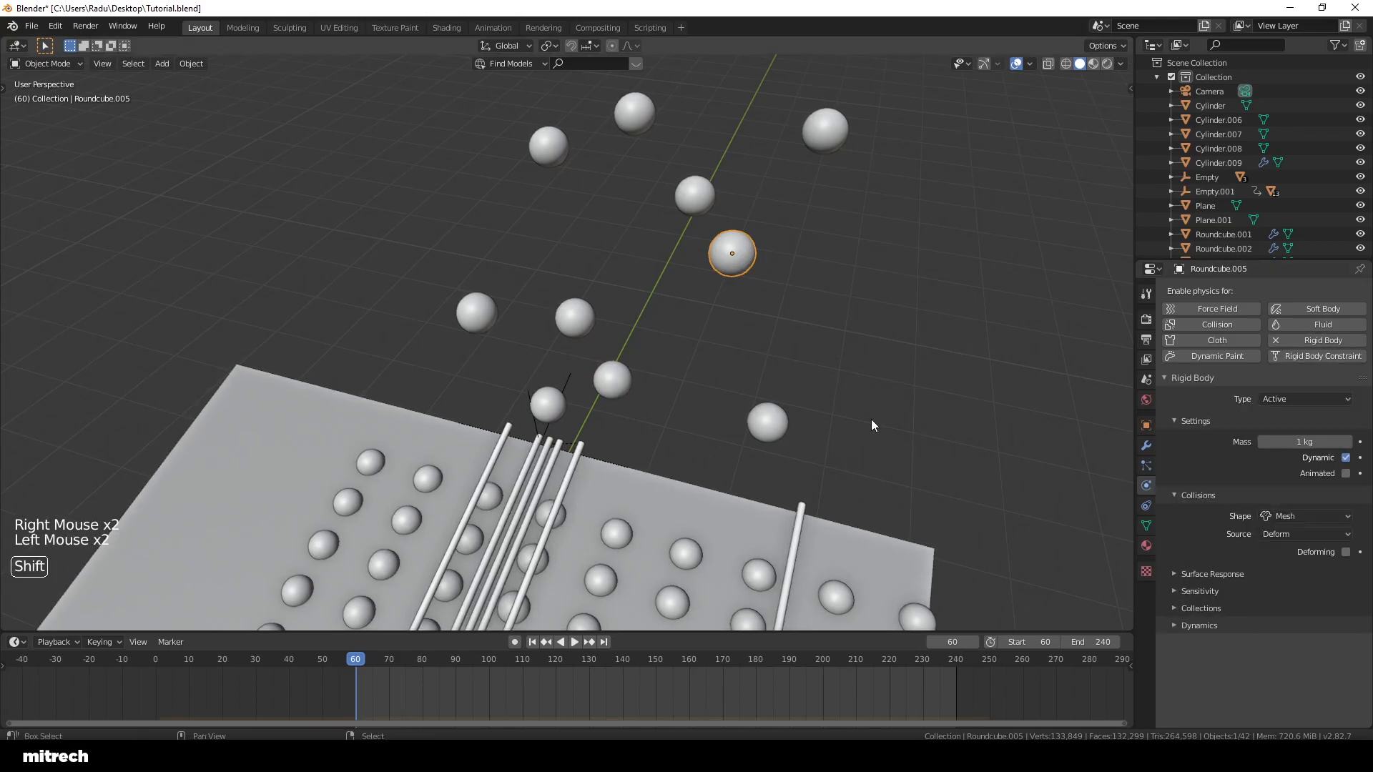
Step: Enable active rigid body physics with Mesh collision shape on Roundcube.060, the sphere just above Roundcube.005
shift+middle_drag(870, 419, 756, 362)
right_click(695, 216)
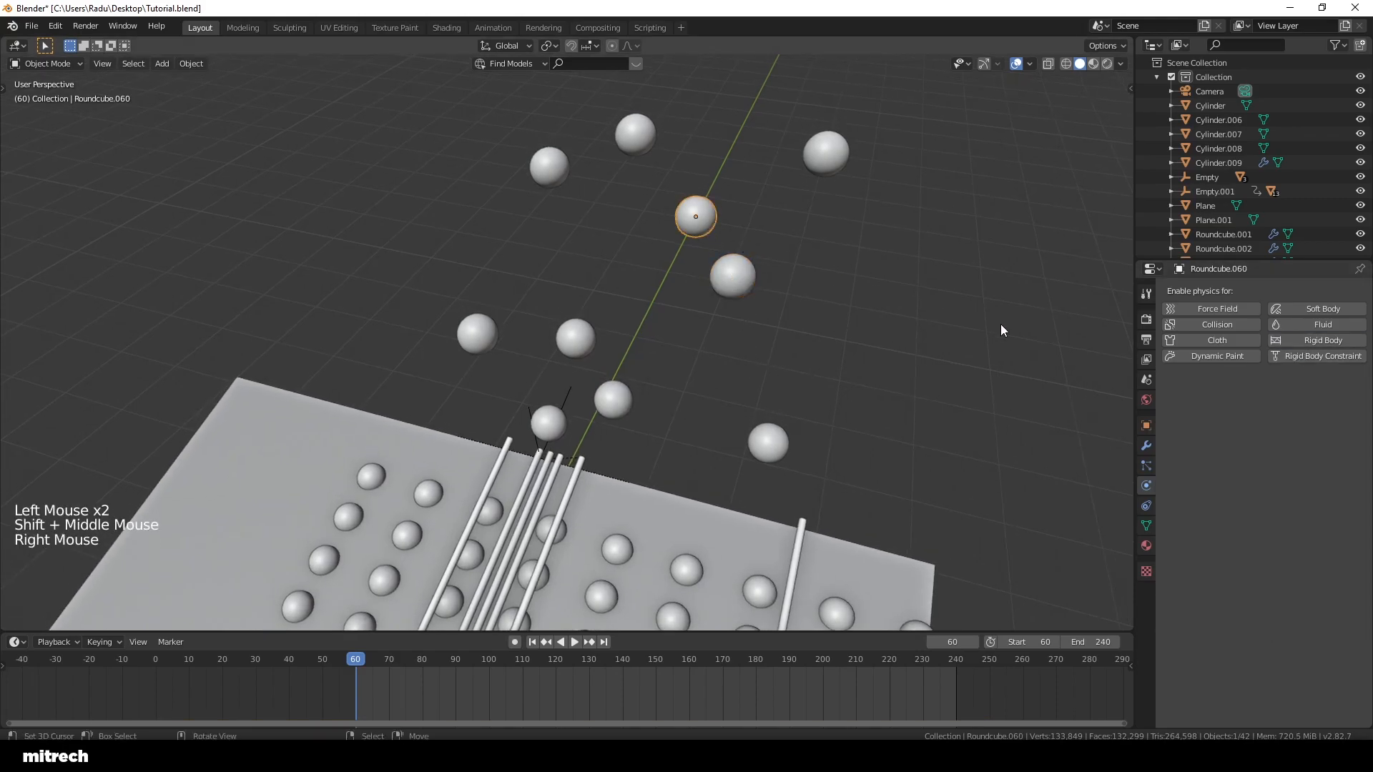
click(1322, 340)
click(1297, 516)
click(1290, 628)
Step: Give Roundcube.008, the upper sphere left of the green axis line, an active rigid body with Mesh shape
middle_drag(839, 349, 837, 386)
shift+middle_drag(837, 386, 568, 313)
right_click(552, 309)
click(1281, 341)
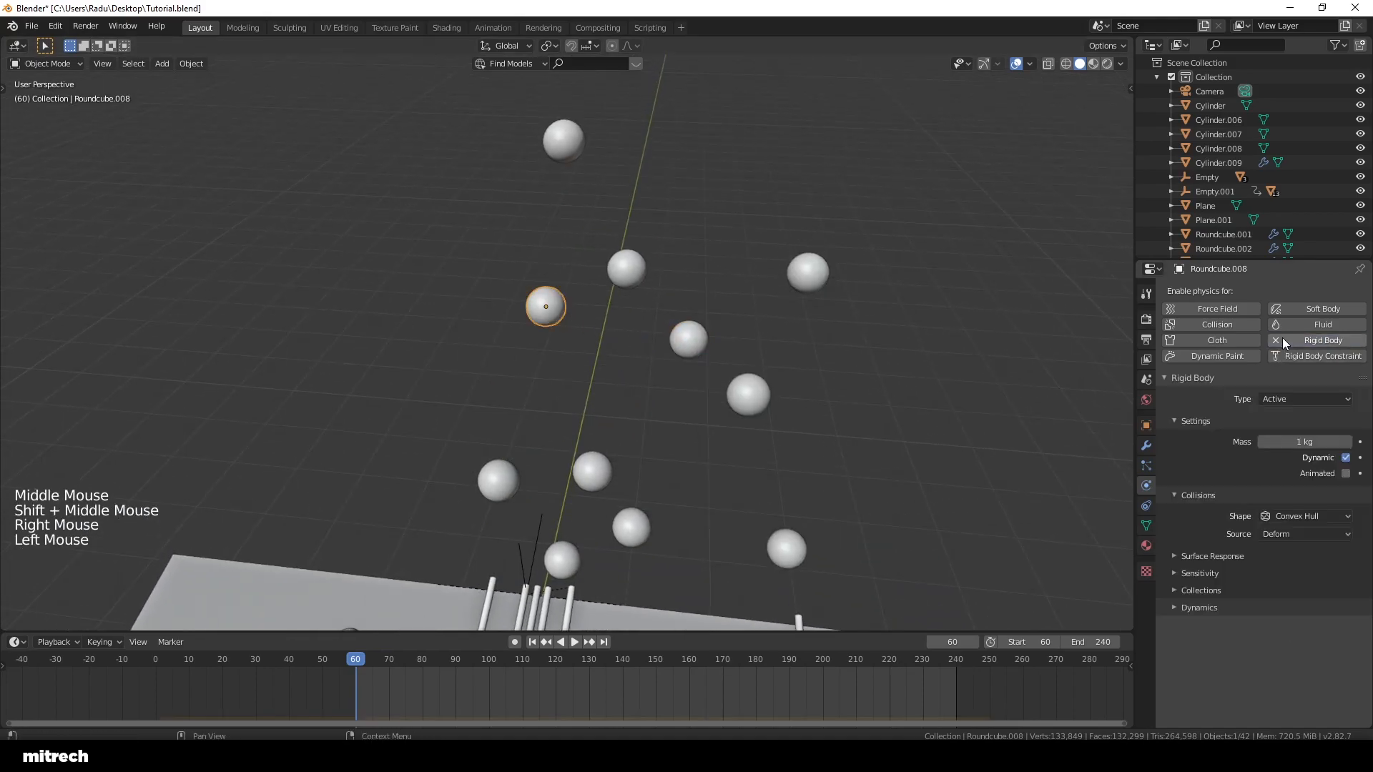
click(1277, 516)
click(1279, 622)
Step: Make Roundcube.006, the upper sphere farthest to the right, an active rigid body with Mesh collision shape
right_click(705, 336)
right_click(807, 272)
click(1303, 337)
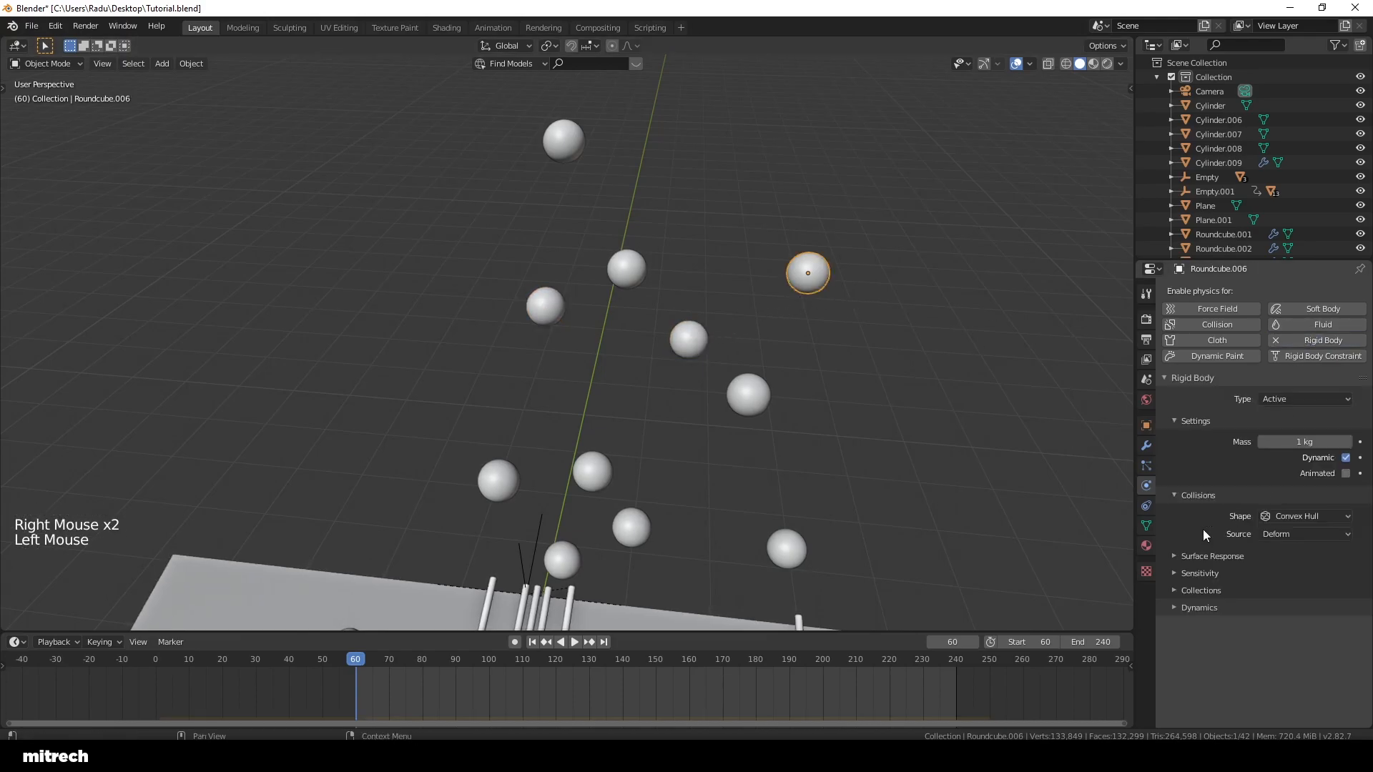
click(1280, 516)
click(1280, 624)
Step: Add an active rigid body with Mesh collision shape to Roundcube.007, the upper sphere on the green axis line
right_click(681, 336)
right_click(628, 270)
click(1278, 340)
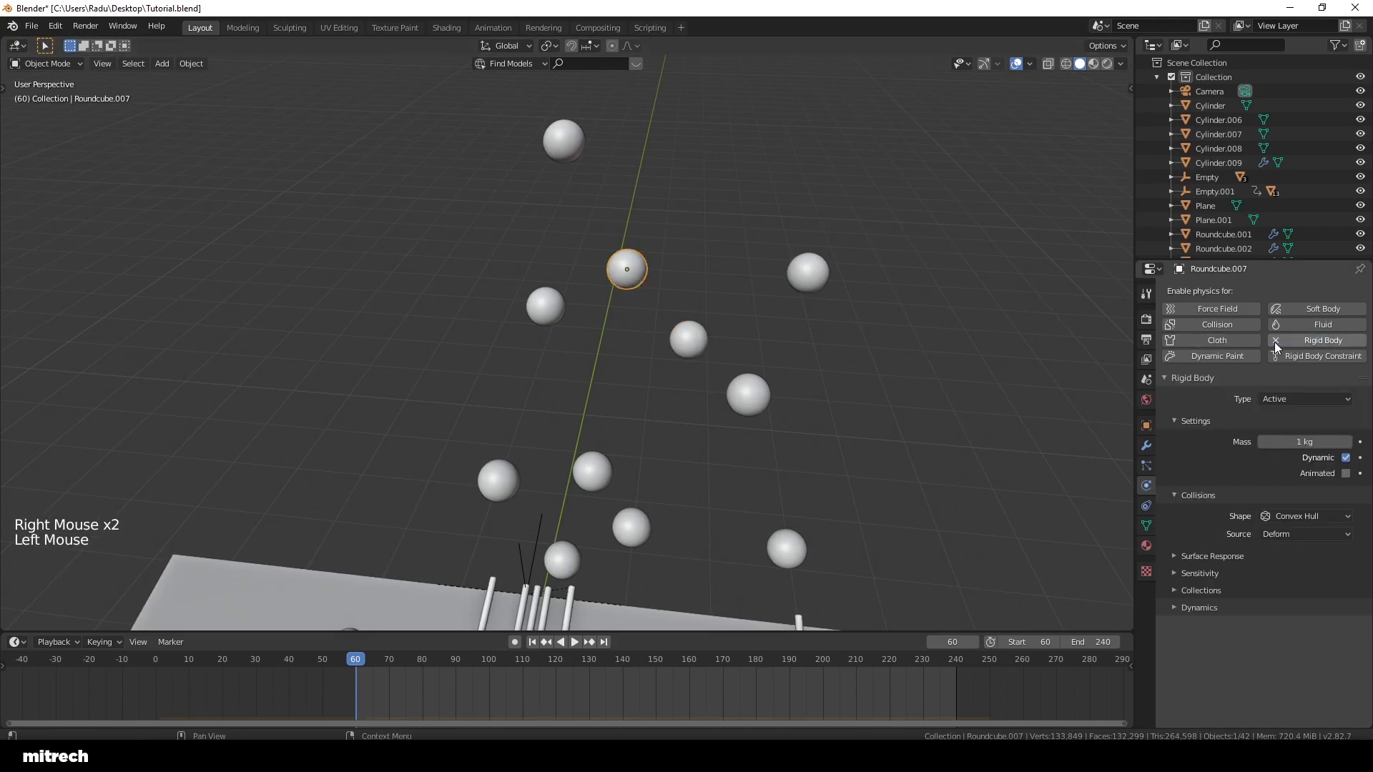
click(1293, 512)
click(1292, 627)
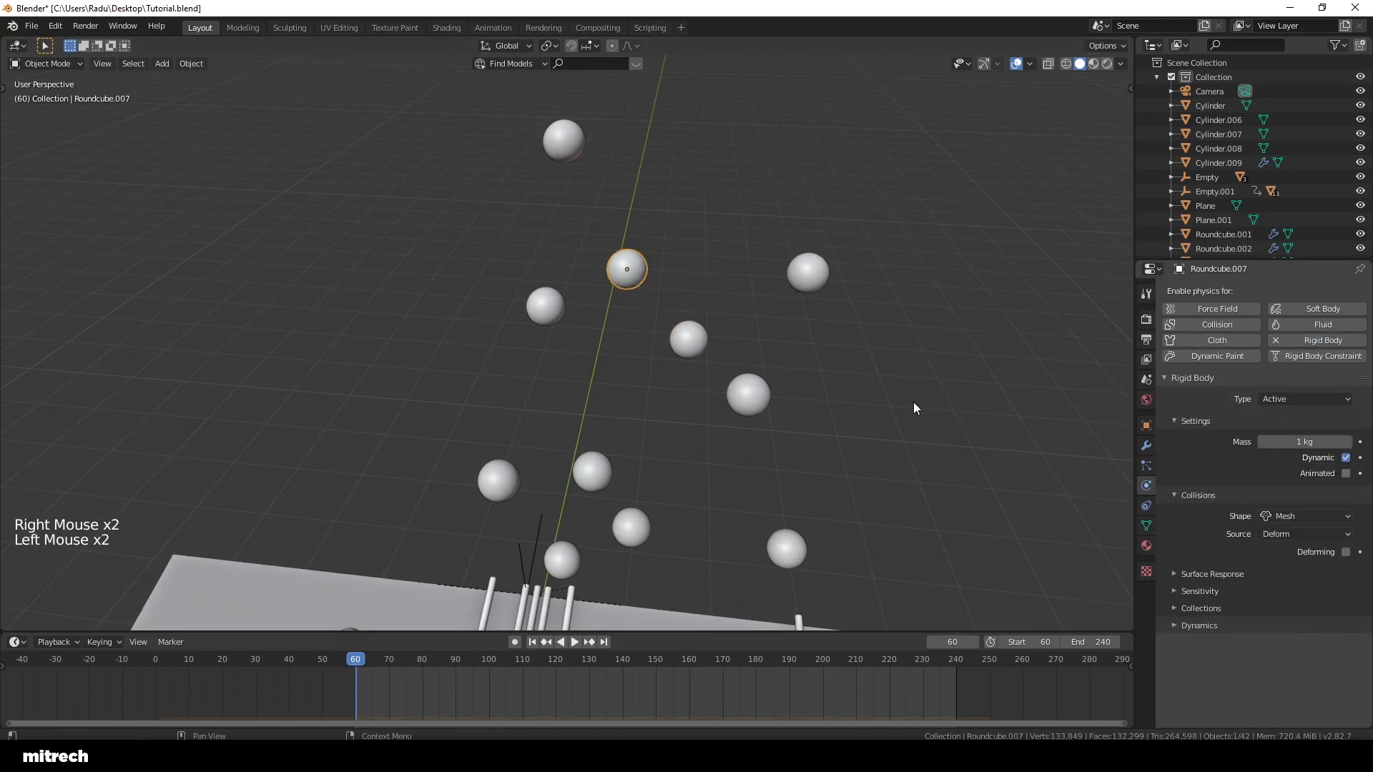
Step: Enable active rigid body physics on the topmost sphere, Roundcube.011, and set its collision shape to Mesh
right_click(566, 145)
click(1298, 340)
click(1281, 513)
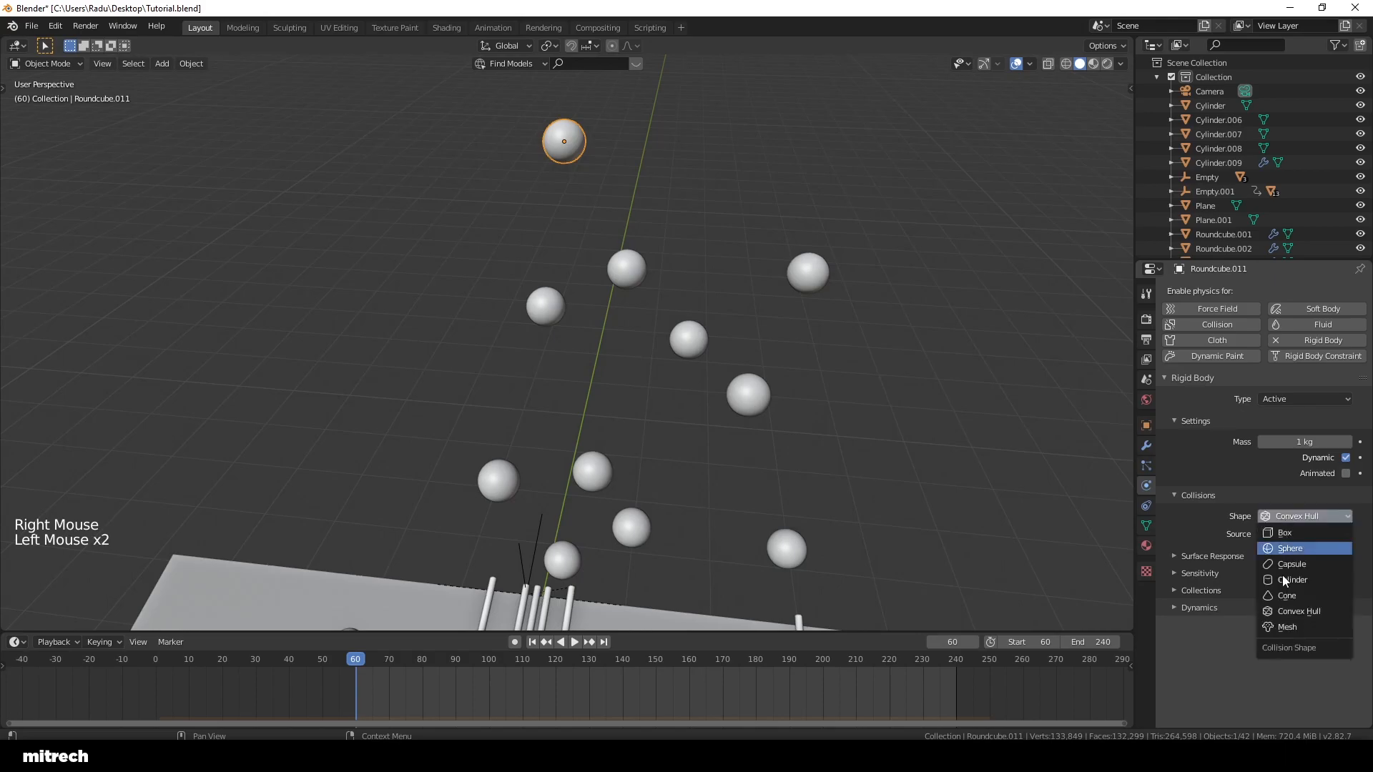
click(1280, 627)
Step: Add a rigid body to the ramp plane and set its type to Passive
scroll(760, 256, down, 4)
shift+middle_drag(681, 388, 691, 268)
scroll(691, 267, up, 3)
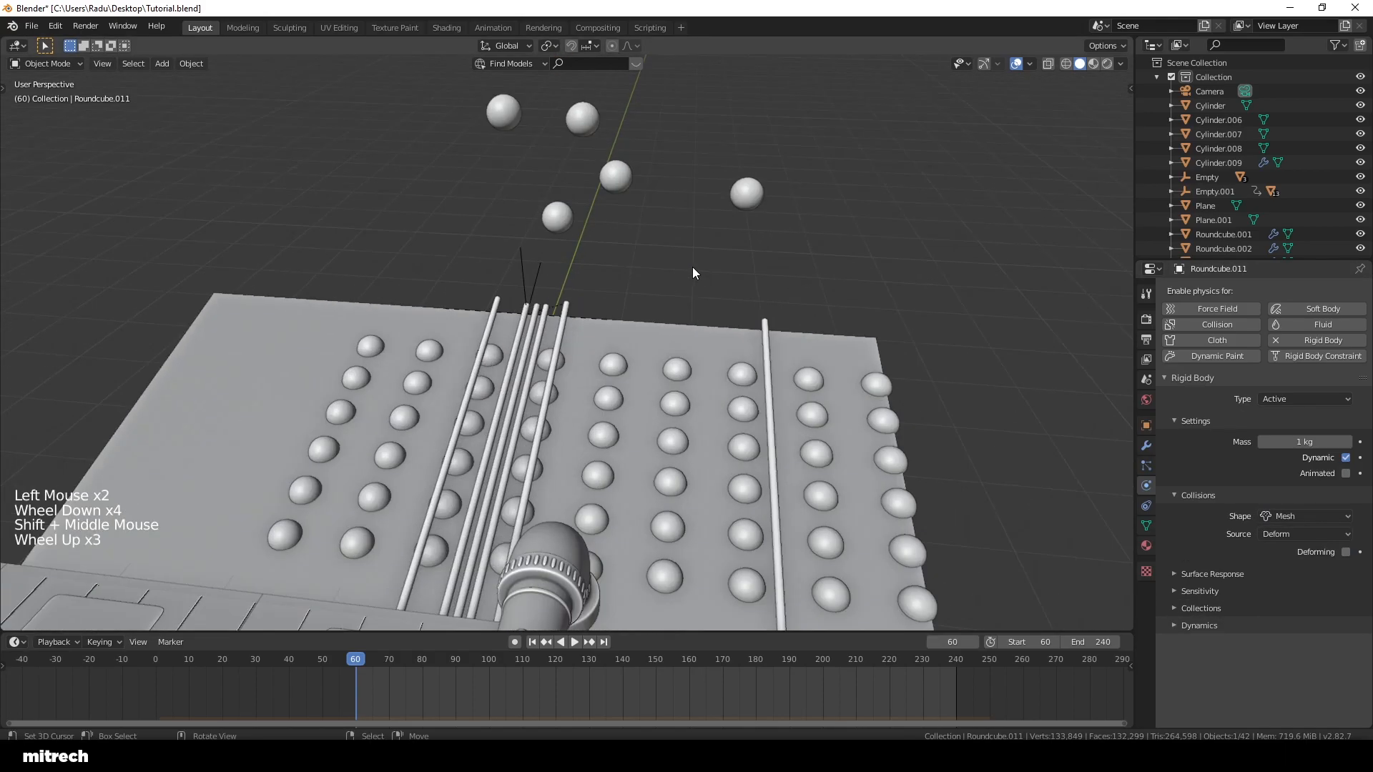
right_click(871, 350)
click(1316, 341)
click(1304, 399)
click(1300, 431)
Step: Make the long thin pipes running down the ramp a passive rigid body
right_click(767, 355)
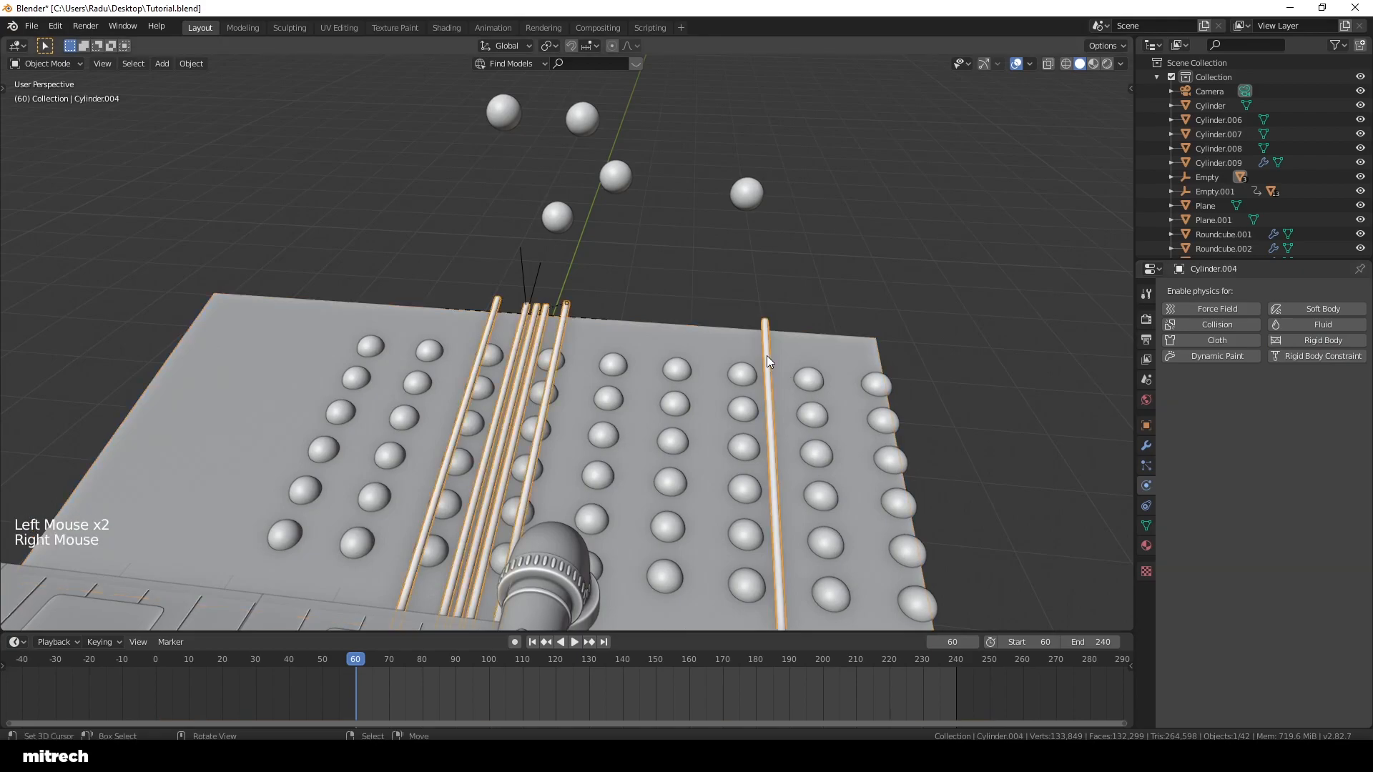
click(1280, 341)
click(1280, 399)
click(1274, 437)
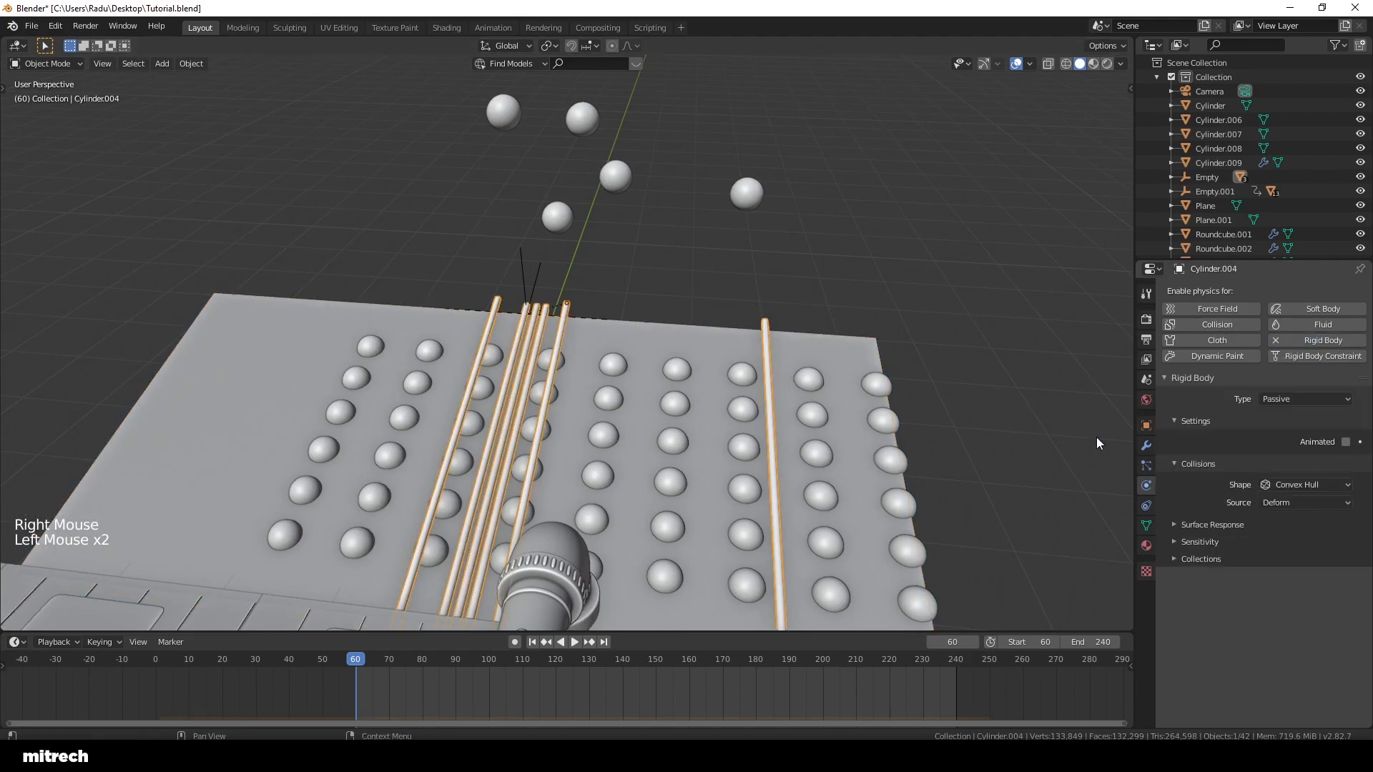
Step: Make the rows of domed studs on the ramp a passive rigid body
right_click(736, 377)
click(1276, 341)
click(1280, 399)
click(1285, 435)
Step: Clear the selection and save the file
right_click(862, 360)
key(a)
key(a)
key(a)
key(a)
key(ctrl+s)
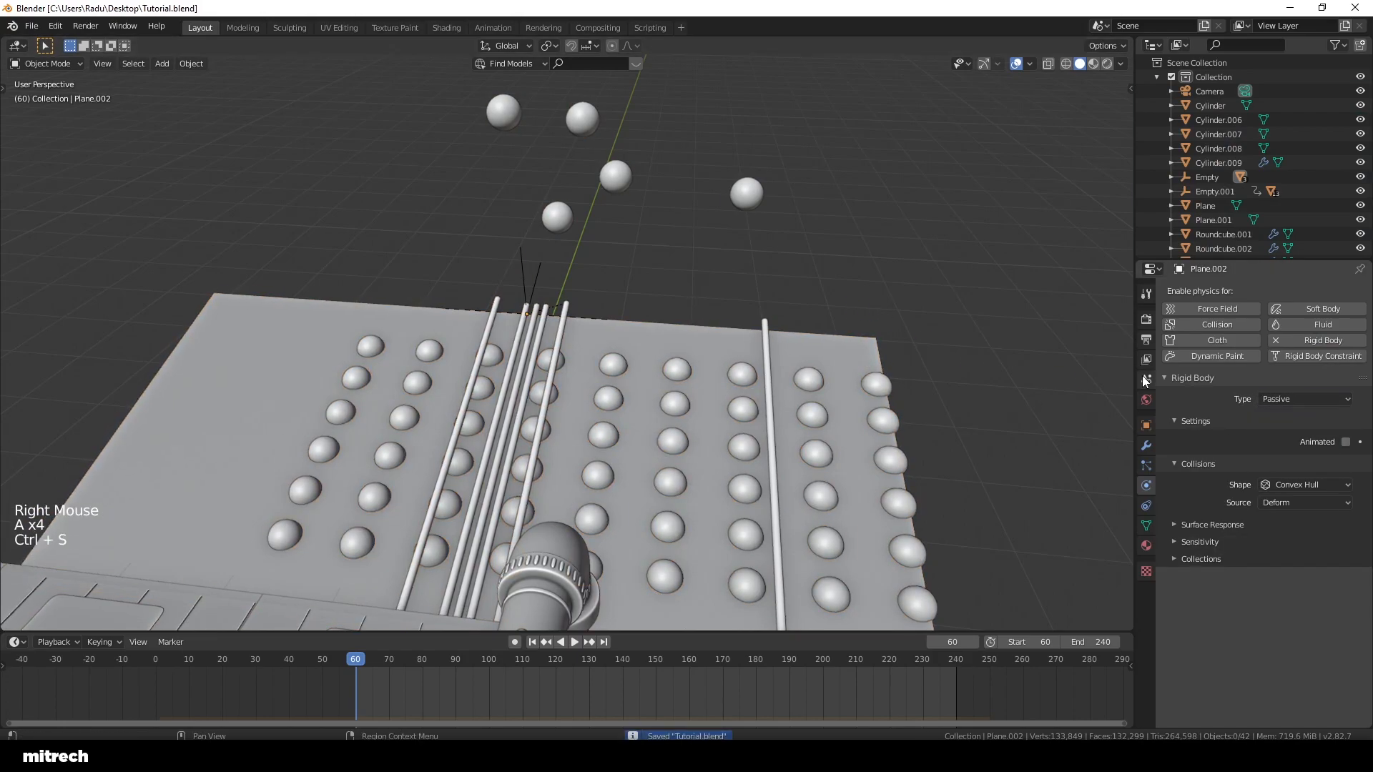
Step: Set the rigid body world cache's simulation start to frame 60 in the scene settings
click(1145, 378)
scroll(1294, 561, down, 2)
scroll(1294, 561, down, 3)
click(1326, 609)
text(60)
key(Tab)
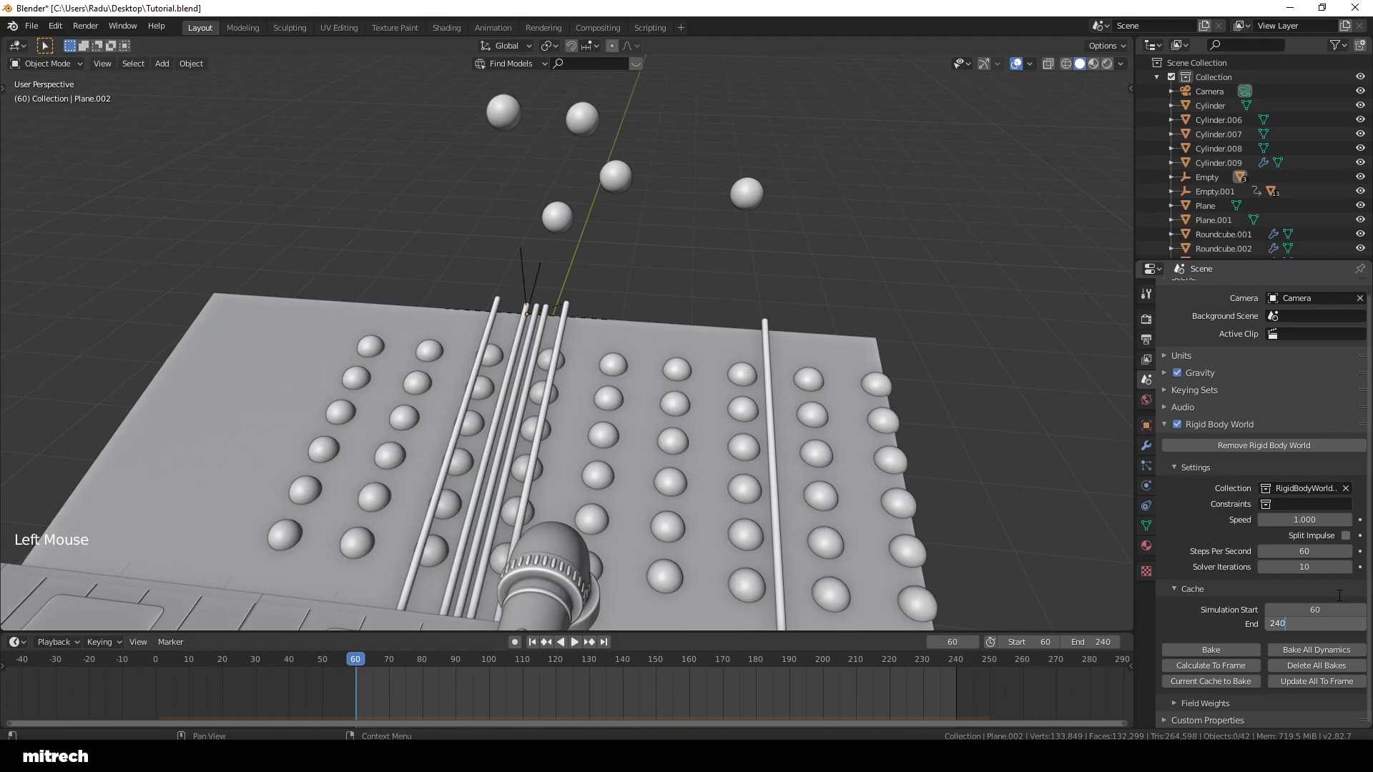
Step: Save the file with nothing selected and bake the rigid body simulation
right_click(860, 366)
key(a)
key(a)
key(a)
key(a)
key(a)
key(ctrl+s)
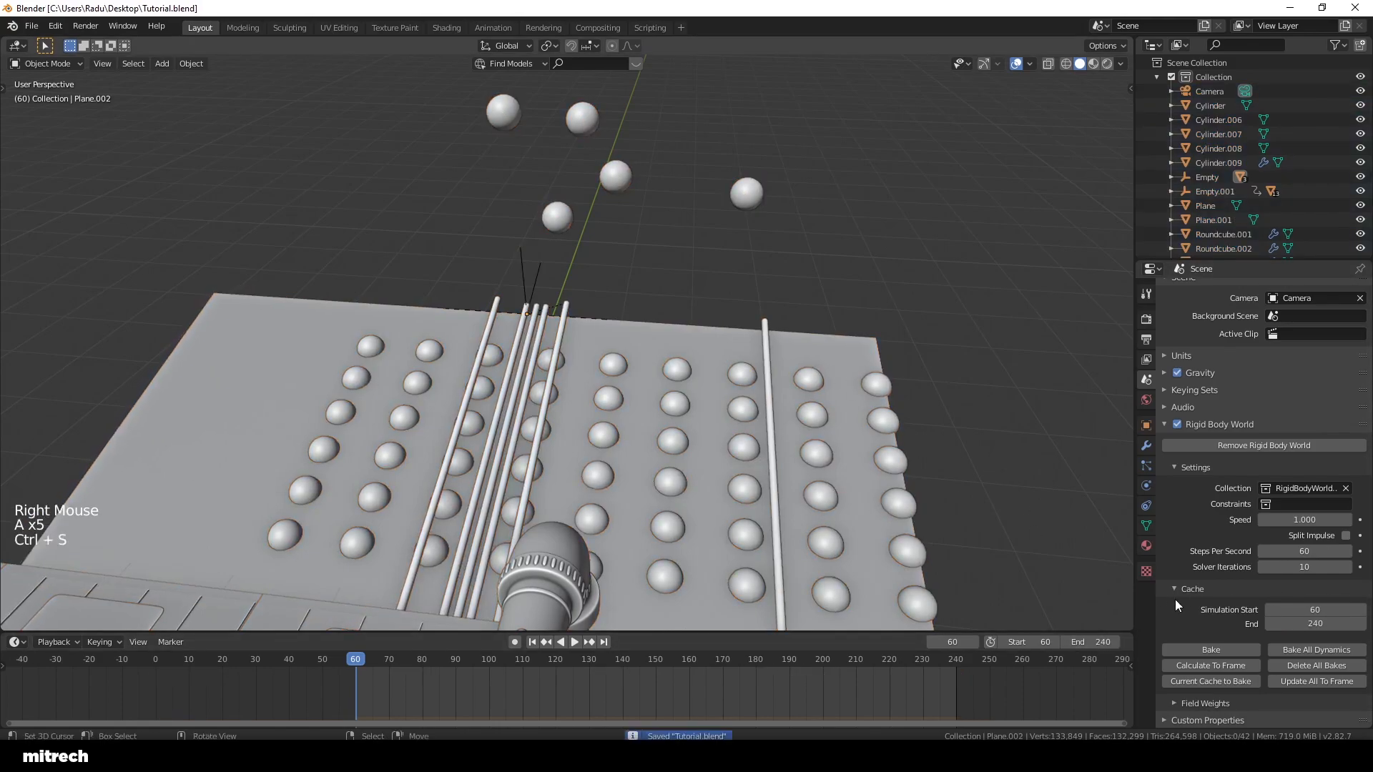
click(1210, 650)
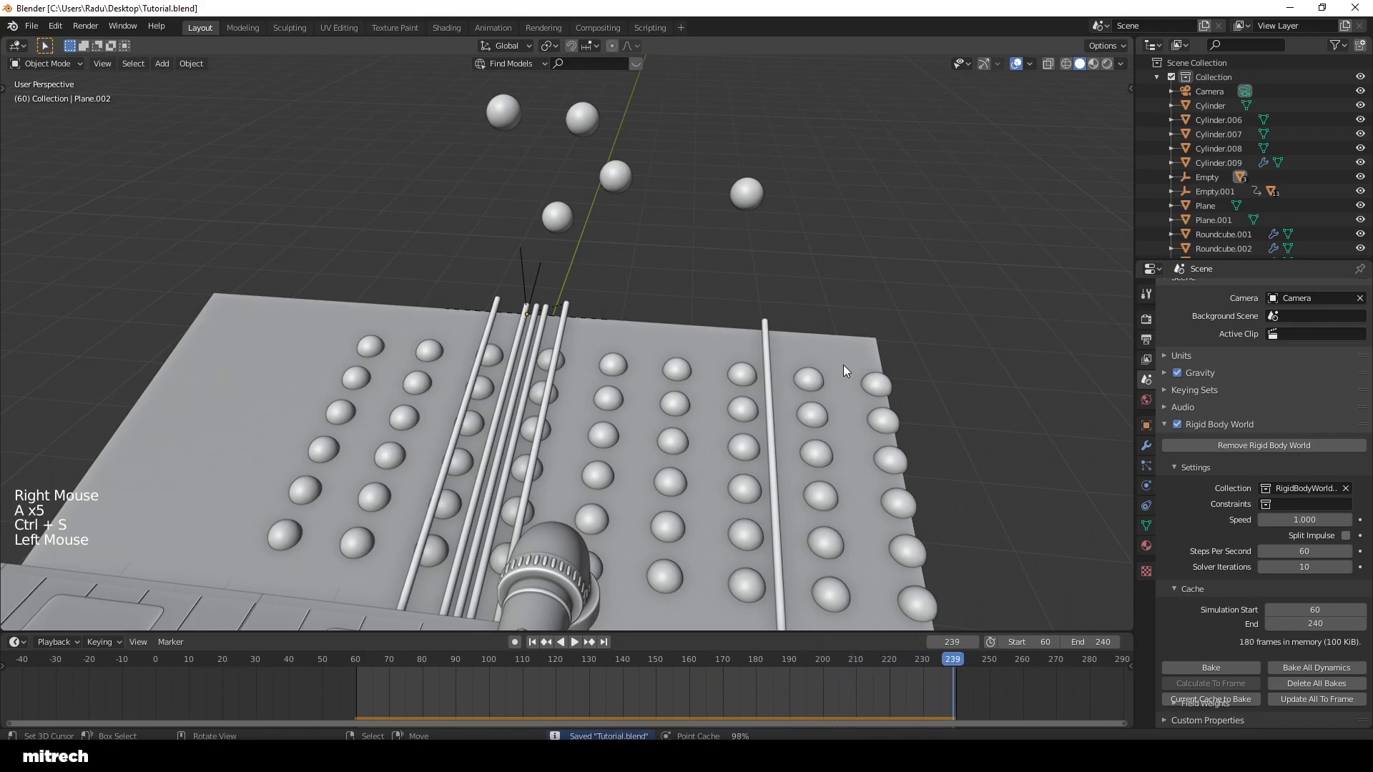
Step: Switch to the camera view, deselect everything and save the file
key(KP_0)
right_click(671, 286)
key(a)
key(a)
key(a)
key(a)
key(a)
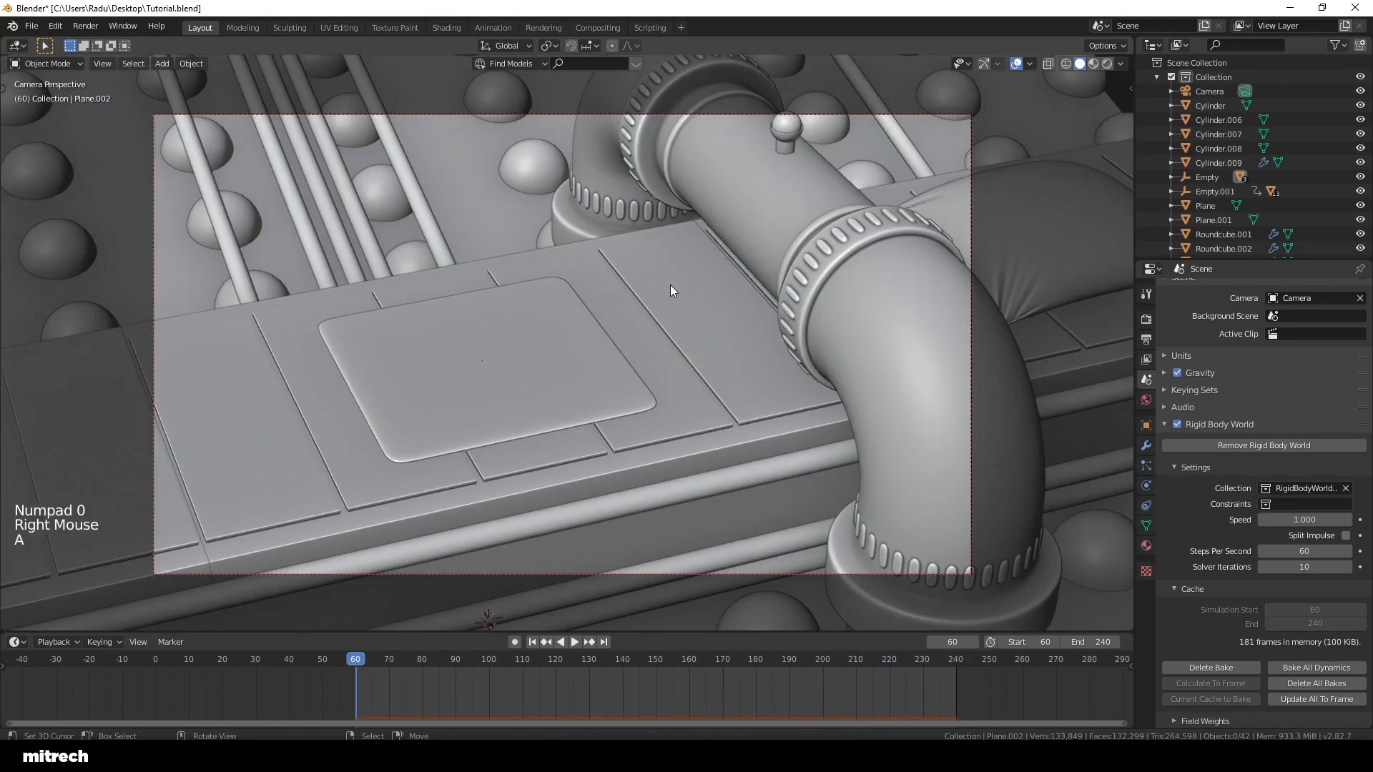
key(ctrl+s)
Step: Play the loop with the baked simulation through the camera and return to start frame 60
key(ctrl+space)
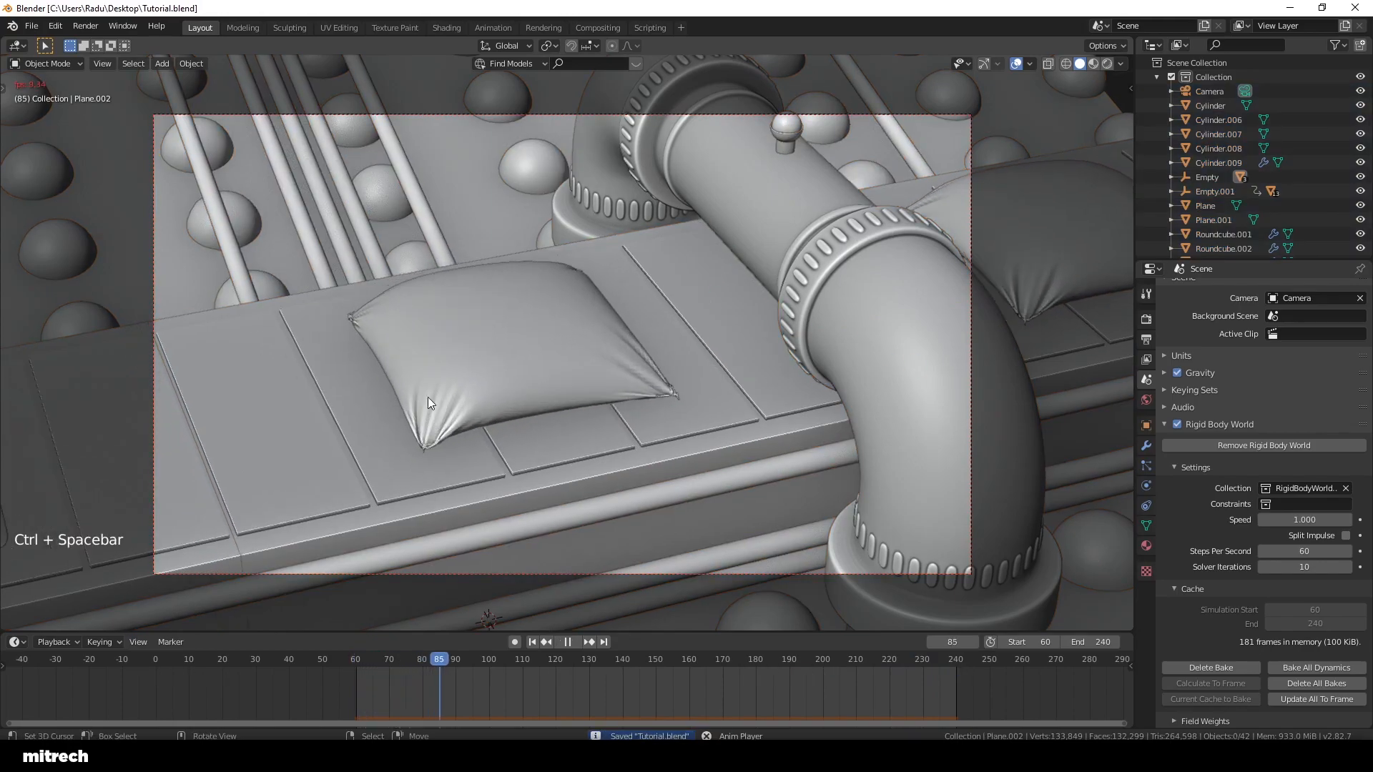
key(F15)
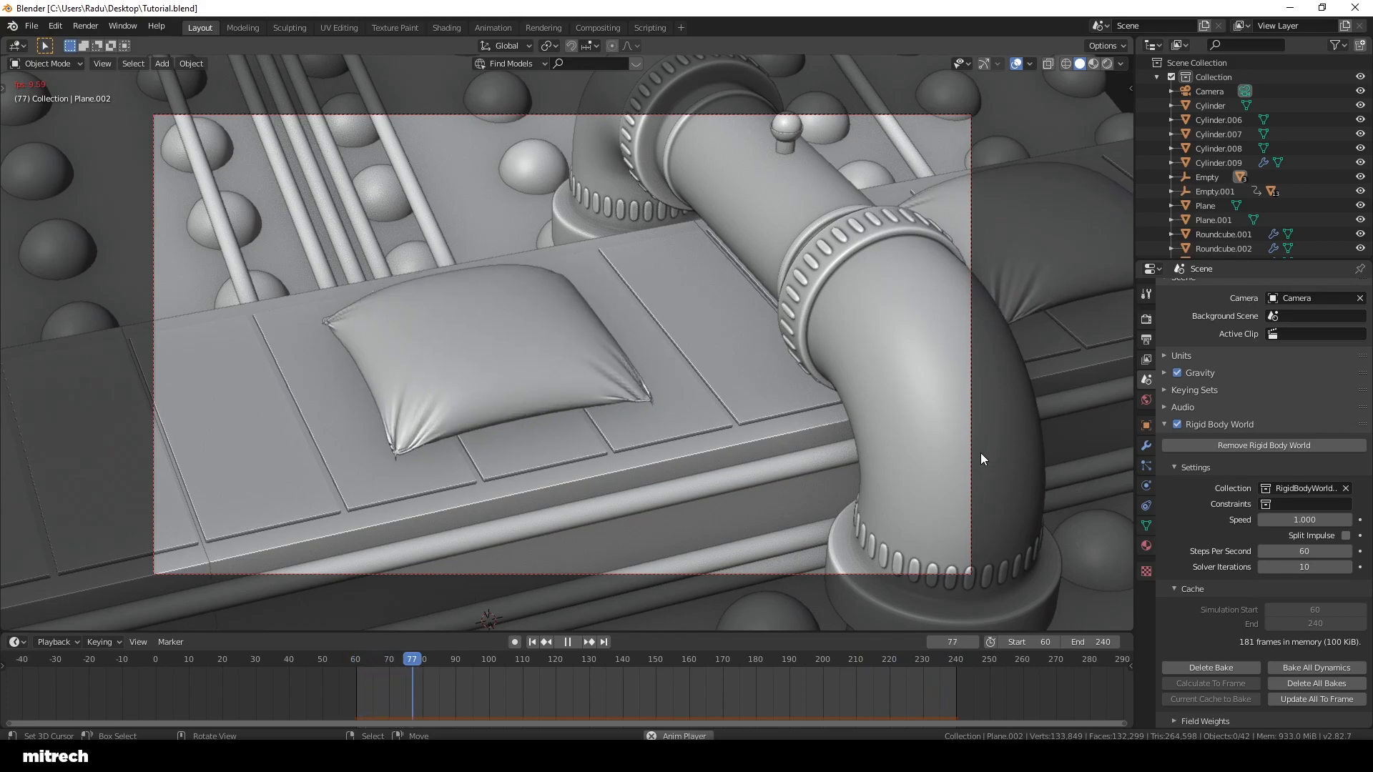
key(ctrl+space)
click(913, 665)
key(ctrl+space)
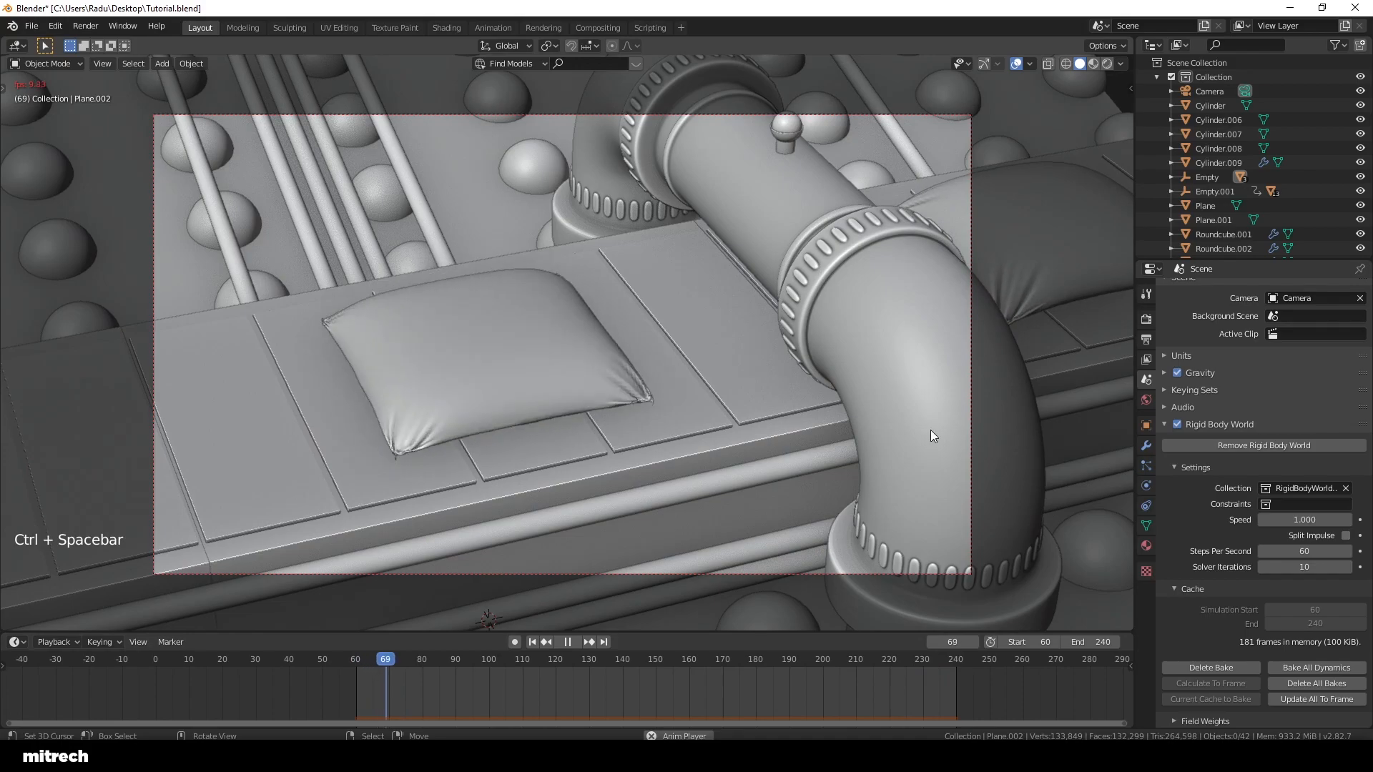
key(ctrl+space)
click(536, 641)
Step: Clear the selection and save the file
right_click(699, 377)
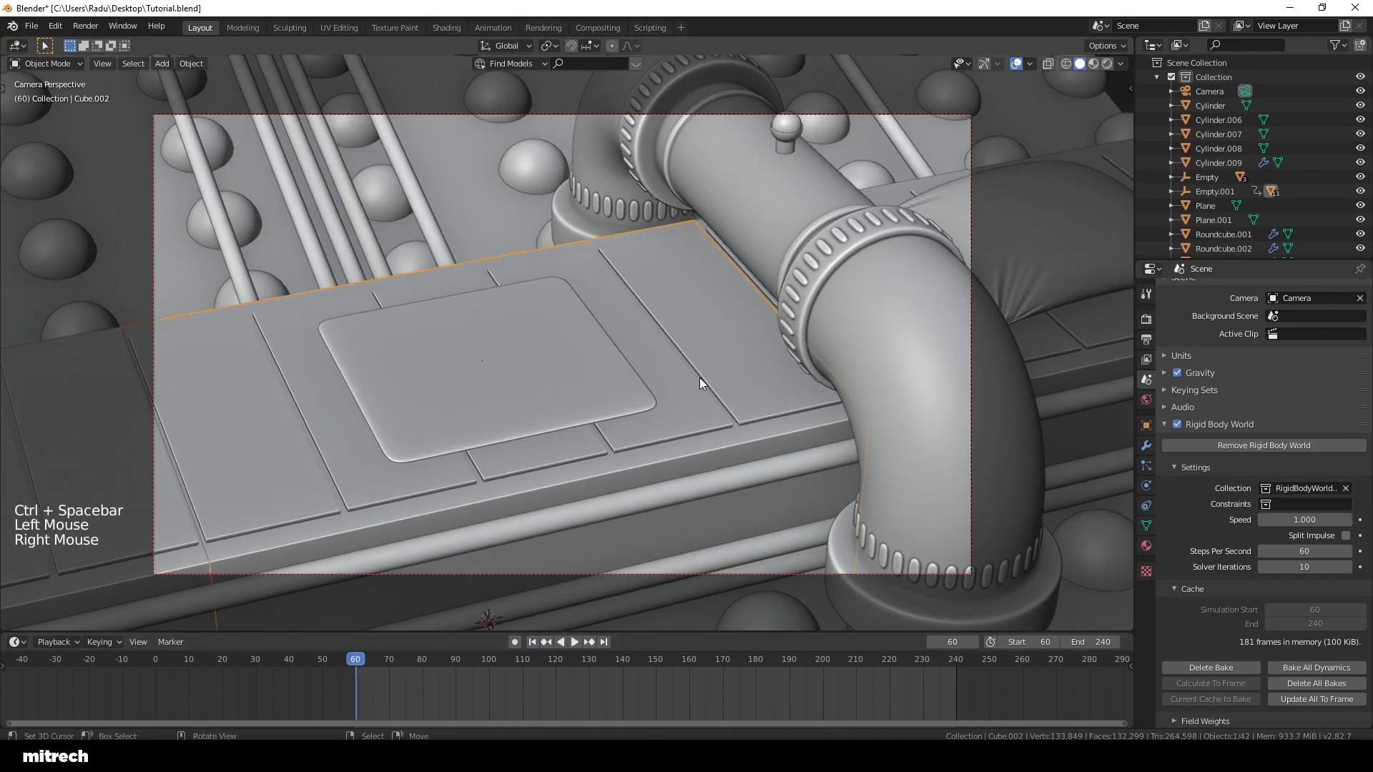
key(a)
key(a)
key(a)
key(a)
key(a)
key(ctrl+s)
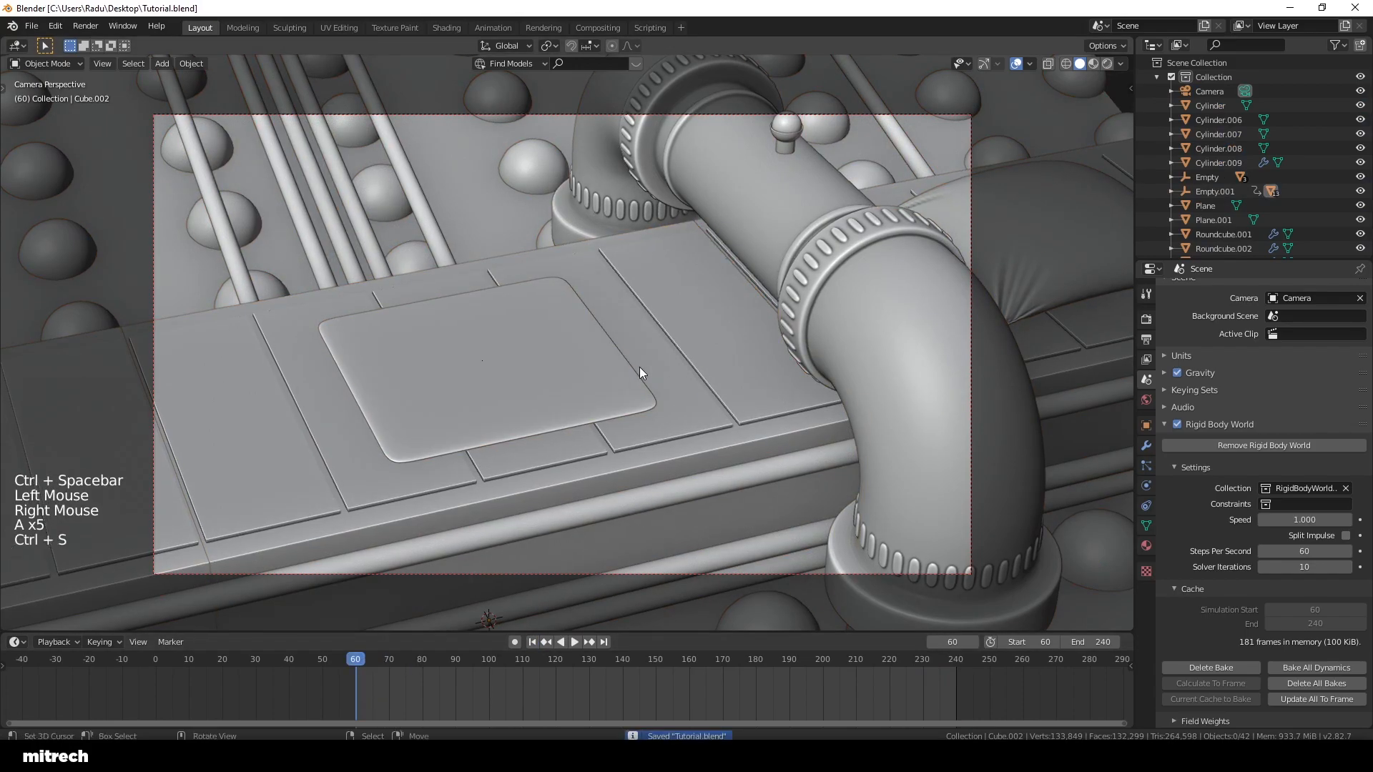
right_click(709, 332)
key(a)
key(a)
key(a)
key(a)
key(a)
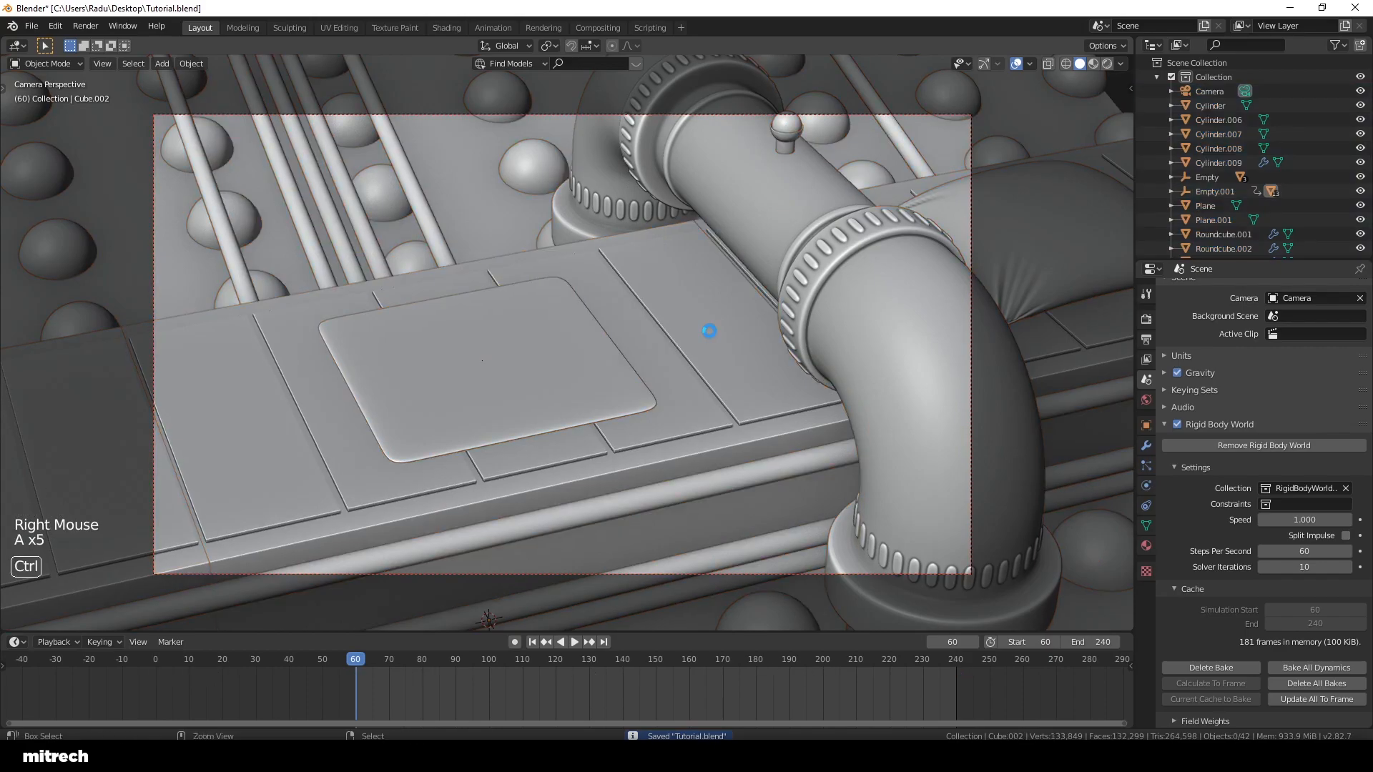
key(ctrl+s)
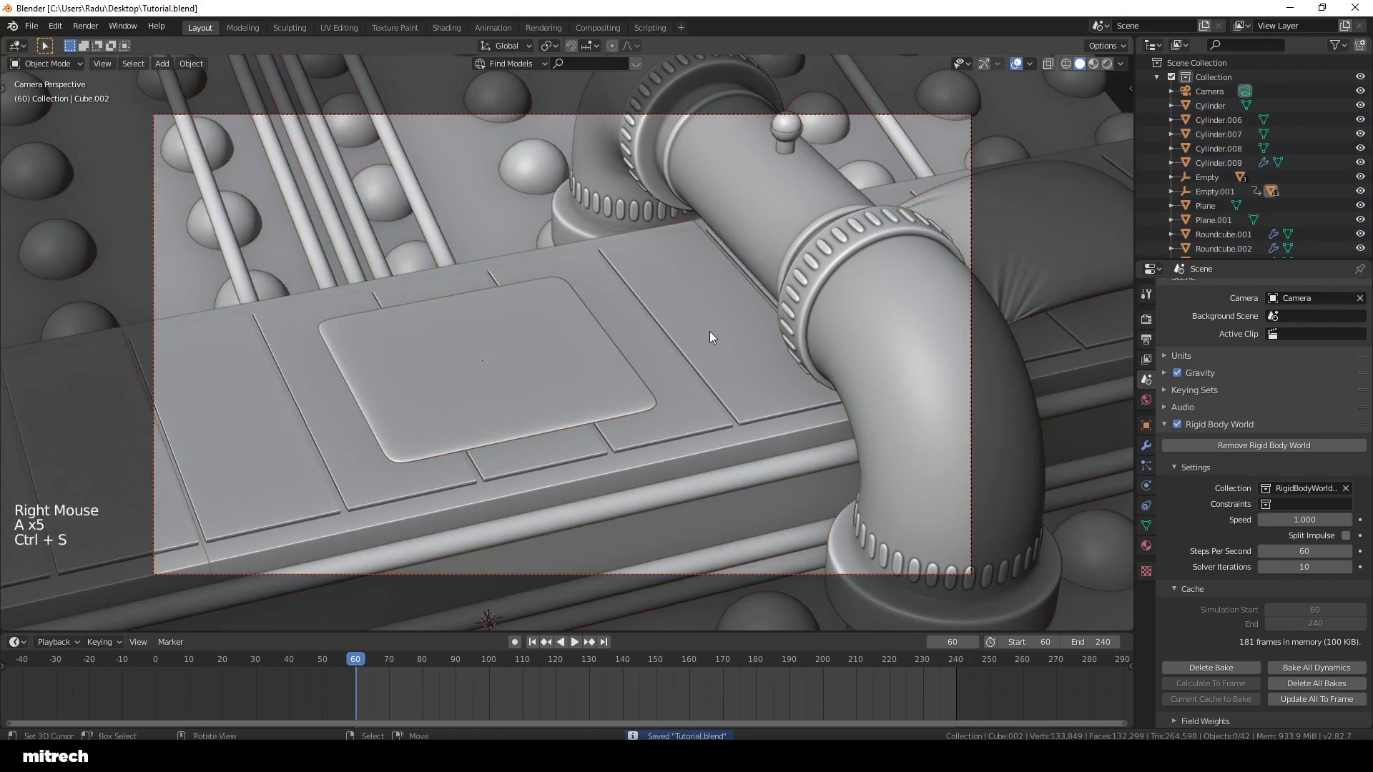
right_click(709, 336)
key(a)
key(a)
key(a)
key(a)
key(ctrl+s)
Step: Look over the factory from outside the camera view and save the file with nothing selected
middle_drag(710, 336, 568, 362)
scroll(602, 307, down, 2)
shift+middle_drag(602, 308, 605, 351)
middle_drag(605, 350, 565, 255)
right_click(545, 235)
key(a)
key(a)
key(a)
key(a)
key(a)
key(ctrl+s)
scroll(565, 254, up, 1)
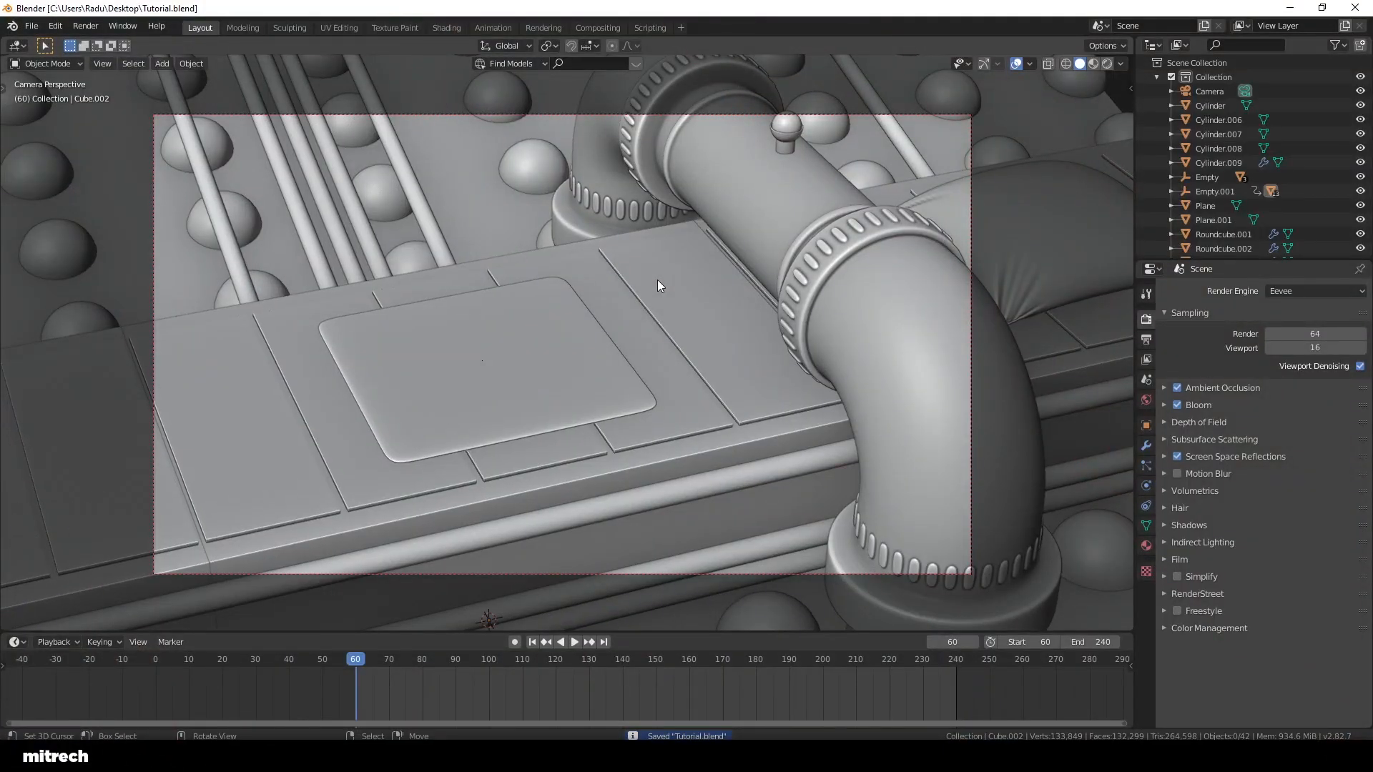
Step: Save the file and switch the viewport to rendered shading to view the scene from outside the camera
key(a)
key(a)
key(a)
key(ctrl+s)
key(z)
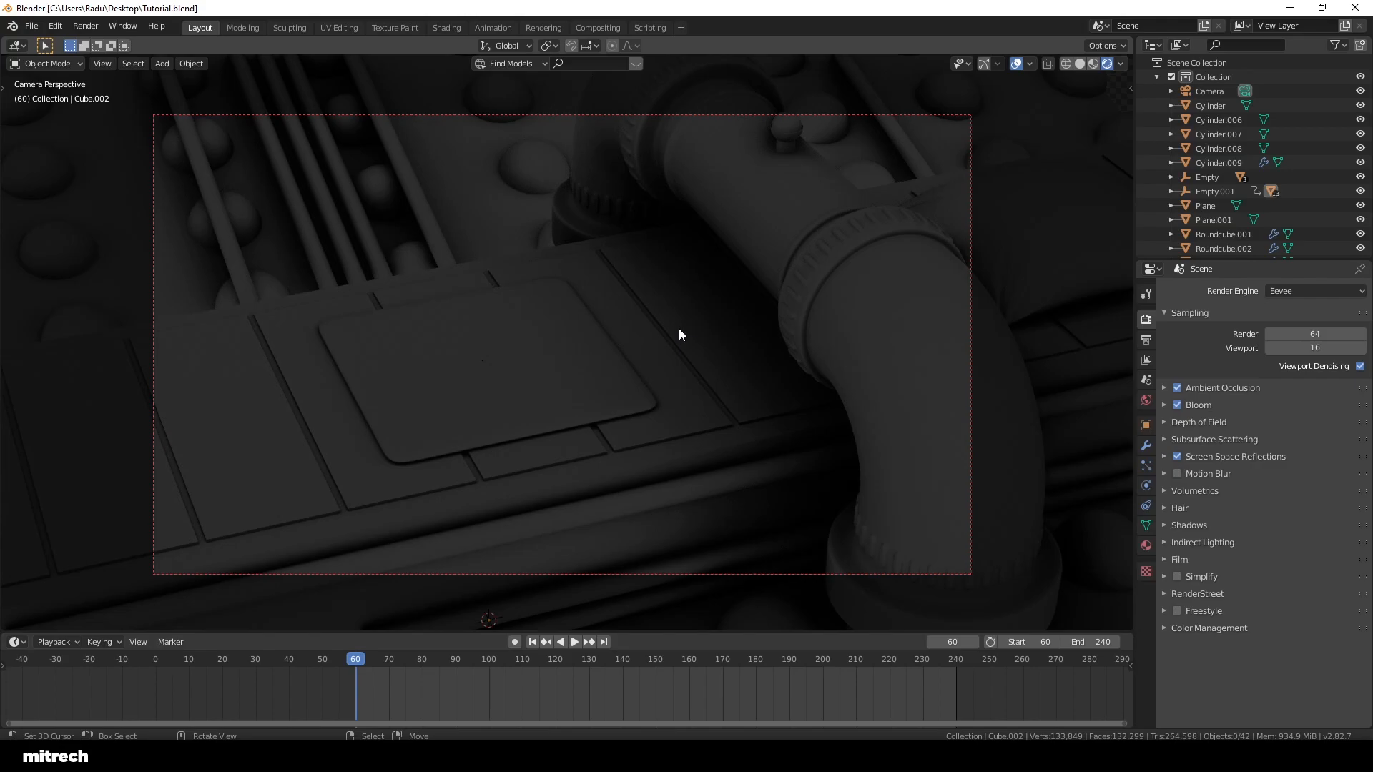
middle_drag(679, 330, 711, 315)
scroll(709, 316, up, 1)
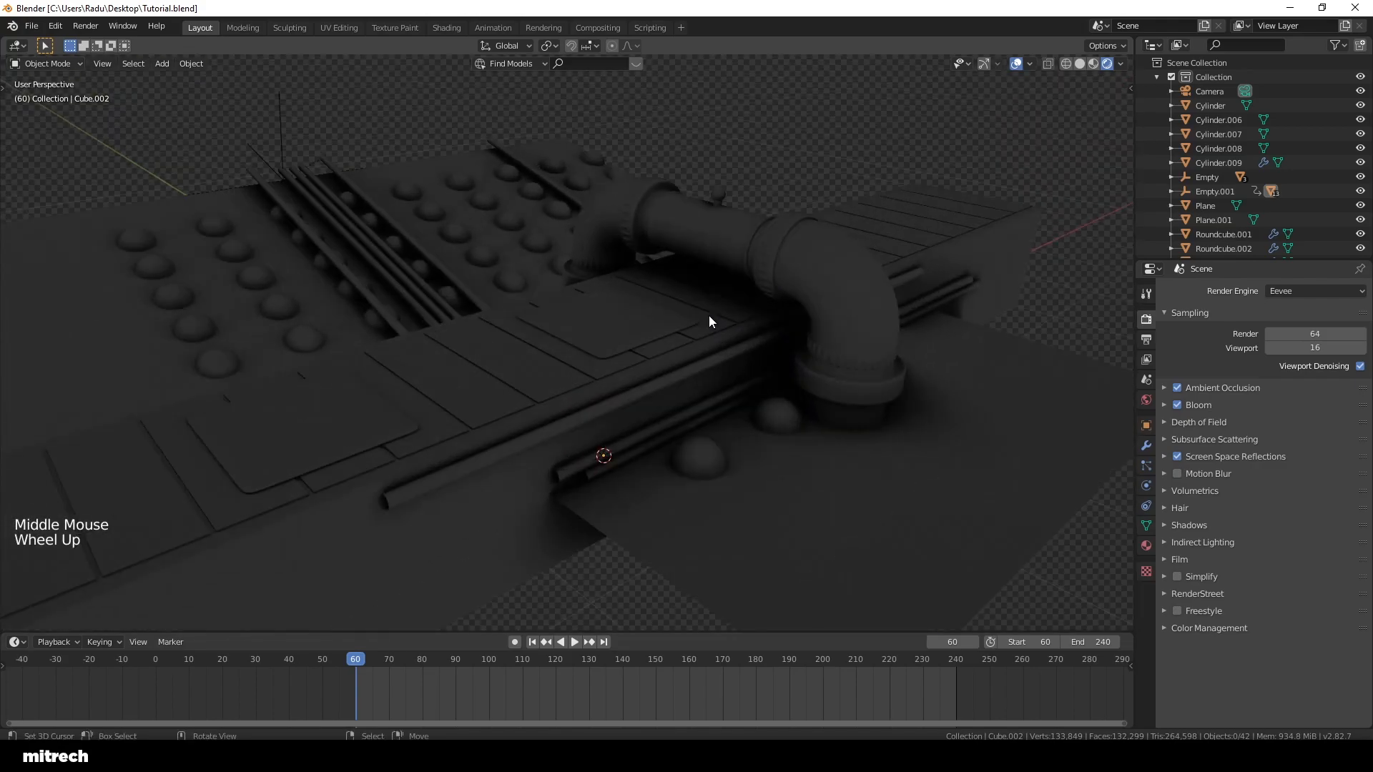
Step: Look through the camera and set the world color to an Environment Texture using kloppenheim_01_1k.hdr from D:\_WORK\Mitrech\HDRIS
key(KP_0)
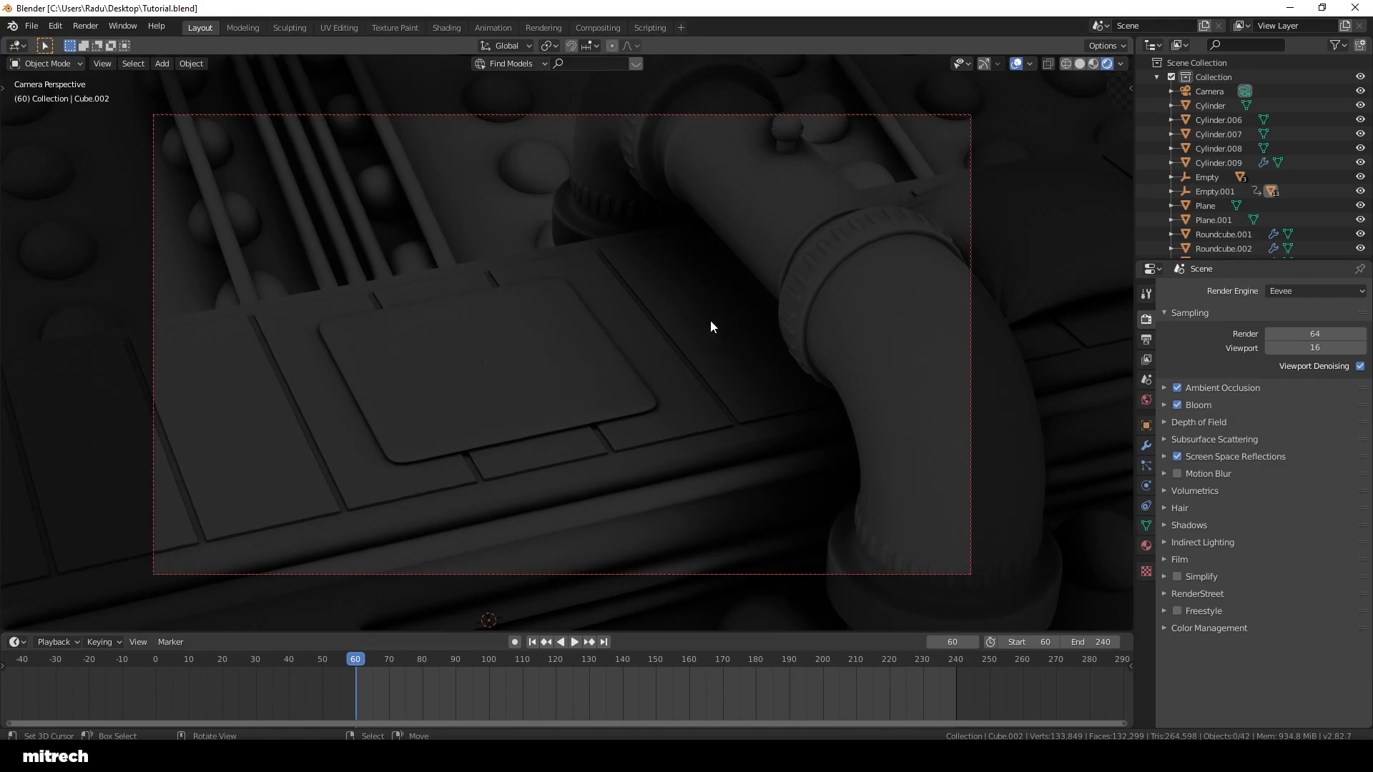
click(1146, 400)
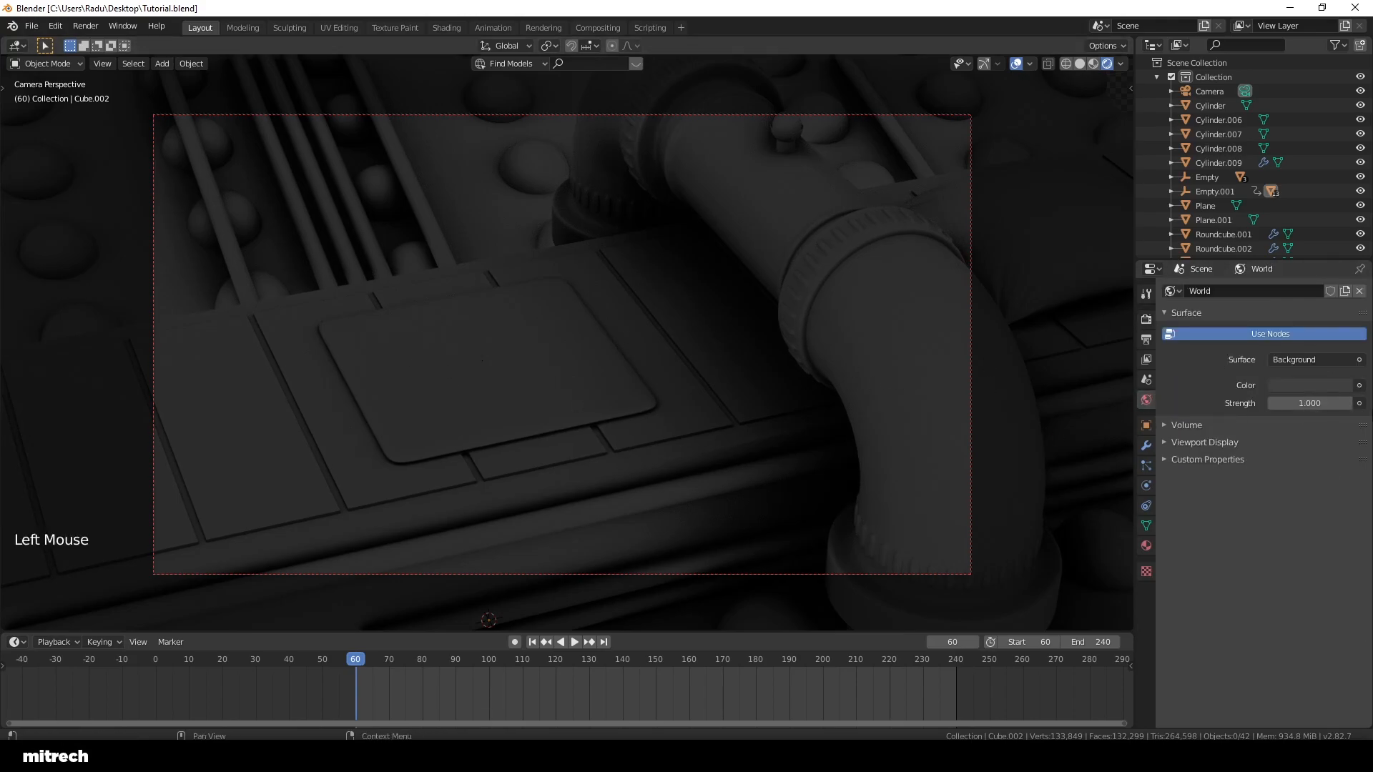
click(1359, 386)
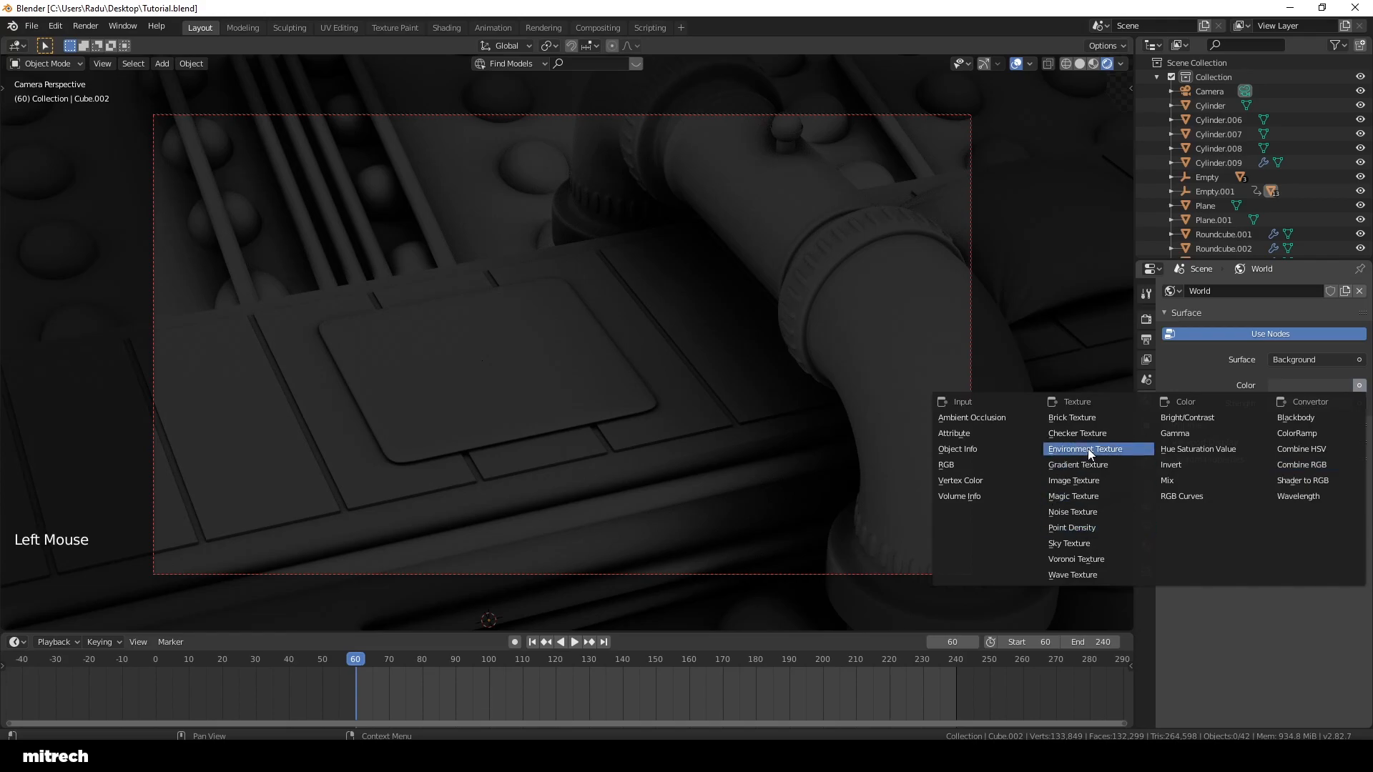
click(1348, 402)
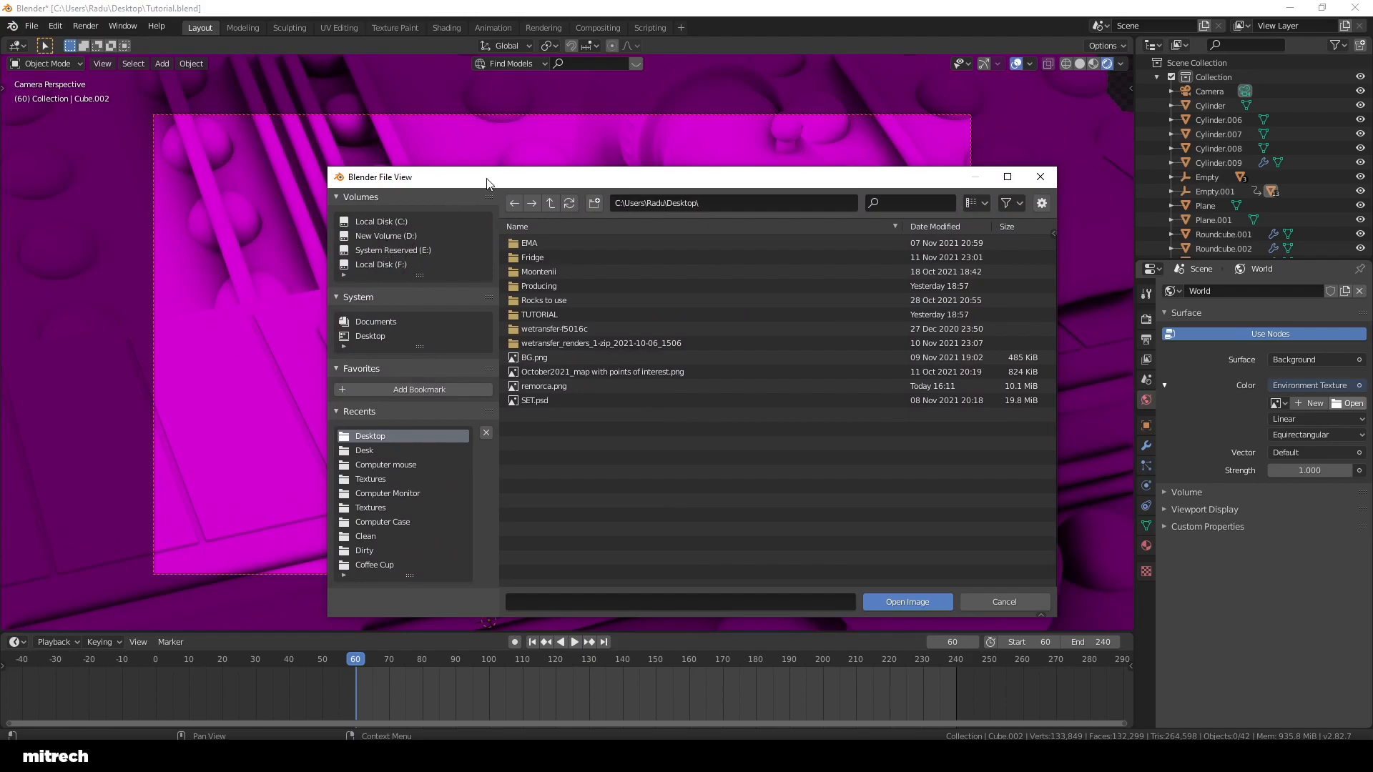
click(386, 235)
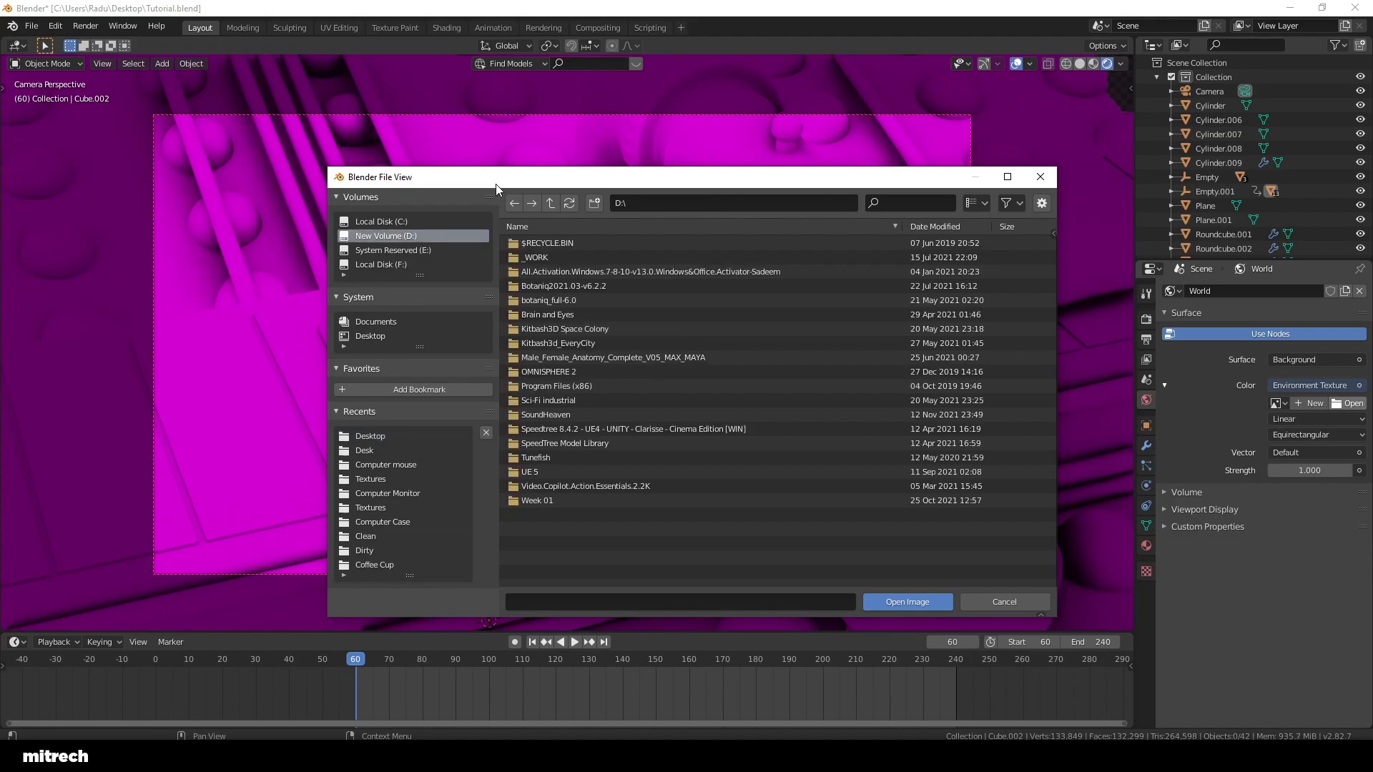
double_click(562, 255)
double_click(555, 286)
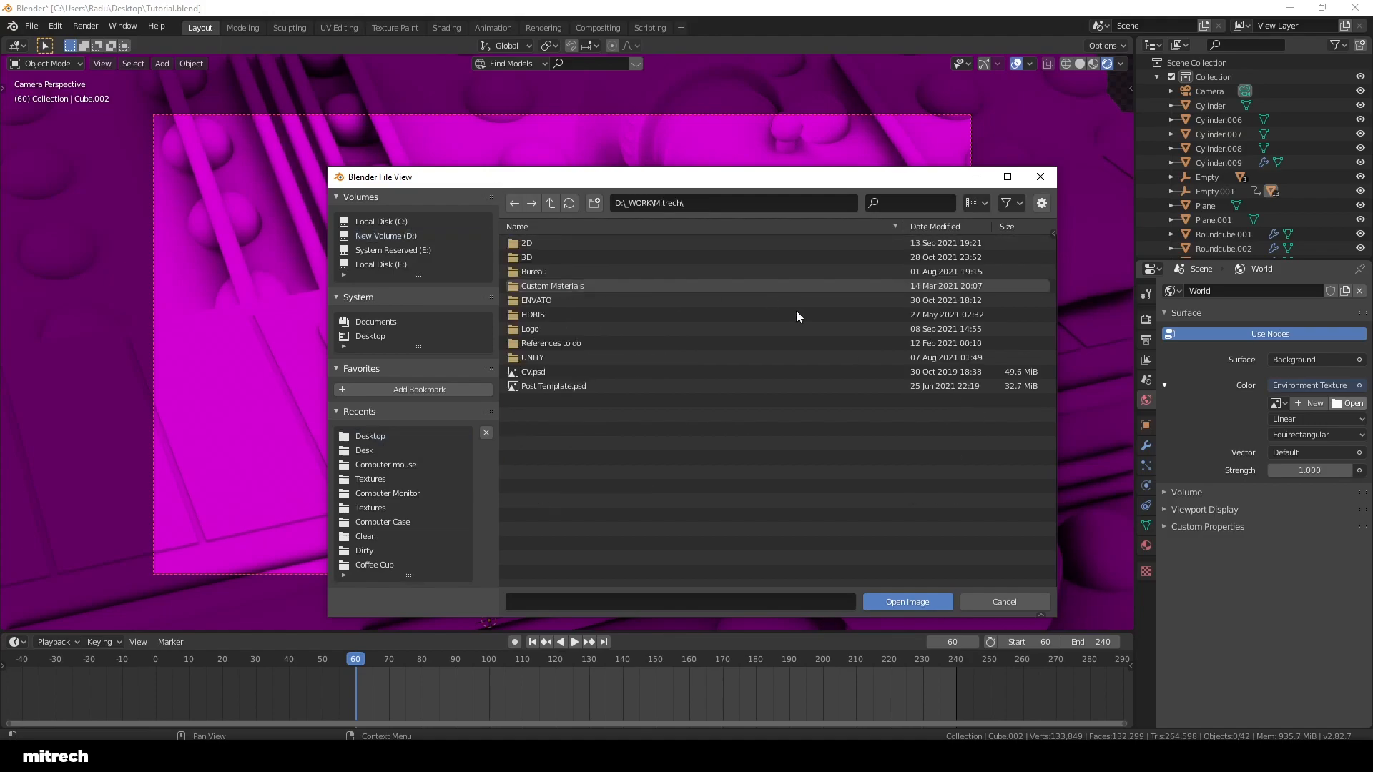
double_click(539, 314)
double_click(552, 243)
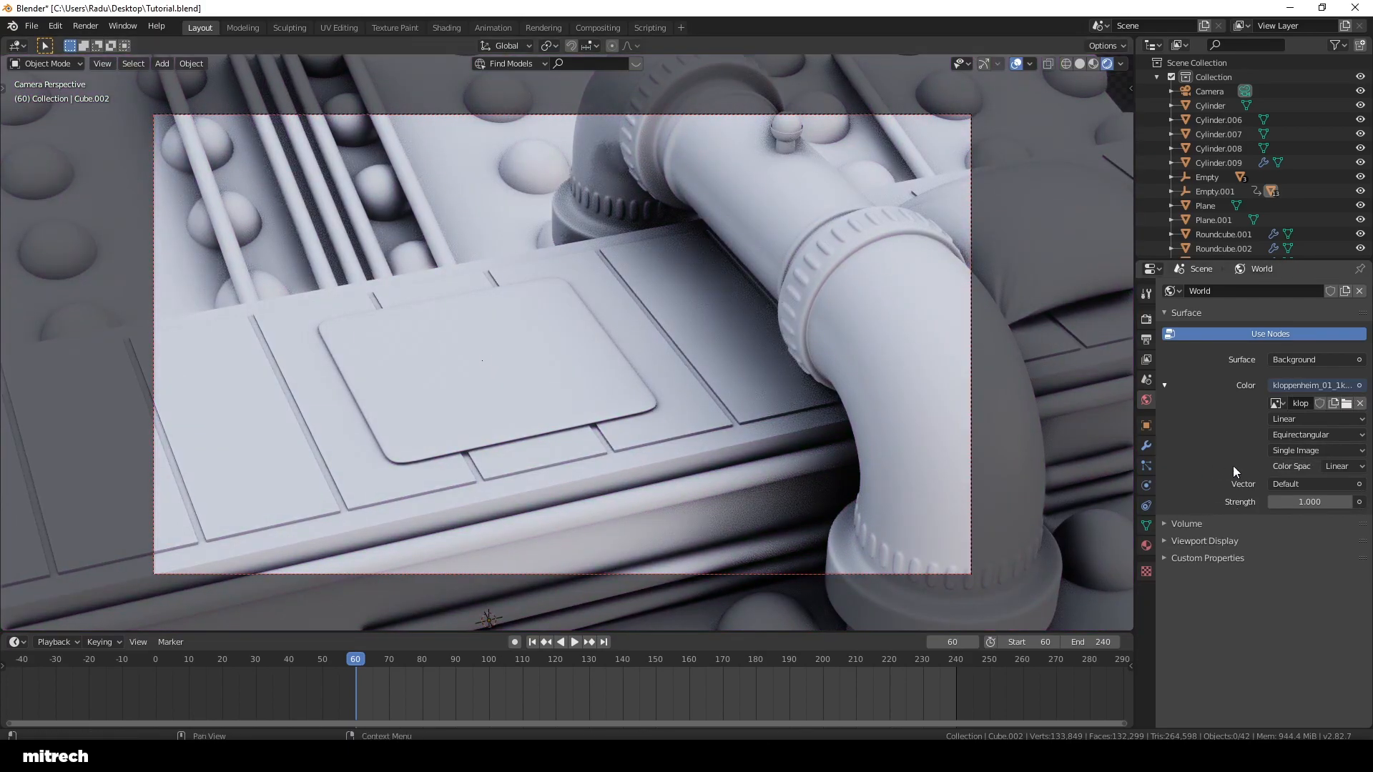
Step: Compare the leadenhall_market_2k, peppermint_powerplant_2k and urban_alley_01_2k HDRIs as the world environment, settling on leadenhall_market_2k.hdr
click(1347, 403)
double_click(556, 260)
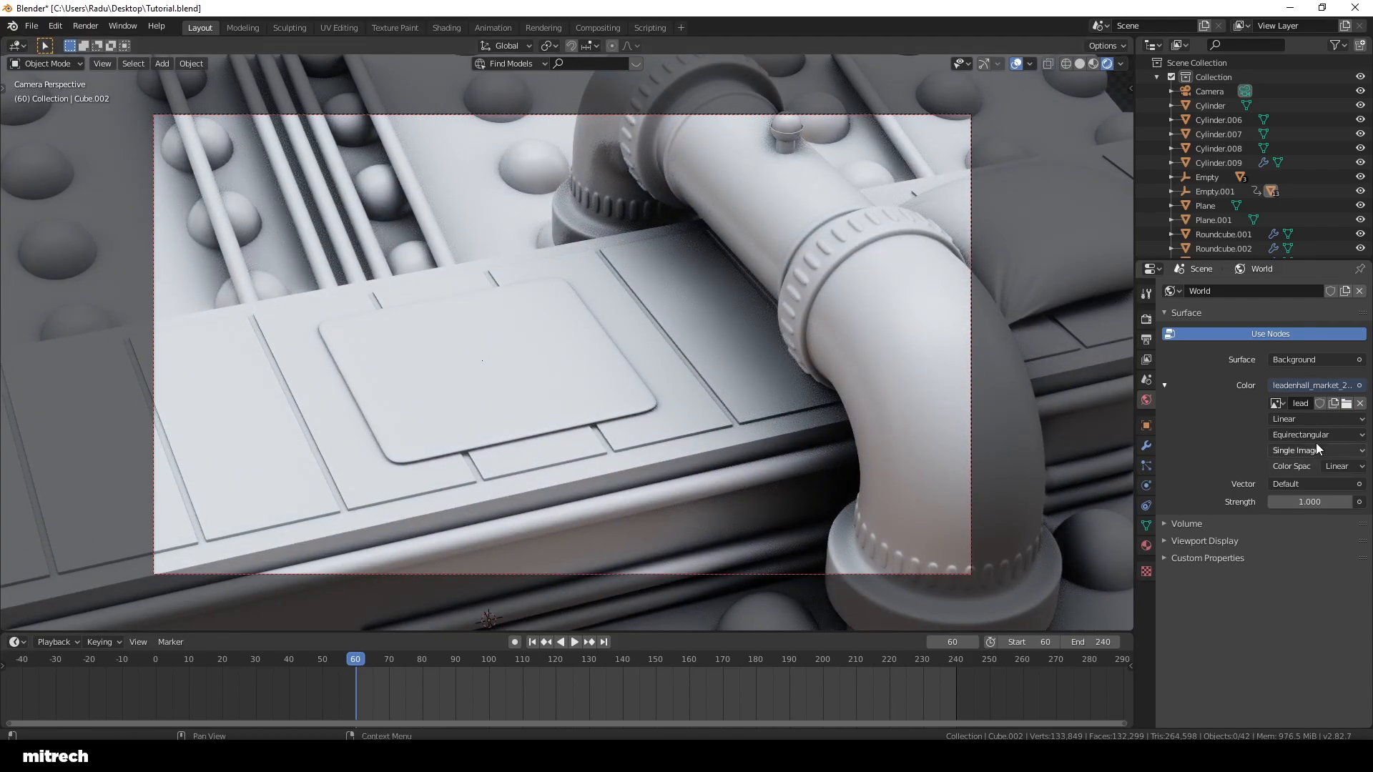
click(1347, 403)
double_click(579, 270)
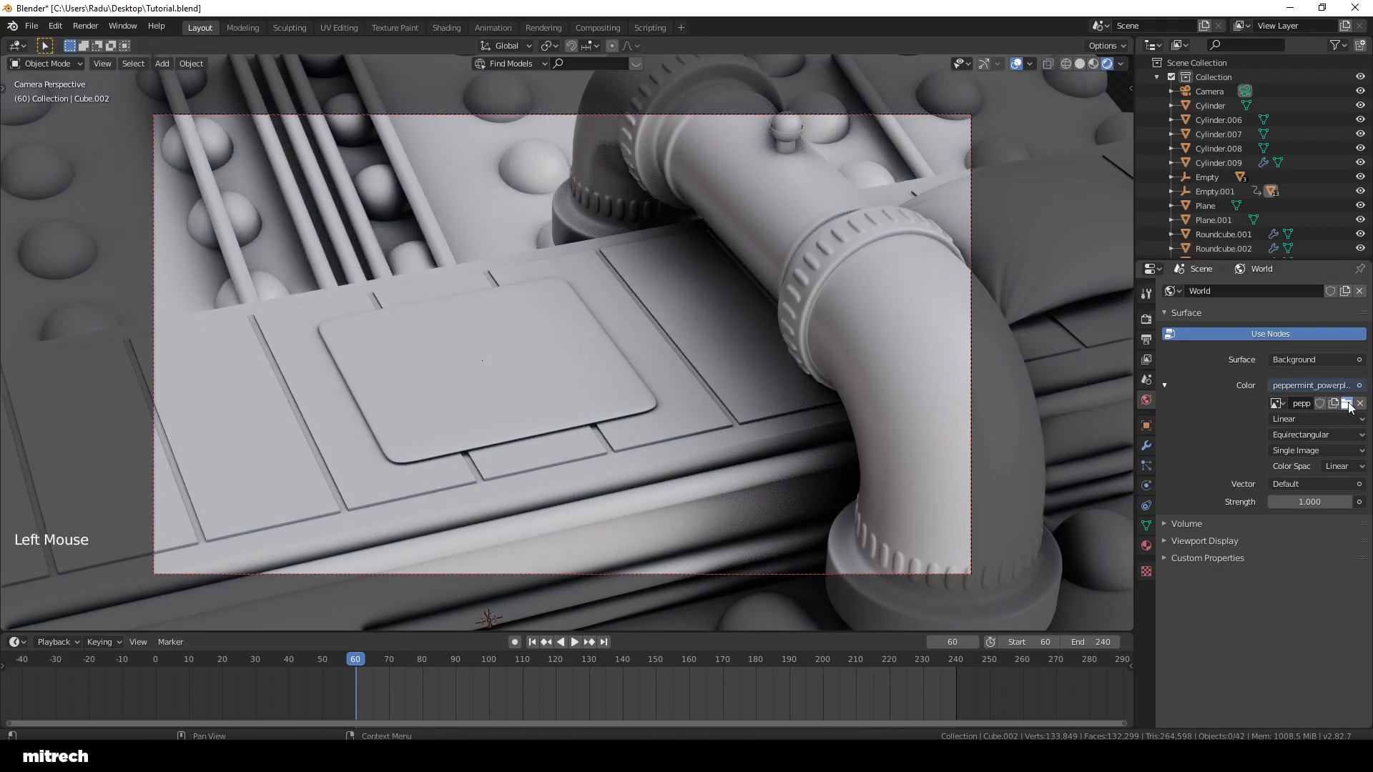
click(1346, 403)
double_click(568, 331)
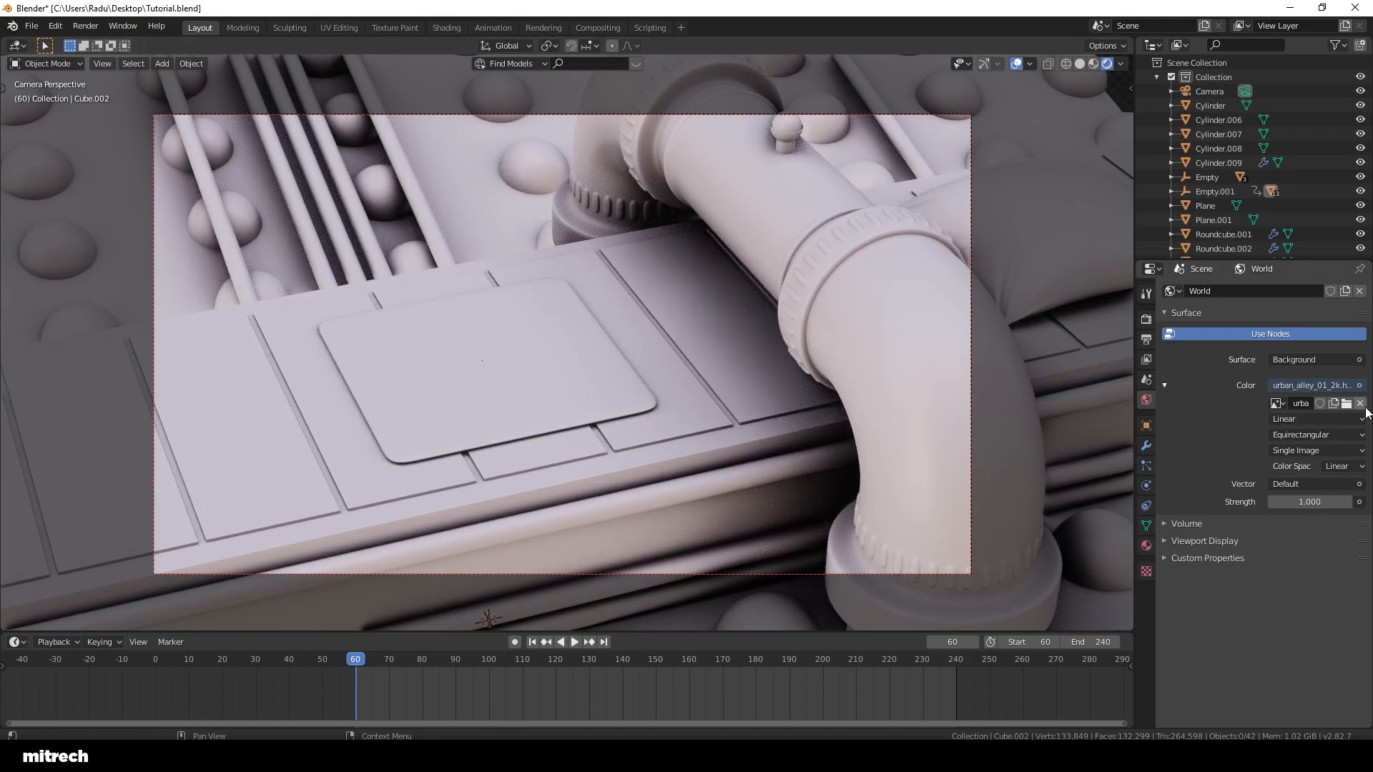
click(1346, 403)
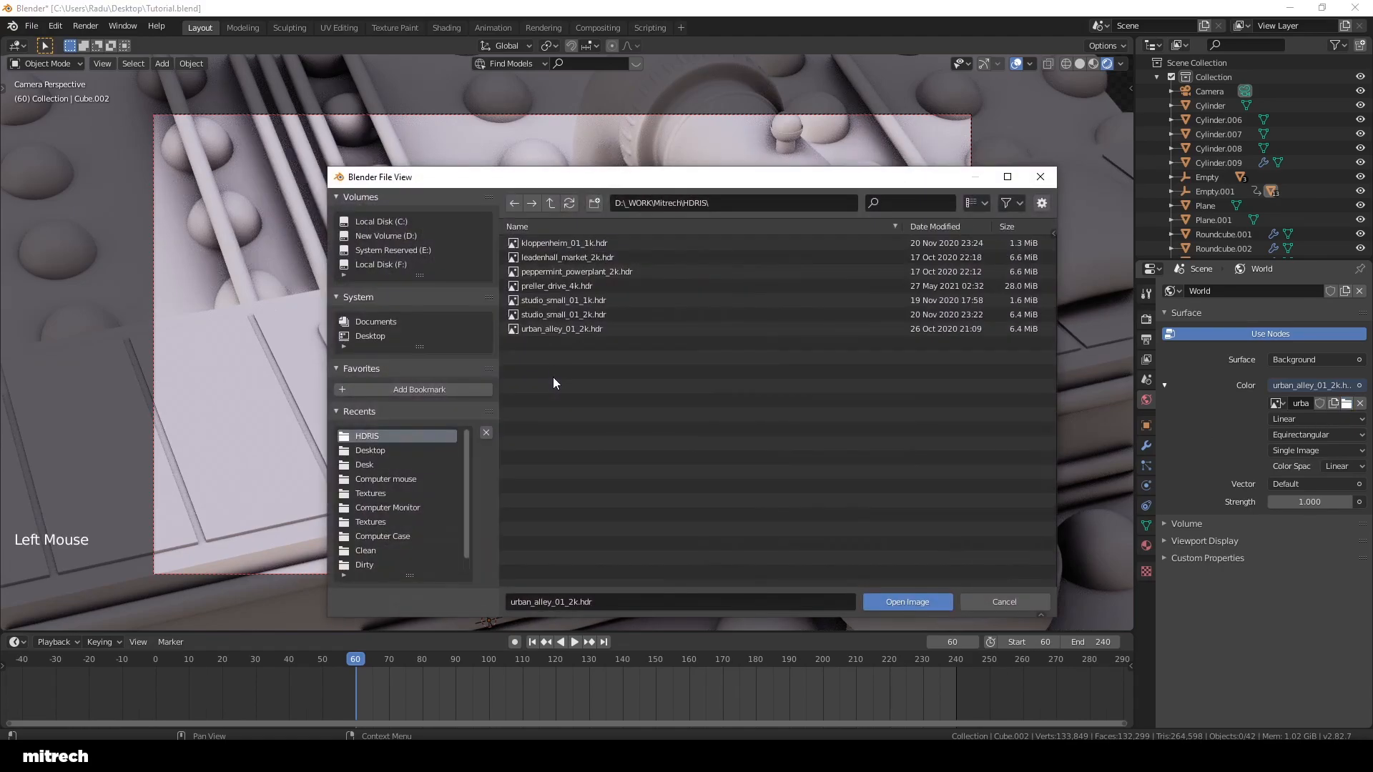
double_click(572, 259)
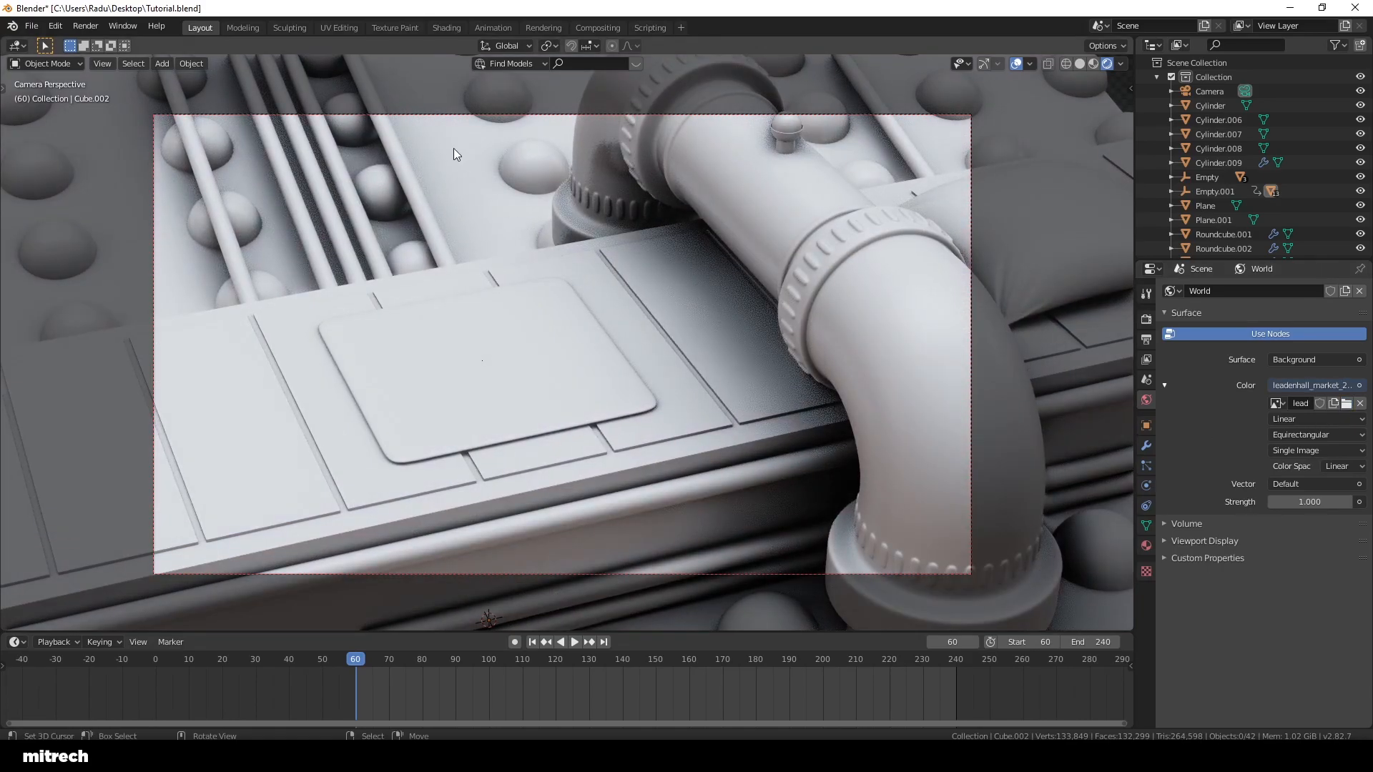
Step: Add Texture Coordinate and Mapping nodes to the environment texture in the world shader, save the file and return to the Layout workspace
click(445, 30)
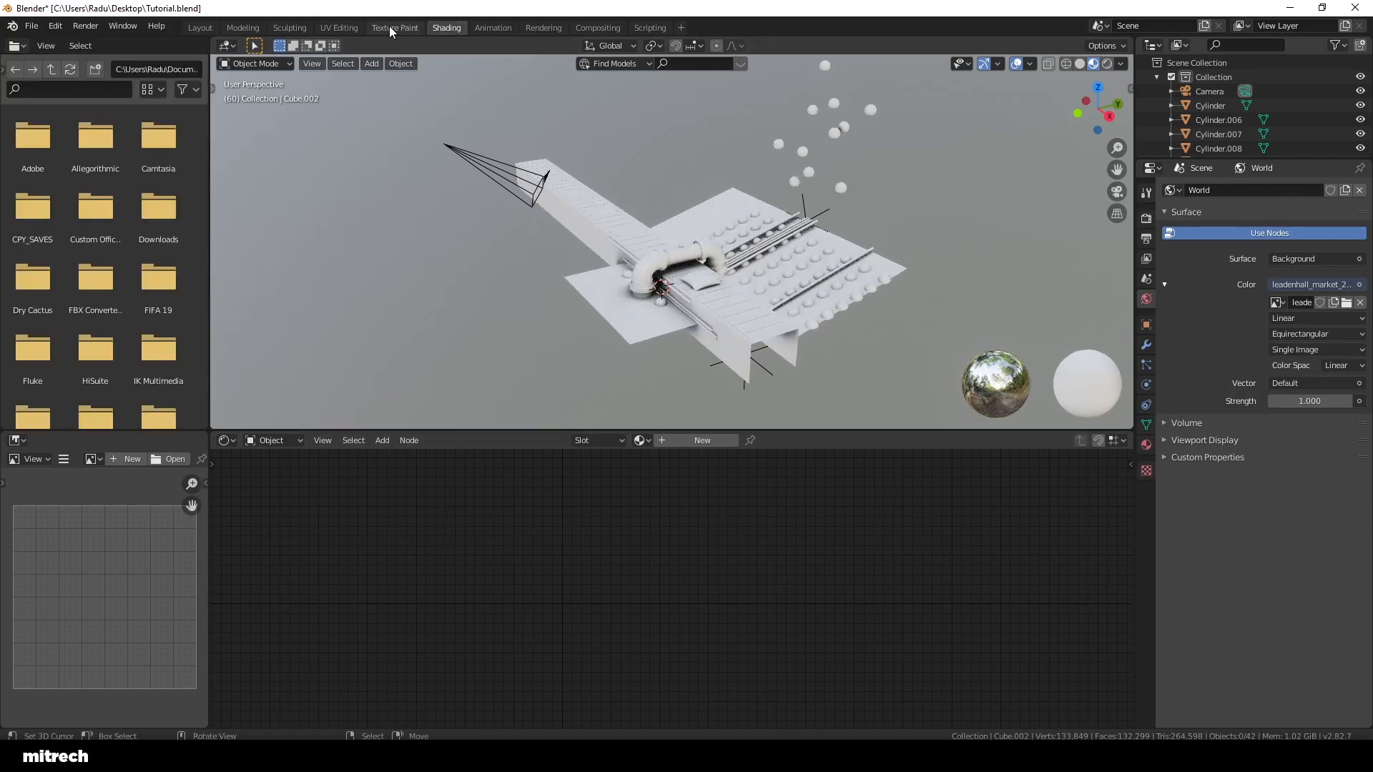
click(271, 441)
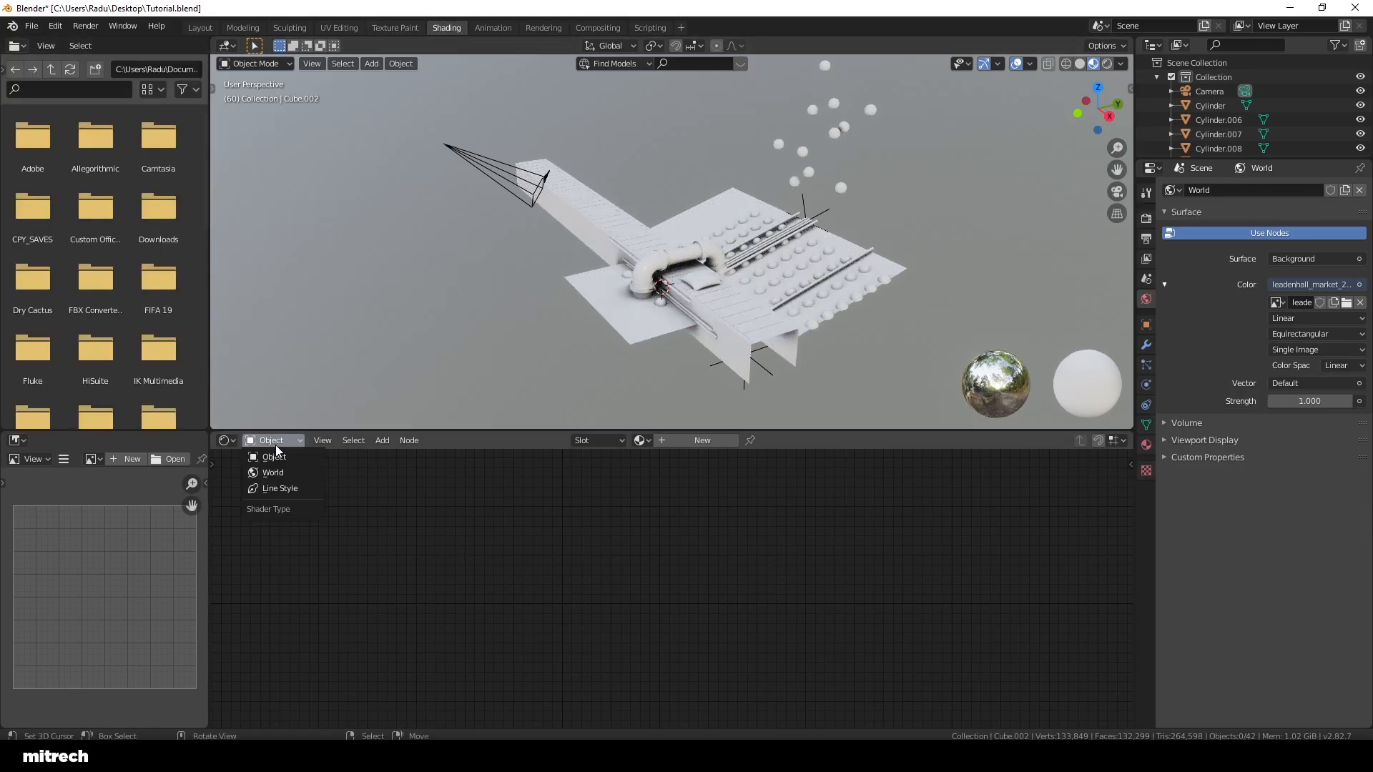
click(284, 472)
middle_drag(611, 518, 727, 576)
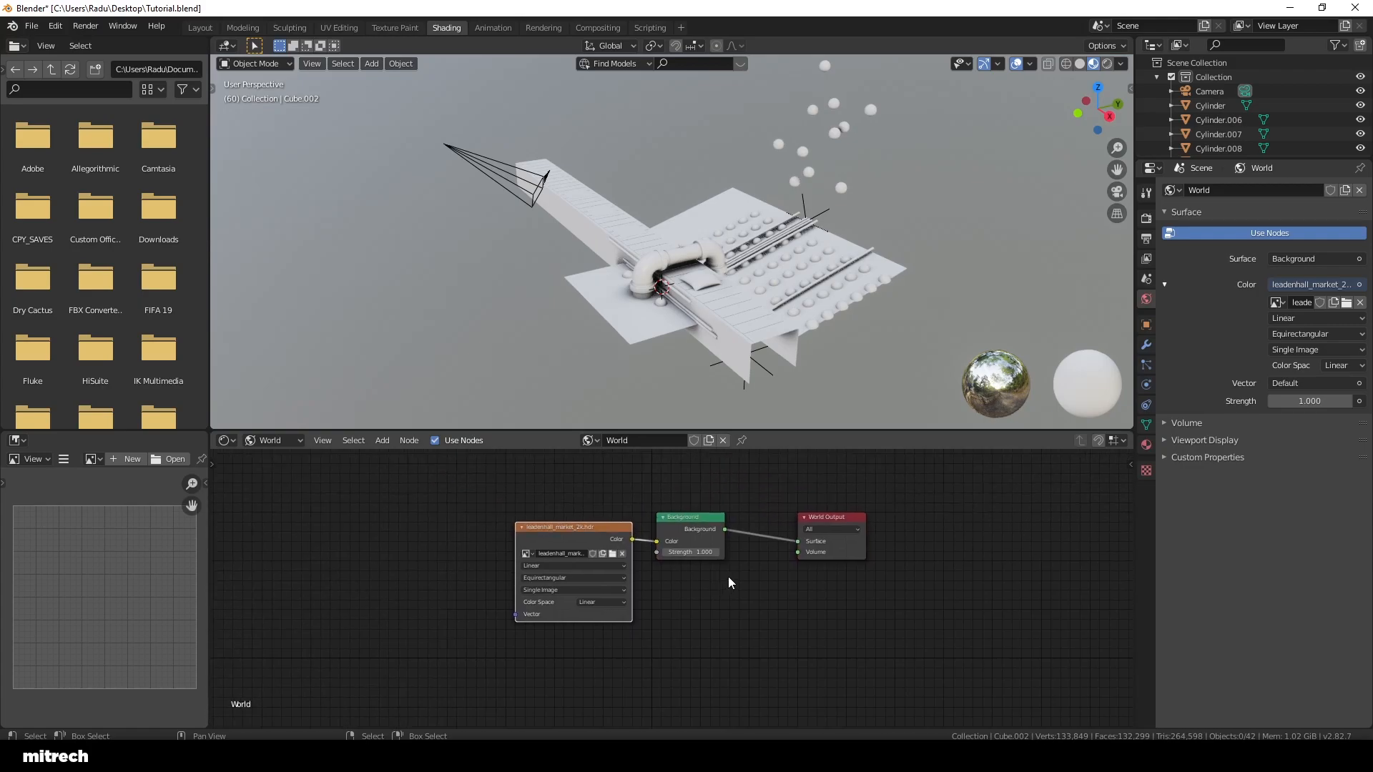
key(ctrl+t)
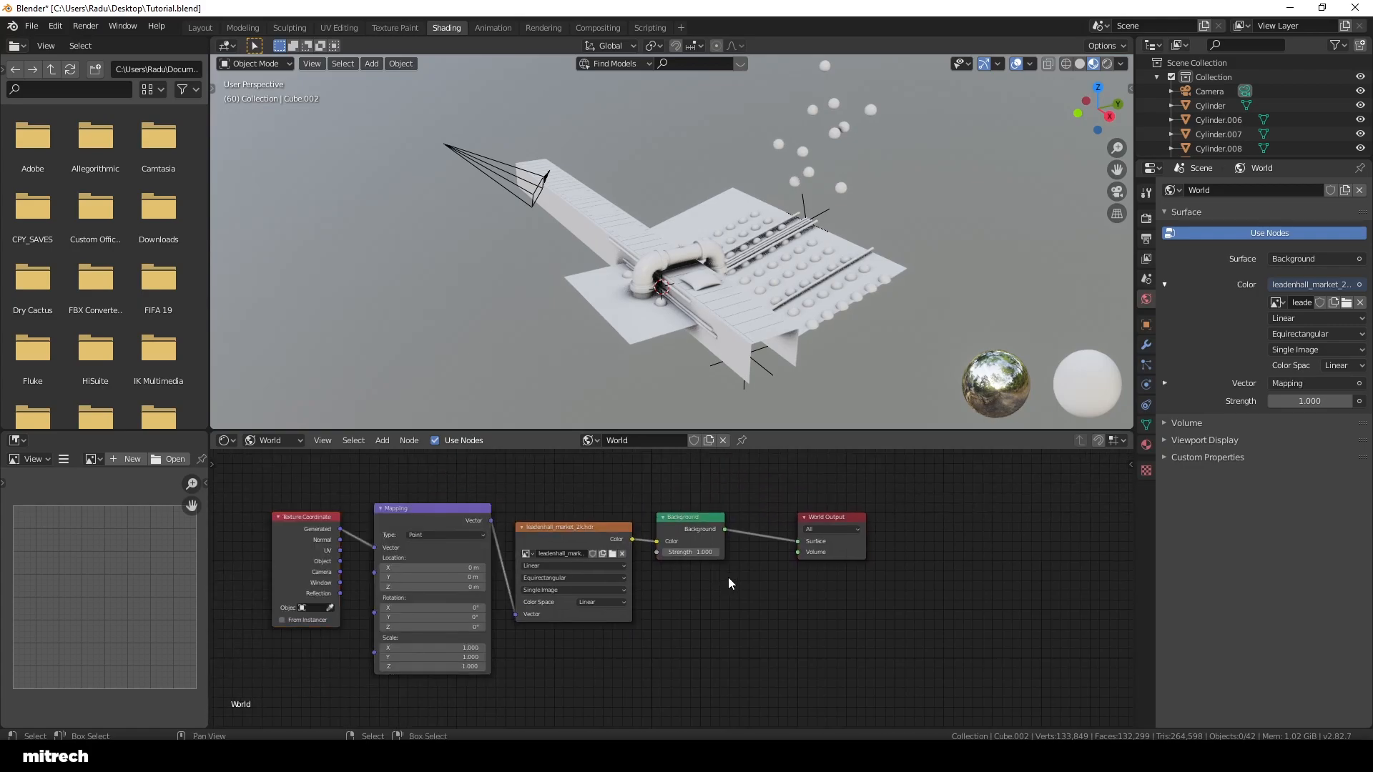
key(ctrl+s)
click(204, 27)
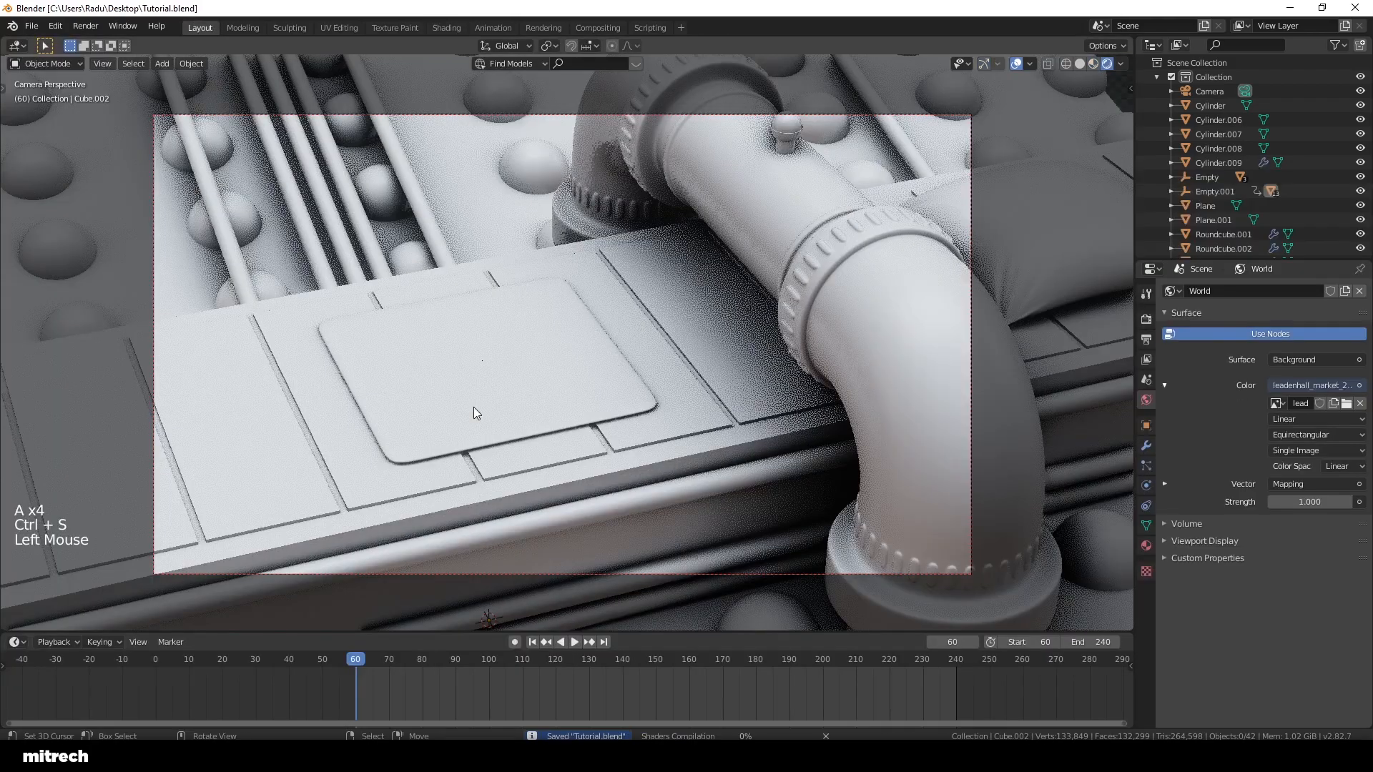
Step: Inspect the HDRI-lit factory from outside the camera view, clear the selection and save the file
middle_drag(443, 383, 478, 391)
key(a)
key(a)
key(a)
key(a)
key(a)
key(a)
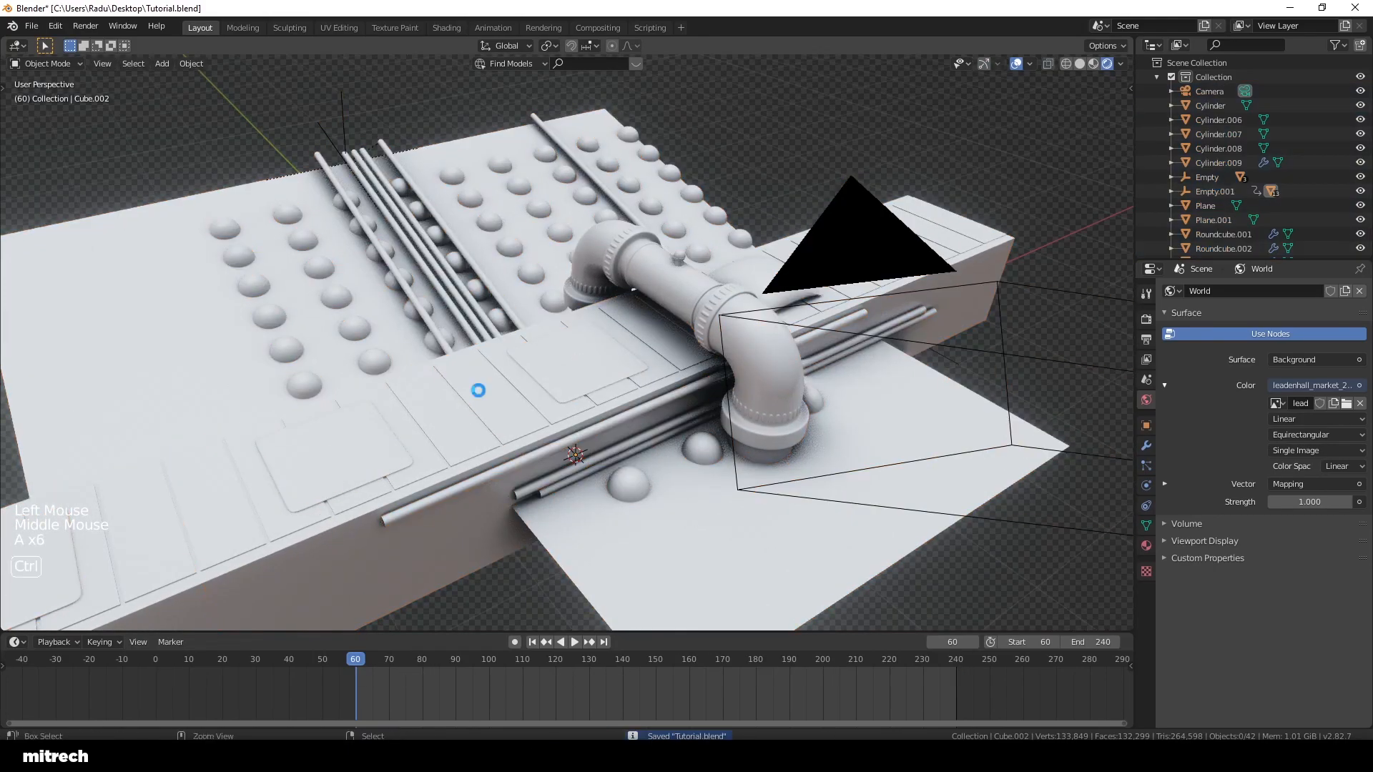
key(ctrl+s)
Step: Try environment mapping Z rotations of 90° and 180° through the camera, then reset the rotation to 0°
key(KP_0)
click(1163, 484)
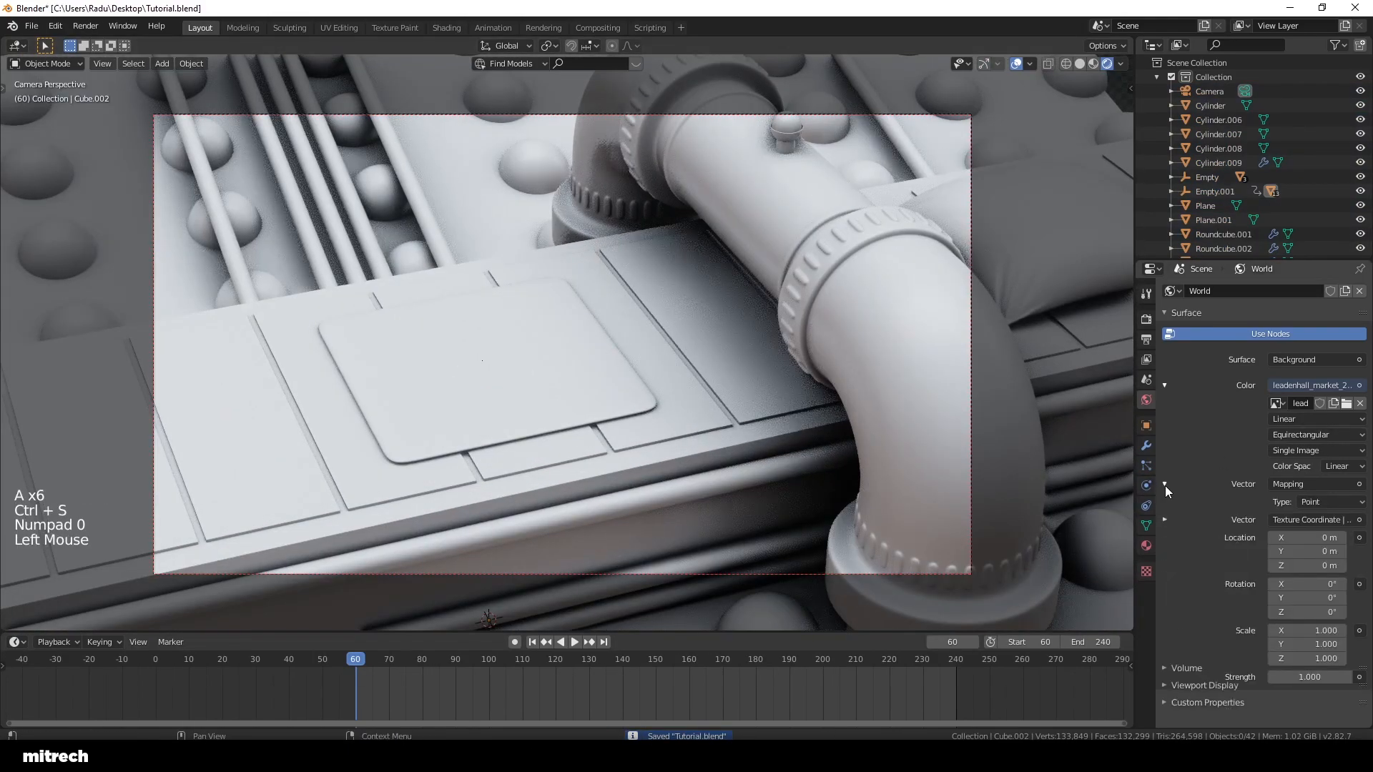
double_click(1318, 612)
text(90)
key(Return)
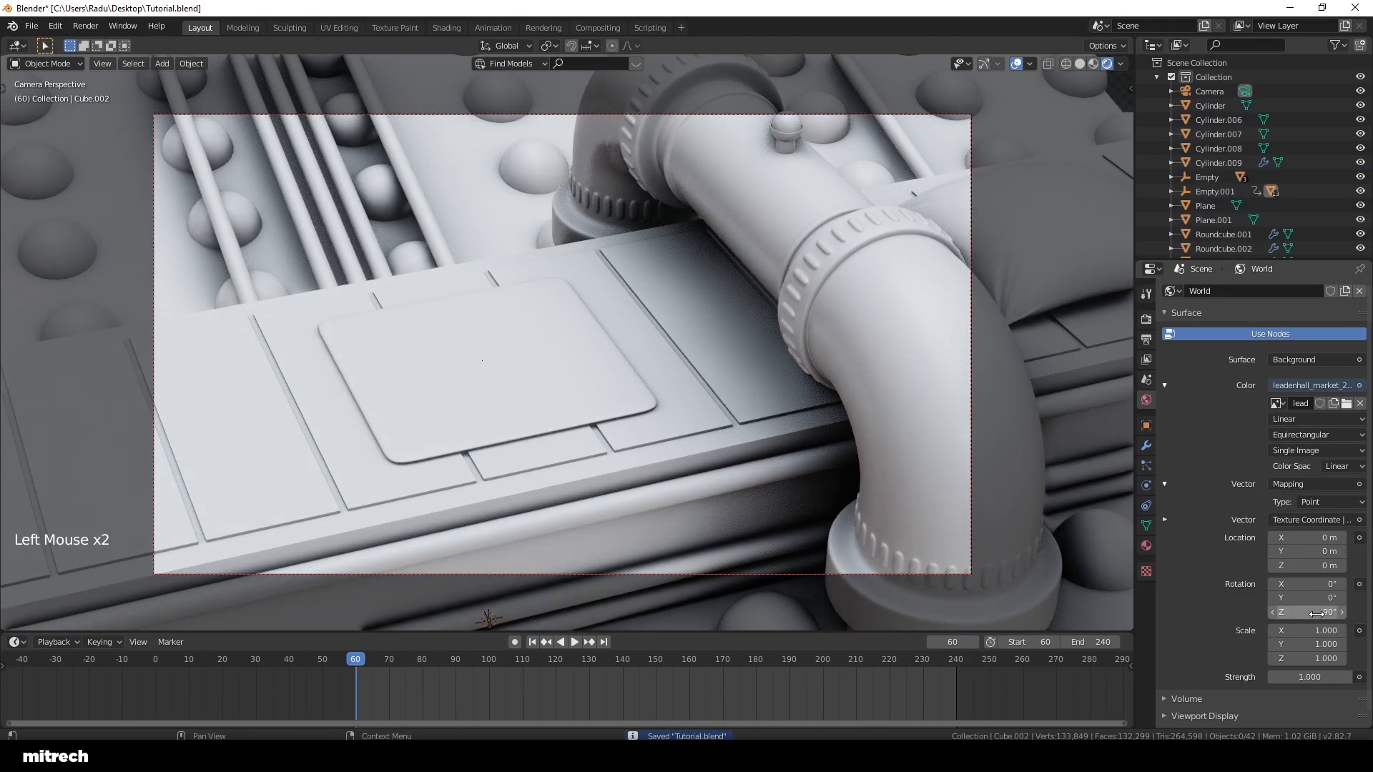
click(1317, 614)
text(180)
key(Return)
click(1318, 614)
text(90)
key(Return)
click(1316, 613)
text(0)
key(Return)
scroll(1219, 427, up, 2)
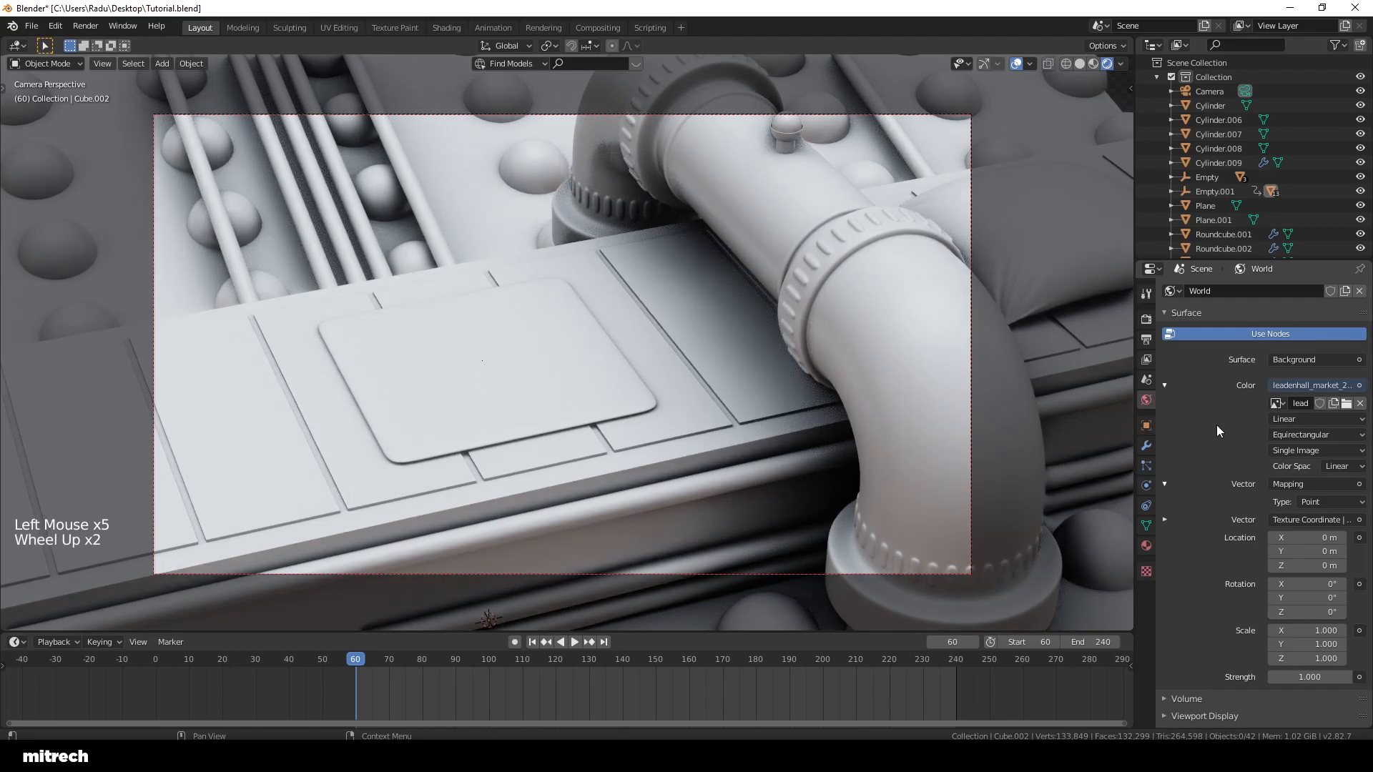
Step: Clear the object selection in the viewport and save the Tutorial.blend scene
right_click(715, 359)
right_click(482, 208)
key(a)
key(a)
key(a)
key(a)
key(a)
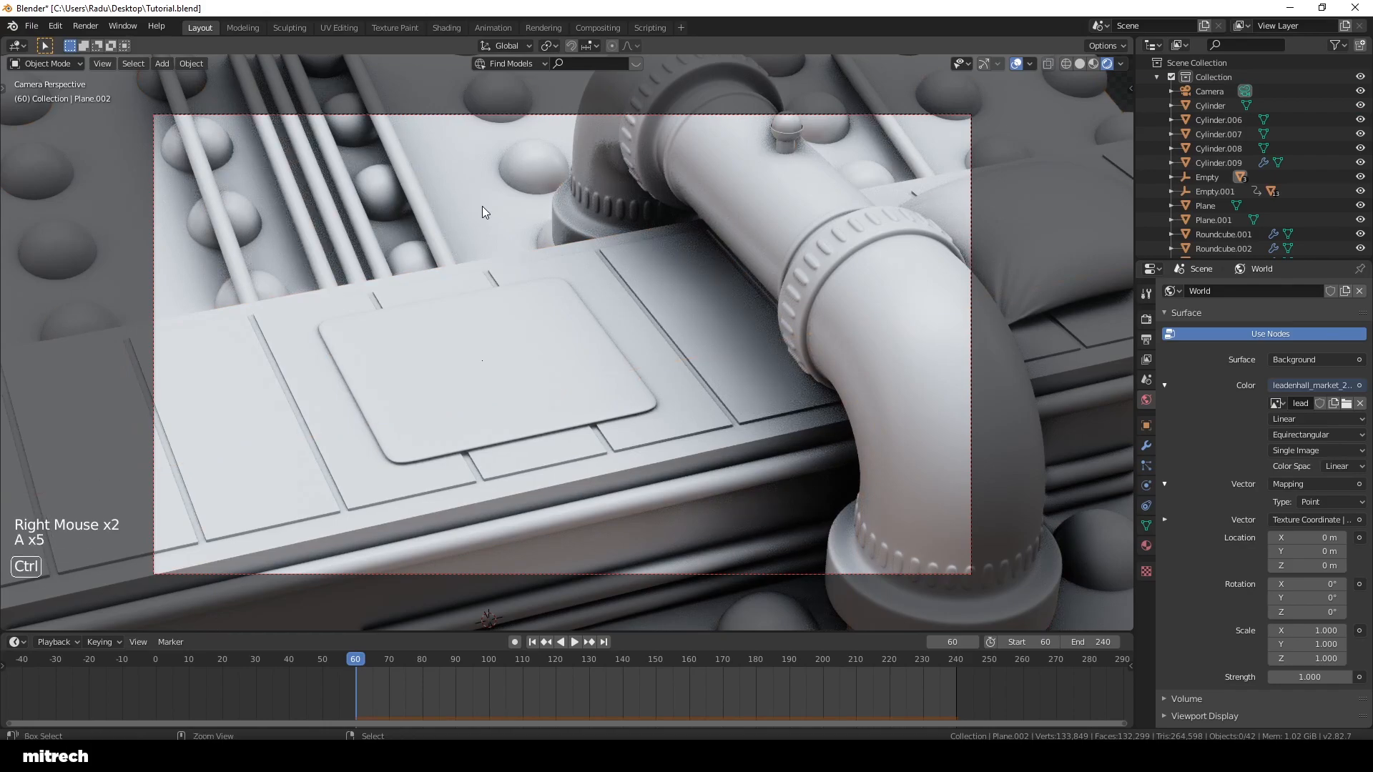
key(ctrl+s)
key(a)
key(a)
key(a)
key(ctrl+s)
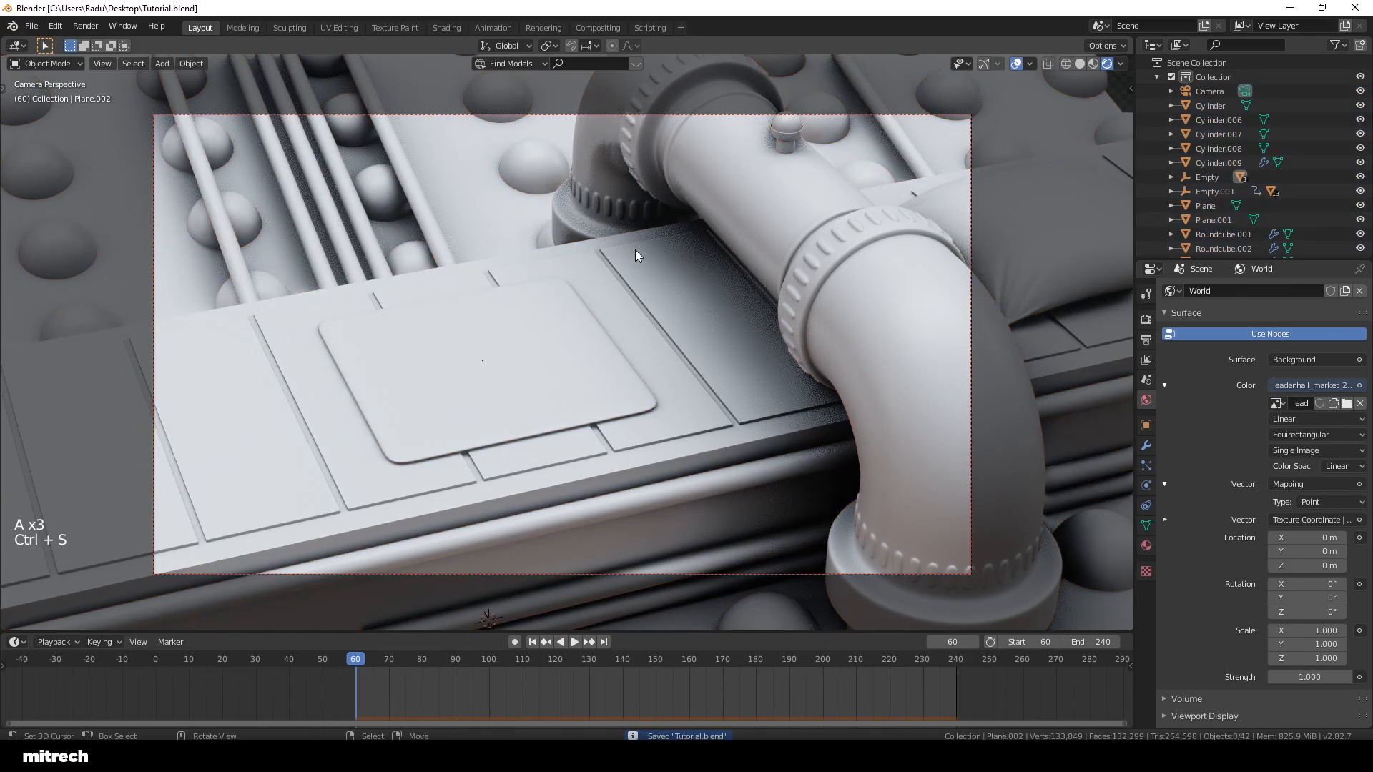
Step: Bring up the coloured render and inspect the materials on the track, pillow, pipe and domes
key(F12)
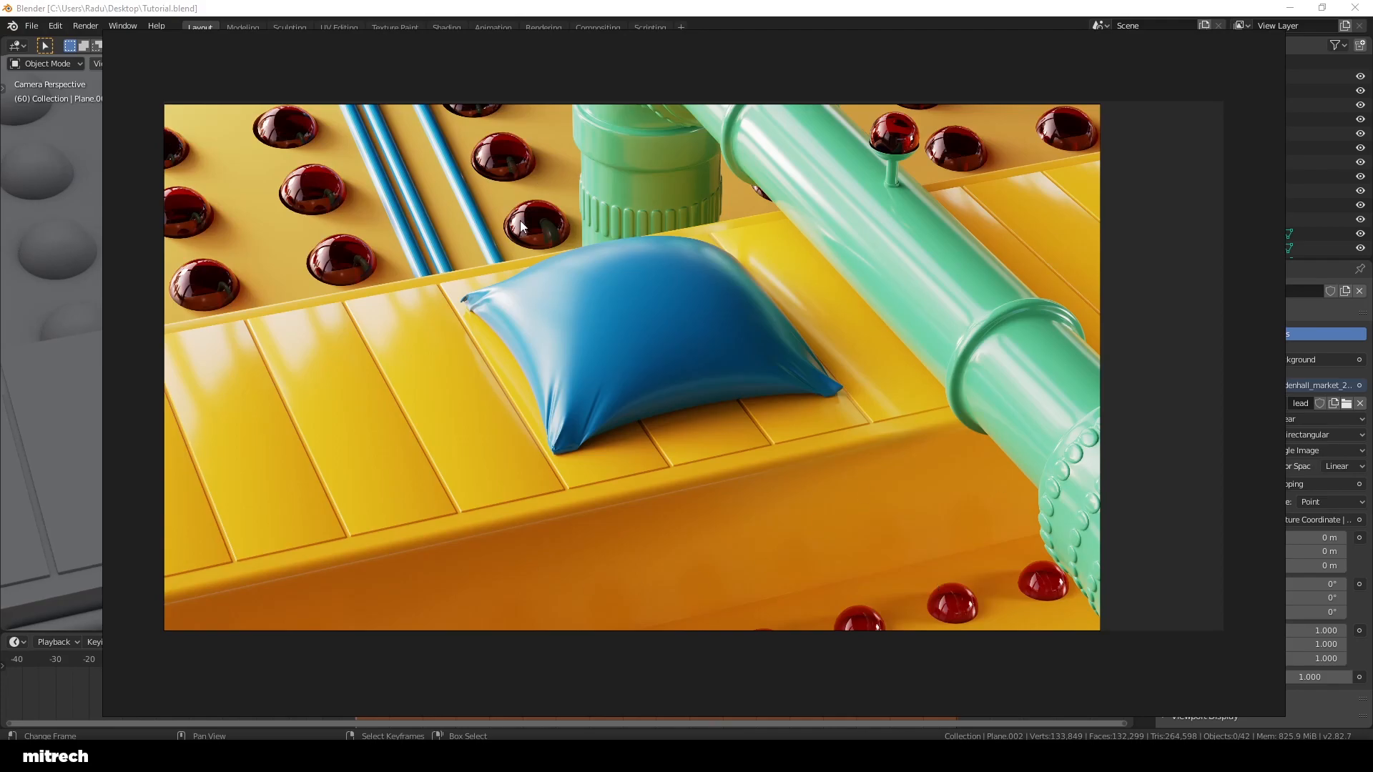
scroll(648, 369, up, 1)
scroll(646, 368, down, 1)
middle_drag(645, 361, 715, 362)
scroll(681, 367, up, 1)
scroll(838, 346, down, 1)
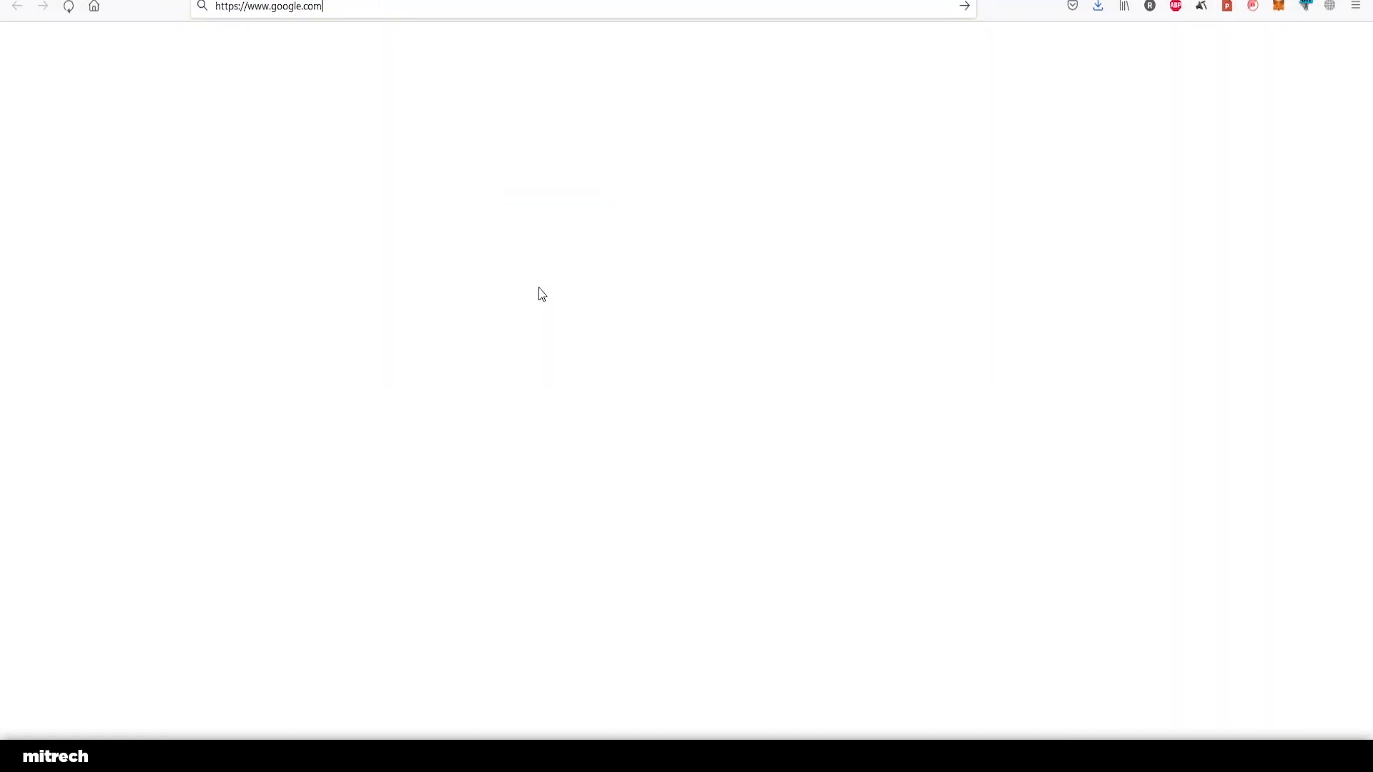
Step: Switch to the web browser, find Adobe Color with a Google search for "kuler" and dismiss its What's New window
key(Return)
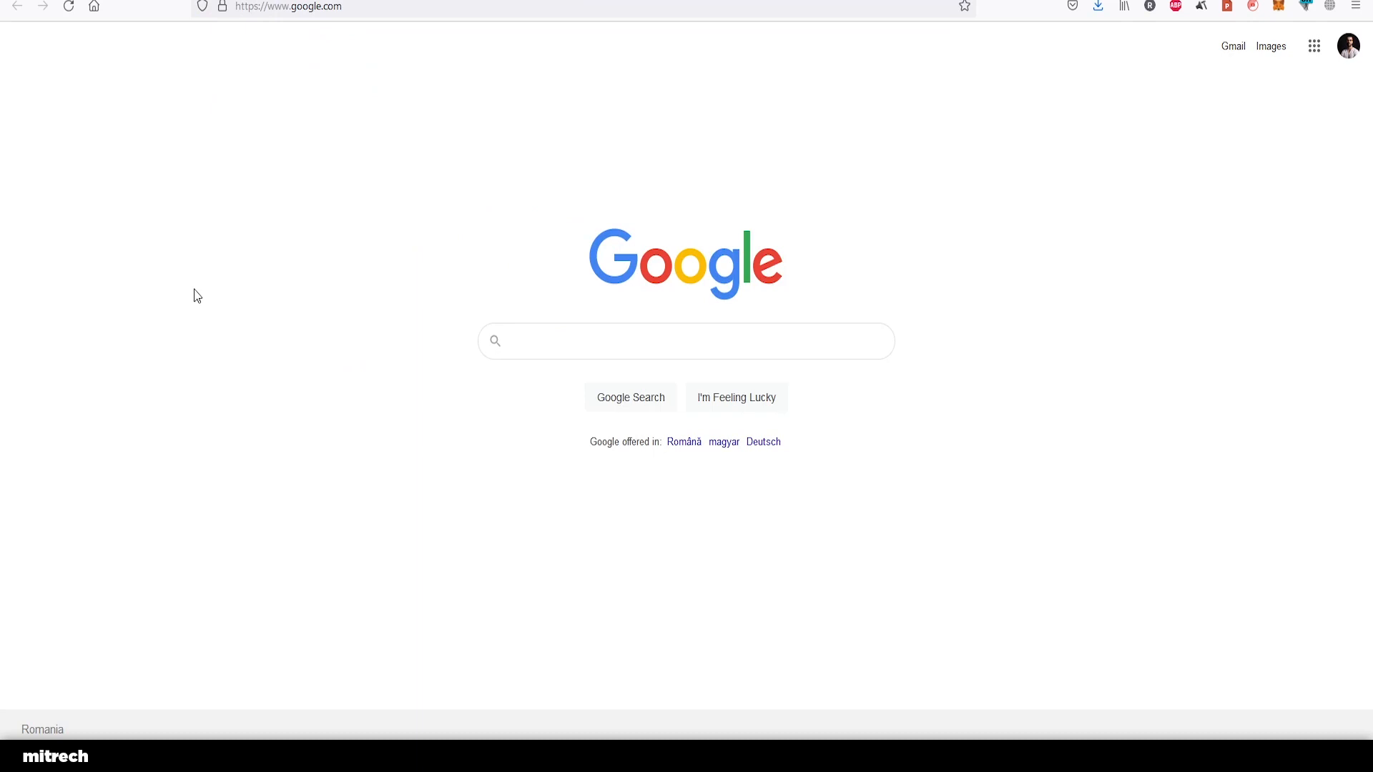
text(kuler)
key(Return)
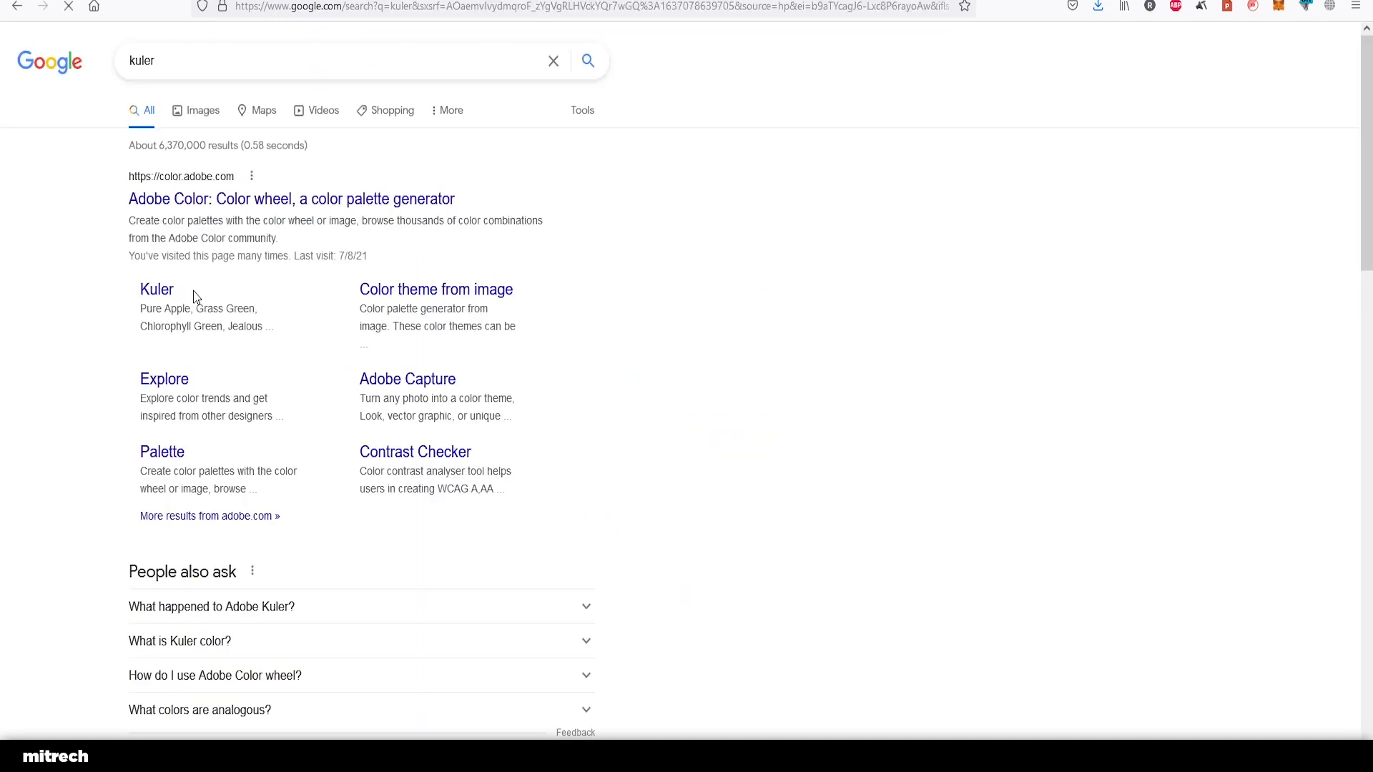
click(252, 202)
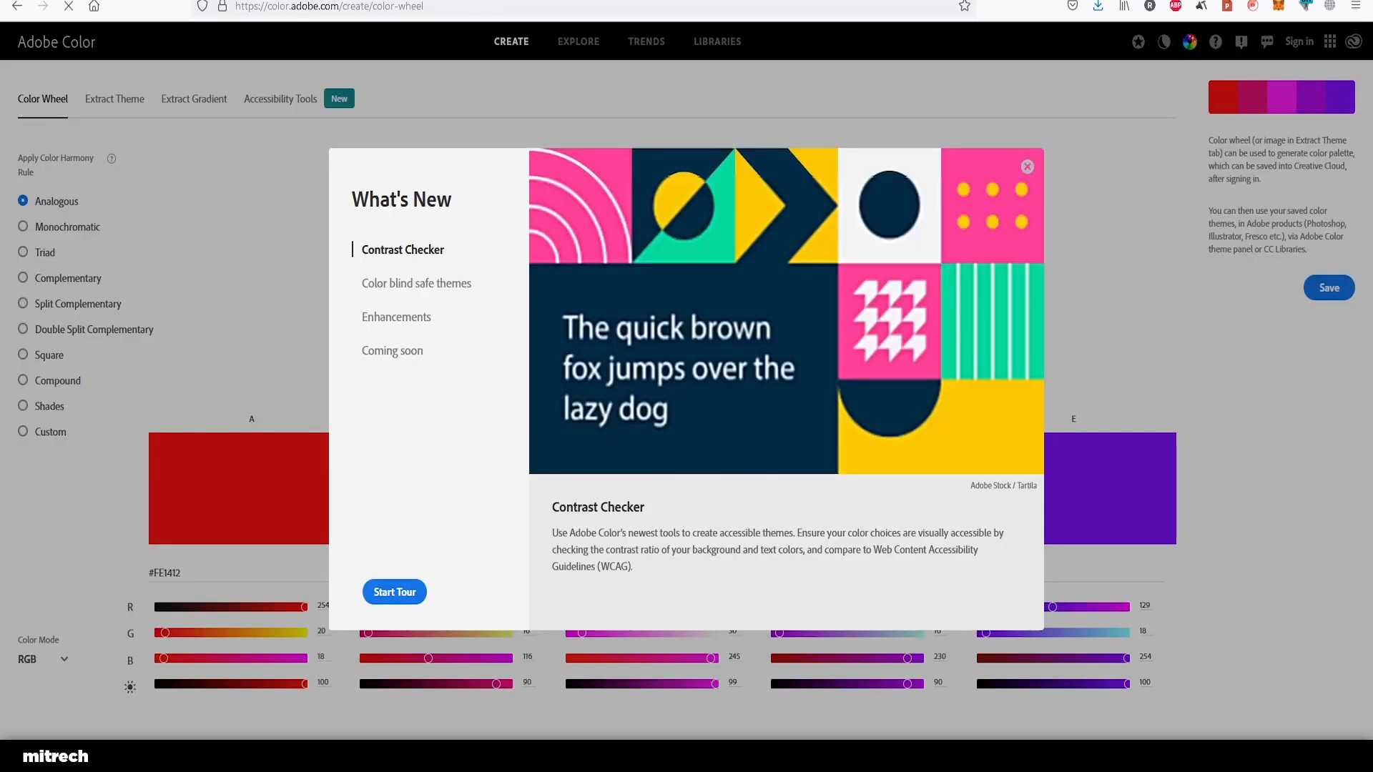
click(1027, 167)
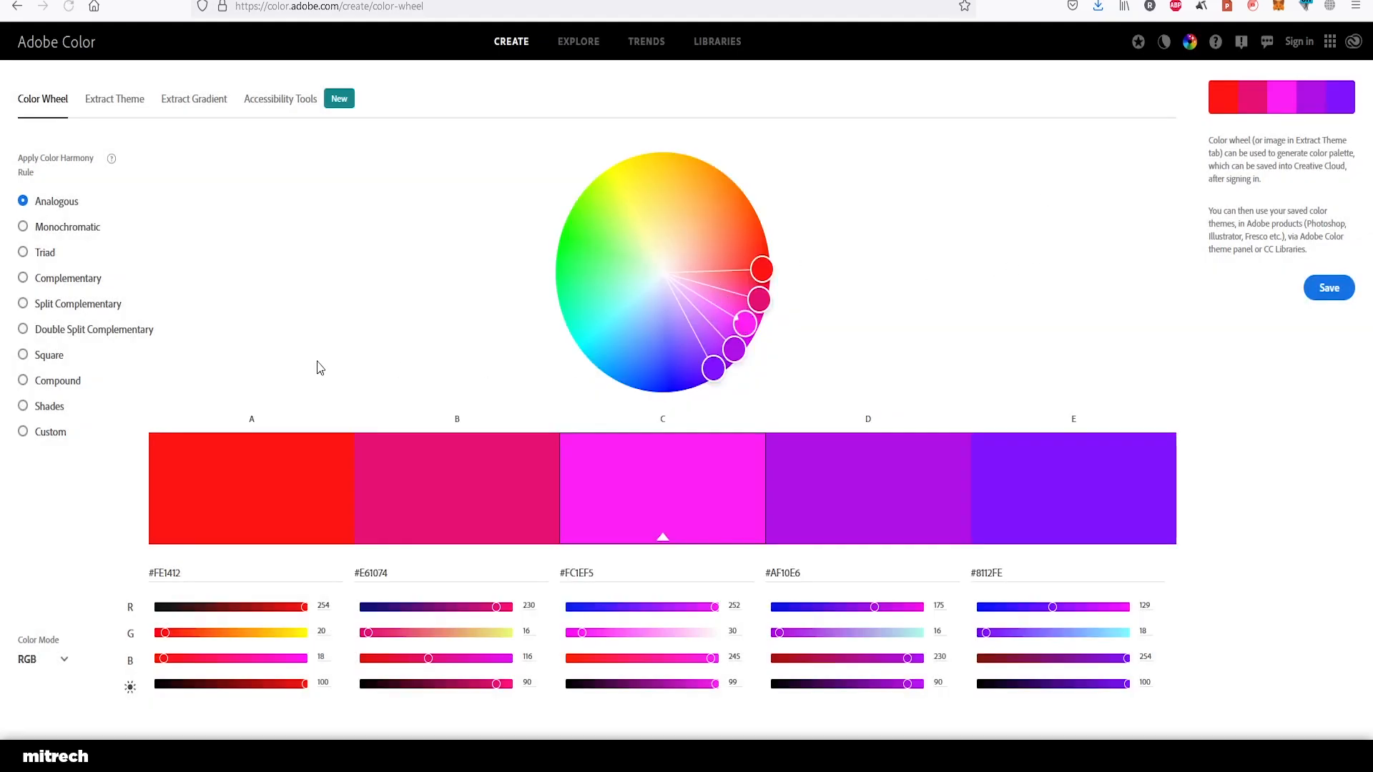
Step: Try the Complementary and Triad harmony rules and rotate the triad palette on the color wheel to yellow, blue and red
click(93, 281)
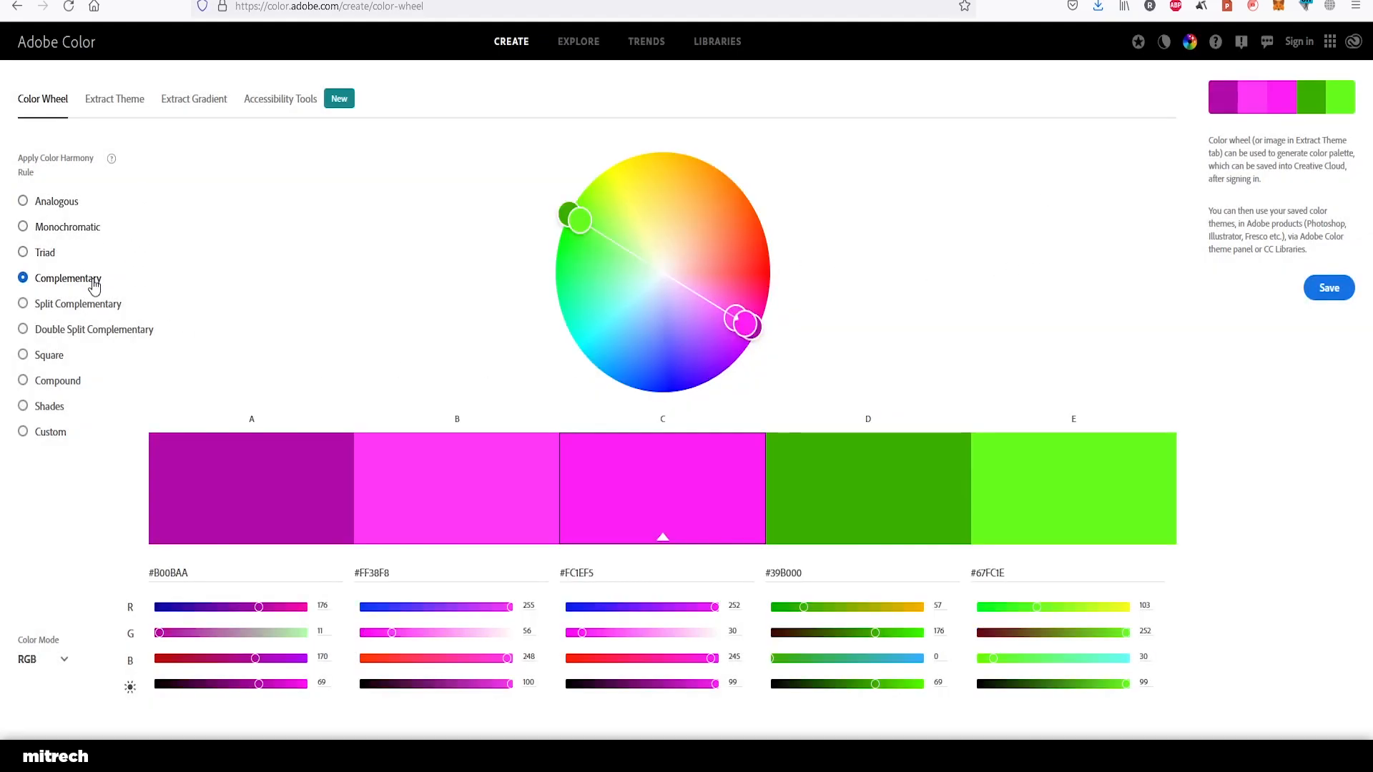
click(45, 253)
drag(661, 183, 622, 347)
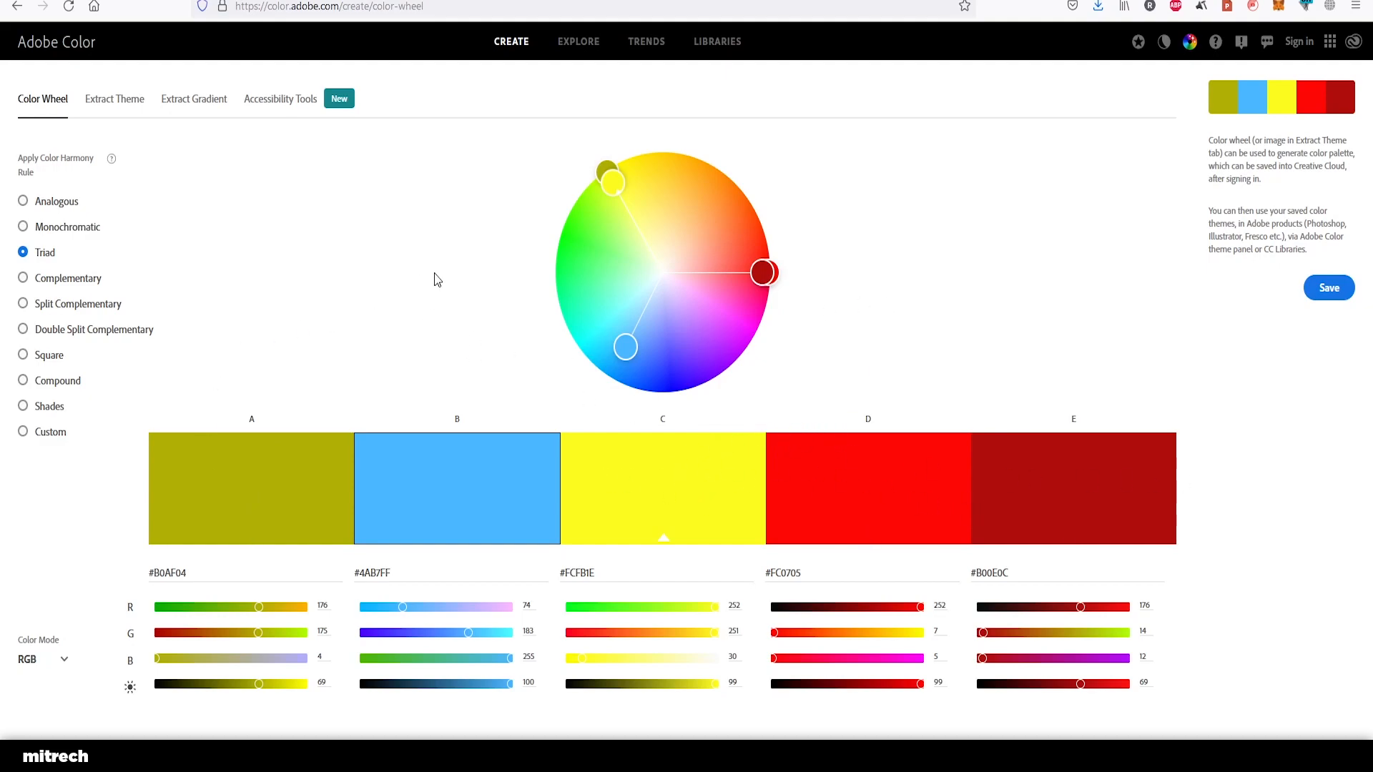
Step: Search Google for "generate color scheme" and open the Colormind palette generator from the results
key(alt+Left)
click(388, 52)
text(color)
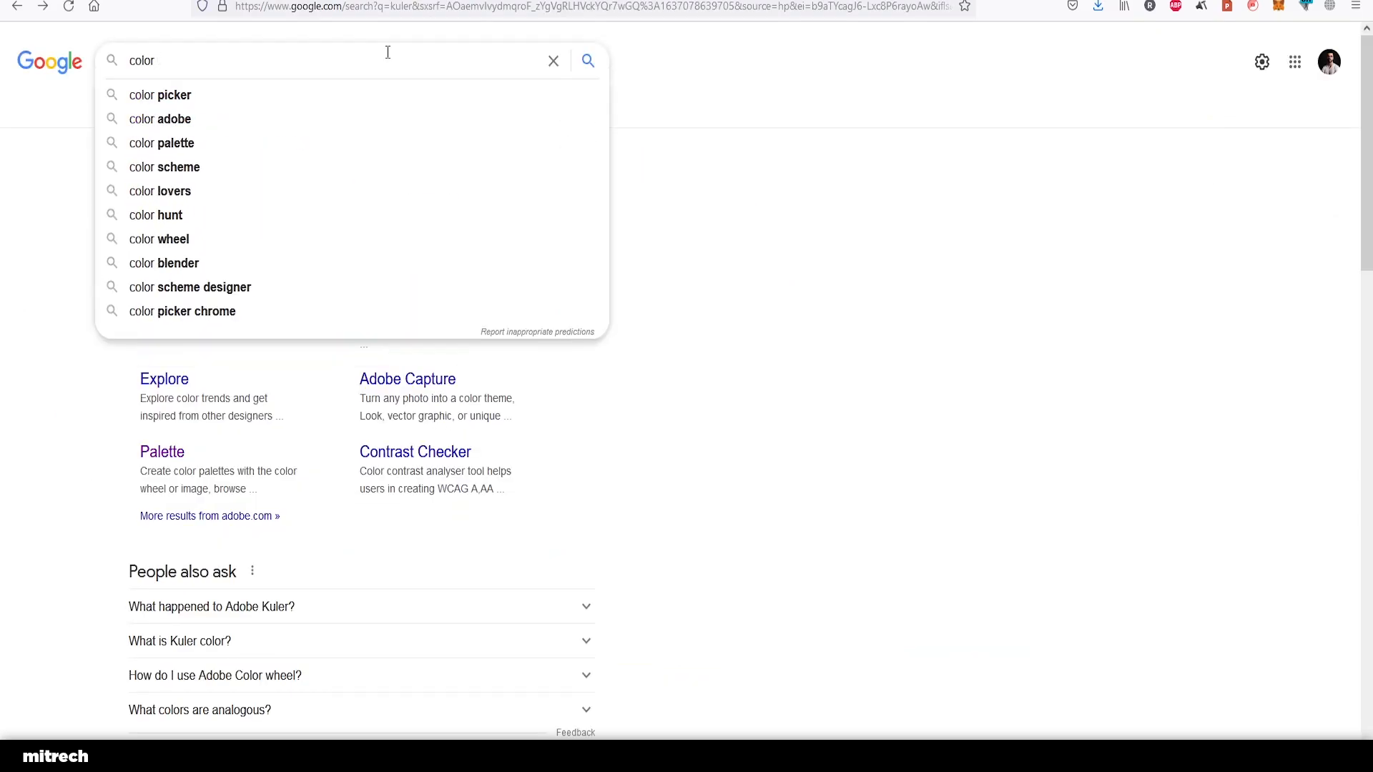
key(ctrl+a)
text(generate co)
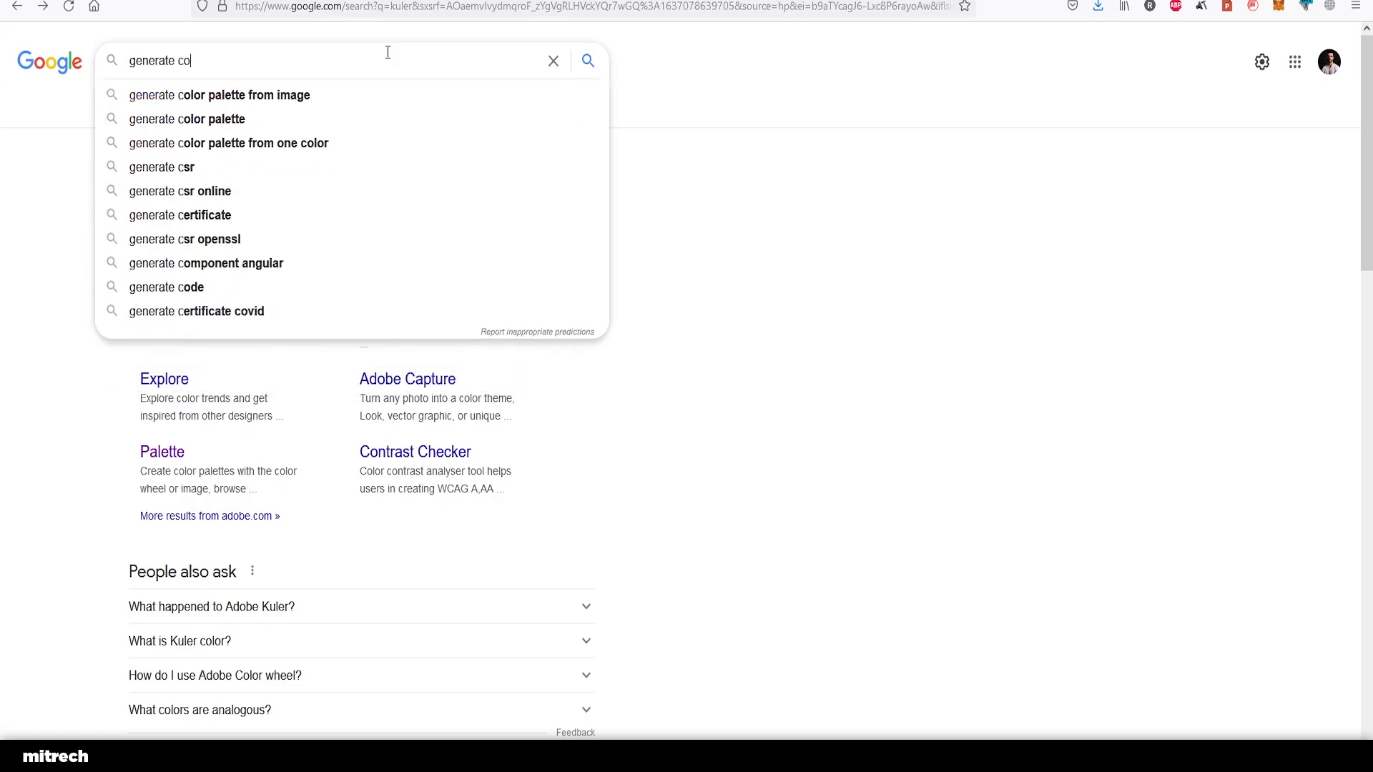
text(lor scheme)
key(Return)
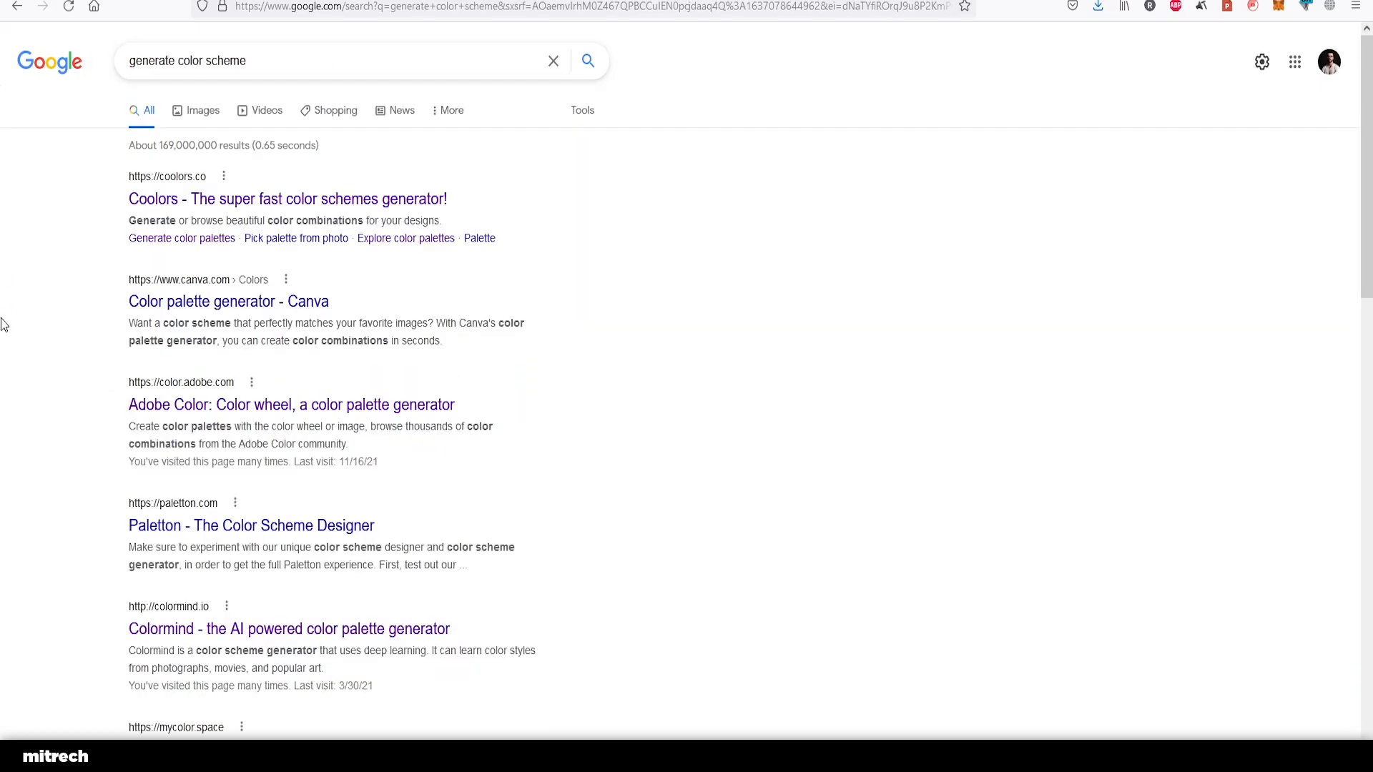
scroll(4, 325, down, 3)
click(178, 371)
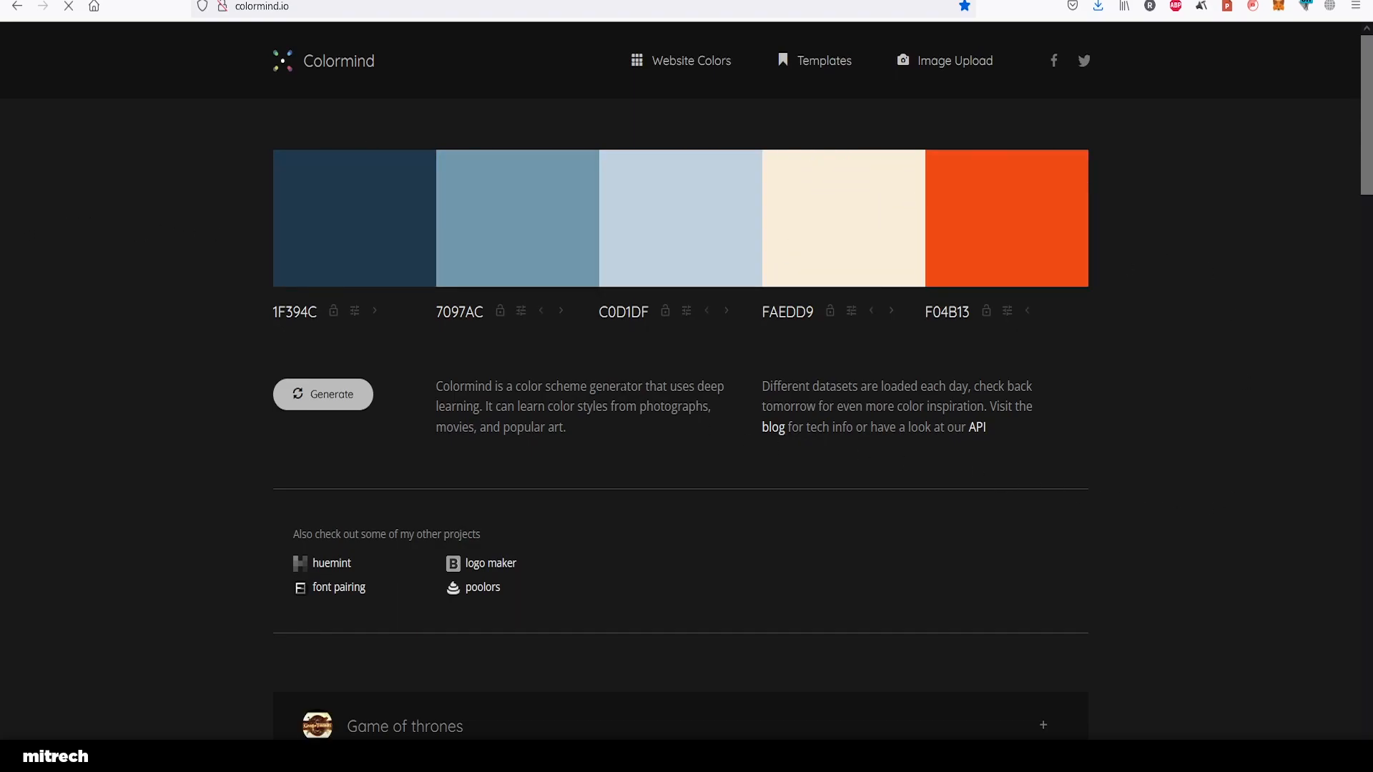
Step: Generate new random color palettes in Colormind until one with red, tan, beige, green and blue tones comes up
click(320, 396)
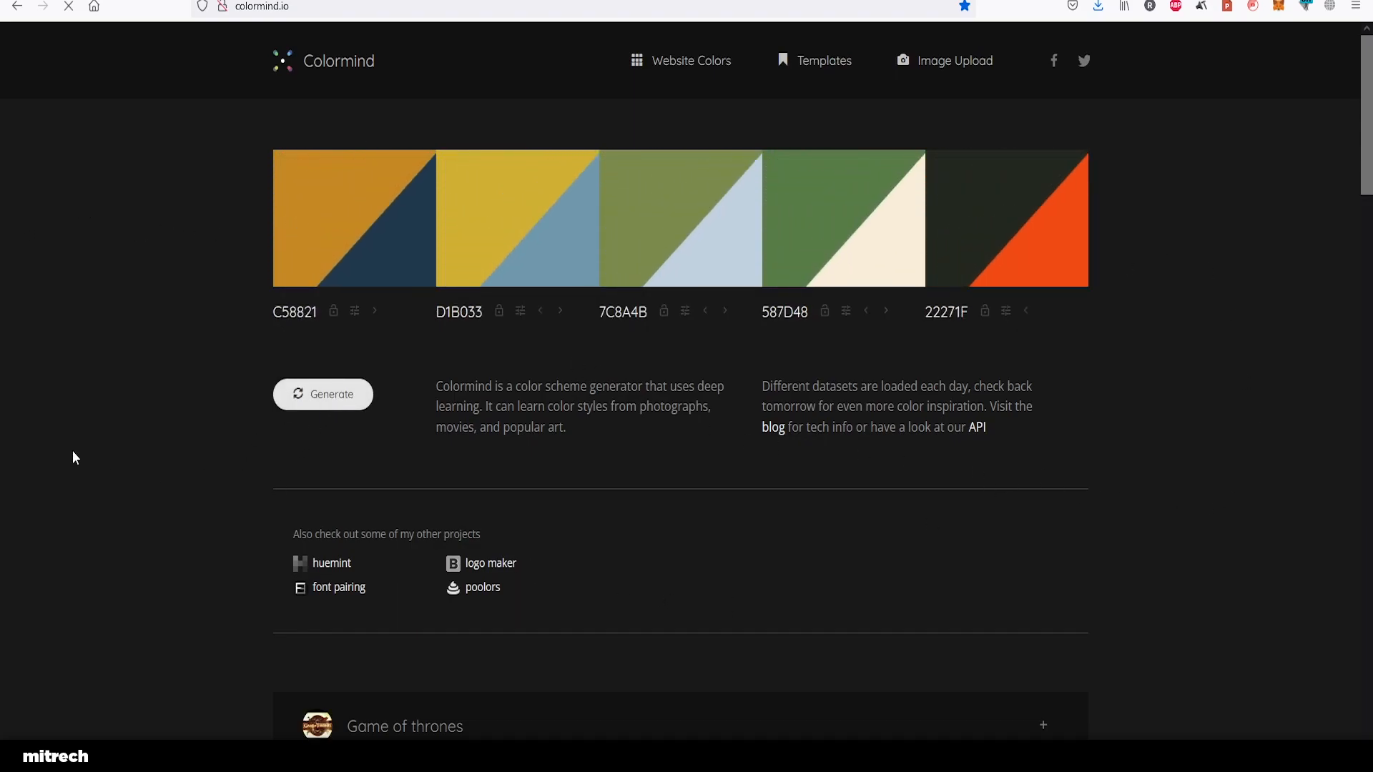
click(357, 400)
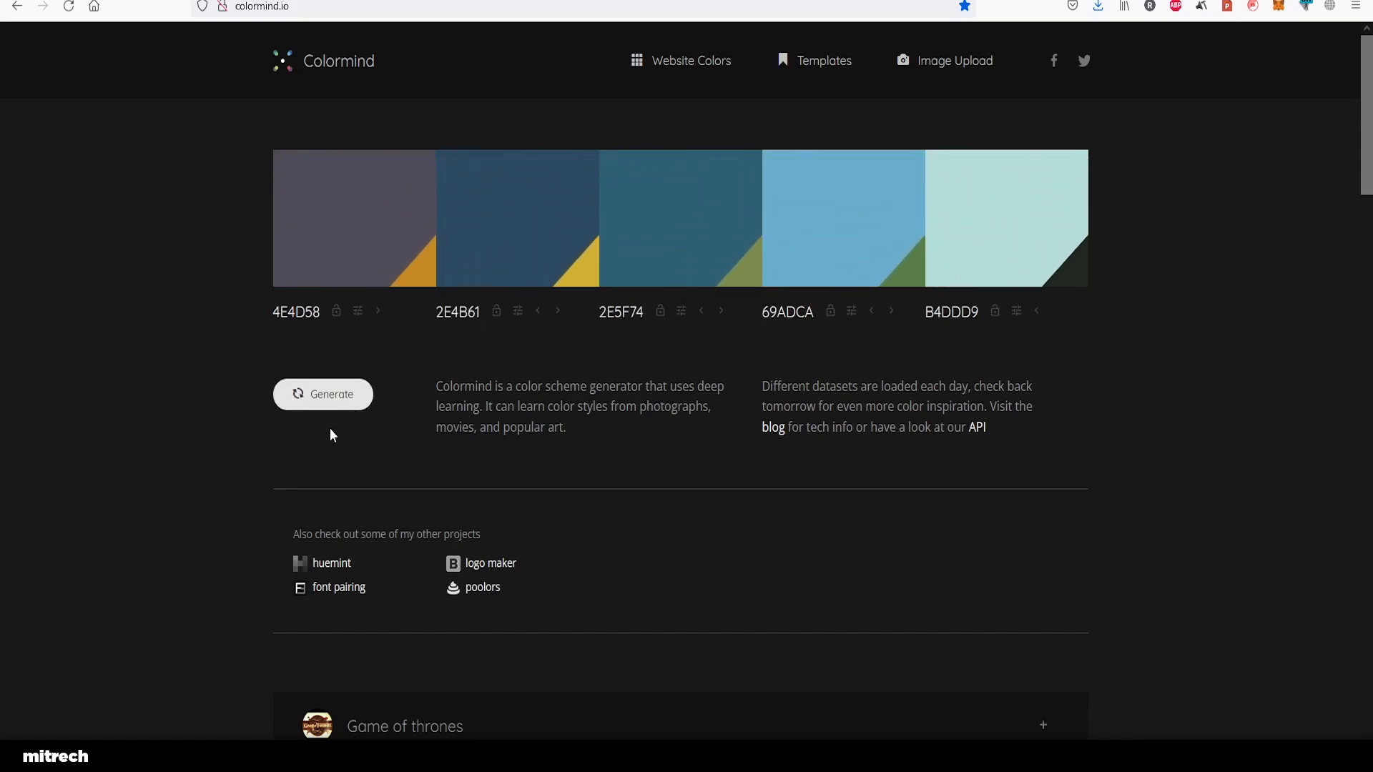
click(297, 394)
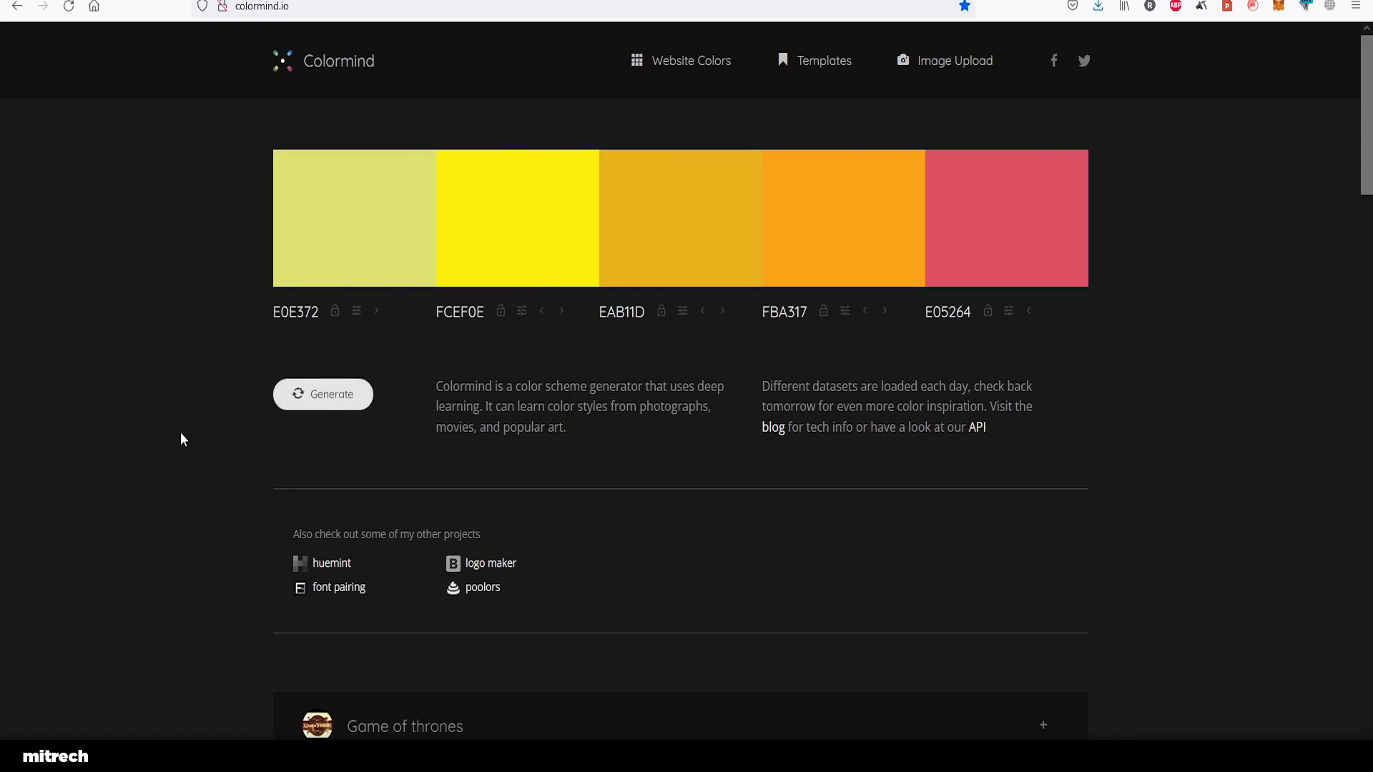
click(358, 393)
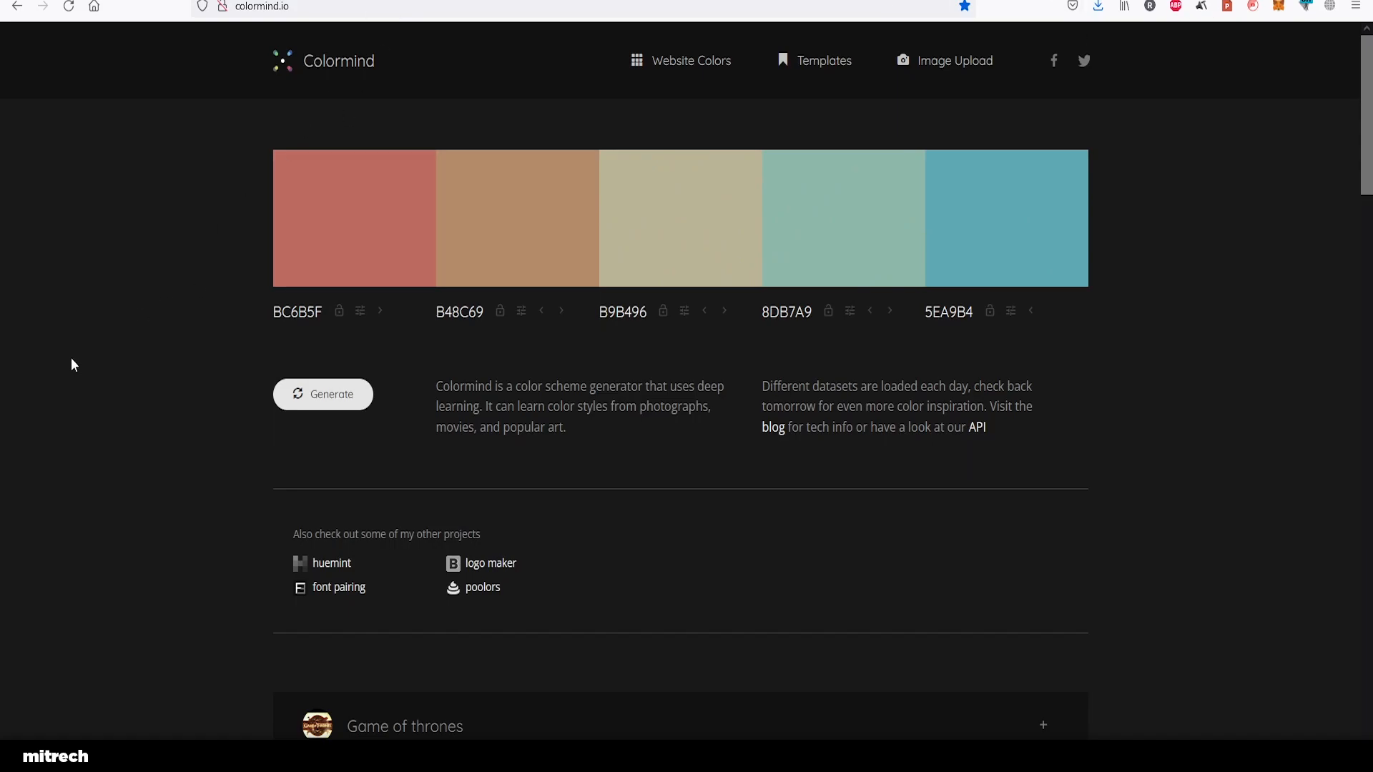
scroll(60, 369, down, 3)
scroll(53, 355, up, 3)
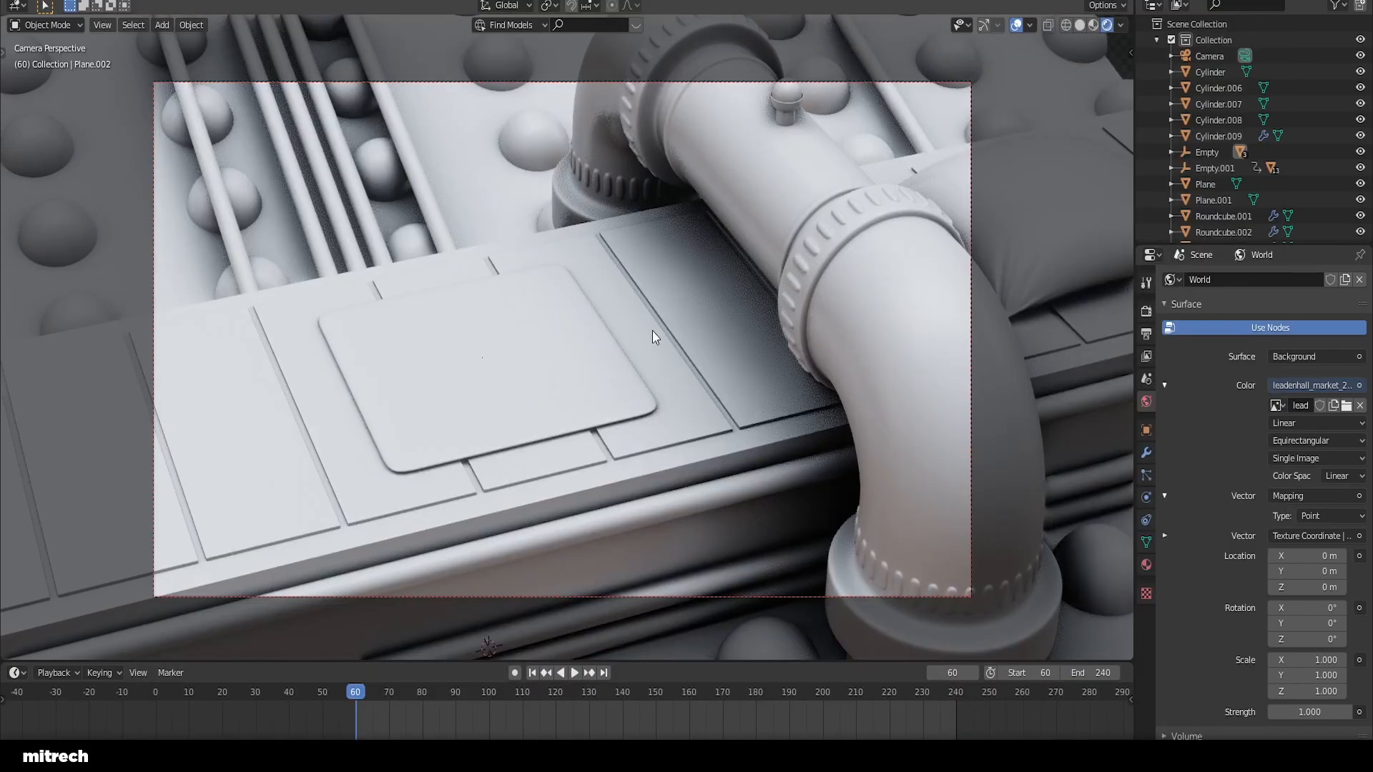
Step: Switch back to Blender, toggle the object selection and save the scene file
right_click(652, 331)
key(a)
key(a)
key(a)
key(a)
key(a)
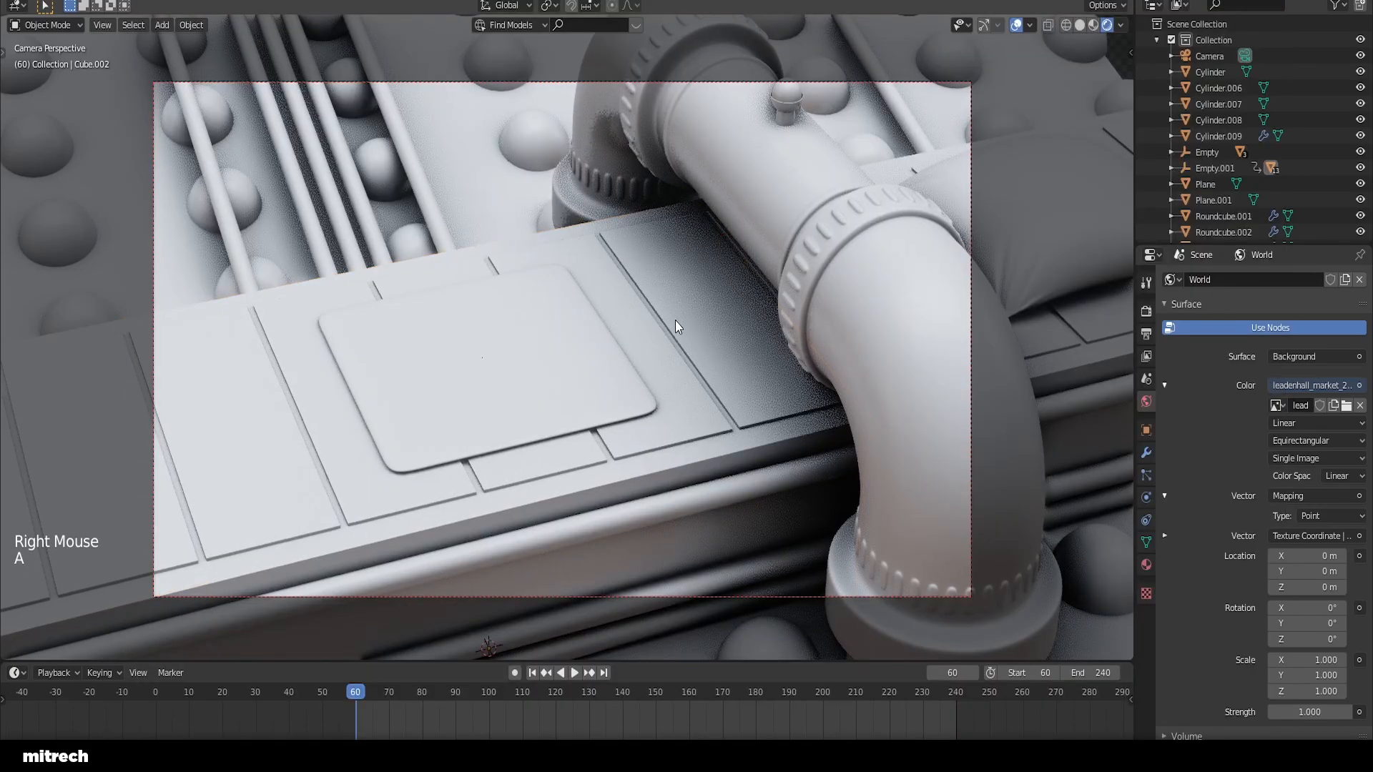
key(ctrl+s)
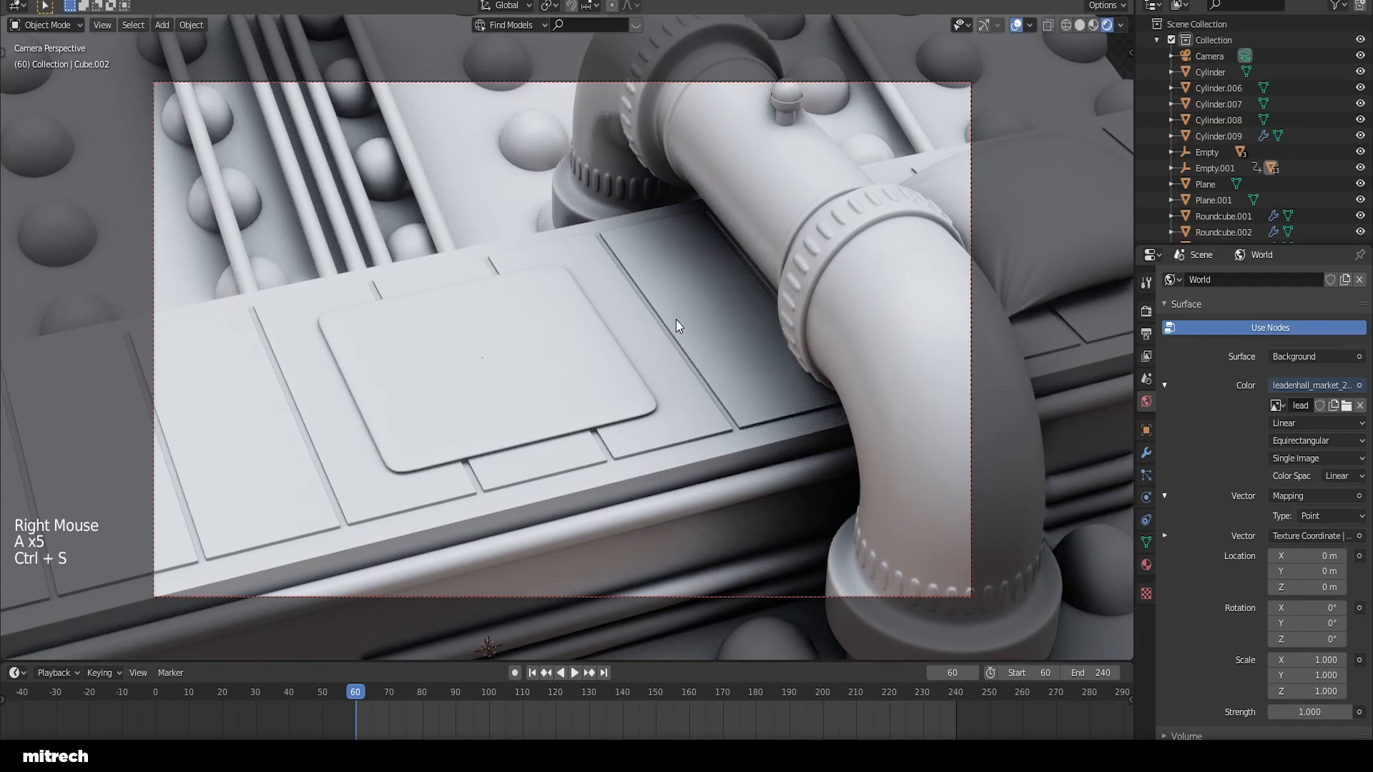
Step: Select the panelled track block beside the pipe and add a new material named Track to it
right_click(676, 320)
key(a)
right_click(684, 320)
key(a)
right_click(739, 411)
middle_drag(739, 411, 582, 340)
scroll(714, 404, up, 2)
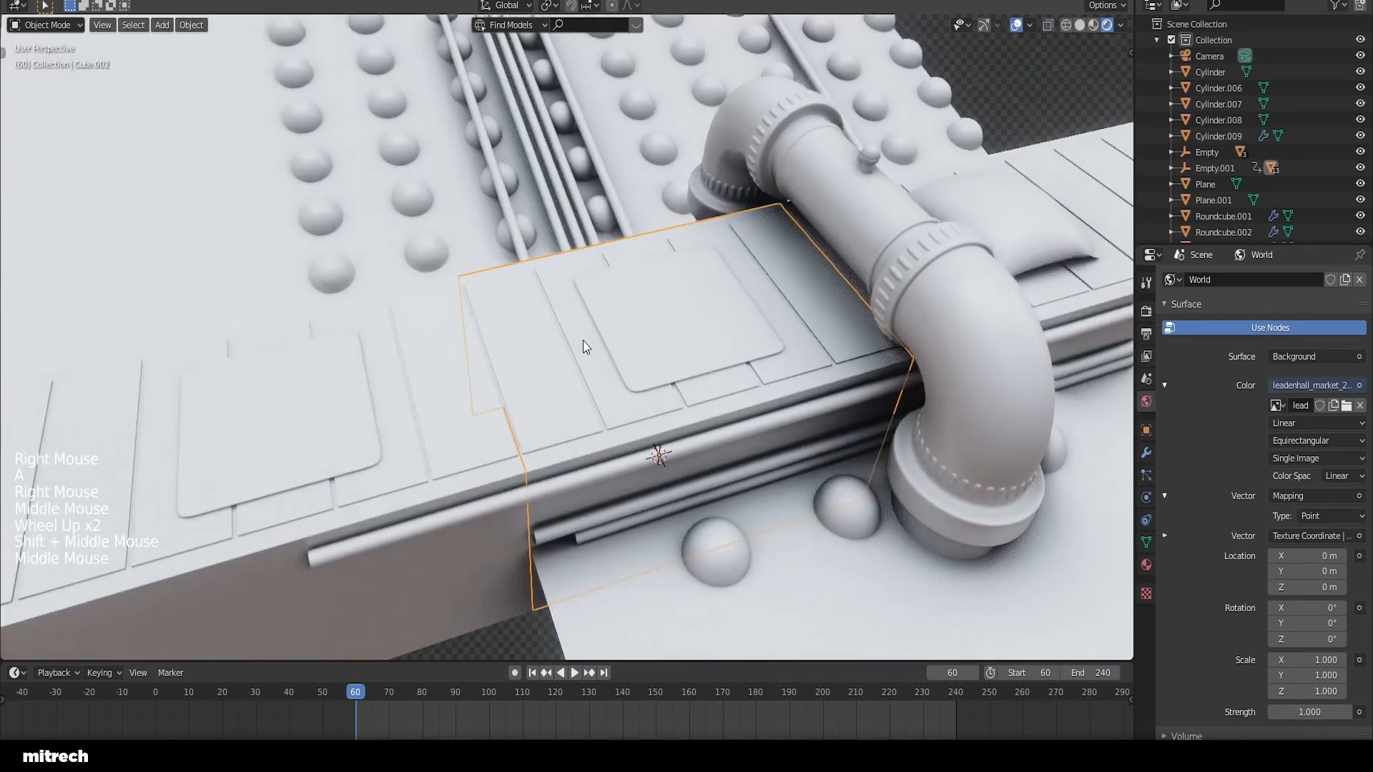
scroll(644, 344, up, 1)
shift+middle_drag(713, 350, 692, 337)
click(1146, 564)
click(1211, 350)
double_click(1211, 347)
text(Track)
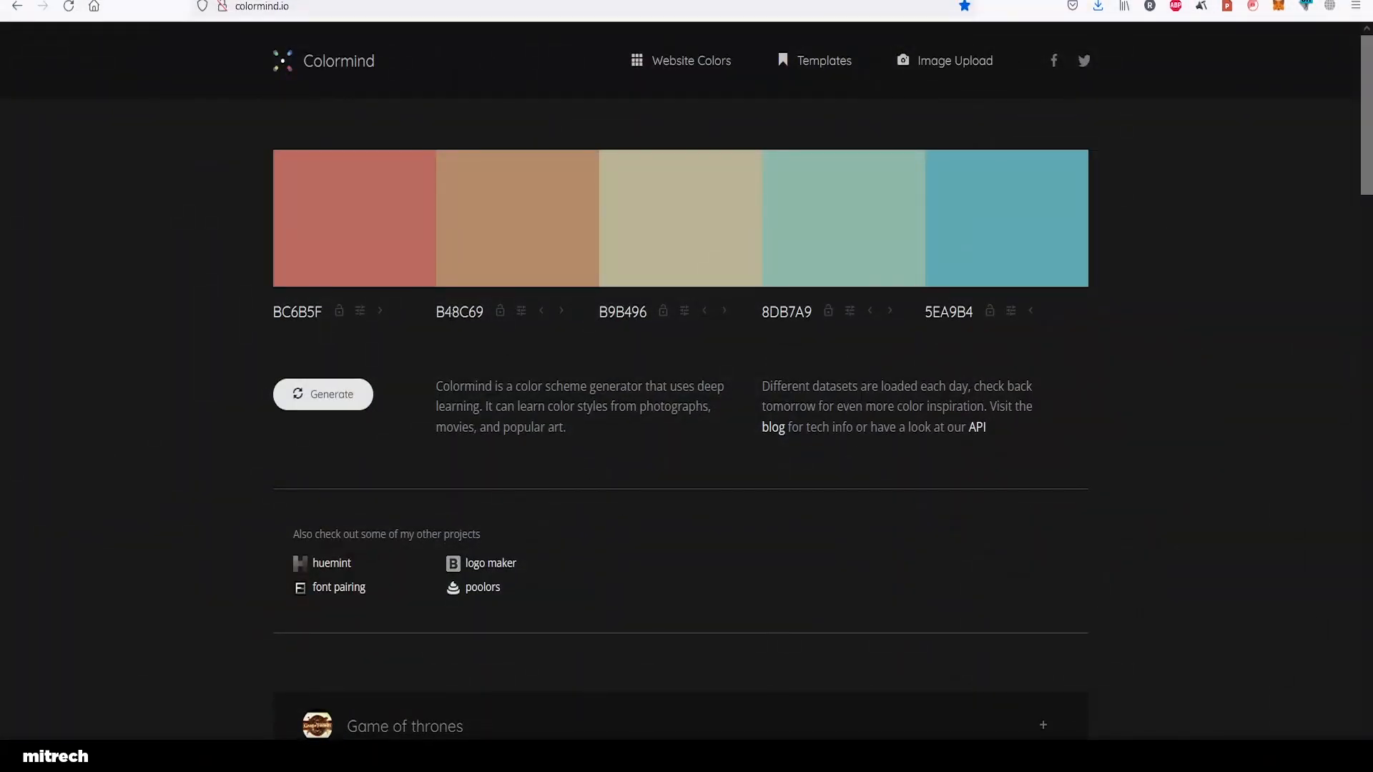
Step: Switch to Colormind in the browser and copy the hex code B48C69 of the tan swatch
double_click(450, 313)
key(ctrl+c)
click(1003, 367)
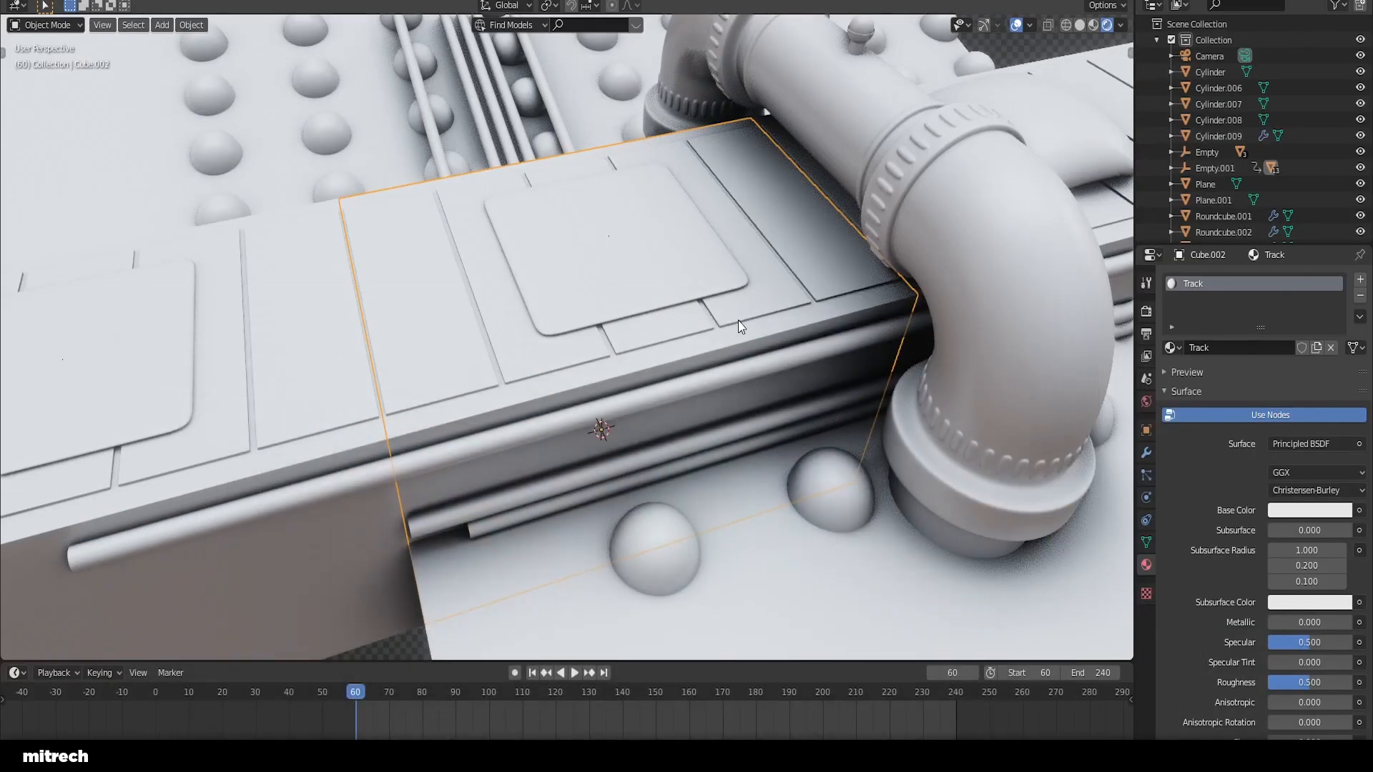
Step: Return to Blender's camera view and set the Track material's base color to hex B48C69
key(KP_0)
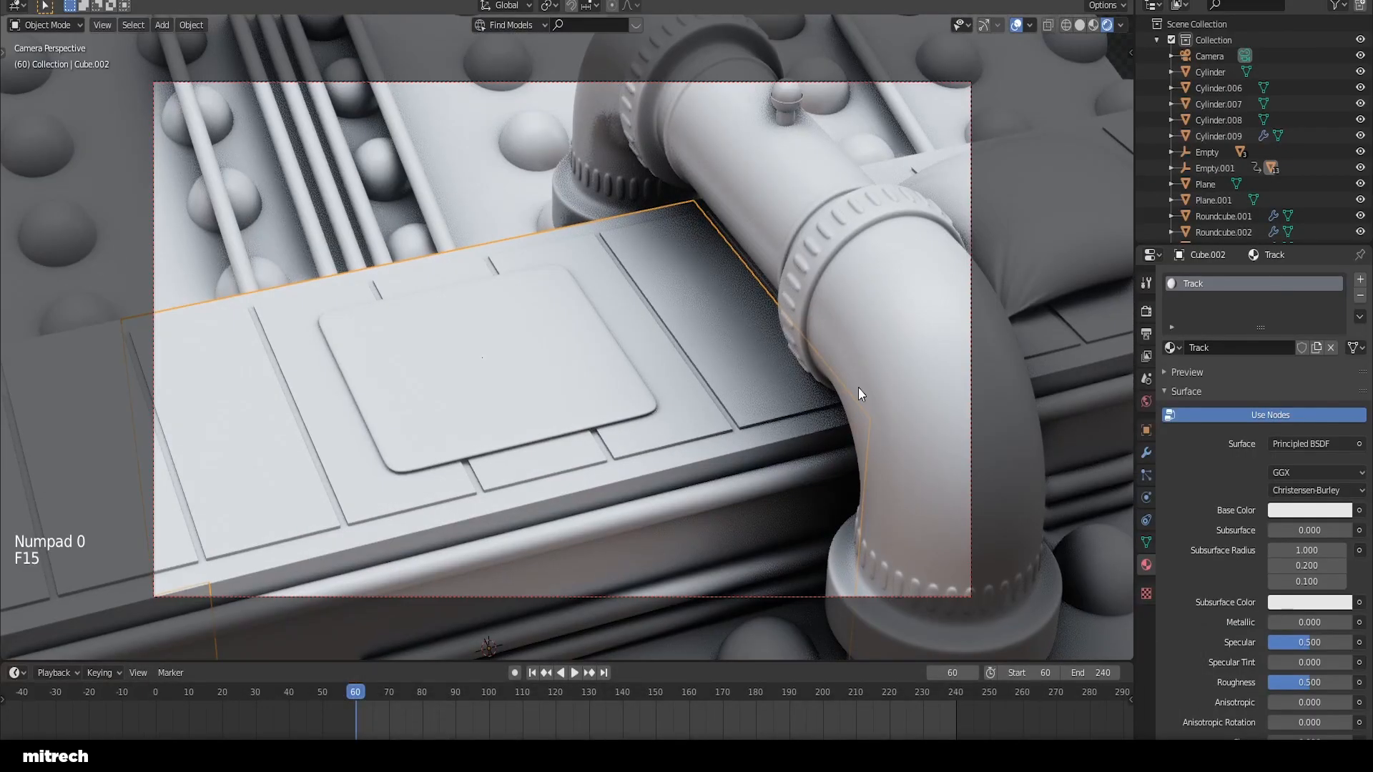
click(1309, 509)
click(1319, 419)
click(1297, 439)
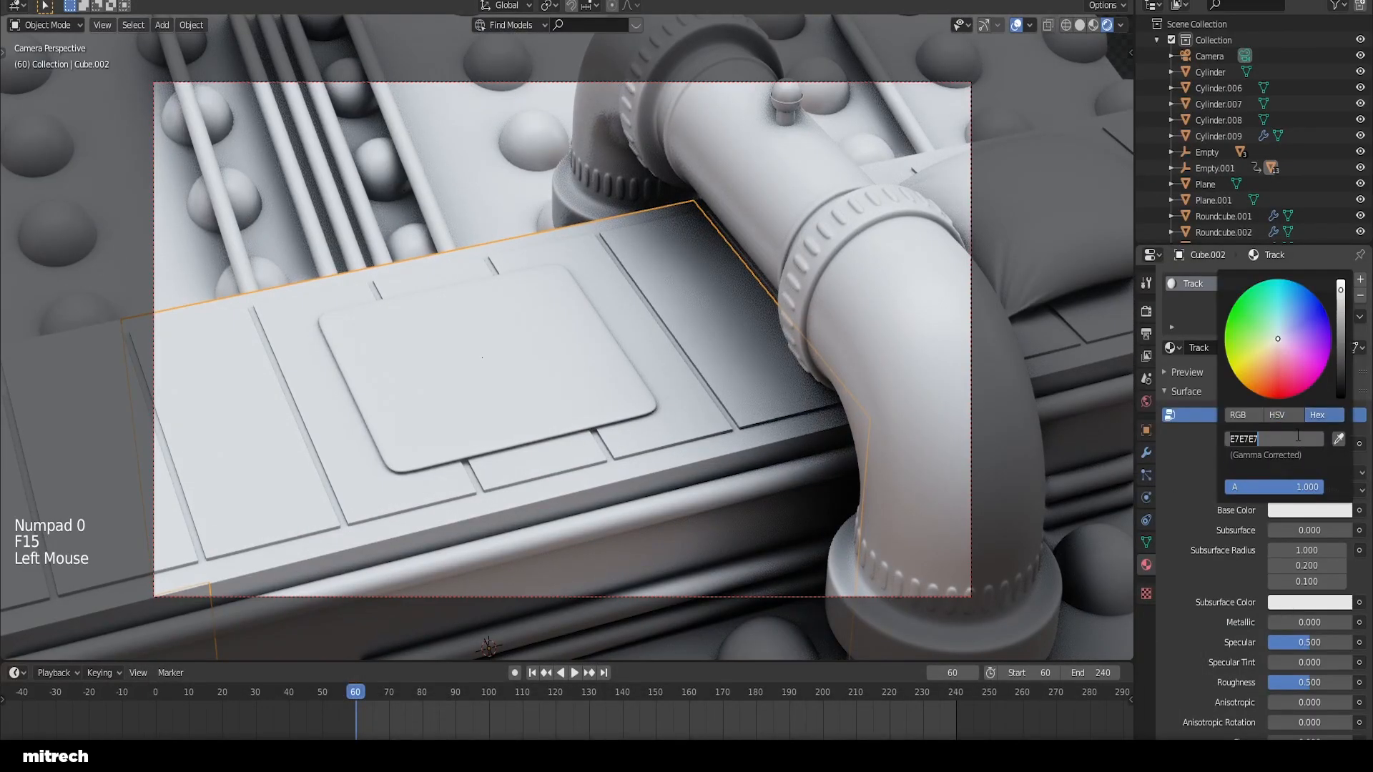
key(ctrl+v)
key(Return)
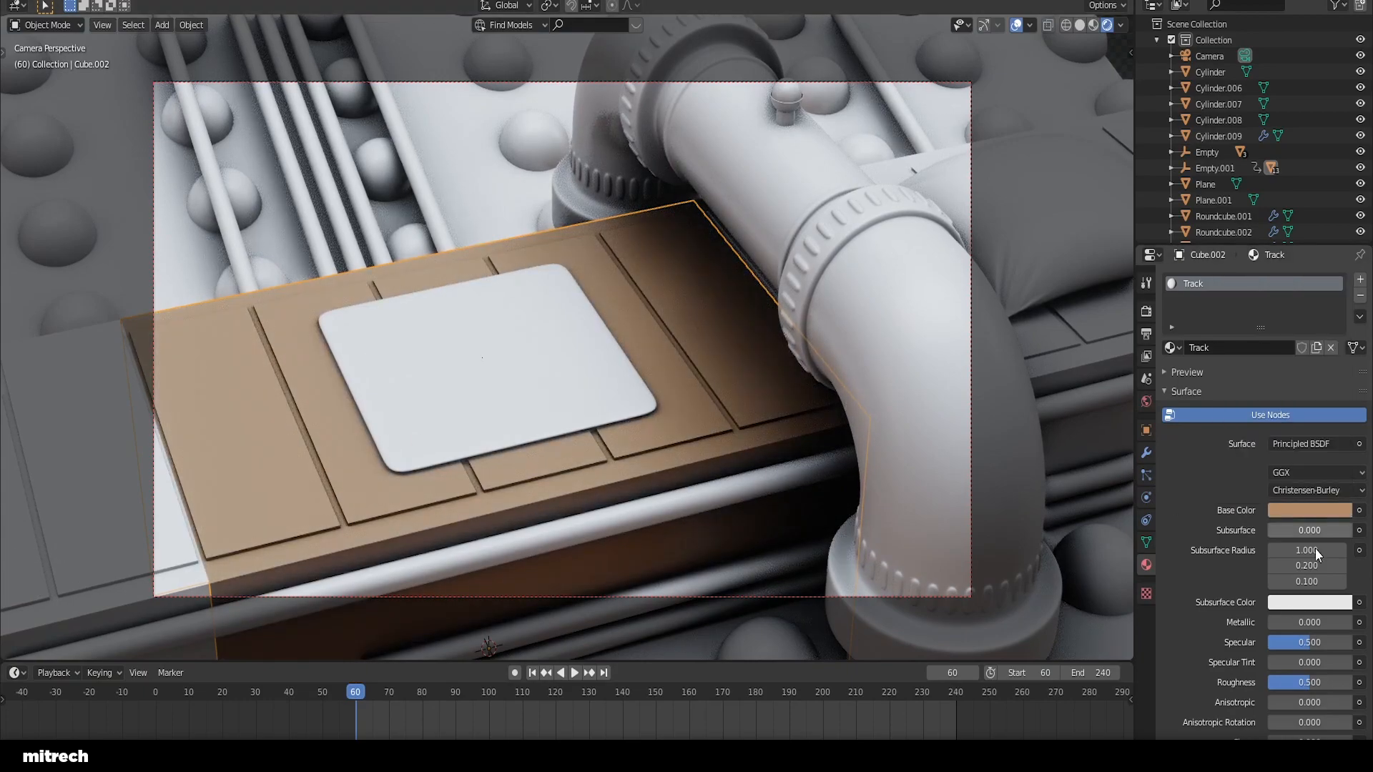
Step: Set the Track material's roughness to 0.2 and refine it to 0.1
click(1321, 683)
text(.2)
key(Return)
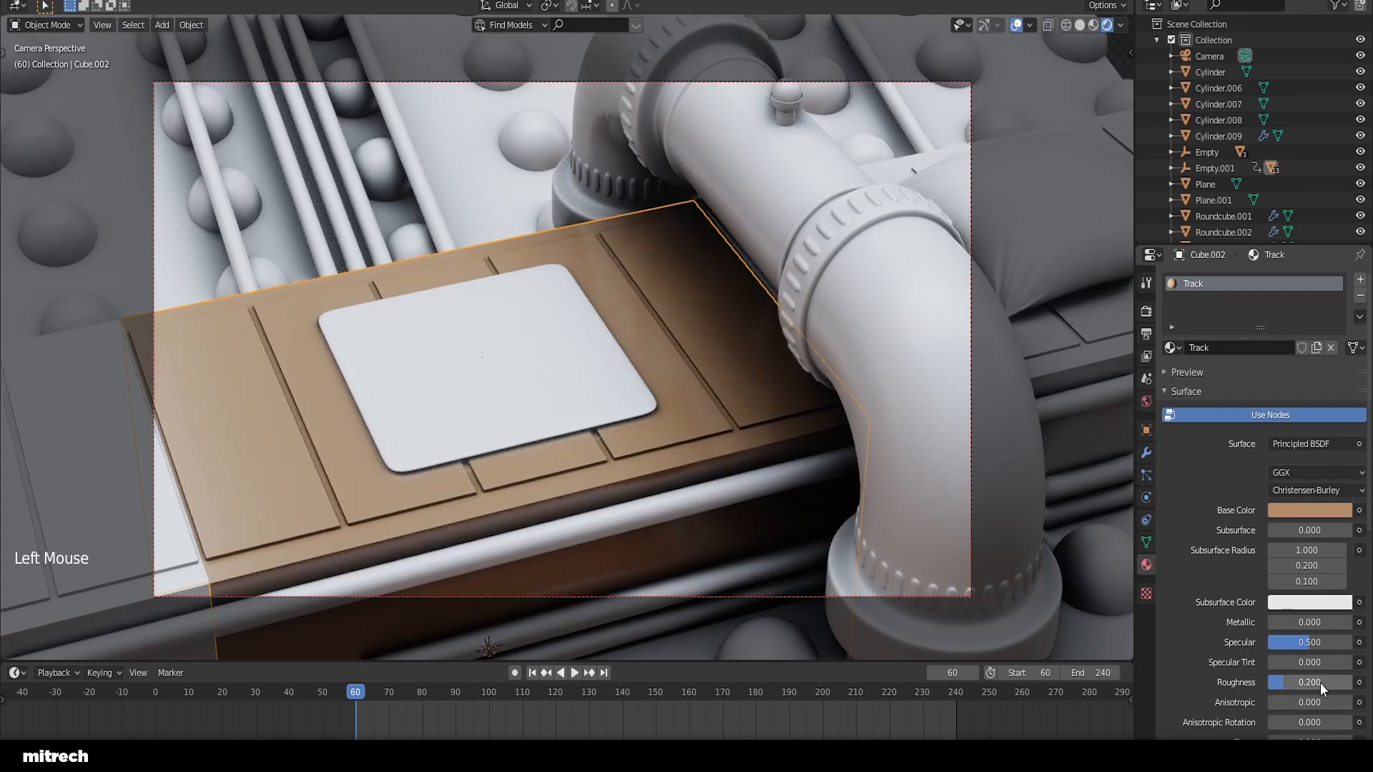
click(1322, 685)
click(1321, 684)
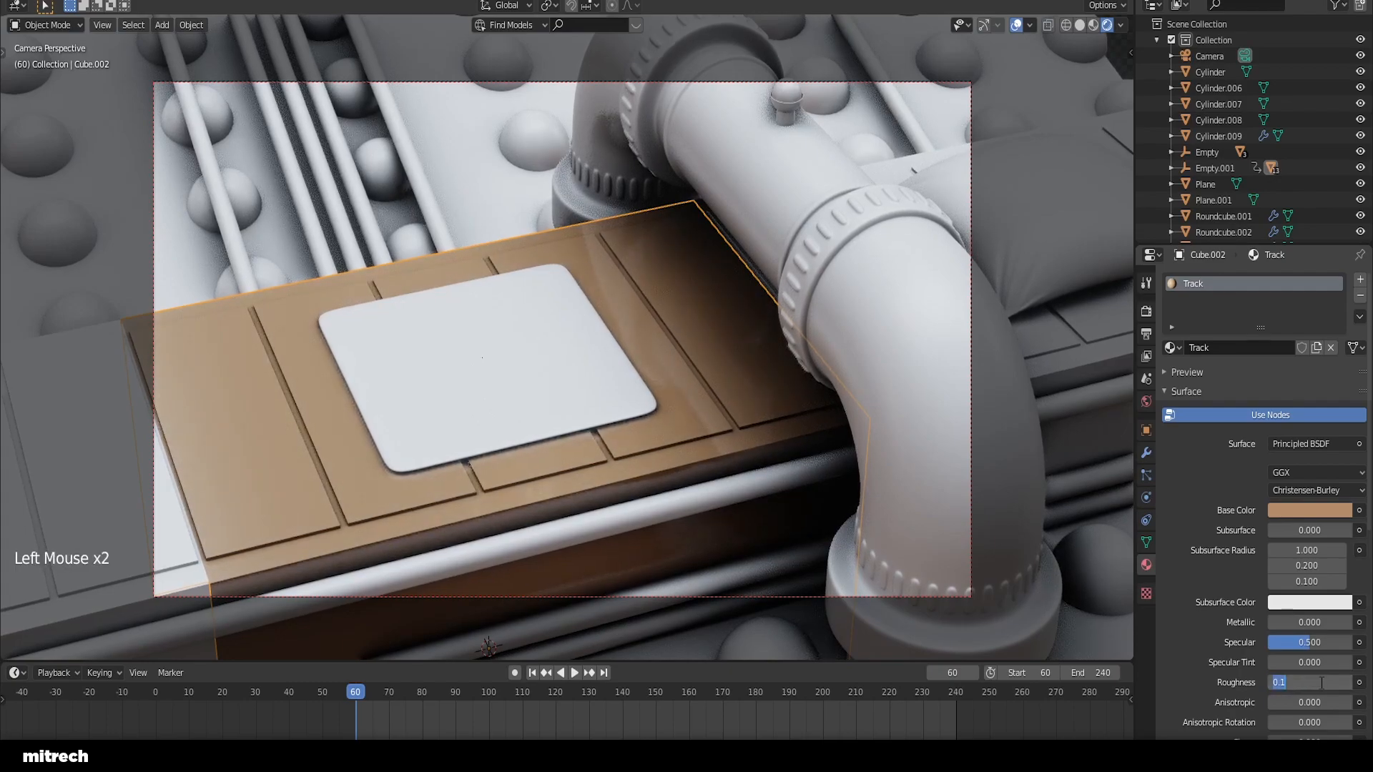
Step: Try the Track material with metallic at 1.000 and return metallic to 0
scroll(1221, 623, down, 2)
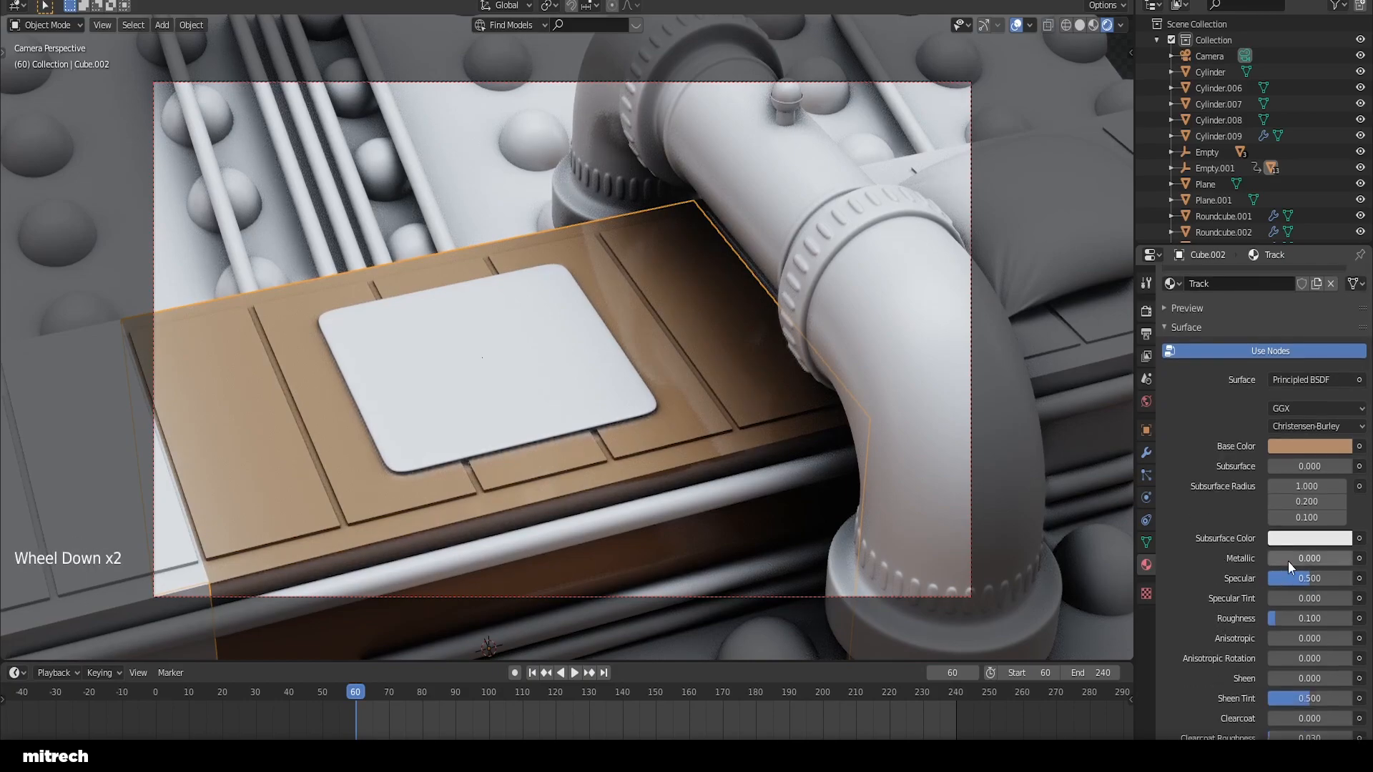
drag(1286, 569, 1352, 561)
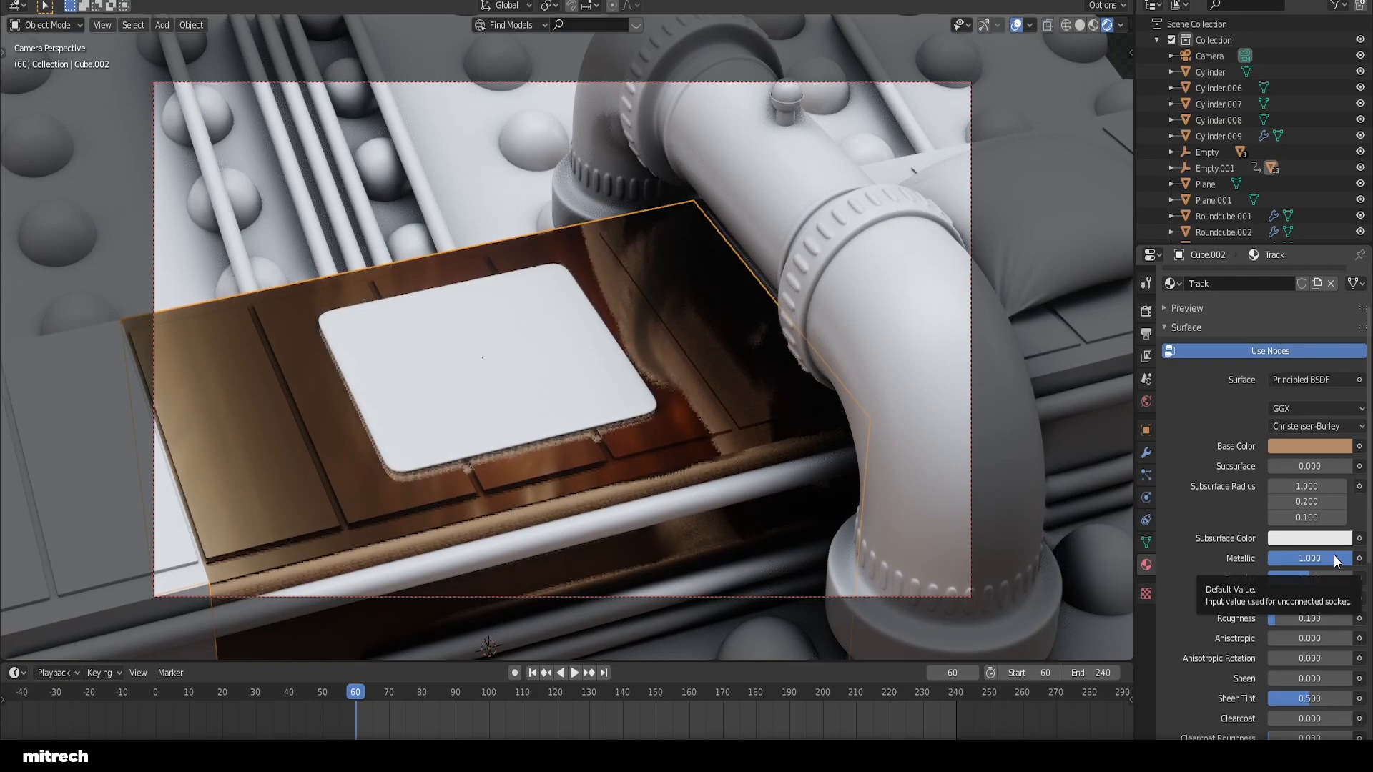
drag(1335, 561, 1272, 561)
Step: Deselect the track block and save the scene with the Track material settings
right_click(701, 317)
key(a)
key(a)
key(a)
key(a)
key(a)
key(ctrl+s)
Step: Select all the white track blocks on both sides and link the Track material to them from the brown block
middle_drag(680, 323, 600, 346)
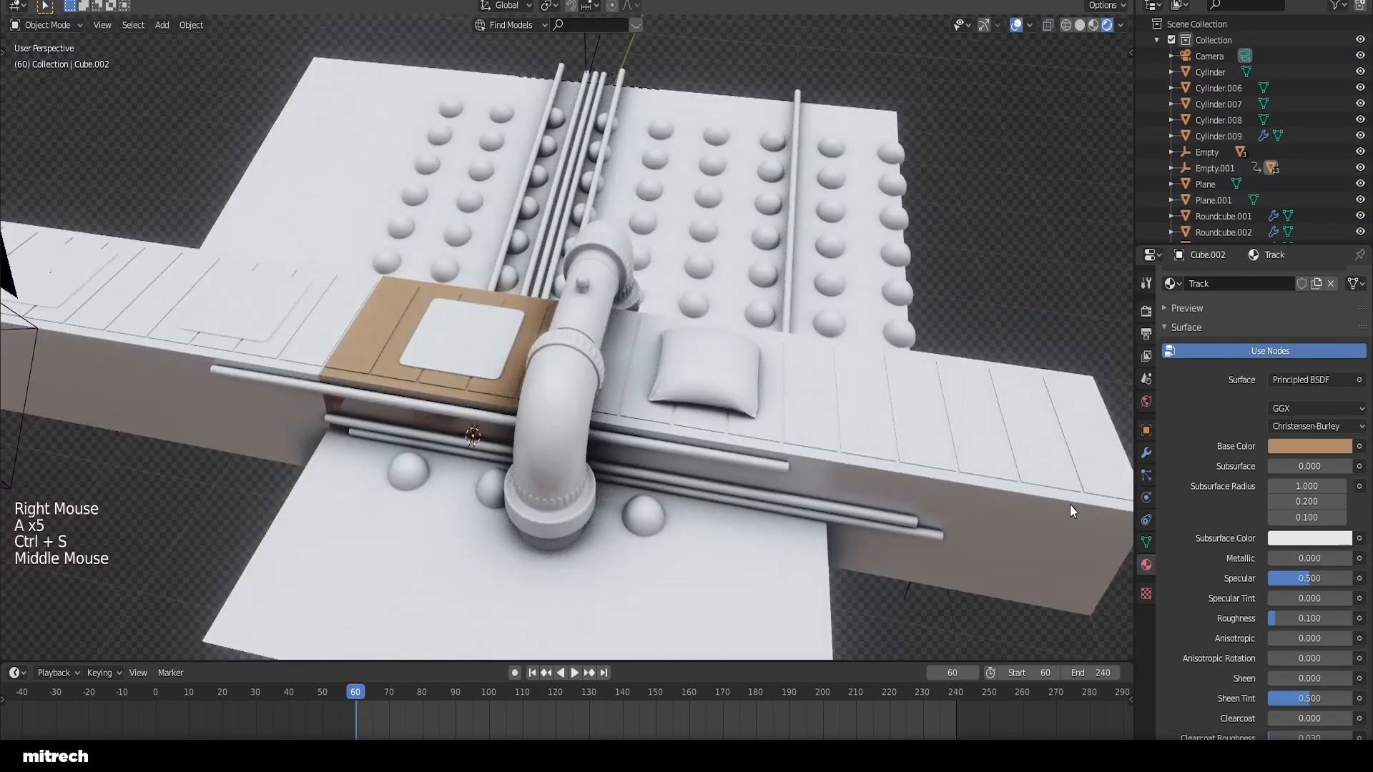
right_click(1066, 505)
shift+right_click(775, 413)
shift+middle_drag(775, 414, 812, 426)
shift+right_click(656, 465)
shift+right_click(438, 438)
shift+middle_drag(439, 438, 600, 433)
shift+right_click(443, 418)
shift+right_click(329, 372)
shift+right_click(158, 359)
shift+middle_drag(786, 433, 568, 412)
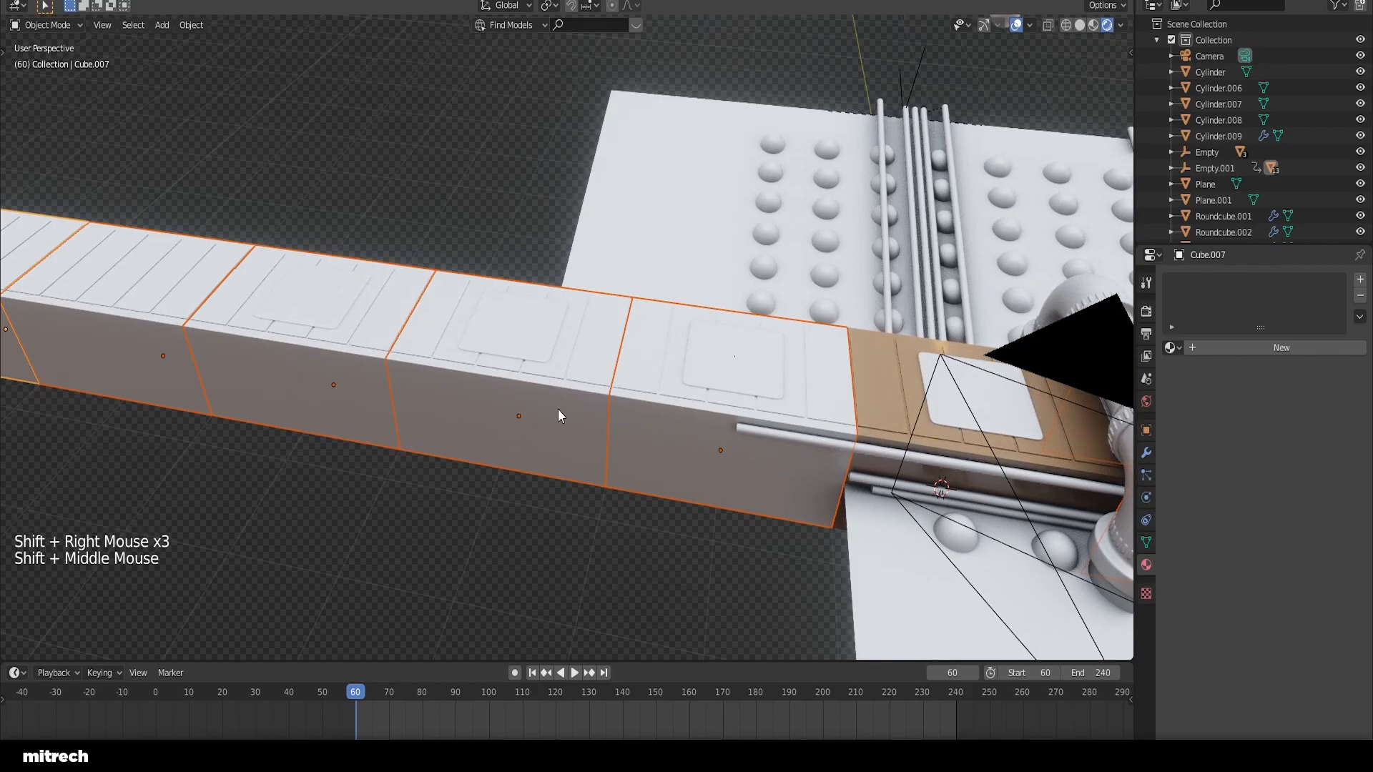
shift+right_click(882, 405)
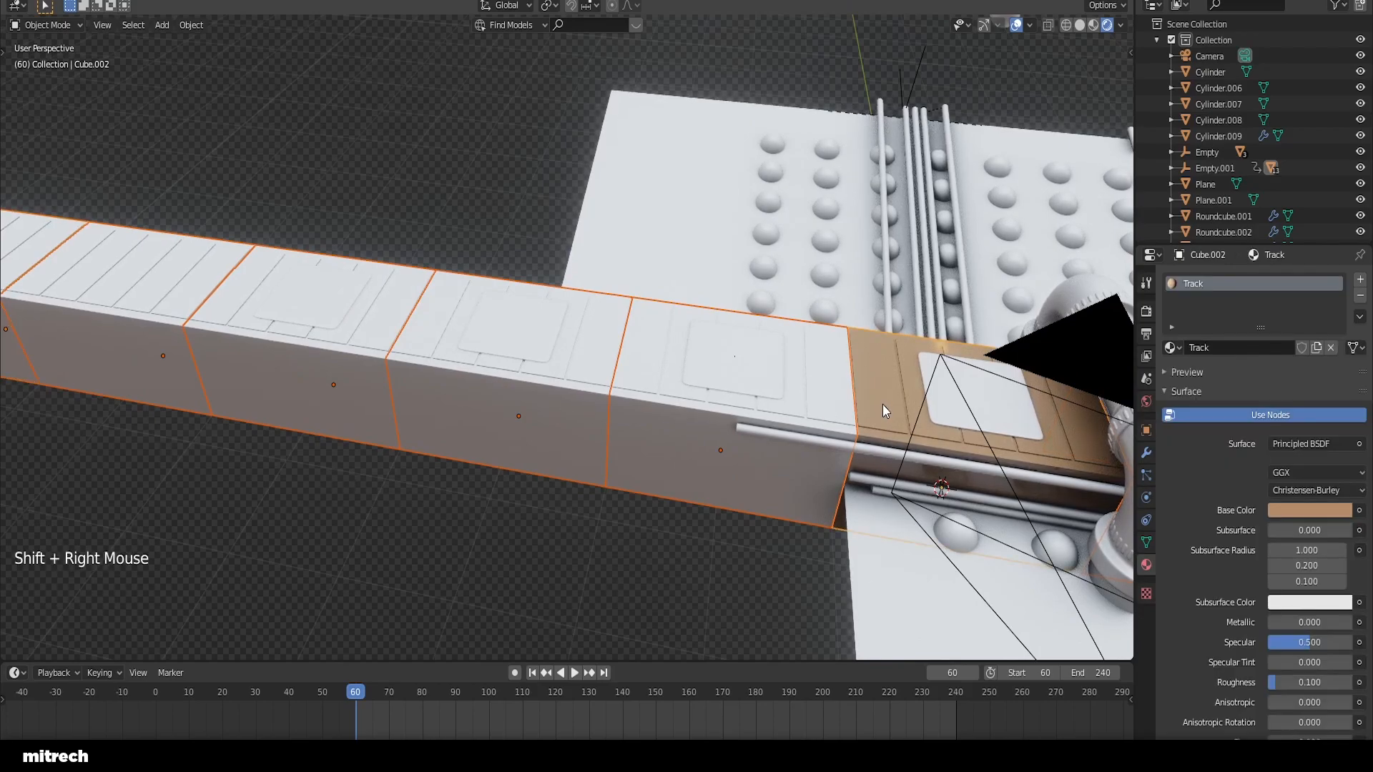
key(ctrl+l)
mouse_move(882, 405)
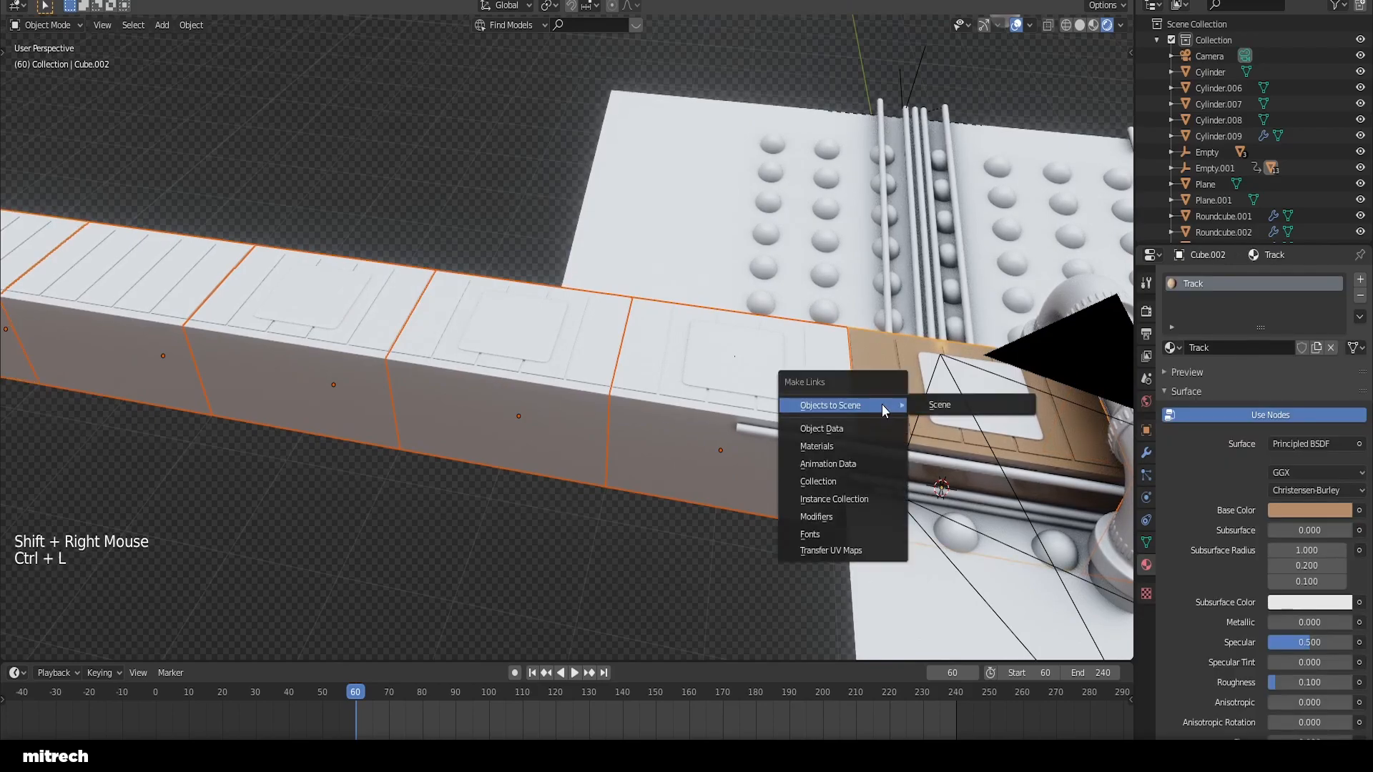
click(848, 441)
Step: Deselect the track blocks, return to the camera view and save the scene
key(a)
key(KP_0)
key(a)
key(a)
key(a)
key(a)
key(a)
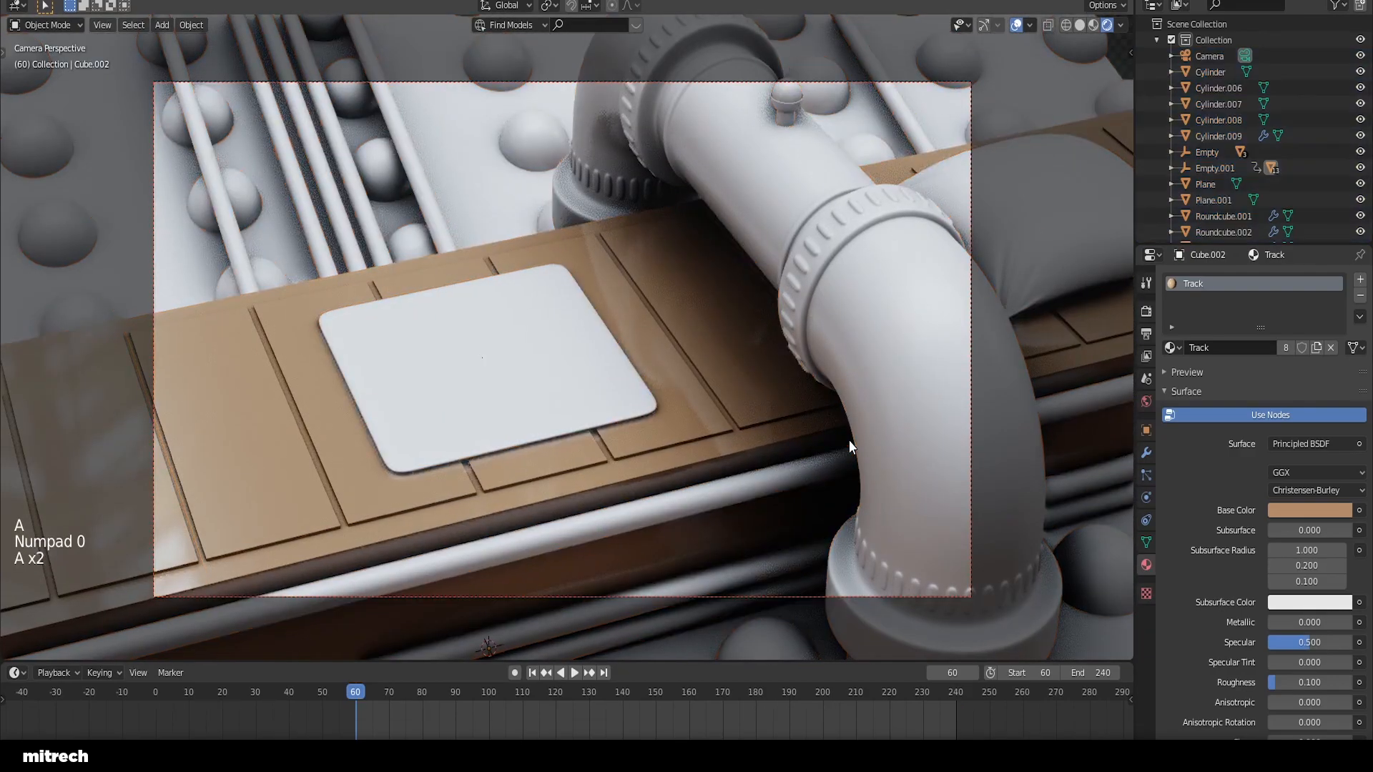
key(ctrl+s)
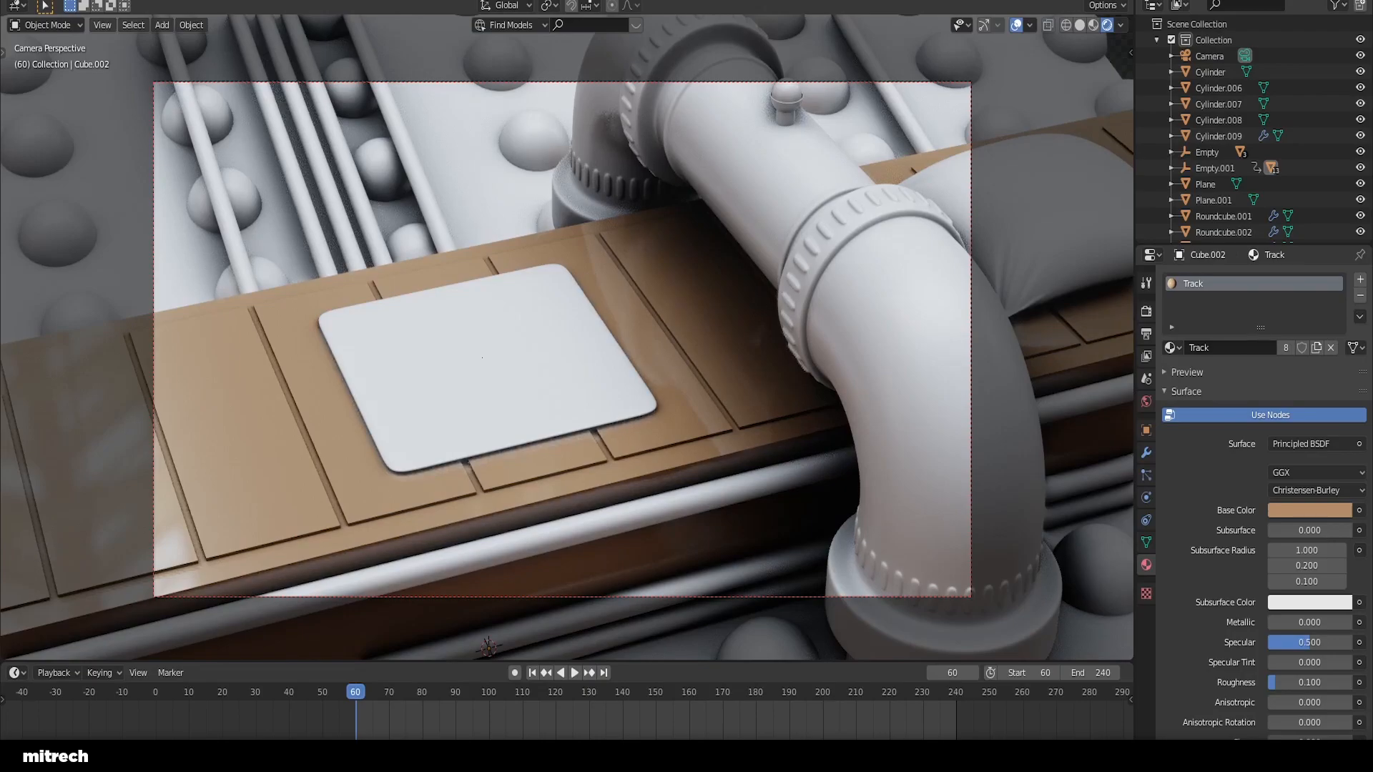
Step: Switch to the Colormind palette in the browser and copy the red color's hex code BC6B5F
right_click(875, 292)
key(a)
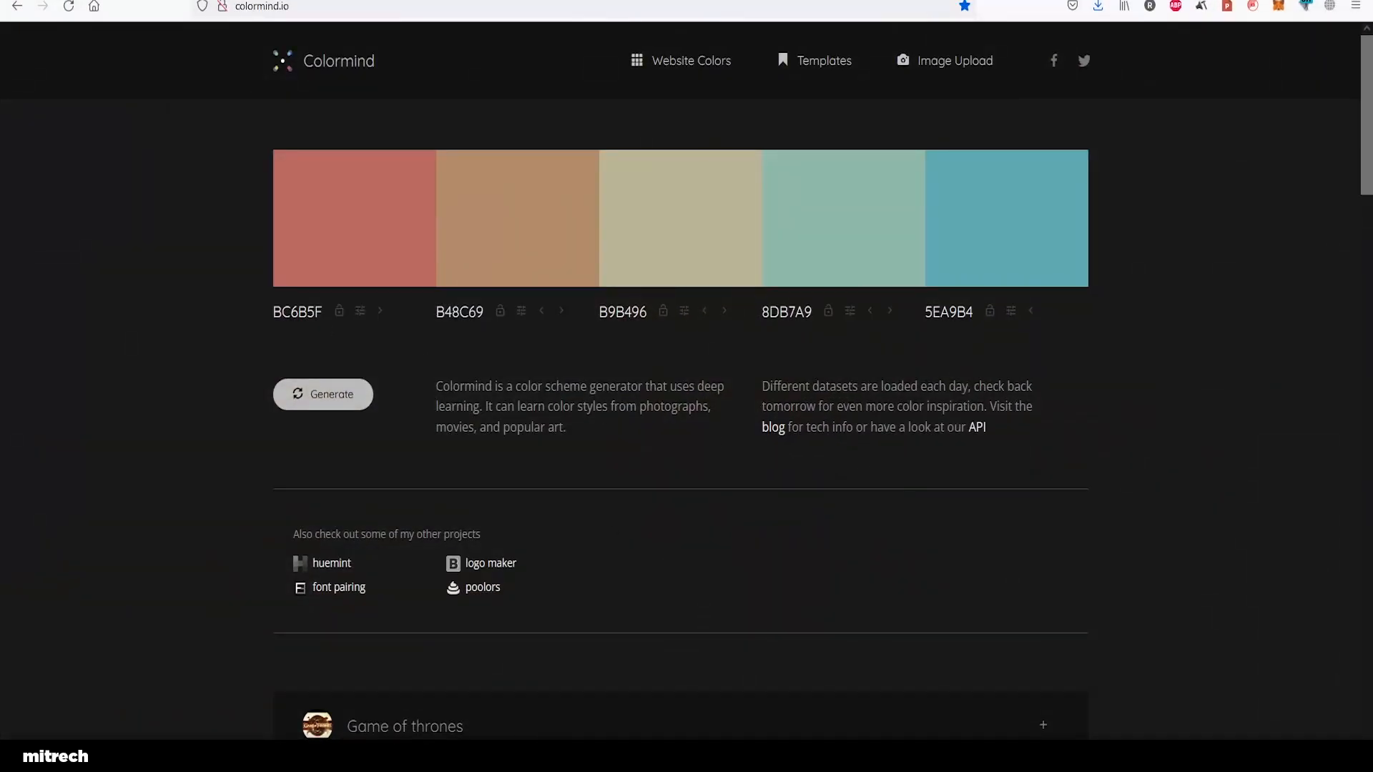
double_click(285, 313)
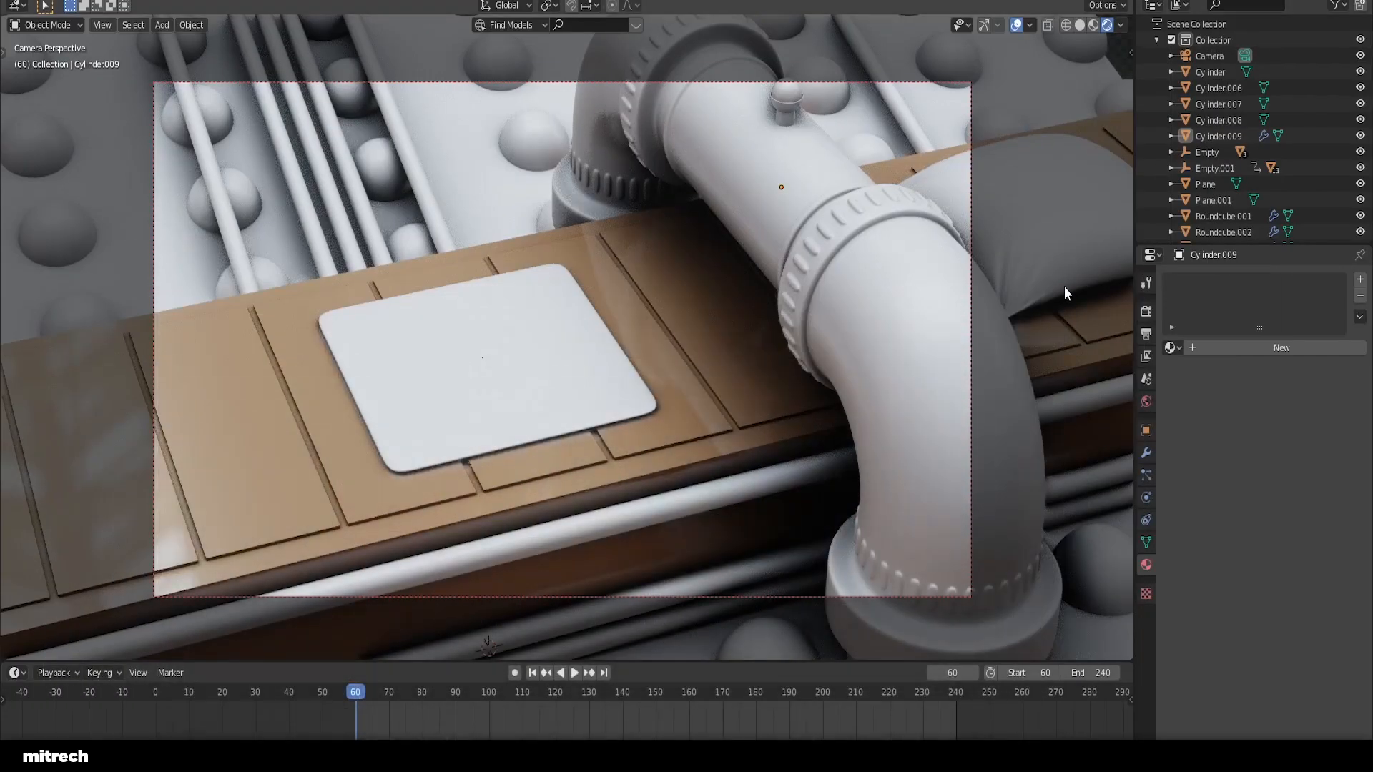
Step: Return to Blender and create a material named Robbo on the large pipe with base color hex BC6B5F
click(1219, 347)
click(1218, 347)
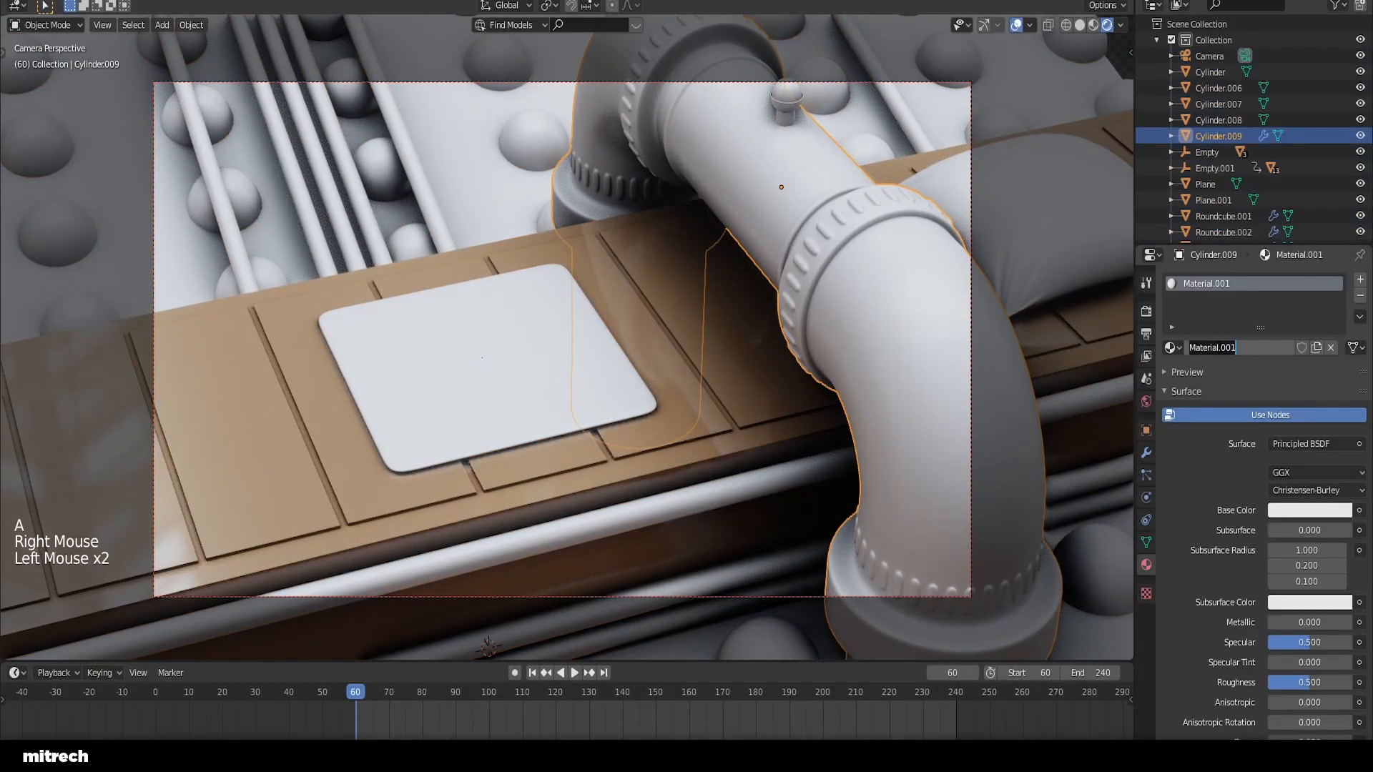
text(Robbo)
key(Return)
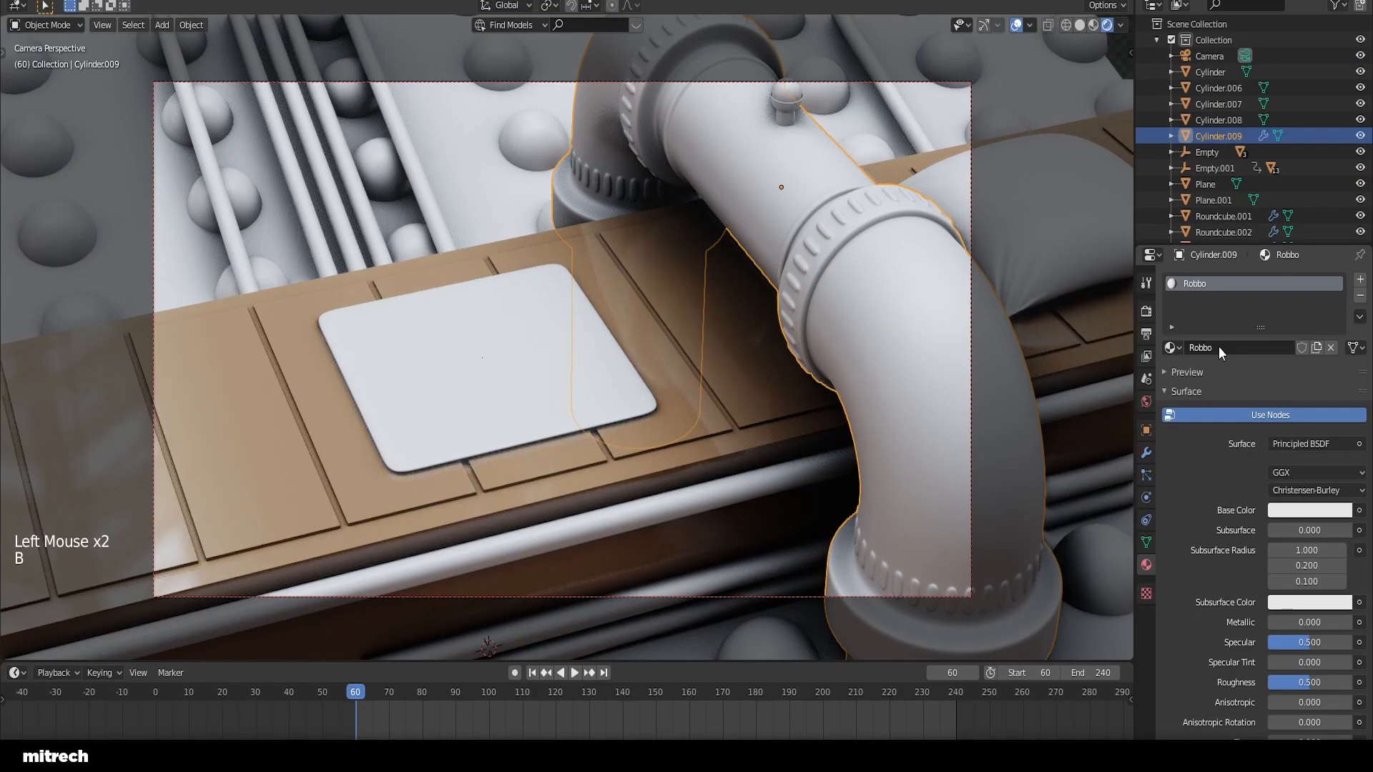
click(1297, 510)
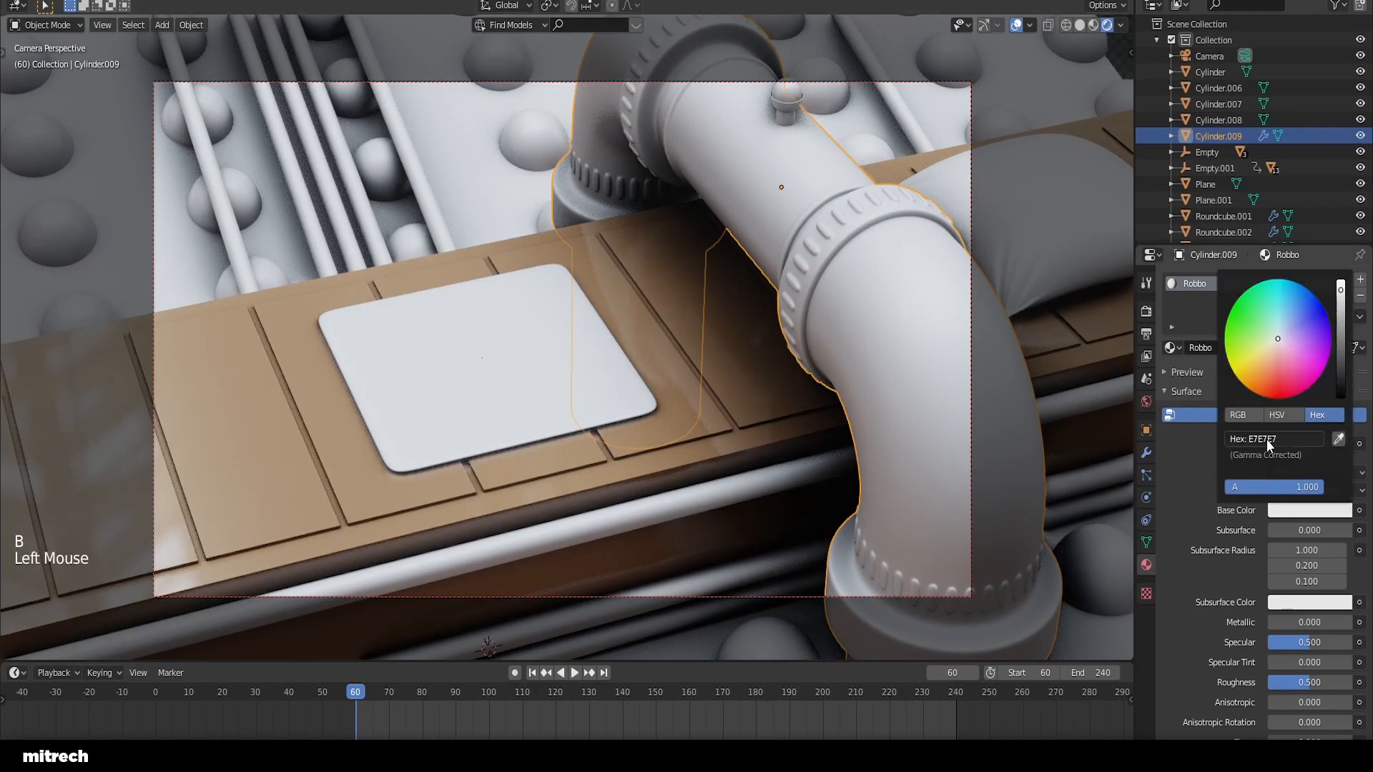
click(1297, 439)
text(BC6B5F)
key(Return)
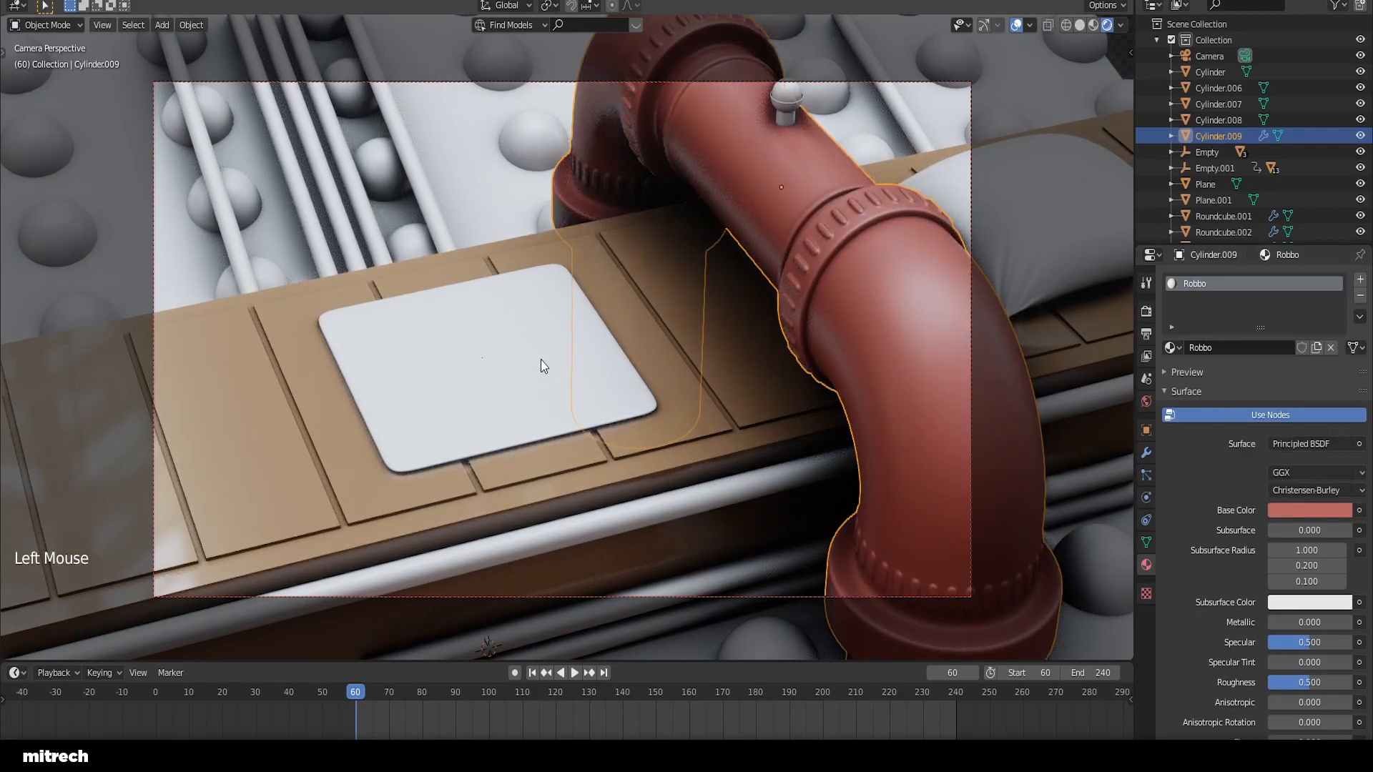
Step: Try the Robbo material's roughness at 0.2 and 0.8, set it to 0.4 and deselect the pipe
click(1309, 683)
text(0.2)
key(Return)
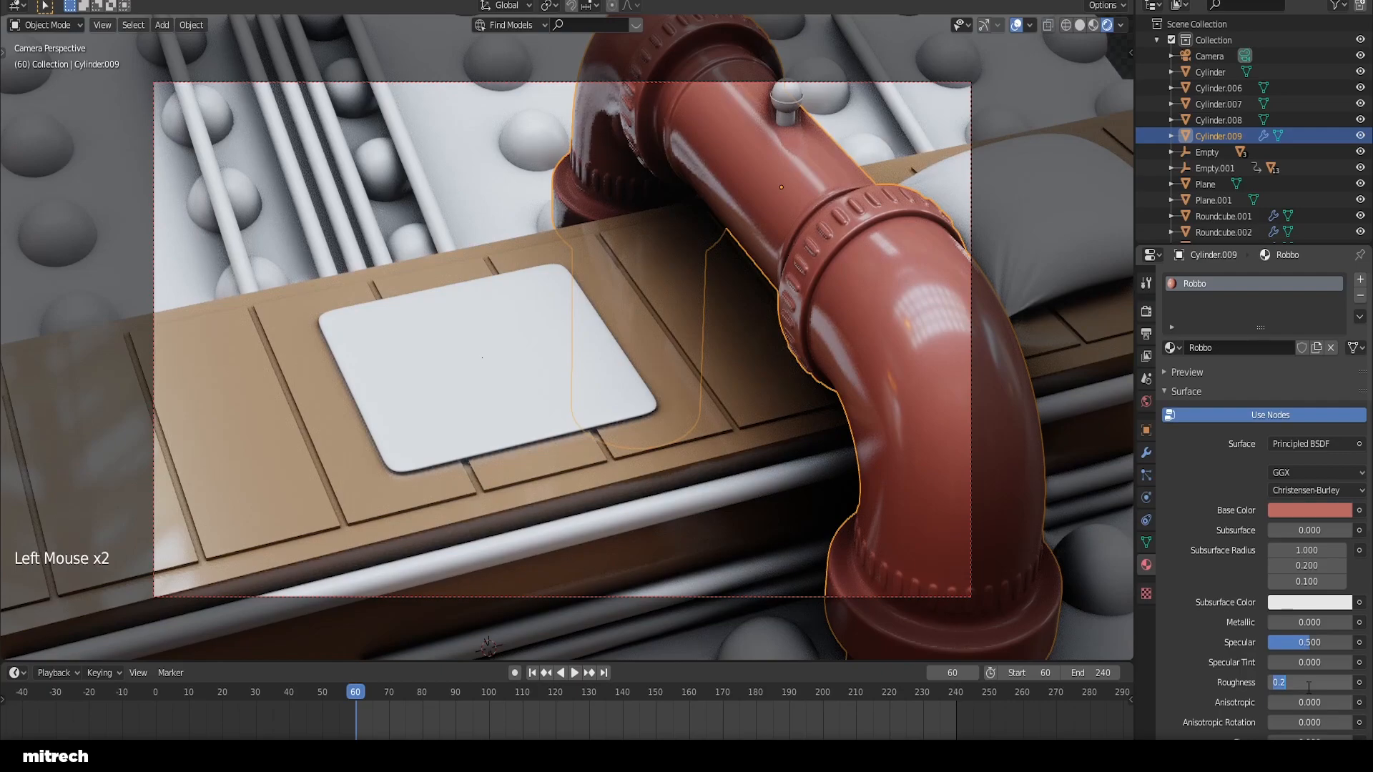
key(Return)
click(1308, 683)
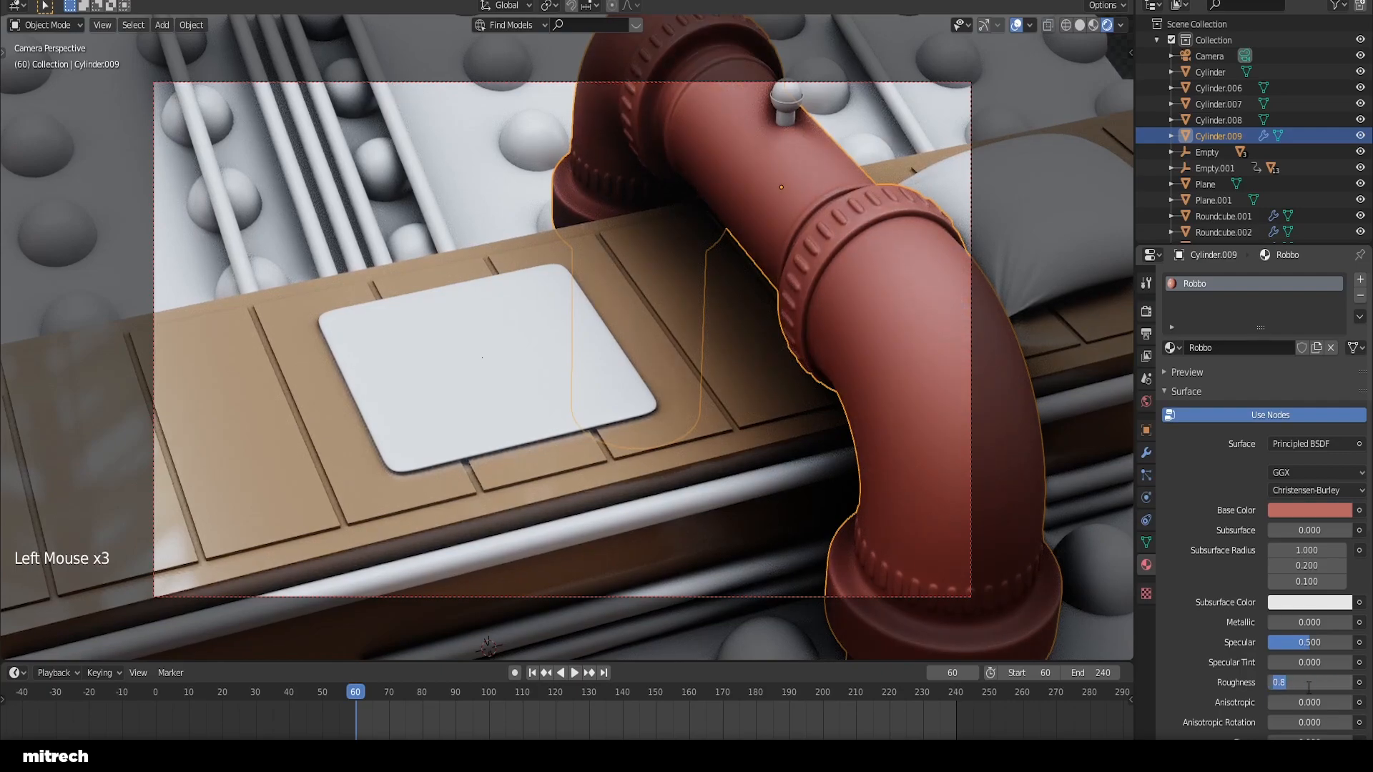
text(.4)
key(Return)
key(a)
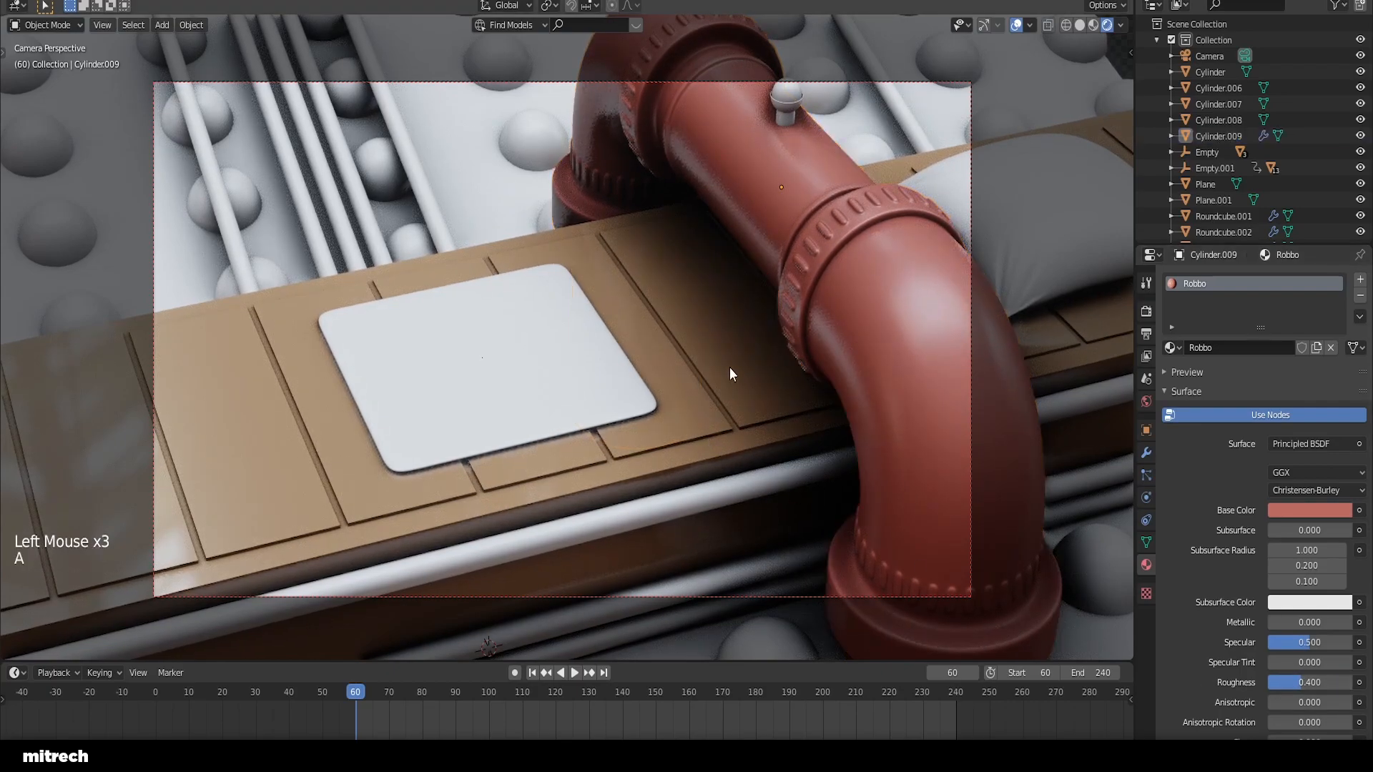
Step: Leave nothing selected and save the scene with the Robbo material on the pipe
right_click(729, 367)
key(a)
key(a)
key(a)
key(a)
key(ctrl+s)
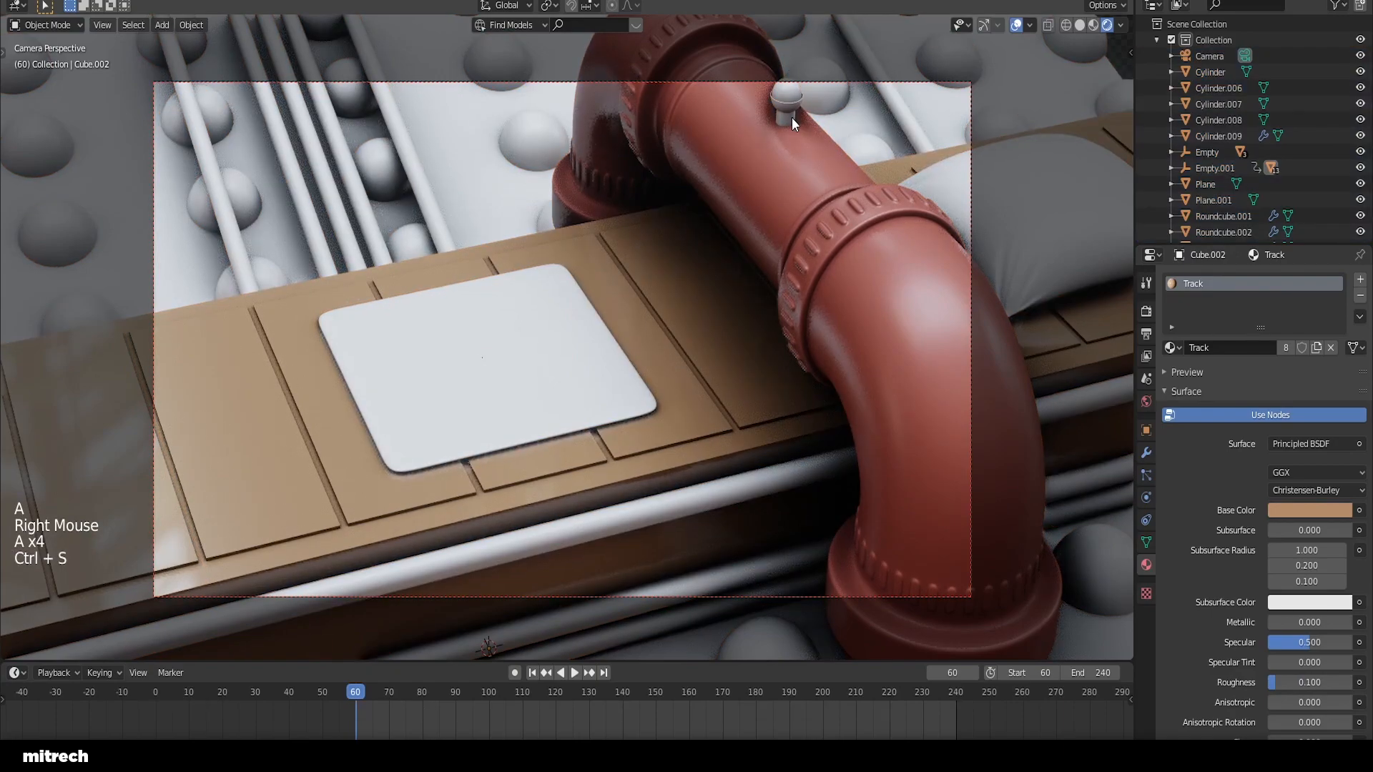
Step: Link the pipe's Robbo material to the stem and cup of the small fitting on top of the pipe
right_click(791, 118)
middle_drag(792, 139, 619, 355)
key(KP_Decimal)
scroll(666, 393, down, 5)
scroll(604, 324, down, 2)
key(a)
right_click(591, 311)
shift+right_click(785, 401)
shift+right_click(785, 402)
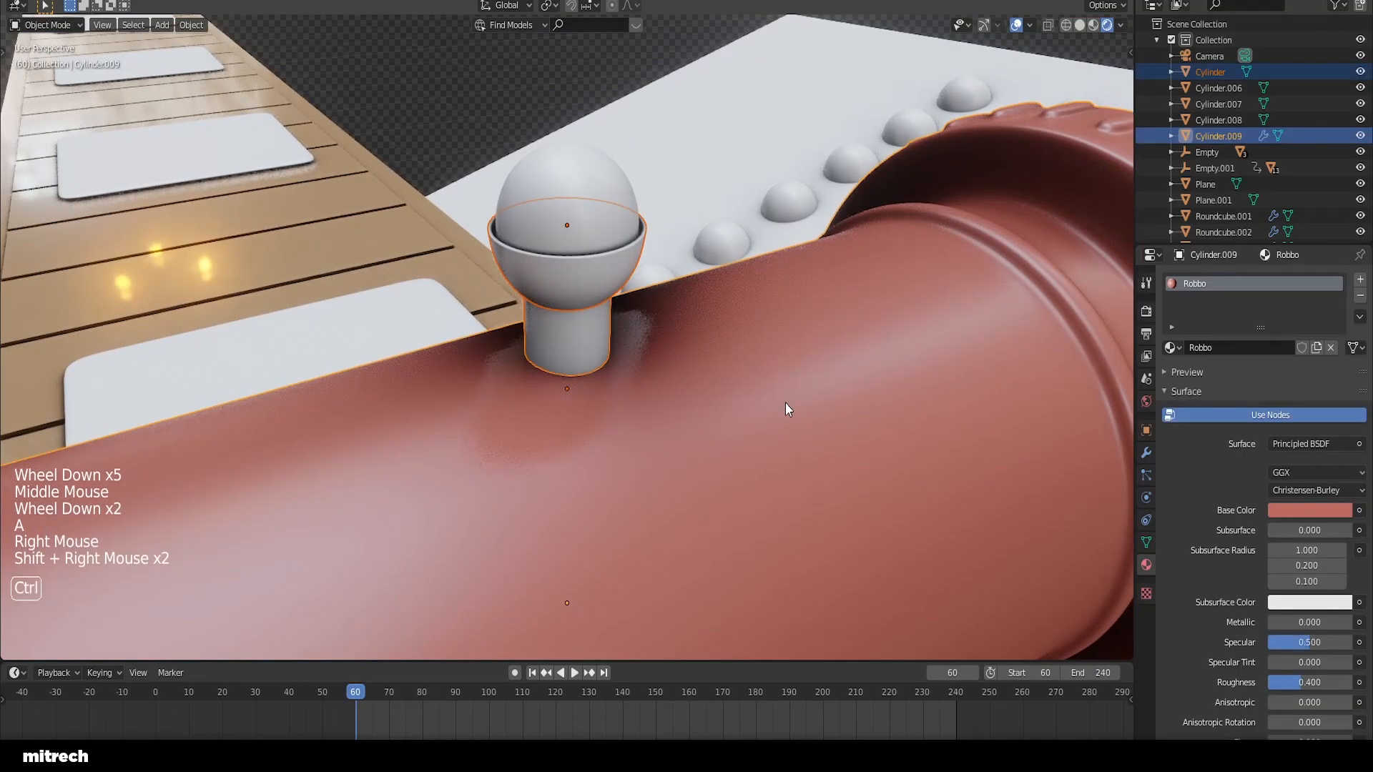
key(ctrl+l)
click(785, 402)
Step: Deselect everything, return to the camera view and save the scene with the recolored fitting
key(a)
key(a)
key(a)
key(a)
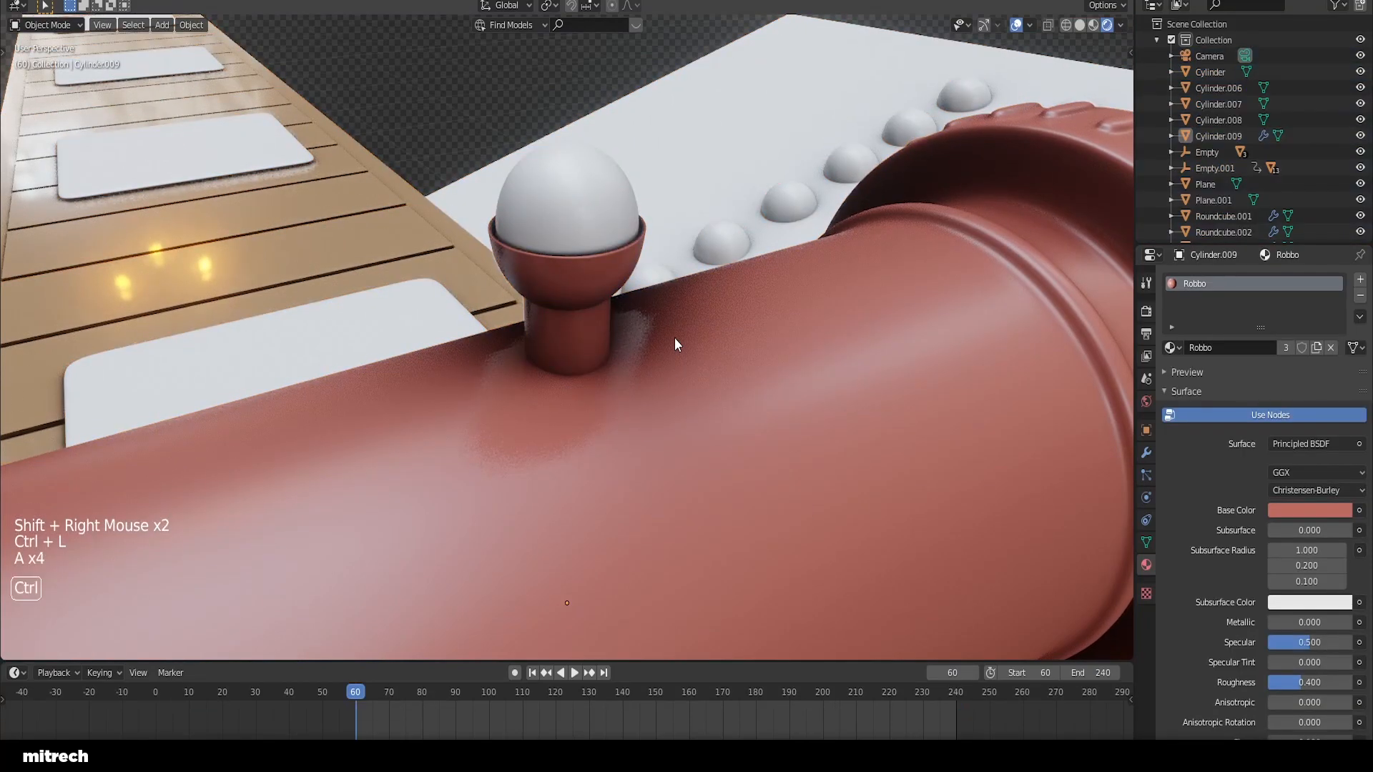
key(ctrl+s)
key(KP_0)
key(a)
key(a)
key(a)
key(ctrl+s)
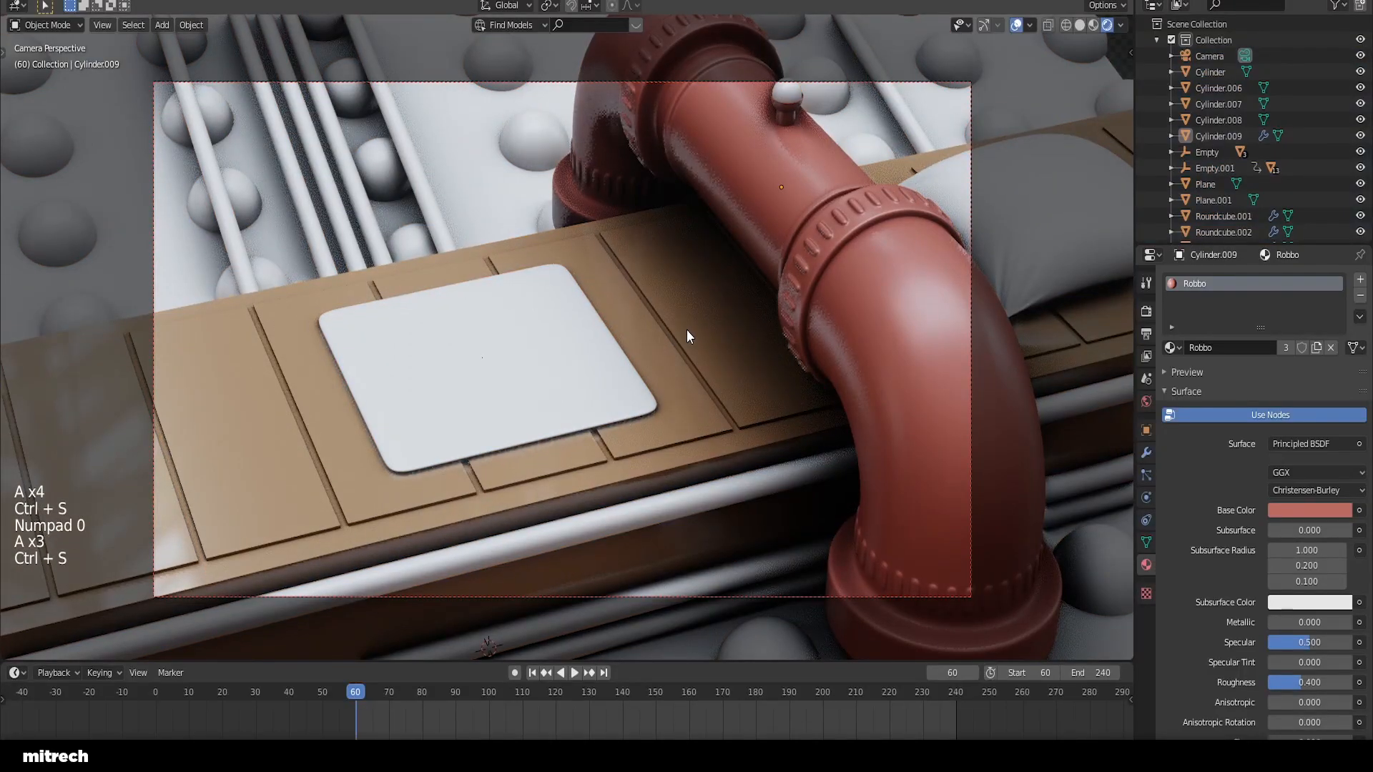
right_click(687, 335)
key(a)
key(a)
key(a)
key(a)
key(ctrl+s)
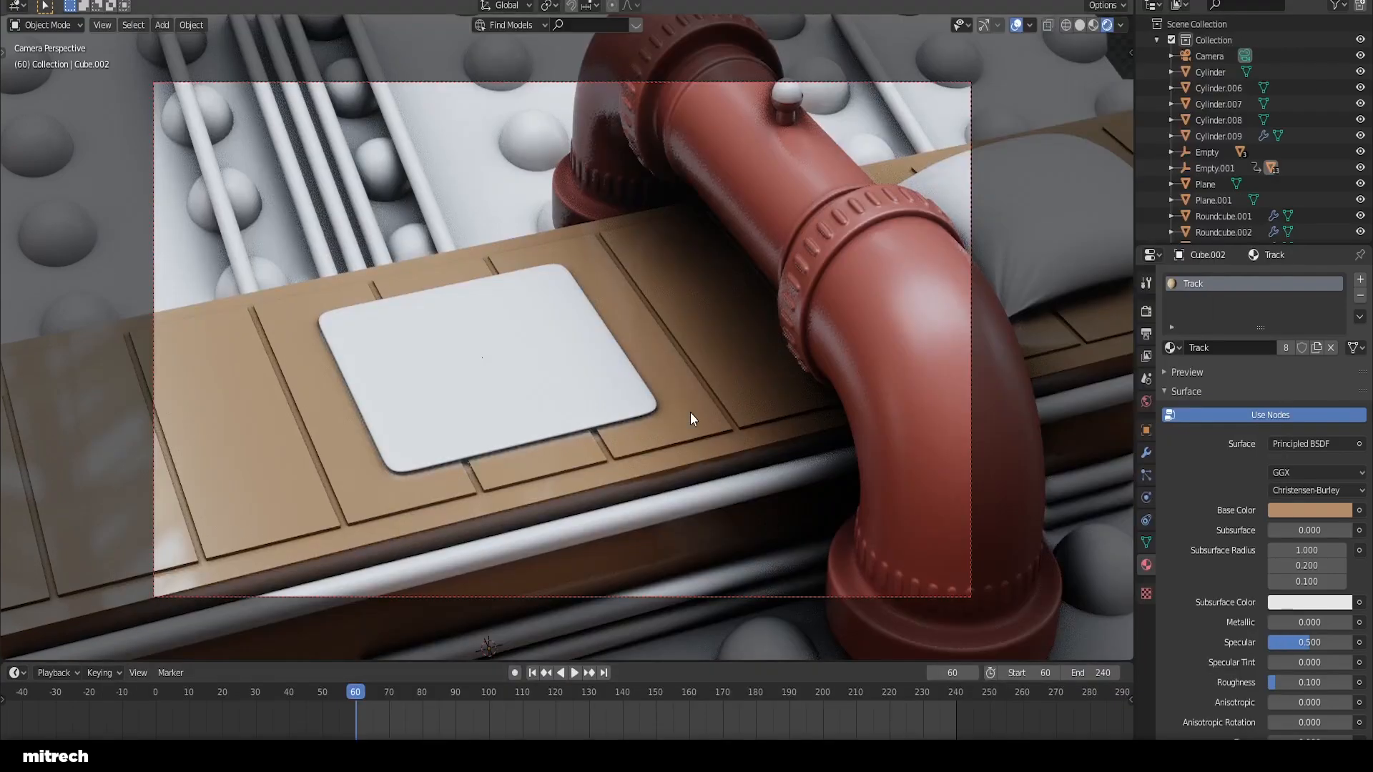
Step: Link the pipe's Robbo material to the three horizontal rods along the front side of the track
middle_drag(689, 411, 711, 423)
shift+middle_drag(711, 423, 736, 436)
scroll(644, 434, up, 3)
shift+middle_drag(642, 434, 652, 412)
scroll(652, 412, up, 2)
right_click(672, 361)
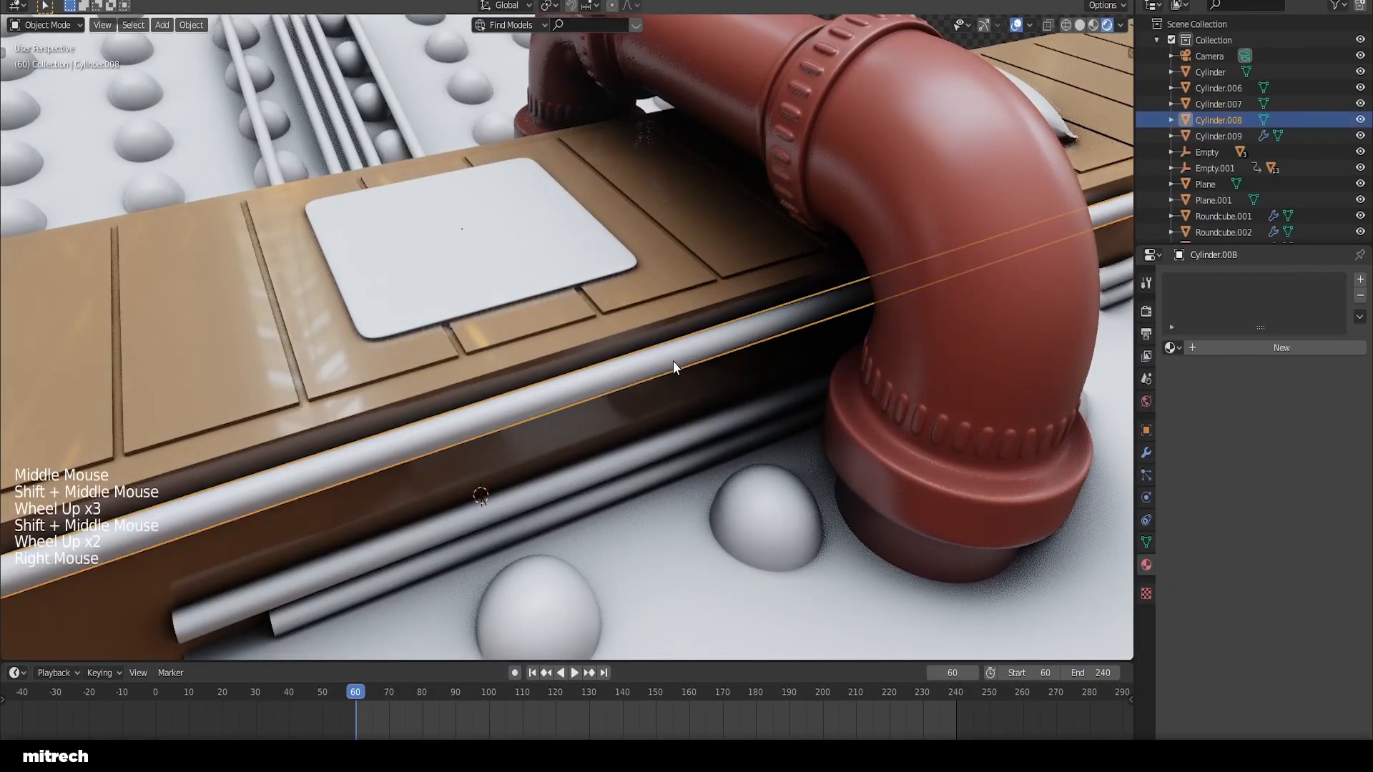
shift+right_click(700, 449)
shift+right_click(711, 454)
shift+right_click(1019, 204)
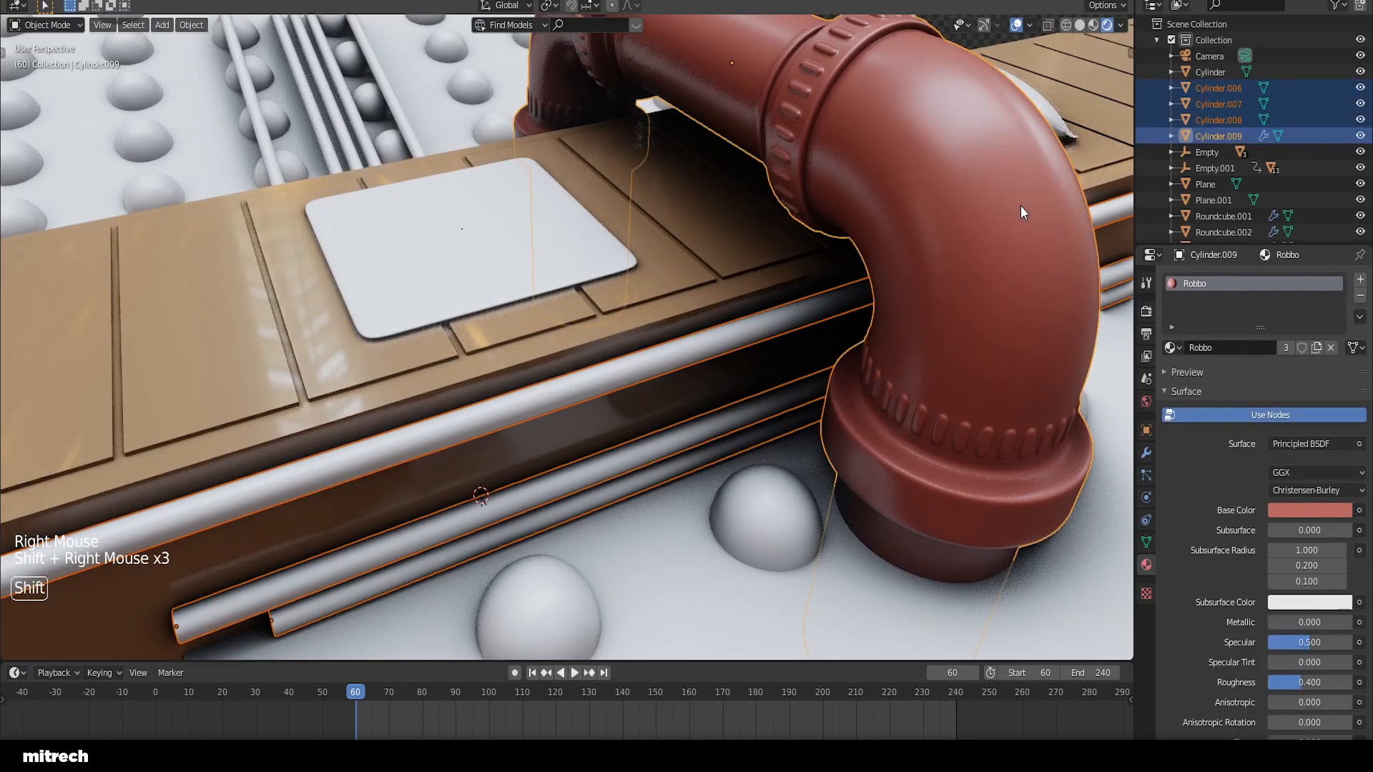
key(ctrl+l)
click(1019, 204)
Step: Deselect the horizontal rods, go back to the camera view and save the scene
key(a)
key(KP_0)
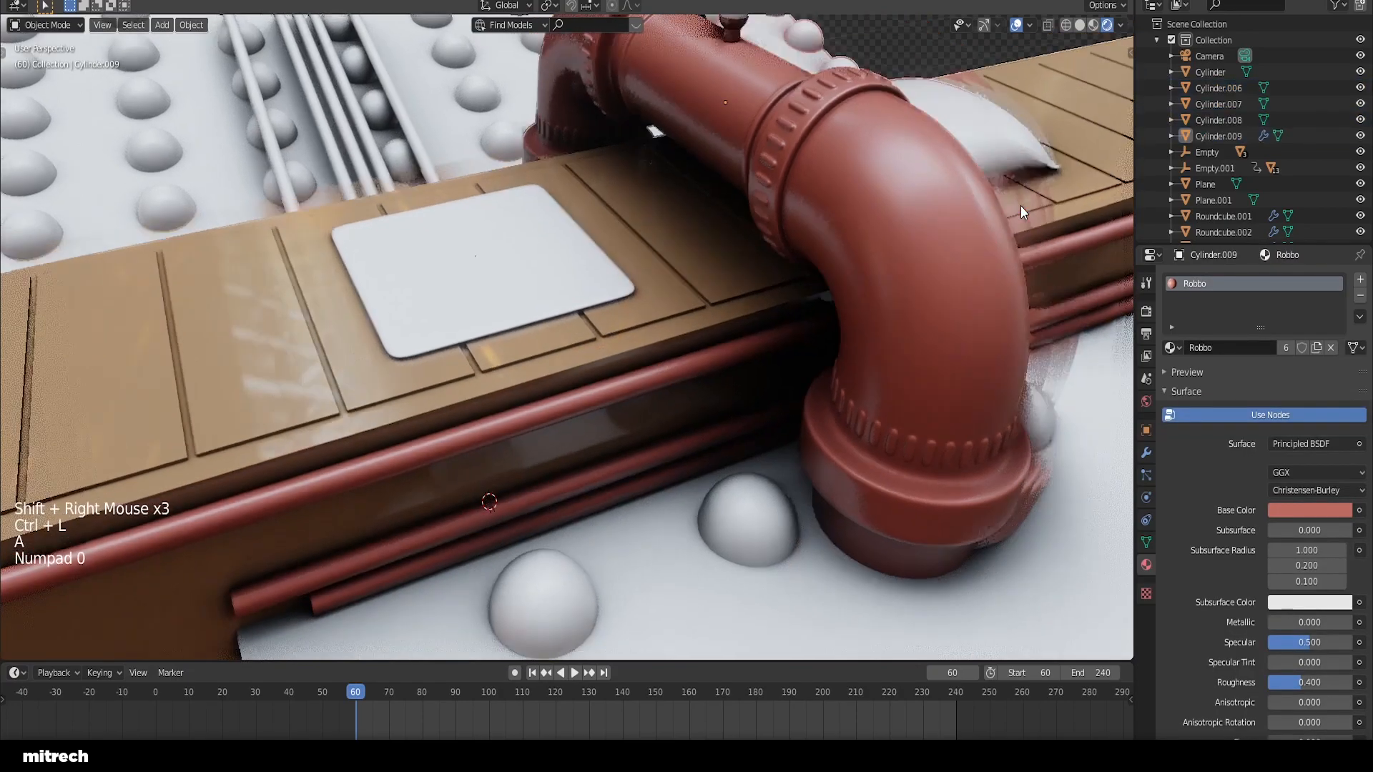
key(a)
key(a)
key(a)
key(ctrl+s)
Step: Link the pipe's Robbo material to the long rods running across the studded plane behind the track
middle_drag(435, 186, 443, 182)
shift+middle_drag(443, 183, 465, 170)
right_click(484, 123)
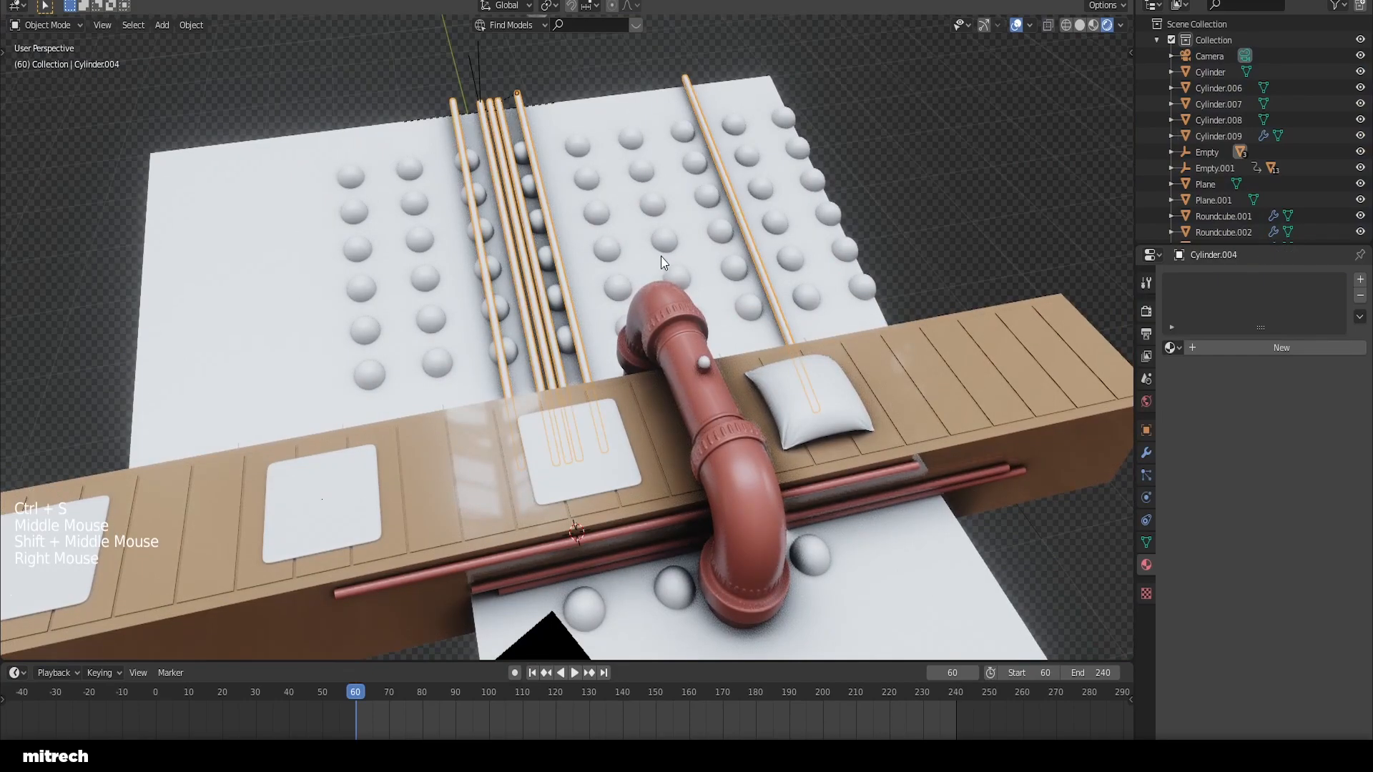
shift+right_click(753, 474)
key(ctrl+l)
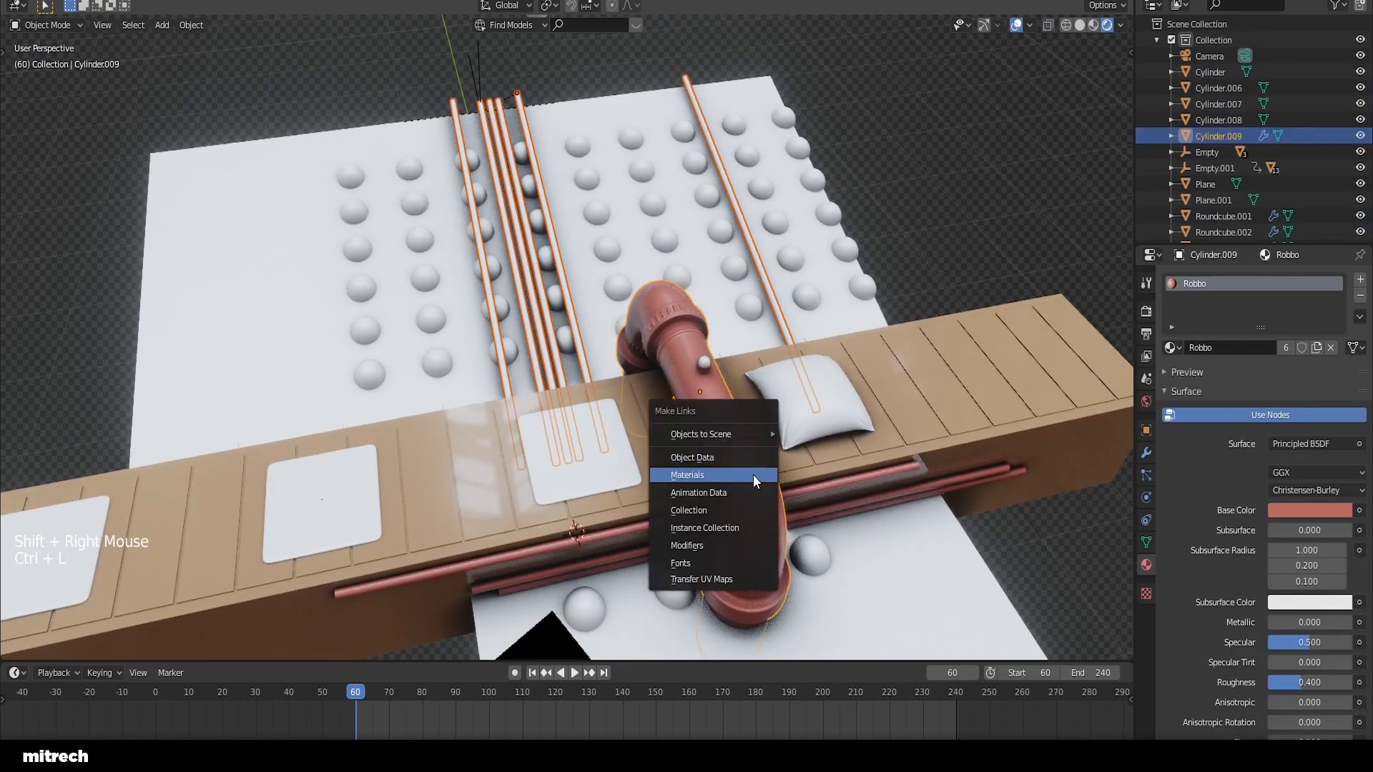
click(753, 474)
Step: Deselect the rear rods, restore the camera view and save the scene
key(a)
key(a)
key(a)
key(a)
key(ctrl+s)
key(KP_0)
key(a)
key(a)
key(a)
key(ctrl+s)
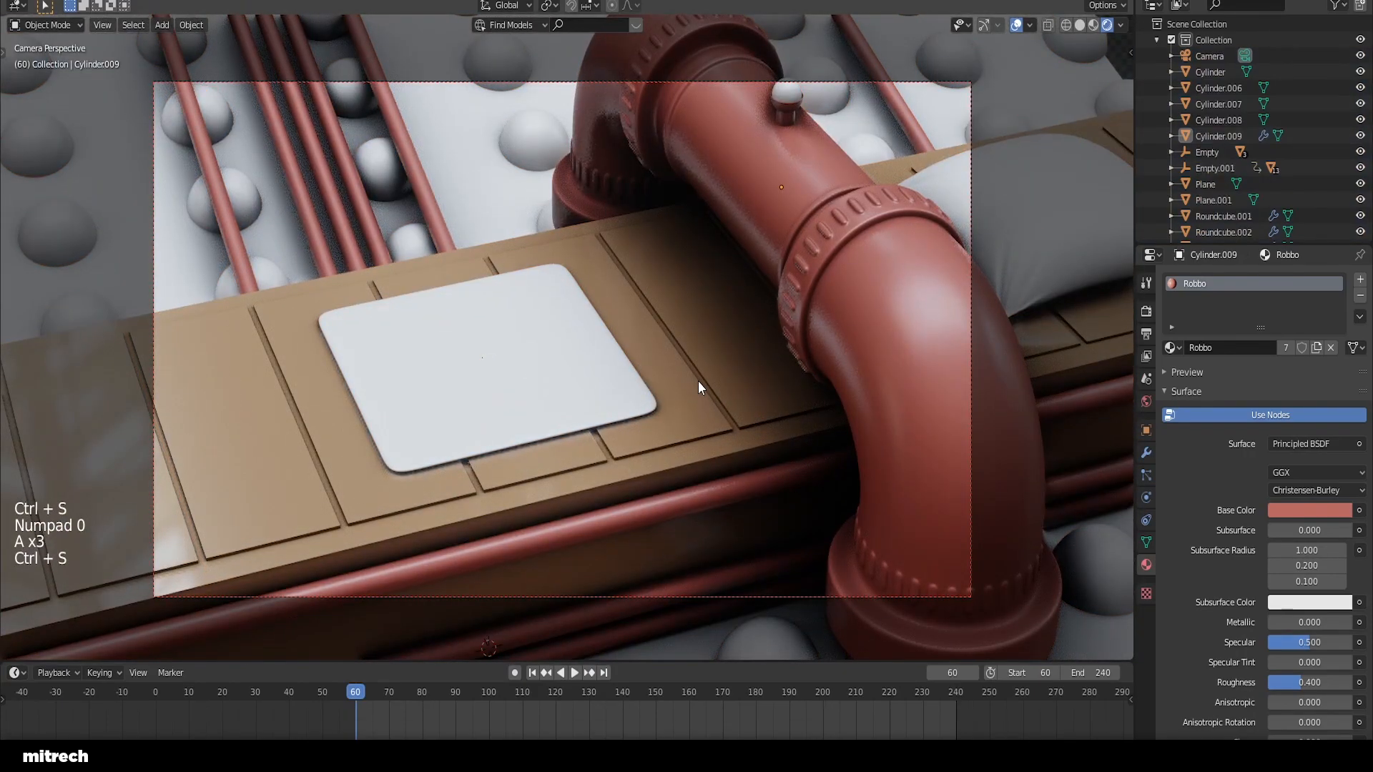
Step: Switch to the Colormind palette in the browser and copy the blue color's hex code 5EA9B4
middle_drag(568, 333, 572, 342)
scroll(598, 385, up, 2)
scroll(593, 357, down, 1)
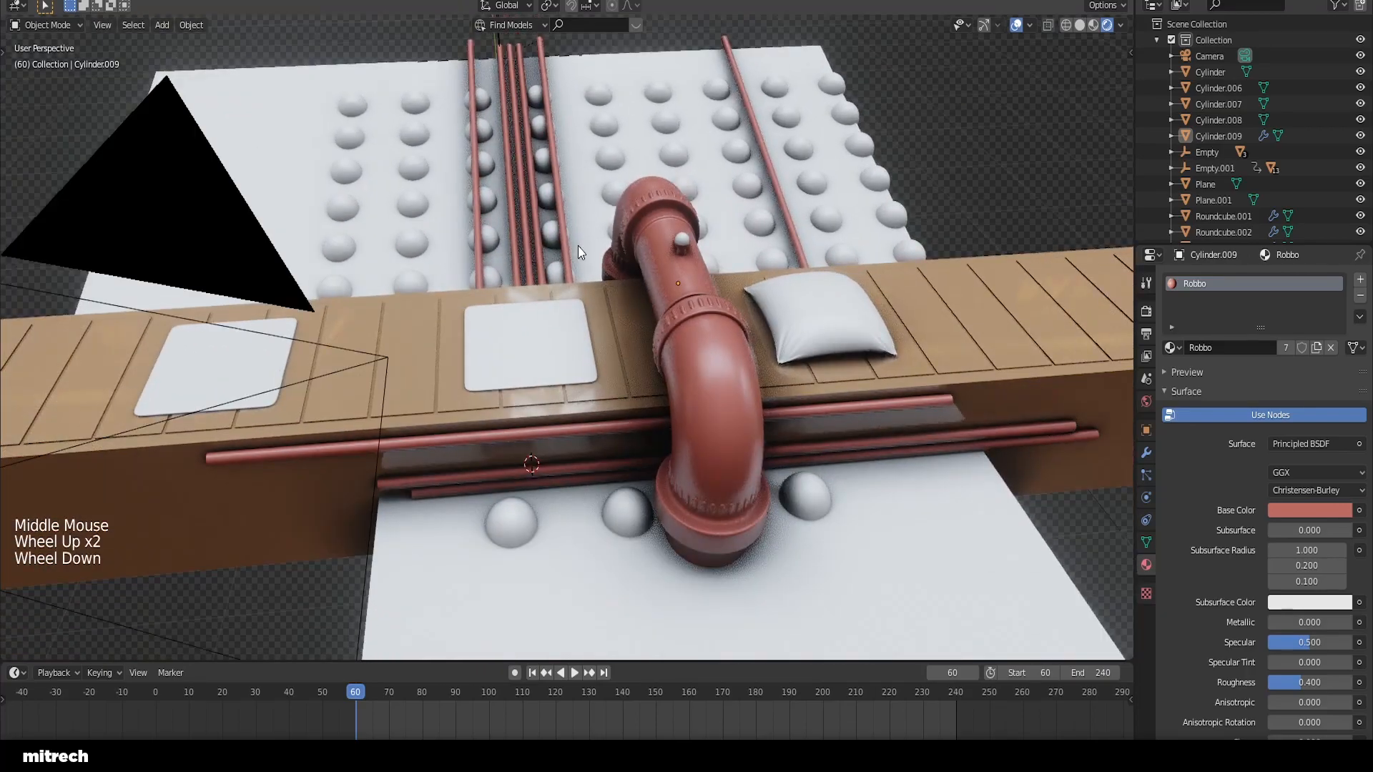
right_click(580, 213)
key(a)
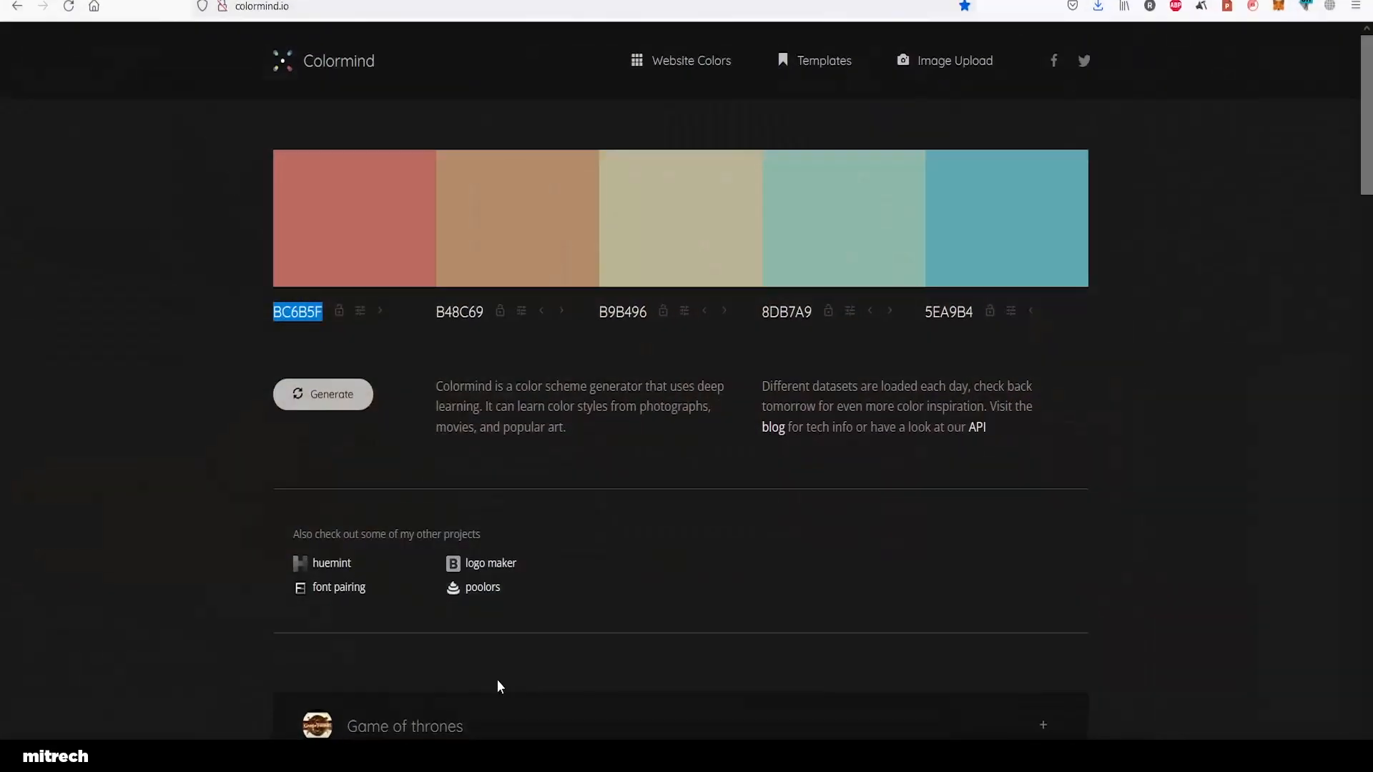
double_click(950, 313)
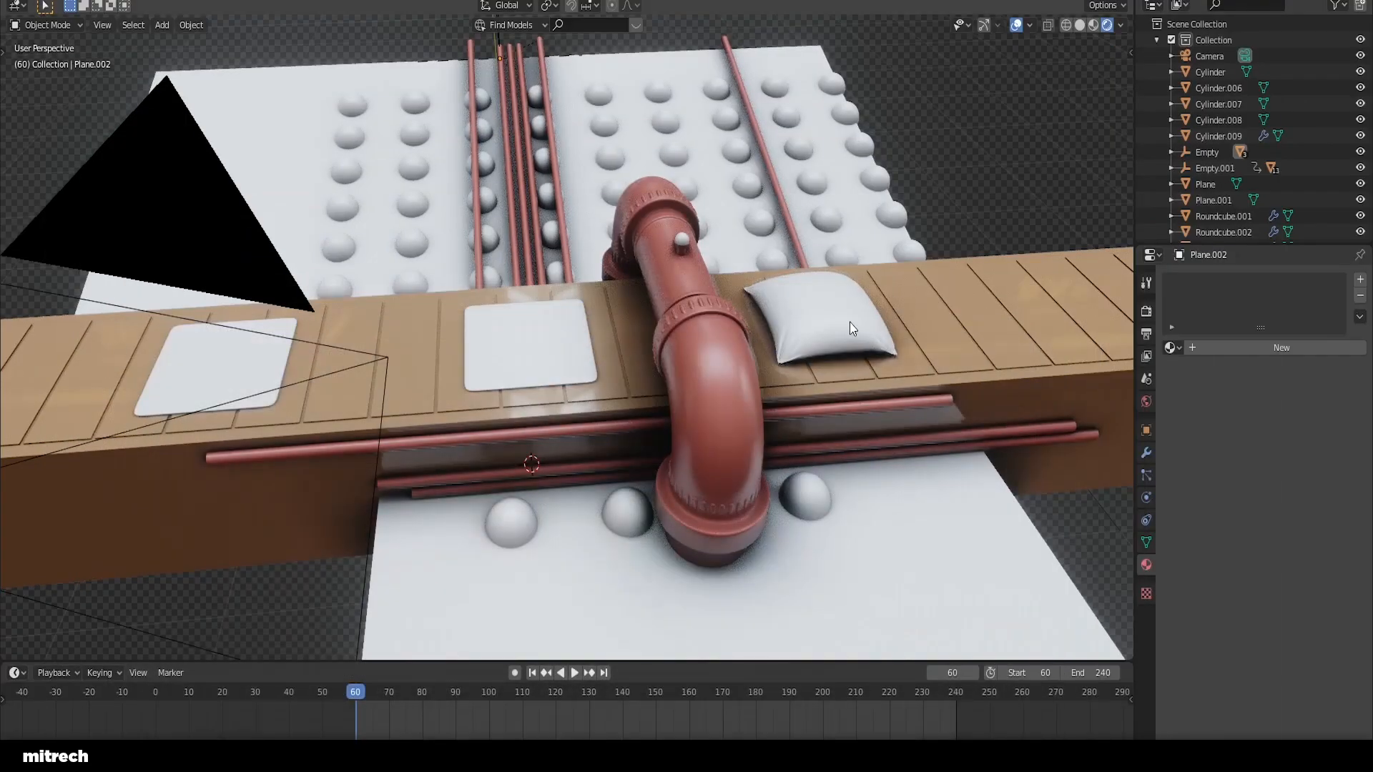
Step: Create a material named Pillow on the pillow in Blender with base color hex 5EA9B4
right_click(849, 321)
click(1258, 347)
double_click(1215, 347)
text(Pillow)
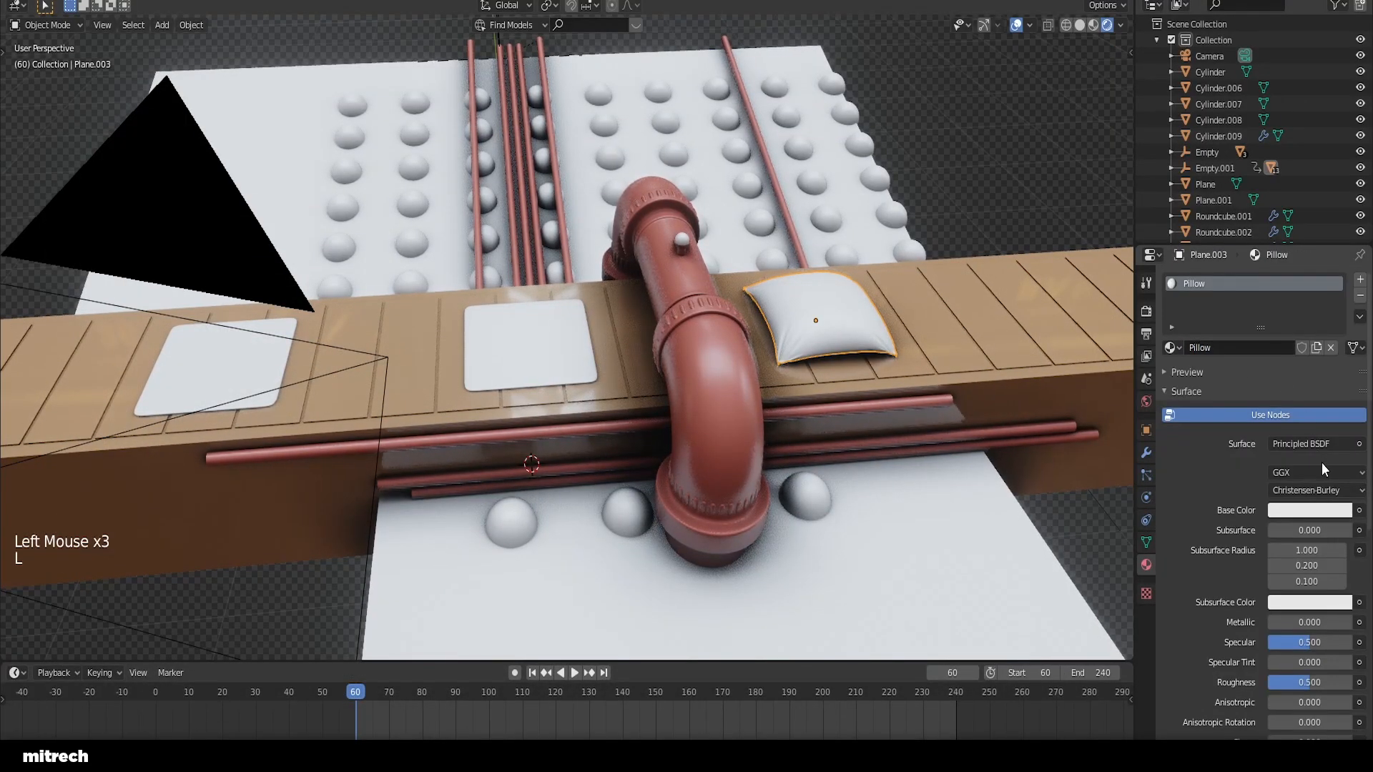
click(1323, 509)
key(Return)
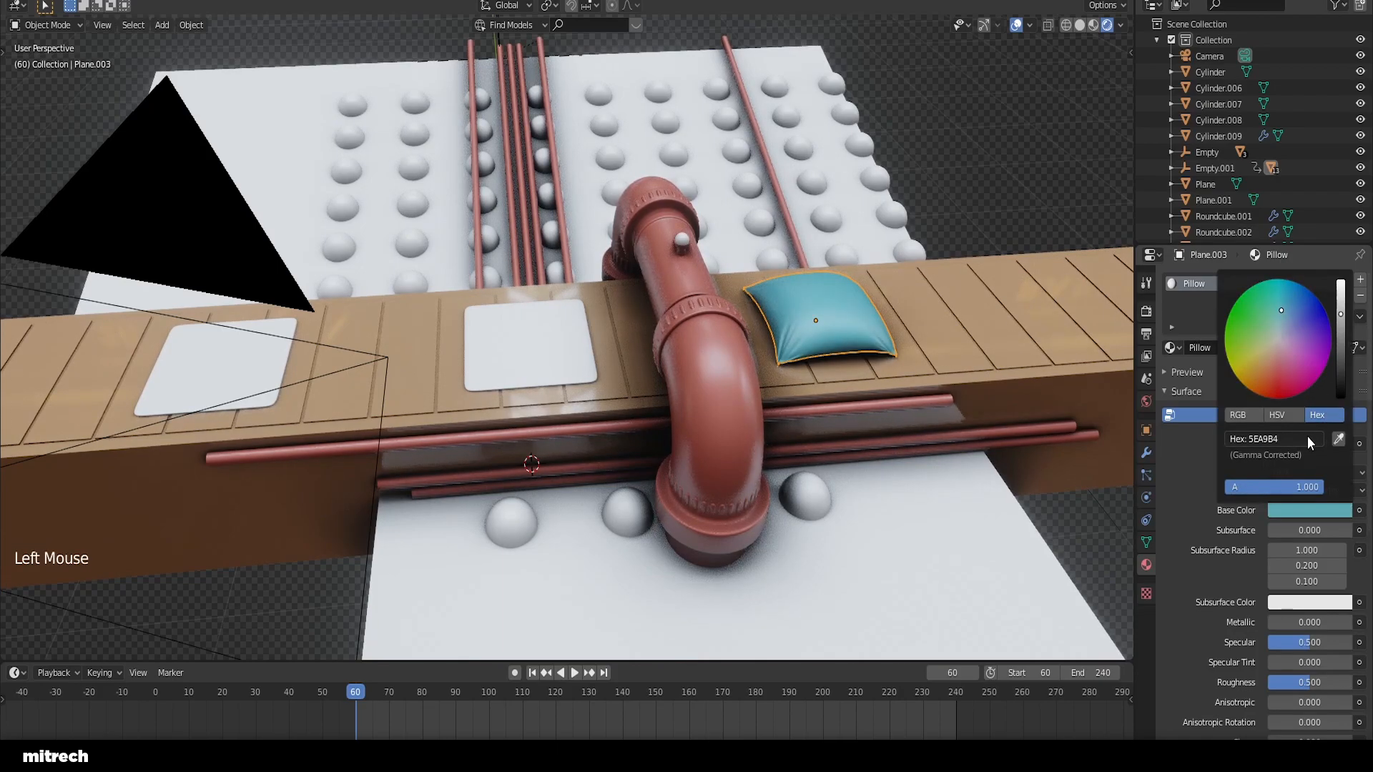
Step: Link the pillow's Pillow material to the flat square pads along the track
middle_drag(855, 375, 604, 379)
key(a)
right_click(478, 346)
middle_drag(478, 346, 319, 269)
shift+right_click(314, 266)
shift+middle_drag(148, 250, 429, 400)
shift+right_click(335, 320)
shift+right_click(854, 468)
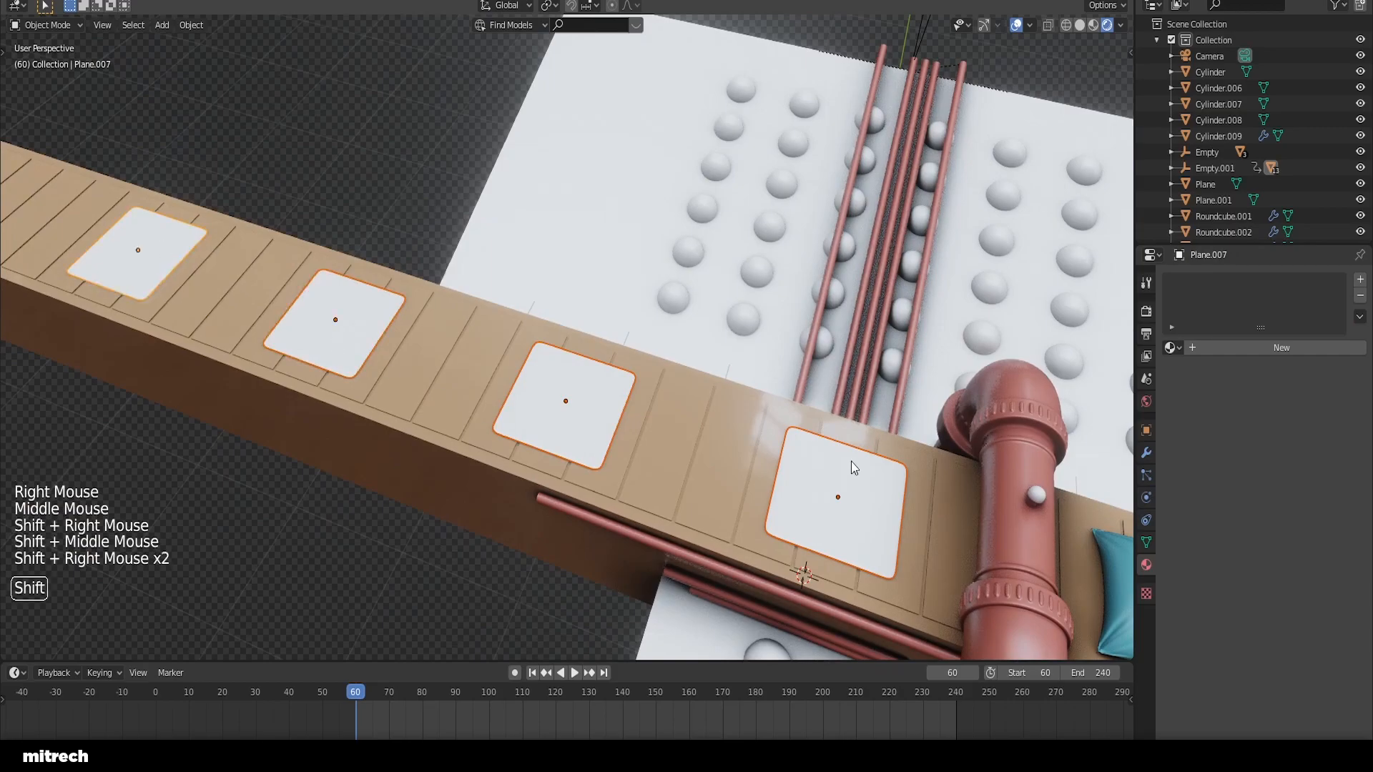
shift+middle_drag(1064, 544, 835, 458)
shift+right_click(904, 490)
key(ctrl+l)
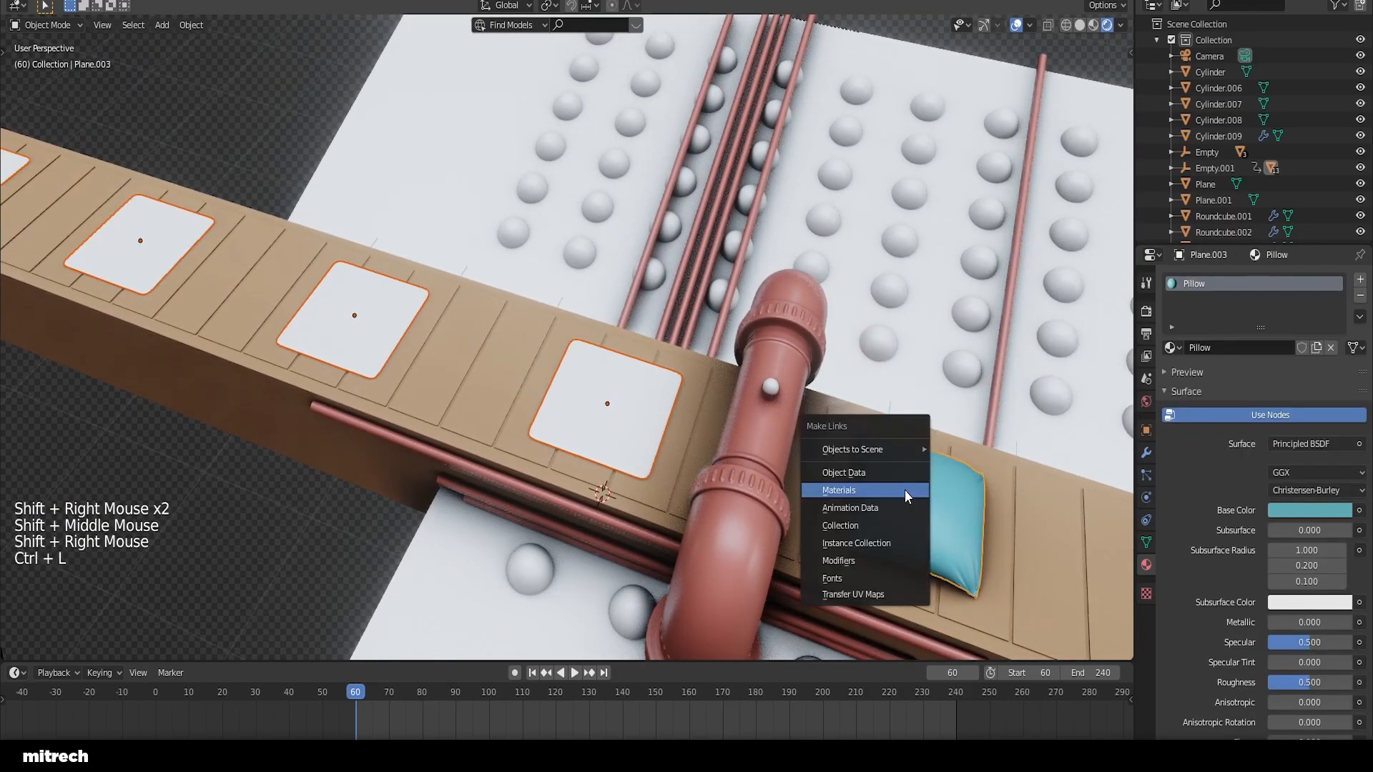
click(904, 490)
Step: Return to the camera view, deselect the pads and pillow, and save the scene
key(KP_0)
key(a)
key(F15)
key(a)
key(a)
key(a)
key(ctrl+s)
Step: Try roughness values of 0.2 and 1 on the Pillow material and settle on 0.4
click(1302, 680)
text(.2)
key(Return)
click(1302, 681)
text(1)
key(Return)
click(1302, 676)
text(.4)
key(Return)
Step: Deselect the track and save the scene
right_click(715, 341)
key(a)
key(a)
key(a)
key(a)
key(ctrl+s)
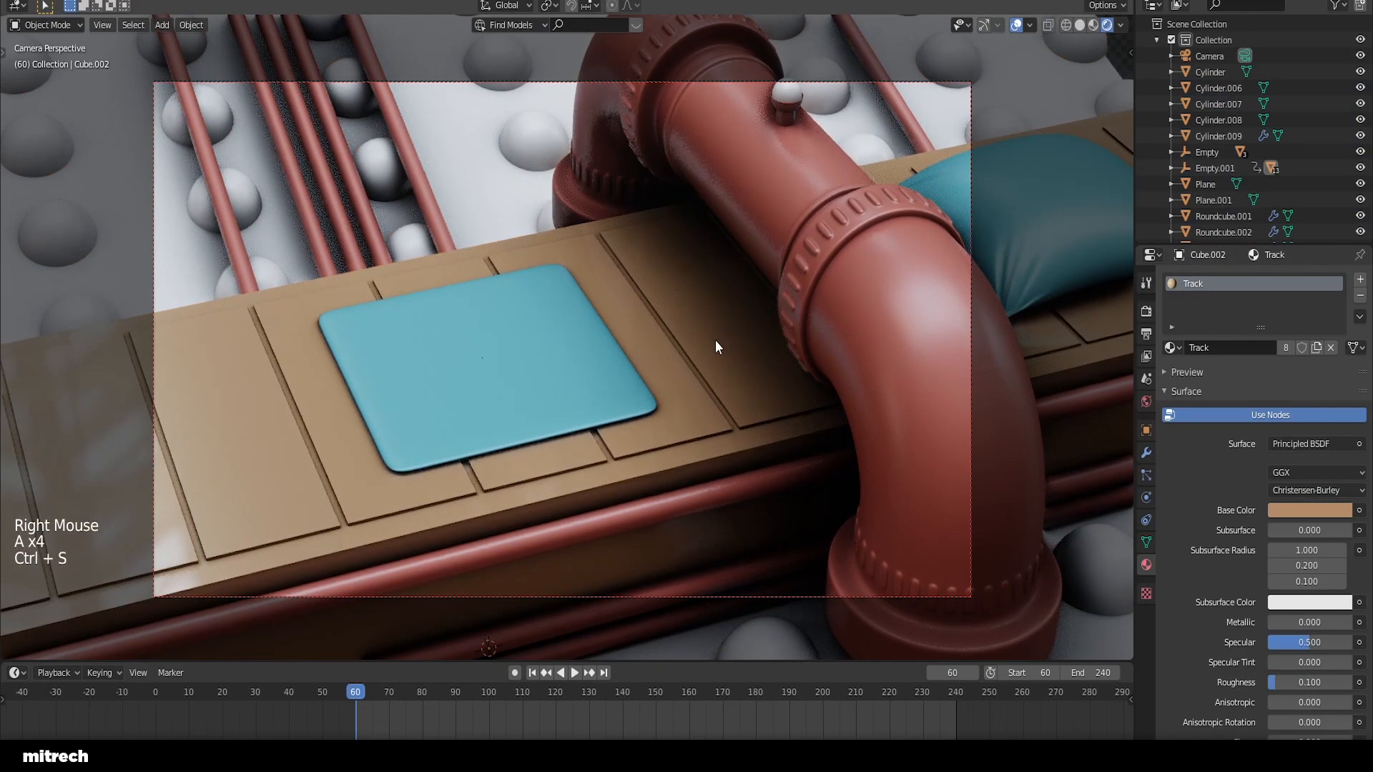
key(a)
key(a)
key(a)
middle_drag(711, 348, 778, 384)
scroll(622, 358, up, 2)
key(a)
key(a)
key(a)
key(ctrl+s)
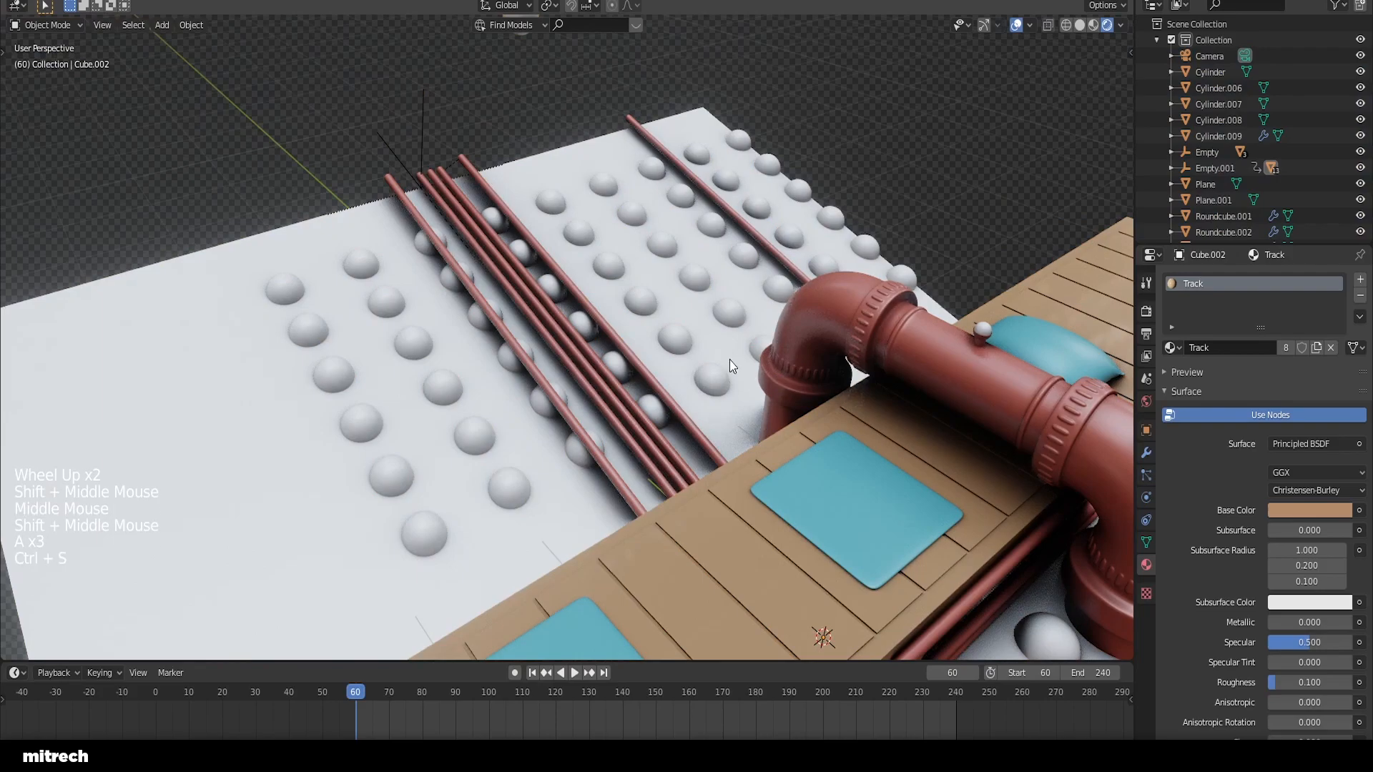
Step: Link the track's Track material to the large studded background plane and save the scene
shift+middle_drag(672, 333, 740, 225)
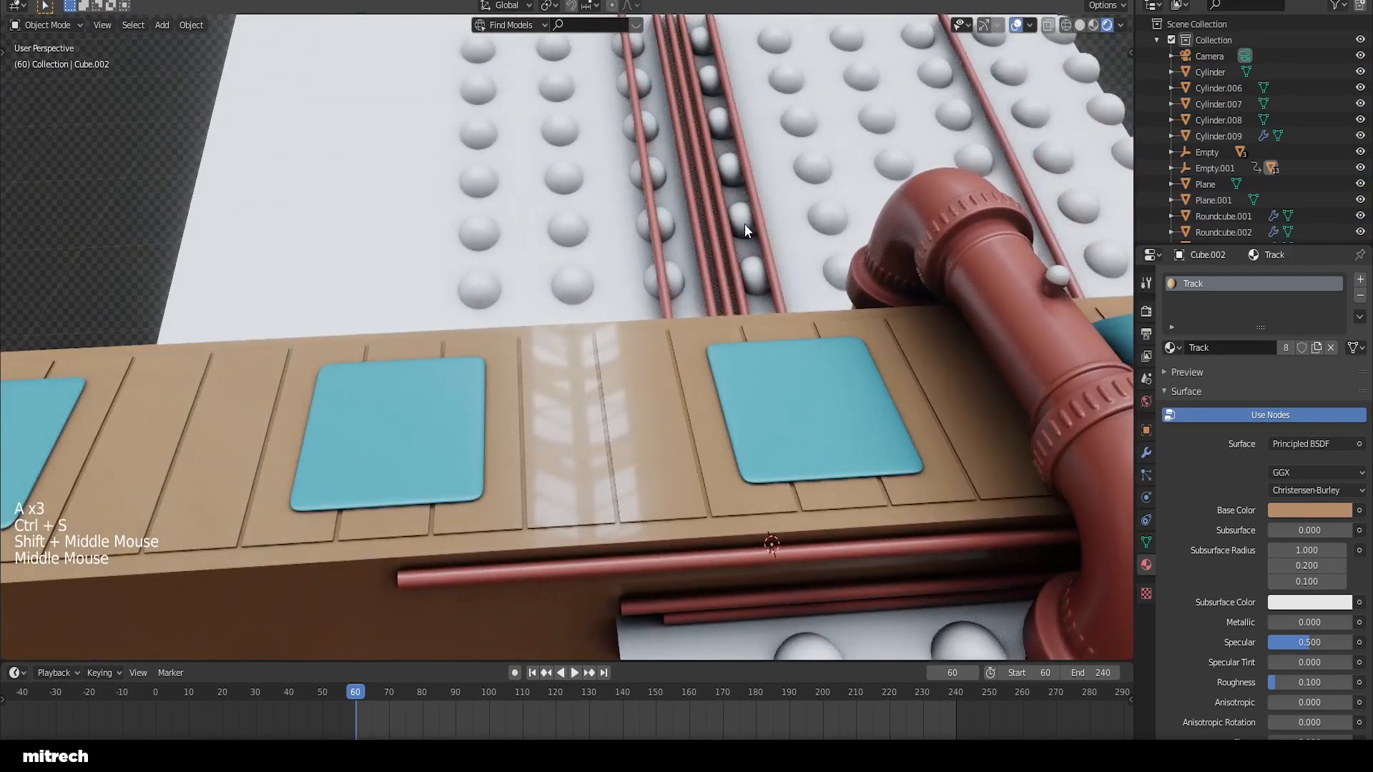
right_click(774, 227)
key(KP_0)
key(a)
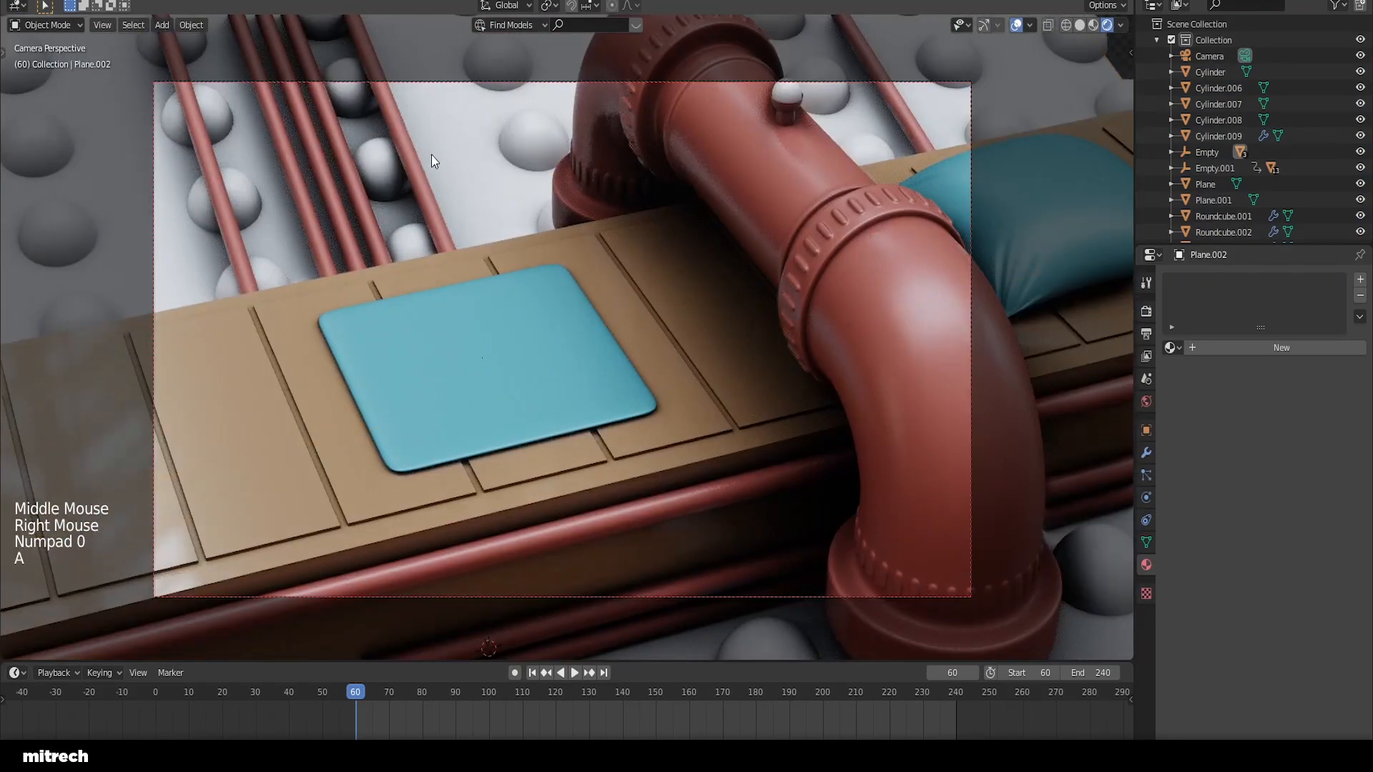
right_click(572, 252)
shift+right_click(686, 342)
key(ctrl+l)
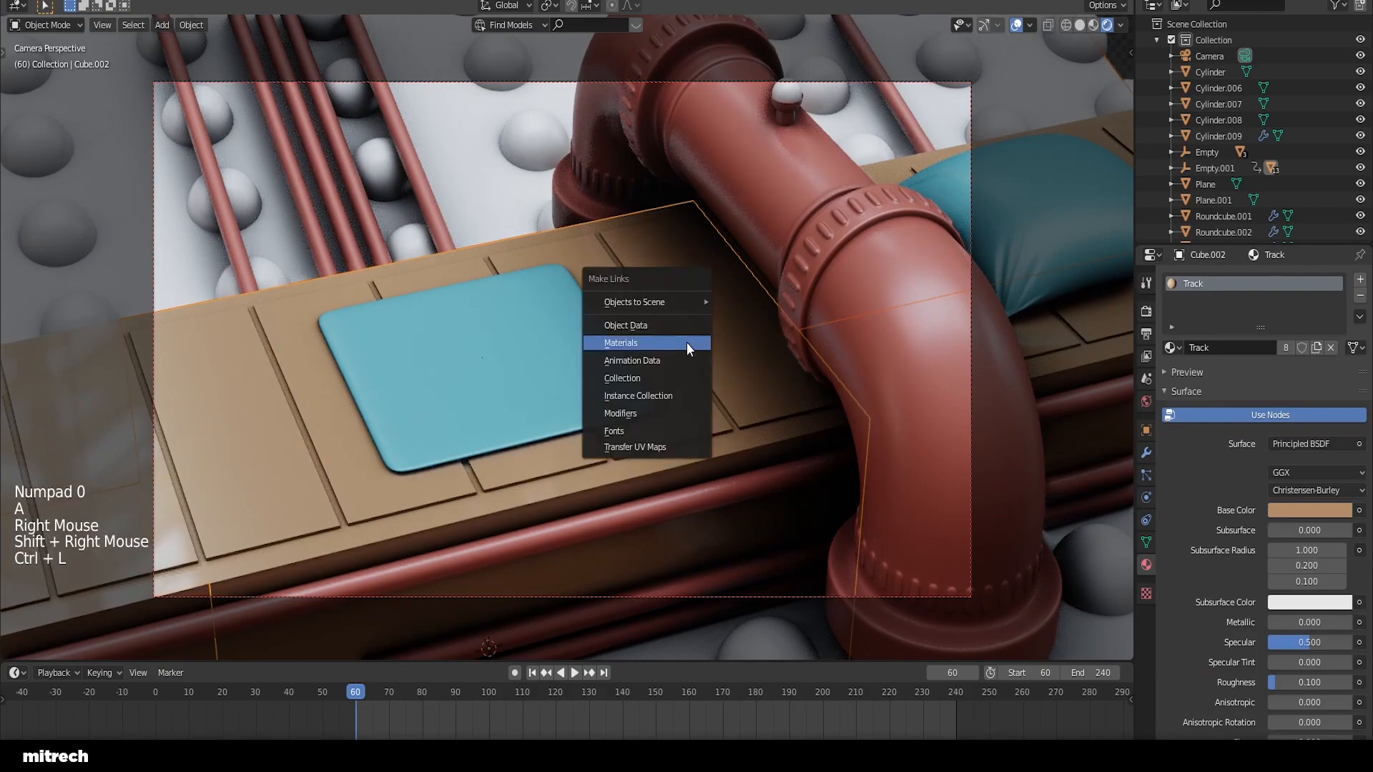
click(686, 346)
key(a)
key(ctrl+s)
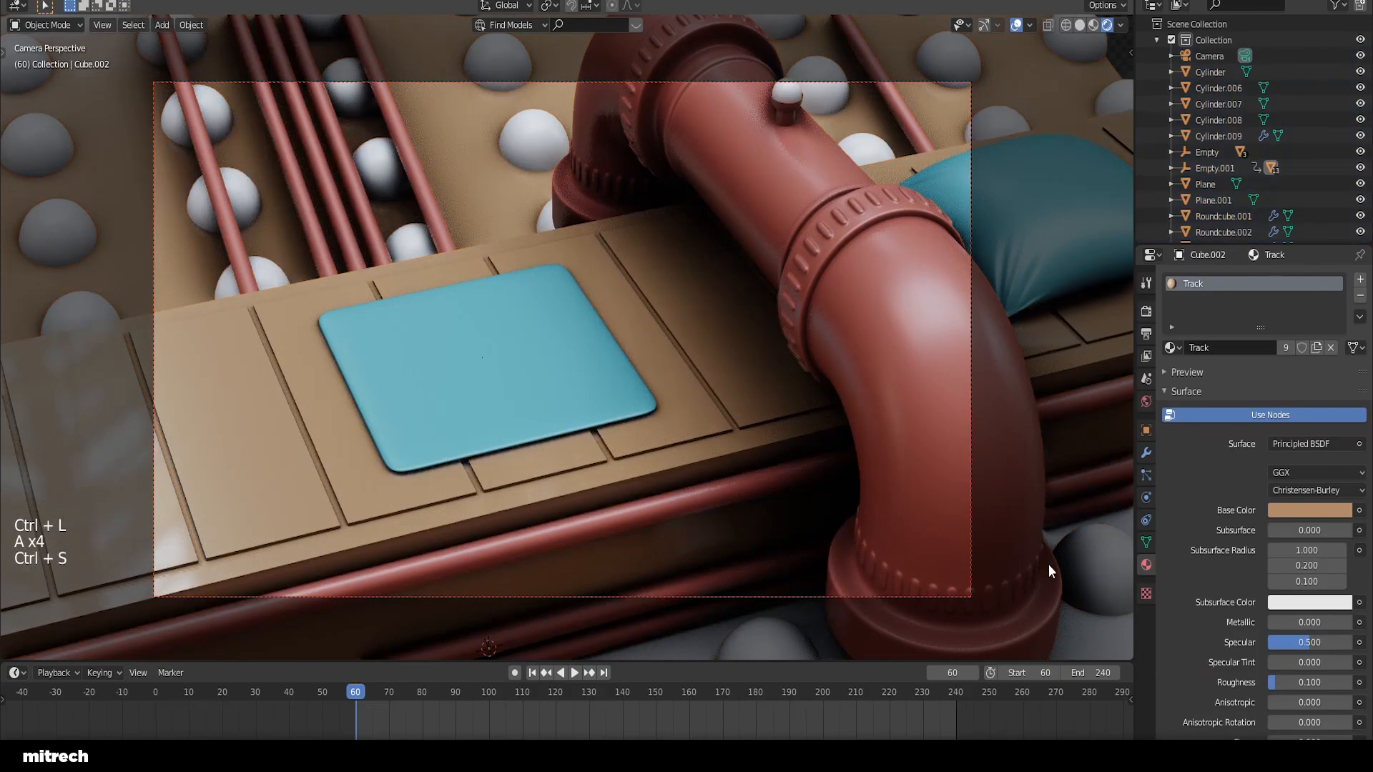
Step: Link the Track material to the two floor planes in front of the track
right_click(663, 300)
shift+right_click(675, 302)
key(ctrl+l)
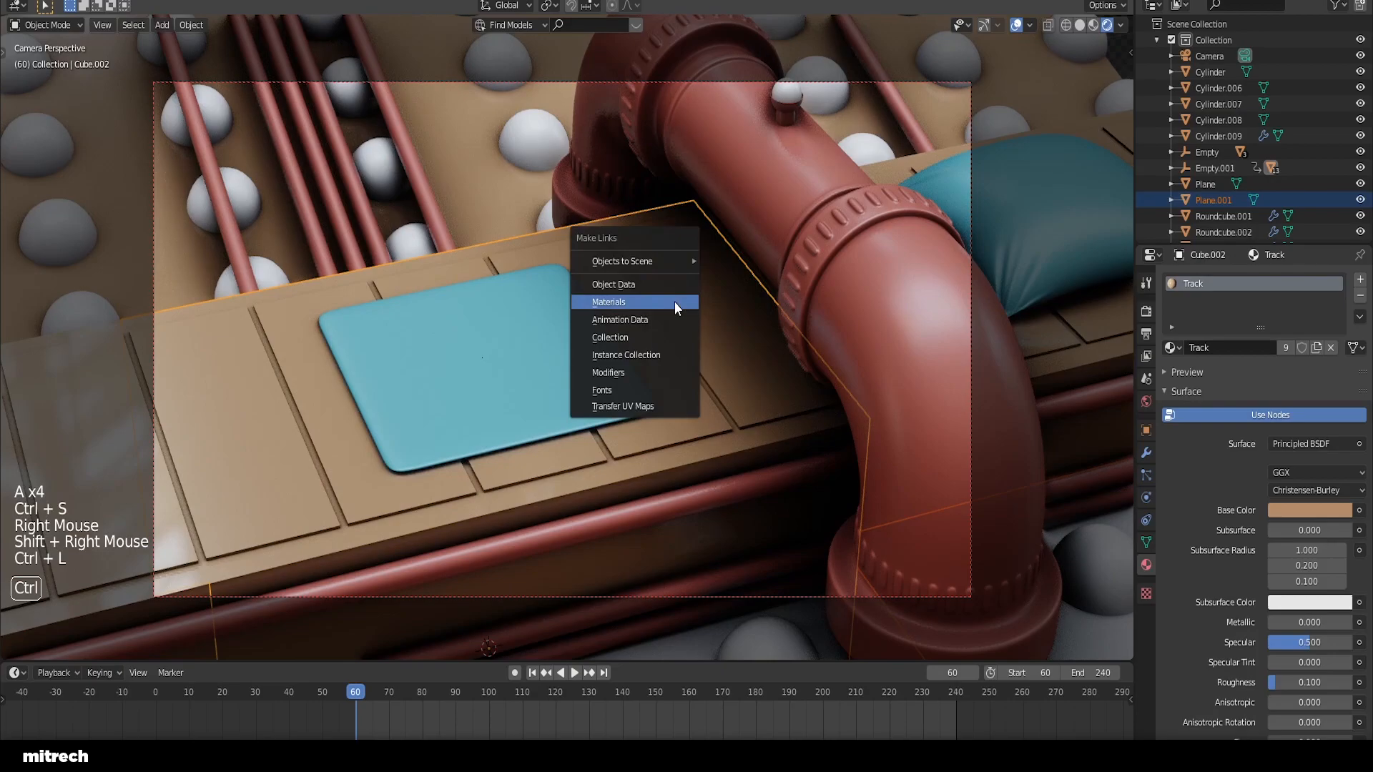
click(674, 301)
key(a)
middle_drag(719, 473, 705, 493)
scroll(705, 493, down, 3)
right_click(668, 496)
shift+right_click(723, 449)
key(ctrl+l)
click(723, 448)
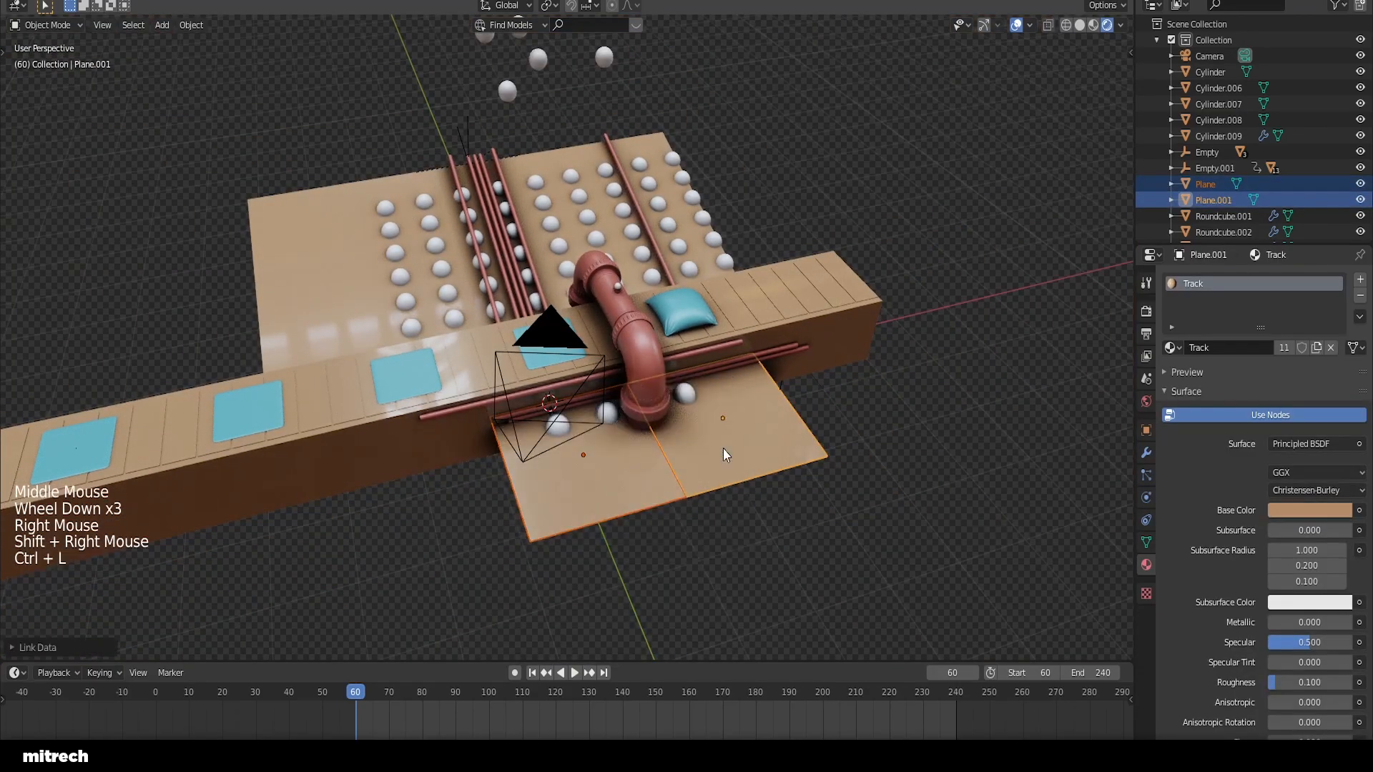
Step: Deselect the front floor planes, restore the camera view and save the scene
key(a)
key(a)
key(a)
key(a)
key(ctrl+s)
key(KP_0)
key(a)
key(a)
key(a)
key(ctrl+s)
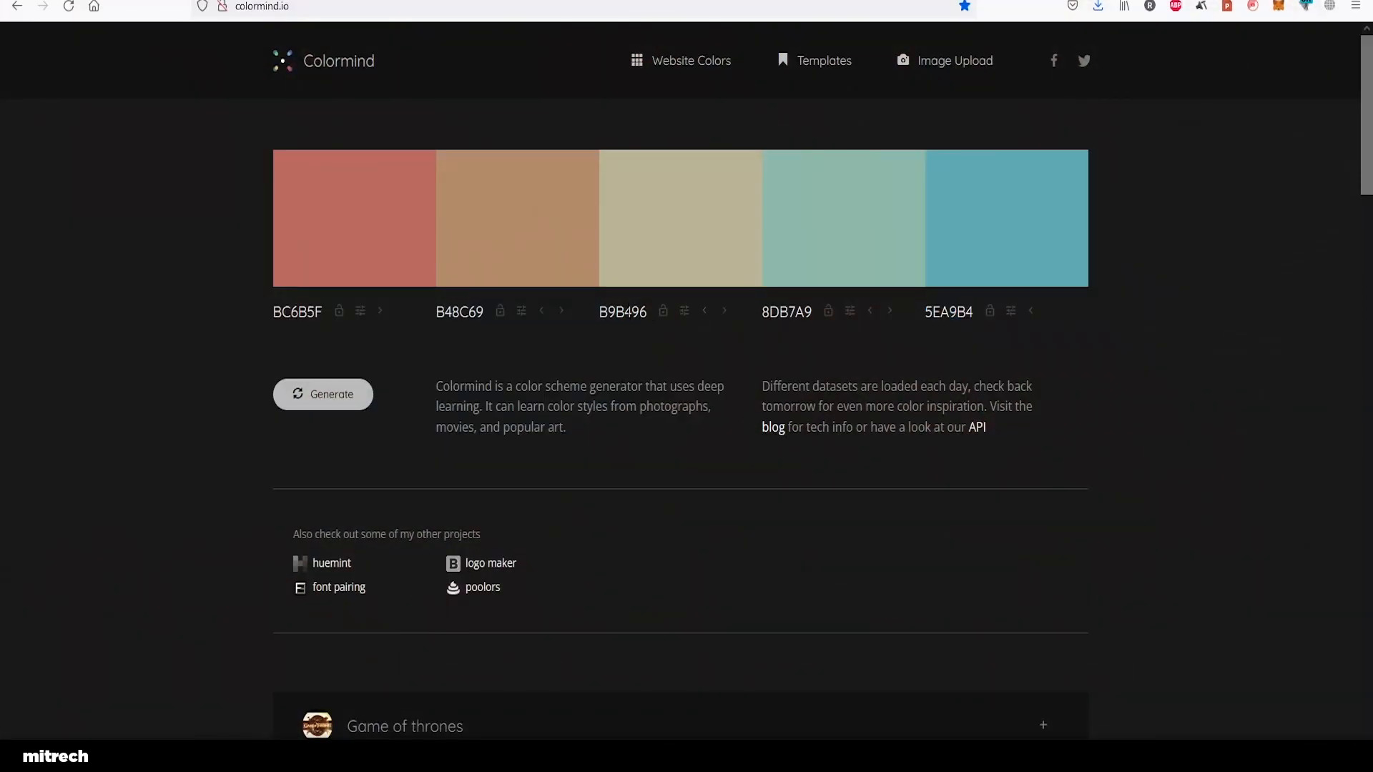
Step: Copy hex B9B496 from the Colormind palette and give the studded plane its own BG material in Blender with that base color
double_click(622, 312)
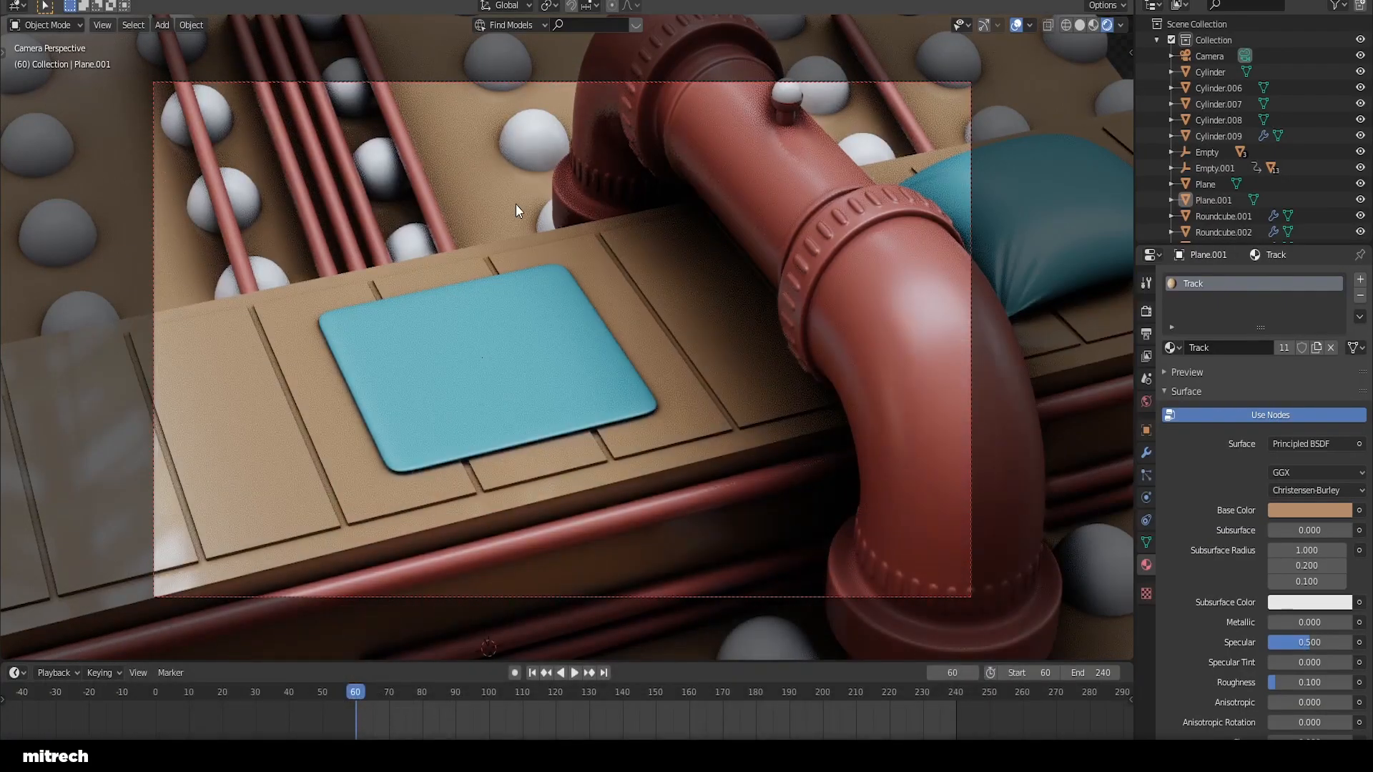
right_click(516, 203)
middle_drag(520, 204, 529, 208)
key(a)
right_click(529, 208)
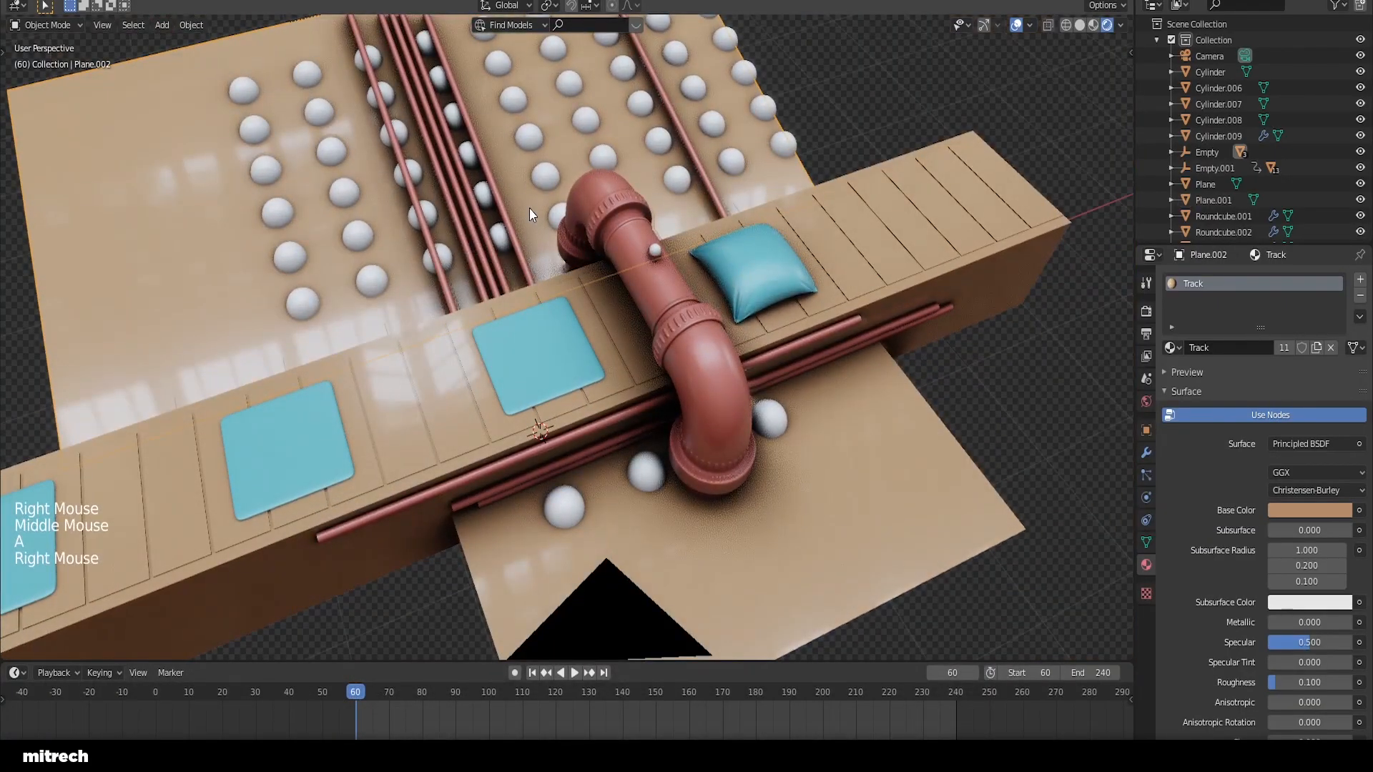
double_click(1282, 350)
text(BG)
click(1306, 510)
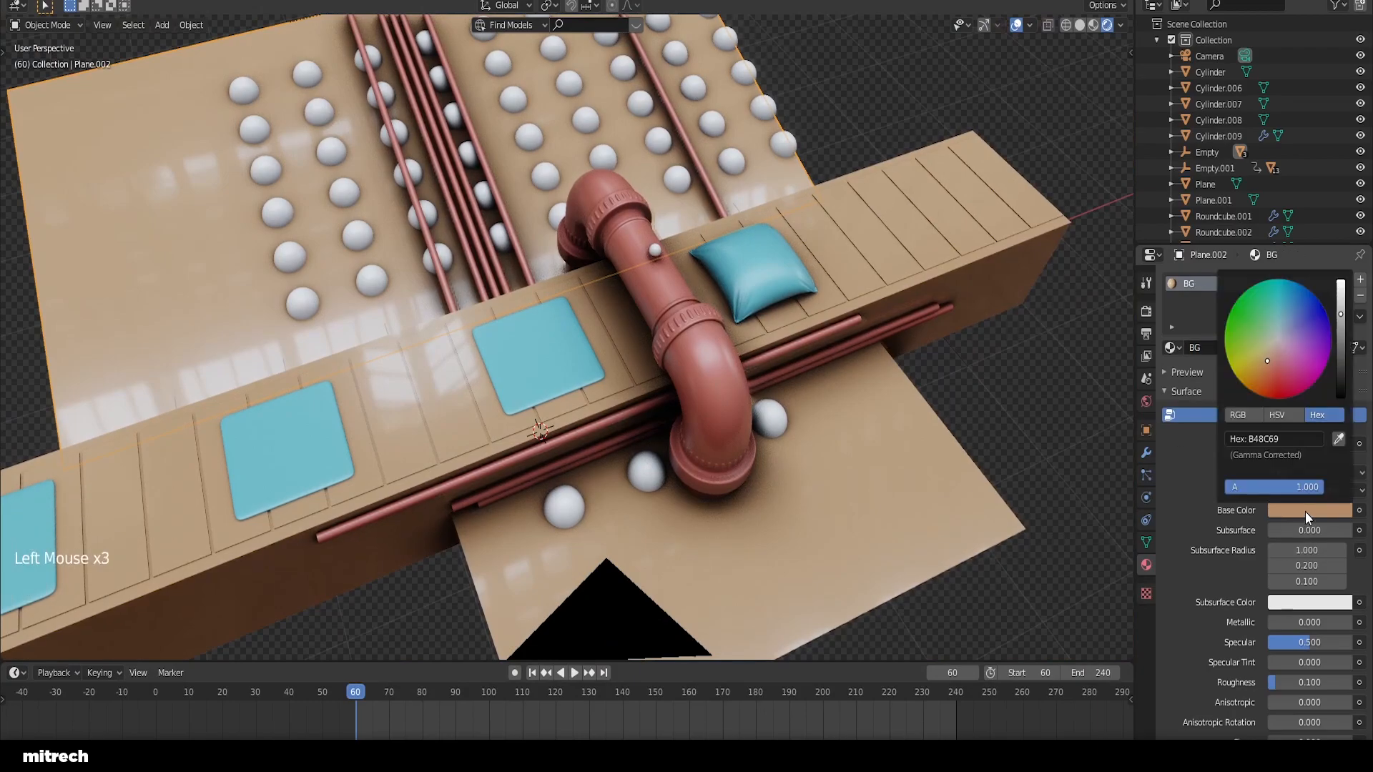
double_click(1306, 438)
key(ctrl+v)
key(Return)
Step: Link the studded plane's BG material to the two floor planes in front of the track
middle_drag(676, 409, 650, 389)
key(KP_0)
key(a)
scroll(680, 462, down, 3)
shift+right_click(658, 468)
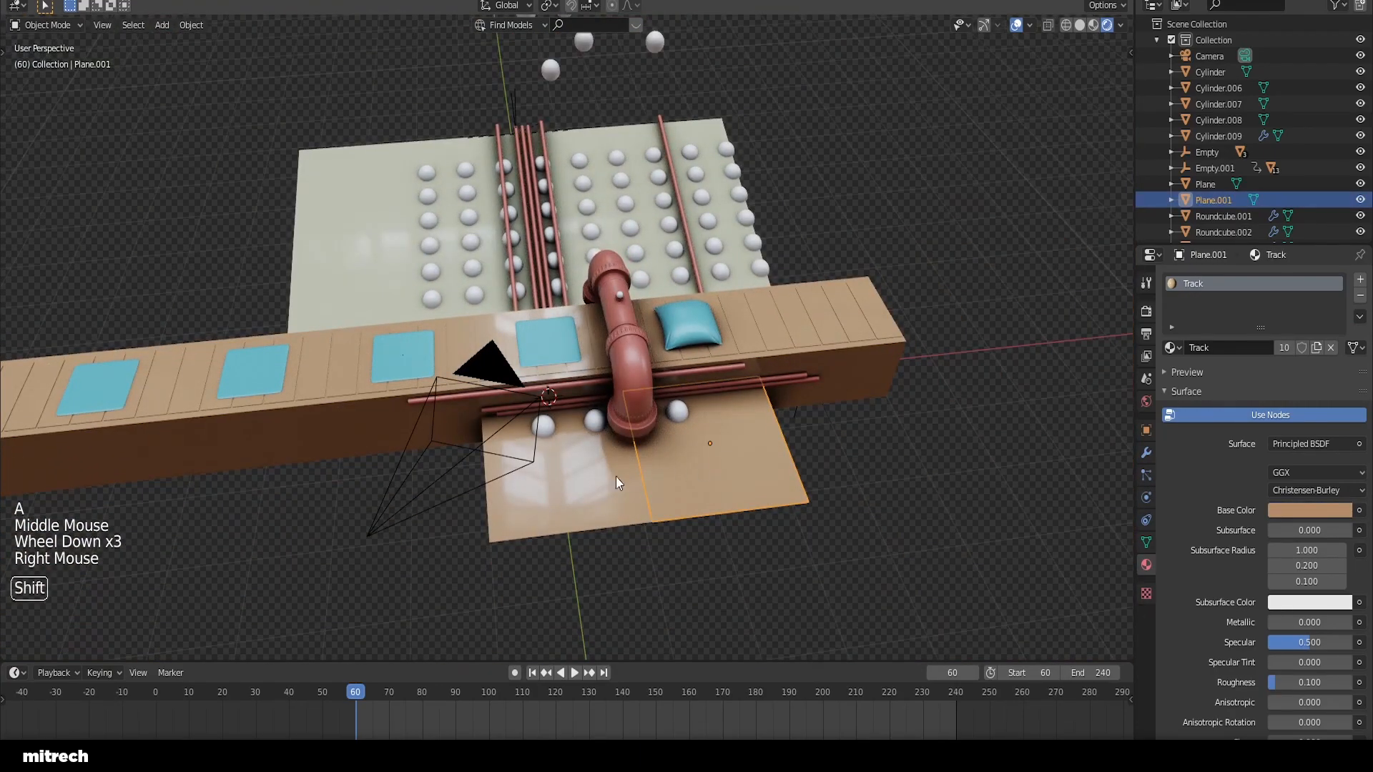
shift+right_click(625, 474)
shift+right_click(307, 236)
key(ctrl+l)
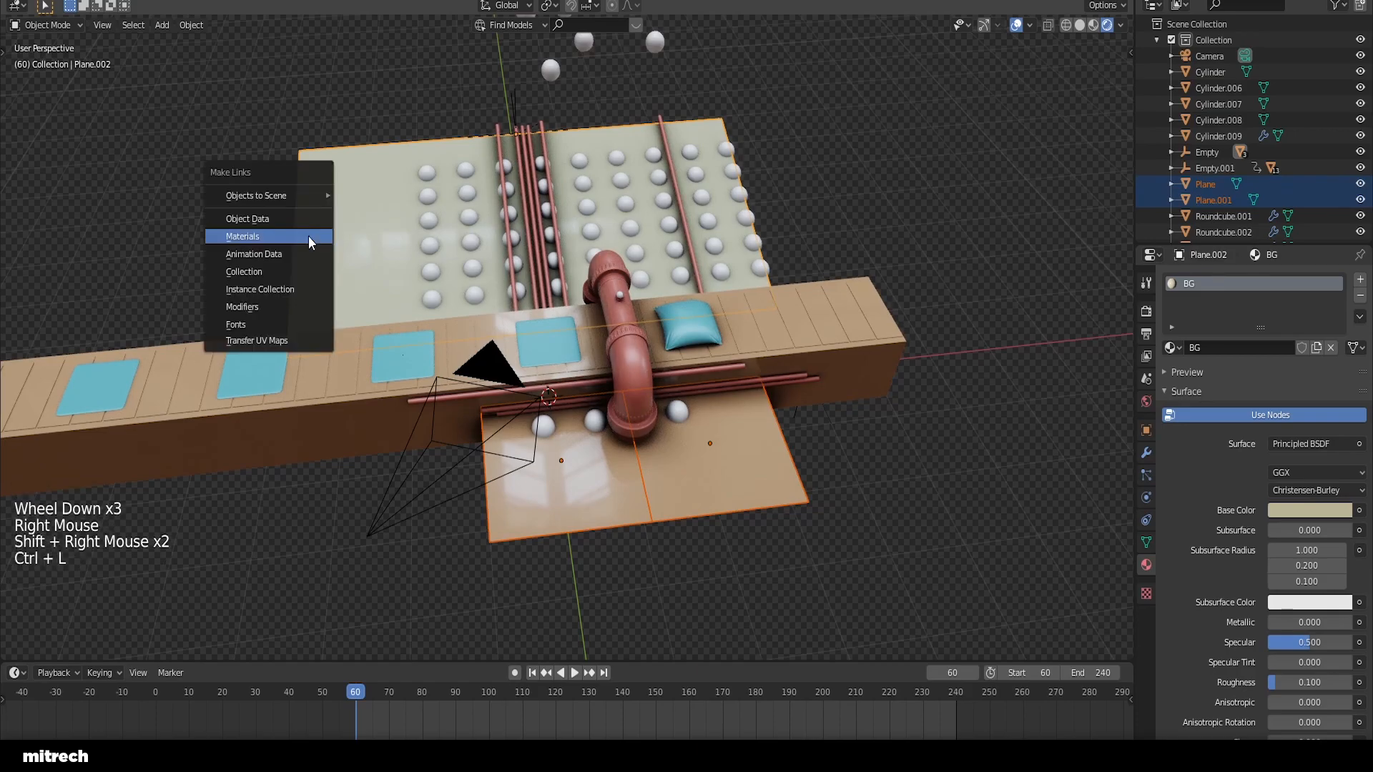
click(308, 236)
Step: Deselect all planes, return to the camera view and save the scene with the BG material applied
key(a)
key(a)
key(a)
key(a)
key(ctrl+s)
key(KP_0)
key(a)
right_click(658, 306)
key(a)
key(a)
key(a)
key(a)
key(ctrl+s)
Step: Examine the edges of the track's end block beyond the pillow up close and save the scene
middle_drag(626, 318, 757, 404)
middle_drag(758, 403, 628, 344)
scroll(689, 390, up, 3)
scroll(670, 375, up, 2)
key(F15)
scroll(458, 326, down, 3)
scroll(616, 340, up, 2)
scroll(628, 343, up, 2)
right_click(564, 313)
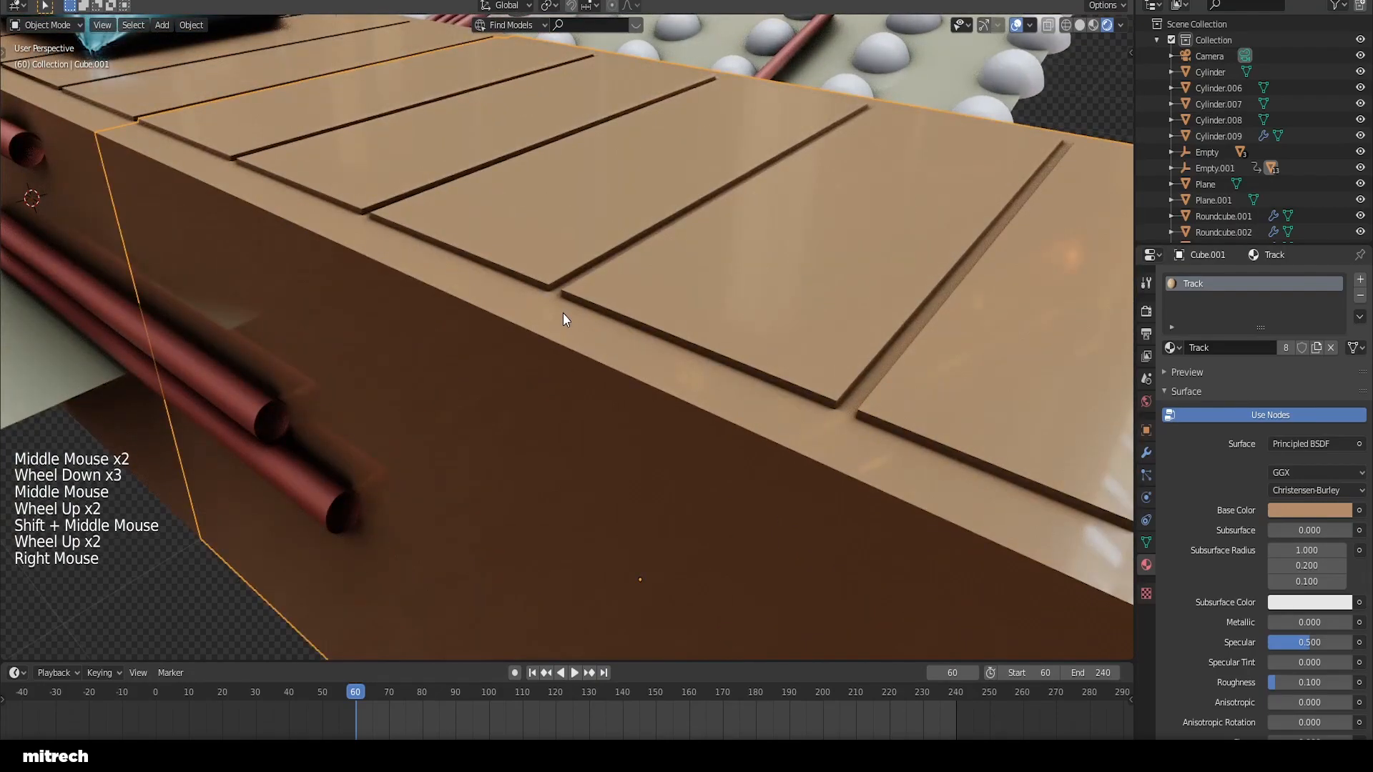
key(a)
key(a)
key(a)
key(a)
key(ctrl+s)
Step: Isolate the track's end block beyond the pillow by hiding all unselected objects
middle_drag(451, 294, 473, 308)
scroll(474, 309, down, 3)
right_click(551, 315)
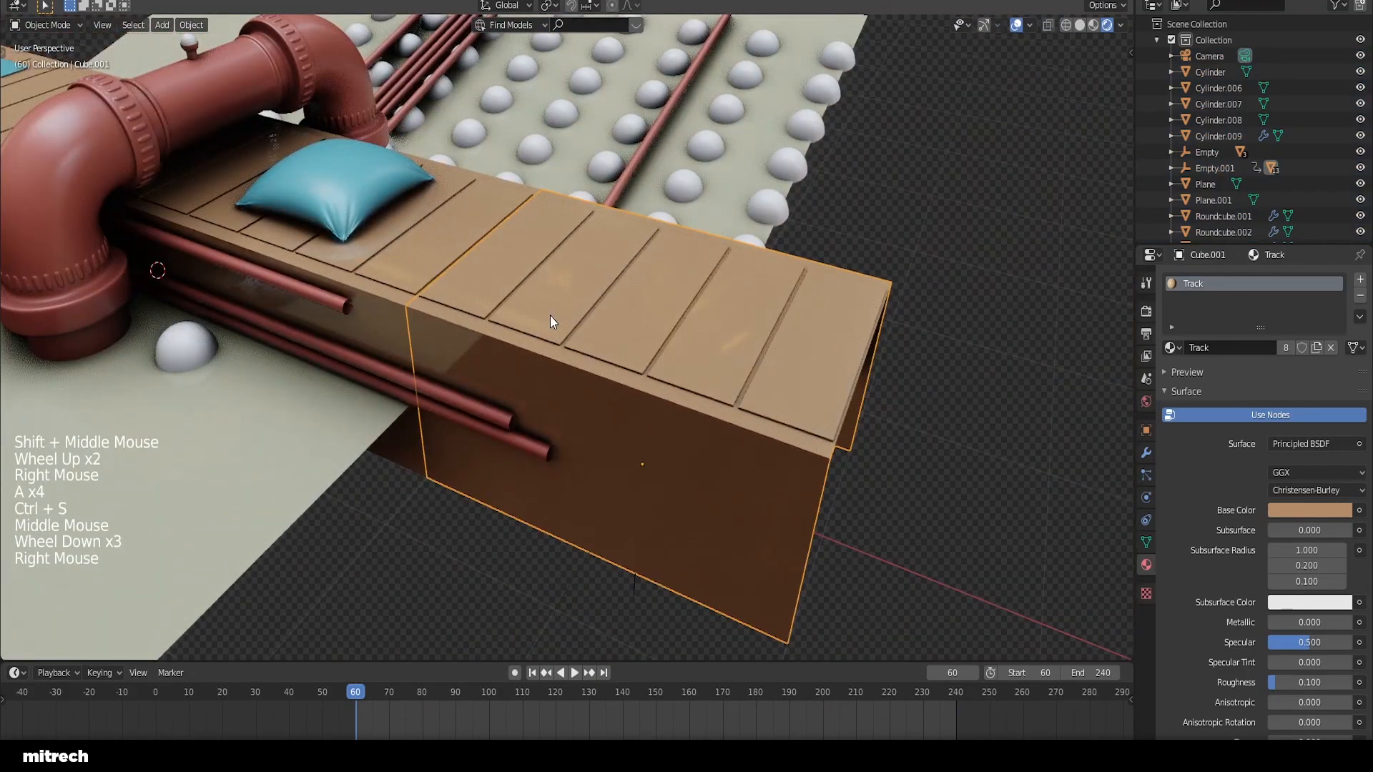
key(shift+h)
scroll(559, 321, up, 2)
middle_drag(560, 325, 527, 350)
scroll(527, 350, up, 2)
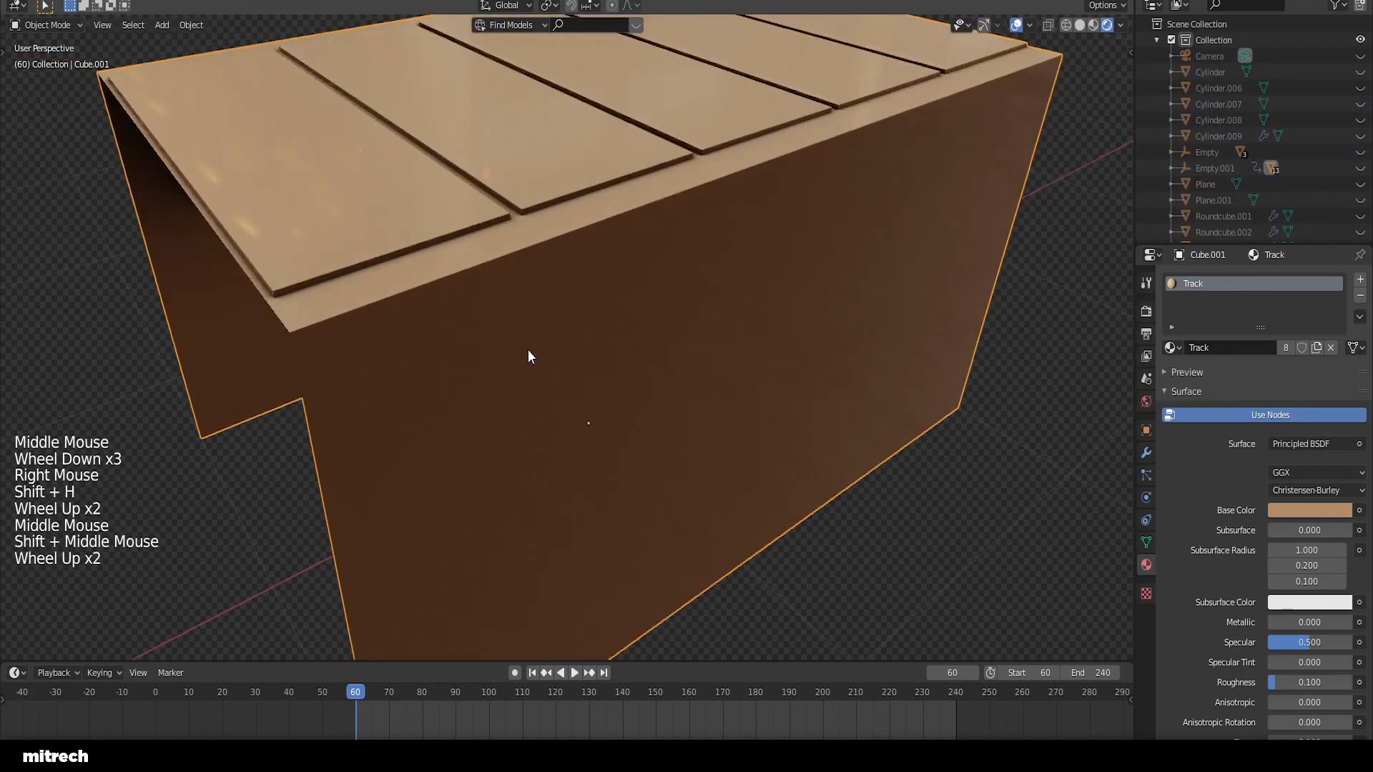
shift+middle_drag(442, 331, 518, 351)
Step: Add a Bevel modifier to the end block with the Width method, Angle limit and 6 segments
click(1146, 453)
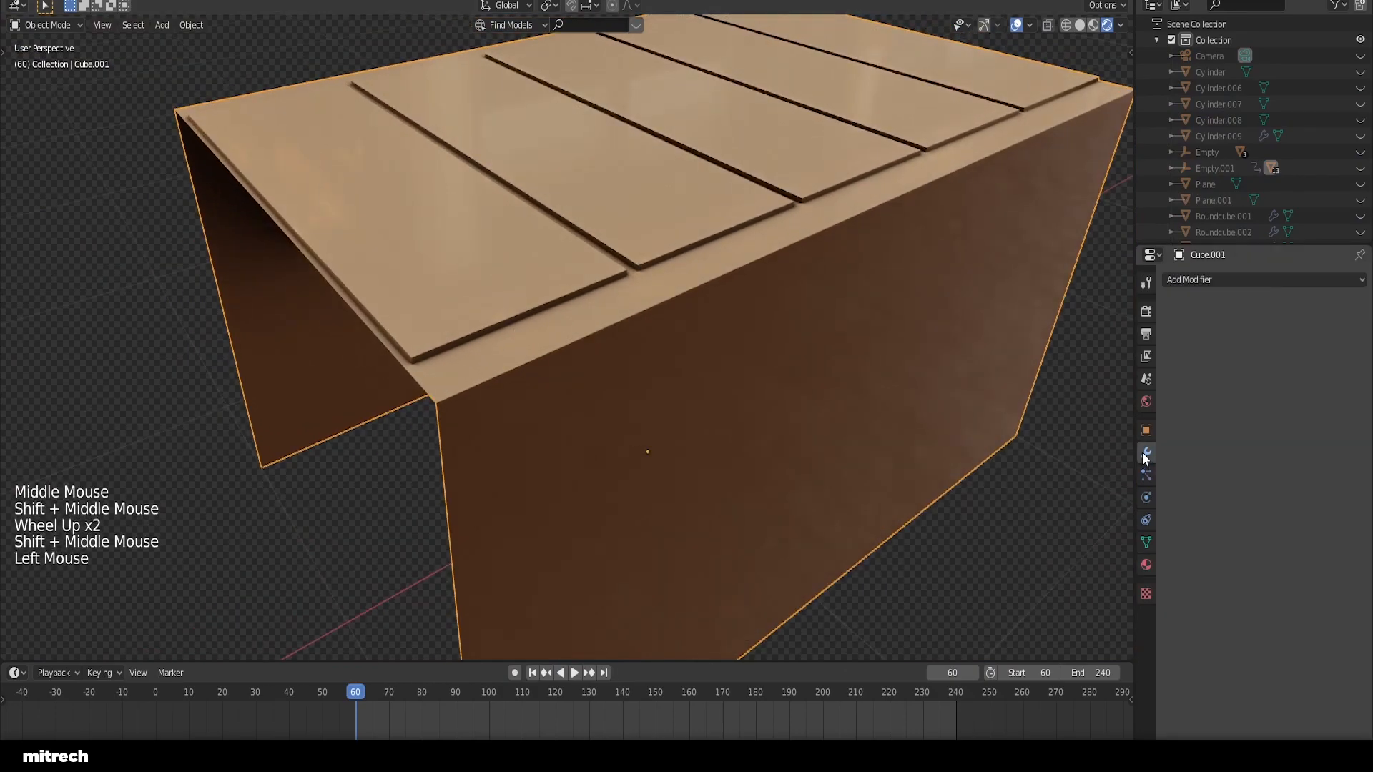
click(1201, 281)
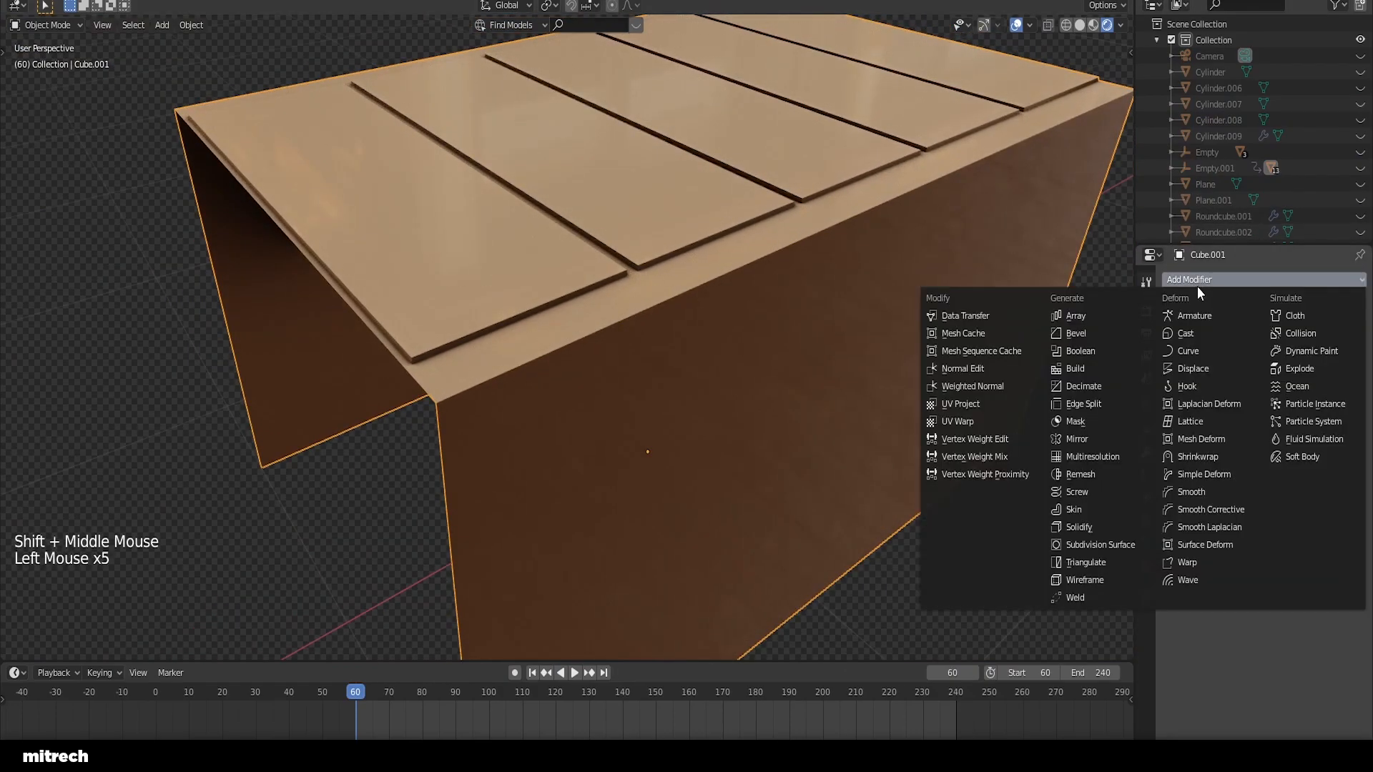
click(1104, 336)
click(1237, 368)
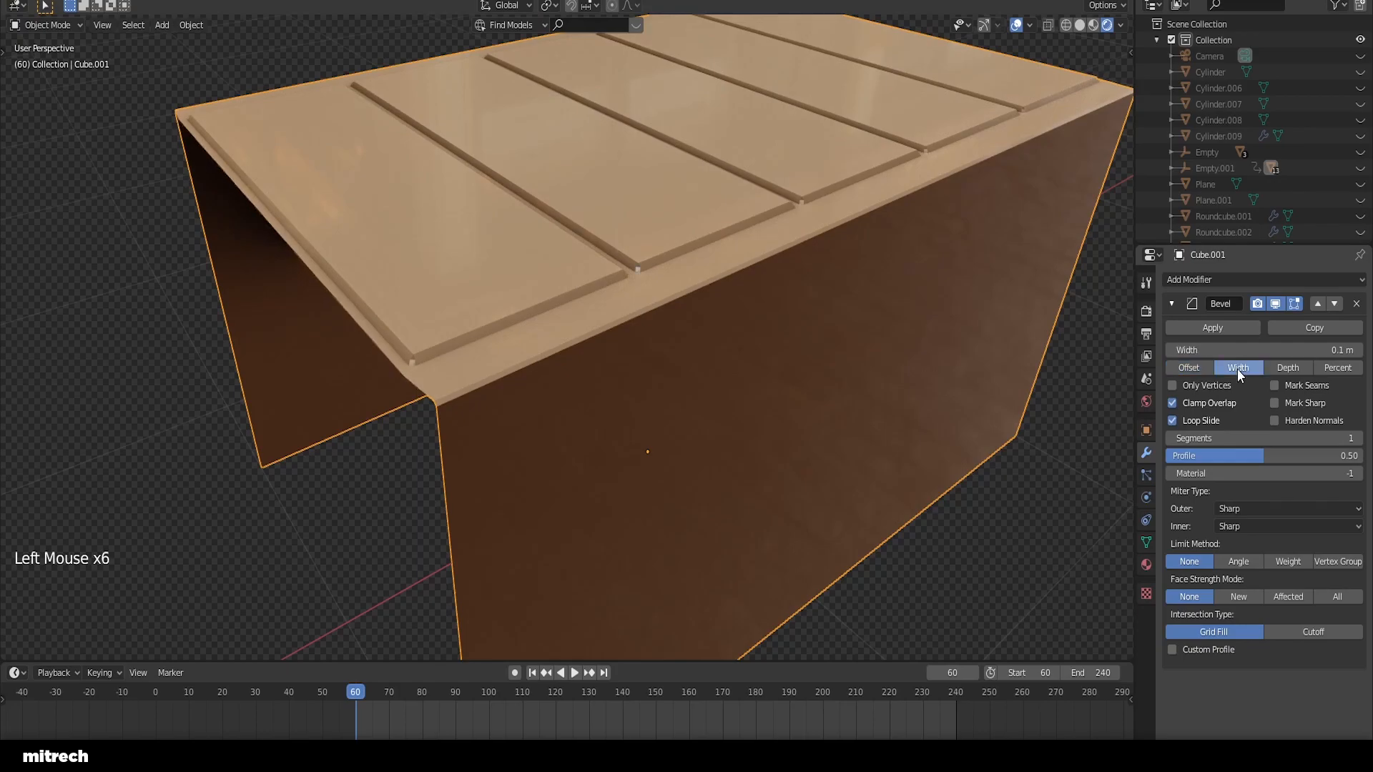
click(1247, 559)
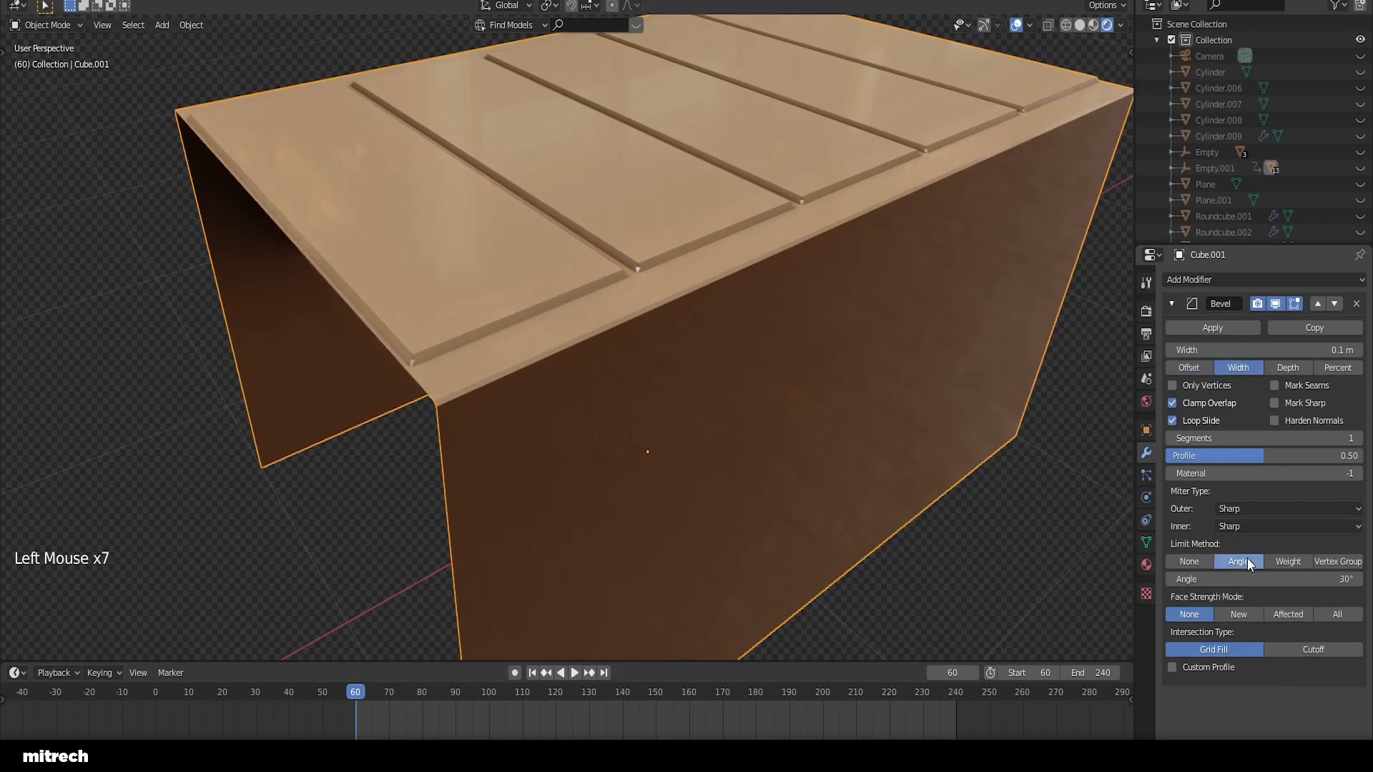
click(1265, 437)
key(Return)
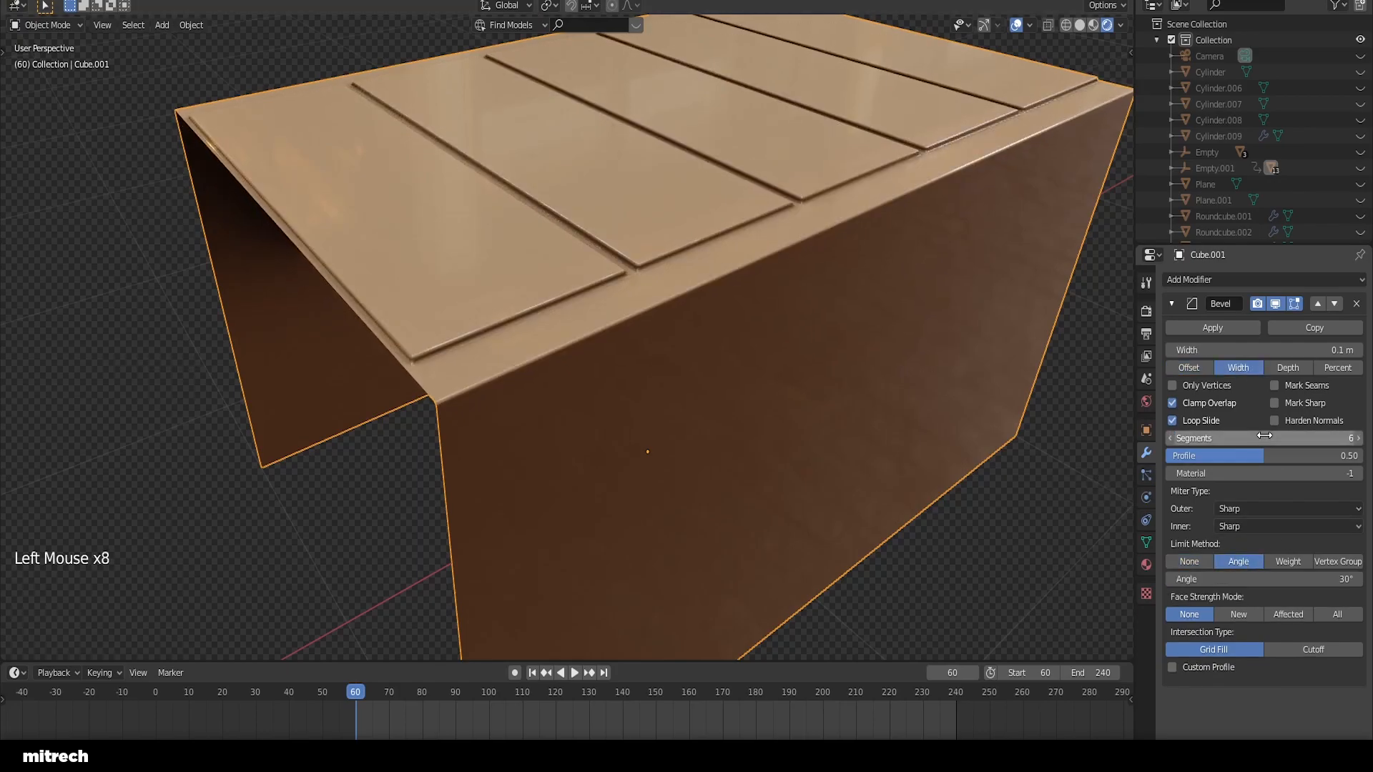
Step: Shade the beveled end block smooth, unhide the other objects and deselect everything
scroll(685, 382, up, 2)
key(a)
right_click(653, 348)
key(ctrl+a)
key(w)
click(653, 346)
scroll(653, 346, down, 2)
key(a)
middle_drag(678, 336, 647, 352)
key(alt+h)
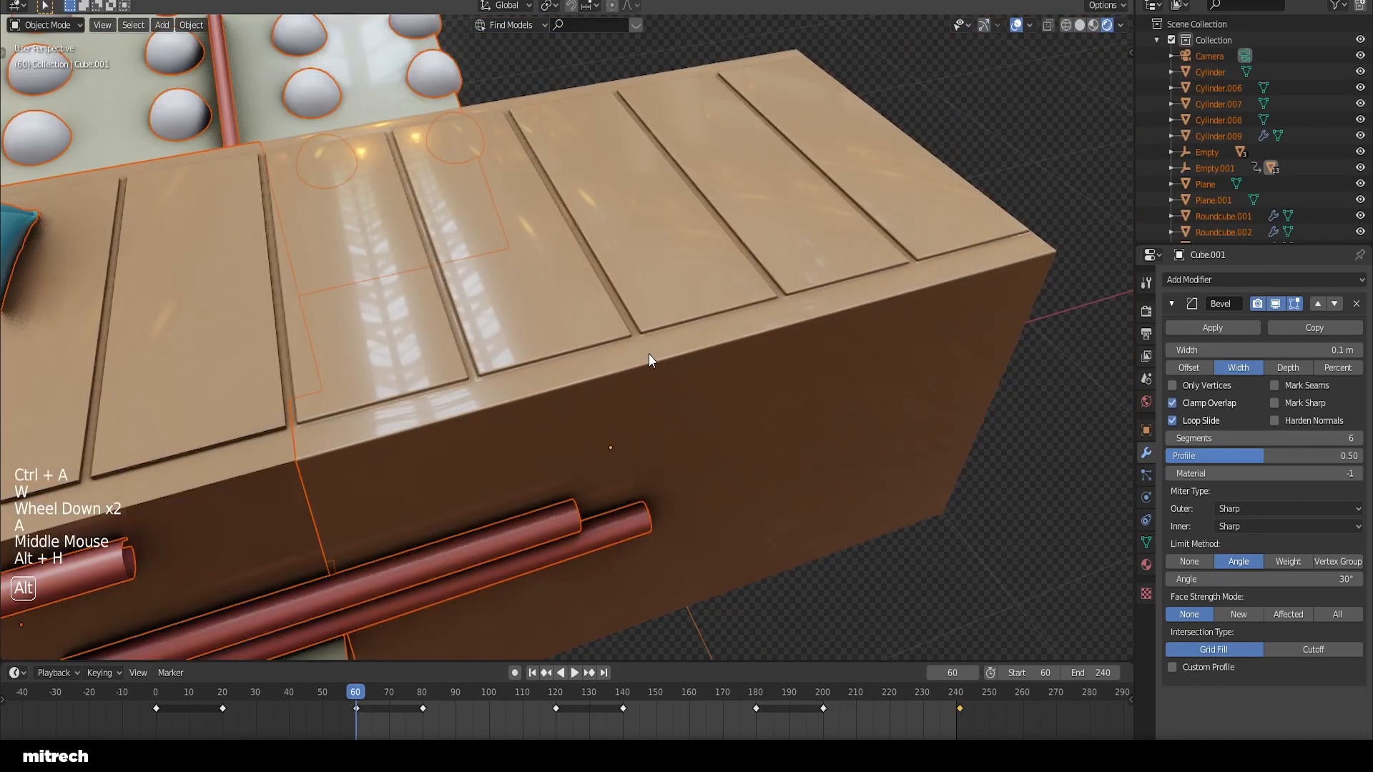
scroll(650, 353, down, 4)
key(a)
Step: Copy the end block's Bevel modifier to all the other blocks of the track by linking modifiers
middle_drag(551, 326, 673, 388)
right_click(786, 393)
shift+right_click(666, 381)
shift+right_click(315, 316)
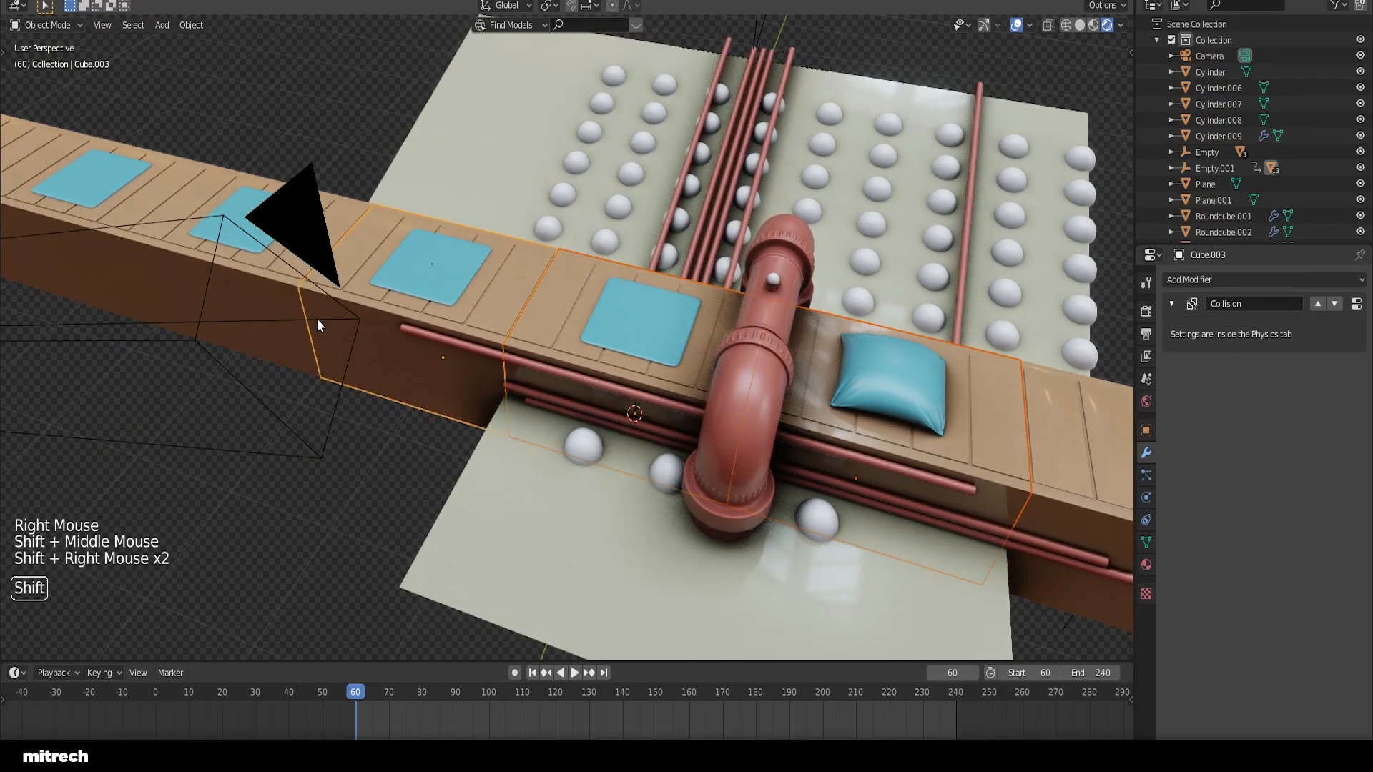
shift+middle_drag(315, 315, 596, 373)
shift+right_click(366, 334)
shift+right_click(224, 300)
shift+right_click(128, 252)
shift+right_click(188, 250)
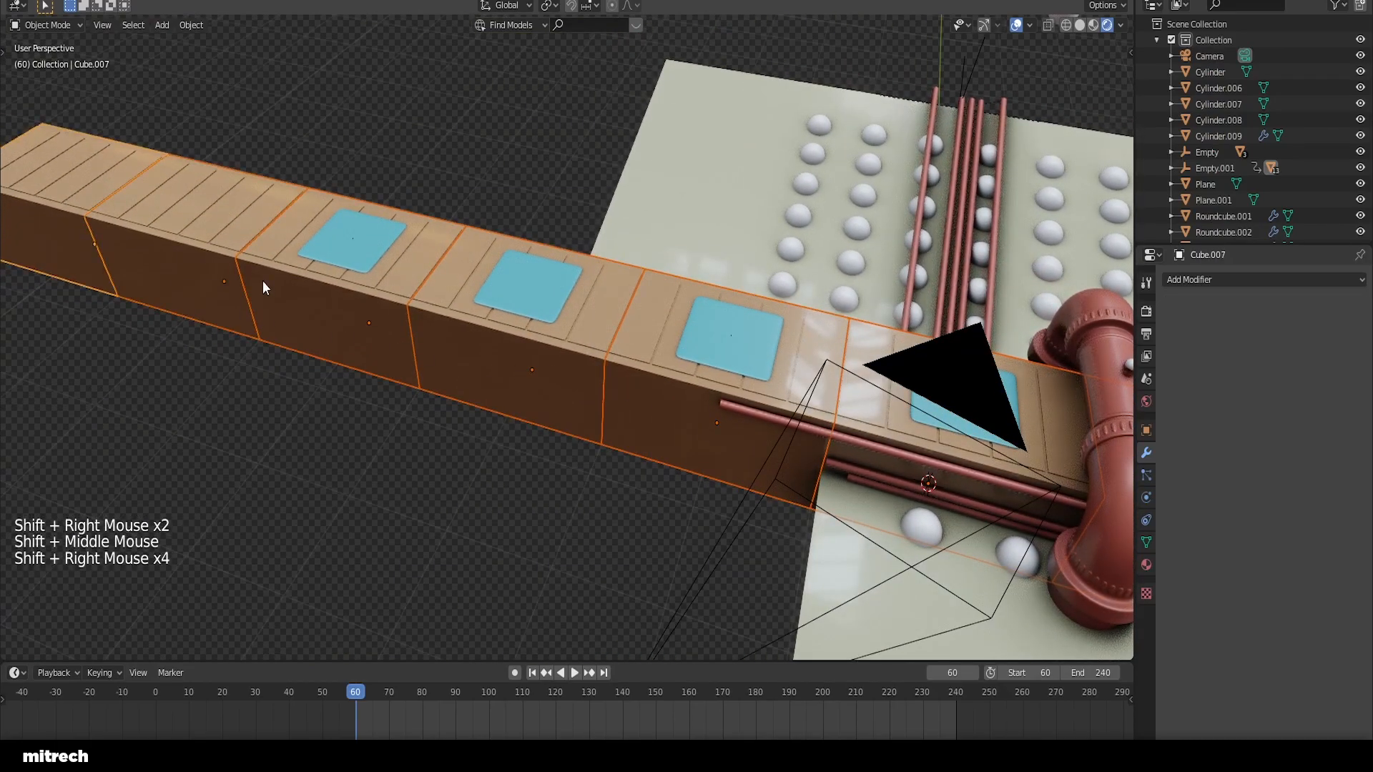
shift+middle_drag(188, 250, 312, 319)
shift+scroll(1010, 473, up, 1)
shift+right_click(1009, 474)
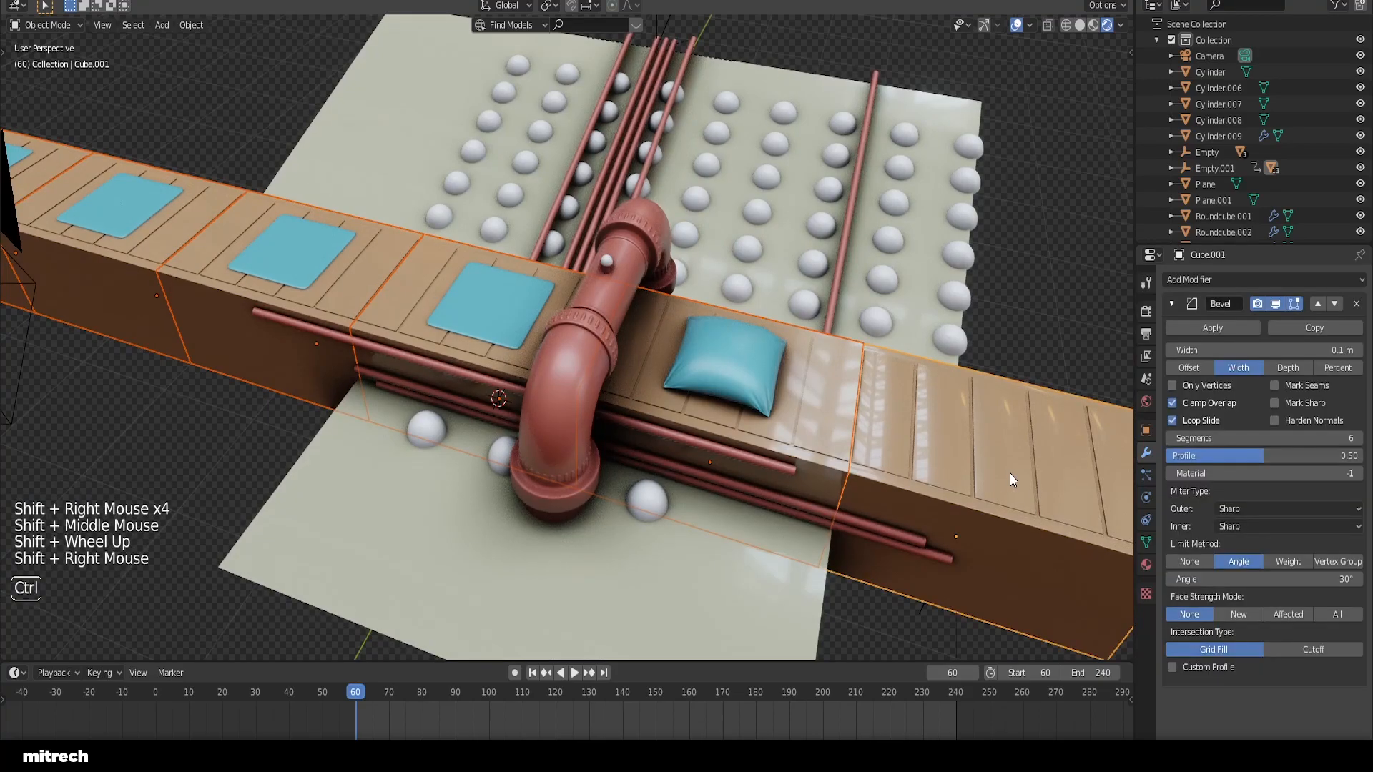
key(ctrl+l)
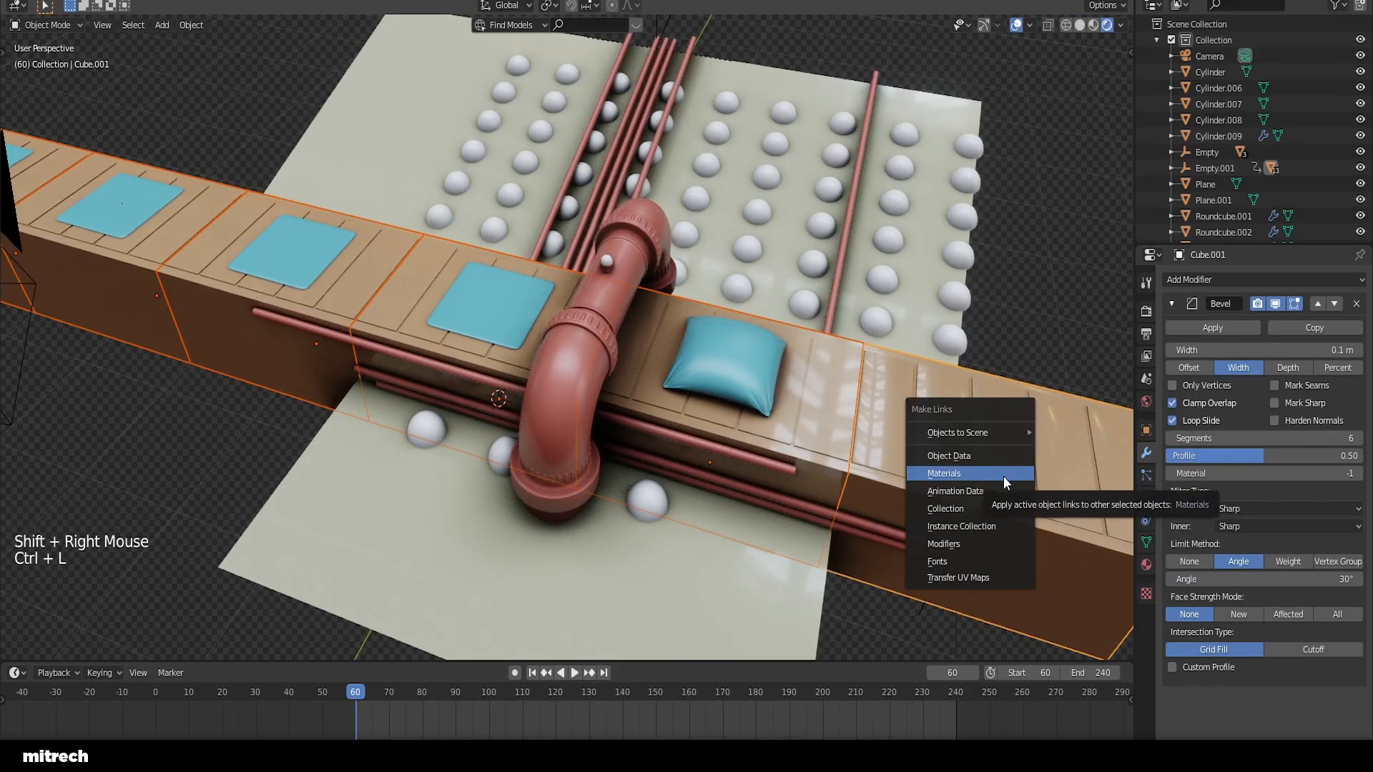
click(961, 544)
Step: Shade the remaining track blocks smooth one after another
key(w)
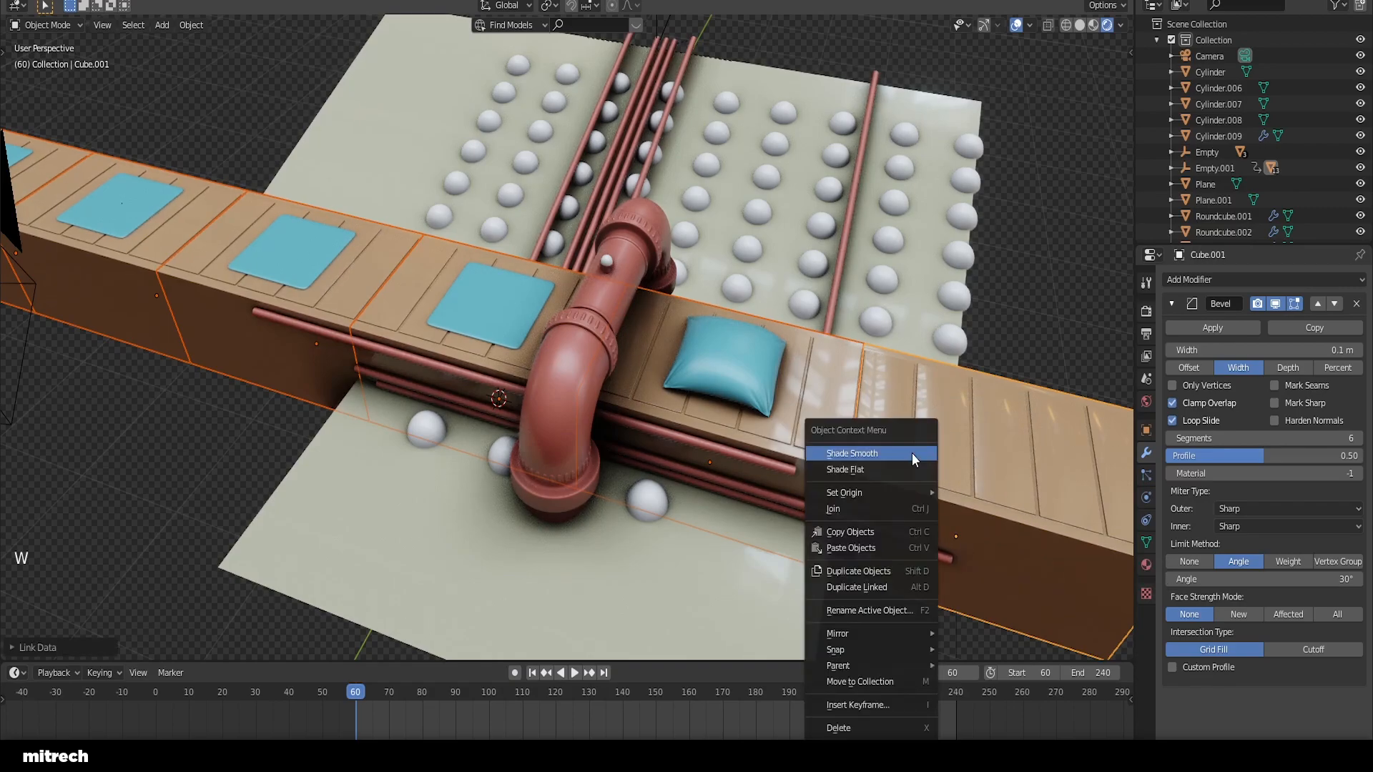
key(a)
right_click(846, 416)
key(w)
right_click(435, 341)
mouse_move(435, 340)
middle_down()
mouse_move(732, 349)
mouse_move(469, 379)
mouse_move(599, 306)
middle_up()
key(w)
right_click(469, 379)
key(w)
click(469, 379)
right_click(611, 307)
key(w)
click(612, 308)
right_click(333, 358)
key(w)
click(332, 358)
right_click(169, 336)
key(w)
click(170, 337)
Step: Save the scene and view it through the camera with nothing selected
key(a)
key(a)
key(a)
key(a)
key(a)
key(ctrl+s)
key(KP_0)
key(a)
key(a)
key(a)
key(a)
key(a)
key(a)
key(ctrl+s)
Step: Select the rows of spheres on the pale back panel and apply their object transform
mouse_move(582, 371)
middle_down()
mouse_move(589, 356)
mouse_move(551, 376)
mouse_move(565, 397)
mouse_move(659, 393)
mouse_move(602, 354)
middle_up()
scroll(569, 356, up, 2)
right_click(698, 367)
key(a)
right_click(700, 368)
key(ctrl+a)
click(701, 369)
Step: Create a new material named Lights for the spheres on the back panel
click(1145, 564)
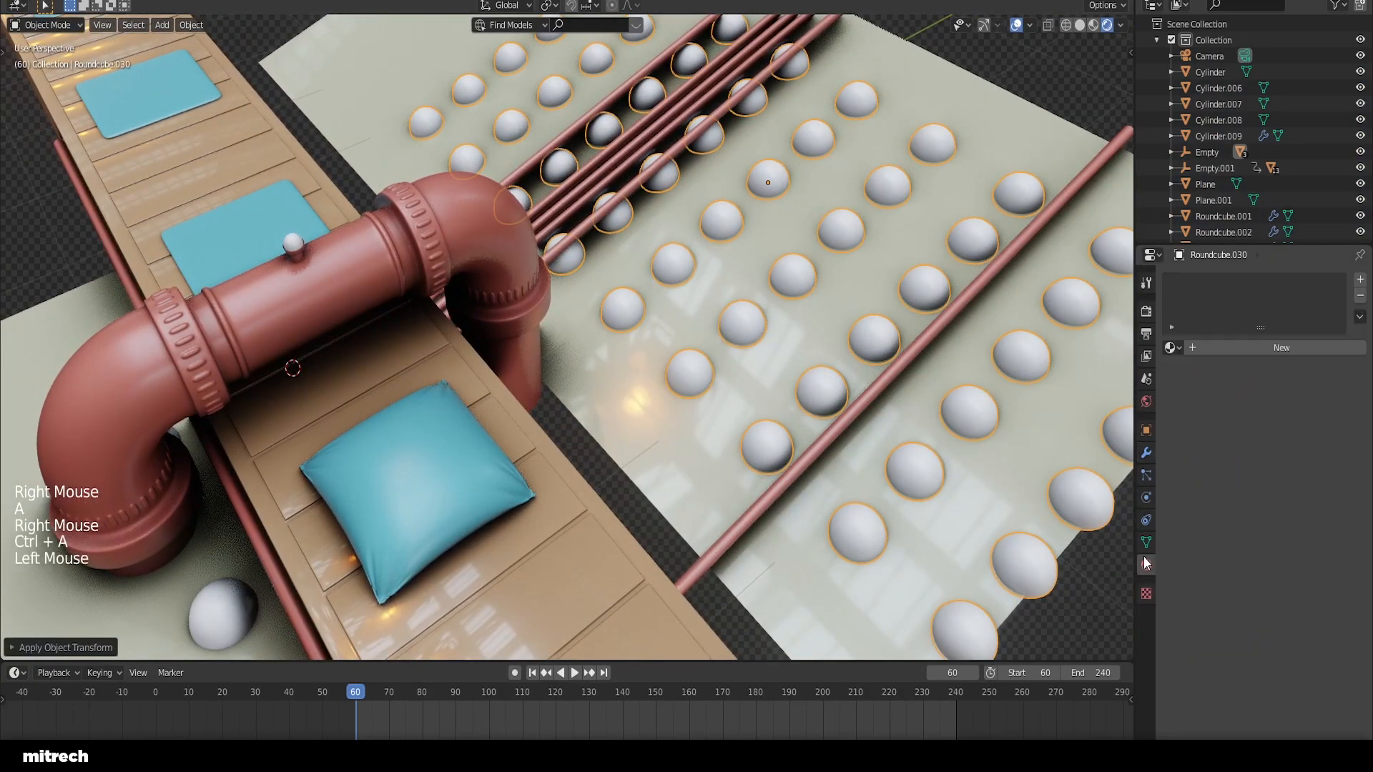
click(1219, 361)
double_click(1221, 348)
text(L)
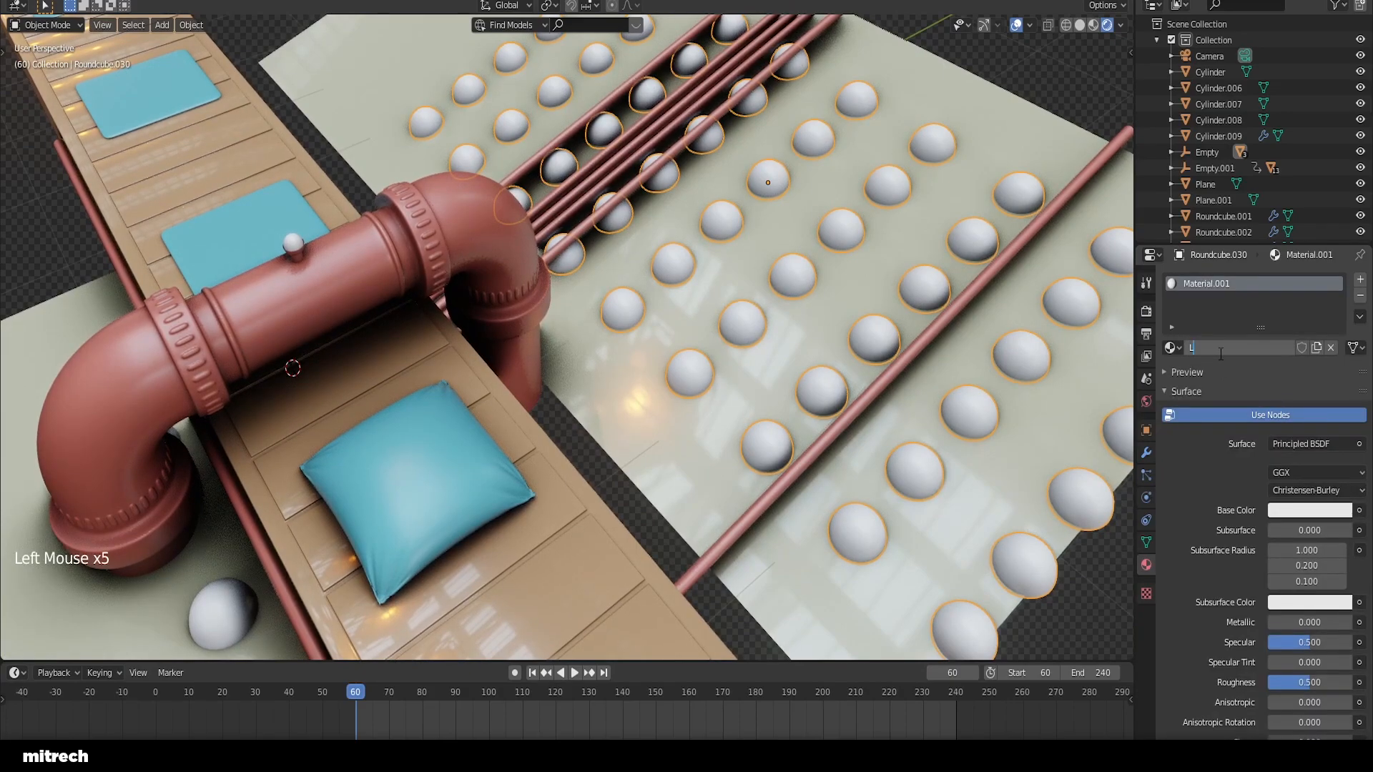
text(ights)
key(Return)
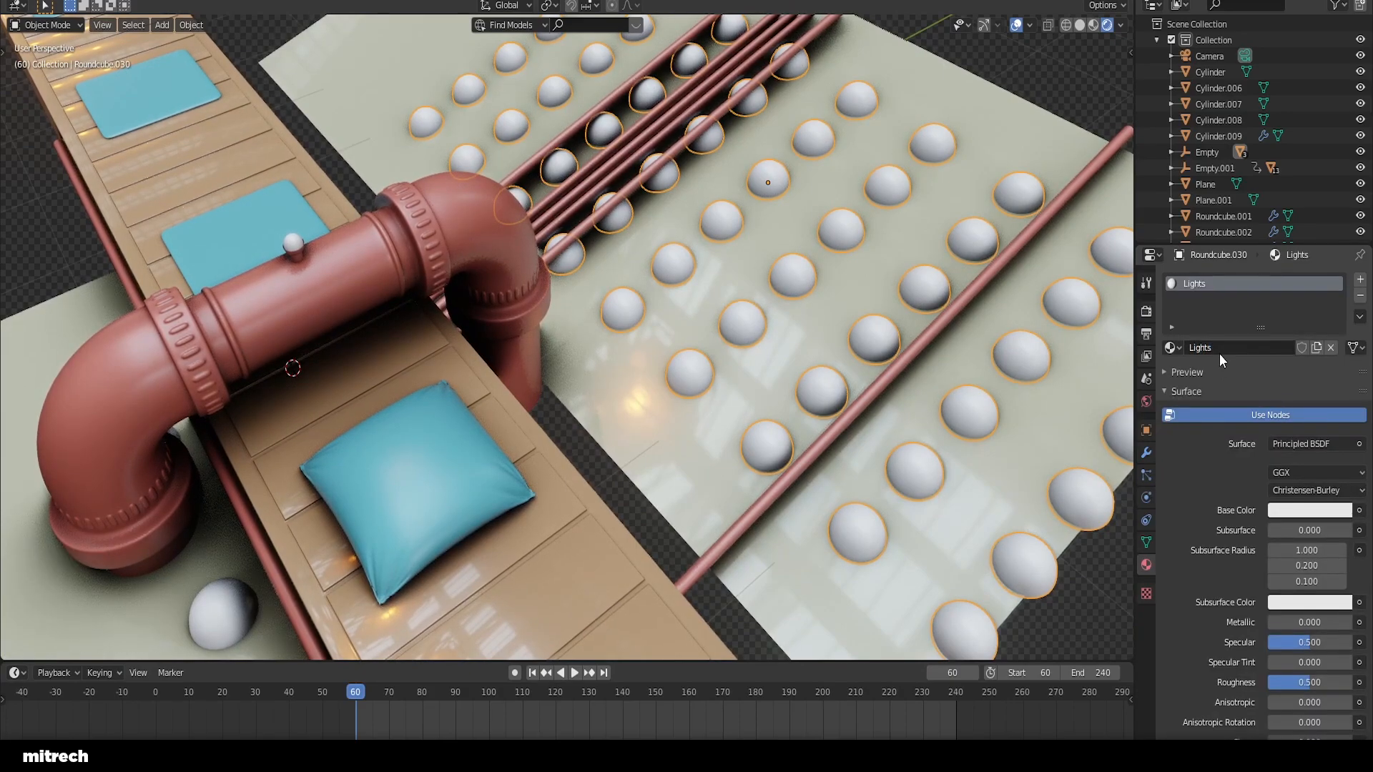
Step: Set the Lights material's transmission to 1 and its roughness to 0.02
scroll(1224, 504, down, 3)
key(F15)
scroll(1208, 535, down, 2)
shift+middle_drag(755, 430, 787, 429)
scroll(786, 444, up, 2)
shift+middle_drag(787, 429, 775, 409)
shift+scroll(775, 409, down, 1)
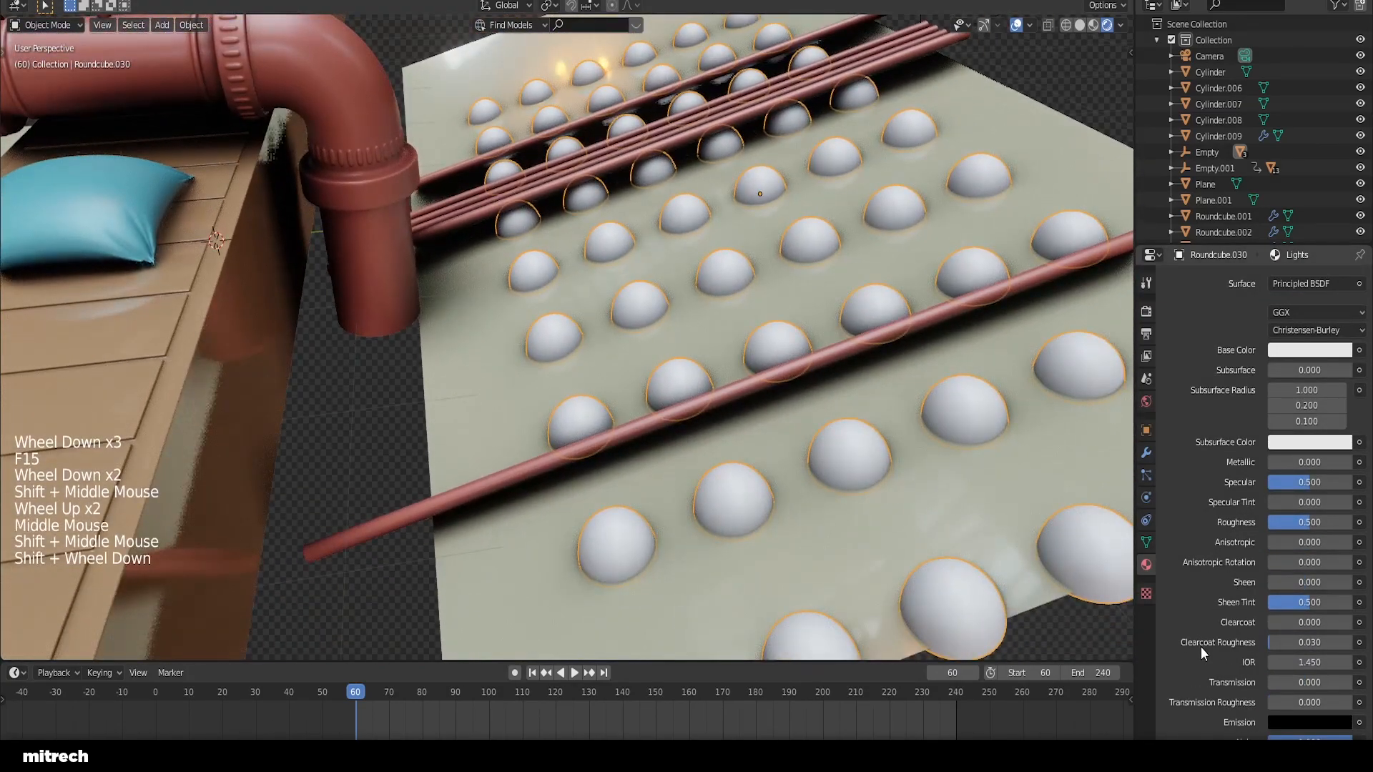
drag(1289, 682, 1352, 682)
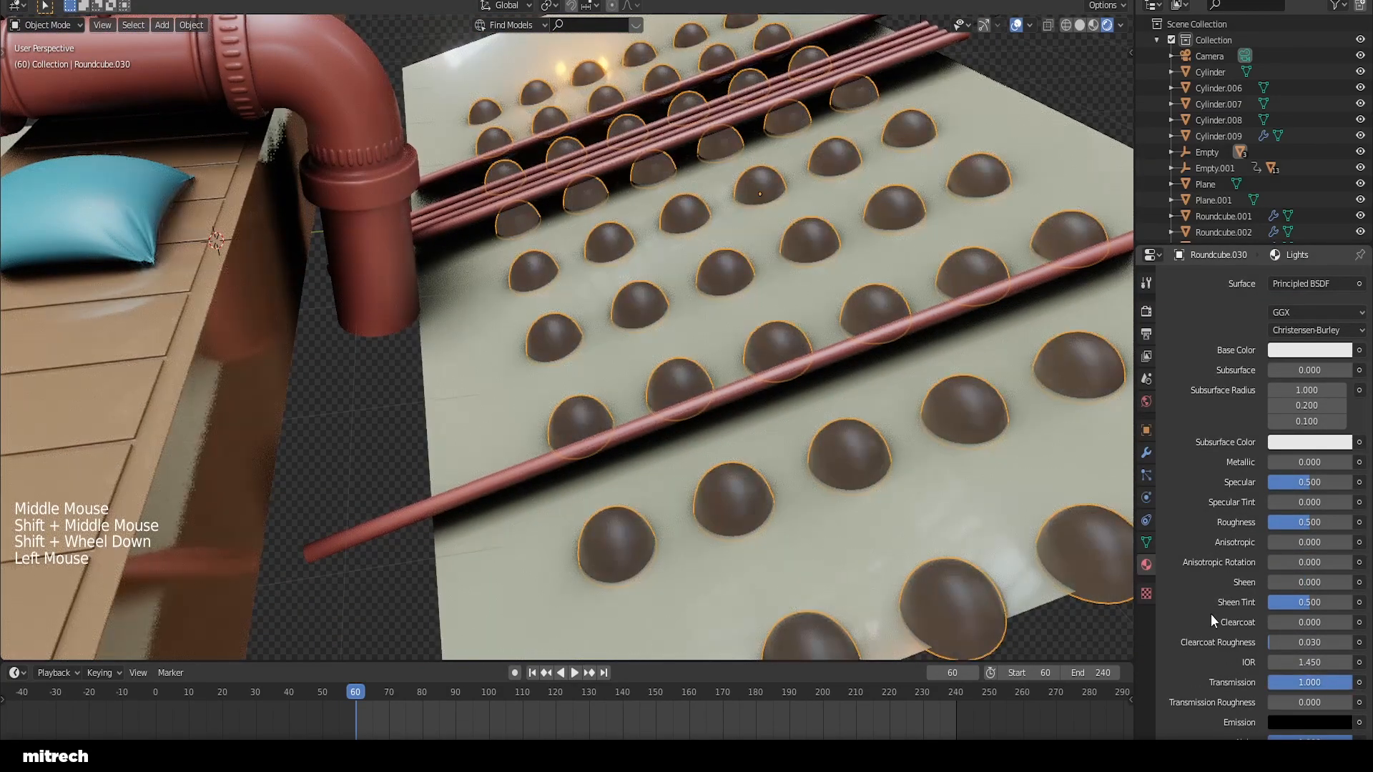
double_click(1299, 523)
text(.01)
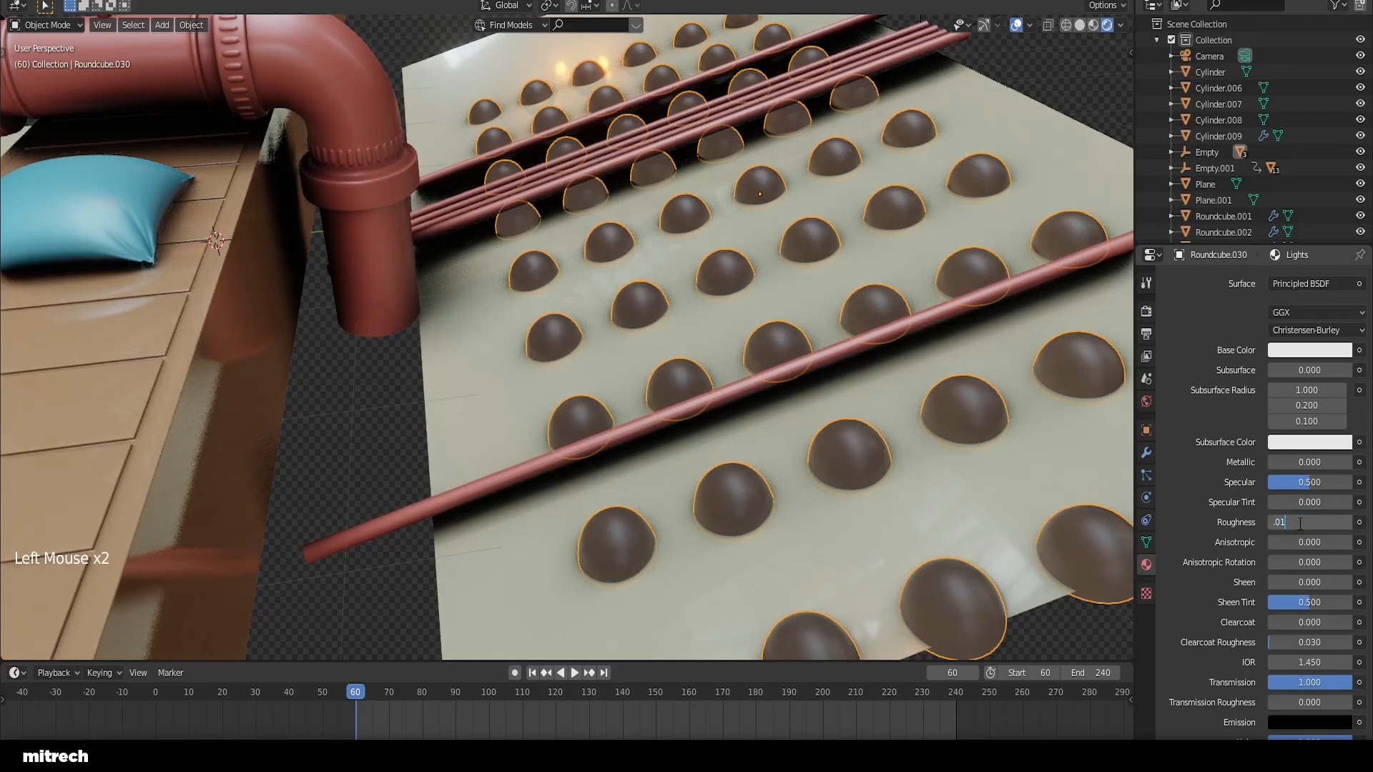
key(Return)
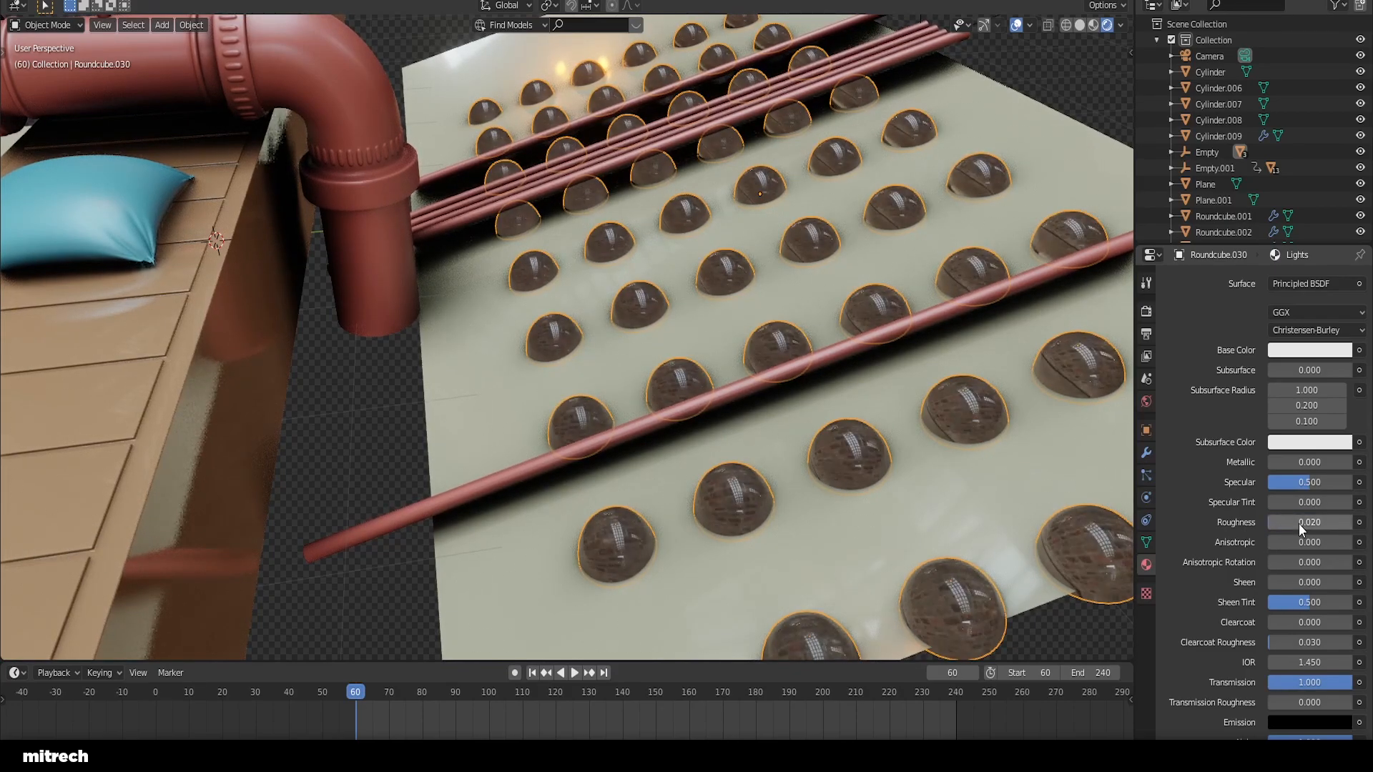
Step: Change the Lights material's base color to red, judging it through the camera, and save the scene
middle_drag(745, 478, 877, 517)
scroll(585, 408, down, 2)
shift+middle_drag(584, 409, 907, 426)
scroll(1218, 449, up, 3)
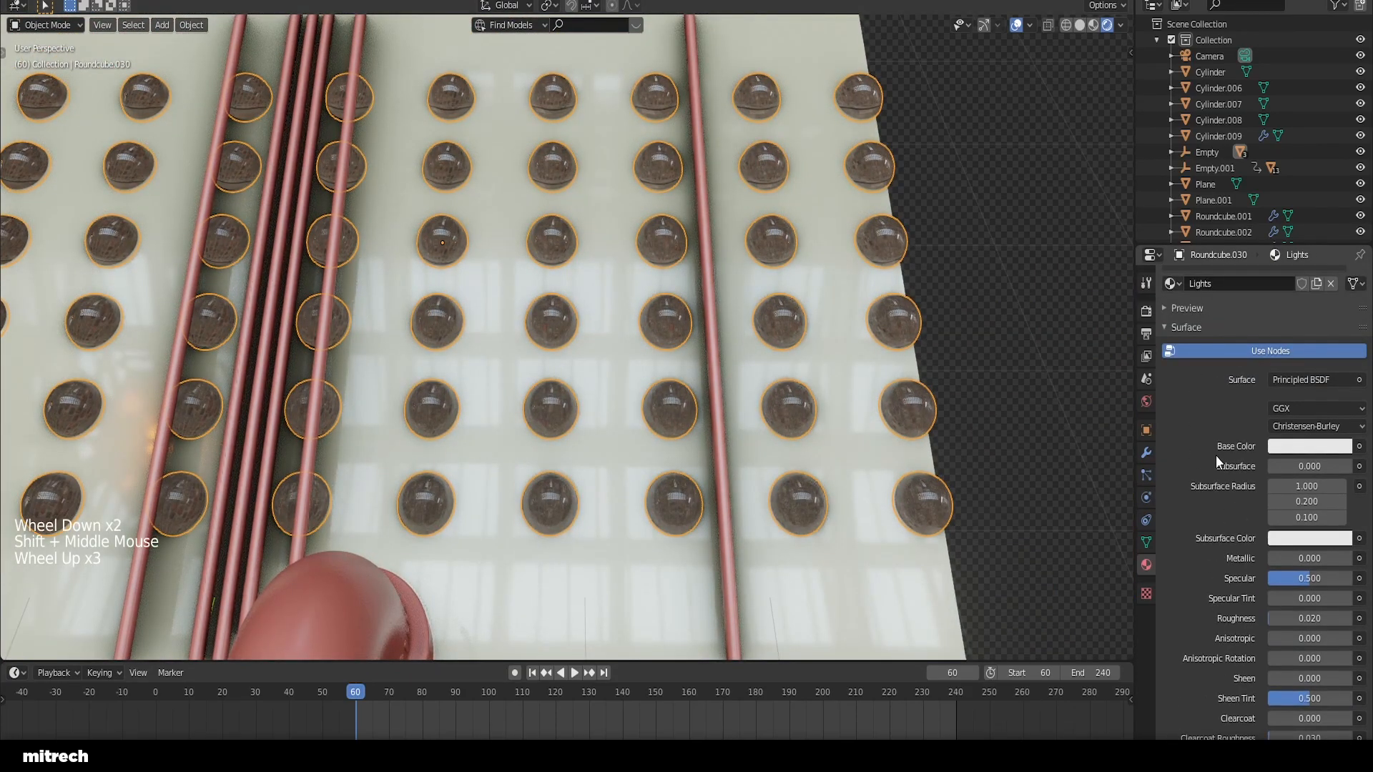
click(1313, 449)
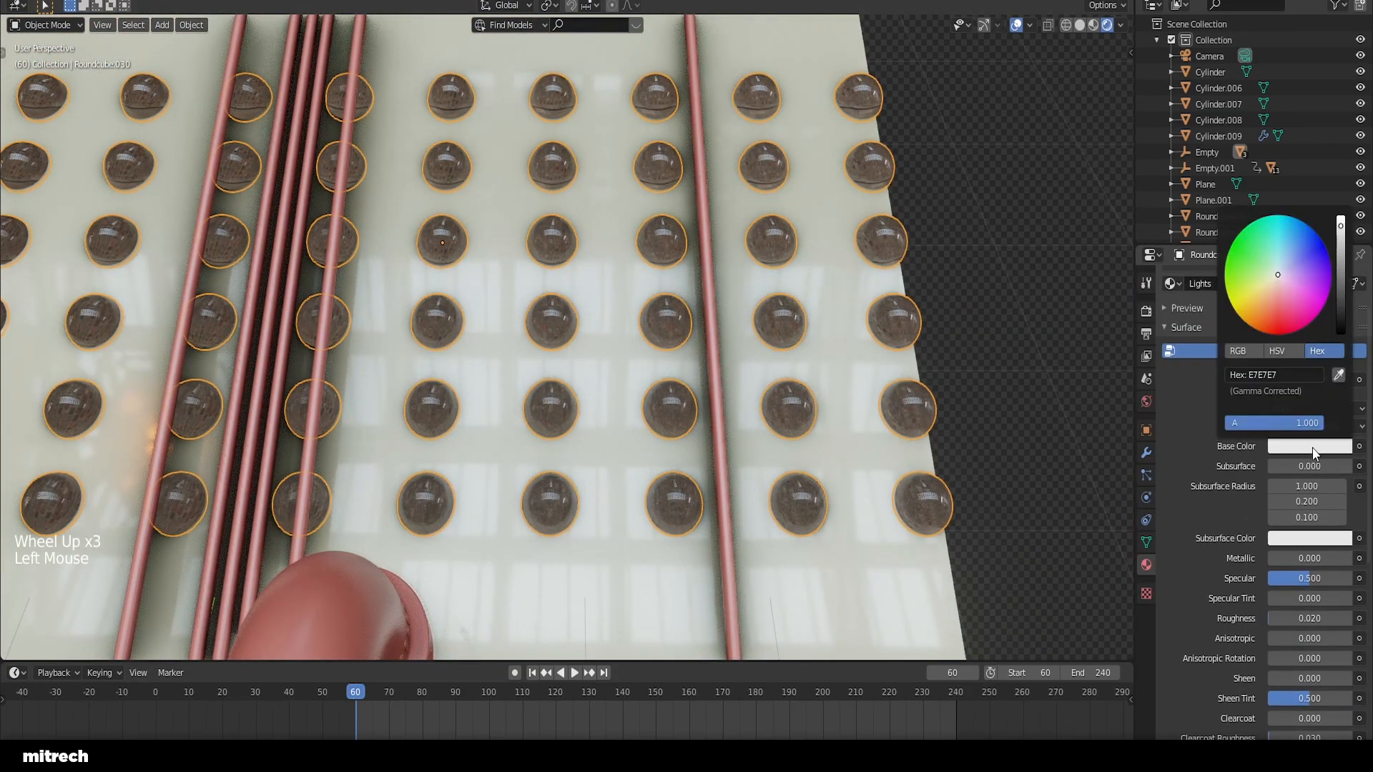
click(1268, 308)
middle_drag(643, 372, 692, 393)
key(KP_0)
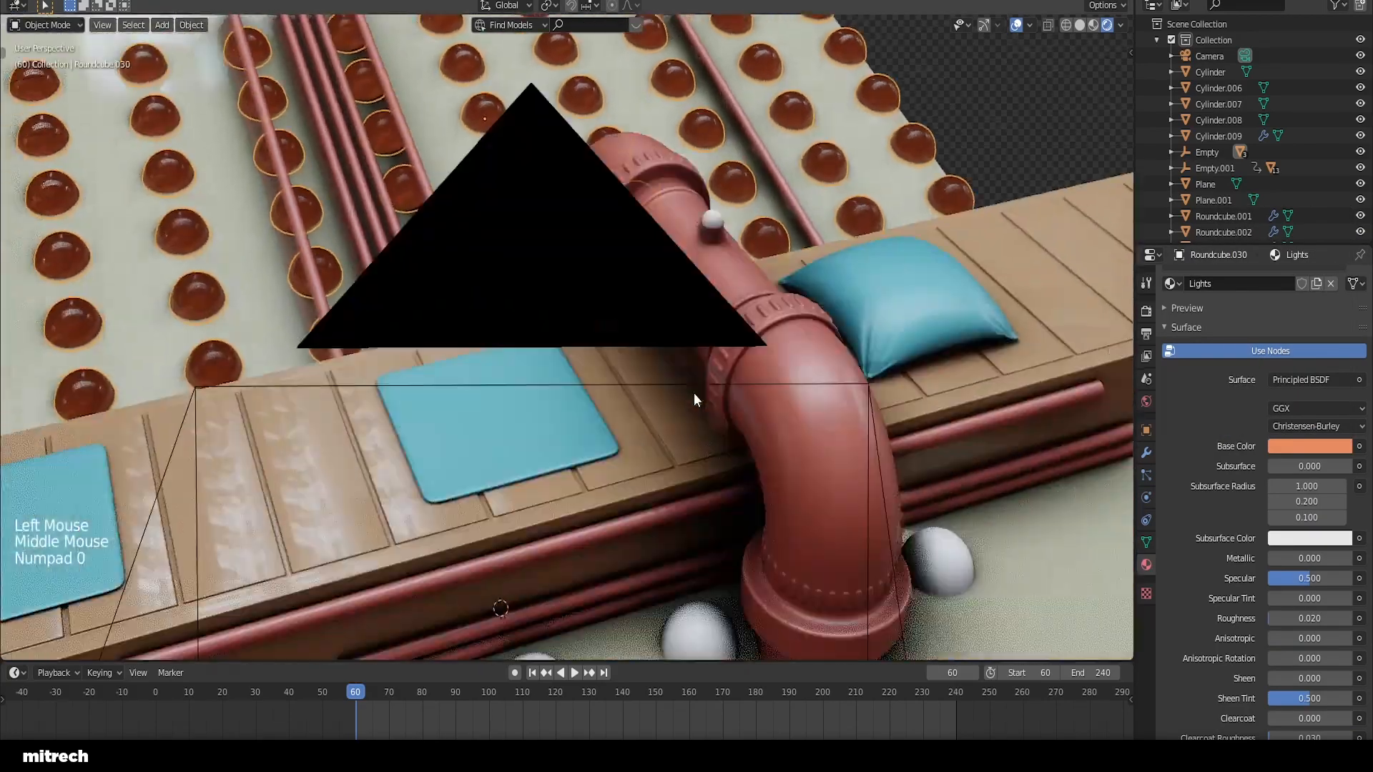
click(1270, 447)
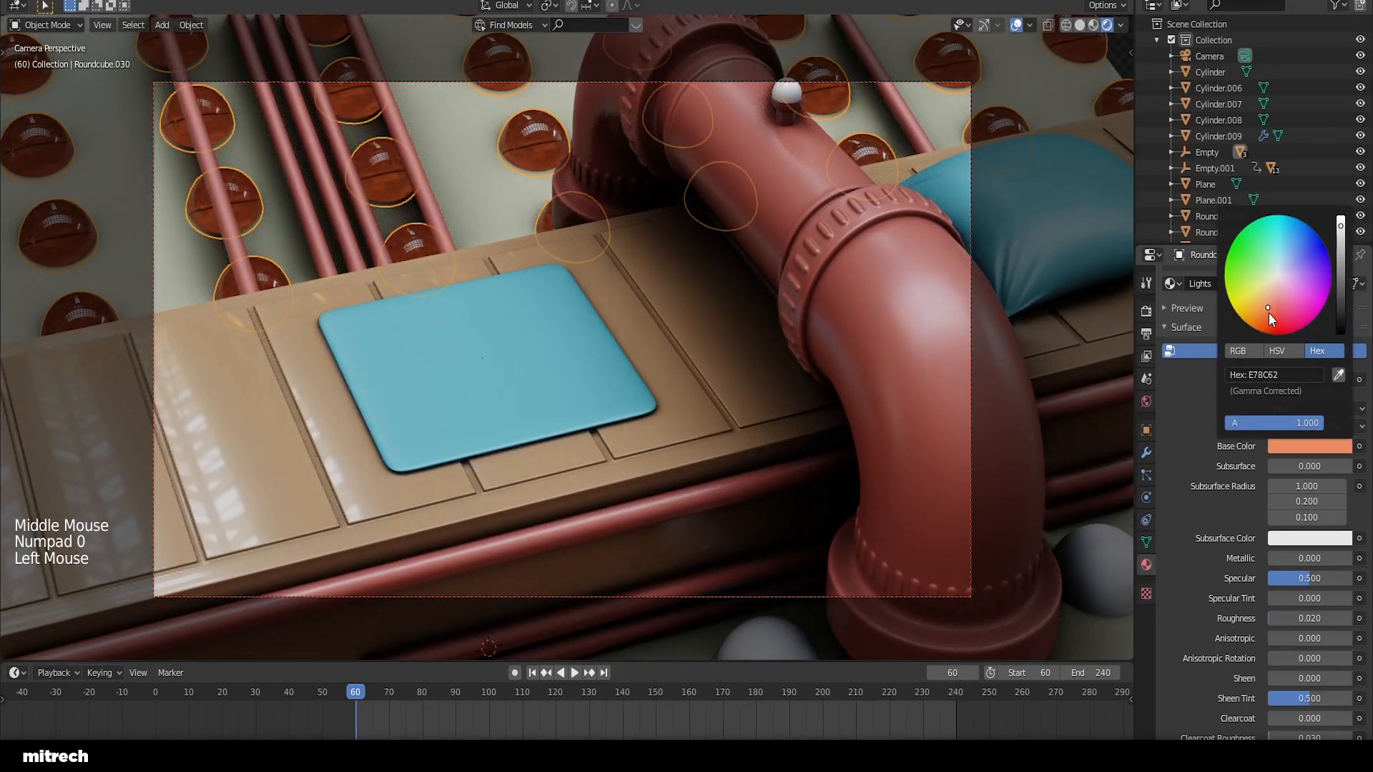
right_click(490, 203)
key(a)
key(a)
key(a)
key(a)
key(ctrl+s)
Step: Assign the existing Lights material to the small sphere on top of the pipe and save the scene
right_click(789, 94)
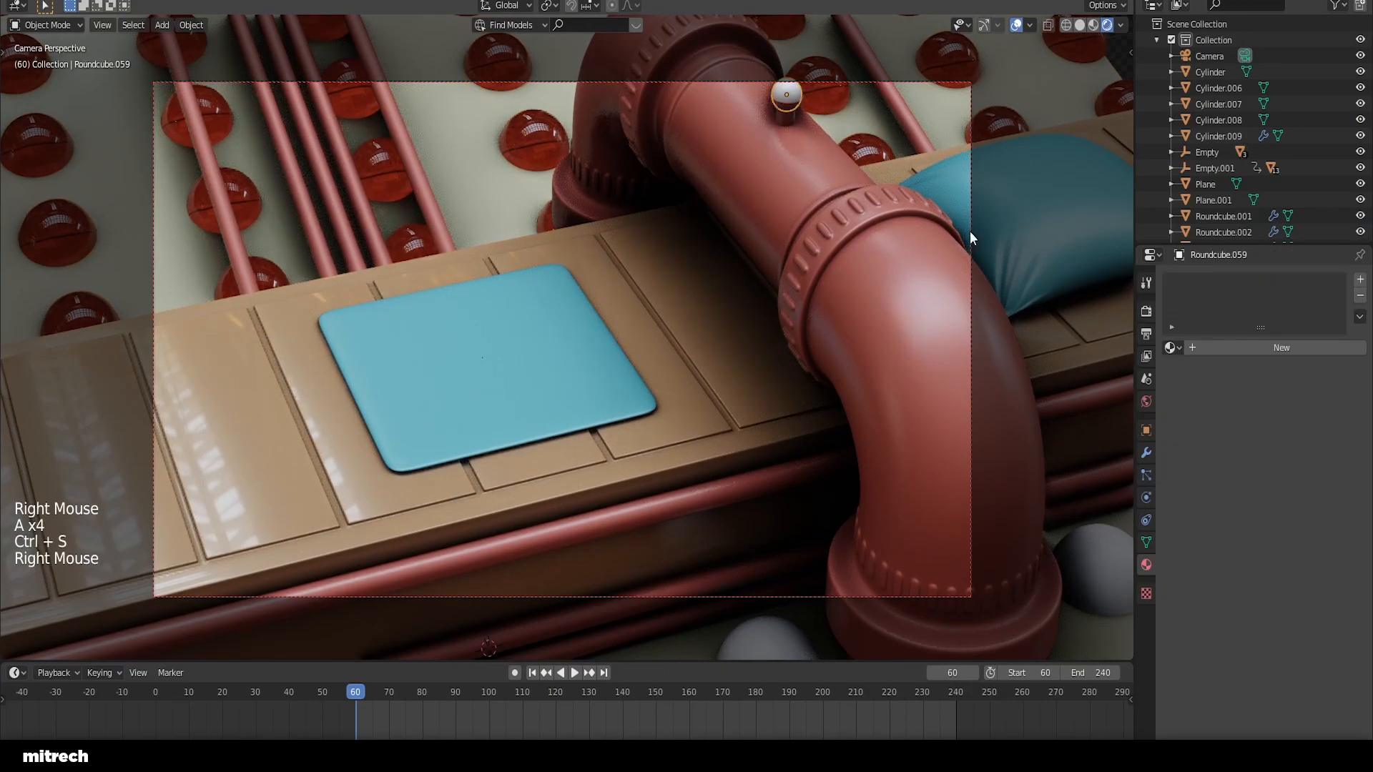
click(1171, 347)
click(1200, 387)
right_click(702, 319)
key(a)
key(a)
key(a)
key(a)
key(ctrl+s)
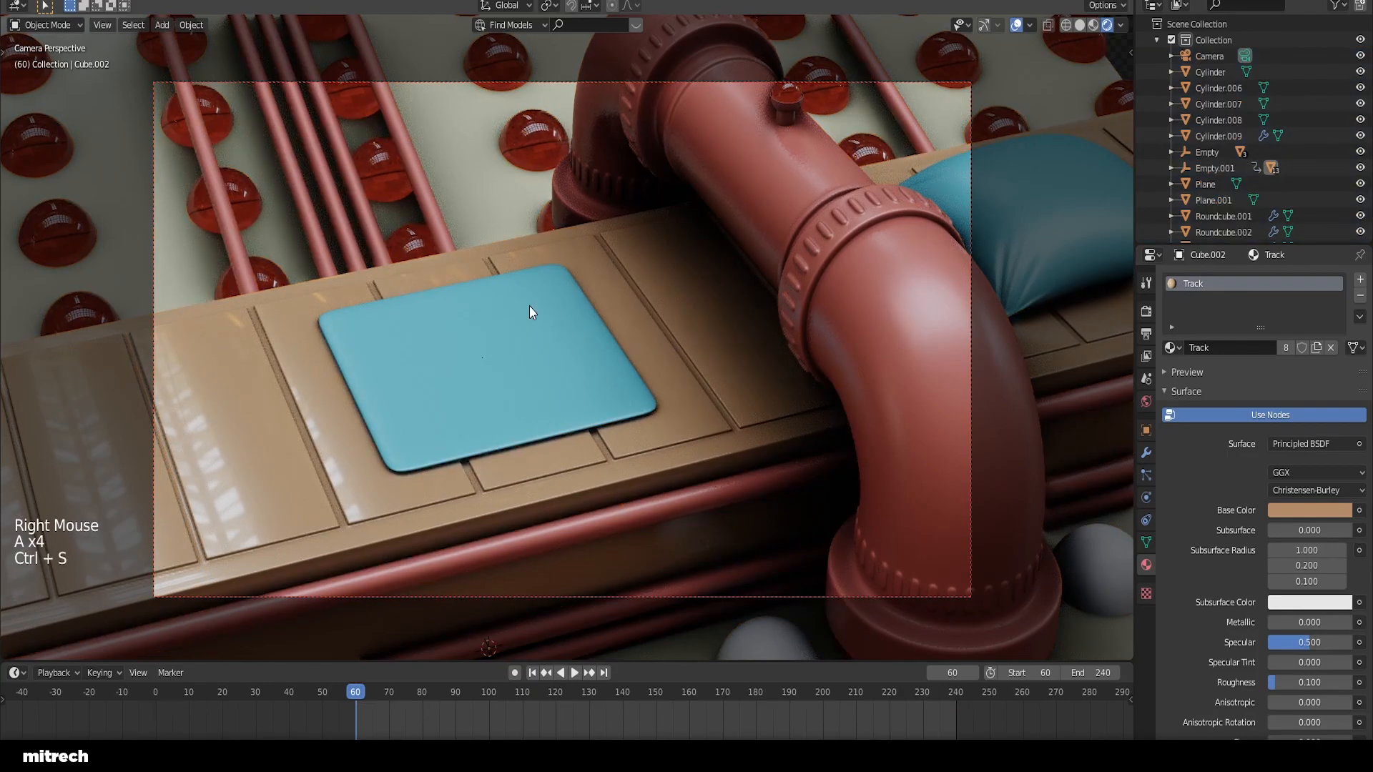
Step: Switch the viewport to solid shading and set the render engine to Cycles
click(1146, 311)
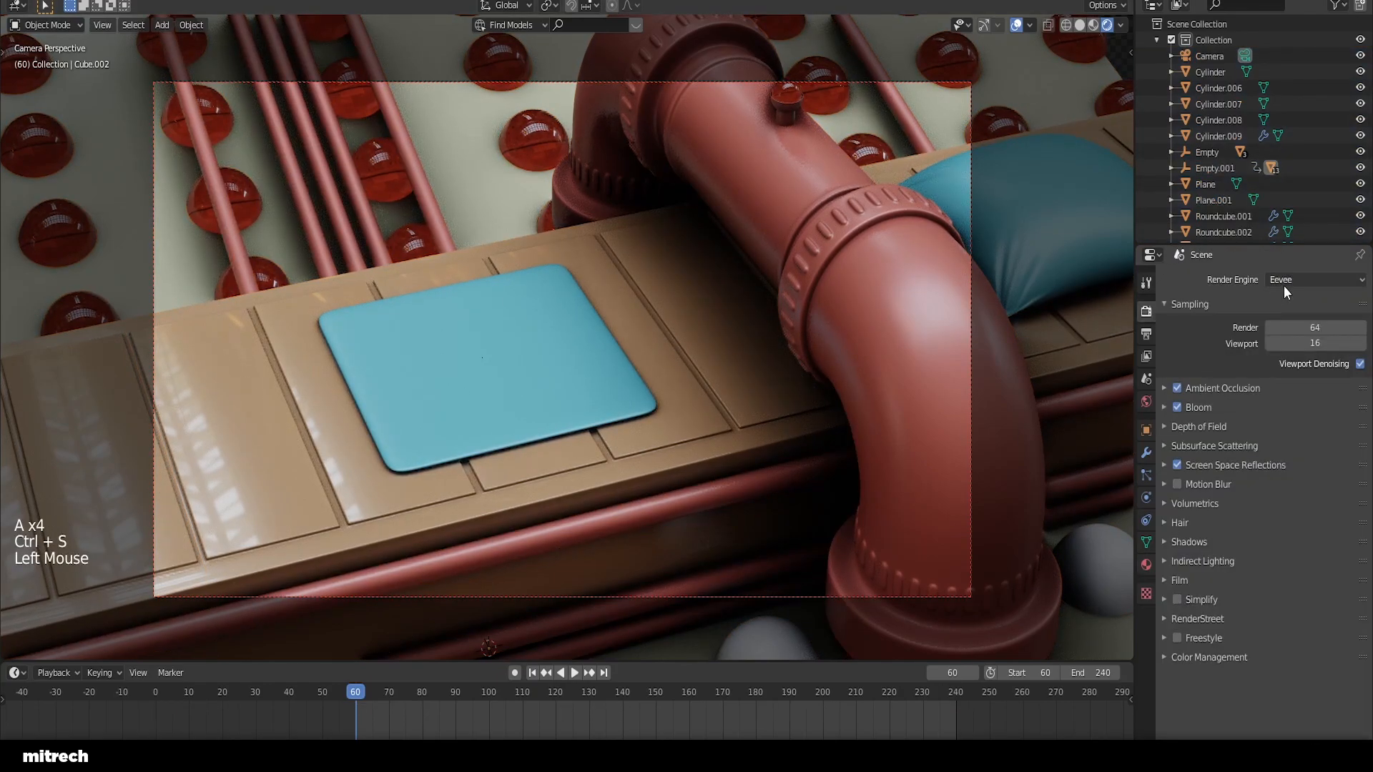
key(z)
key(a)
key(a)
key(a)
key(ctrl+s)
drag(1291, 279, 1289, 338)
Step: Preview the camera view with rendered shading in Cycles and save the scene
right_click(746, 314)
key(a)
key(a)
key(ctrl+s)
key(z)
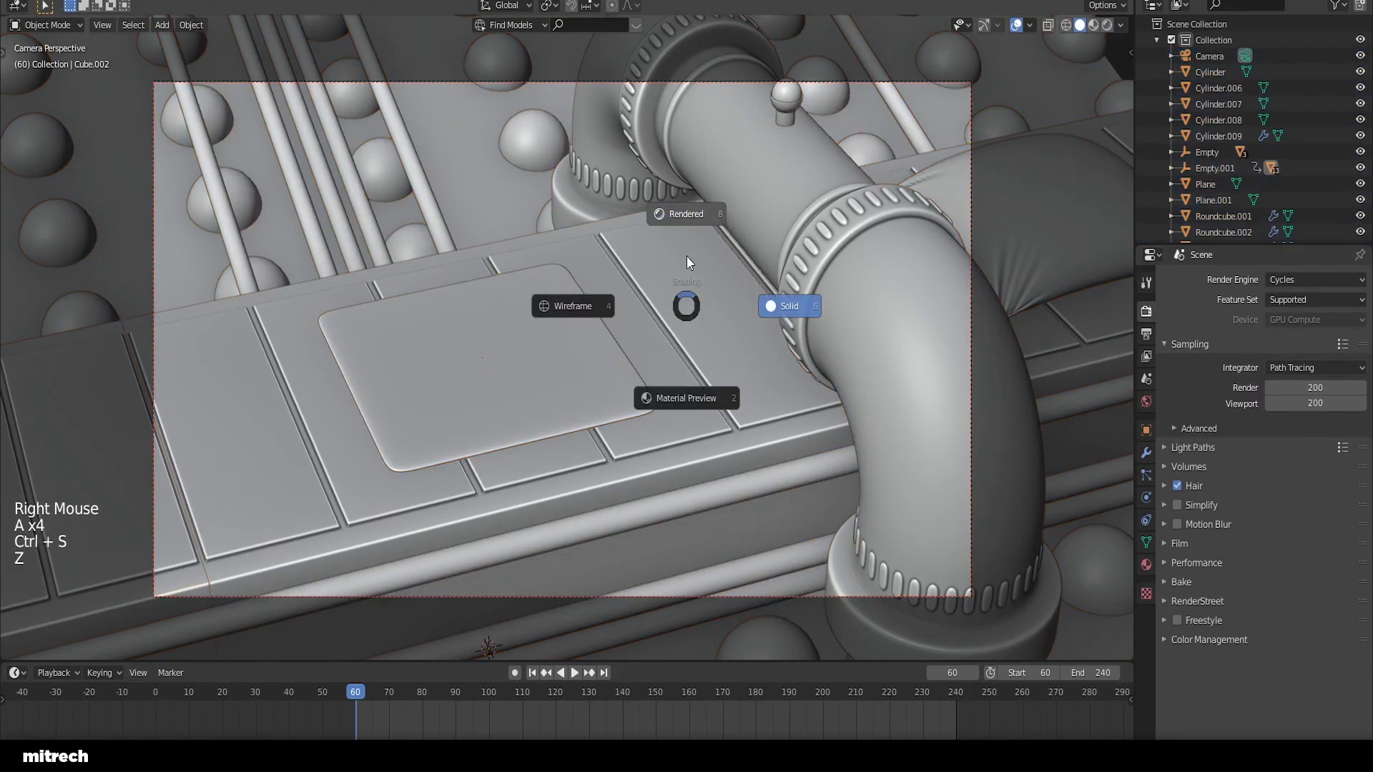
click(686, 257)
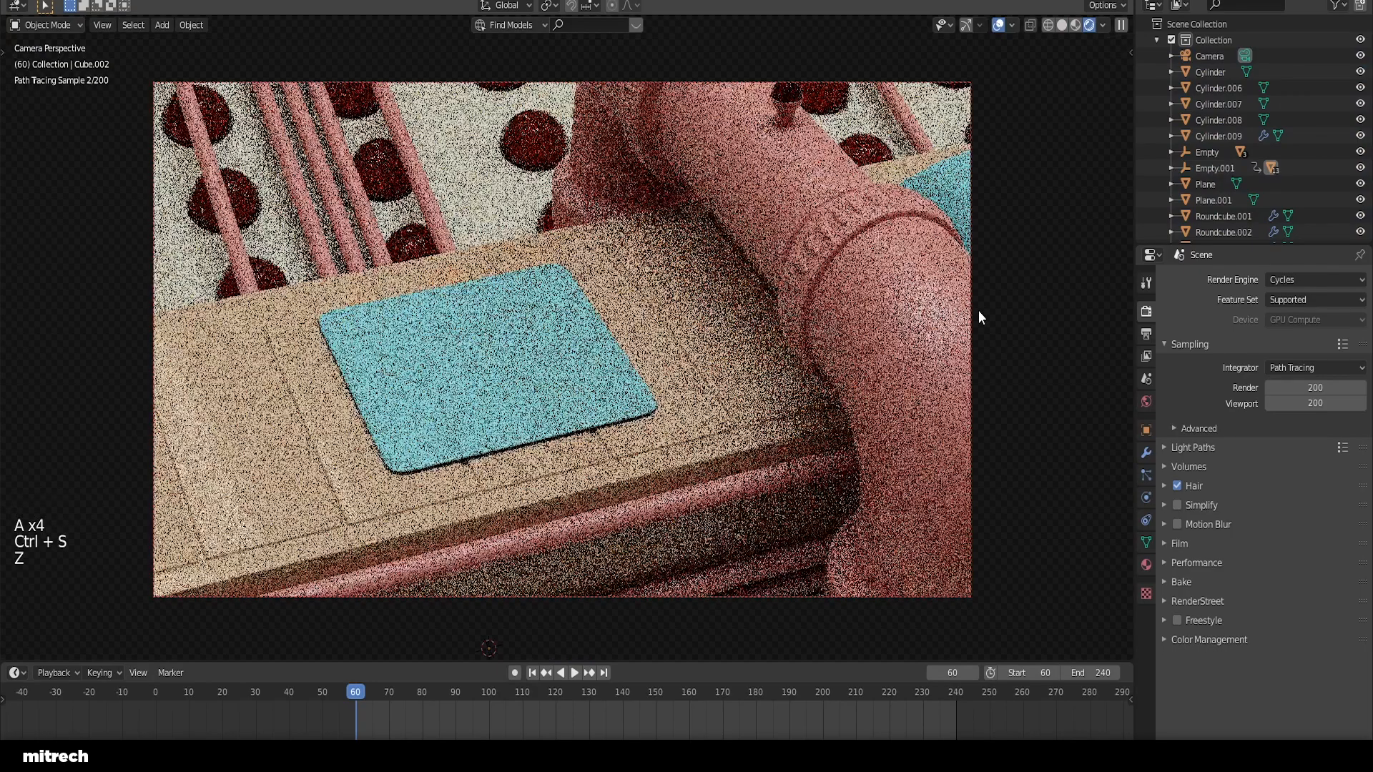
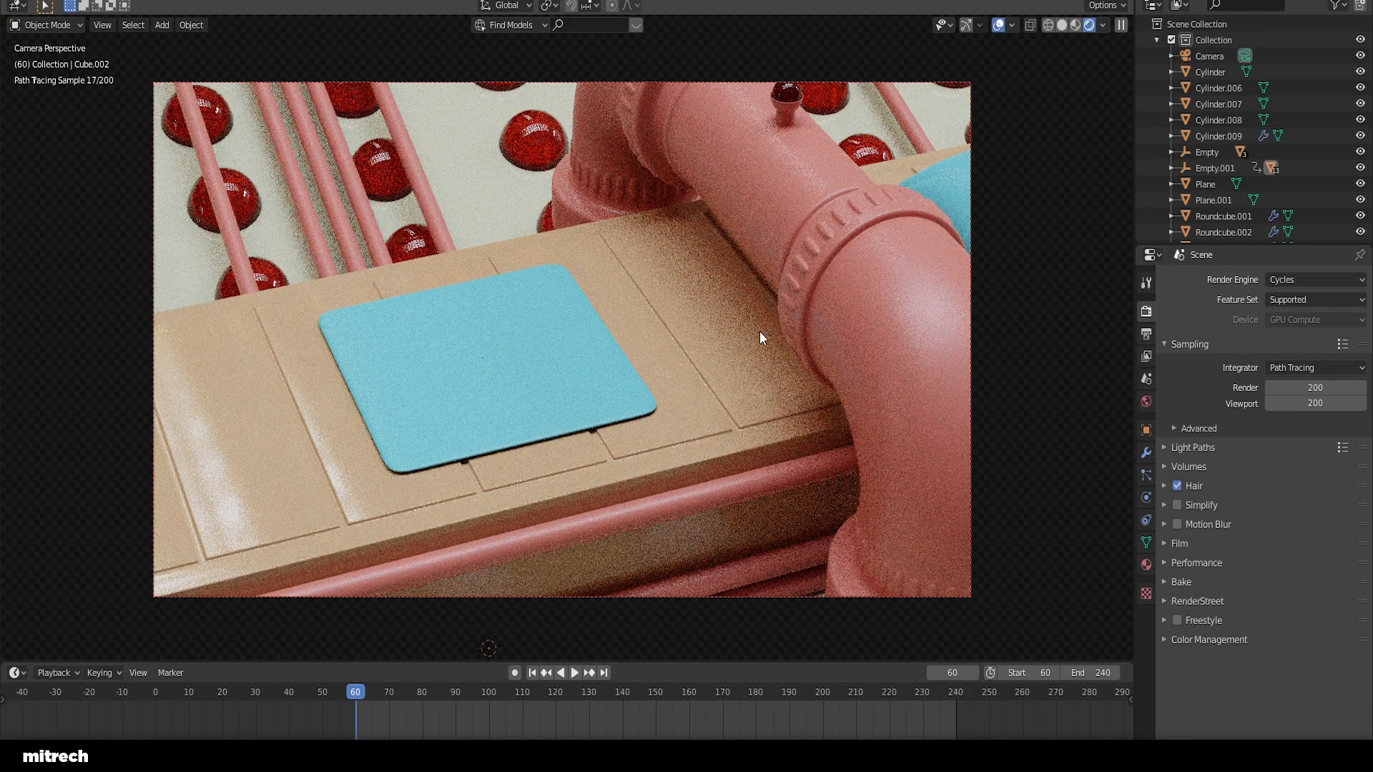
key(a)
key(a)
key(a)
key(ctrl+s)
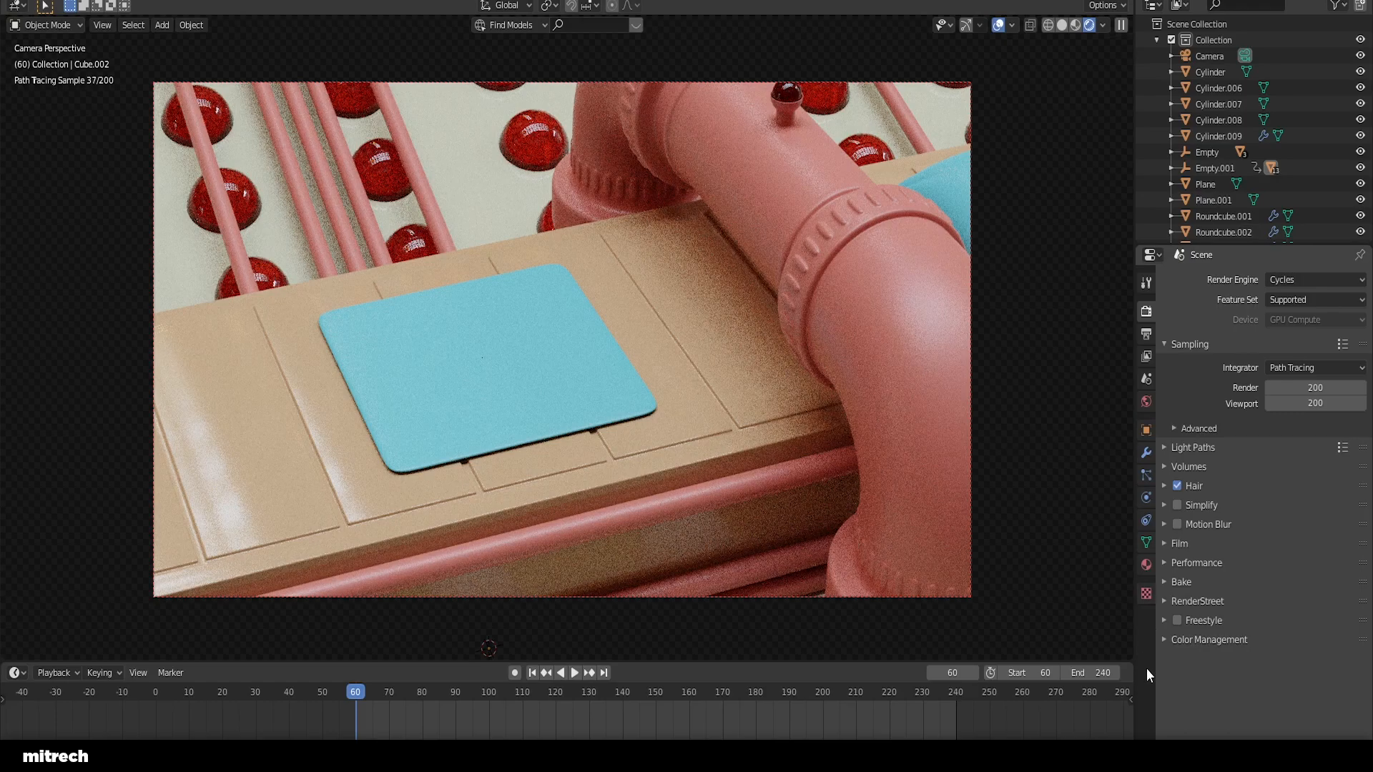
Step: Try kloppenheim_01_1k.hdr and urban_alley_01_2k.hdr as the world environment image and reload the leadenhall_market HDRI
click(1145, 402)
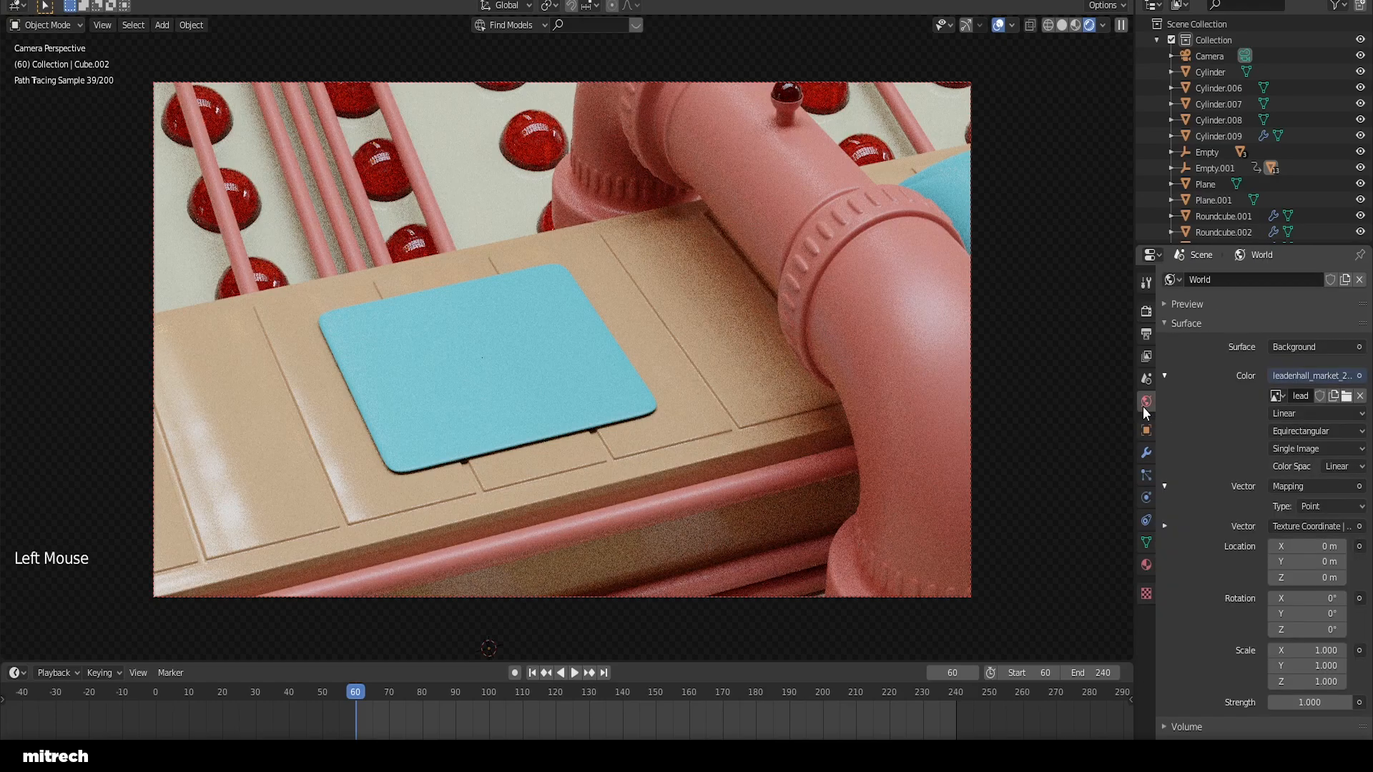
click(1345, 396)
click(1041, 152)
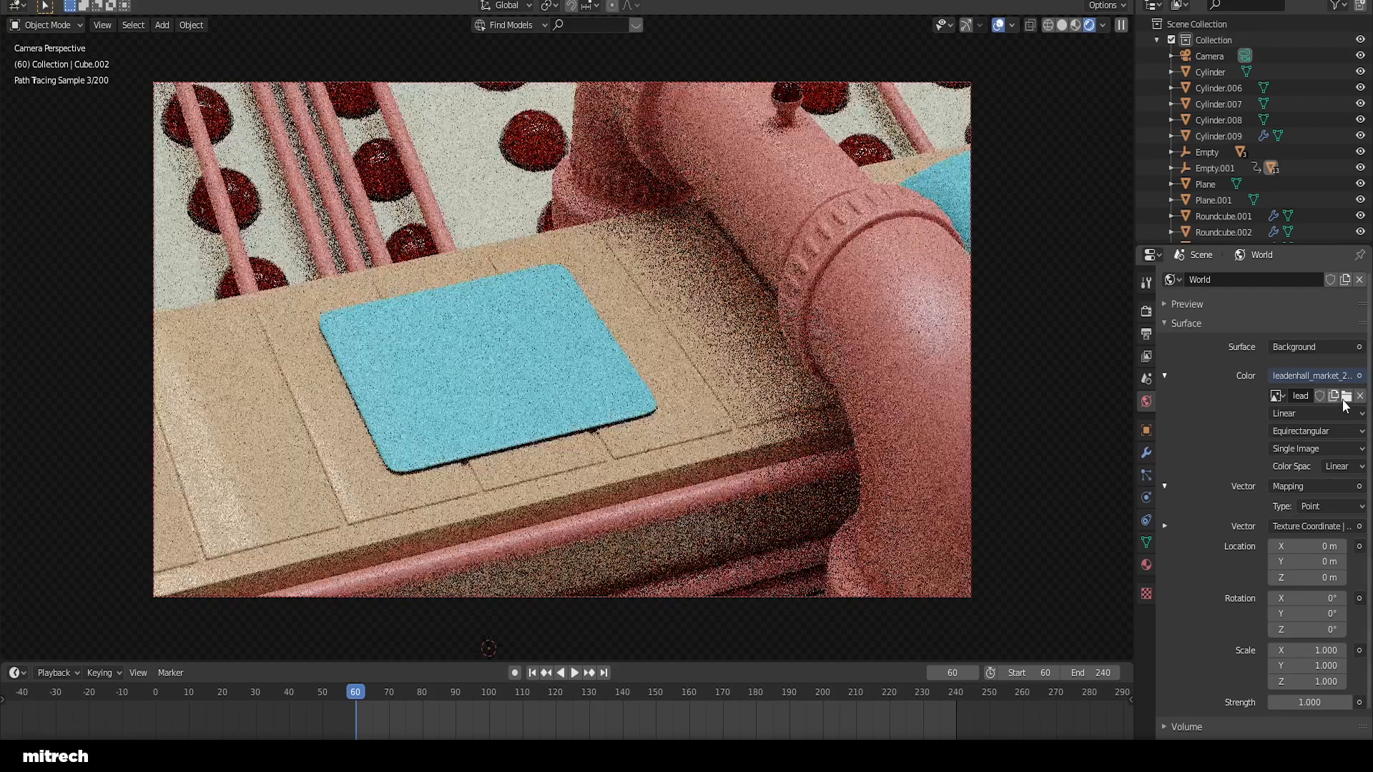
click(1345, 397)
double_click(612, 226)
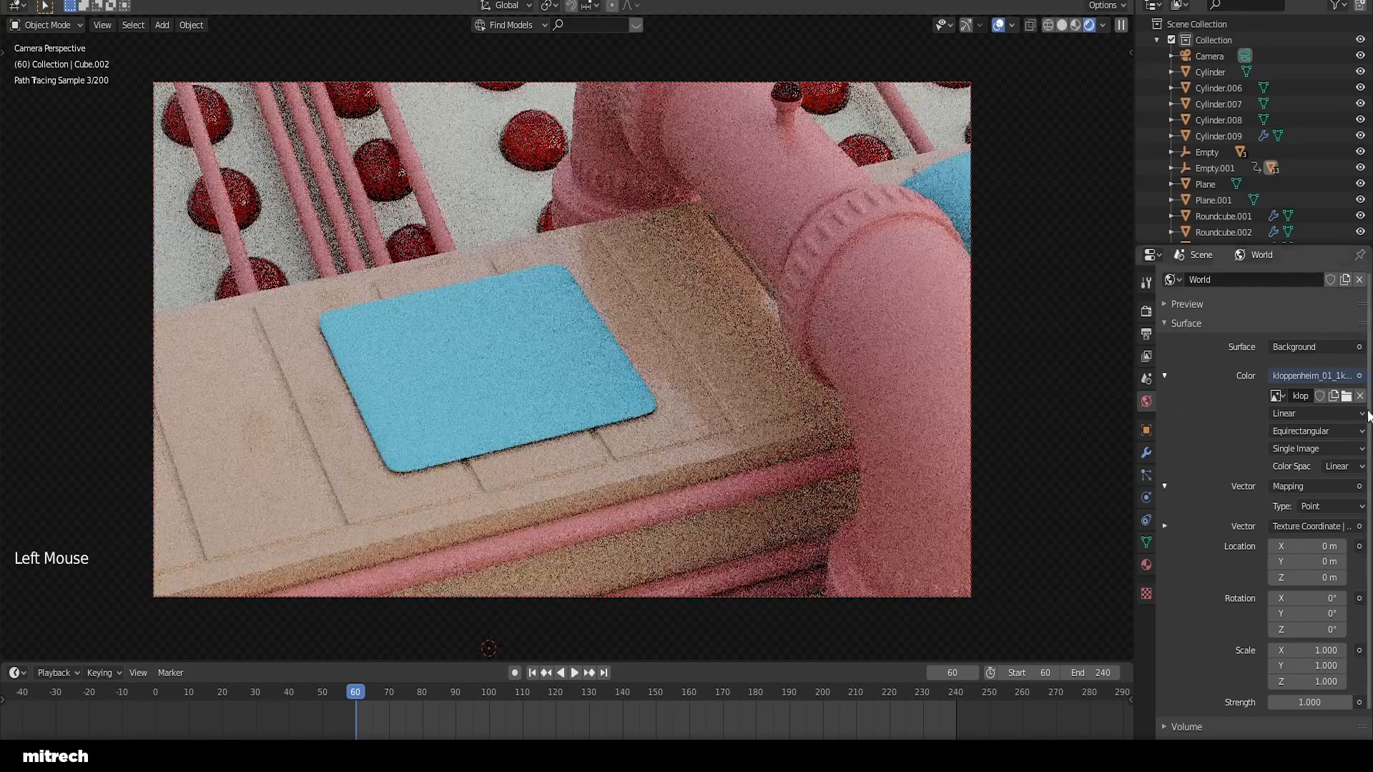
click(1345, 397)
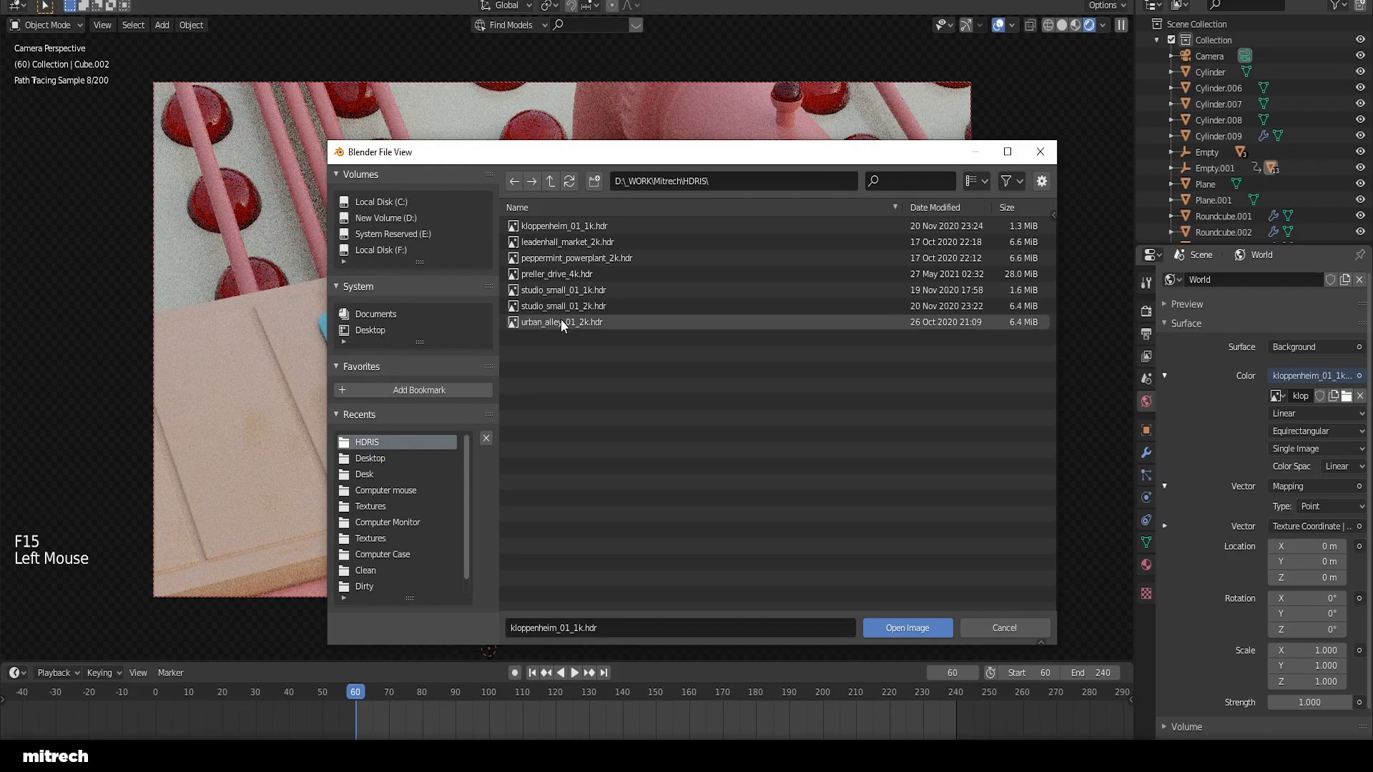
double_click(561, 322)
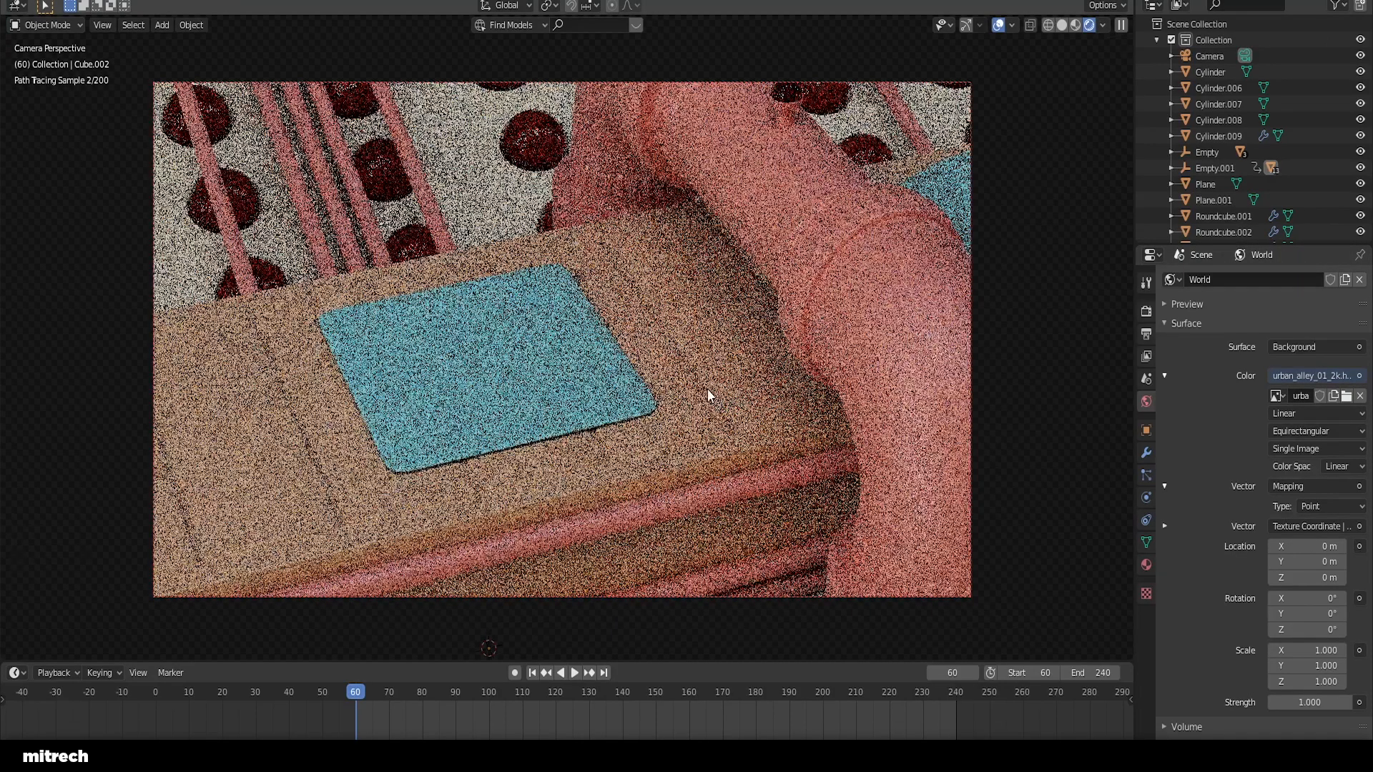
click(1351, 398)
double_click(607, 244)
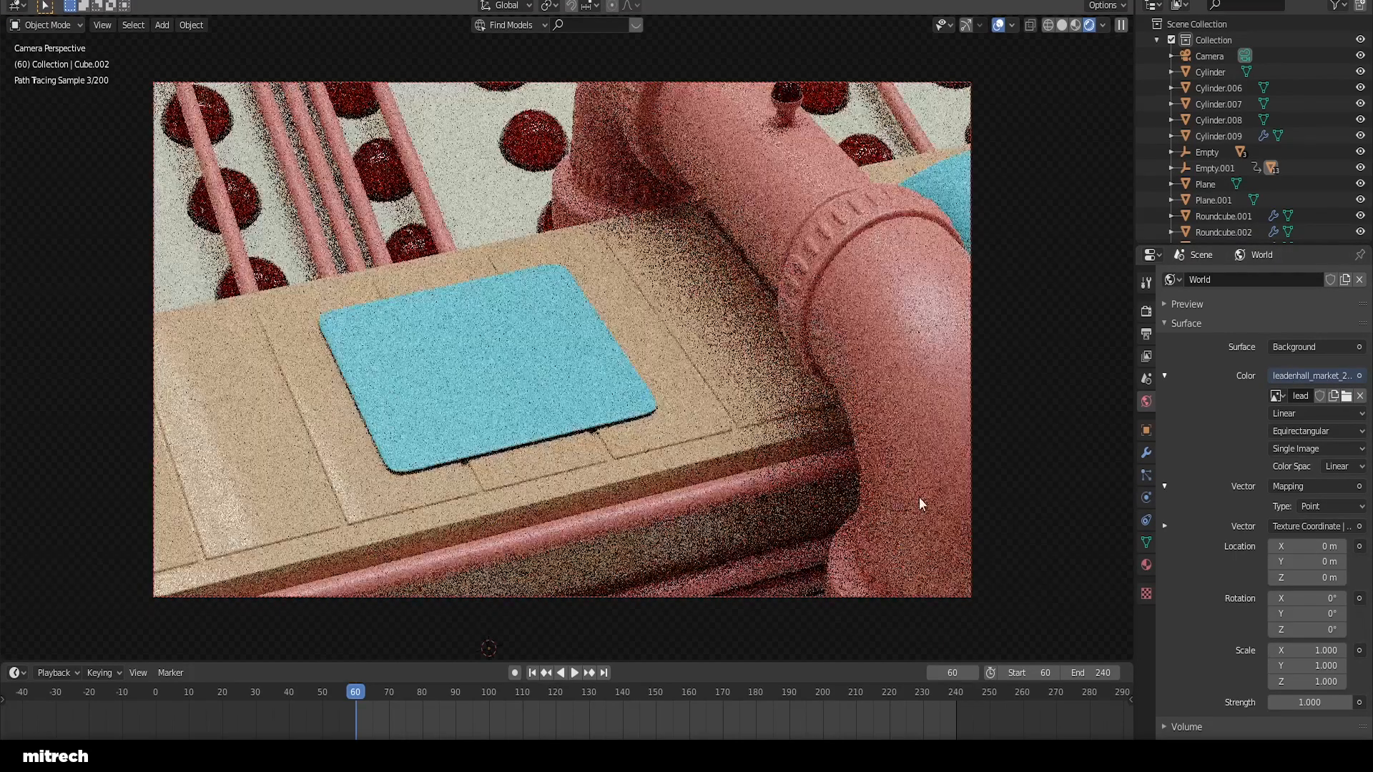
Step: Try Z rotations of 90°, 180° and -90° for the world HDRI mapping, then return it to 90°
click(1312, 628)
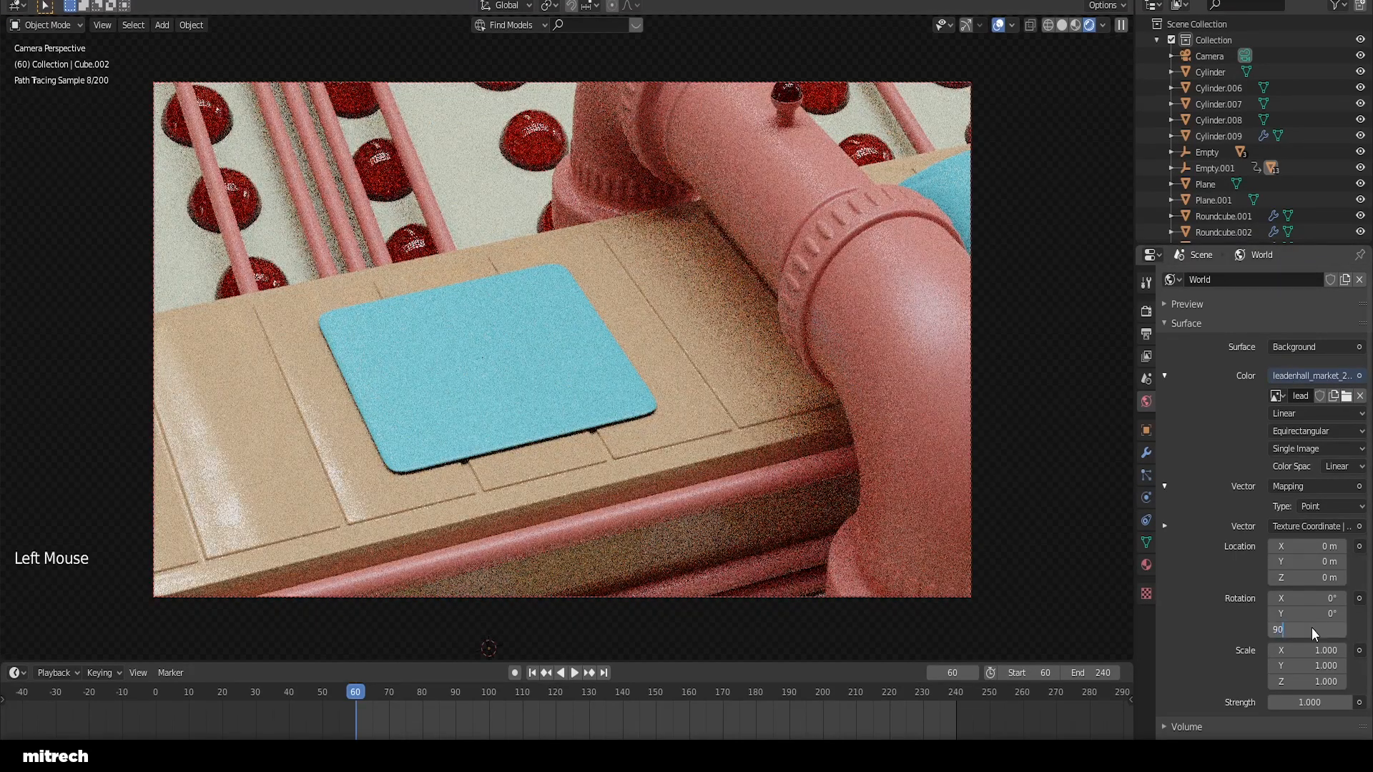
text(90)
key(Return)
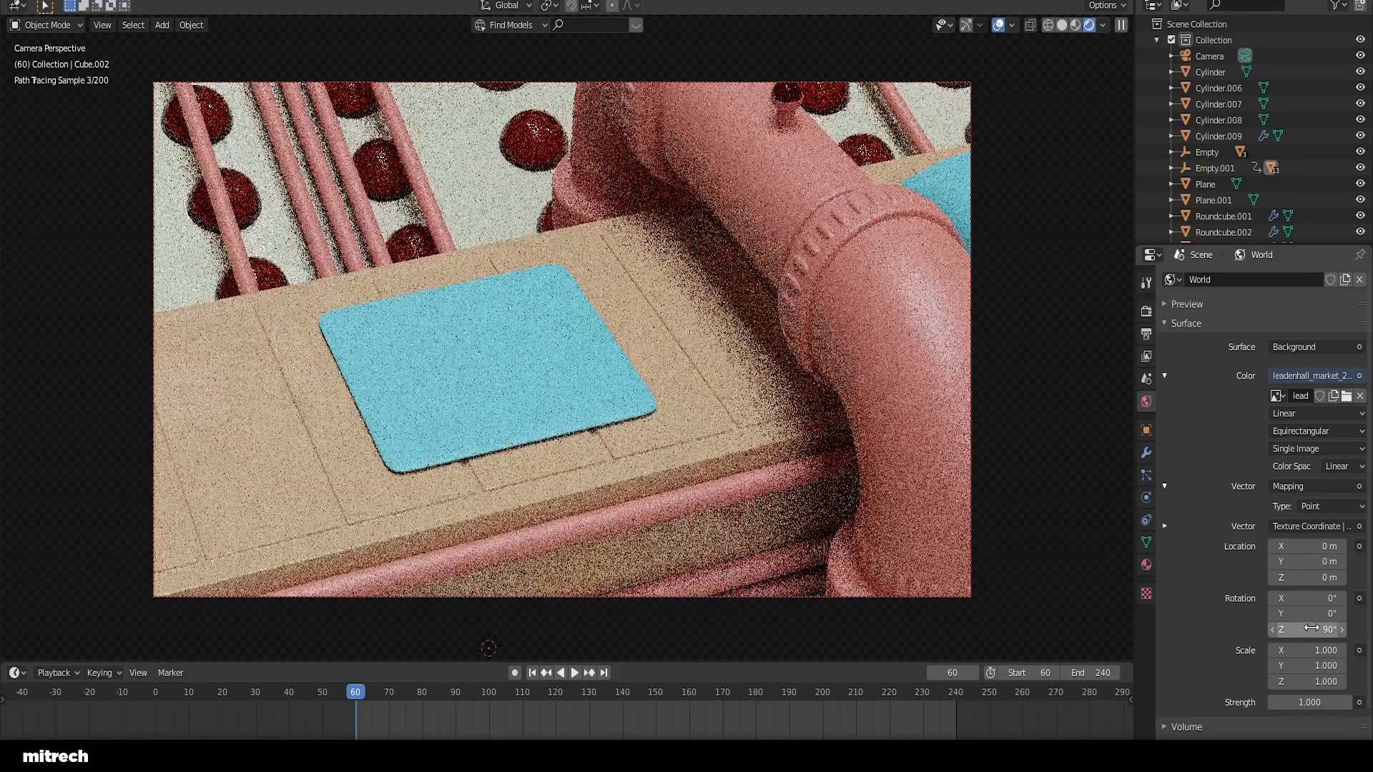
click(1313, 628)
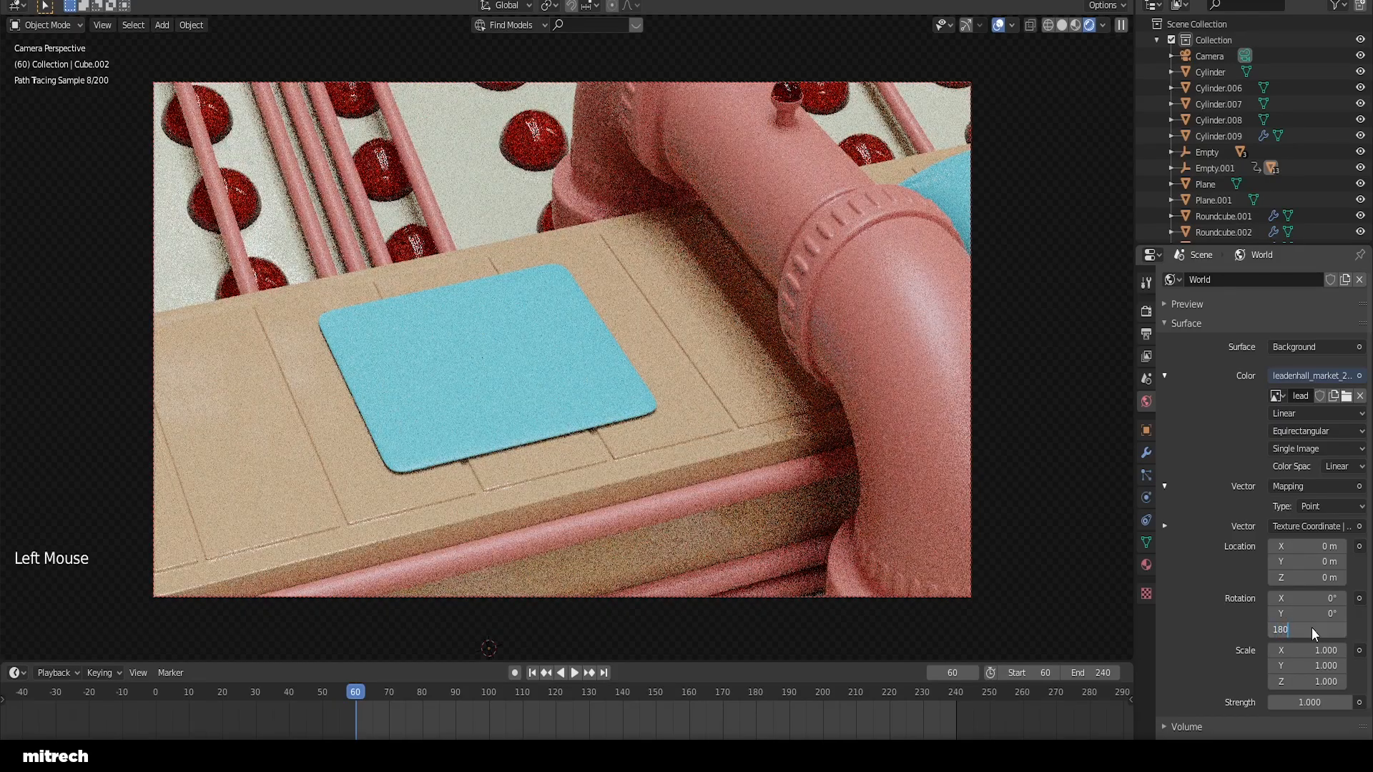
key(Return)
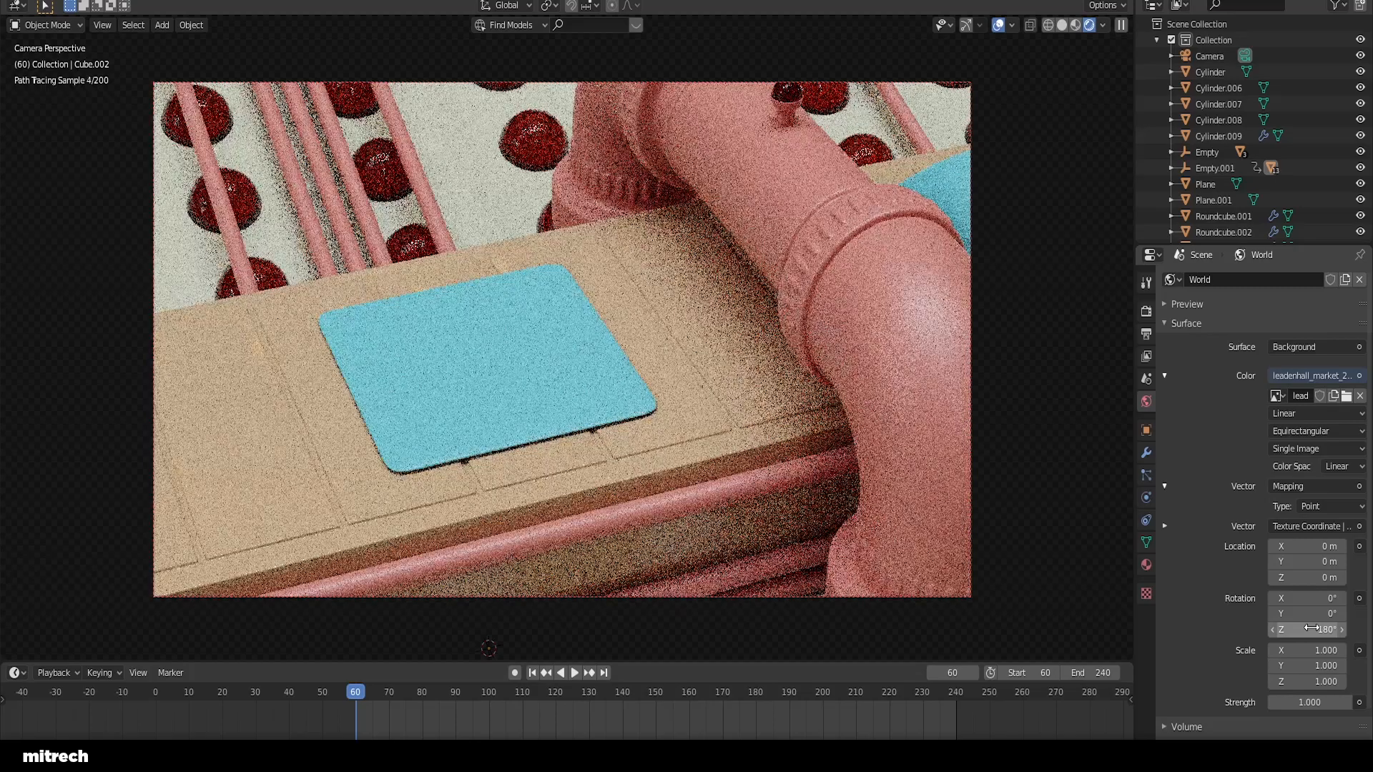
click(1311, 628)
key(Return)
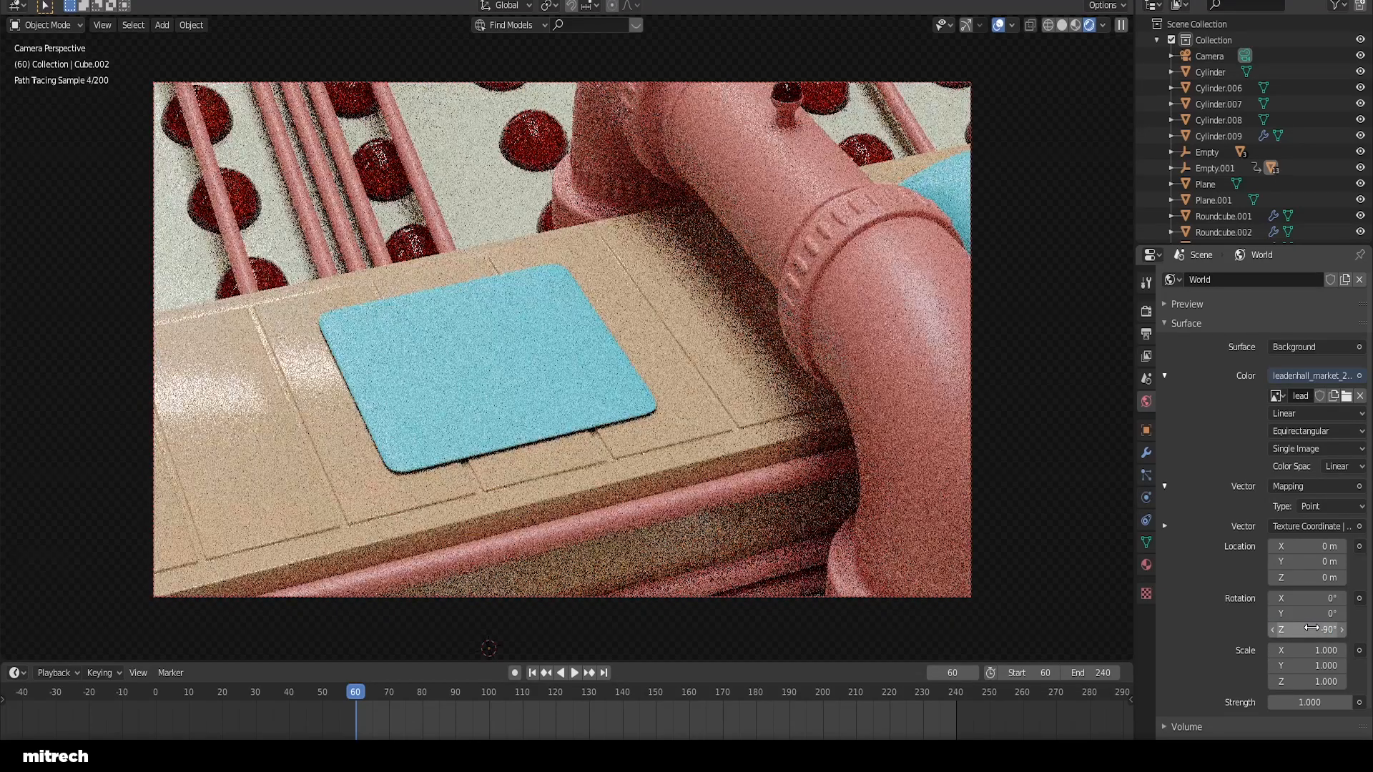
click(1312, 629)
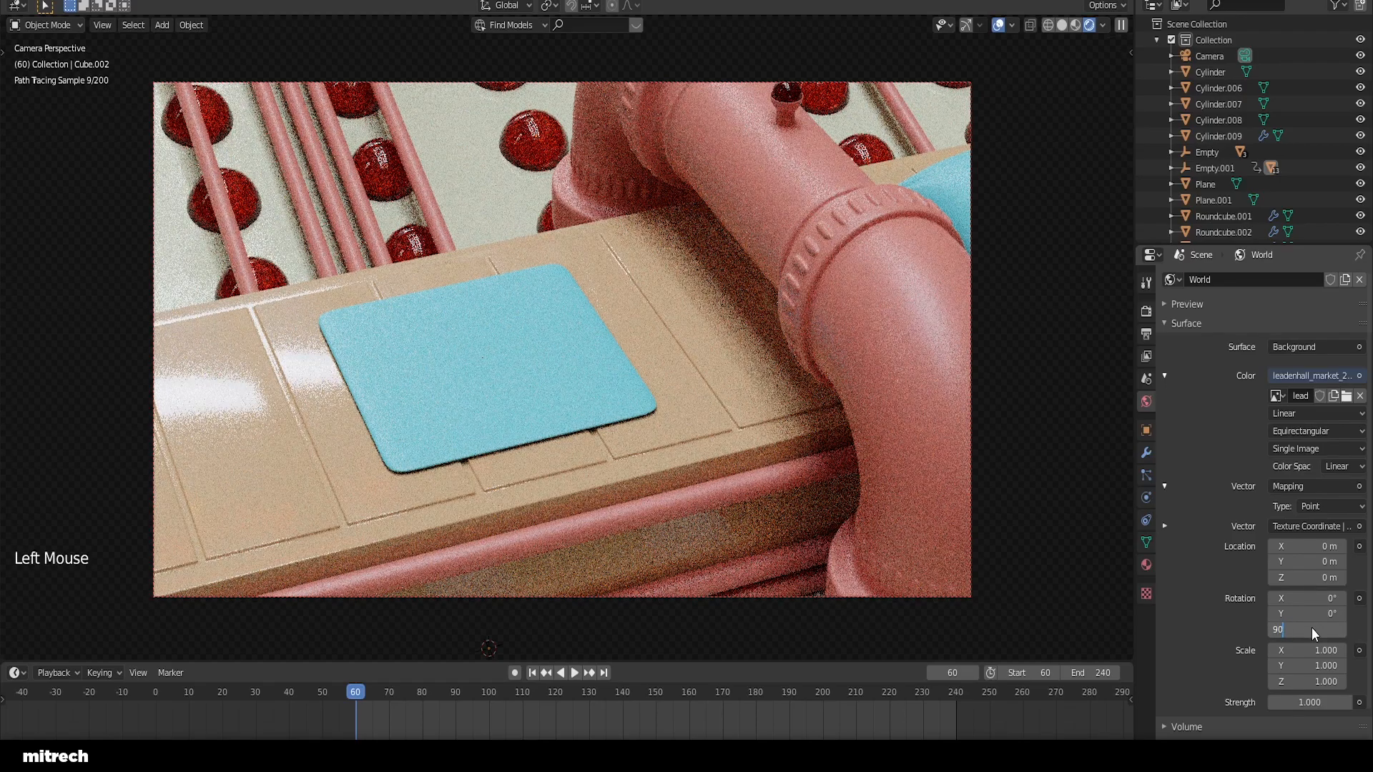
key(Return)
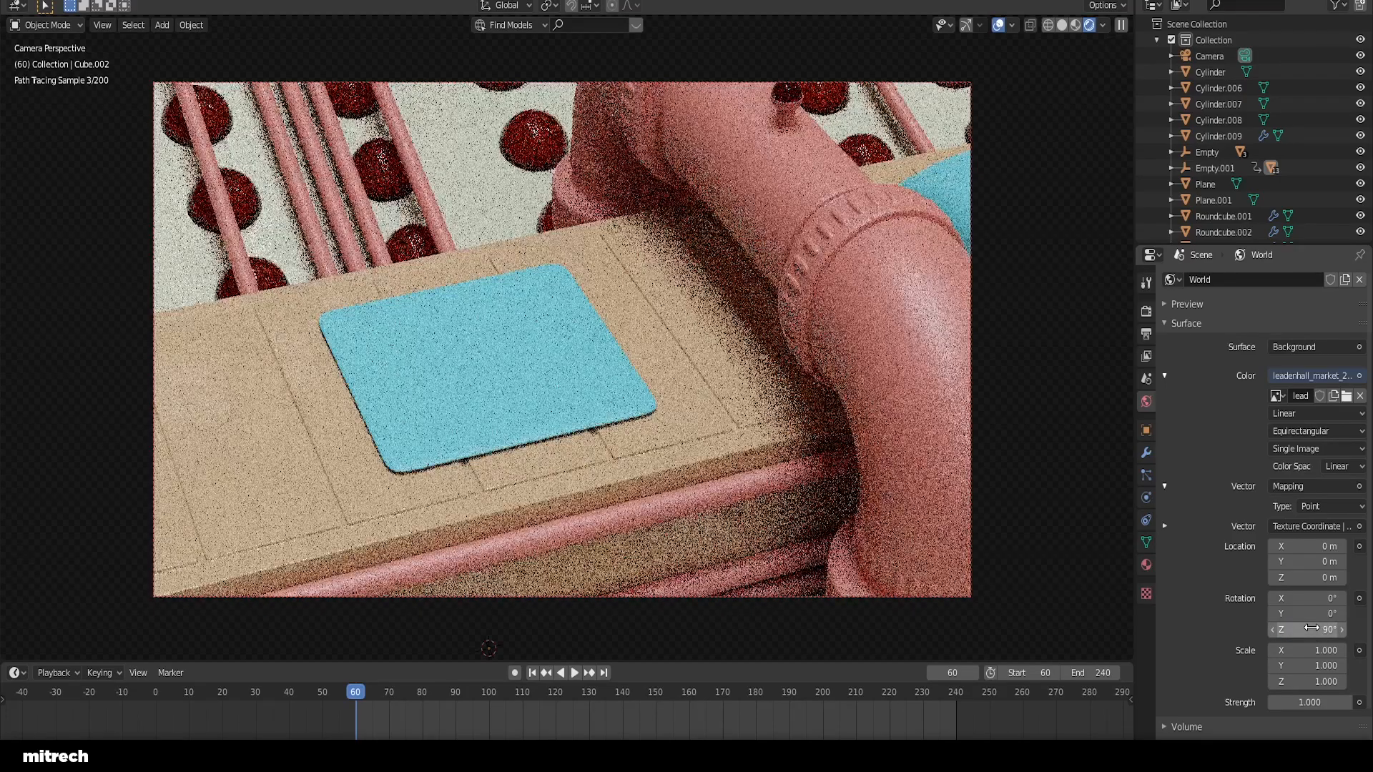
Step: Set the world HDRI mapping's Z rotation to -90°, clear the selection and save the scene
click(1311, 628)
text(-90)
key(Return)
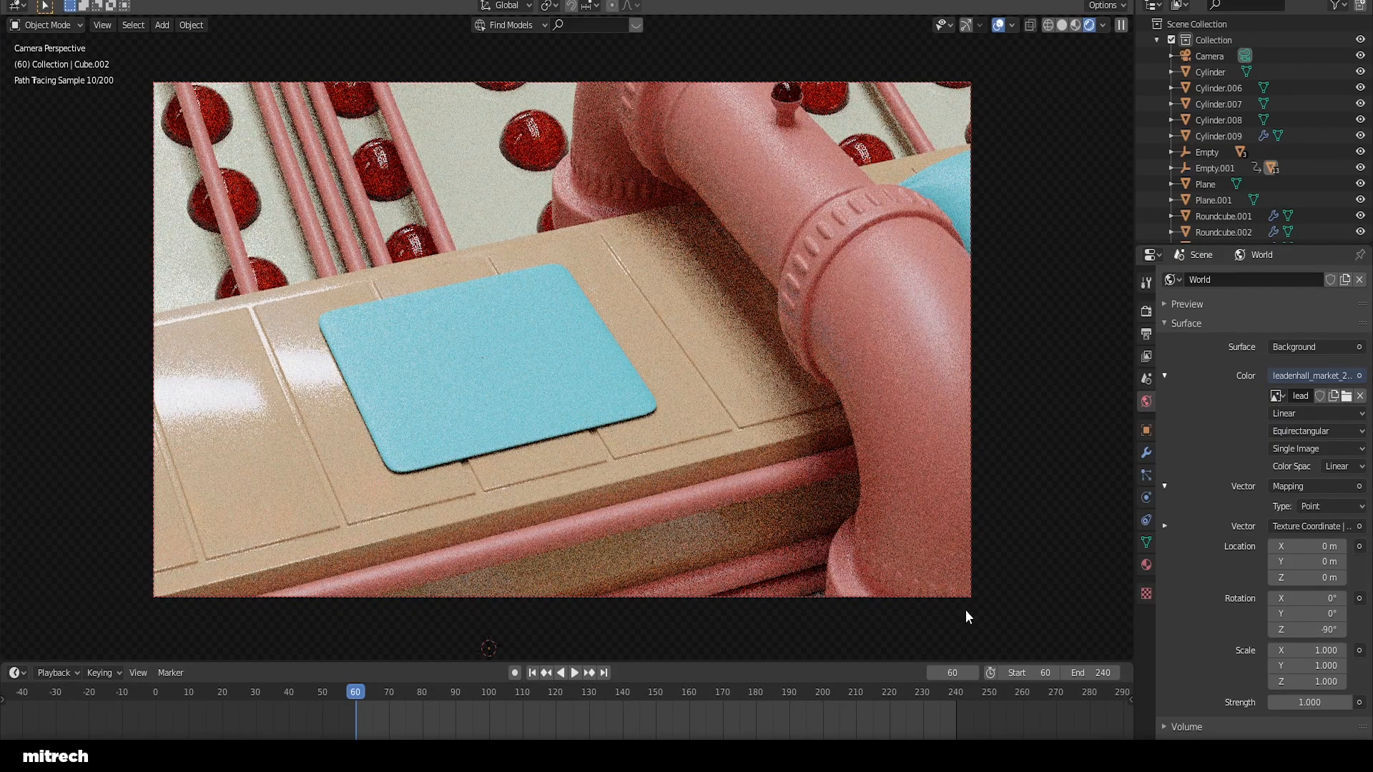
click(1315, 703)
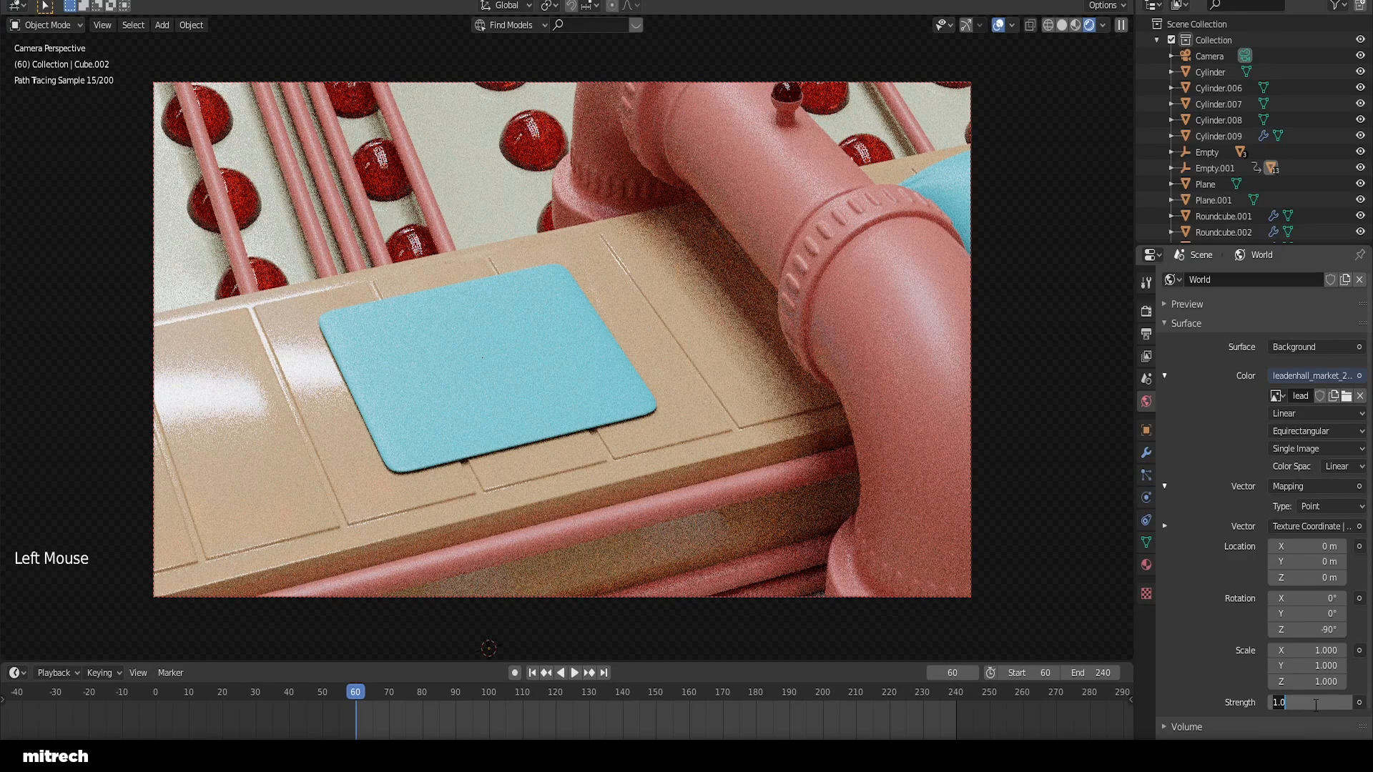
right_click(739, 429)
key(a)
key(a)
key(a)
key(a)
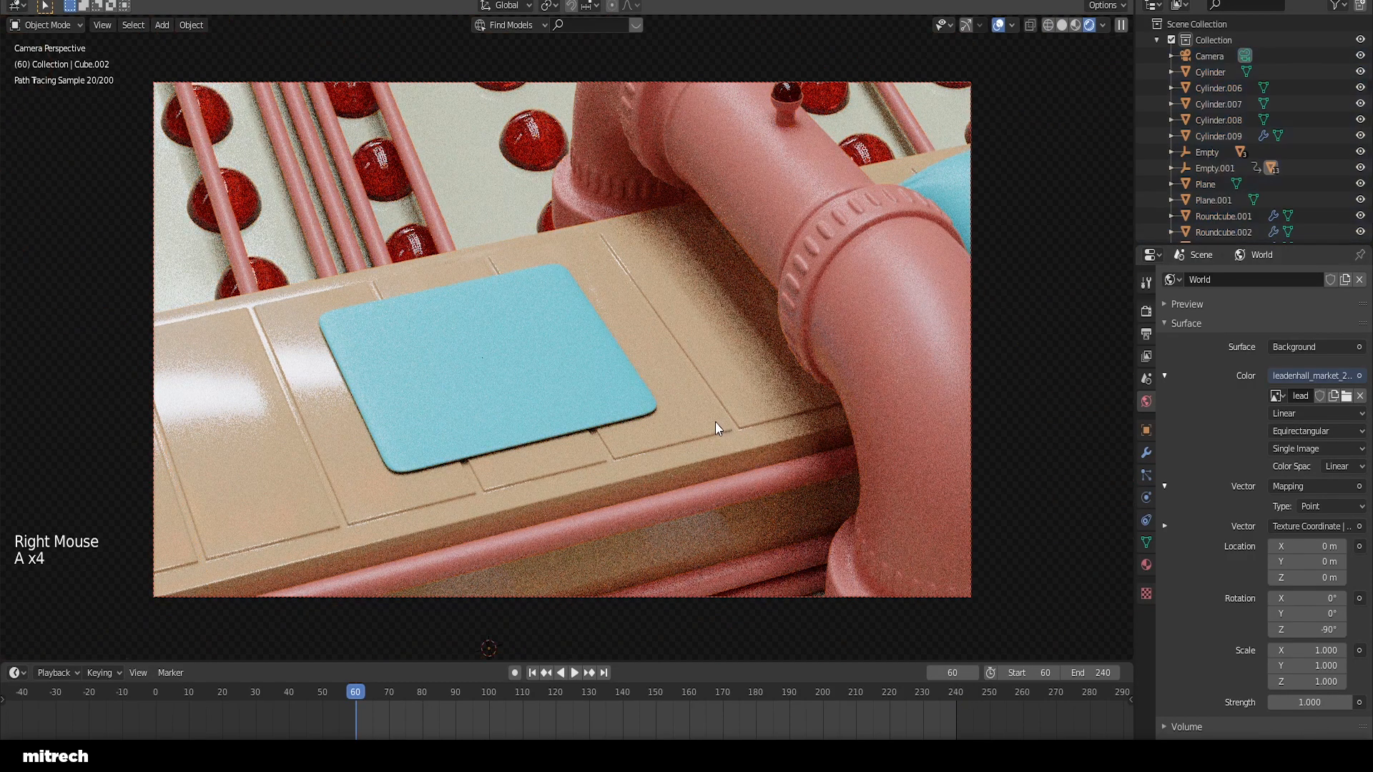
key(ctrl+s)
Step: Enable color management curves and shape an S-curve with points at about X 0.28, Y 0.16 and X 0.77, Y 0.74
click(1146, 311)
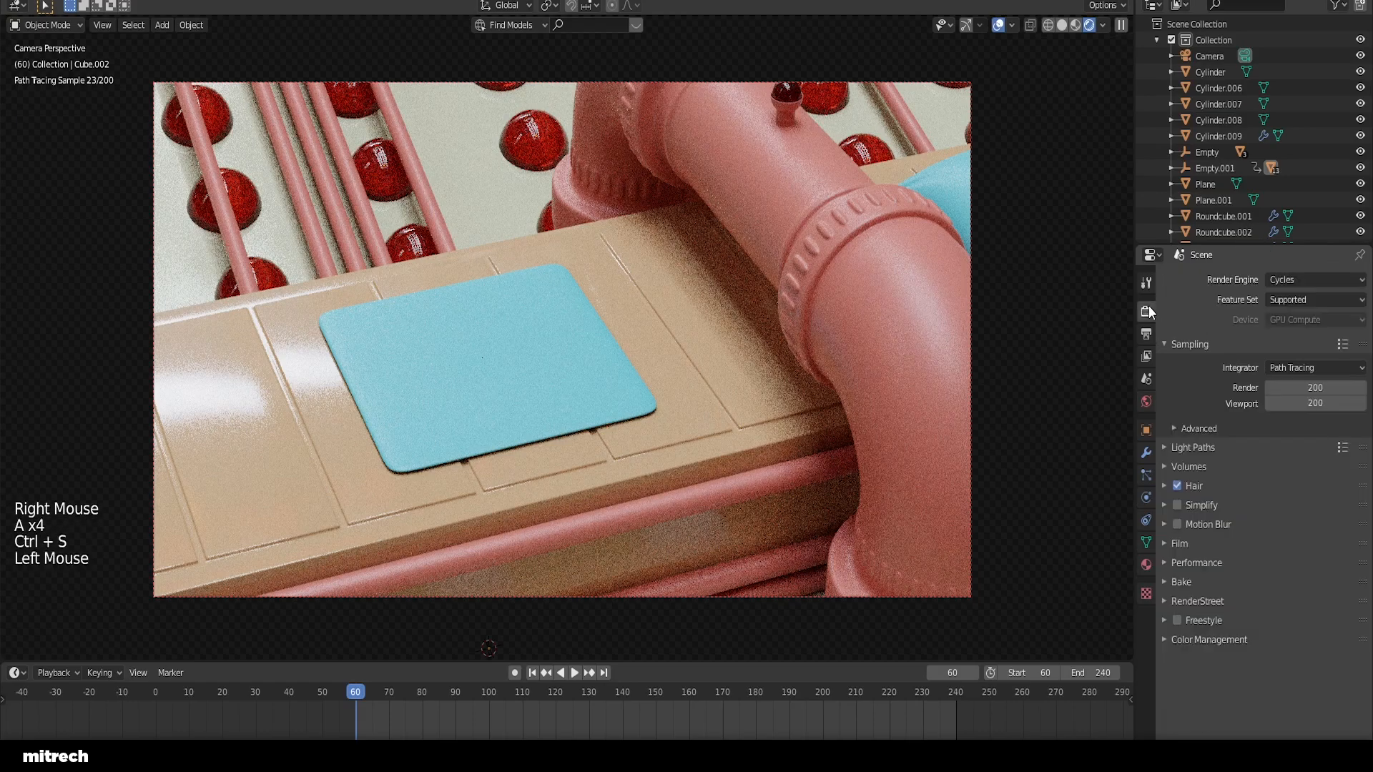
click(1237, 642)
scroll(1237, 642, down, 4)
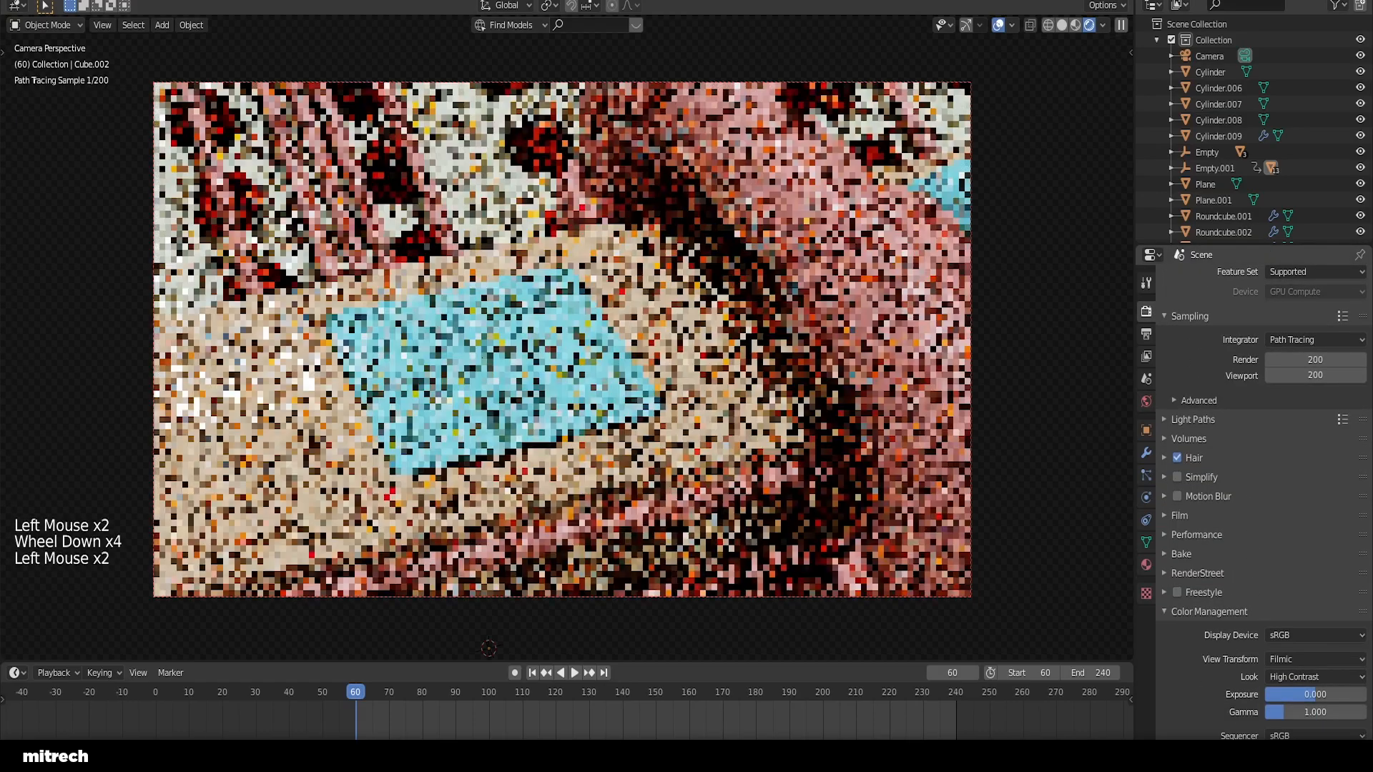
scroll(1209, 659, down, 13)
drag(1214, 638, 1217, 659)
drag(1314, 594, 1315, 586)
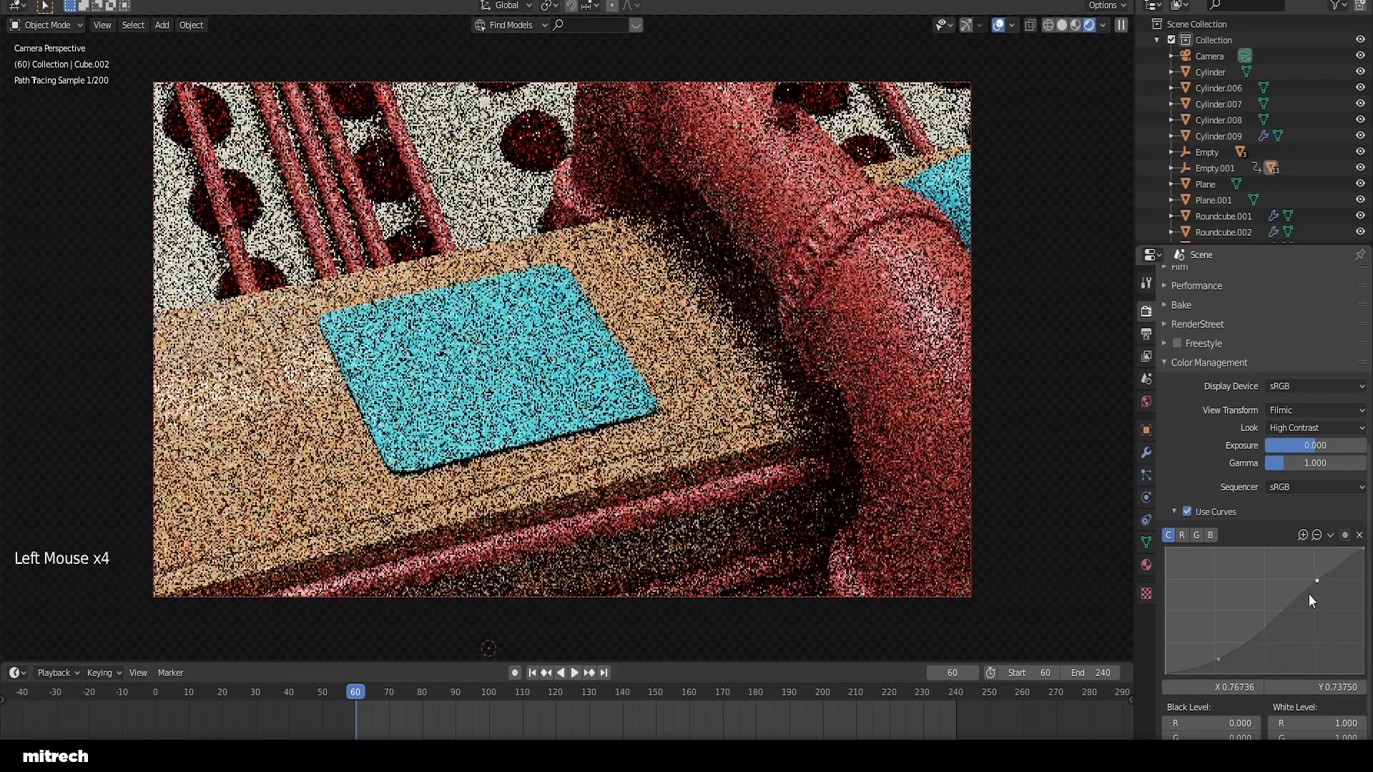
drag(1219, 659, 1220, 654)
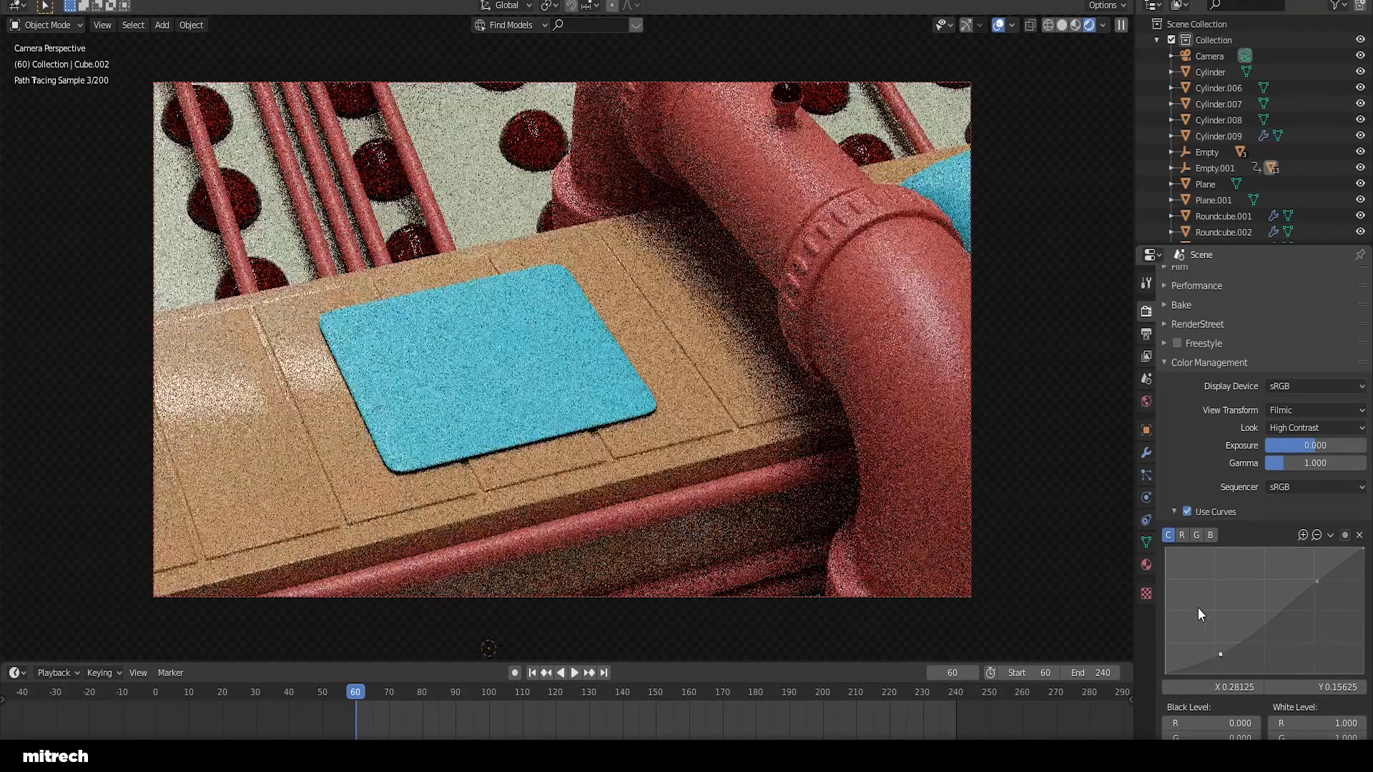
click(1198, 363)
scroll(1284, 532, up, 4)
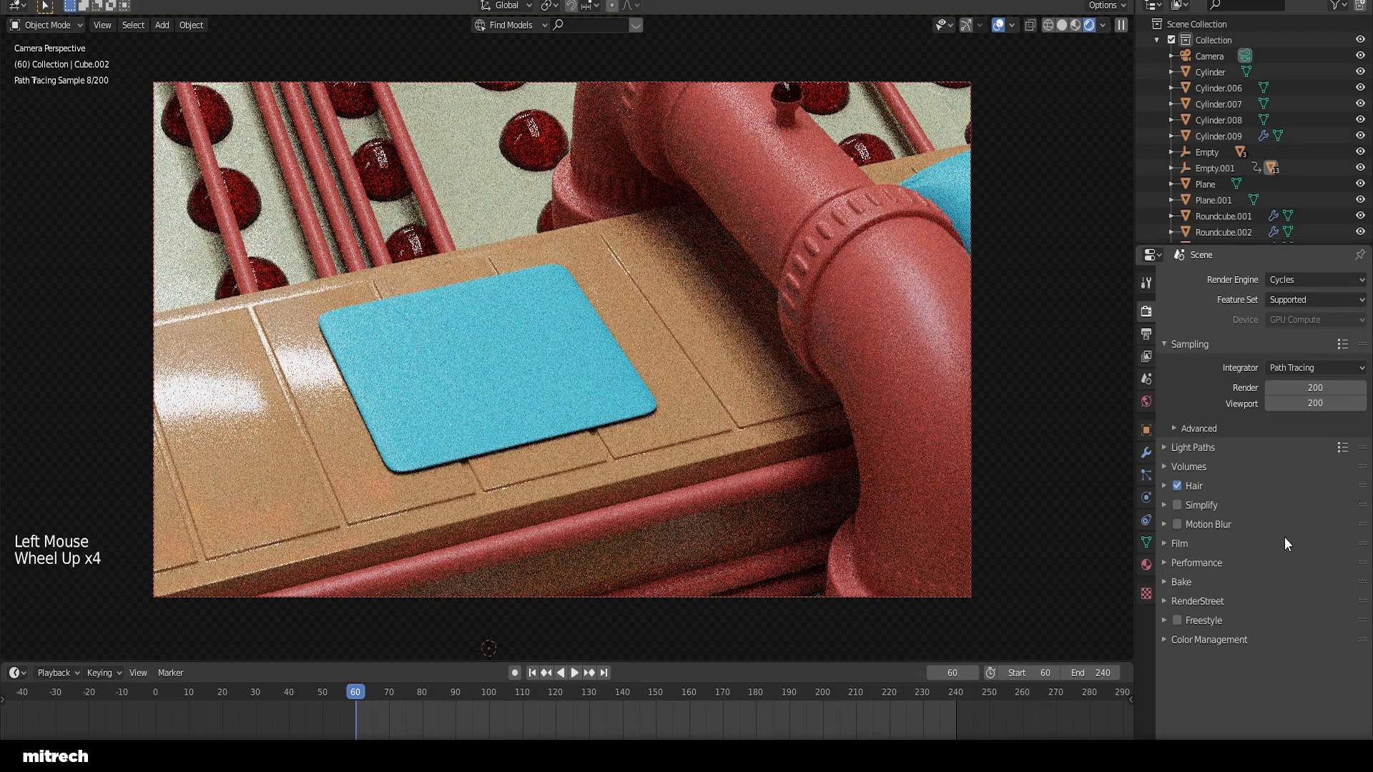
Step: Deselect everything and save the scene
right_click(670, 357)
key(a)
key(a)
key(a)
key(a)
key(a)
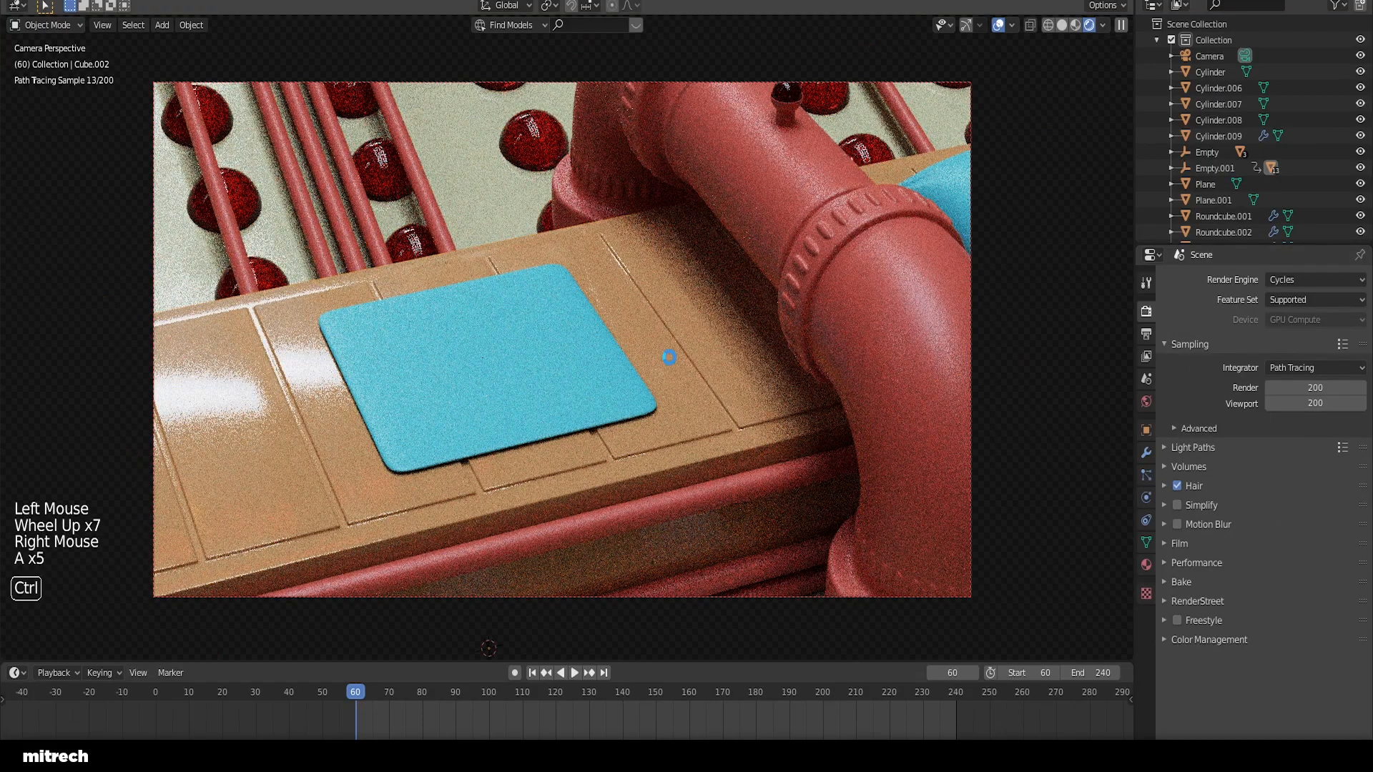
key(ctrl+s)
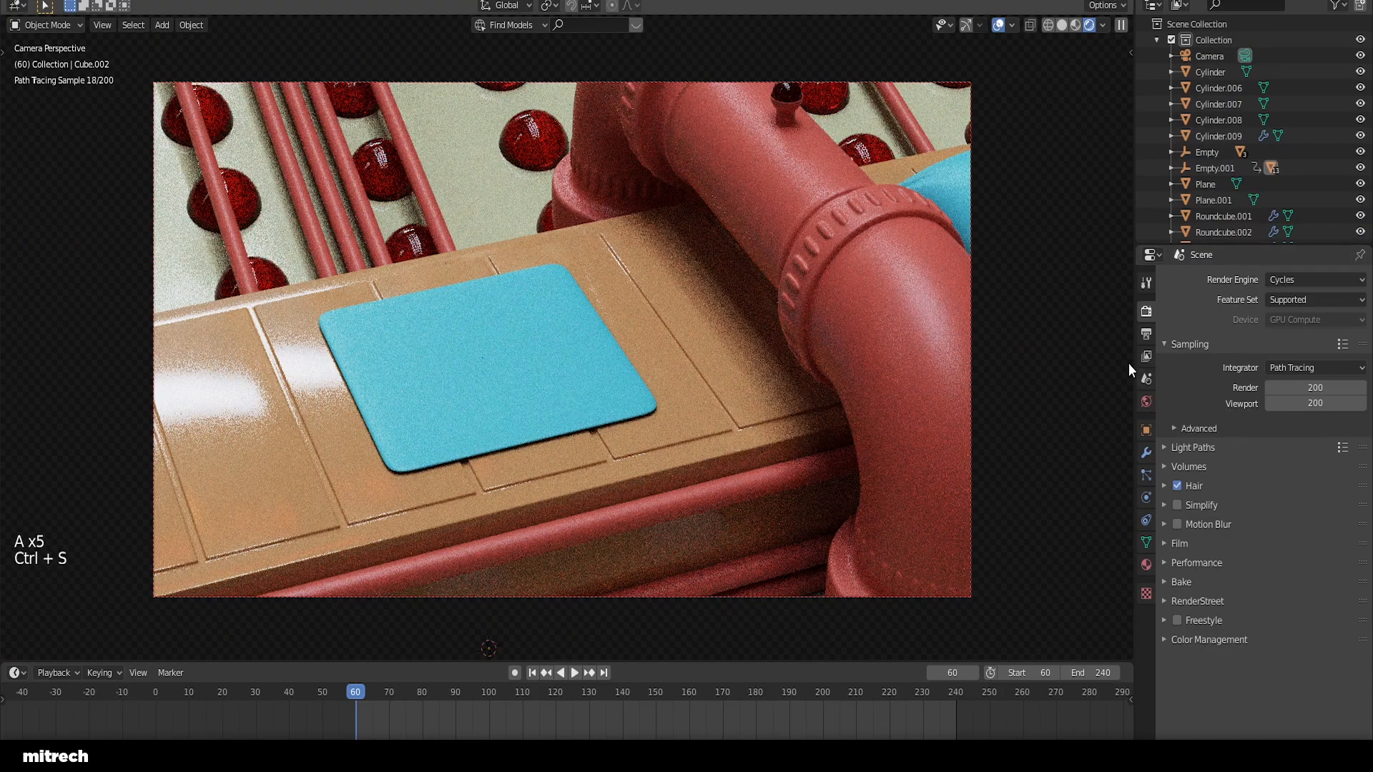
Step: Try a Z rotation of 180° for the world HDRI mapping, set it to 0° and save the scene
click(1146, 401)
key(F15)
click(1314, 629)
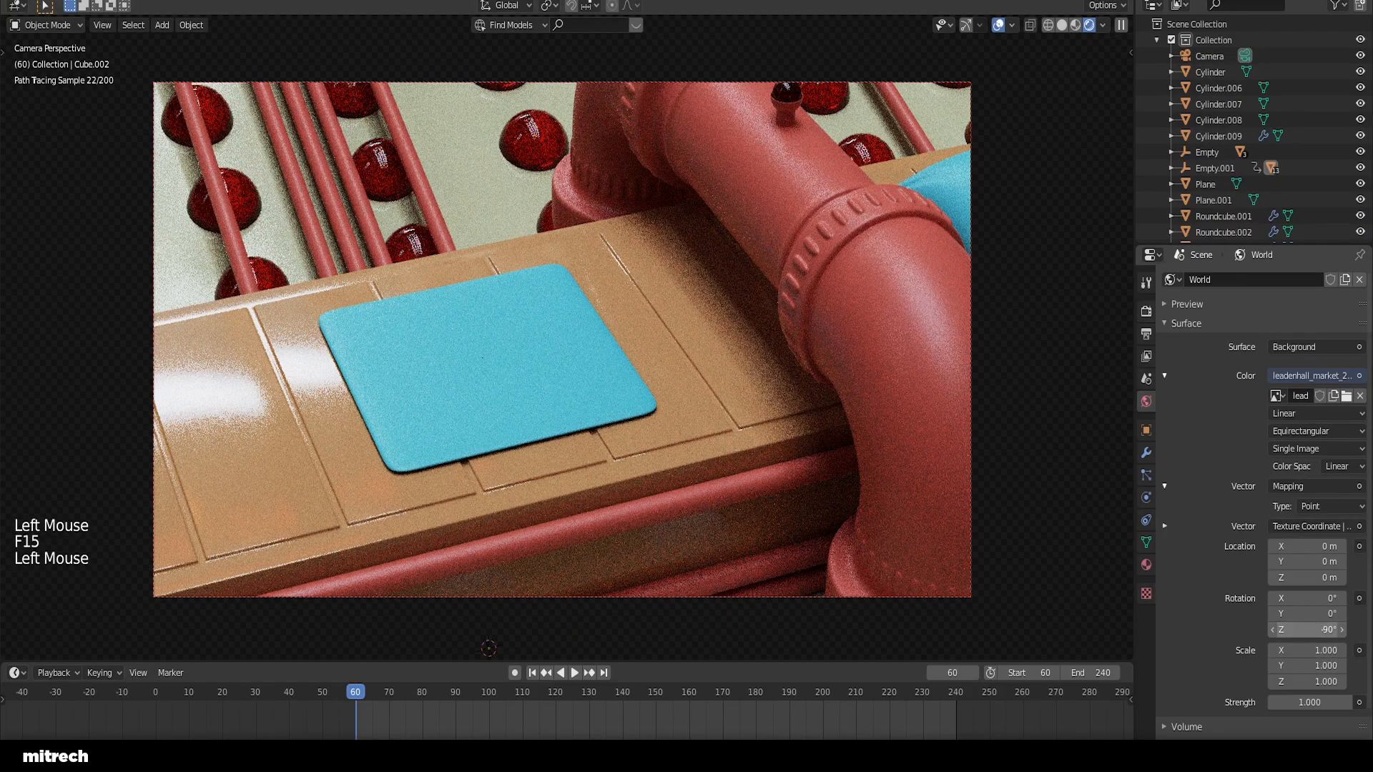
key(Return)
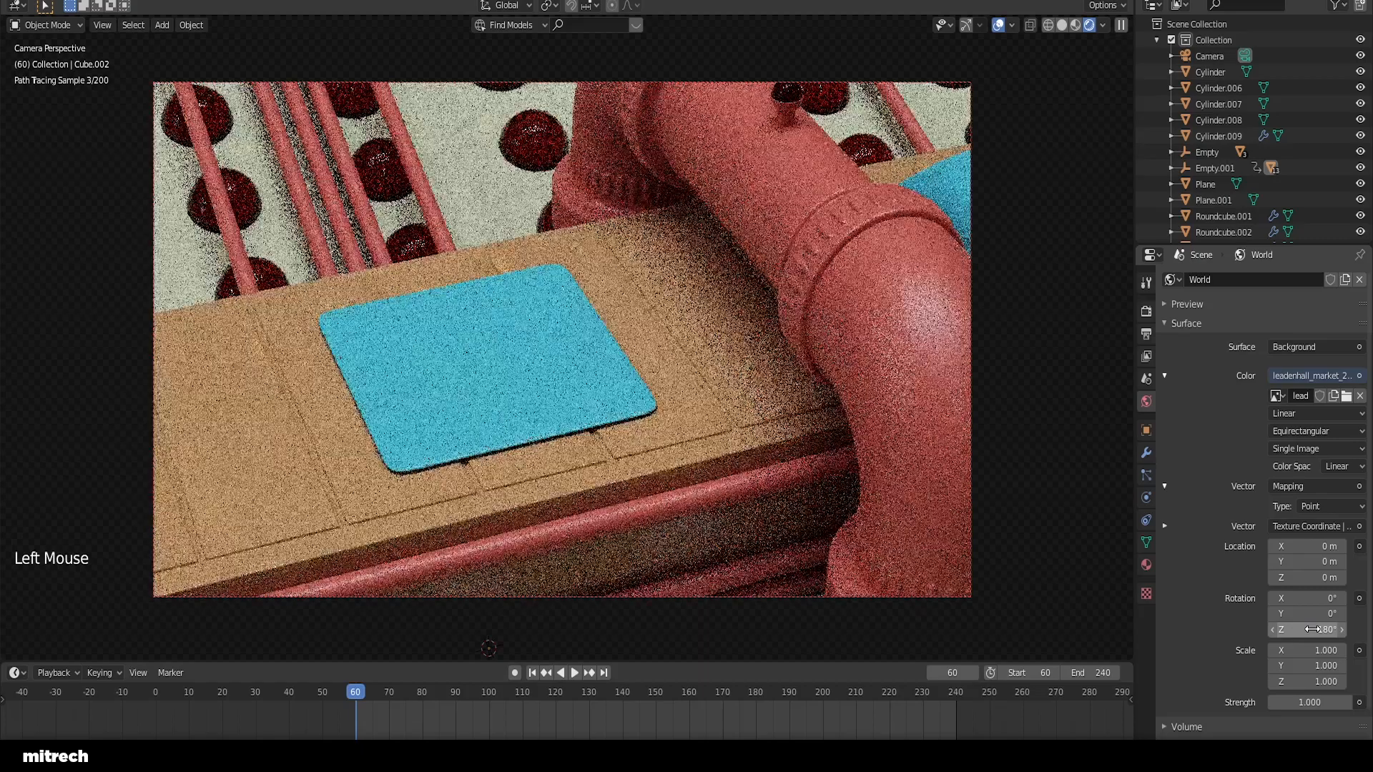
click(1312, 630)
text(0)
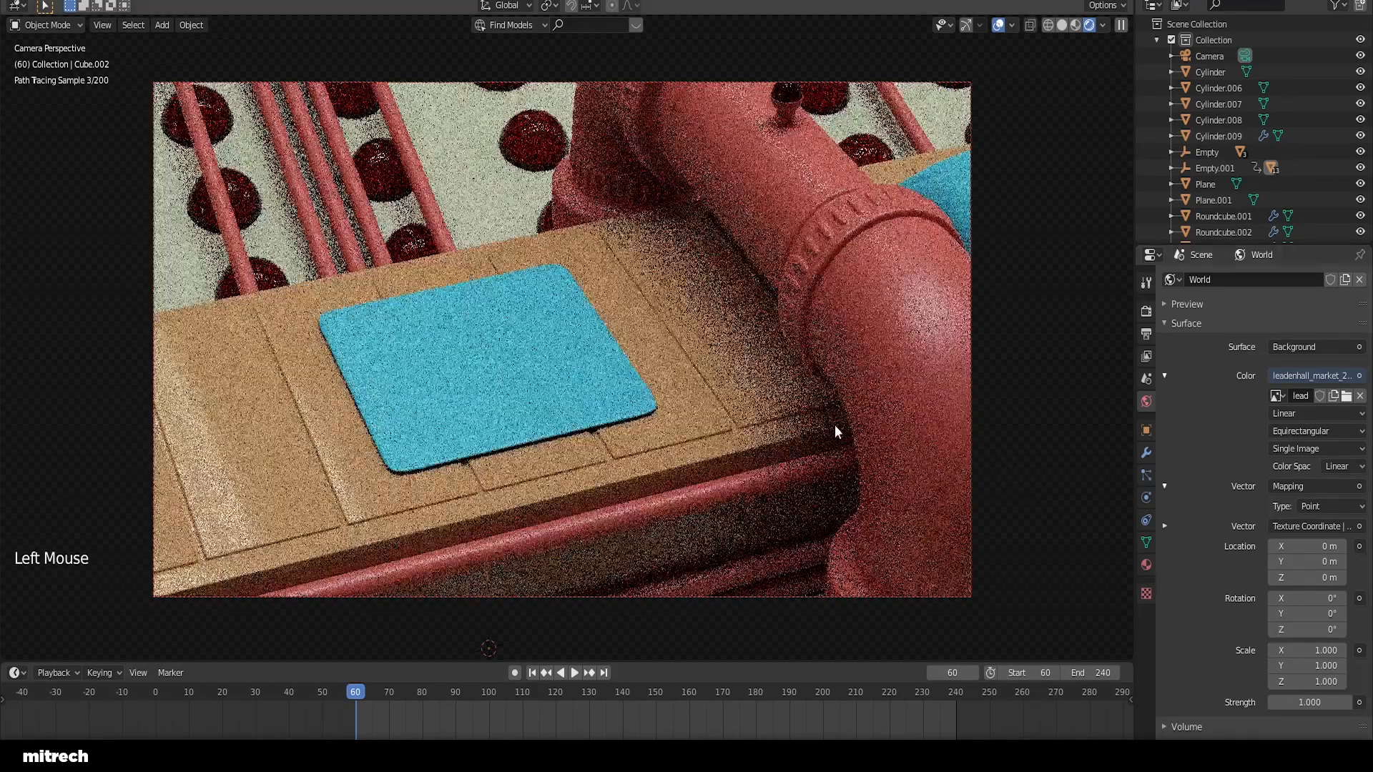
right_click(697, 389)
key(a)
key(a)
key(a)
key(a)
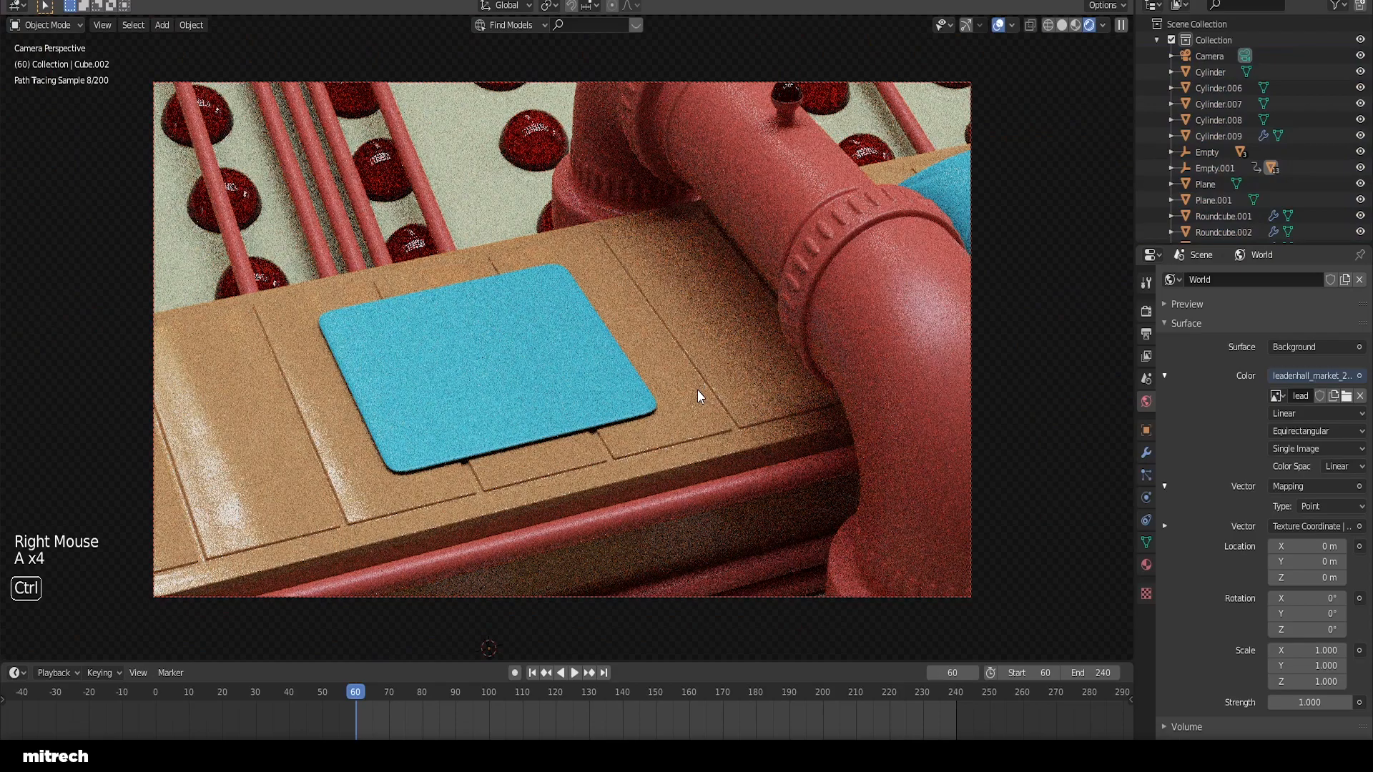
key(ctrl+s)
Step: Assign the existing Track material to the background plane behind the red lights and save the scene
right_click(534, 229)
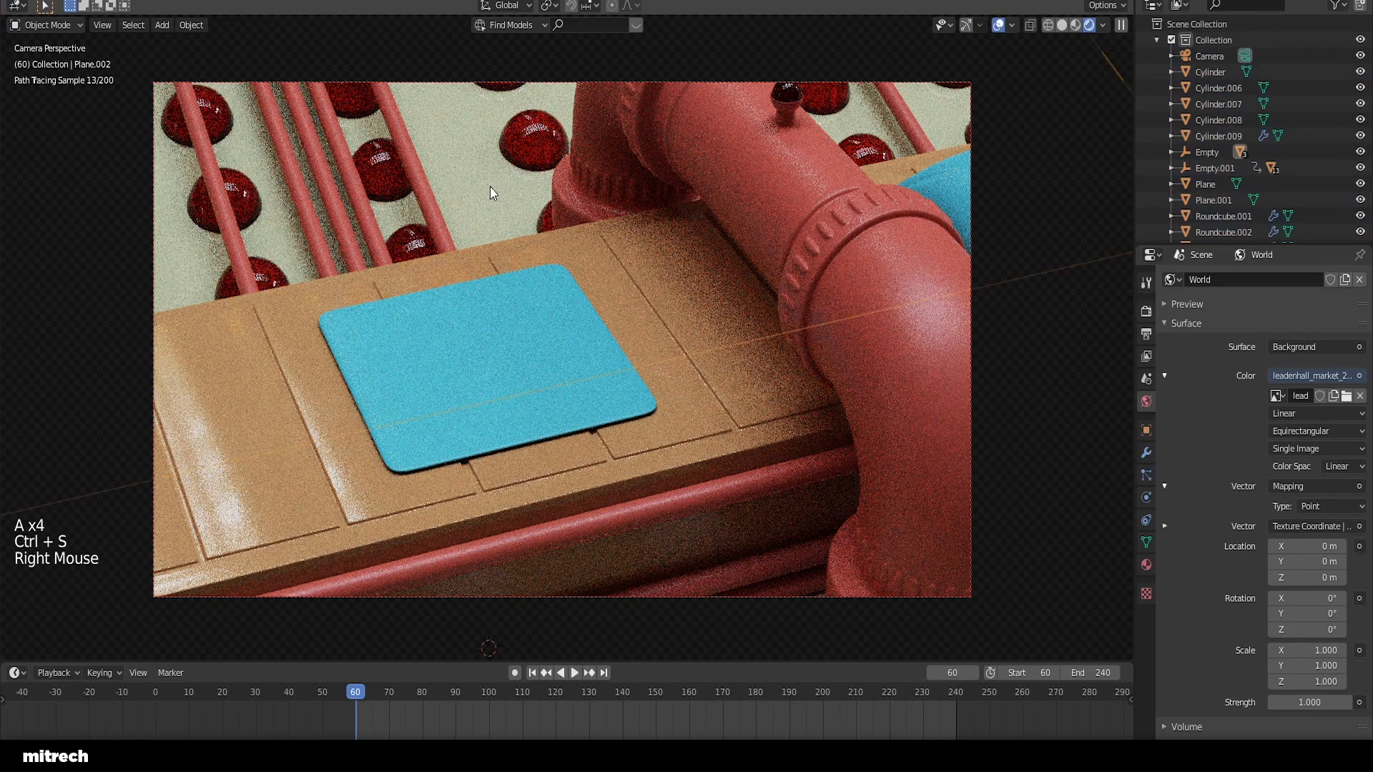
click(1145, 565)
click(1171, 331)
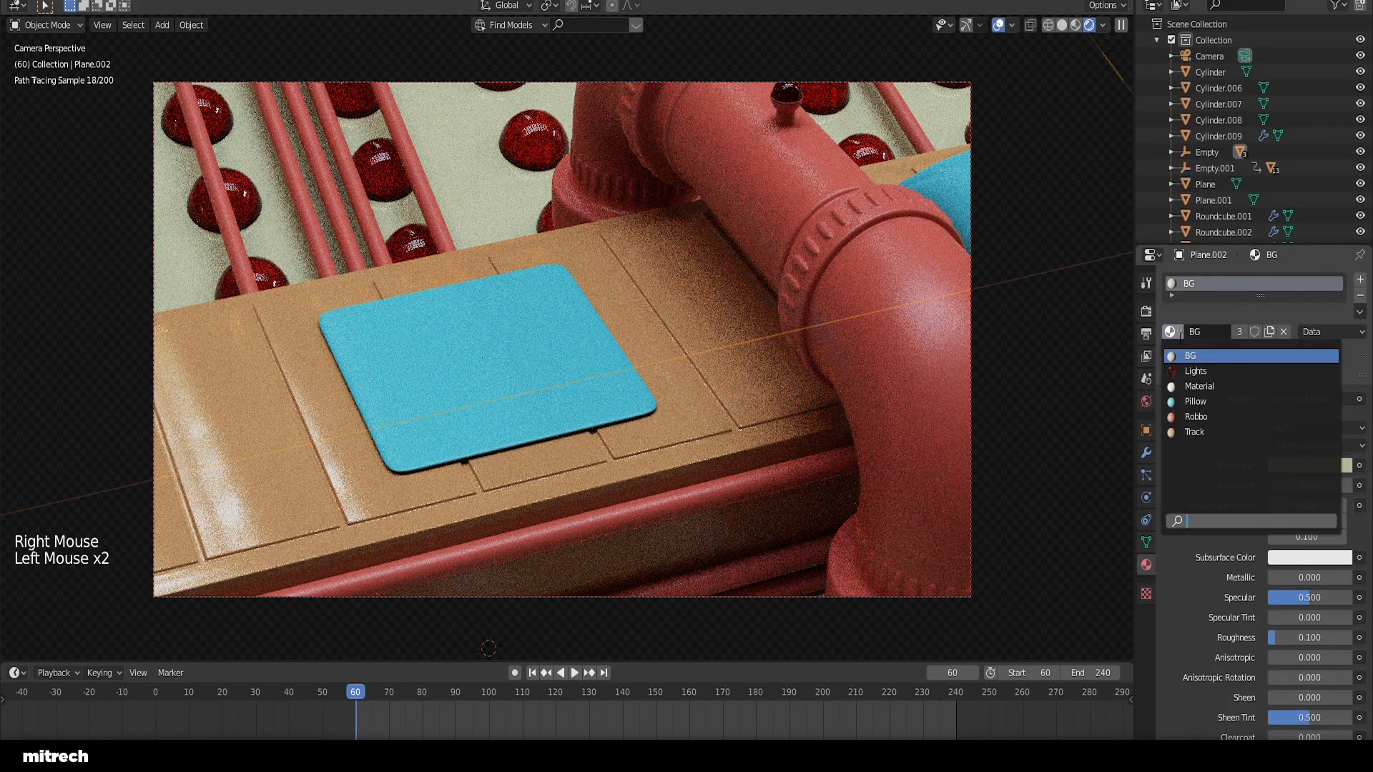
click(1193, 432)
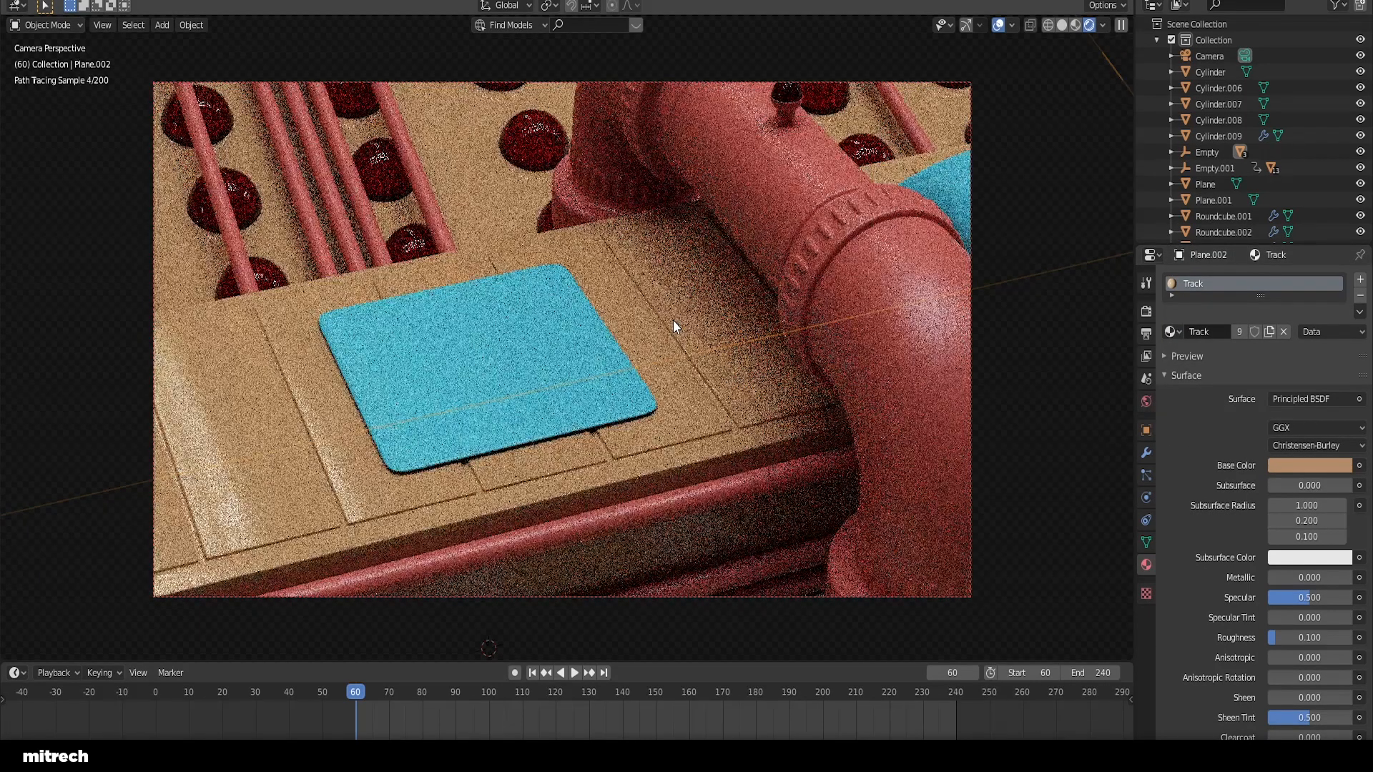
key(a)
key(a)
key(a)
key(a)
key(ctrl+s)
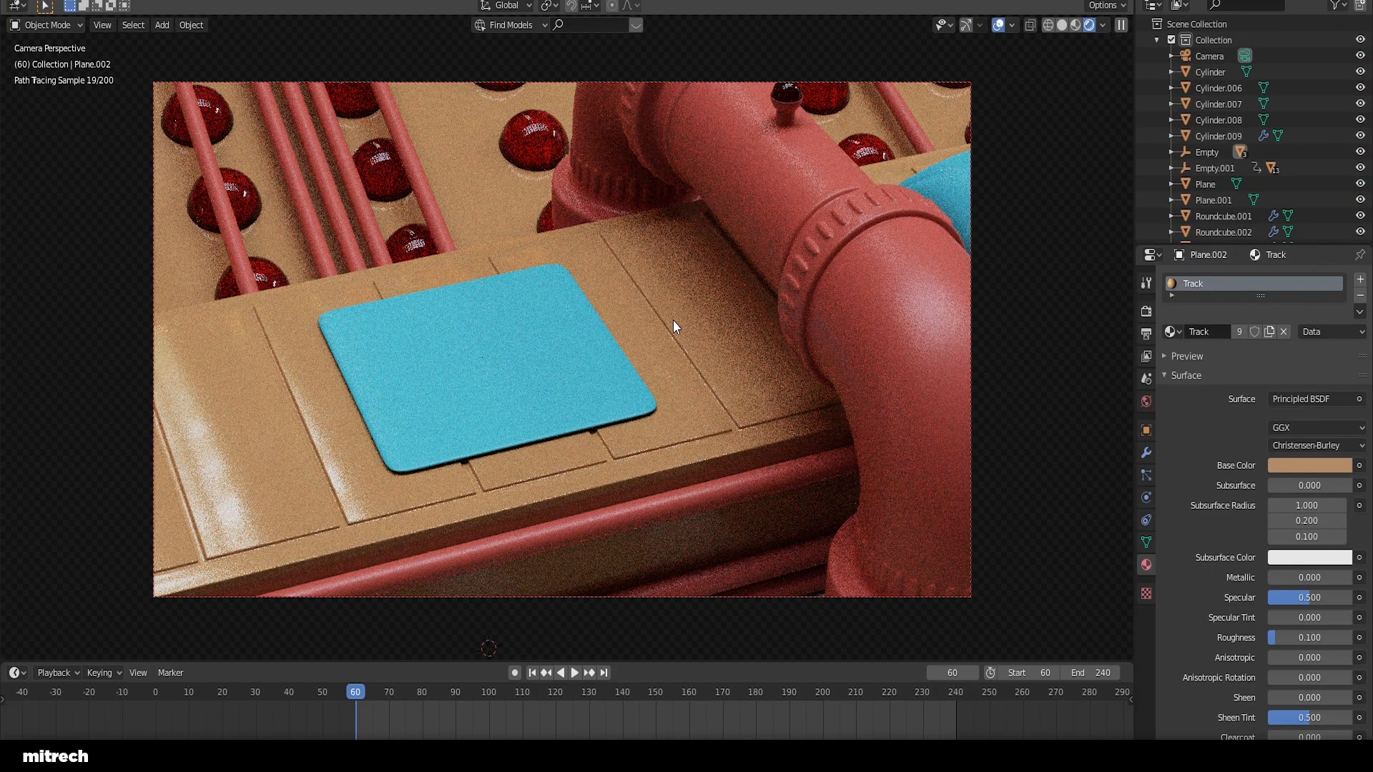
right_click(672, 320)
key(a)
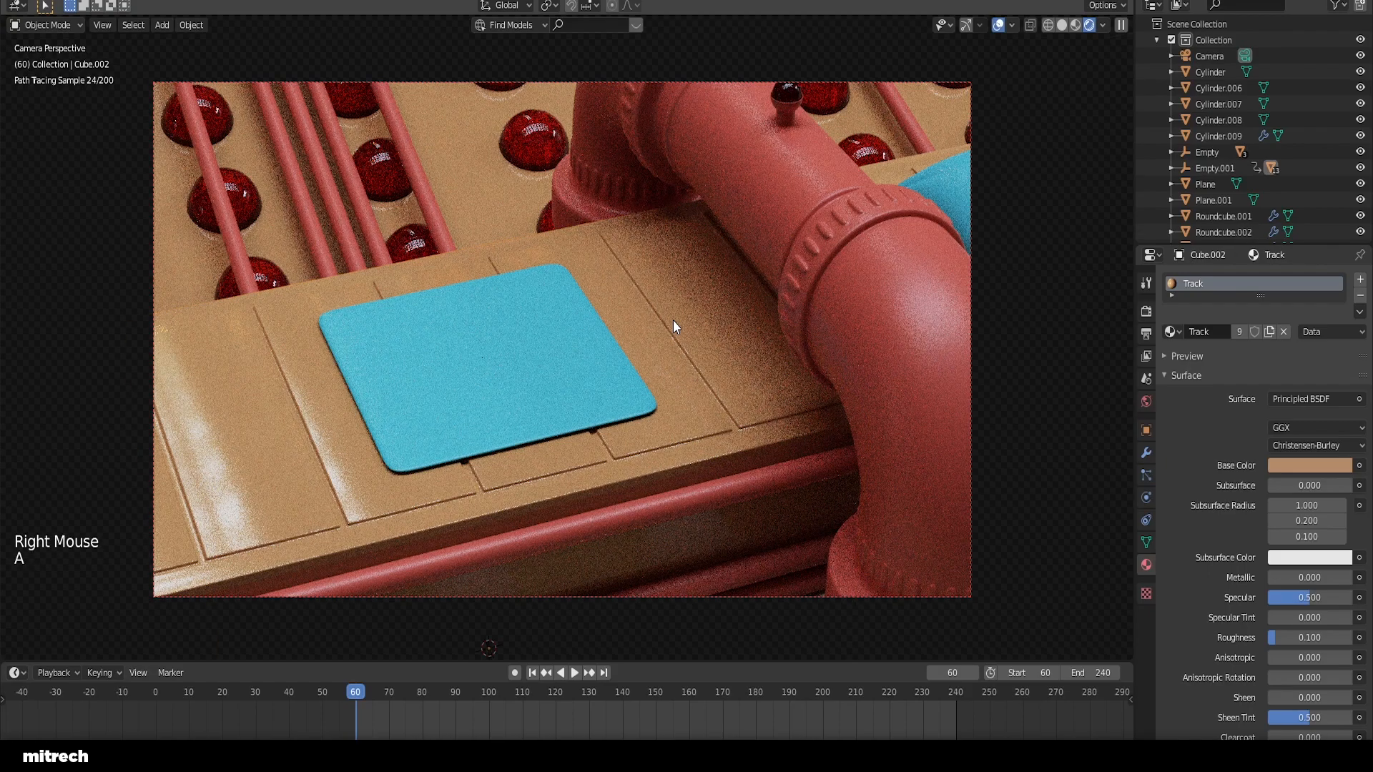
key(ctrl+s)
right_click(675, 312)
key(a)
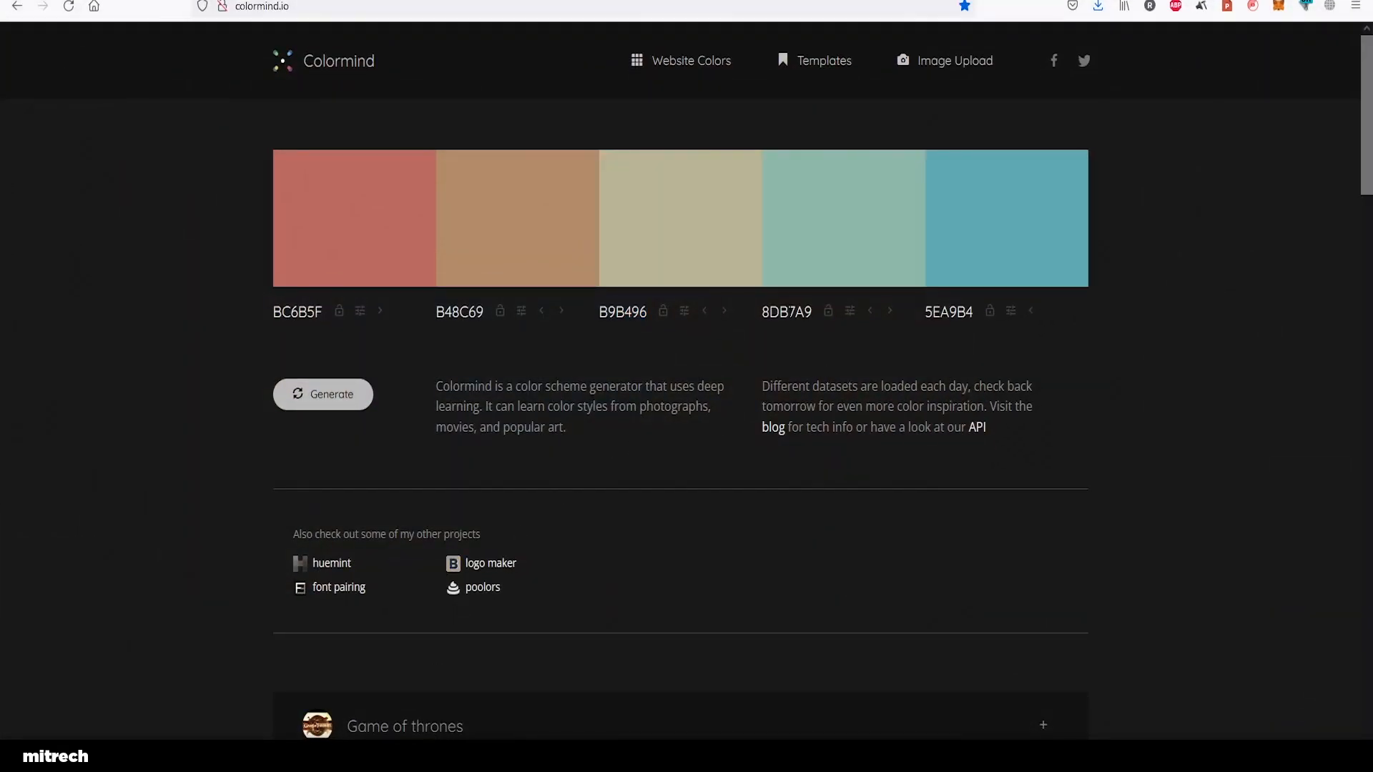
Step: Copy the hex color 8DB7A9 from the Colormind palette in the browser and use it as the Track material's base color in Blender
double_click(787, 312)
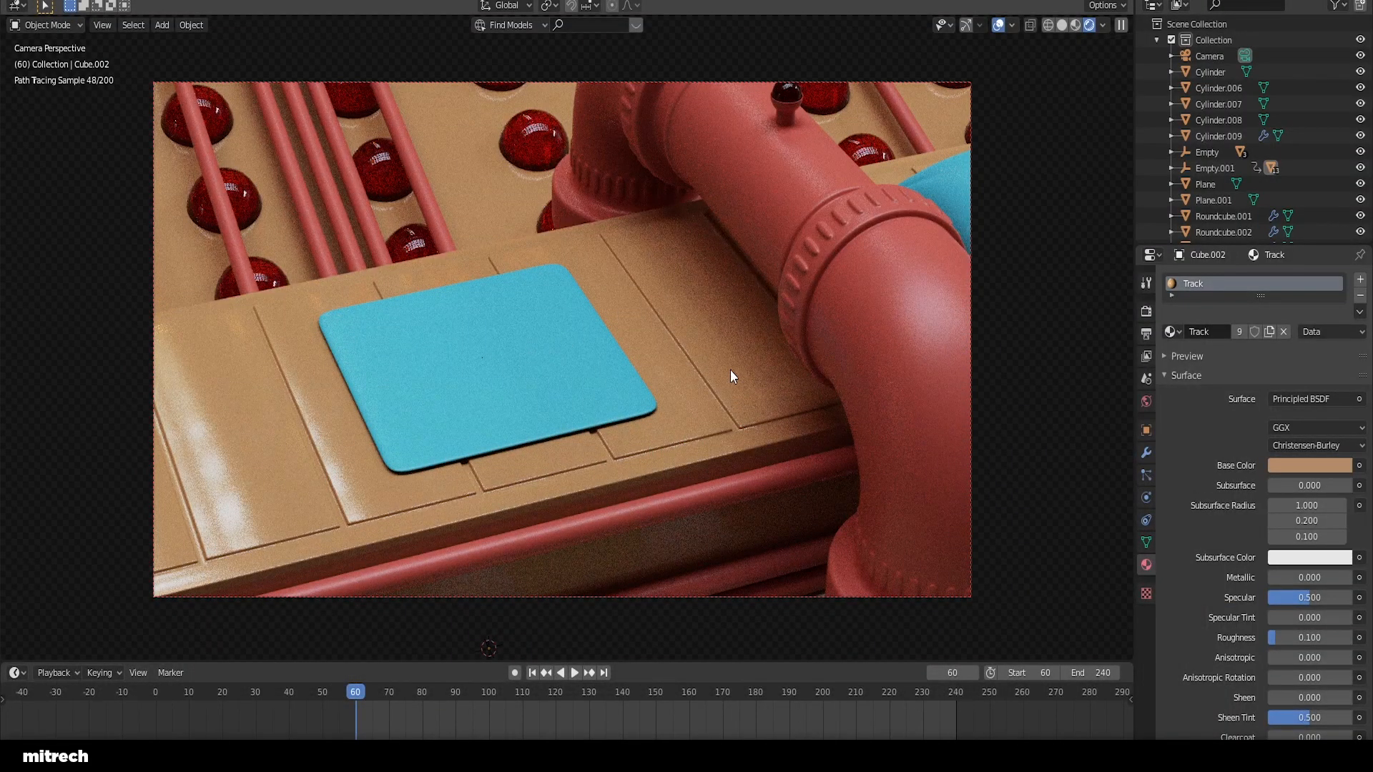
right_click(731, 376)
click(1306, 465)
click(1304, 394)
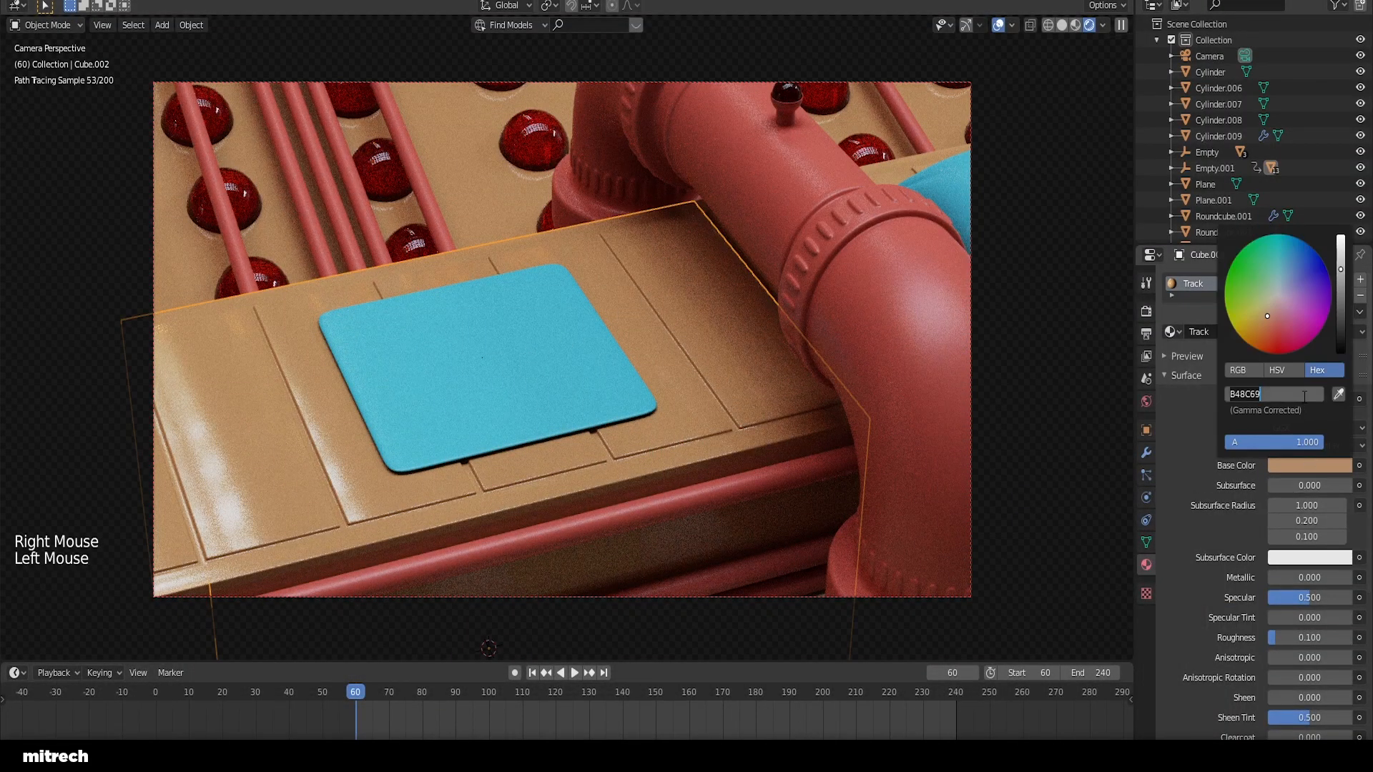
key(Return)
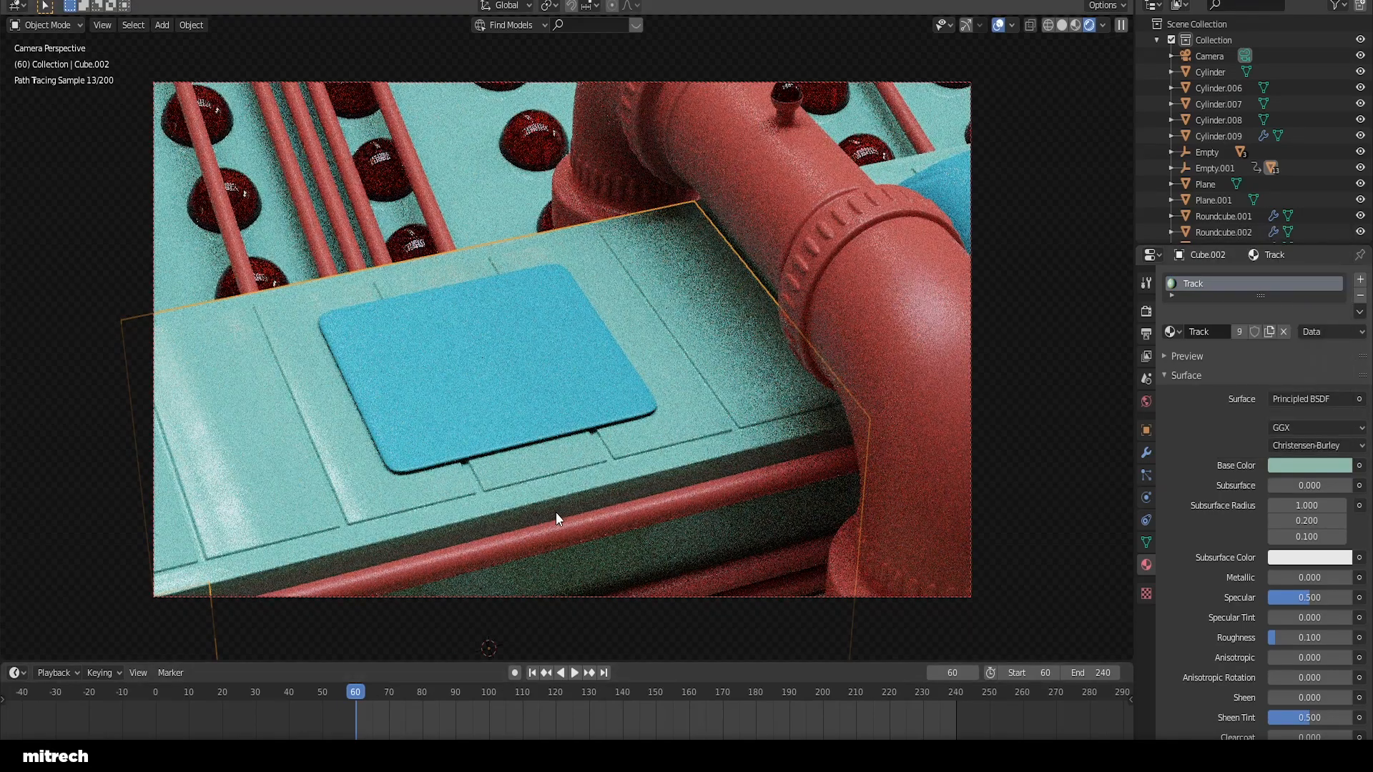
Step: Copy the hex color B48C69 from the Colormind palette, apply it as the Pillow material's base color in Blender and clear the selection
right_click(551, 402)
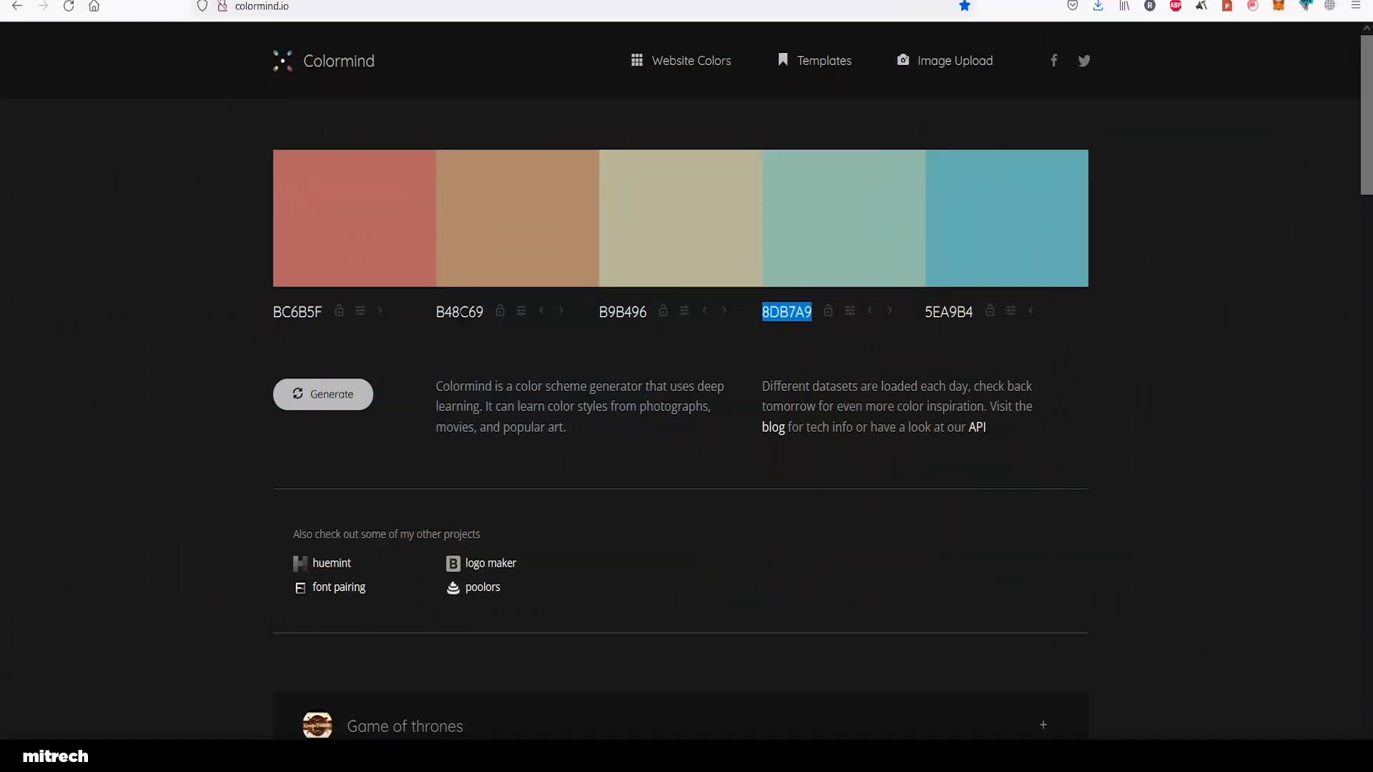
click(460, 312)
key(ctrl+c)
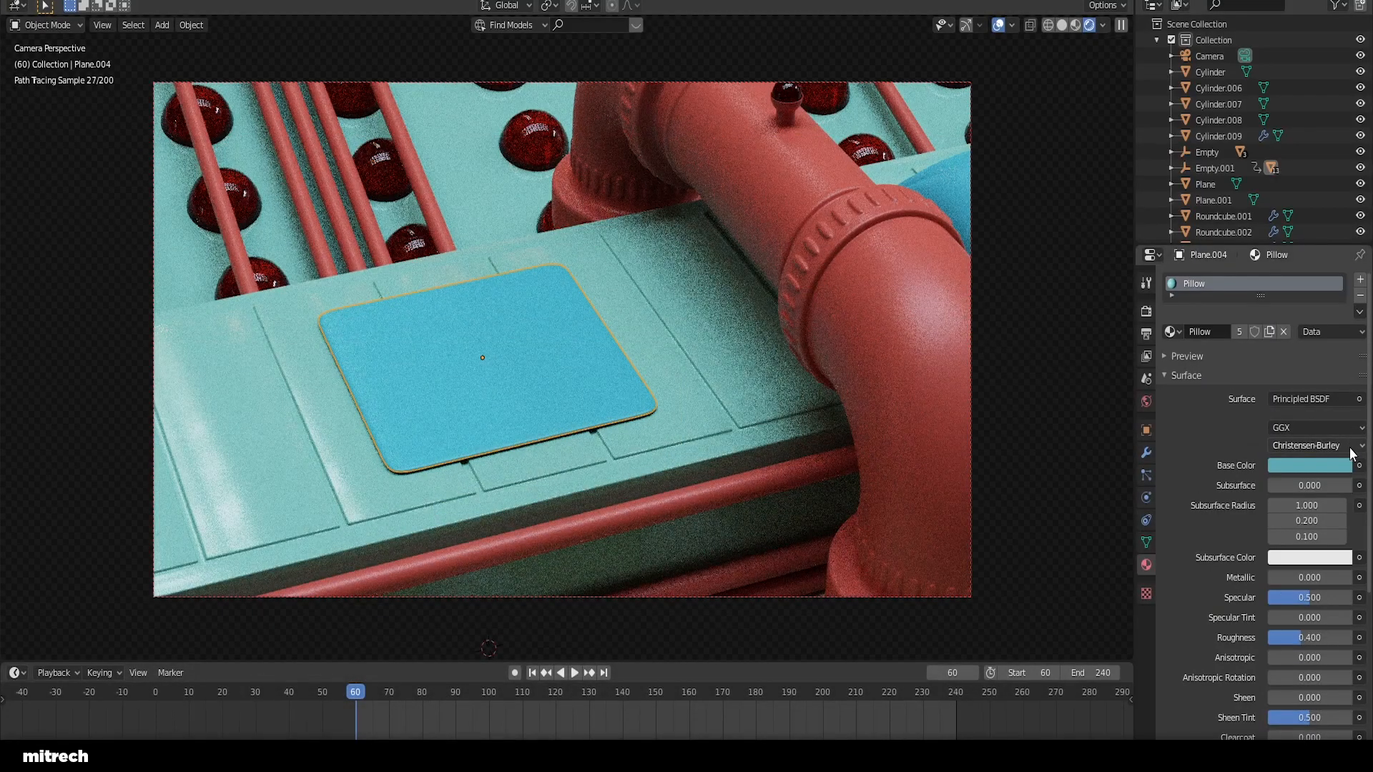
click(1346, 465)
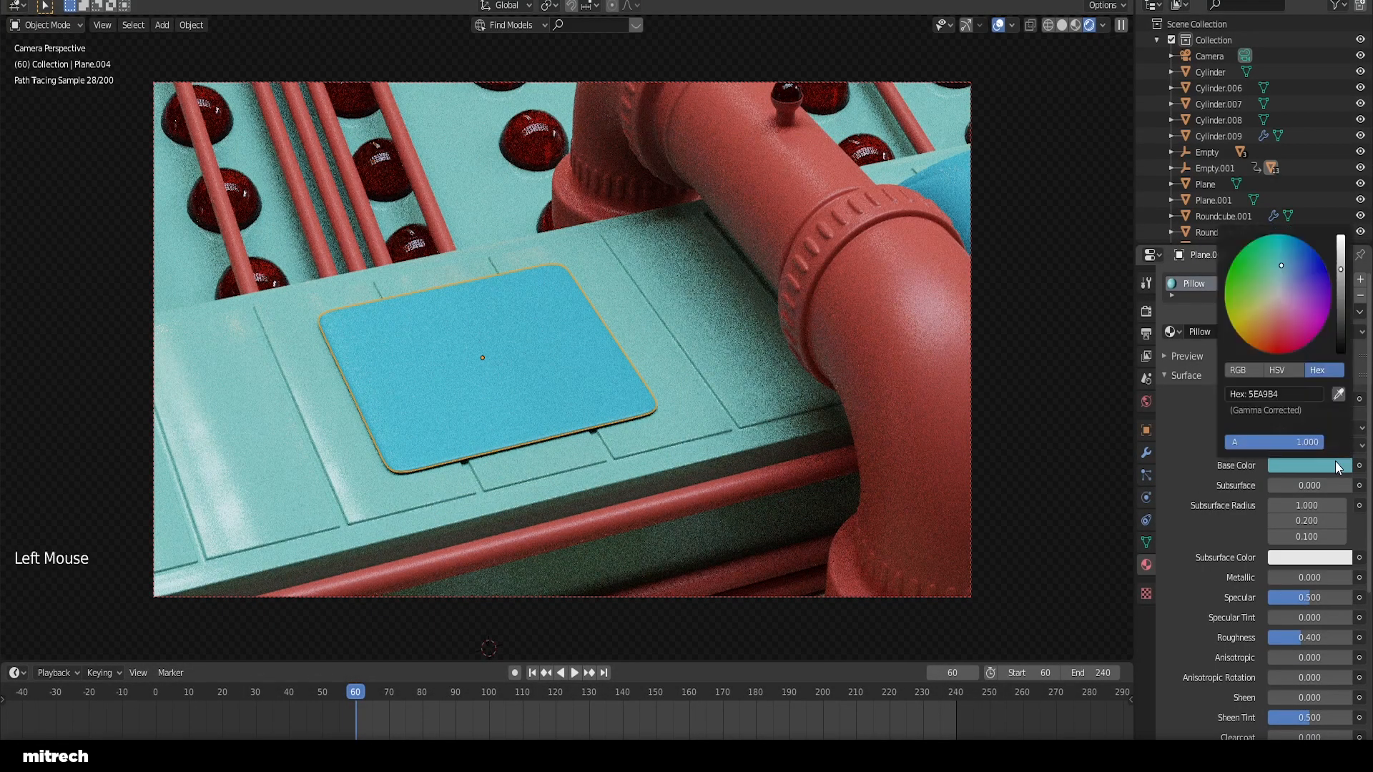
key(ctrl+v)
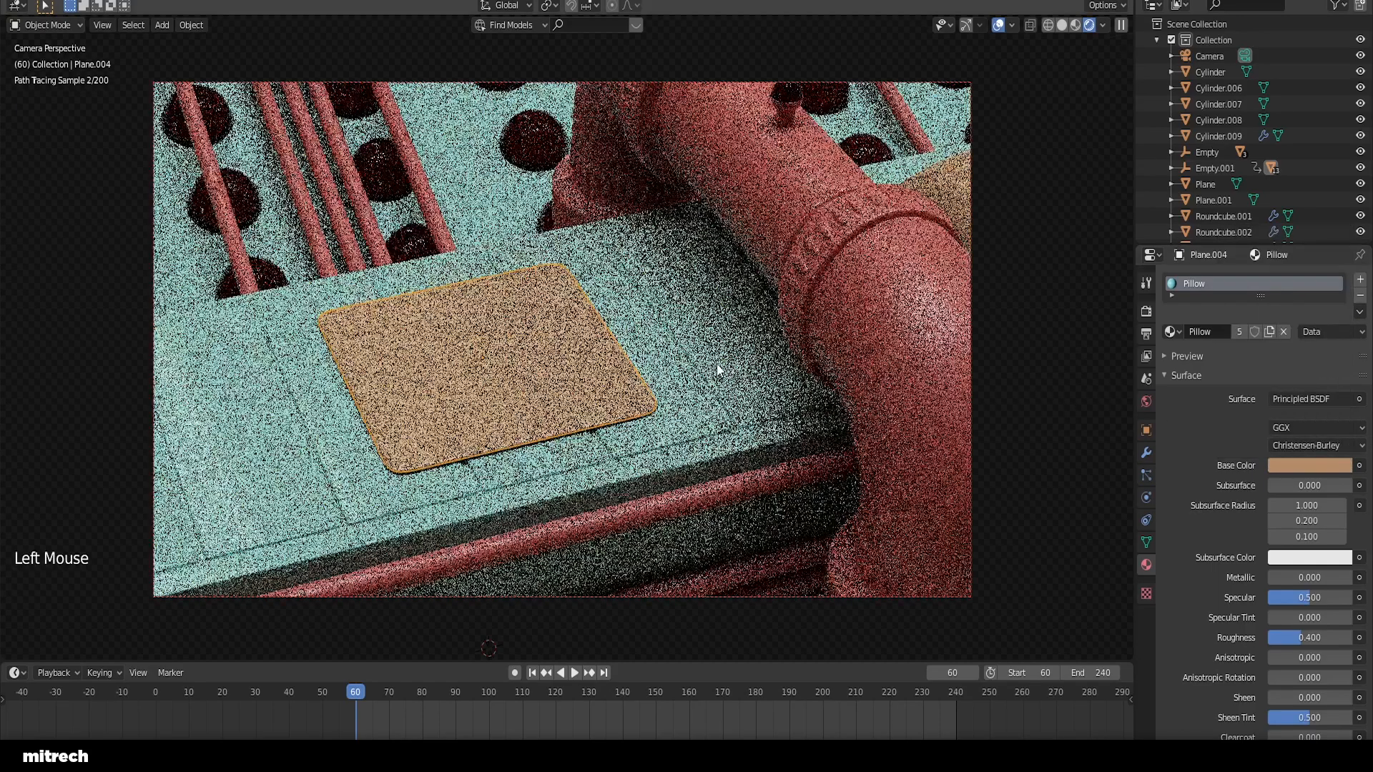
right_click(716, 363)
key(a)
key(a)
key(a)
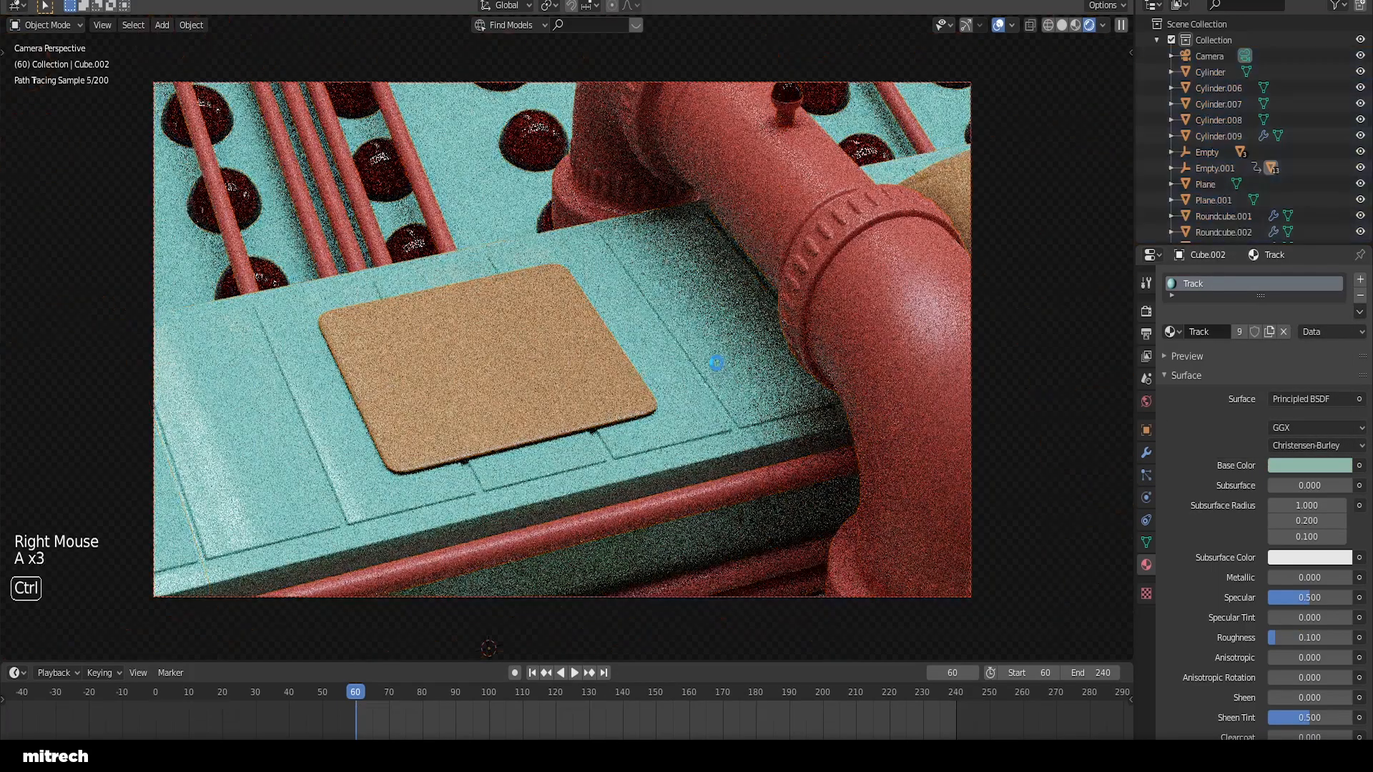
Step: Save the scene, switch to Colormind in the browser and generate new palettes until F0AE79, DFC298, 9C9C97, 63666F, 282A2A comes up
key(ctrl+s)
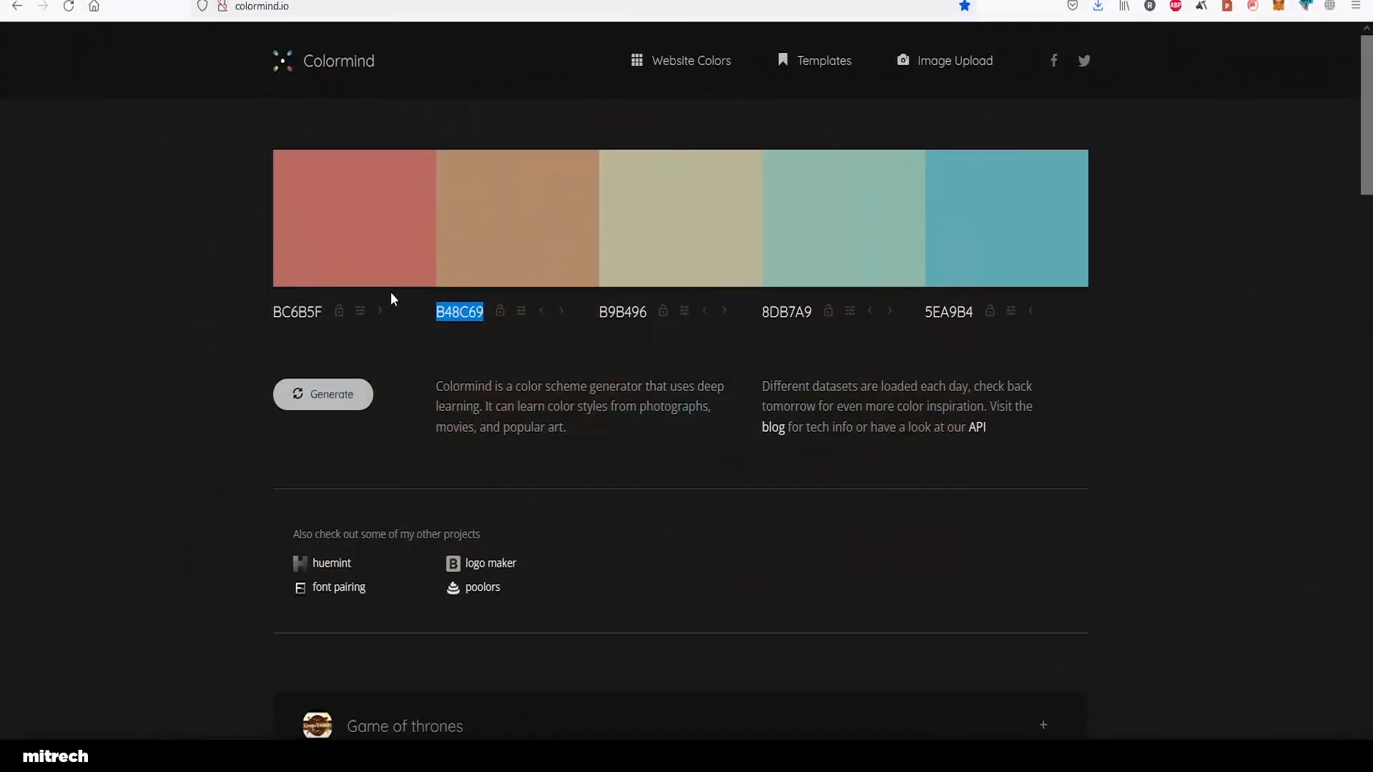
click(323, 394)
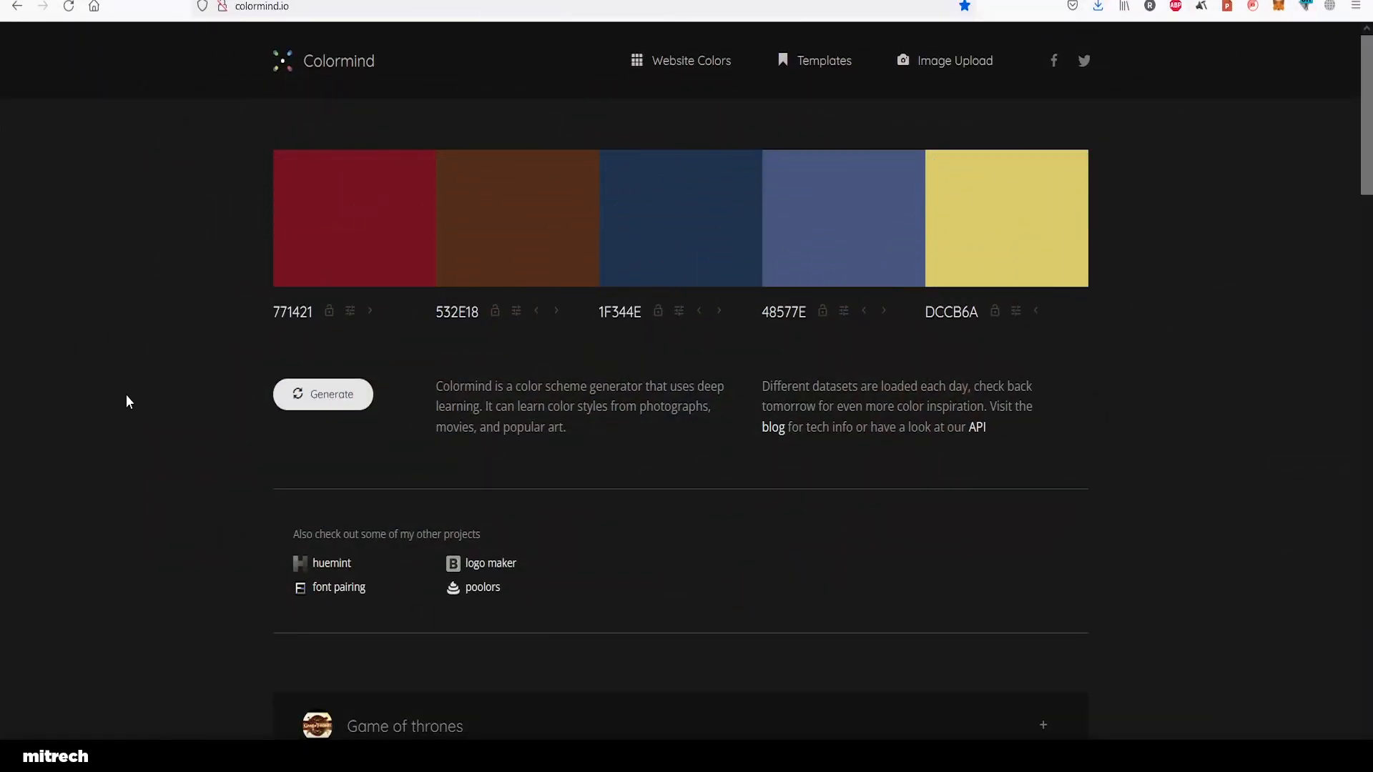
click(318, 394)
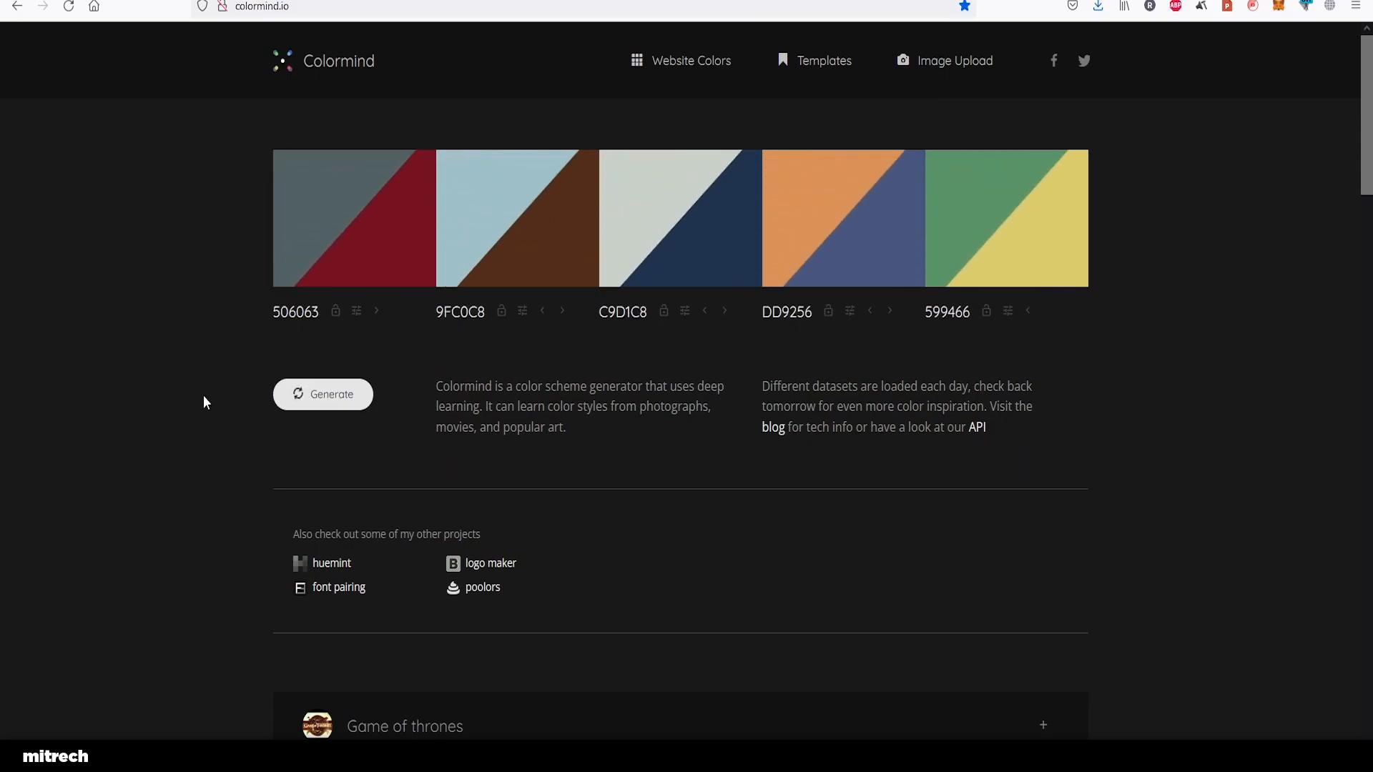
click(323, 394)
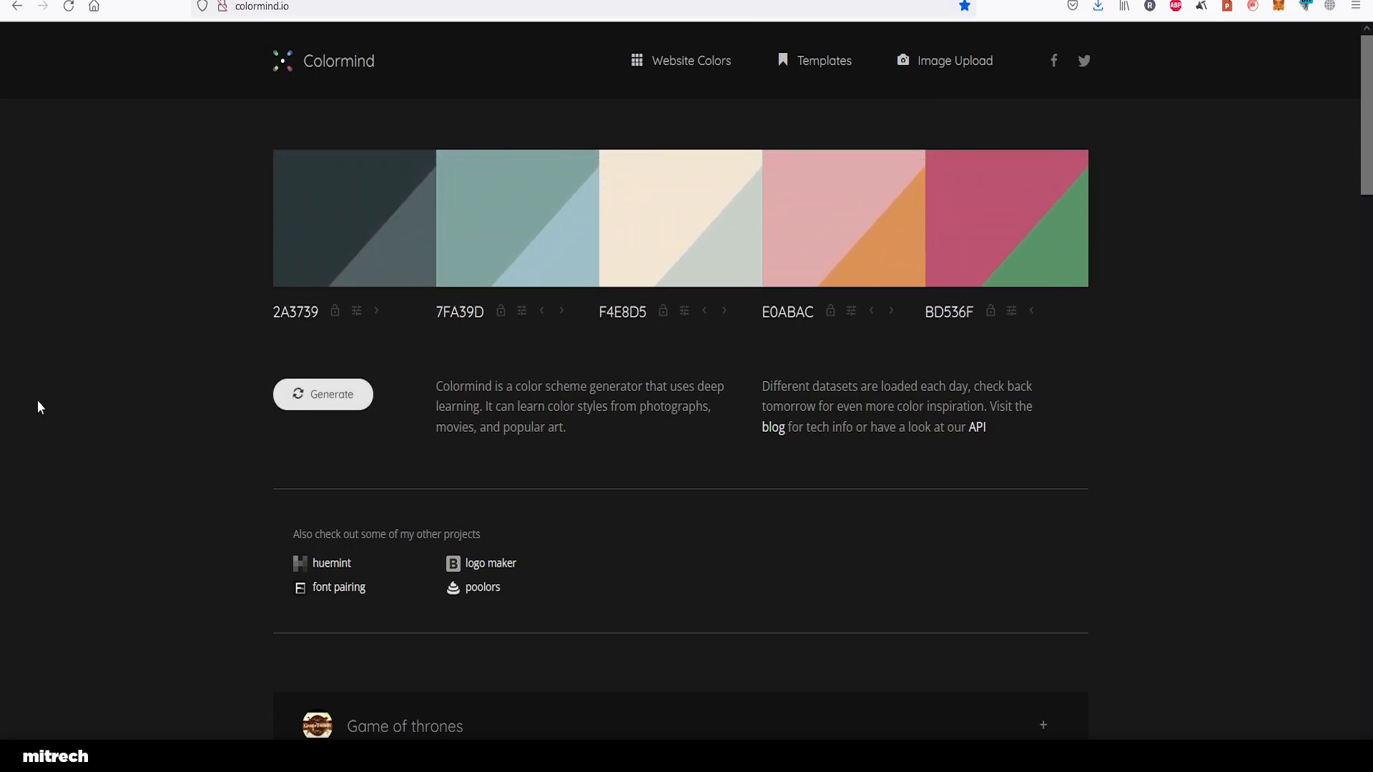
click(291, 399)
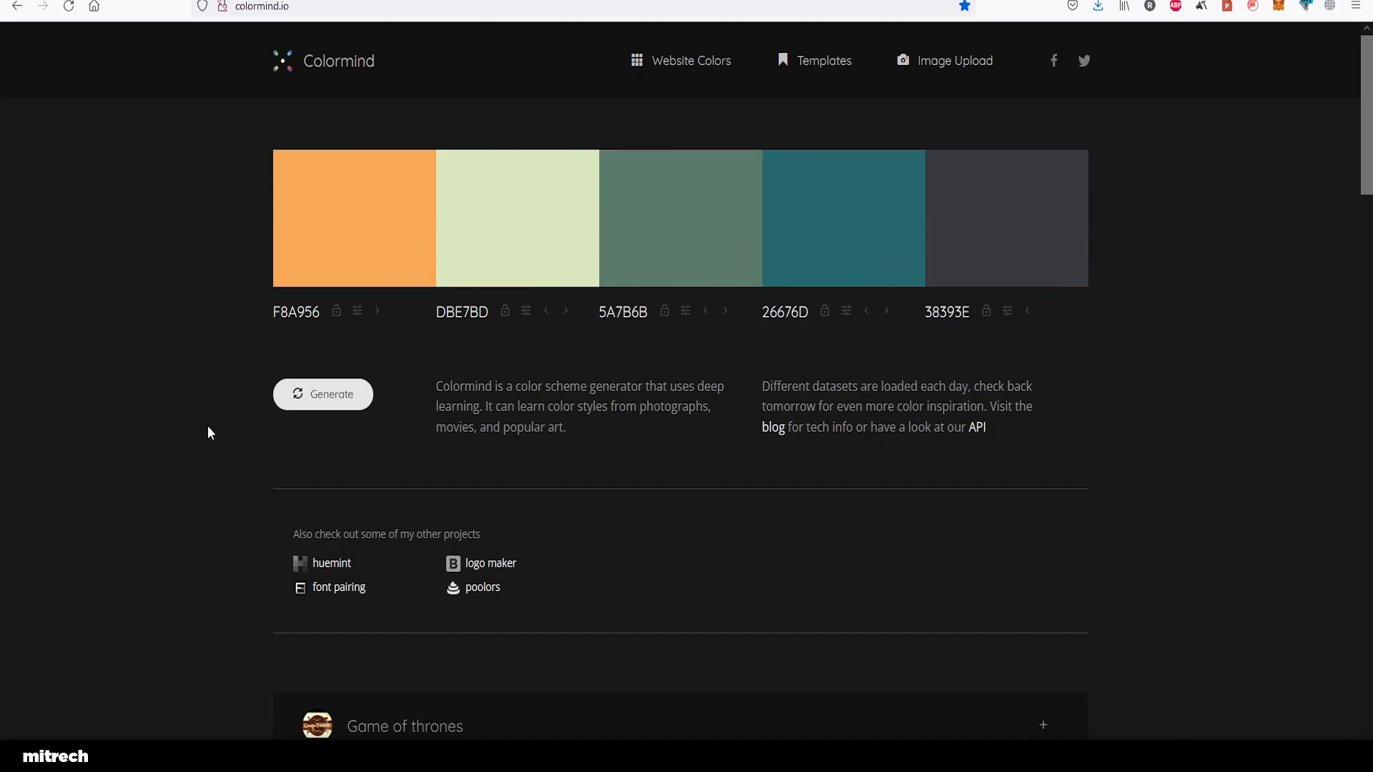
click(326, 409)
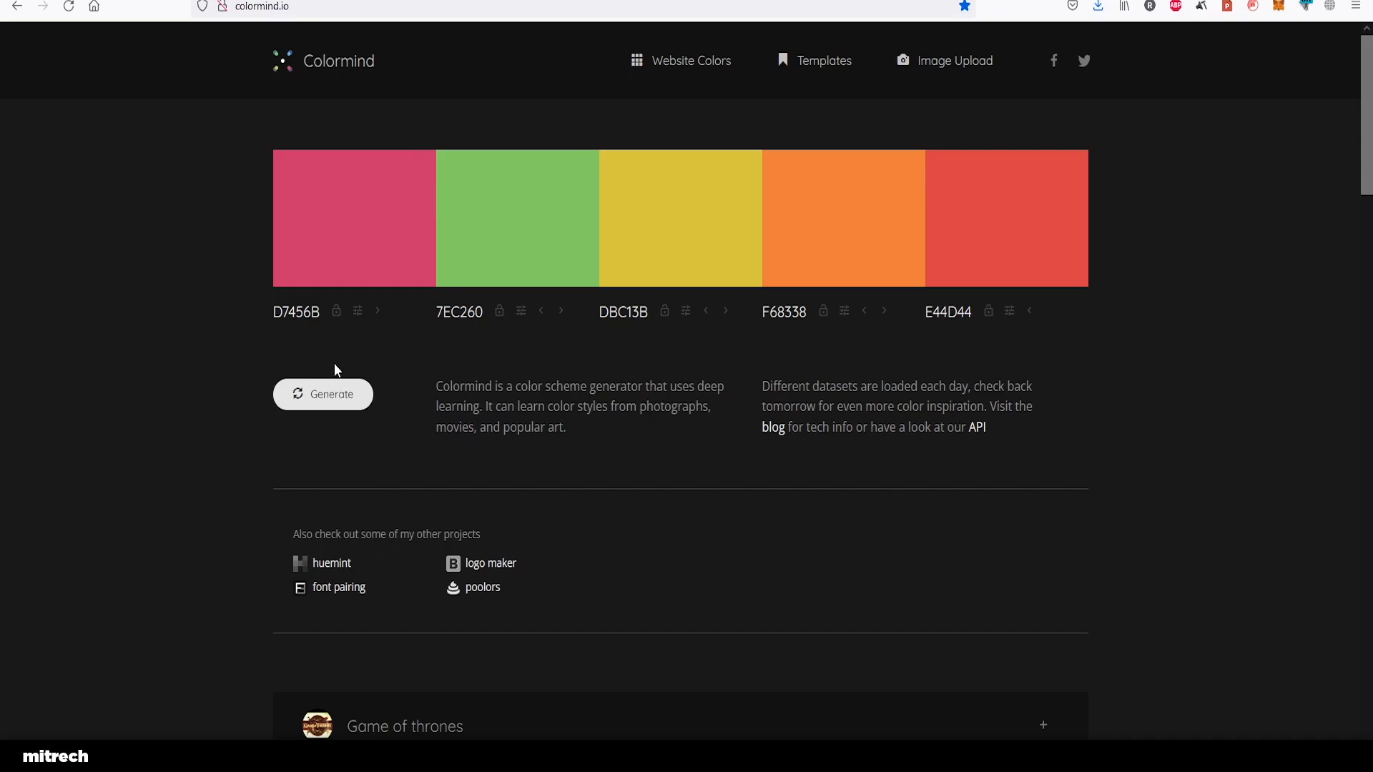
click(327, 394)
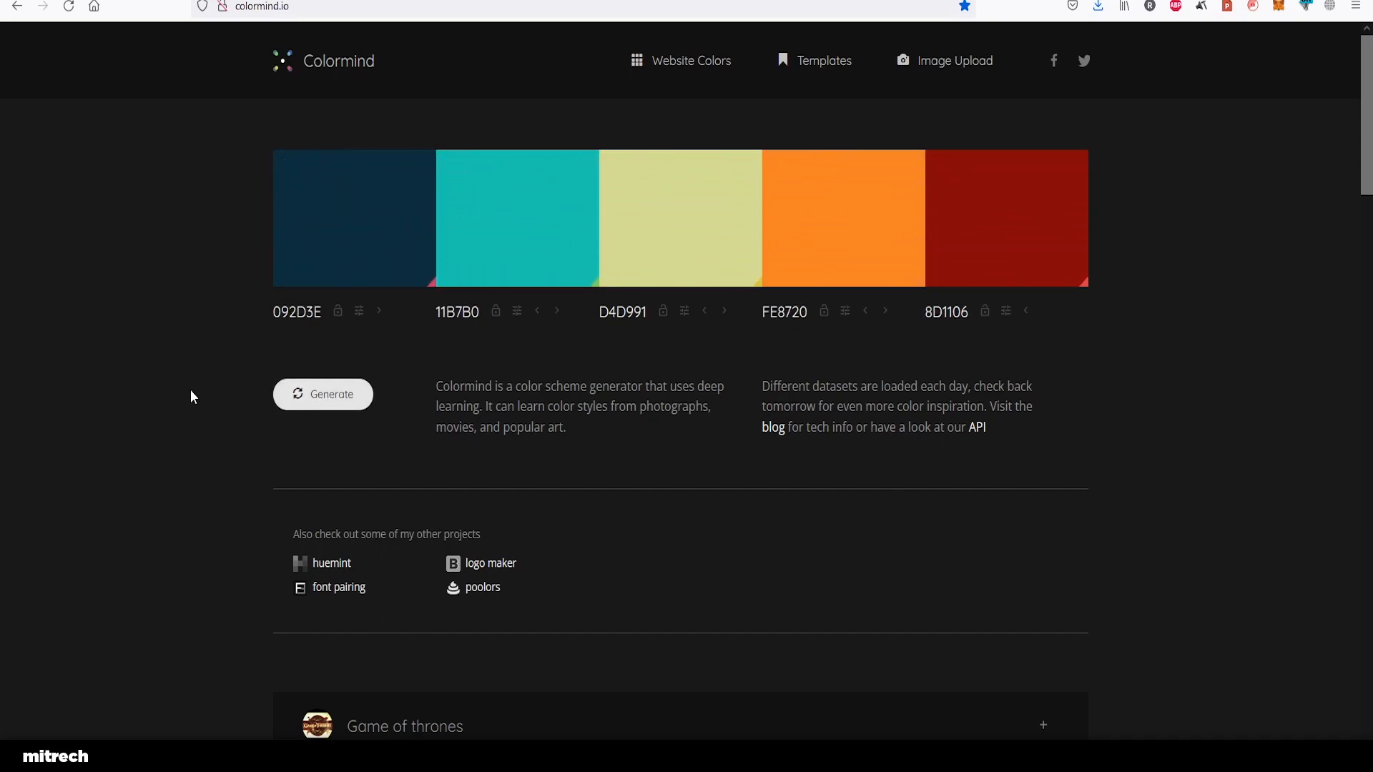
click(357, 398)
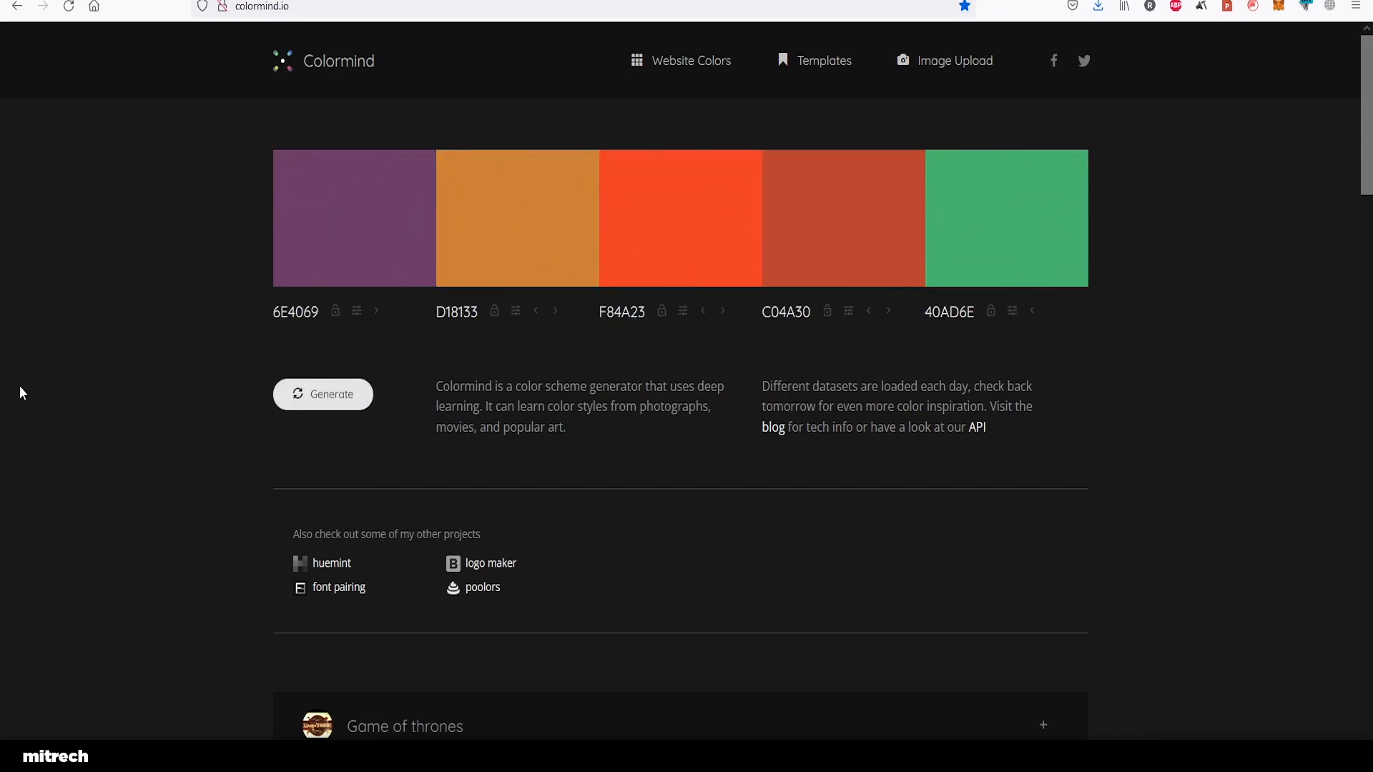
click(318, 403)
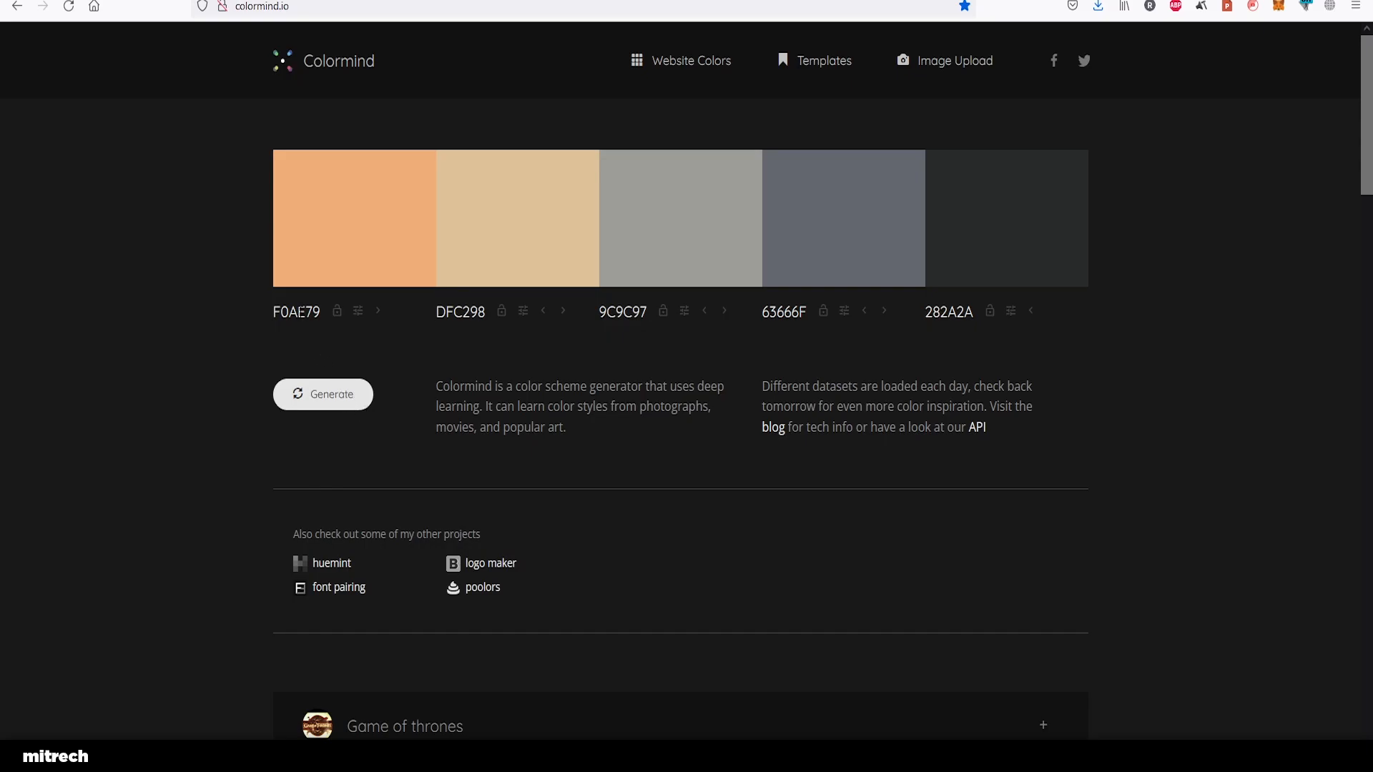
Step: Copy the hex color F0AE79 from the Colormind palette and apply it as the Track material's base color in Blender
double_click(300, 311)
key(ctrl+c)
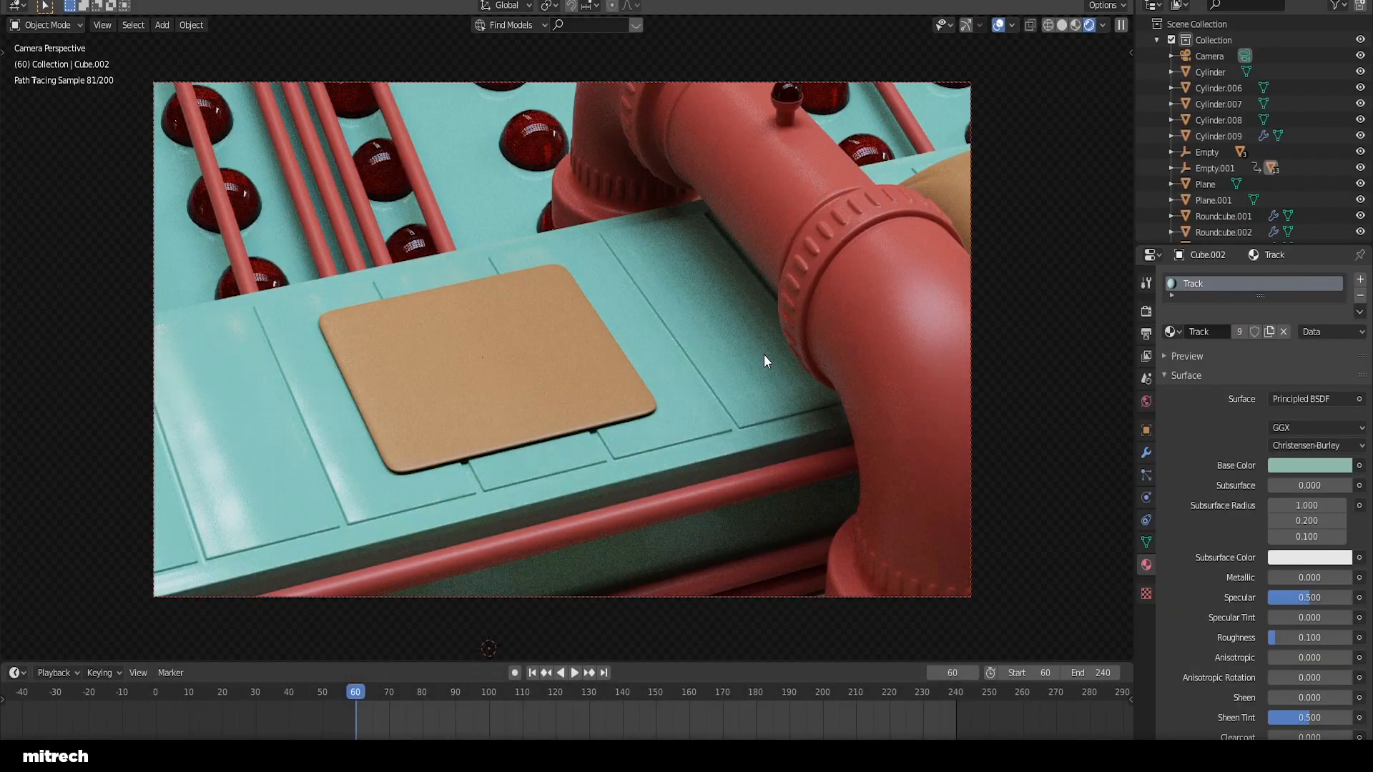
right_click(740, 361)
click(1332, 465)
key(ctrl+v)
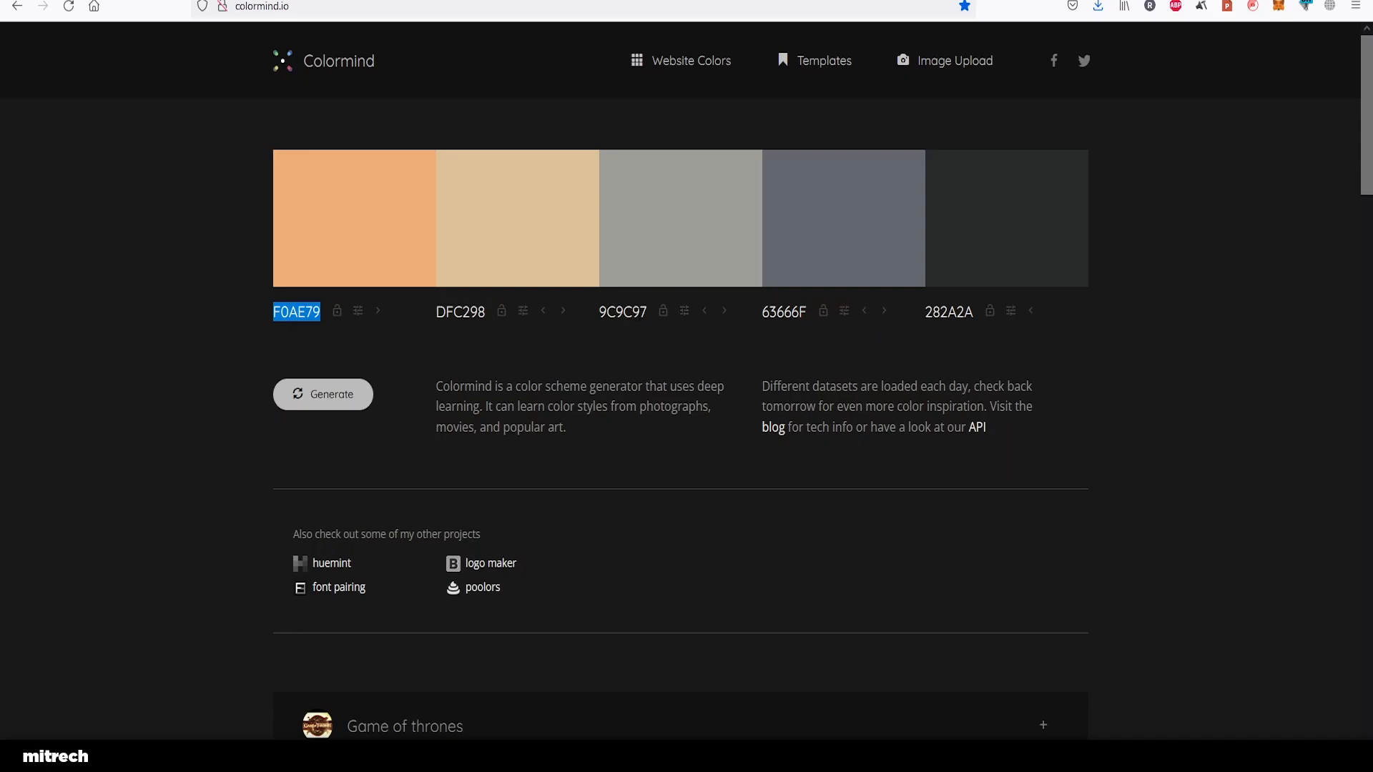
Step: Try the palette's hex color 9C9C97 as the base color of the pipe's Robbo material in Blender and clear the selection
double_click(622, 311)
key(ctrl+c)
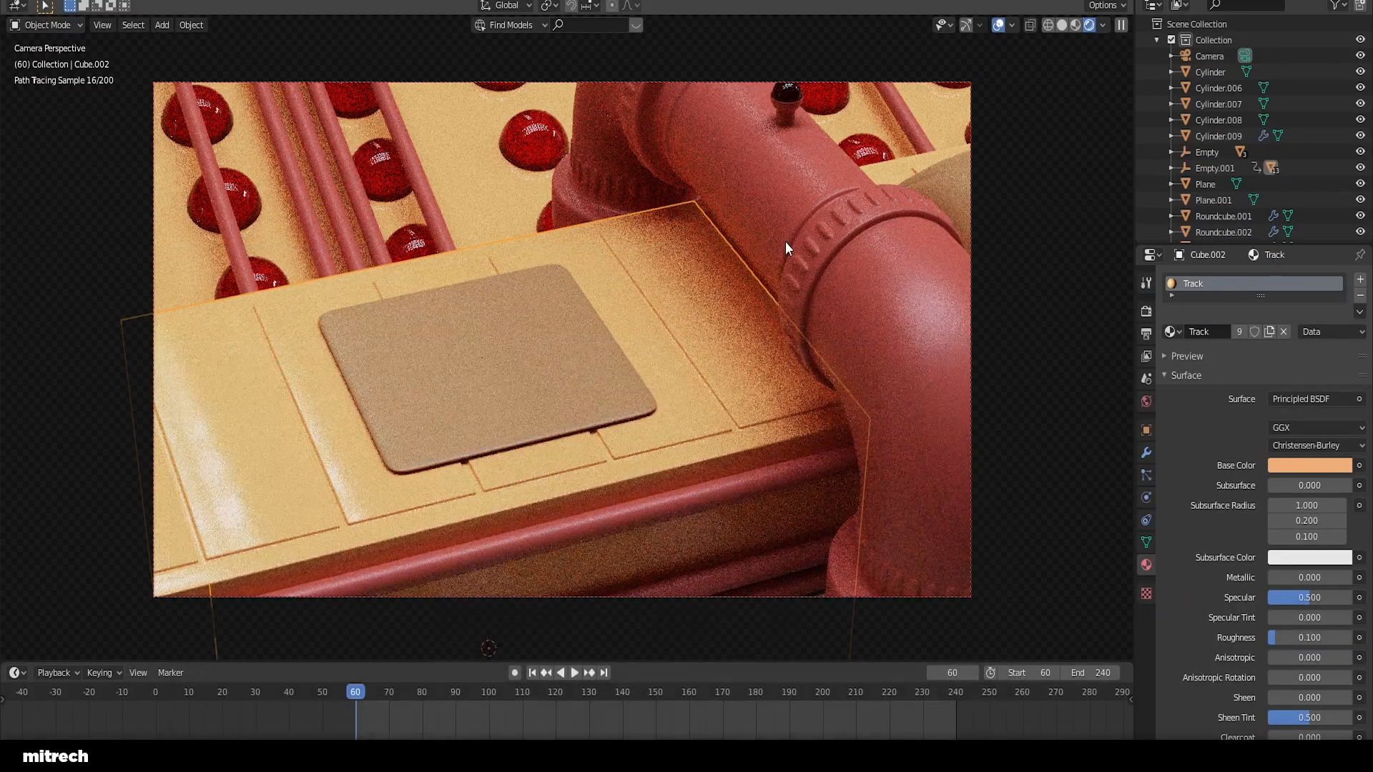
right_click(785, 241)
click(1319, 465)
key(ctrl+v)
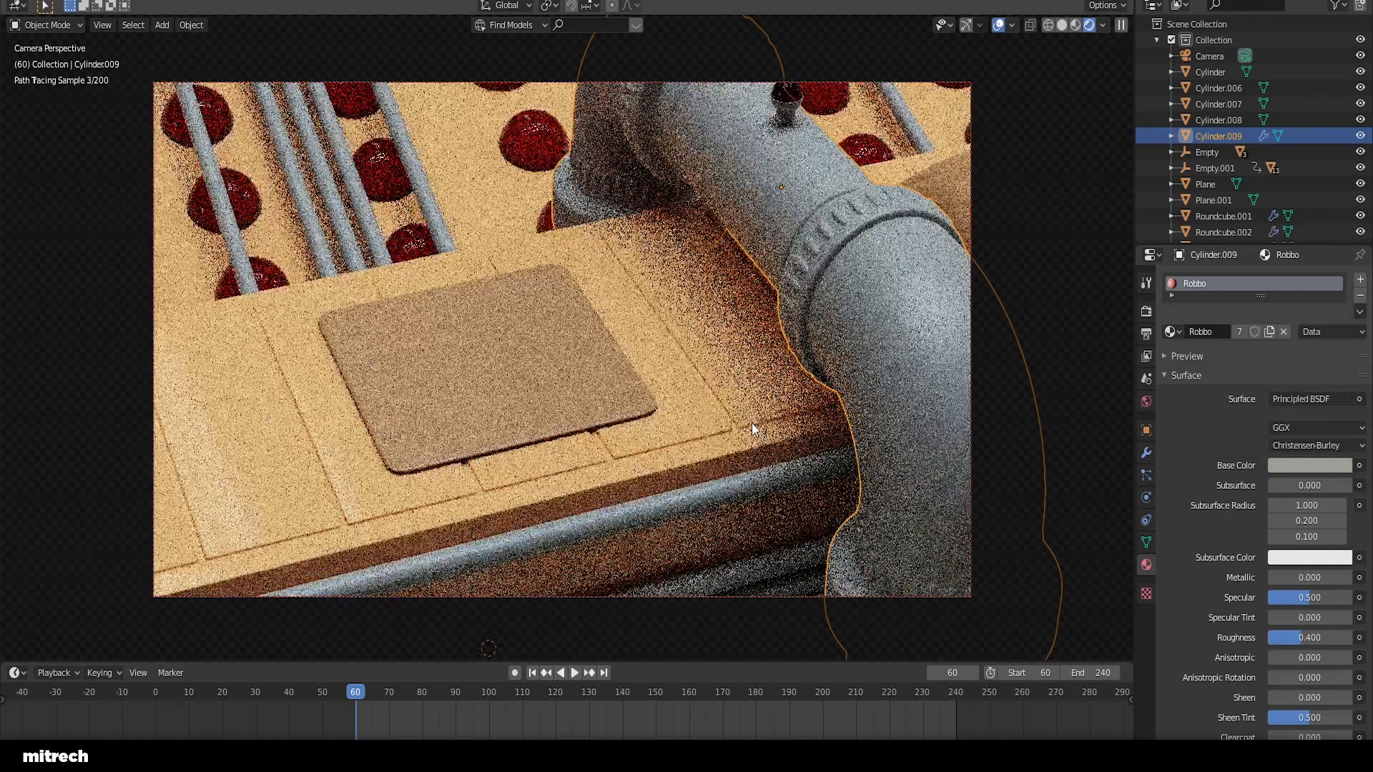
key(a)
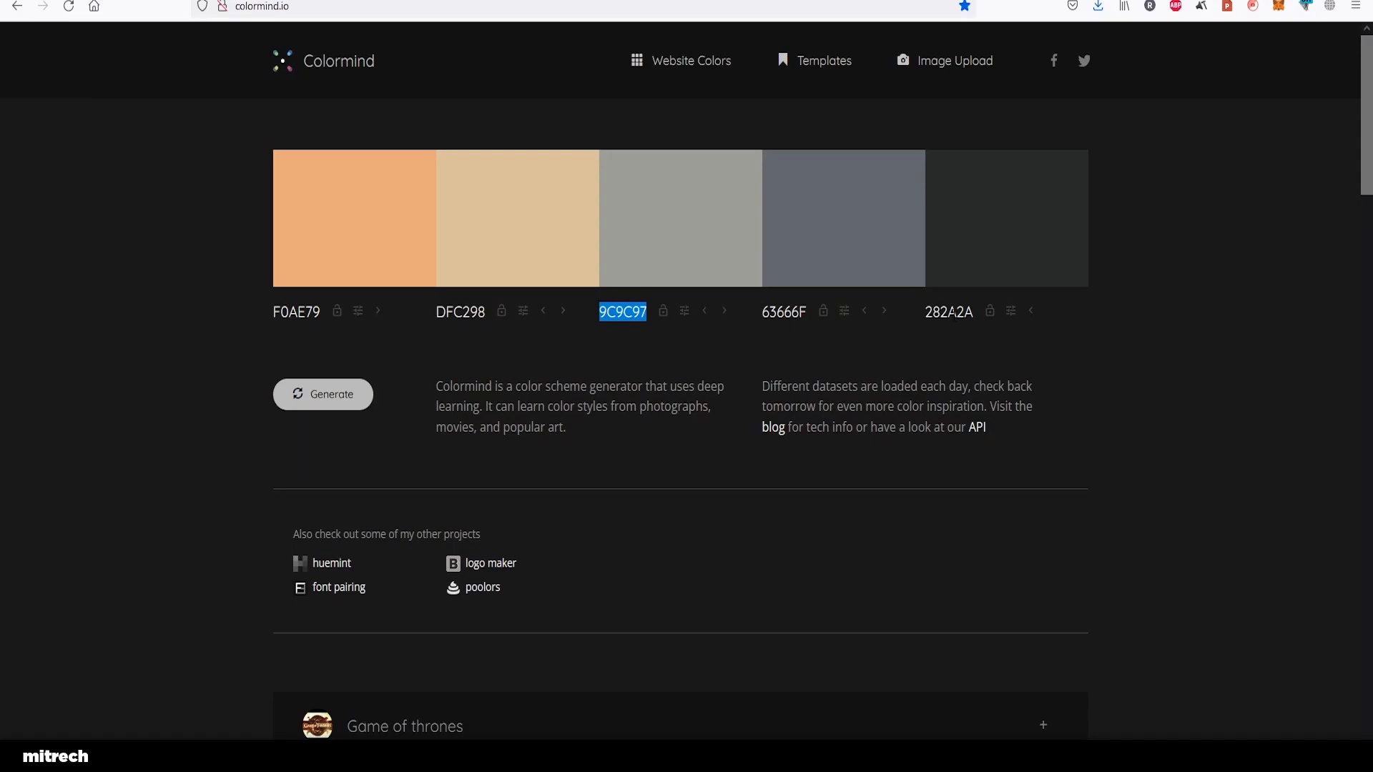
Step: Try the palette's hex color 282A2A as the Pillow material's base color in Blender, clear the selection and save the scene
double_click(948, 312)
key(ctrl+c)
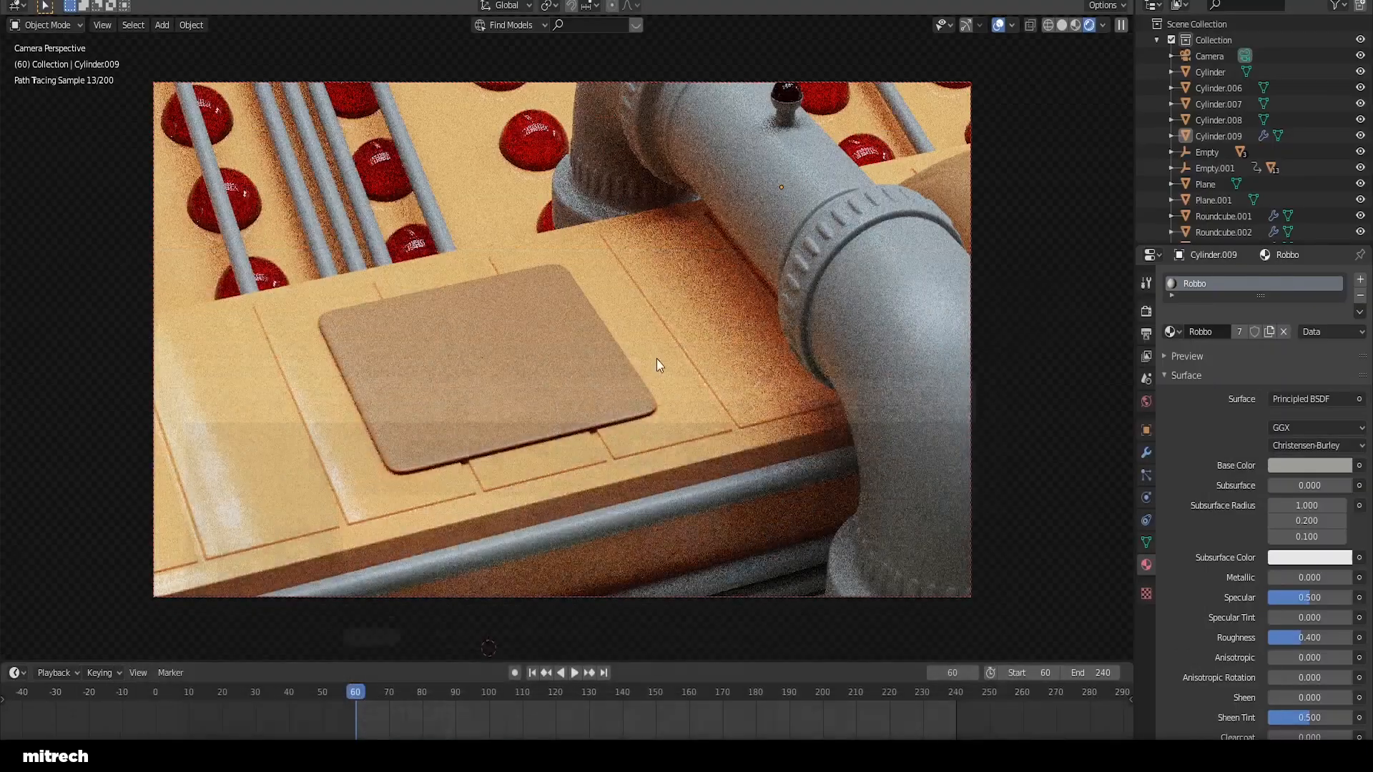
right_click(556, 416)
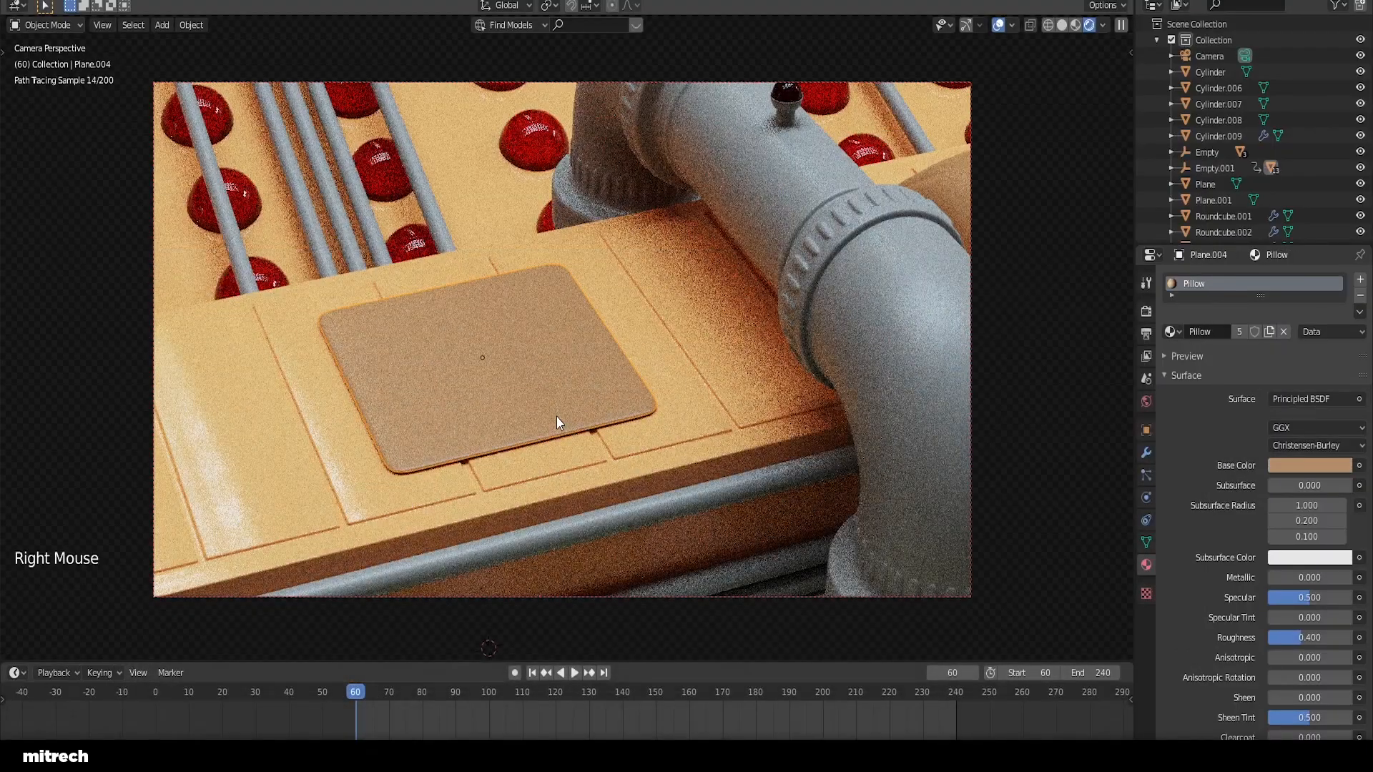
click(1322, 465)
click(1340, 396)
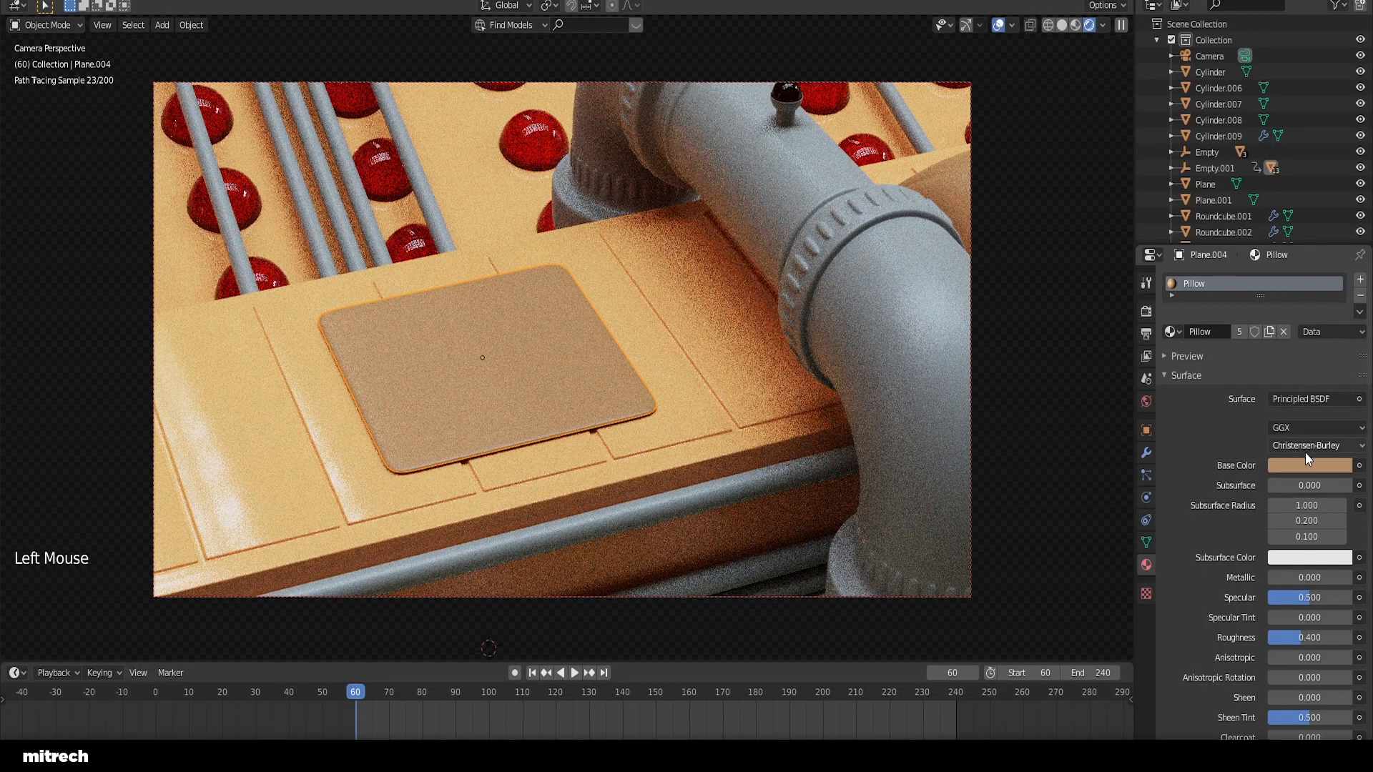
click(1303, 457)
click(1289, 395)
key(ctrl+v)
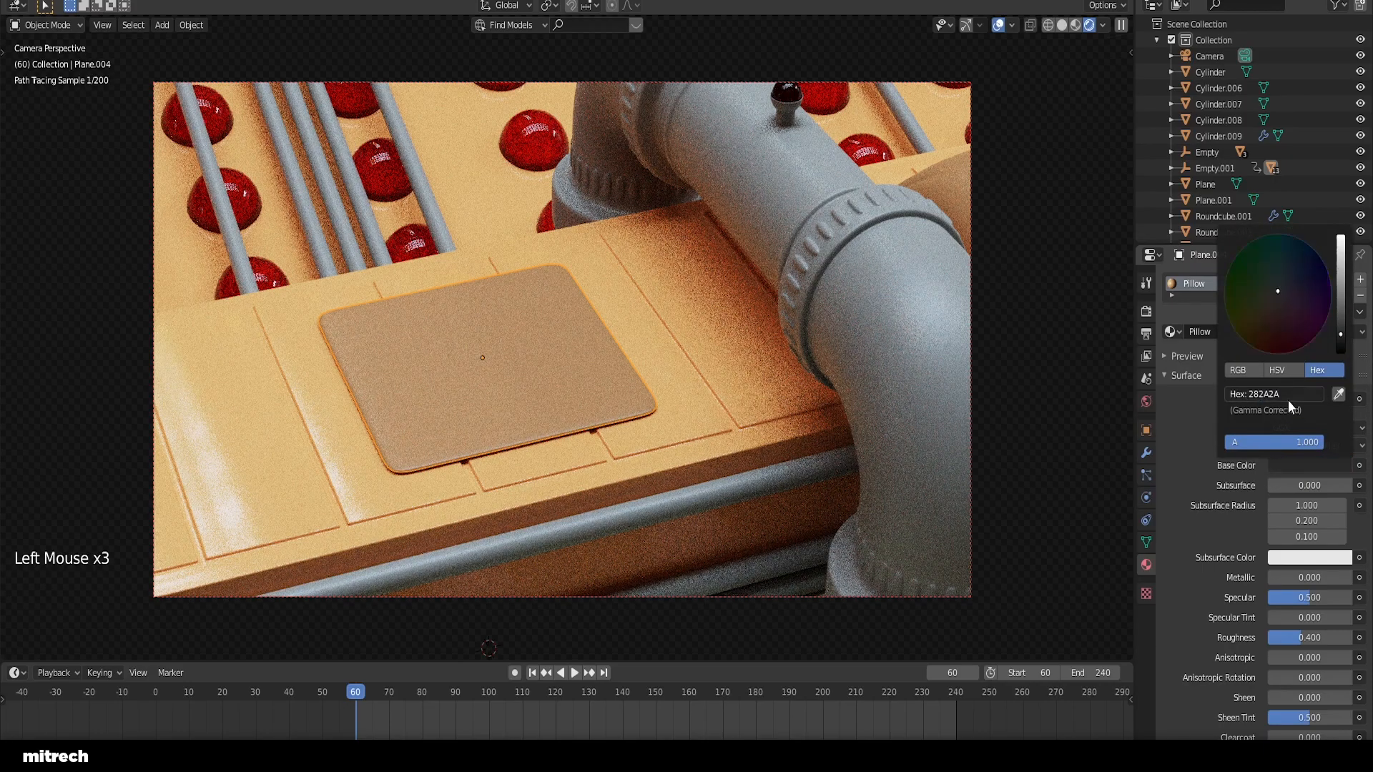
key(Return)
right_click(680, 318)
key(a)
key(a)
key(a)
key(a)
key(ctrl+s)
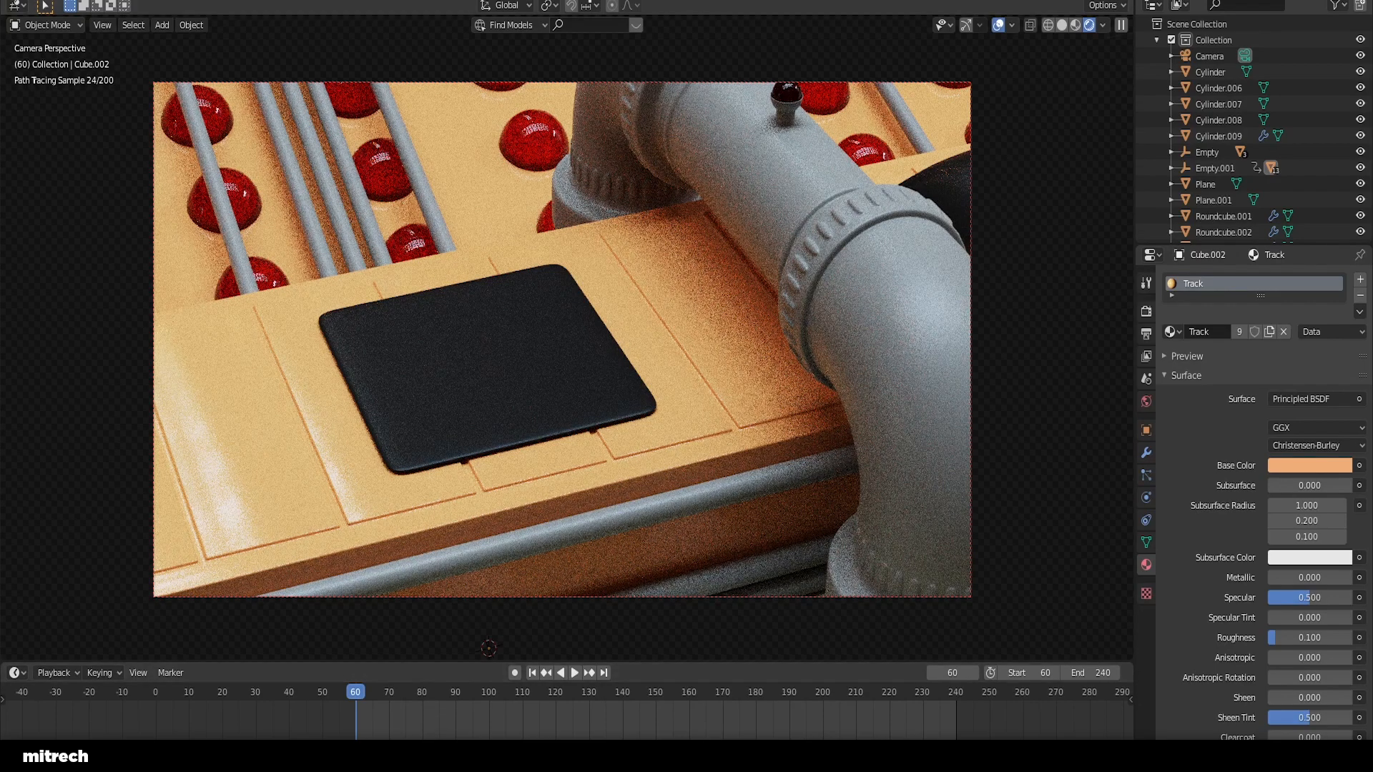
Step: Try the copied hex color 282A2A as the Robbo material's base color on the pipe and clear the selection
right_click(844, 337)
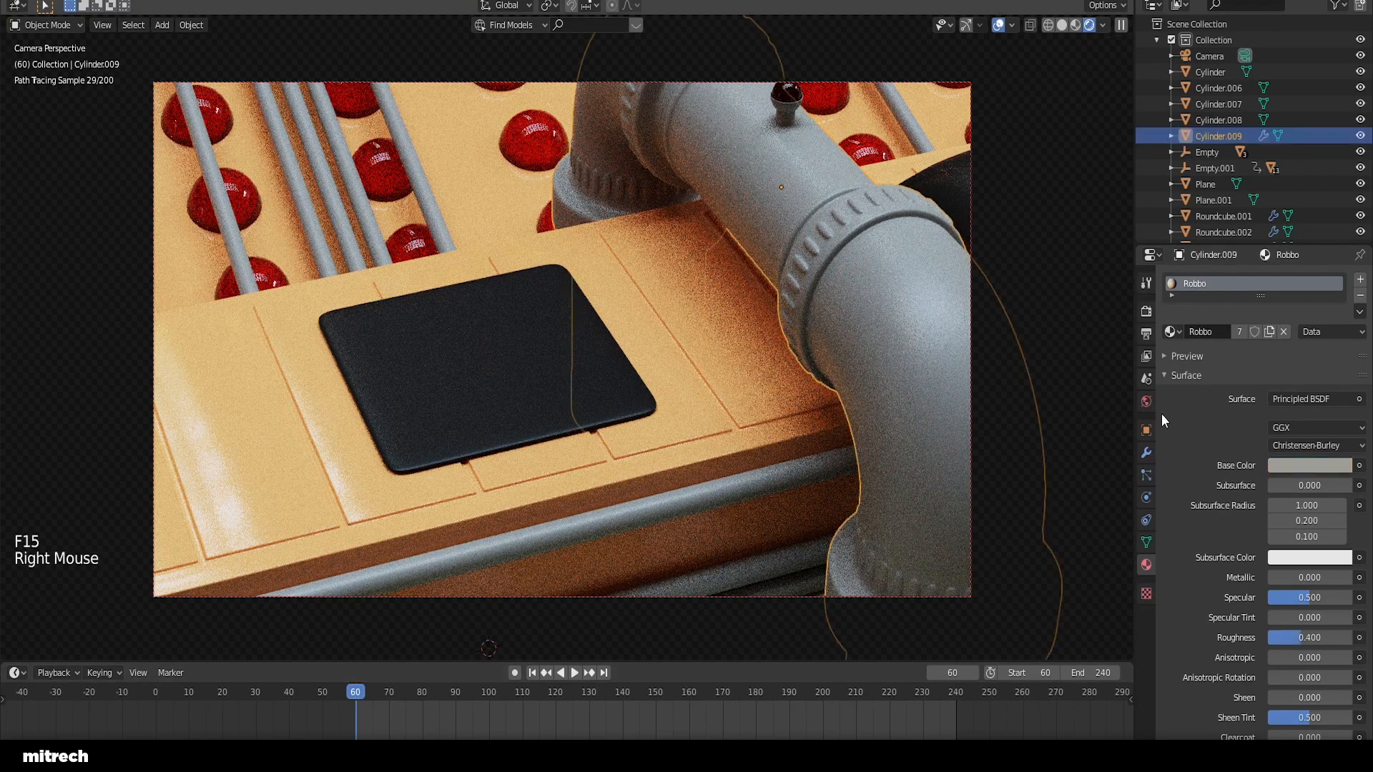
click(1309, 465)
click(1308, 393)
key(ctrl+v)
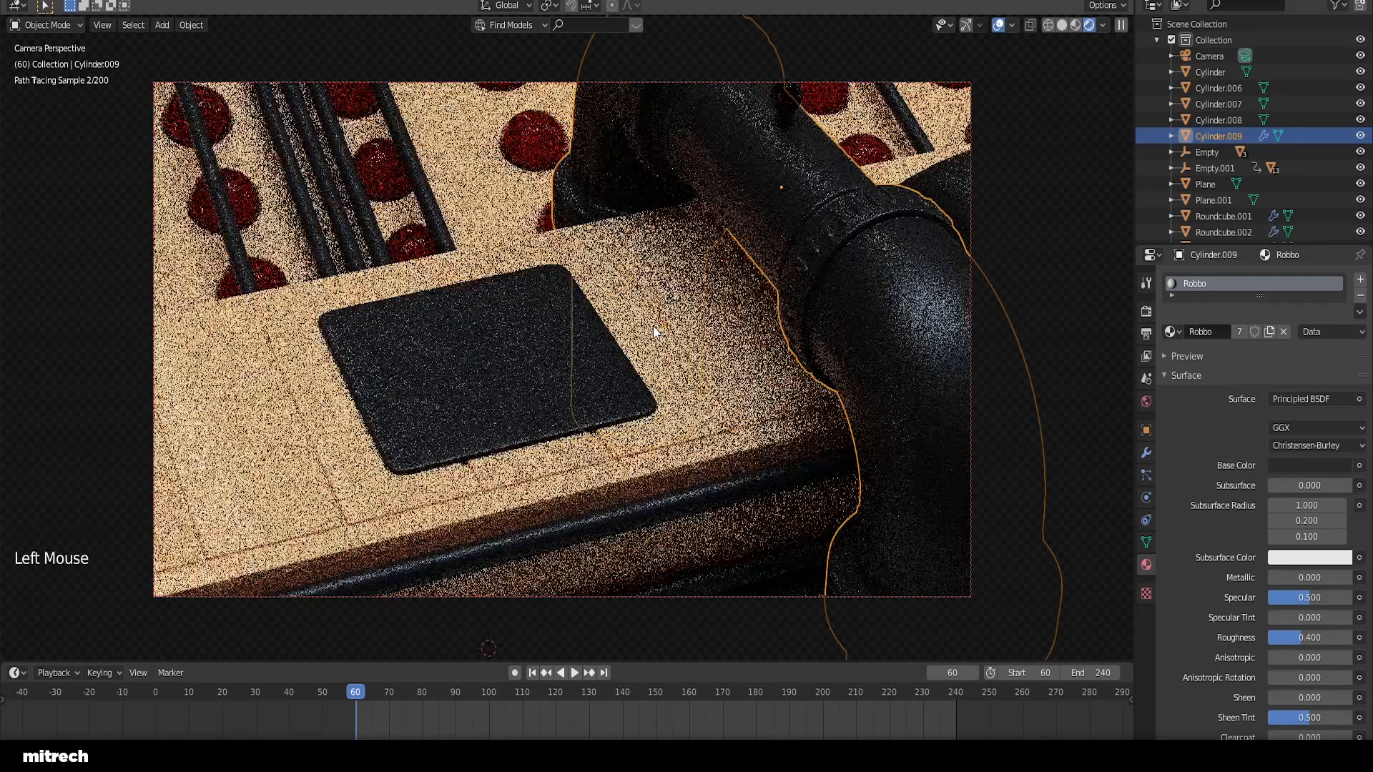
right_click(653, 465)
key(a)
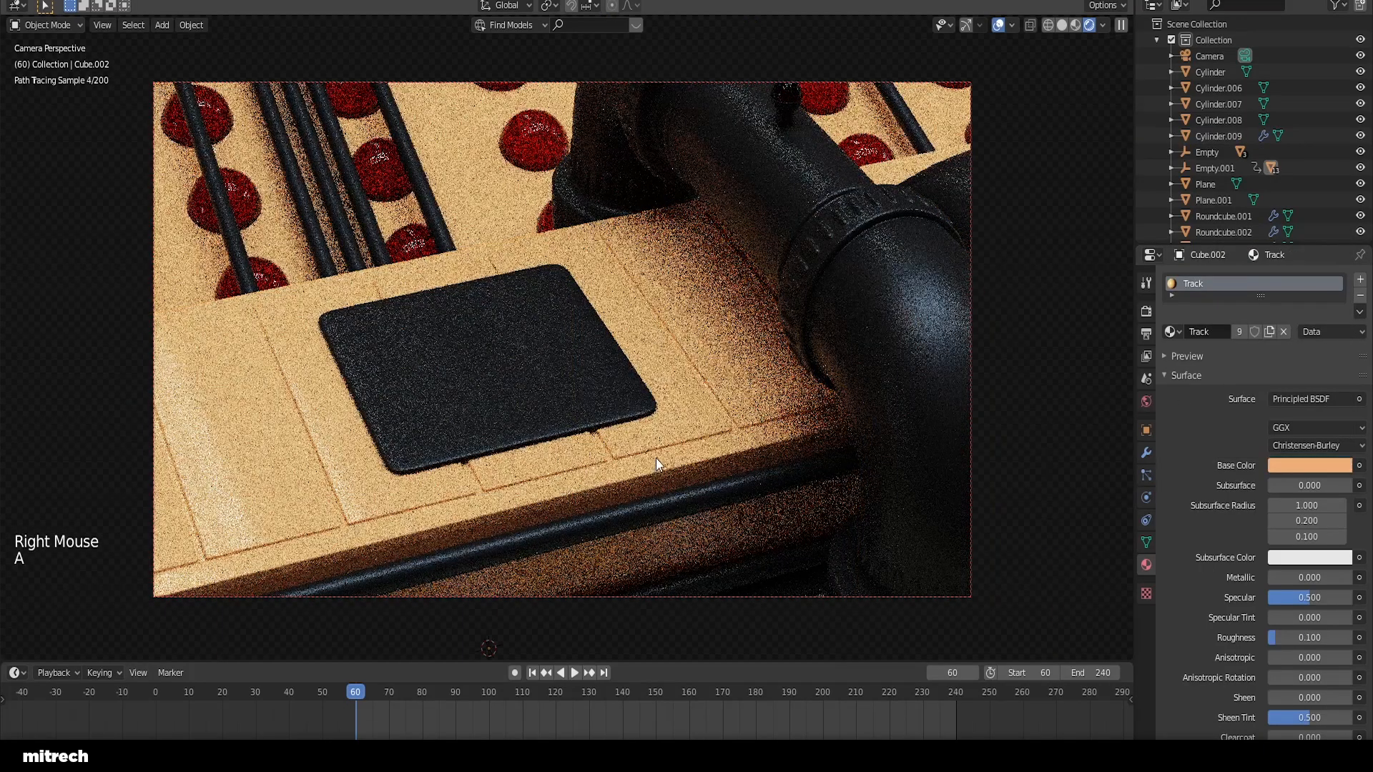
Step: Copy the hex color 9C9C97 from the Colormind palette, apply it as the Pillow material's base color in Blender and save the scene
key(alt+Tab)
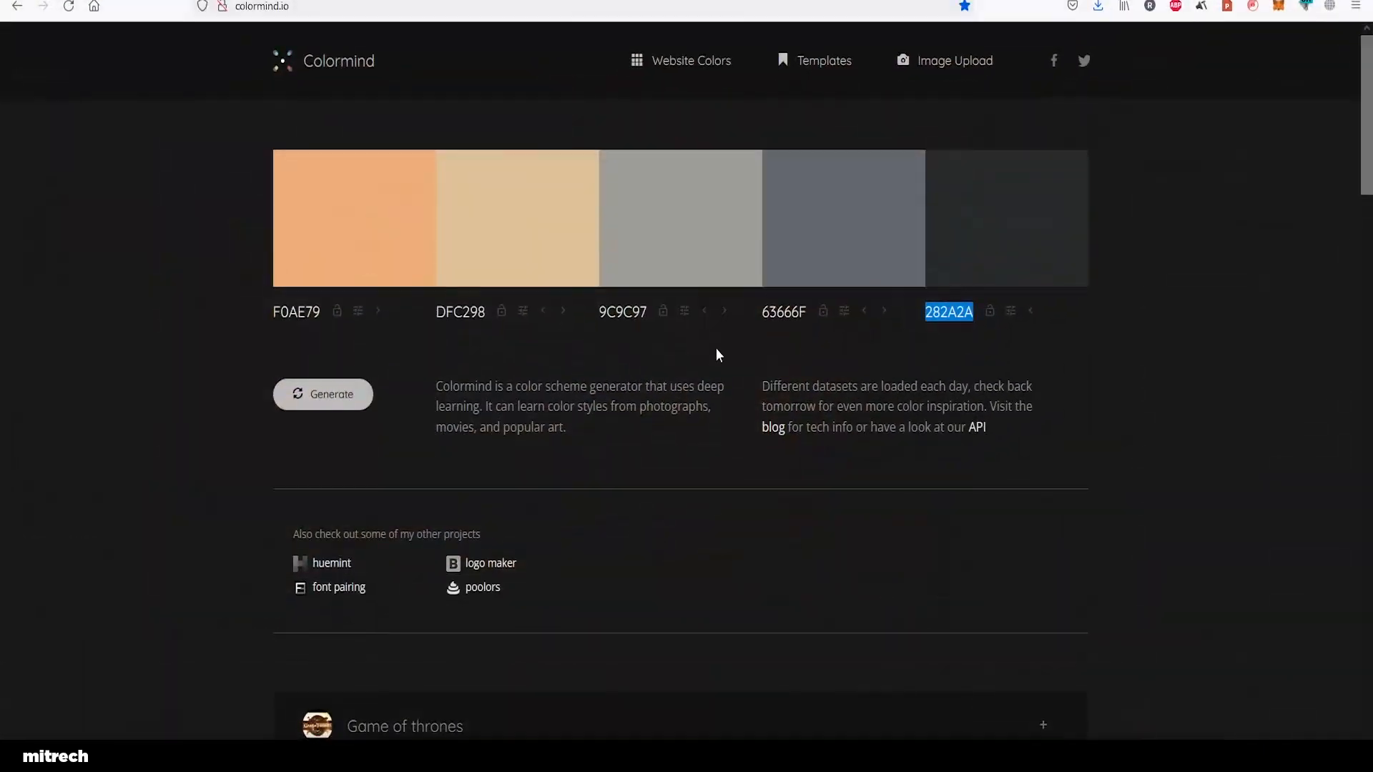
double_click(622, 312)
key(ctrl+c)
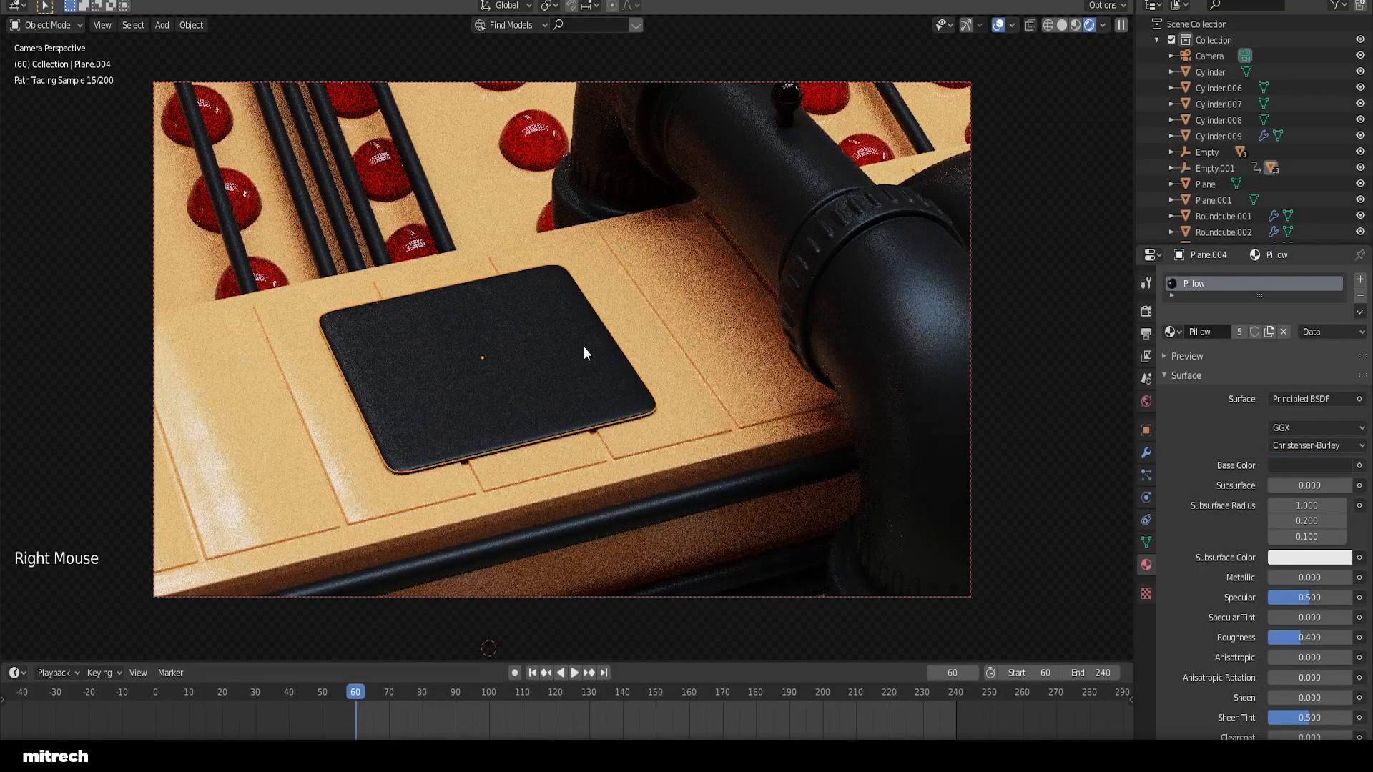
click(1311, 467)
key(ctrl+v)
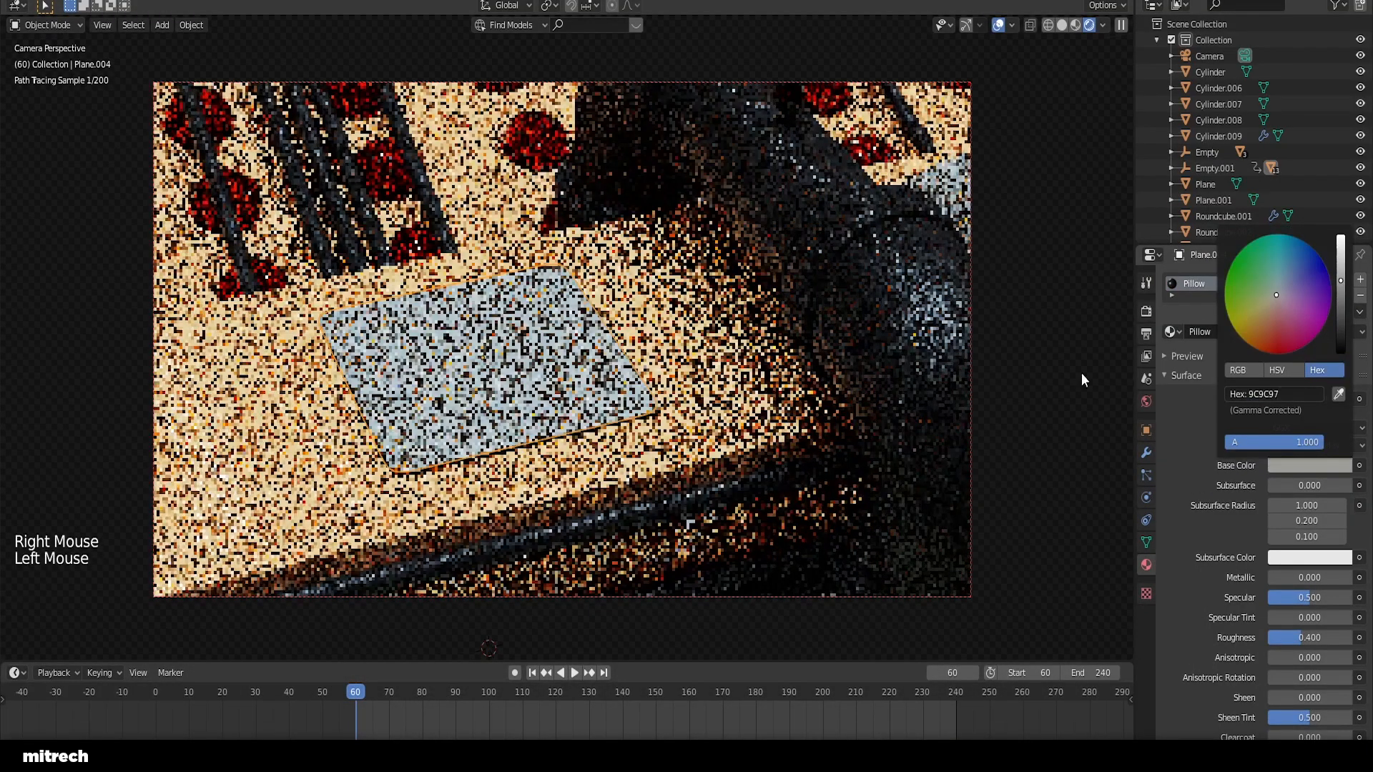
right_click(677, 353)
key(a)
key(a)
key(a)
key(a)
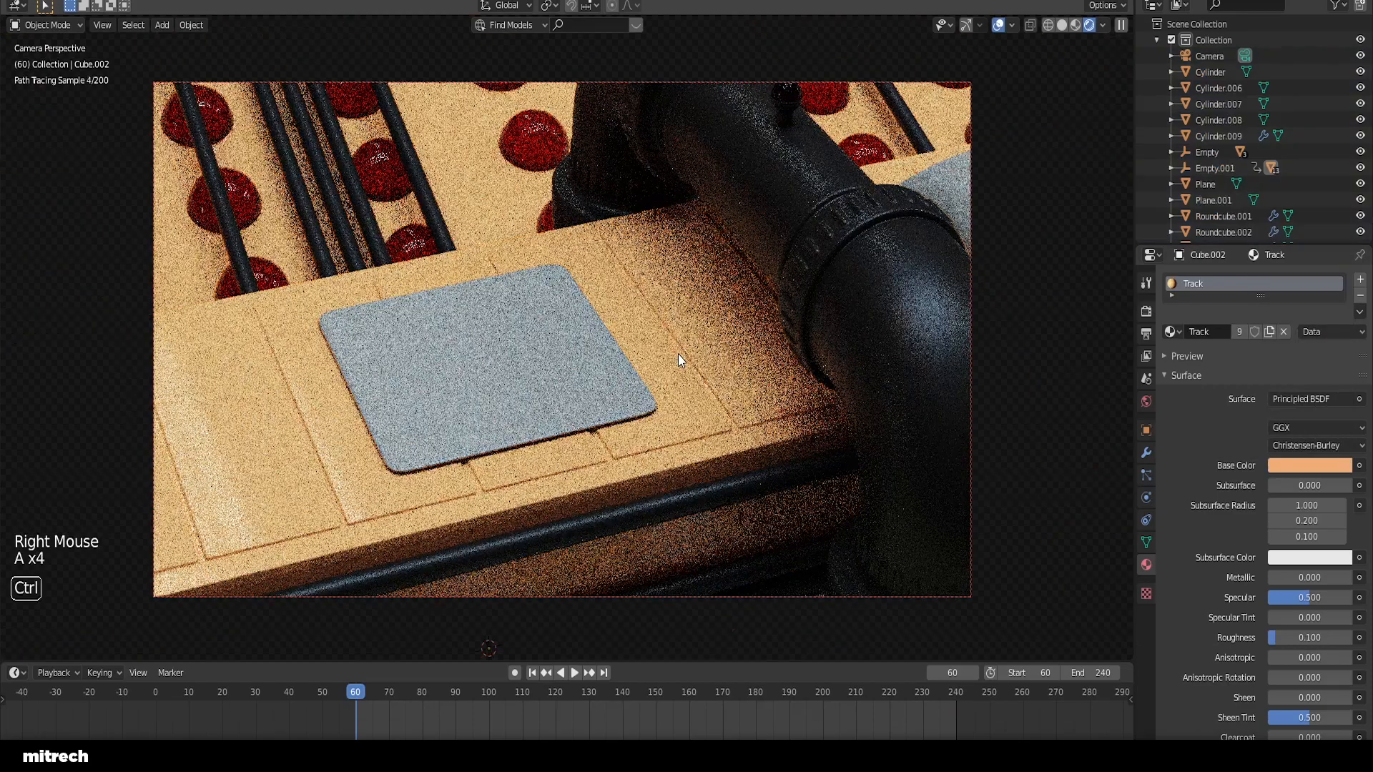
key(ctrl+s)
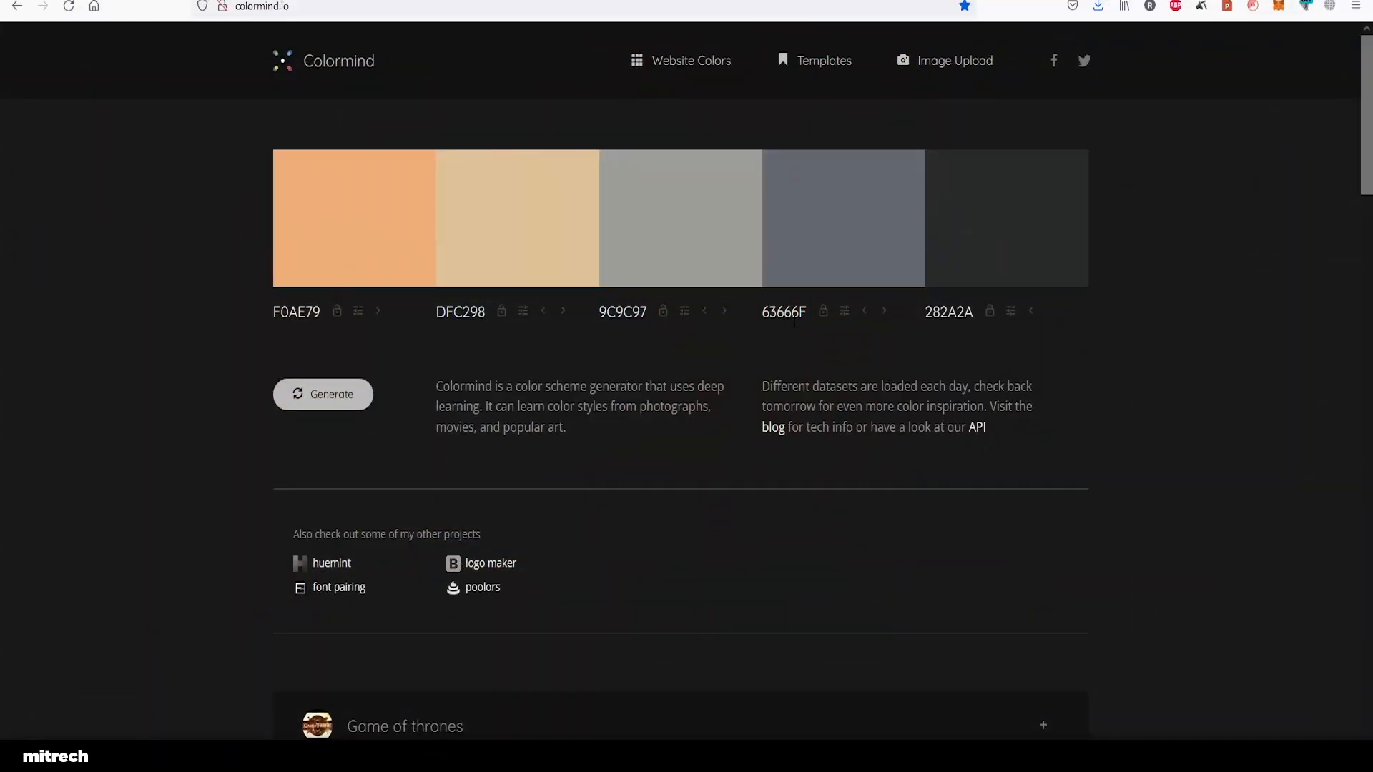
Step: Copy the hex color 63666F from the Colormind palette, apply it as the Robbo material's base color in Blender and save the scene
double_click(783, 312)
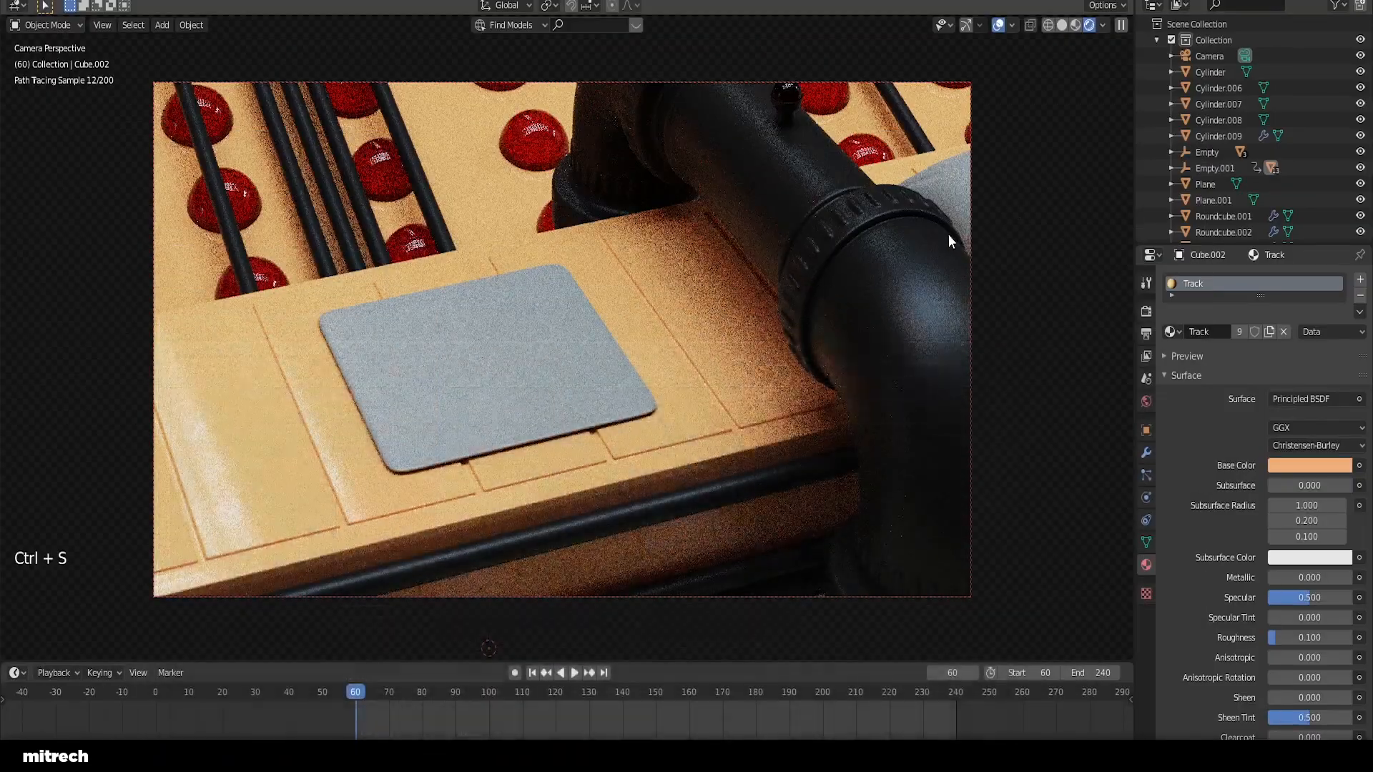
right_click(1001, 284)
click(1313, 464)
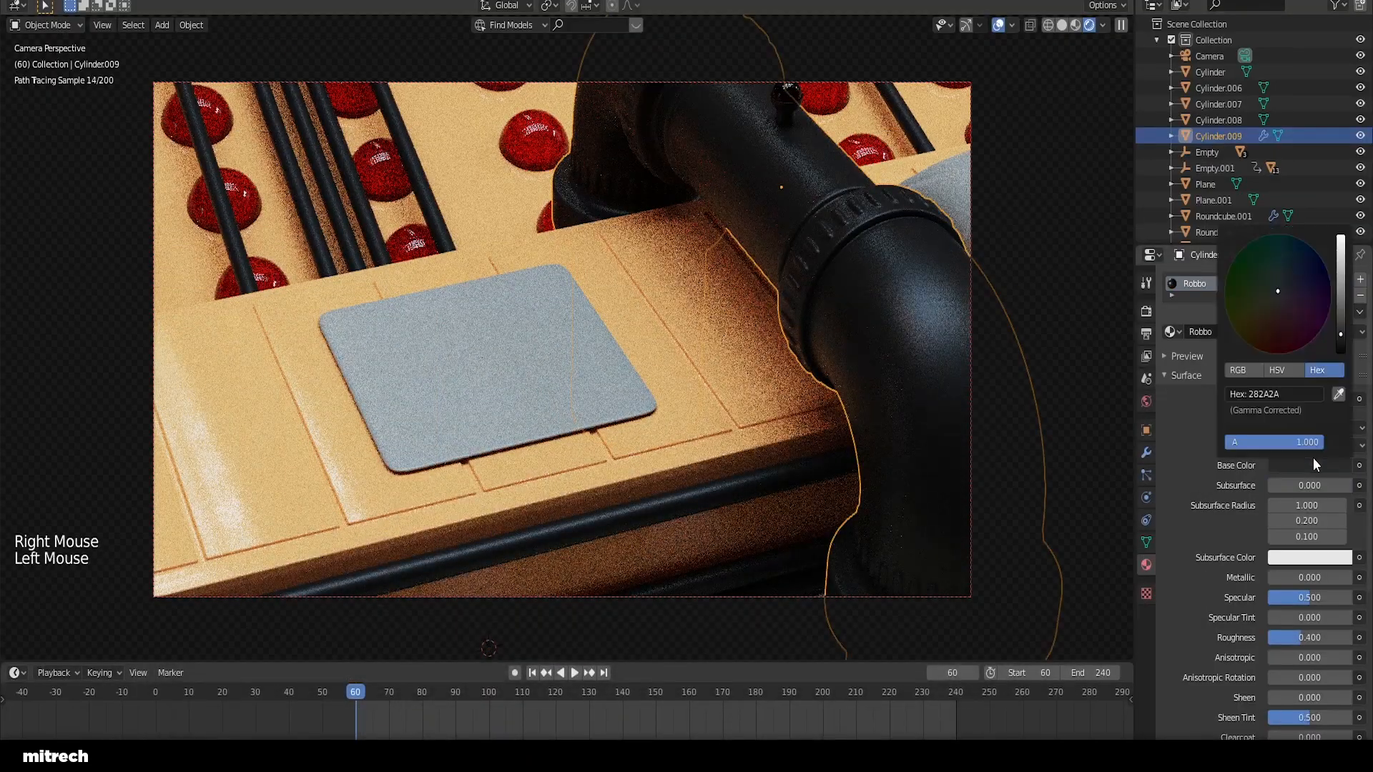
key(ctrl+v)
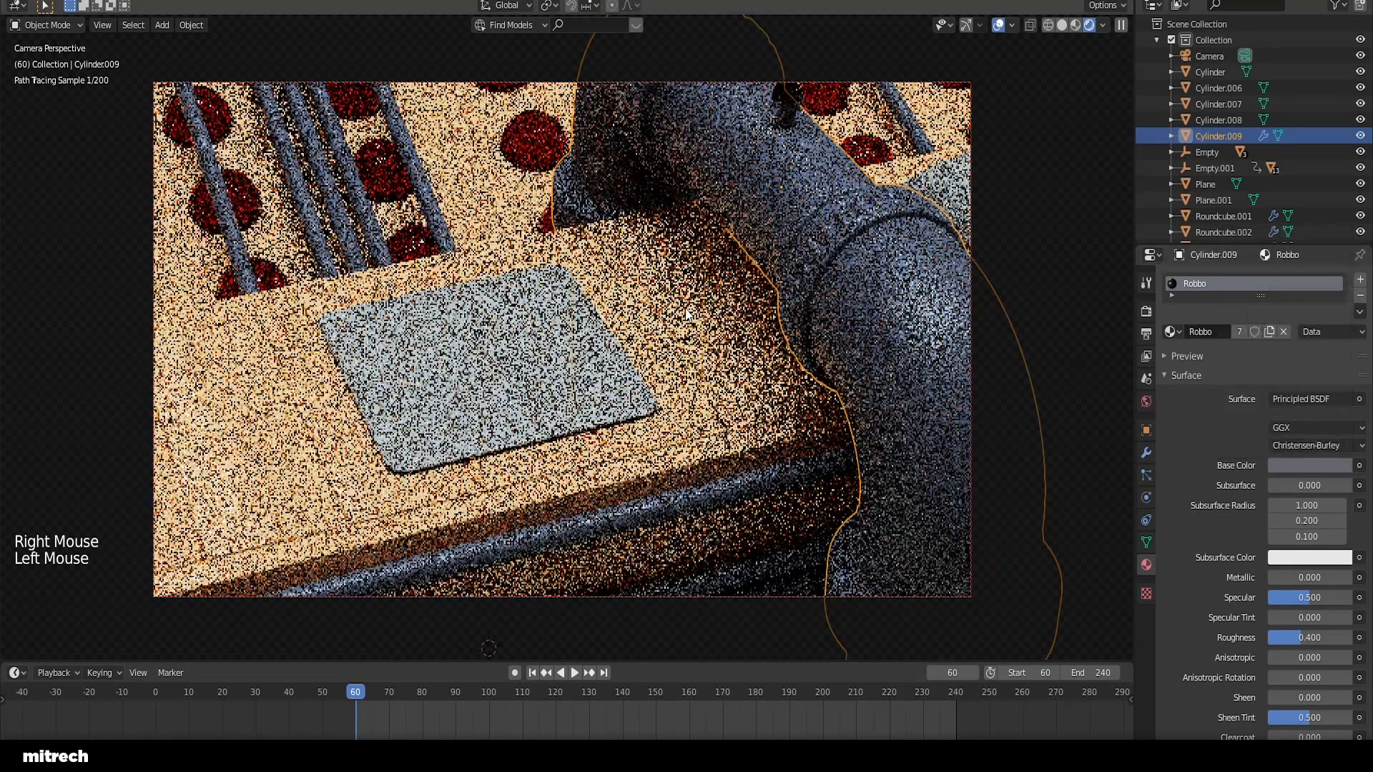
right_click(687, 314)
key(a)
key(a)
key(a)
key(a)
key(ctrl+s)
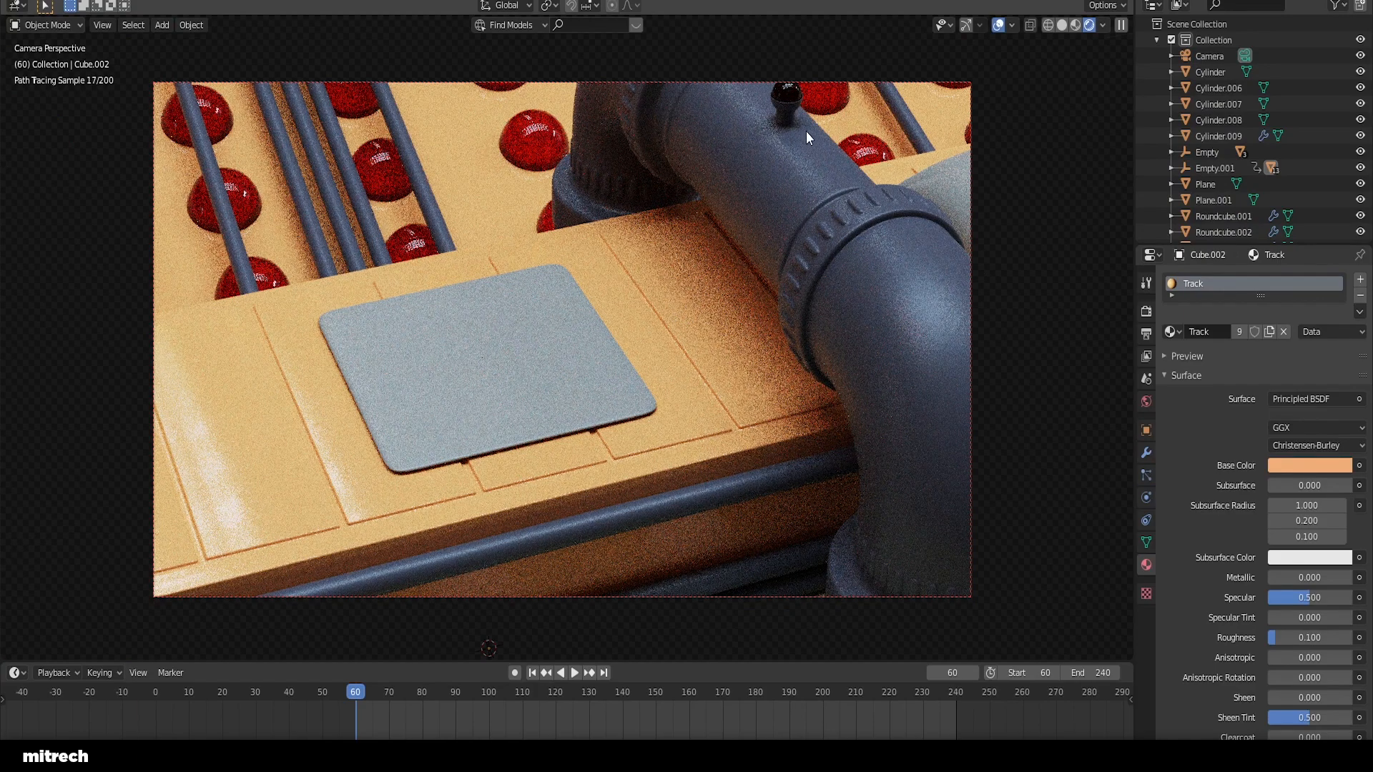
Step: Clear the object selection in the camera view and save the scene
right_click(790, 91)
key(a)
right_click(697, 329)
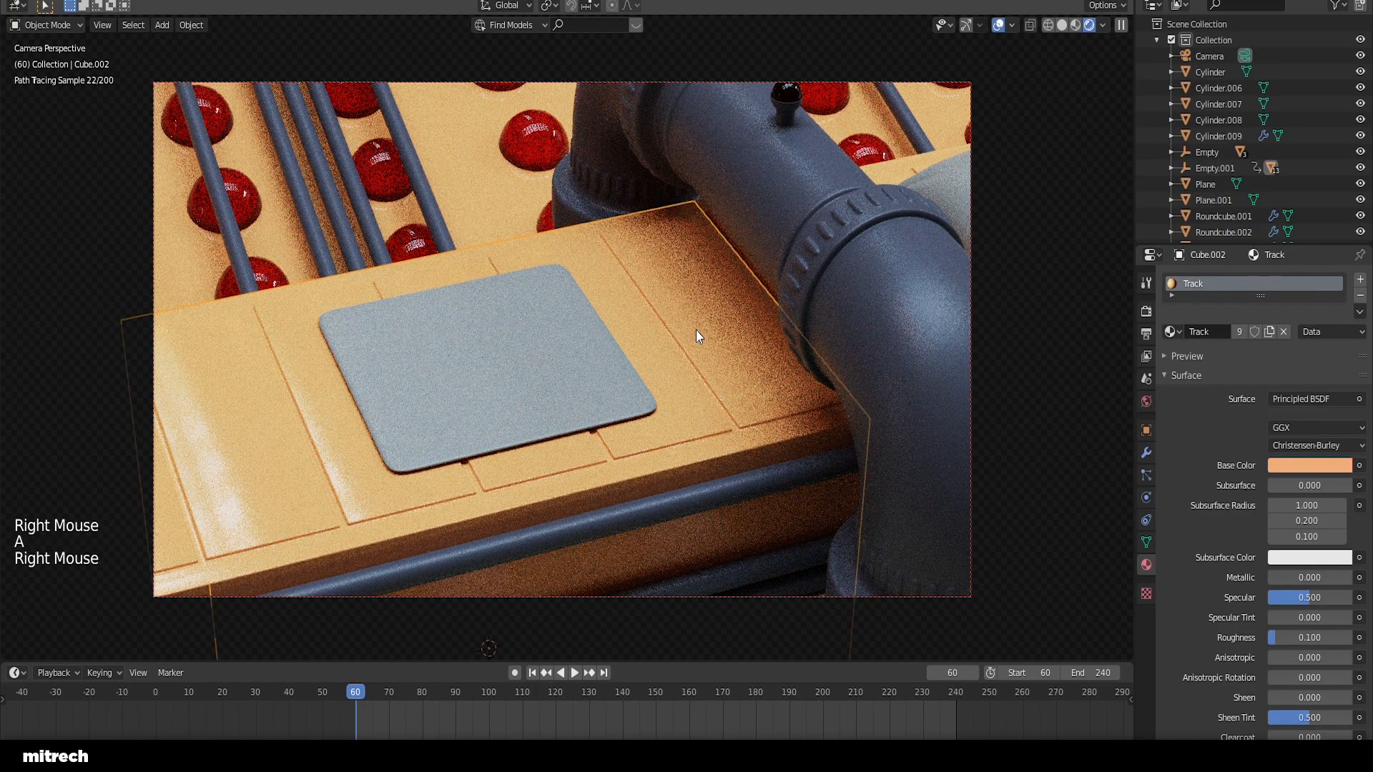
key(a)
key(a)
key(a)
key(a)
key(ctrl+s)
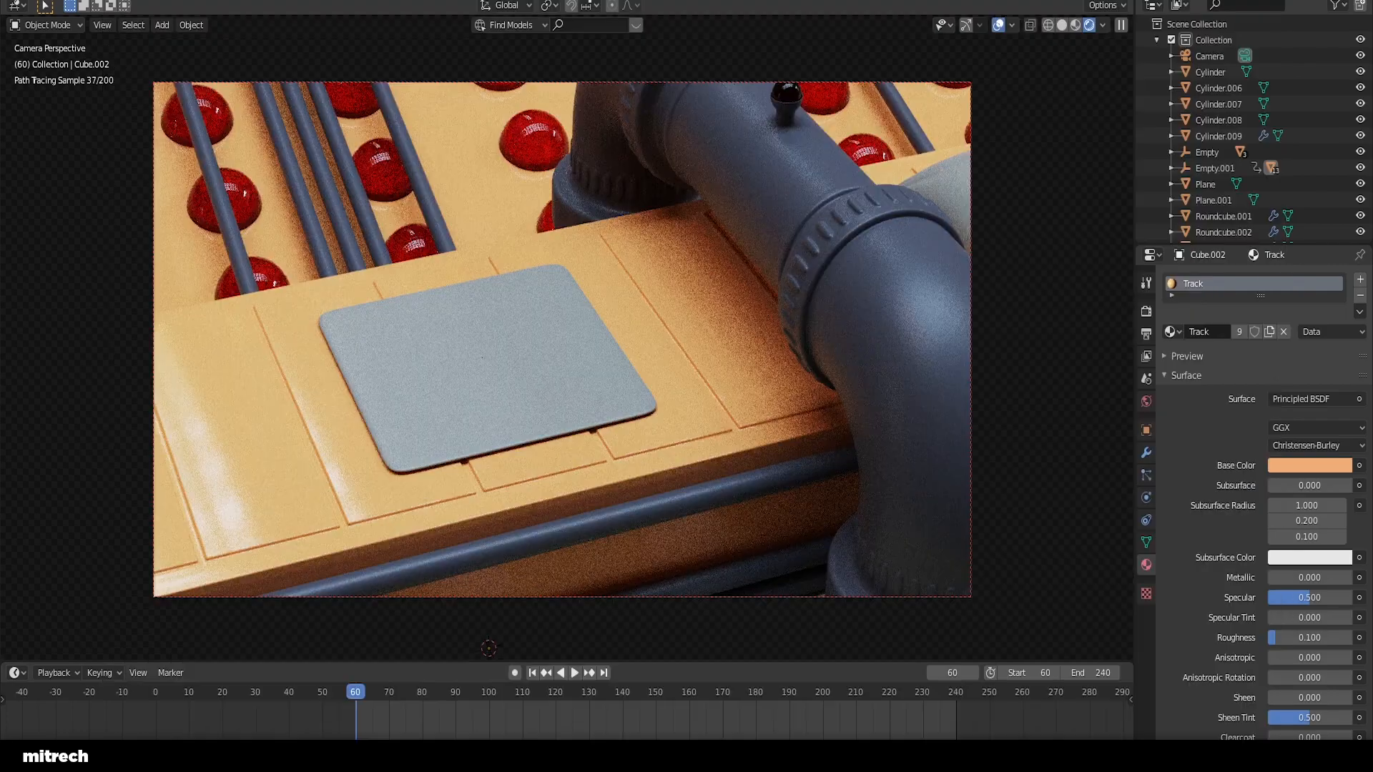
right_click(740, 385)
key(a)
key(a)
key(a)
key(a)
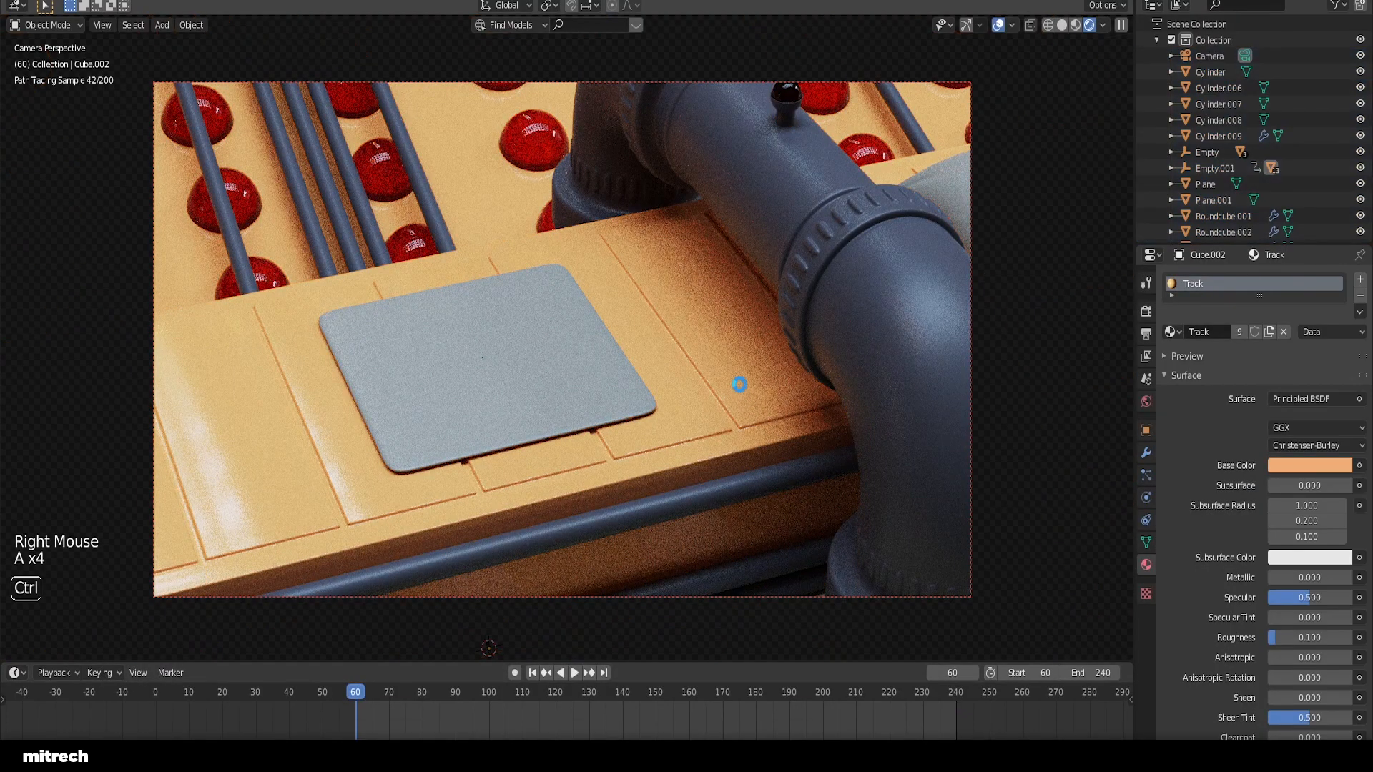
key(ctrl+s)
Step: Set the Robbo material's roughness to 0.2 on the pipe, clear the selection and save the scene
right_click(855, 346)
click(1309, 637)
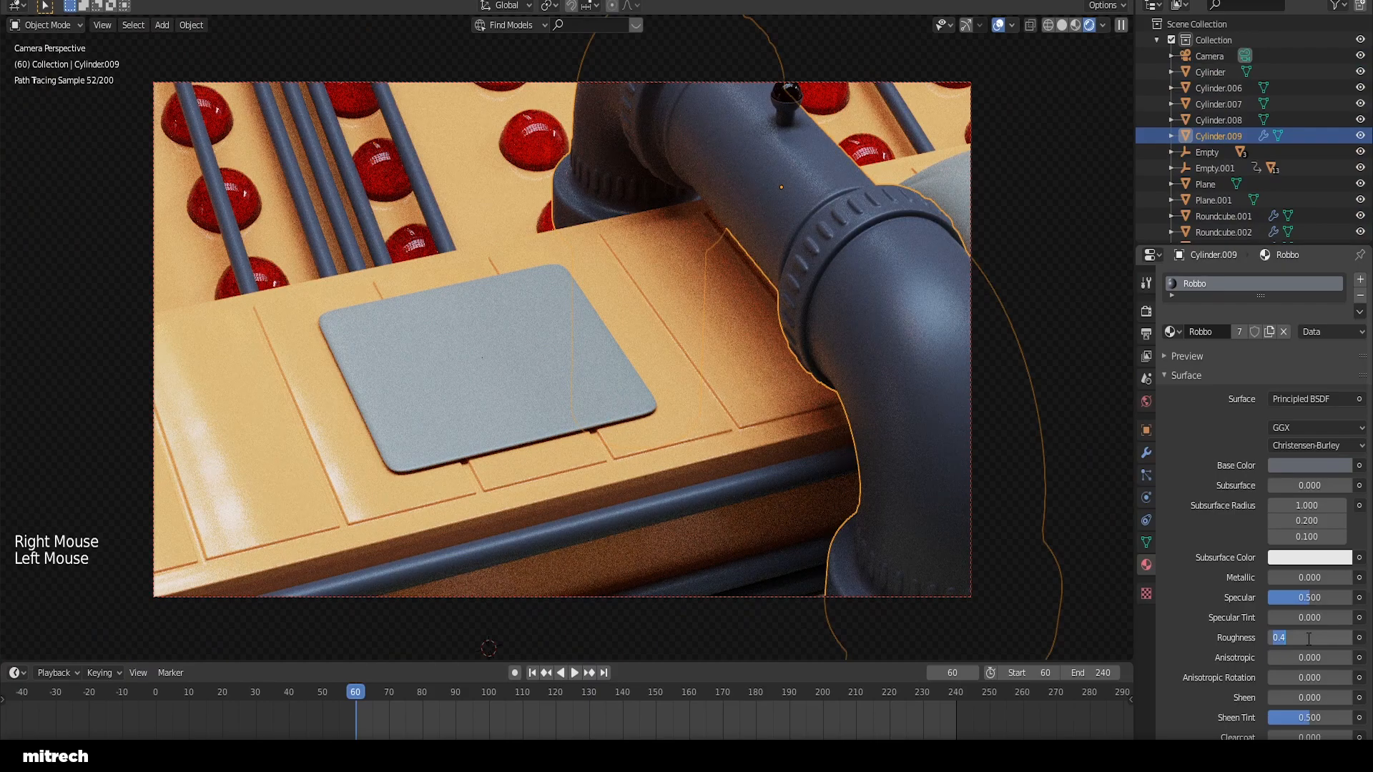
text(.2)
key(Return)
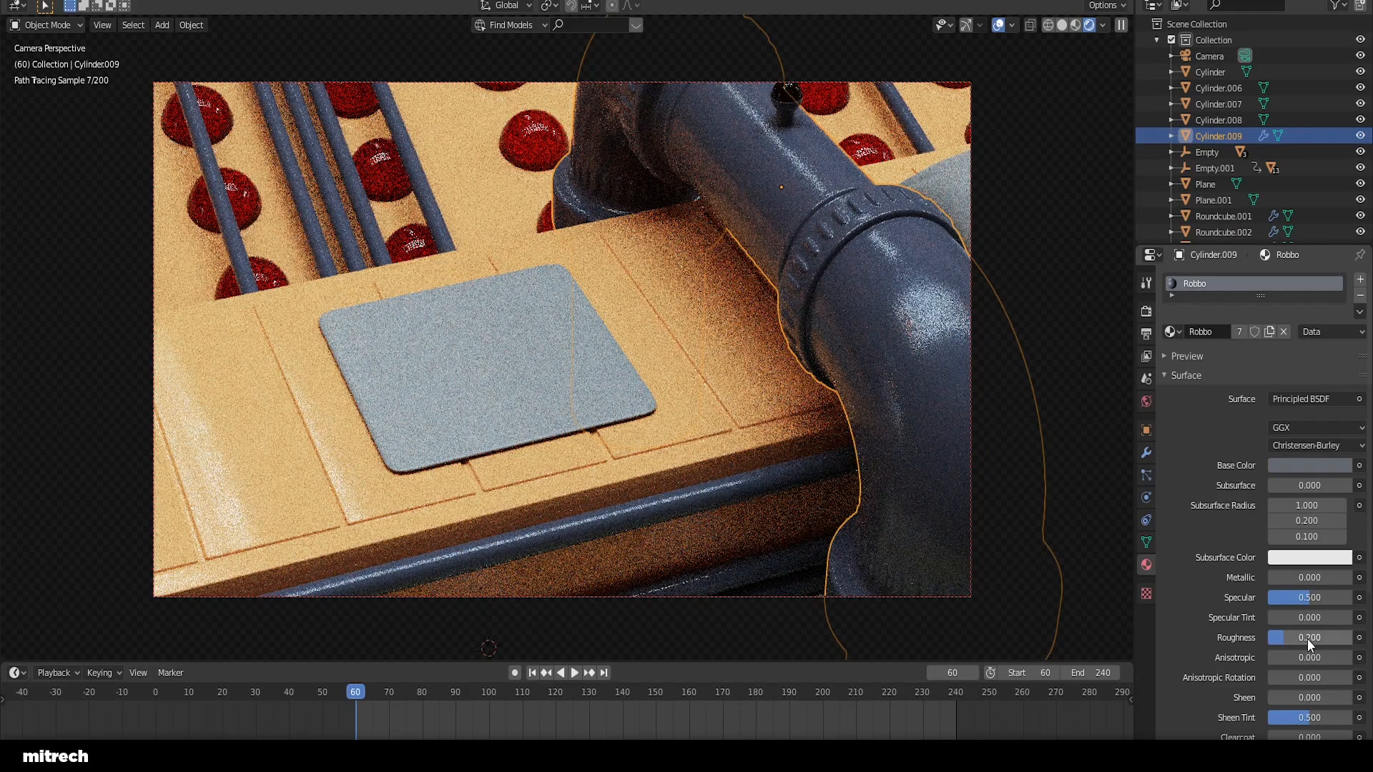
right_click(751, 414)
key(a)
key(a)
key(a)
key(a)
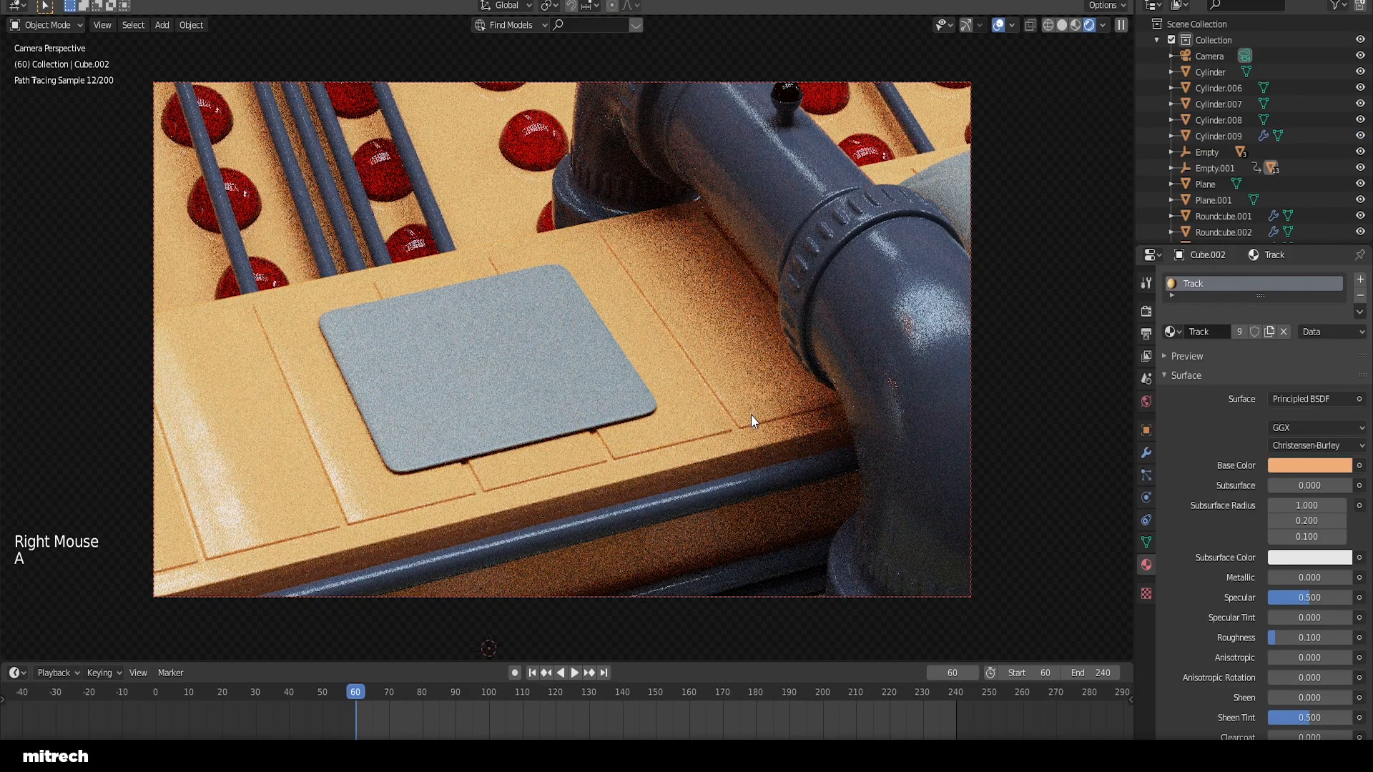
key(ctrl+s)
right_click(735, 362)
key(a)
key(a)
key(a)
key(a)
key(ctrl+s)
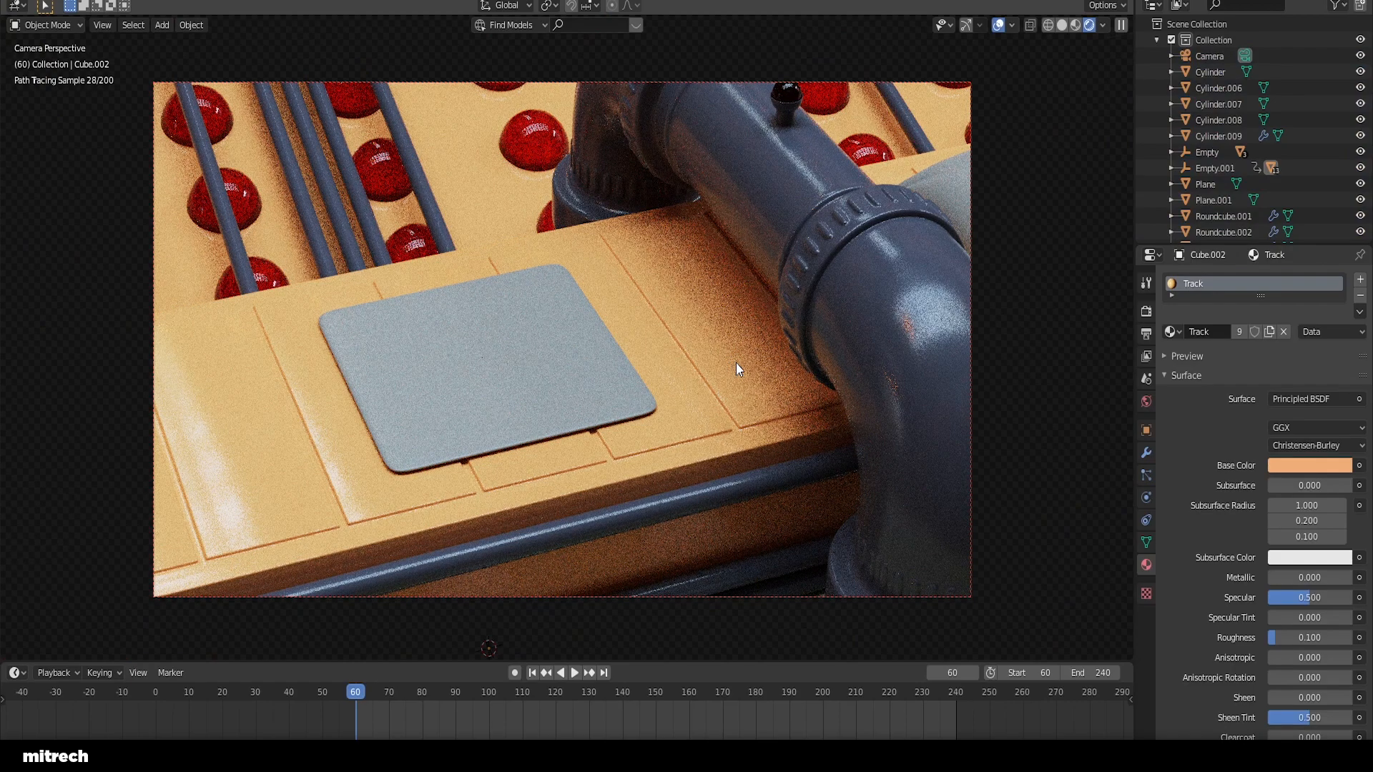
Step: Copy the Lights material's base color E76B51 and apply it as the Pillow material's base color on the flat pad
right_click(503, 338)
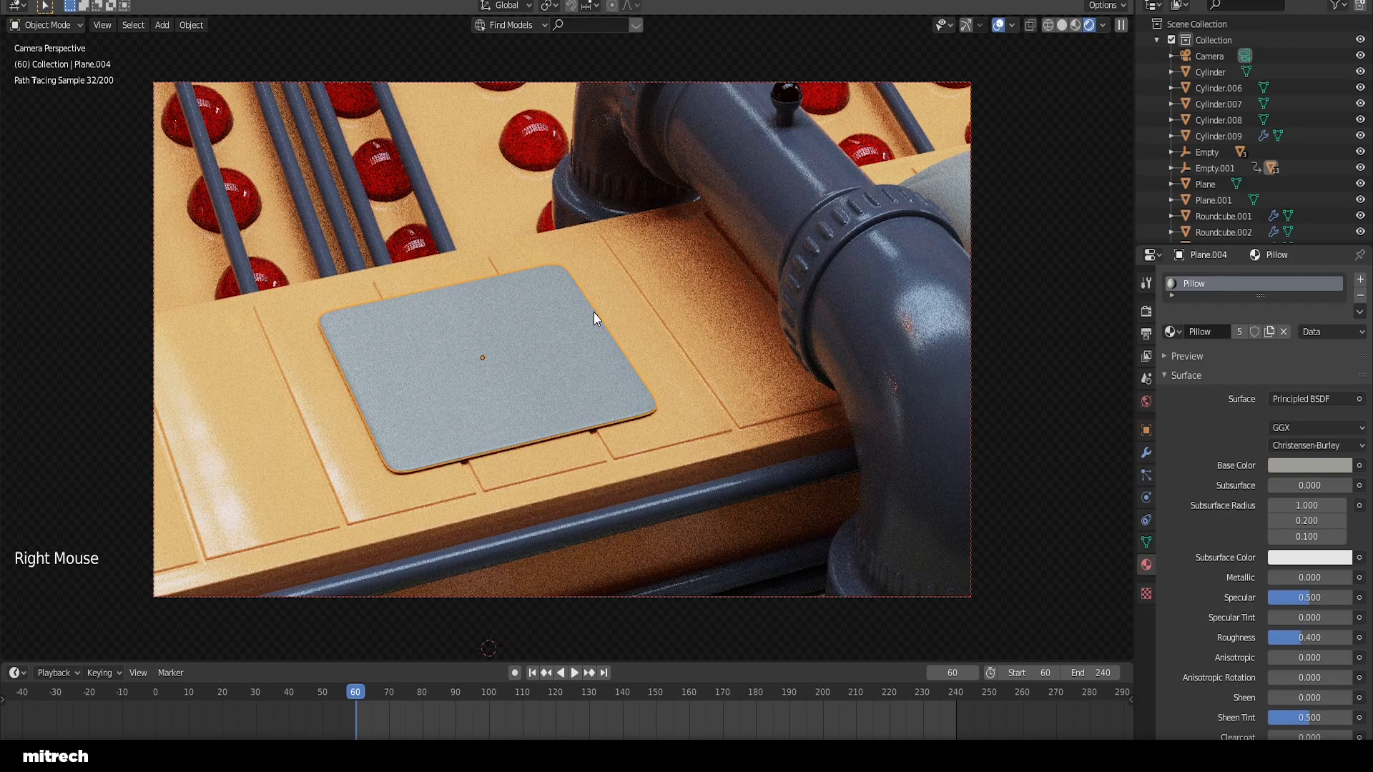
right_click(550, 150)
click(1315, 465)
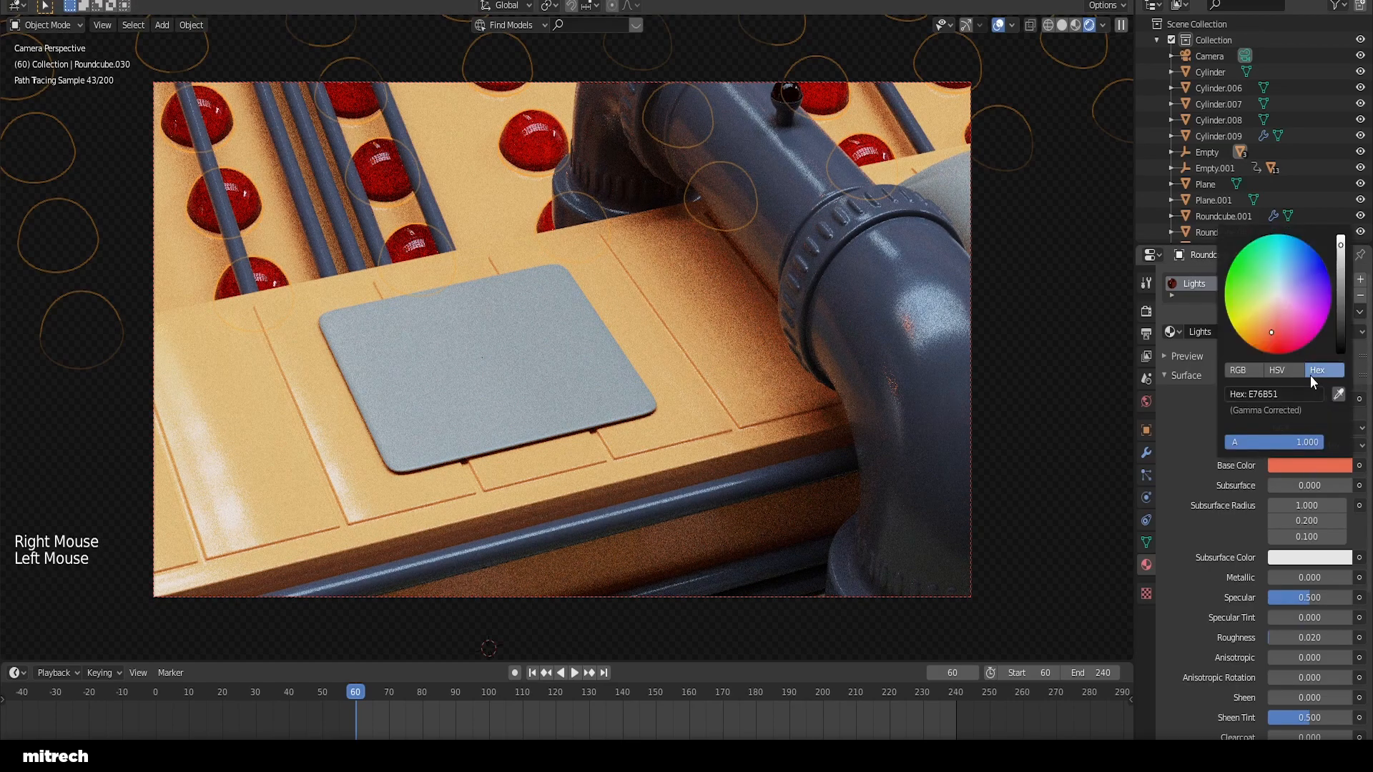
click(1297, 392)
key(Return)
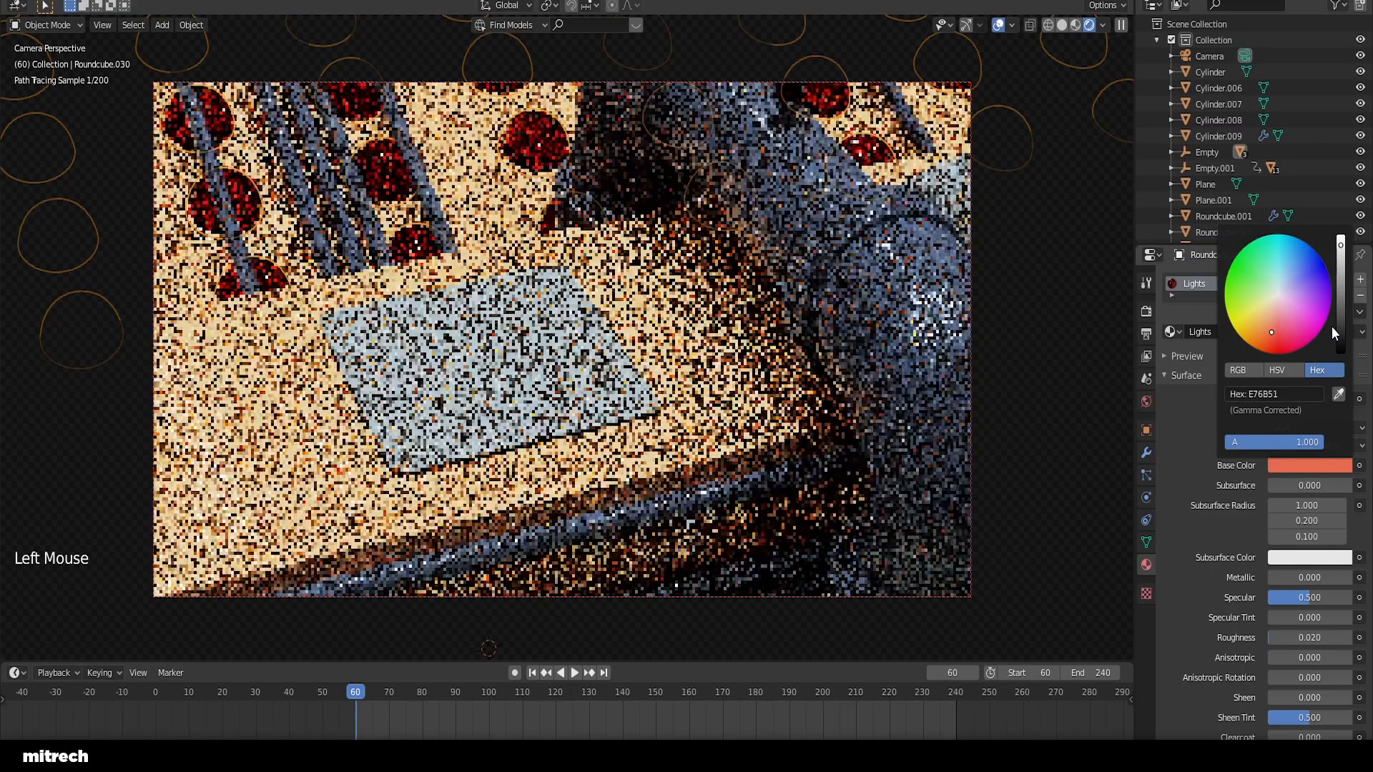
right_click(554, 340)
click(1314, 464)
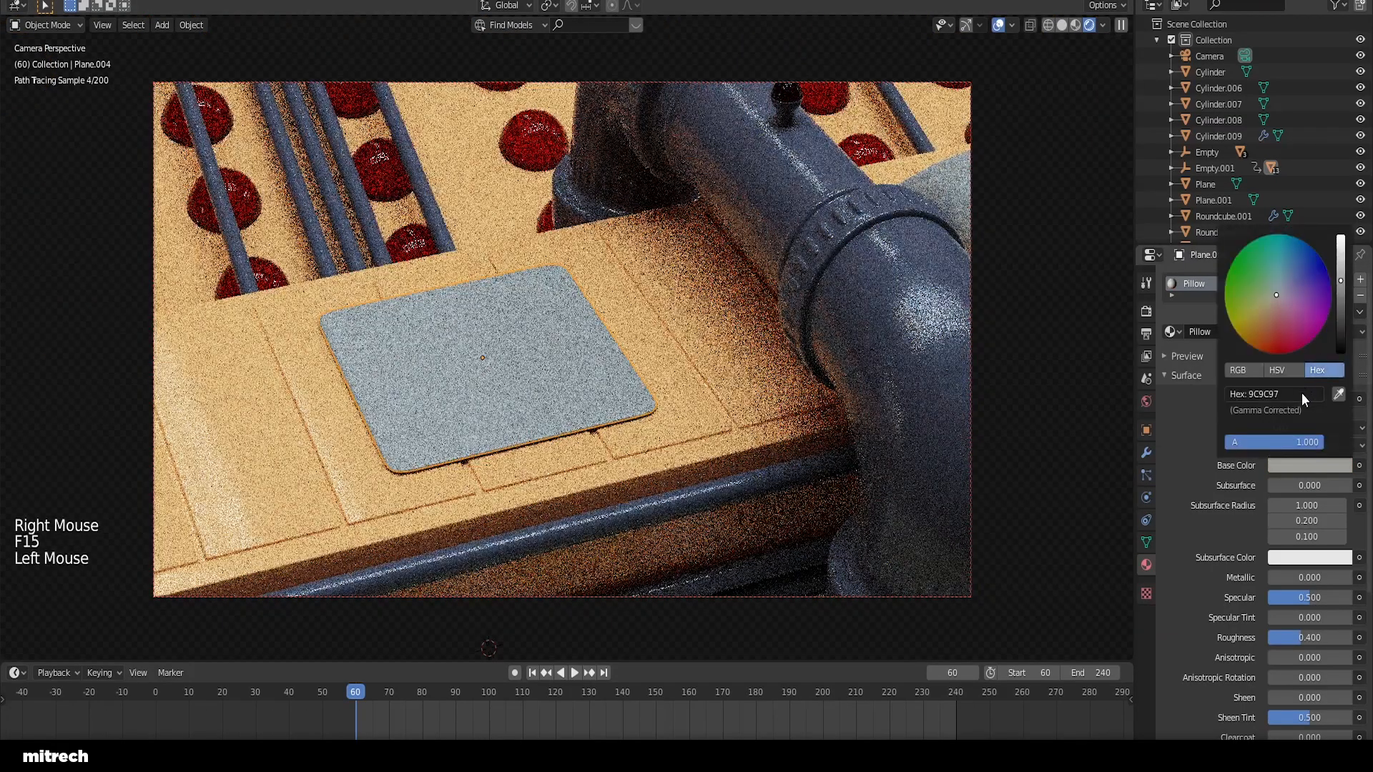
key(ctrl+v)
click(1301, 392)
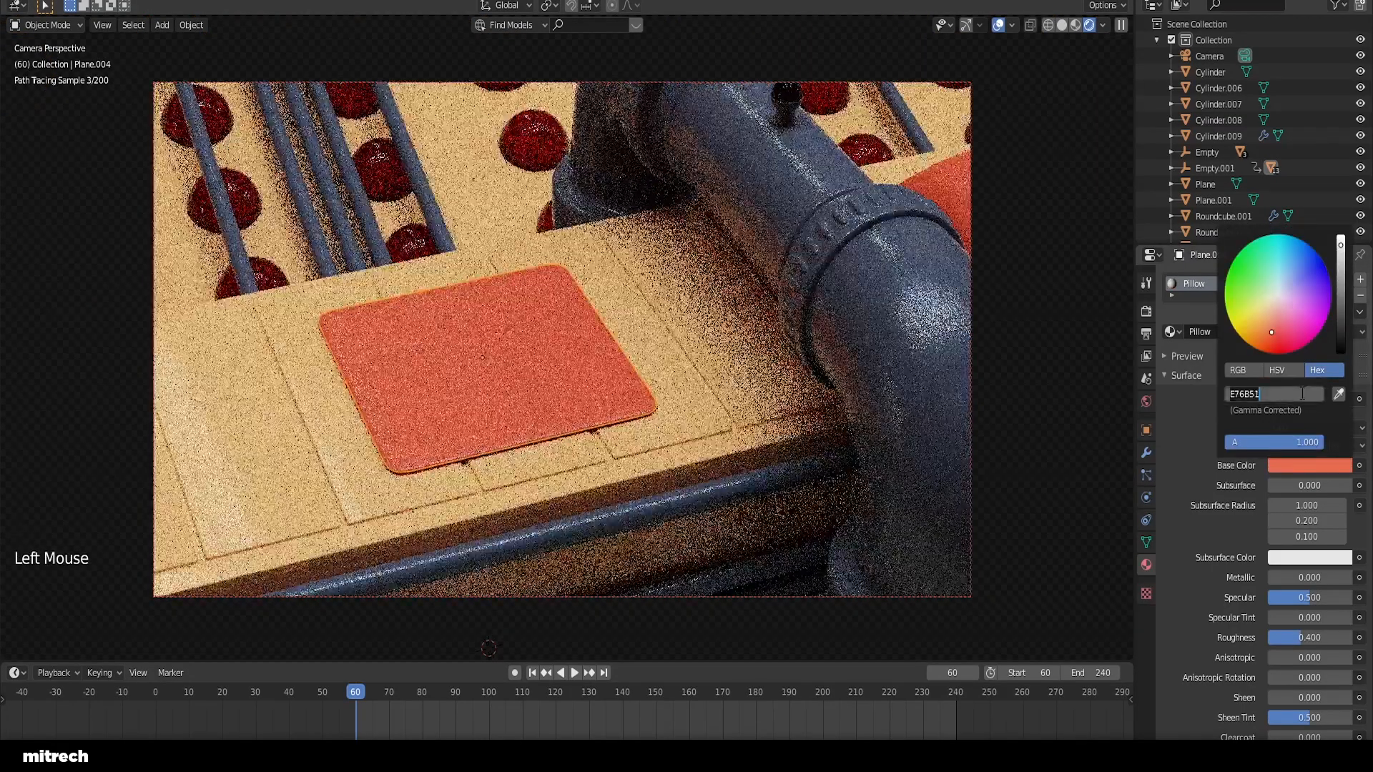
Step: Shift the Pillow material's base color to a more saturated orange-red, clear the selection and save the scene
click(1271, 339)
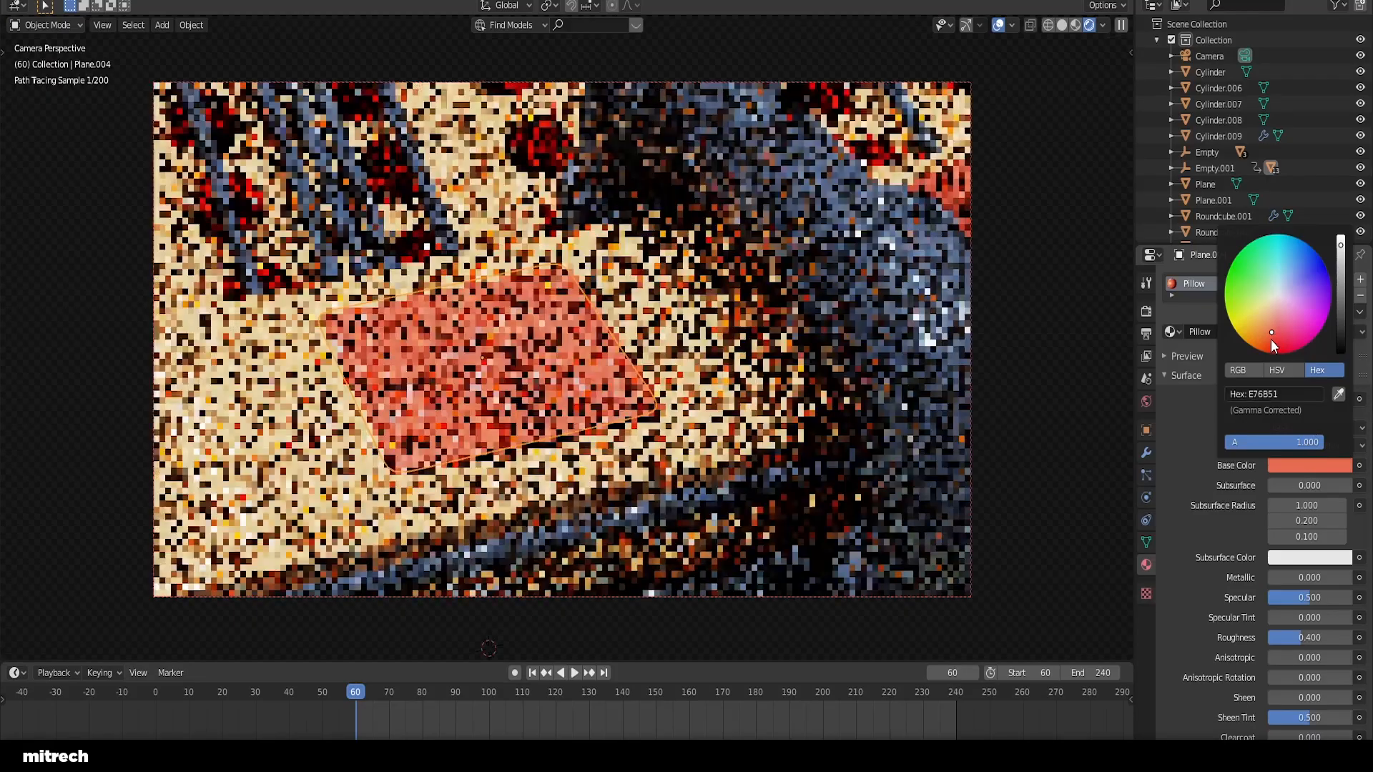
click(1268, 337)
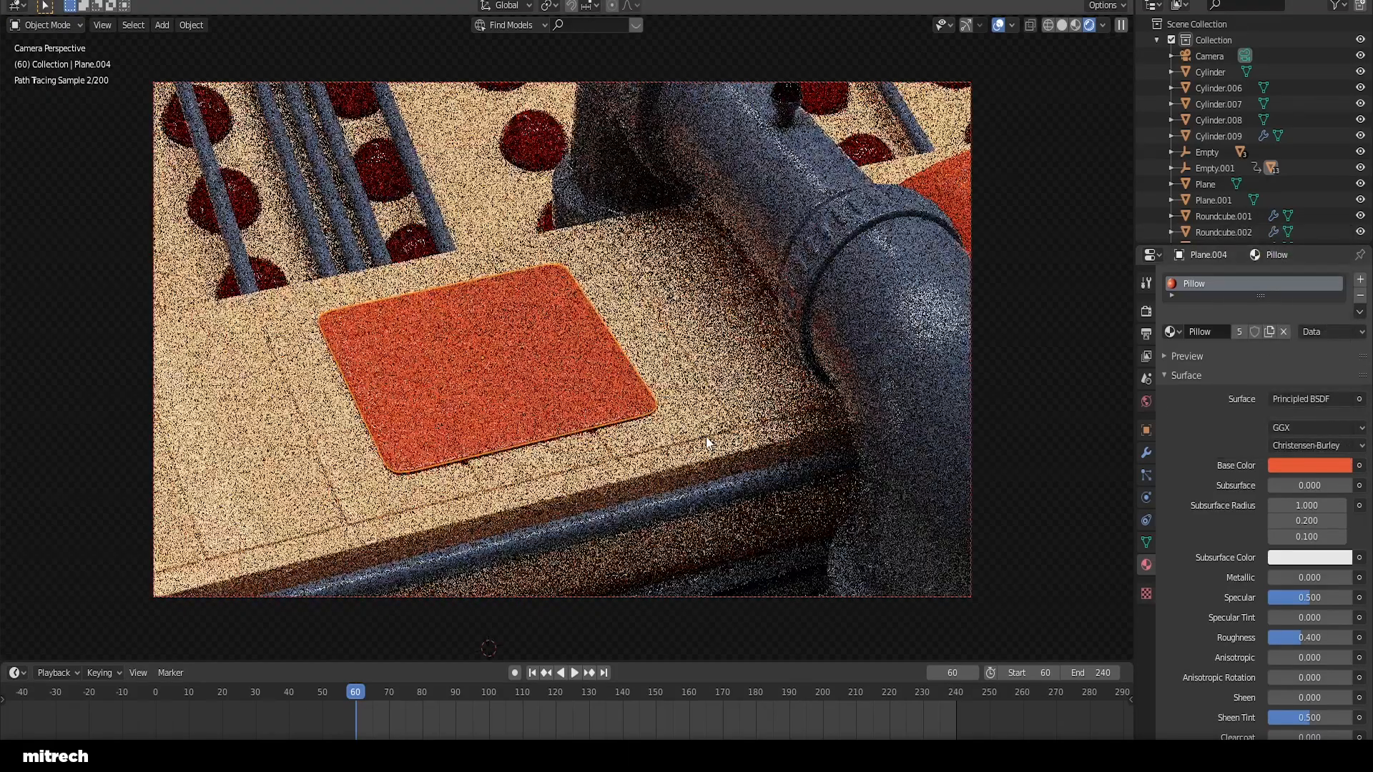
right_click(705, 387)
key(a)
key(a)
key(a)
key(a)
key(ctrl+s)
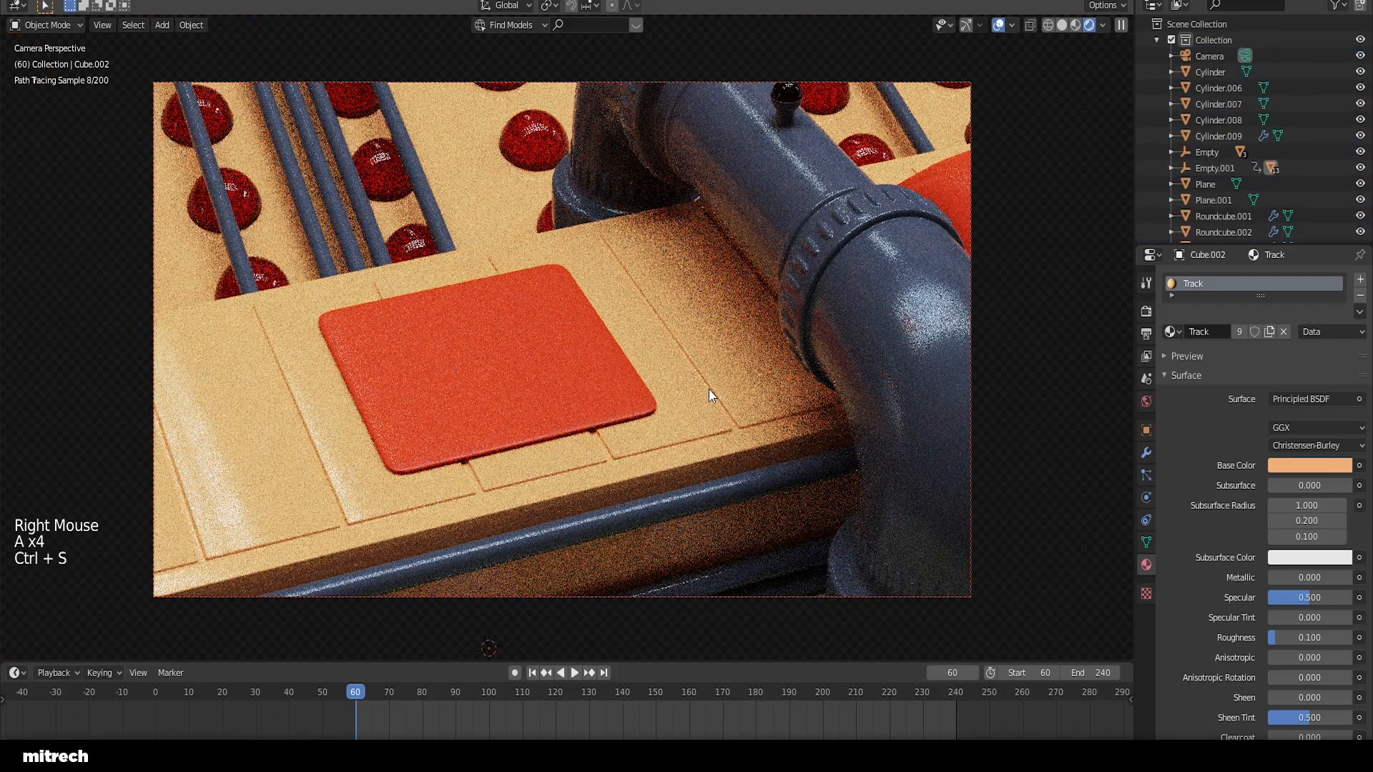
Step: Darken the Lights material's base color to a deep brick red, clear the selection and save the scene
right_click(526, 147)
click(1305, 464)
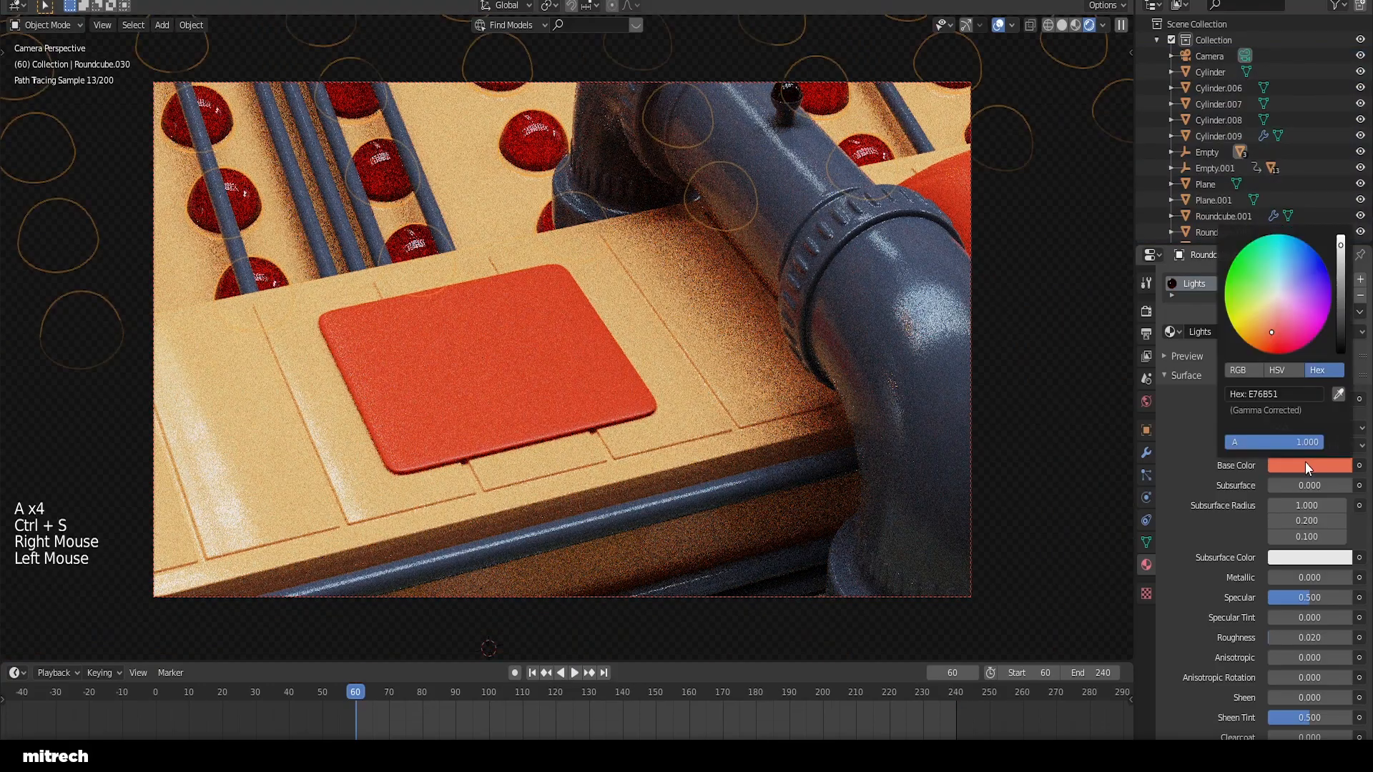
drag(1339, 301, 1340, 284)
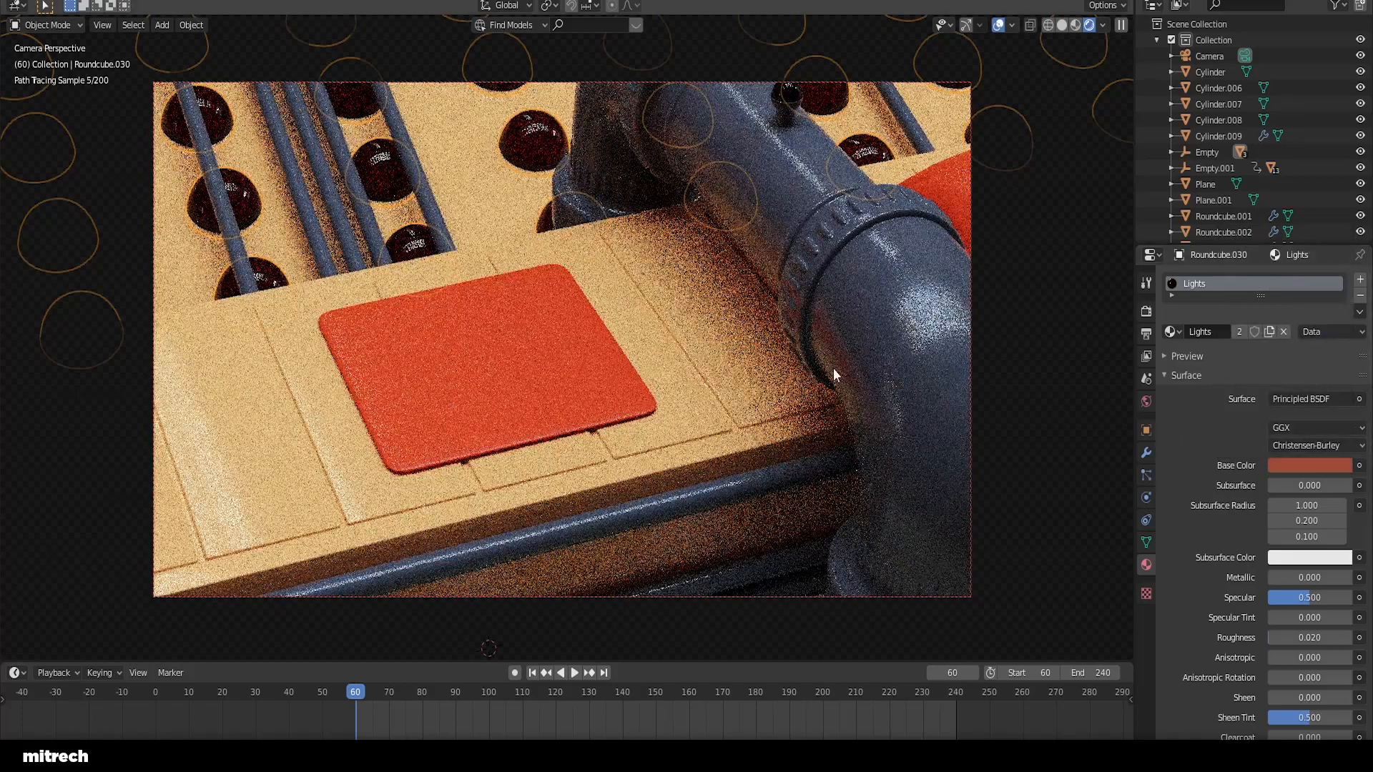
right_click(756, 355)
key(a)
key(a)
key(a)
key(a)
key(ctrl+s)
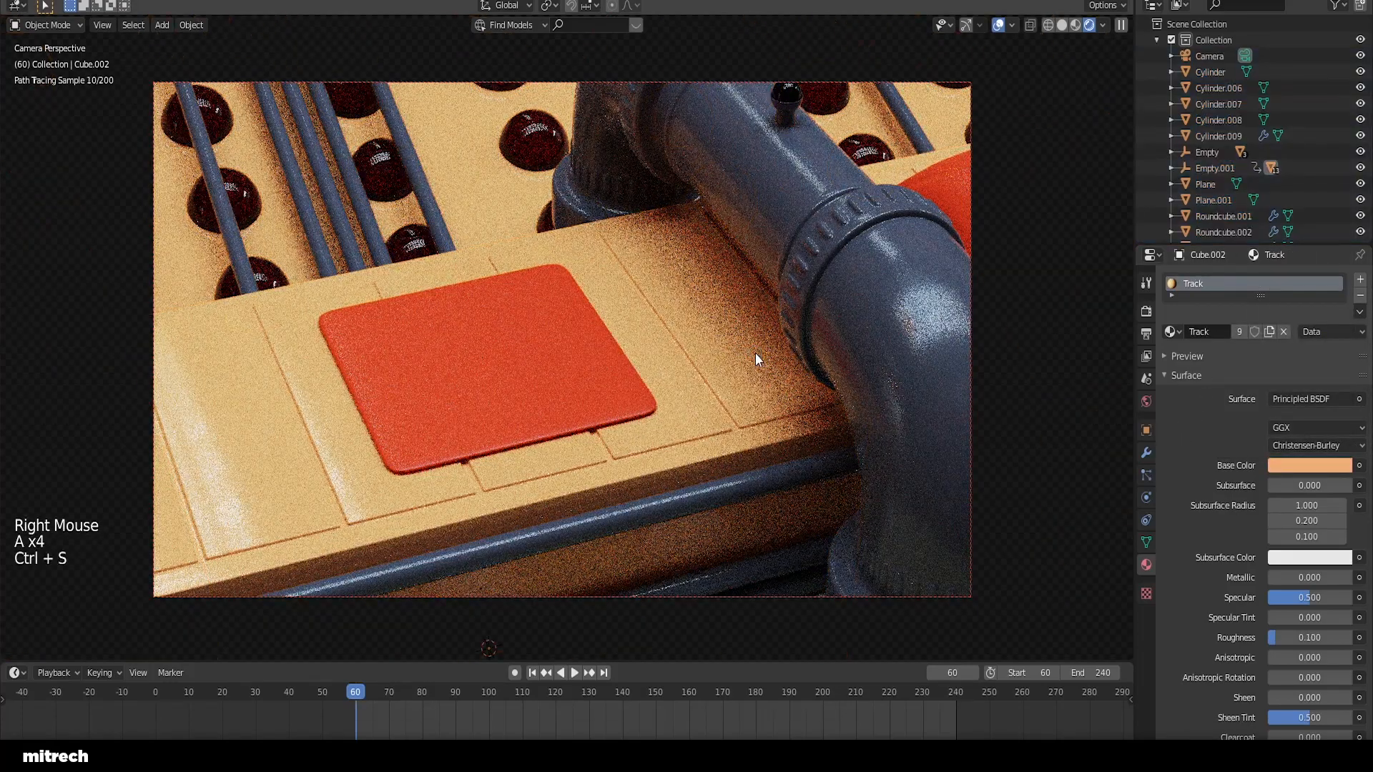
Step: Try white FFFFFF, light green B9FF5F and pink FF89AD as the Pillow material's base color on the flat pad
right_click(491, 374)
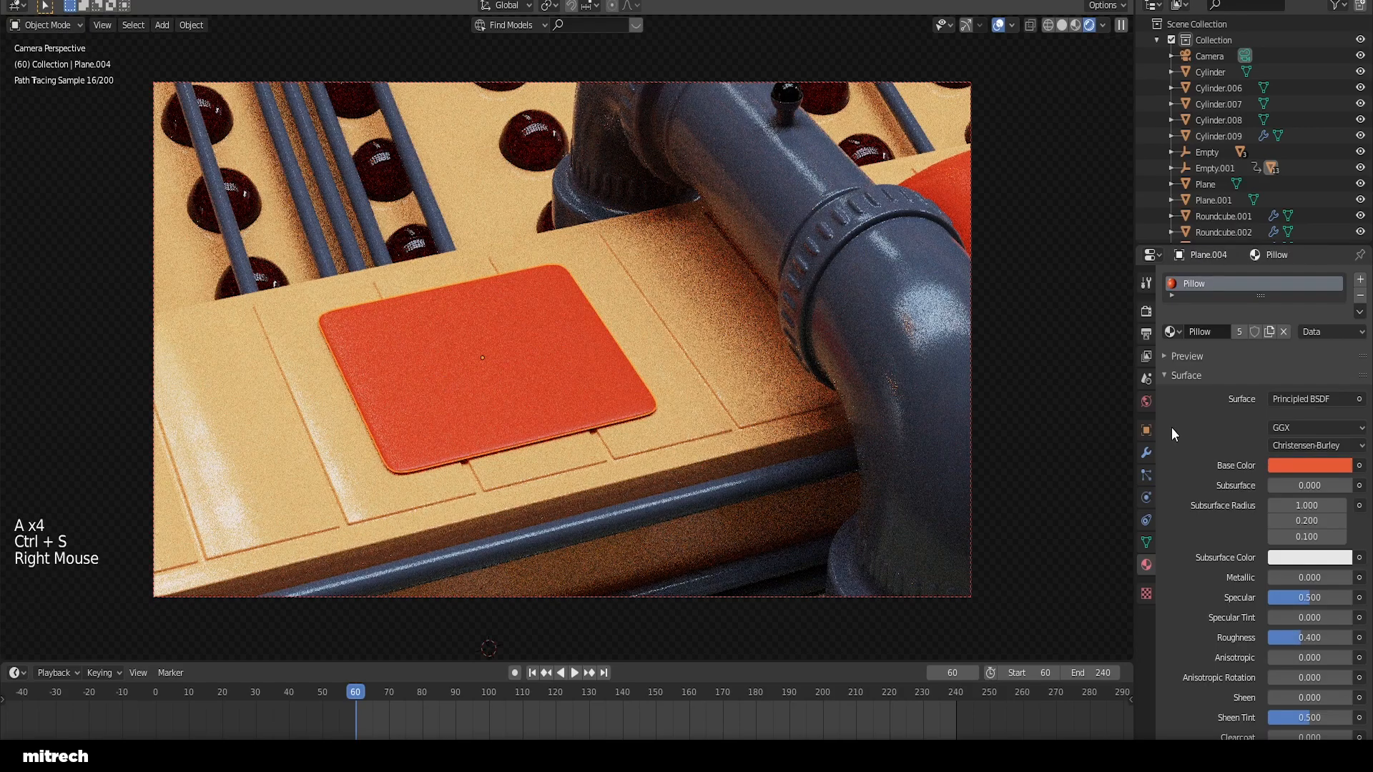
click(1308, 464)
click(1280, 394)
text(FFFFFF)
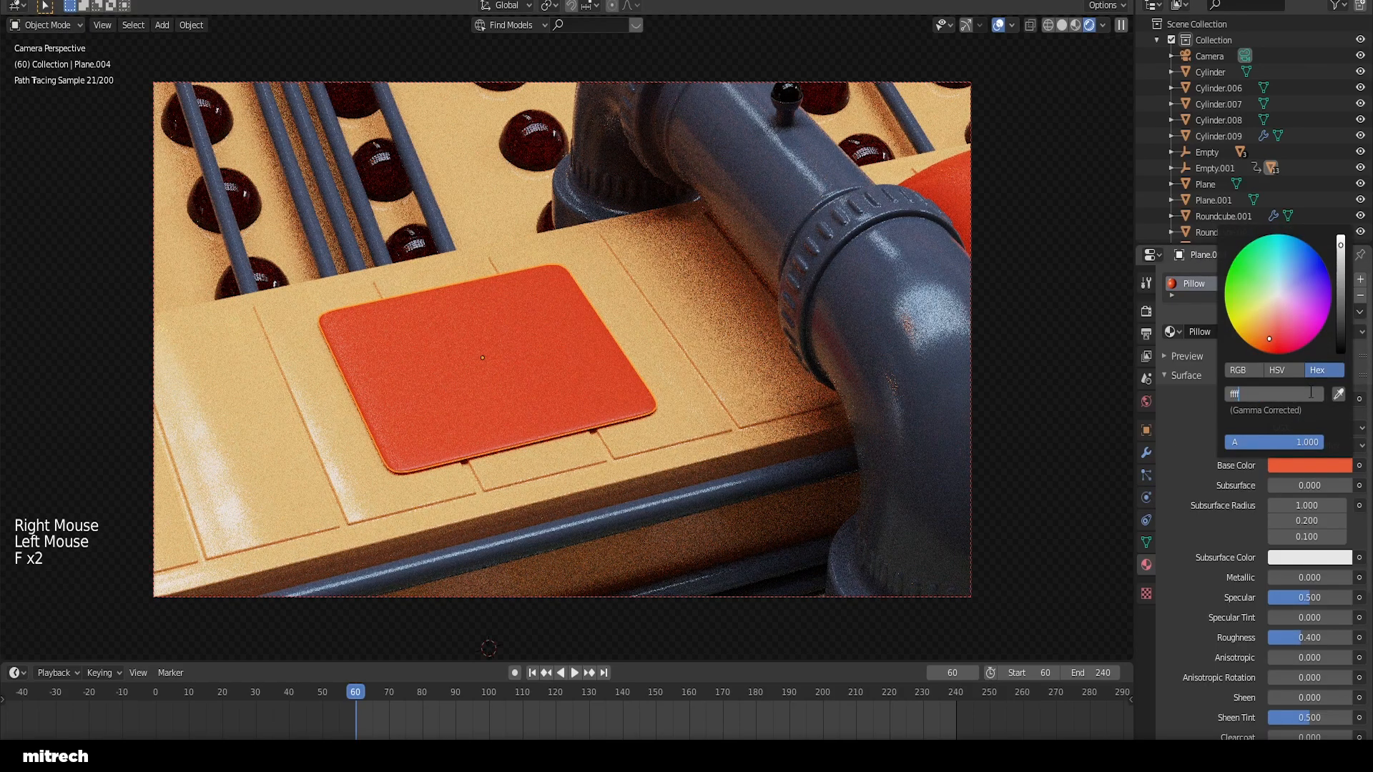
key(Return)
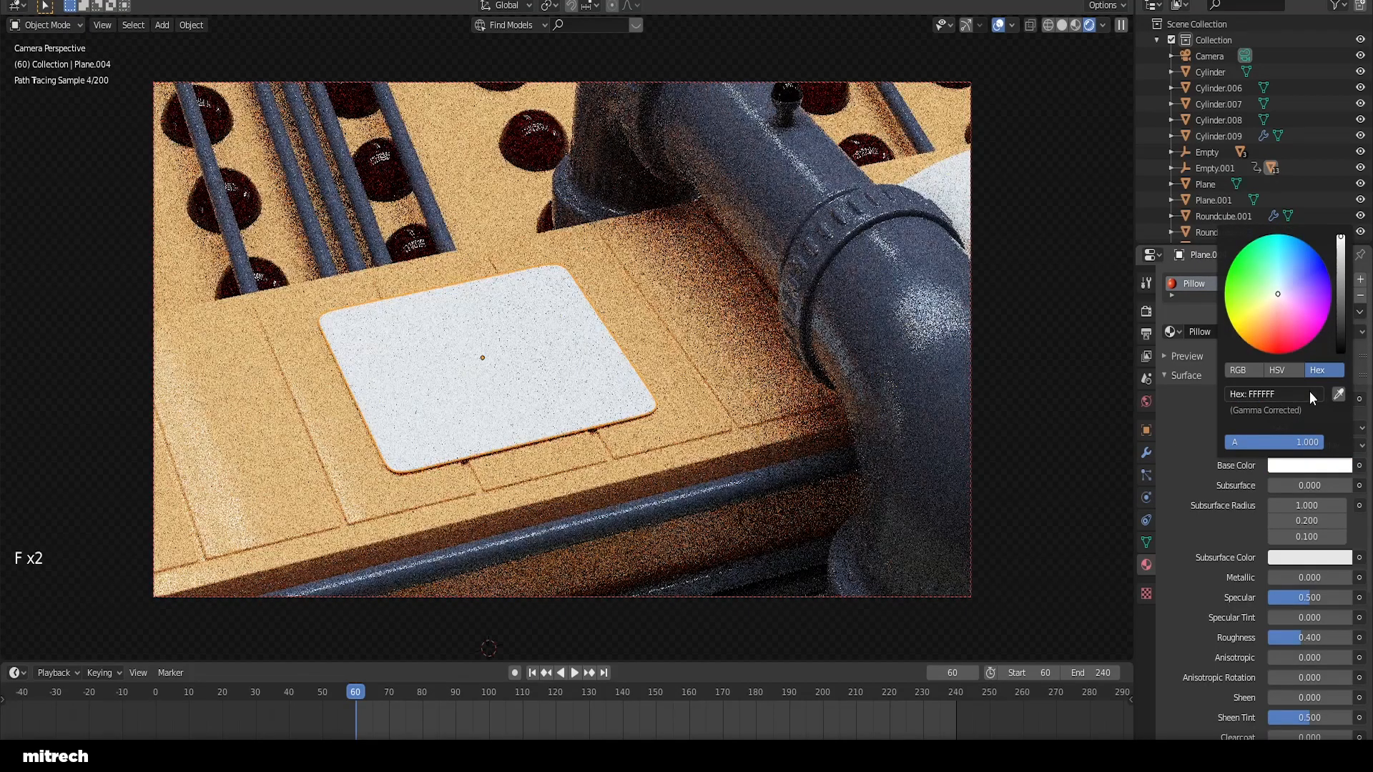
click(1244, 296)
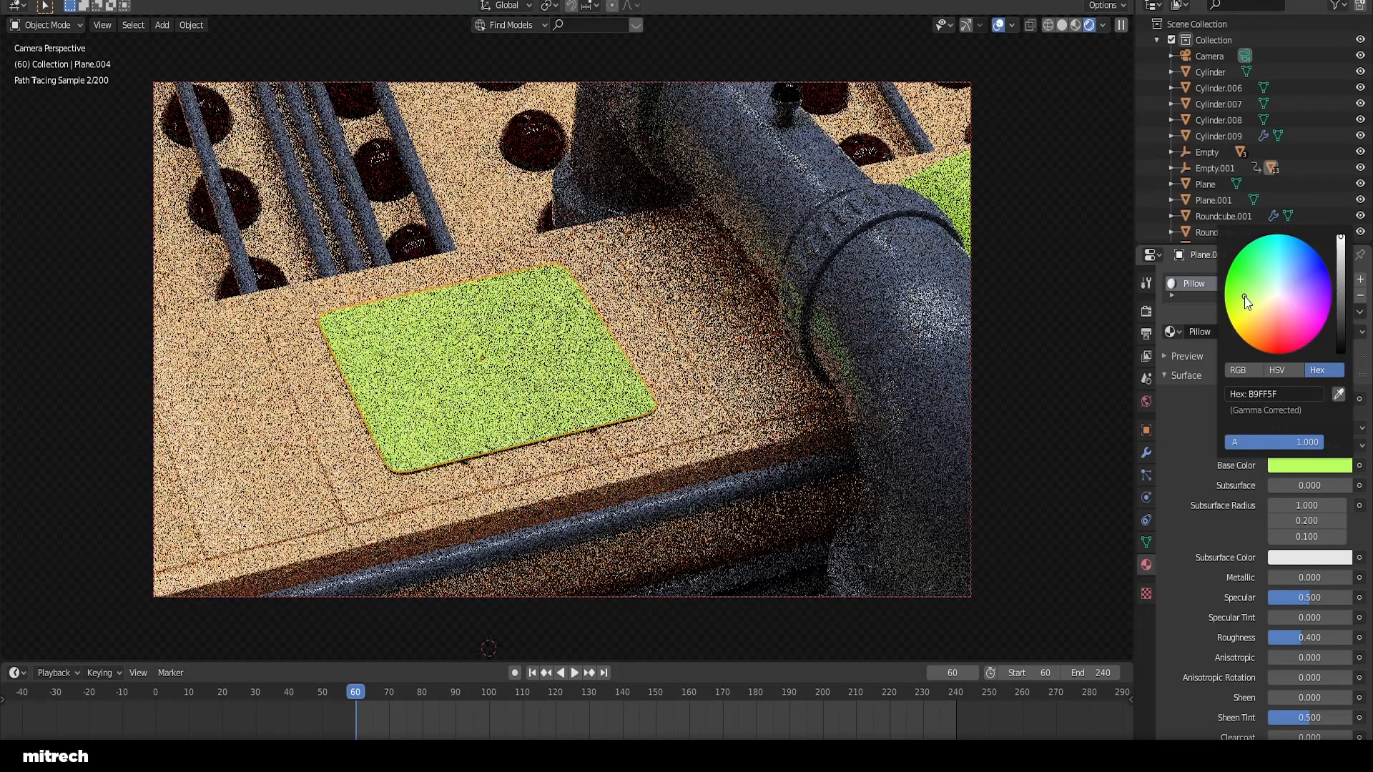
click(1285, 321)
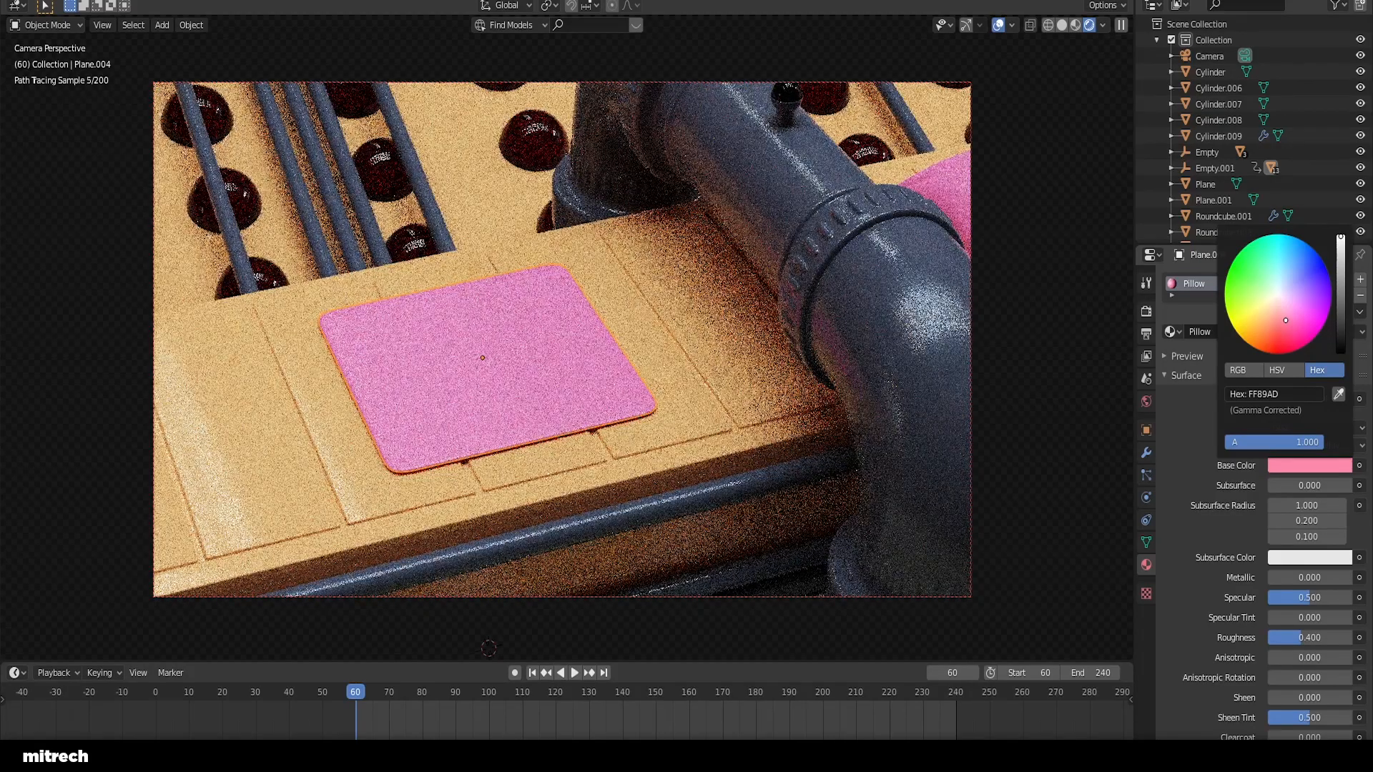
Step: Set the Pillow material's base color to a bright saturated orange-red, clear the selection and save the scene
click(1269, 329)
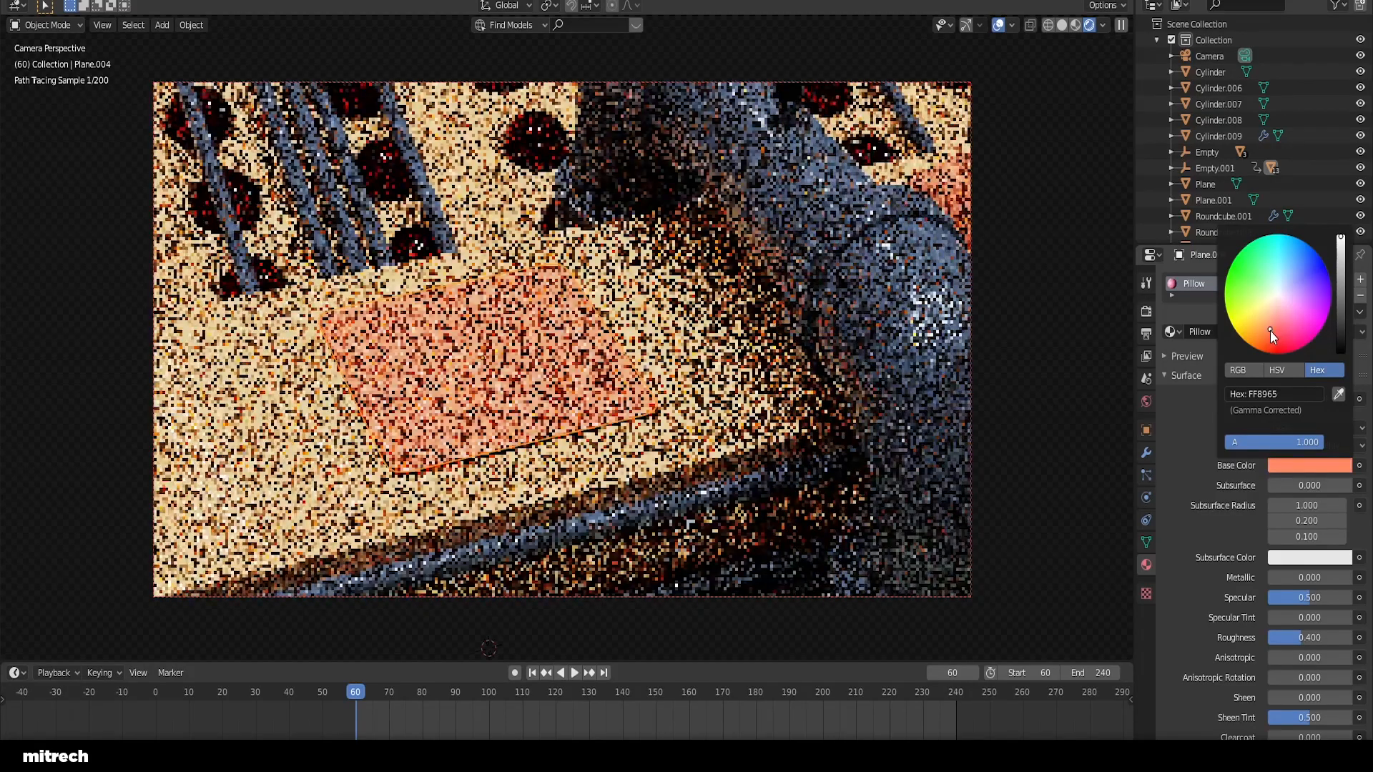
click(1270, 336)
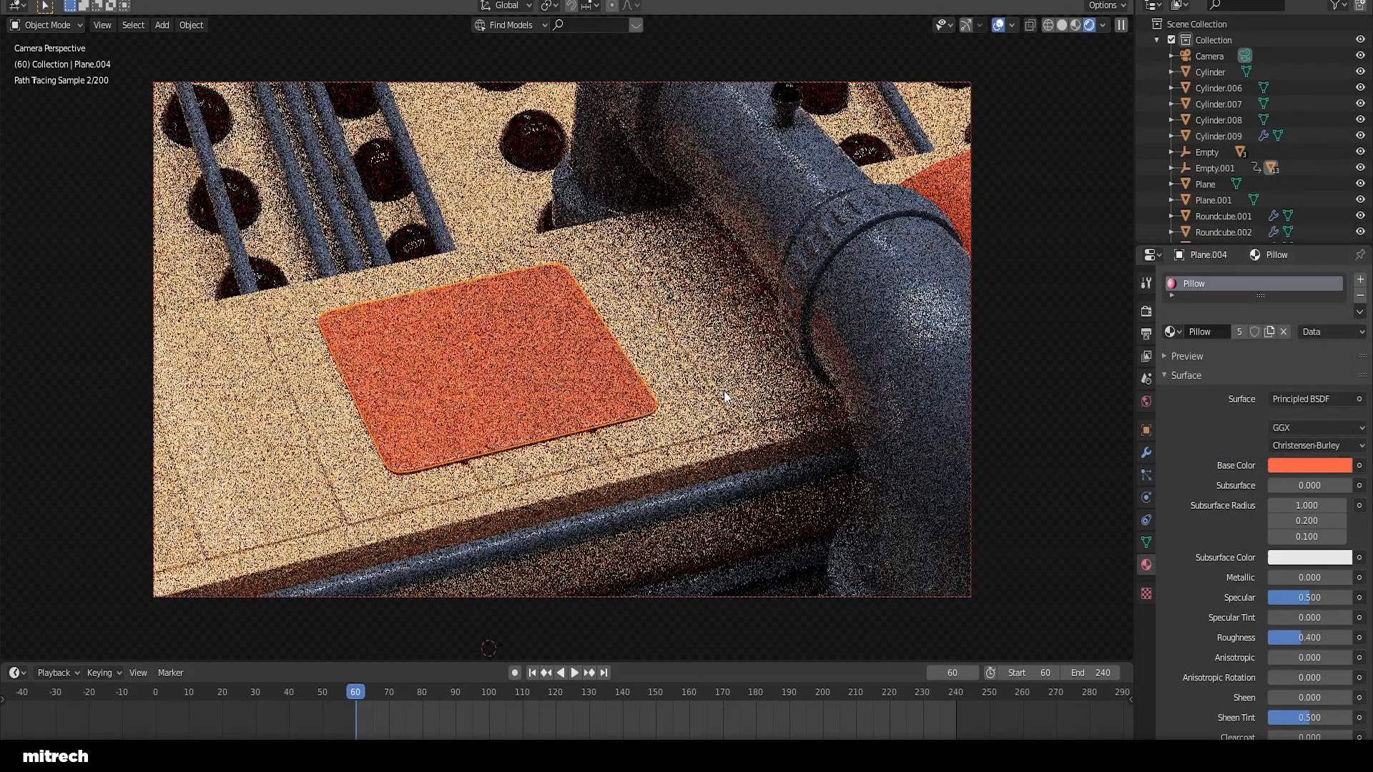
right_click(723, 392)
key(a)
key(a)
key(a)
key(a)
key(ctrl+s)
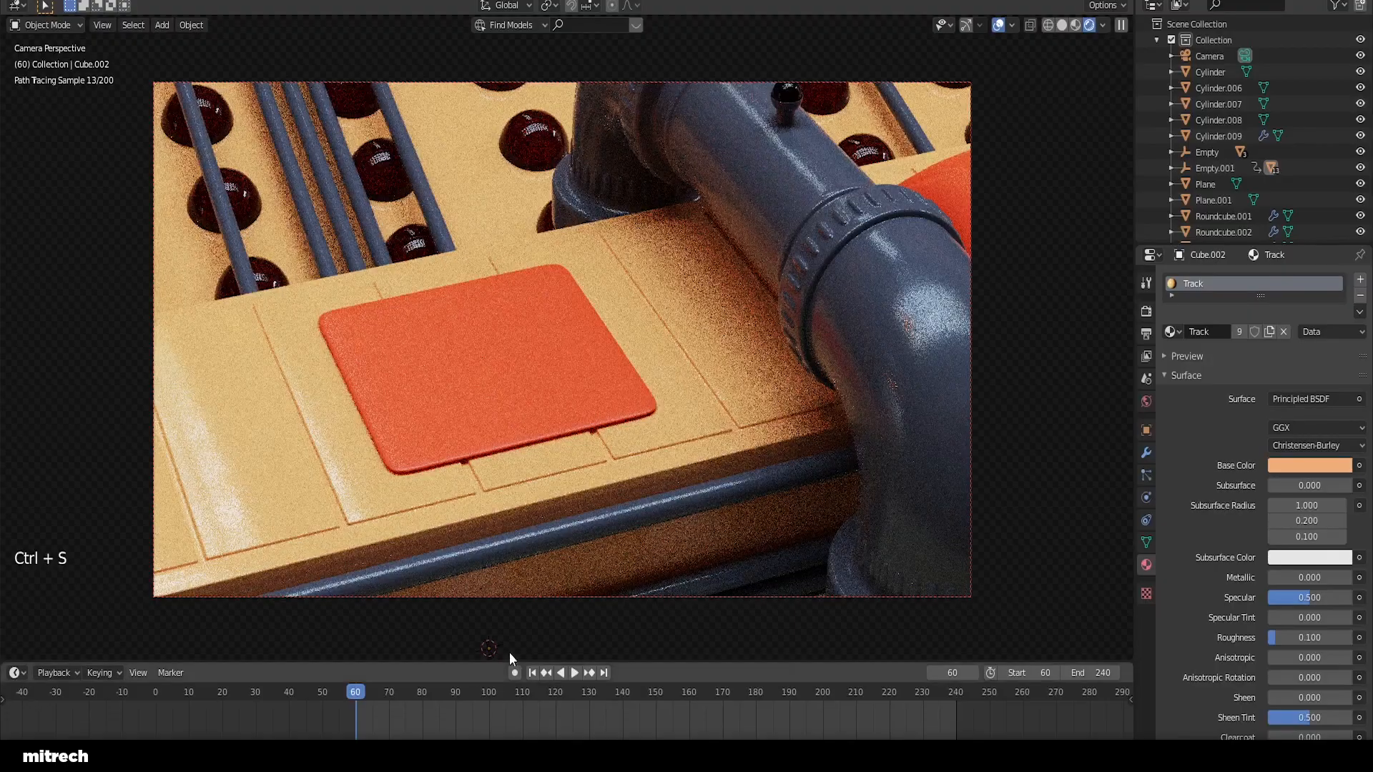
right_click(709, 367)
key(a)
key(a)
key(a)
key(a)
key(a)
key(ctrl+s)
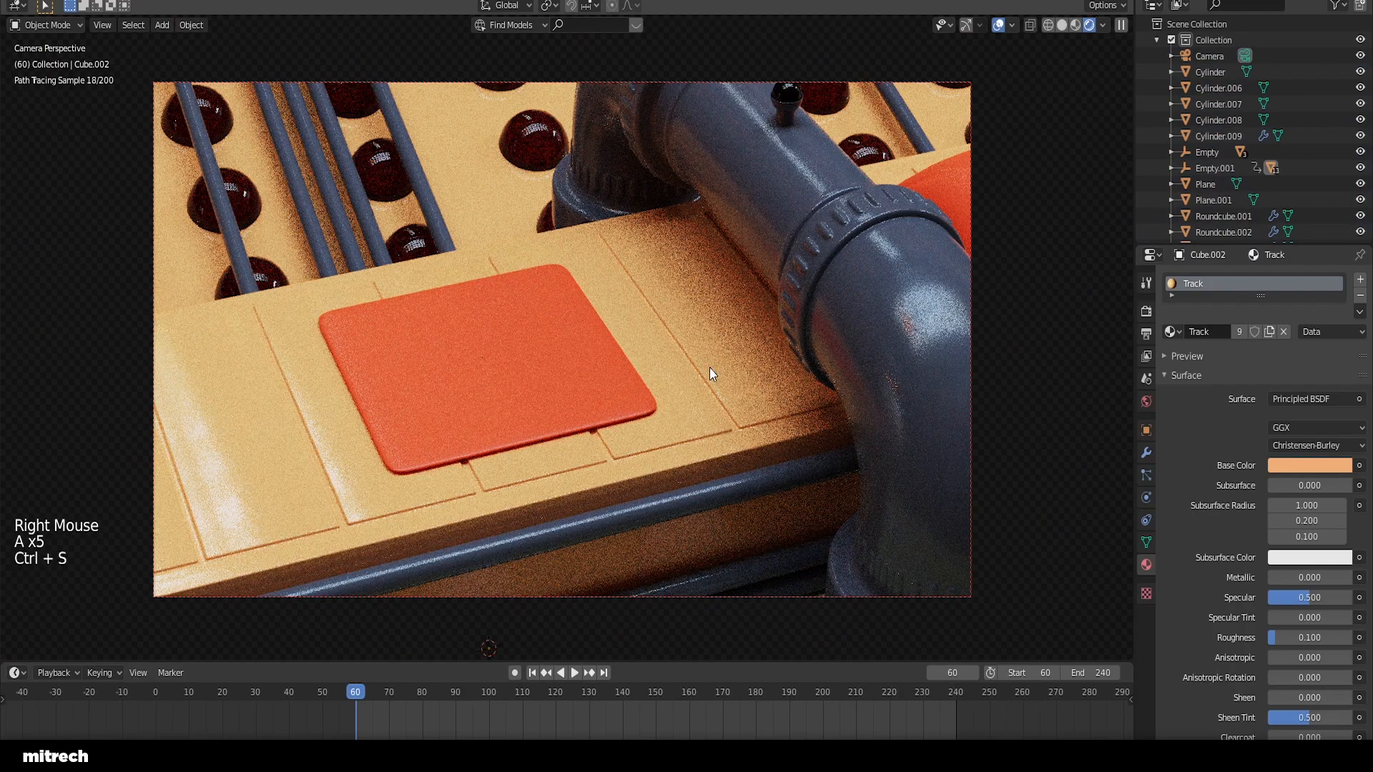
key(a)
key(a)
key(a)
key(ctrl+s)
right_click(689, 335)
key(a)
key(a)
key(a)
key(a)
key(ctrl+s)
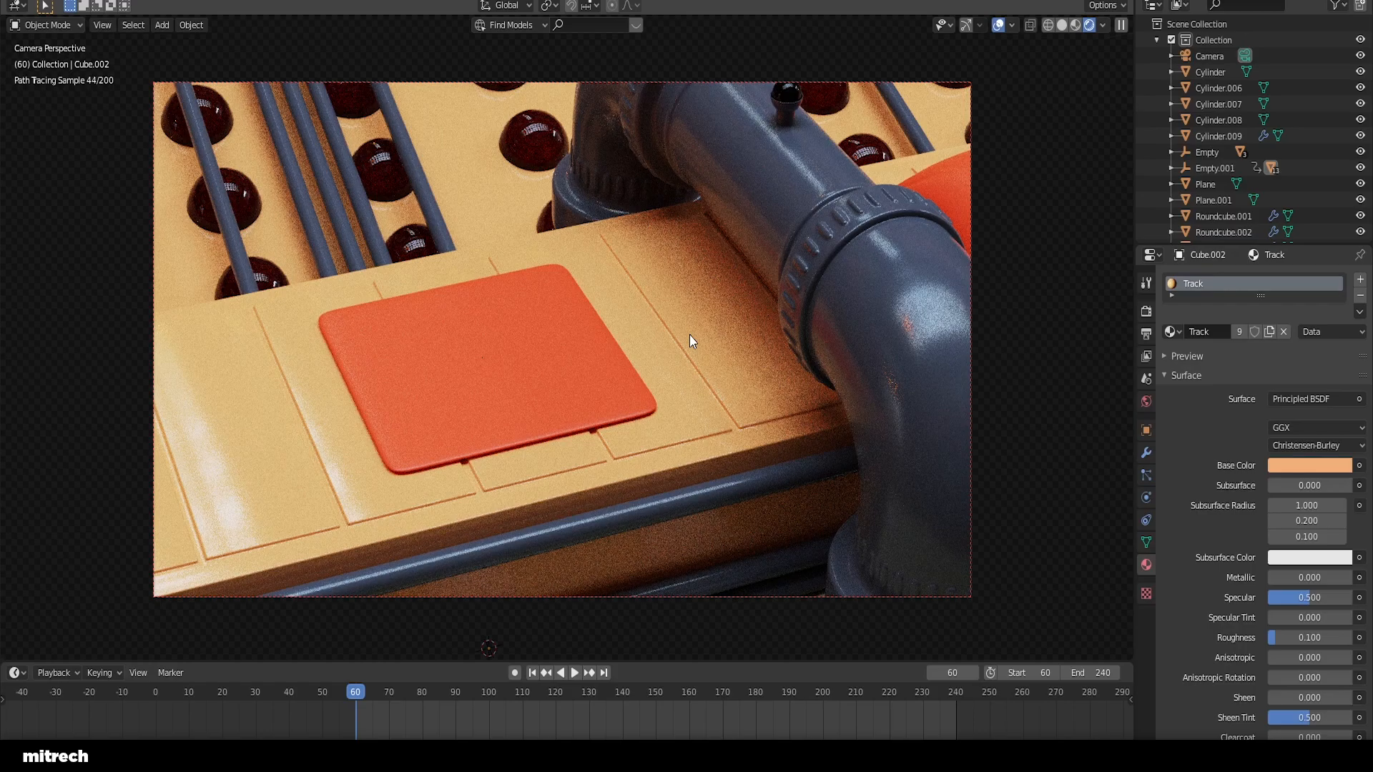
key(a)
key(a)
key(a)
key(ctrl+s)
Step: Switch the camera view to solid shading, clear the selection and save the scene
key(z)
click(755, 338)
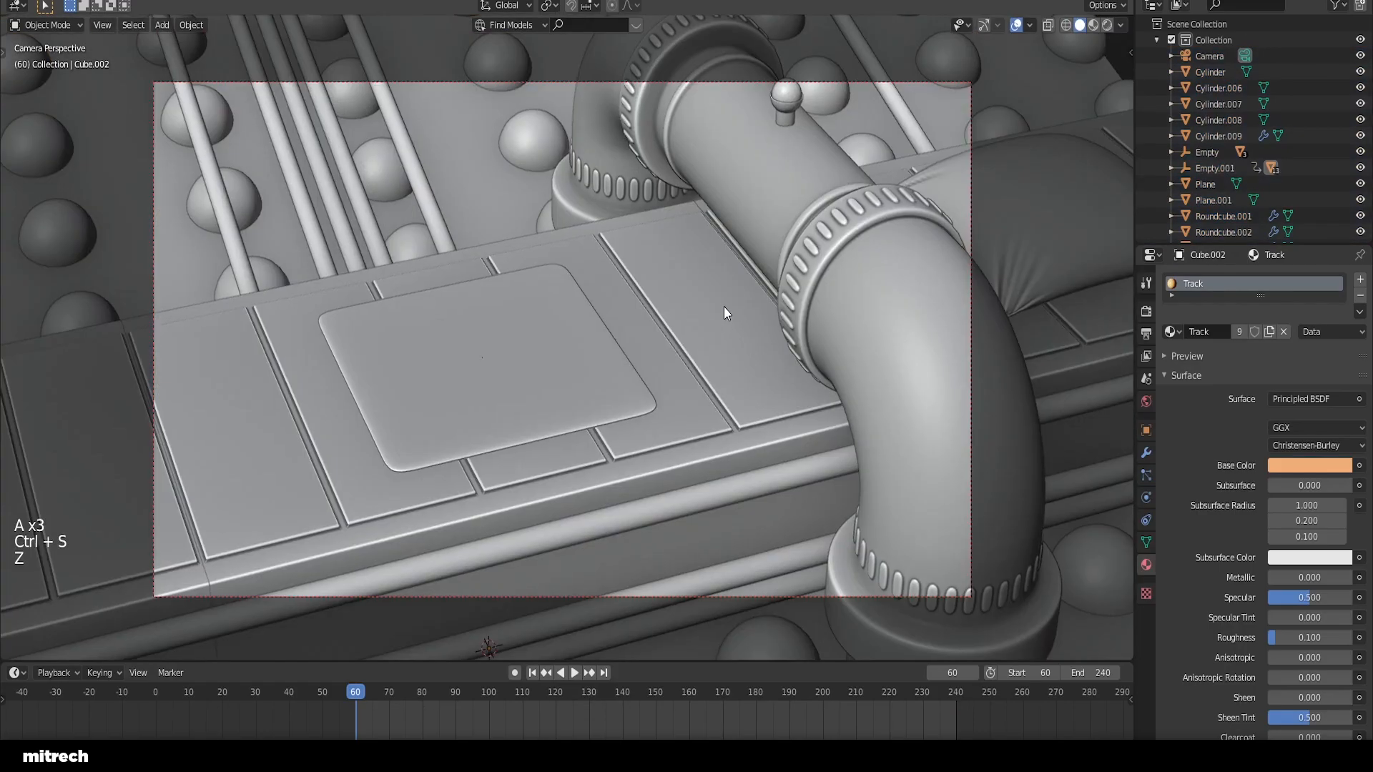
right_click(781, 104)
key(a)
key(a)
key(a)
key(a)
key(ctrl+s)
right_click(568, 277)
key(a)
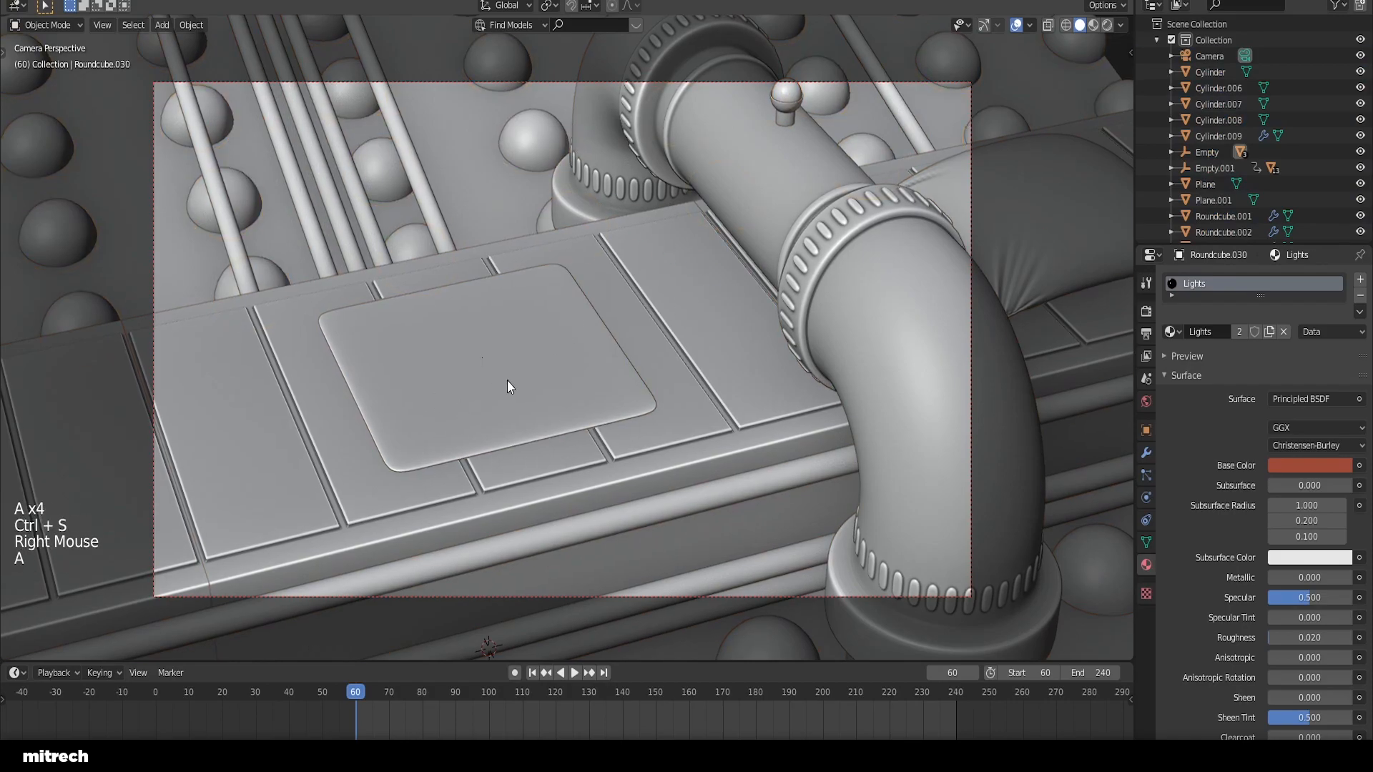
right_click(684, 320)
key(a)
key(a)
key(a)
key(a)
key(a)
key(ctrl+s)
key(F15)
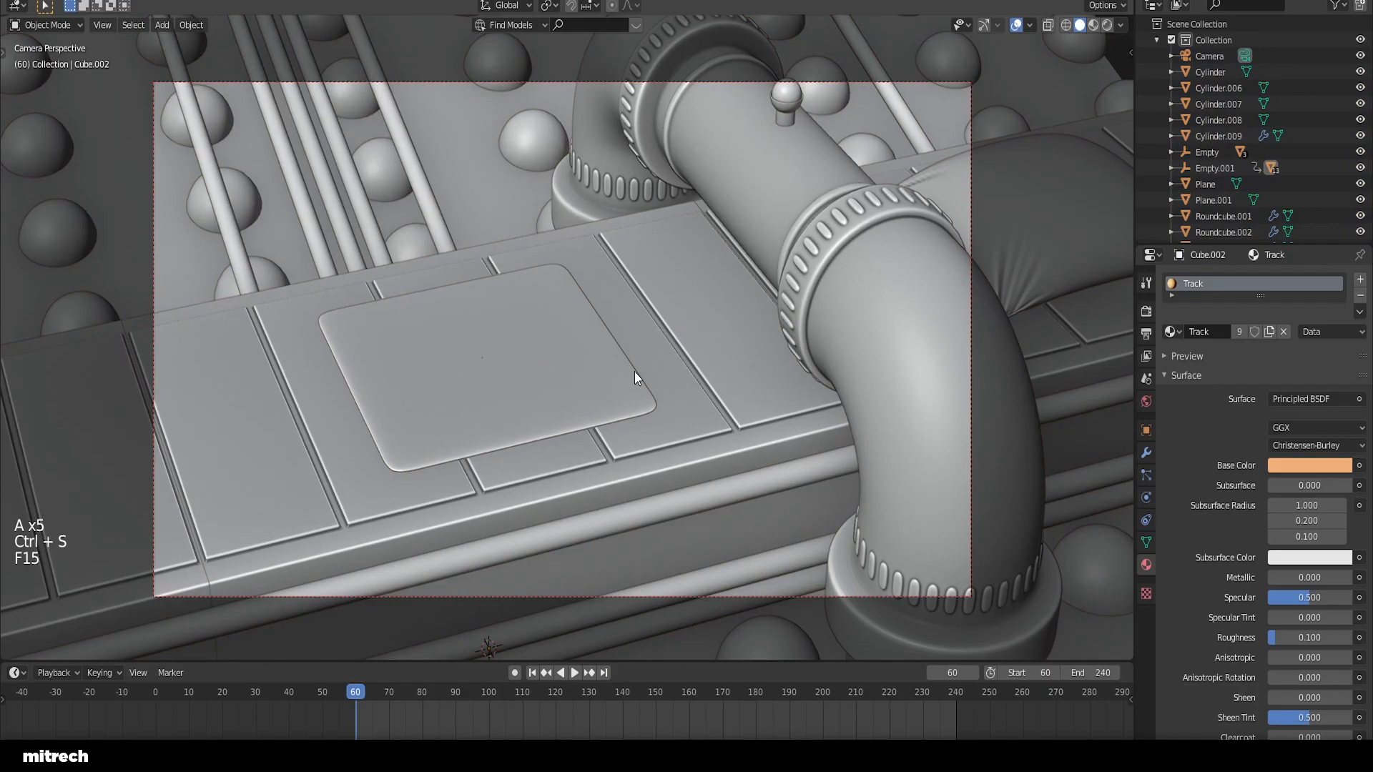
Step: Select the array of dome lights and isolate it in the Shading workspace by hiding all other objects
right_click(790, 94)
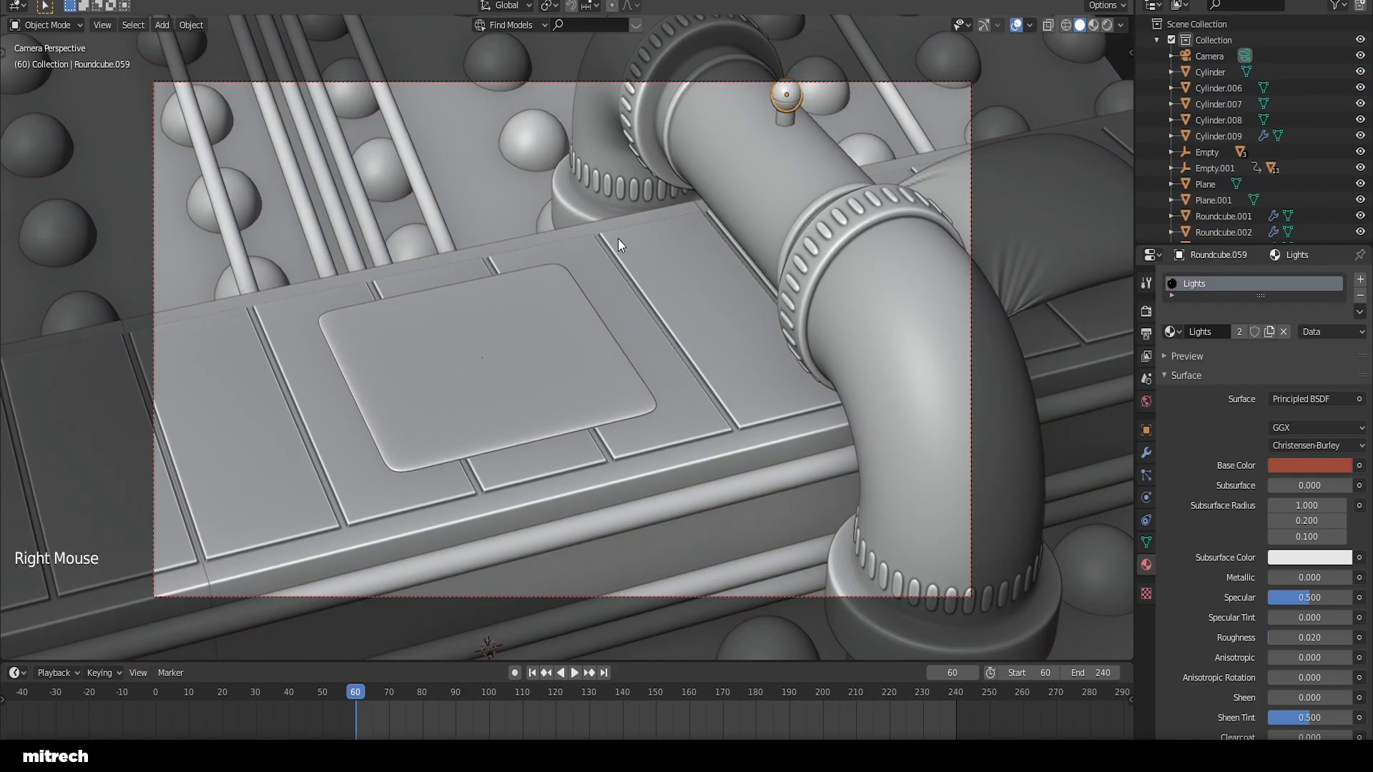
key(a)
right_click(541, 160)
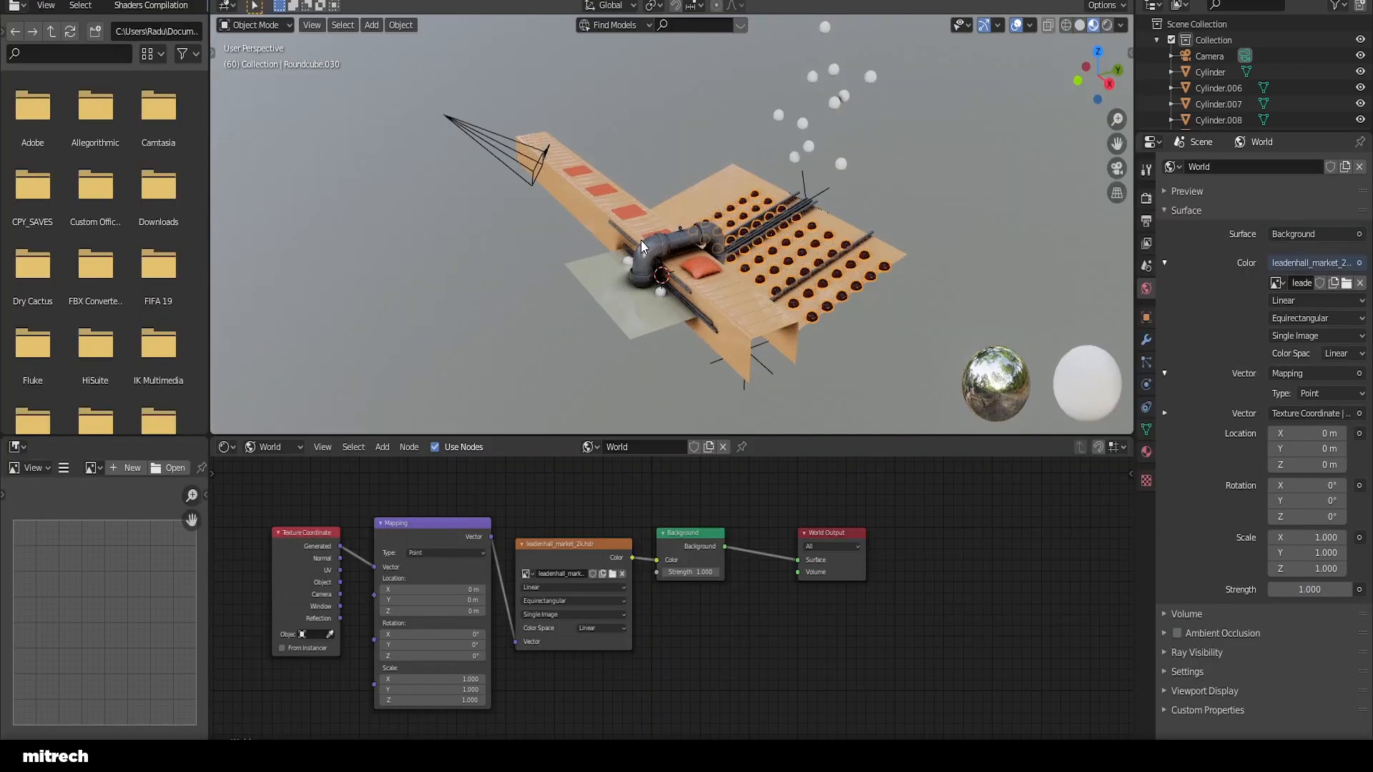
middle_drag(640, 239, 688, 256)
key(shift+h)
scroll(688, 256, up, 6)
Step: Lower the background strength in the viewport shading options until the environment behind the dome lights is plain dark grey
click(1120, 25)
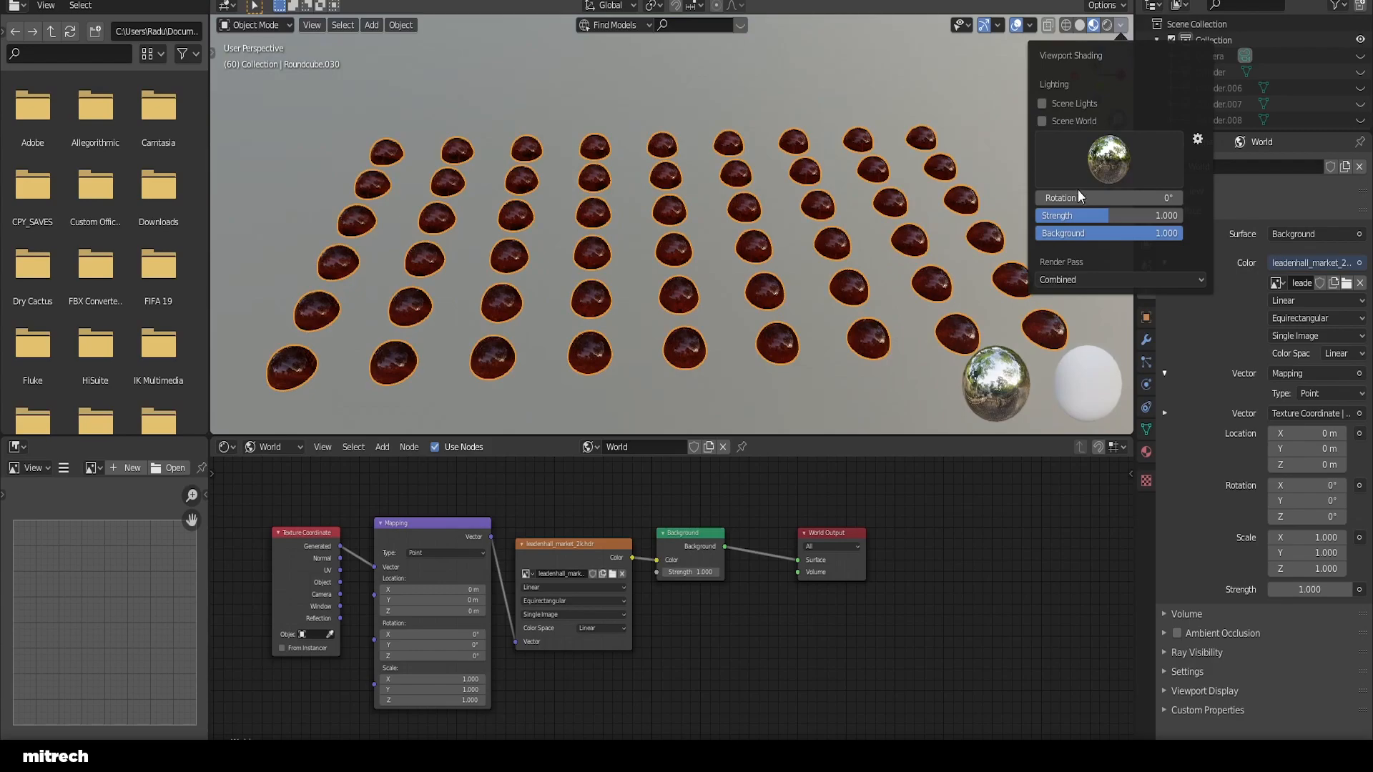
drag(1067, 233, 680, 232)
shift+middle_drag(629, 263, 712, 210)
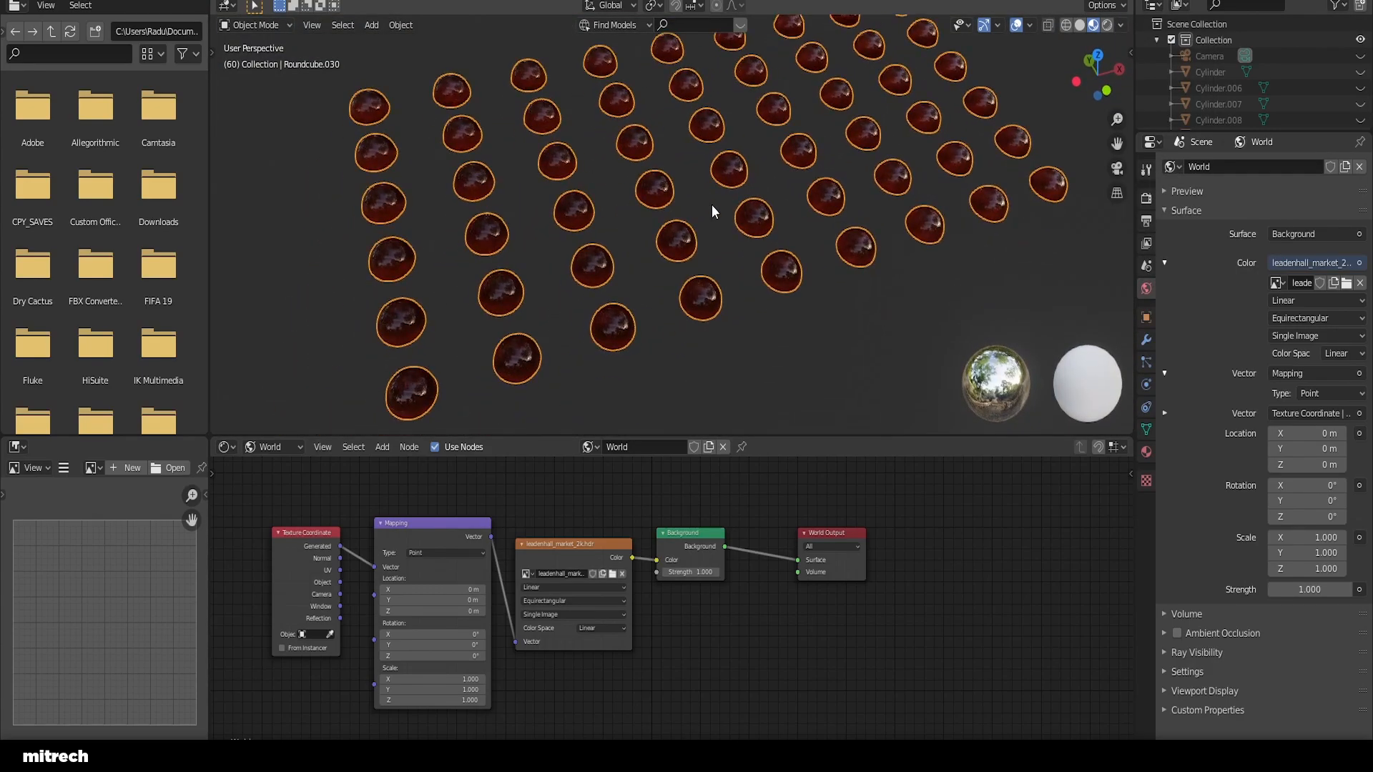
Step: Switch the shader editor to the object's Lights material and add a Timeline area between it and the 3D viewport
click(279, 446)
click(289, 468)
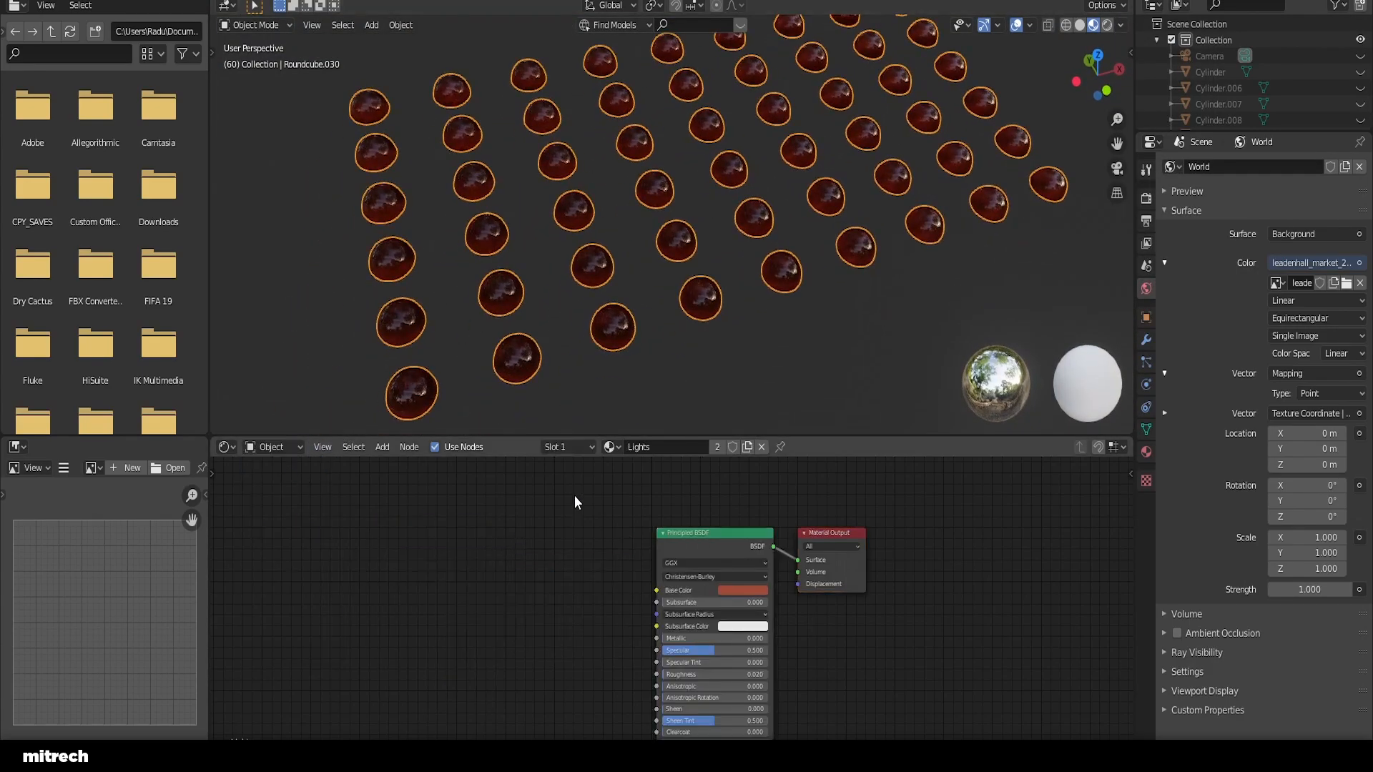
drag(216, 432, 229, 297)
click(227, 311)
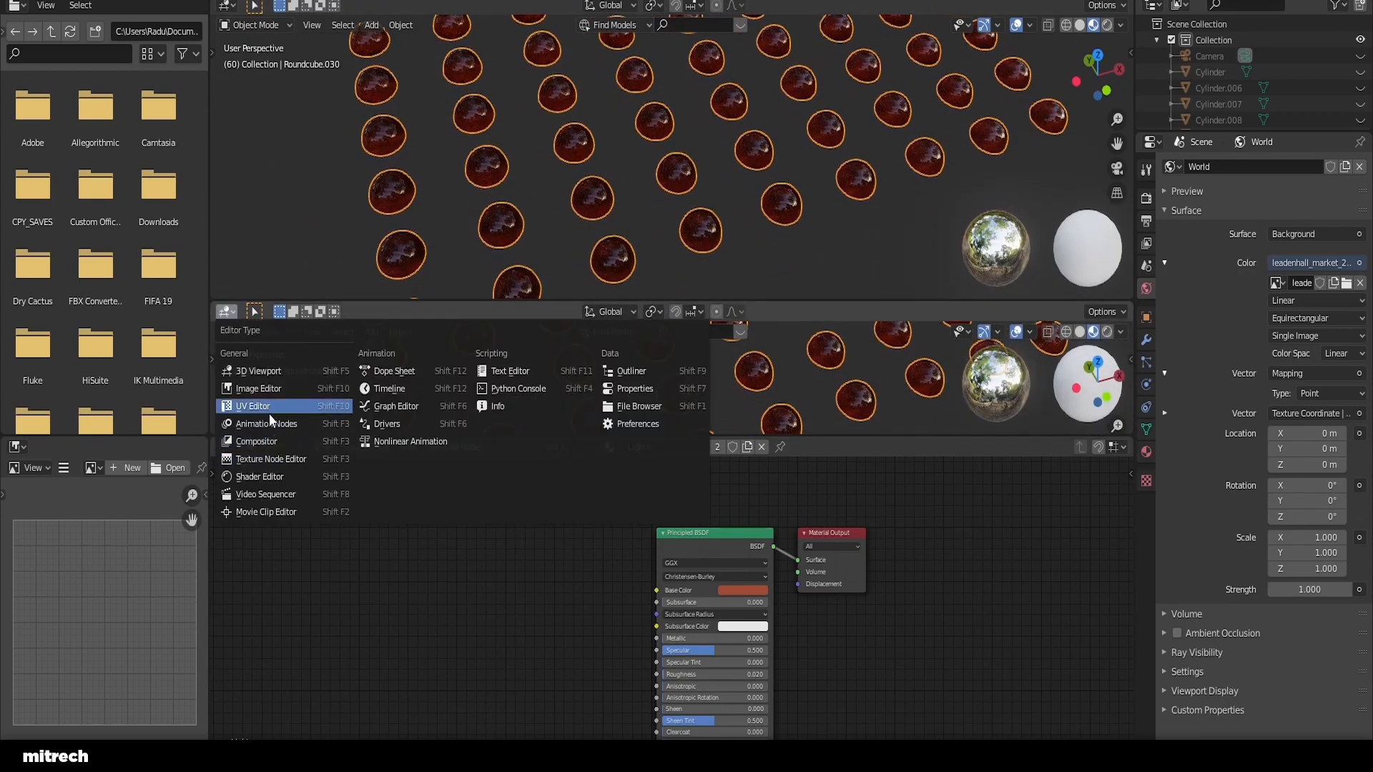
click(386, 388)
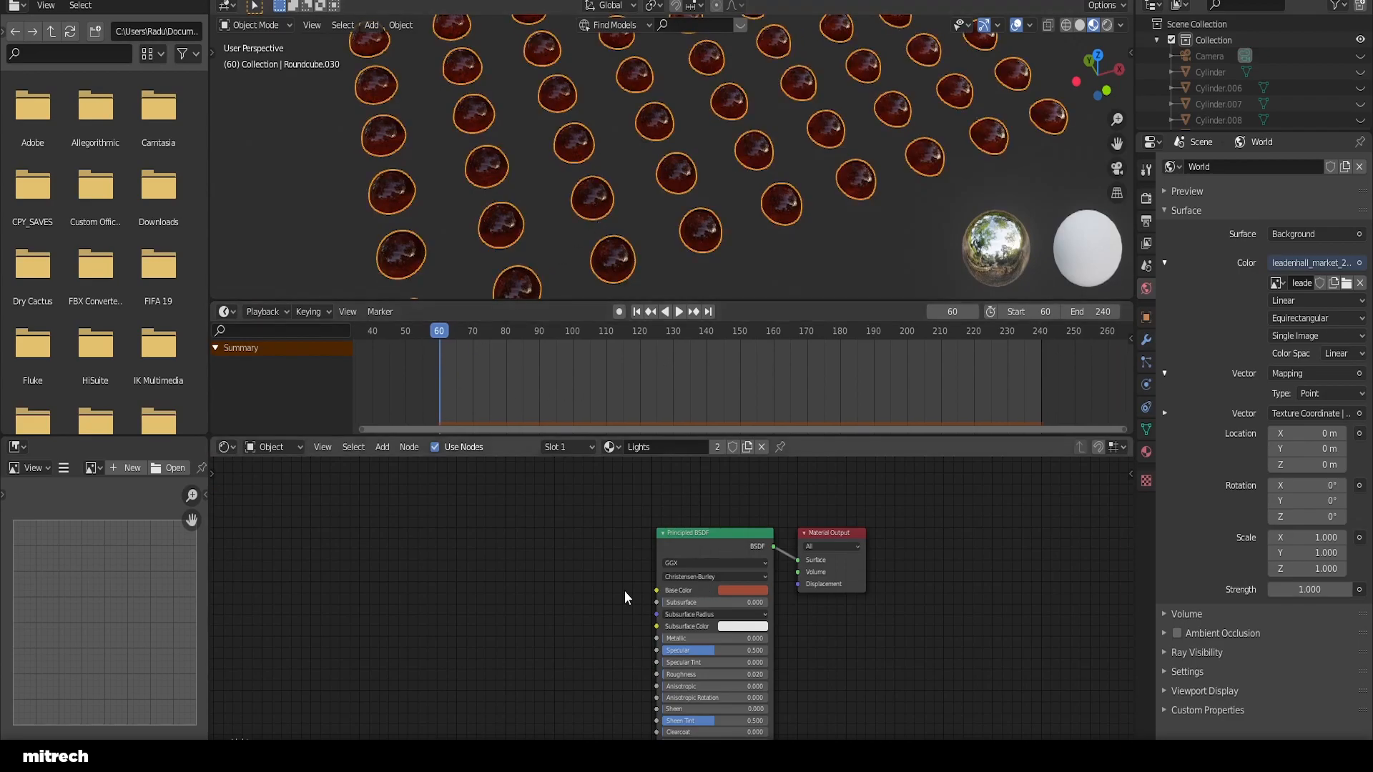
Step: Move the Material Output node farther from the Principled BSDF to make room between them
key(Home)
key(ctrl+space)
scroll(665, 540, down, 1)
middle_drag(577, 548, 767, 465)
scroll(758, 475, up, 4)
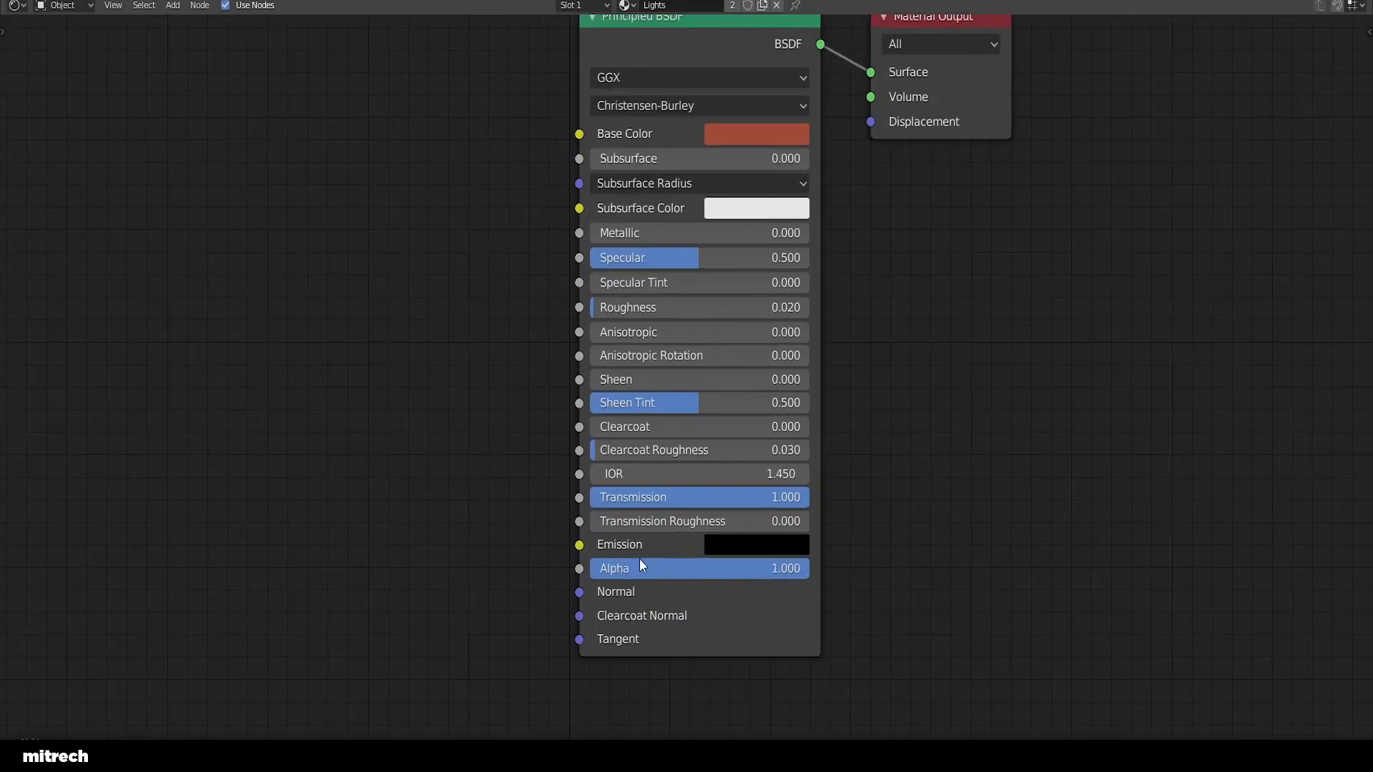
click(756, 546)
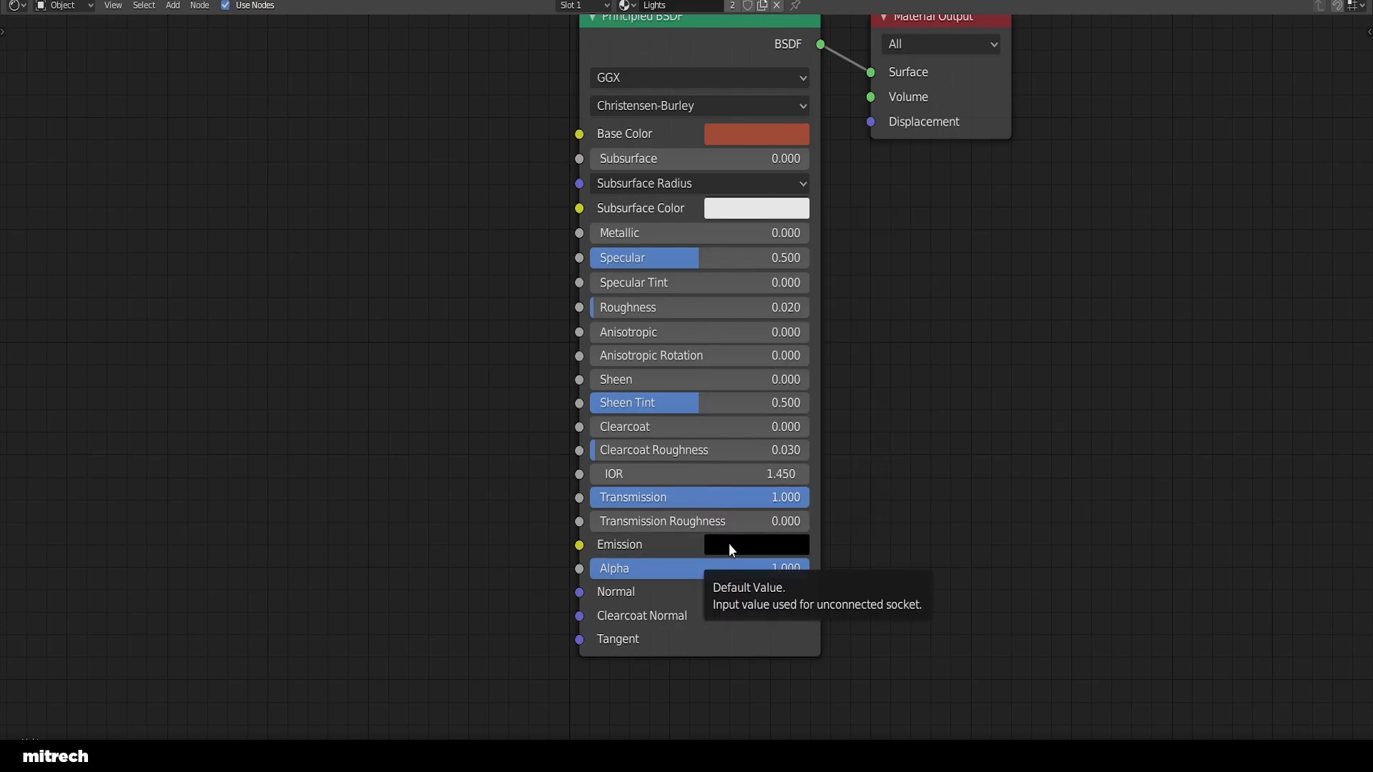
middle_drag(994, 366, 752, 527)
drag(732, 280, 1201, 290)
key(shift+a)
click(832, 357)
text(mix)
key(Return)
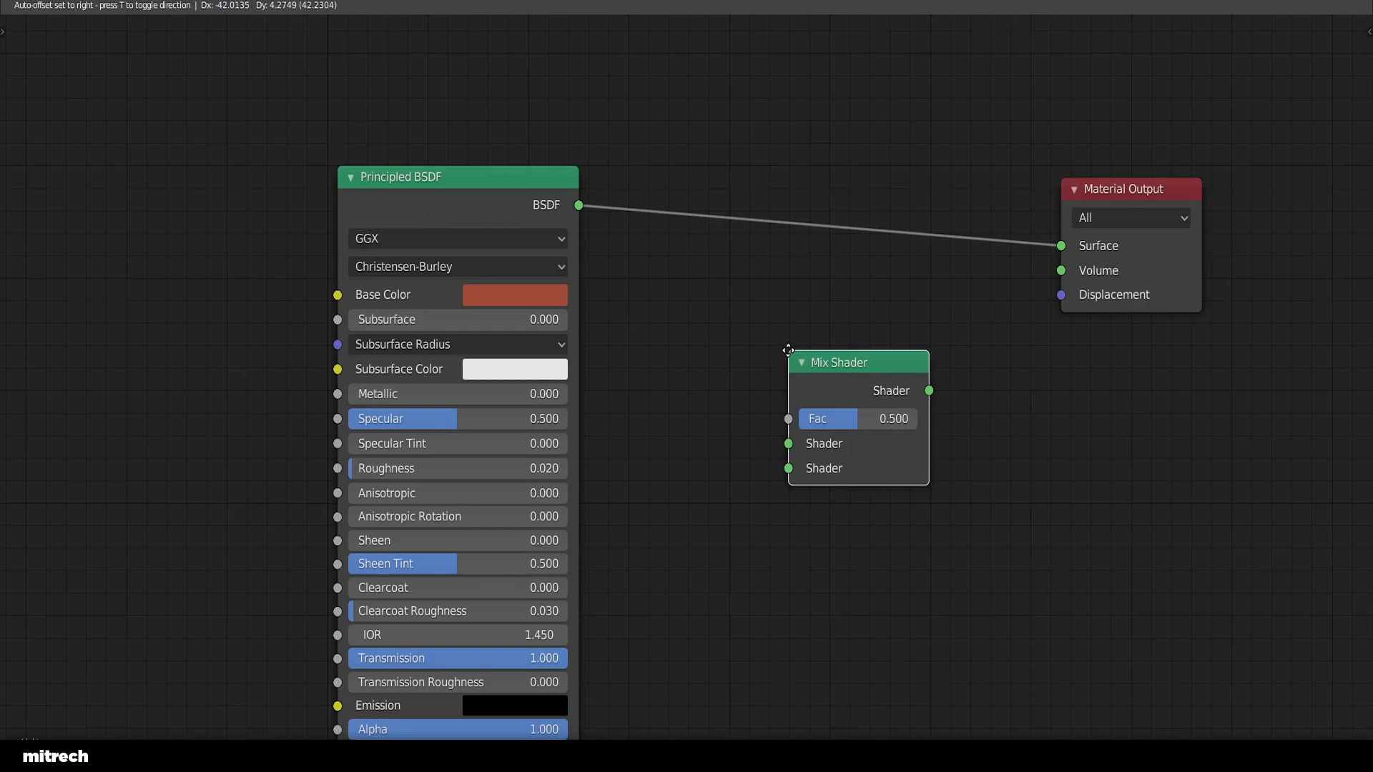
click(787, 350)
key(x)
middle_drag(752, 426, 843, 264)
Step: Try an orange-red FF3C00 emission color with Alpha 5 on the Lights material and view the domes from a lower angle
key(ctrl+space)
scroll(669, 628, up, 4)
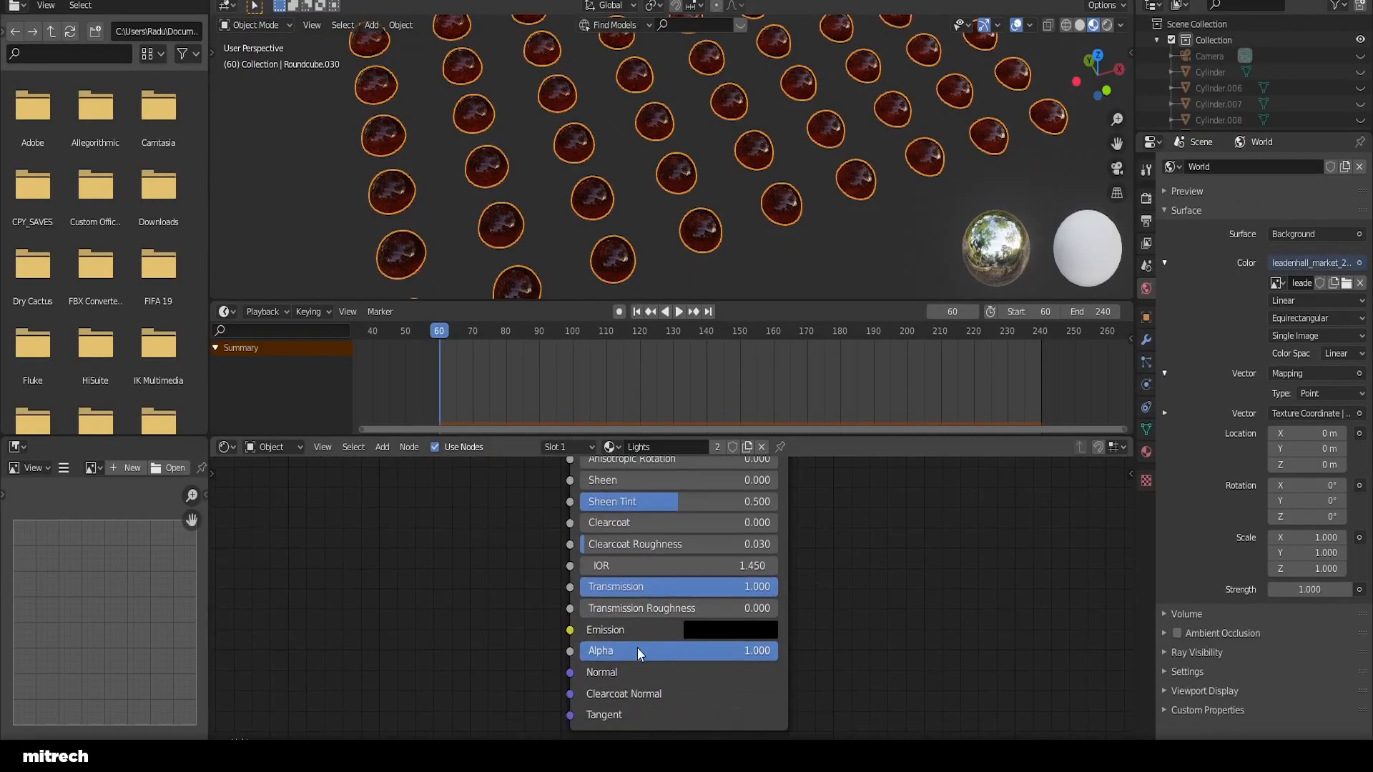
click(720, 628)
drag(837, 450, 840, 339)
mouse_move(767, 406)
mouse_down()
mouse_move(731, 478)
mouse_move(744, 484)
mouse_up()
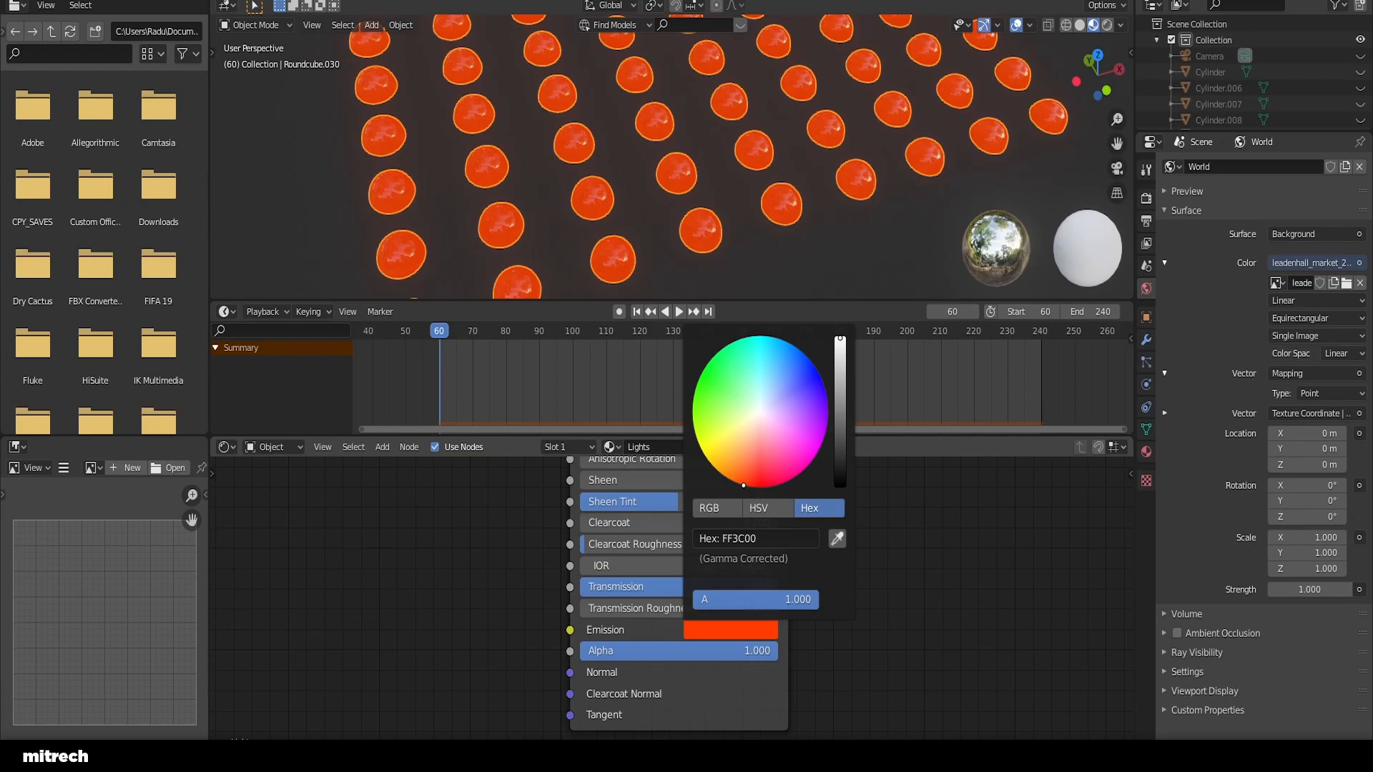
click(638, 657)
text(5)
key(Return)
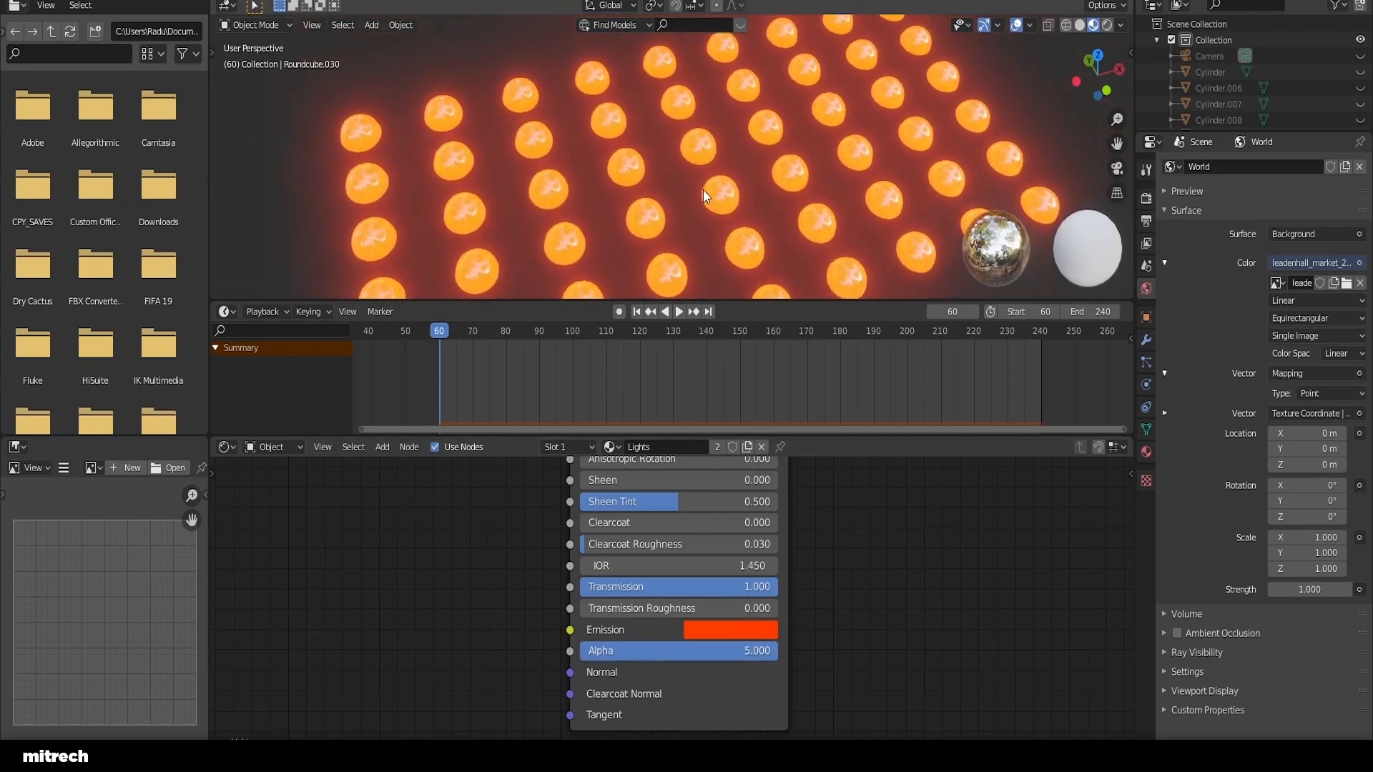
click(1145, 198)
click(1145, 288)
middle_drag(743, 184, 736, 155)
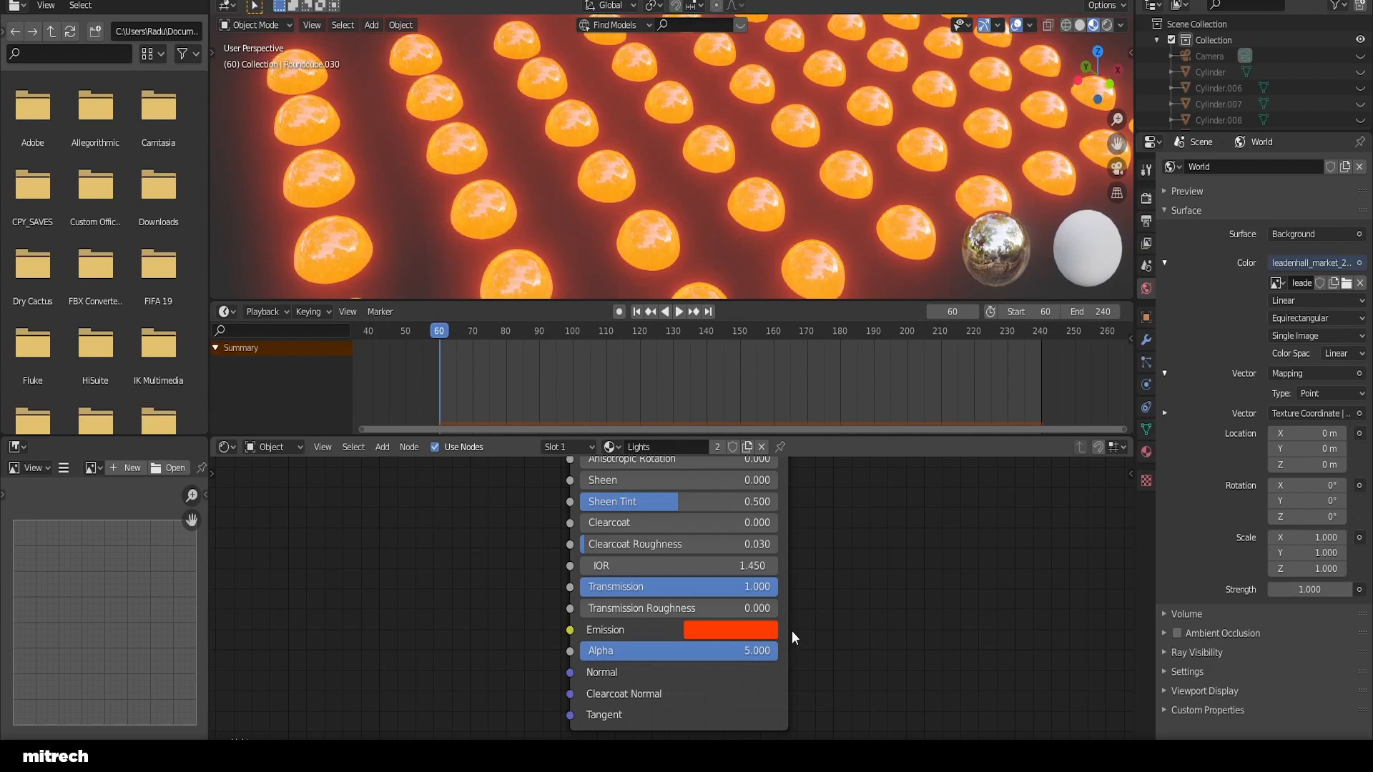
Step: Reset the Lights material's Emission to black and its Alpha to 1
click(769, 630)
click(842, 486)
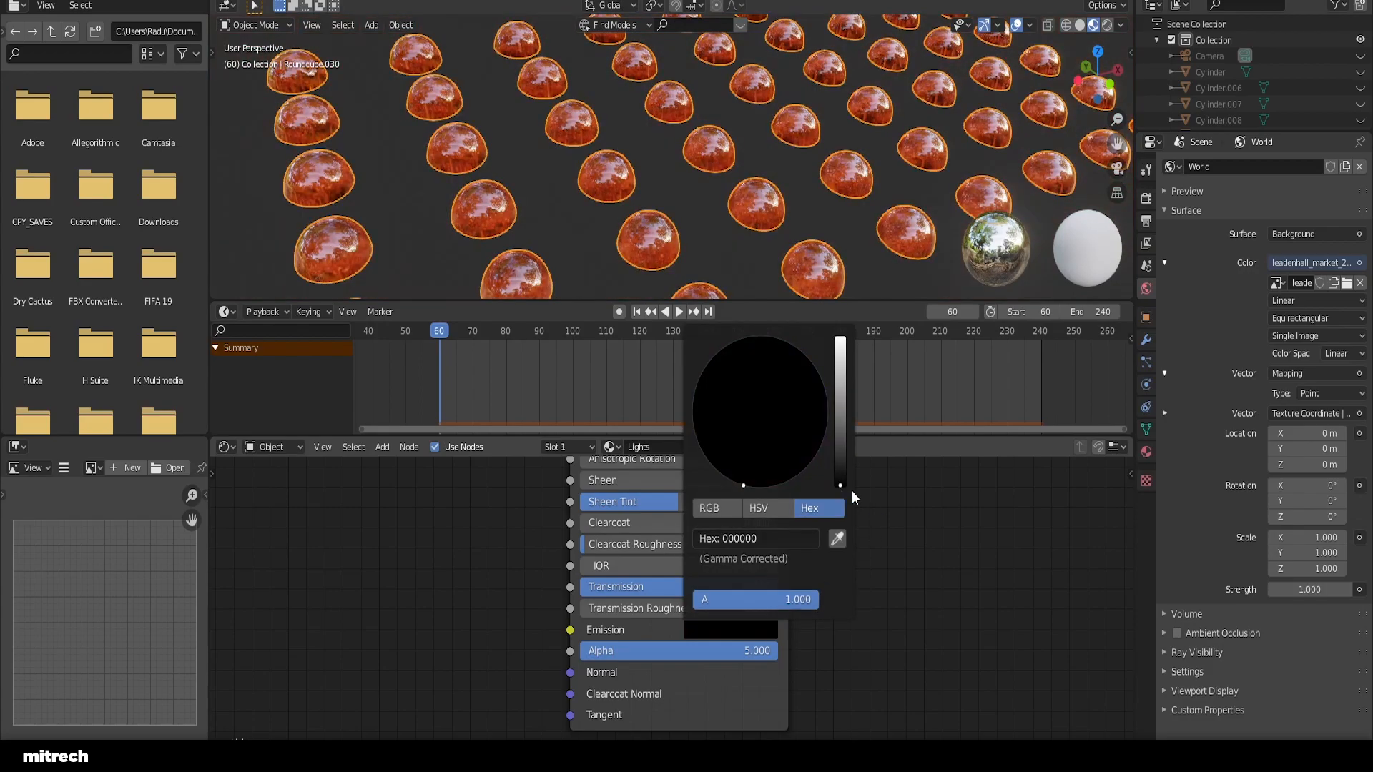
click(743, 649)
text(1)
key(Return)
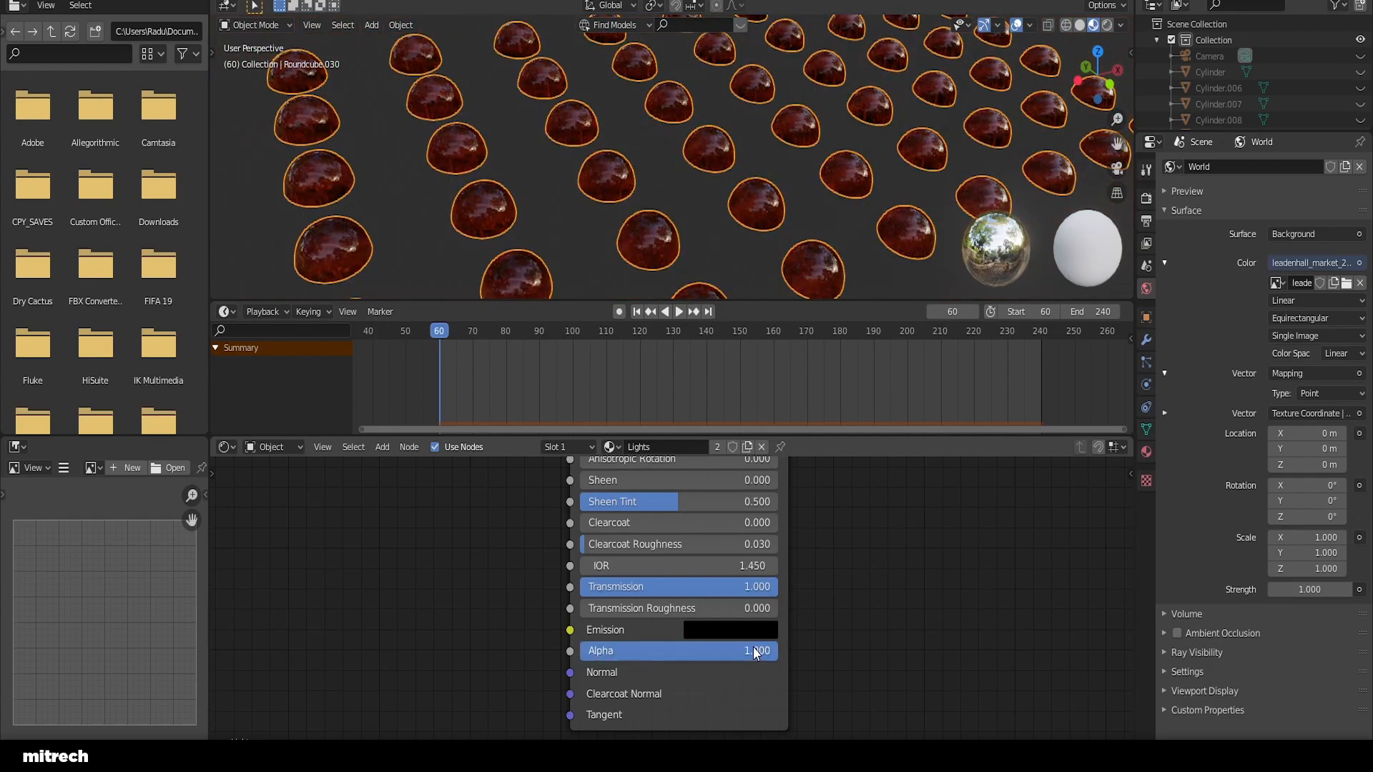
Step: Turn on auto keying and keyframe the Lights material's Emission and Alpha at frame 60
scroll(762, 627, down, 2)
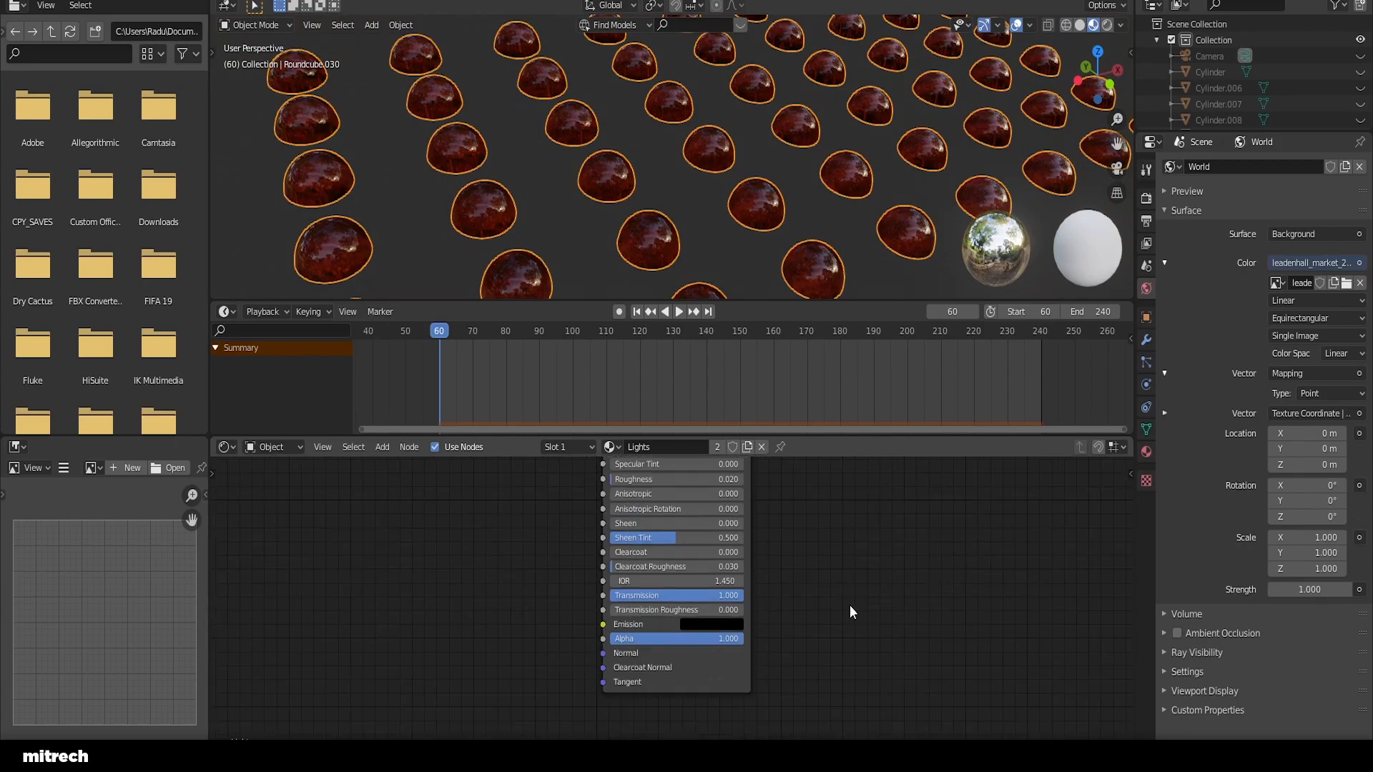
scroll(732, 650, down, 2)
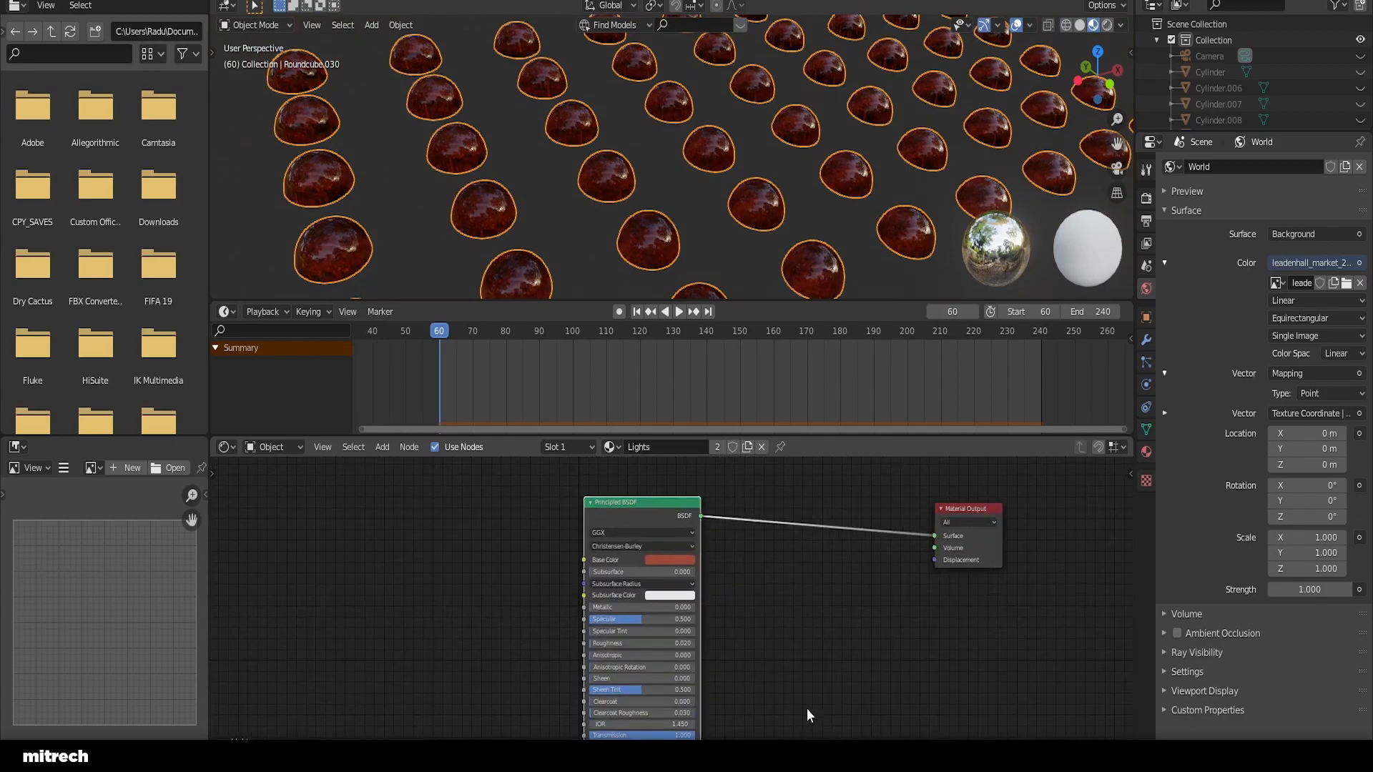
scroll(637, 512, up, 1)
scroll(779, 606, up, 2)
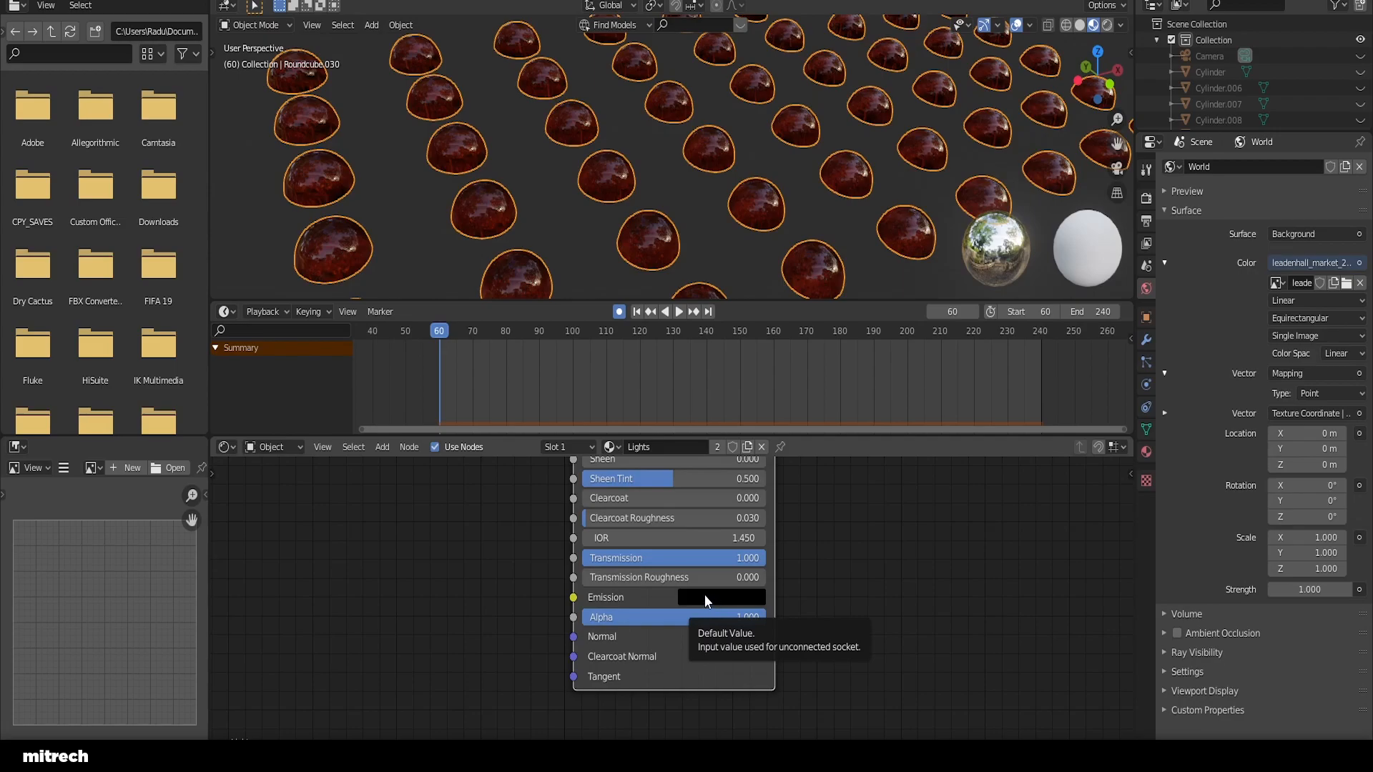
key(i)
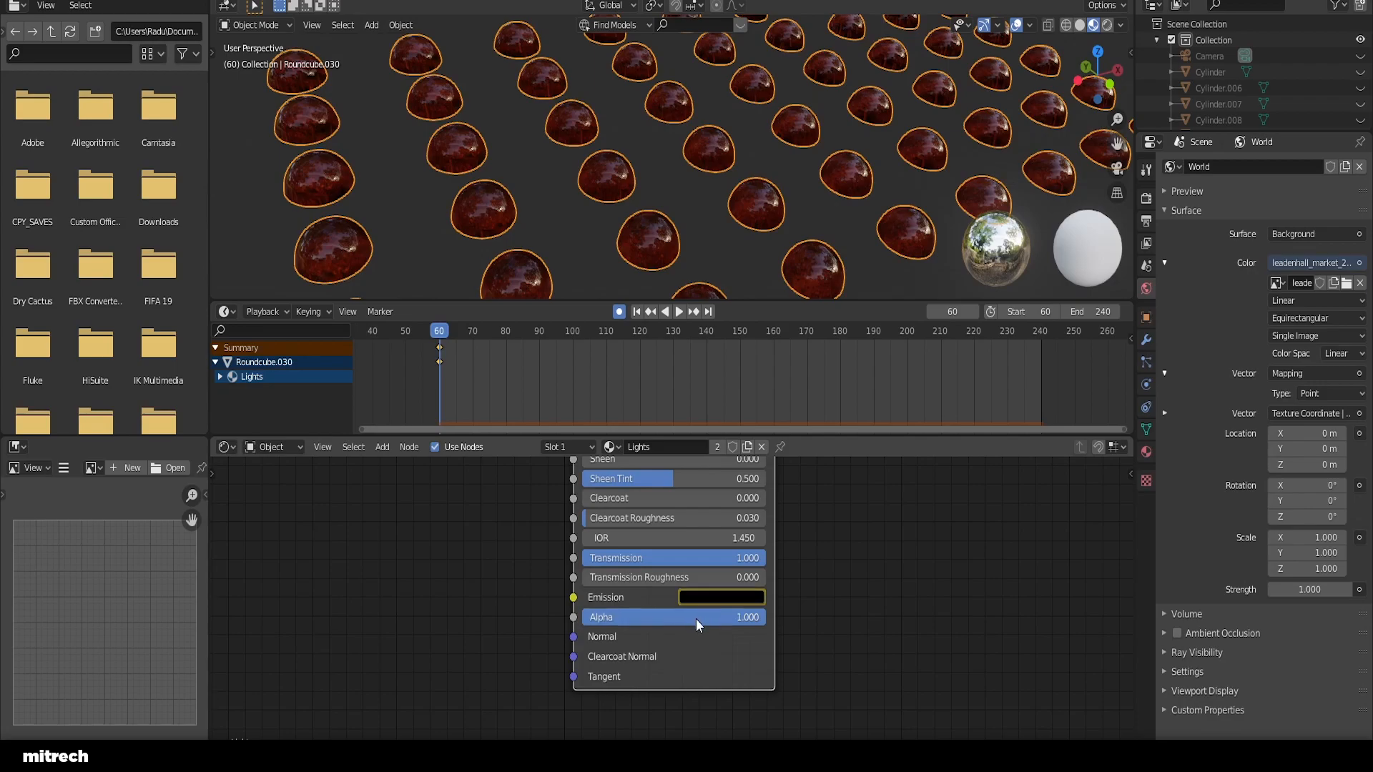
key(i)
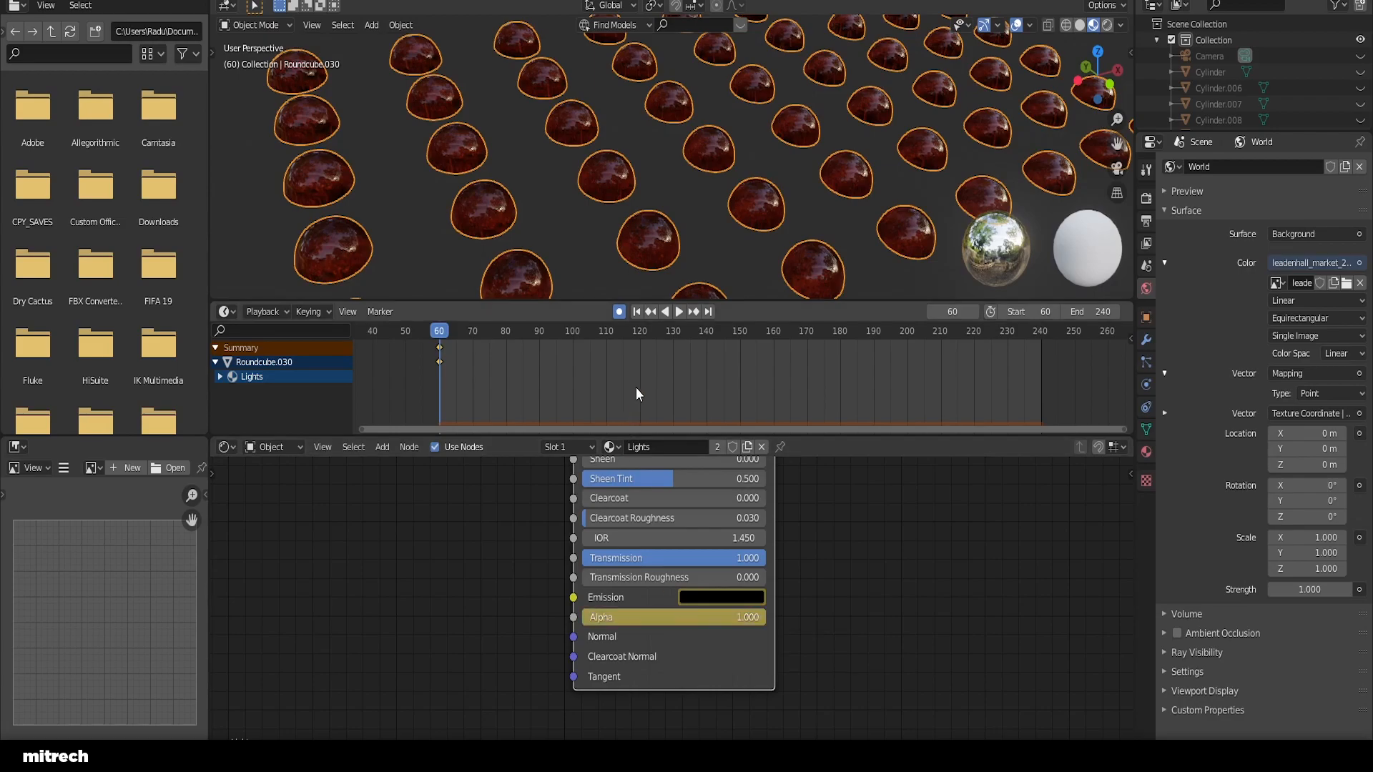
Step: At frame 64, keyframe the Emission, set its color to FF2300 and set Alpha to 5
key(Right)
key(Right)
key(Right)
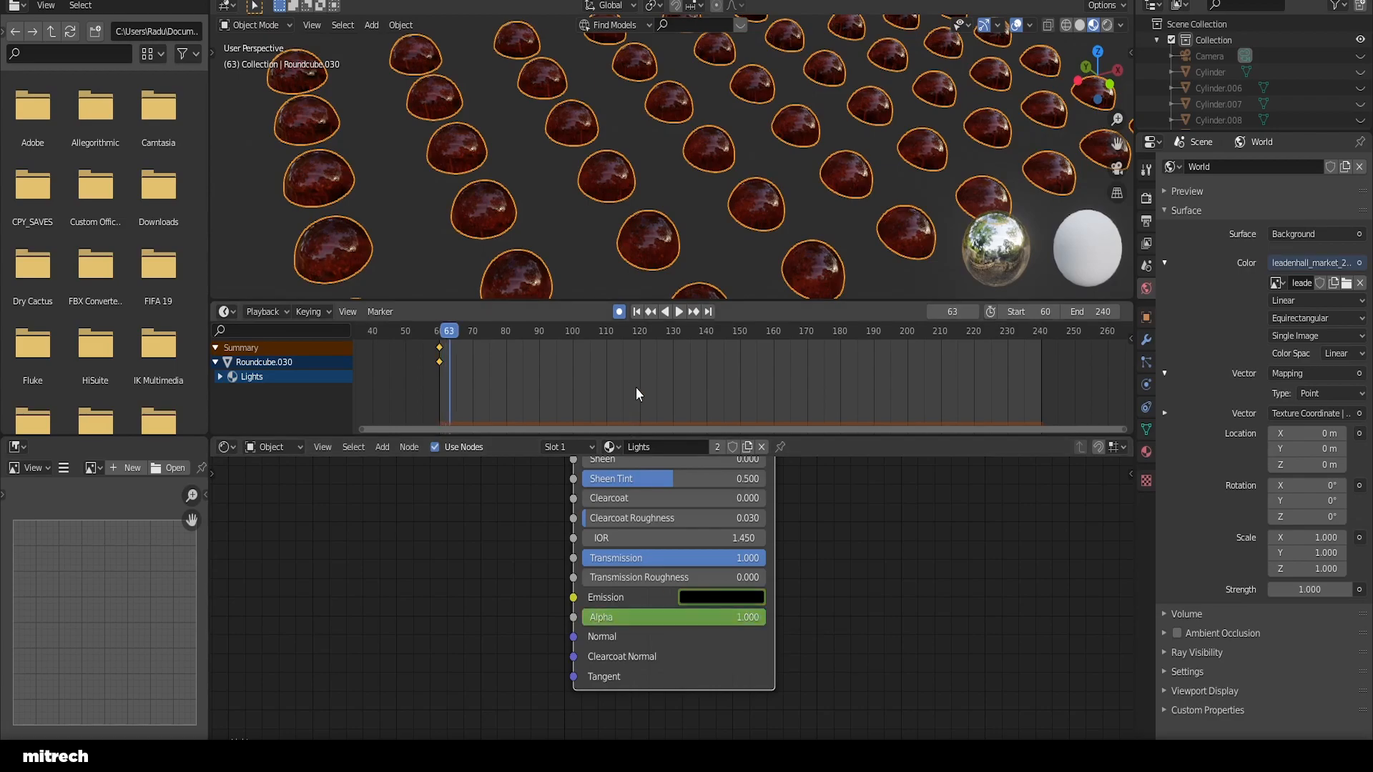
key(Right)
key(i)
click(733, 597)
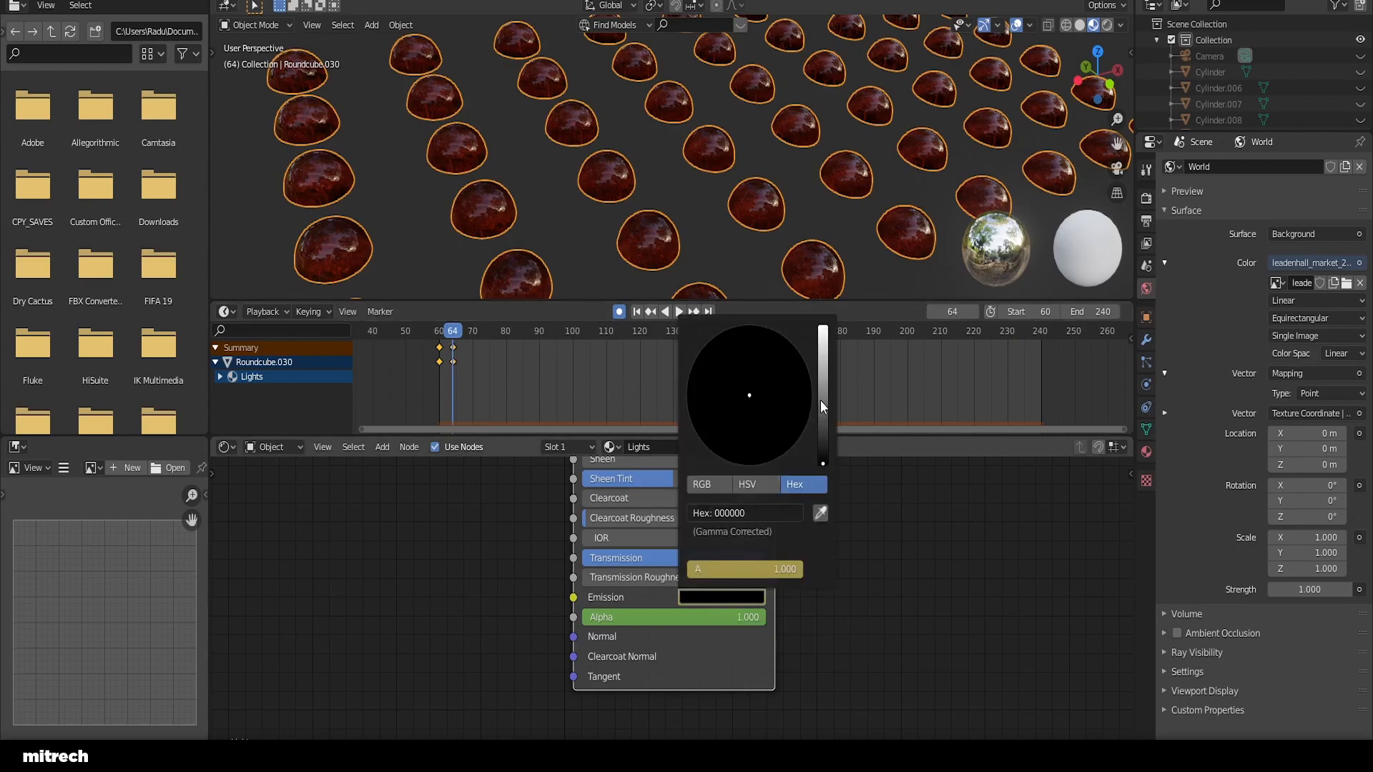
drag(821, 400, 822, 327)
drag(749, 418, 740, 464)
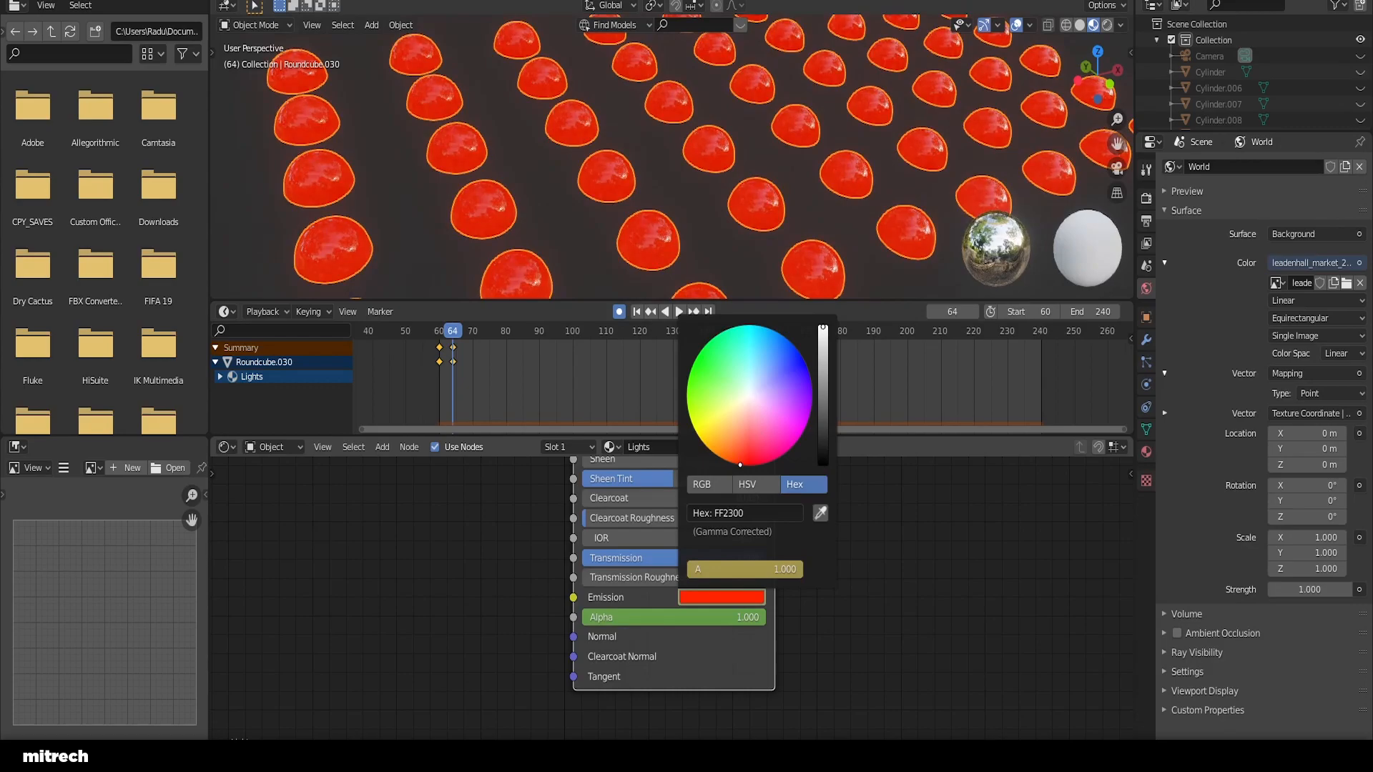
click(678, 619)
text(5)
key(Return)
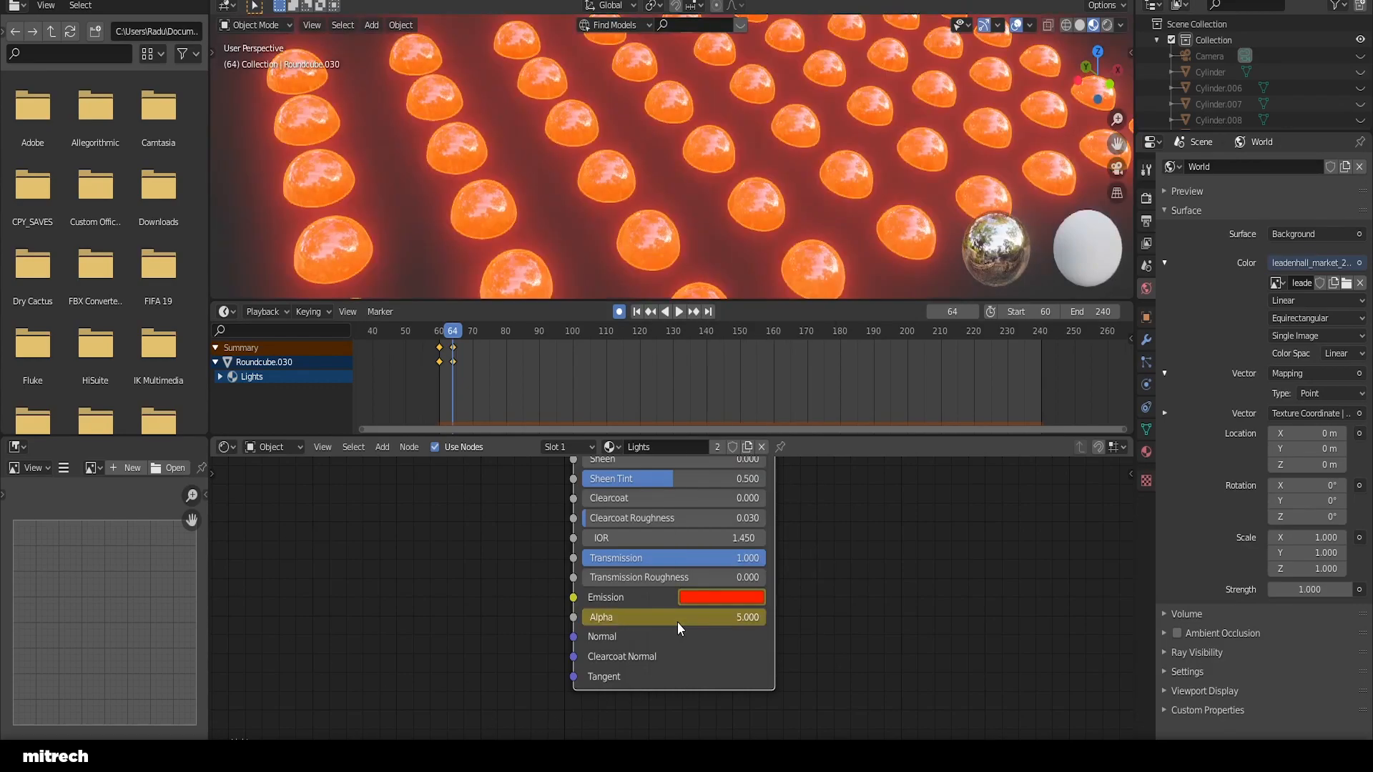
Step: Play the animation from frame 60 to check how the dome lights switch on
key(space)
drag(449, 328, 435, 330)
key(space)
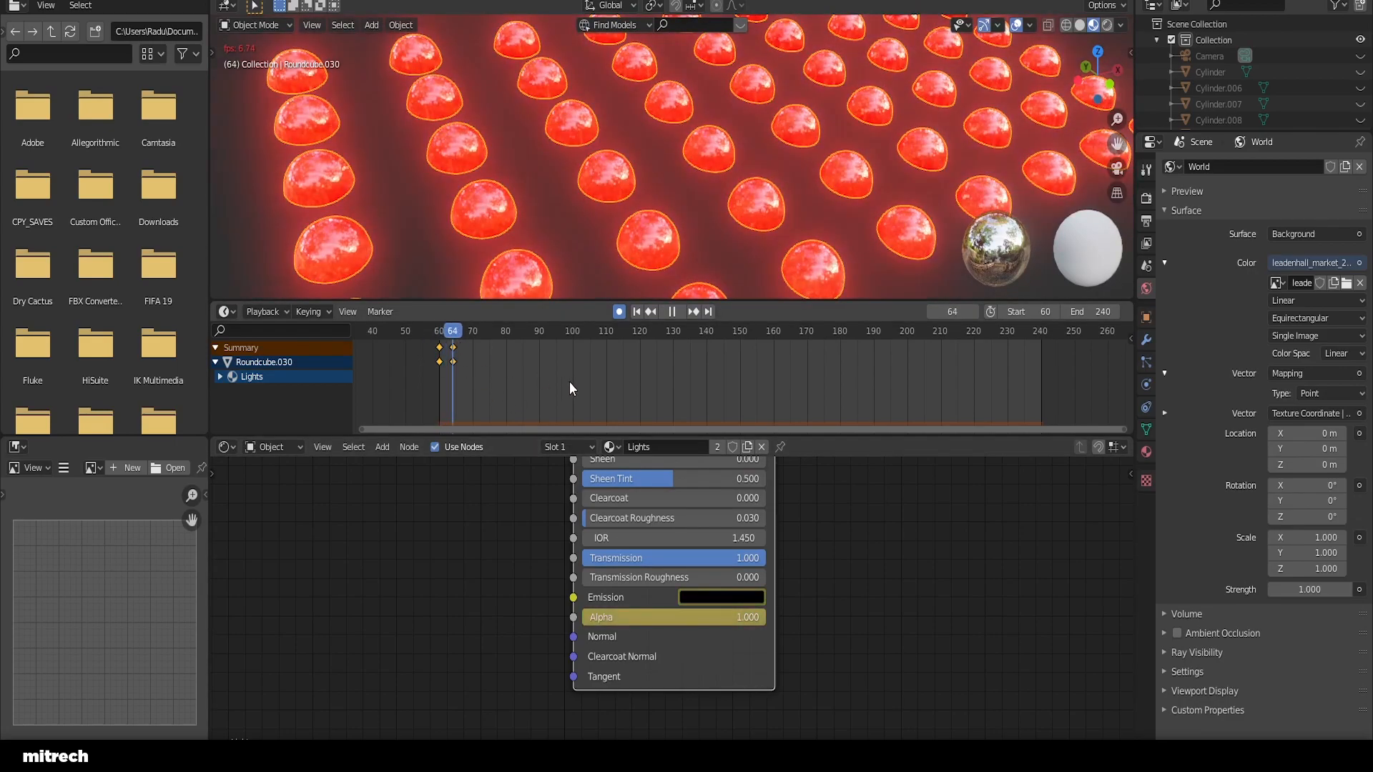
key(space)
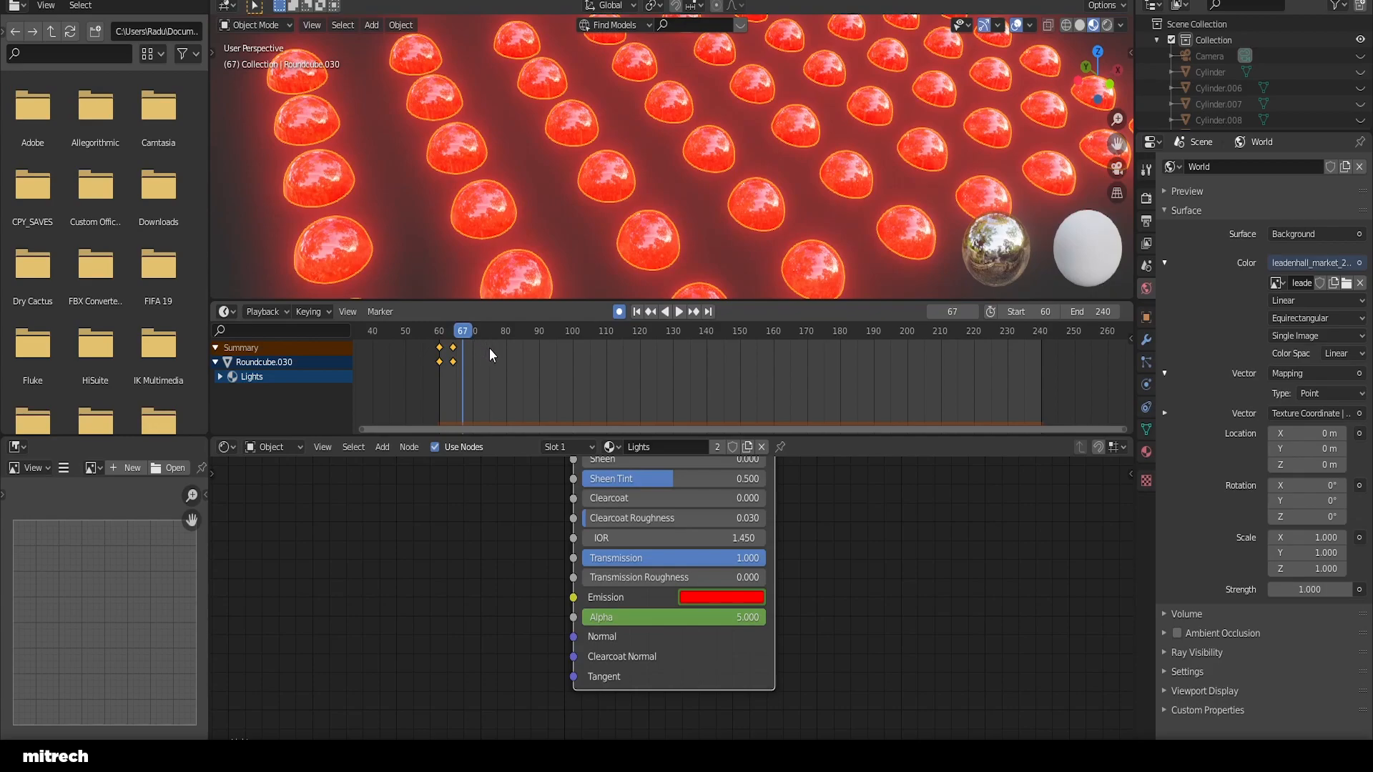
Step: Keyframe the lit Emission color and Alpha at frame 75 to hold the glow
click(505, 361)
key(Left)
key(Left)
key(Left)
key(Left)
key(Left)
key(i)
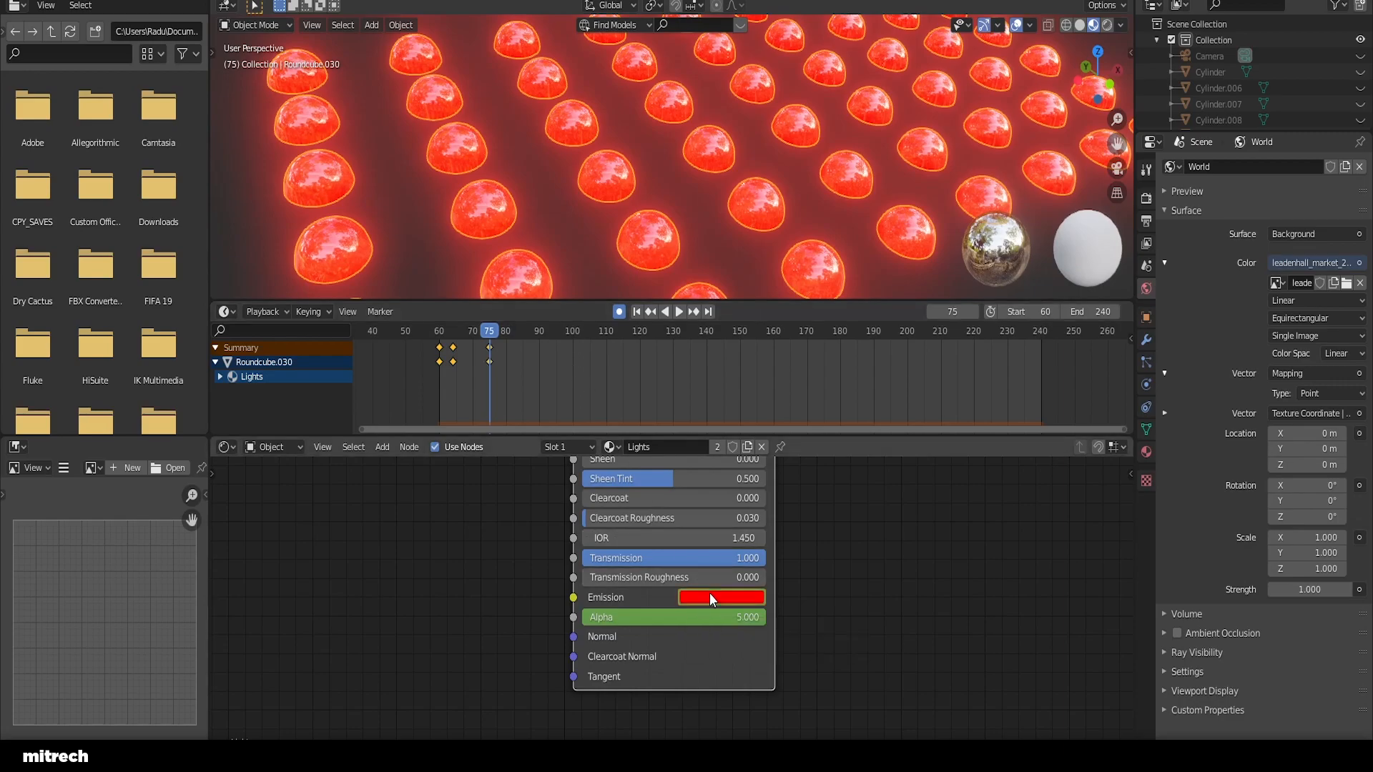
key(i)
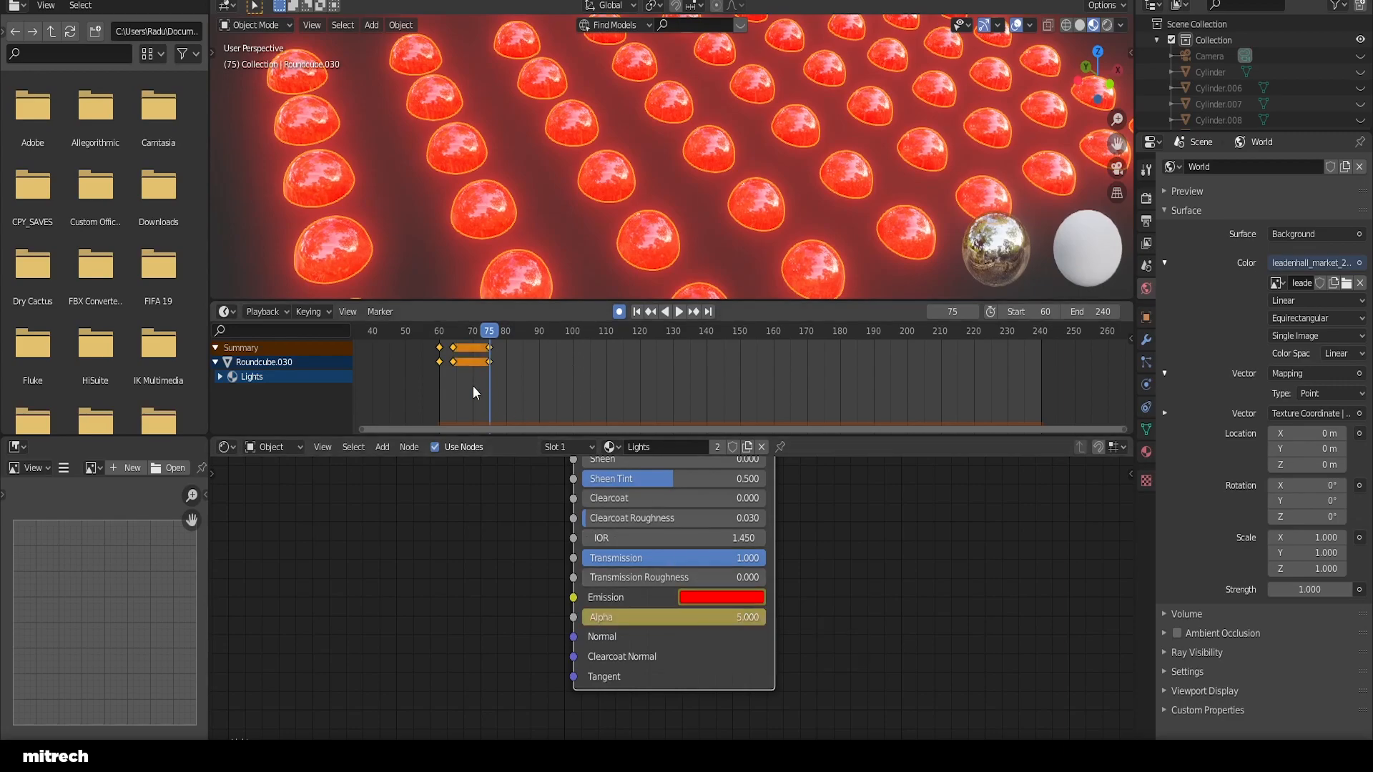
Step: Duplicate the unlit keyframes from frame 60 to frame 80
drag(426, 370, 441, 346)
key(shift+d)
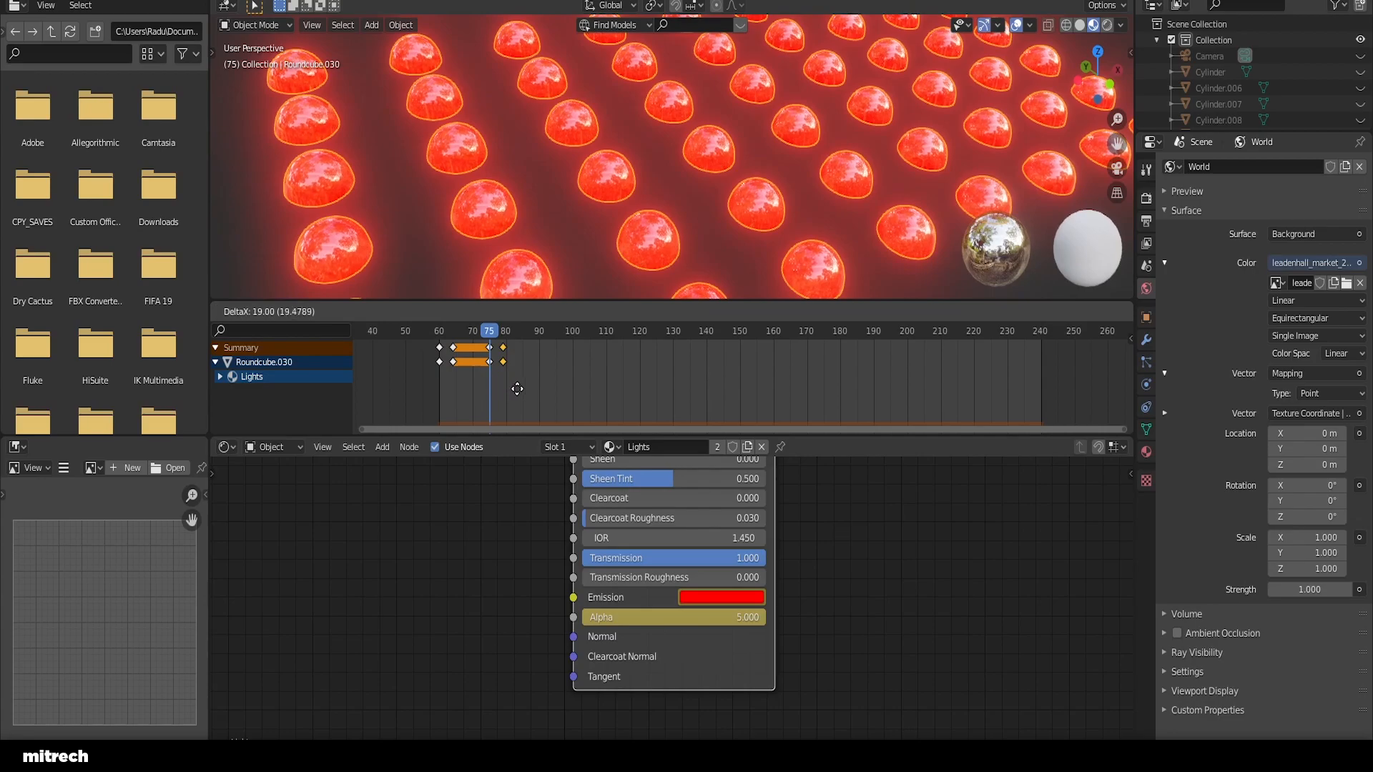
click(518, 394)
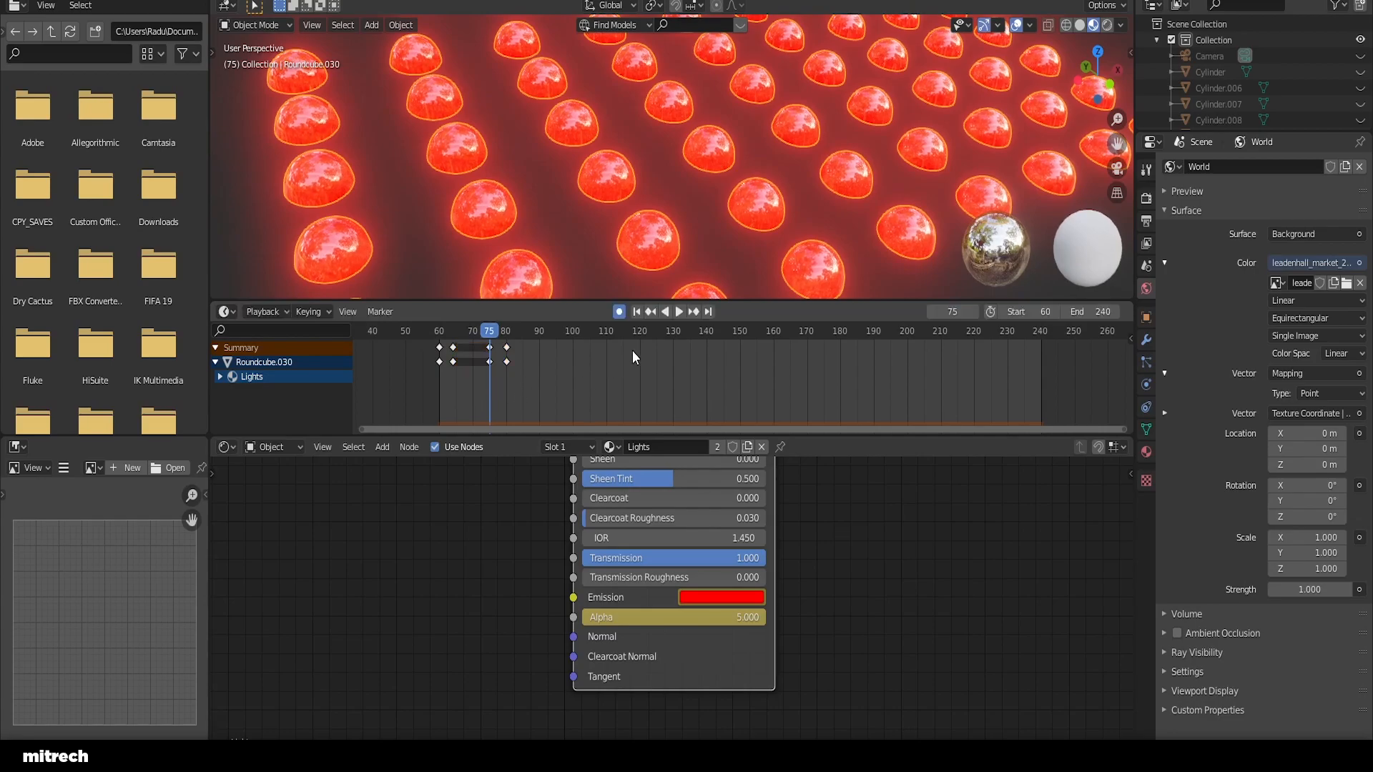
Step: Turn off auto keying and play the light pulse from the start frame
key(shift+Left)
key(space)
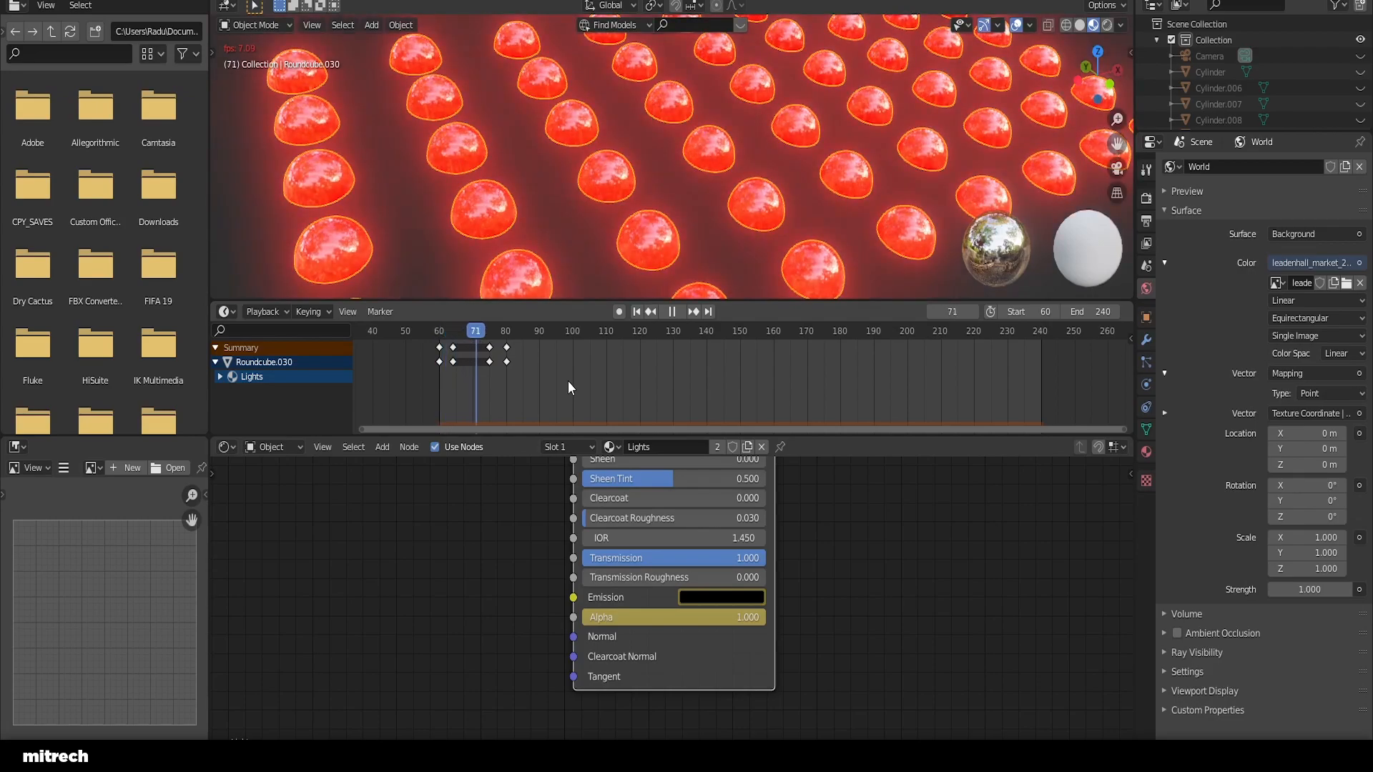
key(space)
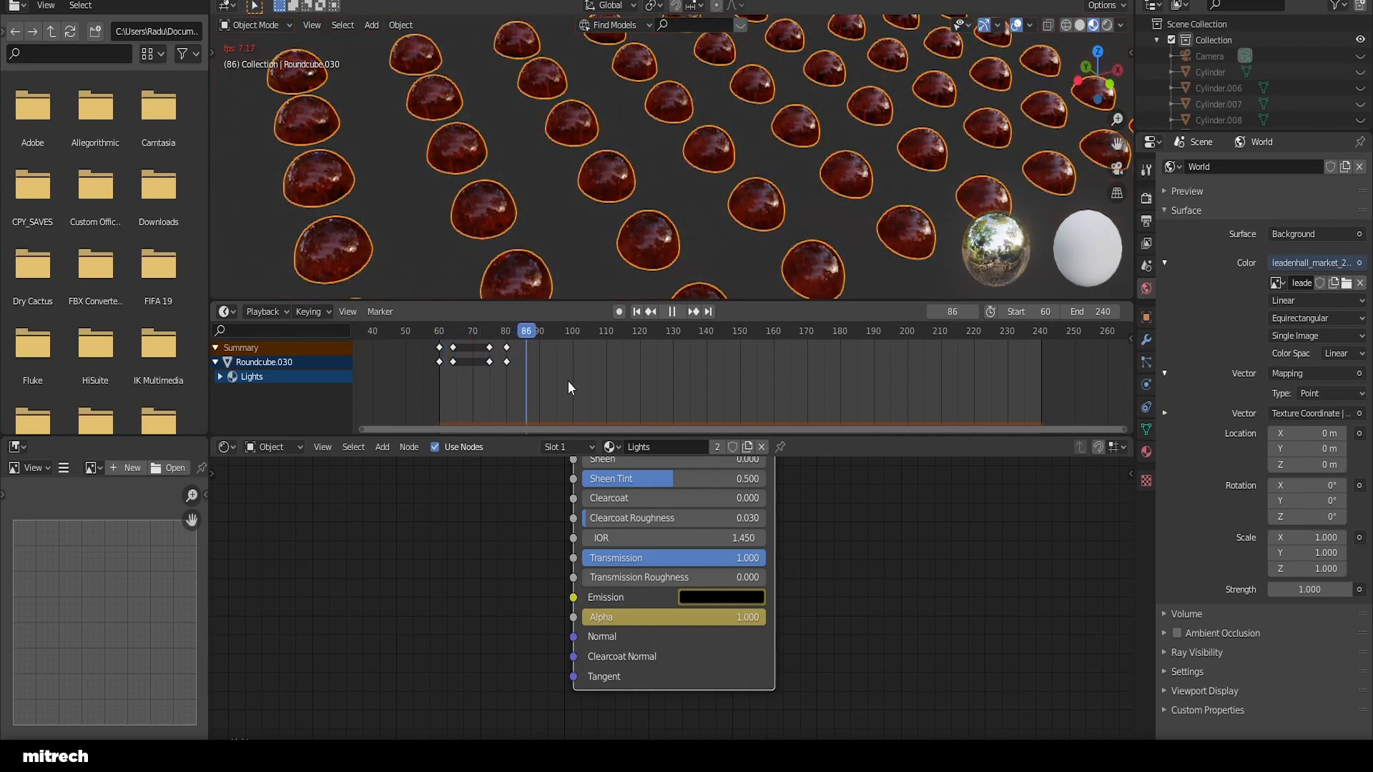
key(a)
click(568, 380)
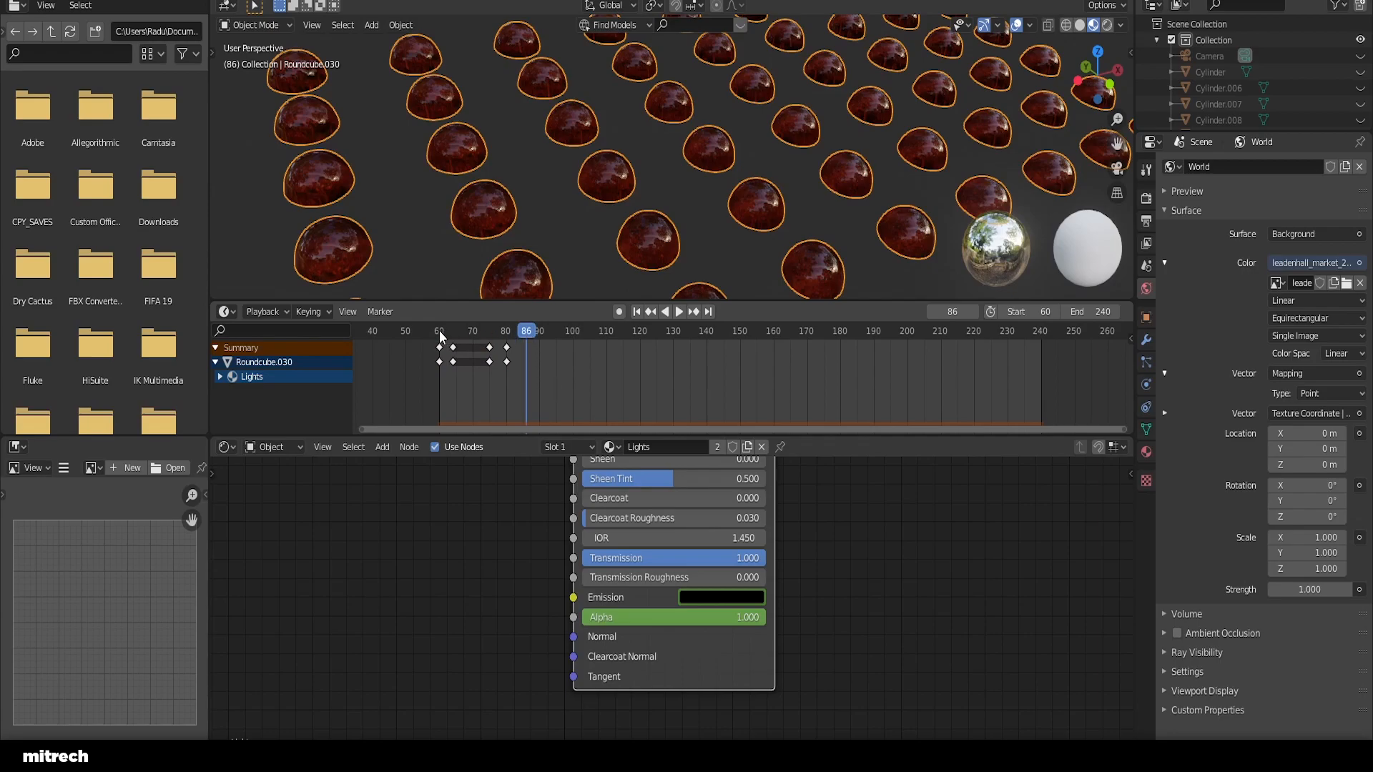
Step: Duplicate the full set of pulse keyframes to start at frame 120 and play back the copy
click(641, 359)
key(b)
drag(531, 391, 412, 335)
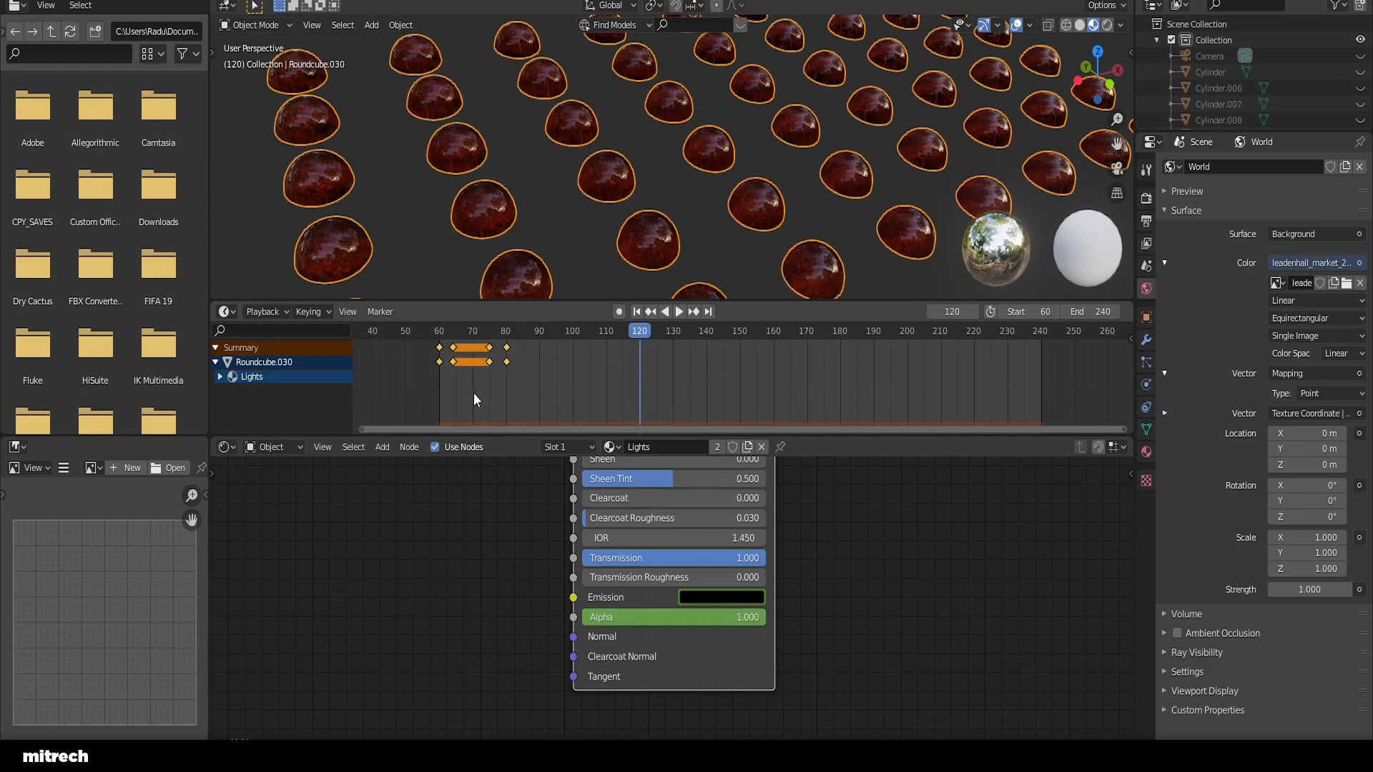
key(g)
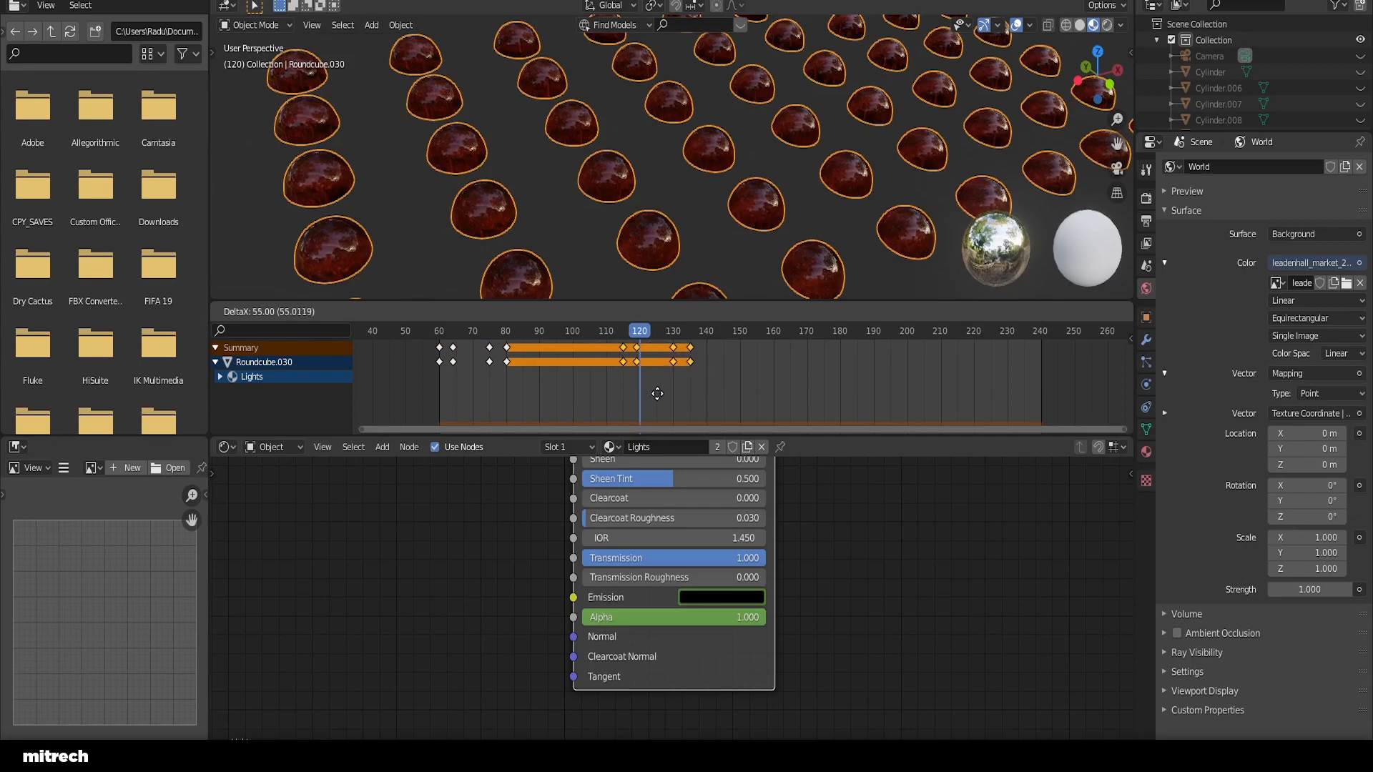
click(658, 398)
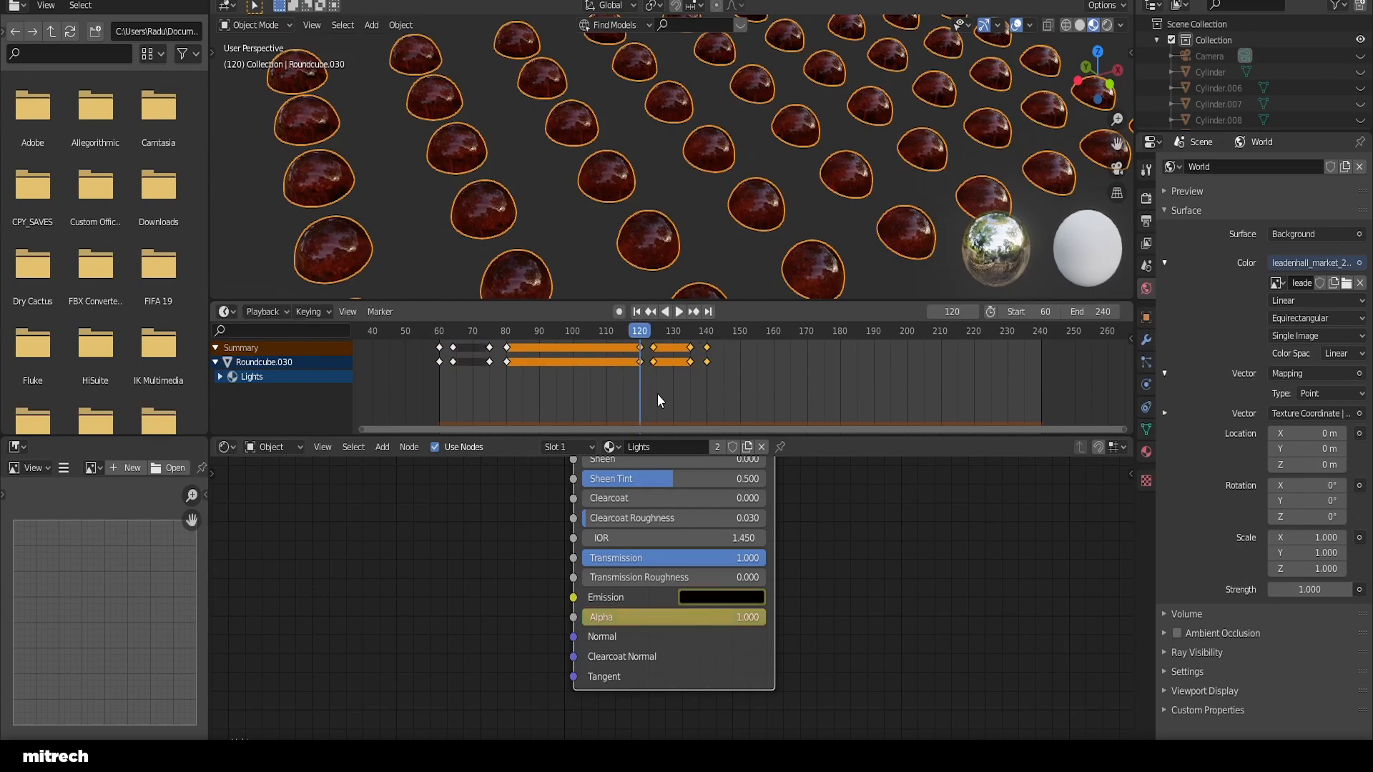
click(656, 393)
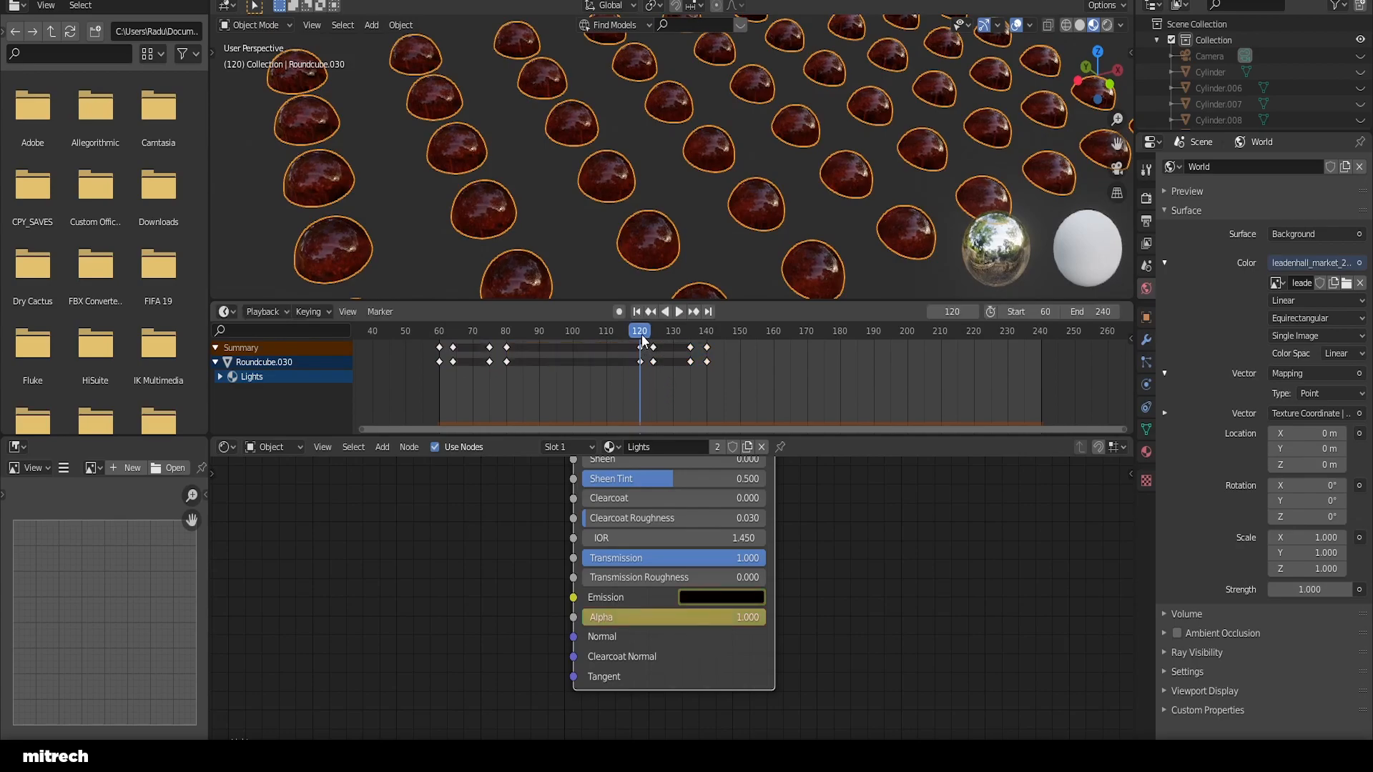
key(space)
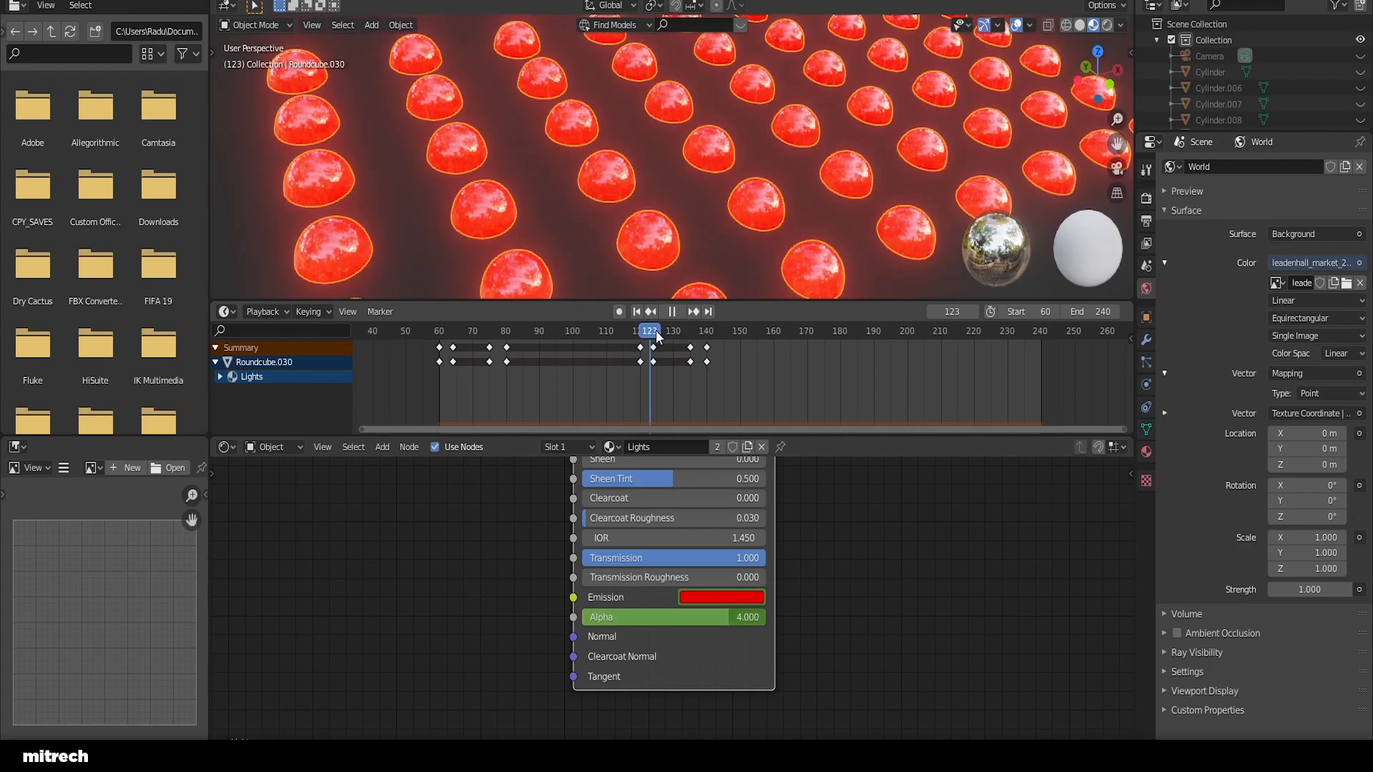
key(space)
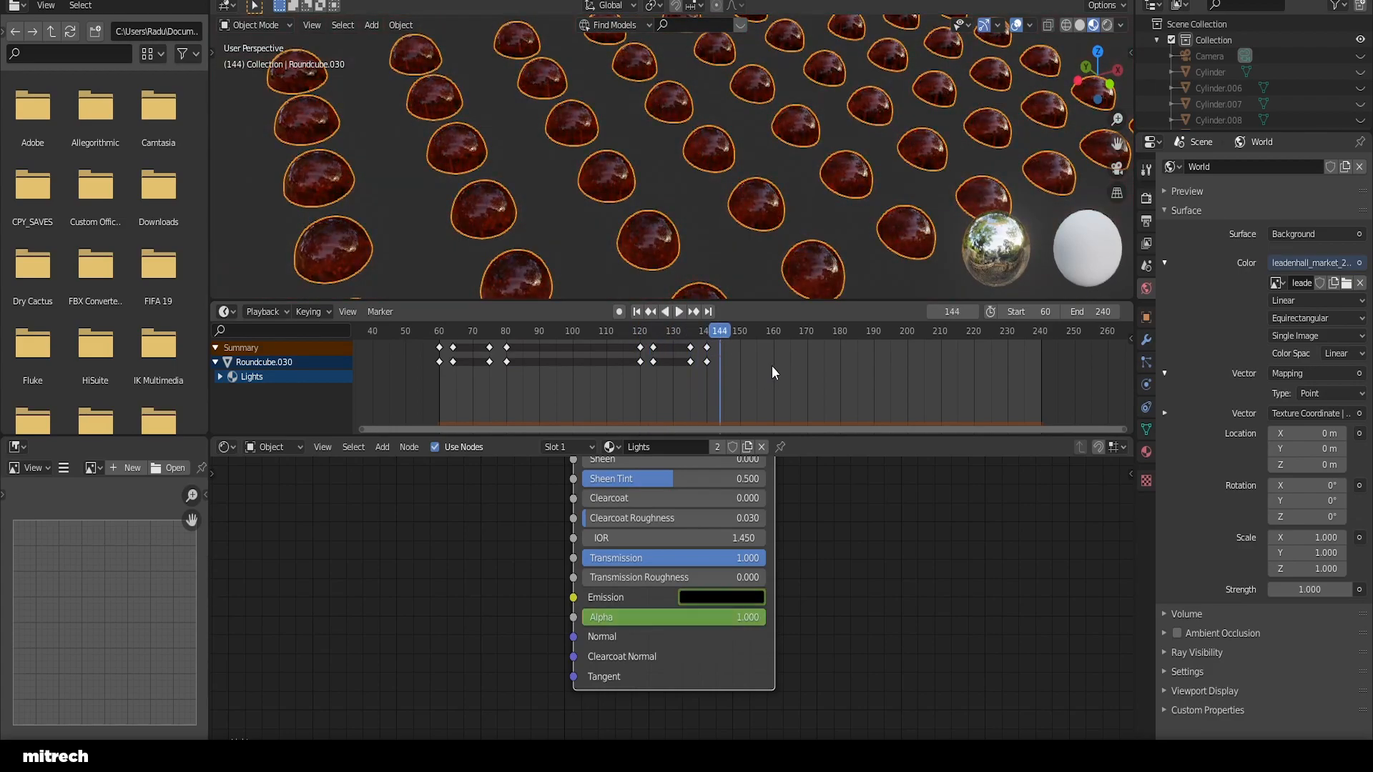
Step: Duplicate the set of pulse keyframes starting at frame 120 and offset the copy by 60 frames
click(839, 352)
drag(744, 388, 619, 336)
text(g)
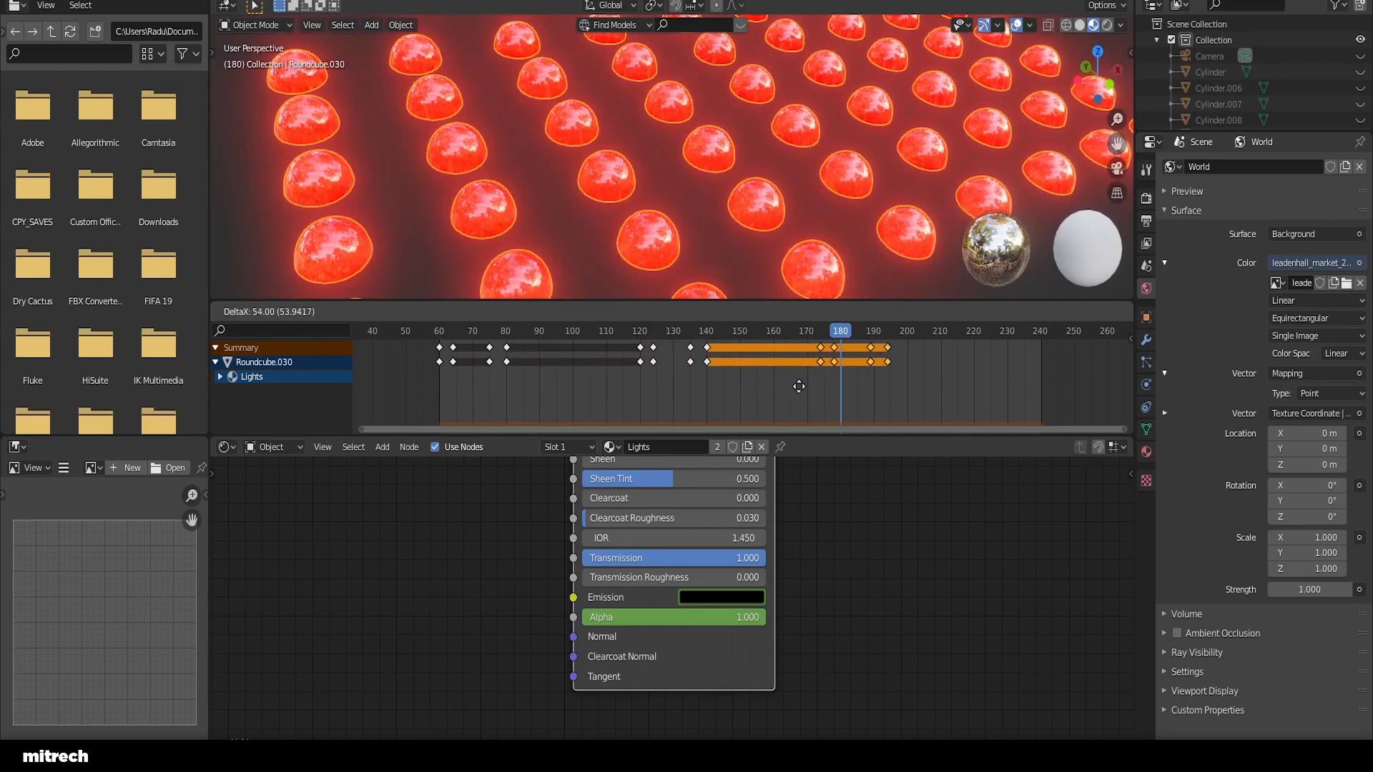
text(20)
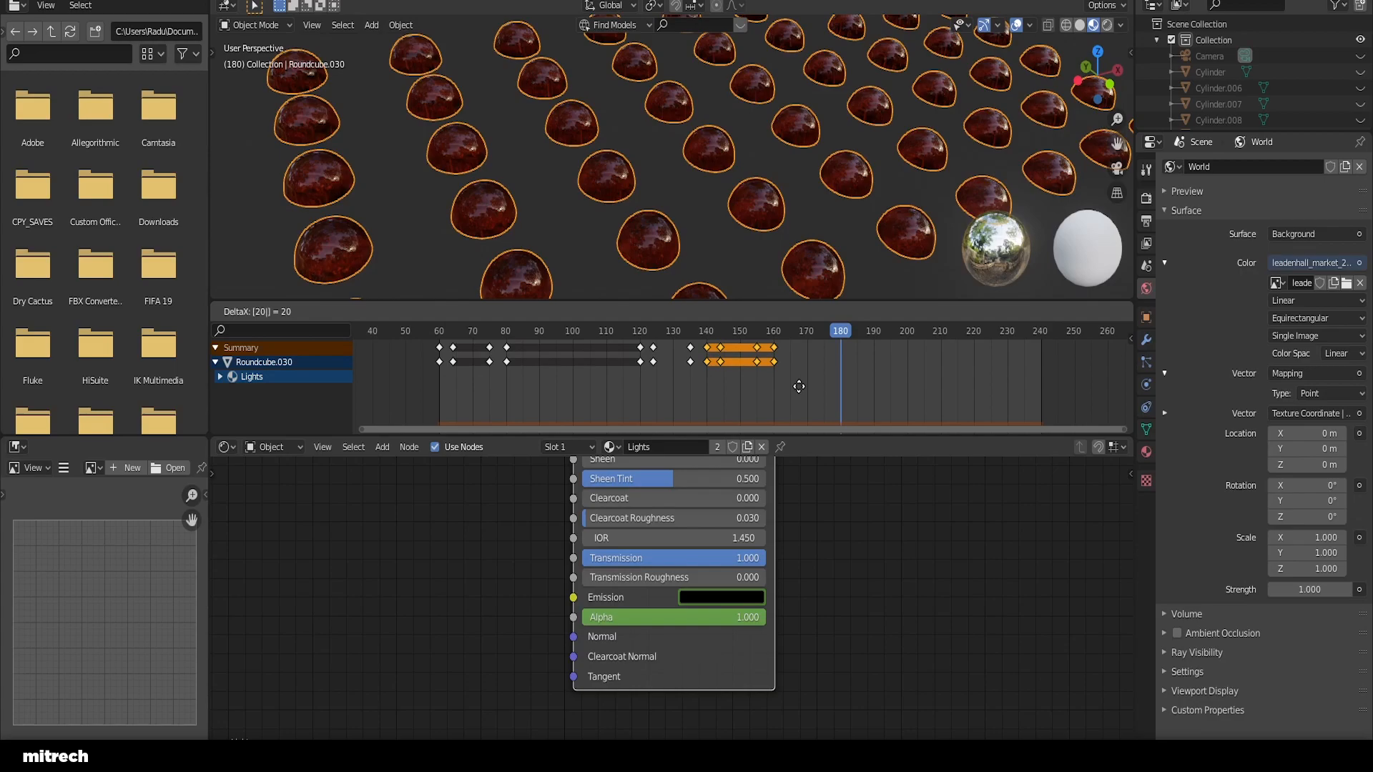
key(BackSpace)
key(BackSpace)
text(60)
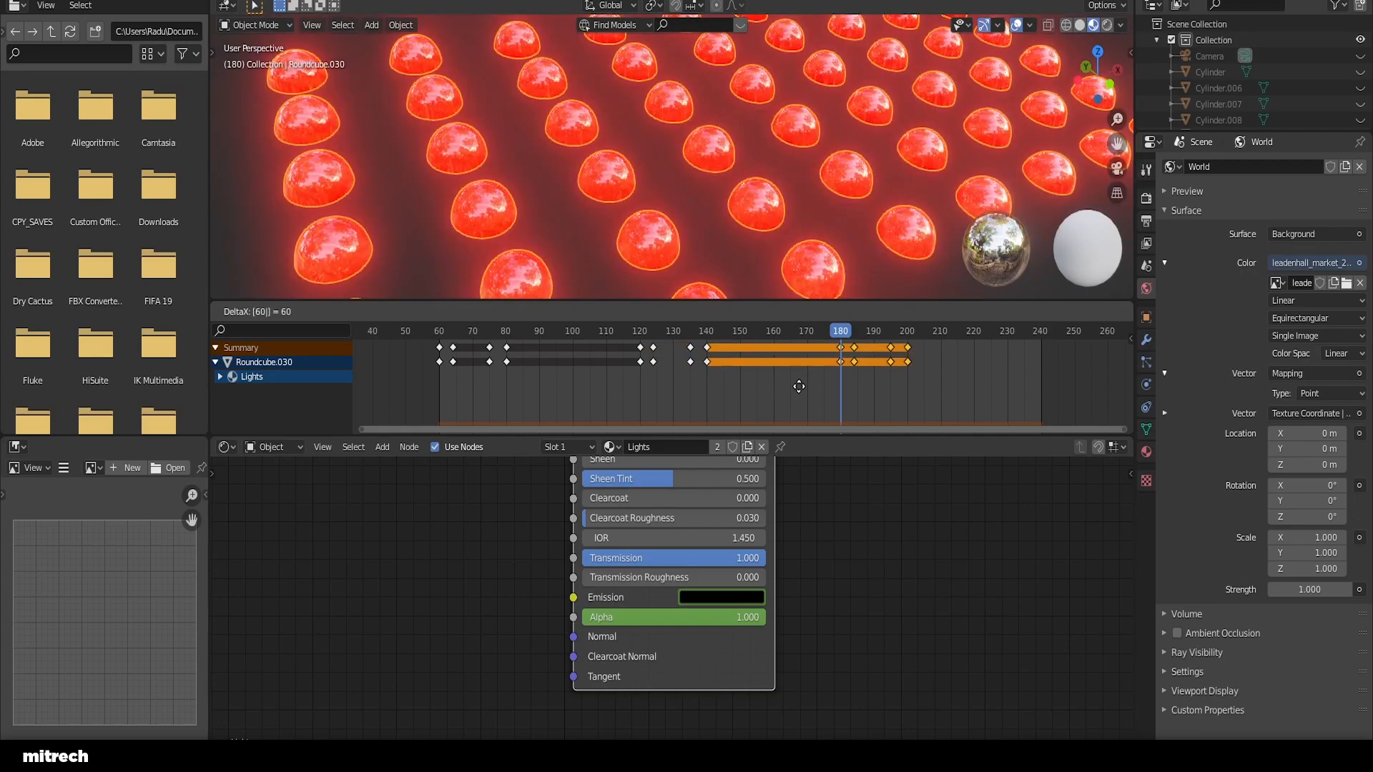
key(Return)
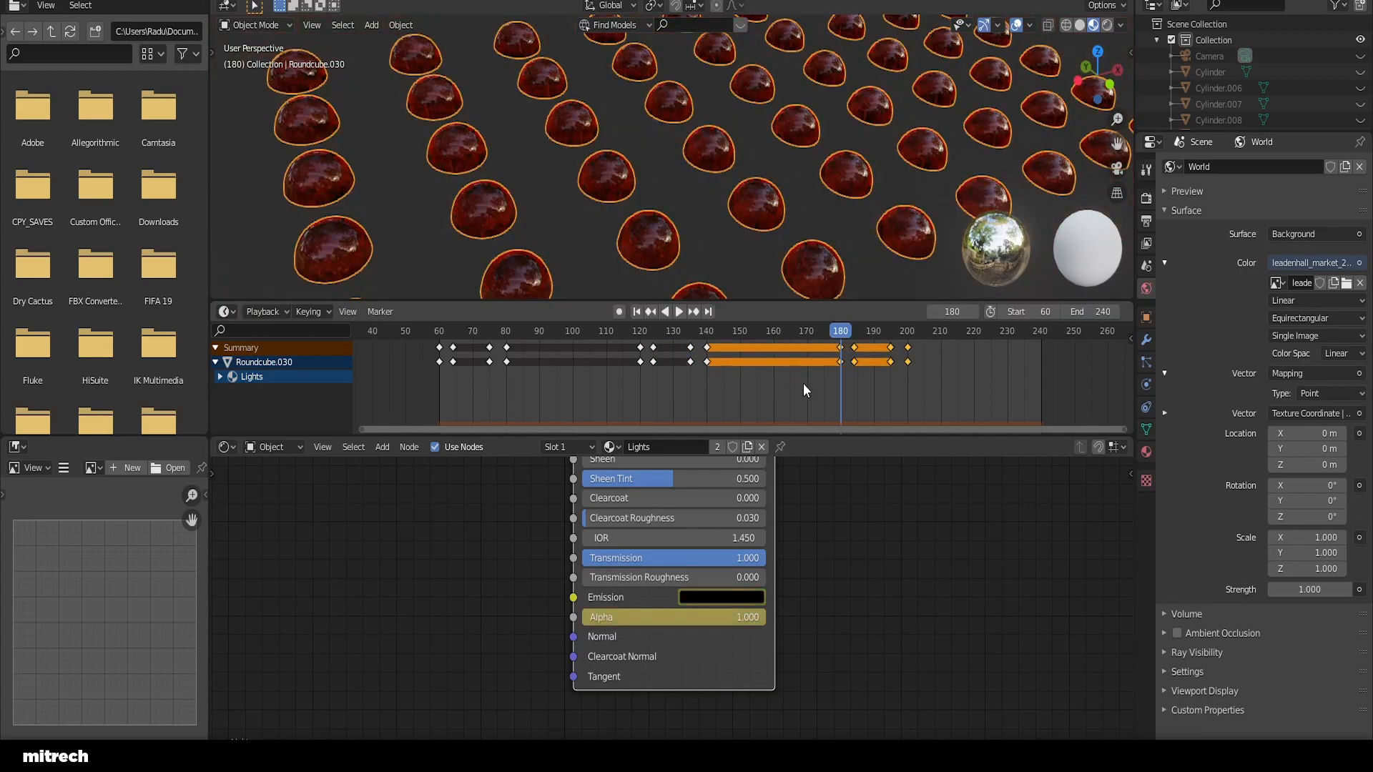
Step: Play back the repeated light pulses and return to the start frame
click(834, 359)
key(space)
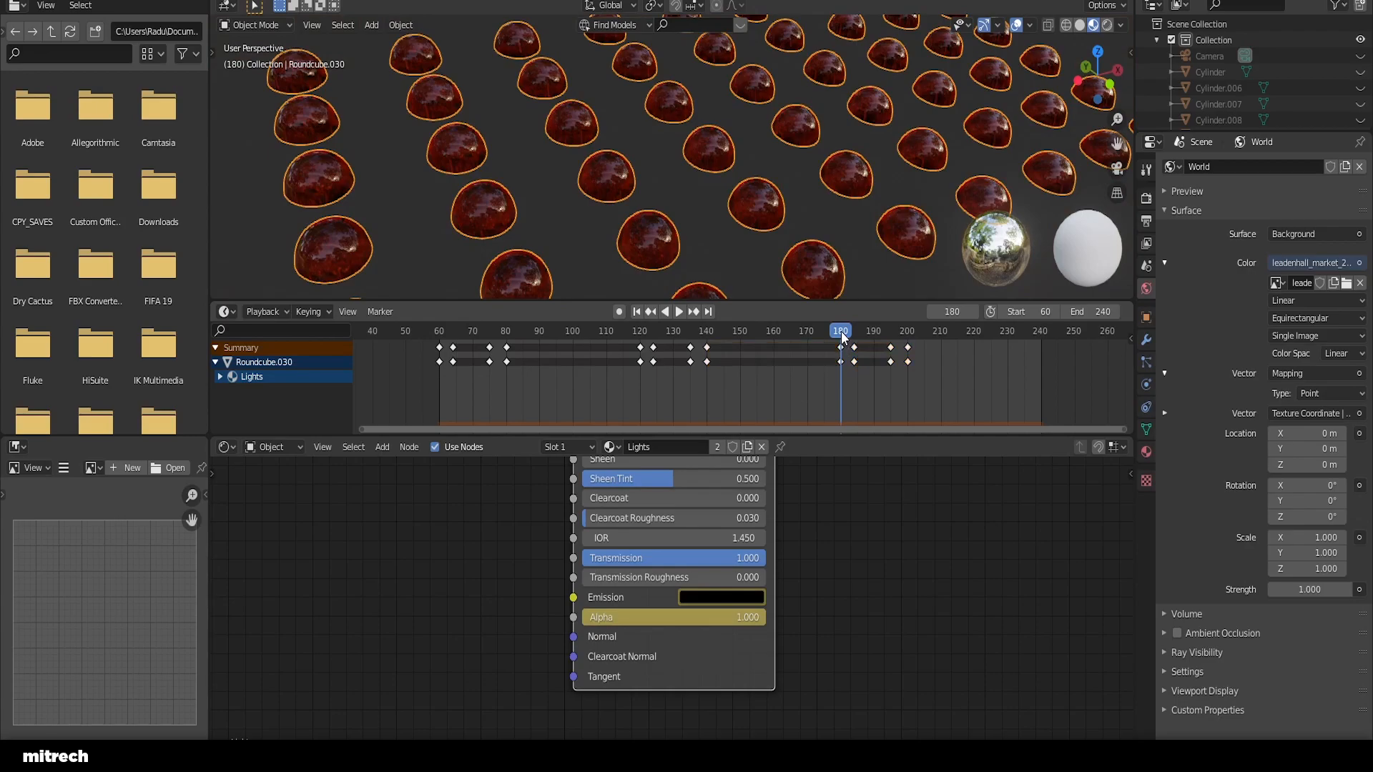
key(space)
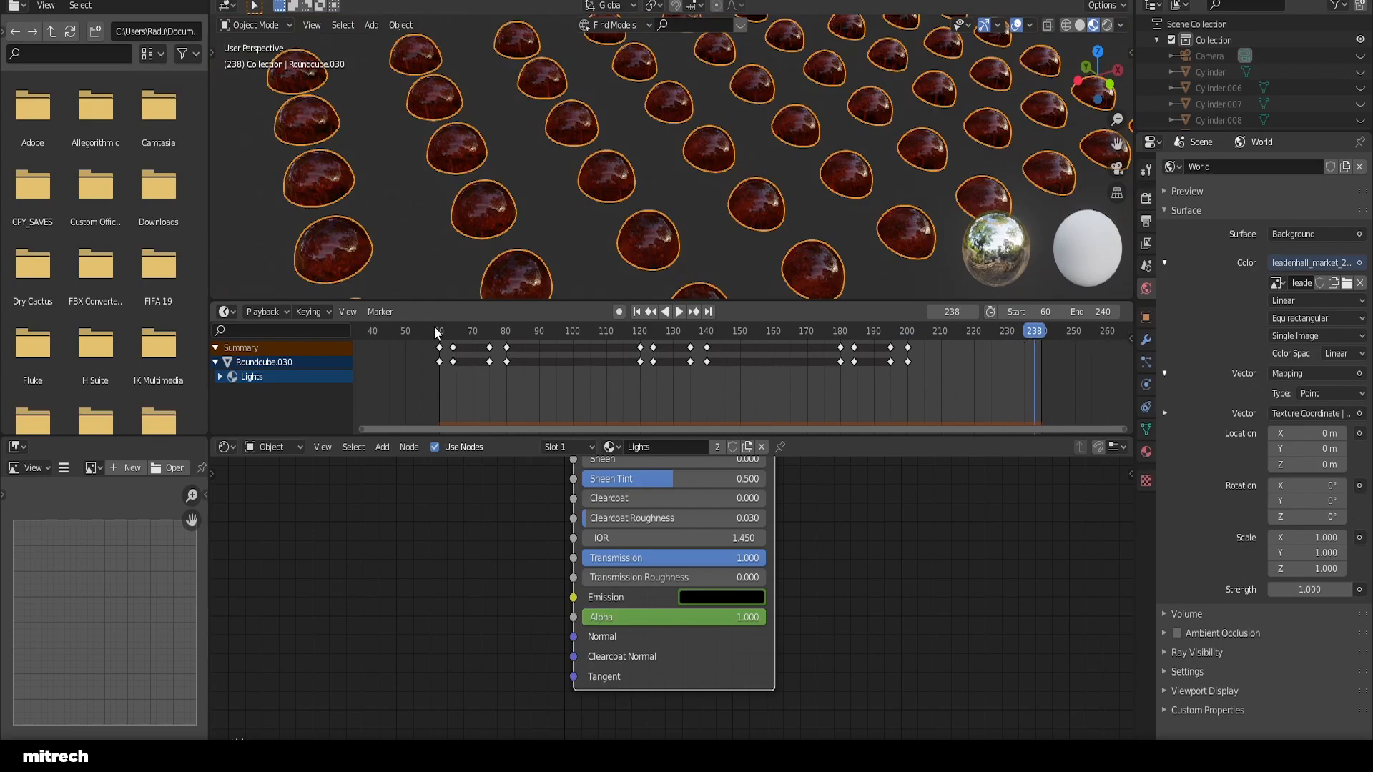
click(637, 311)
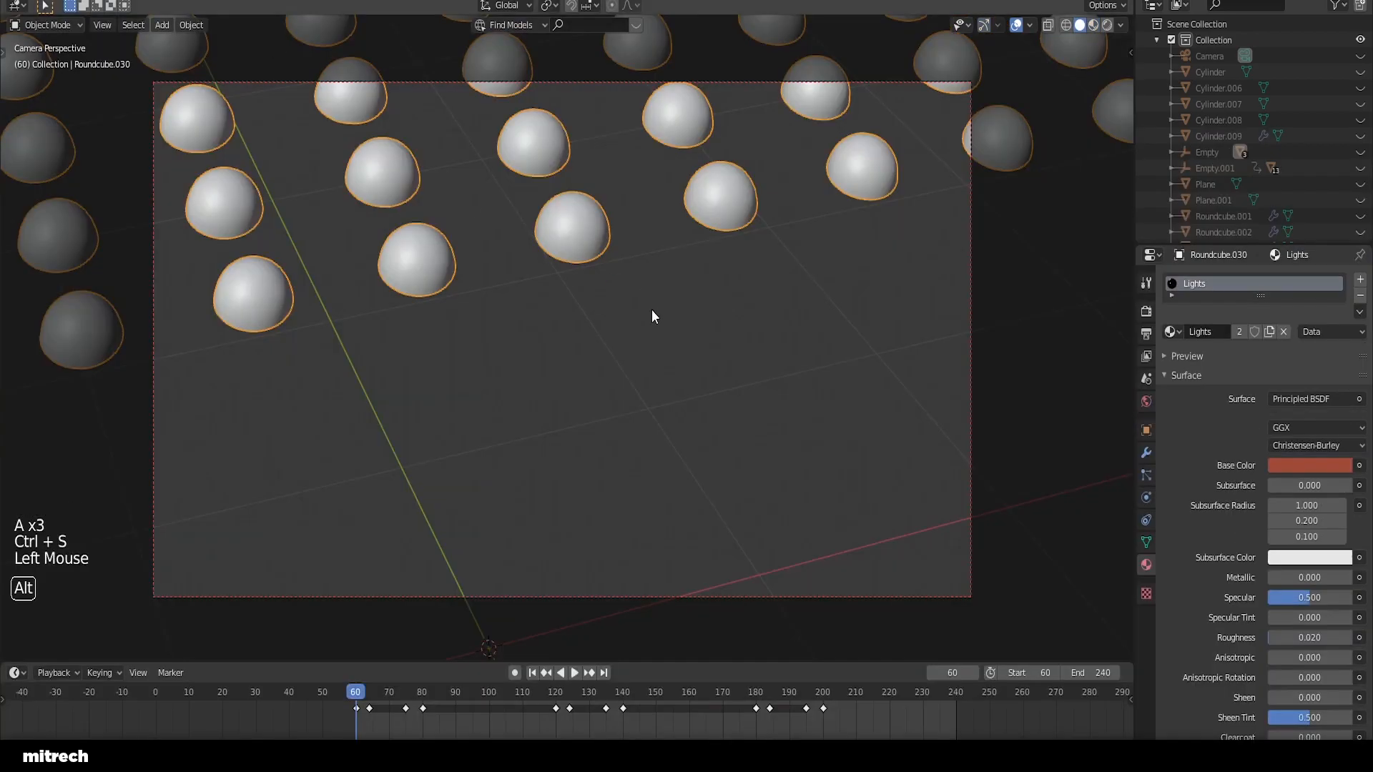
Step: Unhide all hidden scene objects, deselect everything and save the file
key(alt+h)
key(a)
key(a)
key(a)
key(a)
key(ctrl+s)
Step: Switch the camera view to Material Preview shading and save the file again
key(z)
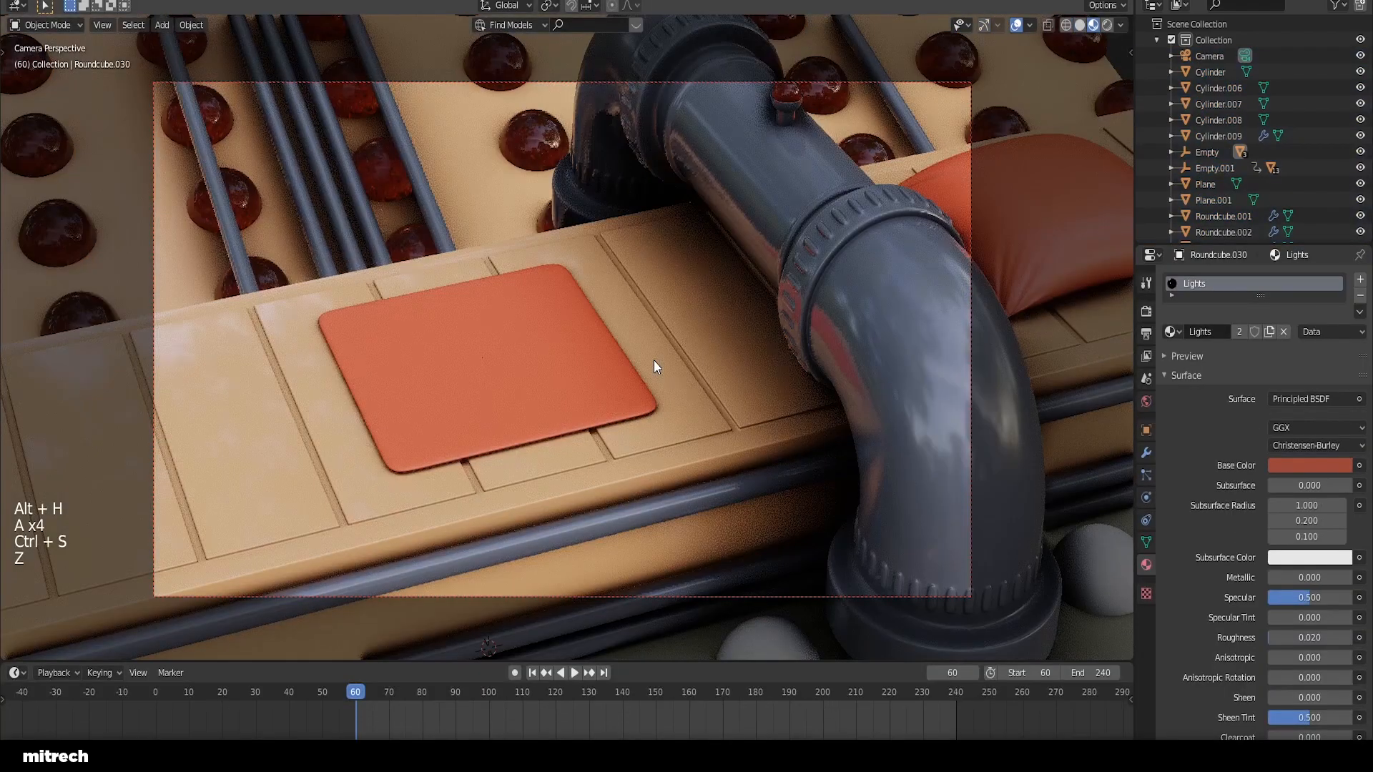
right_click(675, 336)
key(a)
key(a)
key(a)
key(a)
key(a)
key(ctrl+s)
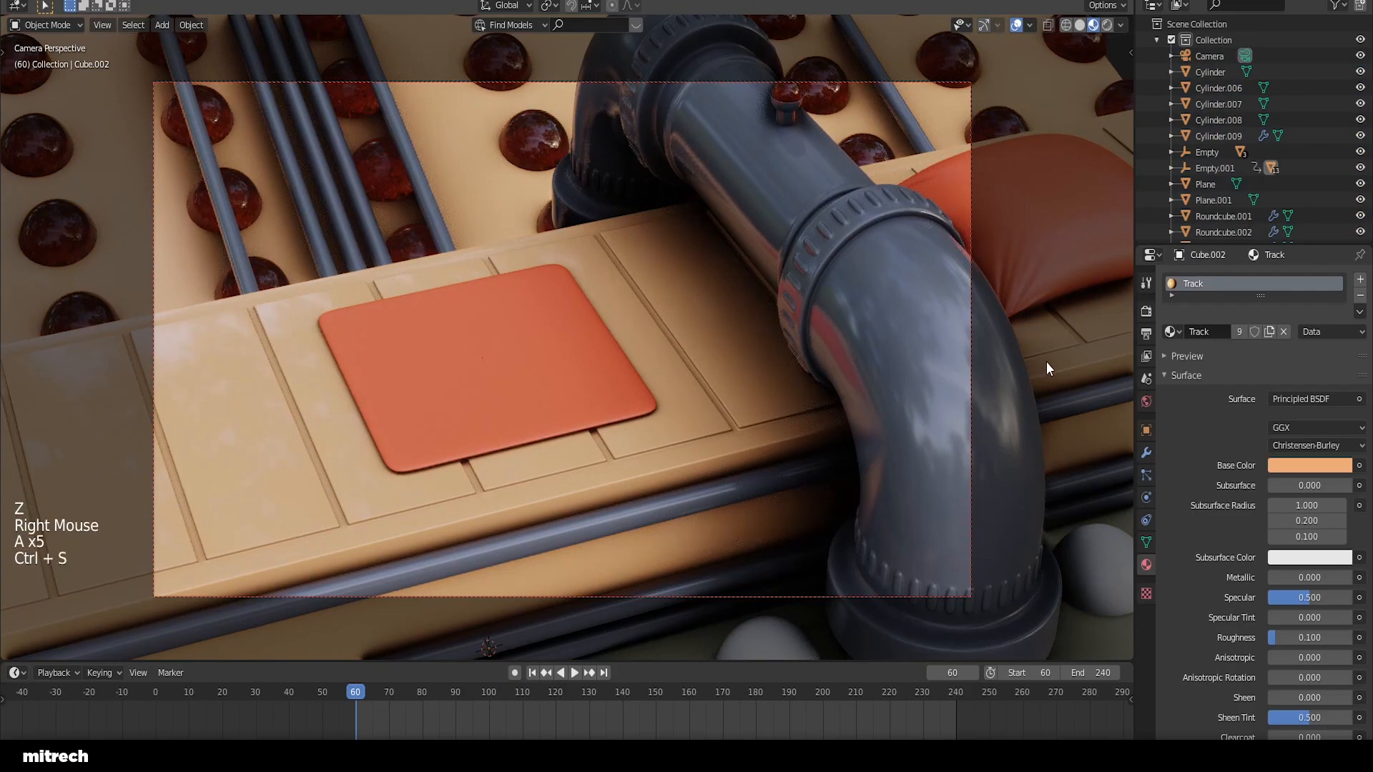
Step: Play the whole animation through the camera and stop at frame 113
key(ctrl+space)
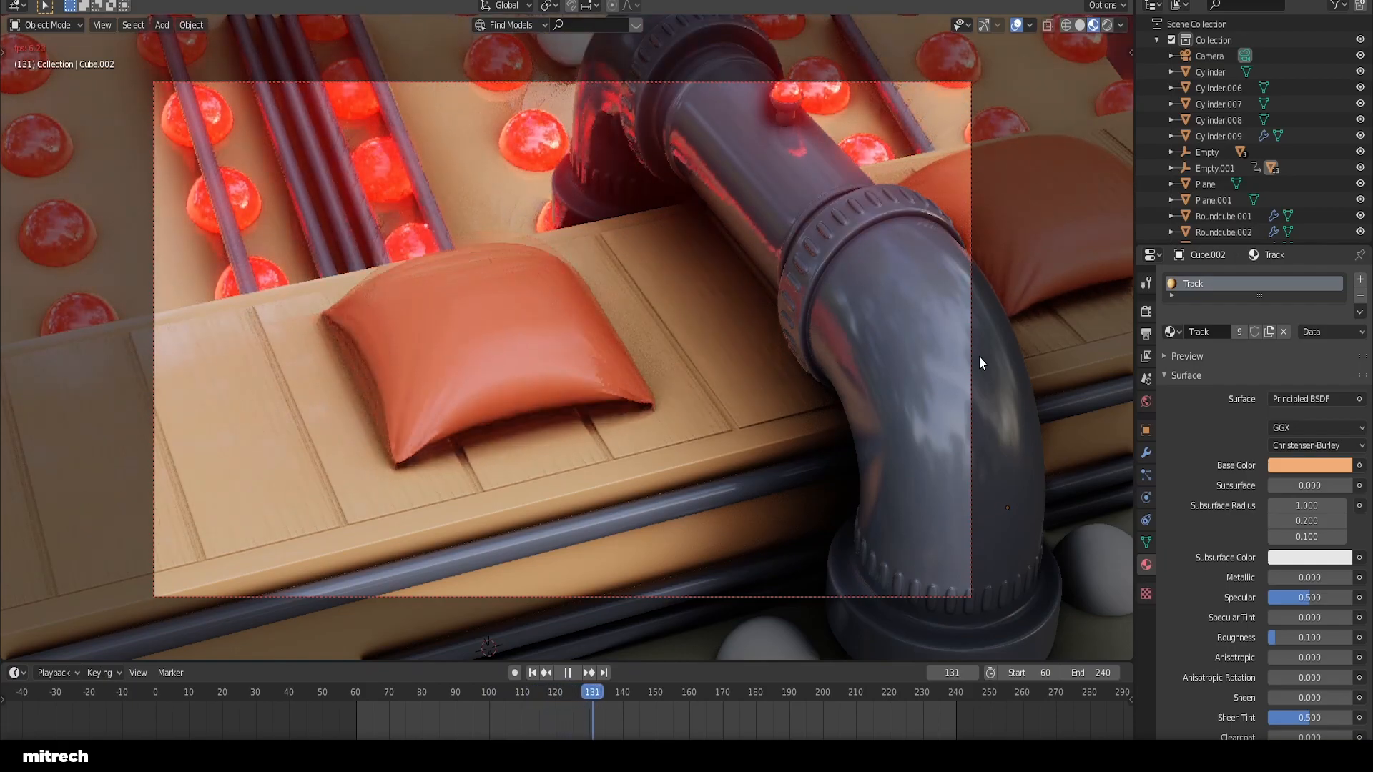
key(ctrl+space)
click(532, 692)
Step: Save the file and preview frame 113 from the camera in Rendered shading
right_click(701, 387)
key(a)
key(a)
key(a)
key(a)
key(a)
key(ctrl+s)
key(z)
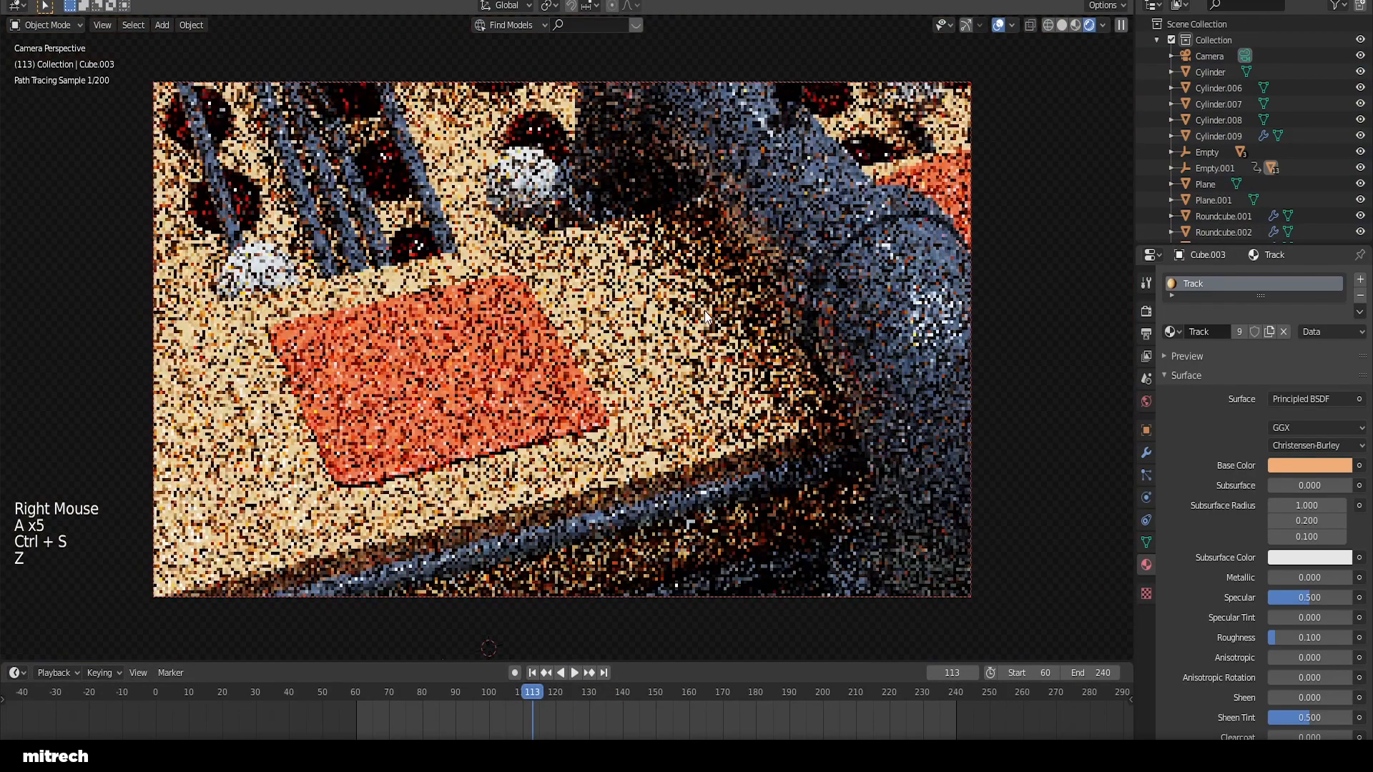
key(a)
key(a)
key(a)
key(ctrl+s)
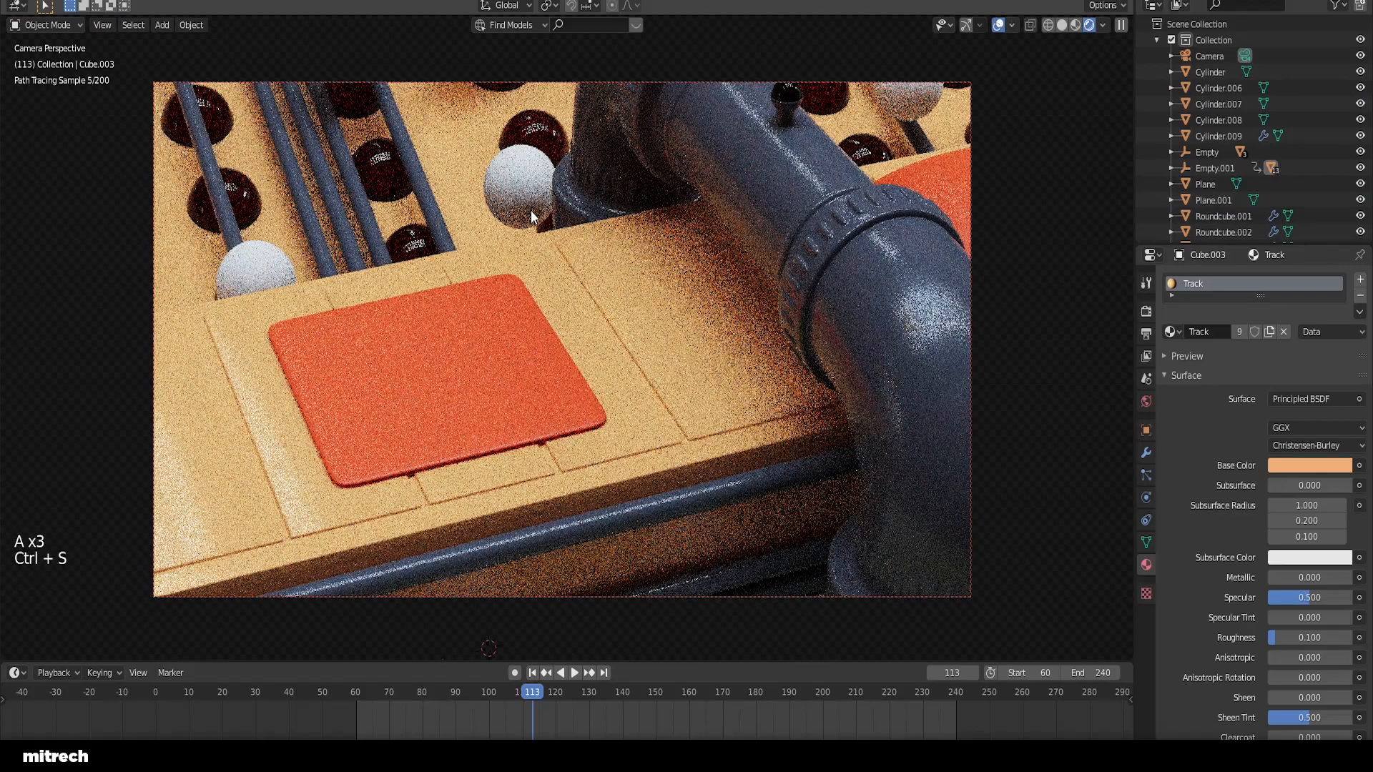
Step: Give one of the unshaded falling balls a new material named Balls
right_click(530, 210)
key(z)
mouse_move(711, 278)
middle_down()
mouse_move(602, 309)
mouse_move(639, 366)
middle_up()
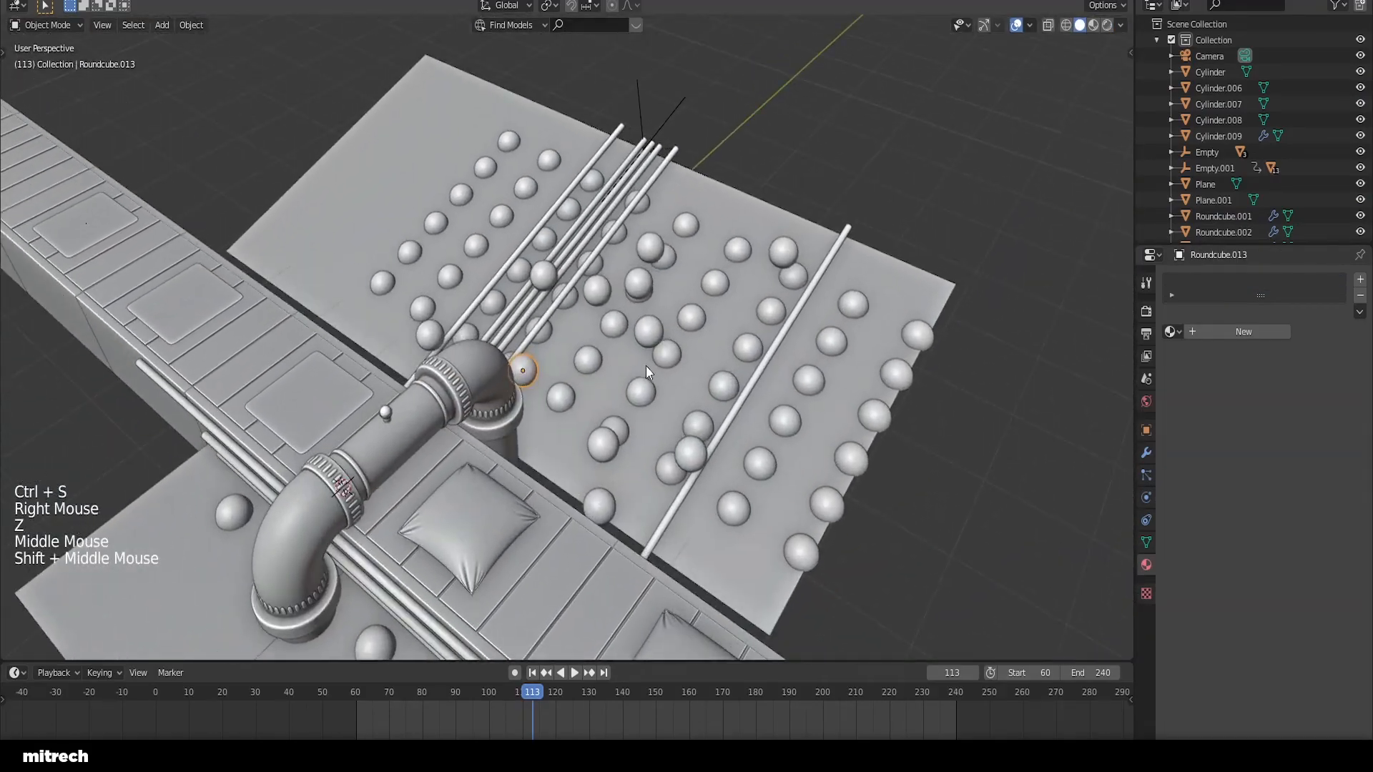
shift+middle_drag(763, 185, 649, 422)
key(a)
right_click(537, 374)
middle_drag(539, 374, 561, 354)
click(1208, 333)
double_click(1229, 331)
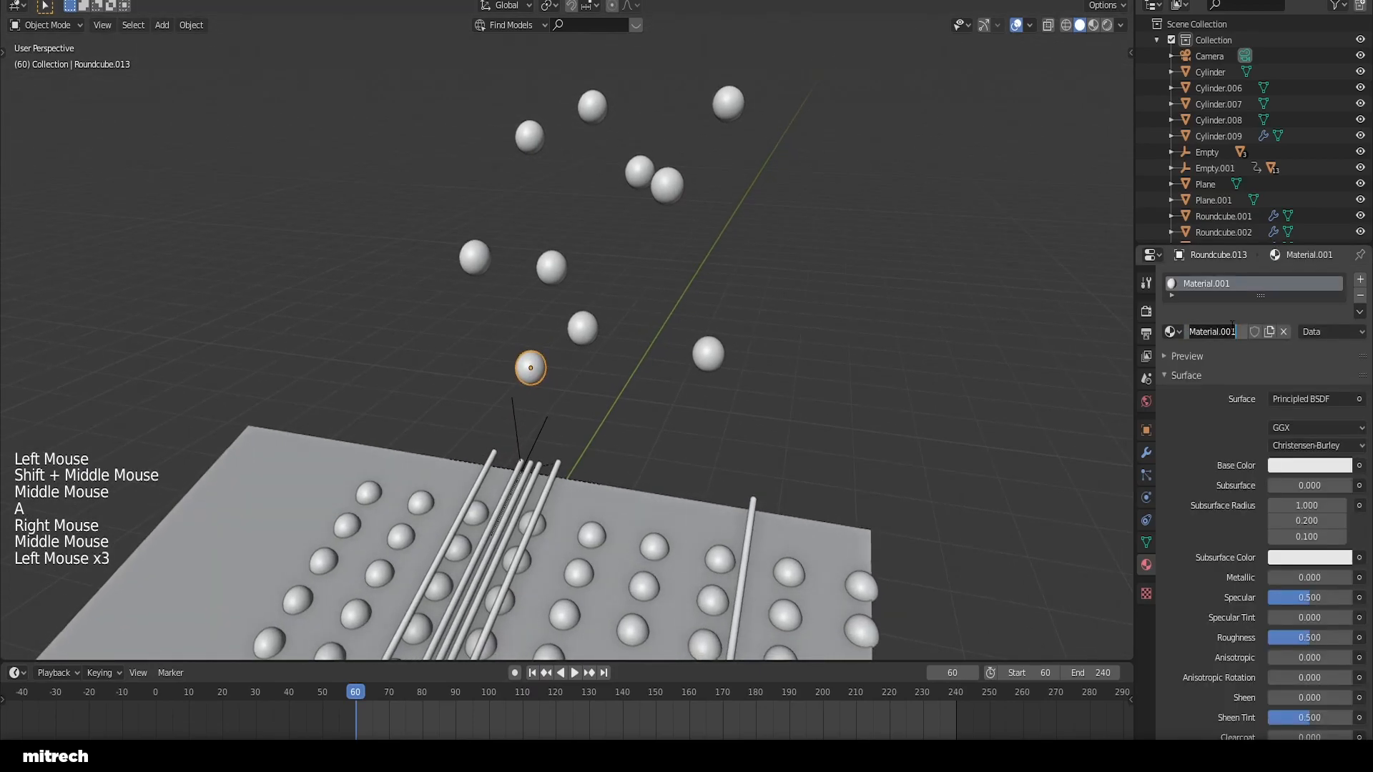
text(Ball)
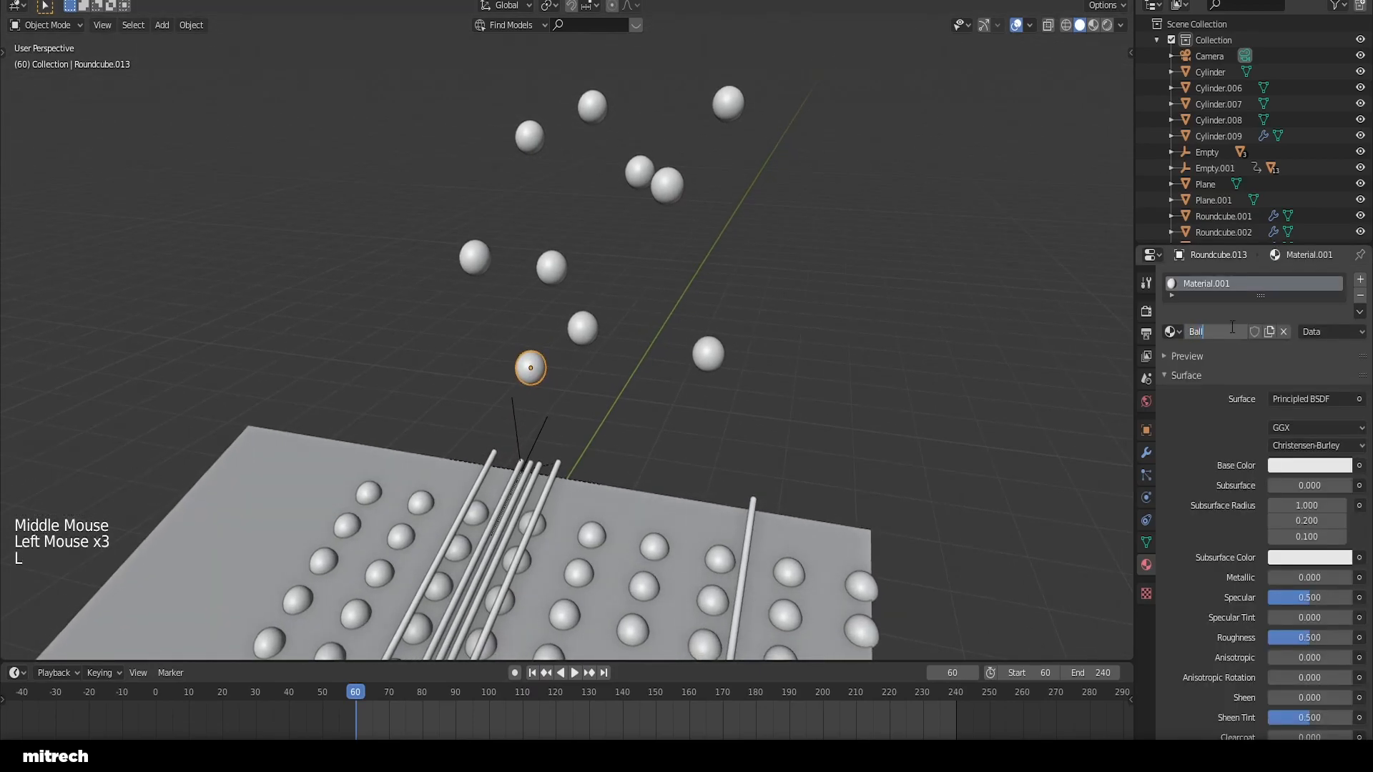
text(s)
key(Return)
Step: Link the Balls material to all the balls floating above the board and save the file
middle_drag(721, 364, 637, 297)
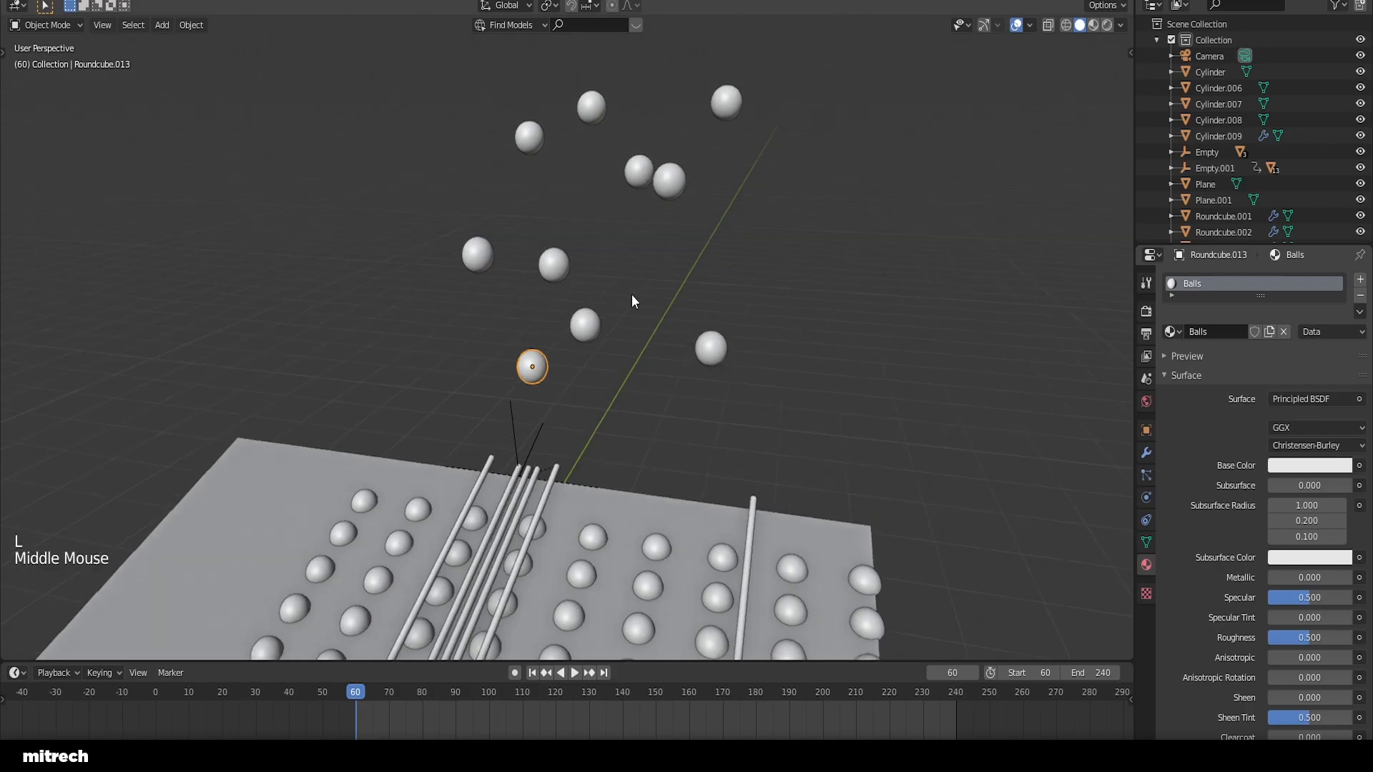
drag(431, 66, 868, 384)
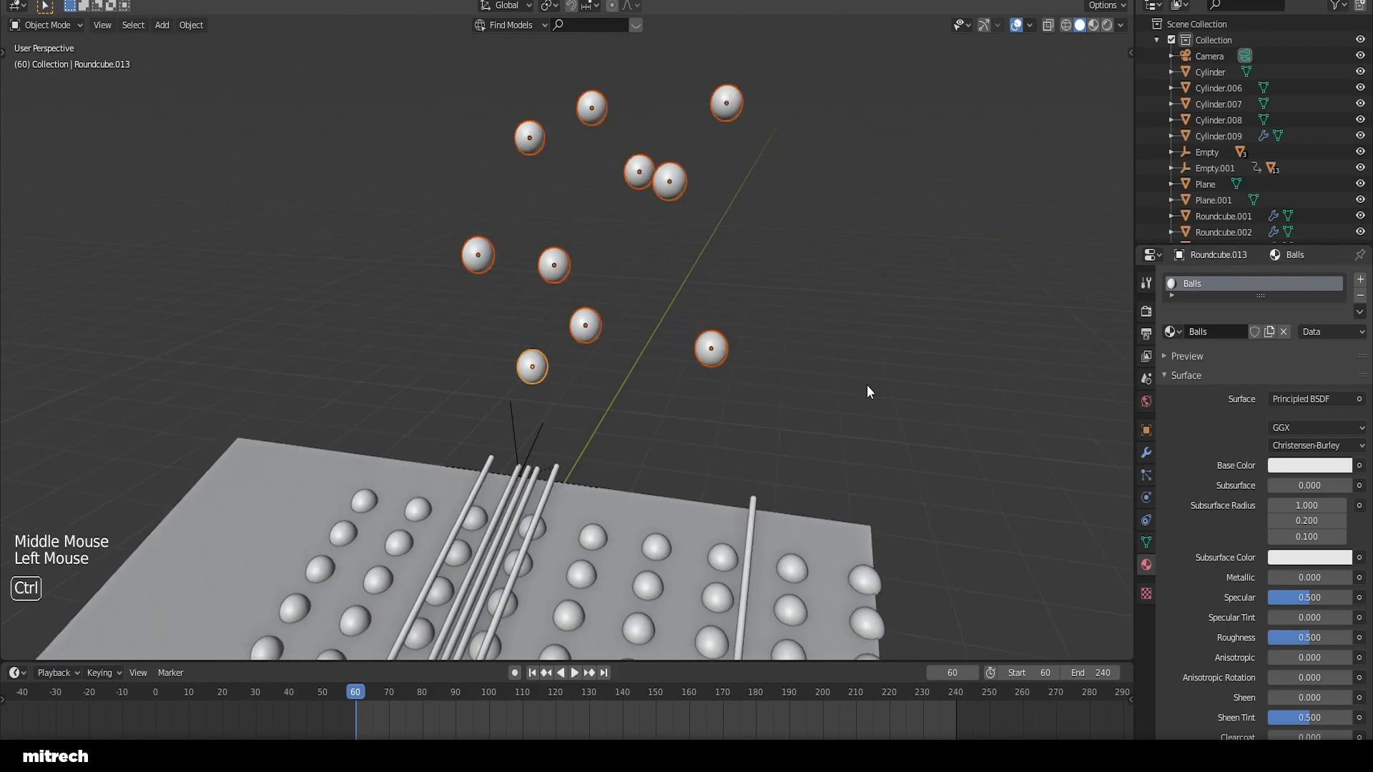
key(ctrl+l)
click(831, 321)
key(a)
key(a)
key(a)
key(a)
key(a)
key(ctrl+s)
Step: Move to frame 122 in the camera view, save the file and preview it in Rendered shading
key(KP_0)
mouse_move(440, 697)
mouse_down()
mouse_move(572, 712)
mouse_move(555, 711)
mouse_move(568, 689)
mouse_up()
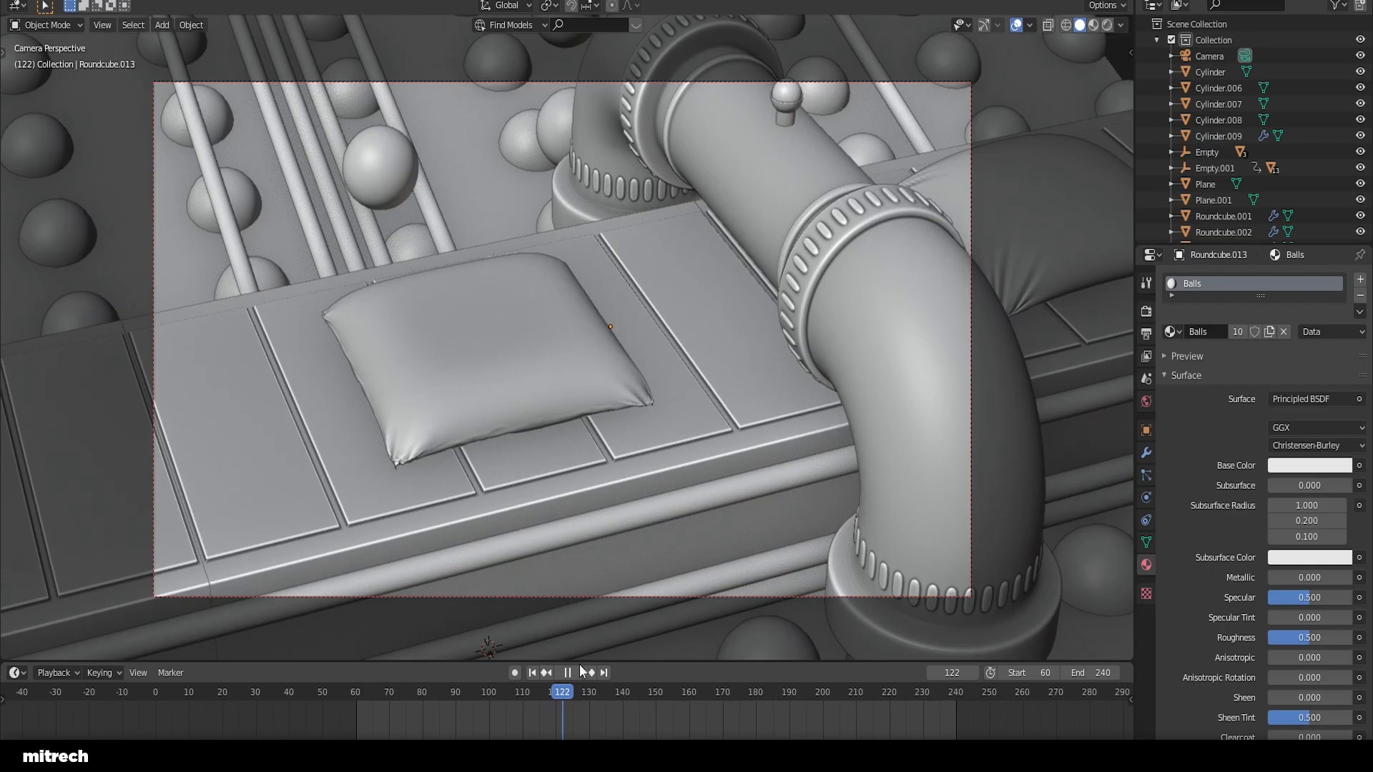
right_click(683, 411)
key(a)
key(a)
key(a)
key(a)
key(a)
key(ctrl+s)
key(z)
click(679, 382)
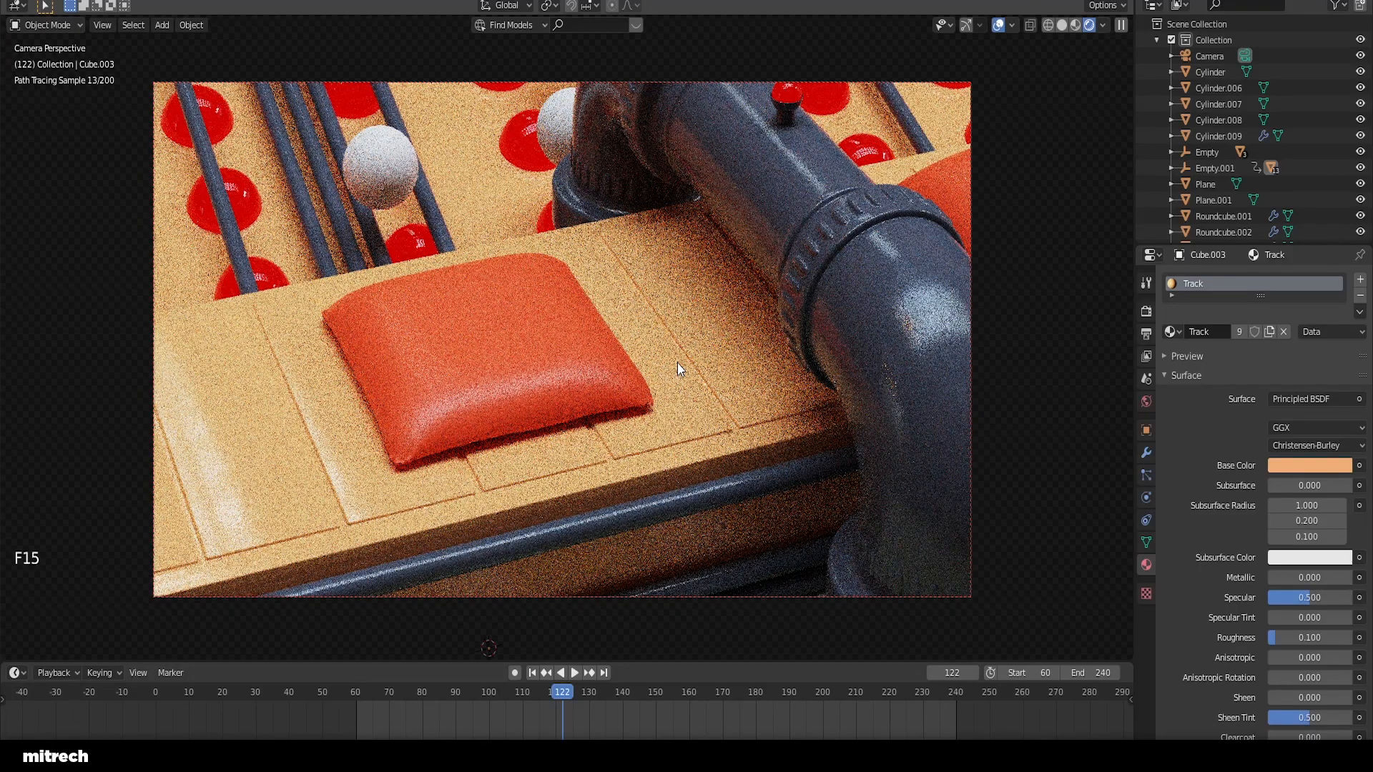
Step: Go to frame 110 in Solid shading and preview that frame in Rendered shading
key(z)
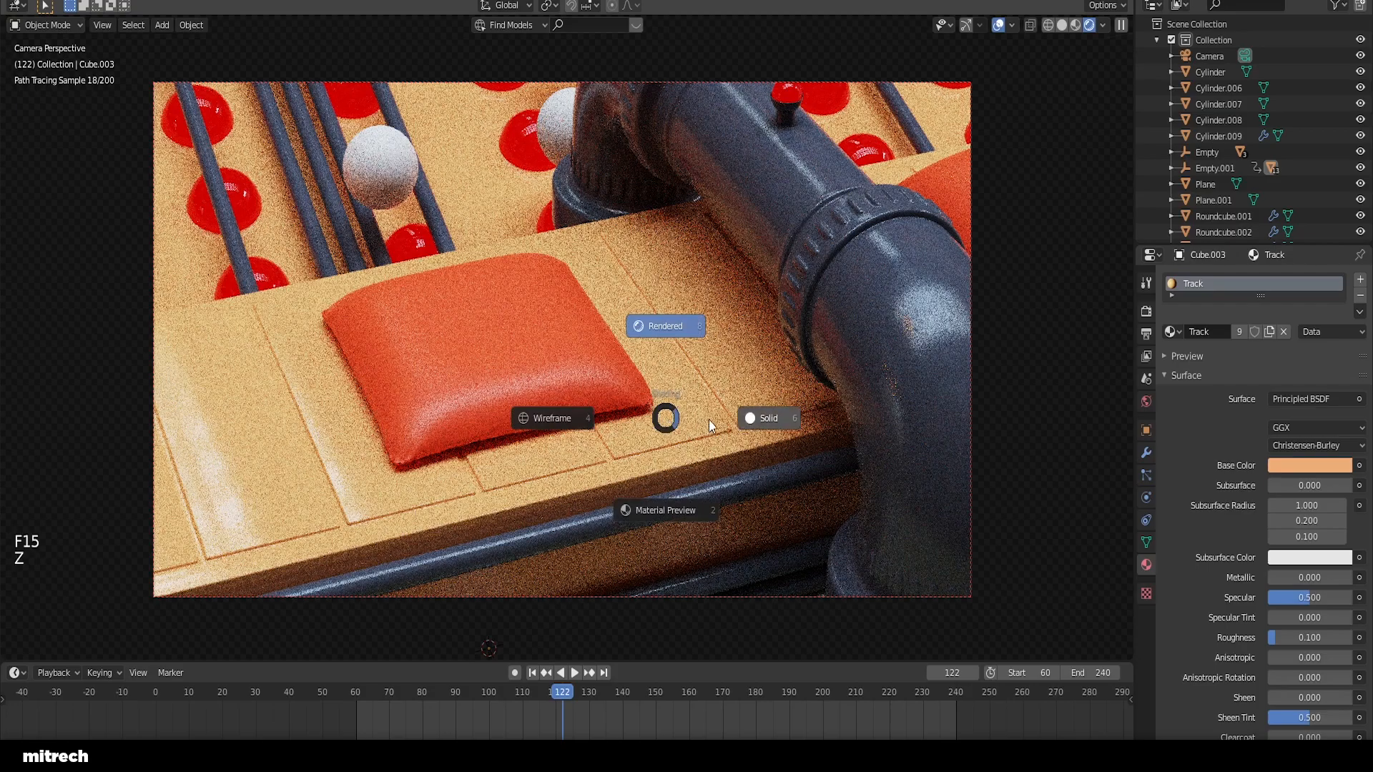
click(704, 419)
double_click(522, 689)
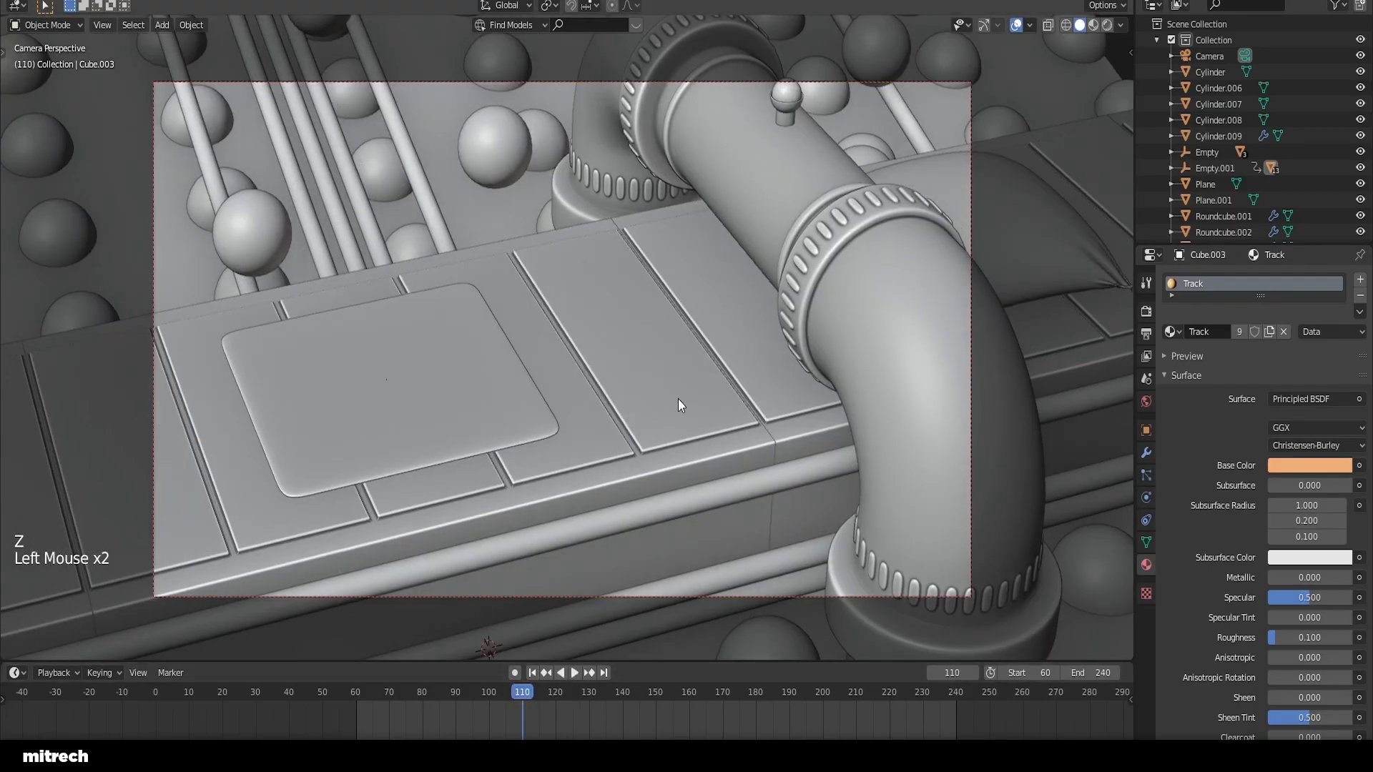
key(z)
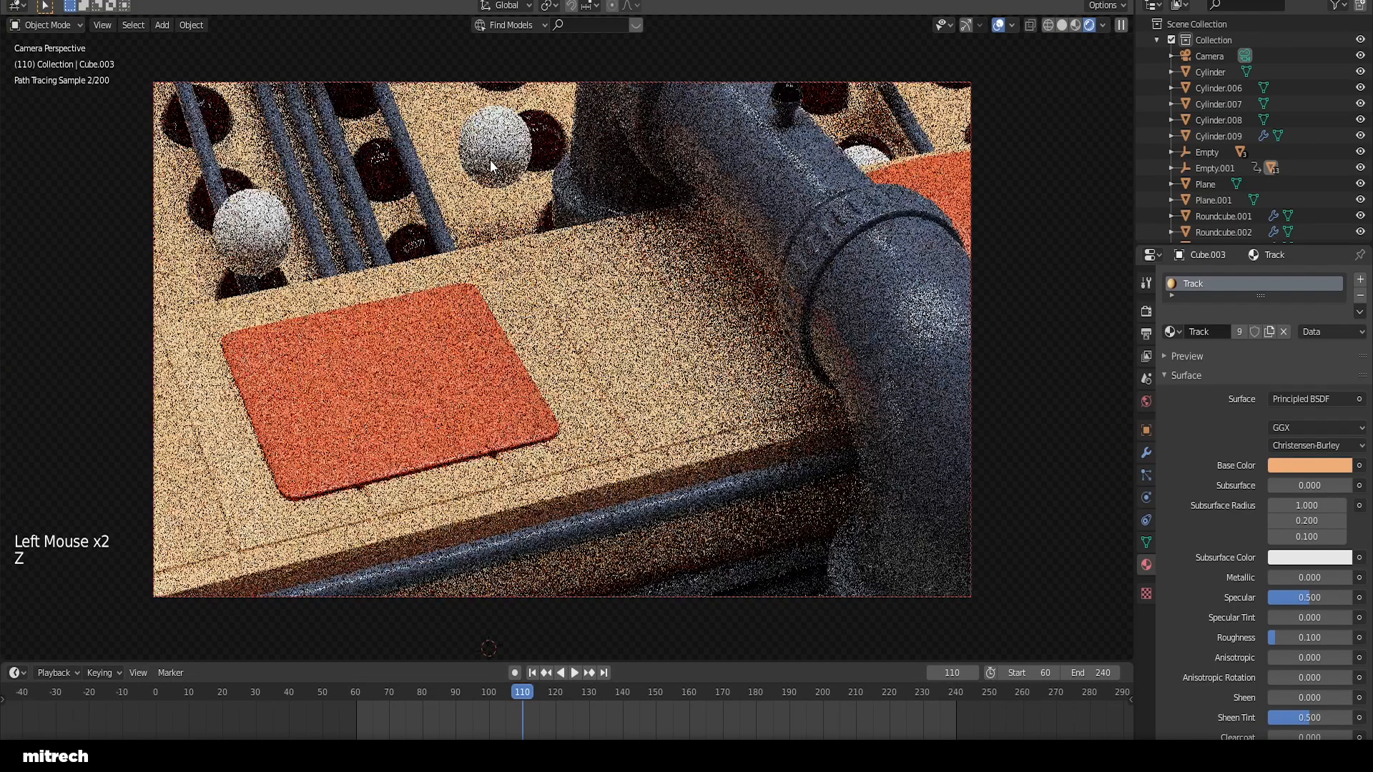
Step: Set the Balls material's roughness to 0.2
right_click(490, 160)
key(a)
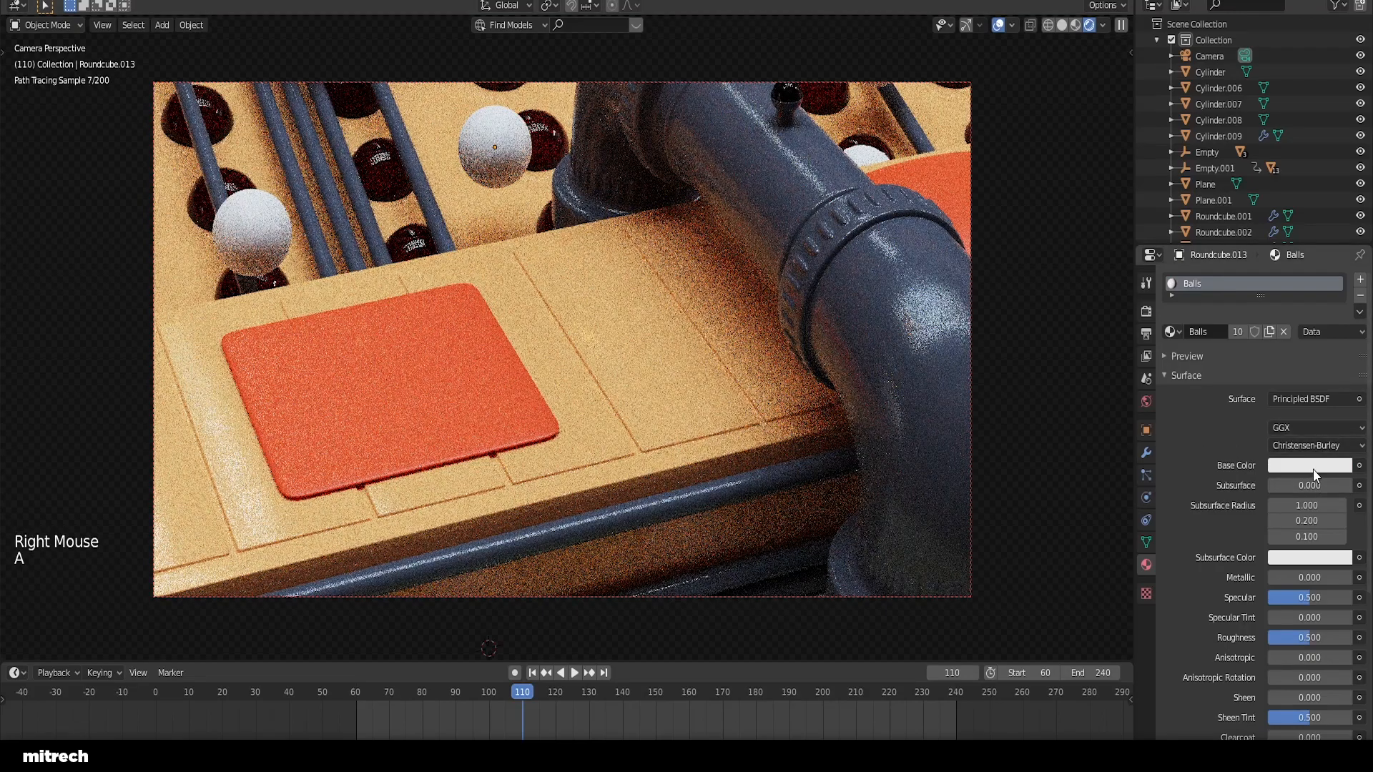
click(1299, 637)
text(.2)
key(Return)
Step: Limit the render region to the area around the upper ball and set the Balls base color to cyan, hex 4FD2E7
key(ctrl+b)
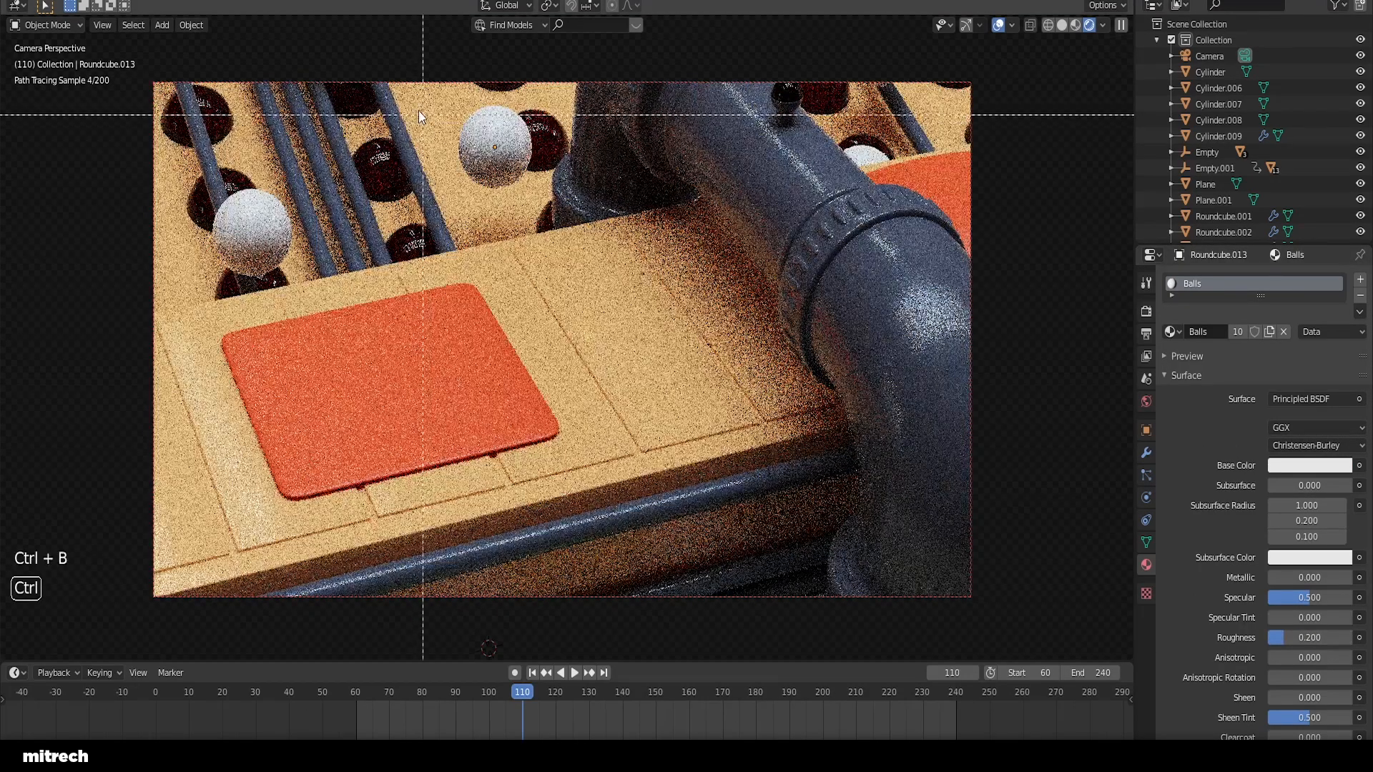
drag(356, 79, 691, 315)
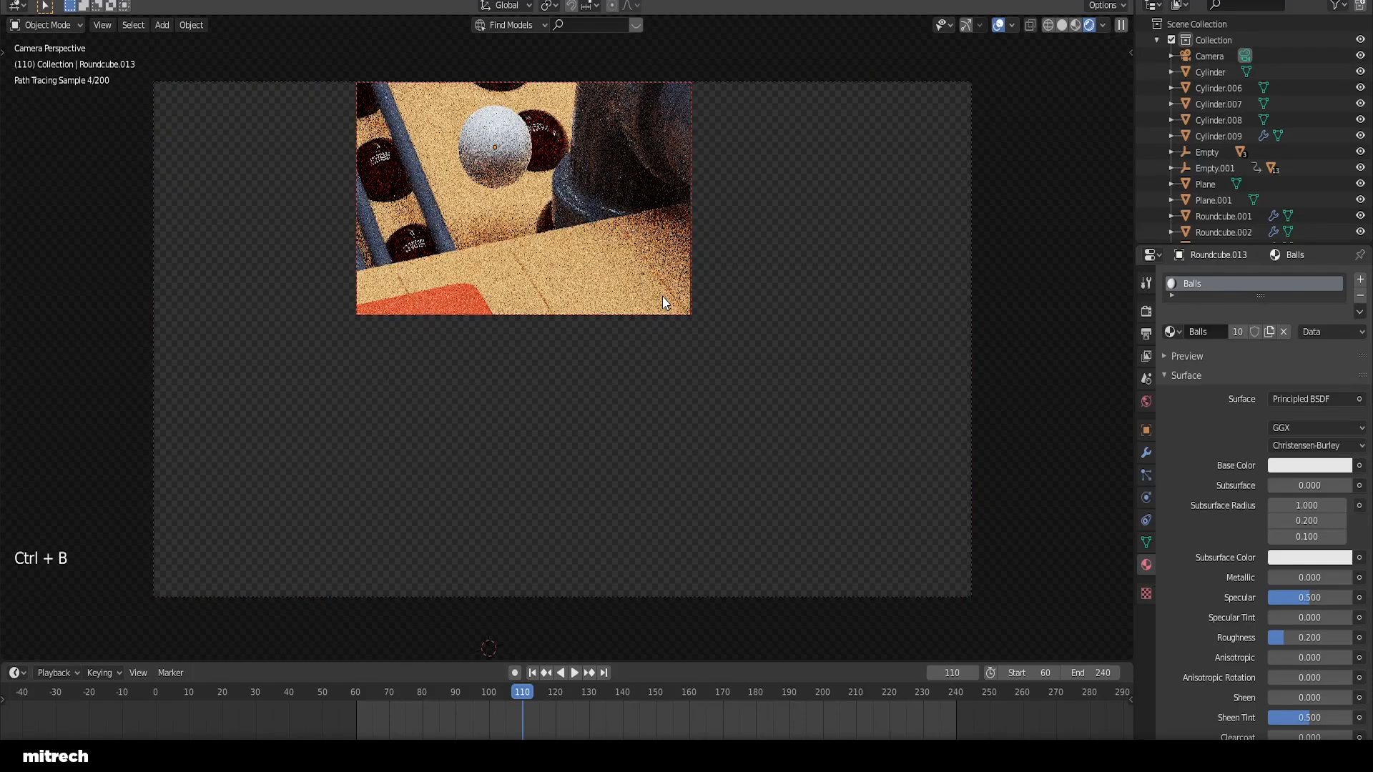
click(1305, 466)
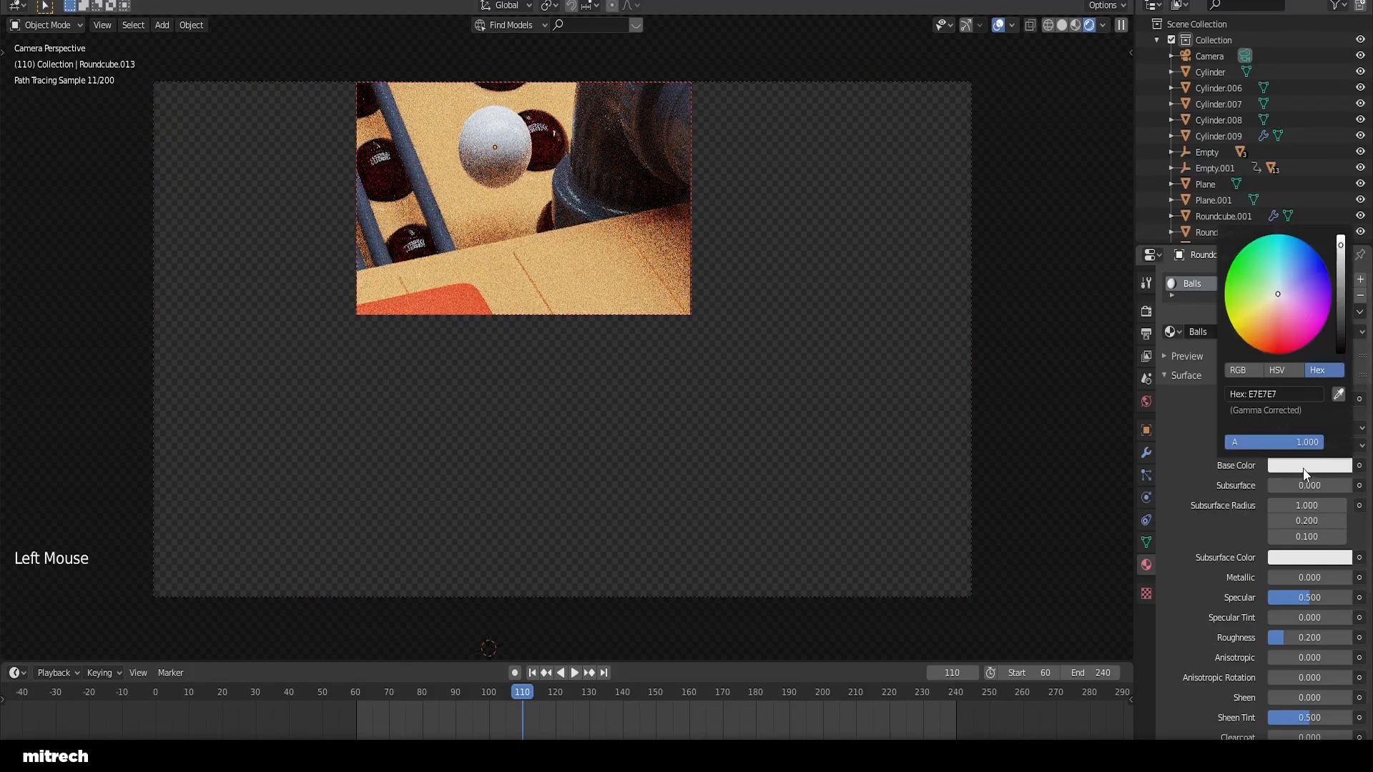
click(1284, 258)
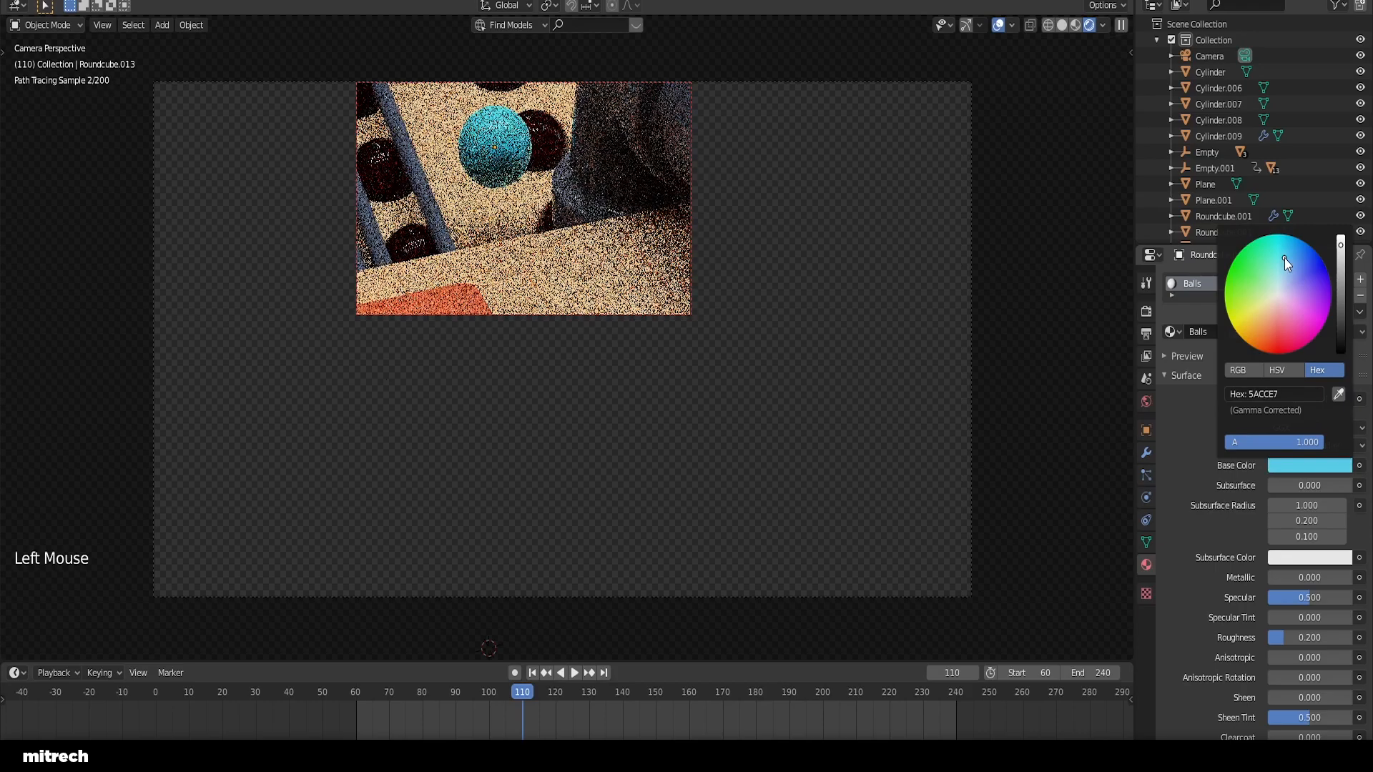
click(1287, 261)
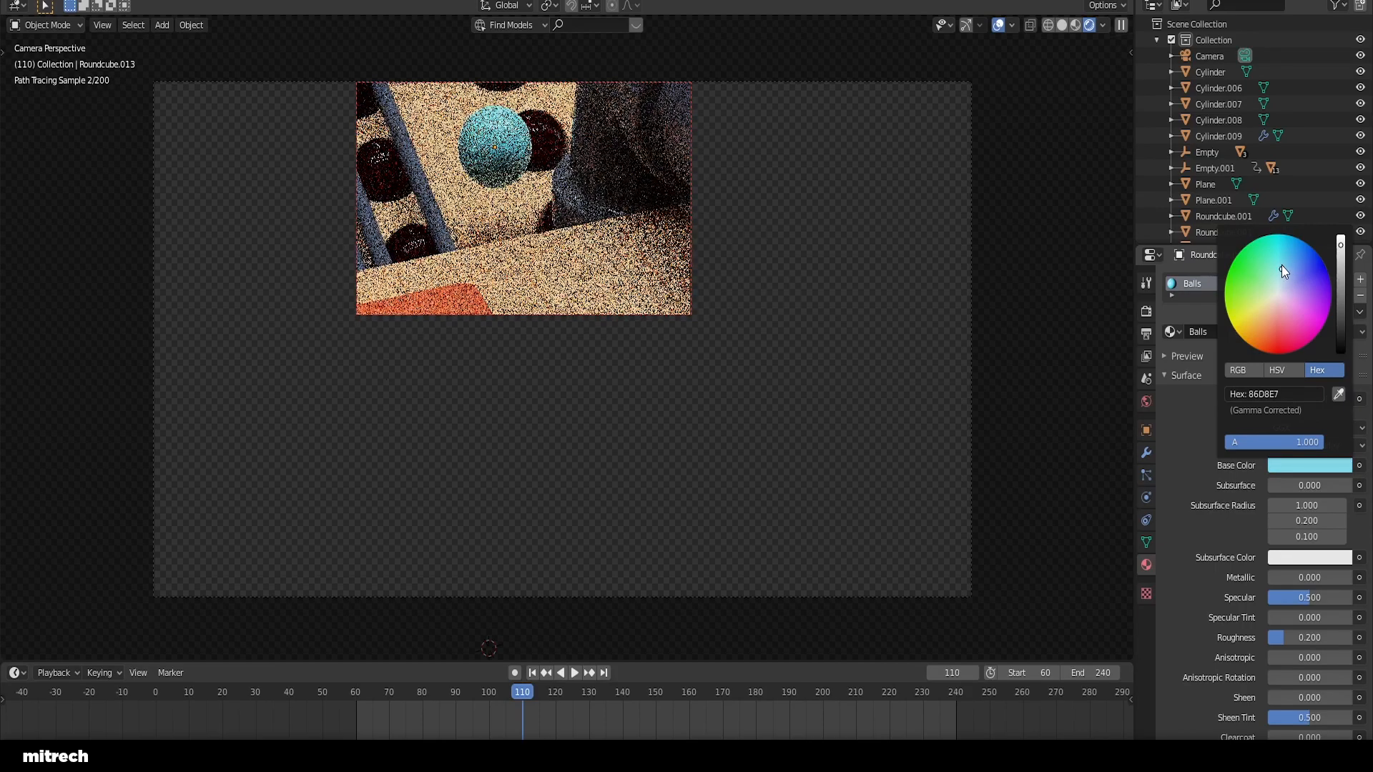
click(1283, 255)
Step: Extend the render region to the full camera frame and save the file
key(ctrl+b)
drag(93, 64, 1002, 607)
right_click(641, 325)
key(a)
key(a)
key(a)
key(a)
key(ctrl+s)
Step: Try a very dark shade for the Balls base color and restore the bright cyan
click(1316, 466)
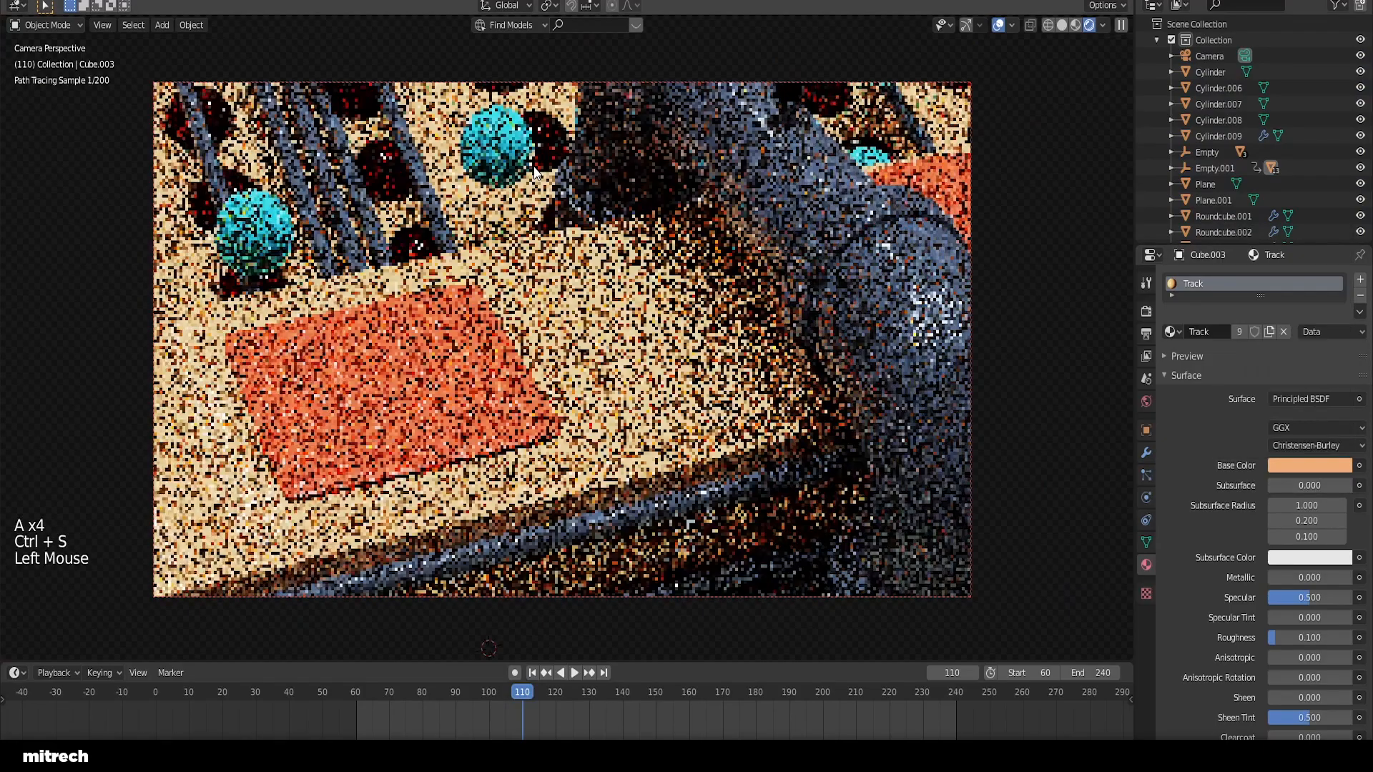
right_click(534, 171)
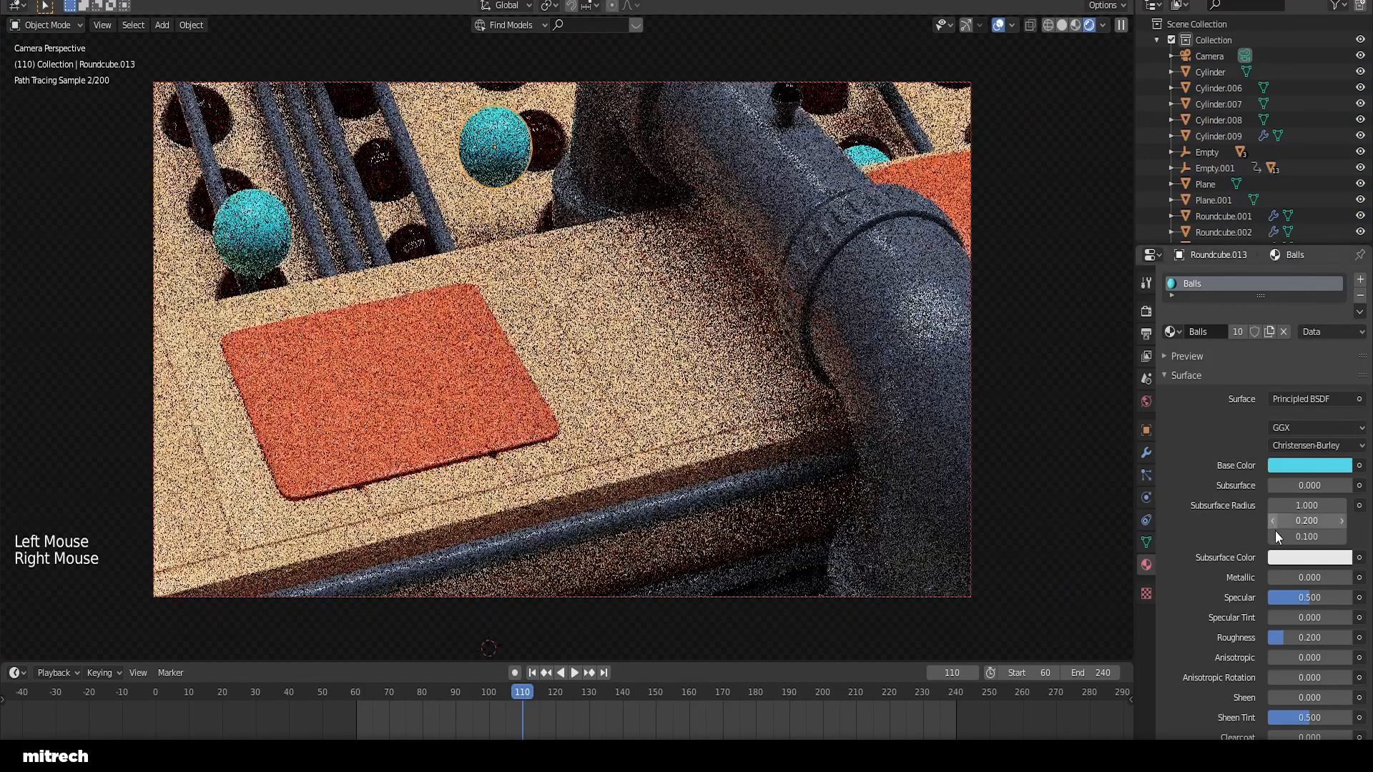
click(1288, 465)
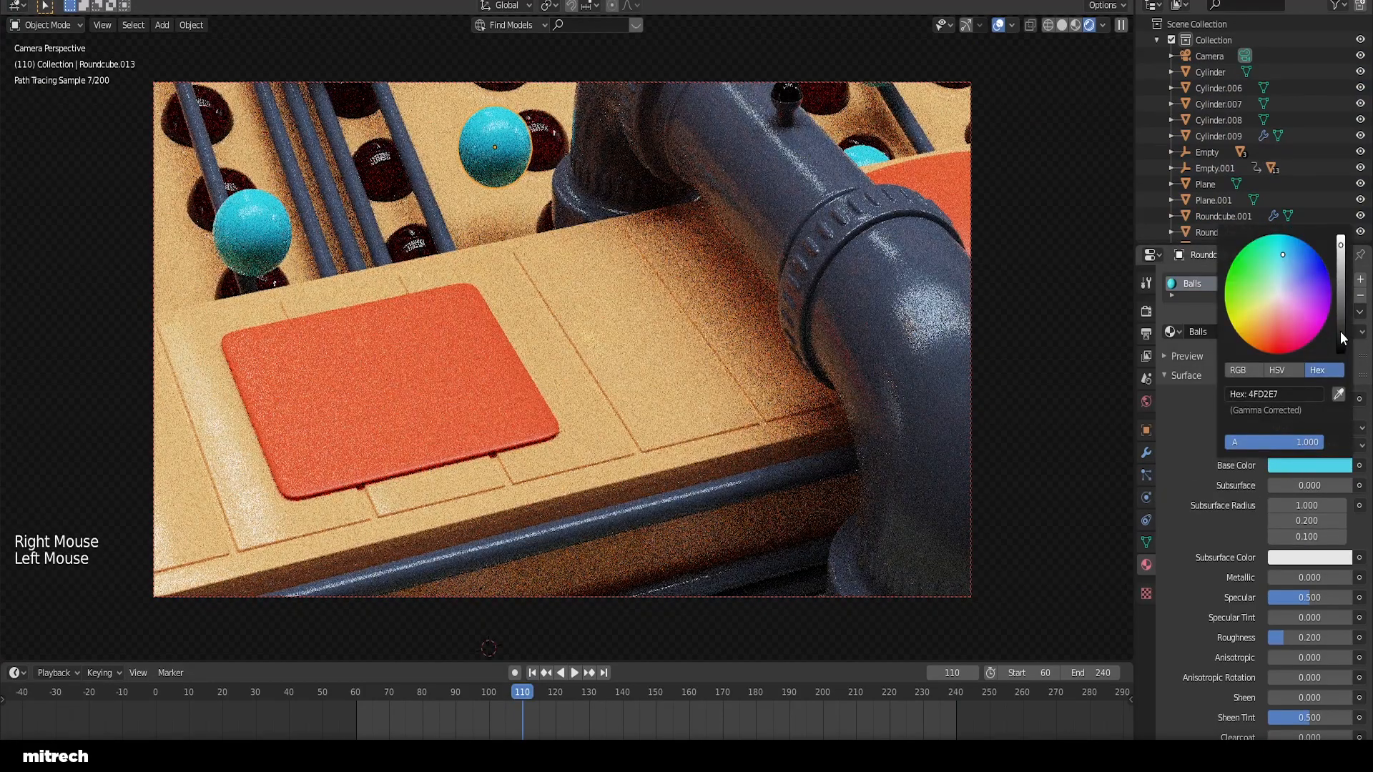
click(1339, 329)
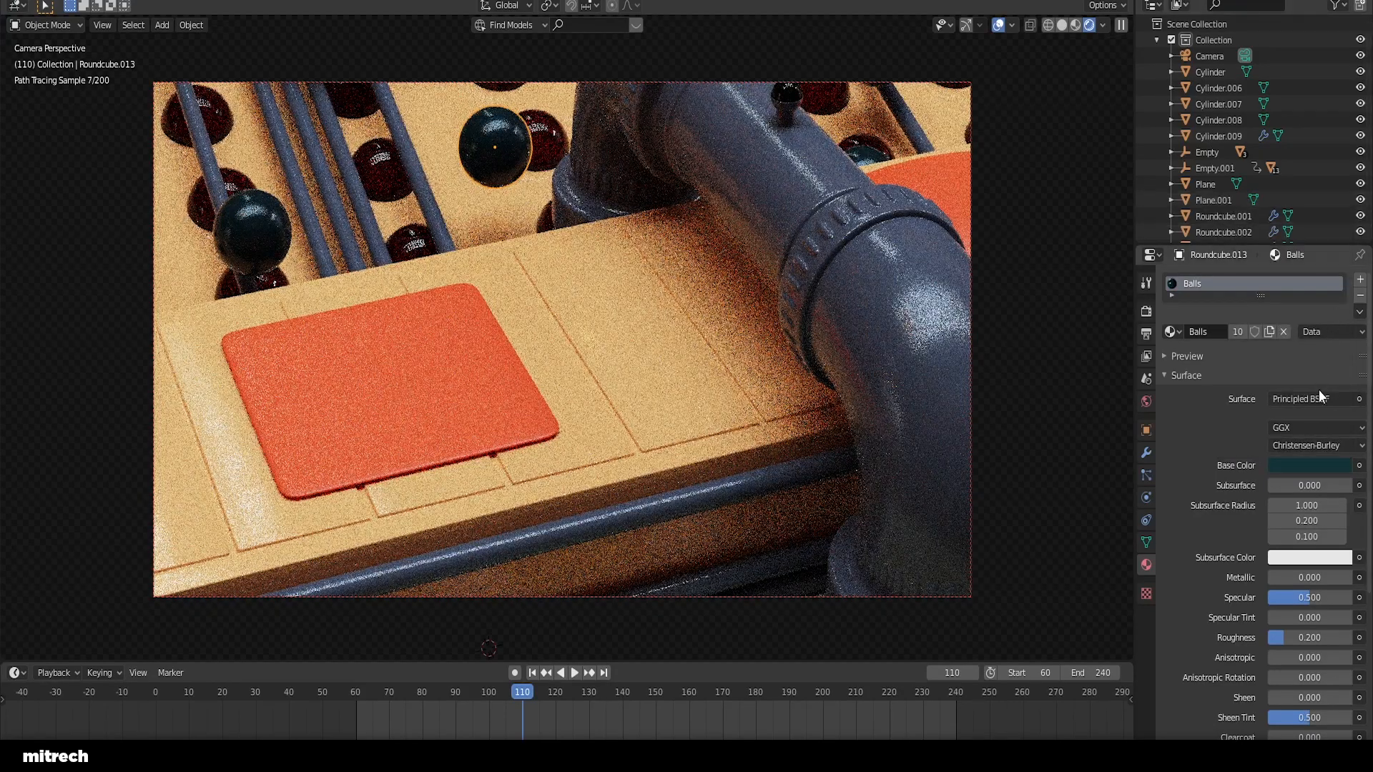
click(1318, 464)
click(1346, 247)
Step: Deselect everything and save the file with the cyan ball material
right_click(622, 329)
key(a)
key(a)
key(a)
key(a)
key(ctrl+s)
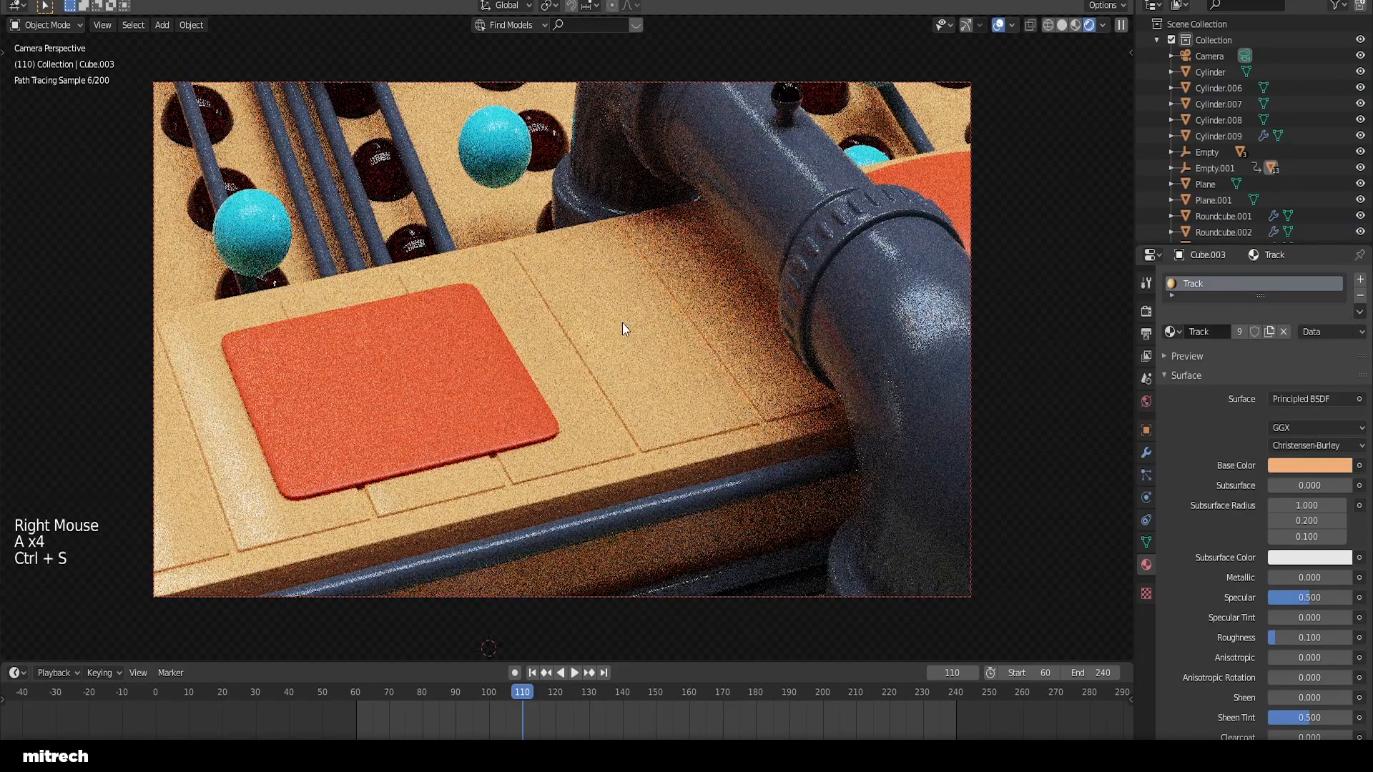
key(a)
key(a)
key(a)
key(ctrl+s)
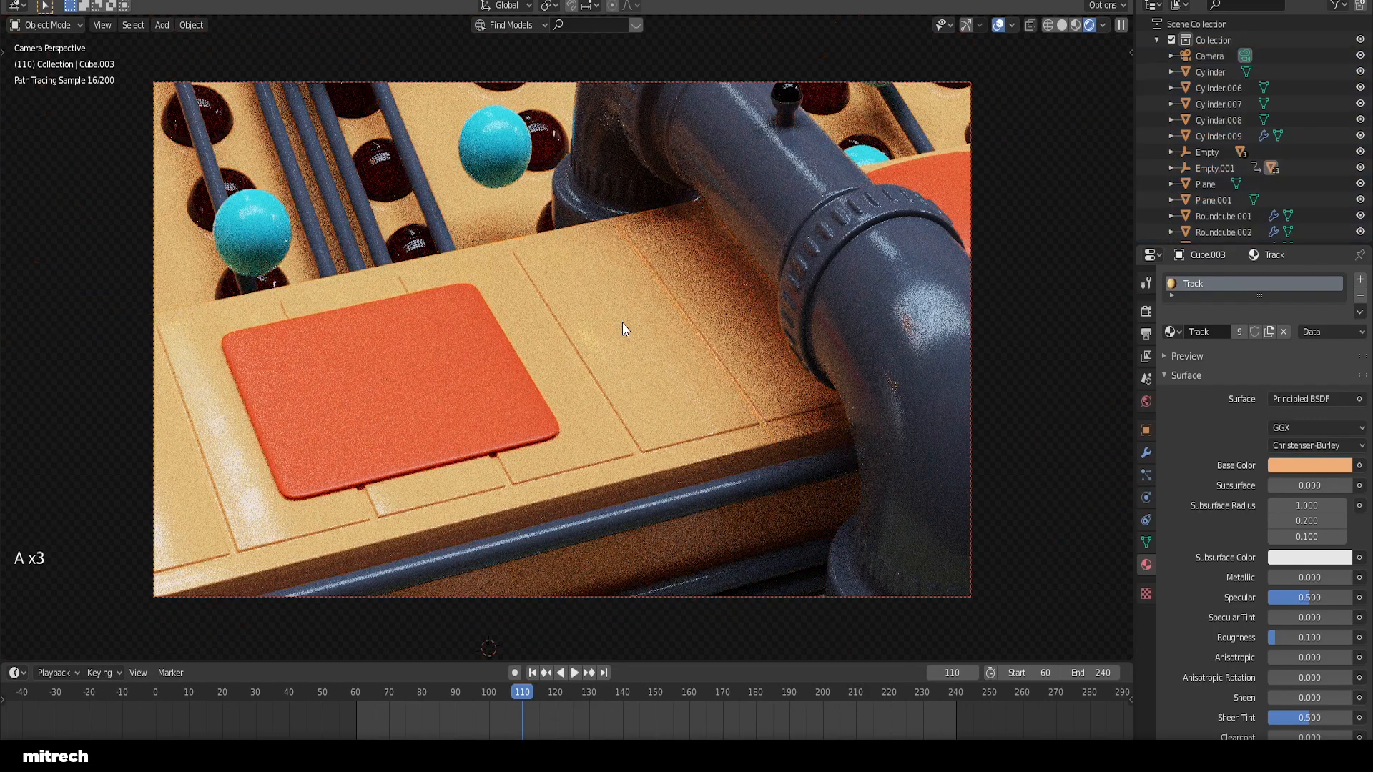
key(ctrl+s)
mouse_move(631, 337)
middle_down()
mouse_move(504, 345)
mouse_move(460, 374)
mouse_move(667, 288)
middle_up()
key(KP_0)
key(z)
scroll(667, 288, up, 2)
key(z)
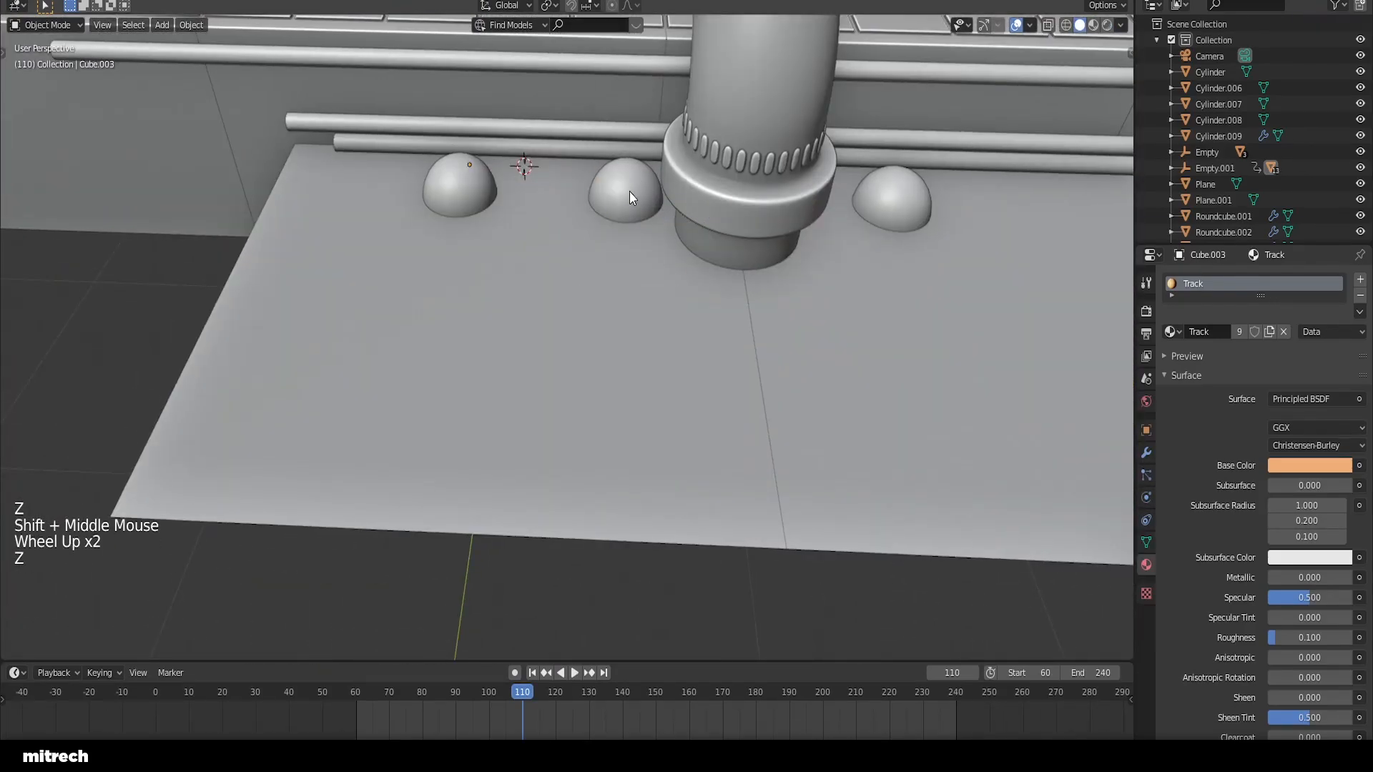
right_click(628, 193)
shift+right_click(490, 200)
shift+right_click(898, 204)
shift+middle_drag(908, 203, 592, 213)
shift+right_click(659, 147)
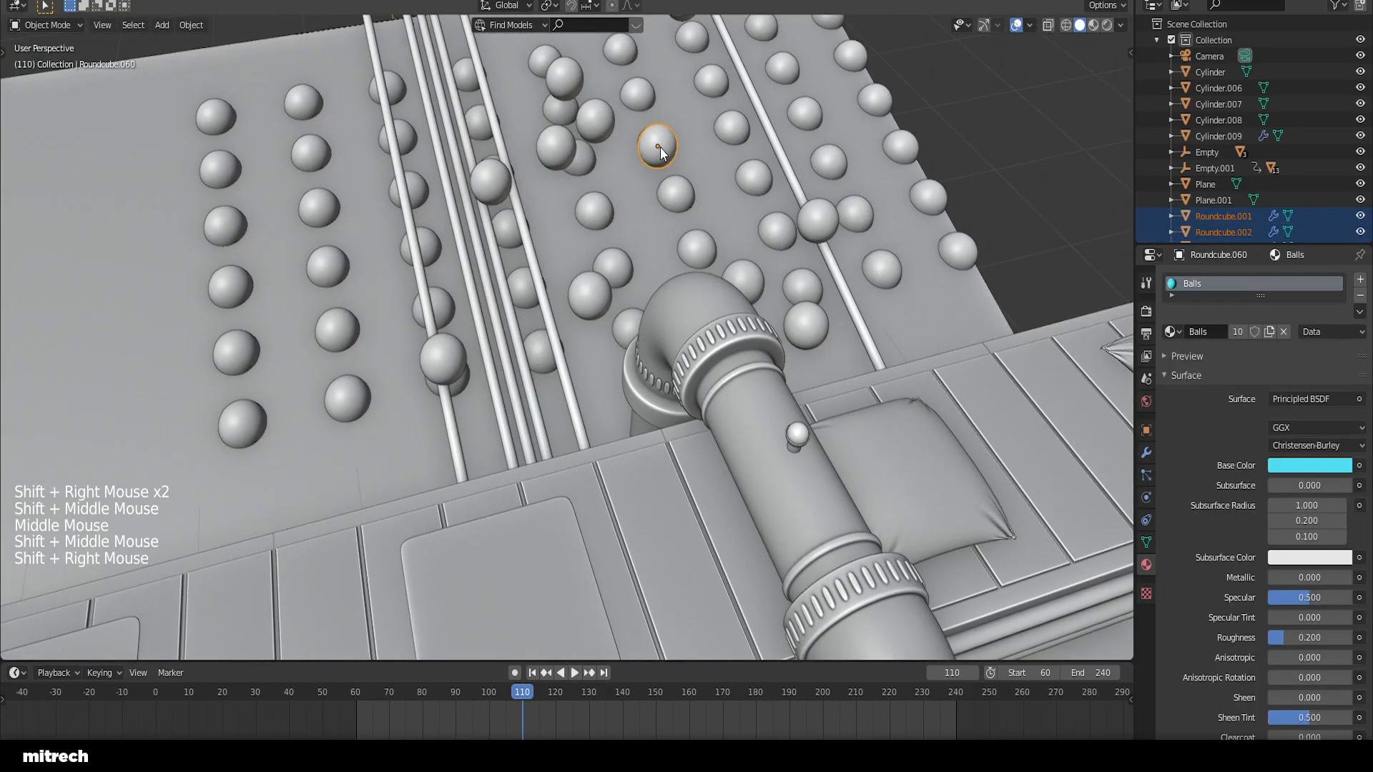
middle_drag(744, 263, 741, 299)
scroll(740, 299, down, 3)
key(a)
Step: Join the three domes on the lower platform beside the pipe into one object and apply its transform
right_click(715, 421)
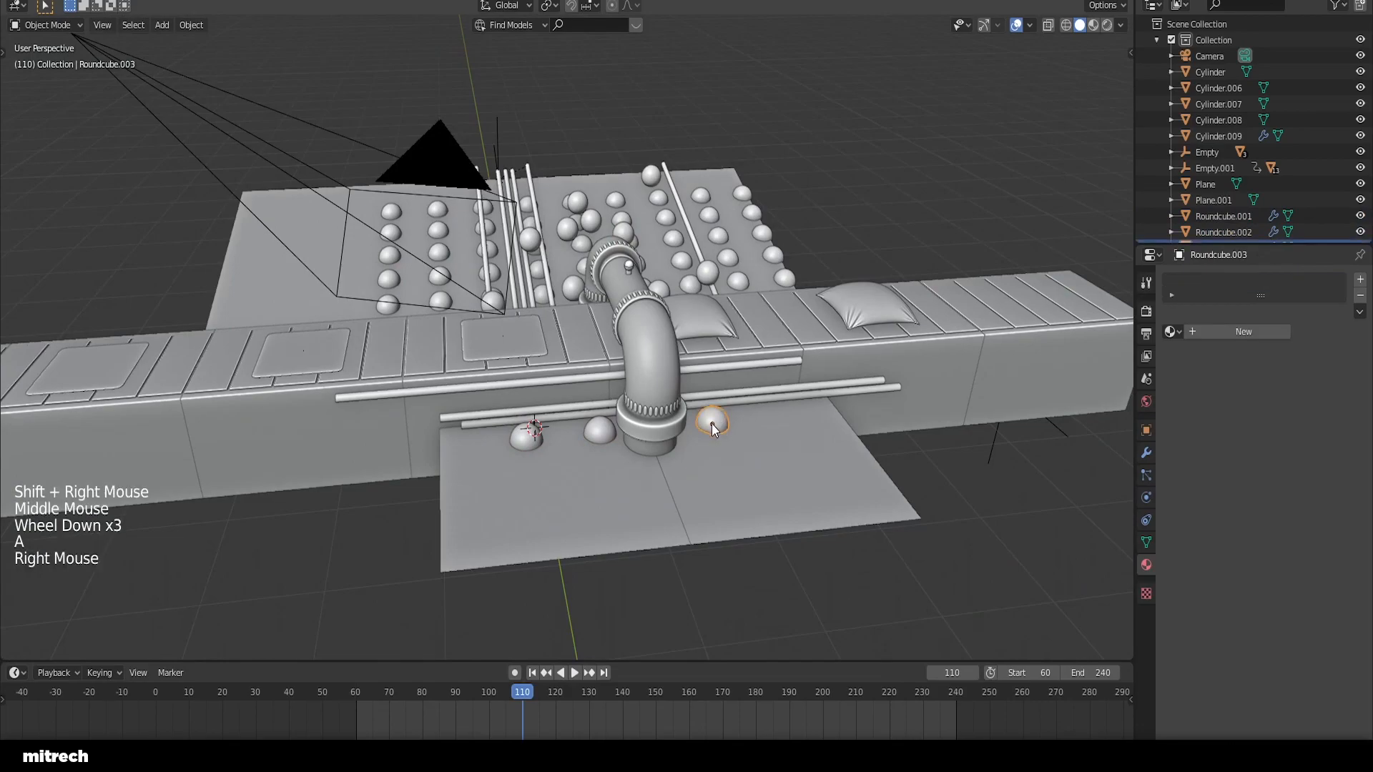
shift+right_click(602, 432)
shift+right_click(542, 437)
key(ctrl+j)
key(ctrl+a)
click(543, 436)
Step: Assign the existing Lights material to the joined domes in Material Preview shading and save the file
click(1171, 331)
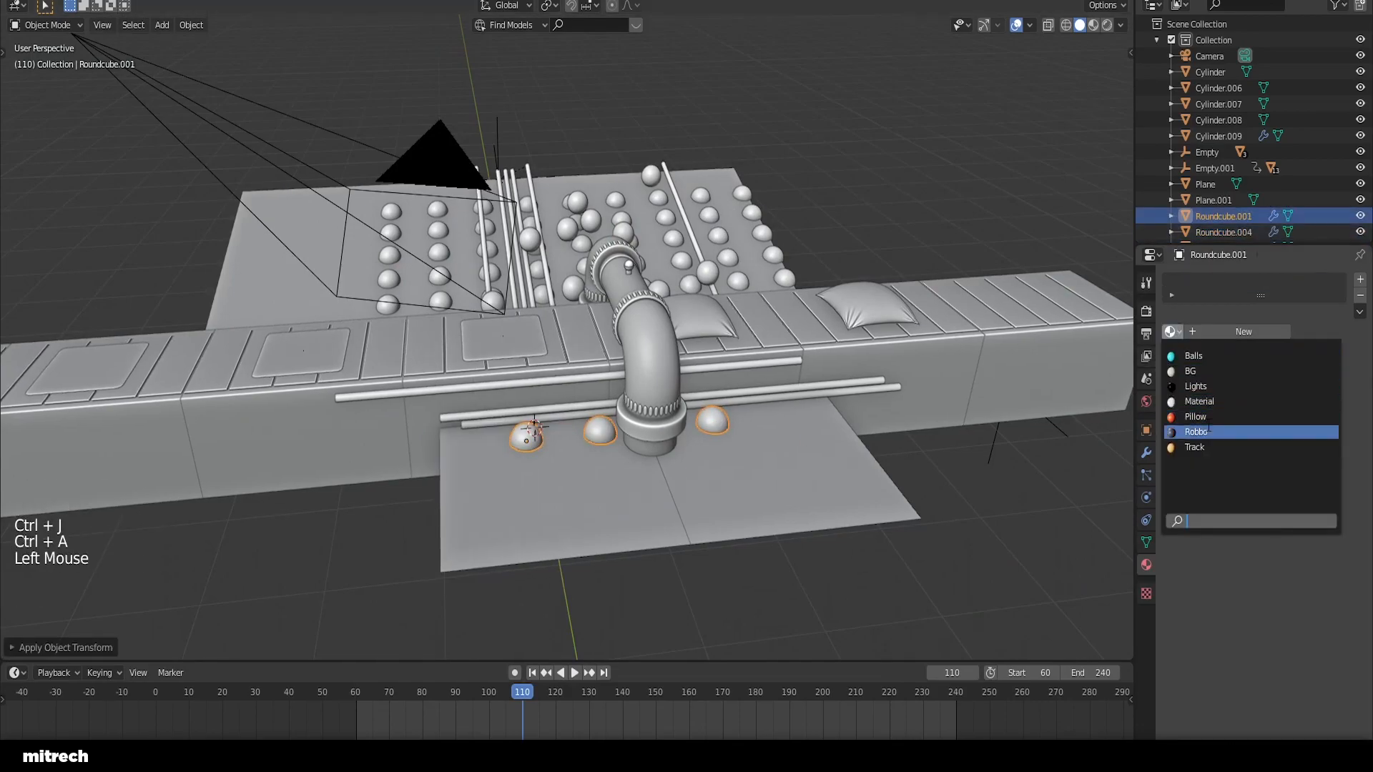
click(1195, 386)
key(z)
click(774, 453)
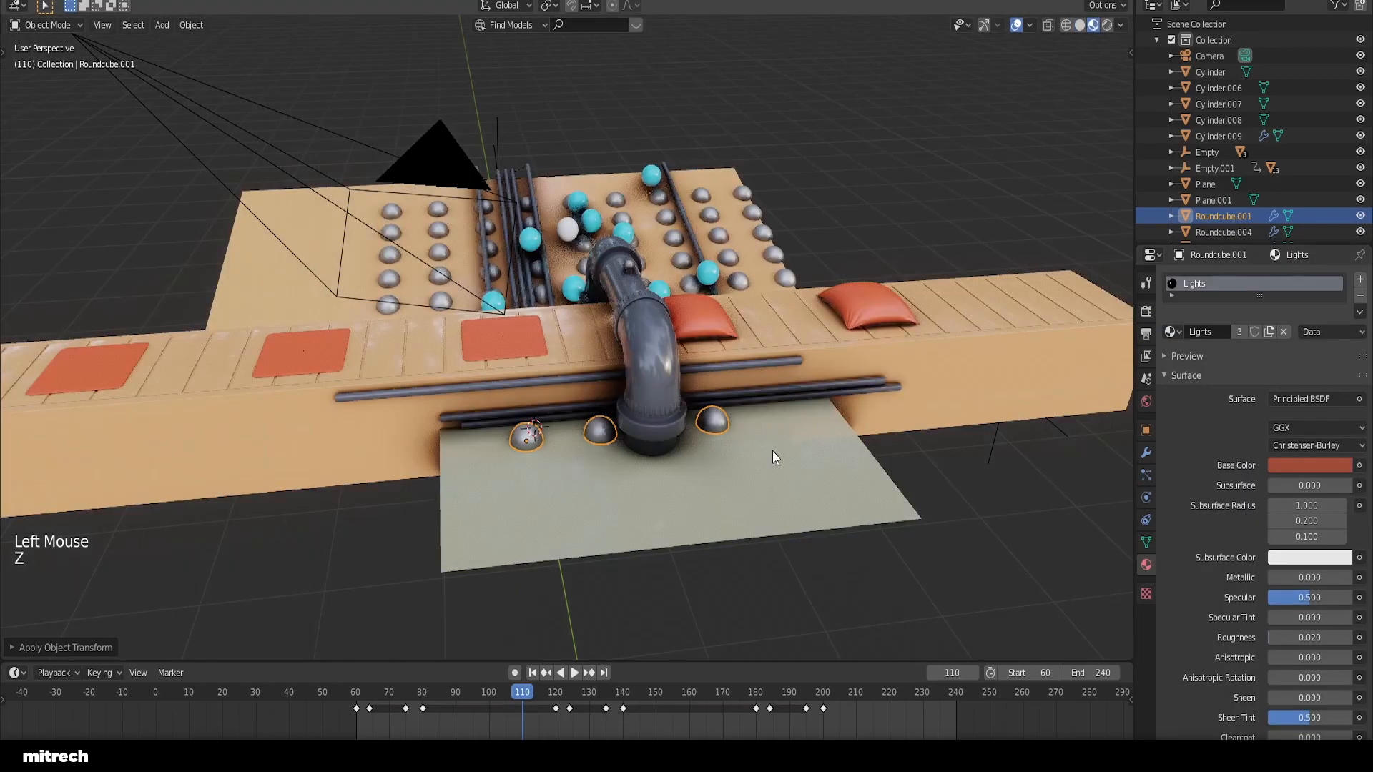
key(a)
middle_drag(774, 453, 791, 487)
key(a)
key(a)
key(a)
key(ctrl+s)
key(KP_0)
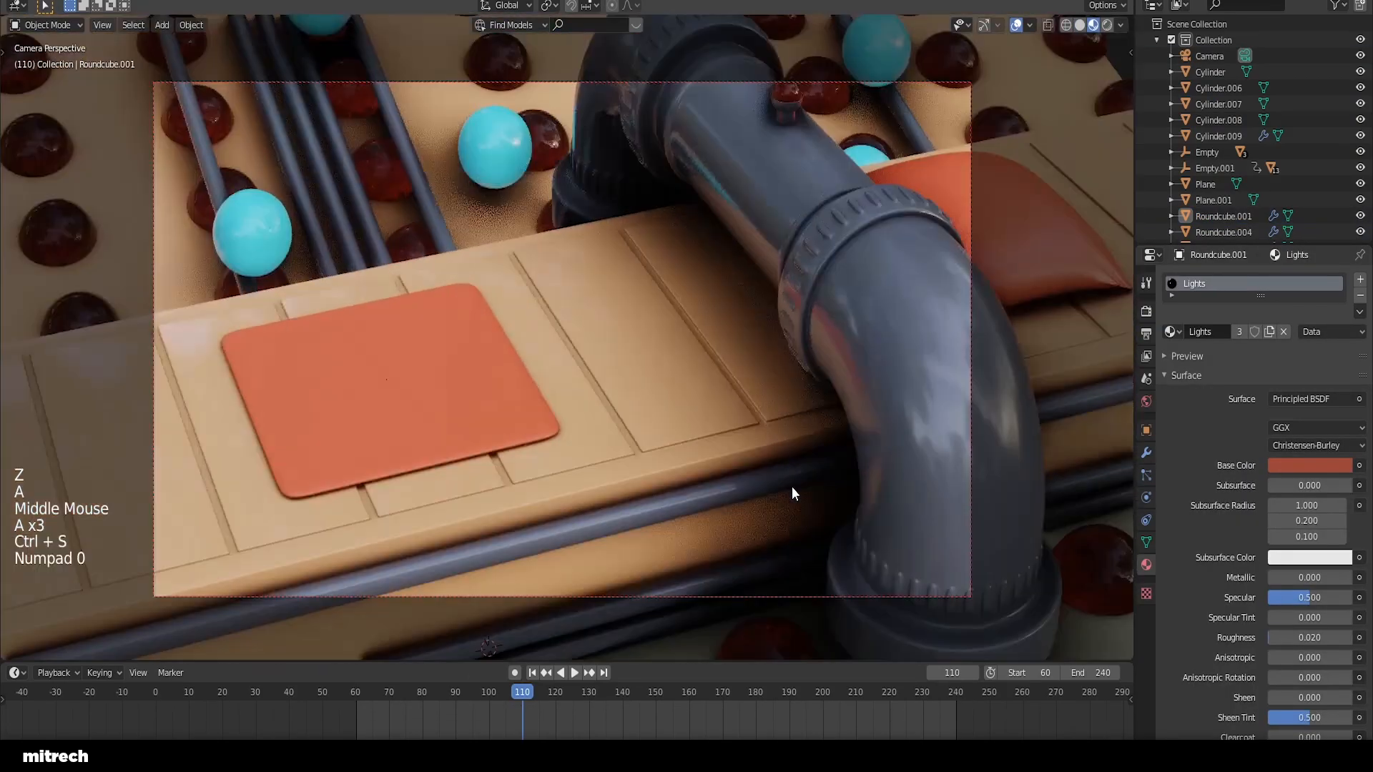
Step: At frame 122, assign the Balls material to the remaining white ball behind the pipe and save the file
click(549, 697)
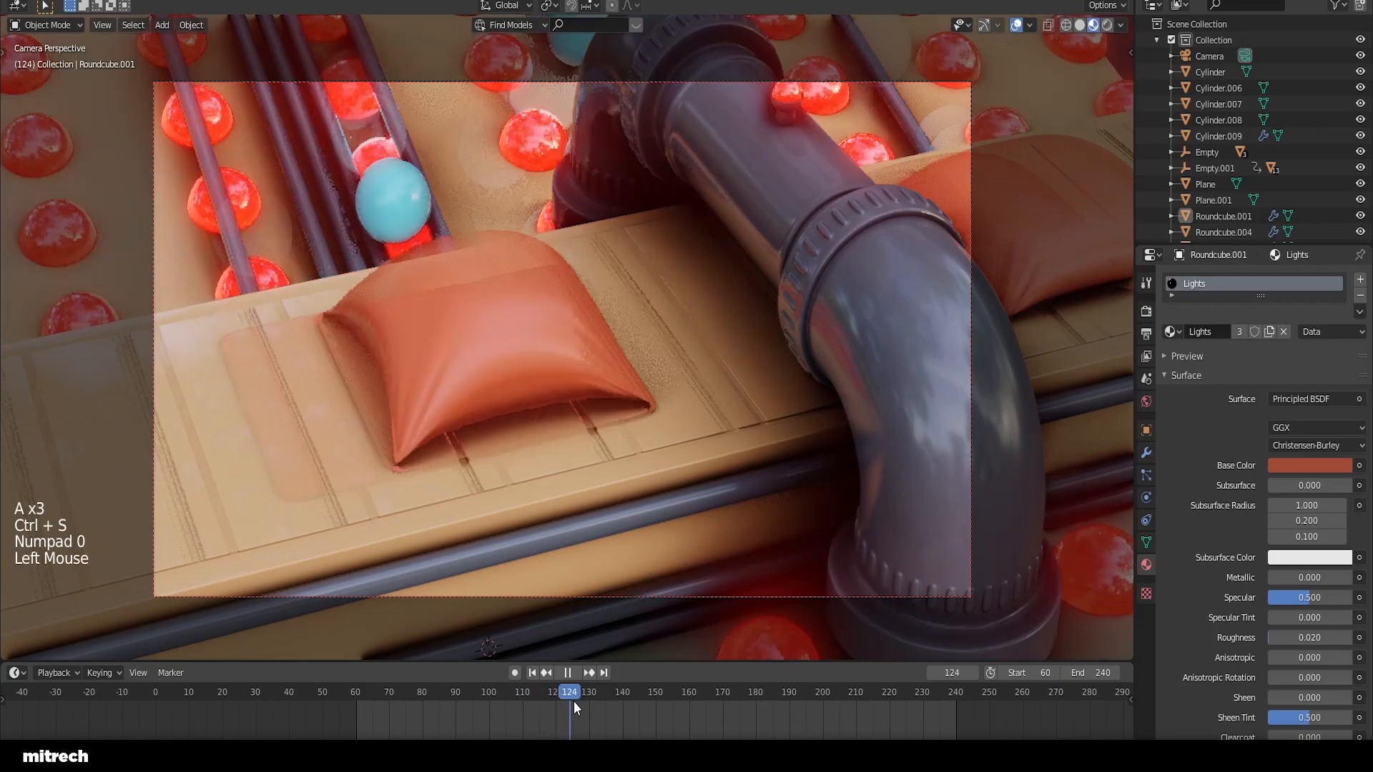
middle_drag(586, 300, 605, 256)
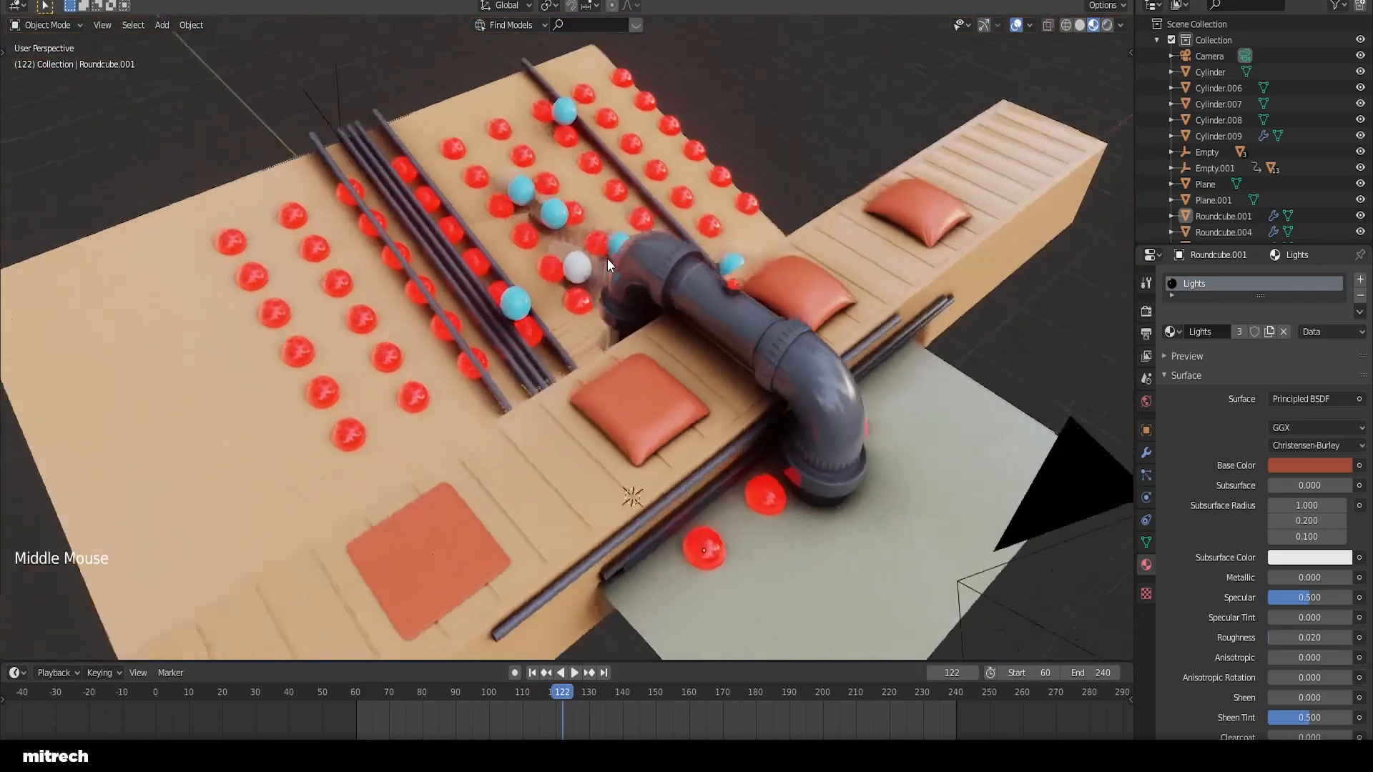
scroll(615, 266, up, 2)
right_click(586, 245)
click(1172, 332)
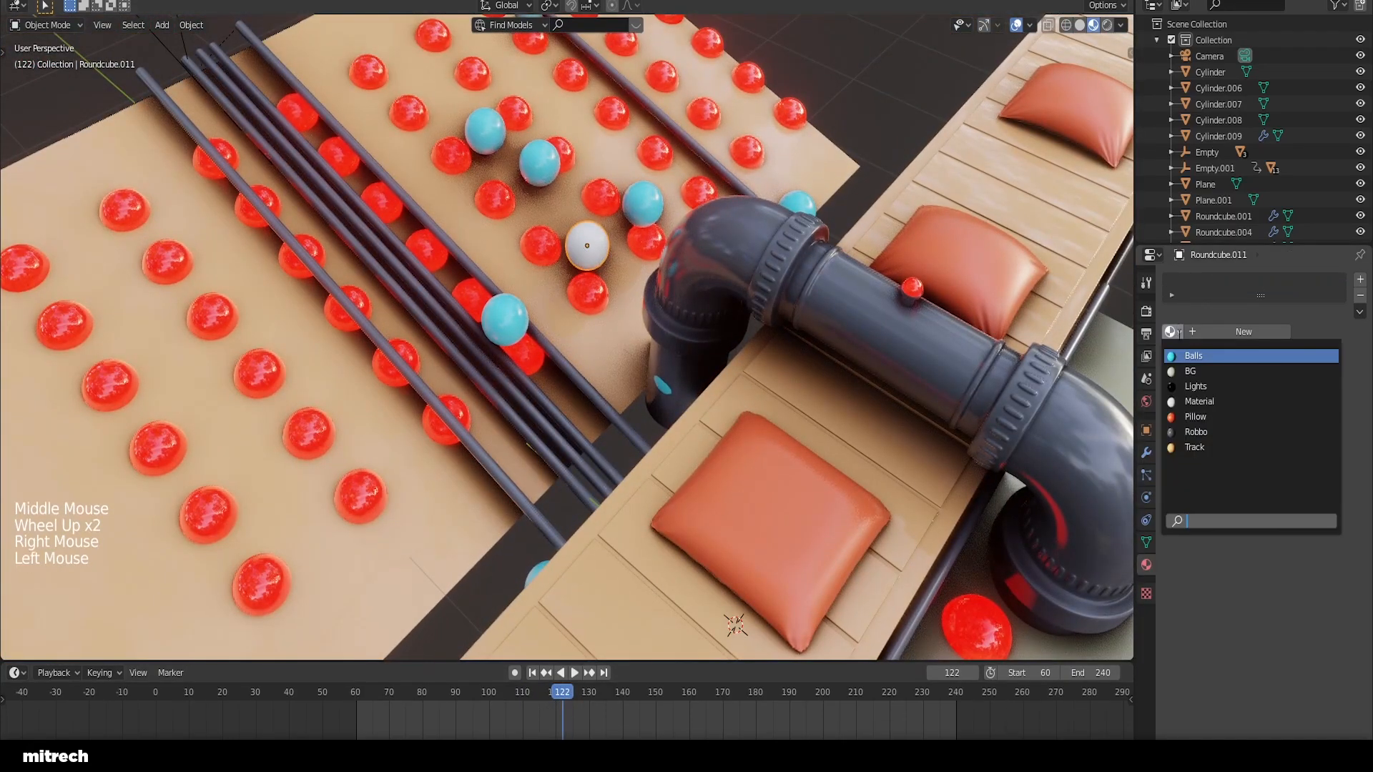
click(1195, 356)
key(a)
key(a)
key(a)
key(a)
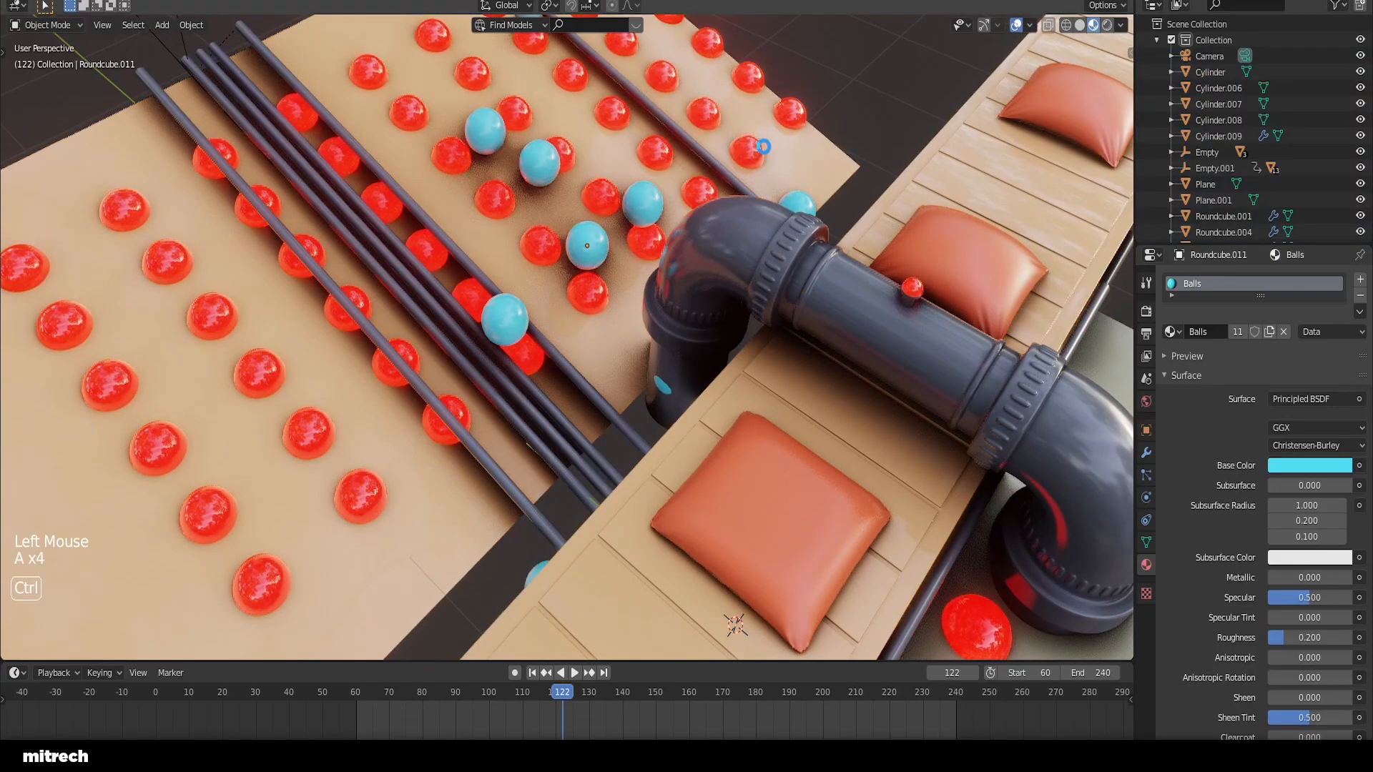
key(ctrl+s)
Step: Return to the camera view, save the file with nothing selected, and switch to Rendered shading
key(KP_0)
right_click(671, 325)
key(a)
key(a)
key(a)
key(a)
key(ctrl+s)
key(z)
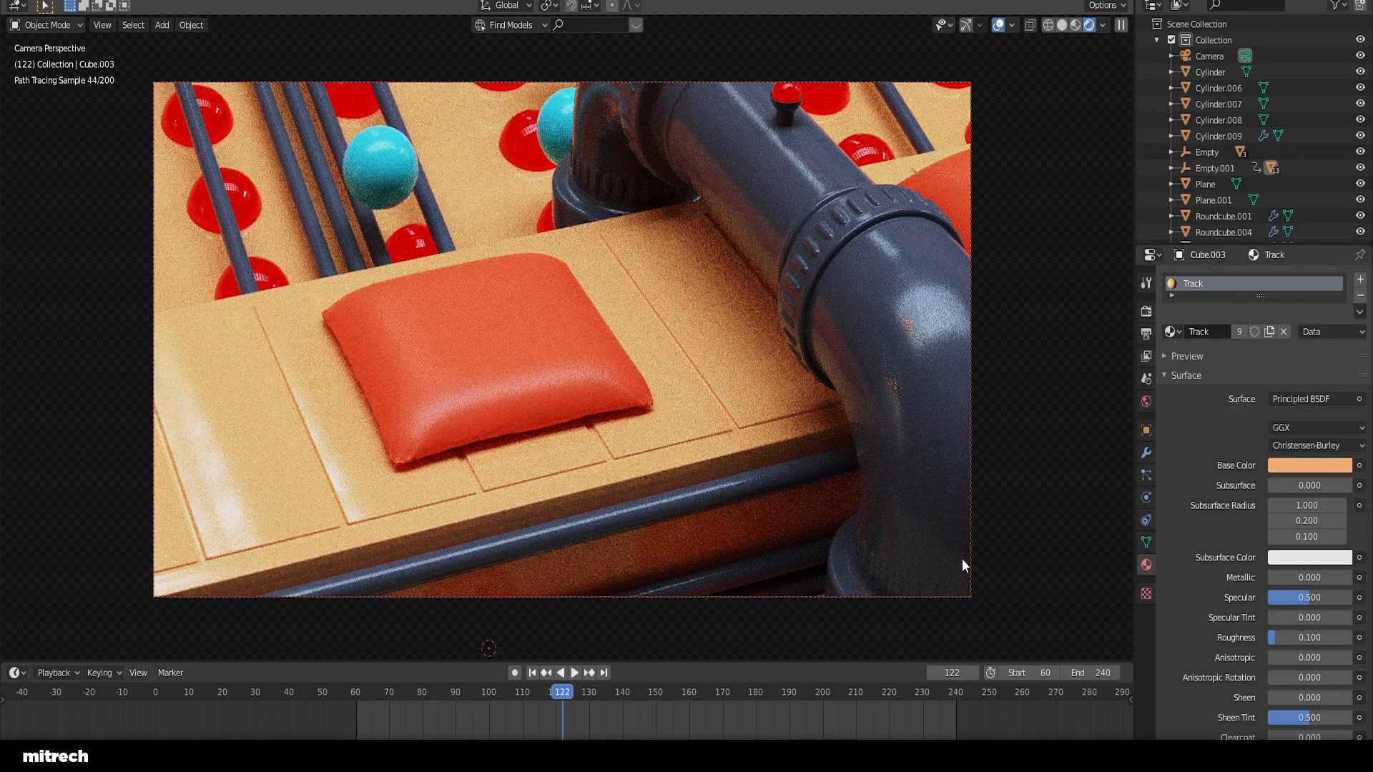
Step: Try purple and light cyan for the Pillow material's base color and settle on a slightly darkened medium blue
right_click(554, 411)
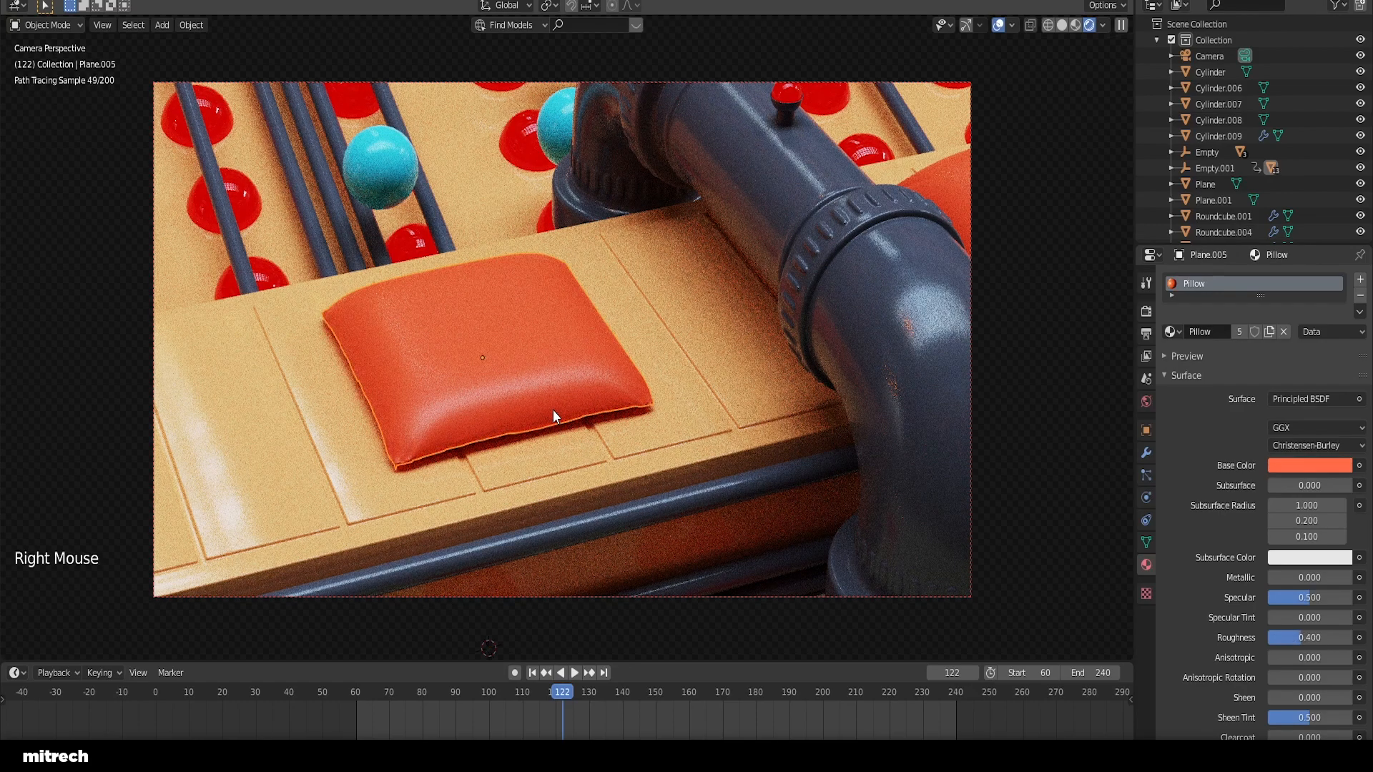
click(1300, 466)
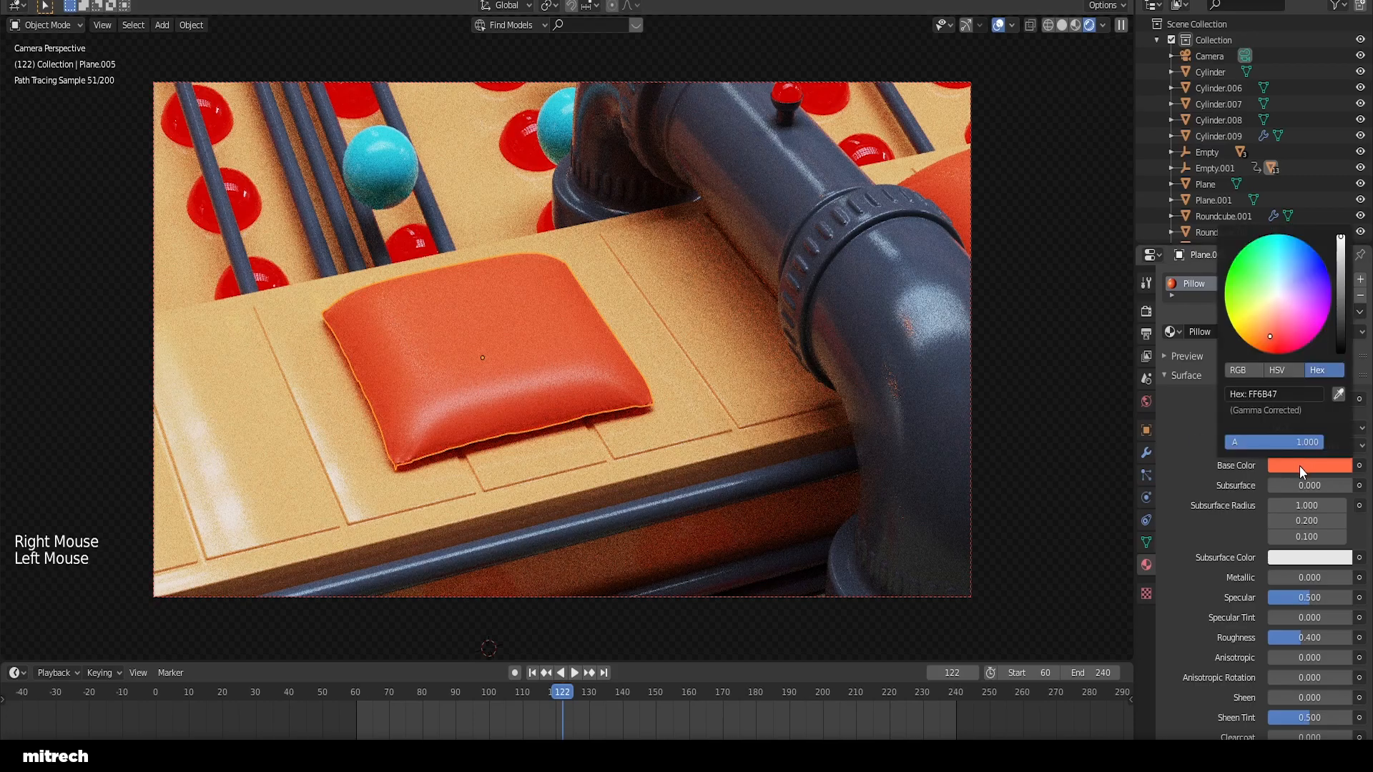
click(1310, 290)
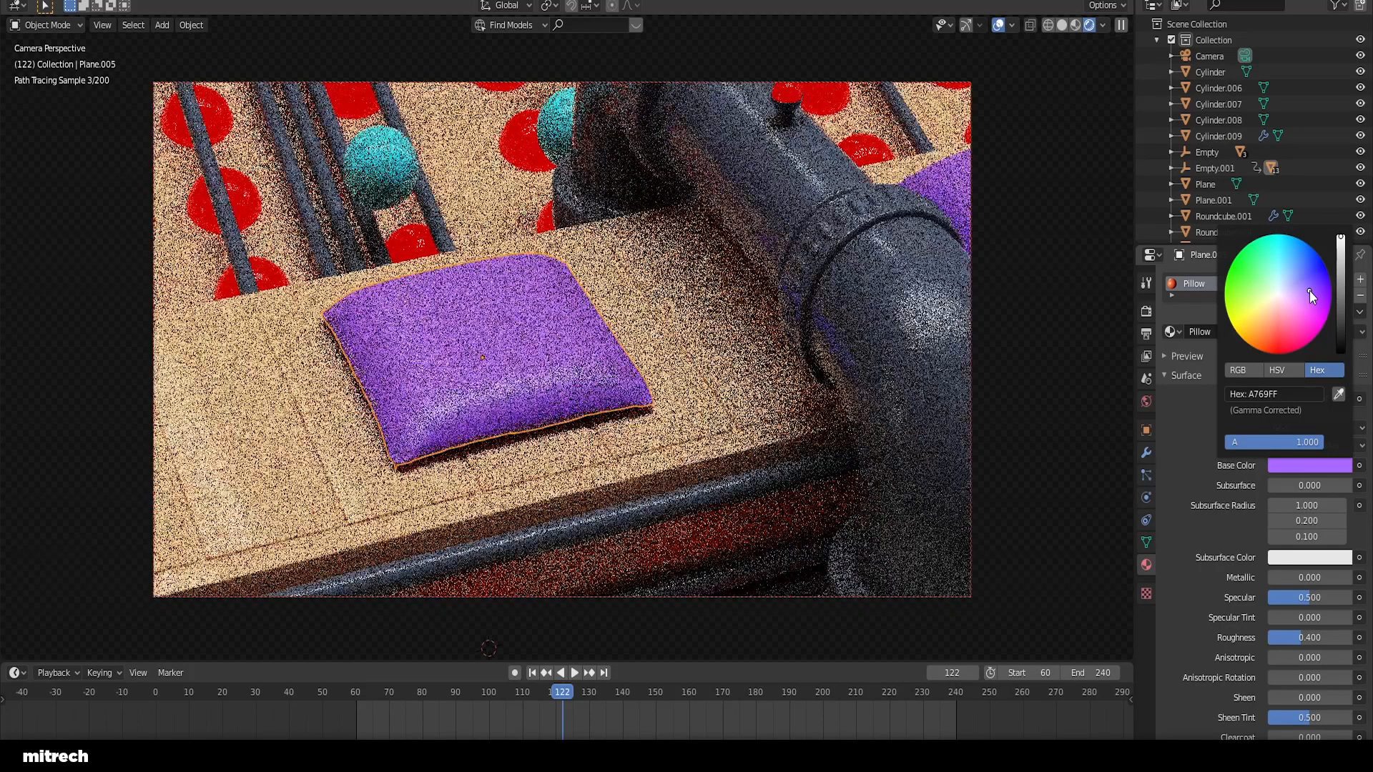
click(1285, 261)
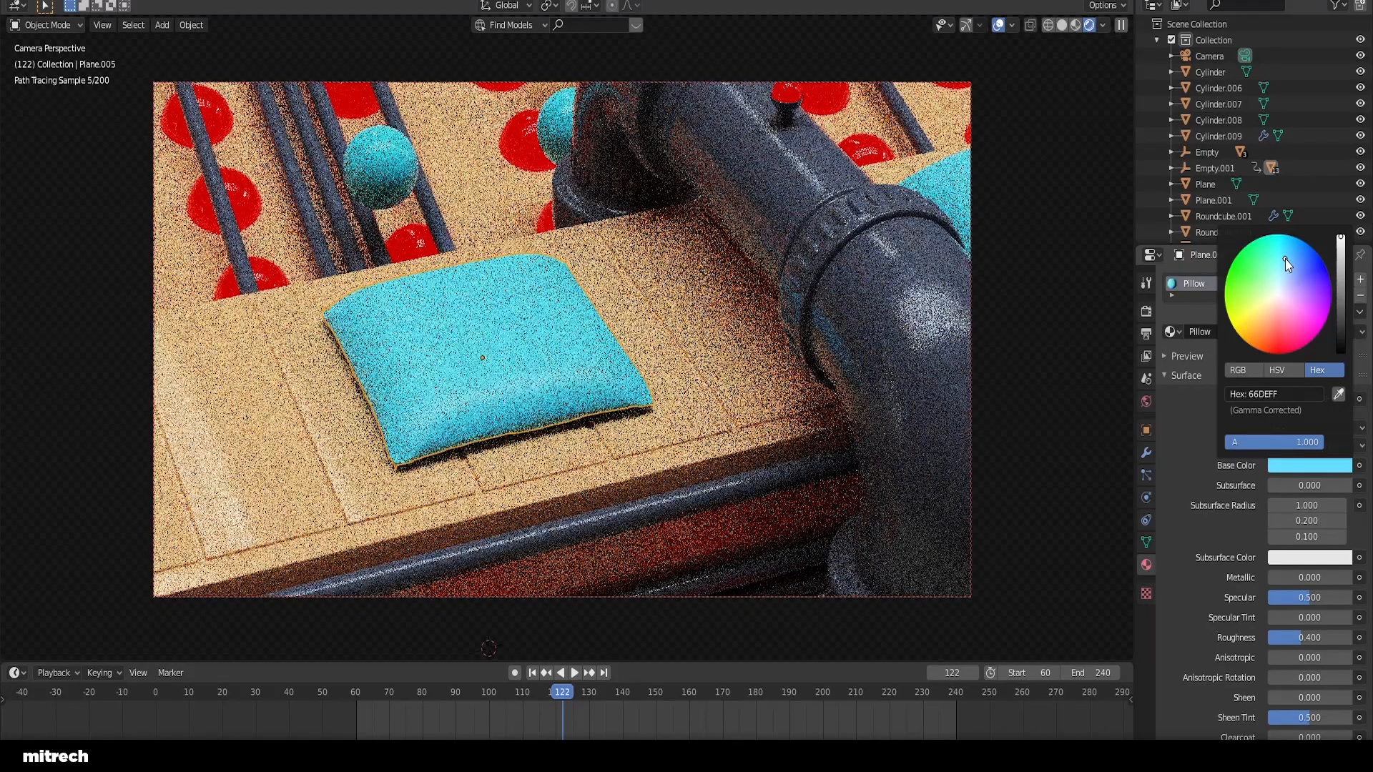
click(1284, 272)
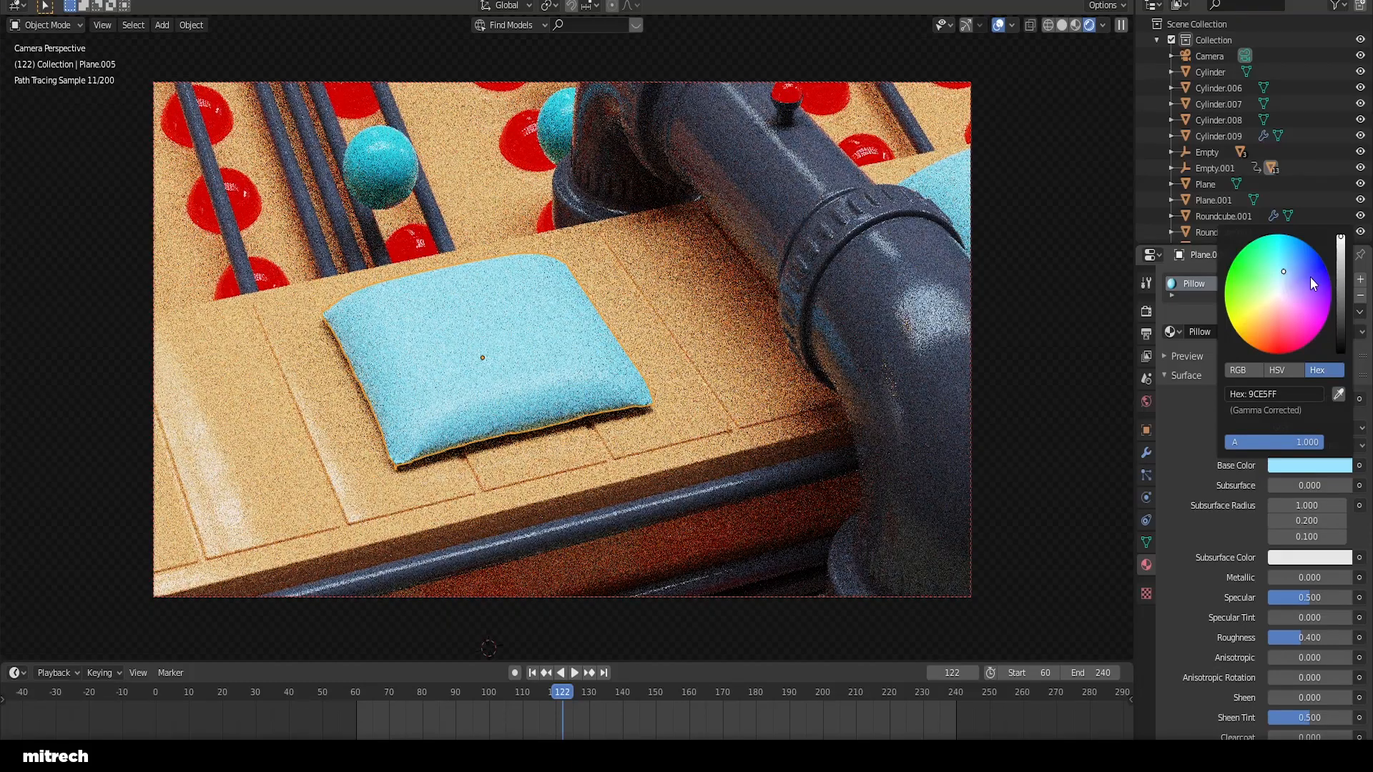
click(1298, 270)
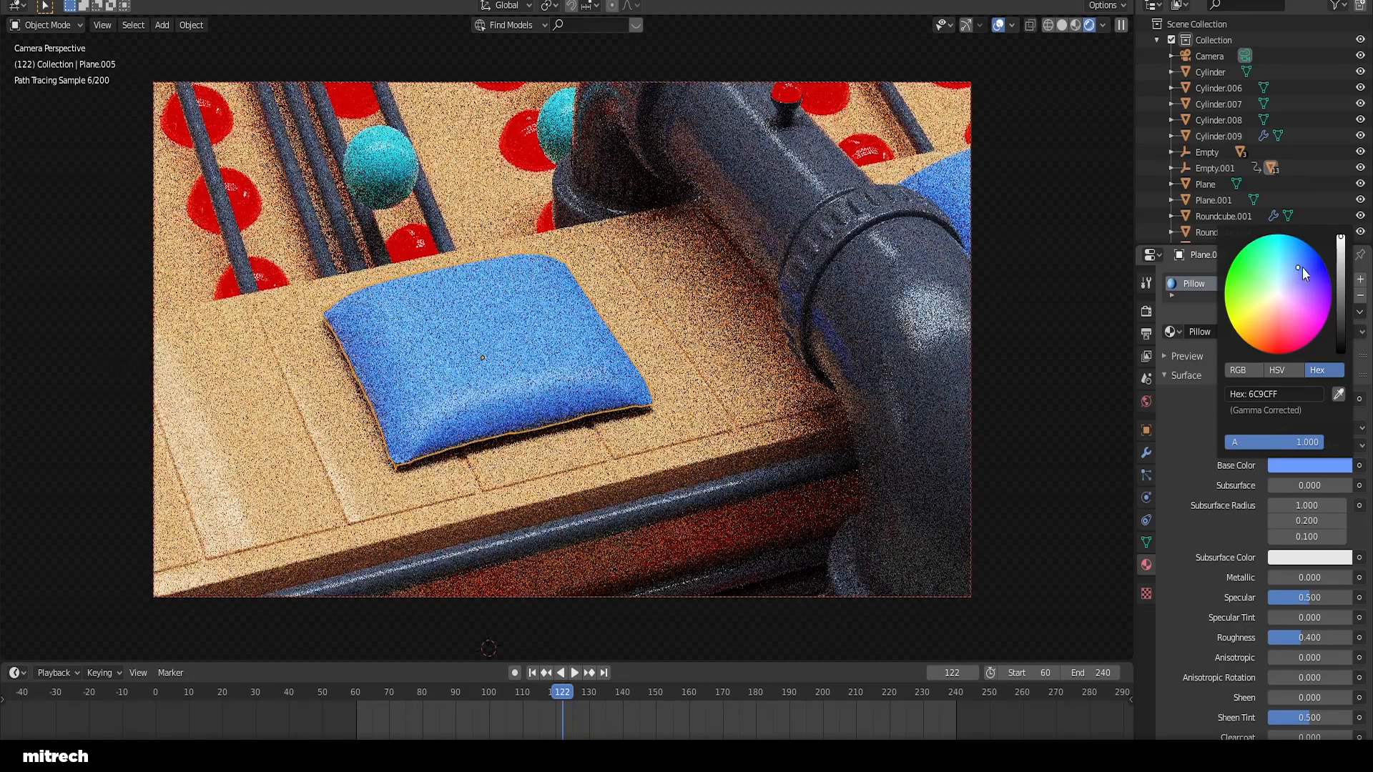
click(1339, 255)
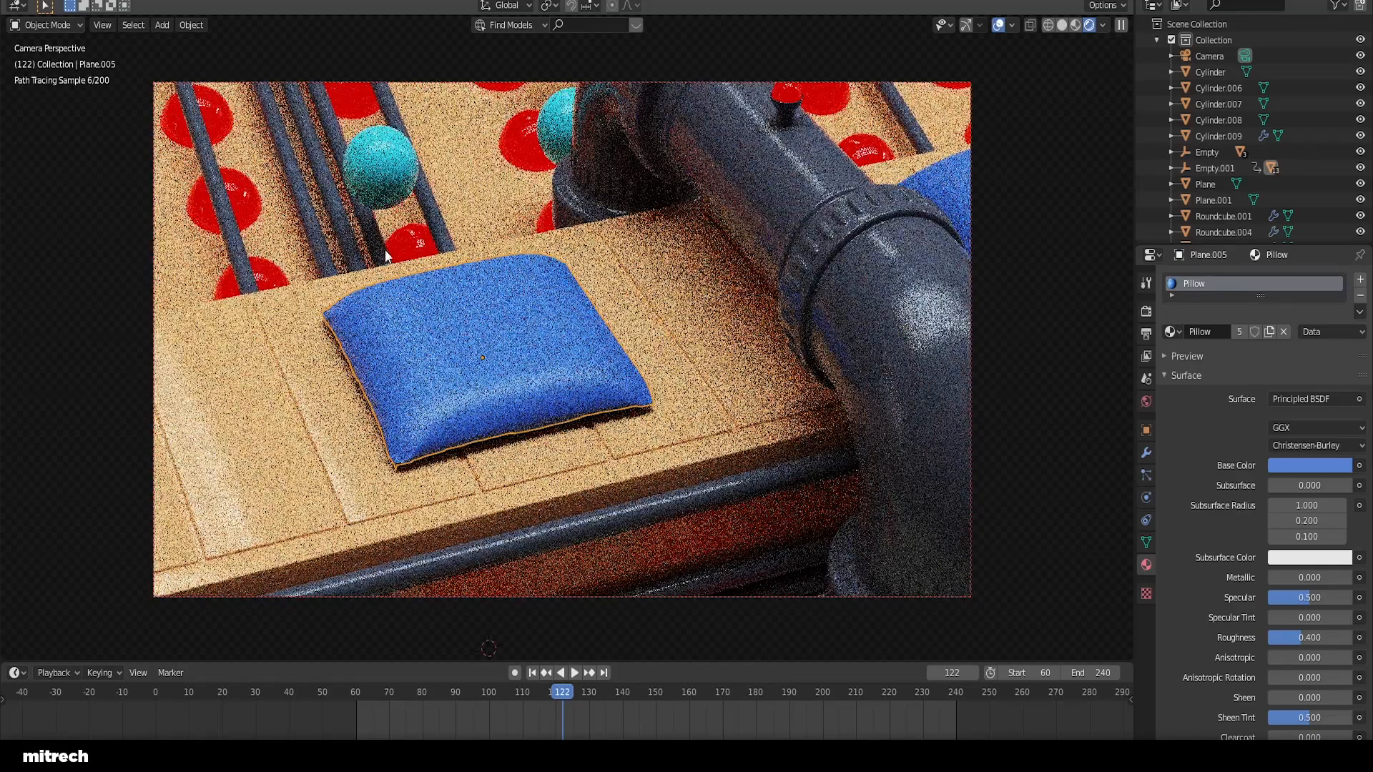
Step: Change the Balls material's base color to a warm golden yellow
right_click(400, 170)
click(1292, 463)
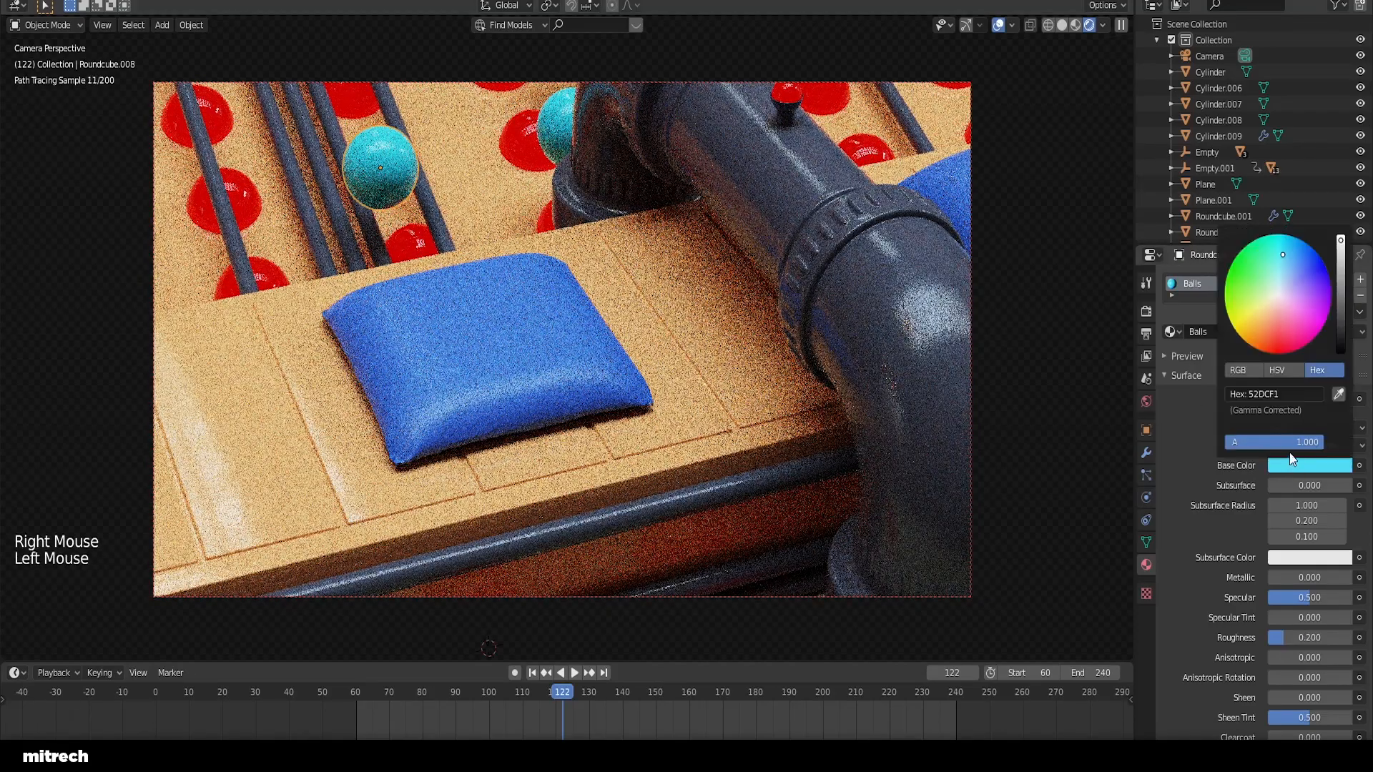
click(1247, 314)
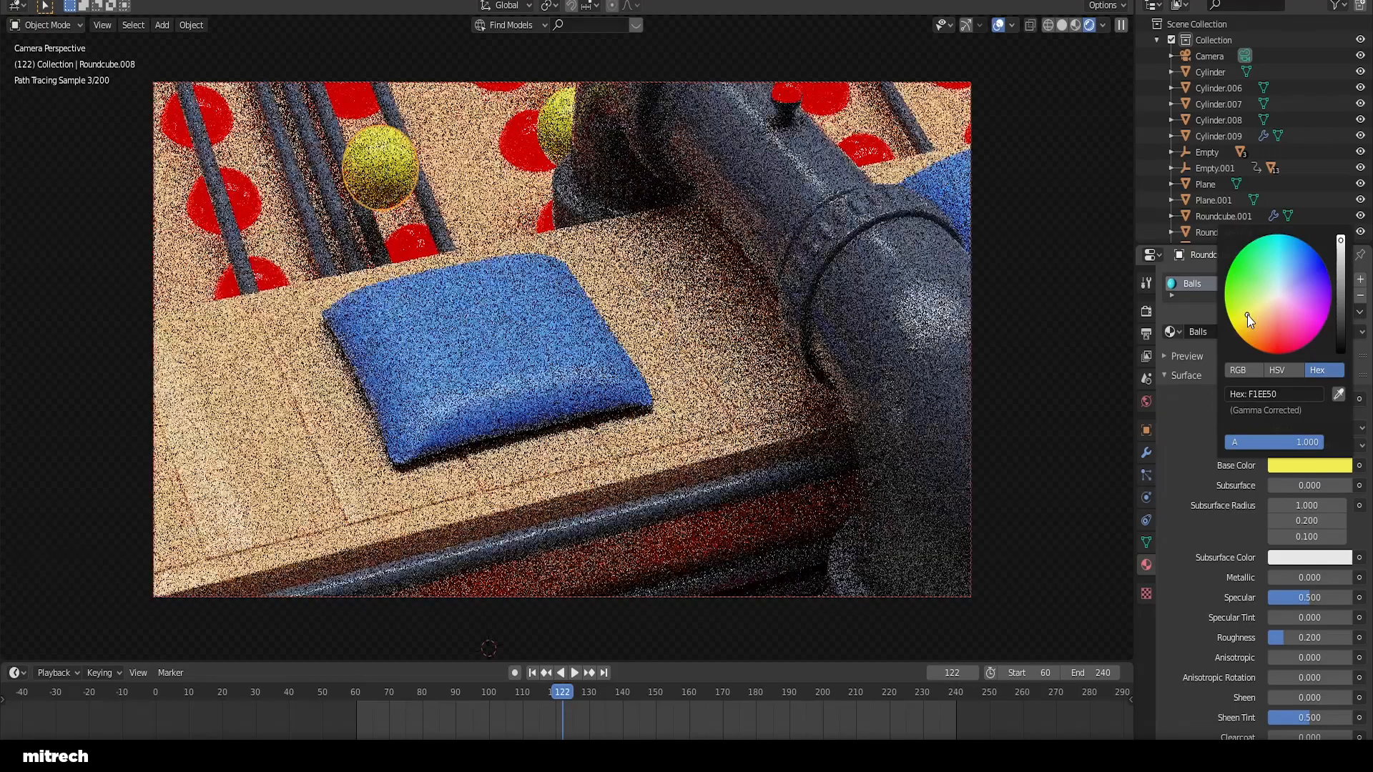
drag(1251, 311, 1255, 311)
click(1258, 316)
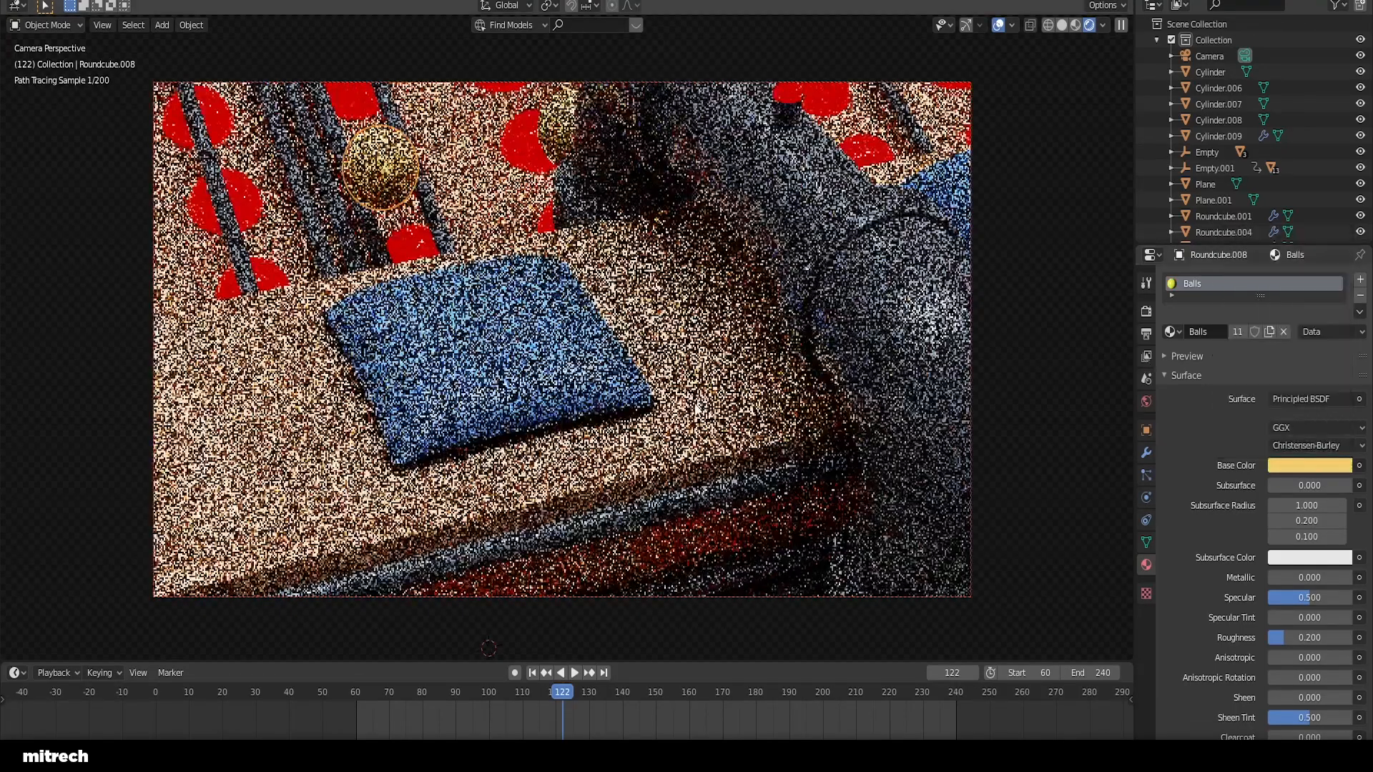
Step: Deselect everything and save the file with the blue pillow and yellow ball colors
right_click(721, 378)
key(a)
key(a)
key(a)
key(a)
key(ctrl+s)
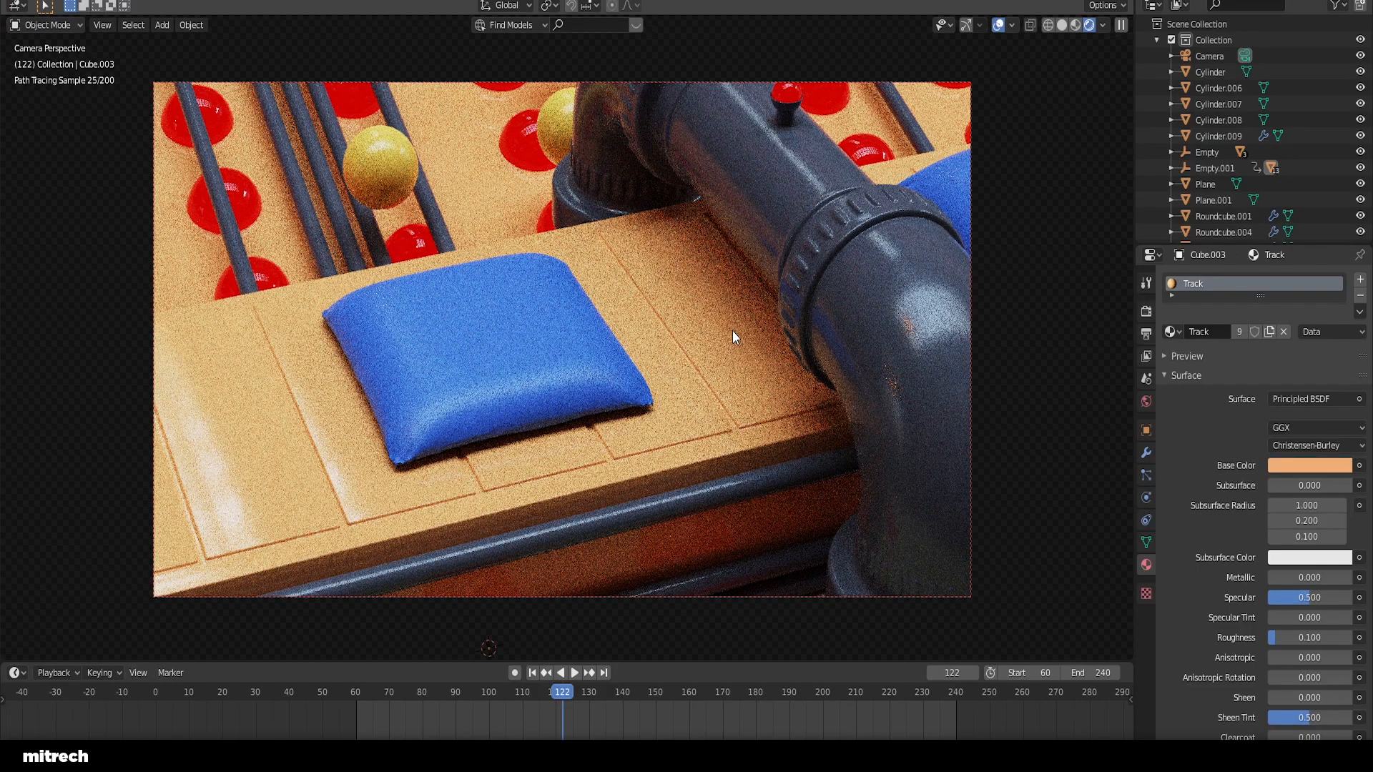
key(ctrl+s)
Step: Jump to start frame 60, switch the viewport to Solid shading, and save the file with nothing selected
click(531, 673)
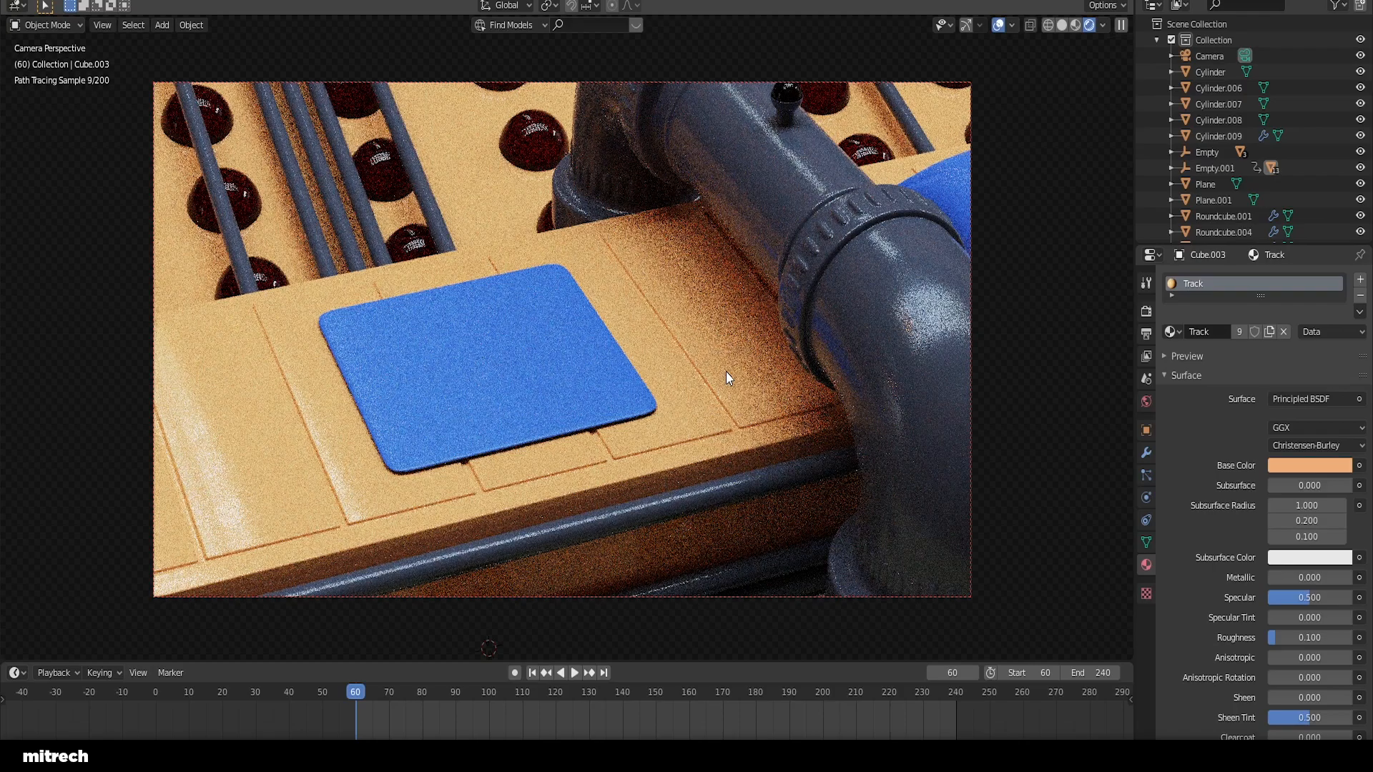
key(z)
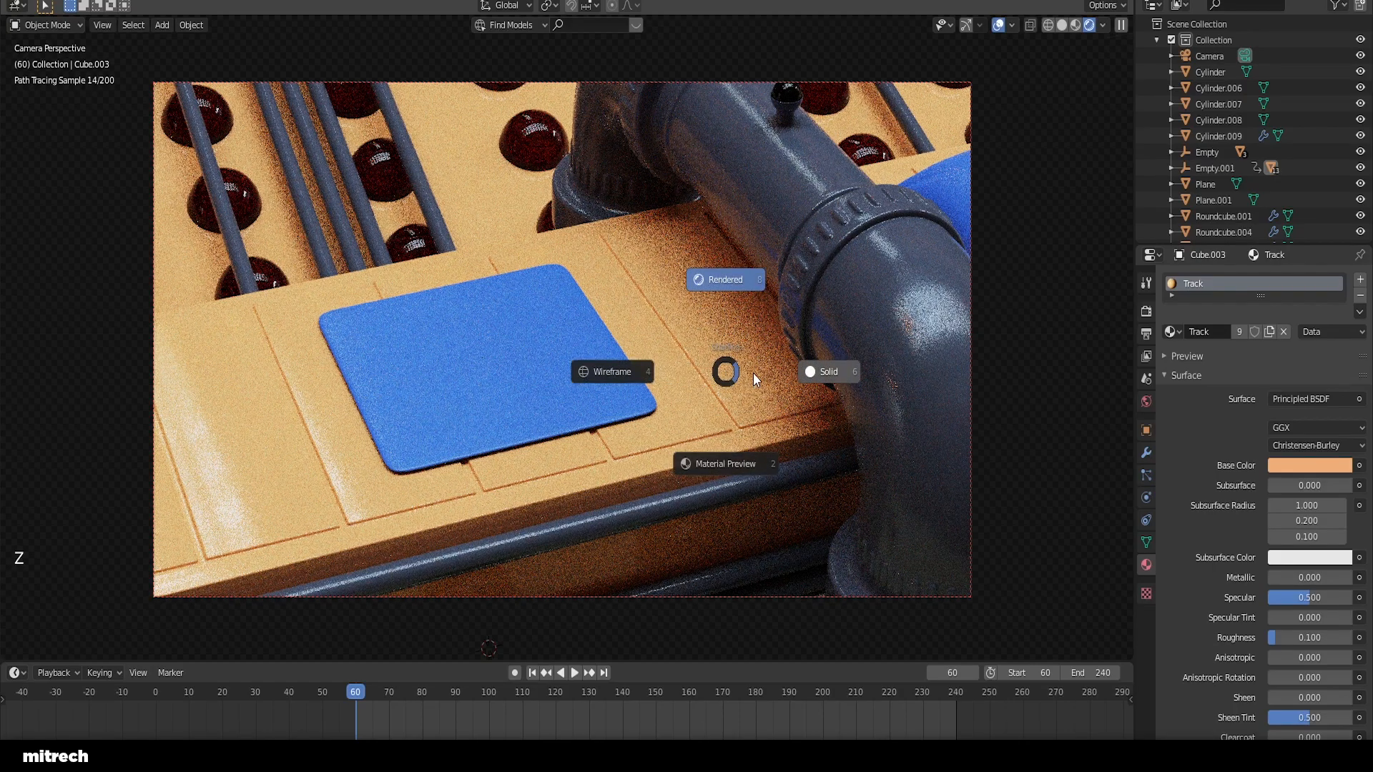
key(a)
key(a)
key(a)
key(ctrl+s)
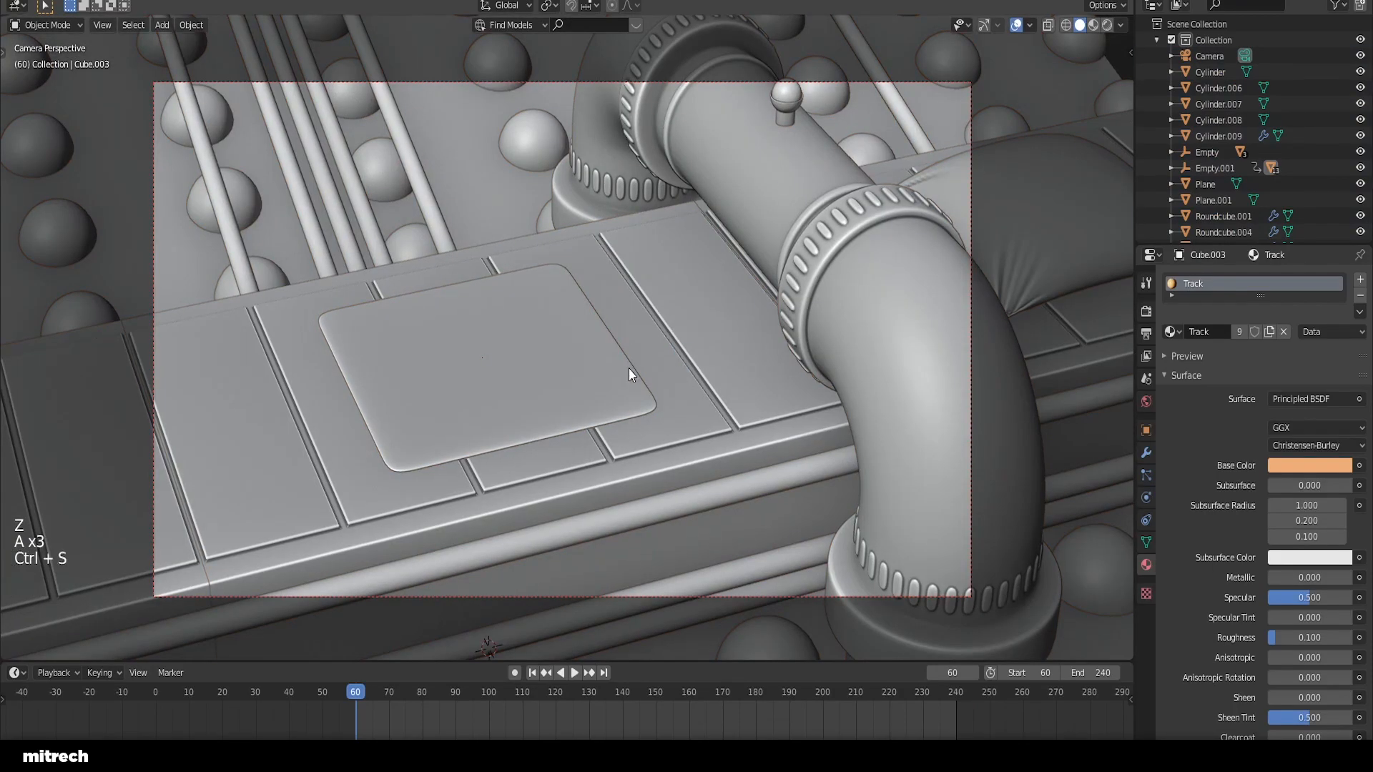
Step: Add an area light and, in the right side view, move it above and in front of the pipe
scroll(665, 389, down, 1)
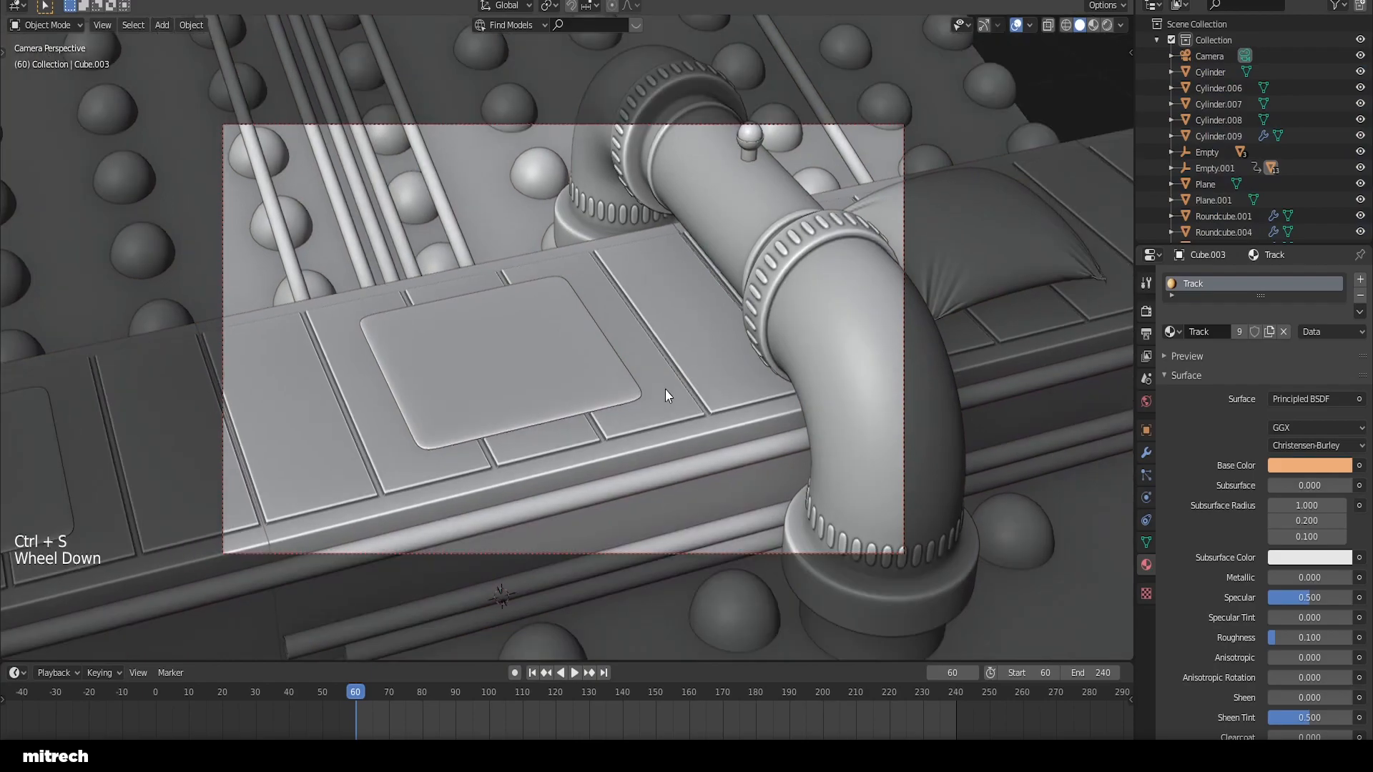
middle_drag(654, 383, 579, 353)
key(shift+a)
mouse_move(522, 533)
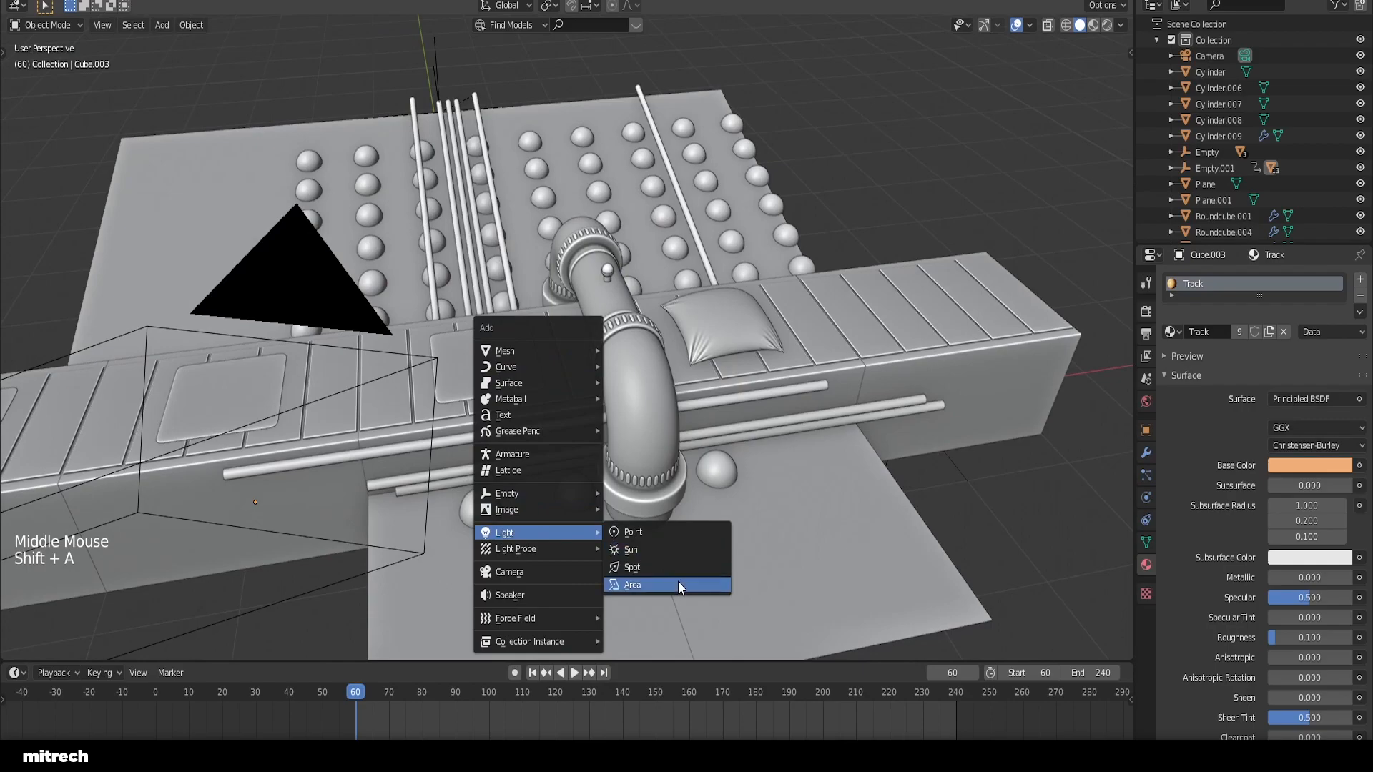
click(678, 581)
scroll(736, 495, down, 3)
scroll(753, 465, up, 1)
middle_drag(753, 468, 713, 468)
key(KP_3)
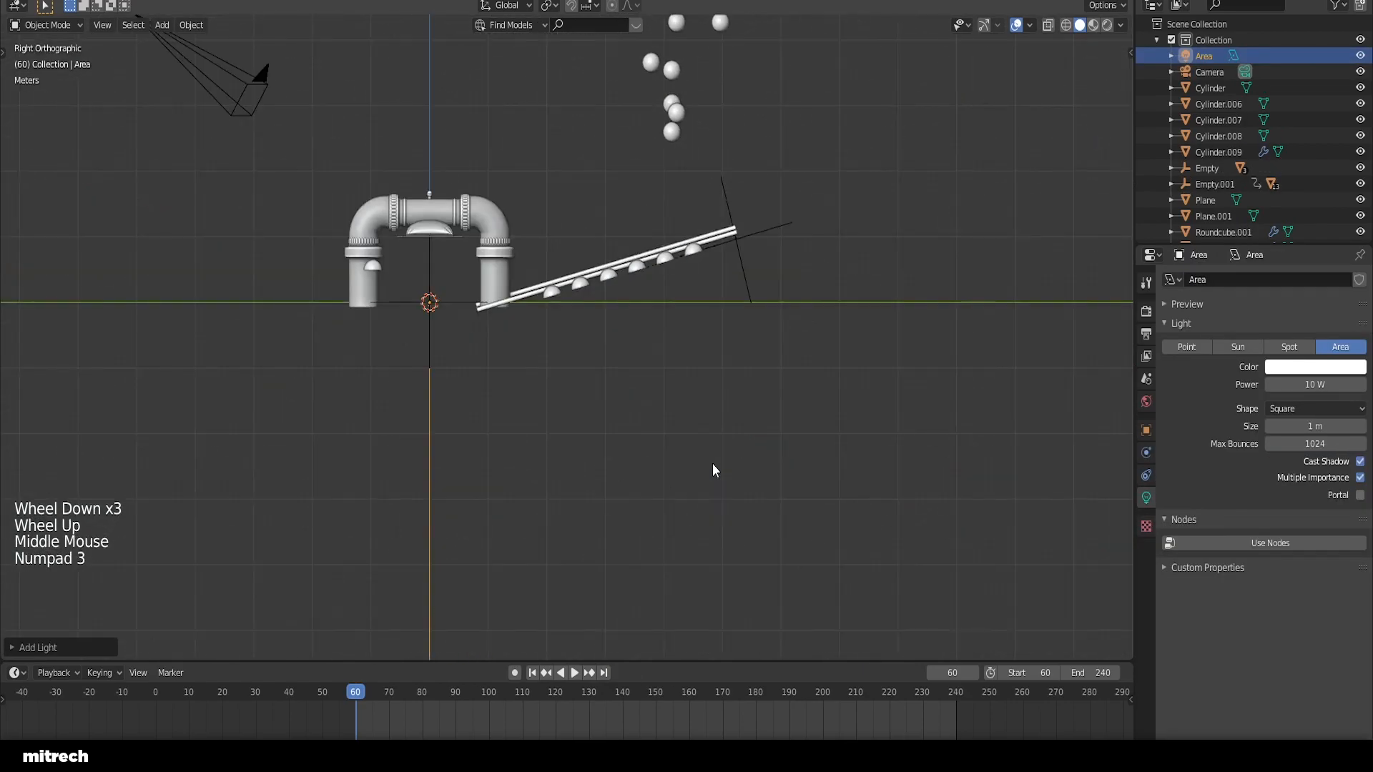
key(g)
click(472, 329)
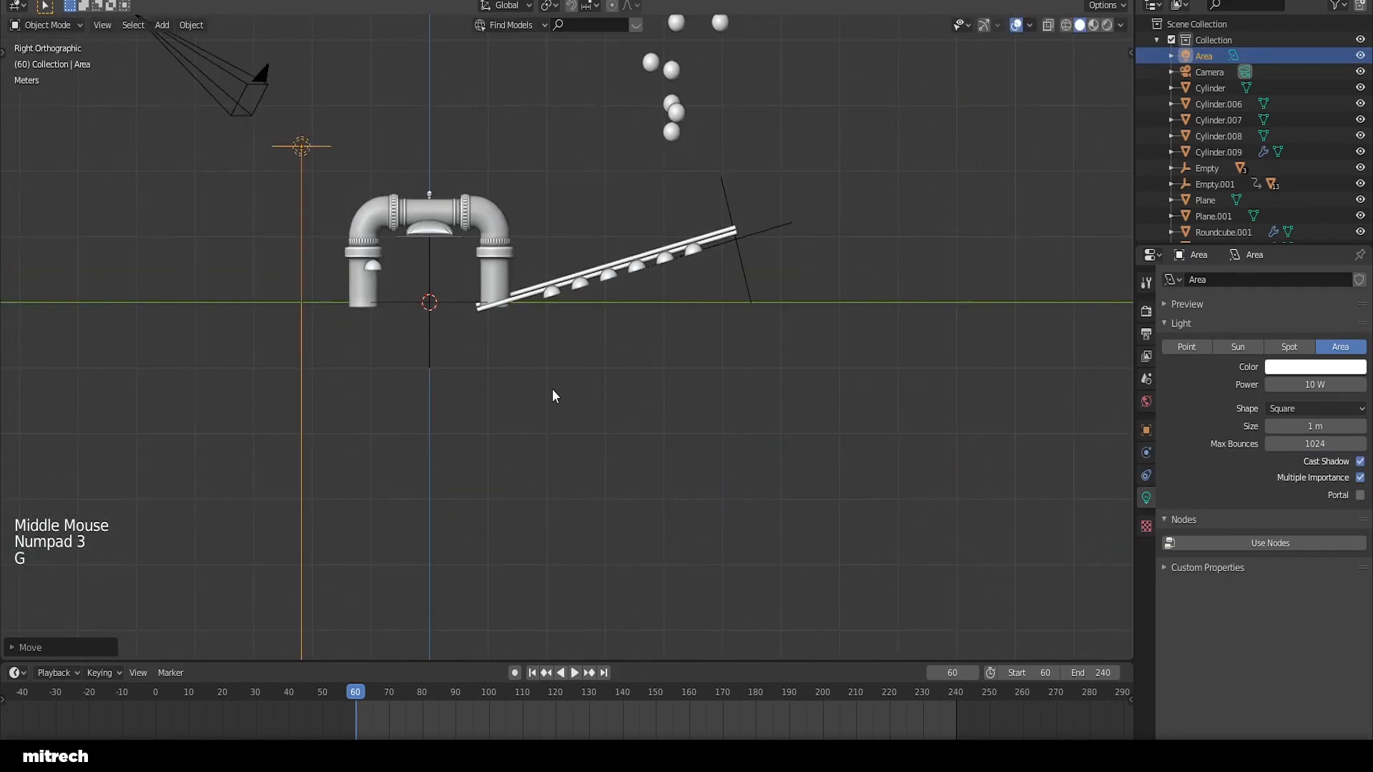
Step: Set the area light's size to 2 m and tilt it to face the dome-covered ramp
click(1319, 426)
text(2)
key(Return)
key(a)
right_click(331, 145)
key(r)
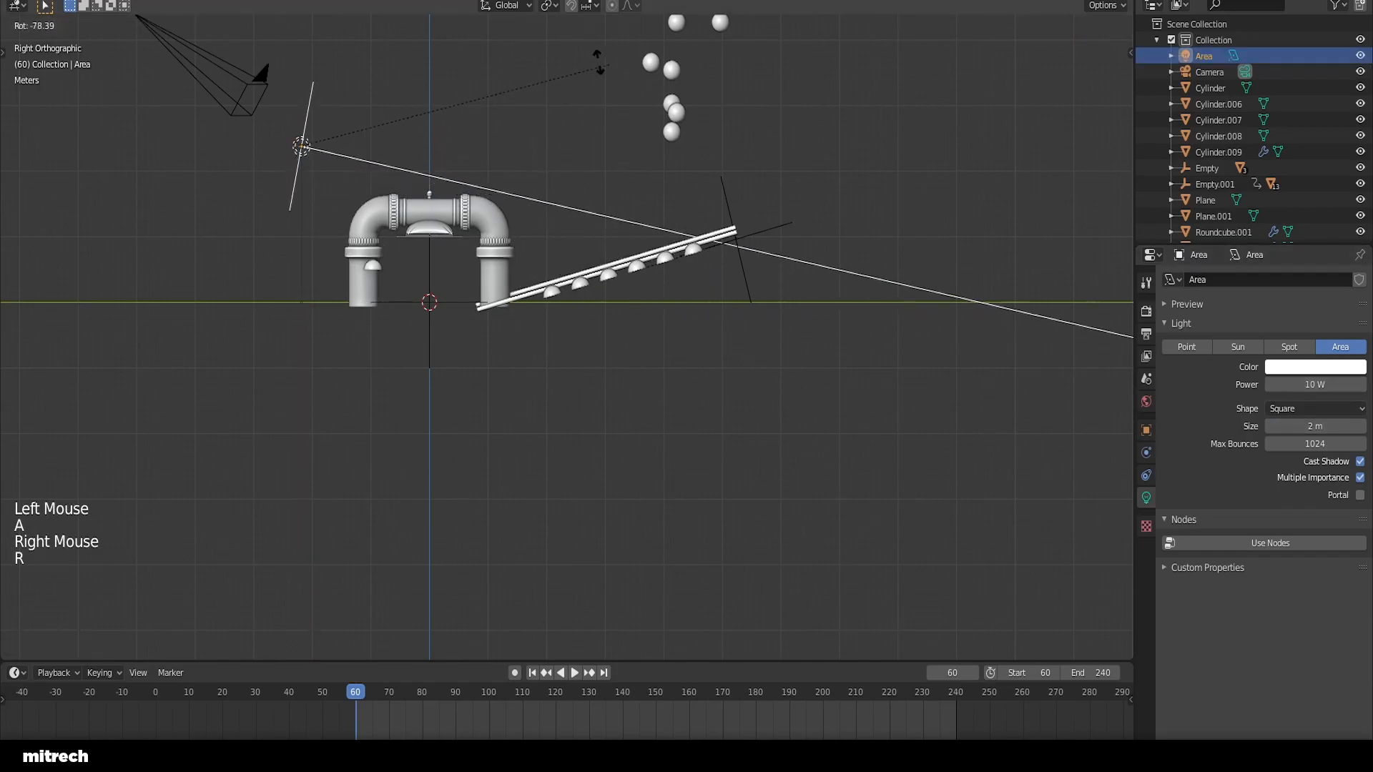
click(568, 47)
Step: In the top view, move the area light to the side of the platform opposite the camera and angle it diagonally toward the pipe
key(KP_7)
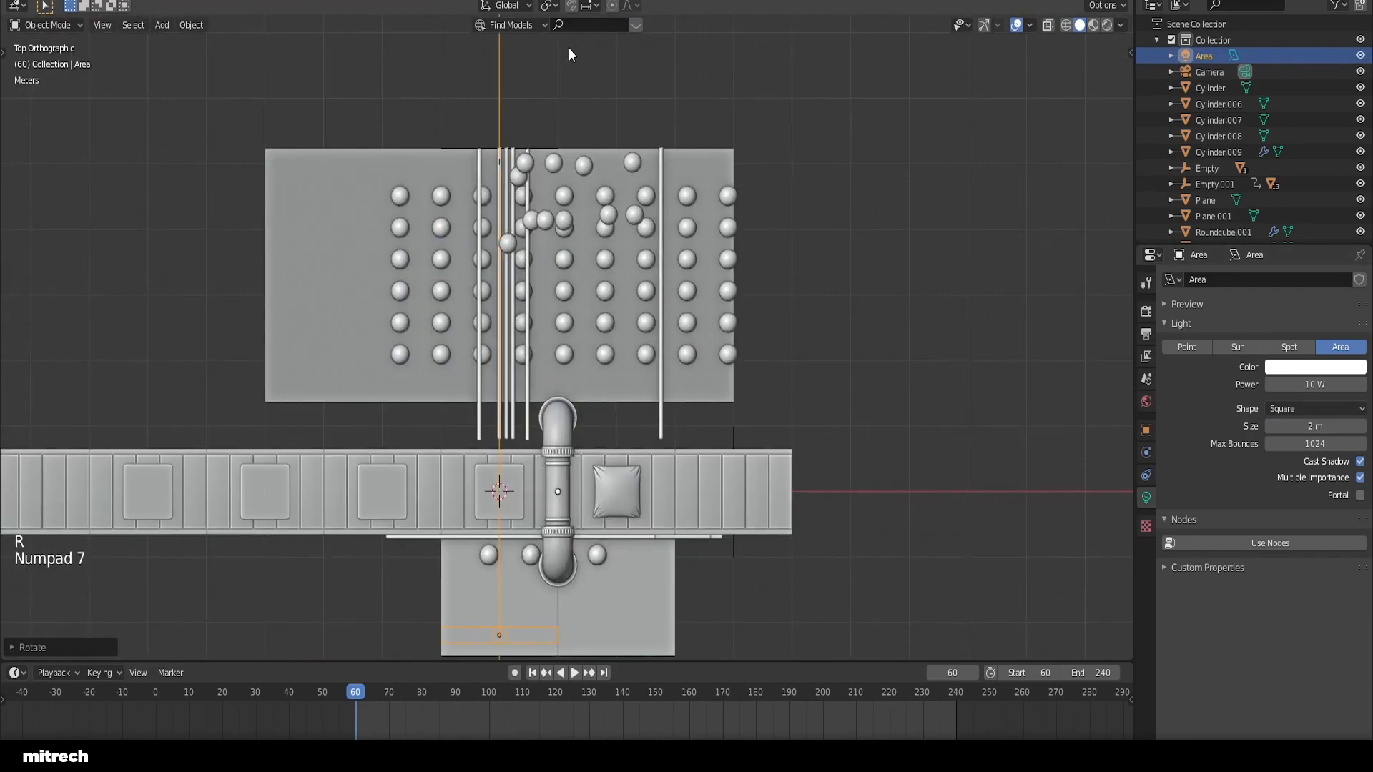
shift+middle_drag(565, 373, 569, 158)
key(g)
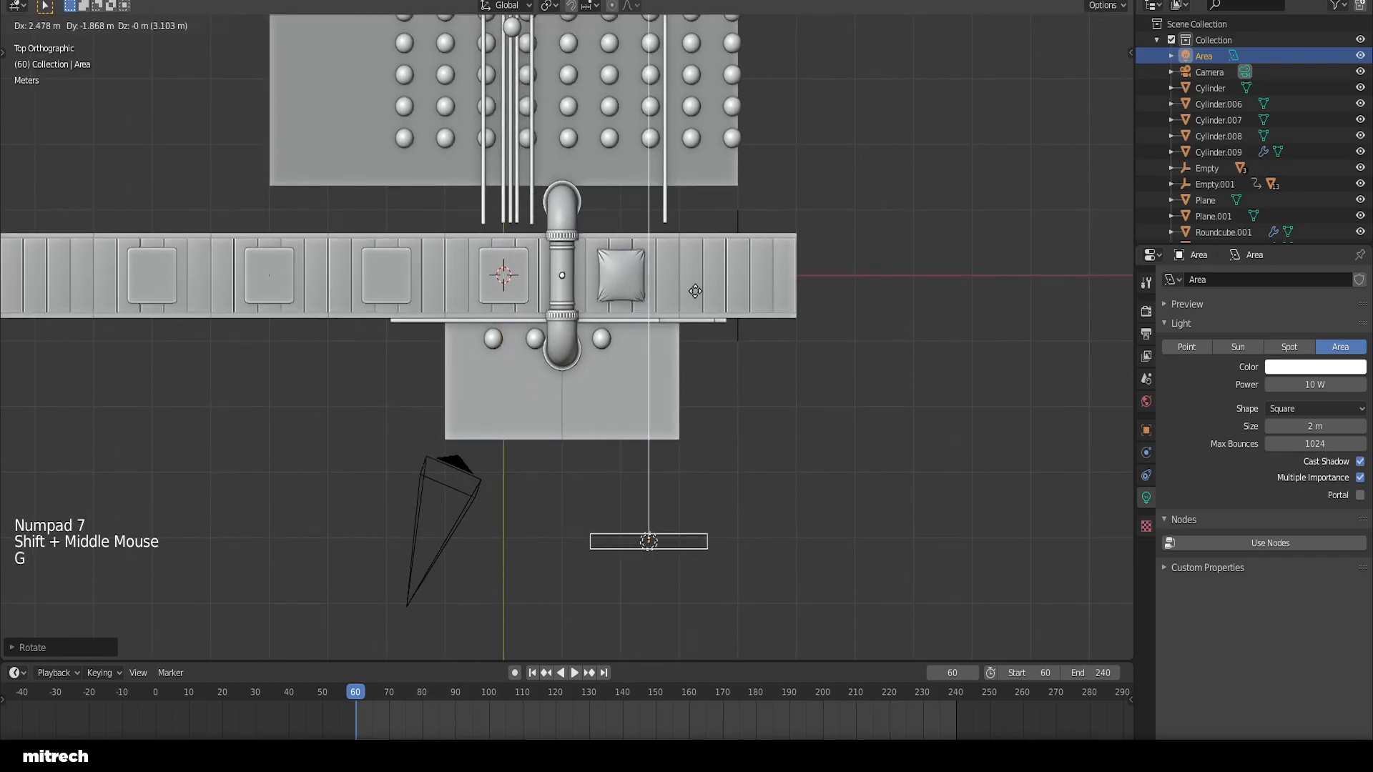
click(736, 255)
key(r)
click(611, 298)
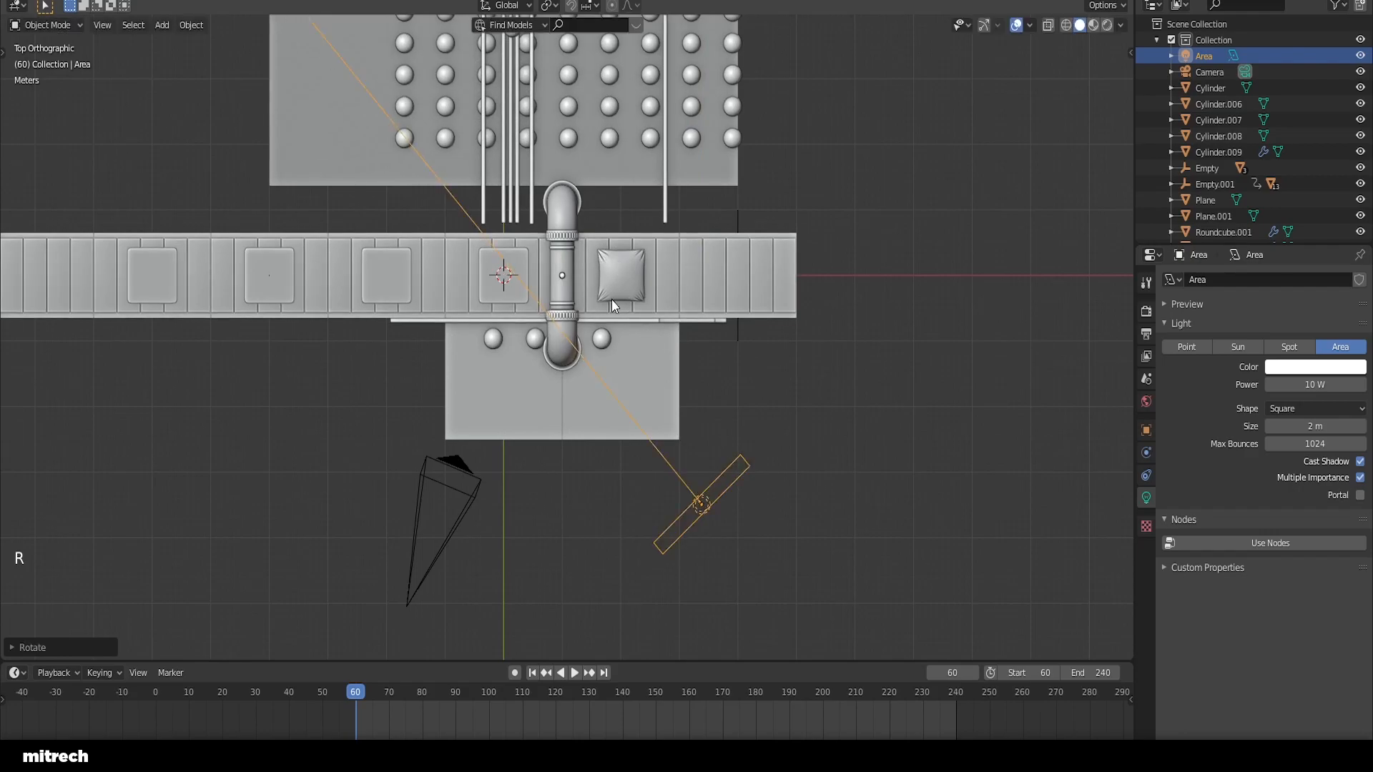
key(g)
click(620, 267)
key(r)
click(611, 277)
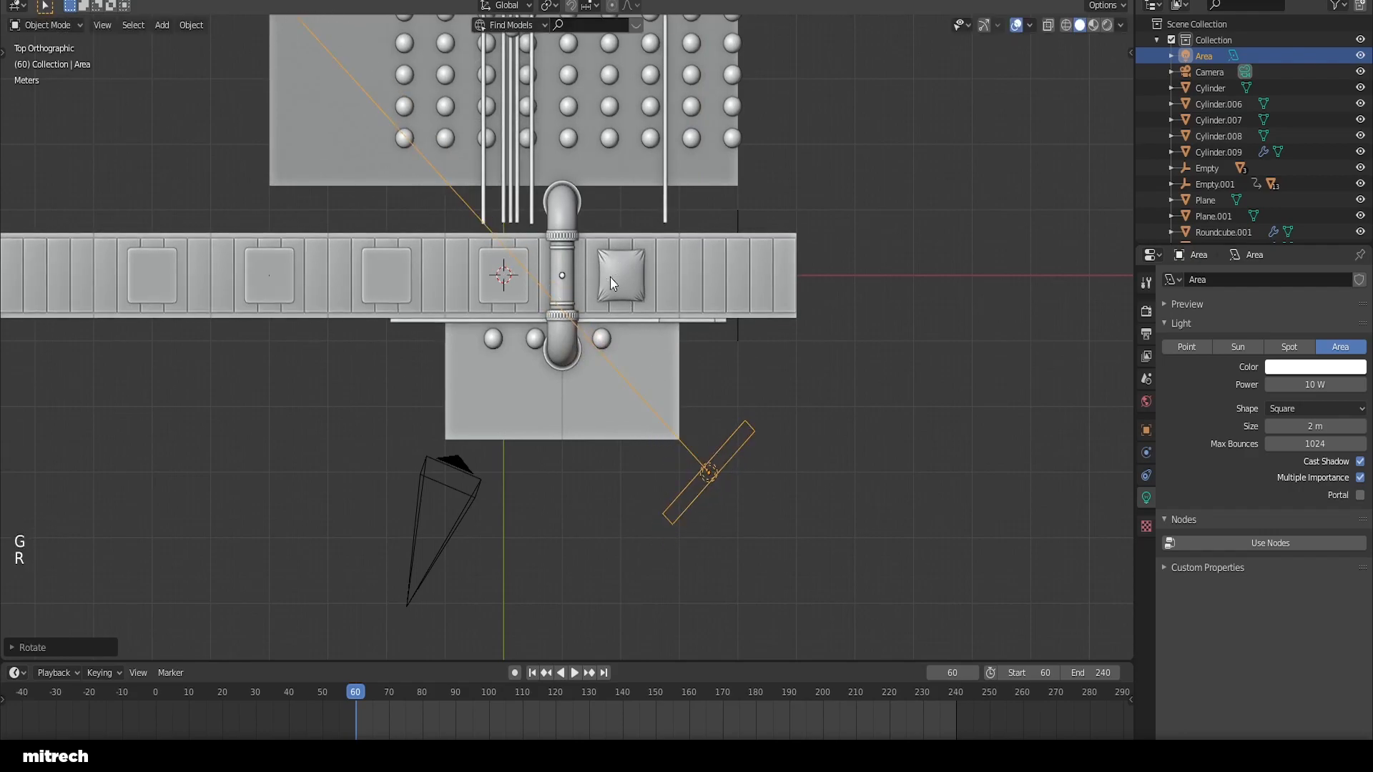
Step: Reposition the area light in the front view and return to the camera view
key(KP_1)
key(g)
click(610, 315)
key(KP_0)
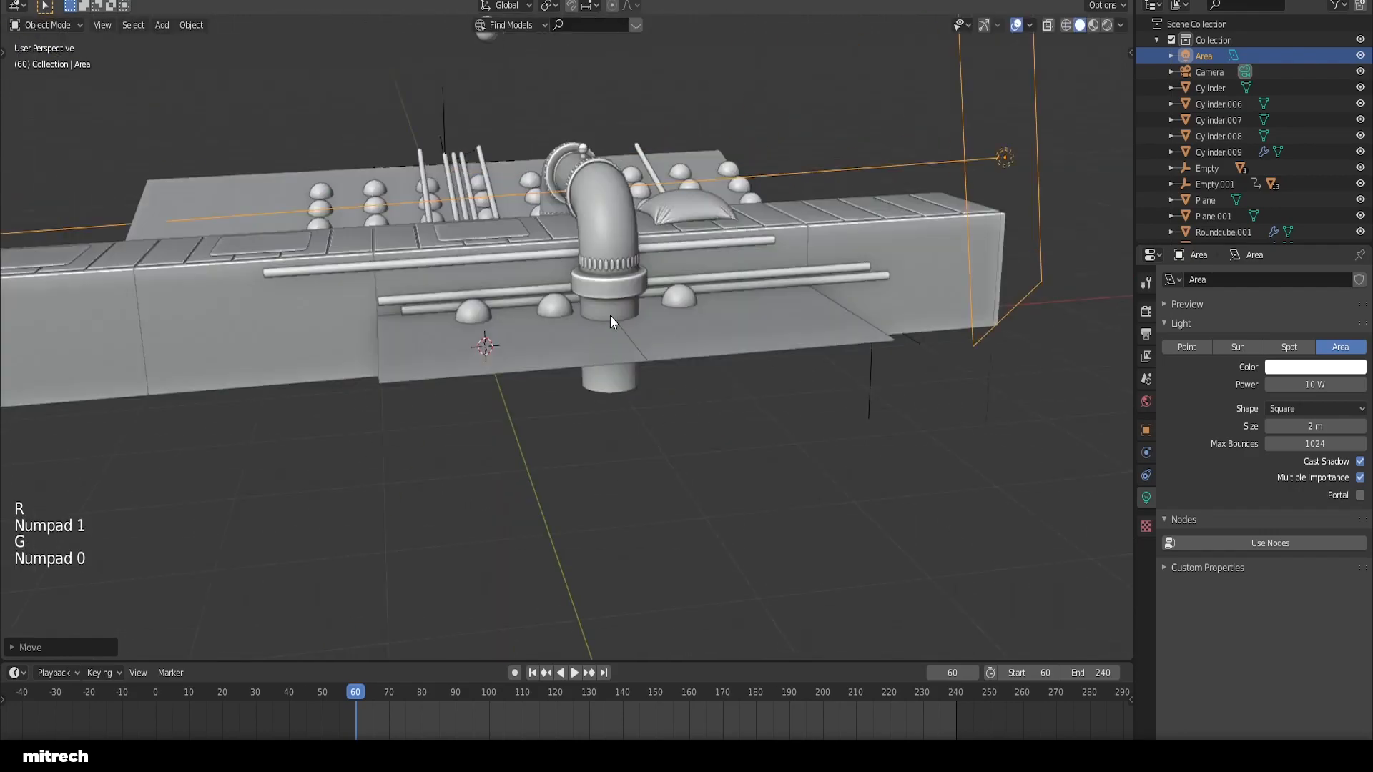
Step: Set the world background strength to 0 and switch the camera view to rendered shading
double_click(1318, 702)
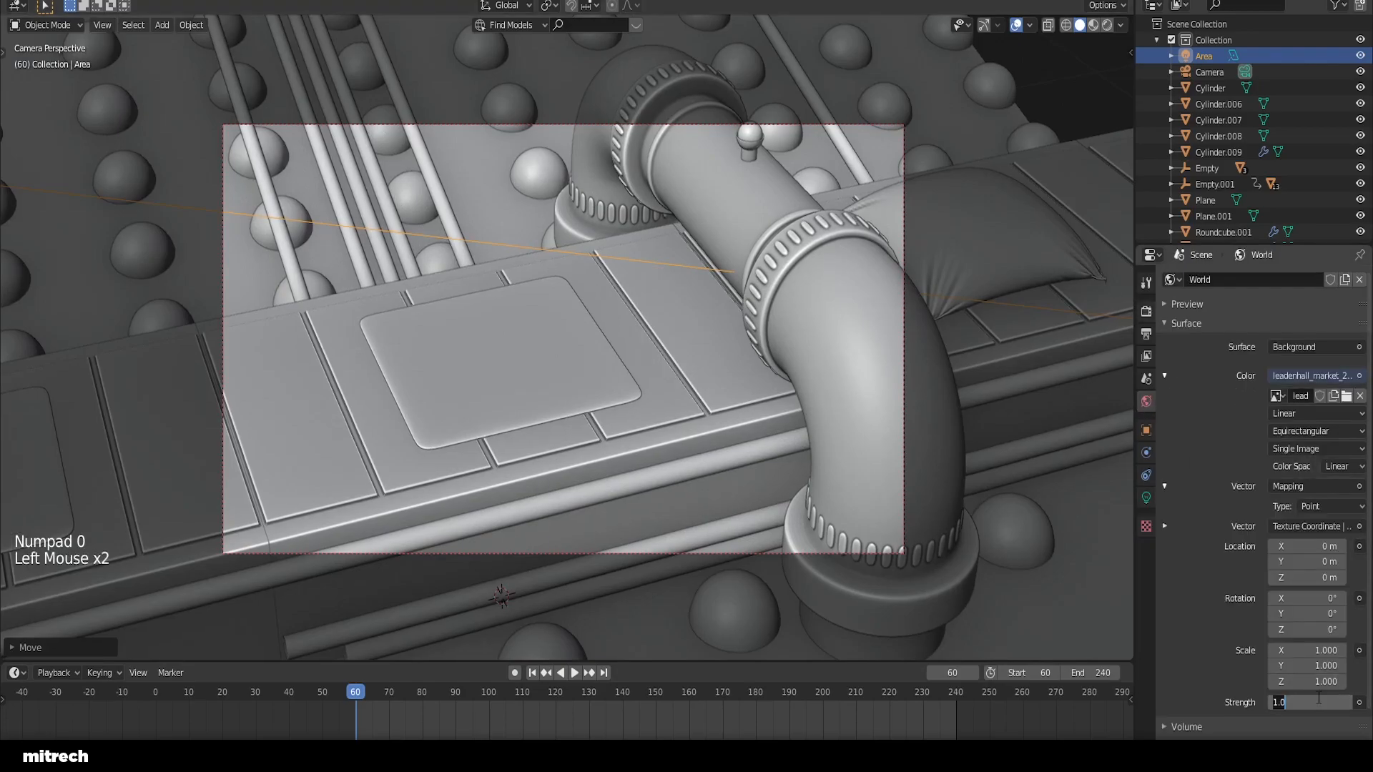
key(Return)
key(z)
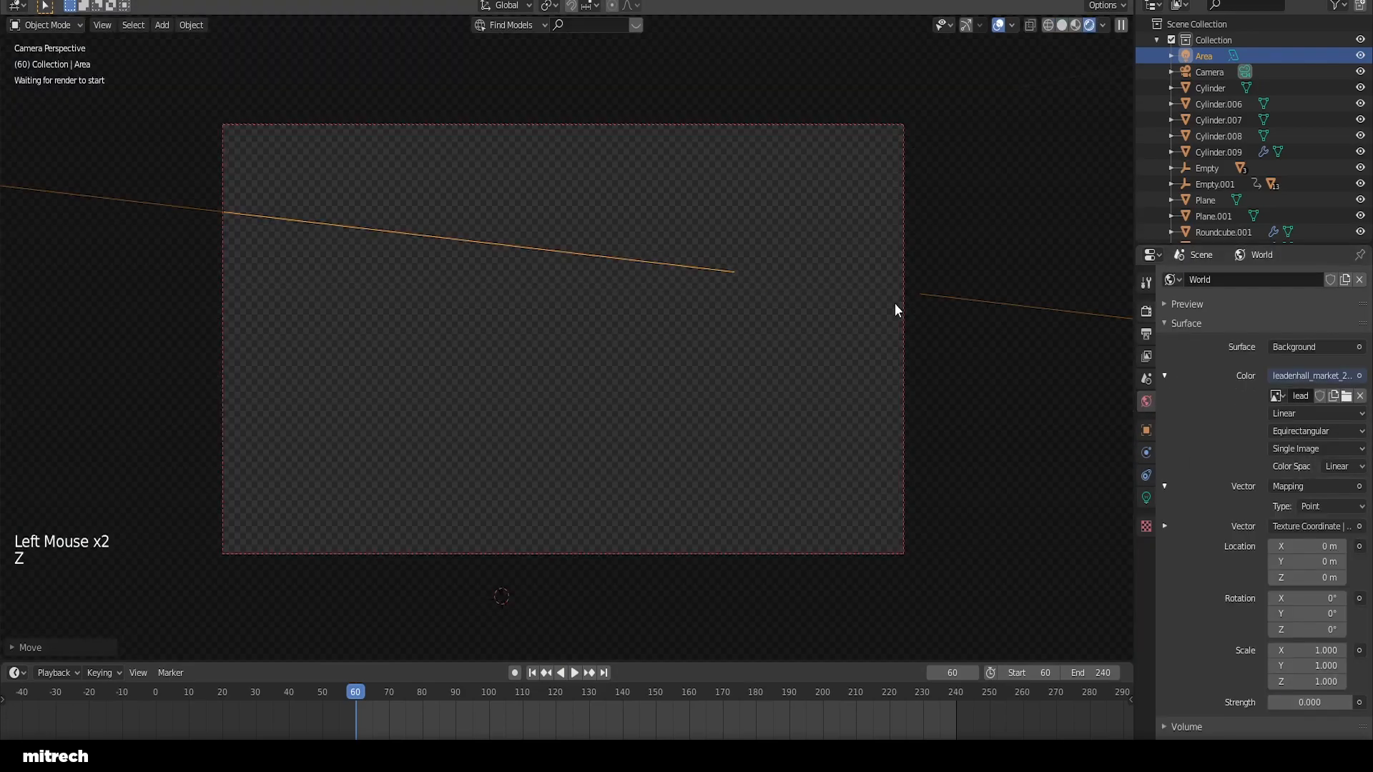
Step: Test the area light's power at 100 W and 300 W, and settle on 500 W
click(1146, 497)
double_click(1313, 382)
text(1)
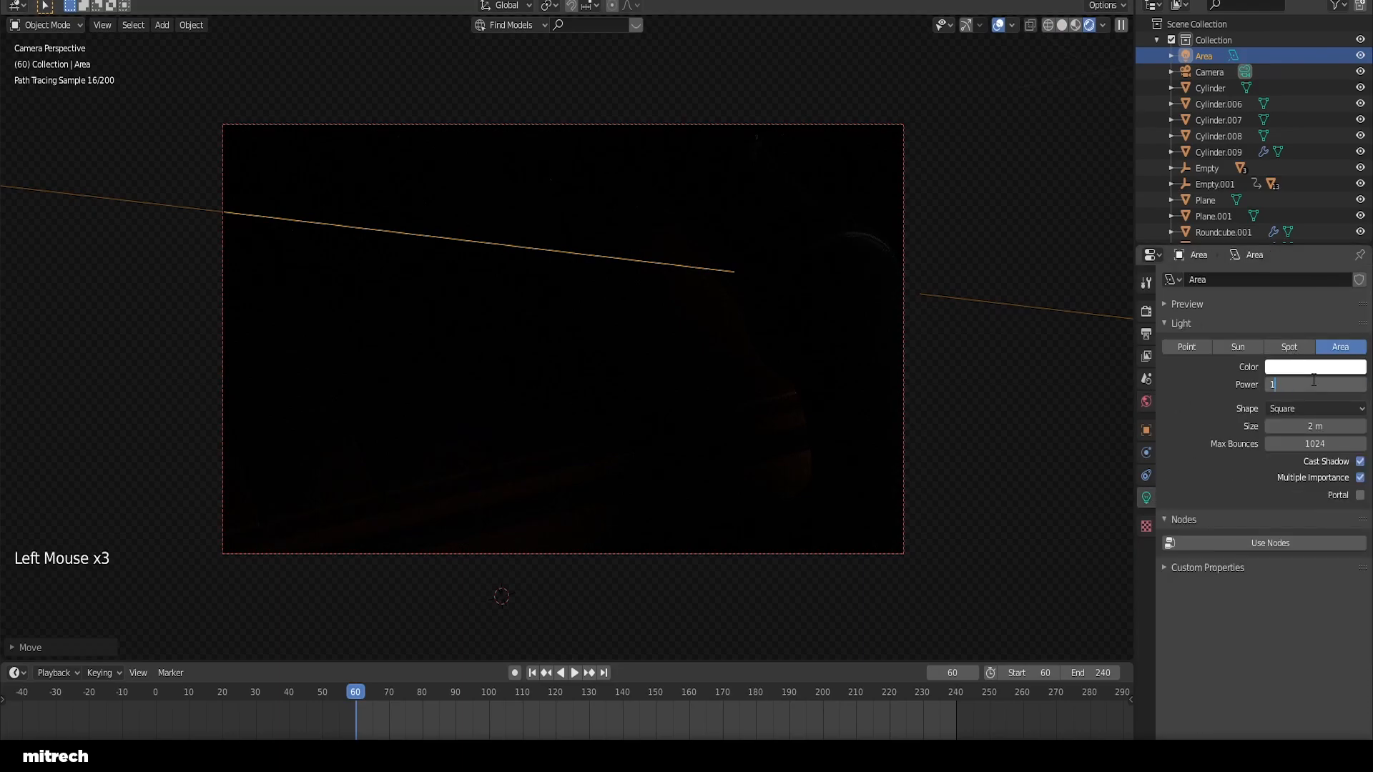
text(00)
key(Return)
click(1313, 380)
text(300)
key(Return)
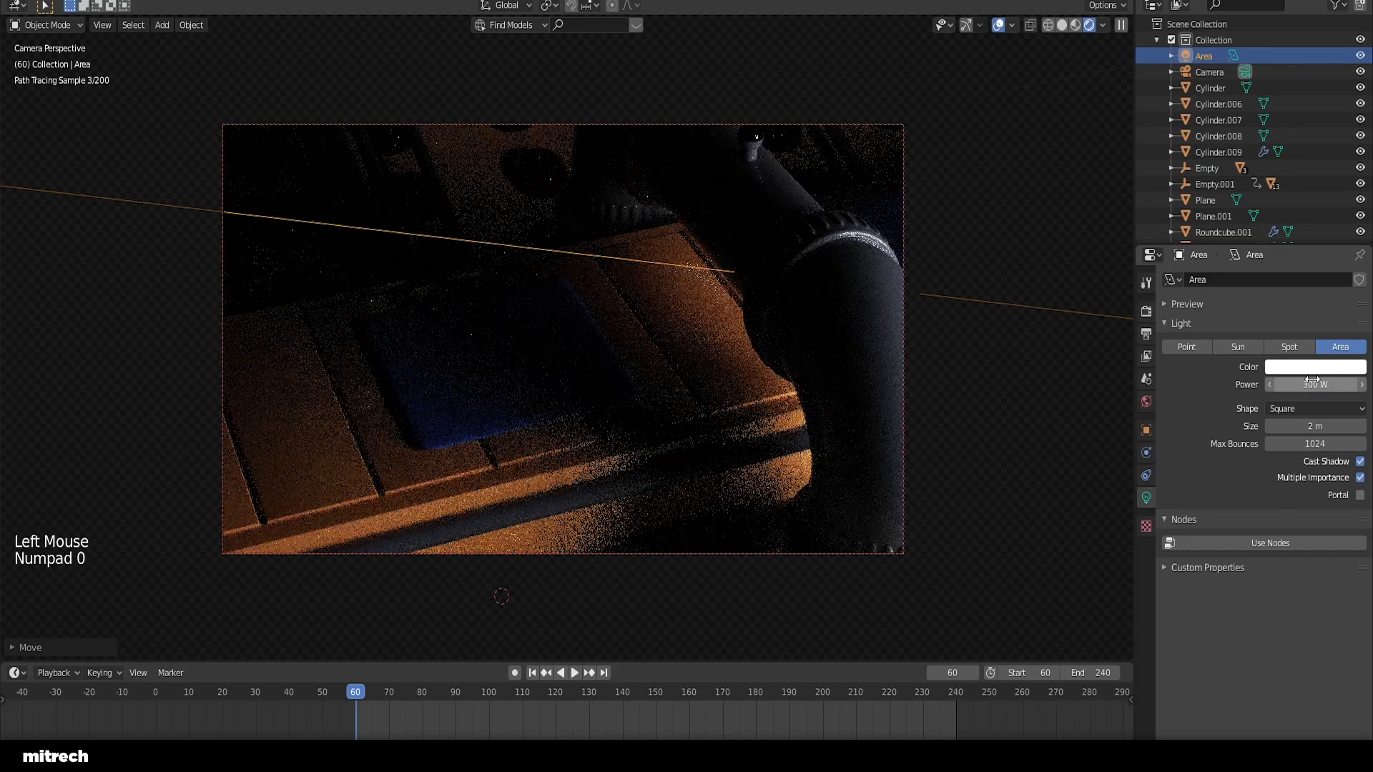
click(1311, 380)
text(500)
key(Return)
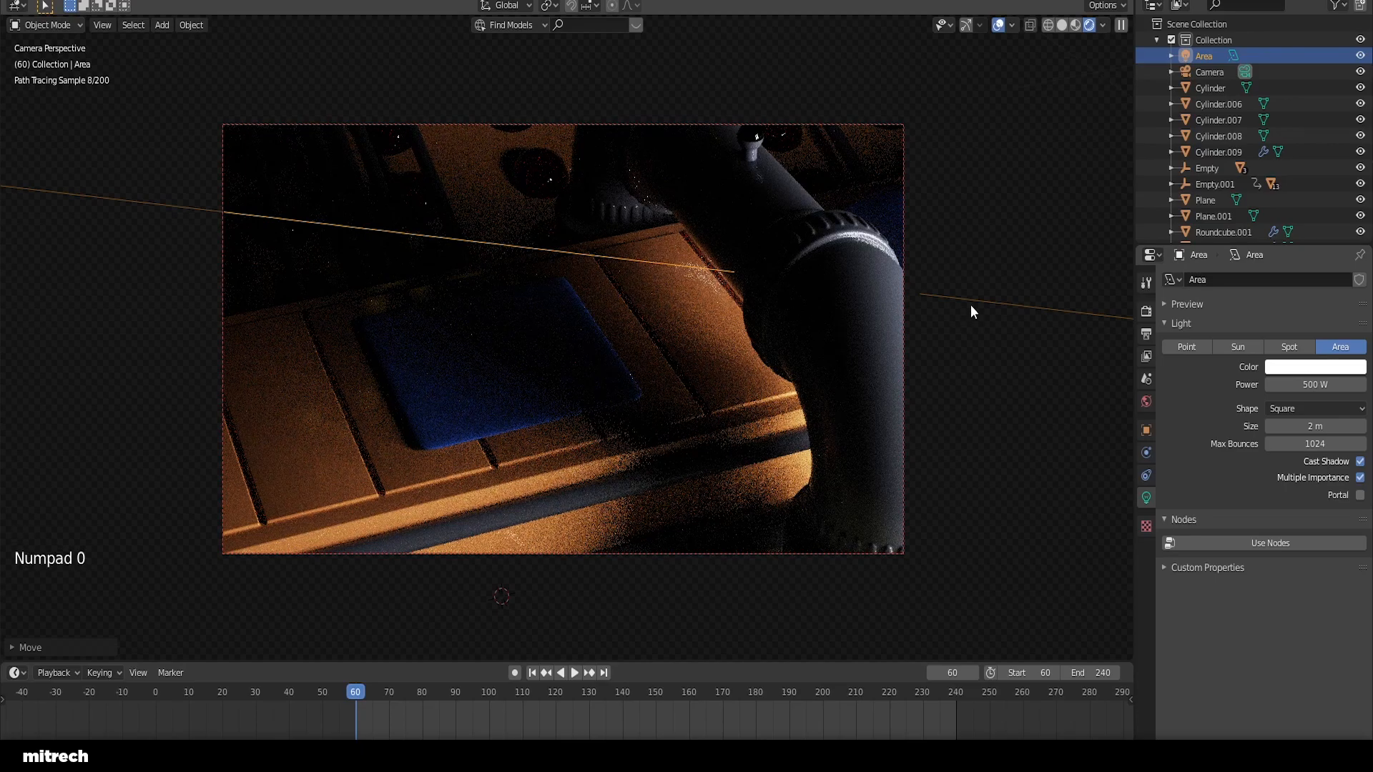
Step: In the top view, duplicate the area light to the opposite side of the camera and rotate it toward the platform
key(KP_7)
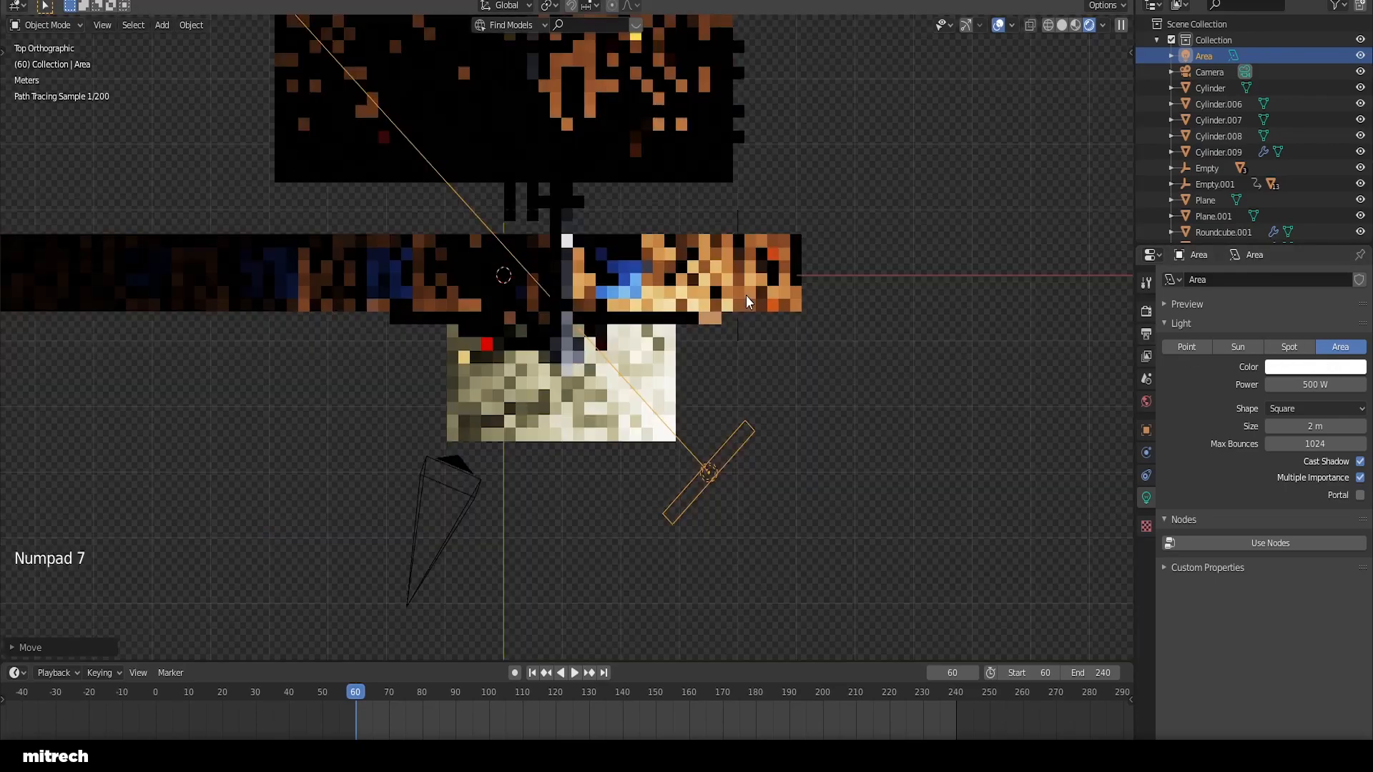
key(shift+d)
key(r)
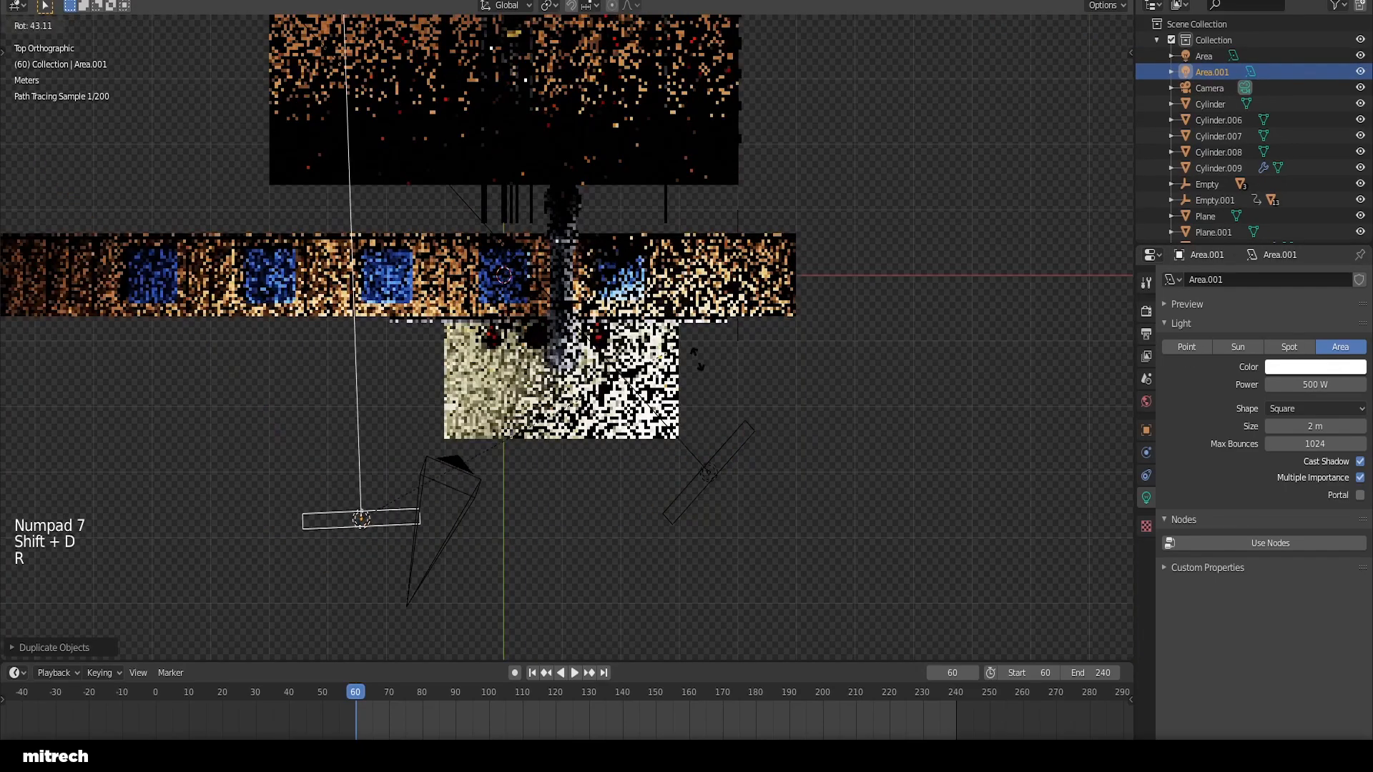
click(846, 512)
key(KP_0)
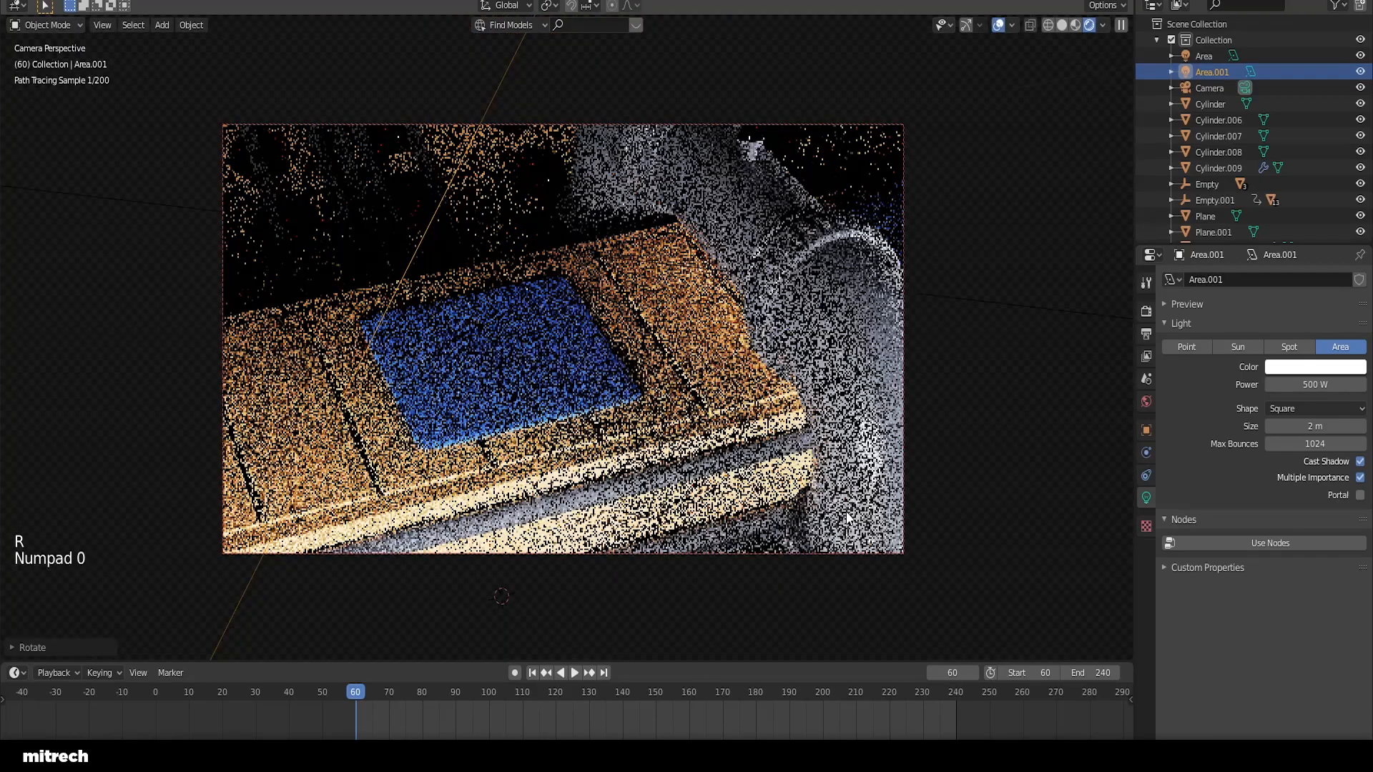
key(KP_0)
Step: In the right side view, tilt the duplicated light further downward, raise it slightly, and return to the camera view
key(KP_3)
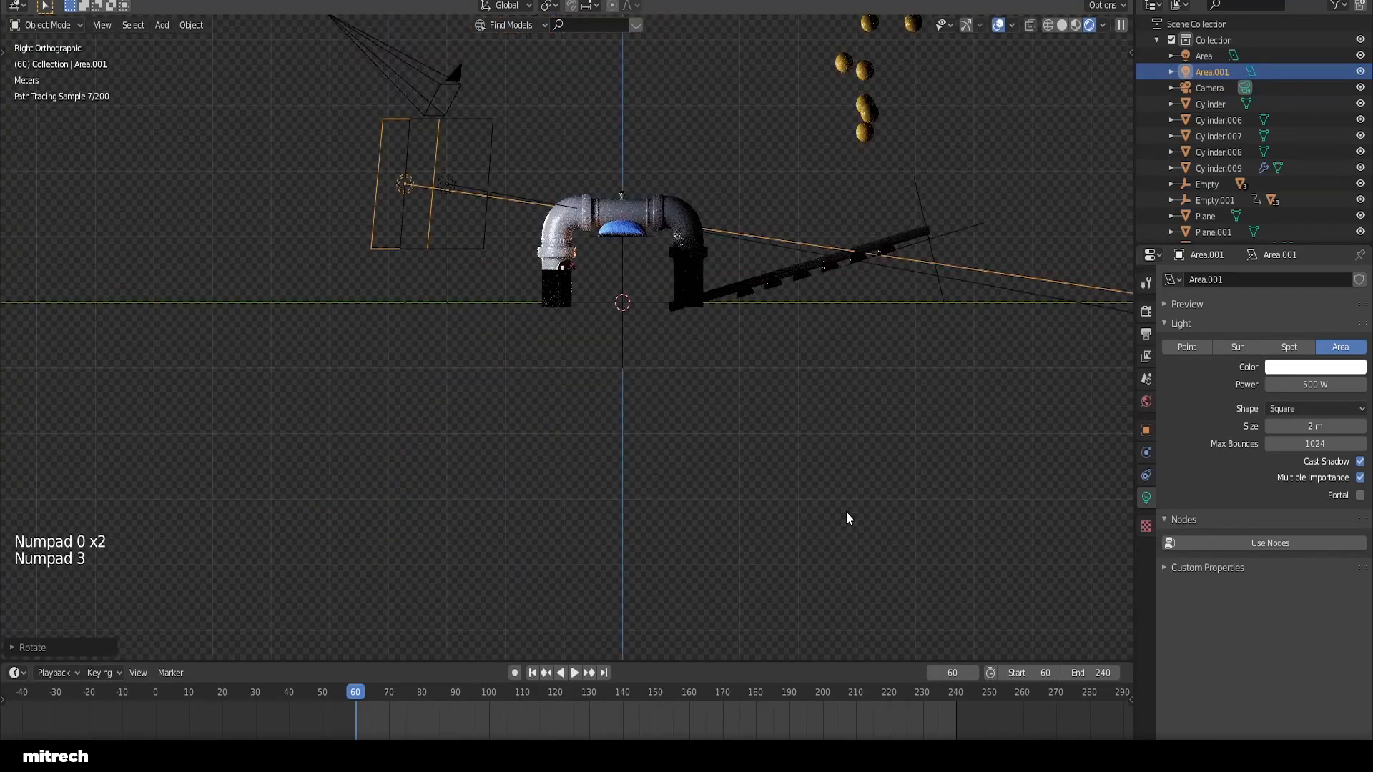
key(r)
click(735, 570)
key(g)
click(735, 528)
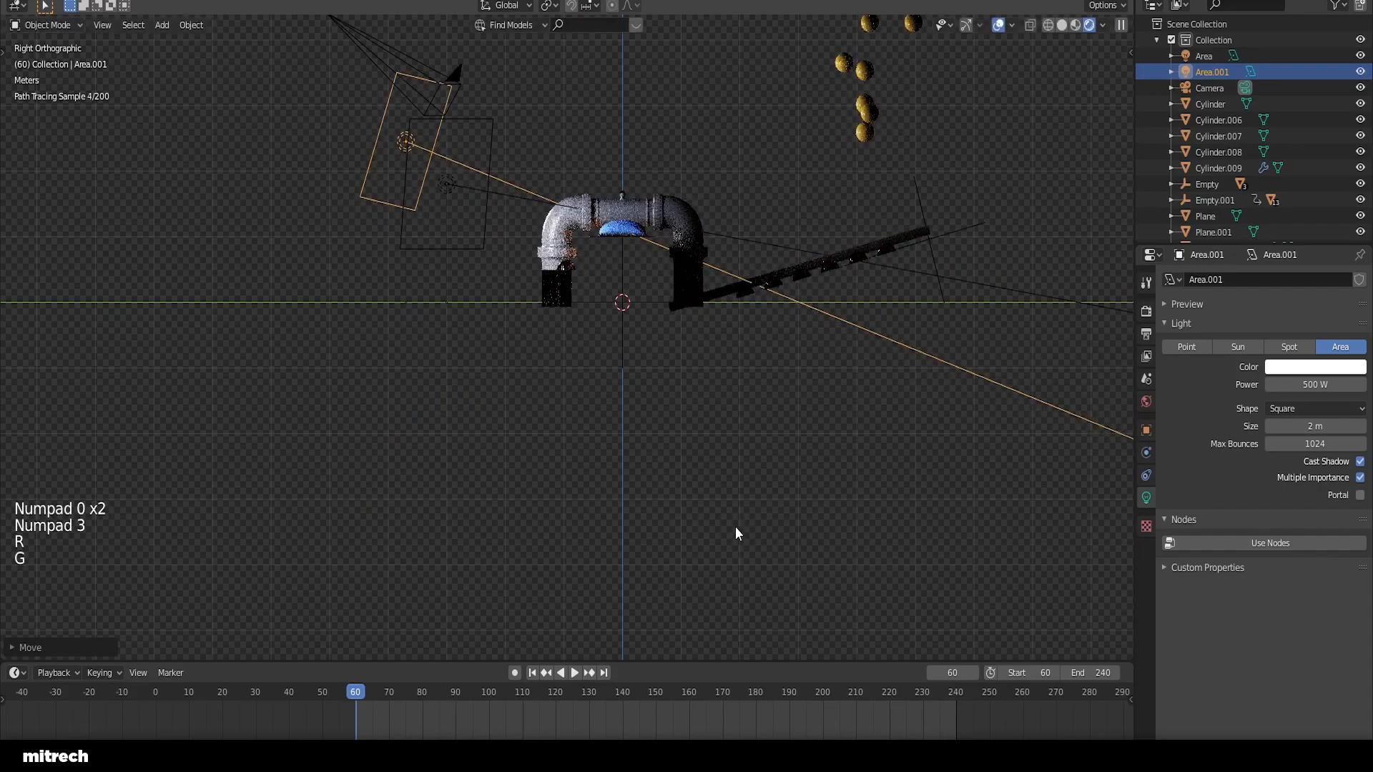
key(KP_0)
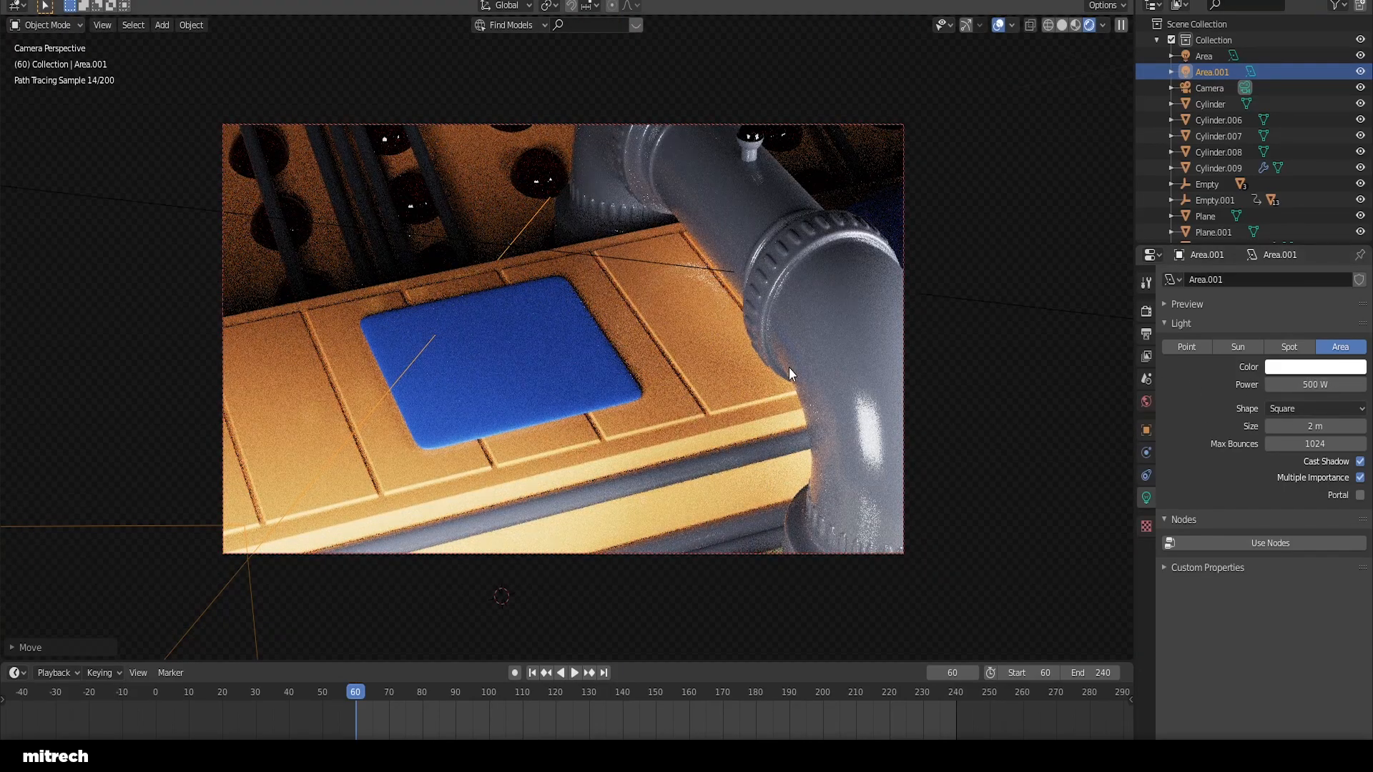
Step: In the top view, duplicate the second area light, place the copy beside the domed ramp, and rotate it to face the ramp
key(KP_7)
scroll(785, 366, down, 3)
shift+middle_drag(785, 366, 785, 493)
key(shift+d)
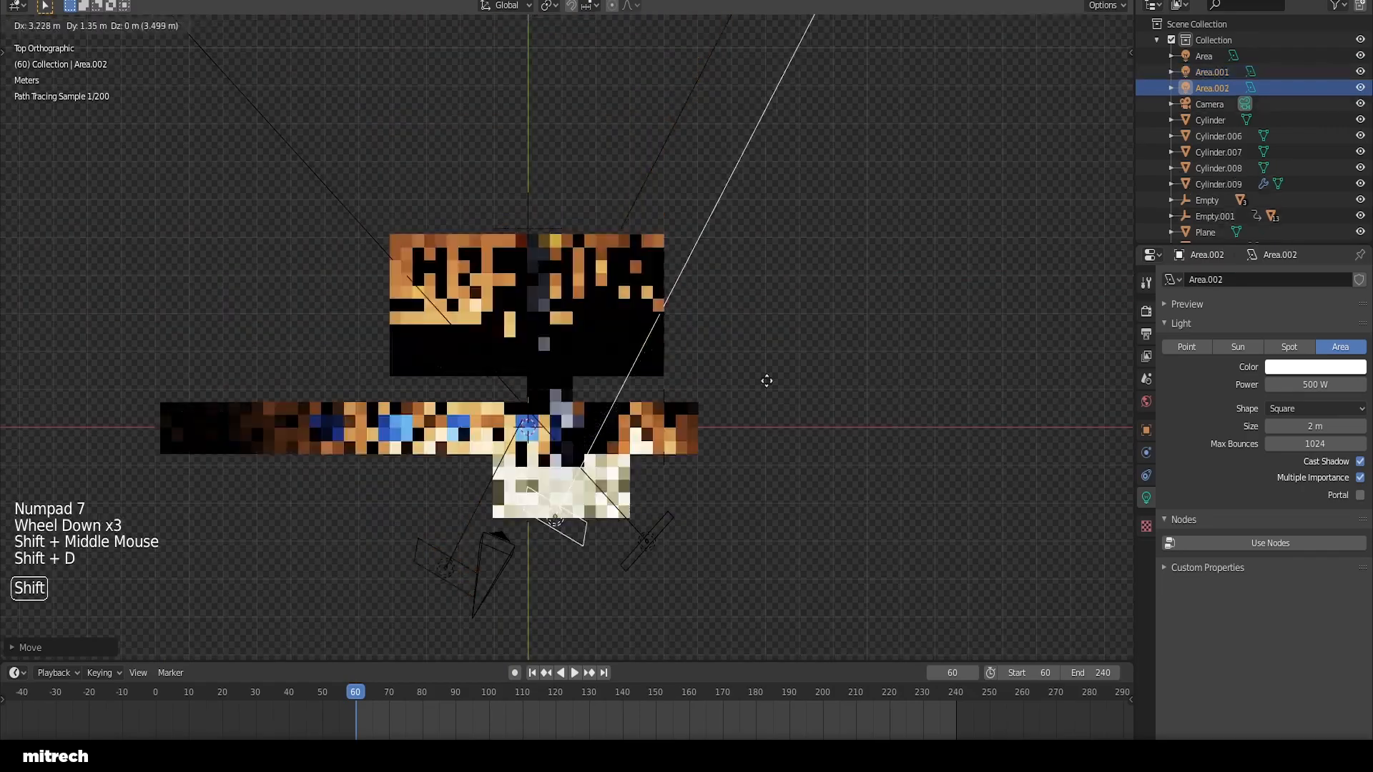
key(r)
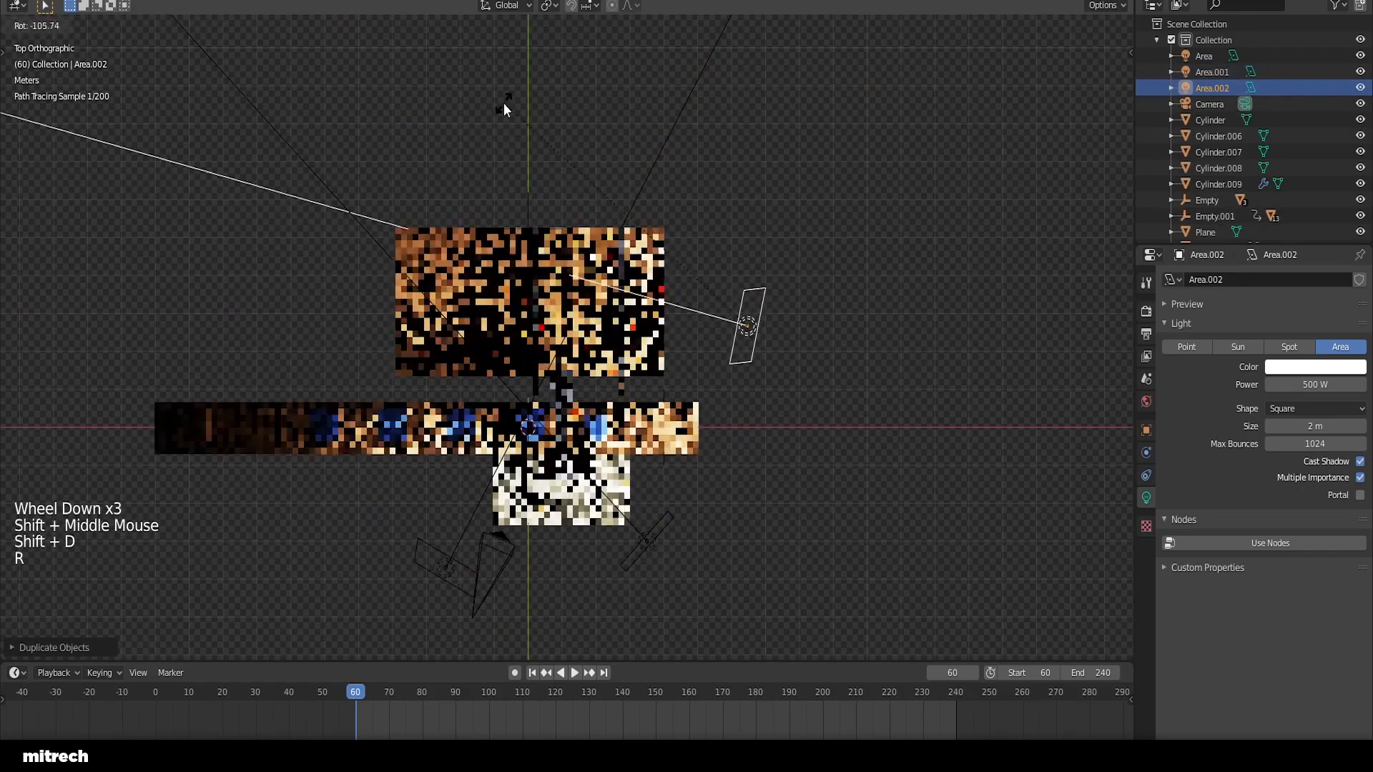
click(503, 103)
Step: Tilt the third area light slightly downward in the front view, reposition it, and return to the camera view
key(KP_1)
key(r)
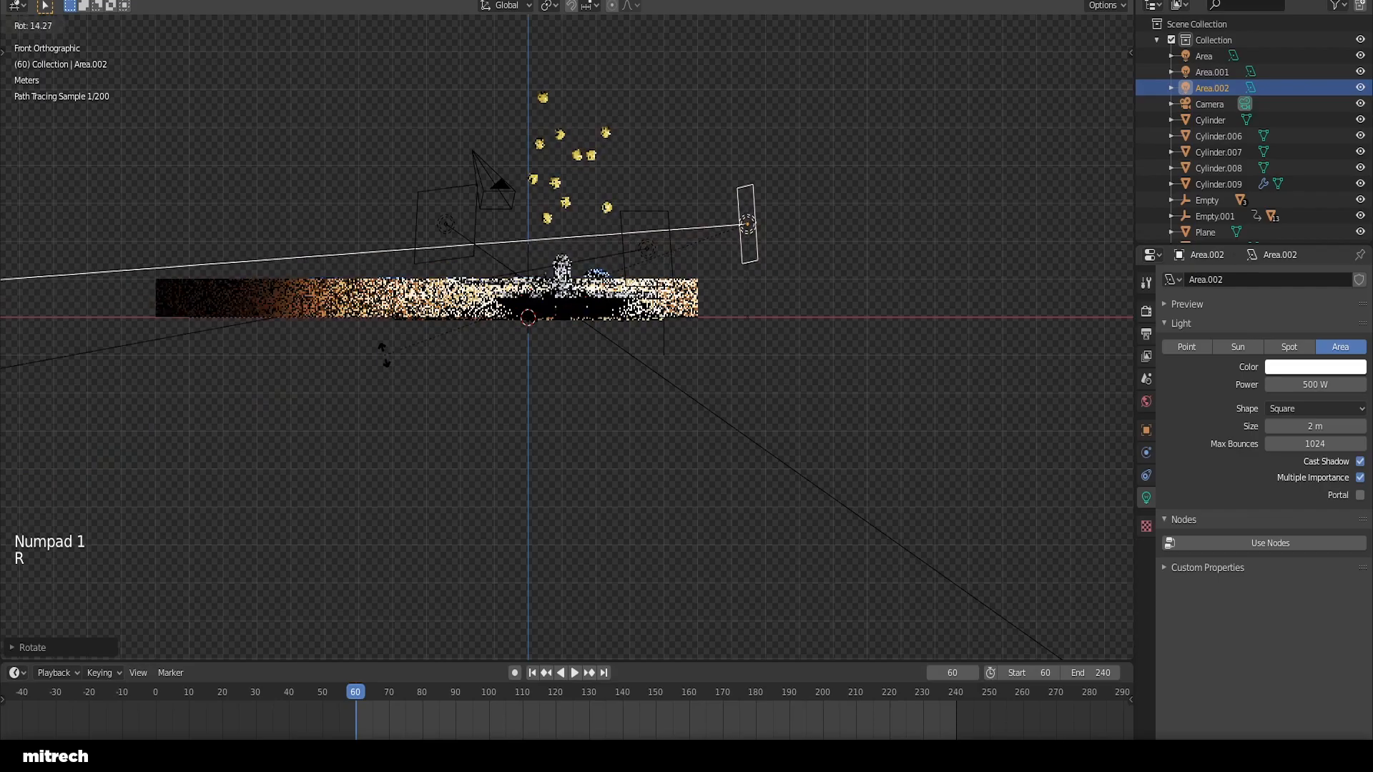
click(386, 354)
middle_drag(569, 348, 556, 356)
scroll(557, 358, up, 2)
key(g)
click(619, 384)
key(KP_0)
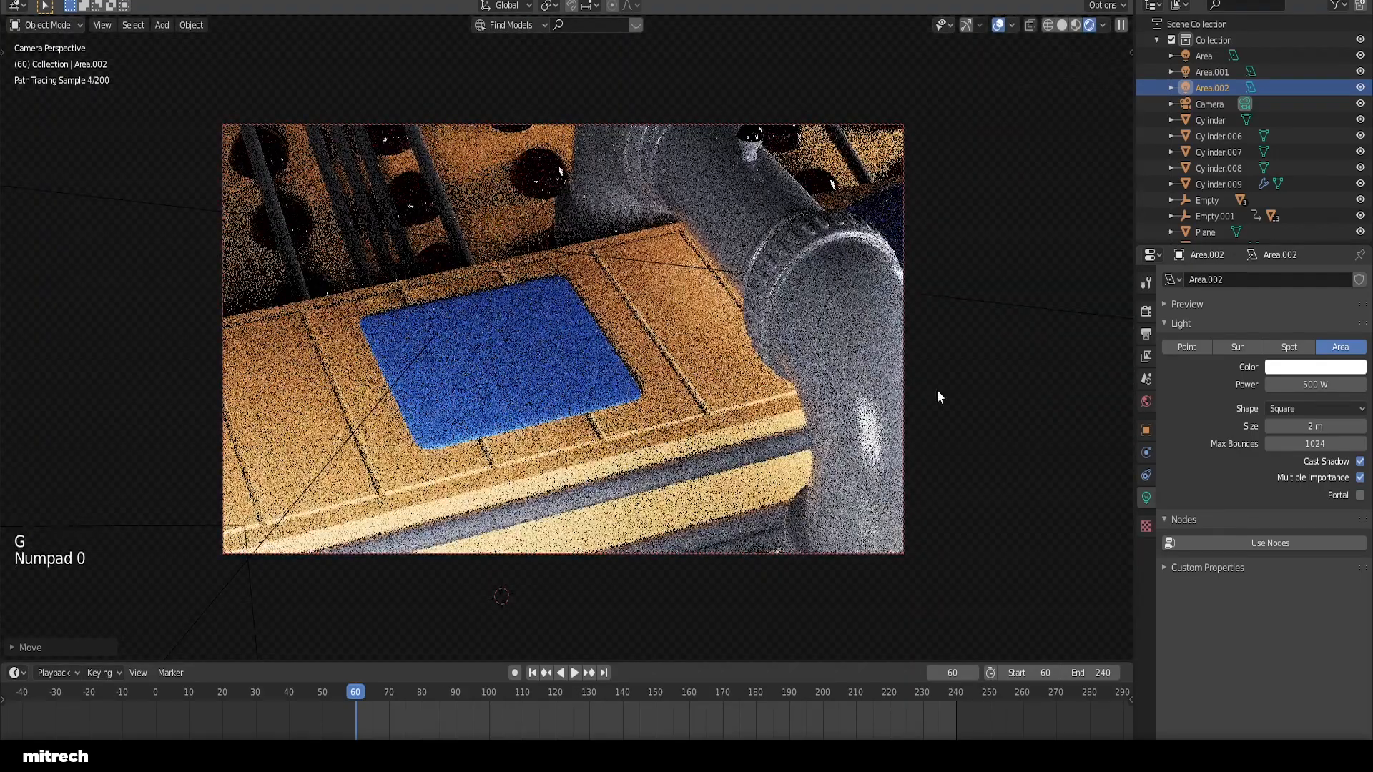
Step: Test the third area light's power at 900 W and raise it to 1300 W
click(1331, 389)
text(900)
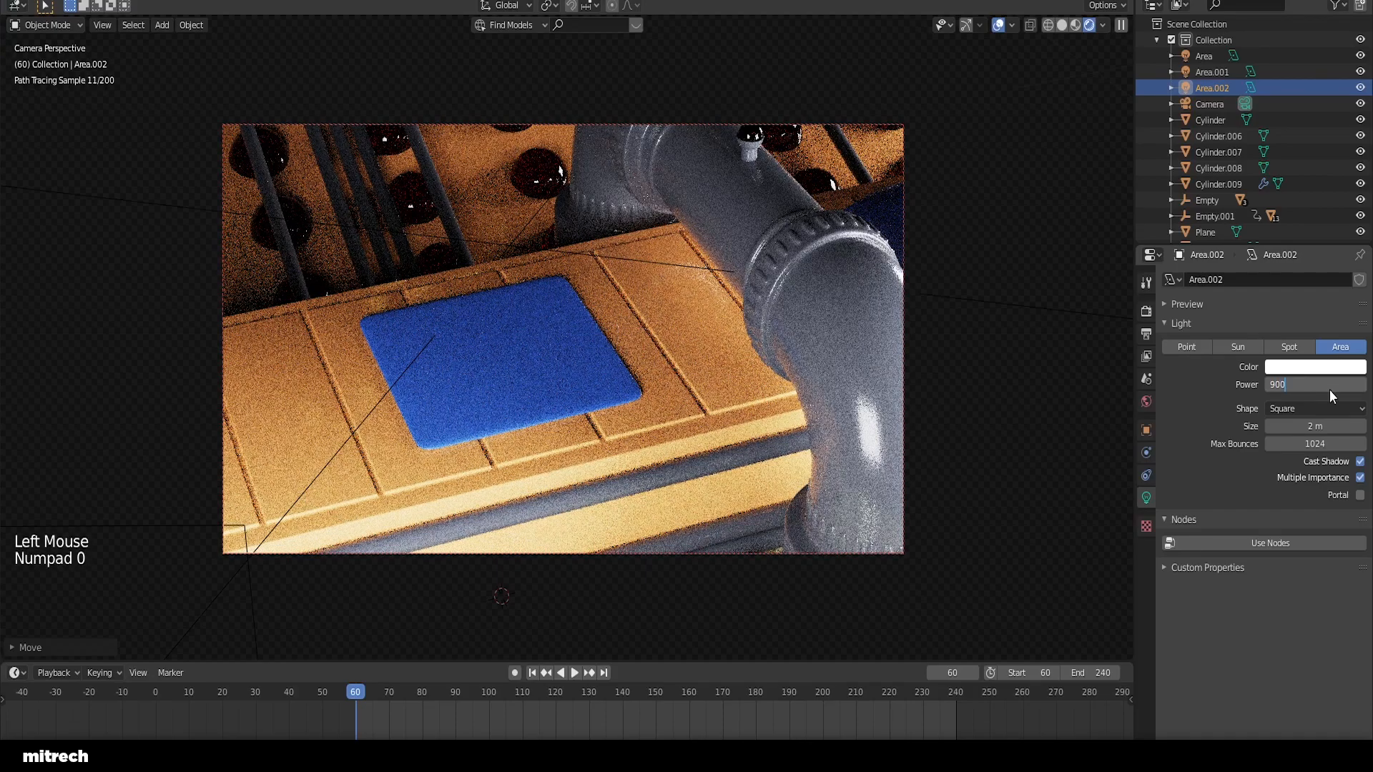
key(Return)
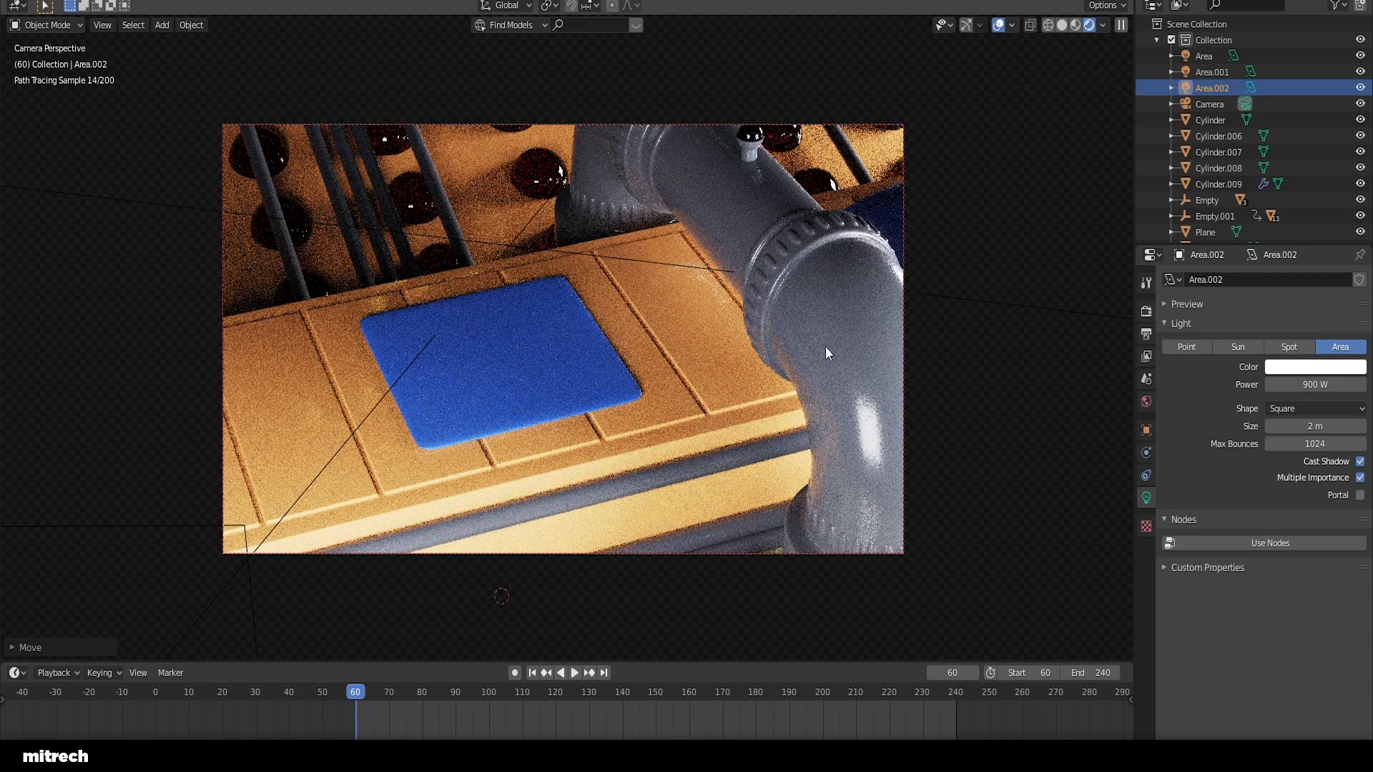
click(1324, 384)
text(1300)
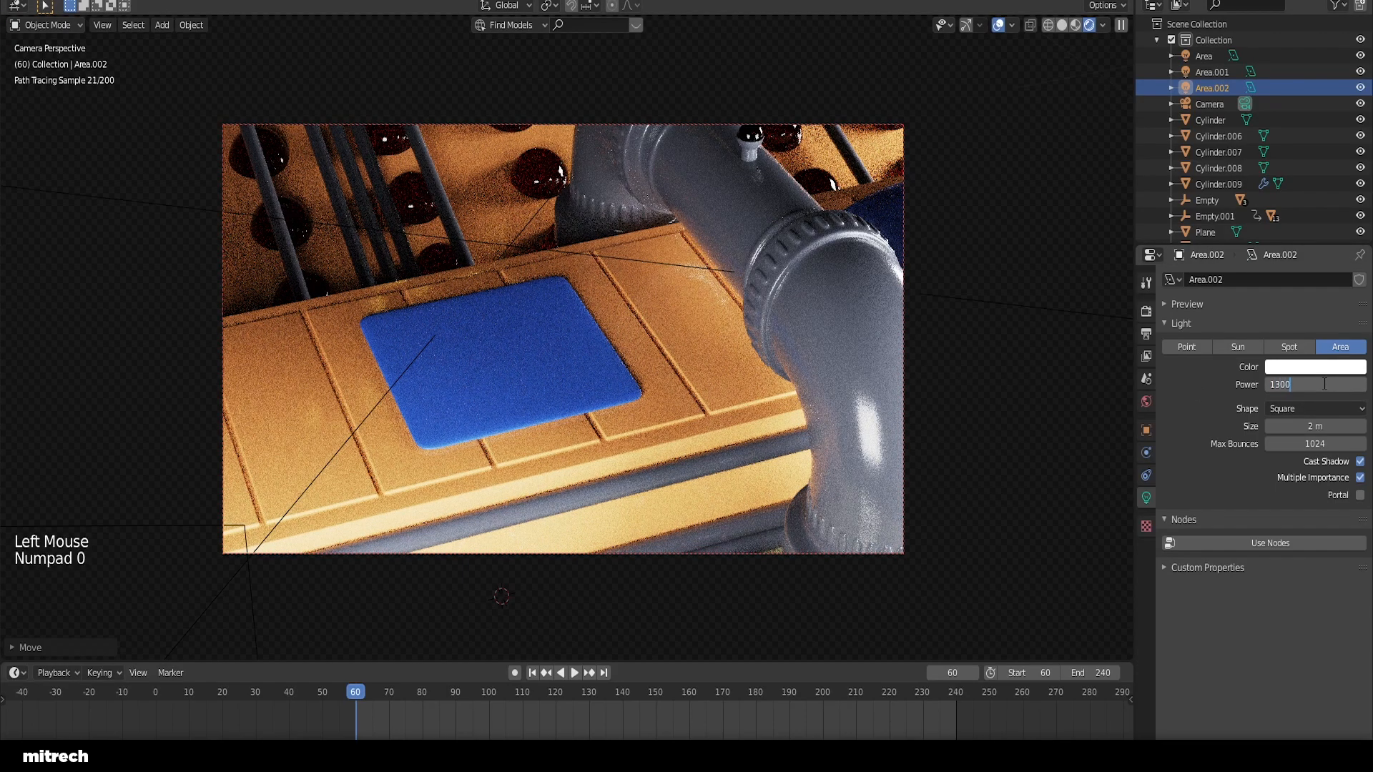
key(Return)
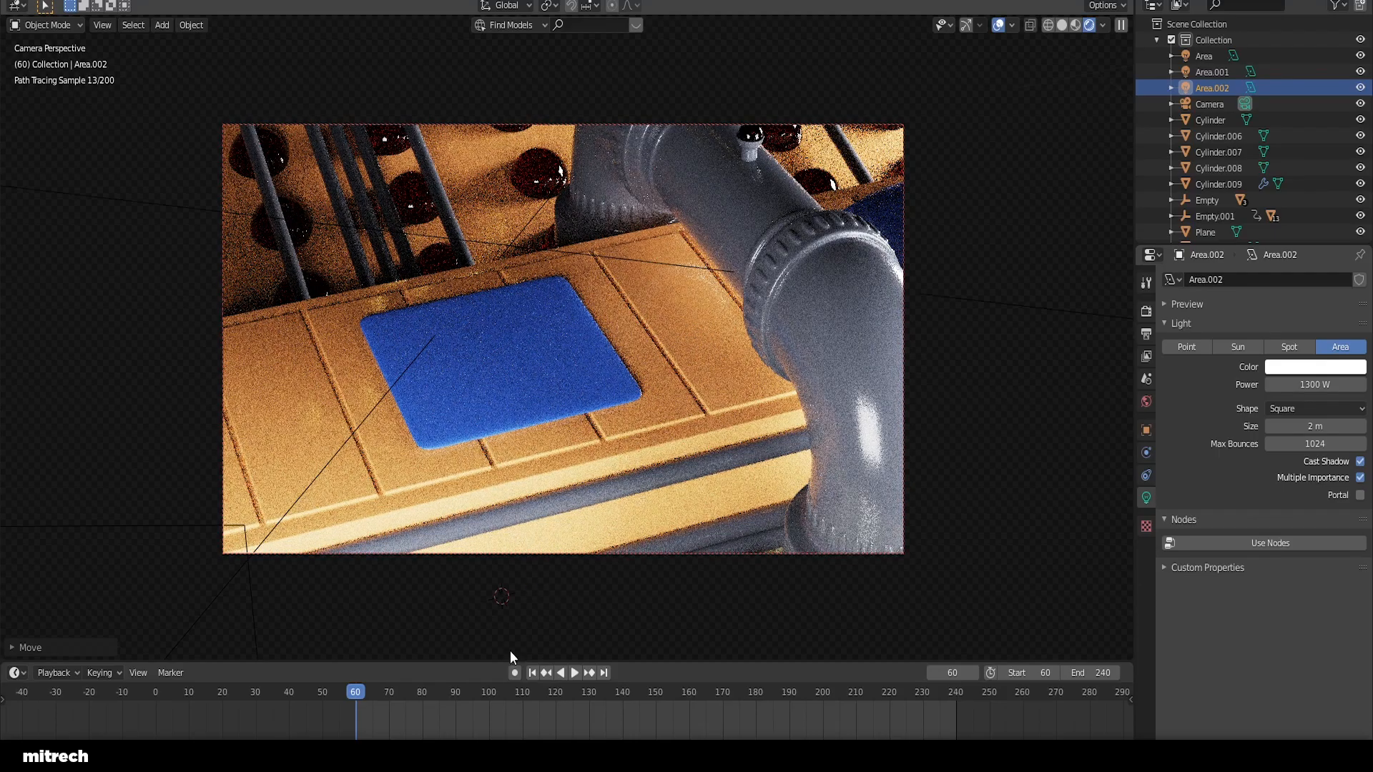
Step: Preview the rendered lighting at frames 104 and 62, and return to the start frame
click(503, 691)
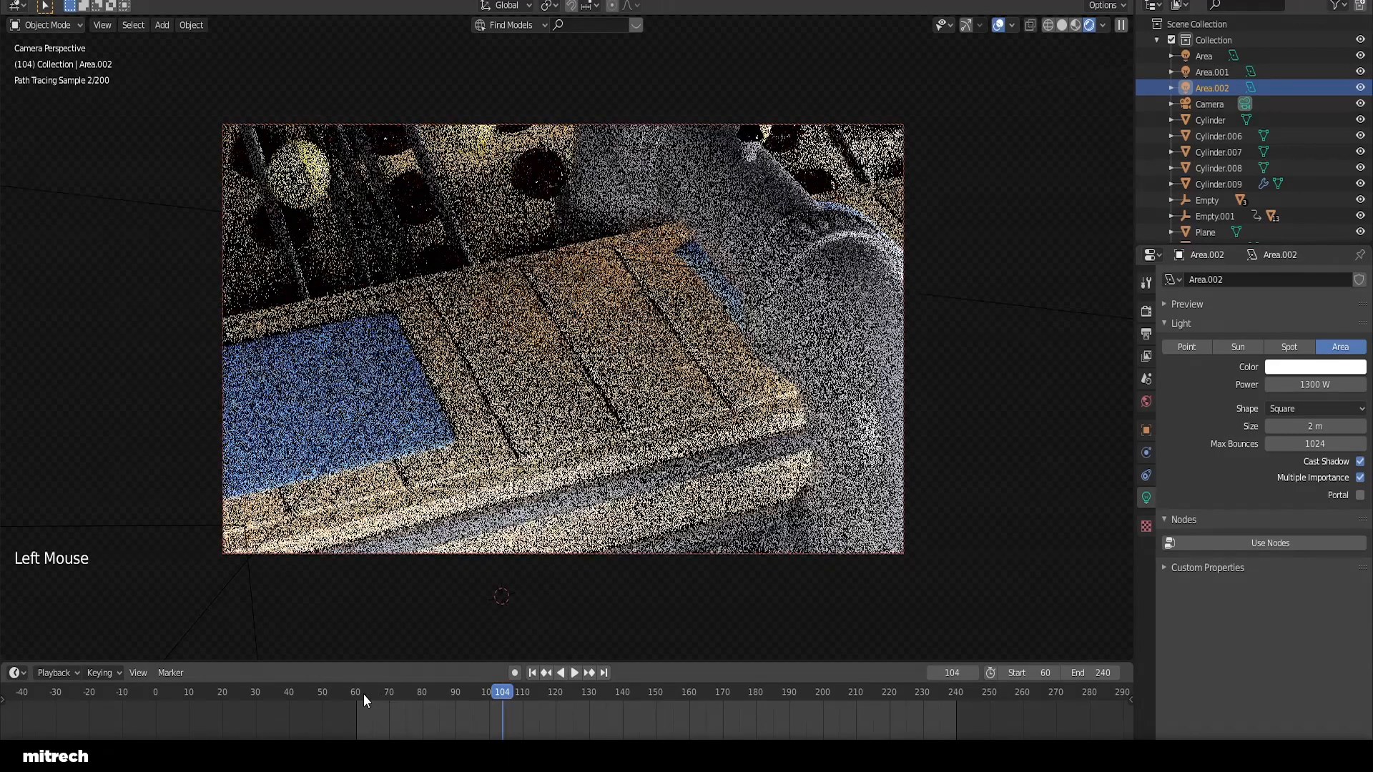
double_click(363, 695)
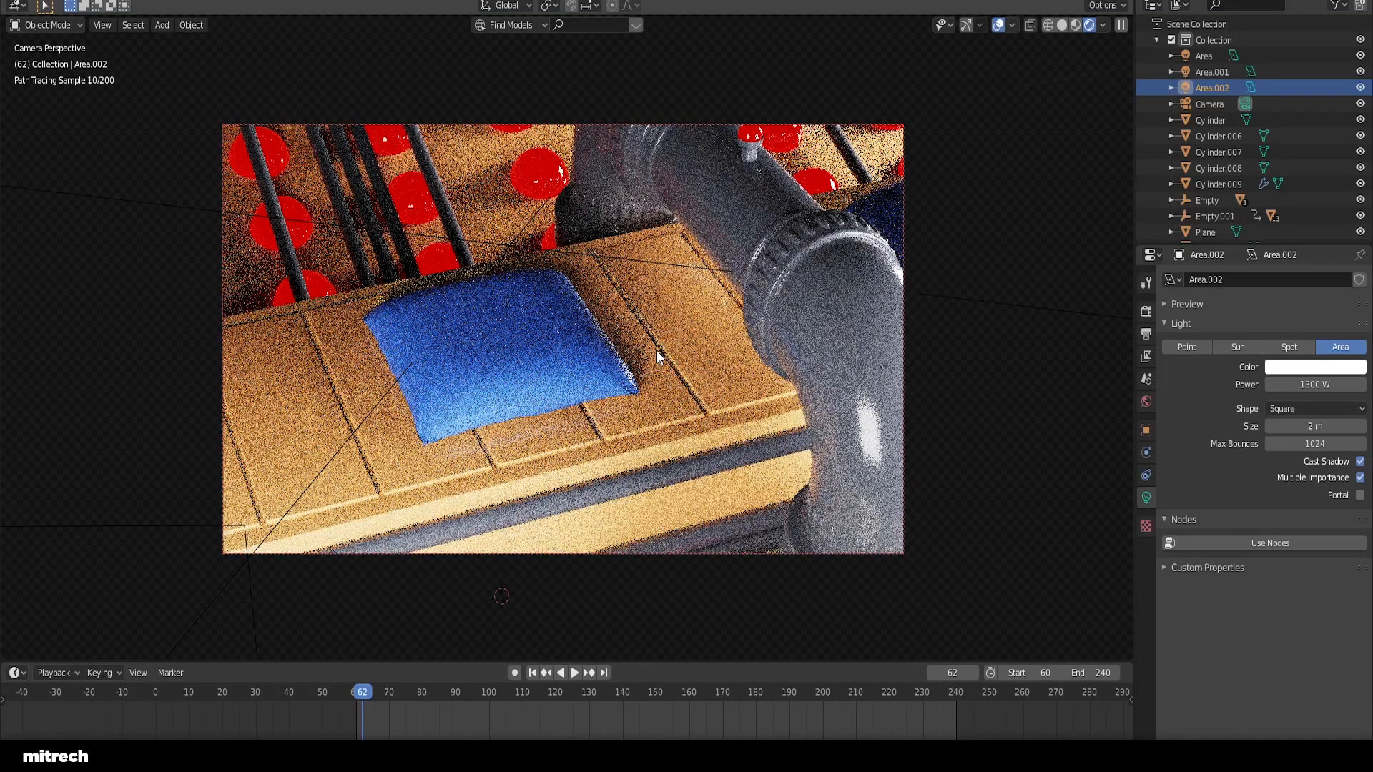
click(532, 672)
Step: Deselect all objects and save the file
key(a)
key(a)
key(a)
key(a)
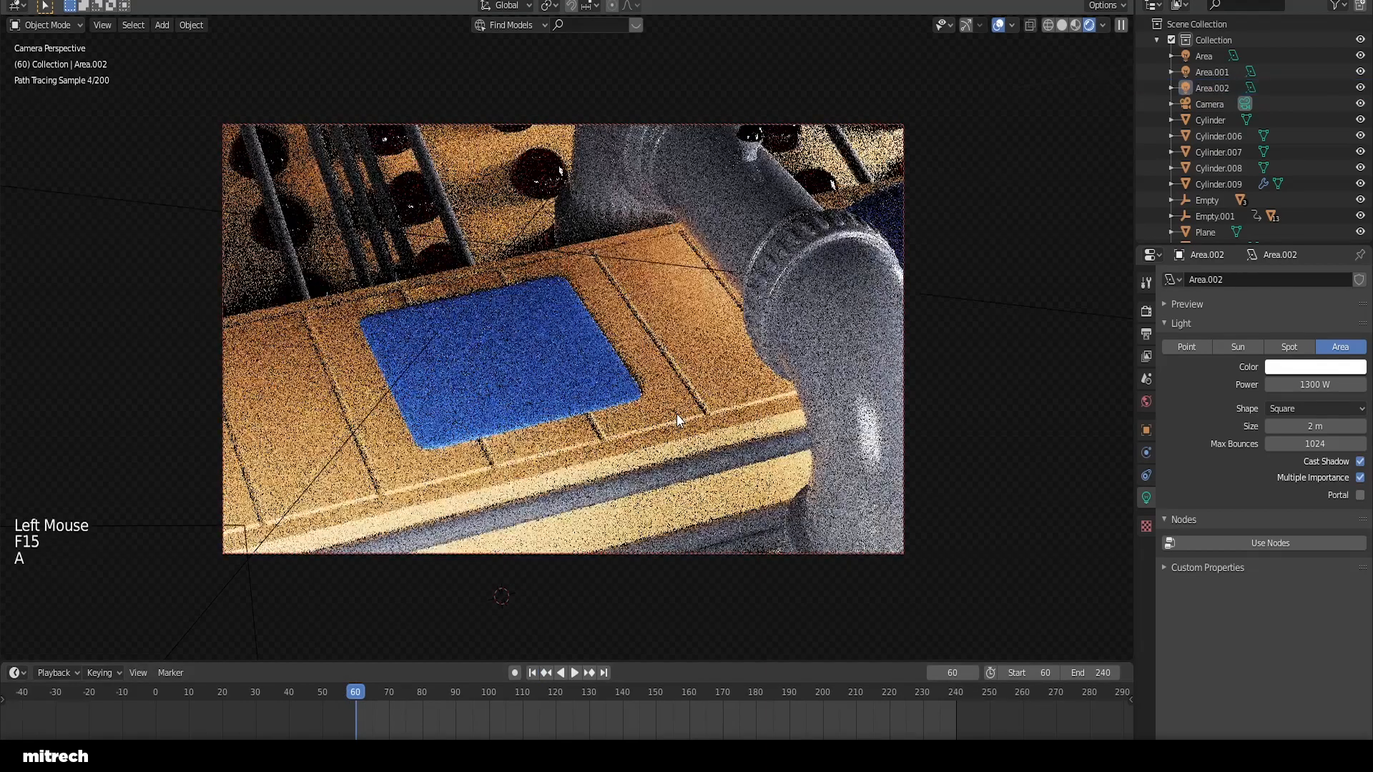
key(ctrl+s)
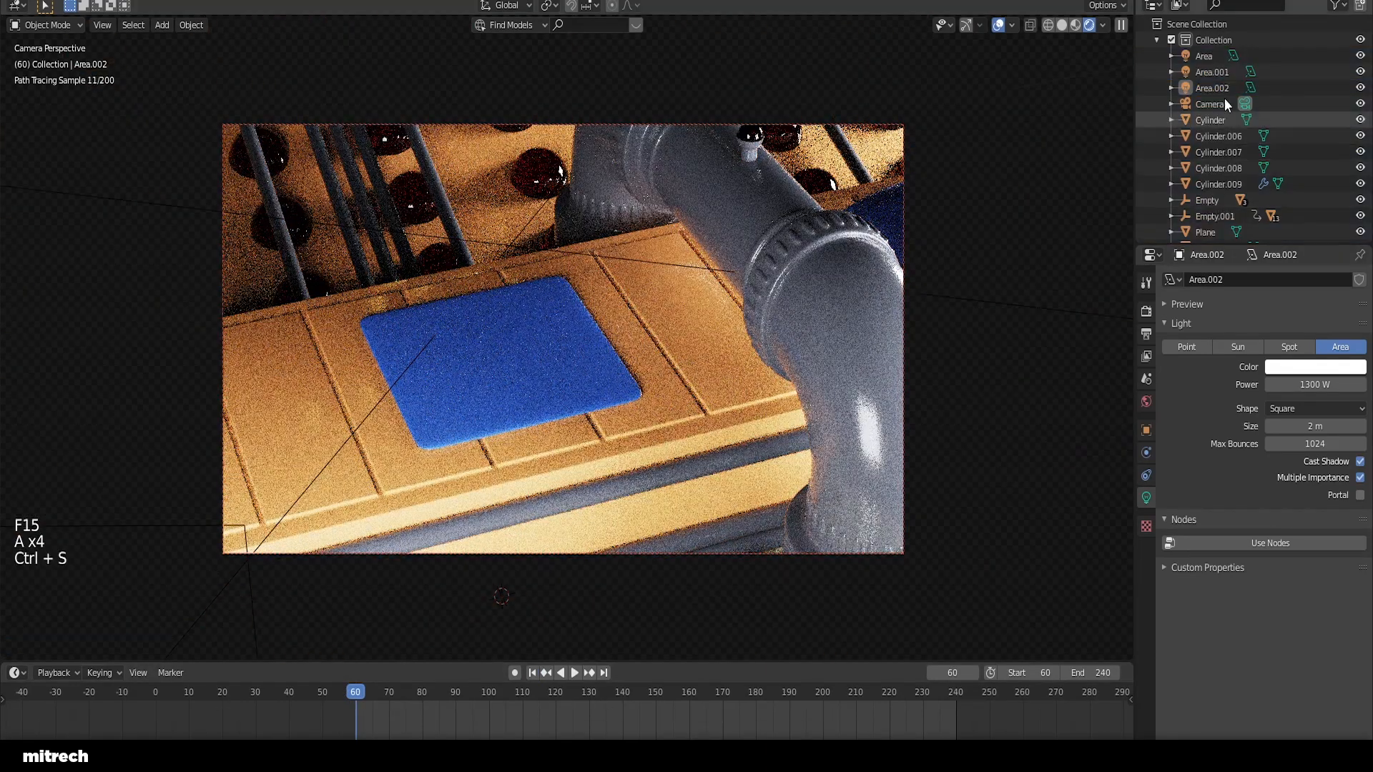
Step: Show the viewport and render visibility toggles in the Outliner, and disable Area.002 and Area.001 in viewports
click(1335, 5)
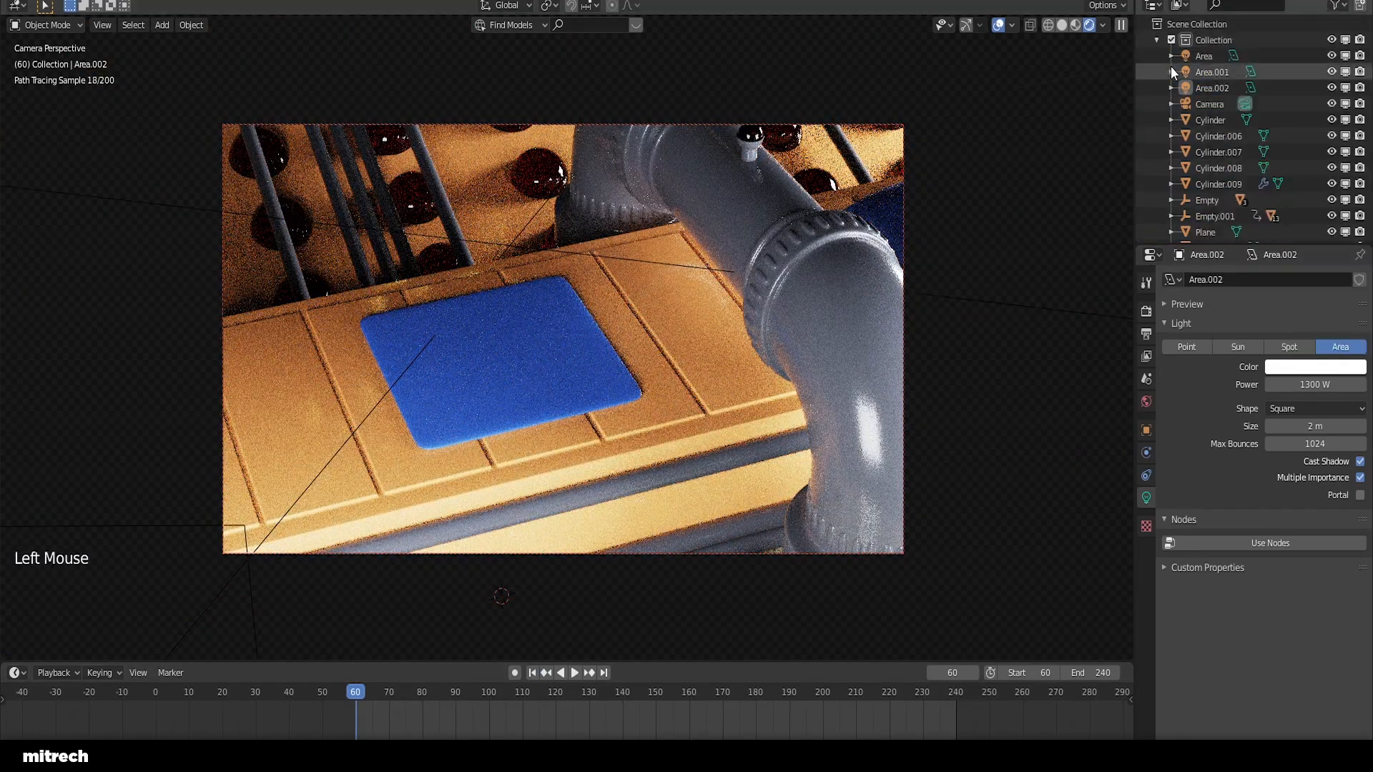
click(1345, 87)
click(1344, 71)
Step: Select the first area light and change its color to light blue, A1E1FF
click(1204, 56)
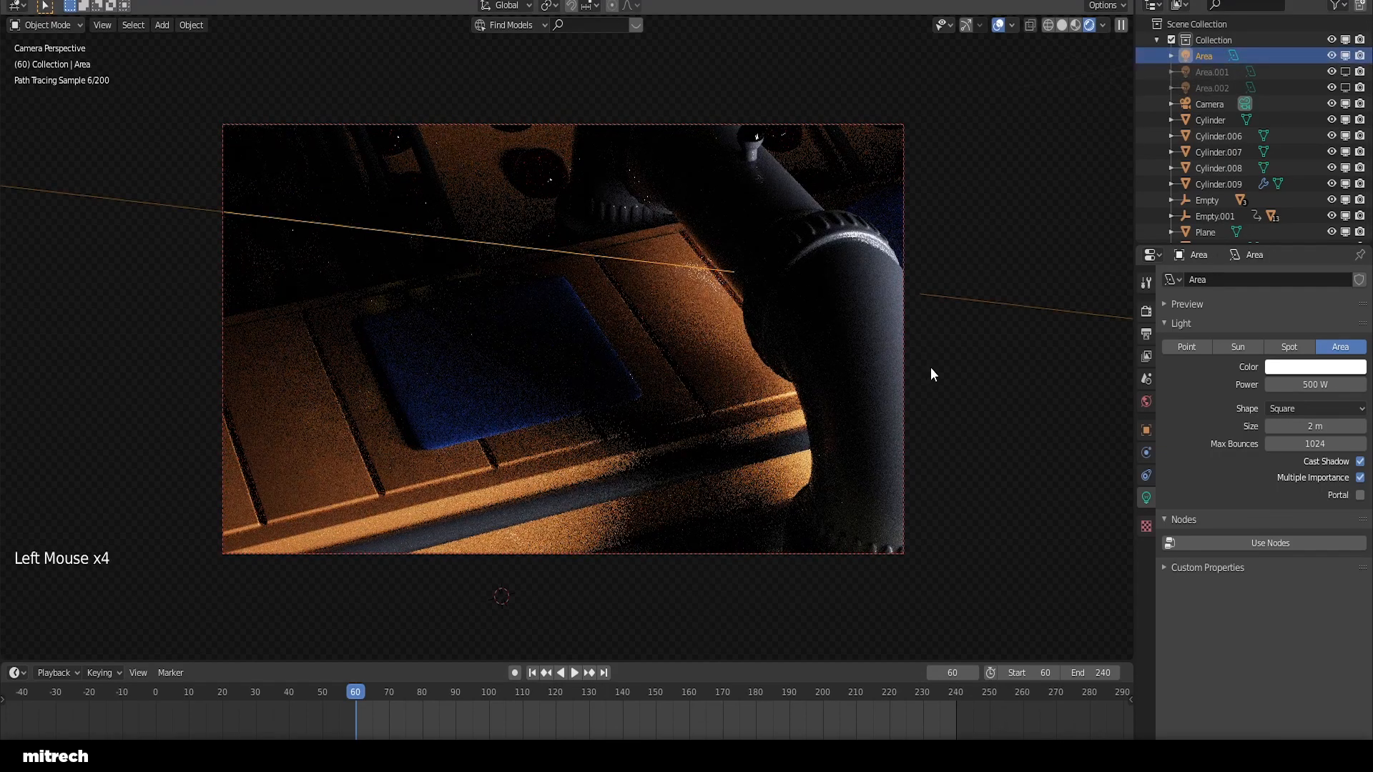
click(1350, 369)
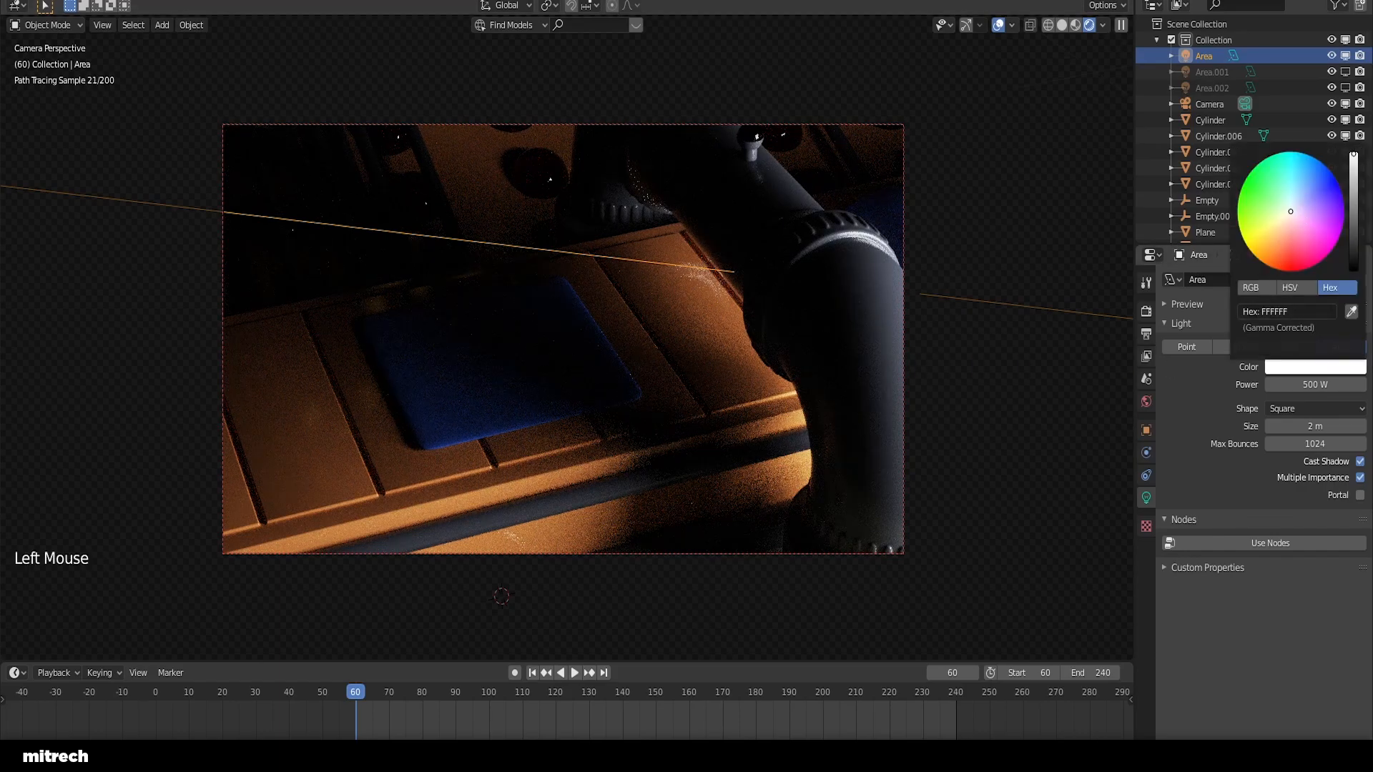
click(1298, 193)
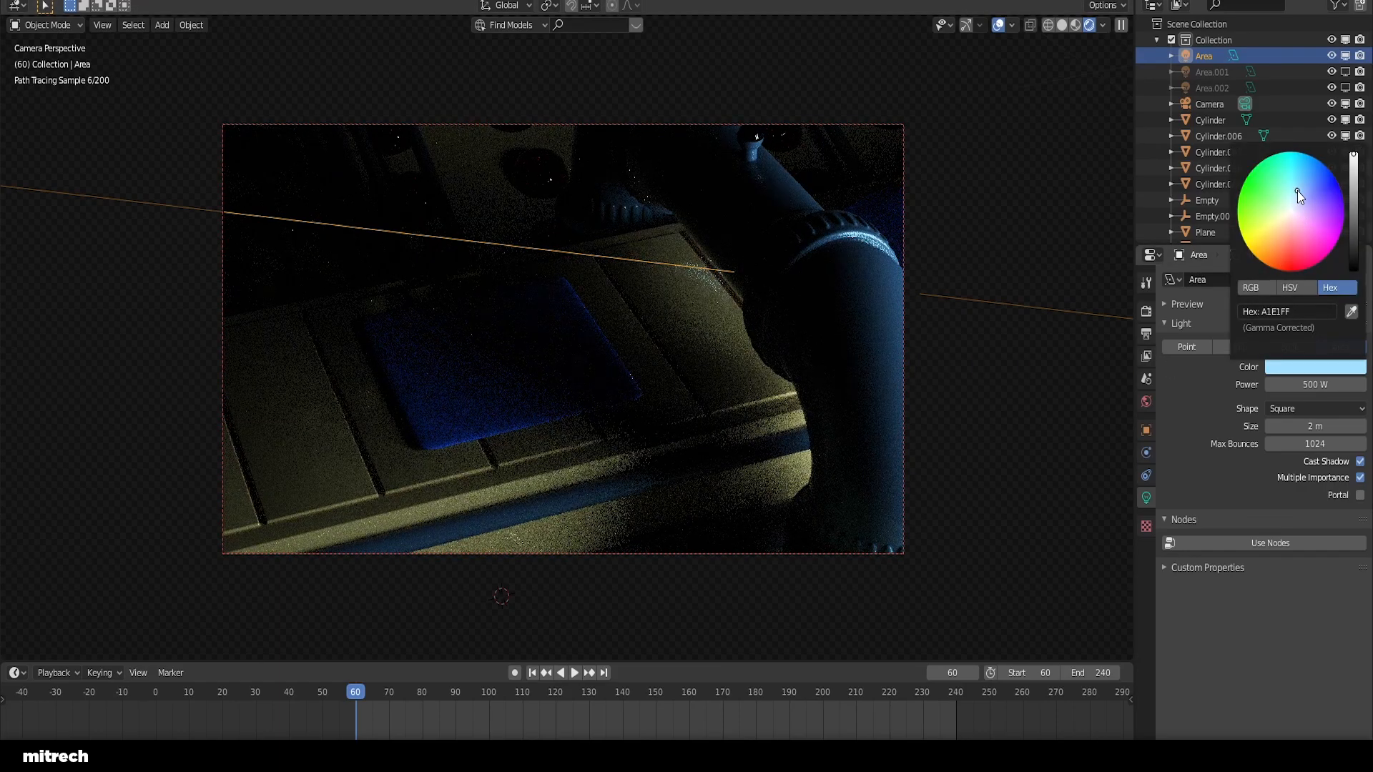
Step: Re-enable Area.001 in viewports and change its light color to a warm peach
click(1345, 71)
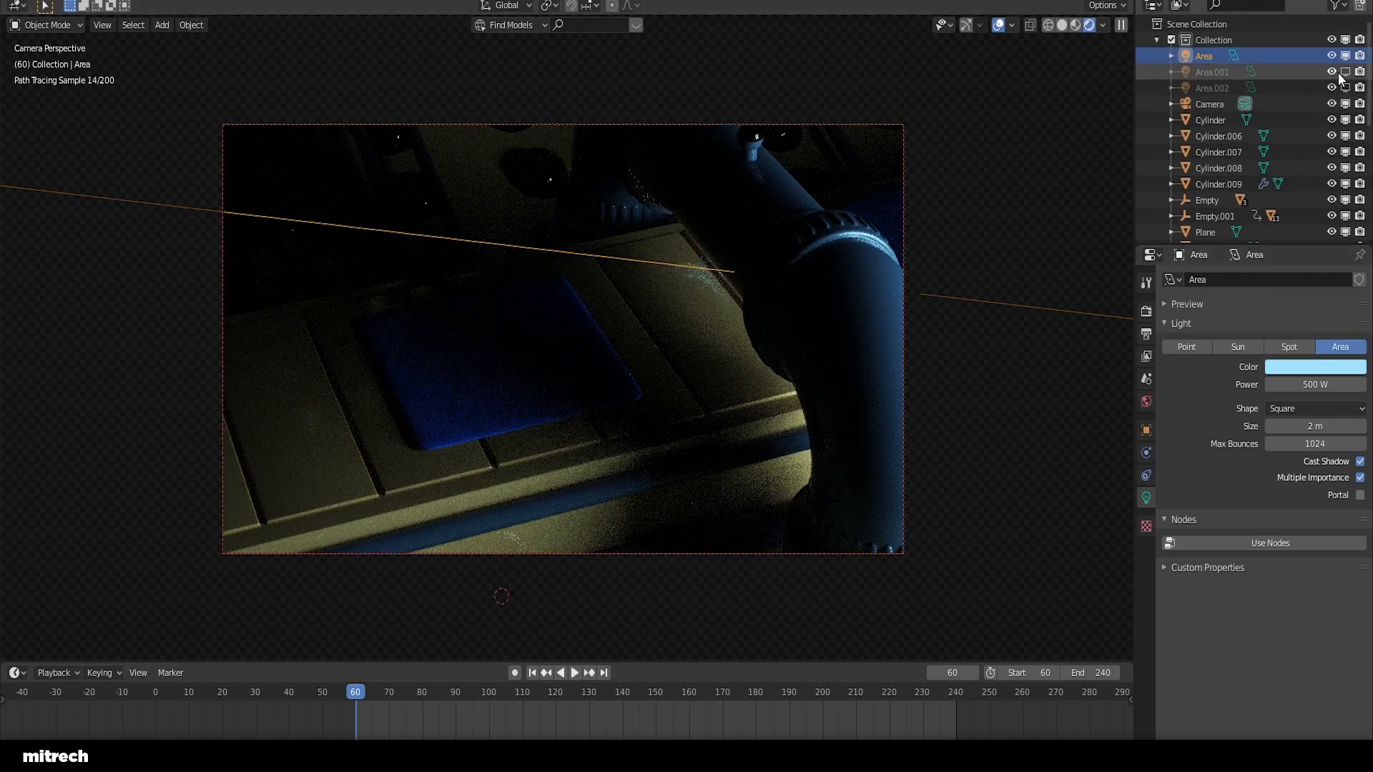
click(1212, 74)
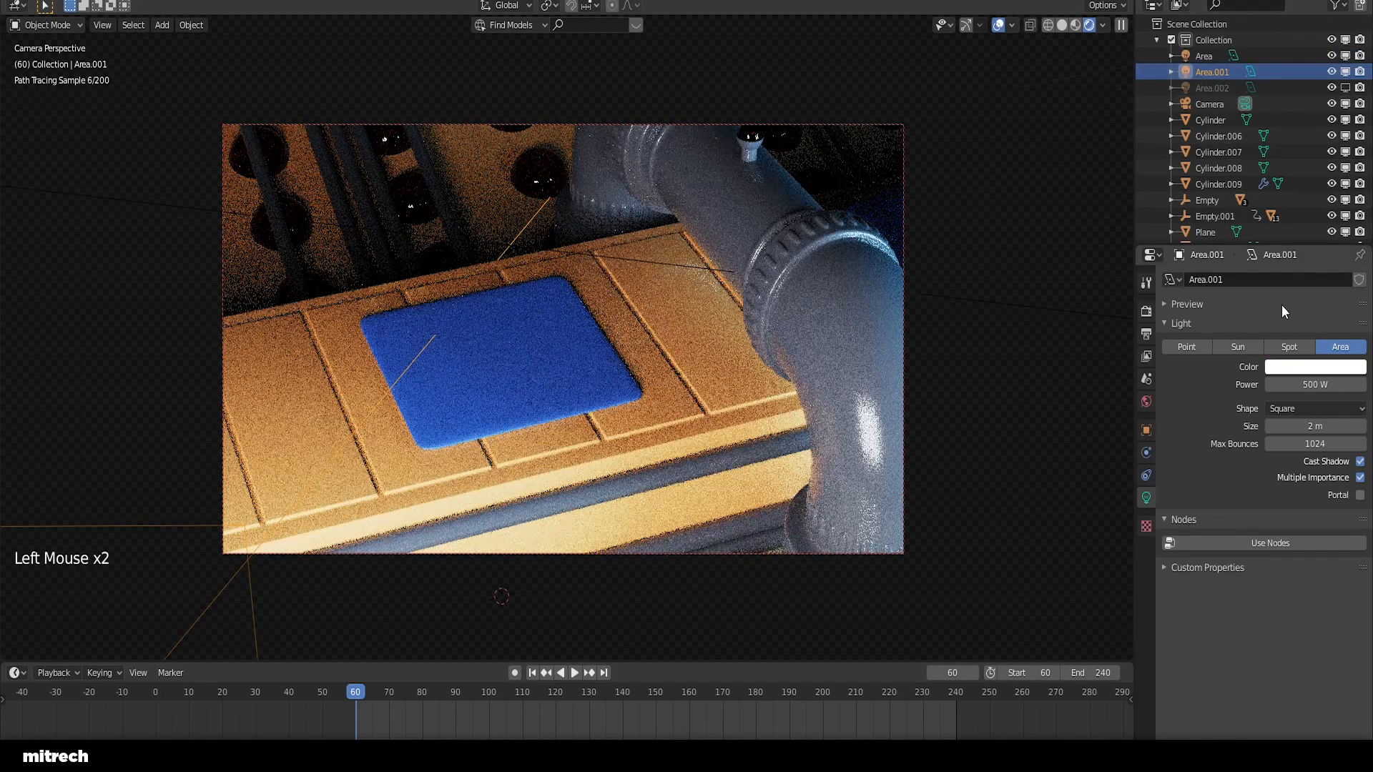
click(1297, 368)
click(1284, 236)
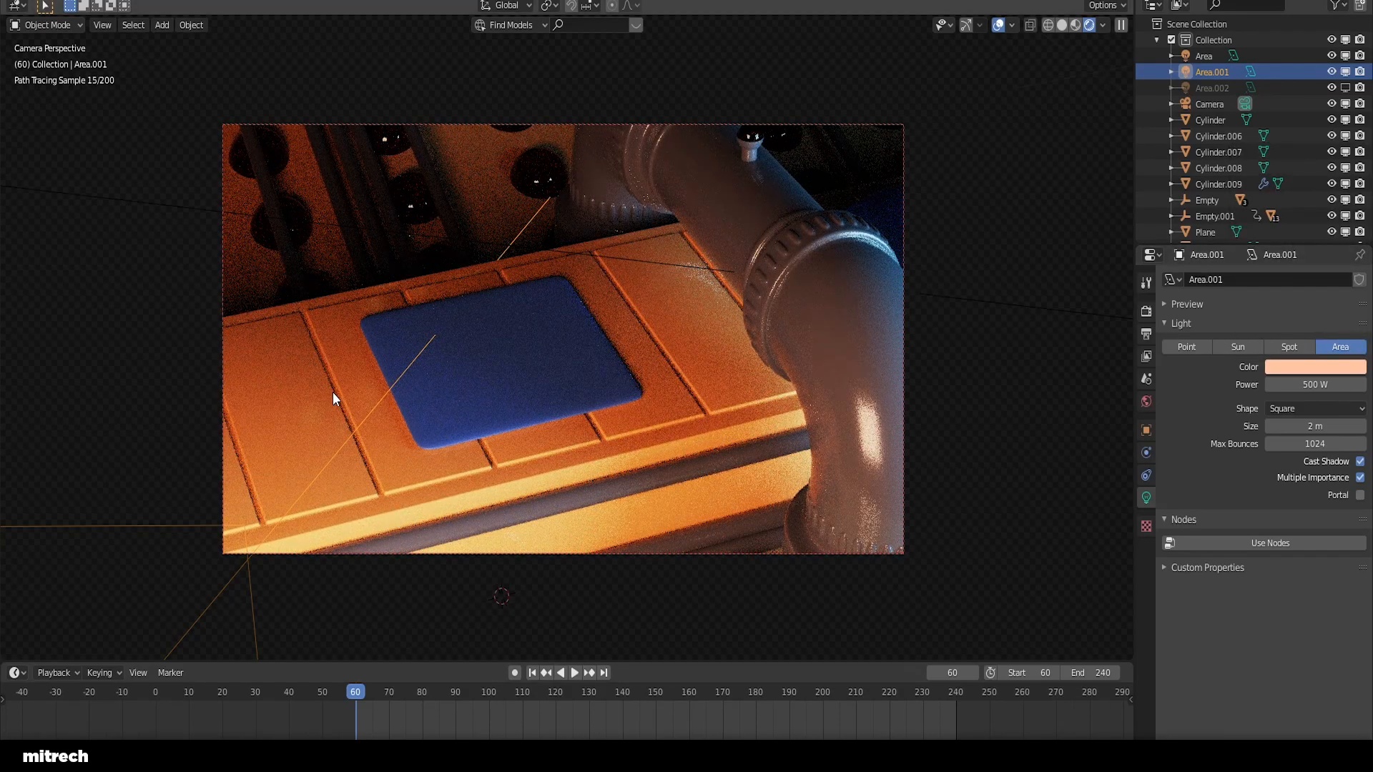
Step: Re-enable Area.002 in viewports and give it a blue light color slightly more saturated than 88D0FF
click(1345, 87)
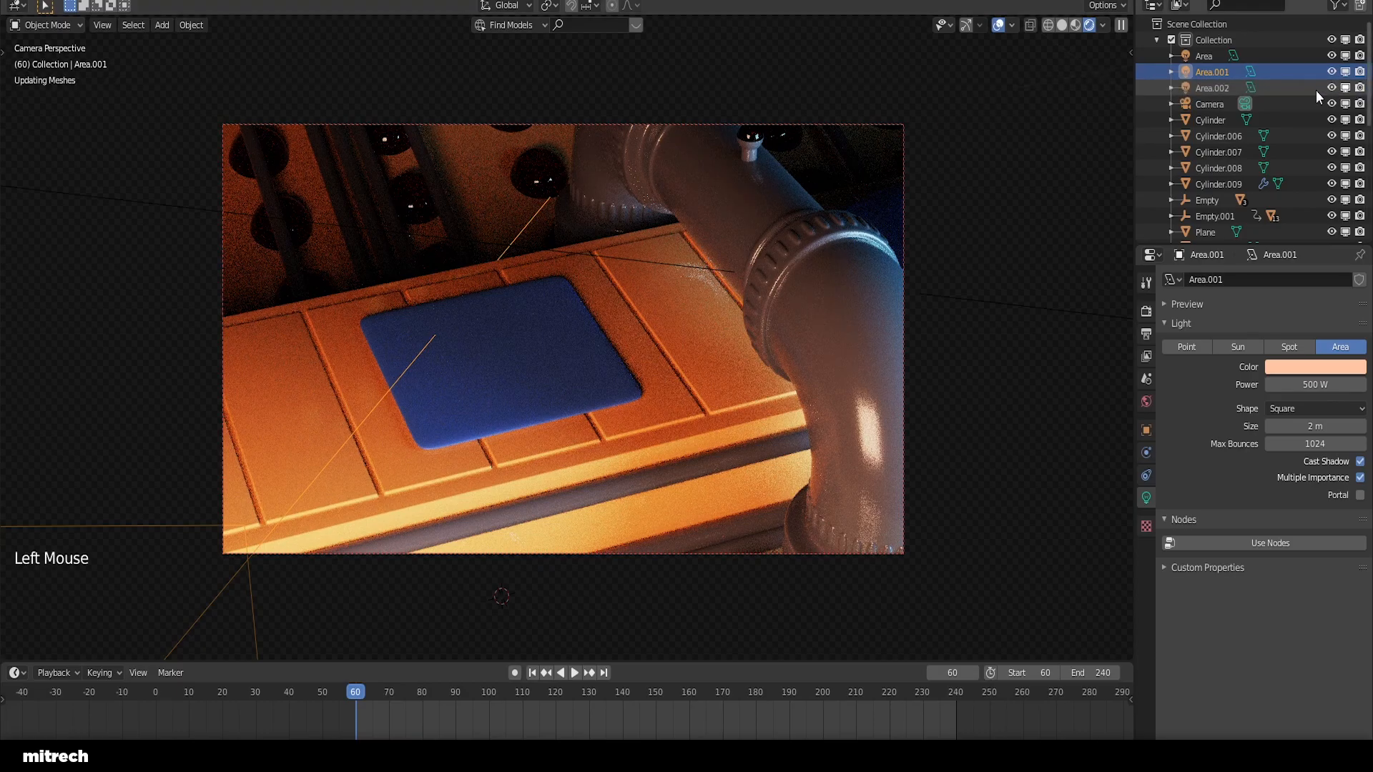
click(1208, 88)
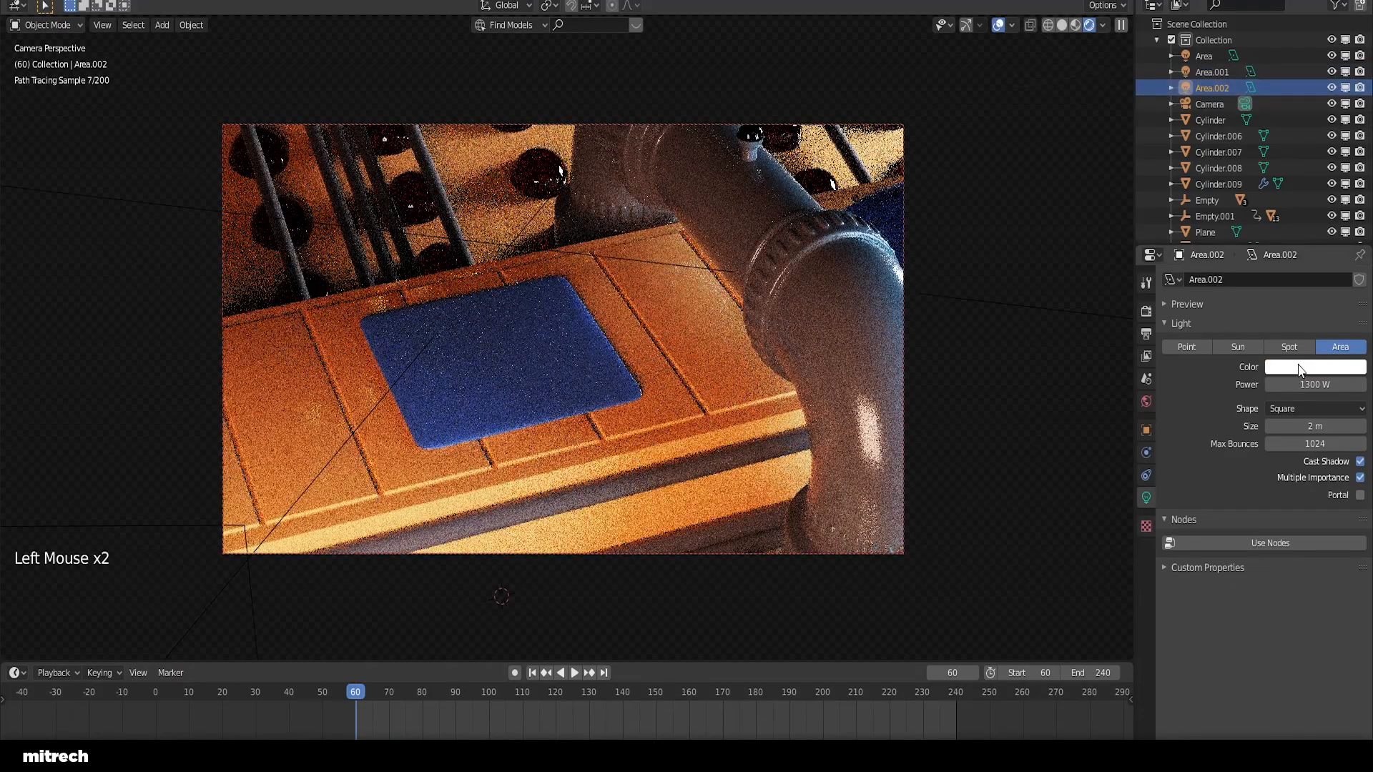
click(1299, 367)
click(1301, 186)
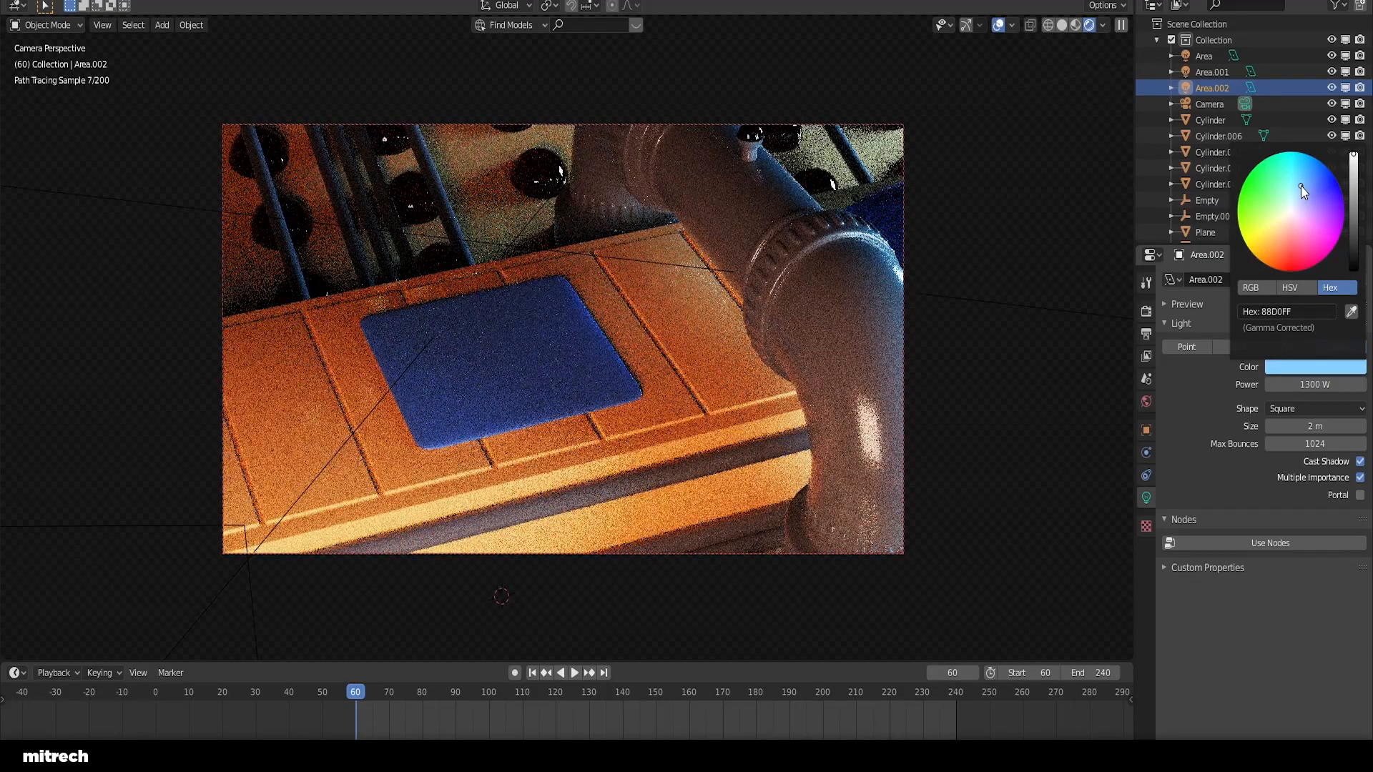
click(1305, 183)
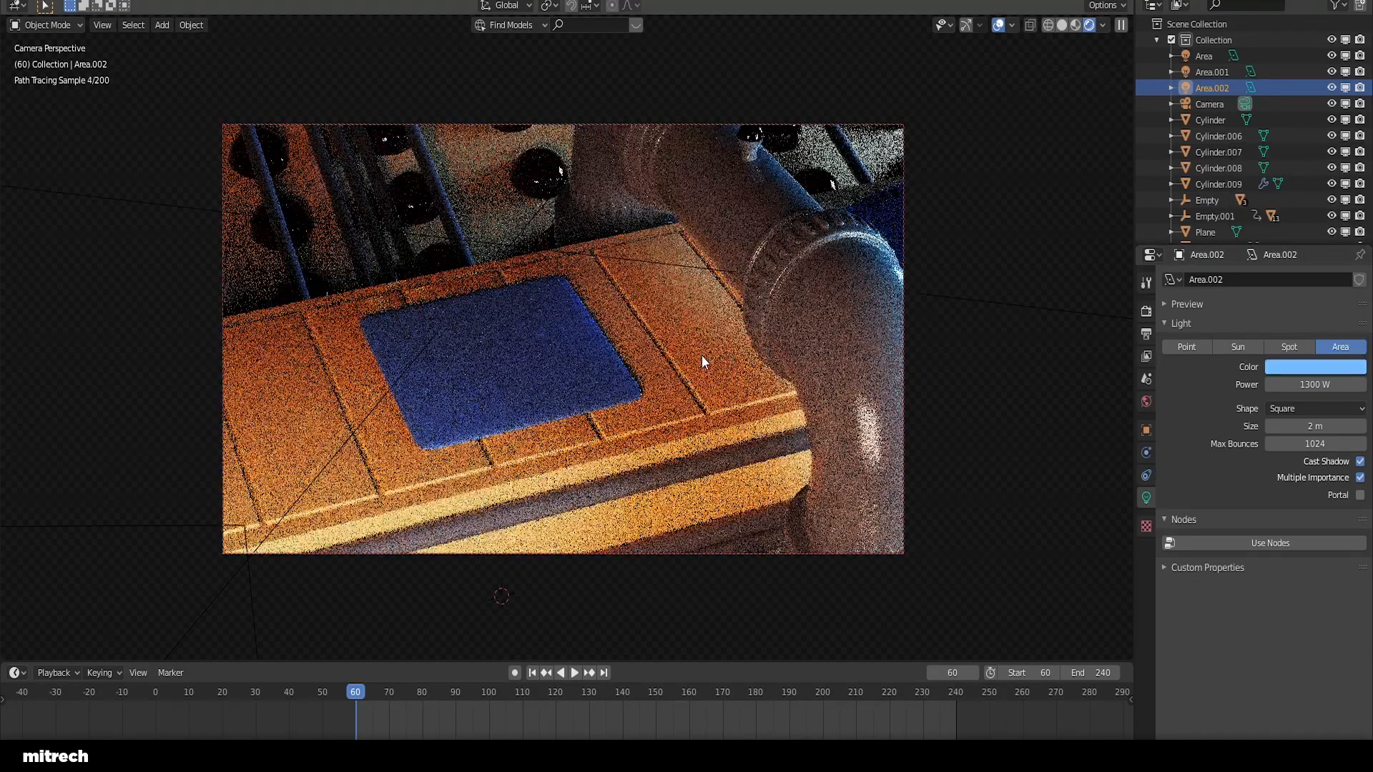
Step: Clear the selection and save the file with the colored lights
right_click(702, 355)
key(a)
key(a)
key(a)
key(a)
key(ctrl+s)
Step: Try a world background strength of 1 and settle on 0.4
click(1148, 403)
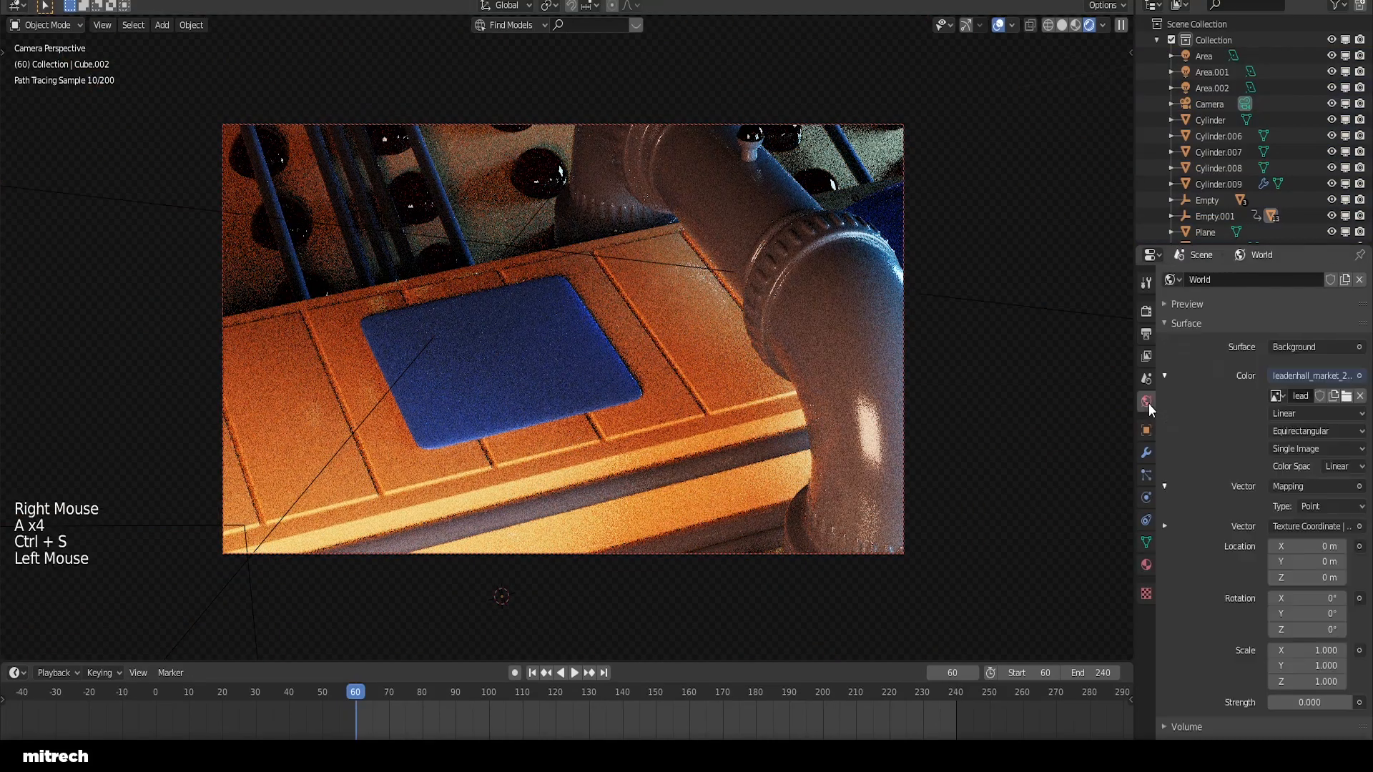
click(1319, 703)
text(1)
key(Return)
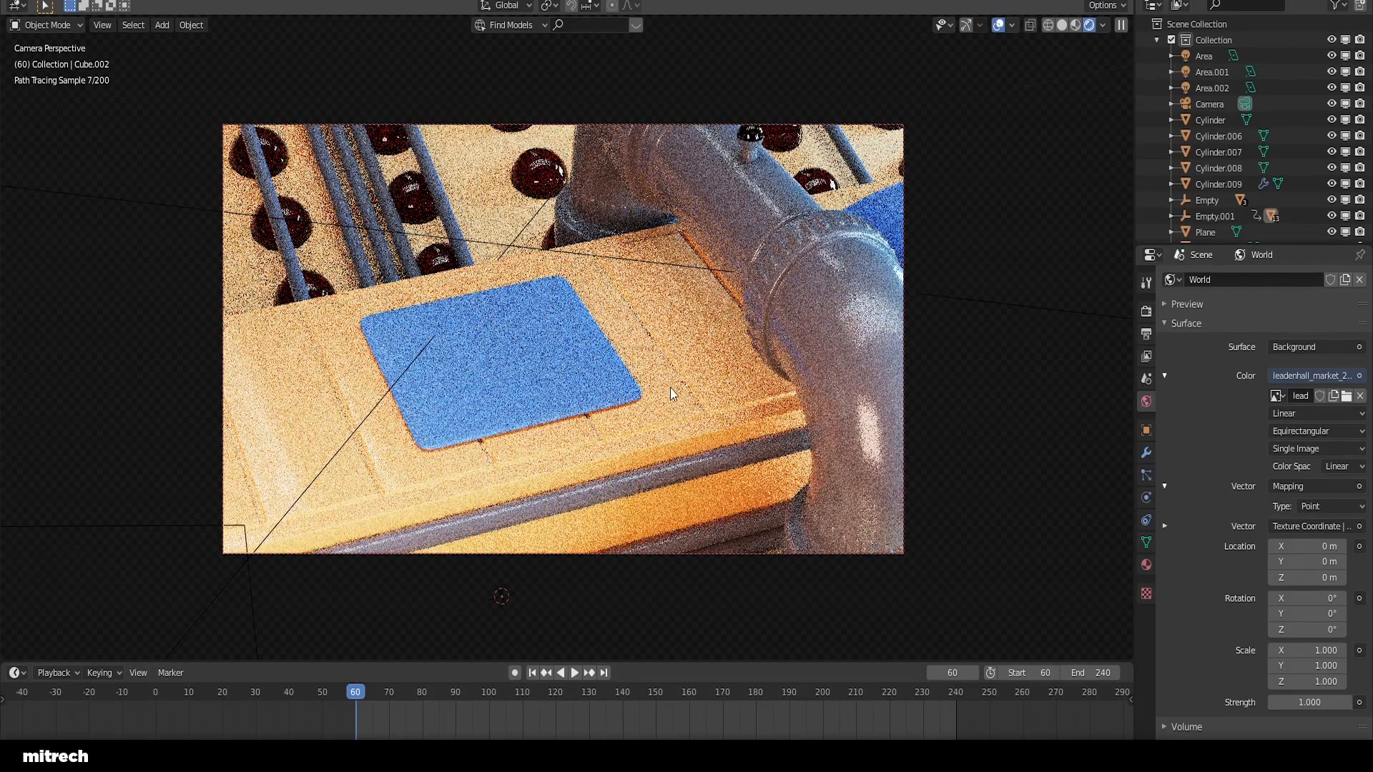
click(1305, 704)
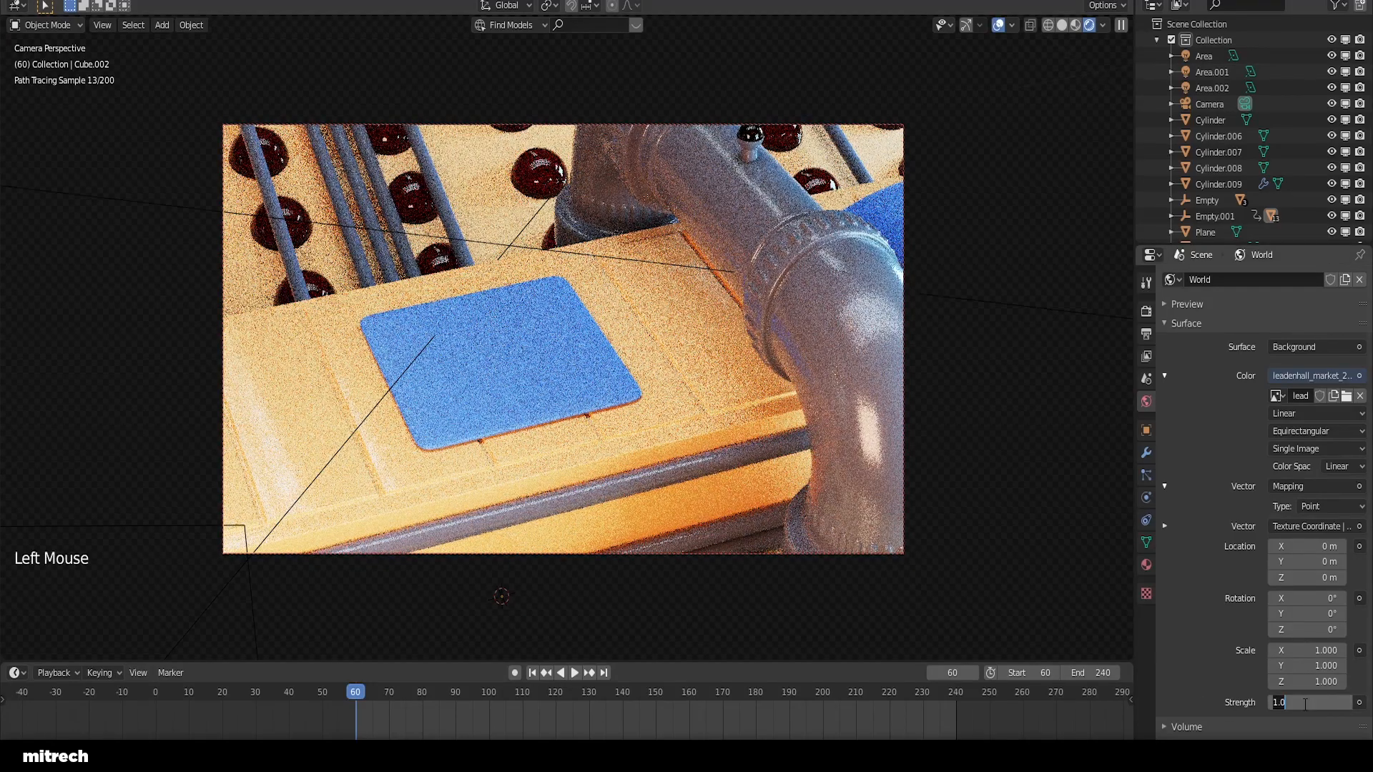
text(.4)
key(Return)
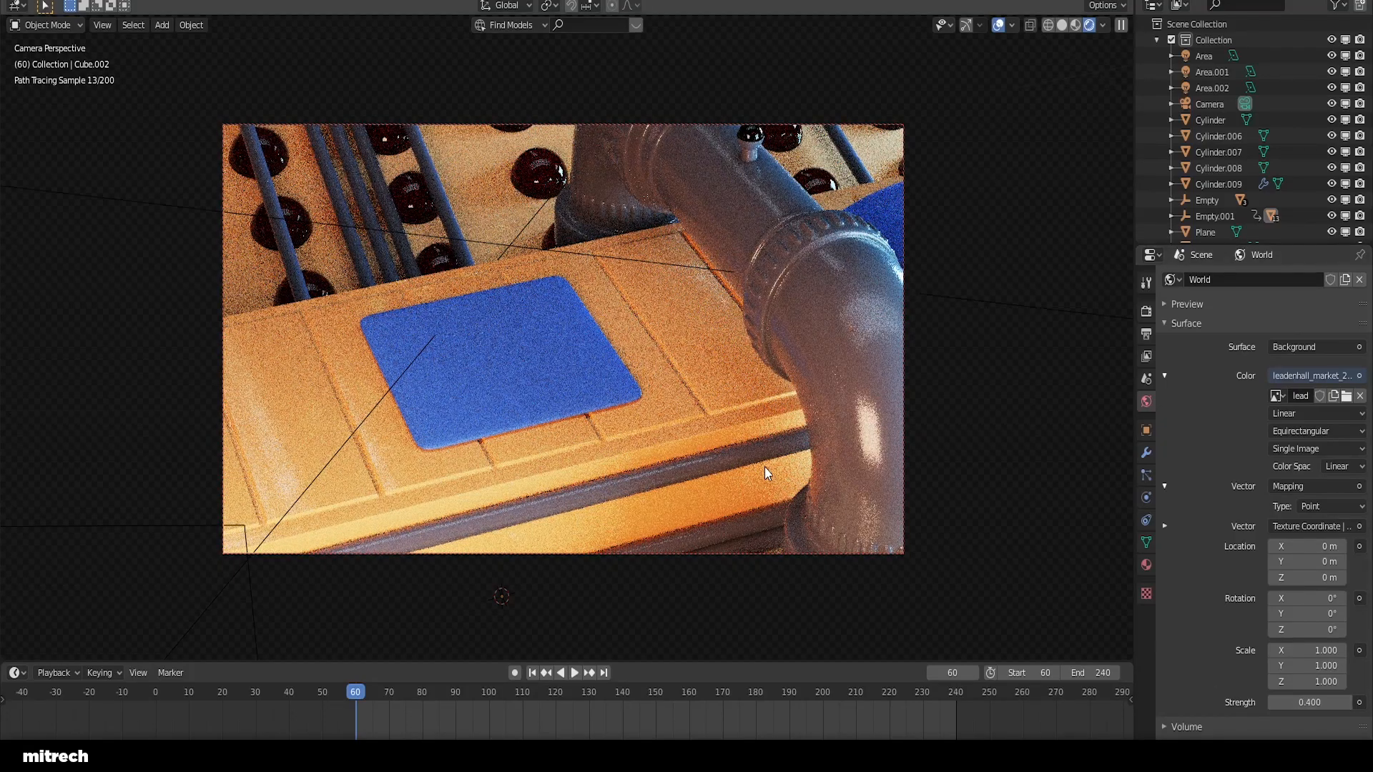
Step: Hide the viewport overlays and try kloppenheim_01_1k.hdr and studio_small_01_1k.hdr as the world background image
click(996, 26)
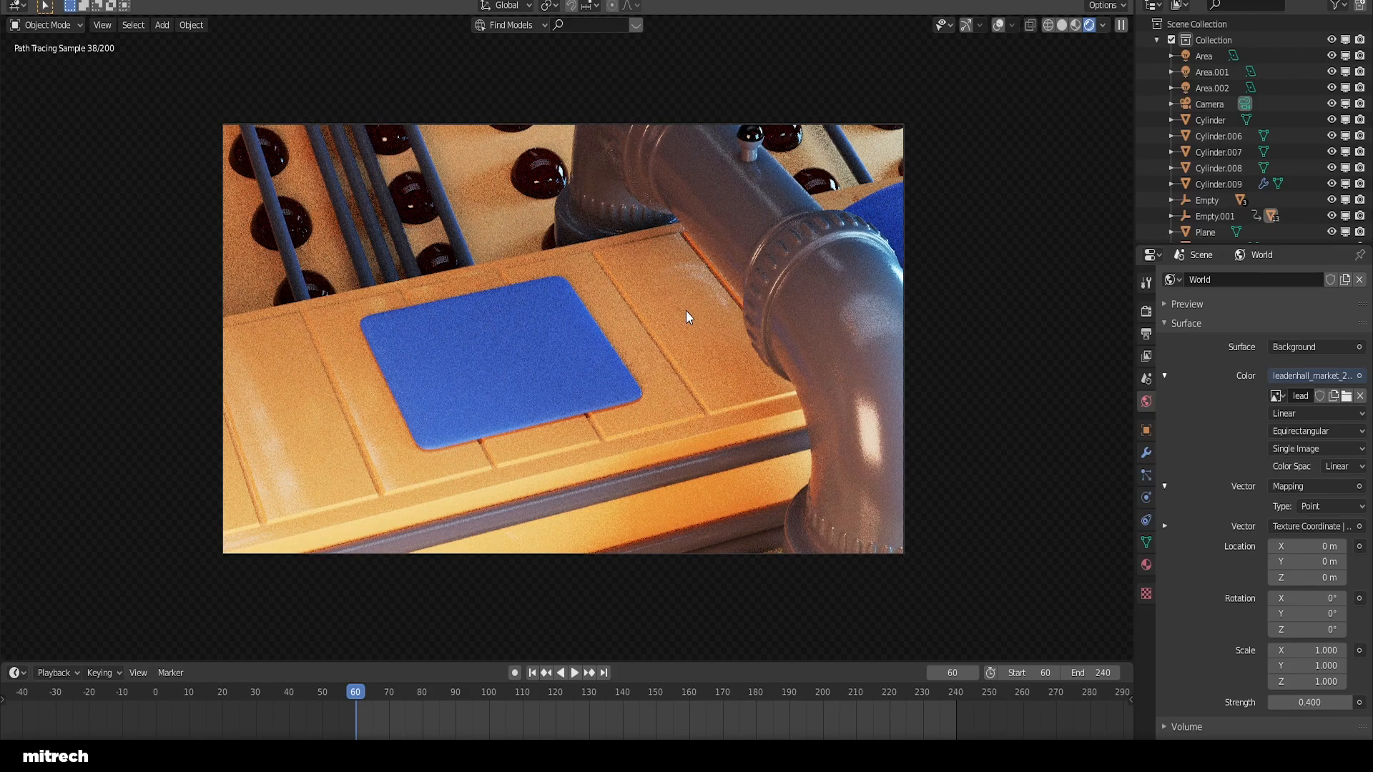
scroll(839, 383, up, 3)
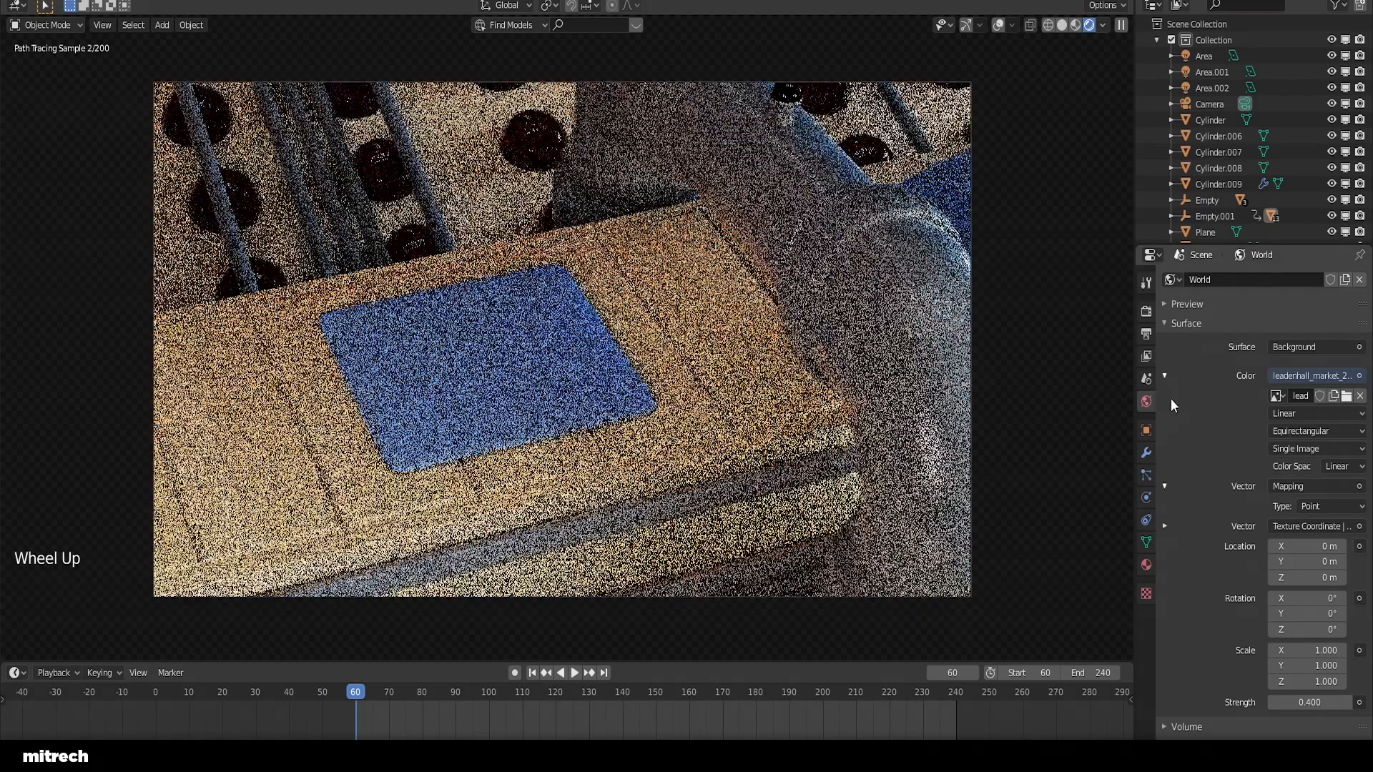
key(F15)
click(1347, 395)
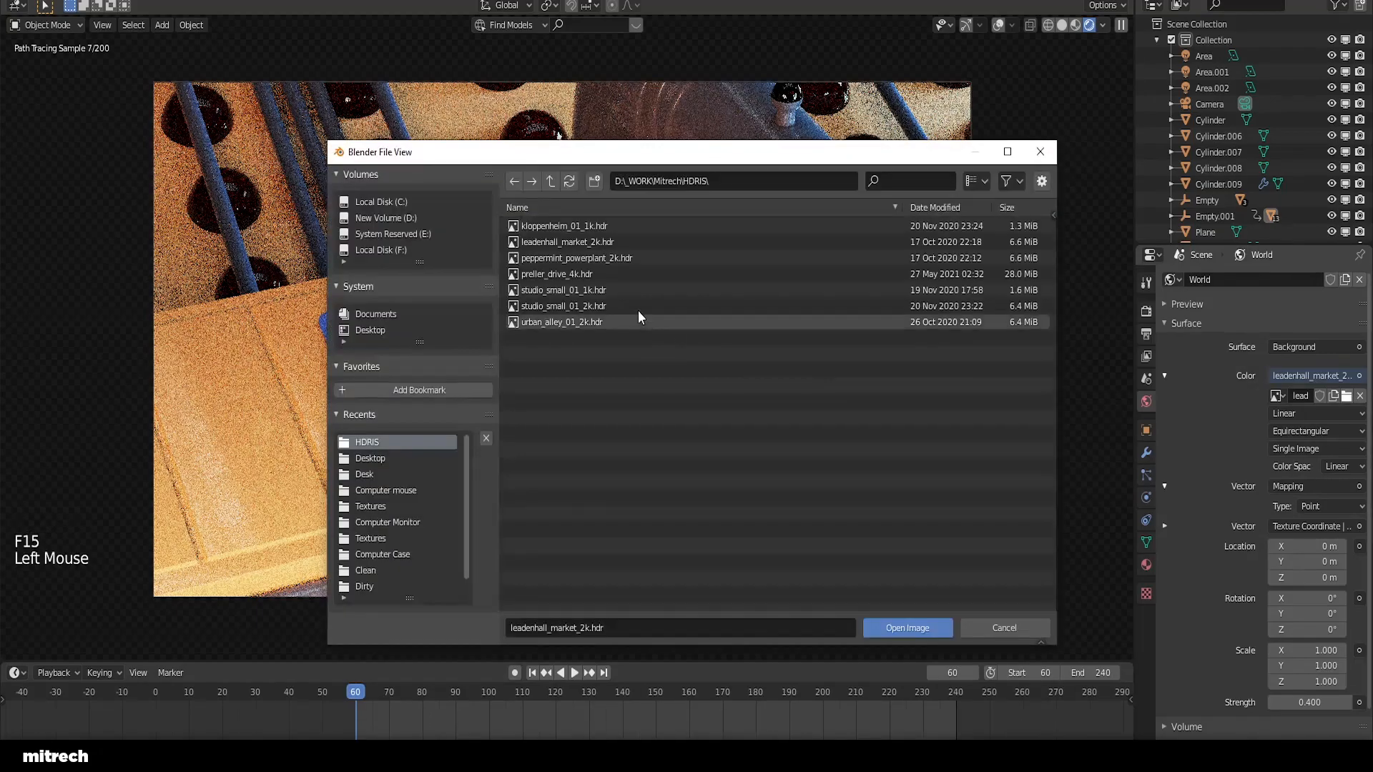
double_click(573, 225)
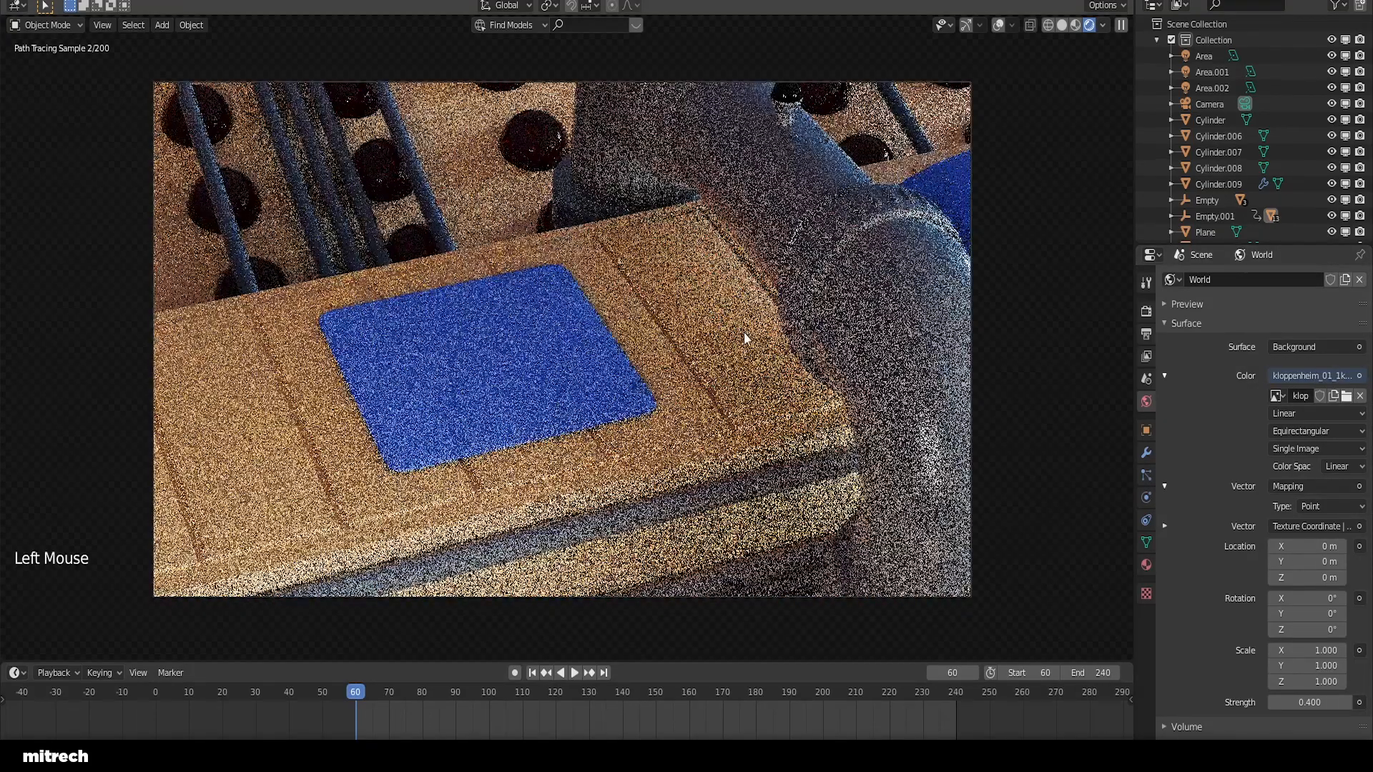
click(1346, 397)
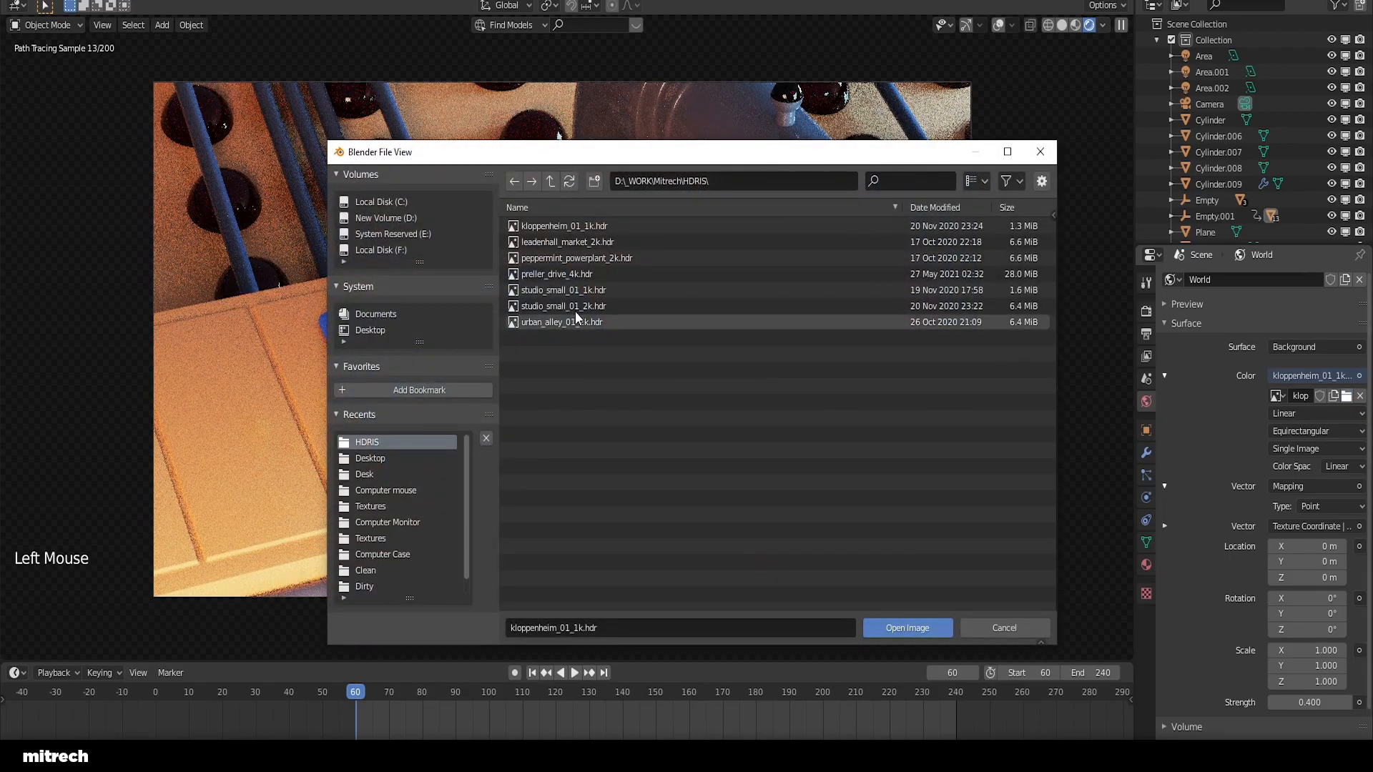
click(577, 293)
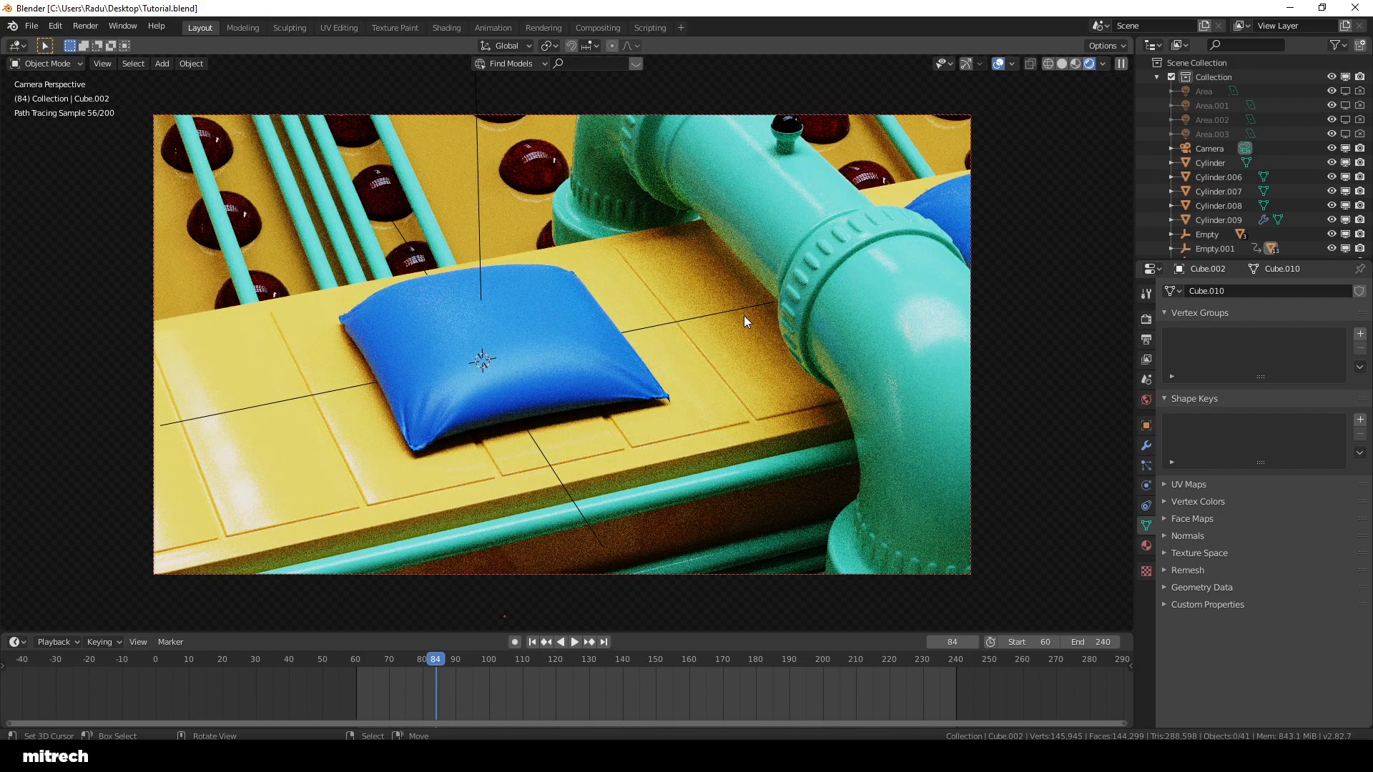
Step: Open the world settings, clear the selection and save the file
click(1146, 401)
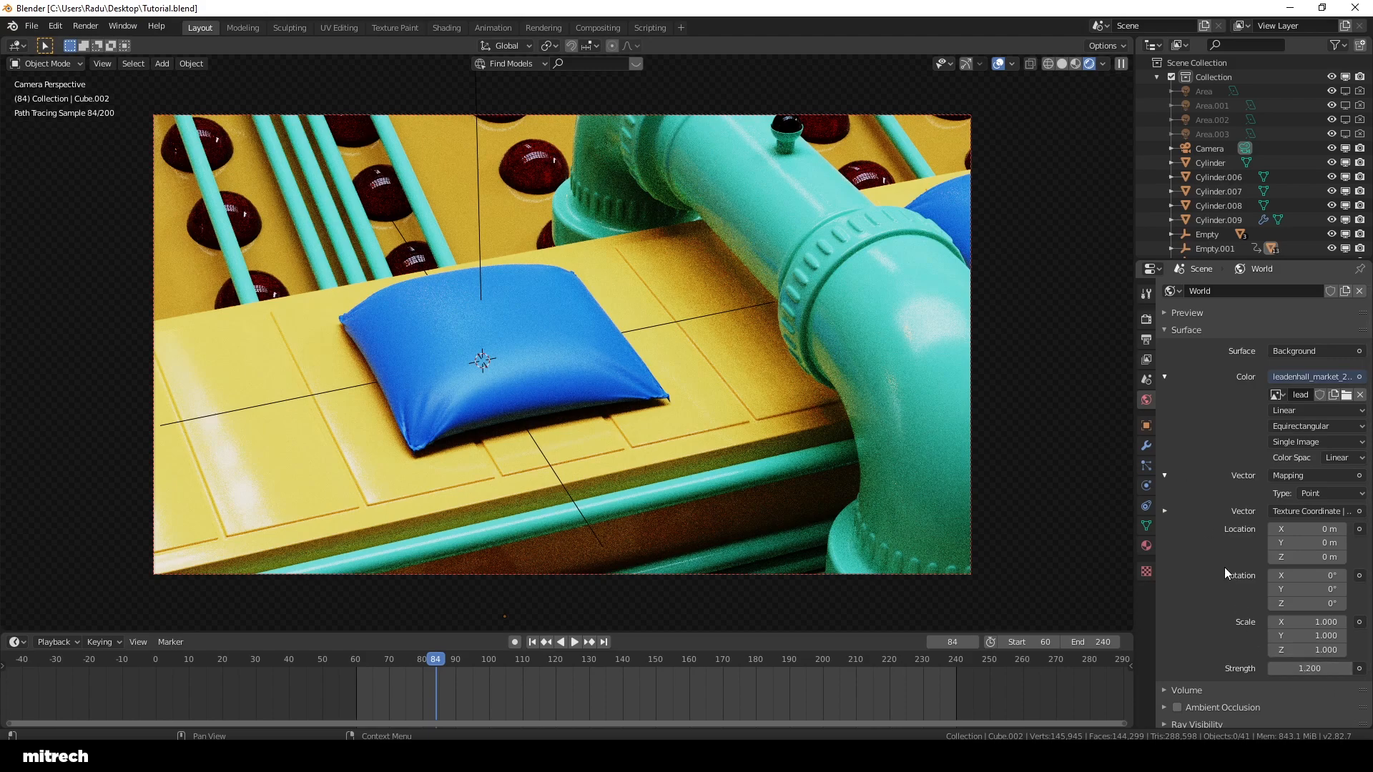
right_click(778, 379)
key(a)
key(a)
key(a)
key(a)
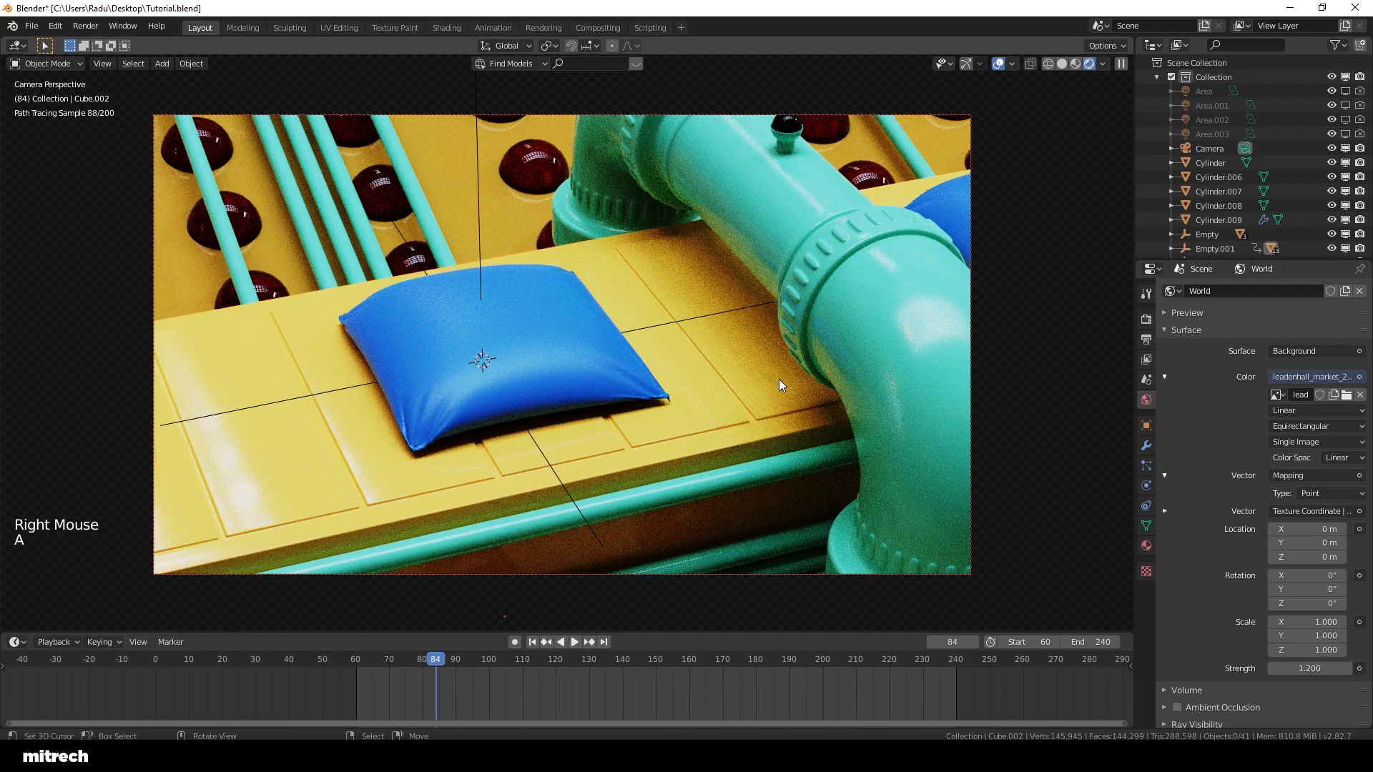
key(ctrl+s)
click(997, 64)
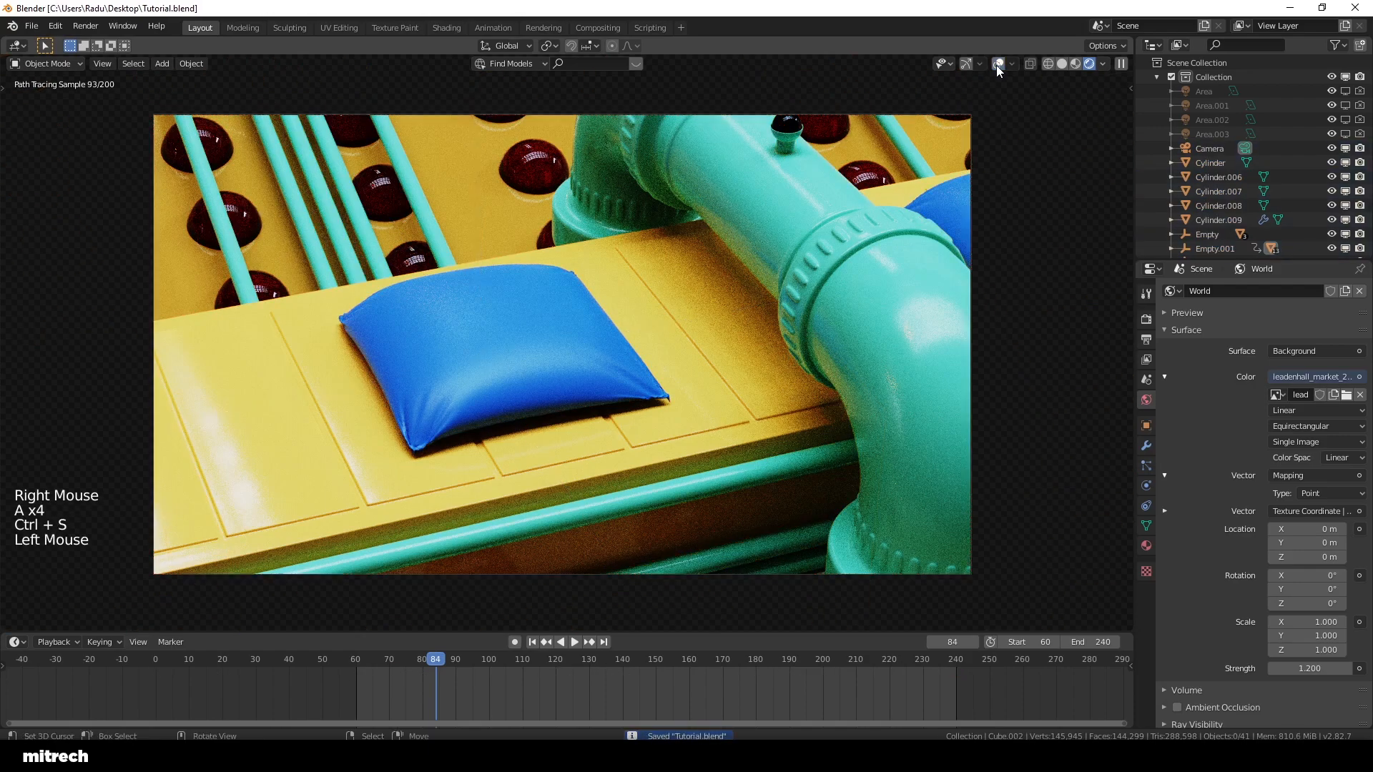
scroll(1239, 189, down, 4)
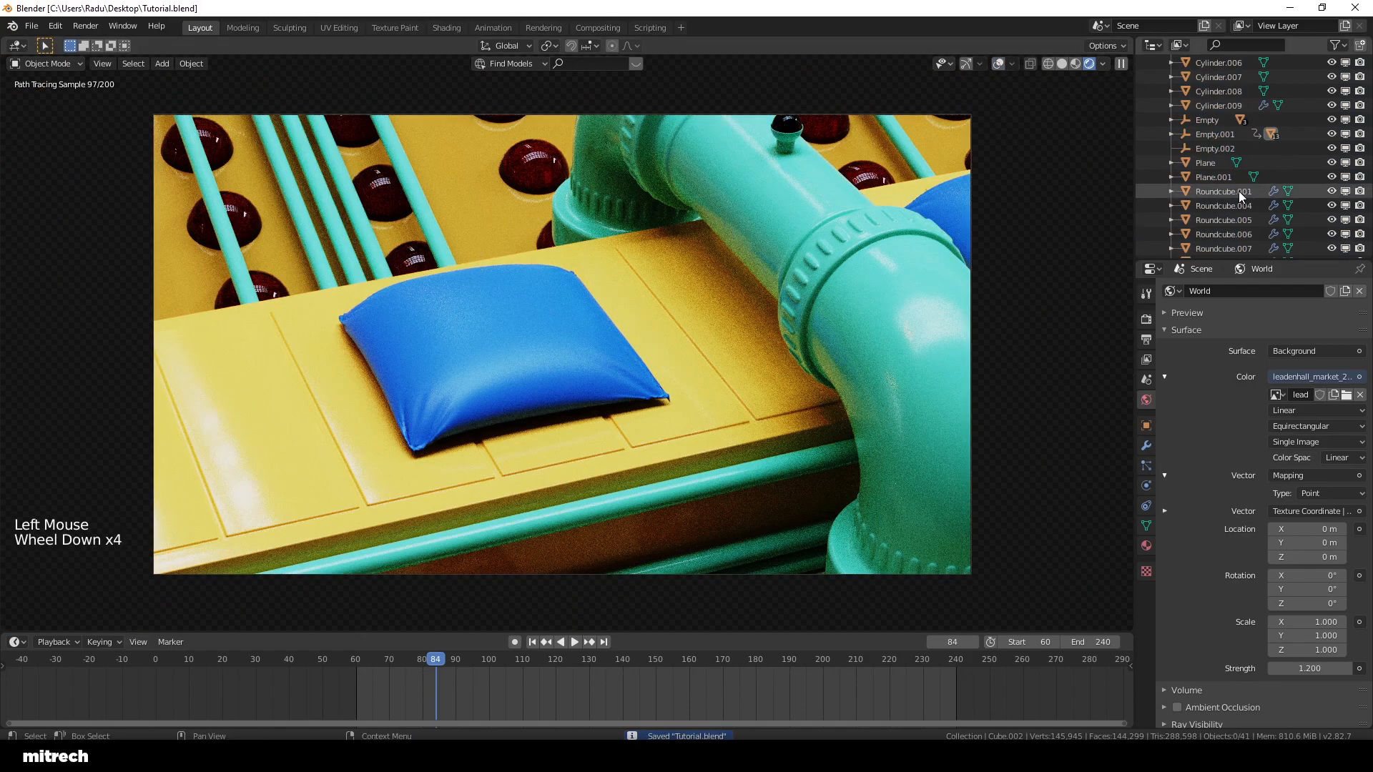
scroll(1239, 191, down, 7)
click(997, 64)
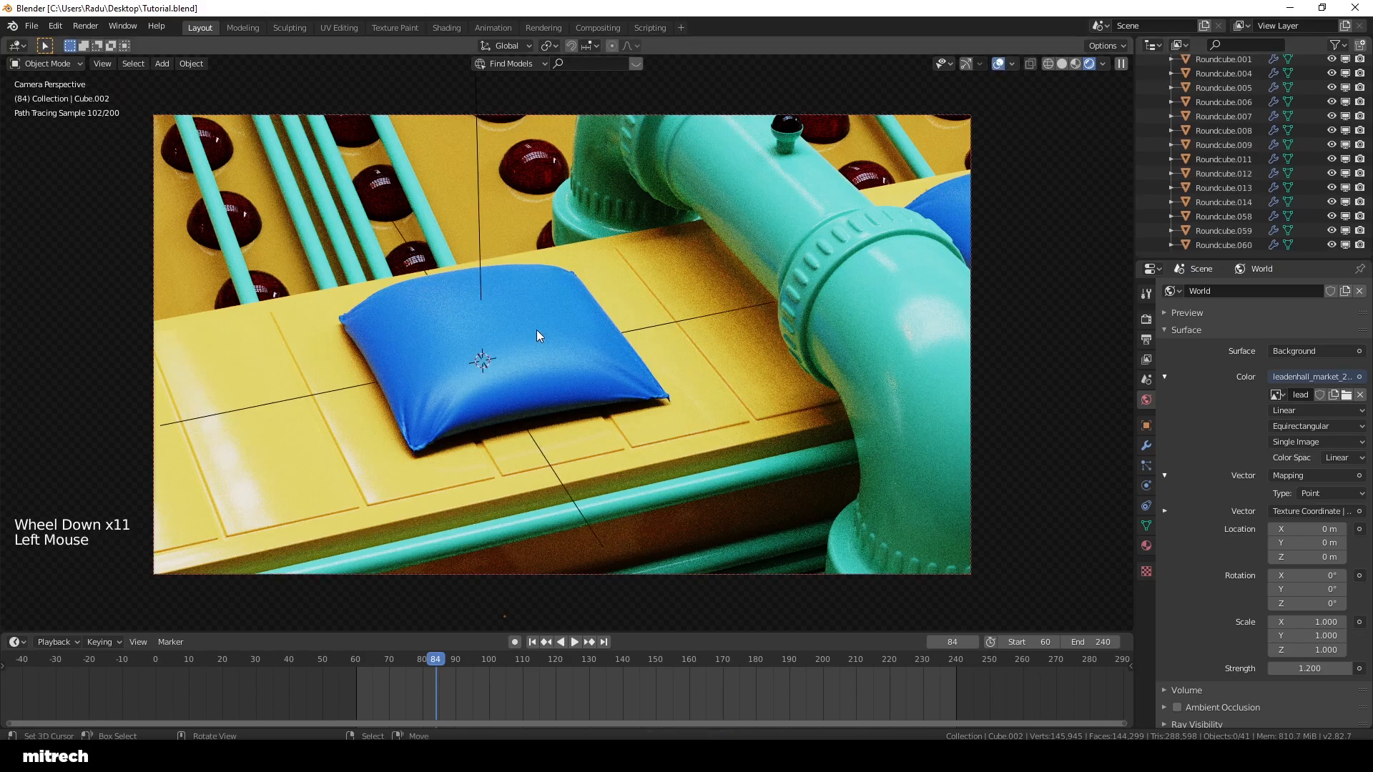
Step: Select the empty at the pillow, reset the 3D cursor to the world origin and clear the selection
right_click(675, 323)
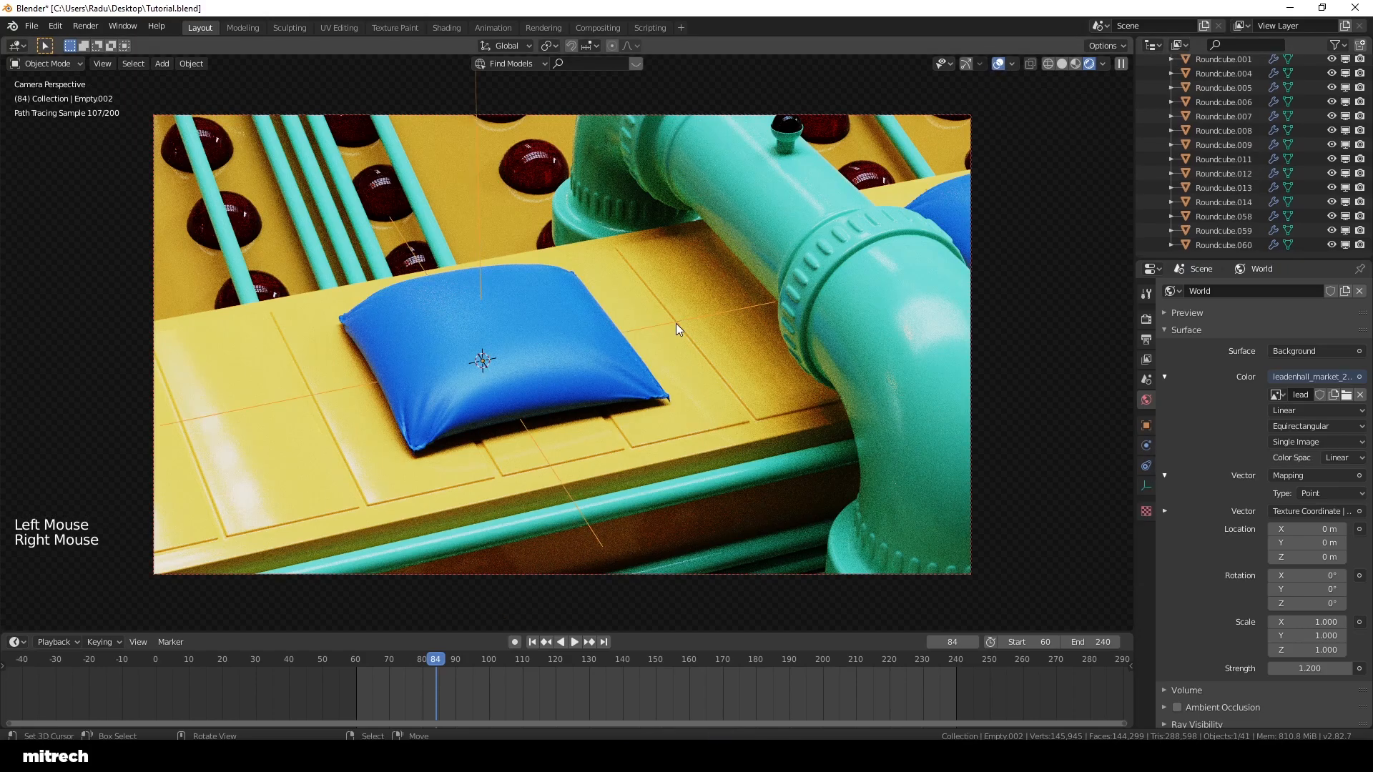
key(shift+s)
click(644, 354)
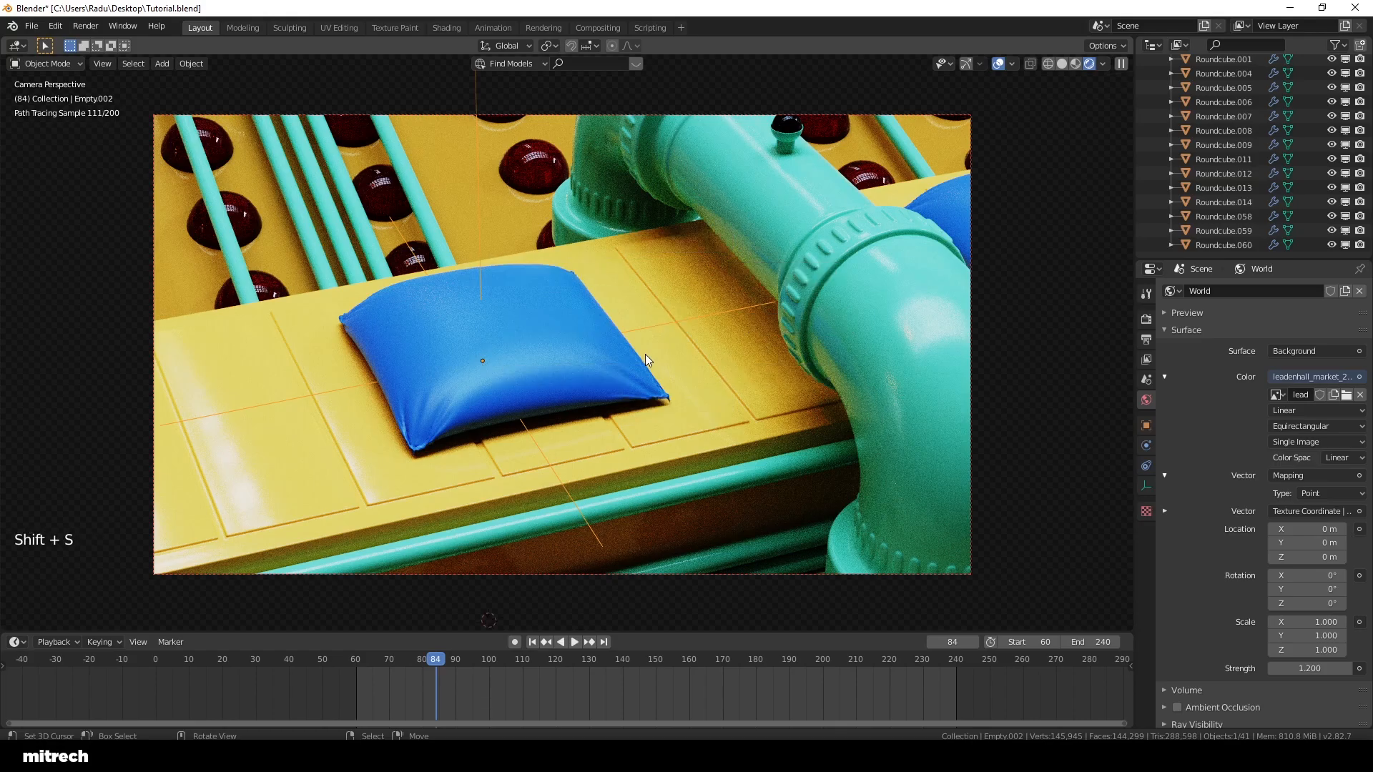
key(a)
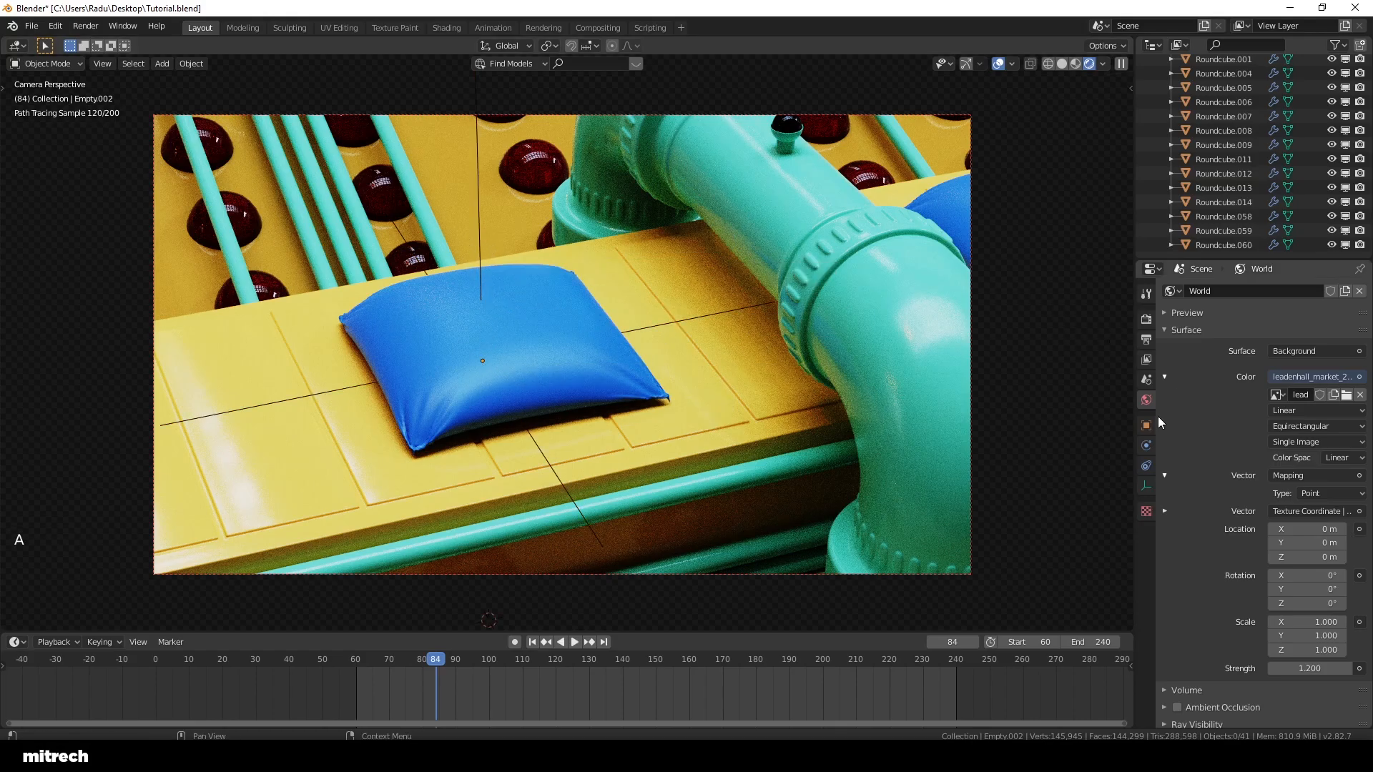
Step: Select the camera and enable its depth of field
right_click(971, 237)
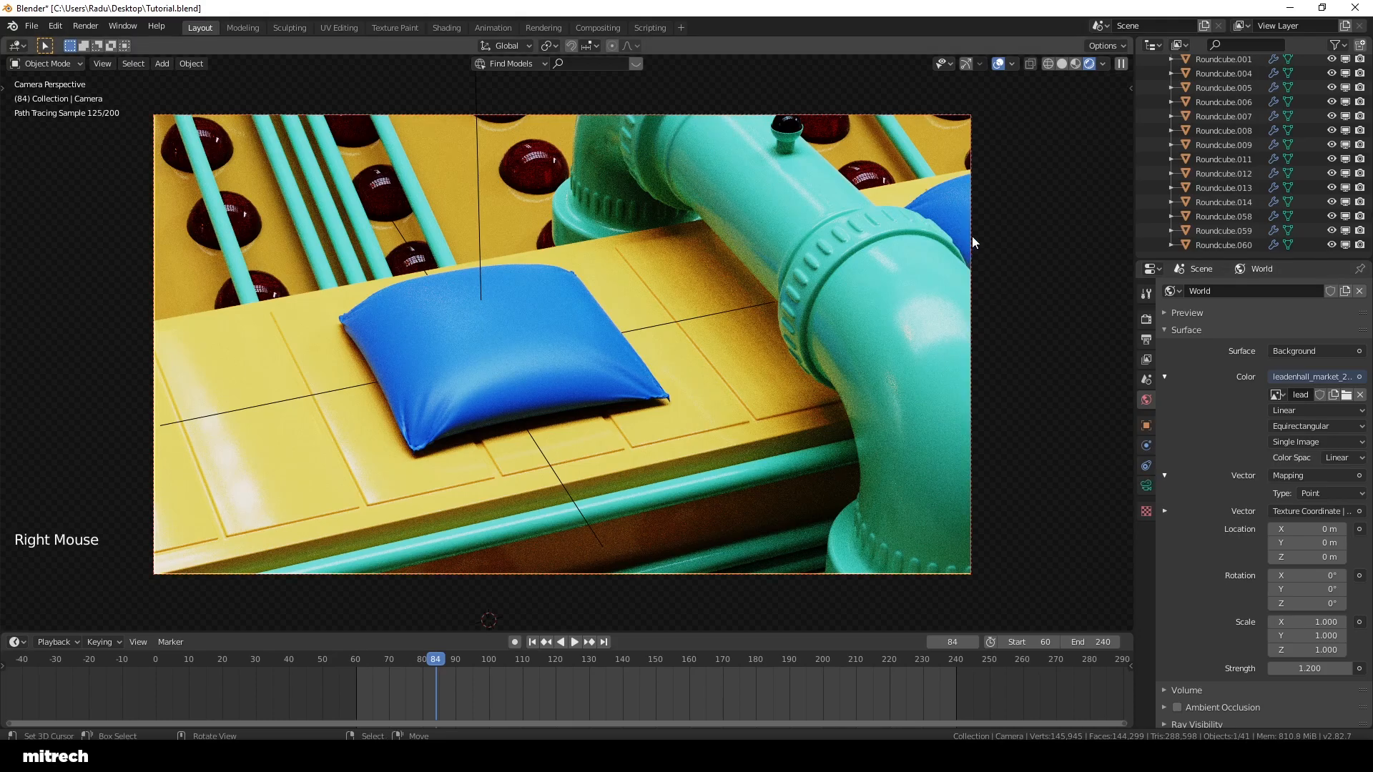
click(1146, 485)
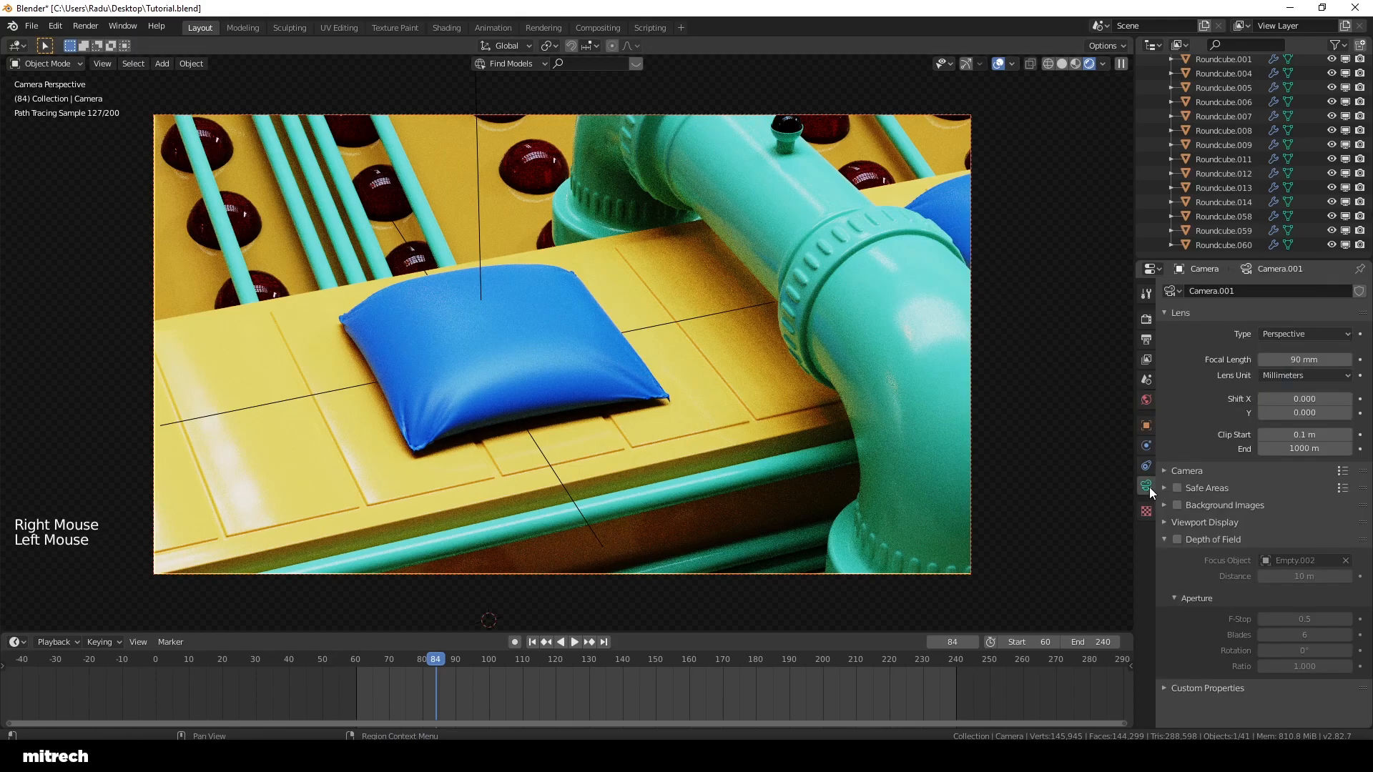
click(1185, 544)
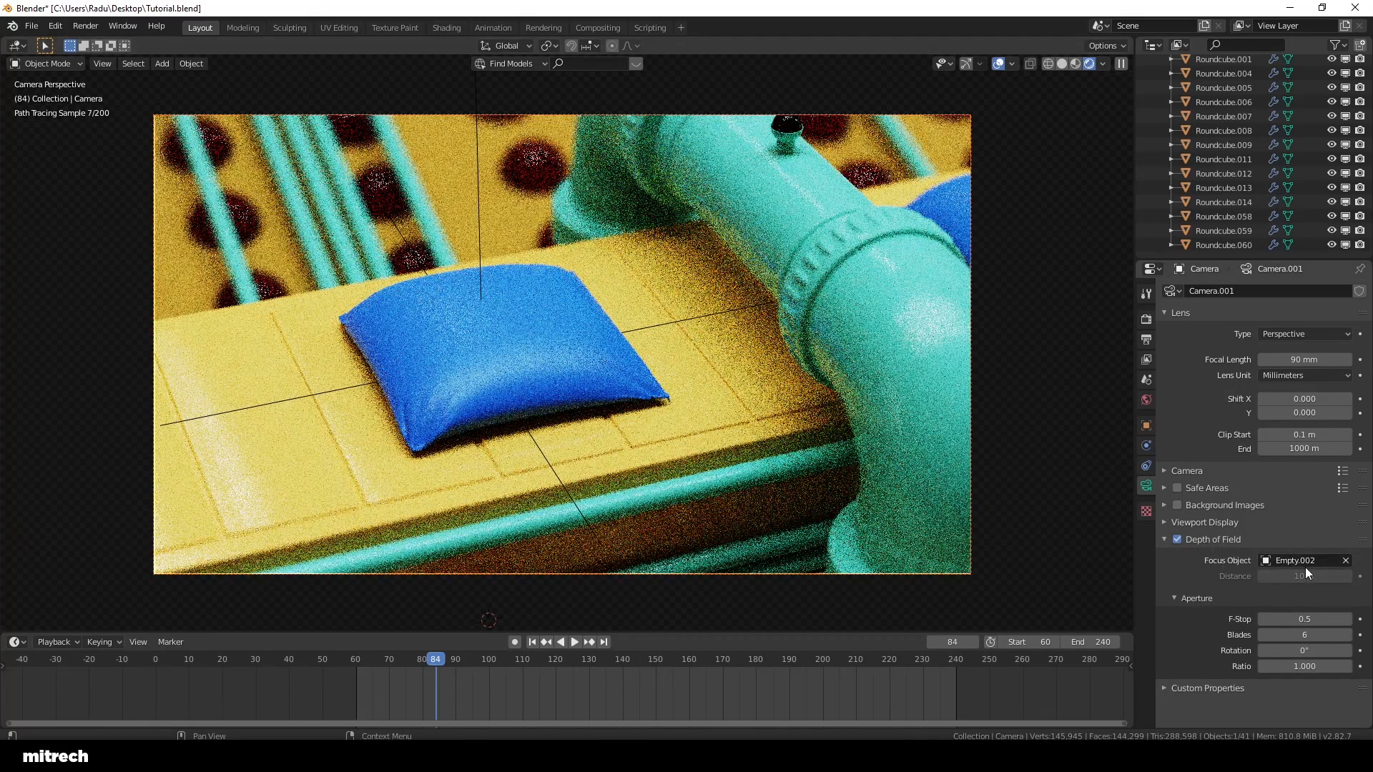
Step: Select the focus empty to identify it, clear the selection and save the file
right_click(681, 320)
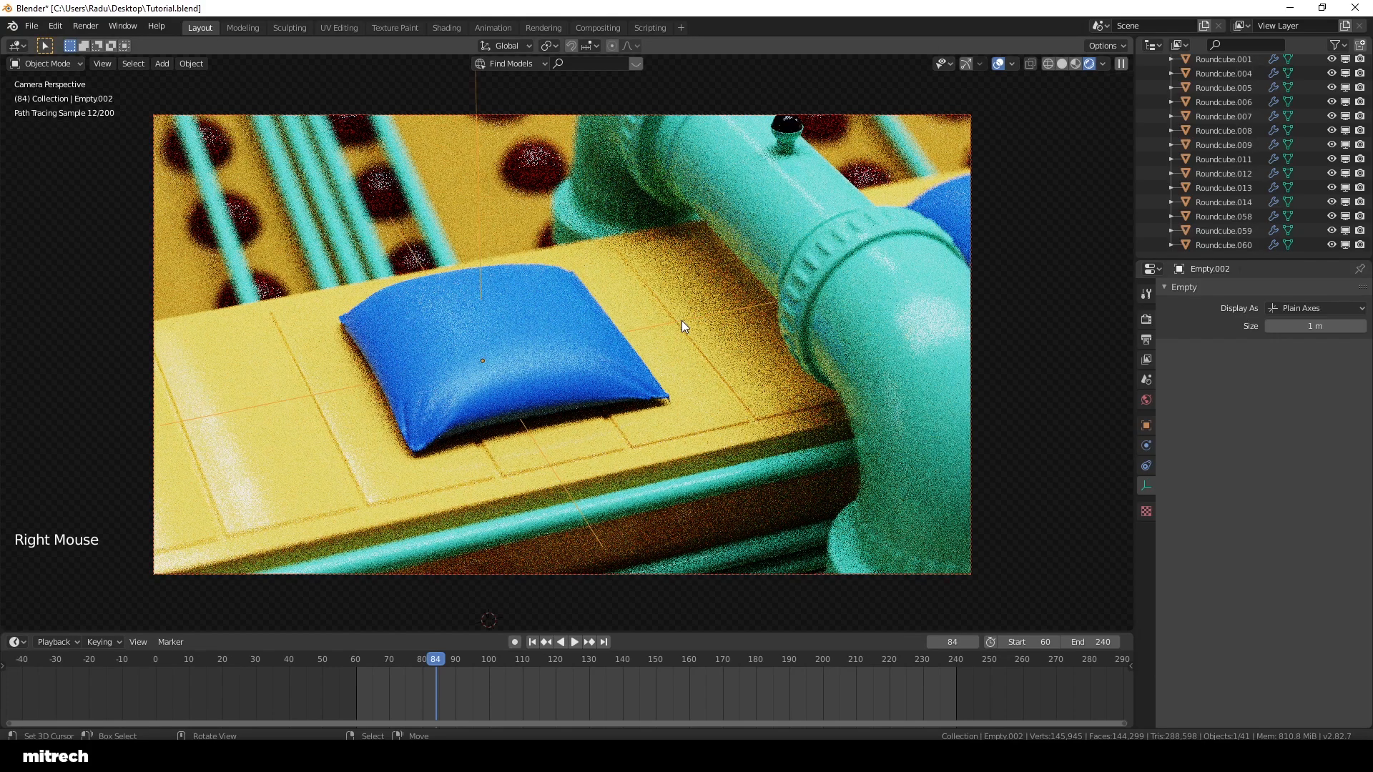
right_click(704, 369)
key(a)
key(a)
key(a)
key(a)
key(ctrl+s)
key(F15)
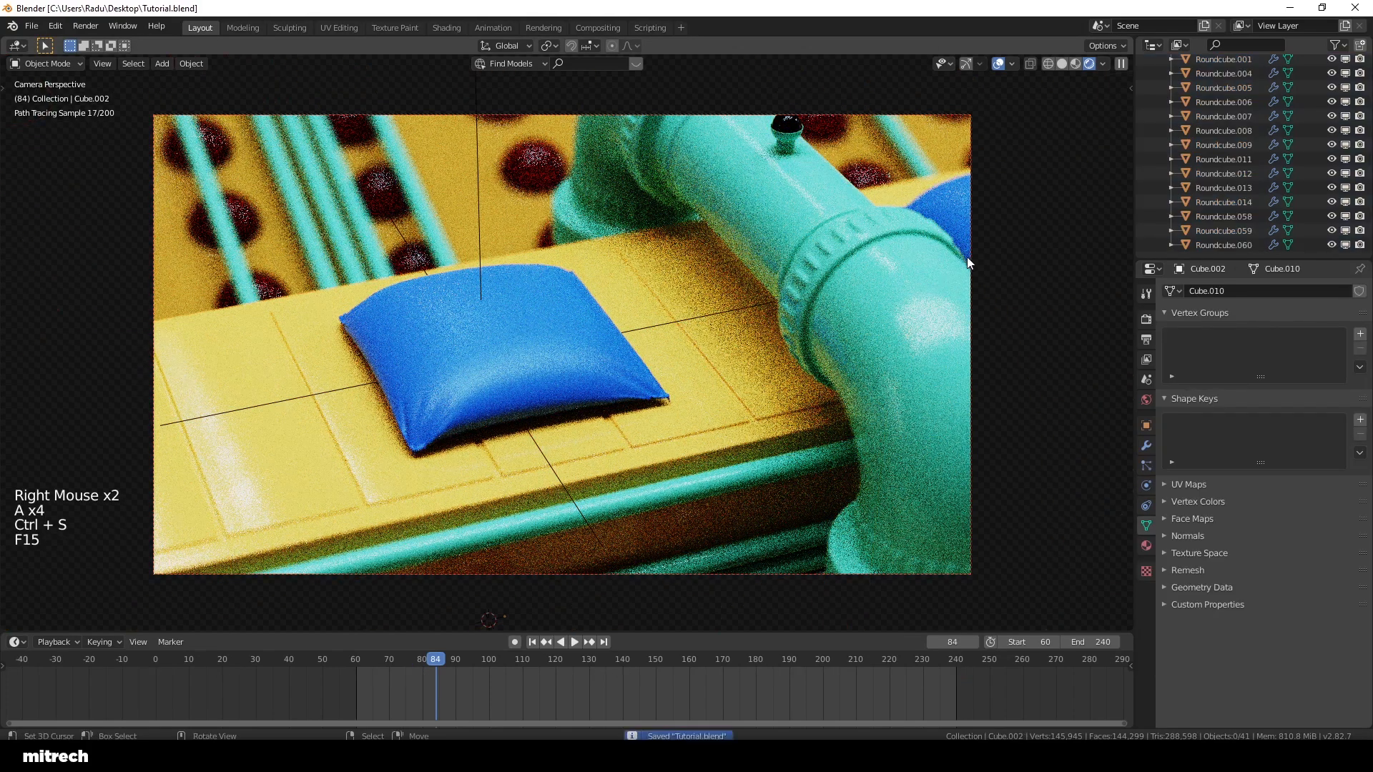
Step: Review the camera's depth of field F-Stop setting, clear the selection and save the file
right_click(968, 255)
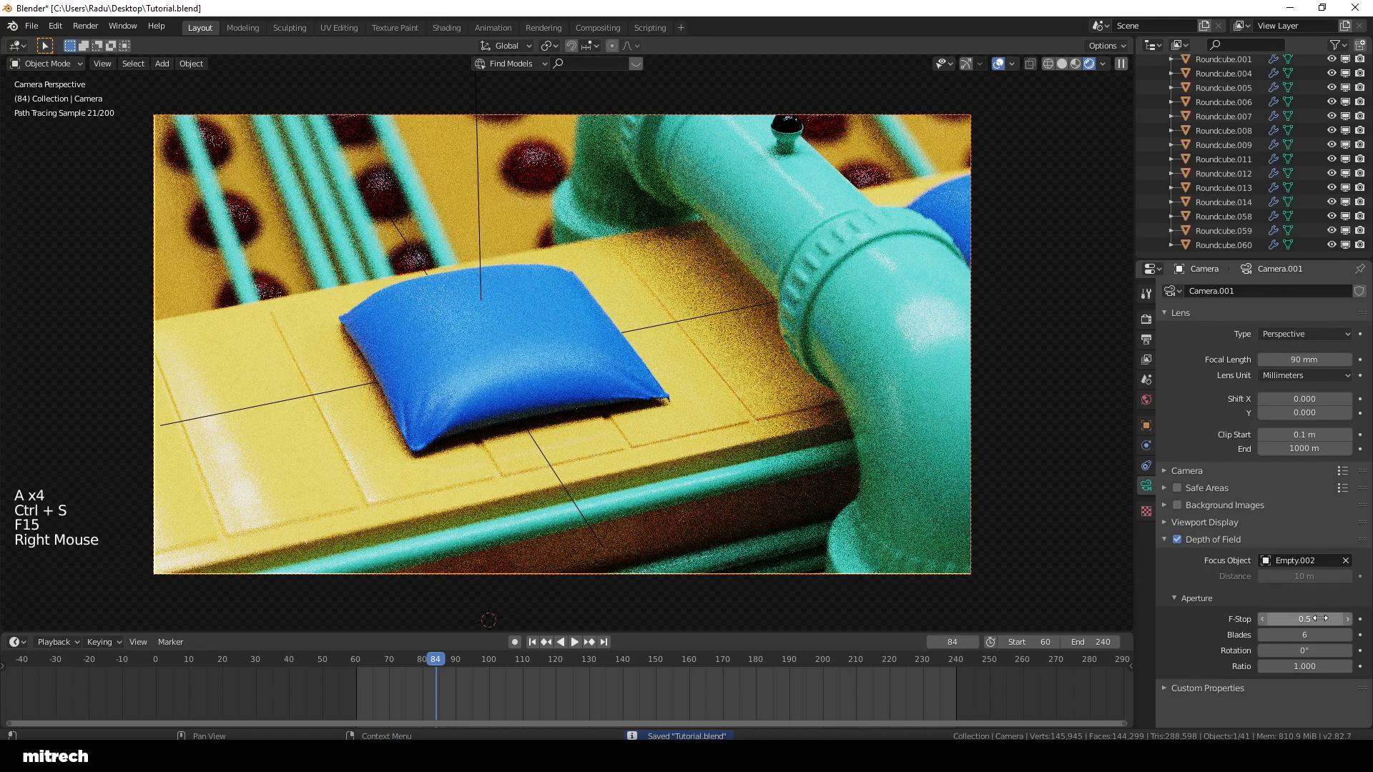
right_click(716, 384)
key(a)
key(a)
key(a)
key(a)
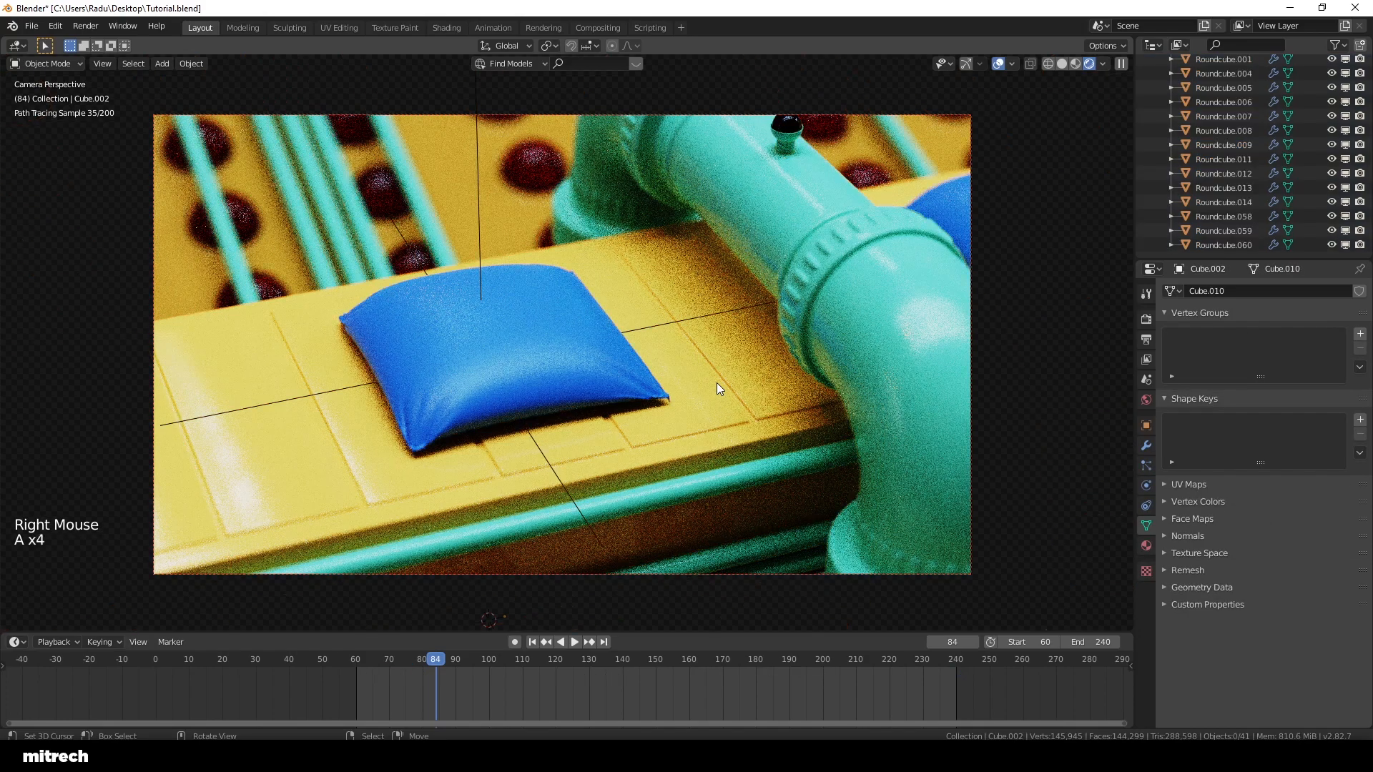
key(ctrl+s)
Step: Hide the viewport overlays and compare the rendered preview with the finished reference image of the pillow
click(998, 63)
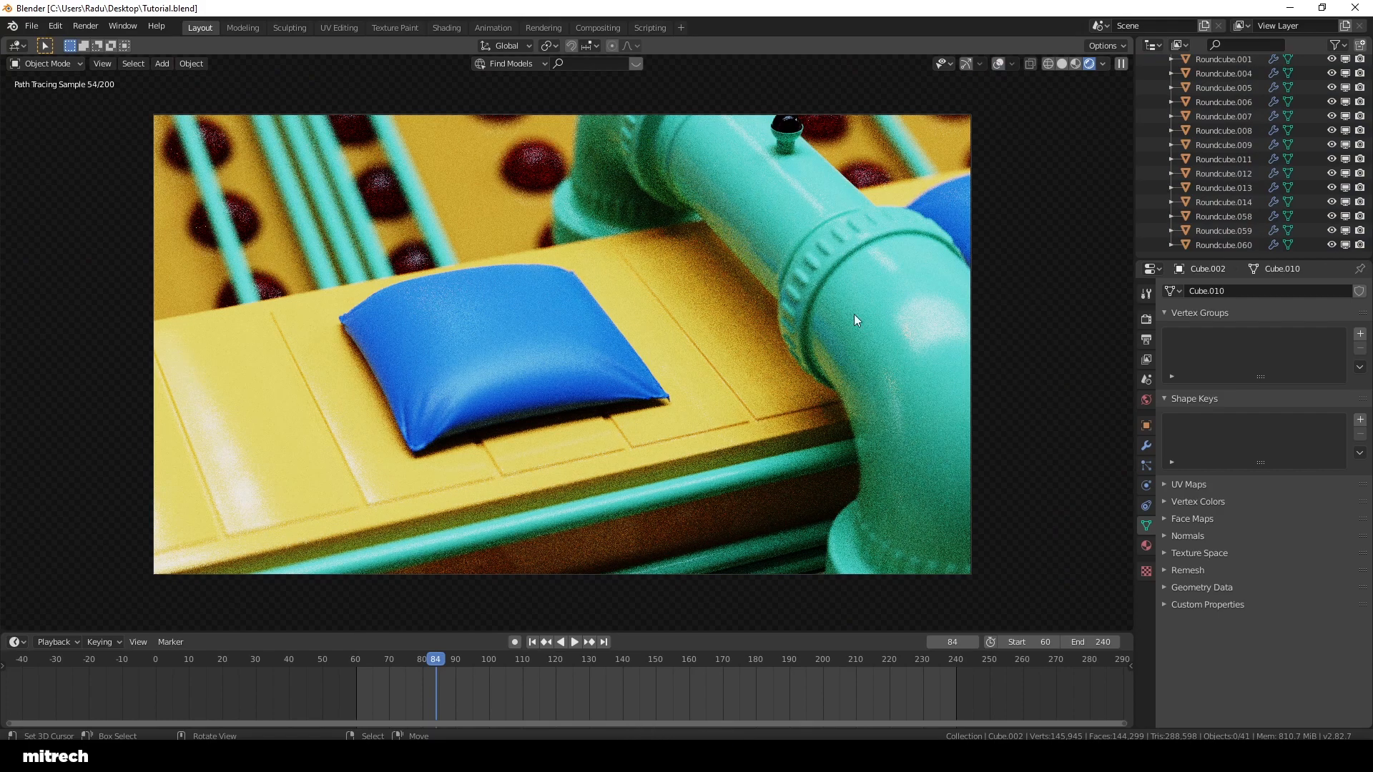
right_click(717, 318)
click(962, 757)
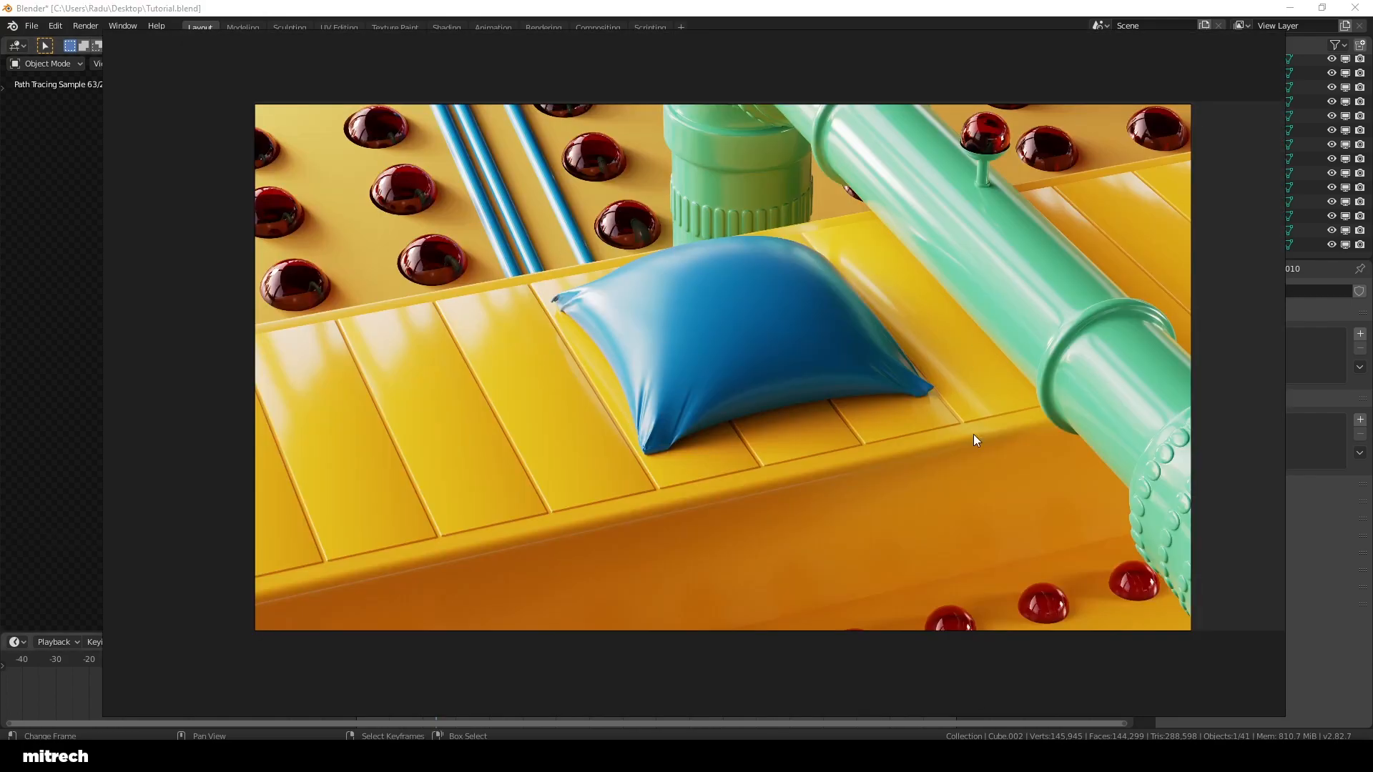
click(961, 756)
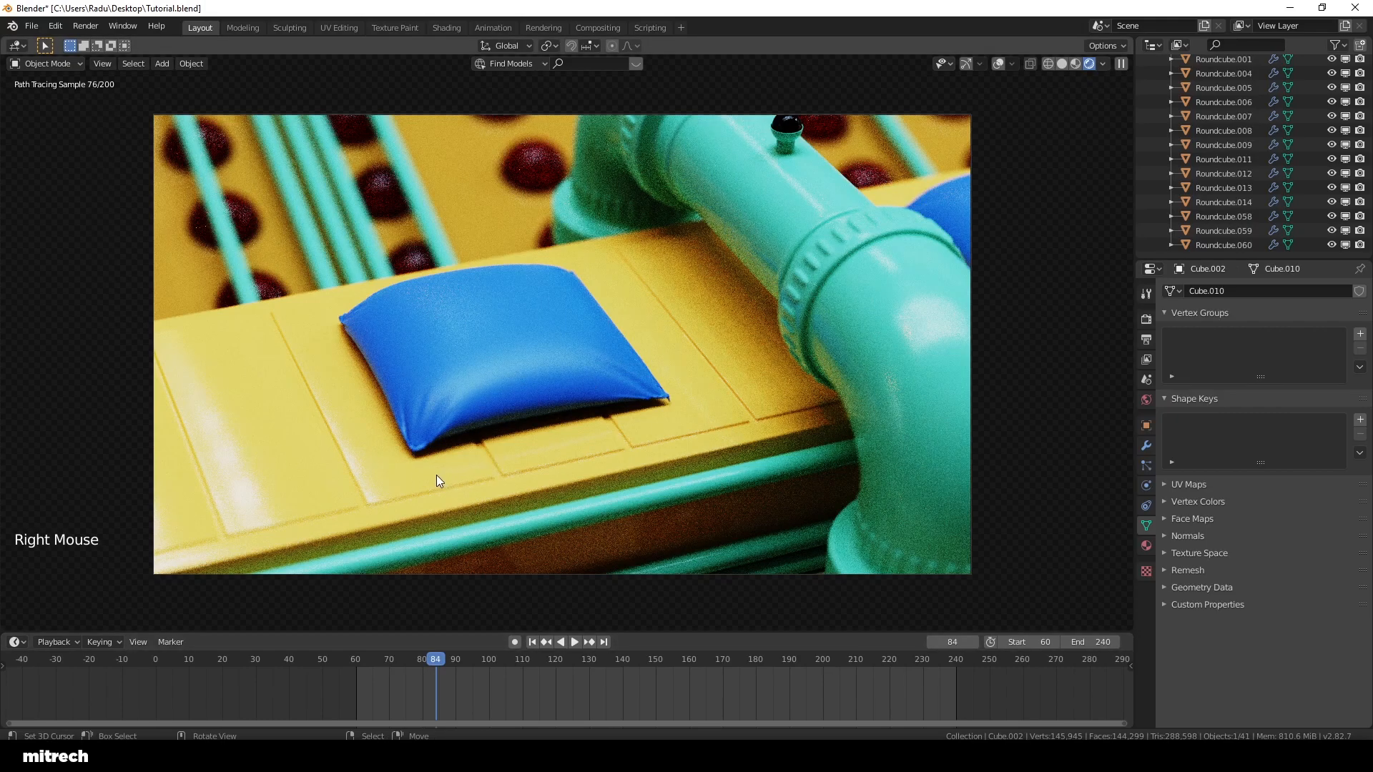
Step: Save the file with nothing selected and bring the area lights back into view in the object list
right_click(717, 365)
key(a)
key(a)
key(a)
key(a)
key(a)
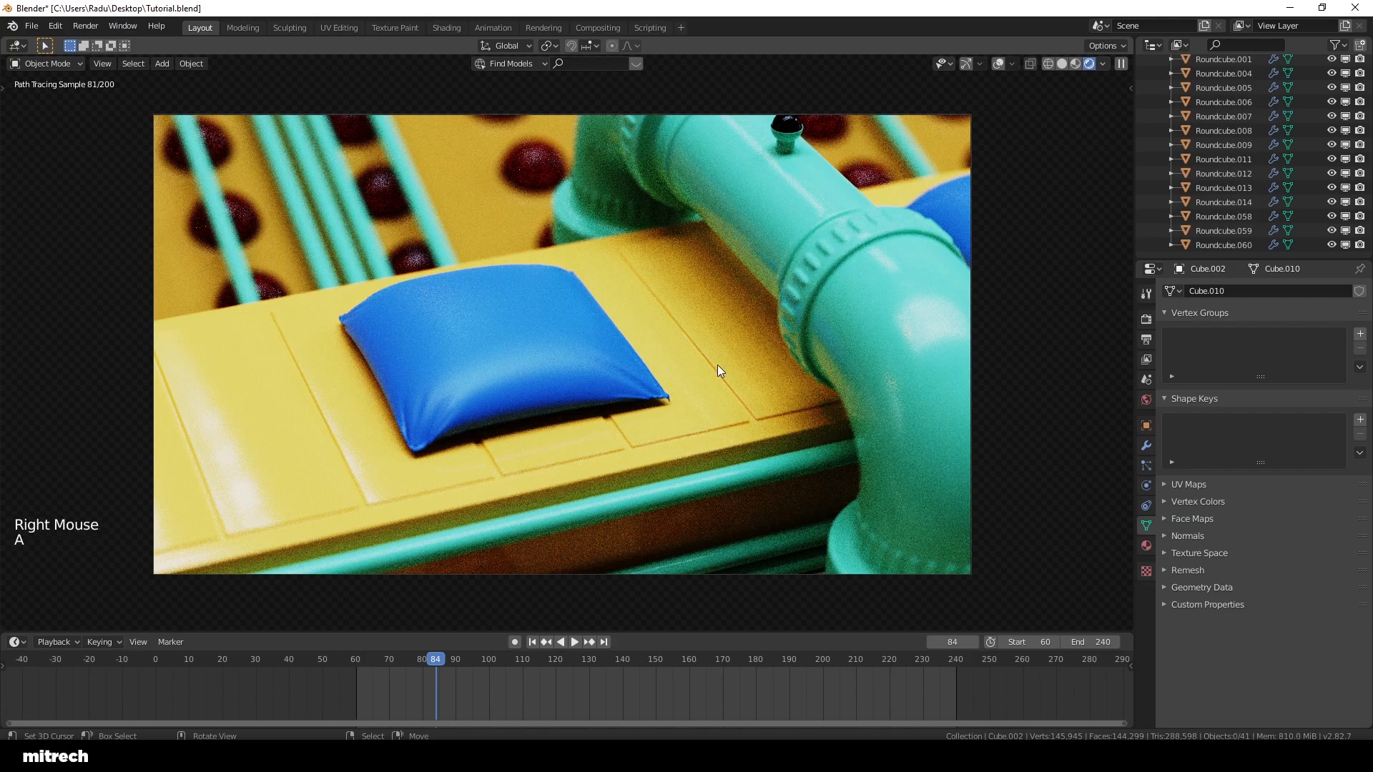
key(ctrl+s)
scroll(1312, 164, up, 17)
scroll(1313, 164, up, 18)
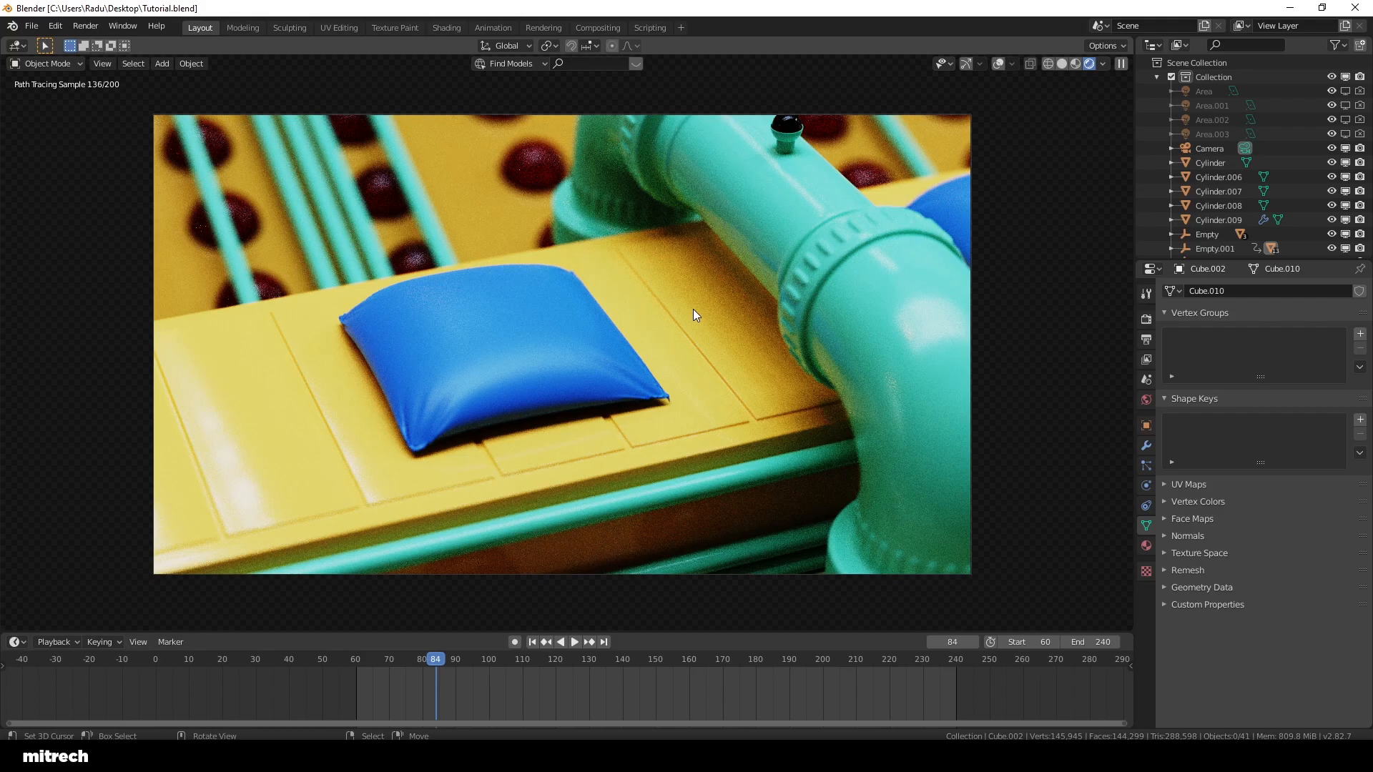
Step: Switch the viewport to material preview shading and jump to the start frame, 60
key(z)
key(z)
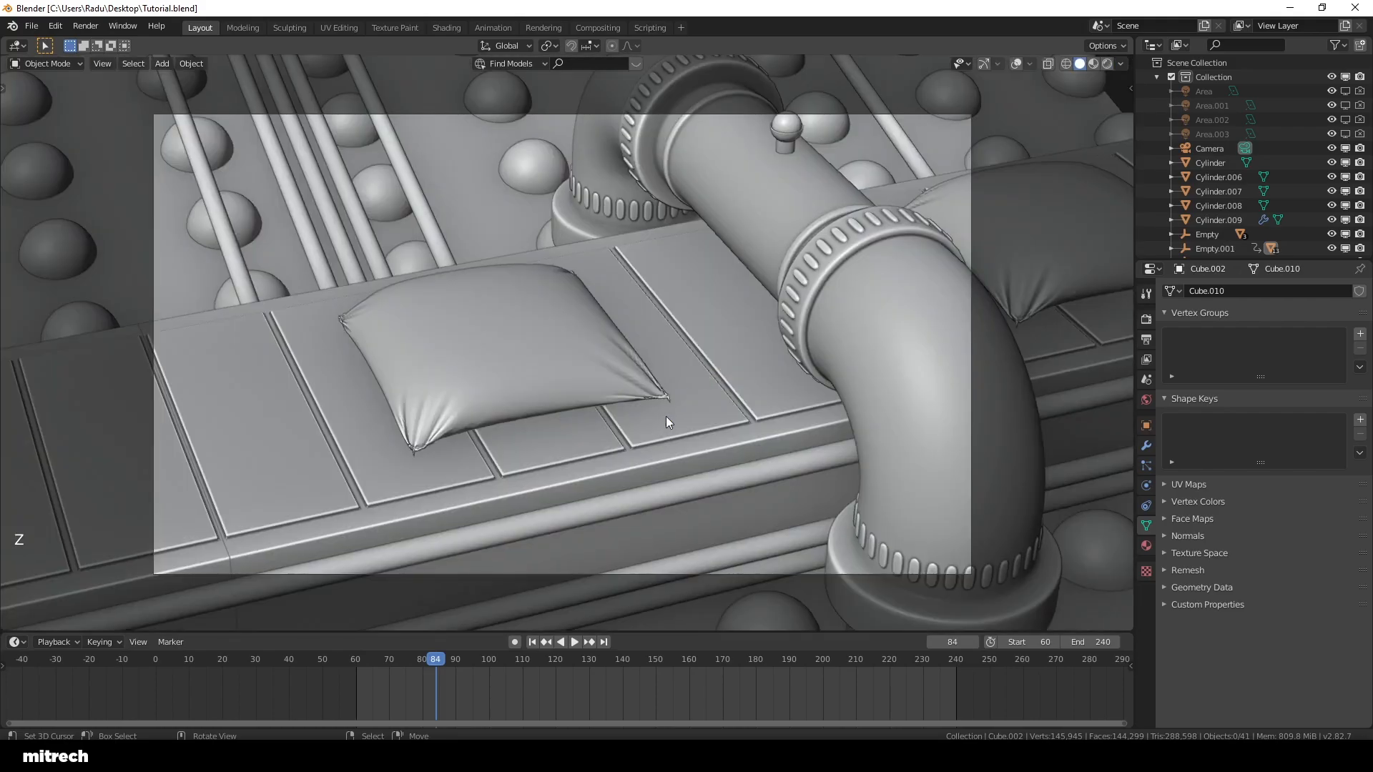
click(526, 580)
click(532, 641)
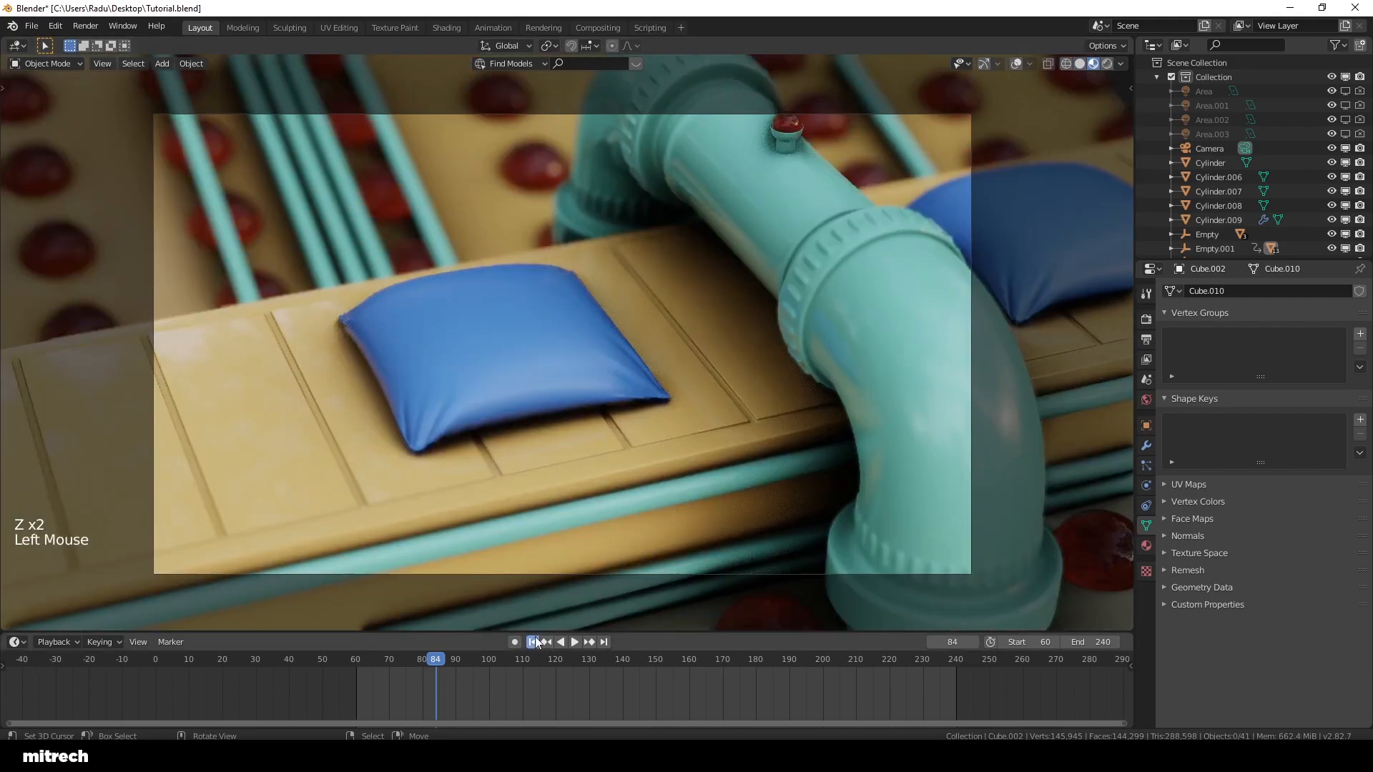
Step: Clear the selection, save the file and play the animation from the start frame
right_click(694, 362)
key(a)
key(a)
key(a)
key(a)
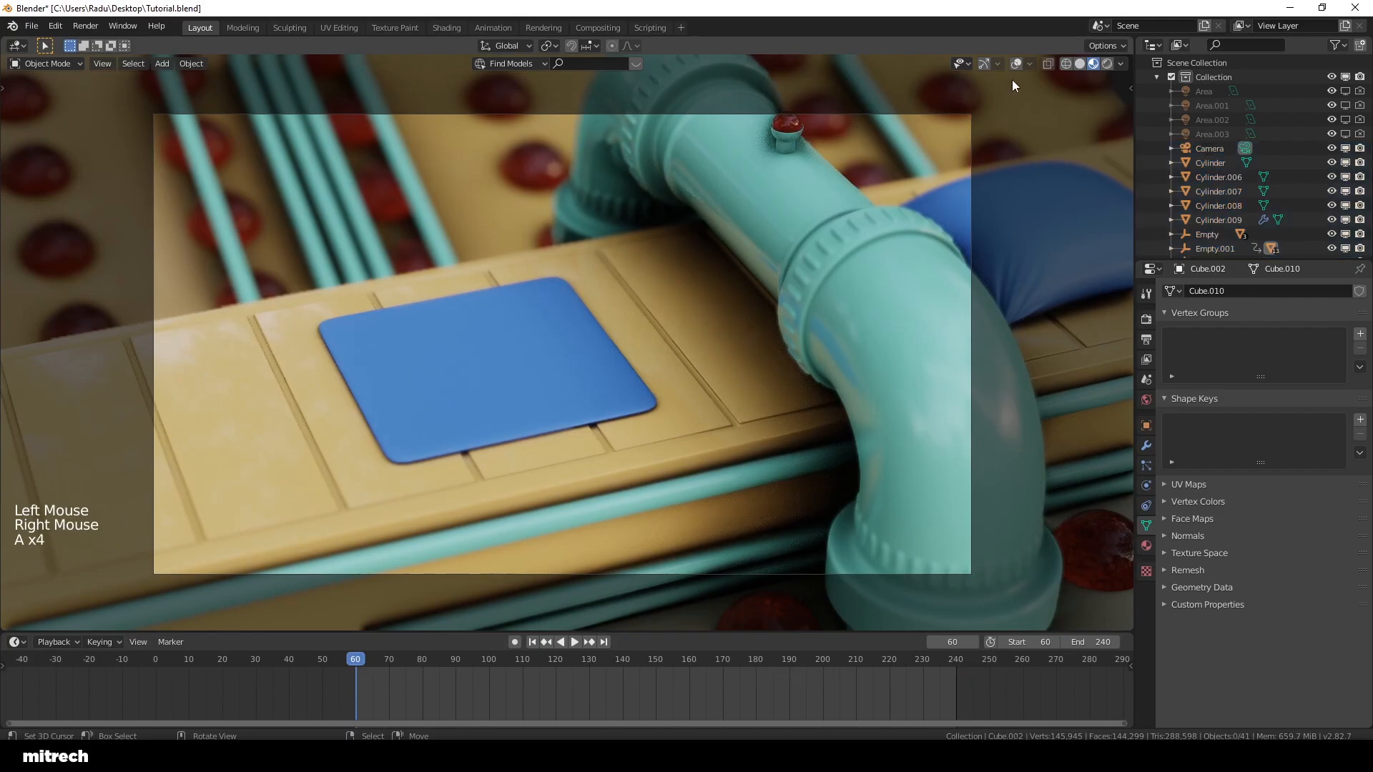
key(ctrl+s)
key(F15)
key(ctrl+space)
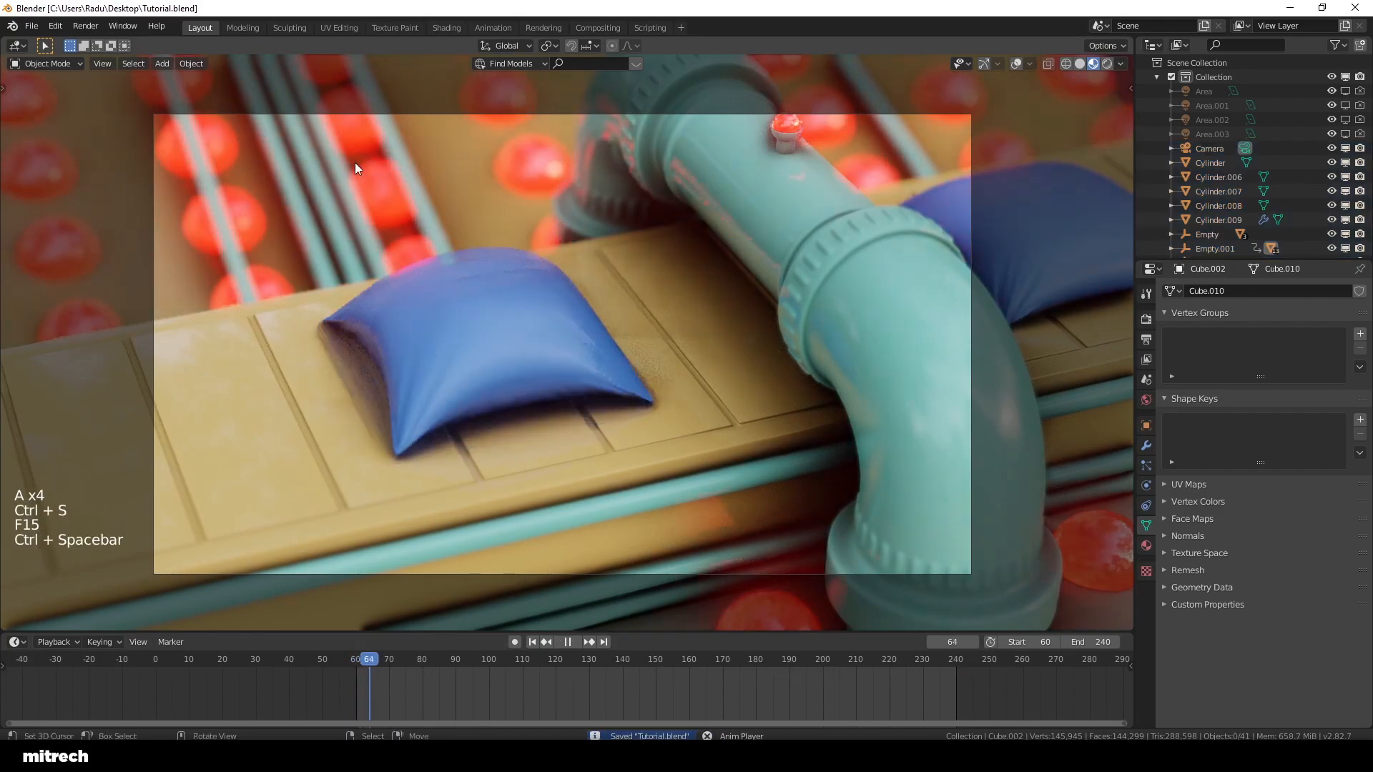